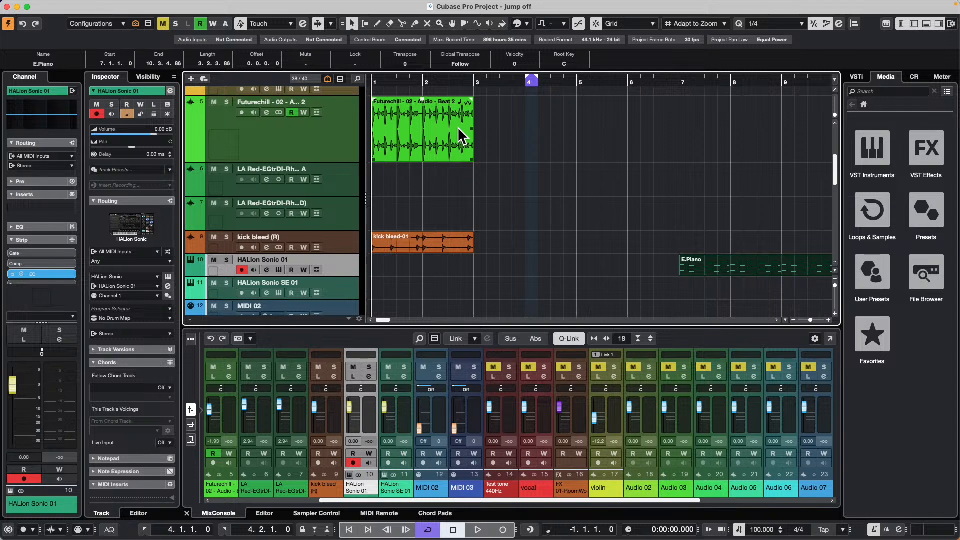
- Open the Groove Agent instrument of the "forget the past" track and start its pattern playback
{"action": "scroll", "coordinate": [397, 212], "scroll_direction": "up", "scroll_amount": 5}
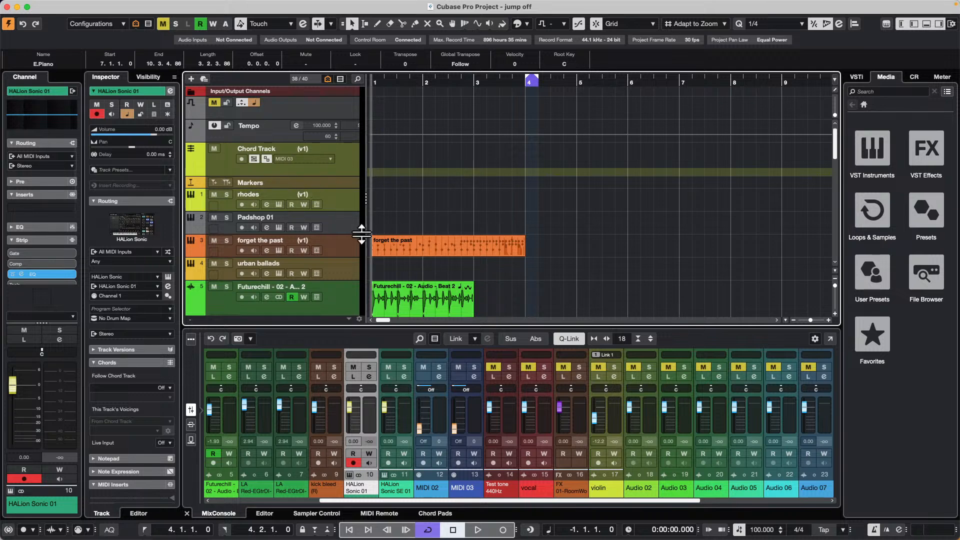
{"action": "left_click", "coordinate": [311, 238]}
{"action": "left_click", "coordinate": [342, 244]}
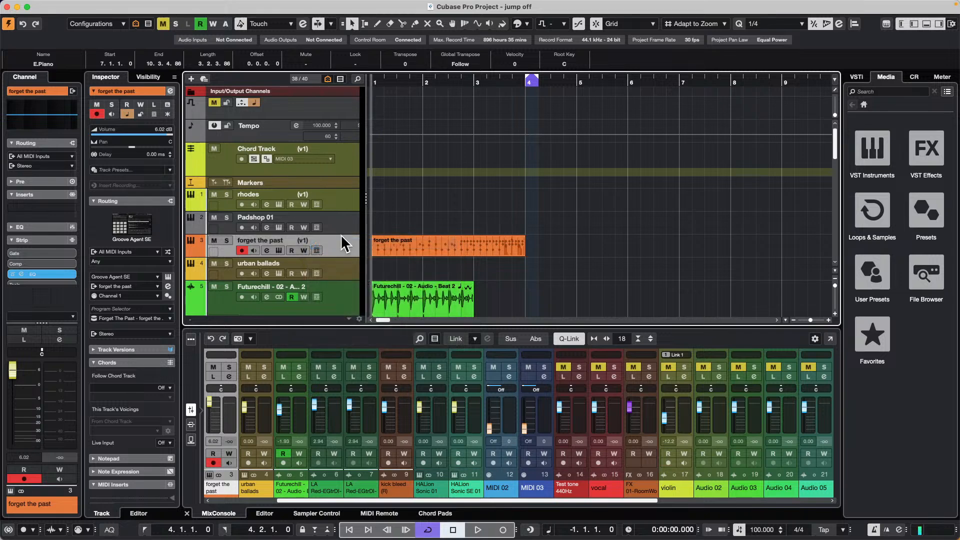
{"action": "left_click", "coordinate": [279, 250]}
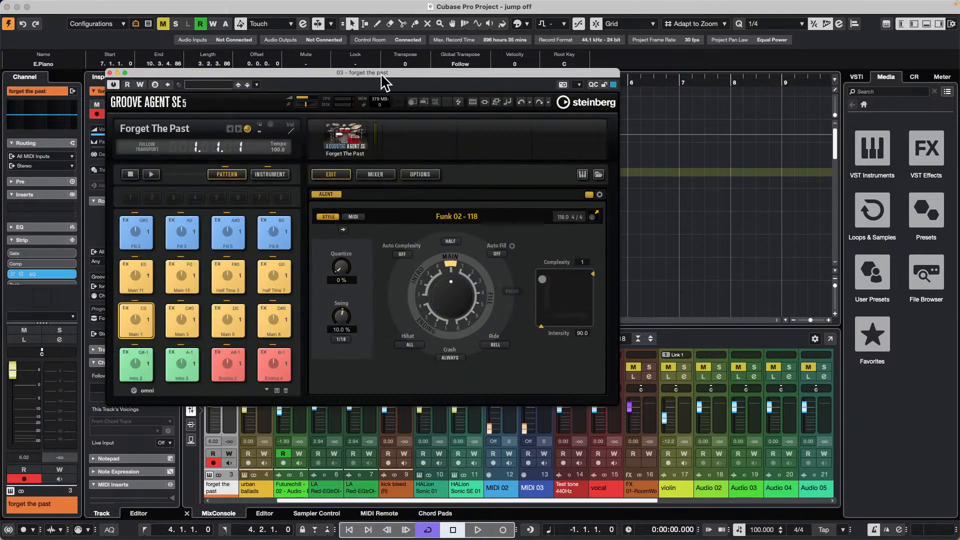
{"action": "left_click_drag", "start_coordinate": [381, 80], "coordinate": [541, 72]}
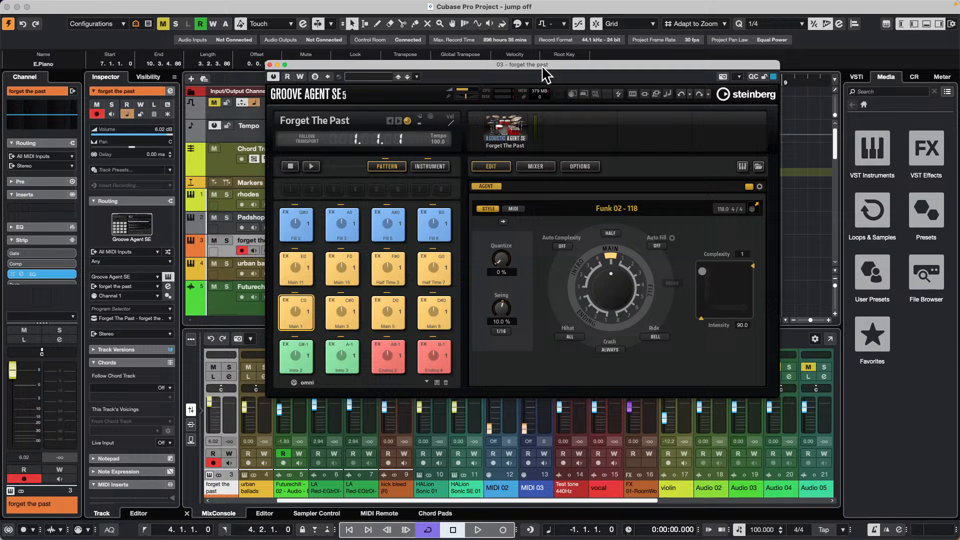
{"action": "left_click", "coordinate": [311, 169]}
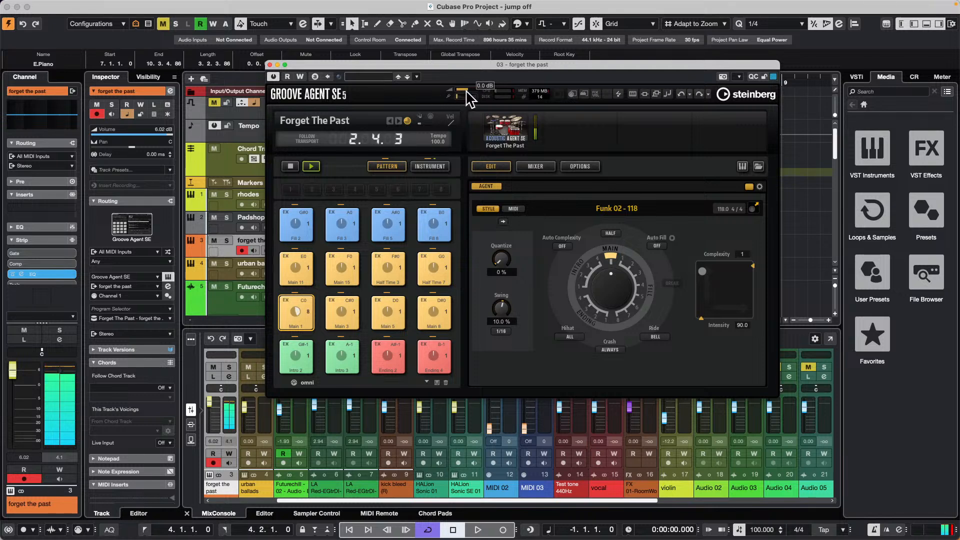
- Adjust Groove Agent's master volume while the Forget The Past pattern plays
{"action": "mouse_move", "coordinate": [452, 92]}
{"action": "left_mouse_down"}
{"action": "mouse_move", "coordinate": [484, 92]}
{"action": "mouse_move", "coordinate": [468, 92]}
{"action": "left_mouse_up"}
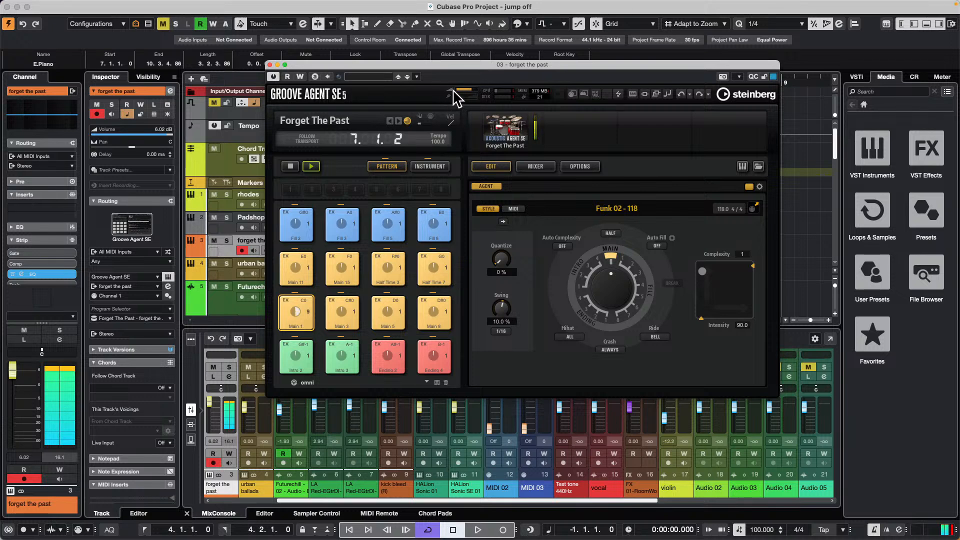
{"action": "mouse_move", "coordinate": [470, 91]}
{"action": "left_click_drag", "start_coordinate": [470, 91], "coordinate": [466, 92]}
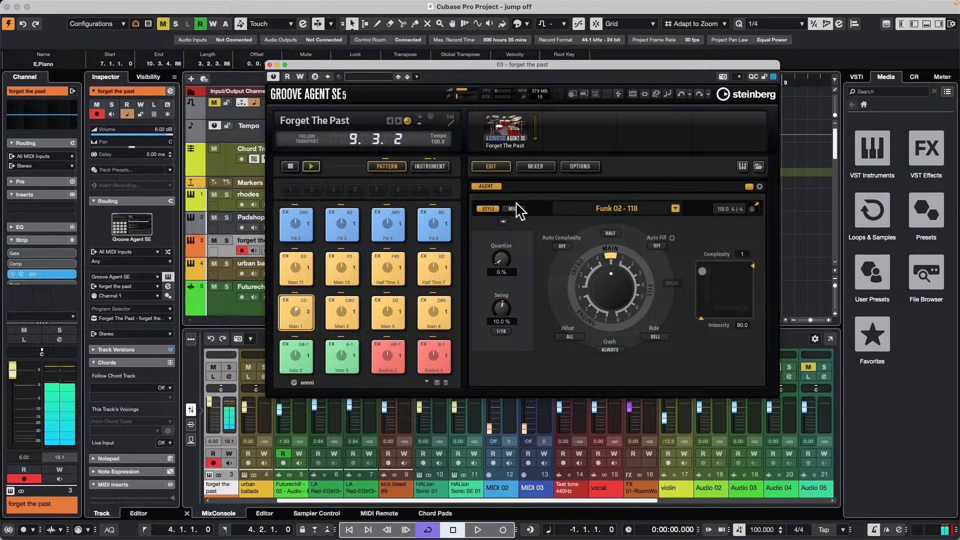
- Show Groove Agent's mixer and lower the Snare, Overhead and Room levels to minimum during playback
{"action": "left_click", "coordinate": [542, 166]}
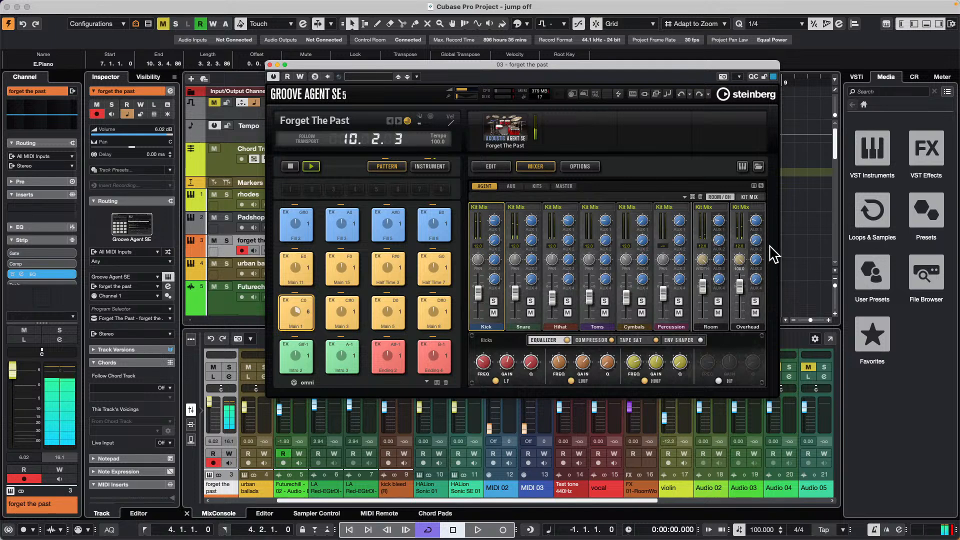
{"action": "left_click_drag", "start_coordinate": [513, 292], "coordinate": [518, 331]}
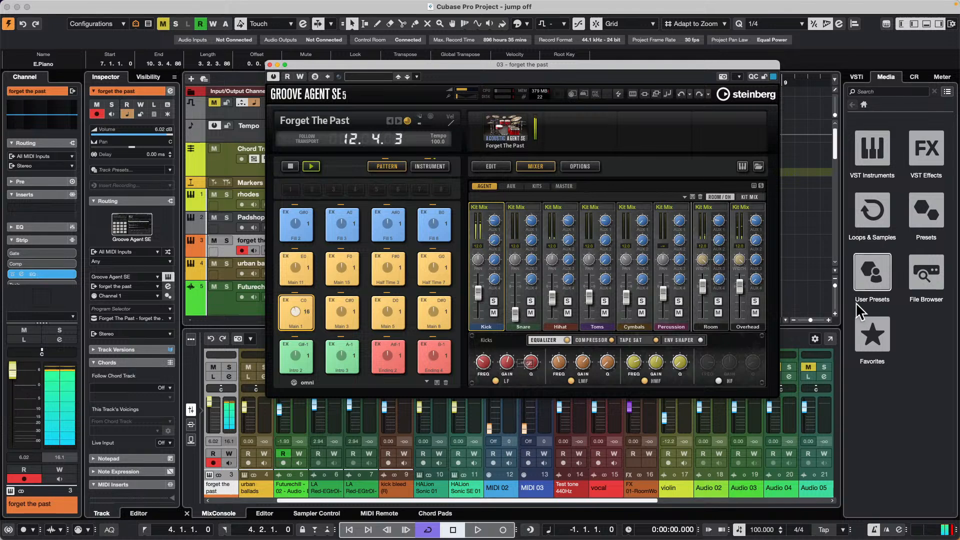
{"action": "left_click_drag", "start_coordinate": [741, 287], "coordinate": [735, 372]}
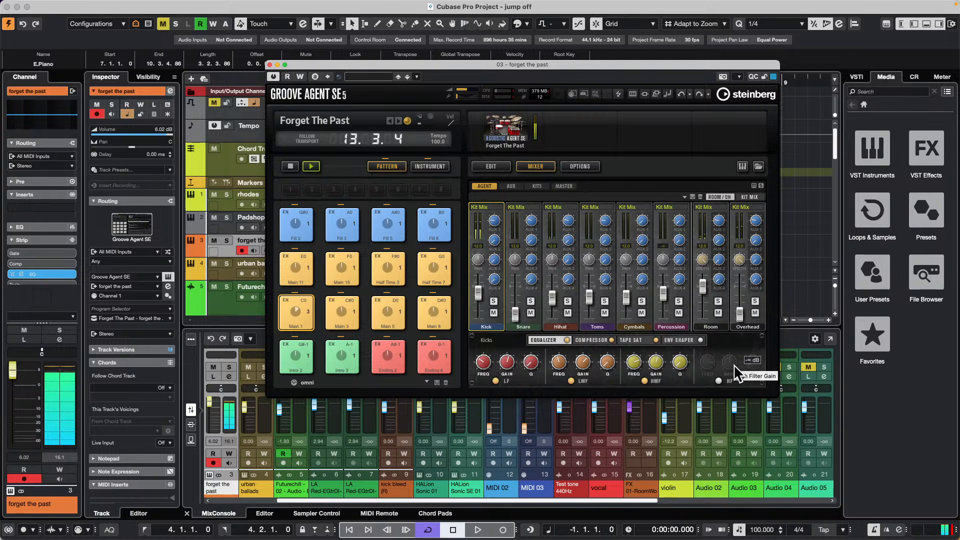
{"action": "left_click_drag", "start_coordinate": [703, 288], "coordinate": [691, 347]}
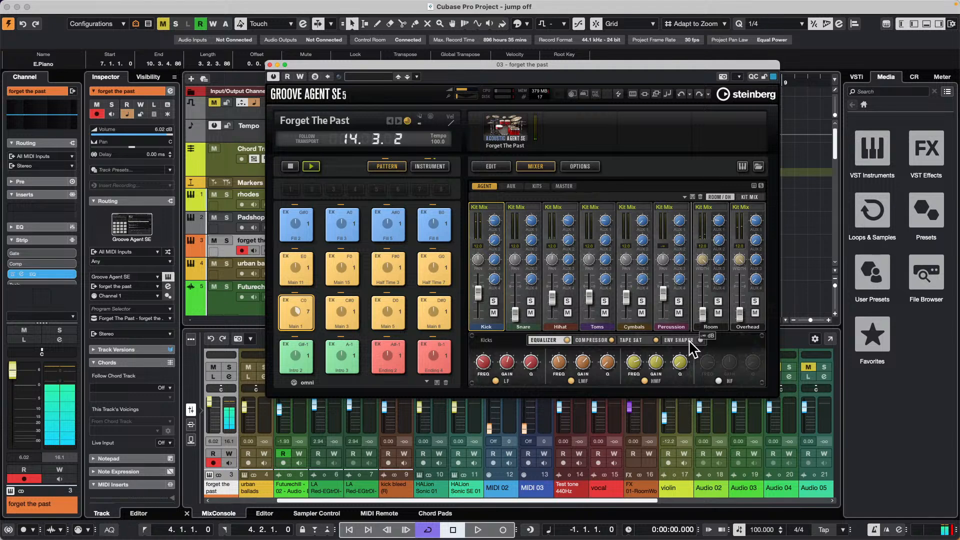
- Raise the Room, Overhead and Snare levels back up to match their earlier balance
{"action": "left_click_drag", "start_coordinate": [703, 313], "coordinate": [703, 281]}
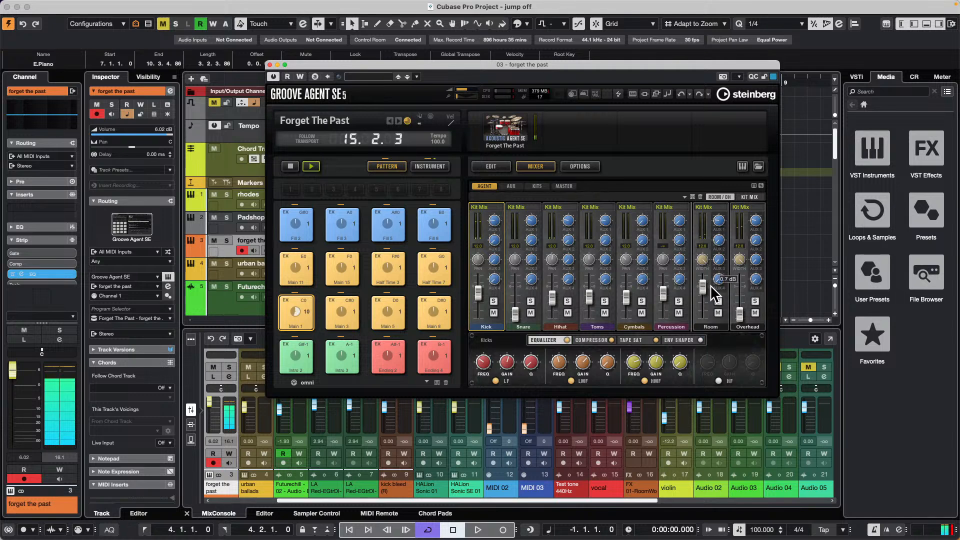
{"action": "left_click_drag", "start_coordinate": [745, 317], "coordinate": [739, 292]}
{"action": "left_click_drag", "start_coordinate": [513, 308], "coordinate": [515, 287]}
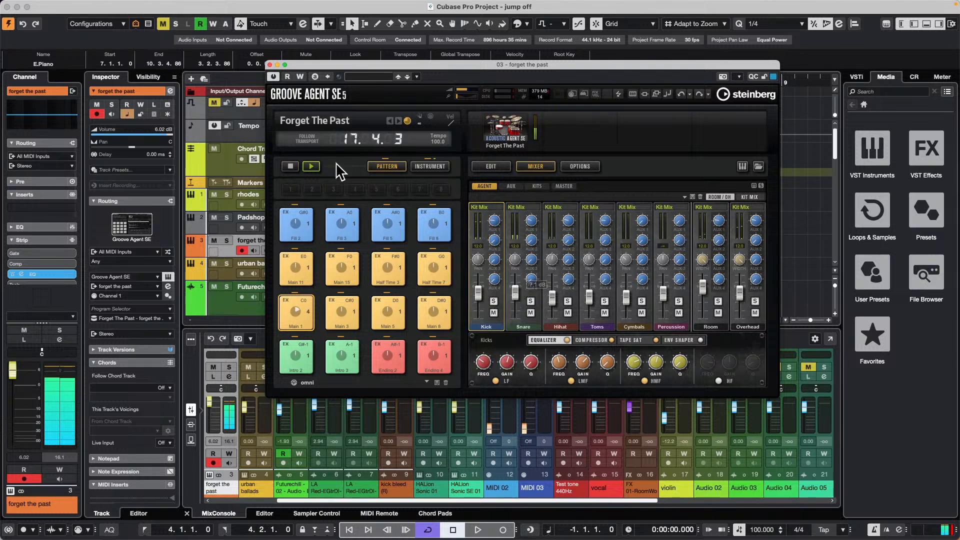
- Stop the pattern and project playback and close the "forget the past" instrument window
{"action": "key", "text": "space"}
{"action": "left_click", "coordinate": [289, 169]}
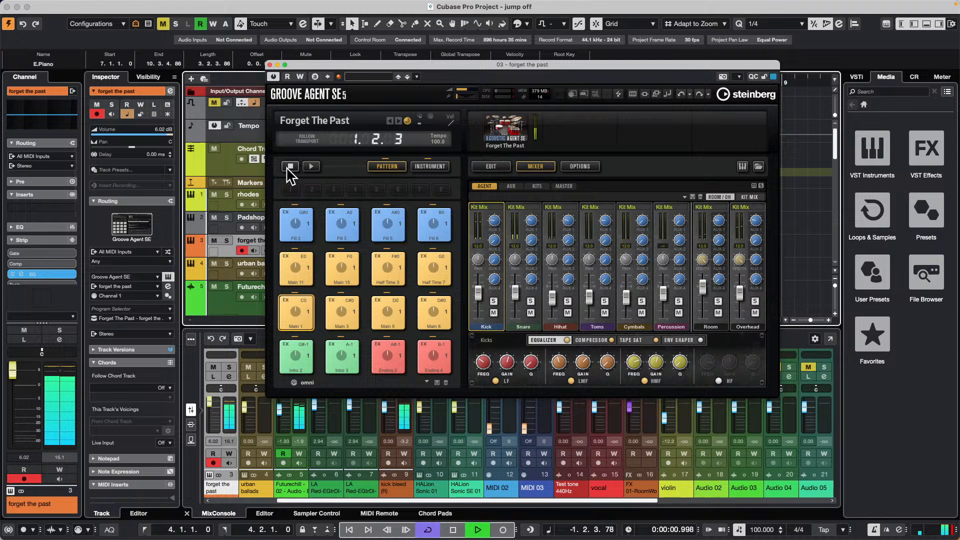
{"action": "left_click", "coordinate": [269, 64]}
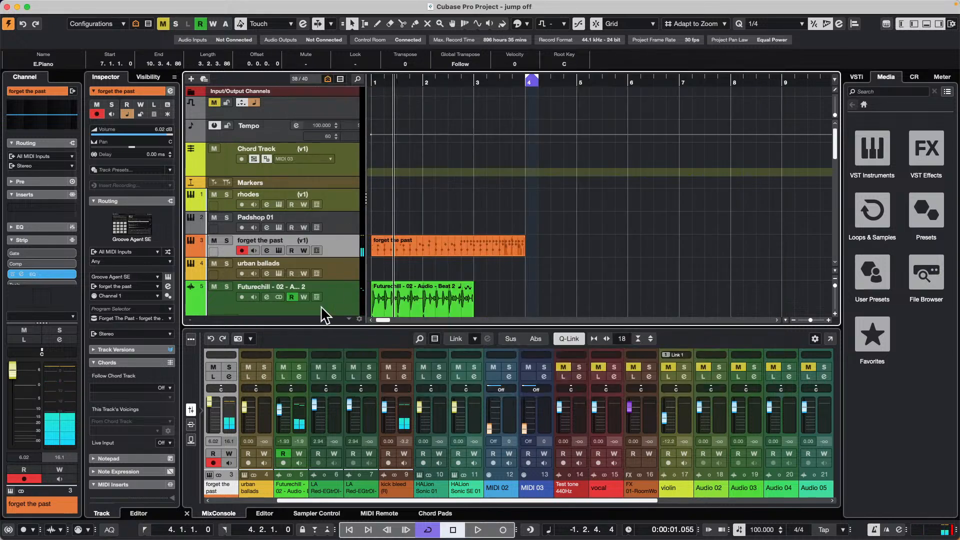
- Open the "urban ballads" track's Groove Agent, play its Groove 5 pattern, and adjust the instrument's master volume
{"action": "left_click", "coordinate": [283, 276]}
{"action": "left_click", "coordinate": [281, 275]}
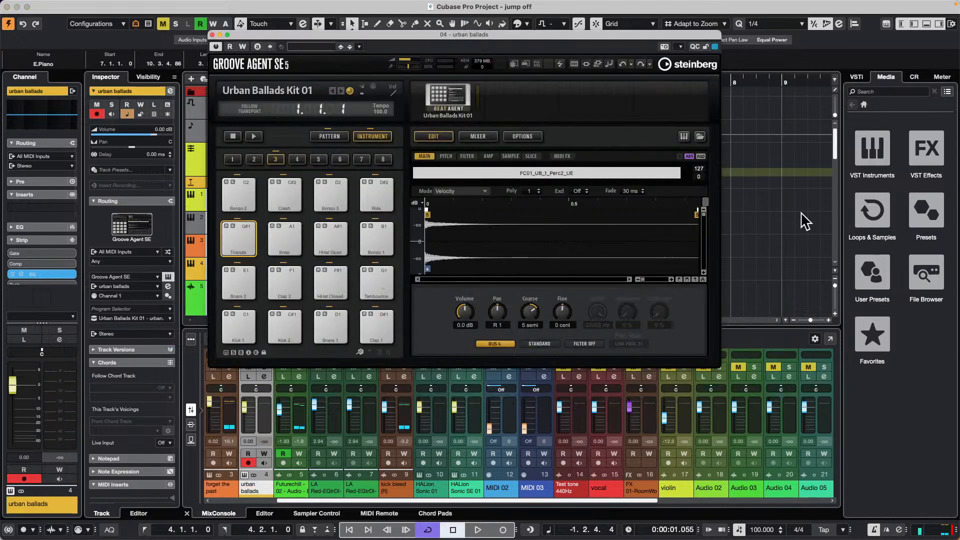
{"action": "left_click", "coordinate": [315, 138]}
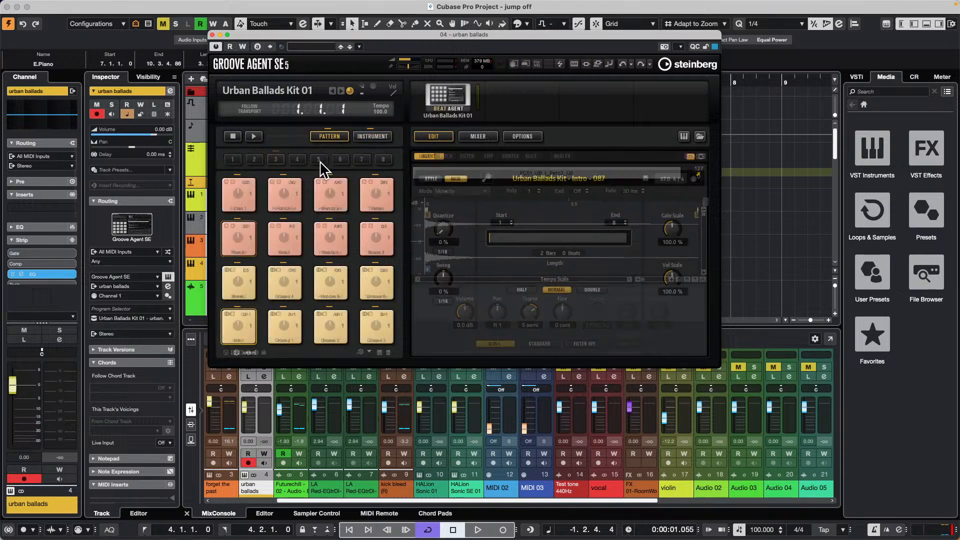
{"action": "left_click", "coordinate": [326, 278]}
{"action": "left_click", "coordinate": [255, 137]}
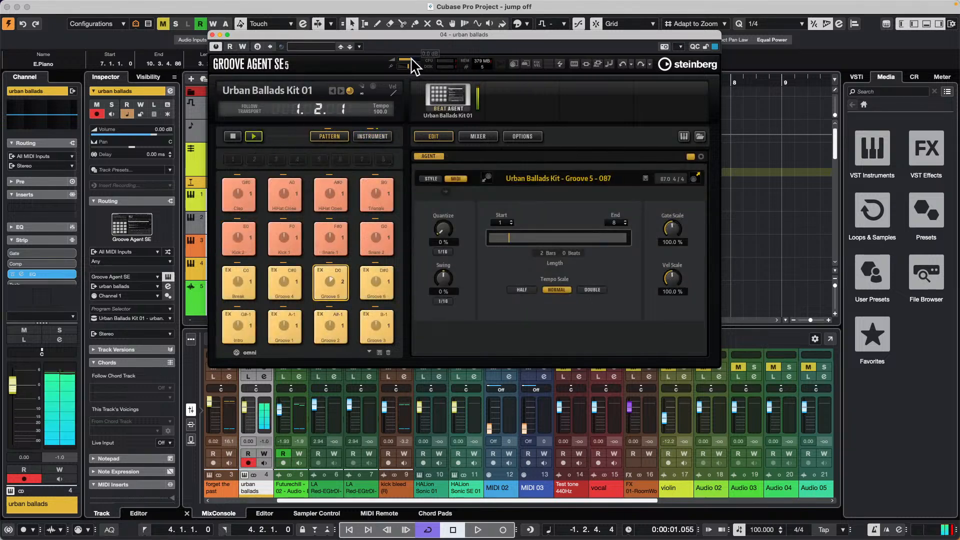
{"action": "mouse_move", "coordinate": [401, 61]}
{"action": "left_mouse_down"}
{"action": "mouse_move", "coordinate": [429, 60]}
{"action": "mouse_move", "coordinate": [409, 62]}
{"action": "left_mouse_up"}
- Show the Urban Ballads kit's mixer and lower the Bus 1, Bus 2 and Bus 3 levels to minimum
{"action": "left_click", "coordinate": [473, 138]}
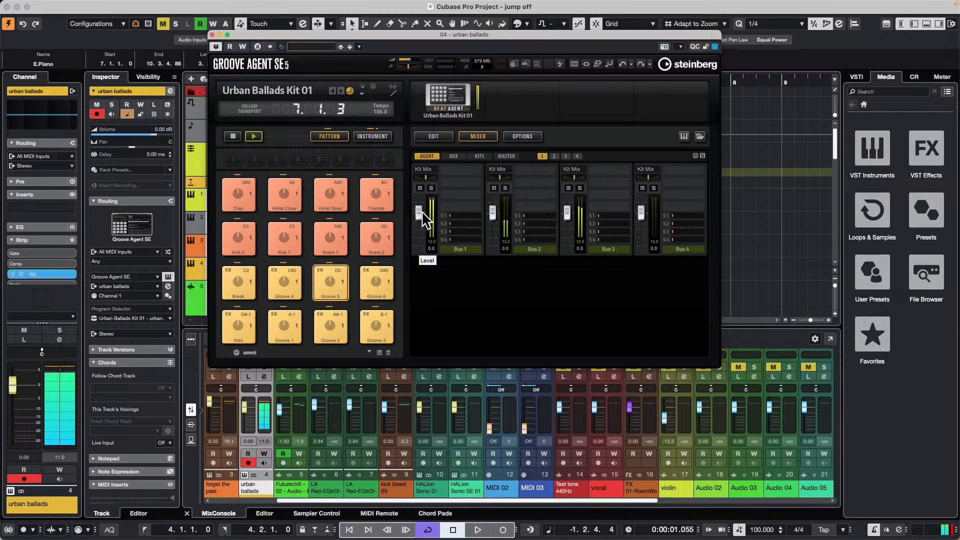
{"action": "left_click_drag", "start_coordinate": [420, 212], "coordinate": [420, 256]}
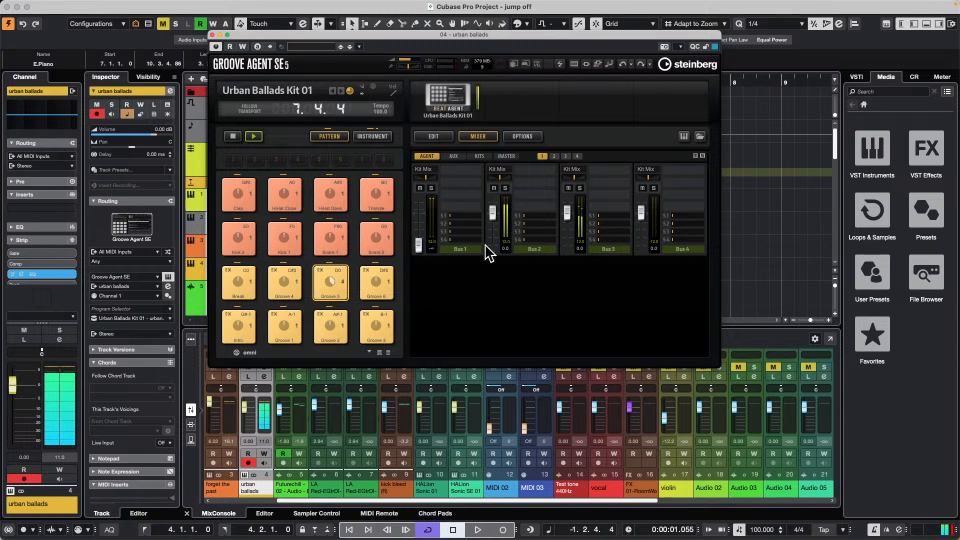
{"action": "left_click_drag", "start_coordinate": [494, 220], "coordinate": [493, 253]}
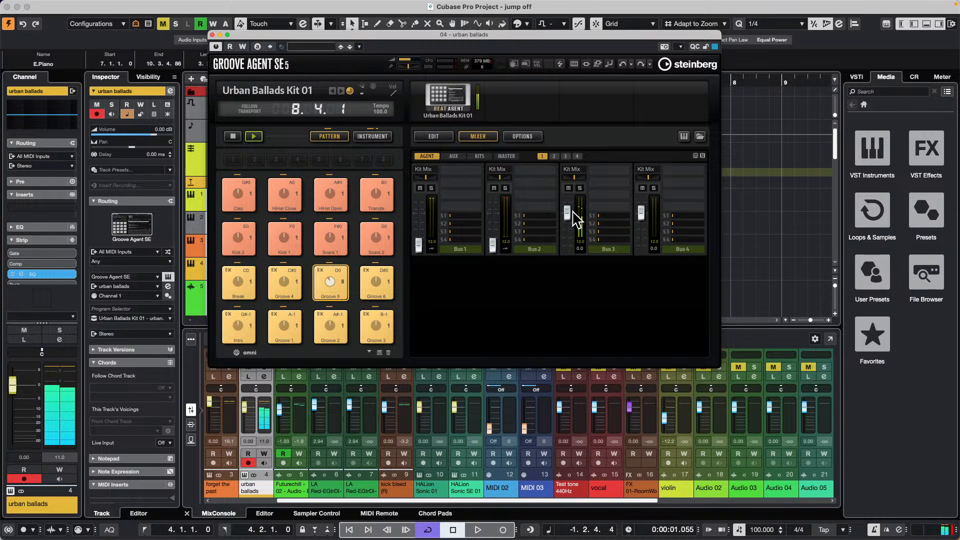
{"action": "left_click_drag", "start_coordinate": [570, 216], "coordinate": [568, 261]}
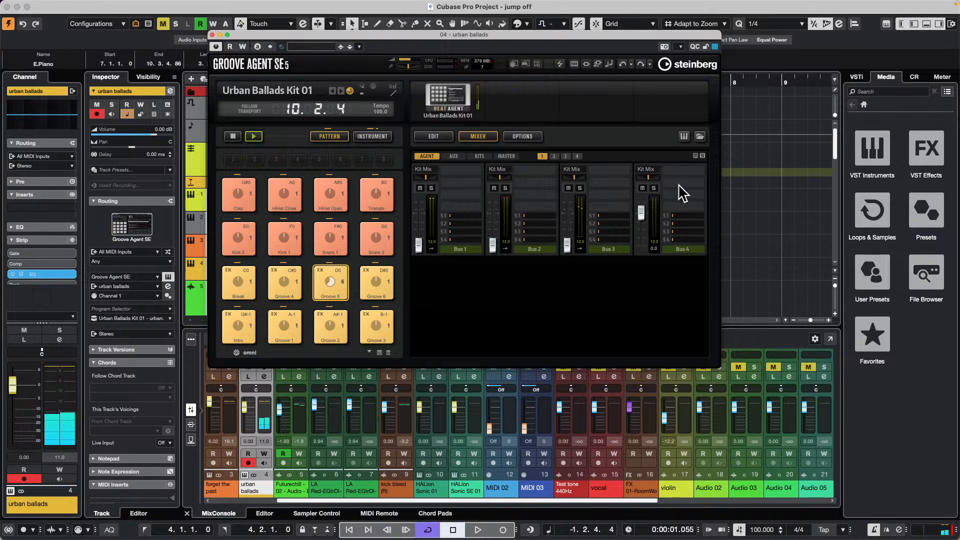
- Check the other bus pages, then raise Bus 1 to about -9.9 dB, Bus 2 to -2.3 dB and Bus 3 to -8.5 dB
{"action": "left_click", "coordinate": [554, 156]}
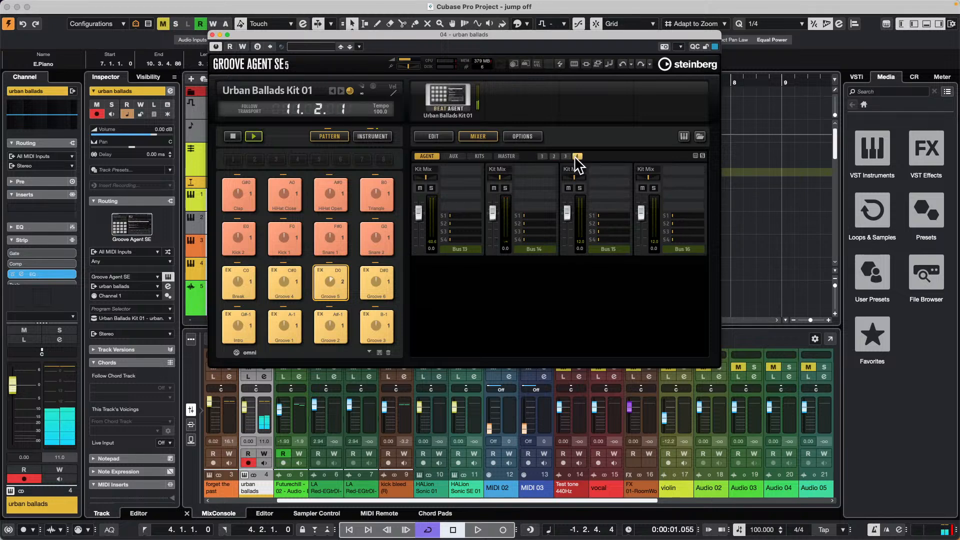
{"action": "left_click", "coordinate": [566, 156]}
{"action": "left_click", "coordinate": [543, 156]}
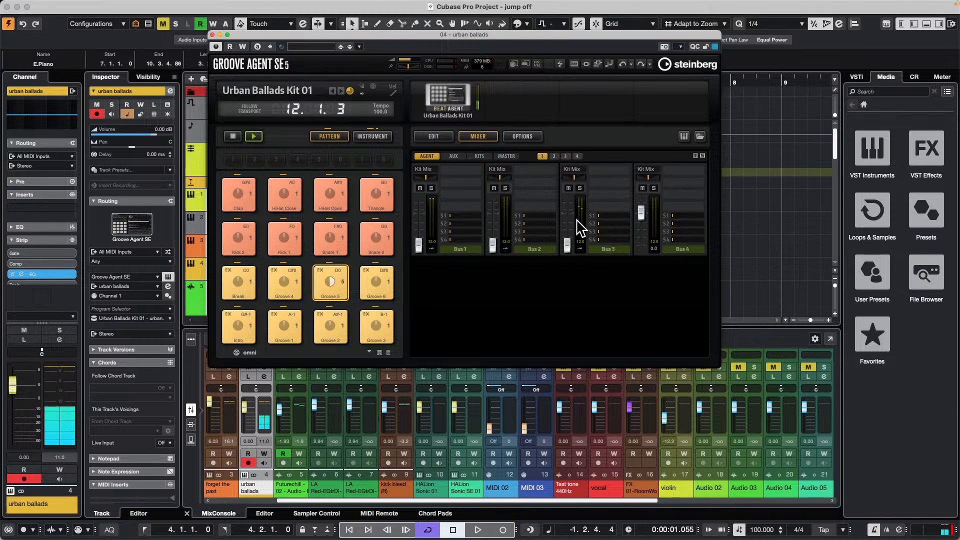
{"action": "left_click_drag", "start_coordinate": [414, 245], "coordinate": [421, 218]}
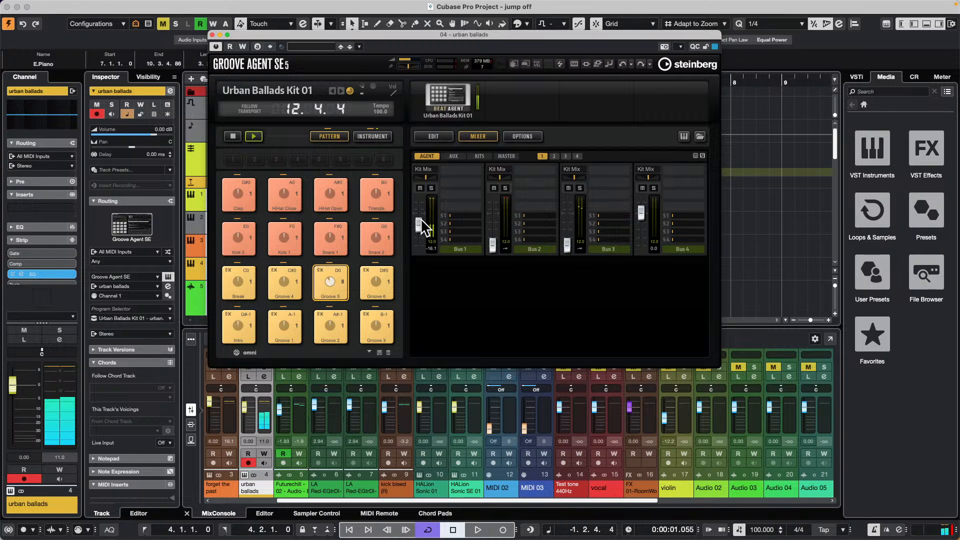
{"action": "left_click_drag", "start_coordinate": [492, 245], "coordinate": [491, 214]}
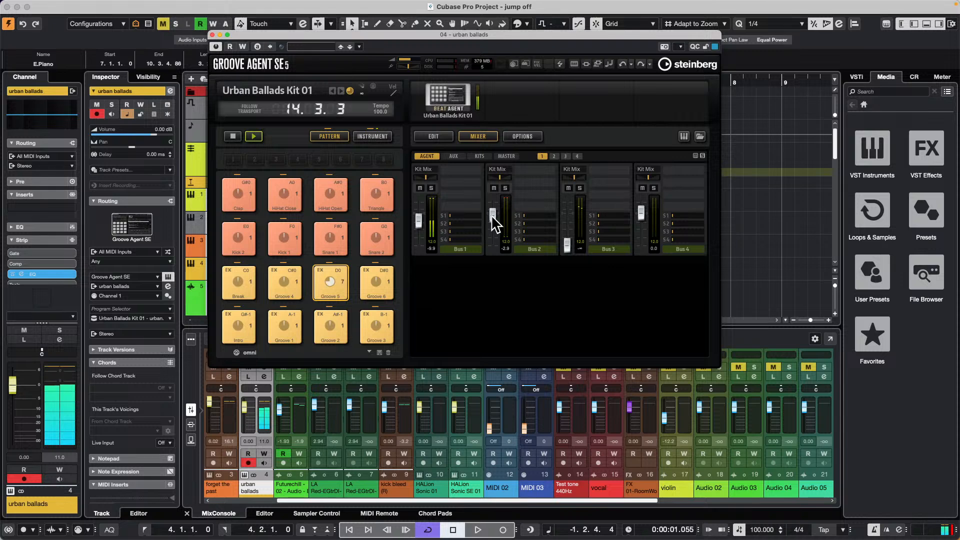
{"action": "left_click_drag", "start_coordinate": [560, 244], "coordinate": [565, 222]}
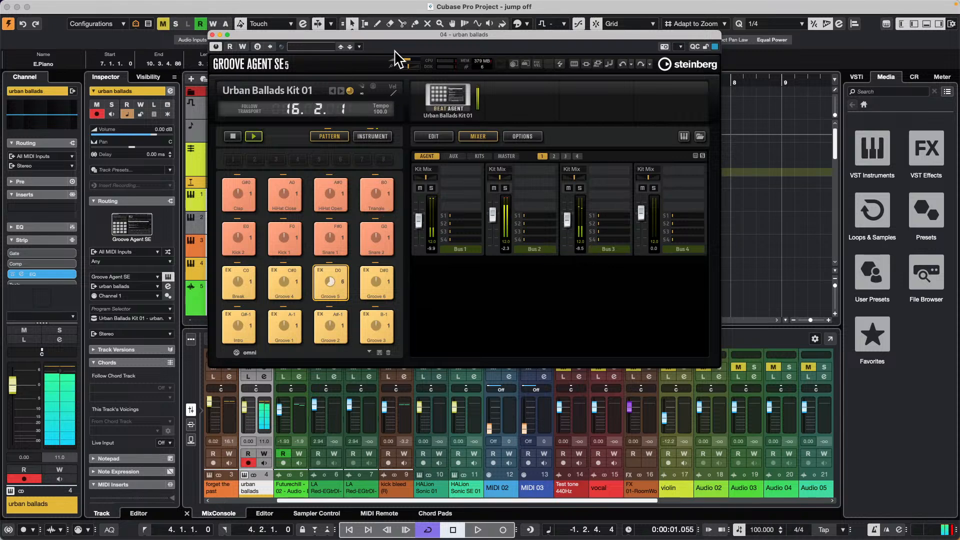
- Set the Urban Ballads kit's master volume to 5.9 dB, stop playback and close the instrument window
{"action": "left_click_drag", "start_coordinate": [409, 59], "coordinate": [397, 64]}
{"action": "key", "text": "space"}
{"action": "key", "text": "space"}
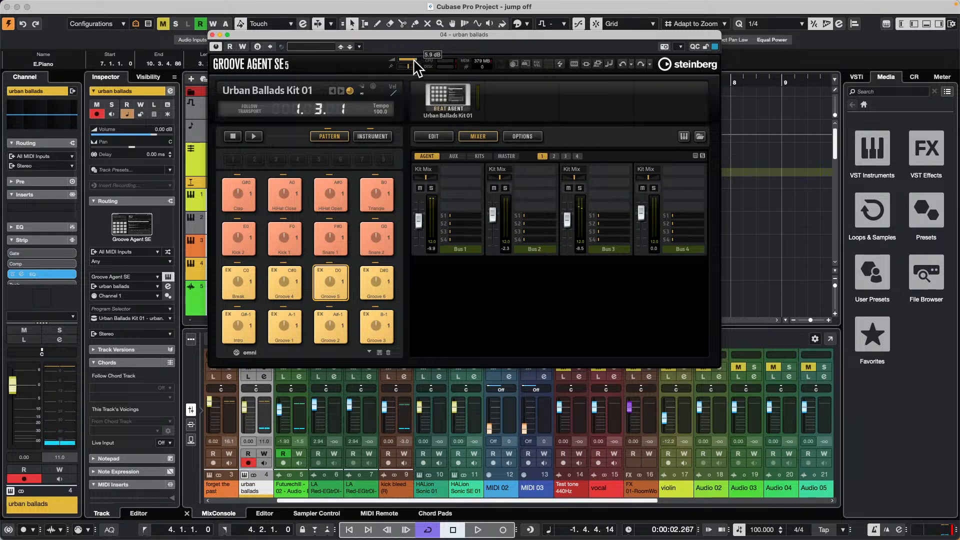
{"action": "left_click", "coordinate": [212, 33]}
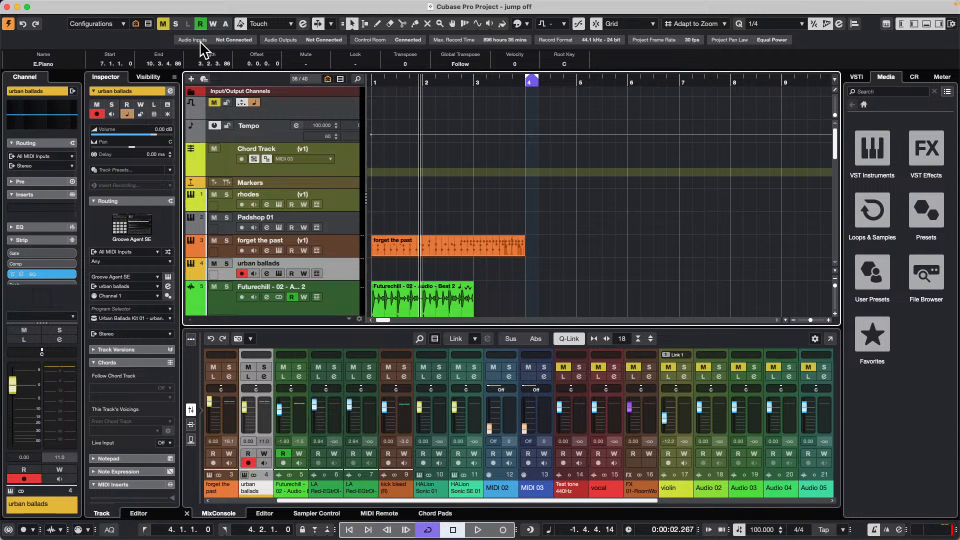
- Open the recent "Uninvited" project, leaving the missing HALion Sonic MIDI port unmapped
{"action": "left_click", "coordinate": [66, 6]}
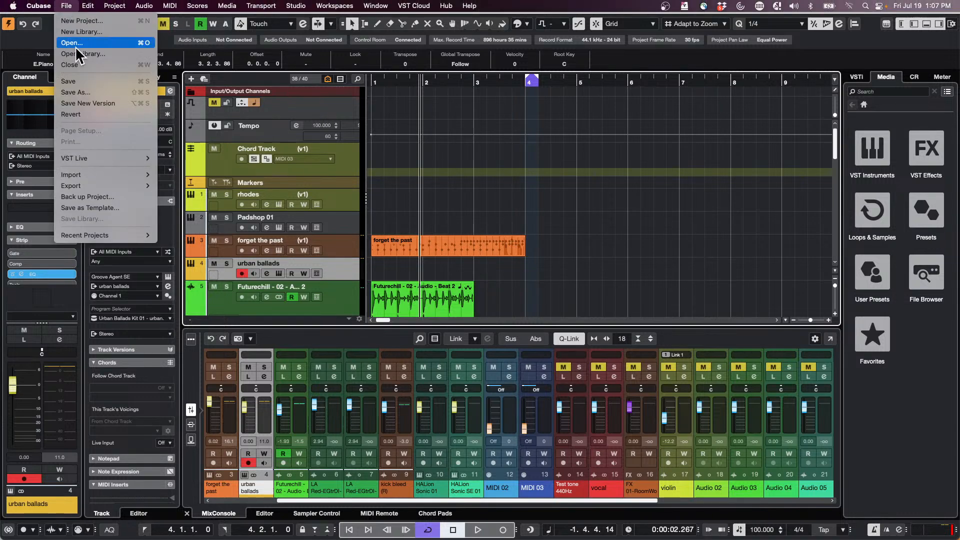
{"action": "mouse_move", "coordinate": [89, 235]}
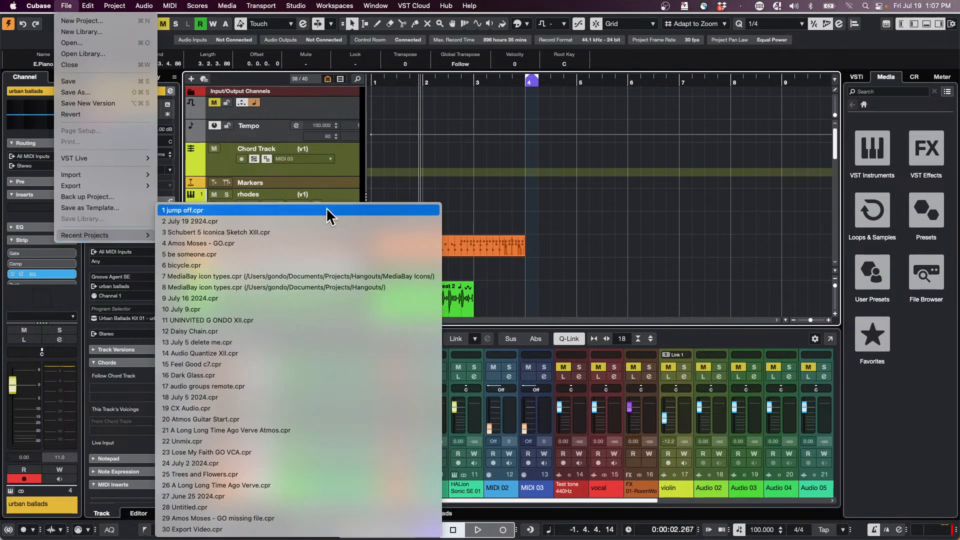
{"action": "left_click", "coordinate": [277, 321]}
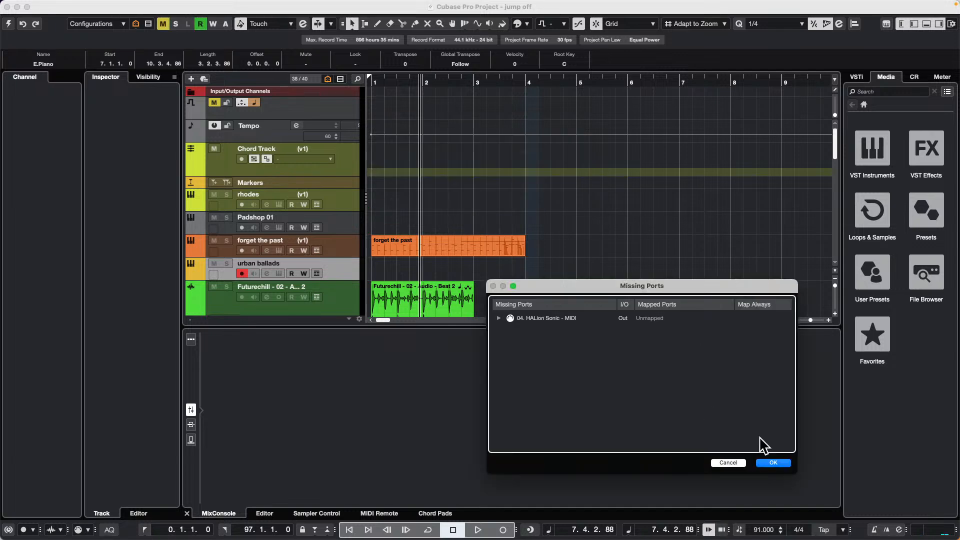
{"action": "left_click", "coordinate": [782, 467]}
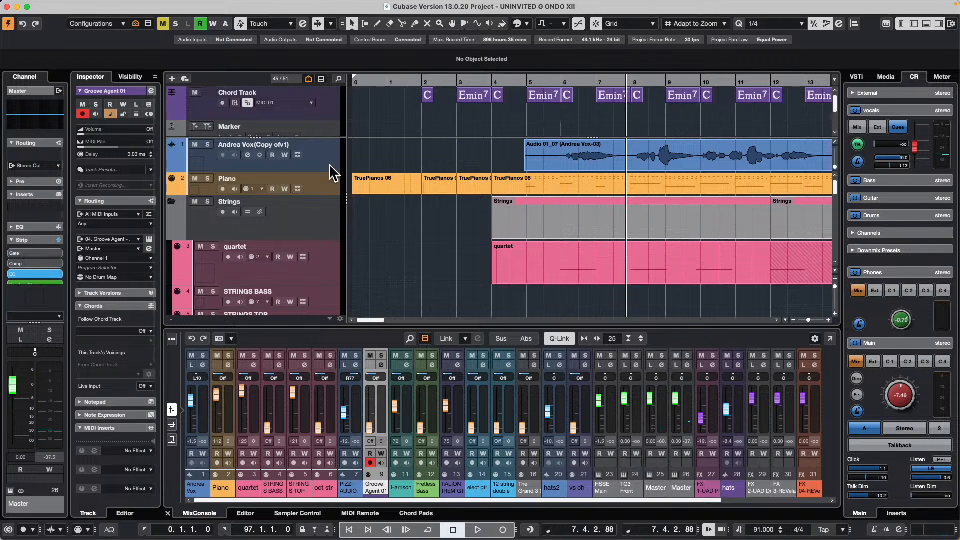
- Increase the lead vocal track's height and zoom the timeline out from bar 6 to show more of the song
{"action": "left_click_drag", "start_coordinate": [327, 170], "coordinate": [326, 188]}
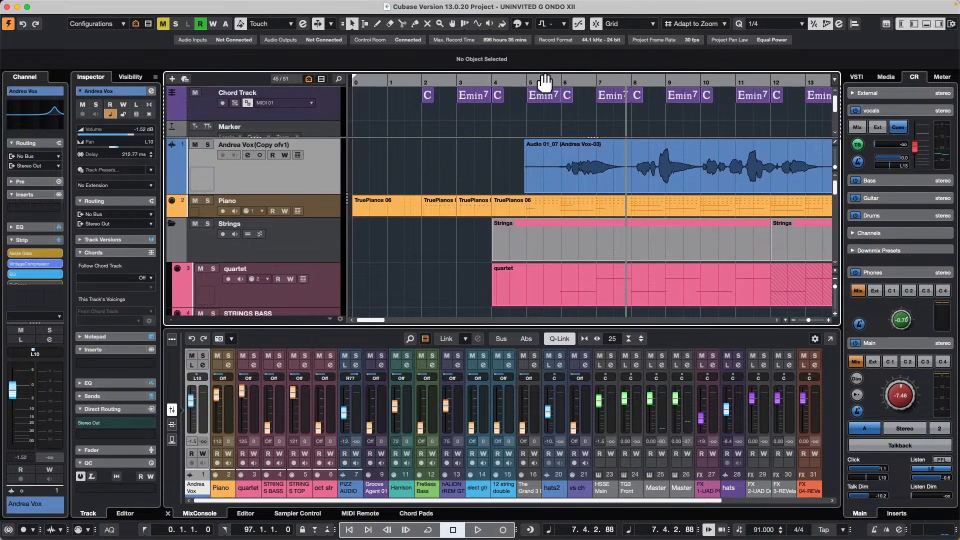
{"action": "left_click_drag", "start_coordinate": [545, 80], "coordinate": [540, 65]}
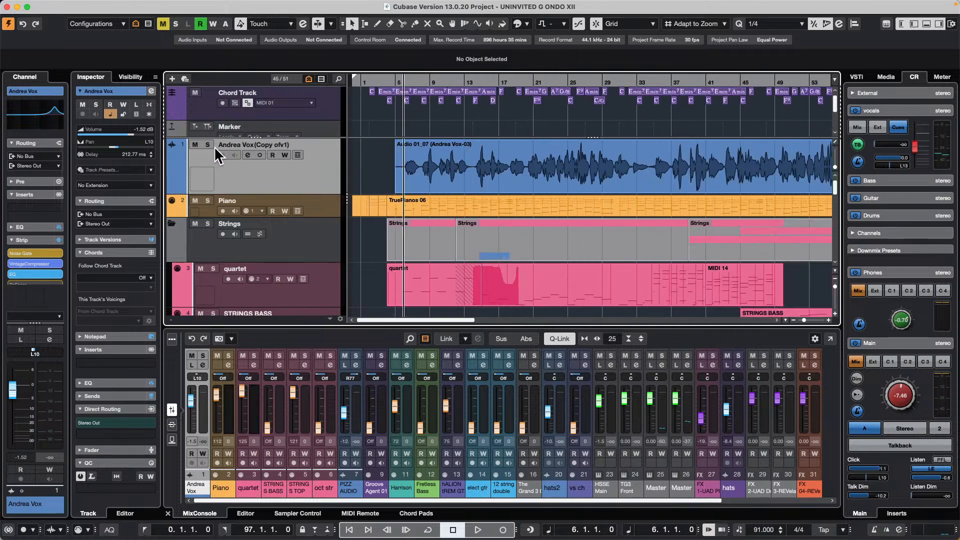
- In the lead vocal's channel settings, bypass the Noise Gate, Vintage Compressor and EQ strip modules and remove the REVerence send
{"action": "left_click", "coordinate": [248, 155]}
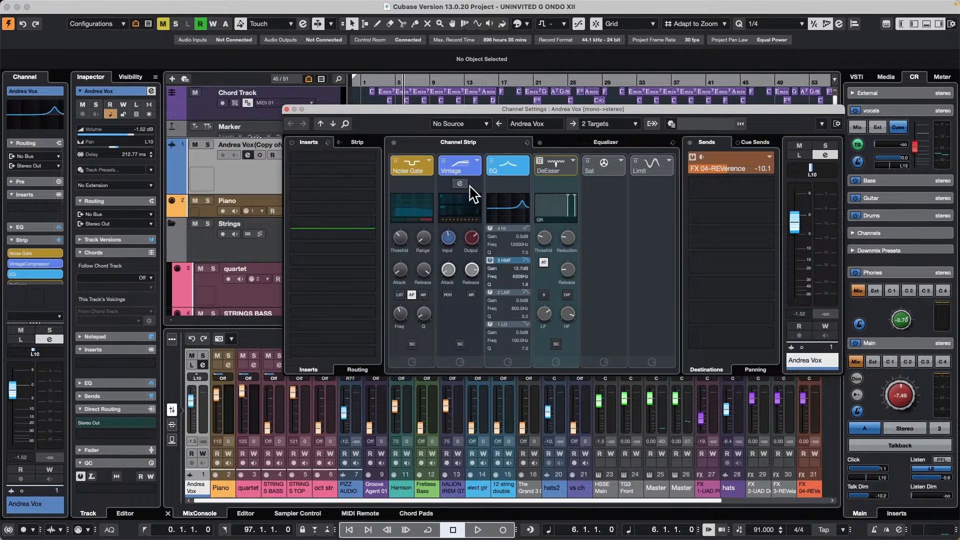
{"action": "left_click", "coordinate": [492, 162]}
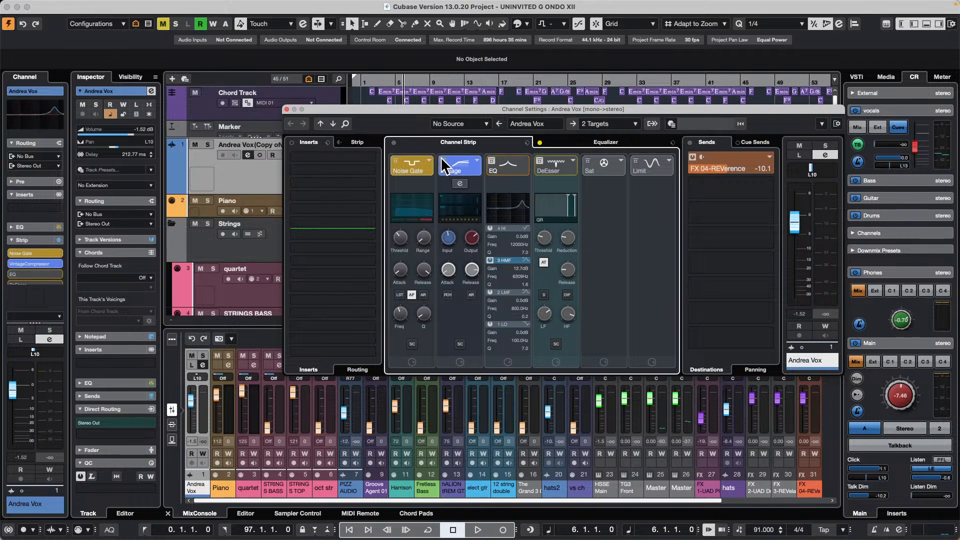
{"action": "left_click", "coordinate": [392, 166]}
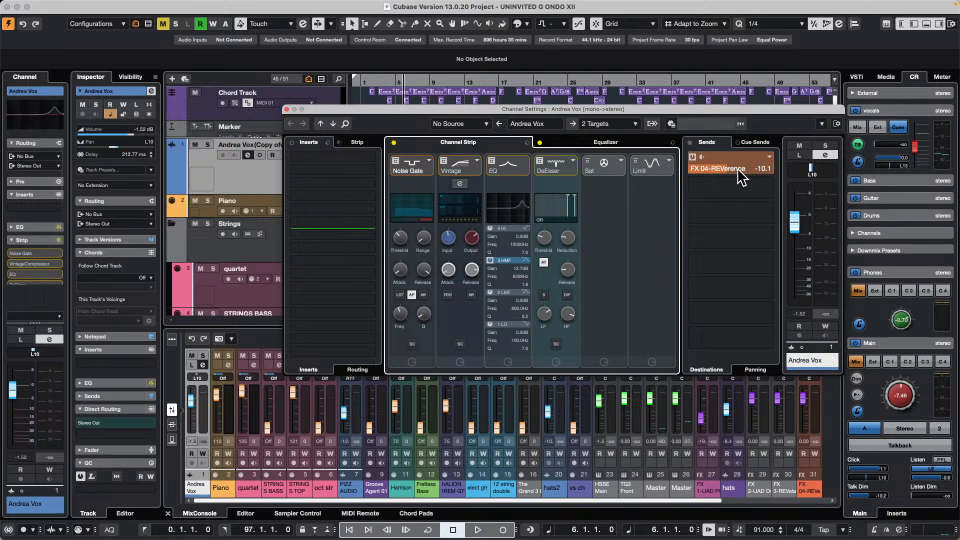
{"action": "left_click", "coordinate": [771, 157]}
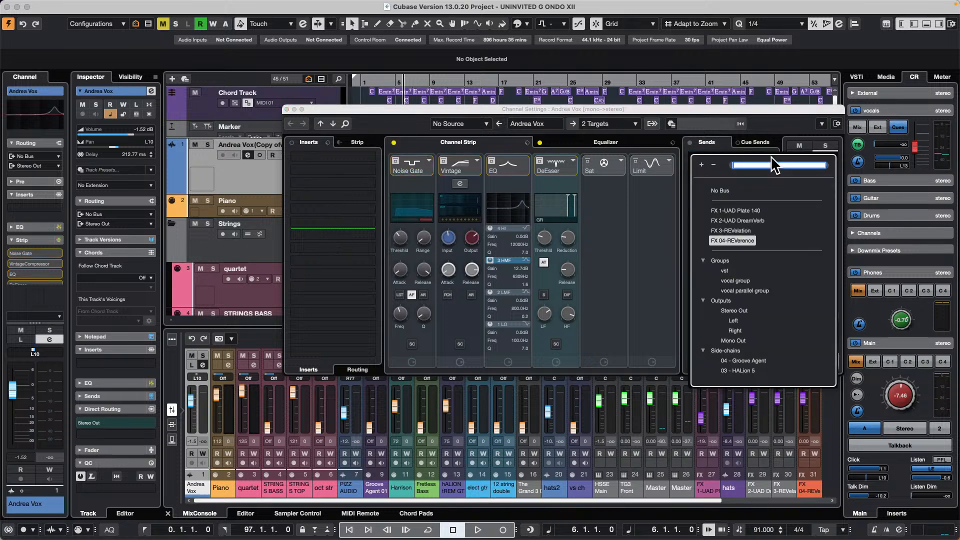
{"action": "left_click", "coordinate": [724, 190]}
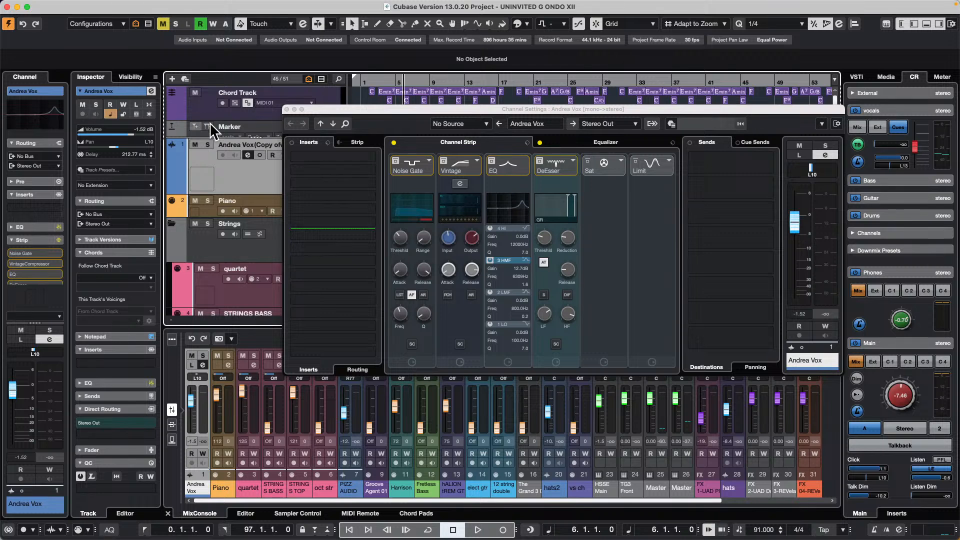
{"action": "left_click", "coordinate": [286, 109]}
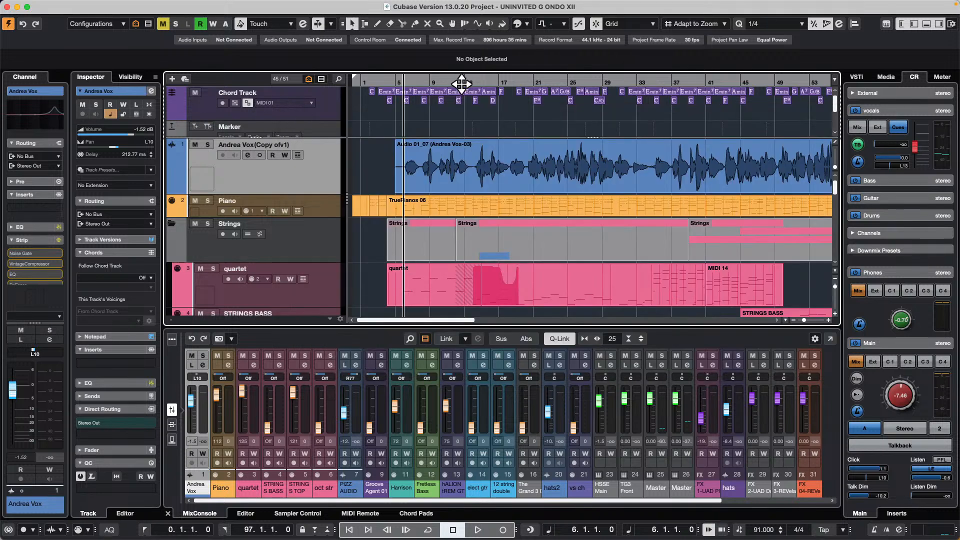
- Play the song, briefly solo the lead vocal, raise the Control Room main level to -0.49 dB, and stop playback
{"action": "key", "text": "space"}
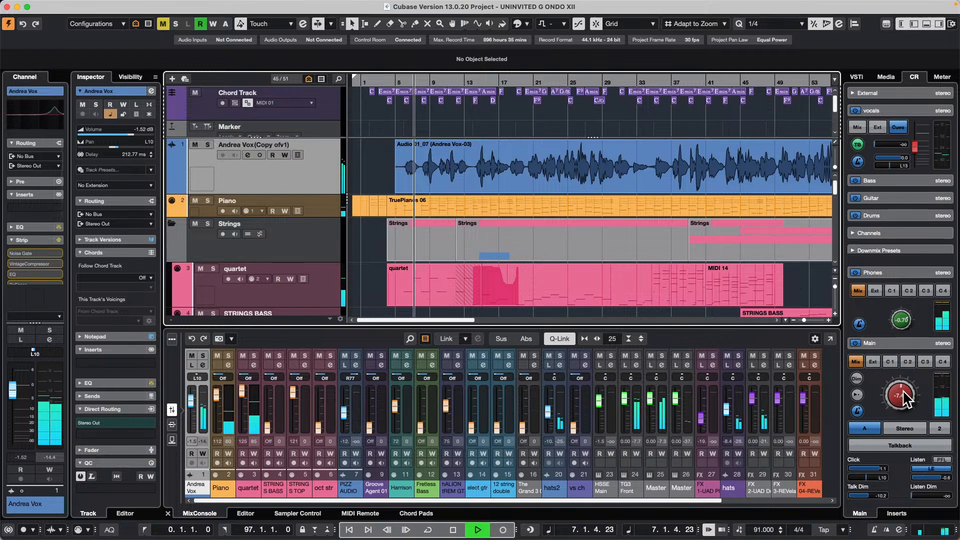
{"action": "left_click", "coordinate": [207, 145]}
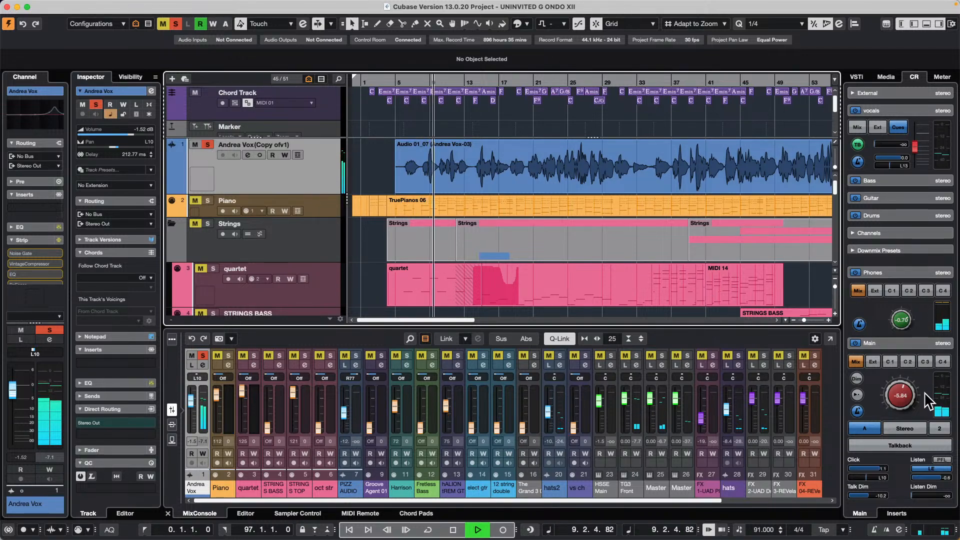
{"action": "scroll", "coordinate": [917, 395], "scroll_direction": "up", "scroll_amount": 5}
{"action": "scroll", "coordinate": [917, 395], "scroll_direction": "up", "scroll_amount": 2}
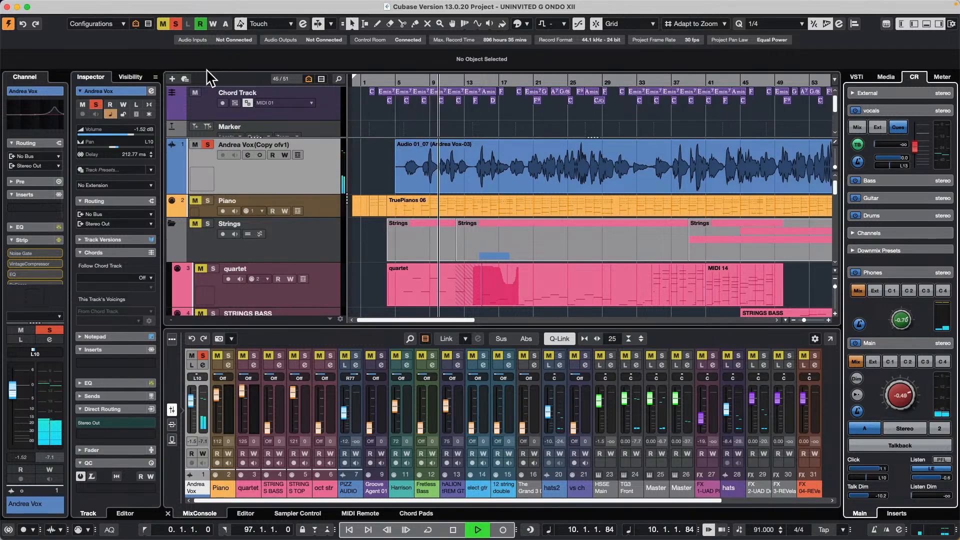
{"action": "left_click", "coordinate": [207, 144]}
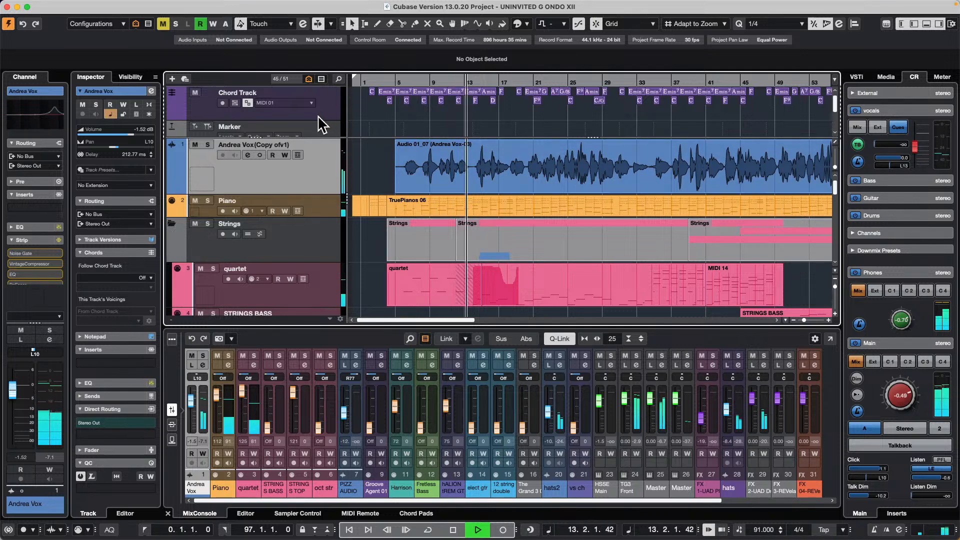
{"action": "key", "text": "space"}
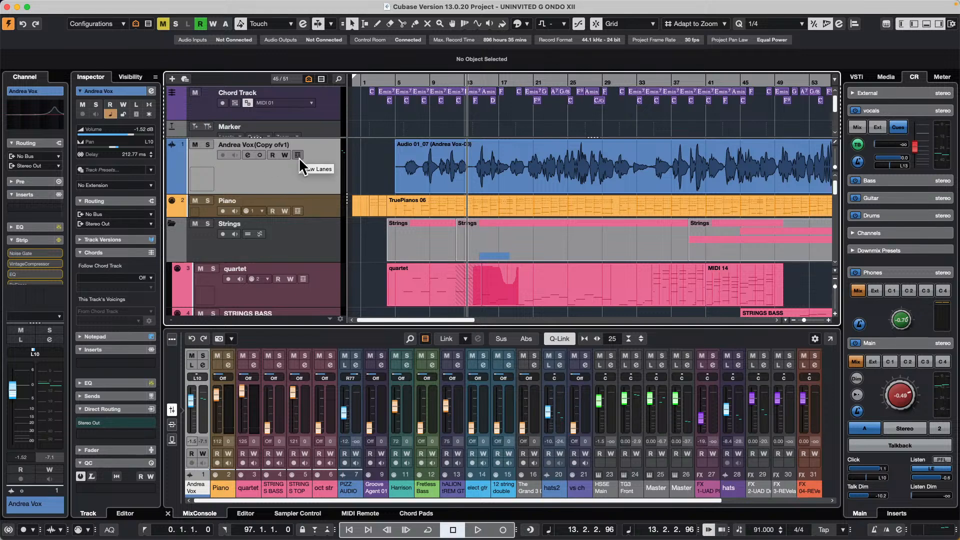
- Change the lead vocal track's channel configuration to stereo and place the playback cursor at bar 8
{"action": "left_click", "coordinate": [260, 155]}
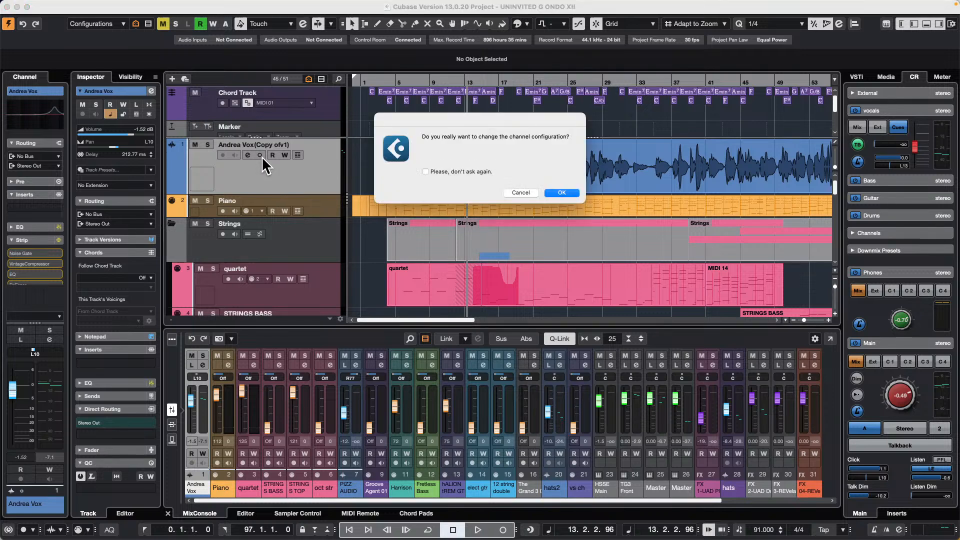
{"action": "left_click", "coordinate": [561, 192]}
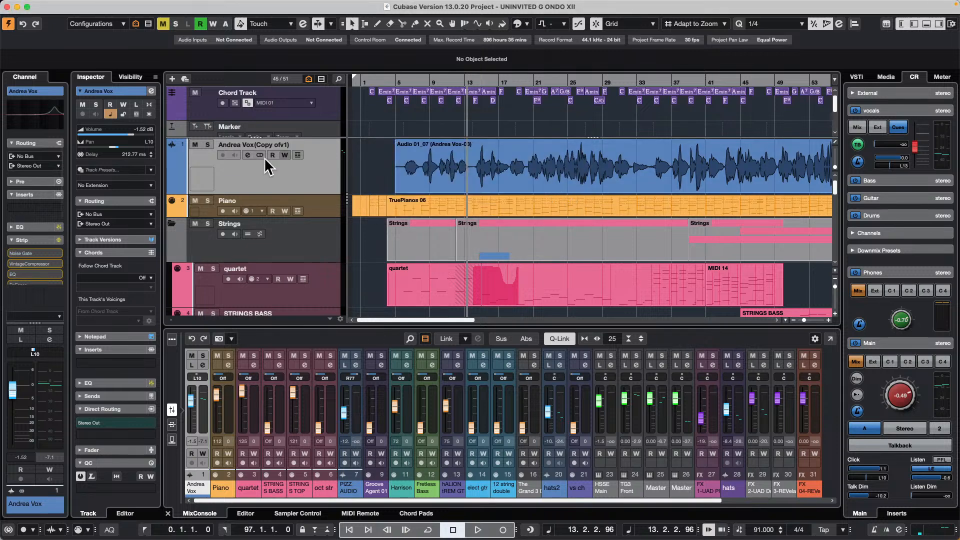
{"action": "left_click", "coordinate": [419, 85]}
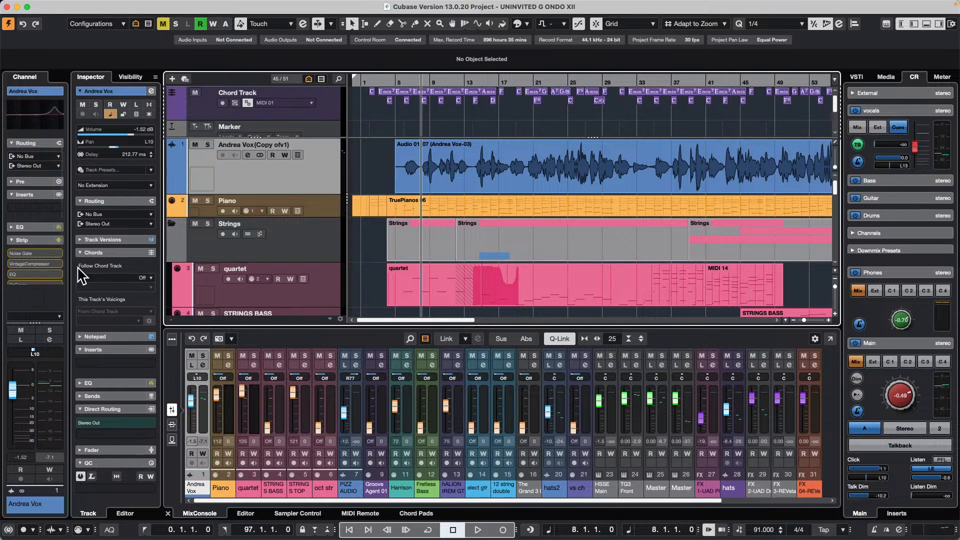
- Insert the VocalChain effect from the Vocals category on the lead vocal and bring its whole window into view
{"action": "left_click", "coordinate": [60, 212]}
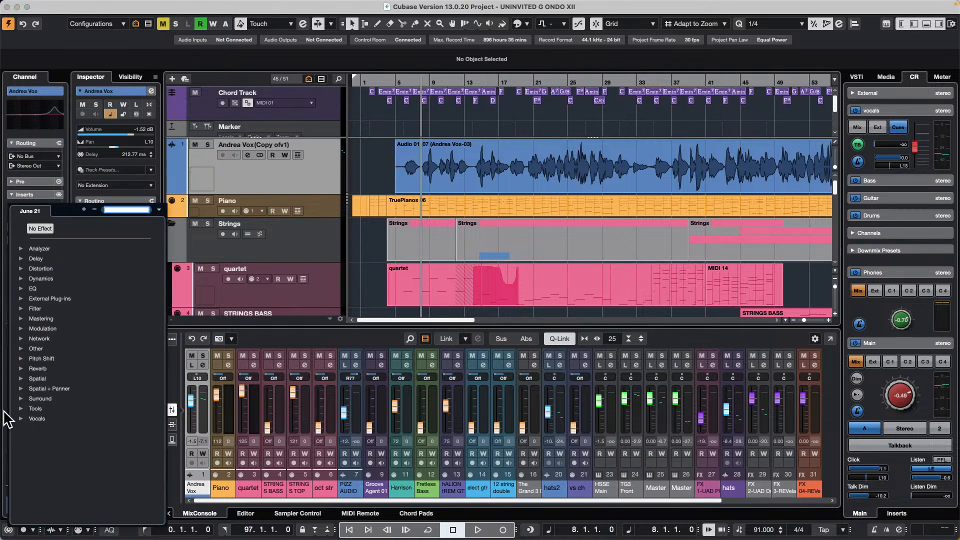
{"action": "left_click", "coordinate": [22, 419]}
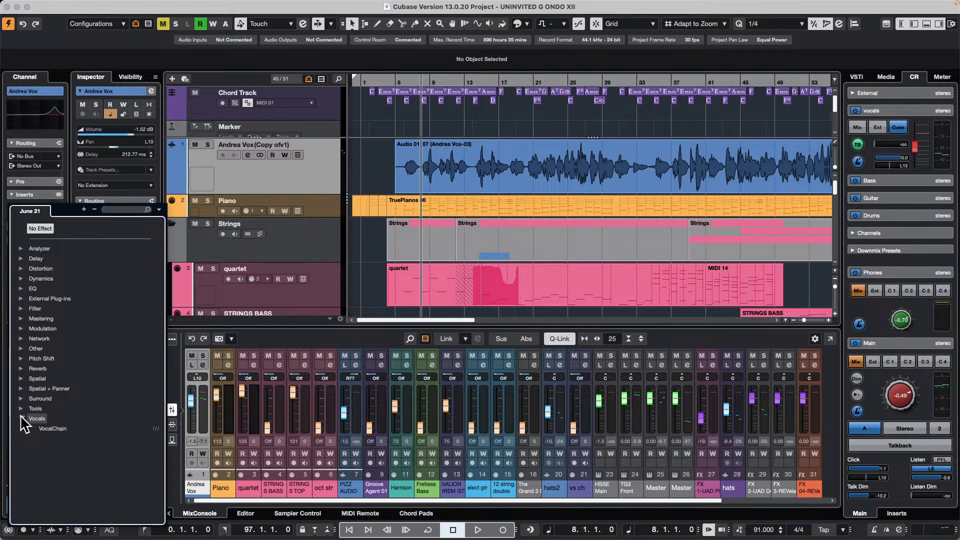
{"action": "left_click", "coordinate": [66, 429]}
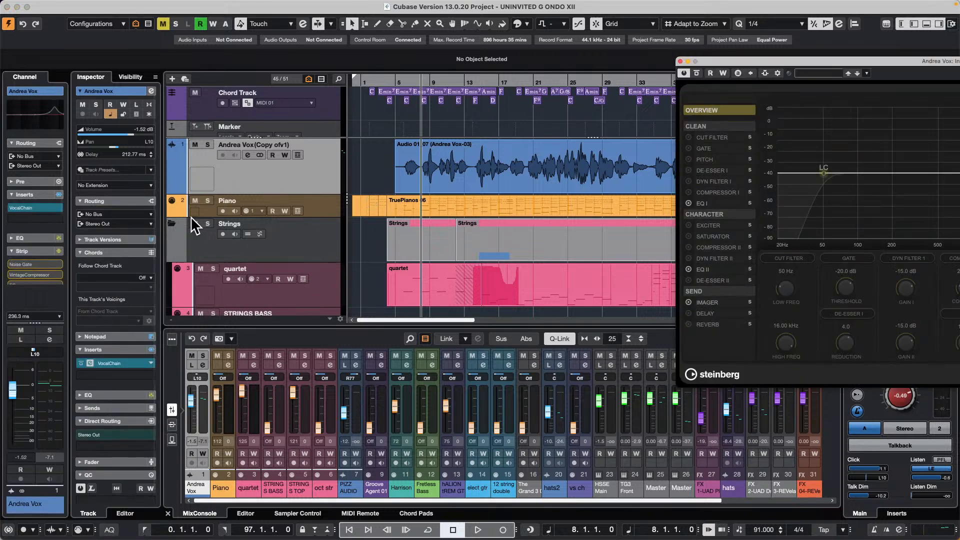
{"action": "left_click_drag", "start_coordinate": [836, 63], "coordinate": [376, 114]}
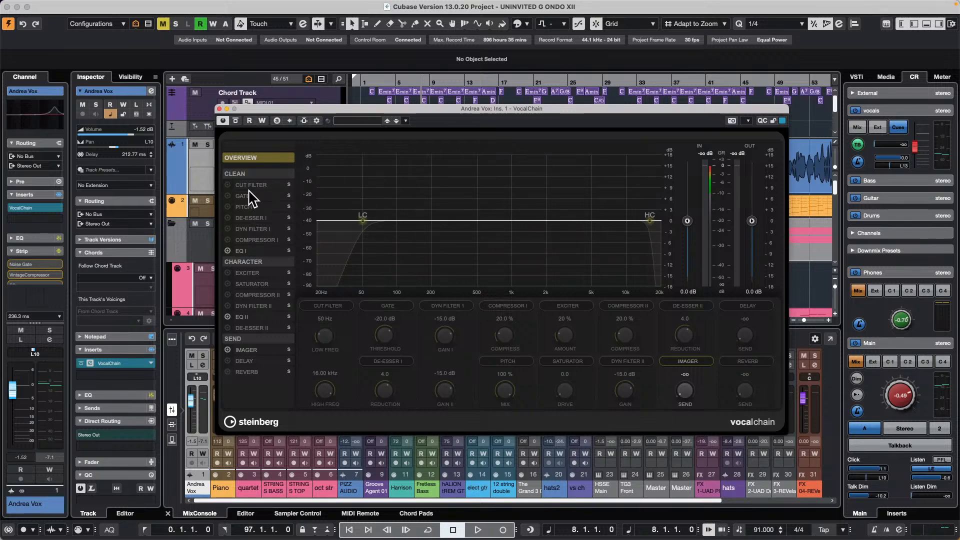
- Start playback and solo the lead vocal, moving the VocalChain window clear of the track's controls
{"action": "key", "text": "space"}
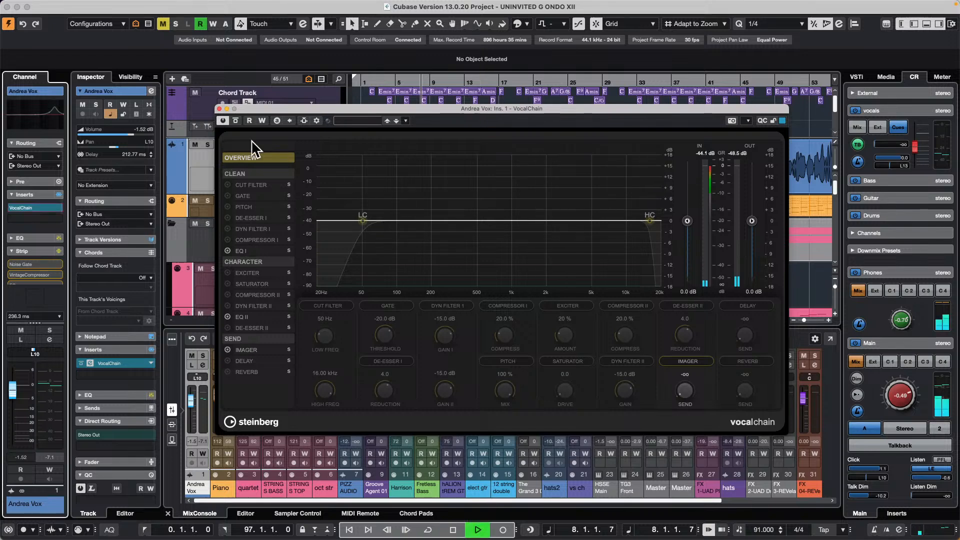
{"action": "left_click_drag", "start_coordinate": [300, 106], "coordinate": [358, 112]}
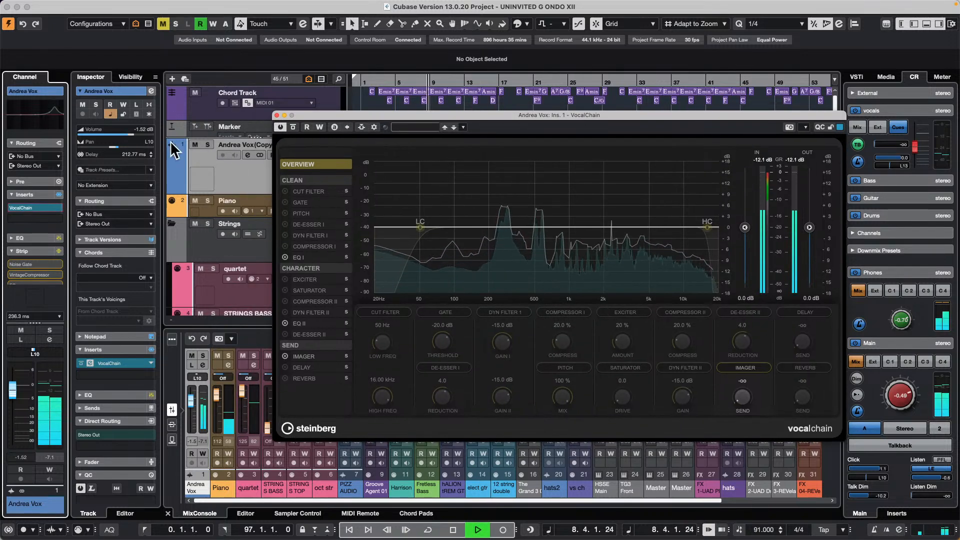
{"action": "left_click", "coordinate": [207, 145]}
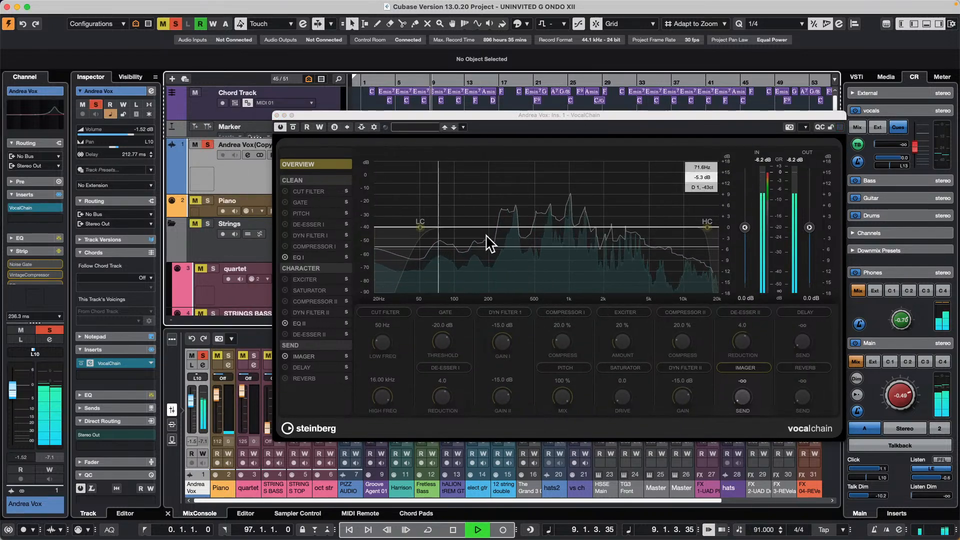
- Enable VocalChain's Cut Filter and set its low-cut frequency to about 102 Hz
{"action": "left_click", "coordinate": [315, 192]}
{"action": "left_click_drag", "start_coordinate": [420, 226], "coordinate": [452, 236]}
{"action": "left_click", "coordinate": [285, 192]}
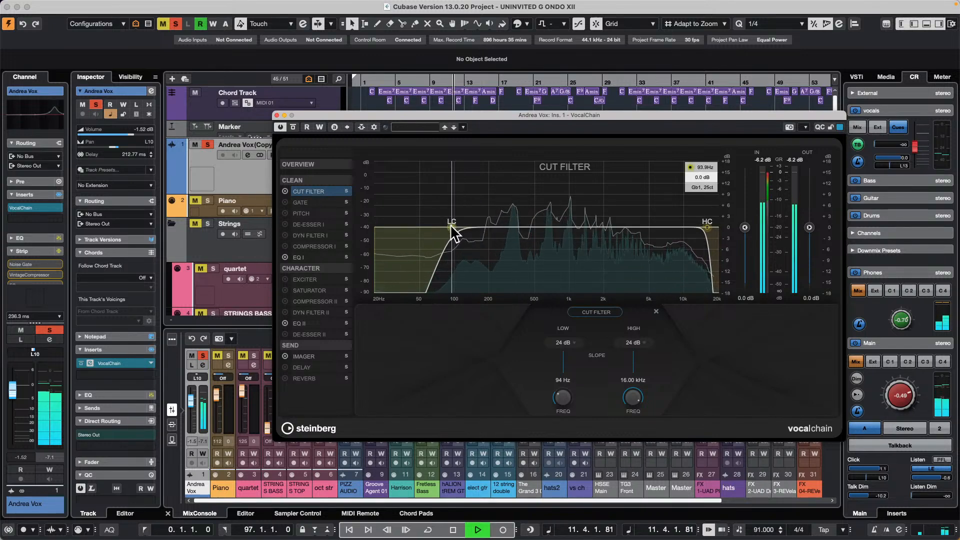
{"action": "mouse_move", "coordinate": [452, 226]}
{"action": "left_mouse_down"}
{"action": "mouse_move", "coordinate": [533, 235]}
{"action": "mouse_move", "coordinate": [475, 240]}
{"action": "mouse_move", "coordinate": [469, 250]}
{"action": "mouse_move", "coordinate": [336, 236]}
{"action": "mouse_move", "coordinate": [458, 244]}
{"action": "left_mouse_up"}
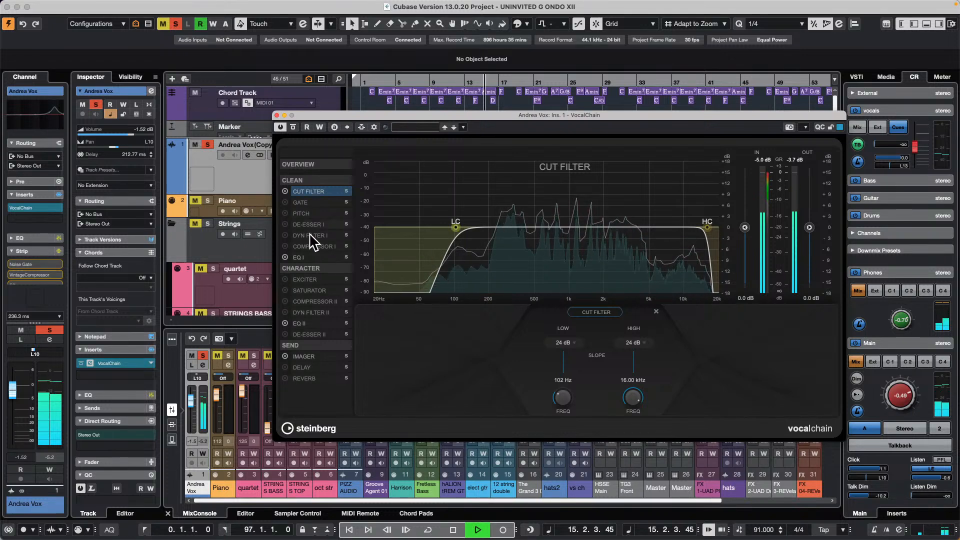
- In VocalChain's Gate module, set the release to 377 ms and the threshold to -38.9 dB
{"action": "left_click", "coordinate": [303, 203]}
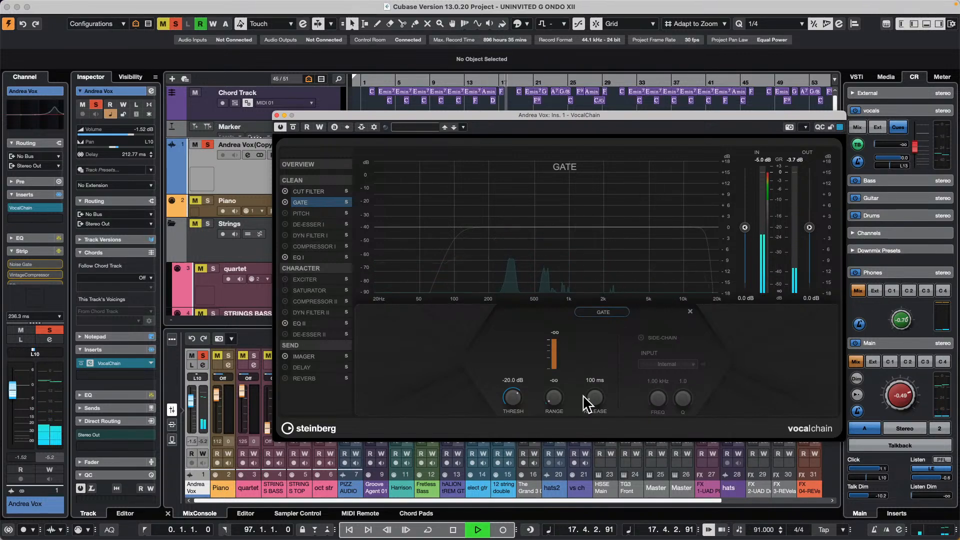
{"action": "scroll", "coordinate": [595, 396], "scroll_direction": "up", "scroll_amount": 5}
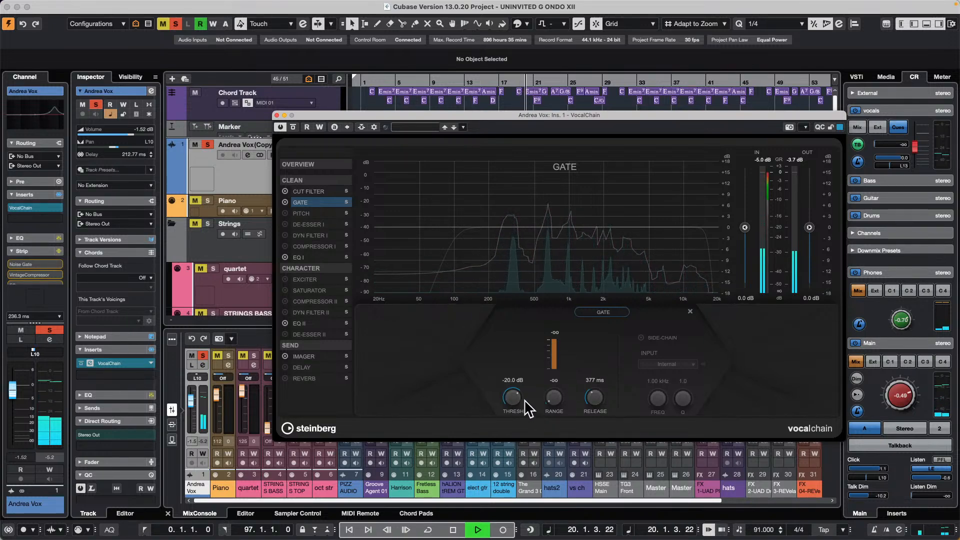
{"action": "scroll", "coordinate": [512, 395], "scroll_direction": "down", "scroll_amount": 6}
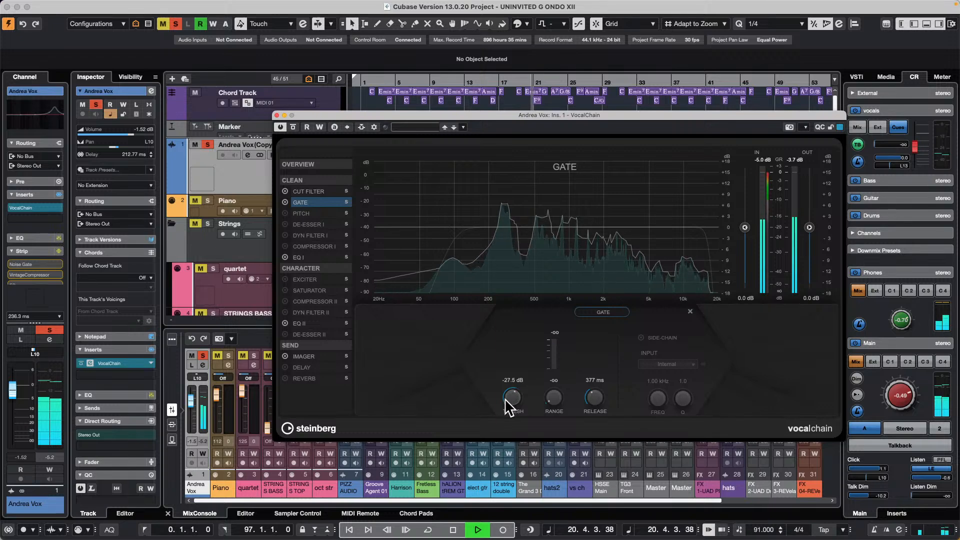
{"action": "left_click_drag", "start_coordinate": [501, 409], "coordinate": [501, 414]}
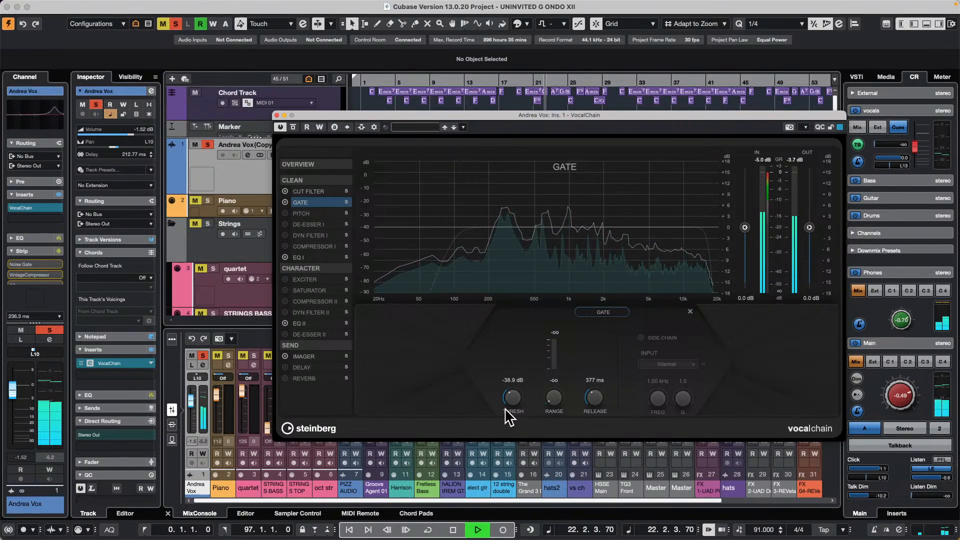
- Increase the correction amount in VocalChain's Pitch module and enable De-Esser I
{"action": "left_click", "coordinate": [325, 212]}
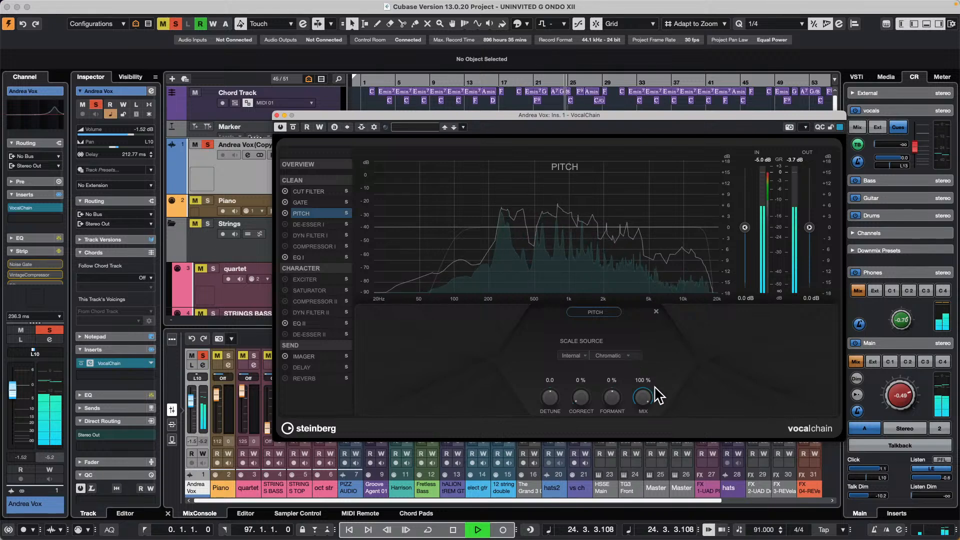
{"action": "left_click_drag", "start_coordinate": [585, 400], "coordinate": [582, 380]}
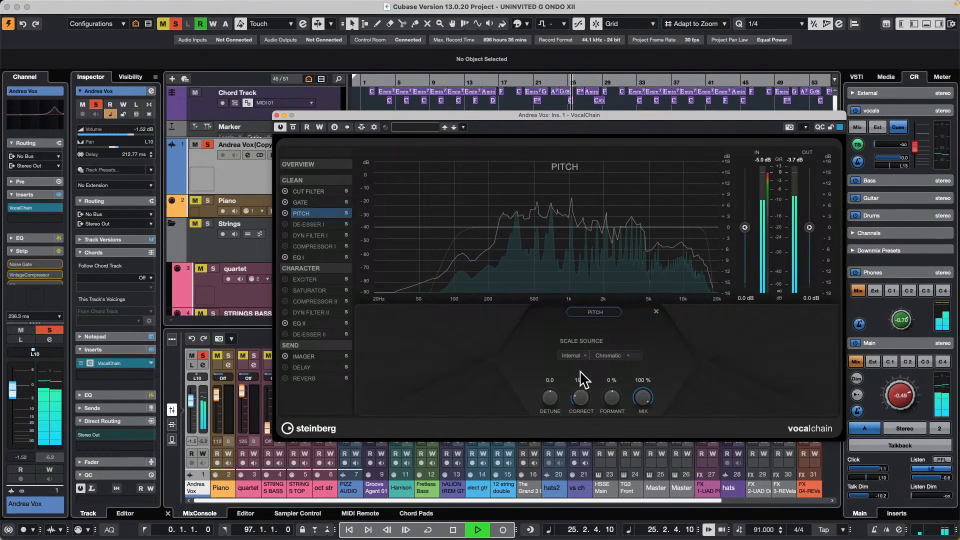
{"action": "left_click", "coordinate": [309, 224]}
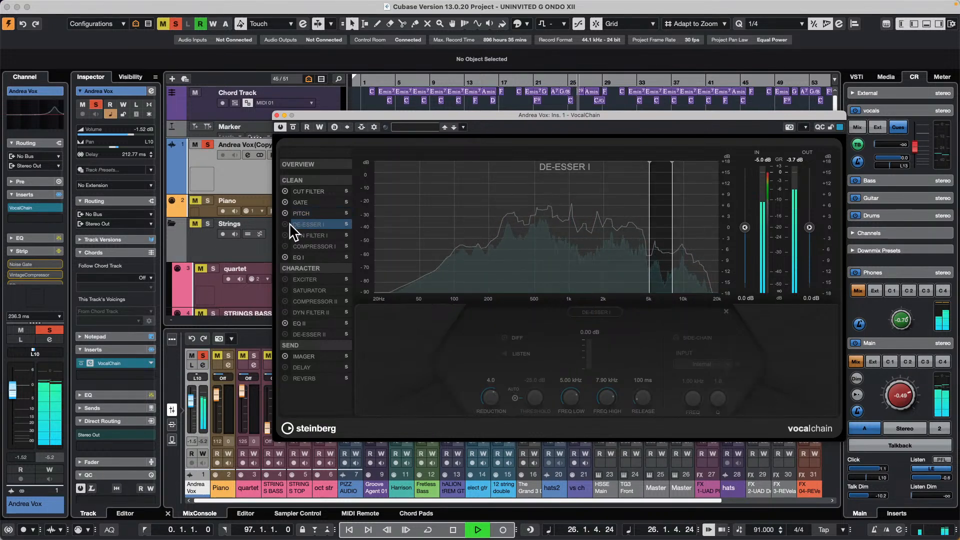
{"action": "left_click", "coordinate": [285, 224]}
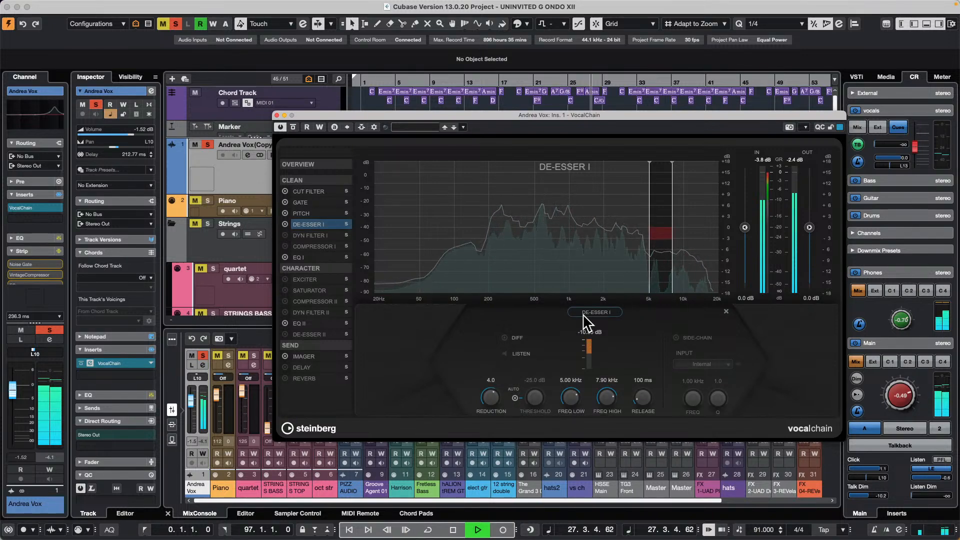
- Keep the Vox Comp type for VocalChain's Compressor I and enable the module
{"action": "left_click", "coordinate": [315, 246]}
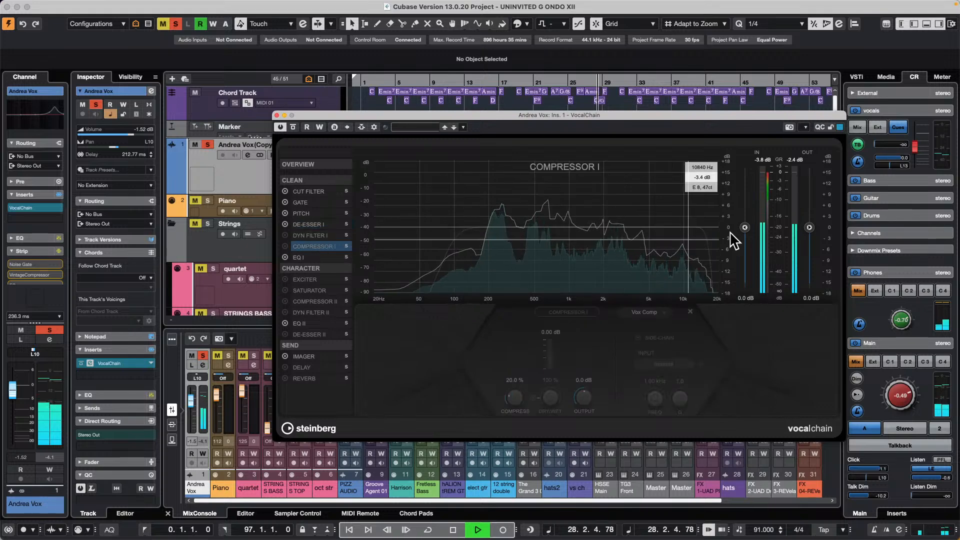
{"action": "left_click", "coordinate": [649, 311]}
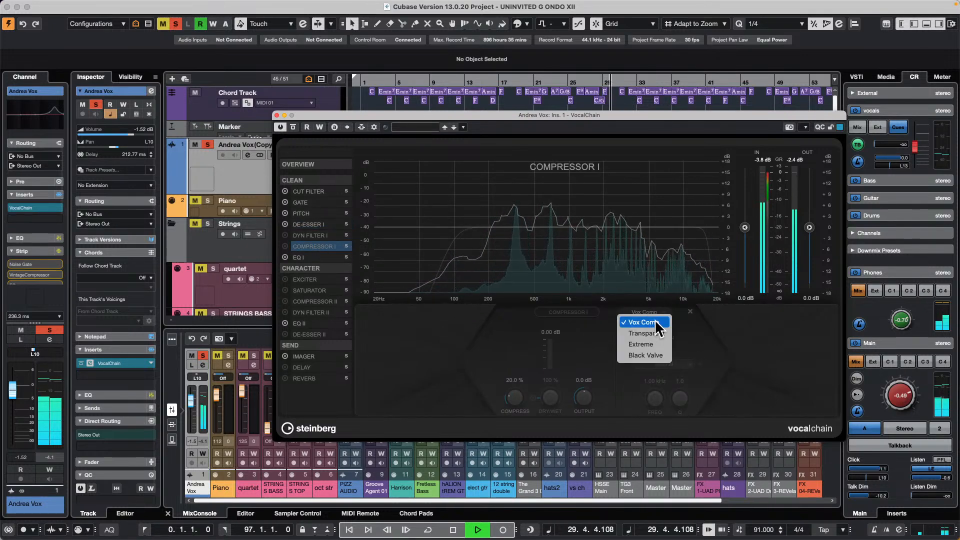
{"action": "left_click", "coordinate": [656, 322]}
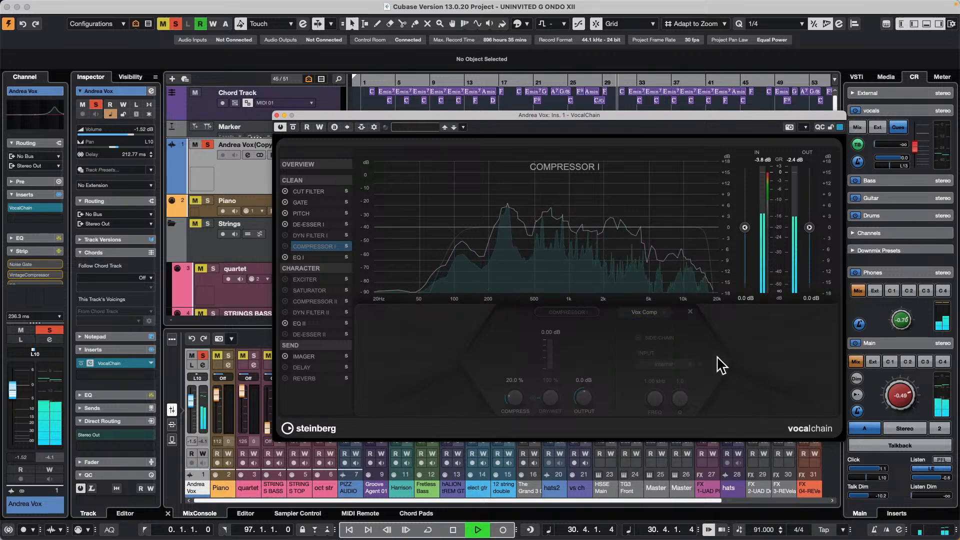
{"action": "left_click", "coordinate": [285, 246]}
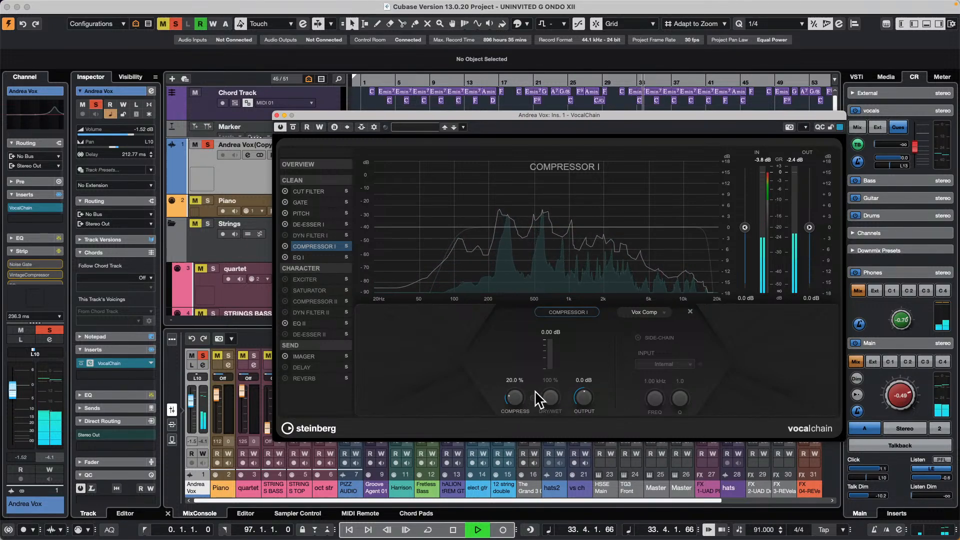
- In VocalChain's Compressor I, set the compress amount to 40.5 % and the output to -1.3 dB
{"action": "scroll", "coordinate": [513, 397], "scroll_direction": "up", "scroll_amount": 5}
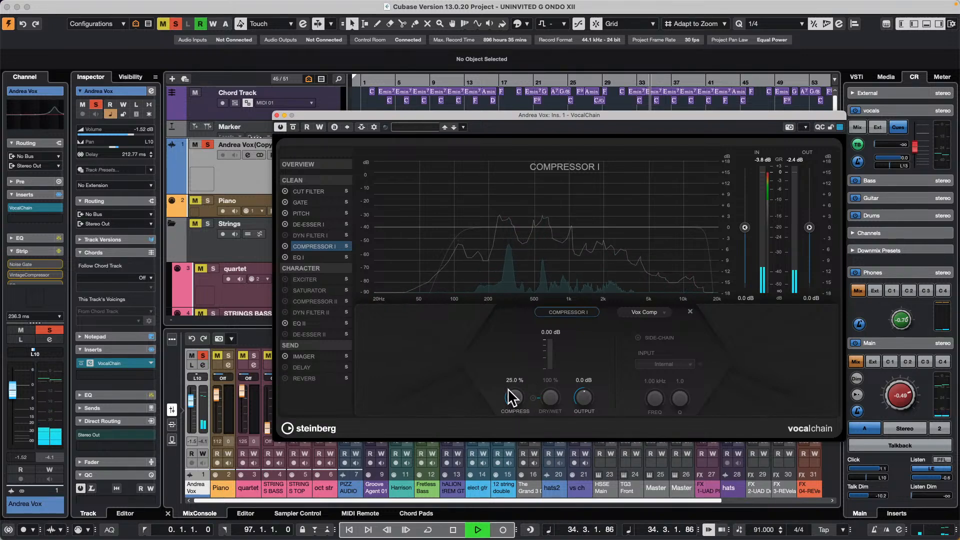
{"action": "scroll", "coordinate": [514, 381], "scroll_direction": "down", "scroll_amount": 5}
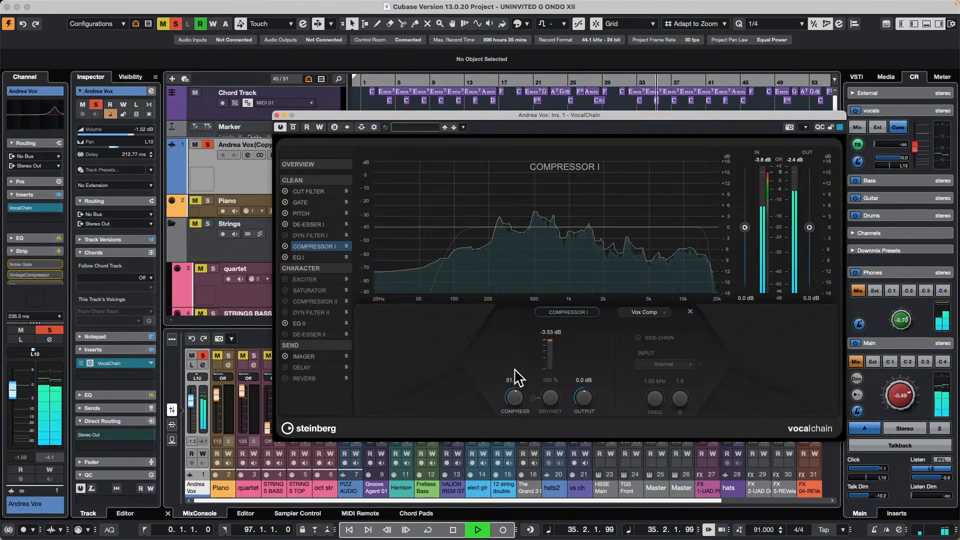
{"action": "scroll", "coordinate": [582, 399], "scroll_direction": "down", "scroll_amount": 3}
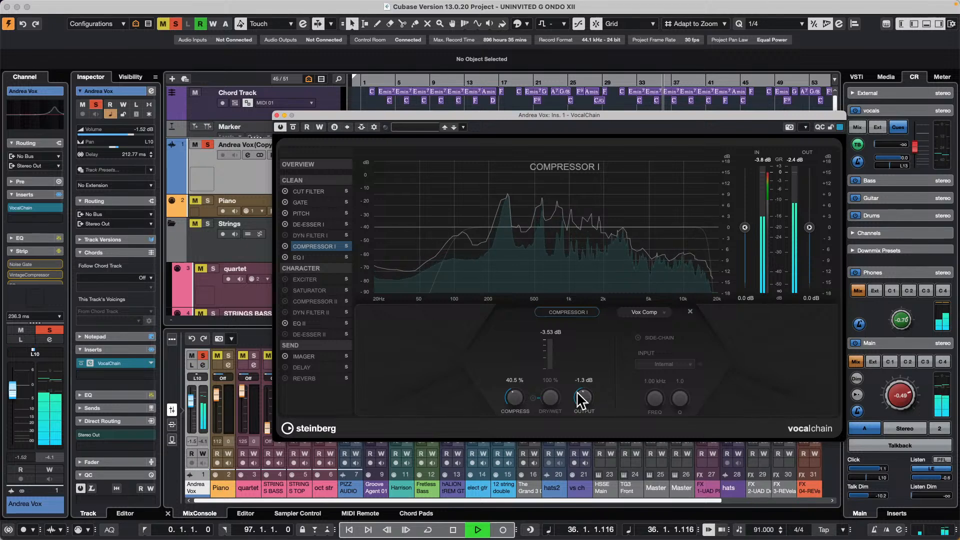
- Boost band 3 of VocalChain's EQ I by 7.2 dB at 4.81 kHz and enable the Reverb with about -19 dB send
{"action": "left_click", "coordinate": [299, 257]}
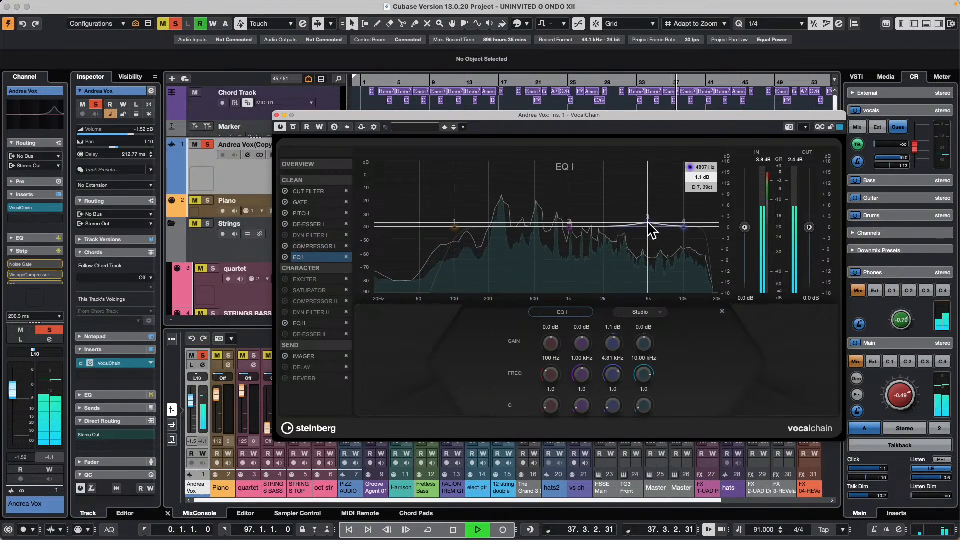
{"action": "left_click_drag", "start_coordinate": [649, 222], "coordinate": [647, 200]}
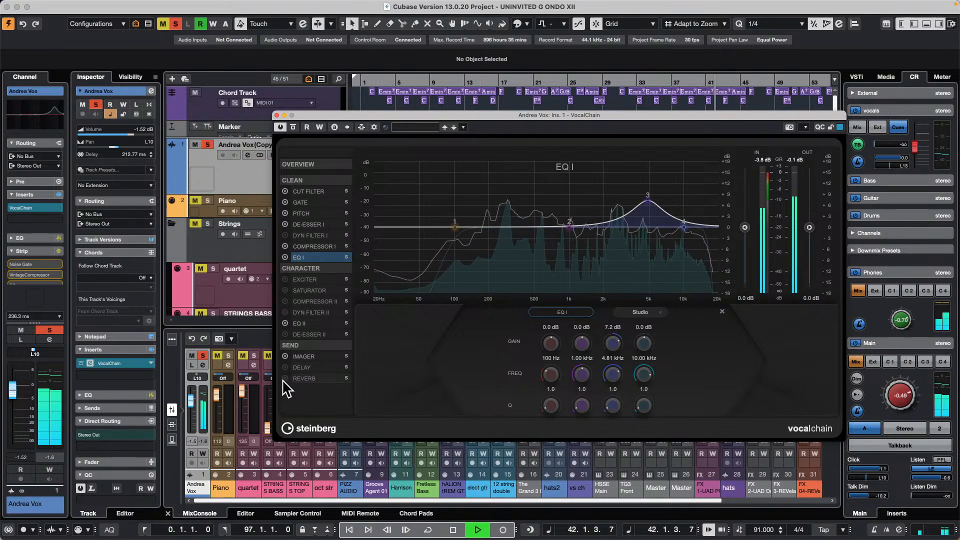
{"action": "left_click", "coordinate": [302, 379]}
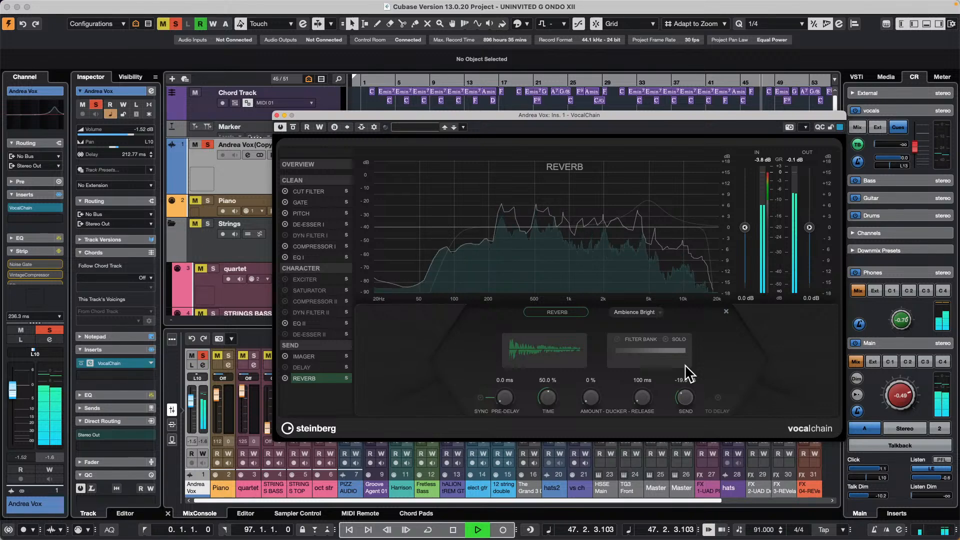
- Enable VocalChain's Delay with a 1/4 D time and -35.2 dB send, and set the Imager send to -14.8 dB
{"action": "left_click", "coordinate": [301, 367]}
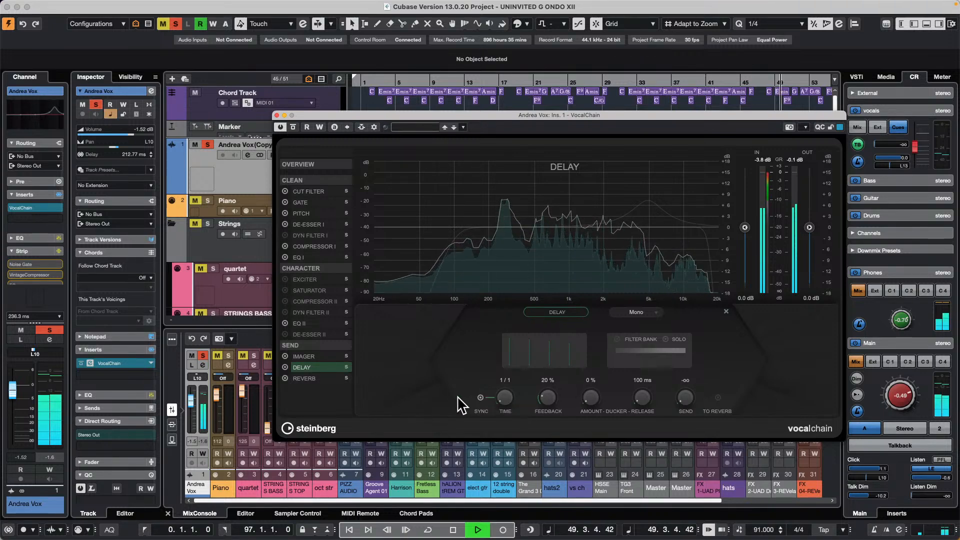
{"action": "left_click_drag", "start_coordinate": [504, 399], "coordinate": [524, 355]}
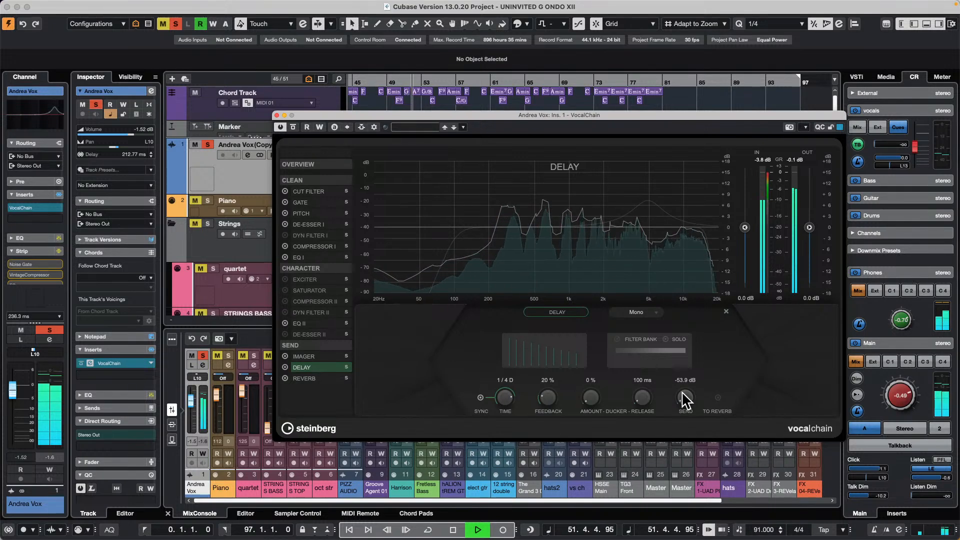
{"action": "left_click_drag", "start_coordinate": [685, 389], "coordinate": [686, 386]}
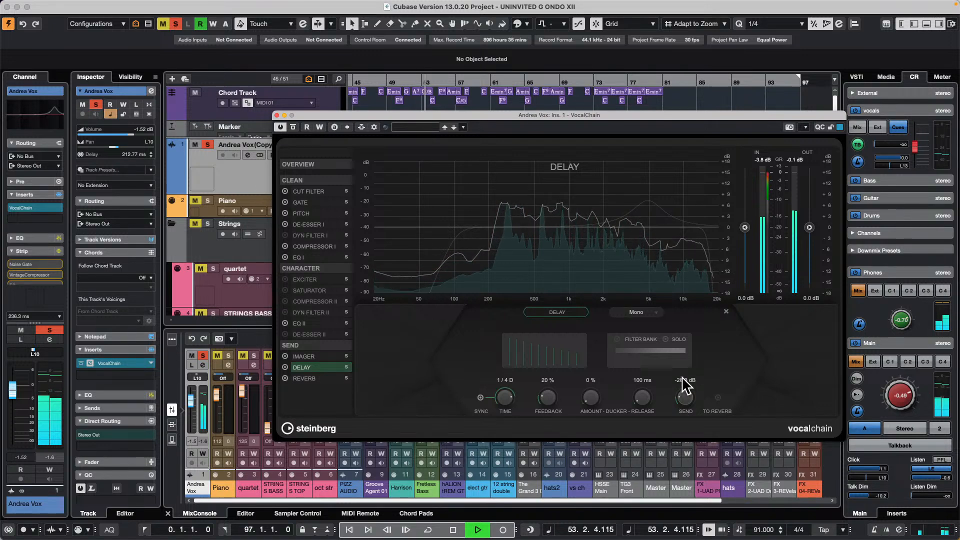
{"action": "left_click", "coordinate": [311, 358]}
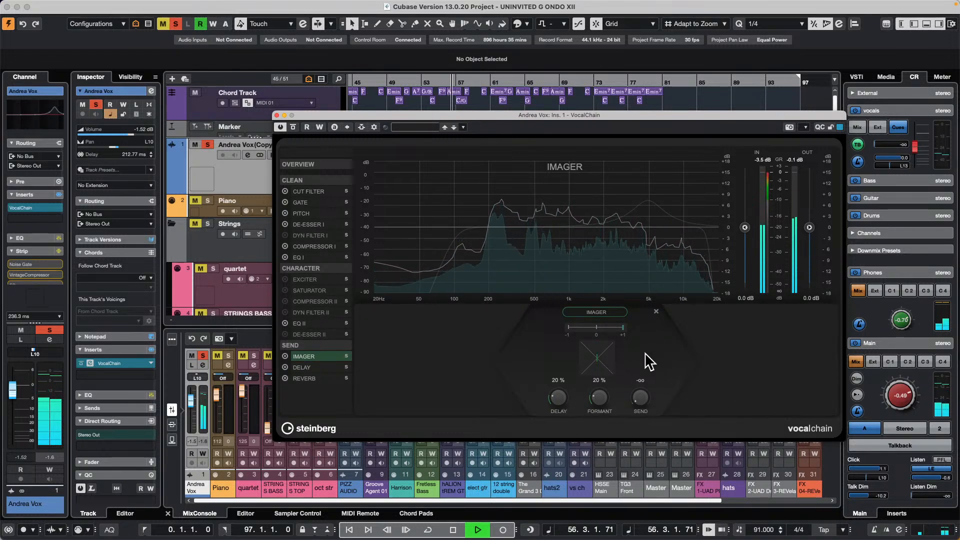
{"action": "left_click_drag", "start_coordinate": [639, 405], "coordinate": [643, 363]}
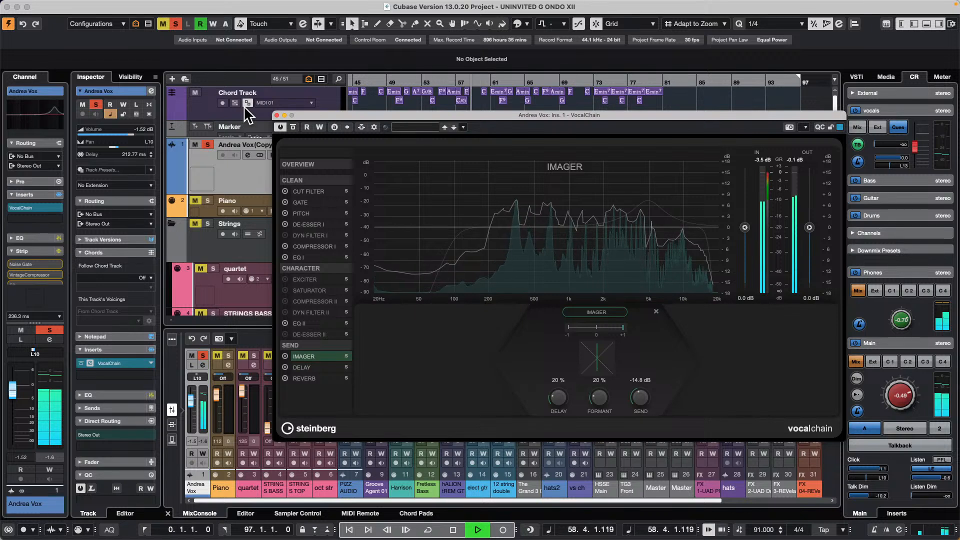
- Replay the soloed vocal from about bar 48 and compare its sound with VocalChain switched off and on
{"action": "left_click", "coordinate": [378, 84]}
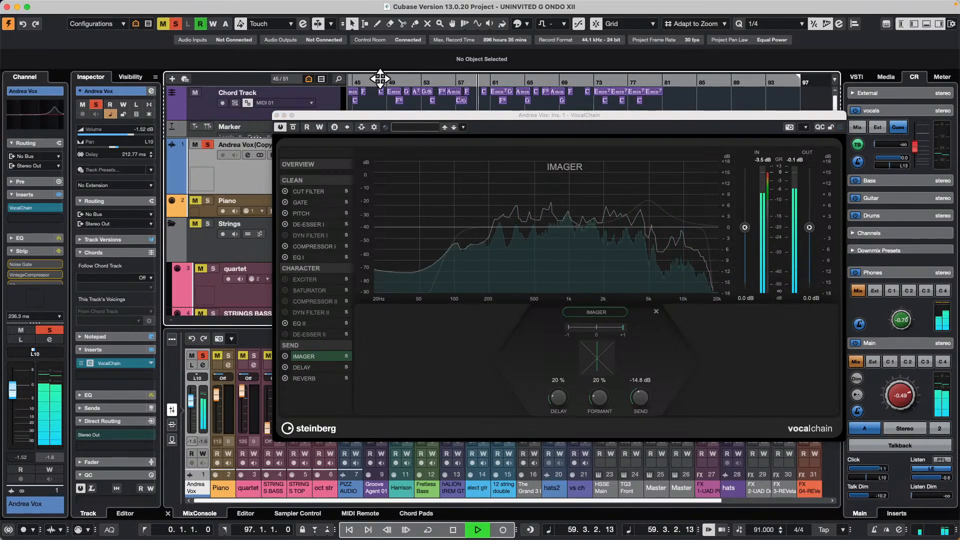
{"action": "left_click", "coordinate": [380, 78]}
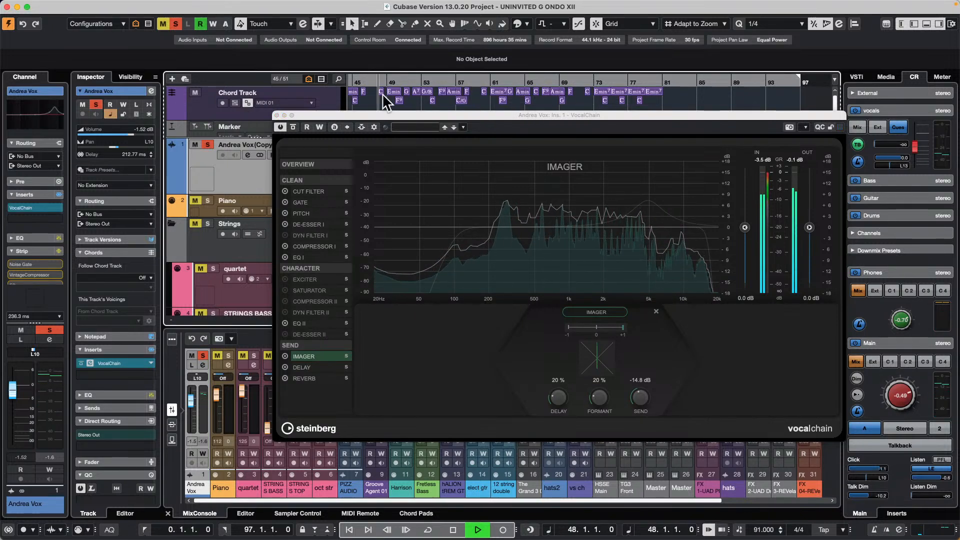
{"action": "left_click", "coordinate": [277, 124]}
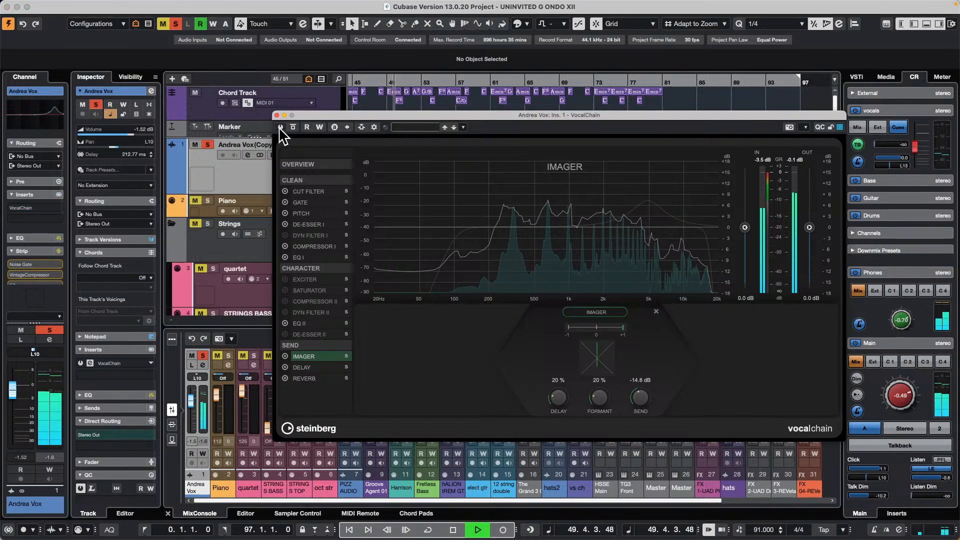
{"action": "left_click", "coordinate": [280, 128]}
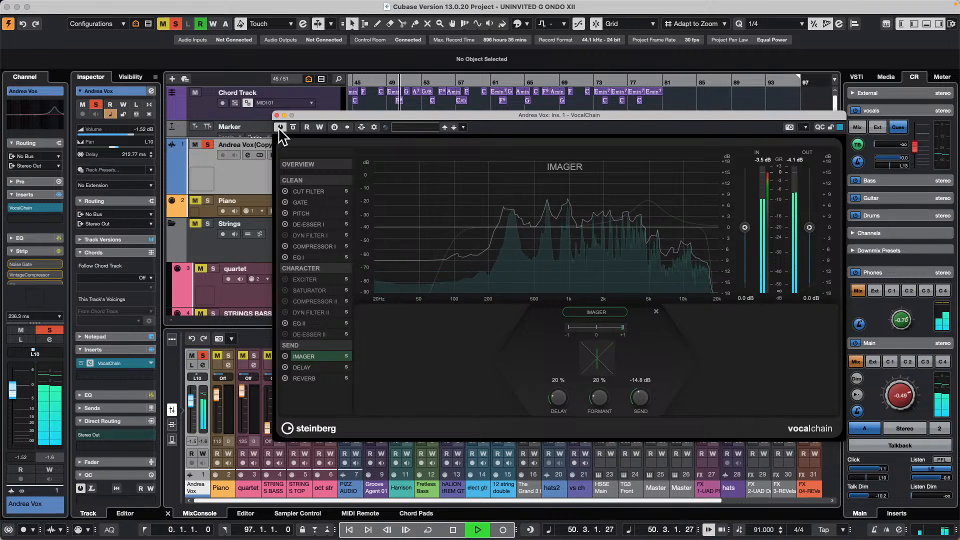
- Take the lead vocal track out of solo and lower the Control Room main level to -12.2 dB
{"action": "left_click", "coordinate": [209, 145]}
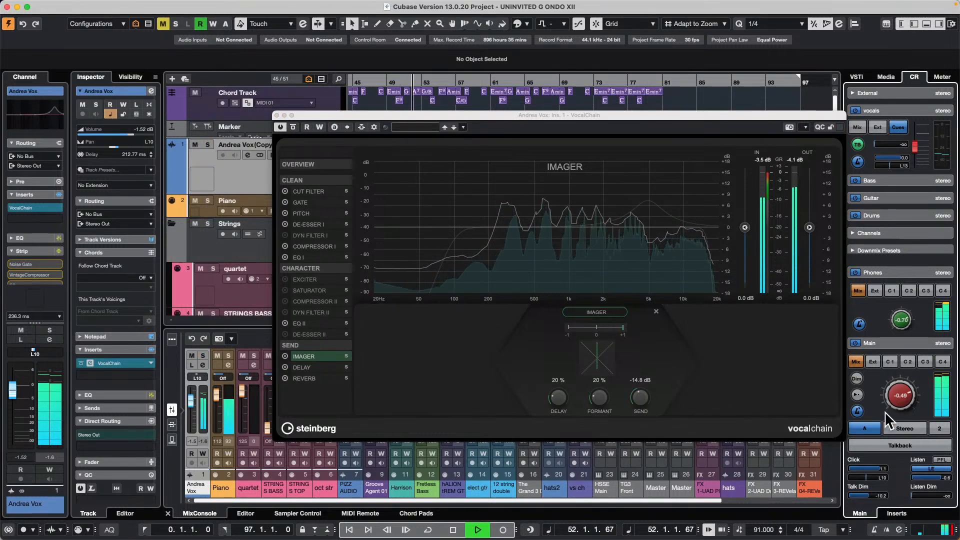
{"action": "scroll", "coordinate": [895, 404], "scroll_direction": "down", "scroll_amount": 5}
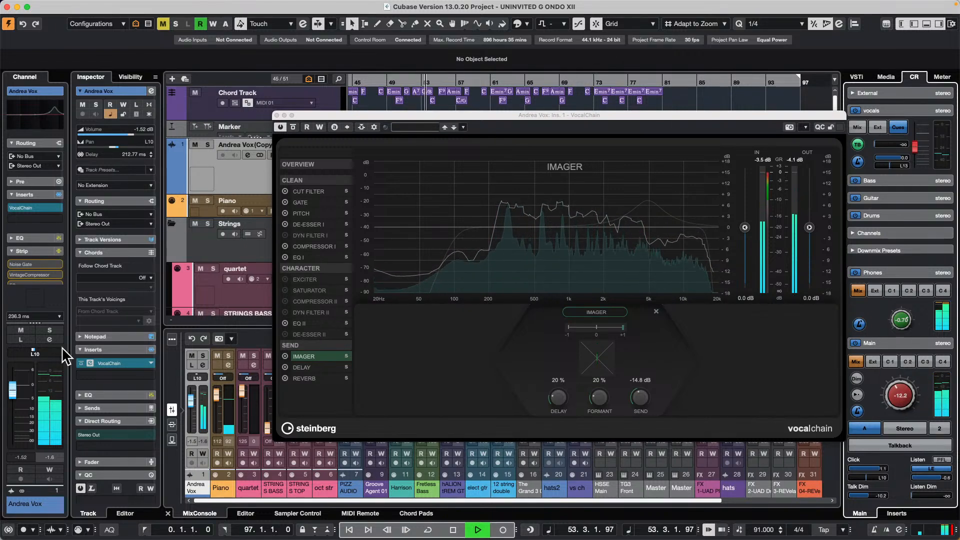
- Bring the vocal up in the mix with a Compressor I output of 4.6 dB and a channel fader level of 5.57 dB
{"action": "left_click_drag", "start_coordinate": [17, 393], "coordinate": [19, 389]}
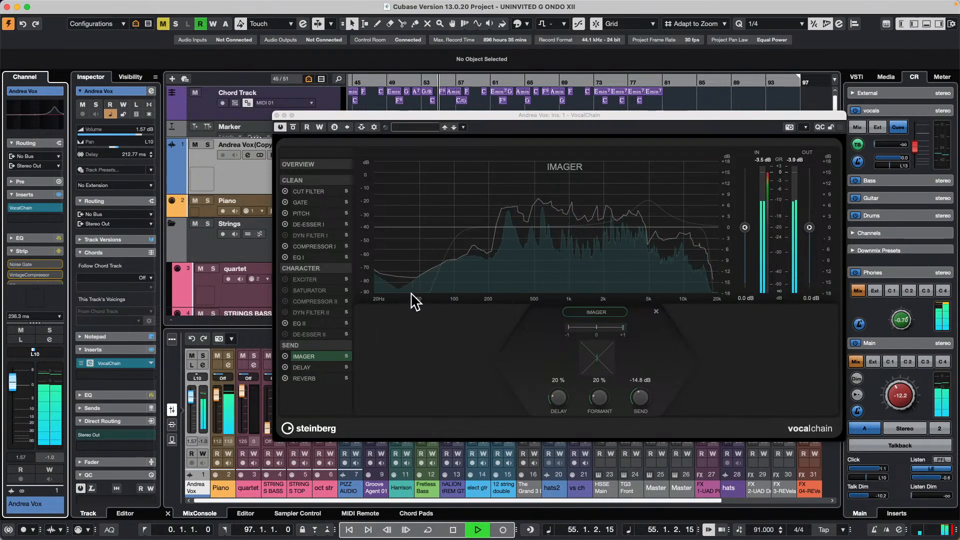
{"action": "left_click", "coordinate": [315, 247]}
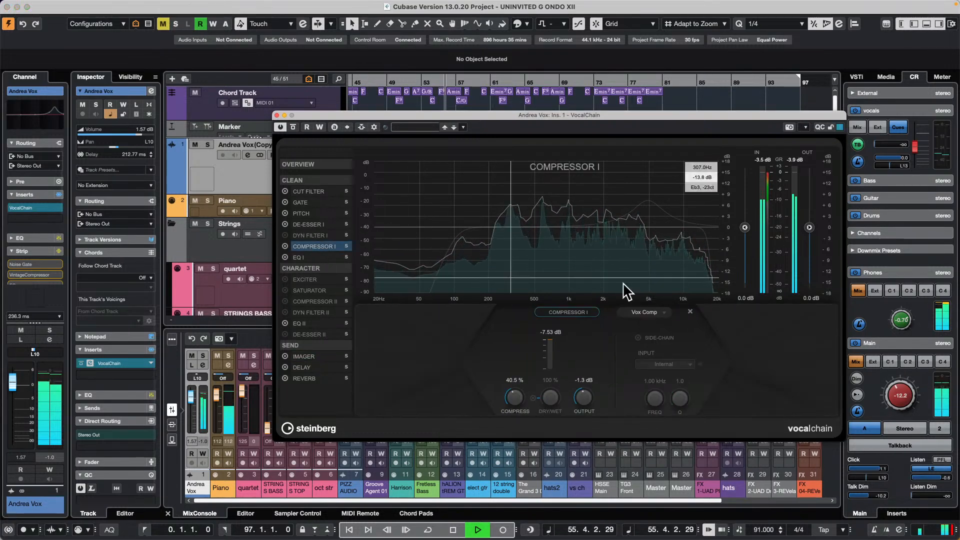
{"action": "left_click_drag", "start_coordinate": [581, 409], "coordinate": [590, 379]}
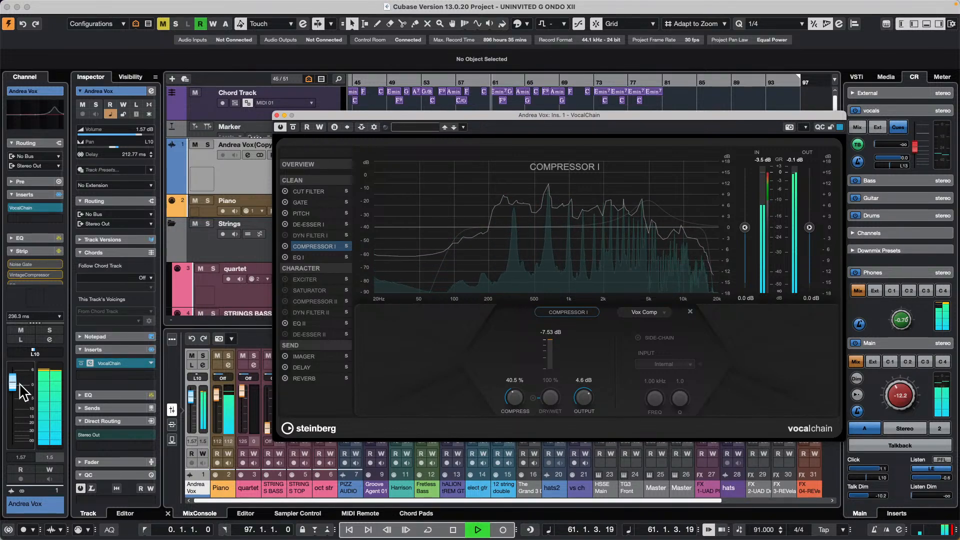
{"action": "left_click_drag", "start_coordinate": [12, 384], "coordinate": [12, 372]}
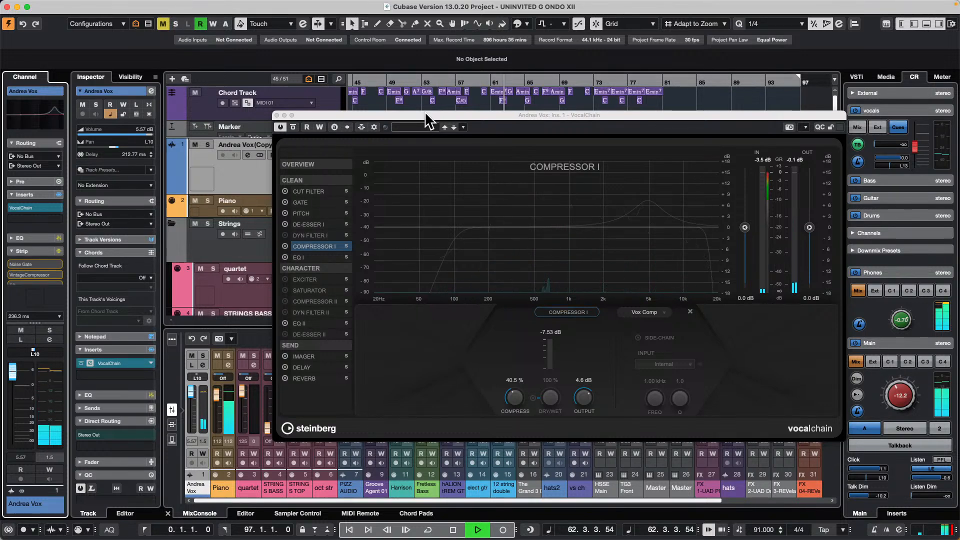
- Compare the vocal in the full mix with VocalChain bypassed and active, ending with playback stopped and the plug-in closed
{"action": "left_click", "coordinate": [294, 128]}
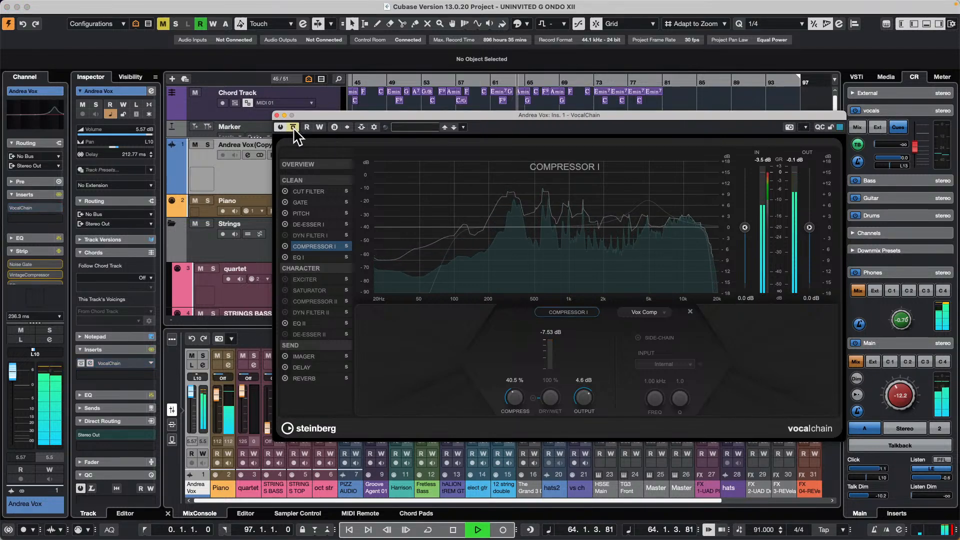
{"action": "left_click", "coordinate": [295, 129]}
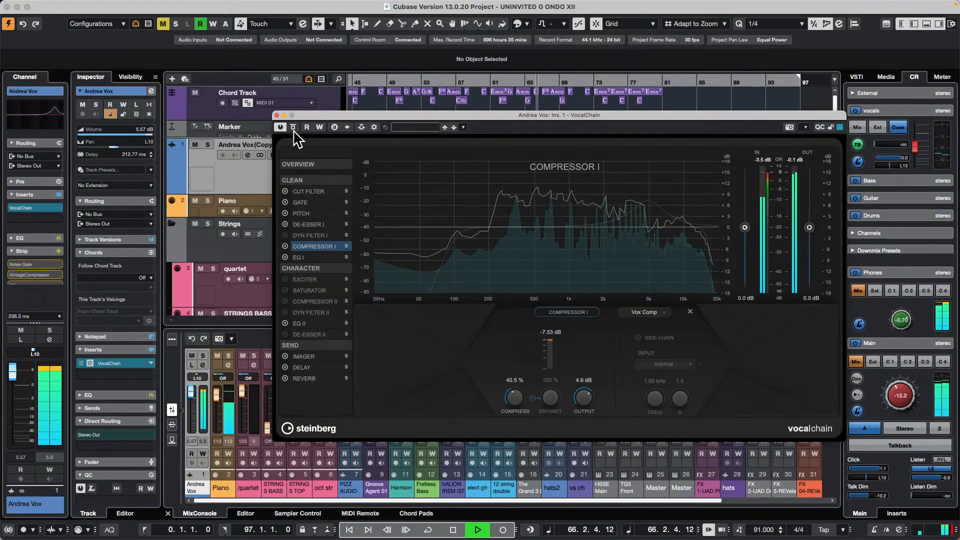
{"action": "key", "text": "space"}
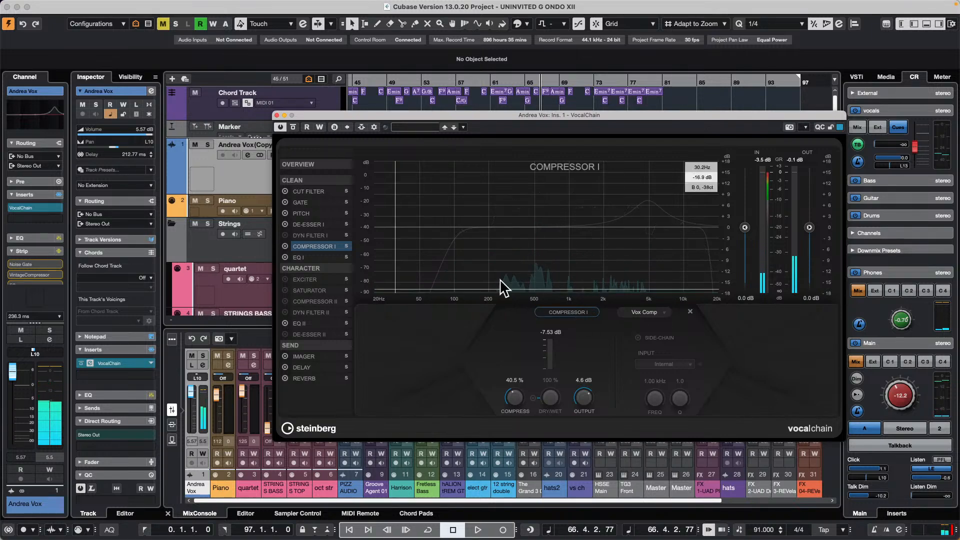
{"action": "left_click", "coordinate": [276, 115]}
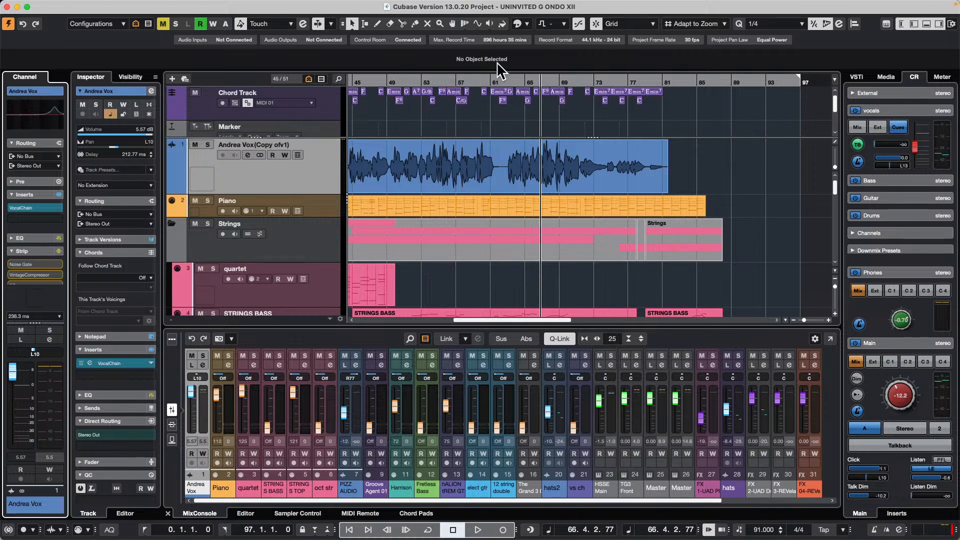
- Open the project atmos guitar.cpr from the Atmos guitar folder inside Projects and activate it
{"action": "left_click", "coordinate": [65, 6]}
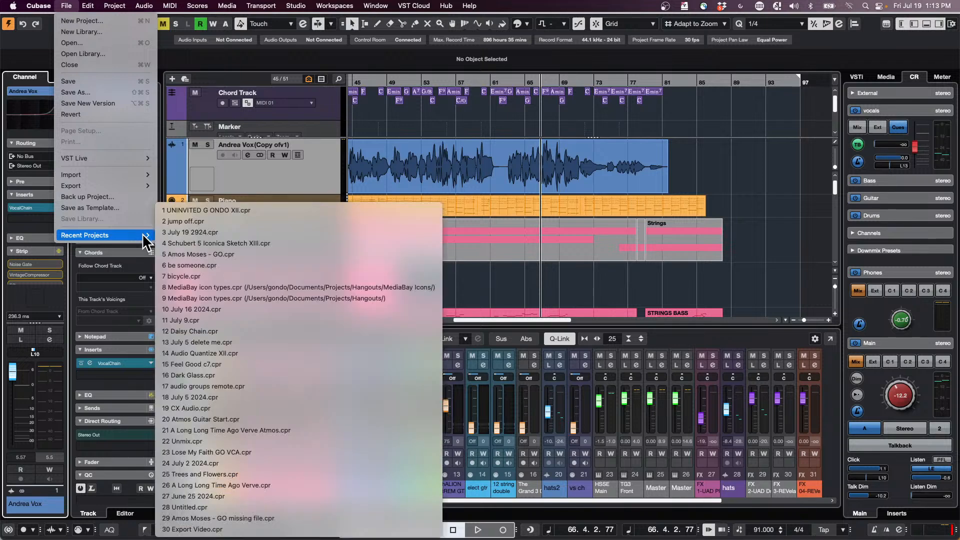
{"action": "left_click", "coordinate": [106, 44]}
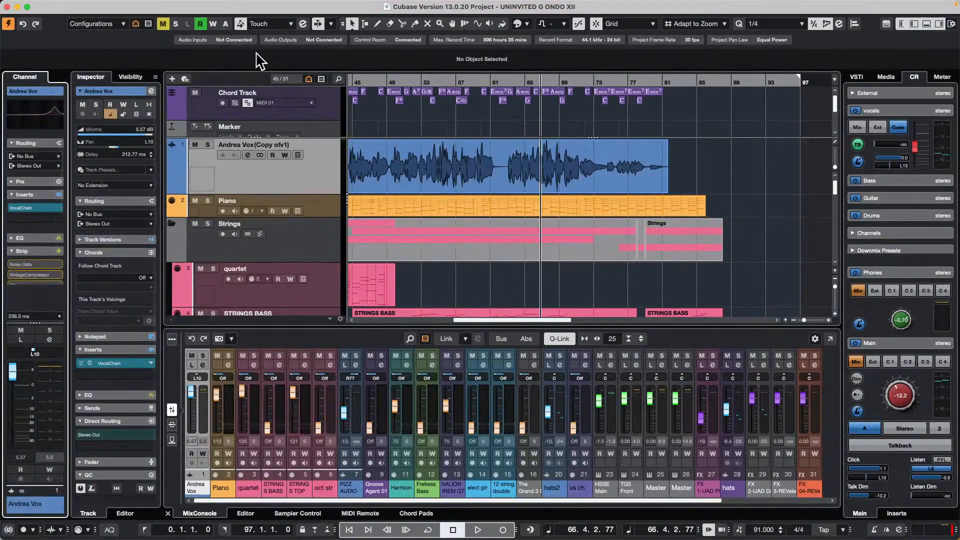
{"action": "left_click", "coordinate": [494, 79]}
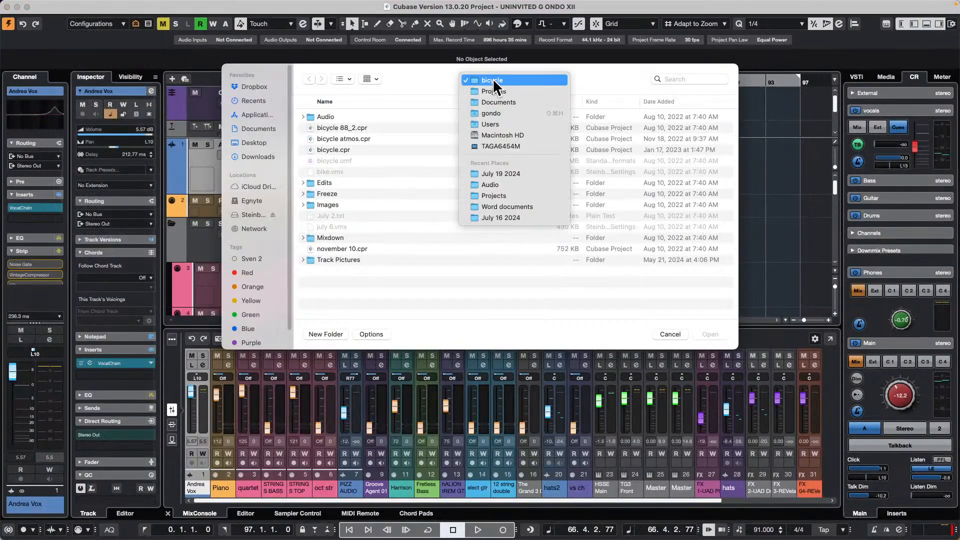
{"action": "left_click", "coordinate": [494, 92]}
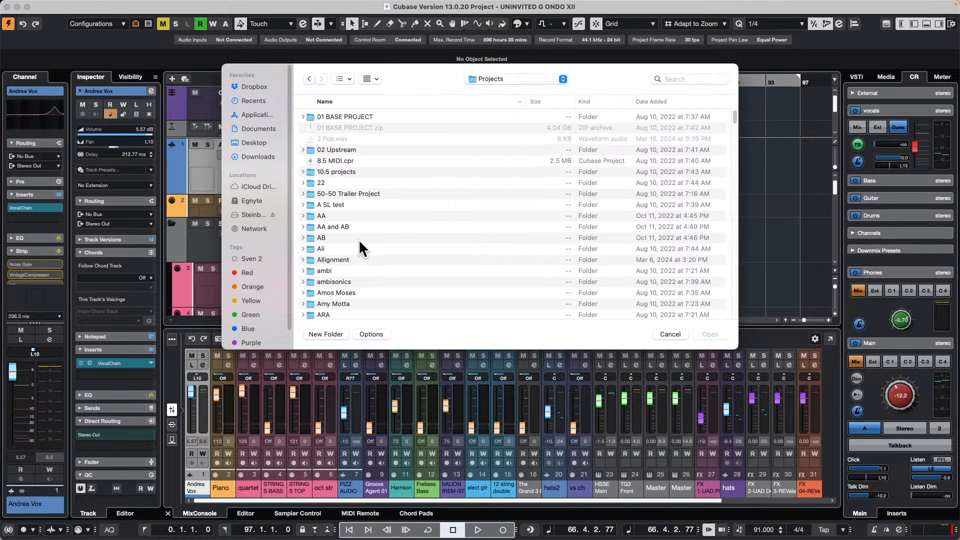
{"action": "scroll", "coordinate": [359, 241], "scroll_direction": "down", "scroll_amount": 3}
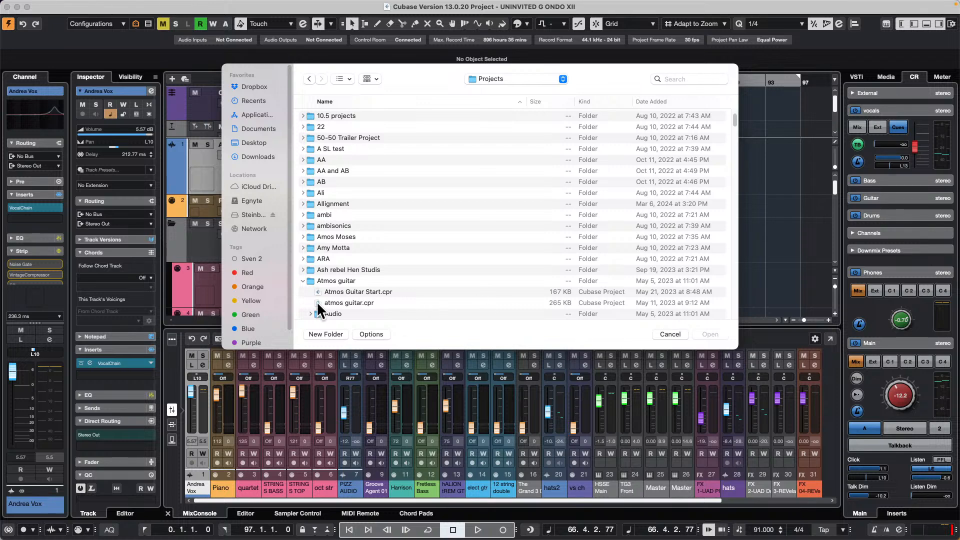
{"action": "left_click", "coordinate": [362, 303]}
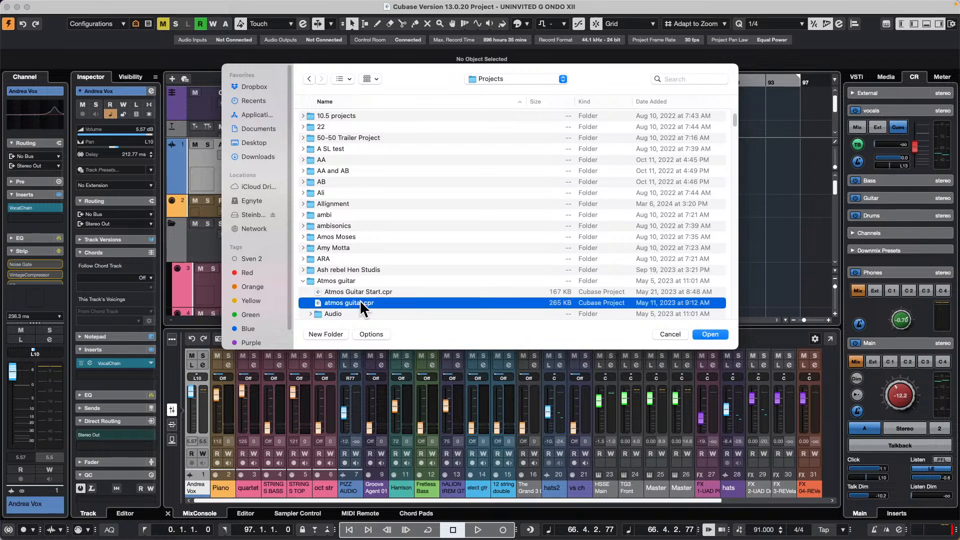
{"action": "left_click", "coordinate": [711, 335]}
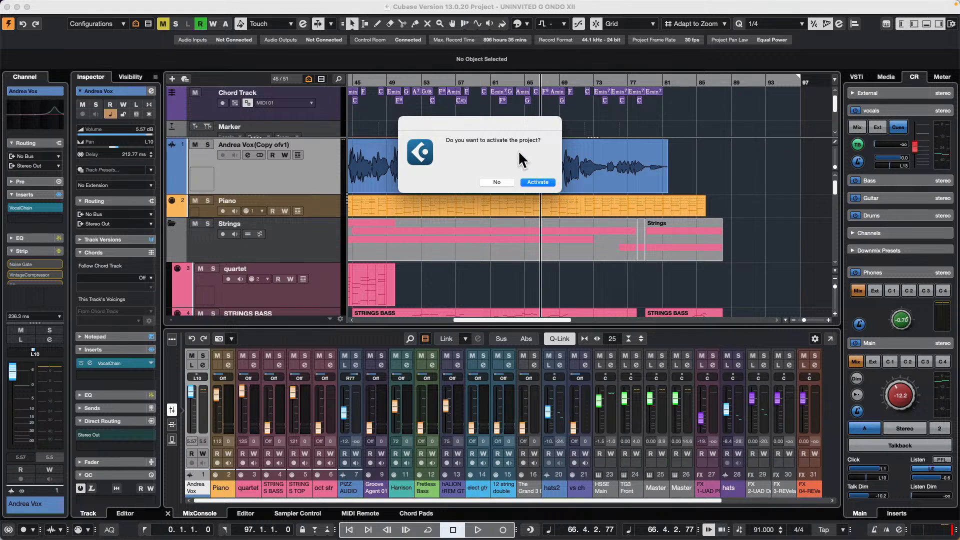
{"action": "left_click", "coordinate": [538, 183]}
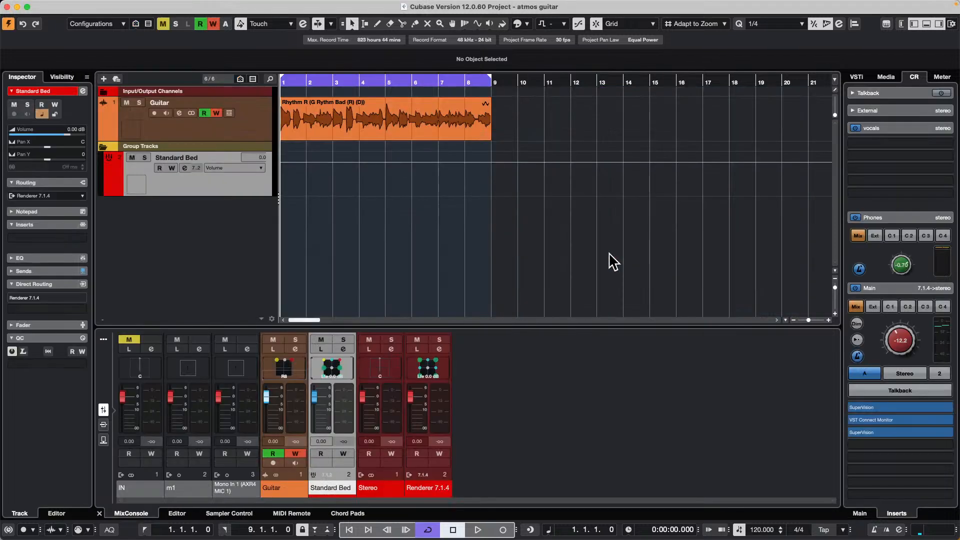
- Play the guitar recording from the start of the project
{"action": "left_click_drag", "start_coordinate": [334, 83], "coordinate": [256, 79]}
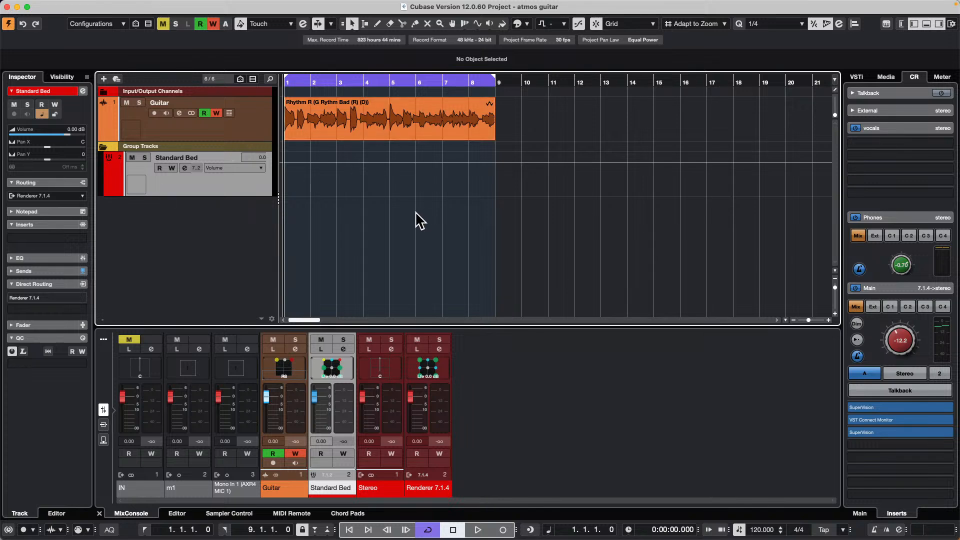
{"action": "key", "text": "space"}
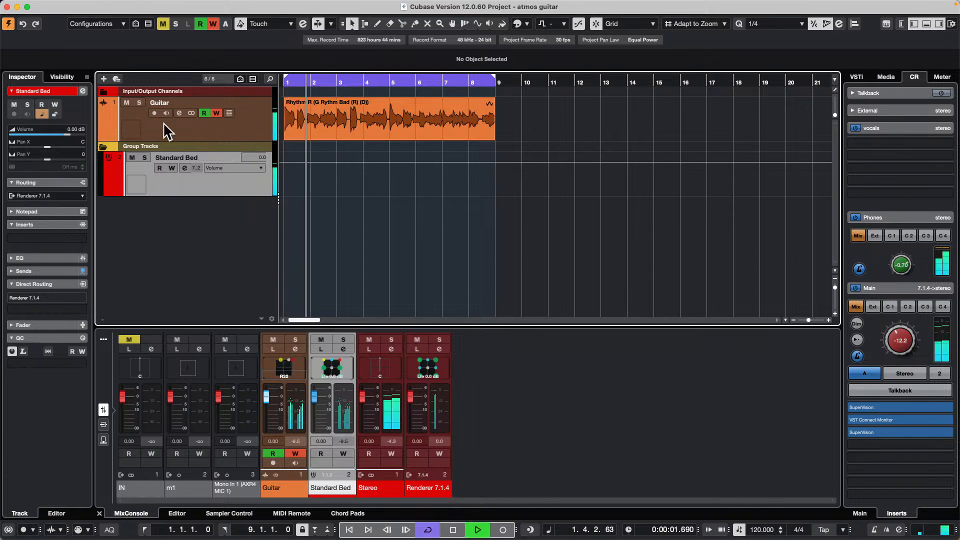
- Watch the Guitar channel's VST MultiPanner movement during playback, ending with playback stopped and the channel settings closed
{"action": "left_click", "coordinate": [179, 113]}
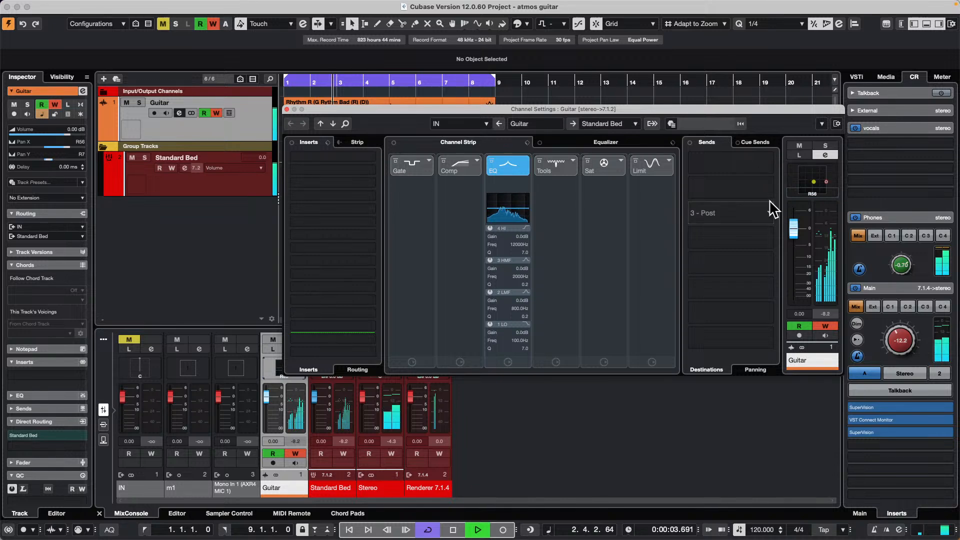
{"action": "double_click", "coordinate": [815, 186]}
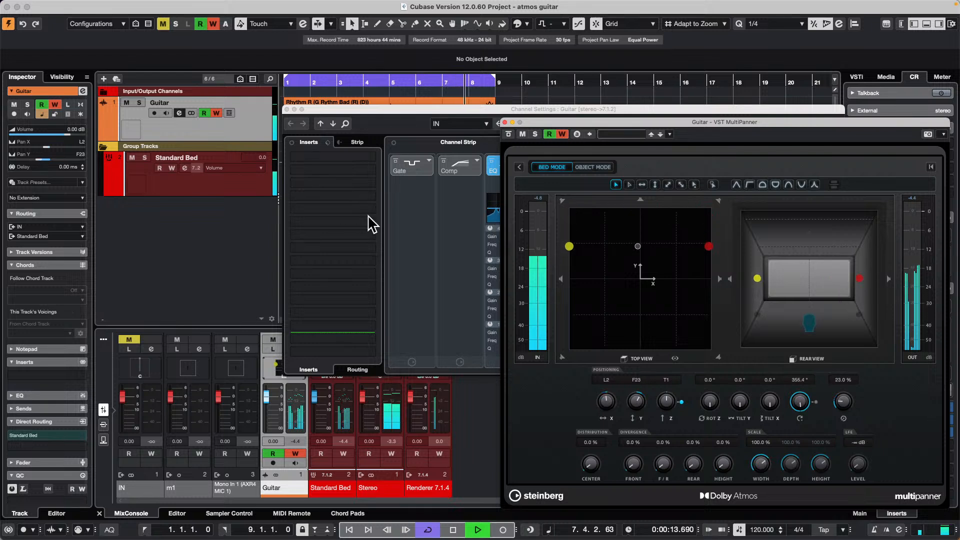
{"action": "key", "text": "space"}
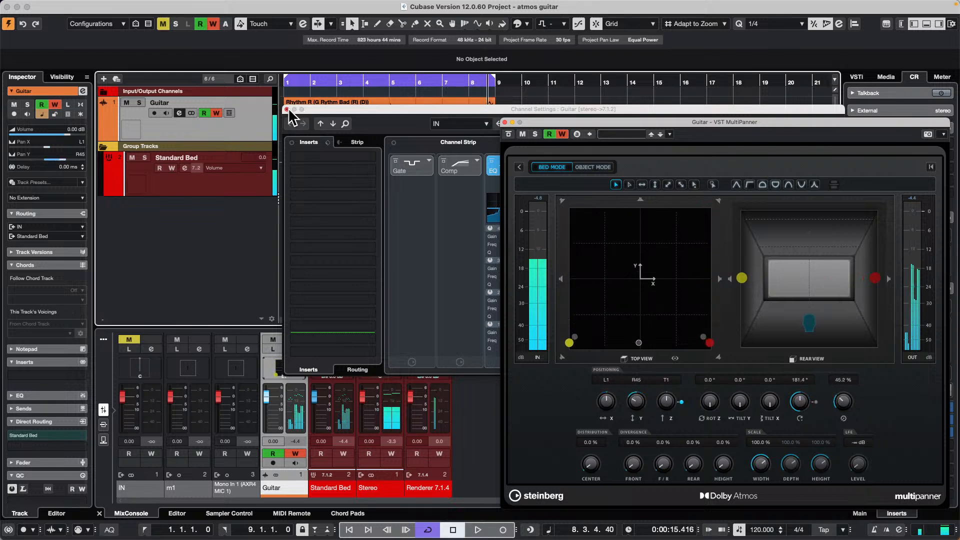
{"action": "left_click", "coordinate": [287, 109]}
- Inspect the project's Dolby Atmos ADM Authoring setup with the MultiPanner moved out of its way, and close the setup
{"action": "left_click", "coordinate": [168, 6]}
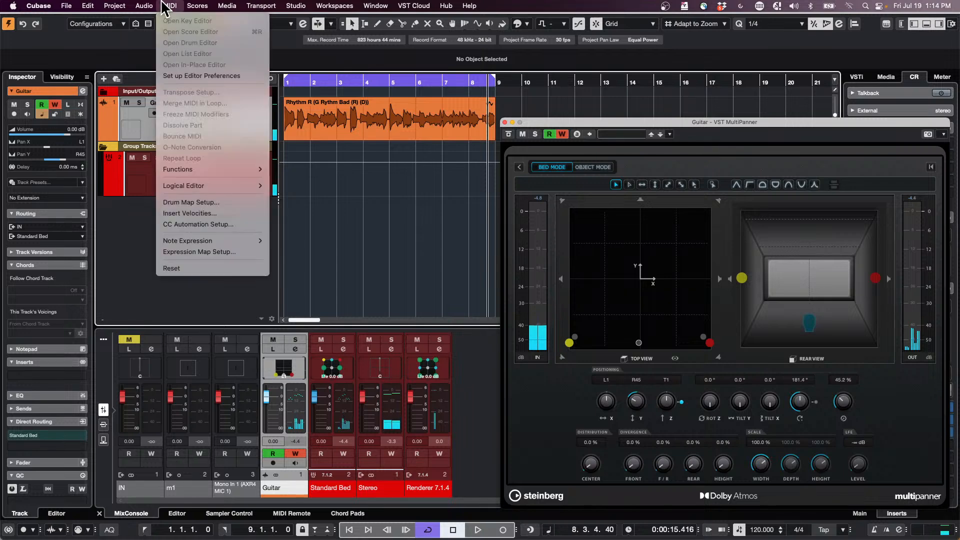
{"action": "mouse_move", "coordinate": [153, 9]}
{"action": "mouse_move", "coordinate": [115, 6]}
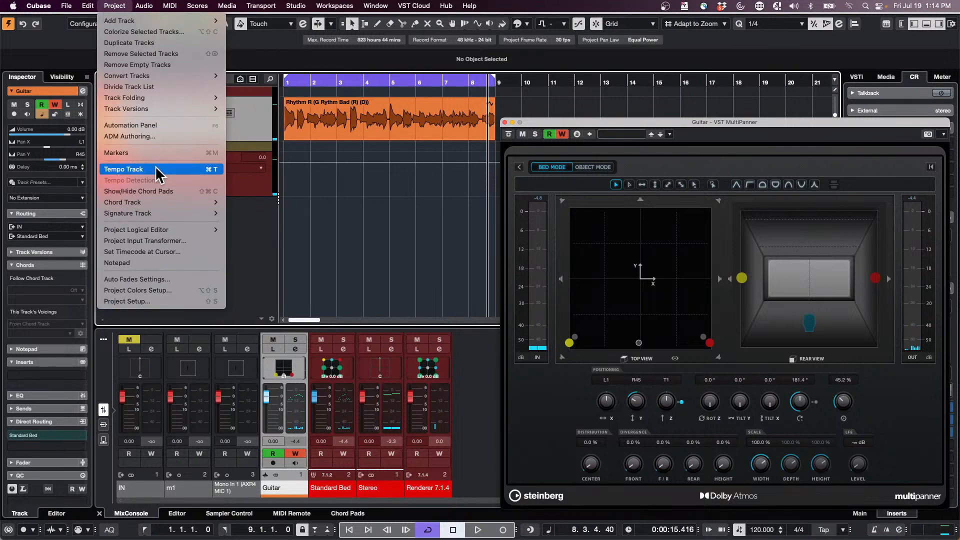
{"action": "key", "text": "Return"}
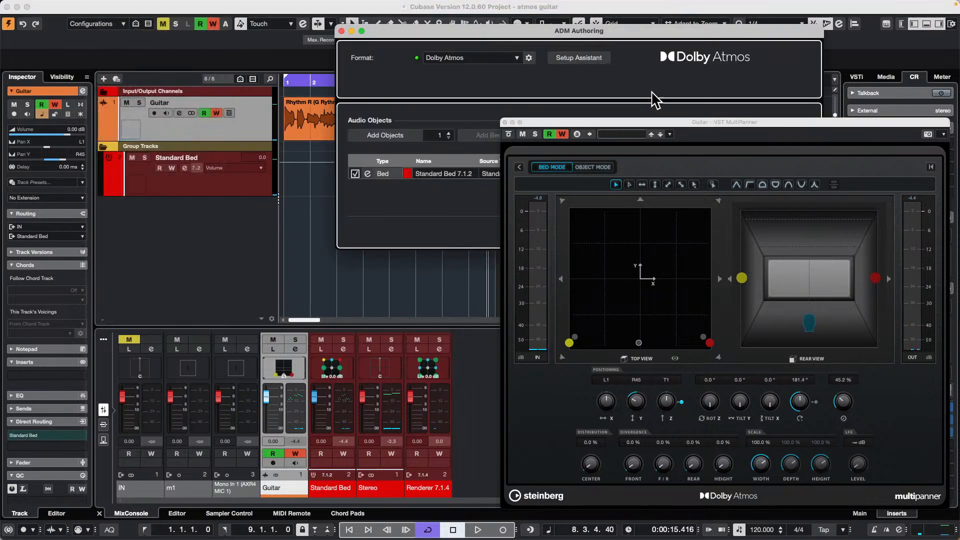
{"action": "left_click_drag", "start_coordinate": [606, 125], "coordinate": [610, 306]}
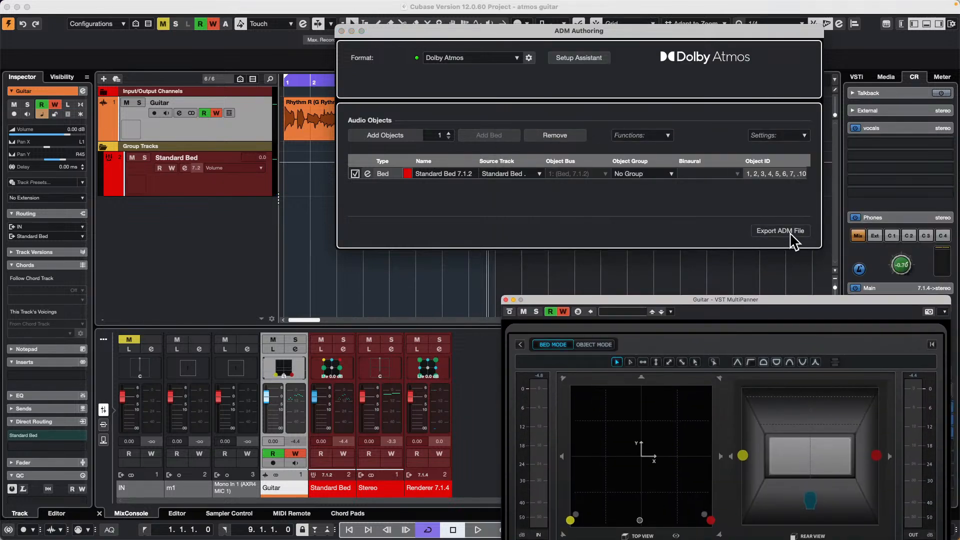
{"action": "left_click", "coordinate": [342, 31]}
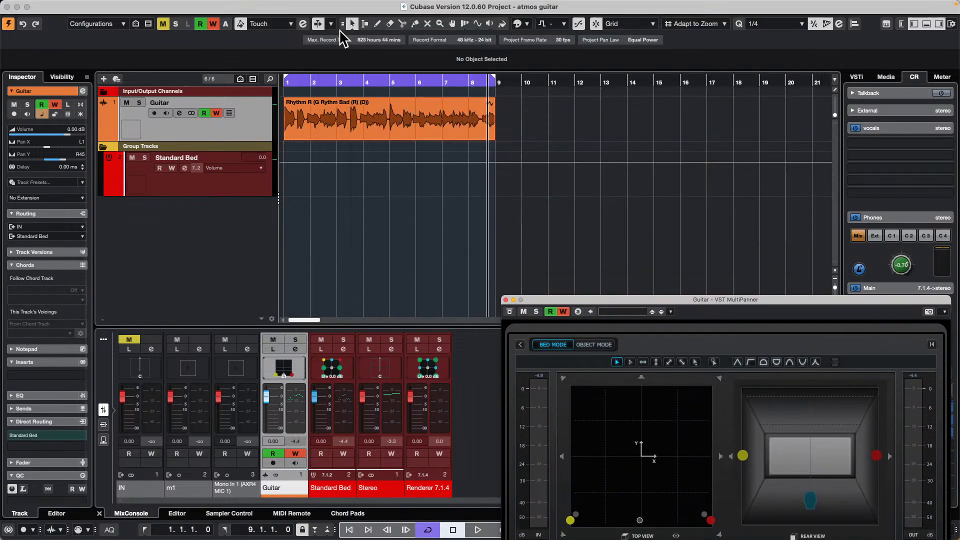
- Examine the output buses in Audio Connections with the MultiPanner closed, and close the connections window
{"action": "left_click_drag", "start_coordinate": [590, 296], "coordinate": [640, 71]}
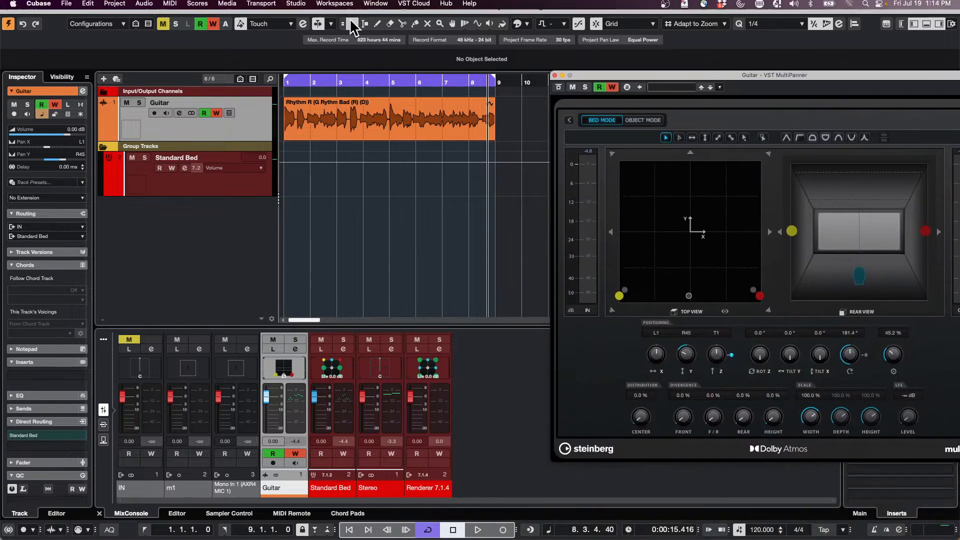
{"action": "key", "text": "F4"}
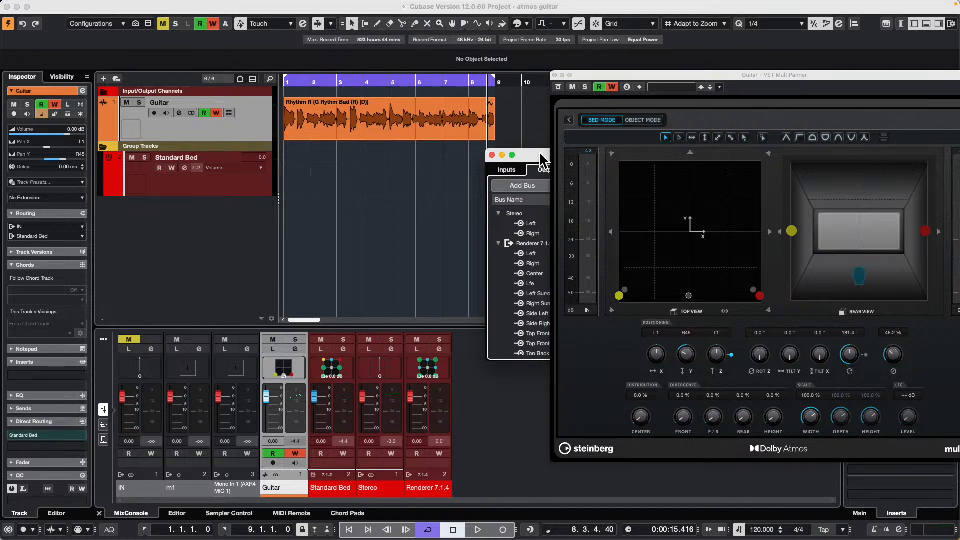
{"action": "left_click", "coordinate": [555, 75]}
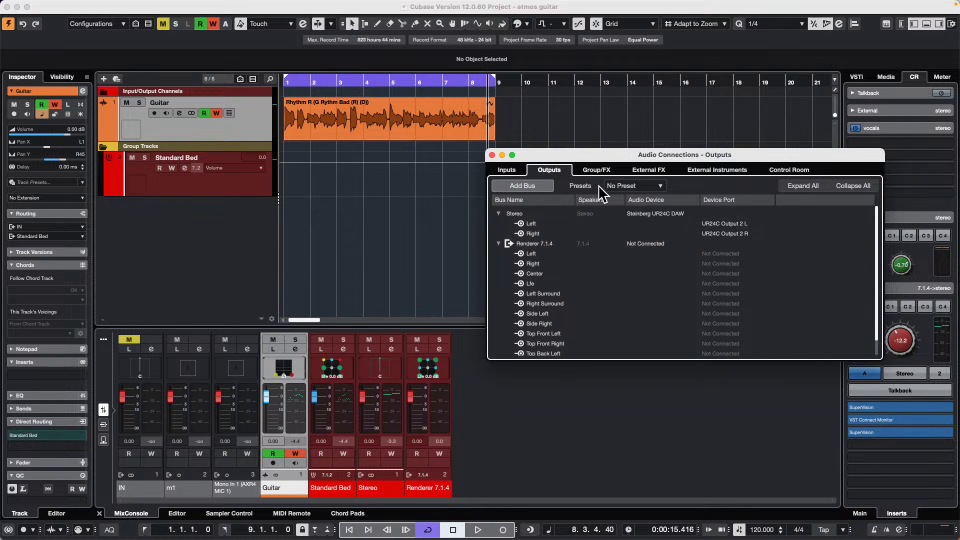
{"action": "left_click", "coordinate": [492, 155]}
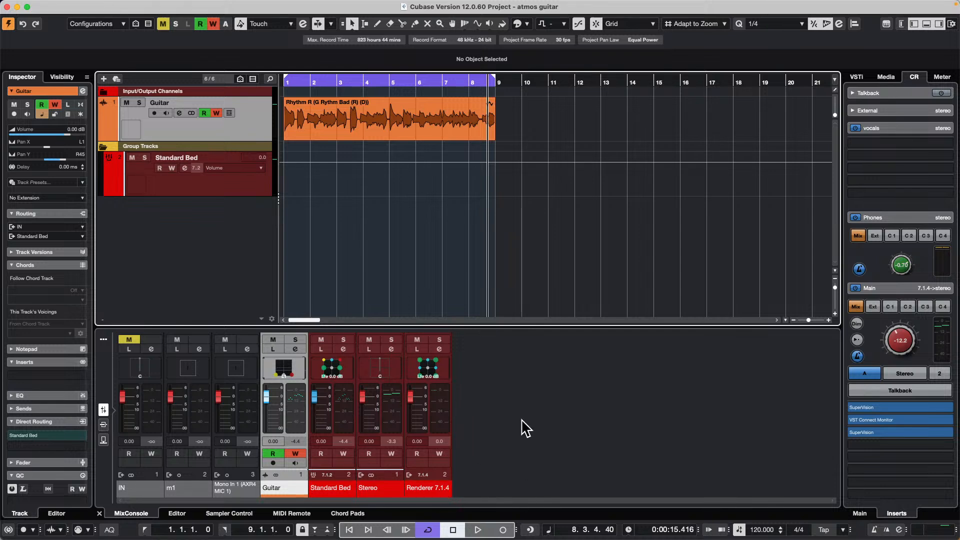
- Enlarge the mixer and examine the channel inserts and sends, including the Standard Bed's send to the Stereo output
{"action": "left_click_drag", "start_coordinate": [466, 328], "coordinate": [470, 244]}
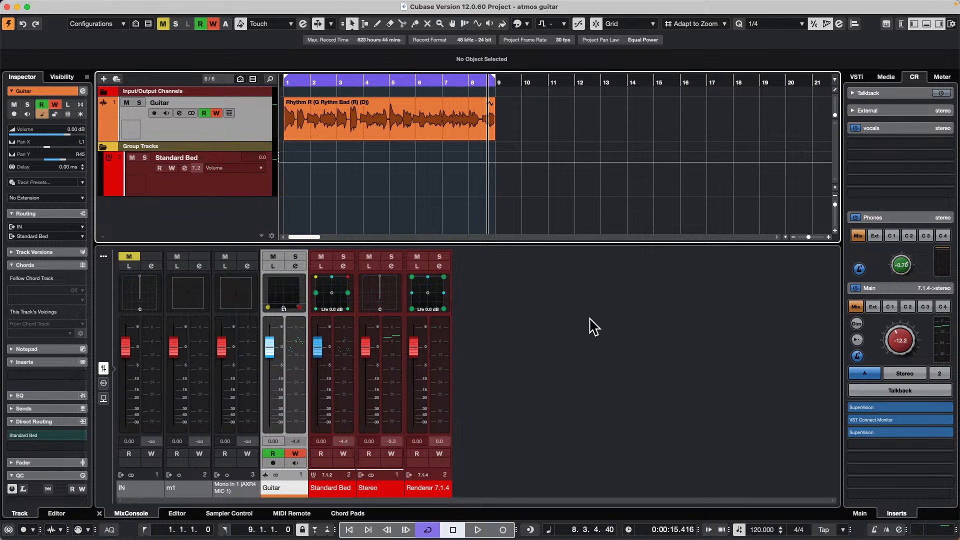
{"action": "left_click", "coordinate": [104, 383]}
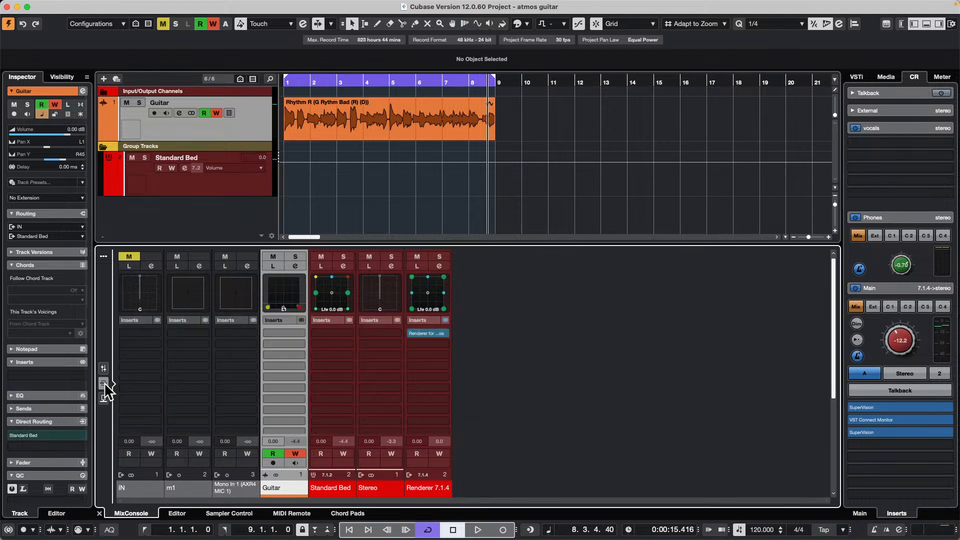
{"action": "left_click", "coordinate": [103, 399]}
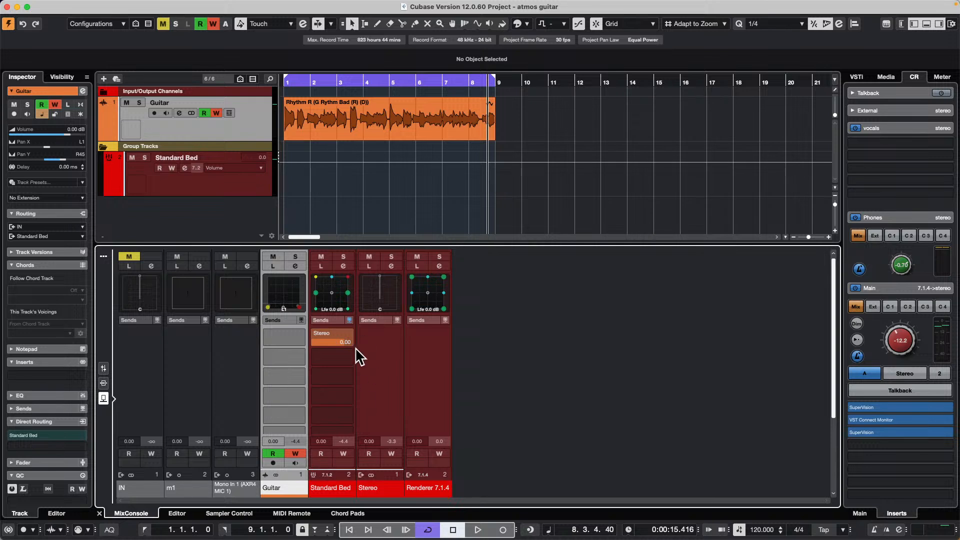
{"action": "left_click", "coordinate": [347, 335]}
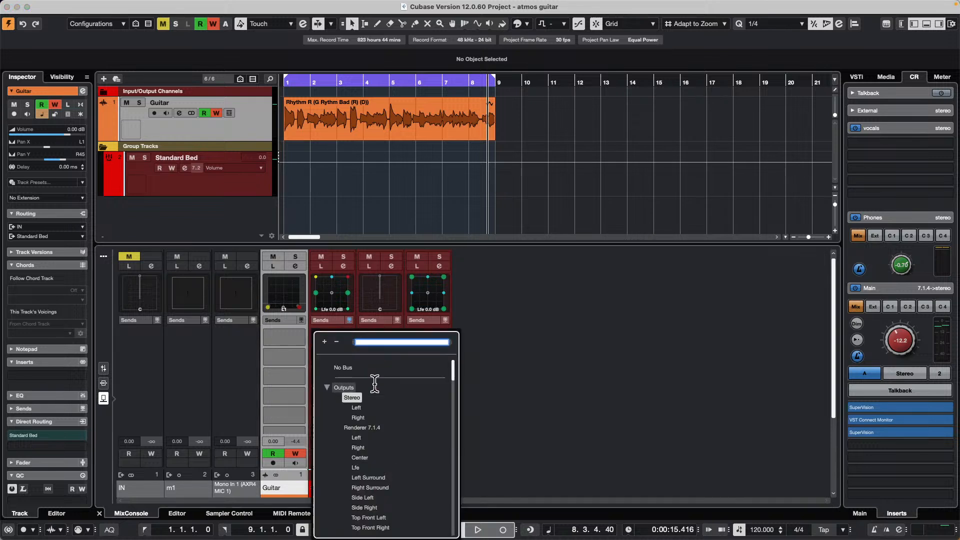
{"action": "left_click", "coordinate": [352, 398]}
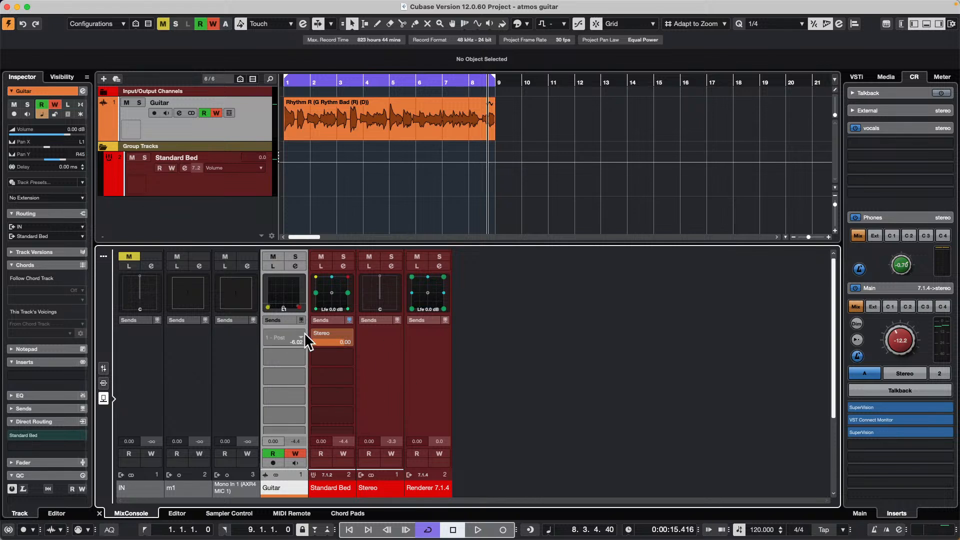
{"action": "left_click", "coordinate": [103, 369]}
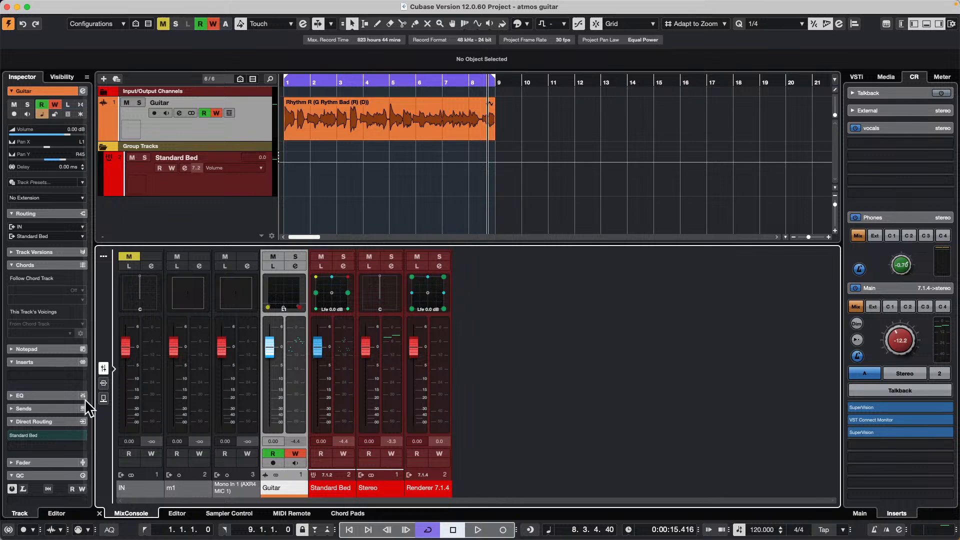
{"action": "left_click", "coordinate": [104, 399]}
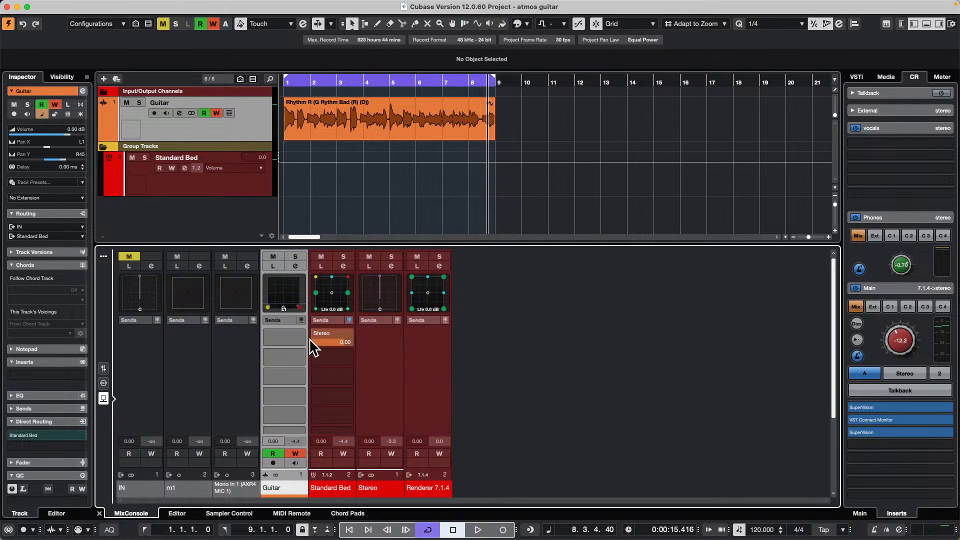
- Open the audio mixdown export settings for the project
{"action": "left_click", "coordinate": [68, 6]}
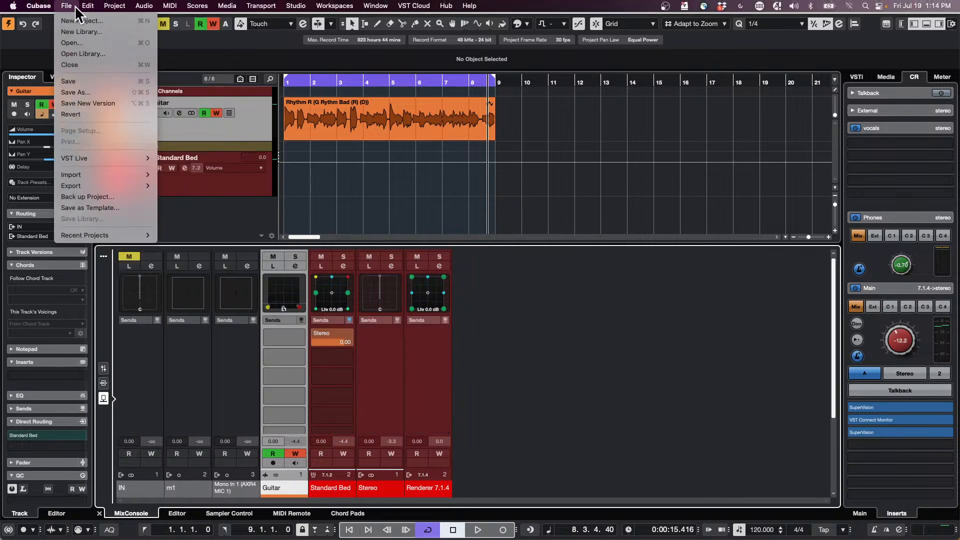
{"action": "mouse_move", "coordinate": [90, 235]}
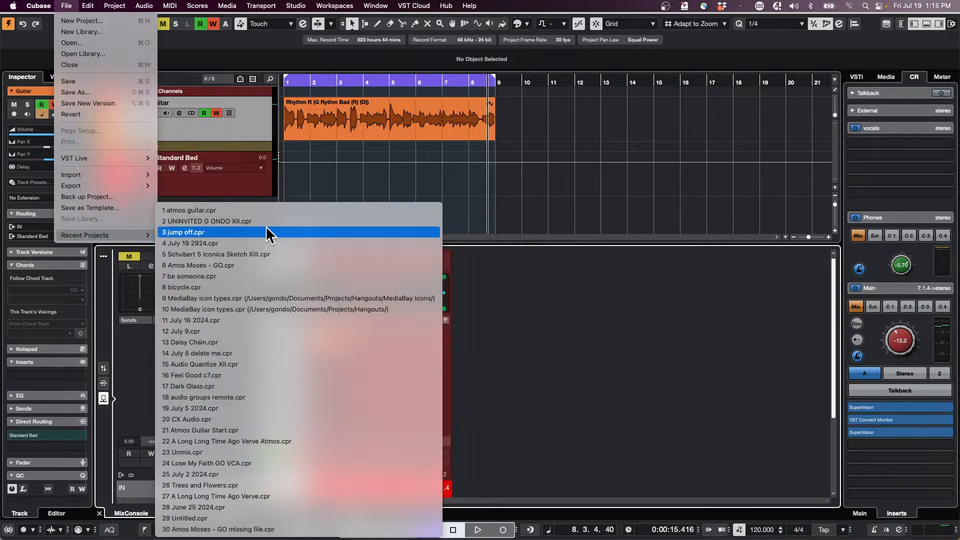
{"action": "mouse_move", "coordinate": [126, 187]}
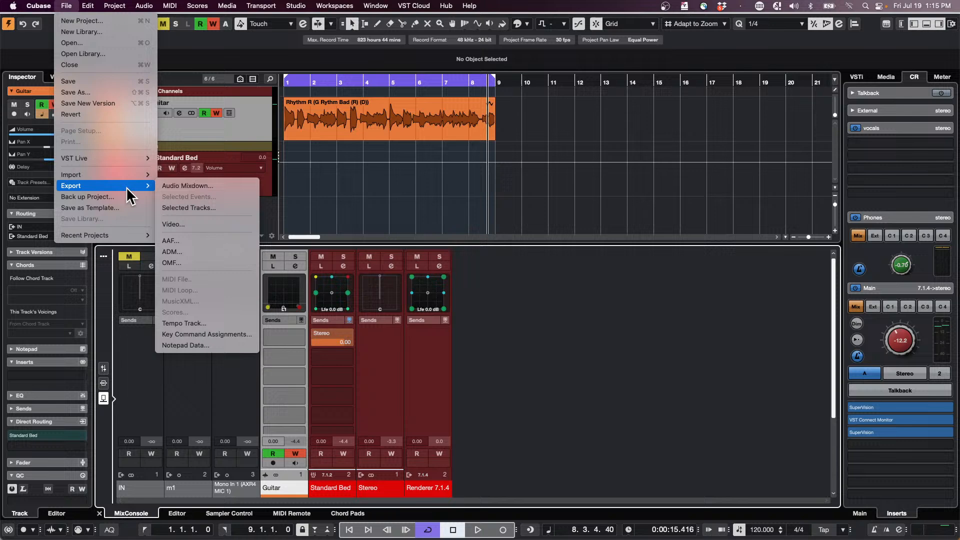
{"action": "left_click", "coordinate": [231, 185]}
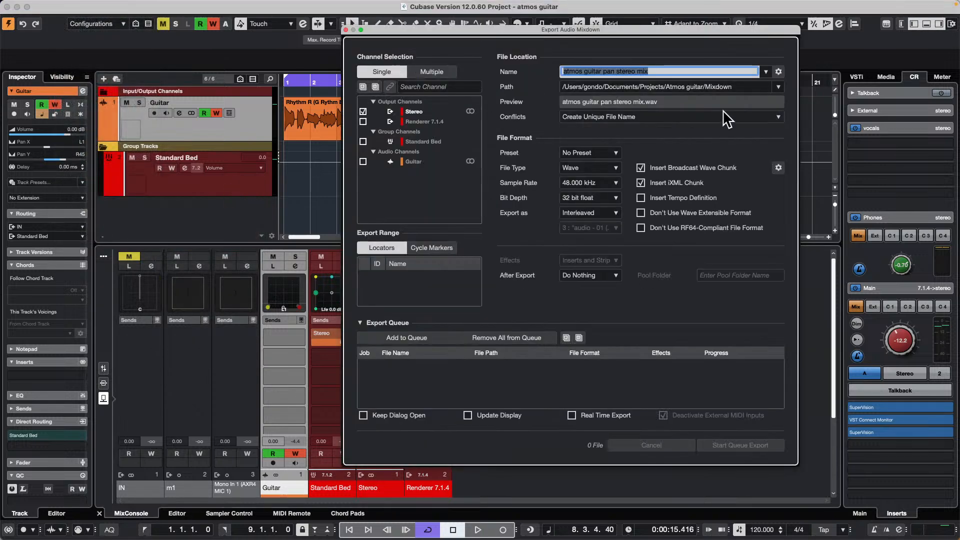
- Name the mixdown file "atmos guitar binaural July 19"
{"action": "left_click", "coordinate": [664, 71]}
{"action": "left_click_drag", "start_coordinate": [664, 71], "coordinate": [623, 69]}
{"action": "left_click", "coordinate": [666, 67]}
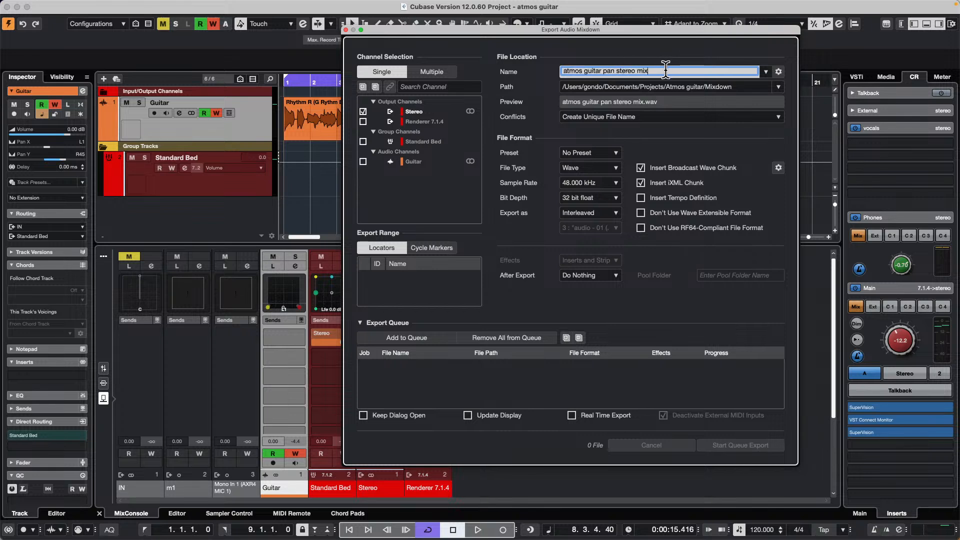
{"action": "key", "text": "BackSpace"}
{"action": "key", "text": "BackSpace"}
{"action": "key", "text": "BackSpace"}
{"action": "key", "text": "BackSpace"}
{"action": "key", "text": "BackSpace"}
{"action": "key", "text": "BackSpace"}
{"action": "key", "text": "BackSpace"}
{"action": "key", "text": "BackSpace"}
{"action": "key", "text": "BackSpace"}
{"action": "key", "text": "BackSpace"}
{"action": "key", "text": "BackSpace"}
{"action": "key", "text": "BackSpace"}
{"action": "key", "text": "BackSpace"}
{"action": "type", "text": "binaural July 1"}
{"action": "key", "text": "Return"}
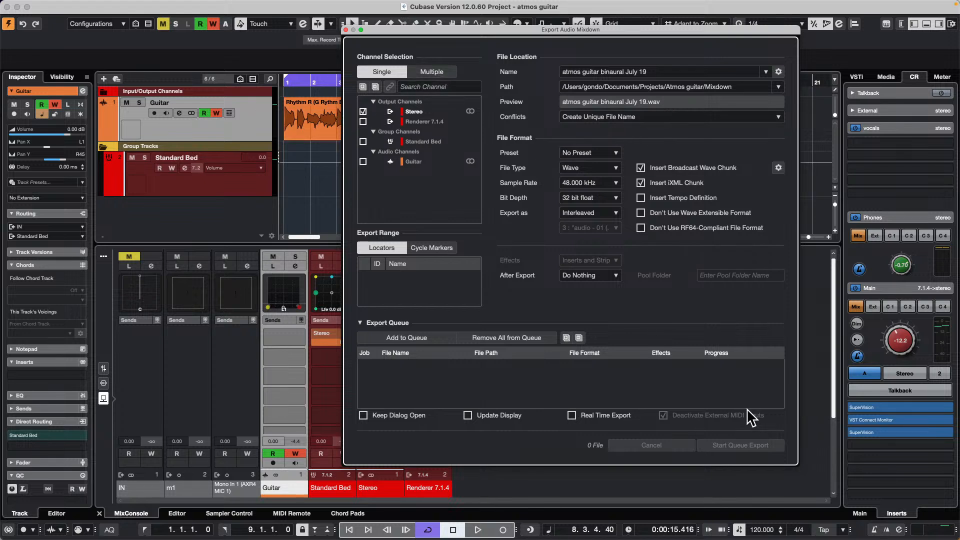
- Set the export location to the Desktop and, with the Export Queue collapsed, export the Stereo output as a Wave file
{"action": "left_click", "coordinate": [780, 88]}
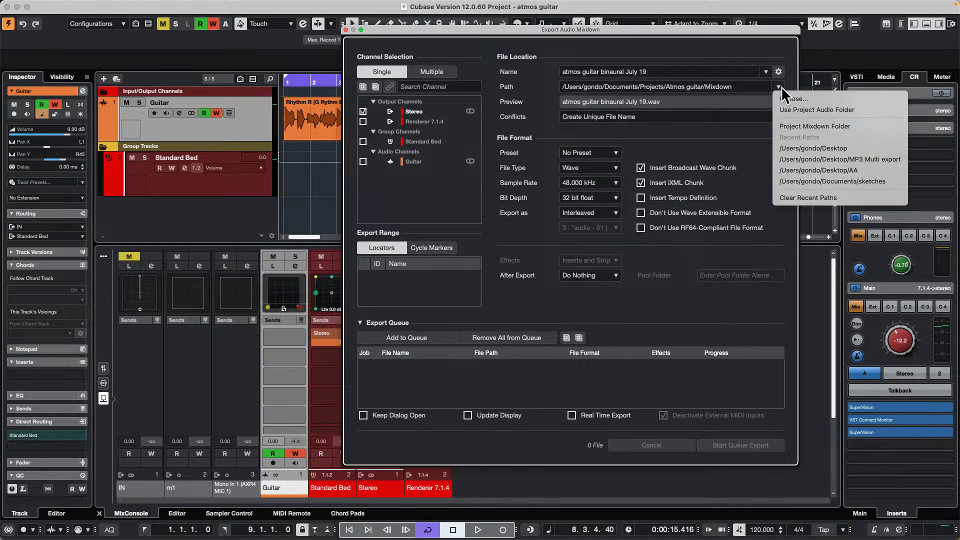
{"action": "left_click", "coordinate": [836, 99]}
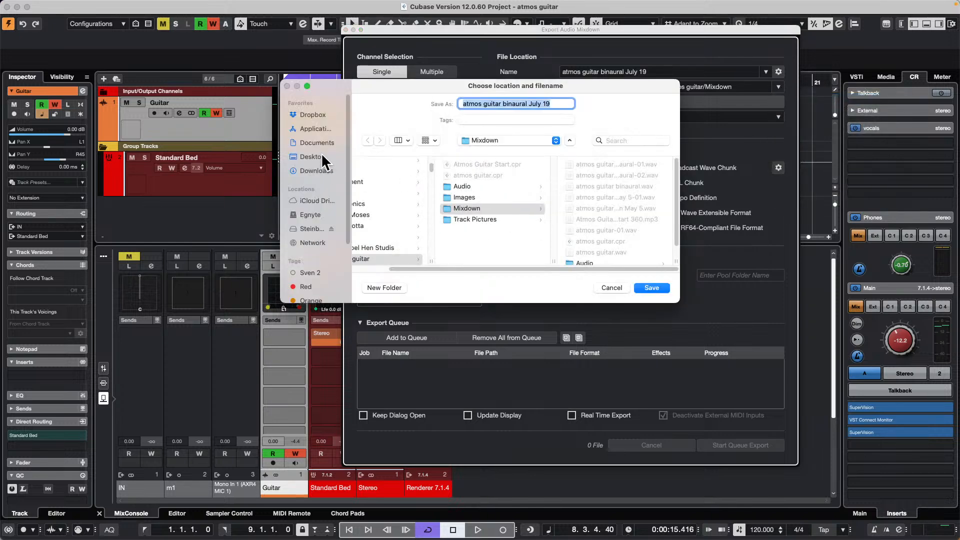
{"action": "left_click", "coordinate": [323, 156]}
{"action": "left_click", "coordinate": [648, 287]}
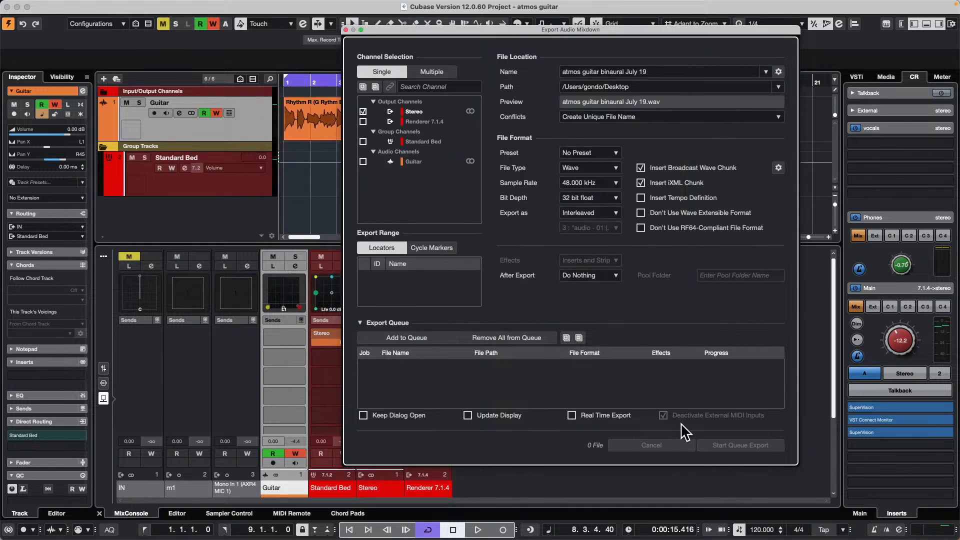
{"action": "left_click", "coordinate": [359, 320]}
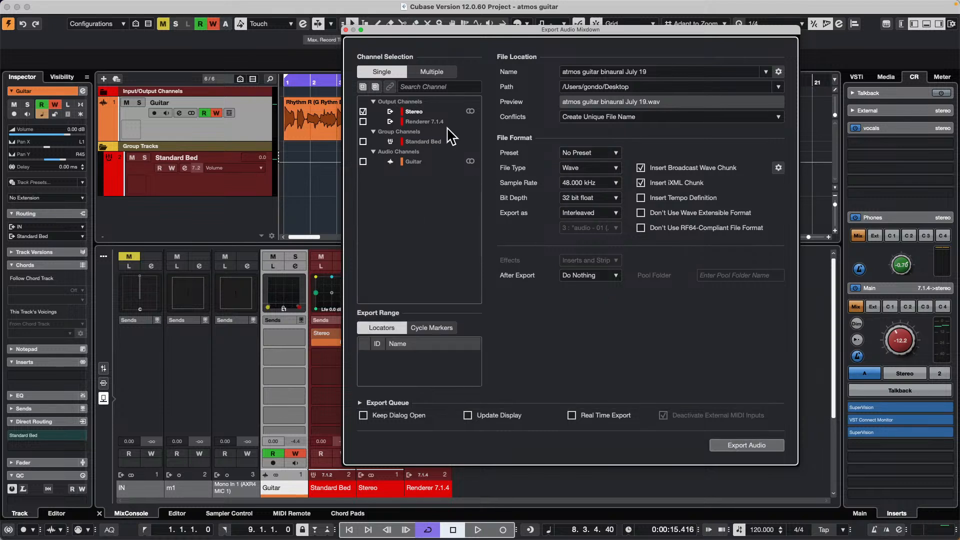
{"action": "left_click", "coordinate": [755, 445]}
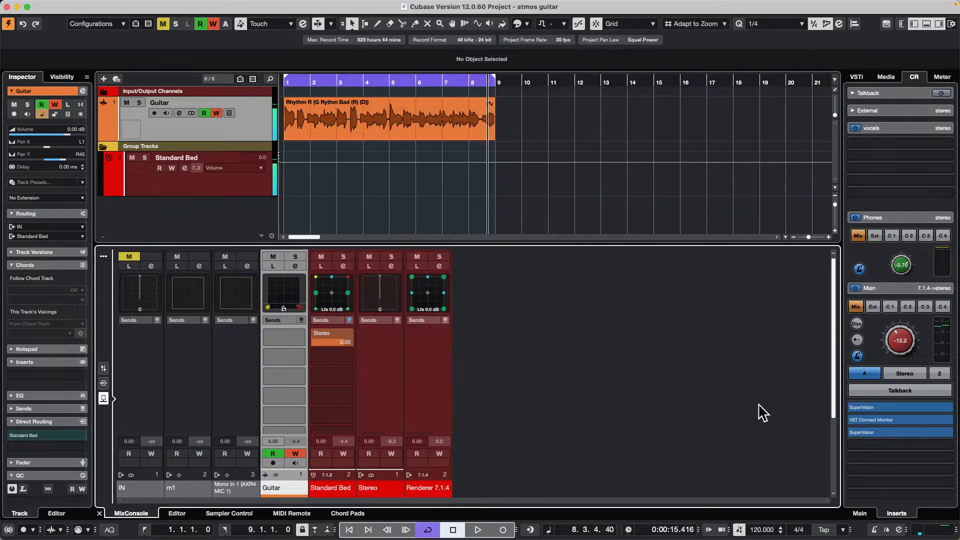
- Switch to Finder and play atmos guitar binaural July 19.wav from the Desktop
{"action": "key", "text": "super+Tab"}
{"action": "key", "text": "super+Tab"}
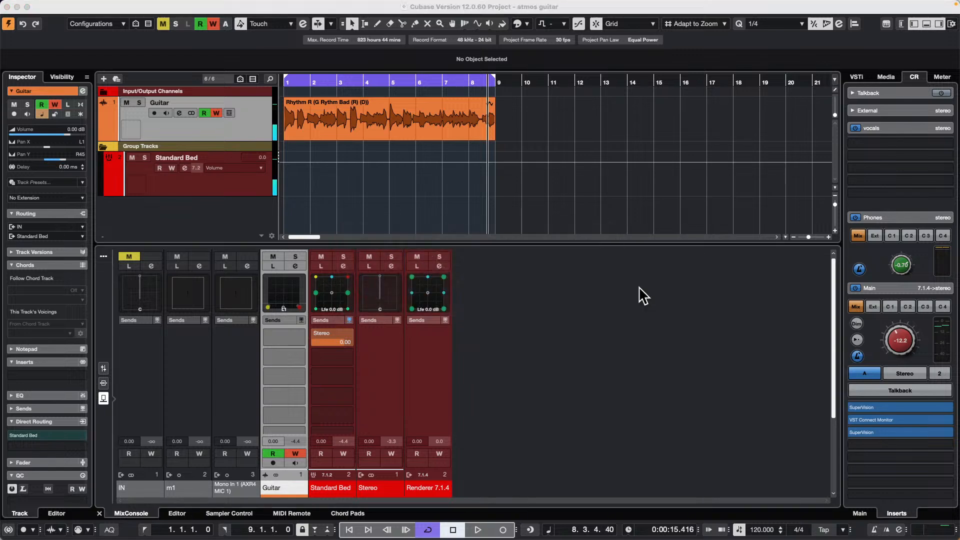
{"action": "mouse_move", "coordinate": [411, 536]}
{"action": "mouse_move", "coordinate": [252, 535]}
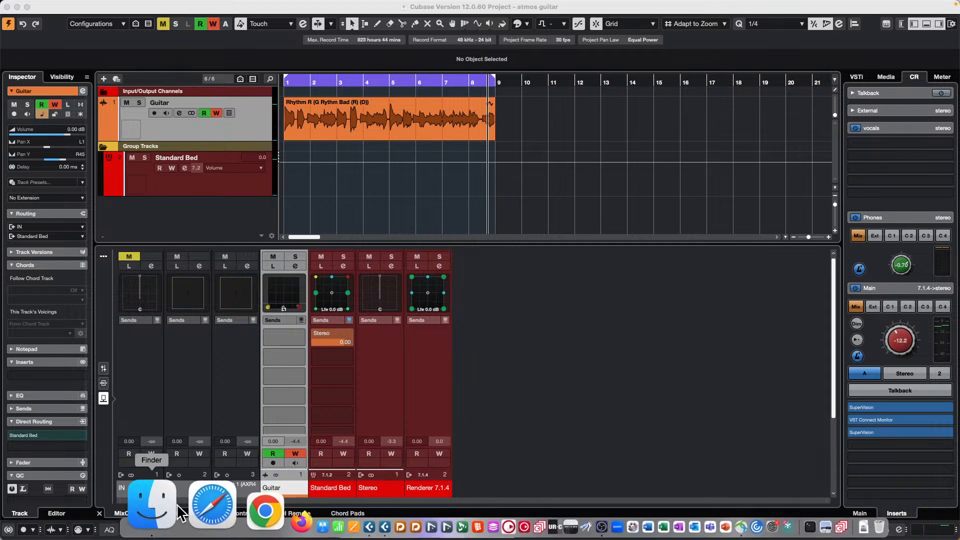
{"action": "left_click", "coordinate": [172, 504]}
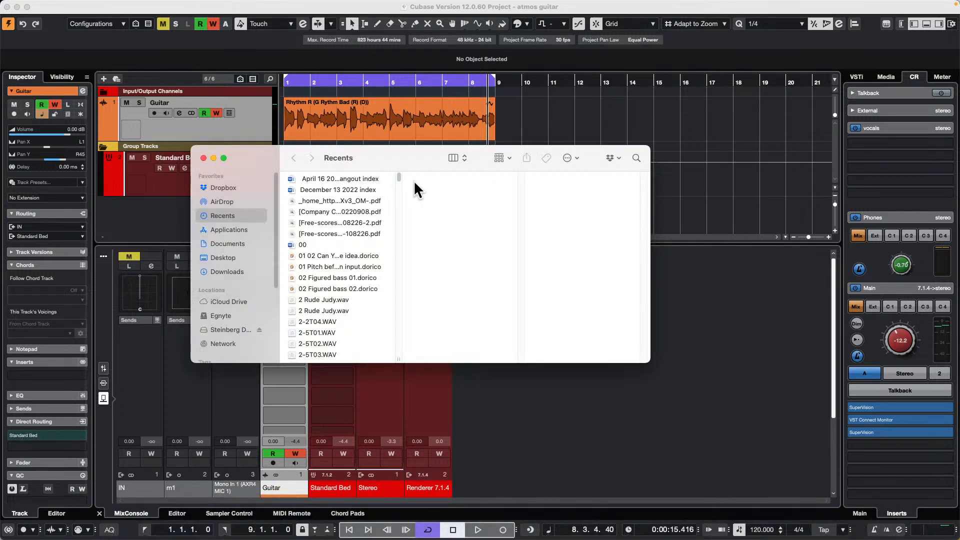
{"action": "left_click", "coordinate": [223, 258]}
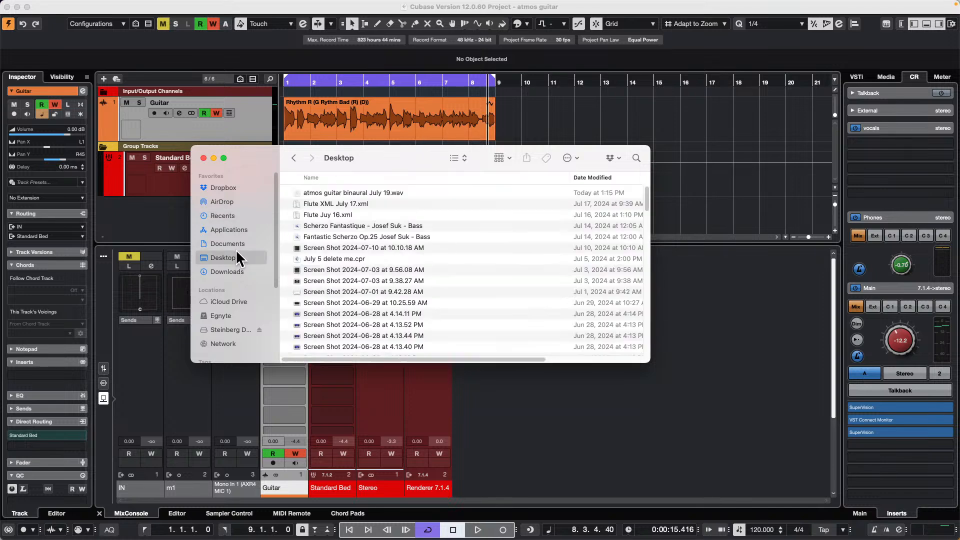
{"action": "left_click", "coordinate": [375, 190]}
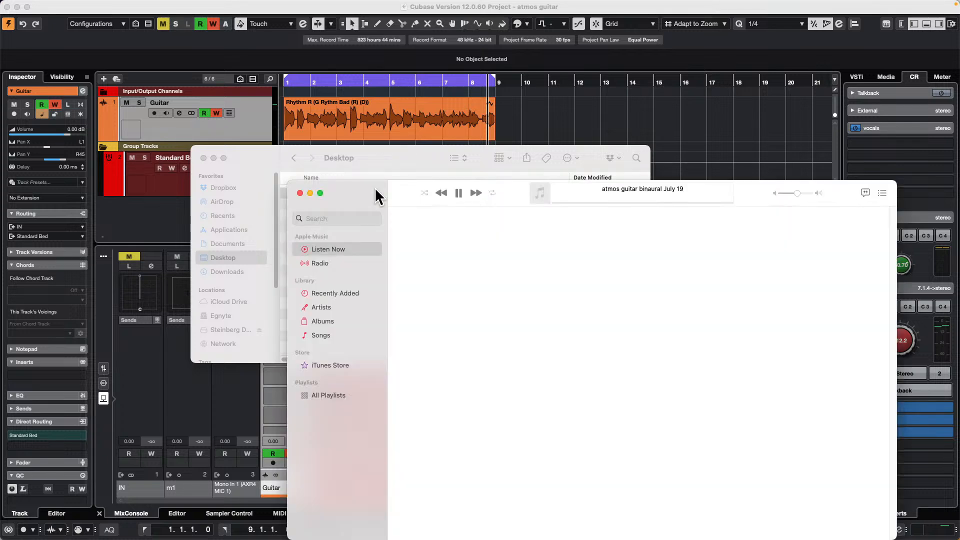
- Pause the song in Music and set the Mac's sound output to Yamaha AG08 Streaming / CH3-4
{"action": "left_click", "coordinate": [457, 193]}
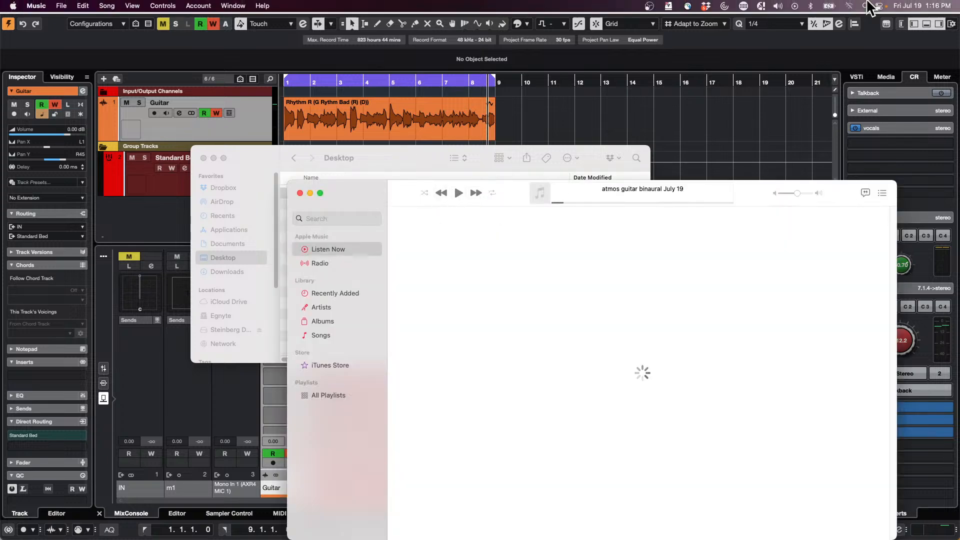
{"action": "left_click", "coordinate": [778, 6]}
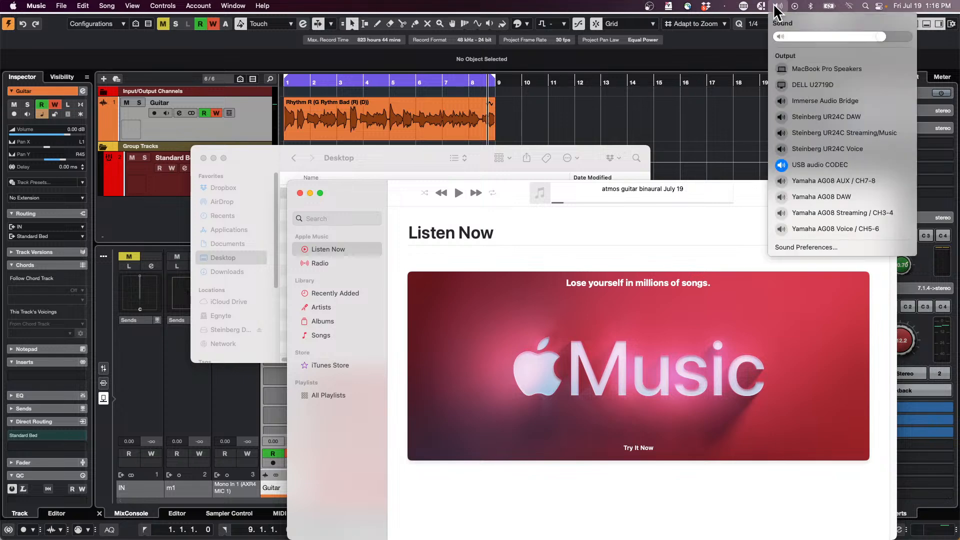
{"action": "left_click", "coordinate": [887, 211]}
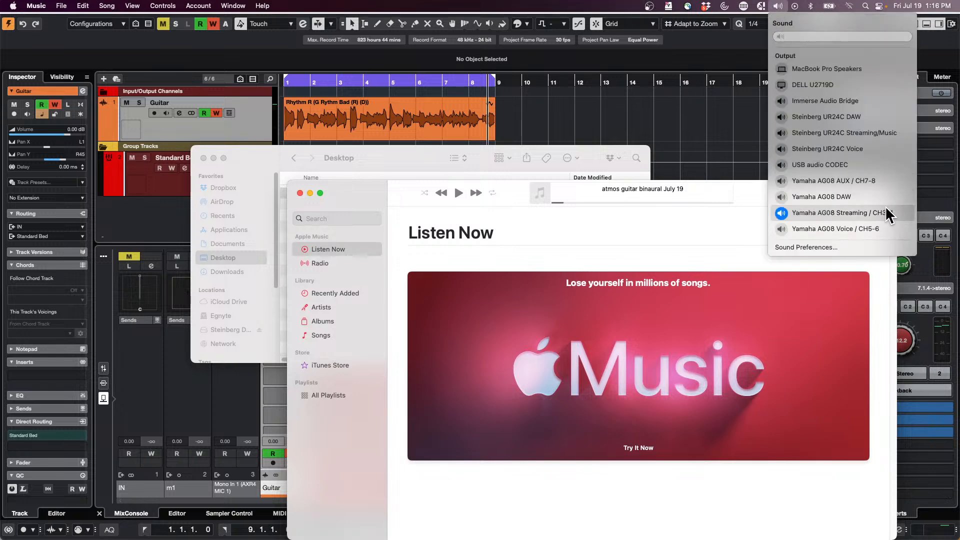
{"action": "left_click", "coordinate": [644, 235]}
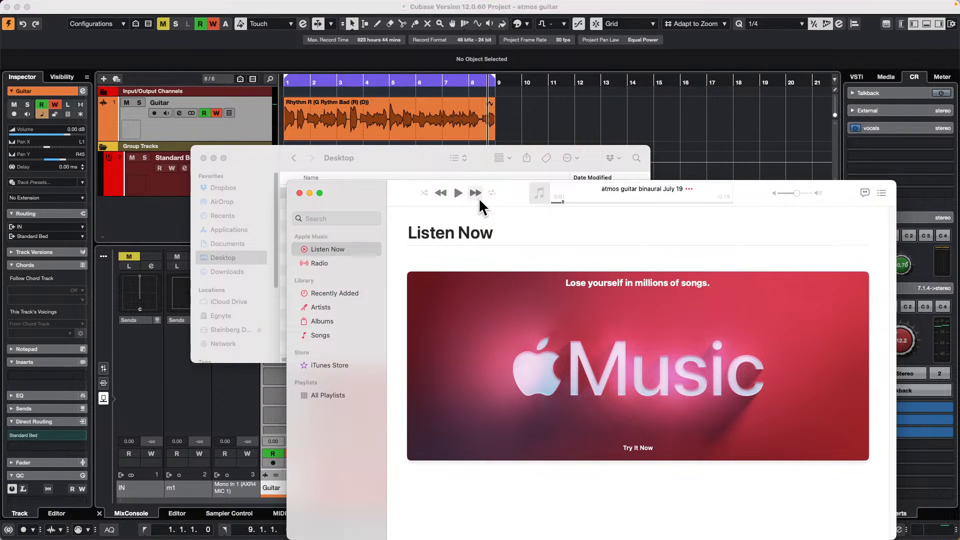
- Replay atmos guitar binaural July 19.wav from the Desktop using the Play Song choice, and check the Mac's sound output device
{"action": "left_click", "coordinate": [438, 190]}
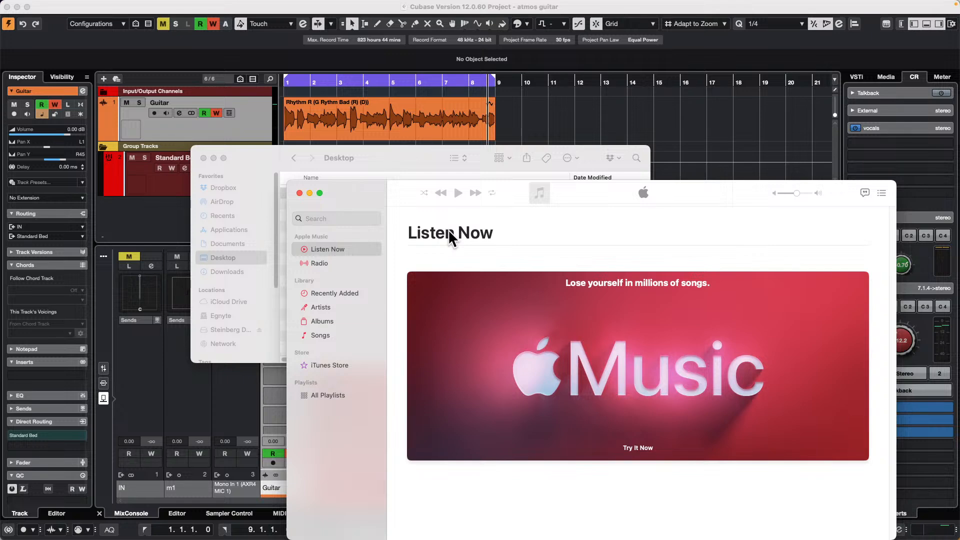
{"action": "left_click_drag", "start_coordinate": [361, 185], "coordinate": [466, 303]}
{"action": "double_click", "coordinate": [353, 192]}
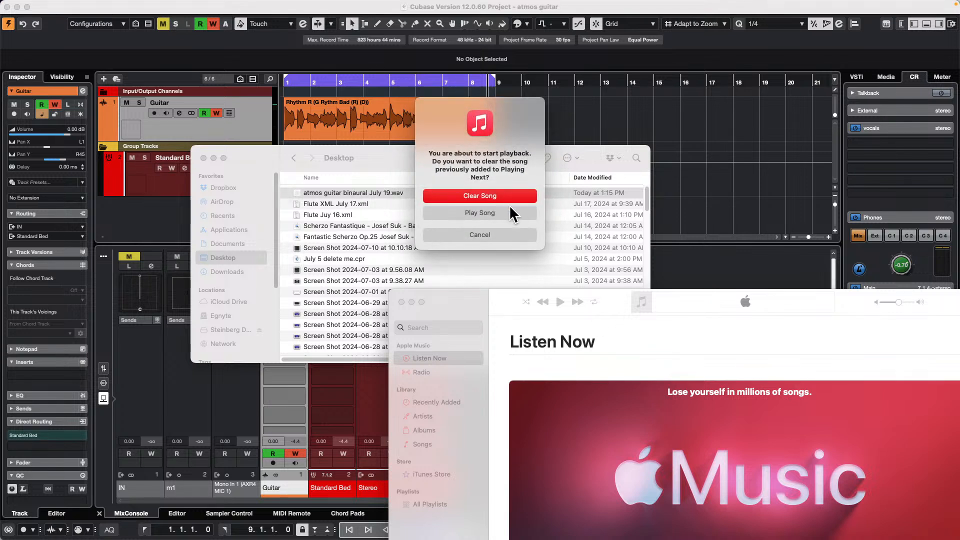
{"action": "left_click", "coordinate": [491, 214]}
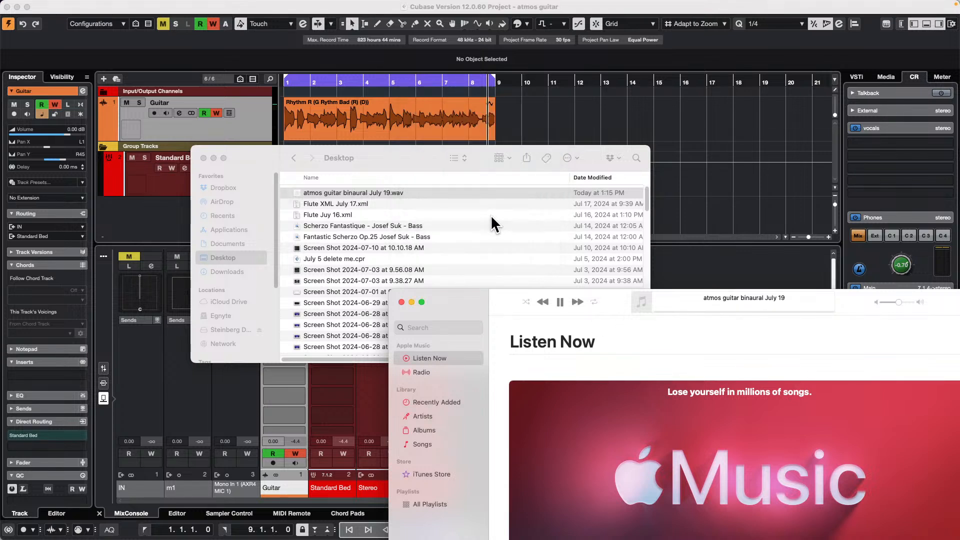
{"action": "left_click_drag", "start_coordinate": [854, 292], "coordinate": [700, 79]}
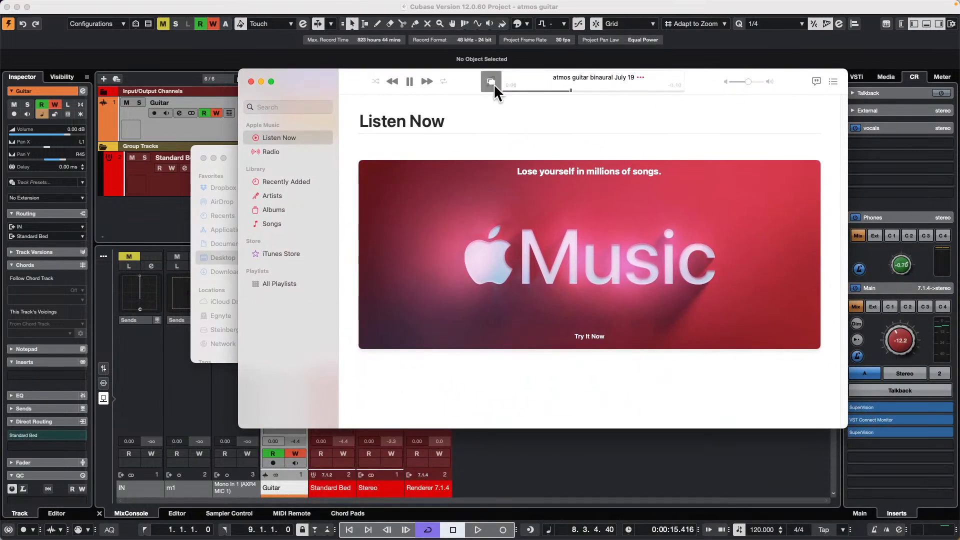
{"action": "mouse_move", "coordinate": [811, 1]}
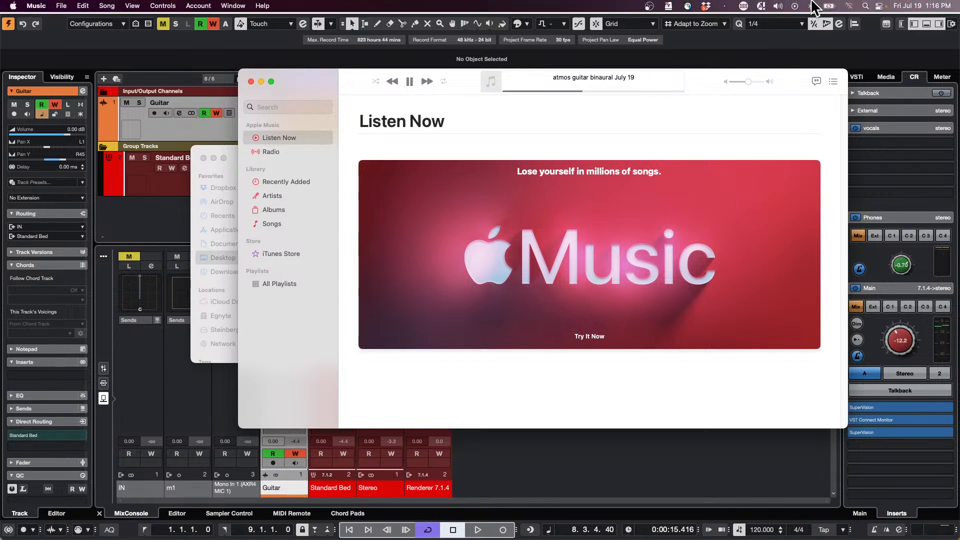
{"action": "left_click", "coordinate": [778, 6]}
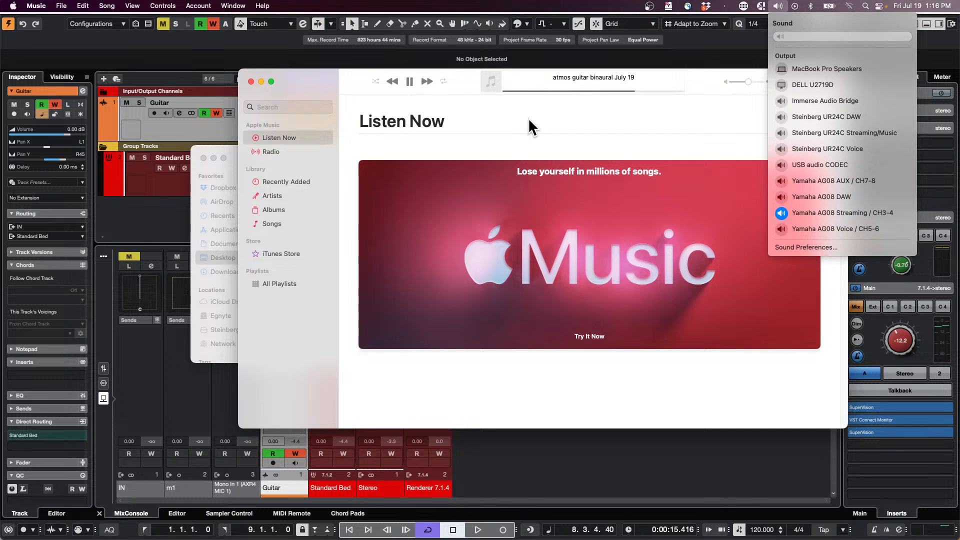
- Close the Music and Finder windows and quit Music
{"action": "left_click", "coordinate": [251, 81]}
{"action": "left_click", "coordinate": [251, 81]}
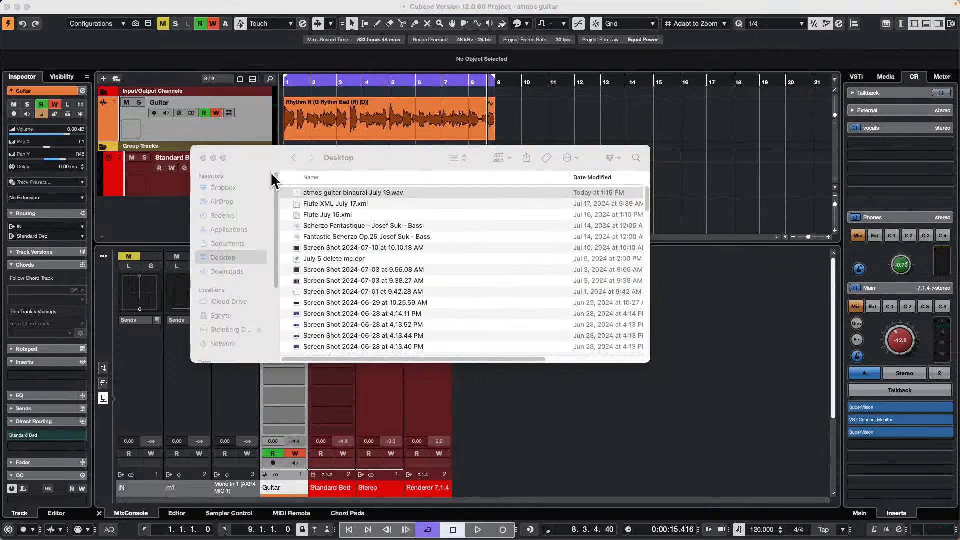
{"action": "left_click", "coordinate": [203, 157]}
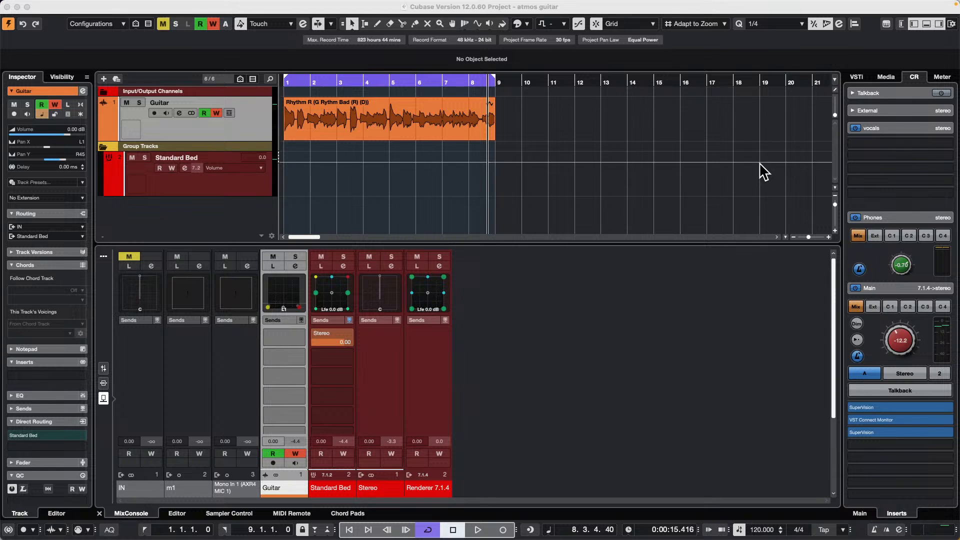
{"action": "key", "text": "super+Tab"}
{"action": "key", "text": "super+Tab"}
{"action": "key", "text": "super+Tab"}
{"action": "key", "text": "super+Tab"}
{"action": "key", "text": "super+Tab"}
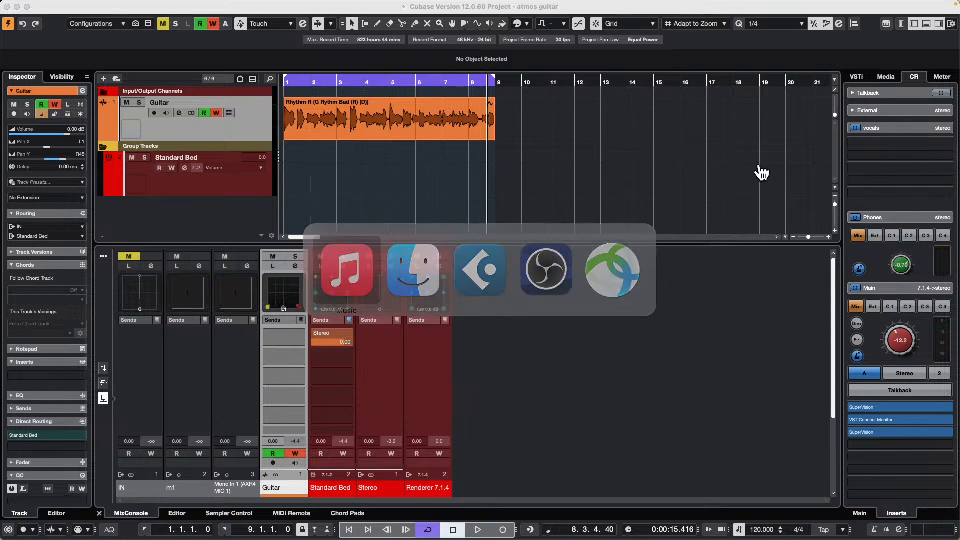
{"action": "left_click", "coordinate": [40, 5]}
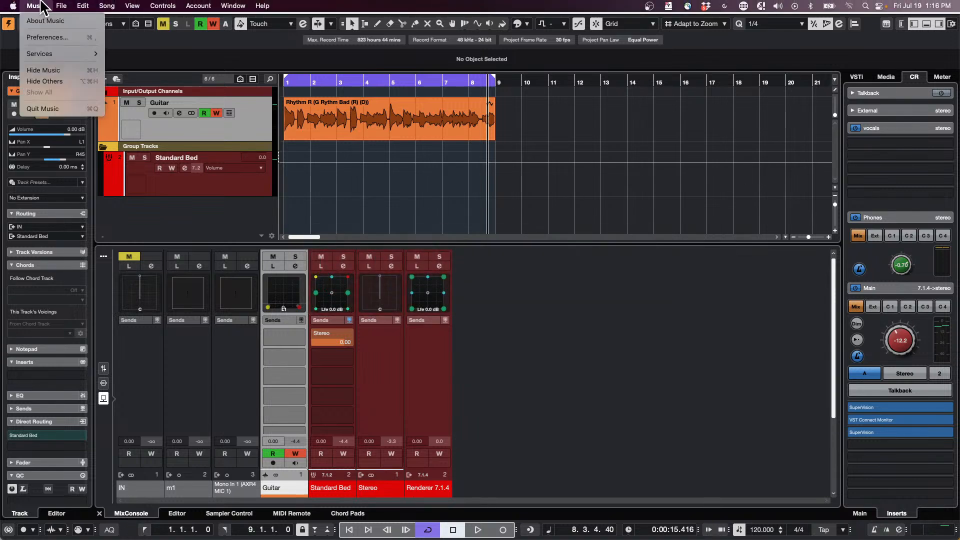
{"action": "left_click", "coordinate": [76, 109]}
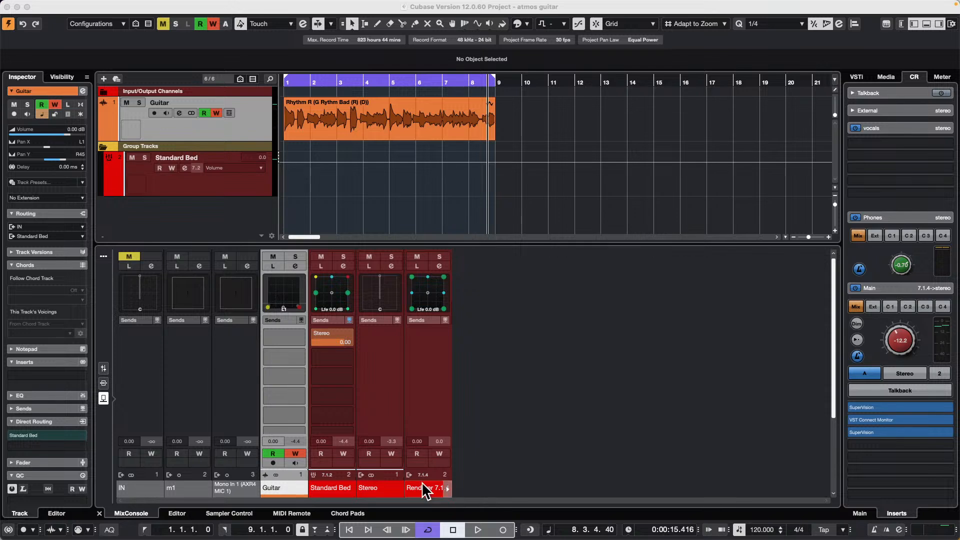
- Switch to Finder and browse to the Projects folder inside Documents
{"action": "mouse_move", "coordinate": [288, 537]}
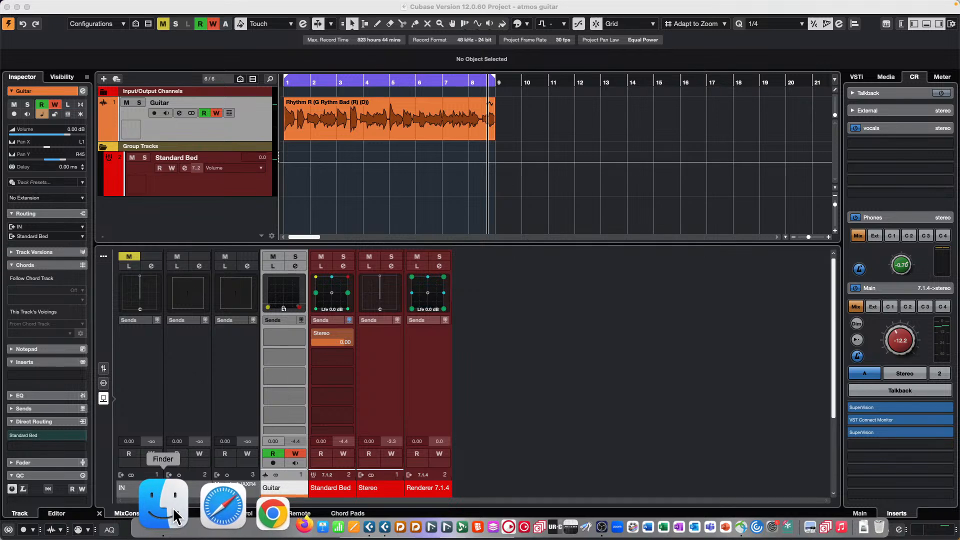
{"action": "left_click", "coordinate": [172, 507]}
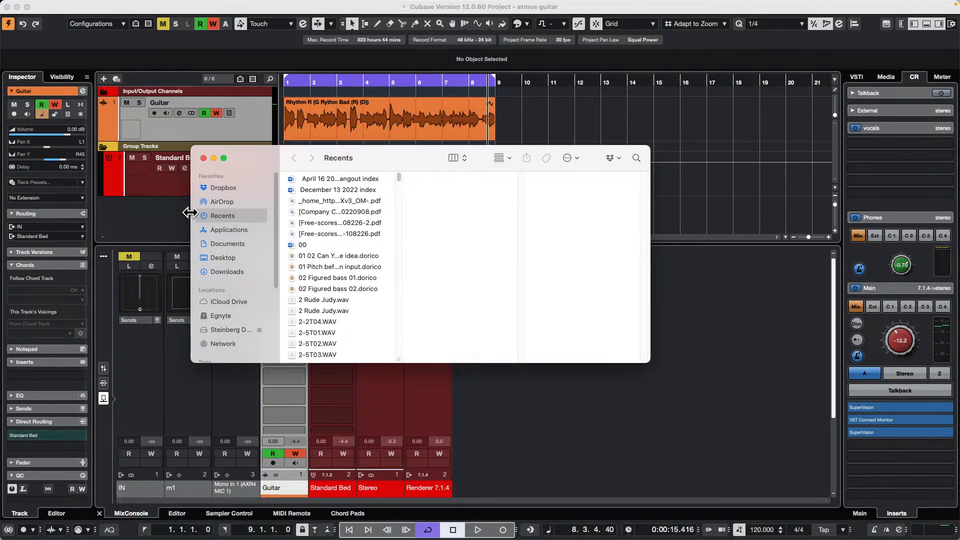
{"action": "left_click", "coordinate": [230, 228]}
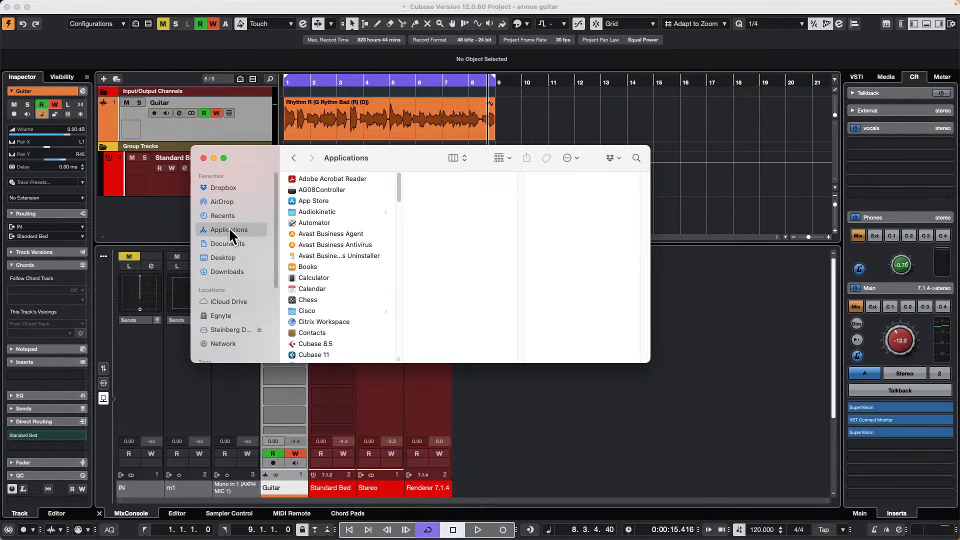
{"action": "left_click", "coordinate": [221, 244]}
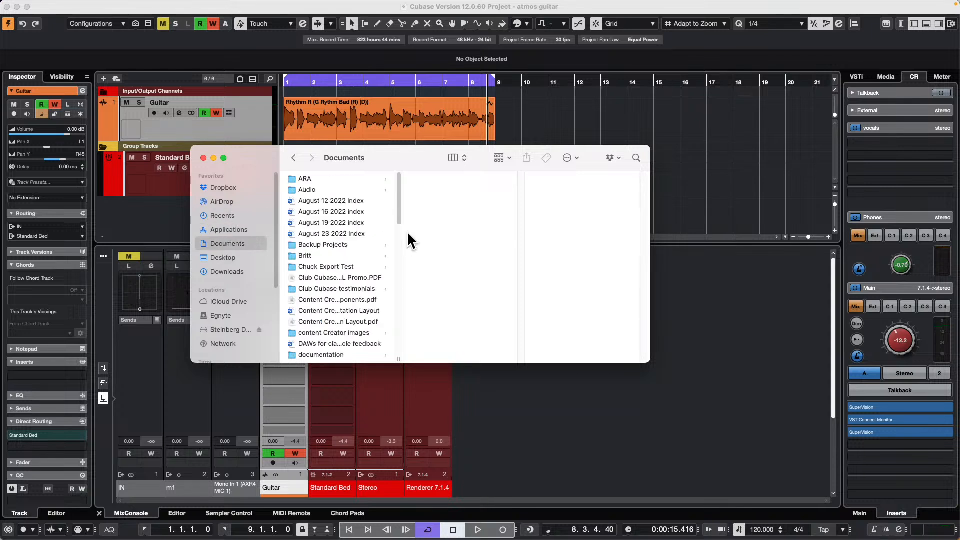
{"action": "scroll", "coordinate": [356, 263], "scroll_direction": "down", "scroll_amount": 2}
{"action": "scroll", "coordinate": [356, 264], "scroll_direction": "down", "scroll_amount": 1}
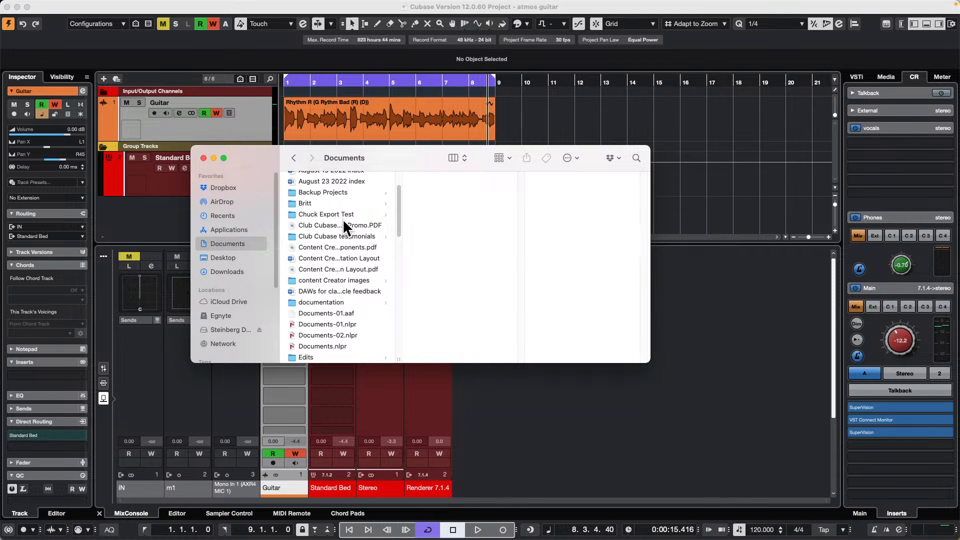
{"action": "scroll", "coordinate": [343, 220], "scroll_direction": "down", "scroll_amount": 10}
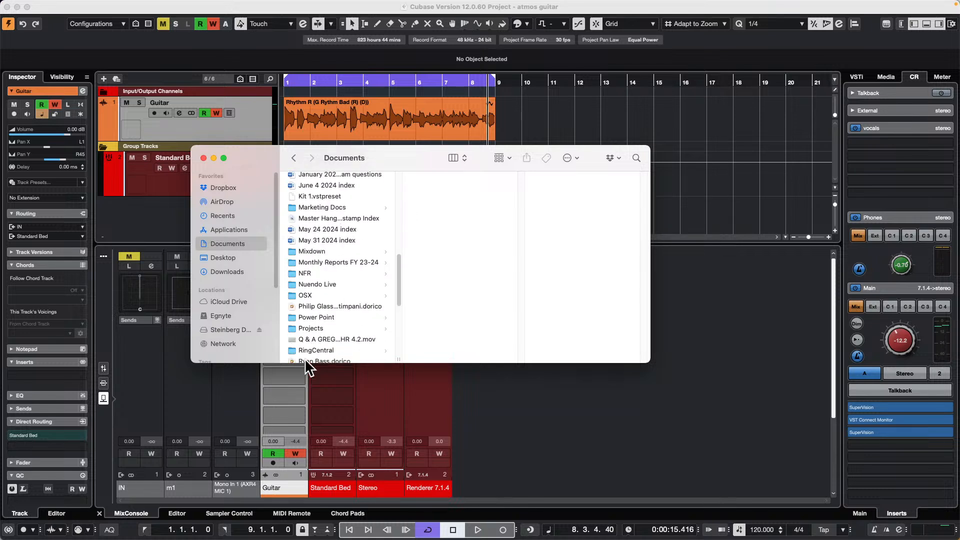
{"action": "left_click", "coordinate": [314, 328]}
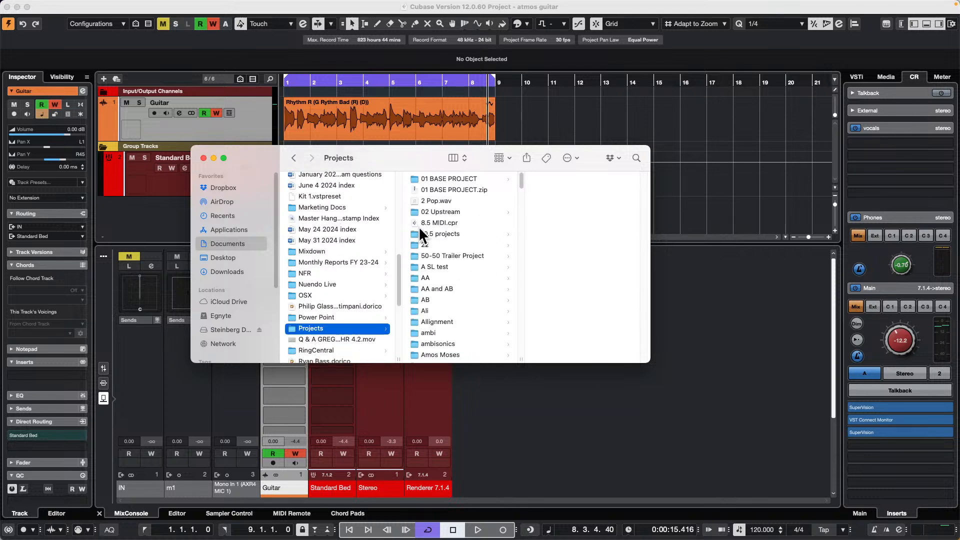
- Look at the Open With option for the project file 8.5 MIDI.cpr, and dismiss it without opening the file
{"action": "left_click", "coordinate": [438, 222]}
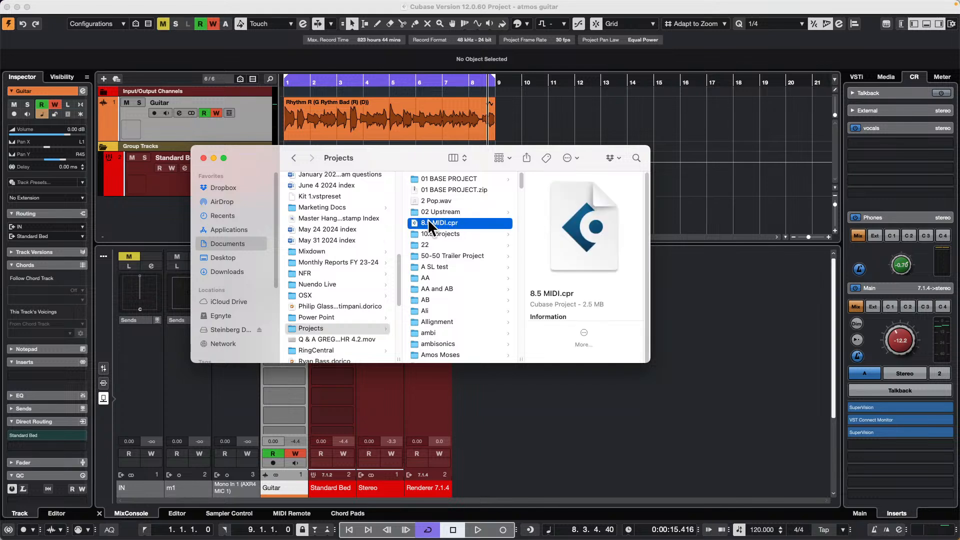
{"action": "right_click", "coordinate": [428, 218]}
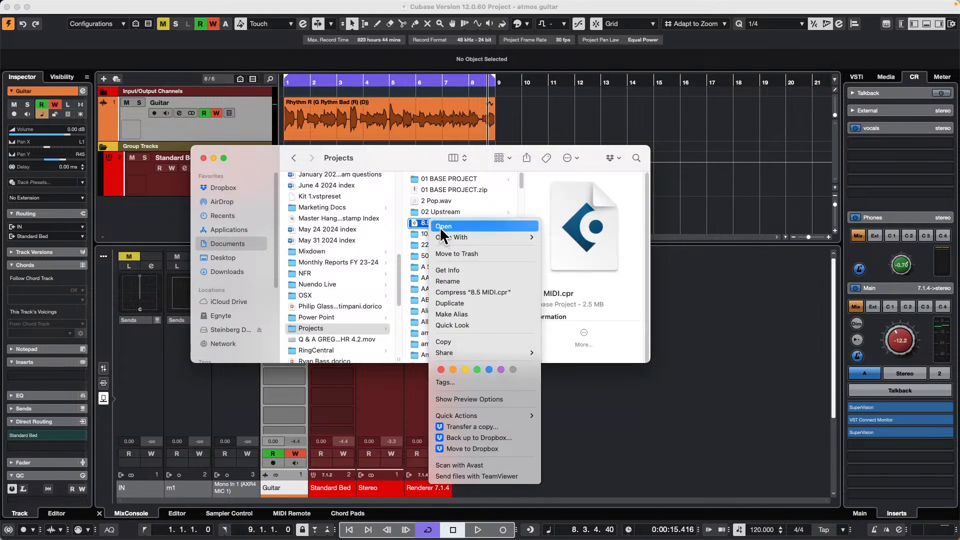
{"action": "mouse_move", "coordinate": [452, 237]}
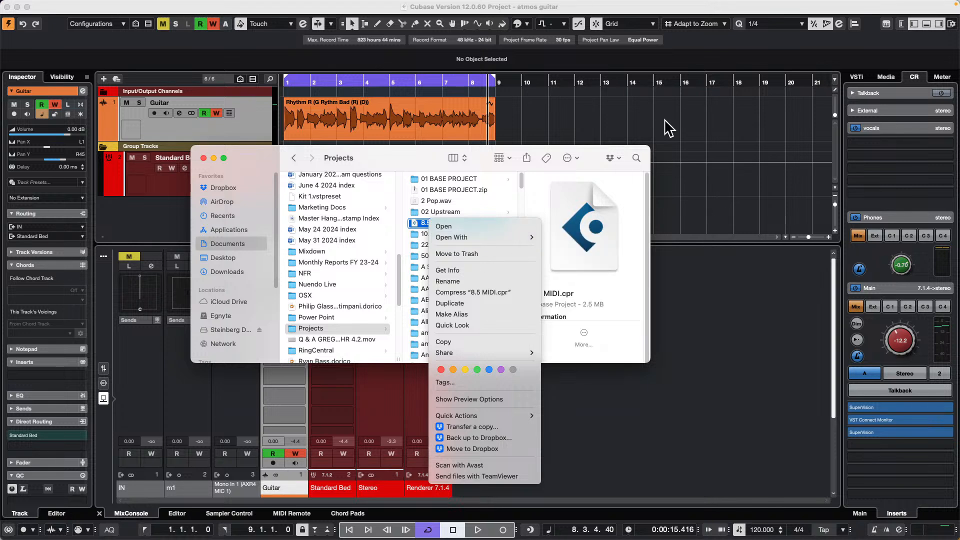
{"action": "left_click", "coordinate": [605, 127]}
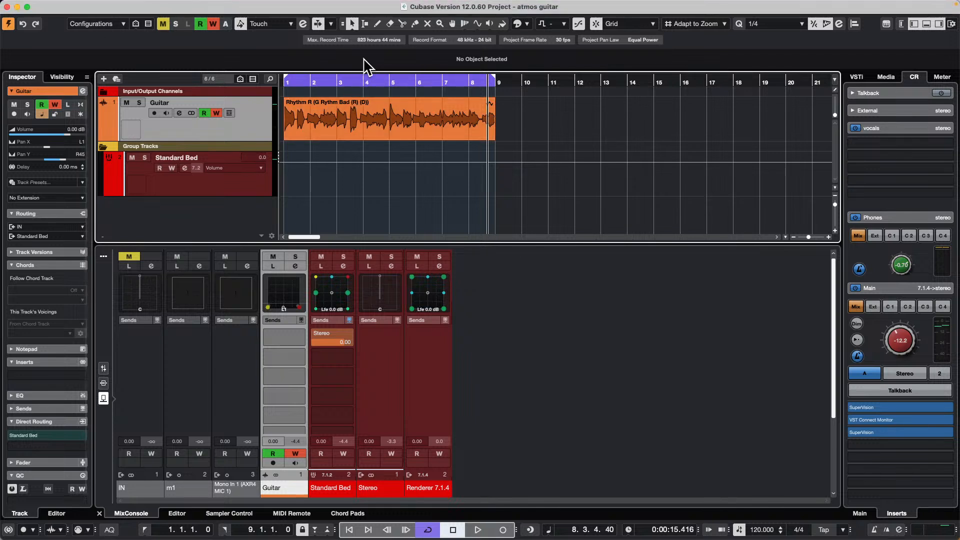
- Start importing tracks from another project and browse to the Projects folder
{"action": "left_click_drag", "start_coordinate": [360, 82], "coordinate": [130, 39]}
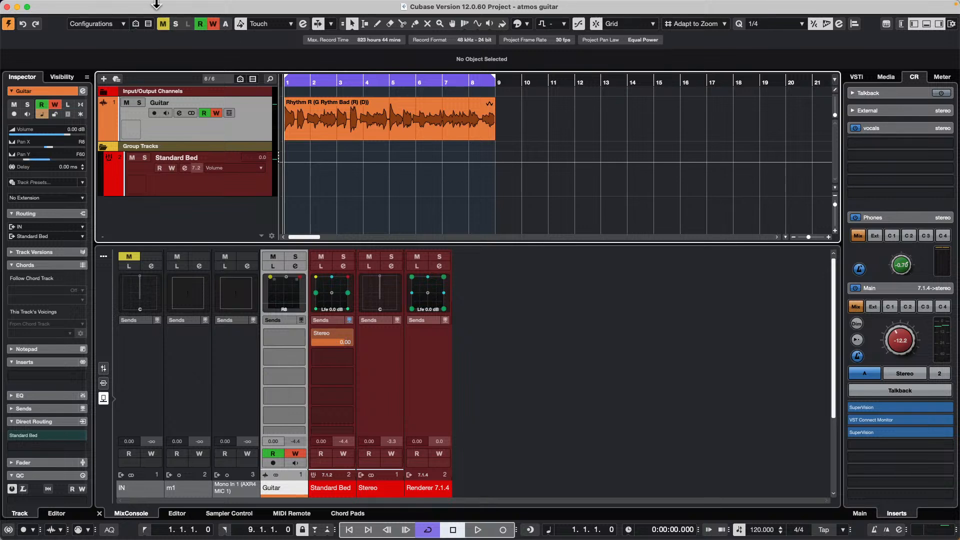
{"action": "left_click", "coordinate": [65, 7]}
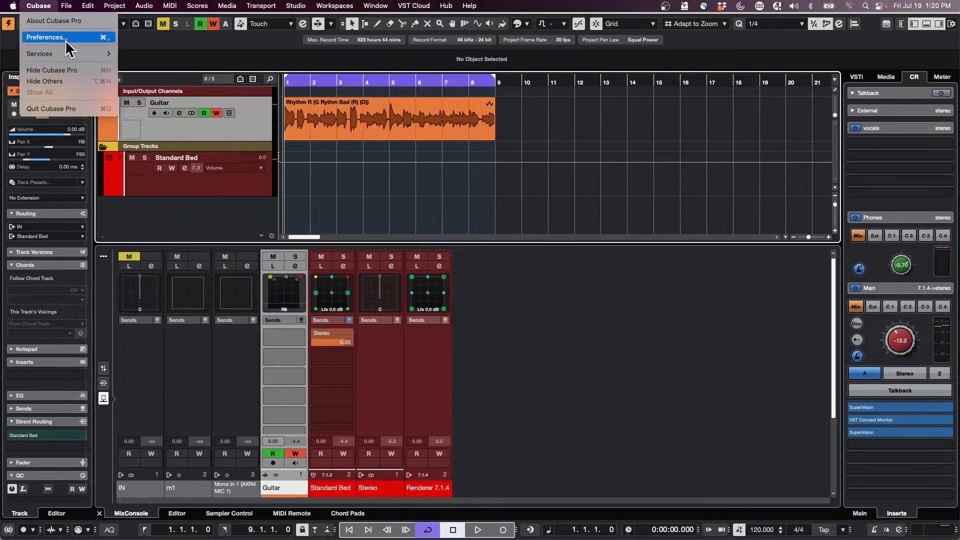
{"action": "mouse_move", "coordinate": [70, 9]}
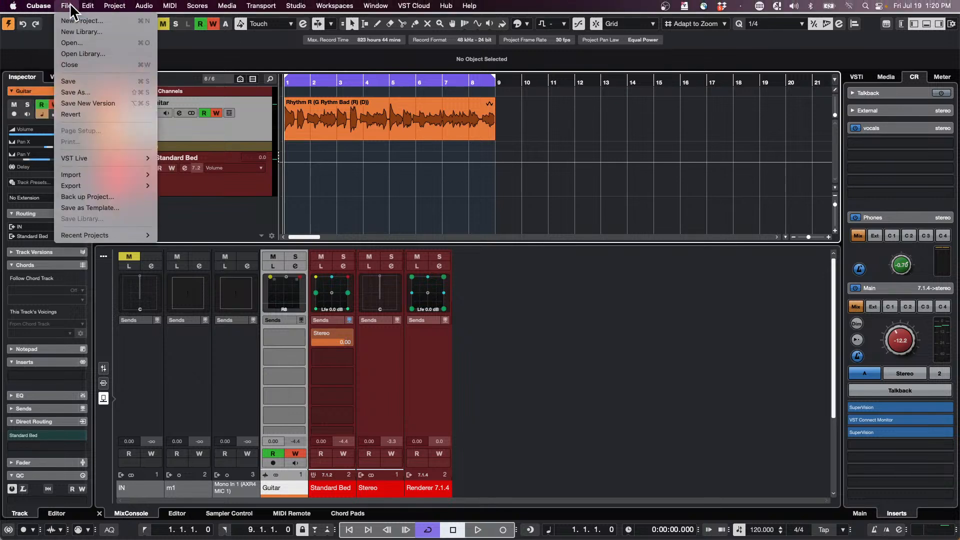
{"action": "mouse_move", "coordinate": [90, 177]}
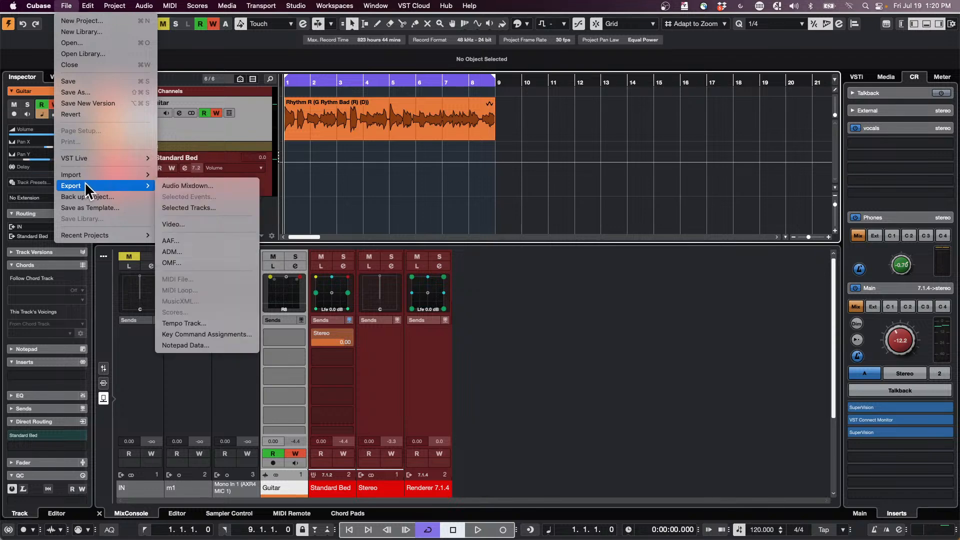
{"action": "left_click", "coordinate": [223, 198]}
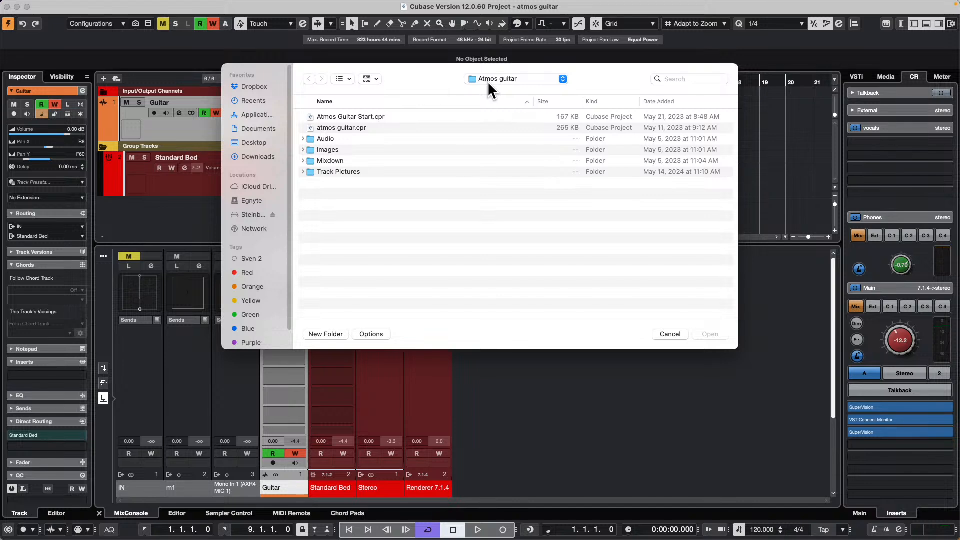
{"action": "left_click", "coordinate": [503, 79]}
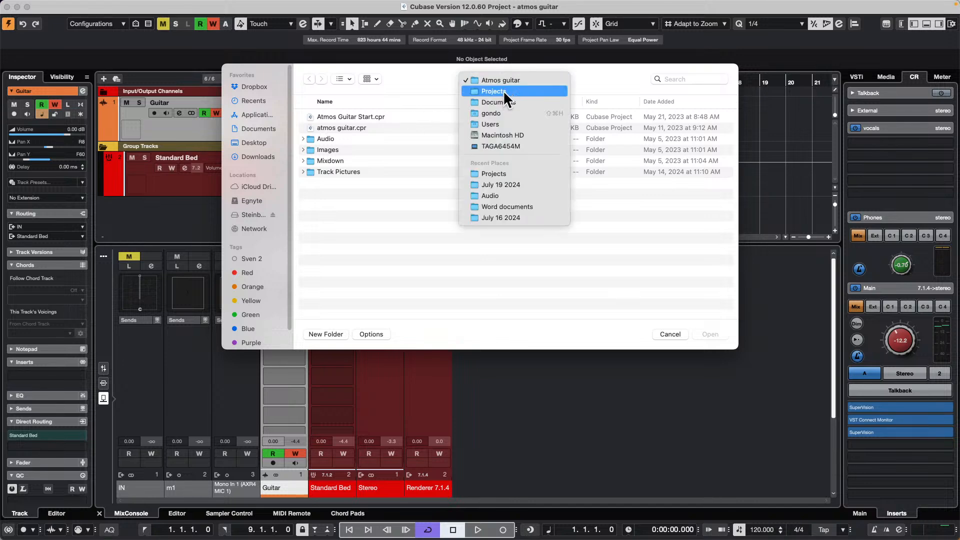
{"action": "left_click", "coordinate": [504, 91]}
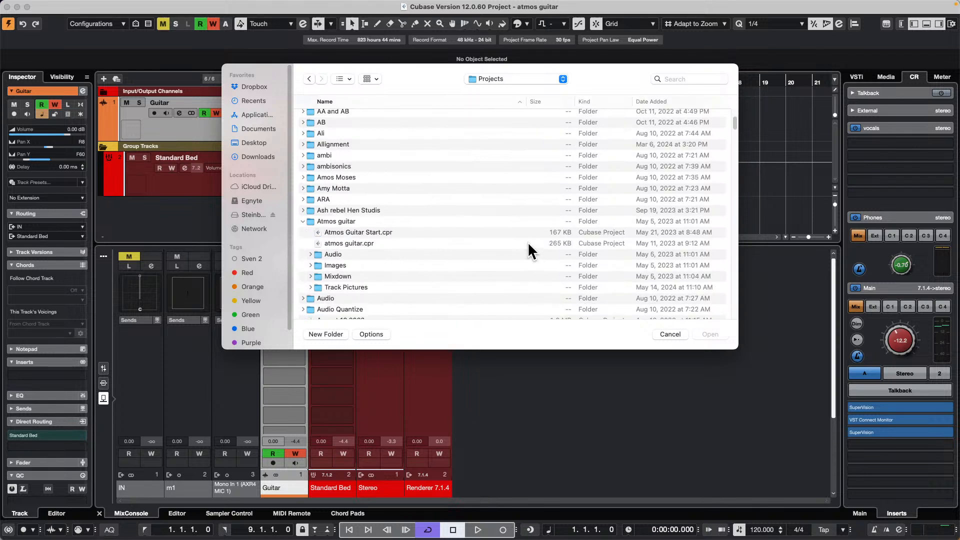
- Choose Audio Quantize XII.cpr from the Audio Quantize folder as the source project for the track import
{"action": "scroll", "coordinate": [479, 268], "scroll_direction": "down", "scroll_amount": 5}
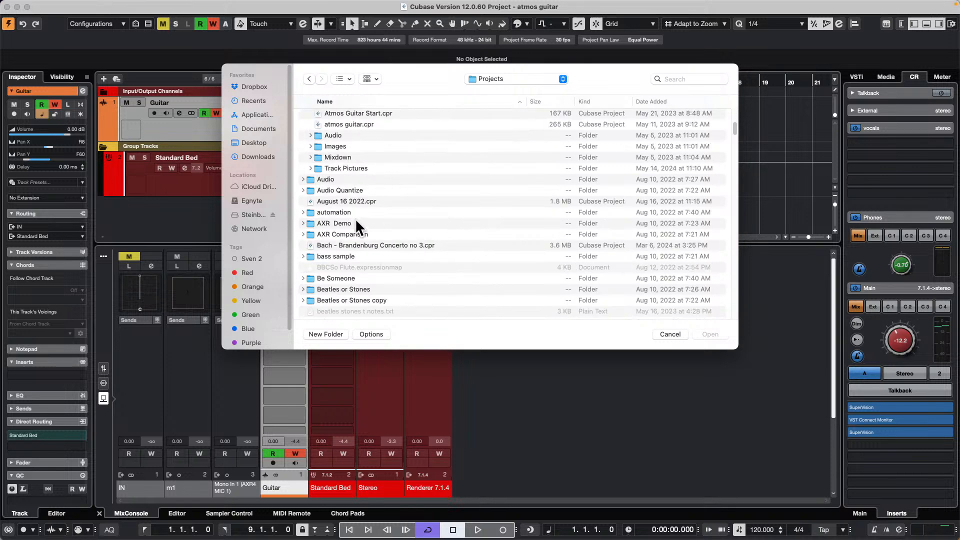
{"action": "scroll", "coordinate": [356, 219], "scroll_direction": "up", "scroll_amount": 1}
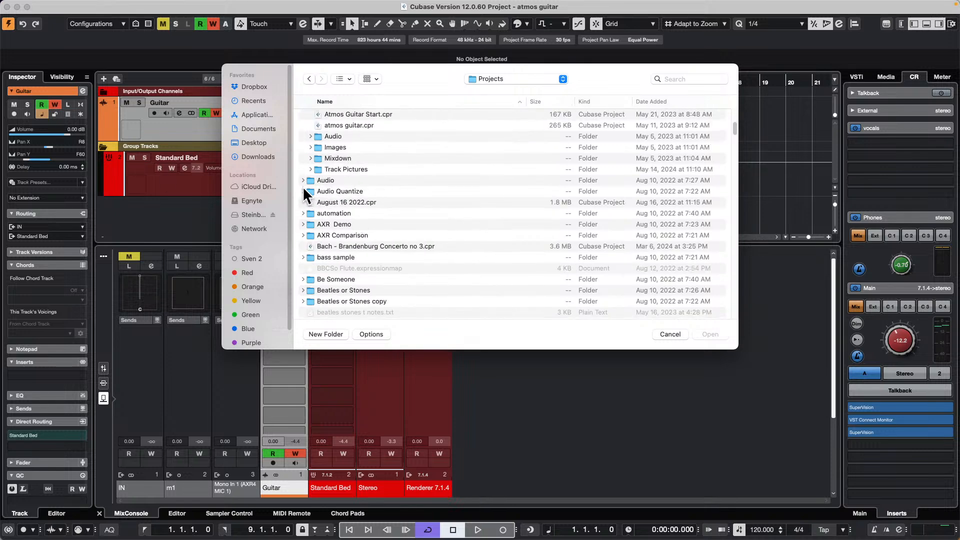
{"action": "left_click", "coordinate": [304, 191]}
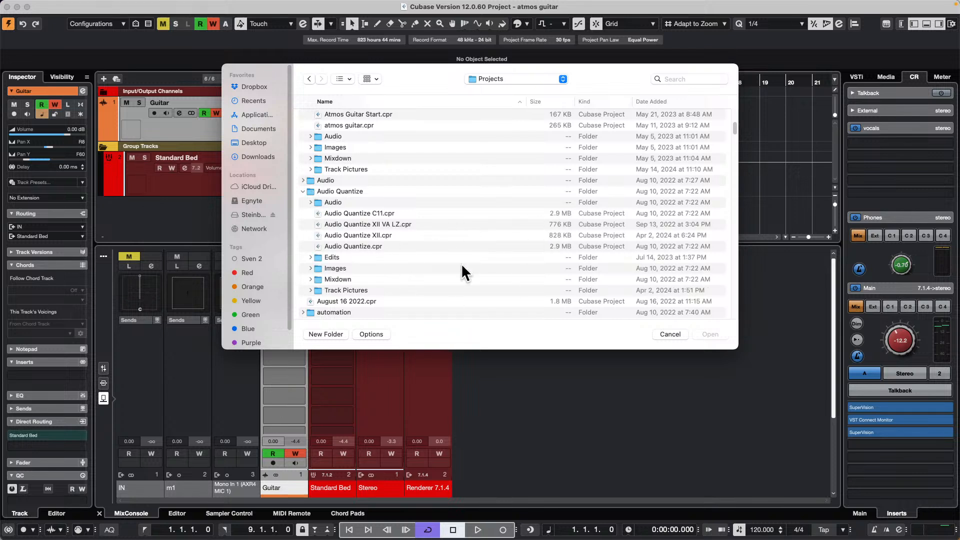
{"action": "left_click", "coordinate": [376, 234]}
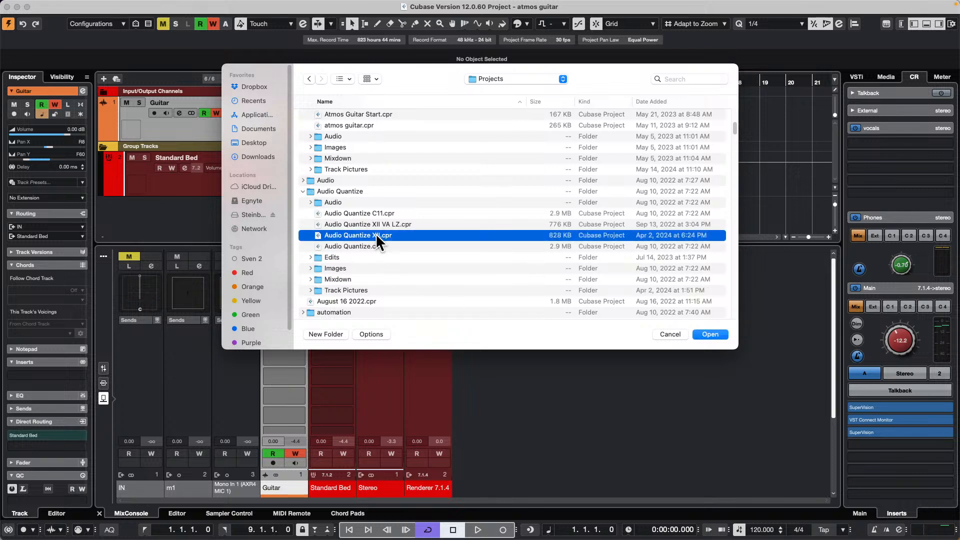
{"action": "left_click", "coordinate": [710, 334]}
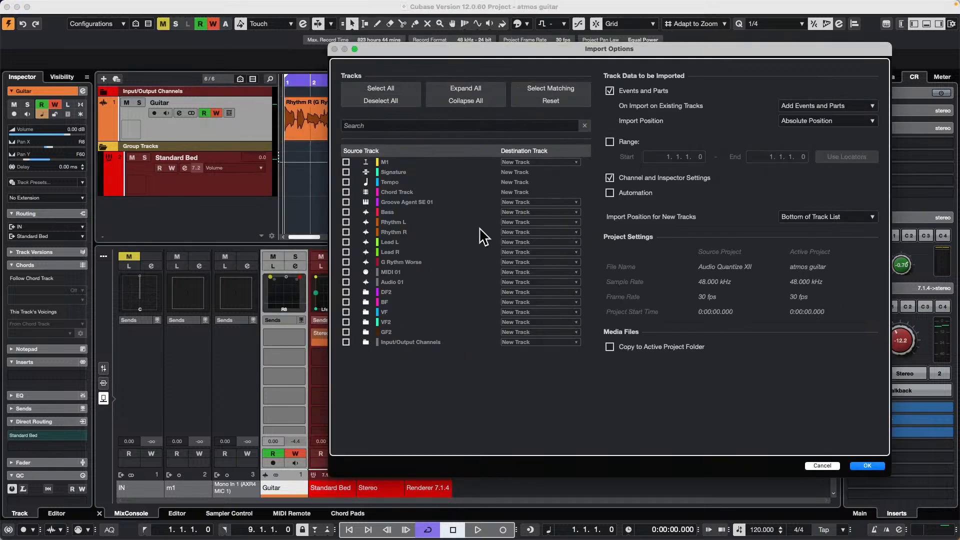
- Import the Groove Agent SE 01, Bass, Rhythm L, Rhythm R, Lead L and Lead R tracks with their automation included
{"action": "left_click", "coordinate": [346, 212]}
{"action": "left_click", "coordinate": [345, 222]}
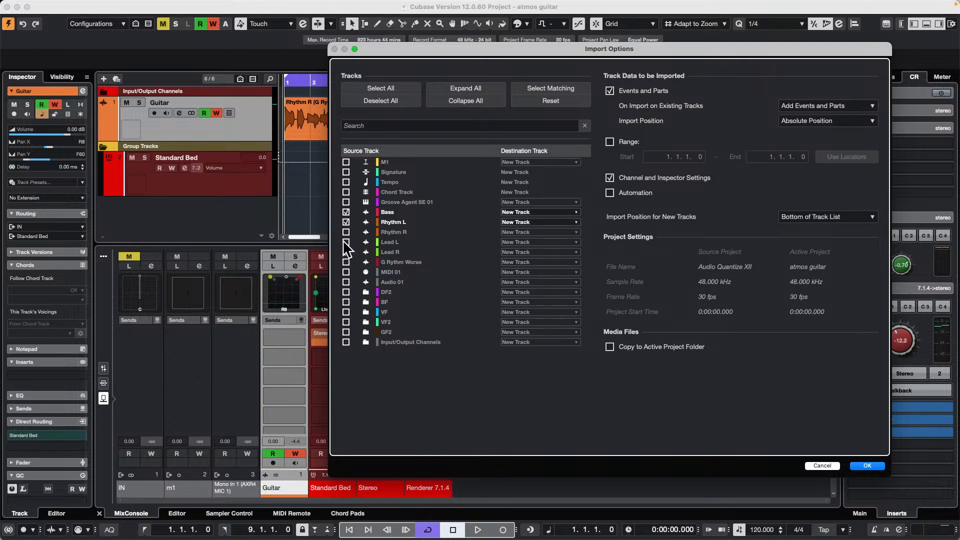
{"action": "left_click", "coordinate": [345, 232]}
{"action": "left_click", "coordinate": [346, 242]}
{"action": "left_click", "coordinate": [346, 252]}
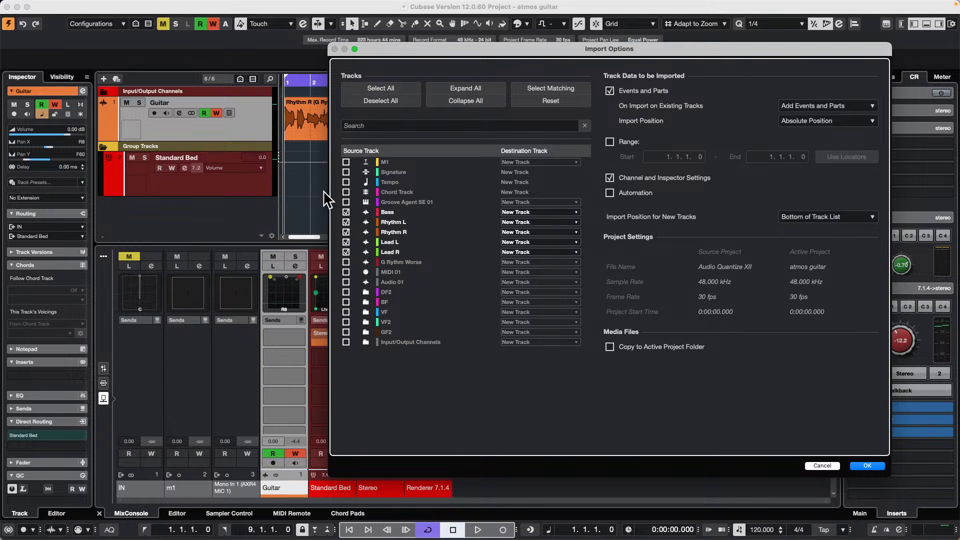
{"action": "left_click", "coordinate": [346, 202]}
{"action": "left_click", "coordinate": [610, 193]}
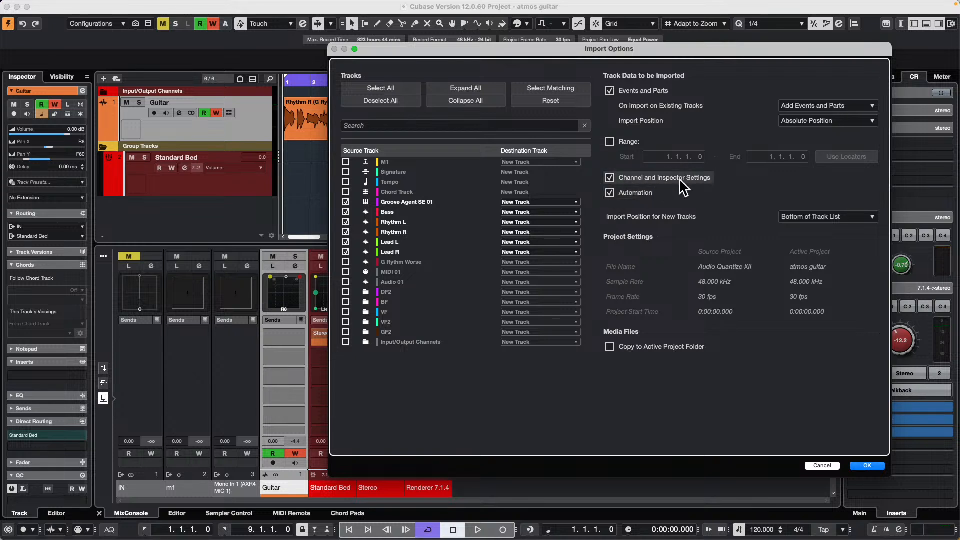
{"action": "left_click", "coordinate": [868, 466]}
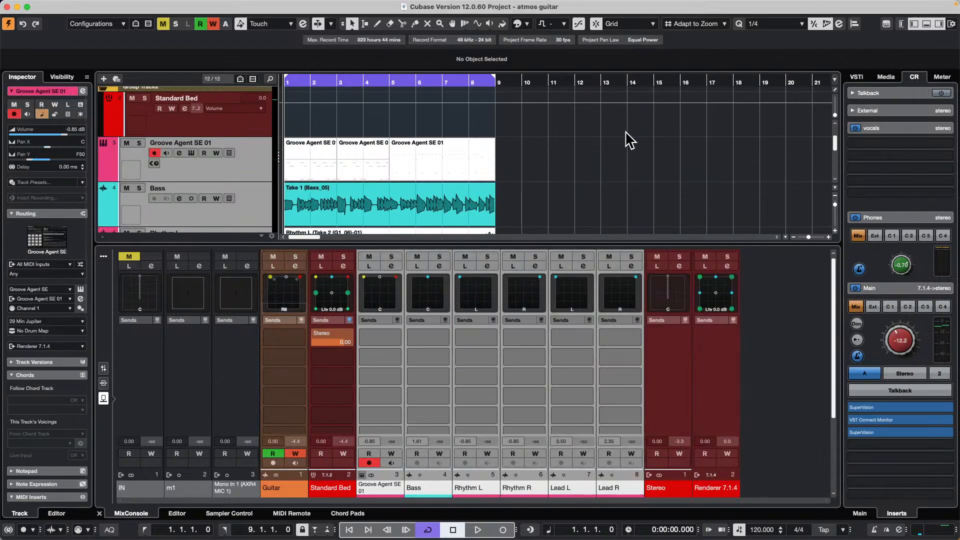
- Look through the imported tracks and their events in the project
{"action": "scroll", "coordinate": [628, 145], "scroll_direction": "down", "scroll_amount": 3}
{"action": "scroll", "coordinate": [627, 145], "scroll_direction": "down", "scroll_amount": 3}
{"action": "scroll", "coordinate": [629, 146], "scroll_direction": "up", "scroll_amount": 4}
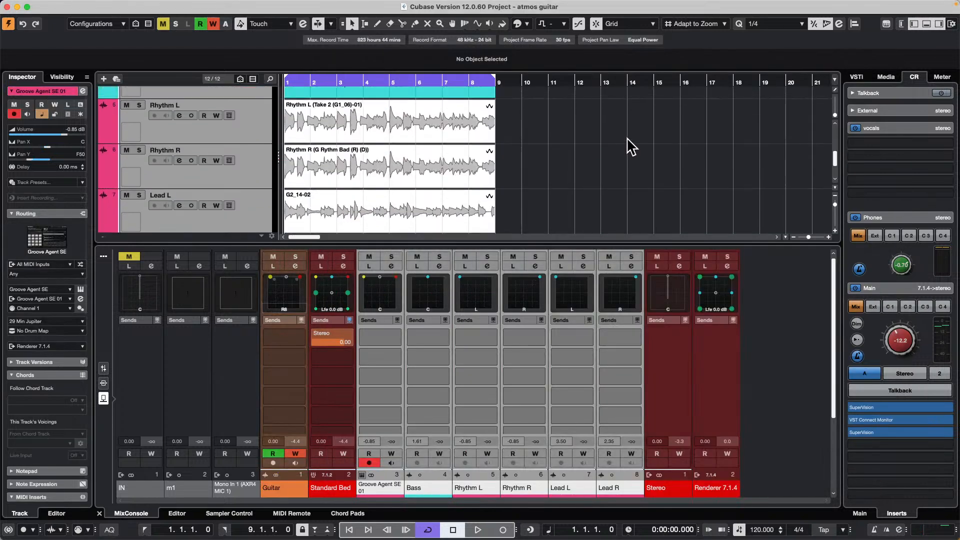
{"action": "scroll", "coordinate": [632, 145], "scroll_direction": "up", "scroll_amount": 2}
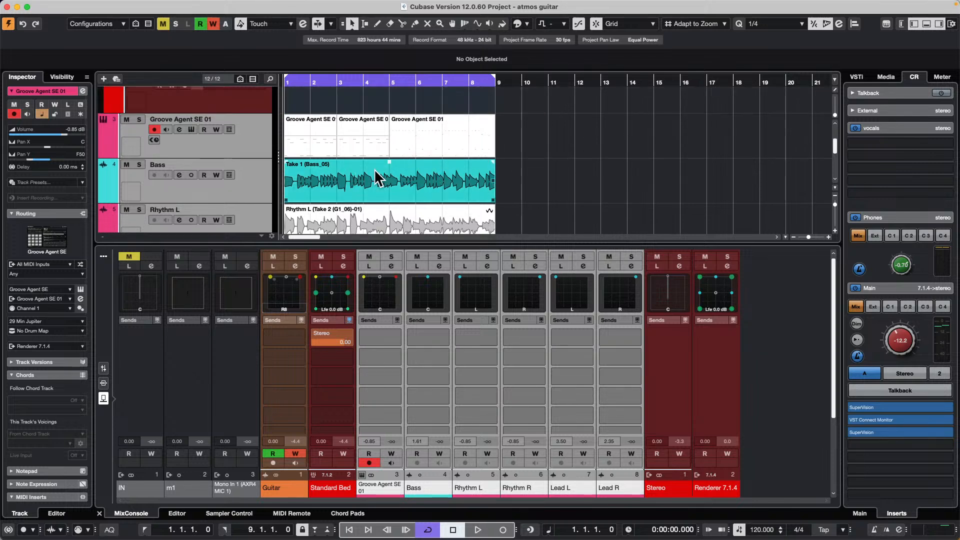
{"action": "scroll", "coordinate": [398, 164], "scroll_direction": "up", "scroll_amount": 4}
{"action": "scroll", "coordinate": [398, 161], "scroll_direction": "down", "scroll_amount": 4}
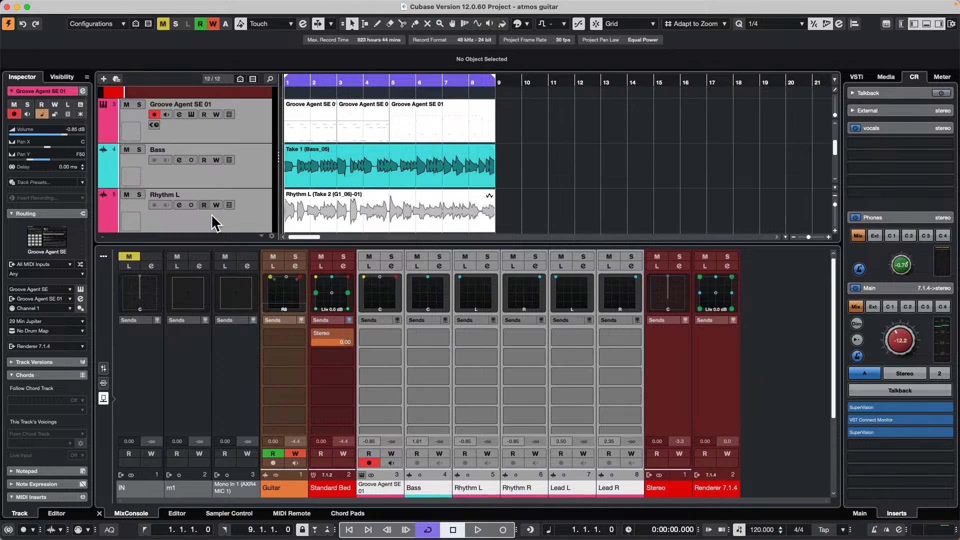
{"action": "scroll", "coordinate": [275, 156], "scroll_direction": "up", "scroll_amount": 4}
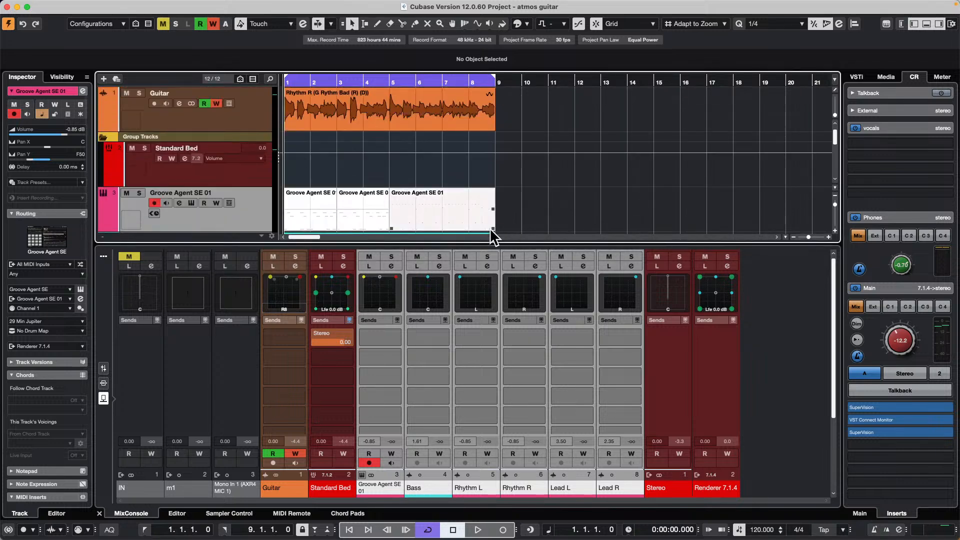
{"action": "scroll", "coordinate": [382, 193], "scroll_direction": "down", "scroll_amount": 3}
- Review the import options for tracks from Audio Quantize XII.cpr, and dismiss them without importing anything
{"action": "mouse_move", "coordinate": [124, 6]}
{"action": "left_click", "coordinate": [66, 5]}
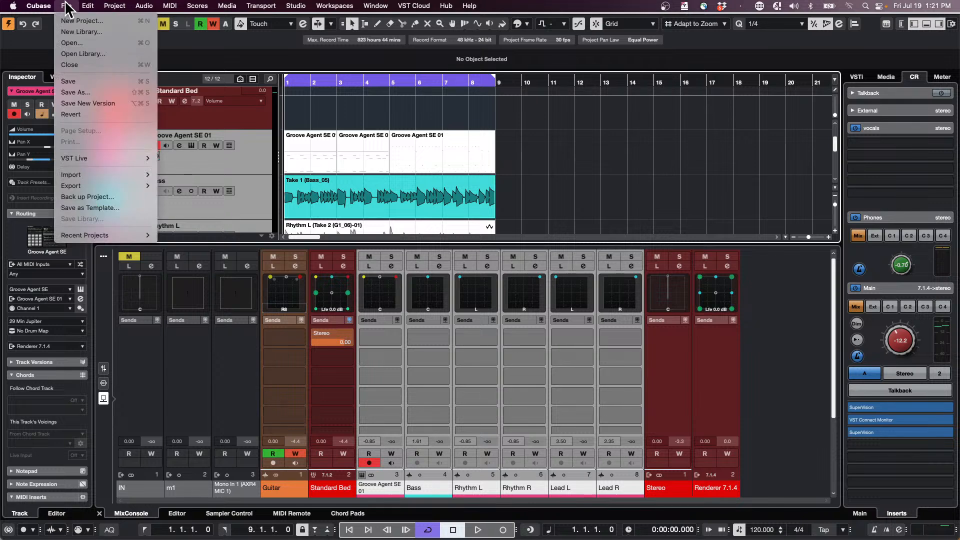
{"action": "mouse_move", "coordinate": [101, 183]}
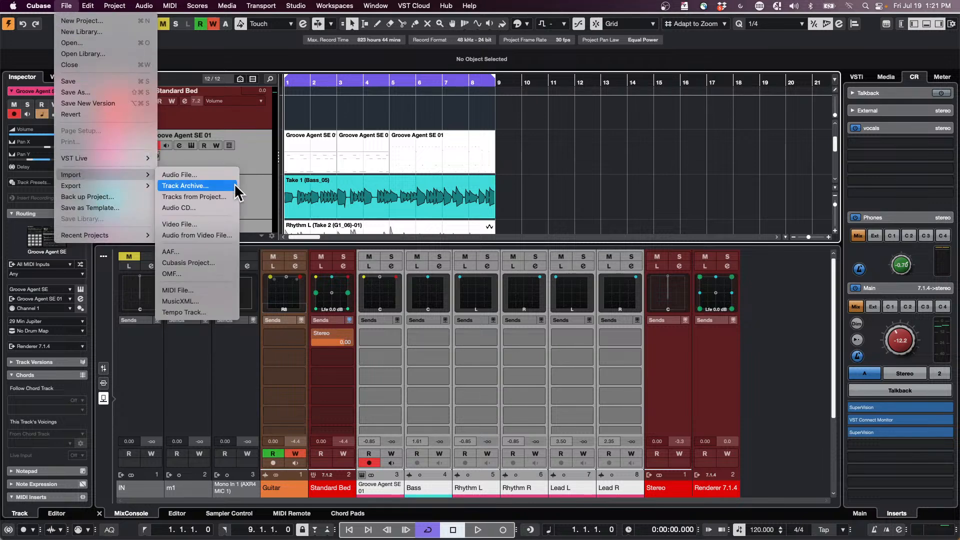
{"action": "left_click", "coordinate": [209, 196]}
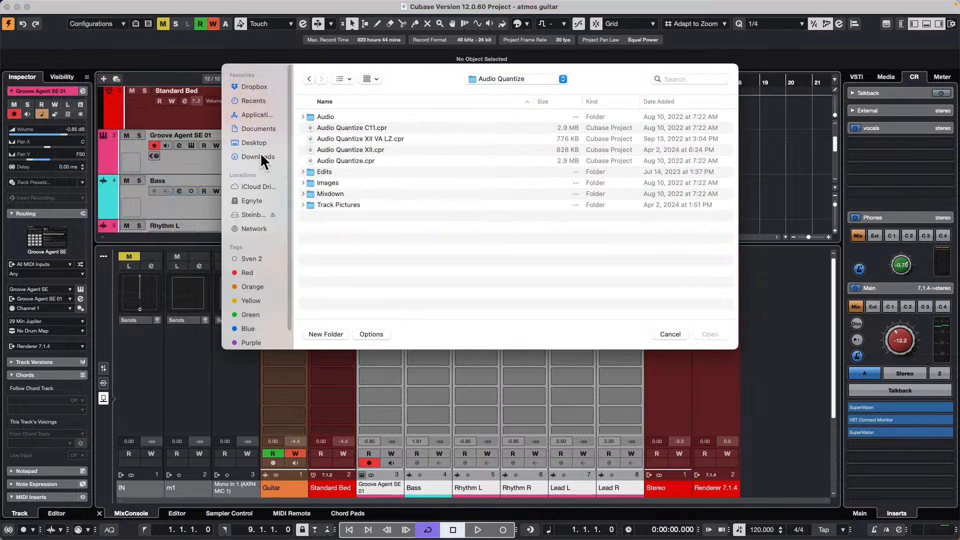
{"action": "left_click", "coordinate": [350, 160]}
{"action": "left_click", "coordinate": [355, 149]}
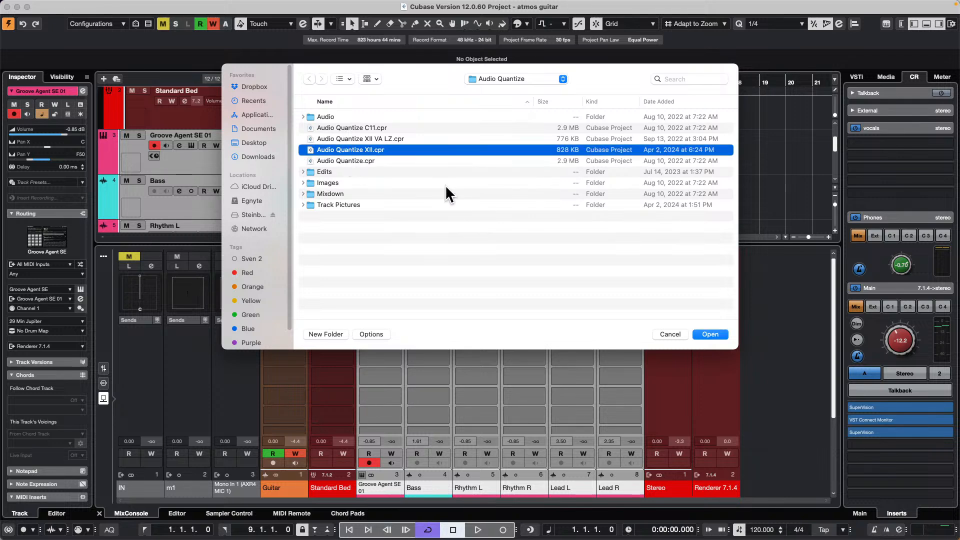
{"action": "left_click", "coordinate": [702, 333]}
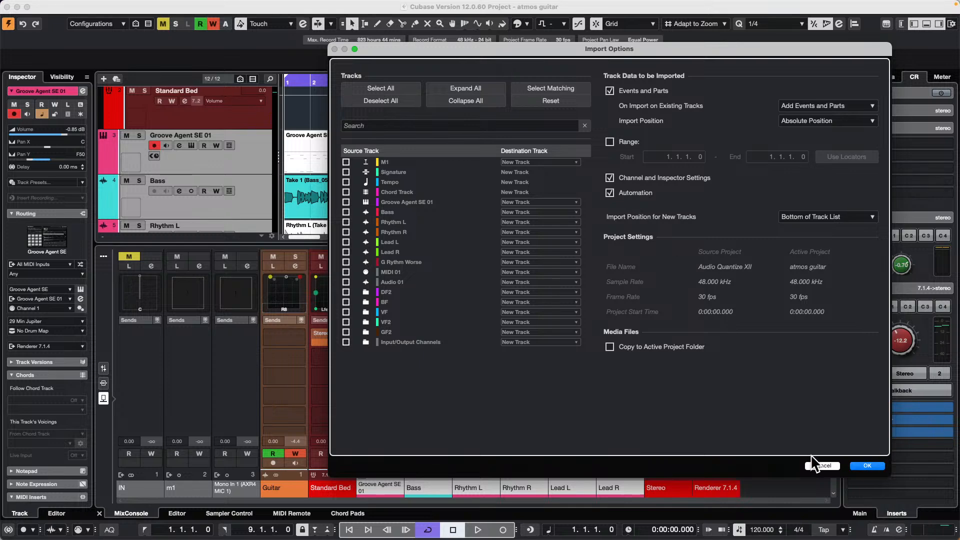
{"action": "left_click", "coordinate": [823, 466]}
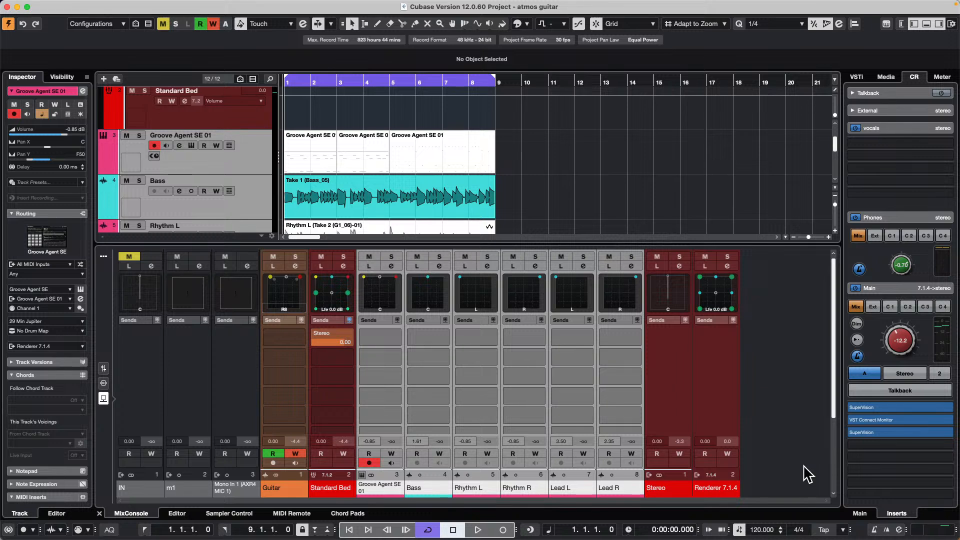
- Create a new empty project in the July 19 2024 folder
{"action": "left_click", "coordinate": [68, 6]}
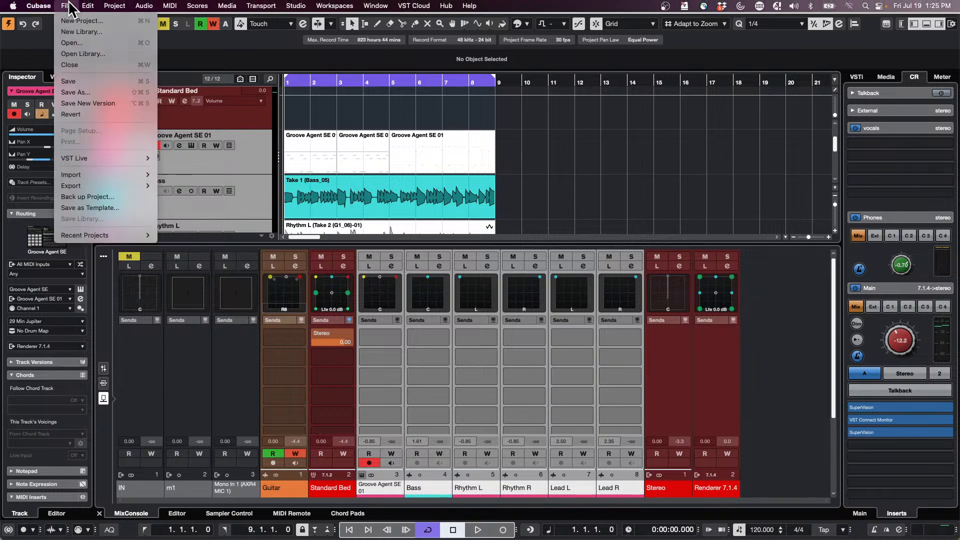
{"action": "left_click", "coordinate": [79, 21]}
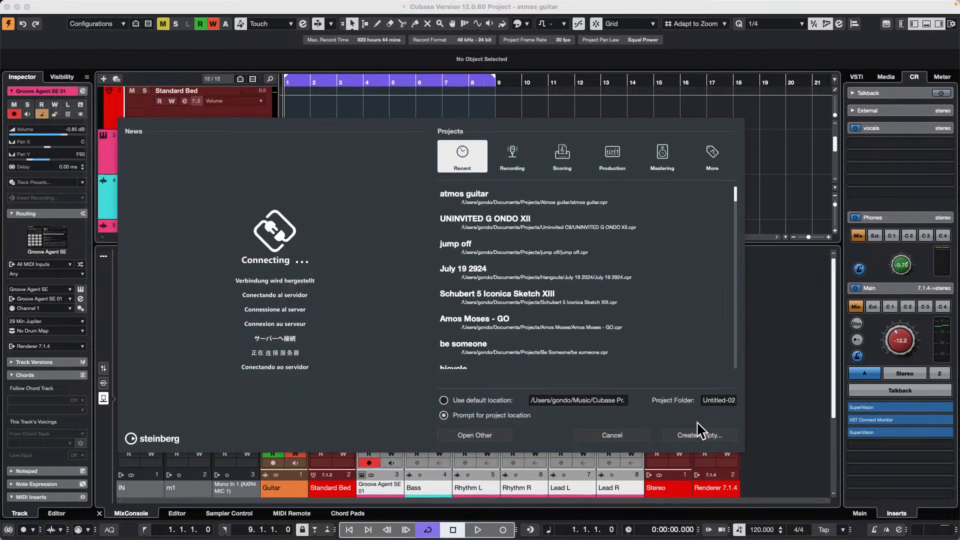
{"action": "left_click", "coordinate": [701, 438]}
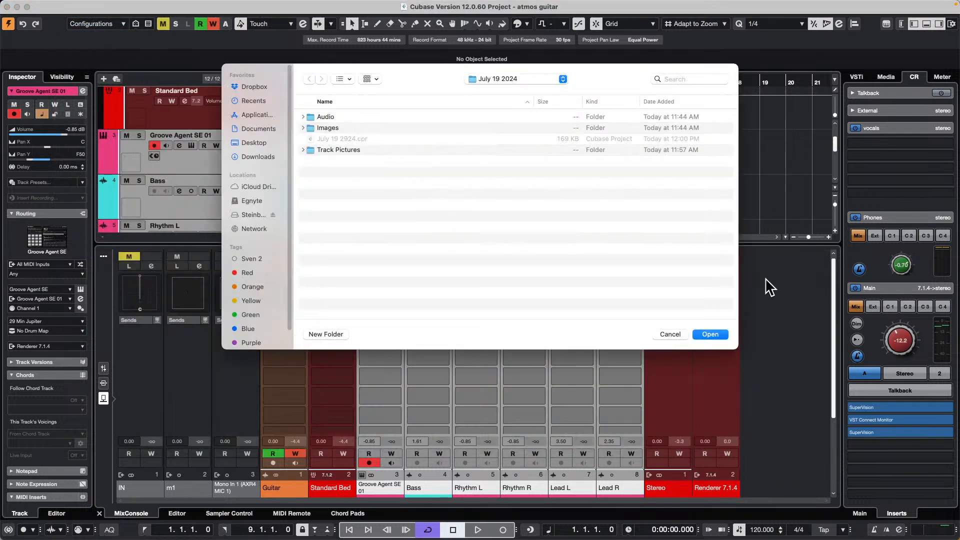
{"action": "left_click", "coordinate": [710, 335]}
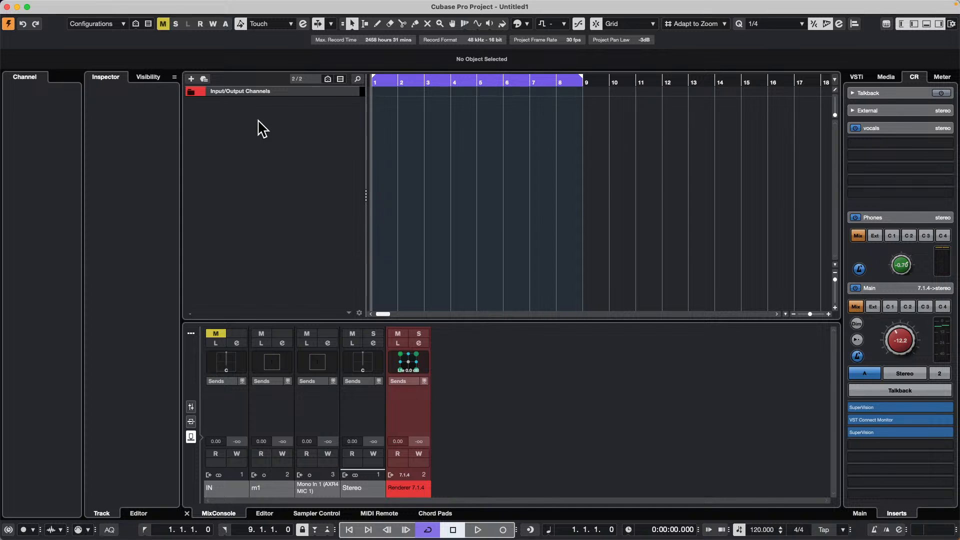
- Add three Retrologue instrument tracks with all MIDI inputs, routed to Renderer 7.1.4, and close the instrument window
{"action": "right_click", "coordinate": [258, 121]}
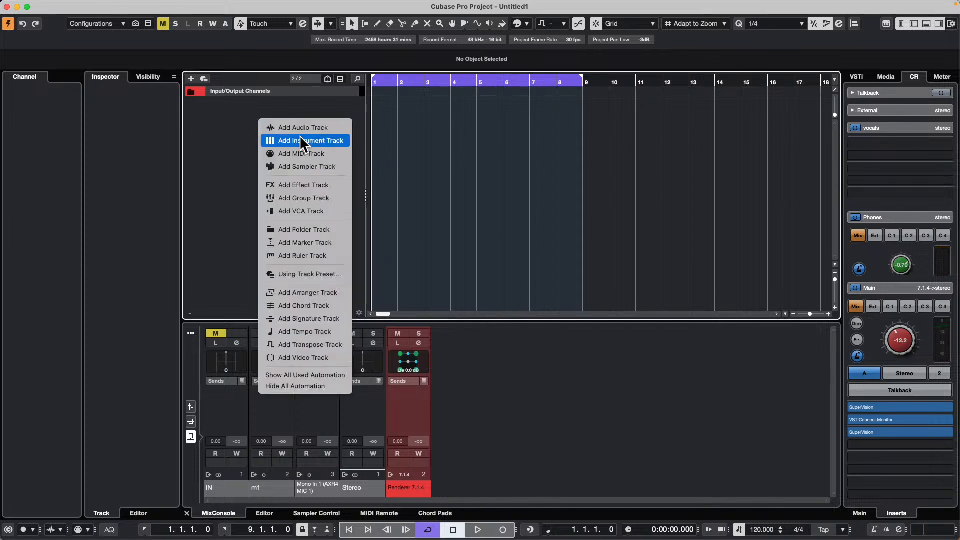
{"action": "left_click", "coordinate": [341, 142]}
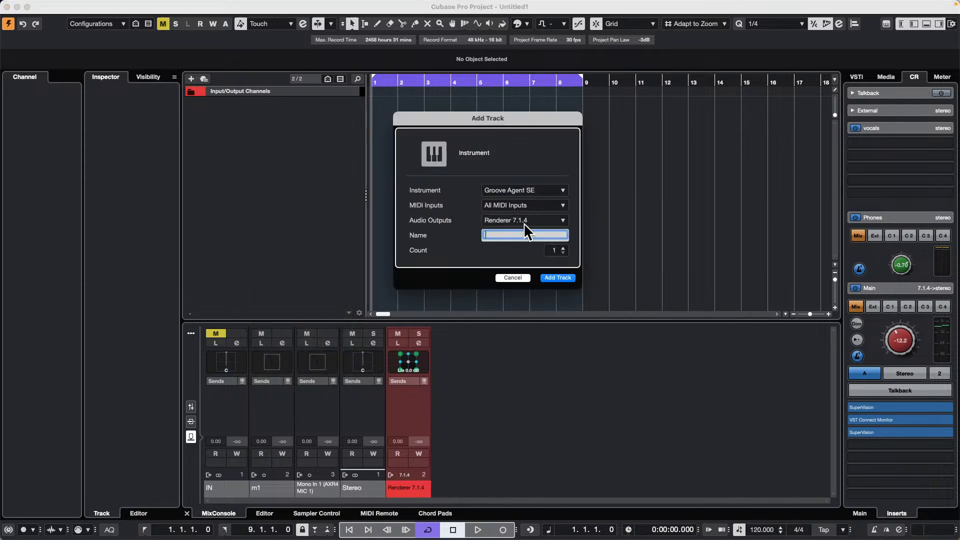
{"action": "left_click", "coordinate": [538, 189]}
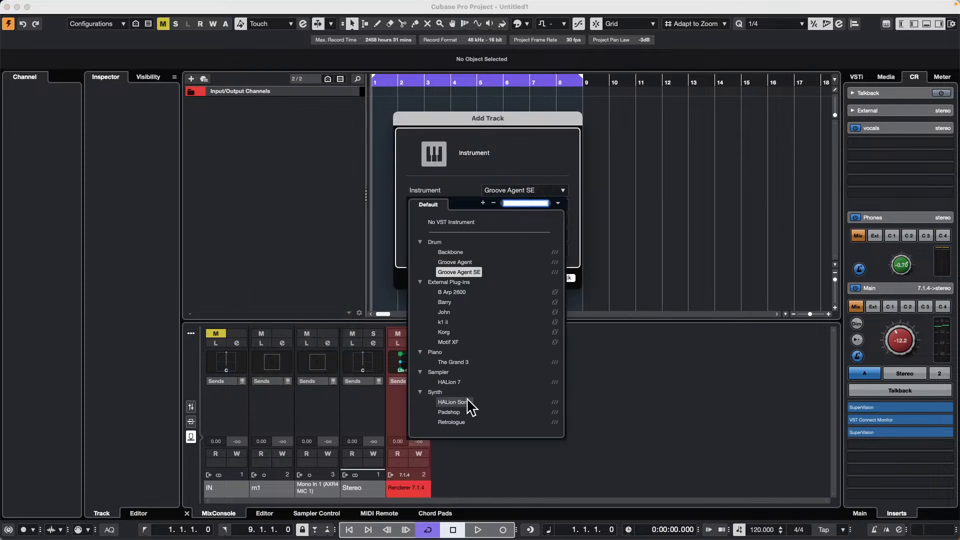
{"action": "left_click", "coordinate": [455, 423]}
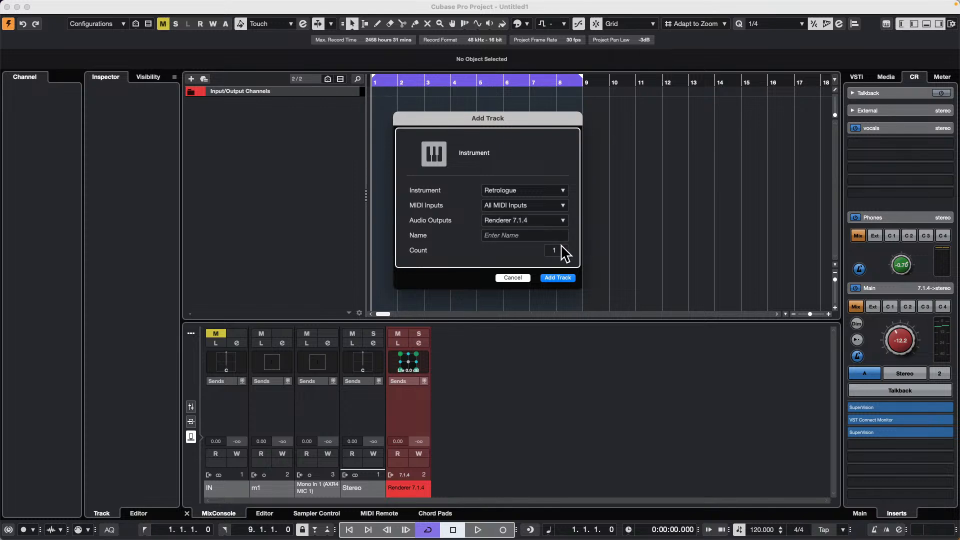
{"action": "left_click", "coordinate": [564, 278]}
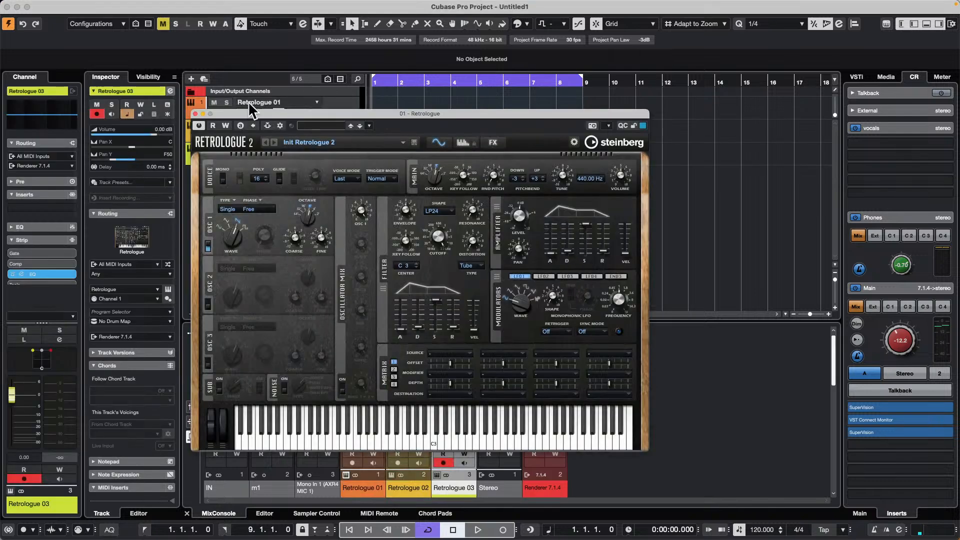
{"action": "left_click", "coordinate": [195, 114]}
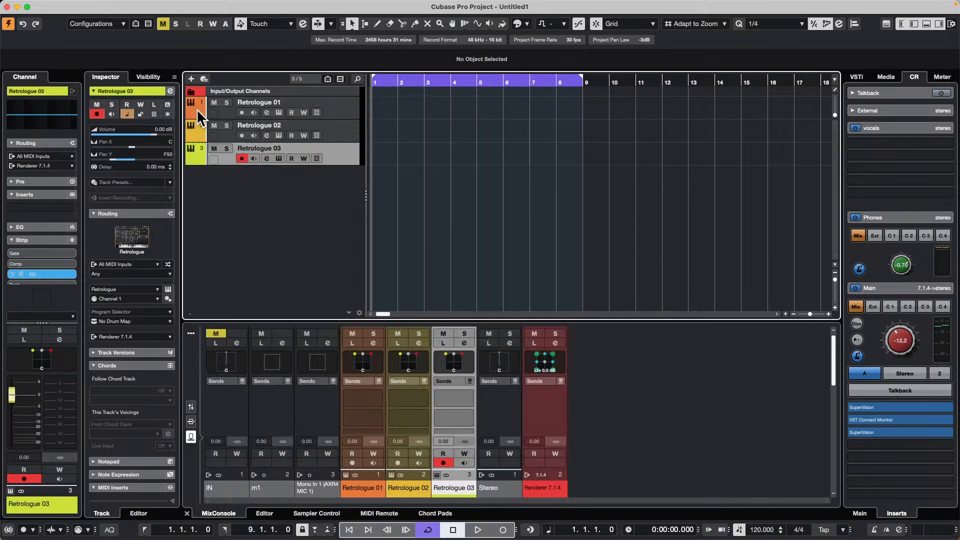
- Select all three Retrologue tracks and move them into a new folder track
{"action": "left_click", "coordinate": [347, 105], "text": "shift"}
{"action": "right_click", "coordinate": [345, 114]}
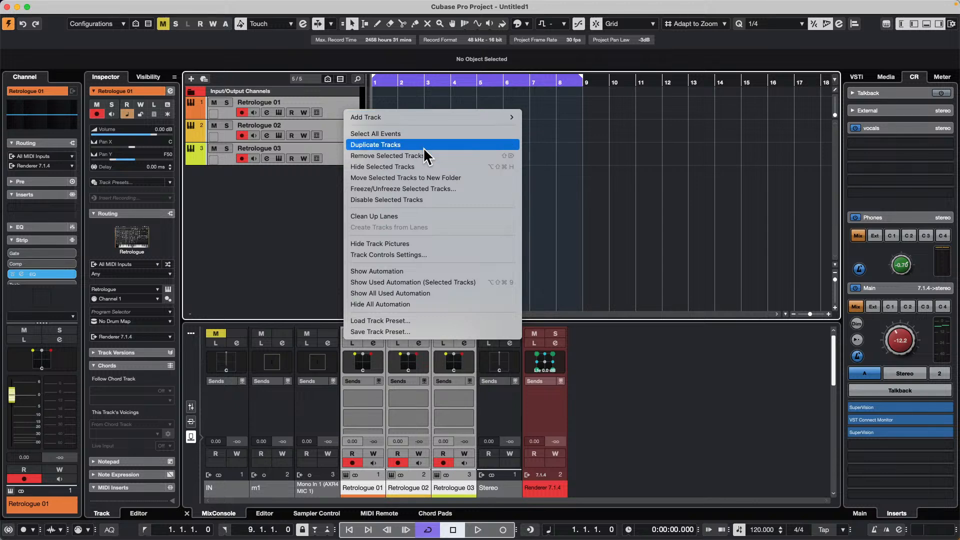
{"action": "left_click", "coordinate": [421, 176]}
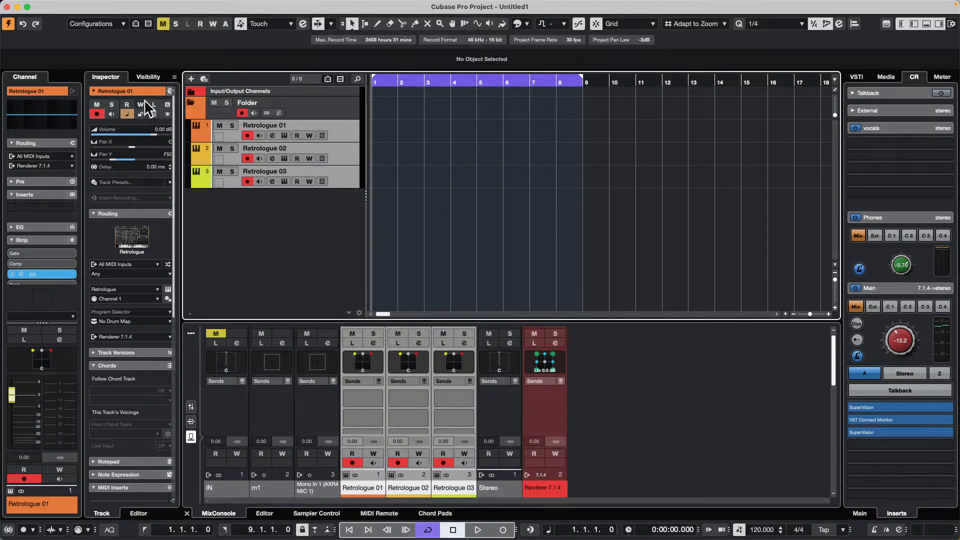
- Add an instrument track below the folder from HALion Sonic's Eagle preset Init Eagle
{"action": "left_click", "coordinate": [188, 103]}
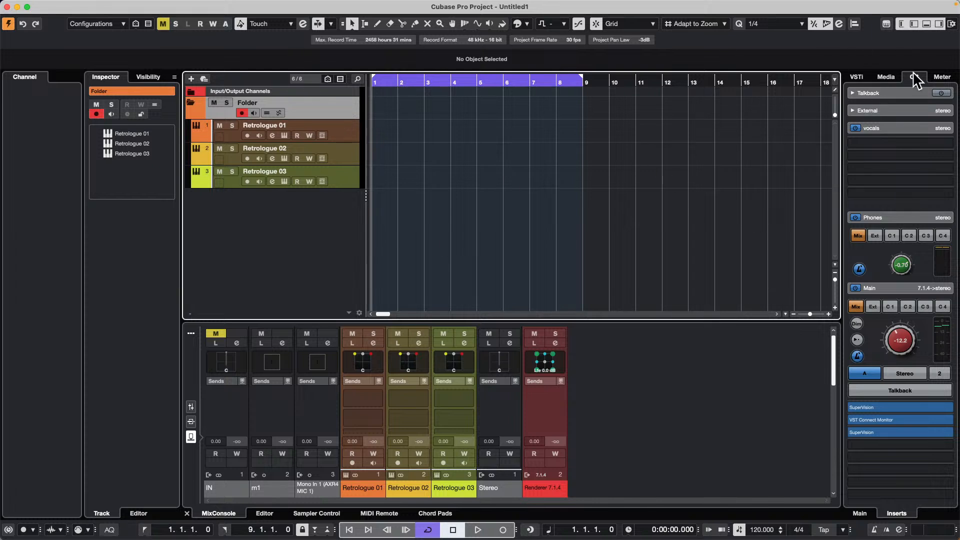
{"action": "left_click", "coordinate": [886, 78]}
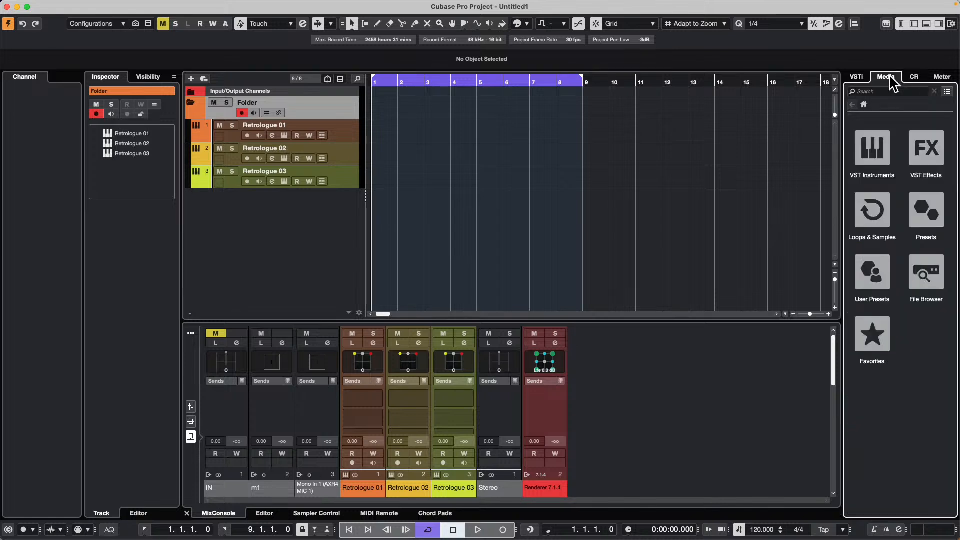
{"action": "left_click", "coordinate": [875, 200]}
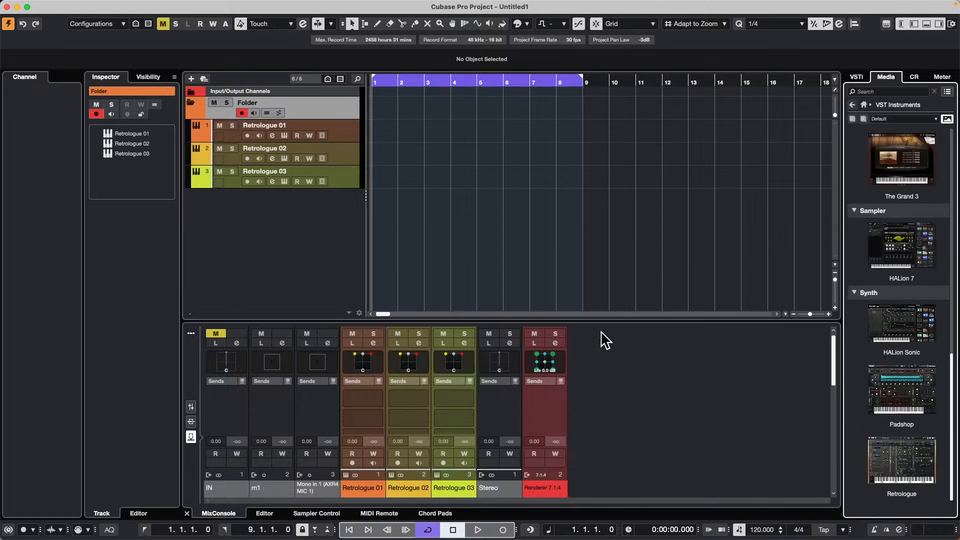
{"action": "left_click", "coordinate": [913, 334]}
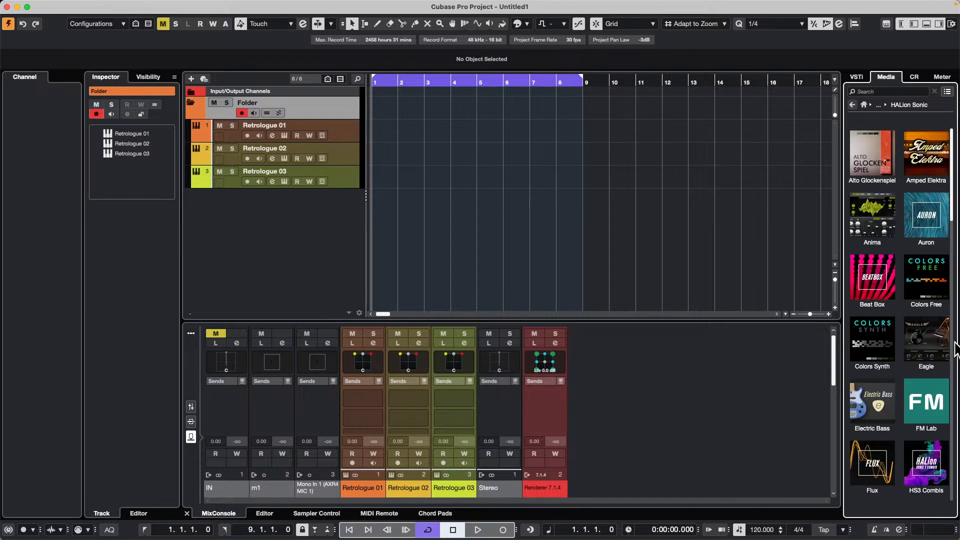
{"action": "left_click", "coordinate": [938, 347]}
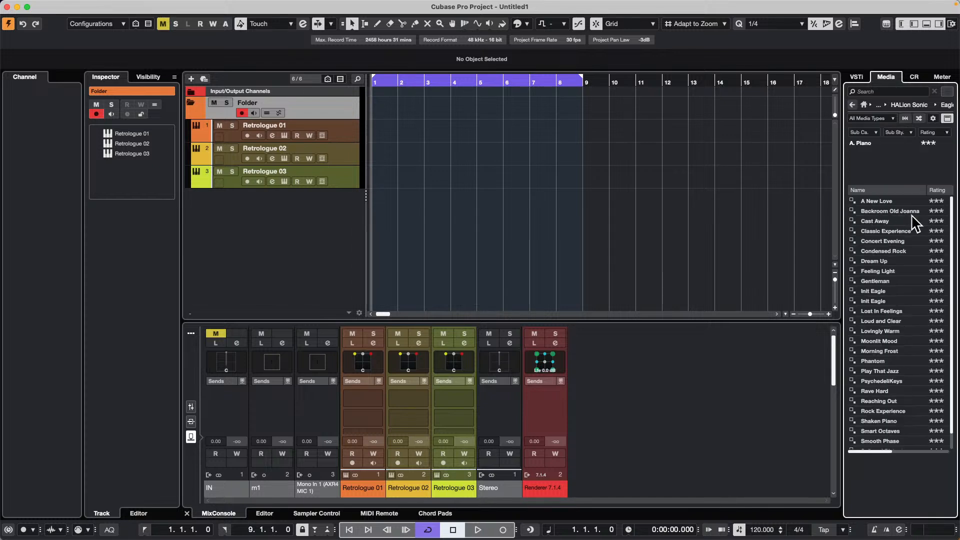
{"action": "left_click_drag", "start_coordinate": [853, 301], "coordinate": [80, 213]}
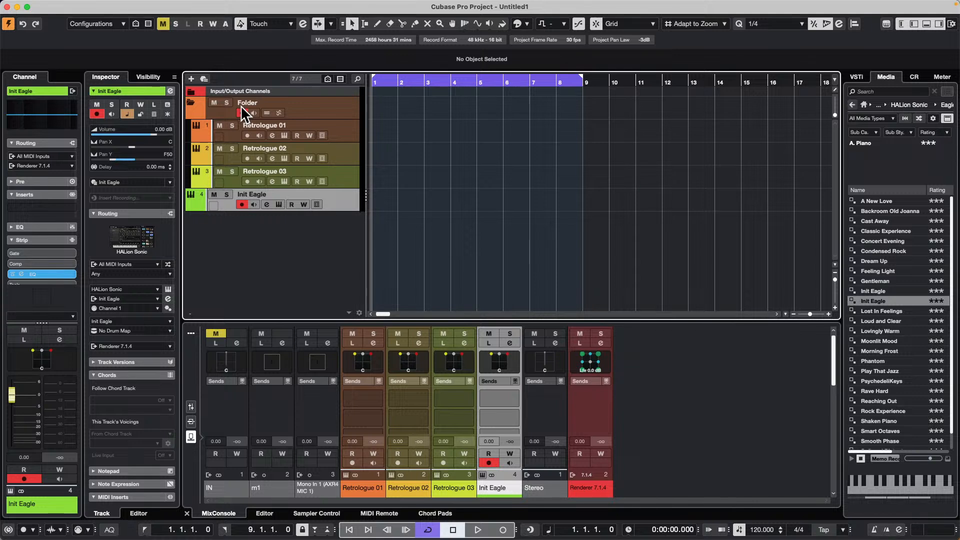
- With the folder track selected, create a new key command macro named "CCLS close folders add instrument"
{"action": "mouse_move", "coordinate": [322, 2]}
{"action": "left_click", "coordinate": [328, 106]}
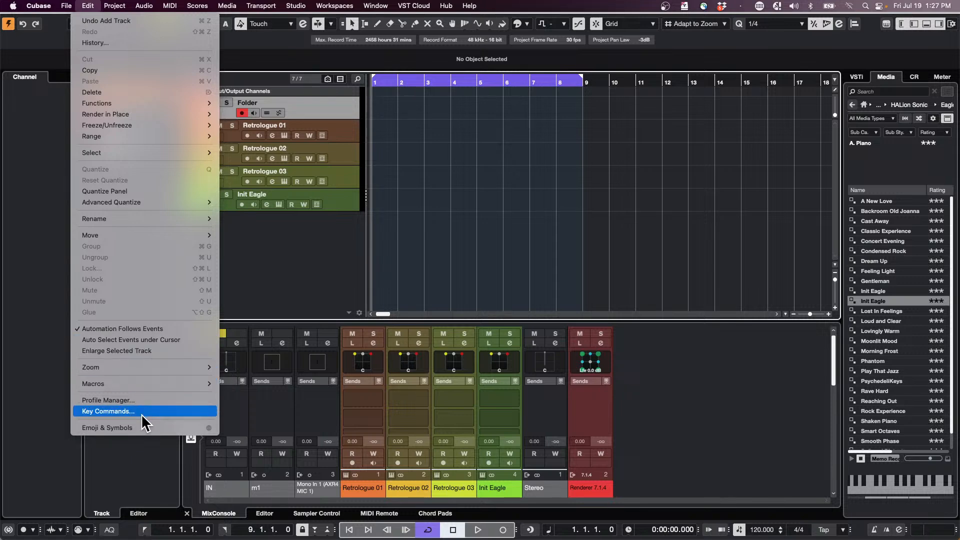
{"action": "left_click", "coordinate": [125, 411]}
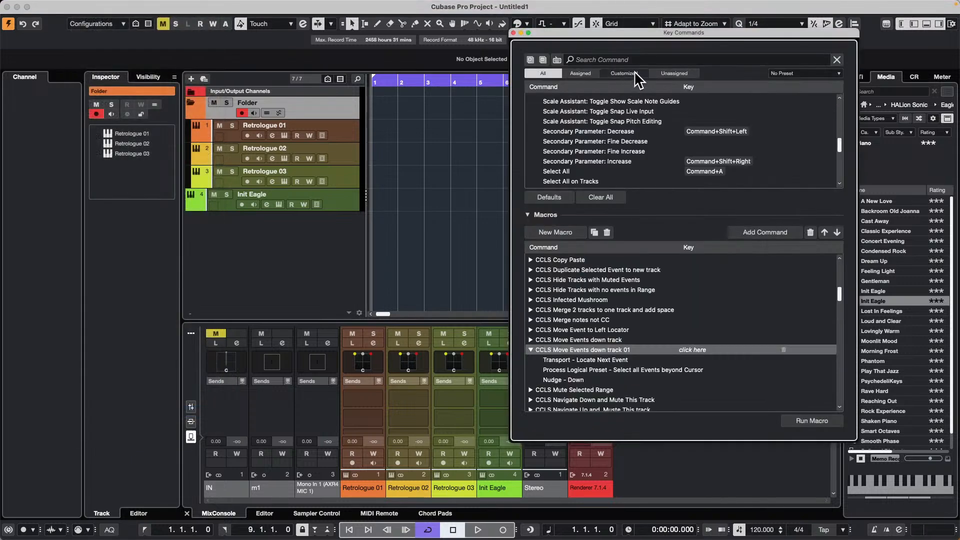
{"action": "left_click", "coordinate": [553, 234]}
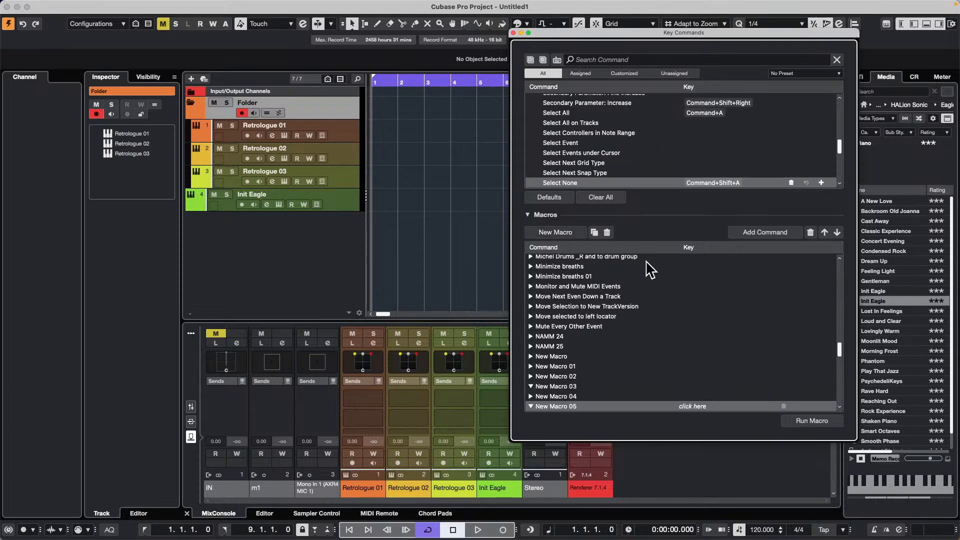
{"action": "double_click", "coordinate": [586, 403]}
{"action": "type", "text": "C"}
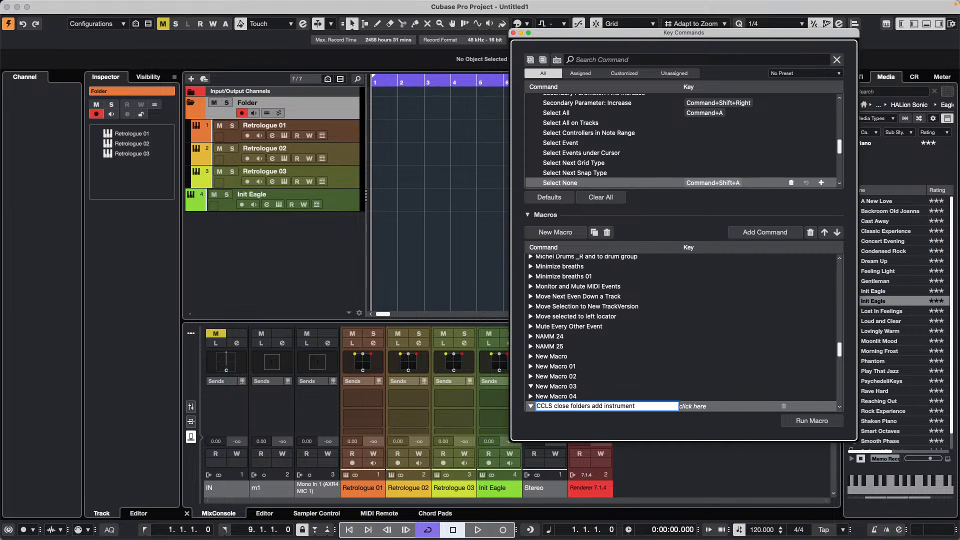
{"action": "key", "text": "Return"}
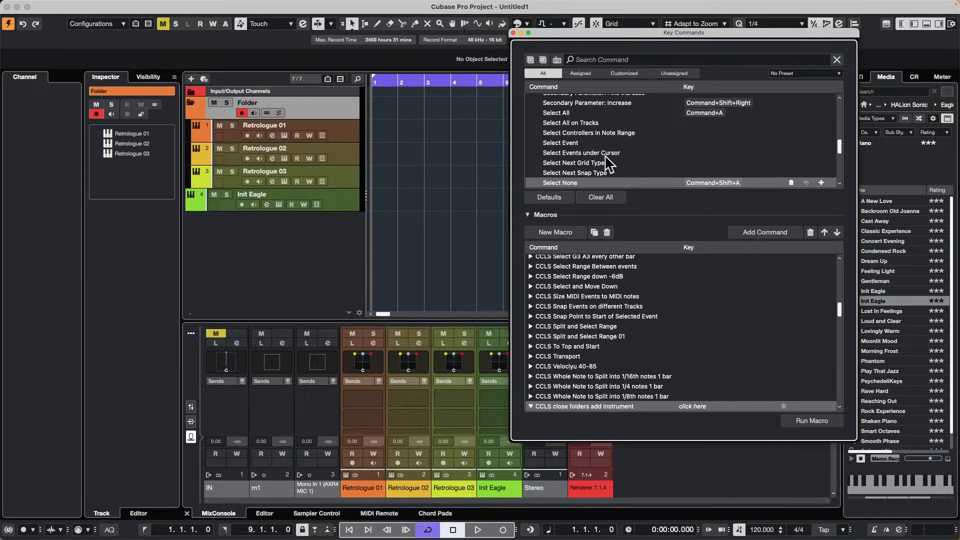
- Search the key commands for "toggle folder"
{"action": "scroll", "coordinate": [611, 162], "scroll_direction": "up", "scroll_amount": 15}
{"action": "left_click", "coordinate": [602, 59]}
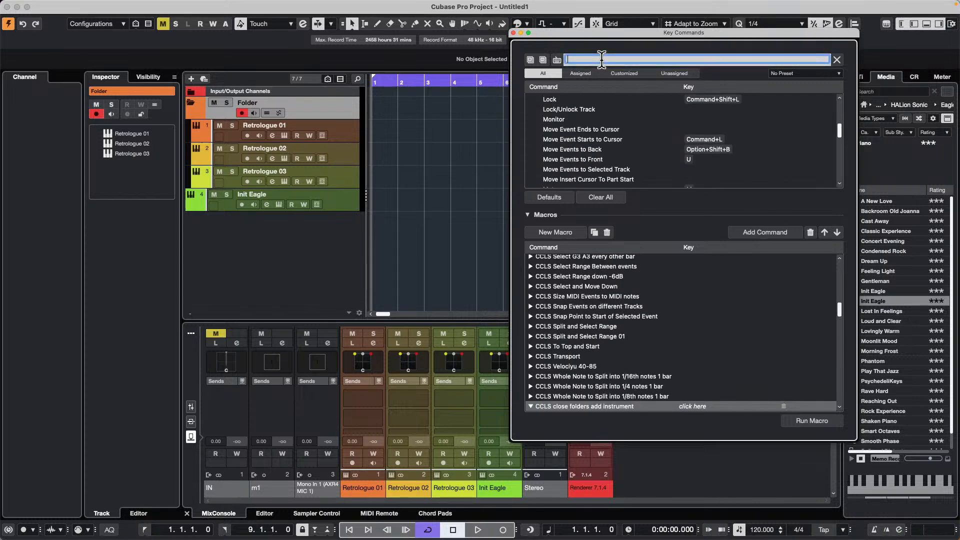
{"action": "type", "text": "toggle folder"}
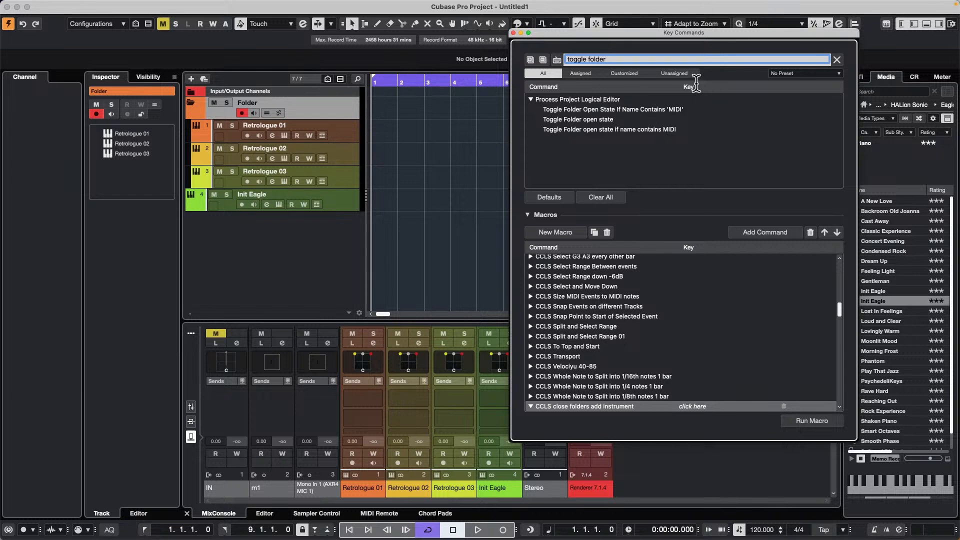
- Search the key commands for "folder" and look through the matching commands for one that closes folders
{"action": "triple_click", "coordinate": [622, 59]}
{"action": "type", "text": "folder"}
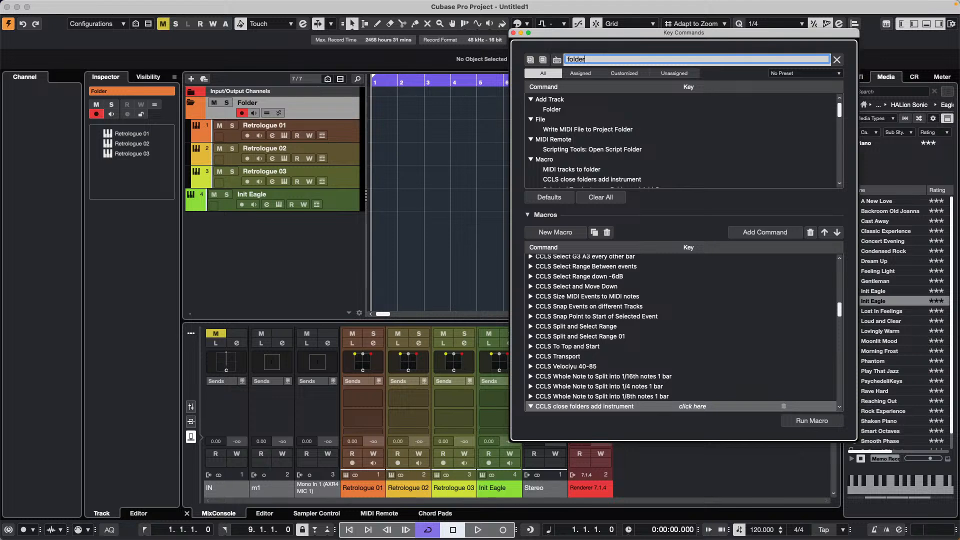
{"action": "scroll", "coordinate": [669, 134], "scroll_direction": "down", "scroll_amount": 3}
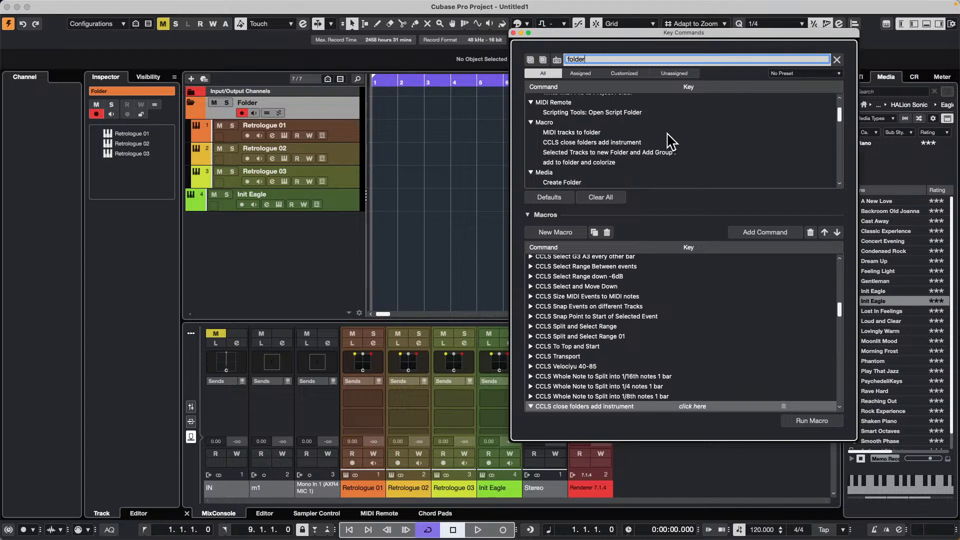
{"action": "scroll", "coordinate": [670, 142], "scroll_direction": "down", "scroll_amount": 5}
{"action": "scroll", "coordinate": [670, 141], "scroll_direction": "up", "scroll_amount": 8}
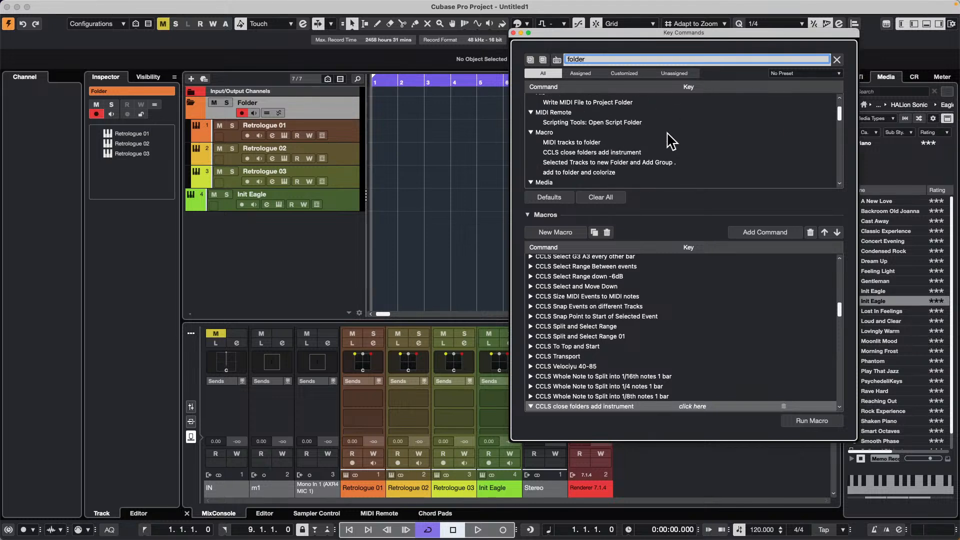
{"action": "scroll", "coordinate": [669, 140], "scroll_direction": "down", "scroll_amount": 5}
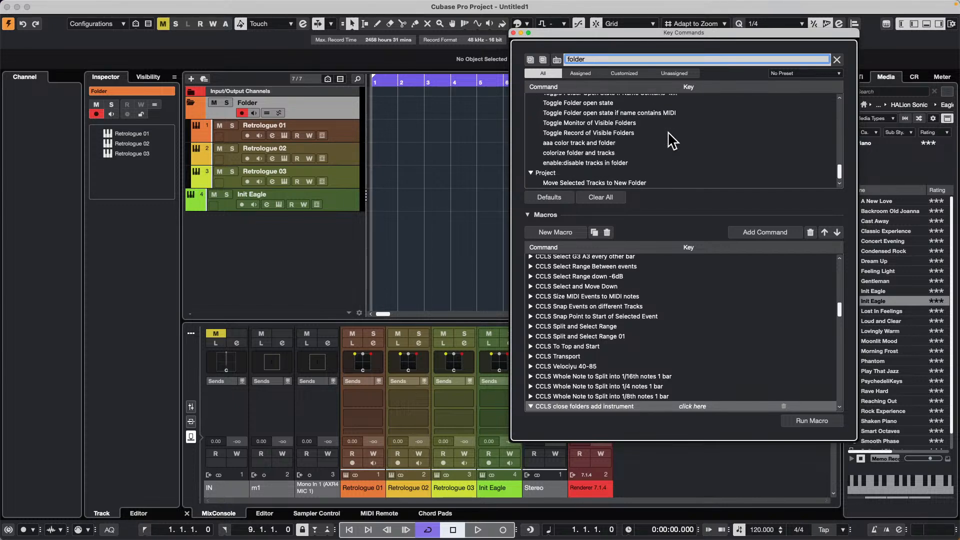
{"action": "scroll", "coordinate": [673, 140], "scroll_direction": "up", "scroll_amount": 5}
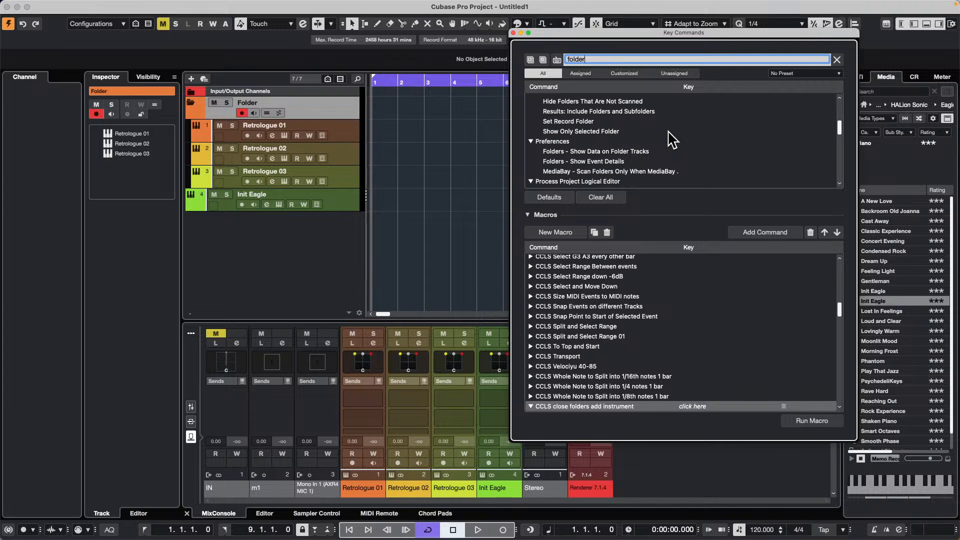
{"action": "scroll", "coordinate": [673, 140], "scroll_direction": "up", "scroll_amount": 2}
{"action": "scroll", "coordinate": [672, 140], "scroll_direction": "up", "scroll_amount": 3}
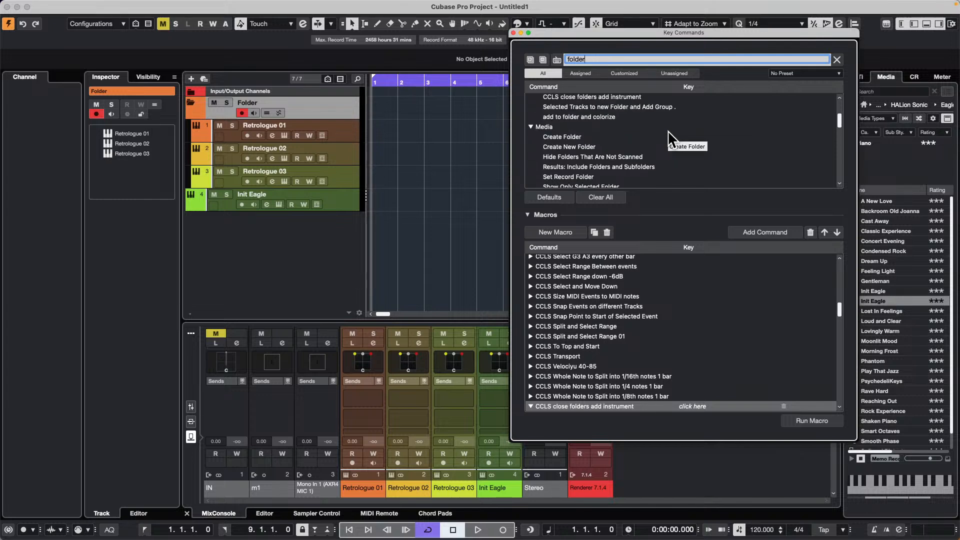
{"action": "scroll", "coordinate": [670, 135], "scroll_direction": "up", "scroll_amount": 3}
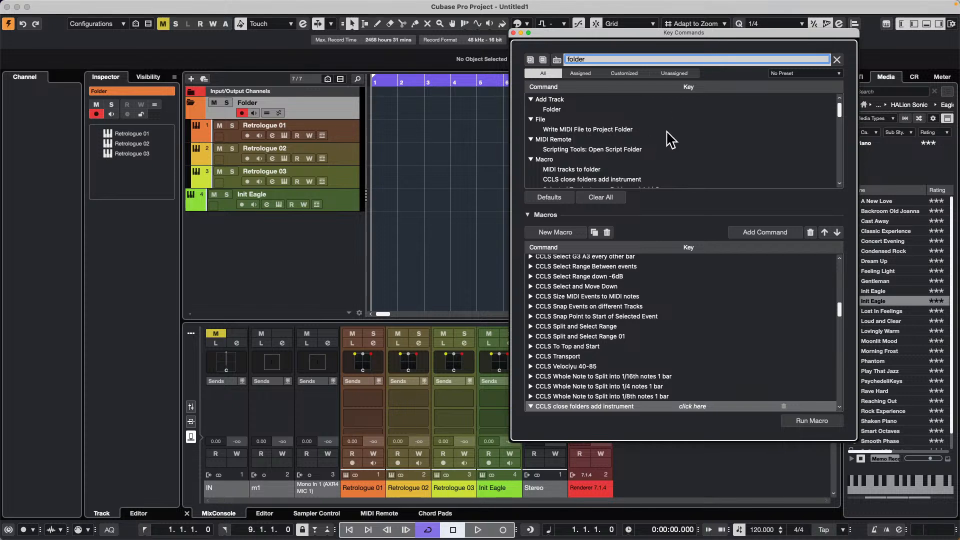
{"action": "scroll", "coordinate": [670, 140], "scroll_direction": "down", "scroll_amount": 3}
{"action": "scroll", "coordinate": [670, 140], "scroll_direction": "down", "scroll_amount": 5}
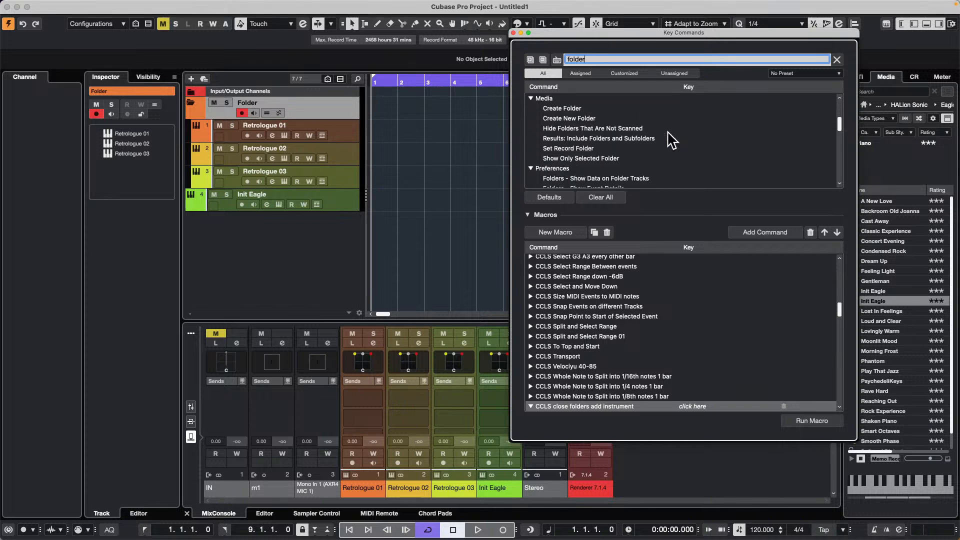
{"action": "scroll", "coordinate": [670, 140], "scroll_direction": "down", "scroll_amount": 1}
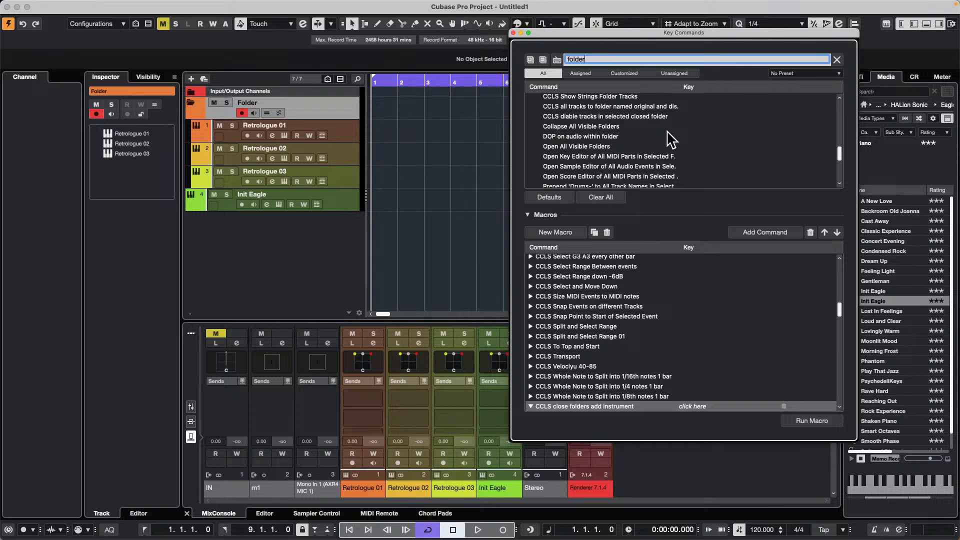
{"action": "scroll", "coordinate": [670, 139], "scroll_direction": "up", "scroll_amount": 5}
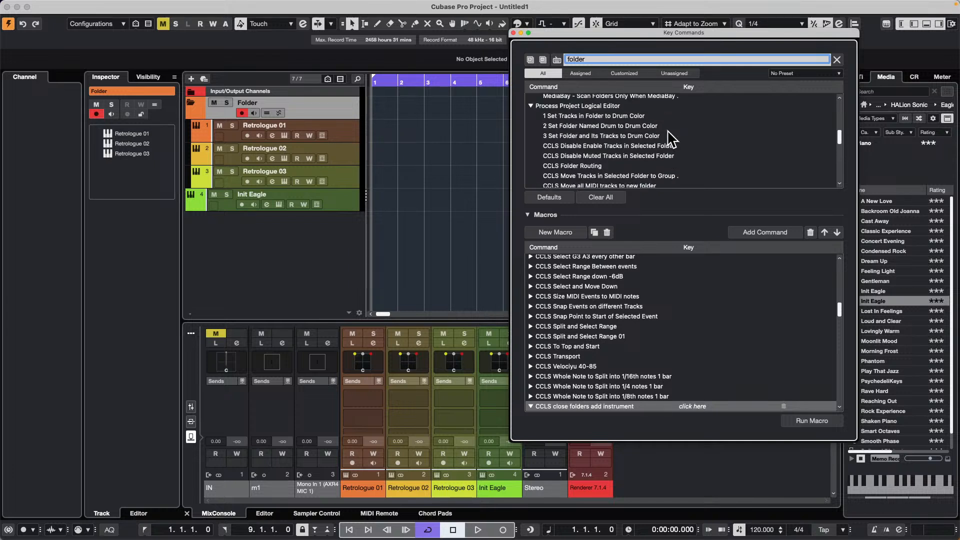
{"action": "scroll", "coordinate": [669, 131], "scroll_direction": "up", "scroll_amount": 2}
- Look through the "folder" key command results, including Toggle Folder open state, for a folder-closing command and close the Key Commands window
{"action": "left_click_drag", "start_coordinate": [840, 135], "coordinate": [841, 174]}
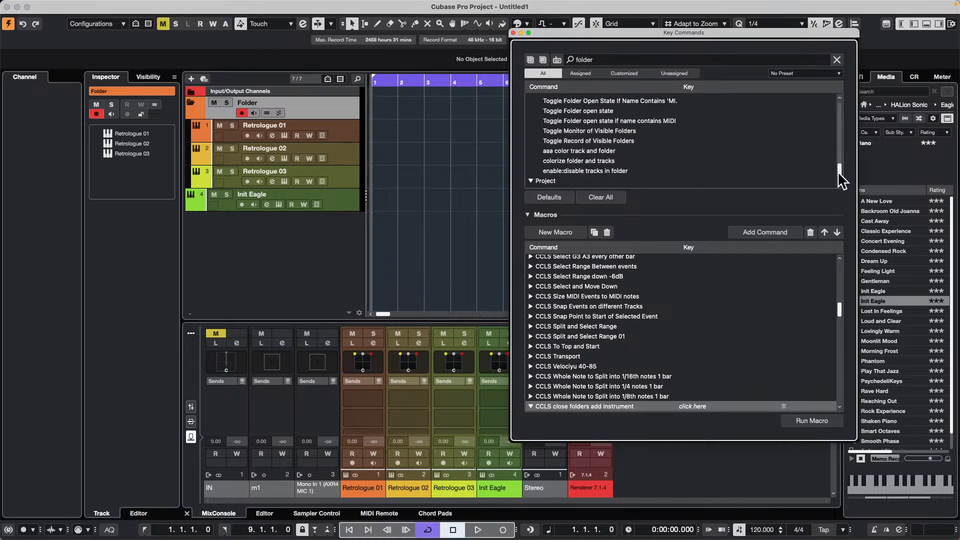
{"action": "left_click_drag", "start_coordinate": [839, 174], "coordinate": [839, 173]}
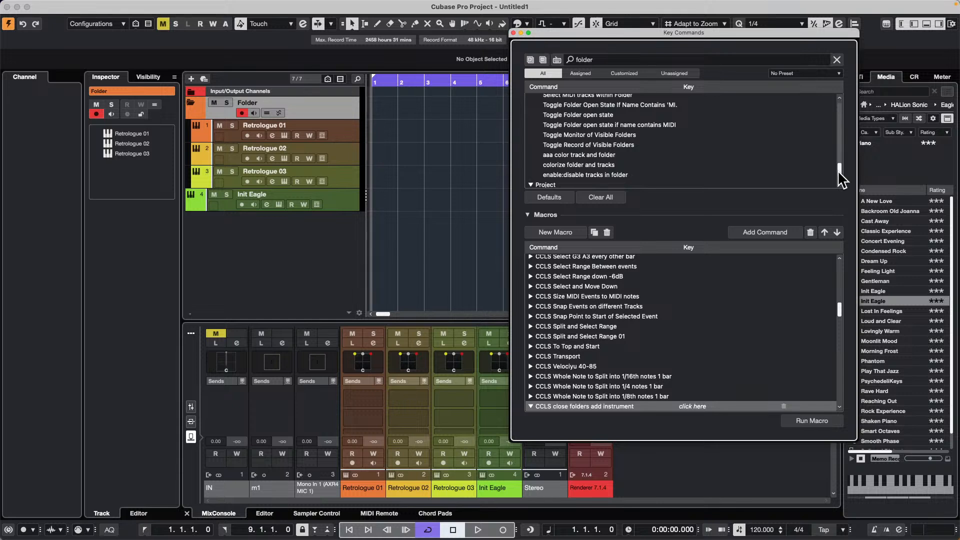
{"action": "left_click", "coordinate": [580, 115]}
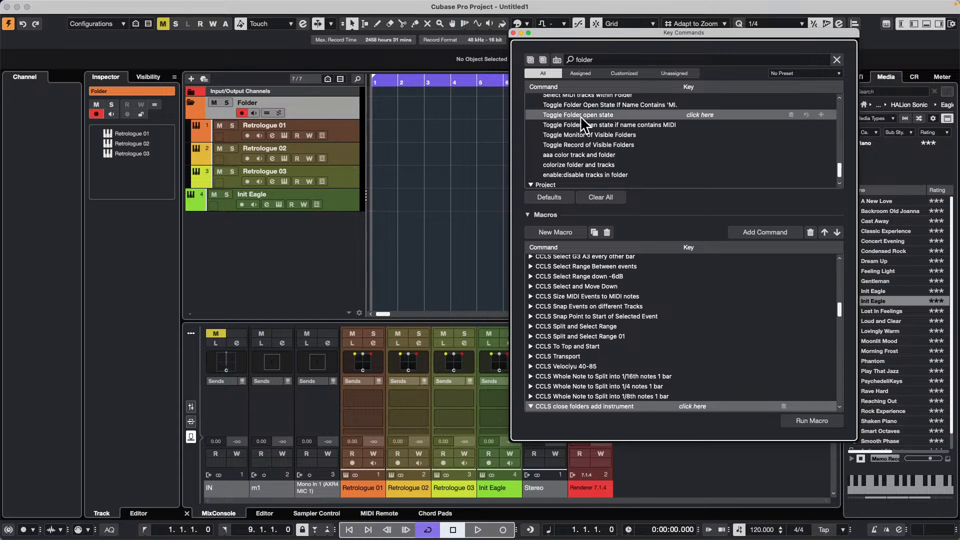
{"action": "scroll", "coordinate": [730, 152], "scroll_direction": "up", "scroll_amount": 2}
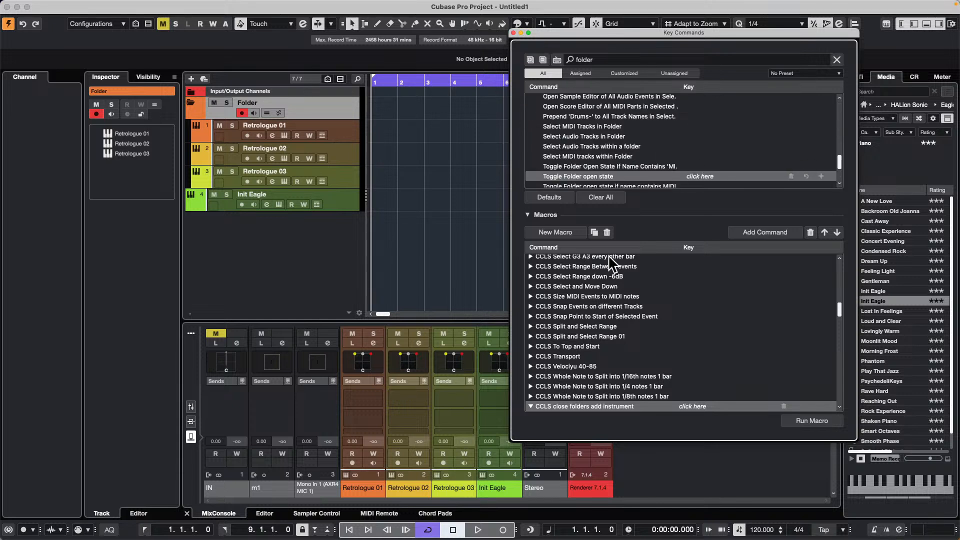
{"action": "scroll", "coordinate": [631, 160], "scroll_direction": "up", "scroll_amount": 5}
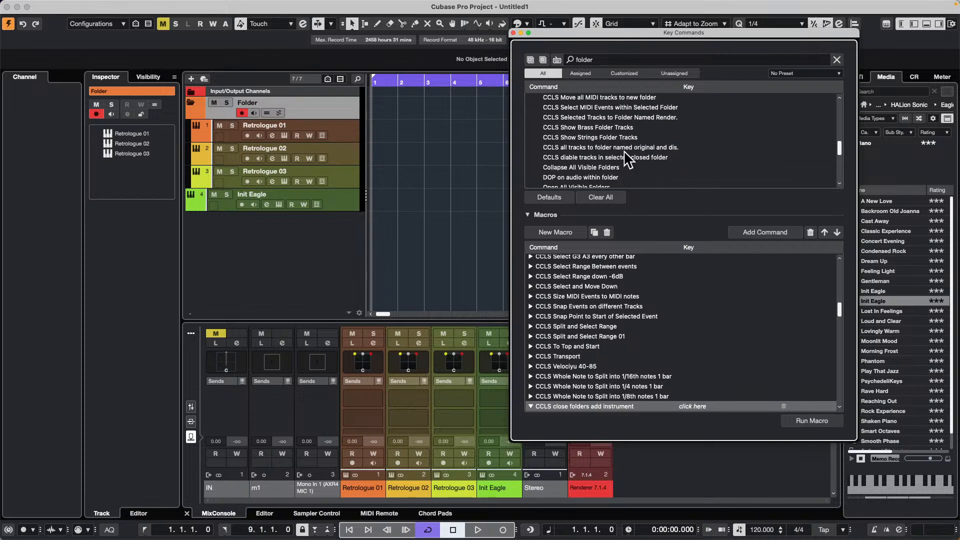
{"action": "scroll", "coordinate": [632, 159], "scroll_direction": "up", "scroll_amount": 4}
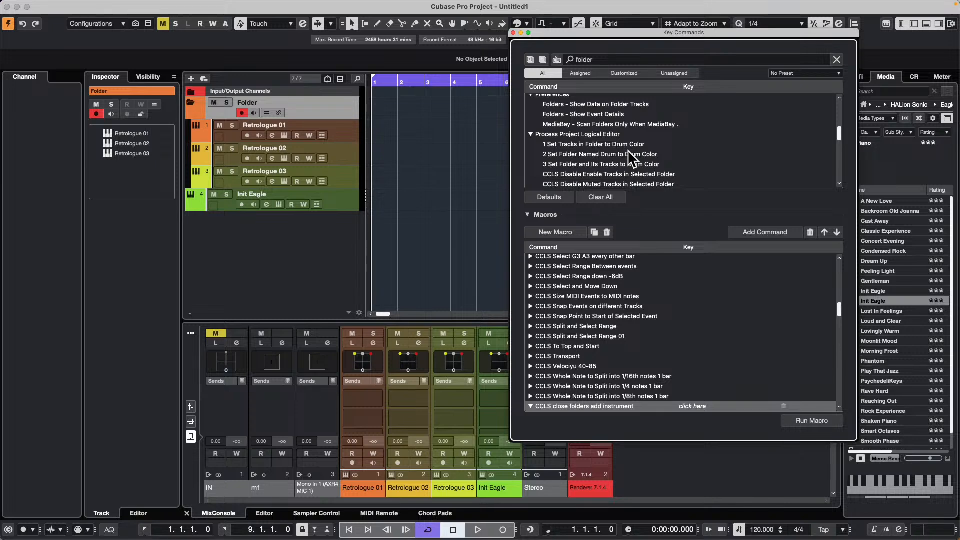
{"action": "left_click", "coordinate": [514, 33]}
- Examine the project's Track Folding commands for one that folds or unfolds the folder tracks
{"action": "left_click", "coordinate": [114, 5]}
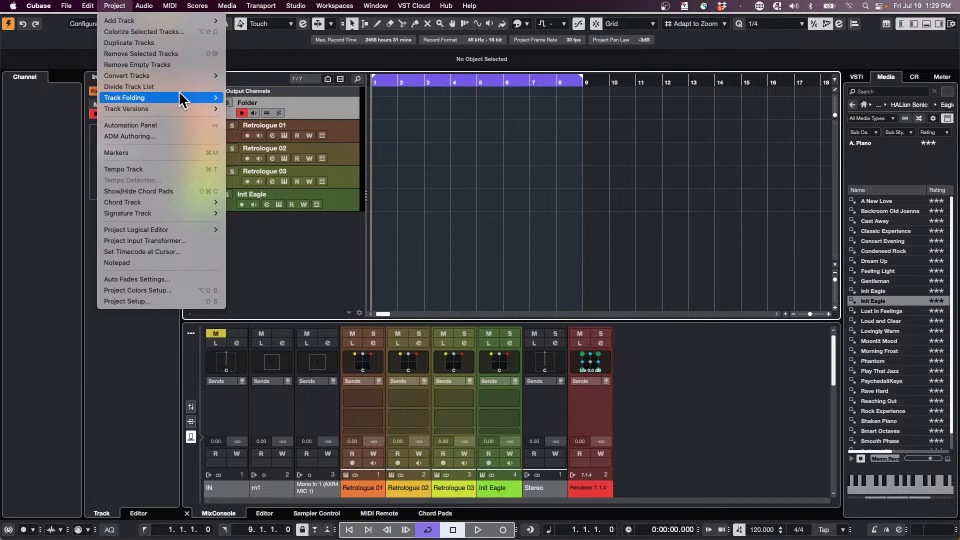
{"action": "mouse_move", "coordinate": [179, 98]}
{"action": "left_click", "coordinate": [285, 147]}
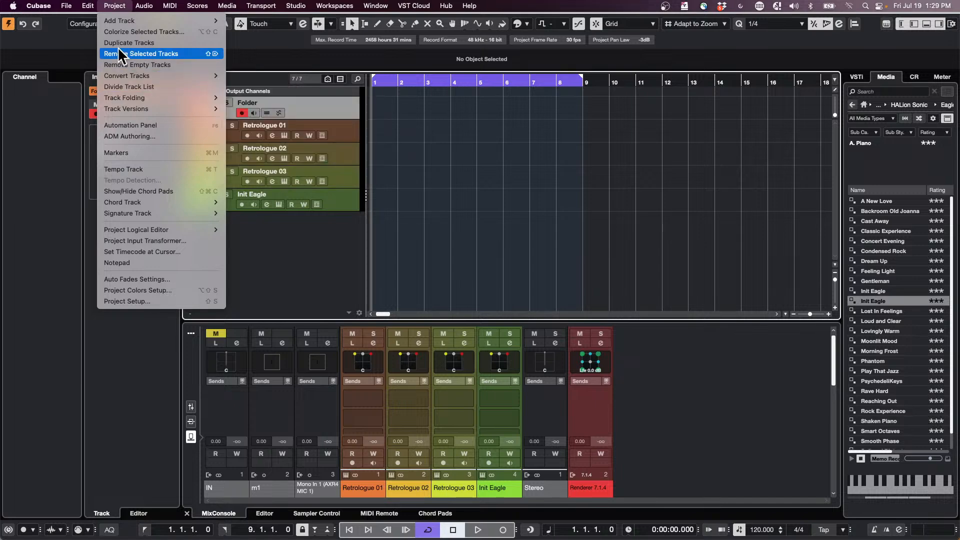
{"action": "left_click", "coordinate": [88, 6]}
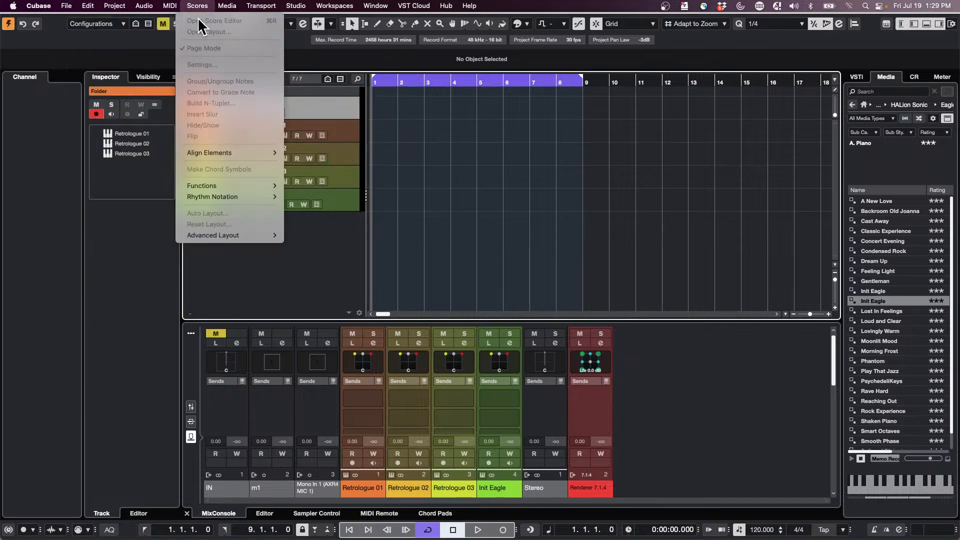
{"action": "mouse_move", "coordinate": [111, 7]}
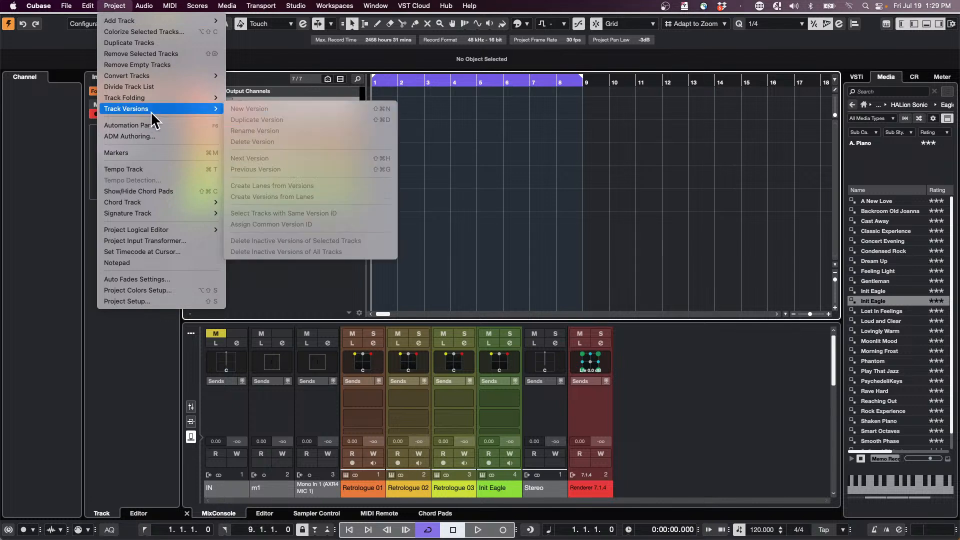
{"action": "mouse_move", "coordinate": [170, 102]}
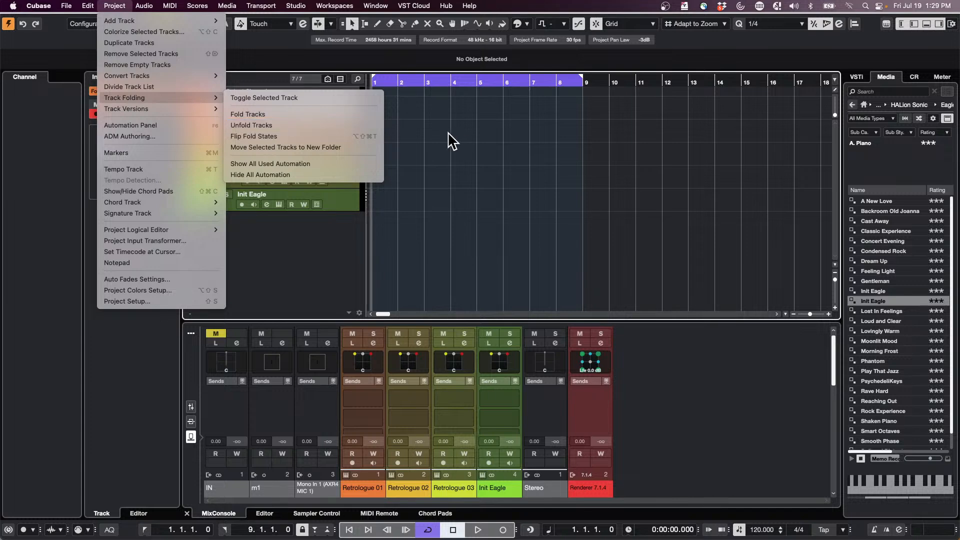
{"action": "left_click", "coordinate": [578, 159]}
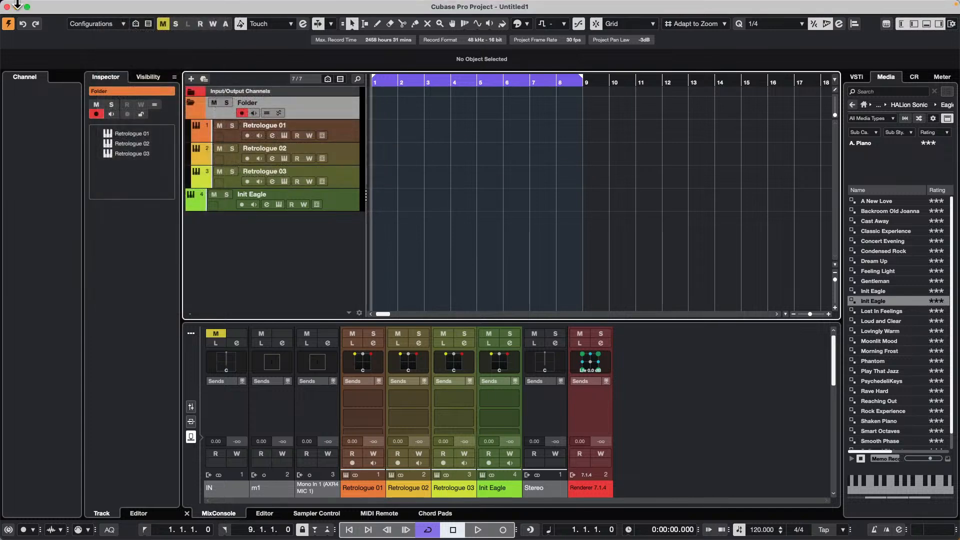
{"action": "left_click", "coordinate": [115, 6]}
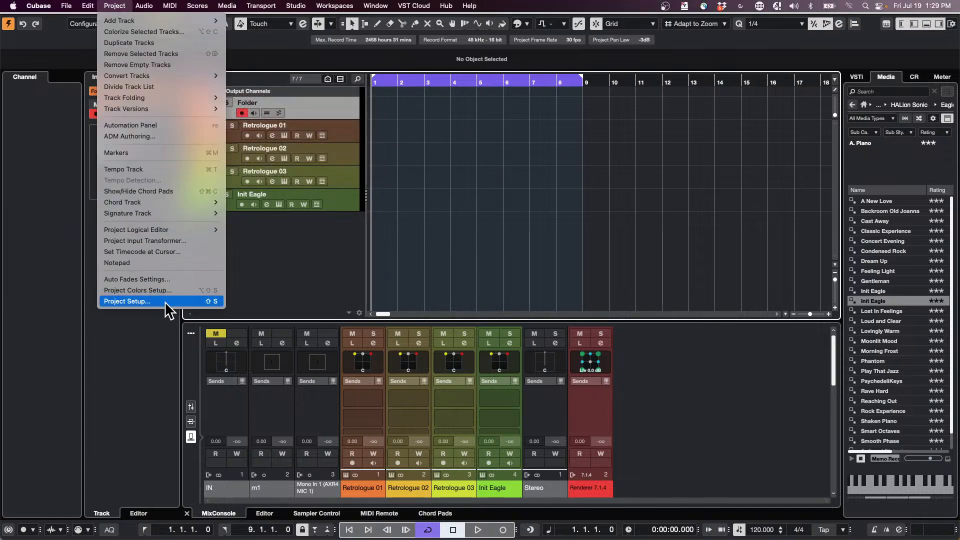
- Search the key commands for "unfold" and add Folding: Unfold Tracks to the "CCLS close folders add instrument" macro
{"action": "mouse_move", "coordinate": [95, 6]}
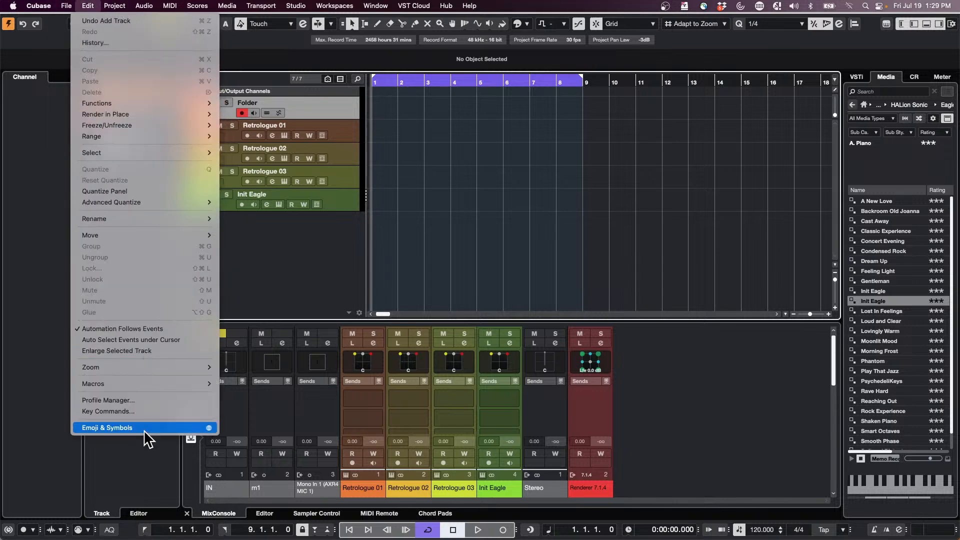
{"action": "left_click", "coordinate": [200, 411]}
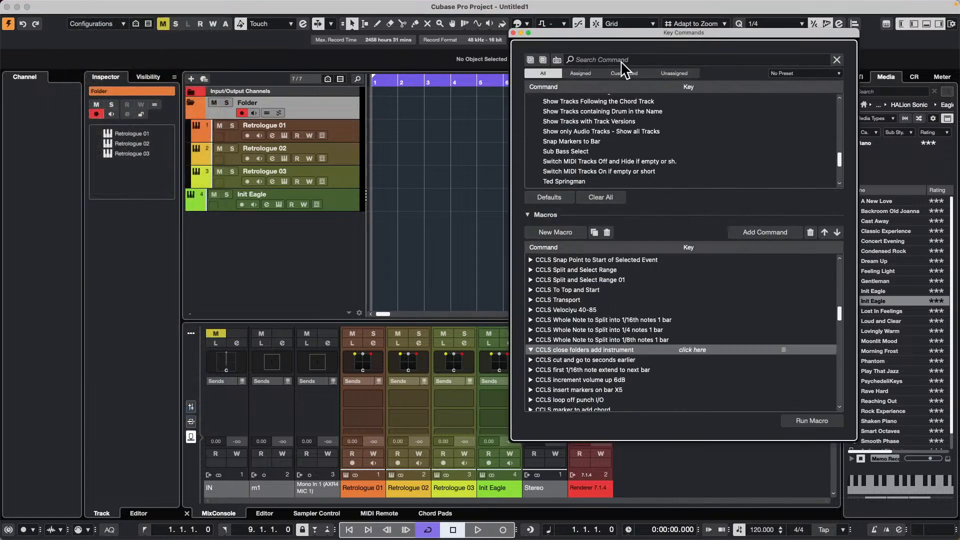
{"action": "left_click", "coordinate": [621, 60]}
{"action": "type", "text": "unfold"}
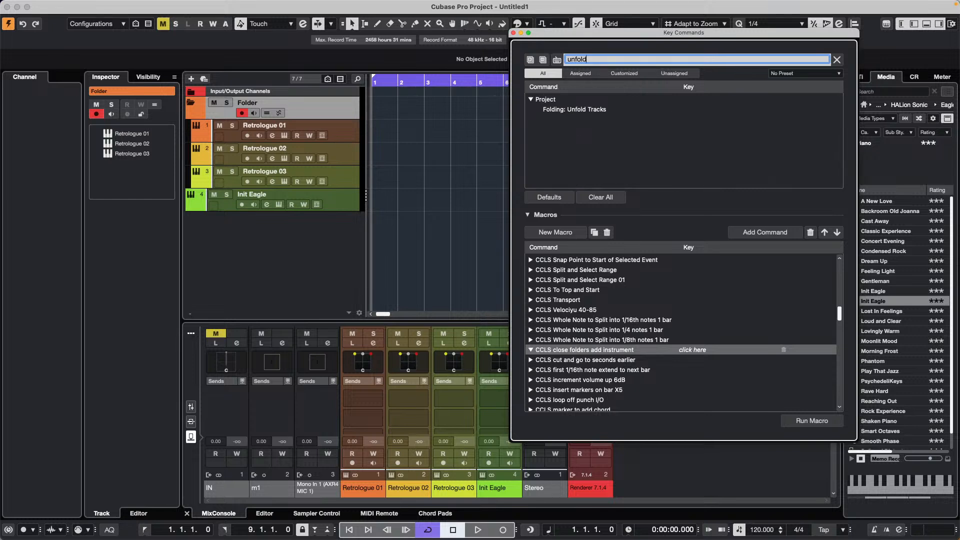
{"action": "left_click", "coordinate": [587, 110]}
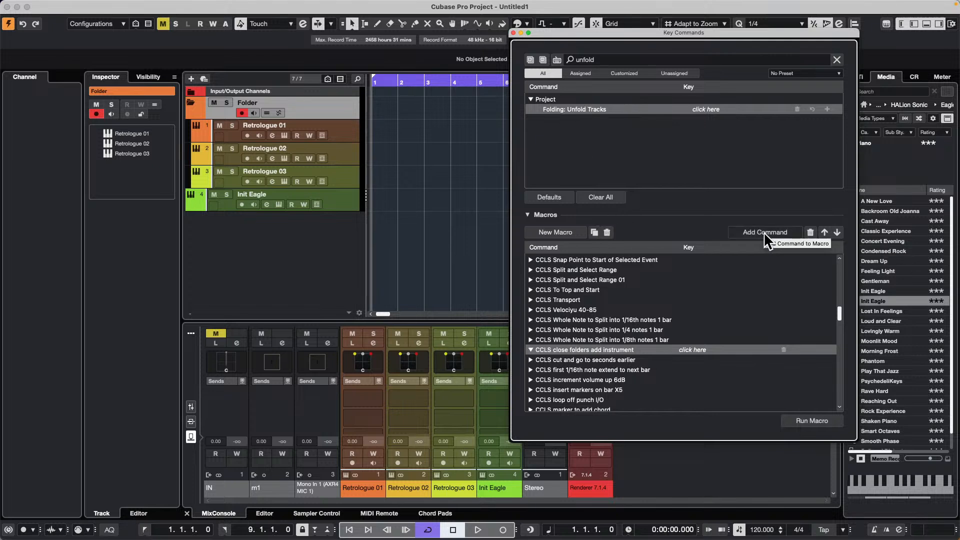
{"action": "scroll", "coordinate": [622, 310], "scroll_direction": "down", "scroll_amount": 3}
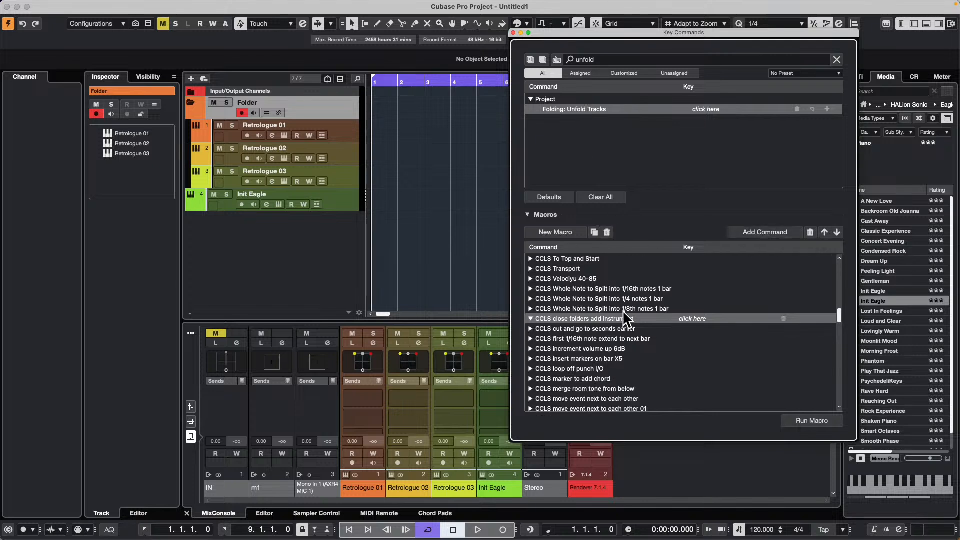
{"action": "left_click", "coordinate": [759, 233]}
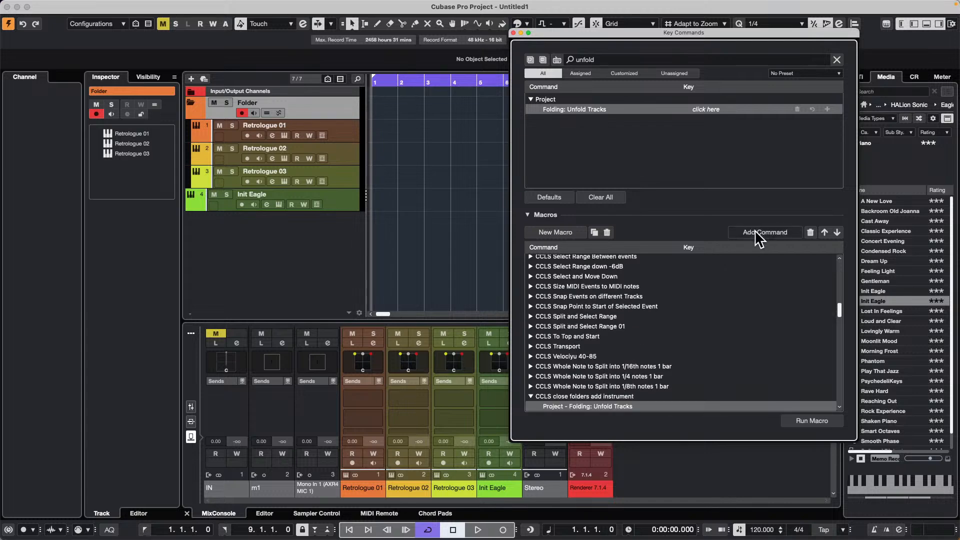
- Search the key commands for "add instrument" and clear the search
{"action": "left_click", "coordinate": [605, 59]}
{"action": "type", "text": "add instrument"}
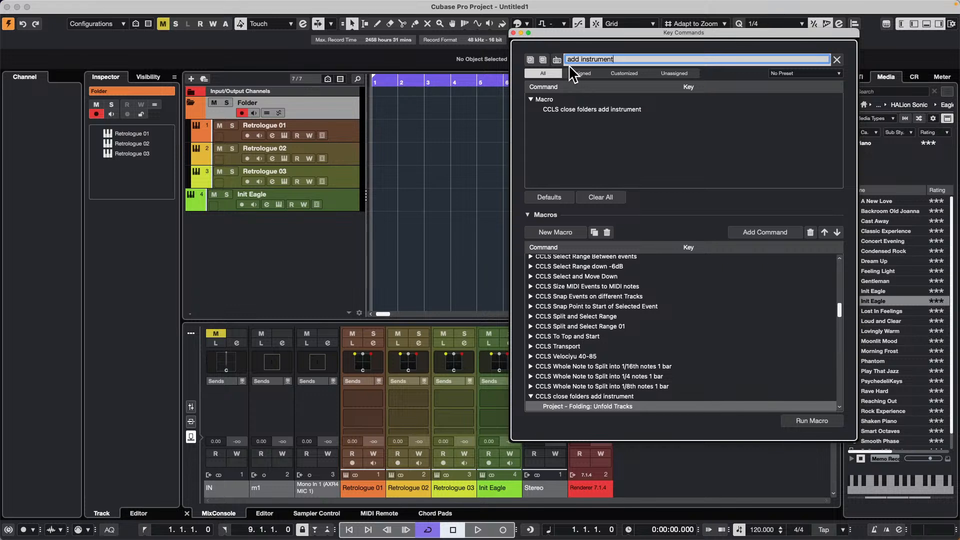
{"action": "left_click", "coordinate": [531, 99]}
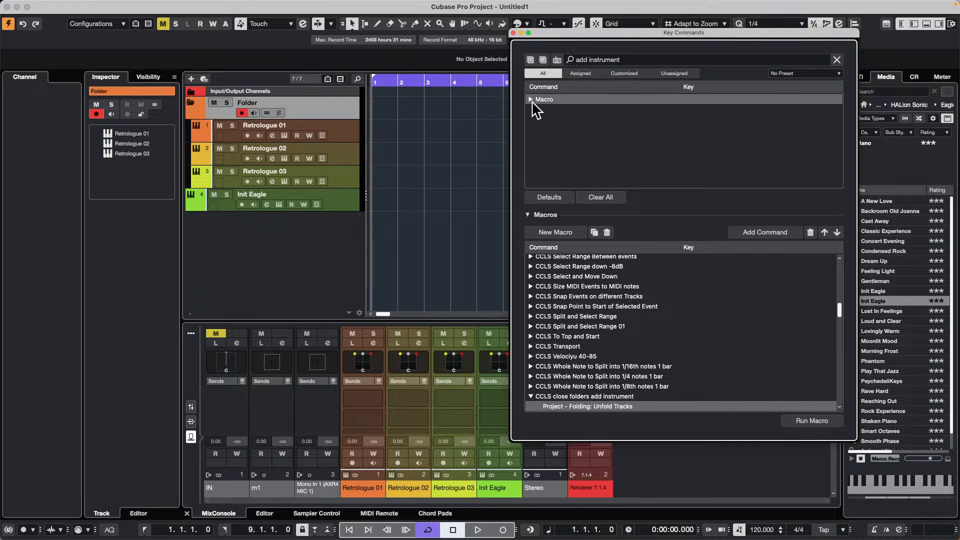
{"action": "left_click", "coordinate": [632, 58]}
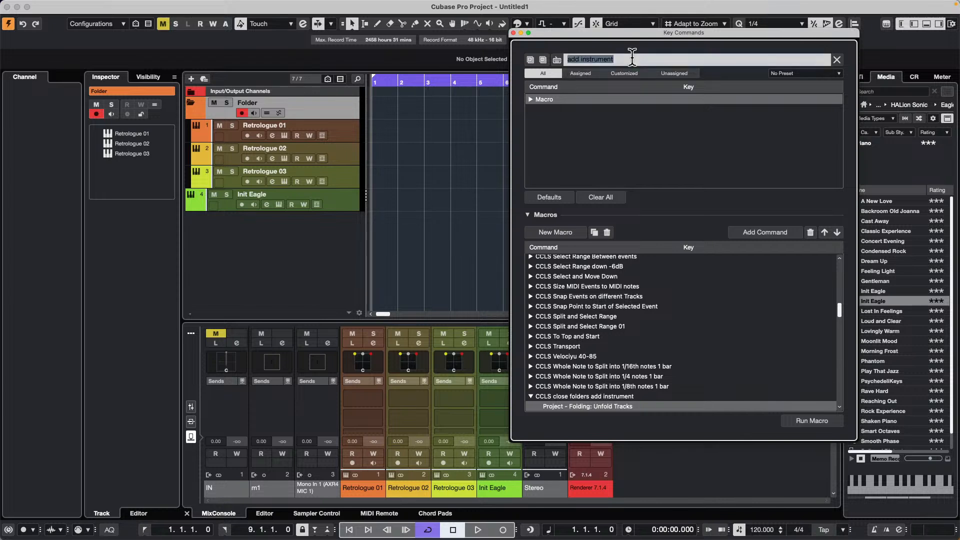
{"action": "key", "text": "BackSpace"}
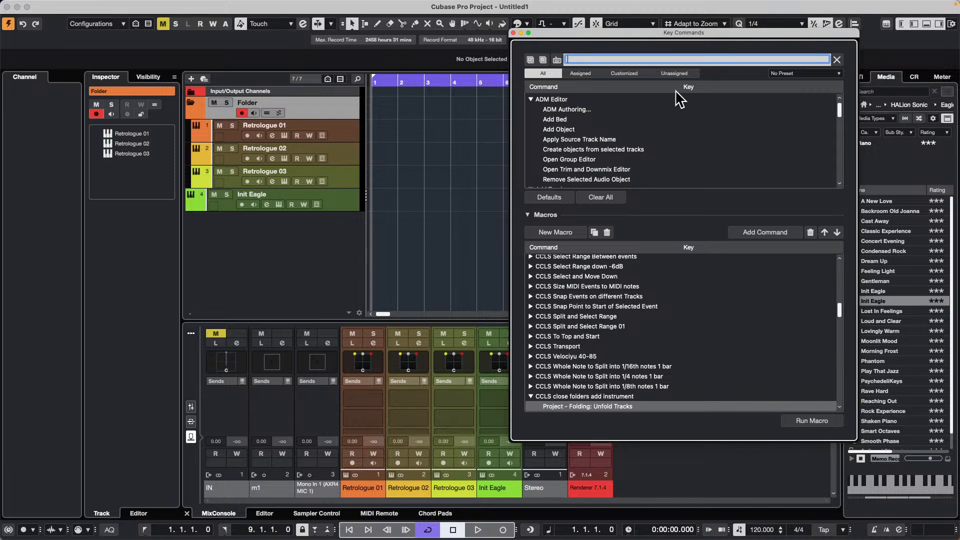
{"action": "type", "text": "add i"}
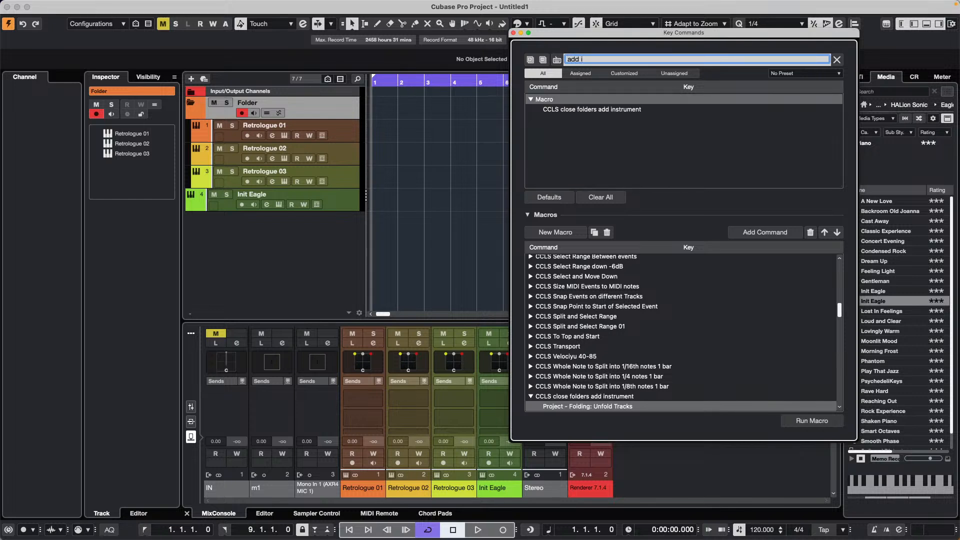
{"action": "key", "text": "BackSpace"}
{"action": "key", "text": "BackSpace"}
{"action": "key", "text": "BackSpace"}
{"action": "key", "text": "BackSpace"}
{"action": "key", "text": "BackSpace"}
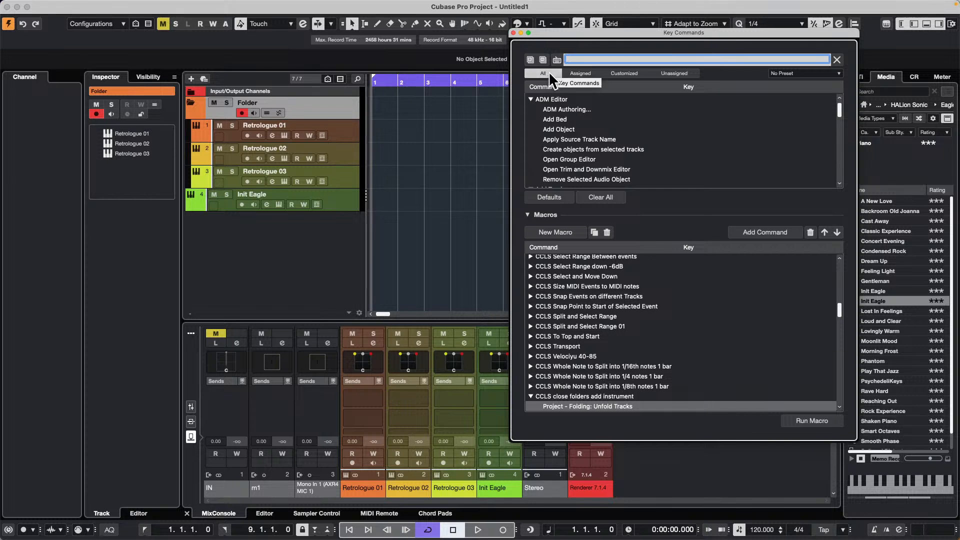
- Add the Instrument command from the Add Track category to the "CCLS close folders add instrument" macro
{"action": "left_click", "coordinate": [531, 98]}
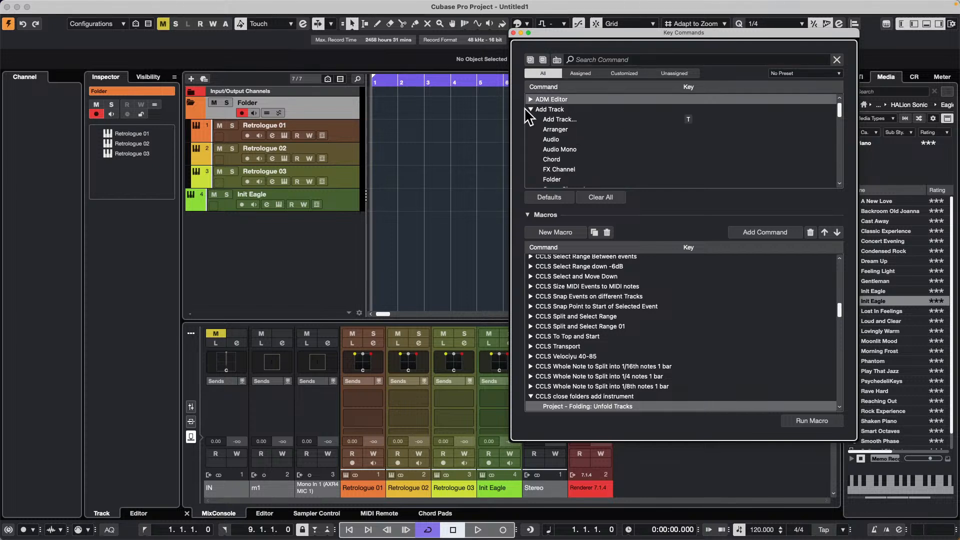
{"action": "scroll", "coordinate": [588, 159], "scroll_direction": "down", "scroll_amount": 3}
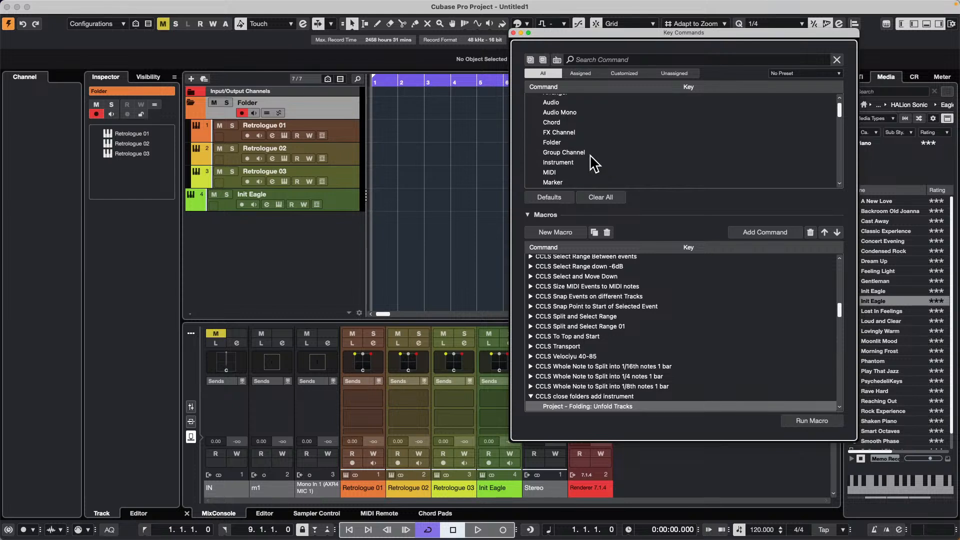
{"action": "left_click", "coordinate": [575, 163]}
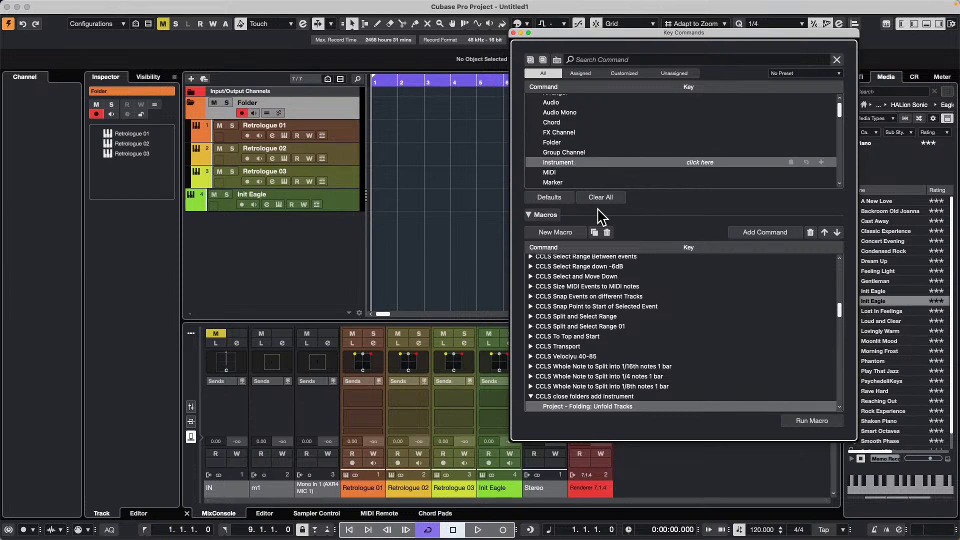
{"action": "left_click", "coordinate": [776, 233]}
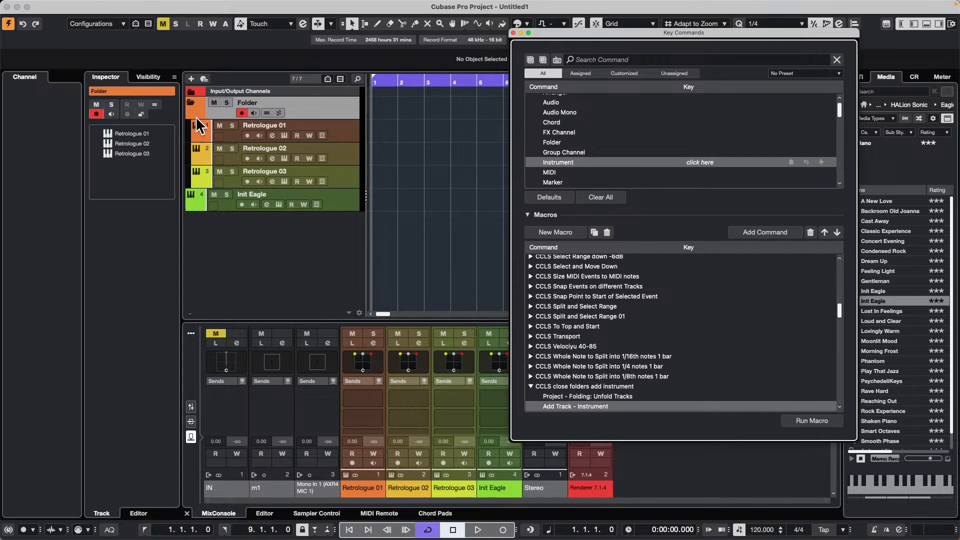
- Remove the Init Eagle instrument track from the project
{"action": "right_click", "coordinate": [337, 201]}
{"action": "mouse_move", "coordinate": [440, 205]}
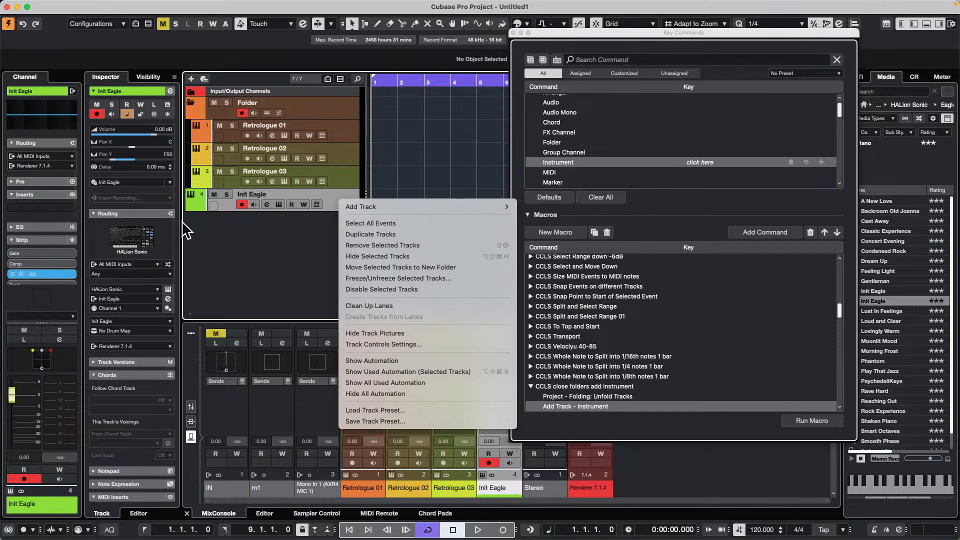
{"action": "left_click", "coordinate": [394, 256]}
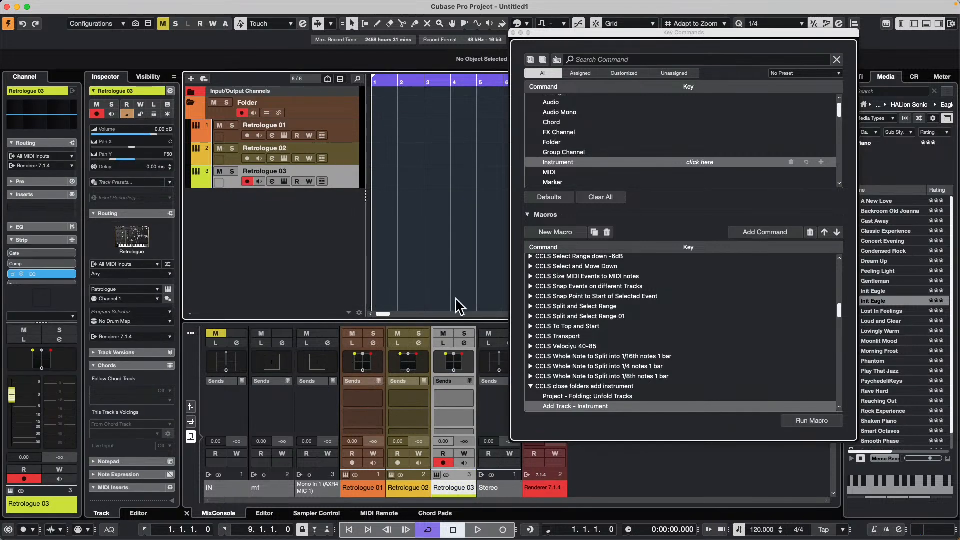
- Run the "CCLS close folders add instrument" macro as a test and cancel adding the instrument track
{"action": "left_click", "coordinate": [815, 420]}
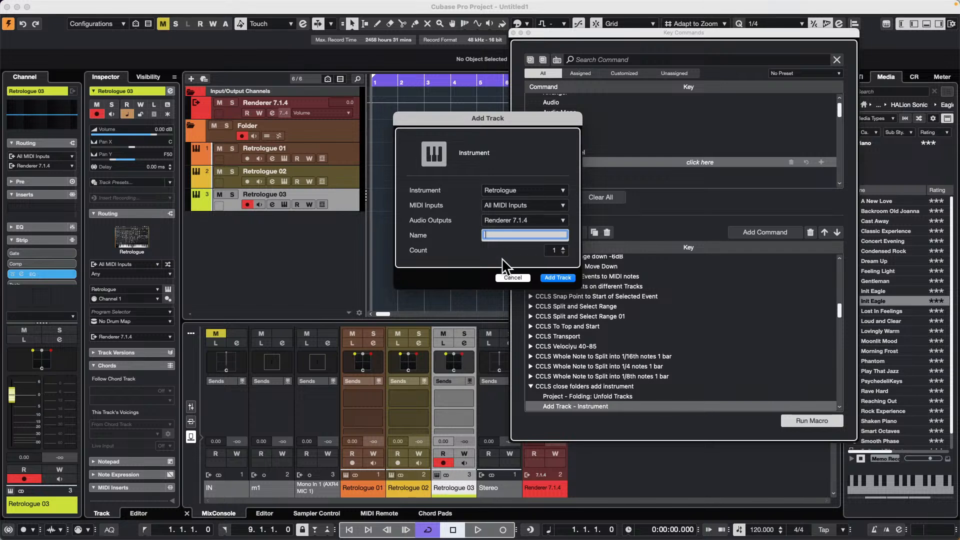
{"action": "left_click", "coordinate": [510, 278]}
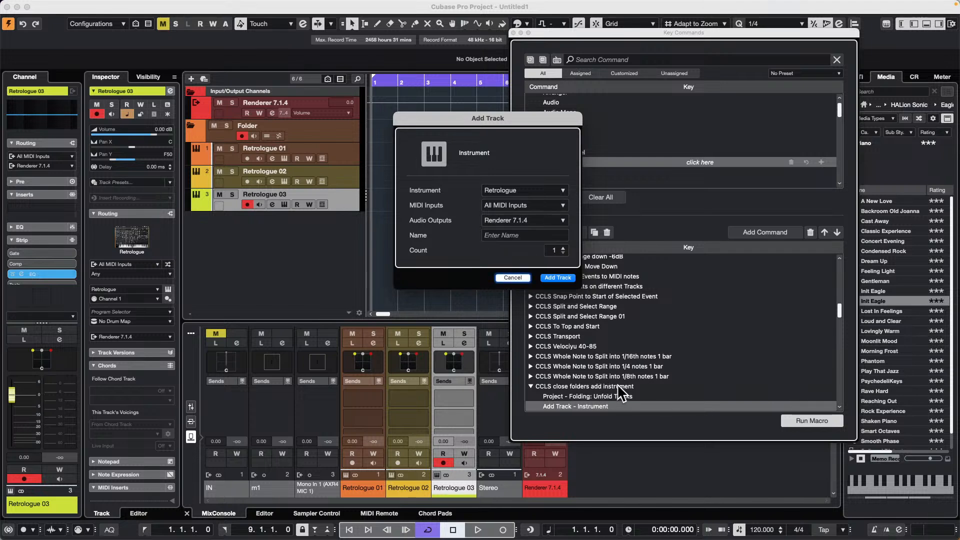
{"action": "left_click", "coordinate": [509, 277]}
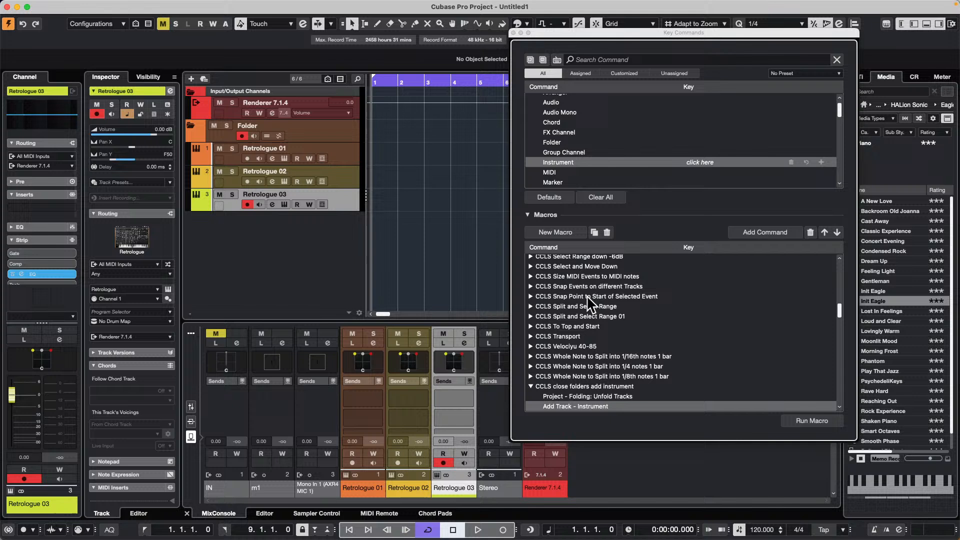
- Find the "Folding: Fold Tracks" command, add it to the "CCLS close folders add instrument" macro and make it the macro's first command
{"action": "left_click", "coordinate": [598, 59]}
{"action": "type", "text": "folding"}
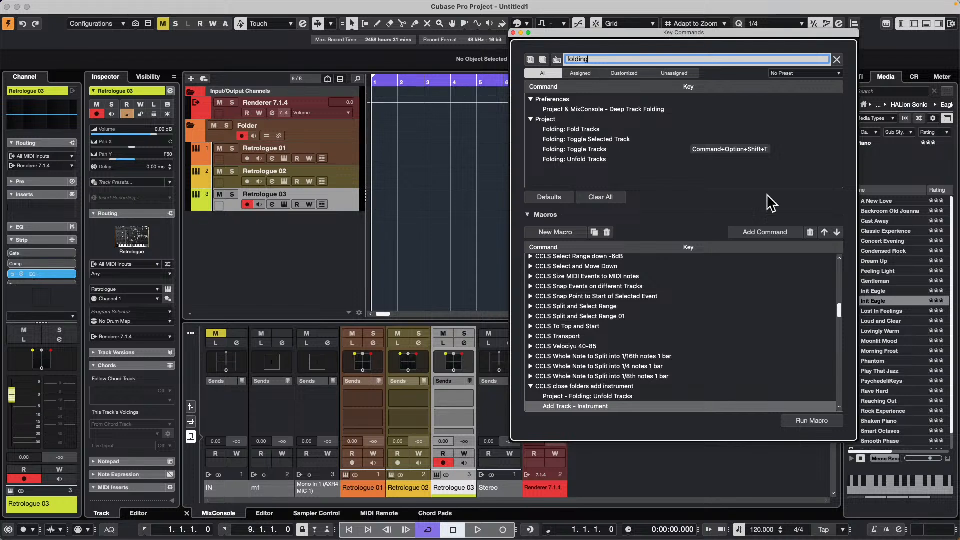
{"action": "left_click", "coordinate": [565, 130]}
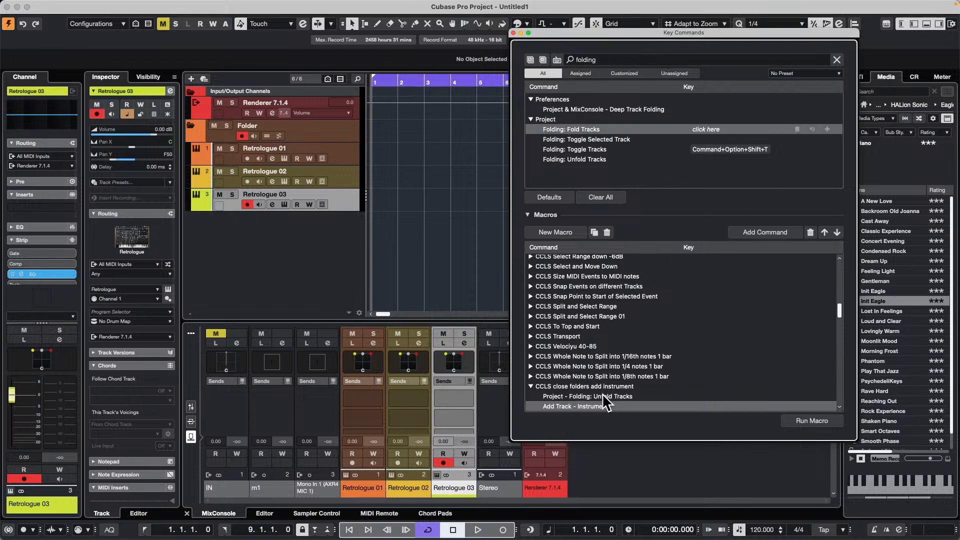
{"action": "left_click", "coordinate": [763, 229]}
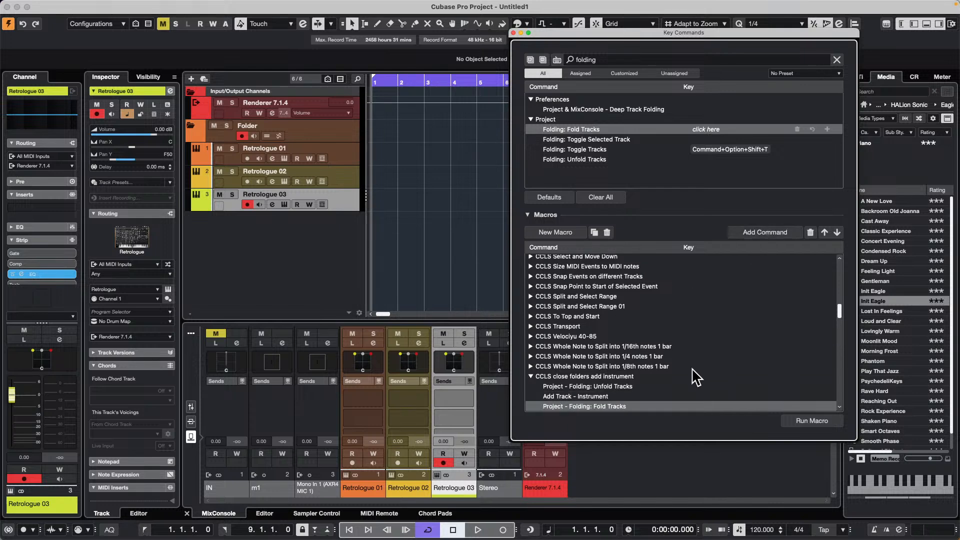
{"action": "left_click", "coordinate": [824, 232]}
{"action": "left_click", "coordinate": [825, 233]}
- Remove the "Folding: Unfold Tracks" command from the "CCLS close folders add instrument" macro
{"action": "scroll", "coordinate": [675, 387], "scroll_direction": "down", "scroll_amount": 1}
{"action": "scroll", "coordinate": [675, 387], "scroll_direction": "down", "scroll_amount": 10}
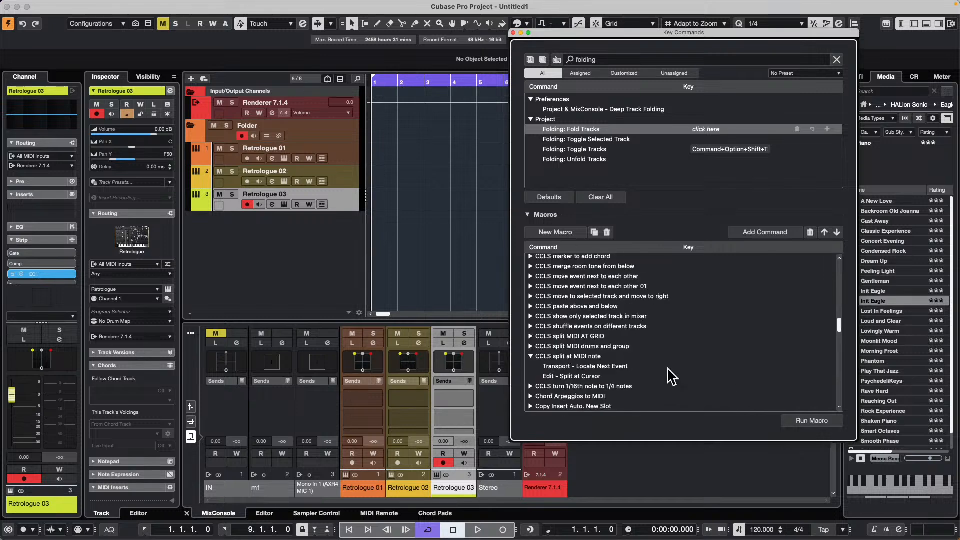
{"action": "scroll", "coordinate": [671, 374], "scroll_direction": "up", "scroll_amount": 8}
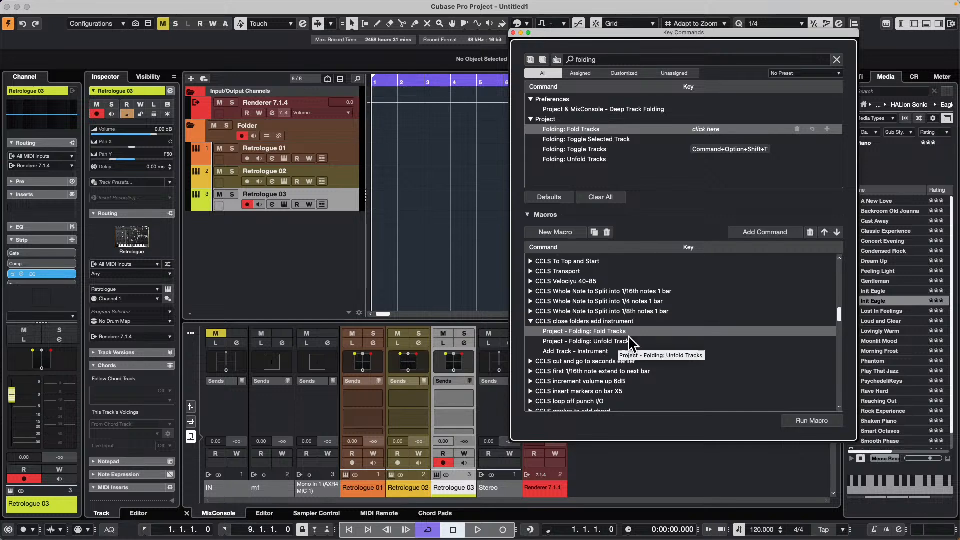
{"action": "left_click", "coordinate": [625, 340]}
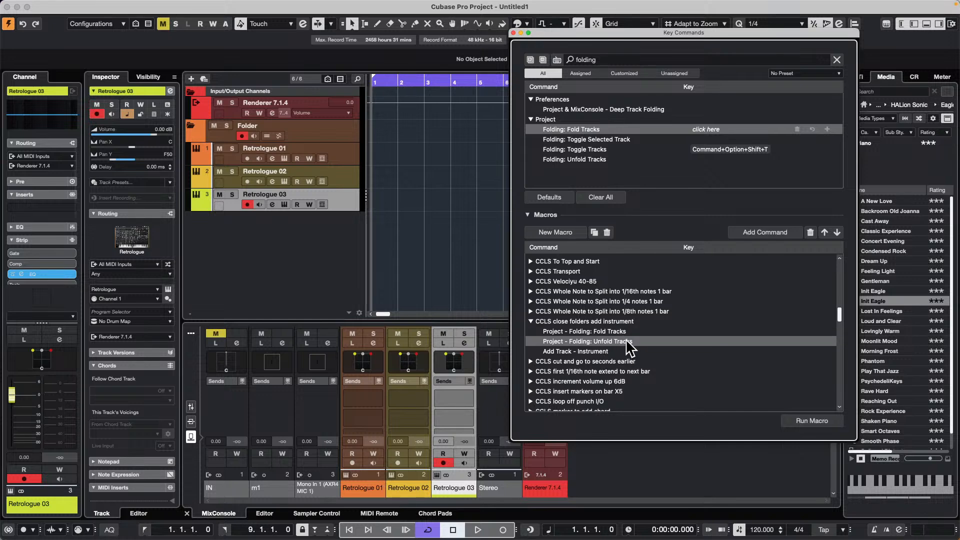
{"action": "left_click", "coordinate": [810, 232]}
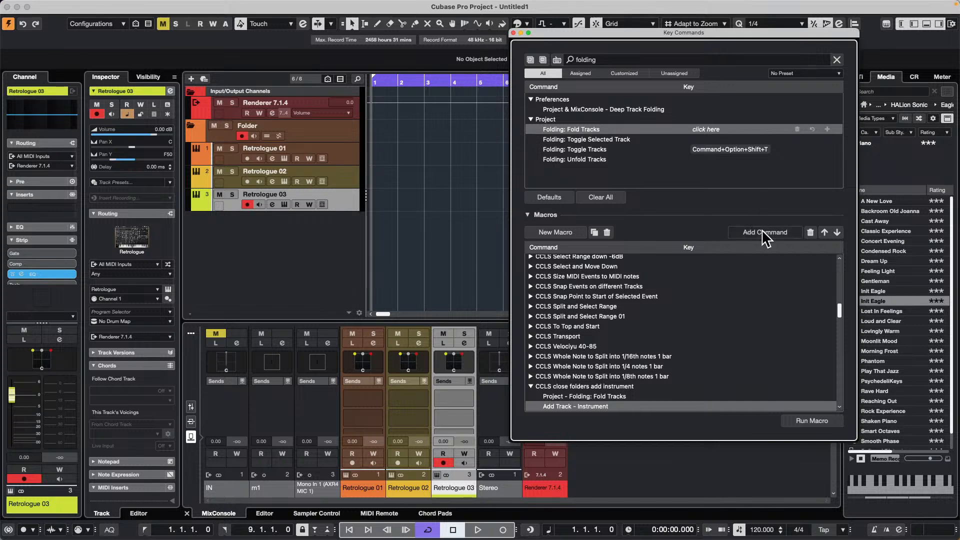
- Test the revised macro without adding an instrument track, and unfold the Folder track again
{"action": "left_click", "coordinate": [820, 426]}
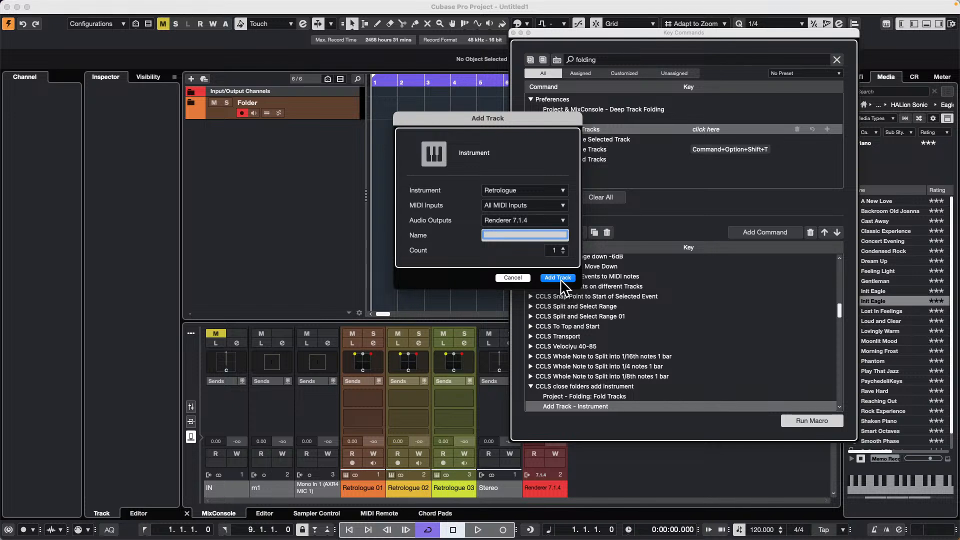
{"action": "left_click", "coordinate": [513, 278]}
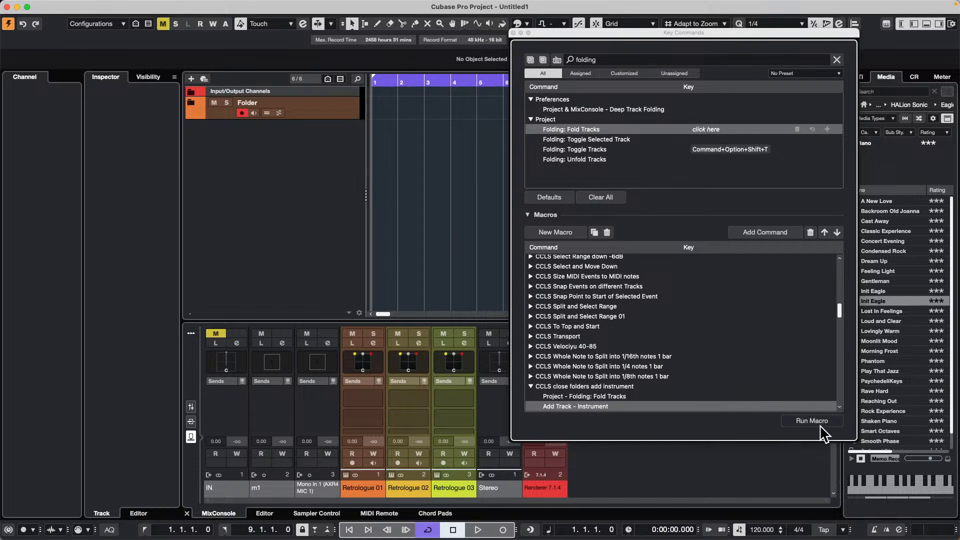
{"action": "left_click", "coordinate": [196, 102]}
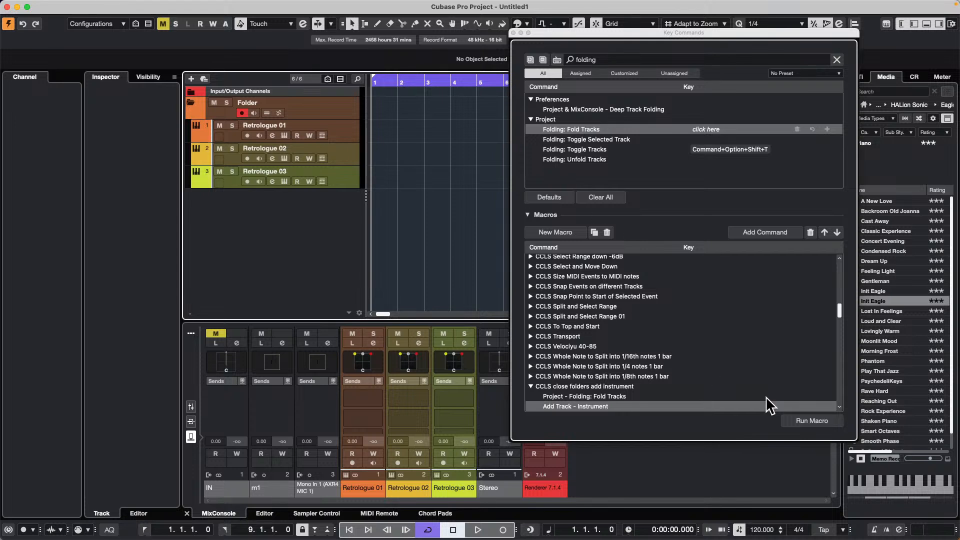
- Run the macro to add a HALion 7 instrument track with its audio output set to Stereo, and close the instrument window
{"action": "left_click", "coordinate": [818, 420]}
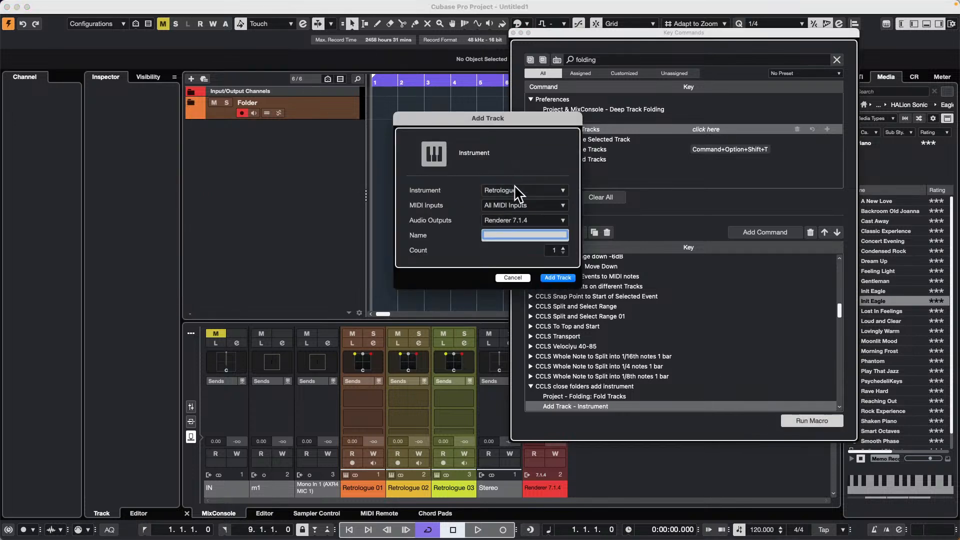
{"action": "left_click", "coordinate": [513, 190]}
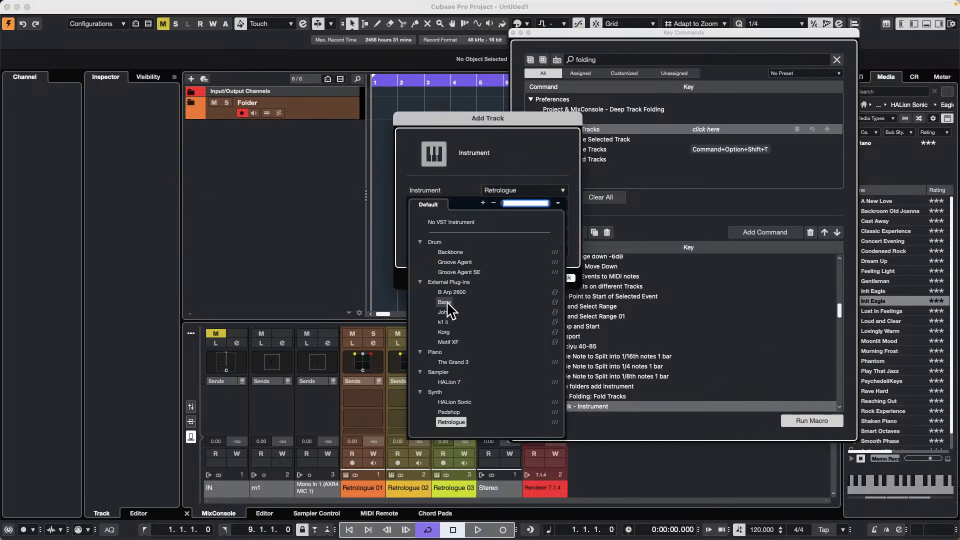
{"action": "left_click", "coordinate": [450, 382]}
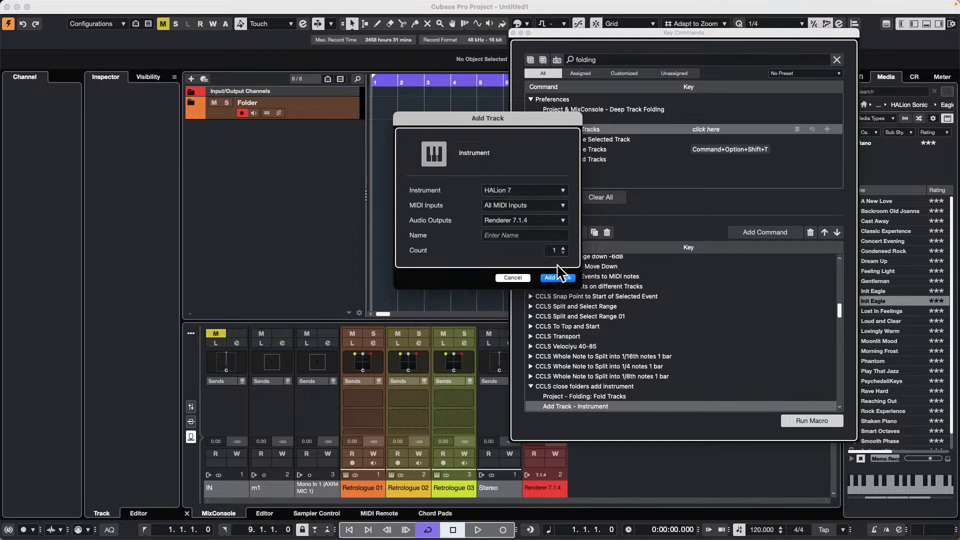
{"action": "left_click", "coordinate": [539, 220]}
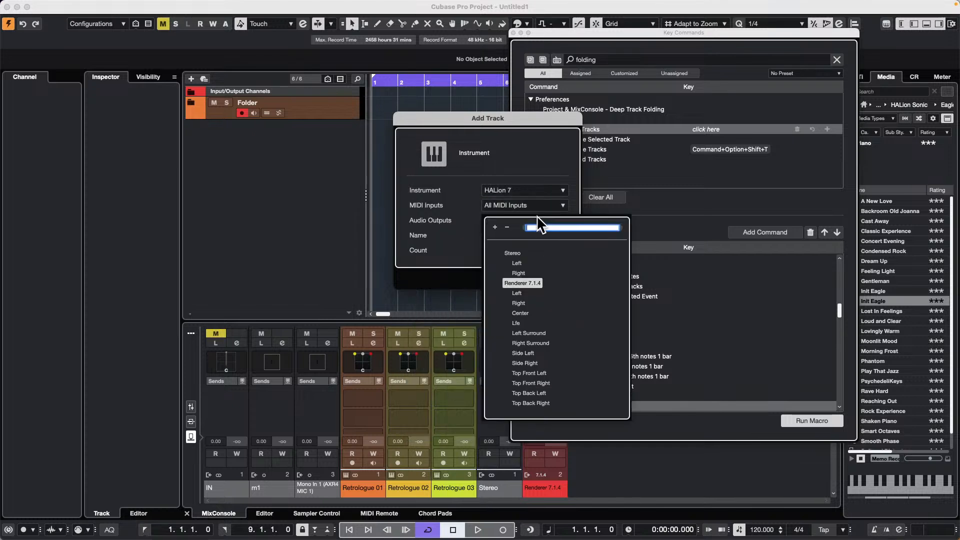
{"action": "left_click", "coordinate": [517, 253]}
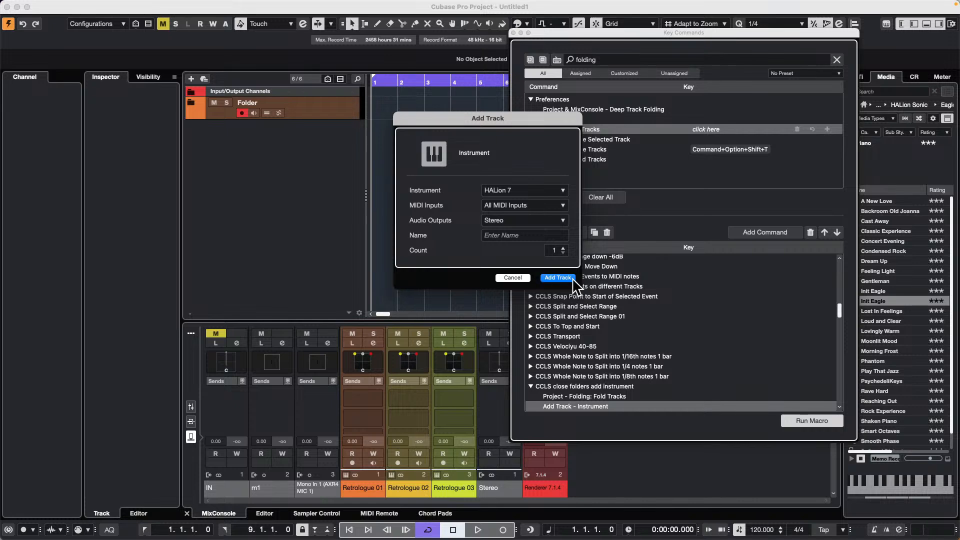
{"action": "left_click", "coordinate": [558, 278]}
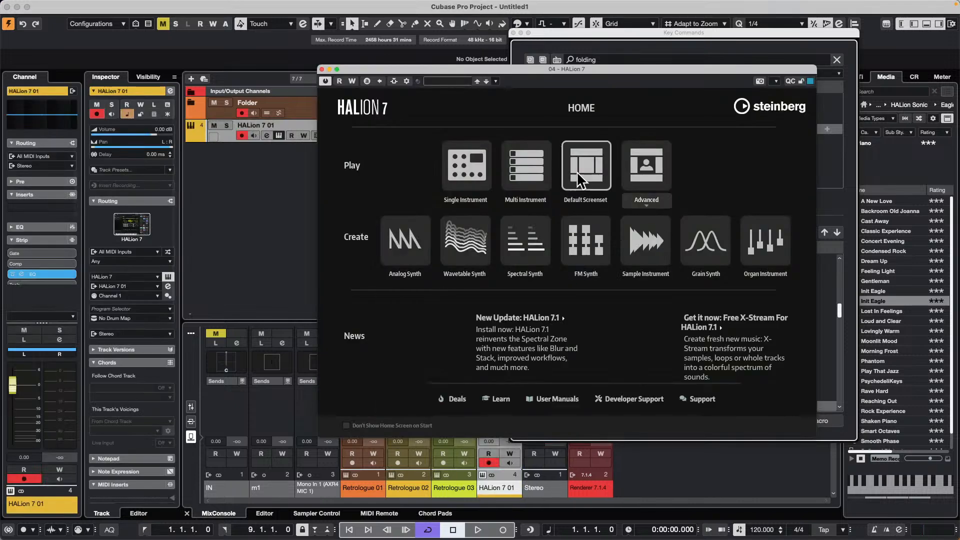
{"action": "left_click", "coordinate": [322, 69]}
- Unfold the Folder track and run the macro again to add a second HALion 7 track, closing its instrument window
{"action": "left_click", "coordinate": [192, 106]}
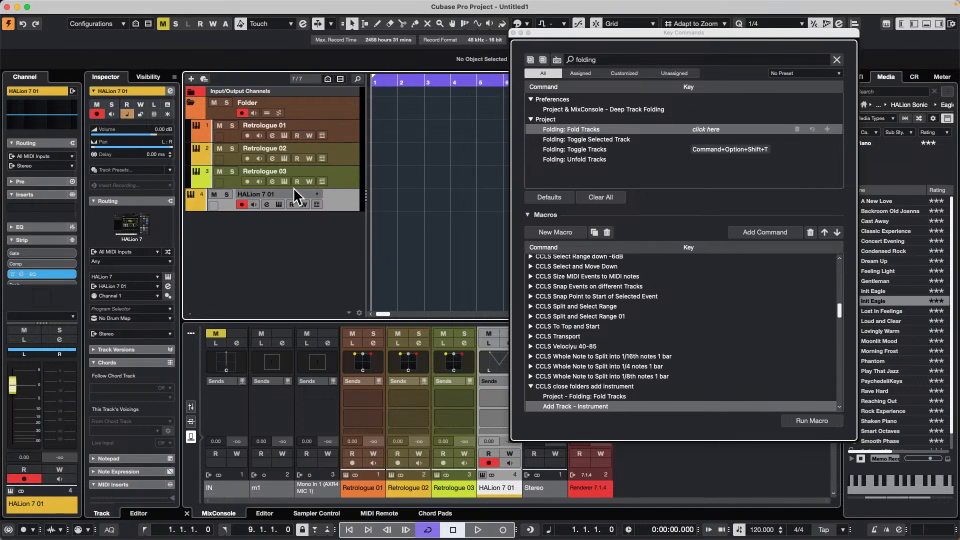
{"action": "left_click", "coordinate": [804, 419]}
{"action": "left_click", "coordinate": [568, 278]}
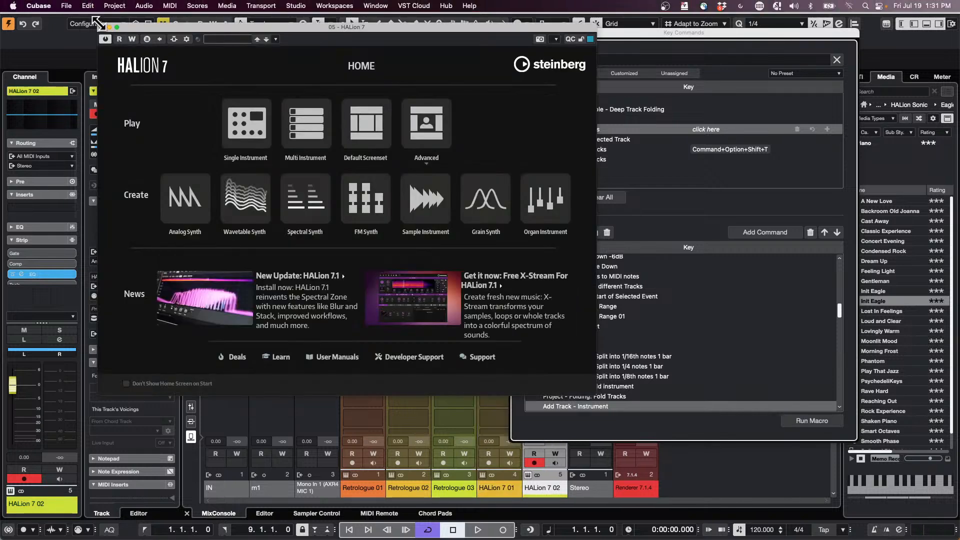
{"action": "left_click", "coordinate": [102, 26]}
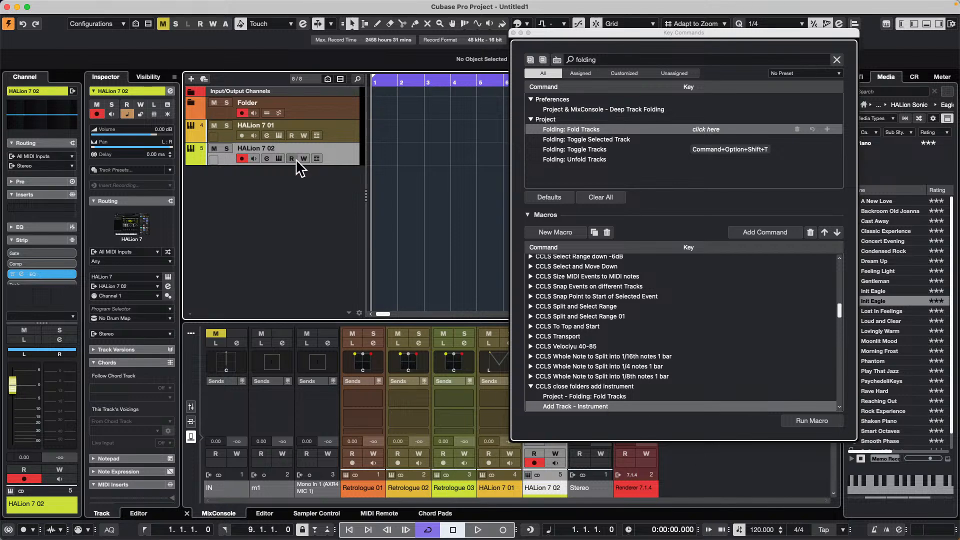
- Add a HALion Sonic instrument track below the HALion 7 tracks, and close its instrument window and the Key Commands window
{"action": "right_click", "coordinate": [283, 190]}
{"action": "left_click", "coordinate": [352, 210]}
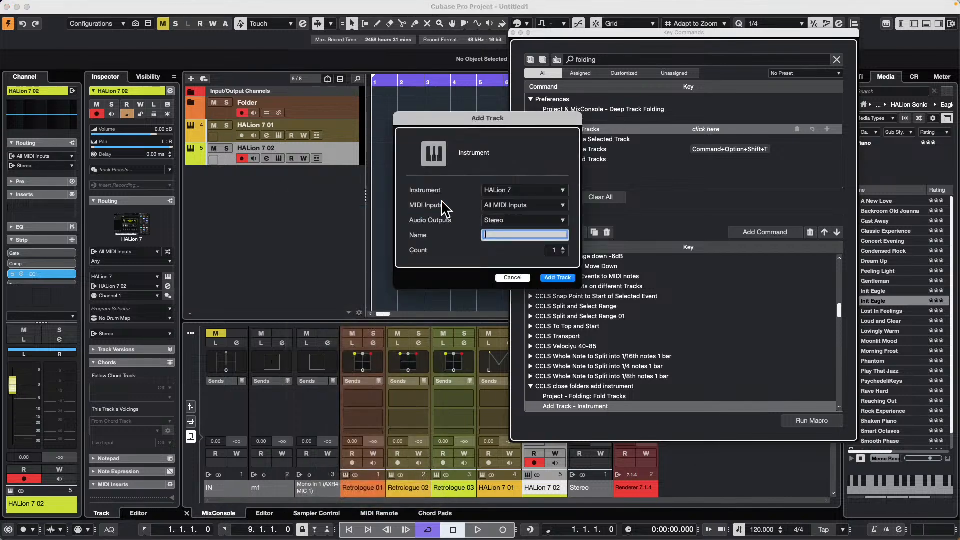
{"action": "left_click", "coordinate": [550, 191]}
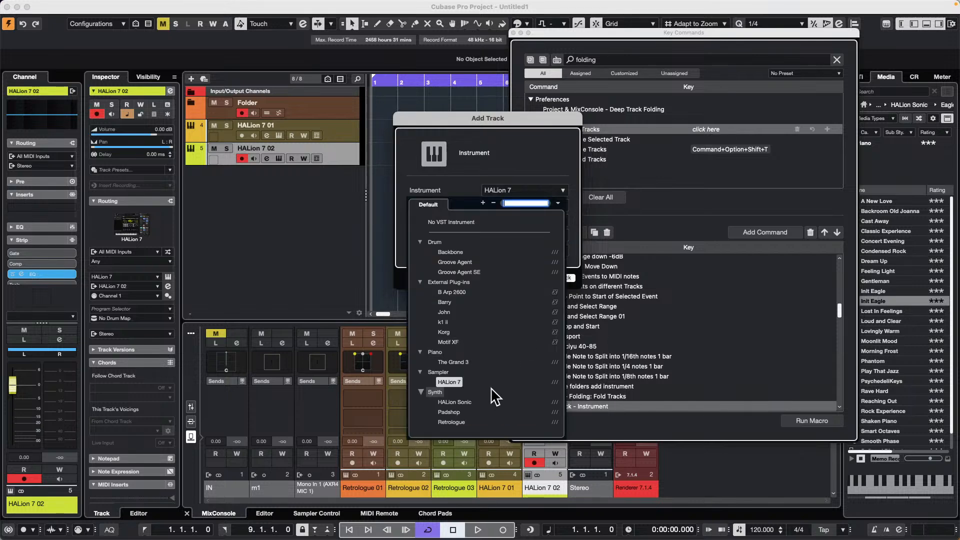
{"action": "left_click", "coordinate": [473, 403]}
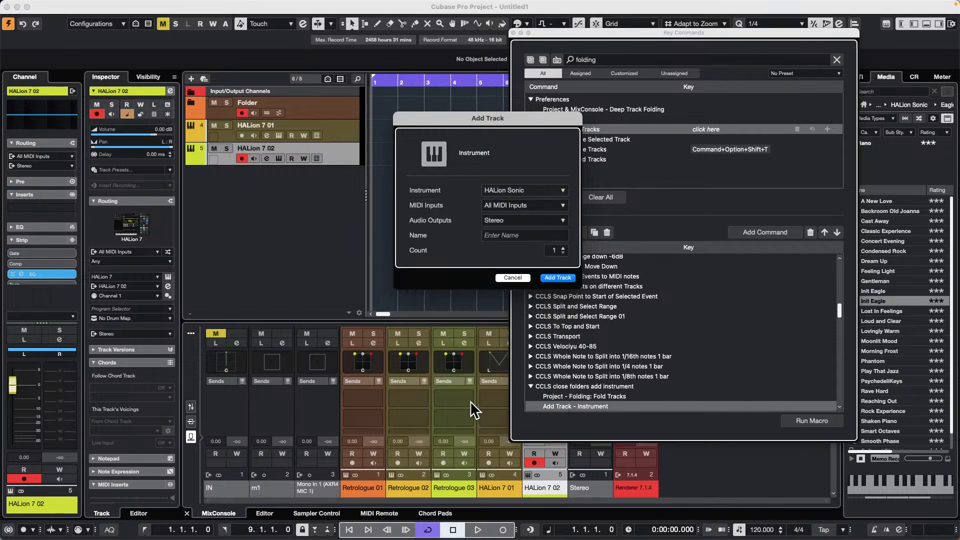
{"action": "left_click", "coordinate": [567, 278]}
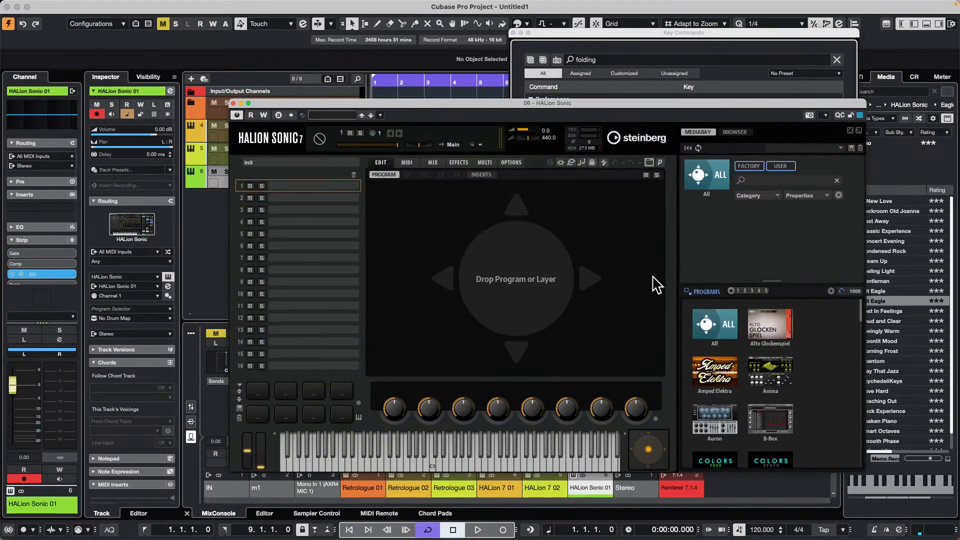
{"action": "left_click", "coordinate": [706, 175]}
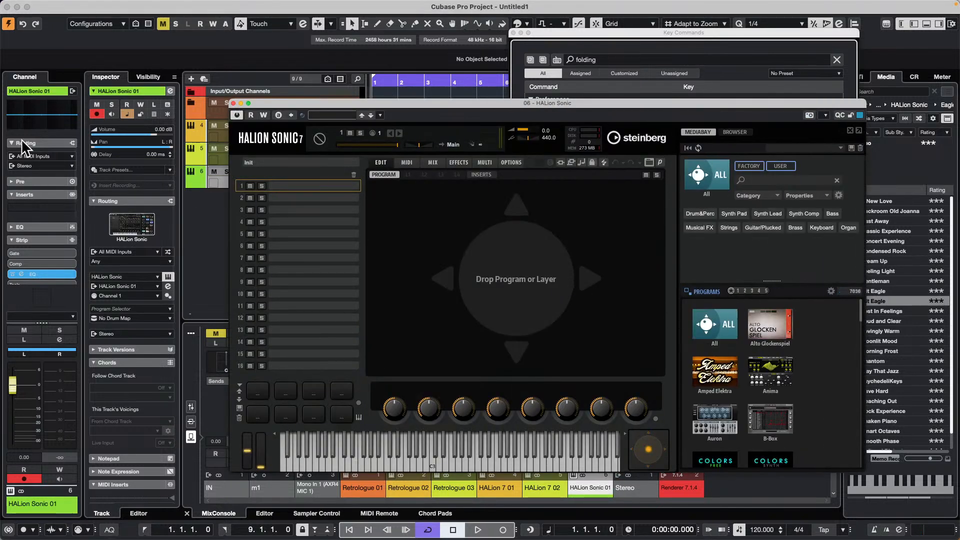
{"action": "left_click", "coordinate": [233, 103]}
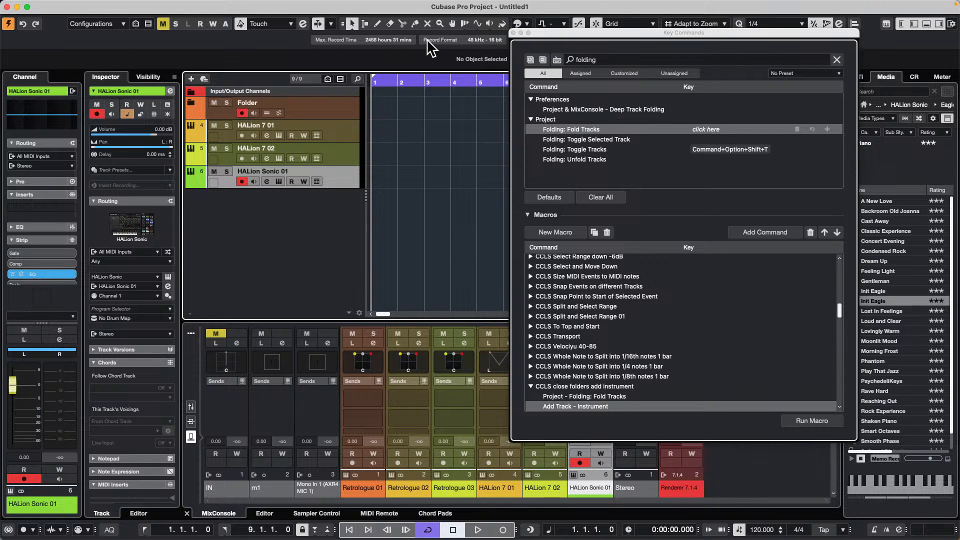
{"action": "left_click", "coordinate": [513, 32]}
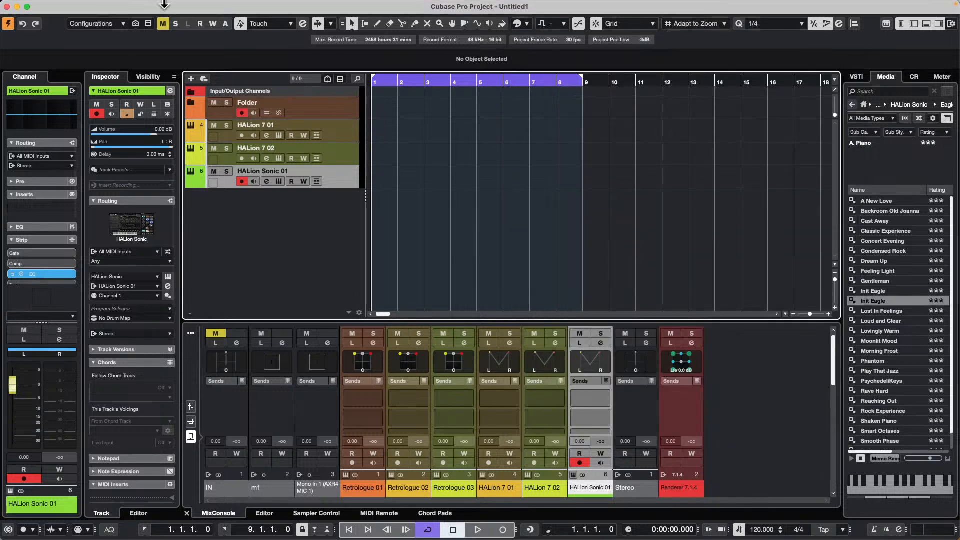
{"action": "left_click", "coordinate": [67, 6]}
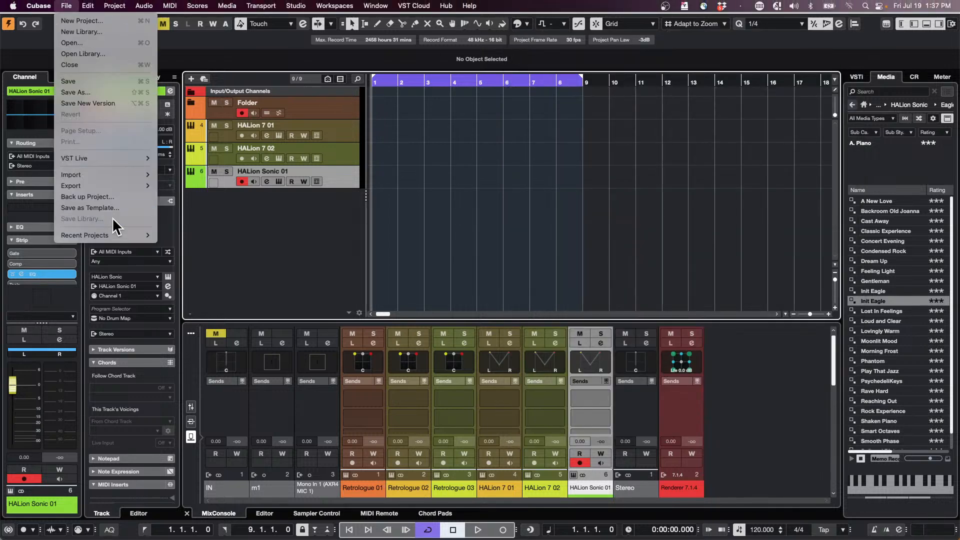
{"action": "mouse_move", "coordinate": [116, 236]}
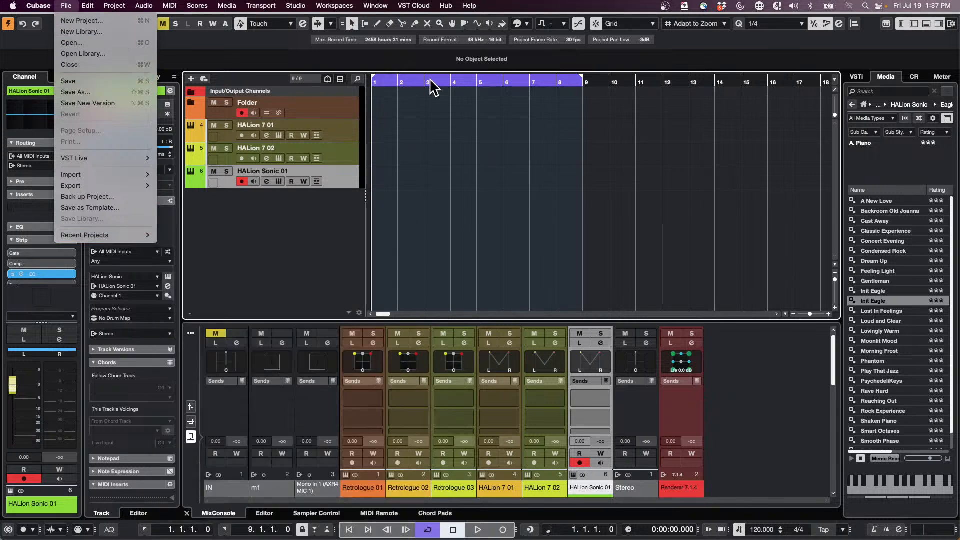
{"action": "left_click", "coordinate": [437, 159]}
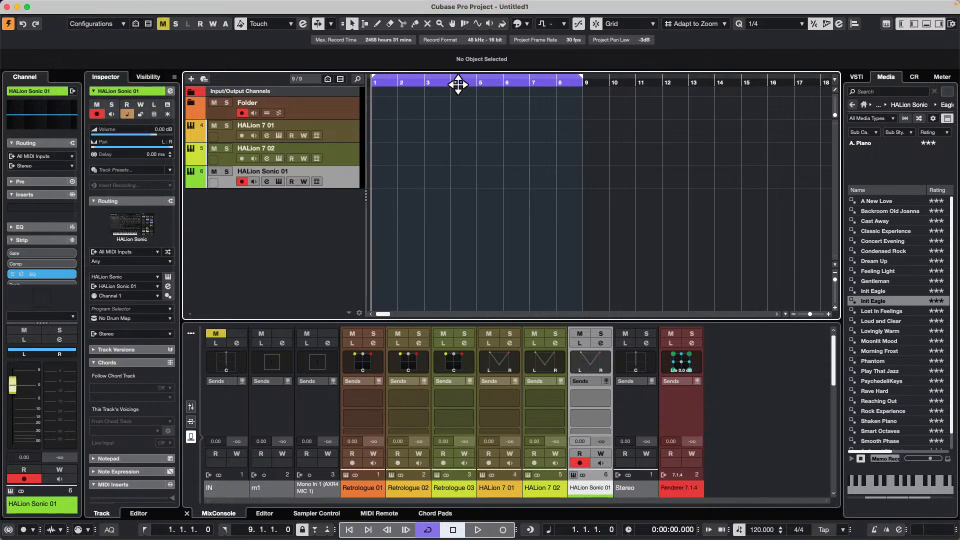
- Shorten the locator range to bars 1 through 3 and create a part of that length on the HALion 7 01 track
{"action": "left_click_drag", "start_coordinate": [584, 80], "coordinate": [425, 96]}
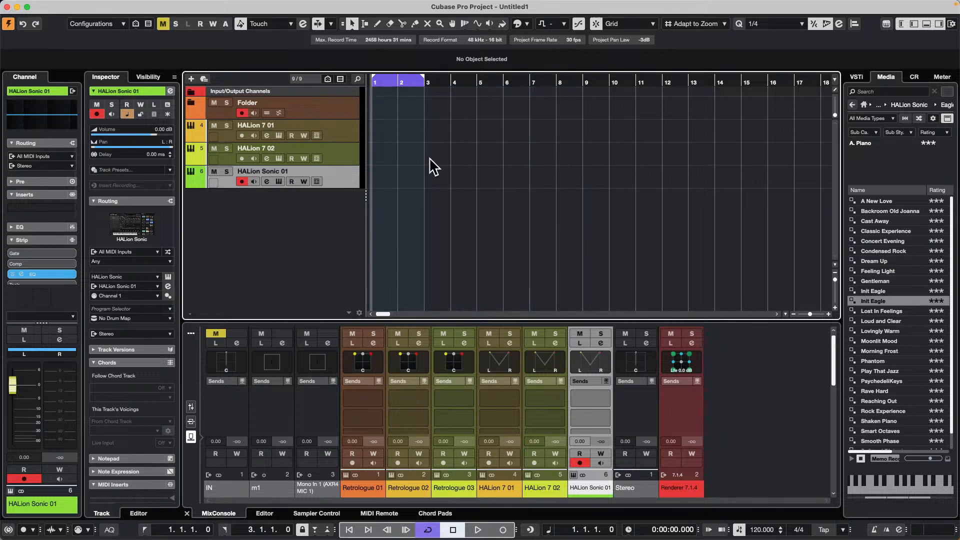
{"action": "double_click", "coordinate": [381, 132]}
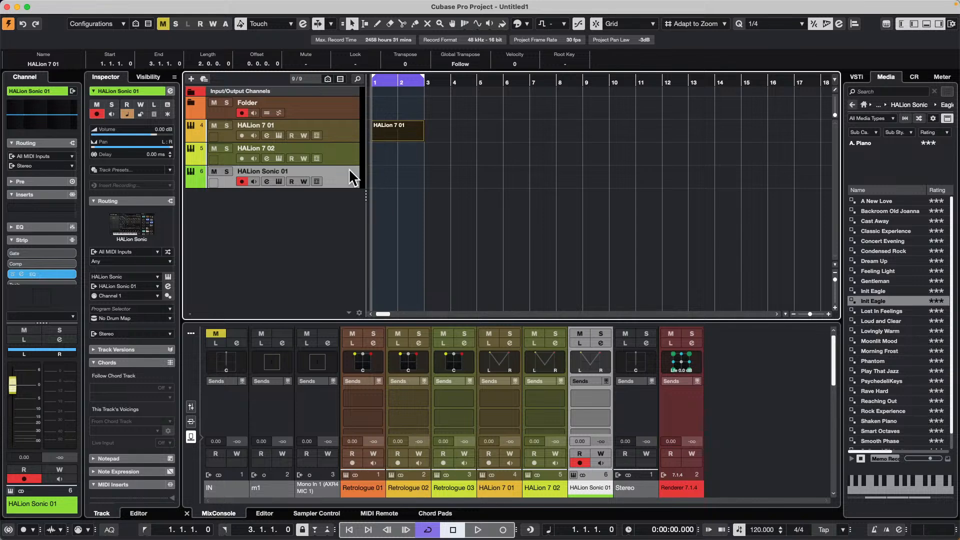
{"action": "right_click", "coordinate": [328, 203]}
{"action": "left_click", "coordinate": [429, 223]}
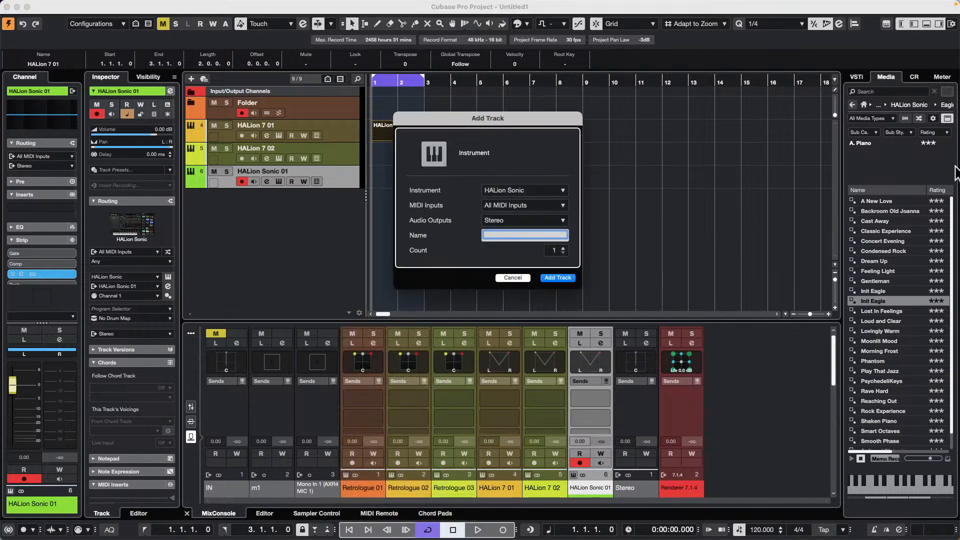
{"action": "left_click", "coordinate": [514, 278]}
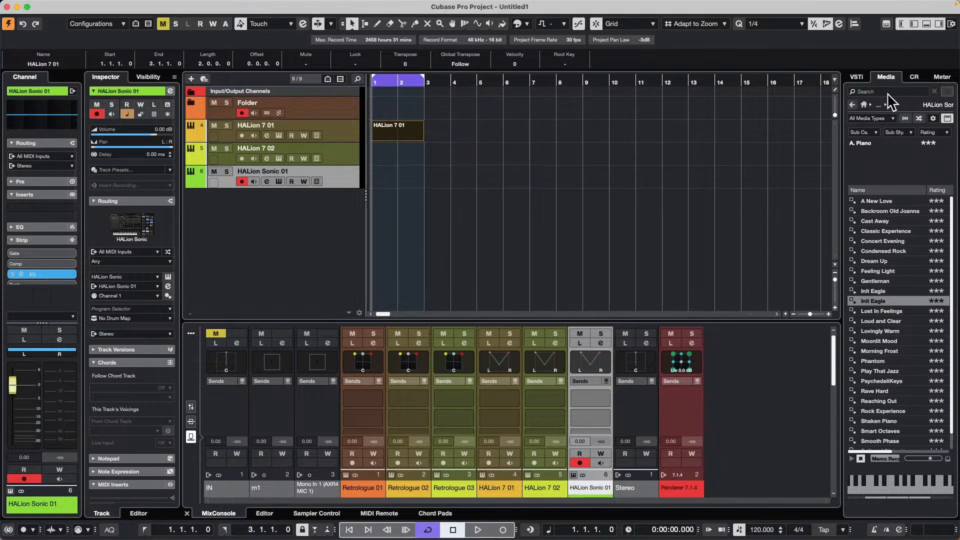
- Add a West Coast Hip Hop melodic loop from the Delicatessn loop set as a new audio track at bar 1, and set the locators around it
{"action": "left_click", "coordinate": [853, 104]}
{"action": "left_click", "coordinate": [853, 105]}
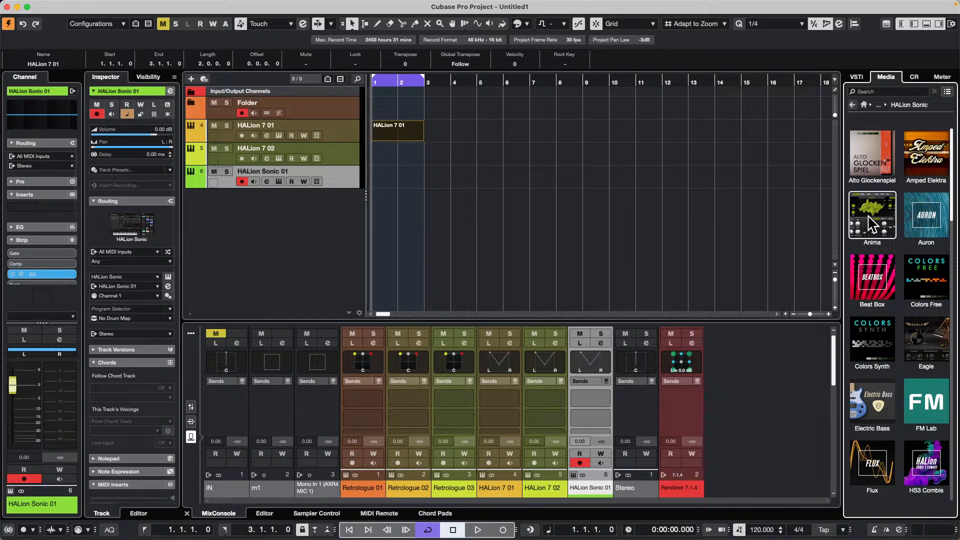
{"action": "left_click", "coordinate": [864, 104]}
{"action": "left_click", "coordinate": [870, 210]}
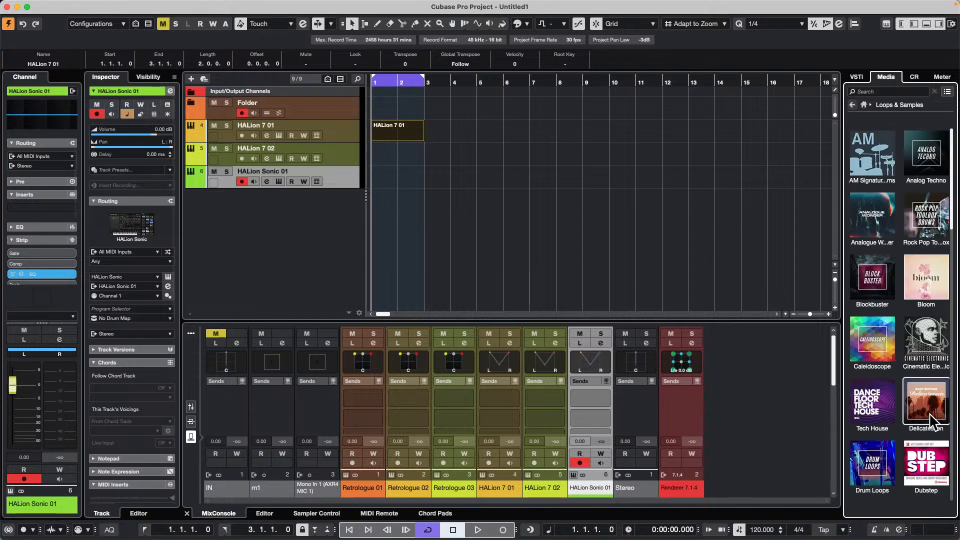
{"action": "left_click", "coordinate": [918, 400]}
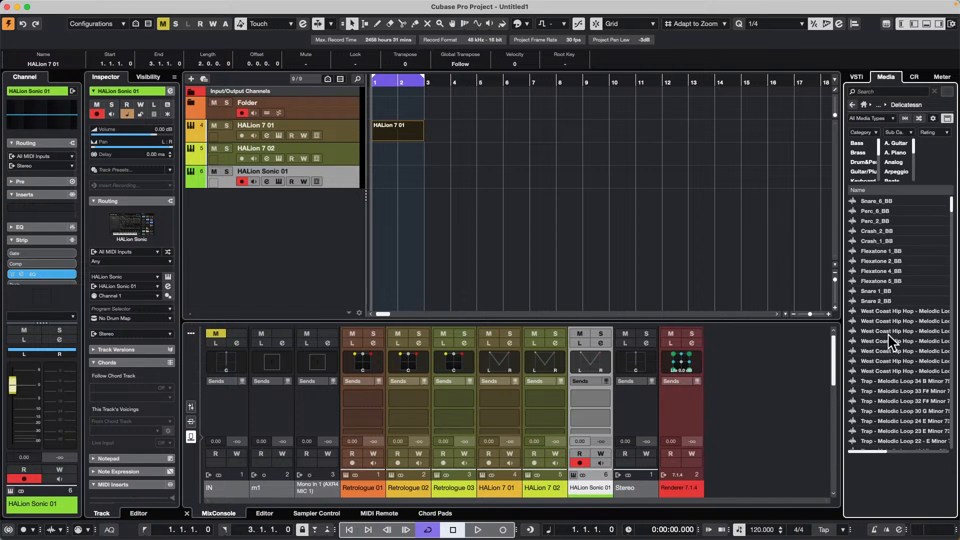
{"action": "left_click", "coordinate": [892, 341]}
{"action": "left_click_drag", "start_coordinate": [884, 342], "coordinate": [241, 206]}
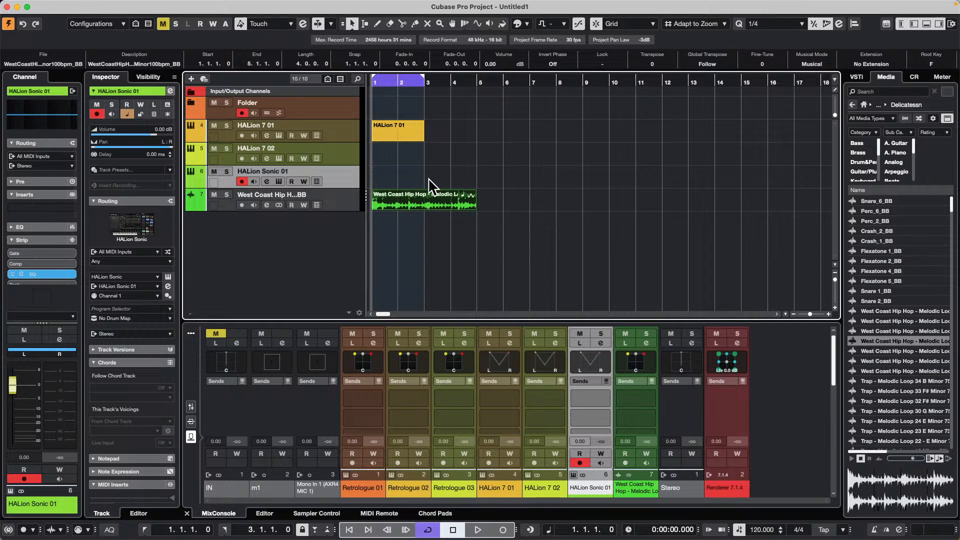
{"action": "key", "text": "p"}
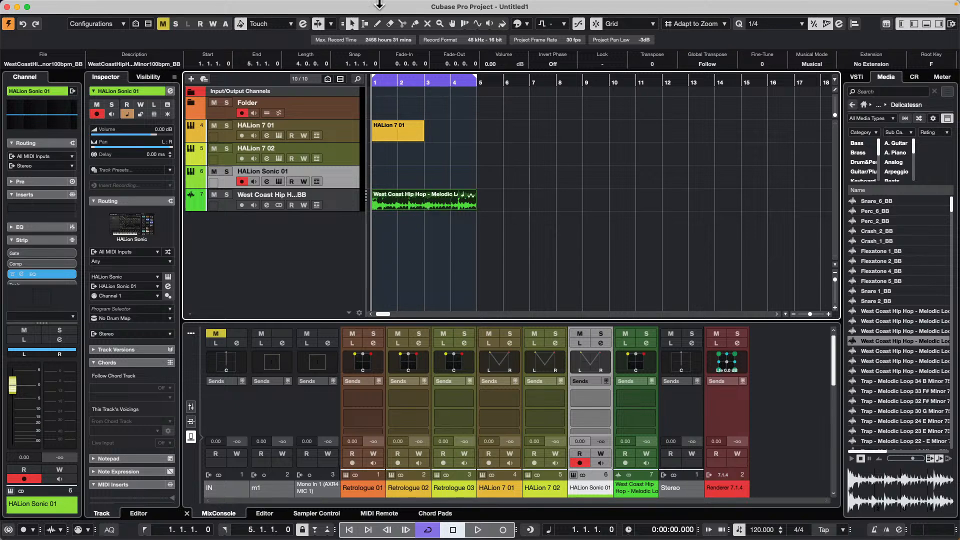
- Start an audio mixdown export of the Stereo output and set its file type to AIFF
{"action": "mouse_move", "coordinate": [106, 6]}
{"action": "left_click", "coordinate": [66, 6]}
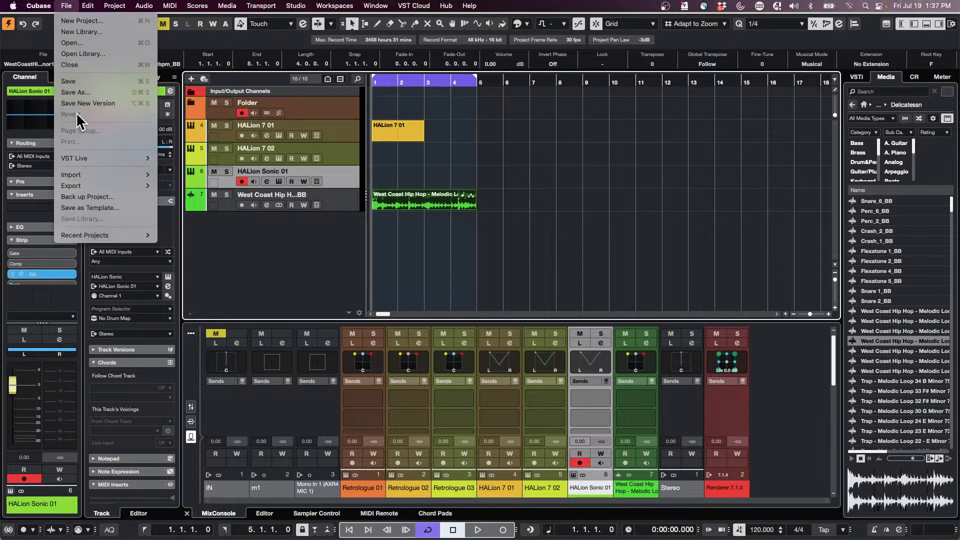
{"action": "mouse_move", "coordinate": [82, 186]}
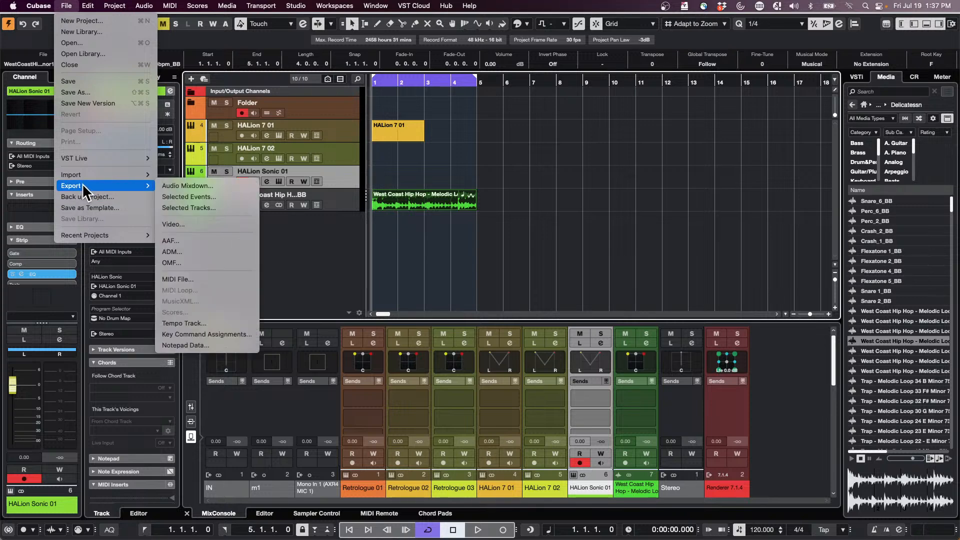
{"action": "left_click", "coordinate": [203, 185]}
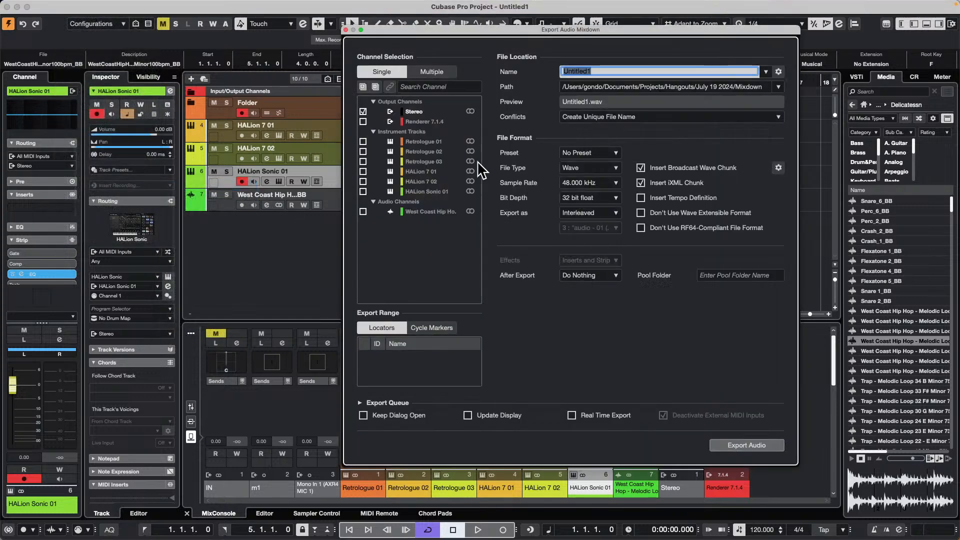
{"action": "left_click", "coordinate": [600, 167]}
{"action": "left_click", "coordinate": [599, 167]}
{"action": "left_click", "coordinate": [600, 168]}
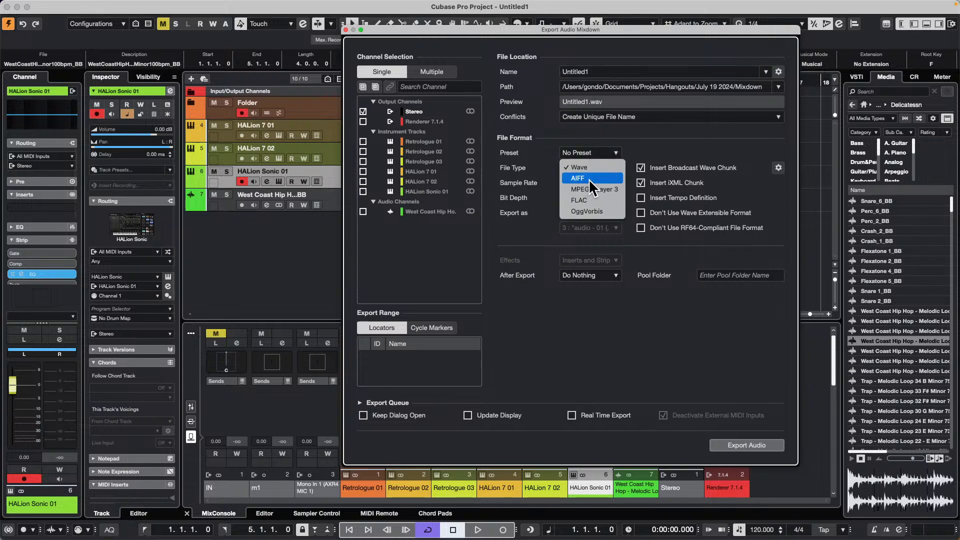
{"action": "left_click", "coordinate": [587, 180]}
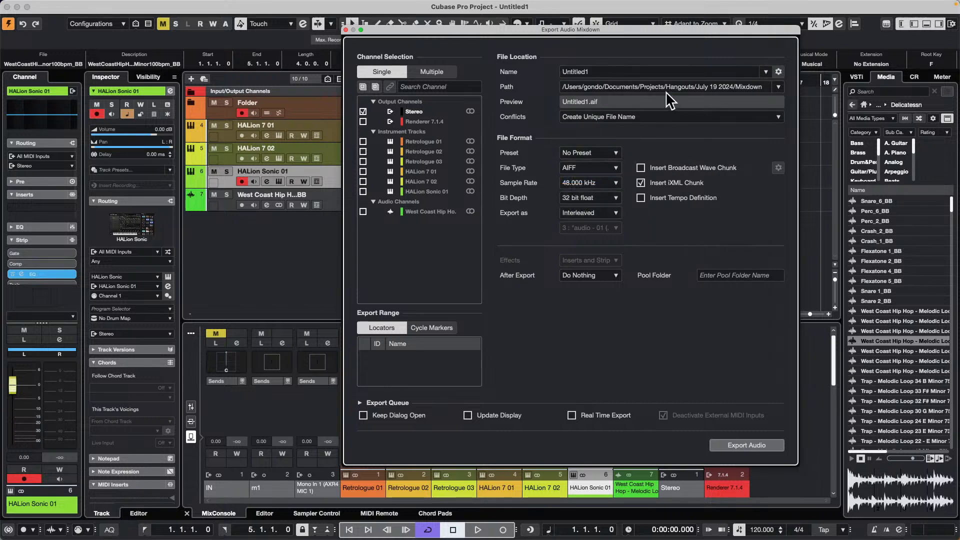
- Name the mixdown file "AIFF test"
{"action": "left_click", "coordinate": [611, 71]}
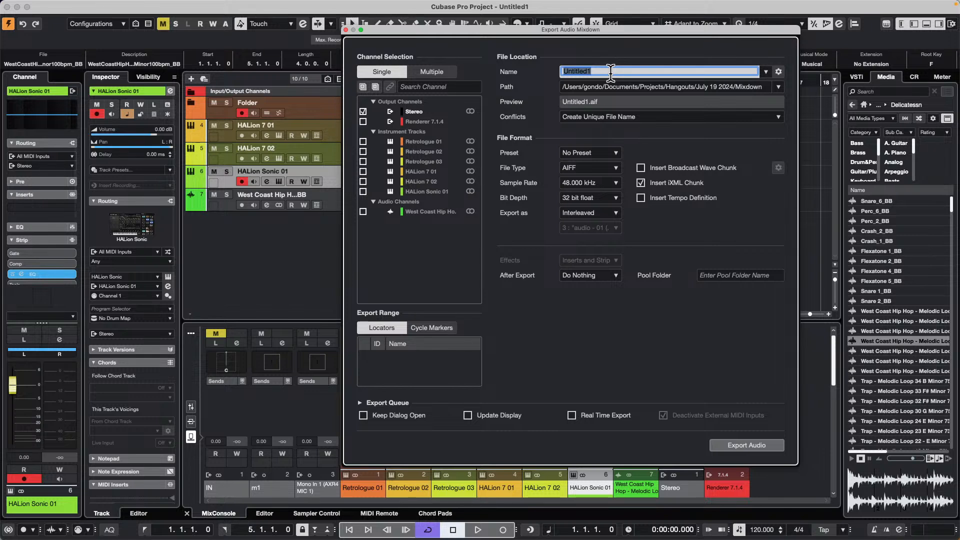
{"action": "key", "text": "BackSpace"}
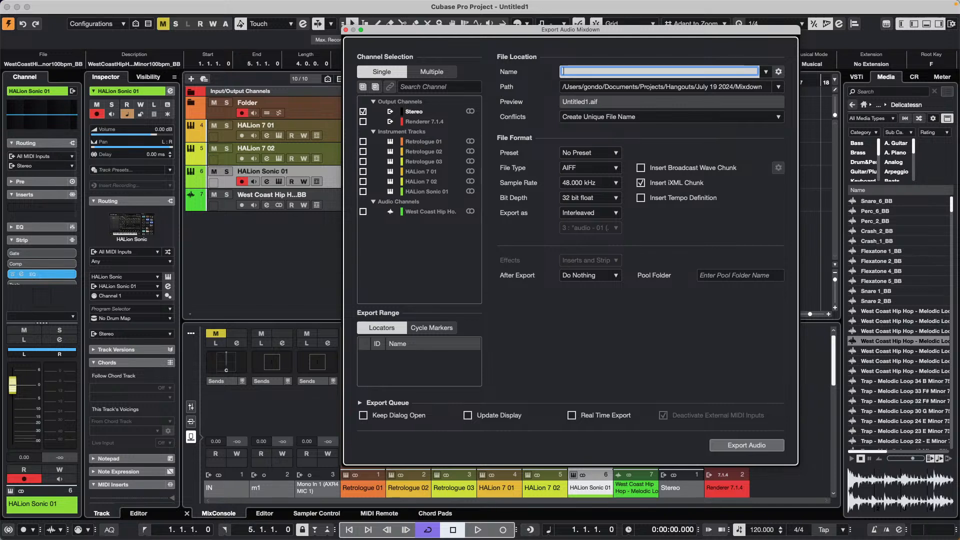
{"action": "type", "text": "AIFF test"}
- Set the mixdown's export path to the Desktop and export the audio
{"action": "left_click", "coordinate": [777, 87]}
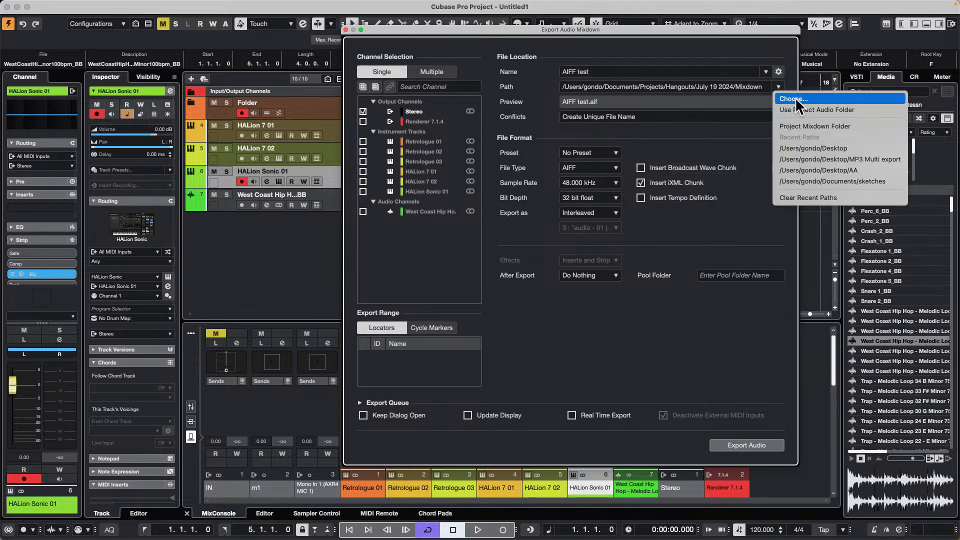
{"action": "left_click", "coordinate": [839, 100]}
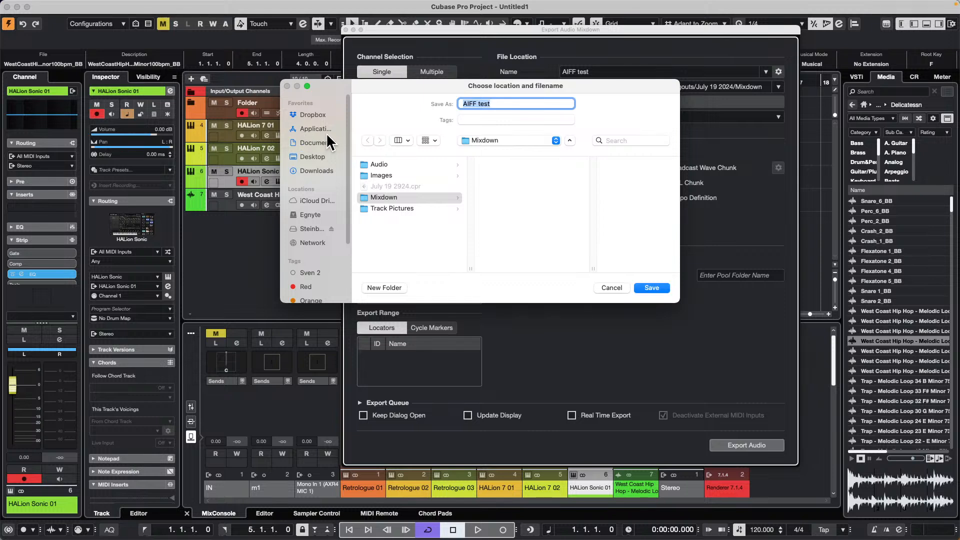
{"action": "left_click", "coordinate": [313, 155]}
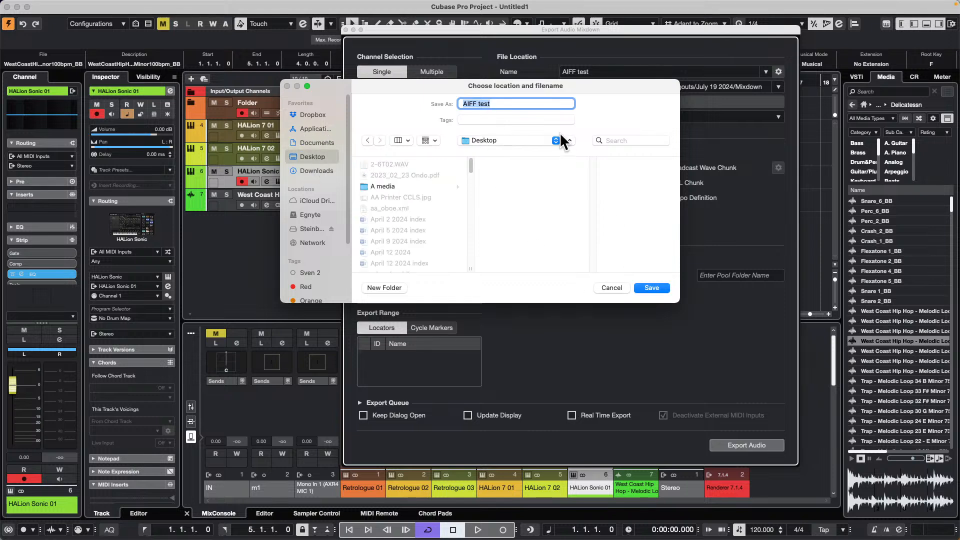
{"action": "left_click", "coordinate": [513, 106]}
{"action": "left_click", "coordinate": [657, 286]}
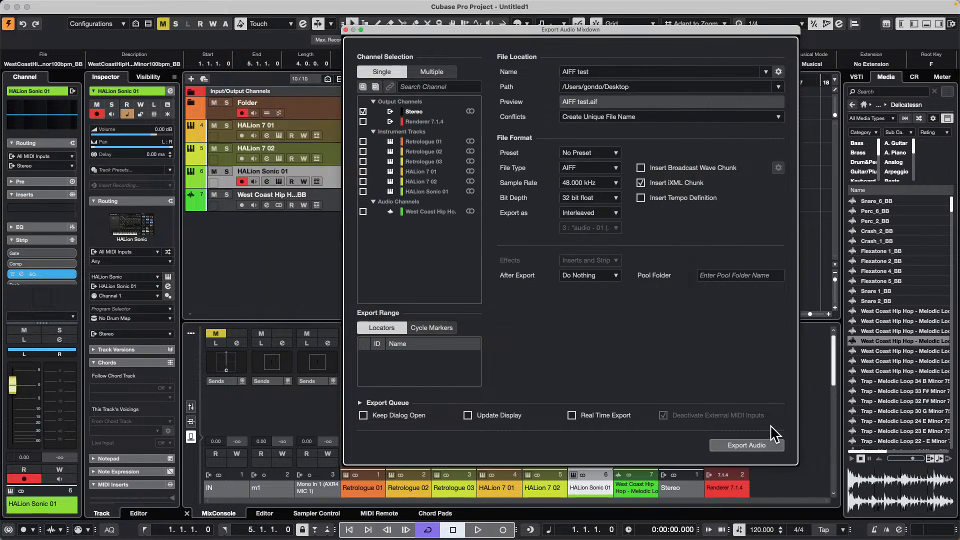
{"action": "left_click", "coordinate": [750, 444]}
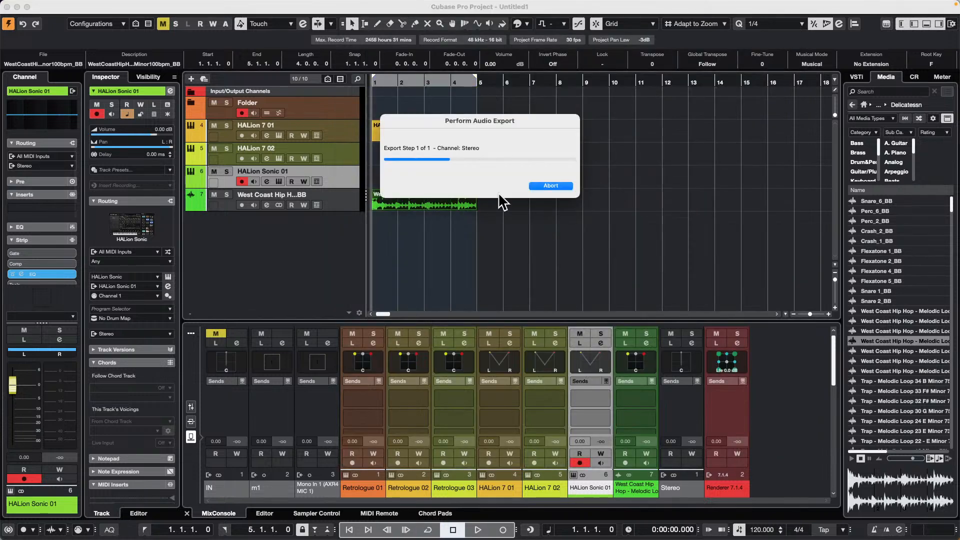
- Create a new empty project without choosing a project location
{"action": "mouse_move", "coordinate": [37, 4]}
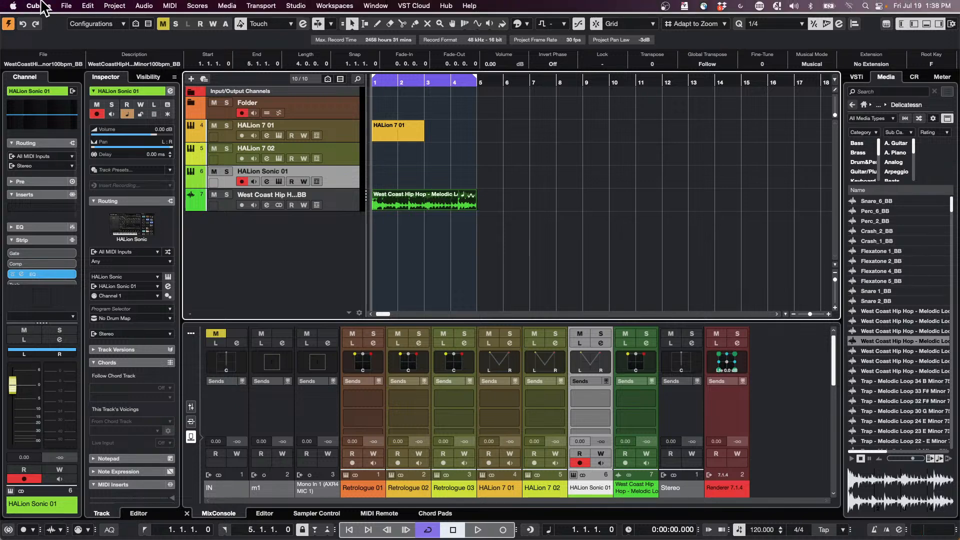
{"action": "left_click", "coordinate": [67, 6]}
{"action": "left_click", "coordinate": [72, 21]}
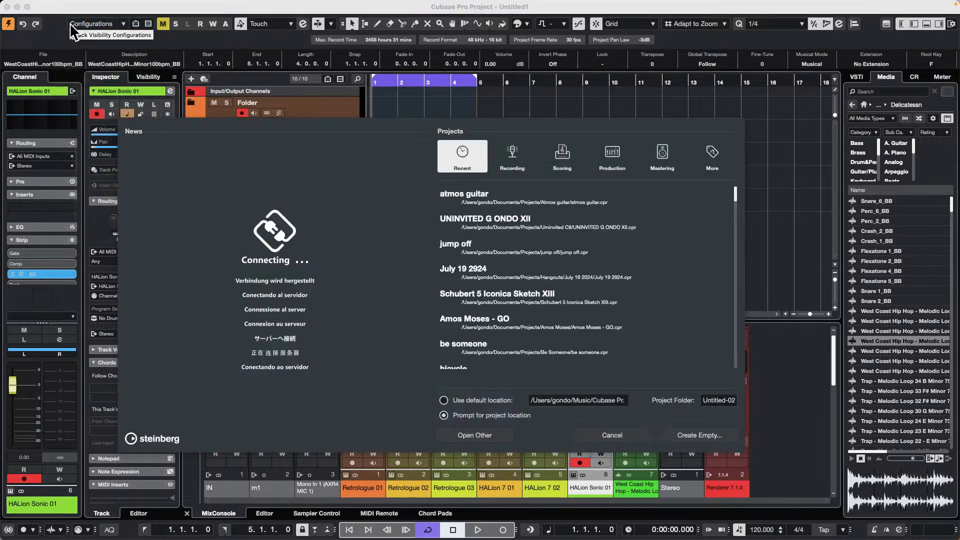
{"action": "key", "text": "Escape"}
{"action": "key", "text": "Escape"}
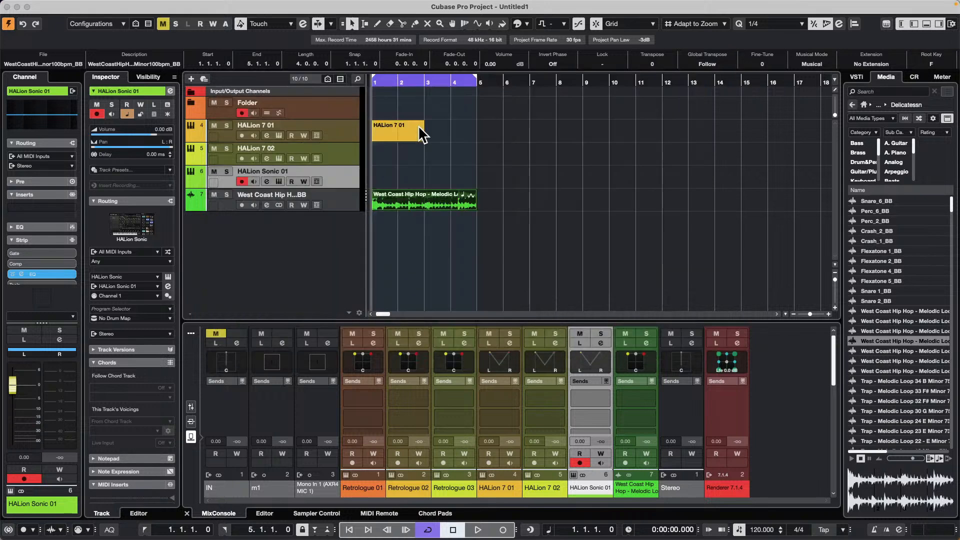
- Import the AIFF test.aif audio file from the Desktop into the empty project, and undo the import
{"action": "left_click", "coordinate": [65, 6]}
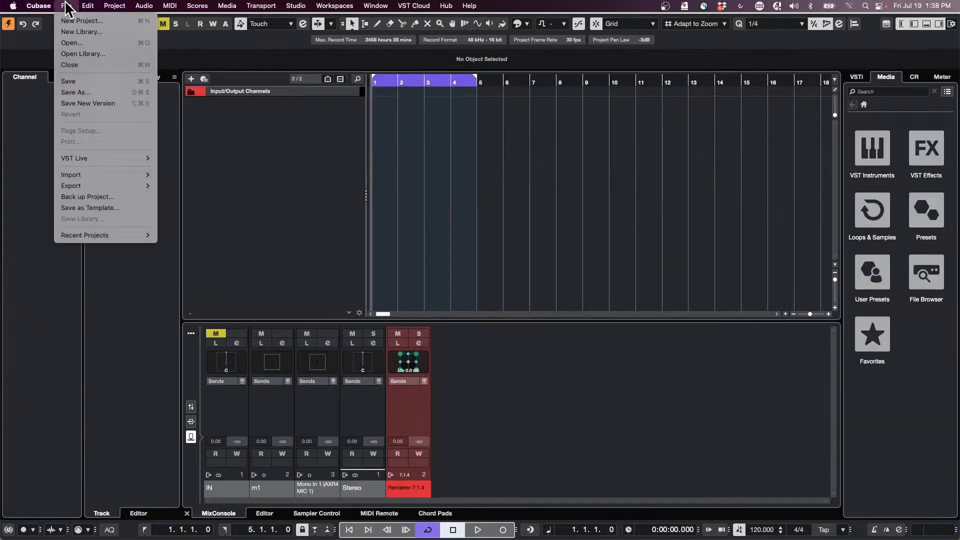
{"action": "mouse_move", "coordinate": [94, 175]}
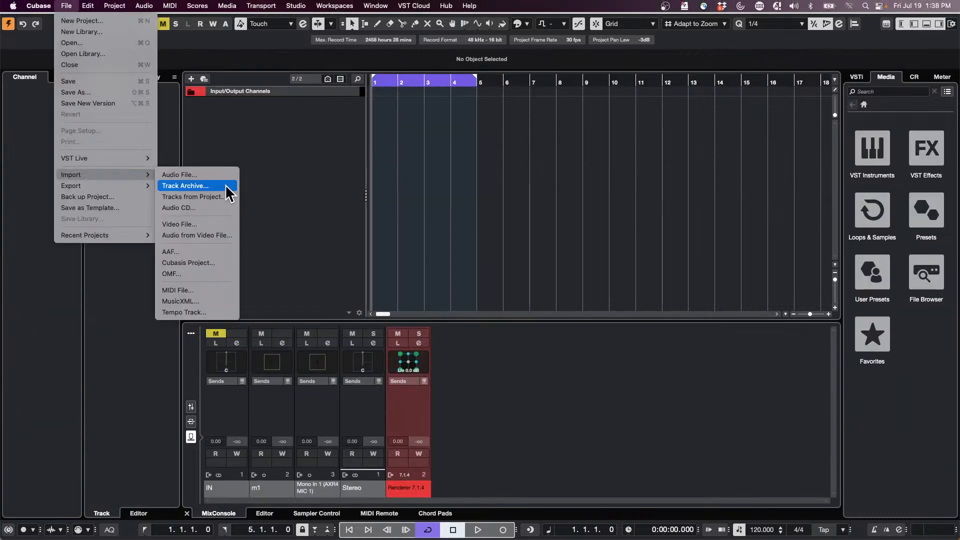
{"action": "left_click", "coordinate": [204, 178]}
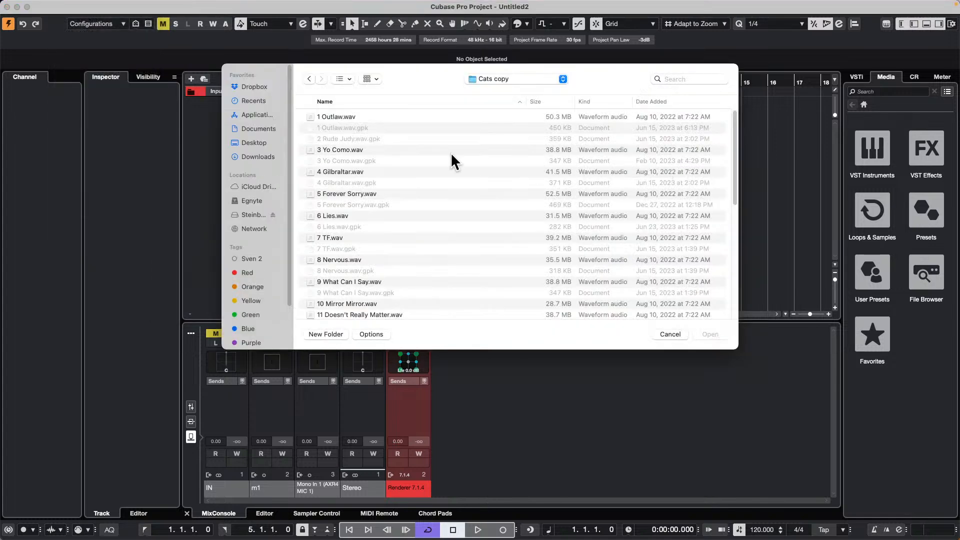
{"action": "left_click", "coordinate": [253, 144]}
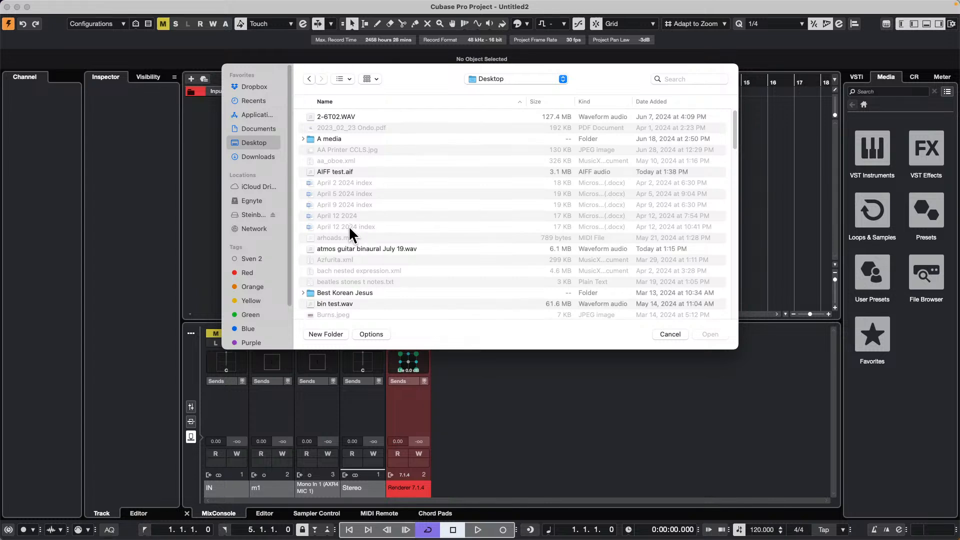
{"action": "double_click", "coordinate": [332, 168]}
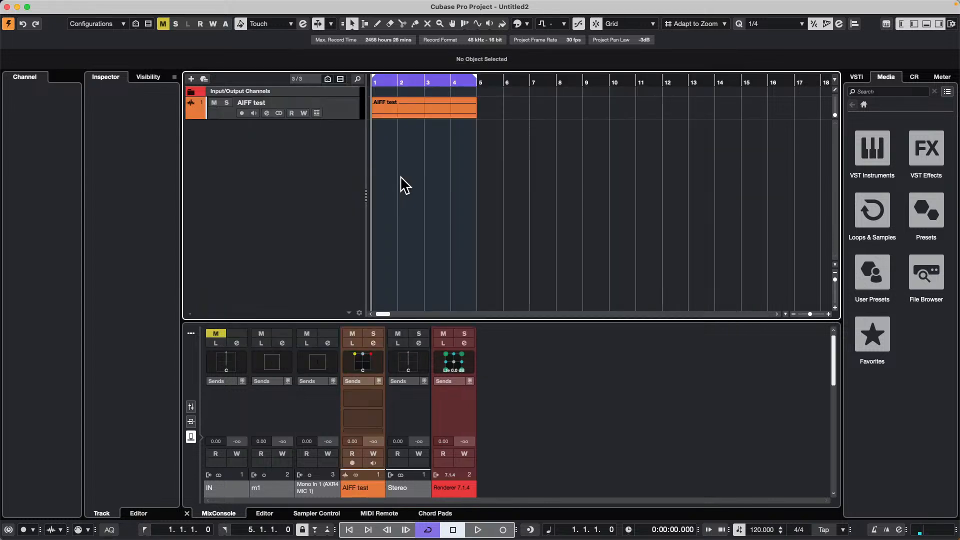
{"action": "key", "text": "super+z"}
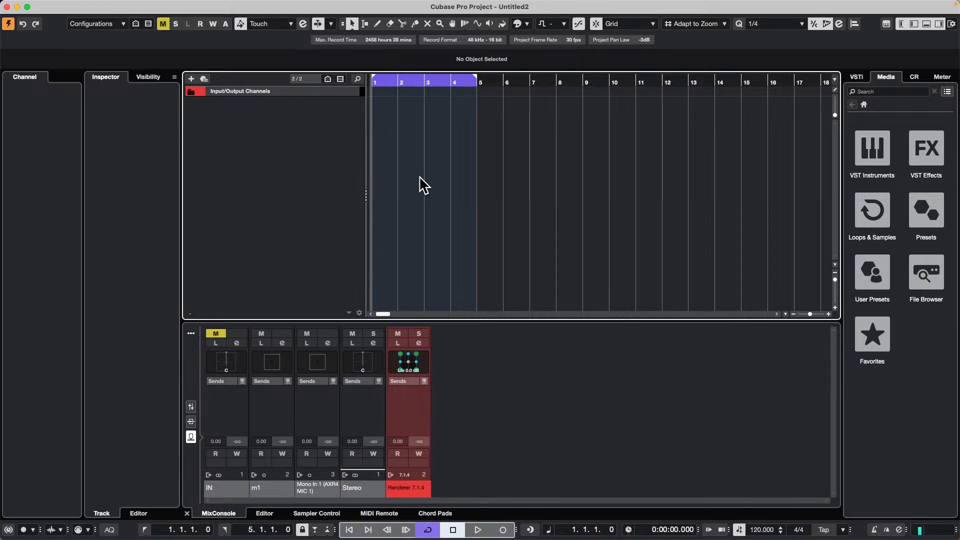
- Switch back to the Untitled1 project window and activate that project
{"action": "left_click", "coordinate": [386, 6]}
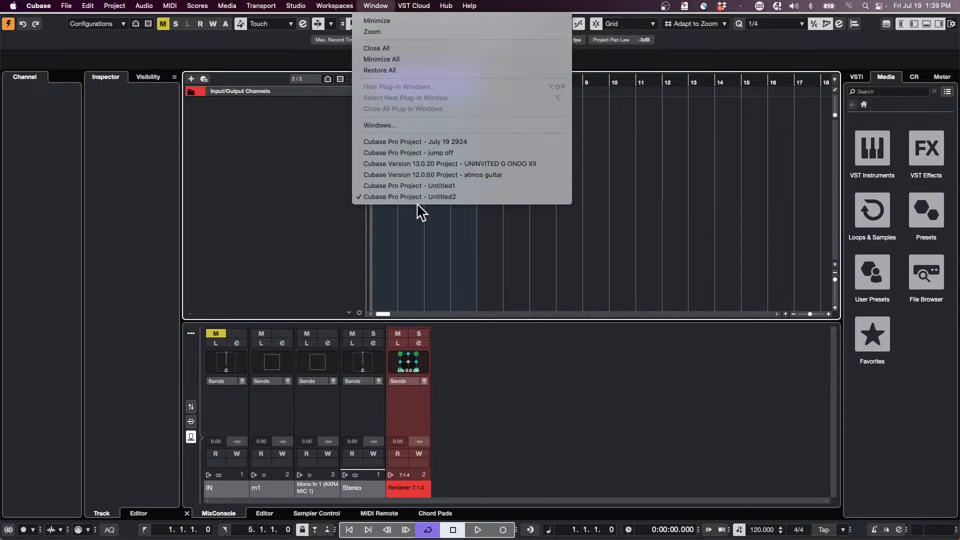
{"action": "left_click", "coordinate": [504, 186]}
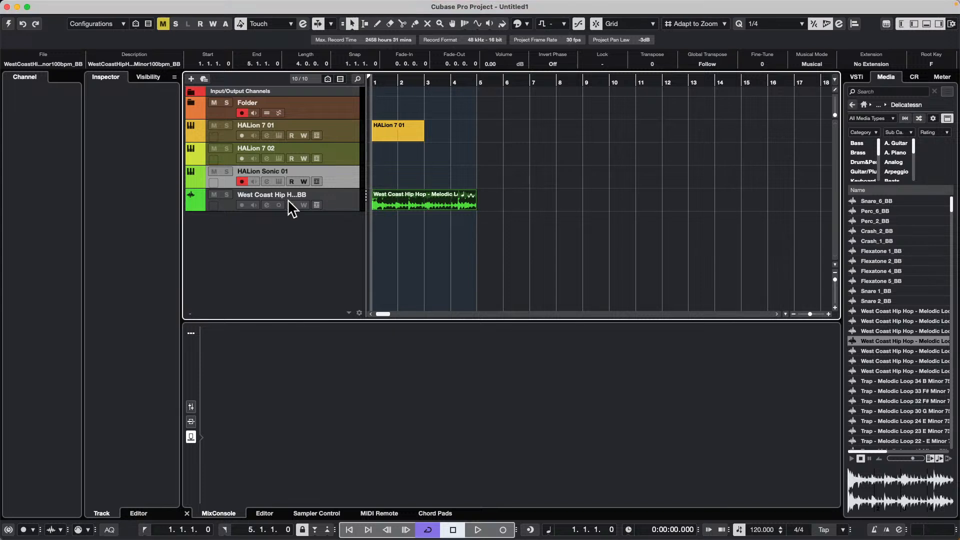
{"action": "left_click", "coordinate": [7, 24]}
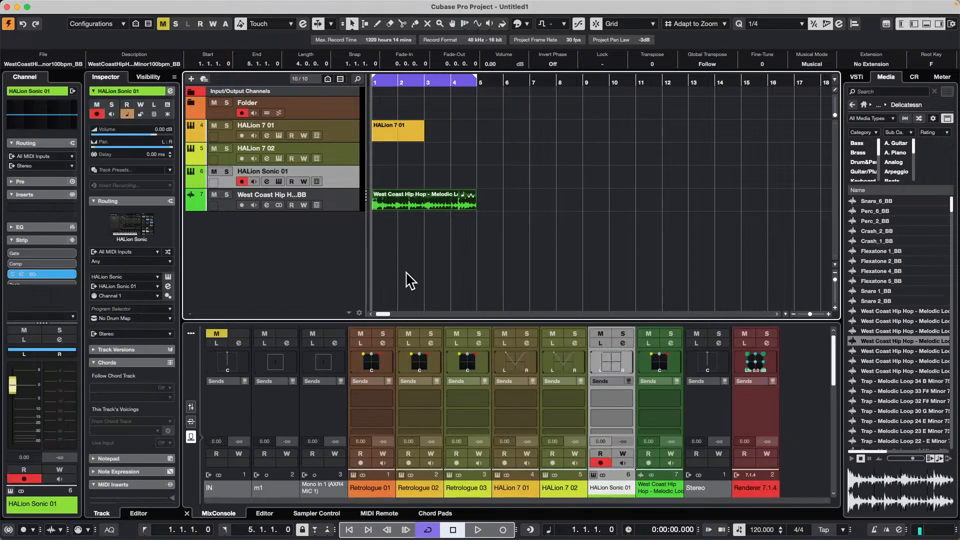
{"action": "left_click", "coordinate": [70, 6]}
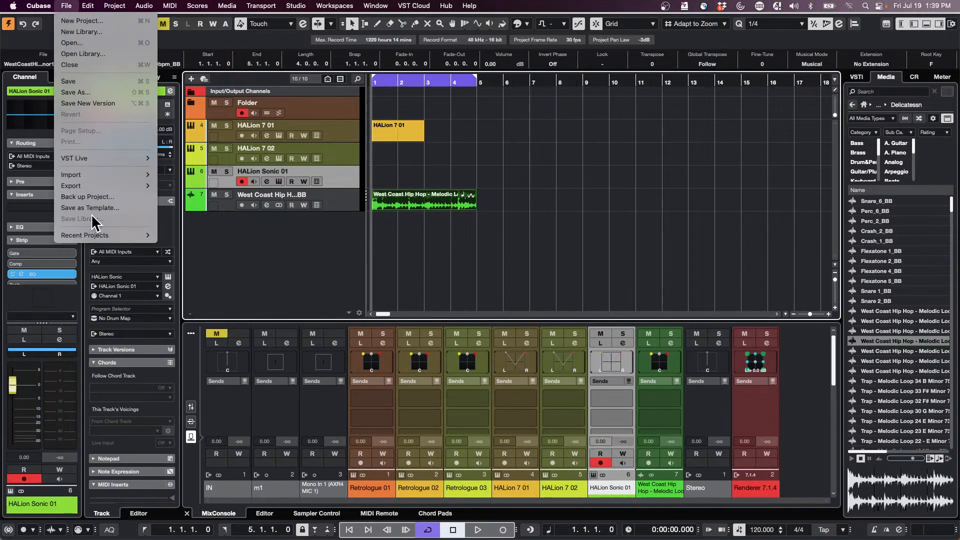
{"action": "mouse_move", "coordinate": [99, 183]}
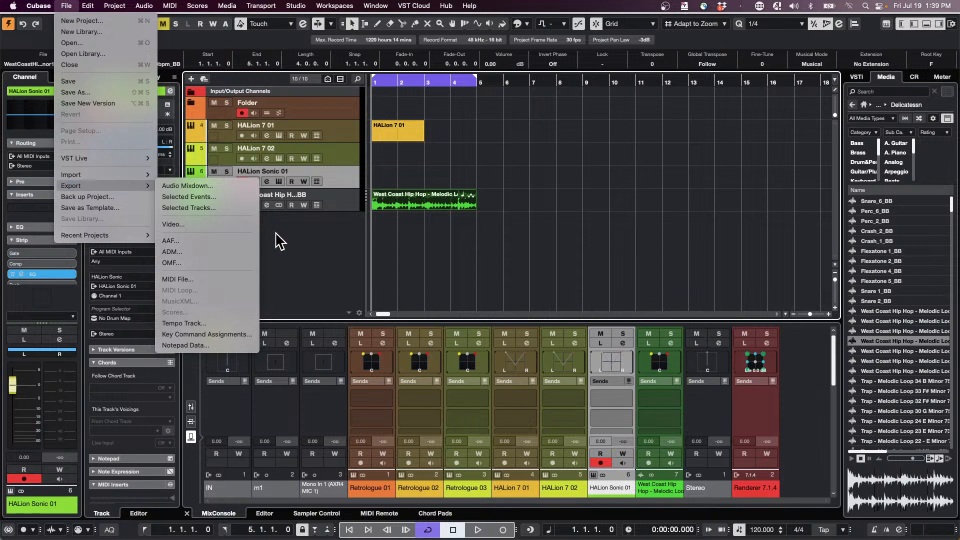
{"action": "left_click", "coordinate": [310, 285]}
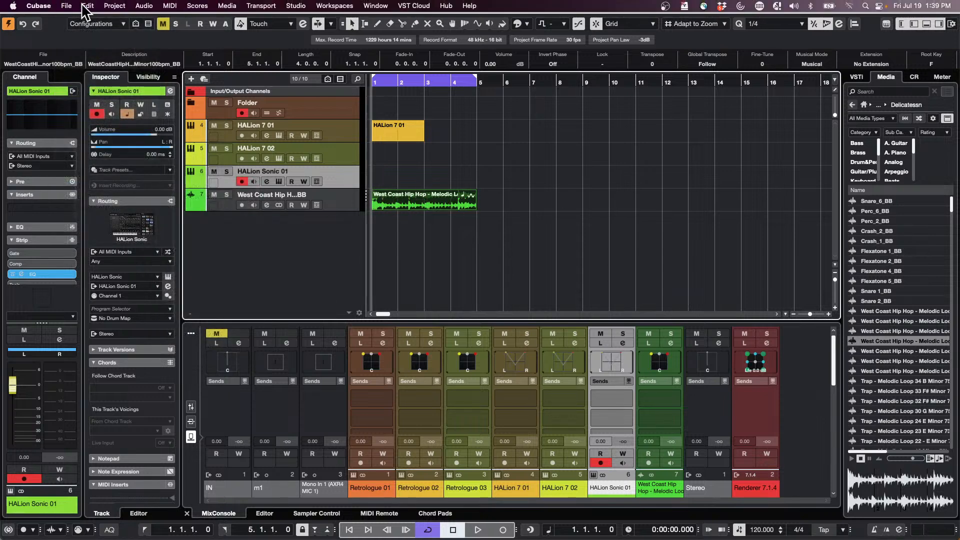
- Export the AIFF test audio mixdown again with the after-export action set to Create Audio Track
{"action": "left_click", "coordinate": [67, 6]}
{"action": "mouse_move", "coordinate": [85, 176]}
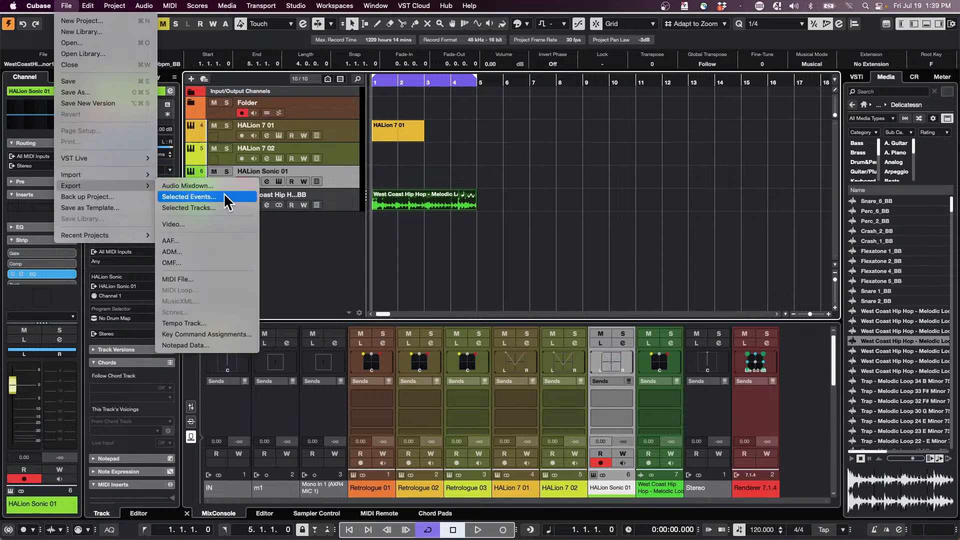
{"action": "left_click", "coordinate": [224, 187]}
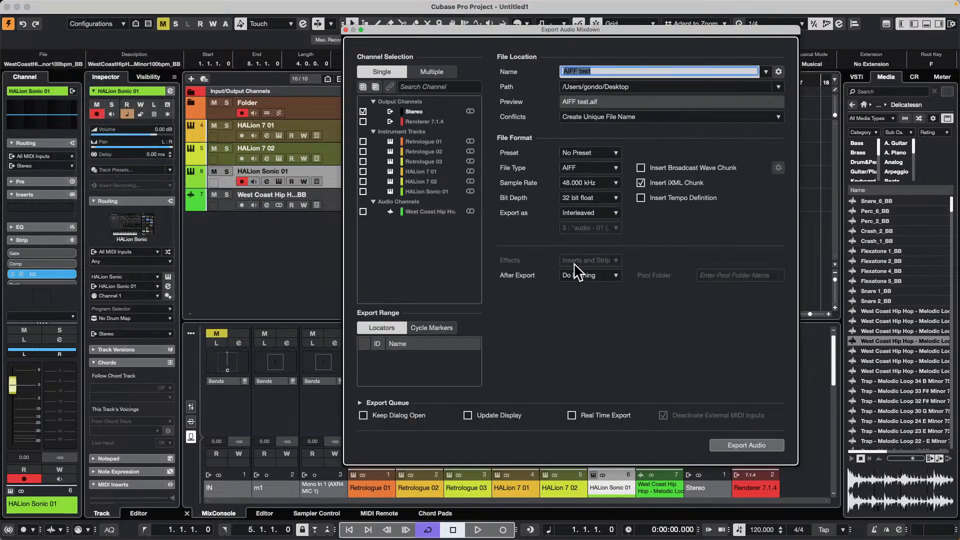
{"action": "left_click", "coordinate": [606, 276]}
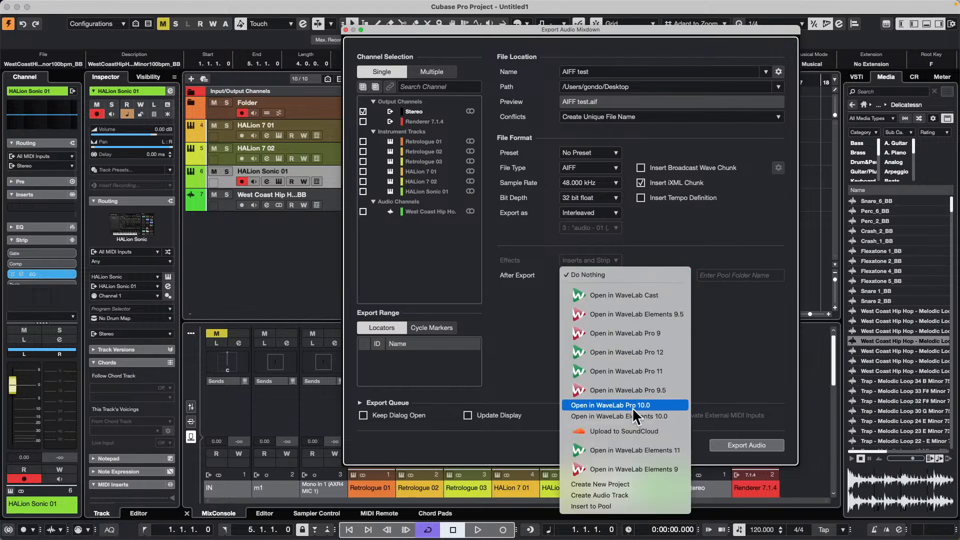
{"action": "left_click", "coordinate": [636, 496]}
{"action": "left_click", "coordinate": [746, 445]}
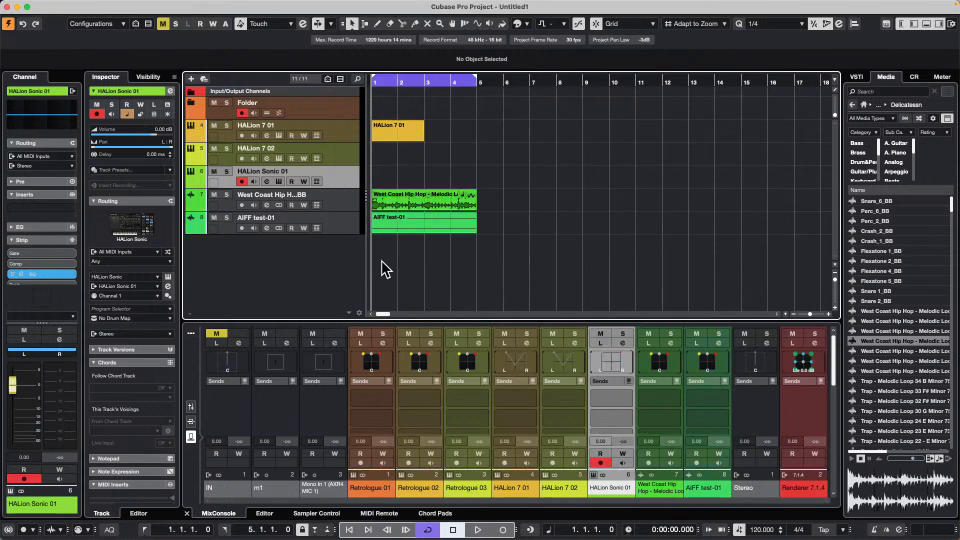
- Delete the AIFF test-01 audio track from the project
{"action": "left_click", "coordinate": [342, 227]}
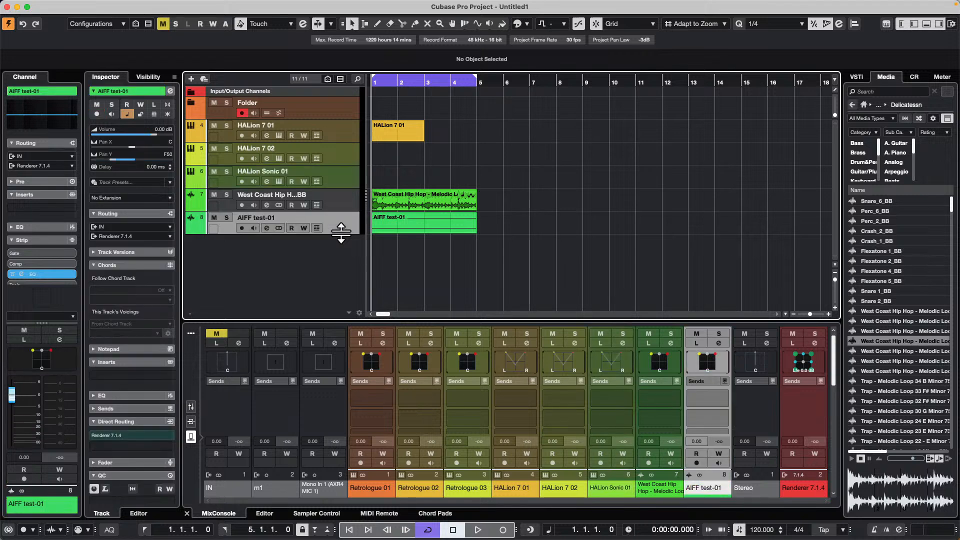
{"action": "mouse_move", "coordinate": [342, 233]}
{"action": "left_mouse_down"}
{"action": "mouse_move", "coordinate": [339, 256]}
{"action": "mouse_move", "coordinate": [346, 214]}
{"action": "mouse_move", "coordinate": [345, 232]}
{"action": "left_mouse_up"}
{"action": "key", "text": "Delete"}
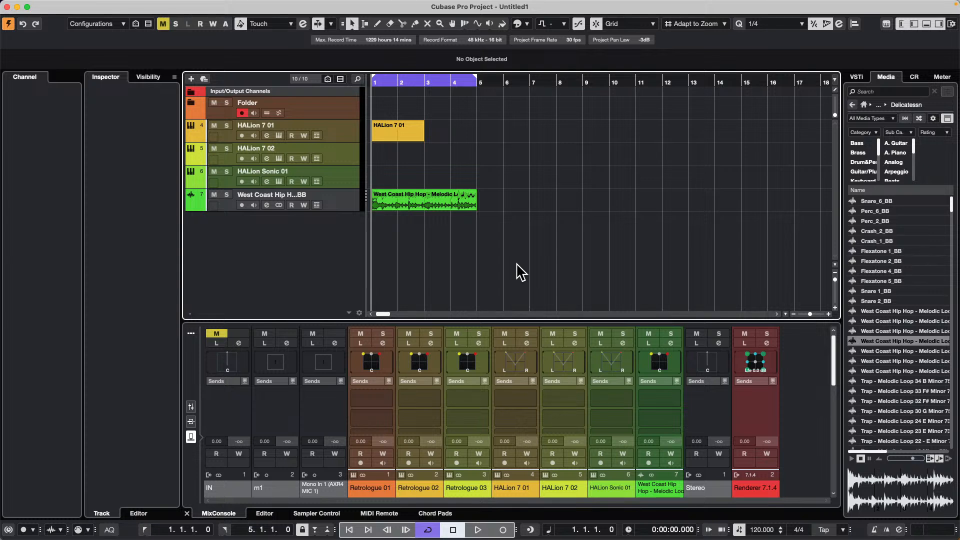
{"action": "mouse_move", "coordinate": [133, 4]}
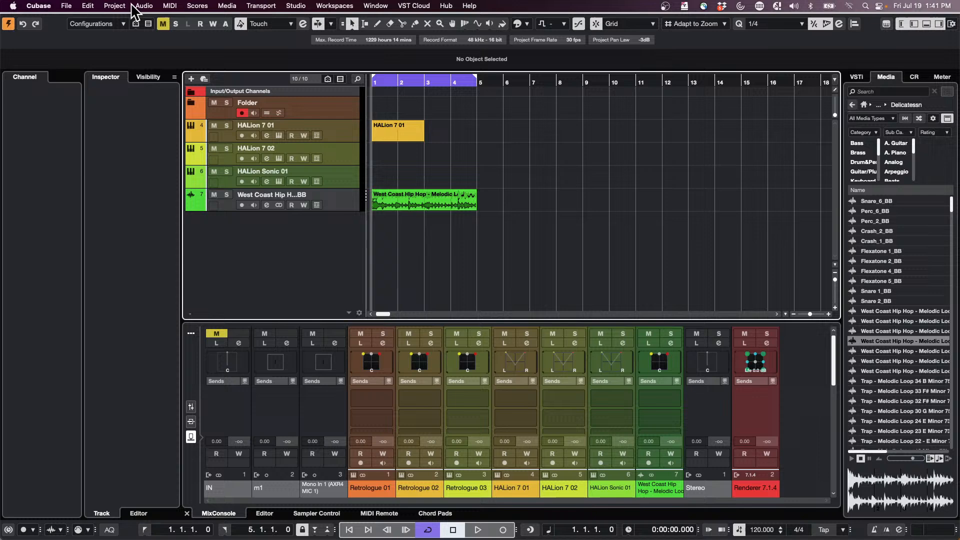
{"action": "left_click", "coordinate": [62, 6]}
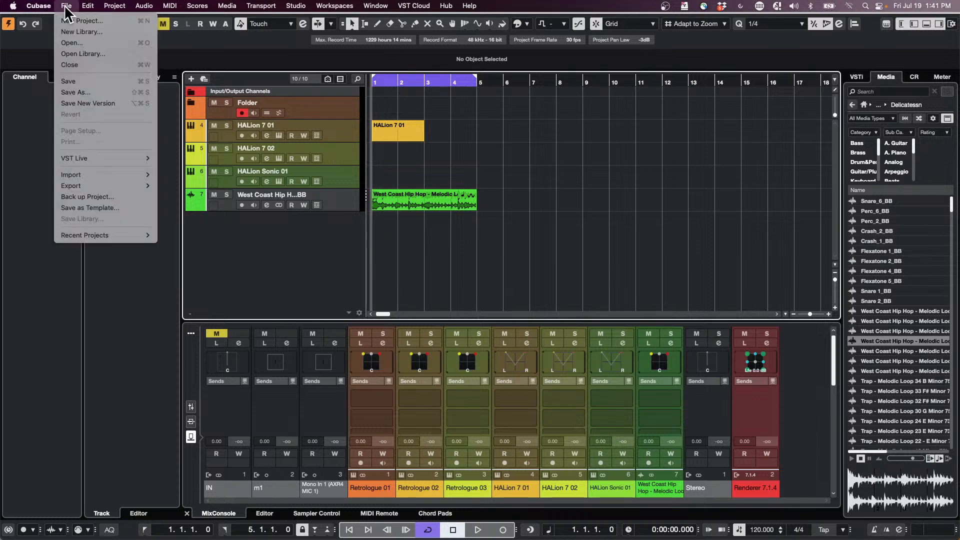
{"action": "left_click", "coordinate": [111, 23]}
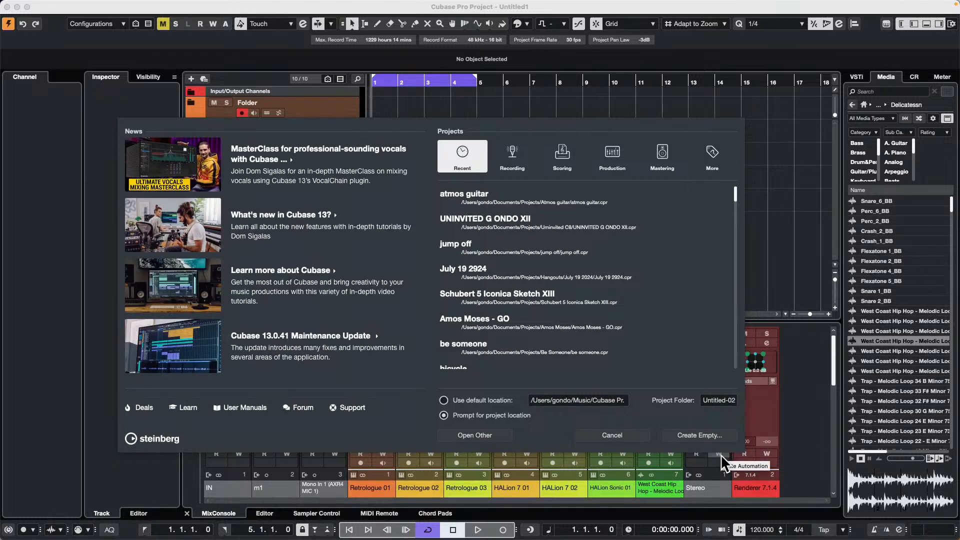
{"action": "left_click", "coordinate": [614, 434]}
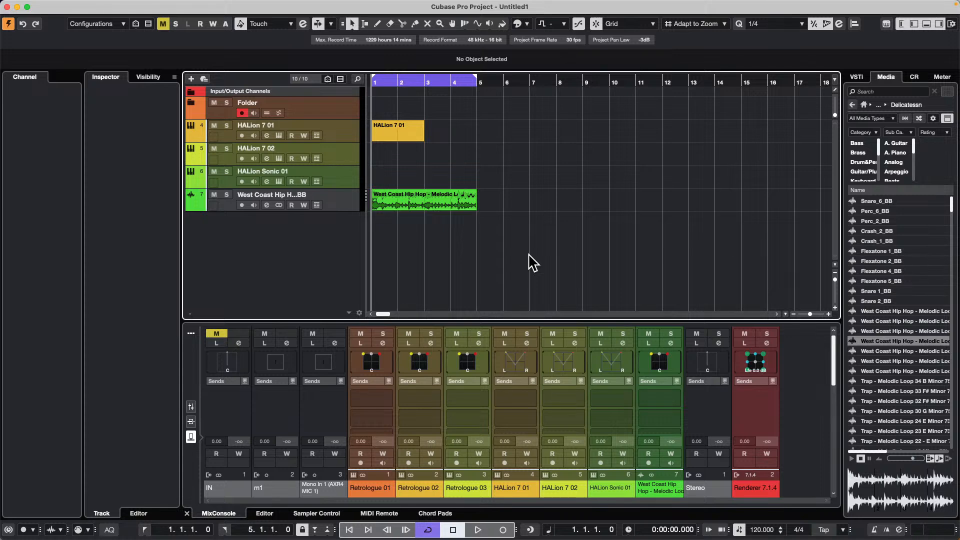
- Solo the West Coast Hip Hop audio track and play a short section of its loop
{"action": "left_click", "coordinate": [343, 200]}
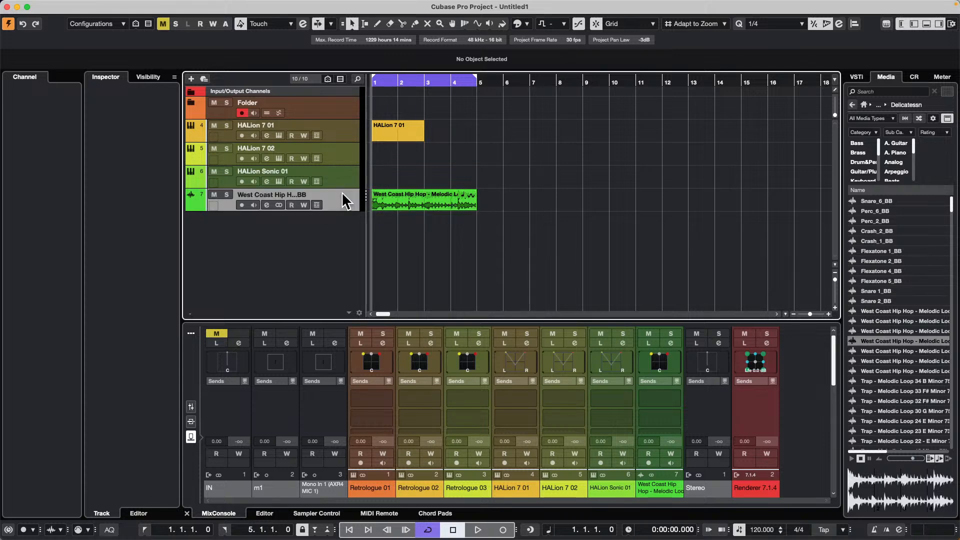
{"action": "left_click_drag", "start_coordinate": [409, 80], "coordinate": [409, 78]}
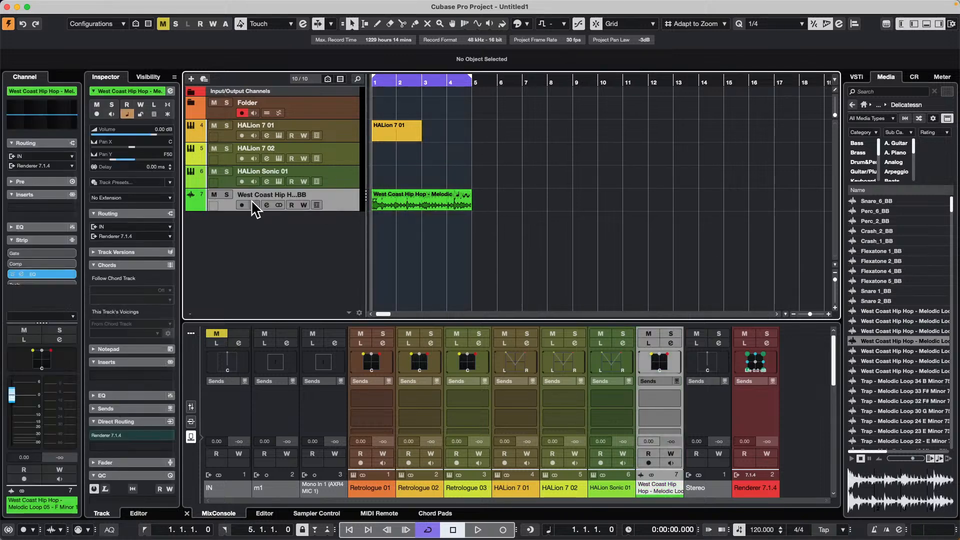
{"action": "left_click", "coordinate": [226, 194]}
{"action": "key", "text": "space"}
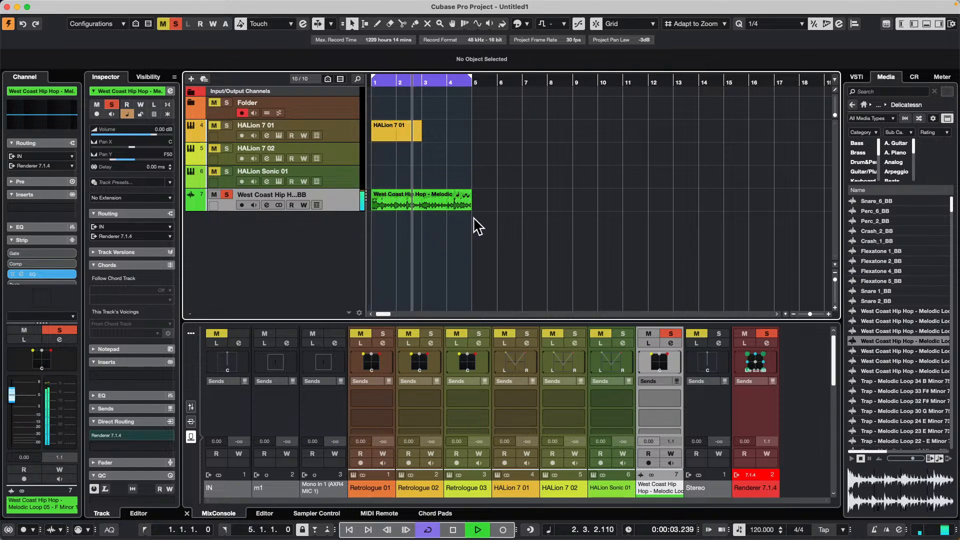
{"action": "key", "text": "space"}
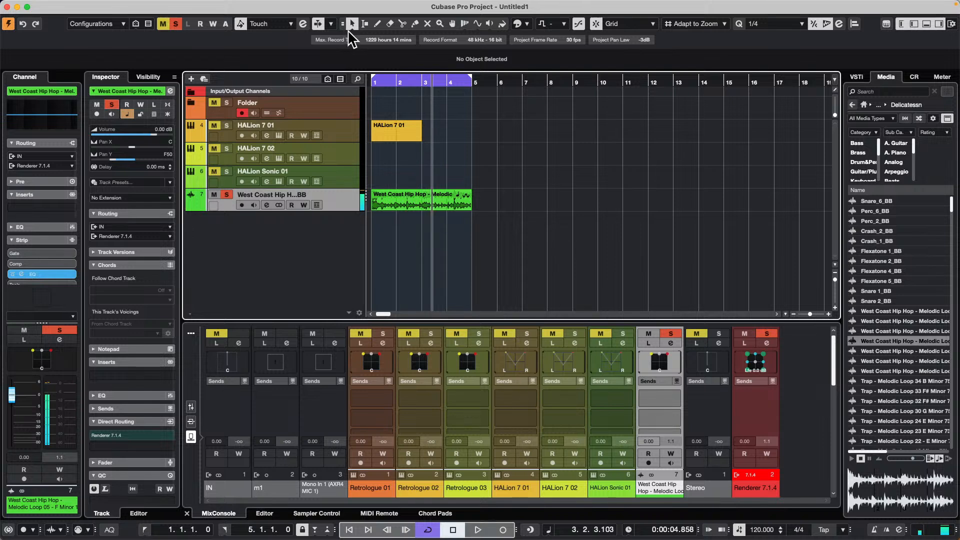
- Set the object selection tool to Sizing Applies Time Stretch and stretch the West Coast Hip Hop event to 7 bars
{"action": "left_click", "coordinate": [350, 28]}
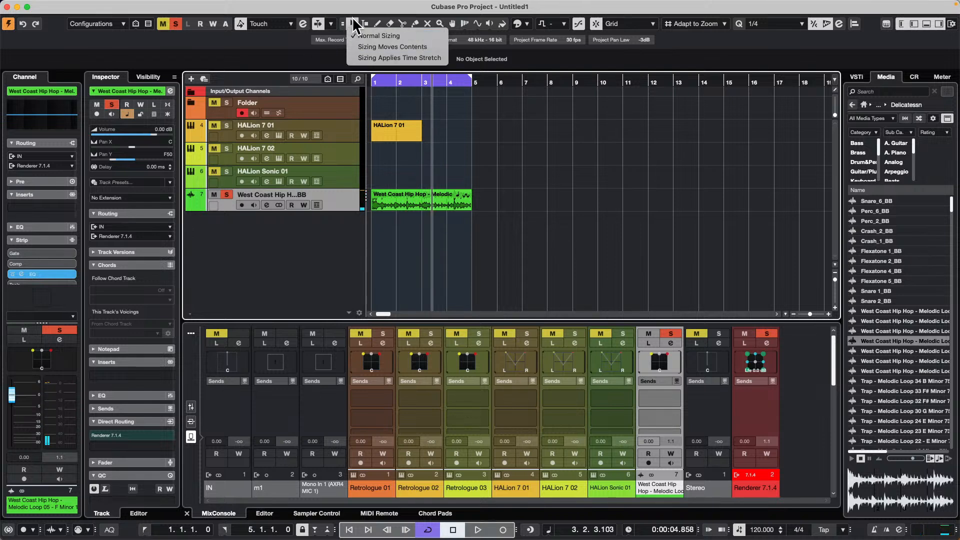
{"action": "left_click", "coordinate": [385, 59]}
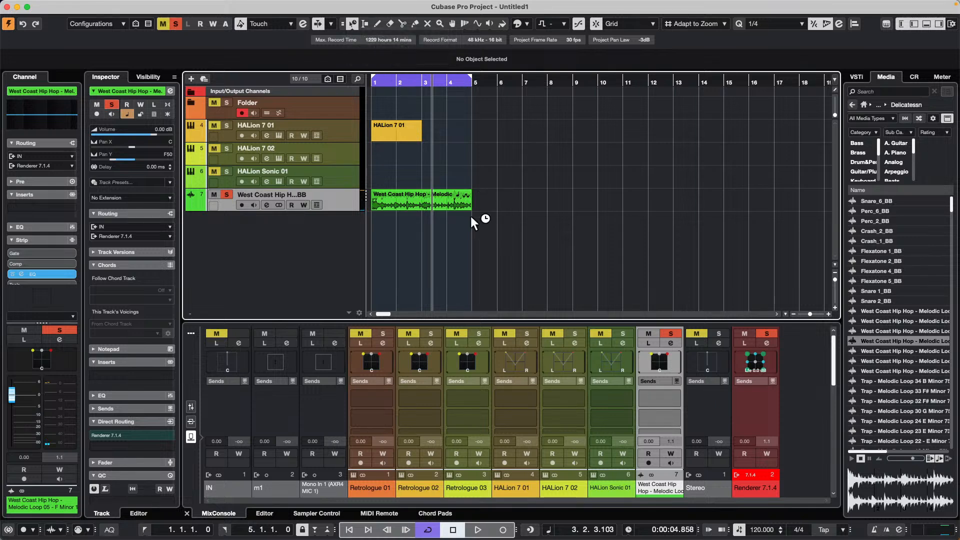
{"action": "left_click_drag", "start_coordinate": [471, 207], "coordinate": [548, 207]}
- Play the stretched West Coast Hip Hop event and set the locators to its 7-bar range
{"action": "left_click", "coordinate": [380, 80]}
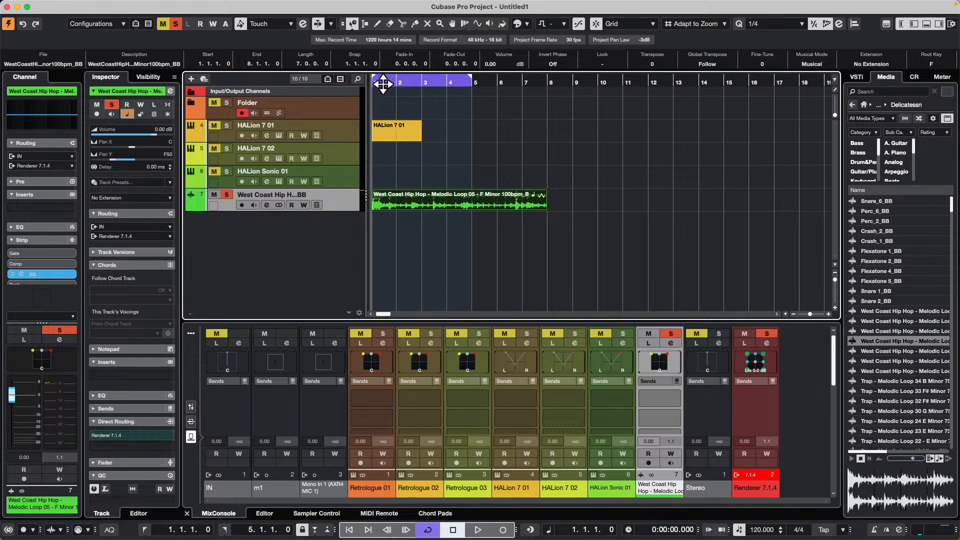
{"action": "key", "text": "space"}
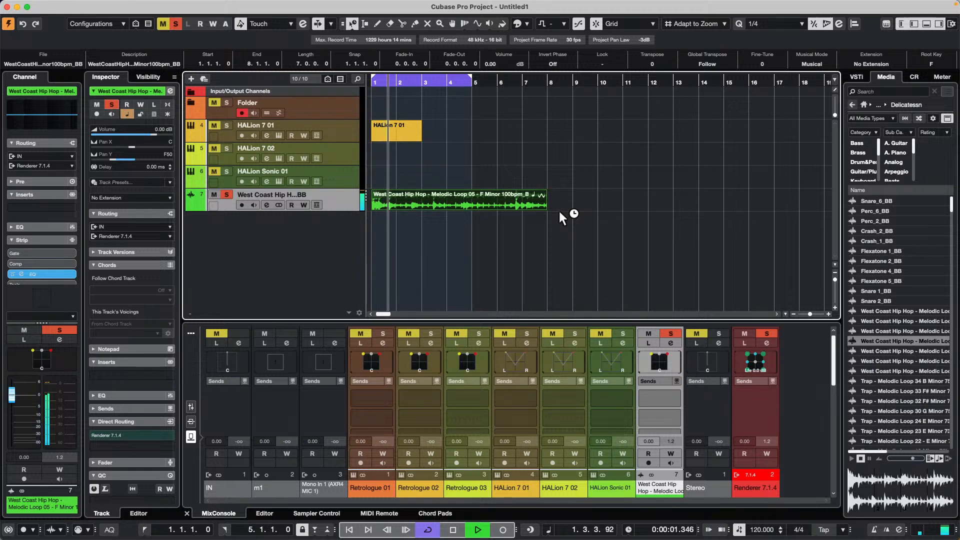
{"action": "key", "text": "p"}
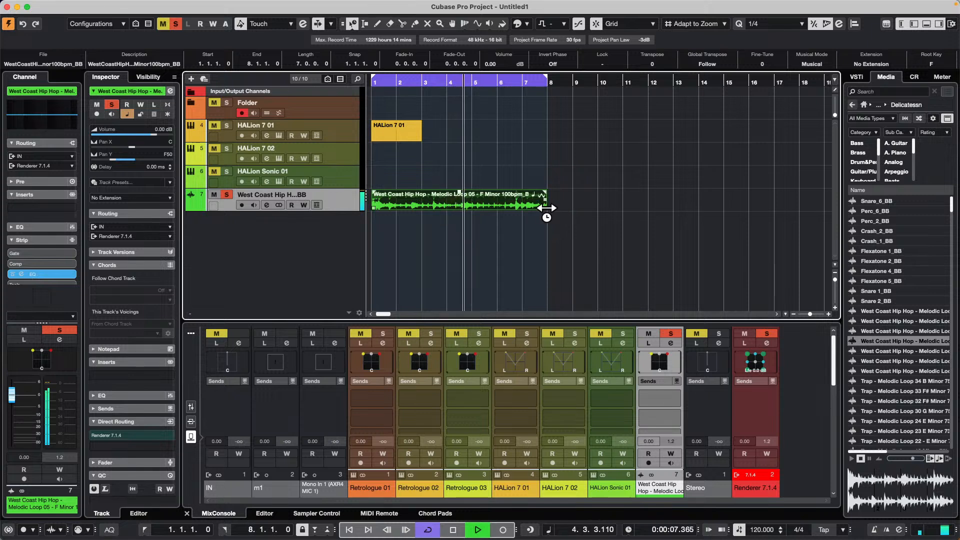
- Time-stretch the West Coast Hip Hop event down to 3 bars and match the locators to it during playback
{"action": "left_click_drag", "start_coordinate": [545, 208], "coordinate": [438, 206]}
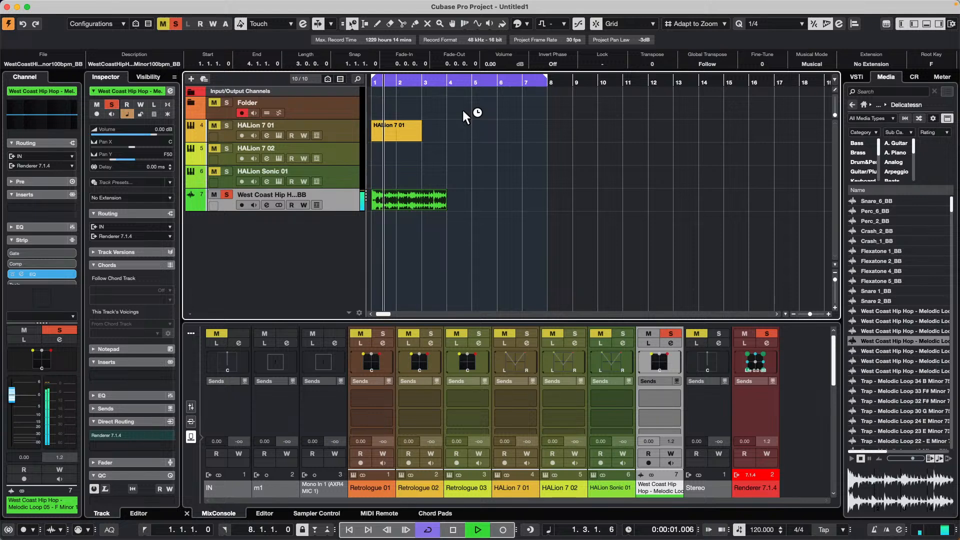
{"action": "key", "text": "p"}
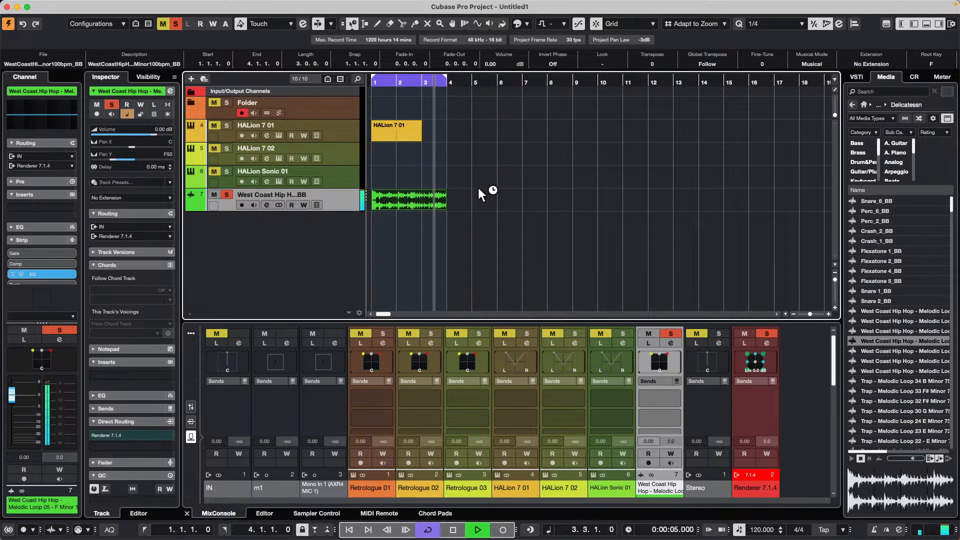
- Time-stretch the West Coast Hip Hop event to 11 bars, match the locators to it, and stop playback after listening
{"action": "left_click_drag", "start_coordinate": [445, 209], "coordinate": [645, 209]}
{"action": "key", "text": "p"}
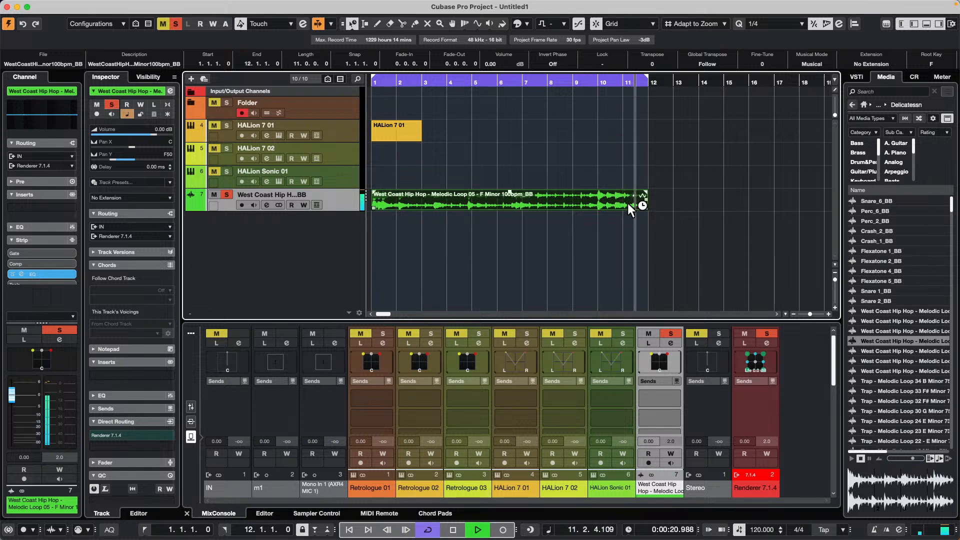
{"action": "key", "text": "space"}
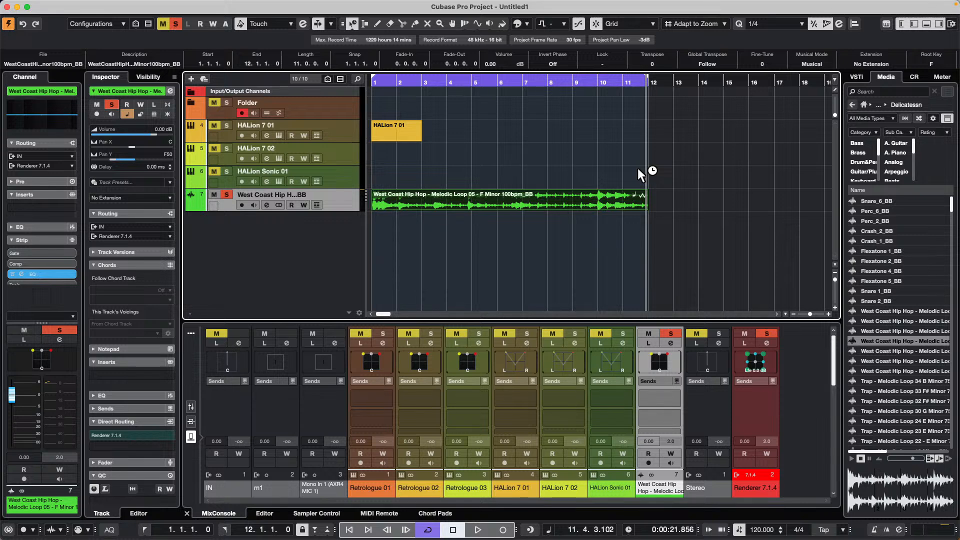
- Dismiss the track search and set the object selection tool back to Normal Sizing
{"action": "key", "text": "super+f"}
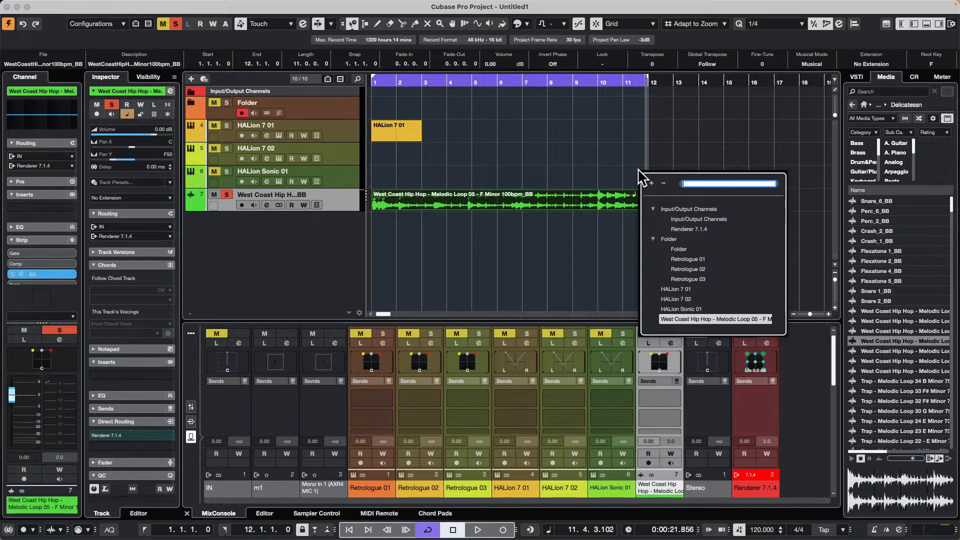
{"action": "left_click", "coordinate": [576, 170]}
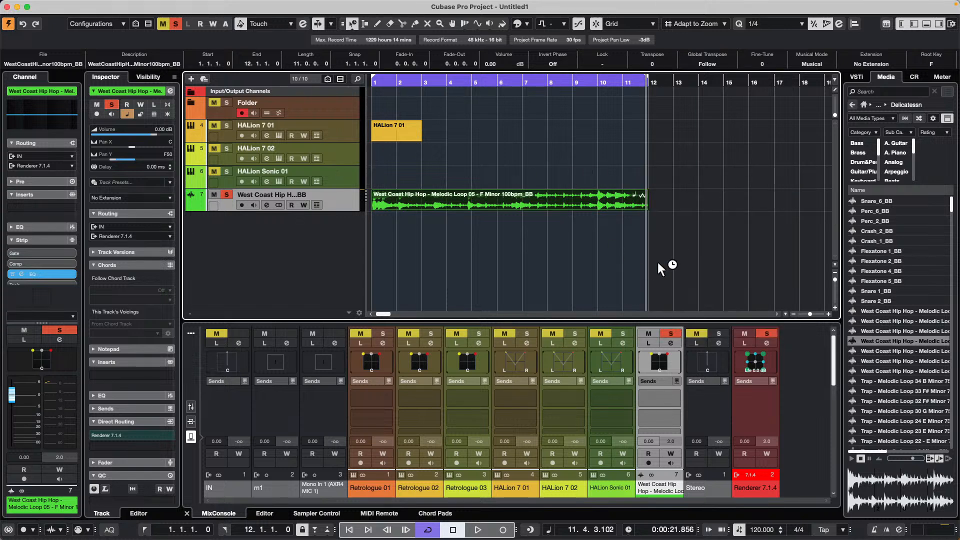
{"action": "left_click", "coordinate": [351, 25]}
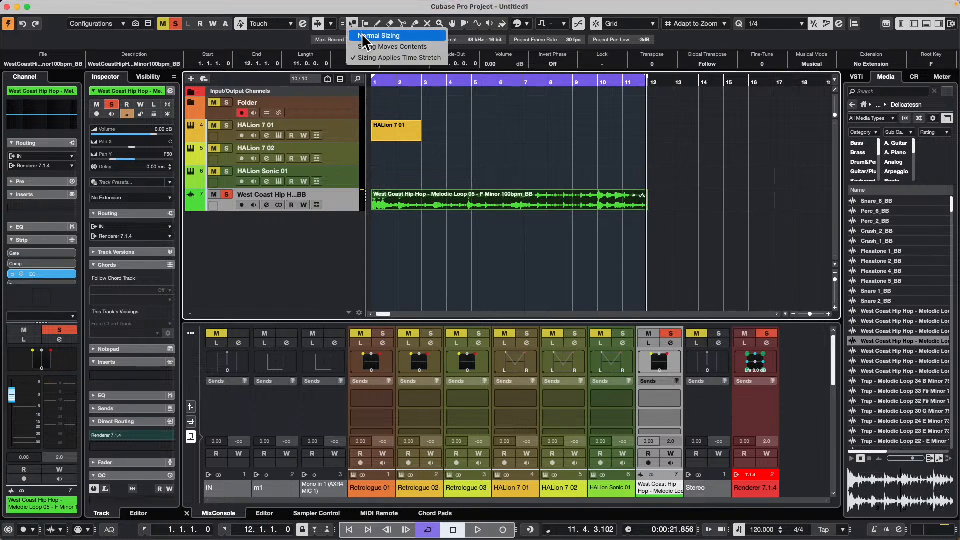
{"action": "left_click", "coordinate": [363, 36]}
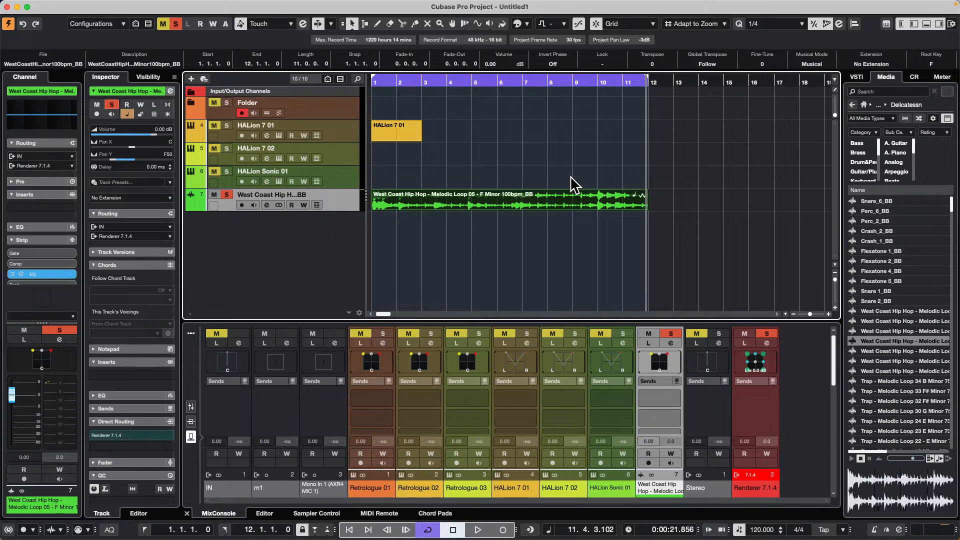
- Create a new empty project in the July 19 2024 project folder
{"action": "mouse_move", "coordinate": [244, 1]}
{"action": "mouse_move", "coordinate": [104, 7]}
{"action": "left_click", "coordinate": [66, 5]}
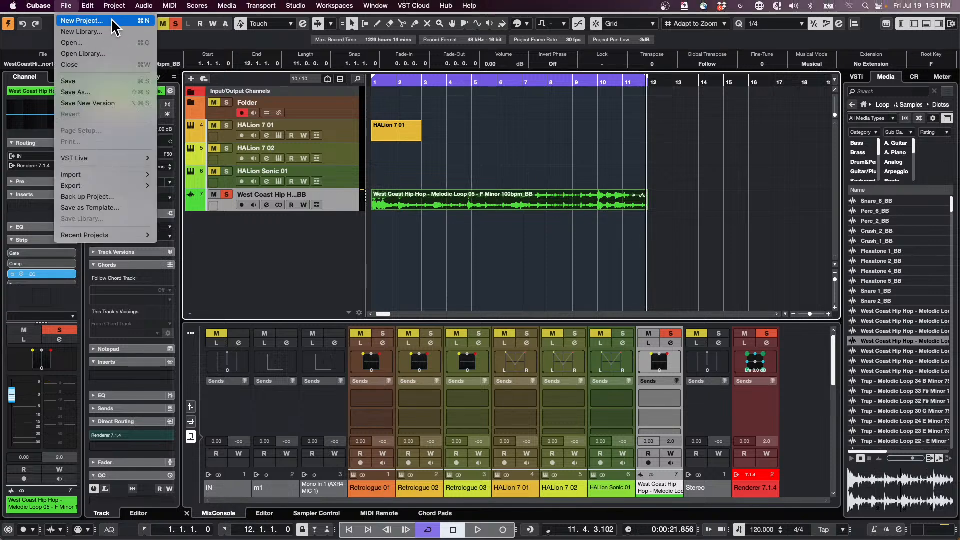
{"action": "left_click", "coordinate": [113, 23]}
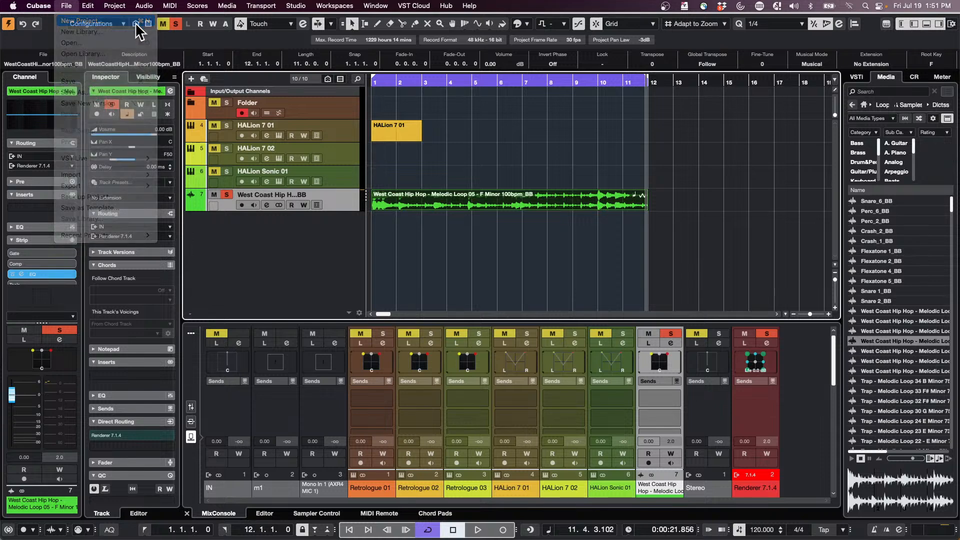
{"action": "left_click", "coordinate": [711, 436]}
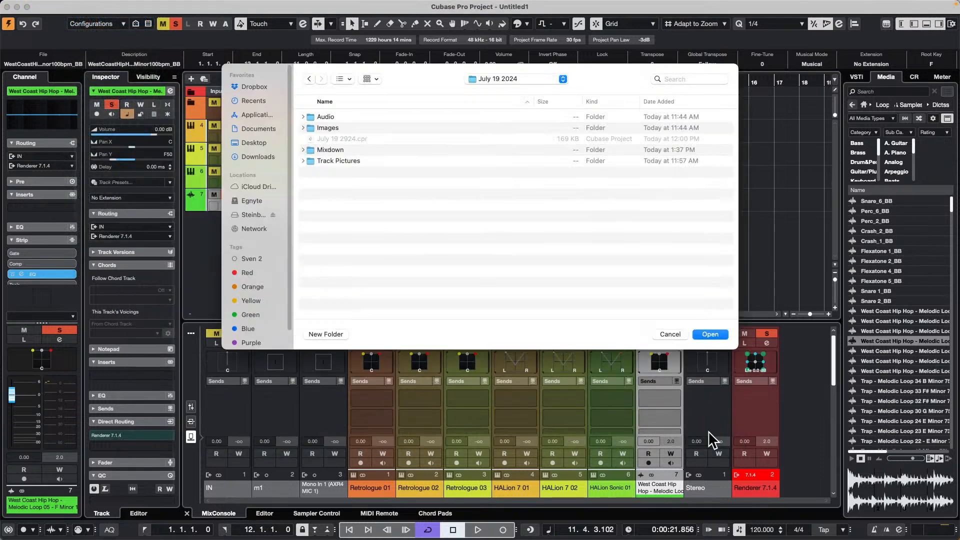
{"action": "left_click", "coordinate": [711, 334]}
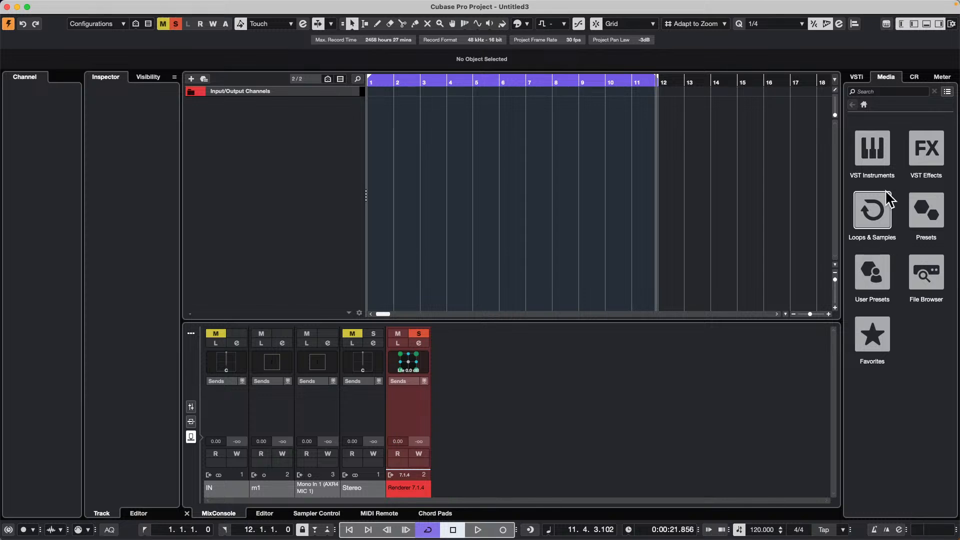
- Browse the Loops & Samples libraries, look into Bloom, and open the Delicatessen set
{"action": "left_click", "coordinate": [876, 220]}
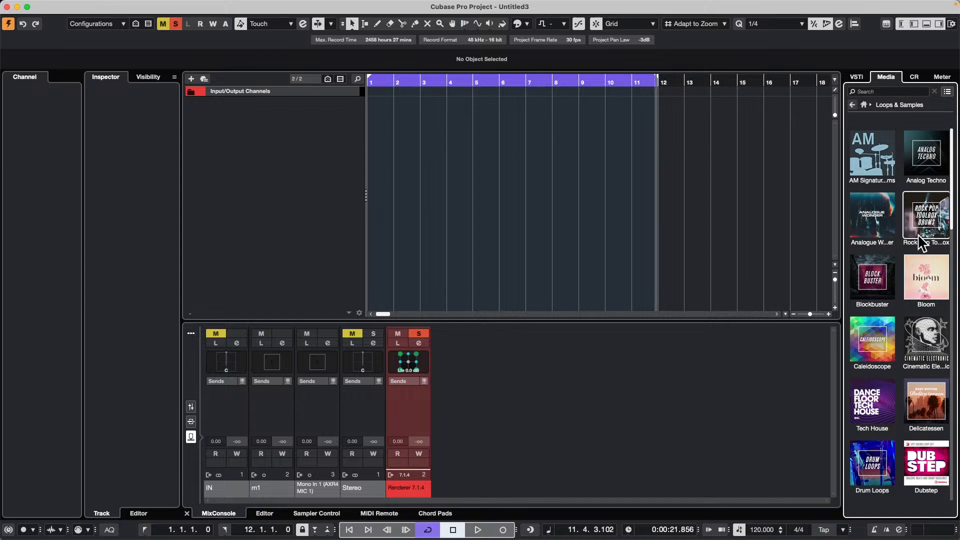
{"action": "left_click", "coordinate": [933, 286]}
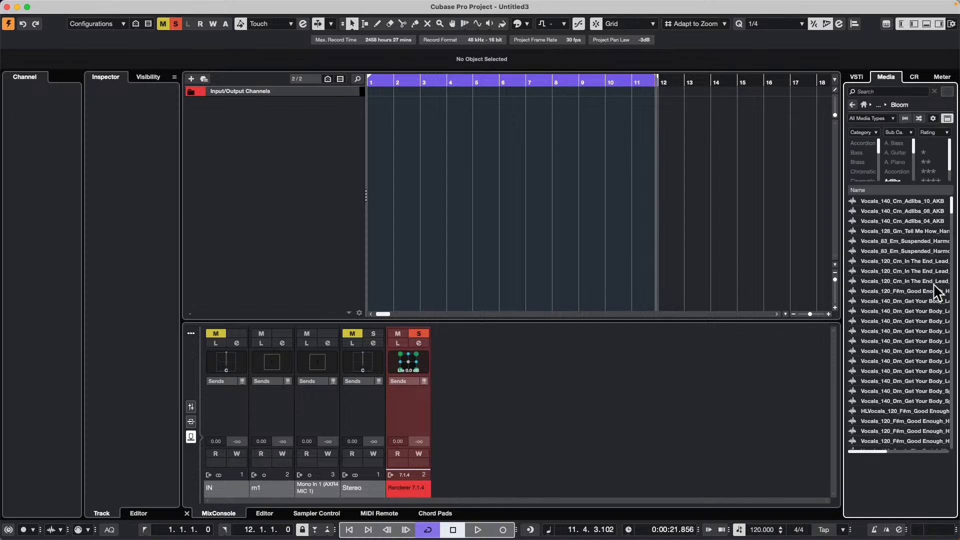
{"action": "left_click", "coordinate": [878, 105]}
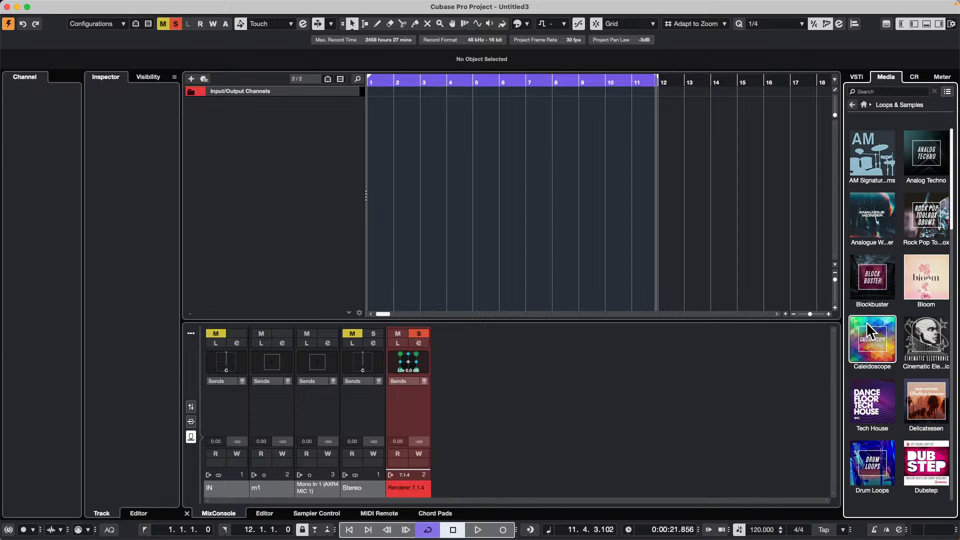
{"action": "scroll", "coordinate": [866, 323], "scroll_direction": "down", "scroll_amount": 5}
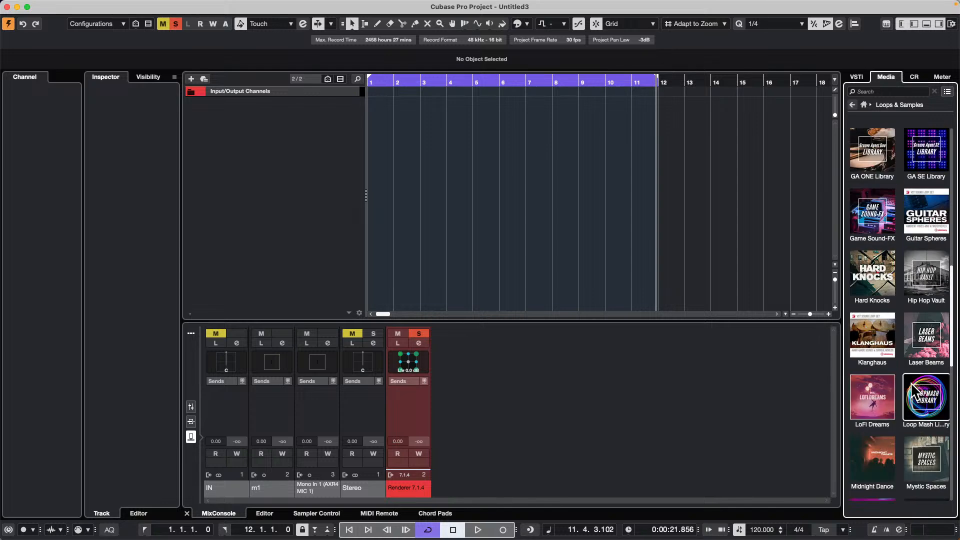
{"action": "scroll", "coordinate": [900, 385], "scroll_direction": "up", "scroll_amount": 5}
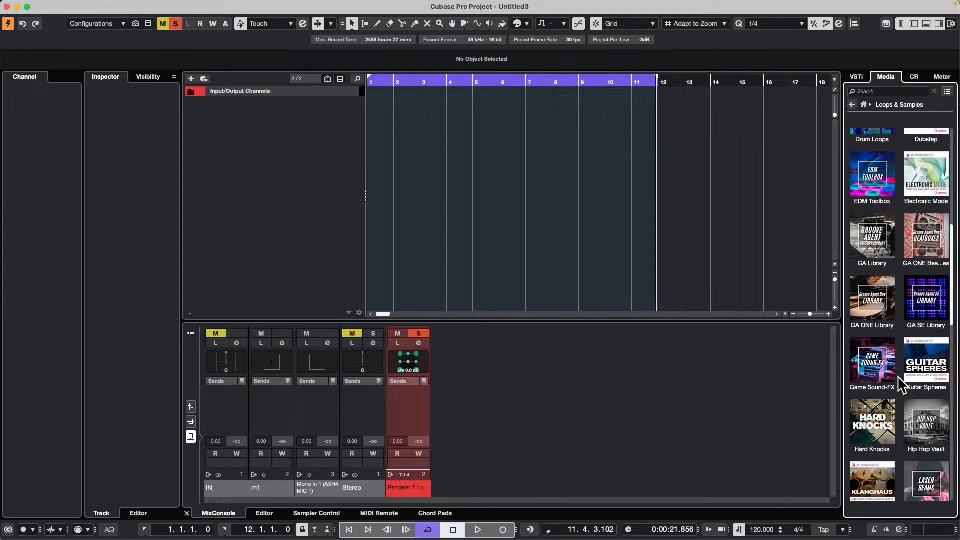
{"action": "left_click", "coordinate": [926, 213]}
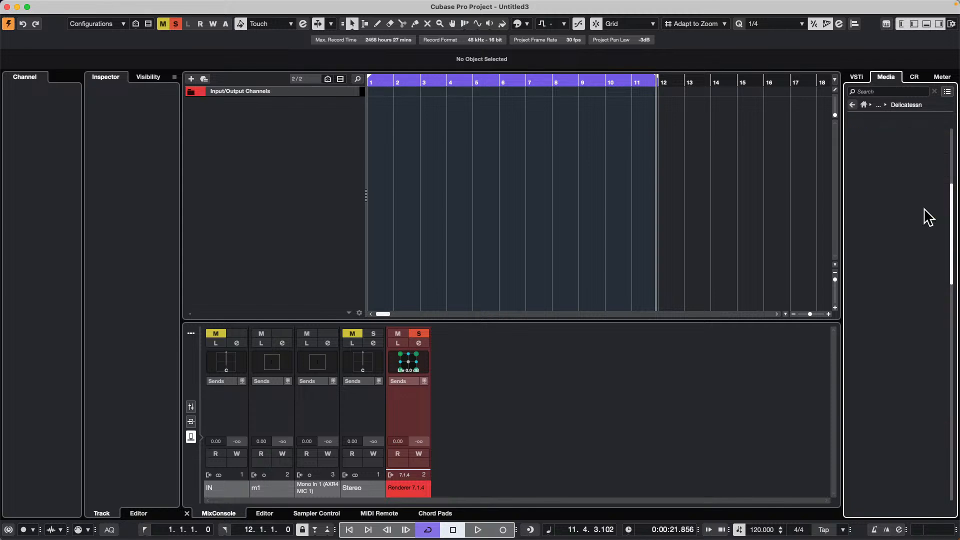
- Audition several melodic, Wurli and piano loops from the Delicatessen set, including RNB Piano Loop 04 and Hip Hop Piano Loop 01
{"action": "left_click", "coordinate": [880, 359]}
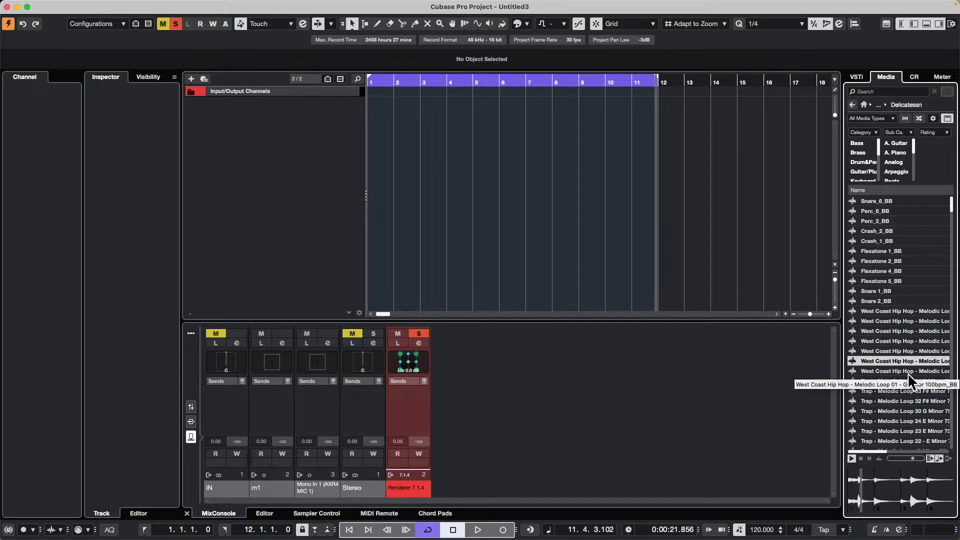
{"action": "left_click", "coordinate": [900, 402]}
{"action": "scroll", "coordinate": [894, 398], "scroll_direction": "down", "scroll_amount": 10}
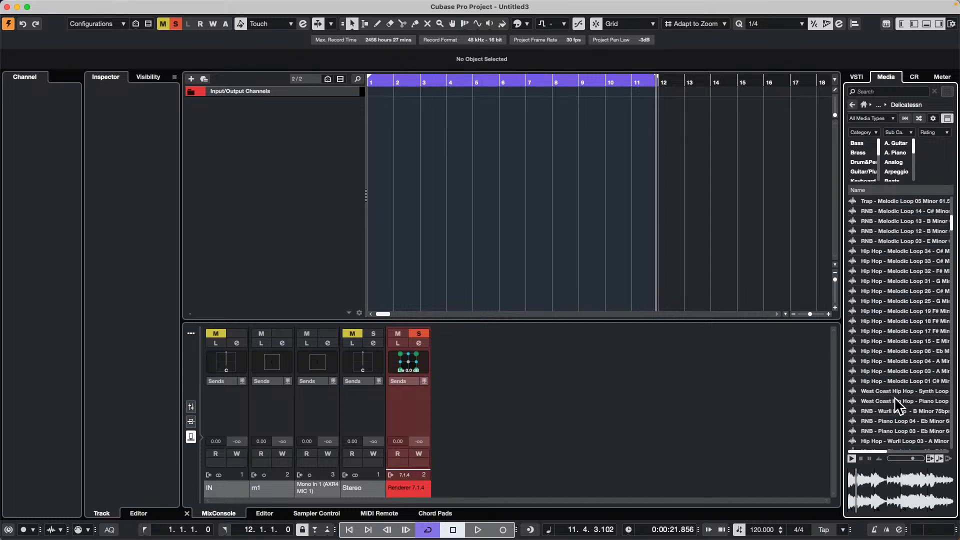
{"action": "left_click", "coordinate": [896, 401]}
{"action": "left_click", "coordinate": [902, 412]}
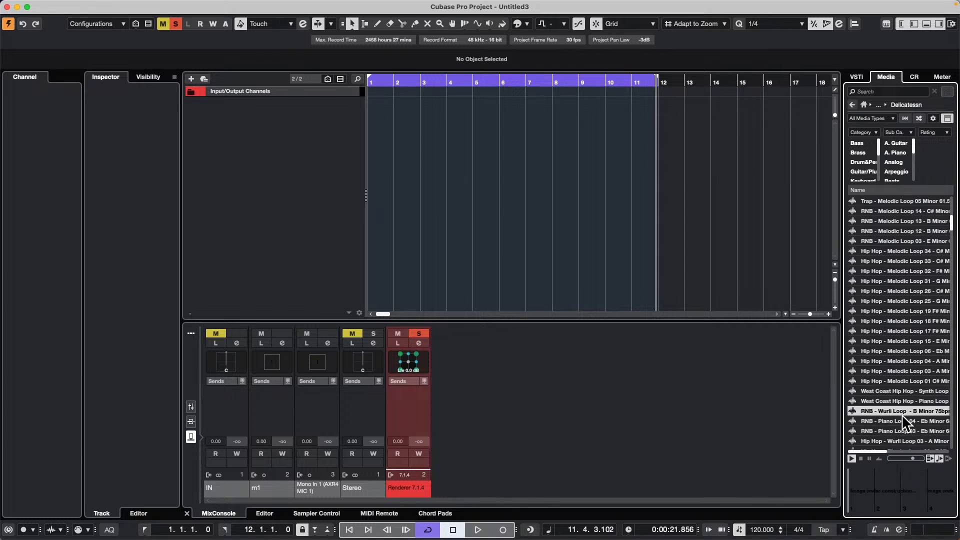
{"action": "left_click", "coordinate": [902, 421]}
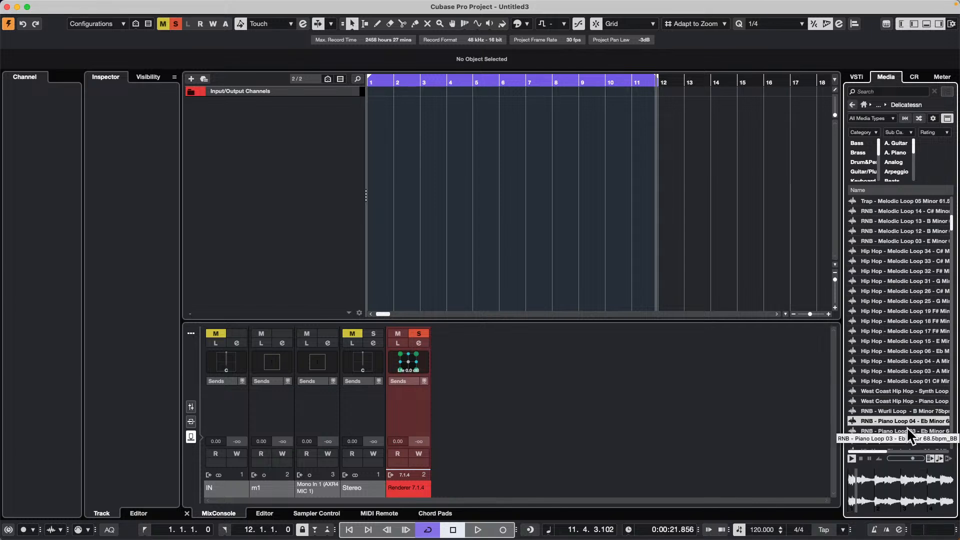
{"action": "scroll", "coordinate": [908, 422], "scroll_direction": "down", "scroll_amount": 5}
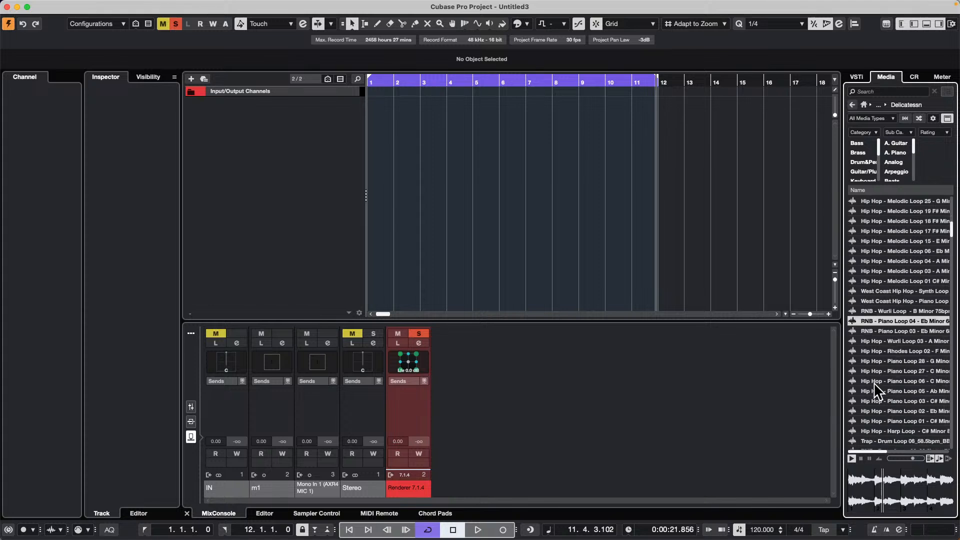
{"action": "left_click", "coordinate": [930, 400]}
{"action": "left_click", "coordinate": [908, 421]}
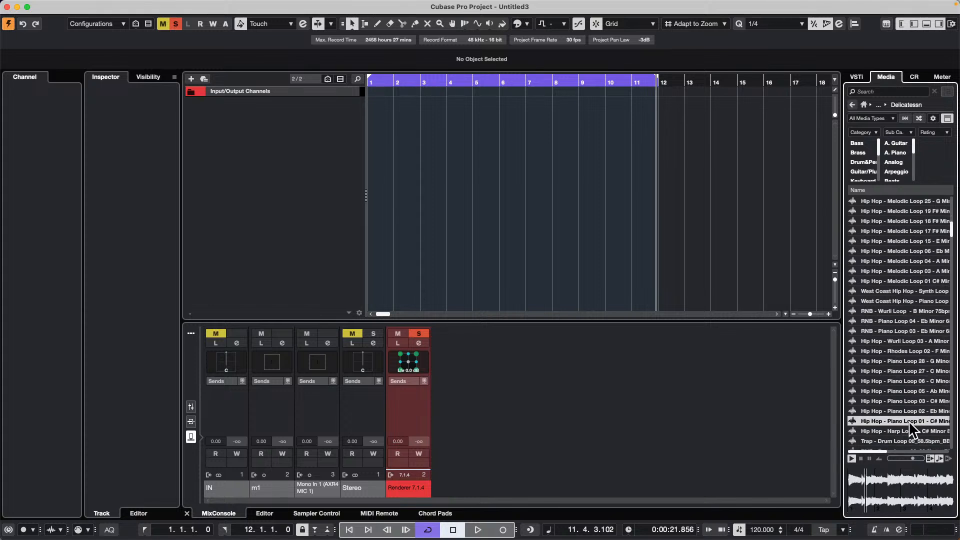
- Audition Hip Hop drum loops such as Drum Loop_46_70bpm, and return to the Loops & Samples overview
{"action": "scroll", "coordinate": [906, 415], "scroll_direction": "down", "scroll_amount": 5}
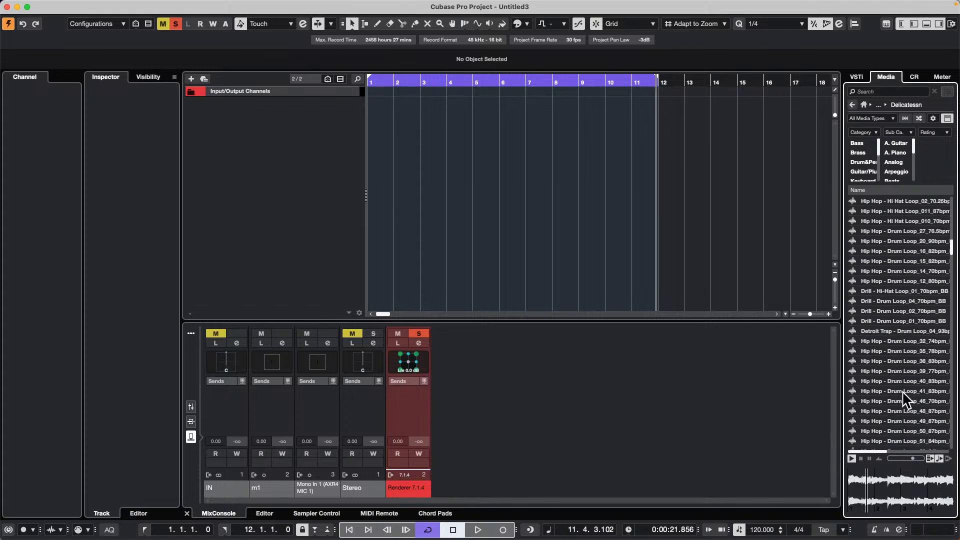
{"action": "left_click", "coordinate": [896, 340]}
{"action": "left_click", "coordinate": [888, 401]}
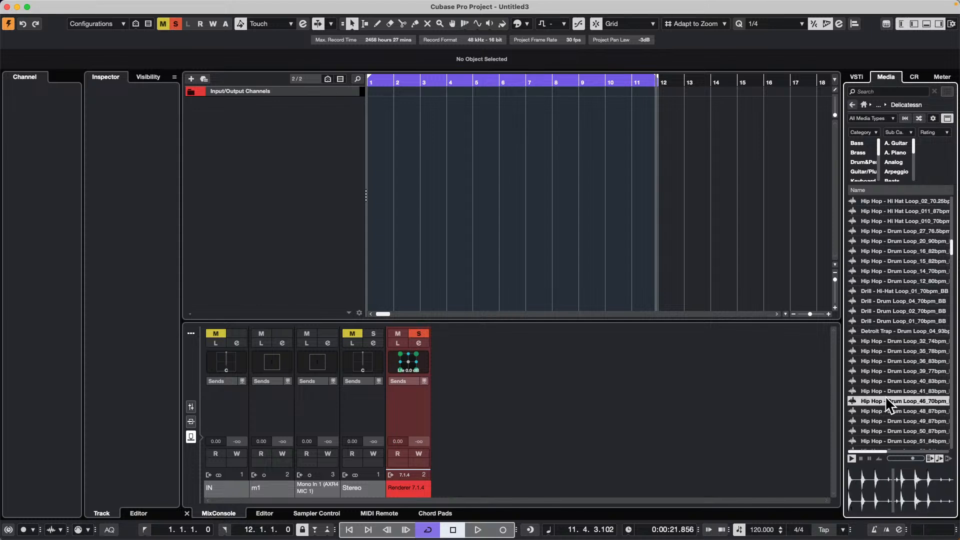
{"action": "scroll", "coordinate": [893, 395], "scroll_direction": "up", "scroll_amount": 5}
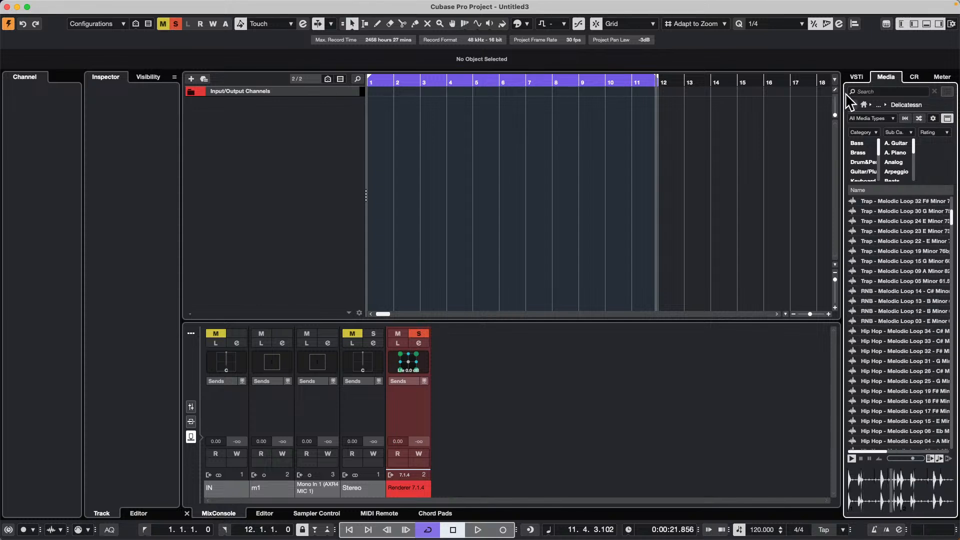
{"action": "left_click", "coordinate": [852, 104]}
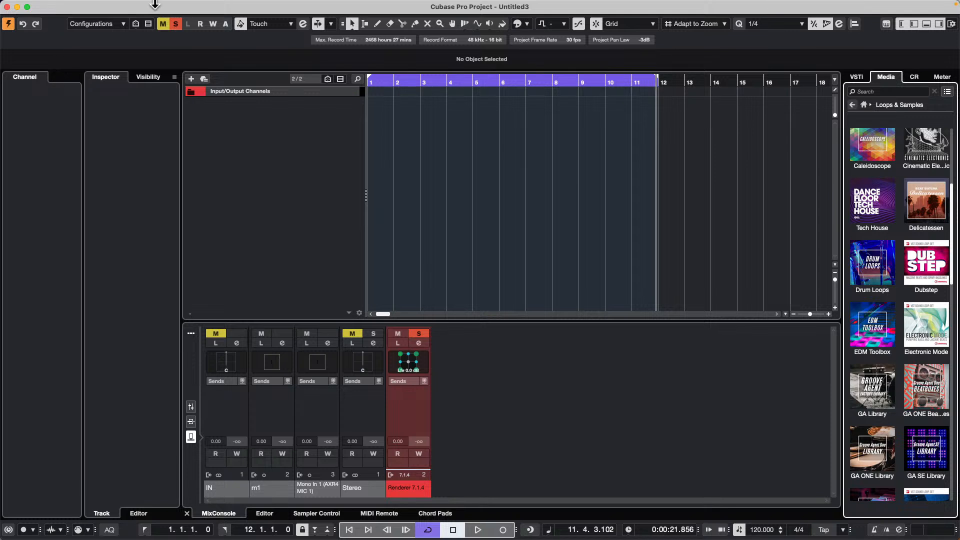
- Start an audio file import and open the Projects folder inside Documents
{"action": "left_click", "coordinate": [67, 6]}
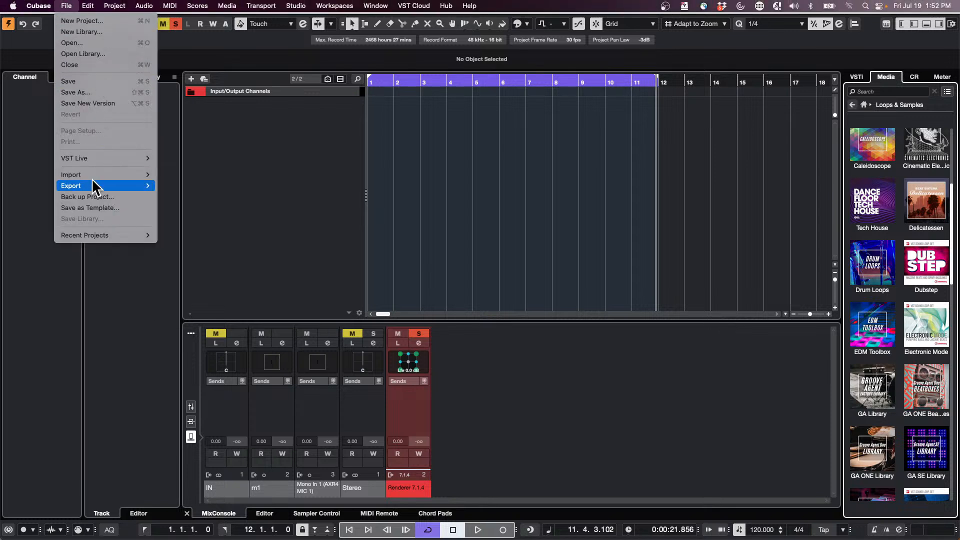
{"action": "mouse_move", "coordinate": [152, 173]}
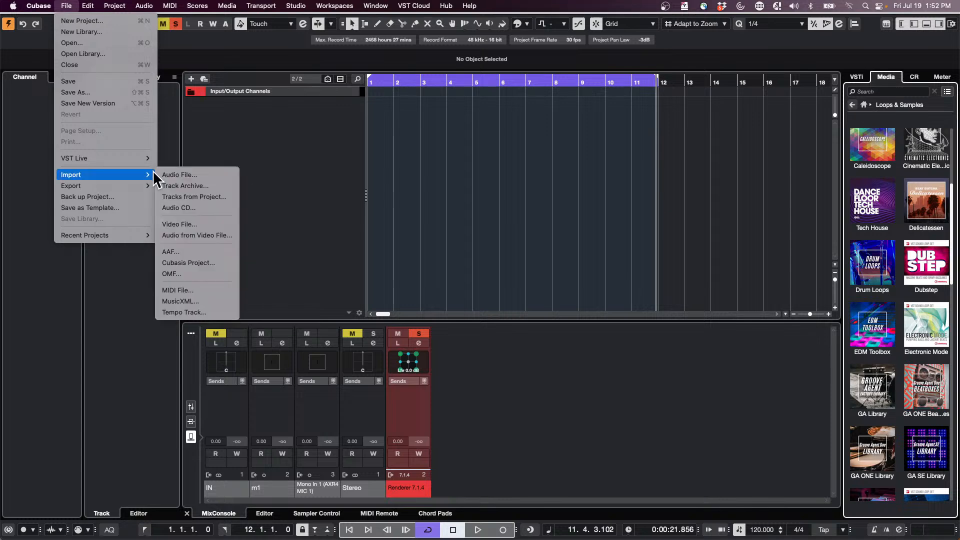
{"action": "left_click", "coordinate": [211, 175]}
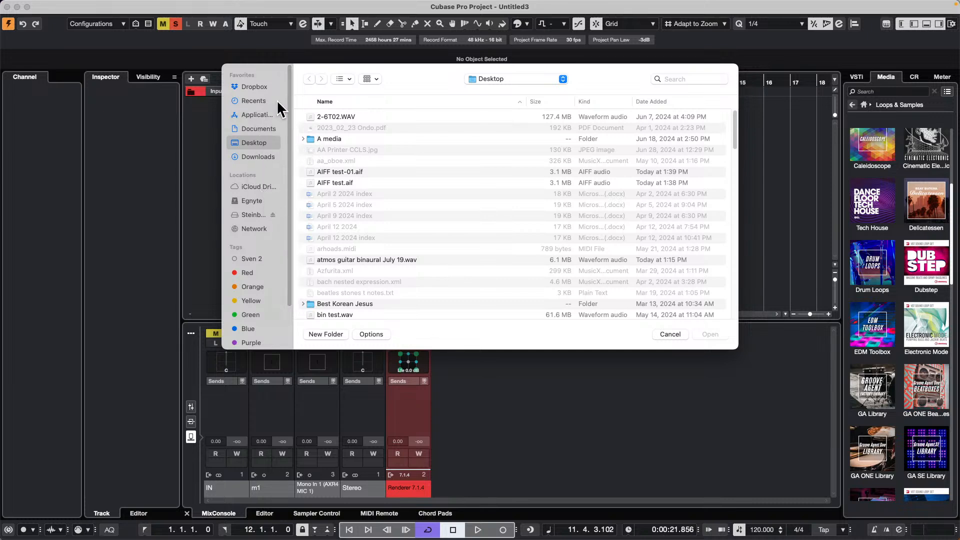
{"action": "left_click", "coordinate": [270, 130]}
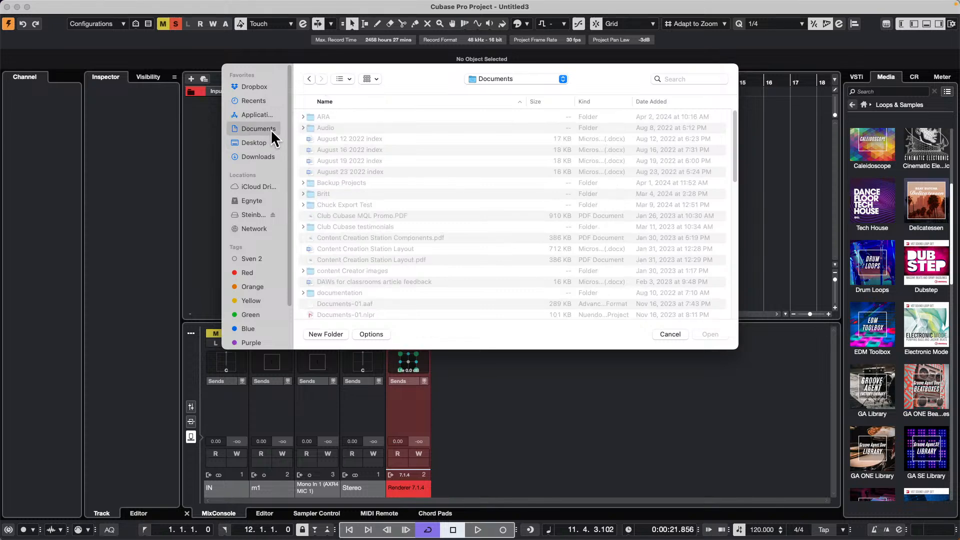
{"action": "scroll", "coordinate": [361, 248], "scroll_direction": "down", "scroll_amount": 10}
{"action": "scroll", "coordinate": [363, 242], "scroll_direction": "down", "scroll_amount": 6}
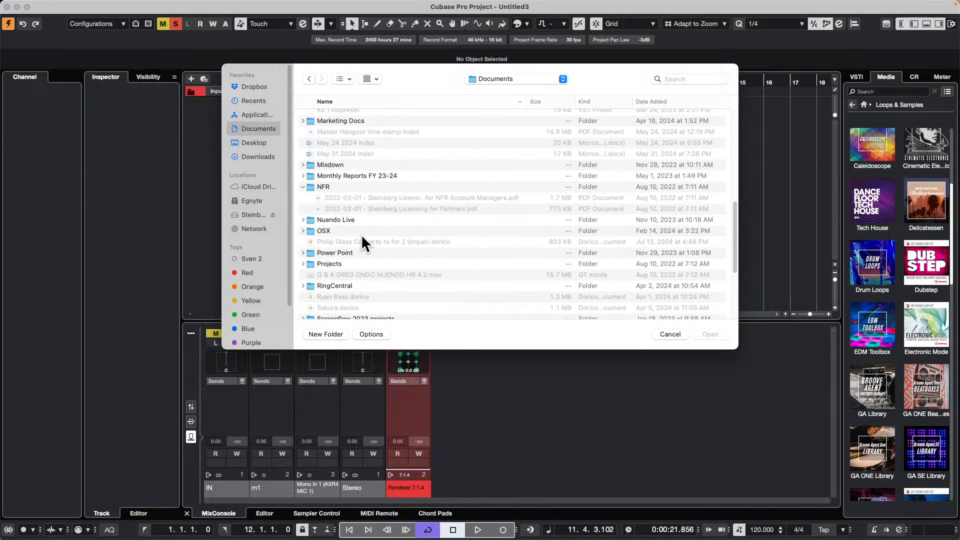
{"action": "double_click", "coordinate": [339, 262]}
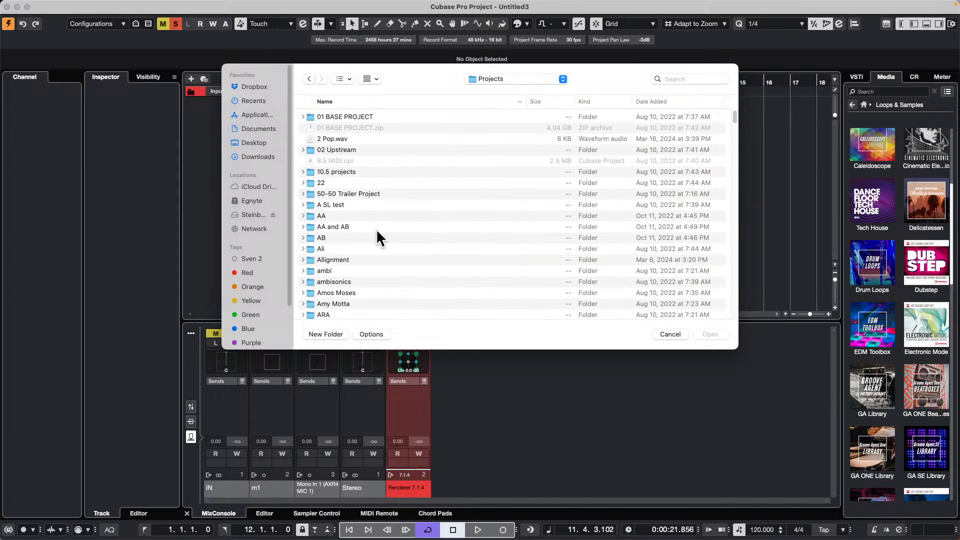
- Look through the Projects folder for audio material and expand the WaveLab Audio files folder
{"action": "scroll", "coordinate": [374, 212], "scroll_direction": "down", "scroll_amount": 20}
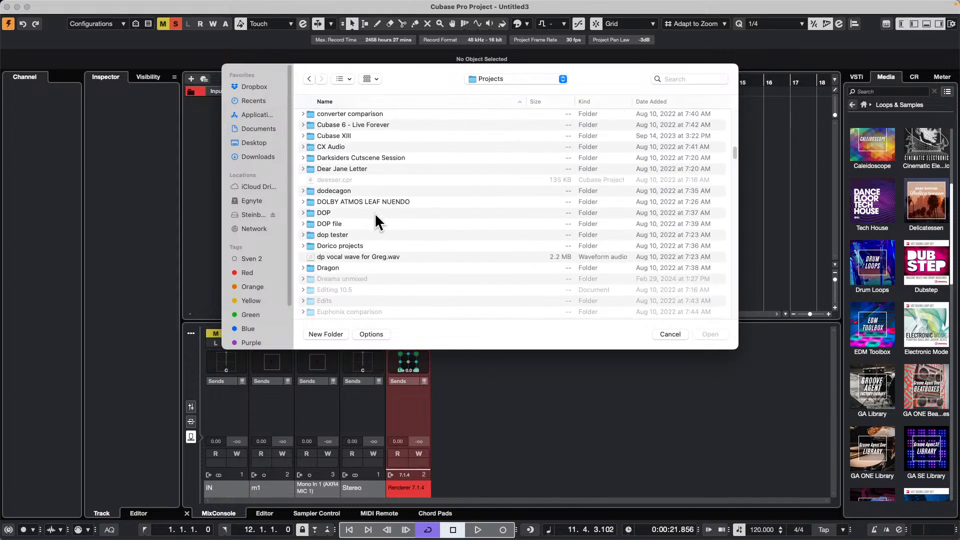
{"action": "scroll", "coordinate": [373, 214], "scroll_direction": "down", "scroll_amount": 20}
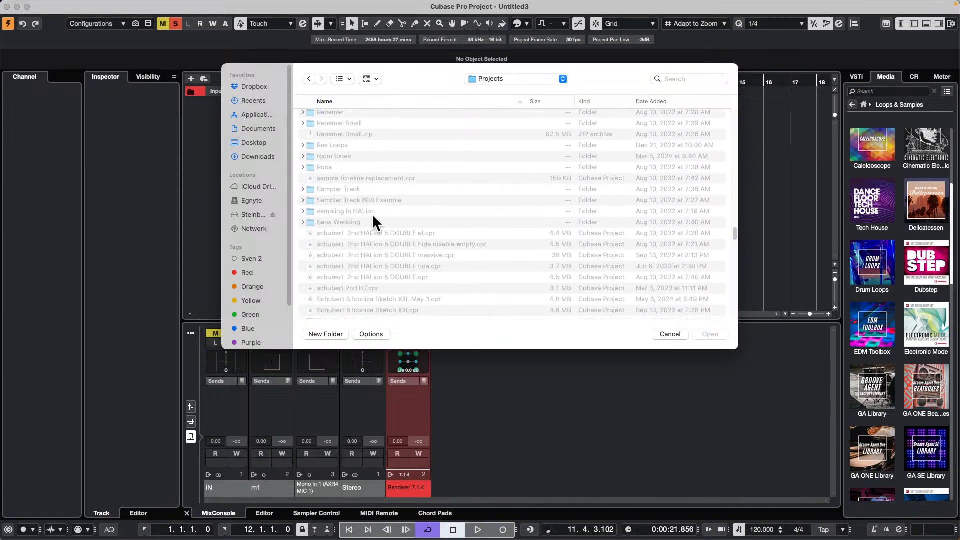
{"action": "scroll", "coordinate": [373, 211], "scroll_direction": "up", "scroll_amount": 5}
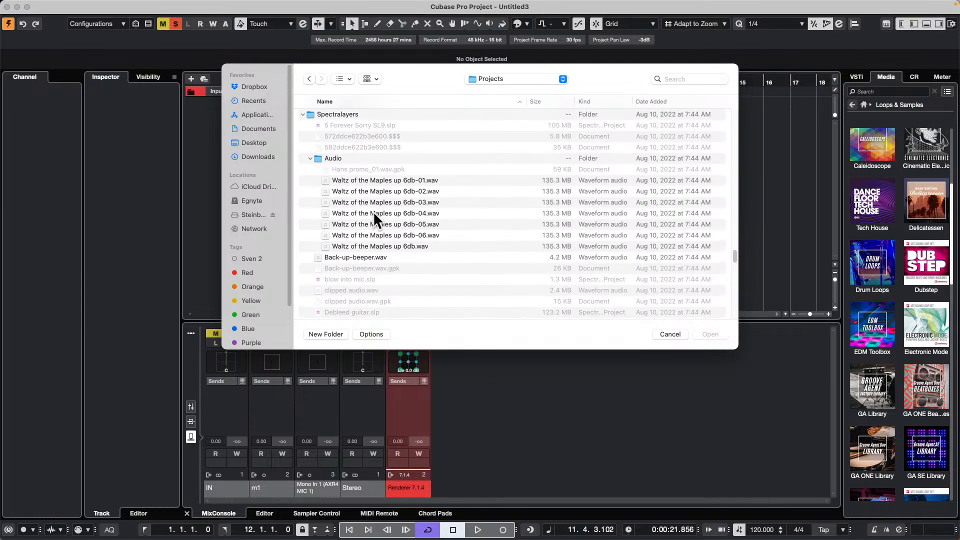
{"action": "scroll", "coordinate": [373, 211], "scroll_direction": "down", "scroll_amount": 20}
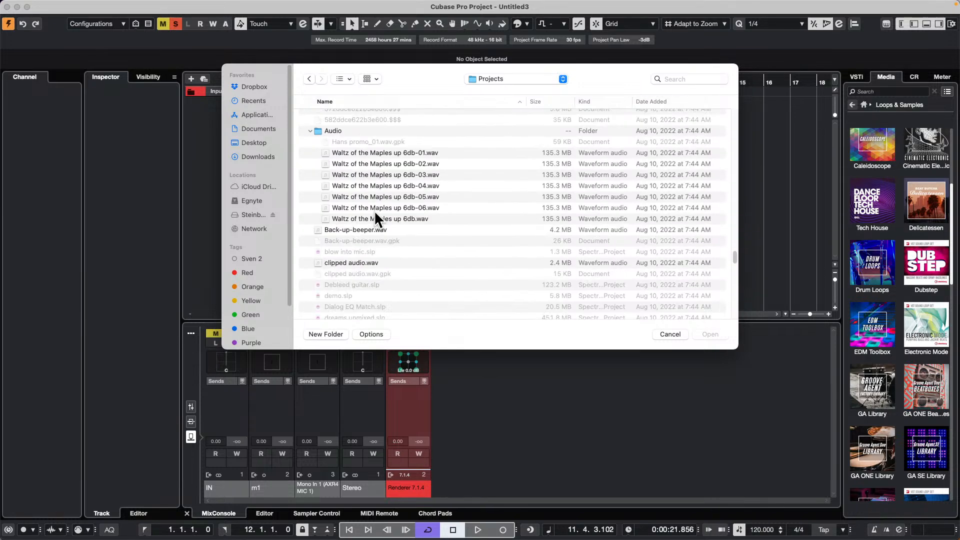
{"action": "scroll", "coordinate": [372, 211], "scroll_direction": "up", "scroll_amount": 4}
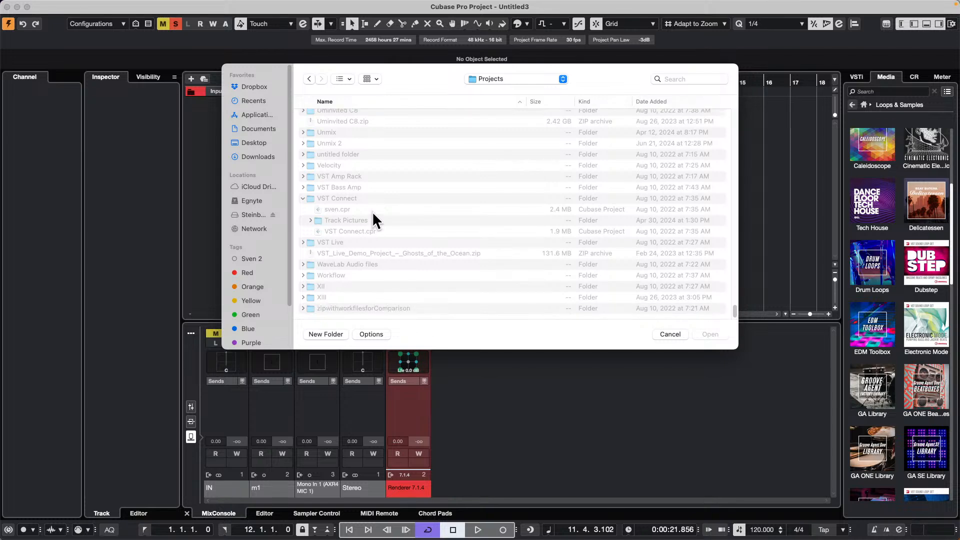
{"action": "scroll", "coordinate": [372, 209], "scroll_direction": "up", "scroll_amount": 7}
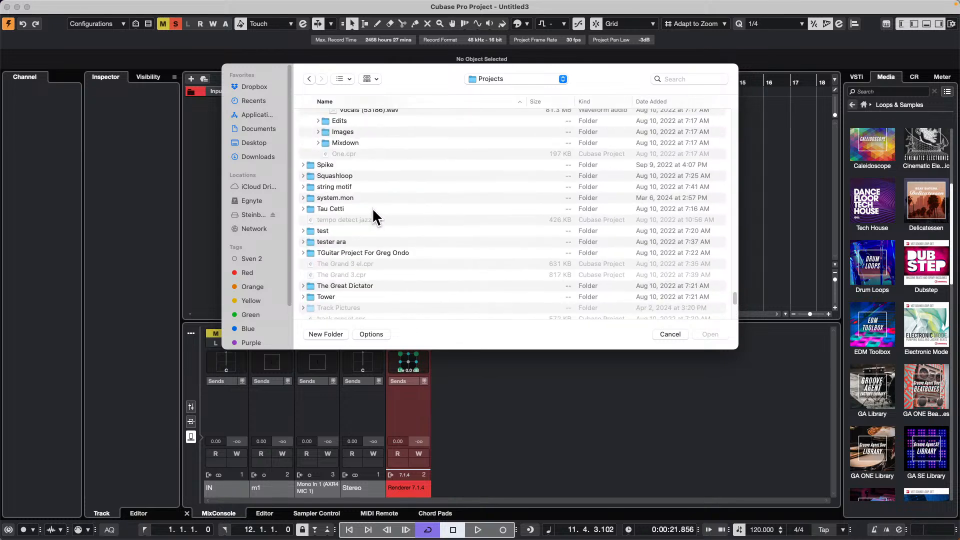
{"action": "scroll", "coordinate": [372, 209], "scroll_direction": "down", "scroll_amount": 10}
{"action": "left_click", "coordinate": [338, 264]}
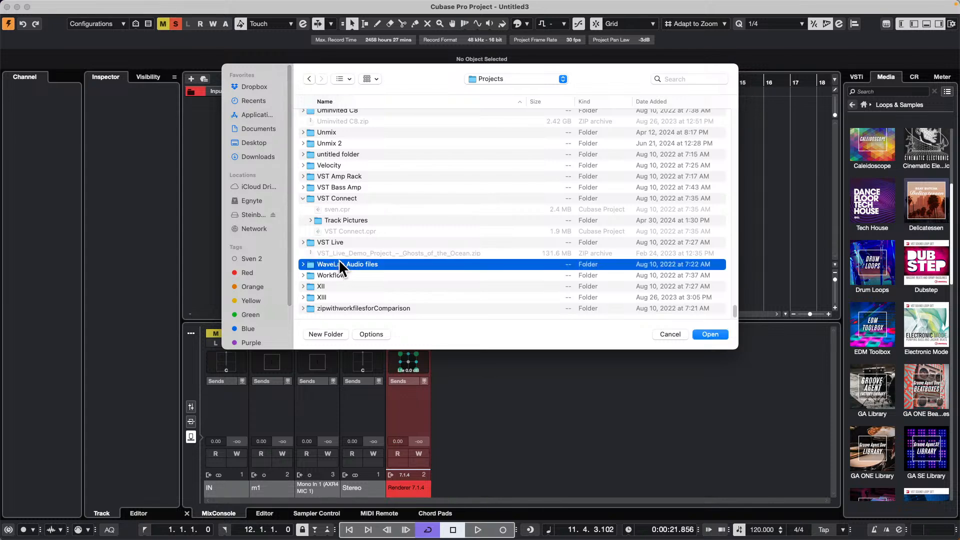
{"action": "left_click", "coordinate": [303, 264]}
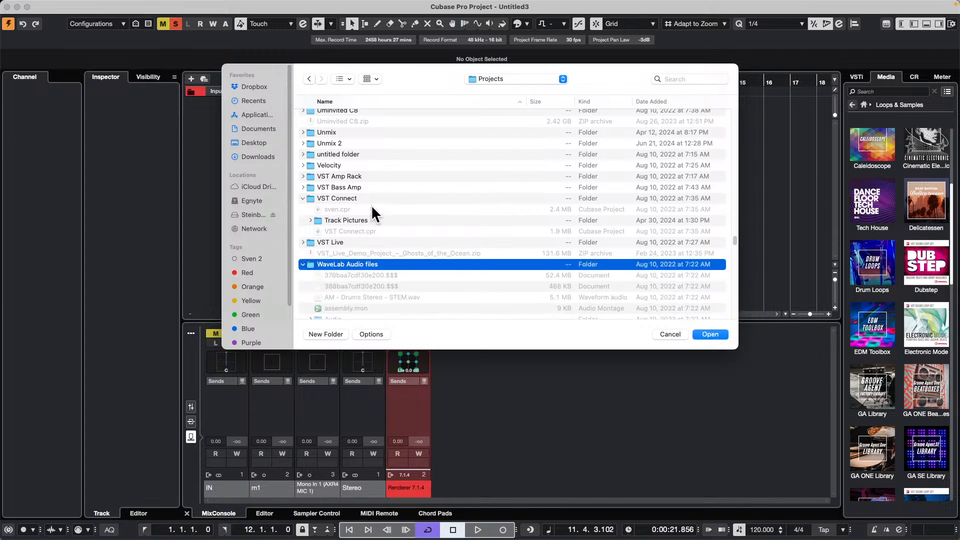
- Import Sana Wedding.wav from the WaveLab Audio files folder into the project
{"action": "scroll", "coordinate": [371, 208], "scroll_direction": "down", "scroll_amount": 8}
{"action": "scroll", "coordinate": [371, 205], "scroll_direction": "down", "scroll_amount": 15}
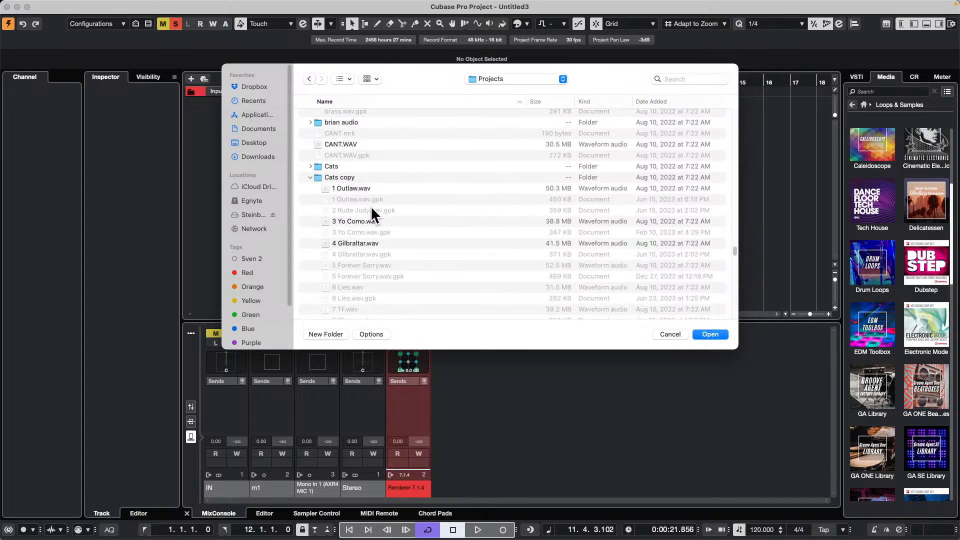
{"action": "scroll", "coordinate": [370, 210], "scroll_direction": "down", "scroll_amount": 8}
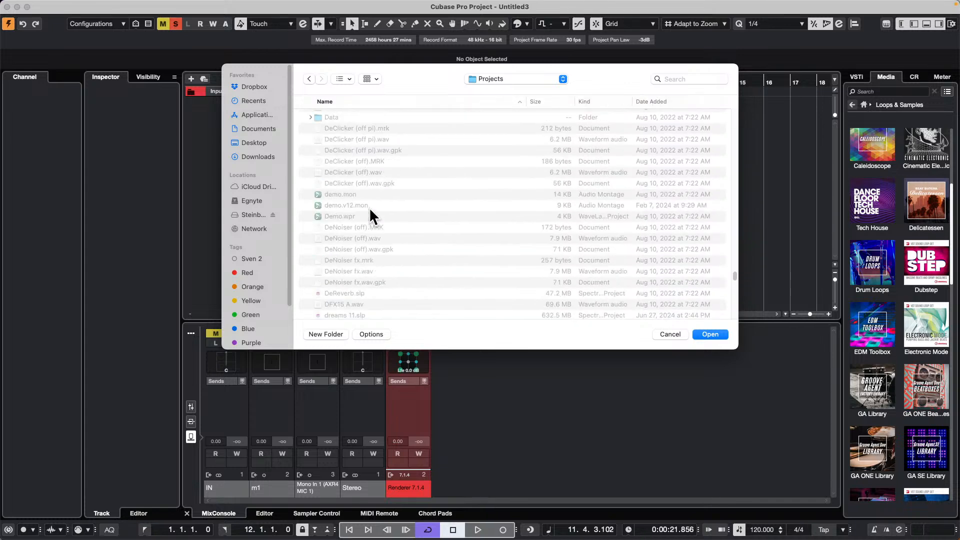
{"action": "scroll", "coordinate": [369, 207], "scroll_direction": "down", "scroll_amount": 10}
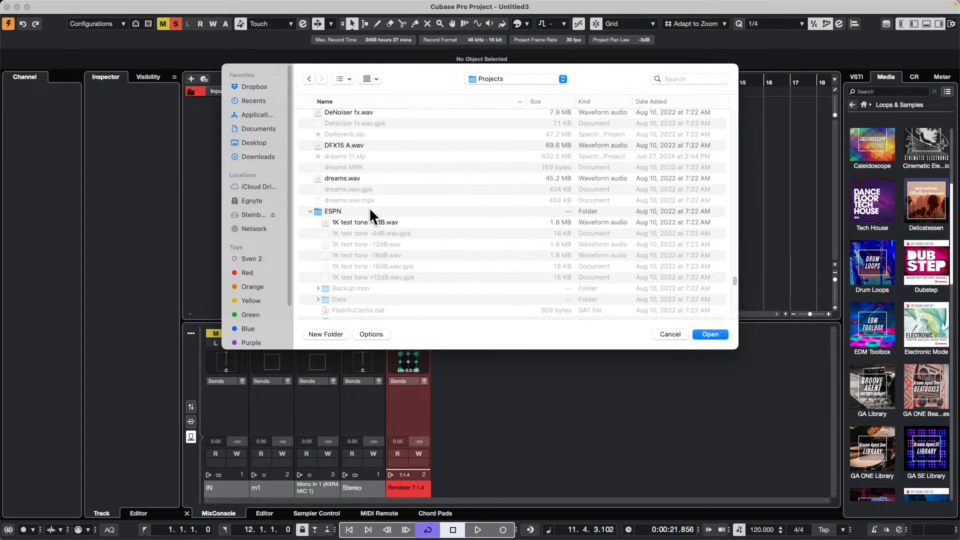
{"action": "scroll", "coordinate": [369, 207], "scroll_direction": "down", "scroll_amount": 6}
{"action": "scroll", "coordinate": [370, 207], "scroll_direction": "down", "scroll_amount": 10}
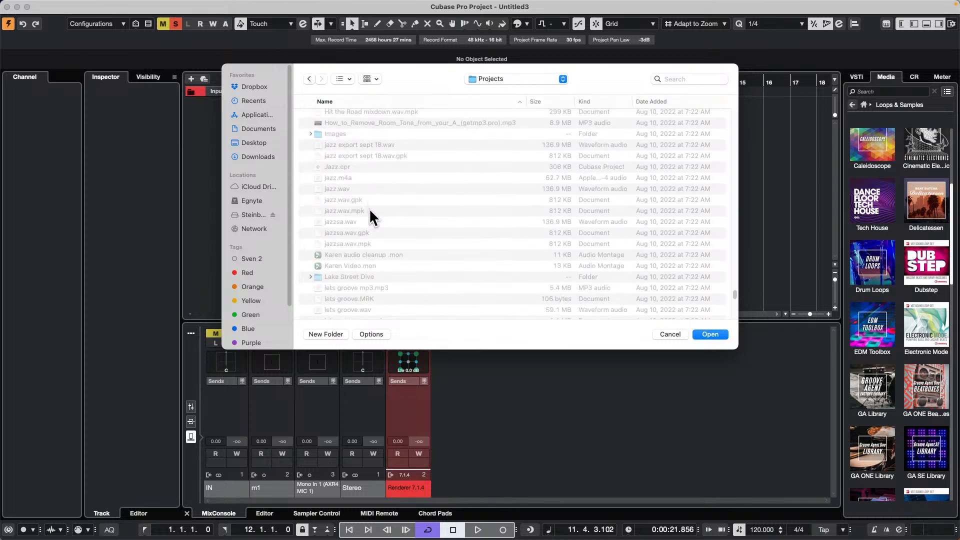
{"action": "scroll", "coordinate": [369, 208], "scroll_direction": "down", "scroll_amount": 10}
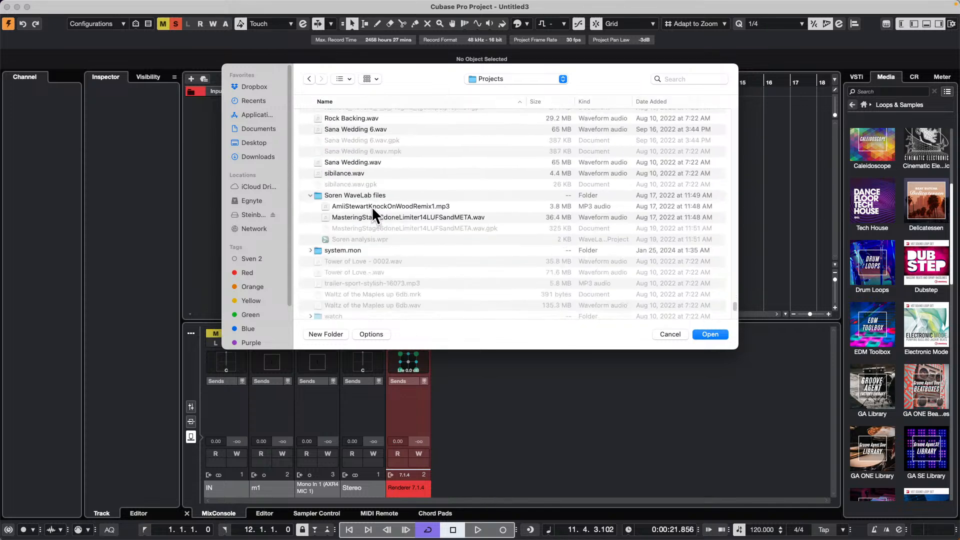
{"action": "double_click", "coordinate": [362, 161]}
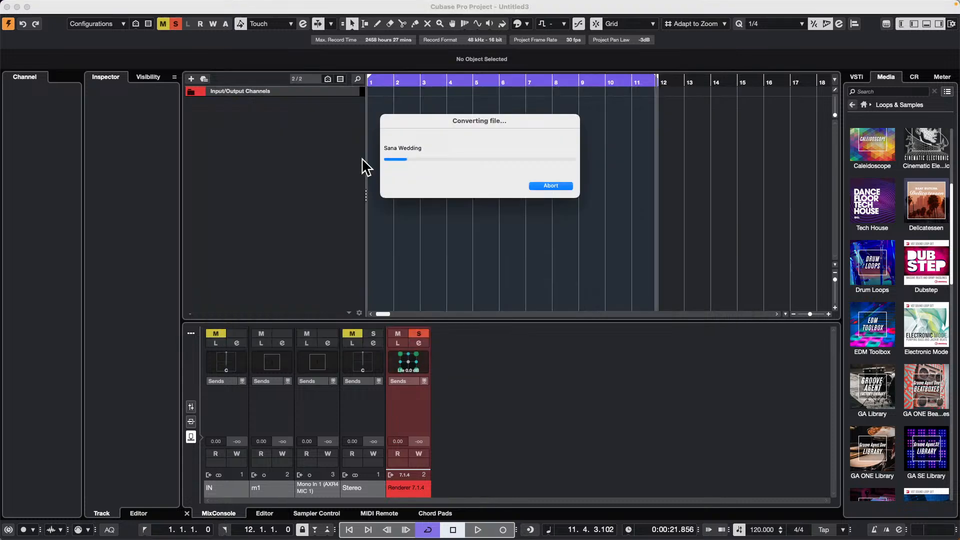
- Increase the height of the Sana Wedding track, show the whole event, and briefly play it from about bar 35
{"action": "left_click_drag", "start_coordinate": [732, 100], "coordinate": [404, 104]}
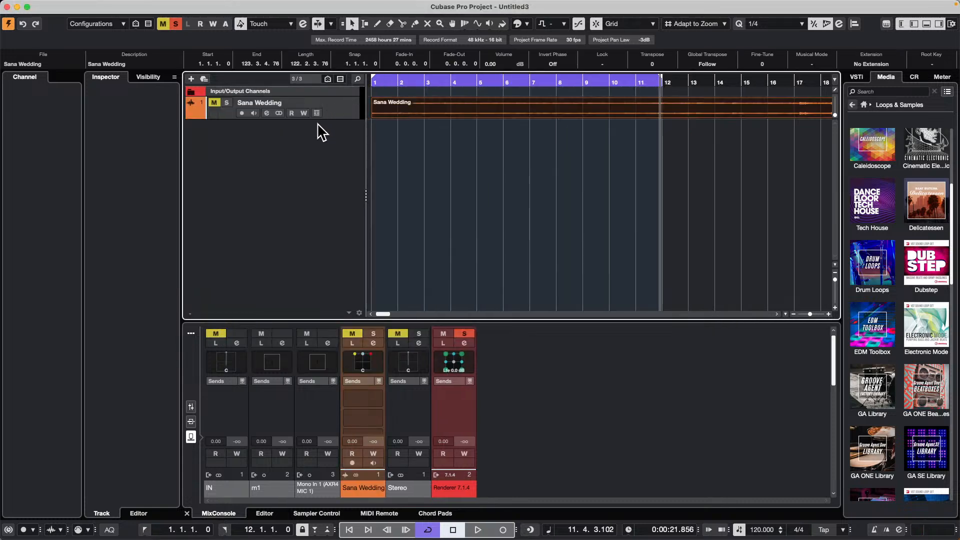
{"action": "left_click_drag", "start_coordinate": [336, 118], "coordinate": [333, 160]}
{"action": "left_click_drag", "start_coordinate": [428, 80], "coordinate": [411, 38]}
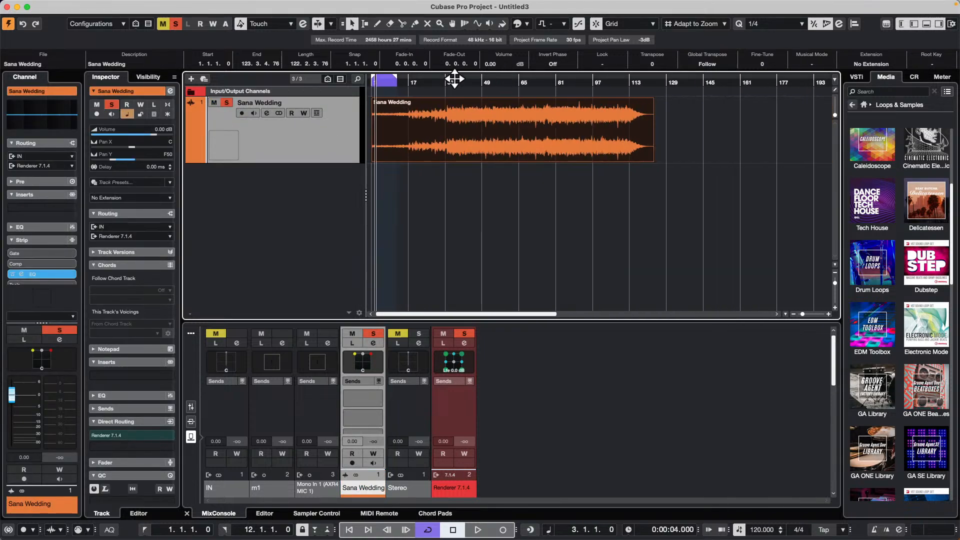
{"action": "left_click", "coordinate": [454, 80]}
{"action": "key", "text": "space"}
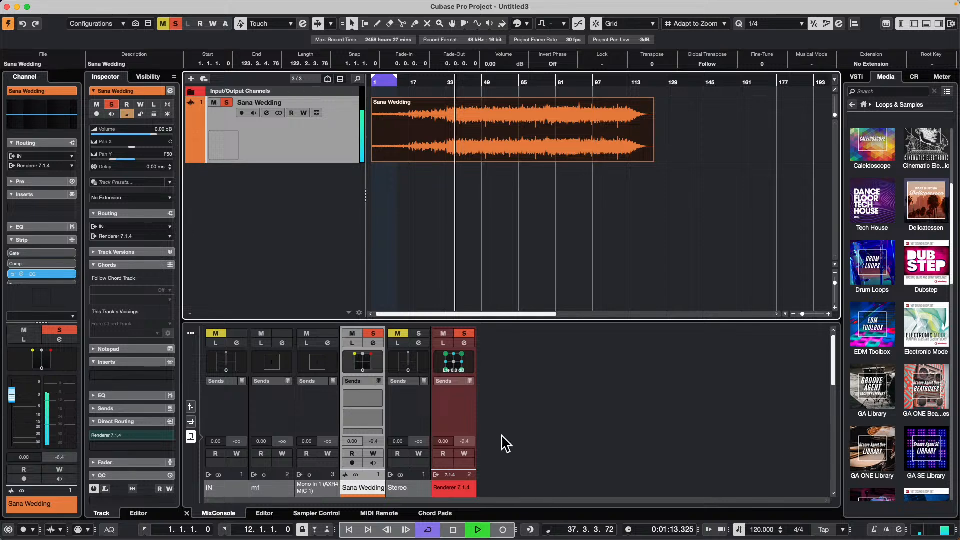
{"action": "key", "text": "space"}
- Remove the Renderer 7.1.4 output bus from the project's audio connections, even though it is in use
{"action": "left_click", "coordinate": [335, 6]}
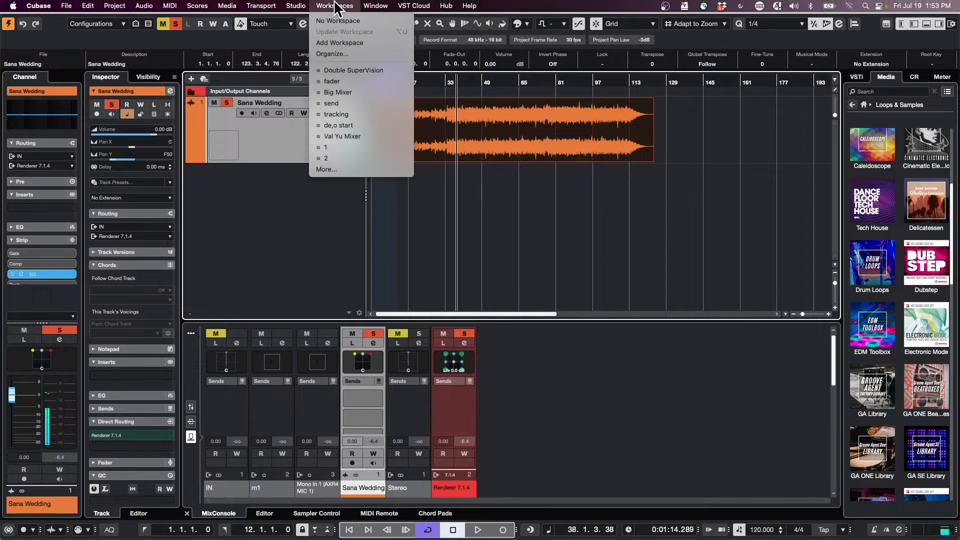
{"action": "mouse_move", "coordinate": [296, 5]}
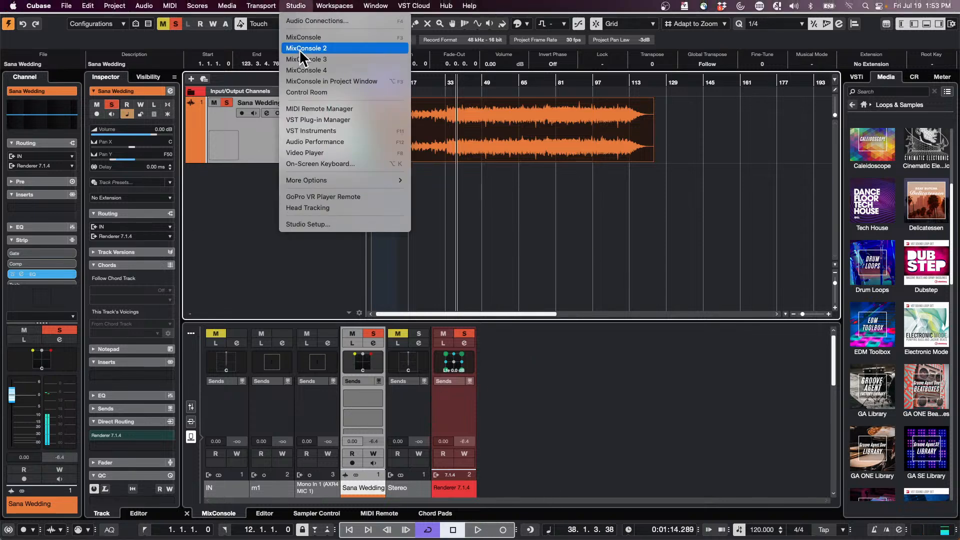
{"action": "left_click", "coordinate": [322, 21]}
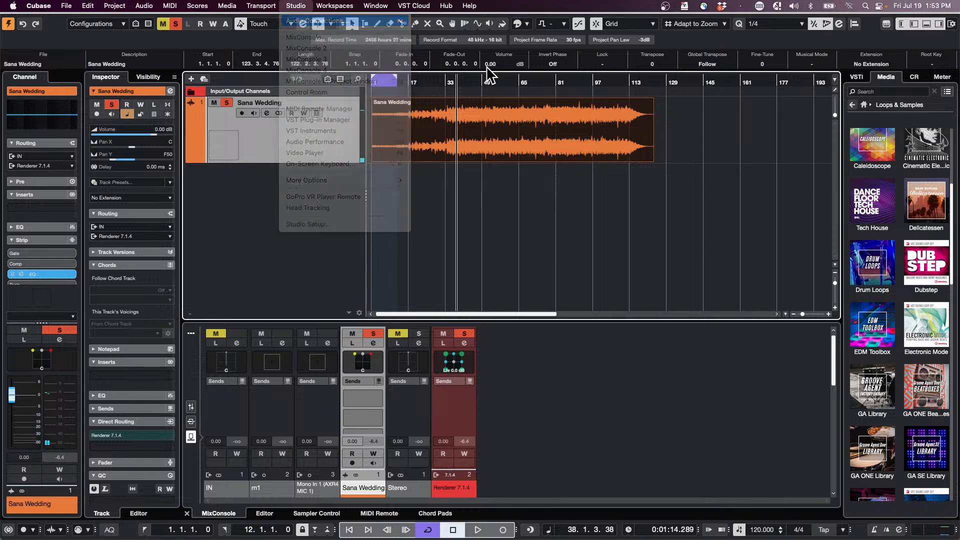
{"action": "right_click", "coordinate": [519, 243]}
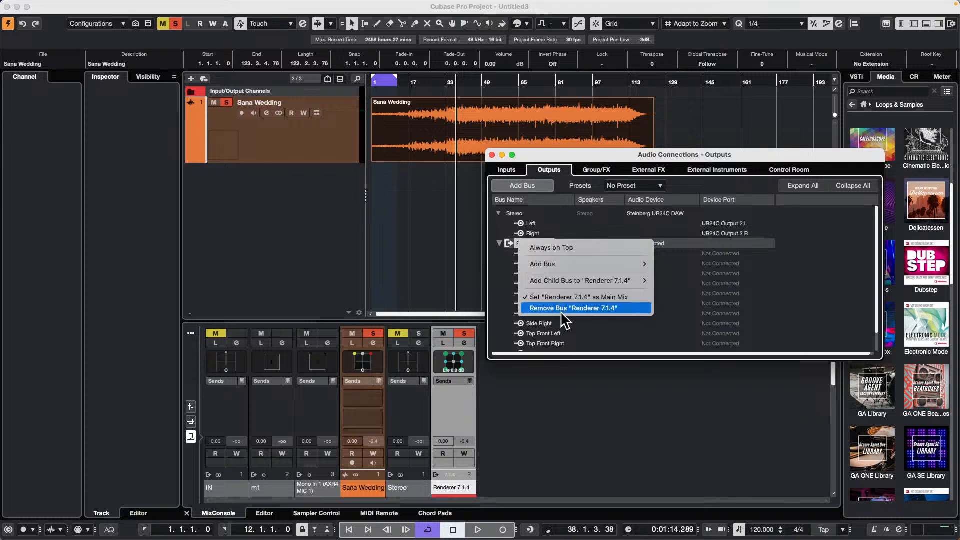
{"action": "left_click", "coordinate": [583, 309]}
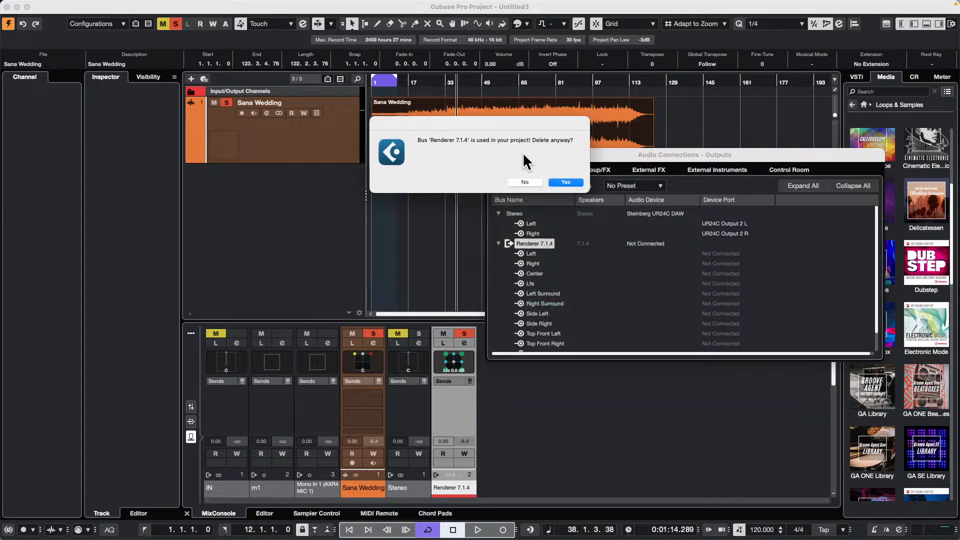
{"action": "left_click", "coordinate": [573, 183]}
{"action": "left_click", "coordinate": [491, 155]}
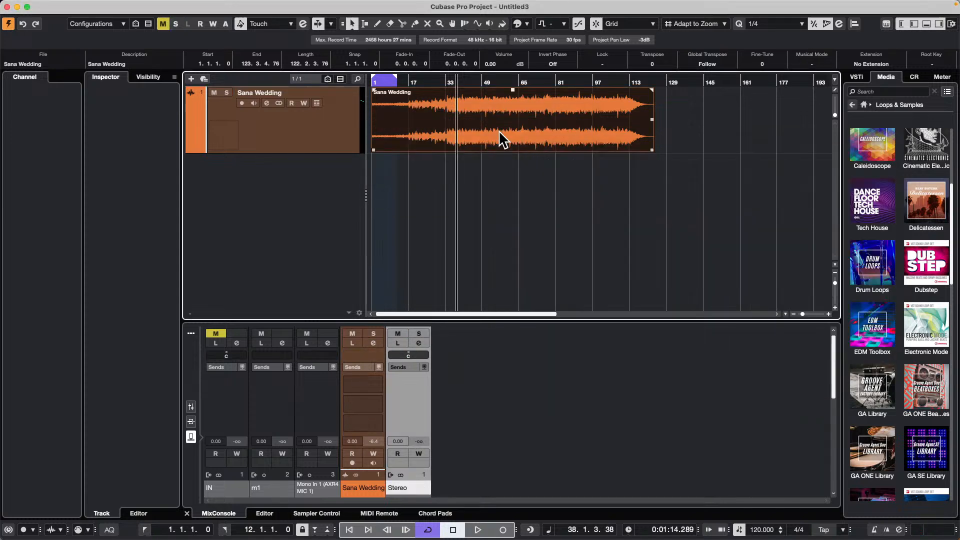
- Play the Sana Wedding track from about bar 30 and route its output to the Stereo bus
{"action": "left_click", "coordinate": [442, 80]}
{"action": "key", "text": "space"}
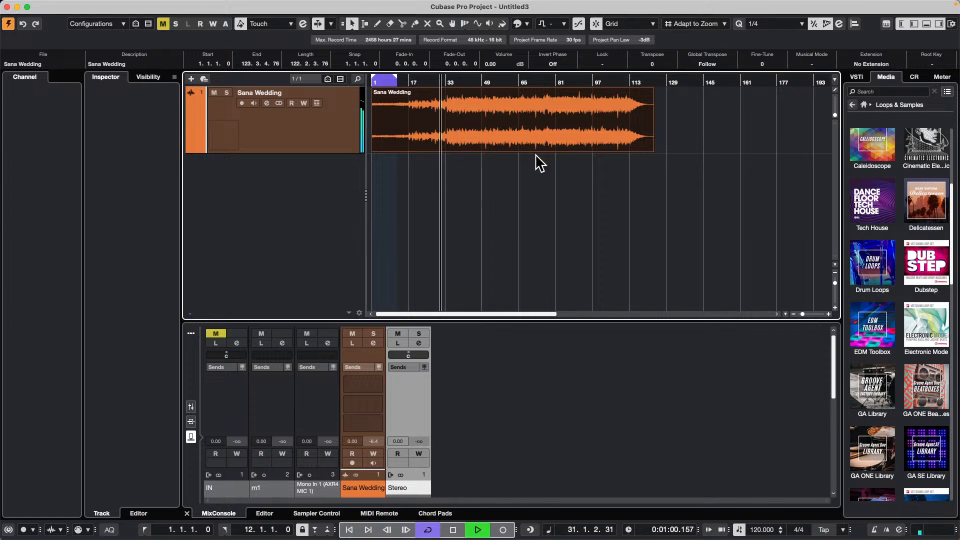
{"action": "left_click", "coordinate": [294, 147]}
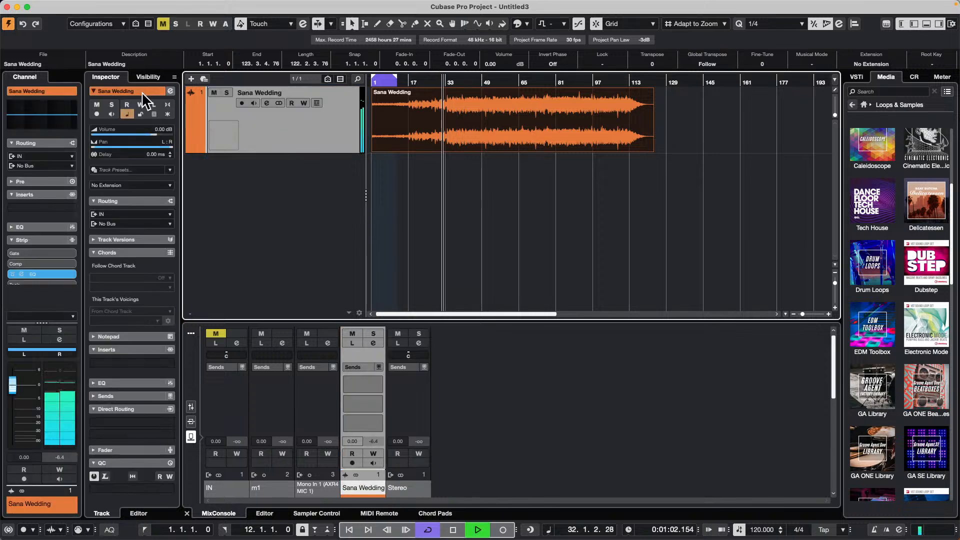
{"action": "left_click", "coordinate": [56, 167]}
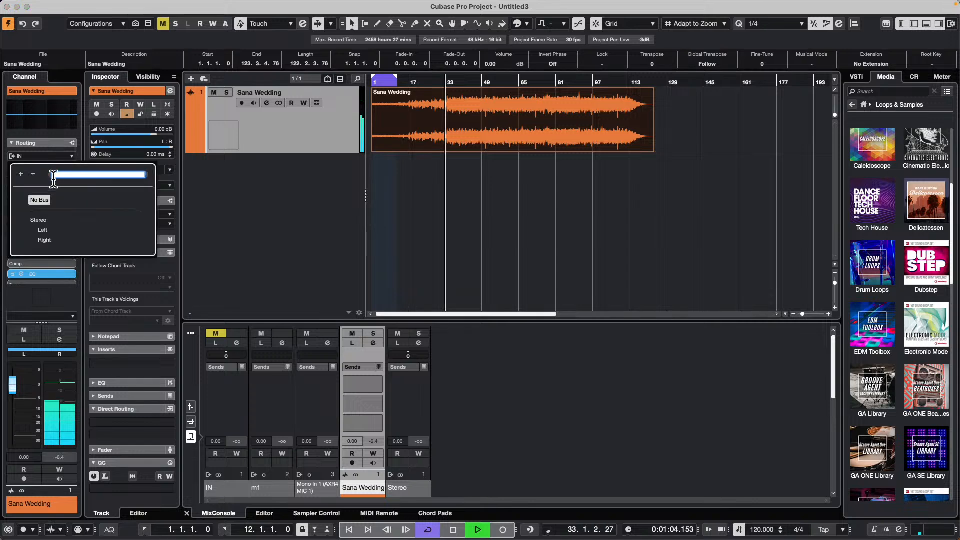
{"action": "left_click", "coordinate": [48, 210]}
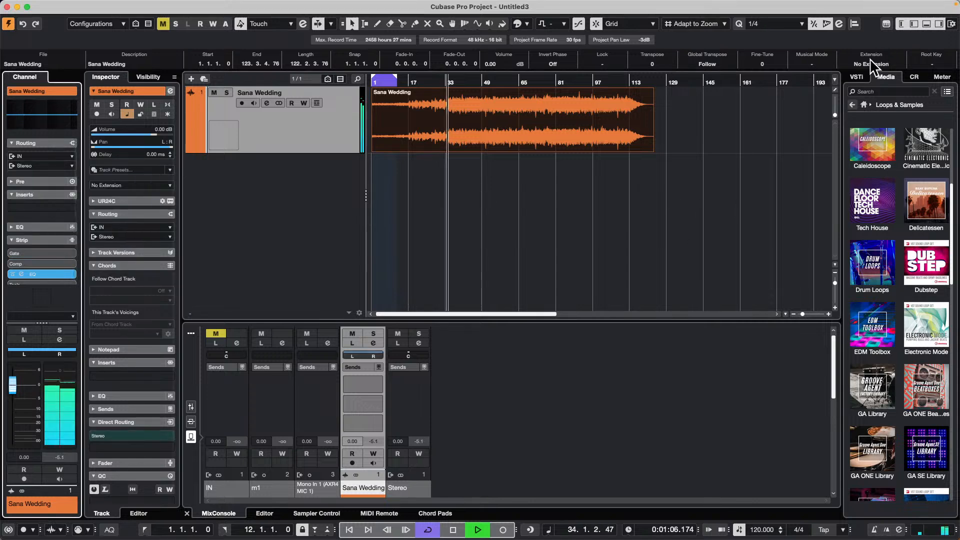
- Show the Control Room and raise its main output level to -3.77 during playback
{"action": "left_click", "coordinate": [914, 78]}
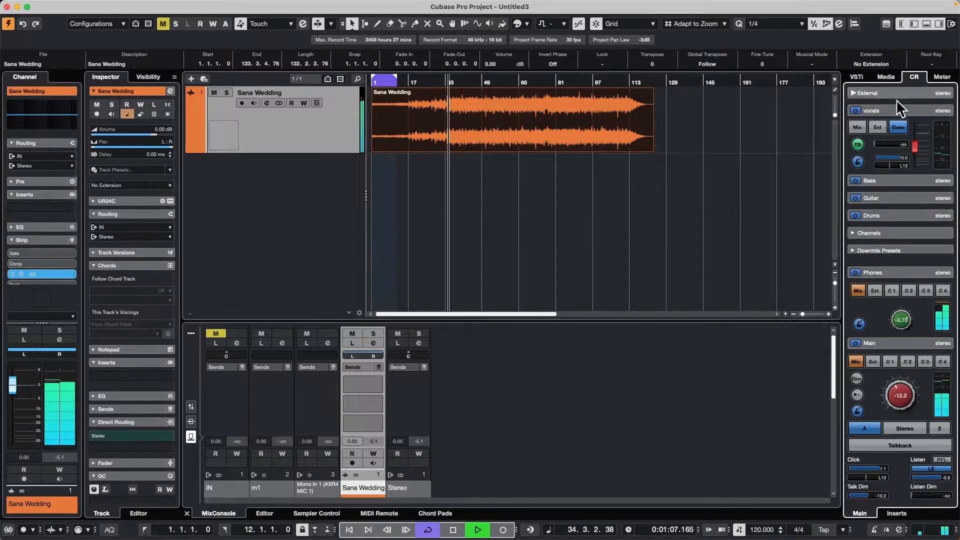
{"action": "left_click", "coordinate": [906, 387]}
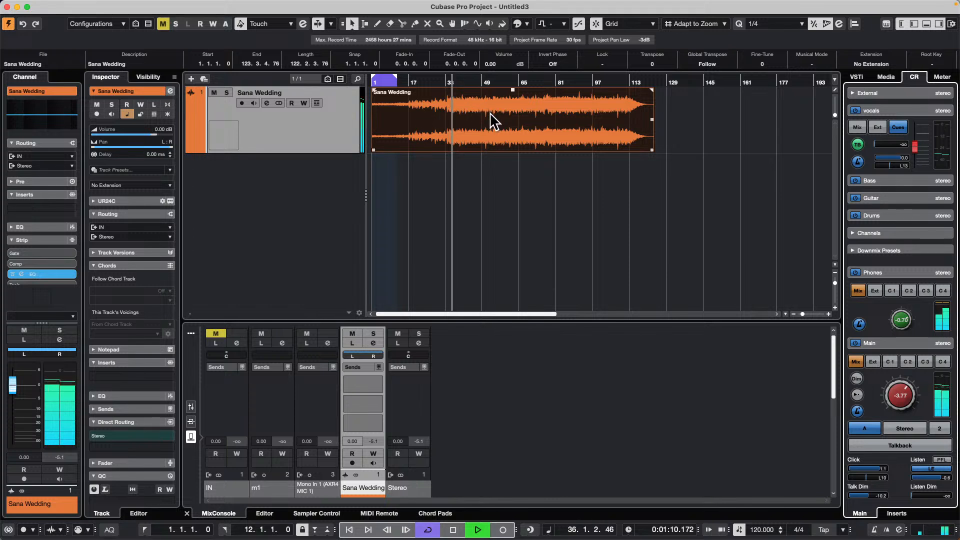
- Show the channel faders in the MixConsole and stop playback
{"action": "left_click", "coordinate": [191, 407]}
{"action": "key", "text": "space"}
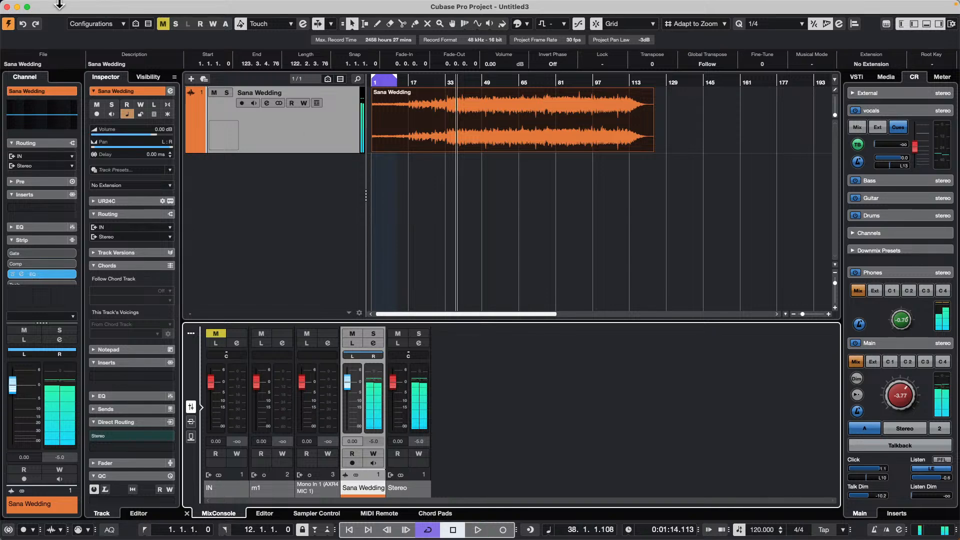
- Export an audio mixdown of the Stereo output named 4mix, set to create an audio track after export
{"action": "left_click", "coordinate": [66, 6]}
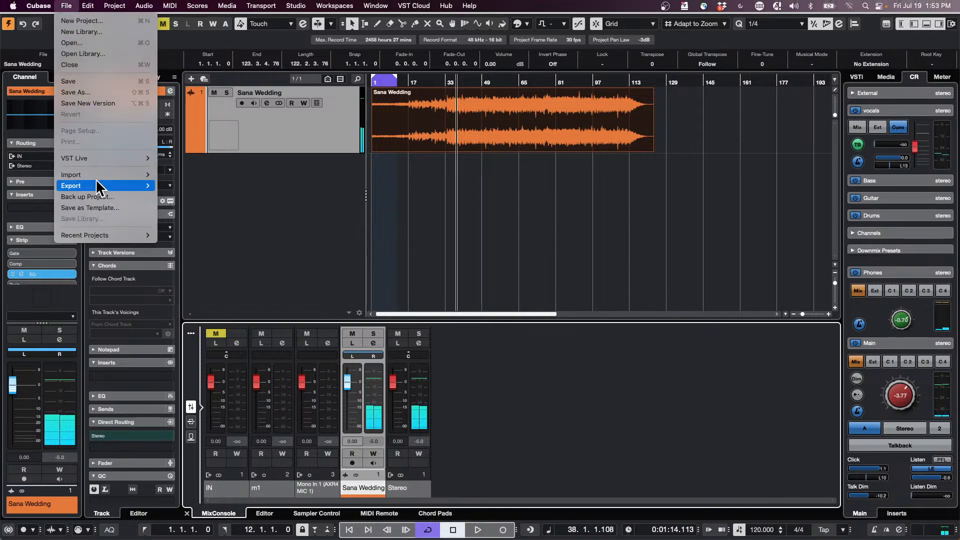
{"action": "mouse_move", "coordinate": [148, 187]}
{"action": "left_click", "coordinate": [244, 186]}
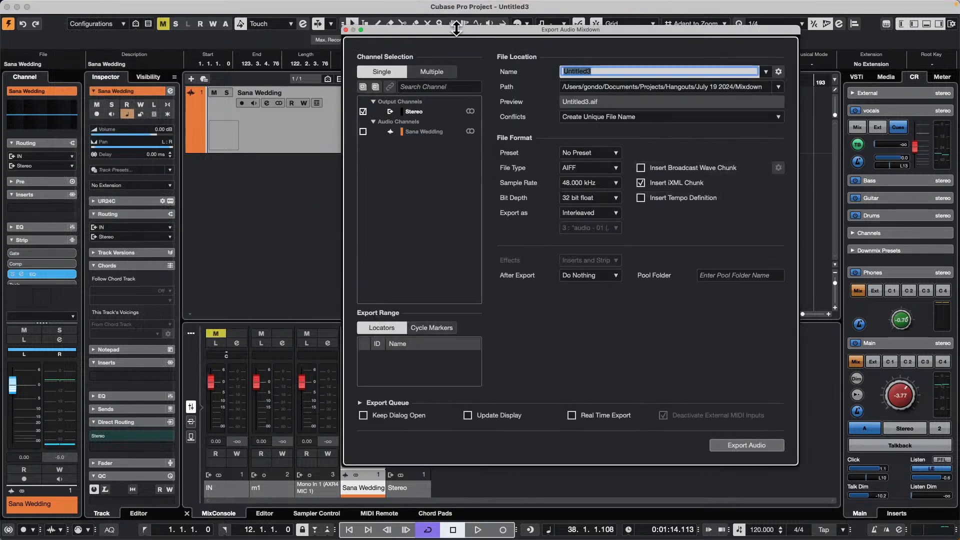
{"action": "left_click_drag", "start_coordinate": [460, 35], "coordinate": [481, 277]}
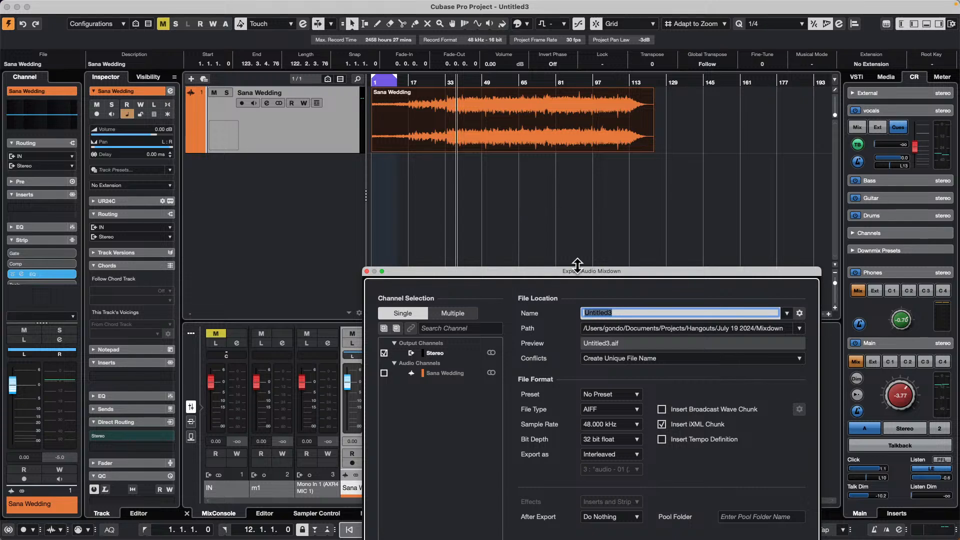
{"action": "left_click_drag", "start_coordinate": [574, 270], "coordinate": [570, 54]}
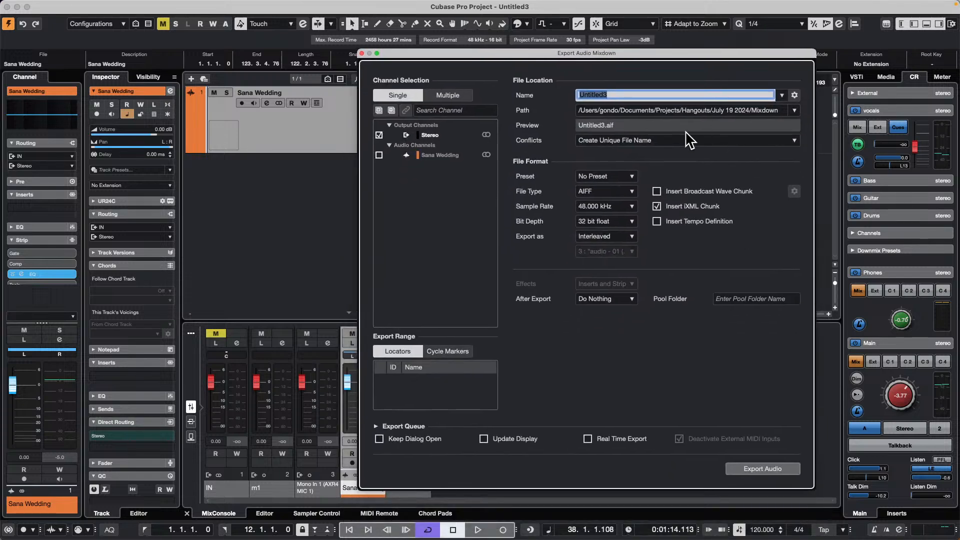
{"action": "type", "text": "4mix"}
{"action": "left_click", "coordinate": [632, 299]}
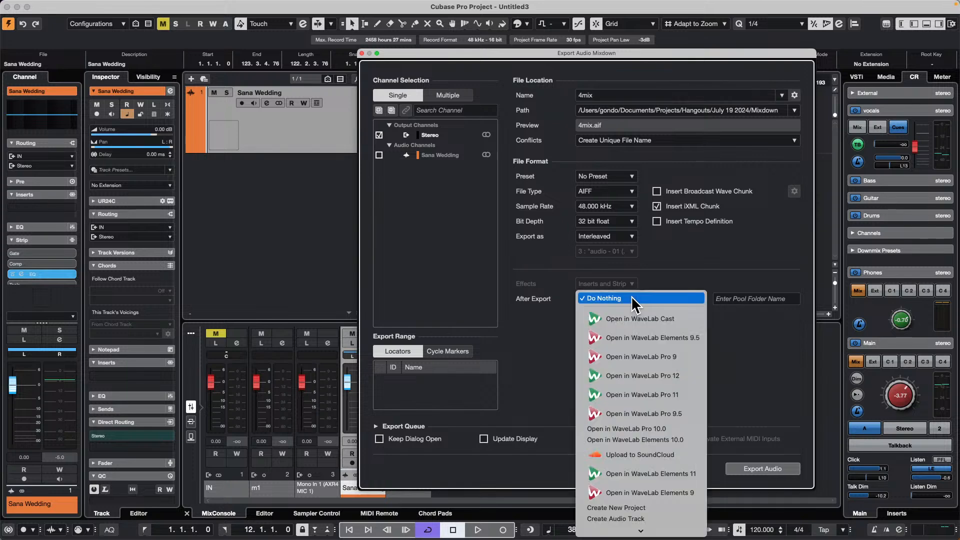
{"action": "left_click", "coordinate": [641, 520]}
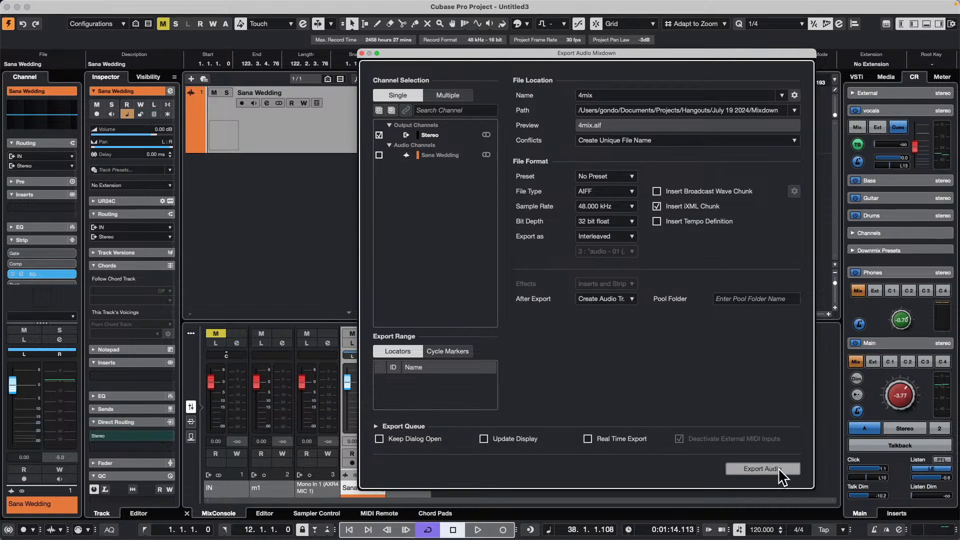
{"action": "left_click", "coordinate": [763, 468]}
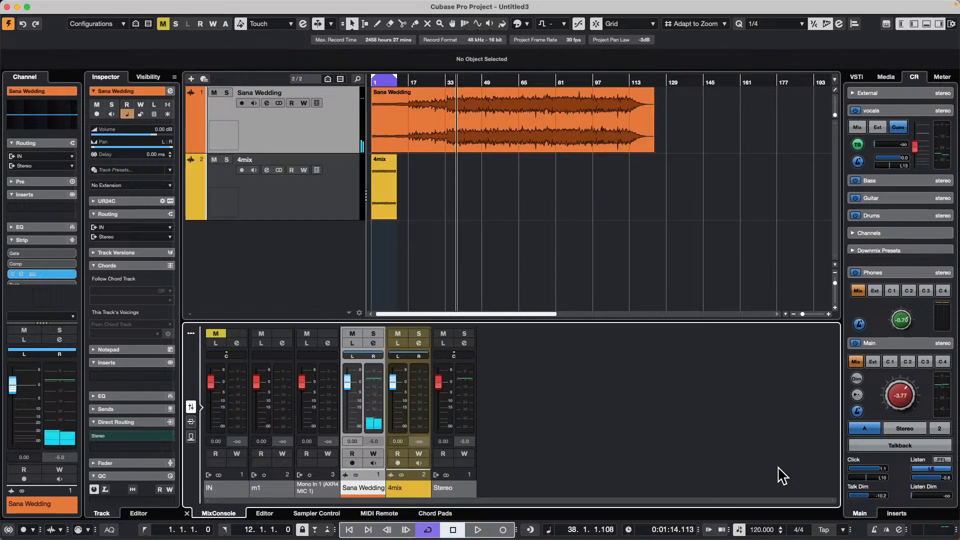
- Undo the created 4mix track and set the locators to the full length of the Sana Wedding event
{"action": "key", "text": "super+z"}
{"action": "left_click", "coordinate": [518, 139]}
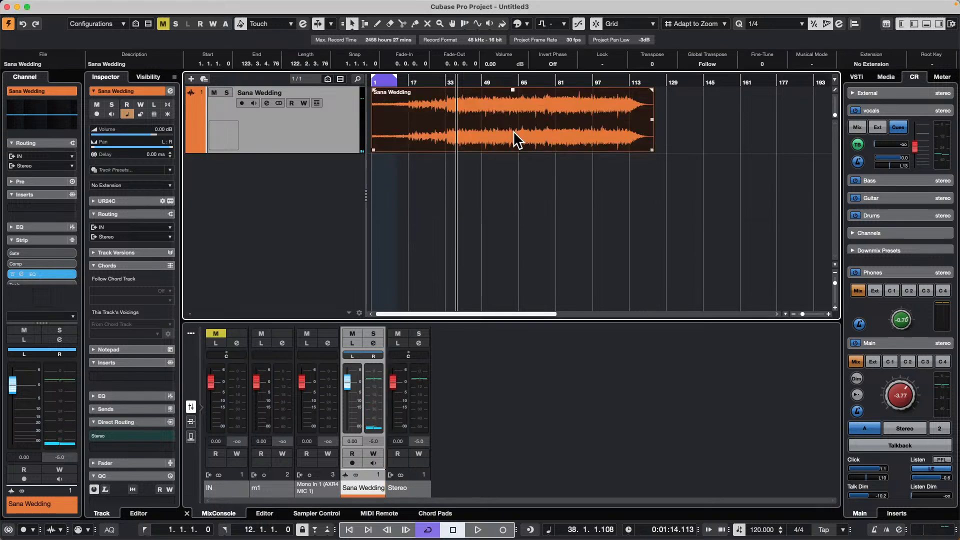
{"action": "key", "text": "p"}
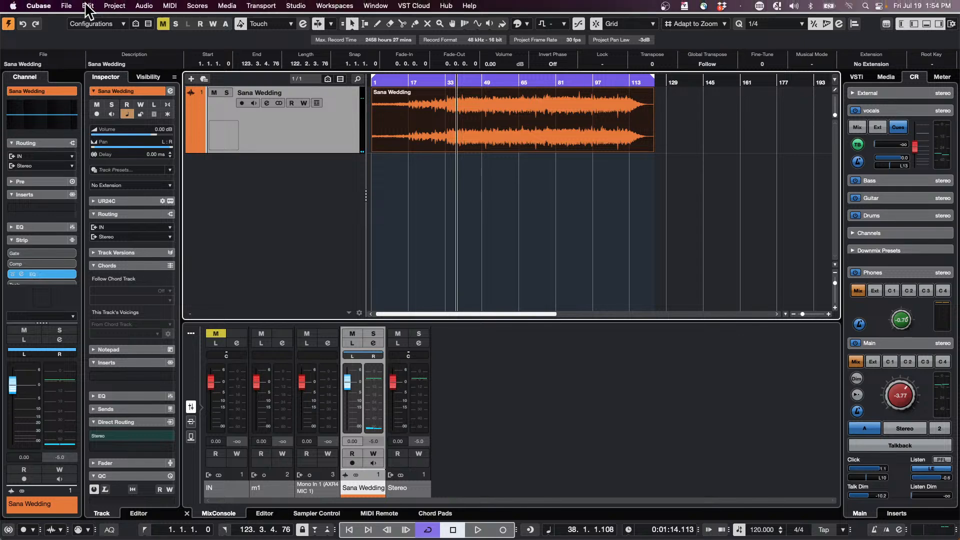
- Export the Stereo audio mixdown over the whole song range, reusing the 4mix name and the create-audio-track setting
{"action": "left_click", "coordinate": [87, 7]}
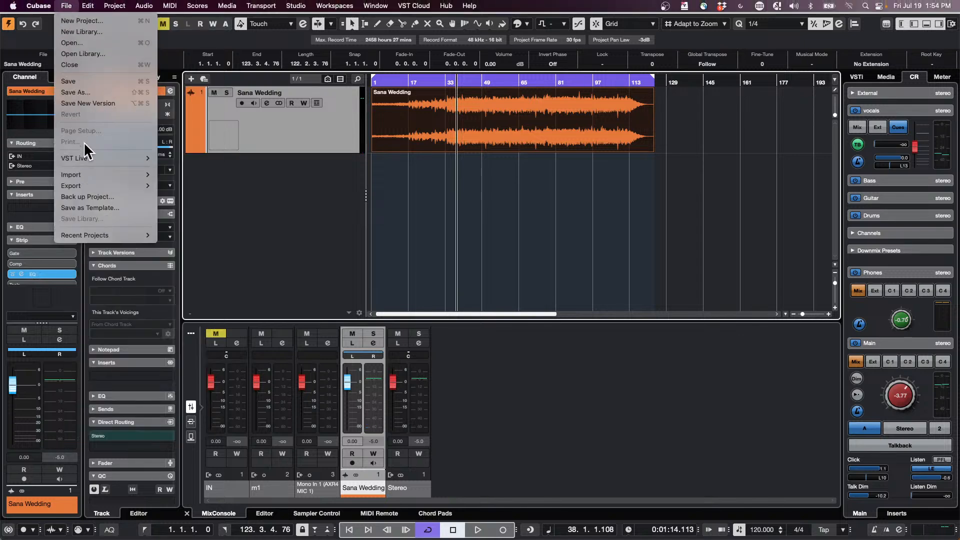
{"action": "mouse_move", "coordinate": [102, 186]}
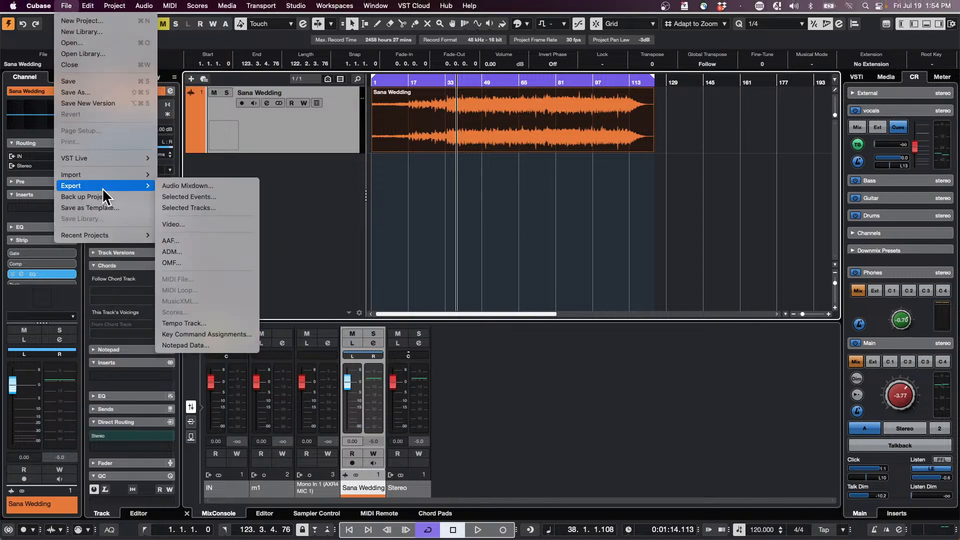
{"action": "left_click", "coordinate": [233, 186]}
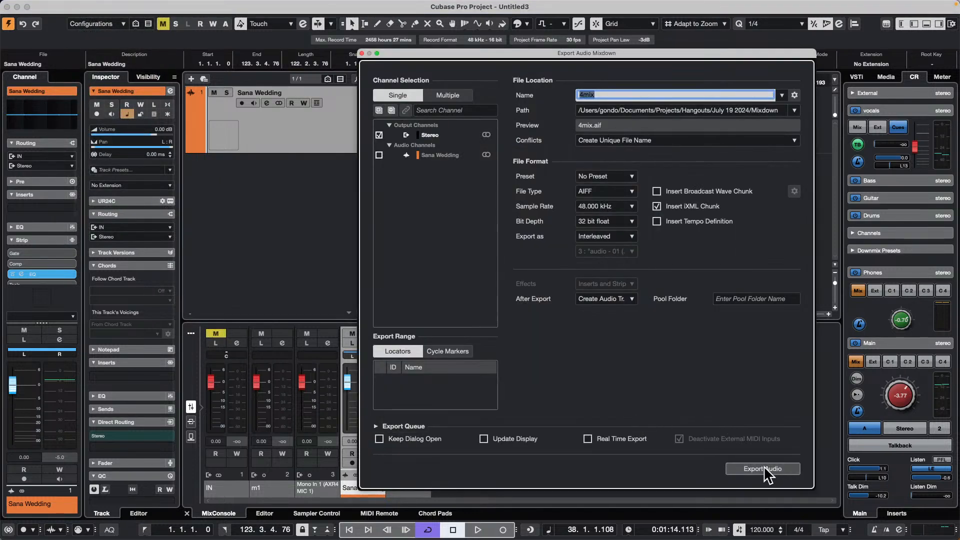
{"action": "left_click", "coordinate": [764, 470]}
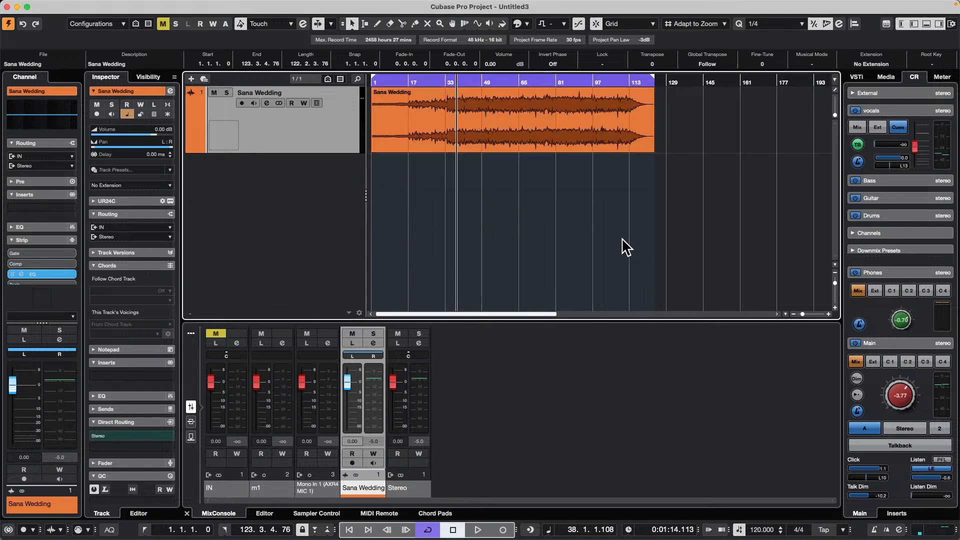
- Play both tracks together and compare the sound with Invert Phase on and off for the 4mix-01 event
{"action": "key", "text": "space"}
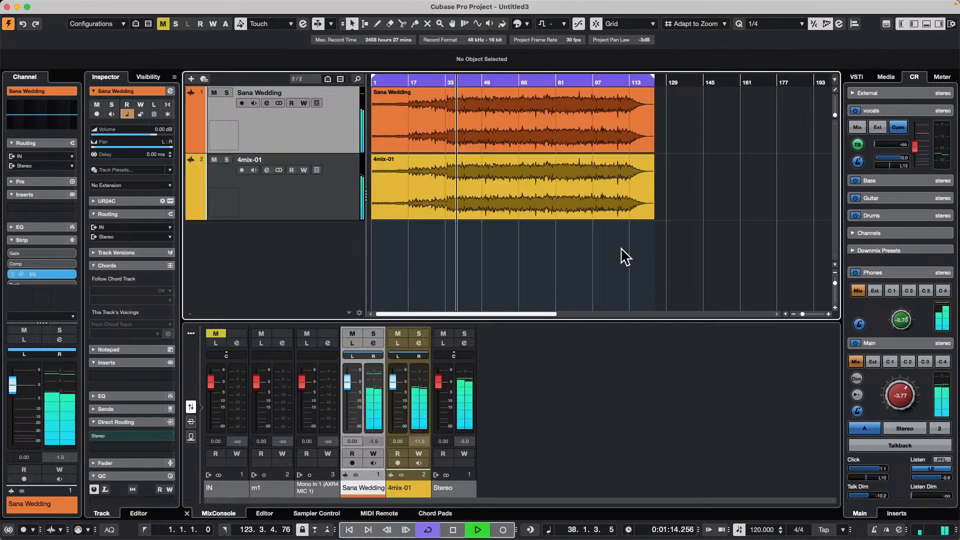
{"action": "left_click", "coordinate": [545, 191]}
{"action": "left_click", "coordinate": [551, 64]}
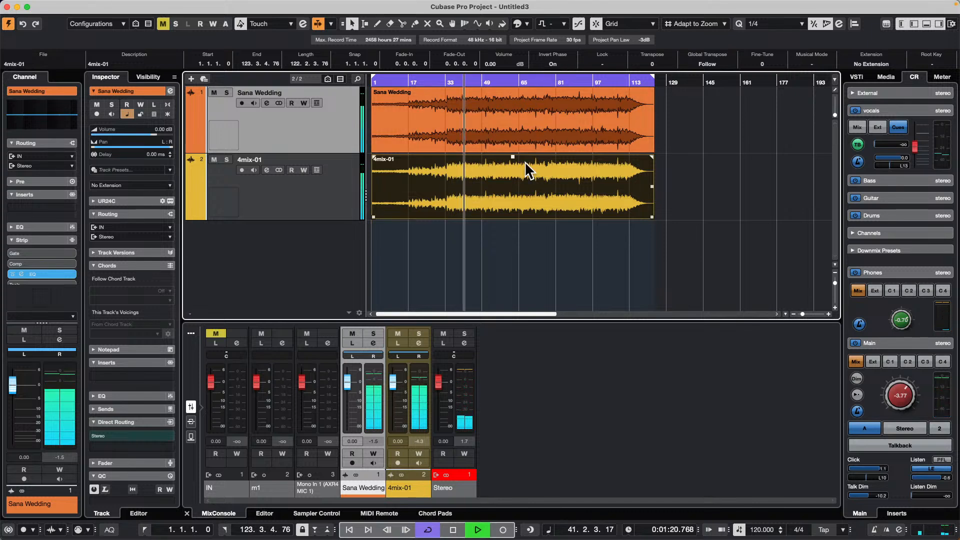
{"action": "left_click", "coordinate": [557, 64]}
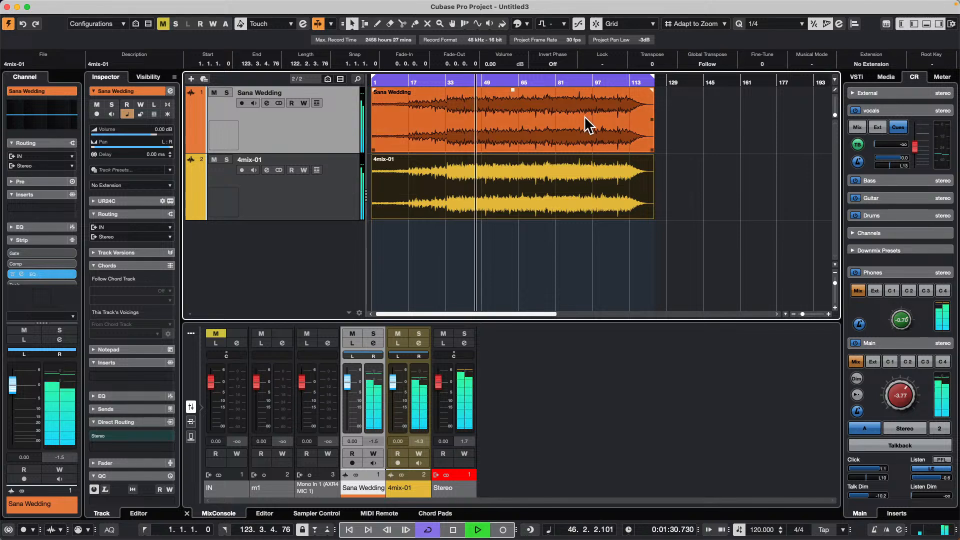
{"action": "left_click", "coordinate": [560, 64]}
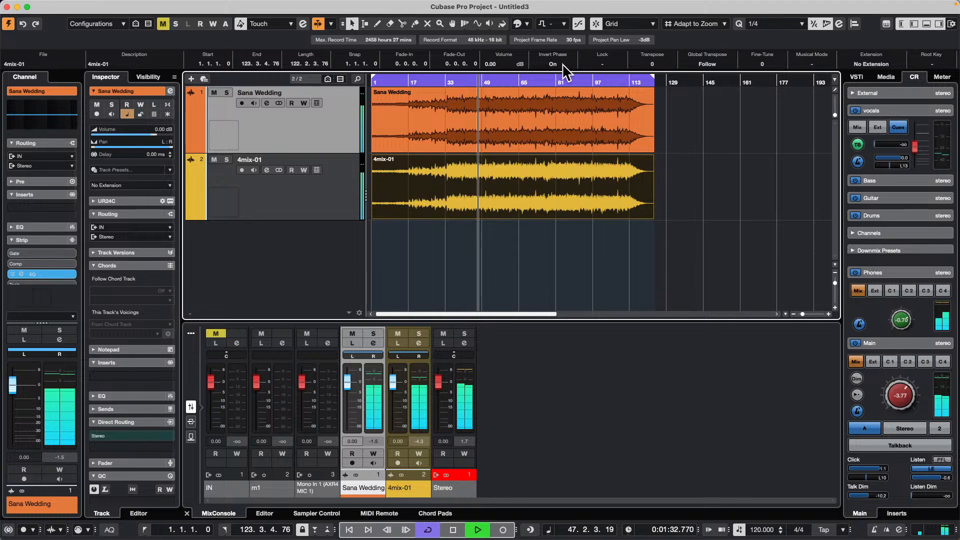
{"action": "left_click", "coordinate": [560, 64]}
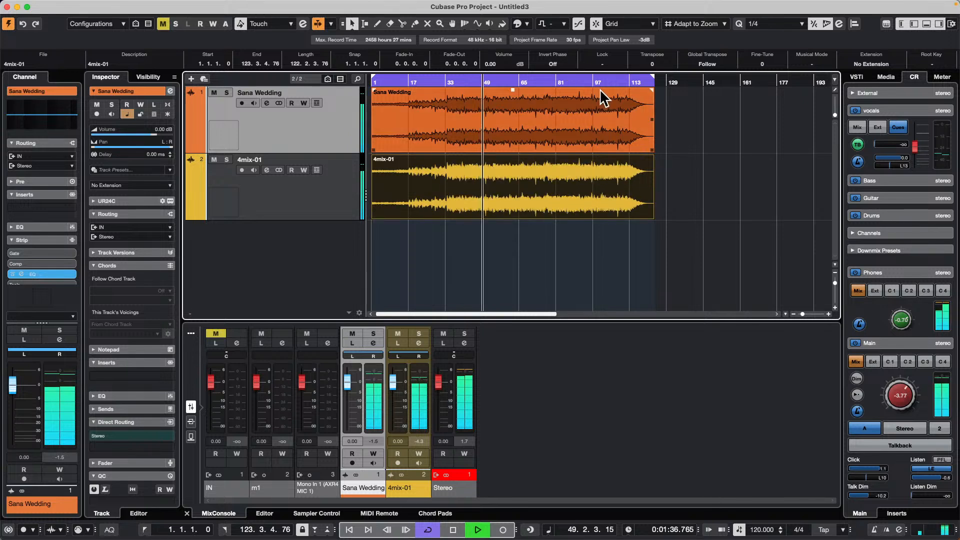
{"action": "key", "text": "space"}
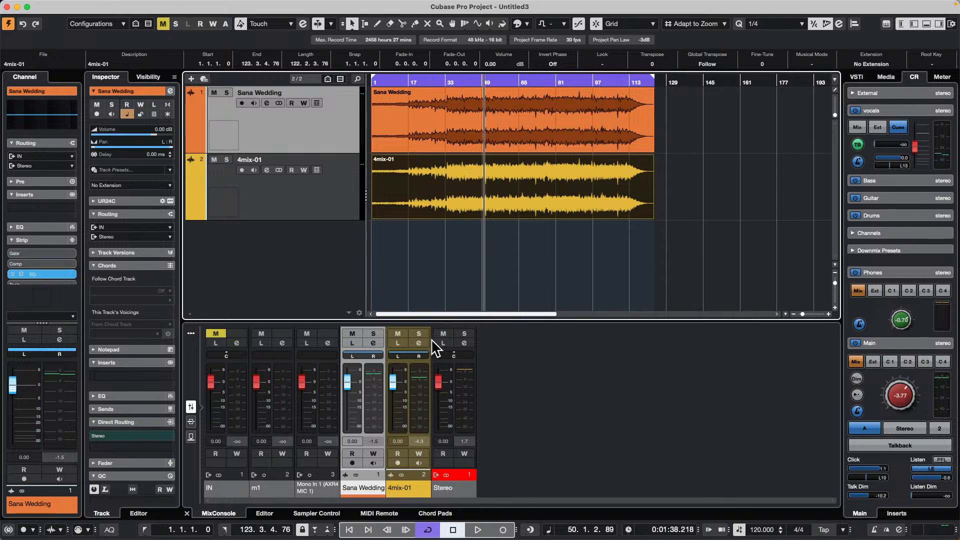
- Try solo and mute on the 4mix-01 channel, unmute it, and enable its solo defeat
{"action": "left_click", "coordinate": [419, 334]}
{"action": "left_click", "coordinate": [420, 334]}
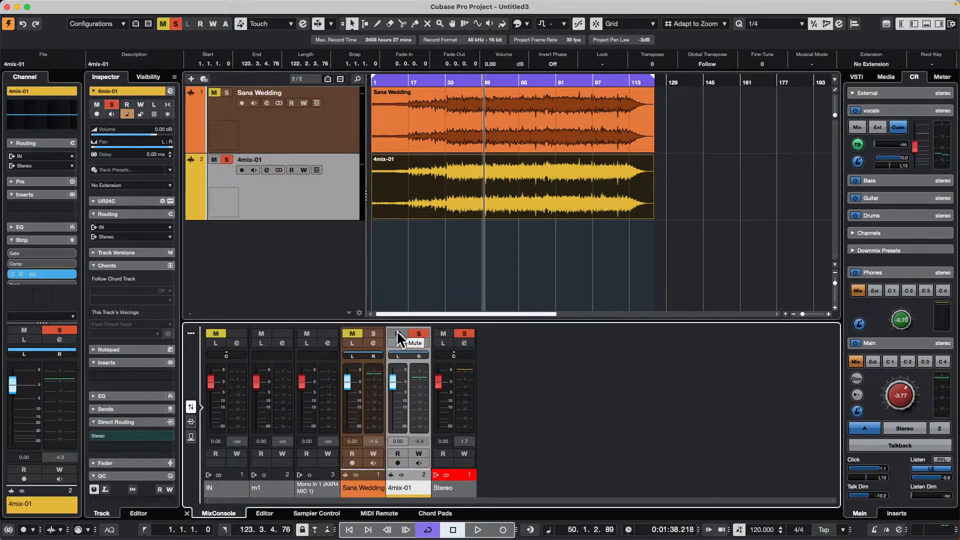
{"action": "left_click", "coordinate": [398, 333]}
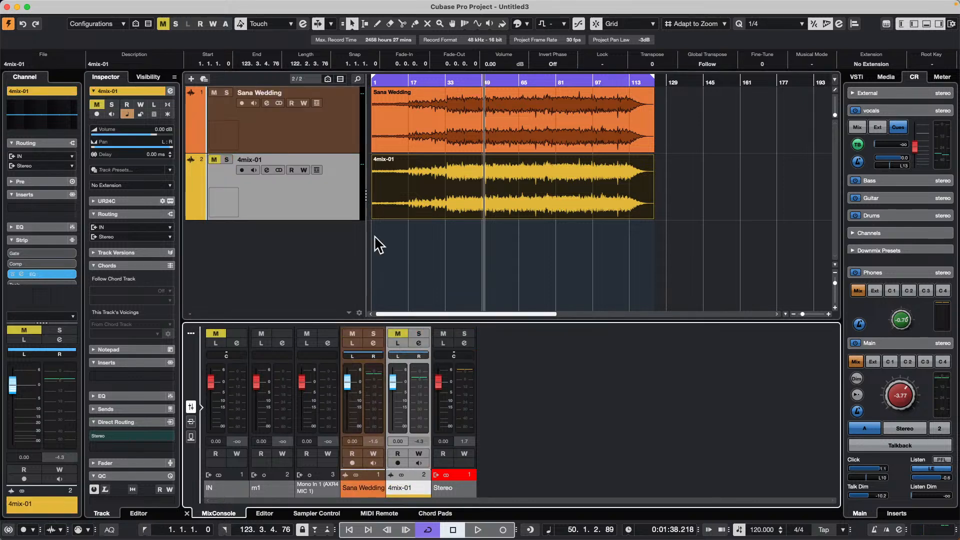
{"action": "left_click", "coordinate": [423, 332]}
{"action": "left_click", "coordinate": [388, 335]}
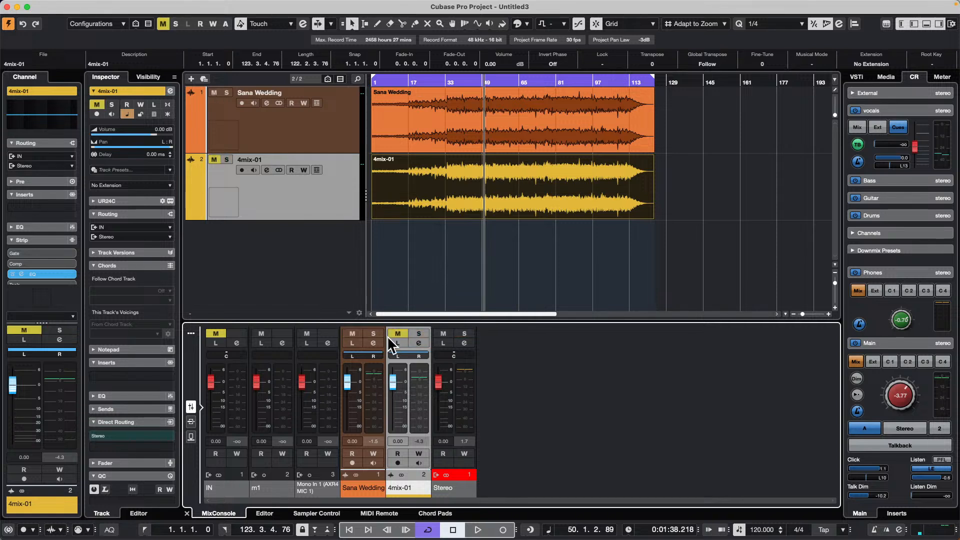
{"action": "left_click", "coordinate": [419, 334]}
{"action": "left_click", "coordinate": [422, 334], "text": "alt"}
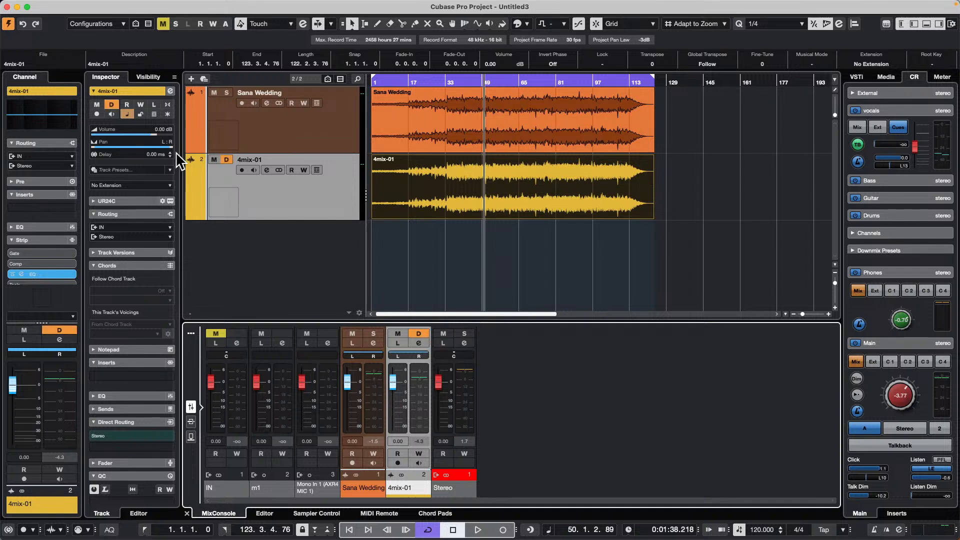
- Play from about bar 50 and solo the Sana Wedding track alongside the solo-defeated mix, ending with playback stopped
{"action": "left_click", "coordinate": [443, 187]}
{"action": "left_click", "coordinate": [467, 264]}
{"action": "key", "text": "space"}
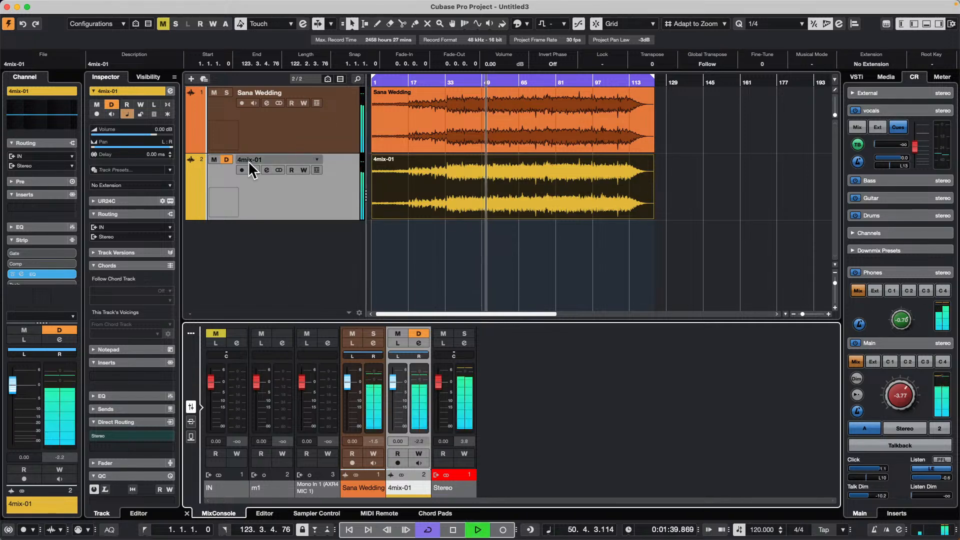
{"action": "left_click", "coordinate": [226, 95]}
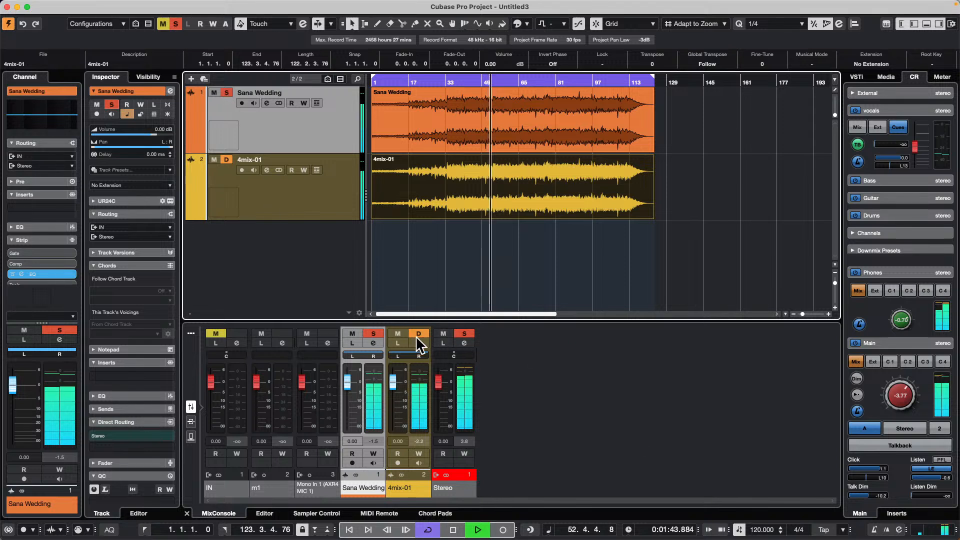
{"action": "key", "text": "space"}
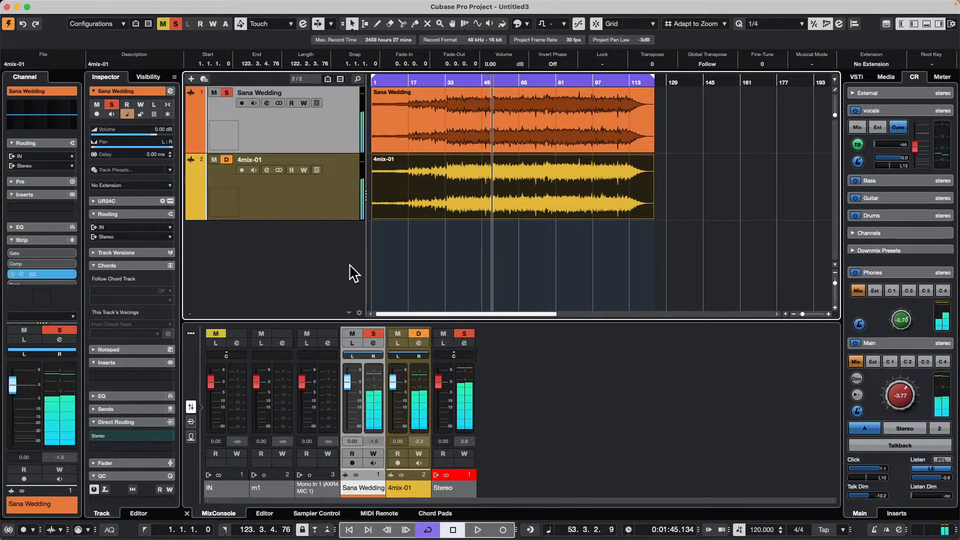
- Toggle solo defeat on the 4mix-01 channel off and on repeatedly, leaving it enabled
{"action": "left_click", "coordinate": [425, 332]}
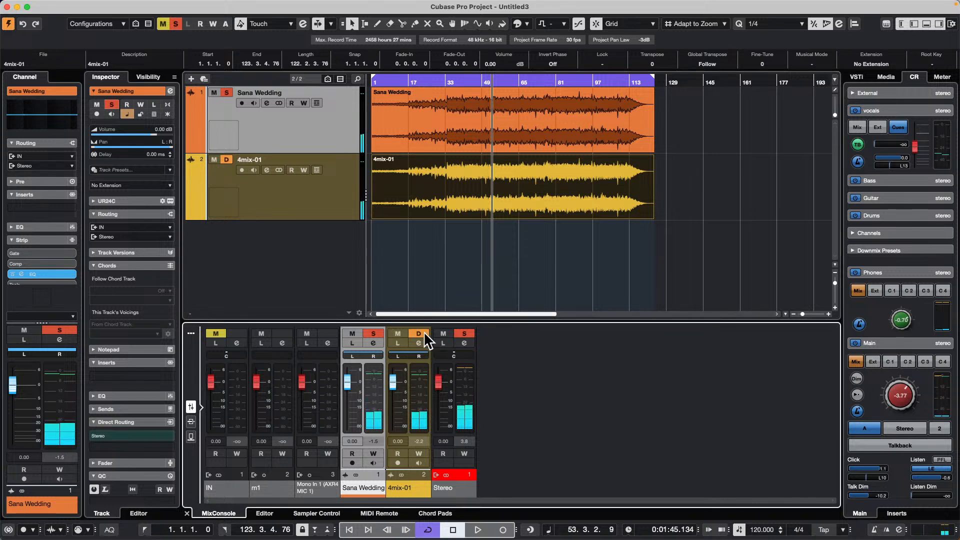
{"action": "left_click", "coordinate": [424, 334], "text": "alt"}
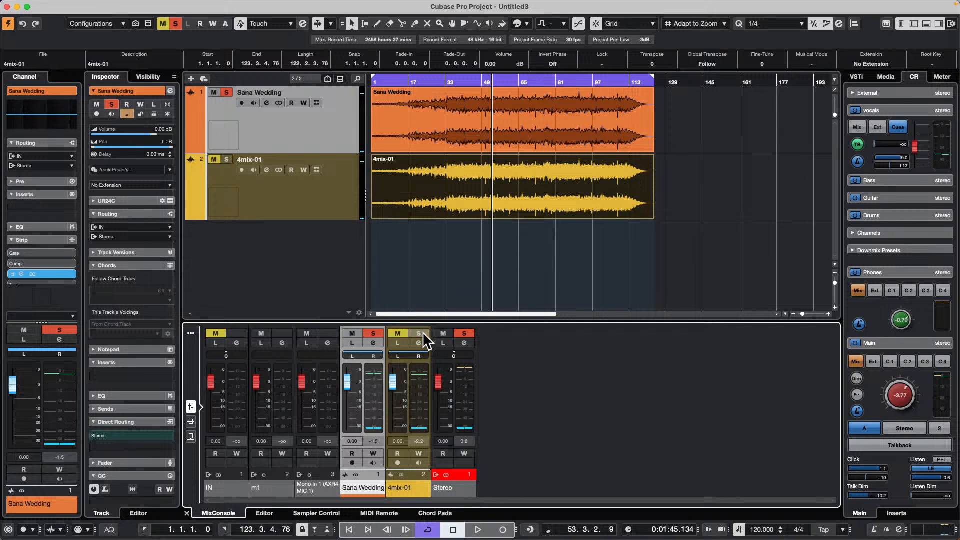
{"action": "left_click", "coordinate": [422, 332]}
{"action": "left_click", "coordinate": [422, 332]}
{"action": "left_click", "coordinate": [422, 332]}
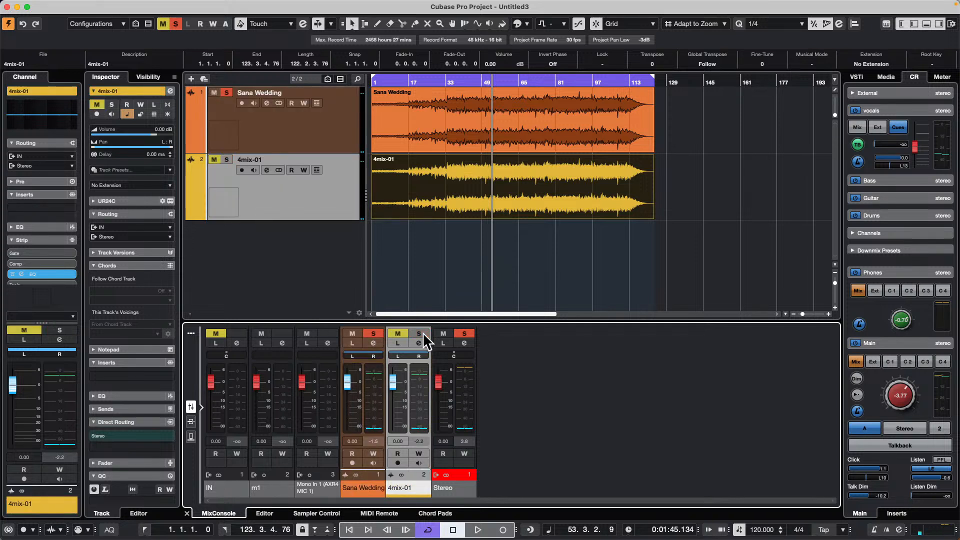
{"action": "left_click", "coordinate": [423, 331]}
{"action": "left_click", "coordinate": [422, 332], "text": "alt"}
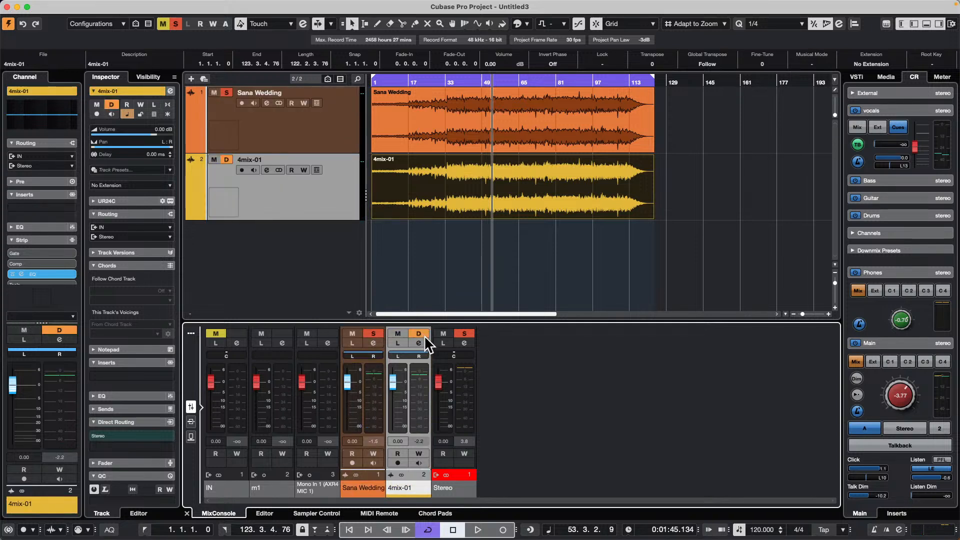
{"action": "left_click", "coordinate": [423, 332], "text": "alt"}
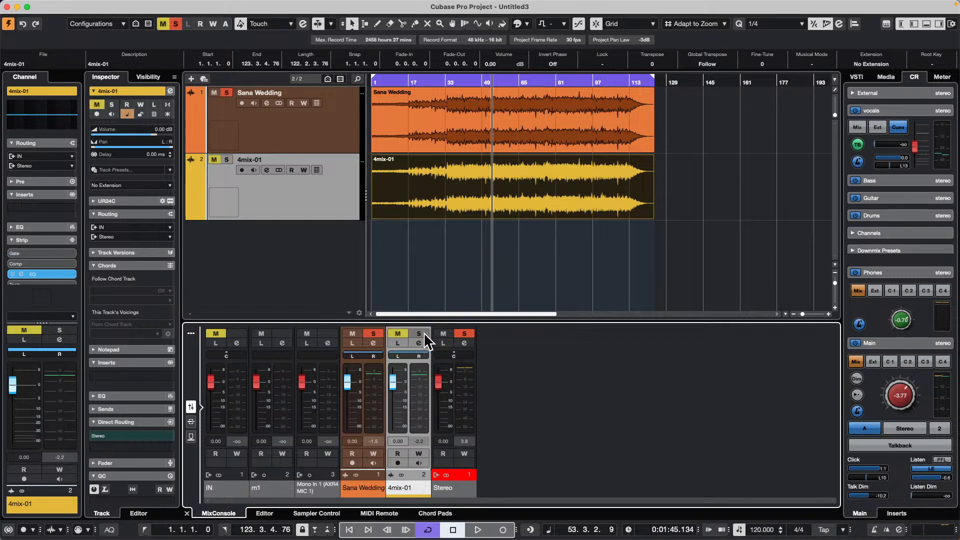
{"action": "left_click", "coordinate": [424, 332], "text": "alt"}
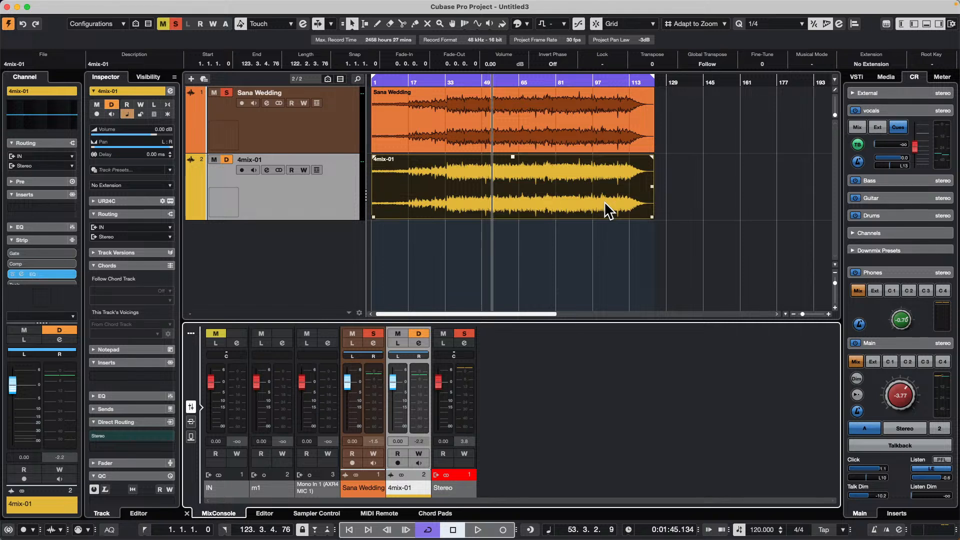
{"action": "mouse_move", "coordinate": [112, 2]}
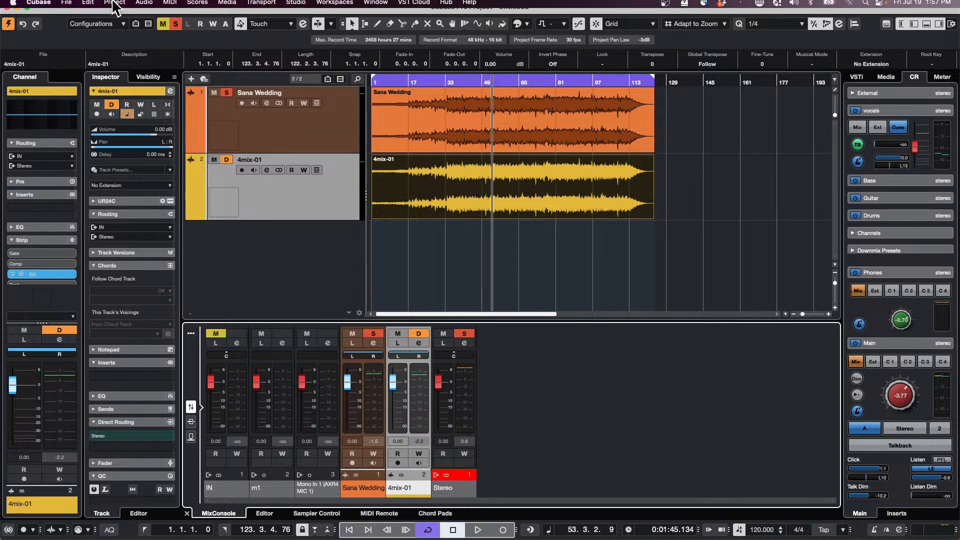
{"action": "left_click", "coordinate": [45, 6]}
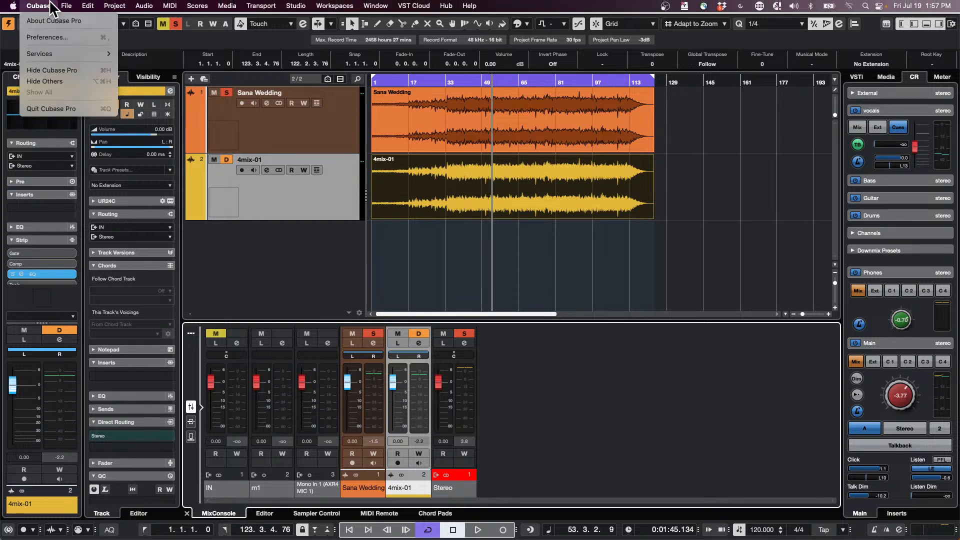
{"action": "mouse_move", "coordinate": [68, 7]}
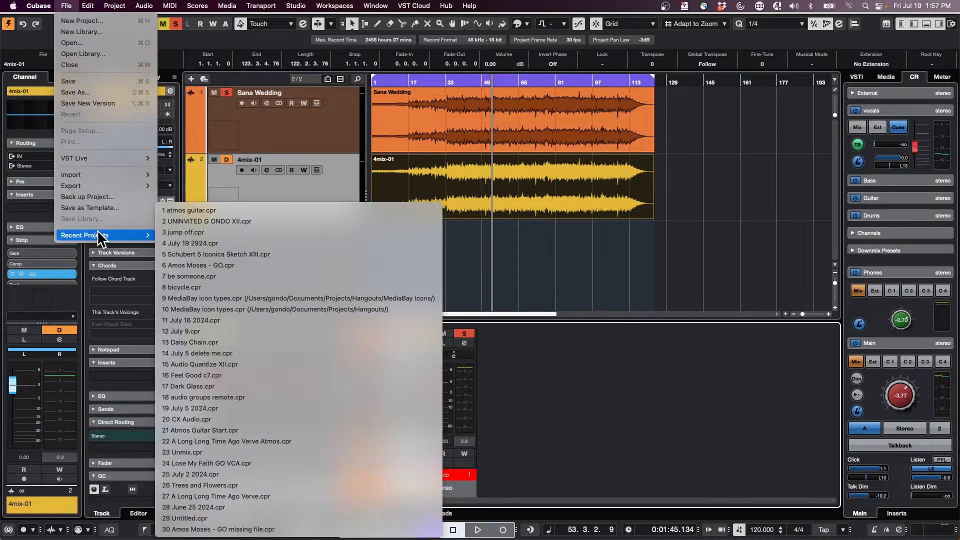
{"action": "mouse_move", "coordinate": [100, 239]}
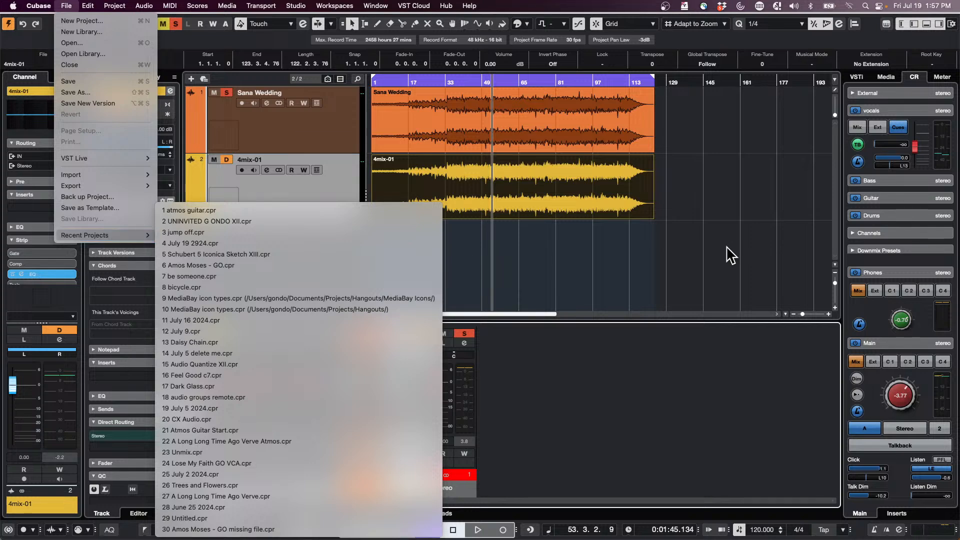
- Look at the VST Plug-ins page in Preferences, then accept and close the dialog
{"action": "mouse_move", "coordinate": [38, 6]}
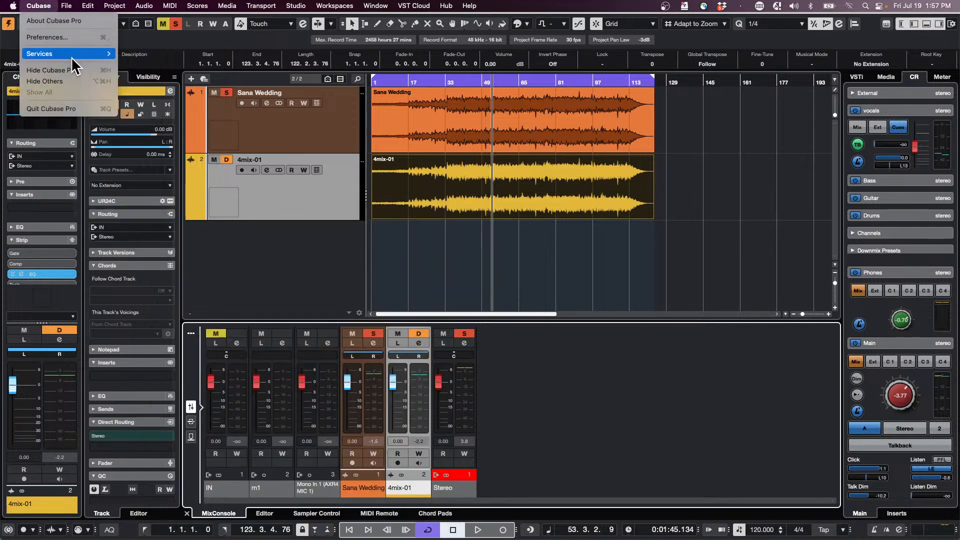
{"action": "left_click", "coordinate": [73, 35]}
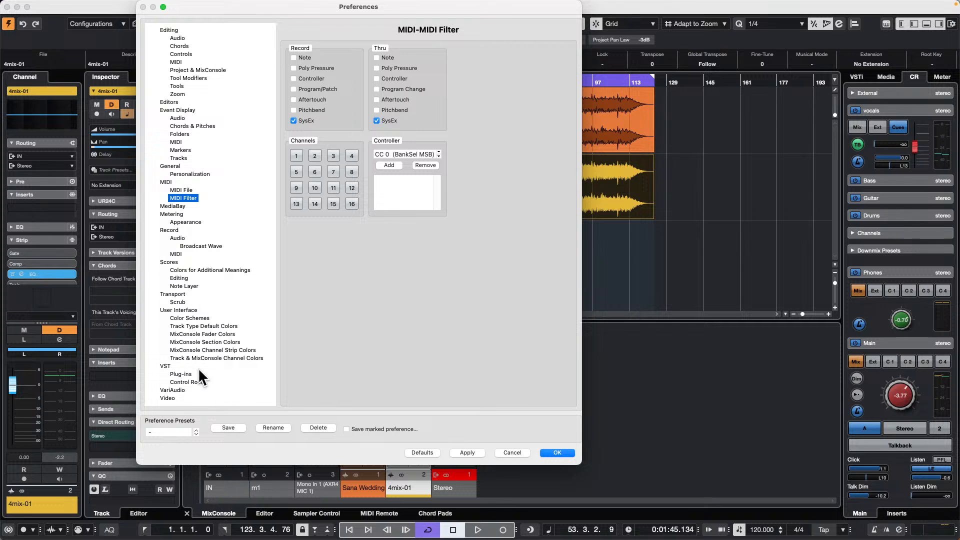
{"action": "left_click", "coordinate": [178, 374]}
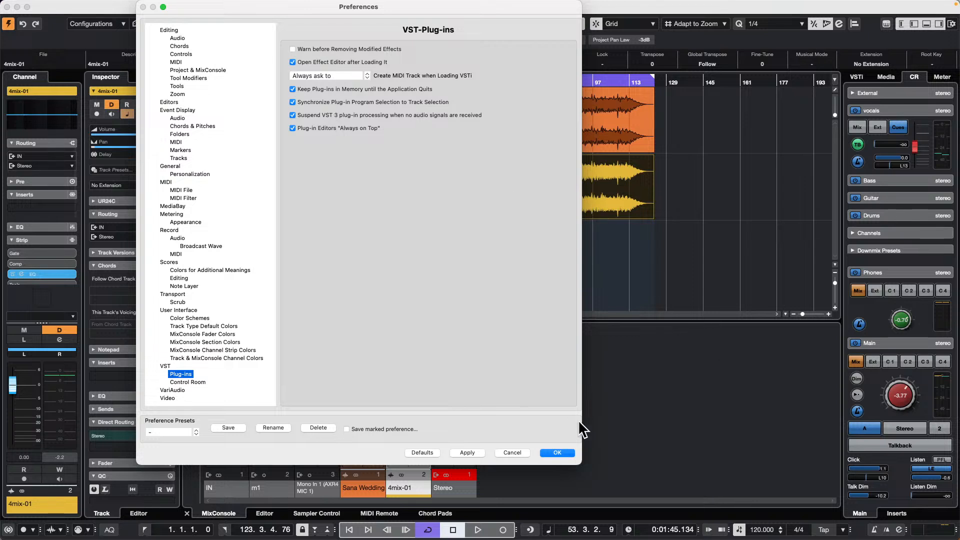
{"action": "left_click", "coordinate": [549, 450]}
- Add six HALion Sonic instrument tracks with all MIDI inputs and stereo output, and close the instrument window
{"action": "right_click", "coordinate": [281, 260]}
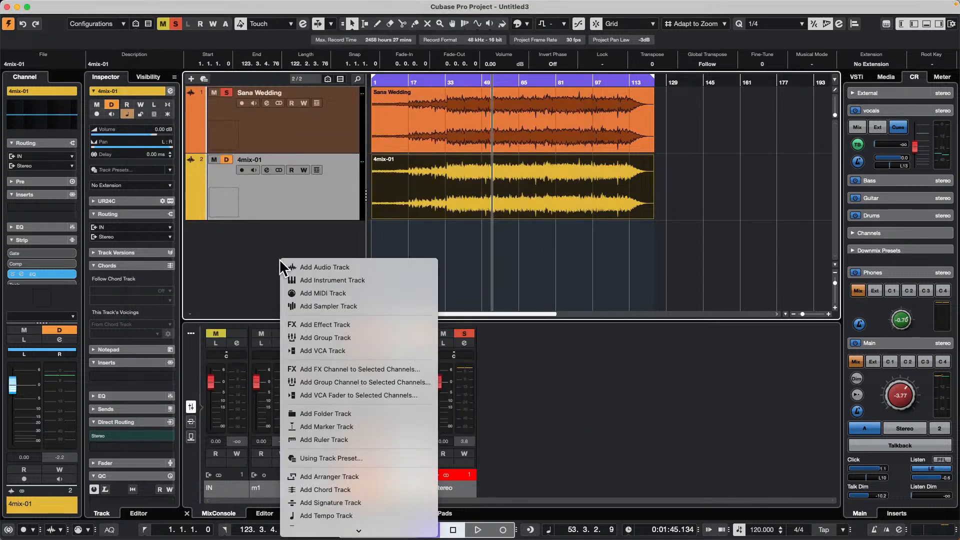
{"action": "left_click", "coordinate": [376, 281]}
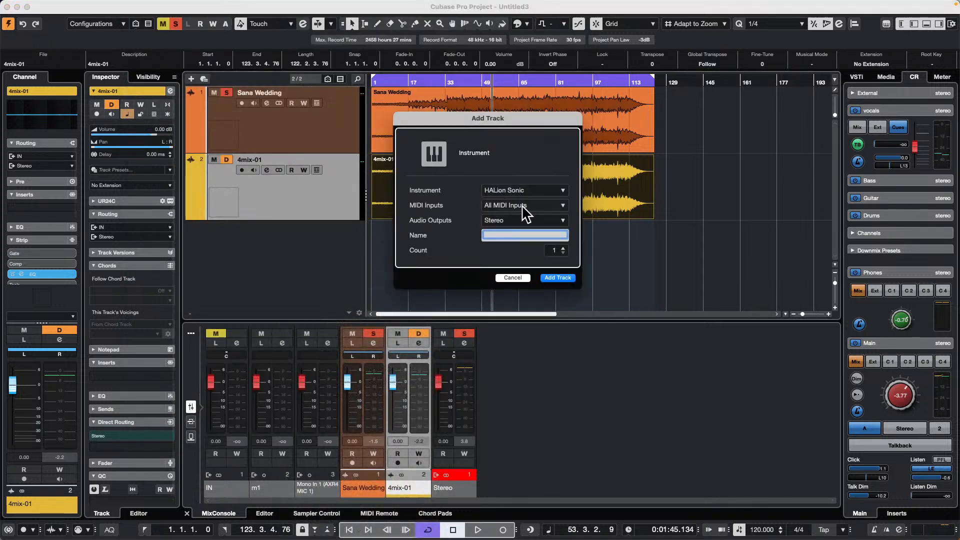
{"action": "left_click", "coordinate": [566, 278]}
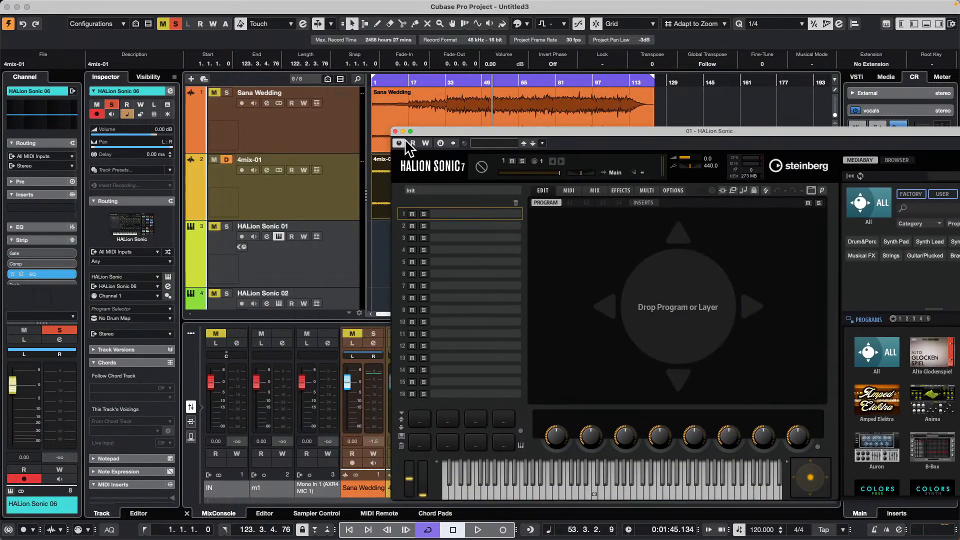
{"action": "left_click", "coordinate": [395, 131]}
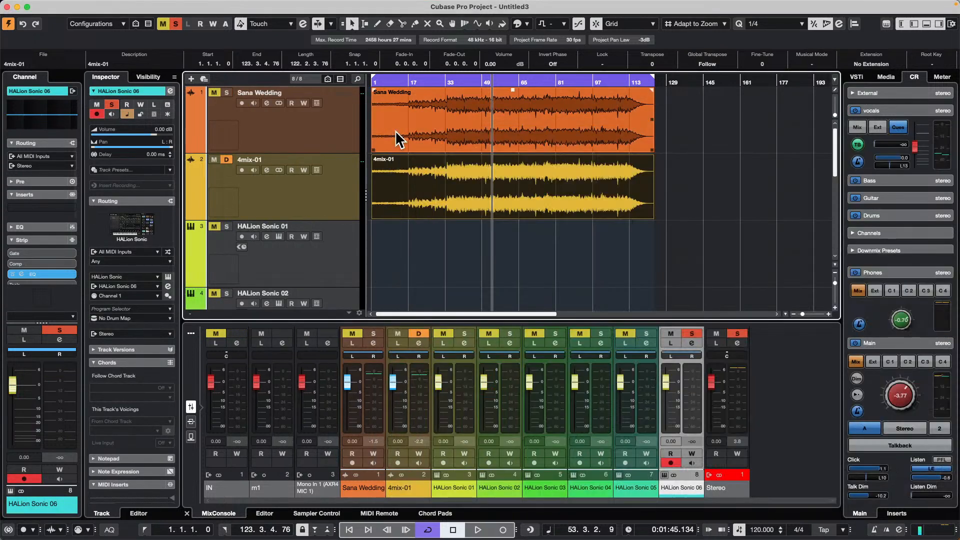
- Select the HALion Sonic 03 through HALion Sonic 06 tracks and disable them
{"action": "scroll", "coordinate": [498, 219], "scroll_direction": "down", "scroll_amount": 3}
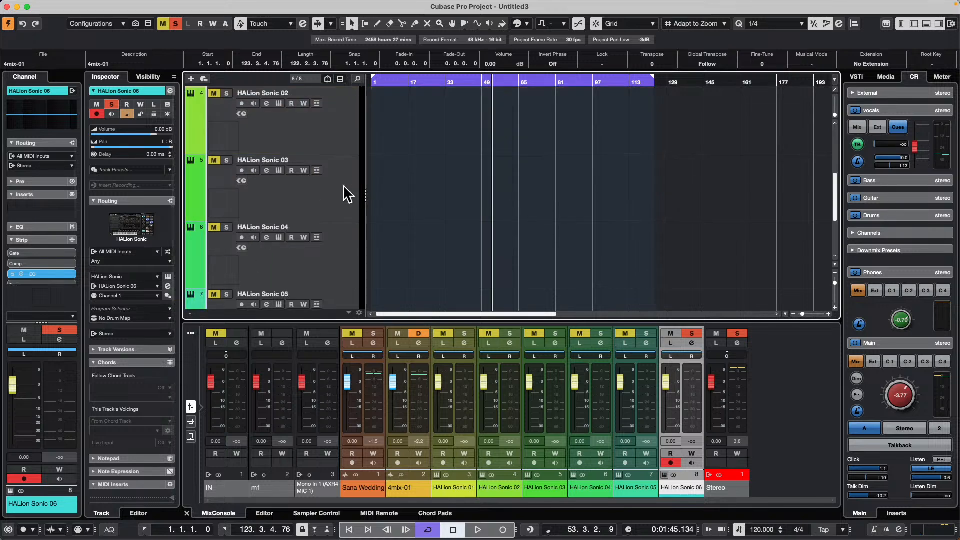
{"action": "left_click", "coordinate": [288, 208]}
{"action": "scroll", "coordinate": [322, 281], "scroll_direction": "down", "scroll_amount": 2}
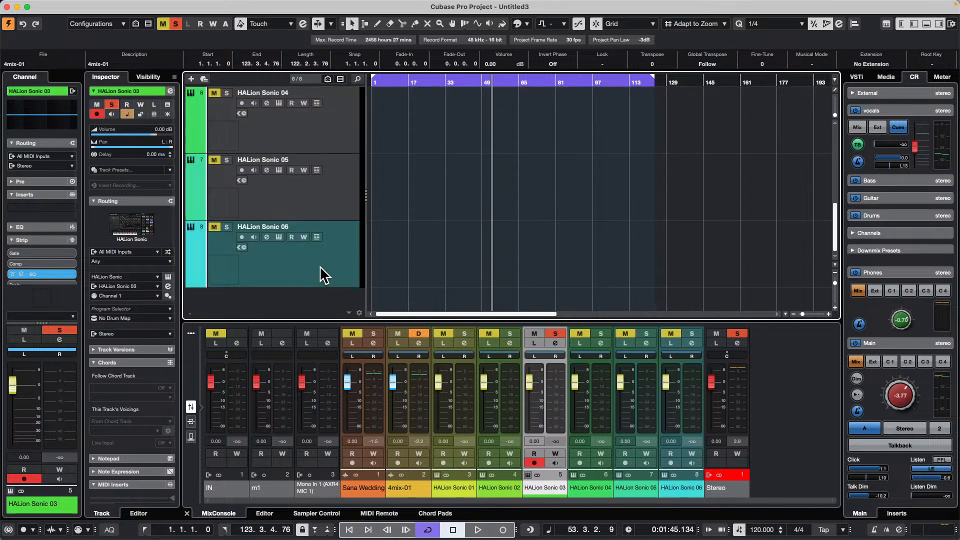
{"action": "left_click", "coordinate": [319, 265], "text": "shift"}
{"action": "right_click", "coordinate": [320, 265]}
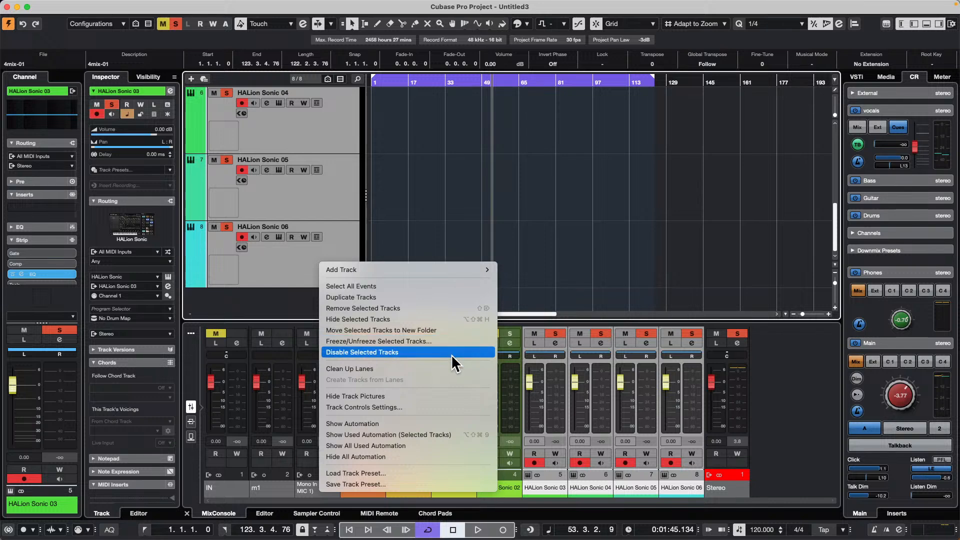
{"action": "left_click", "coordinate": [446, 352]}
- Re-enable only the disabled HALion Sonic 03 track
{"action": "scroll", "coordinate": [322, 214], "scroll_direction": "up", "scroll_amount": 3}
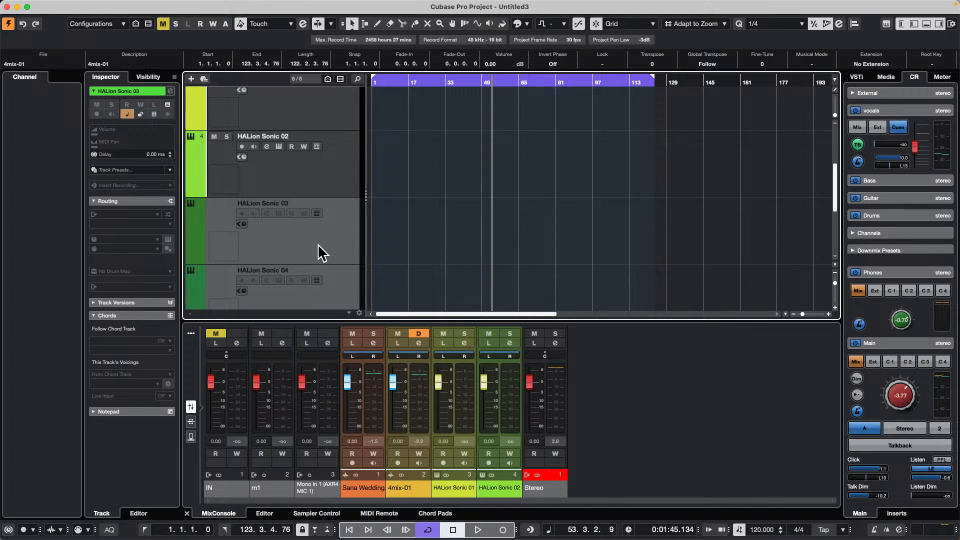
{"action": "right_click", "coordinate": [301, 228]}
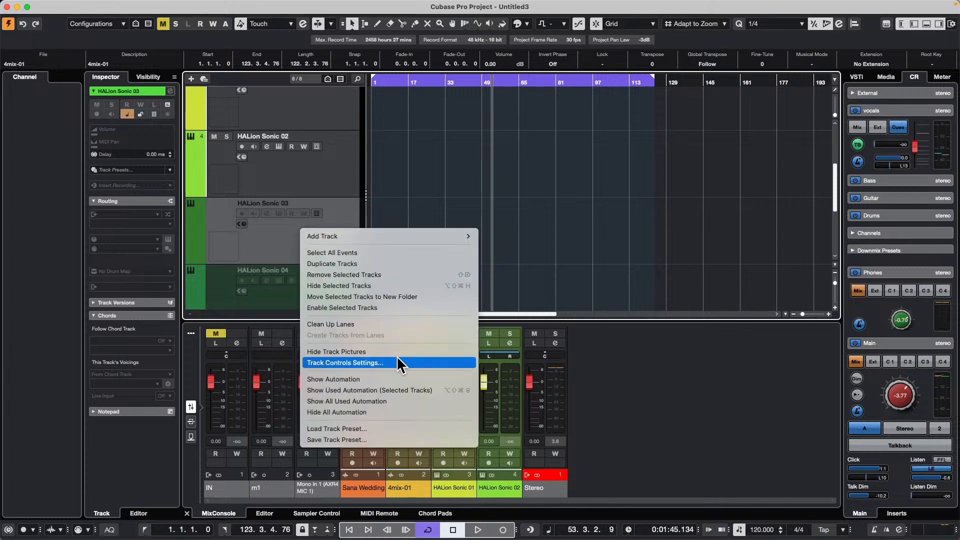
{"action": "left_click", "coordinate": [384, 308]}
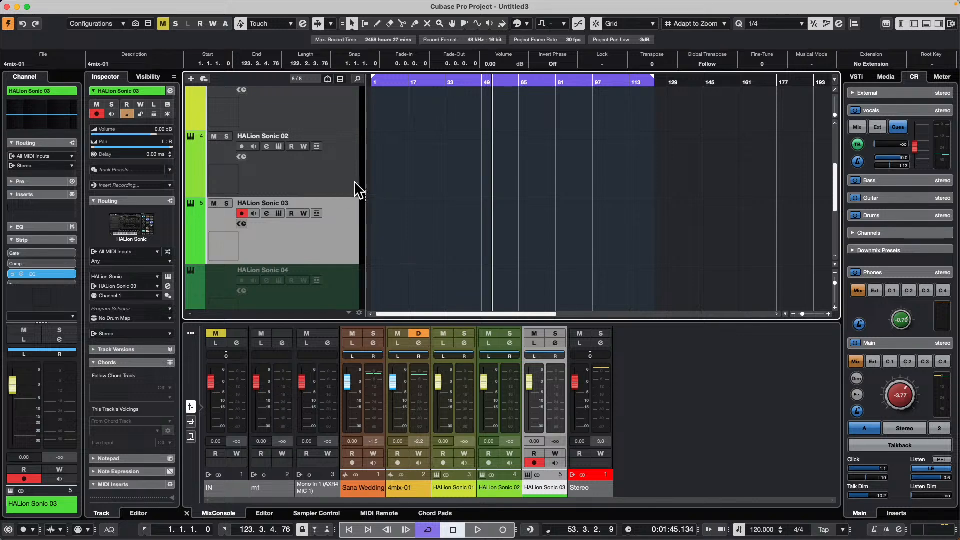
- Draw a MIDI part on the HALion Sonic 01 track from bar 2 to bar 54
{"action": "scroll", "coordinate": [339, 216], "scroll_direction": "up", "scroll_amount": 5}
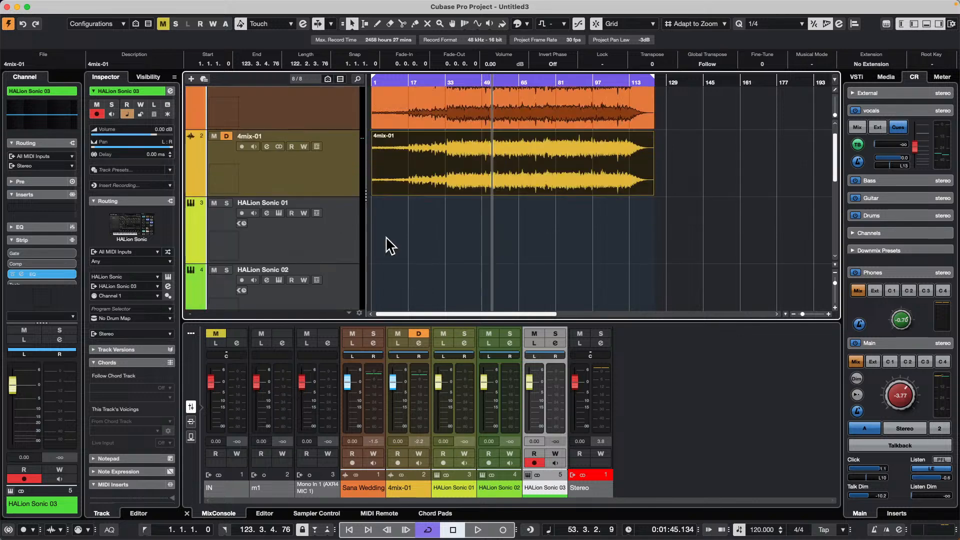
{"action": "left_click", "coordinate": [321, 235]}
{"action": "right_click", "coordinate": [374, 242]}
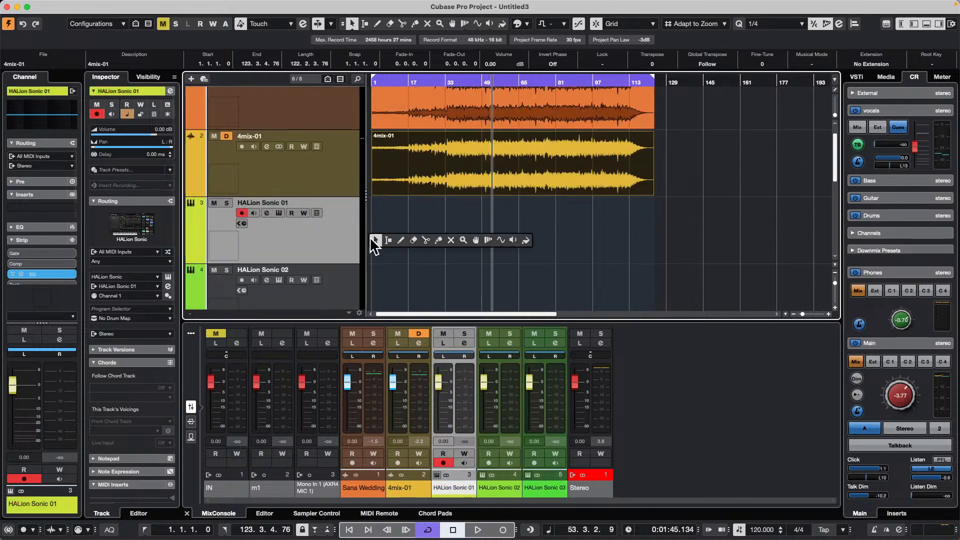
{"action": "left_click", "coordinate": [400, 240]}
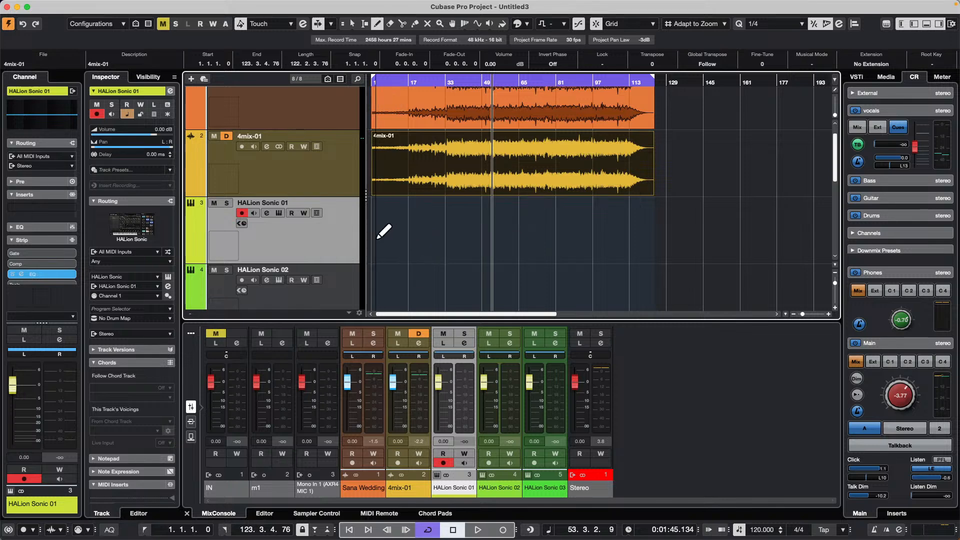
{"action": "left_click_drag", "start_coordinate": [377, 239], "coordinate": [494, 244]}
- Return to the Object Selection tool, open the HALion Sonic 01 part in the Key Editor, and extend its start to bar 1
{"action": "right_click", "coordinate": [400, 238]}
{"action": "left_click", "coordinate": [401, 239]}
{"action": "right_click", "coordinate": [412, 237]}
{"action": "left_click", "coordinate": [427, 240]}
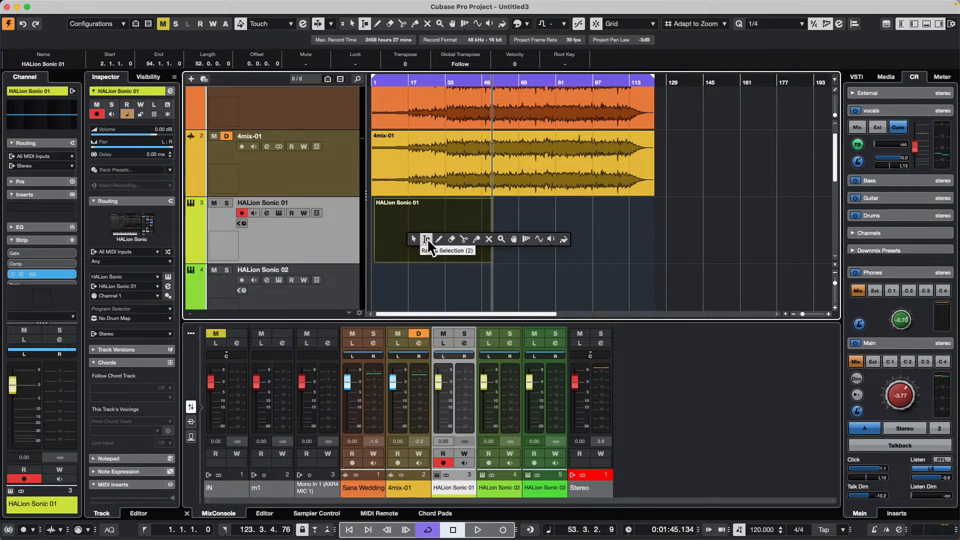
{"action": "left_click", "coordinate": [438, 241]}
{"action": "right_click", "coordinate": [428, 241]}
{"action": "left_click", "coordinate": [428, 241]}
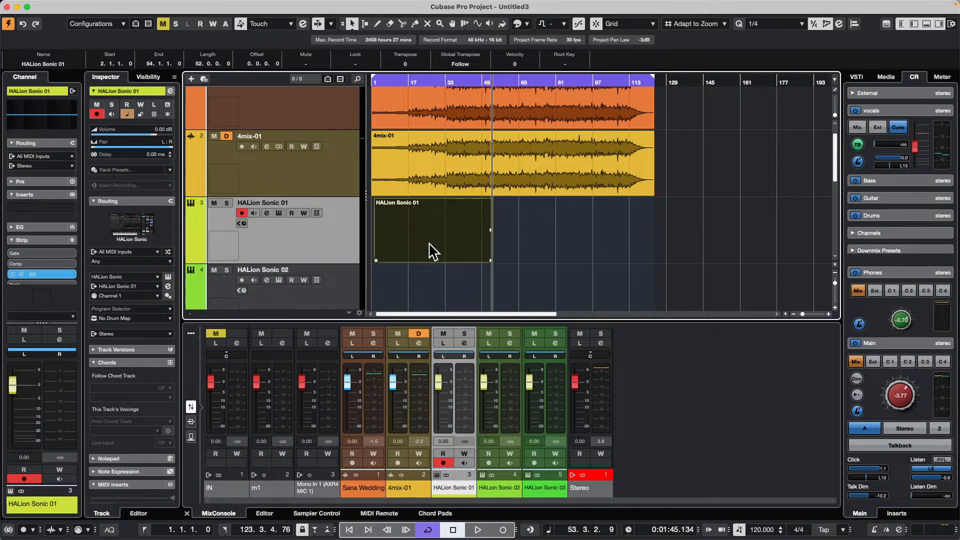
{"action": "double_click", "coordinate": [429, 243]}
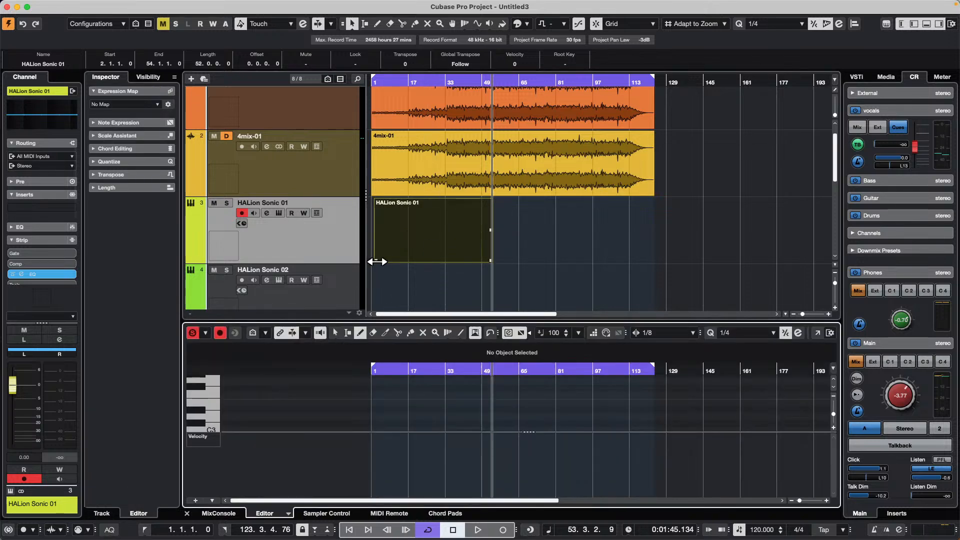
{"action": "left_click_drag", "start_coordinate": [377, 262], "coordinate": [361, 267]}
- Activate the Draw tool and set the Key Editor's controller lane to CC 64 (Sustain)
{"action": "right_click", "coordinate": [425, 246]}
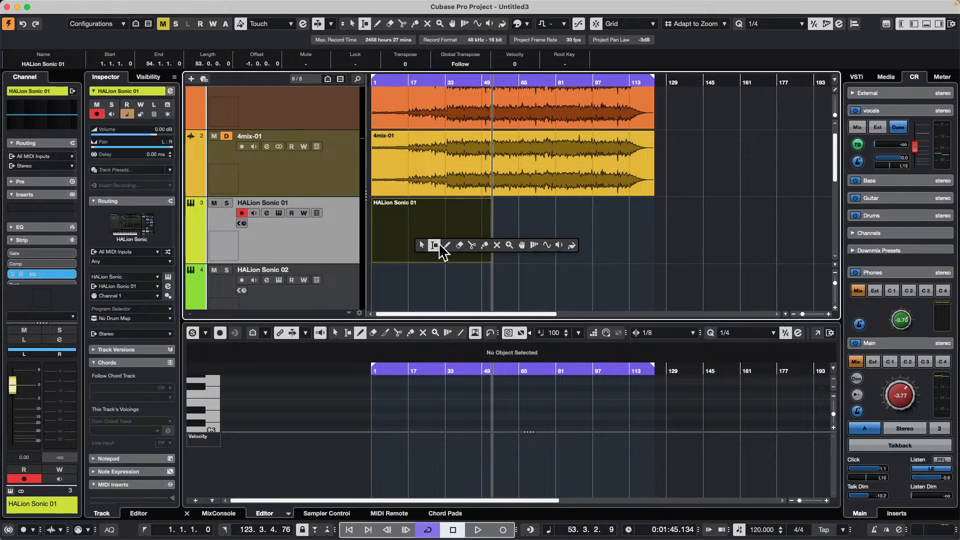
{"action": "left_click", "coordinate": [451, 245]}
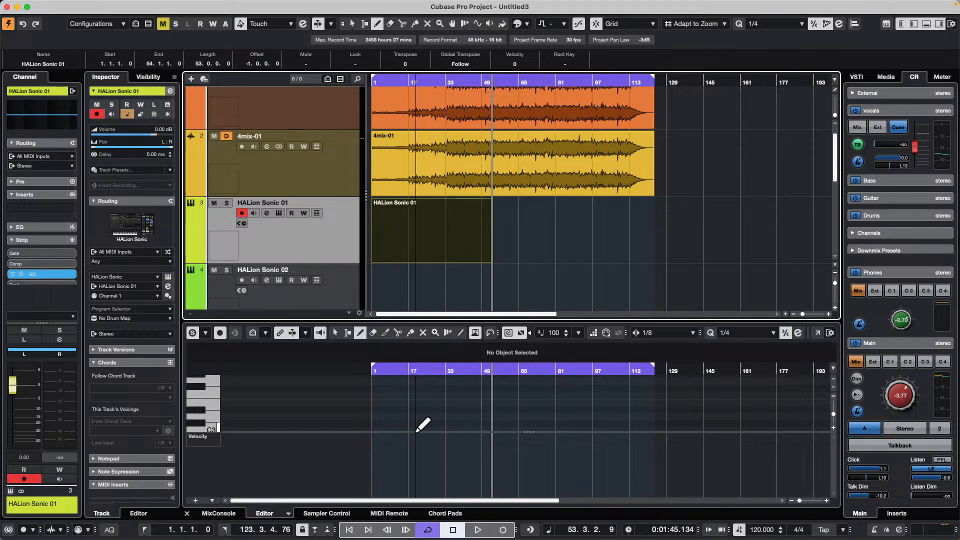
{"action": "left_click", "coordinate": [207, 436]}
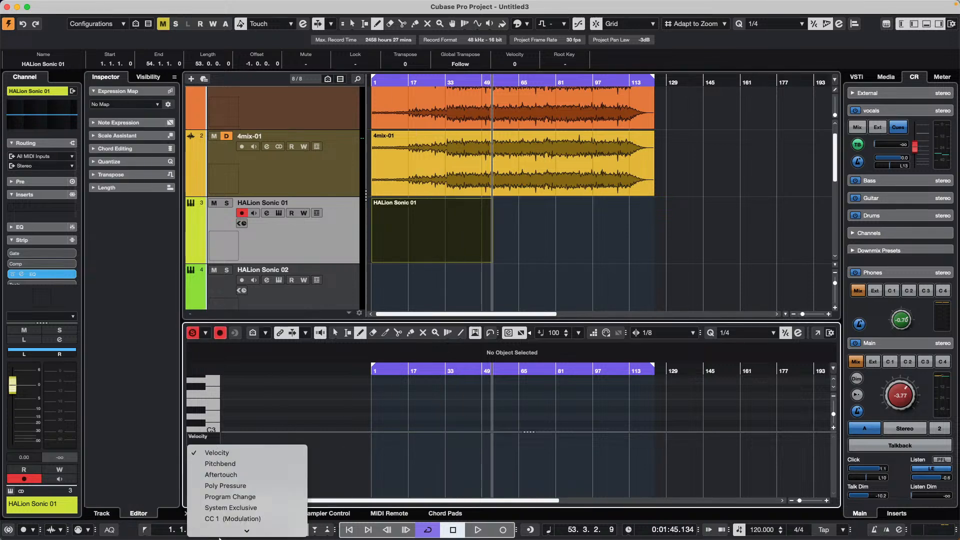
{"action": "scroll", "coordinate": [233, 489], "scroll_direction": "down", "scroll_amount": 3}
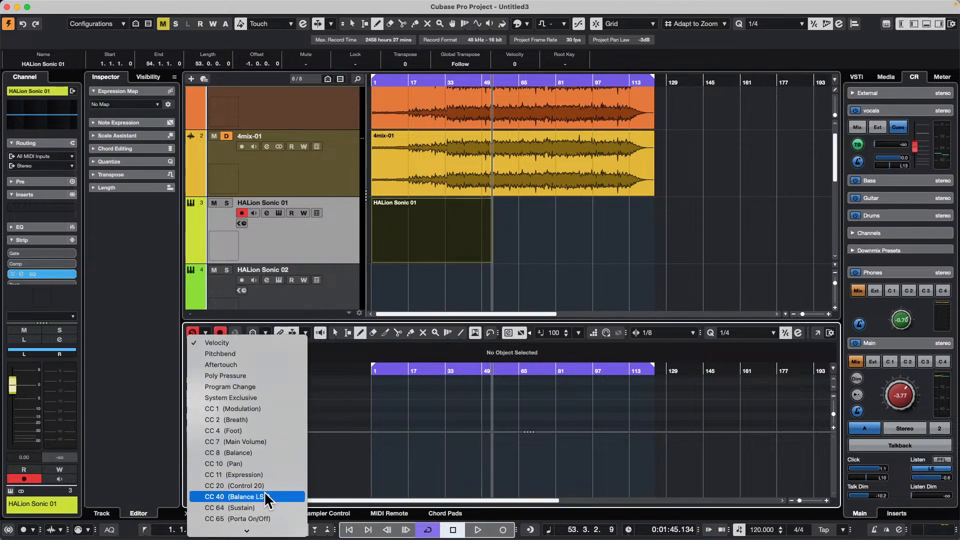
{"action": "left_click", "coordinate": [264, 503]}
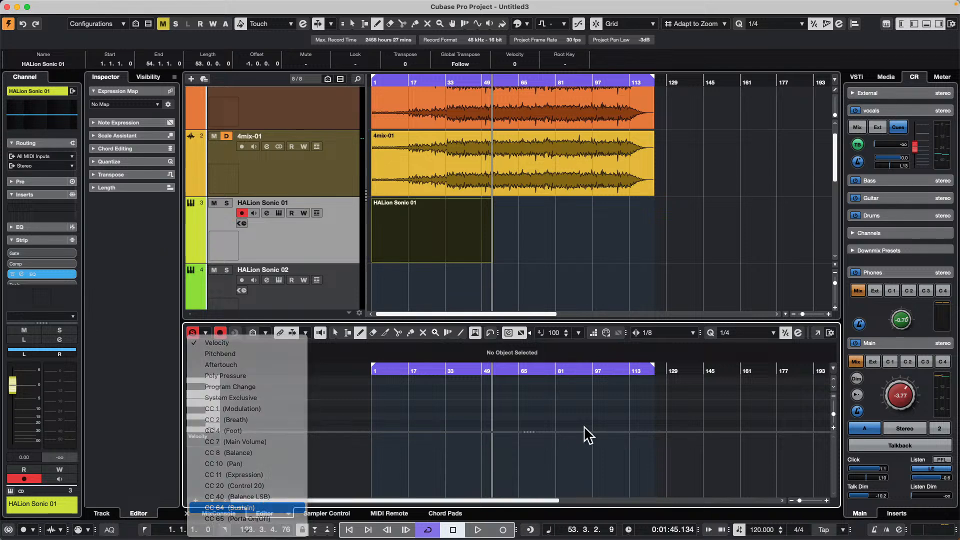
- Draw ramped sustain points between about bars 17 and 52, plus a freehand curve from about bar 9 to 29
{"action": "left_click", "coordinate": [409, 439]}
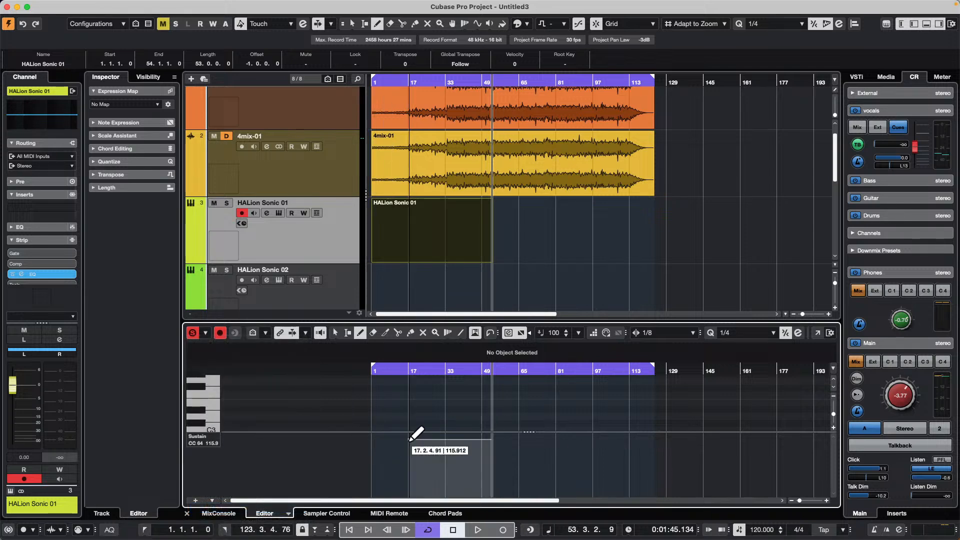
{"action": "left_click", "coordinate": [454, 493]}
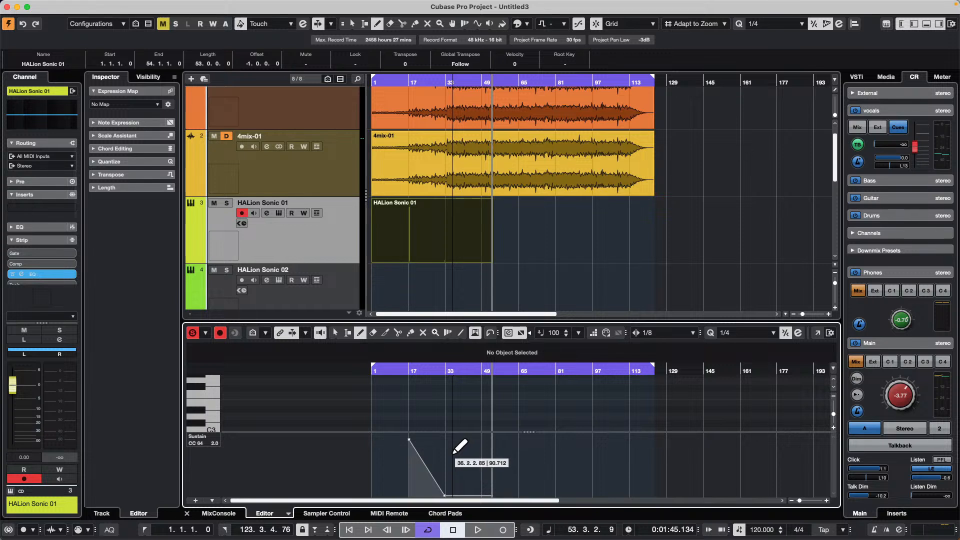
{"action": "left_click", "coordinate": [455, 443]}
{"action": "left_click", "coordinate": [467, 465]}
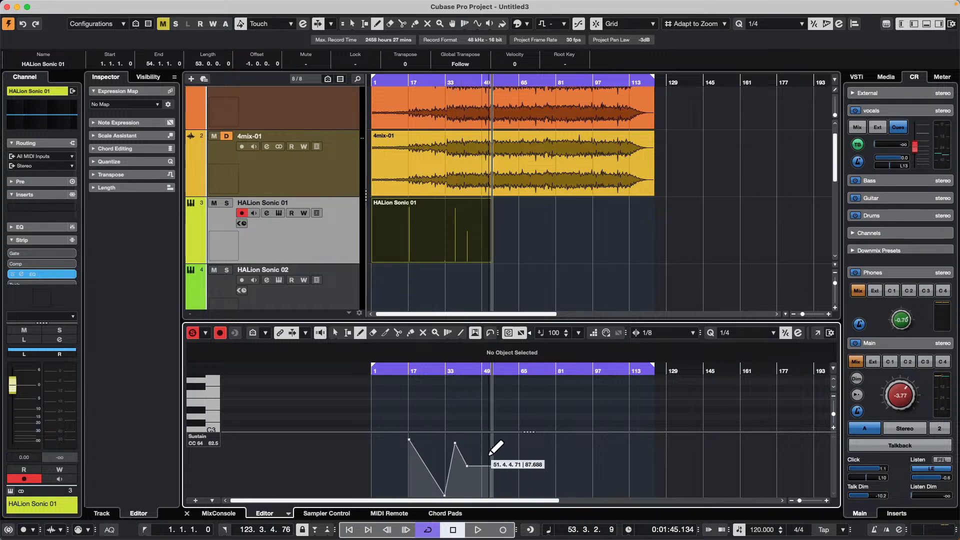
{"action": "left_click", "coordinate": [490, 456]}
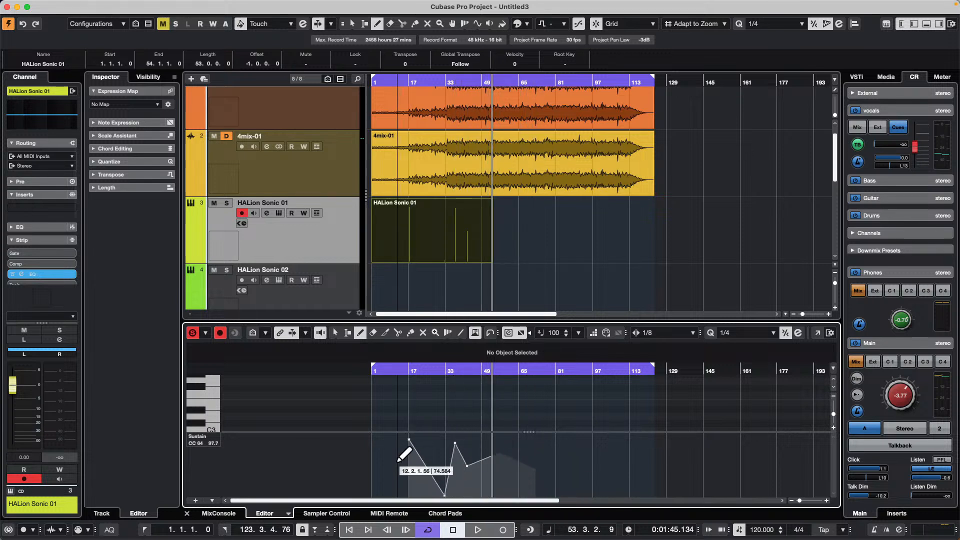
{"action": "mouse_move", "coordinate": [391, 475]}
{"action": "left_mouse_down"}
{"action": "mouse_move", "coordinate": [414, 447]}
{"action": "mouse_move", "coordinate": [435, 465]}
{"action": "left_mouse_up"}
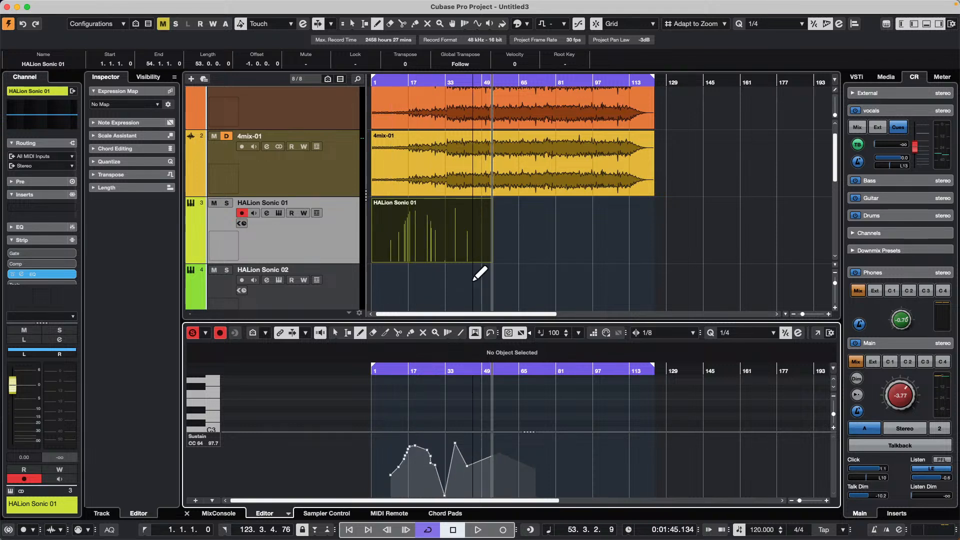
- Draw a second MIDI part on the HALion Sonic 01 track from bar 66 to bar 123
{"action": "right_click", "coordinate": [525, 250]}
{"action": "left_click", "coordinate": [577, 253]}
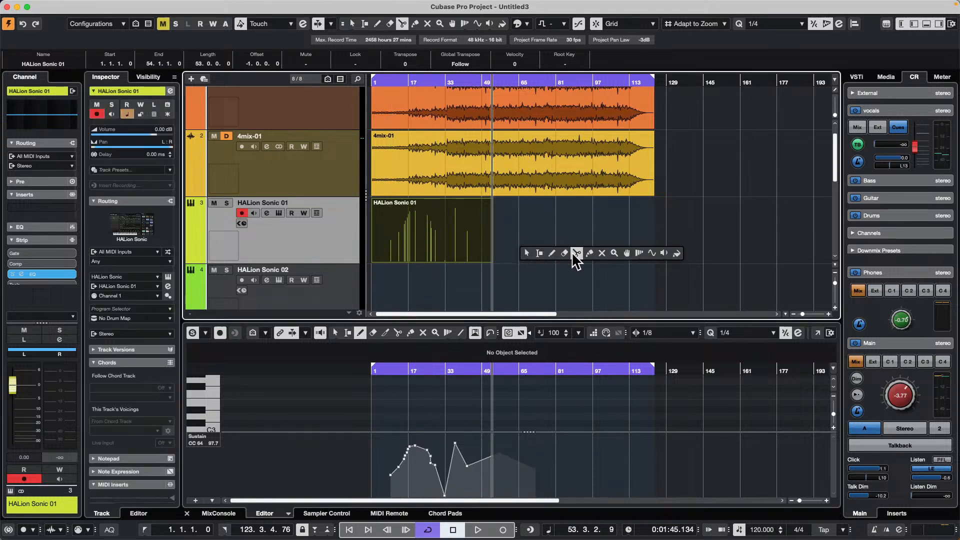
{"action": "left_click", "coordinate": [564, 252]}
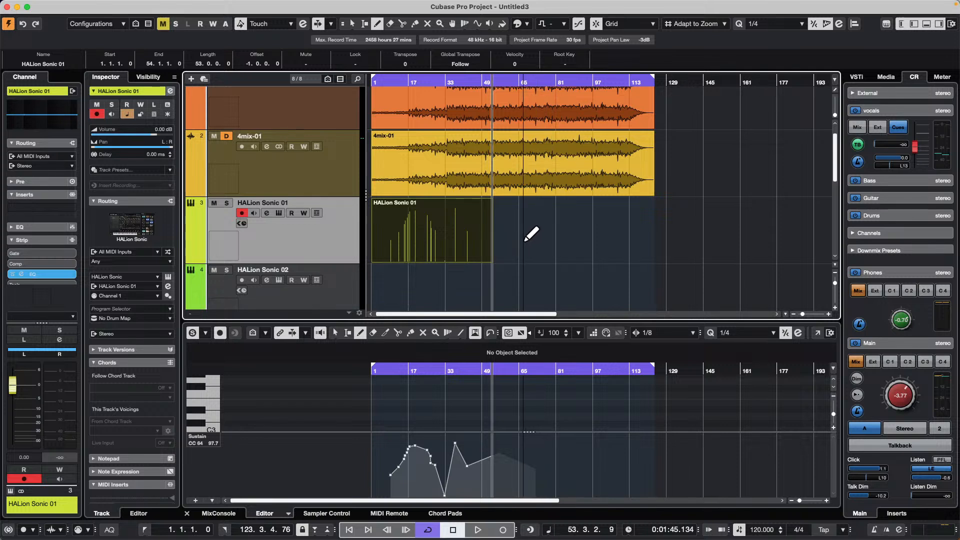
{"action": "mouse_move", "coordinate": [523, 230]}
{"action": "left_mouse_down"}
{"action": "mouse_move", "coordinate": [551, 245]}
{"action": "mouse_move", "coordinate": [661, 246]}
{"action": "left_mouse_up"}
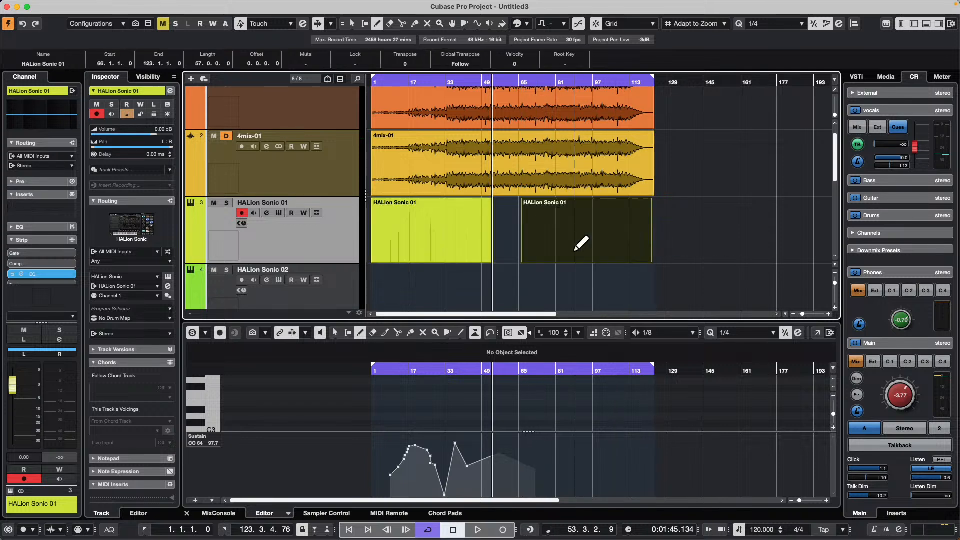
- Return to the Object Selection tool and draw a scattering of short and long notes in the second part in the Key Editor
{"action": "key", "text": "1"}
{"action": "left_click", "coordinate": [575, 250]}
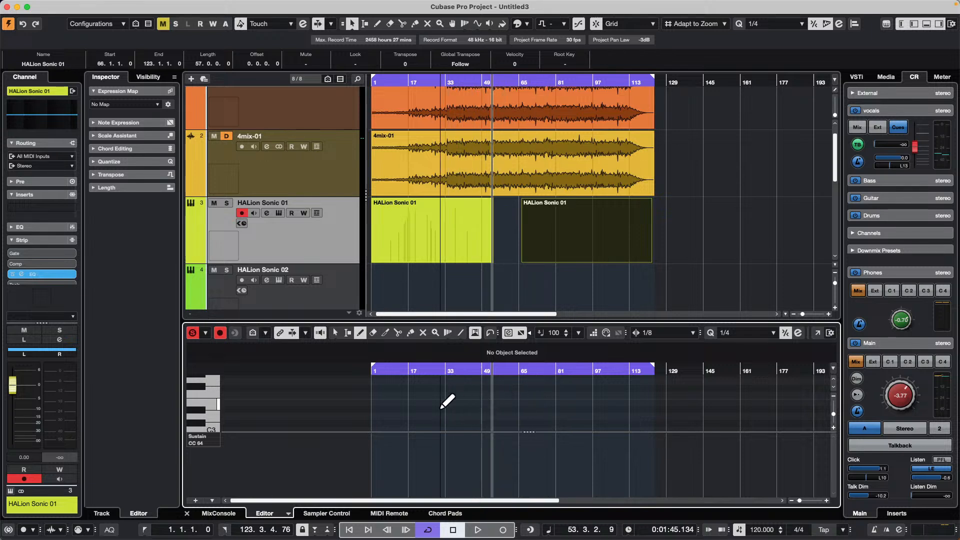
{"action": "mouse_move", "coordinate": [535, 404]}
{"action": "left_mouse_down"}
{"action": "mouse_move", "coordinate": [572, 401]}
{"action": "mouse_move", "coordinate": [574, 422]}
{"action": "mouse_move", "coordinate": [598, 395]}
{"action": "left_mouse_up"}
{"action": "left_click", "coordinate": [581, 396]}
{"action": "left_click", "coordinate": [586, 396]}
{"action": "left_click", "coordinate": [609, 416]}
{"action": "left_click", "coordinate": [607, 425]}
{"action": "left_click_drag", "start_coordinate": [560, 424], "coordinate": [520, 417]}
{"action": "left_click_drag", "start_coordinate": [553, 417], "coordinate": [646, 382]}
{"action": "left_click", "coordinate": [611, 390]}
{"action": "left_click_drag", "start_coordinate": [566, 388], "coordinate": [627, 417]}
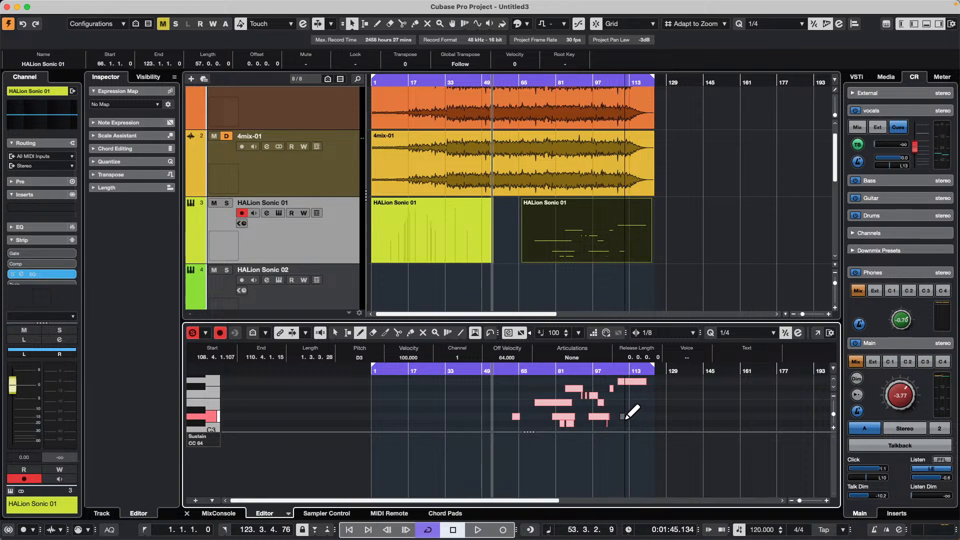
- Move the note part onto the sustain part at bar 1, and move it back out to bar 69
{"action": "left_click", "coordinate": [530, 257]}
{"action": "left_click_drag", "start_coordinate": [613, 244], "coordinate": [464, 238]}
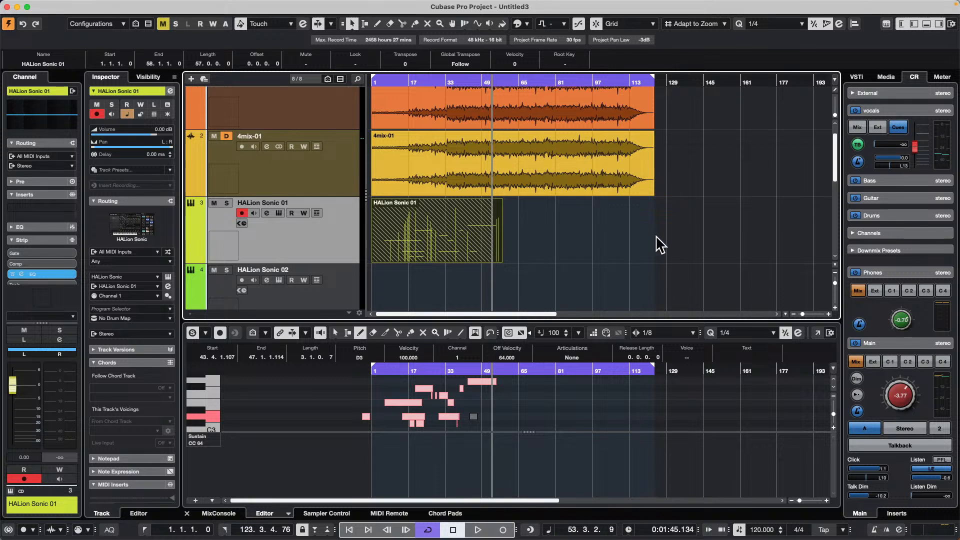
{"action": "left_click", "coordinate": [552, 248]}
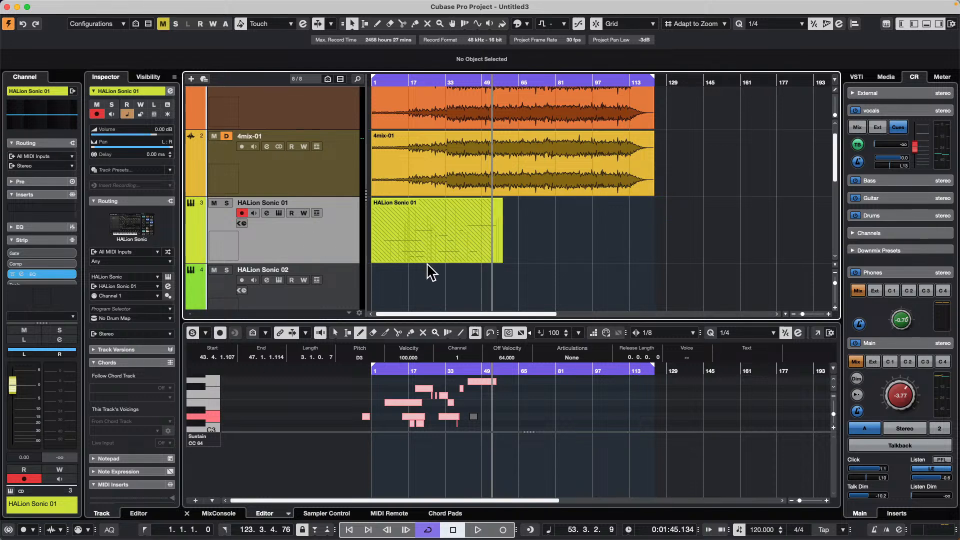
{"action": "left_click_drag", "start_coordinate": [434, 252], "coordinate": [594, 255]}
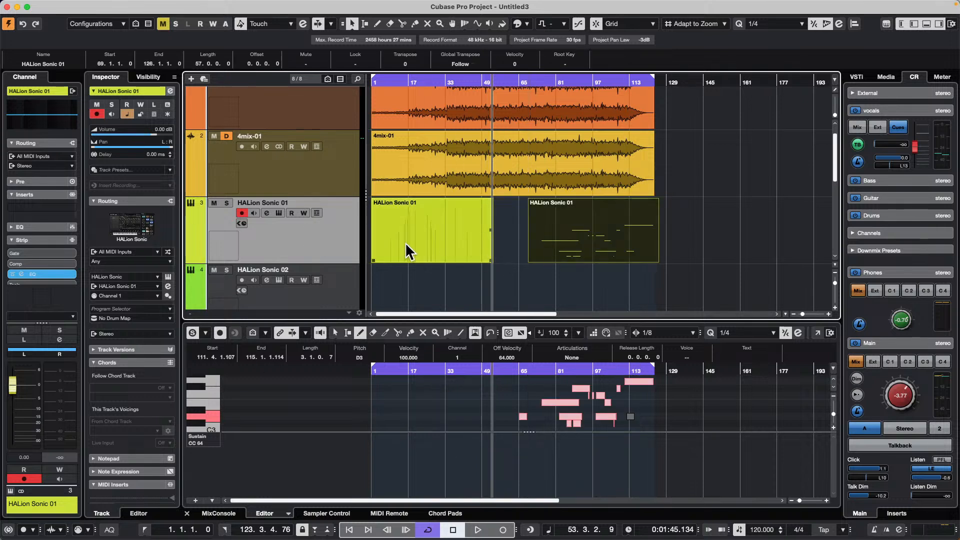
- Open the first part in the Key Editor, select all its sustain points, and set their MIDI channel to 2
{"action": "left_click", "coordinate": [445, 252]}
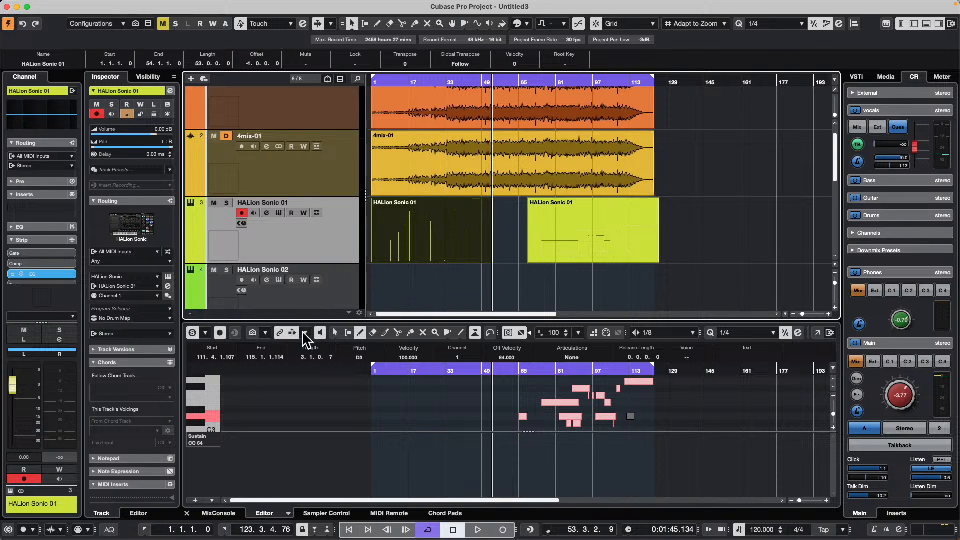
{"action": "left_click", "coordinate": [410, 81]}
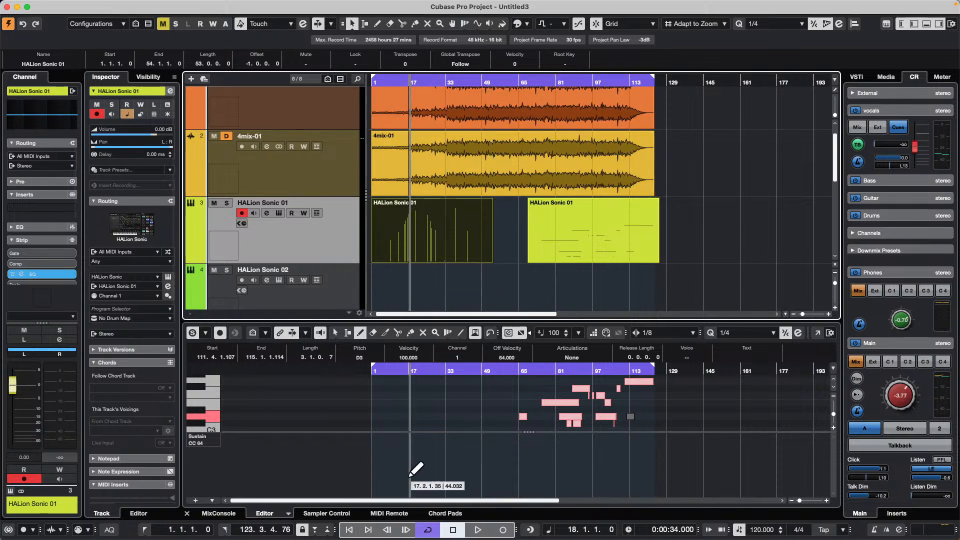
{"action": "double_click", "coordinate": [407, 247]}
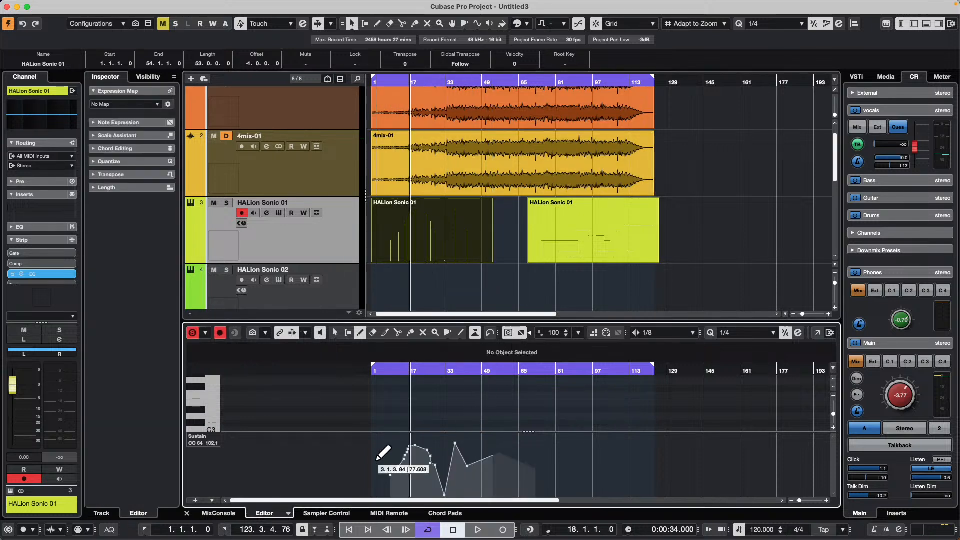
{"action": "left_click_drag", "start_coordinate": [384, 450], "coordinate": [547, 508]}
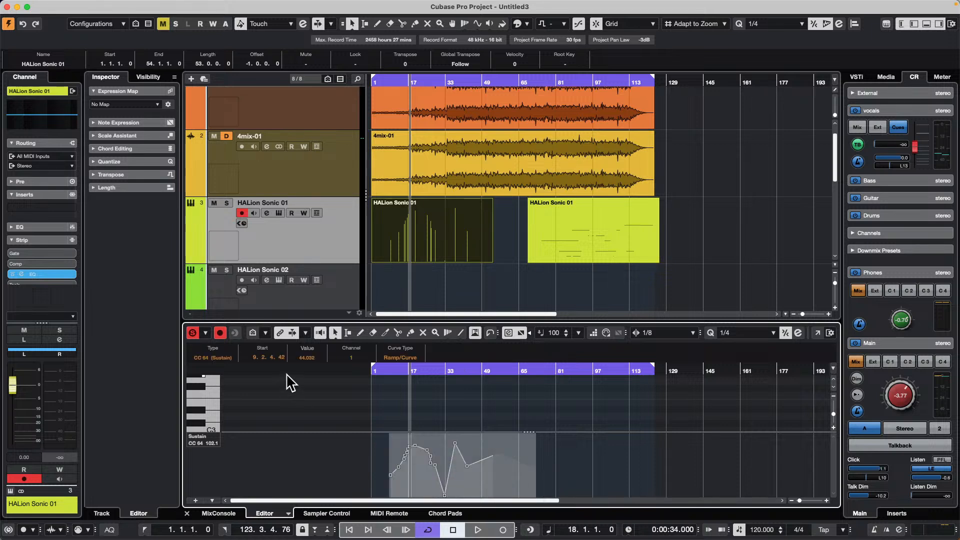
{"action": "left_click", "coordinate": [361, 358]}
{"action": "type", "text": "2"}
{"action": "key", "text": "Return"}
{"action": "left_click", "coordinate": [459, 289]}
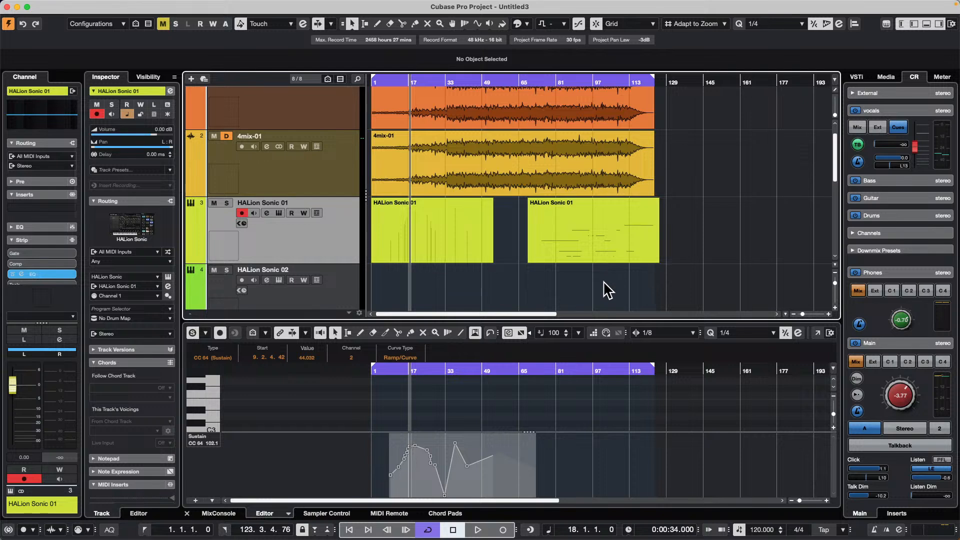
- Move the note part to start at bar 1, overlapping the sustain part, and bring up the list of overlapping parts
{"action": "left_click", "coordinate": [591, 254]}
{"action": "left_click_drag", "start_coordinate": [596, 250], "coordinate": [425, 237]}
{"action": "left_click", "coordinate": [433, 295]}
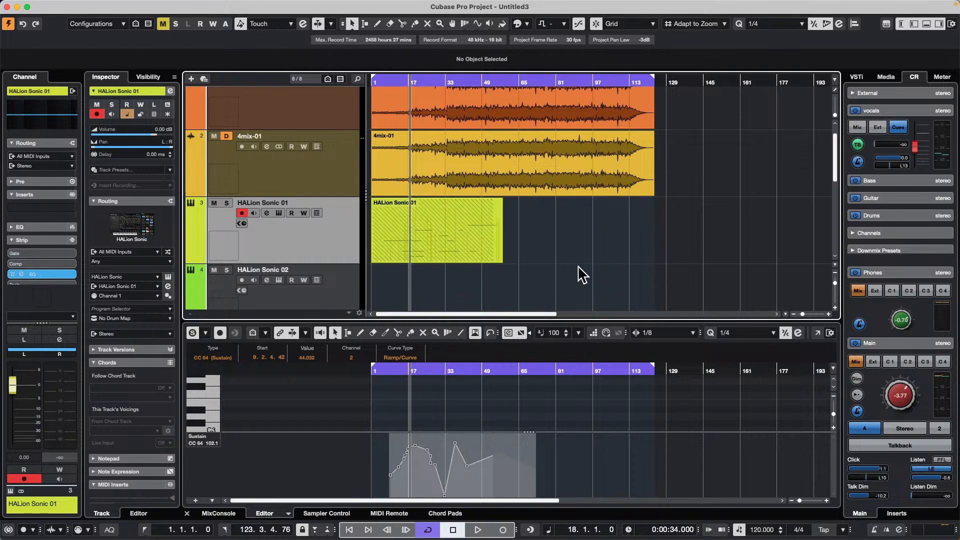
{"action": "left_click", "coordinate": [444, 245]}
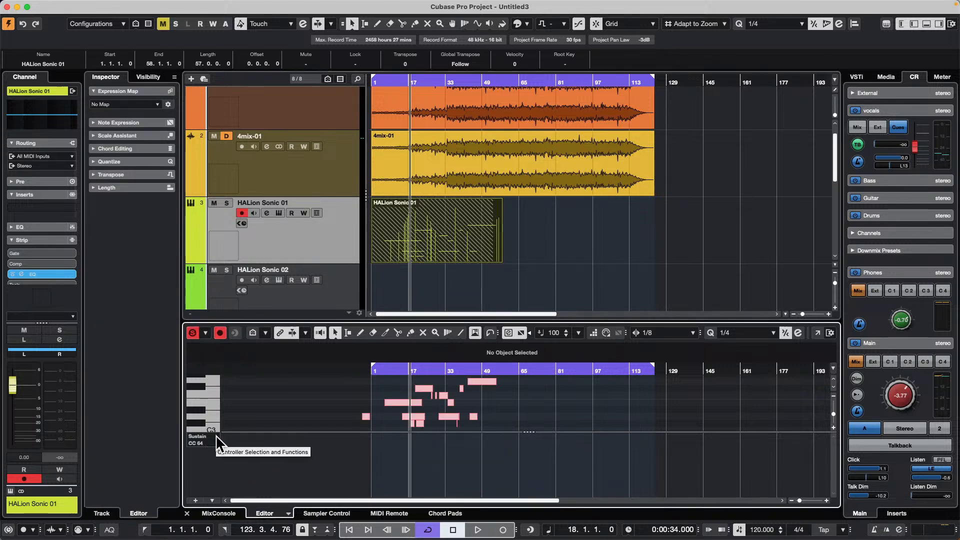
{"action": "left_click", "coordinate": [437, 261]}
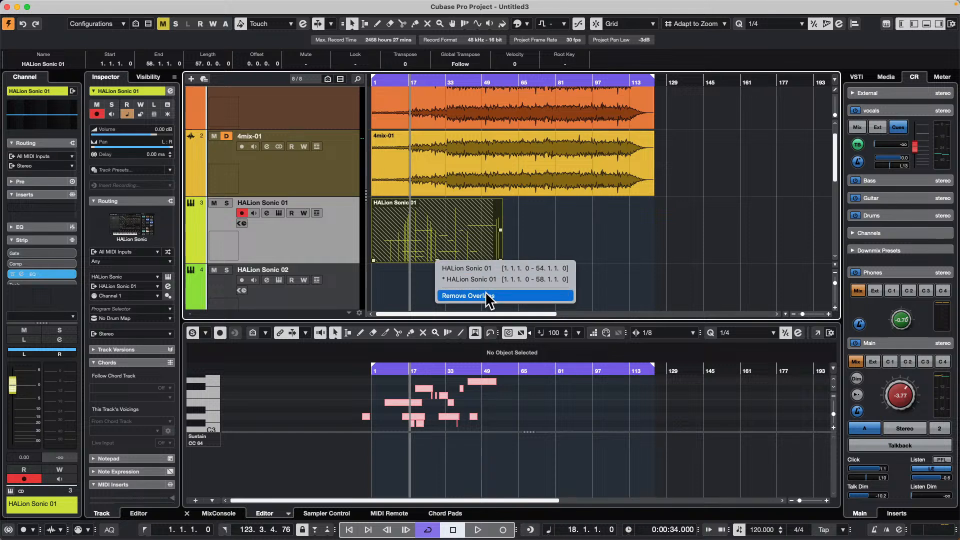
- Merge the two overlapping HALion Sonic 01 parts with the Glue tool and return to the Object Selection tool
{"action": "right_click", "coordinate": [454, 235]}
{"action": "left_click", "coordinate": [493, 236]}
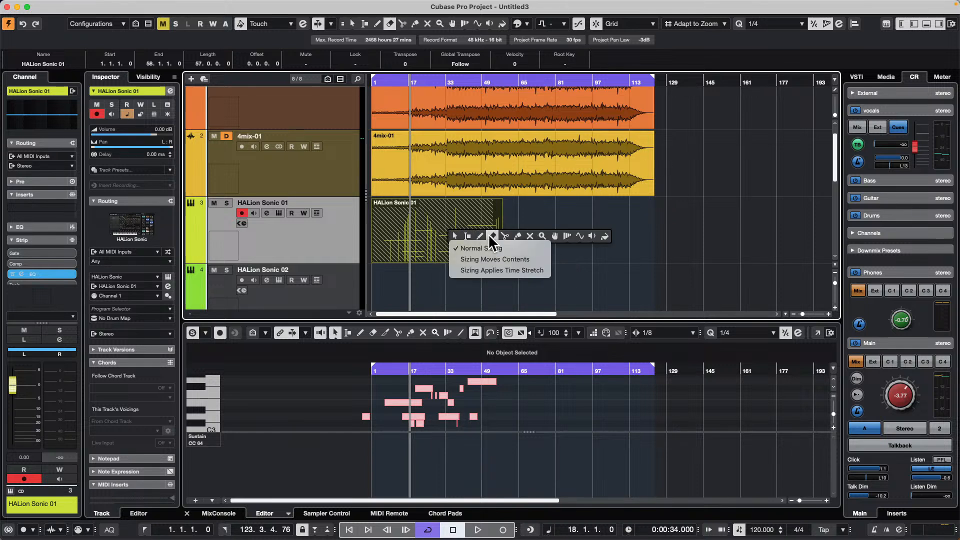
{"action": "left_click", "coordinate": [520, 236]}
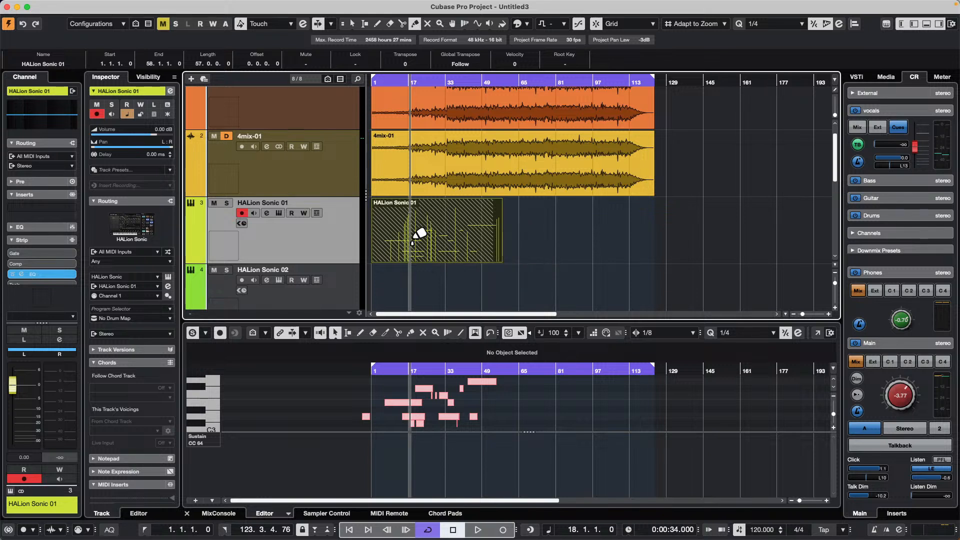
{"action": "left_click", "coordinate": [451, 228]}
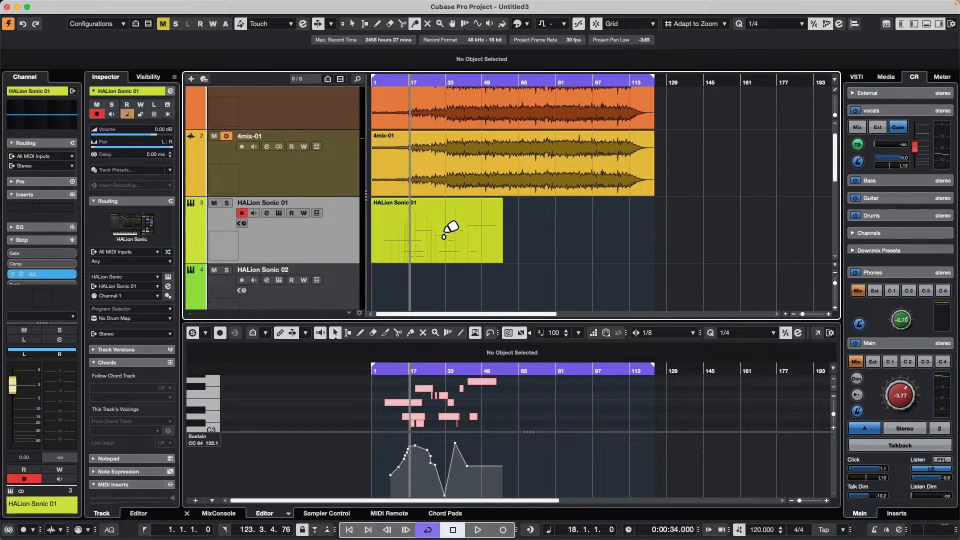
{"action": "right_click", "coordinate": [451, 228]}
{"action": "left_click", "coordinate": [451, 235]}
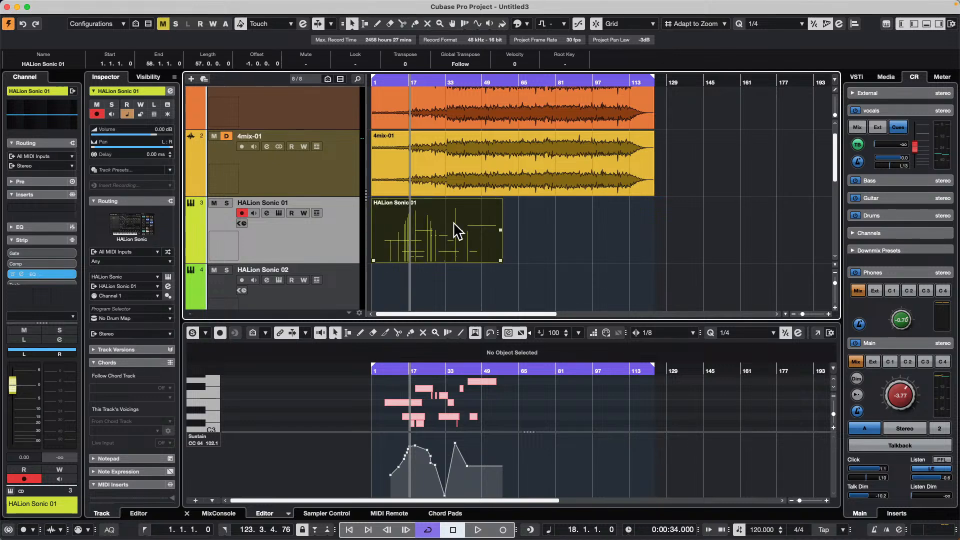
- Open the merged part in the List Editor, examine the channels of its note and sustain events, and close the editor
{"action": "mouse_move", "coordinate": [114, 6]}
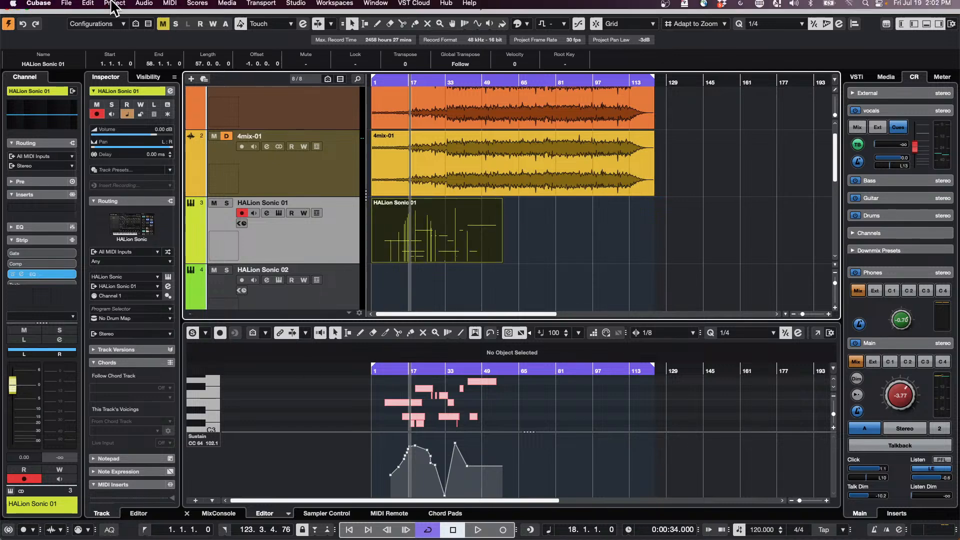
{"action": "left_click", "coordinate": [151, 7]}
{"action": "left_click", "coordinate": [497, 451]}
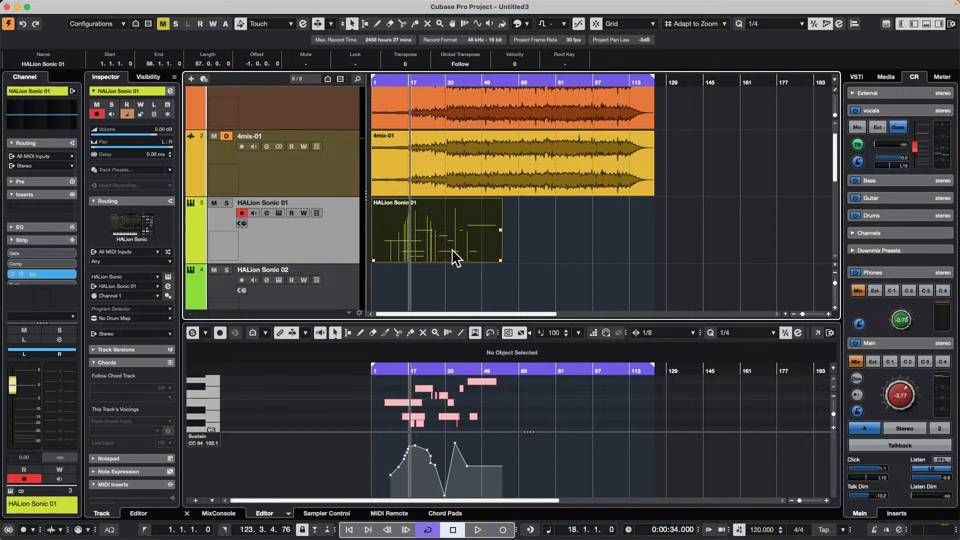
{"action": "left_click", "coordinate": [125, 6]}
{"action": "mouse_move", "coordinate": [172, 8]}
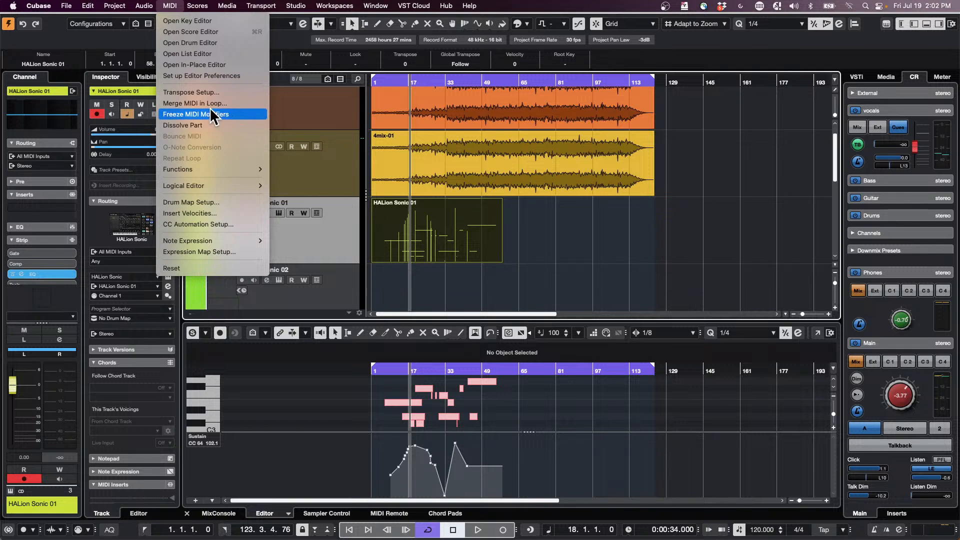
{"action": "left_click", "coordinate": [213, 53]}
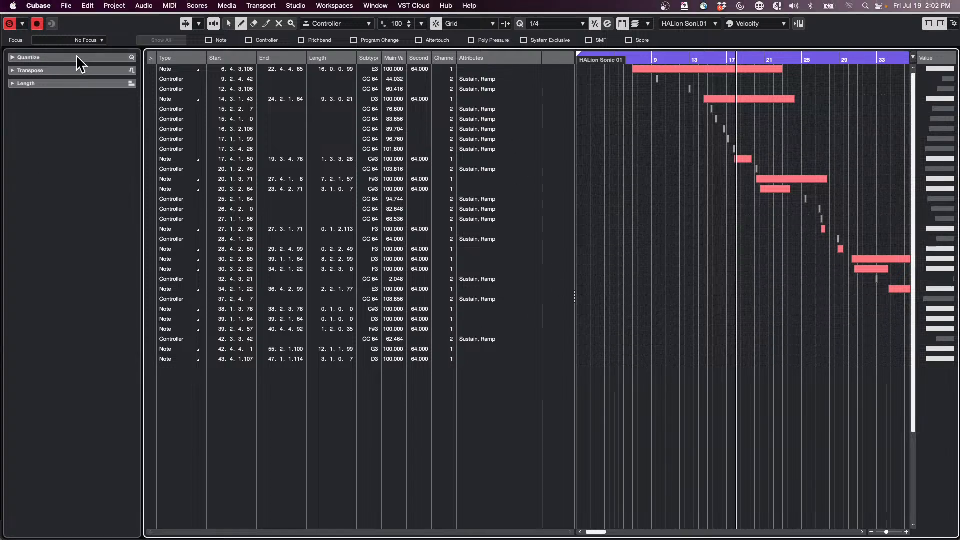
{"action": "left_click", "coordinate": [9, 7]}
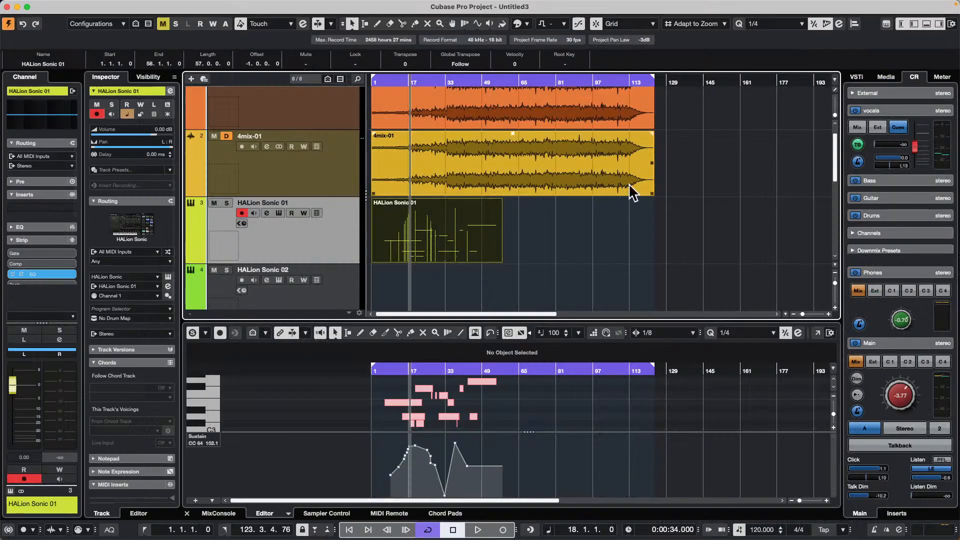
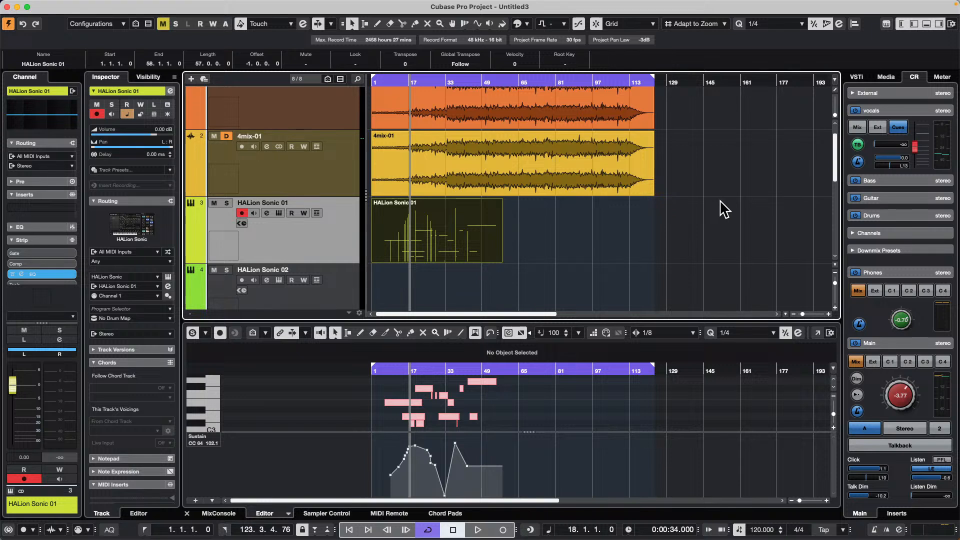
- Open and activate the recent project Amos Moses - GO, closing the missing files dialog without resolving any files
{"action": "scroll", "coordinate": [308, 207], "scroll_direction": "up", "scroll_amount": 2}
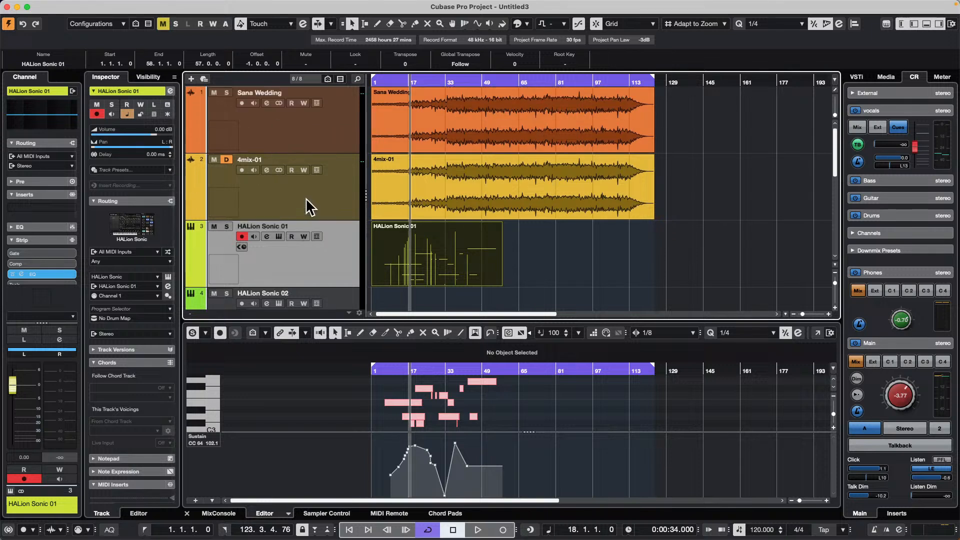
{"action": "mouse_move", "coordinate": [130, 6]}
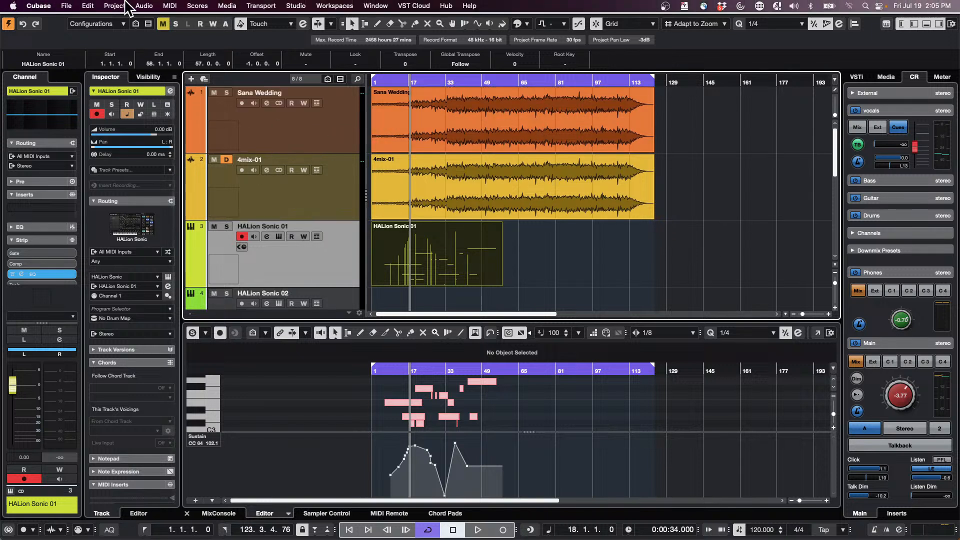
{"action": "left_click", "coordinate": [69, 6]}
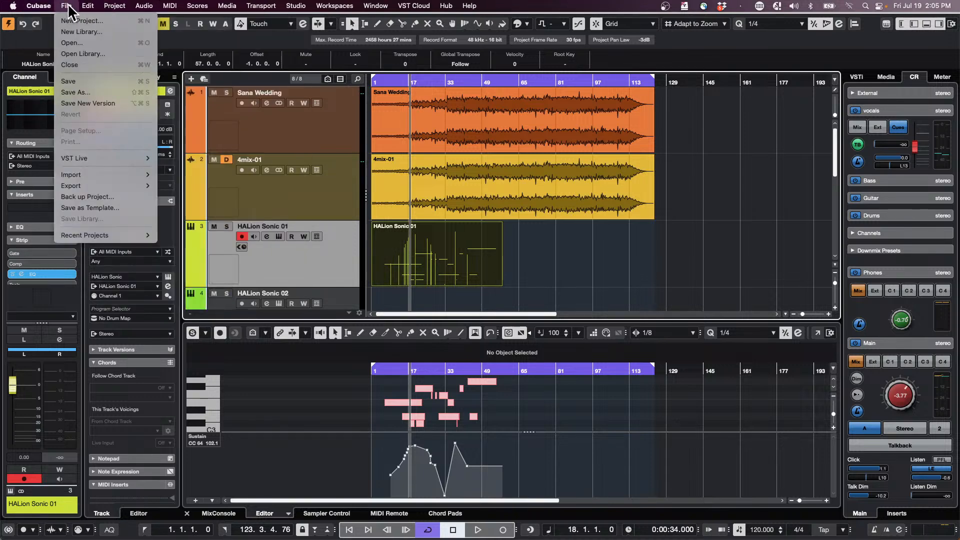
{"action": "mouse_move", "coordinate": [115, 235]}
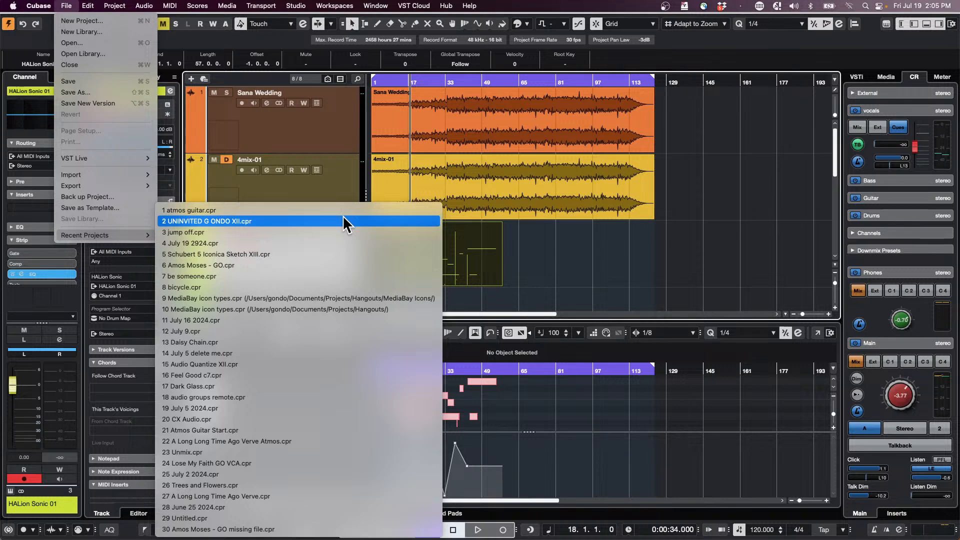
{"action": "left_click", "coordinate": [311, 265]}
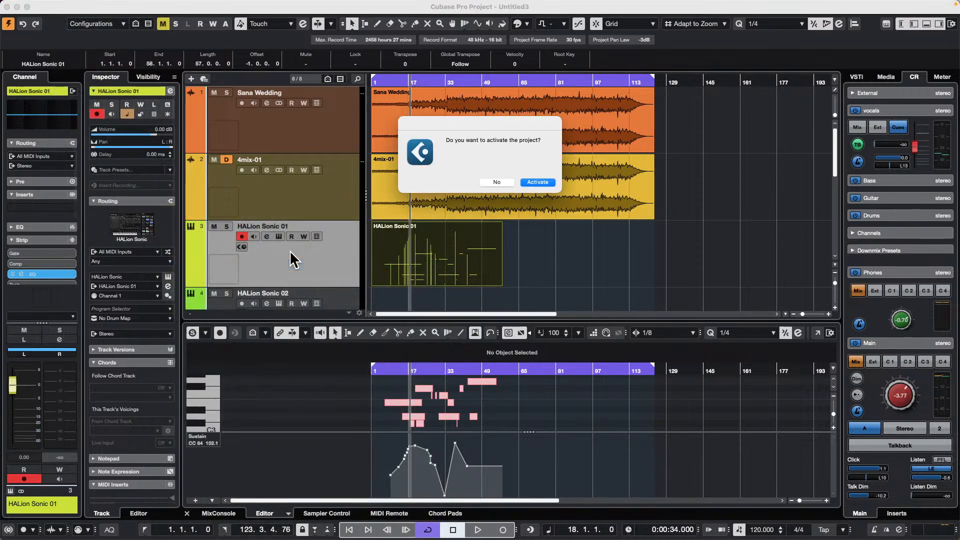
{"action": "key", "text": "Return"}
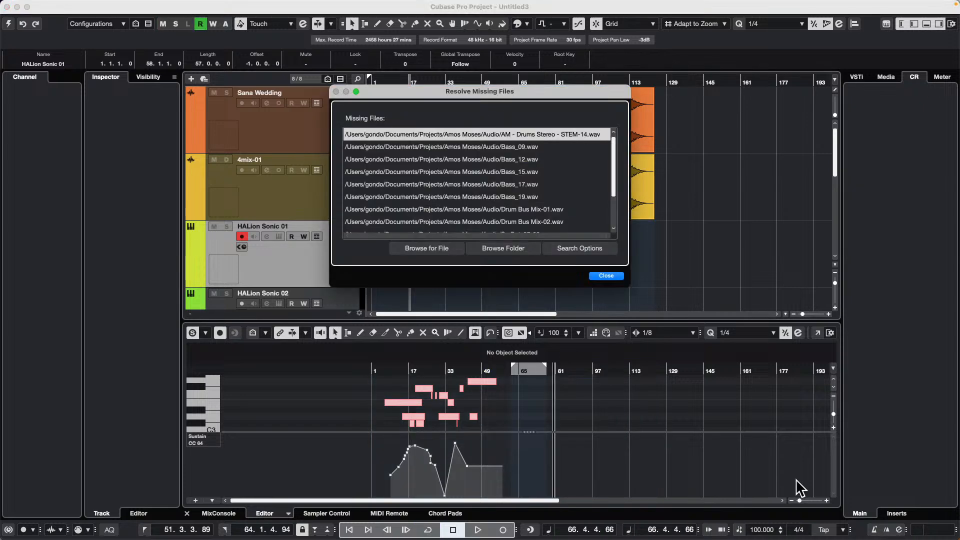
{"action": "key", "text": "Return"}
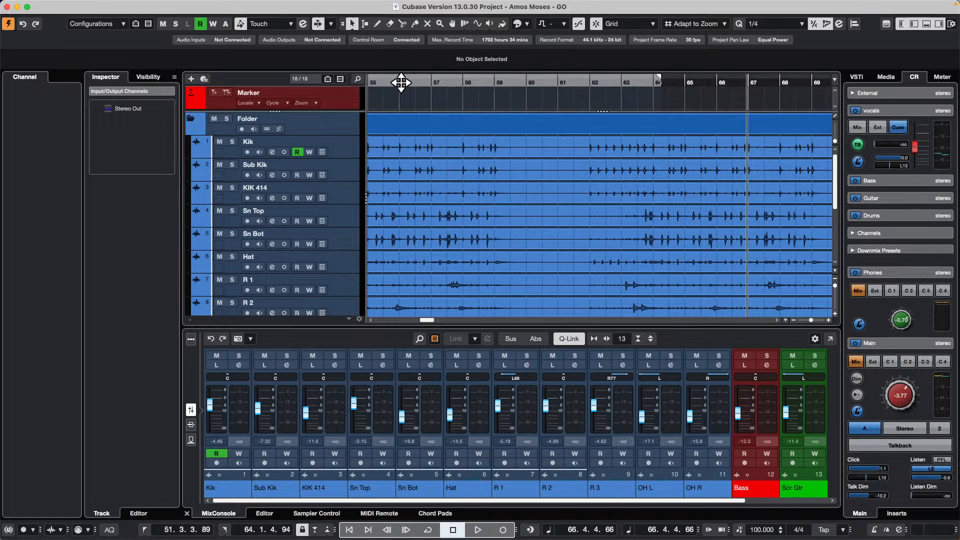
- Zoom out to show the whole arrangement, briefly play it from around bar 20, and look over the drum tracks
{"action": "left_click_drag", "start_coordinate": [401, 83], "coordinate": [397, 61]}
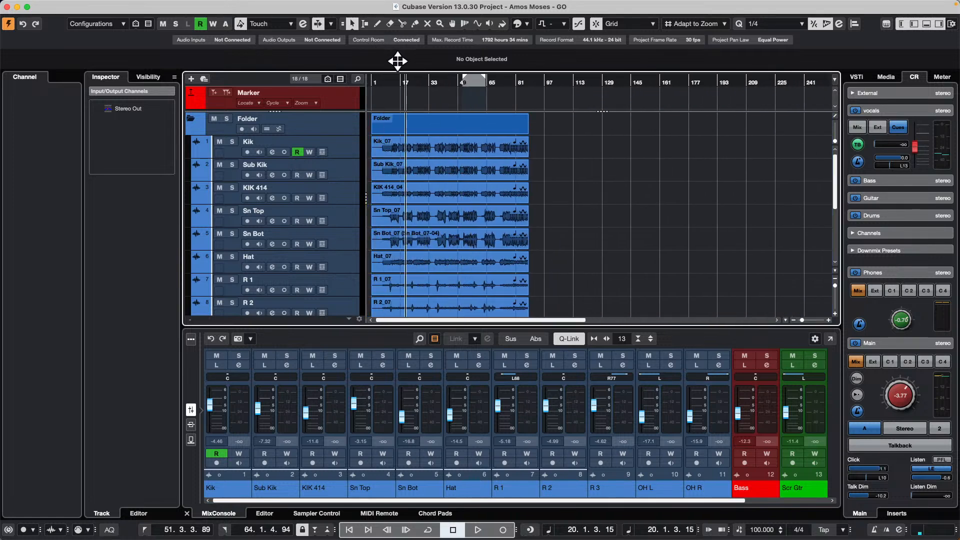
{"action": "key", "text": "space"}
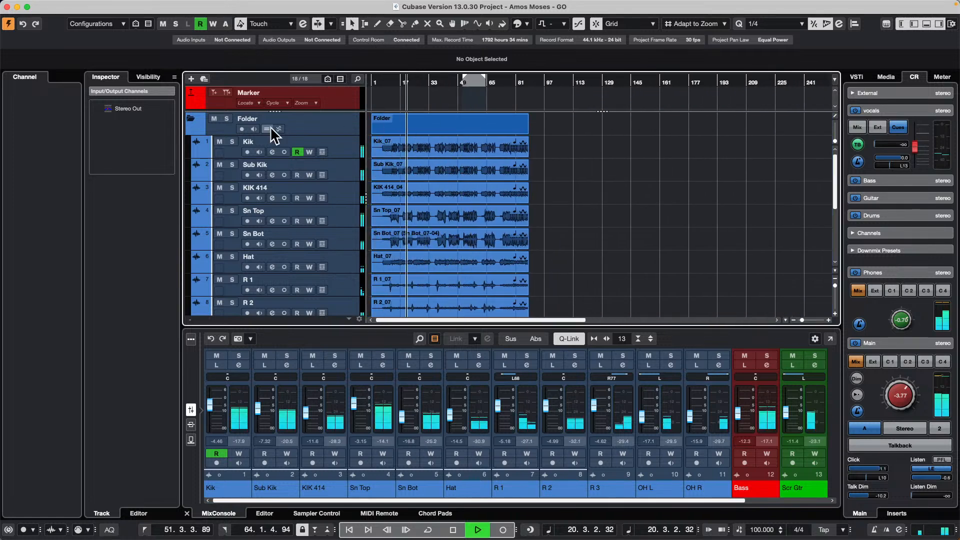
{"action": "key", "text": "space"}
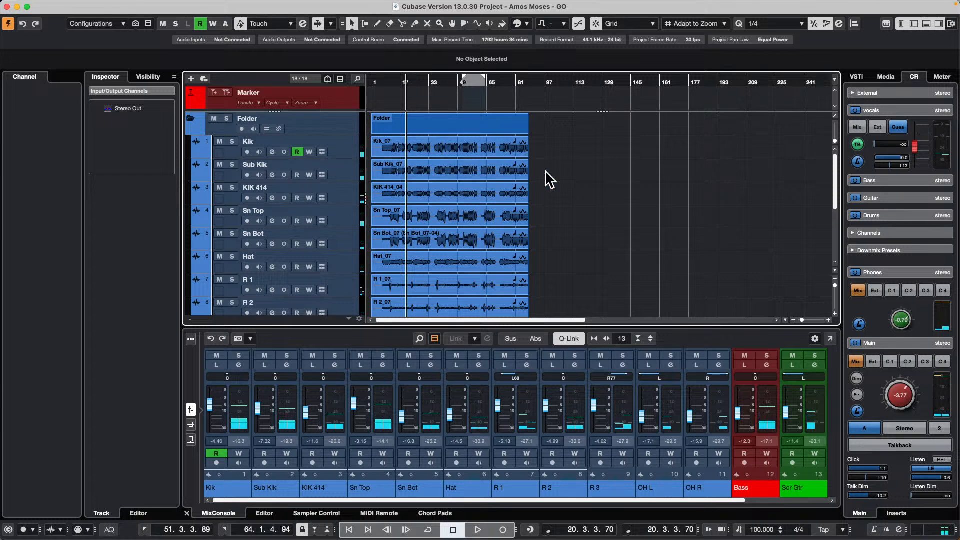
{"action": "scroll", "coordinate": [548, 181], "scroll_direction": "down", "scroll_amount": 8}
{"action": "scroll", "coordinate": [546, 182], "scroll_direction": "up", "scroll_amount": 6}
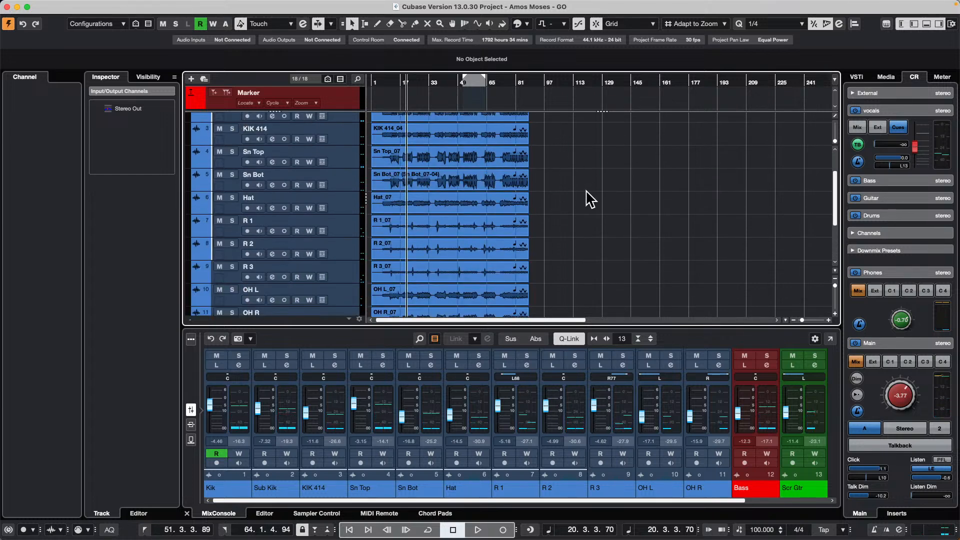
{"action": "scroll", "coordinate": [587, 196], "scroll_direction": "up", "scroll_amount": 3}
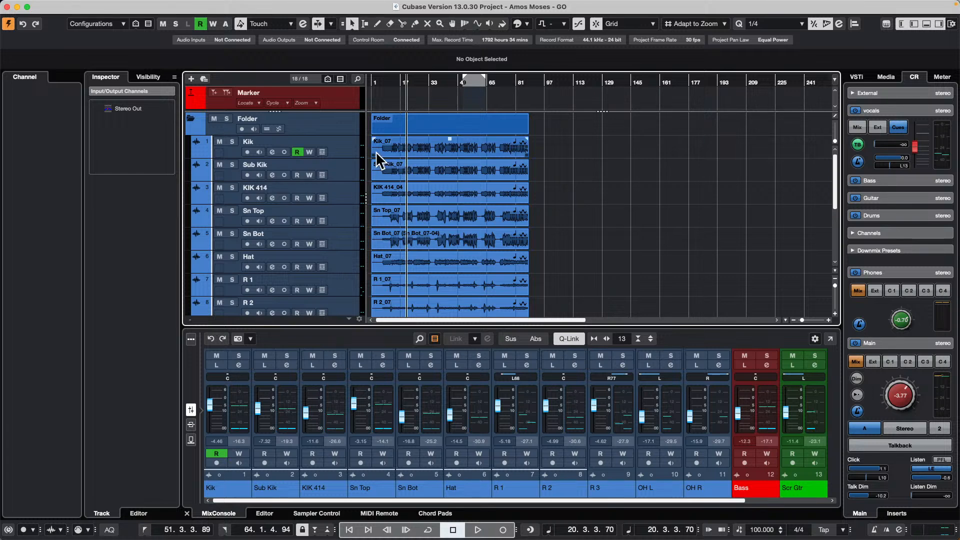
- Select the Kik track, examine its channel settings, and close them again
{"action": "left_click", "coordinate": [349, 151]}
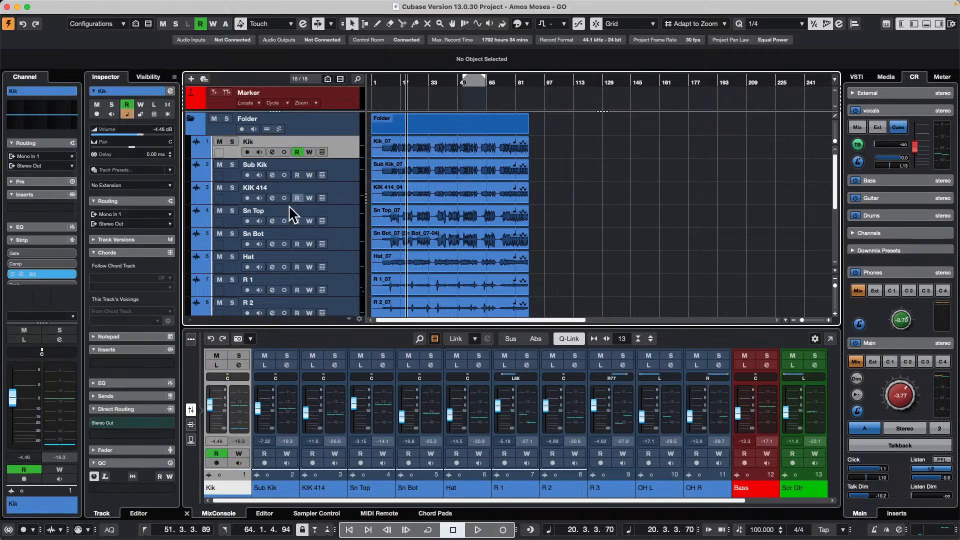
{"action": "left_click", "coordinate": [238, 366]}
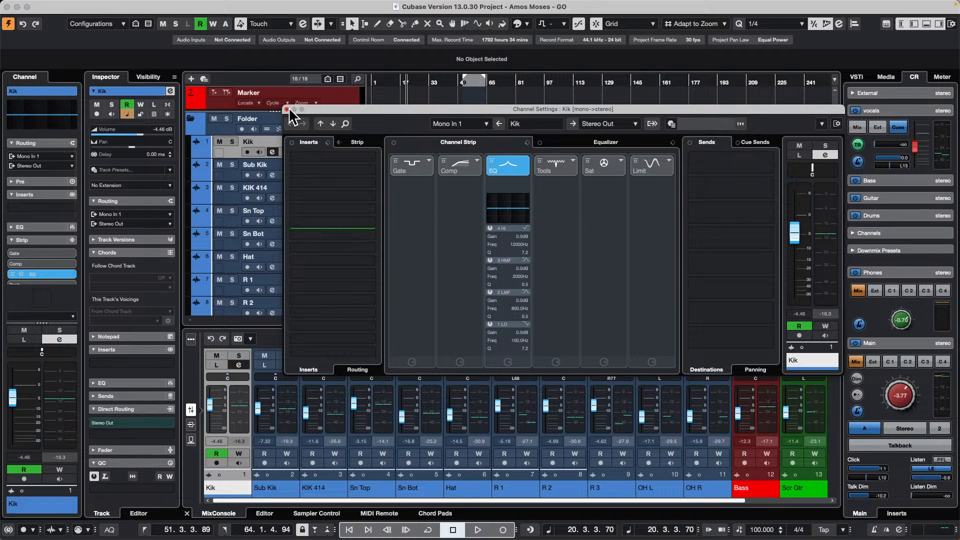
{"action": "left_click", "coordinate": [287, 109]}
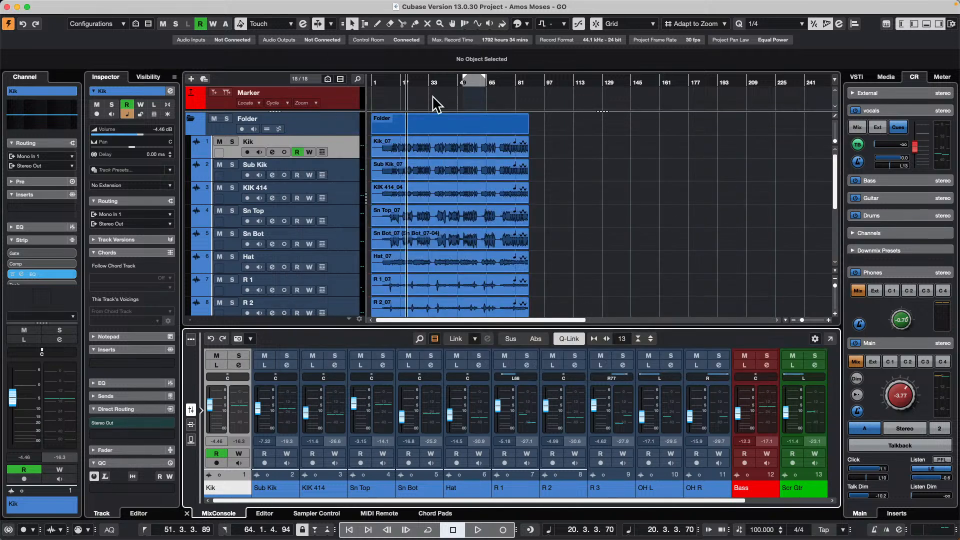
- Select all drum tracks from Kik through OH R and save them as a track preset named July 19 drums
{"action": "scroll", "coordinate": [294, 200], "scroll_direction": "down", "scroll_amount": 5}
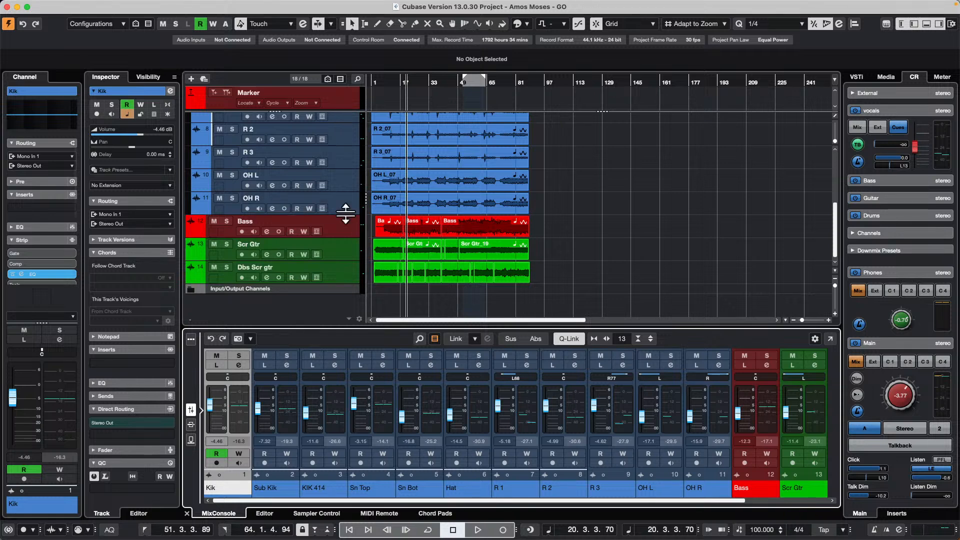
{"action": "left_click", "coordinate": [345, 214], "text": "shift"}
{"action": "right_click", "coordinate": [349, 207]}
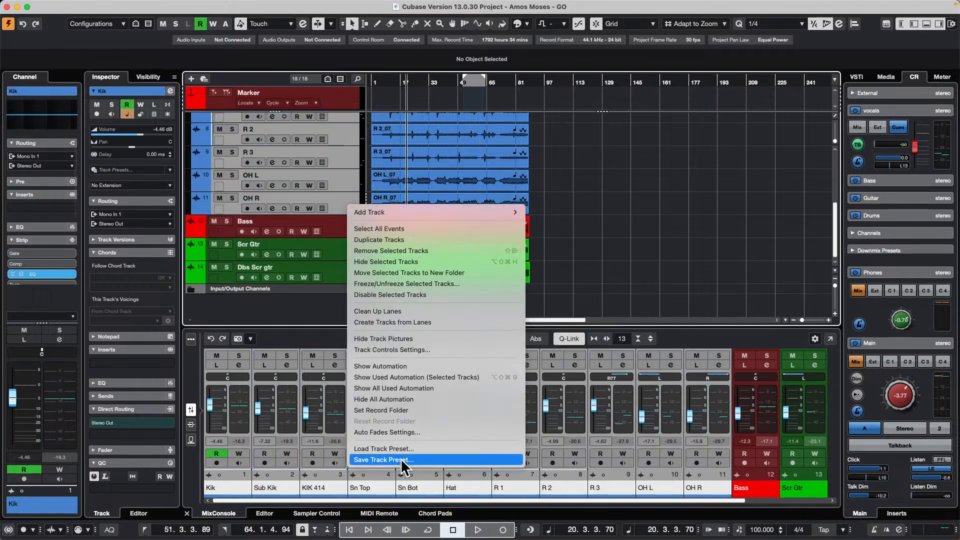
{"action": "left_click", "coordinate": [425, 460]}
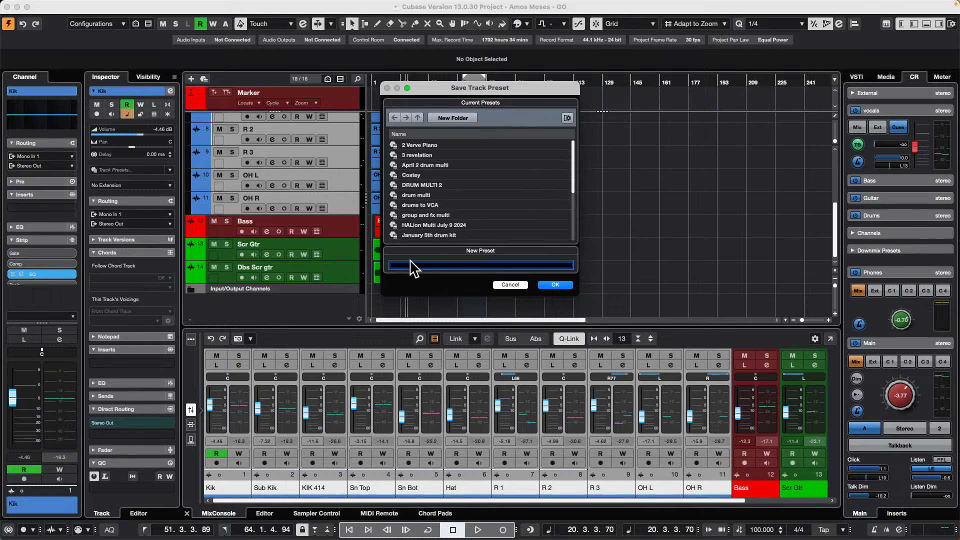
{"action": "type", "text": "Ju"}
{"action": "type", "text": "ly 19 drums"}
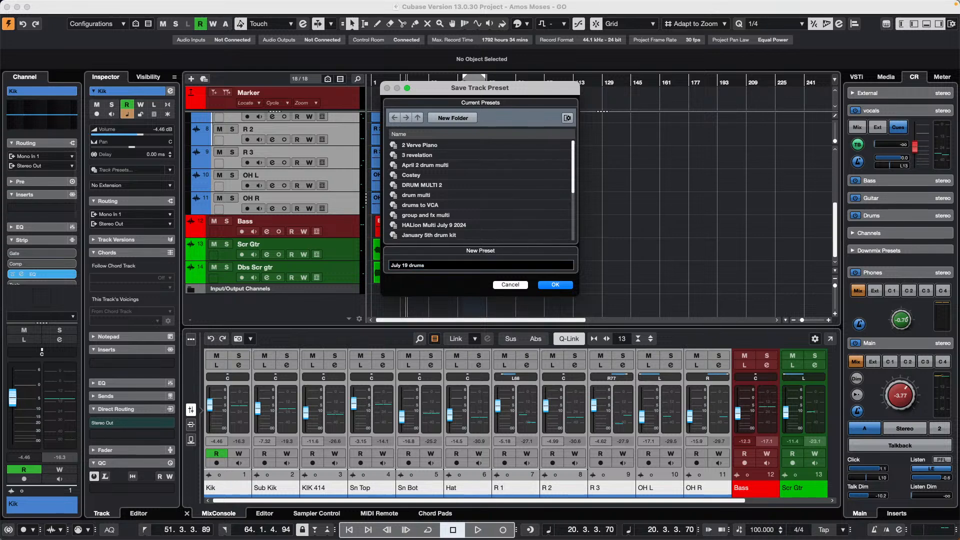
{"action": "left_click", "coordinate": [555, 285]}
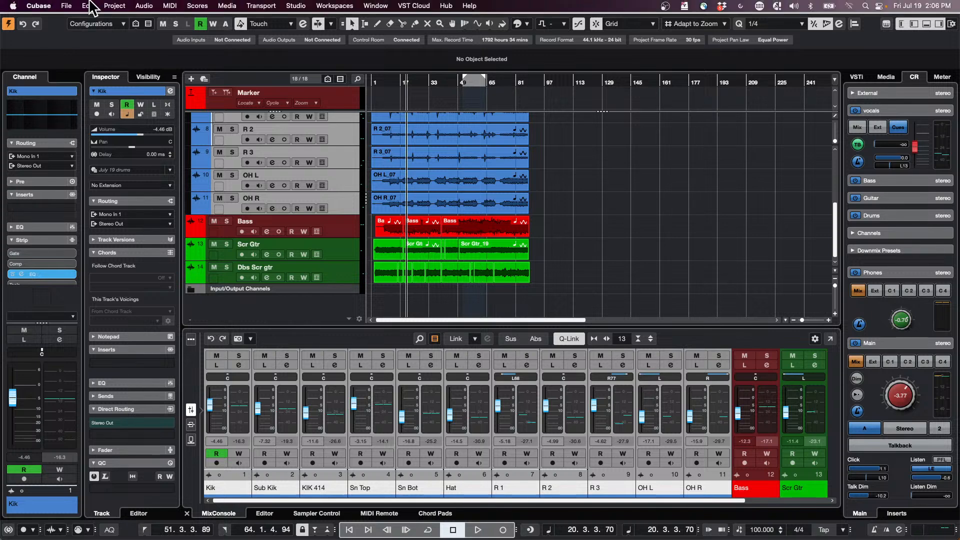
- Create and activate a new empty project in the July 19 2024 folder
{"action": "left_click", "coordinate": [67, 6]}
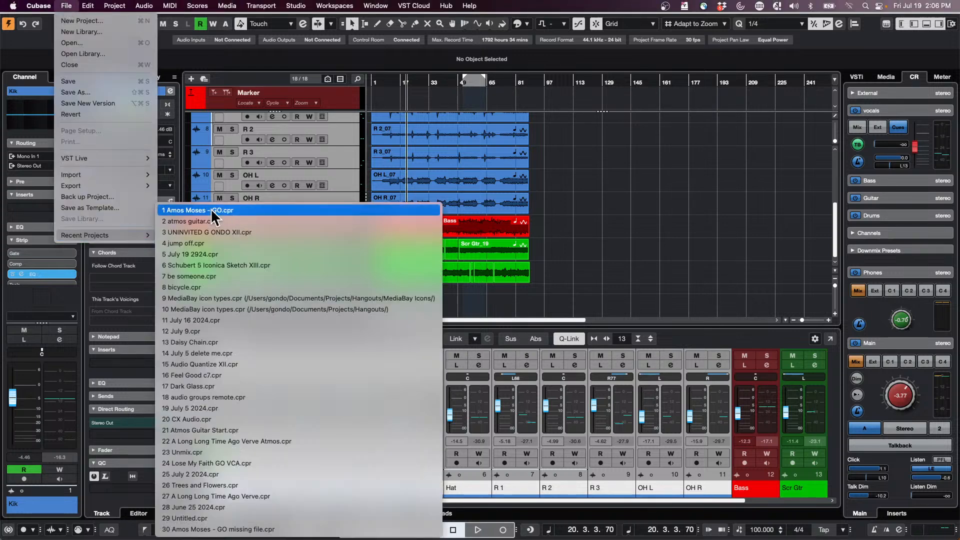
{"action": "left_click", "coordinate": [63, 21]}
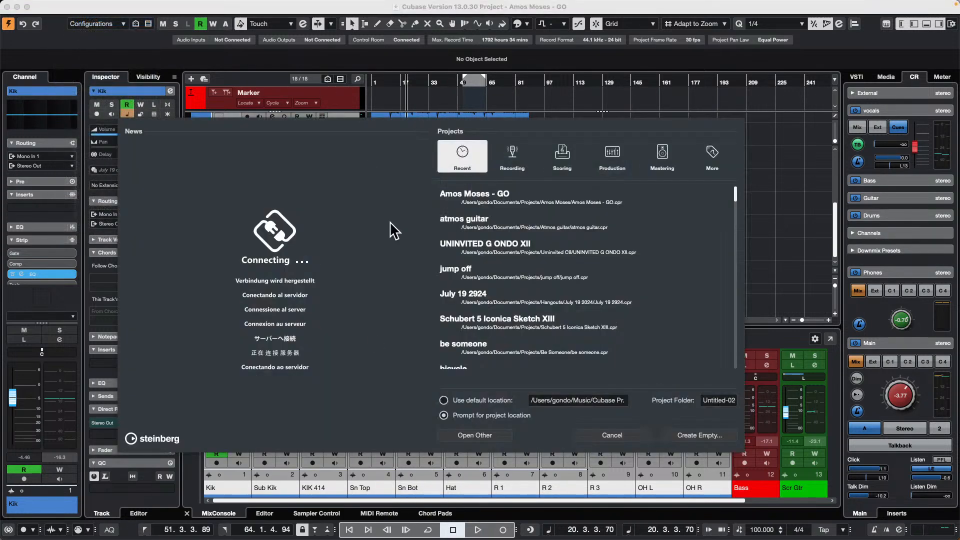
{"action": "key", "text": "Return"}
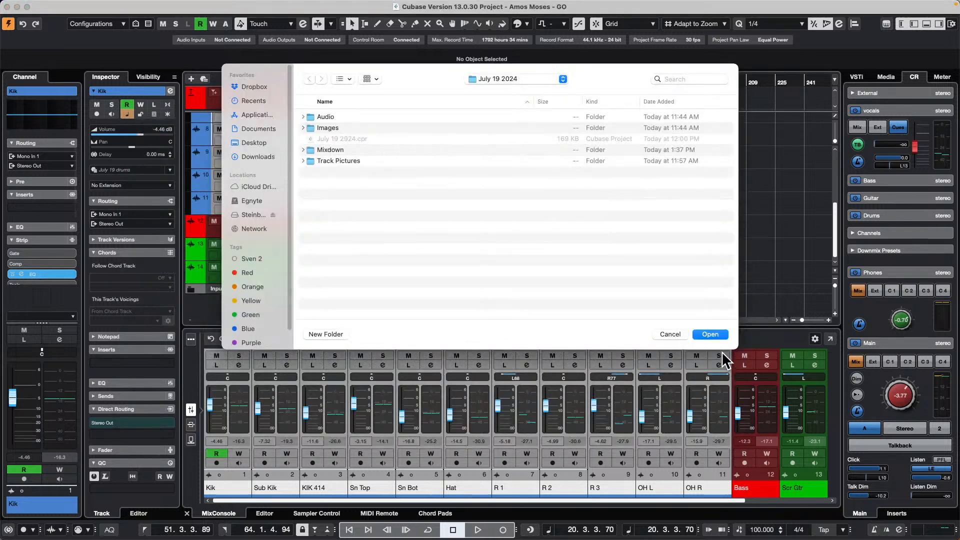
{"action": "left_click", "coordinate": [721, 336]}
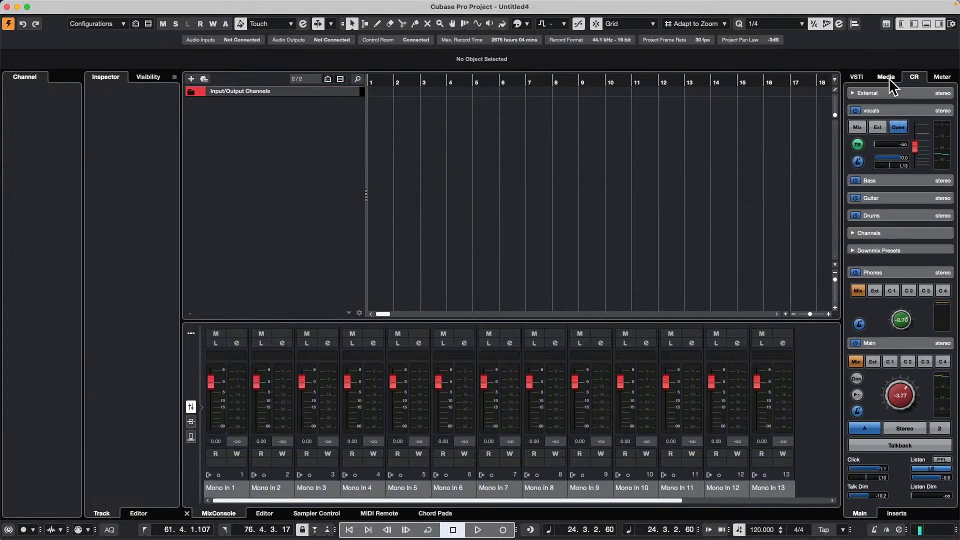
- Find the July 19 drums preset among the user's multi-track presets and add its tracks to the empty project
{"action": "left_click", "coordinate": [892, 82]}
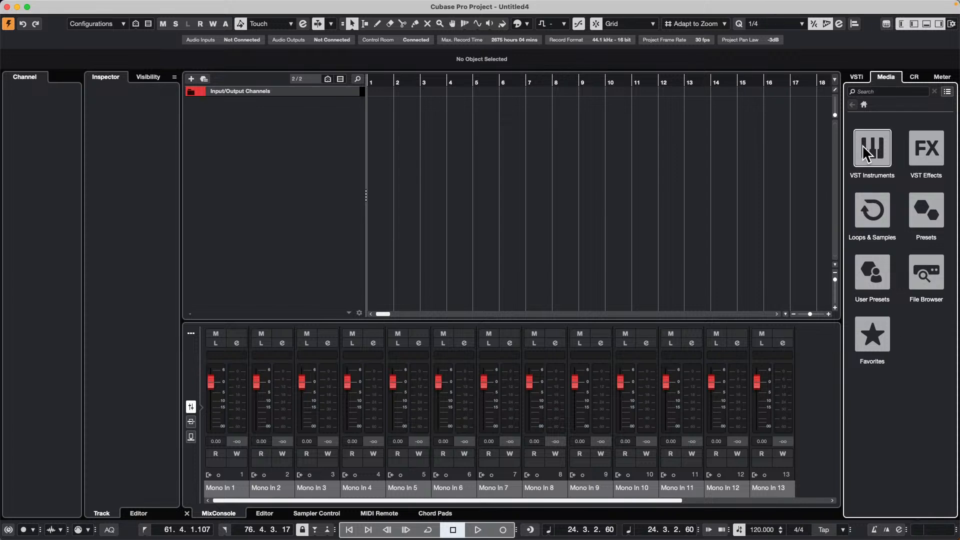
{"action": "left_click", "coordinate": [872, 273]}
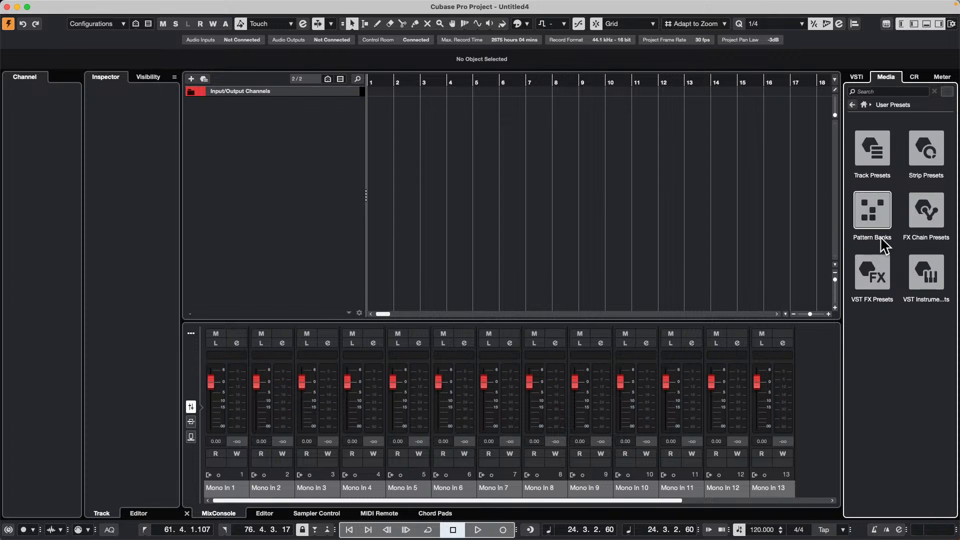
{"action": "left_click", "coordinate": [884, 149]}
{"action": "left_click", "coordinate": [873, 272]}
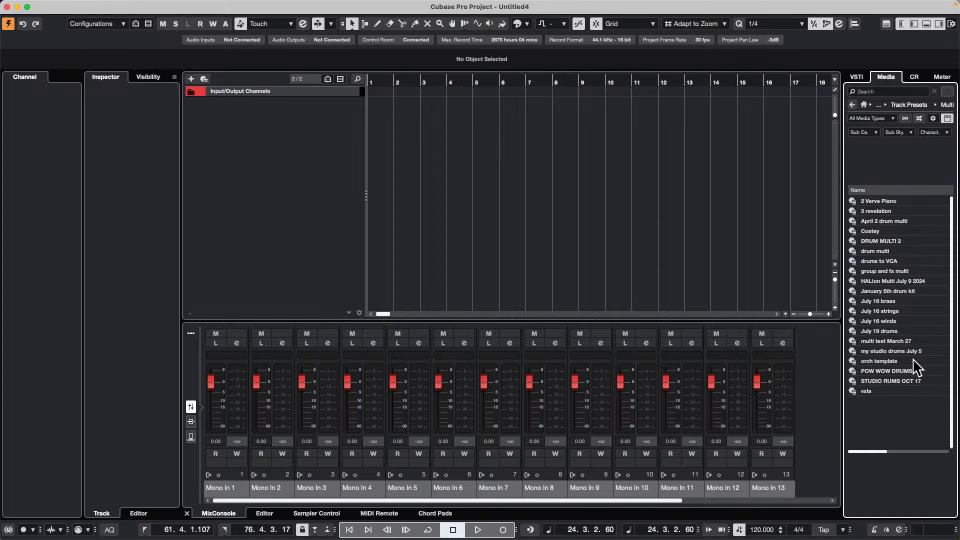
{"action": "left_click_drag", "start_coordinate": [882, 328], "coordinate": [281, 134]}
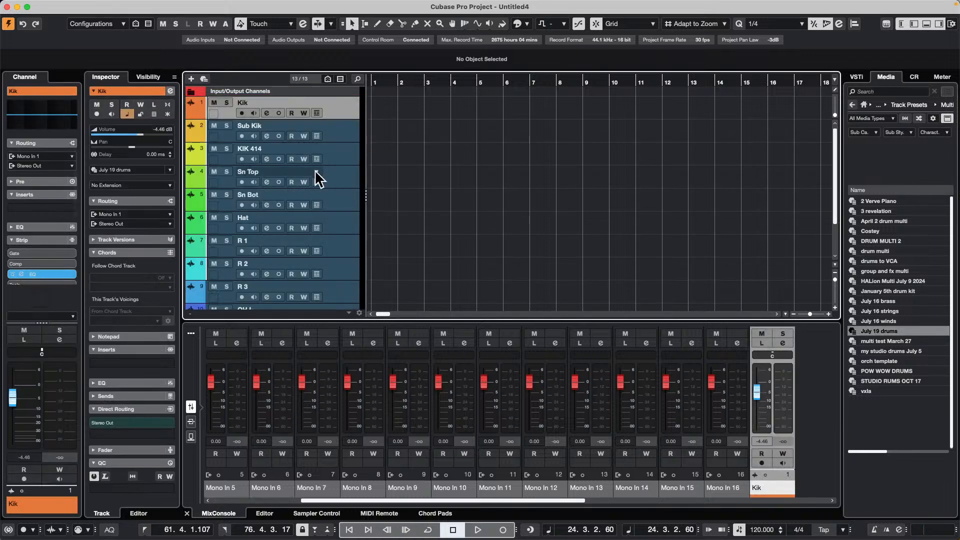
- Examine the mixer channels of the added drum tracks and check the input routing of individual tracks from Sub Kik to R 2
{"action": "left_click_drag", "start_coordinate": [571, 499], "coordinate": [868, 440]}
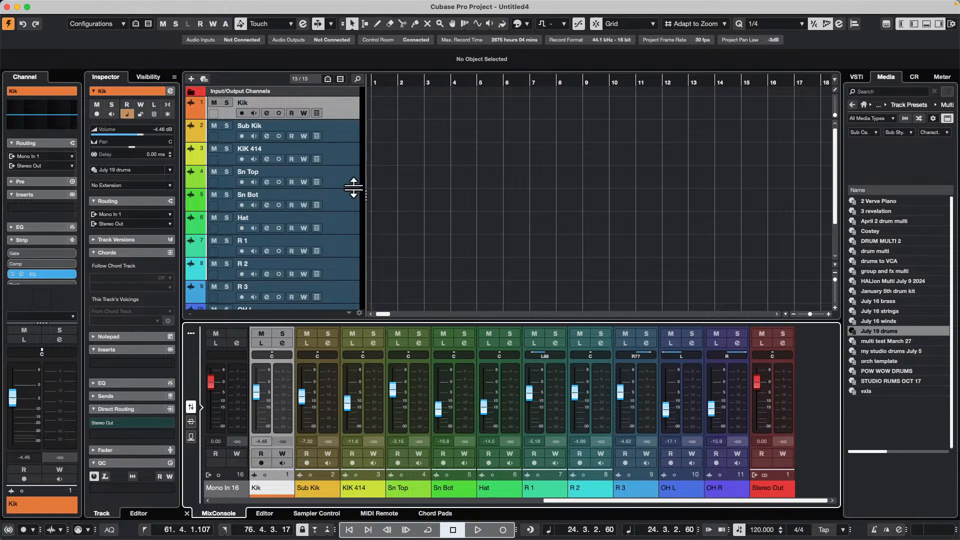
{"action": "scroll", "coordinate": [352, 194], "scroll_direction": "down", "scroll_amount": 3}
{"action": "scroll", "coordinate": [349, 197], "scroll_direction": "up", "scroll_amount": 3}
{"action": "left_click", "coordinate": [339, 122]}
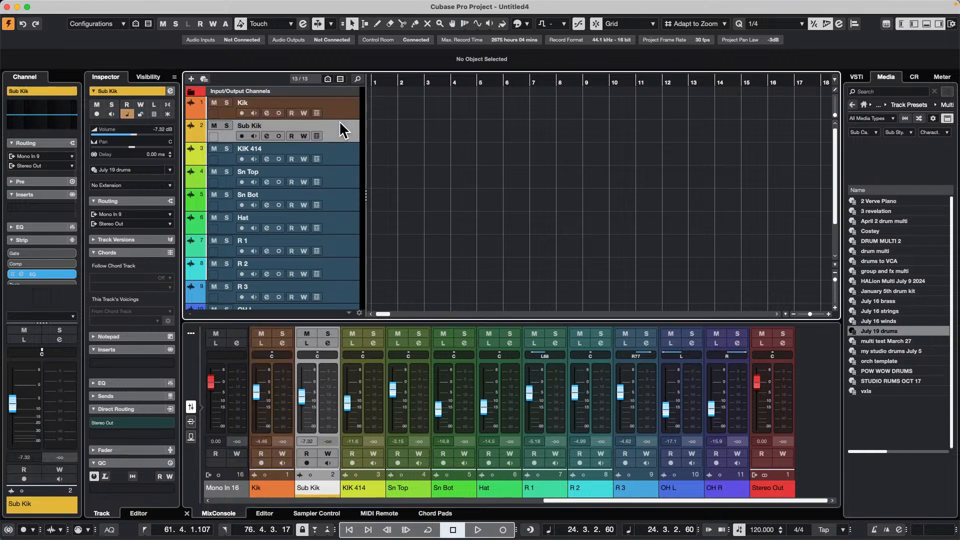
{"action": "left_click", "coordinate": [348, 159]}
{"action": "left_click", "coordinate": [355, 195]}
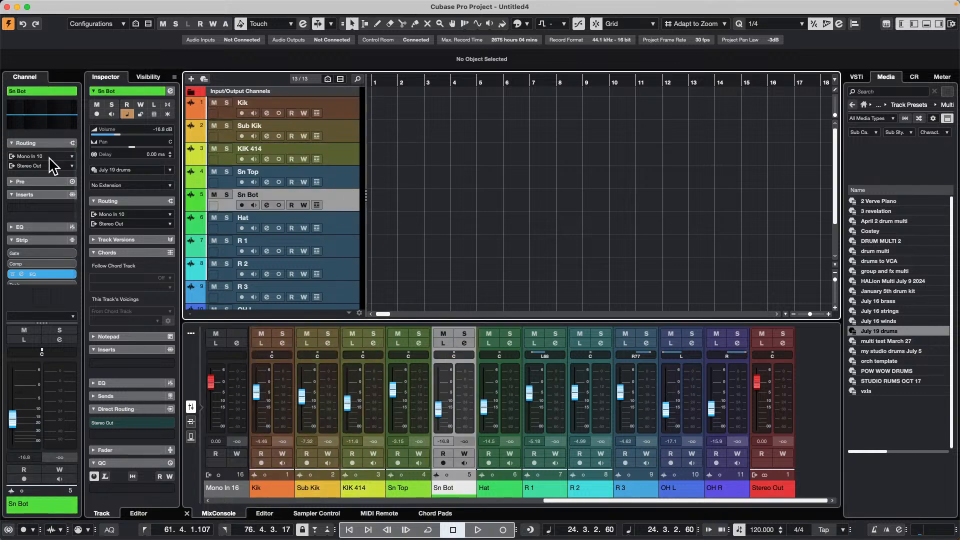
{"action": "left_click", "coordinate": [340, 223]}
{"action": "left_click", "coordinate": [336, 262]}
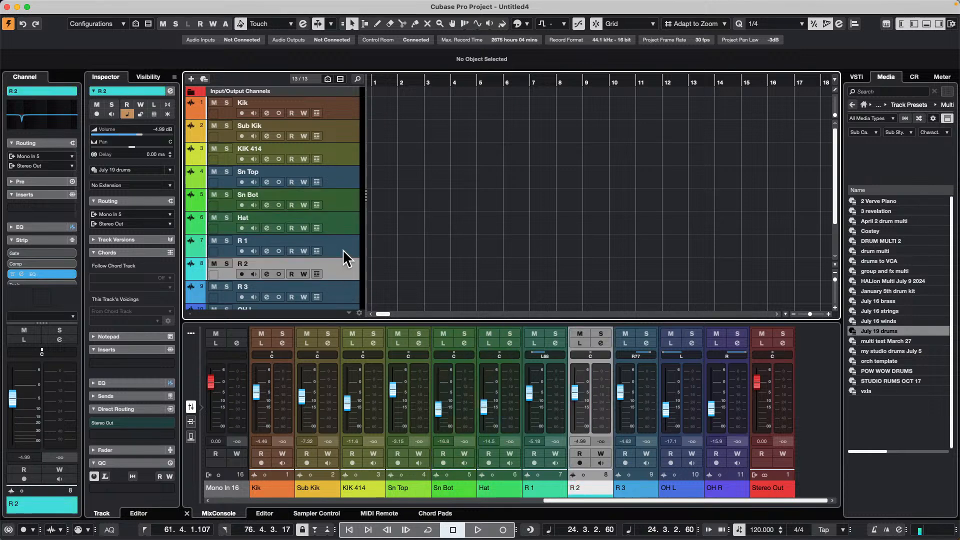
- Select all the added drum tracks from Kik through OH R
{"action": "left_click", "coordinate": [344, 105]}
{"action": "scroll", "coordinate": [349, 175], "scroll_direction": "down", "scroll_amount": 3}
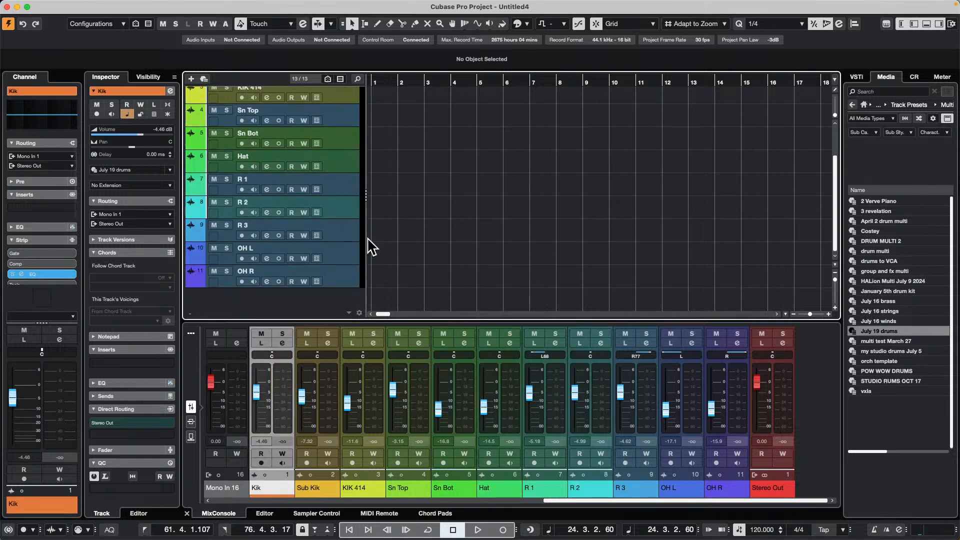
{"action": "left_click", "coordinate": [350, 279], "text": "shift"}
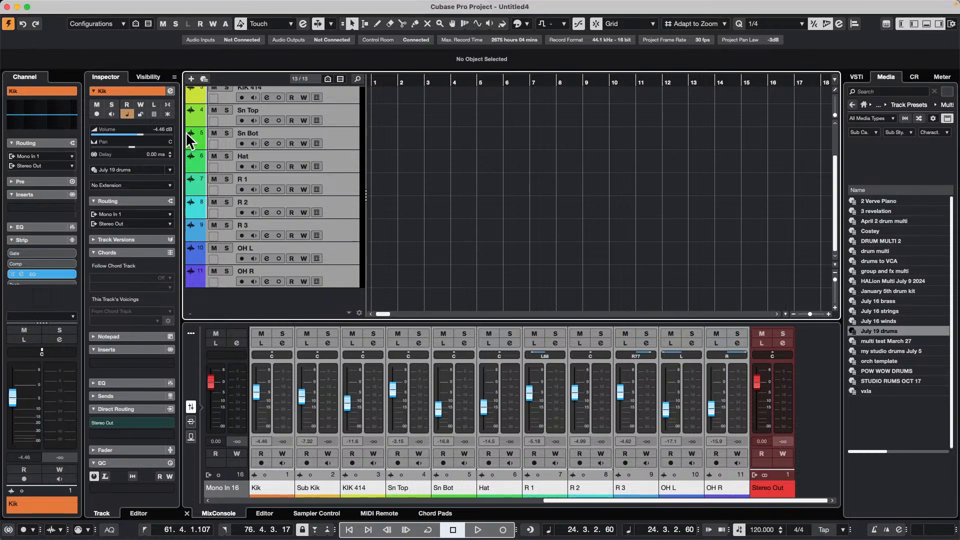
- Close the untitled project without saving it and activate the Amos Moses - GO project
{"action": "key", "text": "super+w"}
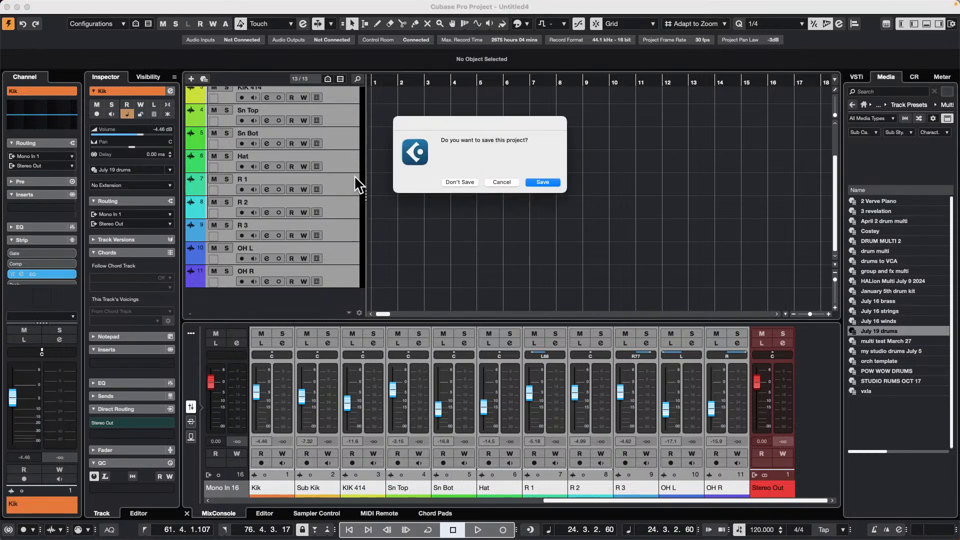
{"action": "left_click", "coordinate": [469, 182]}
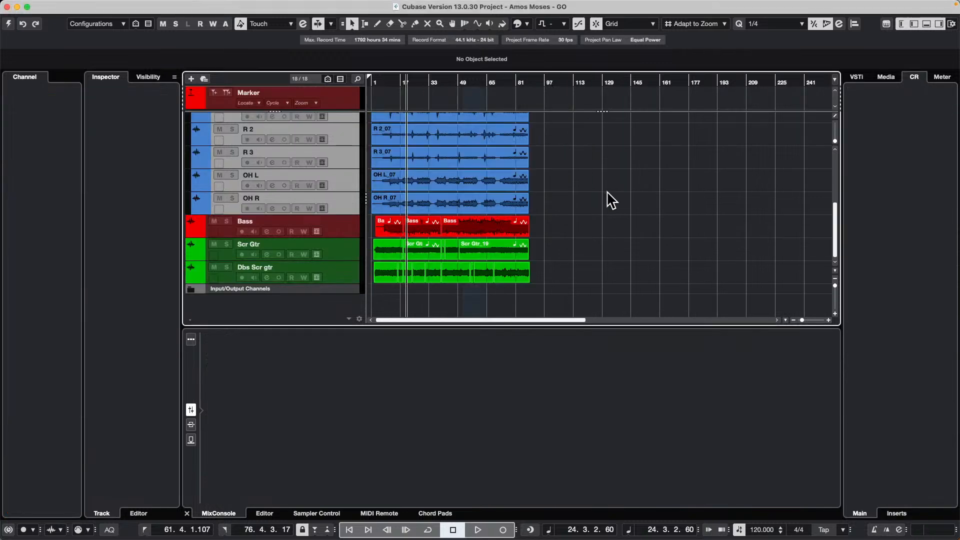
{"action": "left_click", "coordinate": [9, 23]}
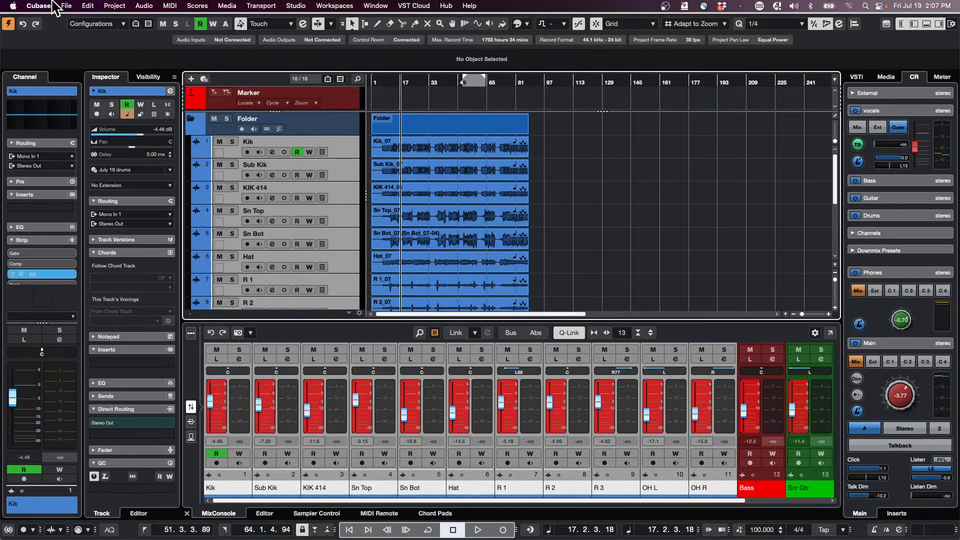
{"action": "left_click", "coordinate": [65, 6]}
{"action": "mouse_move", "coordinate": [105, 233]}
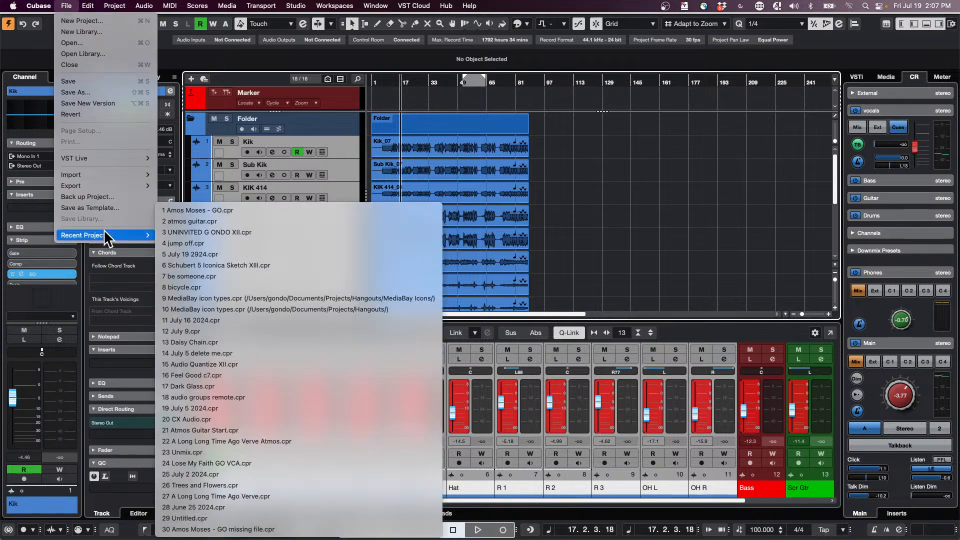
{"action": "left_click", "coordinate": [340, 155]}
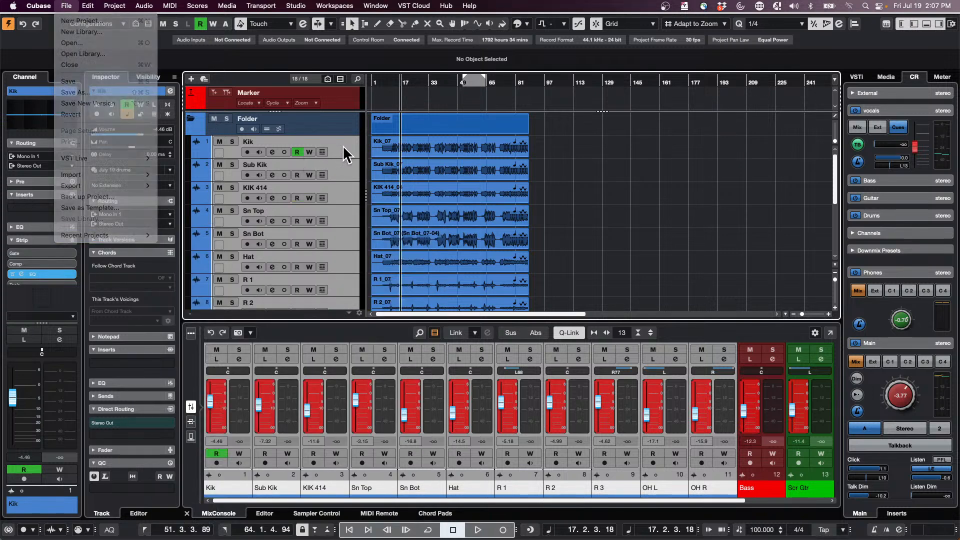
- Add a stereo group track named Drums, routed to Stereo Out and created outside the folder
{"action": "right_click", "coordinate": [338, 144]}
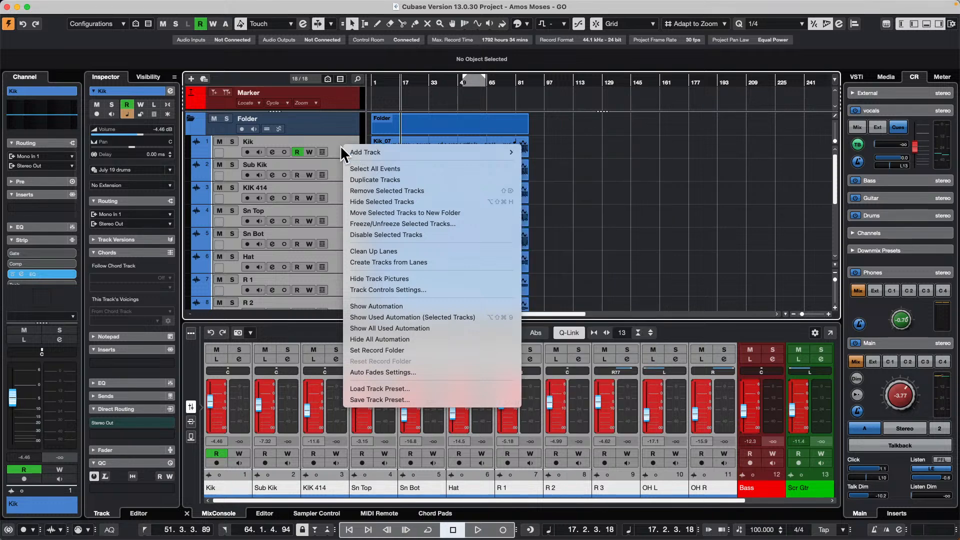
{"action": "right_click", "coordinate": [337, 143]}
{"action": "mouse_move", "coordinate": [411, 148]}
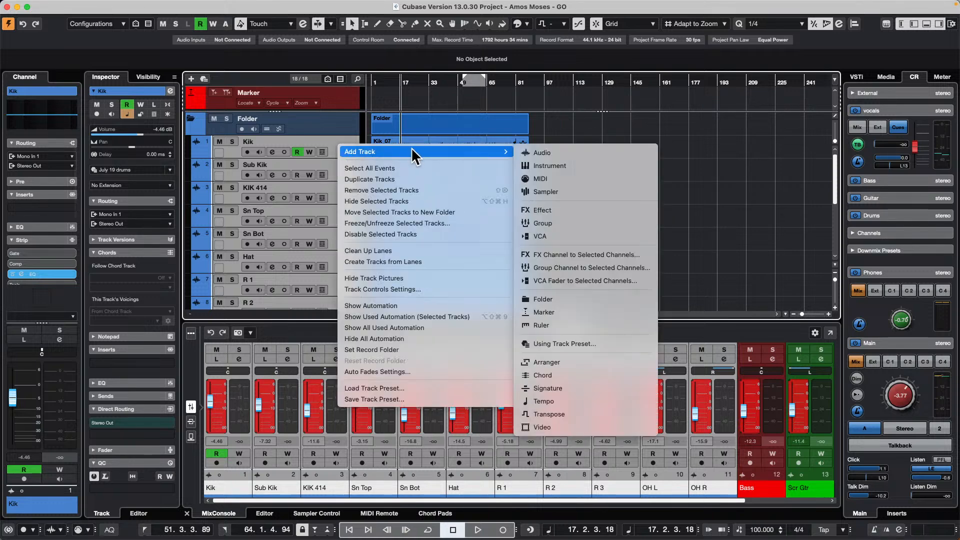
{"action": "left_click", "coordinate": [601, 222]}
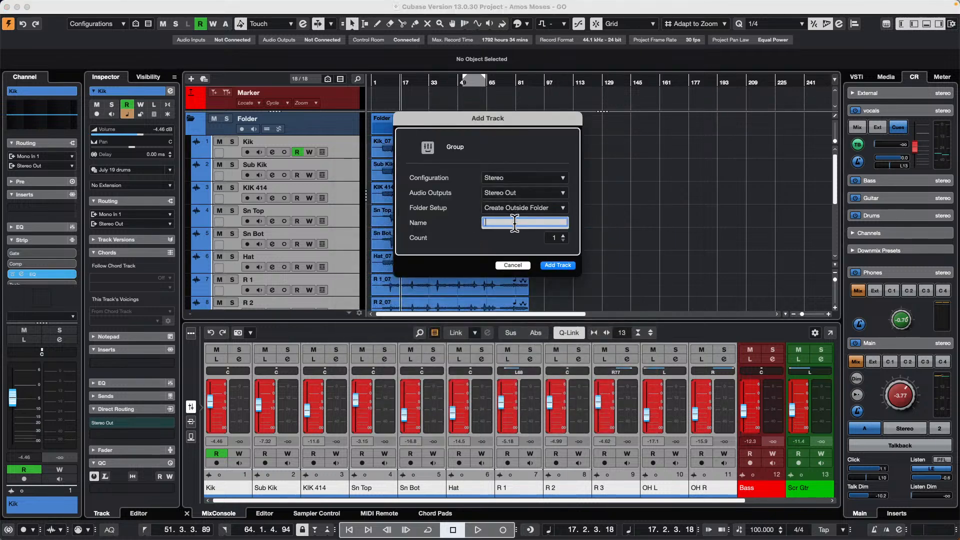
{"action": "type", "text": "Drums"}
{"action": "key", "text": "Return"}
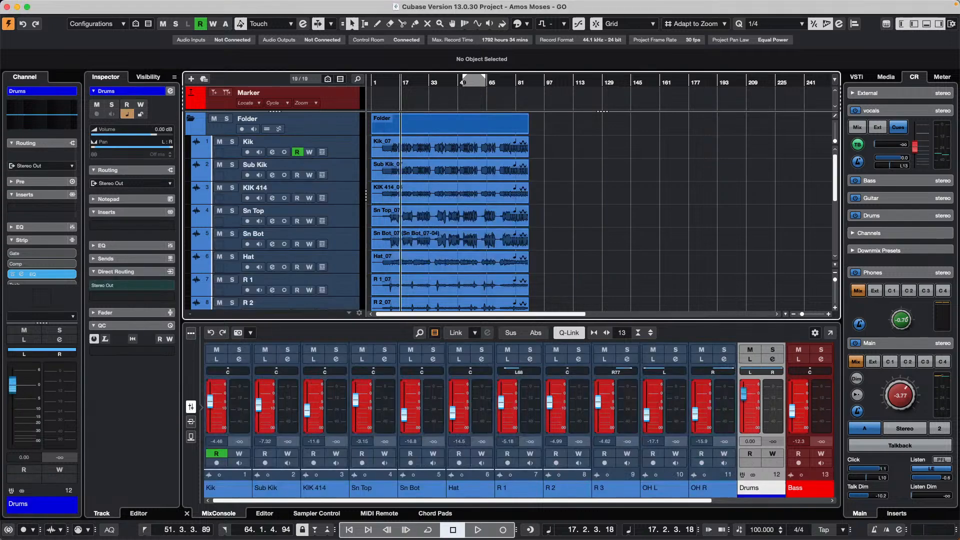
- Select the drum tracks from Kik through OH R and add a stereo effect track with REVelation routed to Stereo Out
{"action": "left_click", "coordinate": [341, 153]}
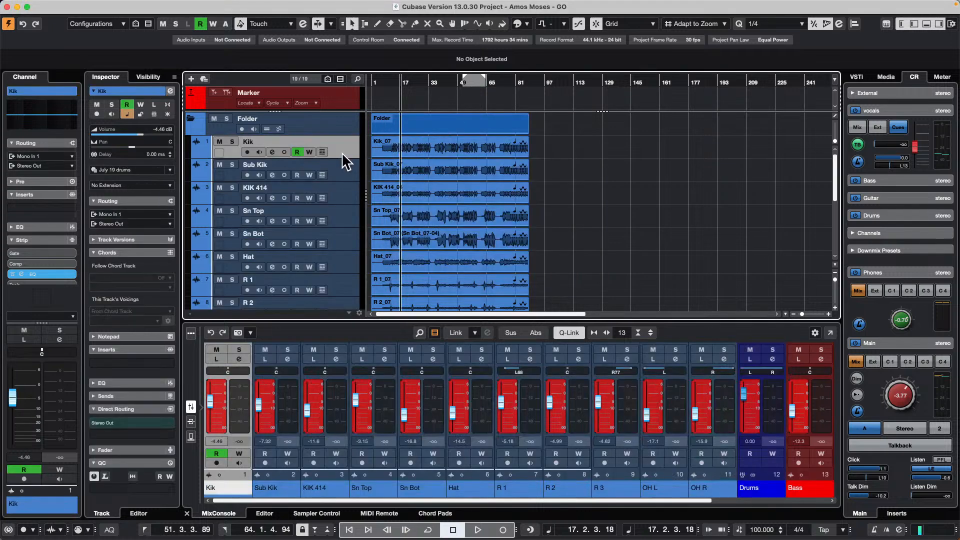
{"action": "scroll", "coordinate": [342, 153], "scroll_direction": "down", "scroll_amount": 4}
{"action": "left_click", "coordinate": [351, 172], "text": "shift"}
{"action": "right_click", "coordinate": [353, 175]}
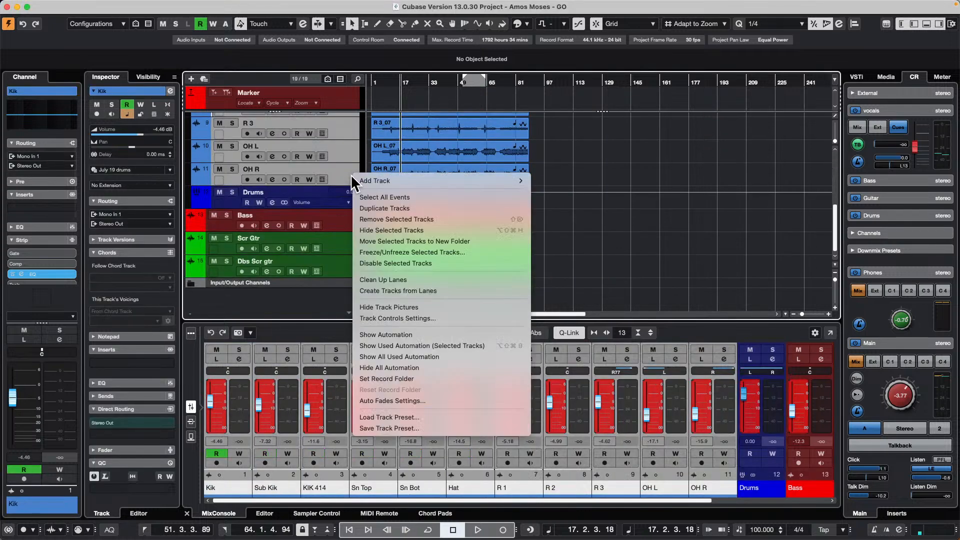
{"action": "mouse_move", "coordinate": [437, 180]}
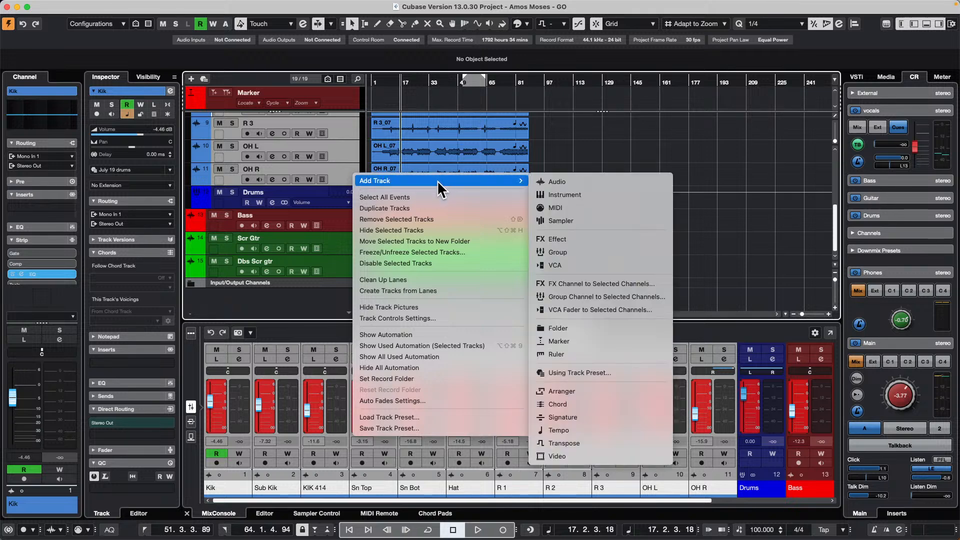
{"action": "left_click", "coordinate": [602, 239]}
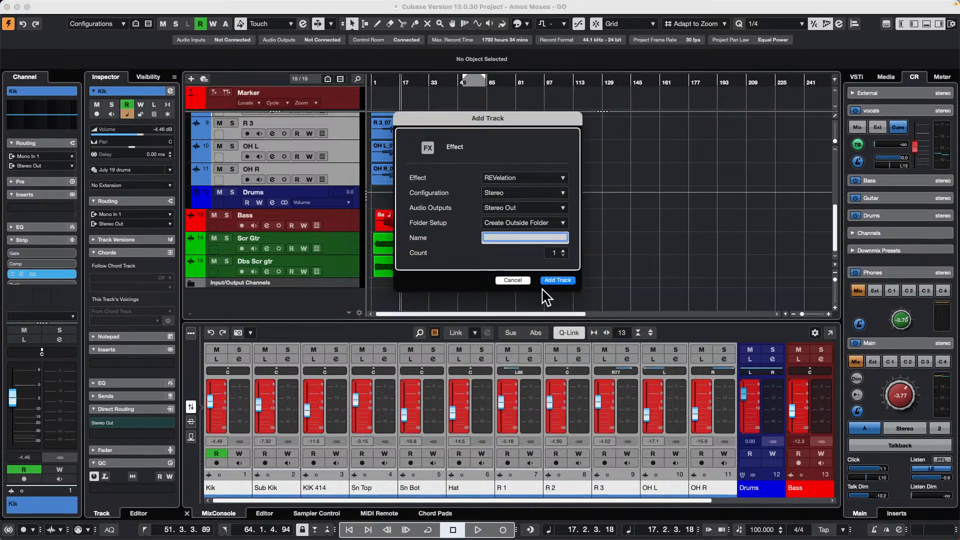
{"action": "left_click", "coordinate": [556, 281]}
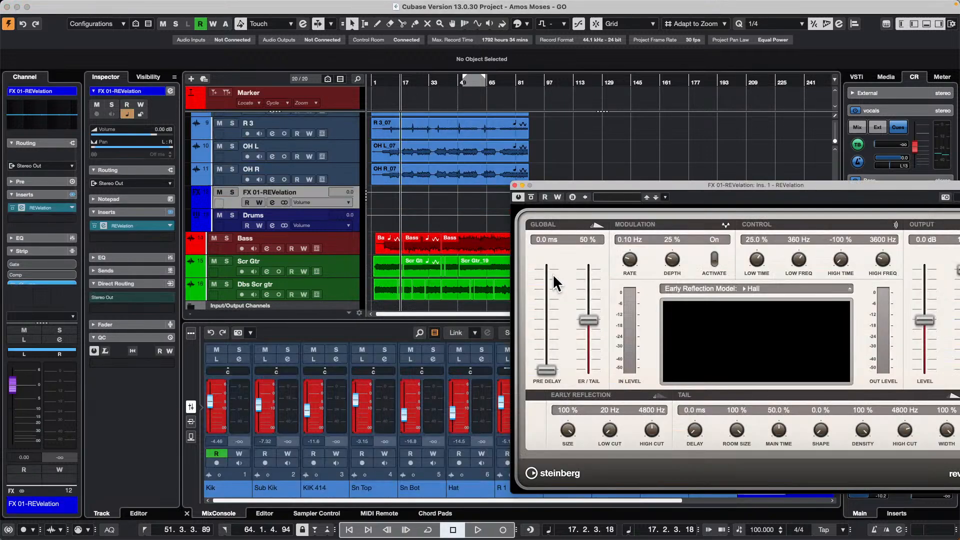
{"action": "left_click", "coordinate": [517, 185]}
- Delete all audio events on the drum tracks from Kik through OH R
{"action": "scroll", "coordinate": [342, 104], "scroll_direction": "up", "scroll_amount": 1}
{"action": "scroll", "coordinate": [381, 166], "scroll_direction": "up", "scroll_amount": 5}
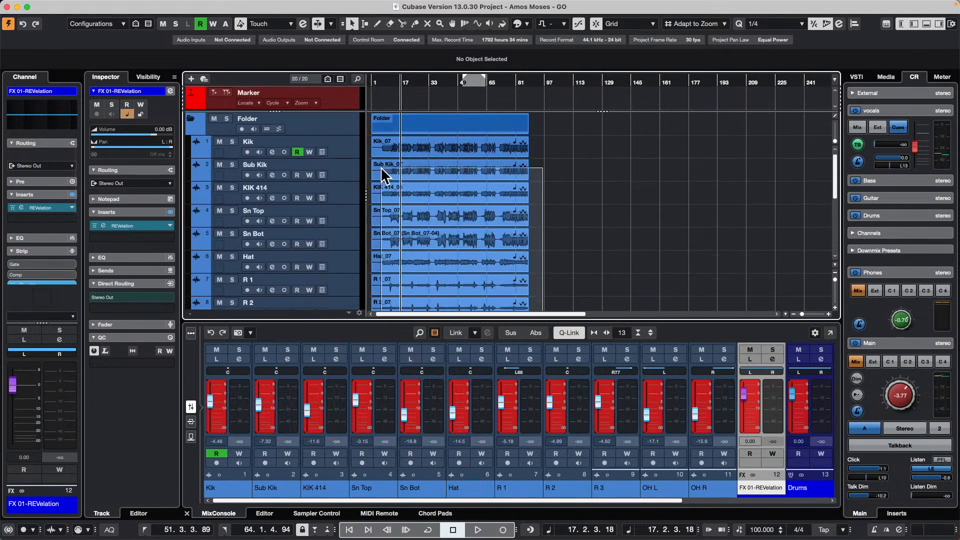
{"action": "left_click", "coordinate": [385, 146]}
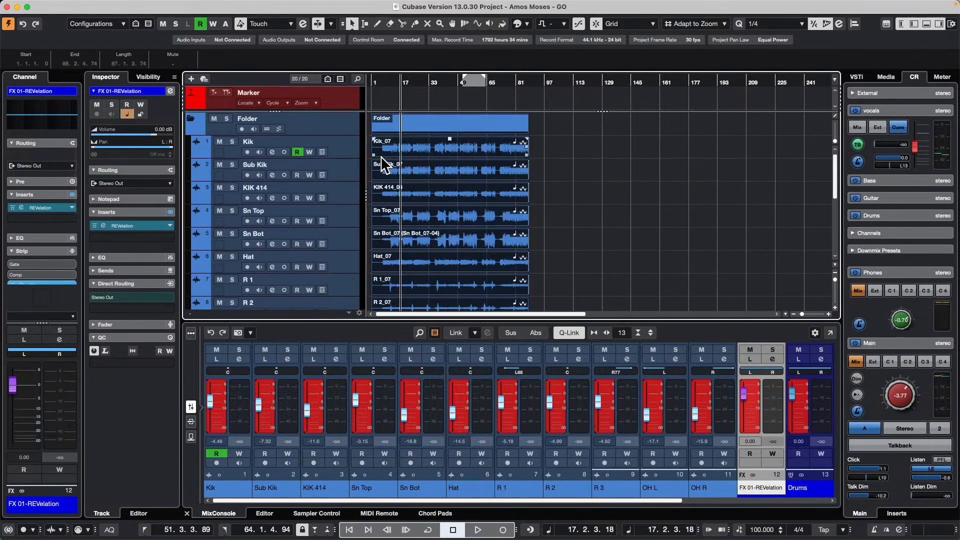
{"action": "key", "text": "Delete"}
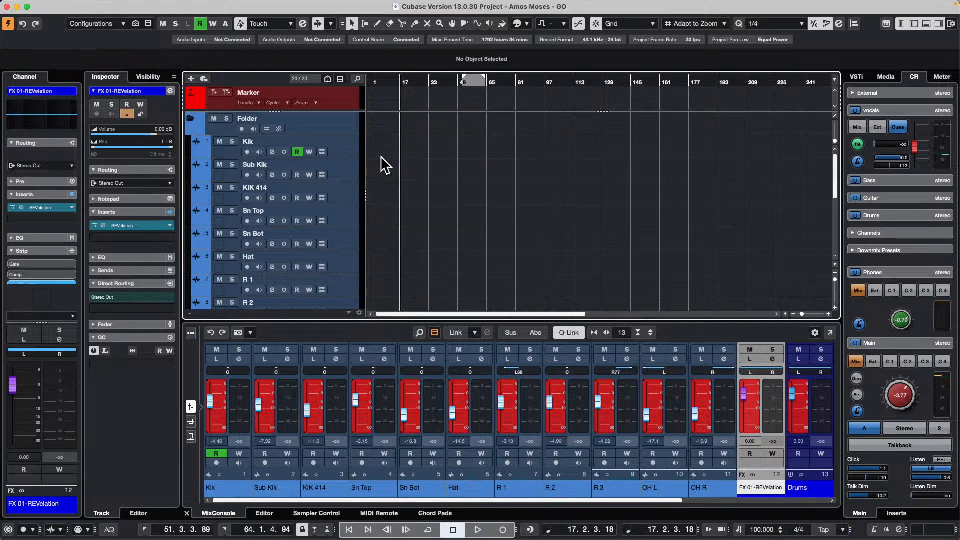
- Select all tracks from Kik through the Drums group, including the REVelation effect track
{"action": "left_click", "coordinate": [349, 147]}
{"action": "scroll", "coordinate": [349, 150], "scroll_direction": "down", "scroll_amount": 6}
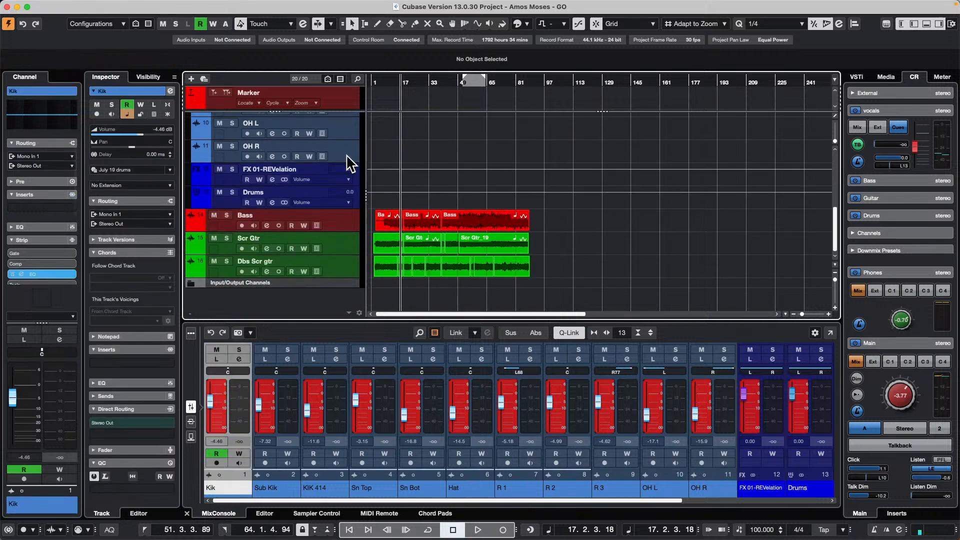
{"action": "left_click", "coordinate": [333, 198]}
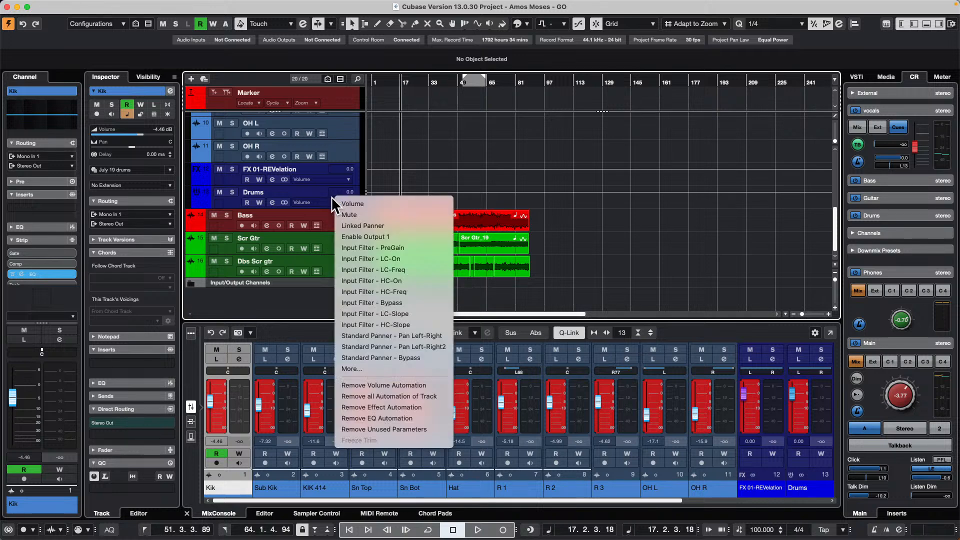
{"action": "left_click", "coordinate": [235, 210]}
{"action": "right_click", "coordinate": [231, 197]}
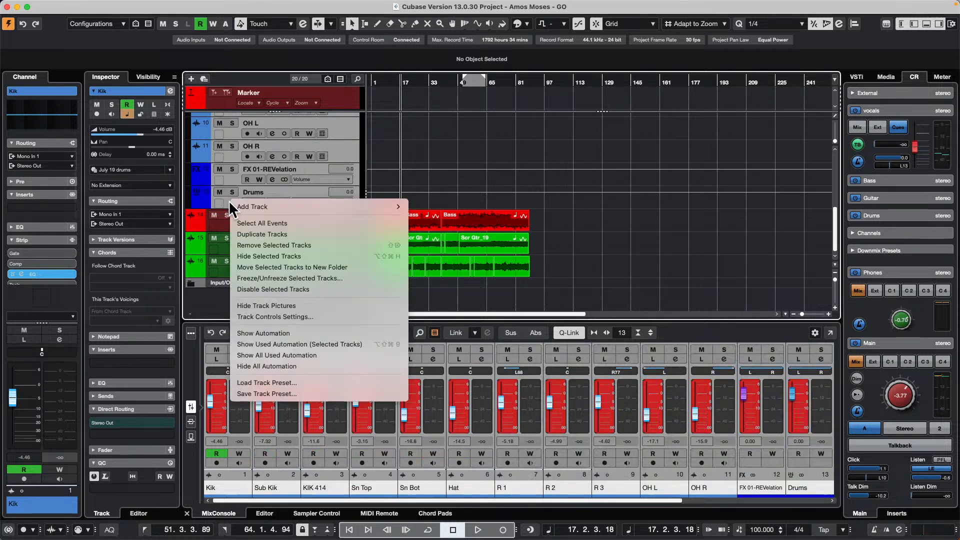
{"action": "mouse_move", "coordinate": [289, 208]}
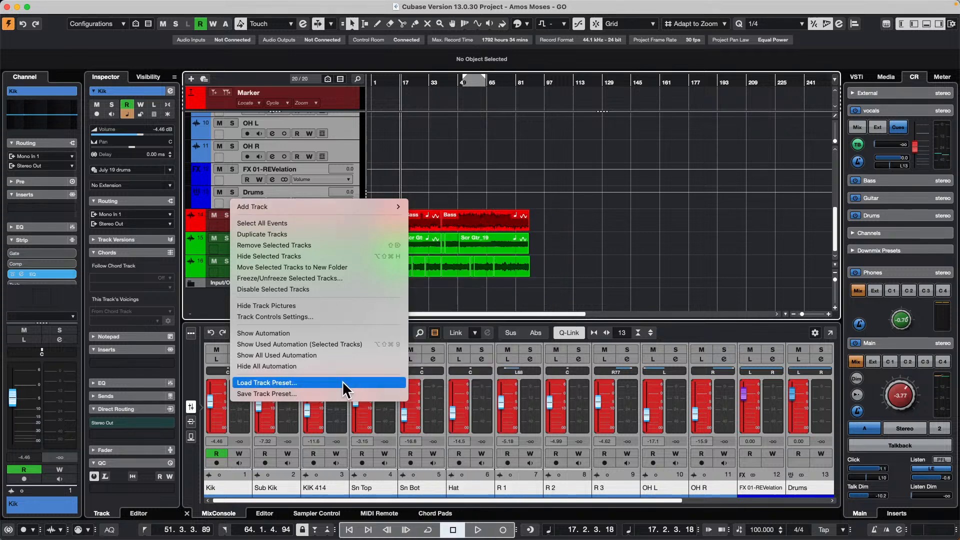
{"action": "left_click", "coordinate": [103, 10]}
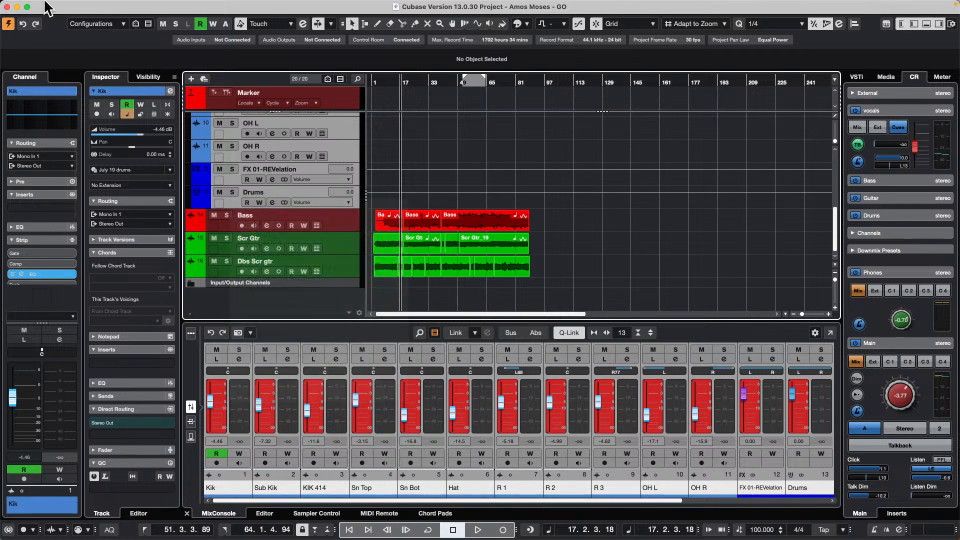
- Start exporting the selected tracks with the Reference Media Files option
{"action": "left_click", "coordinate": [67, 6]}
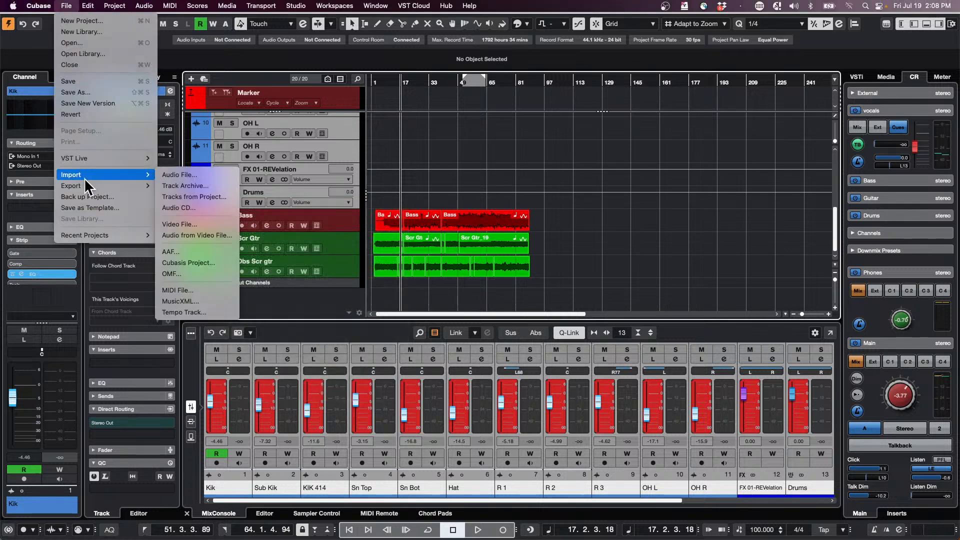
{"action": "mouse_move", "coordinate": [83, 185]}
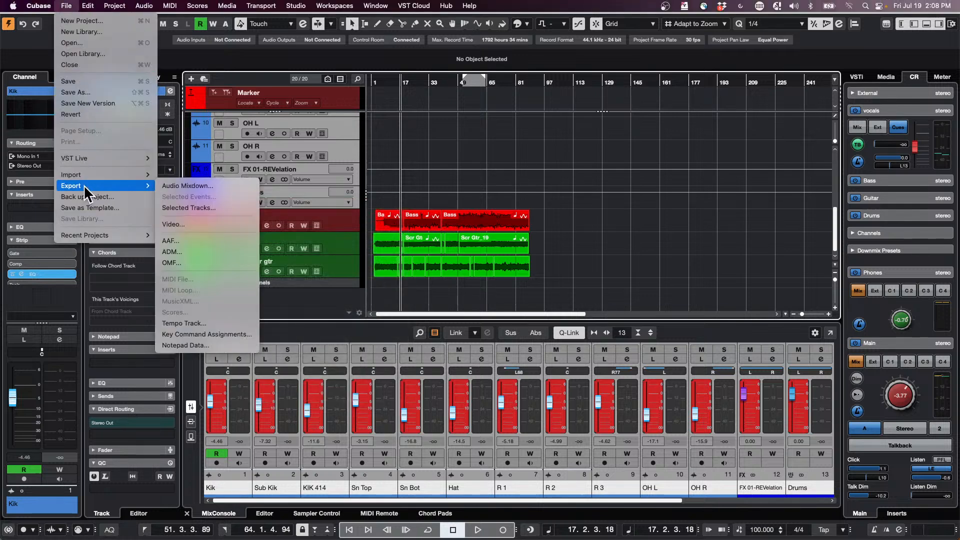
{"action": "left_click", "coordinate": [212, 208]}
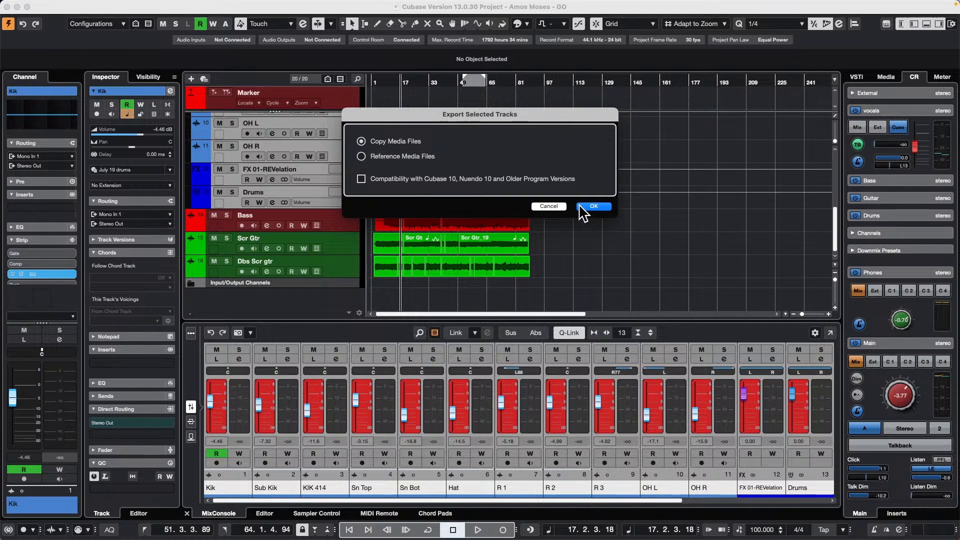
{"action": "left_click", "coordinate": [362, 157]}
{"action": "left_click", "coordinate": [594, 207]}
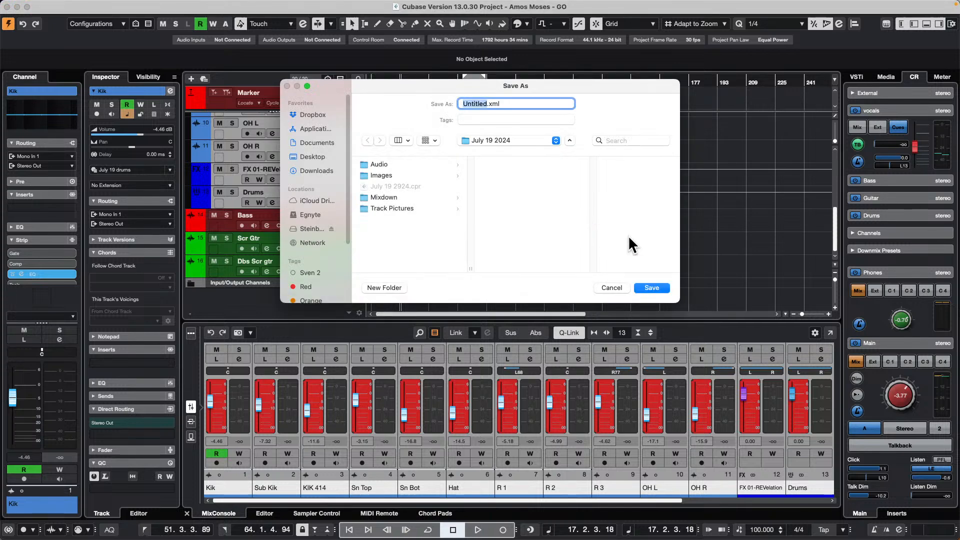
- Save the exported tracks as Multitrack drums July 19 in the July 19 2024 folder
{"action": "type", "text": "Multi trz"}
{"action": "key", "text": "BackSpace"}
{"action": "key", "text": "BackSpace"}
{"action": "key", "text": "BackSpace"}
{"action": "key", "text": "BackSpace"}
{"action": "type", "text": "track drums July 19"}
{"action": "key", "text": "Return"}
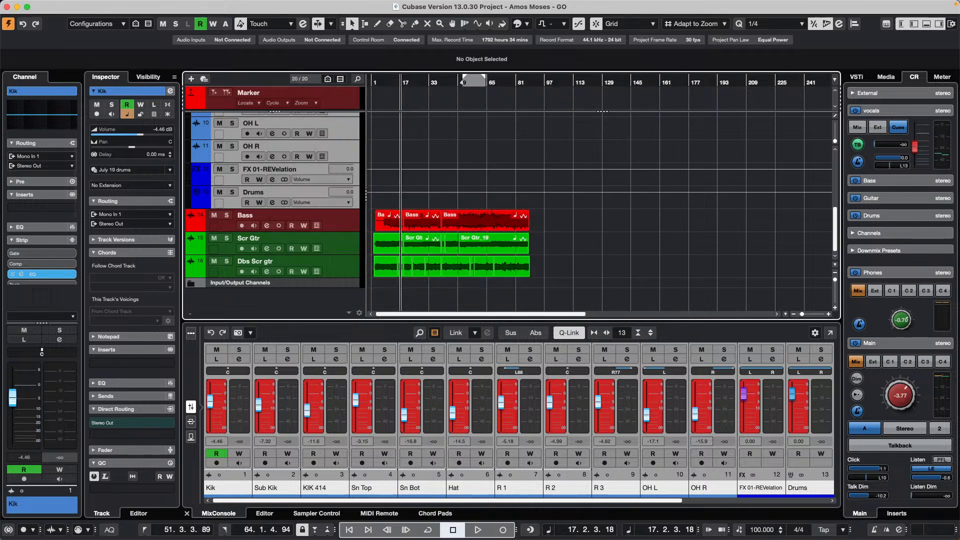
{"action": "left_click", "coordinate": [77, 6]}
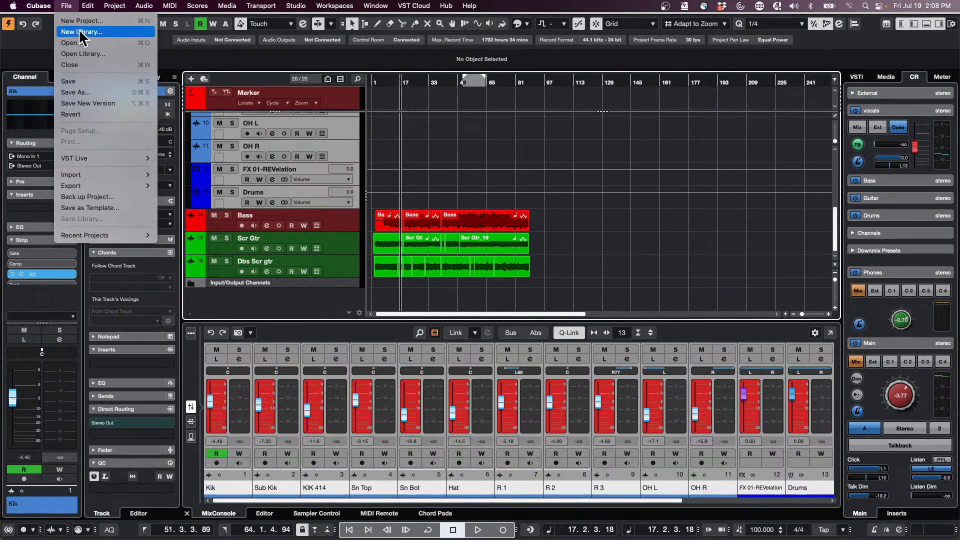
{"action": "left_click", "coordinate": [80, 20]}
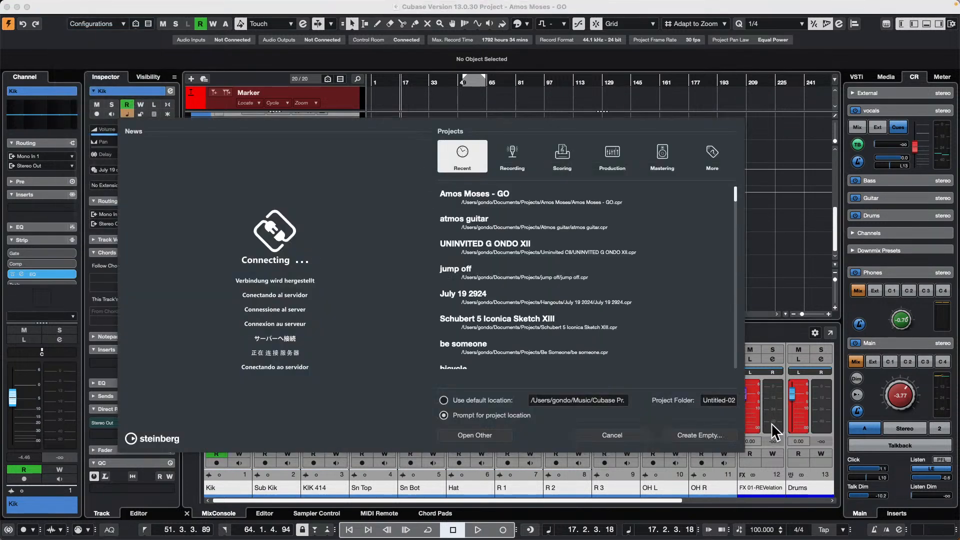
{"action": "left_click", "coordinate": [616, 440]}
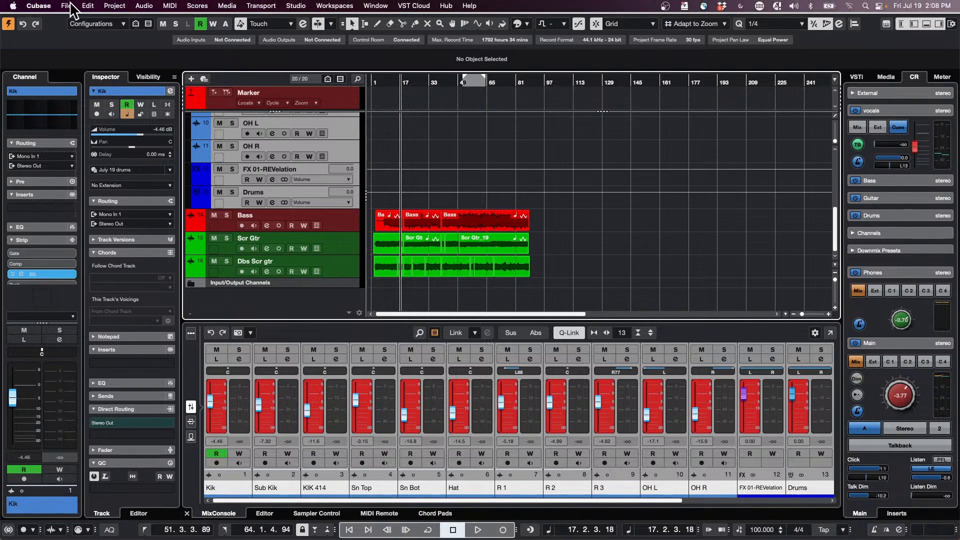
- Create a new empty project in the July 19 2024 folder
{"action": "left_click", "coordinate": [70, 5]}
{"action": "left_click", "coordinate": [73, 19]}
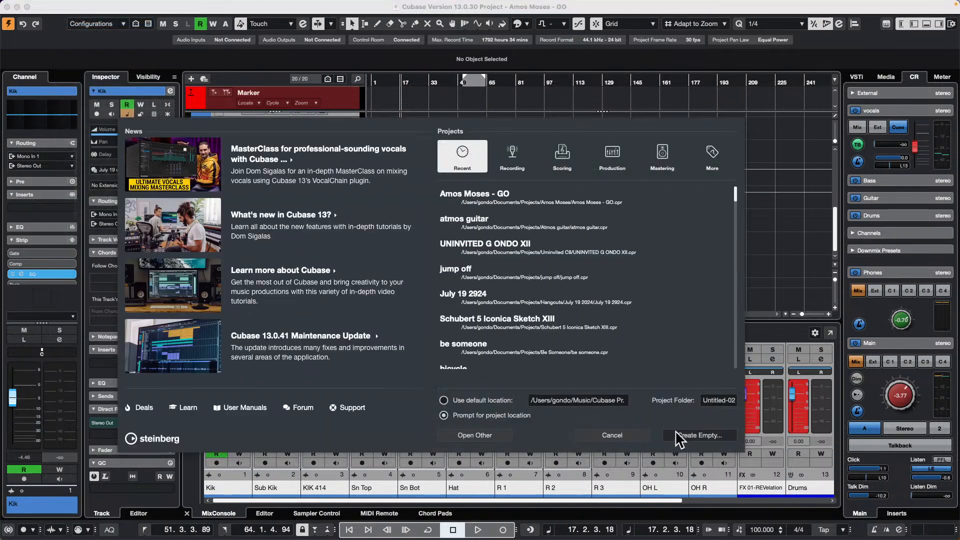
{"action": "left_click", "coordinate": [707, 434]}
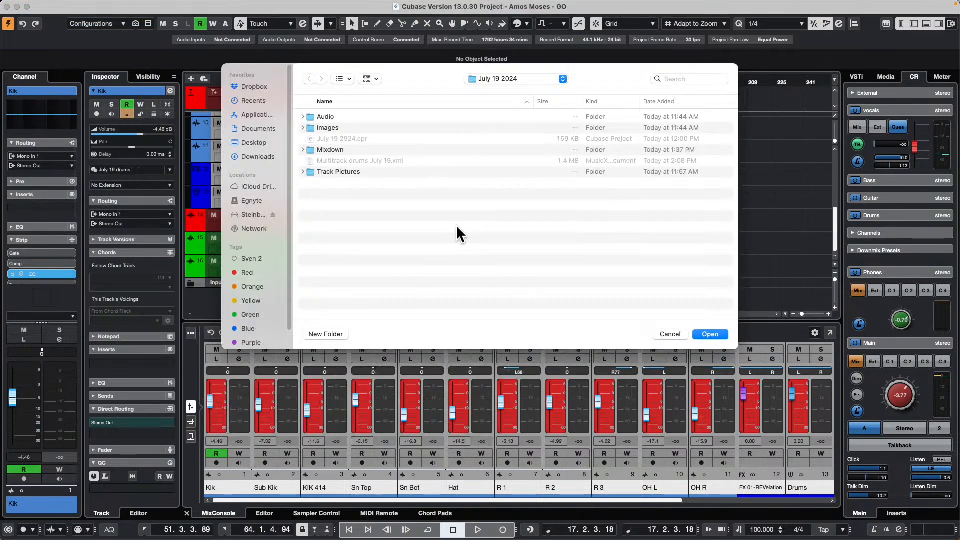
{"action": "key", "text": "Return"}
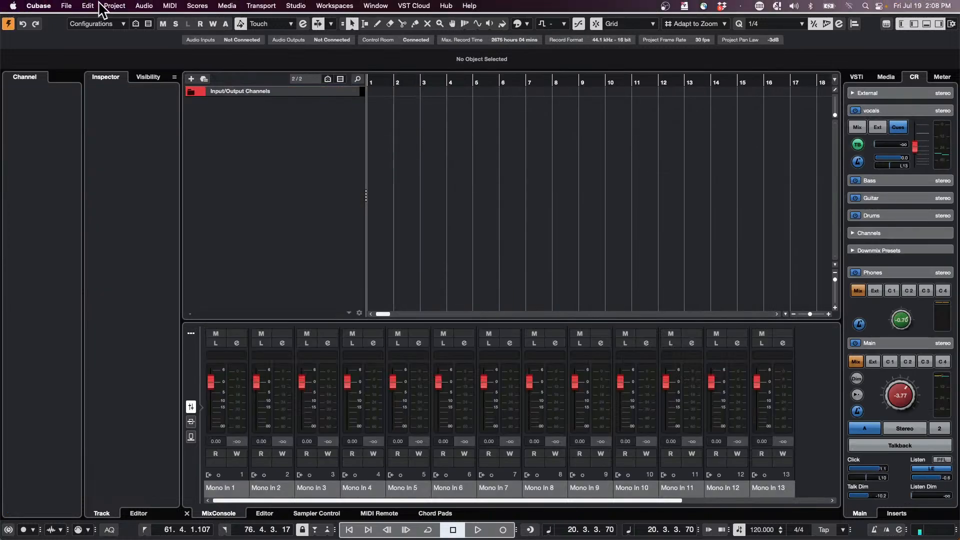
- Import all tracks from the Multitrack drums July 19.xml track archive into the empty project as new tracks
{"action": "left_click", "coordinate": [63, 6]}
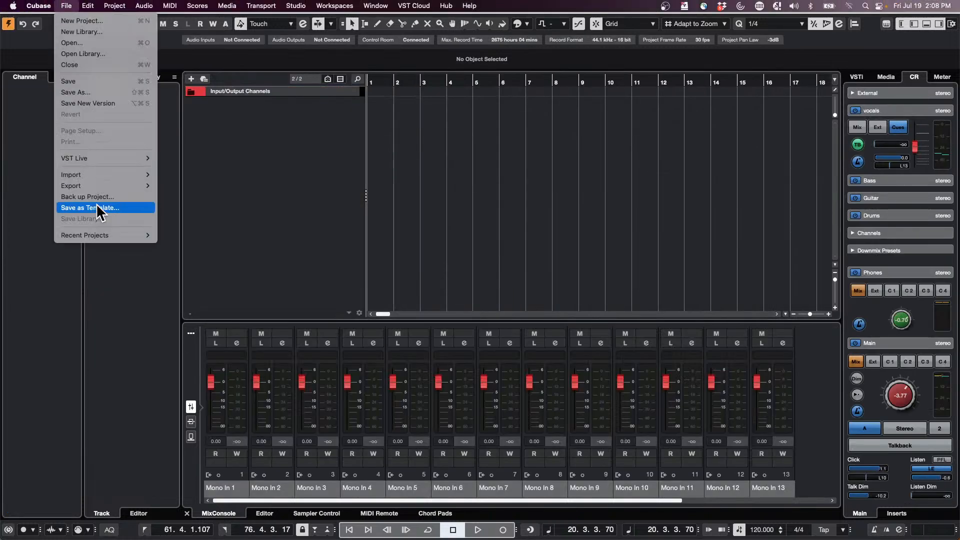
{"action": "mouse_move", "coordinate": [100, 175]}
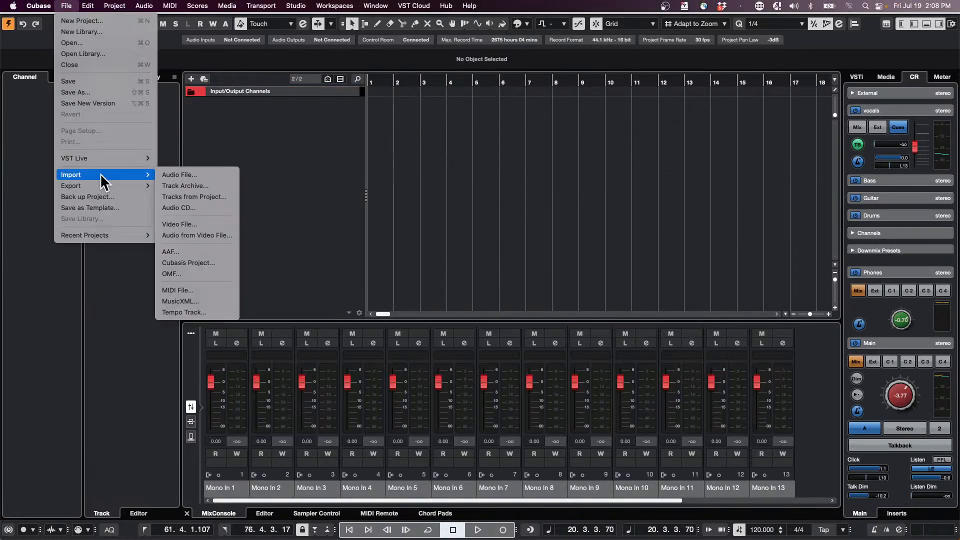
{"action": "left_click", "coordinate": [191, 186]}
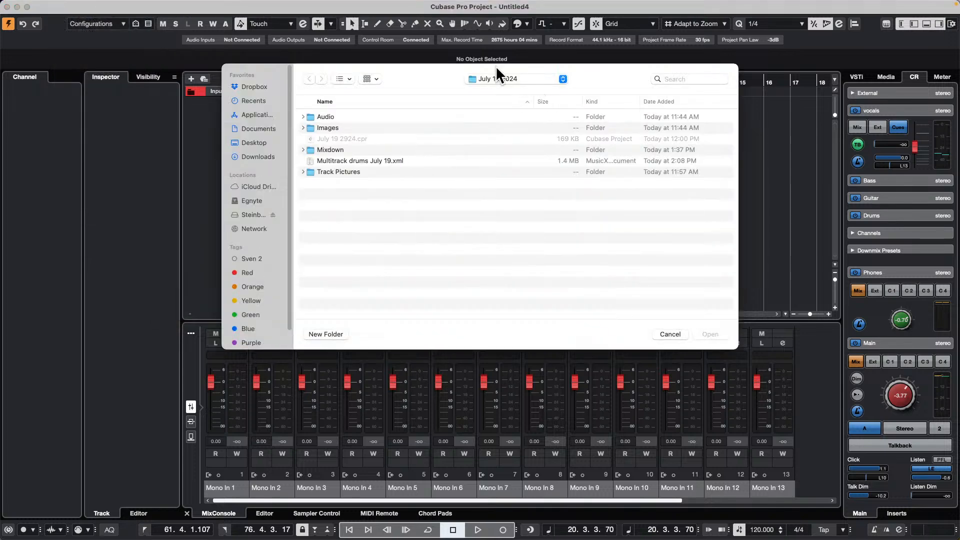
{"action": "double_click", "coordinate": [363, 160]}
{"action": "left_click", "coordinate": [381, 88]}
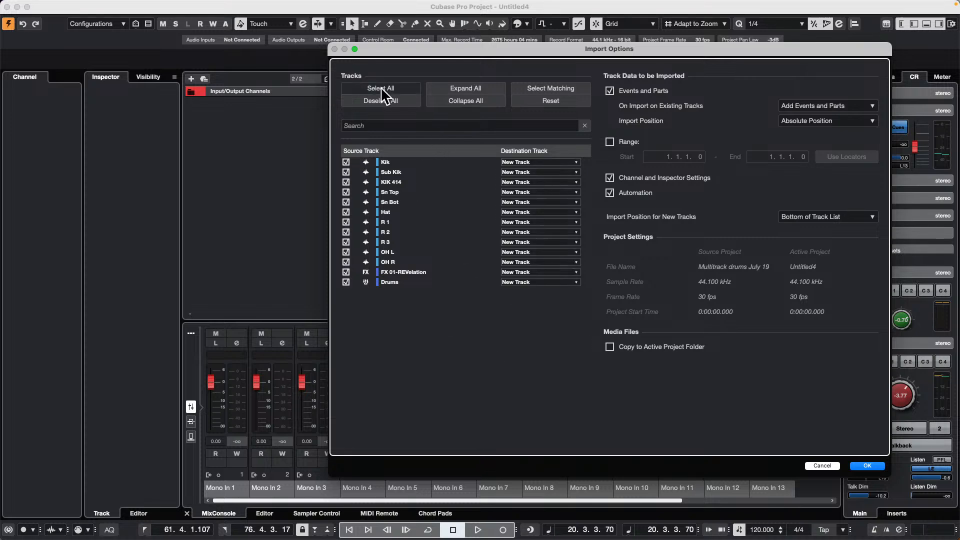
{"action": "left_click", "coordinate": [868, 465]}
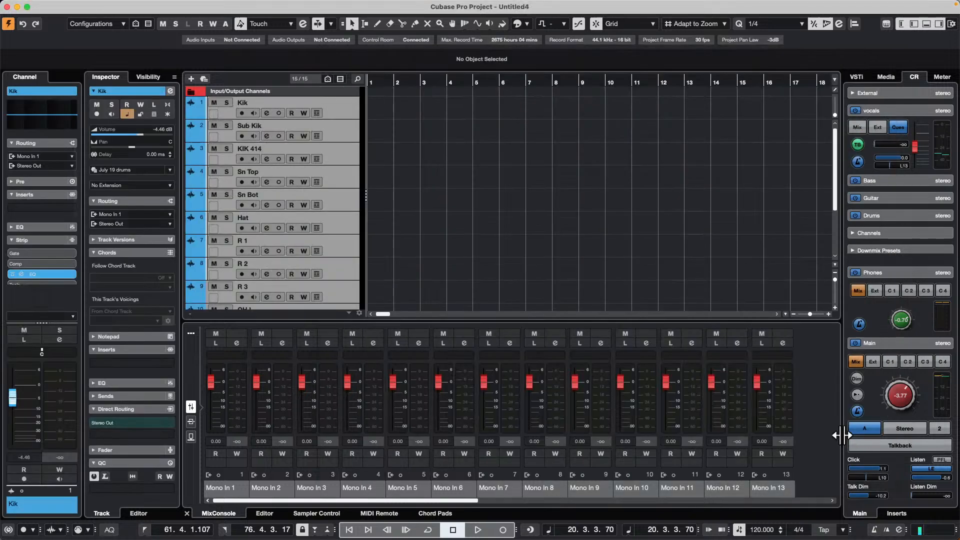
- Examine the imported drum tracks, REVelation effect channel and Drums group in the track list and mixer, including their sends and fader settings
{"action": "scroll", "coordinate": [328, 151], "scroll_direction": "down", "scroll_amount": 5}
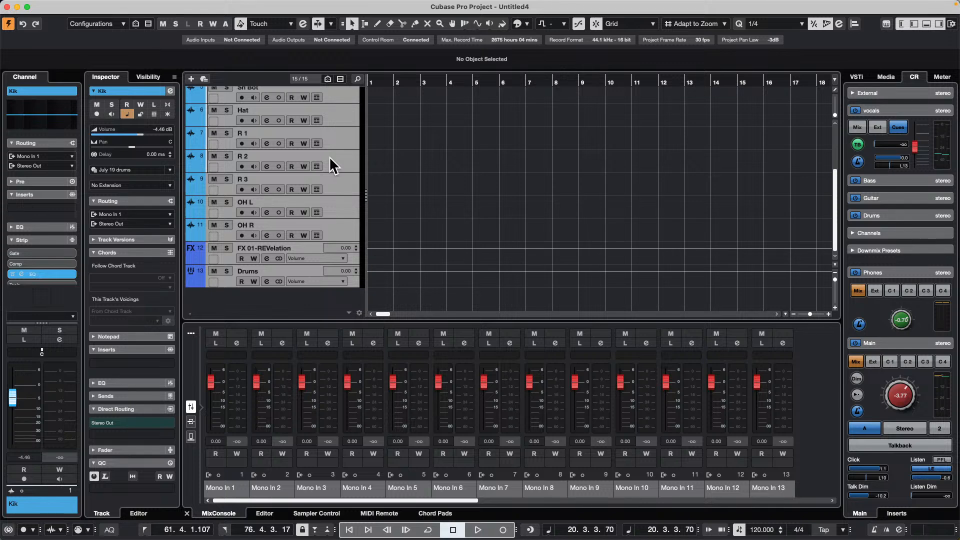
{"action": "left_click", "coordinate": [343, 233], "text": "shift"}
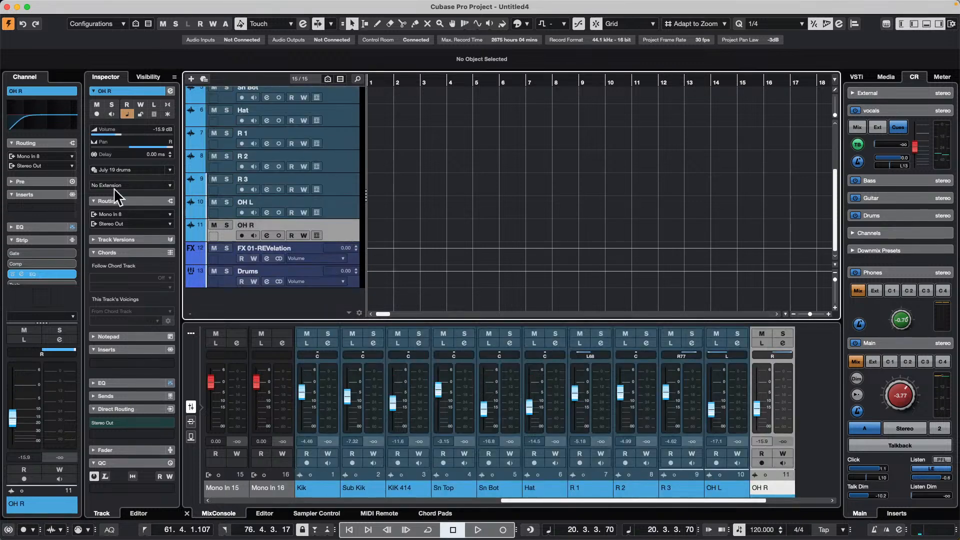
{"action": "left_click", "coordinate": [328, 260]}
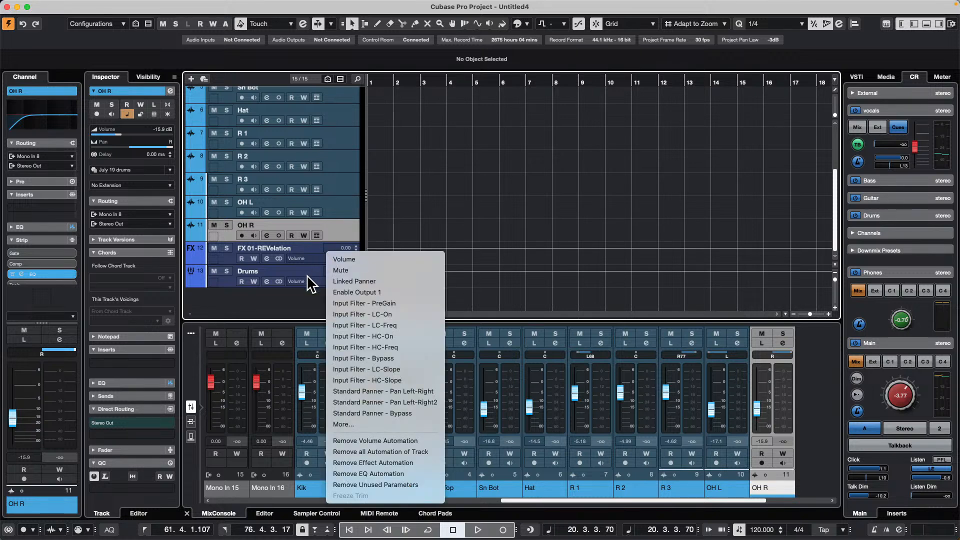
{"action": "left_click", "coordinate": [217, 282]}
{"action": "left_click", "coordinate": [192, 423]}
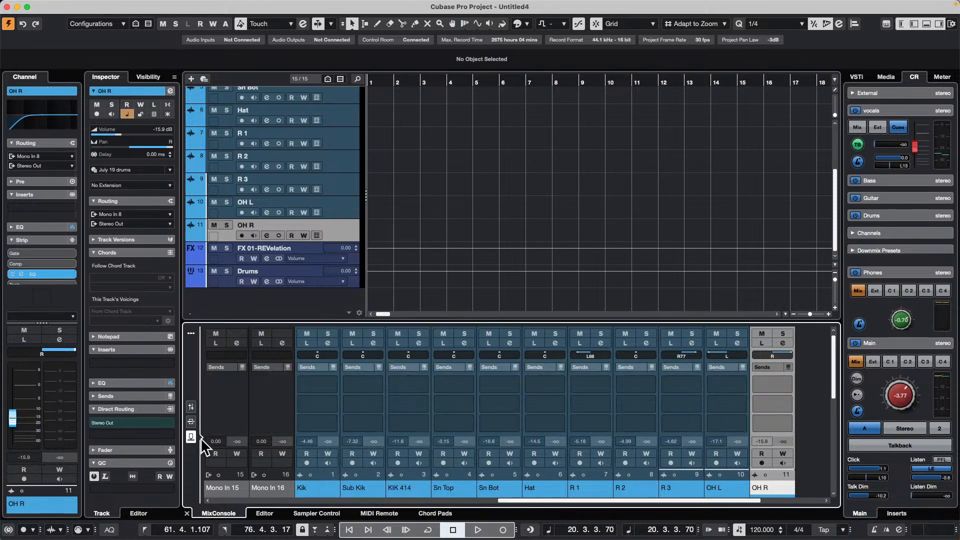
{"action": "left_click", "coordinate": [190, 407]}
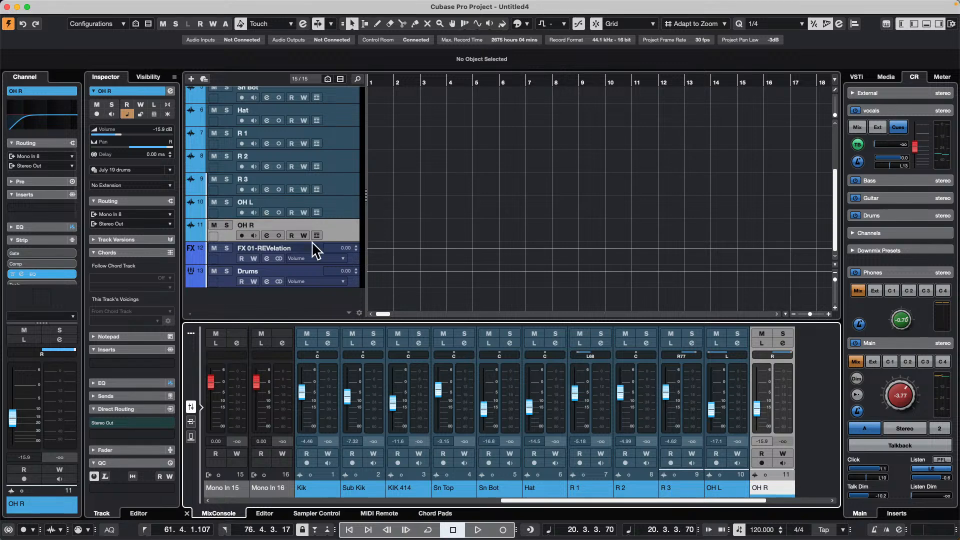
{"action": "scroll", "coordinate": [355, 176], "scroll_direction": "up", "scroll_amount": 5}
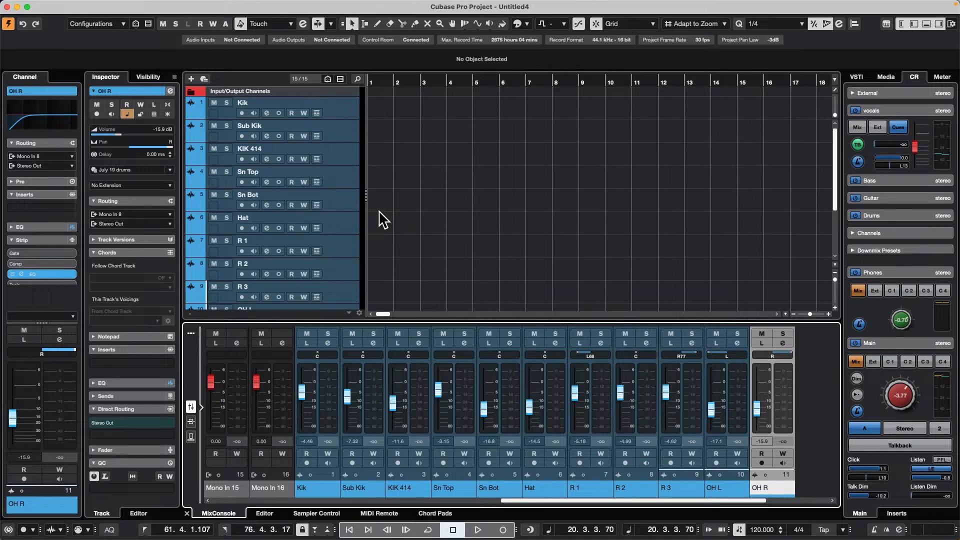
- Close the untitled project without saving it
{"action": "left_click", "coordinate": [7, 7]}
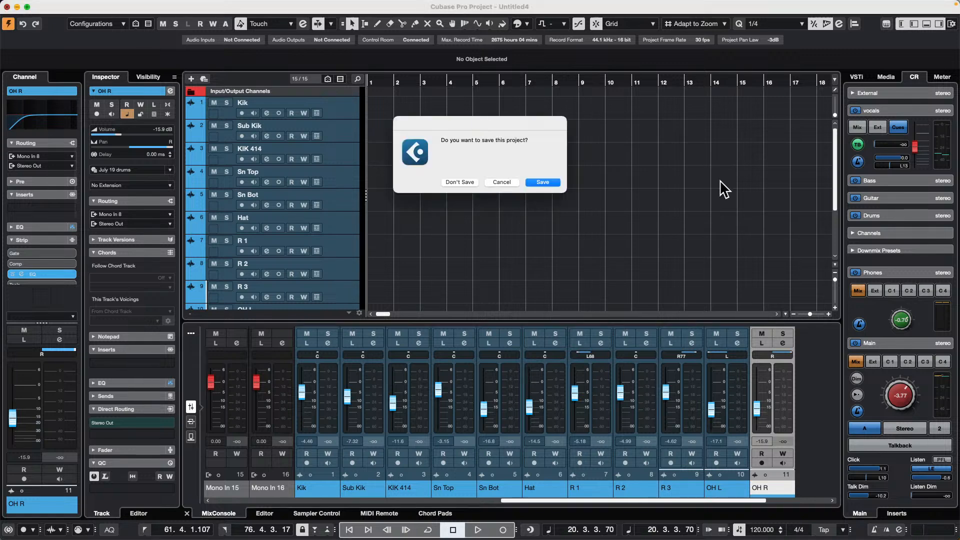
{"action": "left_click", "coordinate": [458, 183]}
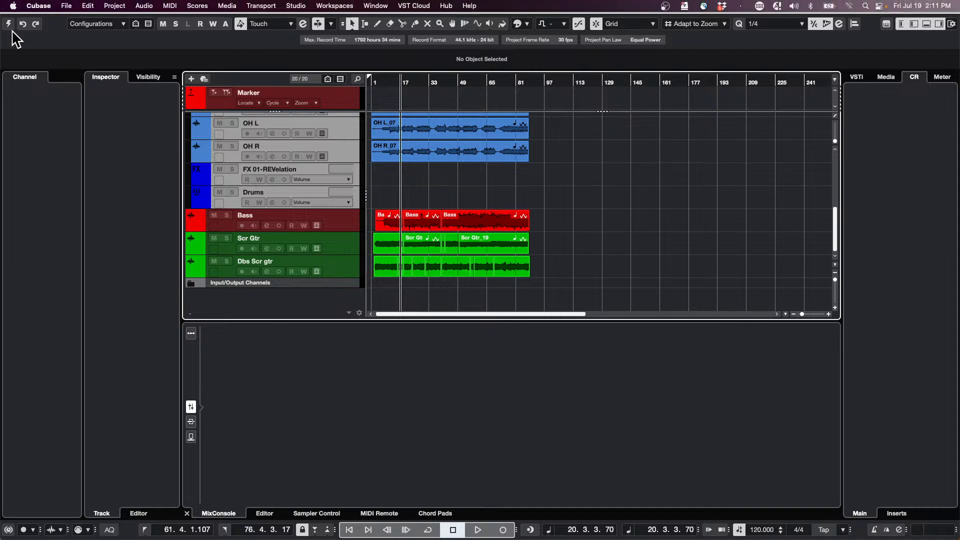
{"action": "left_click", "coordinate": [72, 6]}
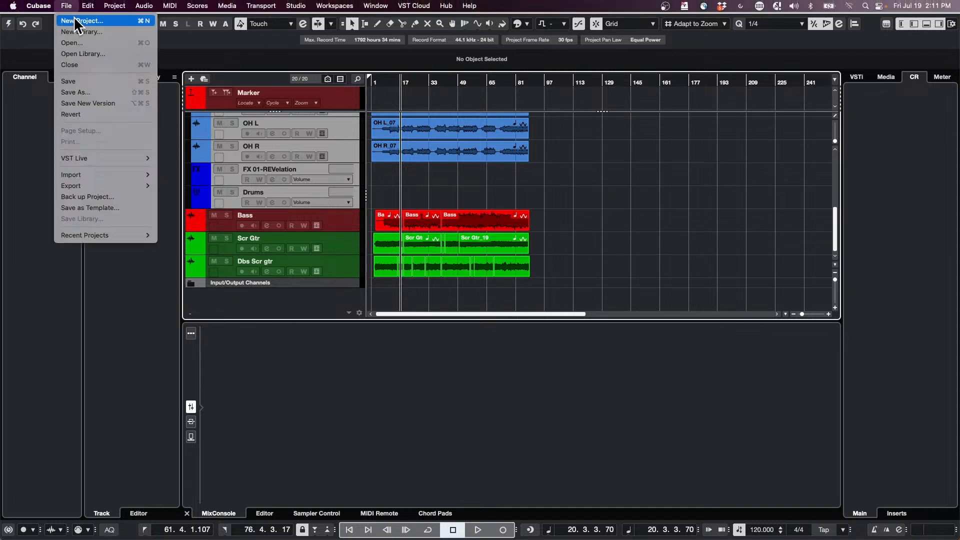
{"action": "left_click", "coordinate": [74, 16]}
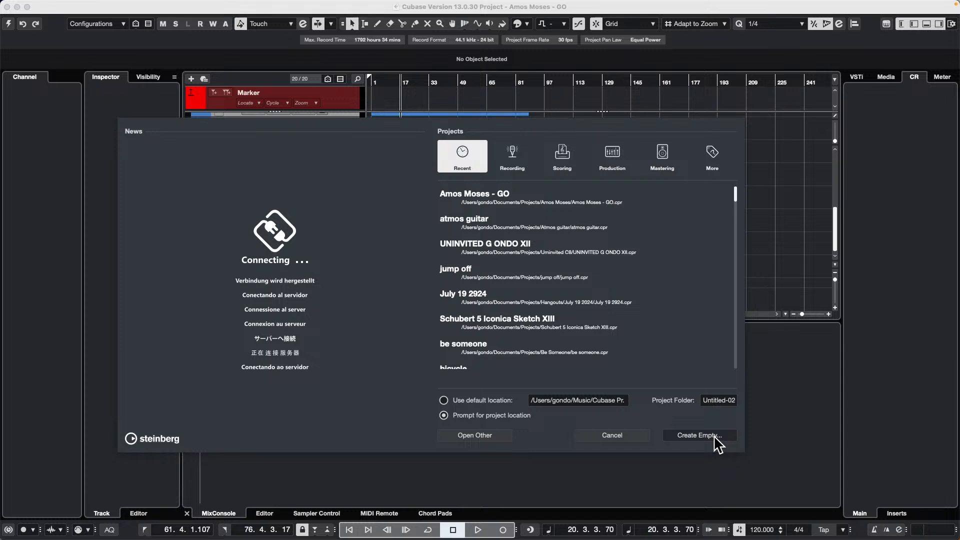
{"action": "left_click", "coordinate": [610, 436]}
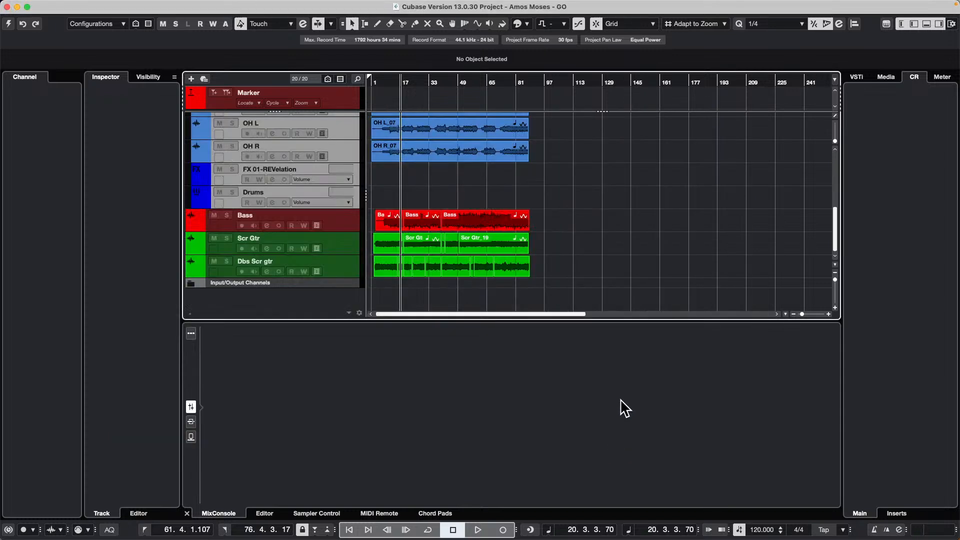
- Activate the Amos Moses - GO project and briefly play it back
{"action": "scroll", "coordinate": [503, 215], "scroll_direction": "up", "scroll_amount": 5}
{"action": "key", "text": "space"}
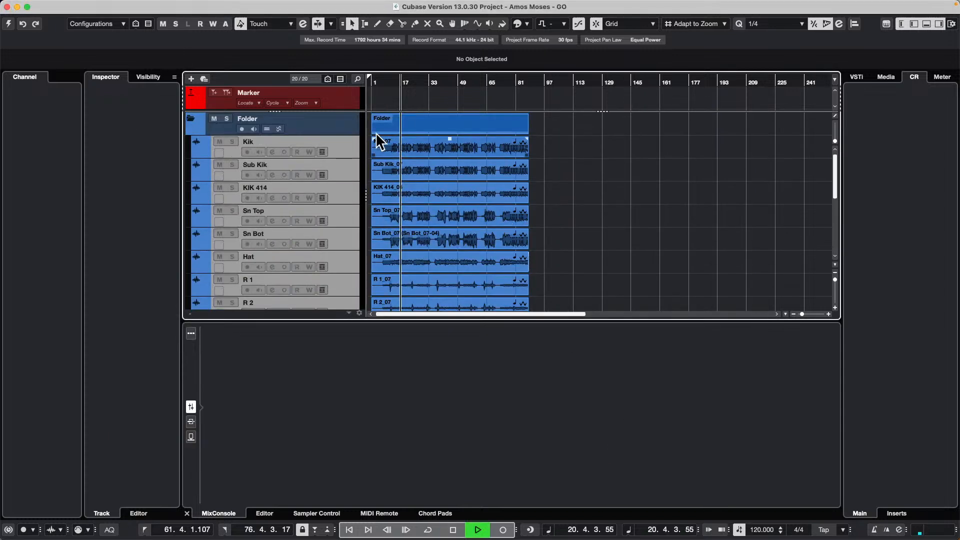
{"action": "left_click", "coordinate": [8, 23]}
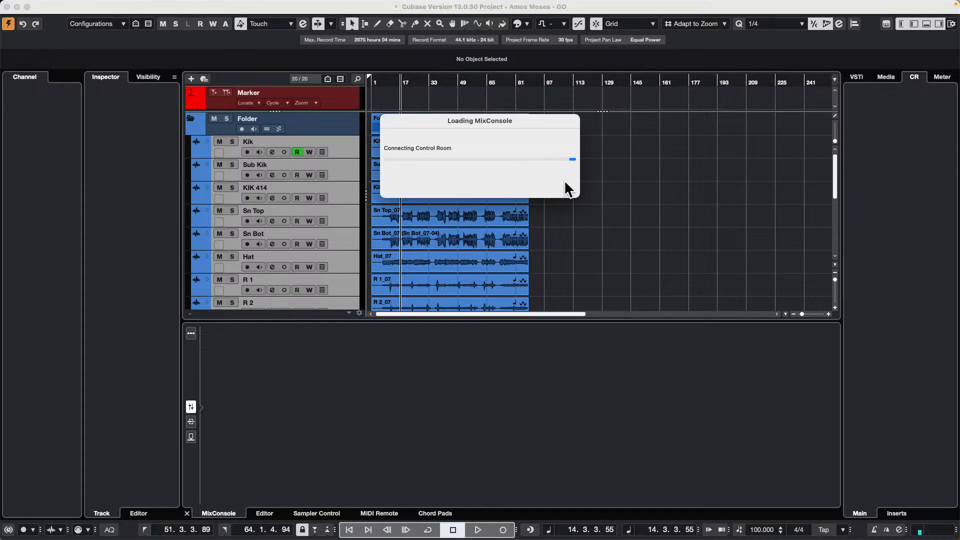
{"action": "key", "text": "space"}
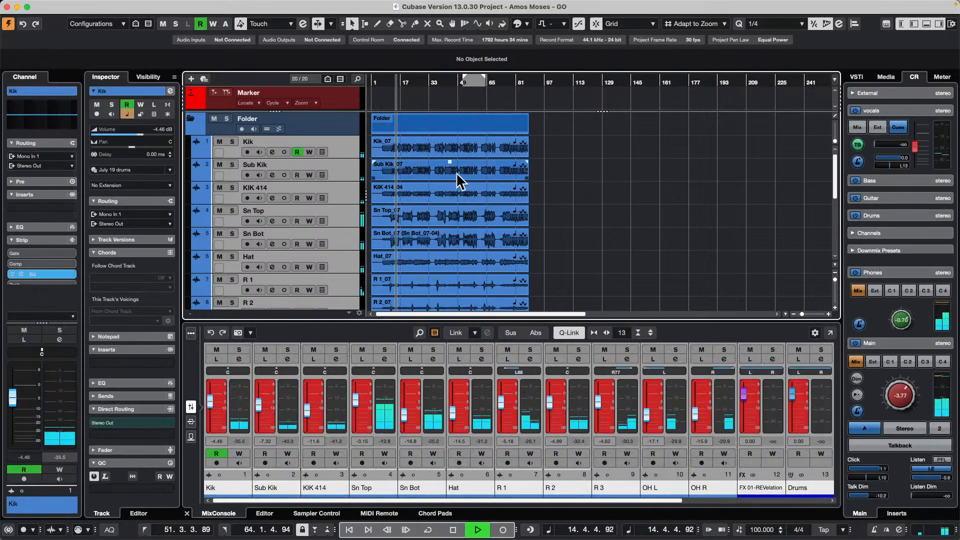
{"action": "key", "text": "space"}
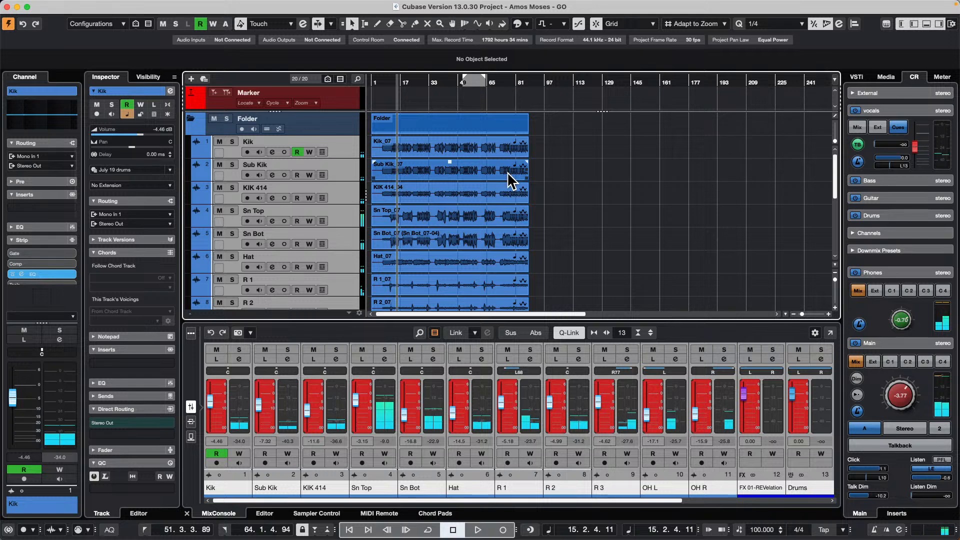
- Add one 5.1 output bus in the audio connections
{"action": "key", "text": "F4"}
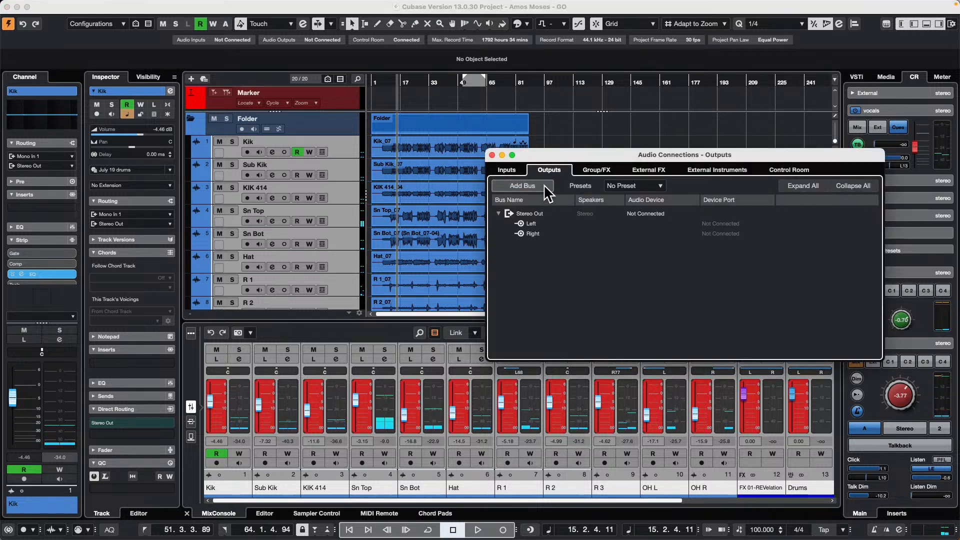
{"action": "left_click", "coordinate": [543, 187]}
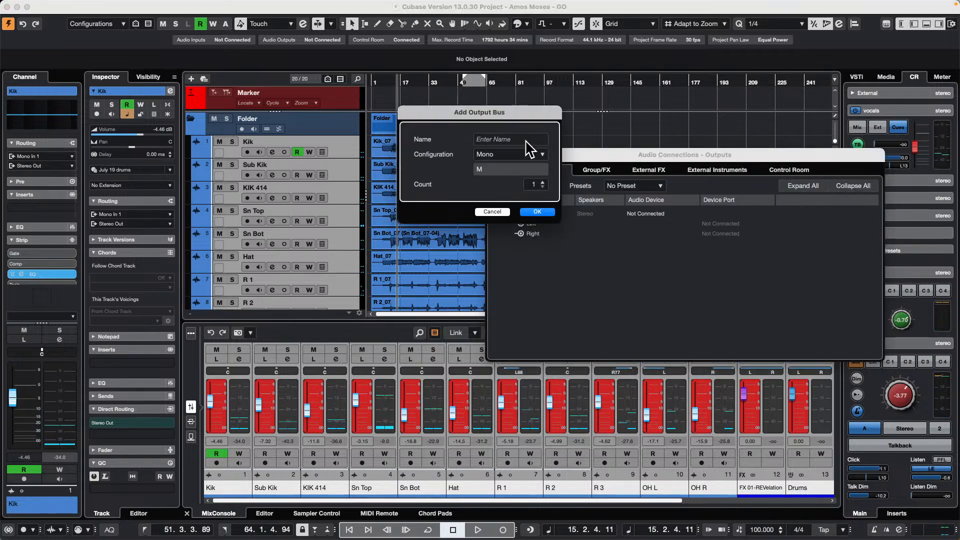
{"action": "left_click", "coordinate": [542, 154]}
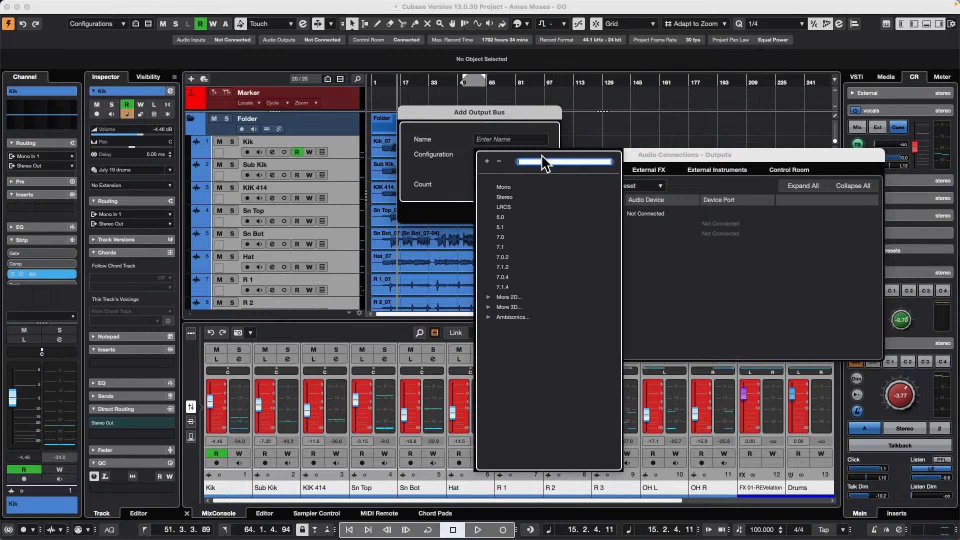
{"action": "left_click", "coordinate": [506, 227]}
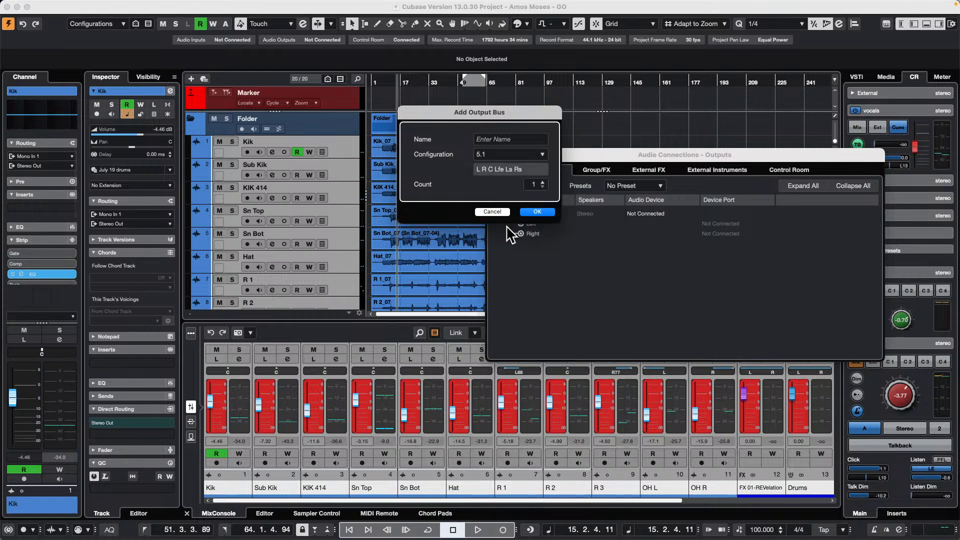
{"action": "left_click", "coordinate": [537, 211]}
{"action": "left_click", "coordinate": [494, 155]}
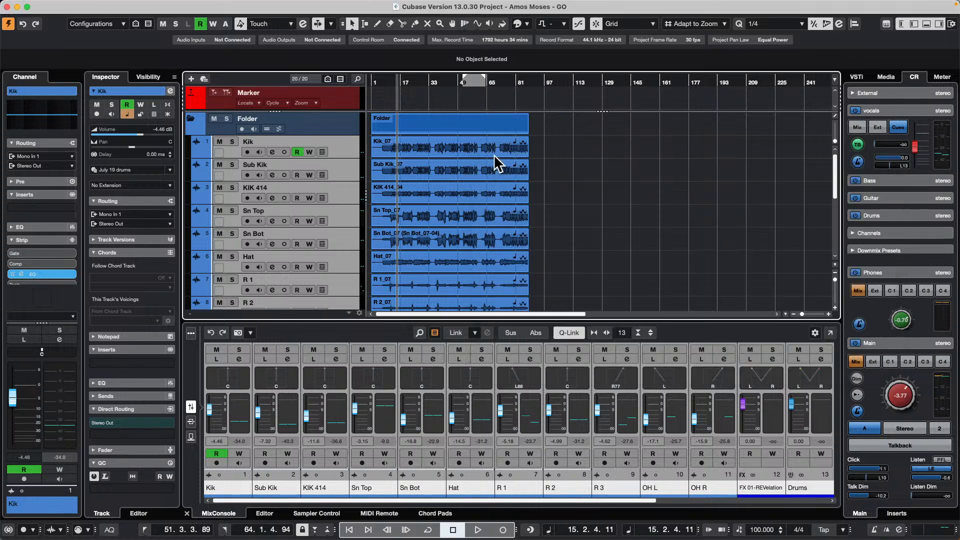
- Select all tracks from Kik through Dbs Scr gtr and route their outputs to 5.1 Out
{"action": "left_click", "coordinate": [343, 155]}
{"action": "scroll", "coordinate": [339, 155], "scroll_direction": "down", "scroll_amount": 5}
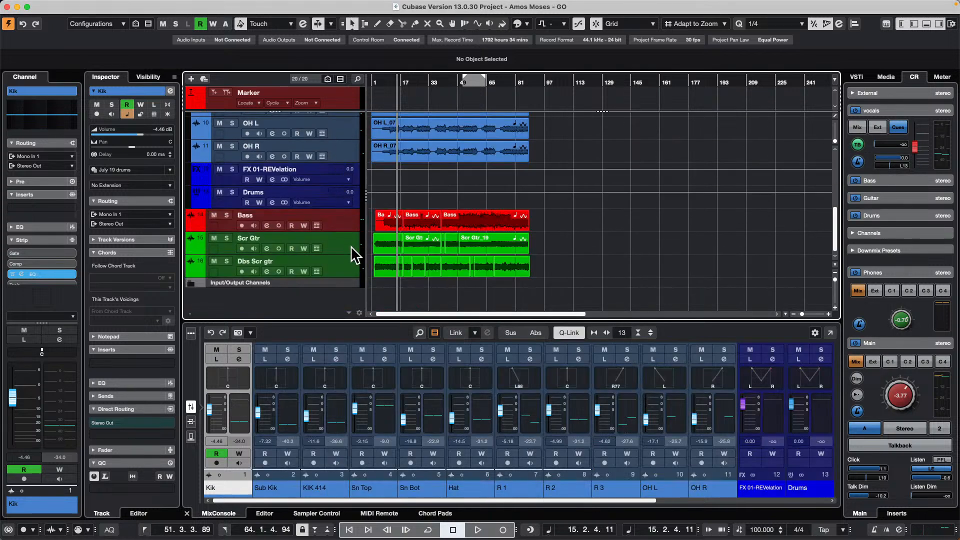
{"action": "left_click", "coordinate": [348, 276], "text": "shift"}
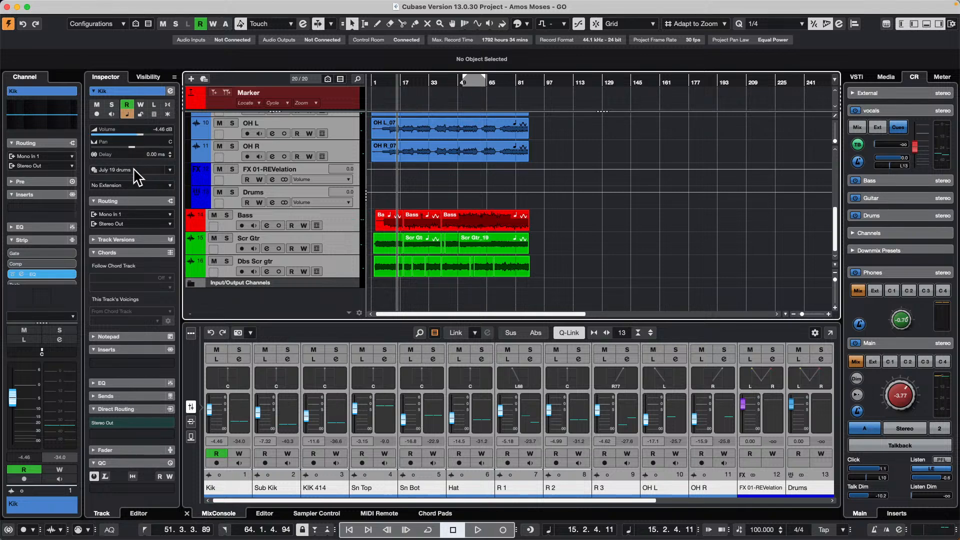
{"action": "left_click", "coordinate": [132, 224]}
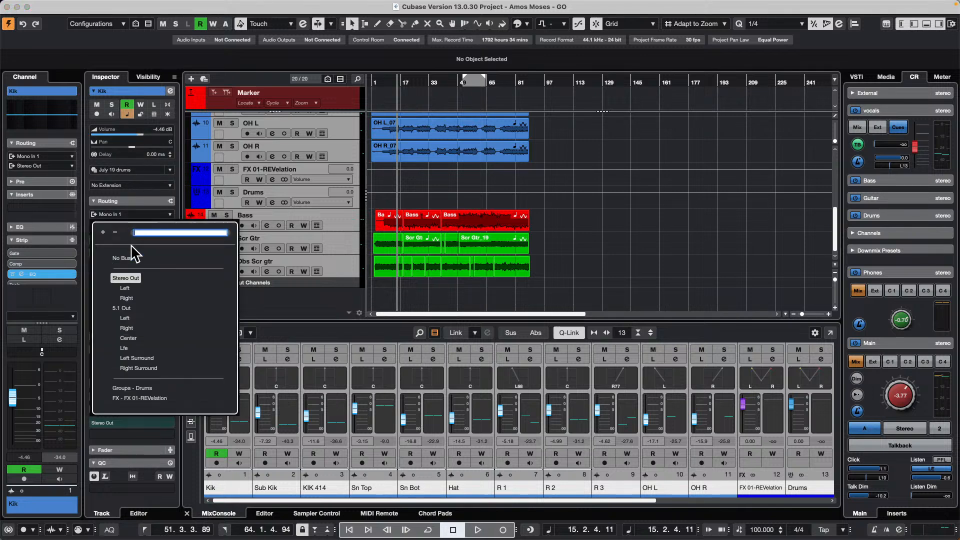
{"action": "left_click", "coordinate": [123, 308]}
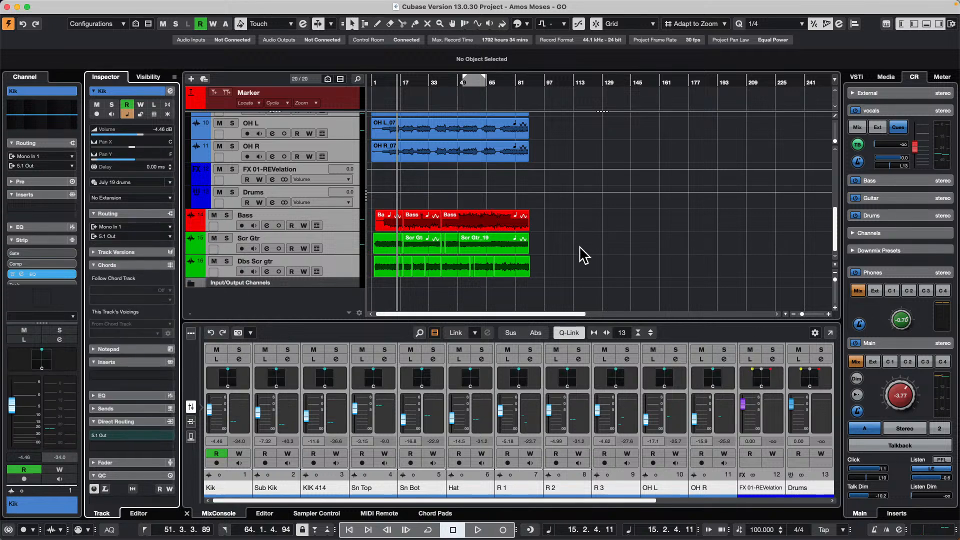
- Pan the Sub Kik channel in its VST MultiPanner to about R8 and F25
{"action": "scroll", "coordinate": [582, 253], "scroll_direction": "up", "scroll_amount": 10}
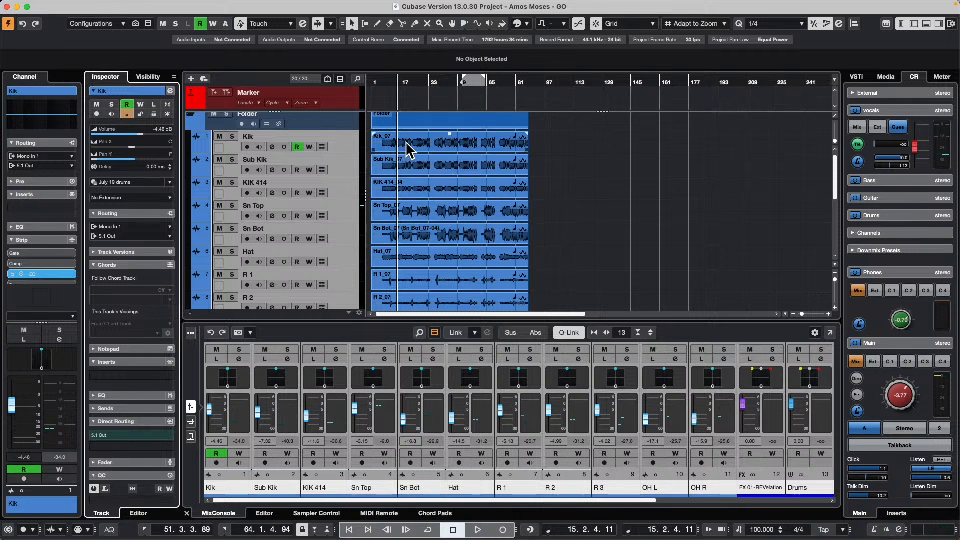
{"action": "left_click", "coordinate": [344, 152]}
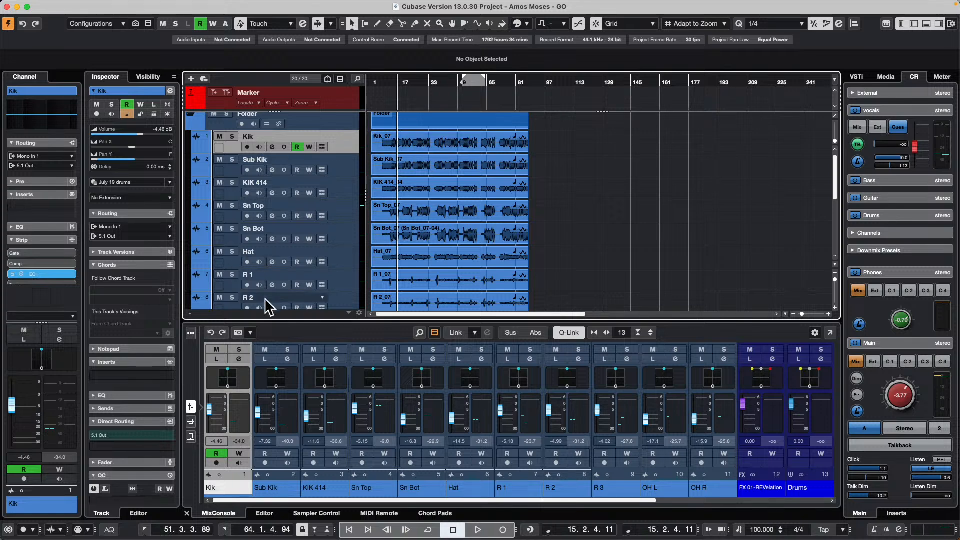
{"action": "left_click", "coordinate": [290, 359]}
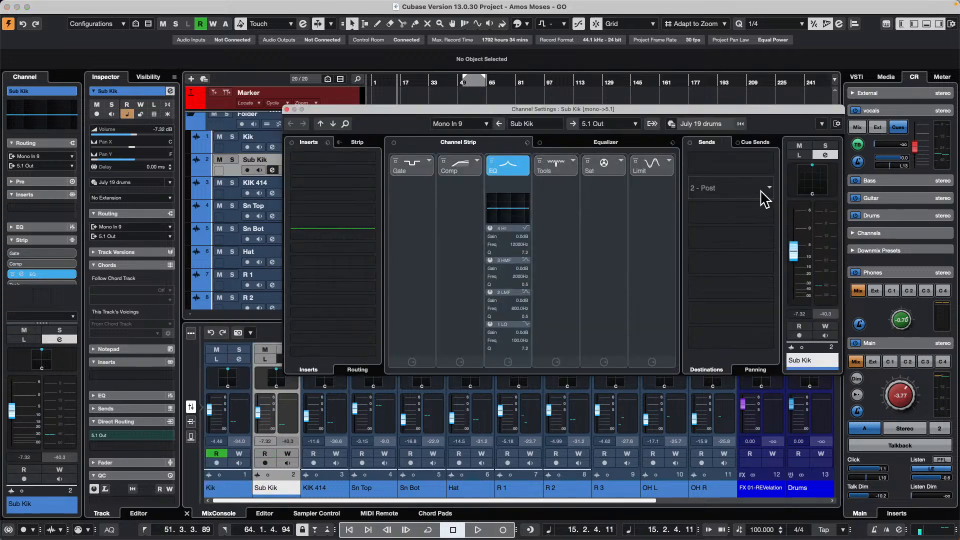
{"action": "double_click", "coordinate": [815, 172]}
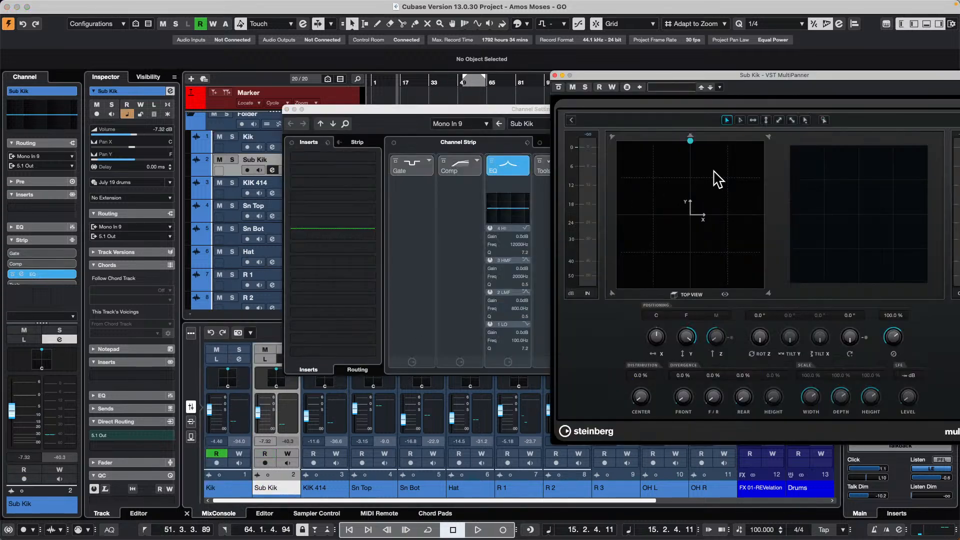
{"action": "left_click_drag", "start_coordinate": [702, 153], "coordinate": [696, 197]}
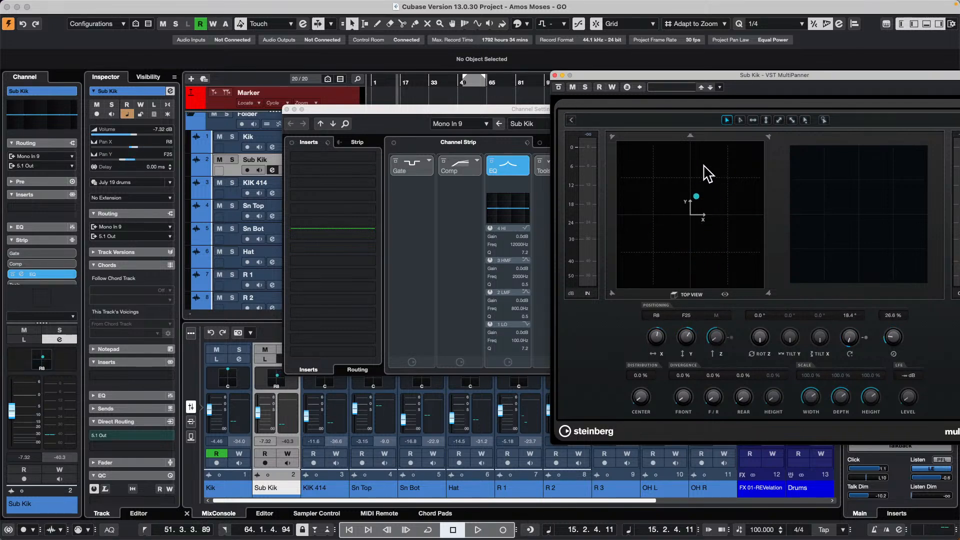
{"action": "left_click", "coordinate": [554, 75]}
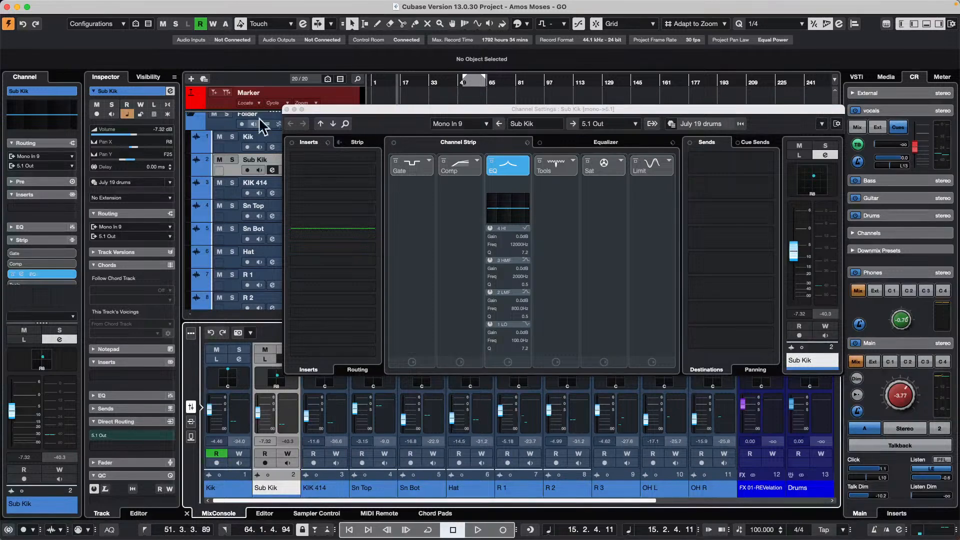
- Close the Sub Kik channel settings, review the output channels in the audio mixdown export dialog, and close it without exporting
{"action": "left_click", "coordinate": [287, 109]}
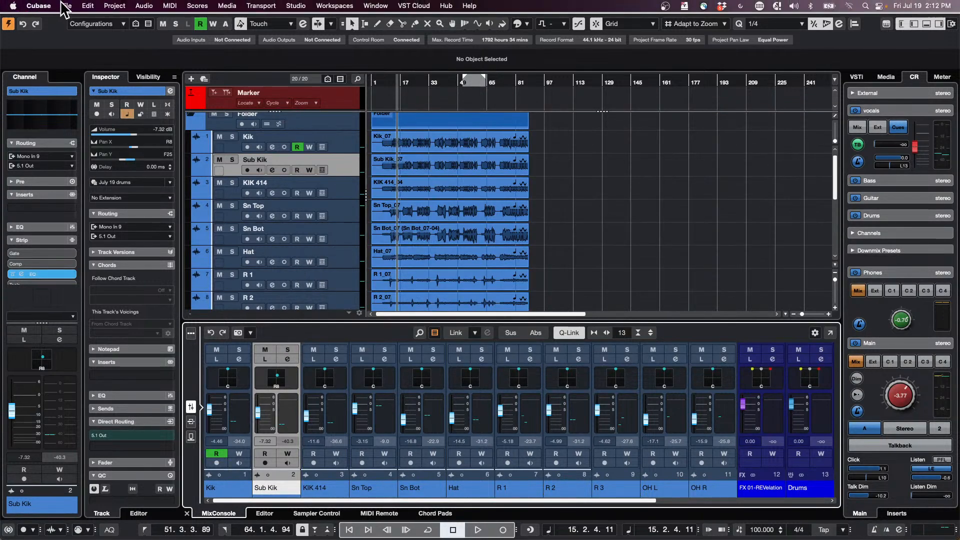
{"action": "left_click", "coordinate": [67, 5]}
{"action": "mouse_move", "coordinate": [107, 185]}
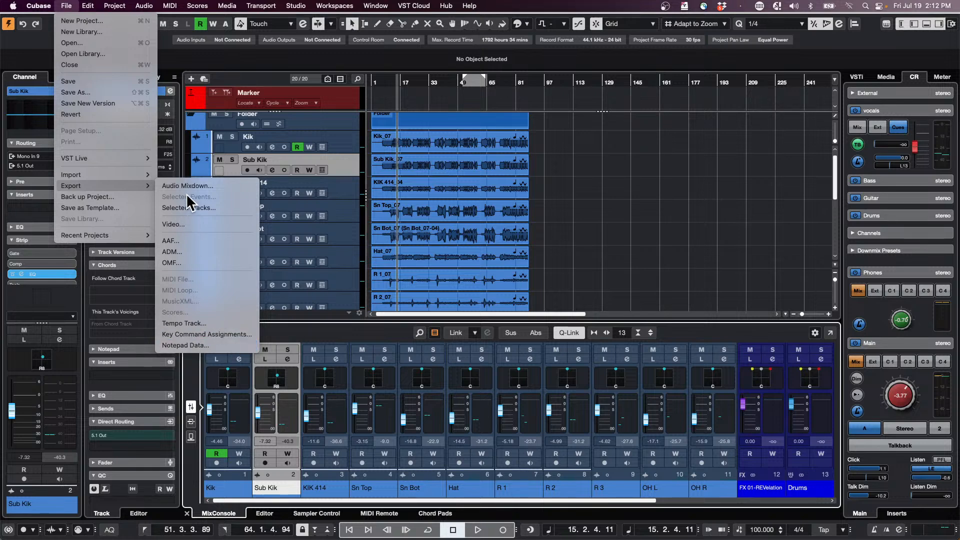
{"action": "left_click", "coordinate": [199, 187]}
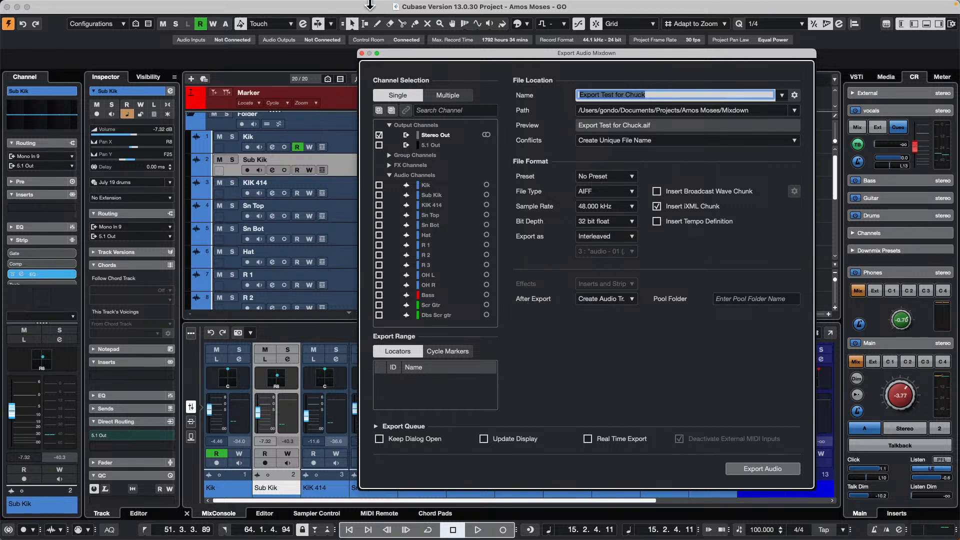
{"action": "left_click", "coordinate": [362, 53]}
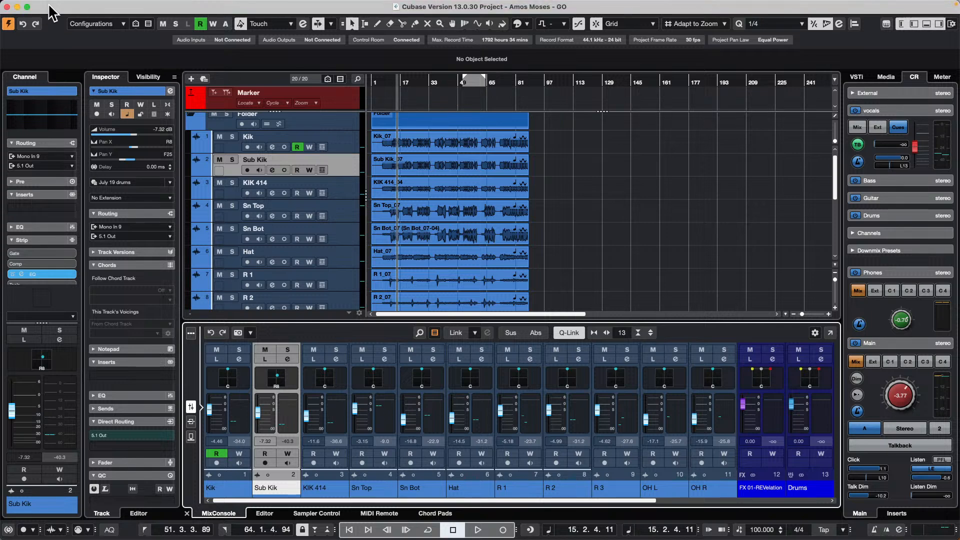
- Create a new empty project
{"action": "left_click", "coordinate": [69, 6]}
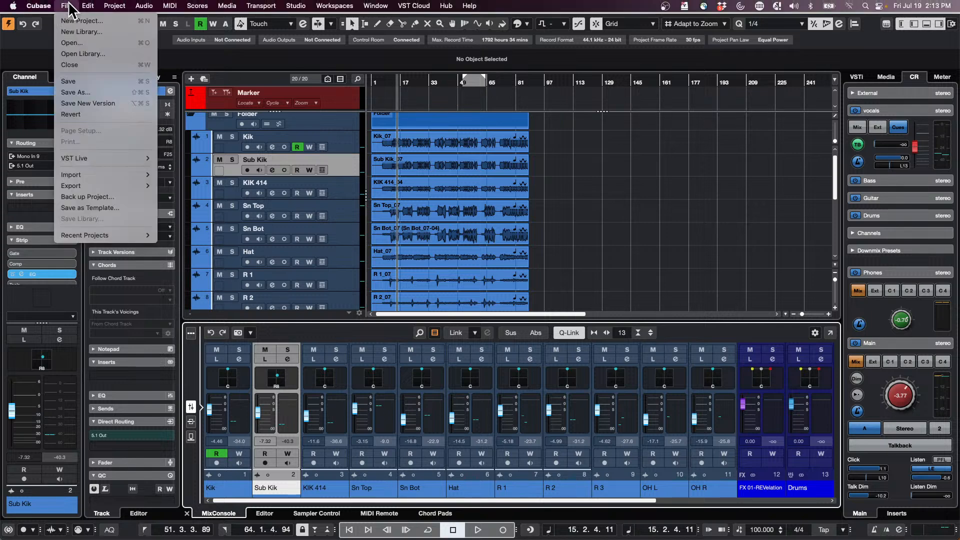
{"action": "left_click", "coordinate": [100, 21]}
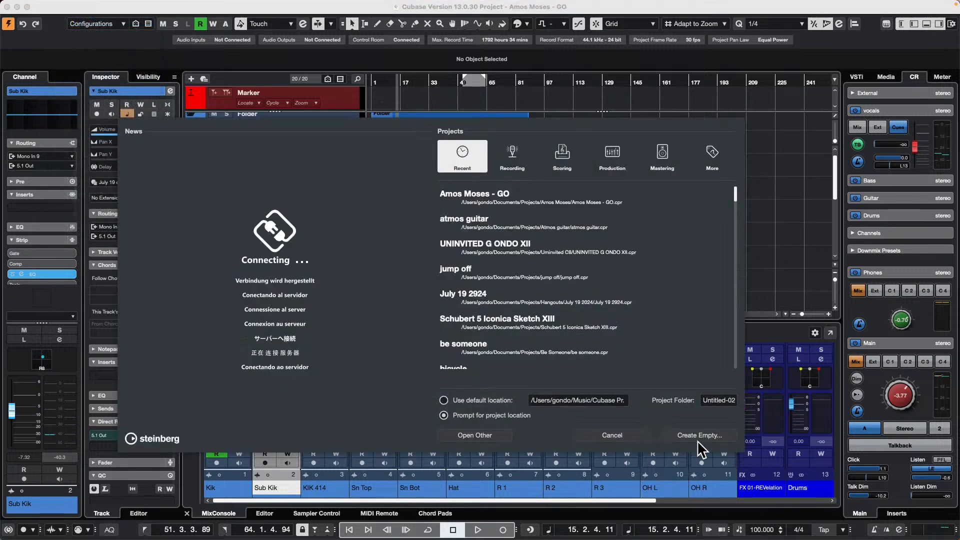
{"action": "left_click", "coordinate": [703, 435]}
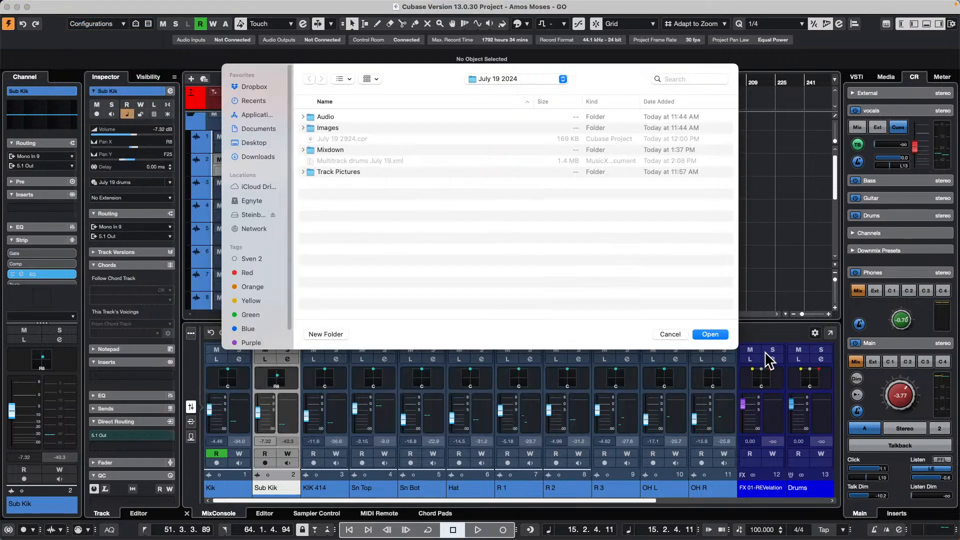
{"action": "key", "text": "Escape"}
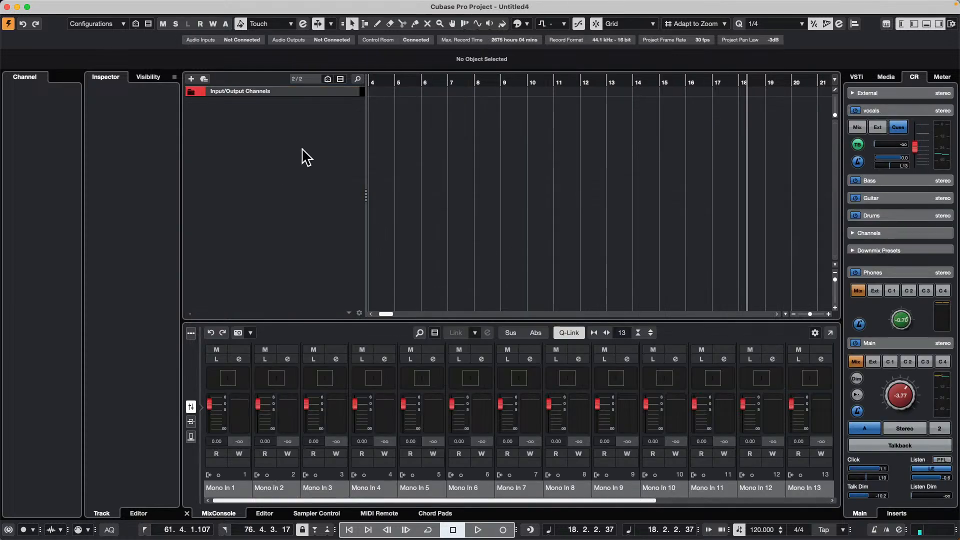
- Browse the loops and samples library and open the Soulful RnBVocals content set
{"action": "left_click", "coordinate": [886, 76]}
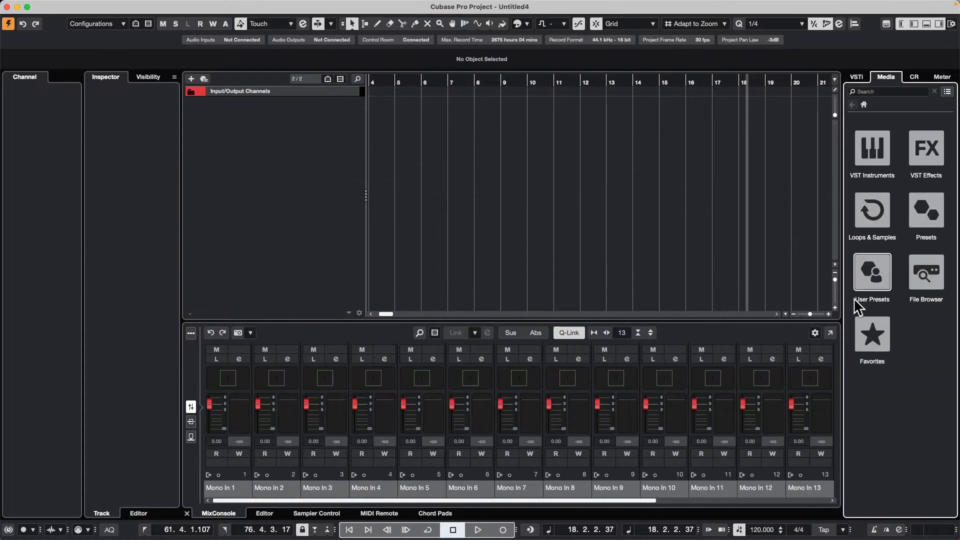
{"action": "left_click", "coordinate": [913, 216]}
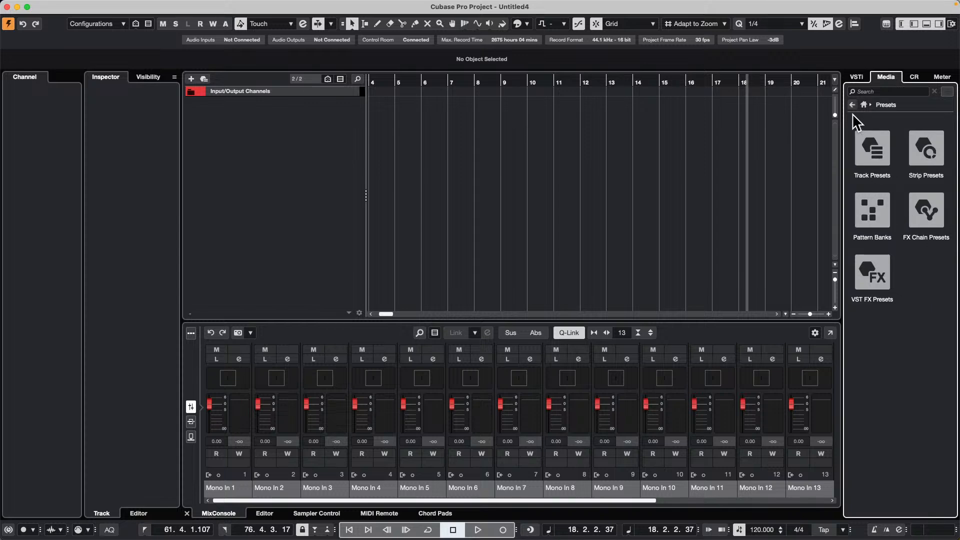
{"action": "left_click", "coordinate": [852, 104]}
{"action": "left_click", "coordinate": [890, 200]}
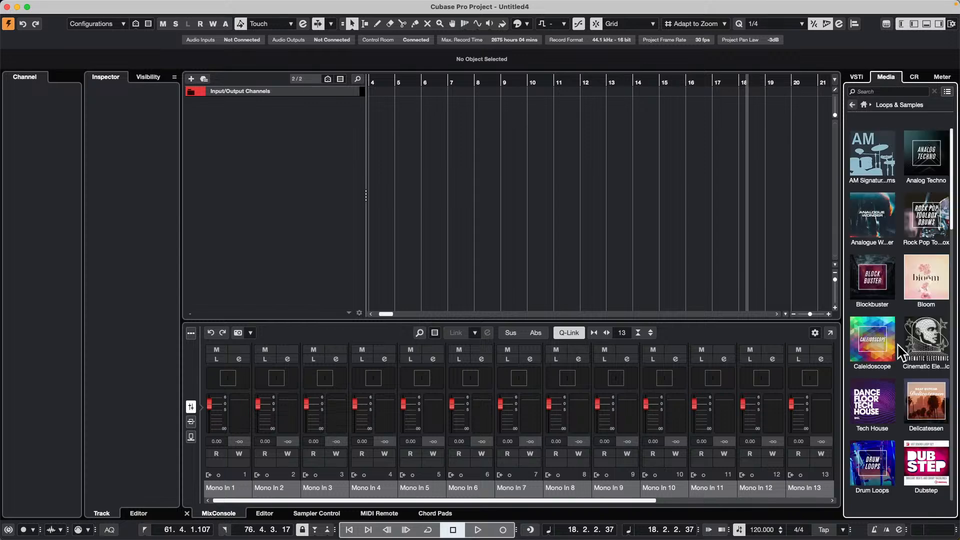
{"action": "scroll", "coordinate": [905, 374], "scroll_direction": "down", "scroll_amount": 10}
{"action": "left_click", "coordinate": [926, 406]}
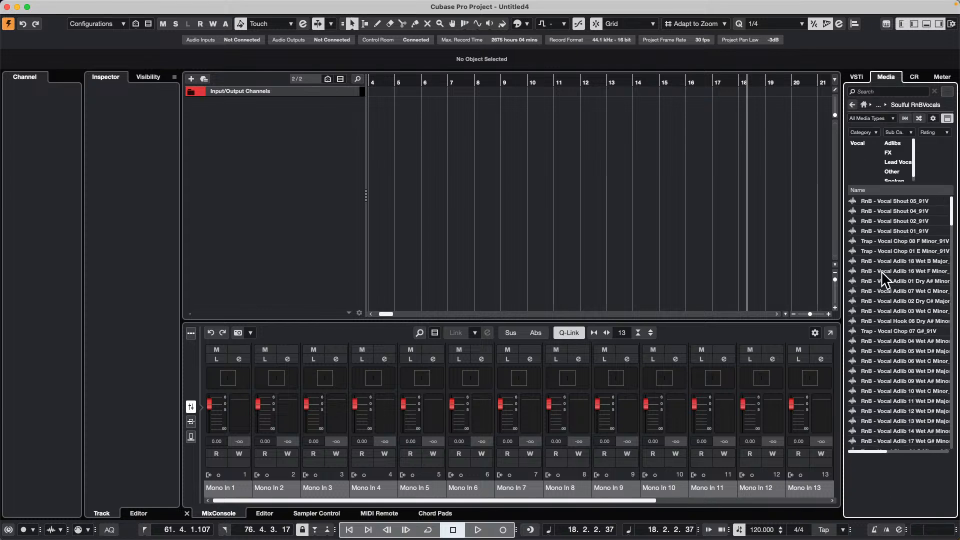
- Insert the samples from RnB - Vocal Adlib 16 through Adlib 11 on one track and move them to start at bar 1
{"action": "left_click", "coordinate": [882, 271]}
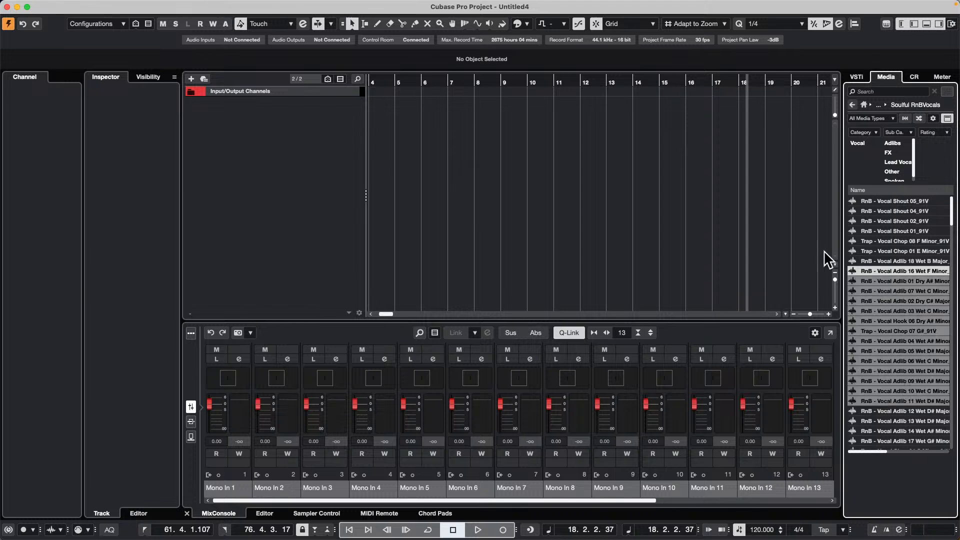
{"action": "left_click_drag", "start_coordinate": [869, 269], "coordinate": [320, 135]}
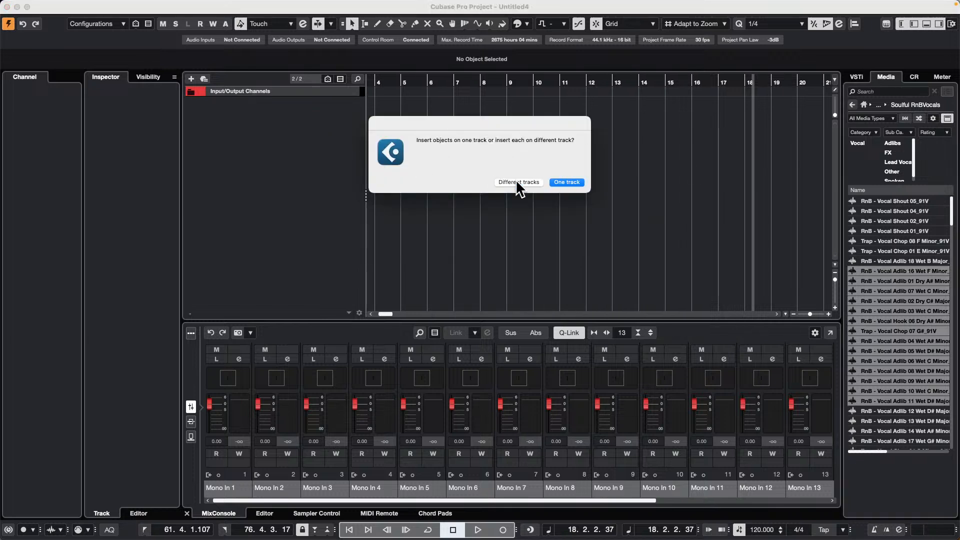
{"action": "left_click", "coordinate": [567, 183]}
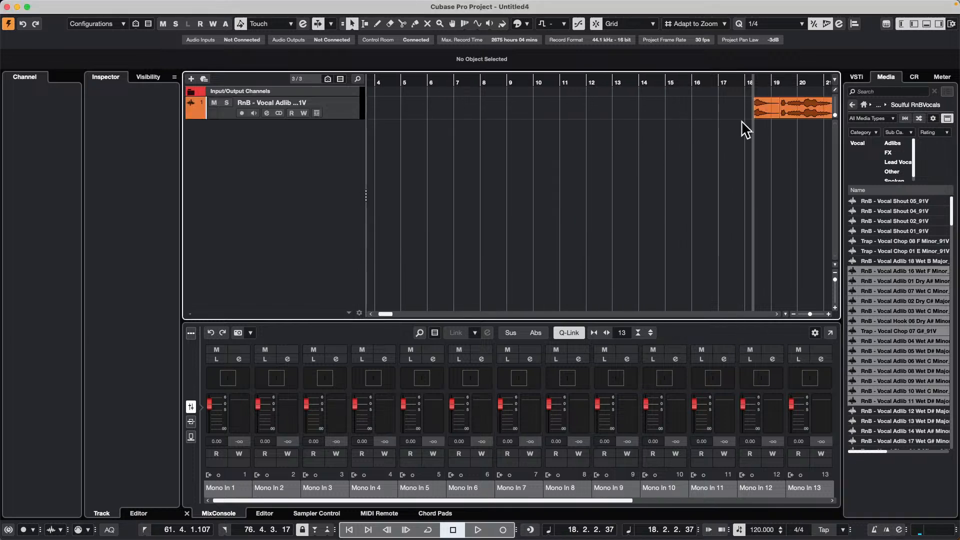
{"action": "left_click_drag", "start_coordinate": [766, 104], "coordinate": [371, 103]}
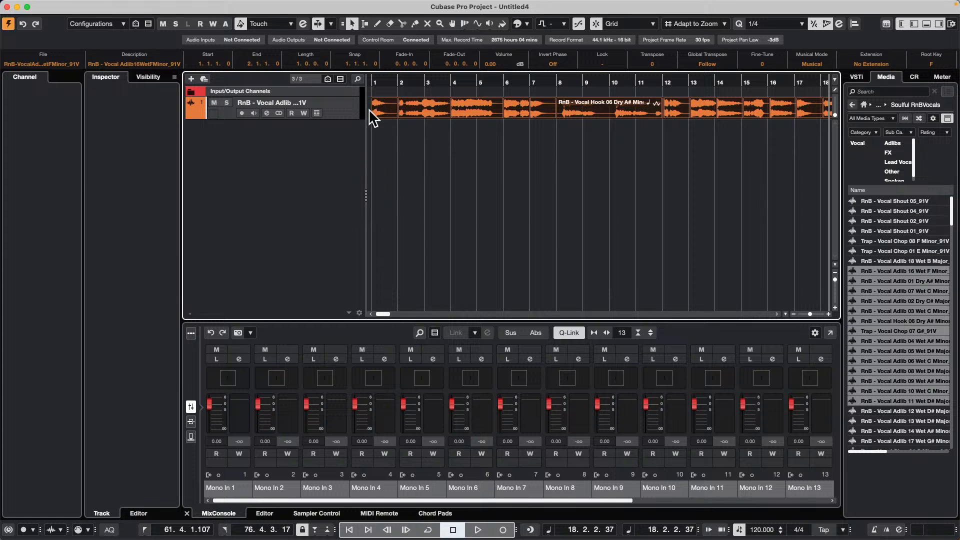
- Move alternating vocal events down to a new second audio track, keeping their bar positions
{"action": "left_click", "coordinate": [410, 121]}
{"action": "left_click", "coordinate": [421, 108]}
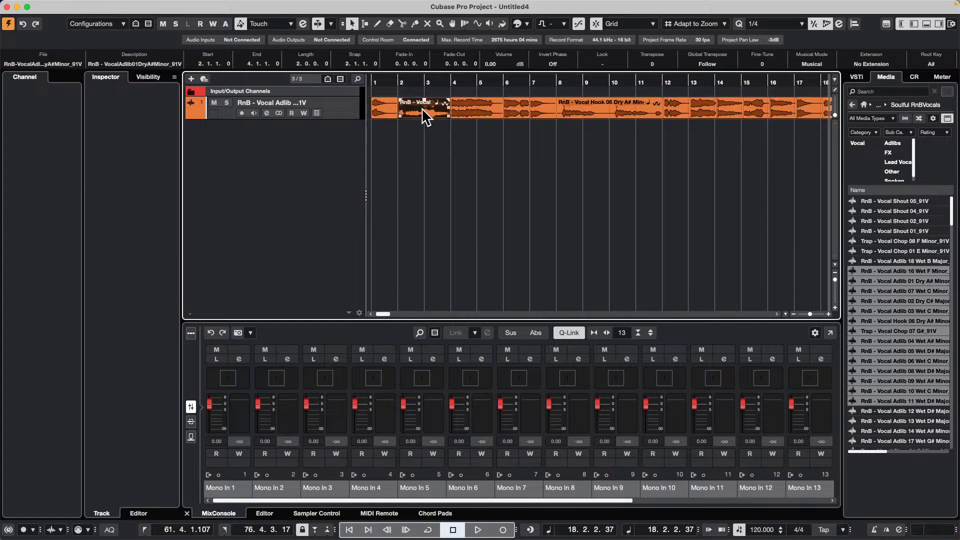
{"action": "left_click_drag", "start_coordinate": [423, 106], "coordinate": [424, 131]}
{"action": "left_click", "coordinate": [510, 115]}
{"action": "left_click_drag", "start_coordinate": [515, 128], "coordinate": [514, 129]}
{"action": "left_click_drag", "start_coordinate": [585, 118], "coordinate": [585, 136]}
{"action": "left_click_drag", "start_coordinate": [698, 110], "coordinate": [757, 137]}
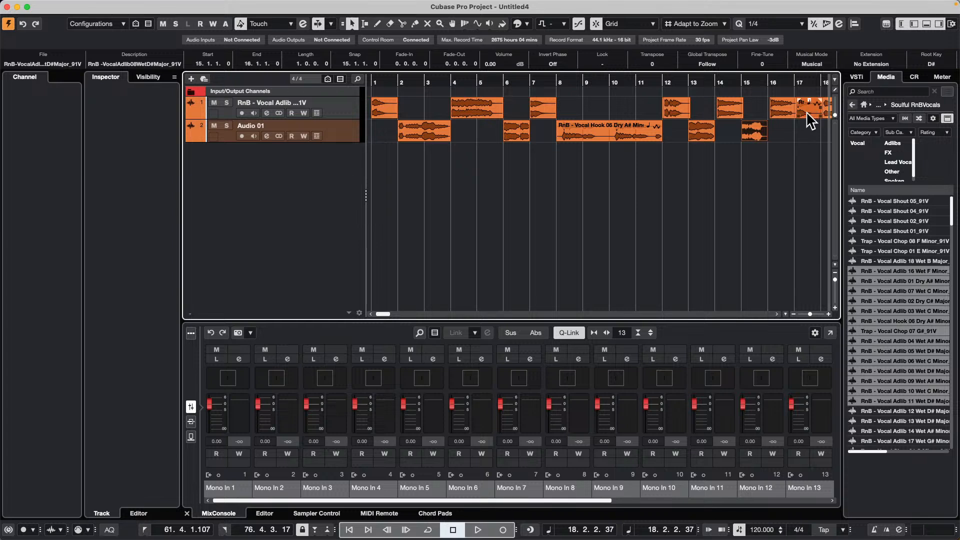
{"action": "left_click_drag", "start_coordinate": [578, 70], "coordinate": [574, 47]}
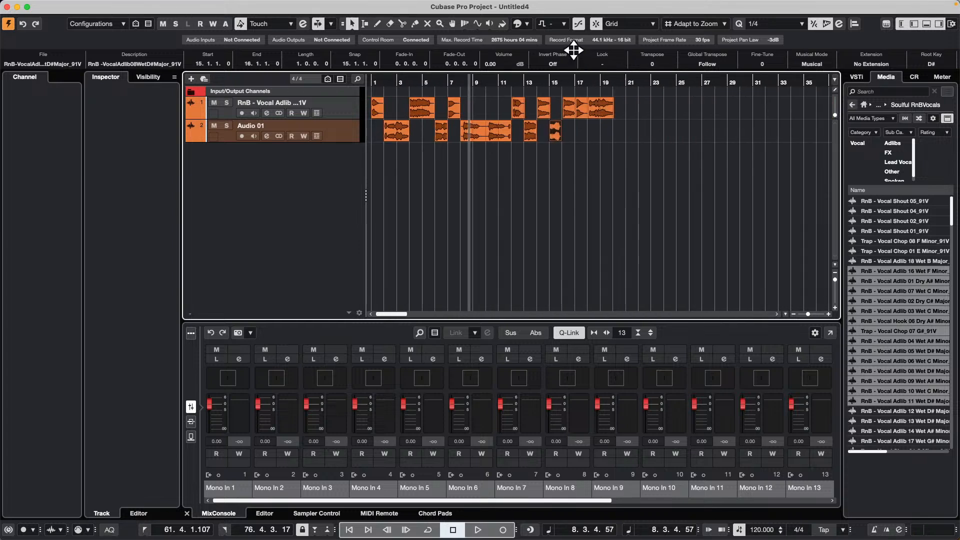
{"action": "left_click_drag", "start_coordinate": [583, 112], "coordinate": [583, 133]}
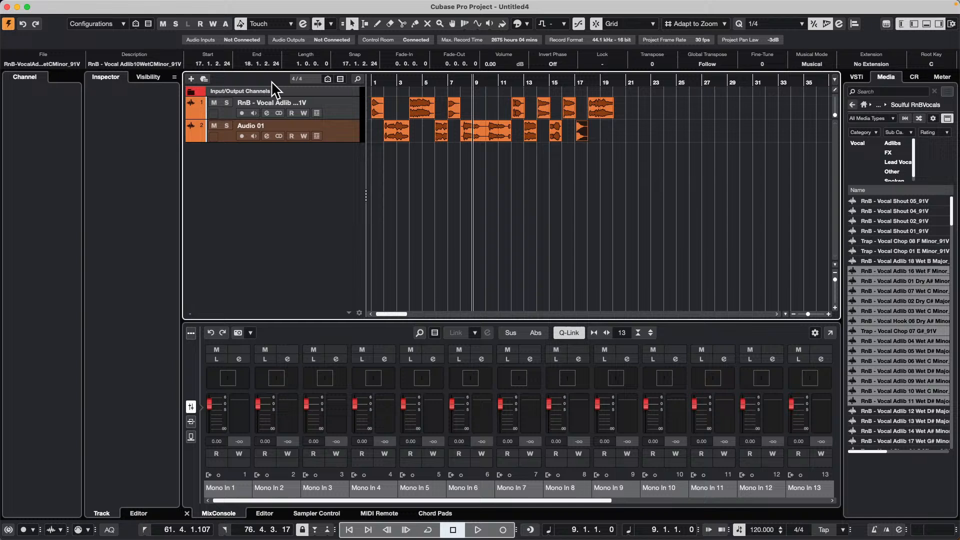
- Add a stereo REVelation effect track routed to Stereo Out
{"action": "right_click", "coordinate": [255, 175]}
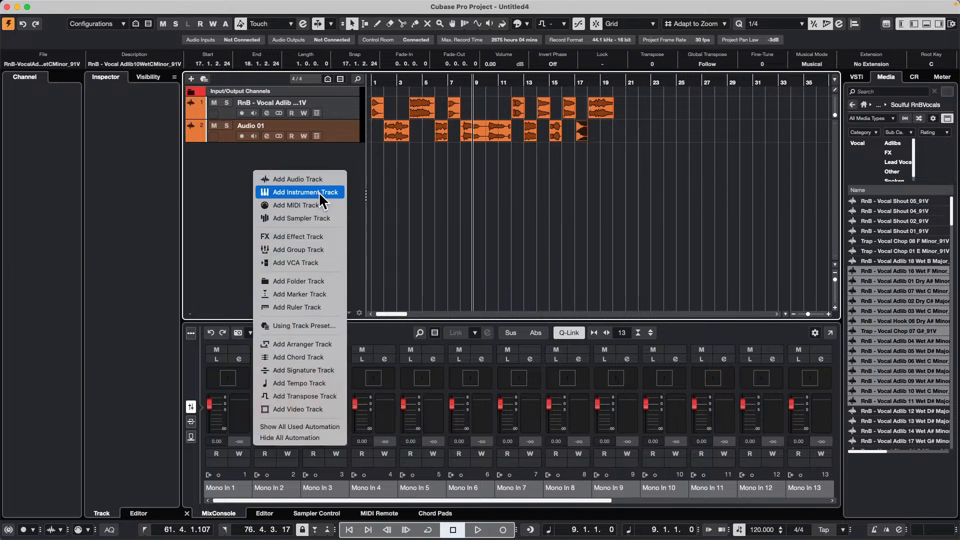
{"action": "left_click", "coordinate": [324, 239]}
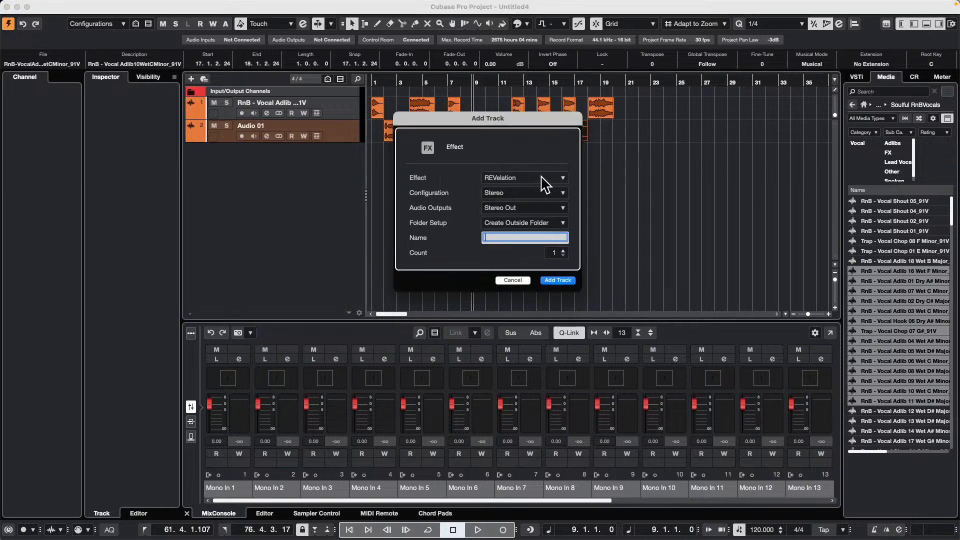
{"action": "left_click", "coordinate": [559, 281]}
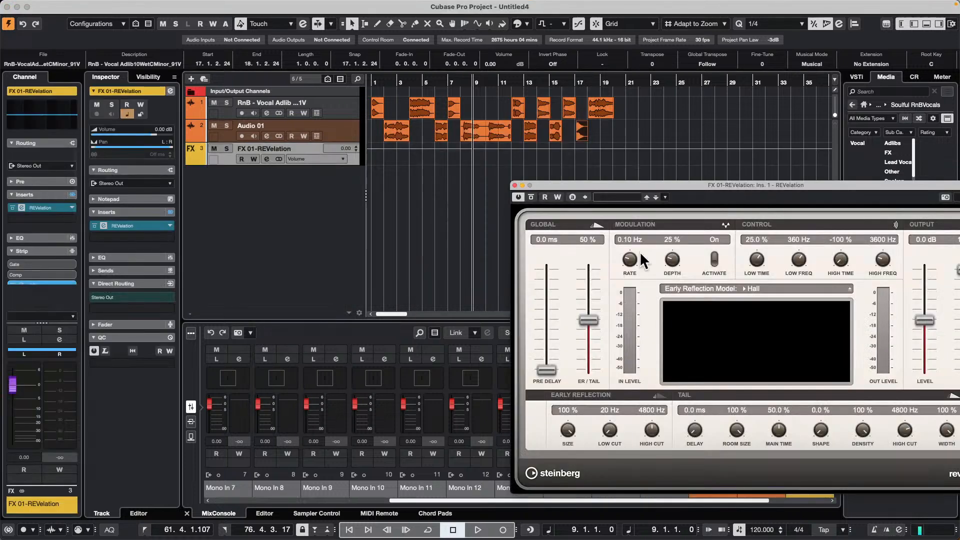
- Add a second effect track with MonoDelay from the Delay category and close both effect plug-in windows
{"action": "right_click", "coordinate": [261, 187]}
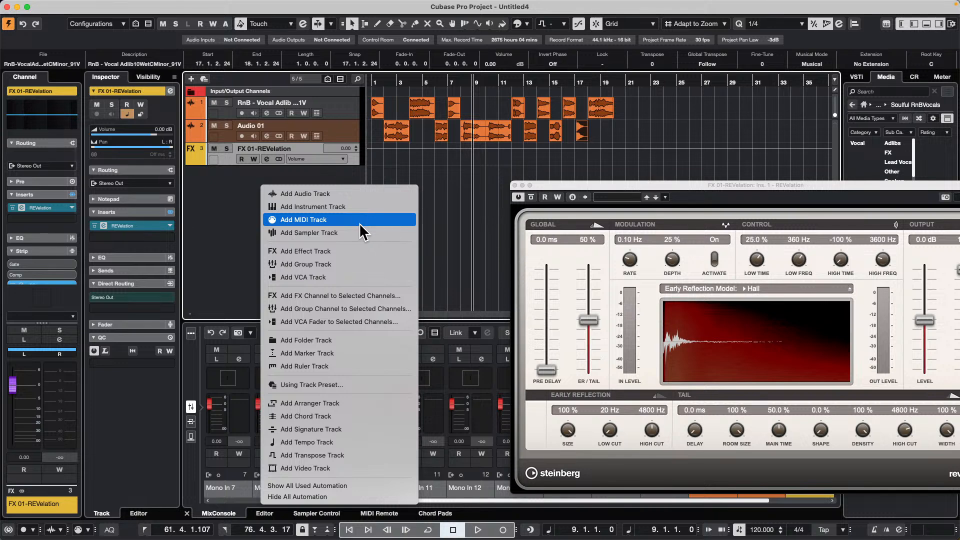
{"action": "left_click", "coordinate": [384, 252]}
{"action": "left_click", "coordinate": [520, 179]}
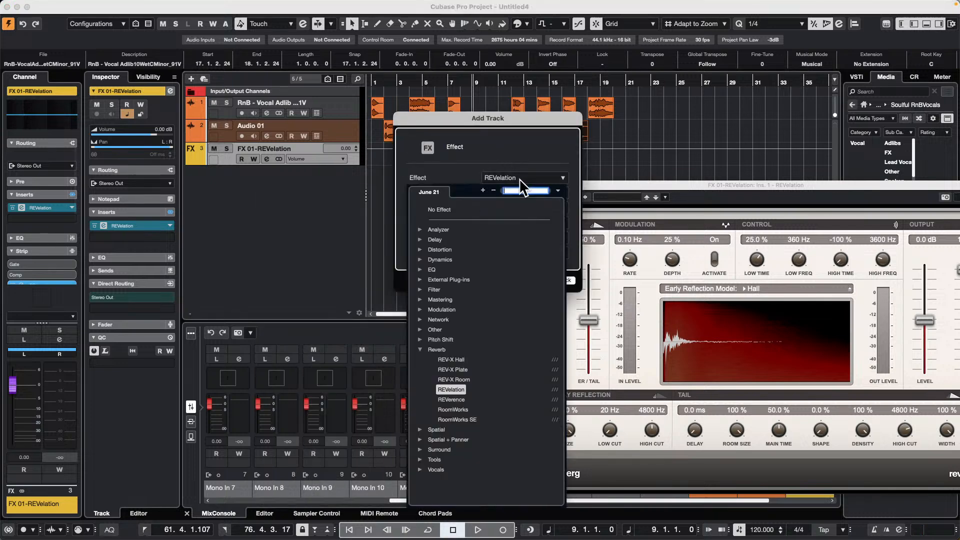
{"action": "left_click", "coordinate": [428, 239]}
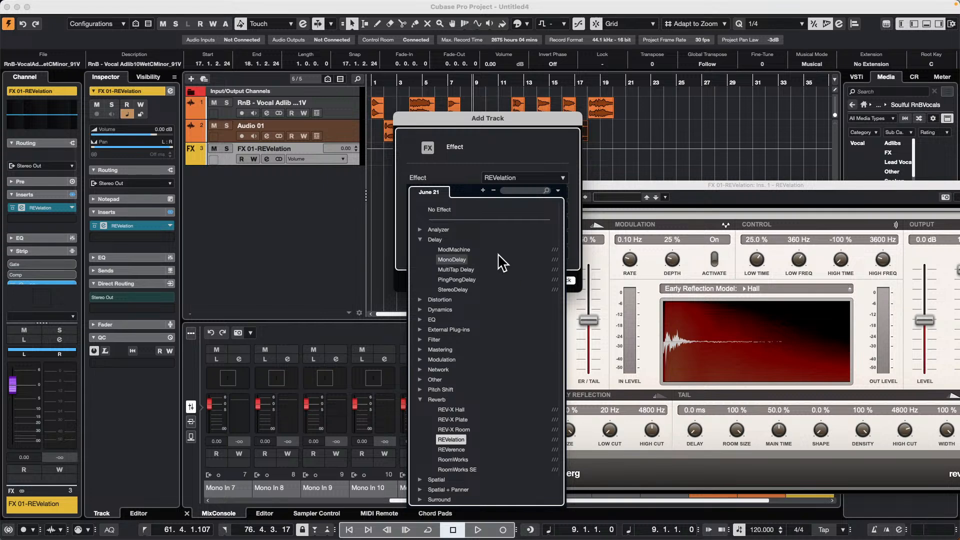
{"action": "left_click", "coordinate": [463, 260]}
{"action": "left_click", "coordinate": [556, 280]}
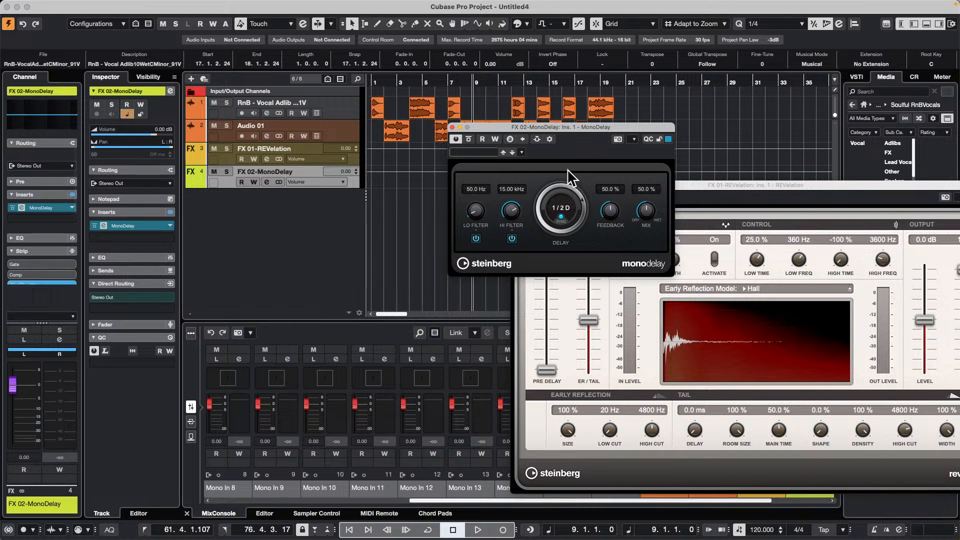
{"action": "left_click", "coordinate": [453, 127]}
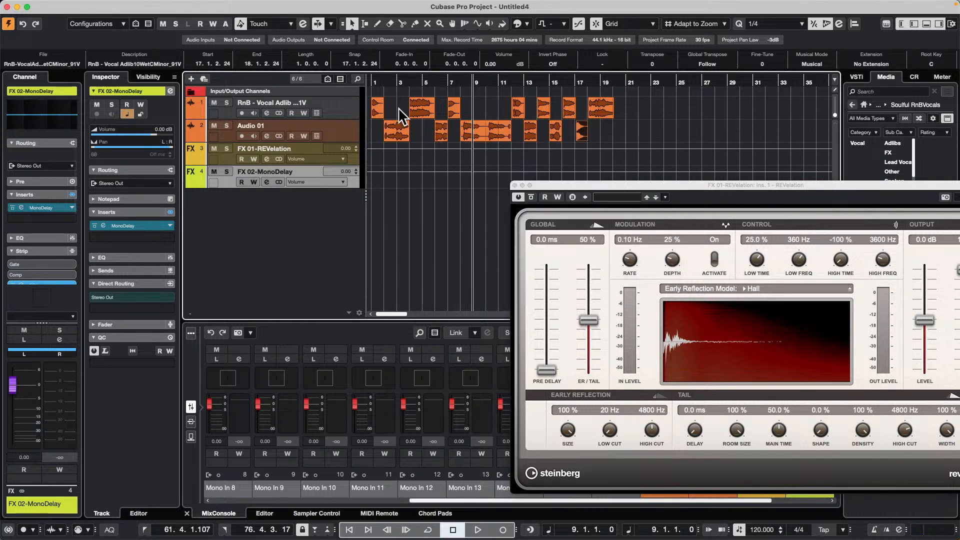
{"action": "left_click", "coordinate": [515, 185]}
- Add an active send to FX 01-REVelation on the first vocal track and set its level to about -29.7 dB
{"action": "left_click", "coordinate": [349, 106]}
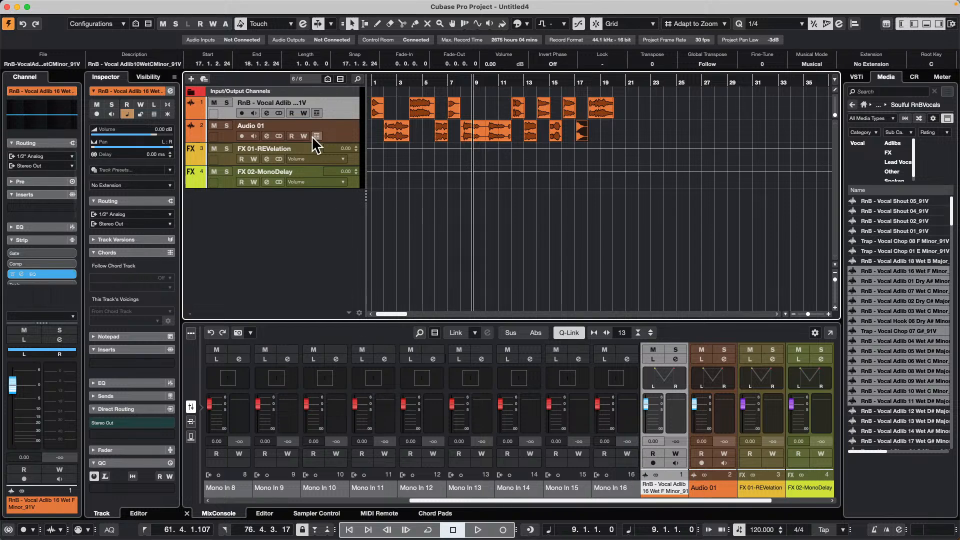
{"action": "left_click", "coordinate": [264, 112]}
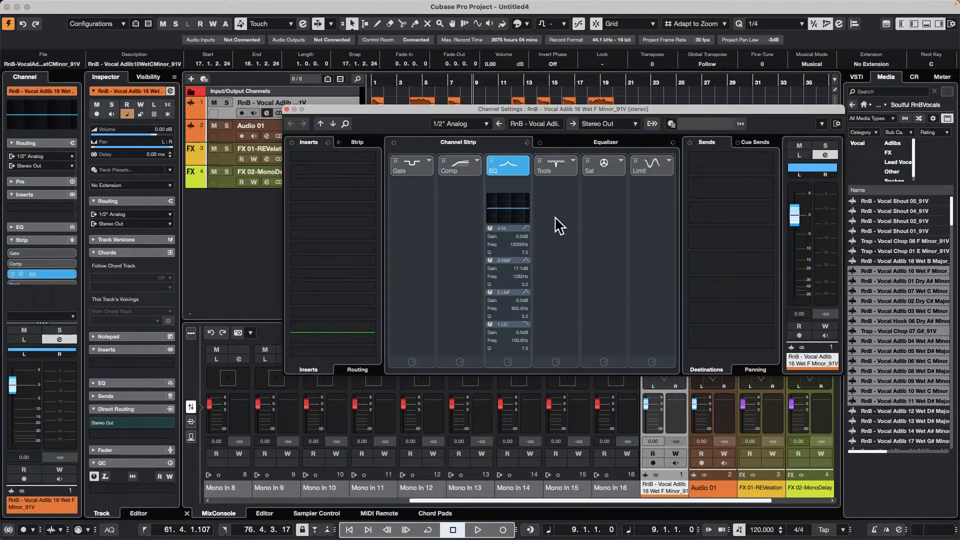
{"action": "left_click", "coordinate": [765, 163]}
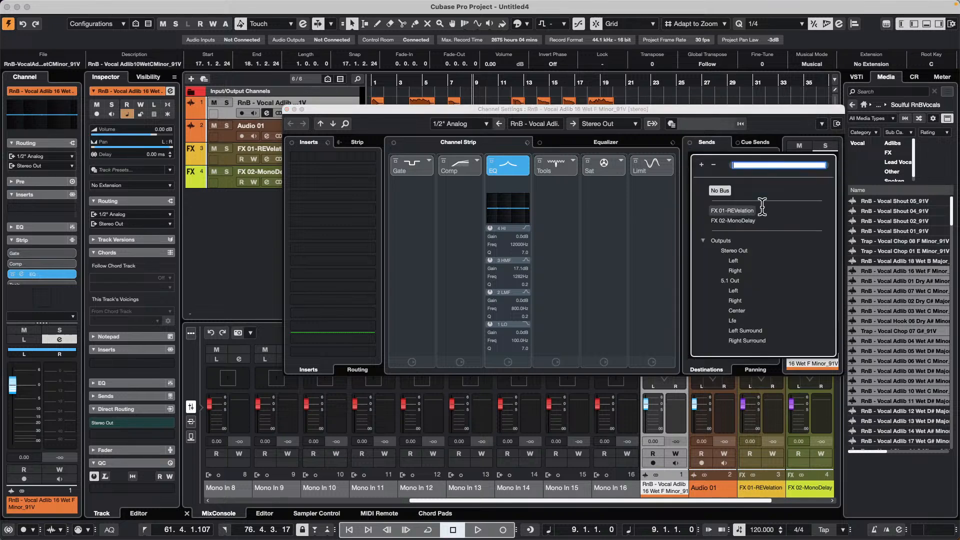
{"action": "left_click", "coordinate": [749, 210]}
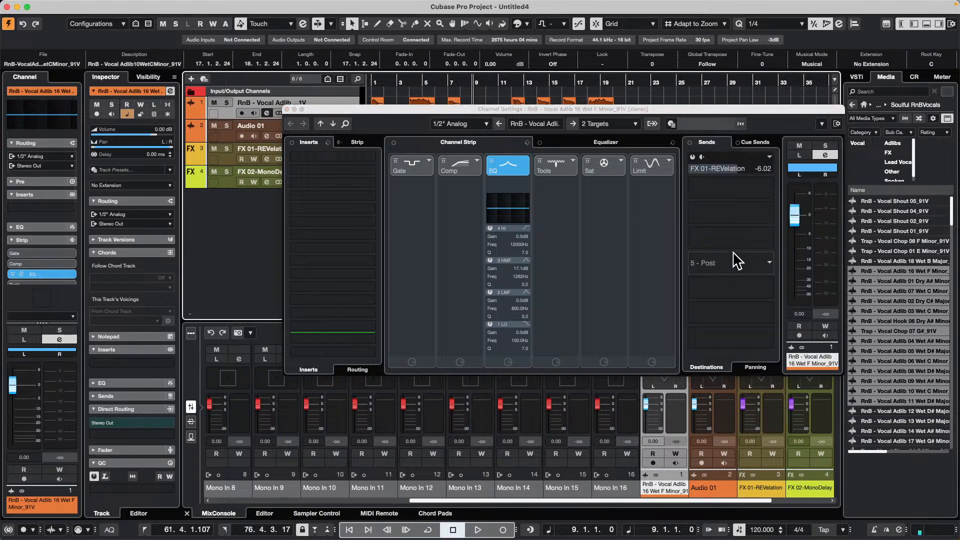
{"action": "left_click", "coordinate": [694, 157]}
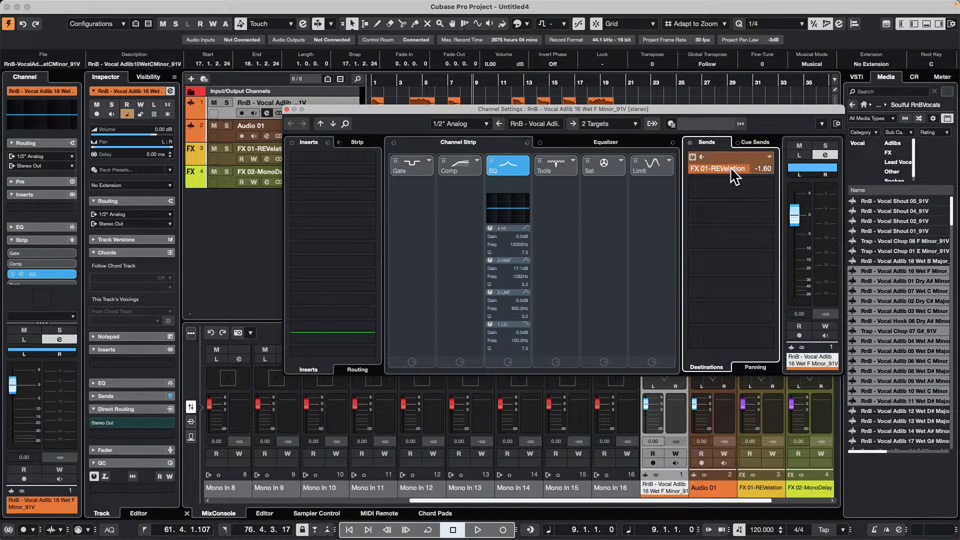
{"action": "left_click_drag", "start_coordinate": [726, 180], "coordinate": [685, 182]}
- Solo the first vocal track and return the project cursor to bar 1
{"action": "left_click_drag", "start_coordinate": [484, 109], "coordinate": [478, 167]}
{"action": "left_click", "coordinate": [226, 102]}
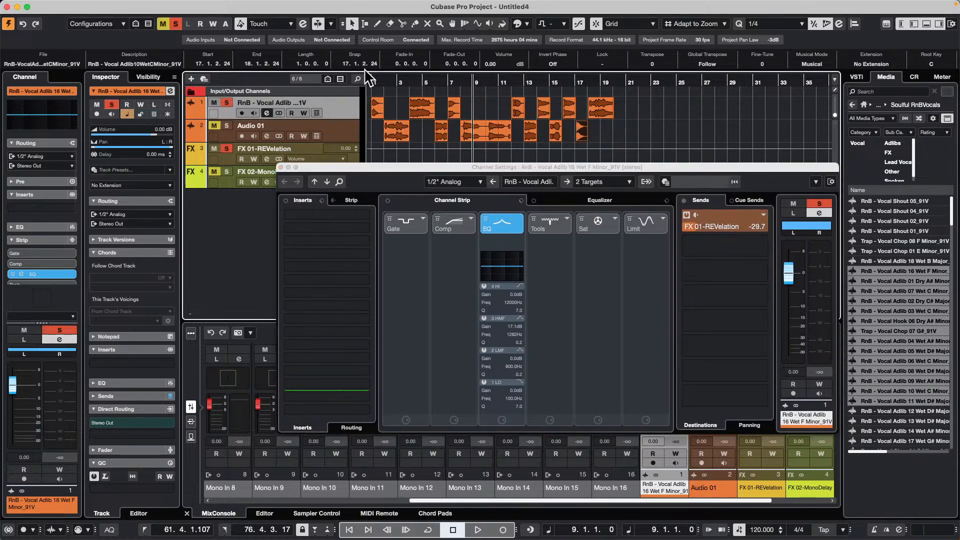
{"action": "left_click", "coordinate": [383, 79]}
- Loop the first vocal event and raise its track's send to FX 01-REVelation to about -10.7 dB during playback
{"action": "left_click", "coordinate": [380, 111]}
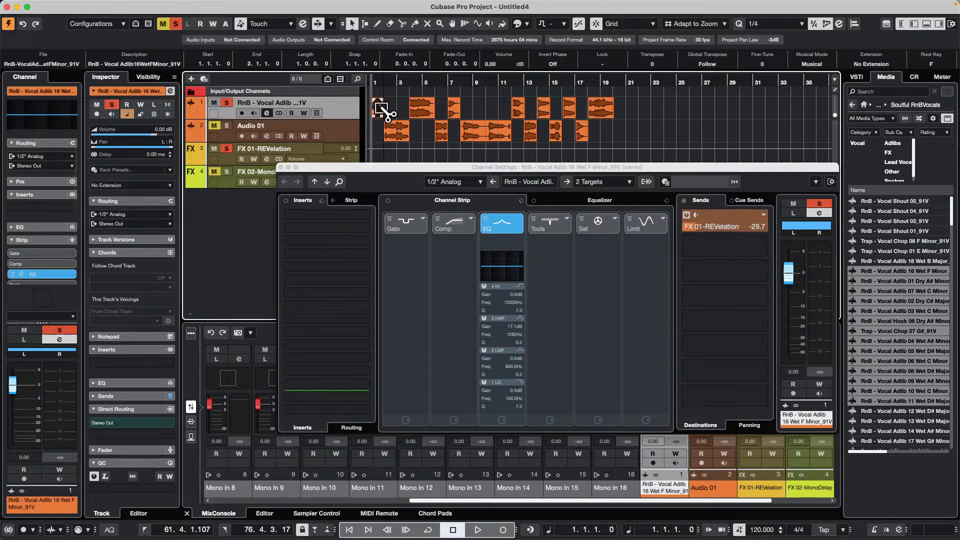
{"action": "key", "text": "shift+g"}
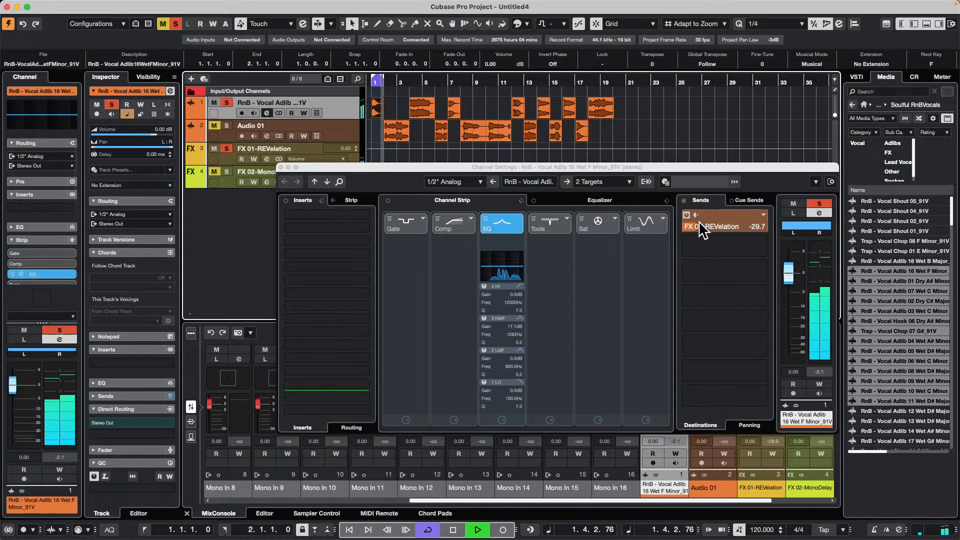
{"action": "left_click_drag", "start_coordinate": [699, 224], "coordinate": [716, 241]}
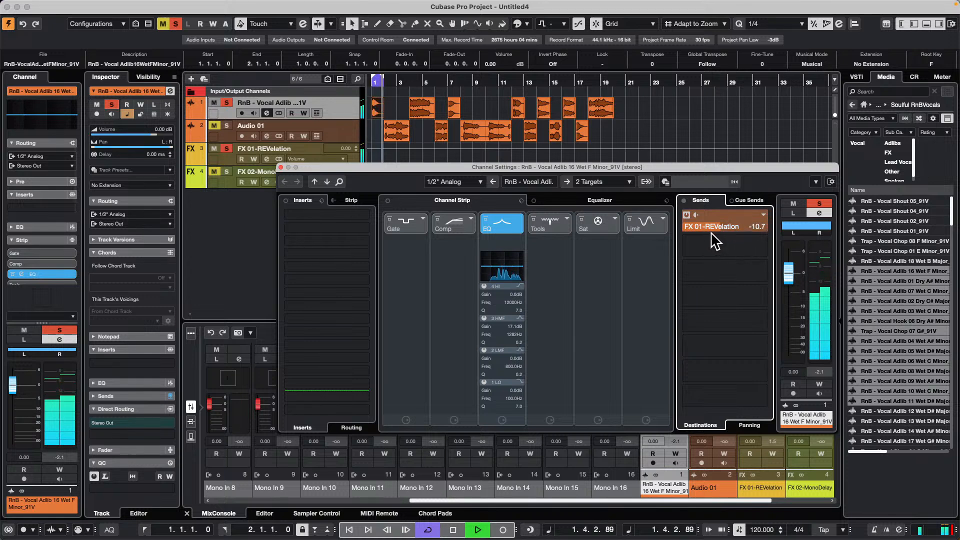
{"action": "key", "text": "space"}
- Add a send to FX 02-MonoDelay on the first vocal track and audition different send levels during looped playback
{"action": "left_click", "coordinate": [764, 249]}
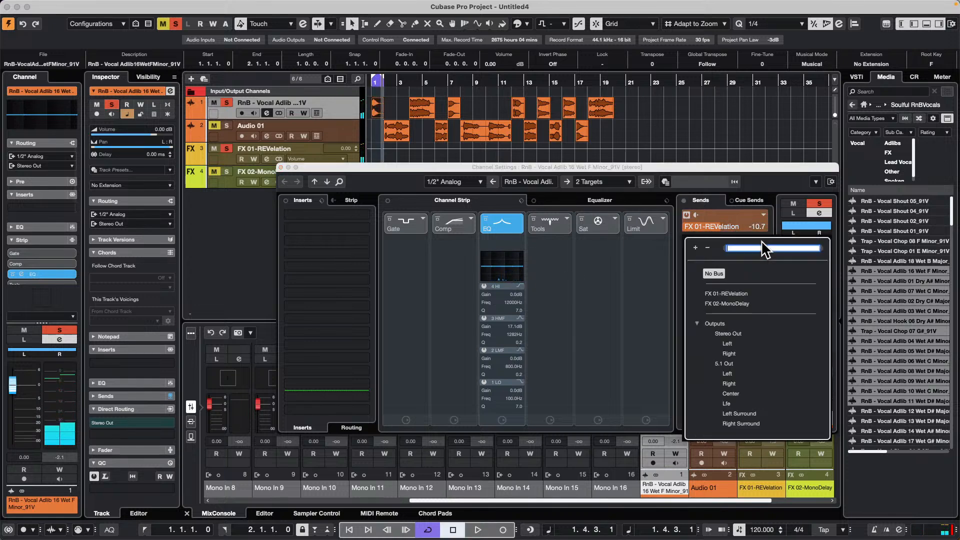
{"action": "left_click", "coordinate": [735, 303]}
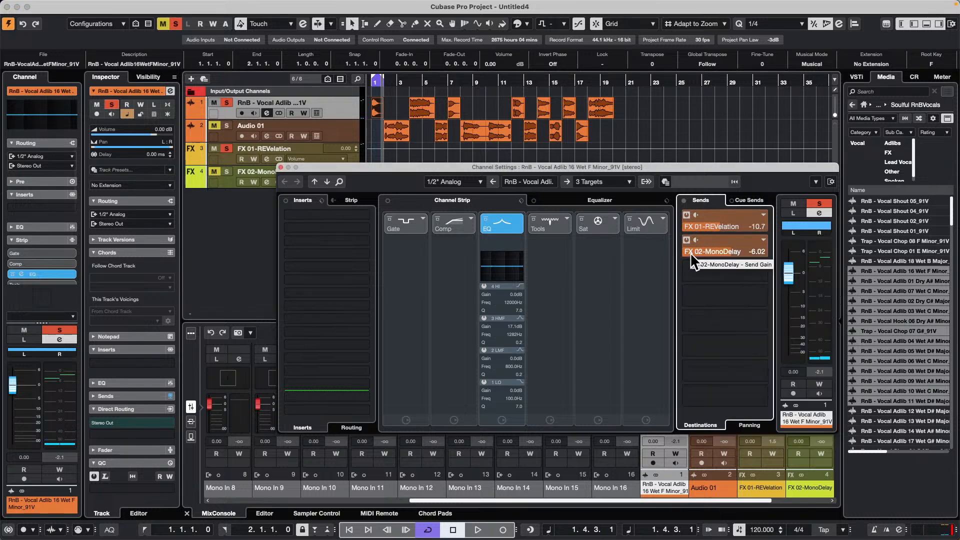
{"action": "left_click_drag", "start_coordinate": [691, 254], "coordinate": [680, 257]}
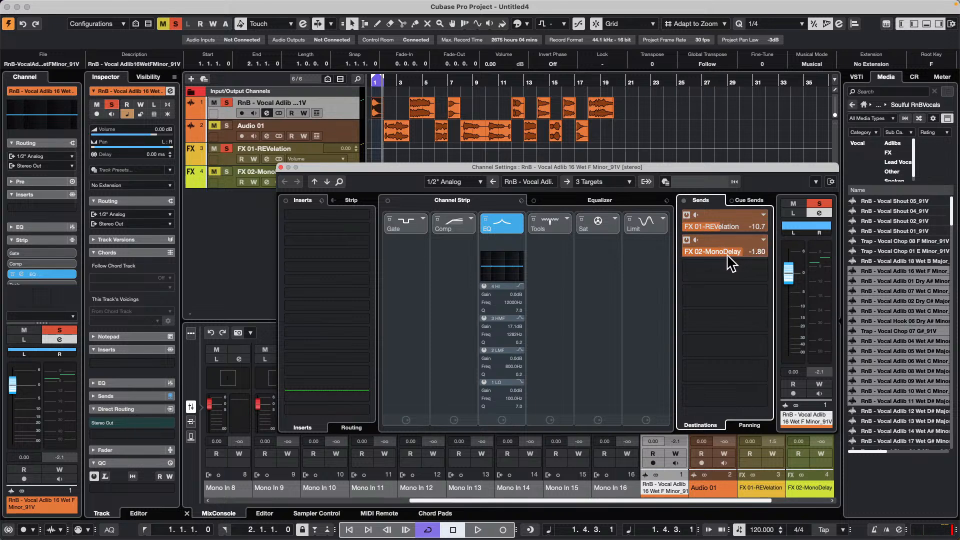
{"action": "left_click_drag", "start_coordinate": [730, 261], "coordinate": [710, 256]}
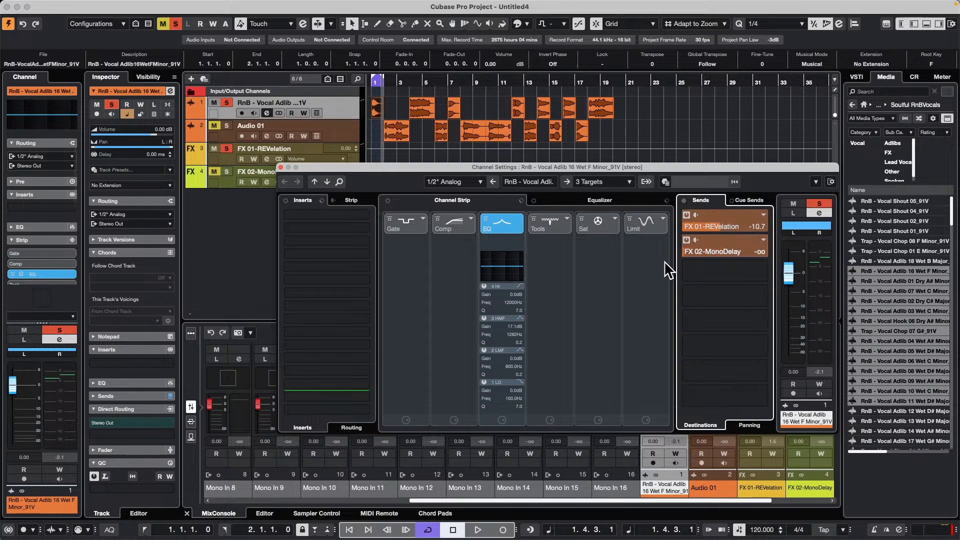
{"action": "key", "text": "space"}
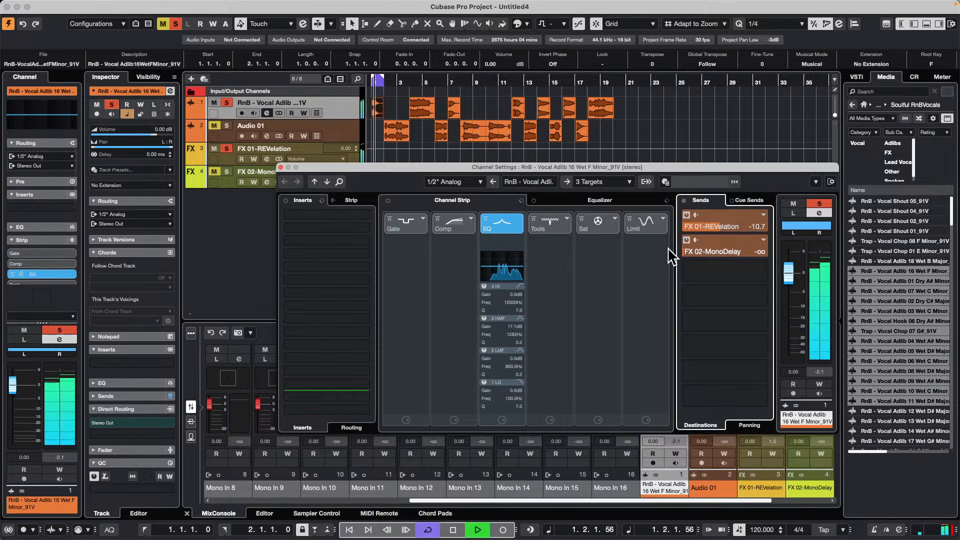
{"action": "left_click_drag", "start_coordinate": [698, 250], "coordinate": [684, 235]}
- Remove the MonoDelay send from the first vocal track and play the loop briefly
{"action": "left_click", "coordinate": [764, 240]}
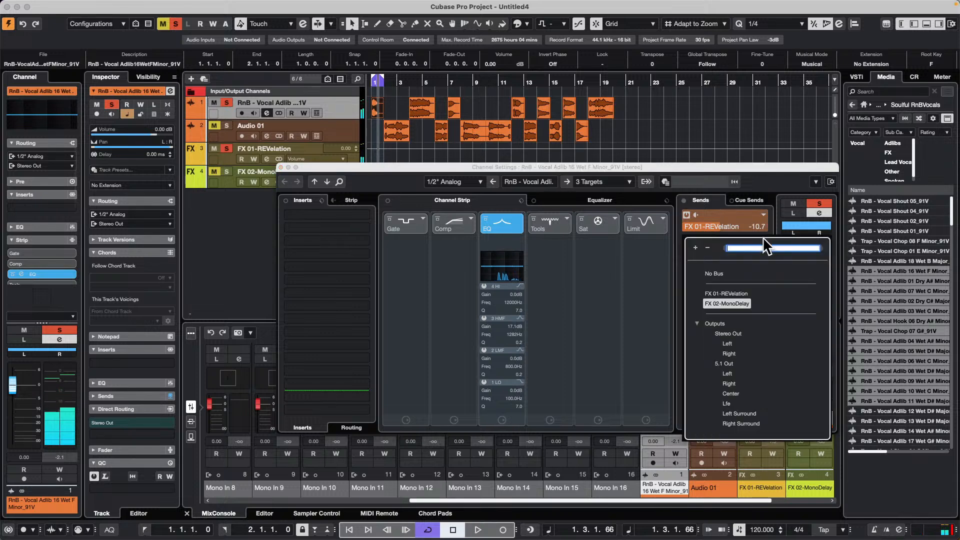
{"action": "left_click", "coordinate": [718, 274]}
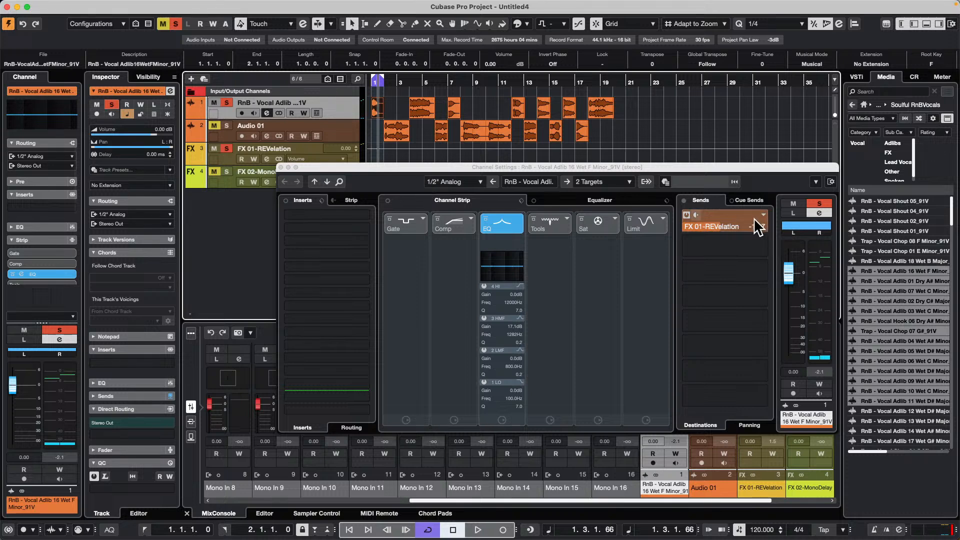
{"action": "key", "text": "space"}
{"action": "key", "text": "space"}
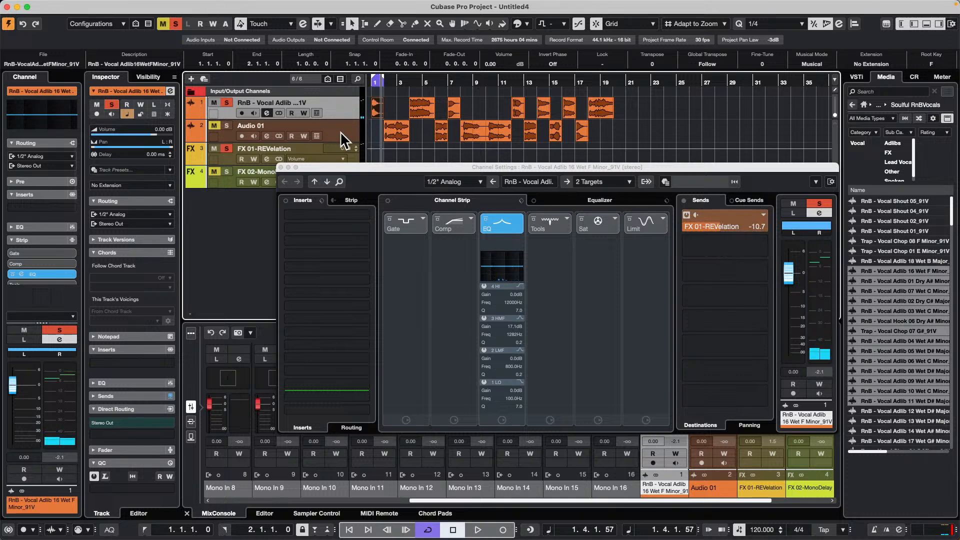
- Add an active send to FX 02-MonoDelay on Audio 01 with a level of about 0.55 dB
{"action": "left_click", "coordinate": [339, 131]}
{"action": "mouse_move", "coordinate": [759, 226]}
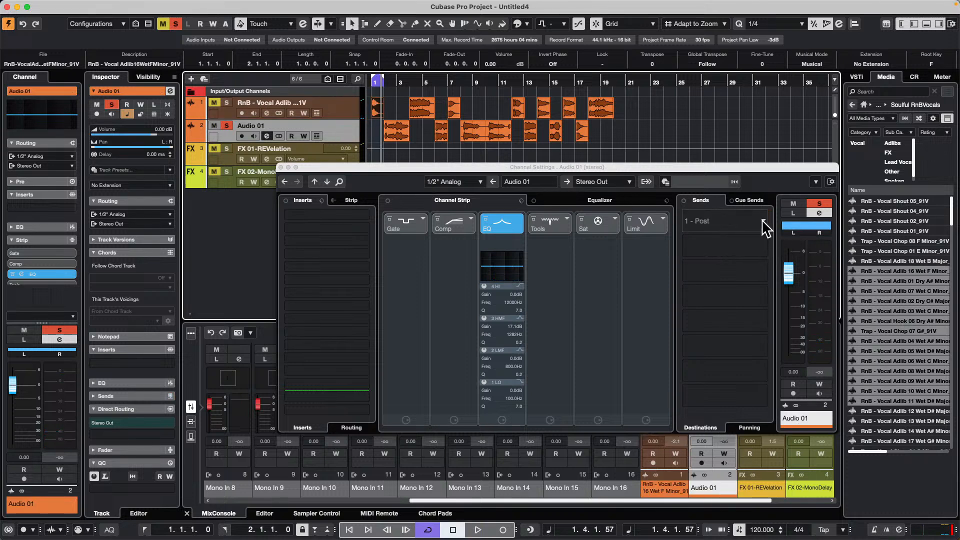
{"action": "left_click", "coordinate": [765, 225]}
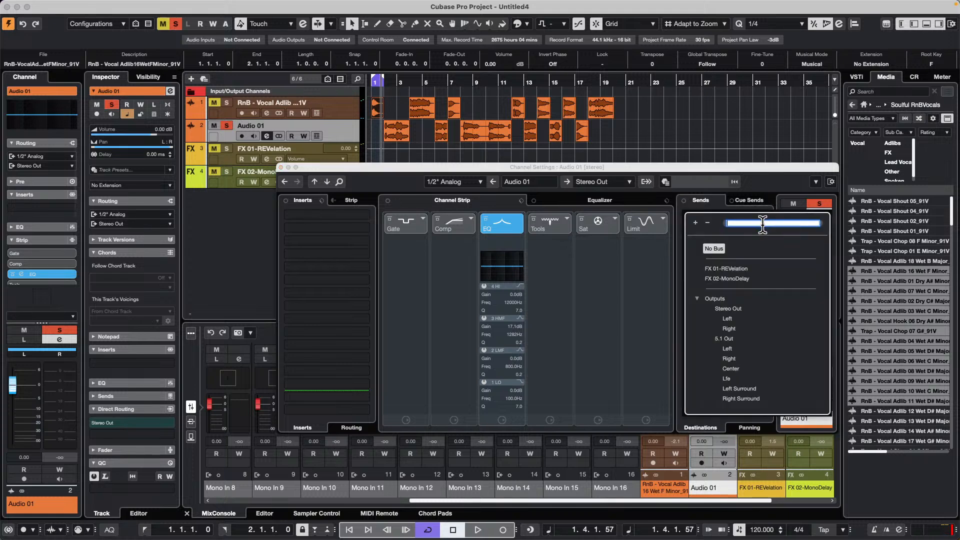
{"action": "left_click", "coordinate": [720, 278]}
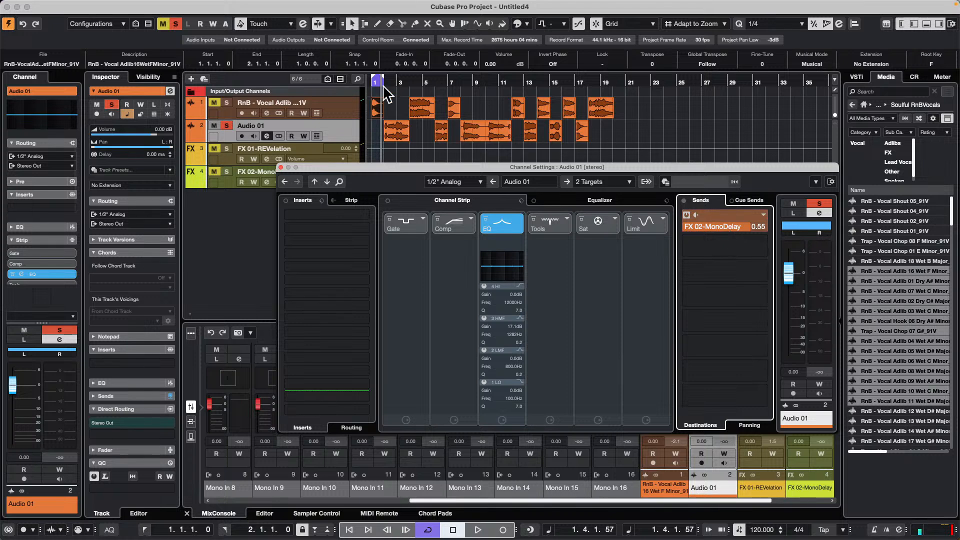
- Select all vocal events on both audio tracks, set the locators around them and start cycle playback from bar 1
{"action": "left_click_drag", "start_coordinate": [393, 80], "coordinate": [273, 74]}
{"action": "left_click_drag", "start_coordinate": [359, 171], "coordinate": [342, 231]}
{"action": "left_click_drag", "start_coordinate": [390, 83], "coordinate": [346, 95]}
{"action": "left_click_drag", "start_coordinate": [646, 110], "coordinate": [332, 135]}
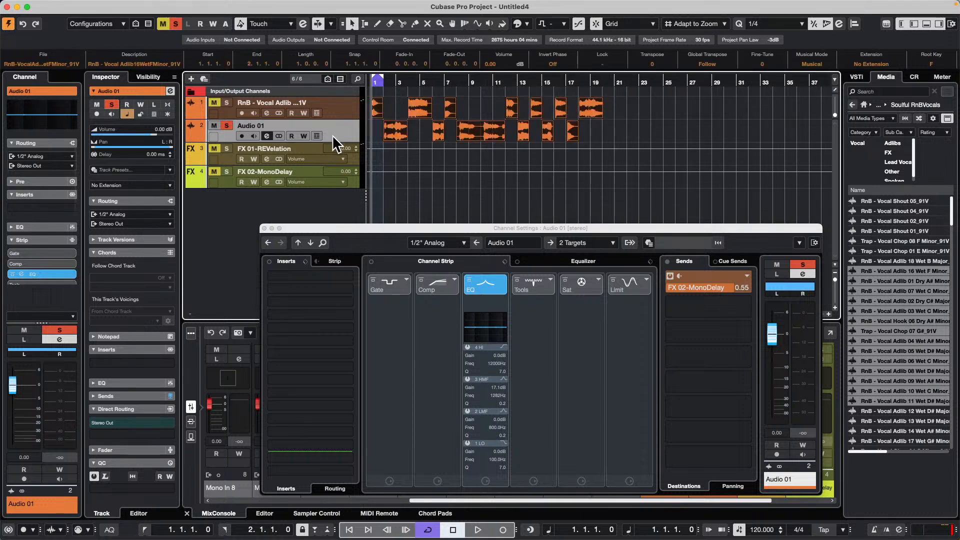
{"action": "key", "text": "super+p"}
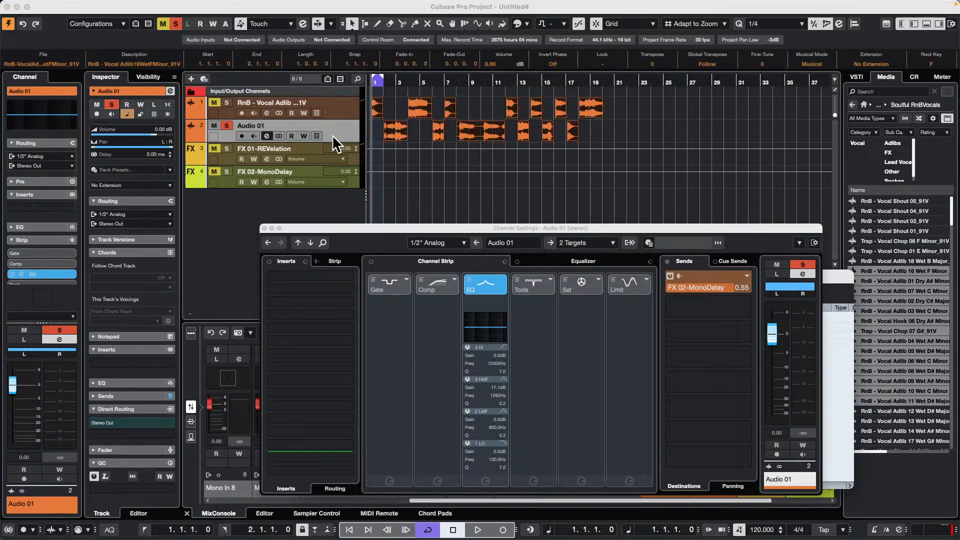
{"action": "left_click", "coordinate": [541, 171]}
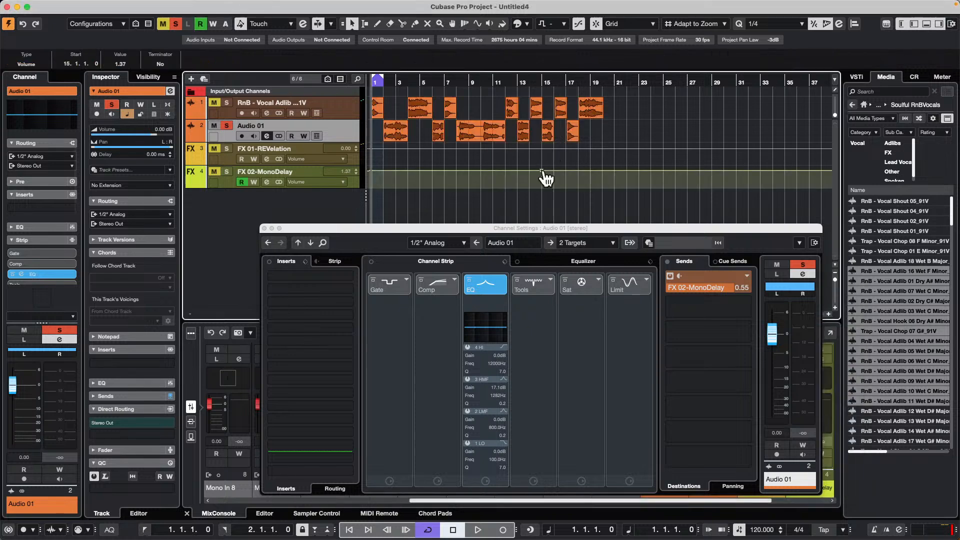
{"action": "left_click_drag", "start_coordinate": [618, 111], "coordinate": [344, 140]}
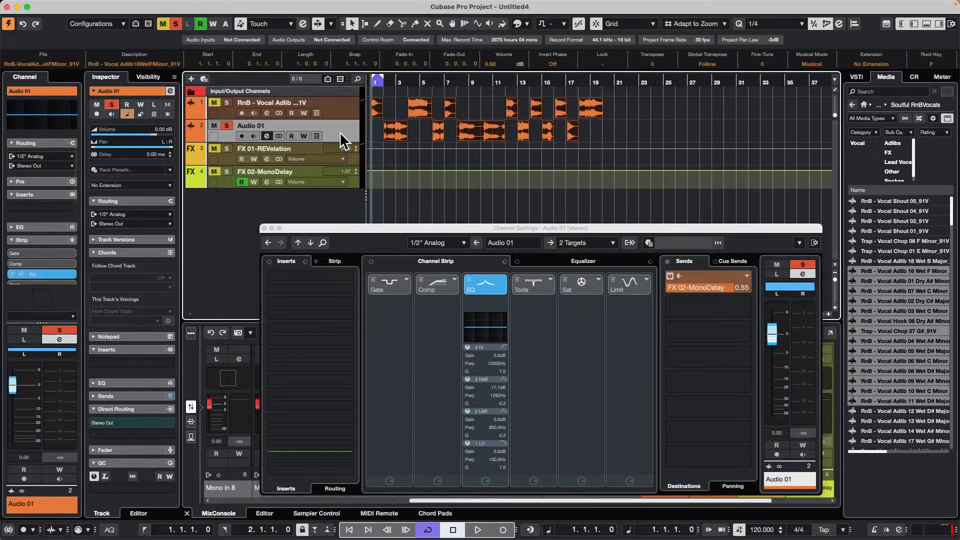
{"action": "key", "text": "p"}
{"action": "key", "text": "space"}
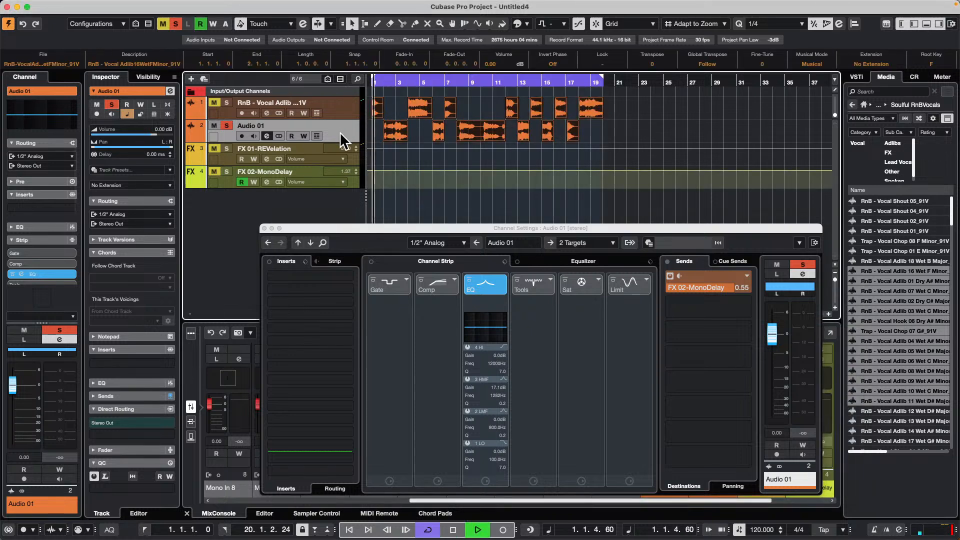
- Solo the first vocal track and FX 02-MonoDelay alongside Audio 01 during playback, and return to the project start
{"action": "left_click", "coordinate": [228, 100]}
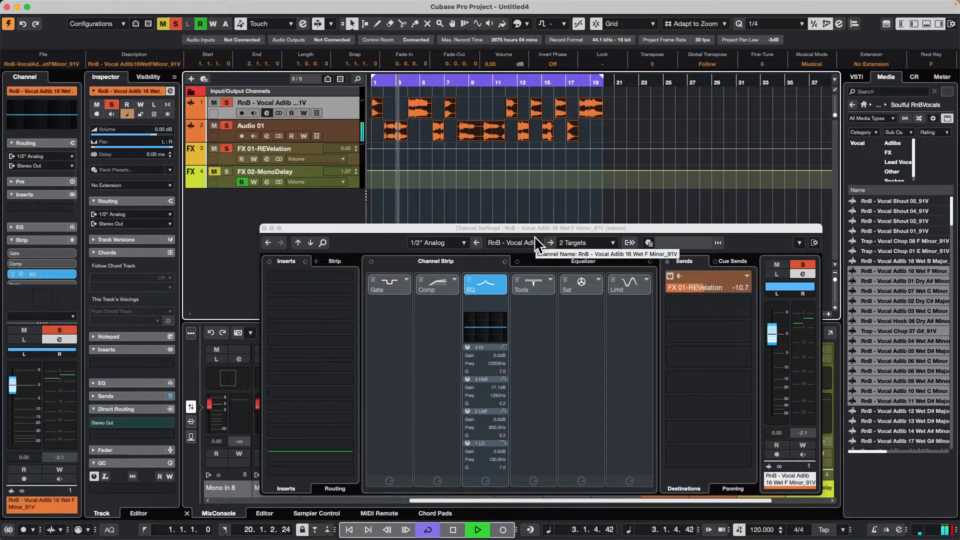
{"action": "left_click", "coordinate": [230, 178]}
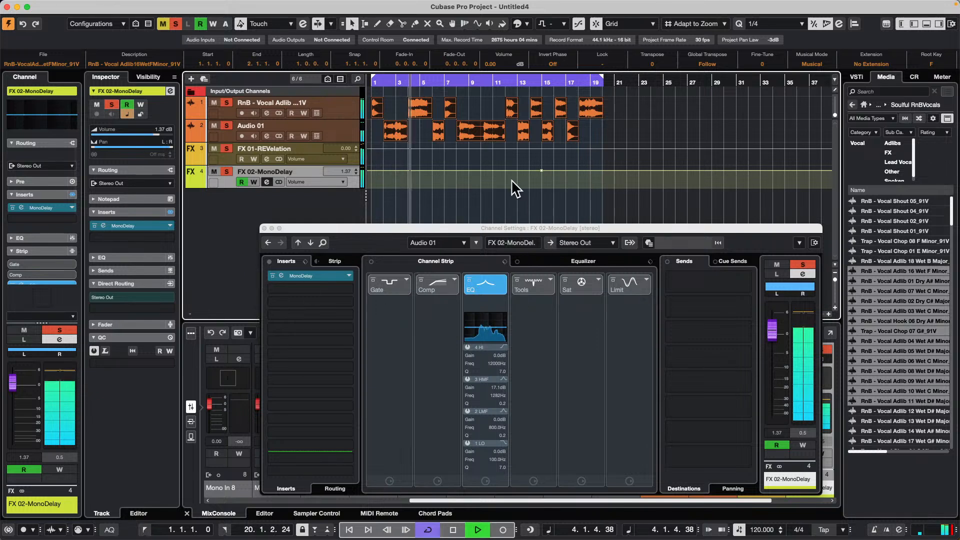
{"action": "key", "text": "space"}
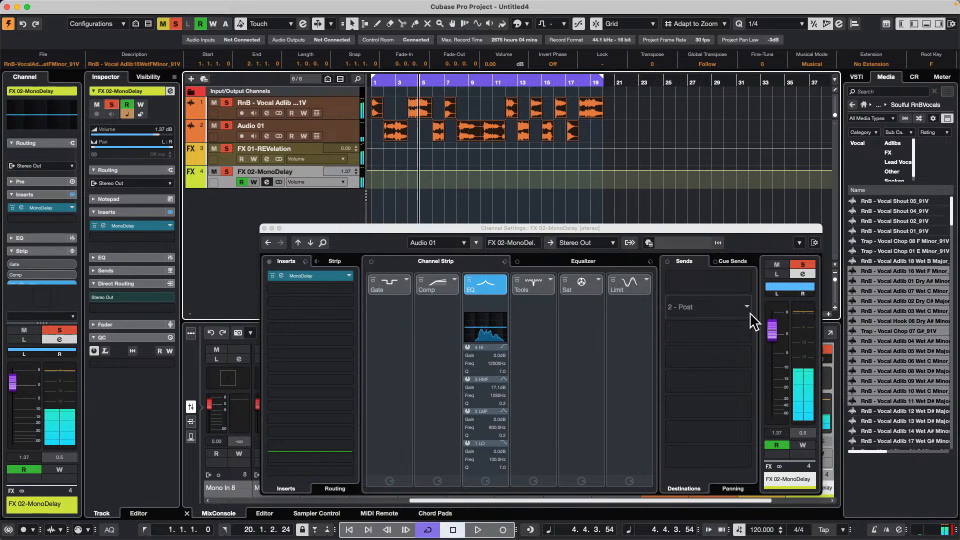
{"action": "left_click_drag", "start_coordinate": [402, 85], "coordinate": [290, 87]}
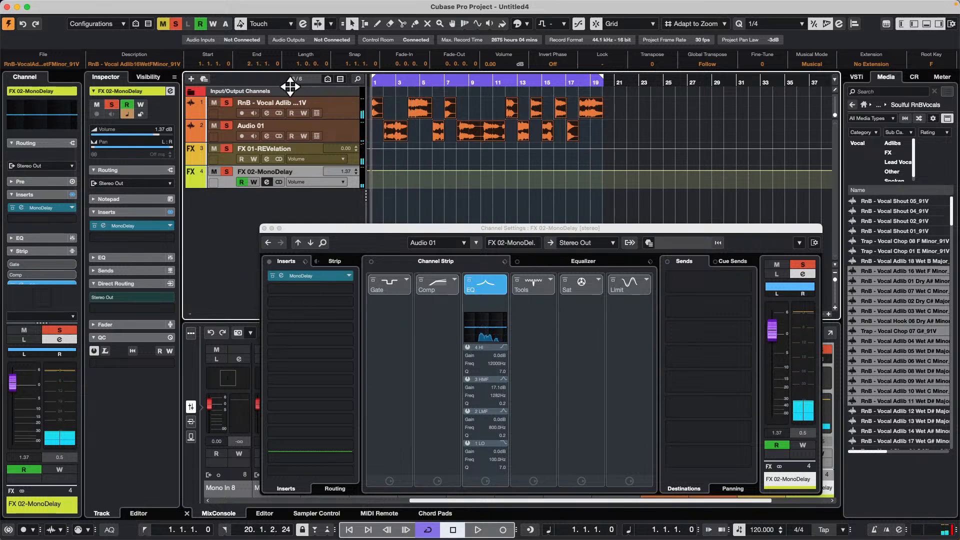
- Try a 3-second spacer between the selected vocal events, inspect the new spacing, and undo it
{"action": "mouse_move", "coordinate": [9, 6]}
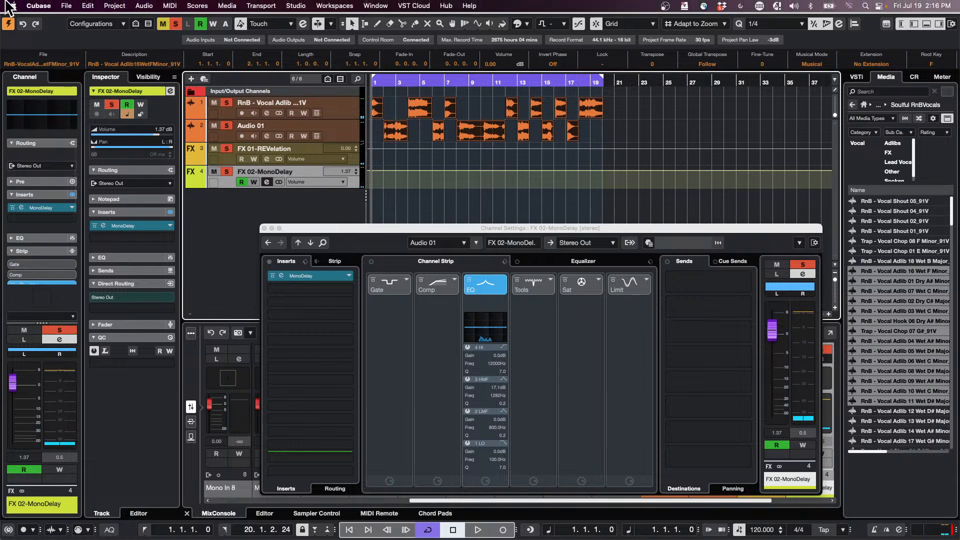
{"action": "left_click", "coordinate": [88, 6]}
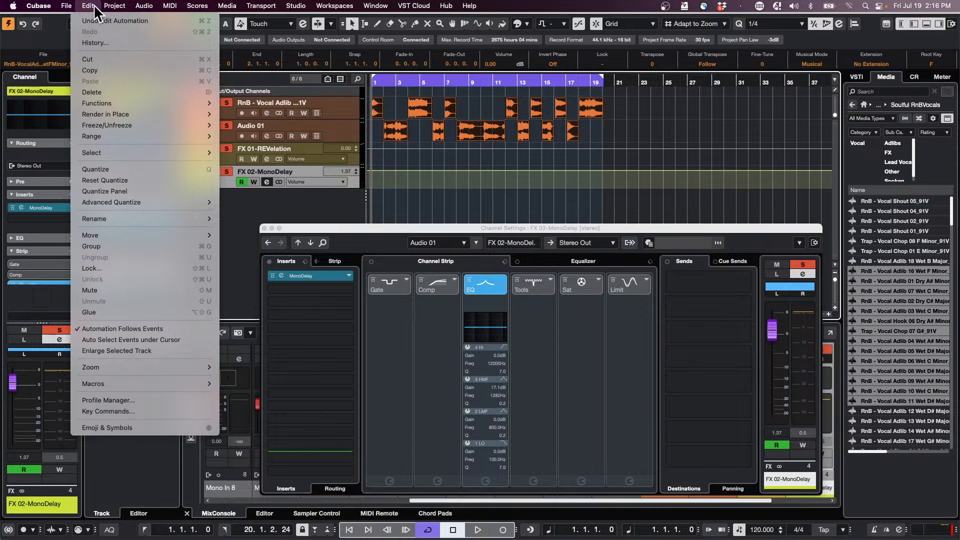
{"action": "mouse_move", "coordinate": [136, 100]}
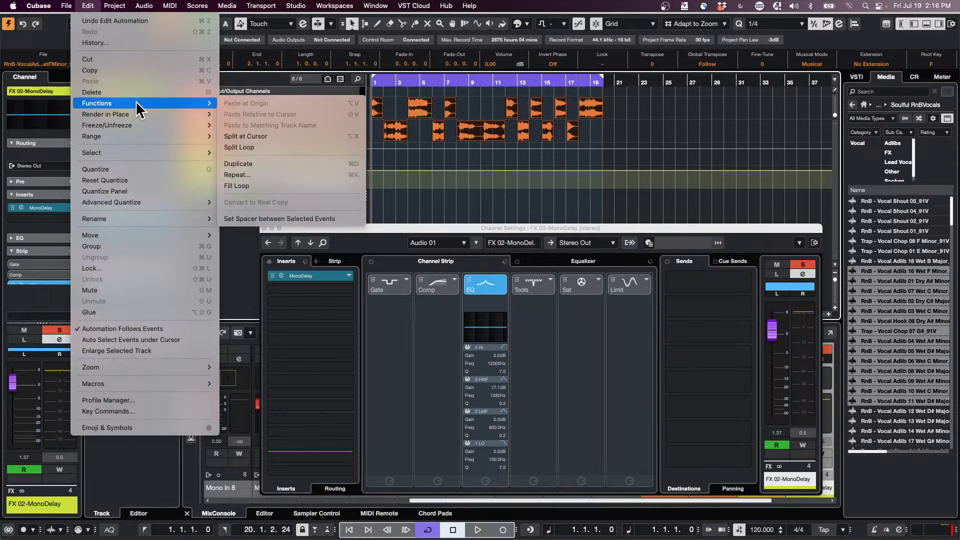
{"action": "left_click", "coordinate": [289, 219]}
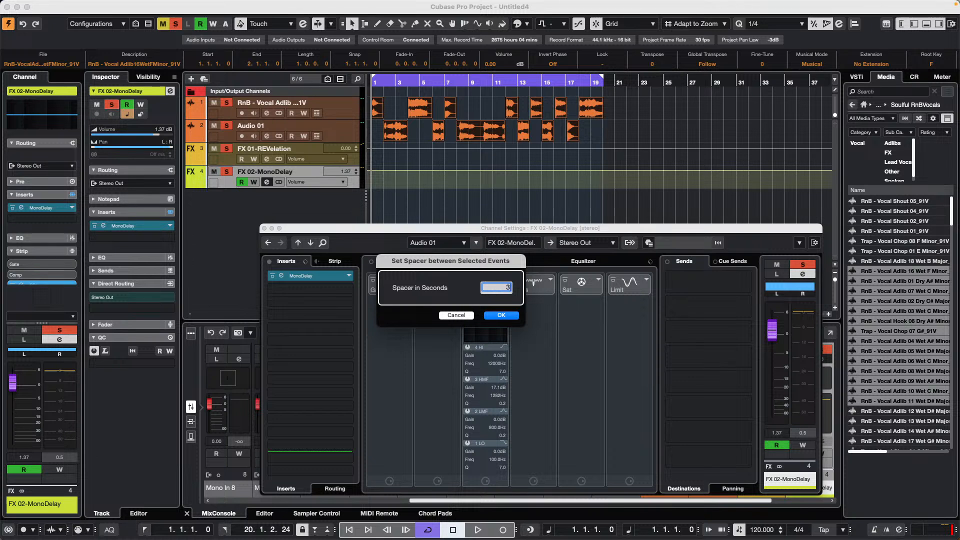
{"action": "key", "text": "Return"}
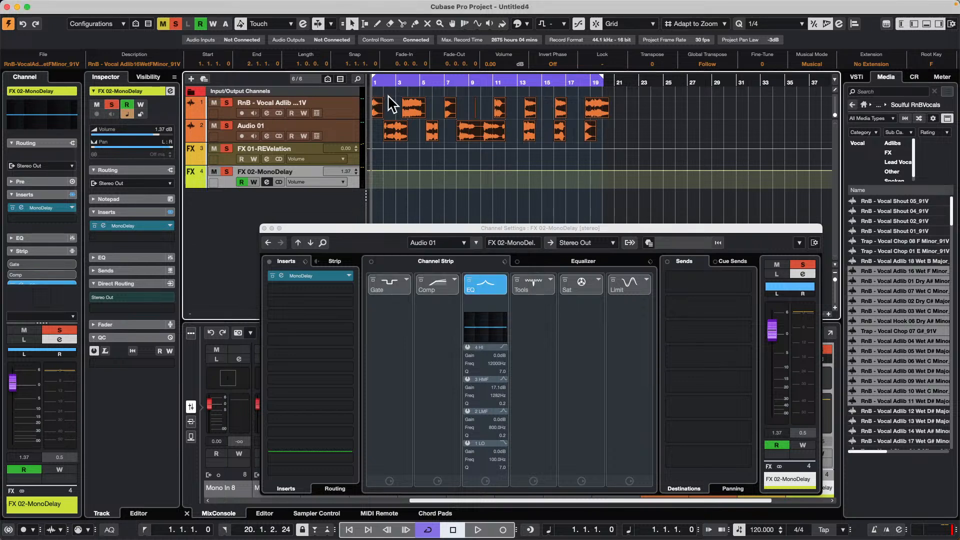
{"action": "key", "text": "h"}
{"action": "key", "text": "h"}
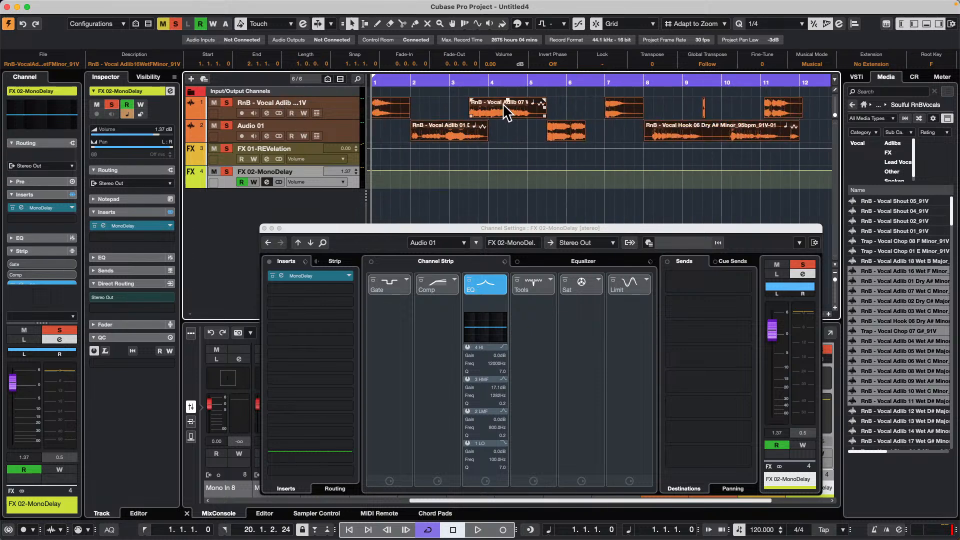
{"action": "key", "text": "super+z"}
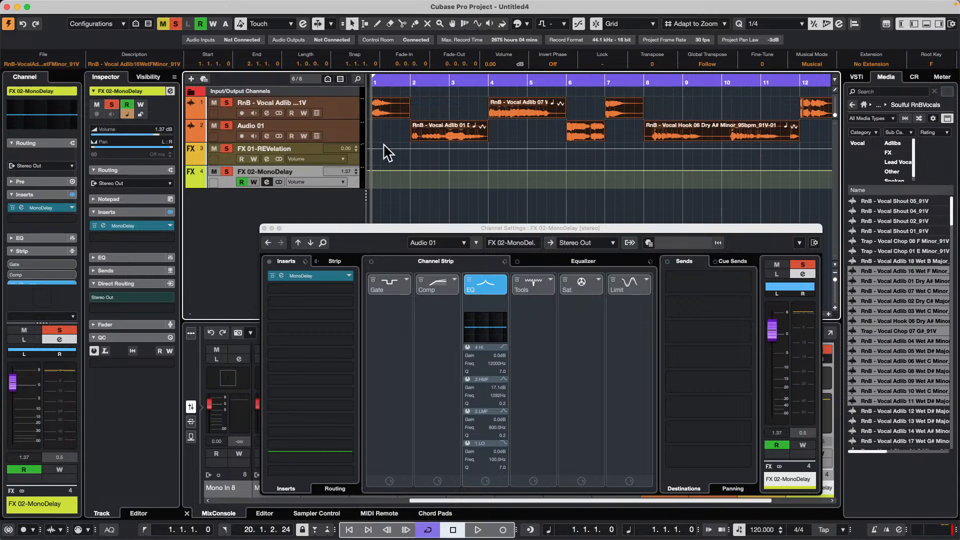
- Play the opening bars and lower Audio 01's send to FX 02-MonoDelay to about -5.57 dB
{"action": "key", "text": "space"}
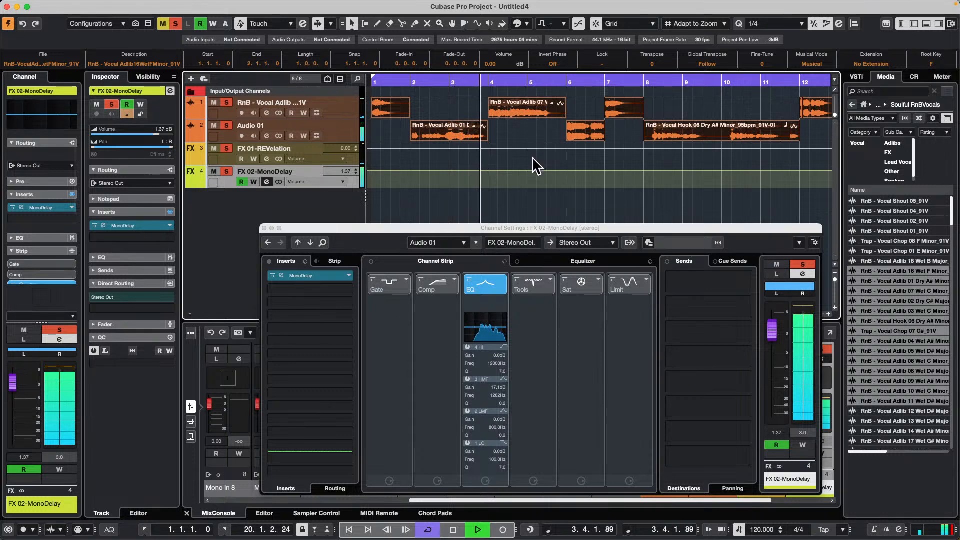
{"action": "key", "text": "space"}
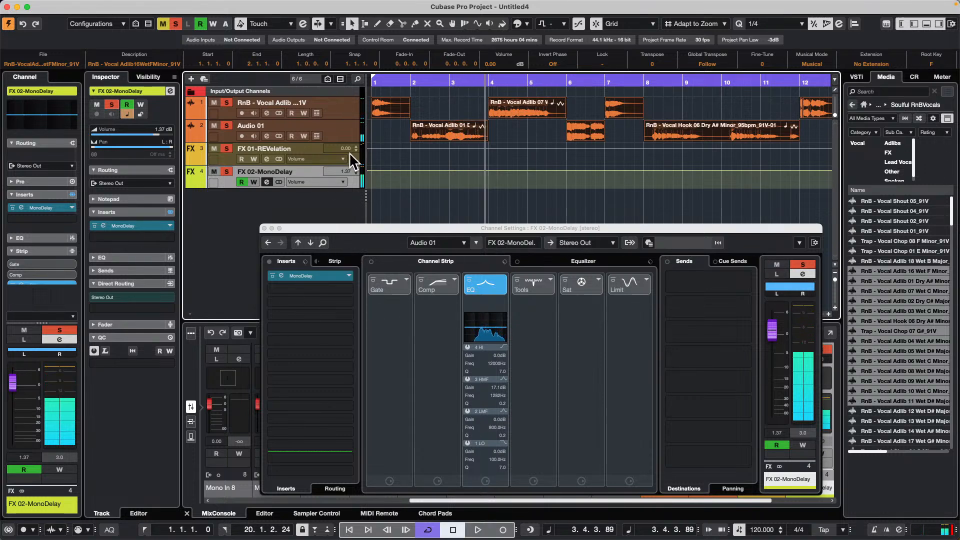
{"action": "left_click", "coordinate": [341, 140]}
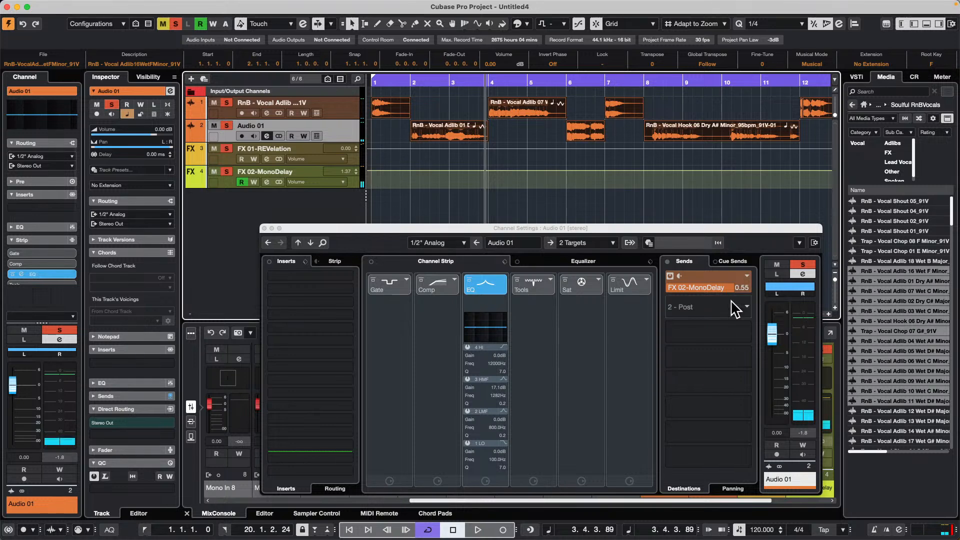
{"action": "left_click", "coordinate": [719, 289]}
{"action": "left_click_drag", "start_coordinate": [678, 304], "coordinate": [702, 300]}
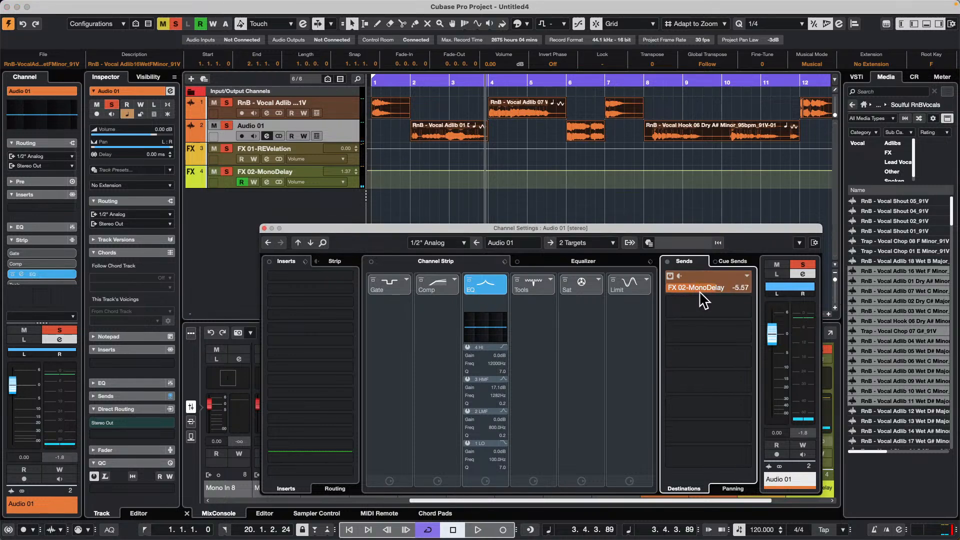
- Play the vocals, compare the two vocal tracks' channel settings, and lower Audio 01's volume to about -11.7 dB
{"action": "key", "text": "space"}
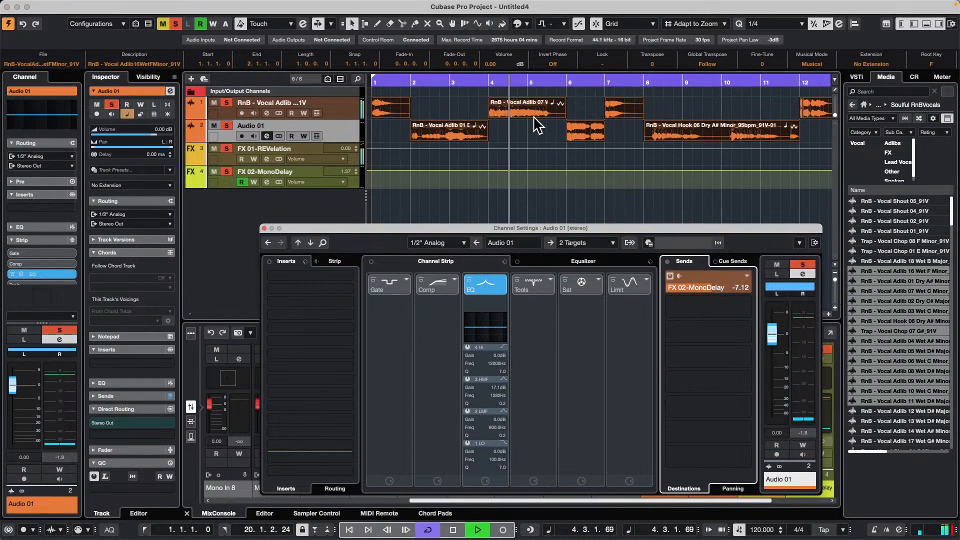
{"action": "left_click", "coordinate": [345, 111]}
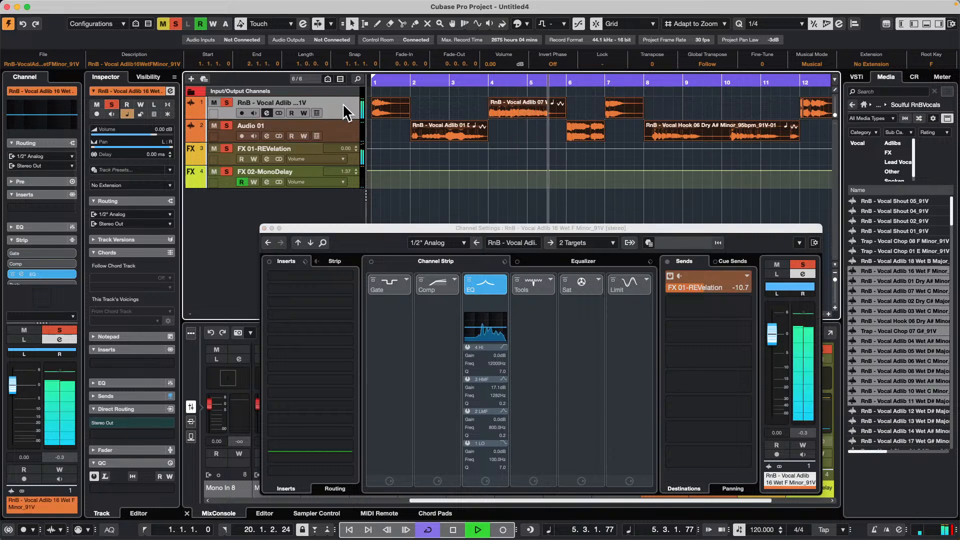
{"action": "left_click", "coordinate": [347, 123]}
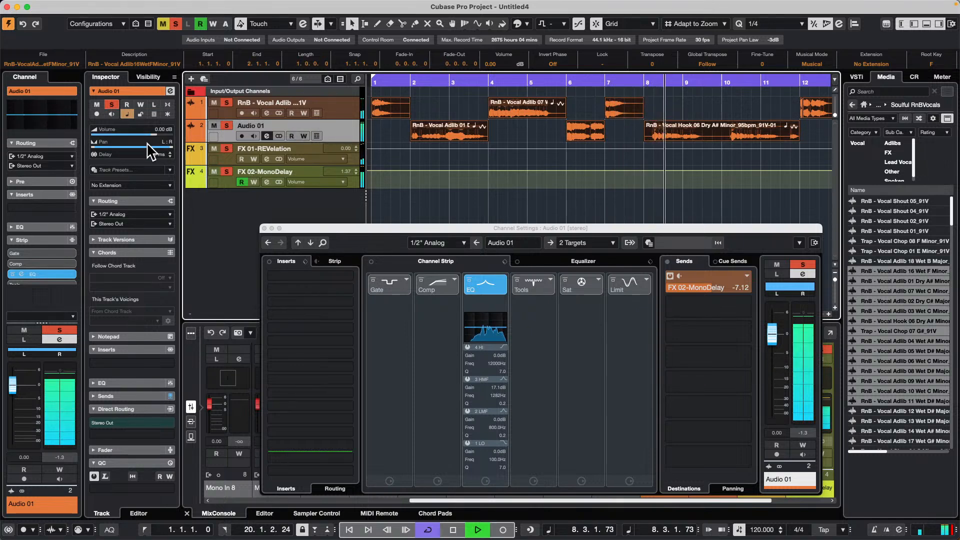
{"action": "left_click_drag", "start_coordinate": [150, 138], "coordinate": [127, 138]}
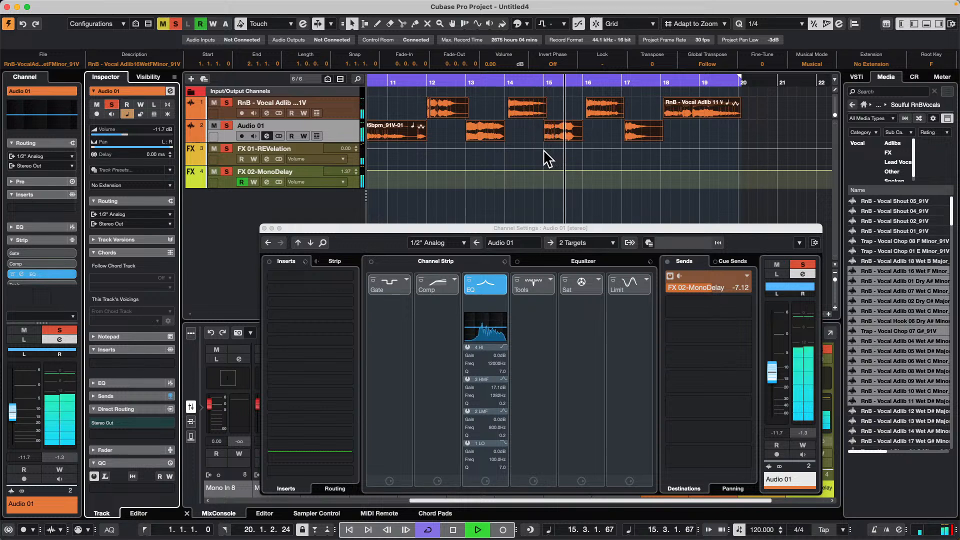
- Play the alternating vocal events through to bar 19, stop playback, and compare the sends on both vocal tracks
{"action": "left_click", "coordinate": [594, 99]}
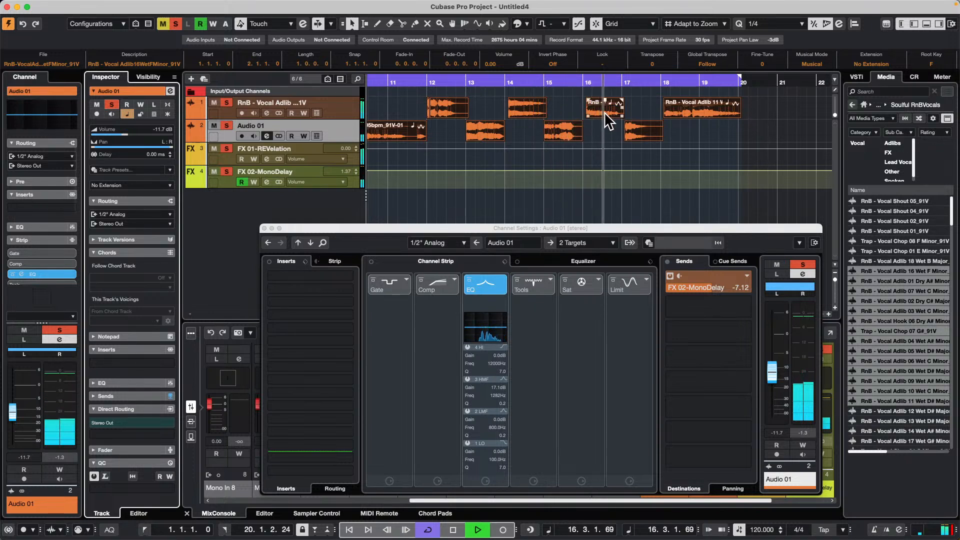
{"action": "left_click", "coordinate": [645, 134]}
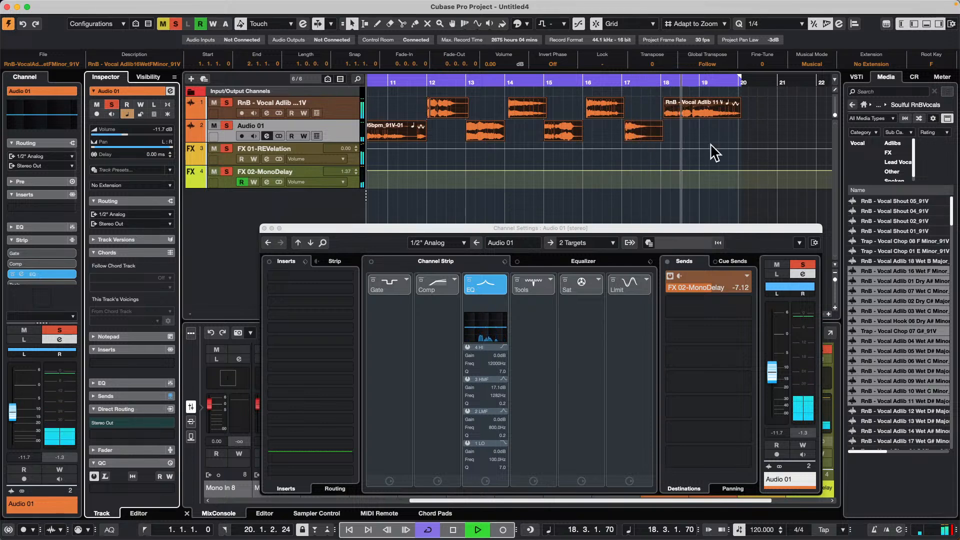
{"action": "key", "text": "space"}
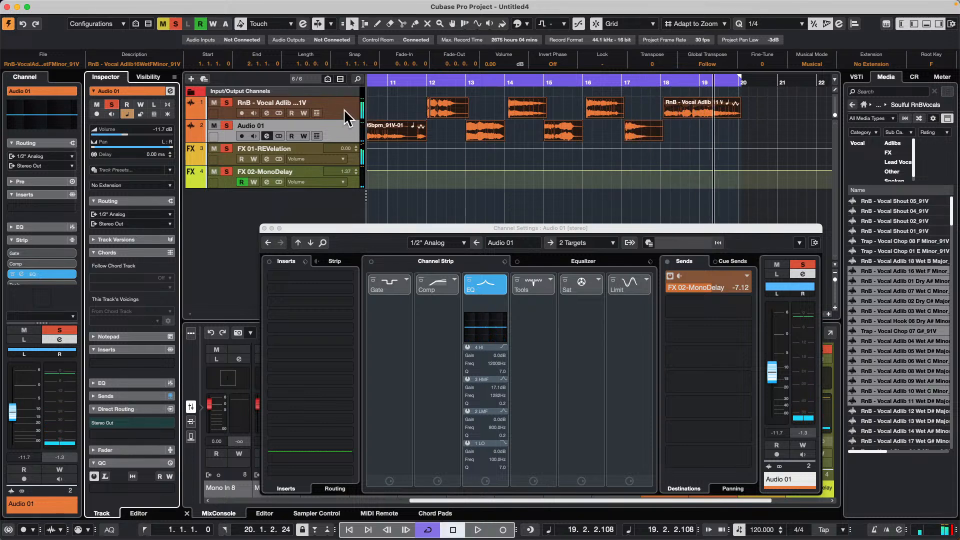
{"action": "left_click", "coordinate": [342, 111]}
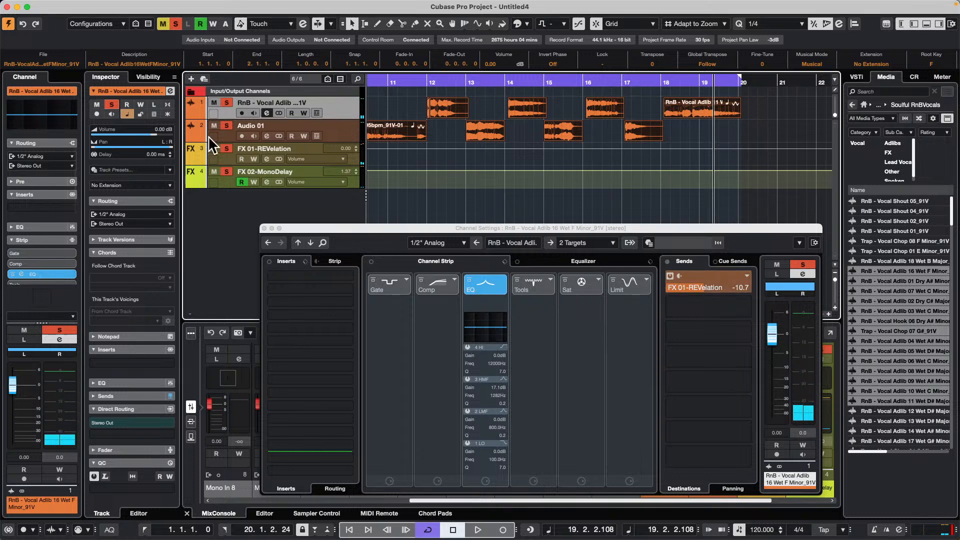
{"action": "left_click", "coordinate": [340, 125]}
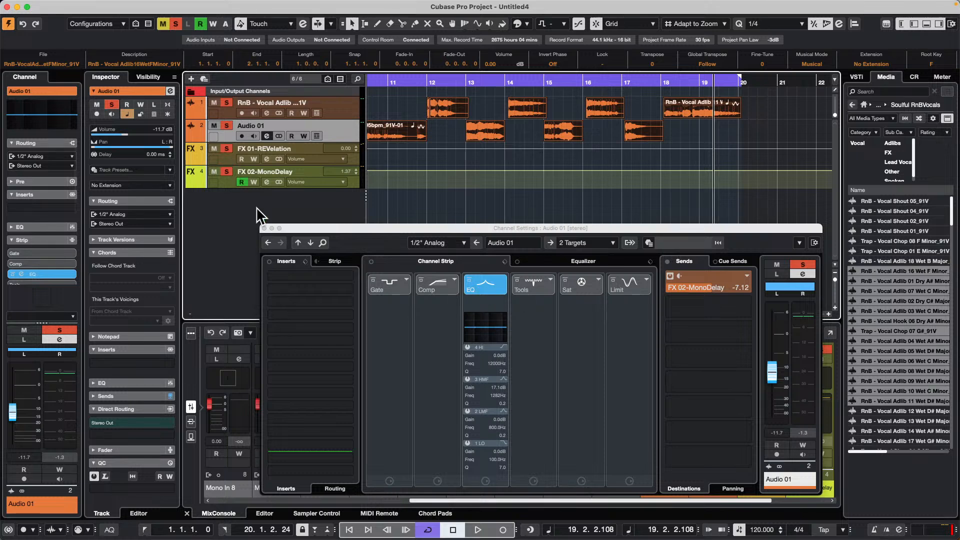
- Close the channel settings and add one stereo audio track below Audio 01
{"action": "left_click", "coordinate": [265, 228]}
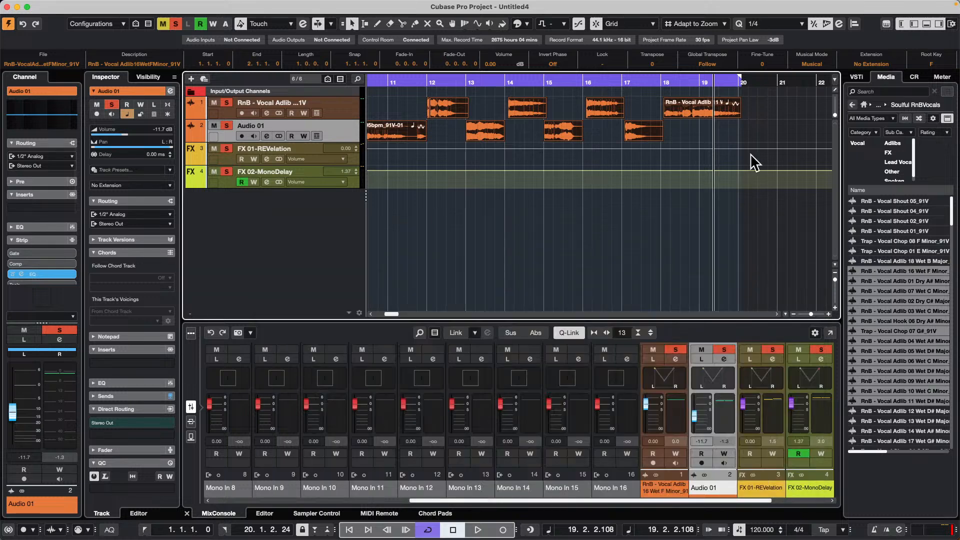
{"action": "left_click", "coordinate": [857, 78]}
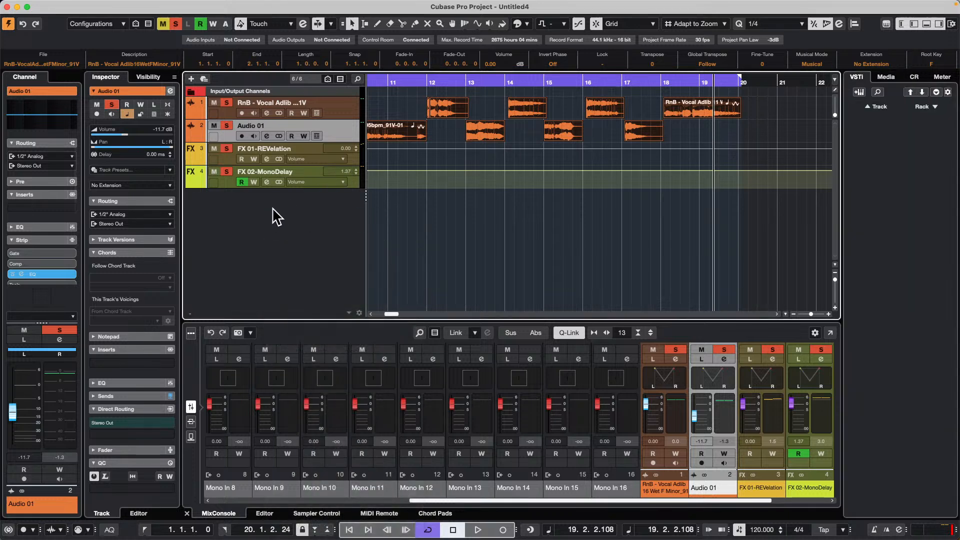
{"action": "right_click", "coordinate": [273, 203]}
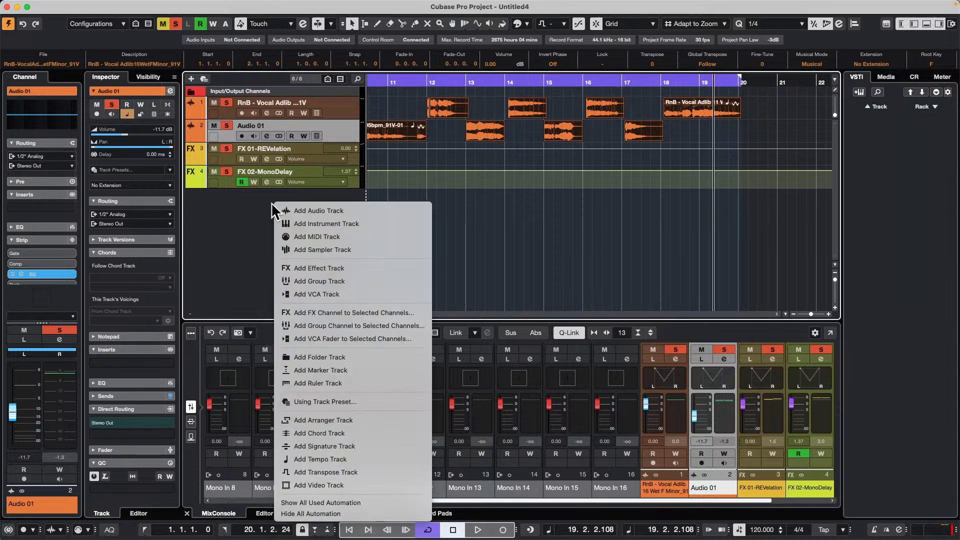
{"action": "left_click", "coordinate": [341, 210]}
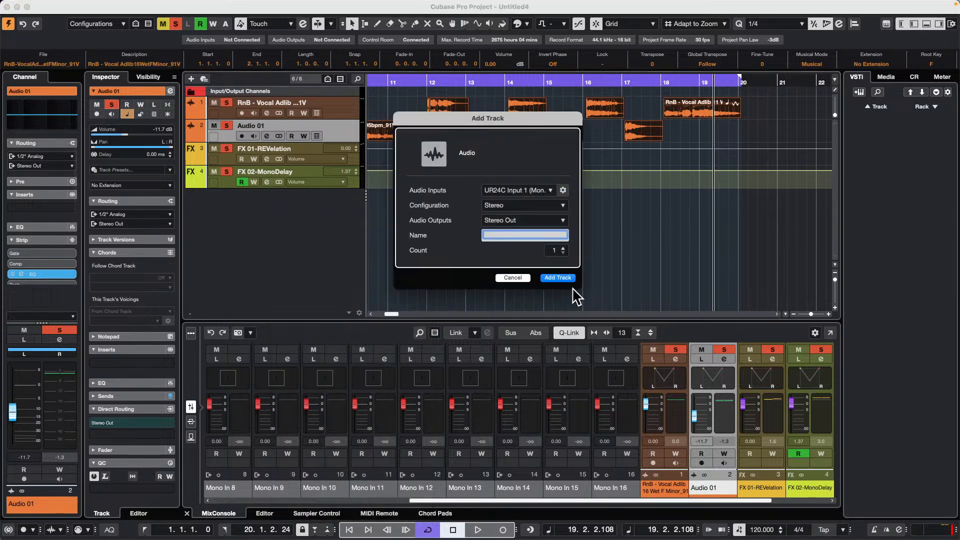
{"action": "left_click", "coordinate": [567, 278]}
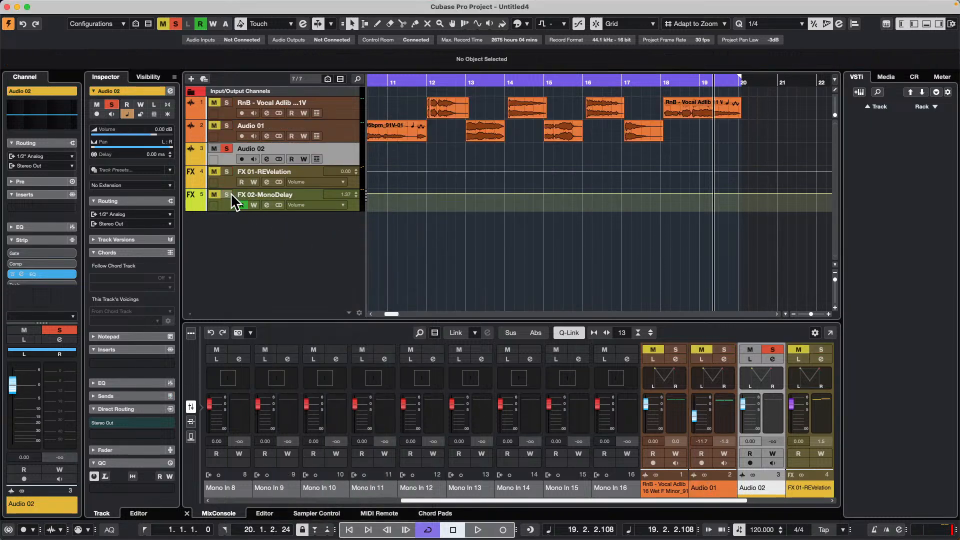
- Solo FX 02-MonoDelay and set Audio 02's output routing to No Bus
{"action": "left_click", "coordinate": [227, 195]}
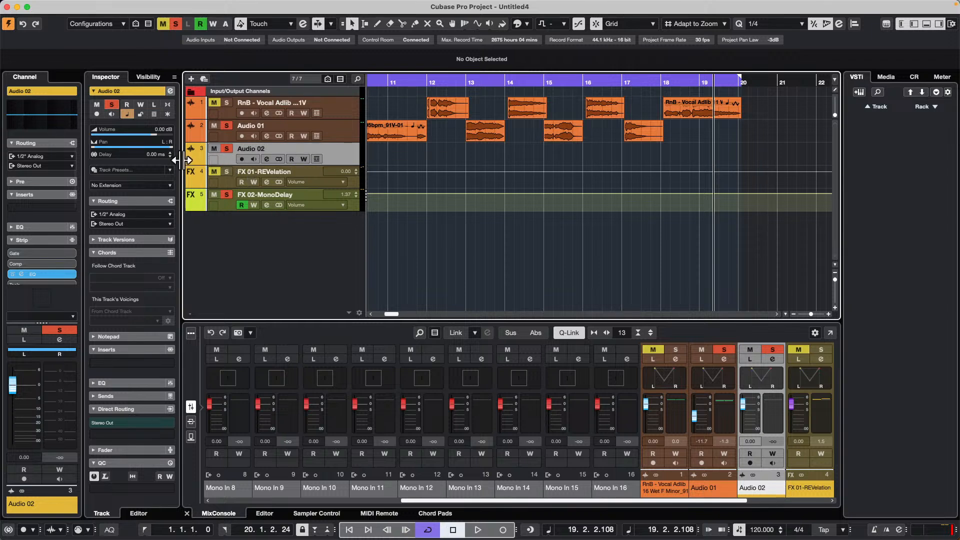
{"action": "left_click", "coordinate": [139, 223]}
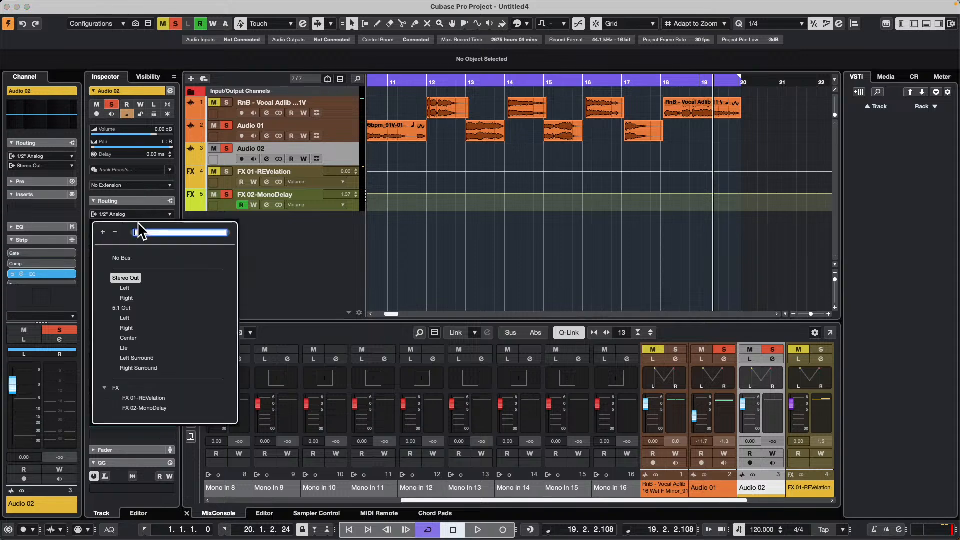
{"action": "left_click", "coordinate": [138, 260]}
- Open the GA ONE Library among the loops and samples and place hsk_Bd. 01 on Audio 02 at bar 11
{"action": "left_click", "coordinate": [885, 76]}
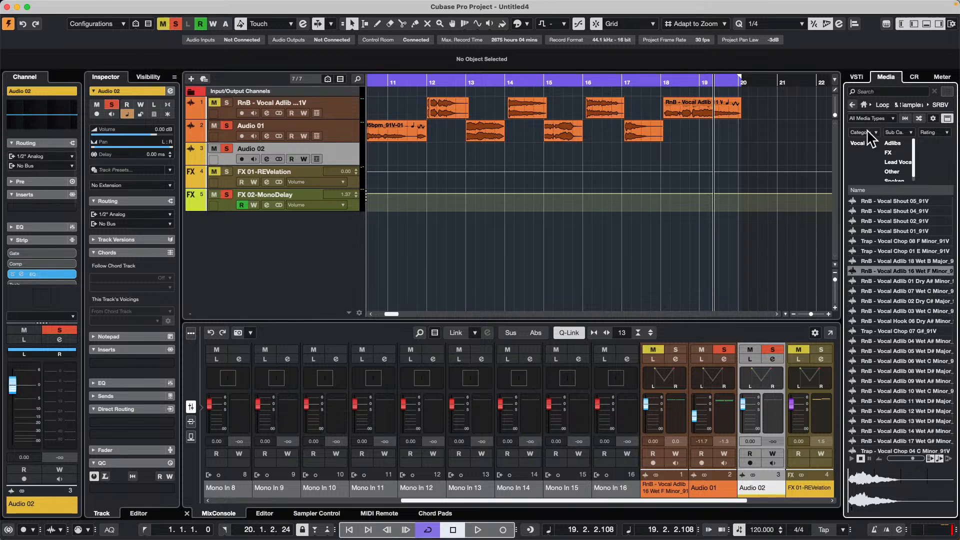
{"action": "left_click", "coordinate": [852, 105]}
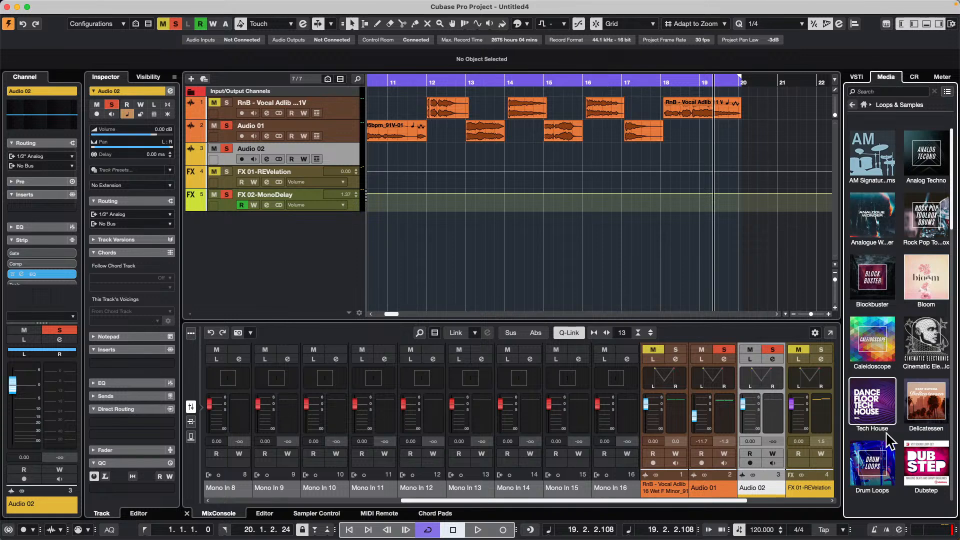
{"action": "scroll", "coordinate": [892, 395], "scroll_direction": "down", "scroll_amount": 6}
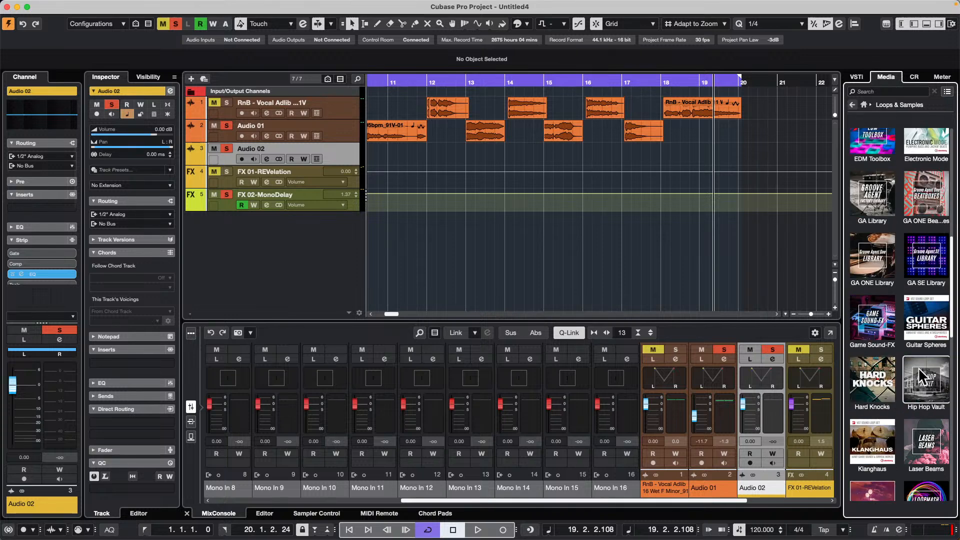
{"action": "left_click", "coordinate": [887, 272]}
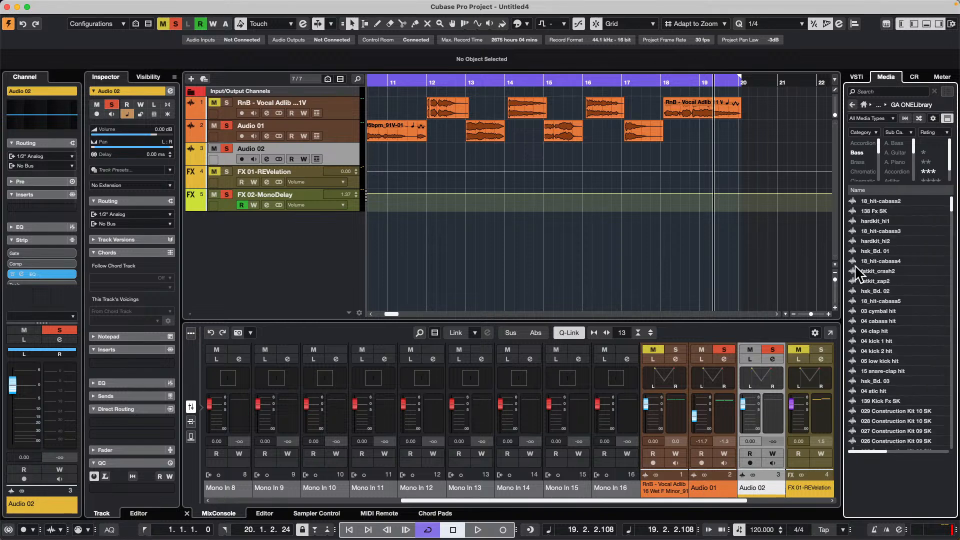
{"action": "left_click", "coordinate": [879, 251]}
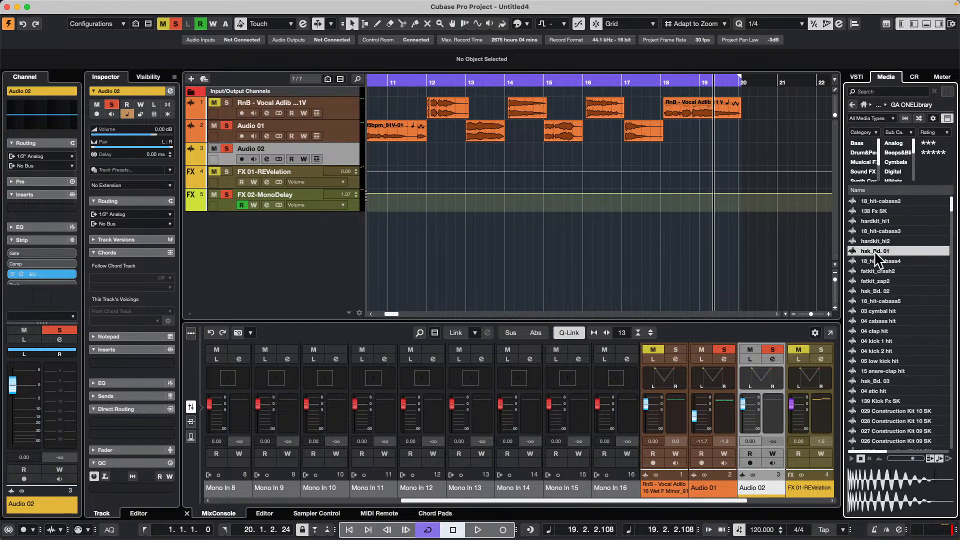
{"action": "left_click_drag", "start_coordinate": [874, 250], "coordinate": [392, 155]}
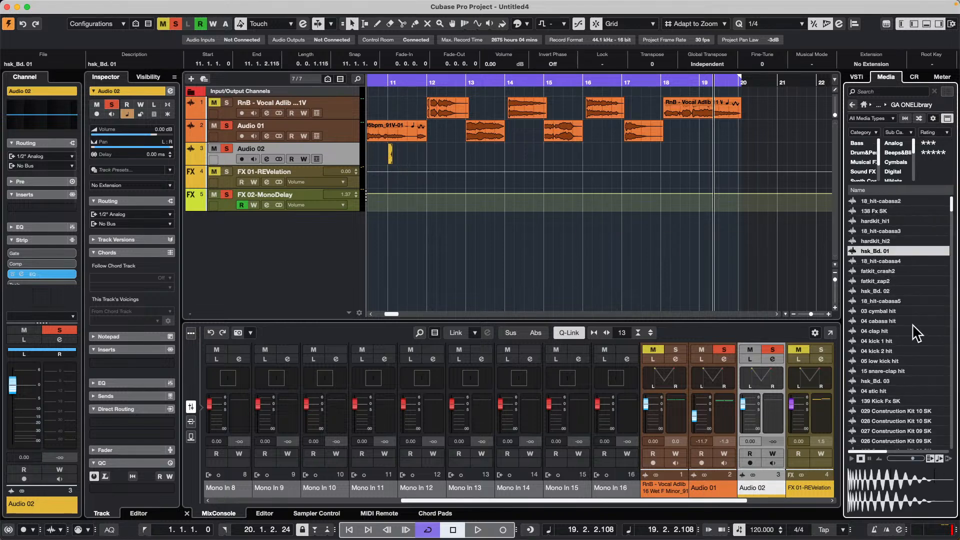
- Place the hh1_Cymbal2 sample at bar 12 and rb3_Bongo 02 at bar 15 on Audio 02
{"action": "left_click", "coordinate": [877, 341]}
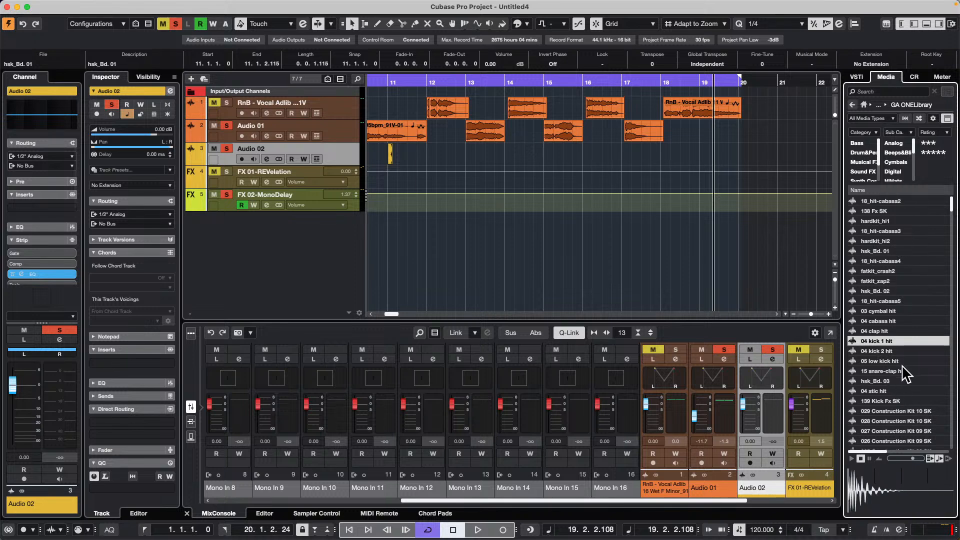
{"action": "scroll", "coordinate": [877, 373], "scroll_direction": "down", "scroll_amount": 10}
{"action": "left_click", "coordinate": [874, 380]}
{"action": "left_click_drag", "start_coordinate": [875, 380], "coordinate": [428, 165]}
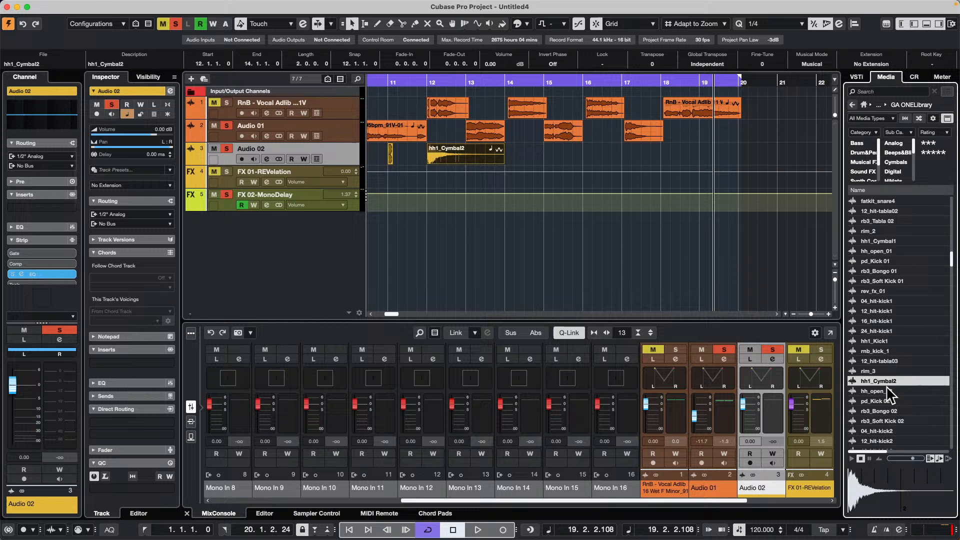
{"action": "left_click", "coordinate": [895, 412]}
{"action": "left_click_drag", "start_coordinate": [893, 414], "coordinate": [546, 157]}
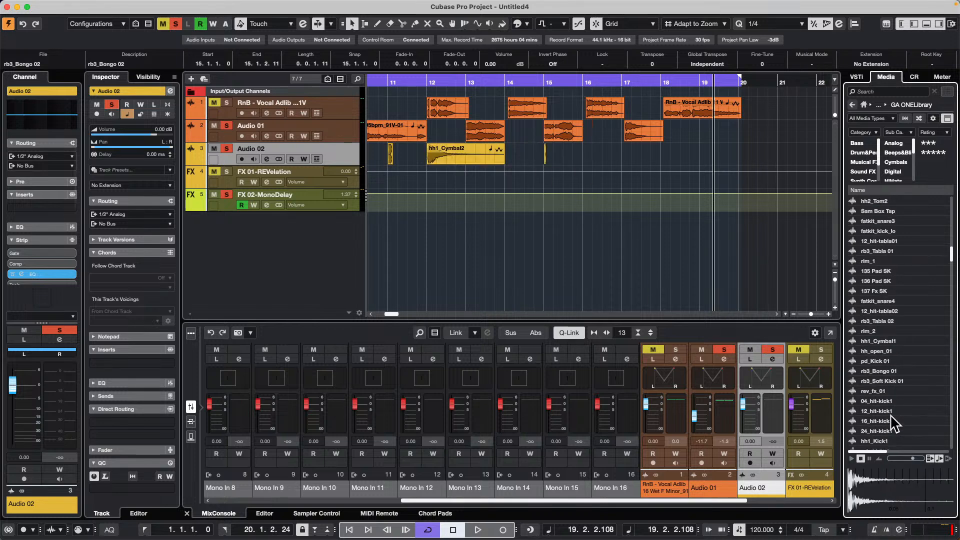
- Audition further kick and percussion samples and place 099 Rim SK on Audio 02 at bar 16, beat 2
{"action": "scroll", "coordinate": [888, 410], "scroll_direction": "down", "scroll_amount": 8}
{"action": "left_click", "coordinate": [876, 390]}
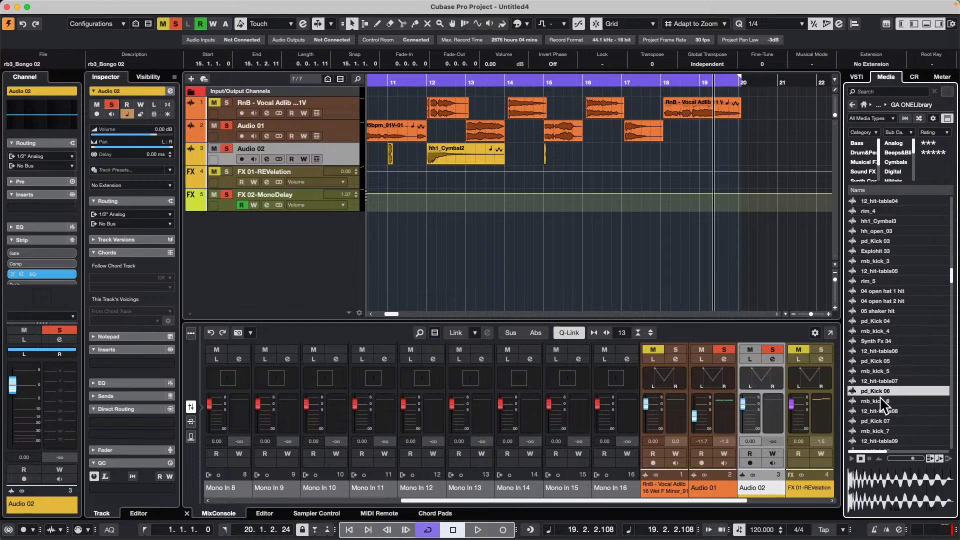
{"action": "scroll", "coordinate": [880, 397], "scroll_direction": "down", "scroll_amount": 3}
{"action": "left_click", "coordinate": [880, 401]}
{"action": "key", "text": "Down"}
{"action": "key", "text": "Down"}
{"action": "key", "text": "Down"}
{"action": "key", "text": "Down"}
{"action": "key", "text": "Down"}
{"action": "key", "text": "Down"}
{"action": "key", "text": "Down"}
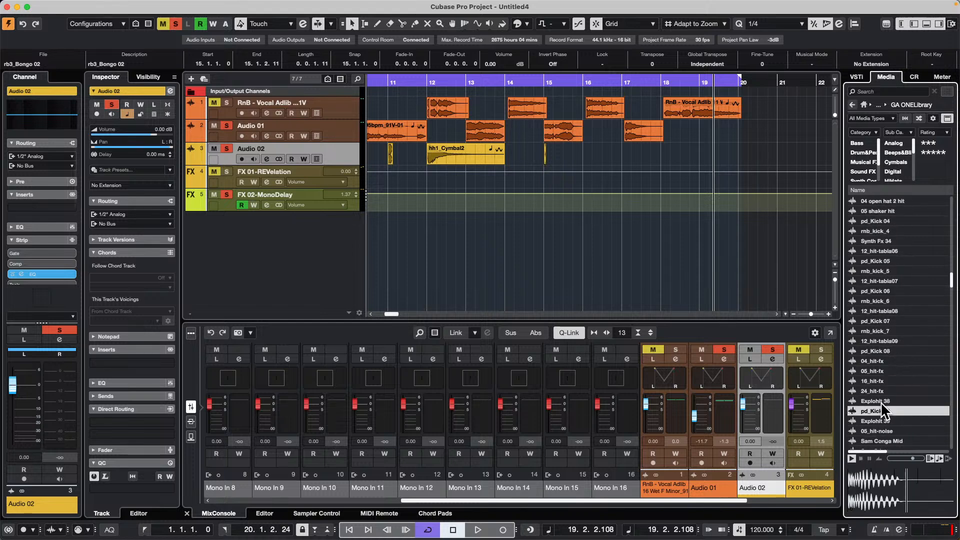
{"action": "key", "text": "Up"}
{"action": "key", "text": "Up"}
{"action": "key", "text": "Up"}
{"action": "key", "text": "Up"}
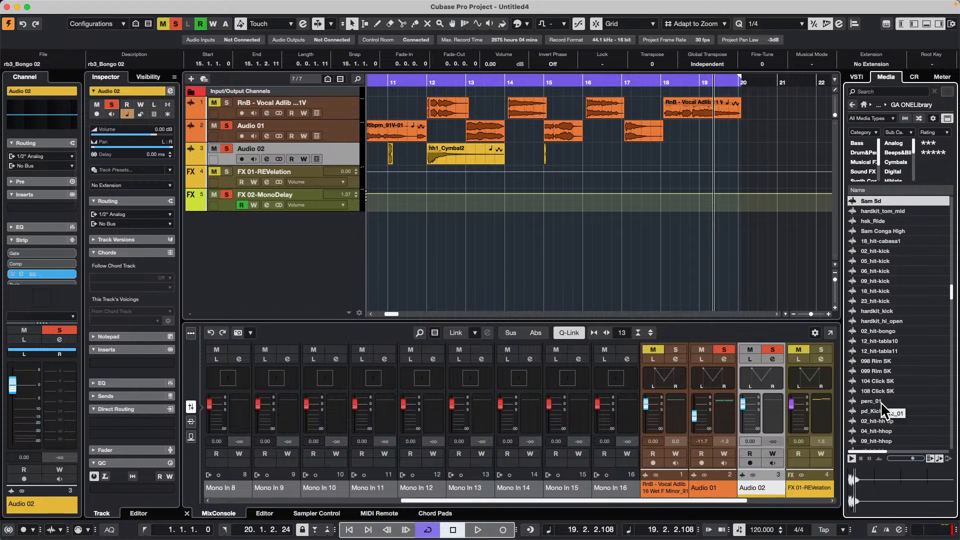
{"action": "key", "text": "Down"}
{"action": "key", "text": "Down"}
{"action": "key", "text": "Down"}
{"action": "key", "text": "Down"}
{"action": "key", "text": "Down"}
{"action": "key", "text": "Down"}
{"action": "key", "text": "Down"}
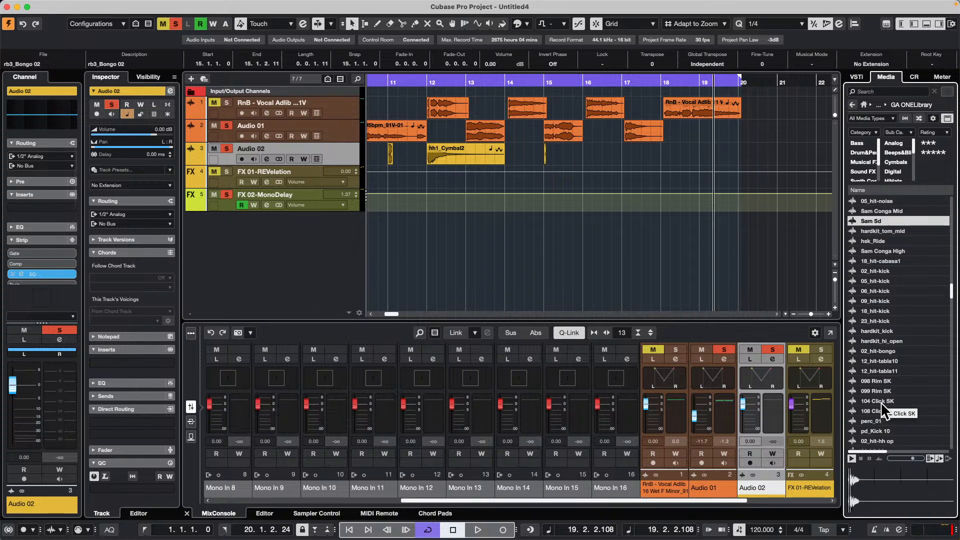
{"action": "key", "text": "Down"}
{"action": "key", "text": "Down"}
{"action": "key", "text": "Down"}
{"action": "key", "text": "Down"}
{"action": "key", "text": "Down"}
{"action": "key", "text": "Down"}
{"action": "key", "text": "Down"}
{"action": "key", "text": "Down"}
{"action": "key", "text": "Down"}
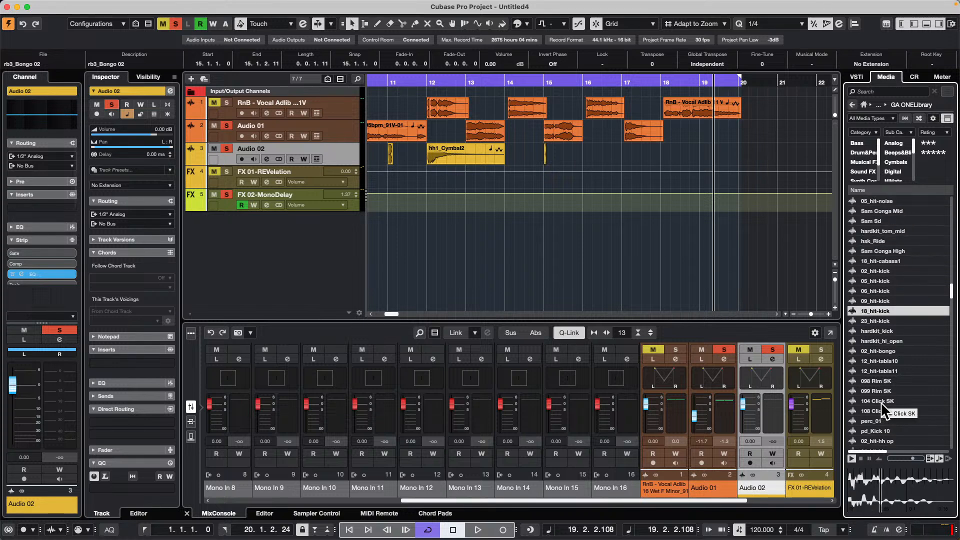
{"action": "key", "text": "Down"}
{"action": "key", "text": "Down"}
{"action": "key", "text": "Down"}
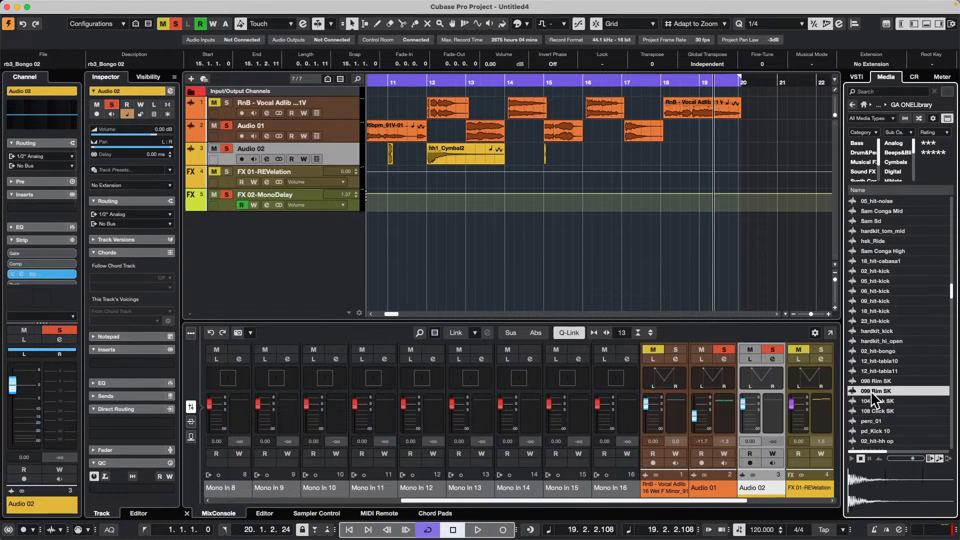
{"action": "left_click_drag", "start_coordinate": [871, 391], "coordinate": [594, 156]}
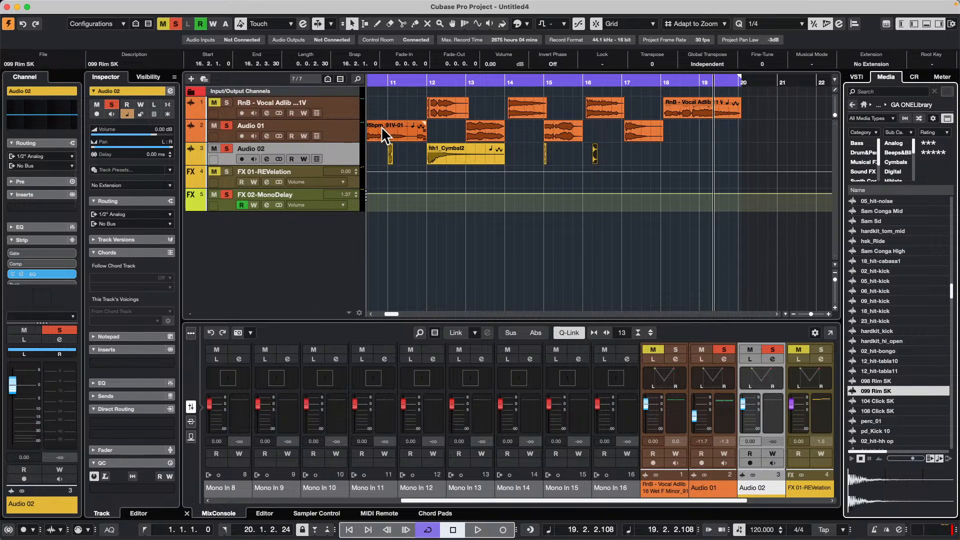
- Add one instrument track with Groove Agent SE, all MIDI inputs and Stereo Out as its output
{"action": "right_click", "coordinate": [332, 147]}
{"action": "mouse_move", "coordinate": [392, 148]}
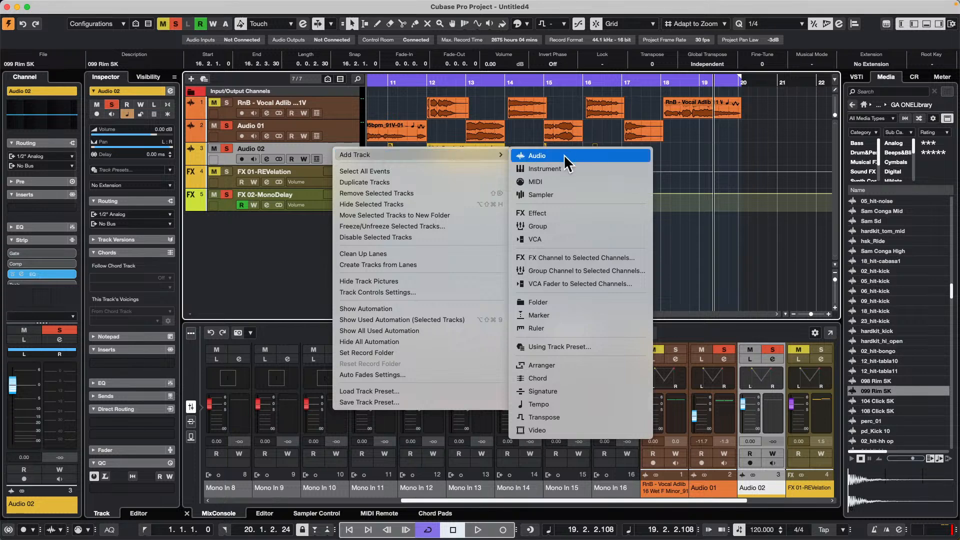
{"action": "left_click", "coordinate": [542, 169]}
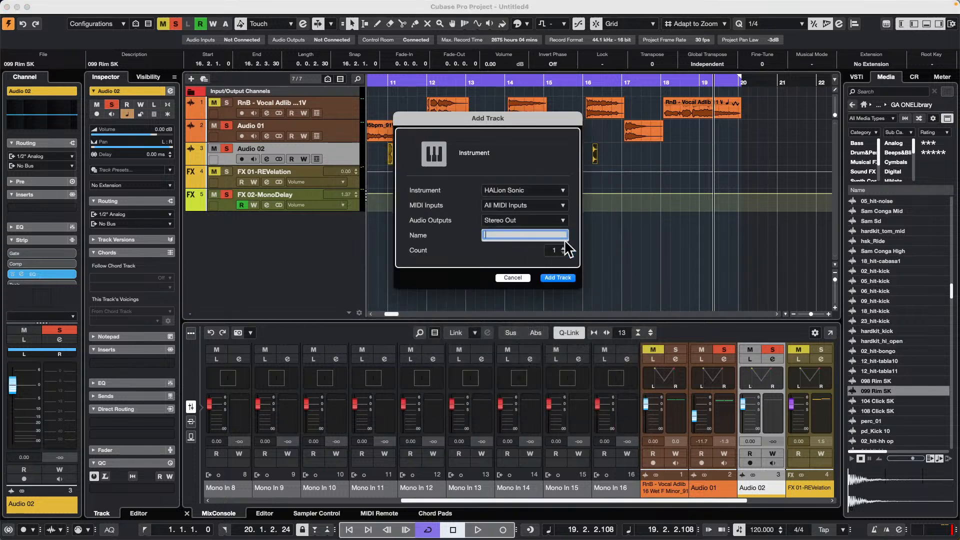
{"action": "left_click", "coordinate": [542, 191]}
{"action": "left_click", "coordinate": [475, 274]}
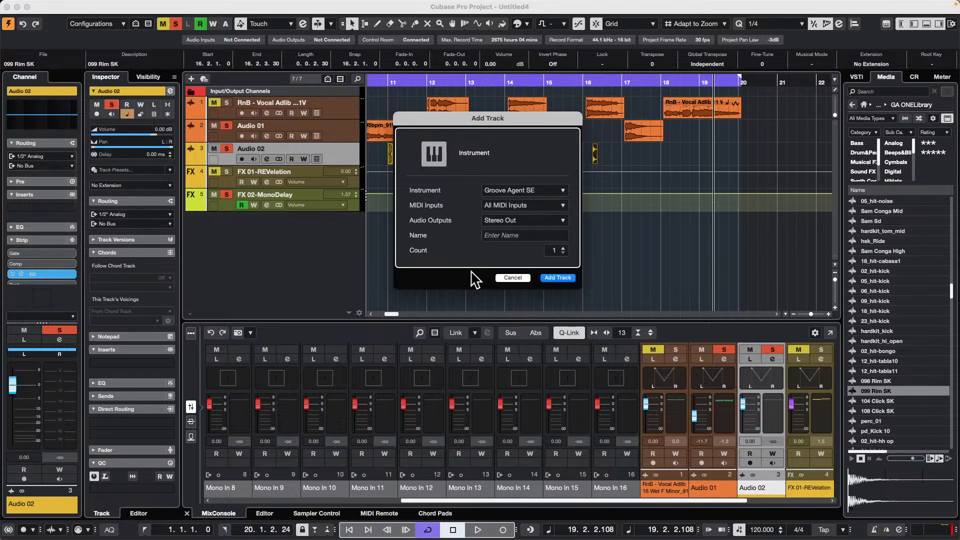
{"action": "left_click", "coordinate": [565, 279]}
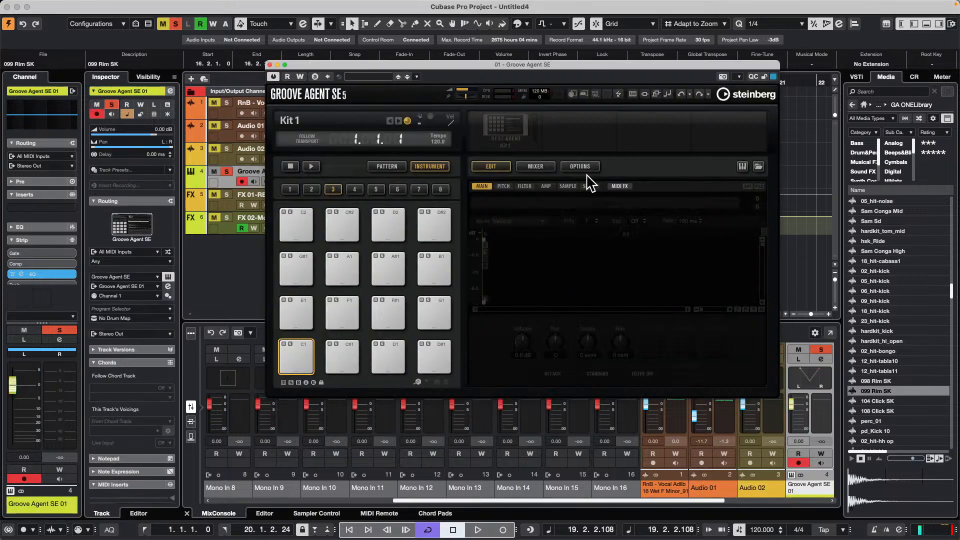
- Load hsk_Bd. 01 from Audio 02 onto Groove Agent pad C1, 099 Rim SK onto D1 and hh1_Cymbal2 onto F#1
{"action": "left_click_drag", "start_coordinate": [479, 65], "coordinate": [678, 197]}
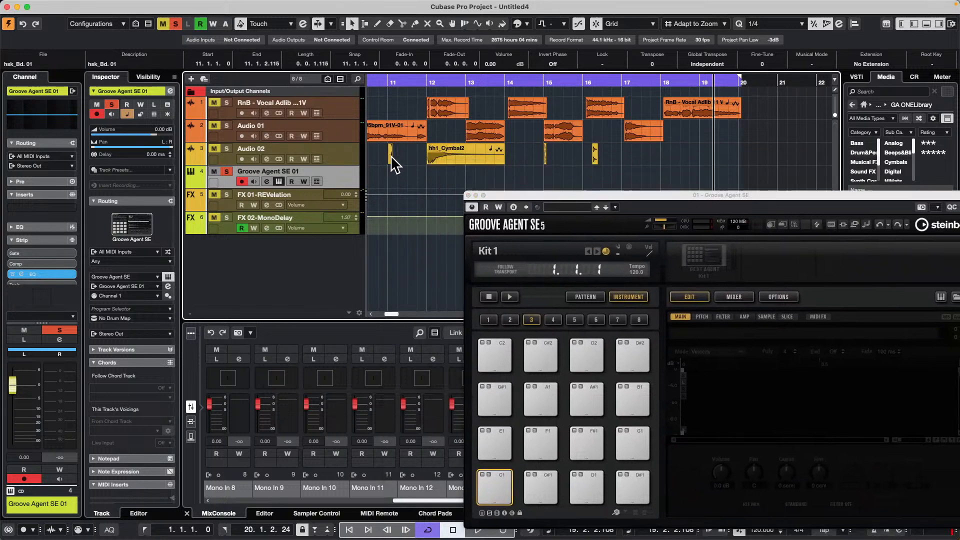
{"action": "left_click_drag", "start_coordinate": [392, 155], "coordinate": [498, 488]}
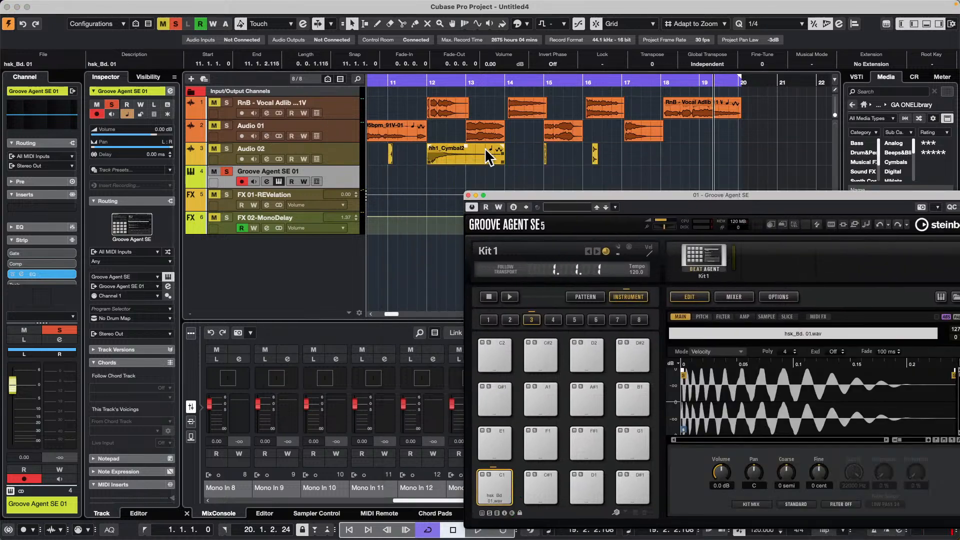
{"action": "left_click", "coordinate": [595, 155]}
{"action": "left_click_drag", "start_coordinate": [601, 163], "coordinate": [586, 489]}
{"action": "left_click", "coordinate": [451, 156]}
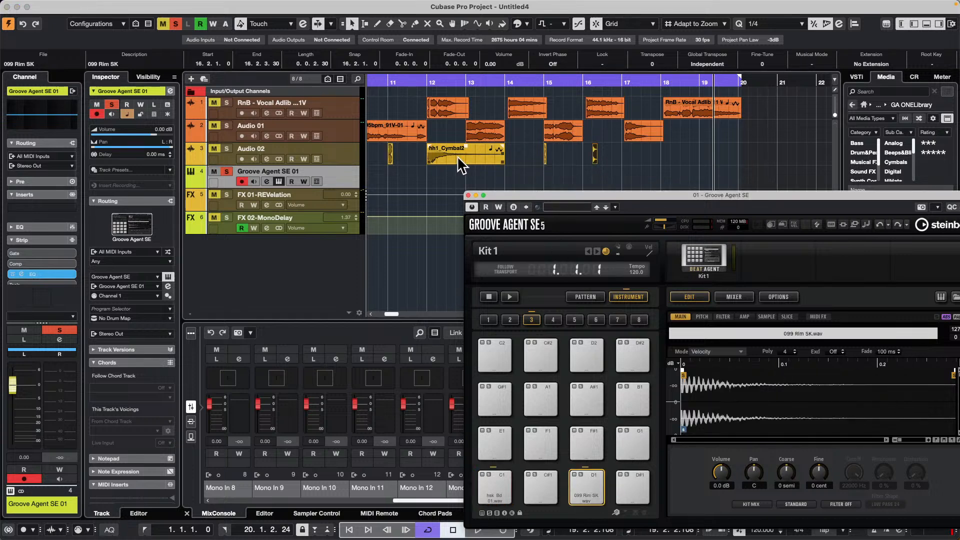
{"action": "left_click_drag", "start_coordinate": [443, 156], "coordinate": [590, 444]}
- Audition the kick, rim and cymbal pads of Kit 1, and reposition the Groove Agent SE window over the project
{"action": "left_click", "coordinate": [510, 495]}
{"action": "left_click", "coordinate": [589, 489]}
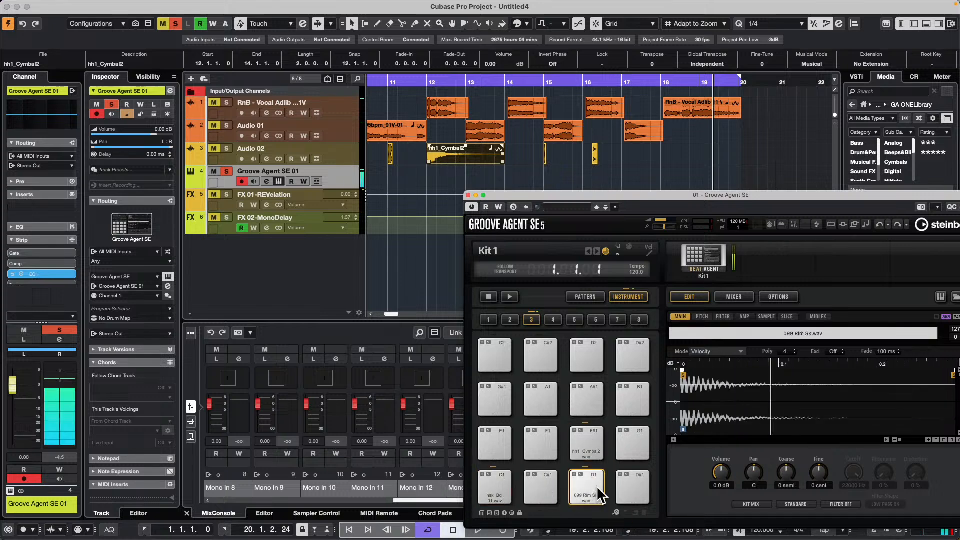
{"action": "left_click", "coordinate": [589, 442]}
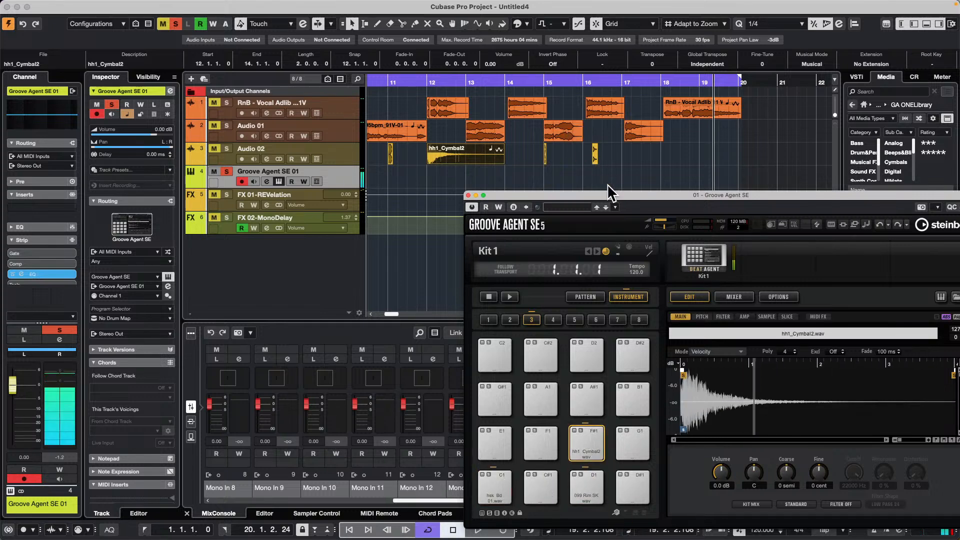
{"action": "left_click_drag", "start_coordinate": [610, 195], "coordinate": [481, 171]}
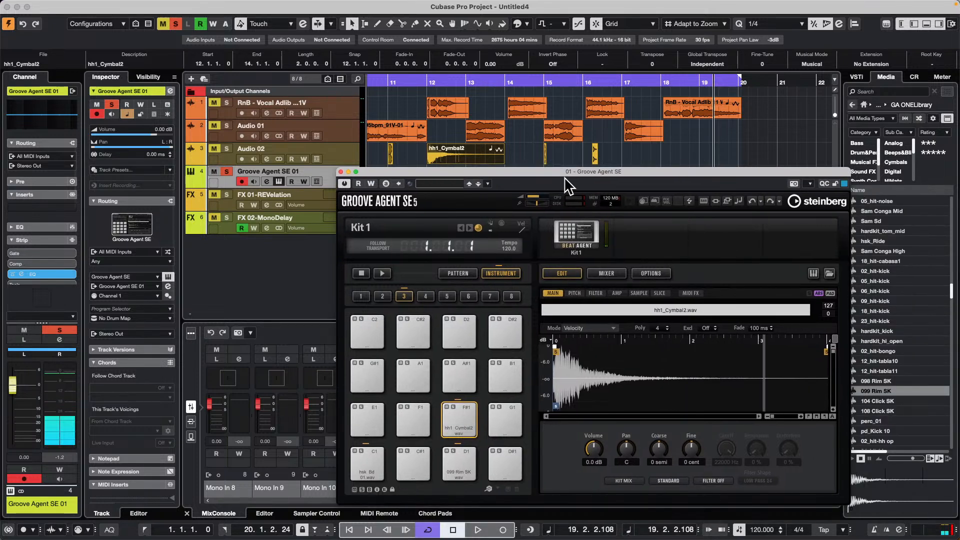
{"action": "left_click_drag", "start_coordinate": [578, 173], "coordinate": [620, 240]}
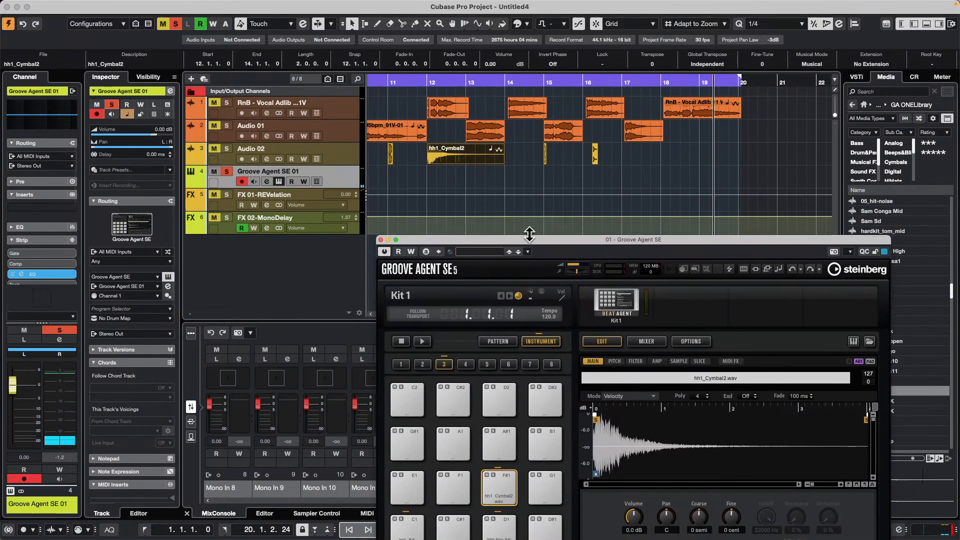
{"action": "left_click_drag", "start_coordinate": [529, 241], "coordinate": [370, 95]}
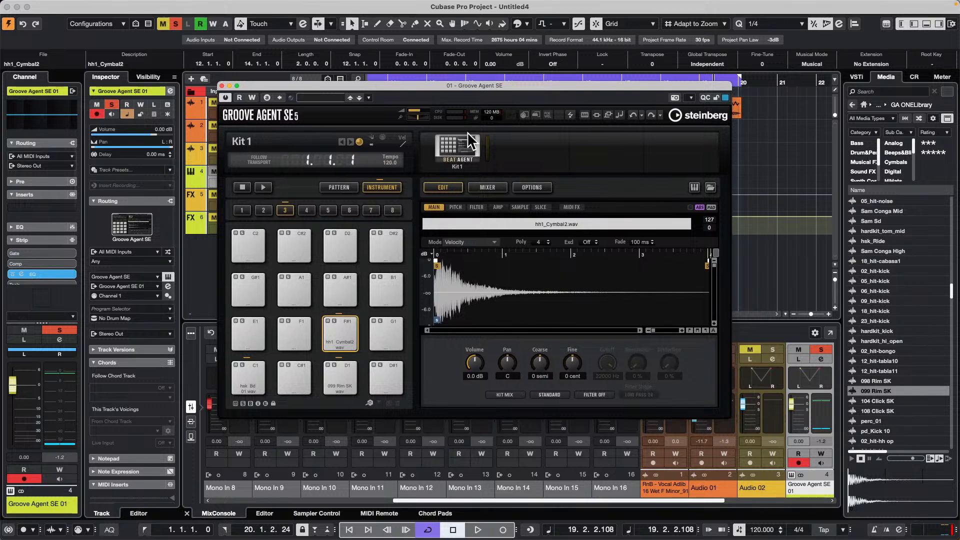
{"action": "right_click", "coordinate": [464, 146]}
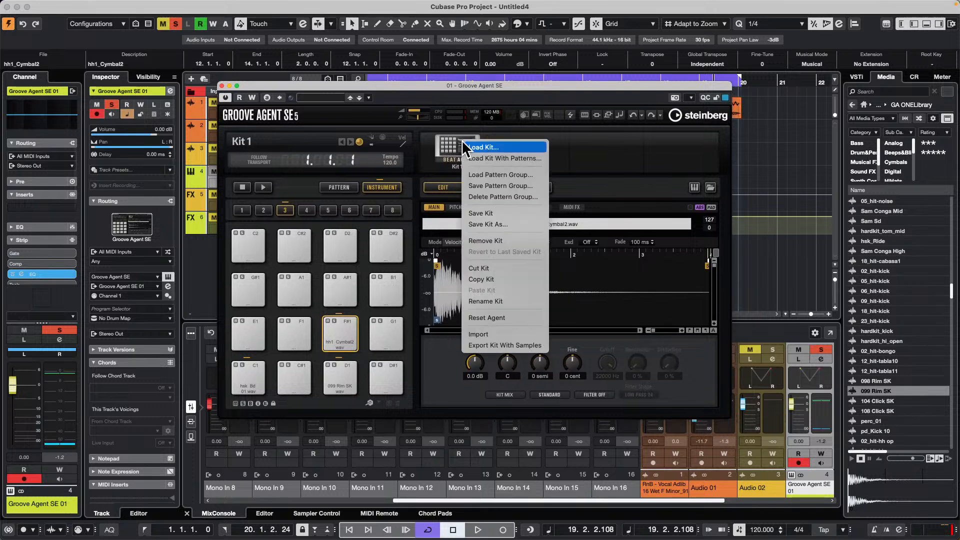
{"action": "left_click", "coordinate": [515, 346]}
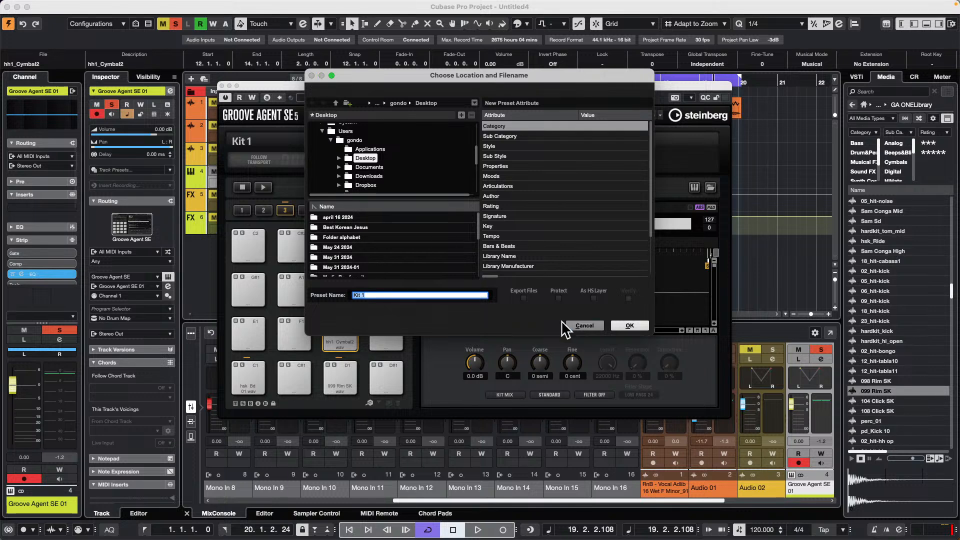
{"action": "left_click", "coordinate": [583, 326]}
- Start exporting Kit 1 with its samples and enable the Export Files option
{"action": "right_click", "coordinate": [461, 151]}
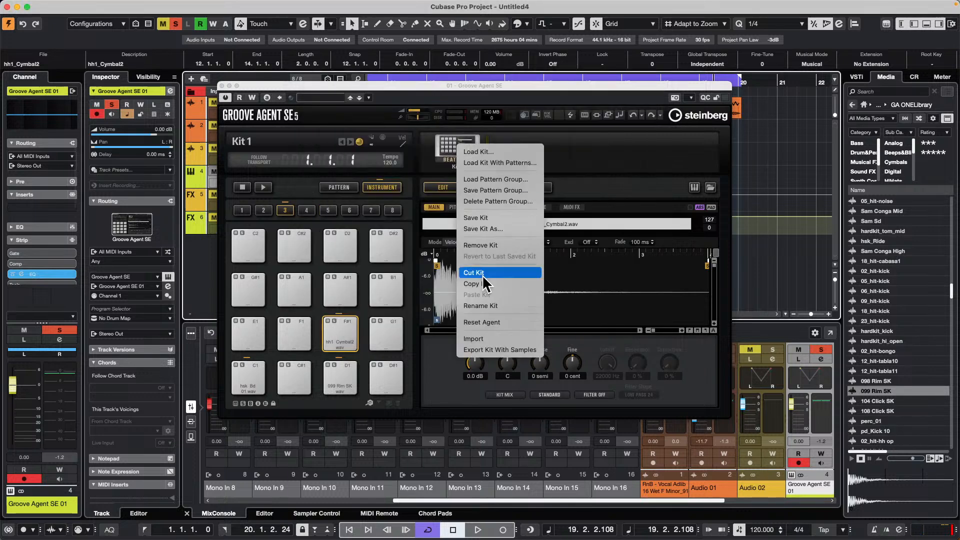
{"action": "left_click", "coordinate": [496, 351]}
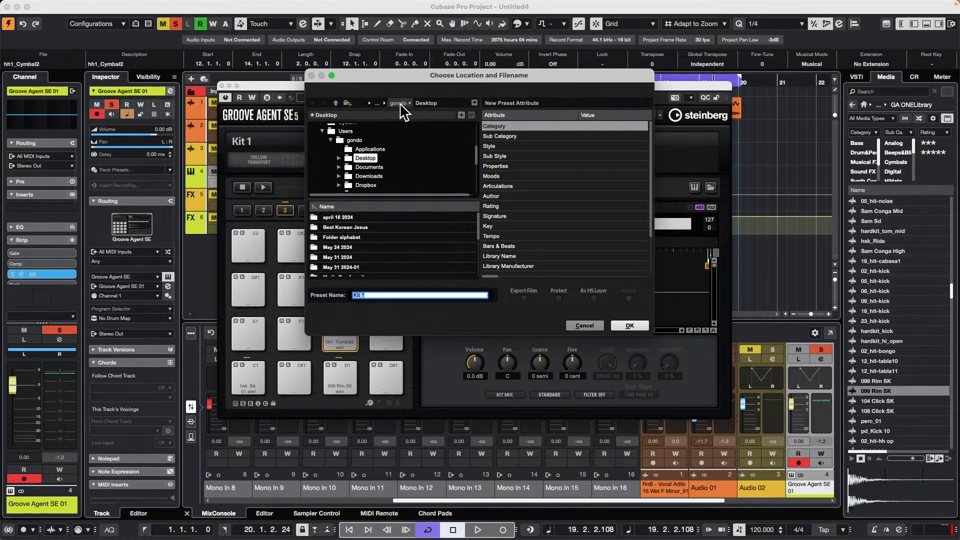
{"action": "left_click", "coordinate": [523, 298]}
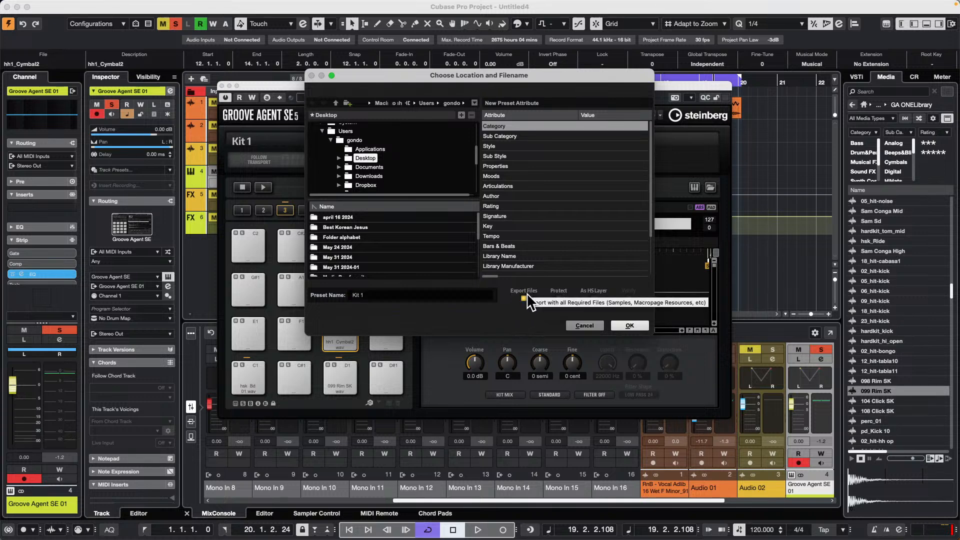
{"action": "left_click", "coordinate": [526, 296]}
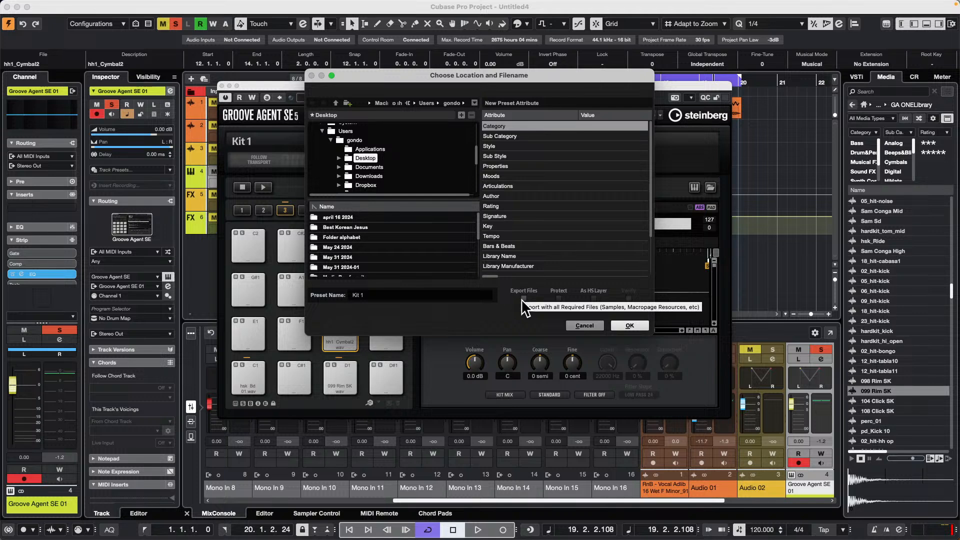
{"action": "left_click", "coordinate": [522, 298]}
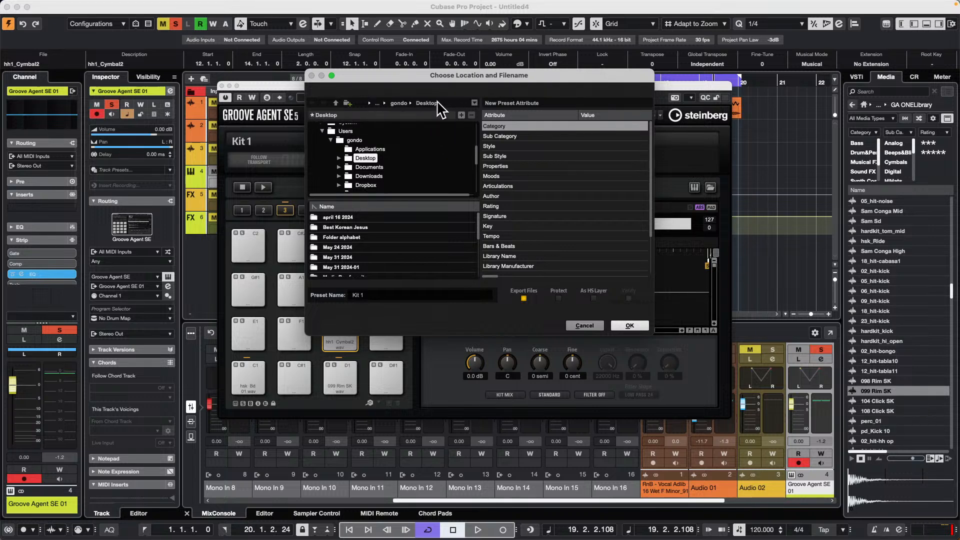
- Change the export location from Desktop to the user's home folder and expand its Documents folder
{"action": "left_click", "coordinate": [475, 103]}
{"action": "left_click", "coordinate": [403, 117]}
{"action": "left_click", "coordinate": [335, 103]}
{"action": "scroll", "coordinate": [392, 156], "scroll_direction": "down", "scroll_amount": 2}
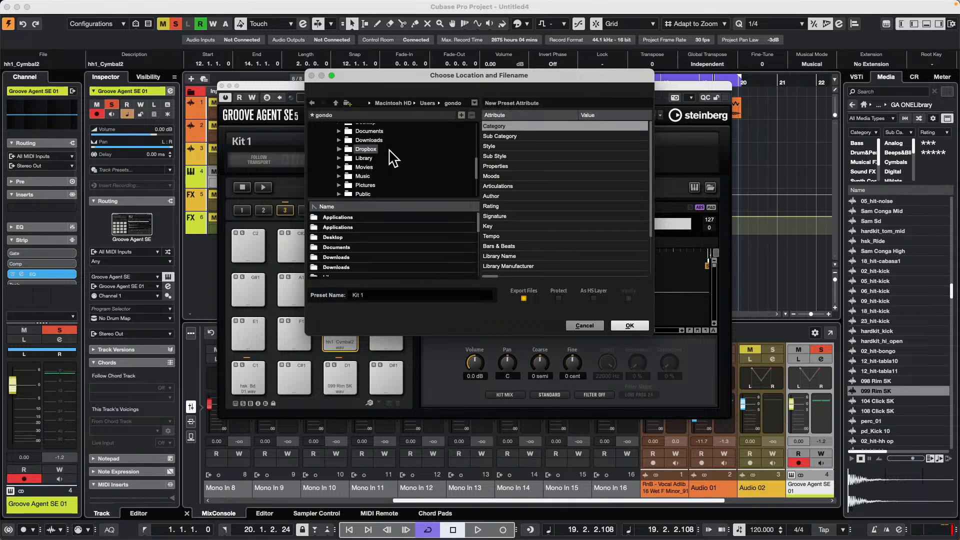
{"action": "scroll", "coordinate": [380, 156], "scroll_direction": "up", "scroll_amount": 1}
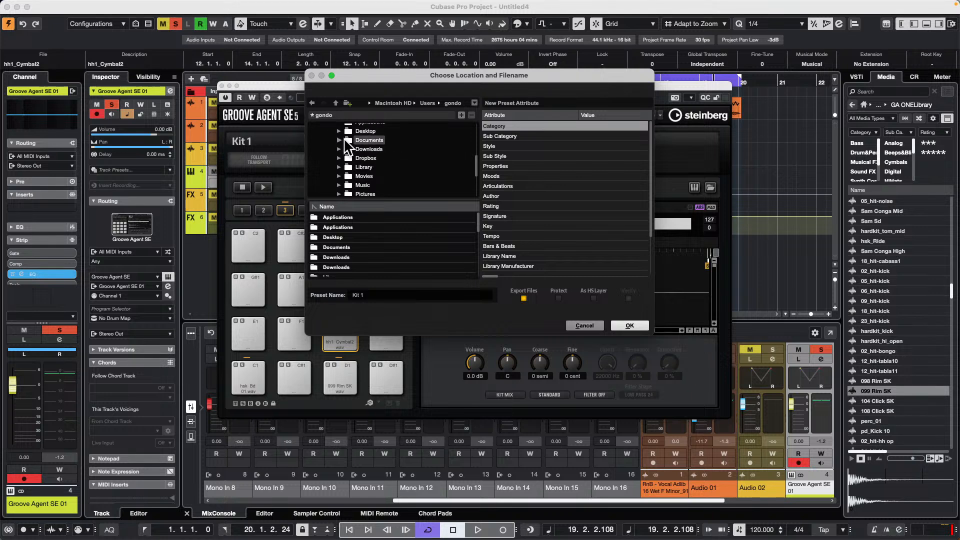
{"action": "left_click", "coordinate": [339, 140]}
- Look through the Documents subfolders and the remaining home folders for a place to save the kit export
{"action": "scroll", "coordinate": [392, 160], "scroll_direction": "down", "scroll_amount": 5}
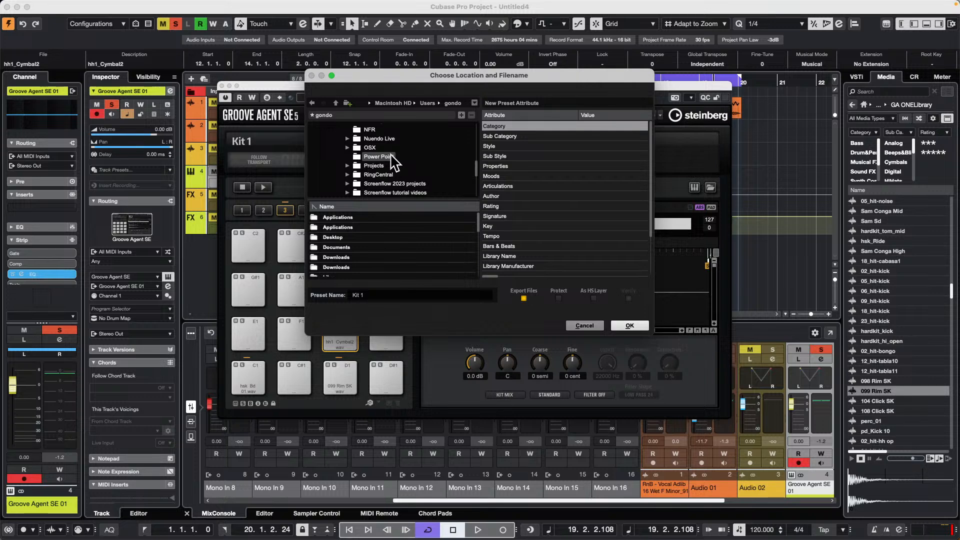
{"action": "scroll", "coordinate": [395, 161], "scroll_direction": "up", "scroll_amount": 10}
{"action": "scroll", "coordinate": [395, 161], "scroll_direction": "down", "scroll_amount": 10}
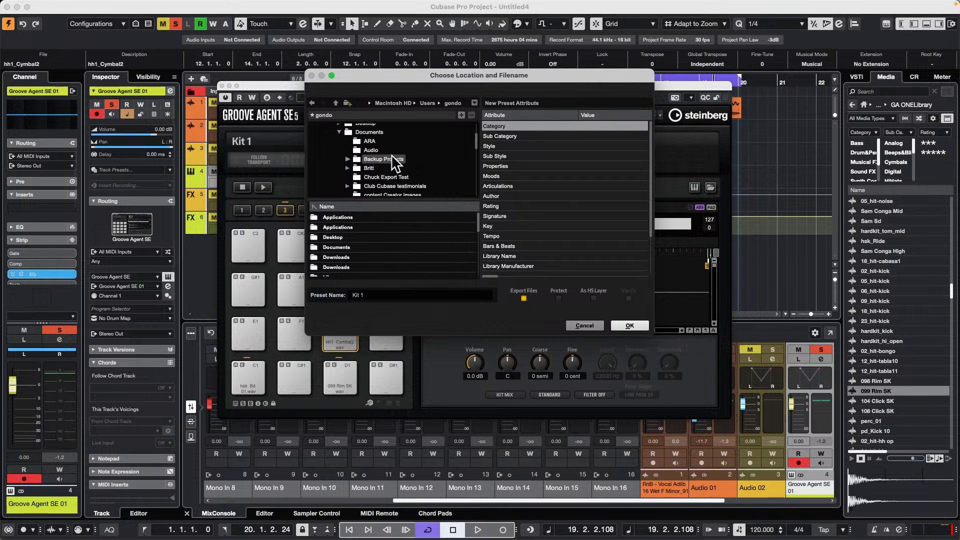
{"action": "scroll", "coordinate": [393, 157], "scroll_direction": "down", "scroll_amount": 10}
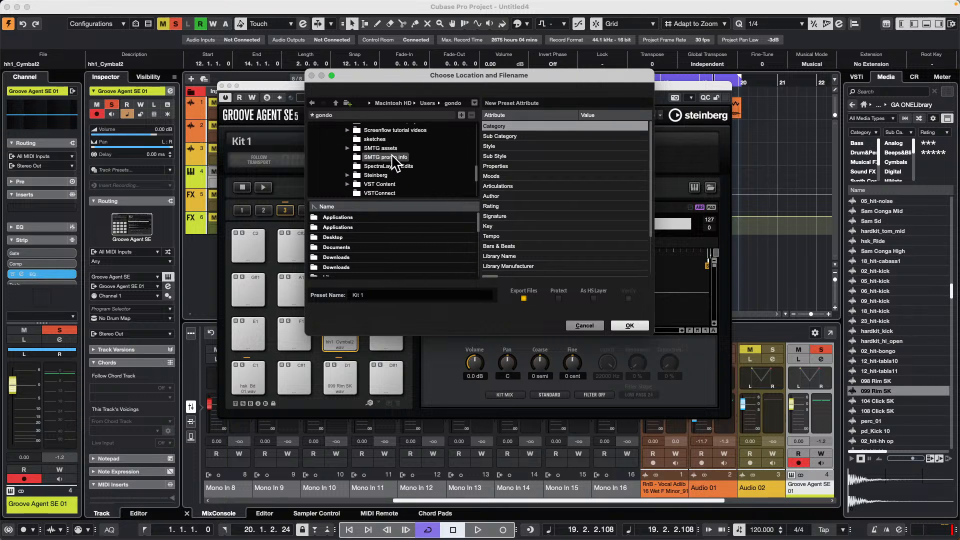
{"action": "scroll", "coordinate": [392, 154], "scroll_direction": "up", "scroll_amount": 3}
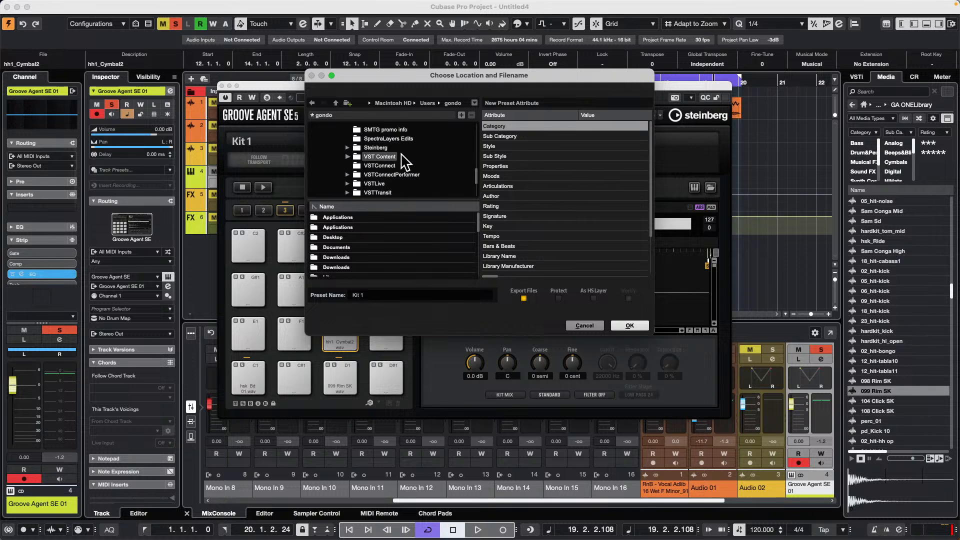
{"action": "scroll", "coordinate": [420, 156], "scroll_direction": "up", "scroll_amount": 5}
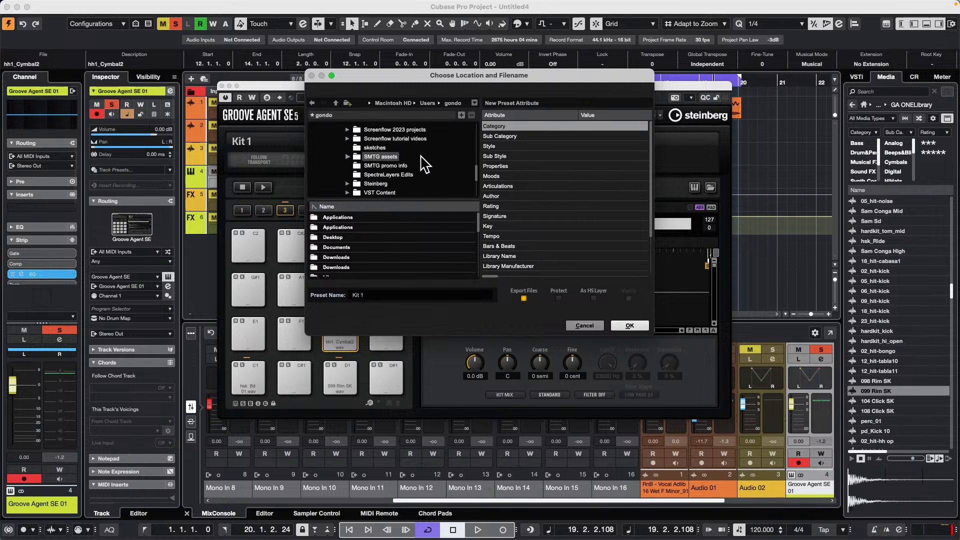
{"action": "scroll", "coordinate": [423, 163], "scroll_direction": "up", "scroll_amount": 3}
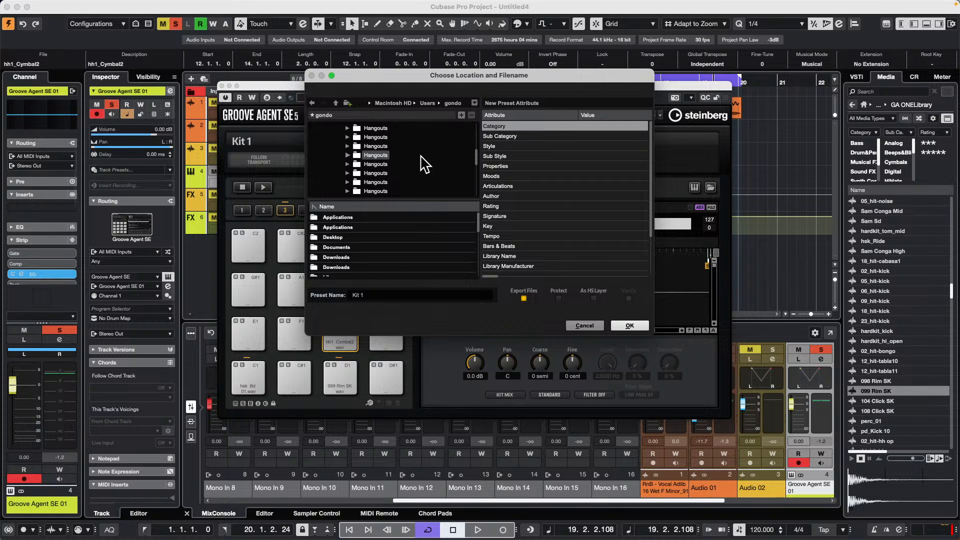
{"action": "scroll", "coordinate": [424, 163], "scroll_direction": "up", "scroll_amount": 2}
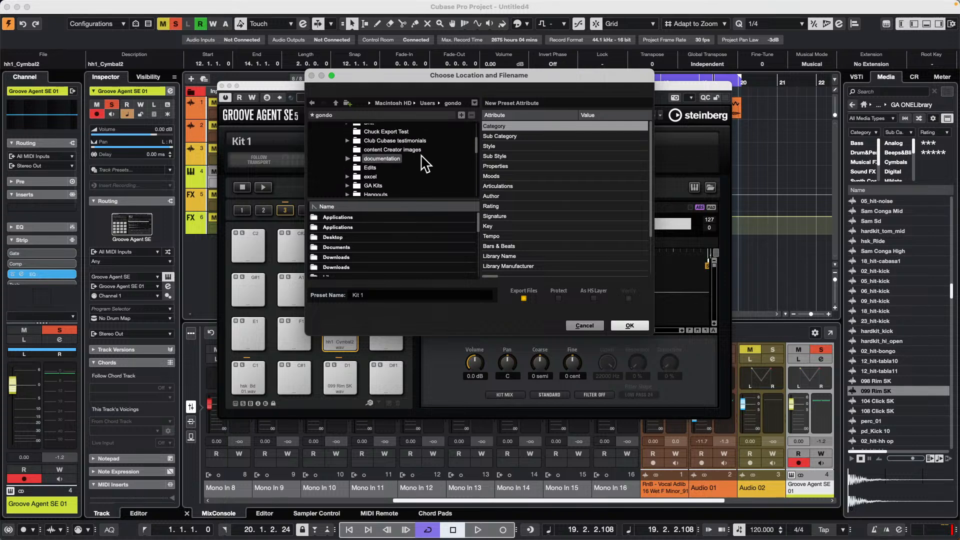
{"action": "scroll", "coordinate": [424, 164], "scroll_direction": "up", "scroll_amount": 3}
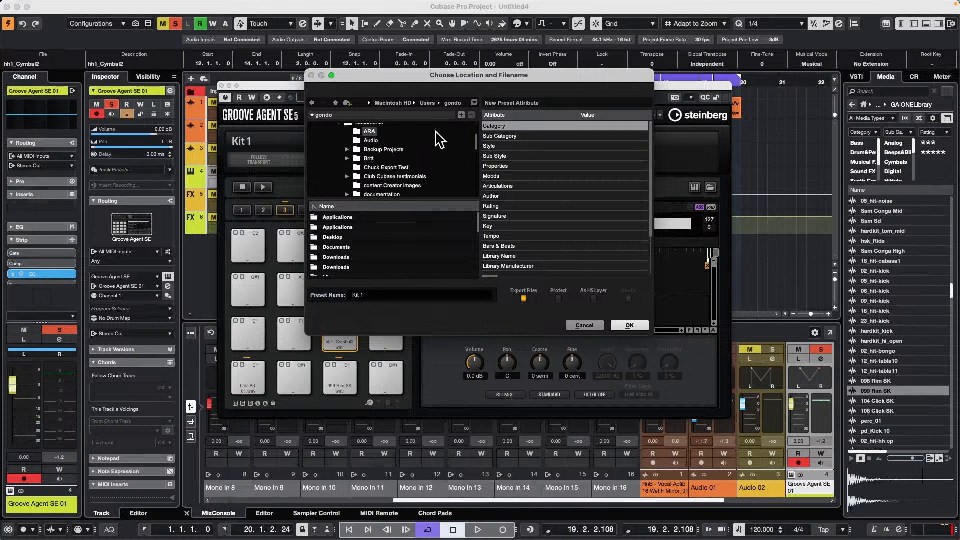
{"action": "left_click", "coordinate": [396, 176]}
{"action": "scroll", "coordinate": [399, 184], "scroll_direction": "up", "scroll_amount": 2}
{"action": "left_click", "coordinate": [369, 141]}
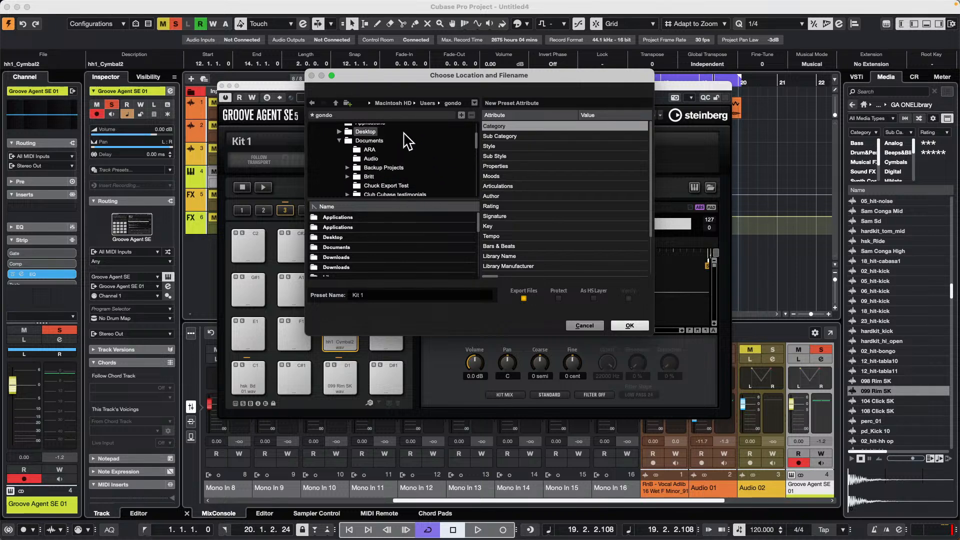
{"action": "left_click", "coordinate": [411, 177]}
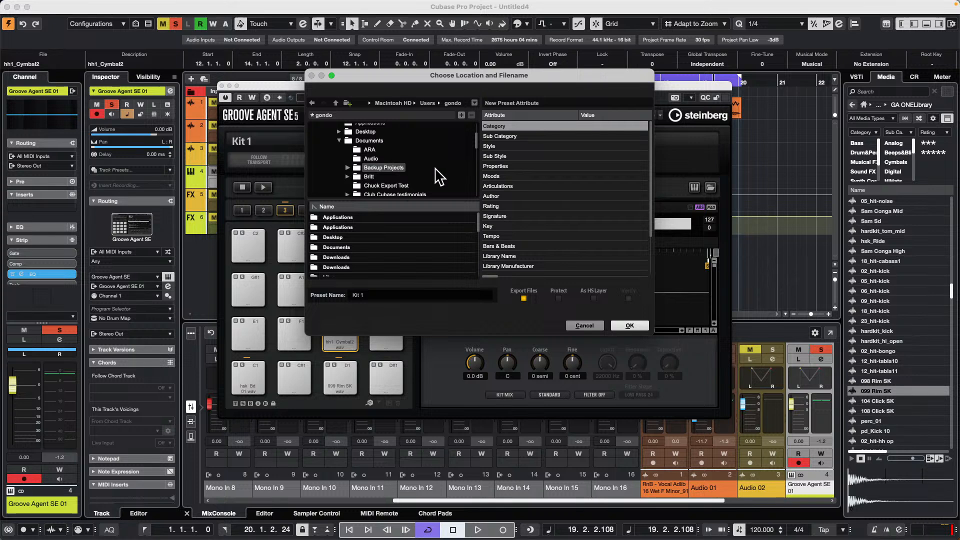
{"action": "scroll", "coordinate": [438, 175], "scroll_direction": "down", "scroll_amount": 2}
{"action": "left_click", "coordinate": [434, 169]}
{"action": "scroll", "coordinate": [434, 169], "scroll_direction": "down", "scroll_amount": 7}
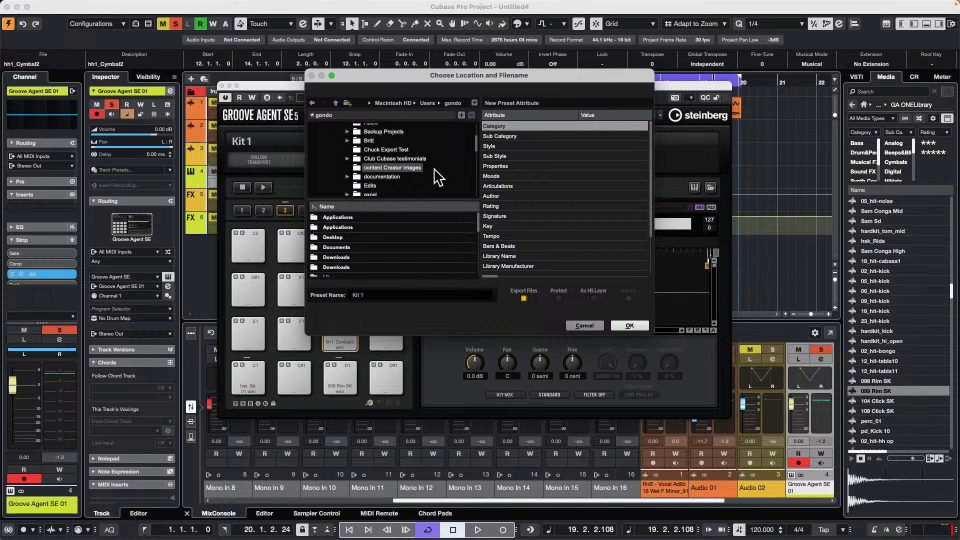
{"action": "scroll", "coordinate": [439, 177], "scroll_direction": "down", "scroll_amount": 10}
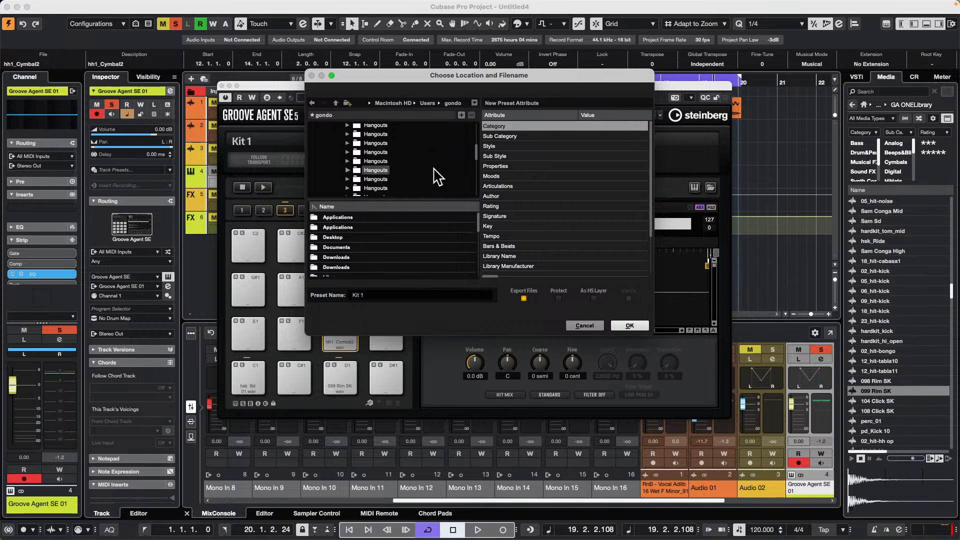
{"action": "scroll", "coordinate": [439, 177], "scroll_direction": "down", "scroll_amount": 10}
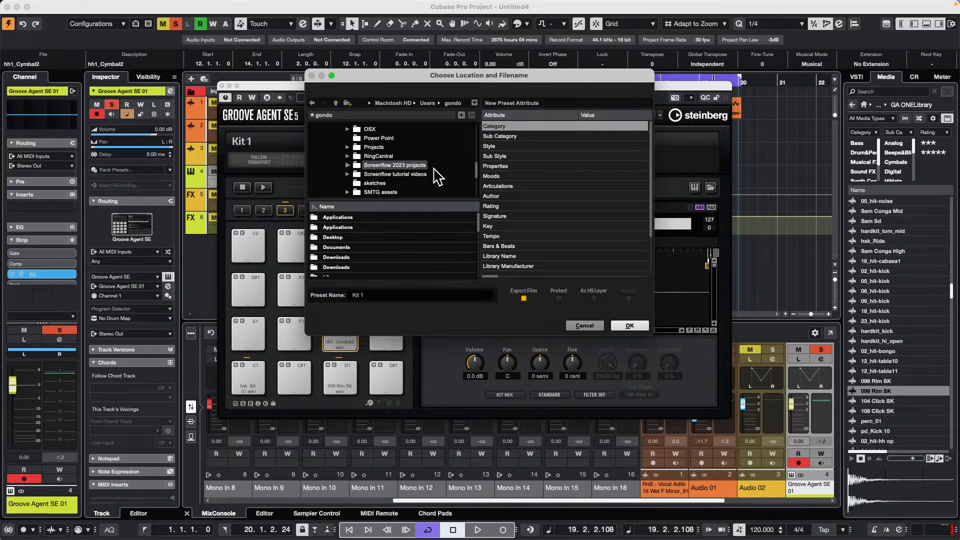
{"action": "scroll", "coordinate": [439, 177], "scroll_direction": "down", "scroll_amount": 8}
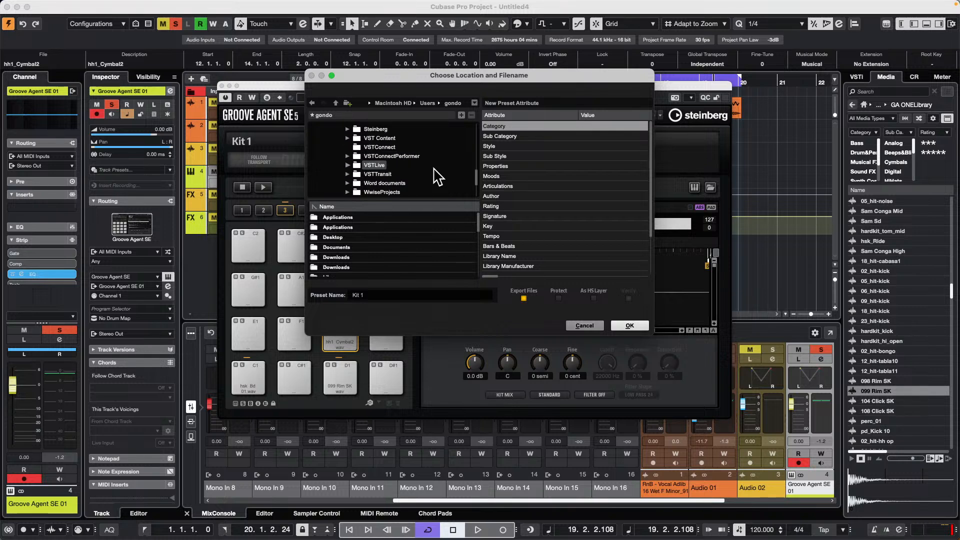
{"action": "scroll", "coordinate": [439, 177], "scroll_direction": "down", "scroll_amount": 5}
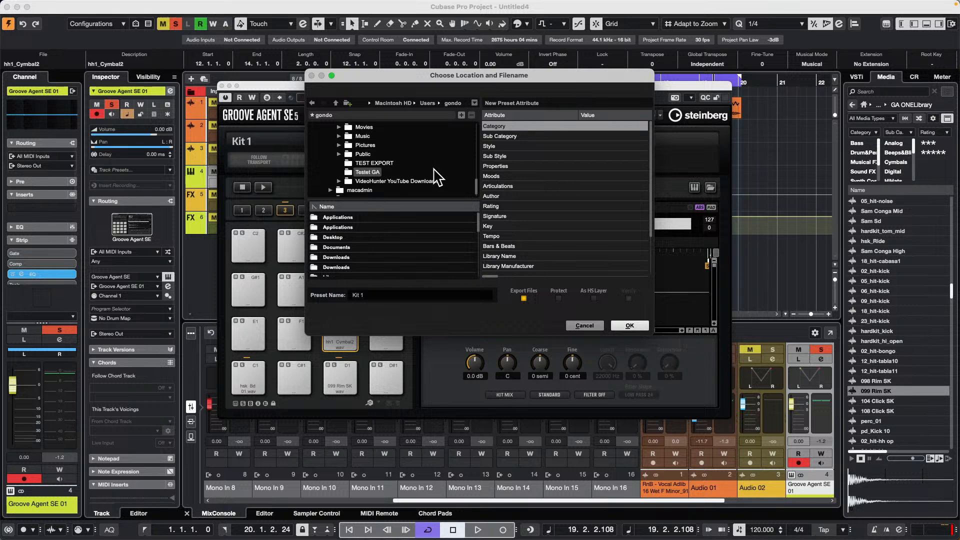
{"action": "scroll", "coordinate": [438, 177], "scroll_direction": "down", "scroll_amount": 2}
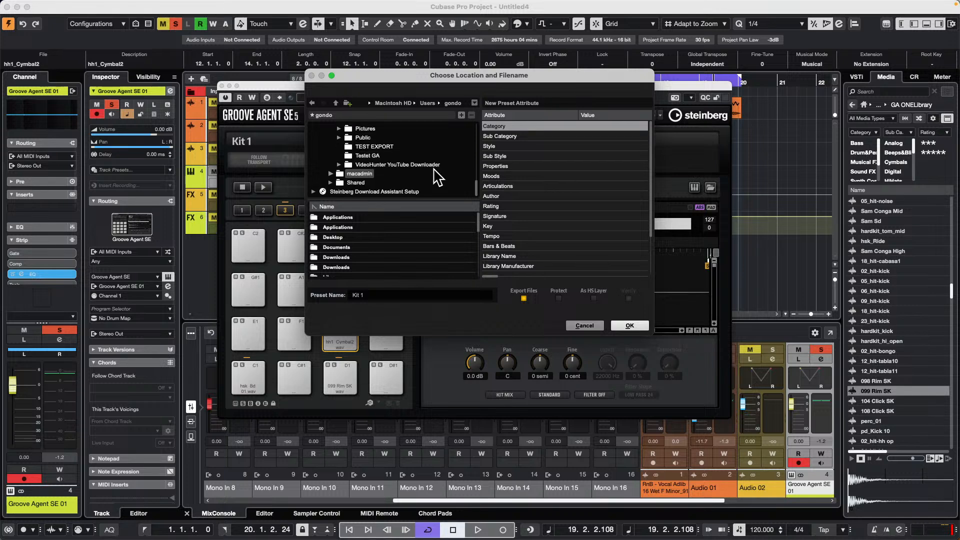
{"action": "scroll", "coordinate": [476, 182], "scroll_direction": "up", "scroll_amount": 10}
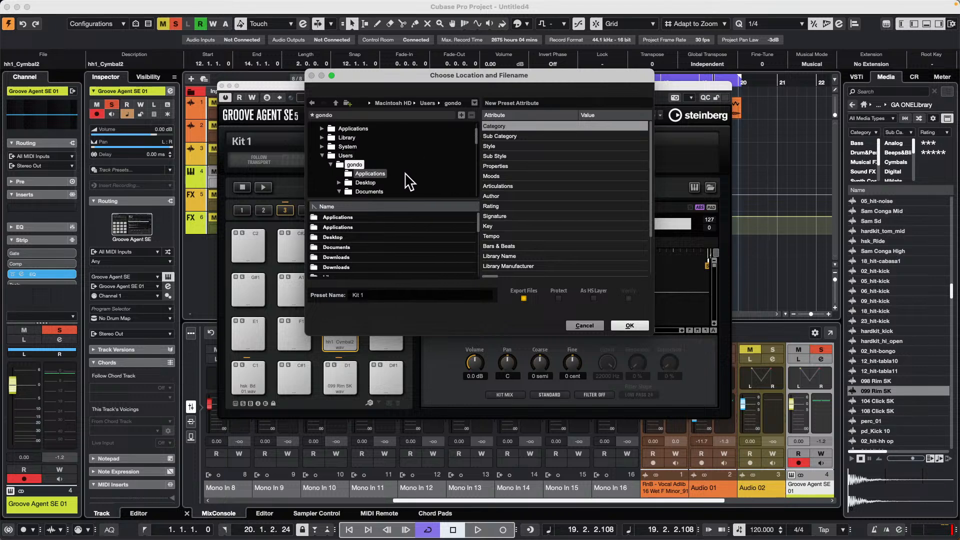
- Set the export location to the July 19 2024 folder inside Hangouts in Documents
{"action": "scroll", "coordinate": [395, 182], "scroll_direction": "down", "scroll_amount": 3}
{"action": "scroll", "coordinate": [442, 183], "scroll_direction": "down", "scroll_amount": 4}
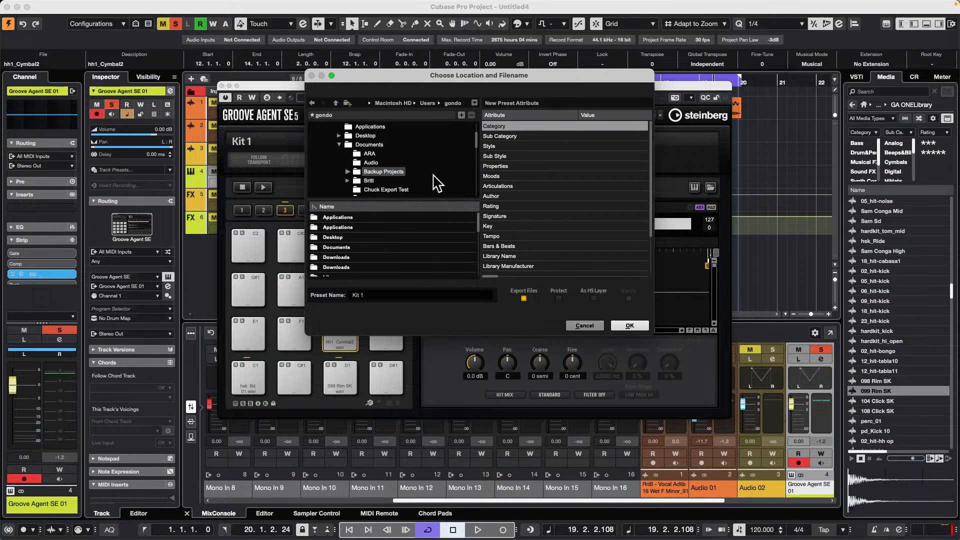
{"action": "scroll", "coordinate": [434, 140], "scroll_direction": "down", "scroll_amount": 2}
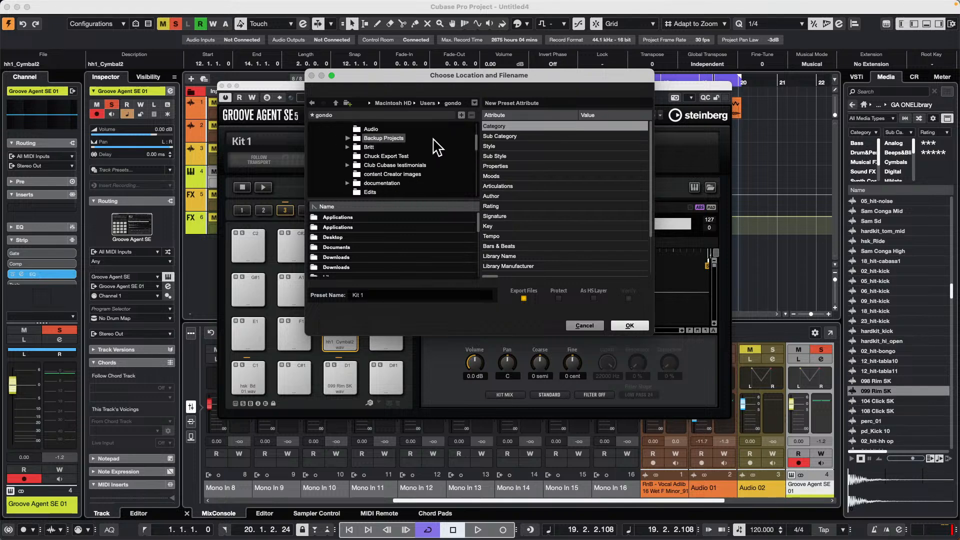
{"action": "scroll", "coordinate": [438, 148], "scroll_direction": "down", "scroll_amount": 8}
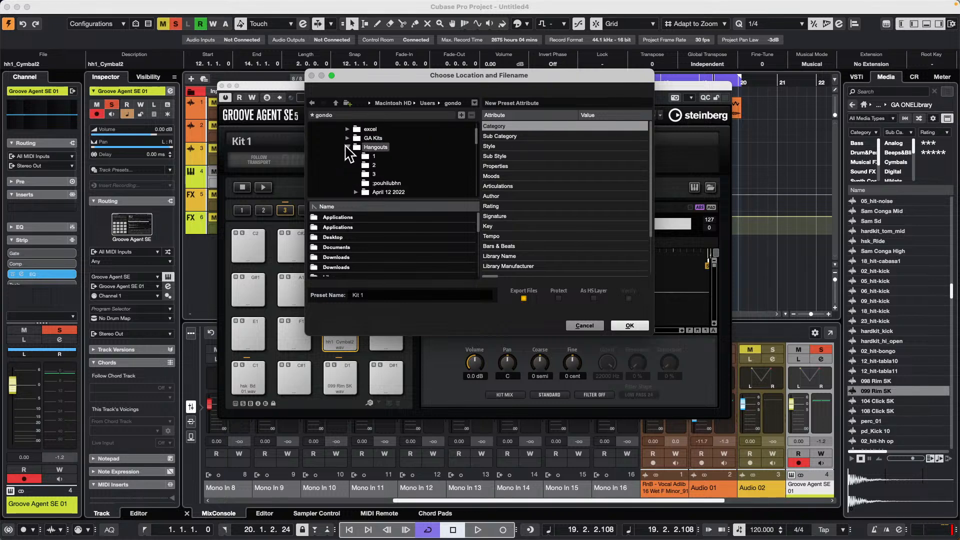
{"action": "scroll", "coordinate": [433, 161], "scroll_direction": "down", "scroll_amount": 6}
{"action": "scroll", "coordinate": [431, 160], "scroll_direction": "down", "scroll_amount": 8}
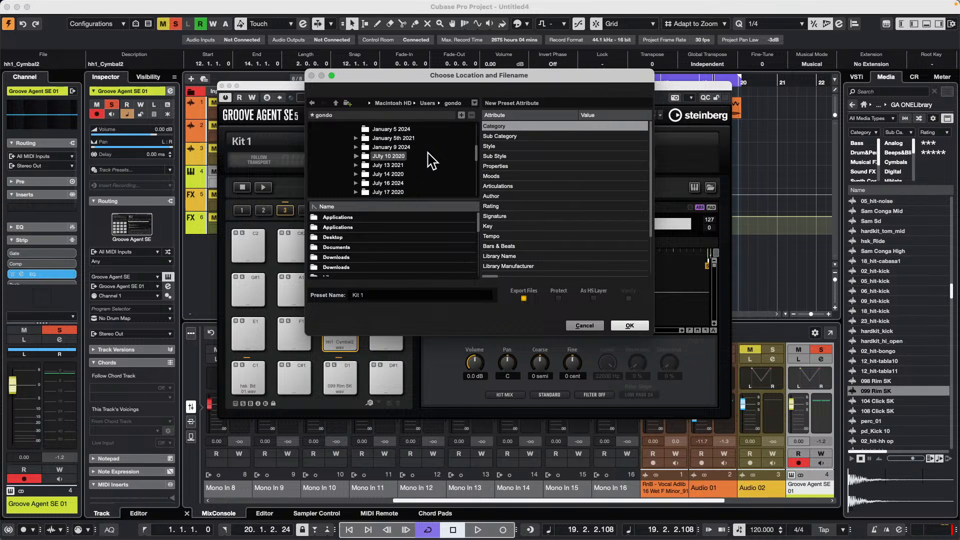
{"action": "scroll", "coordinate": [431, 160], "scroll_direction": "down", "scroll_amount": 4}
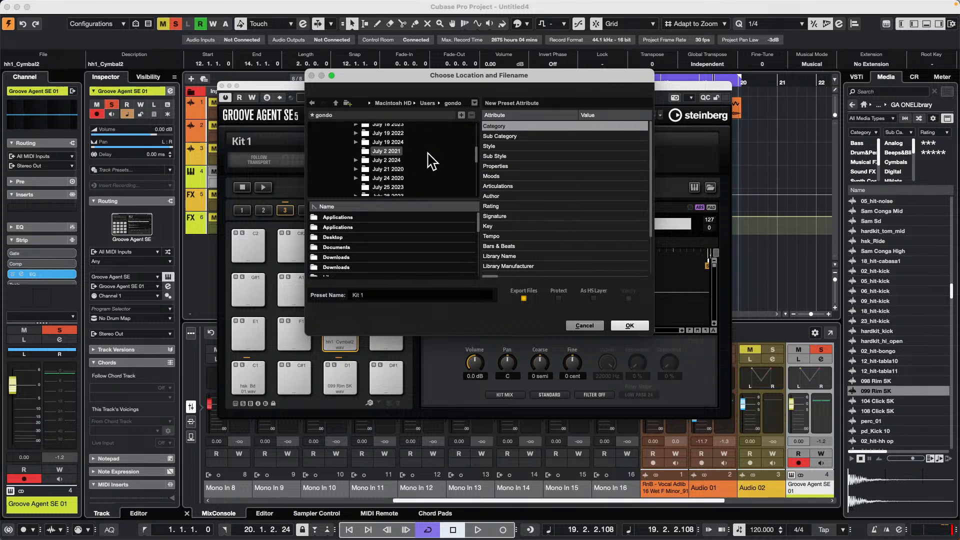
{"action": "left_click", "coordinate": [388, 143]}
{"action": "left_click", "coordinate": [356, 142]}
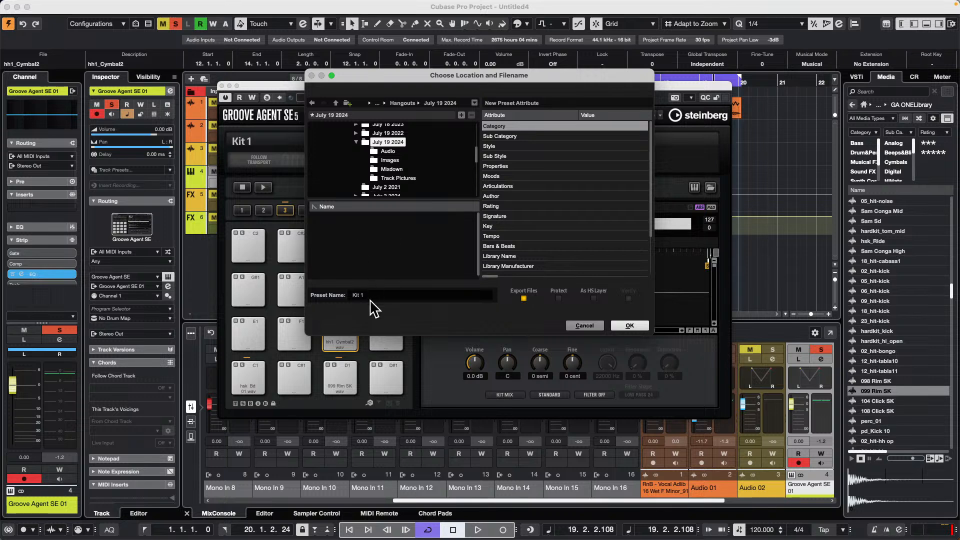
- Name the preset "July 19 2024 GA kit" and export it to the chosen folder, dismissing the resulting message
{"action": "left_click", "coordinate": [376, 294]}
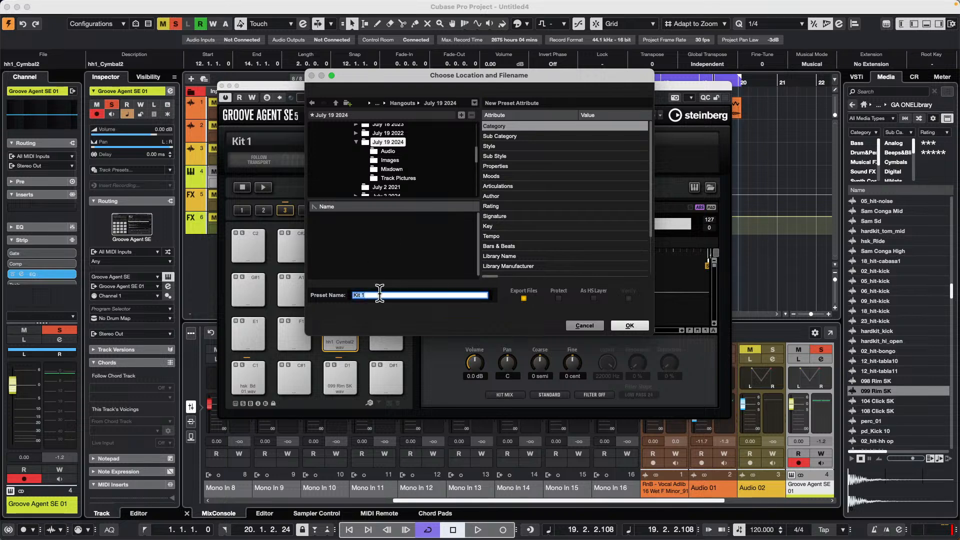
{"action": "key", "text": "BackSpace"}
{"action": "type", "text": "July 19 2024 GA kit"}
{"action": "key", "text": "Return"}
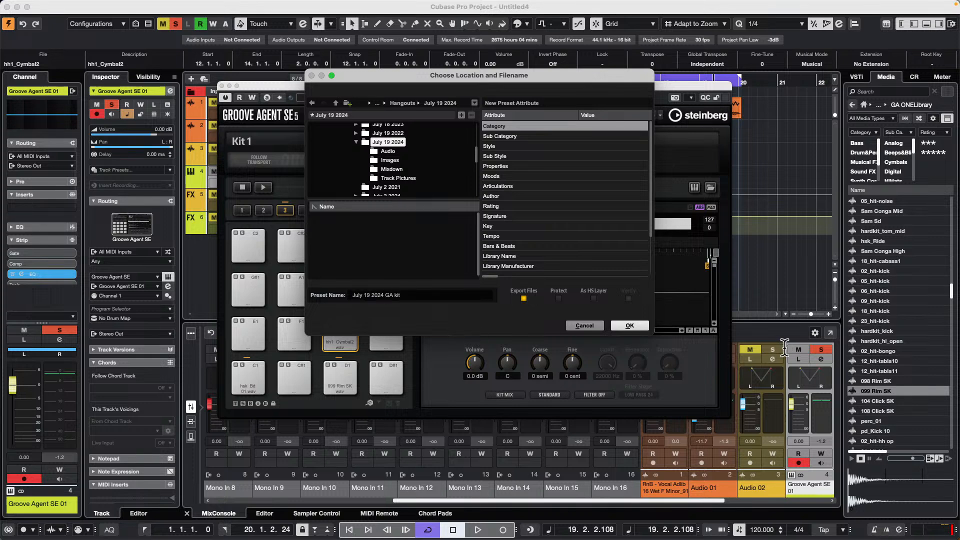
{"action": "left_click", "coordinate": [631, 325]}
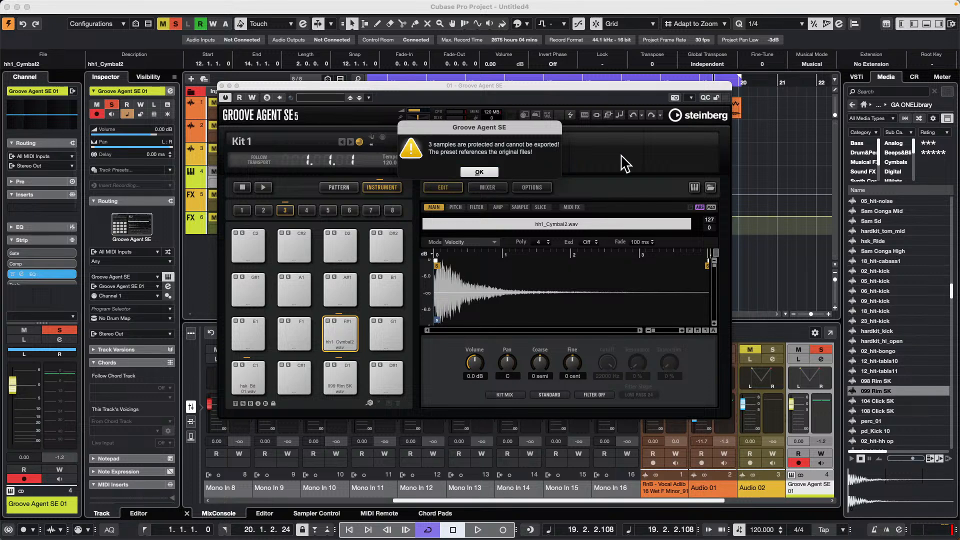
{"action": "left_click", "coordinate": [470, 171]}
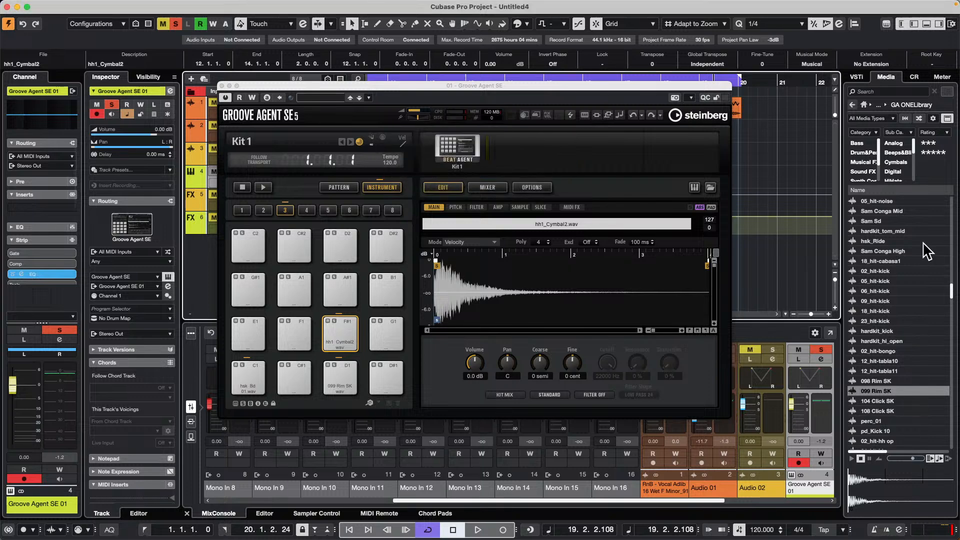
{"action": "left_click", "coordinate": [459, 142]}
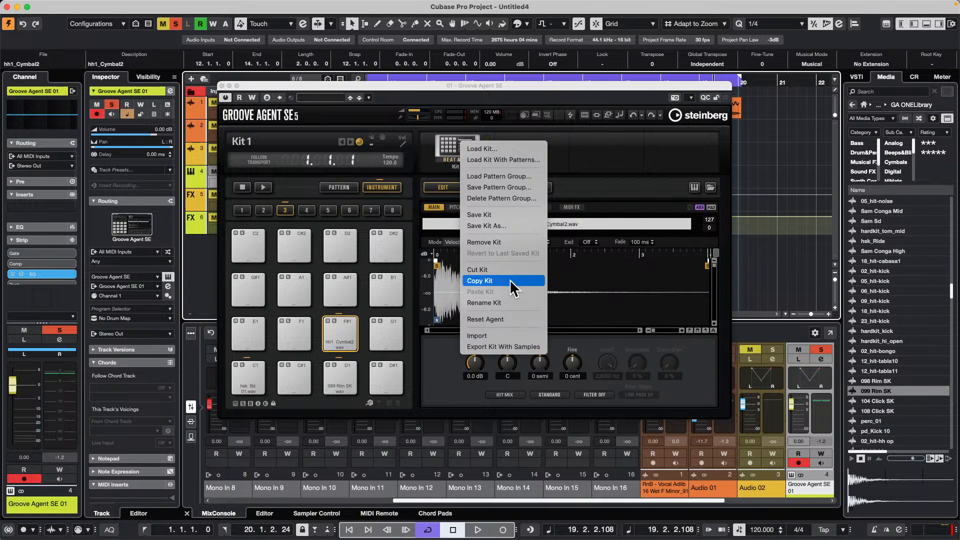
{"action": "left_click", "coordinate": [513, 346]}
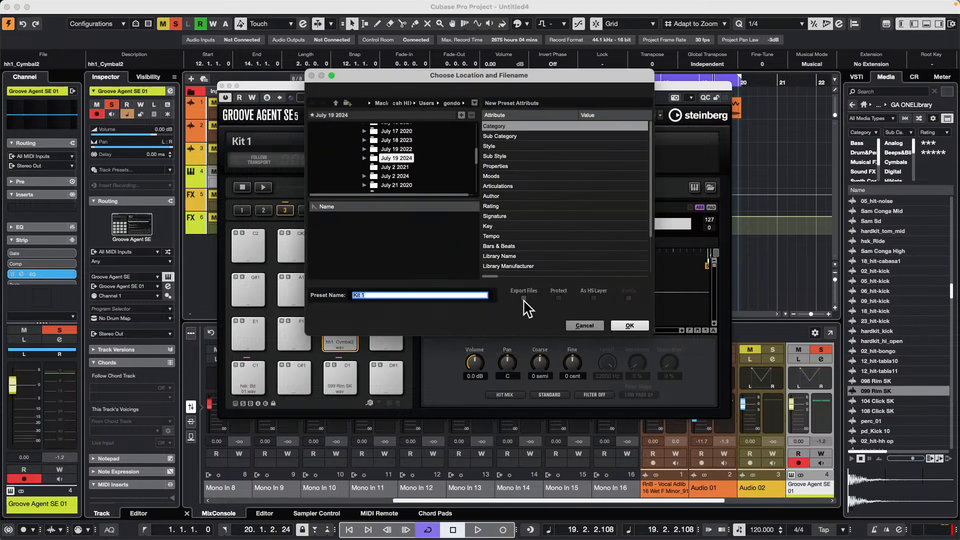
{"action": "left_click", "coordinate": [524, 298]}
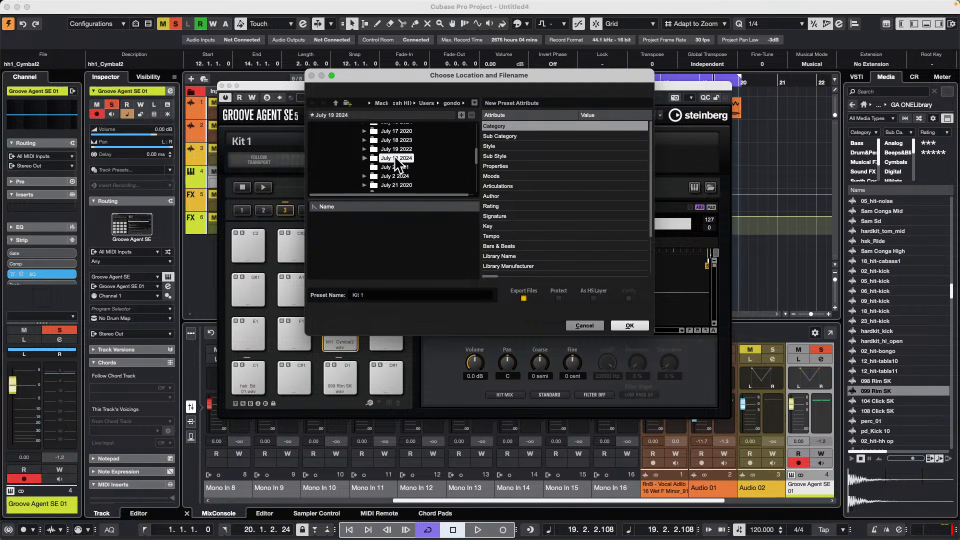
{"action": "left_click", "coordinate": [594, 323]}
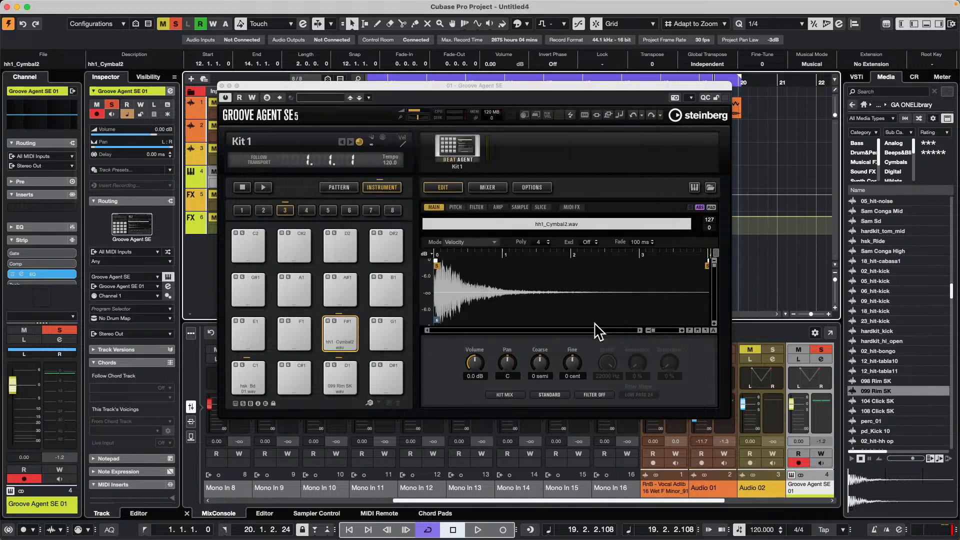
- Close the Groove Agent SE window to return to the project
{"action": "left_click", "coordinate": [222, 85]}
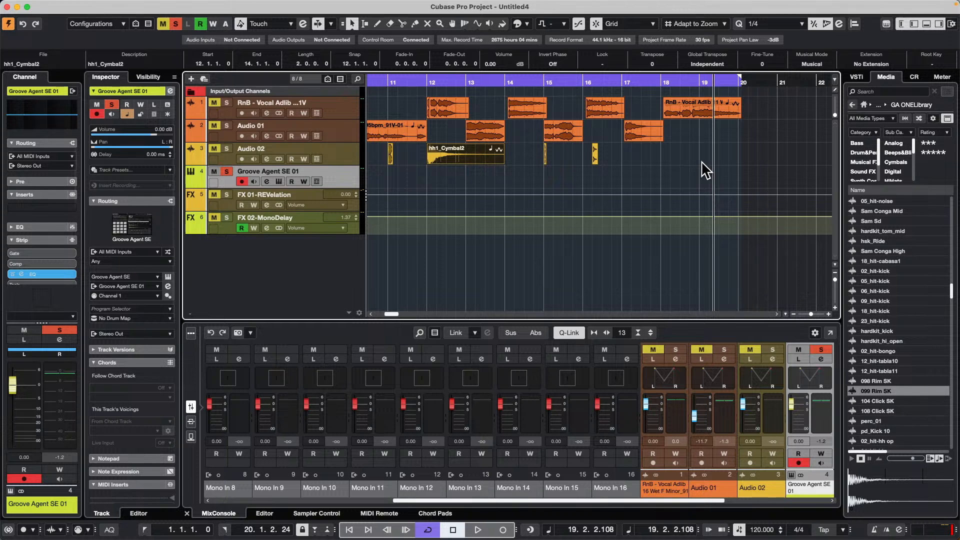
- Examine the MediaBay preferences for options that affect scanning and the results list, then close the preferences
{"action": "left_click", "coordinate": [39, 6]}
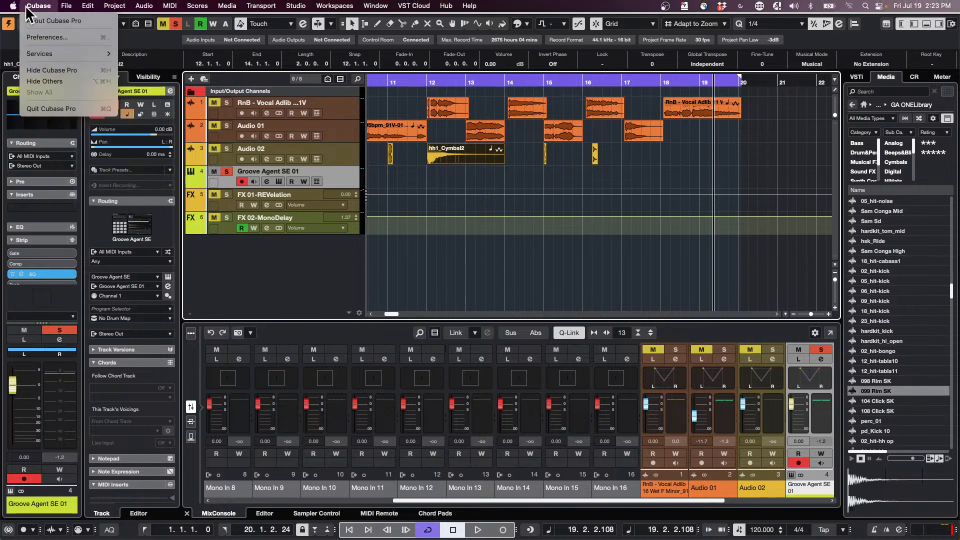
{"action": "left_click", "coordinate": [34, 31]}
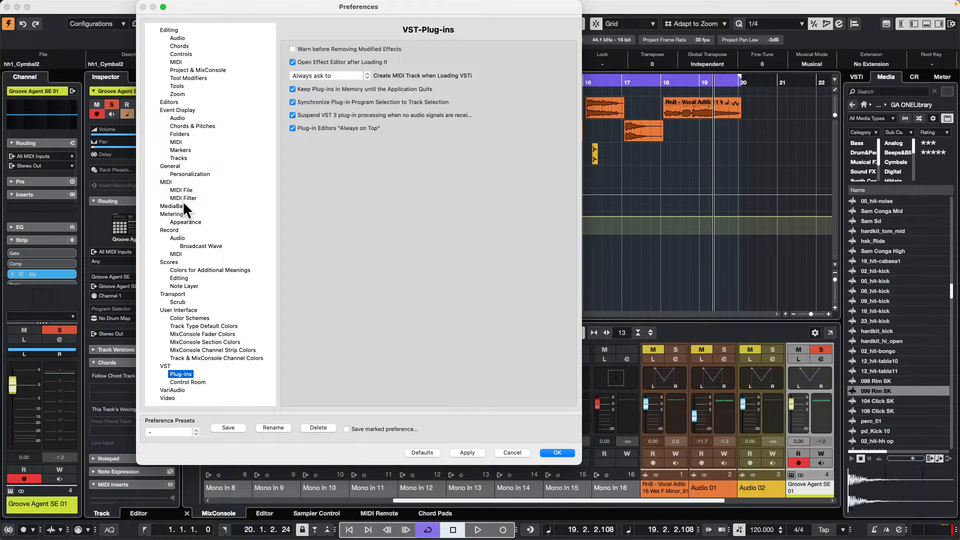
{"action": "left_click", "coordinate": [191, 207]}
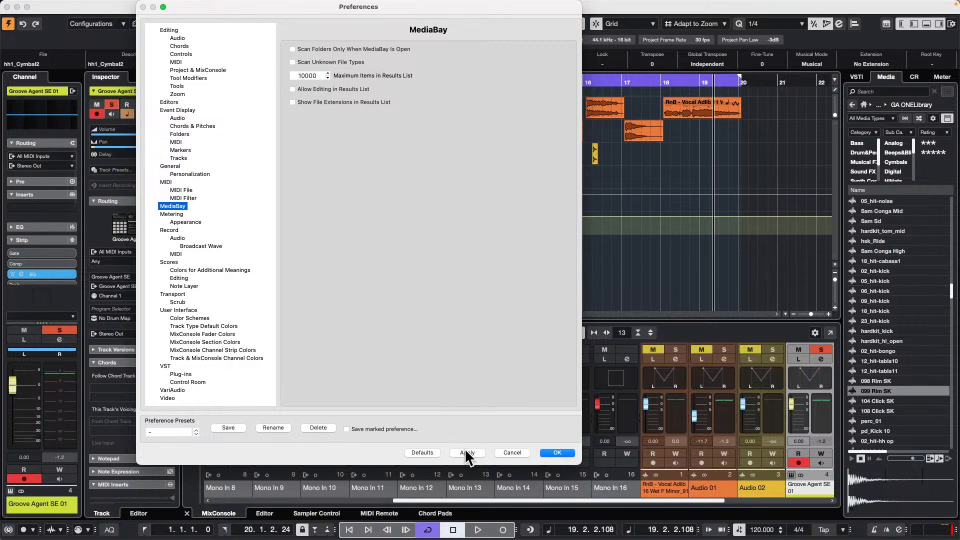
{"action": "left_click", "coordinate": [559, 452]}
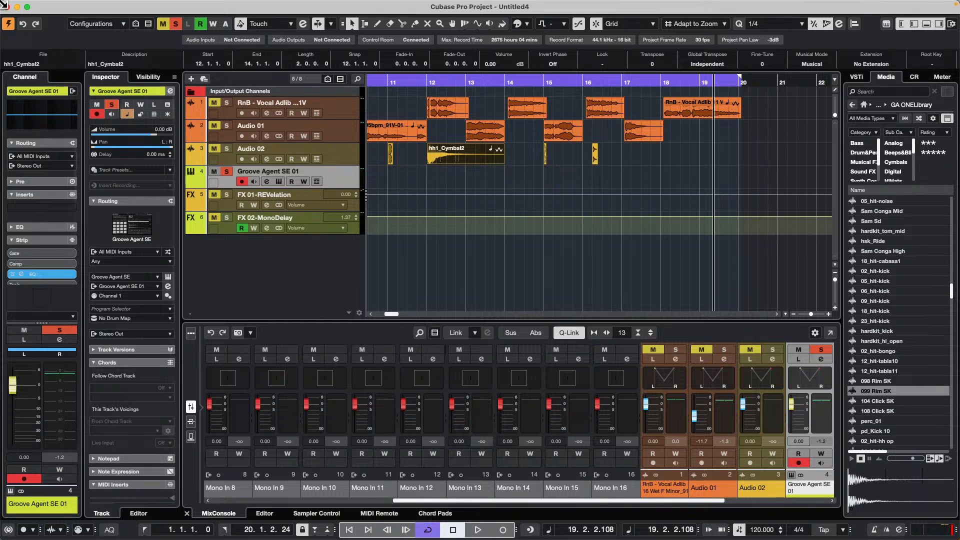
{"action": "left_click", "coordinate": [68, 5]}
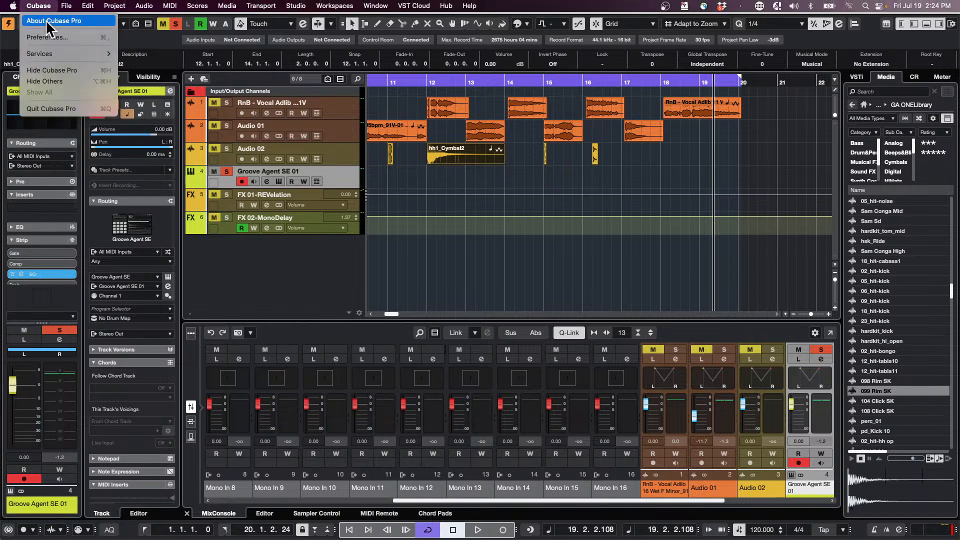
{"action": "left_click", "coordinate": [46, 38]}
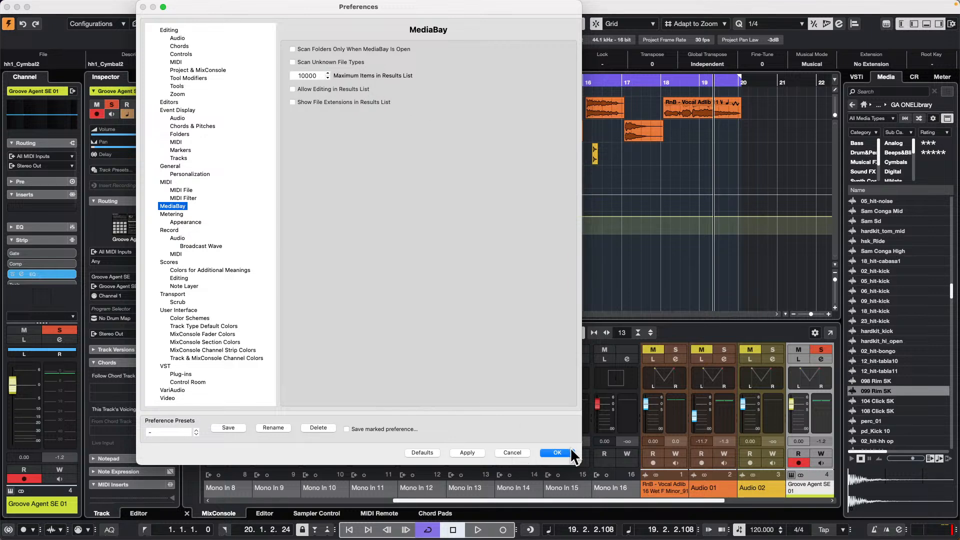
{"action": "left_click", "coordinate": [556, 452]}
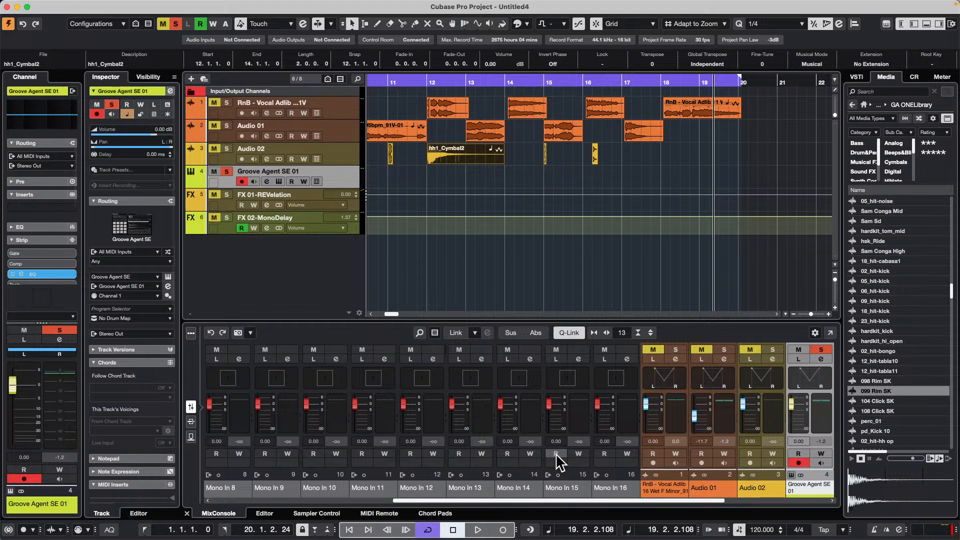
- Open the recent project Amos Moses - GO.cpr
{"action": "left_click", "coordinate": [39, 5]}
{"action": "mouse_move", "coordinate": [66, 5]}
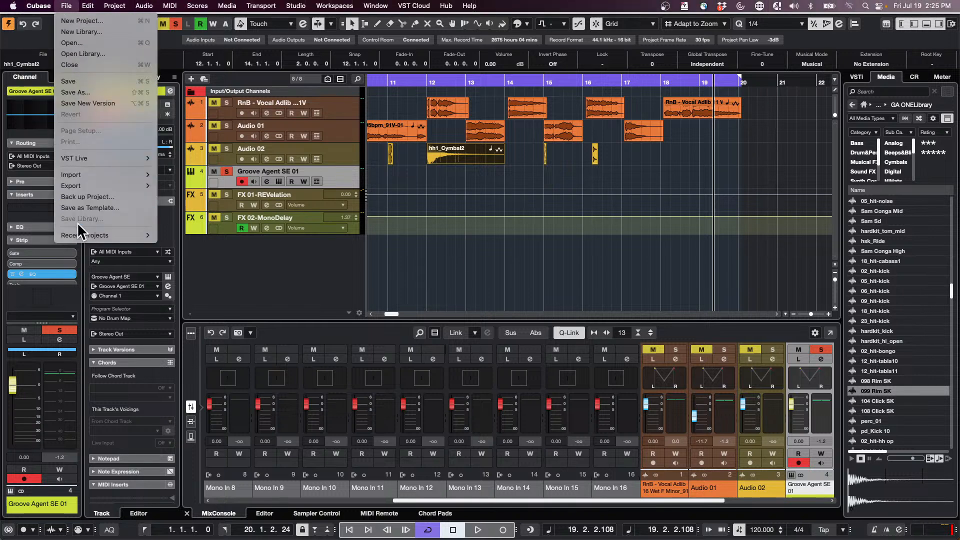
{"action": "mouse_move", "coordinate": [93, 236]}
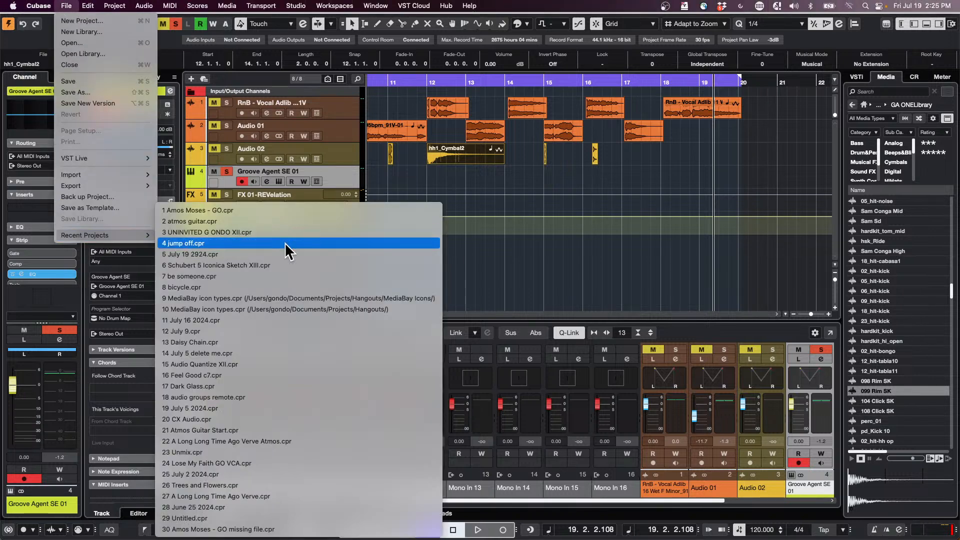
{"action": "left_click", "coordinate": [306, 213]}
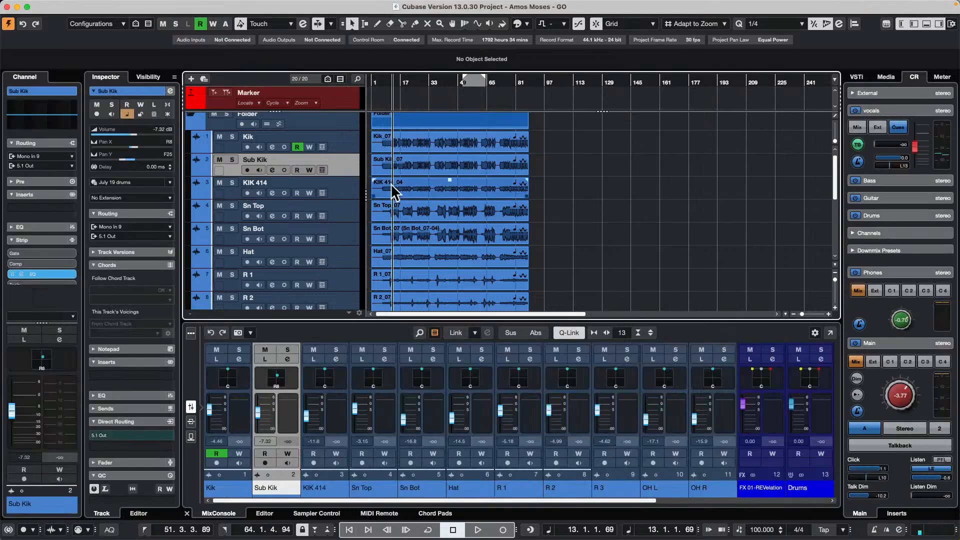
- Show and enlarge the volume automation lane of the Sub Kik track and play the project briefly
{"action": "left_click", "coordinate": [197, 173]}
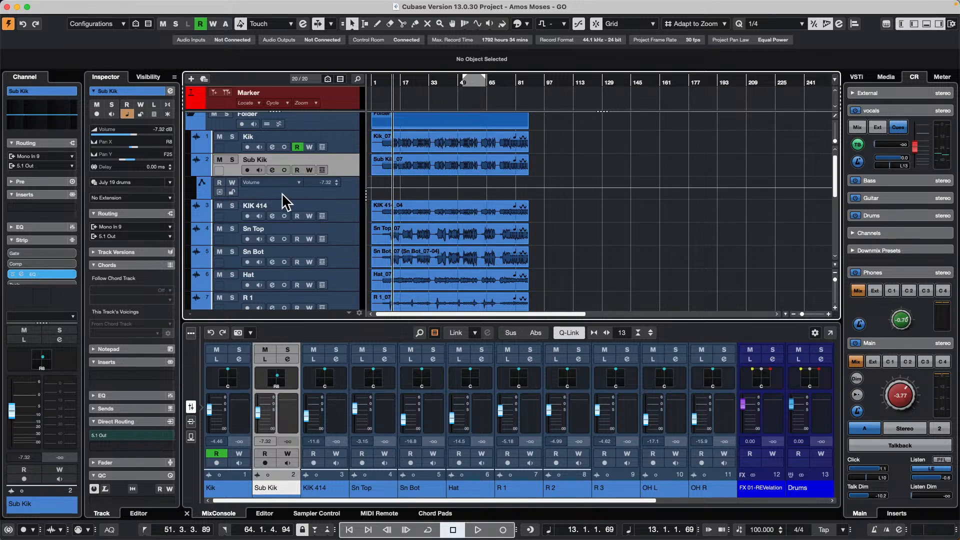
{"action": "left_click_drag", "start_coordinate": [281, 199], "coordinate": [279, 221]}
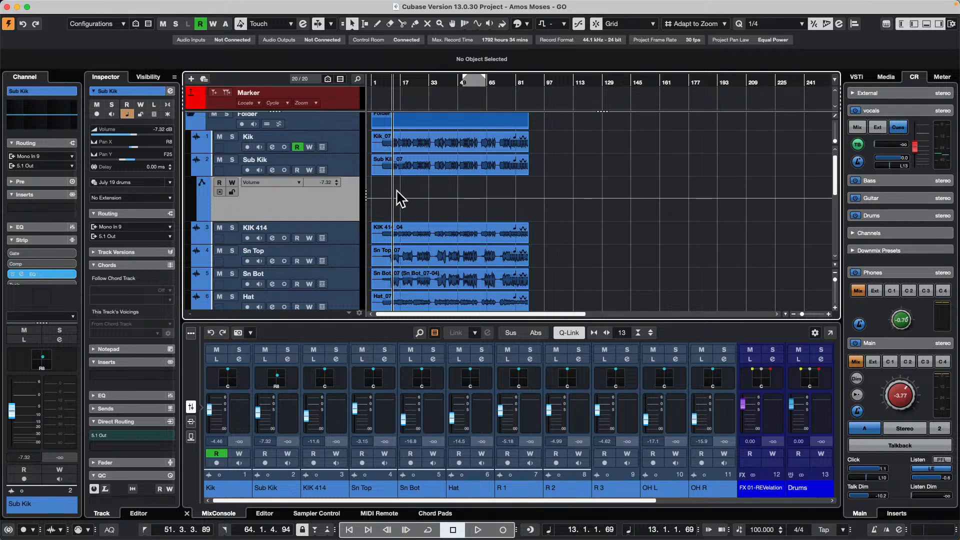
{"action": "left_click", "coordinate": [422, 174]}
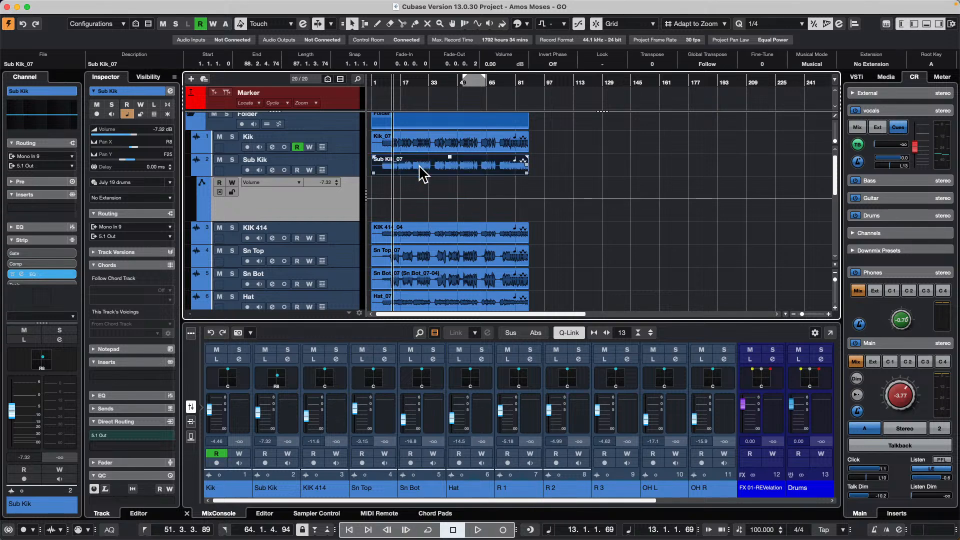
{"action": "key", "text": "space"}
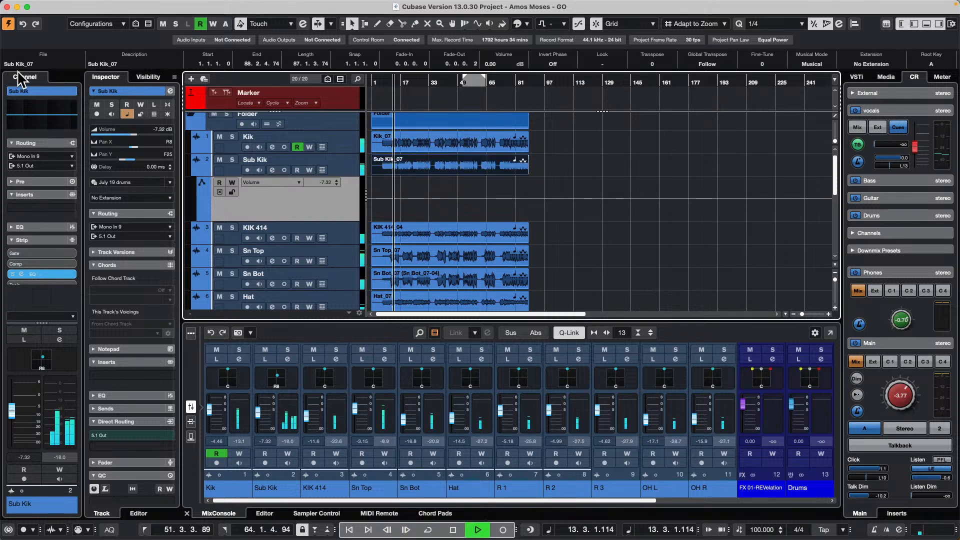
{"action": "key", "text": "space"}
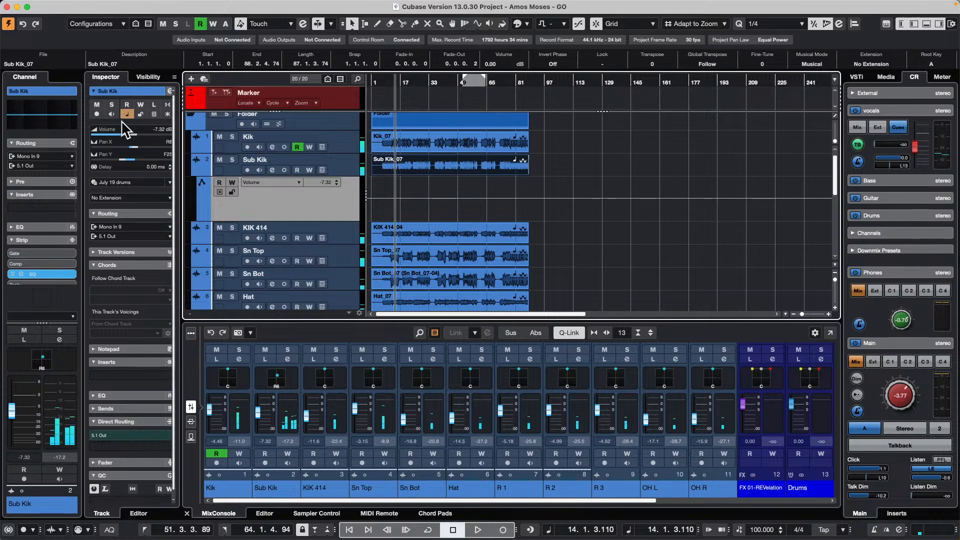
- Revert the Amos Moses project to its last saved version and dismiss the missing files dialog
{"action": "mouse_move", "coordinate": [66, 6]}
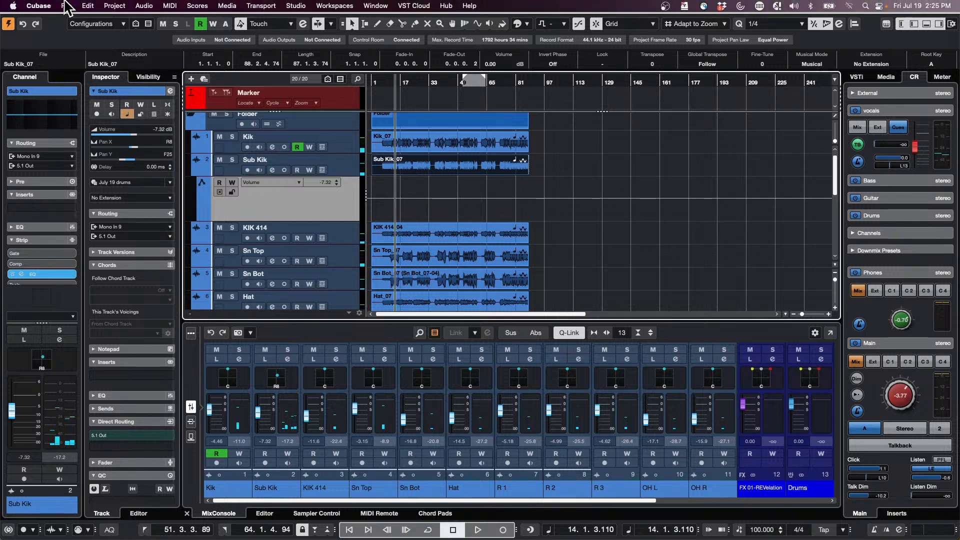
{"action": "left_click", "coordinate": [67, 6]}
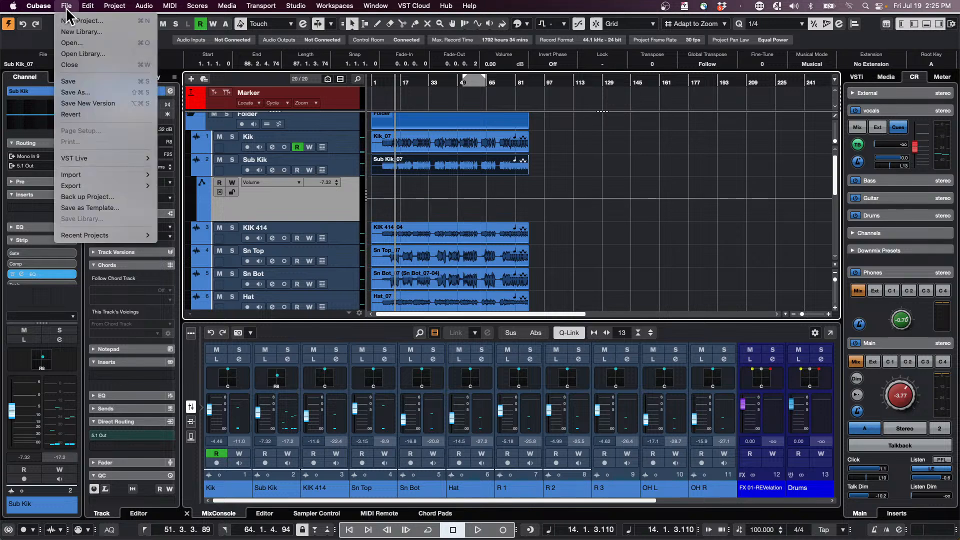
{"action": "left_click", "coordinate": [105, 115]}
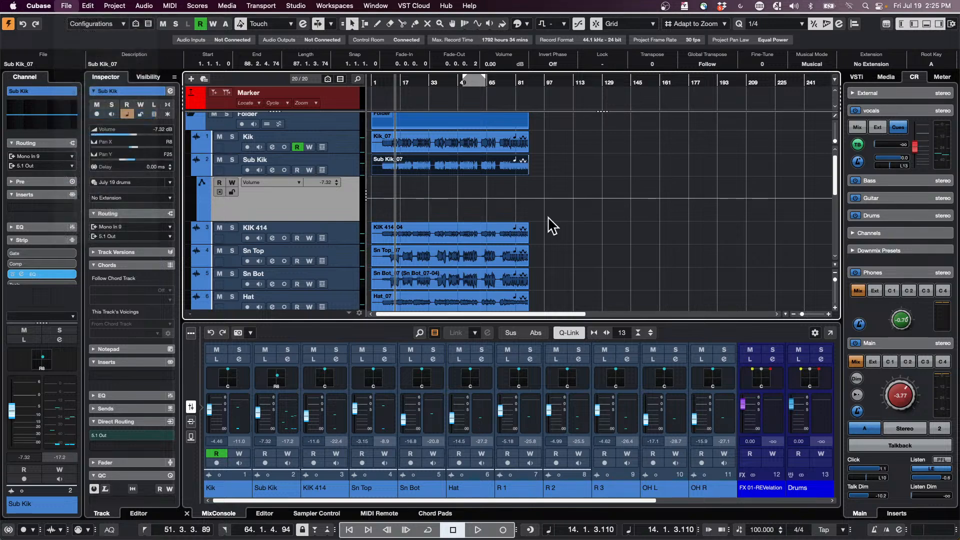
{"action": "key", "text": "Return"}
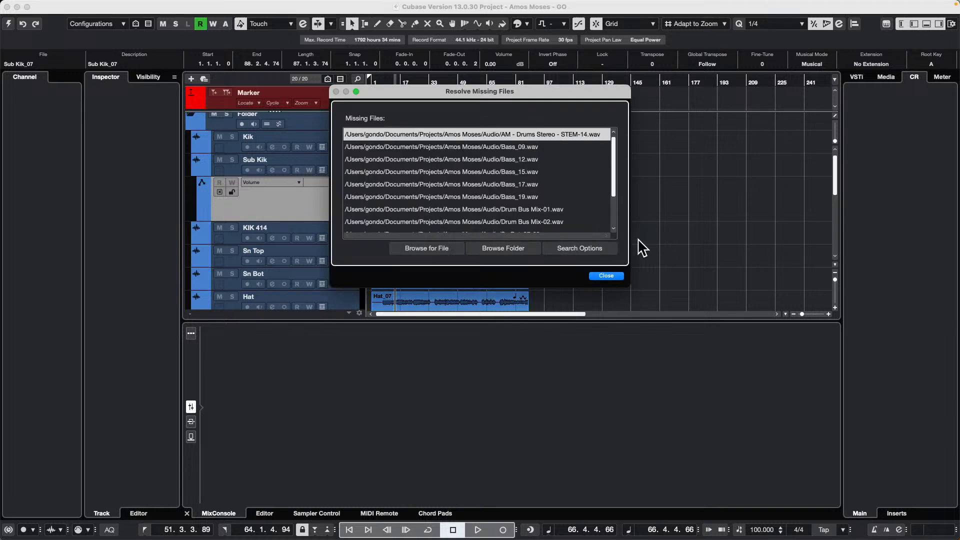
{"action": "key", "text": "Return"}
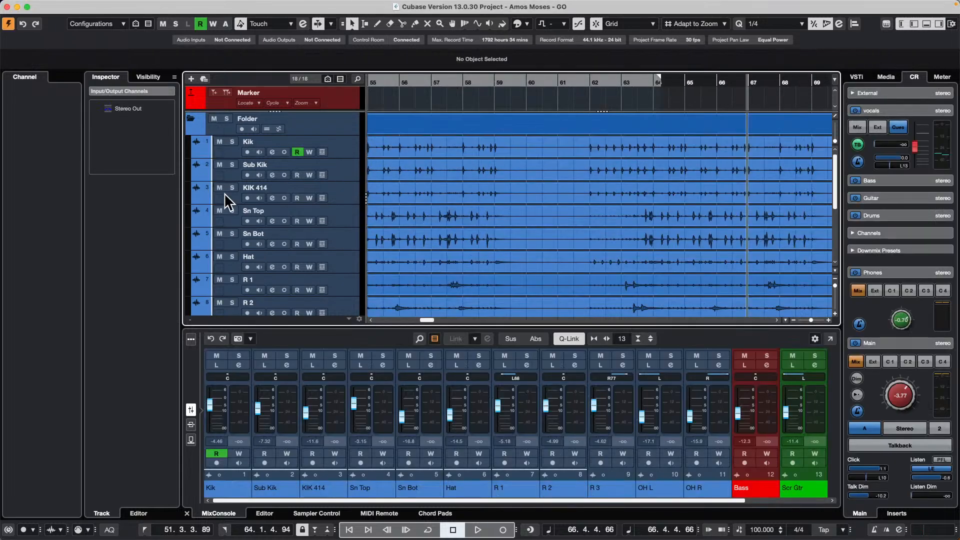
- Show the Sn Top track's volume automation lane and place an automation point of -3.32 dB at the project start
{"action": "left_click_drag", "start_coordinate": [394, 83], "coordinate": [298, 27]}
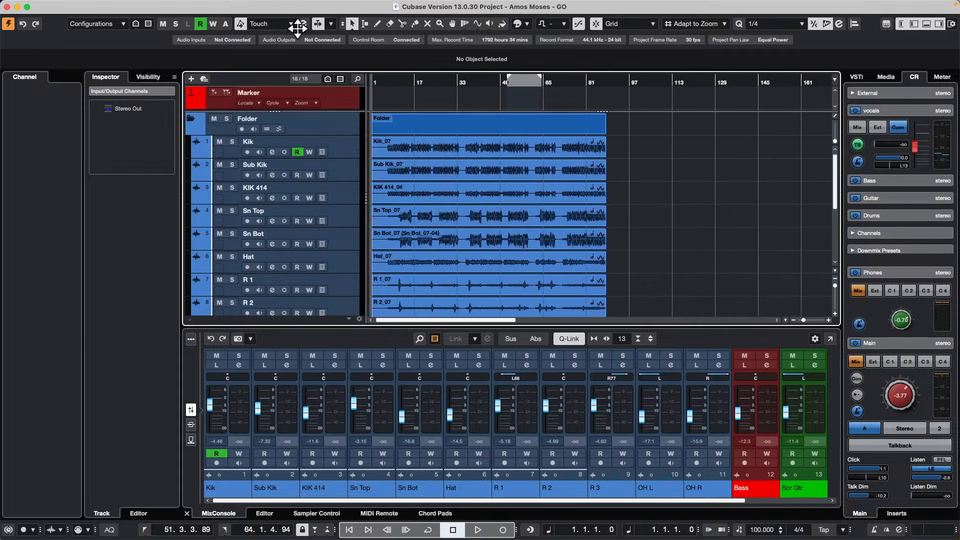
{"action": "left_click", "coordinate": [197, 223]}
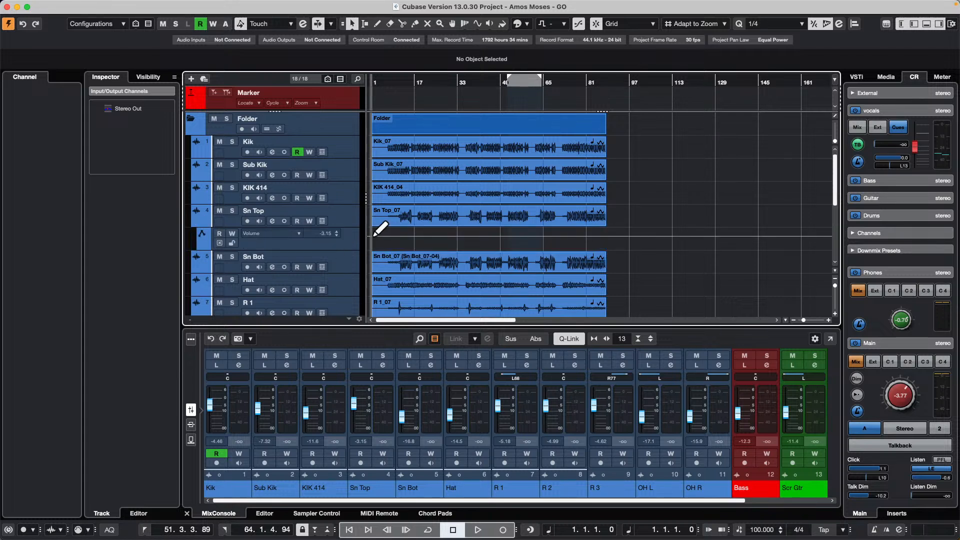
{"action": "left_click", "coordinate": [373, 235]}
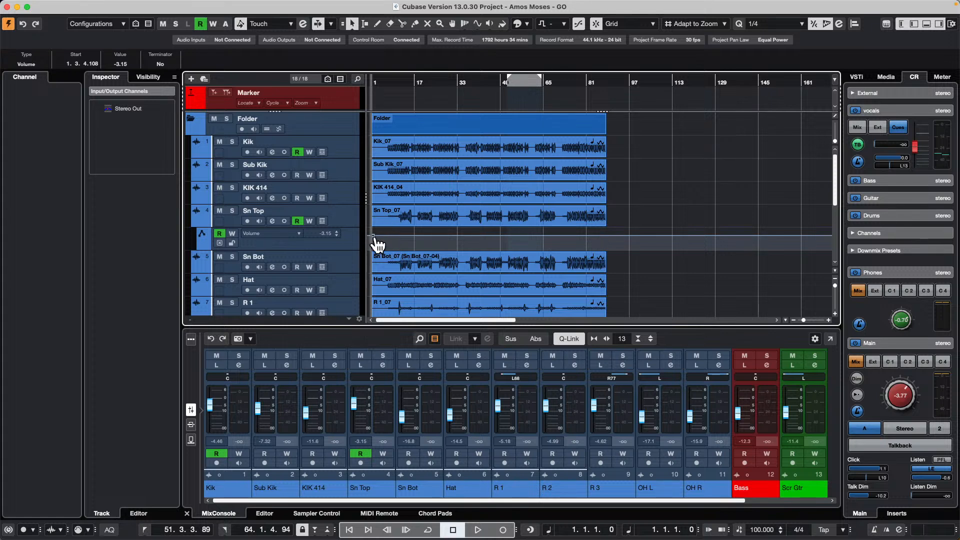
{"action": "mouse_move", "coordinate": [377, 247]}
{"action": "left_mouse_down"}
{"action": "mouse_move", "coordinate": [366, 243]}
{"action": "mouse_move", "coordinate": [366, 252]}
{"action": "mouse_move", "coordinate": [369, 238]}
{"action": "left_mouse_up"}
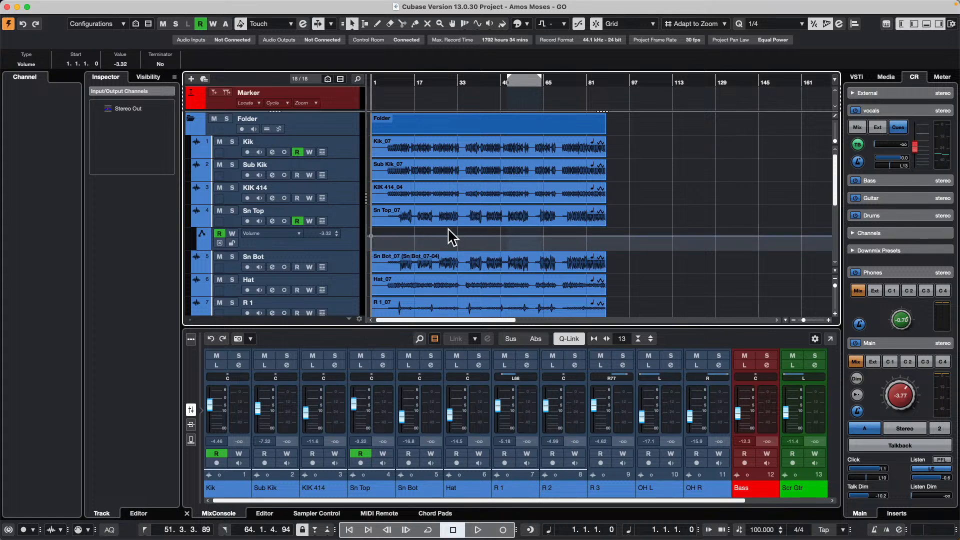
- Play the project with automation writing enabled on Sn Top and record volume fader moves ending at about -4.73 dB
{"action": "left_click", "coordinate": [350, 225]}
{"action": "key", "text": "space"}
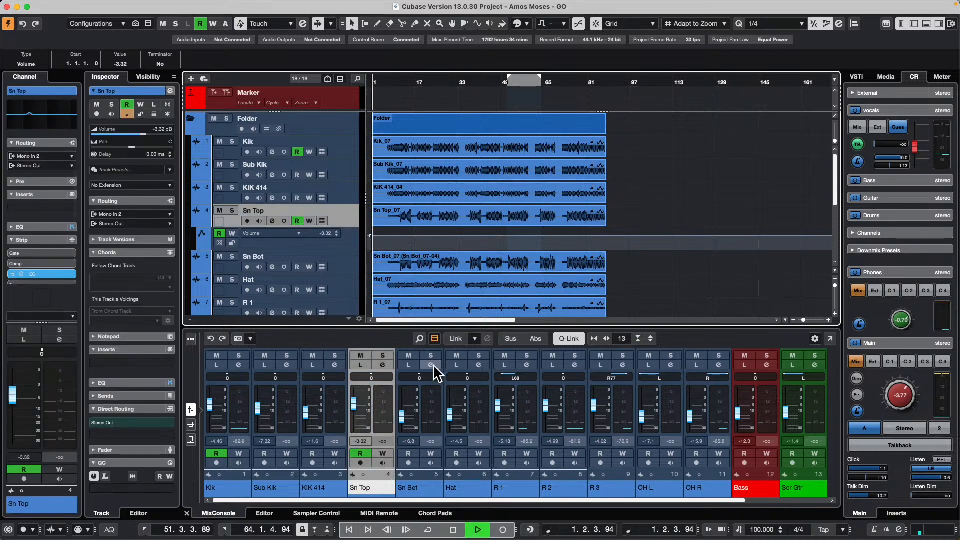
{"action": "left_click", "coordinate": [382, 454]}
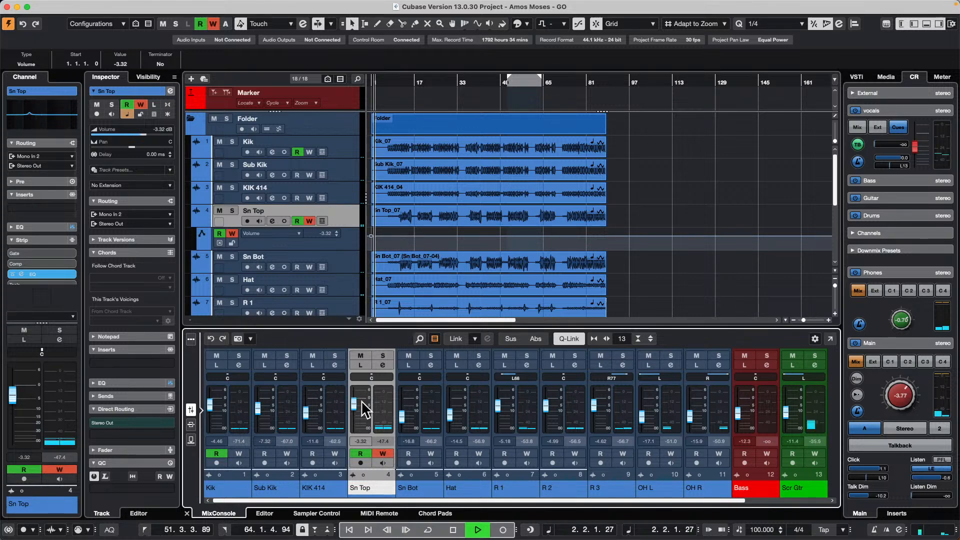
{"action": "left_click_drag", "start_coordinate": [348, 401], "coordinate": [362, 405]}
{"action": "key", "text": "h"}
{"action": "key", "text": "h"}
{"action": "key", "text": "h"}
{"action": "key", "text": "h"}
{"action": "key", "text": "h"}
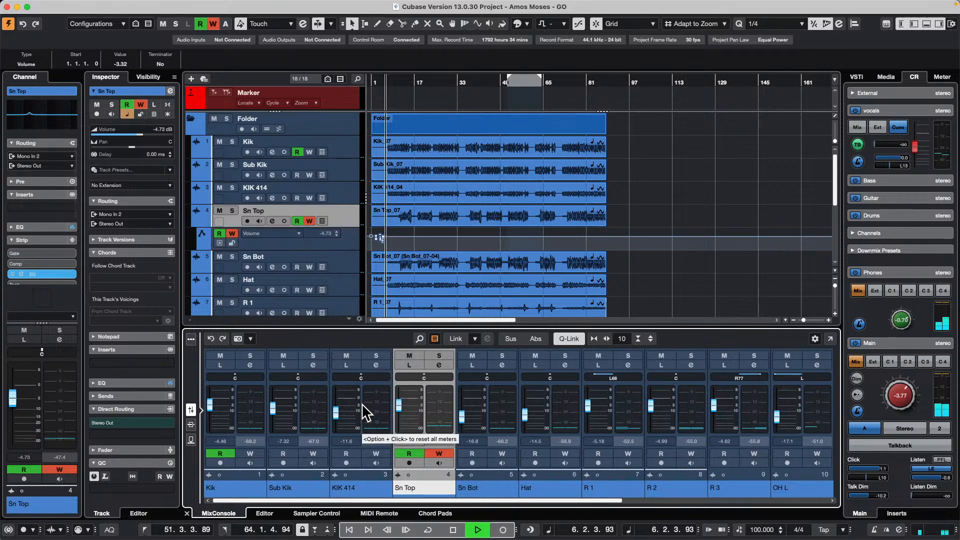
- Record a drop in the Sn Top volume to about -15.6 dB during playback
{"action": "left_click", "coordinate": [713, 280]}
{"action": "key", "text": "h"}
{"action": "key", "text": "h"}
{"action": "key", "text": "h"}
{"action": "key", "text": "h"}
{"action": "key", "text": "h"}
{"action": "key", "text": "h"}
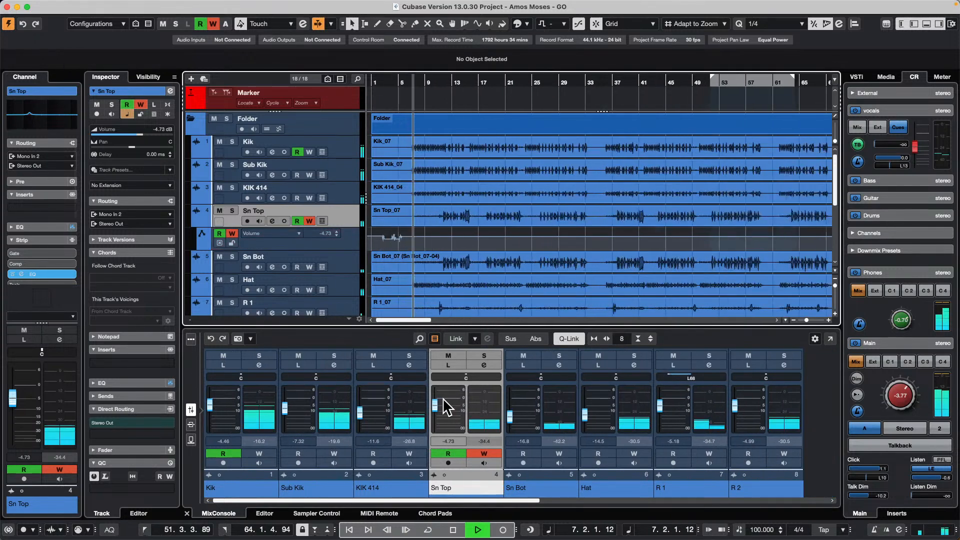
{"action": "left_click_drag", "start_coordinate": [440, 403], "coordinate": [435, 427]}
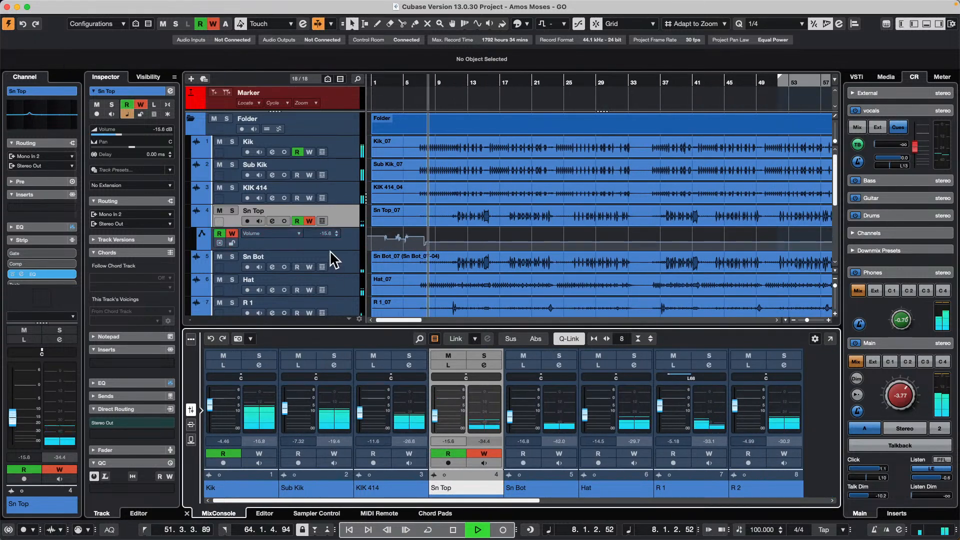
- Enlarge the Sn Top volume automation lane and record a fader rise to about -3.48 dB
{"action": "left_click_drag", "start_coordinate": [330, 248], "coordinate": [329, 302]}
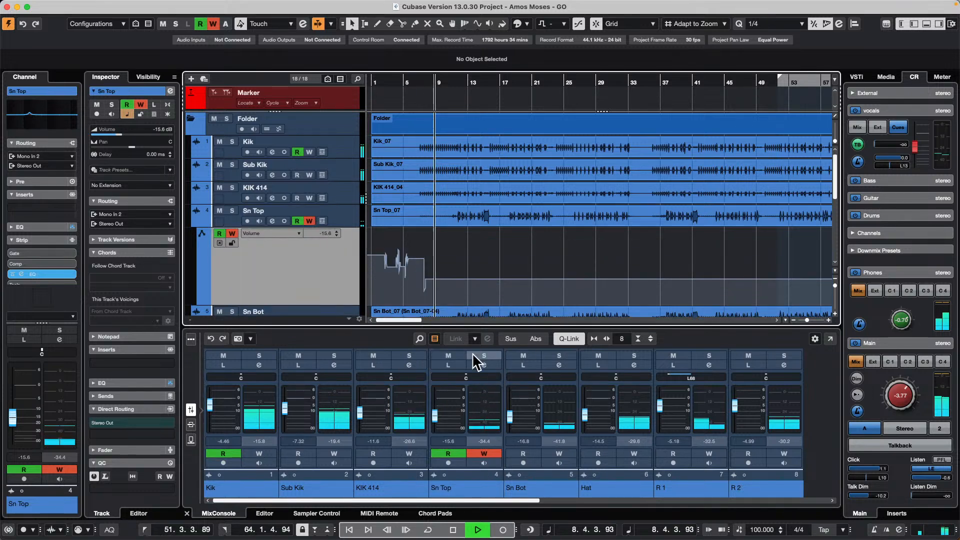
{"action": "left_click", "coordinate": [482, 400]}
{"action": "key", "text": "g"}
{"action": "key", "text": "g"}
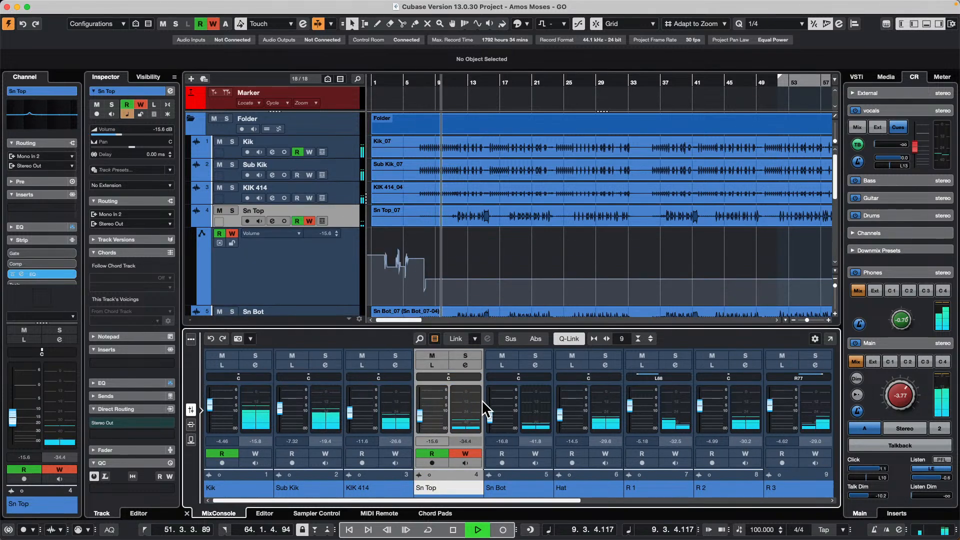
{"action": "key", "text": "g"}
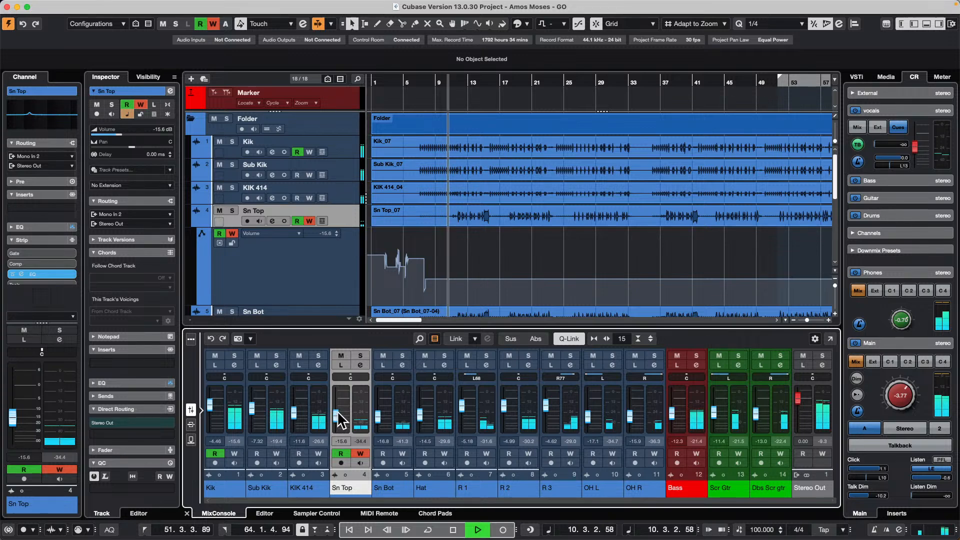
{"action": "left_click_drag", "start_coordinate": [336, 419], "coordinate": [349, 400]}
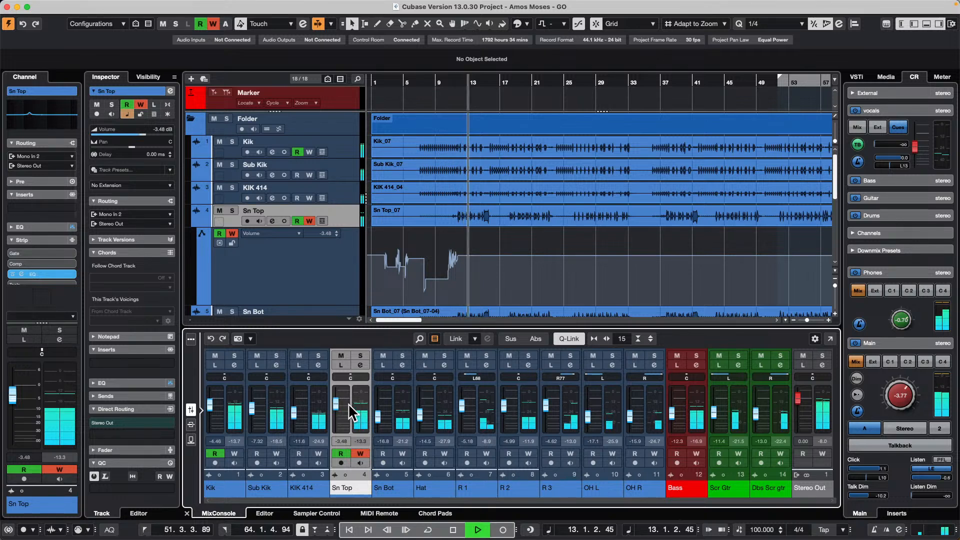
- Stop playback, undo the recorded Sn Top volume automation and return the playhead to the project start
{"action": "key", "text": "space"}
{"action": "key", "text": "super+z"}
{"action": "key", "text": "super+z"}
{"action": "key", "text": "super+z"}
{"action": "key", "text": "super+z"}
{"action": "key", "text": "super+z"}
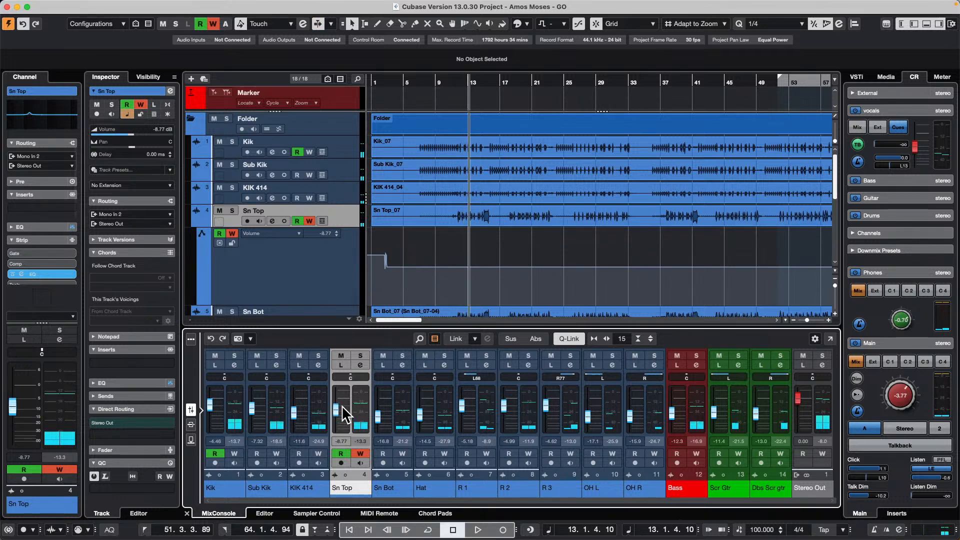
{"action": "left_click", "coordinate": [371, 81]}
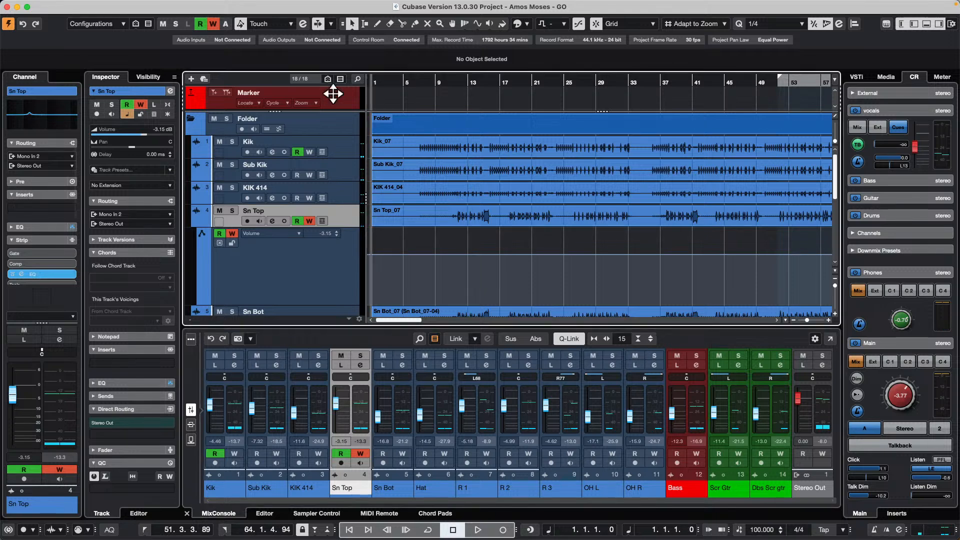
- Open the Automation Panel and enable the To Start and To End fill options for automation writing
{"action": "left_click", "coordinate": [303, 23]}
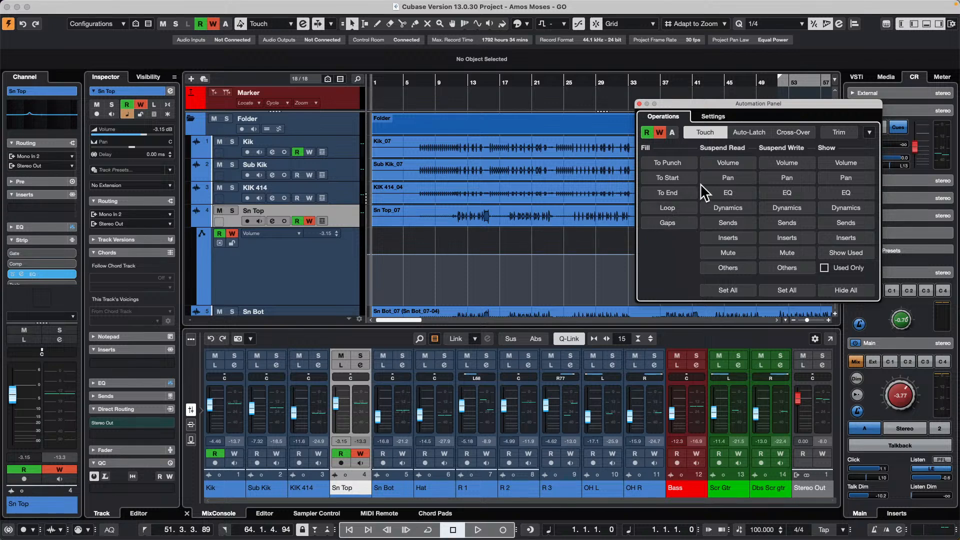
{"action": "left_click", "coordinate": [683, 189]}
{"action": "left_click", "coordinate": [684, 178]}
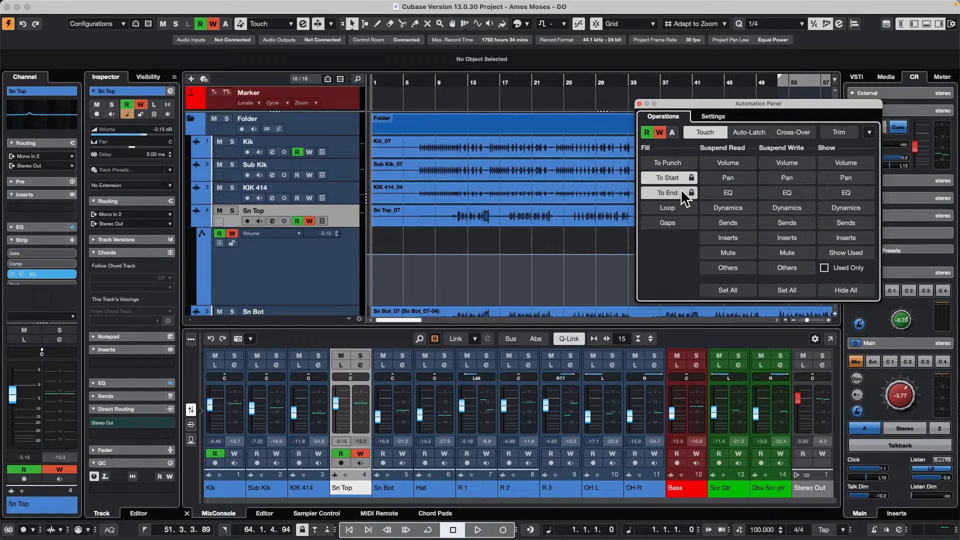
- Play the project, write a Sn Top volume automation level of -6.99 dB, and stop playback near bar 6
{"action": "key", "text": "space"}
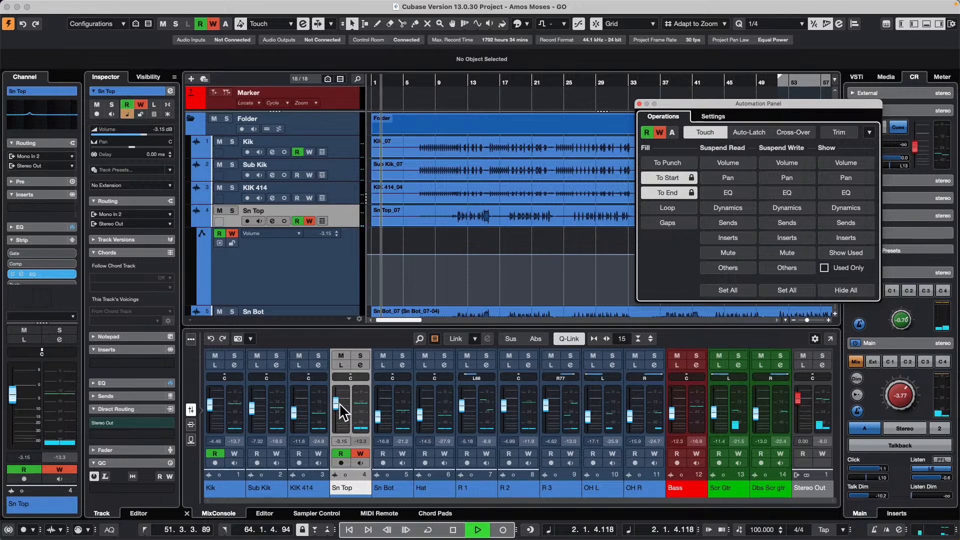
{"action": "left_click_drag", "start_coordinate": [339, 403], "coordinate": [340, 407]}
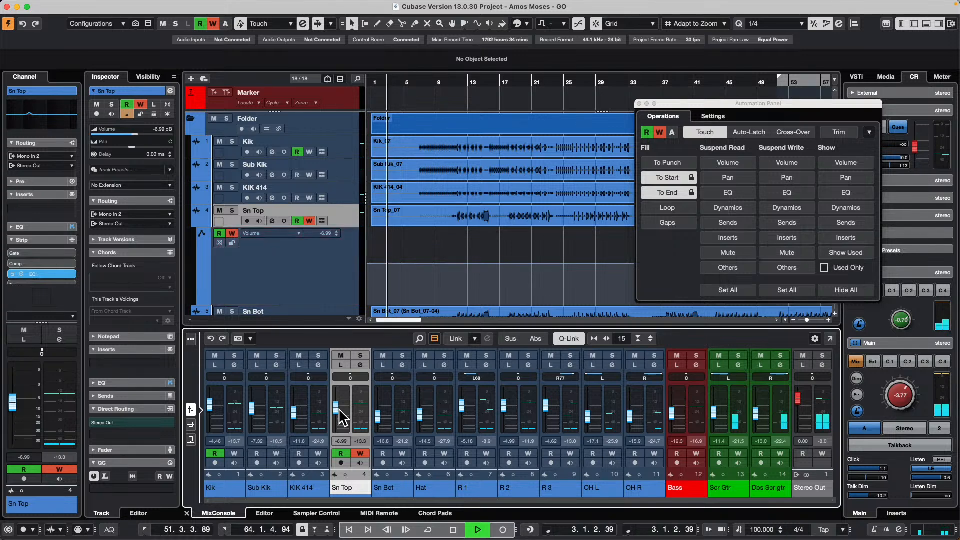
{"action": "left_click", "coordinate": [411, 82]}
{"action": "key", "text": "space"}
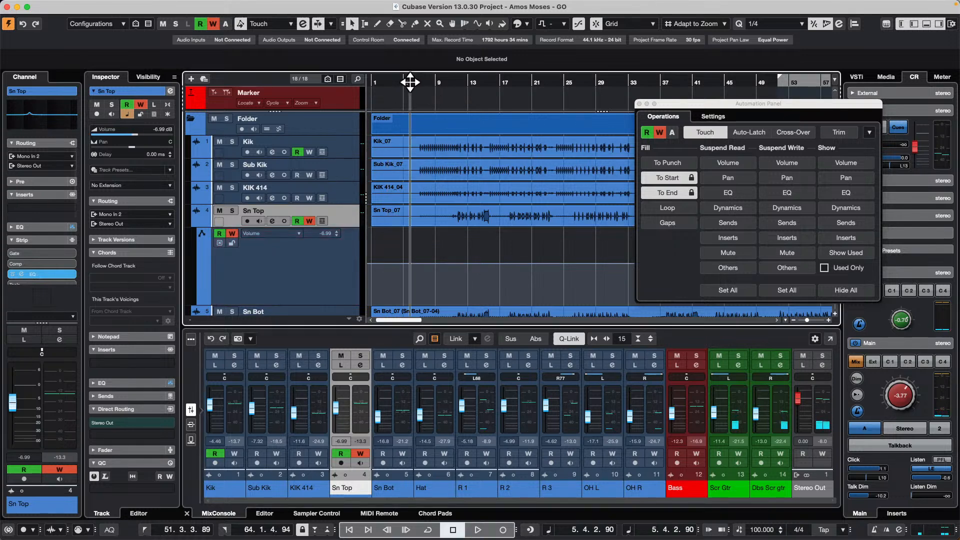
{"action": "left_click_drag", "start_coordinate": [410, 81], "coordinate": [412, 38]}
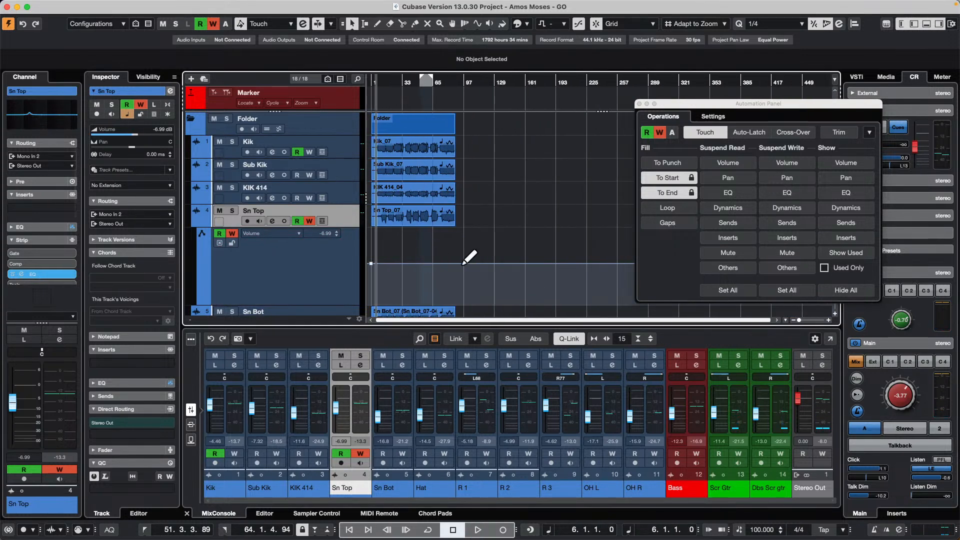
- Disable both automation fill options, place the playhead near bar 82, and move the Automation Panel clear of the track area
{"action": "left_click", "coordinate": [692, 193]}
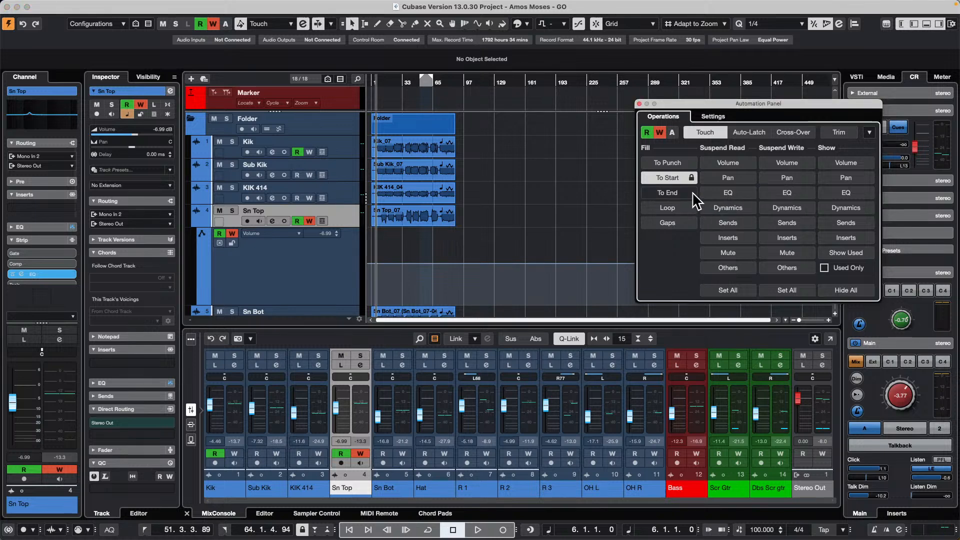
{"action": "left_click", "coordinate": [692, 178]}
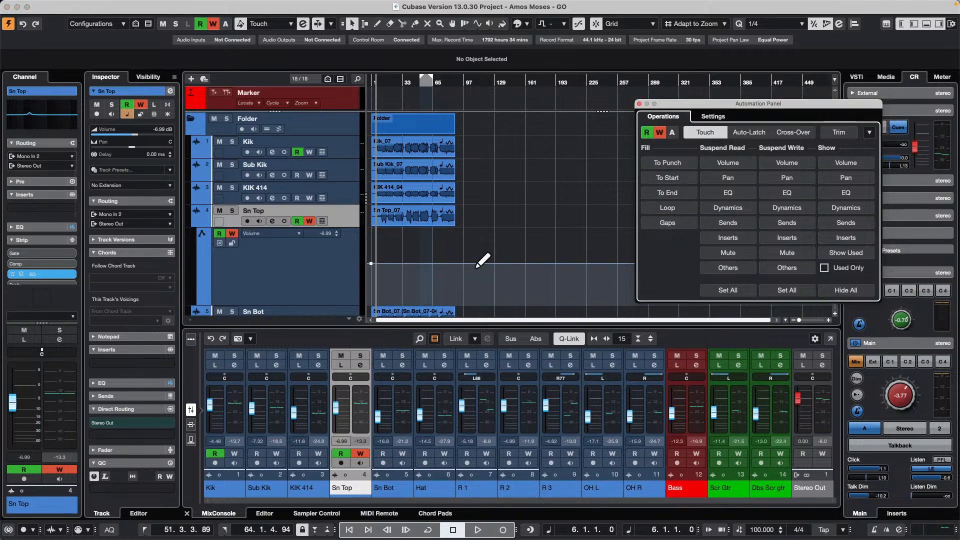
{"action": "left_click_drag", "start_coordinate": [449, 83], "coordinate": [448, 58]}
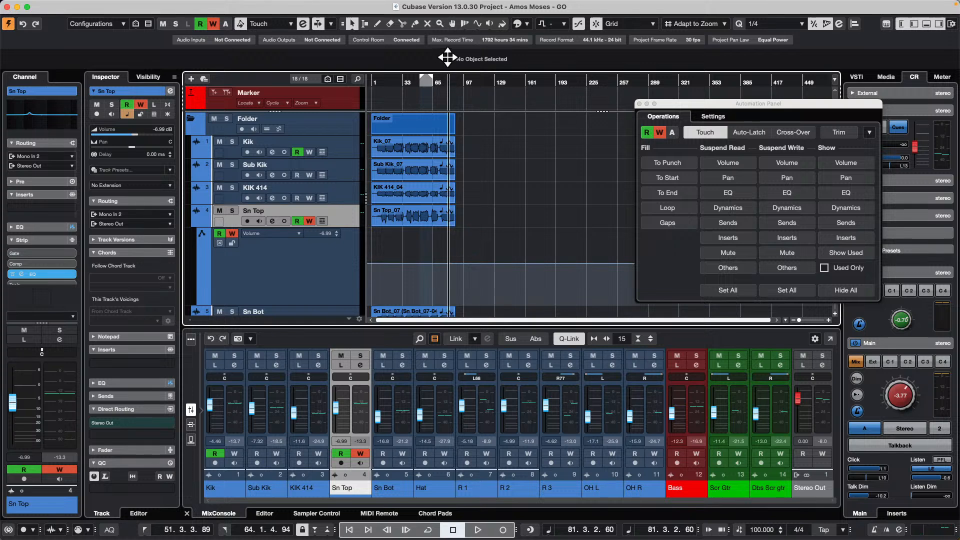
{"action": "left_click_drag", "start_coordinate": [682, 104], "coordinate": [736, 293]}
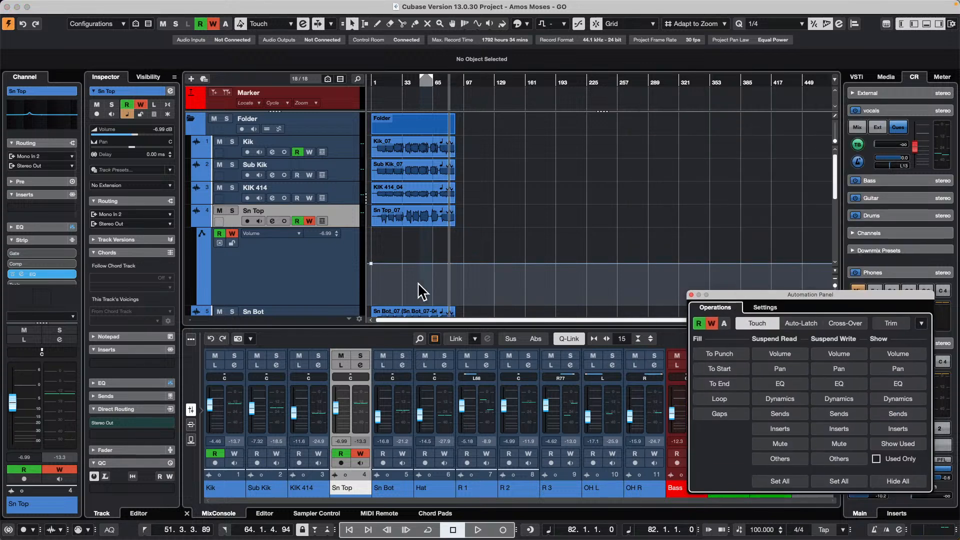
- Set the volume automation point at the start of Sn Top to -6 dB and close the Automation Panel
{"action": "left_click", "coordinate": [349, 254]}
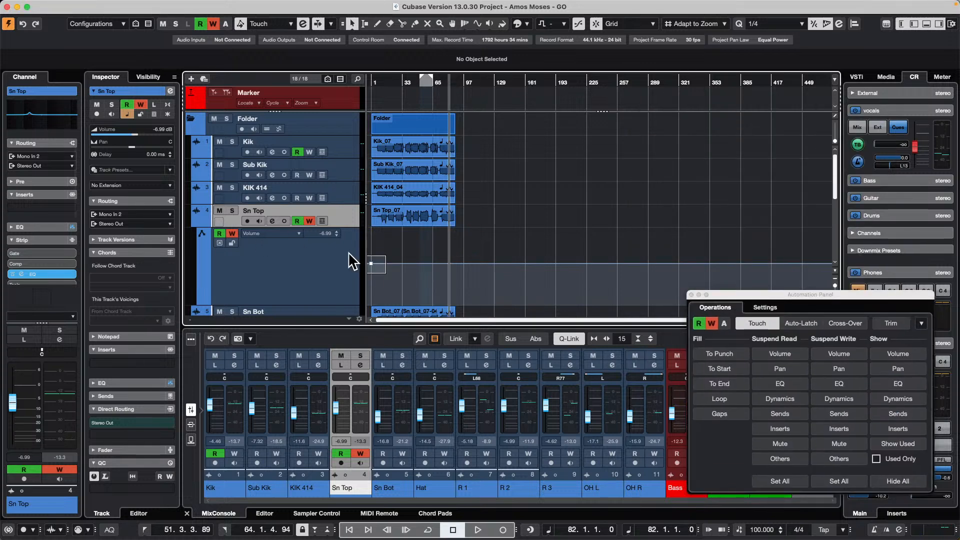
{"action": "left_click_drag", "start_coordinate": [348, 252], "coordinate": [348, 250]}
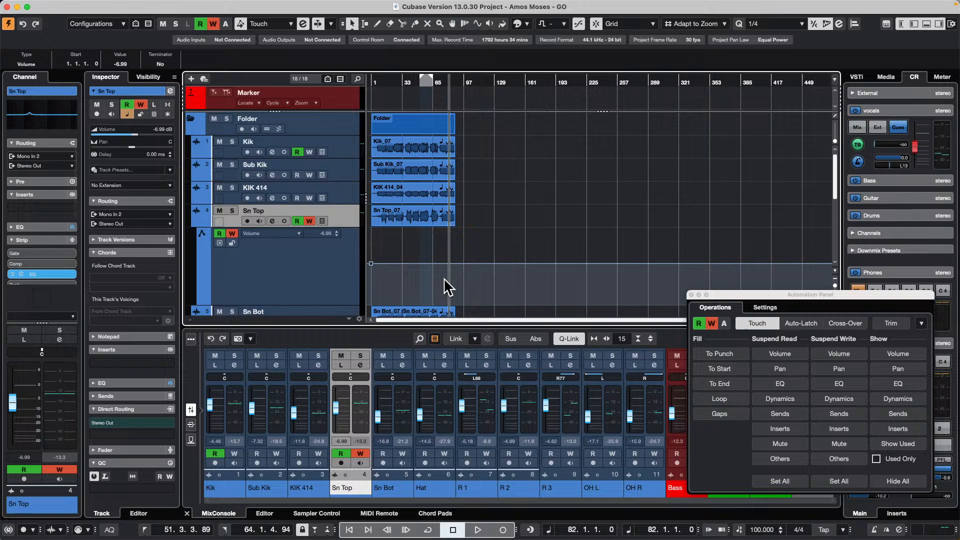
{"action": "left_click", "coordinate": [134, 64]}
{"action": "type", "text": "-6"}
{"action": "key", "text": "Return"}
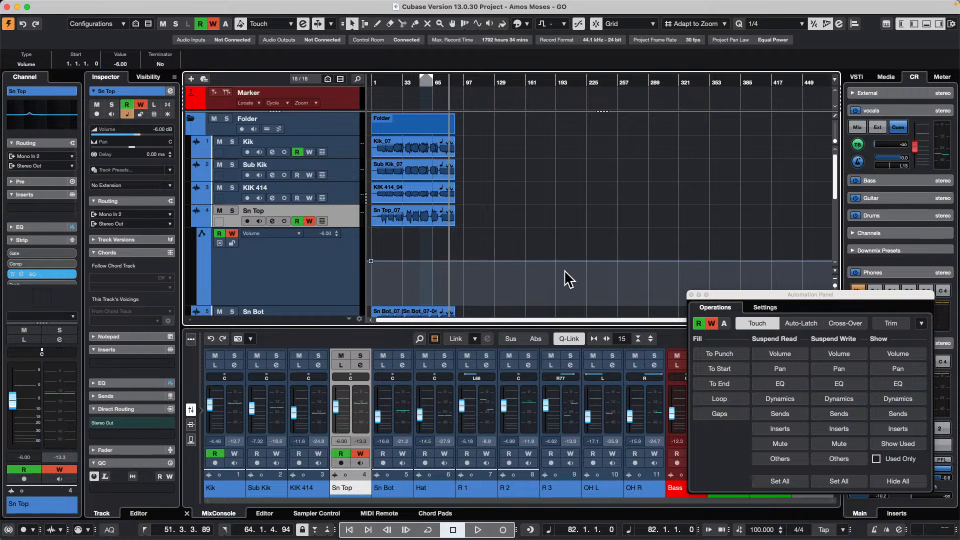
{"action": "left_click", "coordinate": [691, 295]}
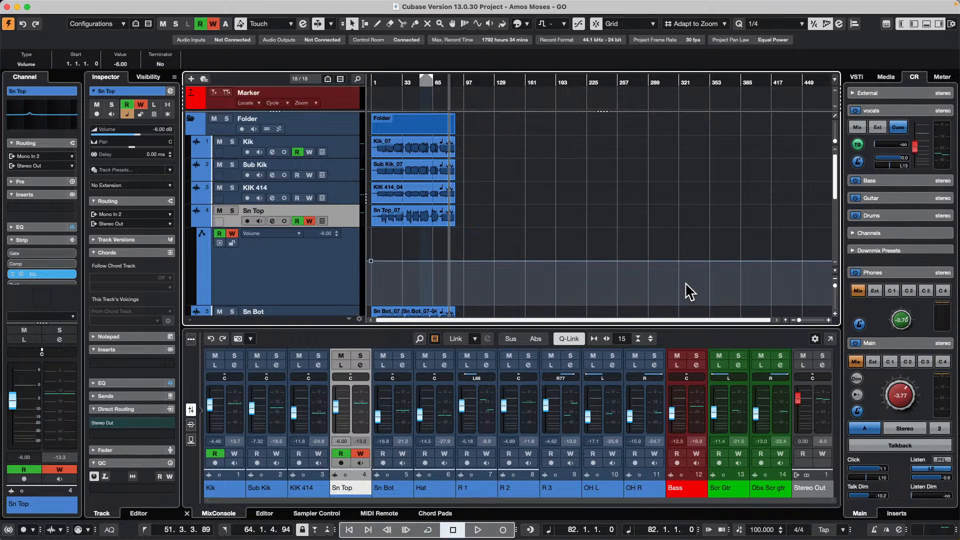
- Select the audio events on Kik, Sub Kik and KIK 414 and return the playhead to the project start
{"action": "scroll", "coordinate": [856, 92], "scroll_direction": "down", "scroll_amount": 2}
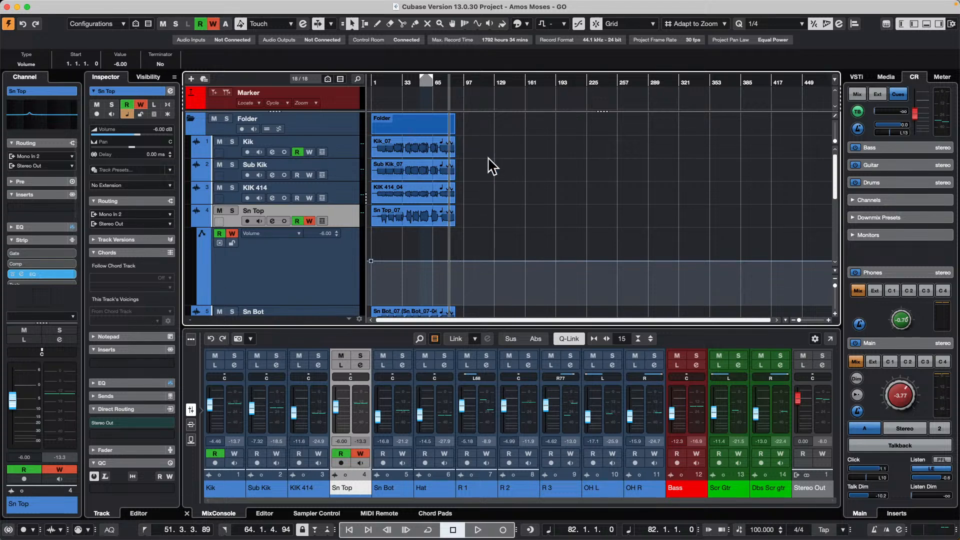
{"action": "left_click_drag", "start_coordinate": [477, 150], "coordinate": [403, 184]}
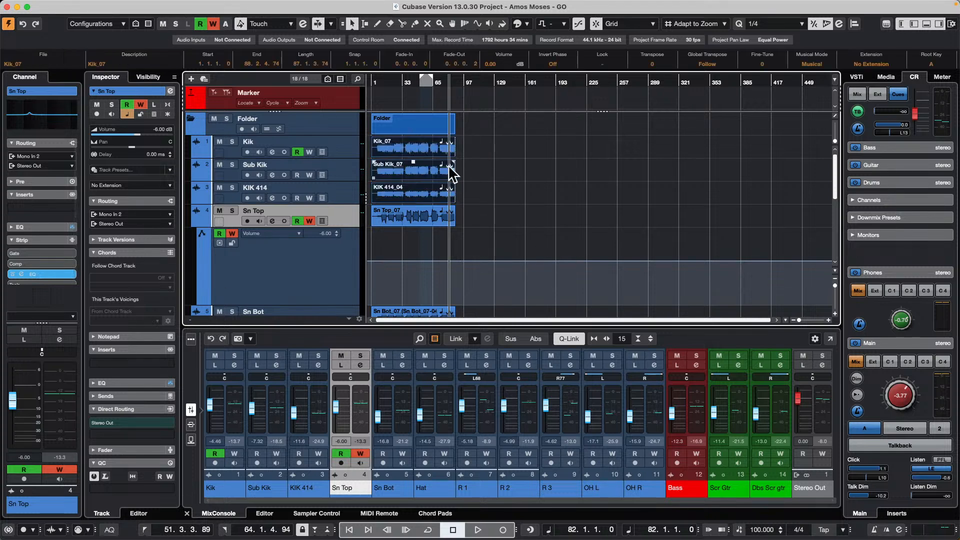
{"action": "left_click_drag", "start_coordinate": [401, 83], "coordinate": [345, 116]}
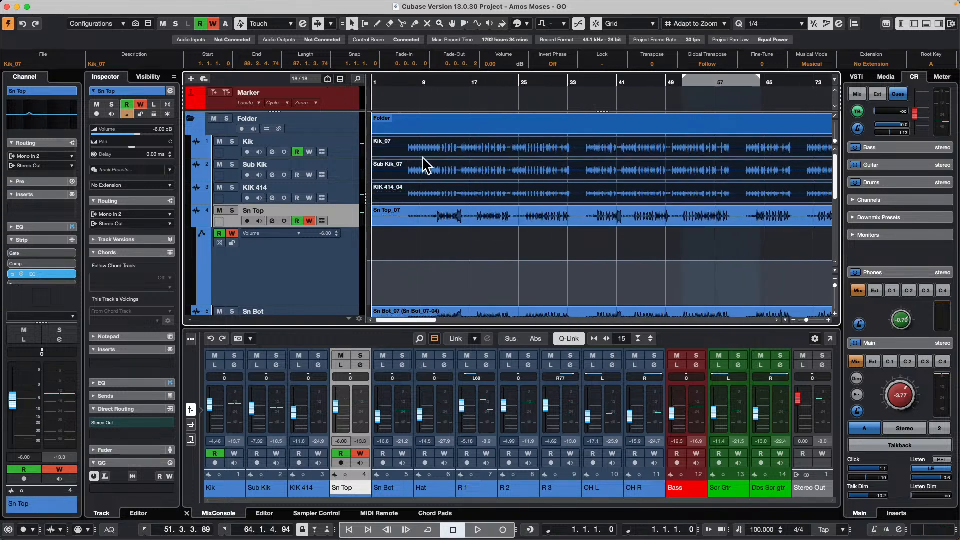
- Open the Render in Place settings for the selected kick events, set the custom name to kickmix, and close without rendering
{"action": "mouse_move", "coordinate": [172, 7]}
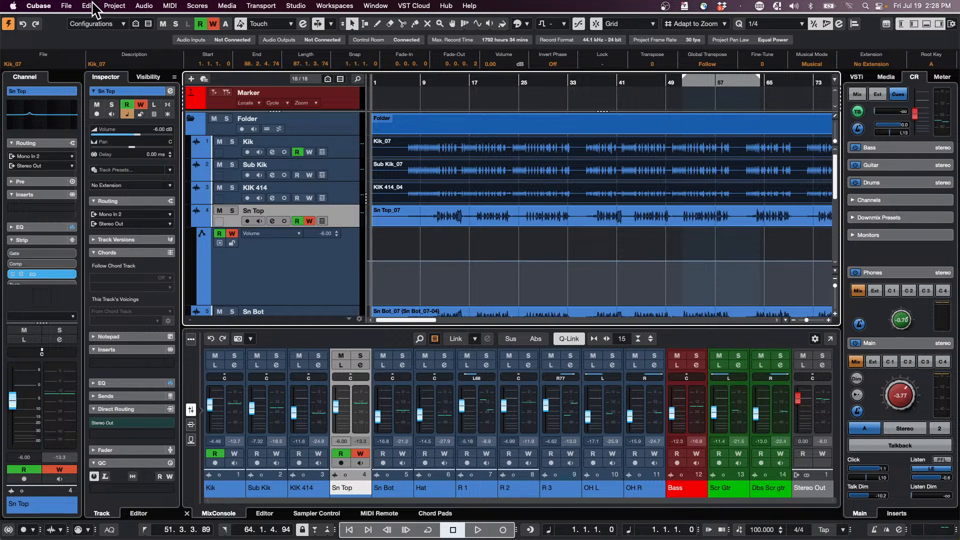
{"action": "left_click", "coordinate": [89, 6]}
{"action": "mouse_move", "coordinate": [67, 6]}
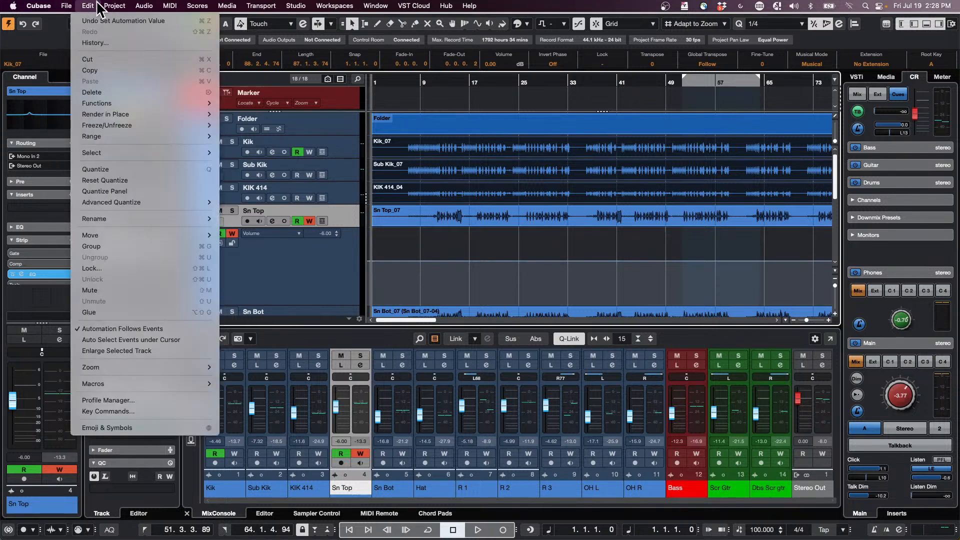
{"action": "left_click", "coordinate": [401, 85]}
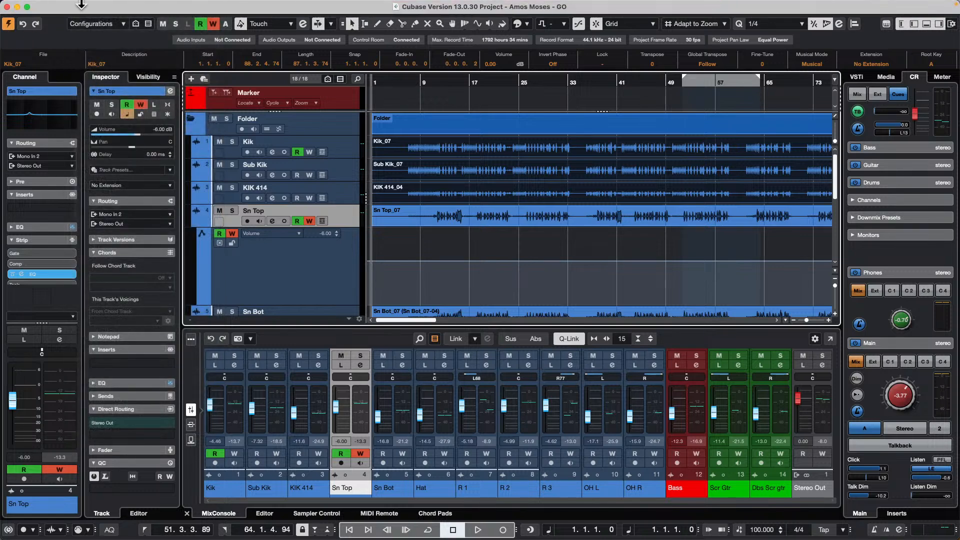
{"action": "left_click", "coordinate": [88, 5]}
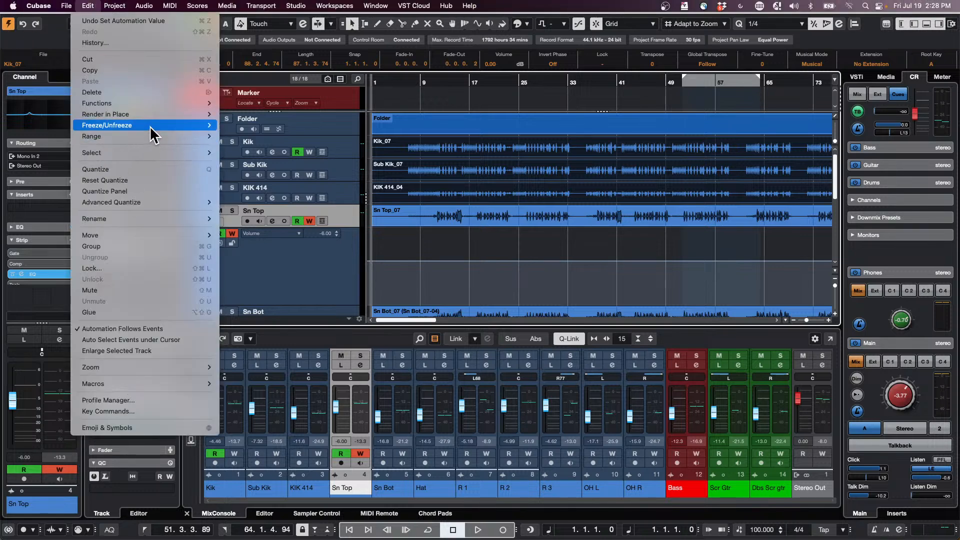
{"action": "mouse_move", "coordinate": [153, 114]}
{"action": "left_click", "coordinate": [311, 126]}
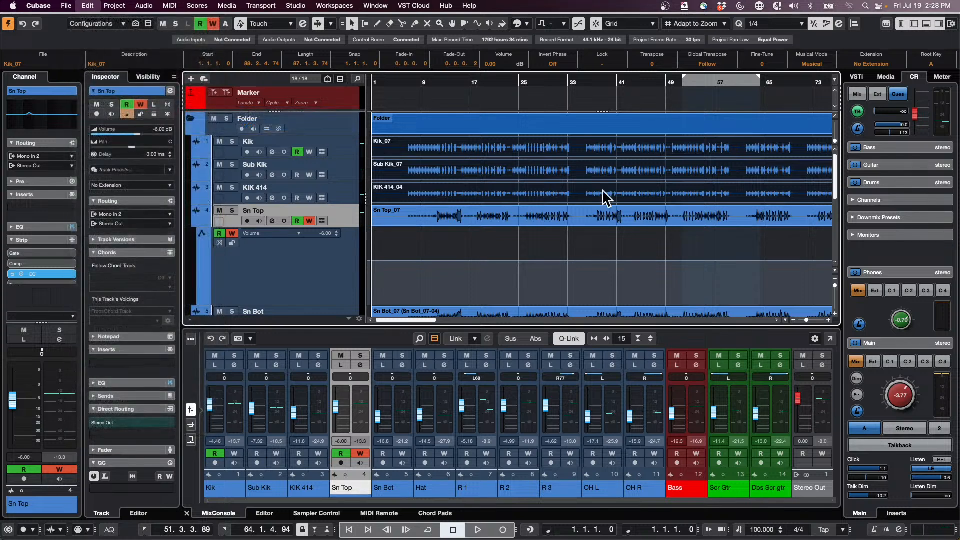
{"action": "left_click", "coordinate": [411, 117]}
{"action": "left_click_drag", "start_coordinate": [519, 60], "coordinate": [713, 138]}
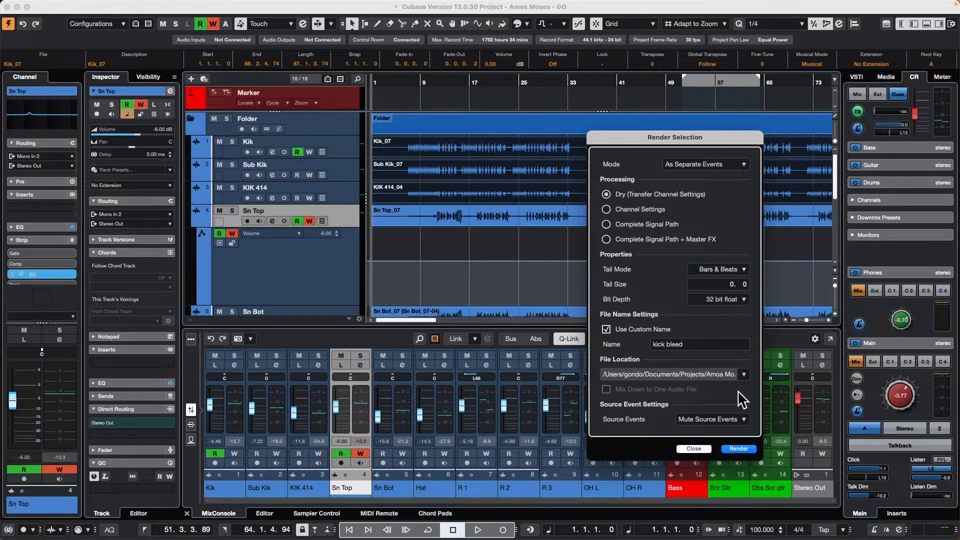
{"action": "left_click", "coordinate": [702, 344]}
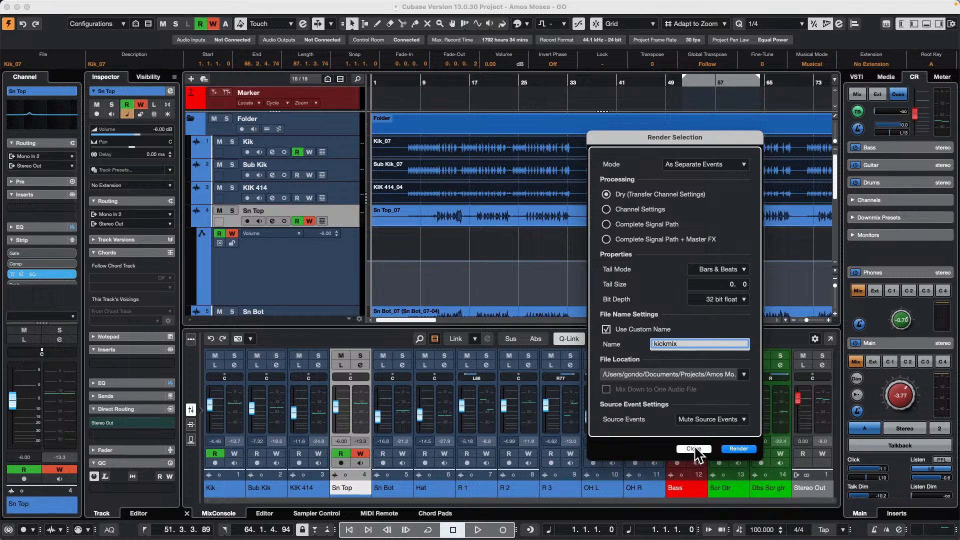
{"action": "left_click", "coordinate": [696, 449]}
- Select the Kik, Sub Kik and KIK 414 tracks and reopen the Render in Place settings
{"action": "left_click", "coordinate": [343, 150]}
{"action": "left_click", "coordinate": [350, 170], "text": "shift"}
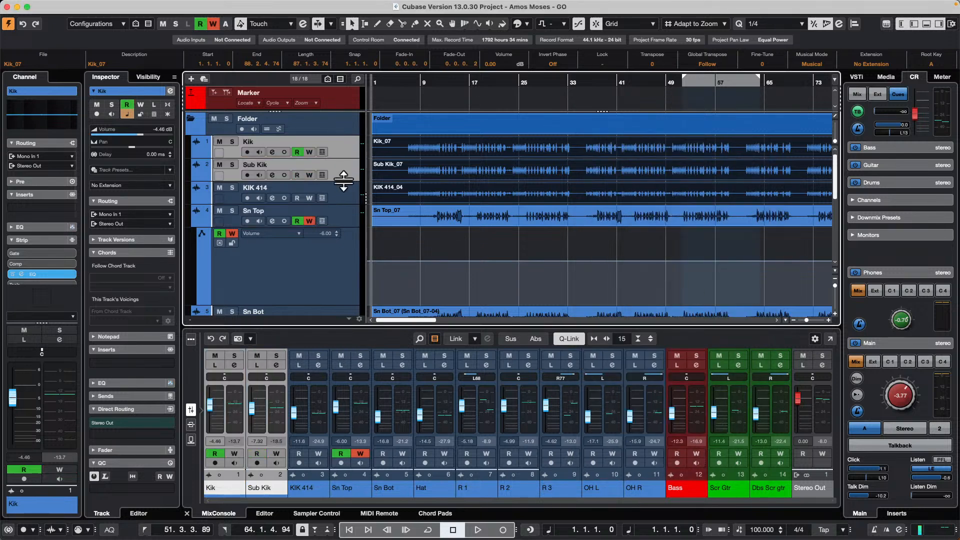
{"action": "left_click", "coordinate": [347, 193], "text": "shift"}
{"action": "left_click", "coordinate": [76, 4]}
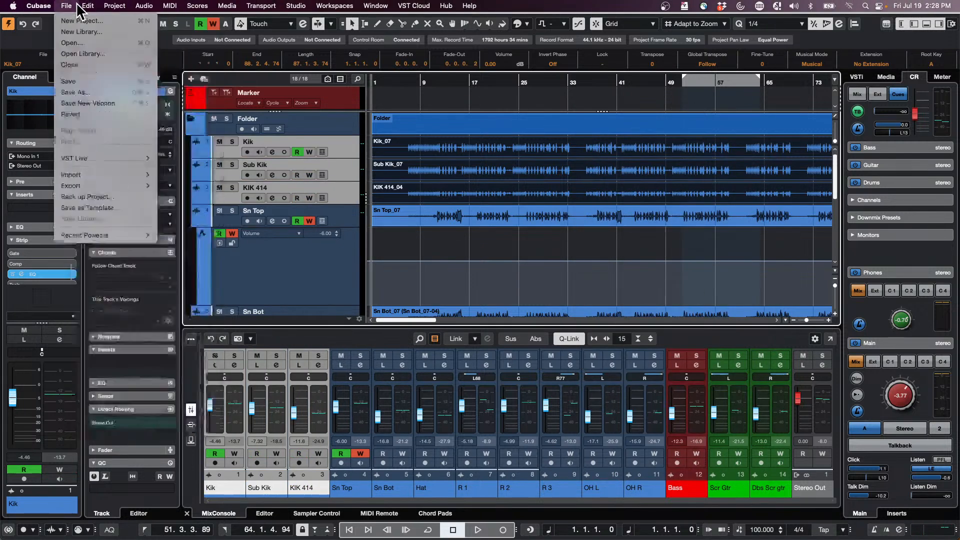
{"action": "mouse_move", "coordinate": [88, 5]}
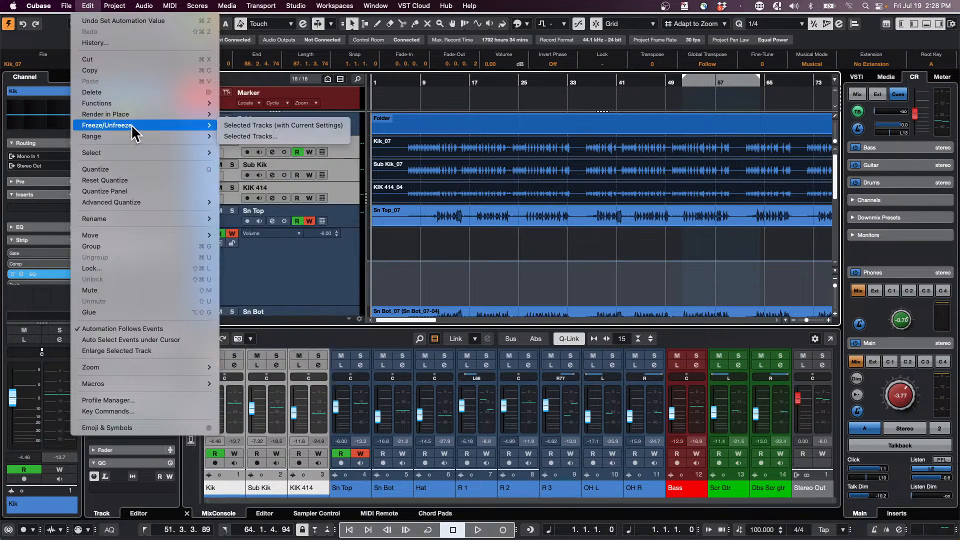
{"action": "mouse_move", "coordinate": [146, 116]}
{"action": "left_click", "coordinate": [241, 129]}
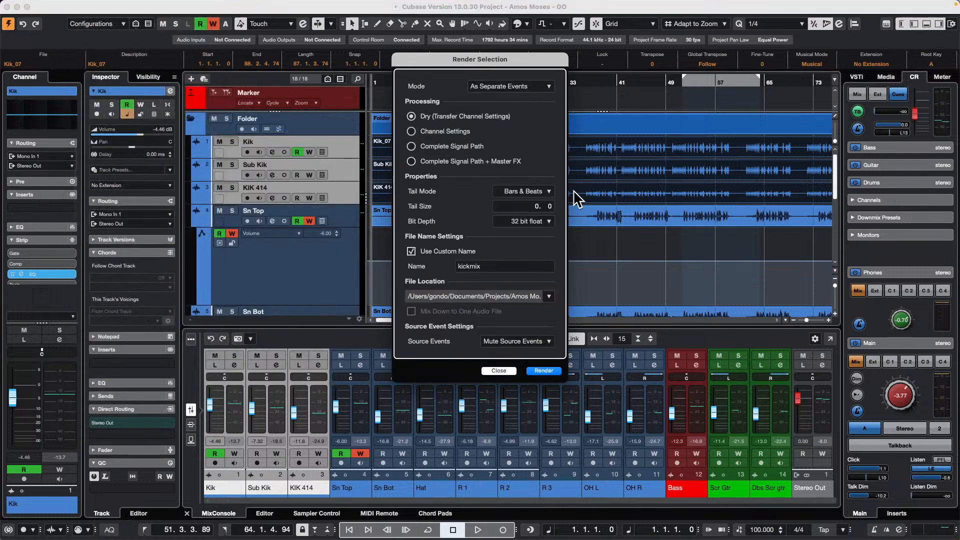
- Render the kicks with Channel Settings processing, mixed down to one audio file named kickmix, and undo the render
{"action": "left_click", "coordinate": [412, 251]}
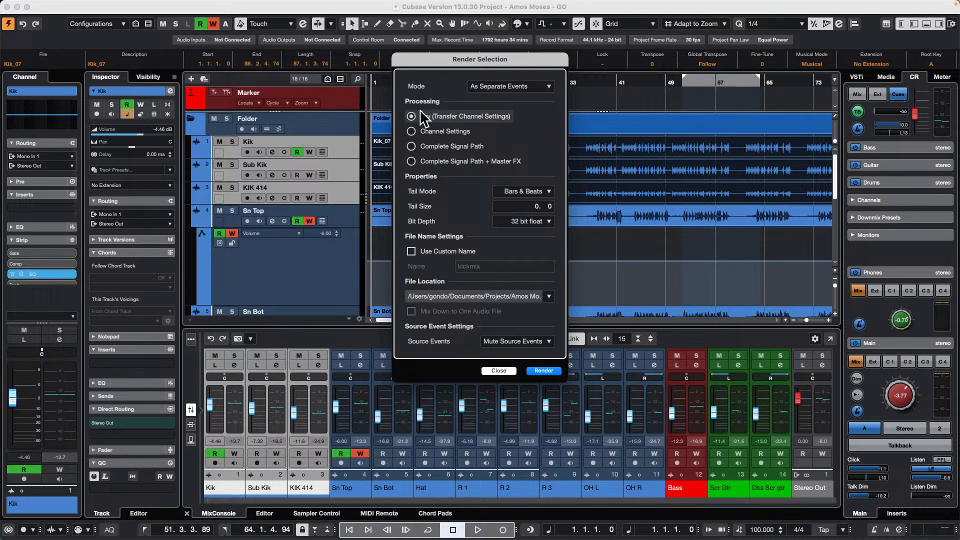
{"action": "left_click", "coordinate": [411, 132]}
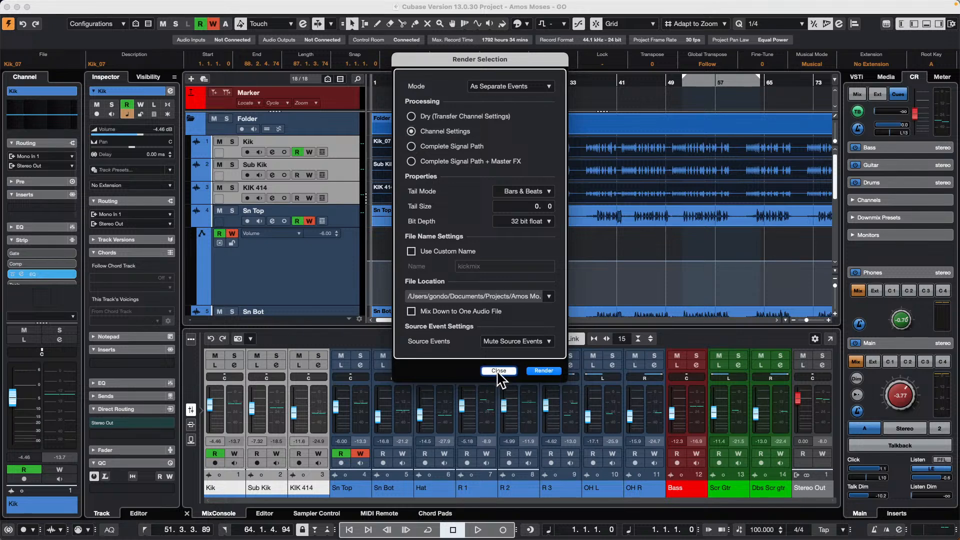
{"action": "left_click", "coordinate": [411, 250]}
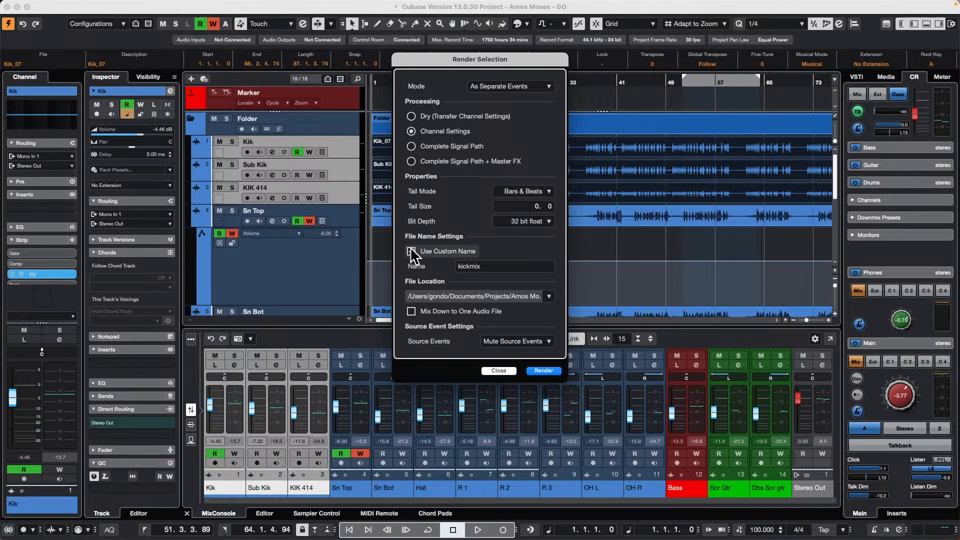
{"action": "left_click", "coordinate": [411, 311]}
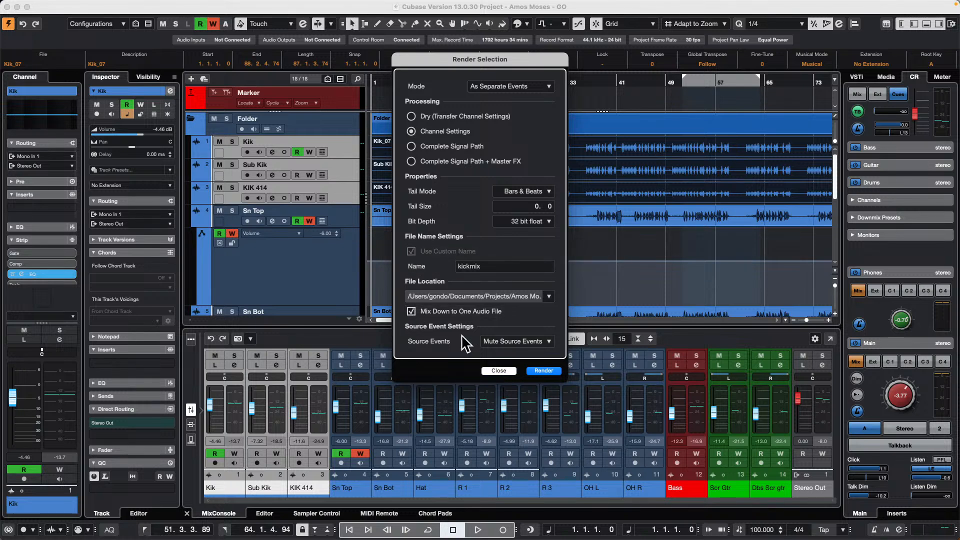
{"action": "left_click", "coordinate": [544, 371]}
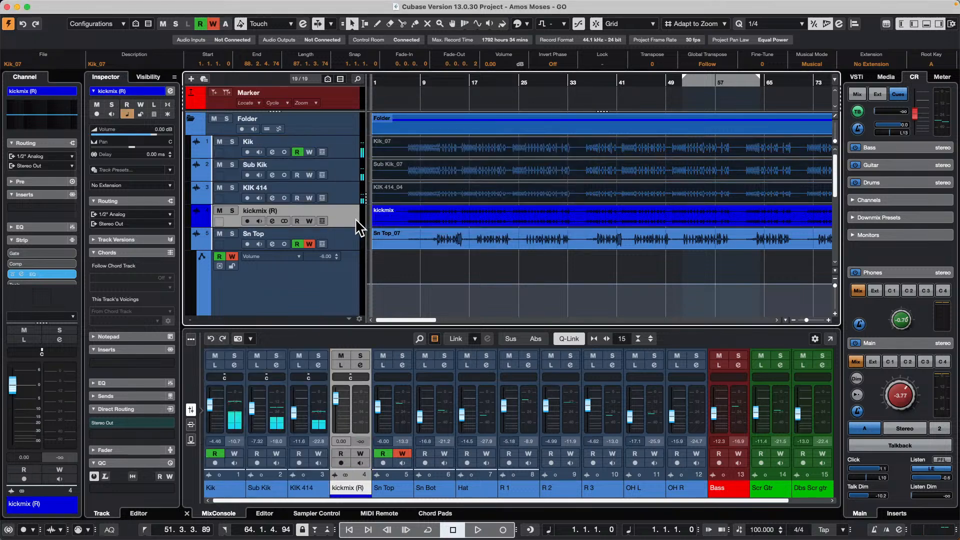
{"action": "key", "text": "super+z"}
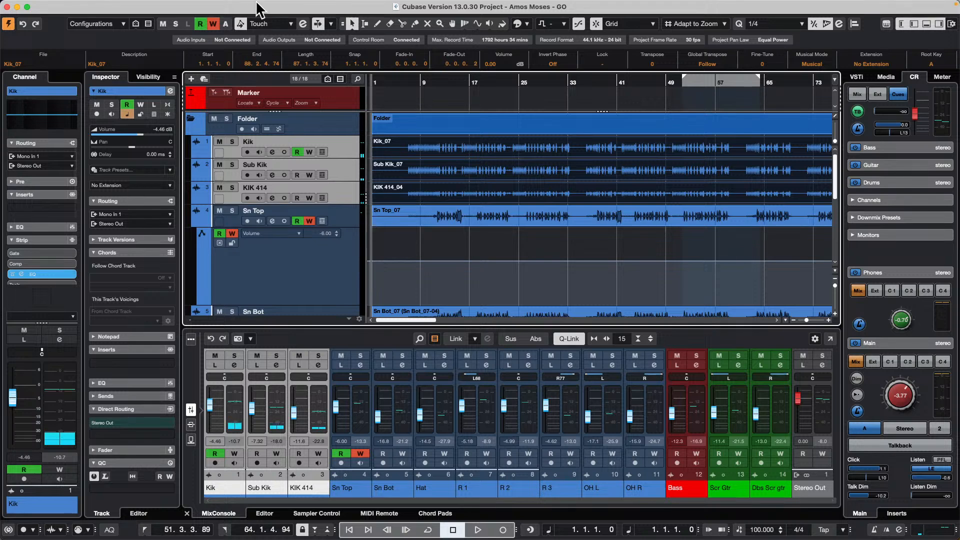
- Open the audio mixdown export settings and choose Sub Kik as the single channel to export
{"action": "left_click", "coordinate": [63, 5]}
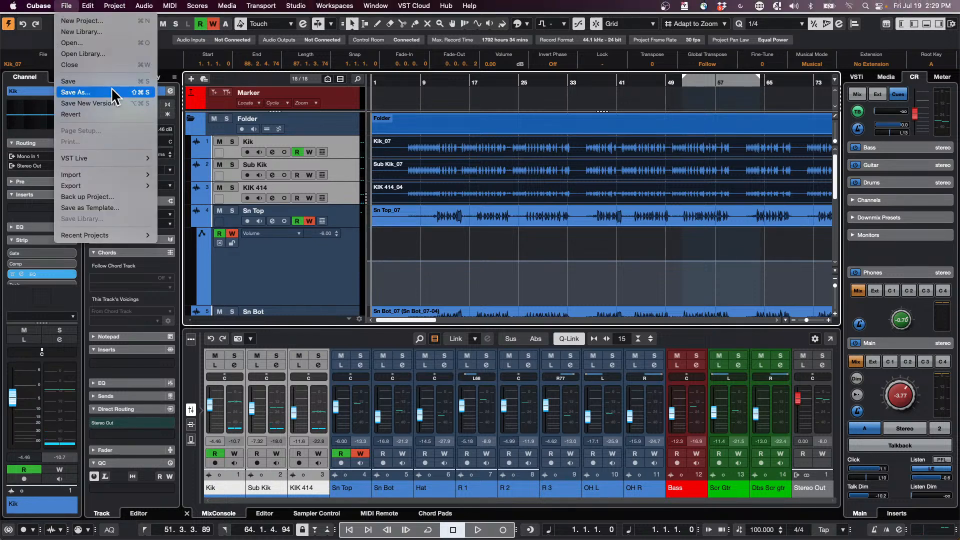
{"action": "mouse_move", "coordinate": [111, 186]}
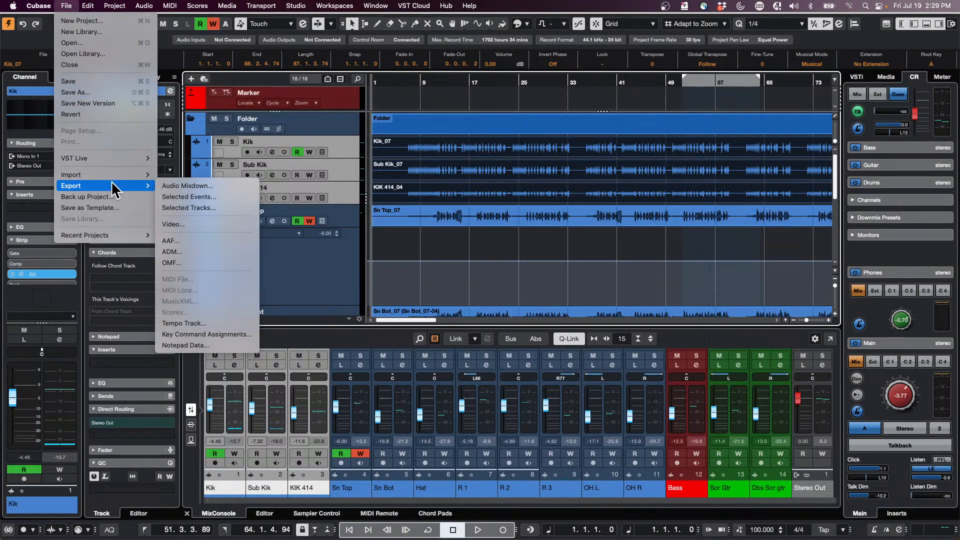
{"action": "left_click", "coordinate": [223, 186]}
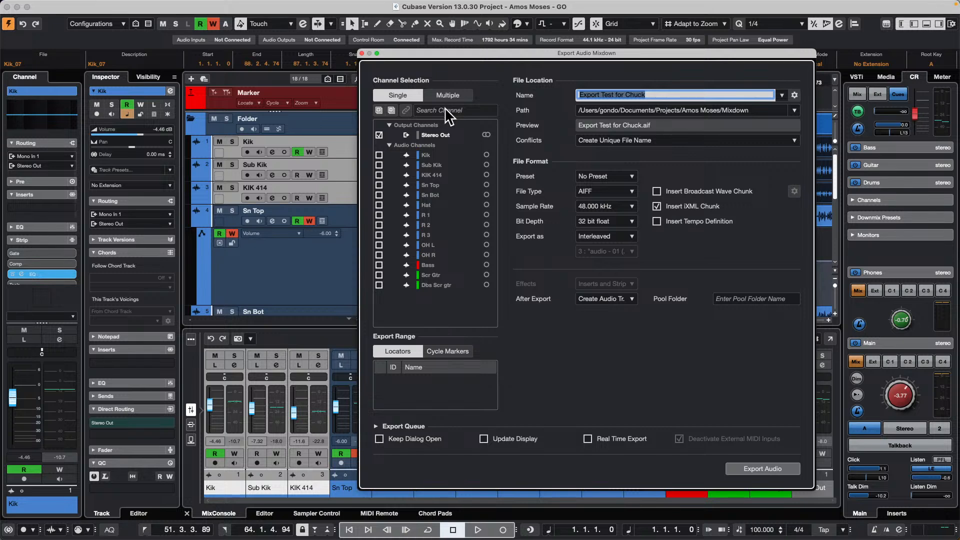
{"action": "left_click", "coordinate": [379, 165]}
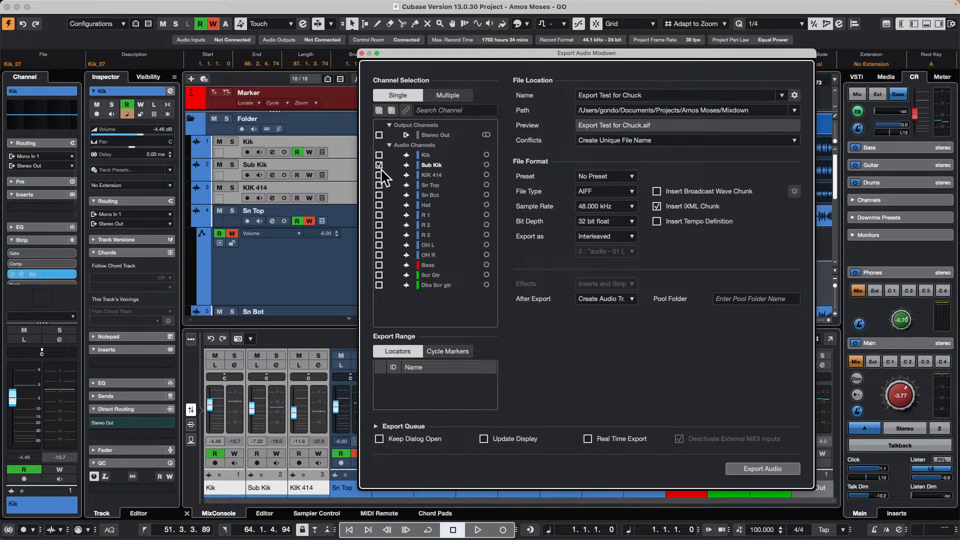
- Try a multiple-channel selection with Kik, Sub Kik and KIK 414 in the export settings
{"action": "left_click", "coordinate": [448, 95]}
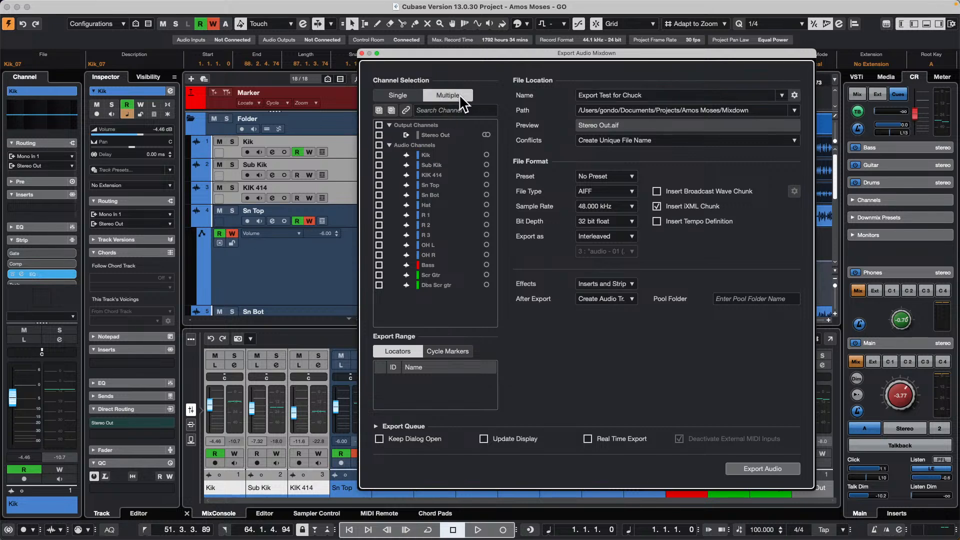
{"action": "left_click", "coordinate": [380, 155]}
{"action": "left_click", "coordinate": [379, 165]}
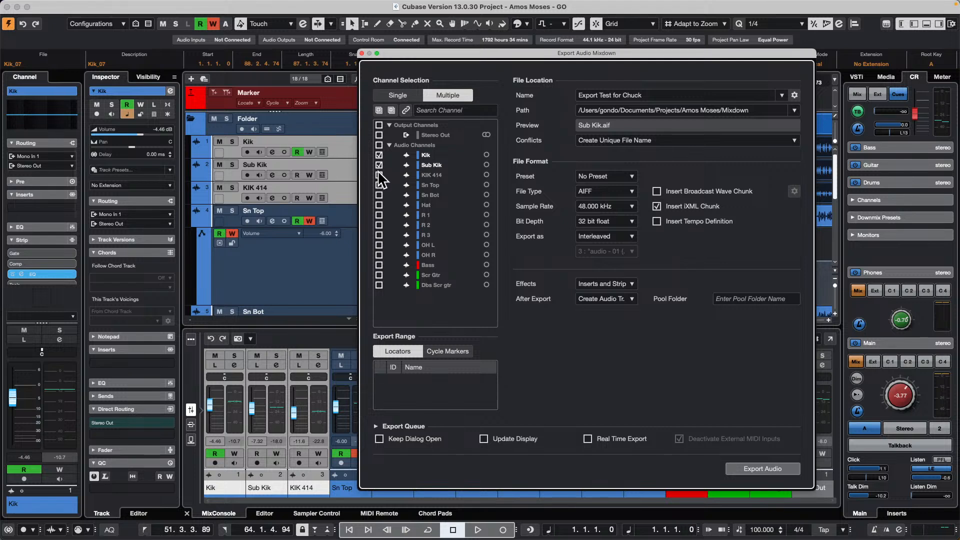
{"action": "left_click", "coordinate": [379, 175]}
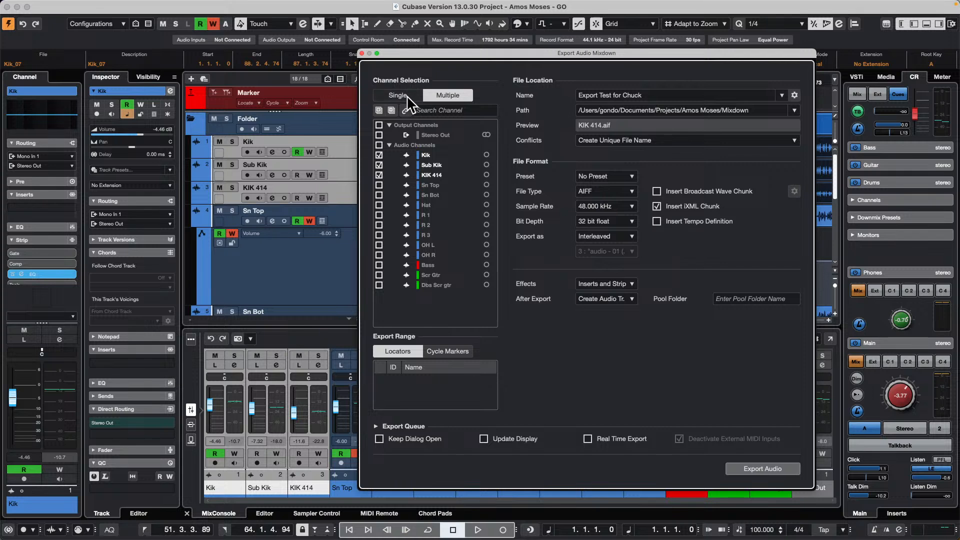
- Return to single-channel selection, solo the three kick tracks and export the mixdown as Mono Downmix
{"action": "left_click", "coordinate": [400, 95]}
{"action": "left_click", "coordinate": [233, 142]}
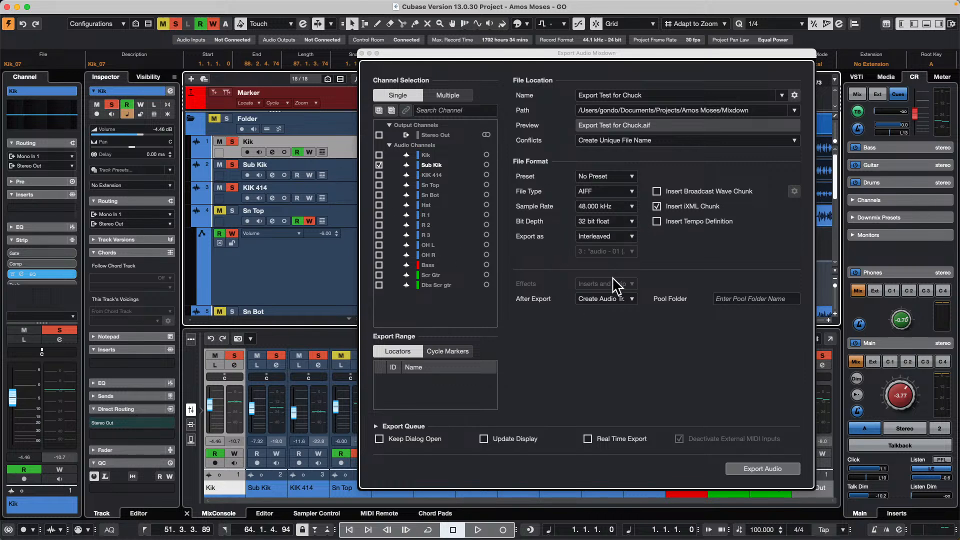
{"action": "left_click", "coordinate": [602, 235]}
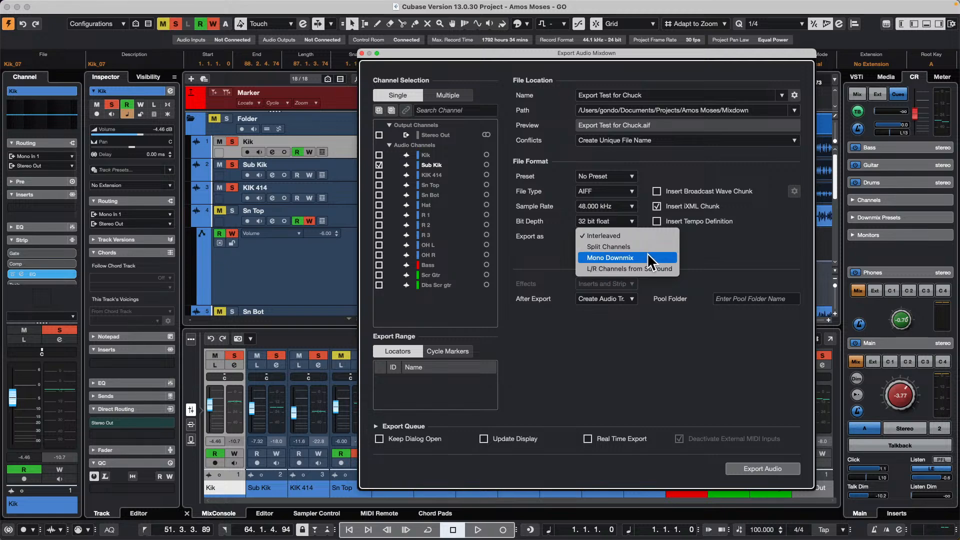
{"action": "left_click", "coordinate": [638, 258]}
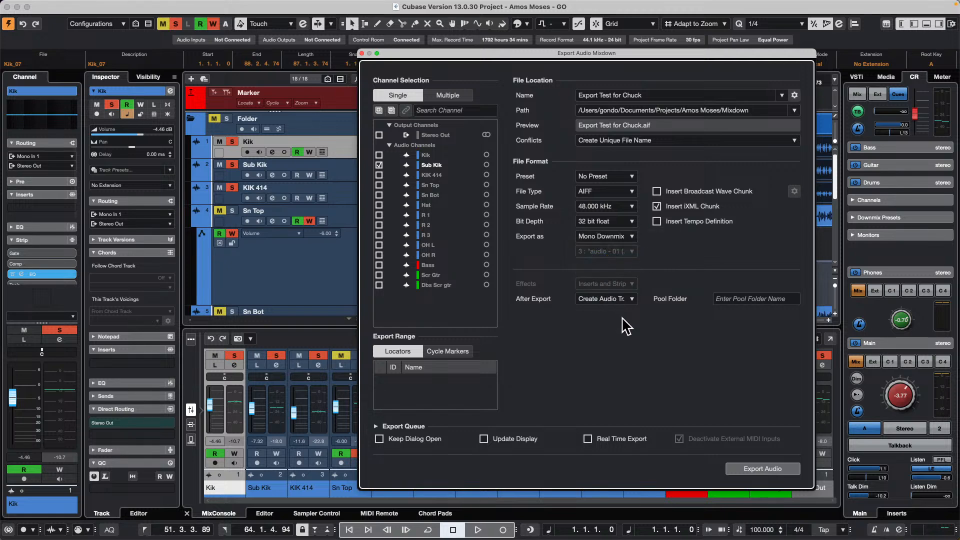
{"action": "left_click", "coordinate": [774, 467]}
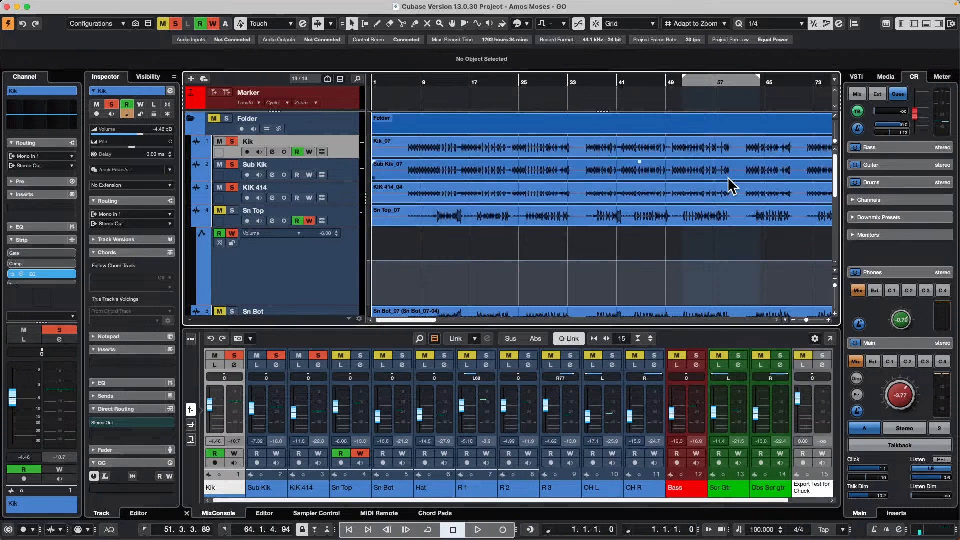
- Audition the exported event on the Export Test for Chuck track with the Play tool and solo that track
{"action": "scroll", "coordinate": [550, 205], "scroll_direction": "down", "scroll_amount": 10}
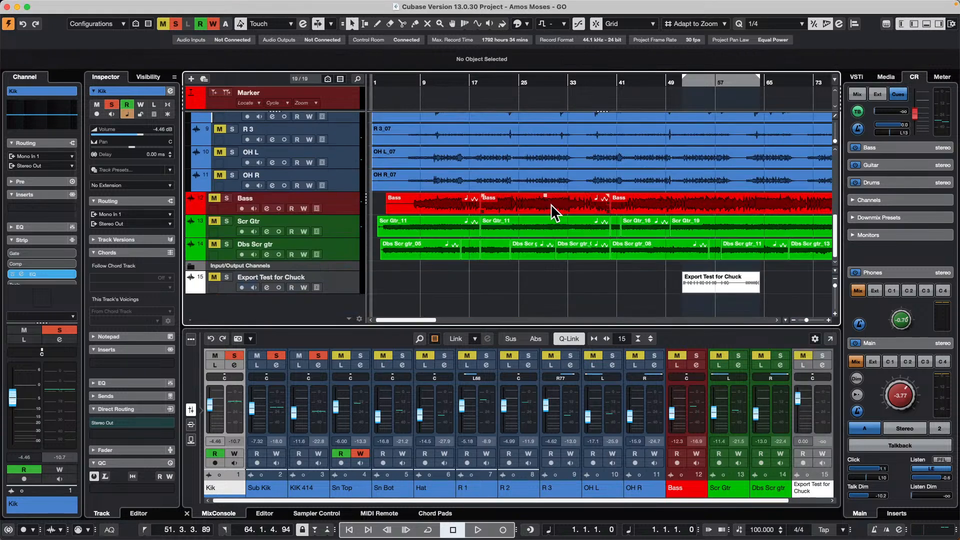
{"action": "right_click", "coordinate": [705, 282]}
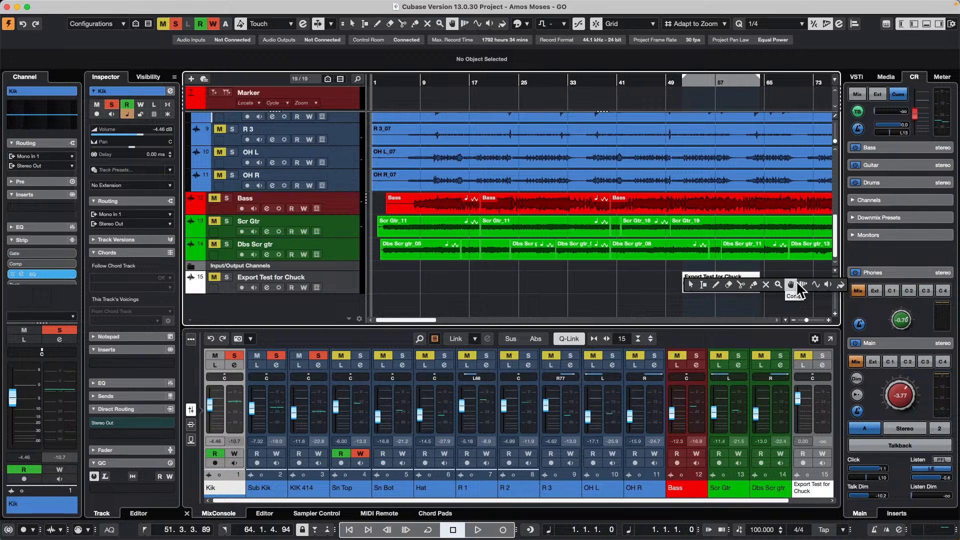
{"action": "left_click", "coordinate": [828, 285]}
{"action": "left_click", "coordinate": [691, 283]}
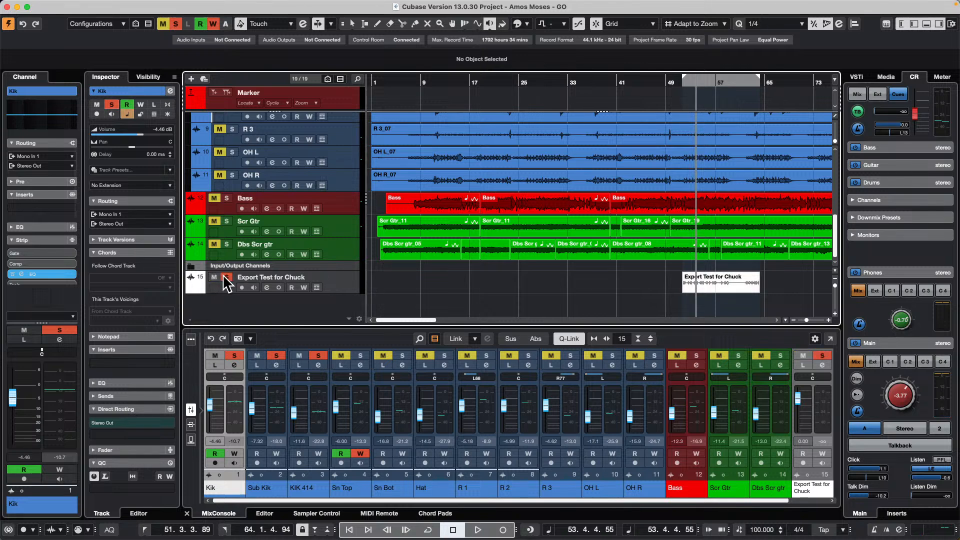
{"action": "left_click", "coordinate": [226, 277]}
{"action": "left_click", "coordinate": [689, 283]}
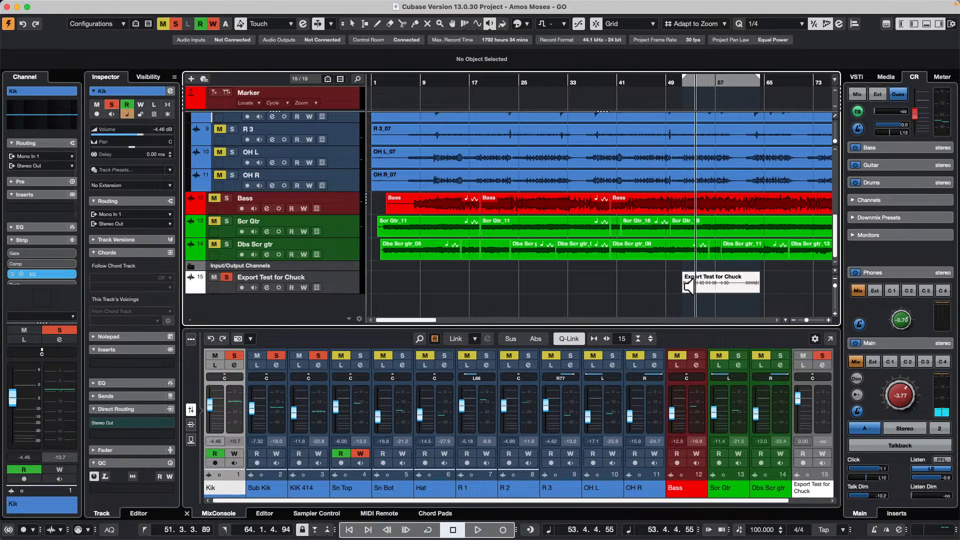
- Select the three kick tracks, review the Export as options in the audio mixdown settings, and close without exporting
{"action": "scroll", "coordinate": [585, 265], "scroll_direction": "up", "scroll_amount": 2}
{"action": "scroll", "coordinate": [585, 265], "scroll_direction": "up", "scroll_amount": 10}
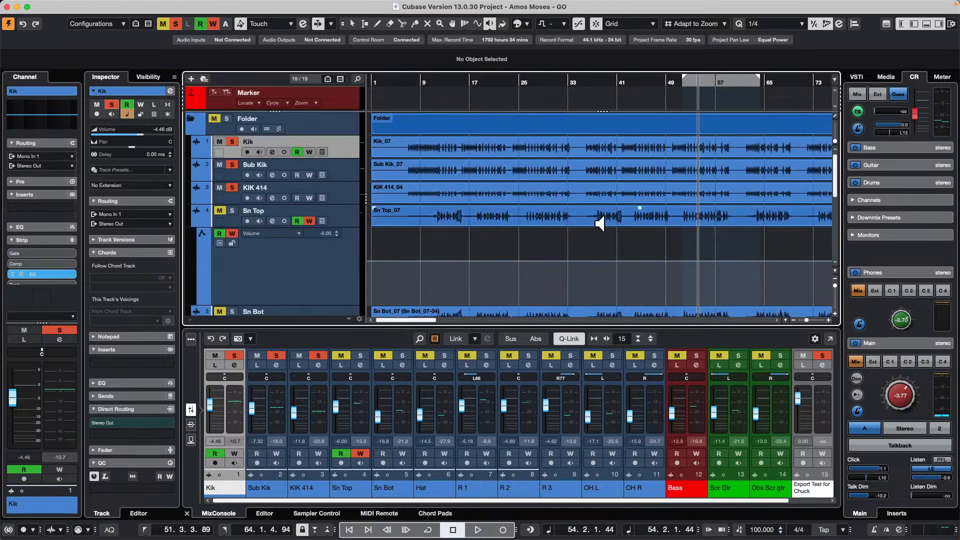
{"action": "left_click", "coordinate": [345, 198], "text": "shift"}
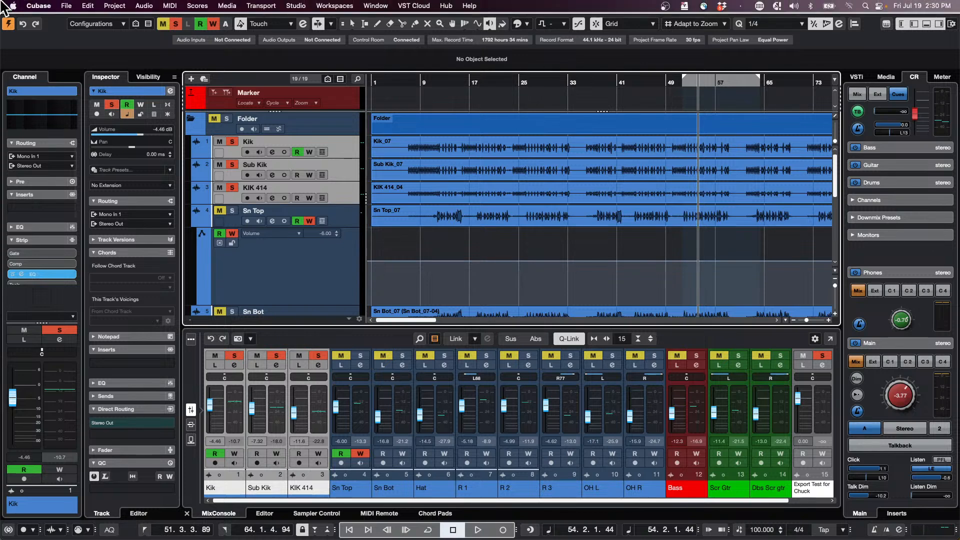
{"action": "left_click", "coordinate": [80, 6]}
{"action": "mouse_move", "coordinate": [67, 6]}
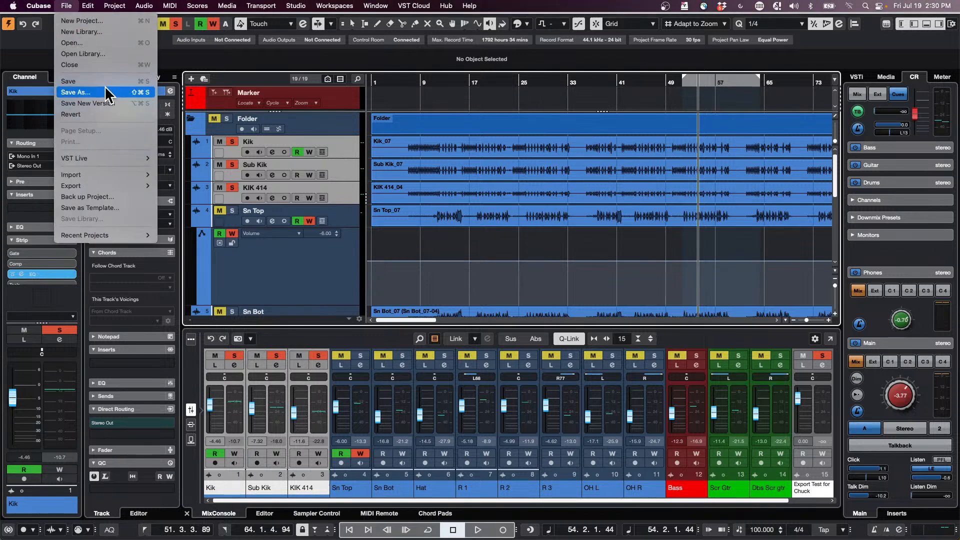
{"action": "mouse_move", "coordinate": [107, 188]}
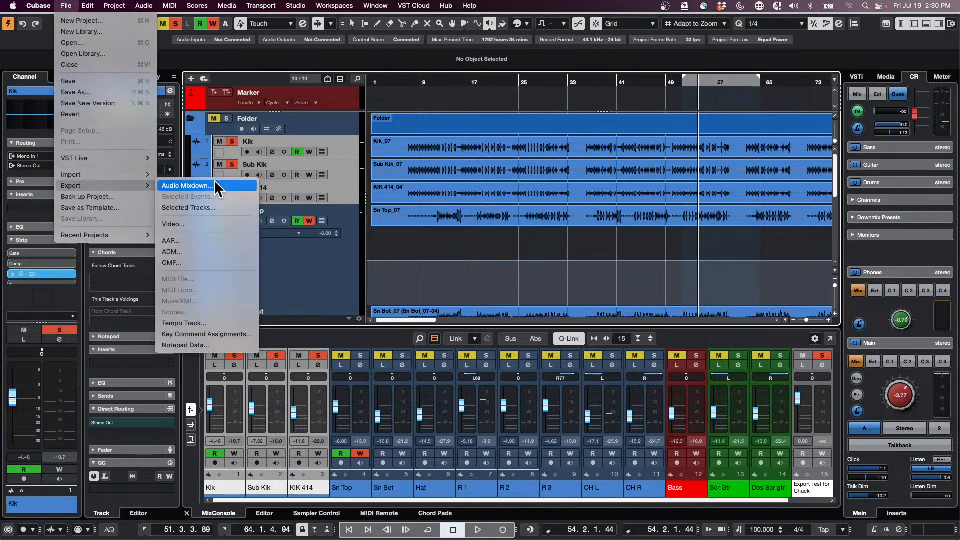
{"action": "left_click", "coordinate": [187, 186]}
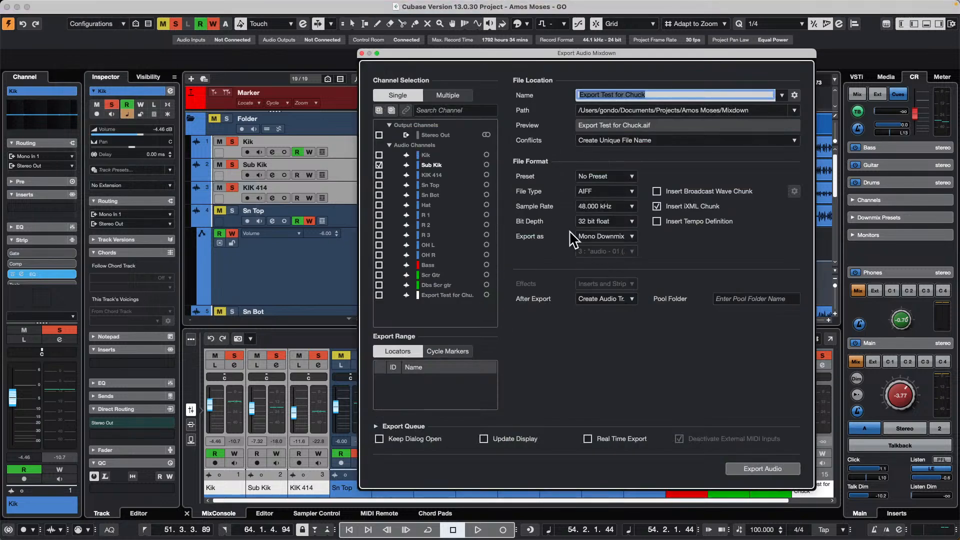
{"action": "left_click", "coordinate": [630, 236]}
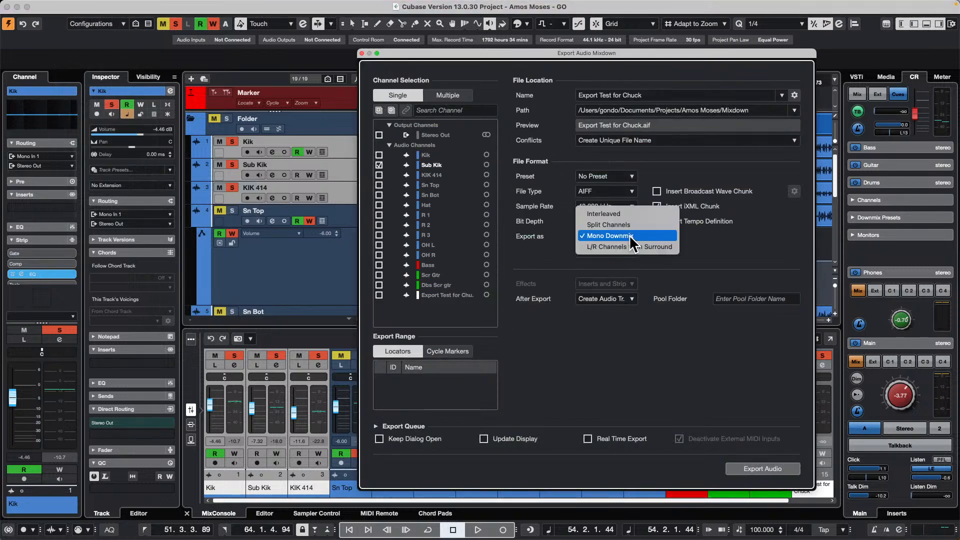
{"action": "left_click", "coordinate": [605, 357]}
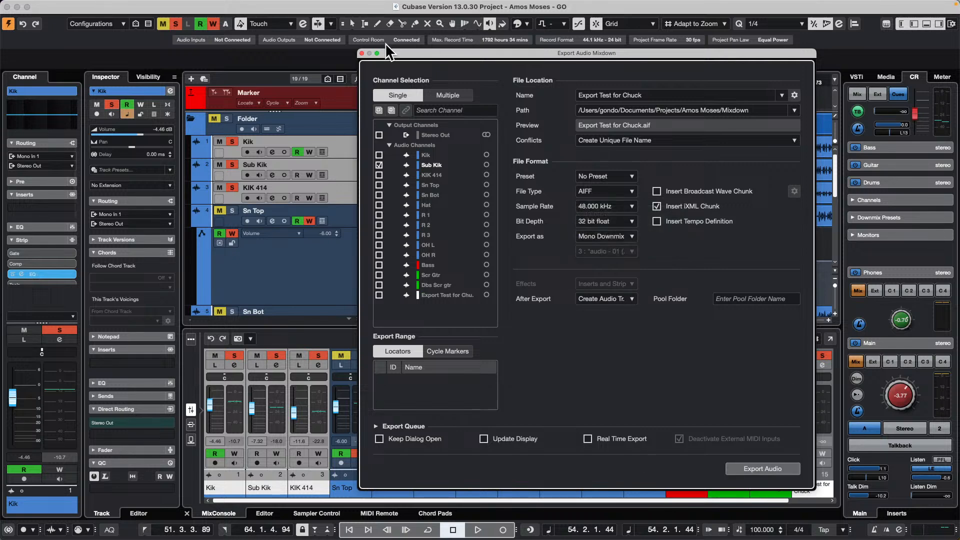
{"action": "left_click", "coordinate": [362, 54]}
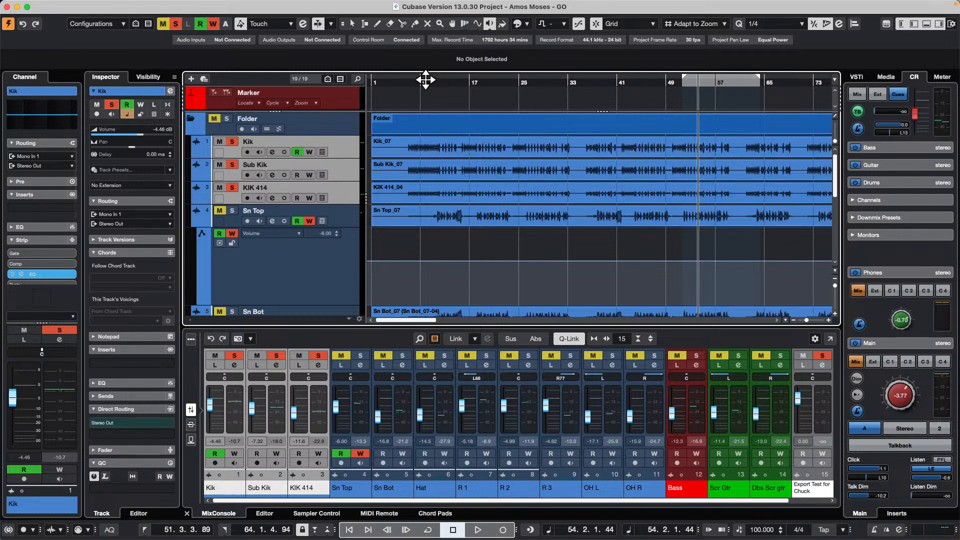
- Insert a Get Your Body spoken vocal sample from the Bloom loops onto the Kik track at about bar 227
{"action": "left_click_drag", "start_coordinate": [444, 76], "coordinate": [406, 15]}
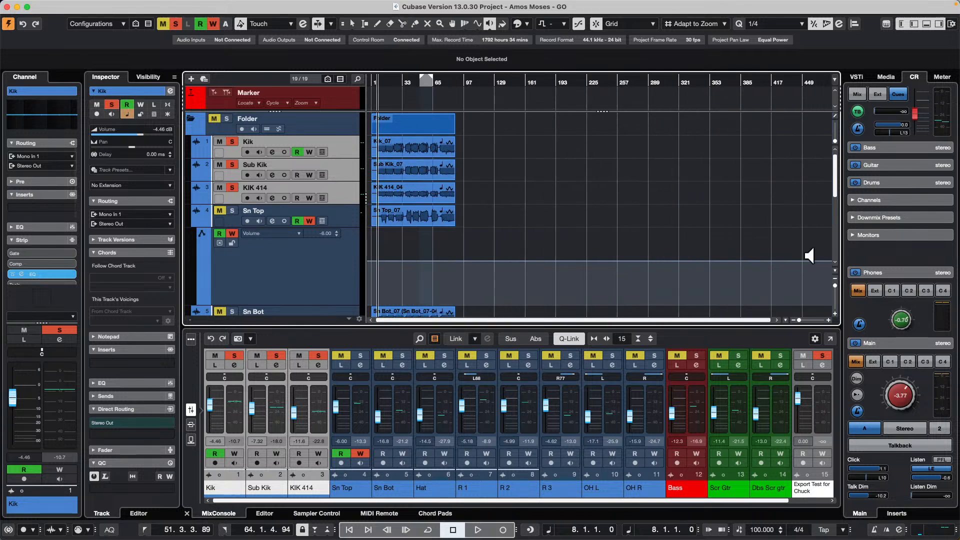
{"action": "left_click", "coordinate": [884, 77]}
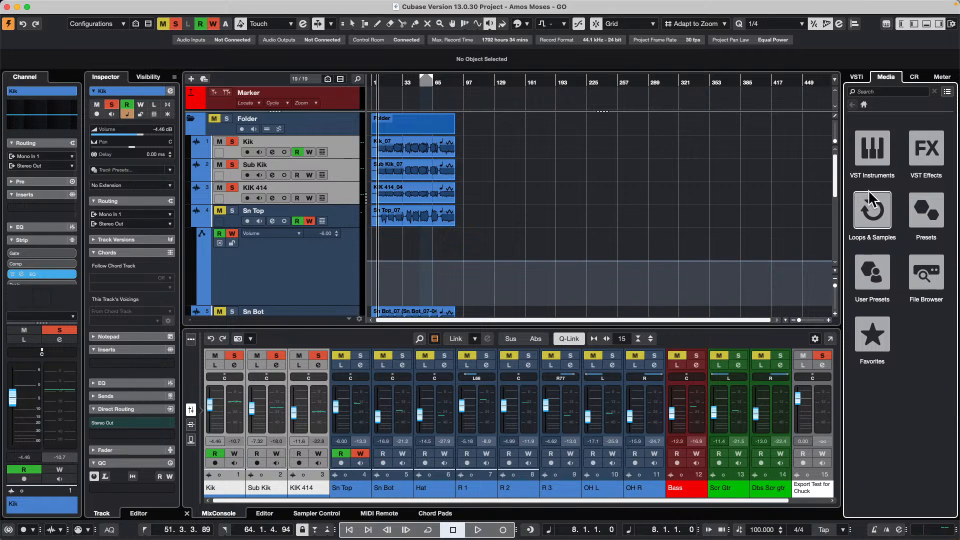
{"action": "left_click", "coordinate": [873, 210]}
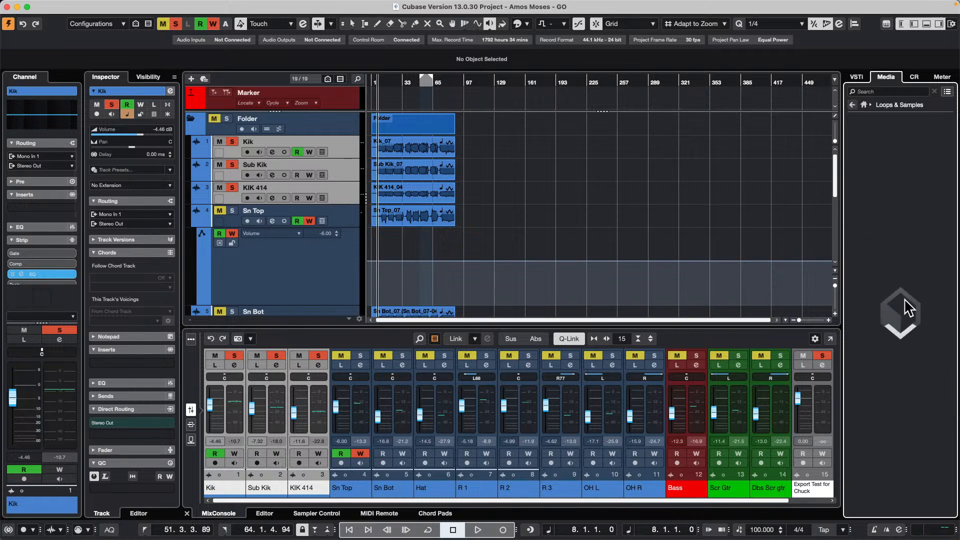
{"action": "left_click", "coordinate": [906, 273]}
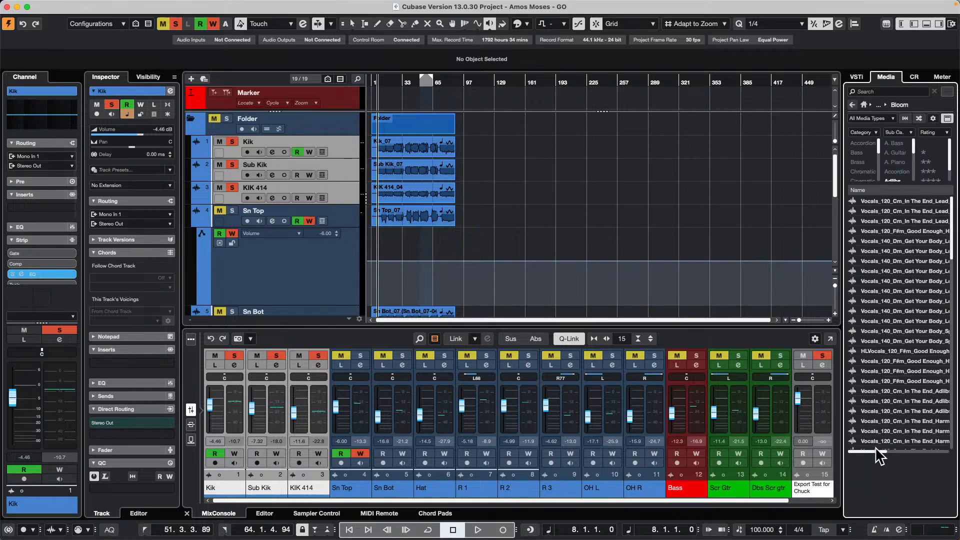
{"action": "left_click", "coordinate": [895, 389]}
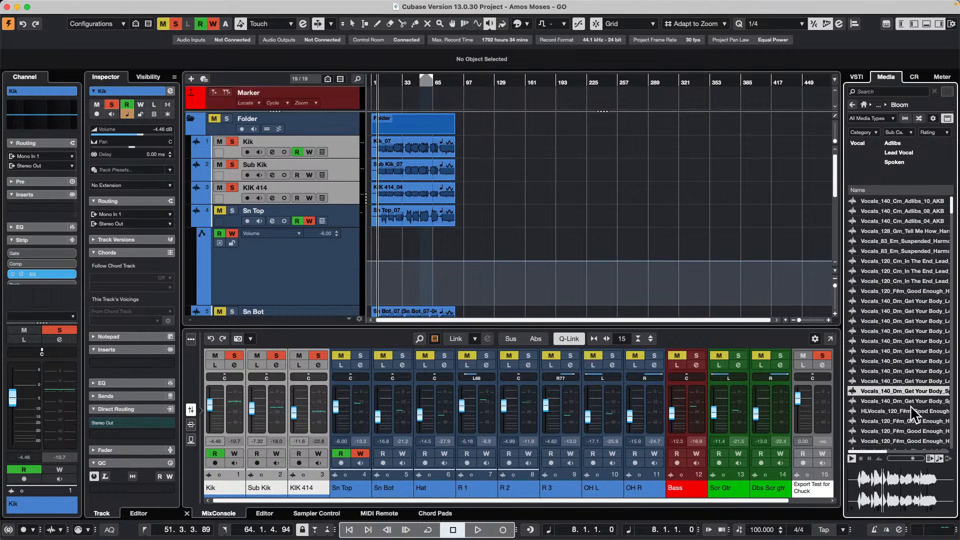
{"action": "left_click_drag", "start_coordinate": [891, 388], "coordinate": [592, 145]}
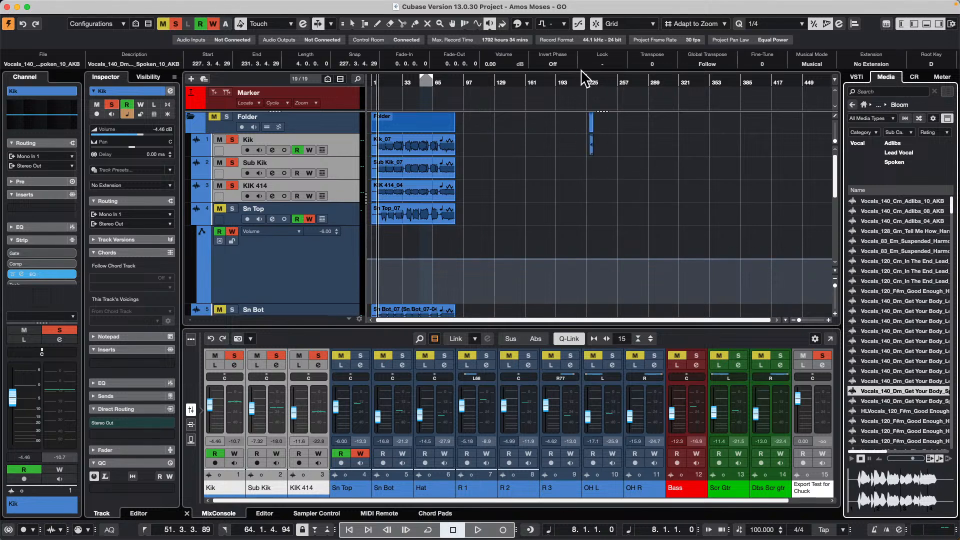
- Switch the Object Selection tool to the sizing mode that applies time stretch, ready for the inserted vocal event
{"action": "left_click_drag", "start_coordinate": [588, 81], "coordinate": [585, 127]}
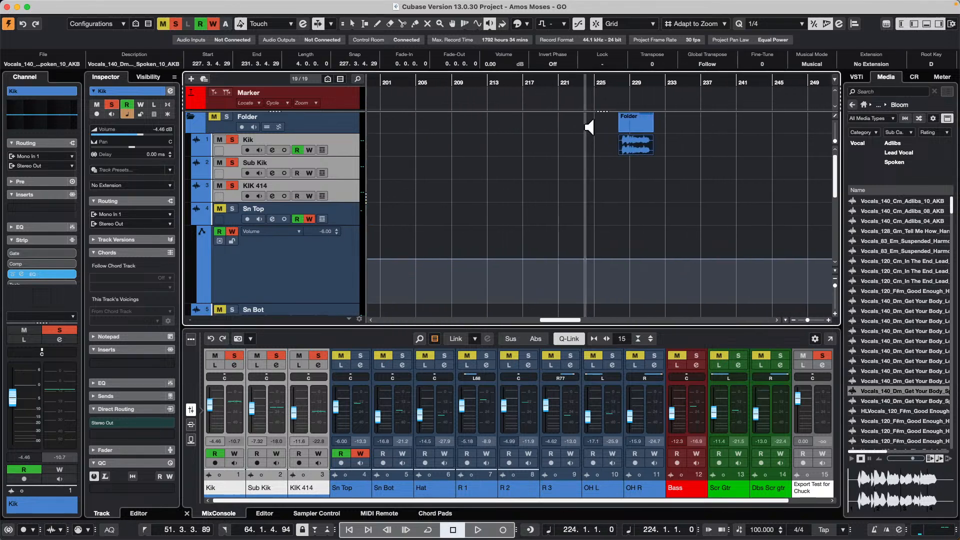
{"action": "left_click", "coordinate": [353, 23]}
{"action": "left_click", "coordinate": [449, 134]}
{"action": "left_click", "coordinate": [352, 24]}
{"action": "left_click", "coordinate": [358, 58]}
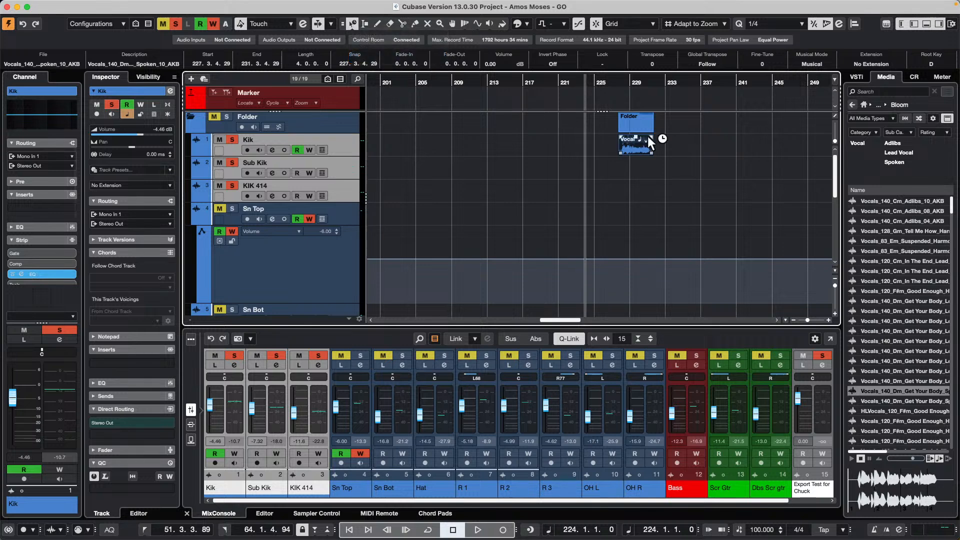
- Try time-stretching the vocal event on the Kik track to about two bars, undo it, and play the event from its beginning
{"action": "left_click_drag", "start_coordinate": [659, 85], "coordinate": [658, 115]}
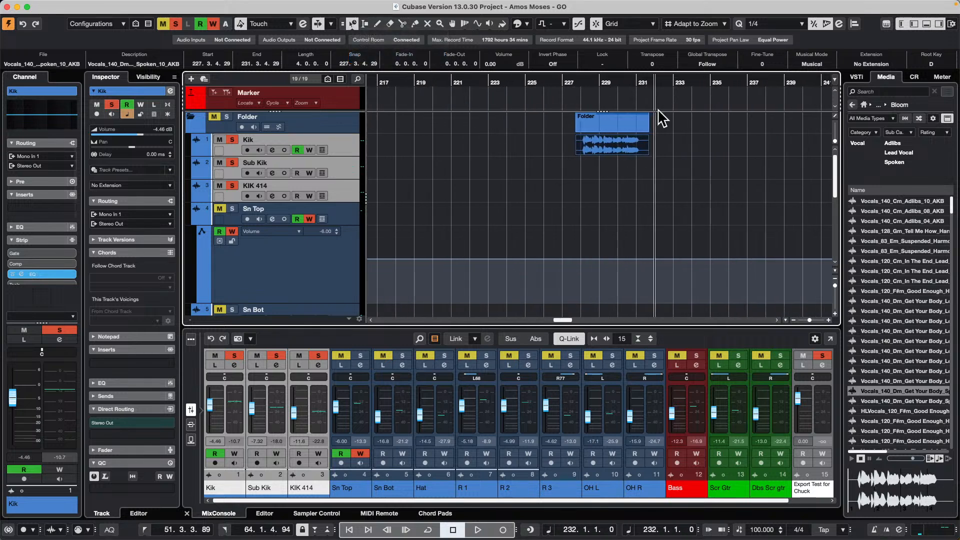
{"action": "left_click_drag", "start_coordinate": [649, 149], "coordinate": [611, 151]}
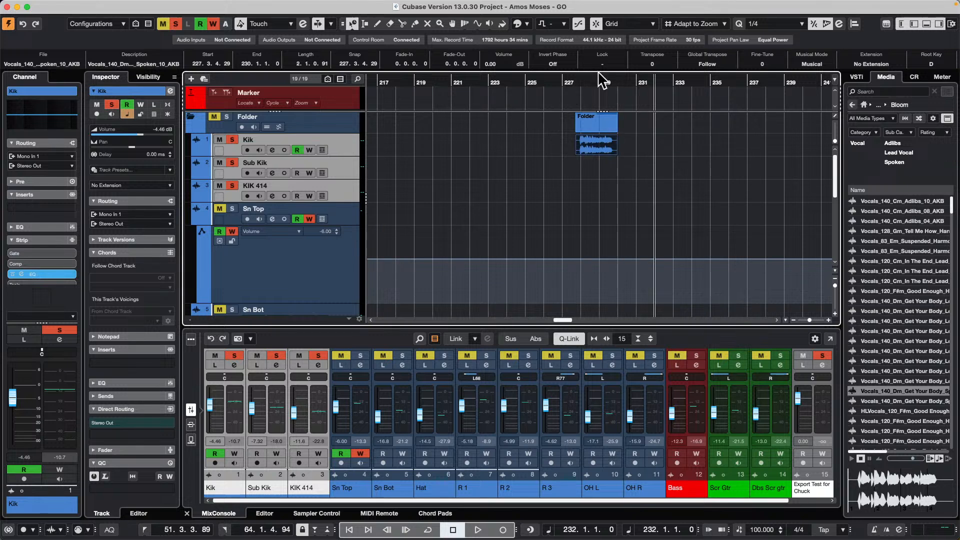
{"action": "key", "text": "super+z"}
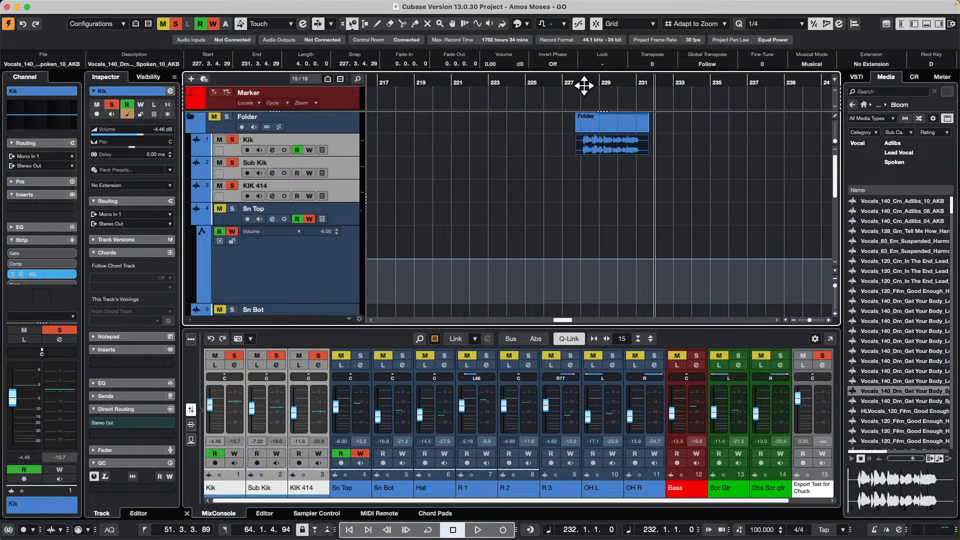
{"action": "left_click", "coordinate": [583, 86]}
{"action": "key", "text": "space"}
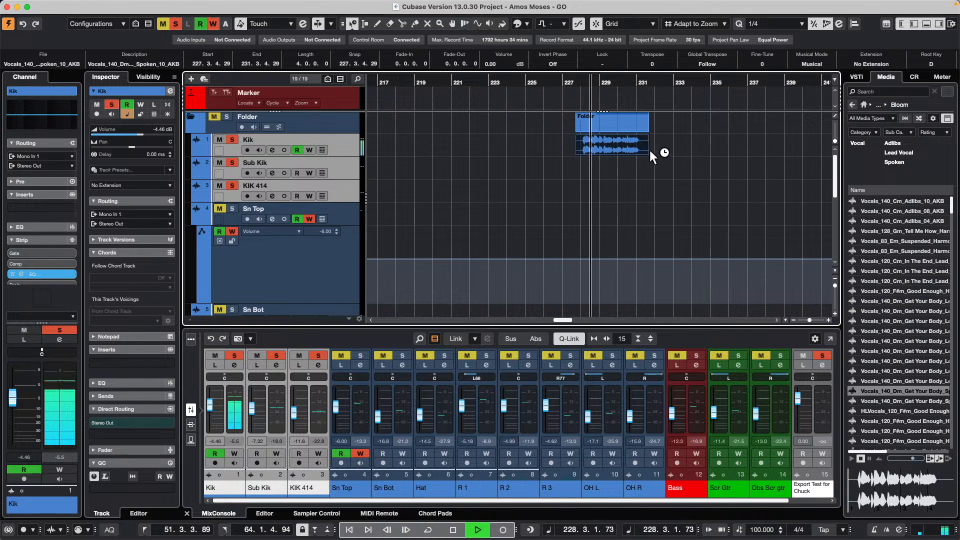
- Time-stretch the vocal event on the Kik track to end at bar 230 and play it from its beginning
{"action": "left_click_drag", "start_coordinate": [649, 152], "coordinate": [619, 151]}
{"action": "left_click", "coordinate": [581, 84]}
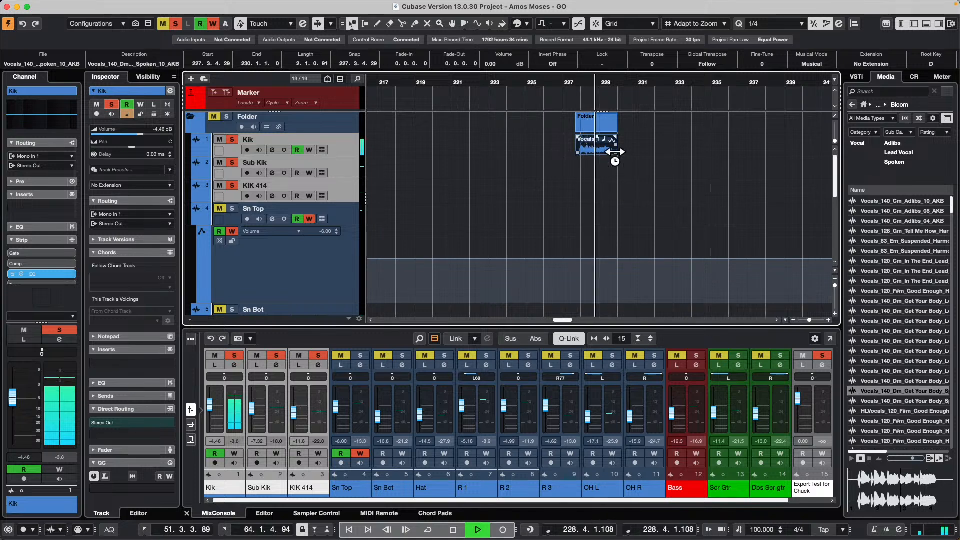
- Try time-stretching the vocal event to end at bar 234 during playback, undo that stretch, and stop playback
{"action": "left_click_drag", "start_coordinate": [615, 152], "coordinate": [679, 155]}
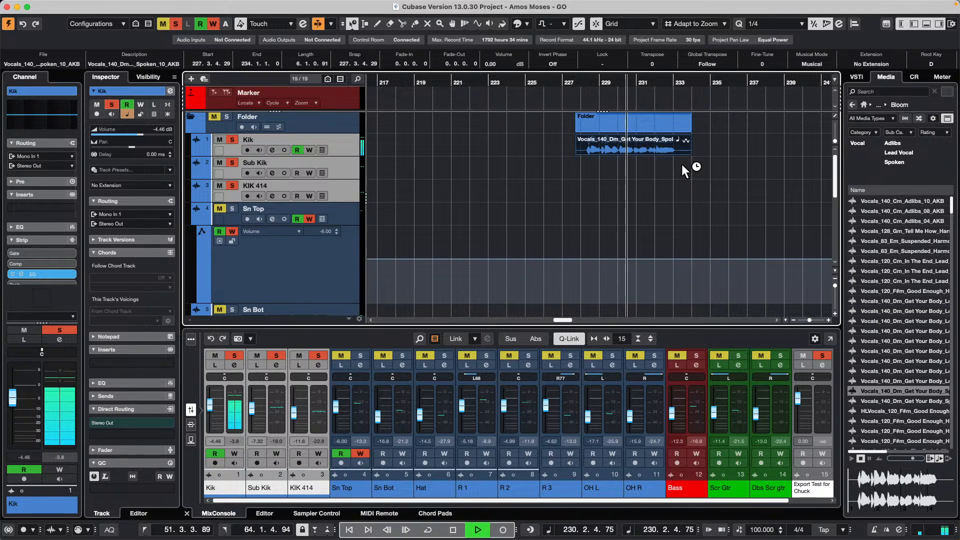
{"action": "key", "text": "super+z"}
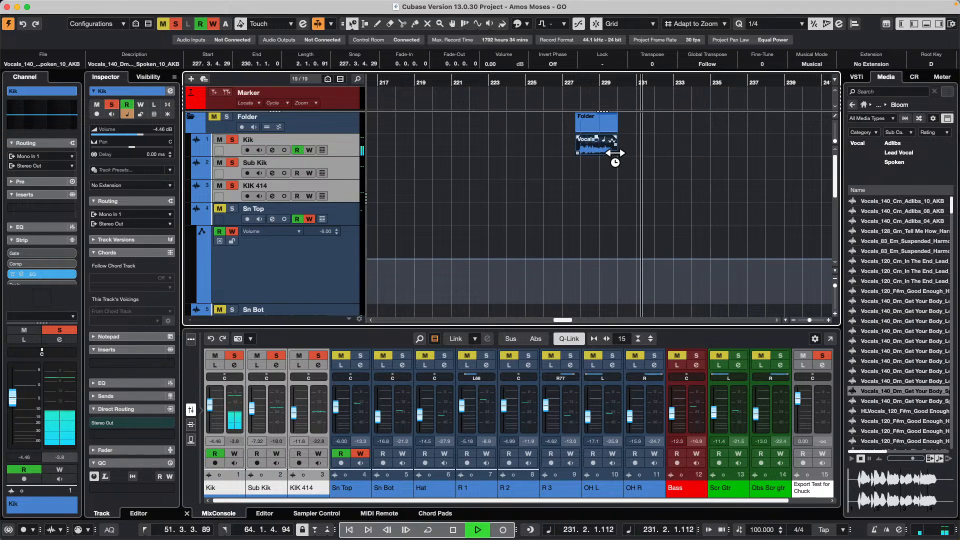
{"action": "key", "text": "space"}
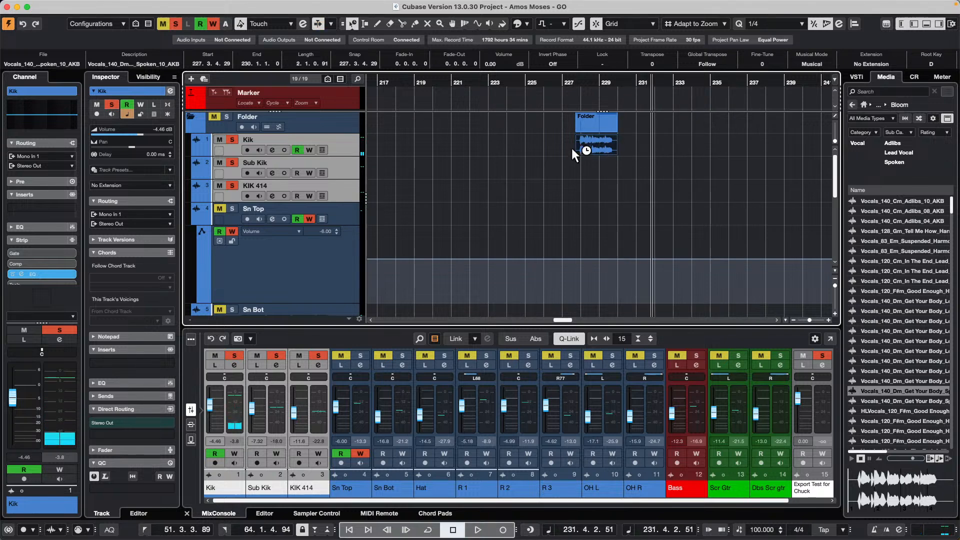
- Apply the Time Stretch process to the selected vocal event, review its direct offline processing settings, and close the window
{"action": "mouse_move", "coordinate": [211, 5]}
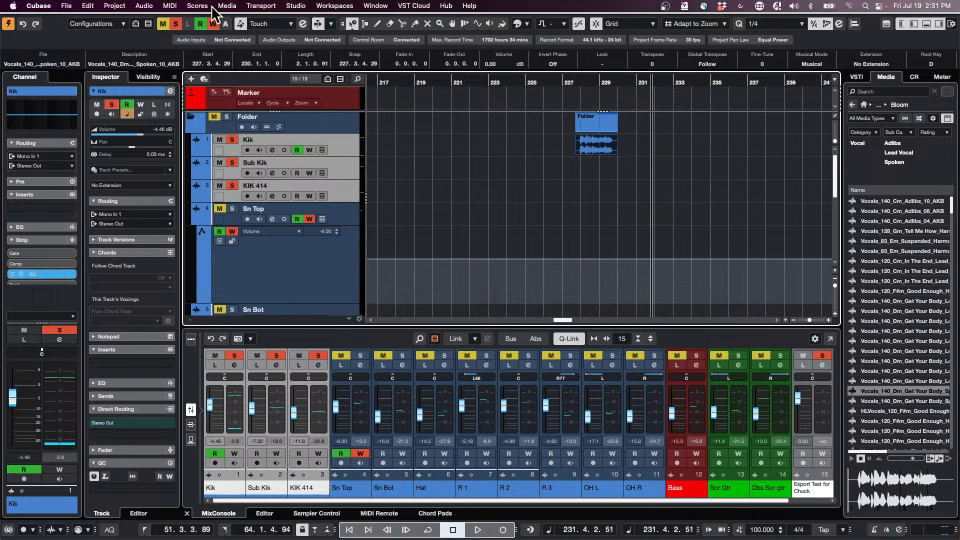
{"action": "left_click", "coordinate": [145, 5]}
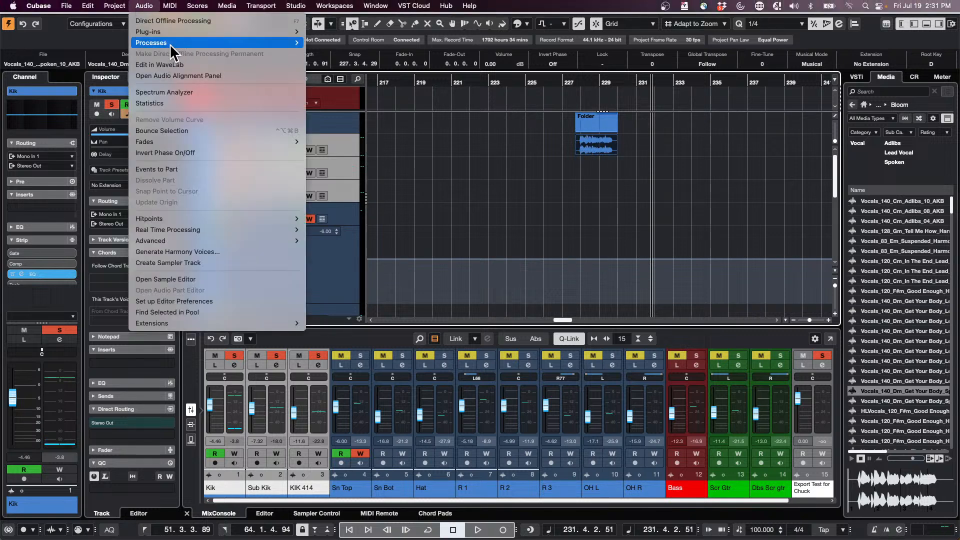
{"action": "mouse_move", "coordinate": [170, 43]}
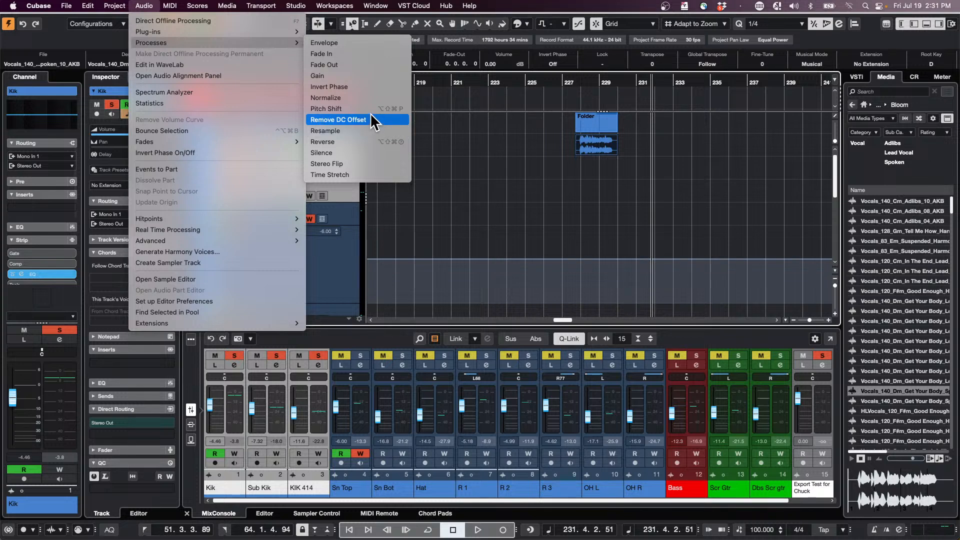
{"action": "left_click", "coordinate": [365, 174]}
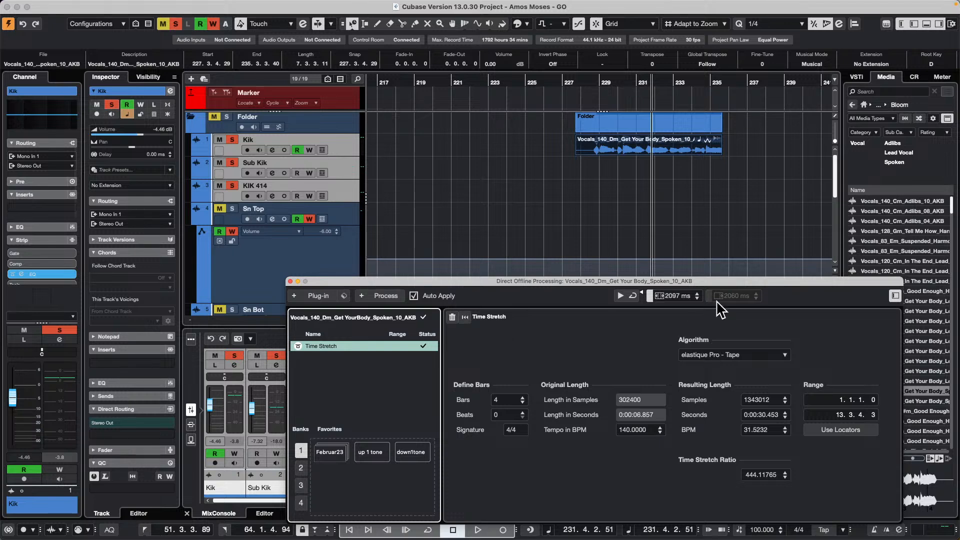
{"action": "left_click_drag", "start_coordinate": [695, 278], "coordinate": [664, 181]}
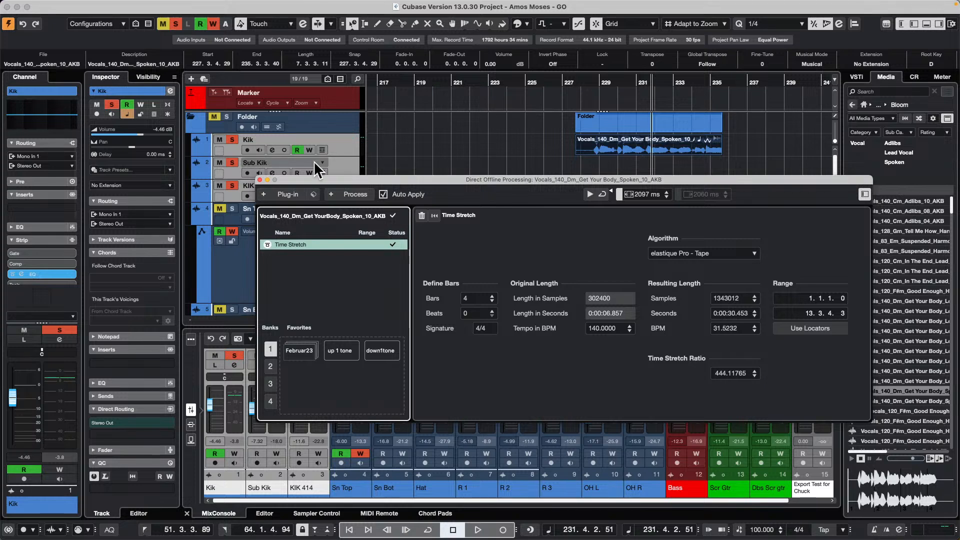
{"action": "left_click", "coordinate": [260, 179]}
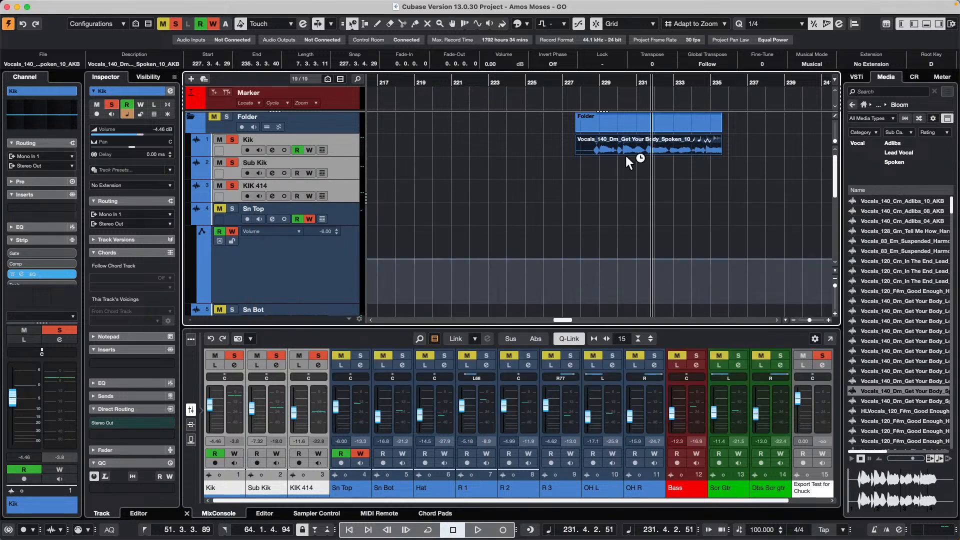
- Deselect the vocal event and cycle the Object Selection tool through its sizing modes, ending on Sizing Applies Time Stretch
{"action": "left_click", "coordinate": [354, 26]}
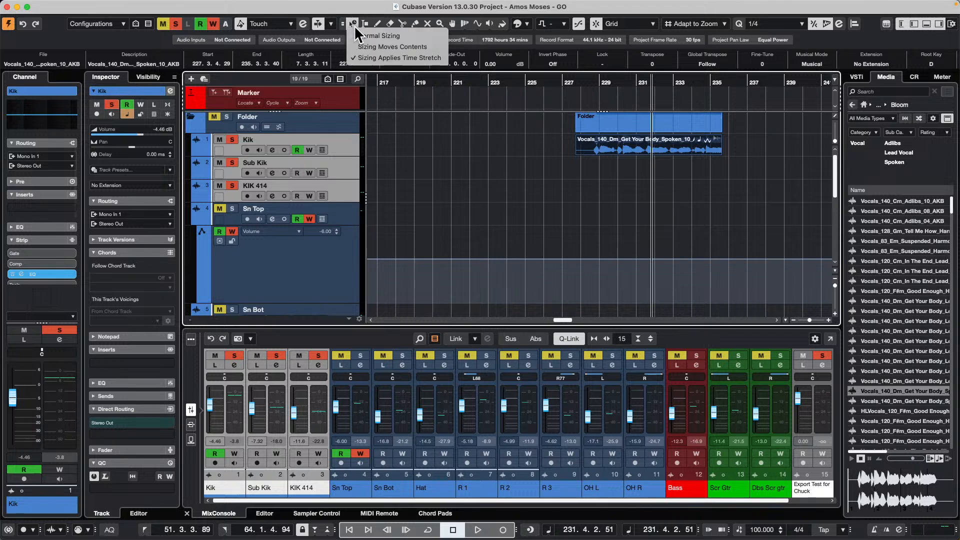
{"action": "left_click", "coordinate": [392, 35]}
{"action": "left_click", "coordinate": [634, 184]}
{"action": "right_click", "coordinate": [633, 184]}
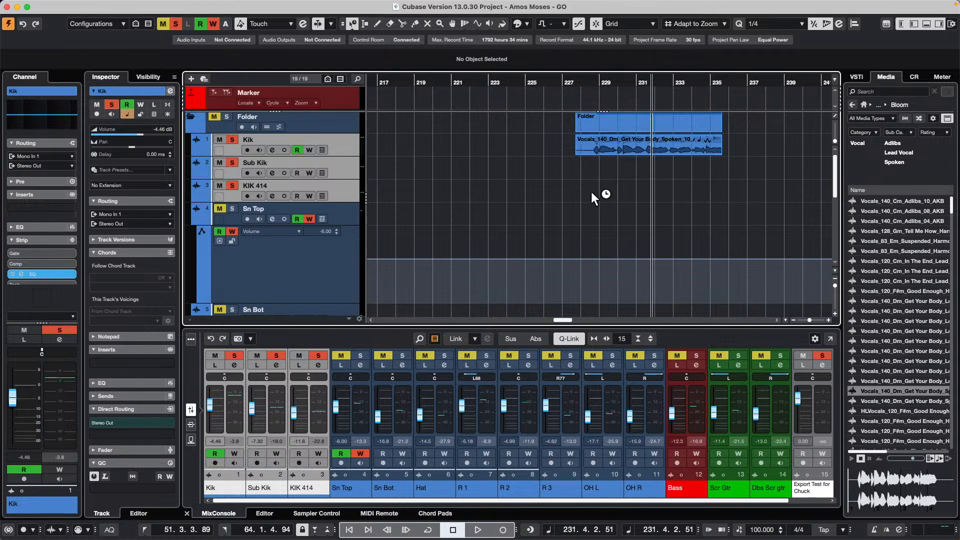
{"action": "key", "text": "1"}
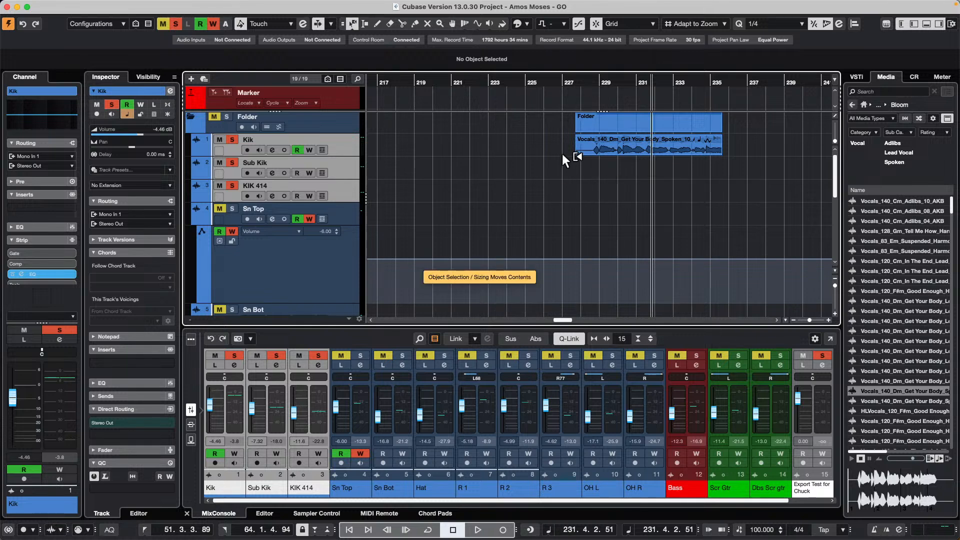
{"action": "key", "text": "1"}
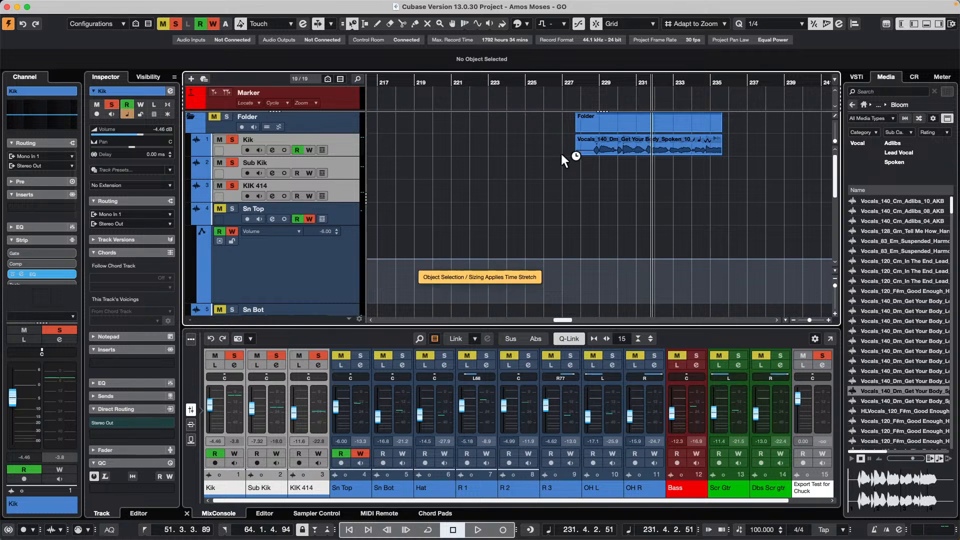
{"action": "key", "text": "1"}
{"action": "key", "text": "1"}
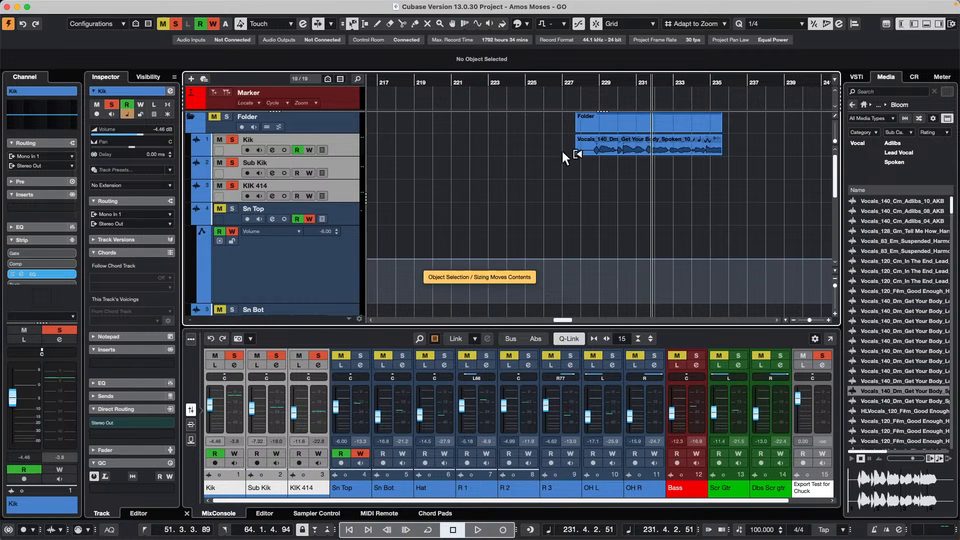
{"action": "key", "text": "1"}
{"action": "key", "text": "1"}
{"action": "key", "text": "1"}
{"action": "key", "text": "1"}
{"action": "key", "text": "1"}
{"action": "key", "text": "1"}
{"action": "key", "text": "1"}
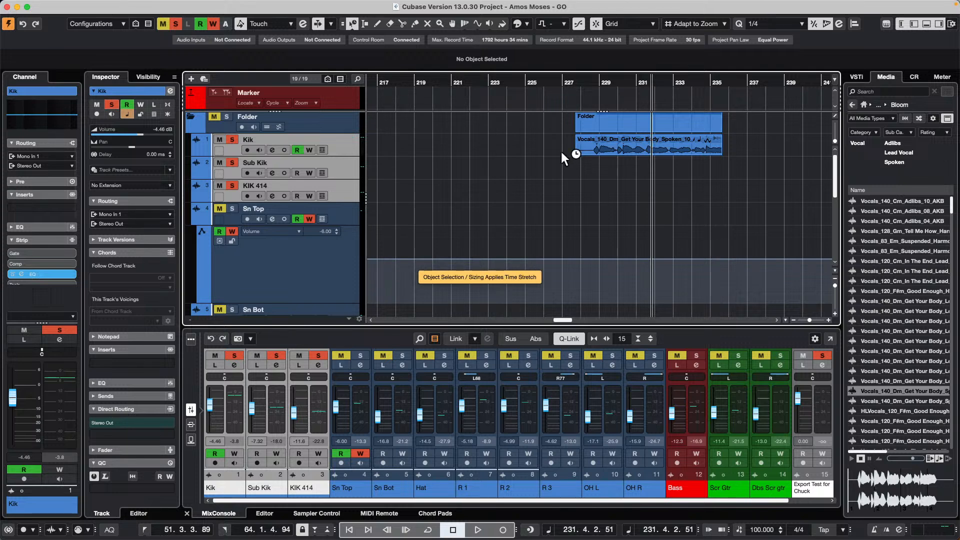
{"action": "key", "text": "1"}
{"action": "key", "text": "1"}
{"action": "key", "text": "1"}
{"action": "key", "text": "1"}
{"action": "key", "text": "1"}
{"action": "key", "text": "1"}
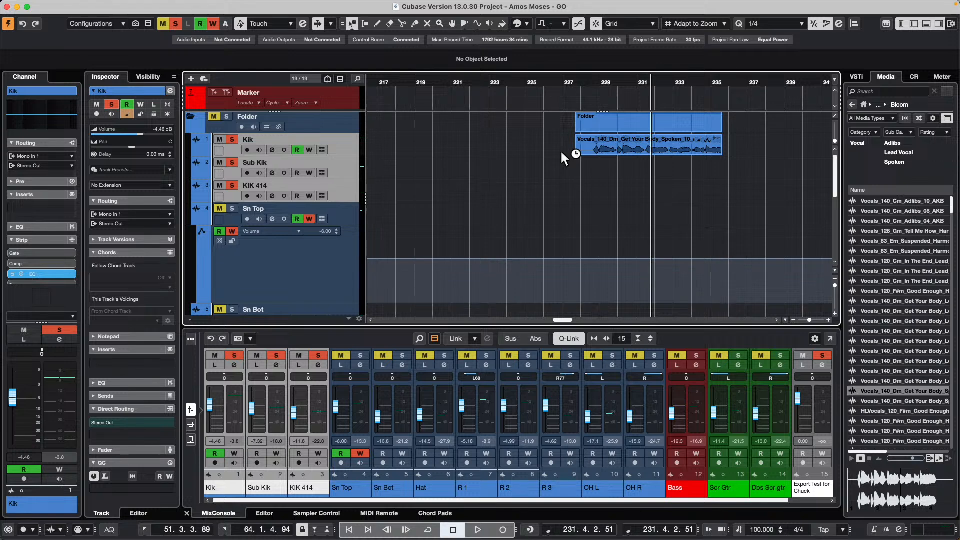
- Show the Control Room and review the Control Room channels in the audio connections, closing the window when done
{"action": "left_click", "coordinate": [914, 77]}
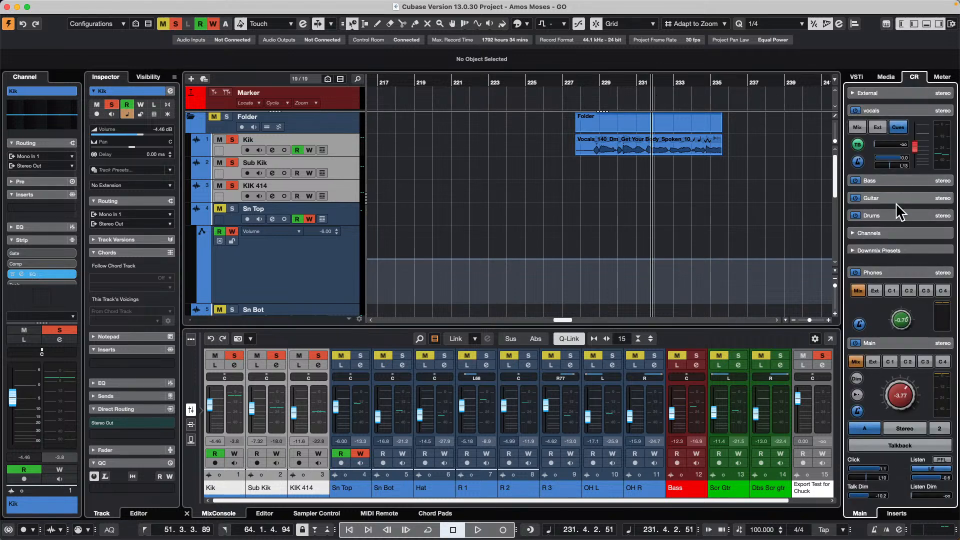
{"action": "mouse_move", "coordinate": [124, 3]}
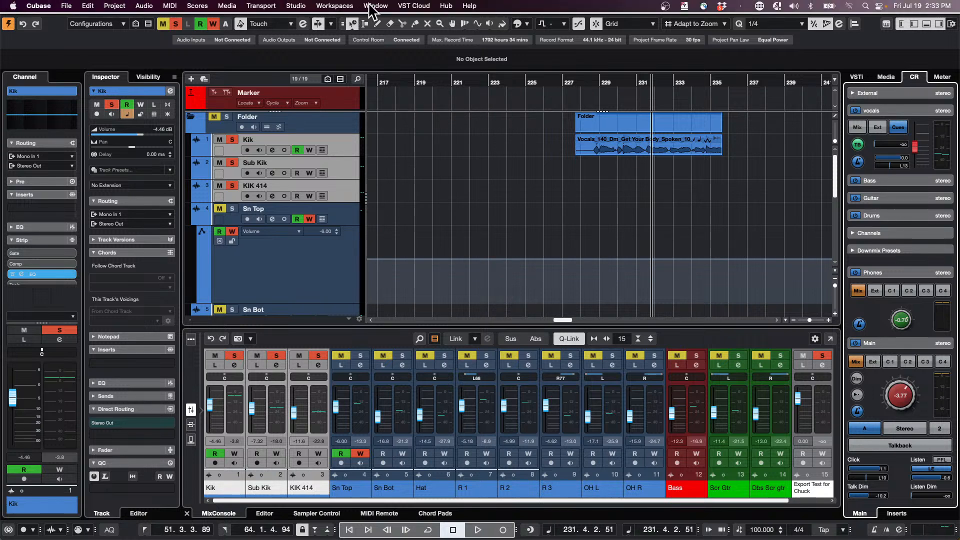
{"action": "left_click", "coordinate": [295, 5]}
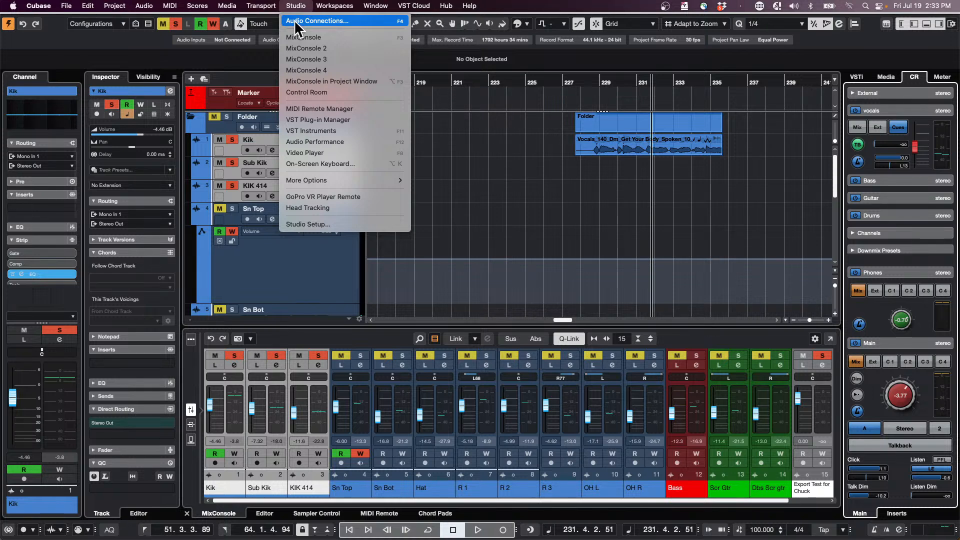
{"action": "left_click", "coordinate": [296, 22]}
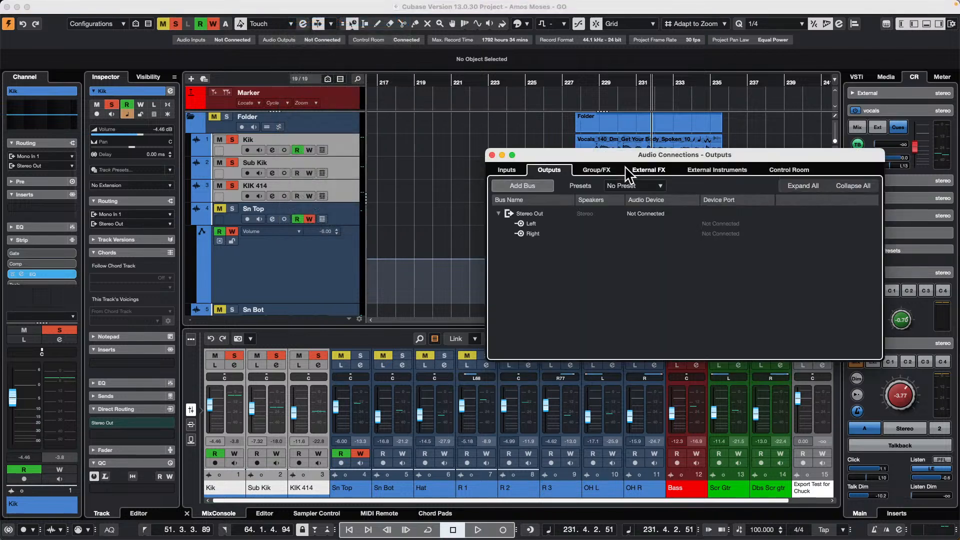
{"action": "left_click_drag", "start_coordinate": [601, 153], "coordinate": [289, 112]}
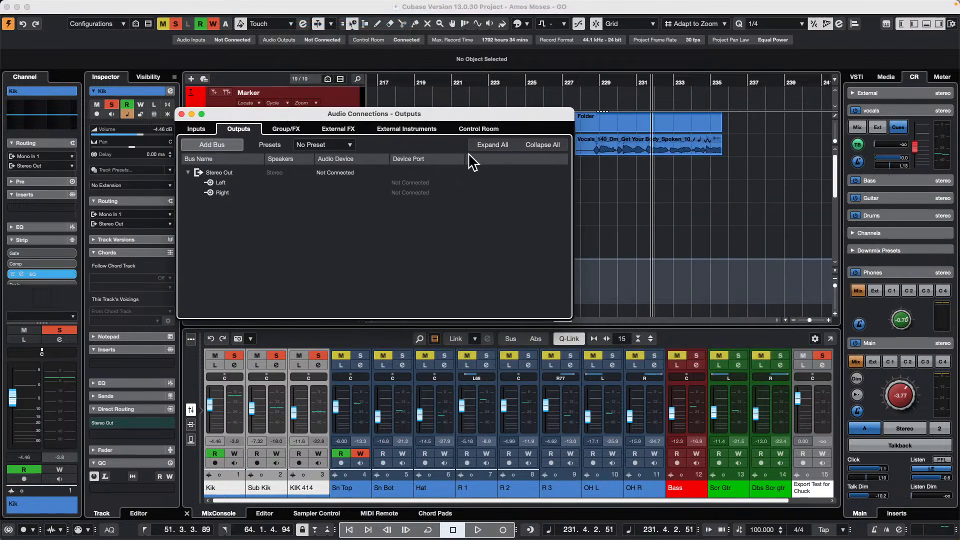
{"action": "left_click", "coordinate": [479, 129]}
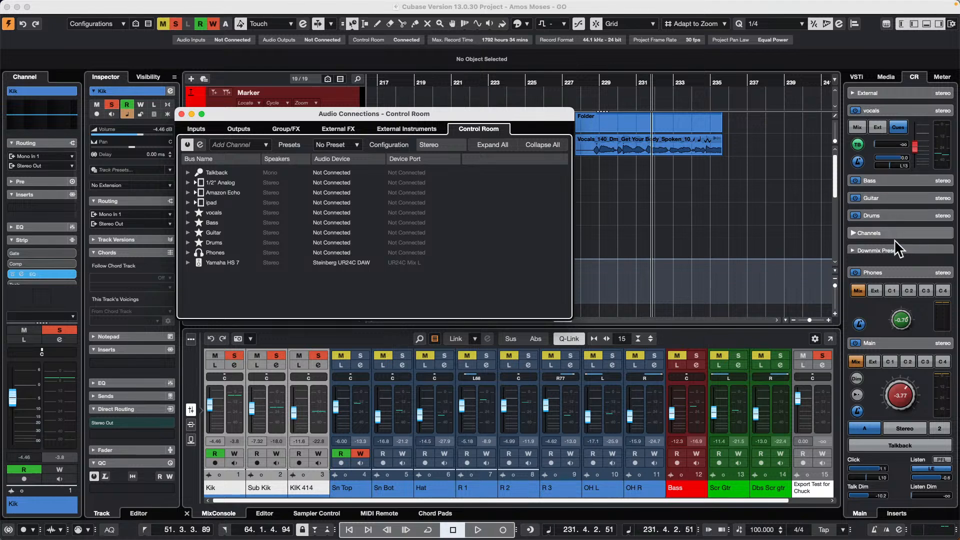
{"action": "left_click", "coordinate": [181, 113]}
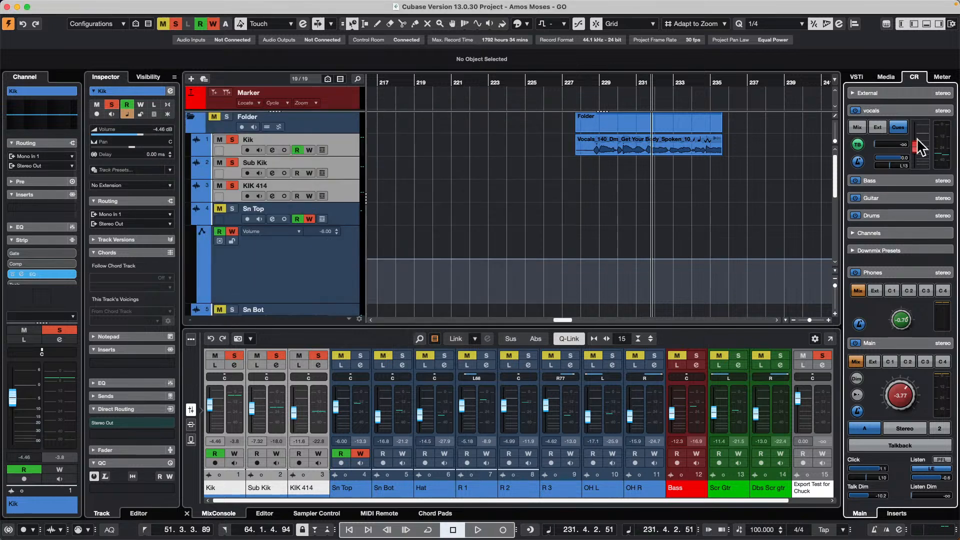
- Expand the Monitors section of the Control Room to view its monitor, and collapse the section again
{"action": "scroll", "coordinate": [889, 223], "scroll_direction": "down", "scroll_amount": 3}
{"action": "left_click", "coordinate": [902, 234]}
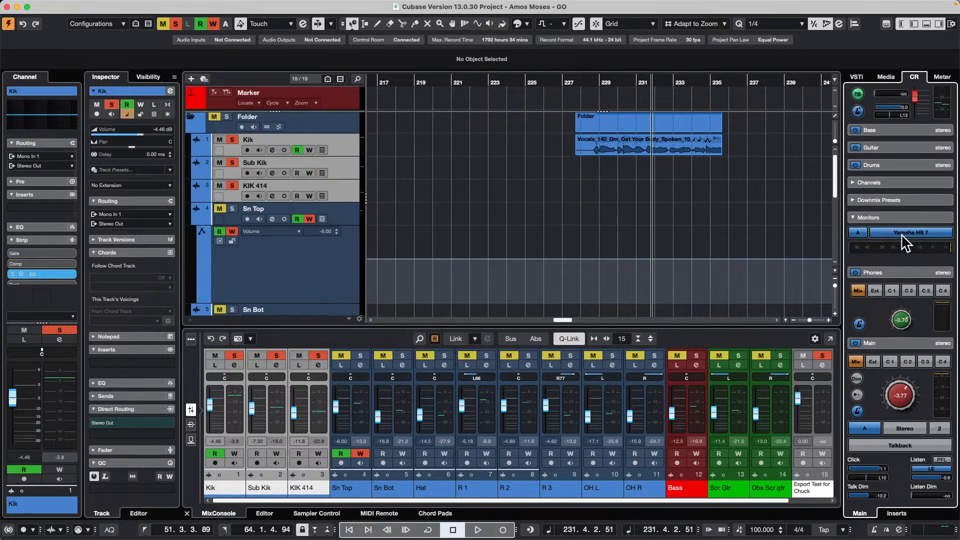
{"action": "left_click", "coordinate": [902, 216]}
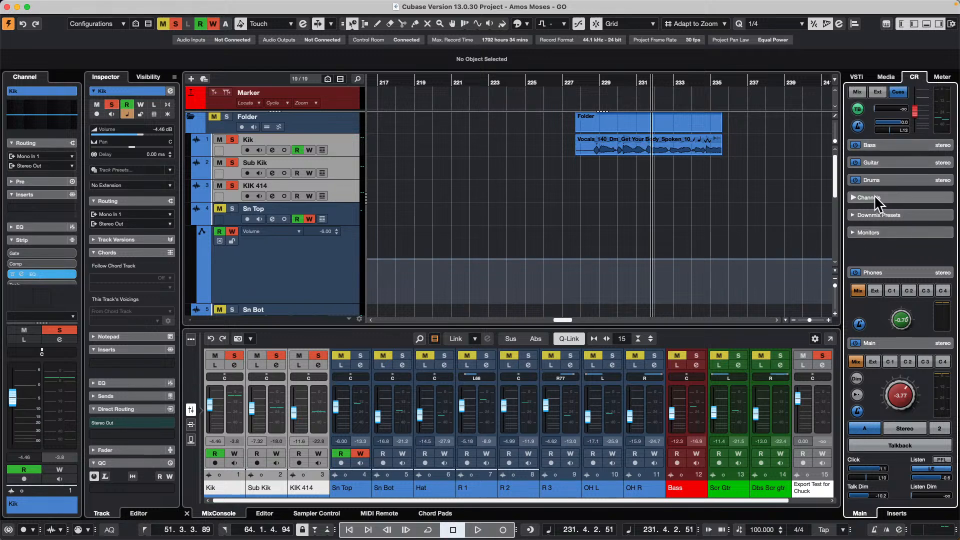
- Remove the Phones channel from the Control Room setup in the audio connections and confirm the removal
{"action": "left_click", "coordinate": [227, 5]}
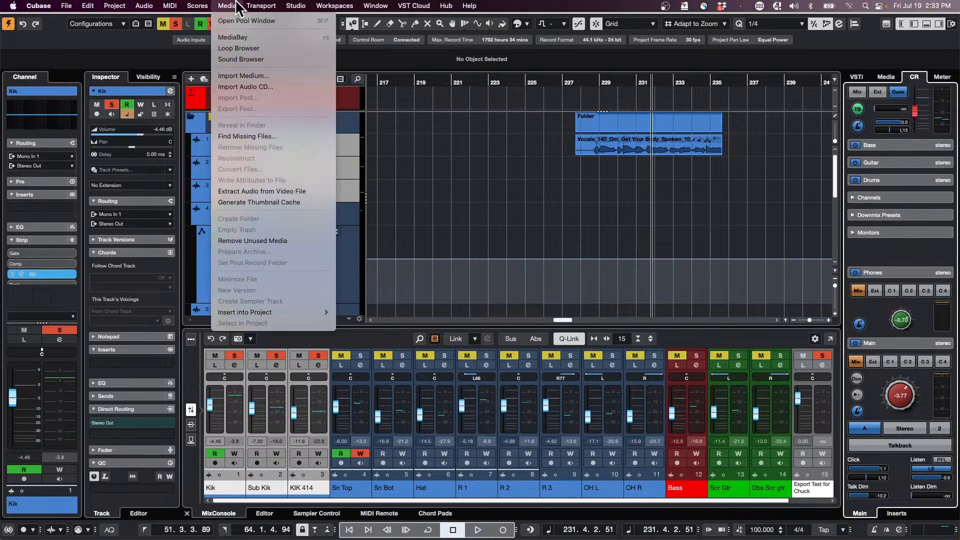
{"action": "mouse_move", "coordinate": [290, 7]}
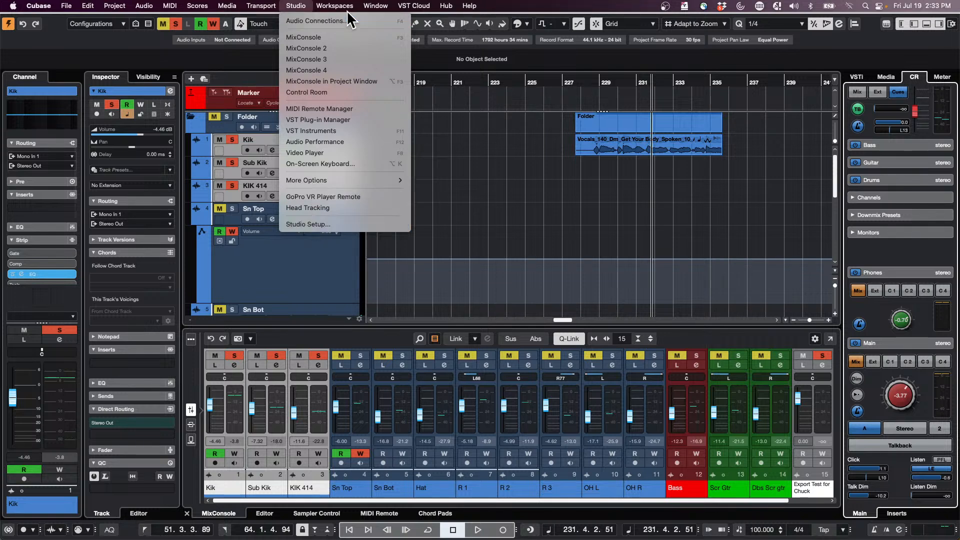
{"action": "left_click", "coordinate": [300, 20]}
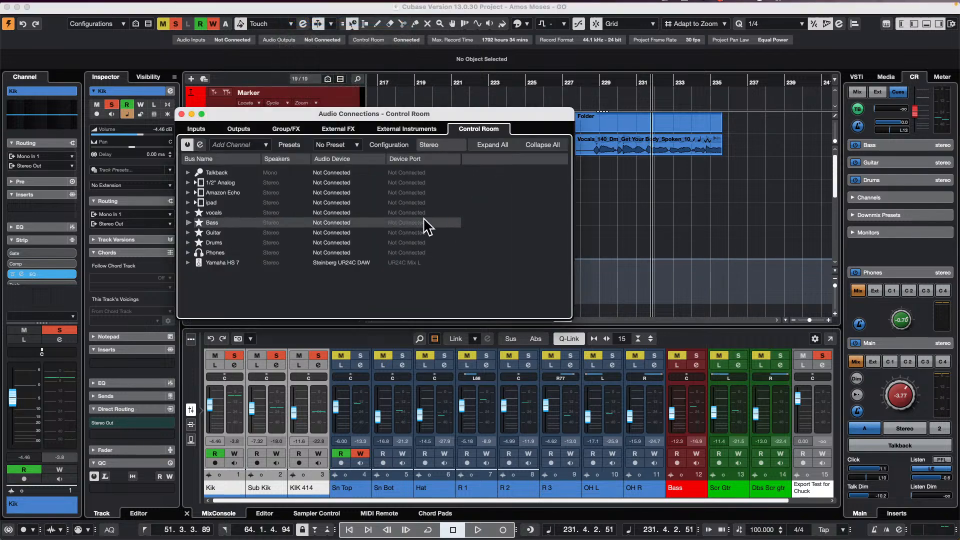
{"action": "right_click", "coordinate": [211, 250]}
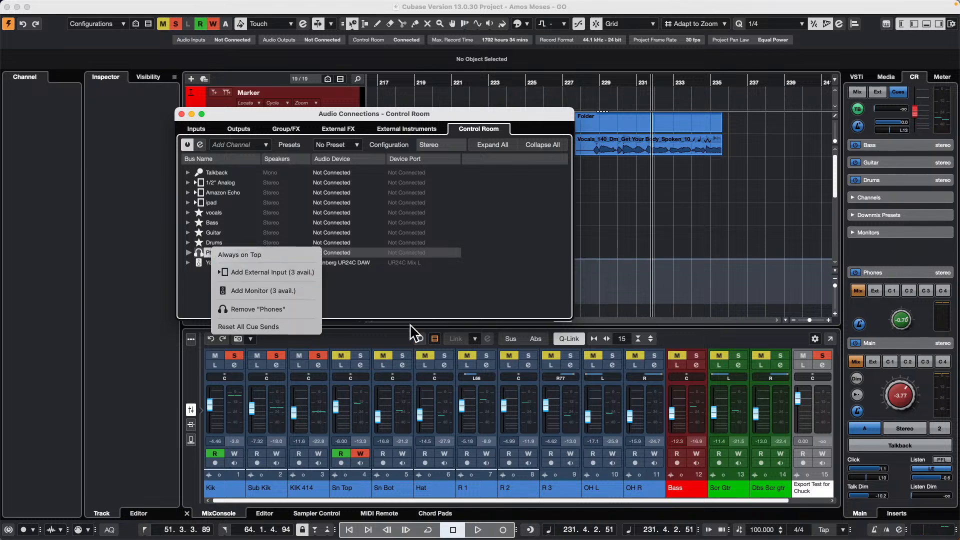
{"action": "left_click", "coordinate": [263, 308]}
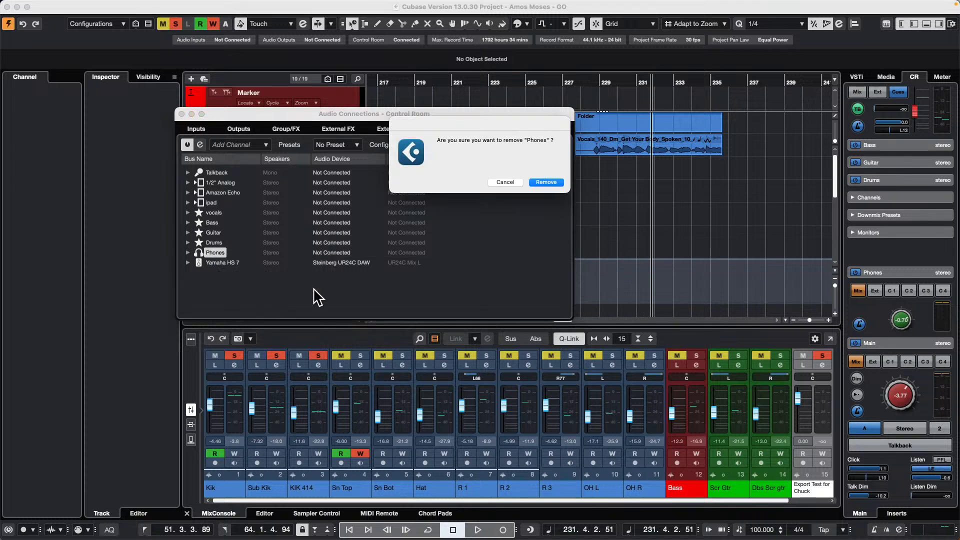
{"action": "left_click", "coordinate": [550, 183]}
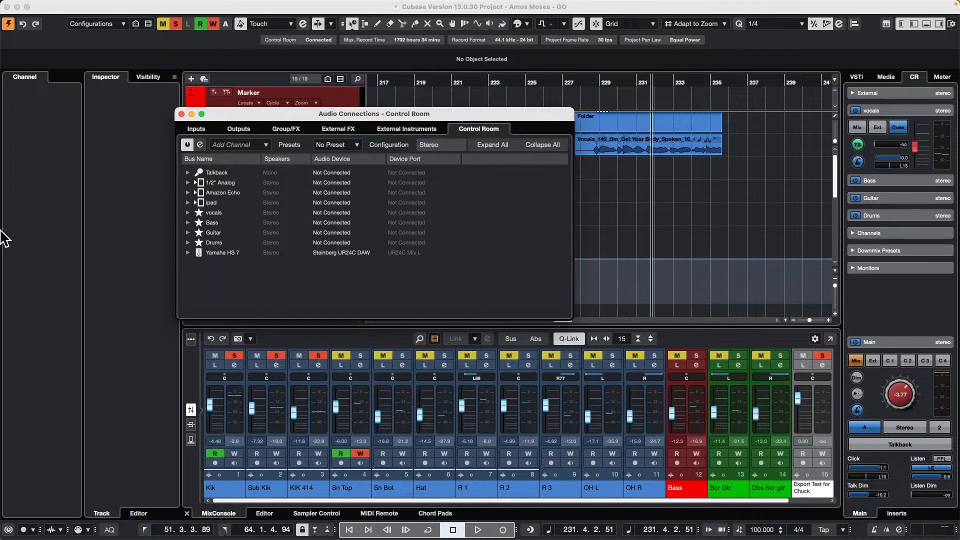
- Add a headphone channel to the Control Room setup and close the audio connections
{"action": "right_click", "coordinate": [224, 242]}
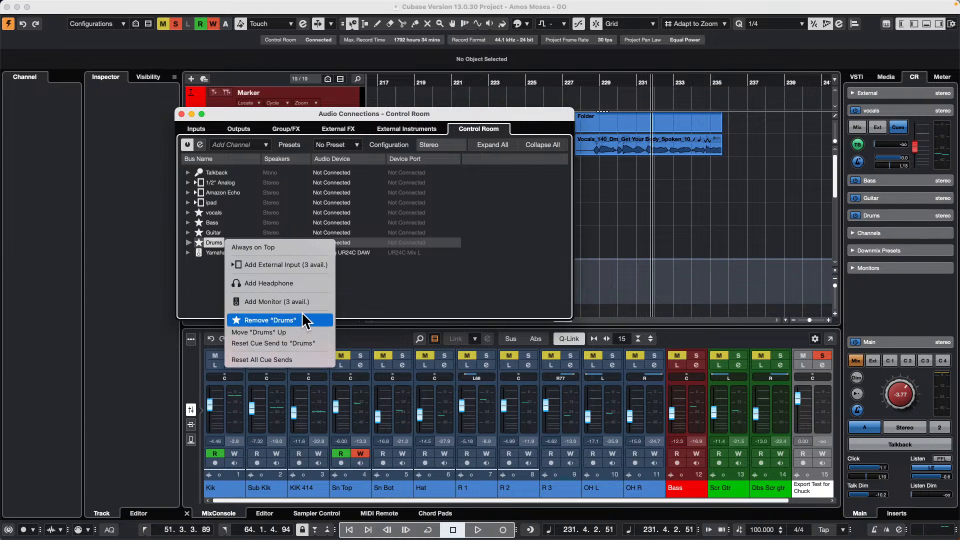
{"action": "left_click", "coordinate": [298, 283]}
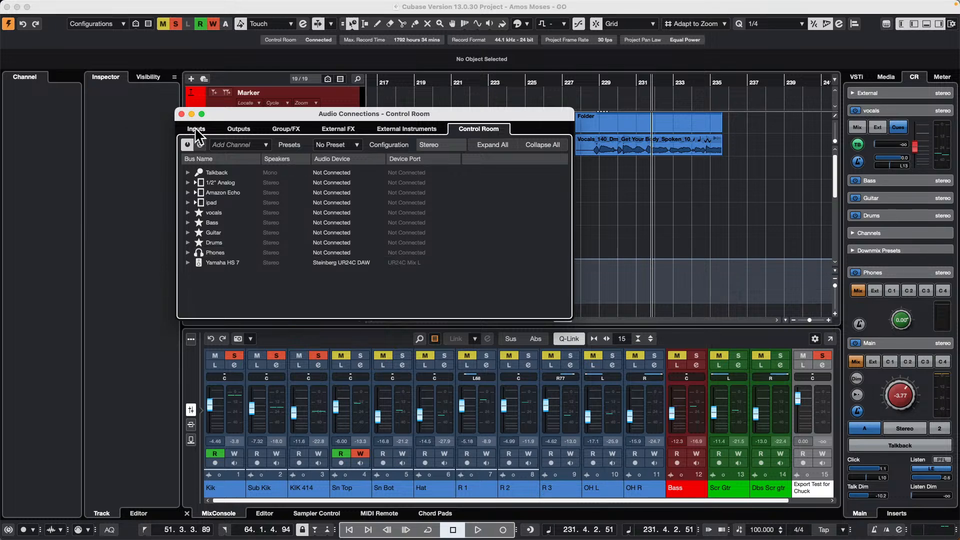
{"action": "left_click", "coordinate": [181, 113]}
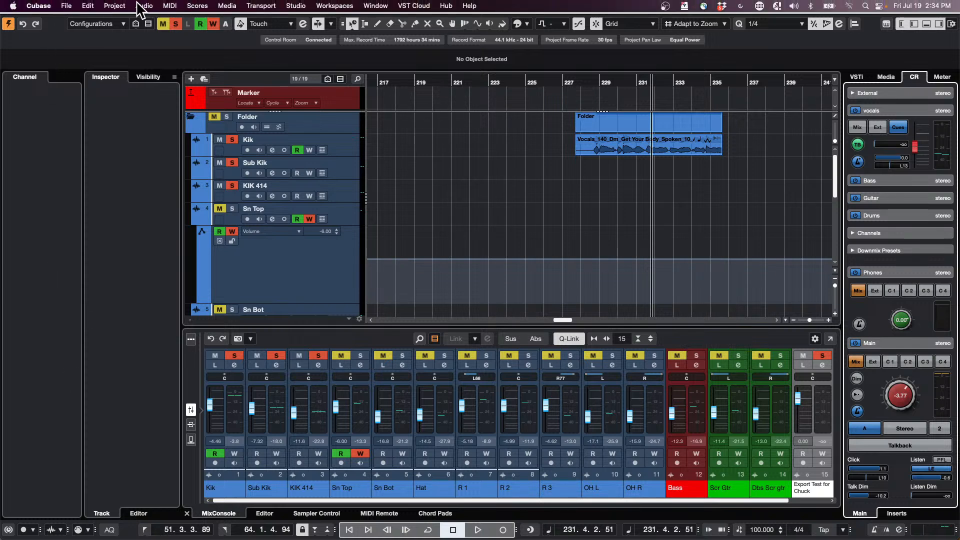
- Open the recent project bicycle.cpr, activate it, and dismiss the missing files list without resolving the missing file
{"action": "left_click", "coordinate": [74, 6]}
{"action": "mouse_move", "coordinate": [110, 232]}
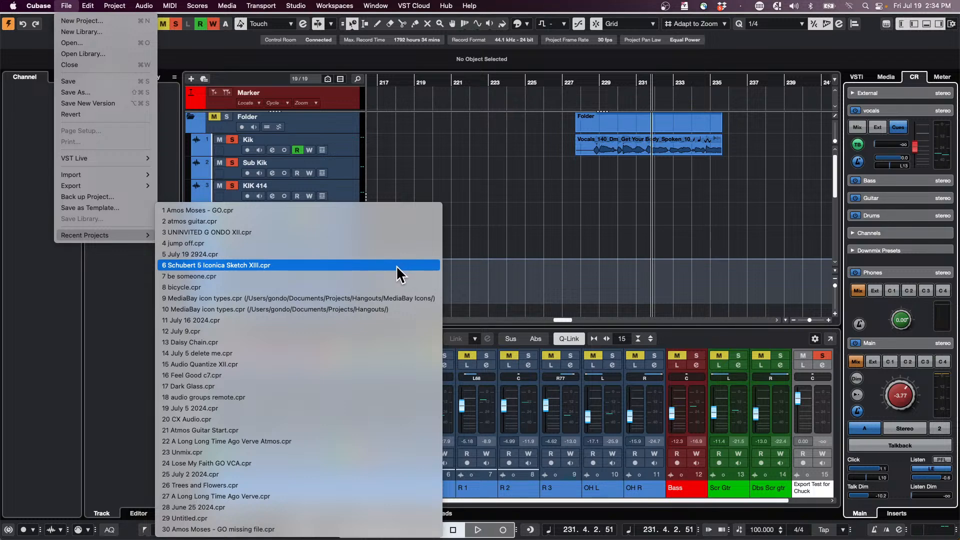
{"action": "left_click", "coordinate": [334, 287]}
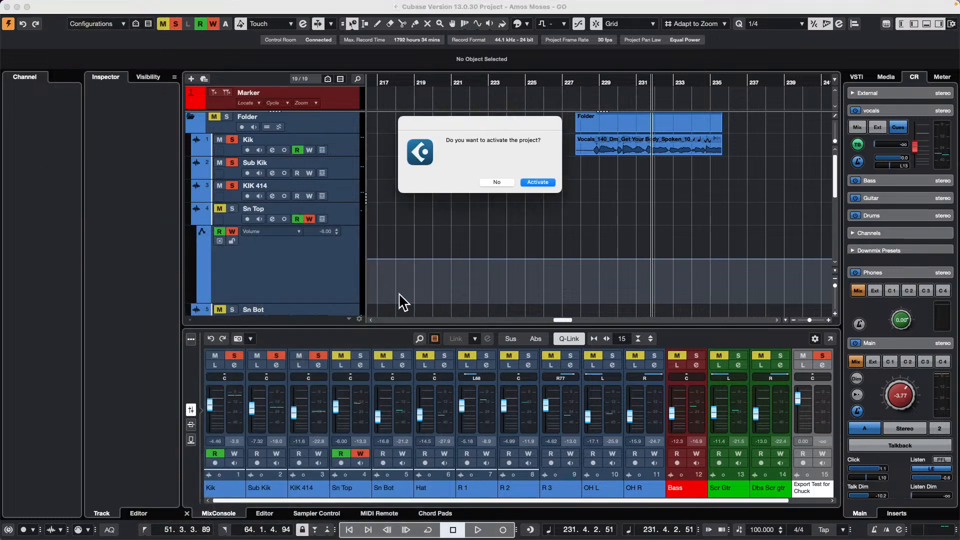
{"action": "left_click", "coordinate": [548, 182]}
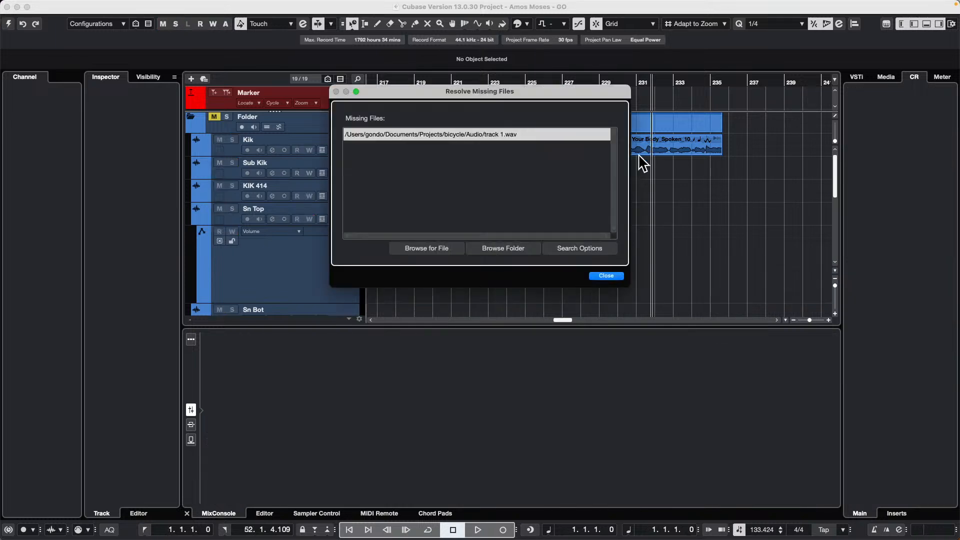
{"action": "left_click", "coordinate": [606, 276]}
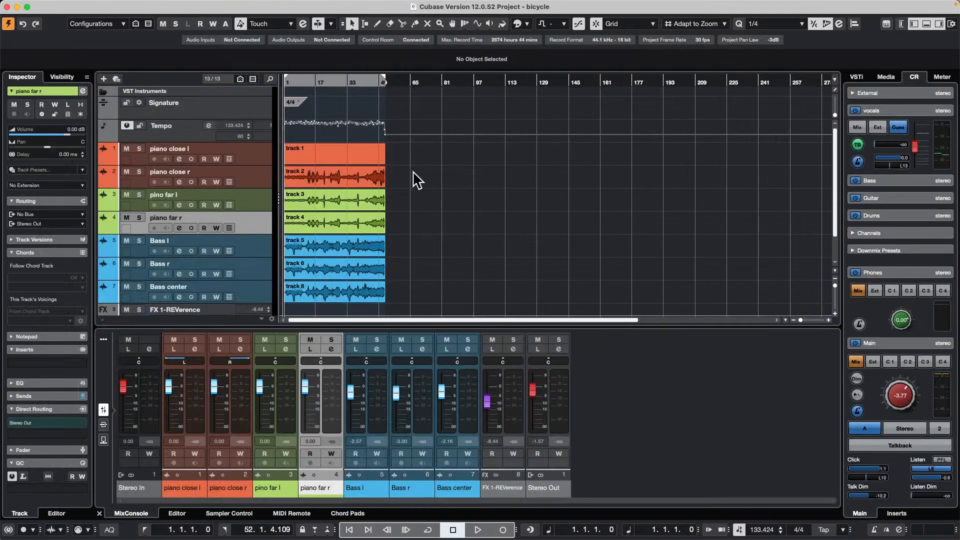
- Copy the events on the piano close r through Bass center tracks three times, starting at bars 68, 115 and 159
{"action": "left_click_drag", "start_coordinate": [416, 180], "coordinate": [290, 300]}
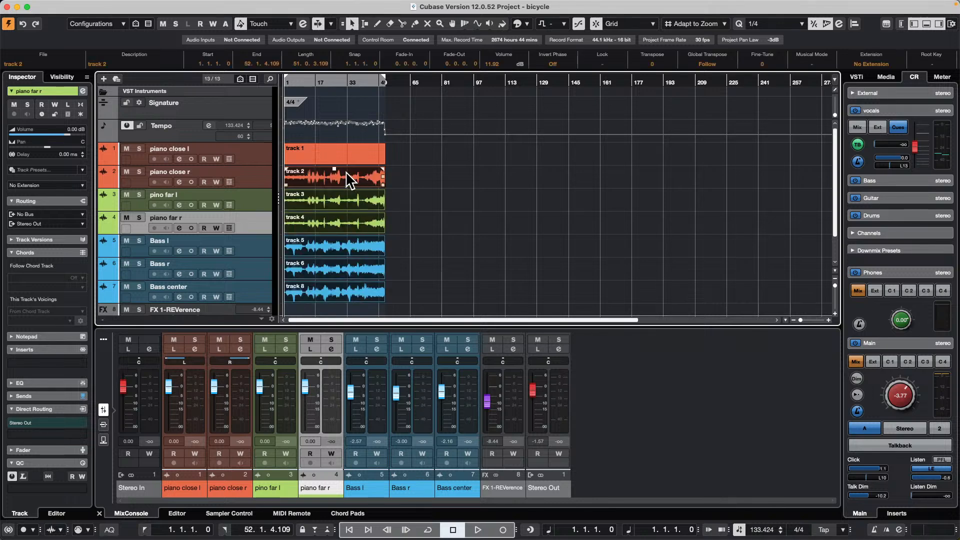
{"action": "left_click_drag", "start_coordinate": [350, 179], "coordinate": [709, 190]}
{"action": "key", "text": "Escape"}
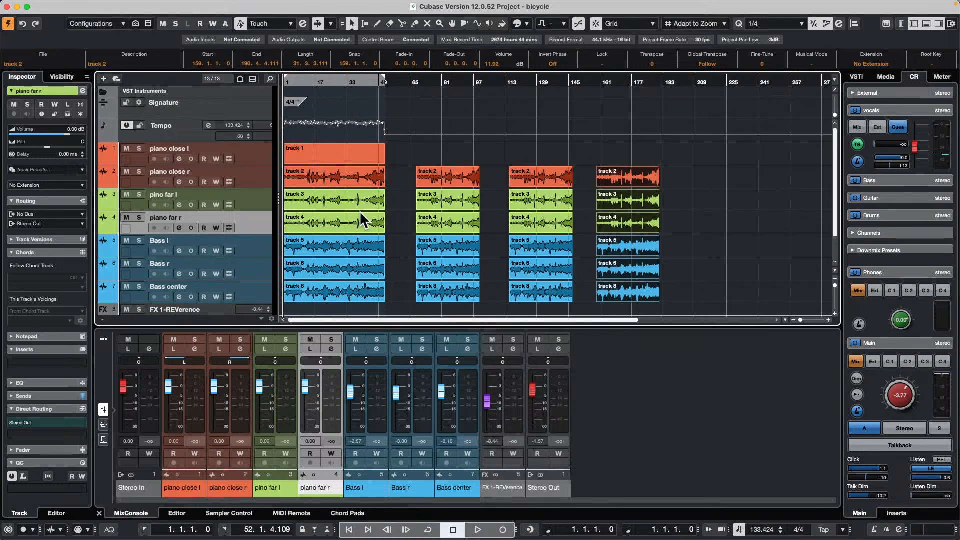
{"action": "left_click", "coordinate": [449, 182]}
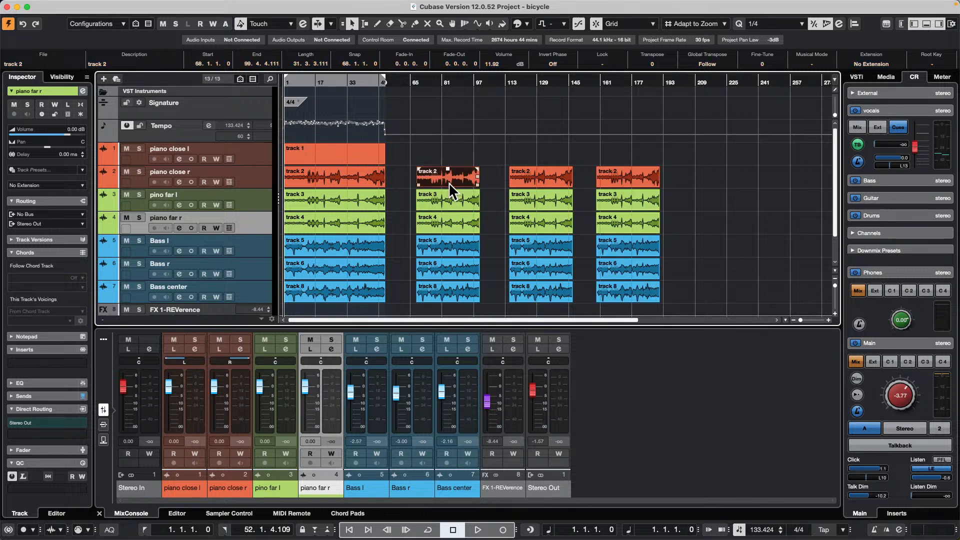
- Add a marker track directly below the Tempo track
{"action": "scroll", "coordinate": [191, 134], "scroll_direction": "down", "scroll_amount": 3}
{"action": "scroll", "coordinate": [191, 132], "scroll_direction": "up", "scroll_amount": 3}
{"action": "right_click", "coordinate": [193, 134]}
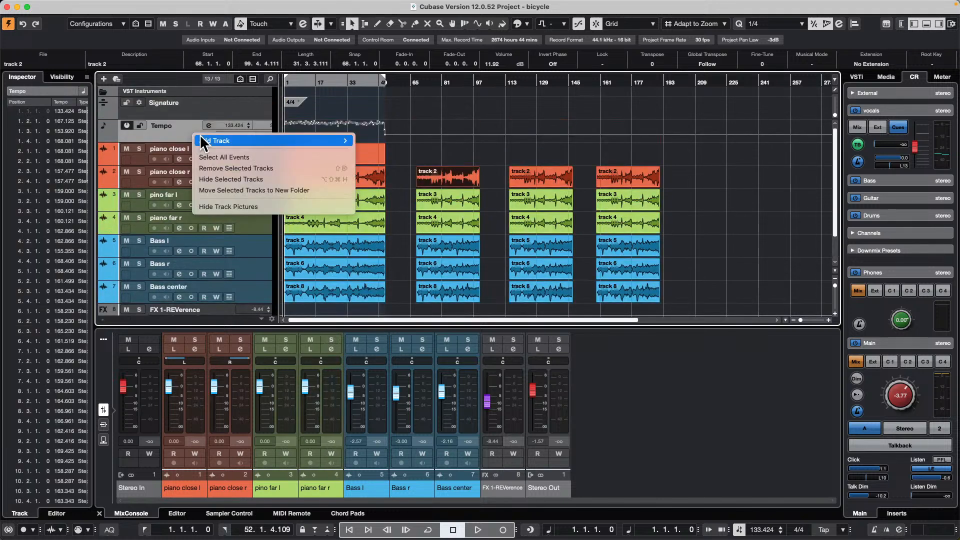
{"action": "mouse_move", "coordinate": [256, 139]}
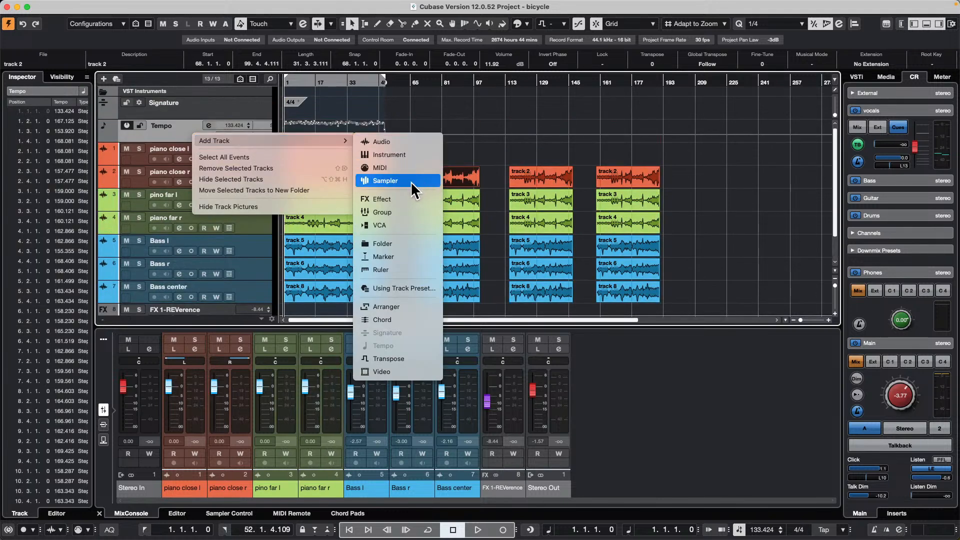
{"action": "left_click", "coordinate": [410, 248]}
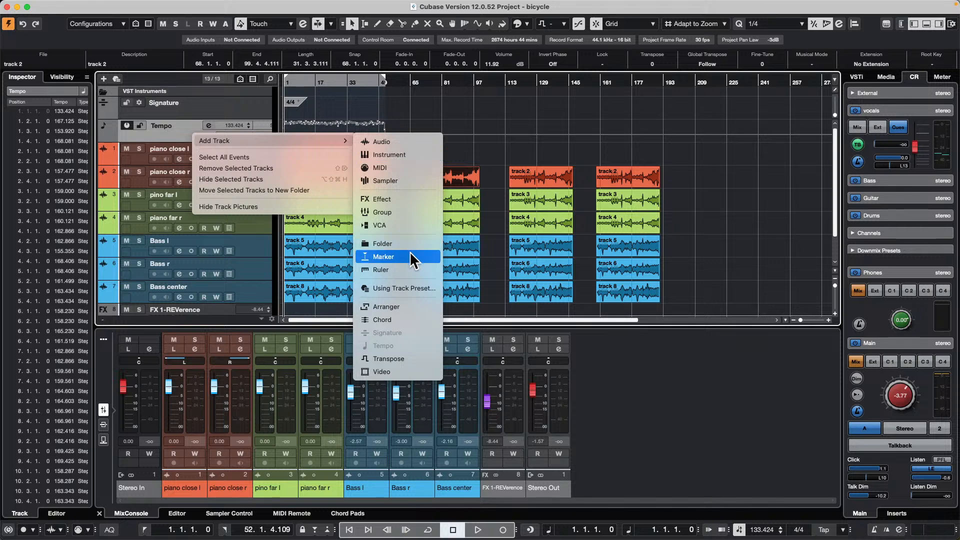
{"action": "left_click", "coordinate": [557, 220]}
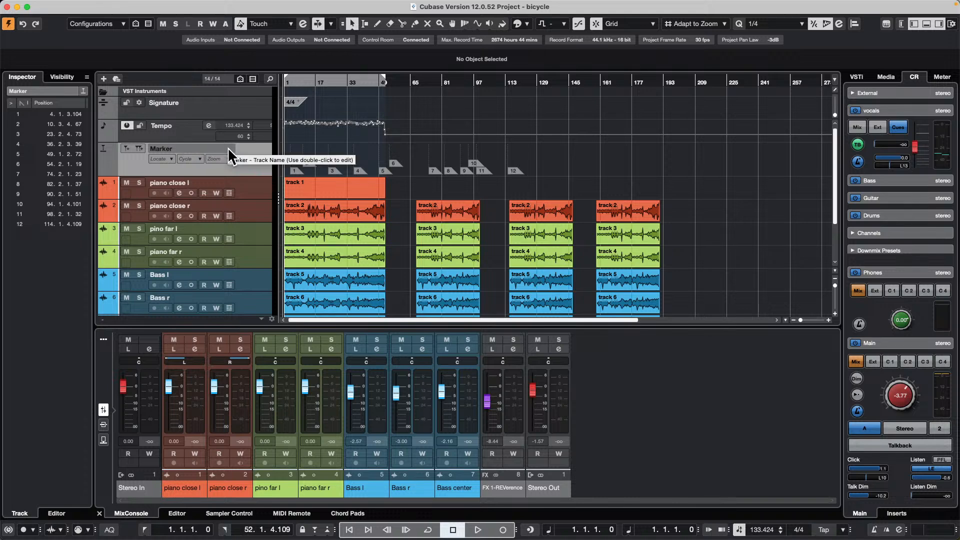
- Add a second marker track named cycles below the existing marker track
{"action": "right_click", "coordinate": [226, 170]}
{"action": "mouse_move", "coordinate": [297, 174]}
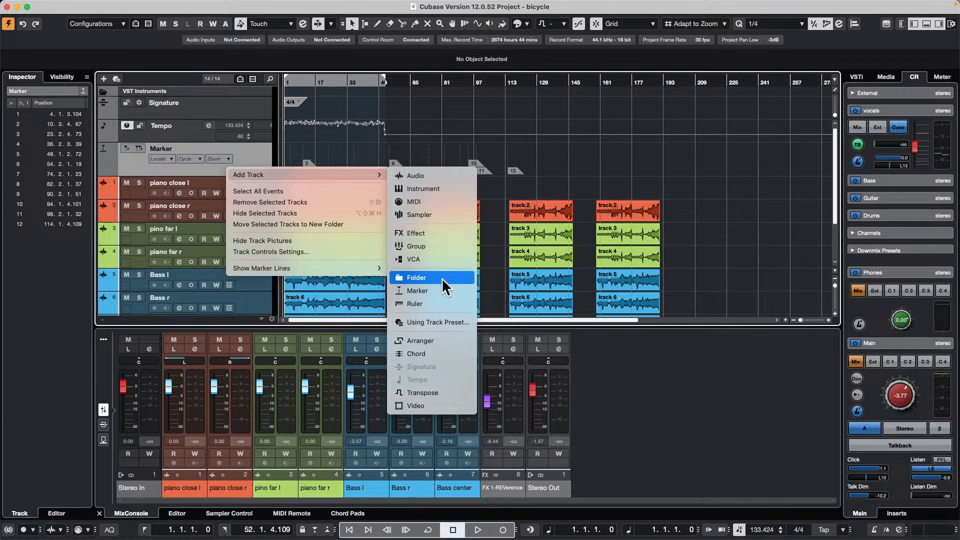
{"action": "left_click", "coordinate": [443, 291]}
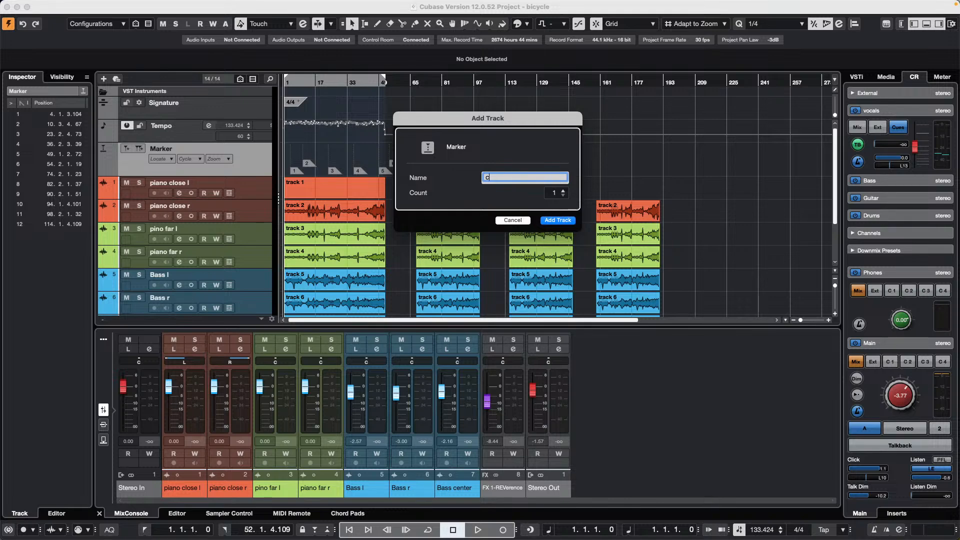
{"action": "key", "text": "Return"}
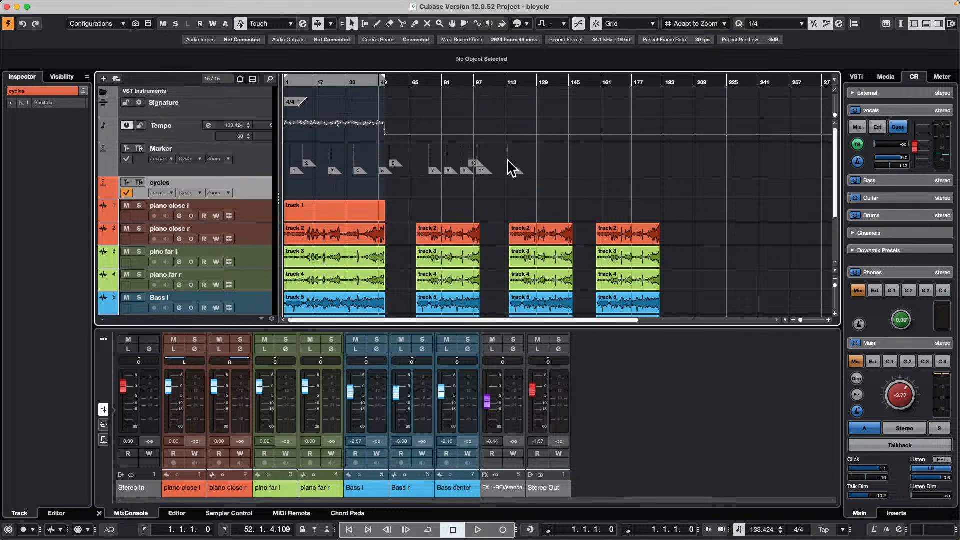
- Create cycle markers on the cycles track spanning the first section from bar 1 and the second section from bar 68
{"action": "left_click", "coordinate": [337, 231]}
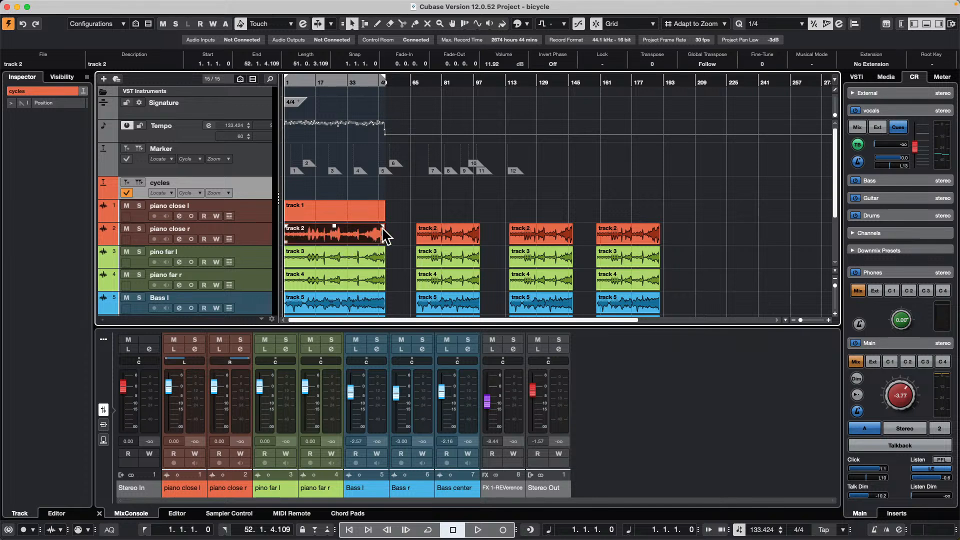
{"action": "left_click", "coordinate": [142, 182]}
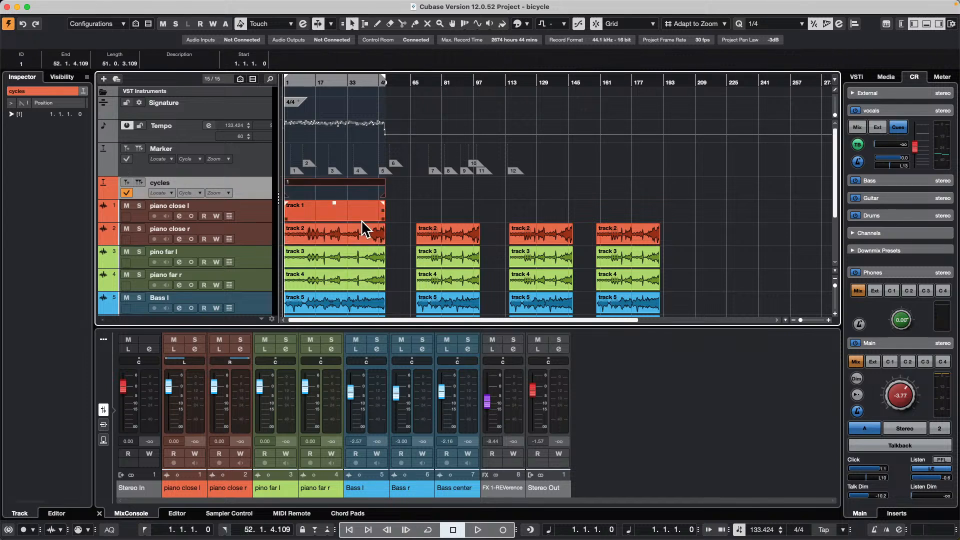
{"action": "left_click", "coordinate": [452, 230]}
{"action": "key", "text": "p"}
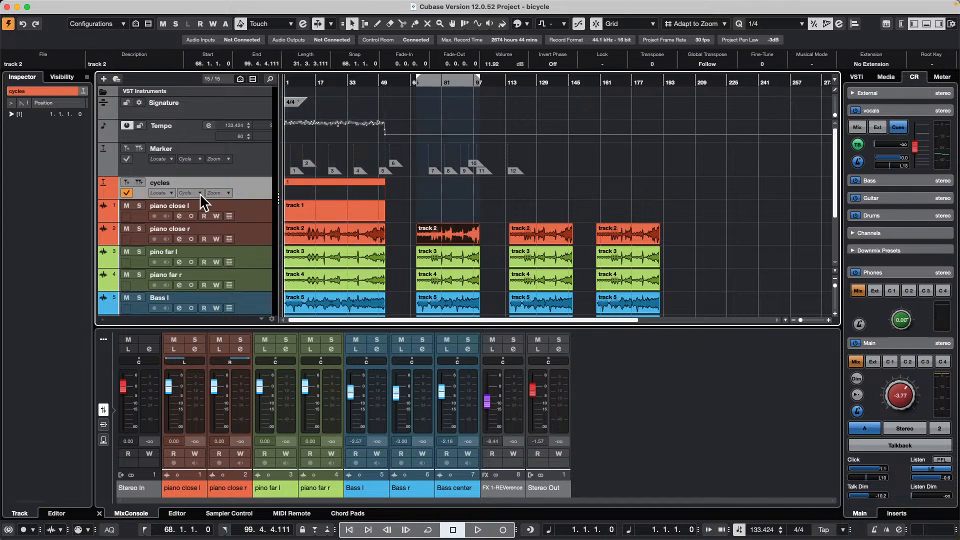
{"action": "left_click", "coordinate": [142, 181]}
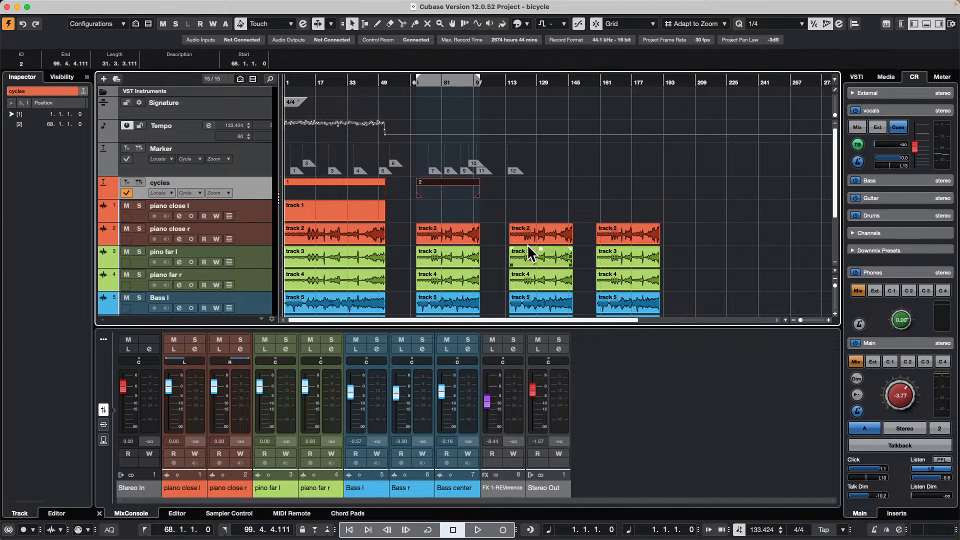
- Create cycle markers on the cycles track spanning the third section from bar 115 and the fourth section from bar 159
{"action": "left_click", "coordinate": [530, 228]}
{"action": "key", "text": "p"}
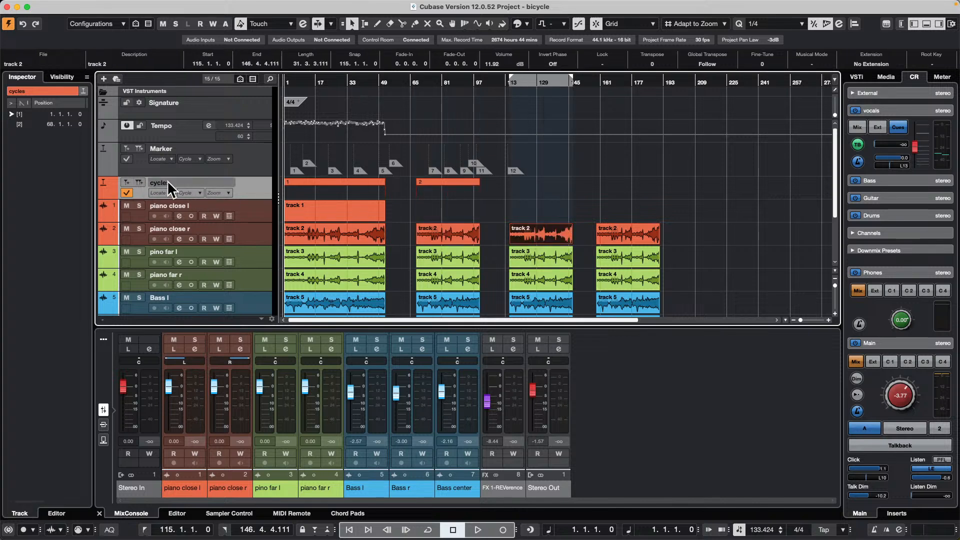
{"action": "left_click", "coordinate": [139, 182]}
{"action": "left_click", "coordinate": [634, 230]}
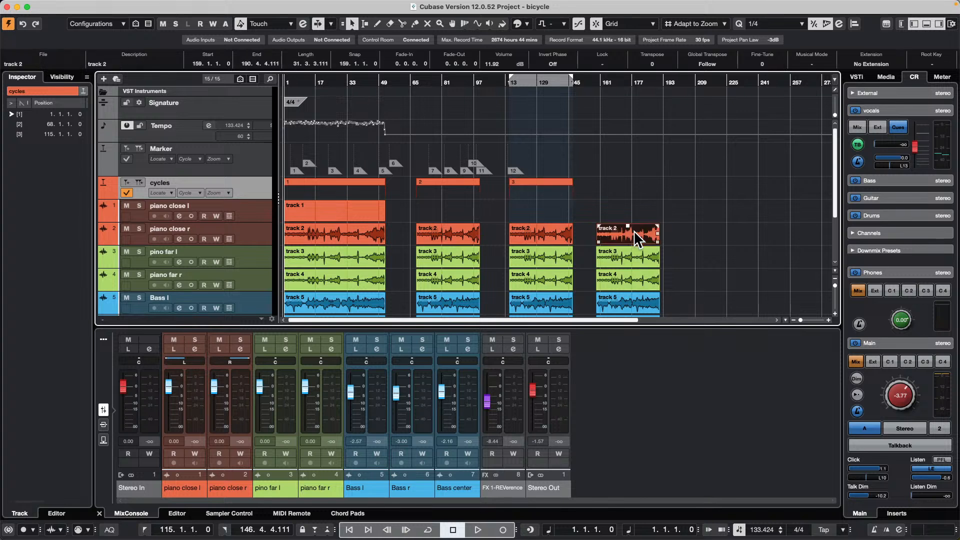
{"action": "key", "text": "p"}
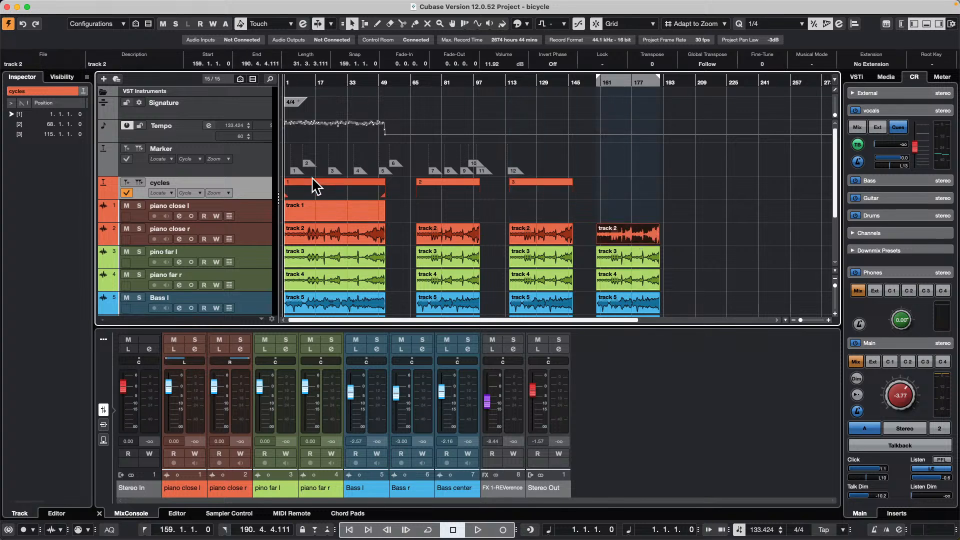
{"action": "left_click", "coordinate": [139, 182]}
{"action": "left_click", "coordinate": [650, 207]}
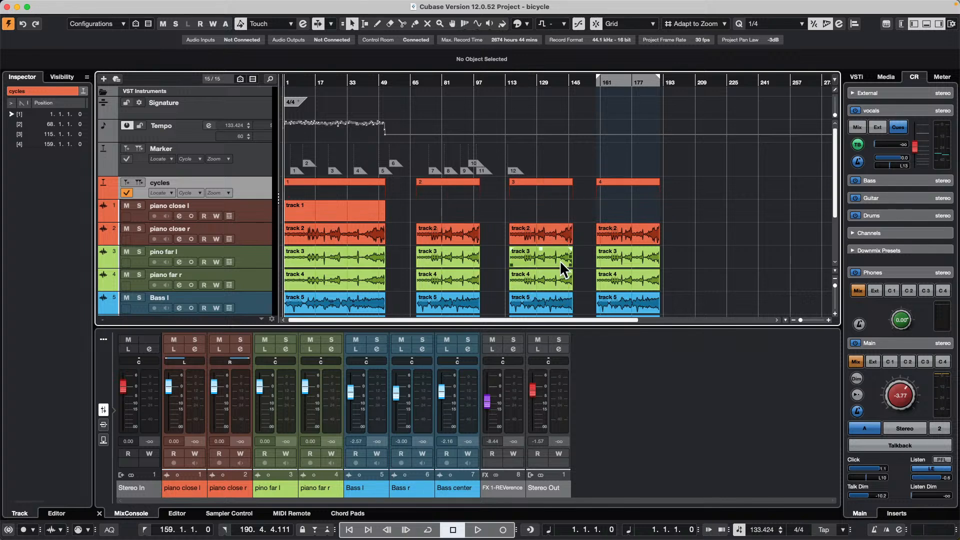
- Switch to the Range Selection tool and select the full range of cycle marker 3 across all tracks
{"action": "scroll", "coordinate": [561, 262], "scroll_direction": "down", "scroll_amount": 3}
{"action": "scroll", "coordinate": [562, 262], "scroll_direction": "up", "scroll_amount": 1}
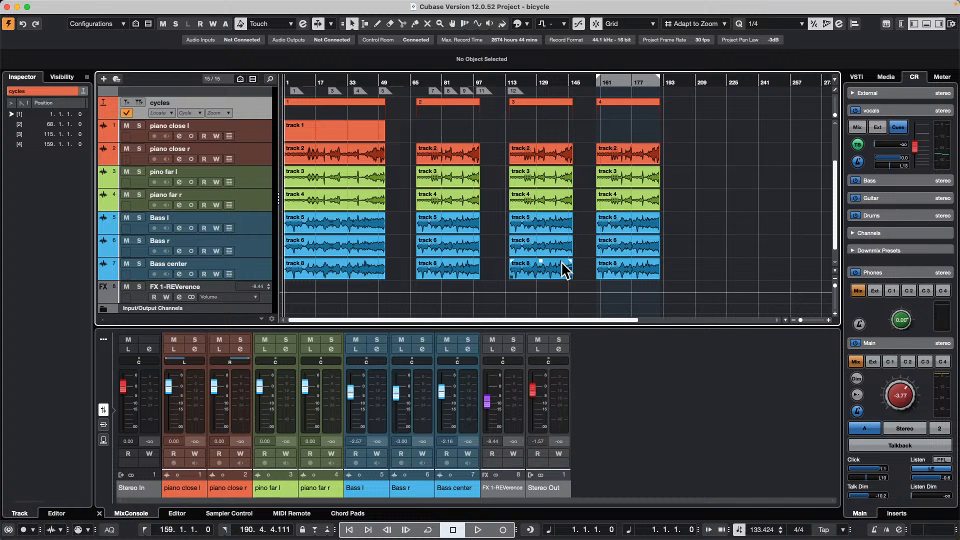
{"action": "right_click", "coordinate": [533, 113]}
{"action": "left_click", "coordinate": [570, 116]}
{"action": "left_click", "coordinate": [547, 116]}
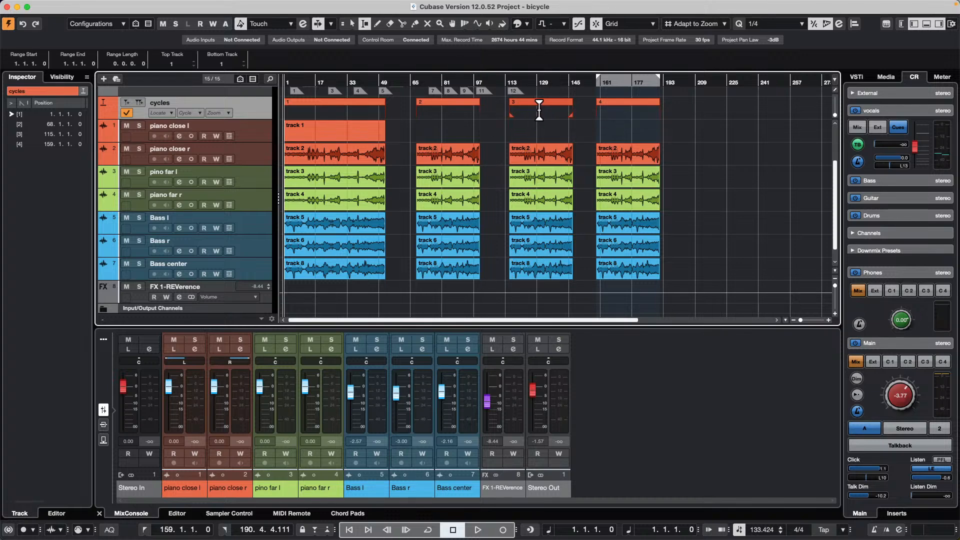
{"action": "double_click", "coordinate": [536, 107]}
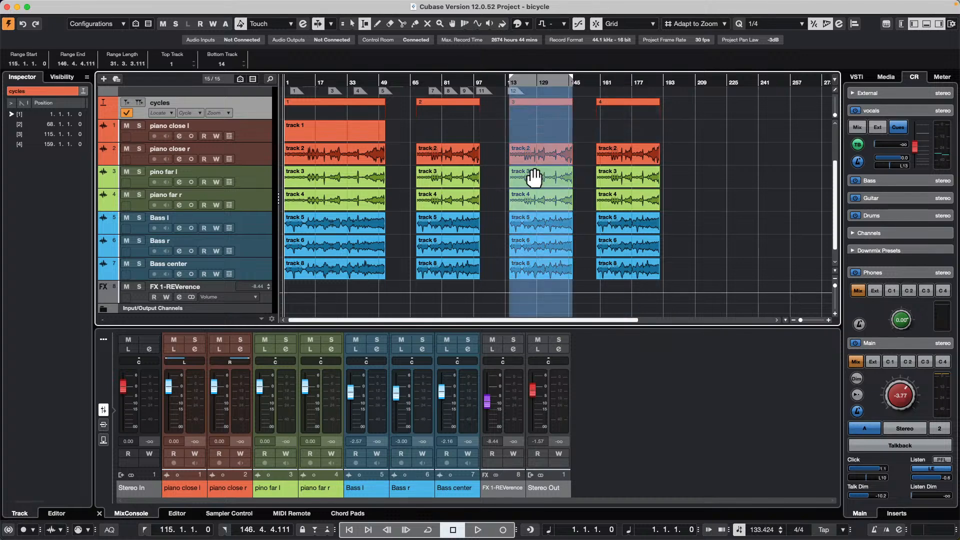
{"action": "left_click", "coordinate": [629, 108]}
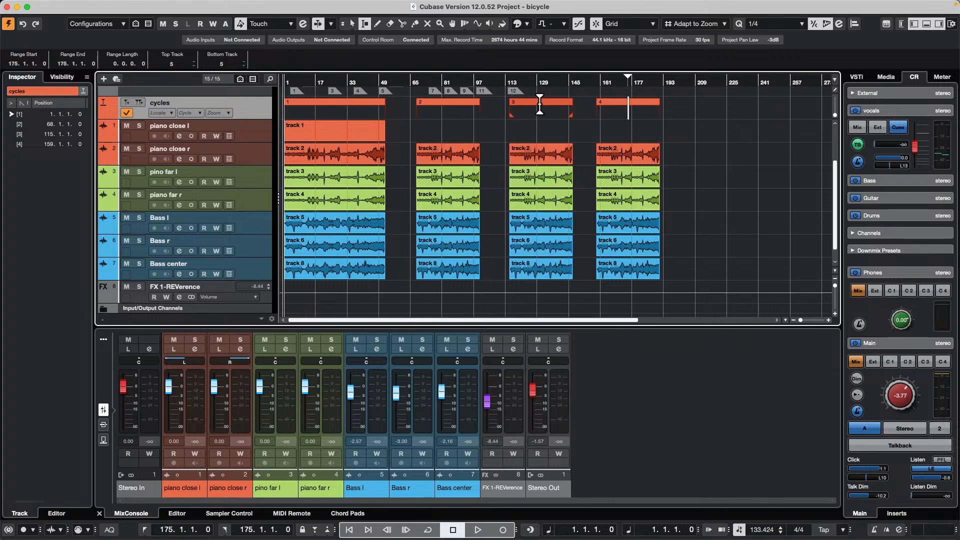
{"action": "double_click", "coordinate": [538, 108]}
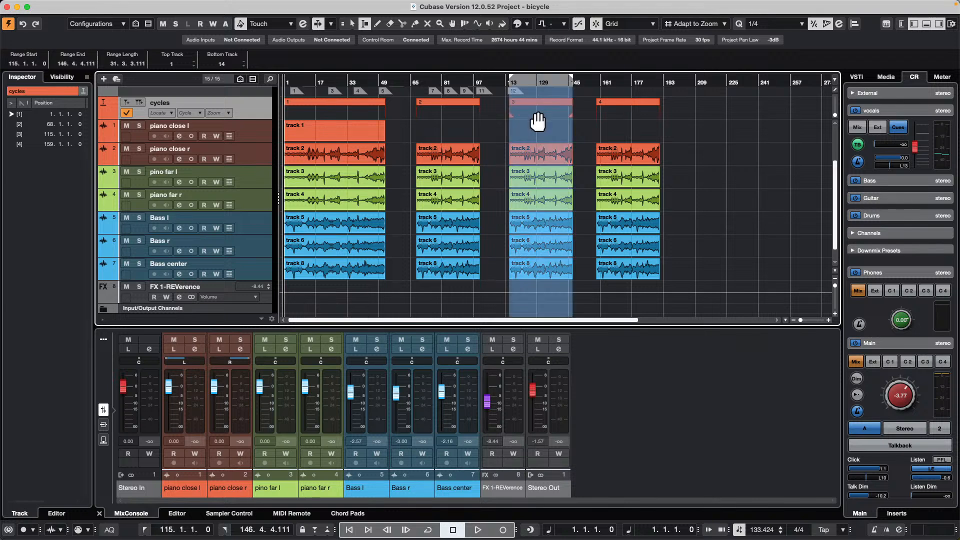
- Crop the project to the selected range of cycle marker 3
{"action": "left_click", "coordinate": [87, 6]}
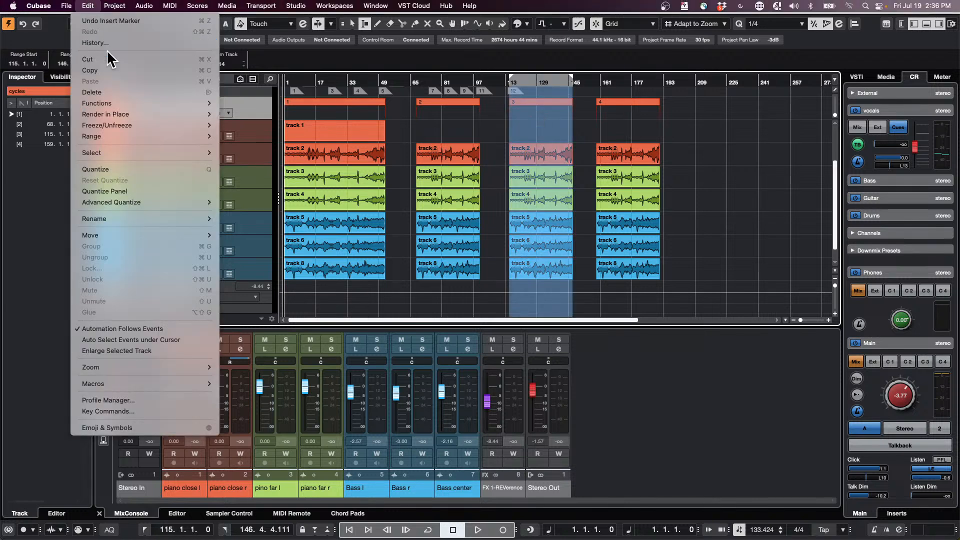
{"action": "mouse_move", "coordinate": [142, 133]}
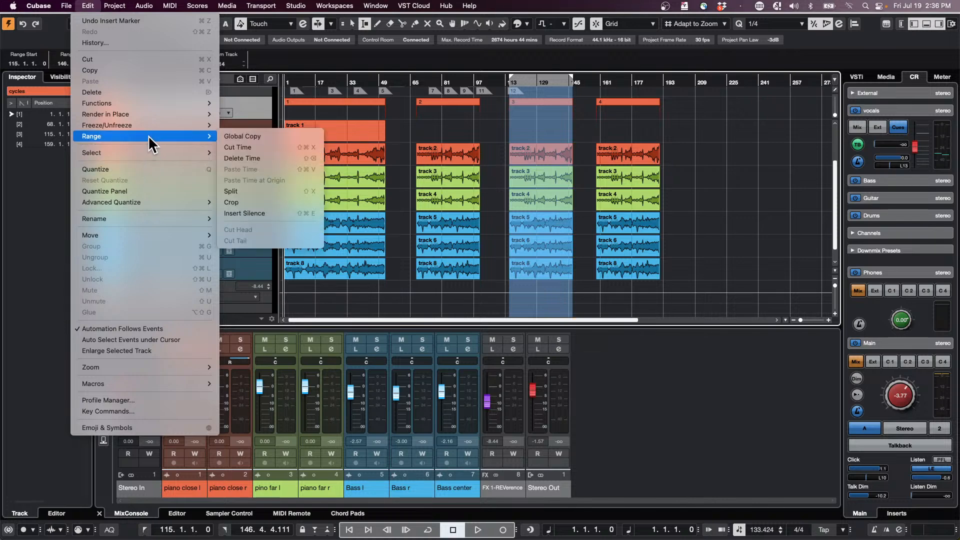
{"action": "left_click", "coordinate": [268, 202]}
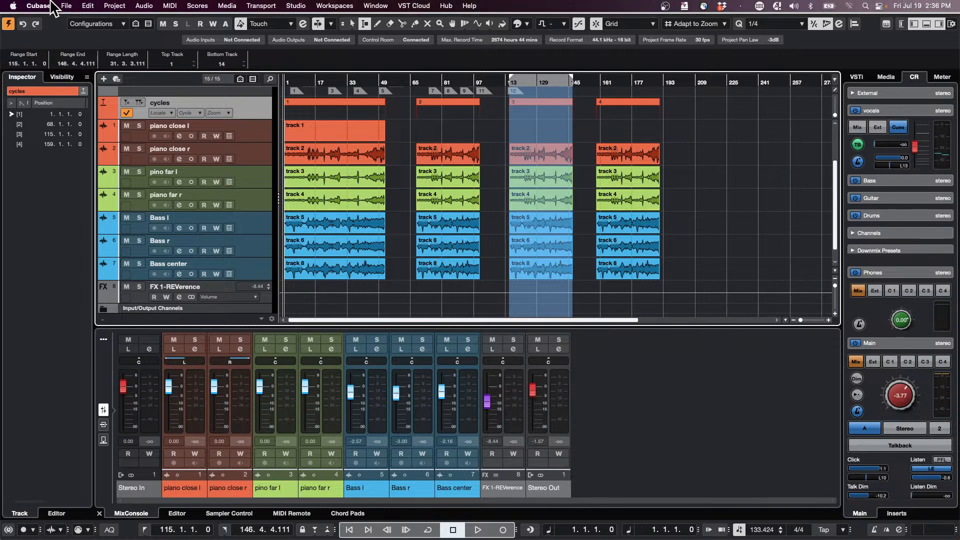
{"action": "left_click", "coordinate": [66, 6]}
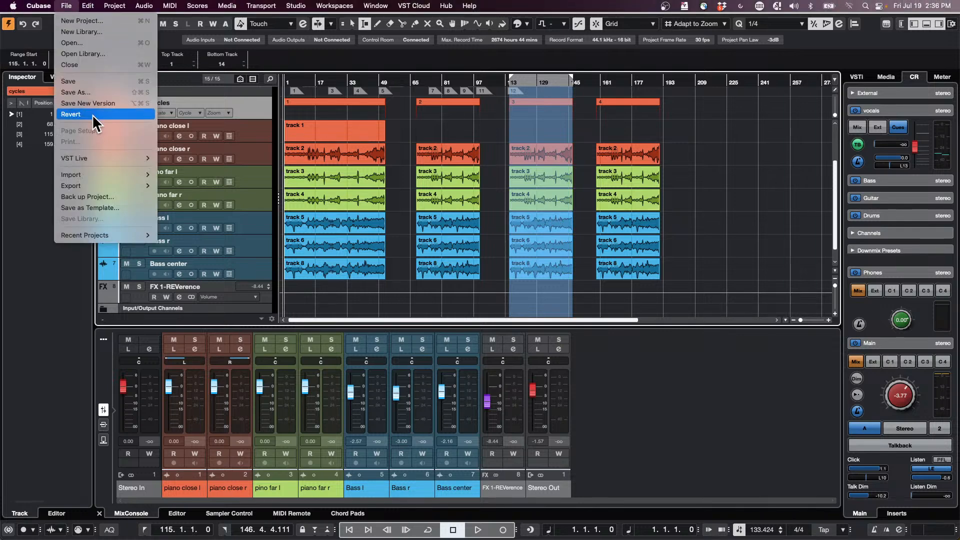
{"action": "mouse_move", "coordinate": [122, 9]}
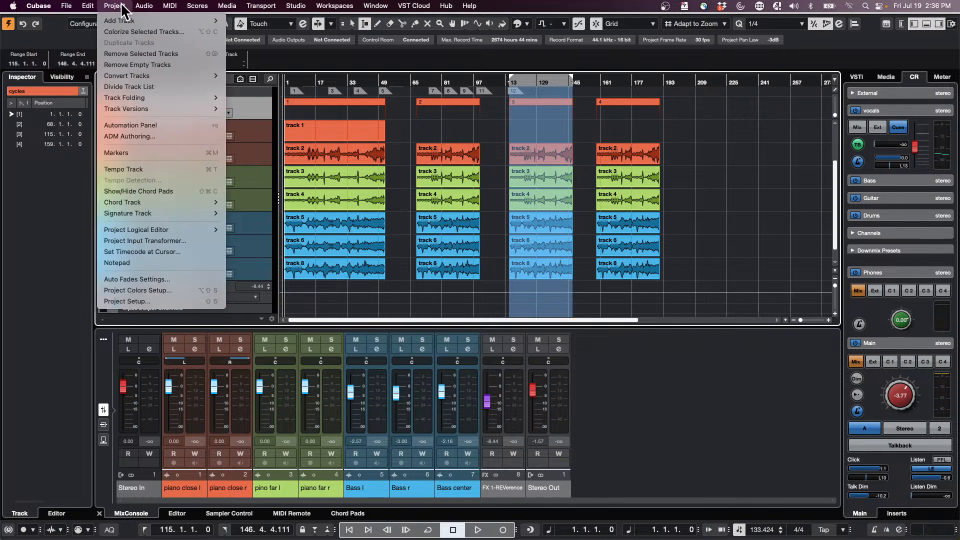
{"action": "left_click", "coordinate": [818, 232]}
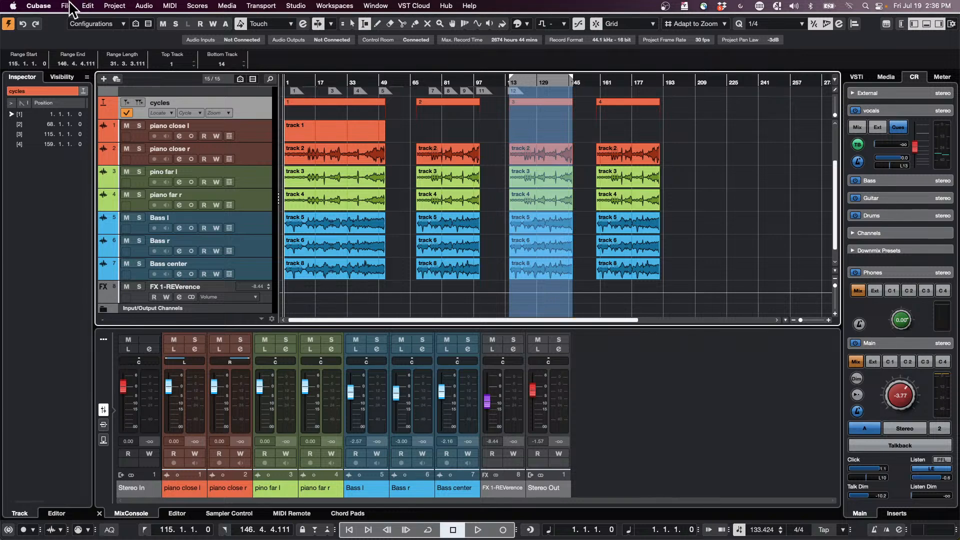
- Try the Crop range command once more on the still-selected range of cycle marker 3
{"action": "left_click", "coordinate": [70, 7]}
{"action": "mouse_move", "coordinate": [93, 6]}
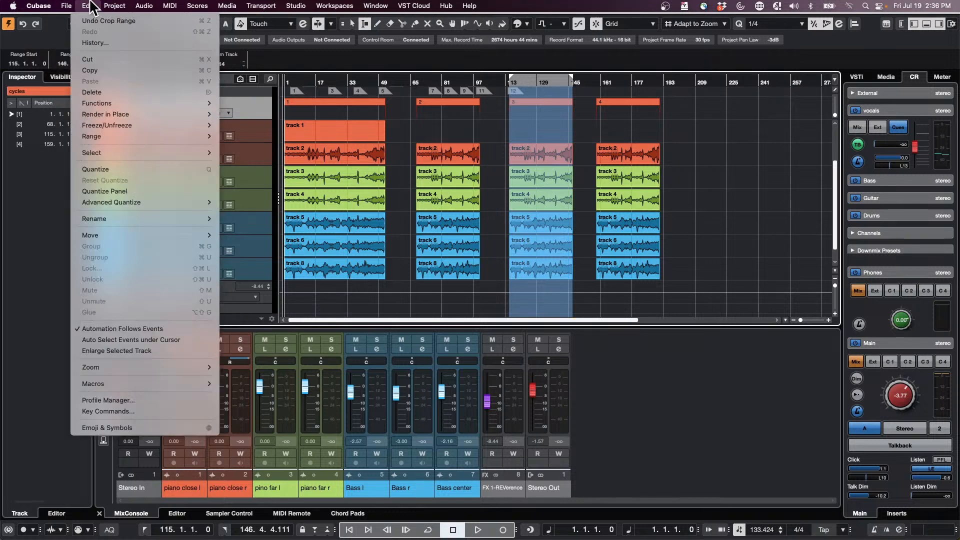
{"action": "mouse_move", "coordinate": [129, 136]}
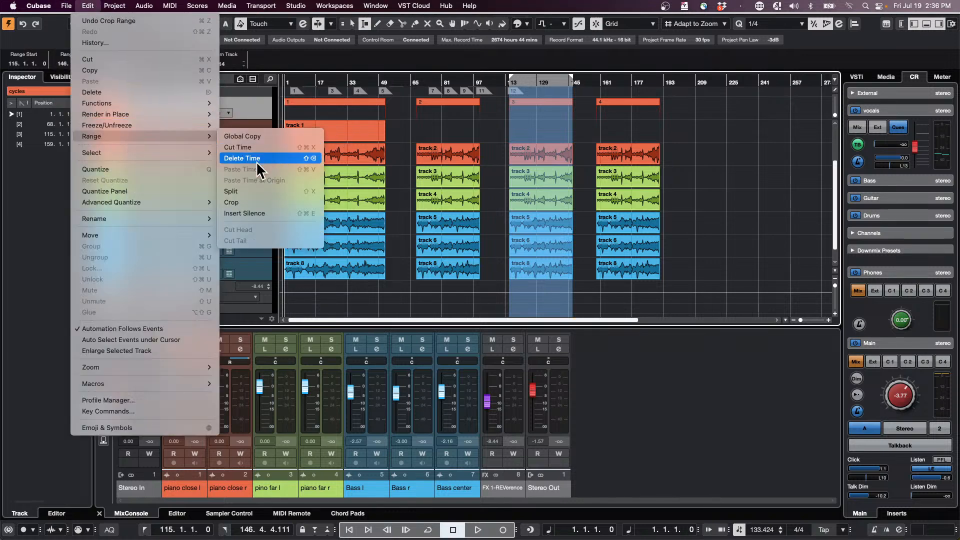
{"action": "left_click", "coordinate": [258, 202]}
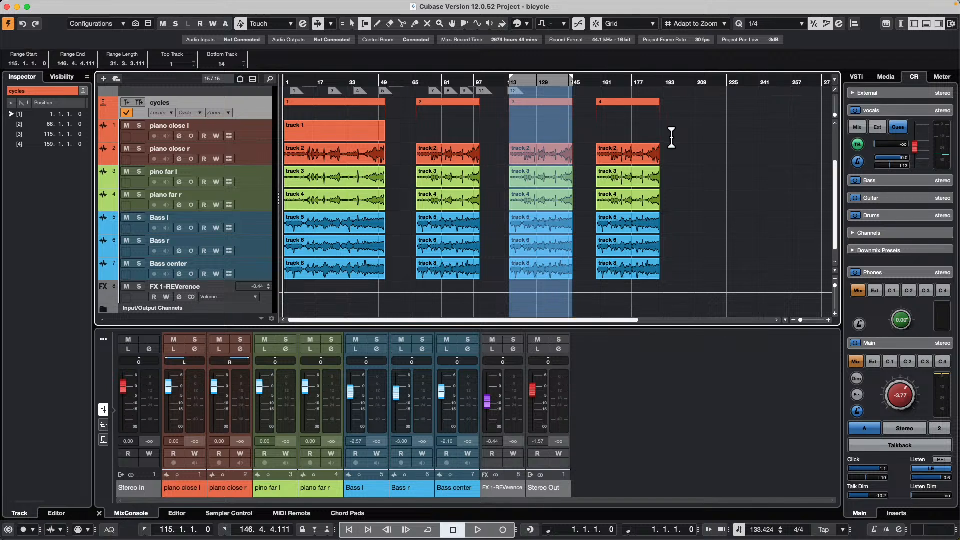
- Crop the third section's events from piano close r down to Bass center to a range from bar 122 to about bar 139, and undo it
{"action": "left_click", "coordinate": [541, 109]}
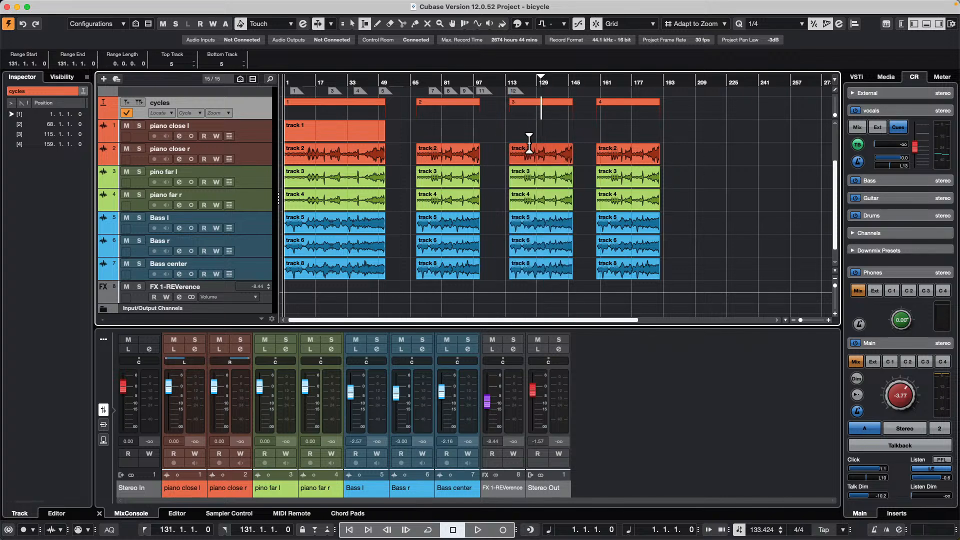
{"action": "left_click_drag", "start_coordinate": [524, 150], "coordinate": [561, 276]}
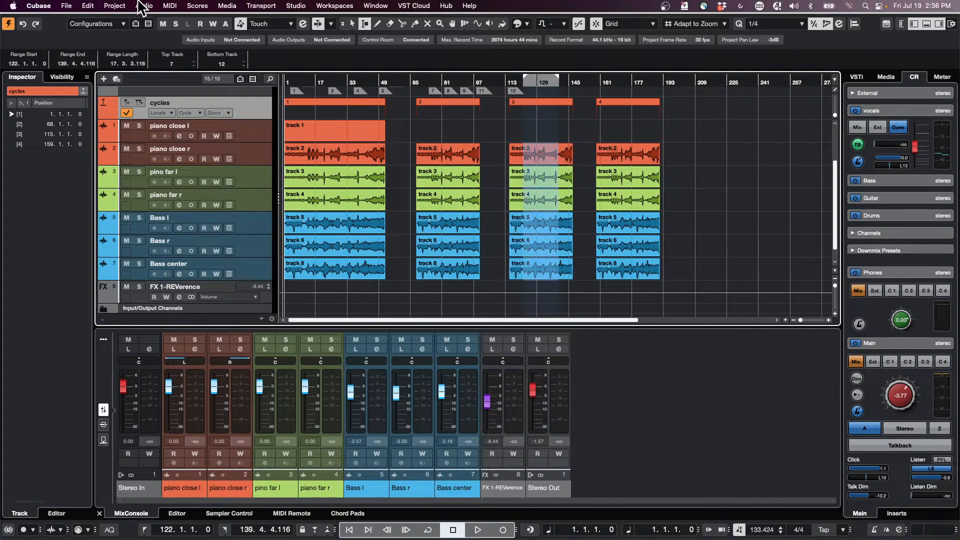
{"action": "left_click", "coordinate": [87, 6]}
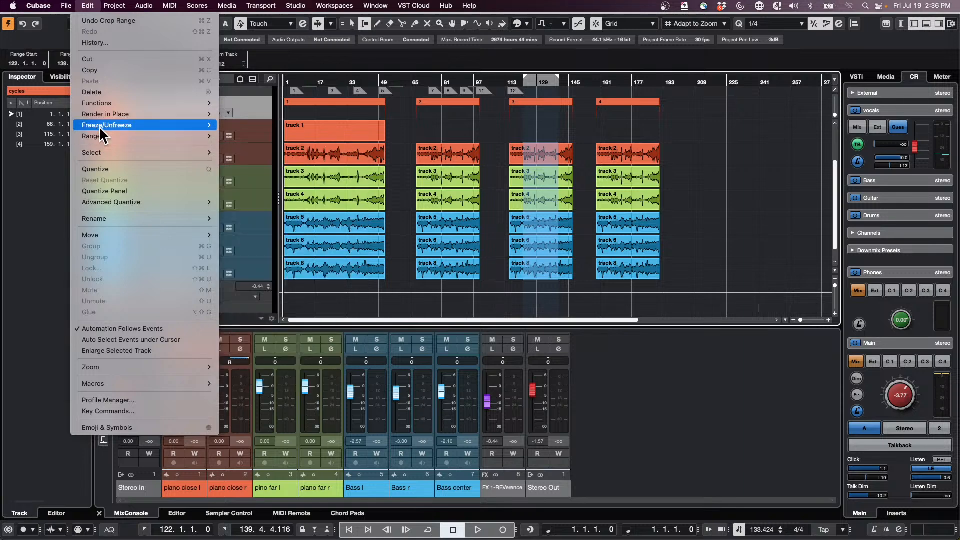
{"action": "mouse_move", "coordinate": [66, 6]}
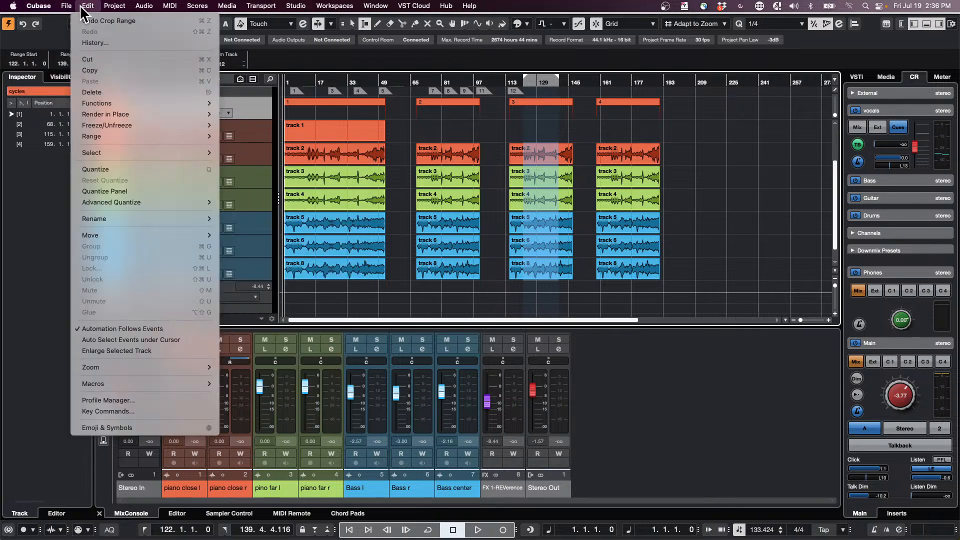
{"action": "mouse_move", "coordinate": [116, 135]}
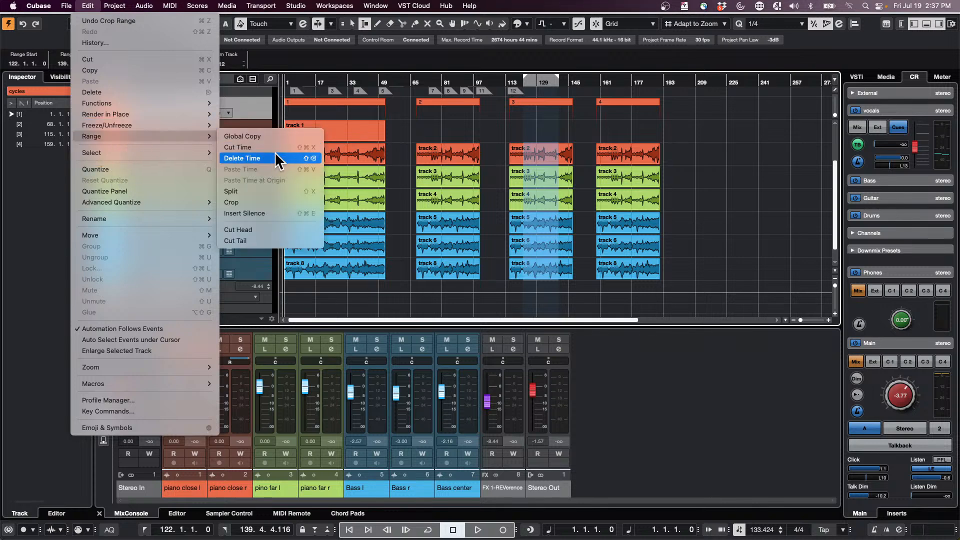
{"action": "left_click", "coordinate": [249, 202]}
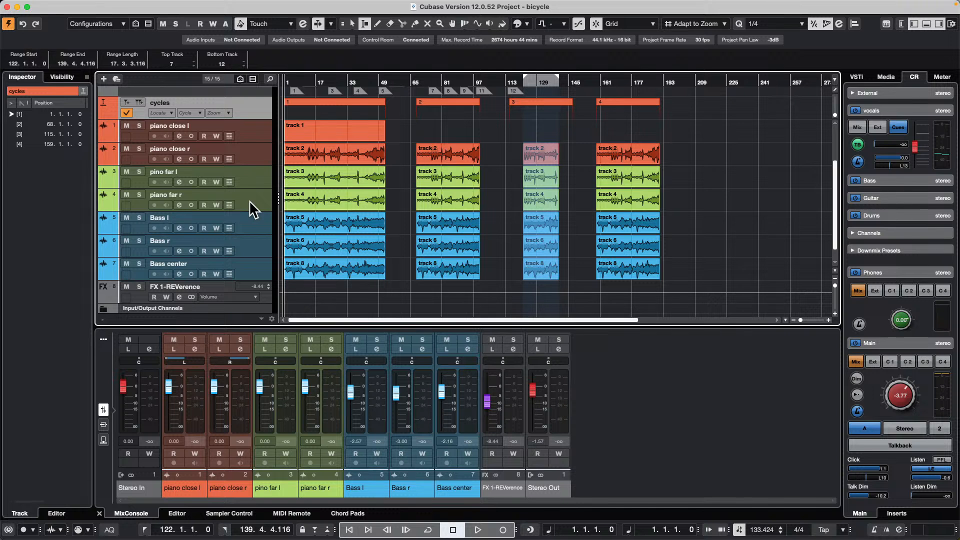
{"action": "key", "text": "super+z"}
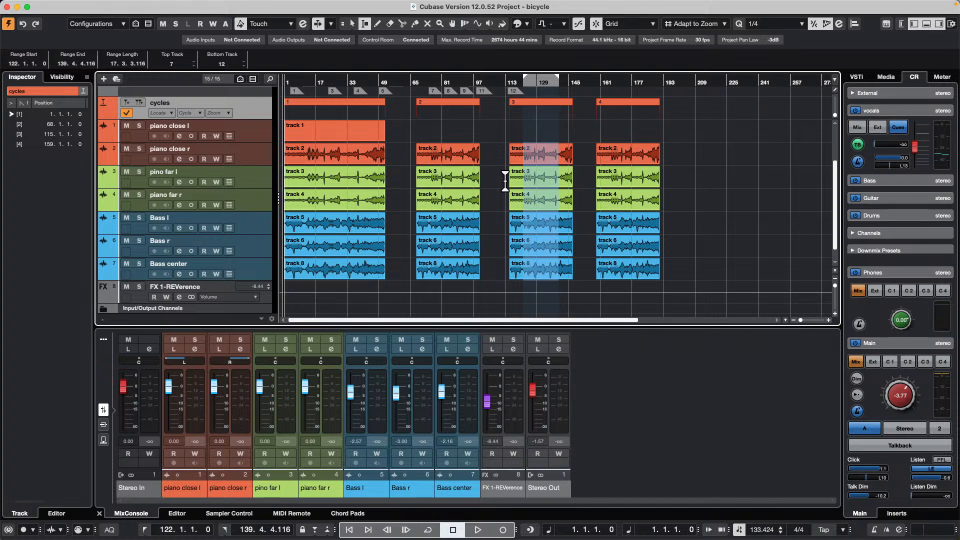
- Select the full range of cycle marker 3 across all tracks and try to crop to it
{"action": "left_click", "coordinate": [533, 248]}
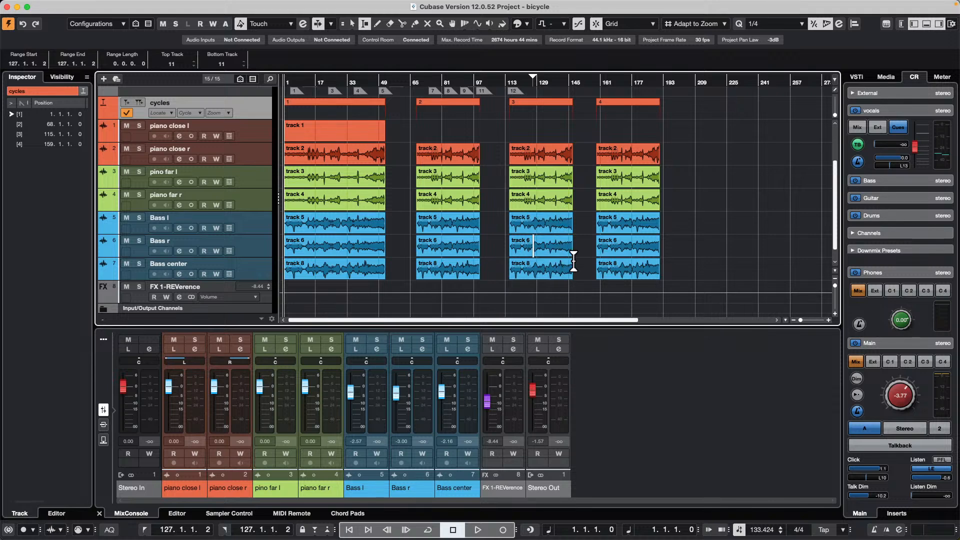
{"action": "double_click", "coordinate": [536, 113]}
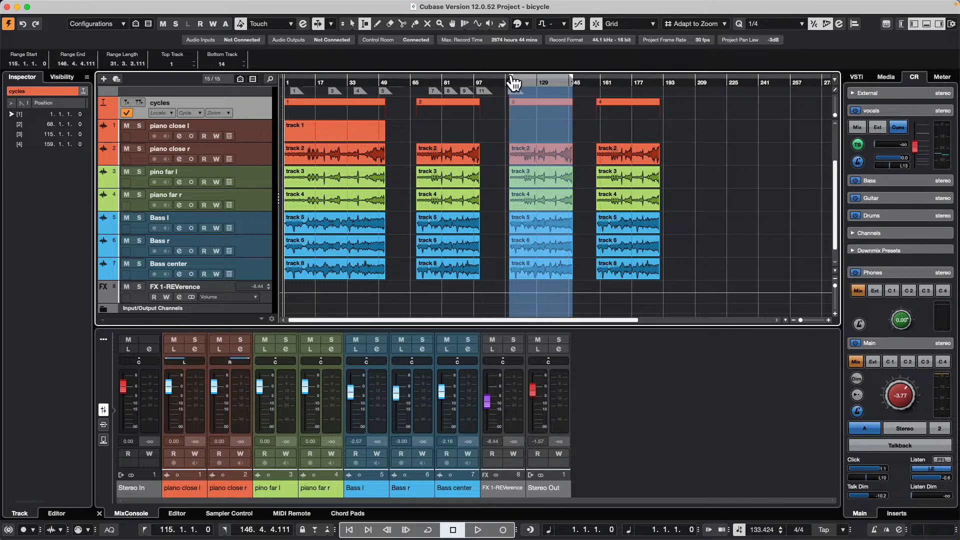
{"action": "left_click", "coordinate": [86, 5]}
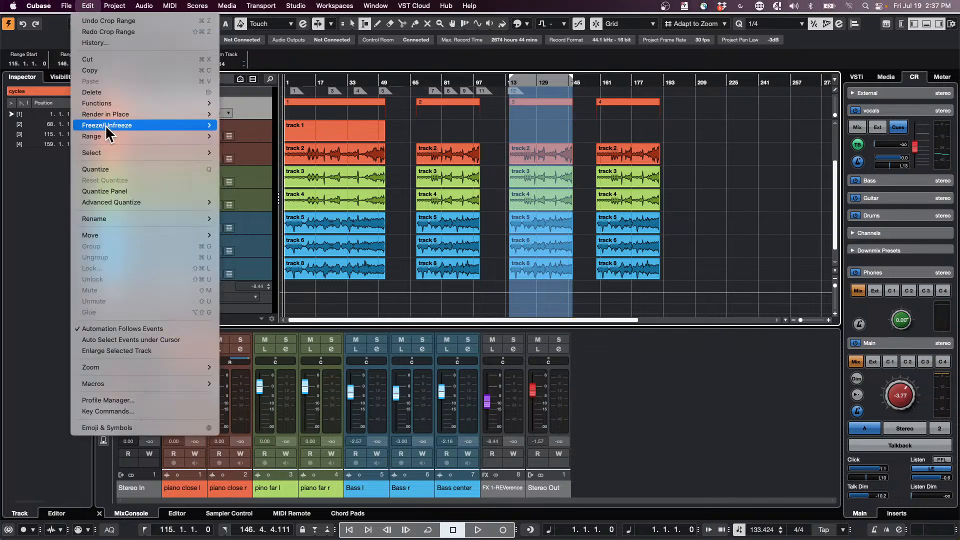
{"action": "mouse_move", "coordinate": [173, 136]}
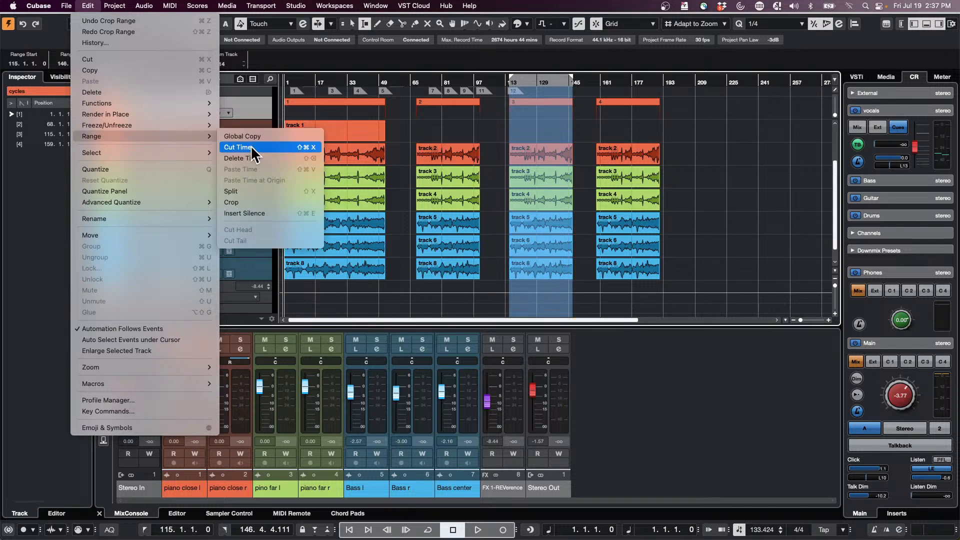
{"action": "left_click", "coordinate": [245, 203]}
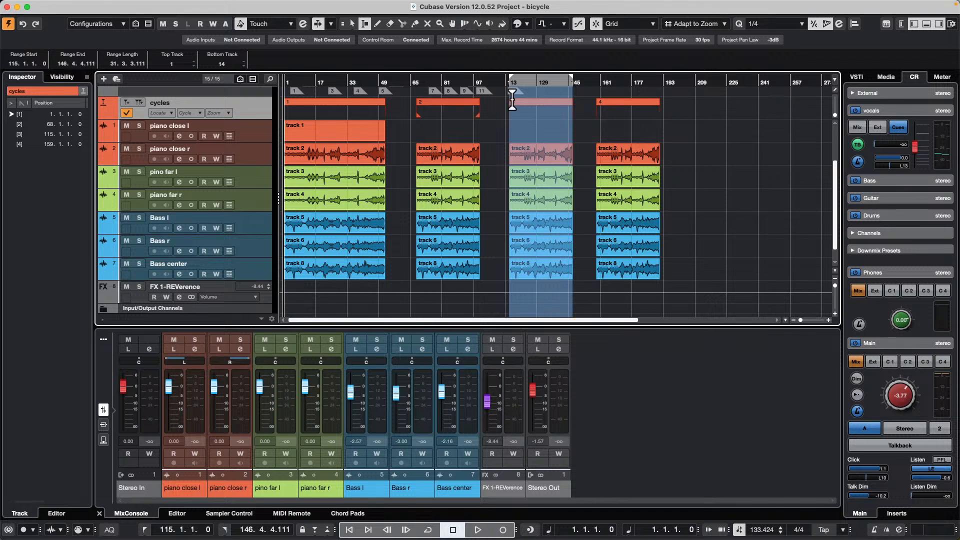
- Clear the range selection, reselect the cycle marker 3 range, and try the Crop command on it again
{"action": "left_click", "coordinate": [679, 125]}
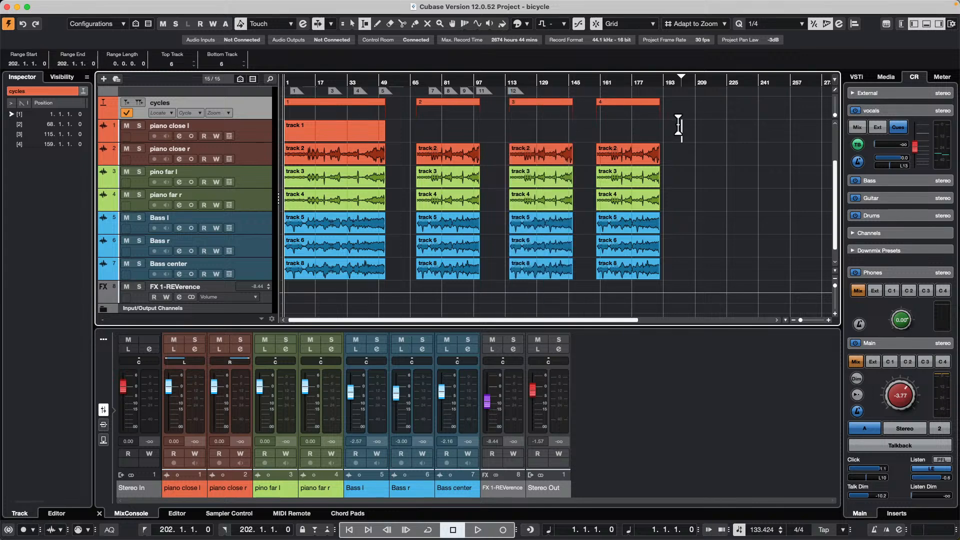
{"action": "left_click", "coordinate": [555, 111]}
{"action": "left_click", "coordinate": [66, 6]}
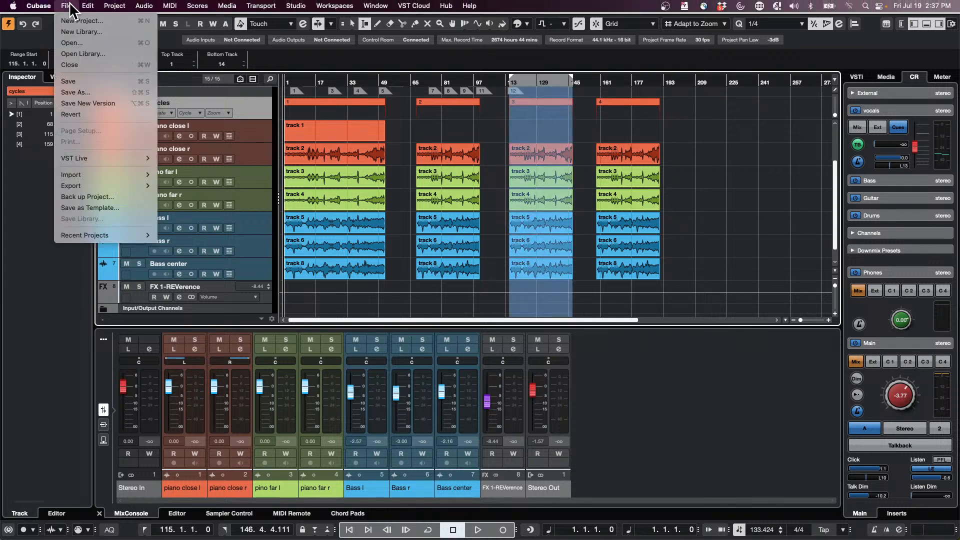
{"action": "mouse_move", "coordinate": [87, 6]}
{"action": "mouse_move", "coordinate": [88, 6]}
{"action": "mouse_move", "coordinate": [136, 137]}
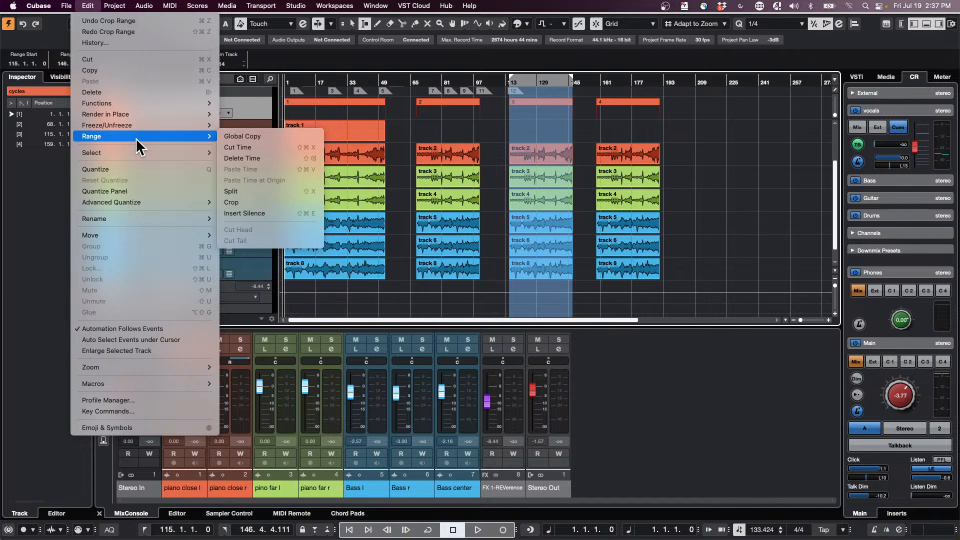
{"action": "left_click", "coordinate": [255, 203]}
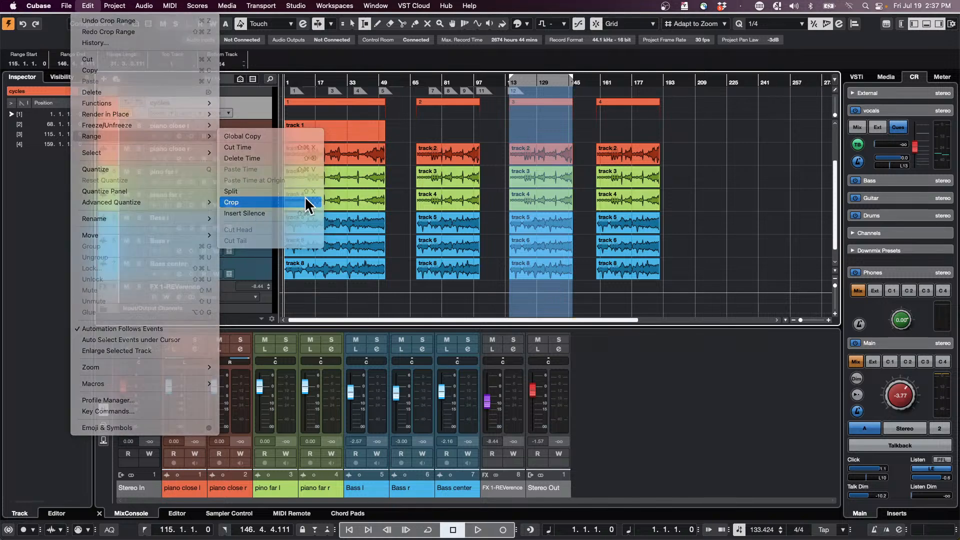
- Crop the second section's track 3 event to a range from about bar 79 to bar 94, and undo the crop
{"action": "left_click_drag", "start_coordinate": [438, 175], "coordinate": [467, 179]}
{"action": "left_click", "coordinate": [66, 6]}
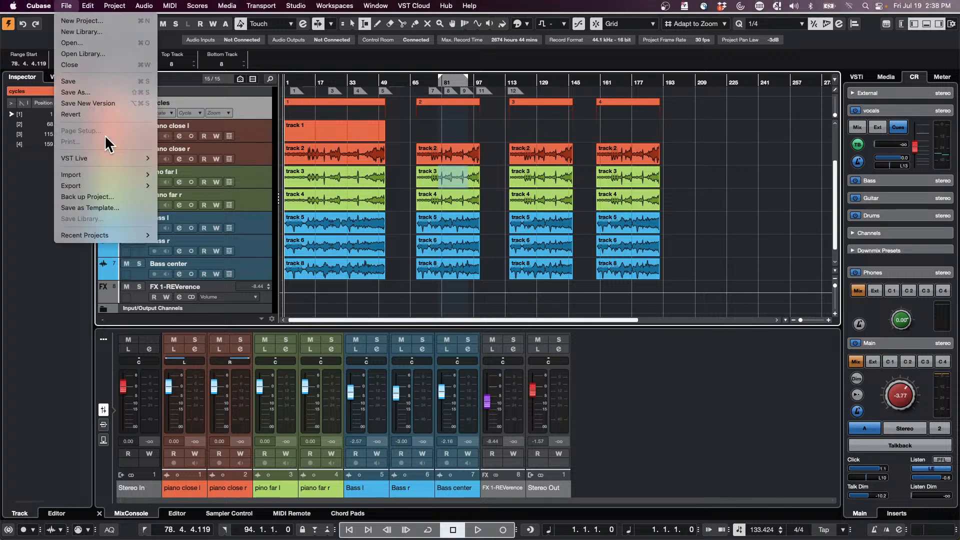
{"action": "mouse_move", "coordinate": [88, 6]}
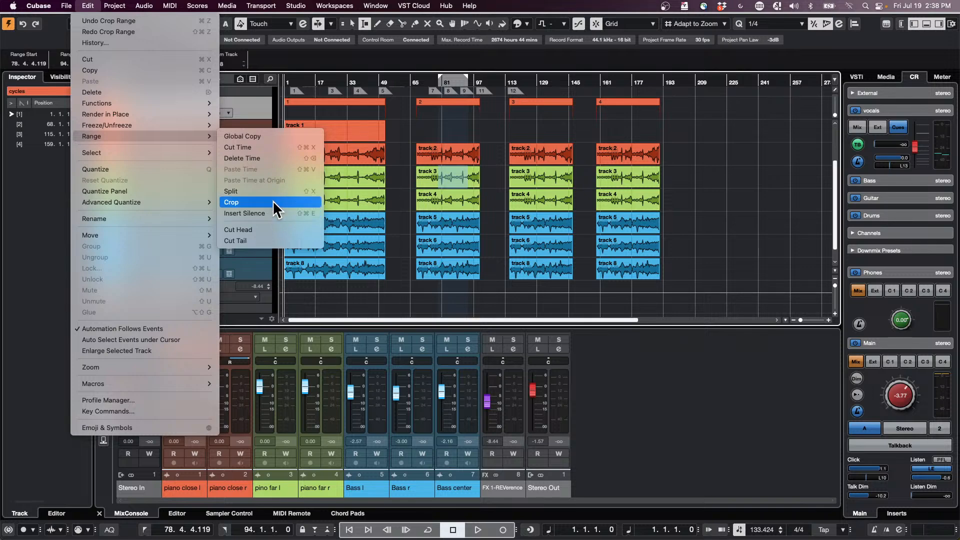
{"action": "left_click", "coordinate": [275, 203]}
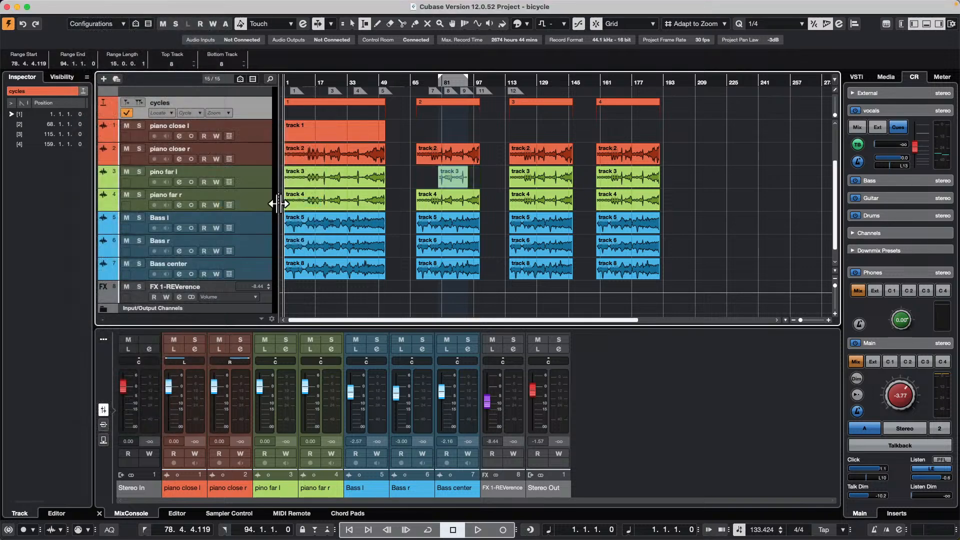
{"action": "key", "text": "super+z"}
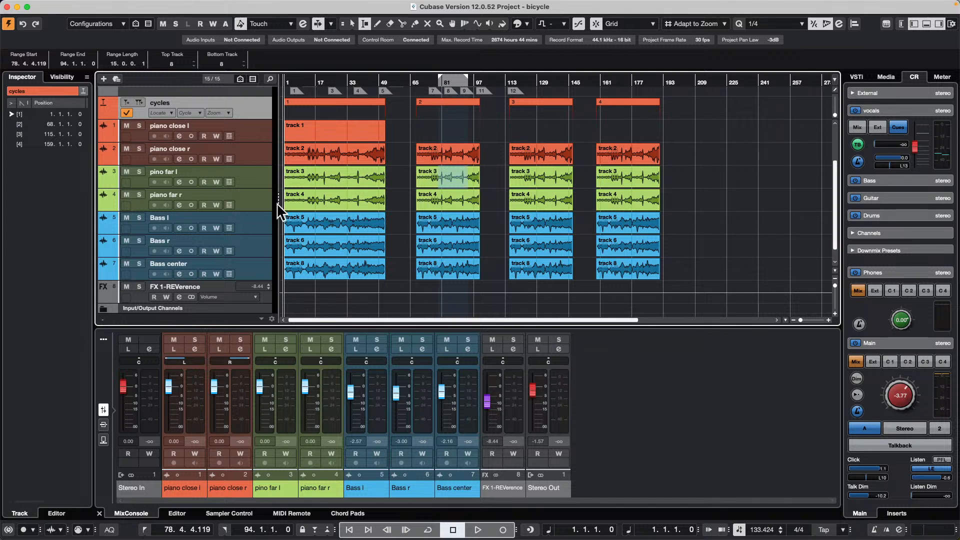
- With the Range Selection tool, select the full range of cycle marker 2 and move it to bar 52, directly after the first section
{"action": "key", "text": "1"}
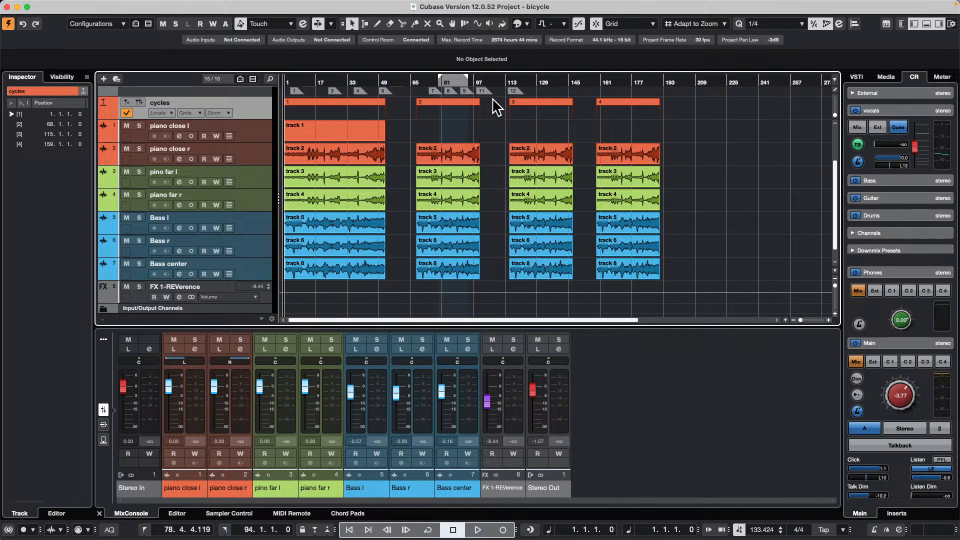
{"action": "right_click", "coordinate": [434, 118]}
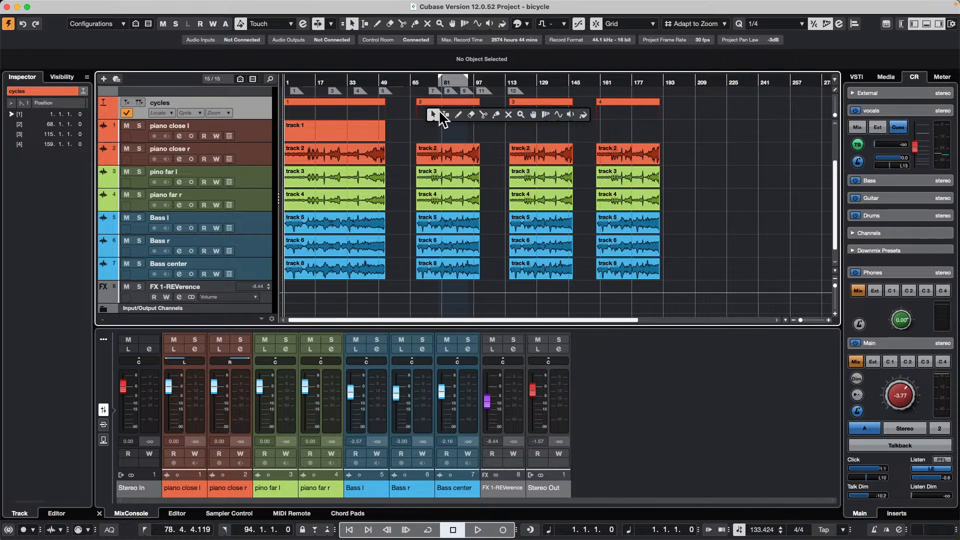
{"action": "left_click", "coordinate": [440, 112]}
{"action": "right_click", "coordinate": [451, 111]}
{"action": "left_click", "coordinate": [455, 113]}
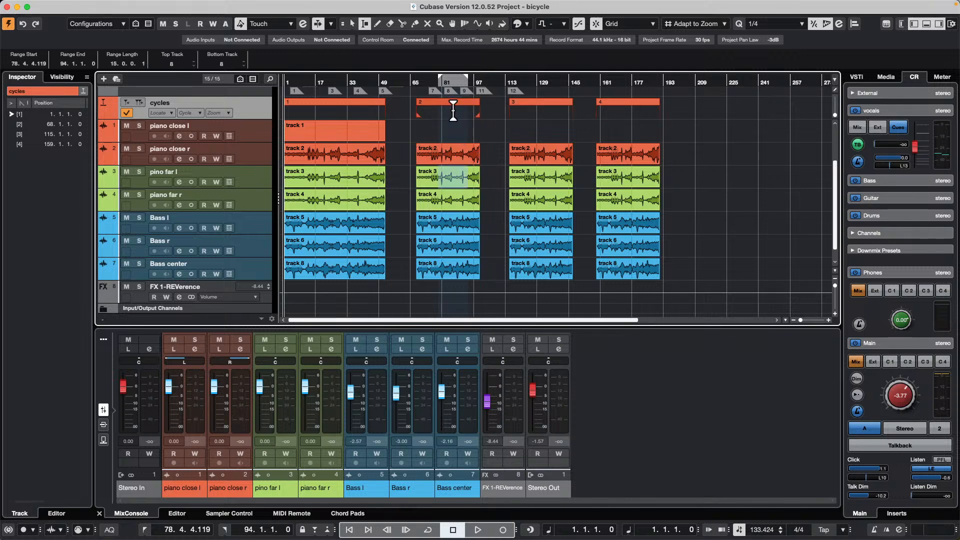
{"action": "double_click", "coordinate": [453, 111]}
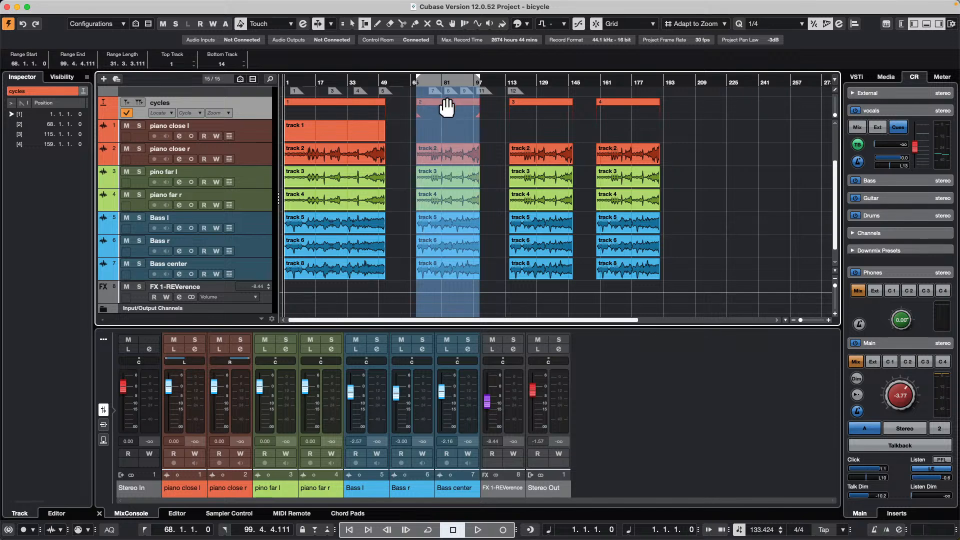
{"action": "left_click_drag", "start_coordinate": [447, 106], "coordinate": [409, 107]}
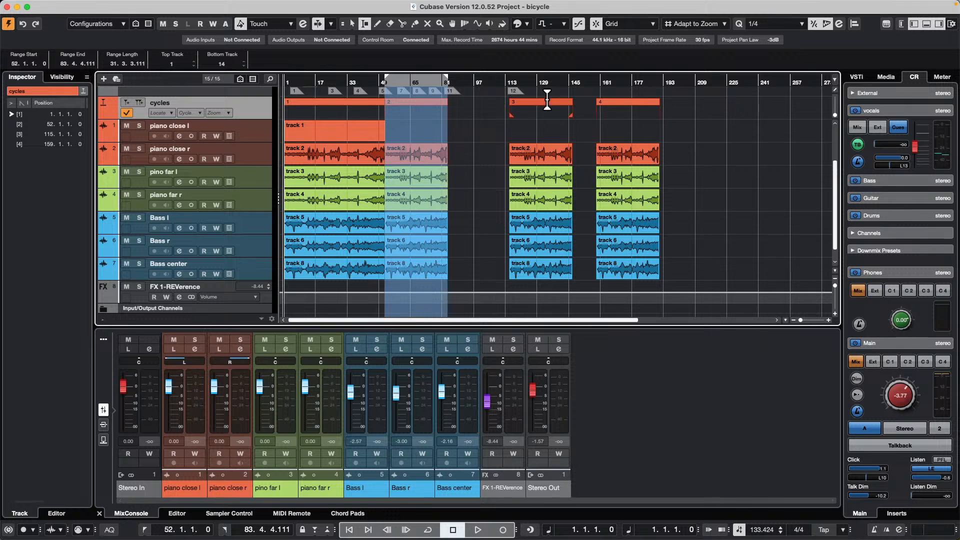
- Select and move the full range of cycle marker 3 to bar 83 and that of cycle marker 4 to bar 115, closing the gaps
{"action": "double_click", "coordinate": [541, 112]}
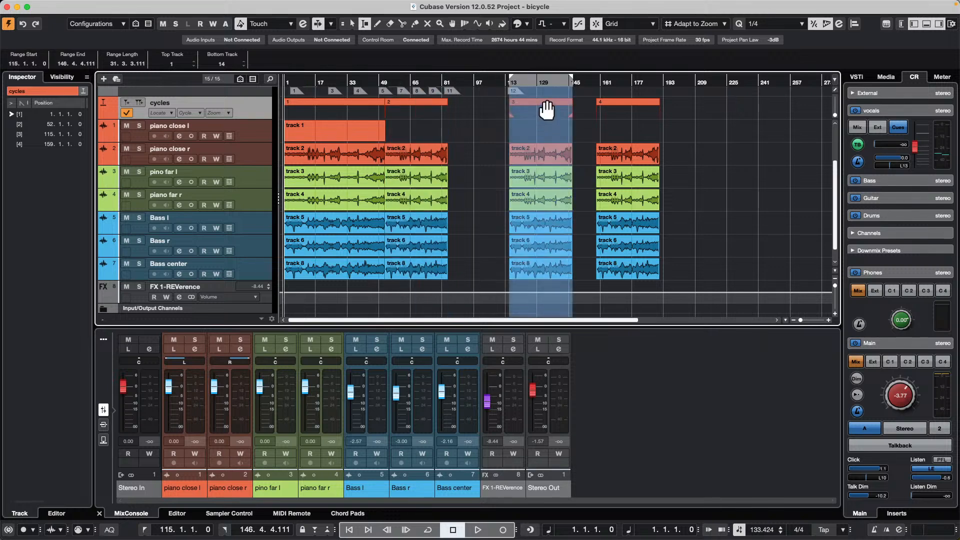
{"action": "left_click_drag", "start_coordinate": [546, 108], "coordinate": [483, 110]}
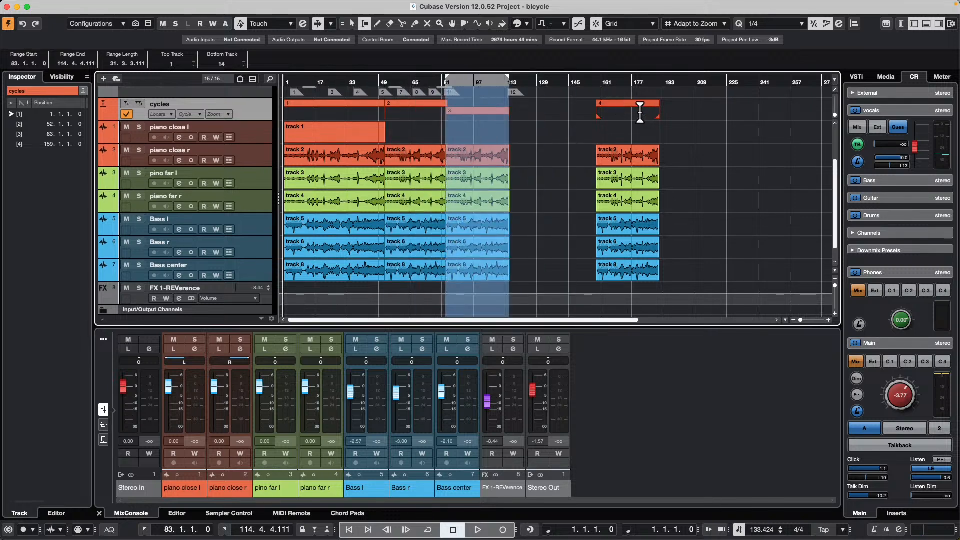
{"action": "double_click", "coordinate": [640, 112]}
{"action": "left_click_drag", "start_coordinate": [639, 113], "coordinate": [550, 117]}
{"action": "left_click", "coordinate": [644, 179]}
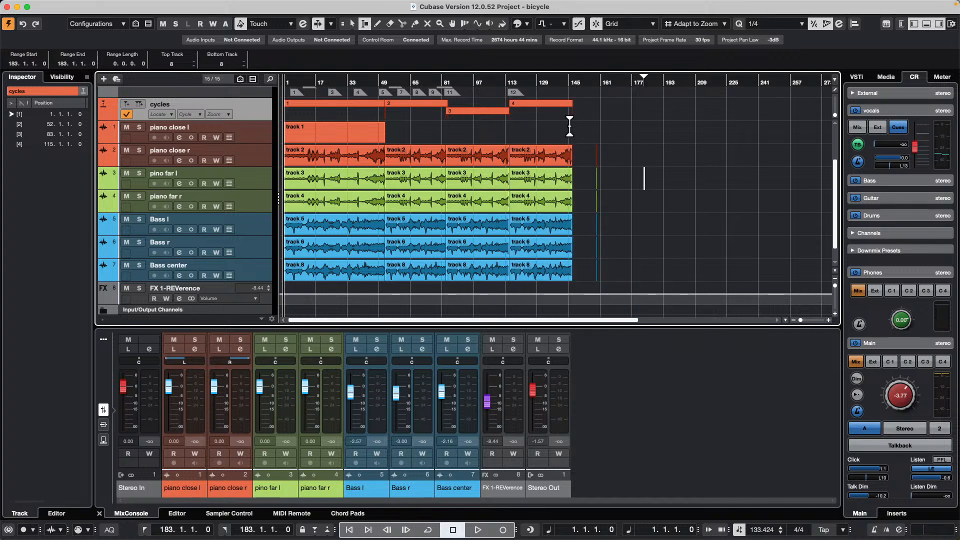
- With the Object Selection tool, select all joined events from piano close r to Bass center and bounce them, replacing the original events
{"action": "right_click", "coordinate": [613, 161]}
{"action": "left_click", "coordinate": [615, 161]}
{"action": "left_click_drag", "start_coordinate": [592, 158], "coordinate": [320, 273]}
{"action": "left_click", "coordinate": [144, 5]}
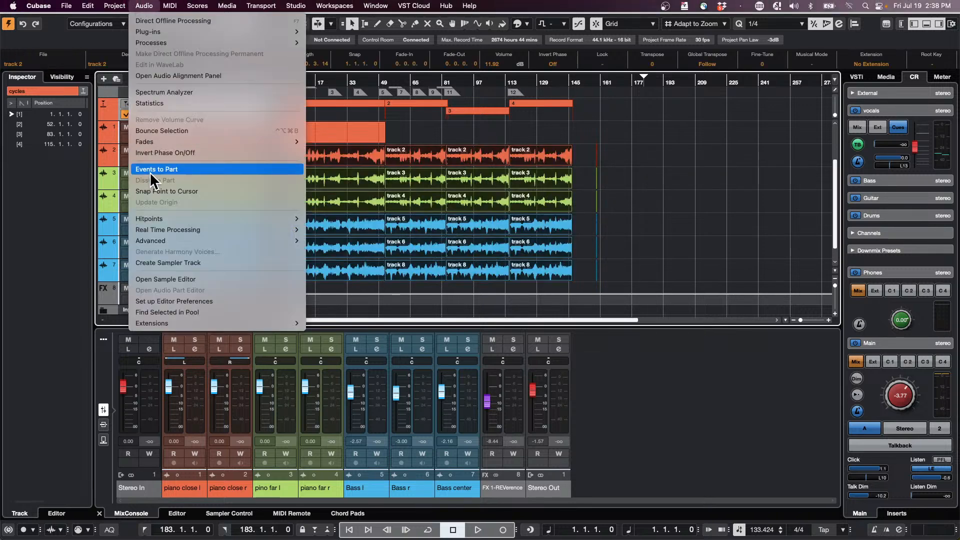
{"action": "left_click", "coordinate": [183, 130]}
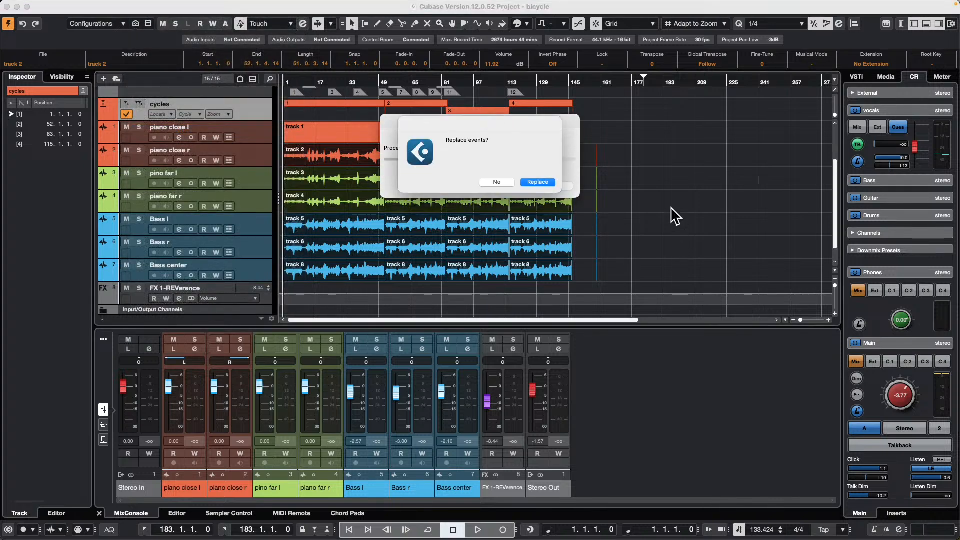
{"action": "key", "text": "Return"}
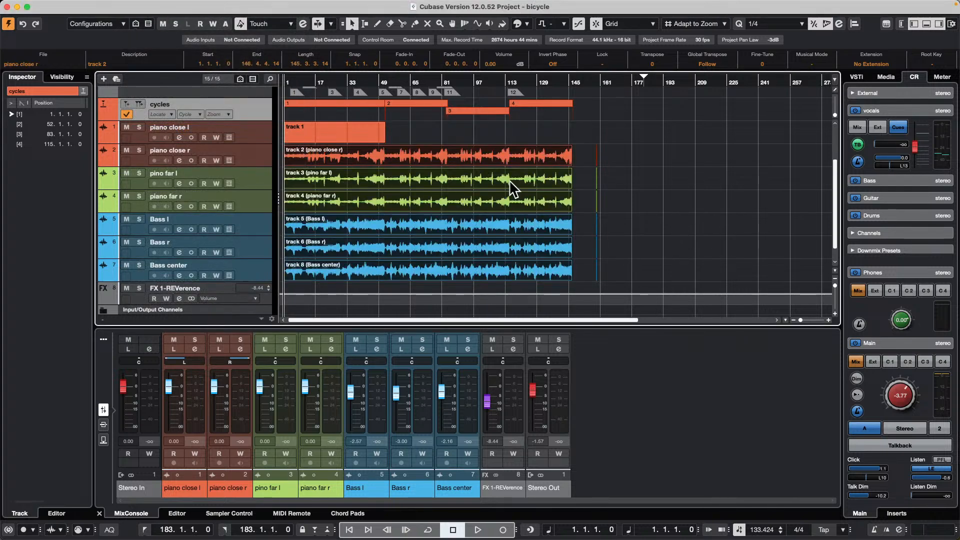
{"action": "left_click", "coordinate": [647, 180]}
- With the Range Selection tool, select the full range of cycle marker 3, crop all events to it, and undo the crop
{"action": "right_click", "coordinate": [451, 123]}
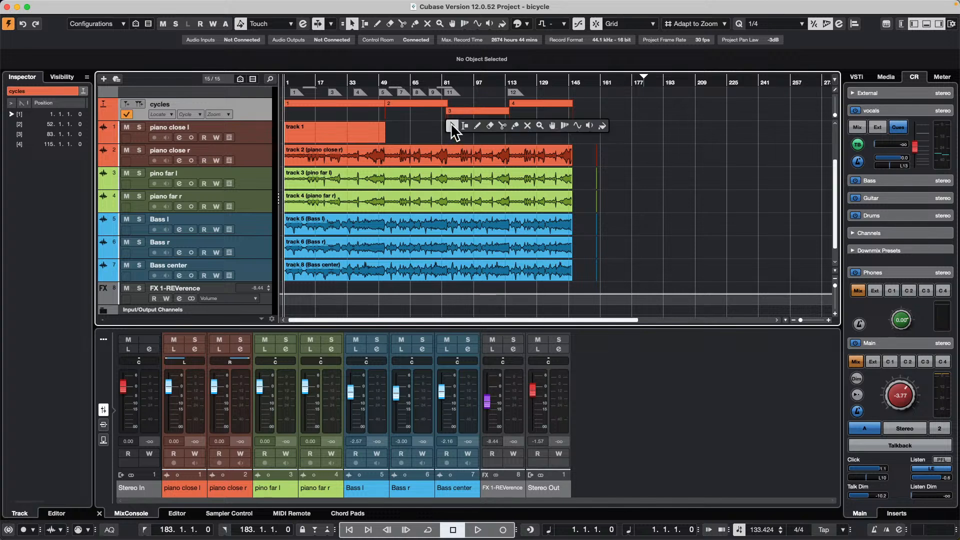
{"action": "left_click", "coordinate": [459, 124]}
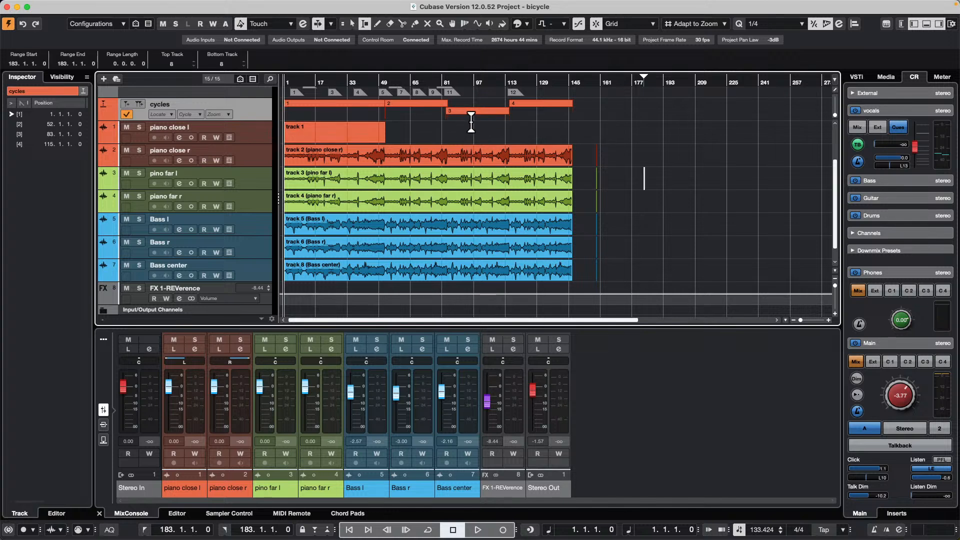
{"action": "left_click", "coordinate": [473, 122]}
{"action": "double_click", "coordinate": [458, 111]}
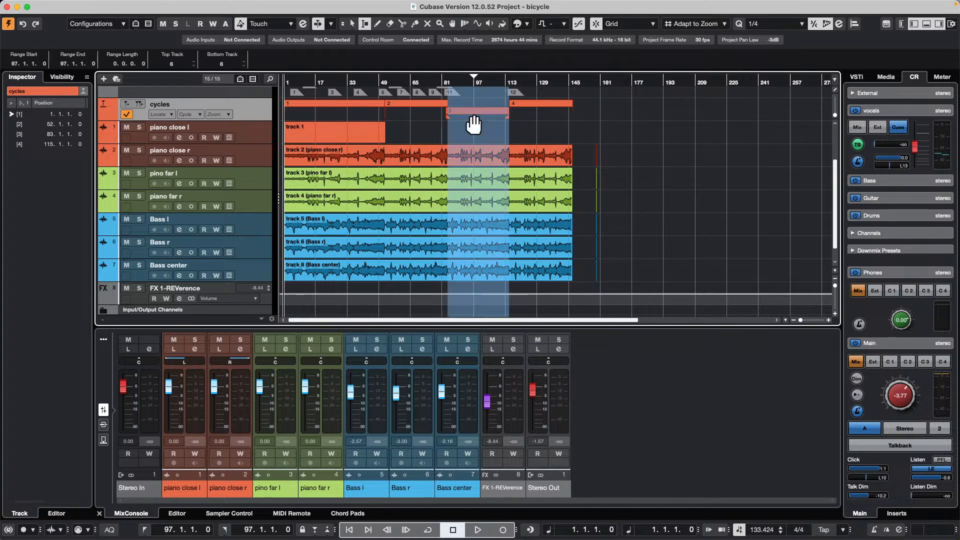
{"action": "left_click", "coordinate": [88, 6]}
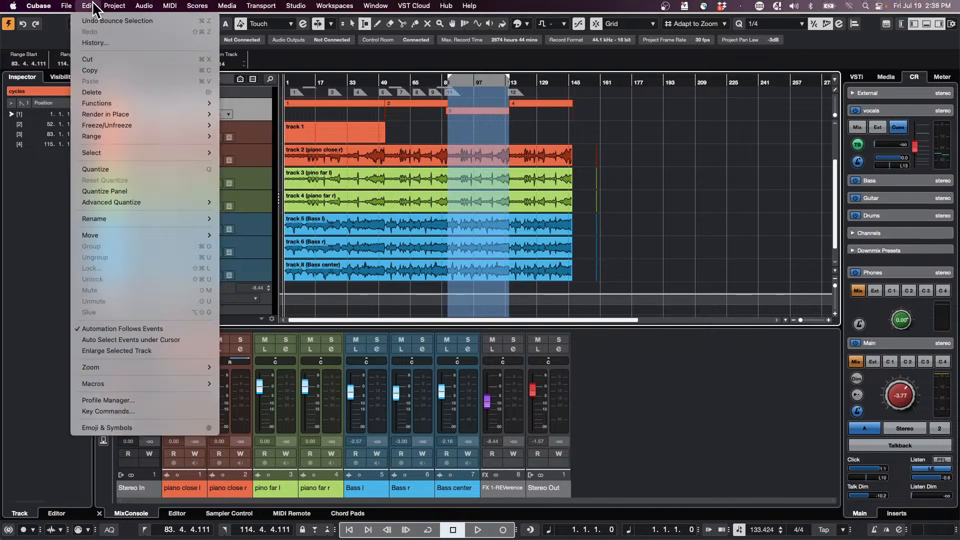
{"action": "mouse_move", "coordinate": [103, 137]}
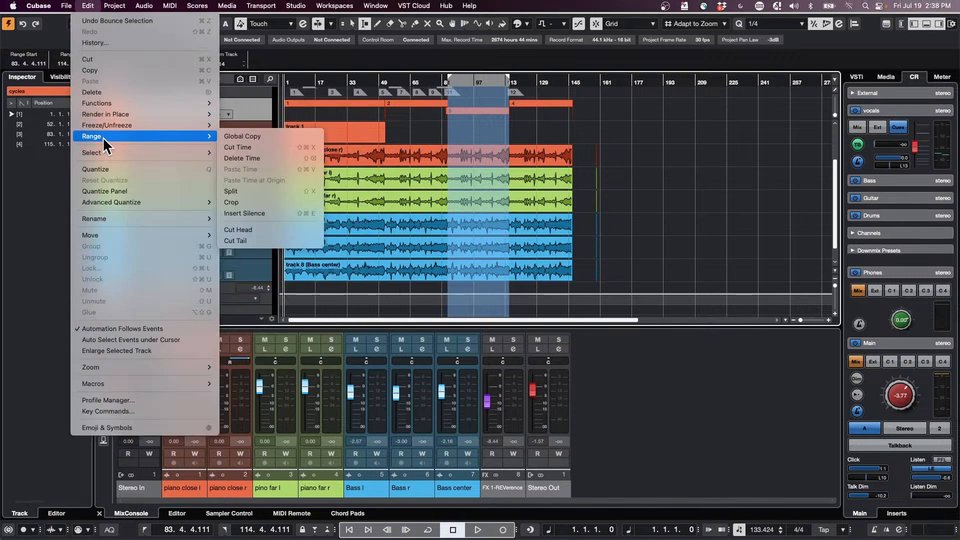
{"action": "left_click", "coordinate": [229, 213]}
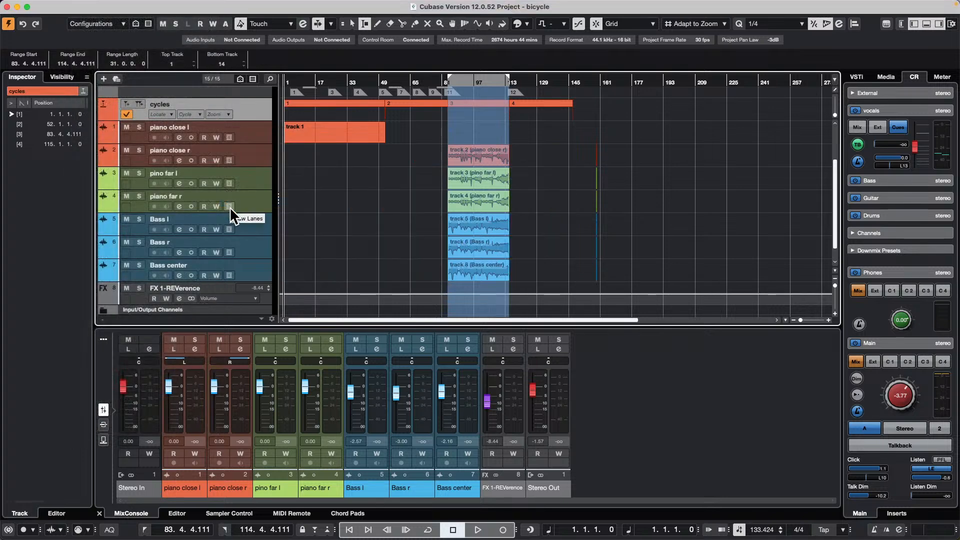
{"action": "key", "text": "super+z"}
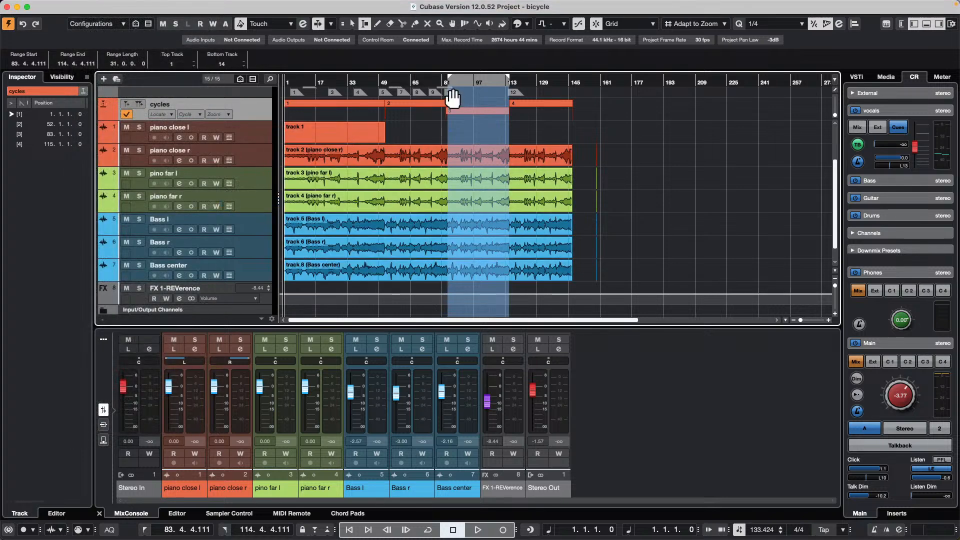
- Select the full range of cycle marker 2 across all tracks, crop the events to it, and undo the crop
{"action": "left_click", "coordinate": [412, 110]}
{"action": "double_click", "coordinate": [412, 110]}
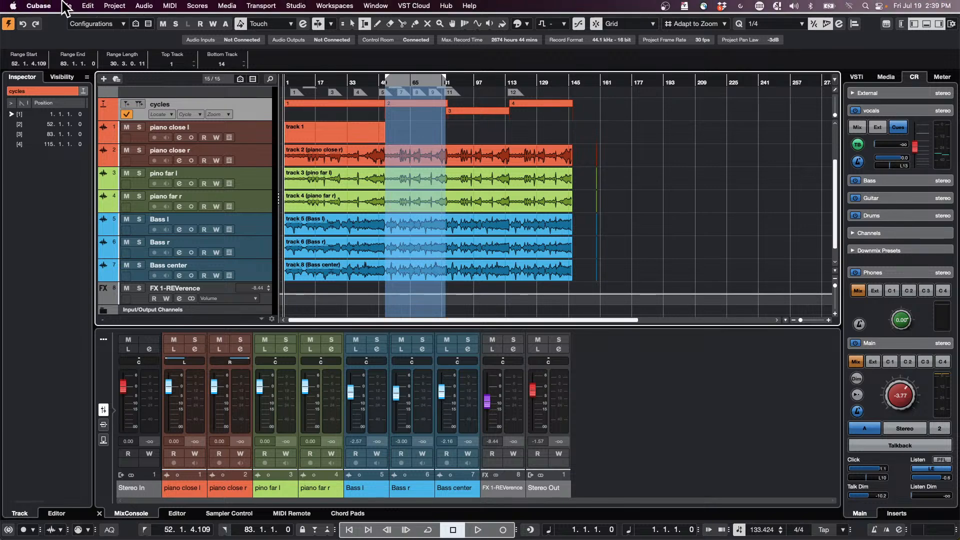
{"action": "left_click", "coordinate": [65, 6]}
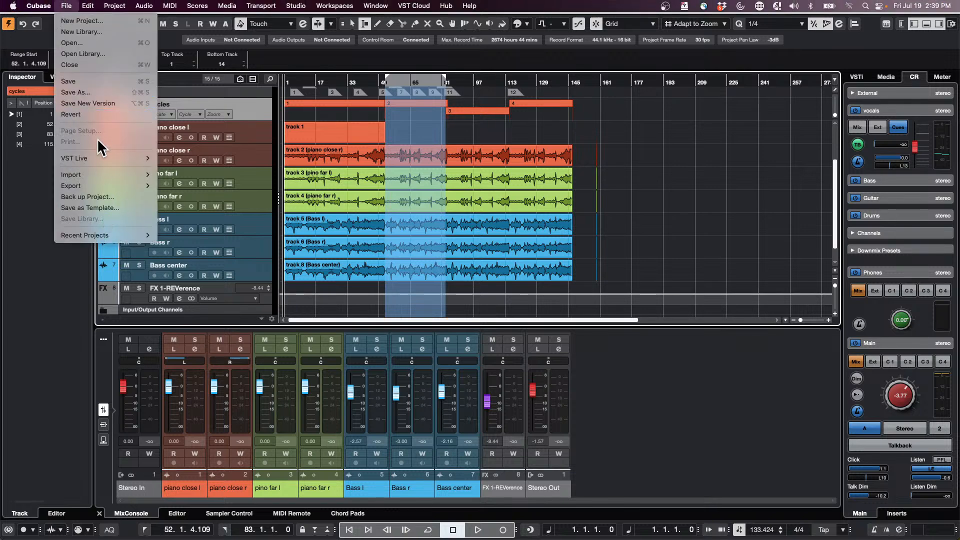
{"action": "mouse_move", "coordinate": [89, 7]}
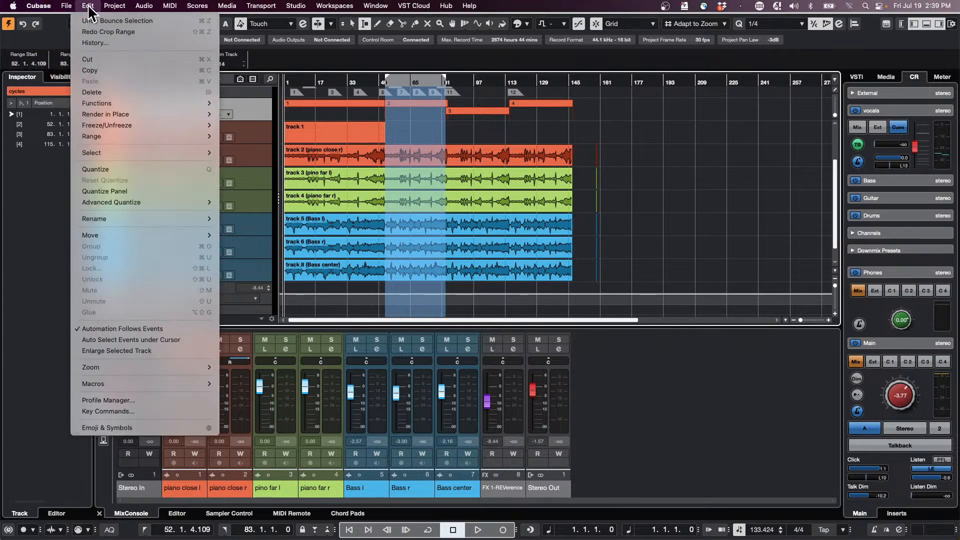
{"action": "mouse_move", "coordinate": [102, 136]}
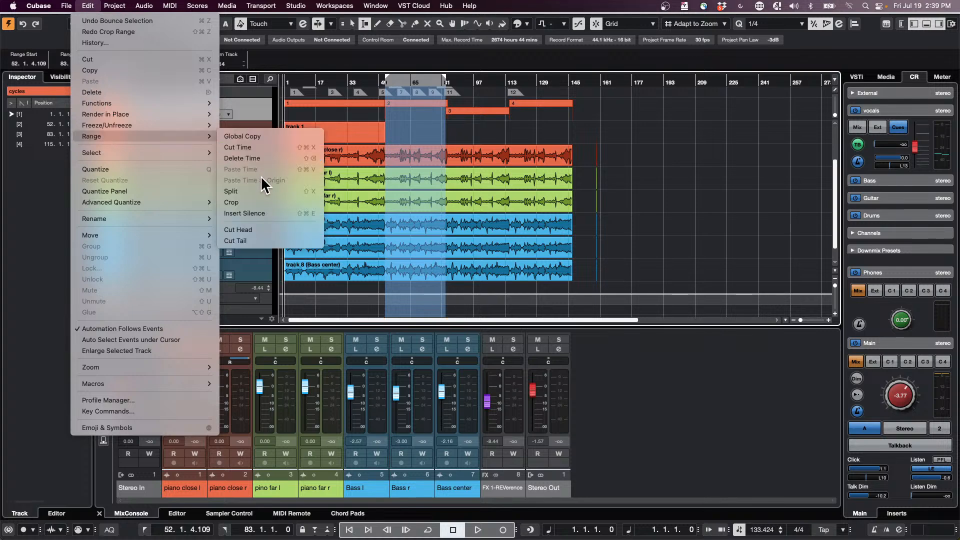
{"action": "left_click", "coordinate": [260, 202]}
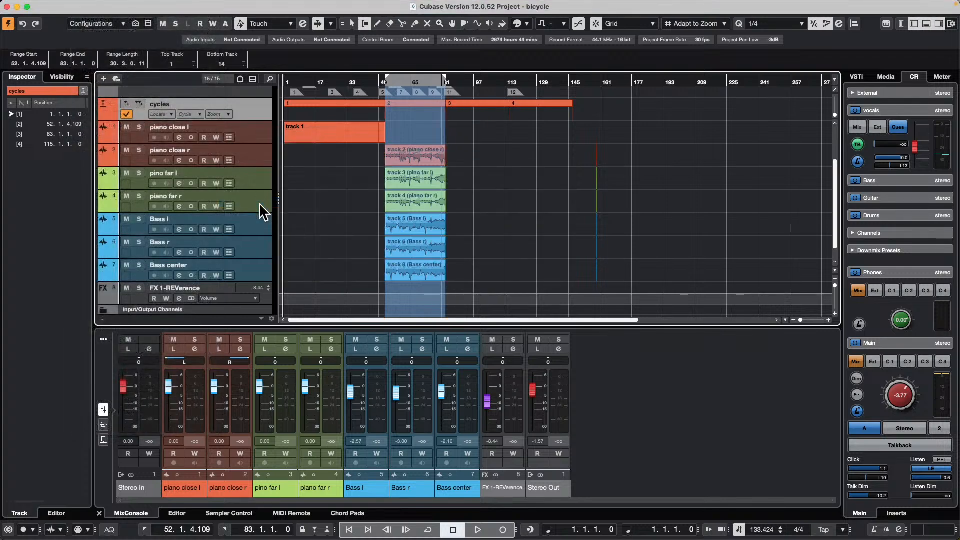
{"action": "key", "text": "super+z"}
{"action": "key", "text": "super+z"}
{"action": "key", "text": "super+z"}
{"action": "key", "text": "super+z"}
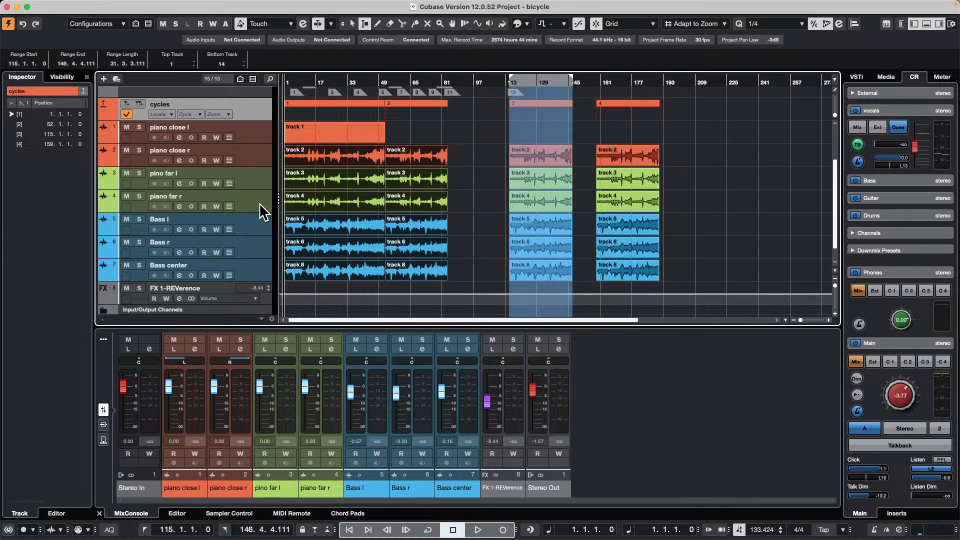
- Undo the bounce and the section moves, back to the original spacing between the four cycle sections
{"action": "key", "text": "super+z"}
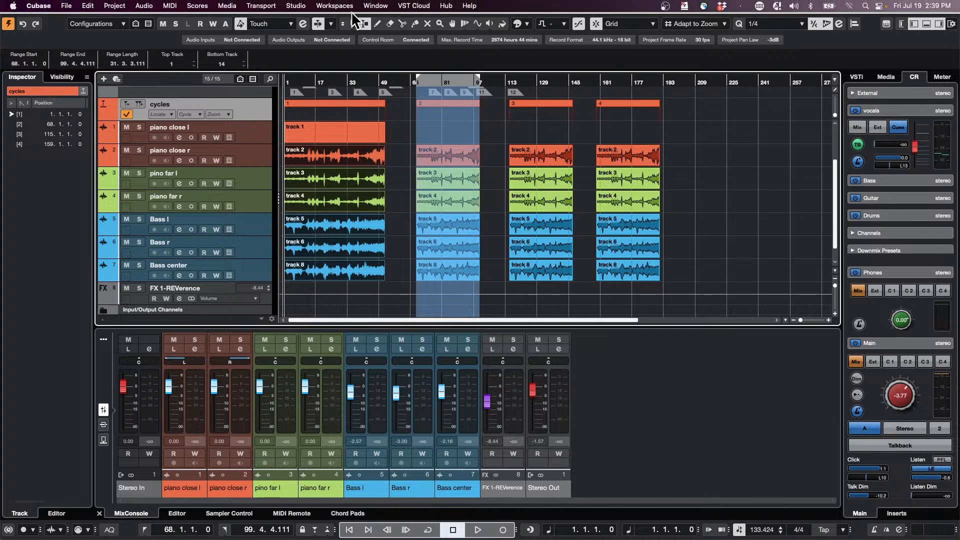
- Open the Project Logical Editor and place its window clear of the first two song sections
{"action": "left_click", "coordinate": [148, 6]}
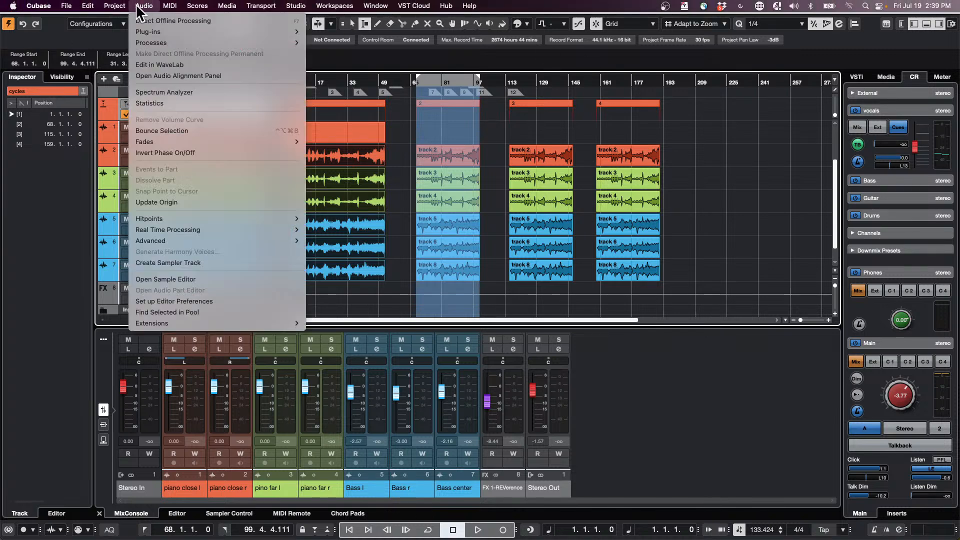
{"action": "mouse_move", "coordinate": [115, 5]}
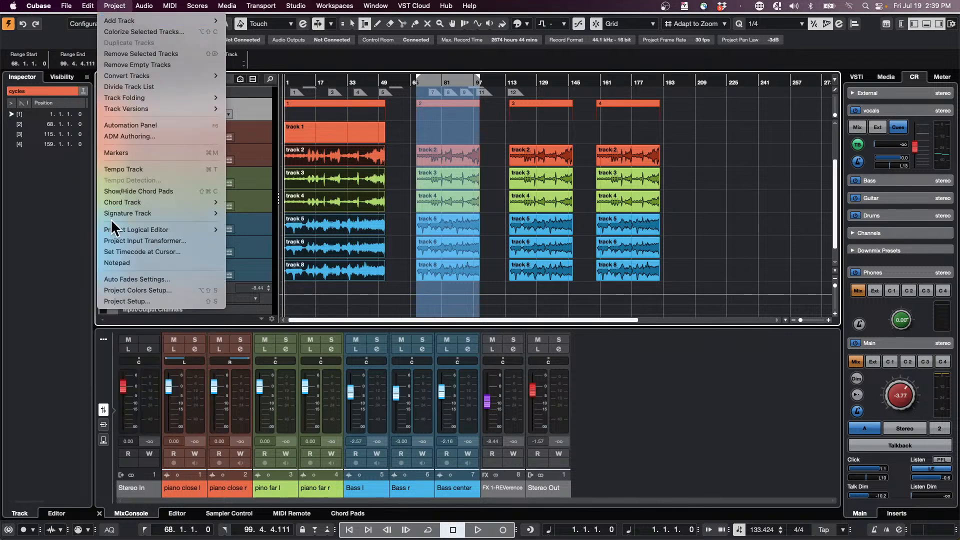
{"action": "mouse_move", "coordinate": [170, 230]}
{"action": "left_click", "coordinate": [268, 227]}
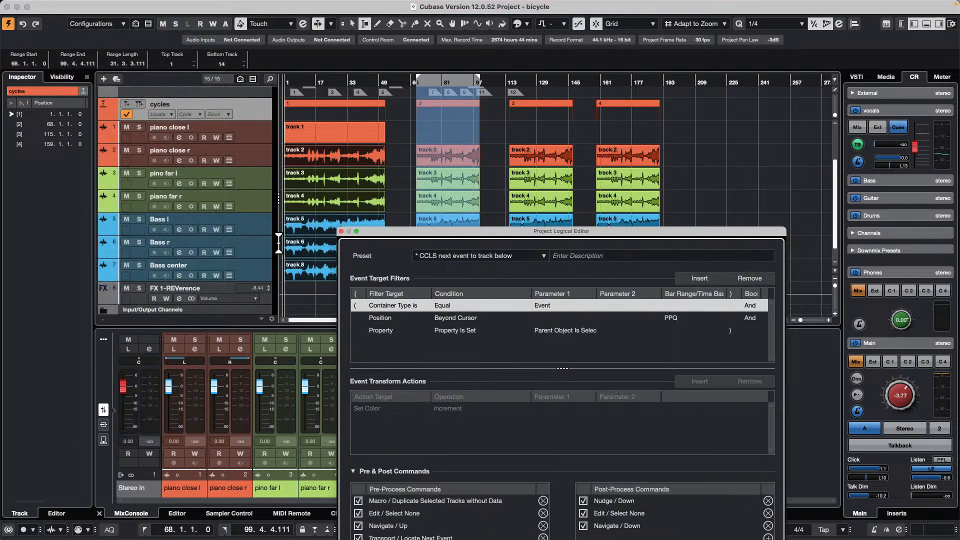
{"action": "left_click_drag", "start_coordinate": [575, 239], "coordinate": [738, 143]}
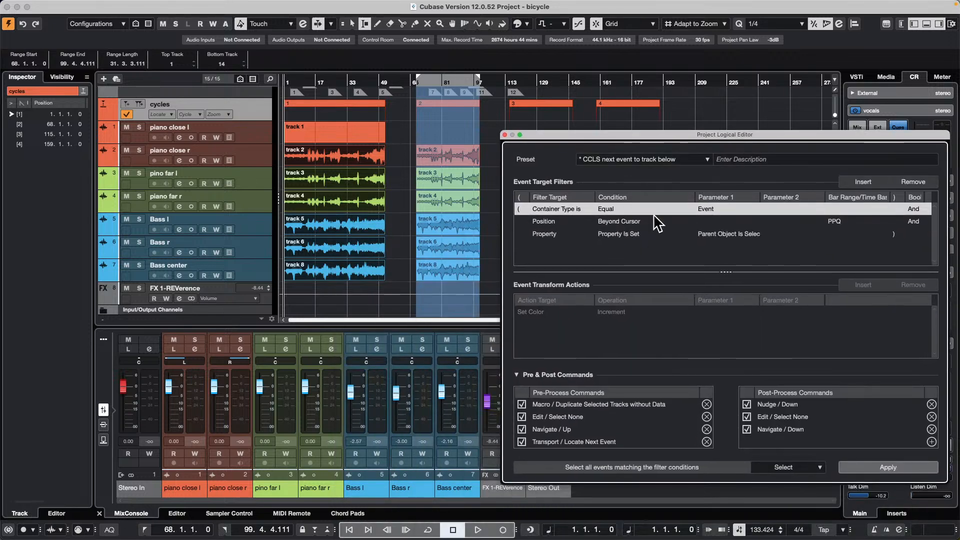
- Clear all pre-process and post-process commands and all event target filters from the loaded Project Logical Editor preset
{"action": "left_click", "coordinate": [931, 429]}
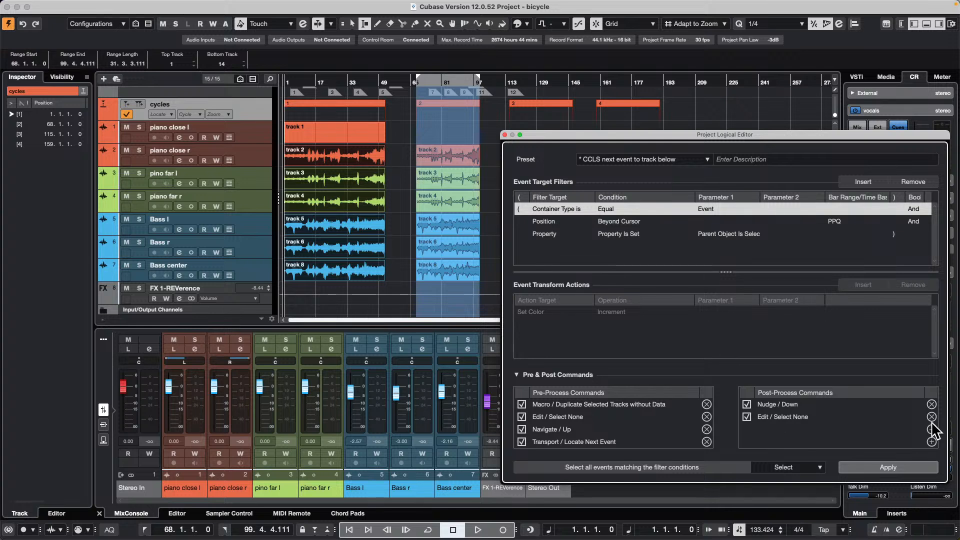
{"action": "left_click", "coordinate": [931, 416]}
{"action": "left_click", "coordinate": [931, 404]}
{"action": "left_click", "coordinate": [707, 442]}
{"action": "left_click", "coordinate": [707, 429]}
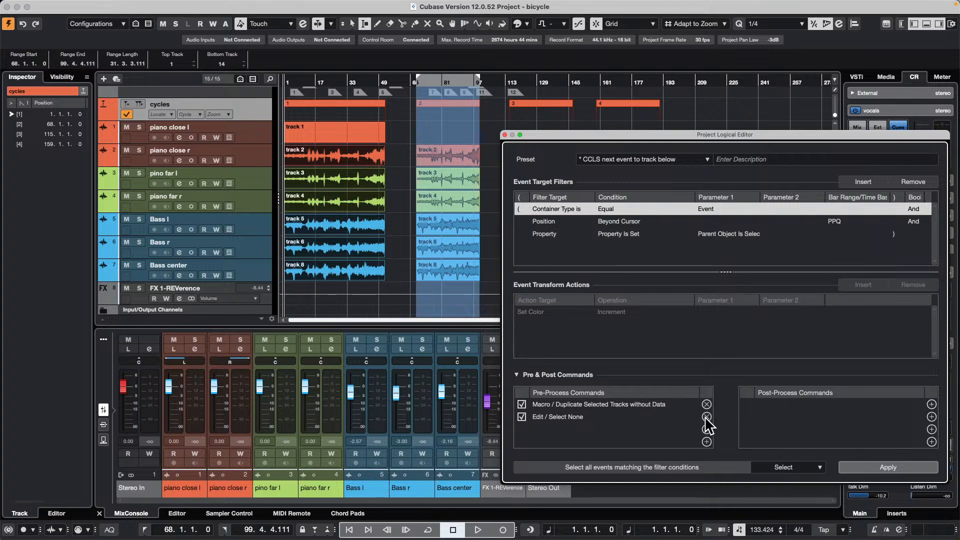
{"action": "left_click", "coordinate": [707, 416]}
{"action": "left_click", "coordinate": [707, 404]}
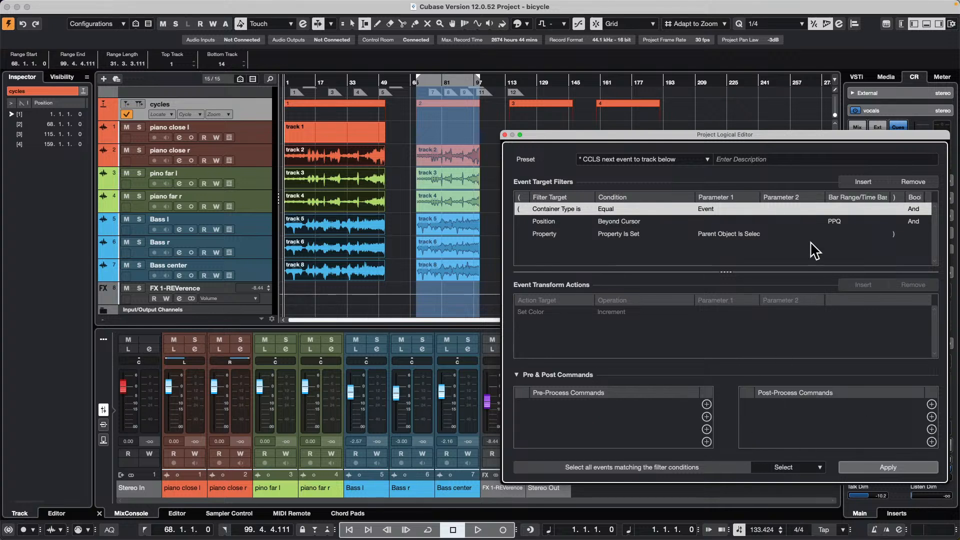
{"action": "left_click", "coordinate": [914, 182]}
{"action": "left_click", "coordinate": [914, 181]}
{"action": "left_click", "coordinate": [914, 182]}
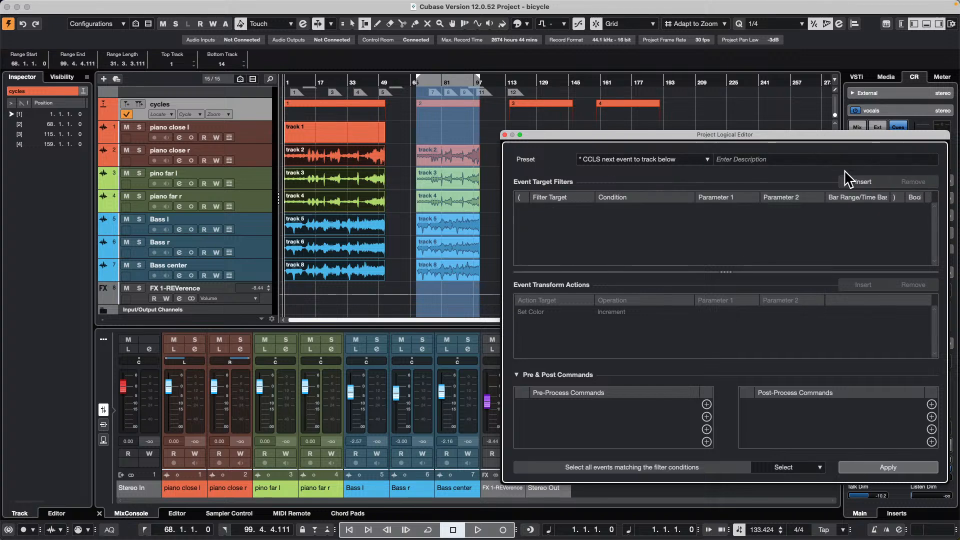
- Set the logical editor's function to Delete and add a target filter for Container Type equal to Event
{"action": "left_click", "coordinate": [793, 468]}
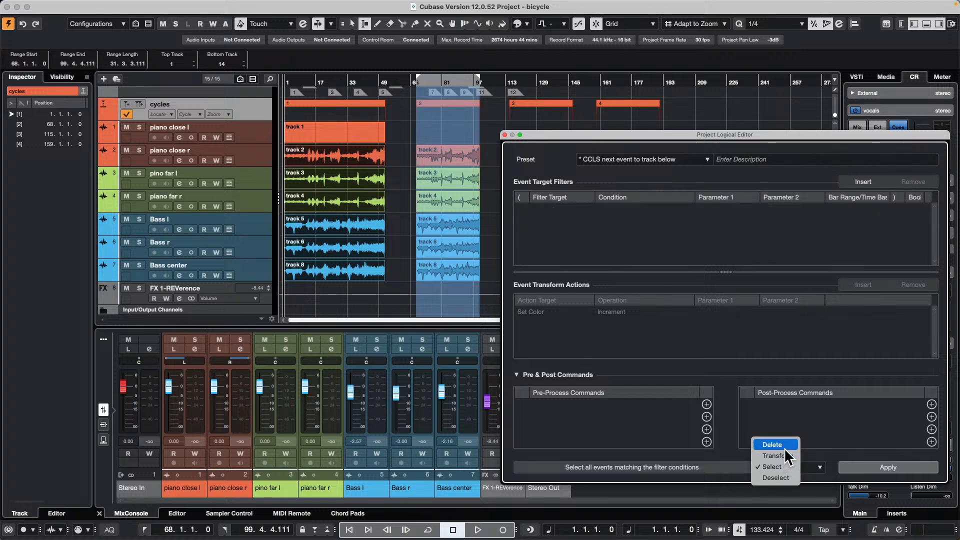
{"action": "left_click", "coordinate": [780, 443]}
{"action": "left_click", "coordinate": [872, 181]}
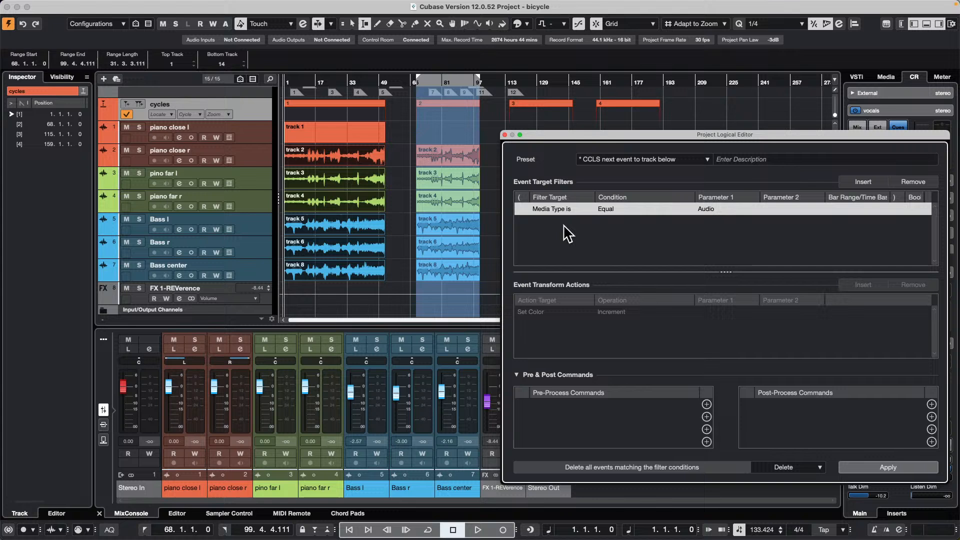
{"action": "left_click", "coordinate": [536, 205]}
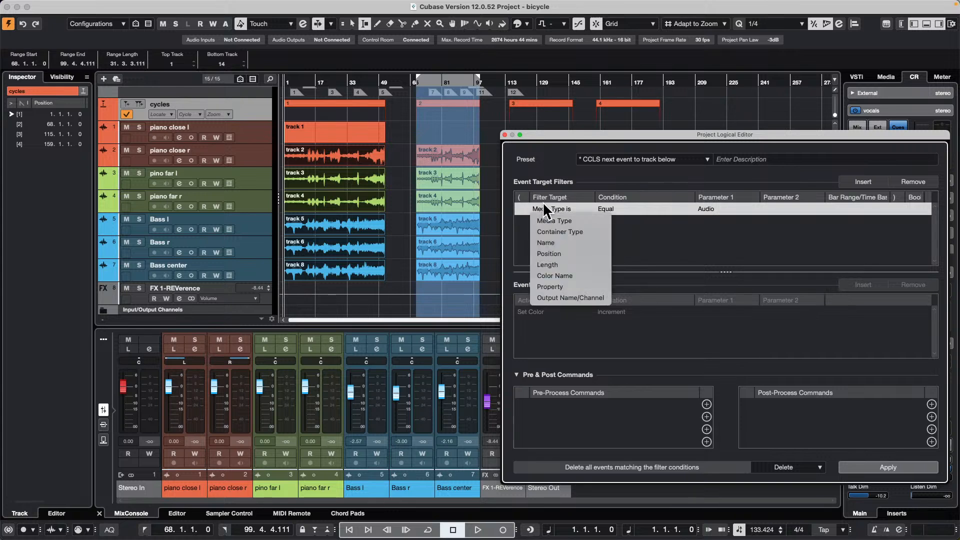
{"action": "left_click", "coordinate": [718, 208]}
{"action": "left_click", "coordinate": [726, 254]}
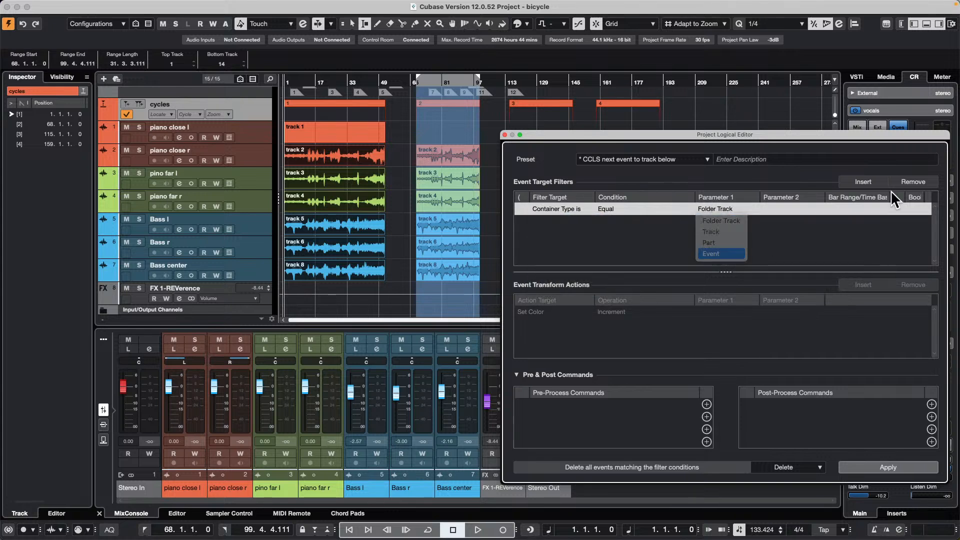
- Add a second target filter that matches events with Position set to Outside Cycle
{"action": "left_click", "coordinate": [862, 183]}
{"action": "left_click", "coordinate": [554, 221]}
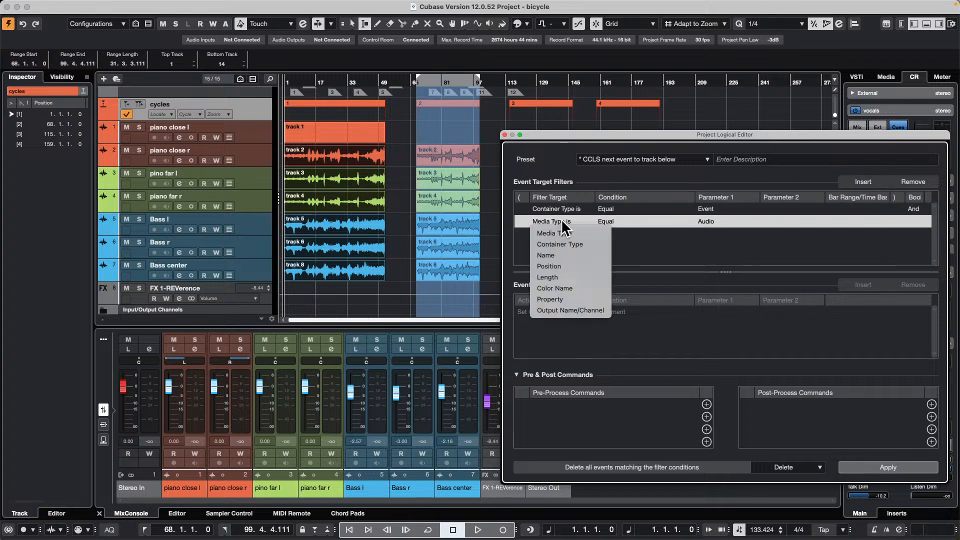
{"action": "left_click", "coordinate": [578, 266]}
{"action": "left_click", "coordinate": [623, 221]}
{"action": "left_click", "coordinate": [631, 244]}
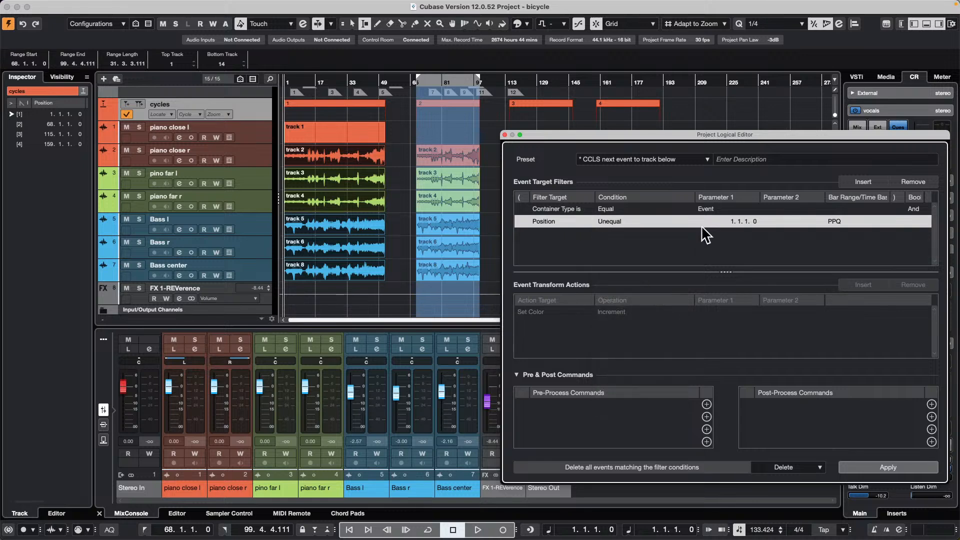
{"action": "left_click", "coordinate": [611, 223]}
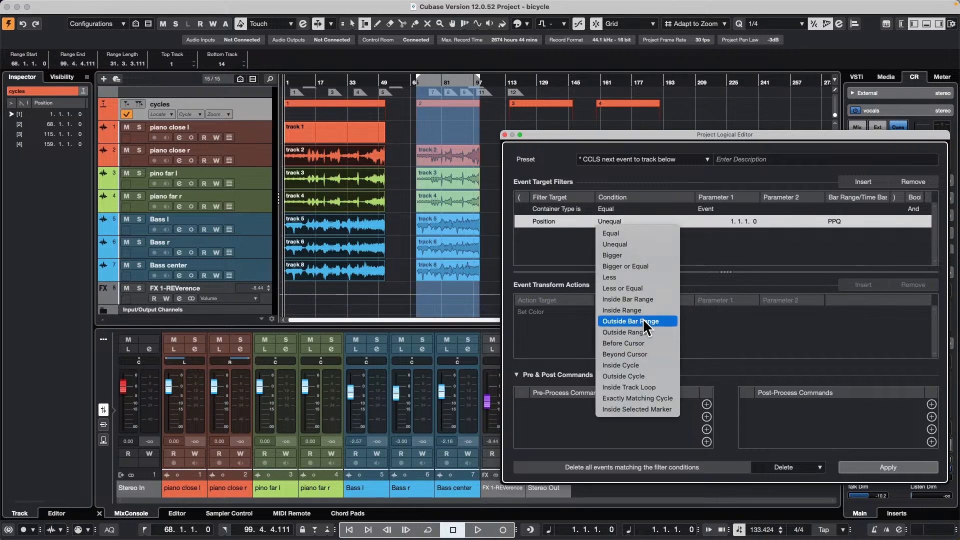
{"action": "left_click", "coordinate": [658, 377]}
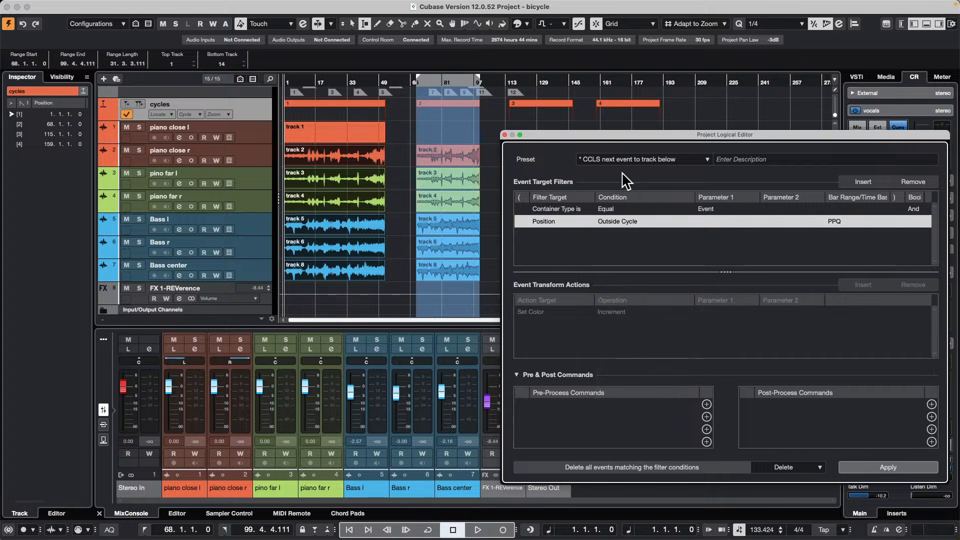
- Apply the logical edit that deletes all events outside the cycle, and undo the deletion
{"action": "mouse_move", "coordinate": [582, 136]}
{"action": "left_mouse_down"}
{"action": "mouse_move", "coordinate": [686, 148]}
{"action": "mouse_move", "coordinate": [567, 182]}
{"action": "mouse_move", "coordinate": [575, 143]}
{"action": "left_mouse_up"}
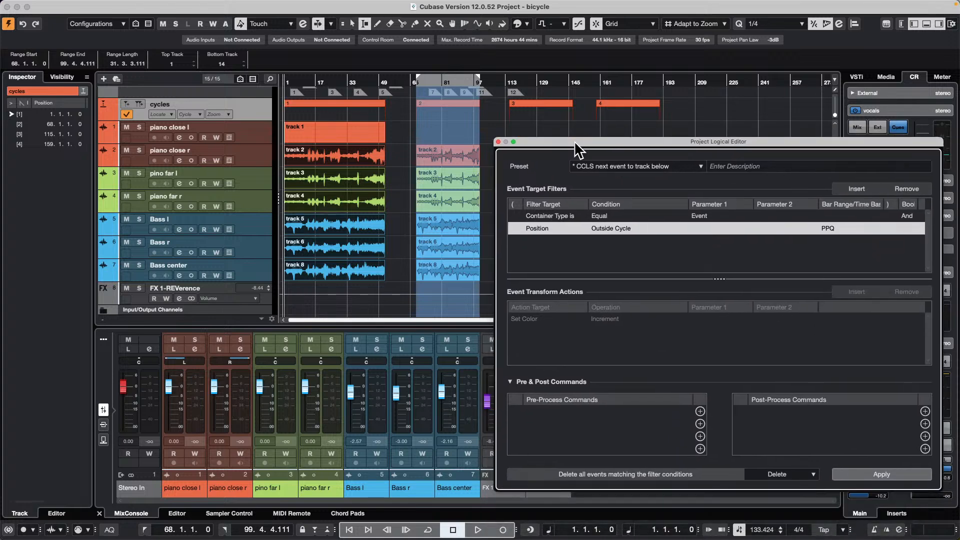
{"action": "left_click", "coordinate": [880, 475]}
{"action": "left_click_drag", "start_coordinate": [586, 143], "coordinate": [44, 113]}
{"action": "key", "text": "super+z"}
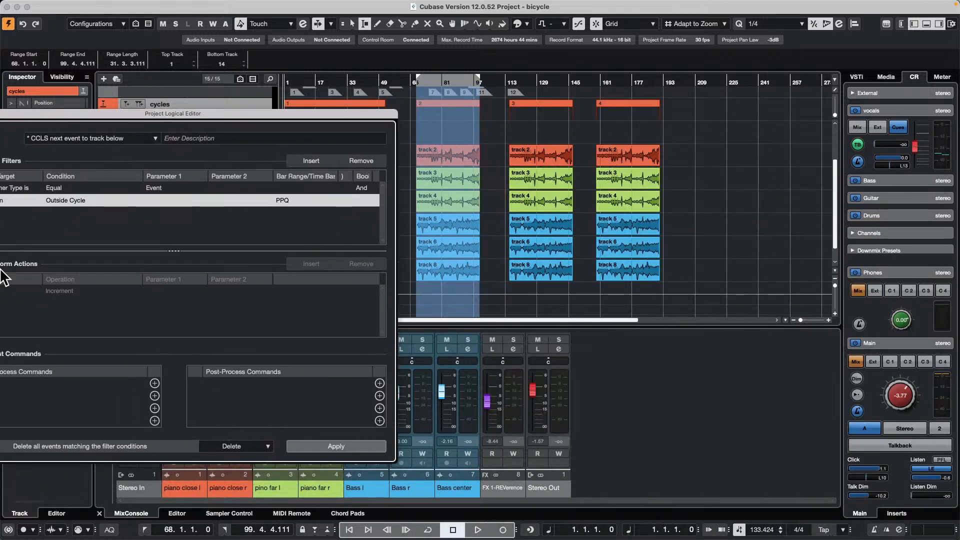
- Select the range of cycle marker 3, select only that marker with the Object Selection tool, and bring the logical editor fully into view
{"action": "left_click", "coordinate": [547, 115]}
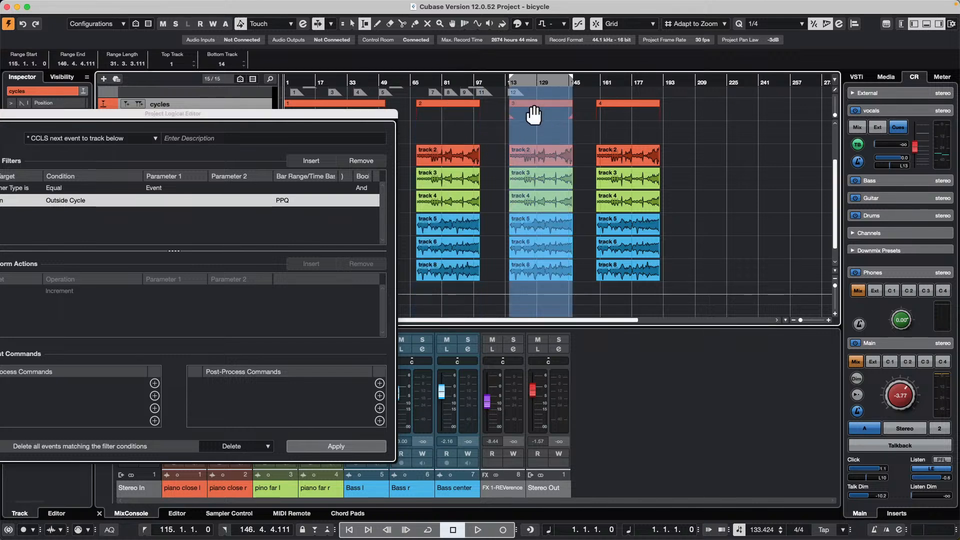
{"action": "key", "text": "1"}
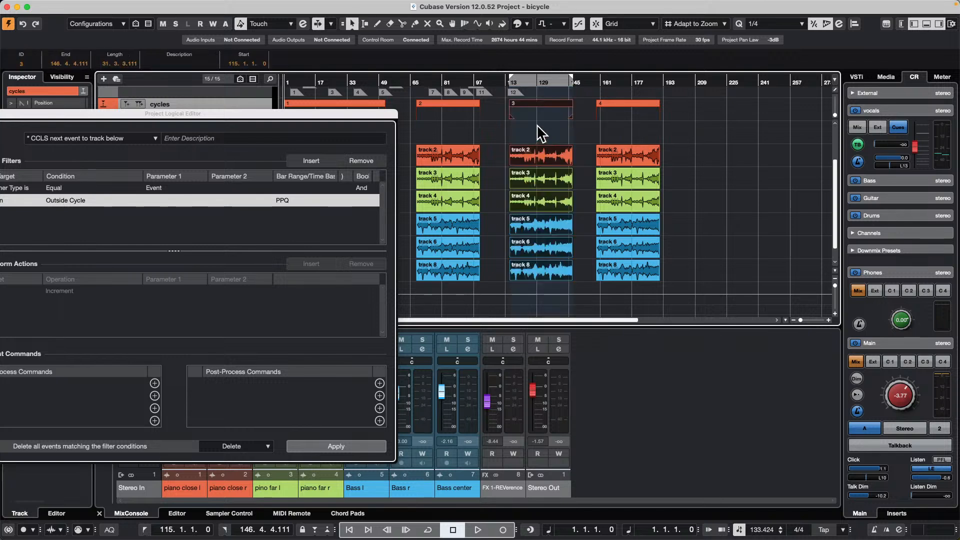
{"action": "left_click", "coordinate": [541, 107]}
{"action": "left_click", "coordinate": [541, 124]}
{"action": "left_click", "coordinate": [541, 103]}
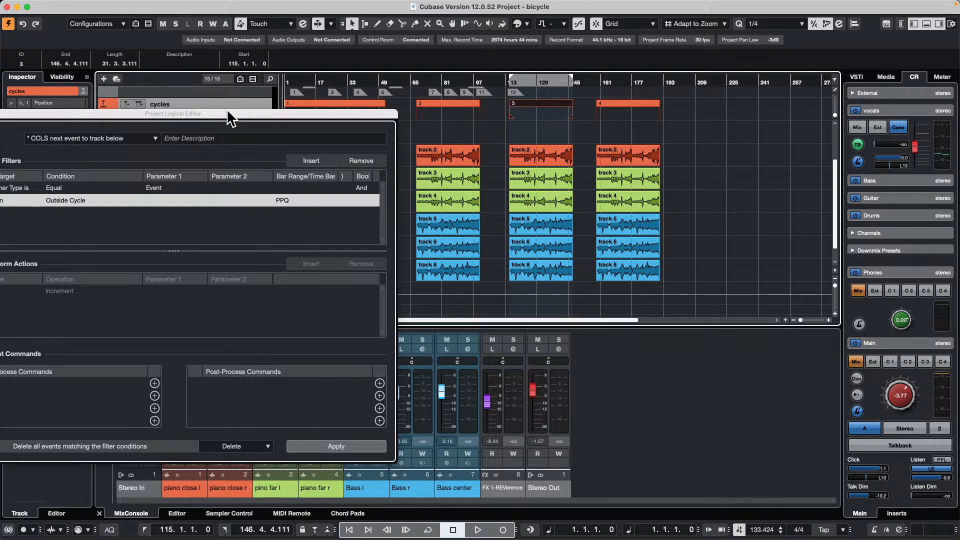
{"action": "left_click_drag", "start_coordinate": [238, 112], "coordinate": [413, 108]}
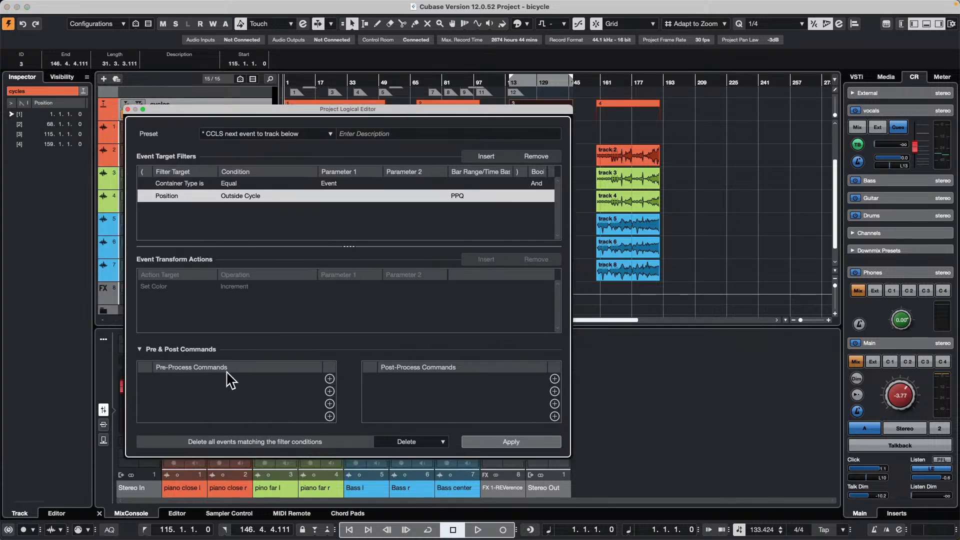
- Add the Transport command Locators to Selection as a pre-process command of the logical edit
{"action": "left_click", "coordinate": [329, 378]}
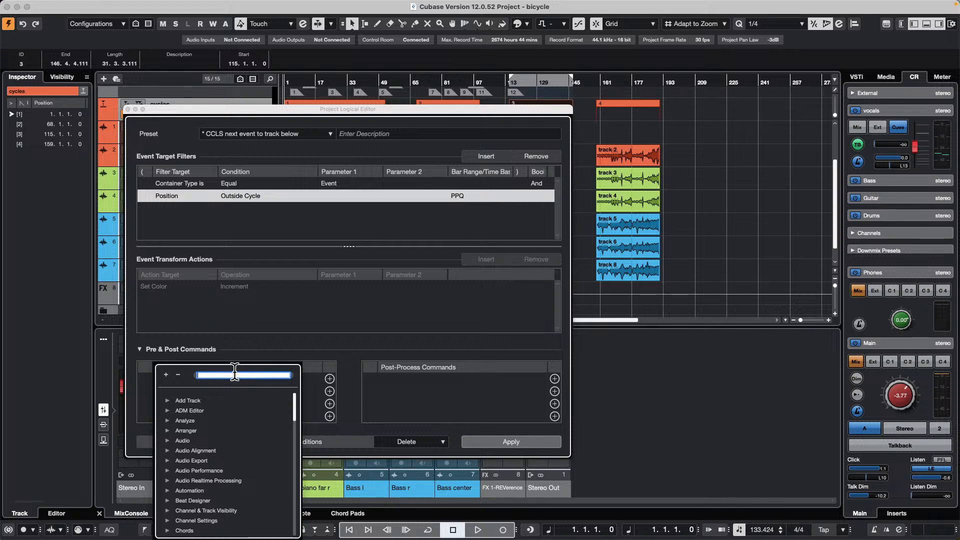
{"action": "type", "text": "lo"}
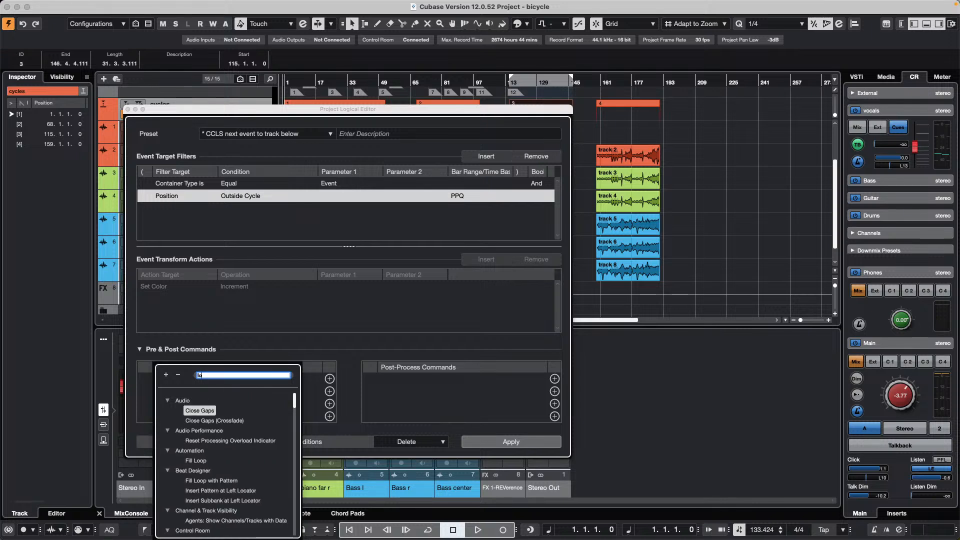
{"action": "type", "text": "cators"}
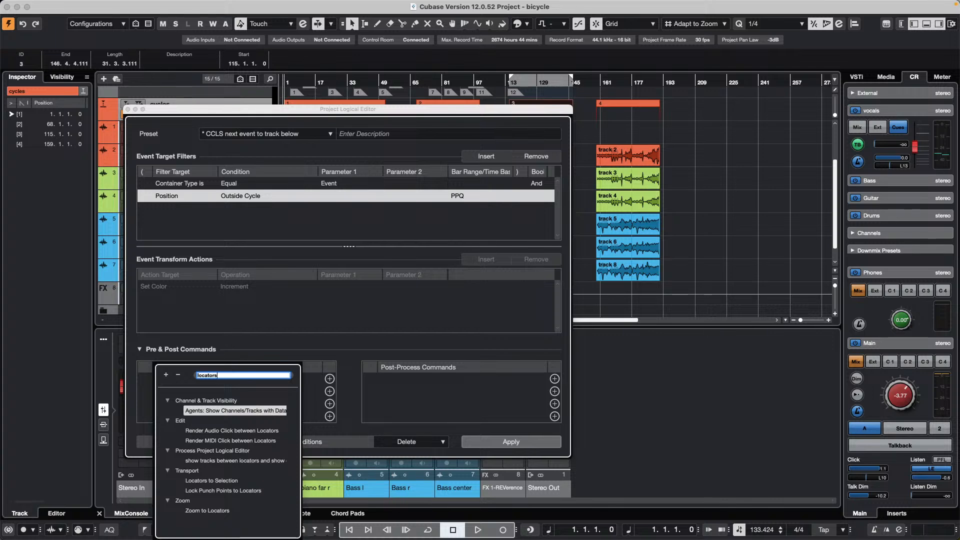
{"action": "double_click", "coordinate": [235, 481]}
- Select cycle marker 4, apply the logical edit to delete the events outside it, and undo the deletion
{"action": "left_click_drag", "start_coordinate": [415, 109], "coordinate": [667, 238]}
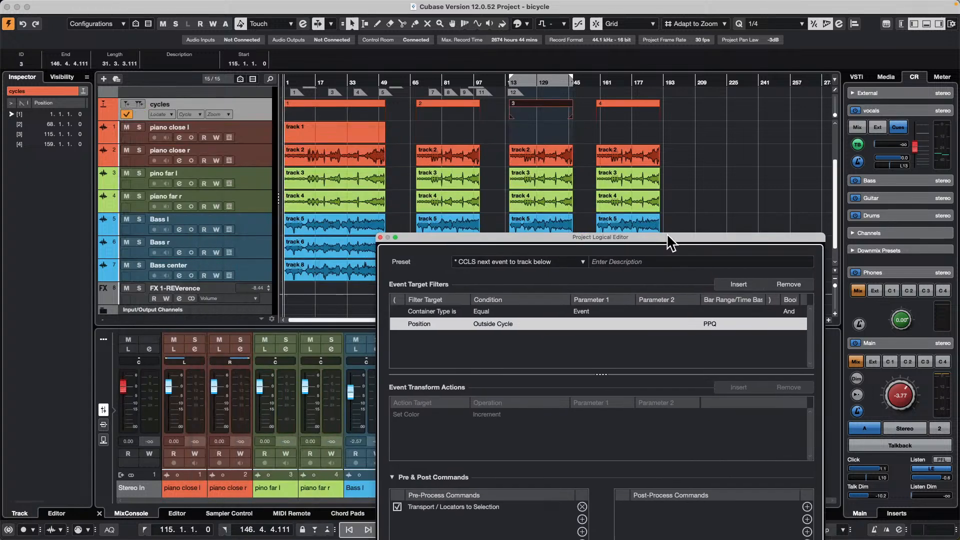
{"action": "left_click", "coordinate": [625, 109]}
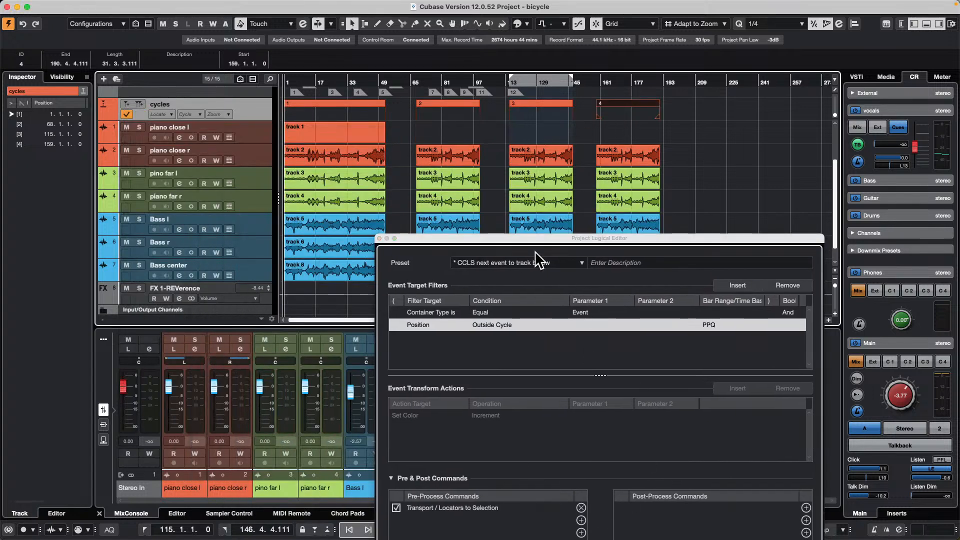
{"action": "left_click_drag", "start_coordinate": [573, 239], "coordinate": [207, 130]}
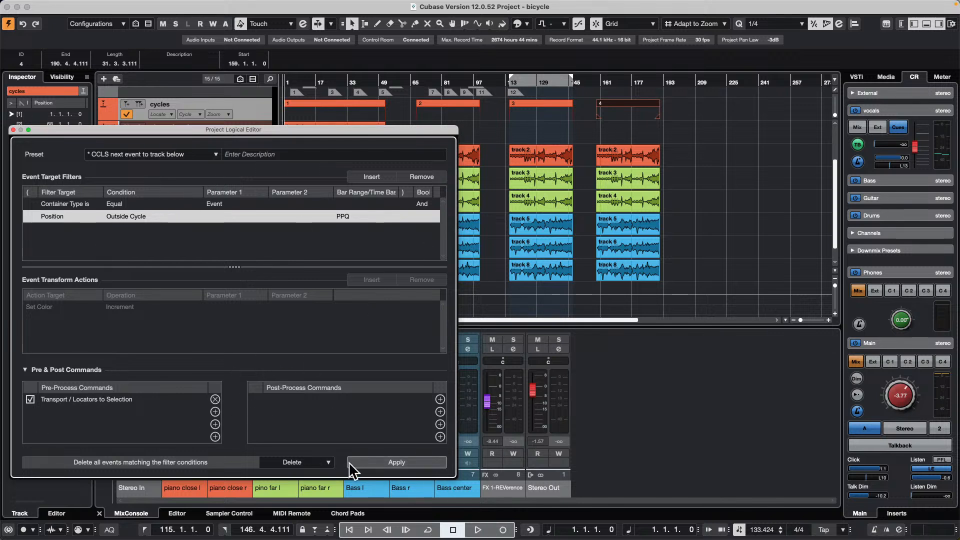
{"action": "left_click", "coordinate": [386, 461]}
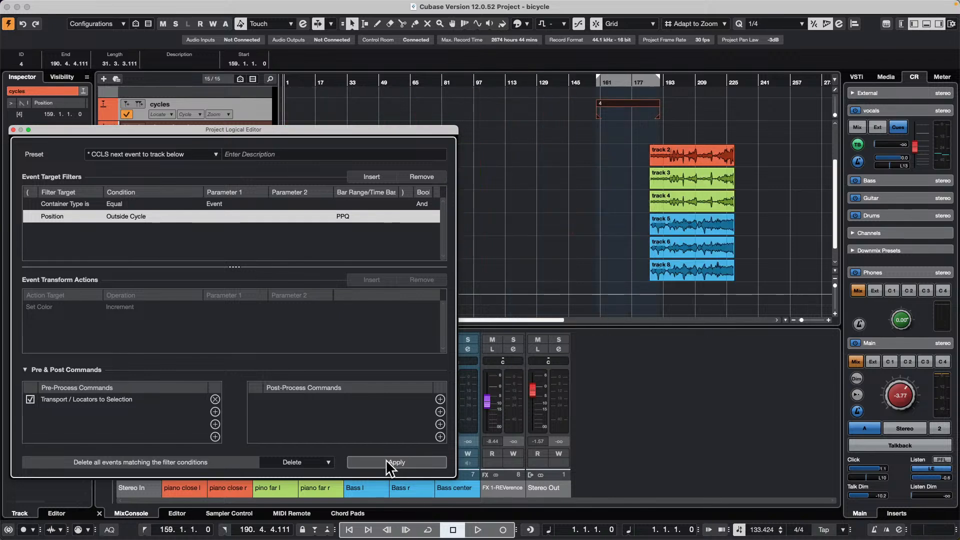
{"action": "left_click", "coordinate": [385, 461]}
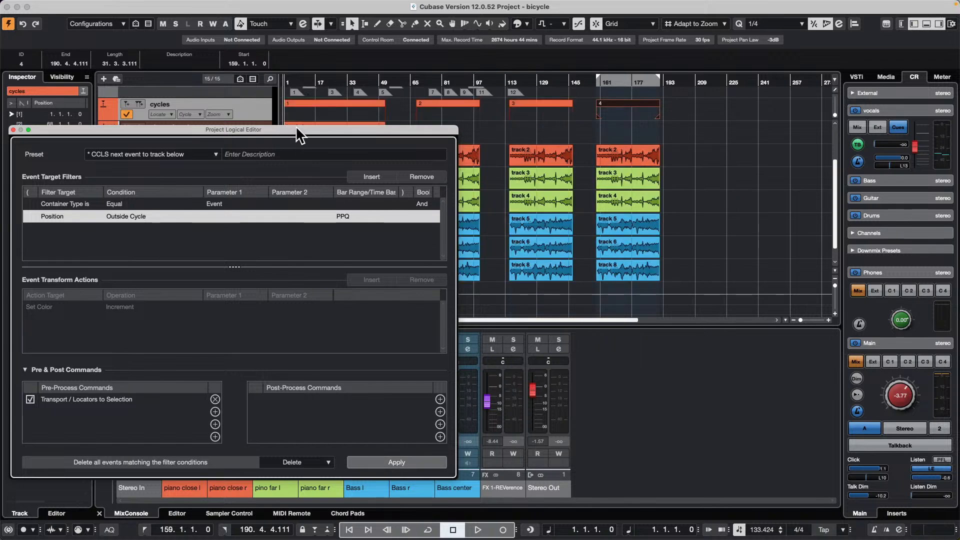
- Close the Project Logical Editor, reopen its setup to review the delete filters and pre-process command, and close it again
{"action": "left_click_drag", "start_coordinate": [298, 133], "coordinate": [525, 145]}
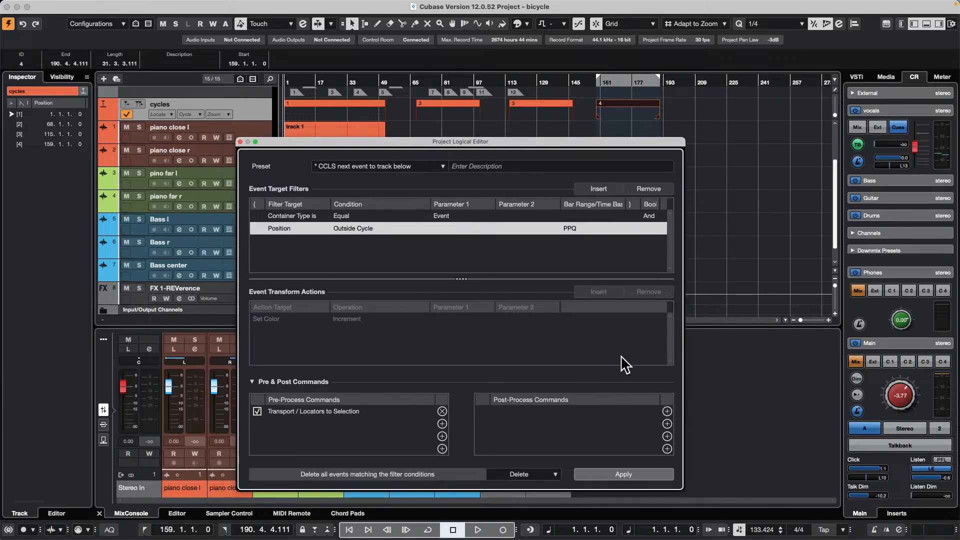
{"action": "left_click", "coordinate": [240, 142]}
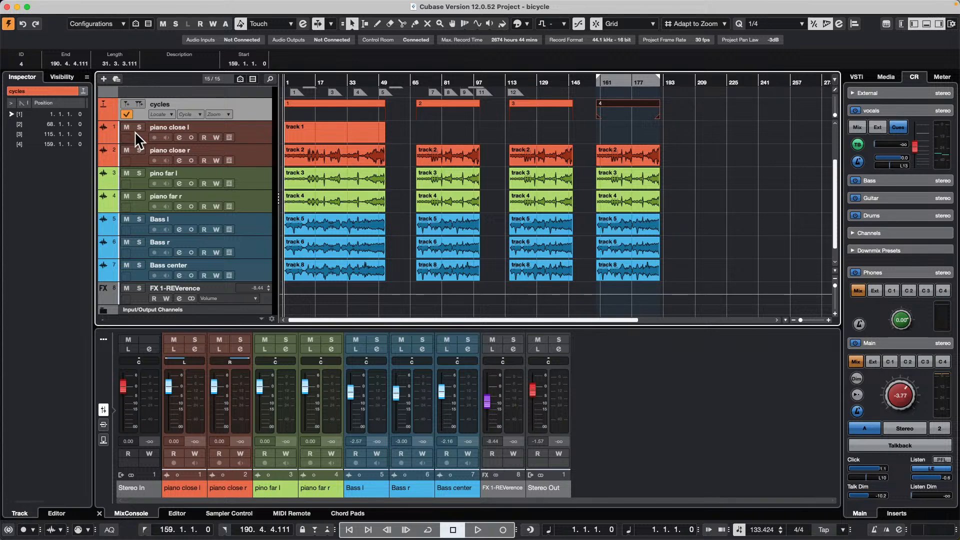
{"action": "left_click", "coordinate": [114, 5]}
{"action": "mouse_move", "coordinate": [86, 5]}
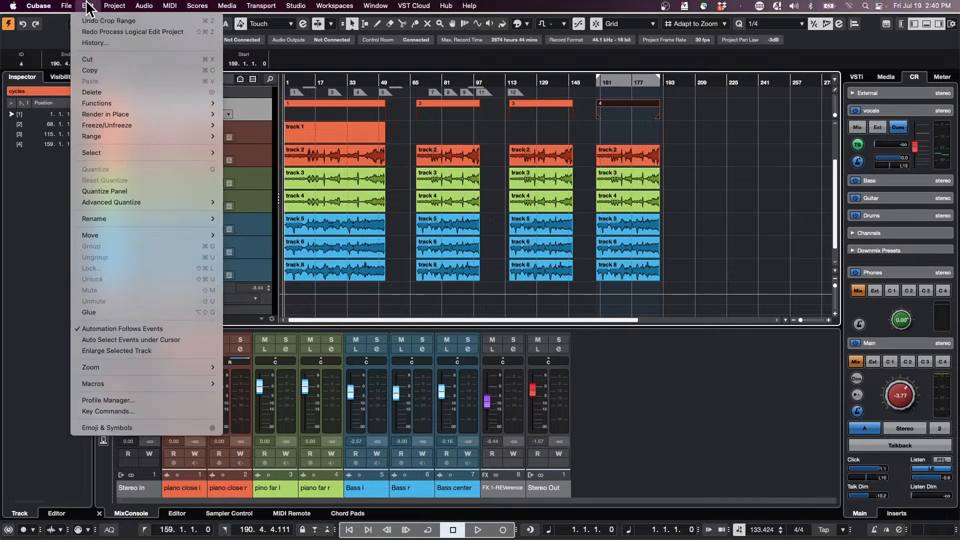
{"action": "mouse_move", "coordinate": [120, 127]}
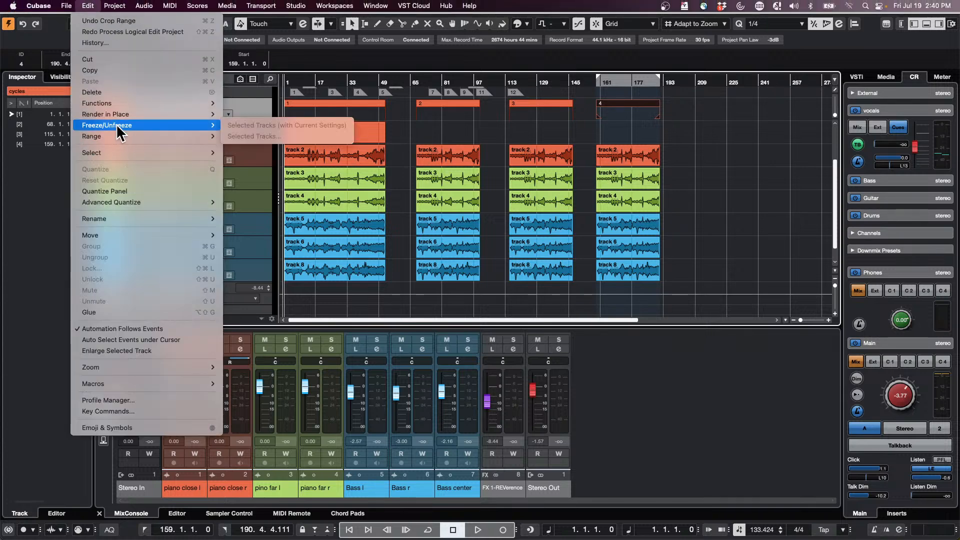
{"action": "left_click", "coordinate": [670, 174]}
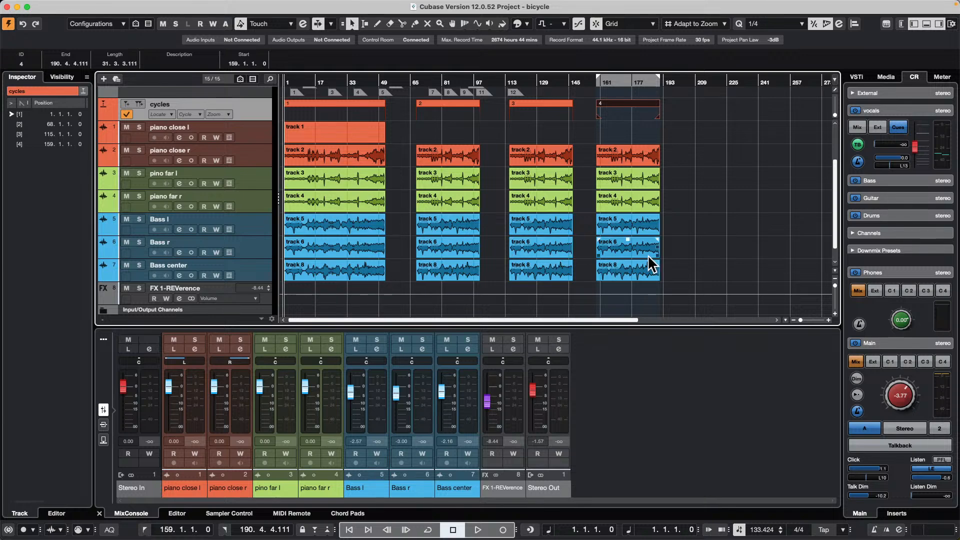
{"action": "mouse_move", "coordinate": [55, 10]}
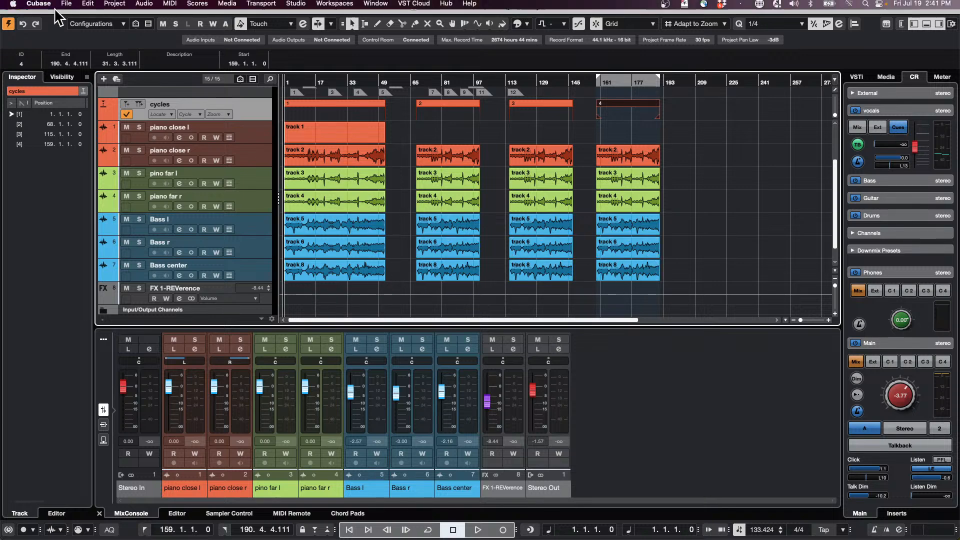
{"action": "left_click", "coordinate": [116, 4]}
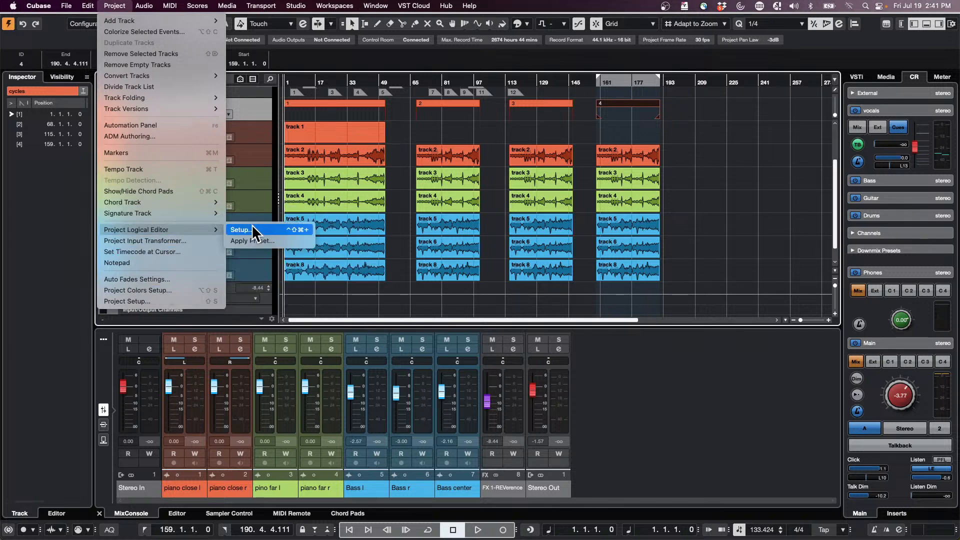
{"action": "left_click", "coordinate": [257, 233]}
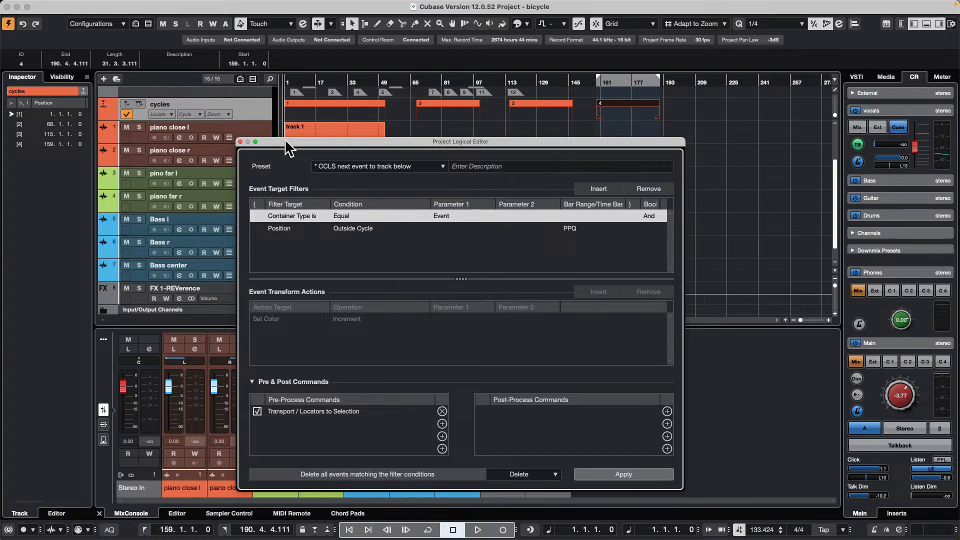
{"action": "left_click", "coordinate": [240, 142]}
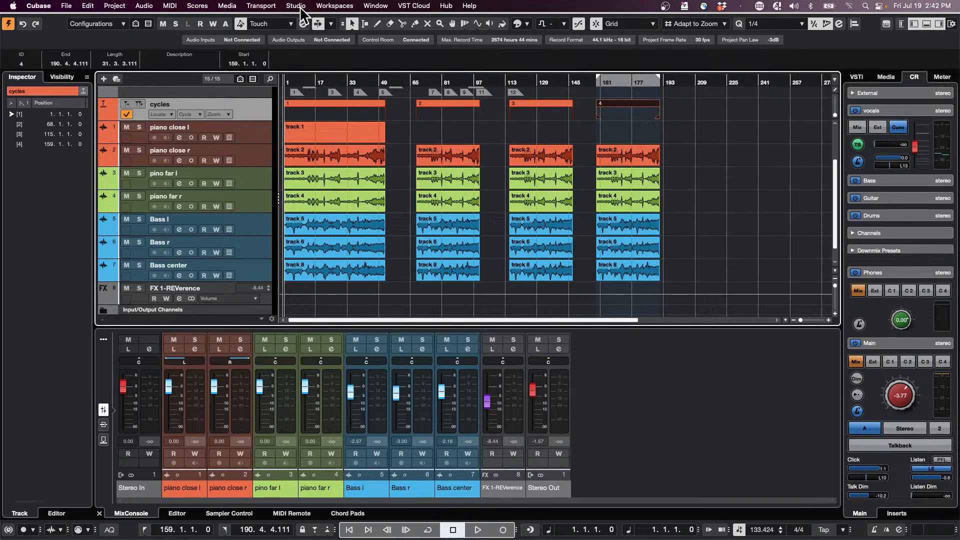
- Open the VST Plug-in Manager and show the plug-in information of the DaTube effect
{"action": "left_click", "coordinate": [383, 7]}
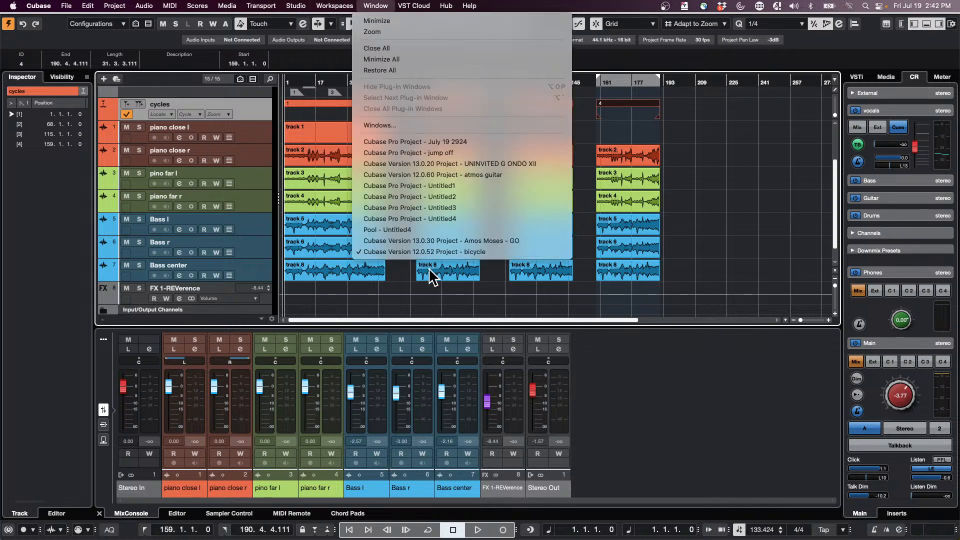
{"action": "mouse_move", "coordinate": [300, 6]}
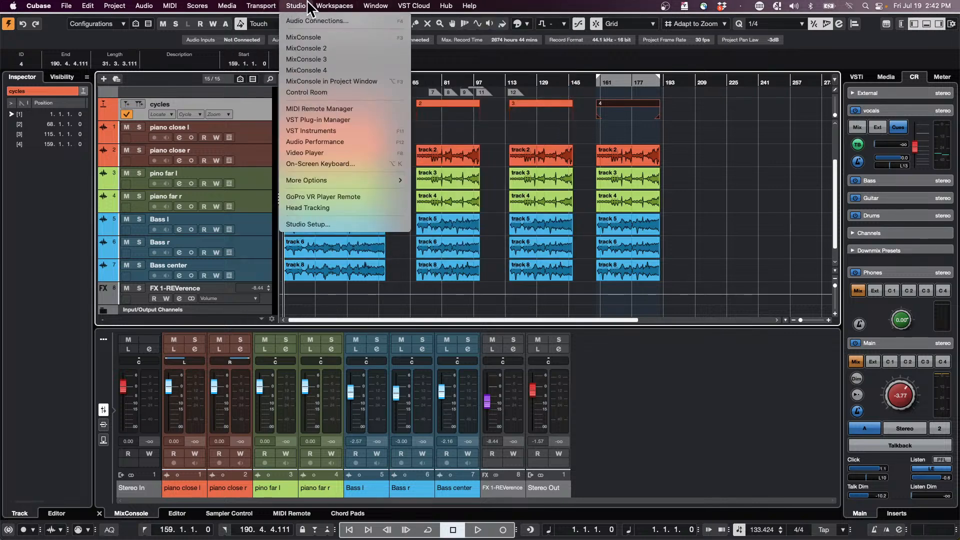
{"action": "left_click", "coordinate": [361, 120]}
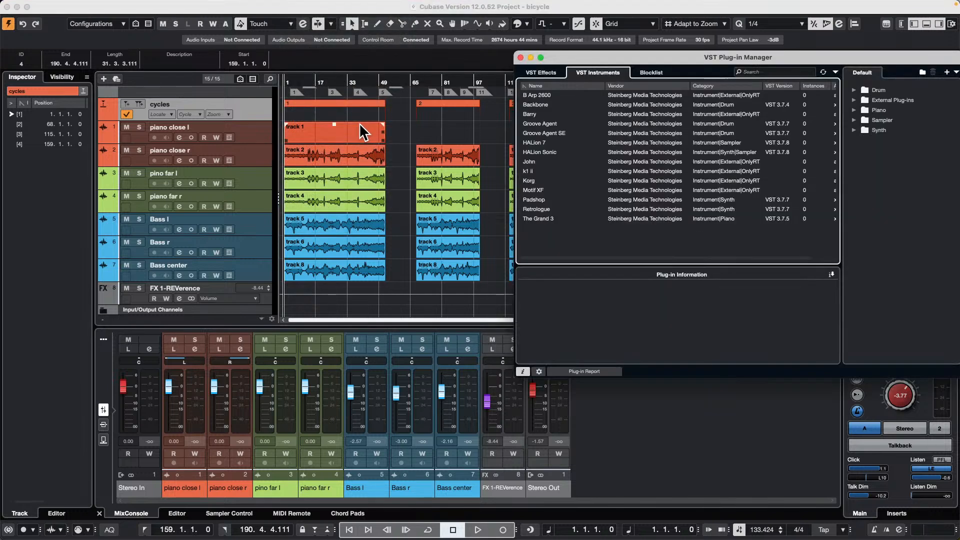
{"action": "left_click_drag", "start_coordinate": [657, 55], "coordinate": [272, 36]}
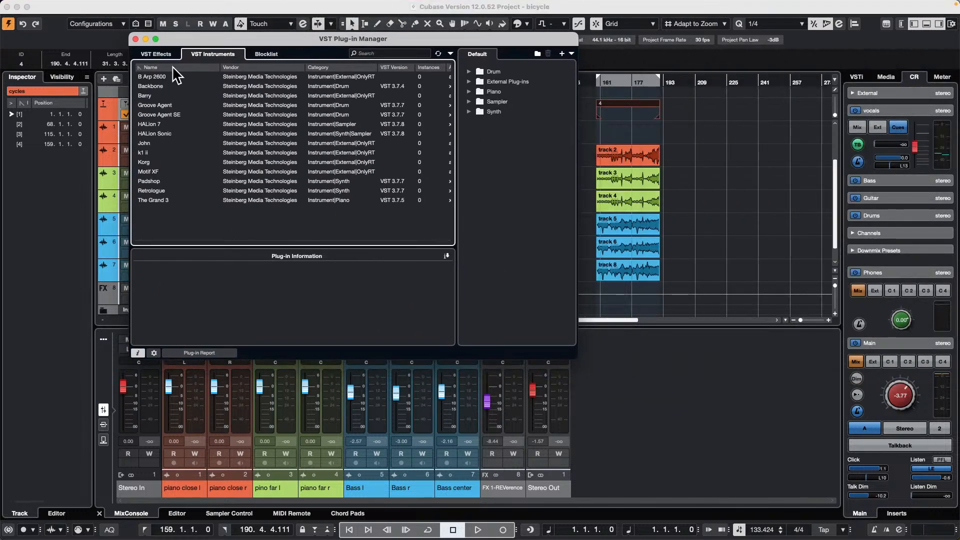
{"action": "left_click", "coordinate": [153, 55]}
{"action": "left_click", "coordinate": [259, 172]}
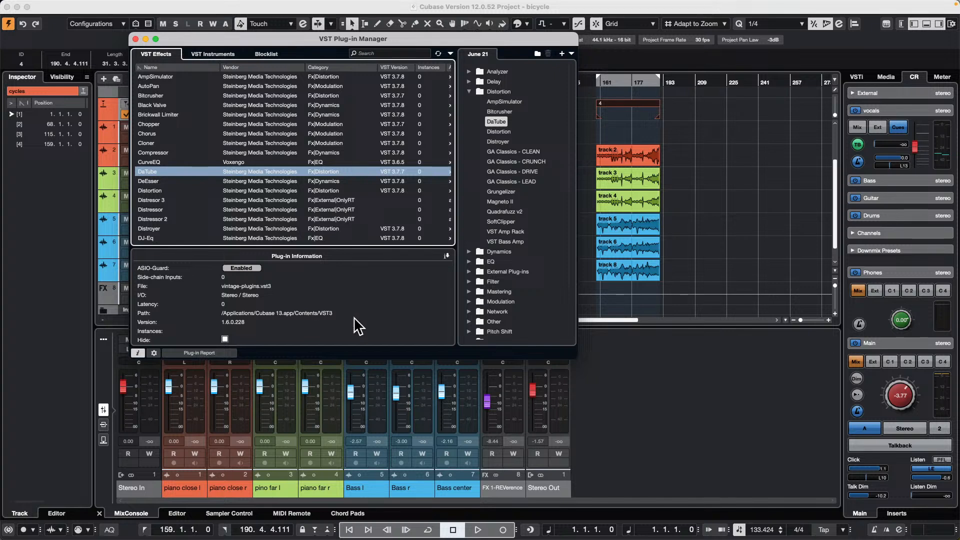
- Show the VST 2 plug-in path settings, open the folder chooser for adding a path, cancel it, and hide the settings
{"action": "left_click", "coordinate": [154, 353]}
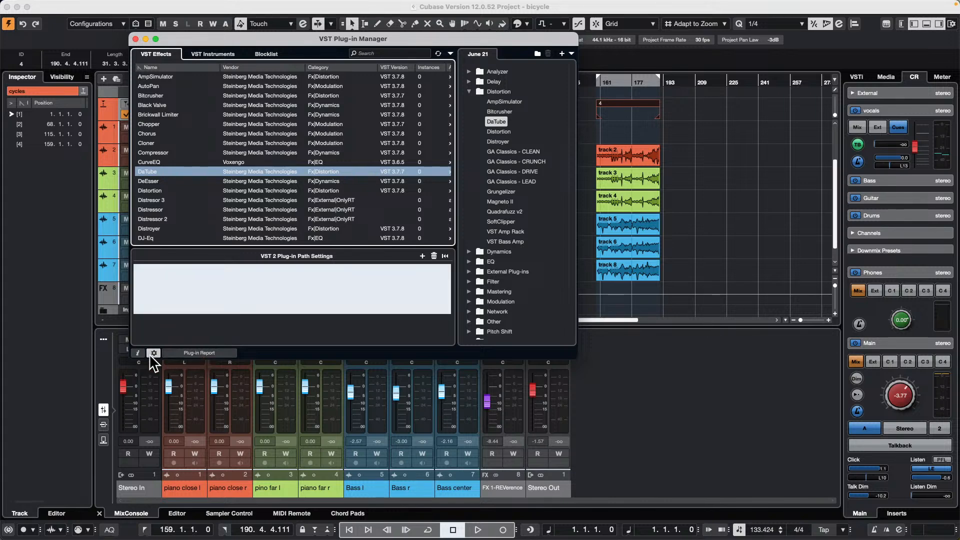
{"action": "left_click", "coordinate": [154, 354]}
{"action": "left_click", "coordinate": [153, 354]}
{"action": "left_click", "coordinate": [423, 256]}
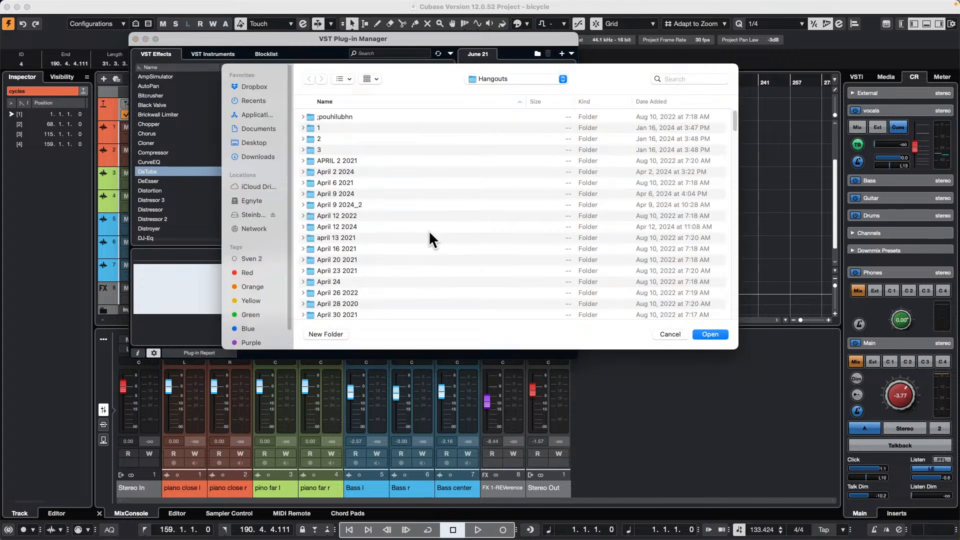
{"action": "left_click", "coordinate": [669, 334]}
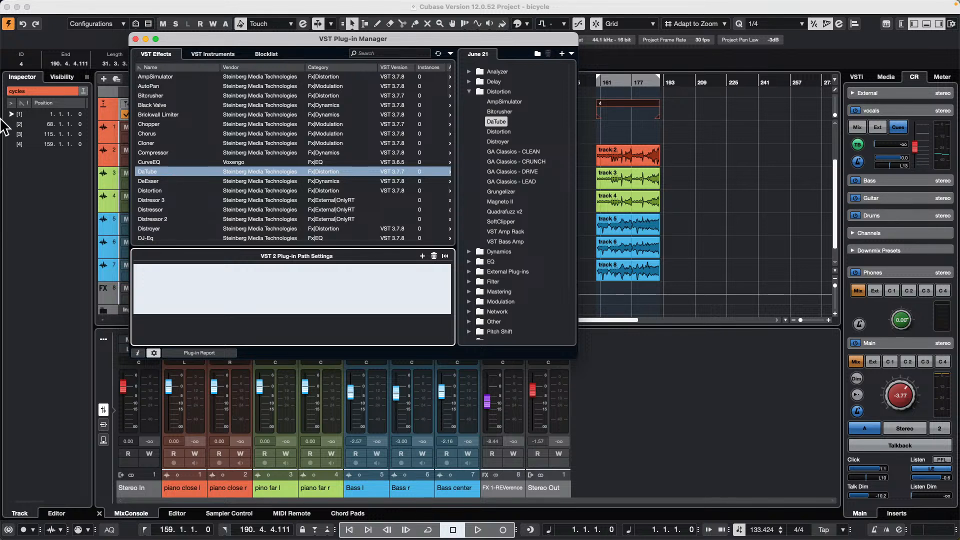
{"action": "left_click", "coordinate": [154, 353]}
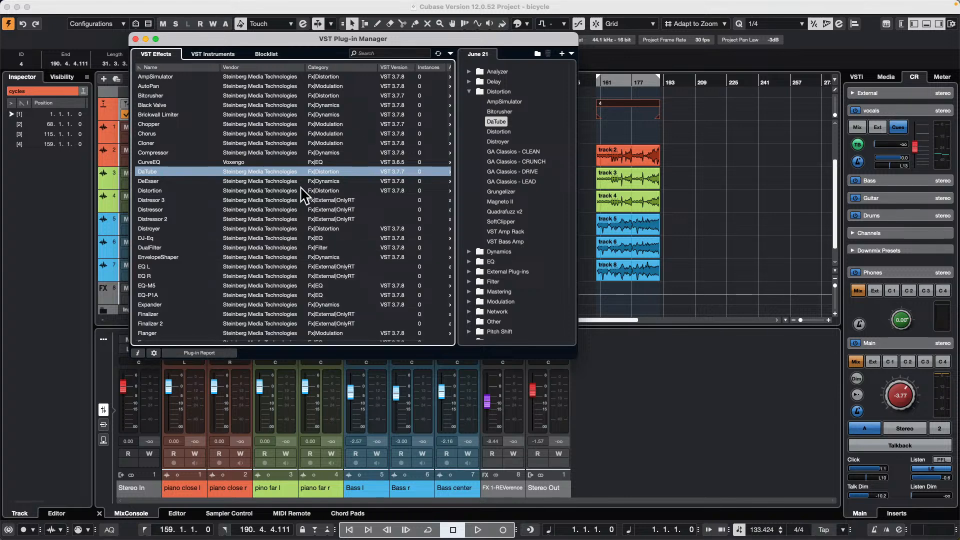
- Select the DJ-Eq effect and show its plug-in information, including the file path
{"action": "left_click", "coordinate": [269, 239]}
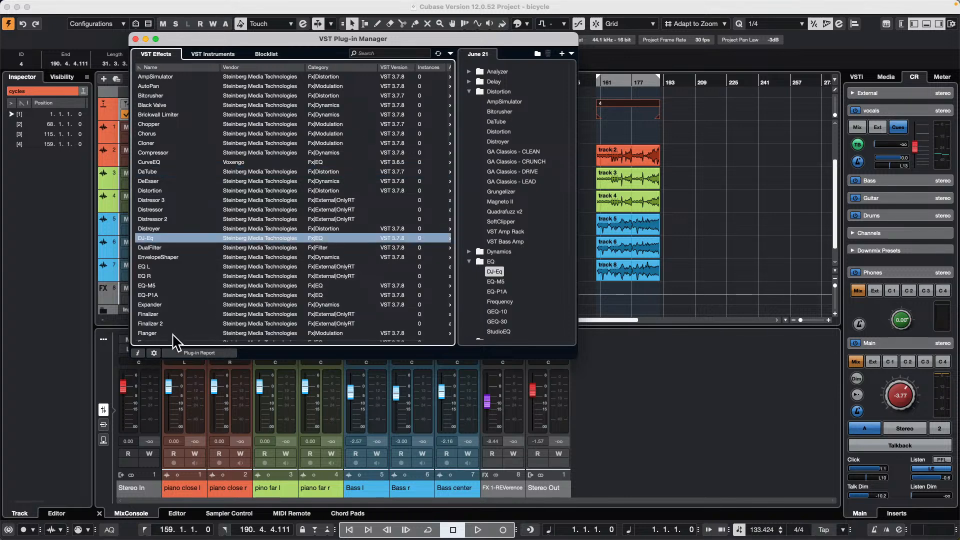
{"action": "left_click", "coordinate": [137, 353]}
{"action": "left_click", "coordinate": [137, 355]}
{"action": "left_click", "coordinate": [138, 354]}
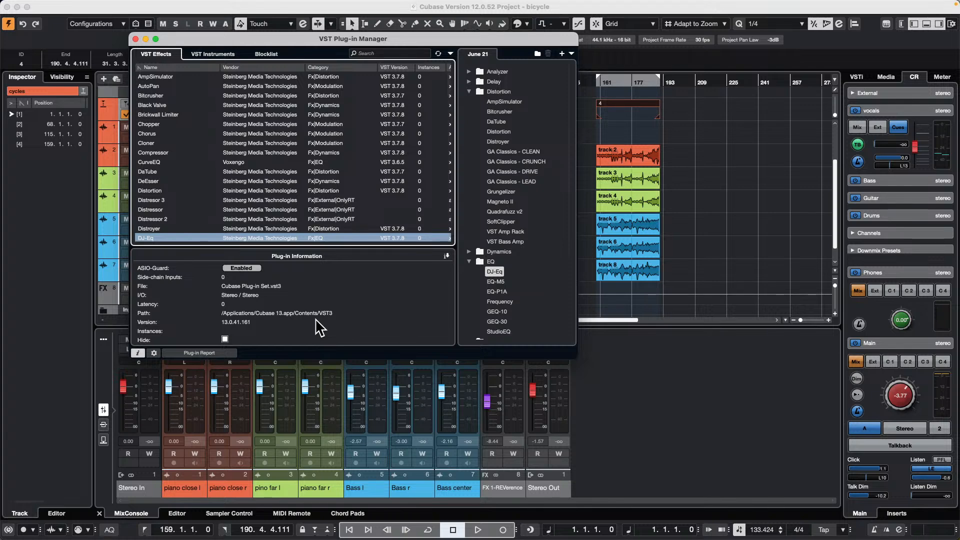
- Look through the plug-in blocklist and the lists of VST effects and VST instruments
{"action": "left_click", "coordinate": [264, 55]}
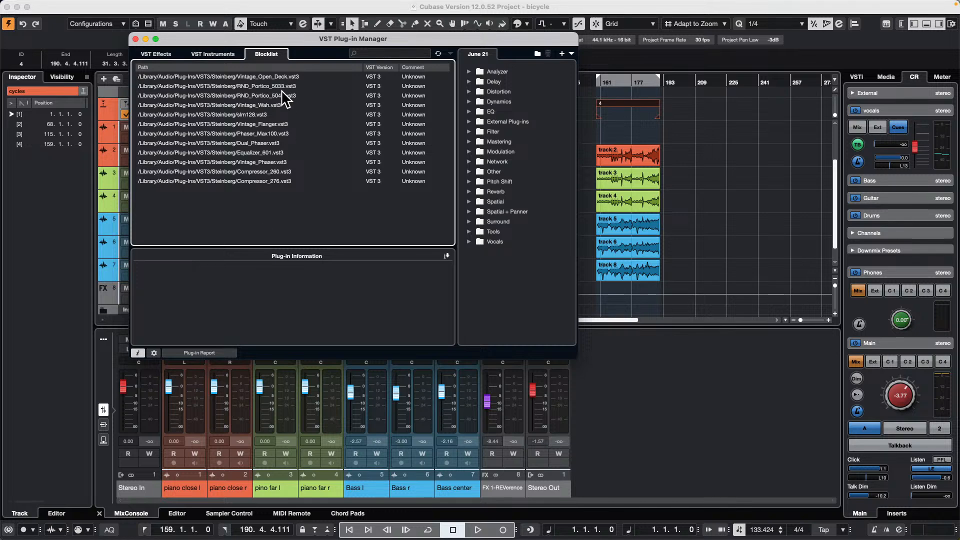
{"action": "left_click", "coordinate": [223, 54]}
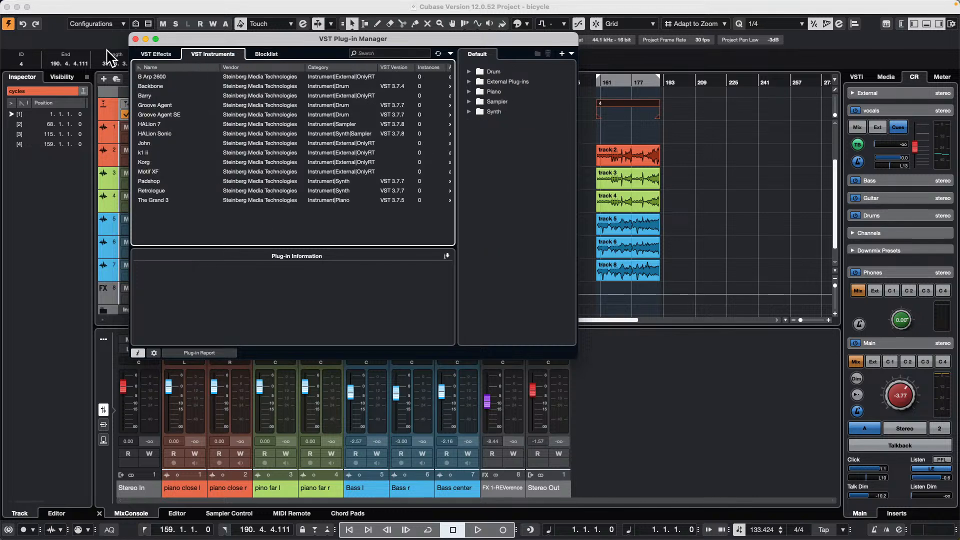
{"action": "left_click", "coordinate": [155, 53]}
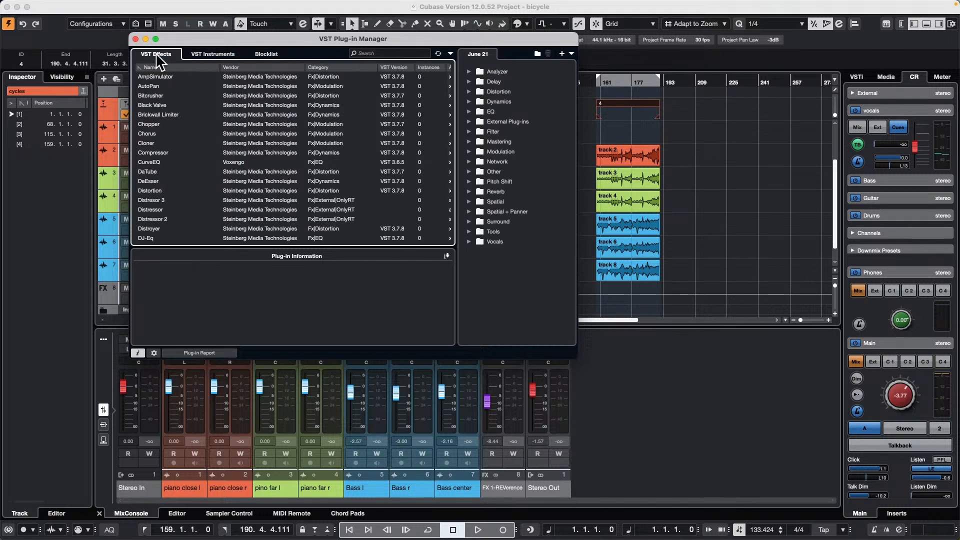
{"action": "left_click", "coordinate": [209, 54]}
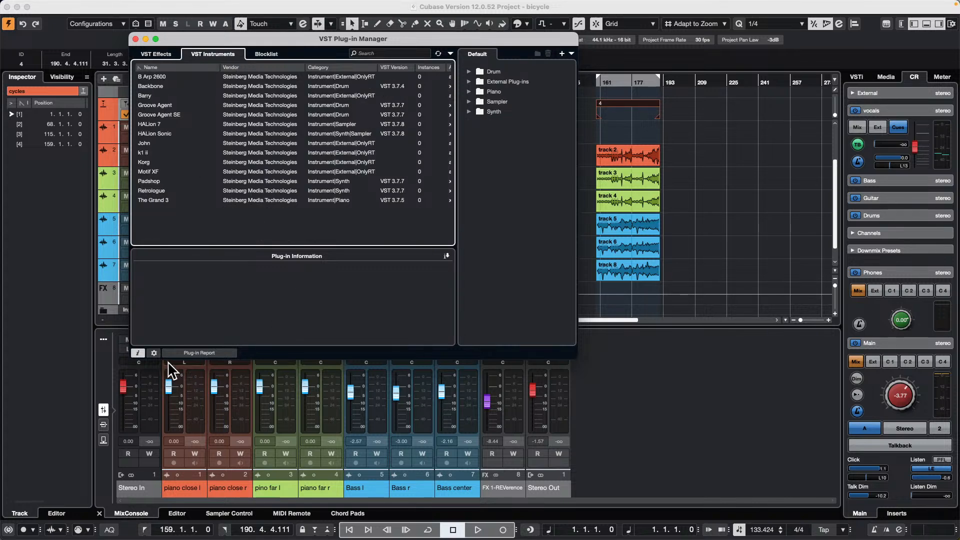
- Check the VST 2 path settings and the Korg instrument's plug-in information, and return to the VST effects list
{"action": "left_click", "coordinate": [139, 353]}
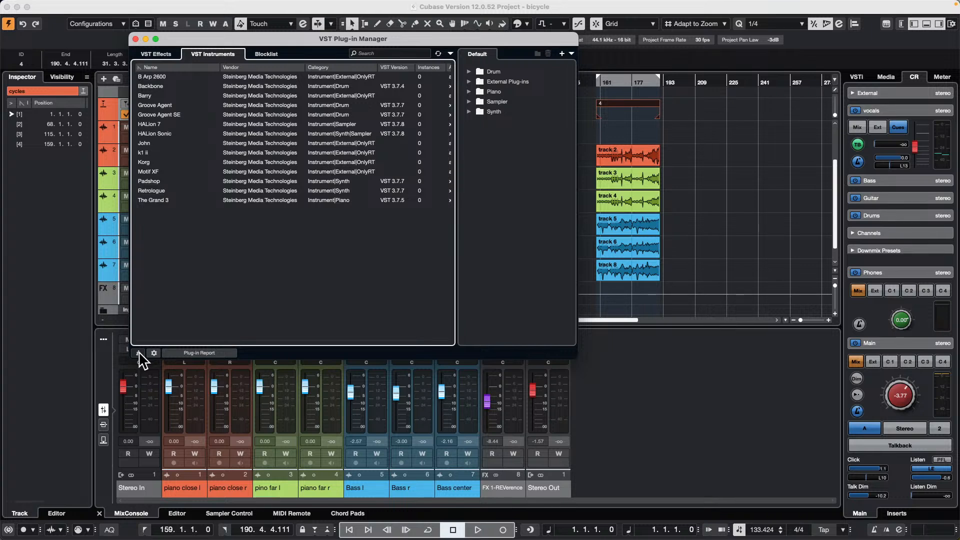
{"action": "left_click", "coordinate": [154, 353]}
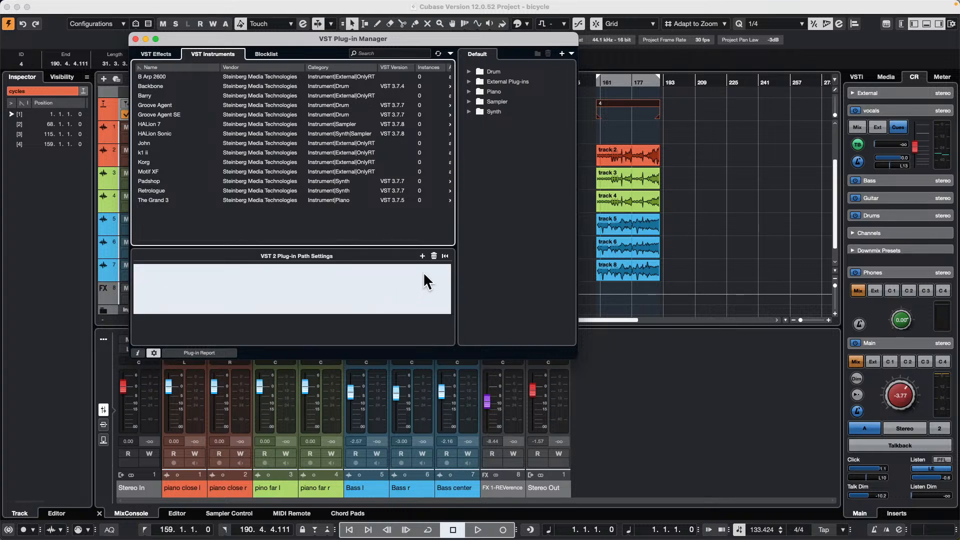
{"action": "left_click", "coordinate": [153, 353]}
{"action": "left_click", "coordinate": [138, 353]}
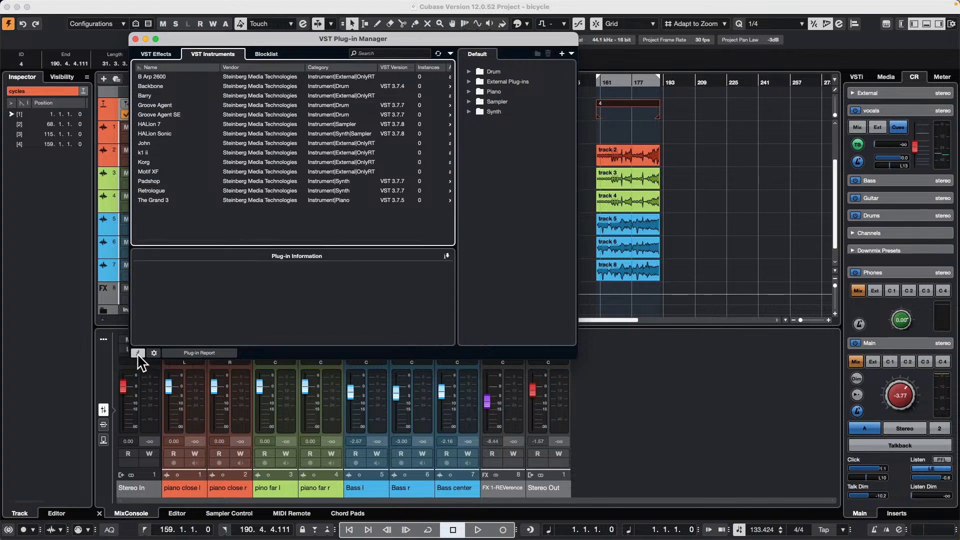
{"action": "left_click", "coordinate": [260, 159]}
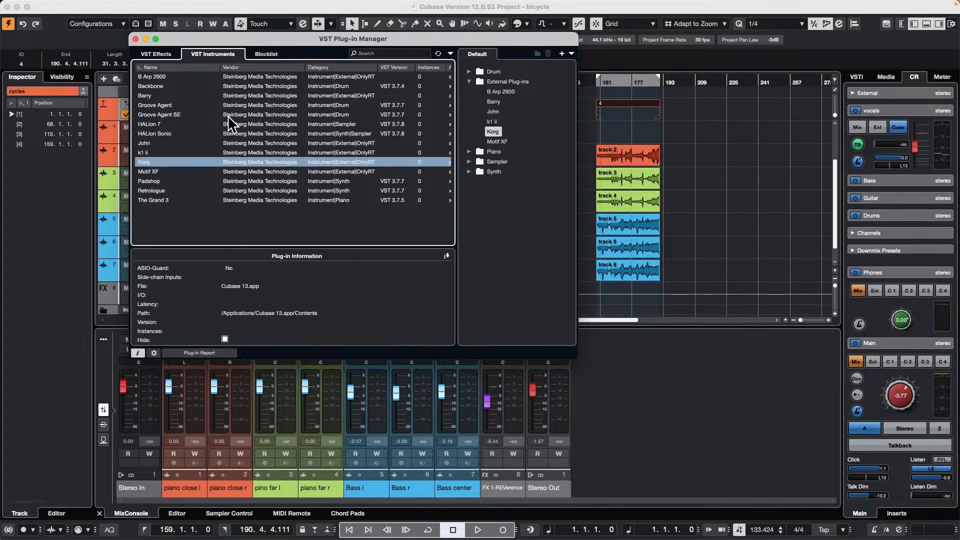
{"action": "left_click", "coordinate": [155, 54]}
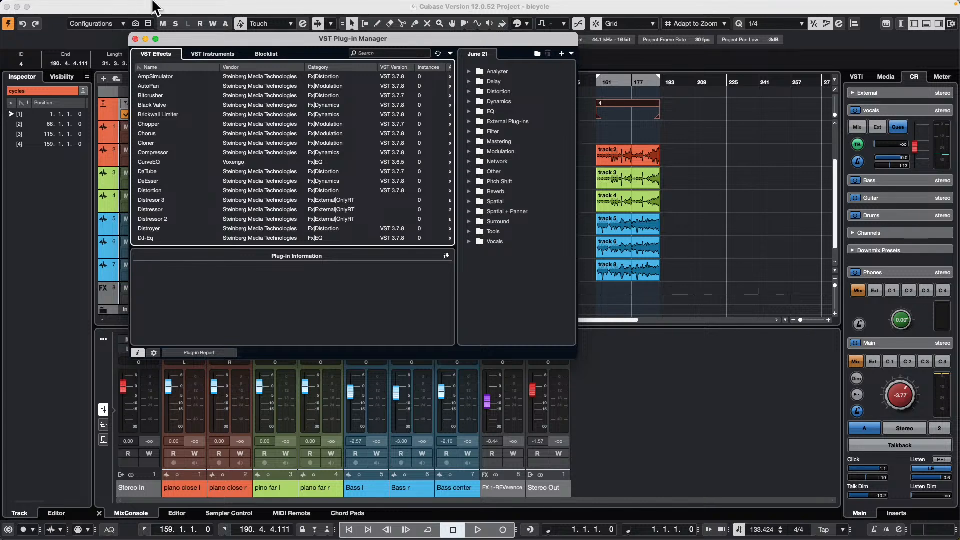
- Close the VST Plug-in Manager and place the playback cursor at bar 210, past the fourth cycle
{"action": "left_click", "coordinate": [136, 39]}
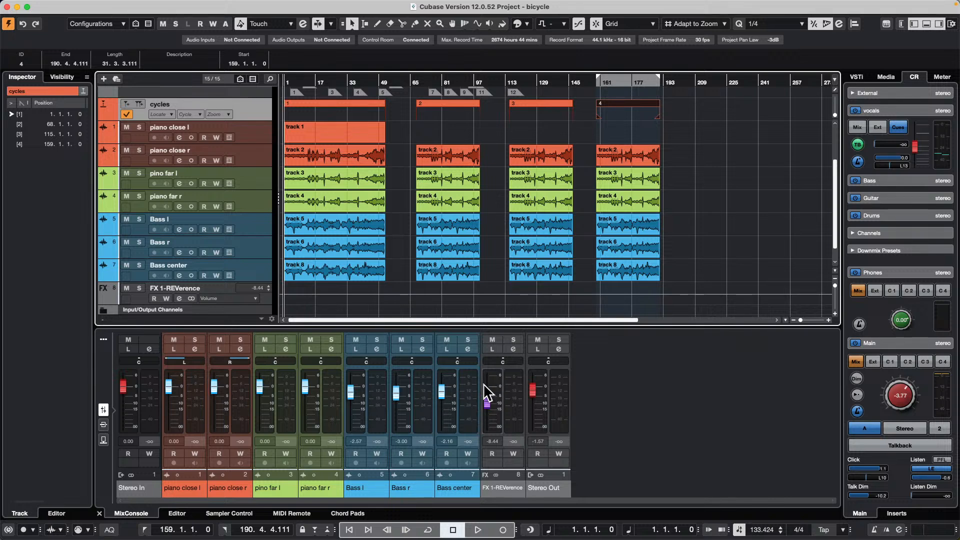
{"action": "left_click", "coordinate": [469, 393]}
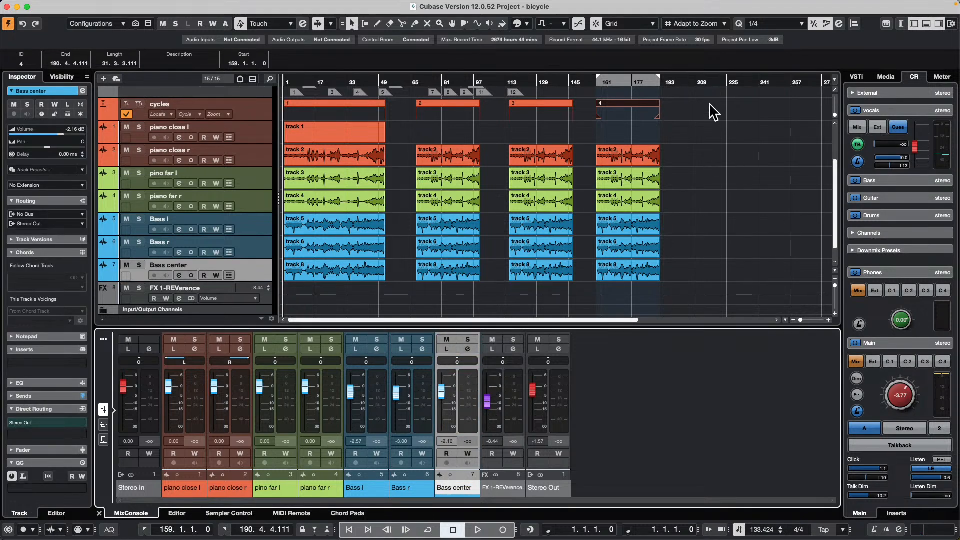
{"action": "left_click", "coordinate": [695, 80]}
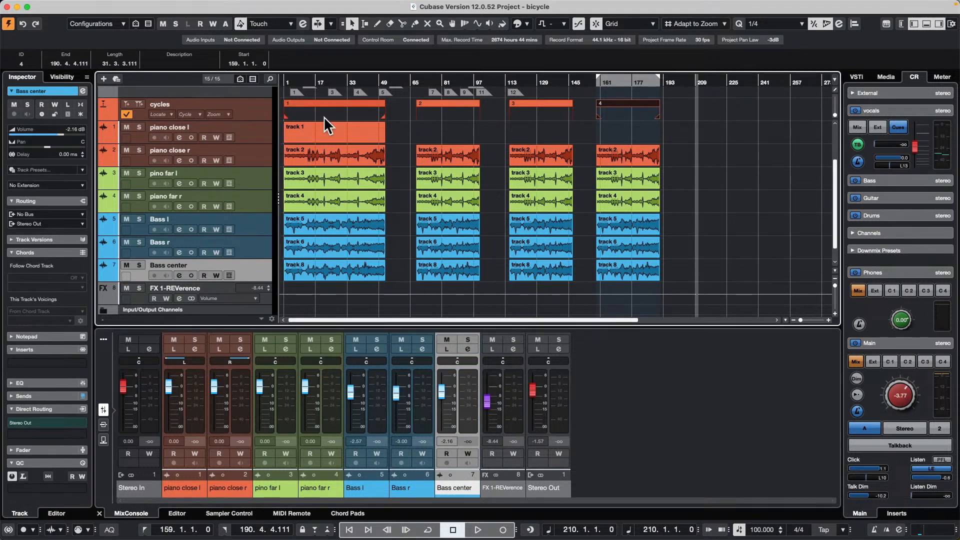
- Route the piano close l track's input to Left - Stereo In and record-enable the track
{"action": "left_click", "coordinate": [250, 133]}
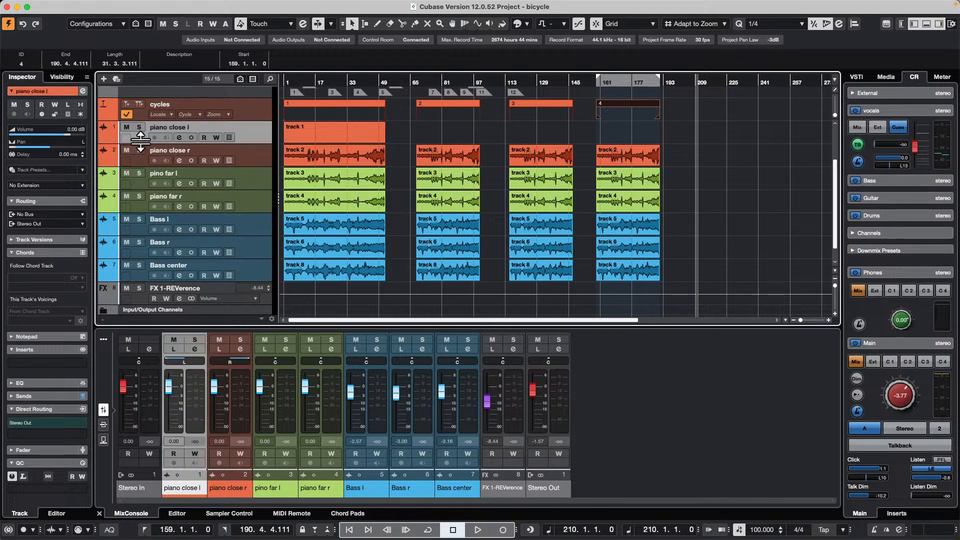
{"action": "left_click", "coordinate": [45, 214]}
{"action": "left_click", "coordinate": [45, 378]}
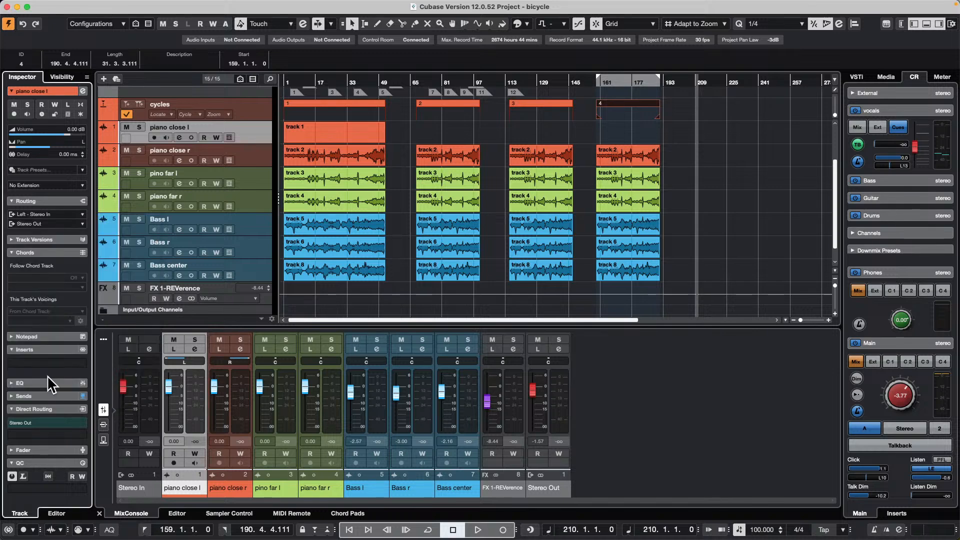
{"action": "left_click", "coordinate": [154, 138]}
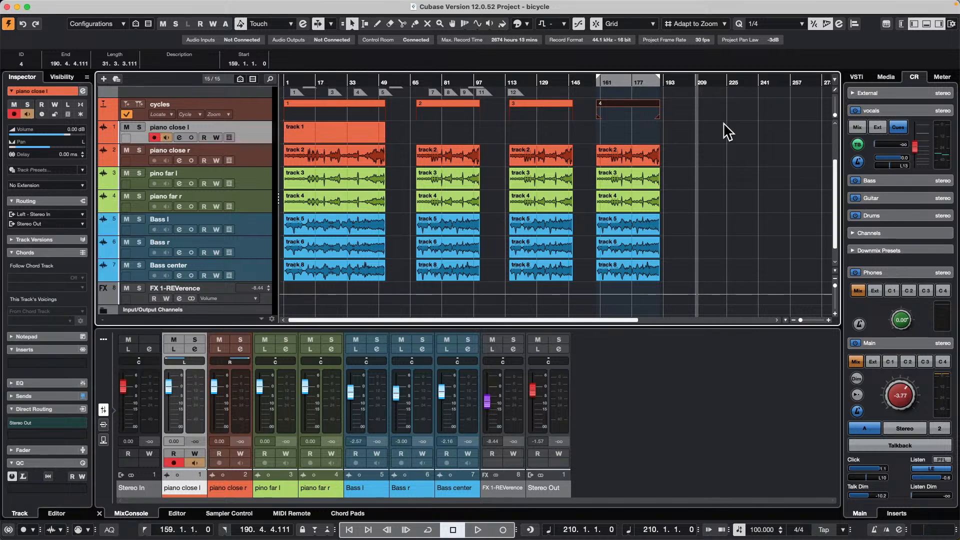
- Record a short take of about three bars on the piano close l track, starting at bar 211
{"action": "key", "text": "space"}
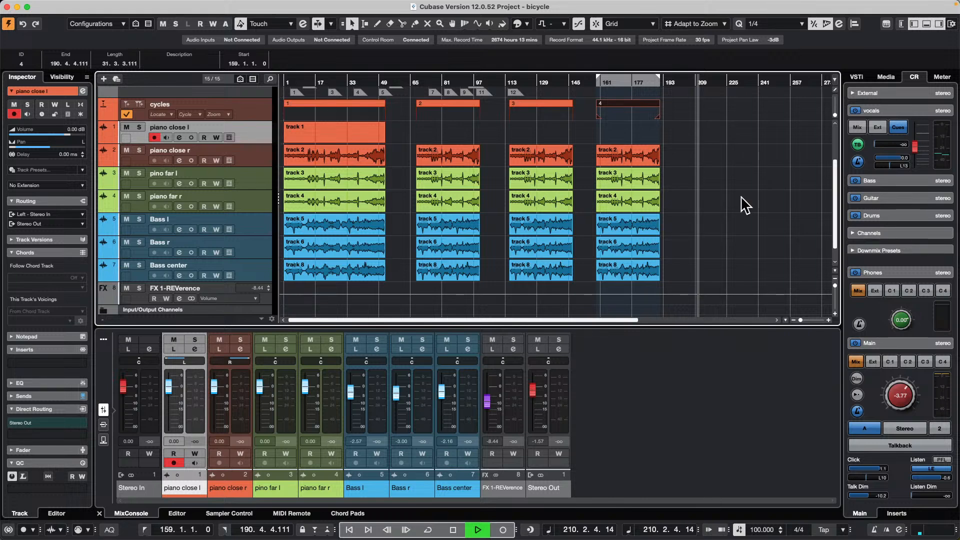
{"action": "left_click", "coordinate": [506, 533]}
{"action": "left_click", "coordinate": [506, 533]}
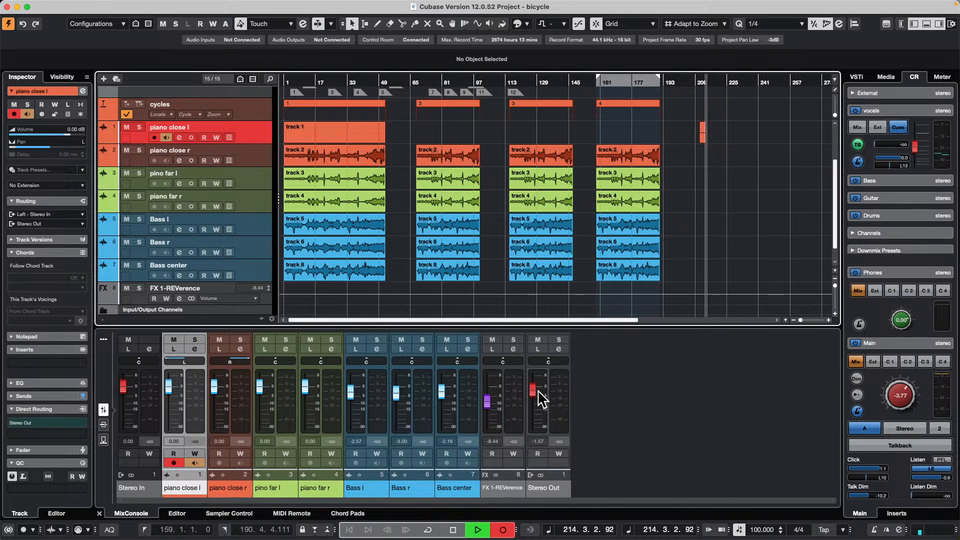
{"action": "key", "text": "space"}
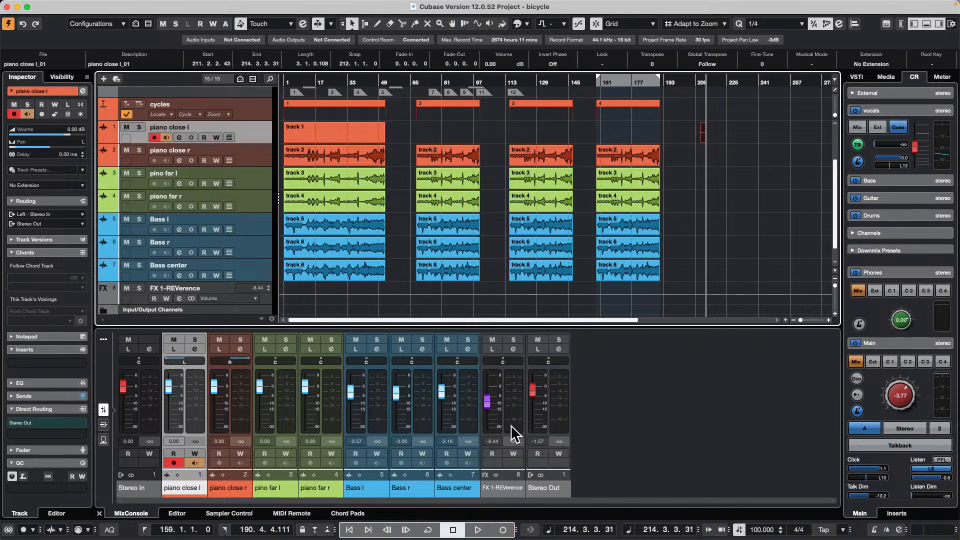
{"action": "right_click", "coordinate": [259, 159]}
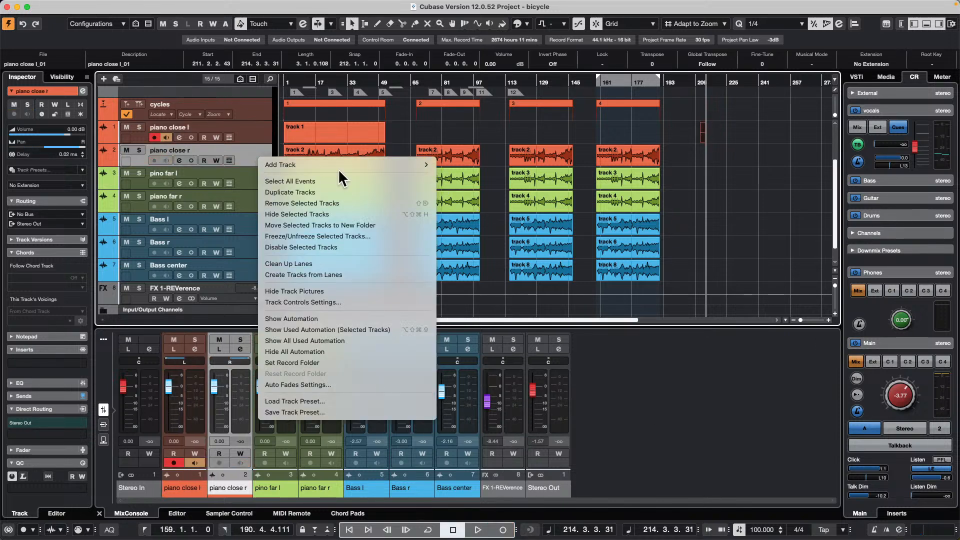
{"action": "mouse_move", "coordinate": [339, 164]}
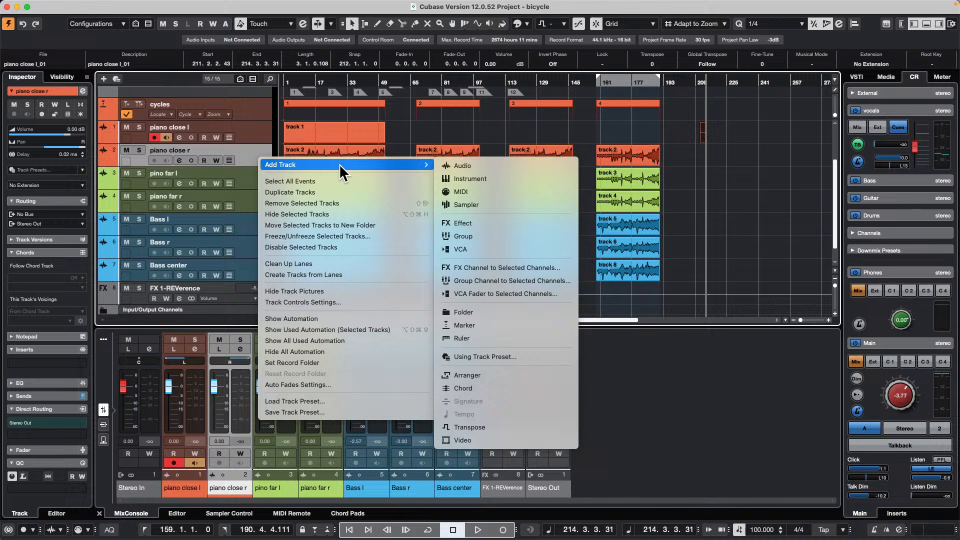
{"action": "left_click", "coordinate": [541, 180]}
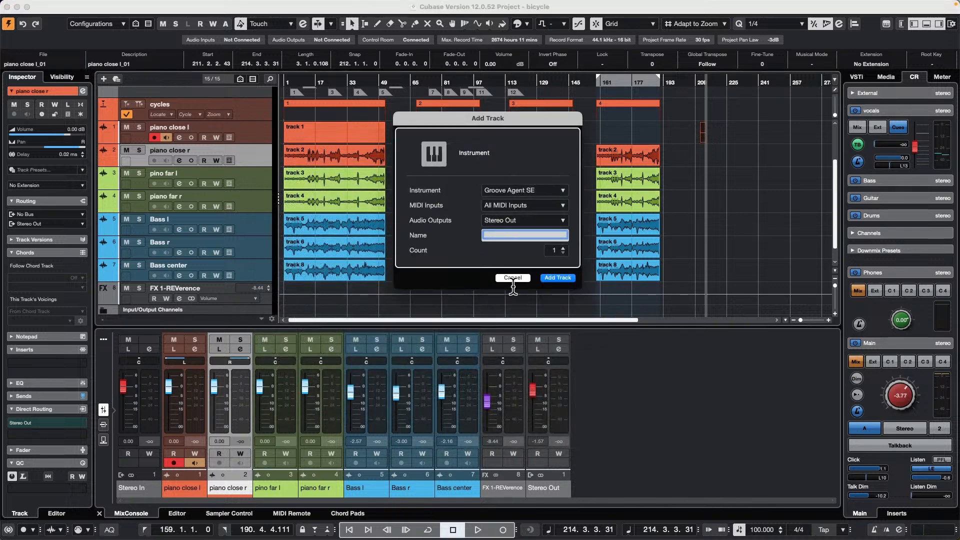
{"action": "left_click", "coordinate": [523, 277]}
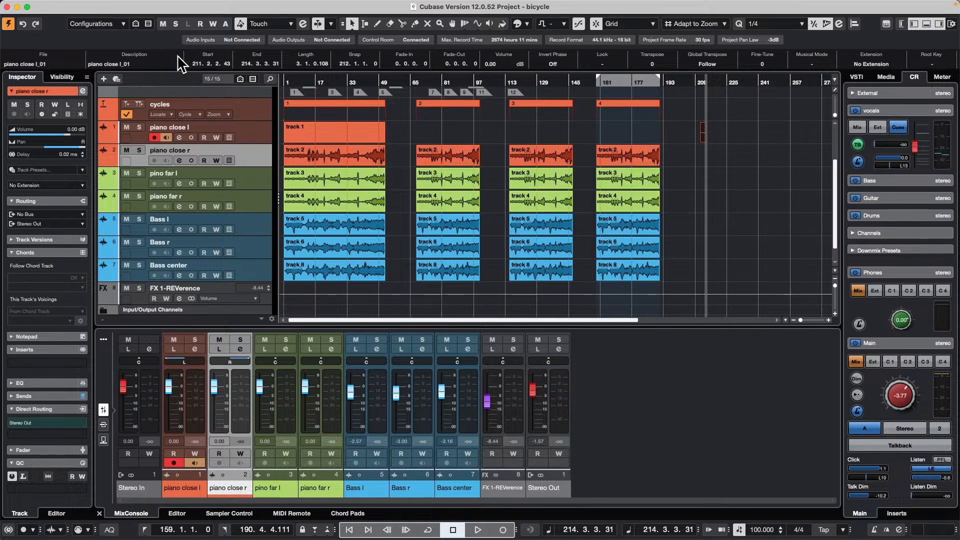
- Add 15 stereo audio tracks routed to Stereo Out below the piano close l track
{"action": "right_click", "coordinate": [238, 134]}
{"action": "mouse_move", "coordinate": [292, 142]}
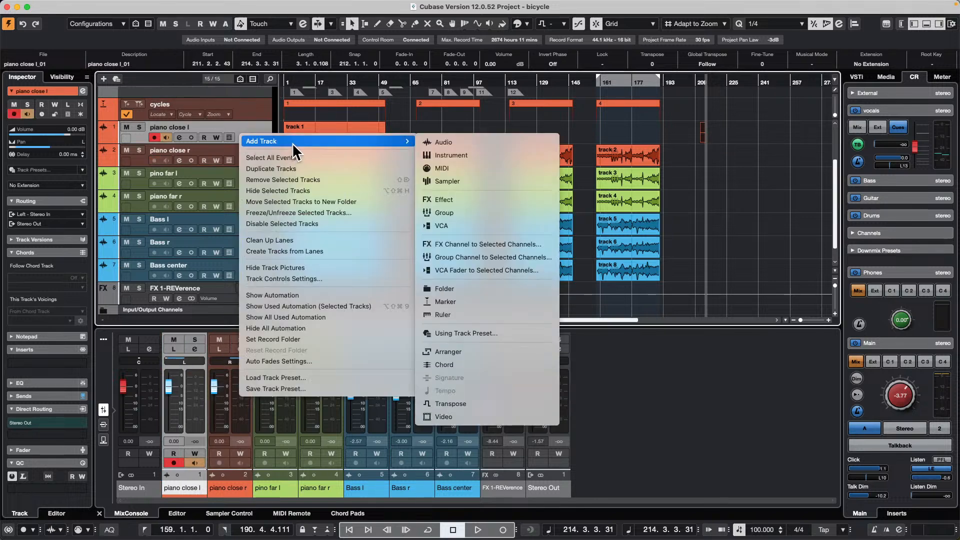
{"action": "left_click", "coordinate": [471, 142]}
{"action": "left_click", "coordinate": [563, 246]}
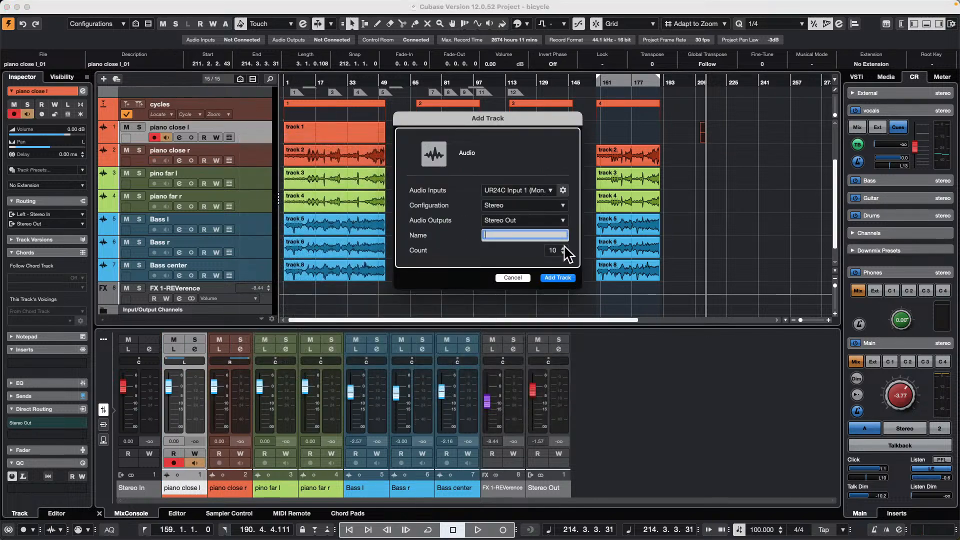
{"action": "left_click", "coordinate": [559, 278]}
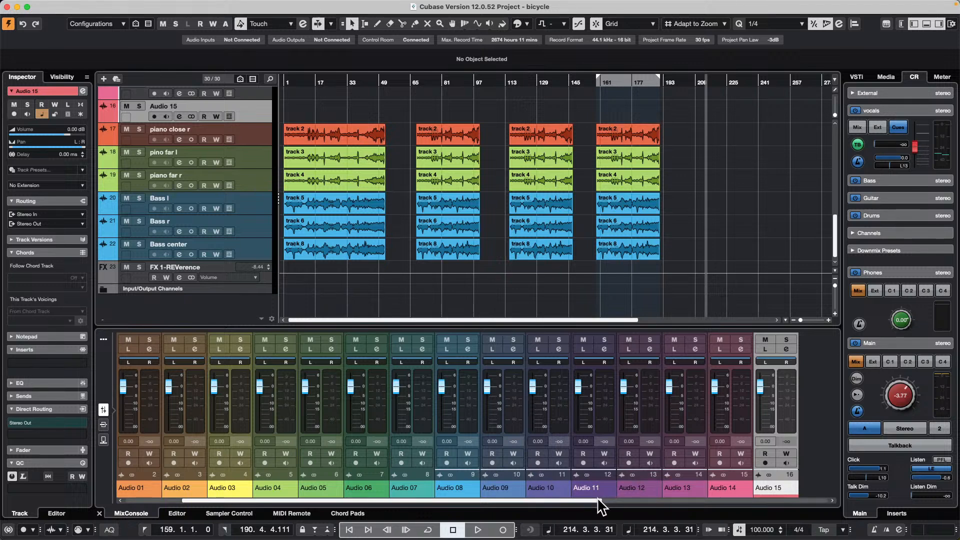
- Disable record on the piano close l channel in the mixer
{"action": "left_click_drag", "start_coordinate": [599, 500], "coordinate": [699, 499]}
{"action": "left_click", "coordinate": [702, 496]}
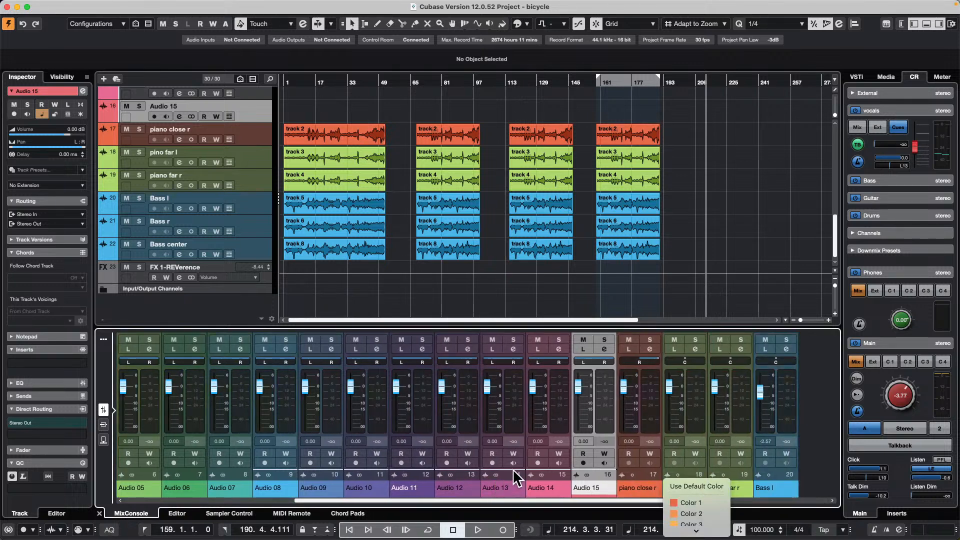
{"action": "left_click", "coordinate": [570, 498]}
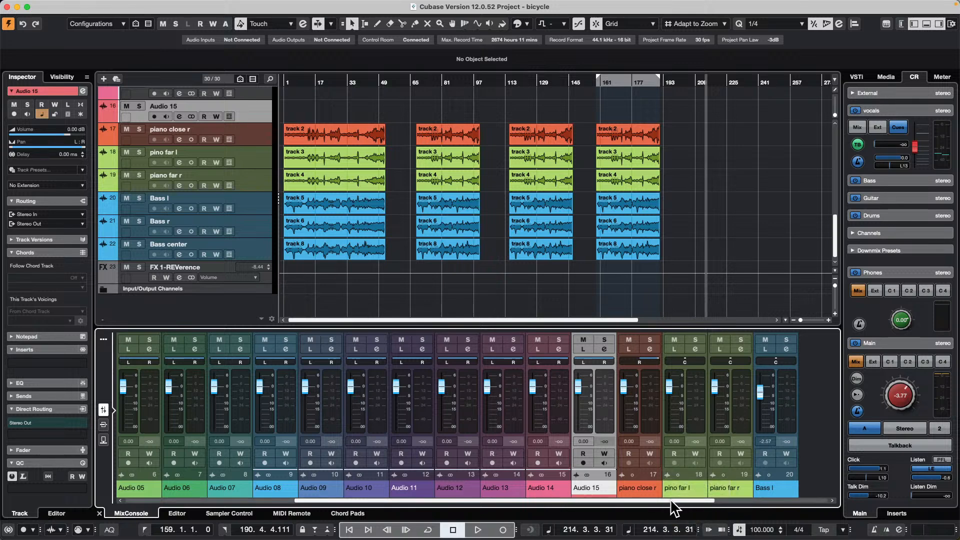
{"action": "left_click_drag", "start_coordinate": [672, 501], "coordinate": [389, 501]}
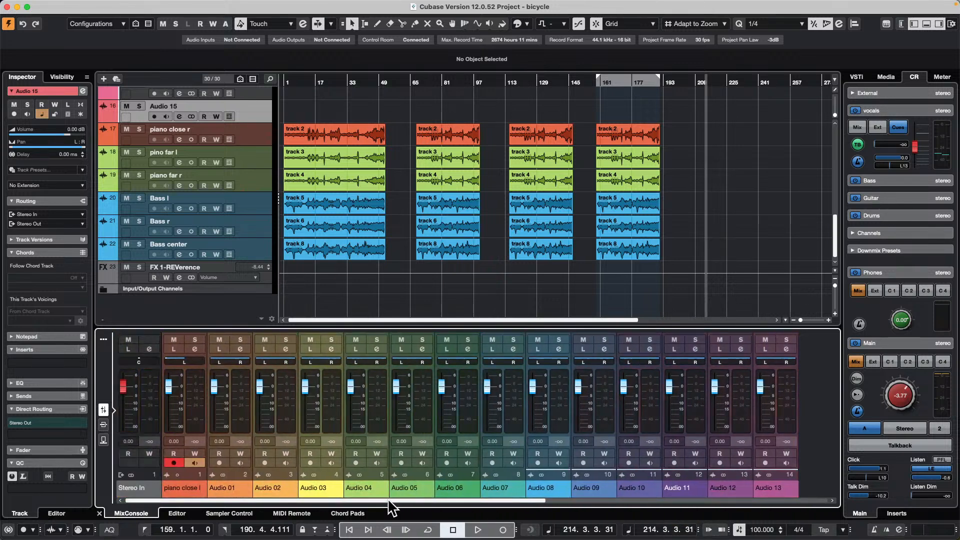
{"action": "left_click", "coordinate": [173, 463]}
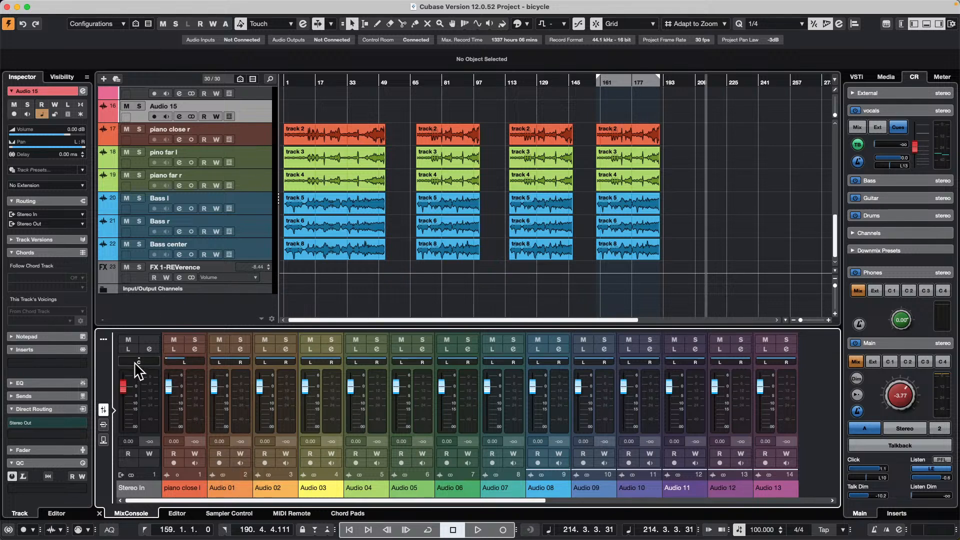
- Lower the Stereo In channel's fader to -3.31 dB
{"action": "left_click_drag", "start_coordinate": [131, 391], "coordinate": [125, 427]}
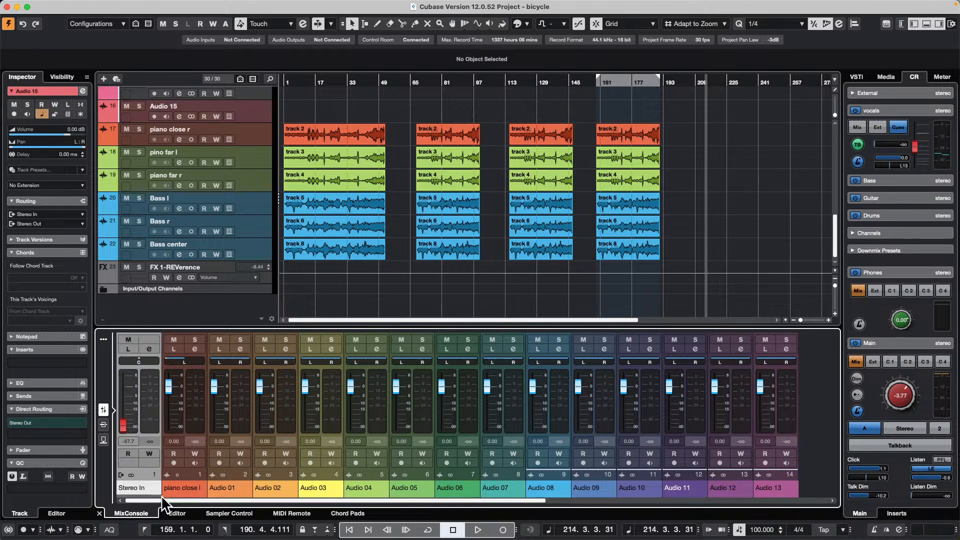
{"action": "mouse_move", "coordinate": [7, 2]}
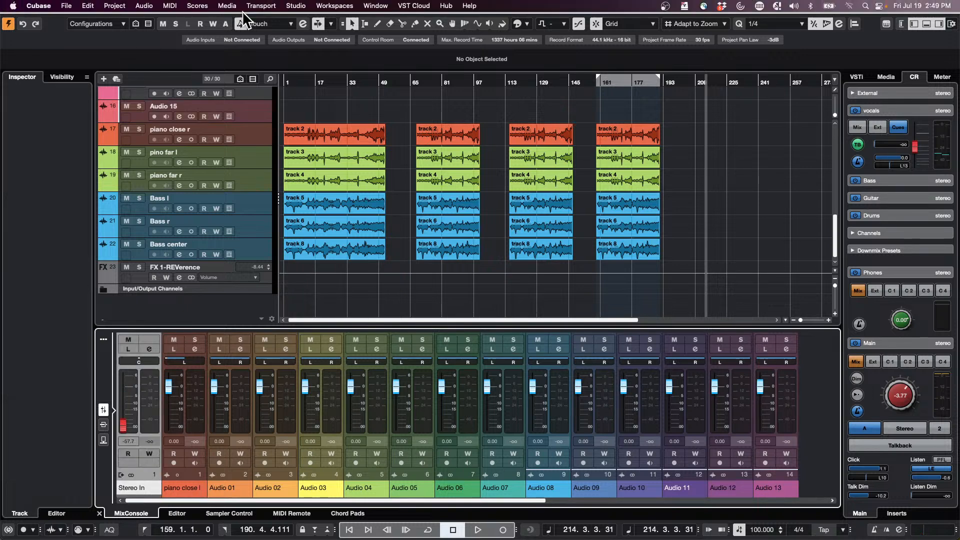
{"action": "left_click", "coordinate": [290, 6]}
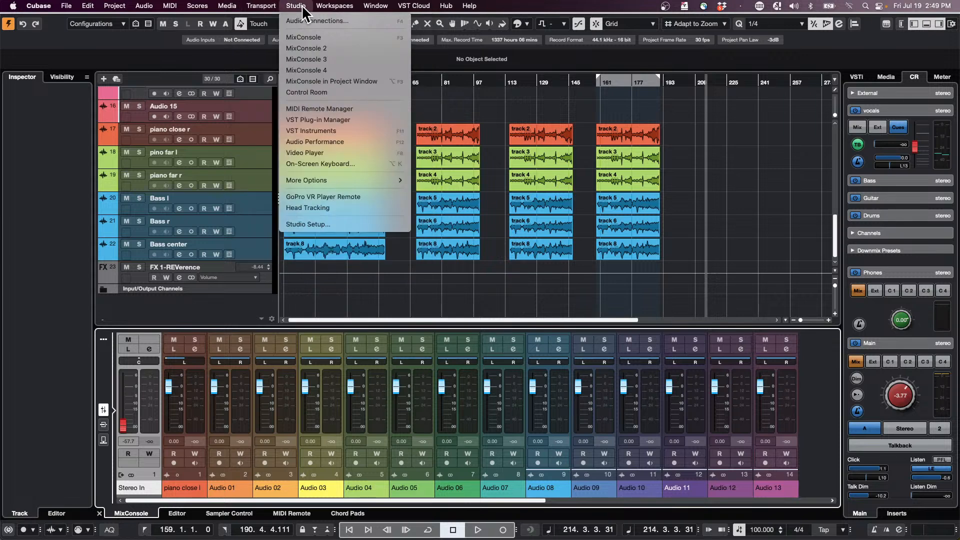
{"action": "left_click", "coordinate": [124, 426]}
{"action": "left_click_drag", "start_coordinate": [124, 426], "coordinate": [128, 404]}
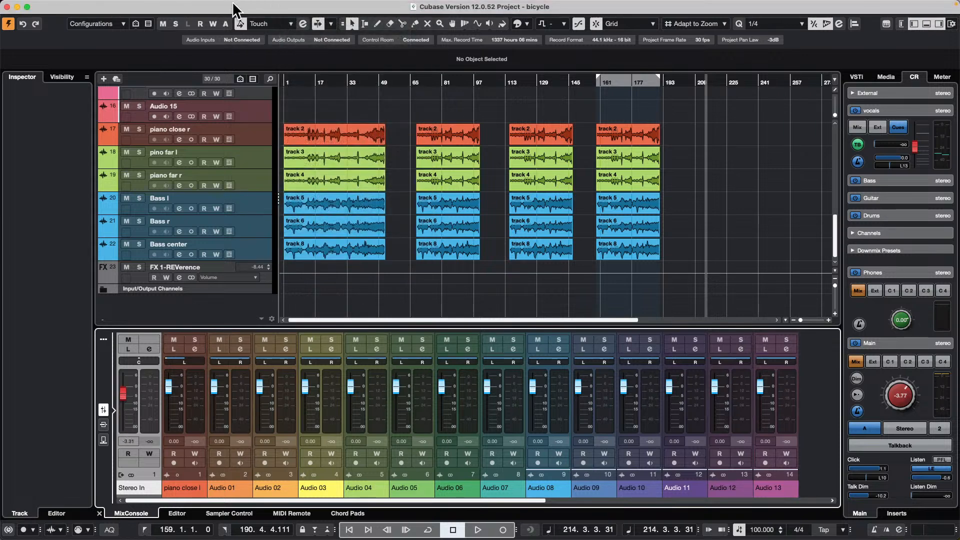
- Add seven mono input buses in the Audio Connections
{"action": "left_click", "coordinate": [334, 6]}
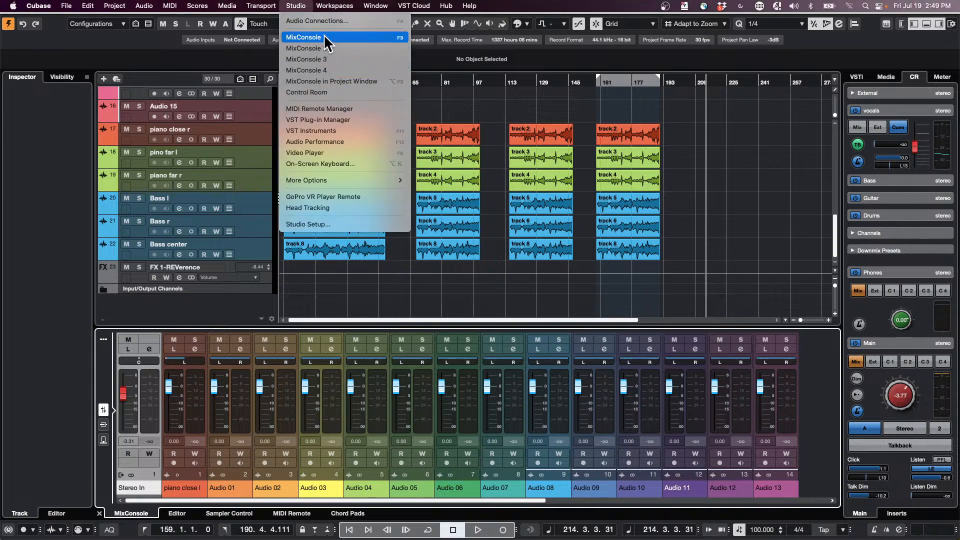
{"action": "left_click", "coordinate": [320, 21]}
{"action": "left_click", "coordinate": [203, 130]}
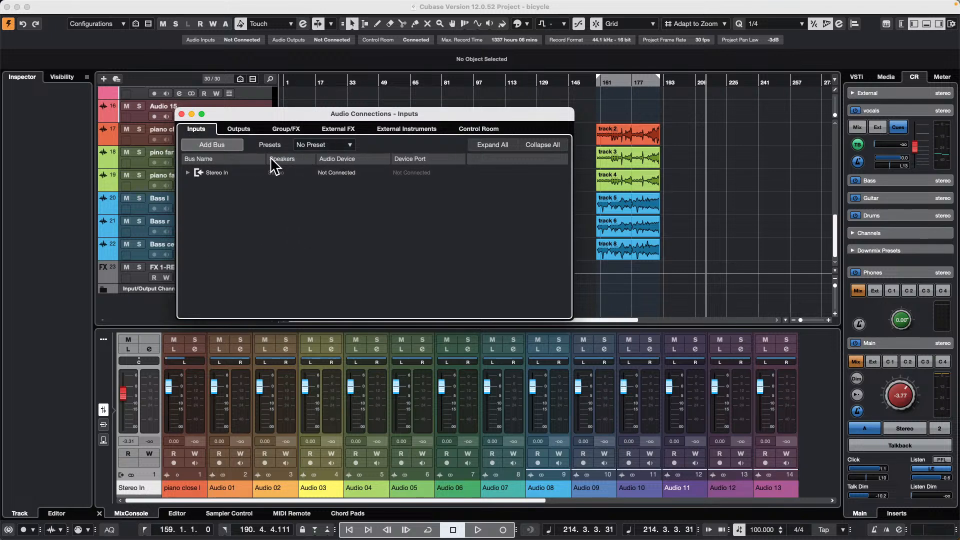
{"action": "left_click", "coordinate": [214, 146]}
{"action": "left_click", "coordinate": [523, 157]}
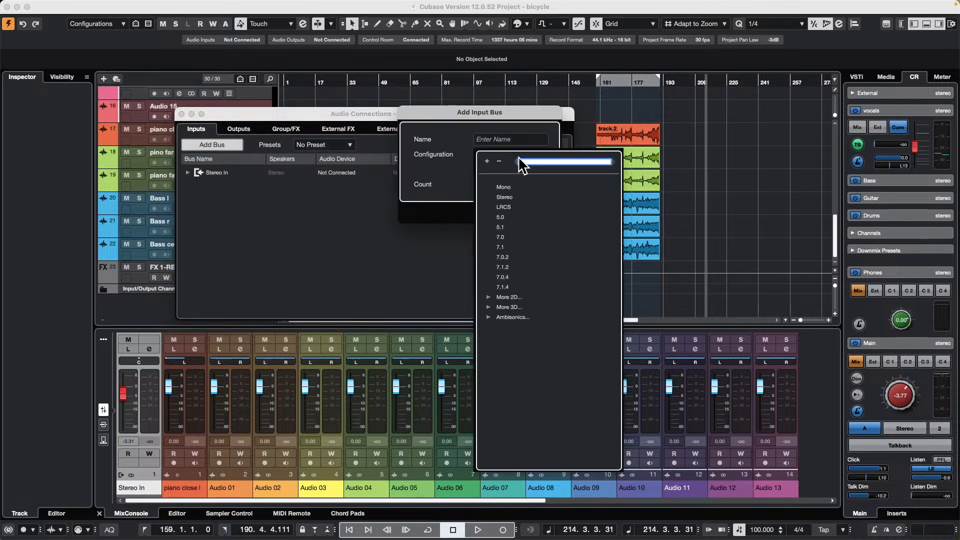
{"action": "left_click", "coordinate": [504, 186]}
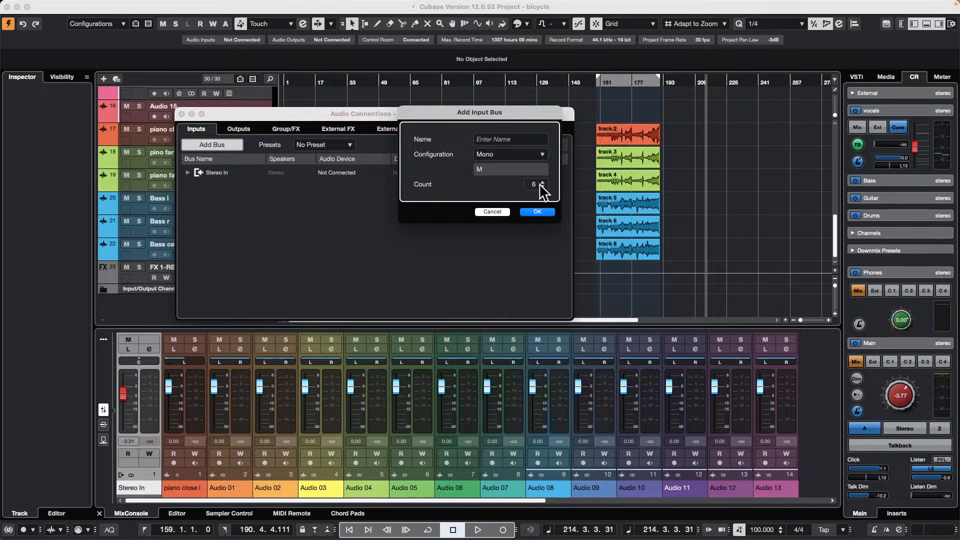
{"action": "left_click", "coordinate": [537, 212]}
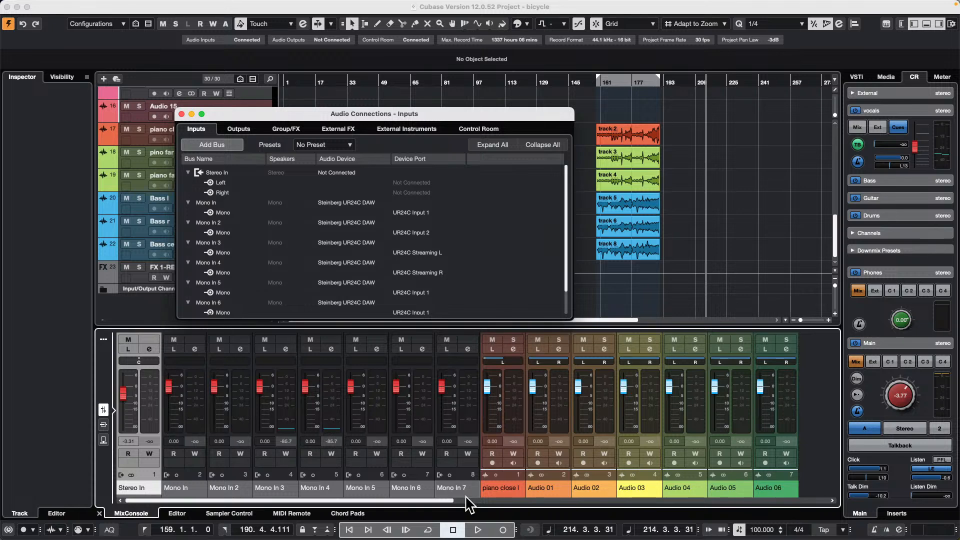
- Create a new empty project alongside the bicycle project
{"action": "left_click_drag", "start_coordinate": [450, 501], "coordinate": [846, 493]}
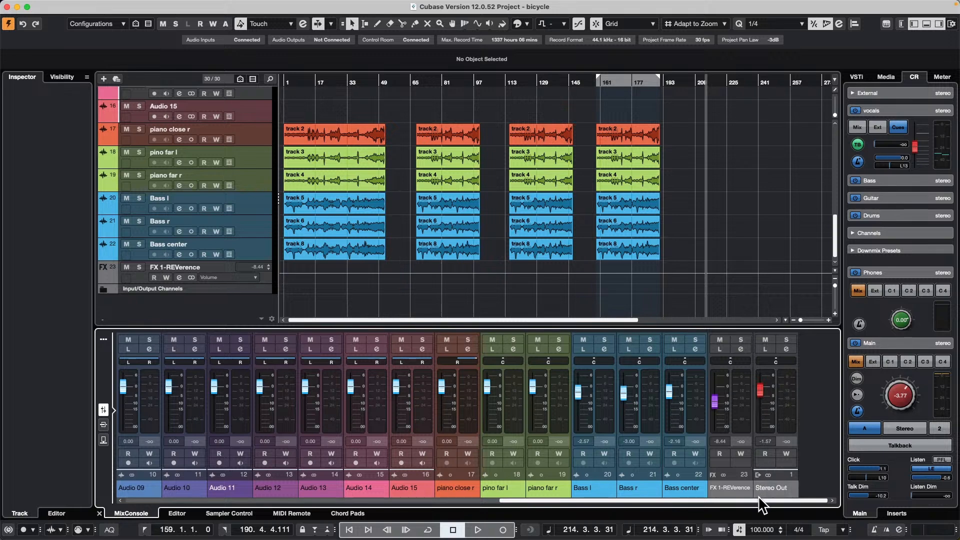
{"action": "left_click_drag", "start_coordinate": [759, 499], "coordinate": [229, 500]}
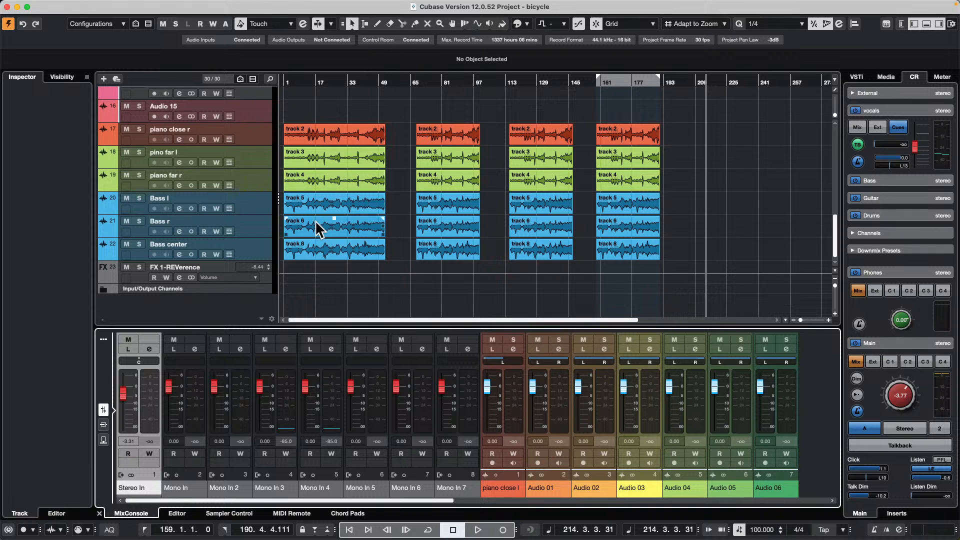
{"action": "scroll", "coordinate": [317, 226], "scroll_direction": "up", "scroll_amount": 15}
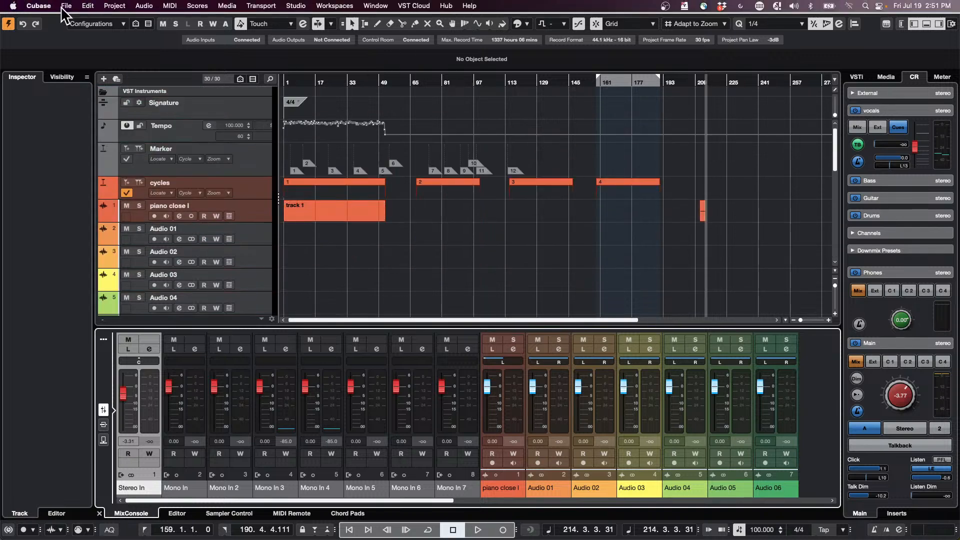
{"action": "left_click", "coordinate": [65, 6]}
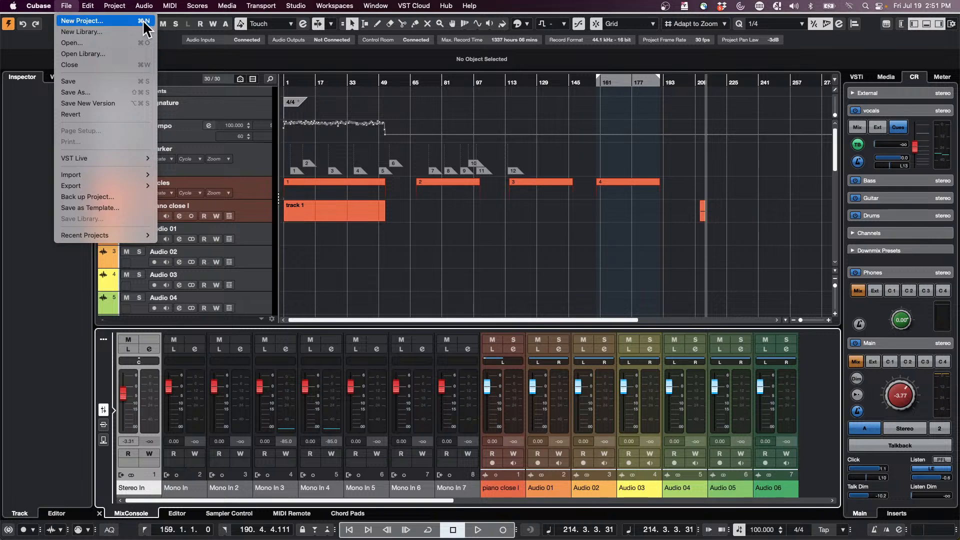
{"action": "left_click", "coordinate": [98, 21]}
{"action": "left_click", "coordinate": [703, 430]}
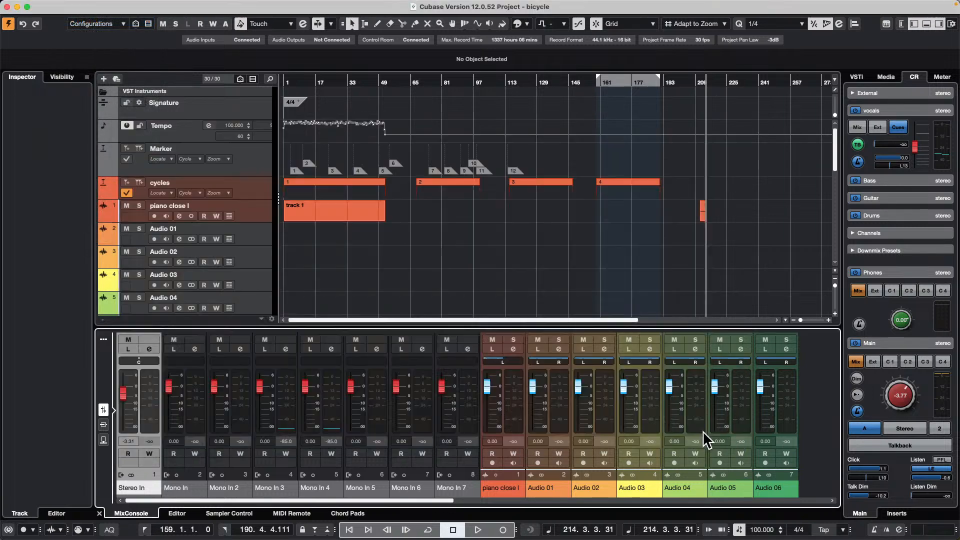
{"action": "left_click", "coordinate": [702, 333]}
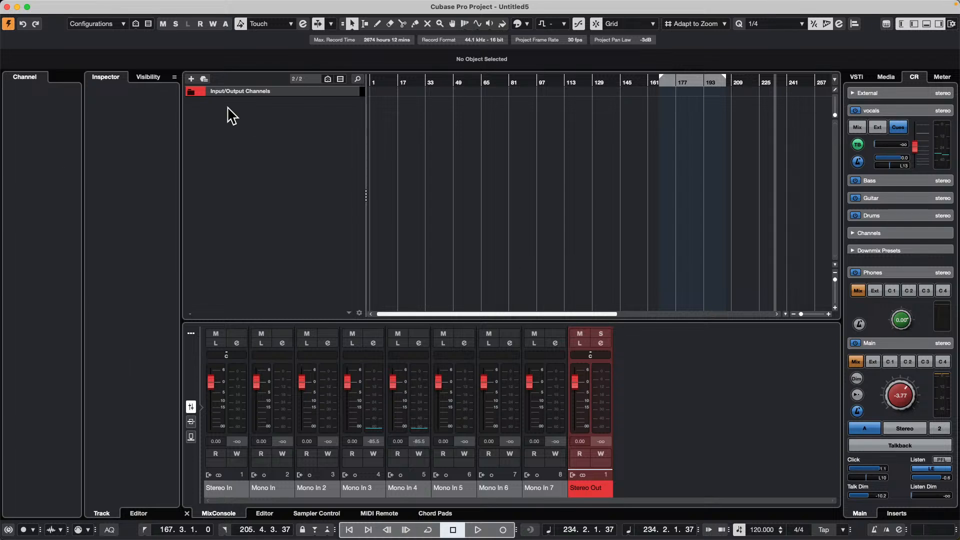
{"action": "right_click", "coordinate": [275, 112]}
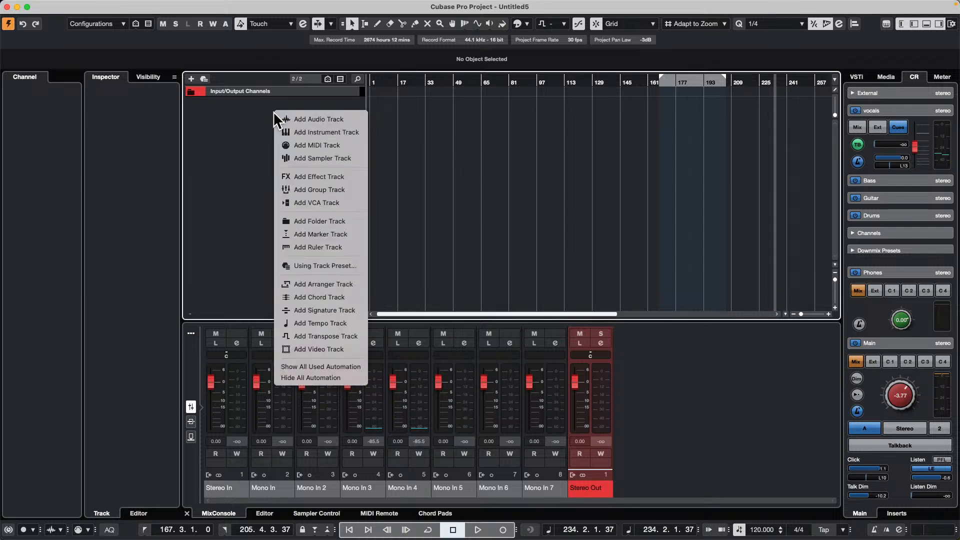
{"action": "left_click", "coordinate": [344, 120]}
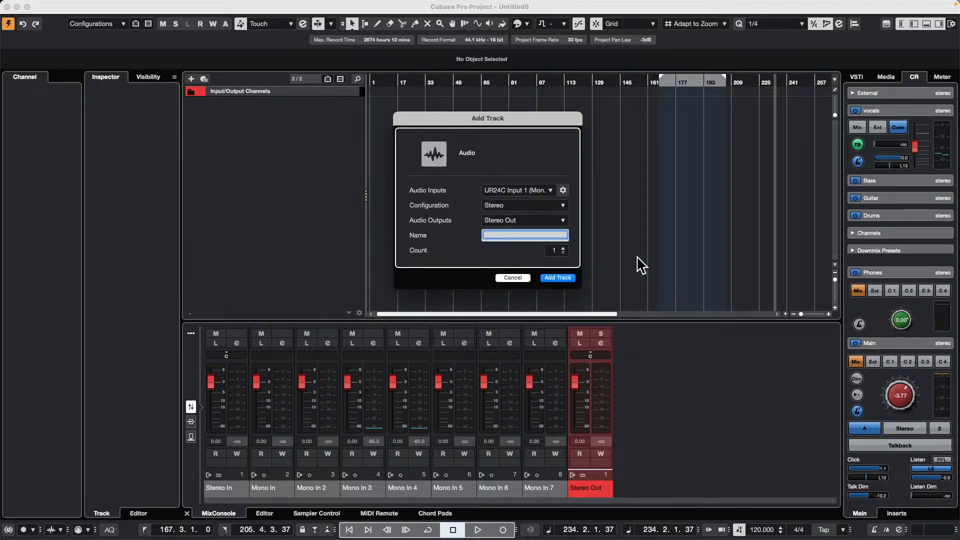
{"action": "left_click", "coordinate": [515, 278]}
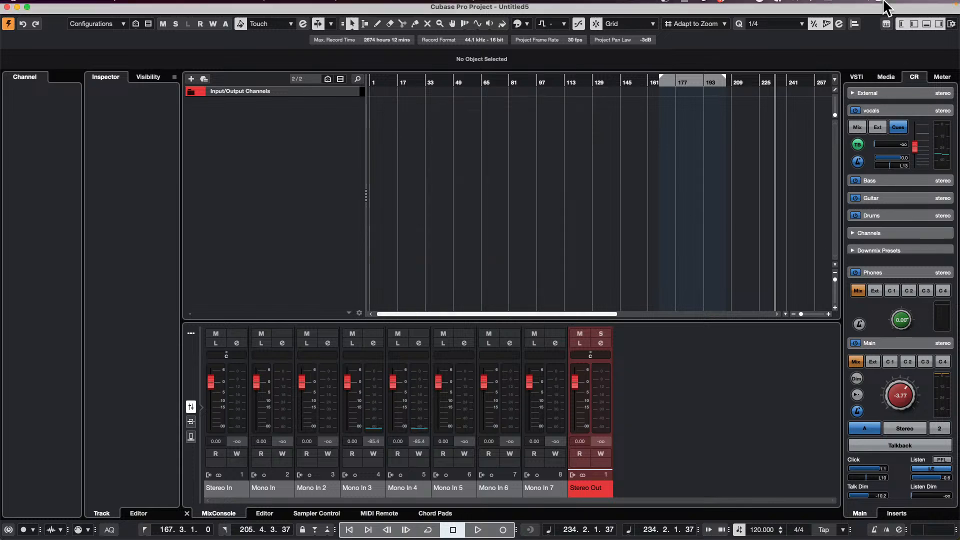
- Open the Bloom folder in the media file browser and audition its In The End adlib, harmony and lead vocals
{"action": "left_click", "coordinate": [878, 5]}
{"action": "left_click", "coordinate": [728, 140]}
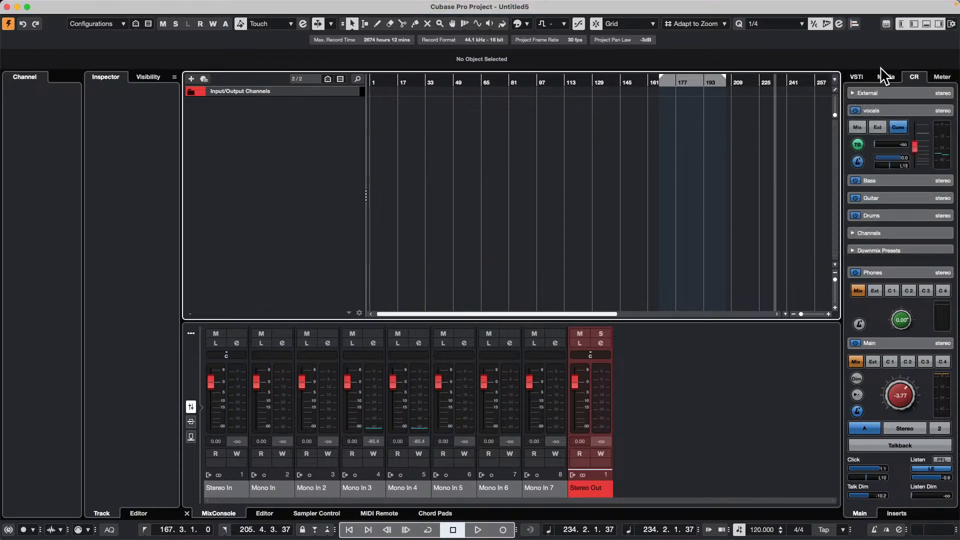
{"action": "left_click", "coordinate": [885, 77]}
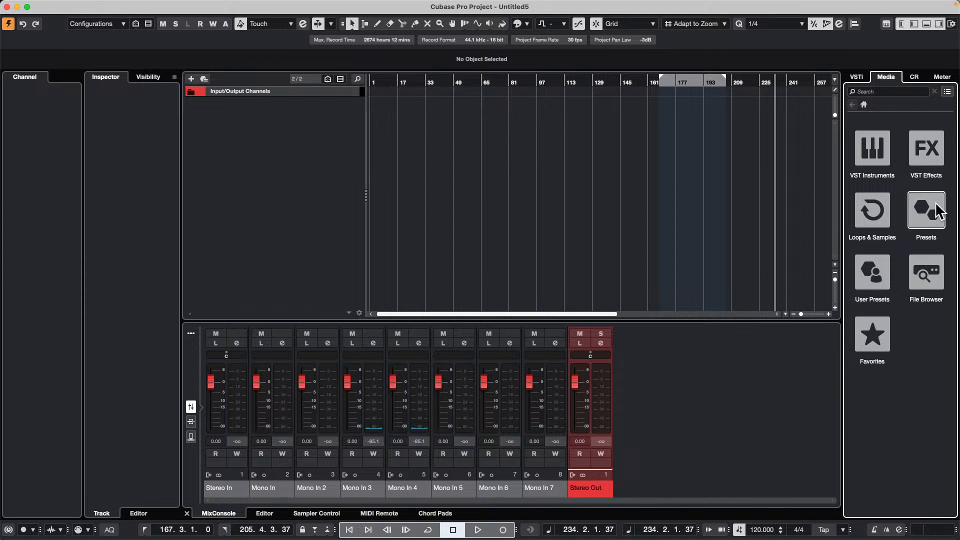
{"action": "left_click", "coordinate": [862, 210]}
{"action": "left_click", "coordinate": [929, 278]}
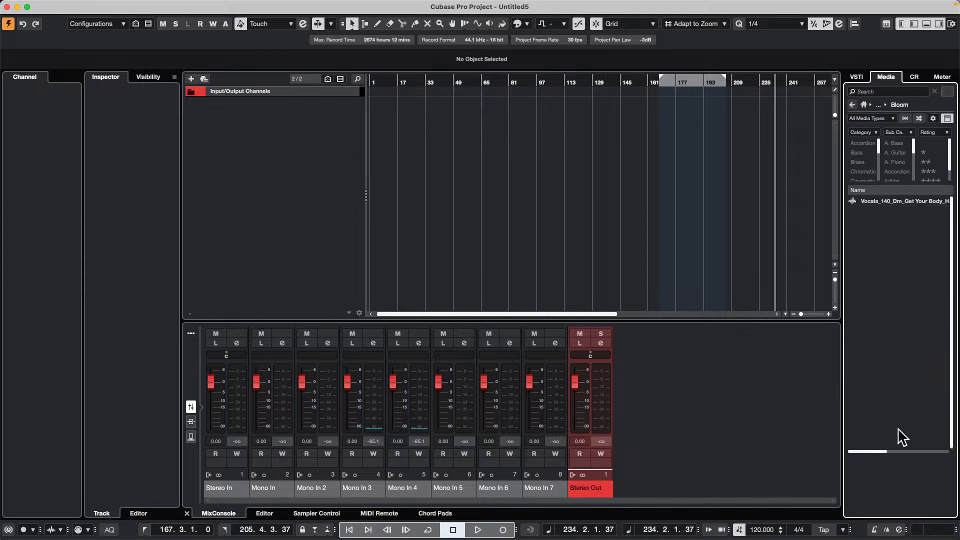
{"action": "left_click", "coordinate": [884, 391]}
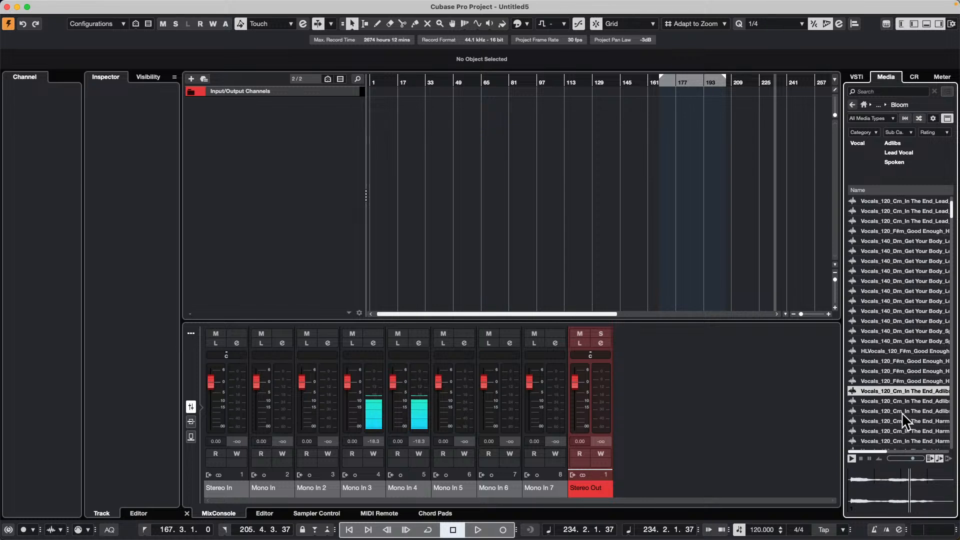
{"action": "left_click", "coordinate": [902, 421]}
{"action": "scroll", "coordinate": [875, 310], "scroll_direction": "down", "scroll_amount": 6}
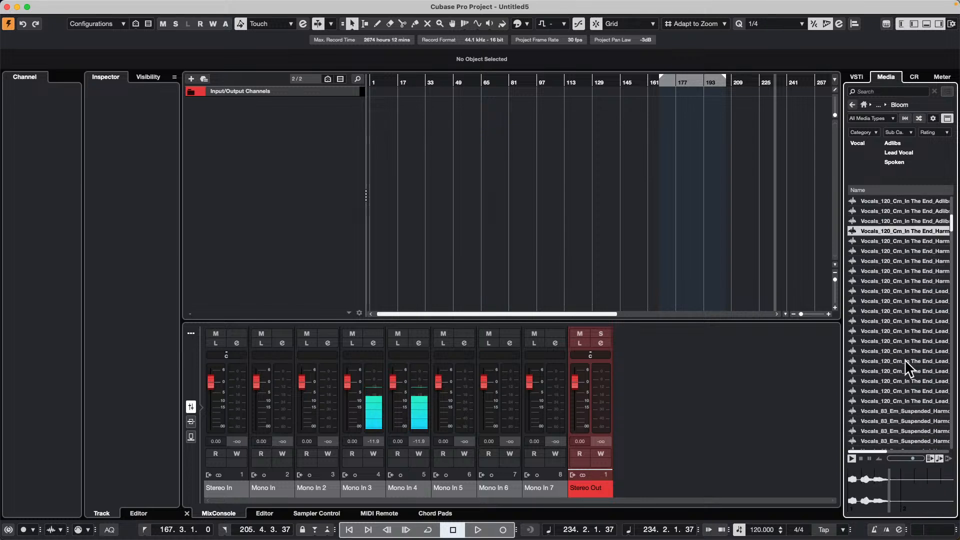
{"action": "left_click", "coordinate": [906, 361]}
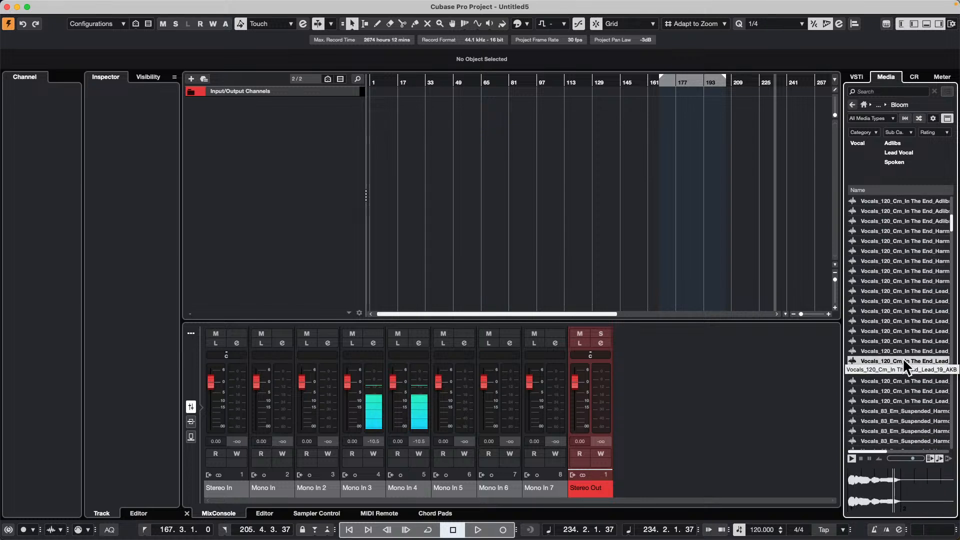
- Place In The End Lead_19 at bar 1, Lead_18 at bar 6 and Suspended Harmony_01 at bar 13 on one new audio track
{"action": "left_click_drag", "start_coordinate": [902, 358], "coordinate": [372, 111]}
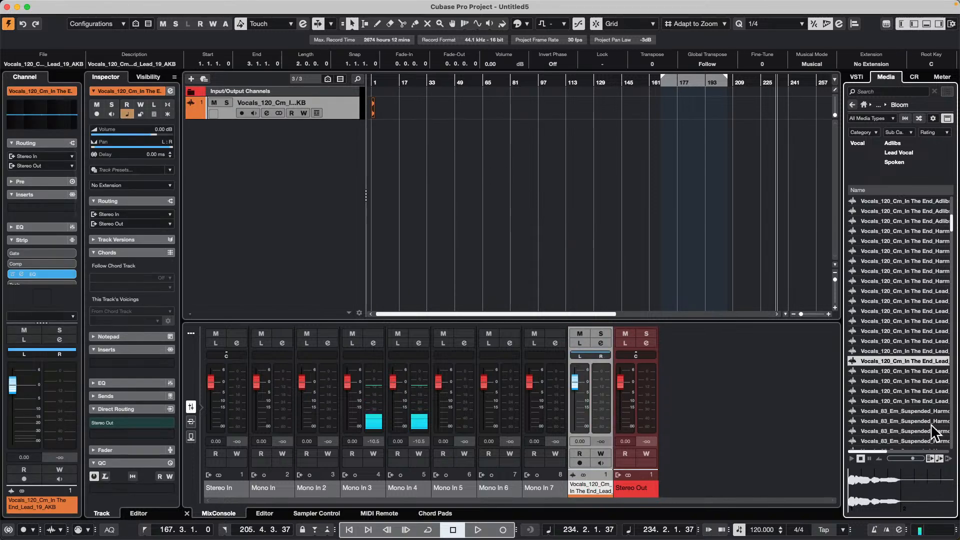
{"action": "left_click_drag", "start_coordinate": [871, 347], "coordinate": [383, 121]}
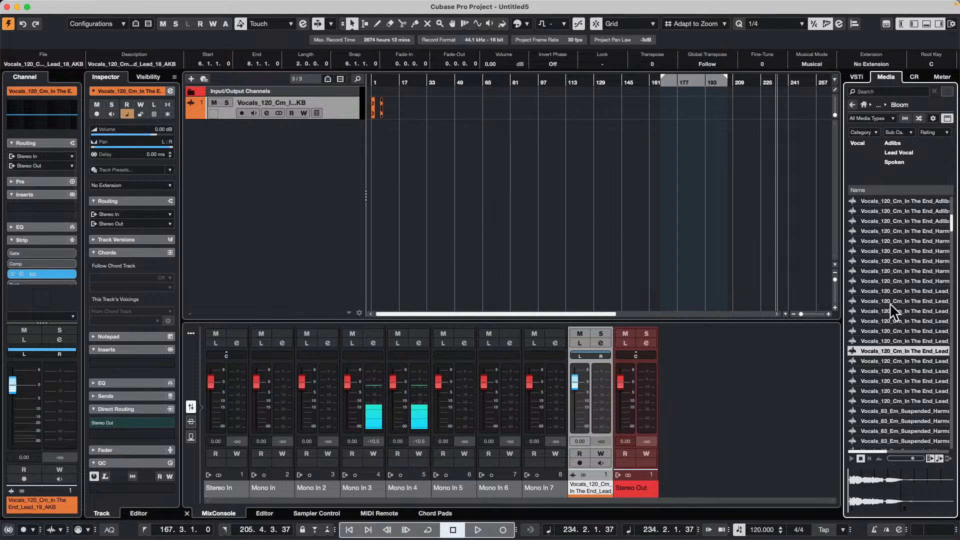
{"action": "left_click", "coordinate": [891, 438]}
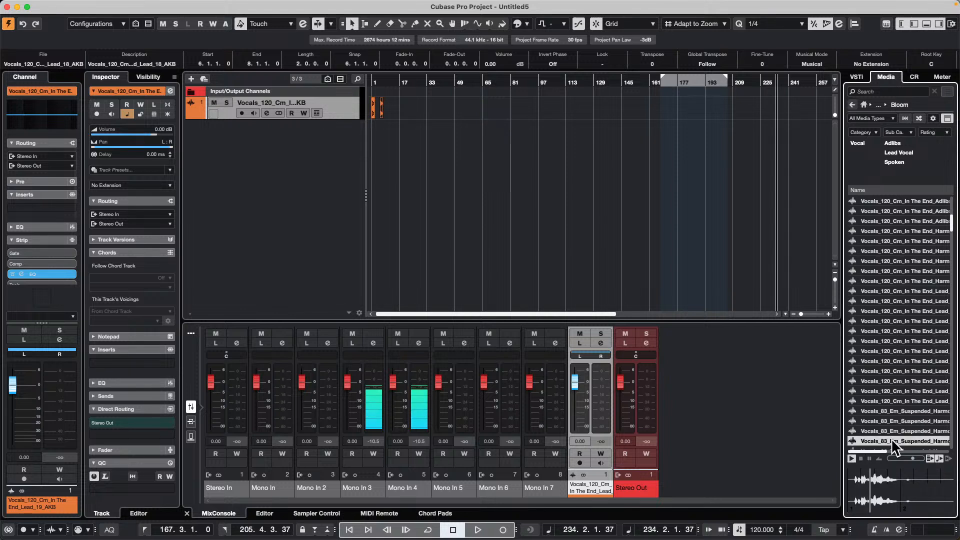
{"action": "left_click", "coordinate": [892, 409]}
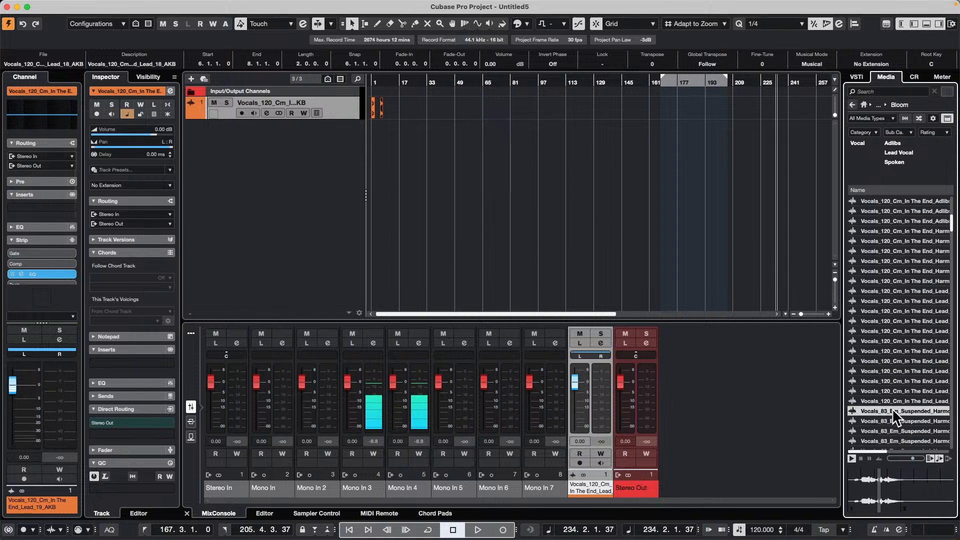
{"action": "left_click_drag", "start_coordinate": [892, 409], "coordinate": [329, 119]}
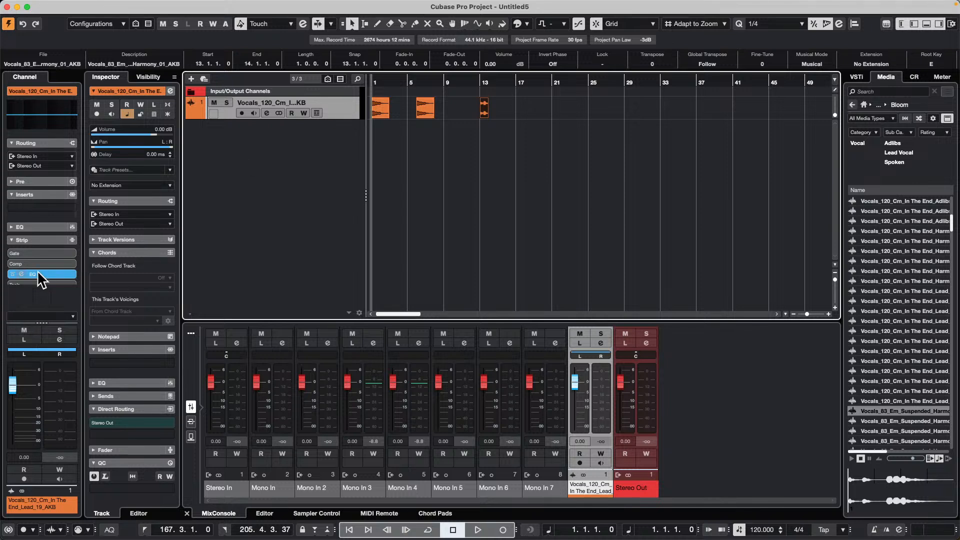
- Insert the Pitch Shift effect Vocoder in the vocal track's first insert slot and move its window clear of the clips
{"action": "left_click", "coordinate": [56, 206]}
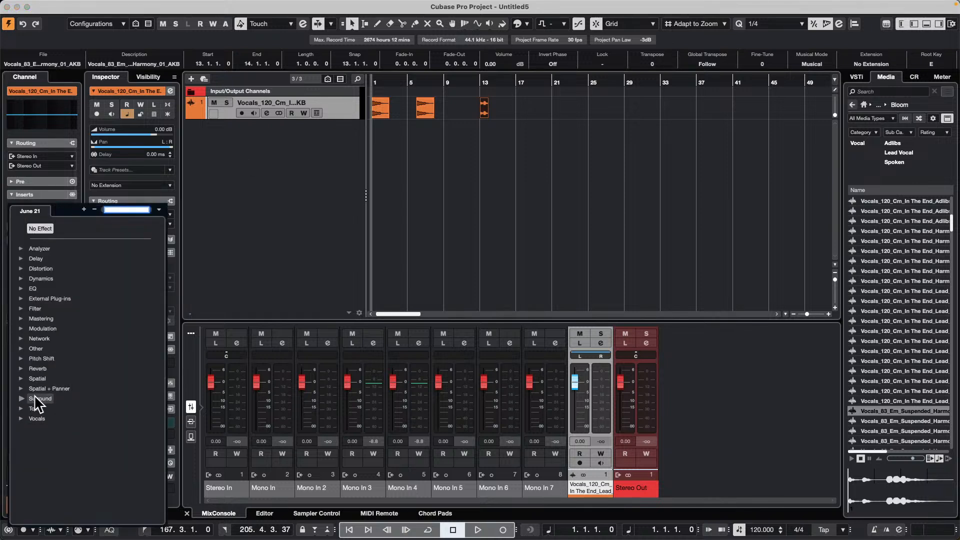
{"action": "left_click", "coordinate": [25, 358]}
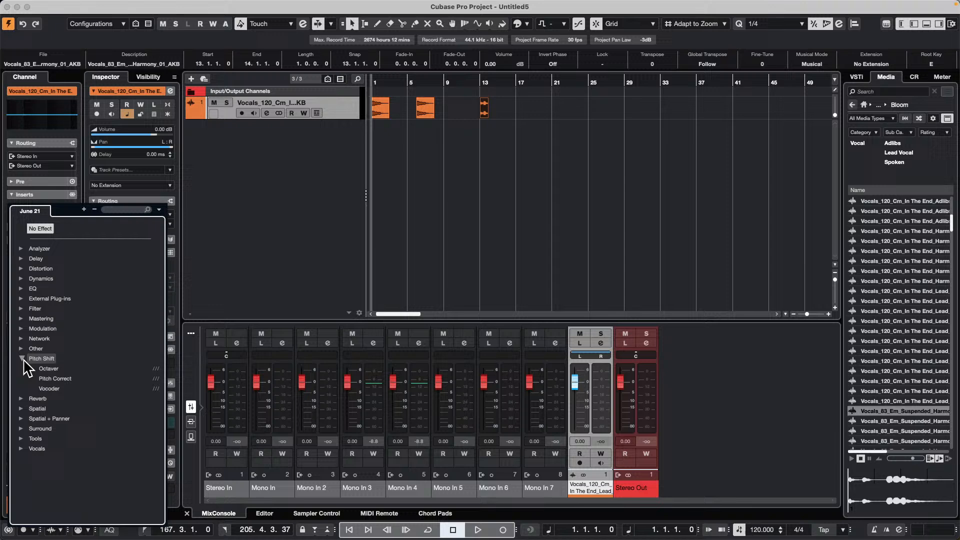
{"action": "left_click", "coordinate": [61, 390]}
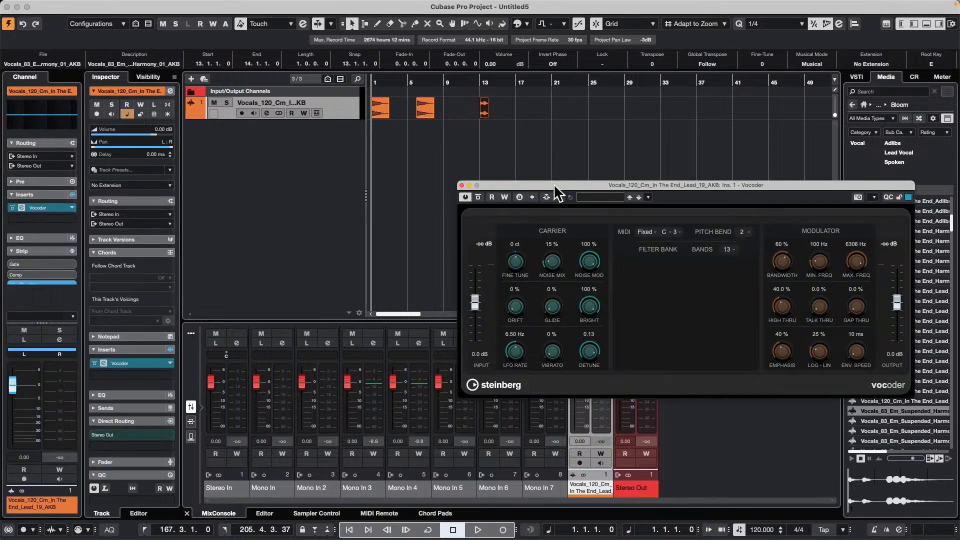
{"action": "left_click_drag", "start_coordinate": [554, 184], "coordinate": [572, 119]}
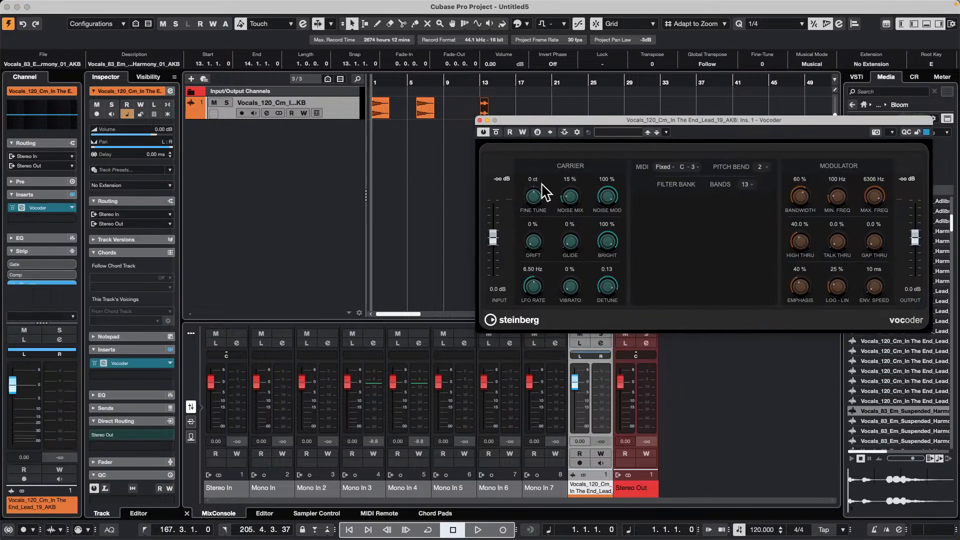
- Add a MIDI track with its output routed to the vocal track's Vocoder side-chain
{"action": "right_click", "coordinate": [285, 149]}
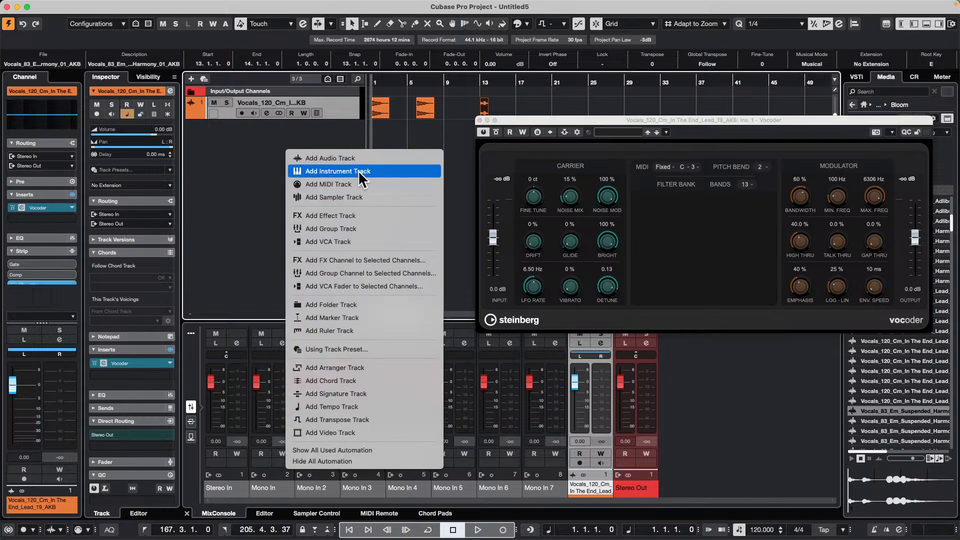
{"action": "left_click", "coordinate": [356, 185]}
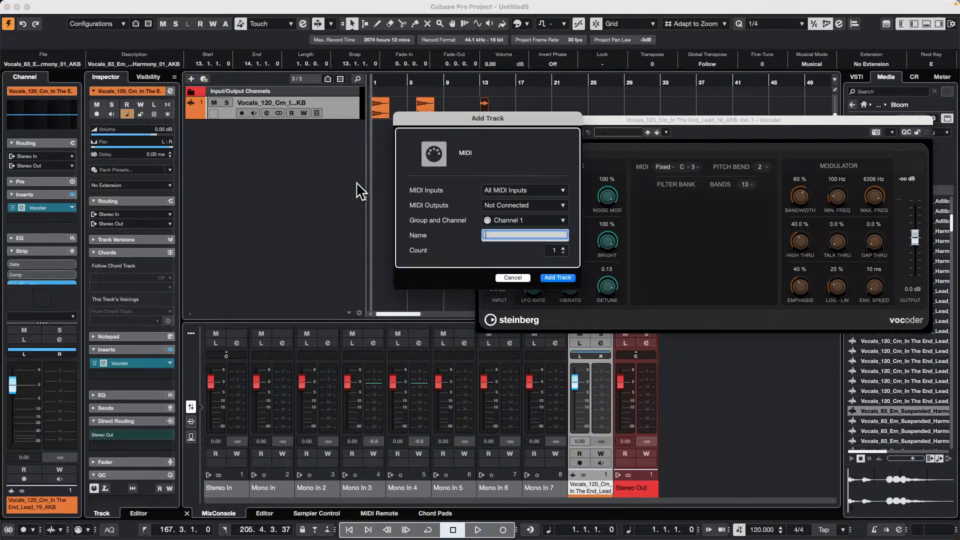
{"action": "left_click", "coordinate": [518, 207]}
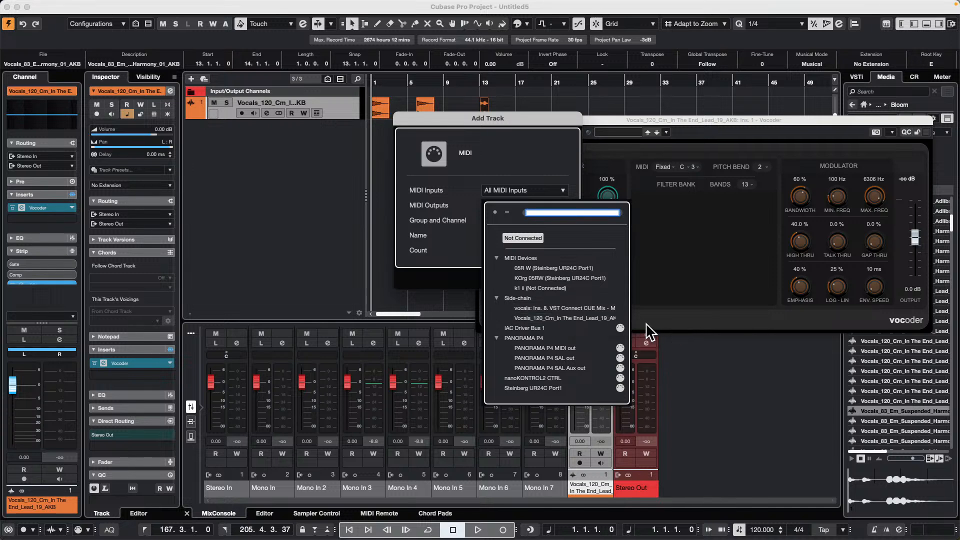
{"action": "left_click", "coordinate": [590, 316]}
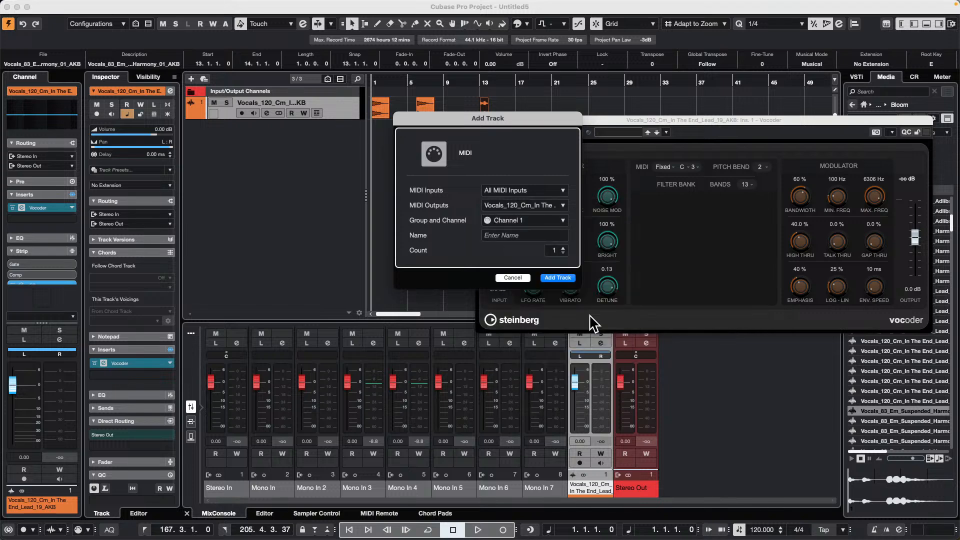
{"action": "left_click", "coordinate": [559, 278]}
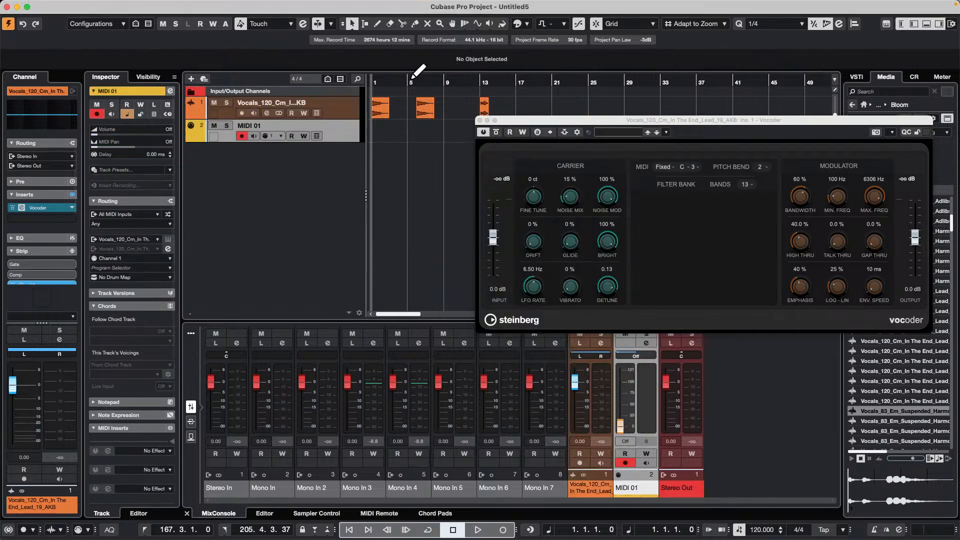
- Duplicate both In The End lead clips directly after their originals and reposition the Vocoder window
{"action": "left_click_drag", "start_coordinate": [389, 115], "coordinate": [519, 128]}
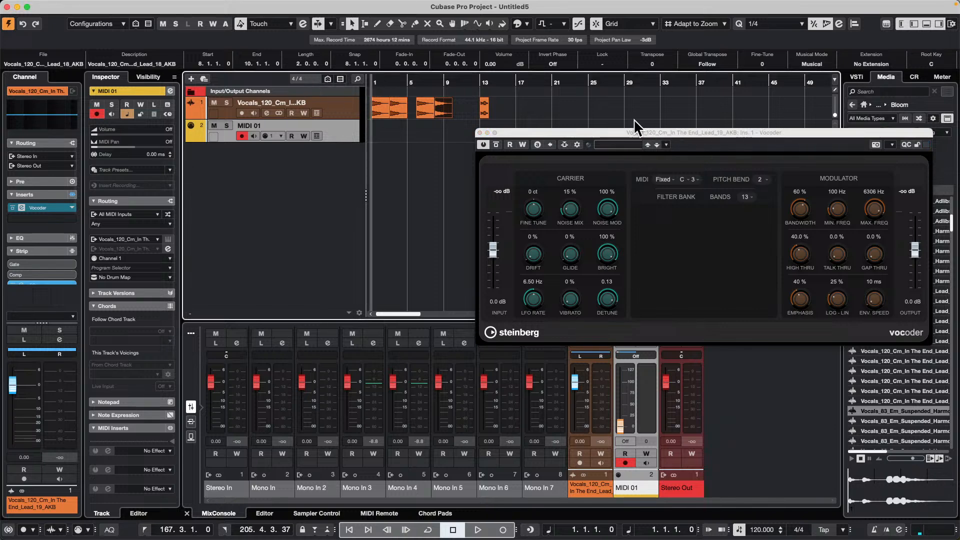
{"action": "left_click_drag", "start_coordinate": [620, 131], "coordinate": [460, 135]}
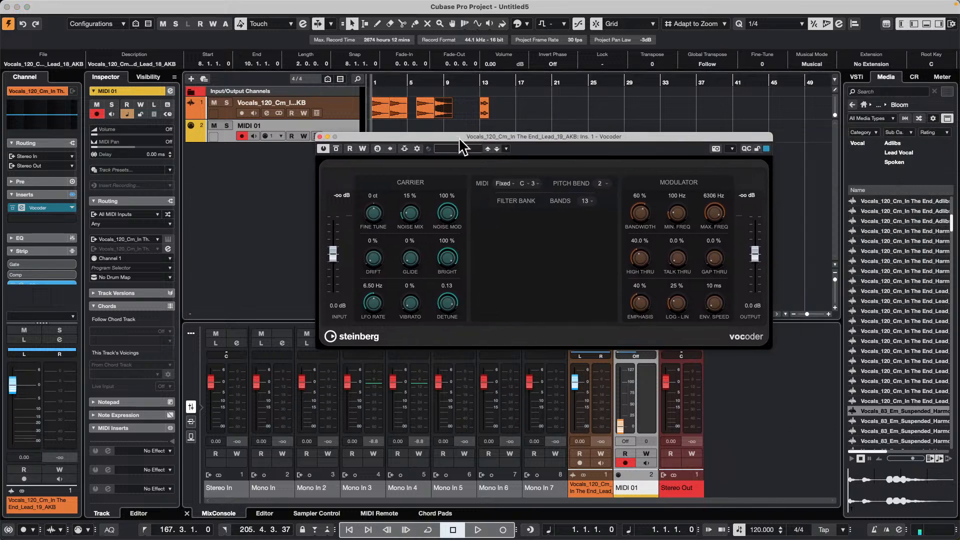
- Set the Vocoder's MIDI mode to External and play the vocals briefly to hear the effect
{"action": "left_click", "coordinate": [511, 185]}
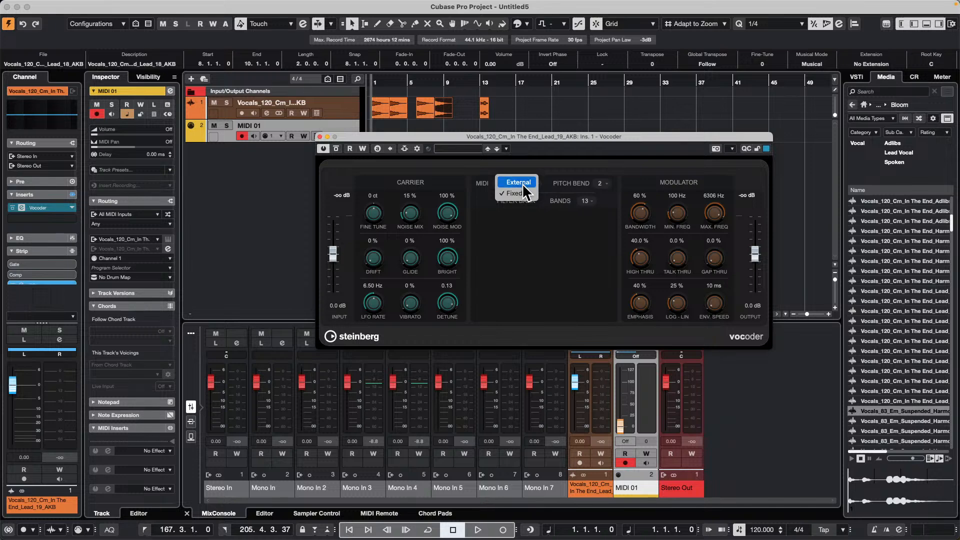
{"action": "left_click", "coordinate": [521, 182]}
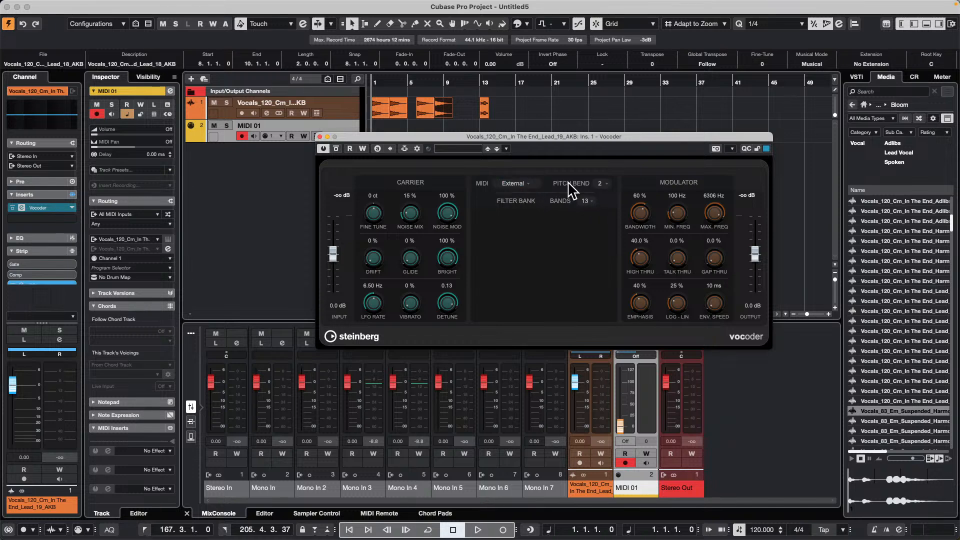
{"action": "key", "text": "space"}
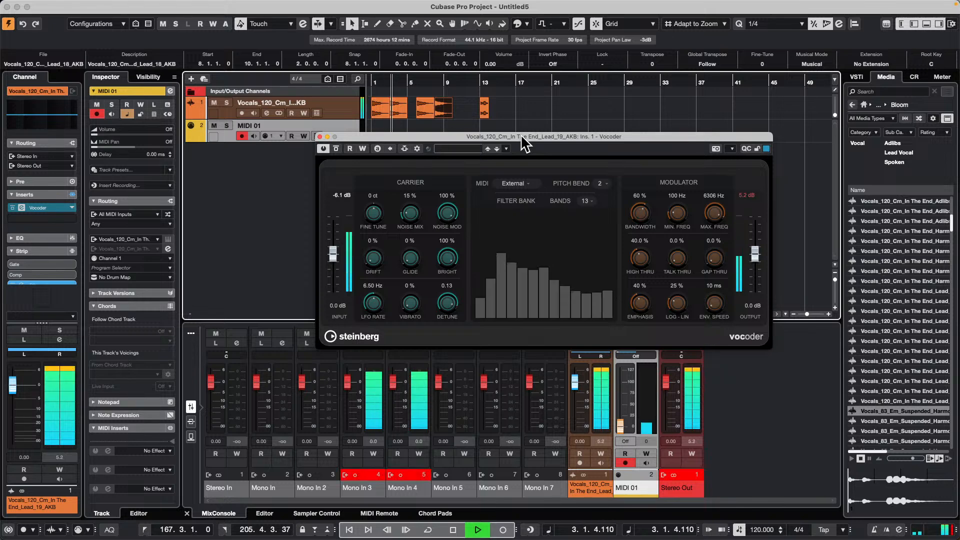
{"action": "key", "text": "space"}
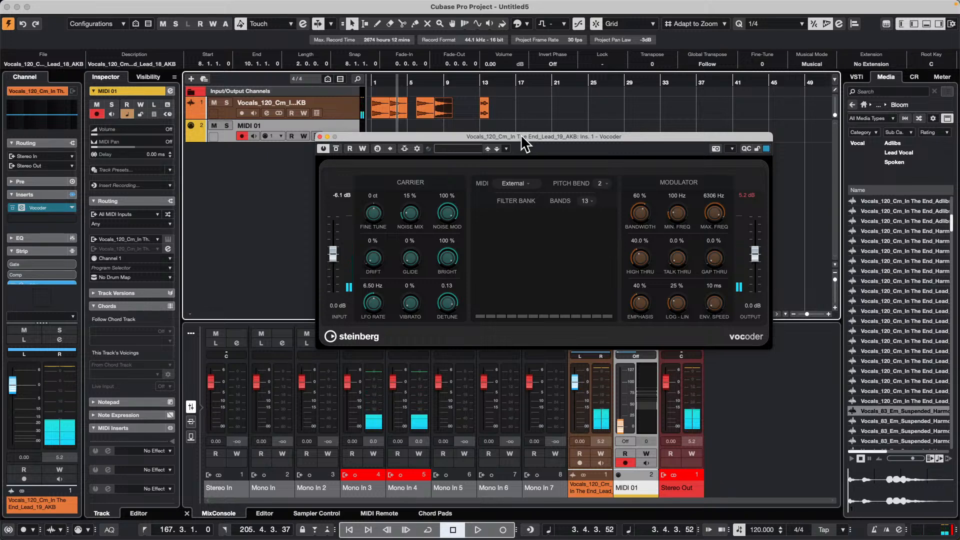
- Show the on-screen keyboard, return the playhead to bar 1 and check the MIDI 01 track's output routing
{"action": "key", "text": "alt+k"}
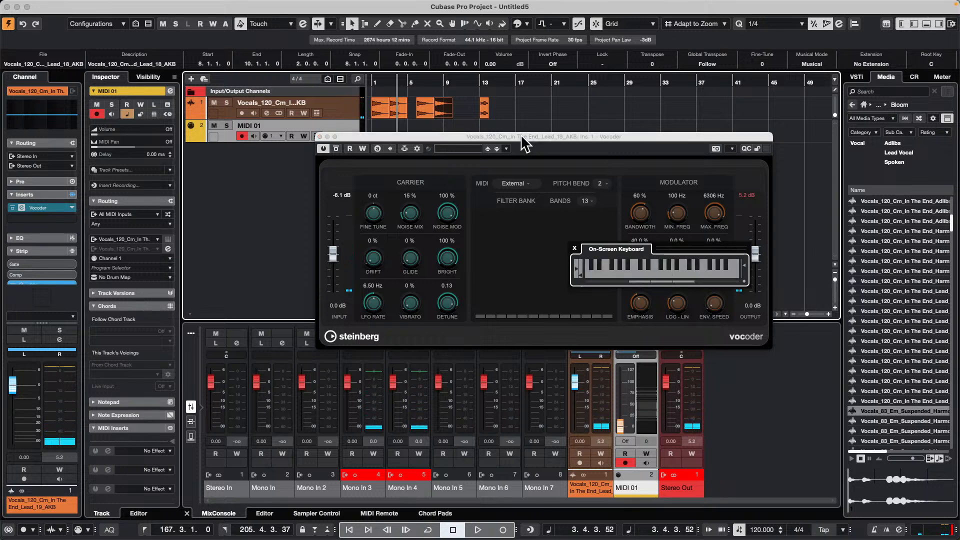
{"action": "left_click", "coordinate": [376, 83]}
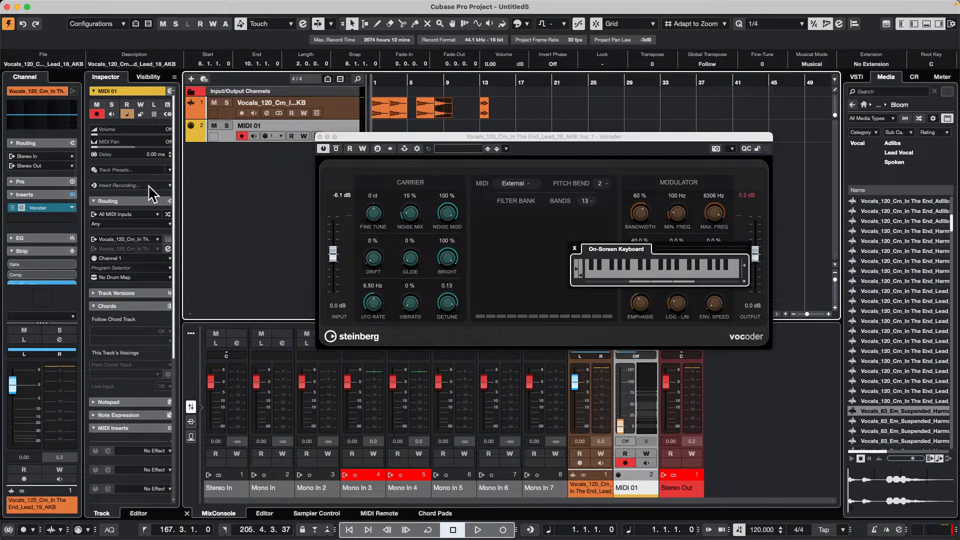
{"action": "left_click", "coordinate": [145, 249]}
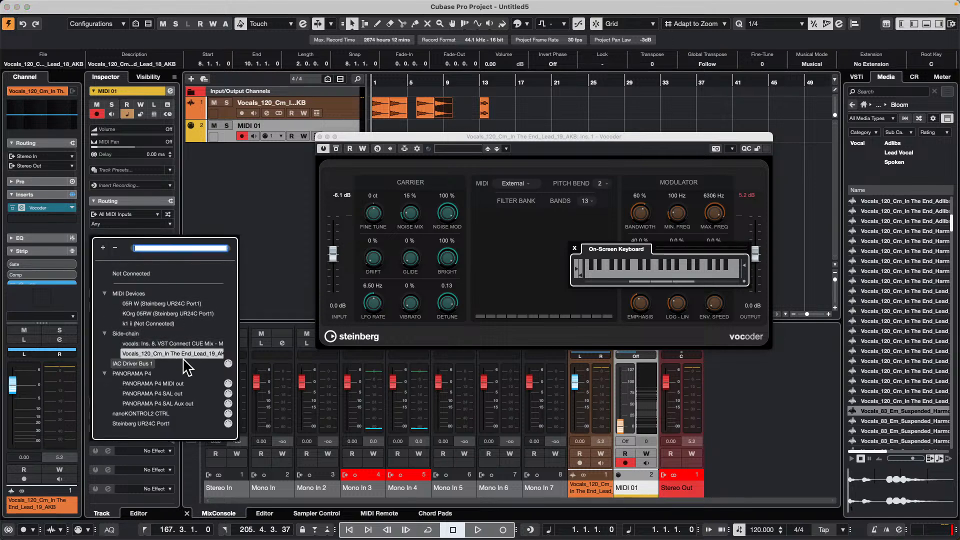
{"action": "key", "text": "Return"}
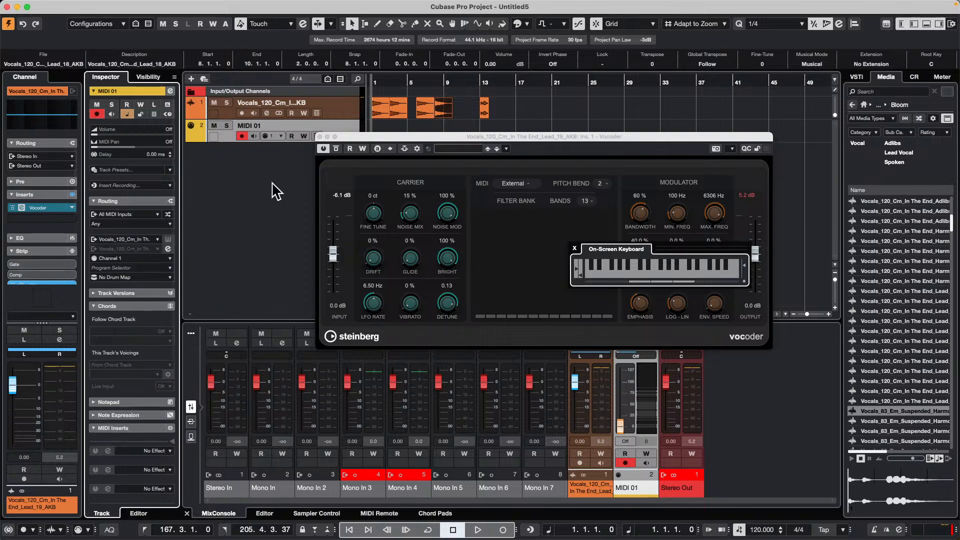
- Play the vocals through the Vocoder from the start and close the on-screen keyboard and plug-in windows
{"action": "key", "text": "space"}
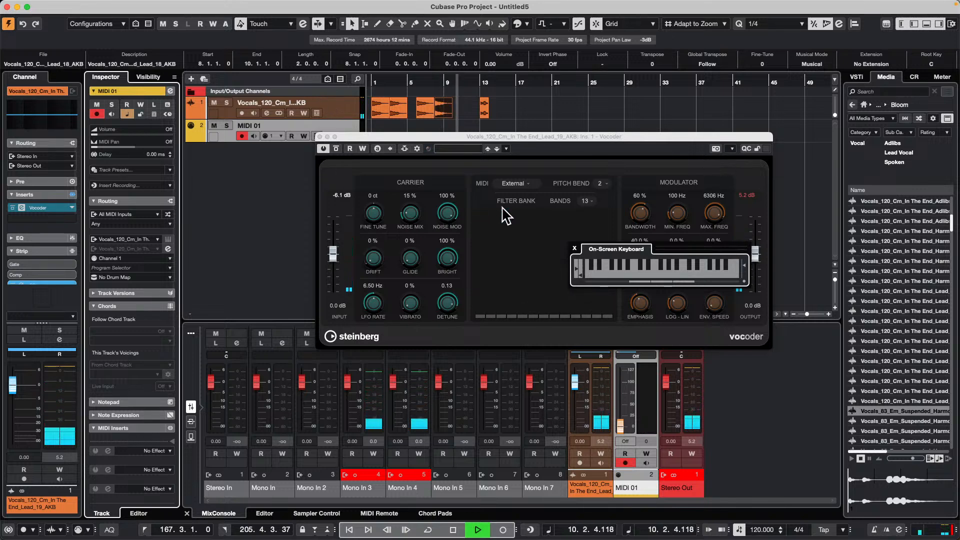
{"action": "key", "text": "space"}
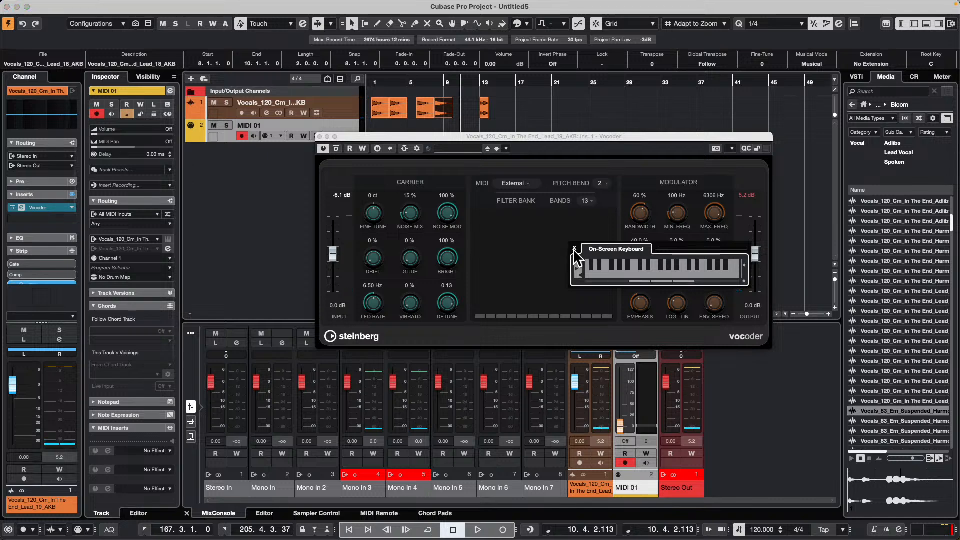
{"action": "left_click_drag", "start_coordinate": [574, 249], "coordinate": [574, 251]}
{"action": "left_click", "coordinate": [574, 249]}
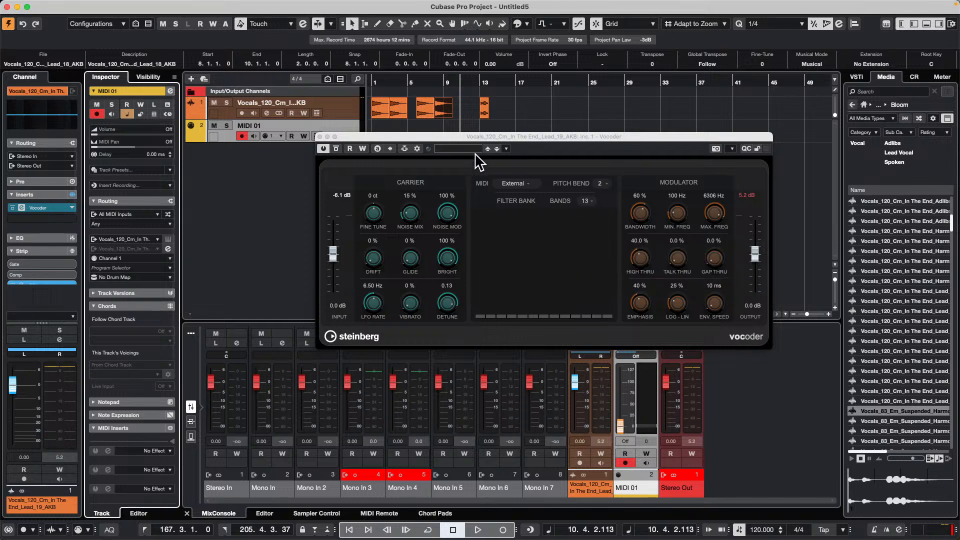
{"action": "left_click", "coordinate": [320, 136]}
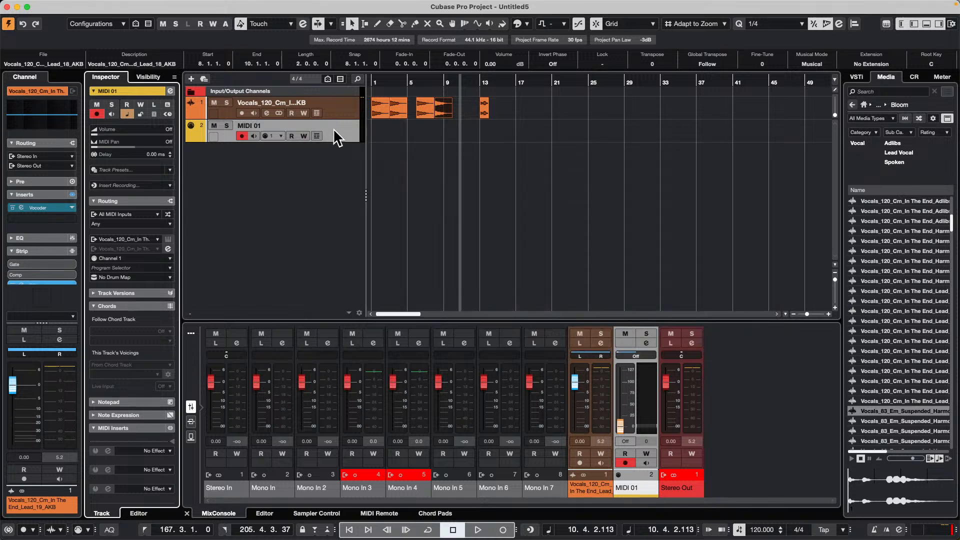
- Examine the MIDI output choices for a new MIDI track, collapsing the MIDI Devices and PANORAMA P4 groups, and cancel adding the track
{"action": "right_click", "coordinate": [336, 134]}
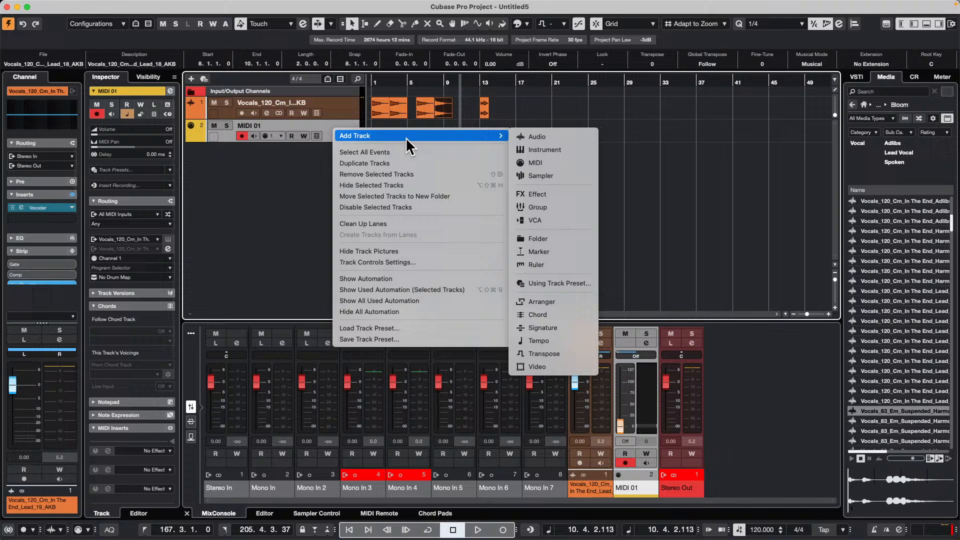
{"action": "left_click", "coordinate": [587, 163]}
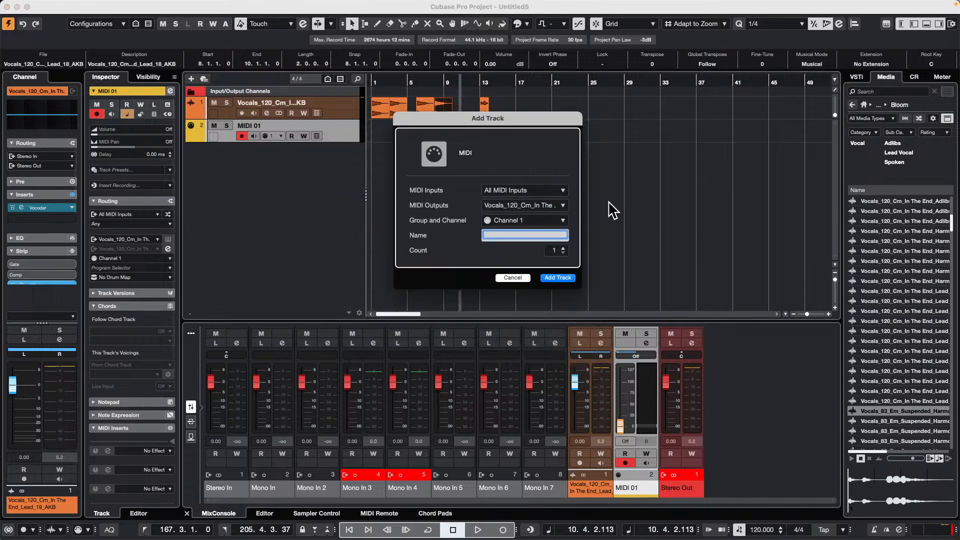
{"action": "left_click", "coordinate": [539, 205]}
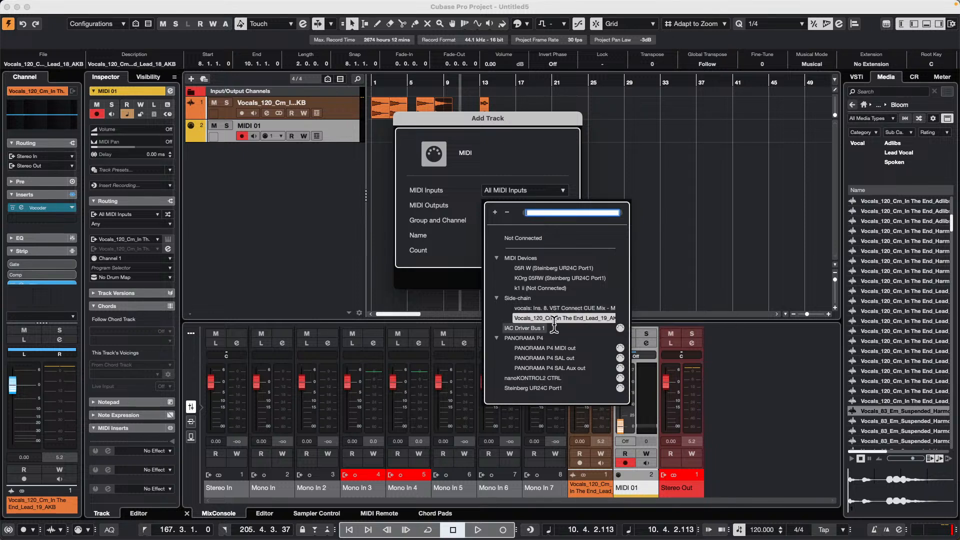
{"action": "left_click", "coordinate": [497, 257]}
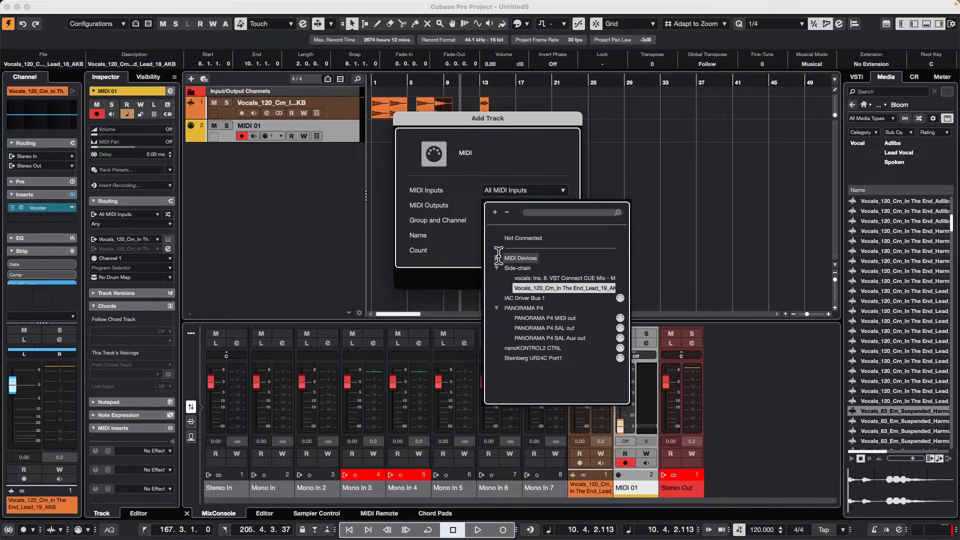
{"action": "left_click", "coordinate": [496, 308]}
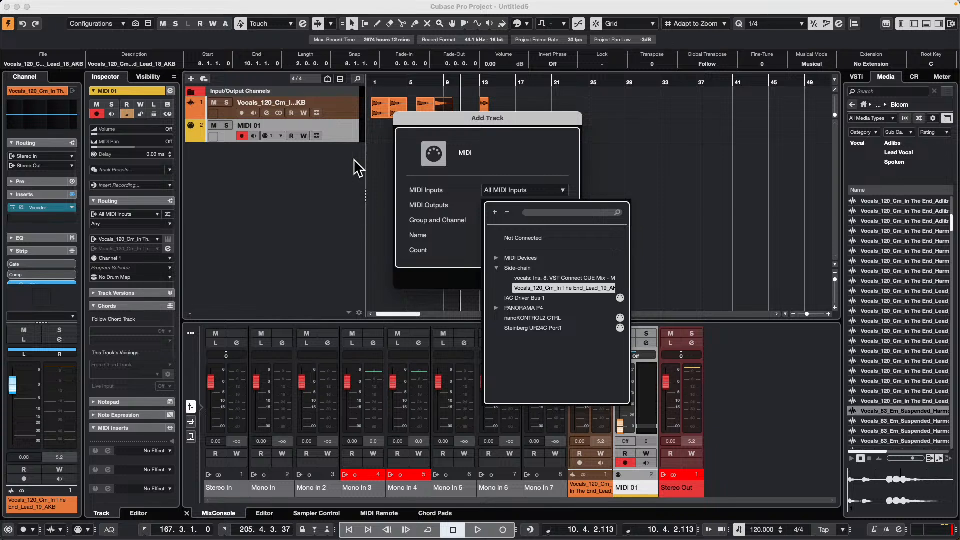
{"action": "left_click", "coordinate": [537, 122]}
{"action": "left_click", "coordinate": [515, 278]}
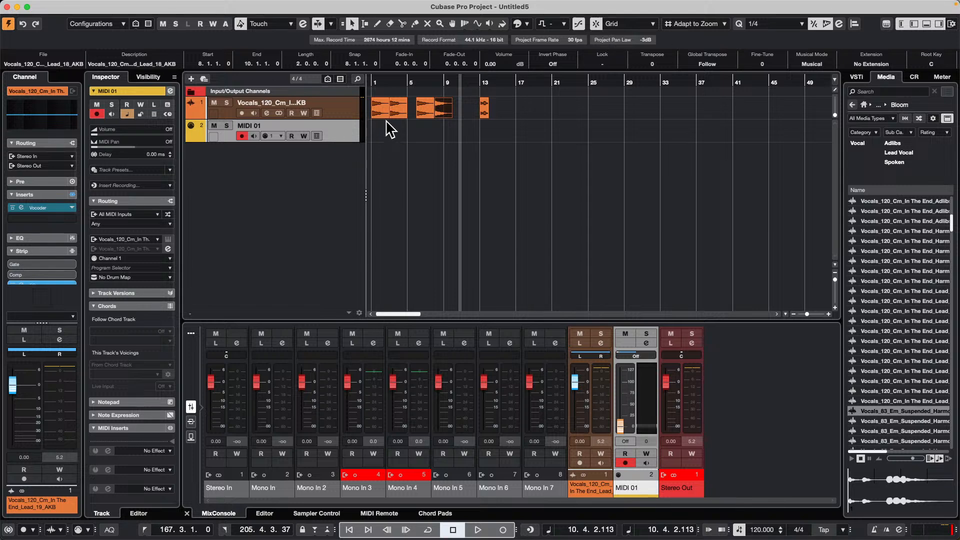
- Play the vocal track from bar 1, remove its Vocoder insert, and play it again without the effect
{"action": "left_click", "coordinate": [343, 101]}
{"action": "left_click_drag", "start_coordinate": [385, 78], "coordinate": [347, 110]}
{"action": "key", "text": "space"}
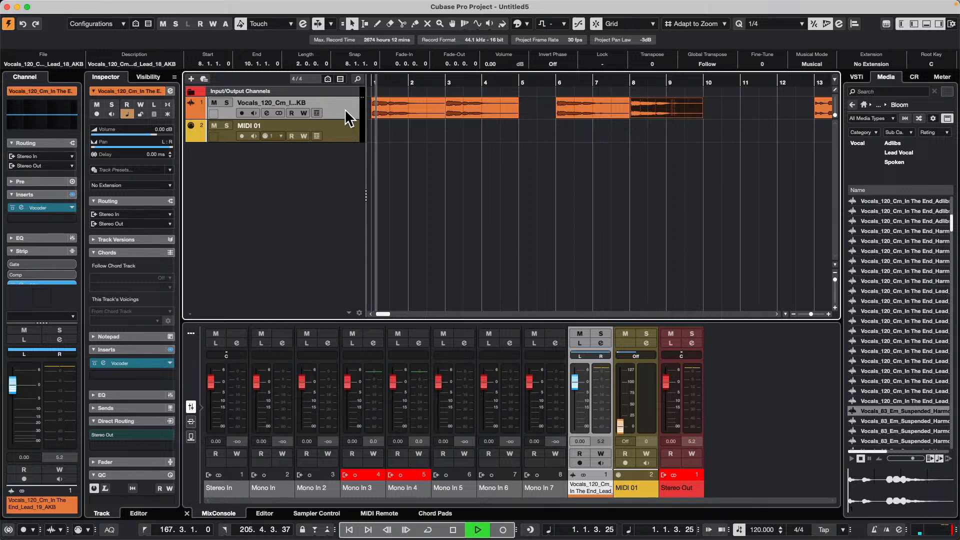
{"action": "key", "text": "space"}
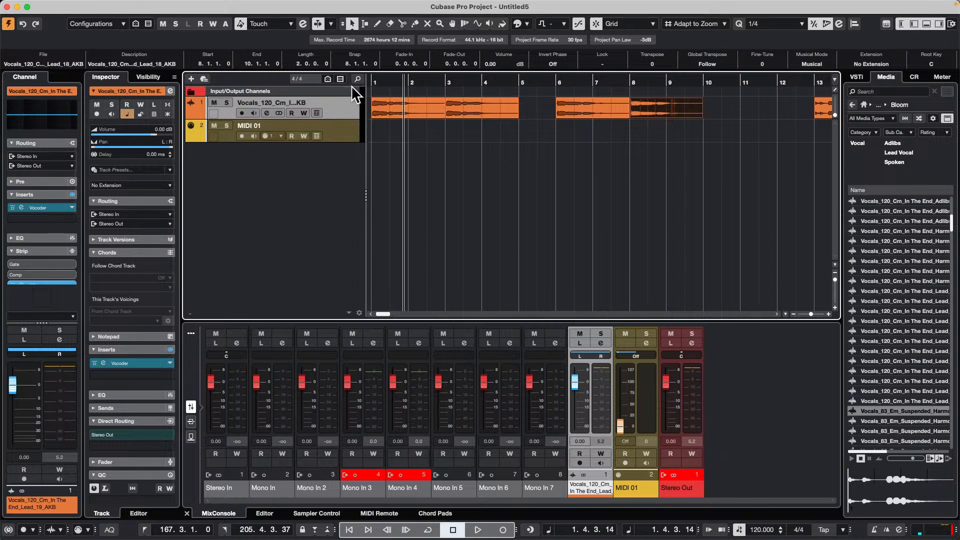
{"action": "left_click_drag", "start_coordinate": [36, 207], "coordinate": [596, 271]}
{"action": "key", "text": "space"}
{"action": "key", "text": "space"}
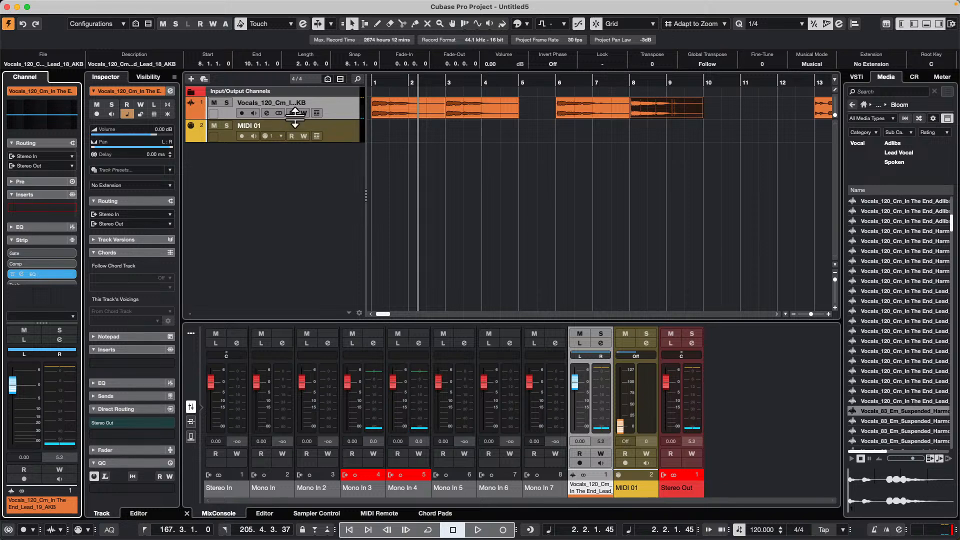
- Open the vocal track's channel settings and load Black Valve in the first insert slot, moving the windows apart
{"action": "left_click", "coordinate": [266, 113]}
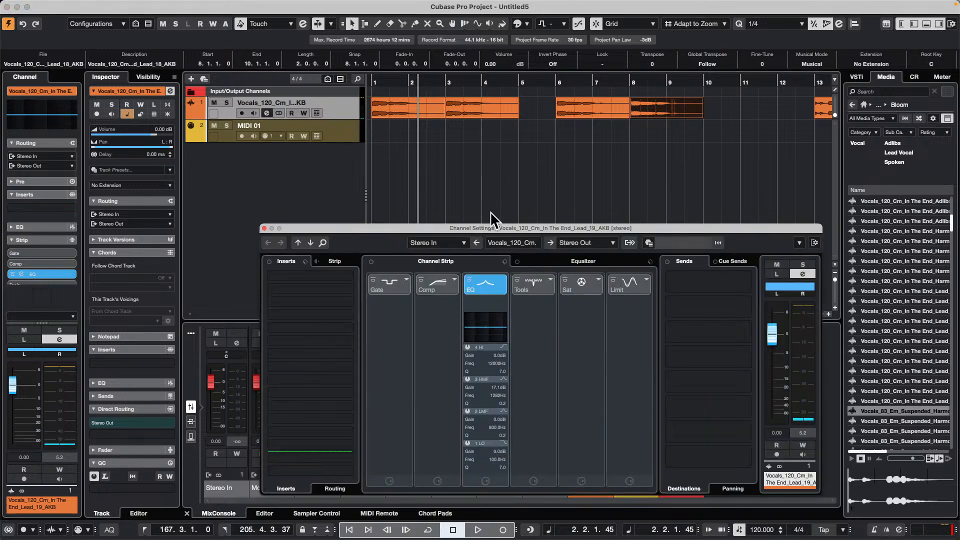
{"action": "left_click_drag", "start_coordinate": [491, 228], "coordinate": [469, 88]}
{"action": "left_click", "coordinate": [332, 140]}
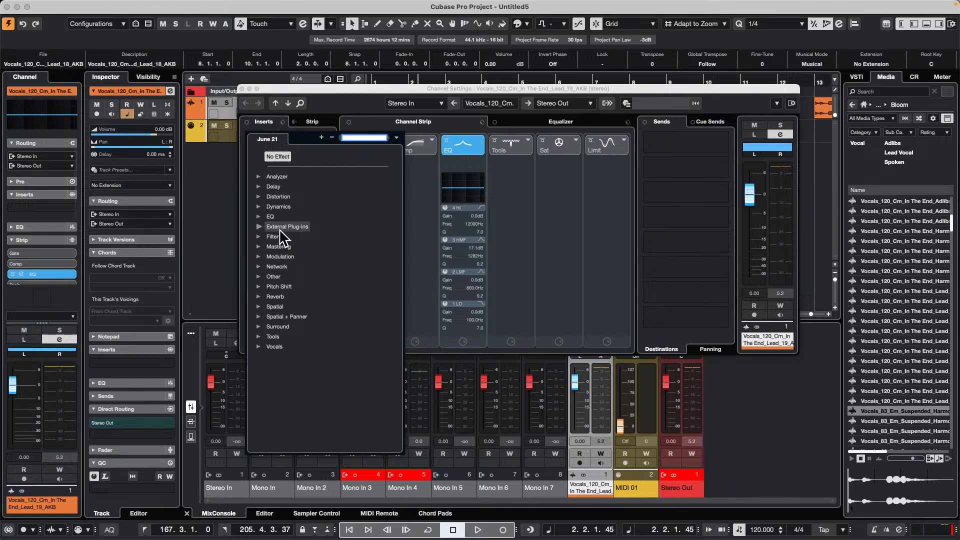
{"action": "left_click", "coordinate": [258, 207]}
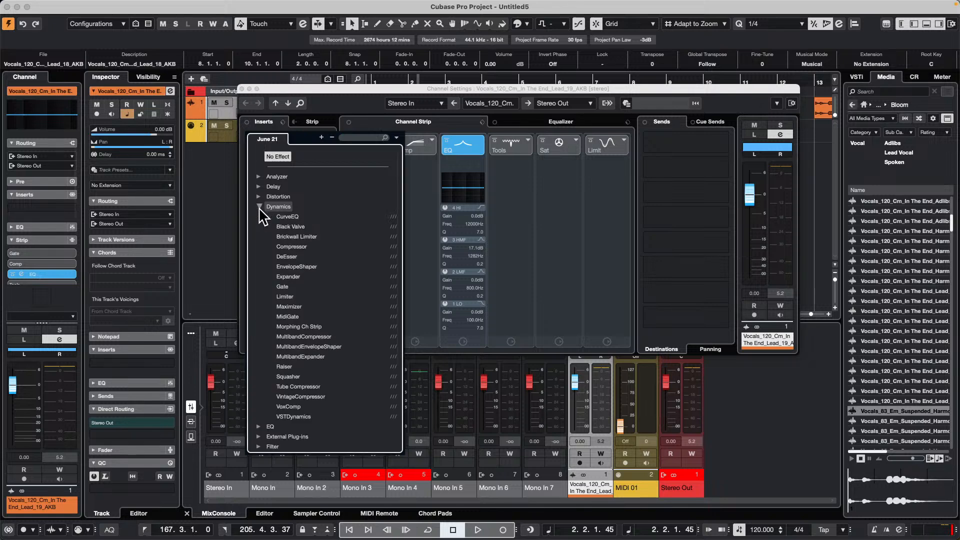
{"action": "left_click", "coordinate": [290, 227]}
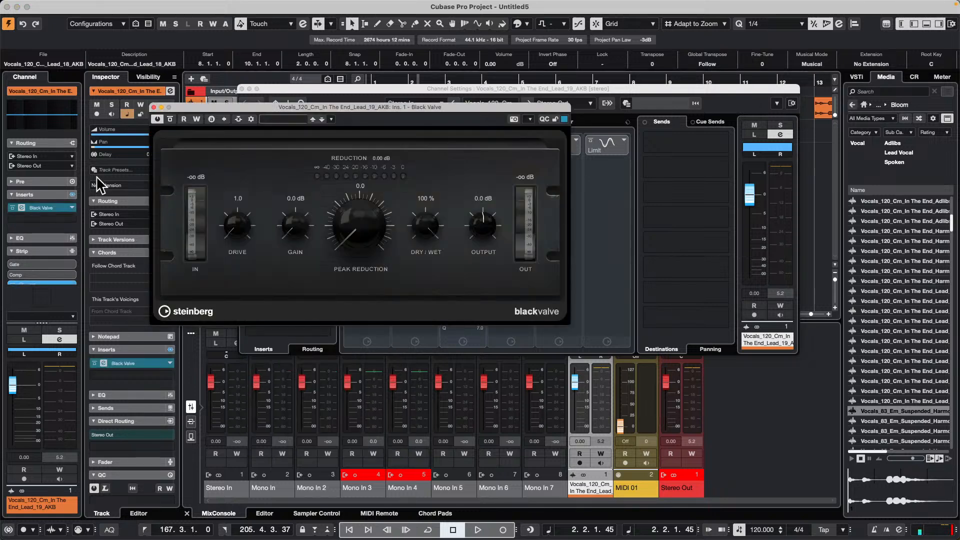
{"action": "left_click_drag", "start_coordinate": [305, 107], "coordinate": [618, 187]}
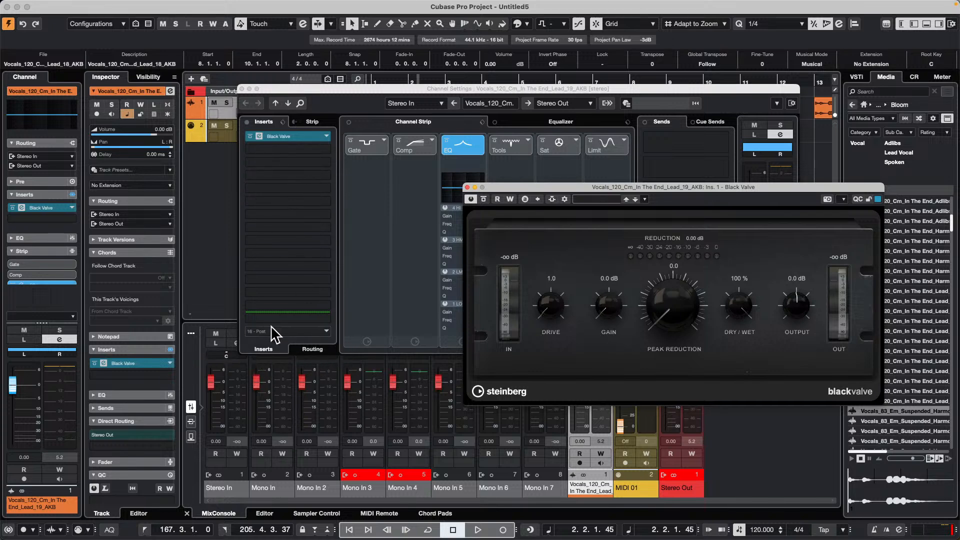
- Set the Black Valve insert's routing to Mono on the L channel only, confirming it in the Routing Editor
{"action": "left_click", "coordinate": [319, 354]}
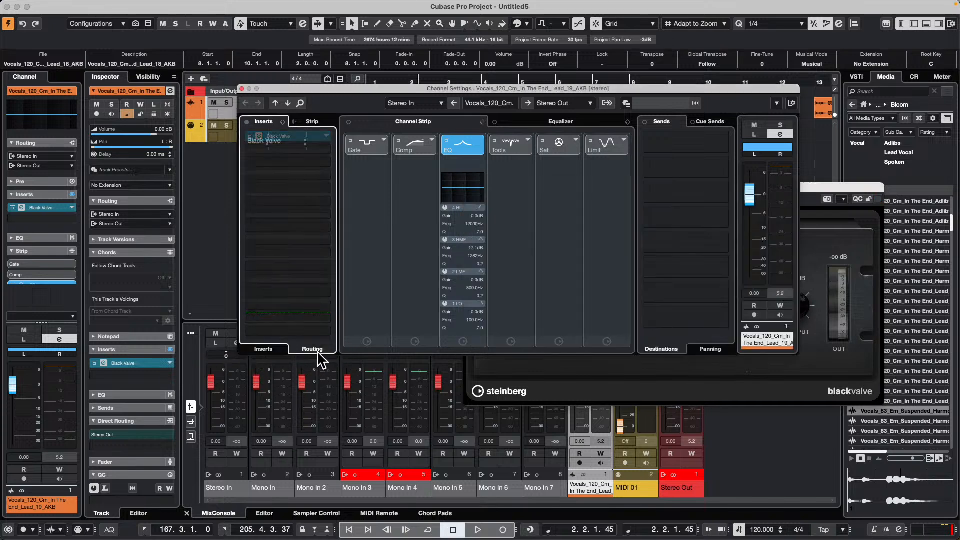
{"action": "left_click", "coordinate": [327, 142]}
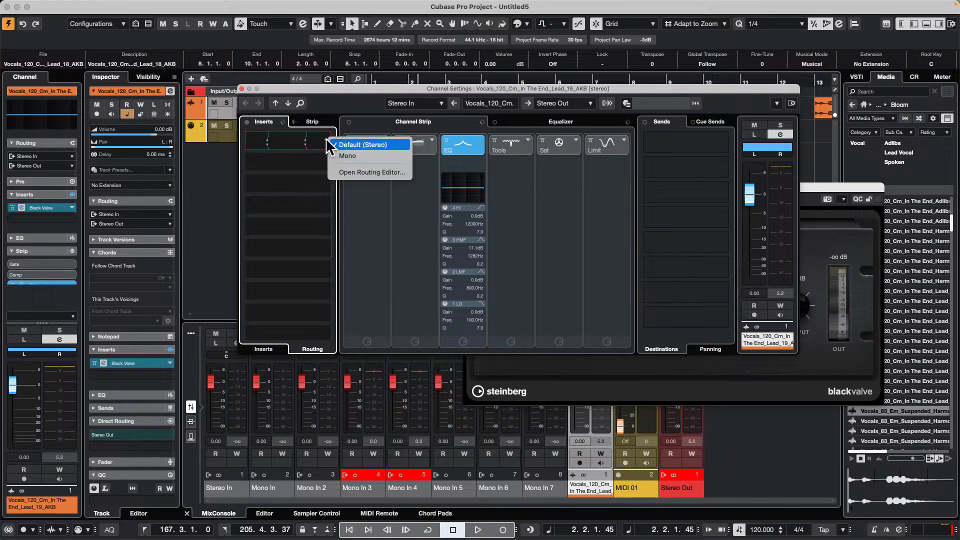
{"action": "left_click", "coordinate": [383, 156]}
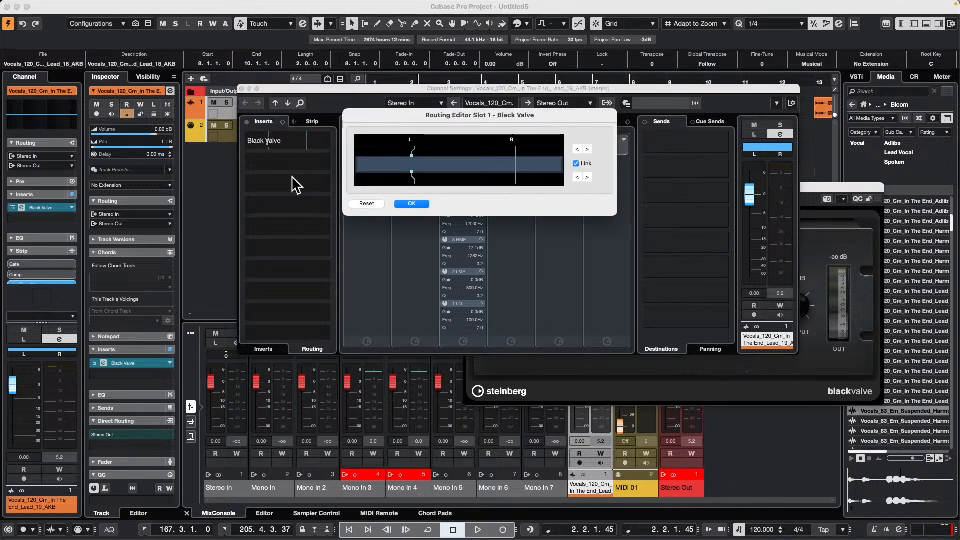
{"action": "left_click", "coordinate": [411, 170]}
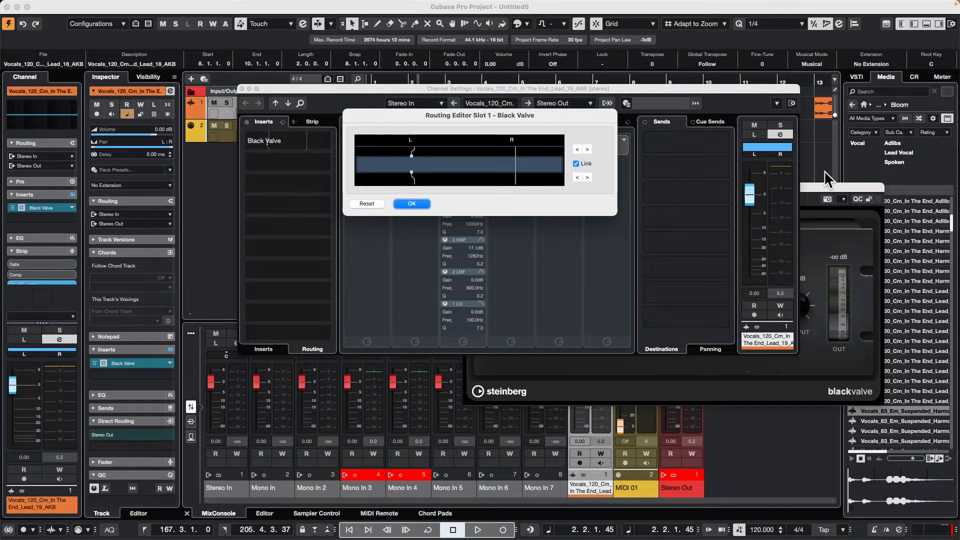
{"action": "left_click", "coordinate": [412, 204]}
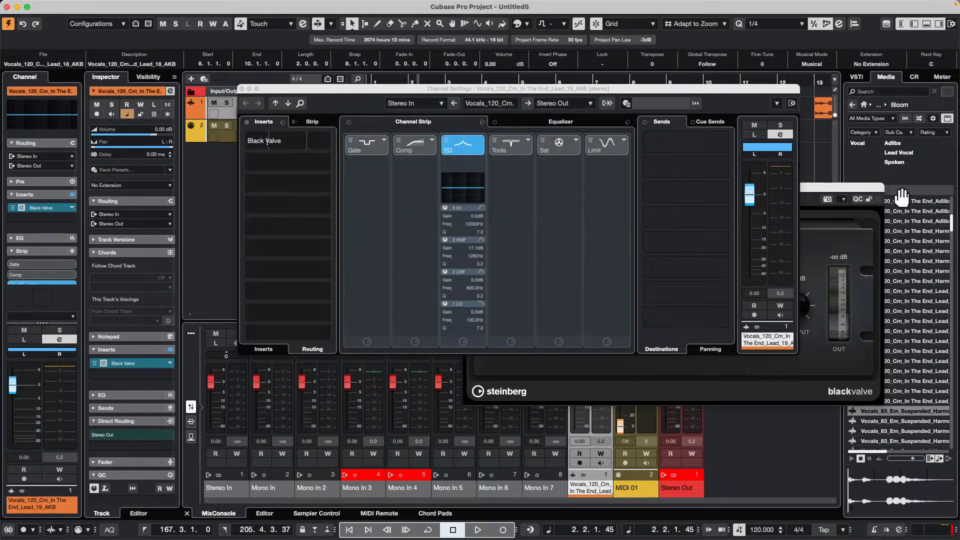
- Set Black Valve's Peak Reduction to 10.0, play the vocals through it, and move the channel settings clear of the track list
{"action": "left_click", "coordinate": [820, 195]}
{"action": "left_click_drag", "start_coordinate": [667, 310], "coordinate": [684, 220]}
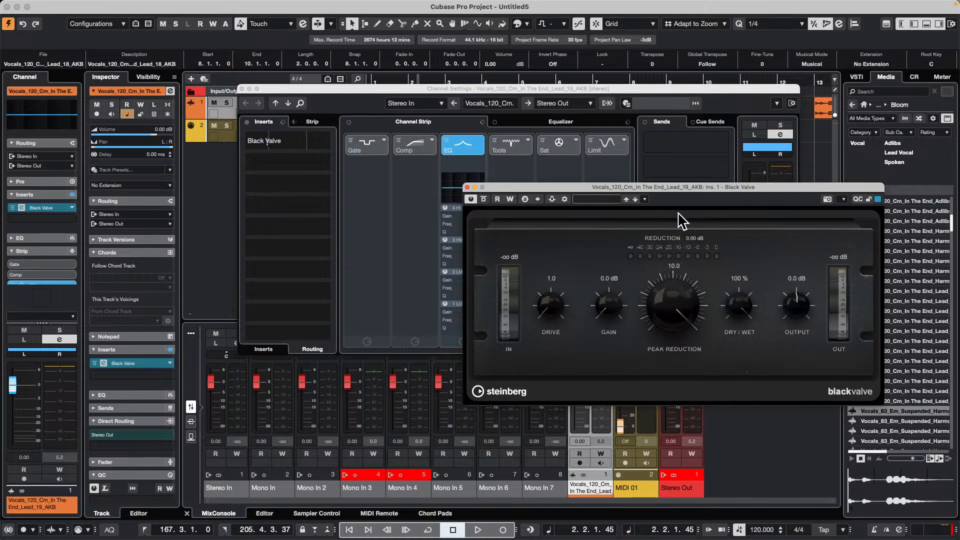
{"action": "key", "text": "space"}
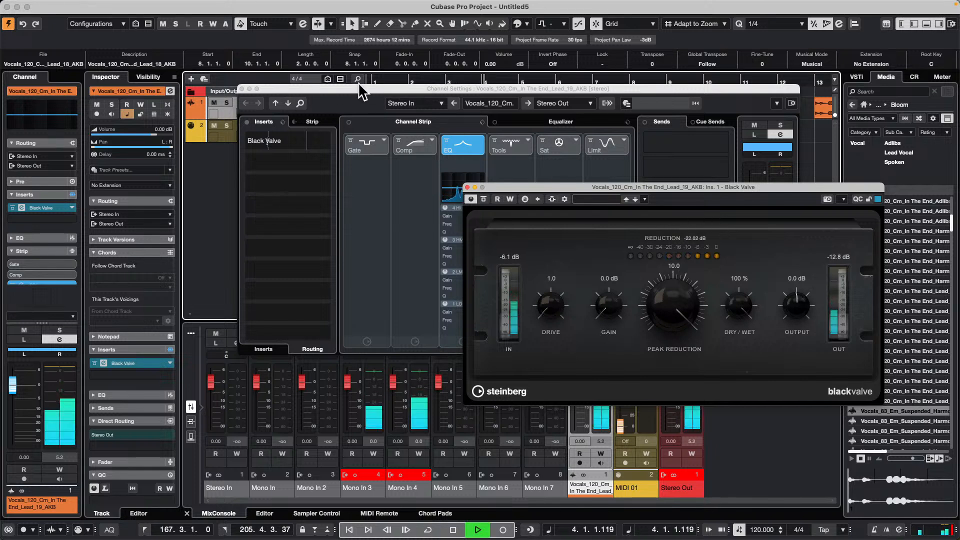
{"action": "left_click_drag", "start_coordinate": [358, 82], "coordinate": [395, 203]}
{"action": "key", "text": "space"}
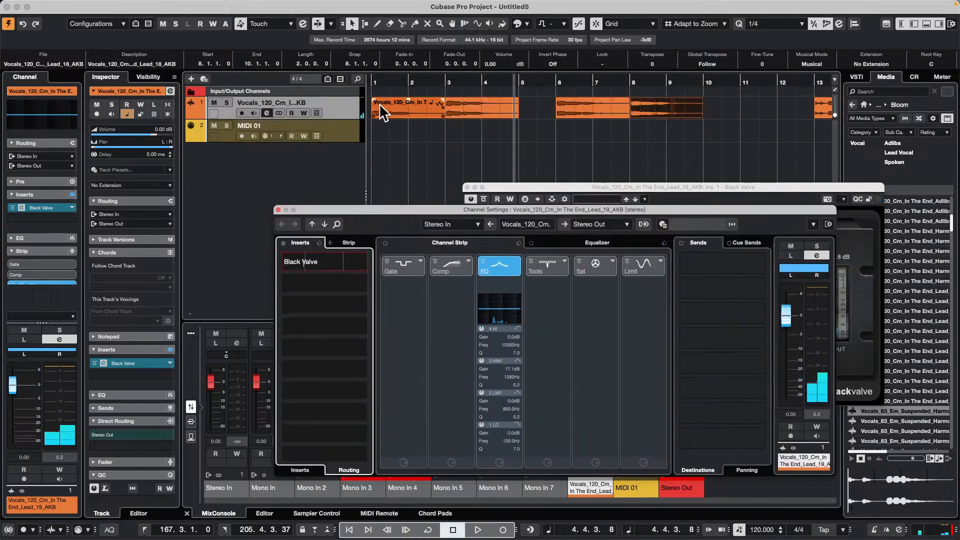
{"action": "left_click", "coordinate": [338, 118]}
{"action": "right_click", "coordinate": [338, 110]}
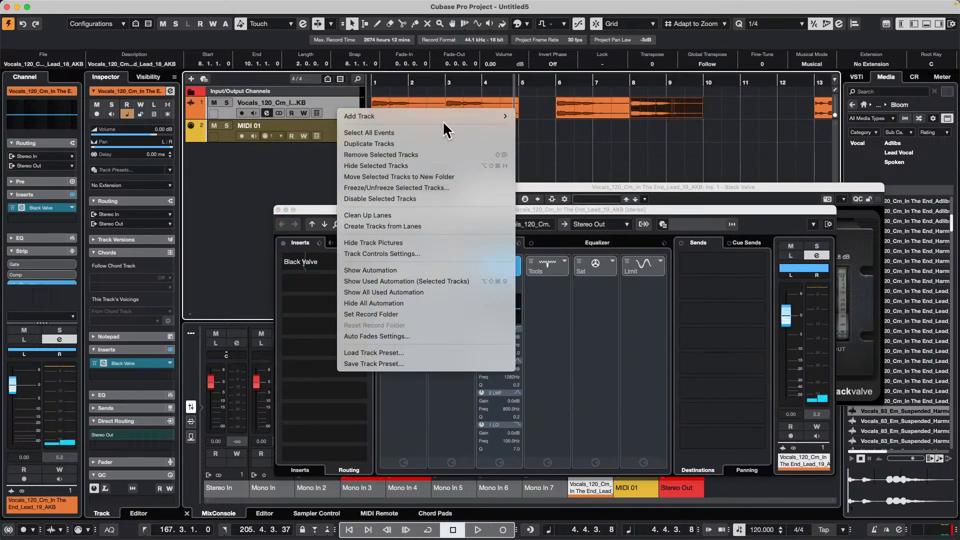
{"action": "left_click", "coordinate": [312, 300]}
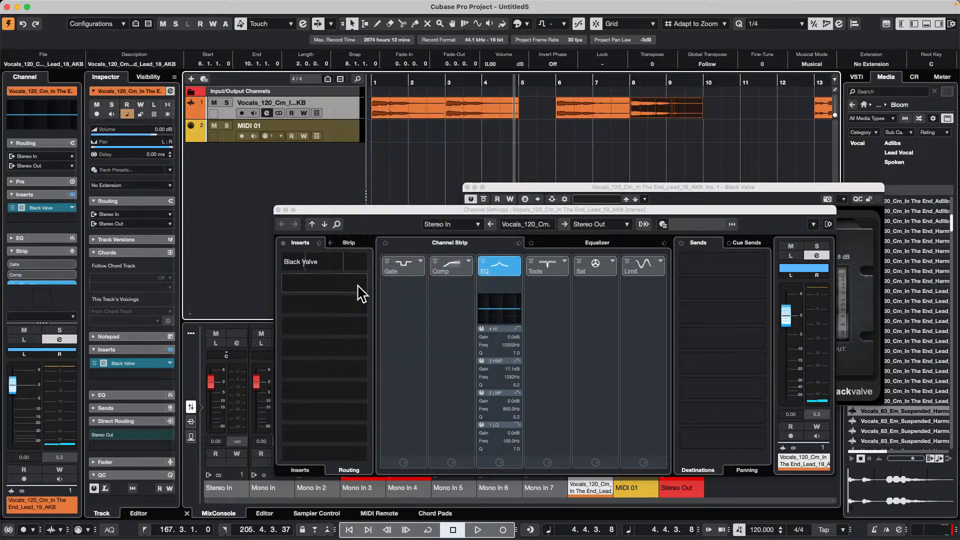
- Load EQ-P1A in the vocal channel's second insert slot and raise its high-frequency Boost and Atten to about 7.5
{"action": "left_click", "coordinate": [301, 473]}
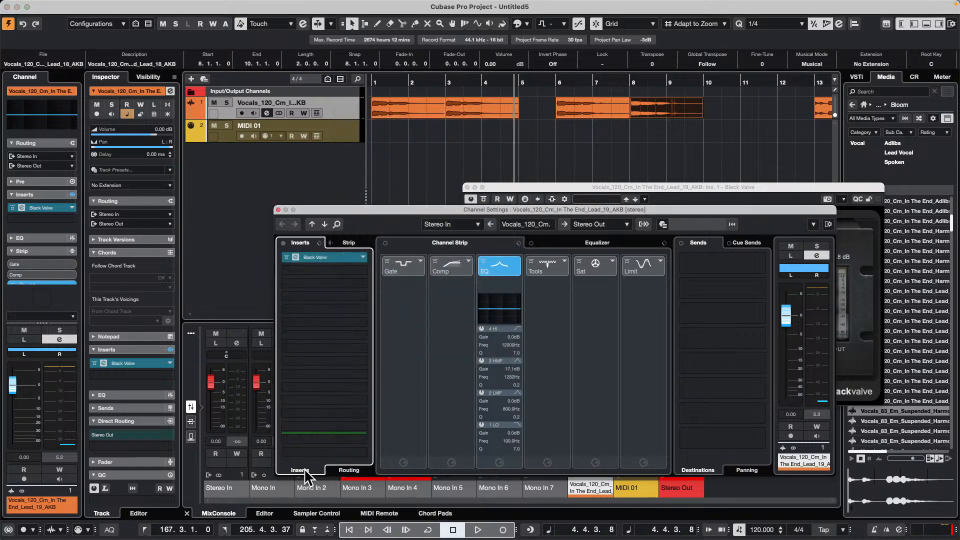
{"action": "left_click", "coordinate": [367, 275]}
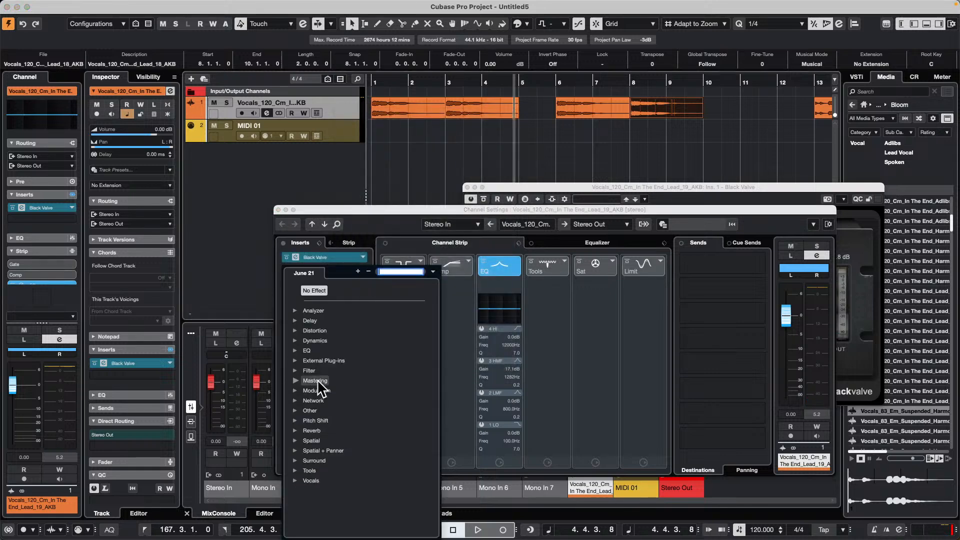
{"action": "left_click", "coordinate": [295, 351]}
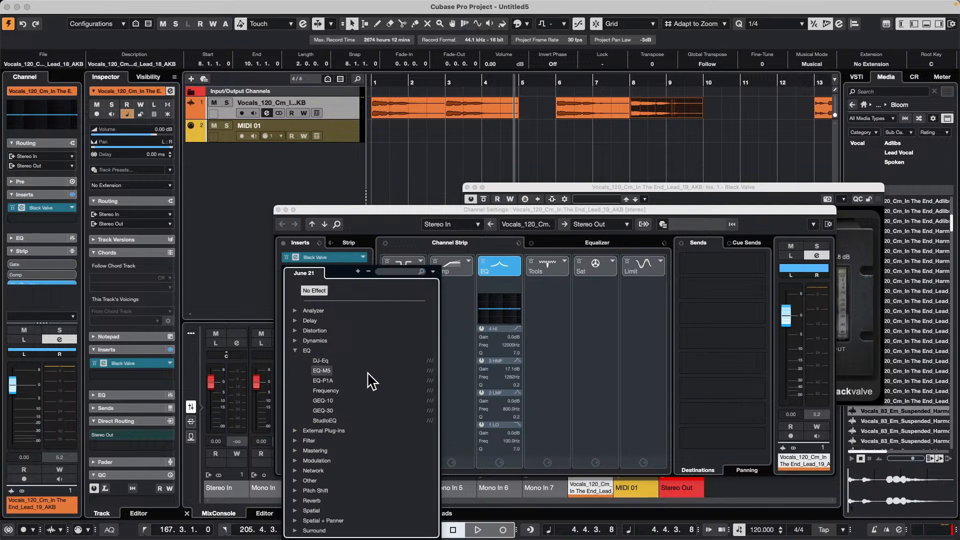
{"action": "left_click", "coordinate": [325, 381]}
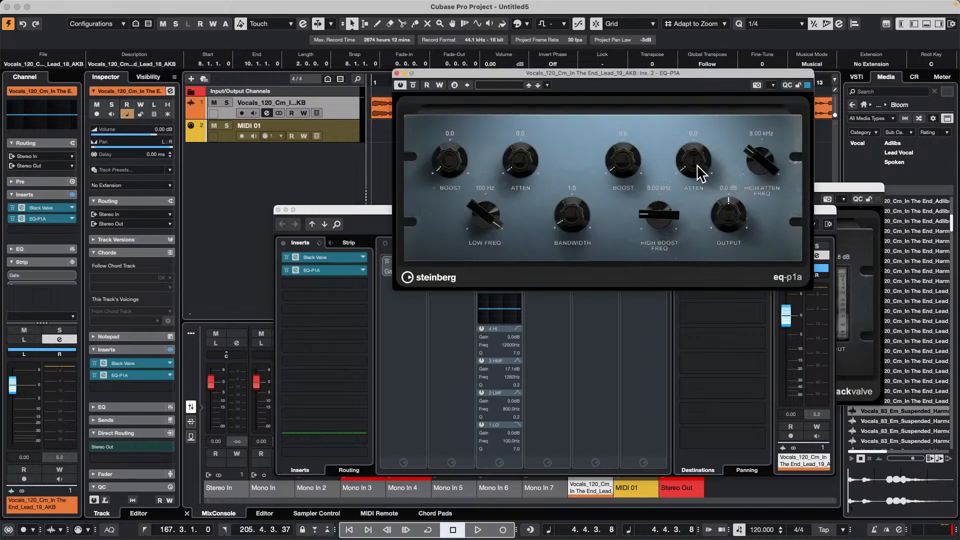
{"action": "left_click_drag", "start_coordinate": [634, 158], "coordinate": [634, 101]}
{"action": "left_click_drag", "start_coordinate": [695, 160], "coordinate": [720, 107]}
- Set the EQ-P1A insert to Mono, route it to the R channel only, and move its window clear of the ruler
{"action": "left_click", "coordinate": [348, 471]}
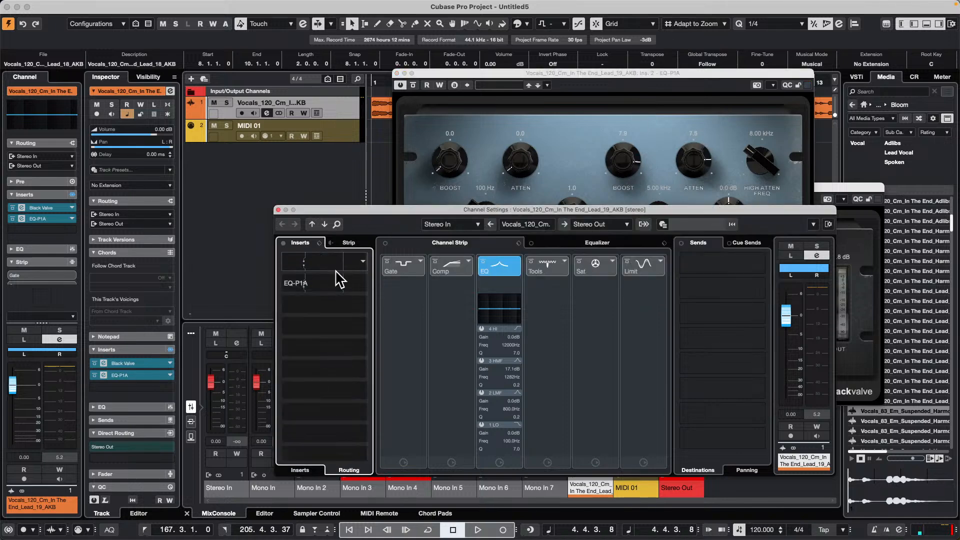
{"action": "left_click", "coordinate": [361, 281]}
{"action": "left_click", "coordinate": [365, 285]}
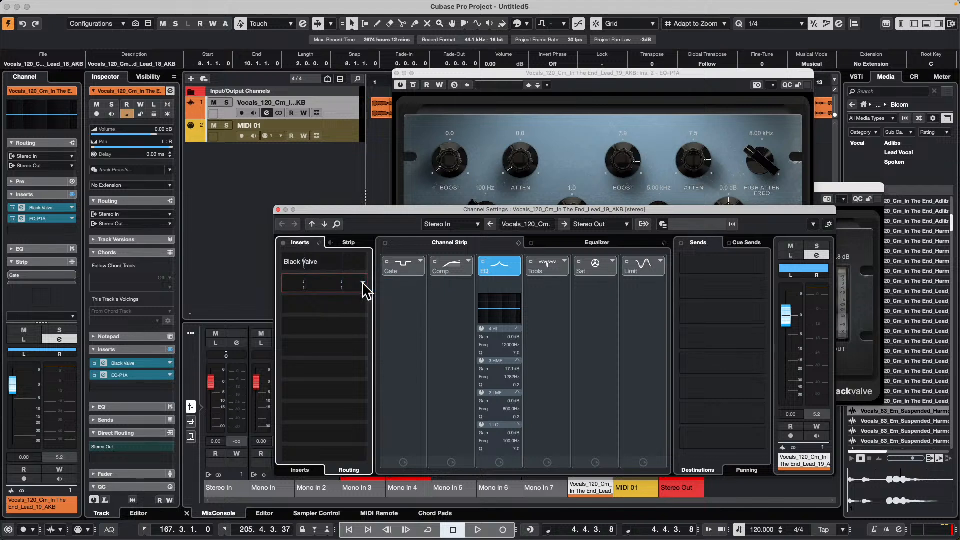
{"action": "left_click", "coordinate": [363, 283]}
{"action": "left_click", "coordinate": [383, 301]}
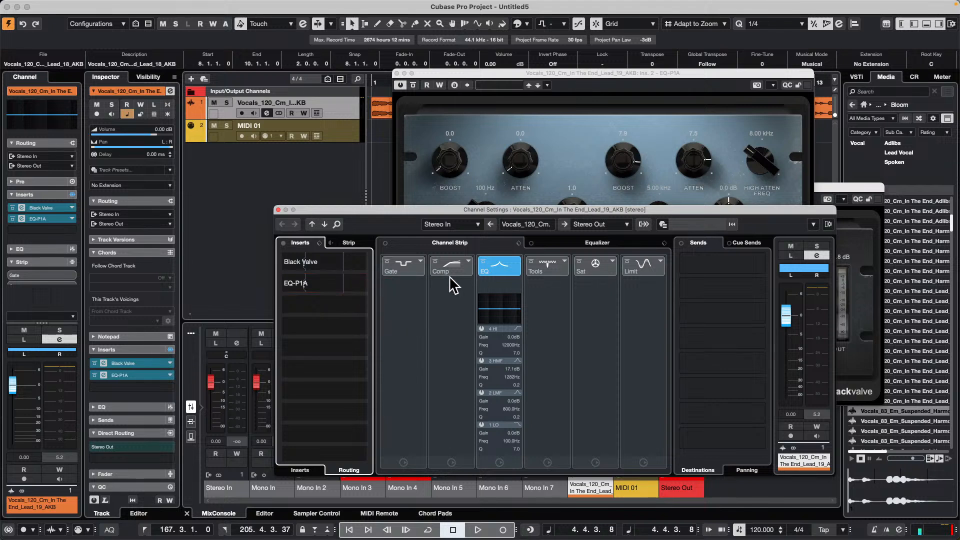
{"action": "left_click", "coordinate": [345, 284]}
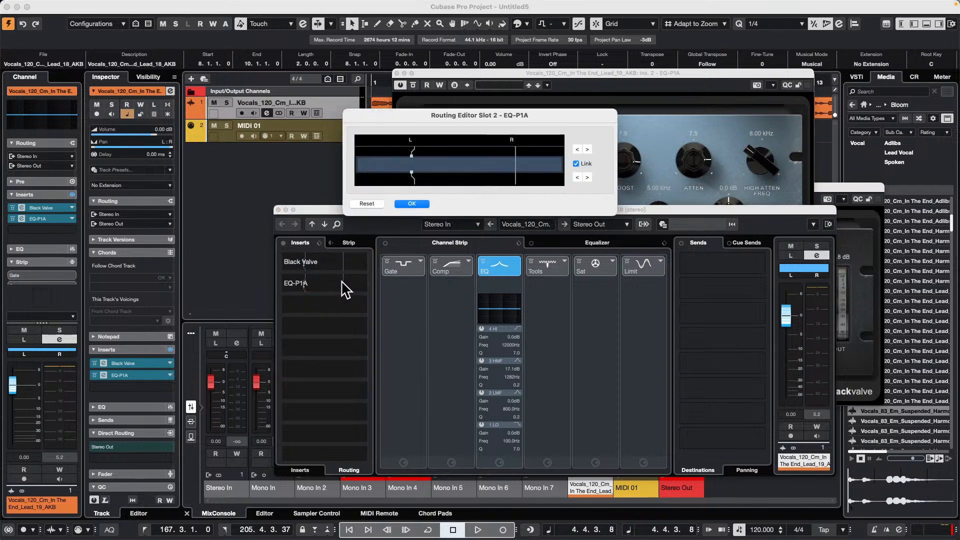
{"action": "left_click", "coordinate": [587, 176]}
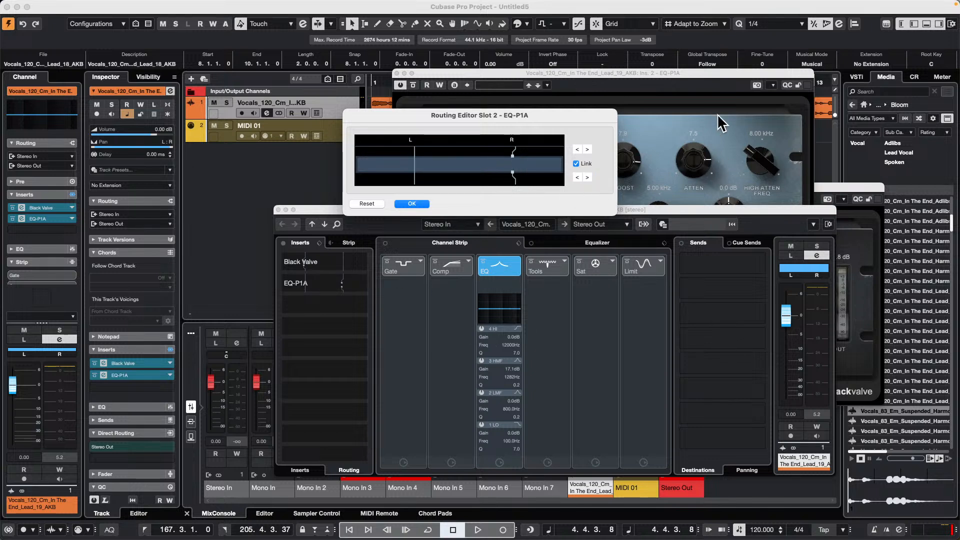
{"action": "left_click", "coordinate": [411, 203]}
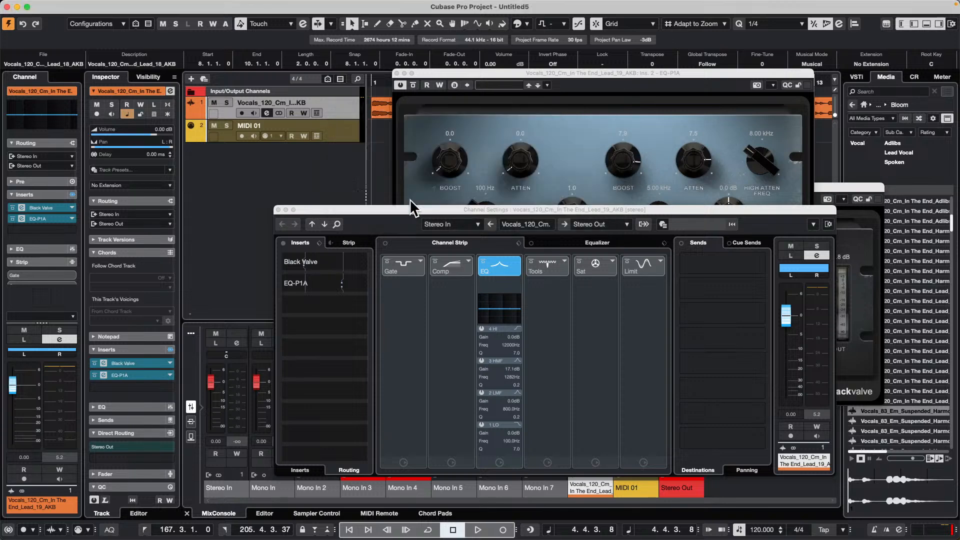
{"action": "left_click_drag", "start_coordinate": [429, 73], "coordinate": [519, 127]}
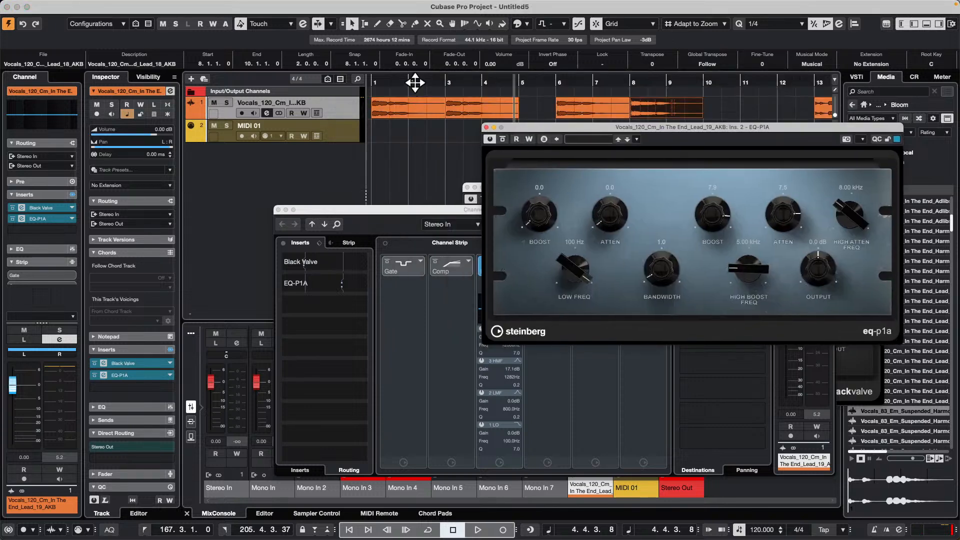
- Play the vocals from the start and raise EQ-P1A's high-frequency Boost to 10.0 and its Output to 12.0 dB
{"action": "left_click", "coordinate": [375, 84]}
{"action": "key", "text": "space"}
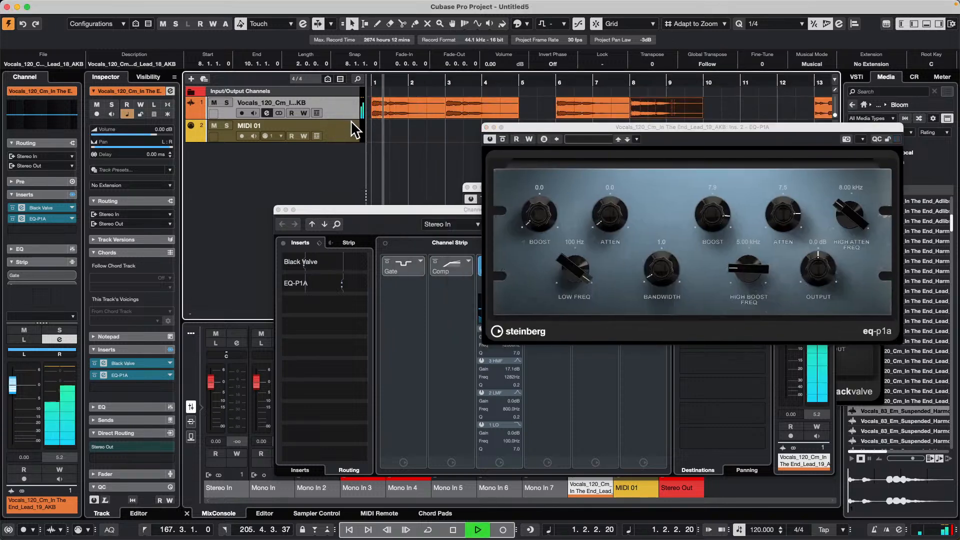
{"action": "left_click_drag", "start_coordinate": [761, 272], "coordinate": [723, 201]}
{"action": "left_click_drag", "start_coordinate": [795, 215], "coordinate": [836, 219]}
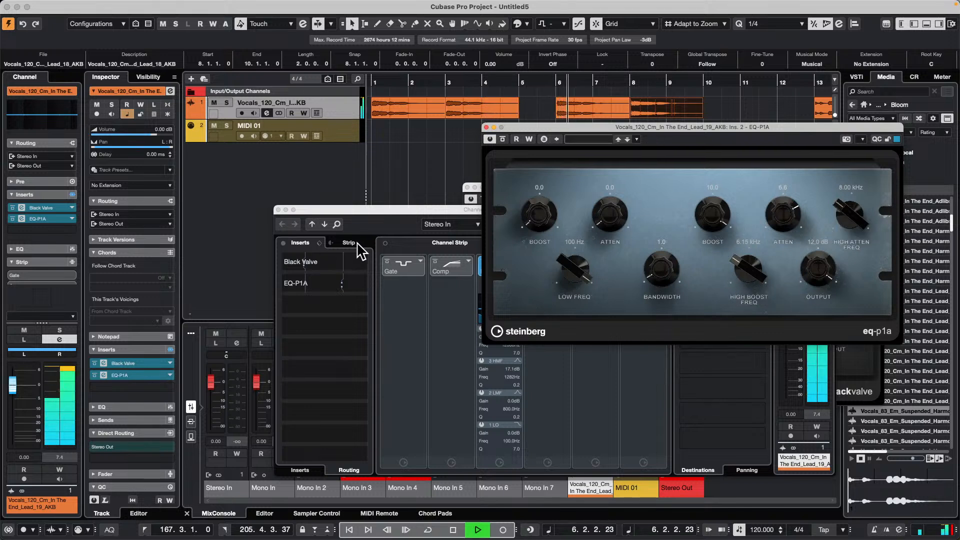
{"action": "key", "text": "space"}
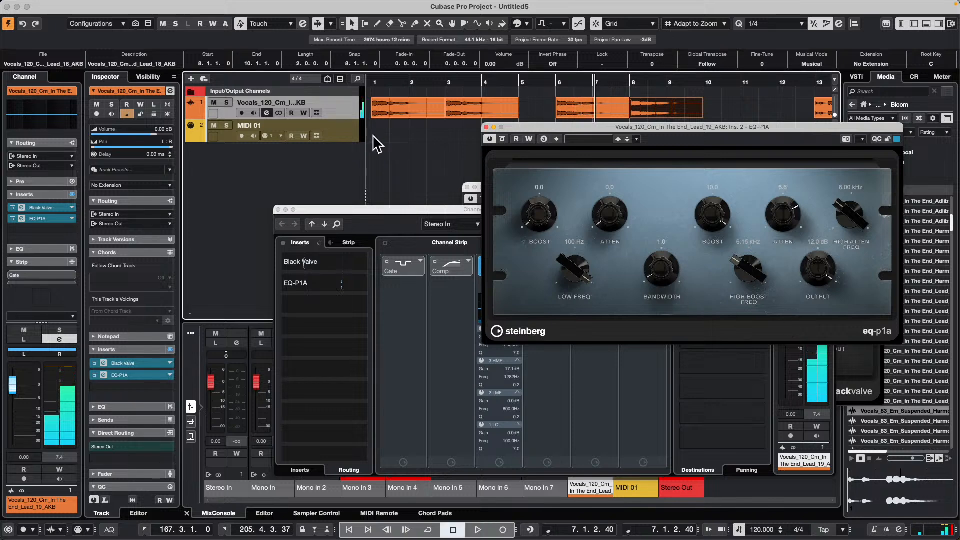
- Compare the vocal channel's insert and routing views, and close the EQ-P1A, channel settings and Black Valve windows
{"action": "left_click", "coordinate": [486, 126]}
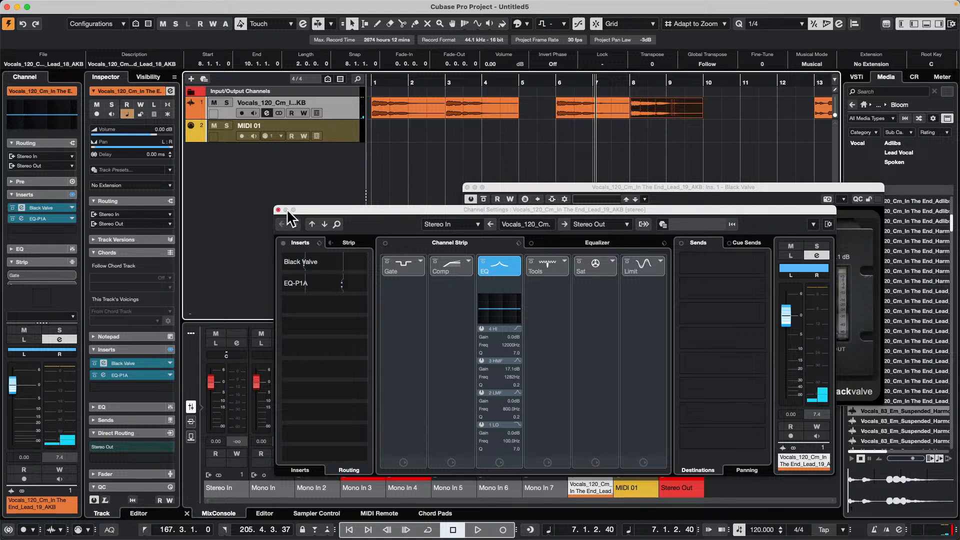
{"action": "left_click", "coordinate": [306, 470]}
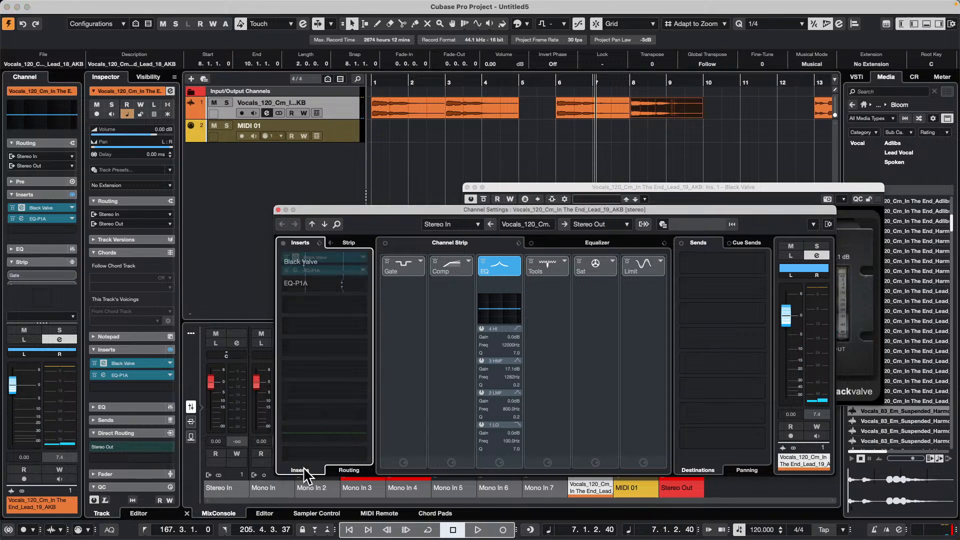
{"action": "left_click", "coordinate": [351, 470]}
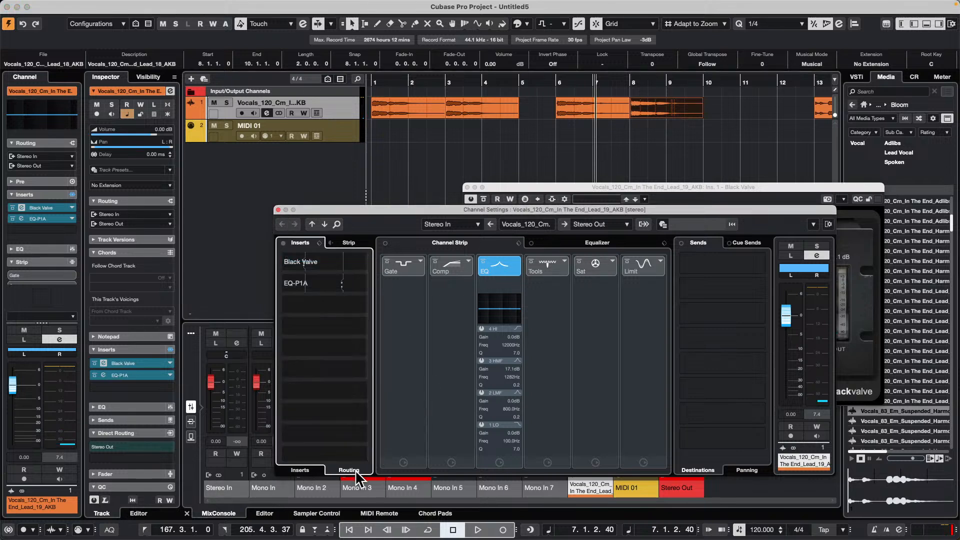
{"action": "left_click", "coordinate": [278, 210]}
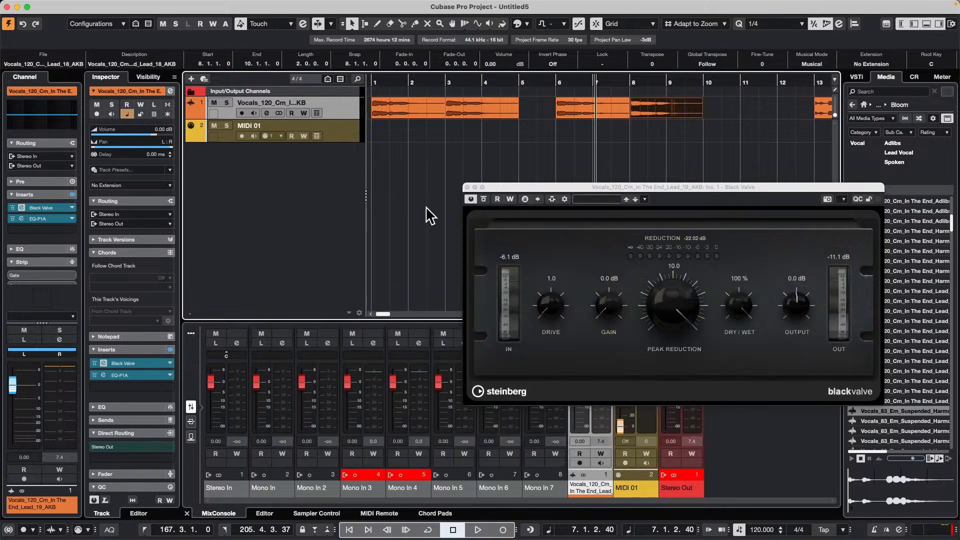
{"action": "left_click", "coordinate": [467, 187]}
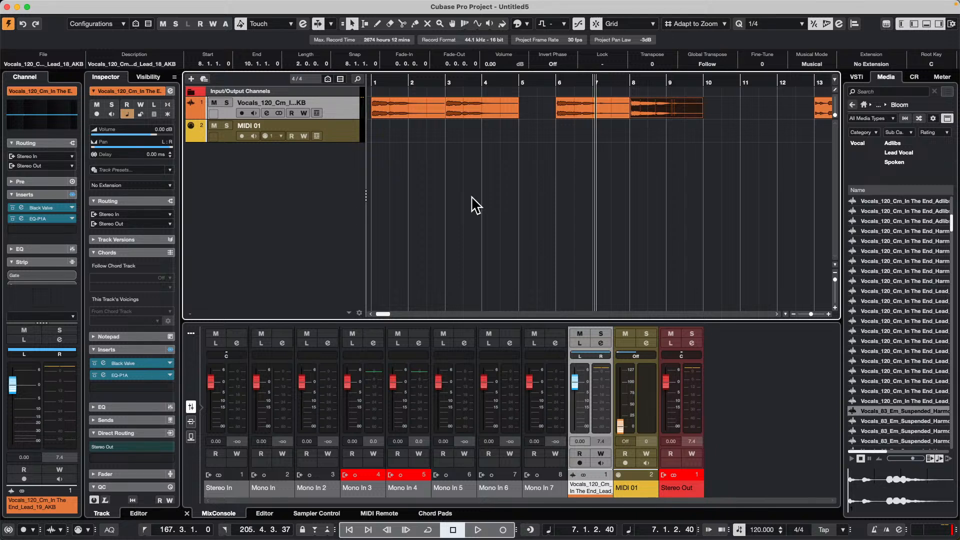
- Insert three In The End lead vocal files on different new tracks and move the middle track's event back to bar 3.3
{"action": "left_click", "coordinate": [490, 112]}
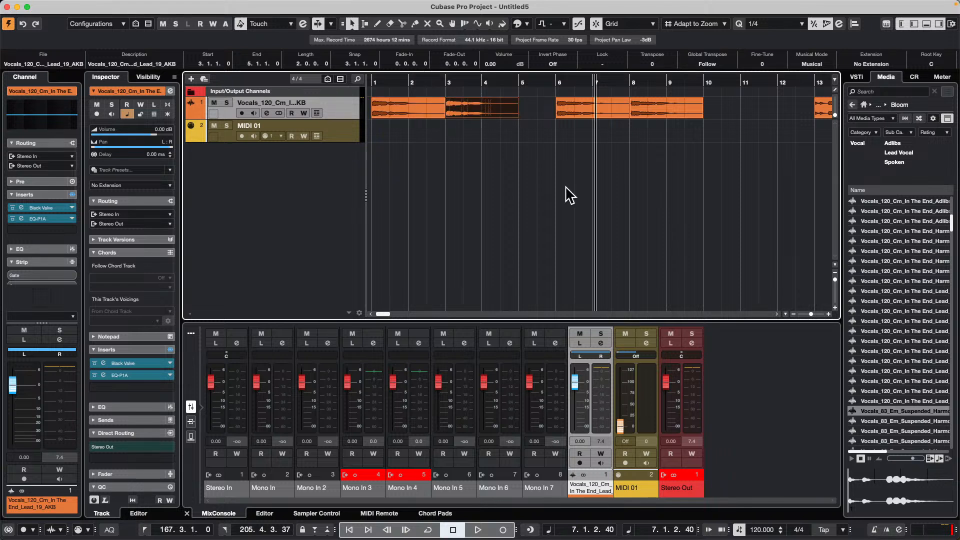
{"action": "left_click", "coordinate": [897, 330]}
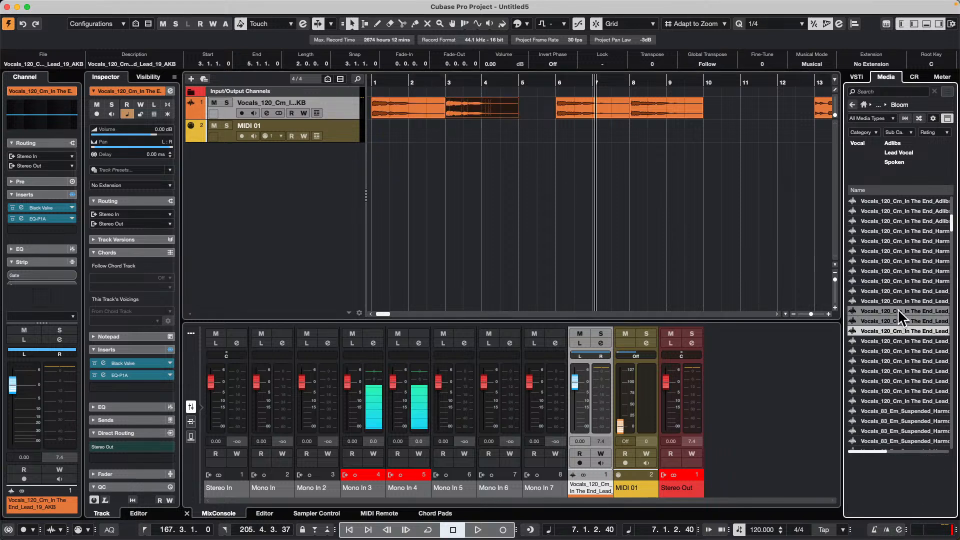
{"action": "left_click_drag", "start_coordinate": [899, 312], "coordinate": [287, 174]}
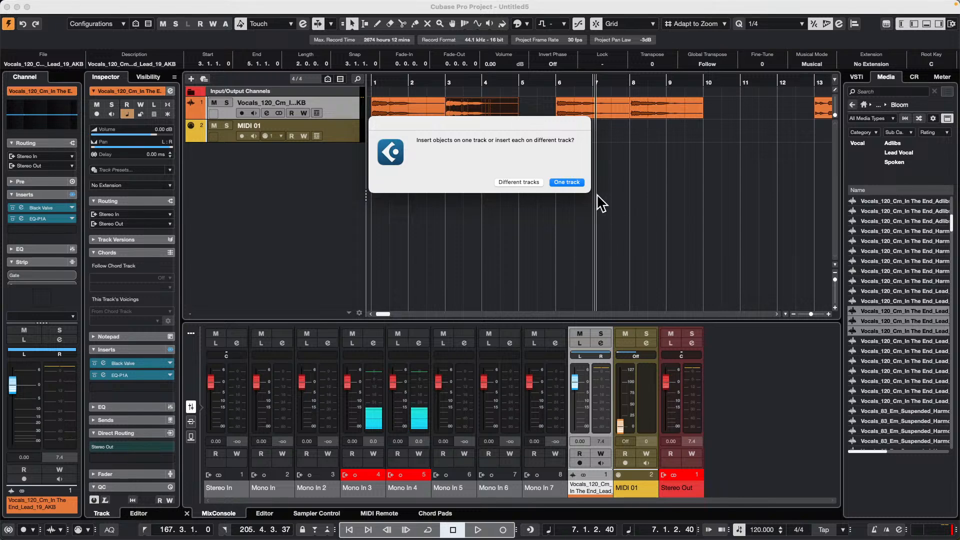
{"action": "left_click", "coordinate": [520, 183]}
{"action": "left_click_drag", "start_coordinate": [604, 179], "coordinate": [476, 171]}
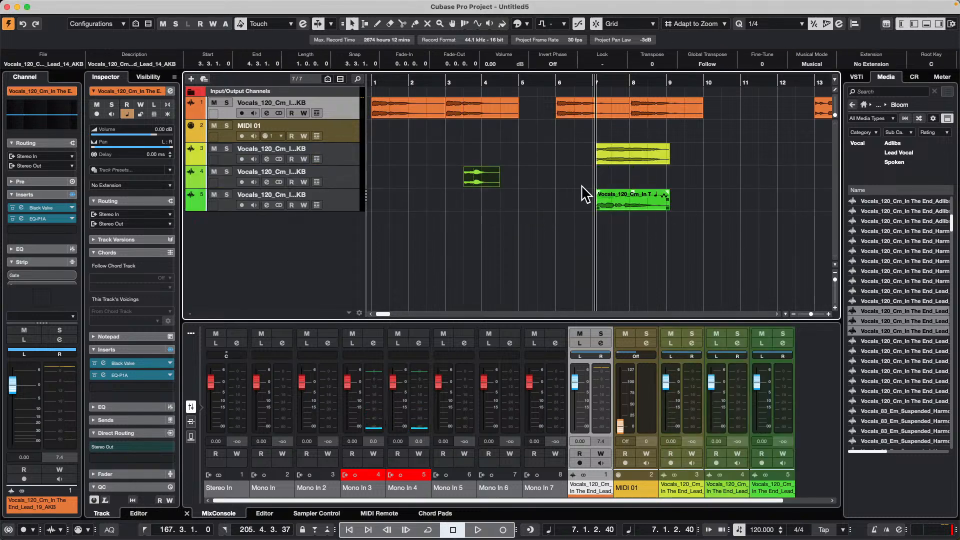
- Add four stereo audio tracks named drums
{"action": "right_click", "coordinate": [257, 240]}
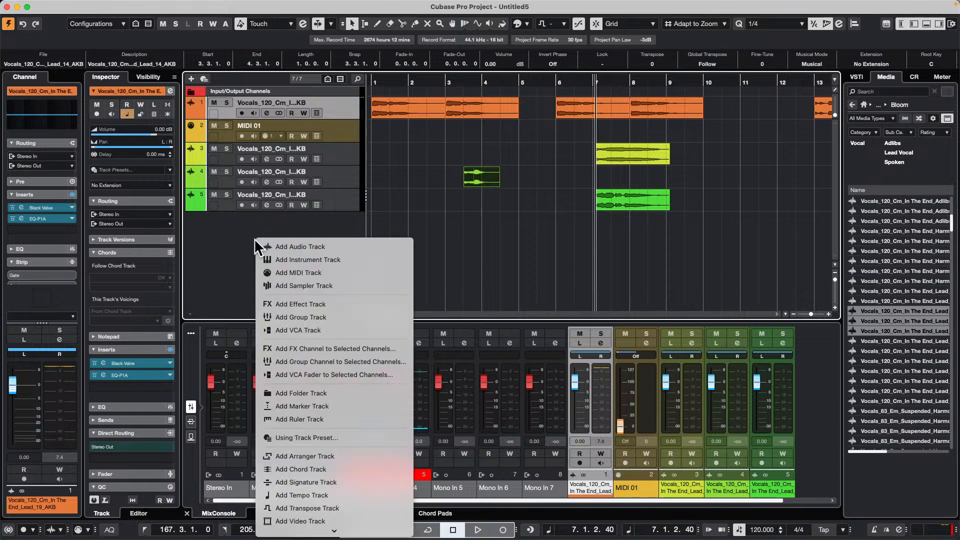
{"action": "left_click", "coordinate": [320, 247]}
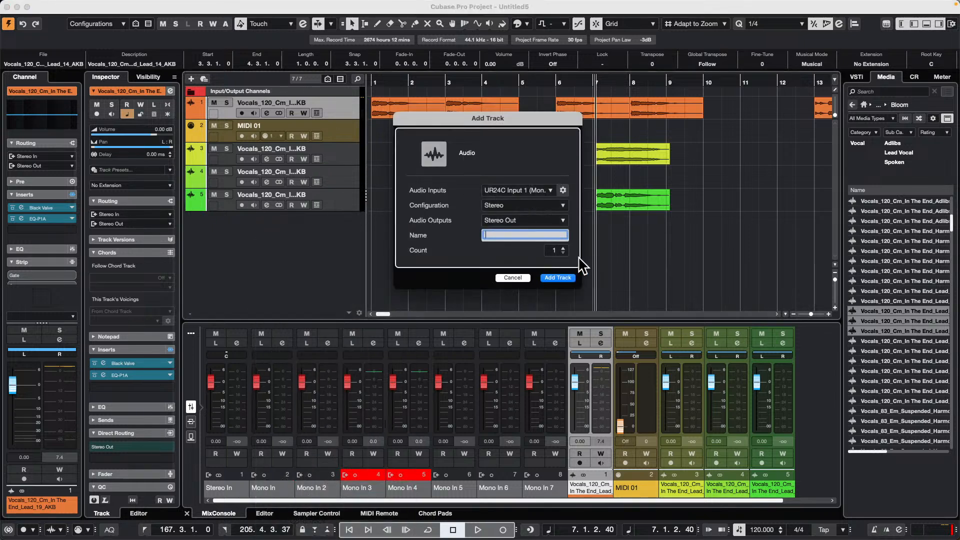
{"action": "left_click", "coordinate": [563, 248]}
{"action": "left_click", "coordinate": [563, 248]}
{"action": "left_click", "coordinate": [562, 248]}
{"action": "type", "text": "drums"}
{"action": "key", "text": "Return"}
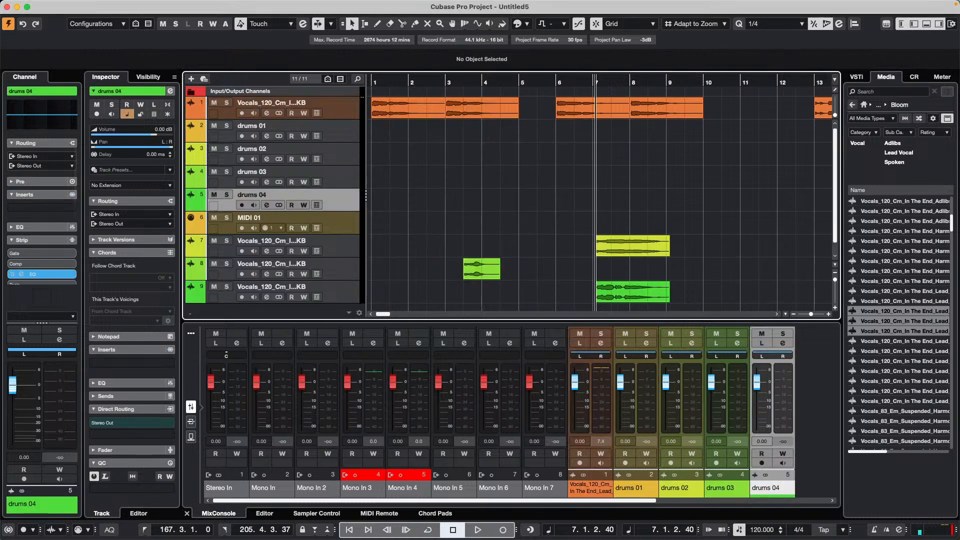
- Record-enable drums 01, punch in recording between bars 8 and 9, and switch the running recording over to drums 02
{"action": "left_click", "coordinate": [345, 138]}
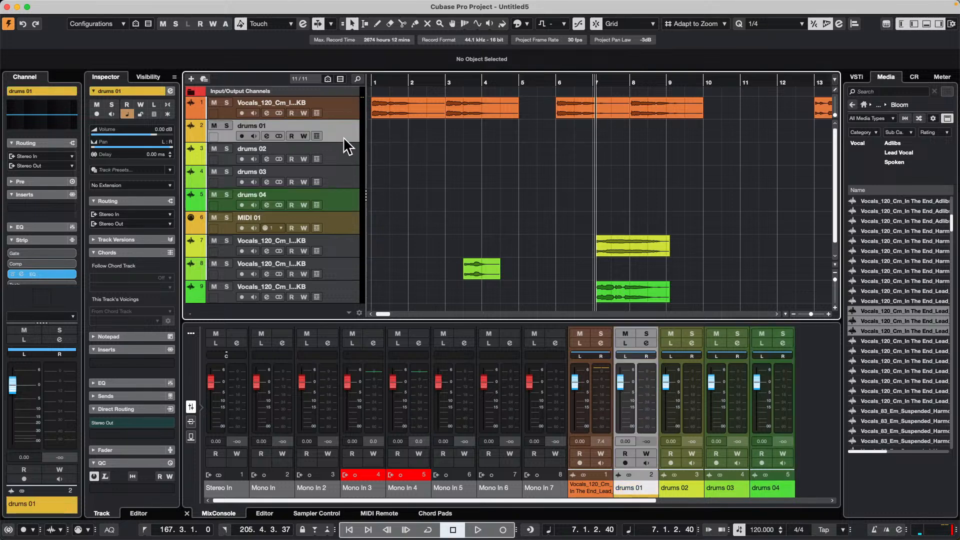
{"action": "left_click", "coordinate": [241, 137]}
{"action": "key", "text": "space"}
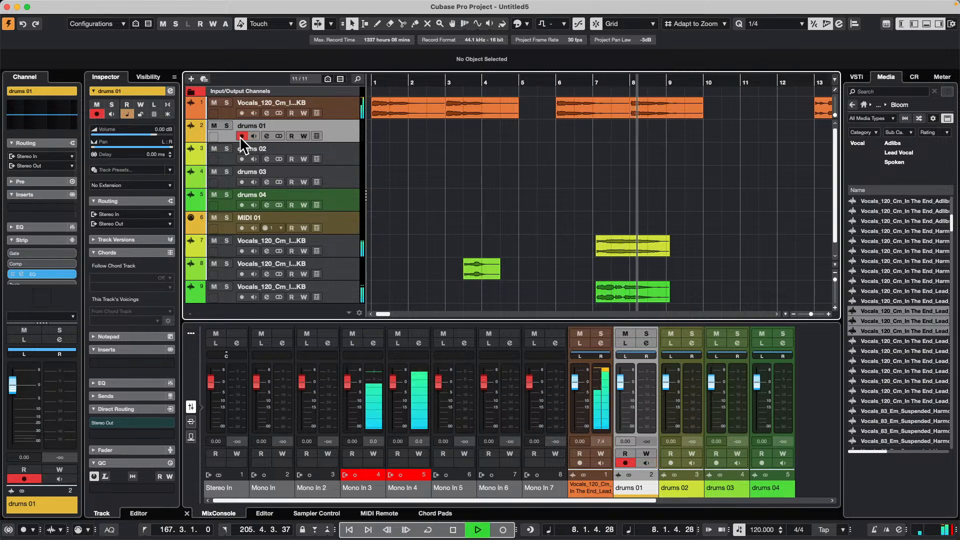
{"action": "key", "text": "KP_Multiply"}
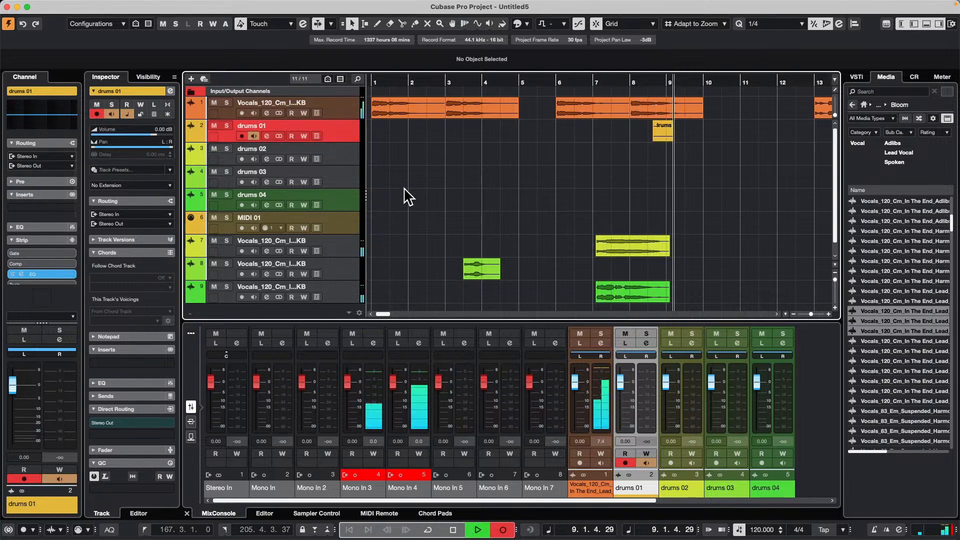
{"action": "left_click", "coordinate": [242, 159]}
{"action": "left_click", "coordinate": [241, 137]}
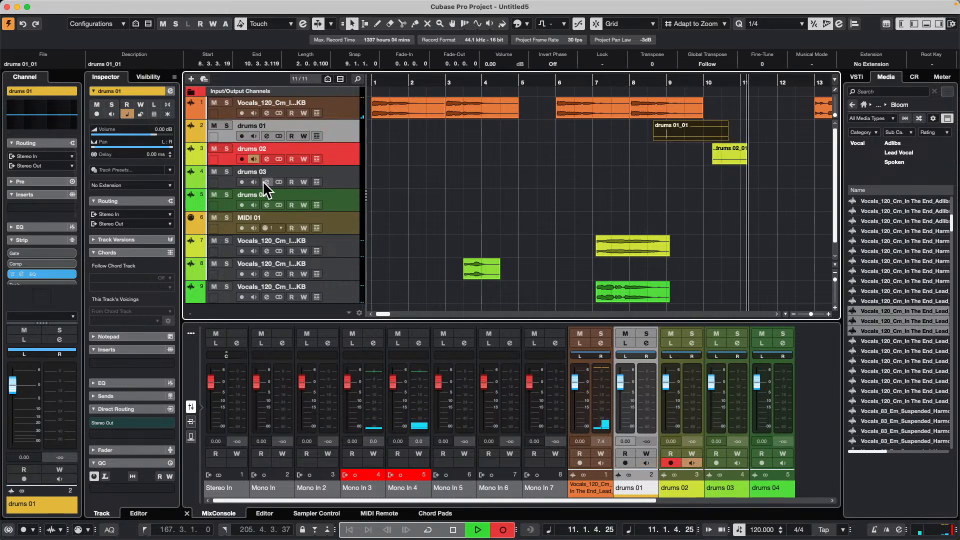
- Switch the running recording from drums 02 to drums 03 and solo drums 03
{"action": "left_click", "coordinate": [242, 181]}
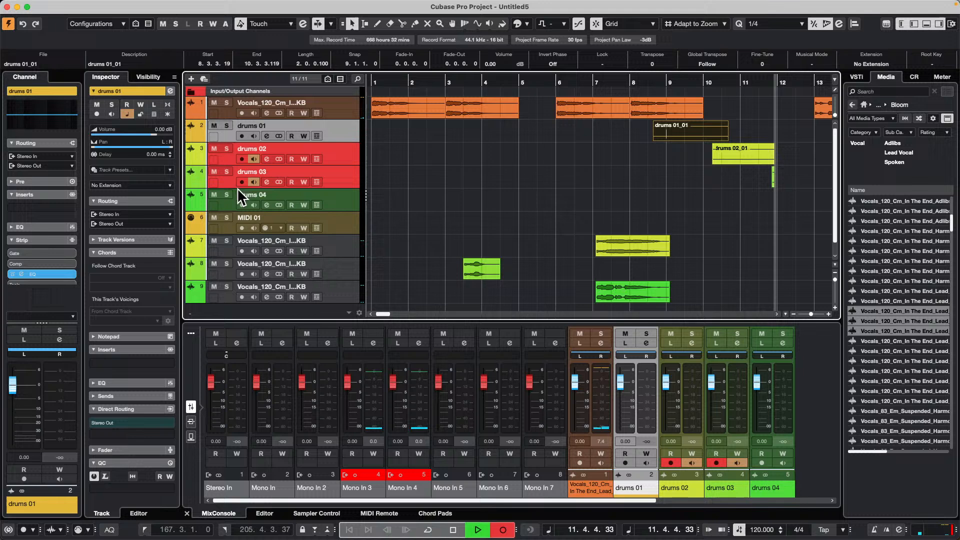
{"action": "left_click", "coordinate": [242, 159]}
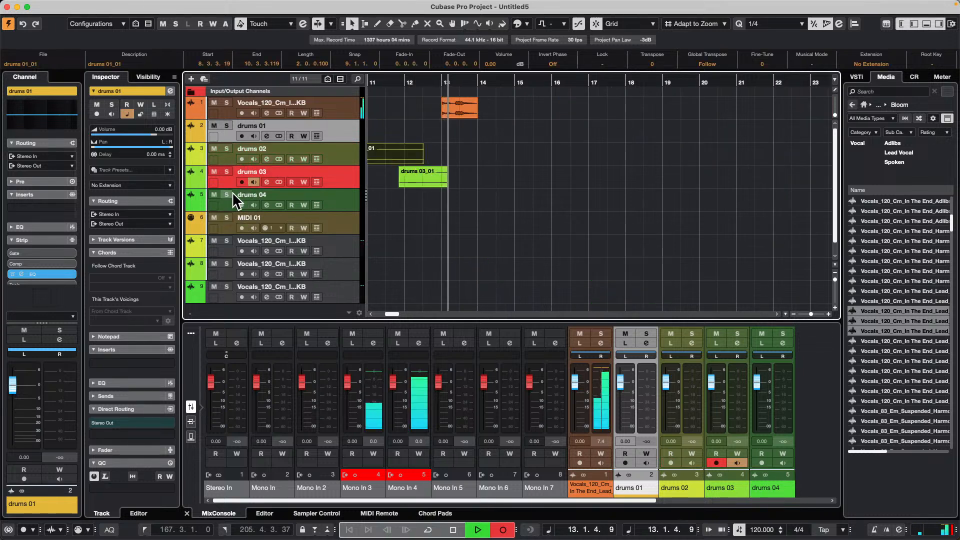
{"action": "left_click", "coordinate": [226, 170]}
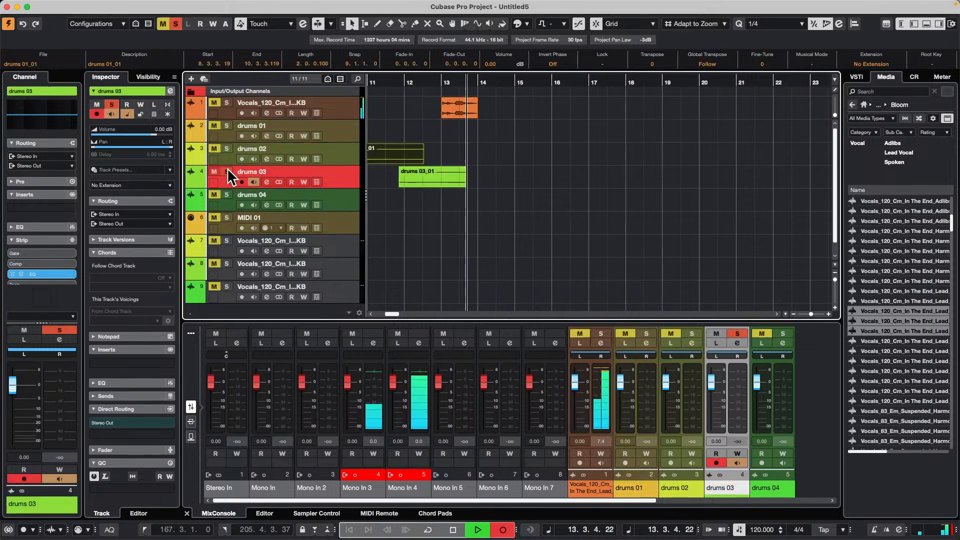
- Move the running recording to drums 04, back to drums 02, add drums 01, and stop around bar 18
{"action": "left_click", "coordinate": [242, 205]}
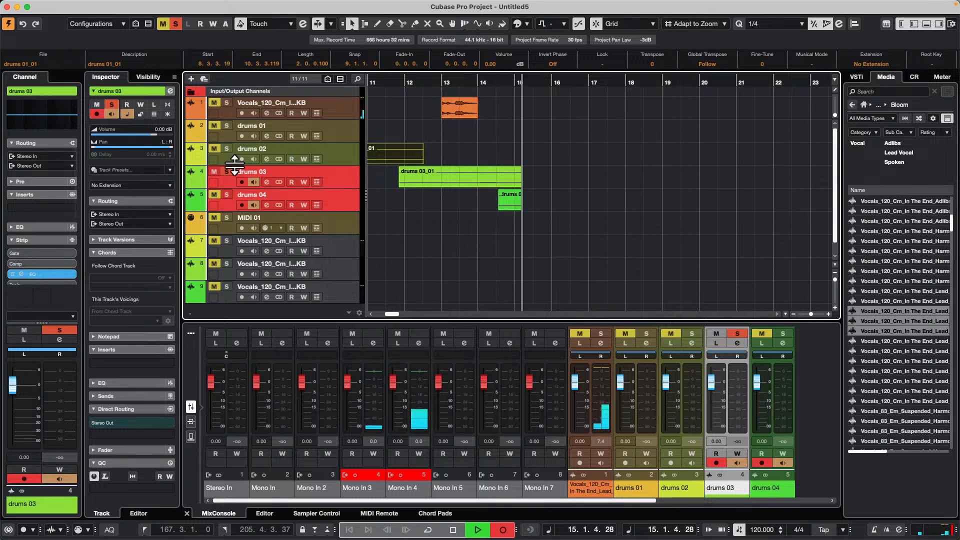
{"action": "left_click", "coordinate": [242, 181]}
{"action": "left_click", "coordinate": [242, 157]}
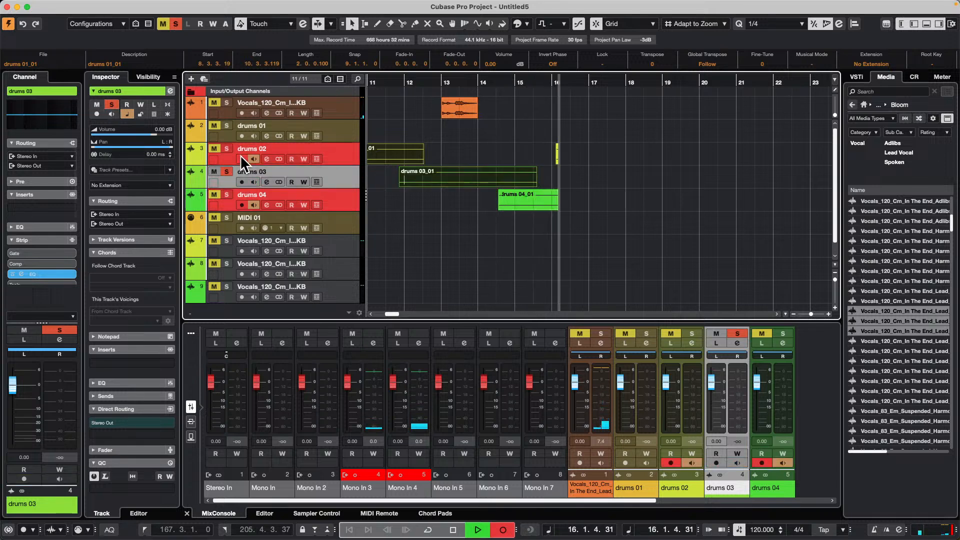
{"action": "left_click", "coordinate": [242, 204]}
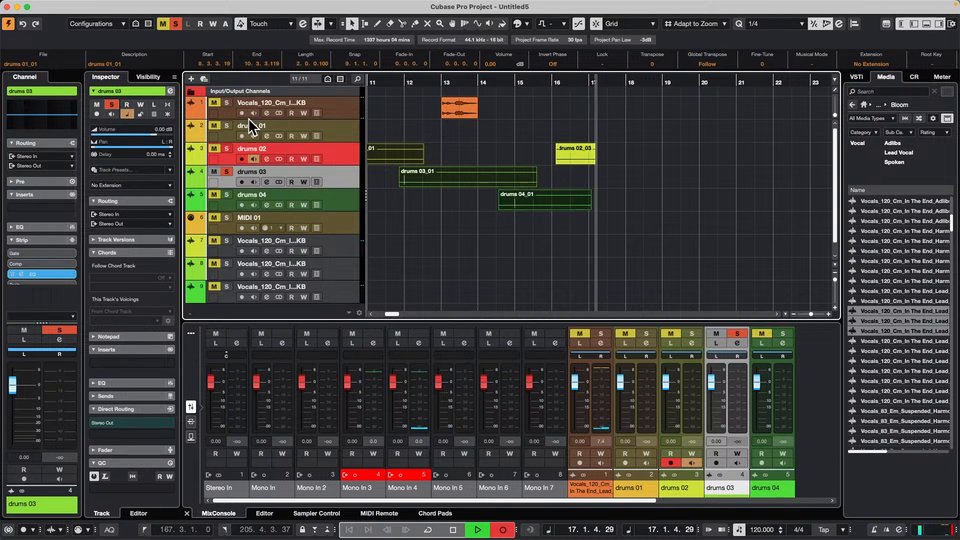
{"action": "left_click", "coordinate": [242, 136]}
{"action": "key", "text": "space"}
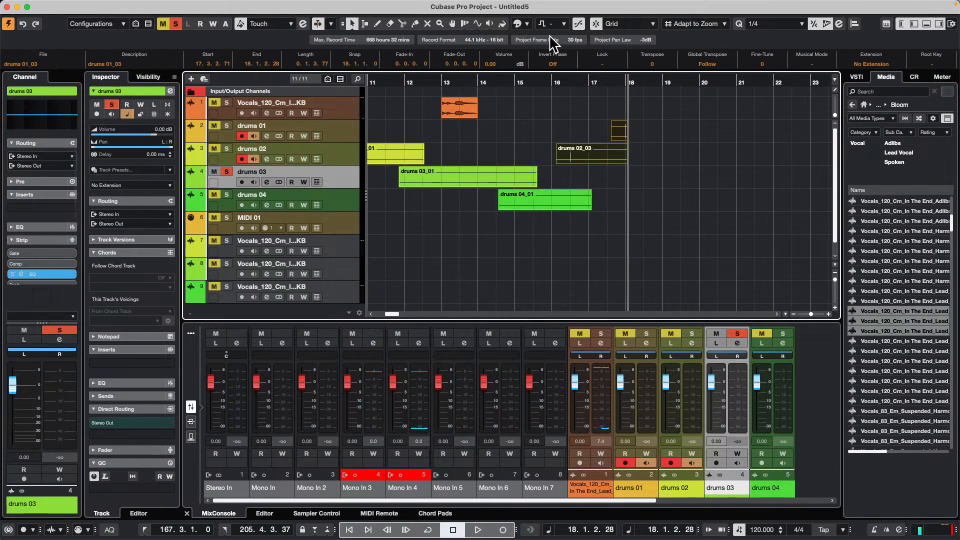
- Select the track 1 vocal events from bar 6 onward with the first drum takes, and set the locators to the selection
{"action": "left_click_drag", "start_coordinate": [447, 70], "coordinate": [287, 32]}
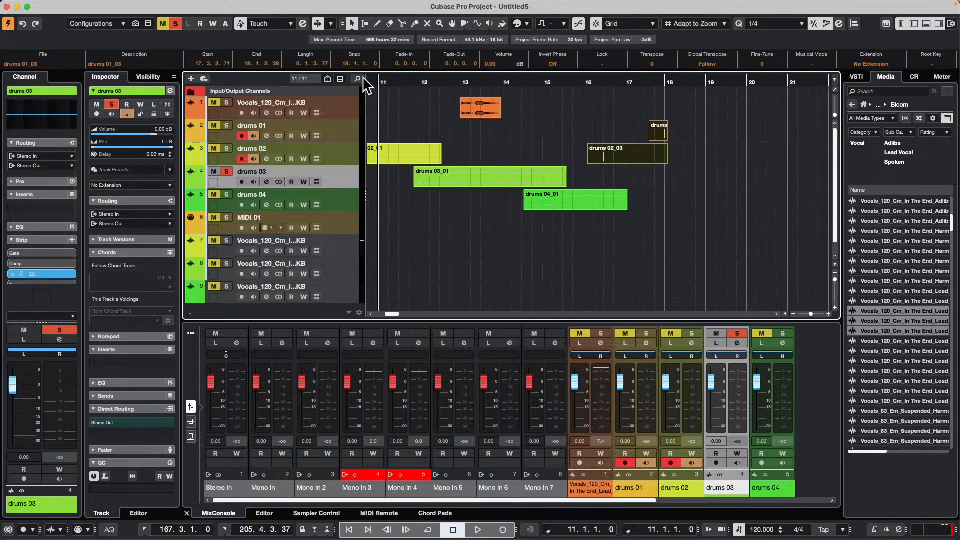
{"action": "key", "text": "space"}
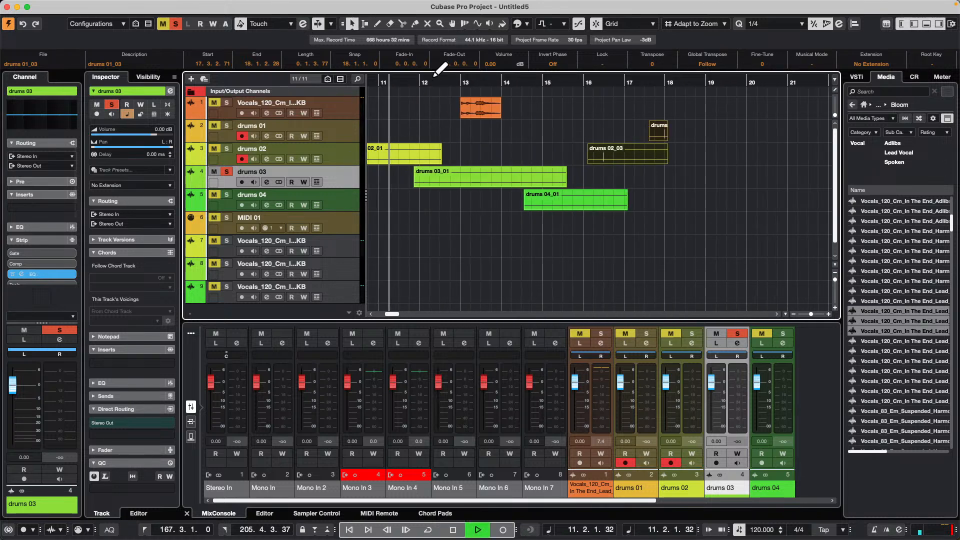
{"action": "left_click_drag", "start_coordinate": [429, 82], "coordinate": [204, 2]}
{"action": "left_click_drag", "start_coordinate": [413, 81], "coordinate": [399, 48]}
{"action": "left_click", "coordinate": [505, 245]}
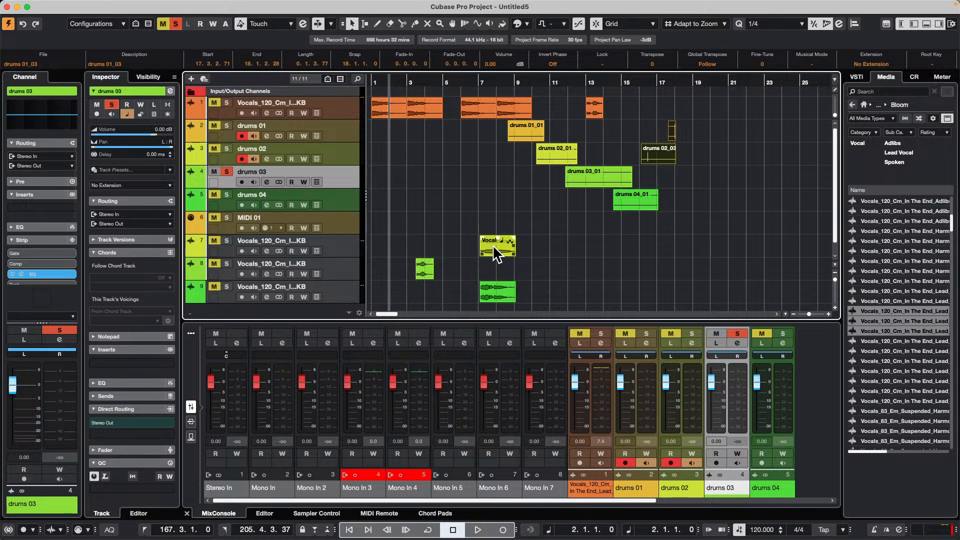
{"action": "left_click_drag", "start_coordinate": [453, 112], "coordinate": [629, 211]}
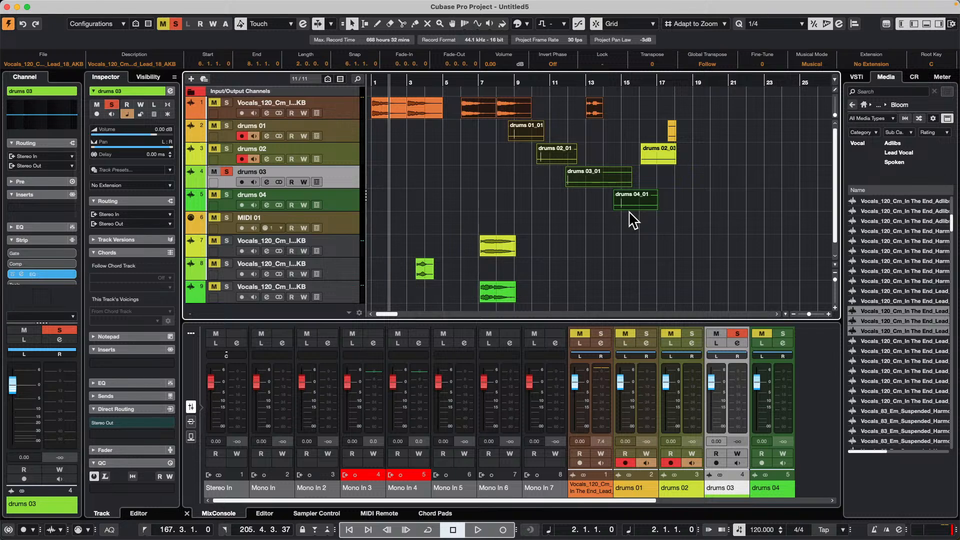
{"action": "key", "text": "p"}
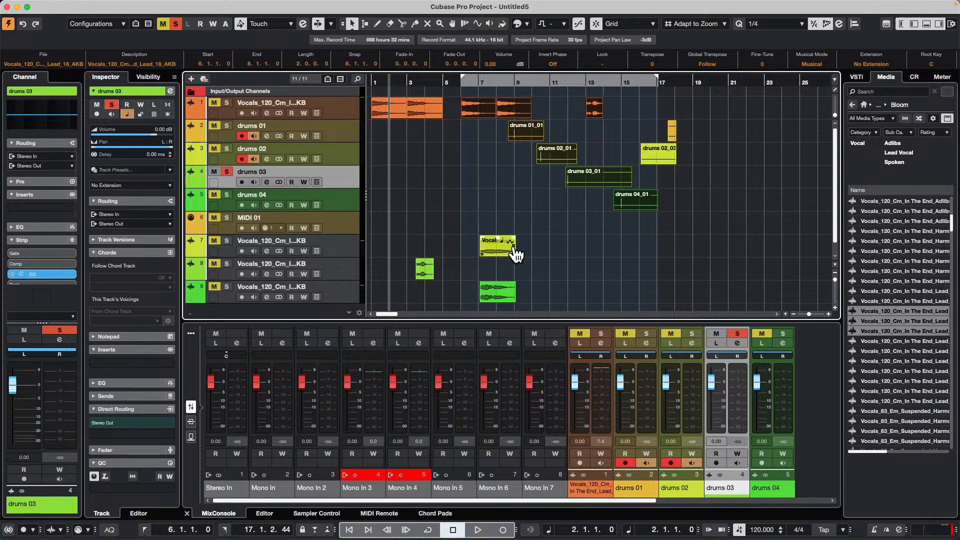
- Open the Project Logical Editor setup
{"action": "mouse_move", "coordinate": [277, 7]}
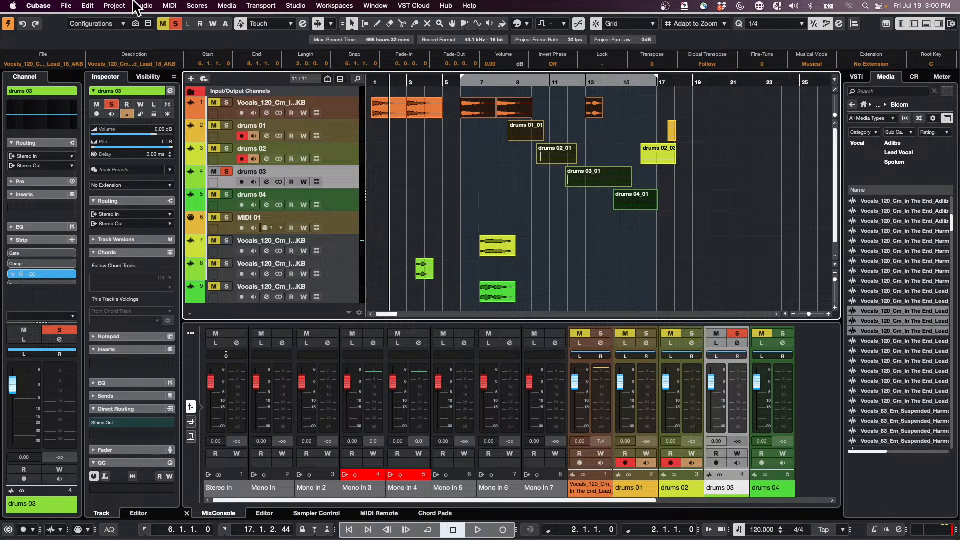
{"action": "left_click", "coordinate": [115, 5]}
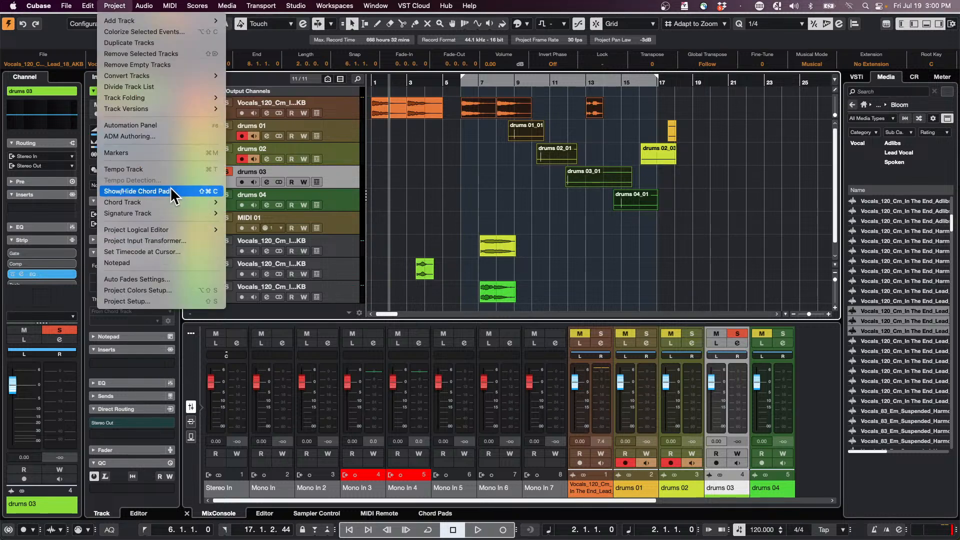
{"action": "mouse_move", "coordinate": [142, 231]}
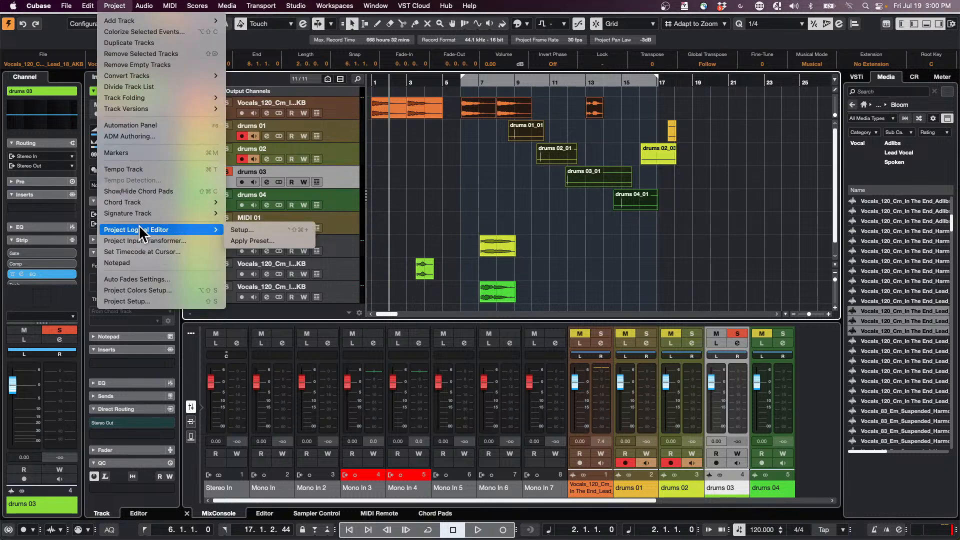
{"action": "left_click", "coordinate": [286, 229]}
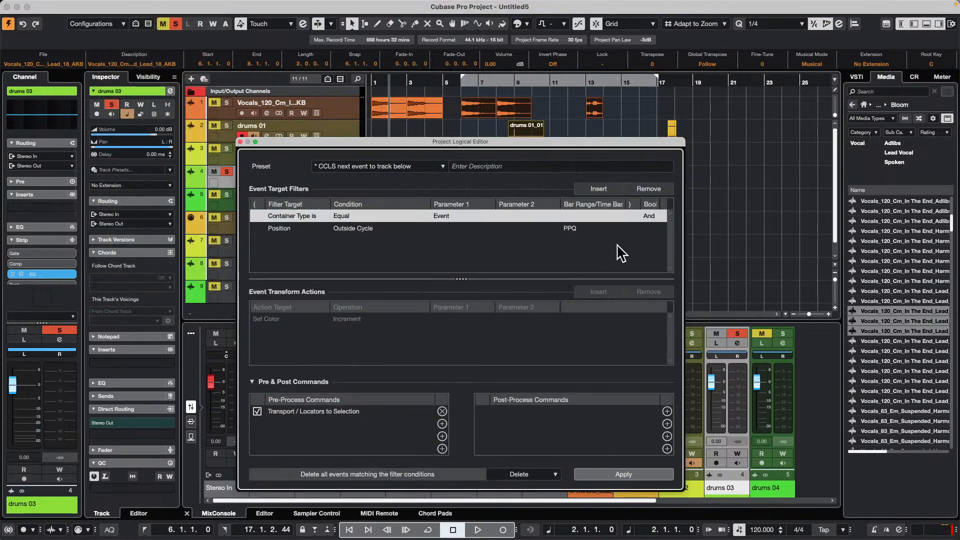
- Clear the existing event target filters in the Project Logical Editor and set its function to Deselect
{"action": "left_click", "coordinate": [656, 191]}
{"action": "left_click", "coordinate": [655, 190]}
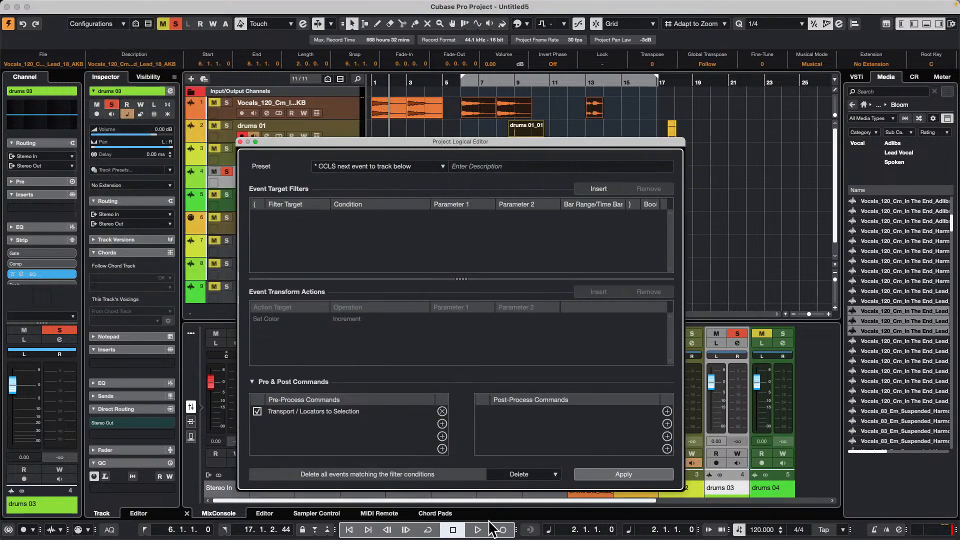
{"action": "left_click", "coordinate": [520, 475]}
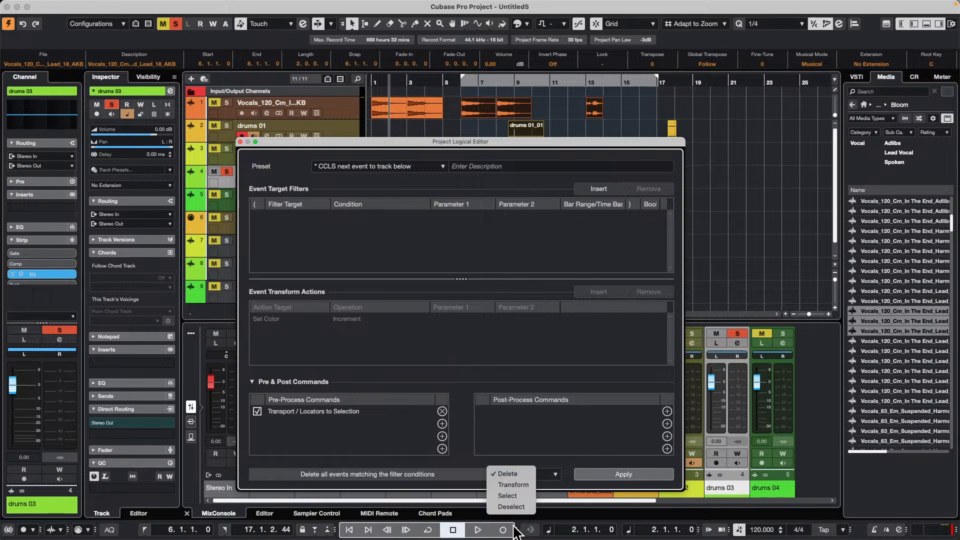
{"action": "left_click", "coordinate": [511, 507]}
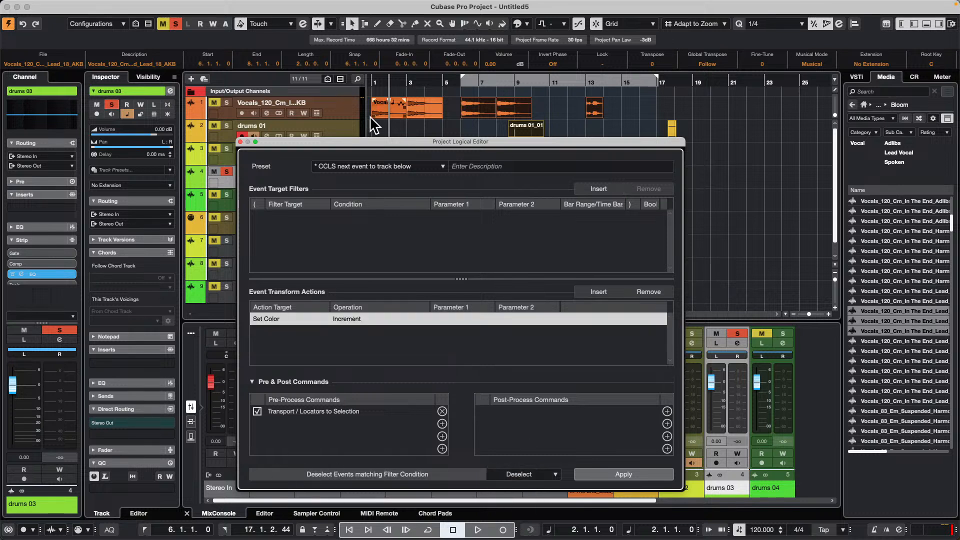
- Add a target filter for Container Type equal to Event and remove the Set Color transform action
{"action": "left_click", "coordinate": [603, 189]}
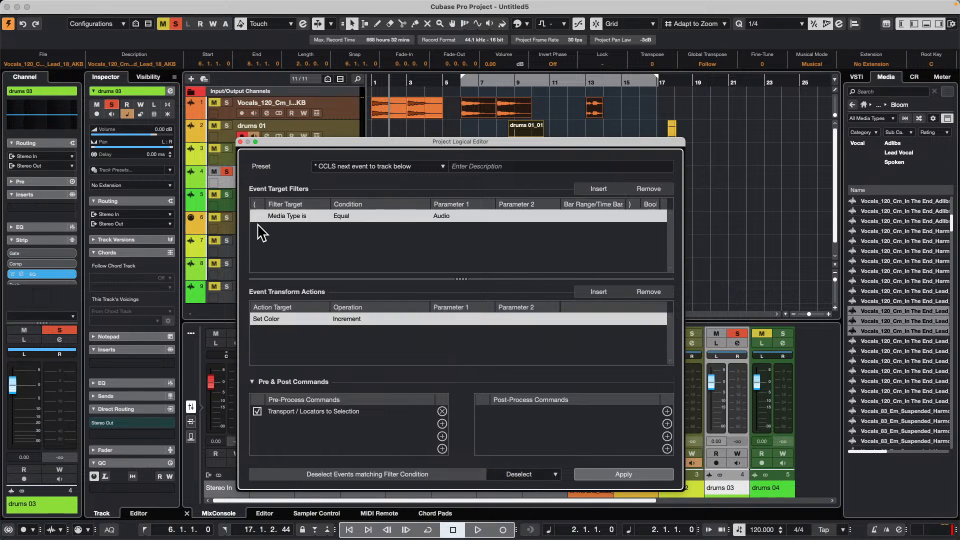
{"action": "left_click", "coordinate": [295, 215]}
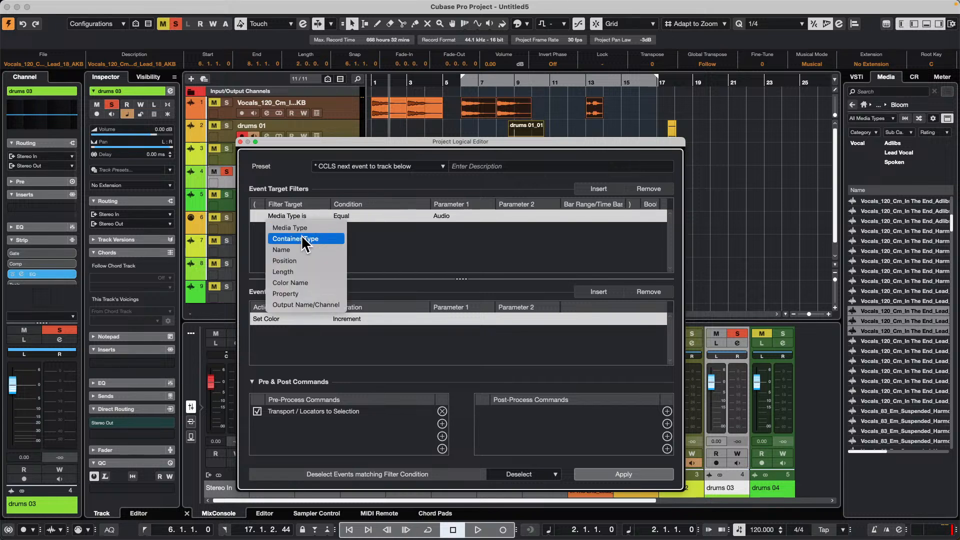
{"action": "left_click", "coordinate": [302, 237]}
{"action": "left_click", "coordinate": [435, 217]}
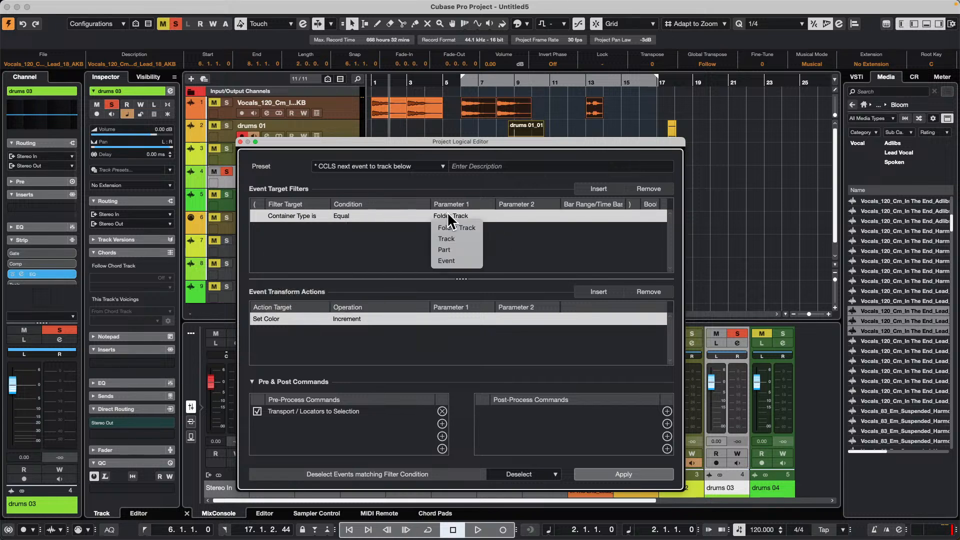
{"action": "left_click", "coordinate": [458, 261]}
{"action": "left_click", "coordinate": [649, 291]}
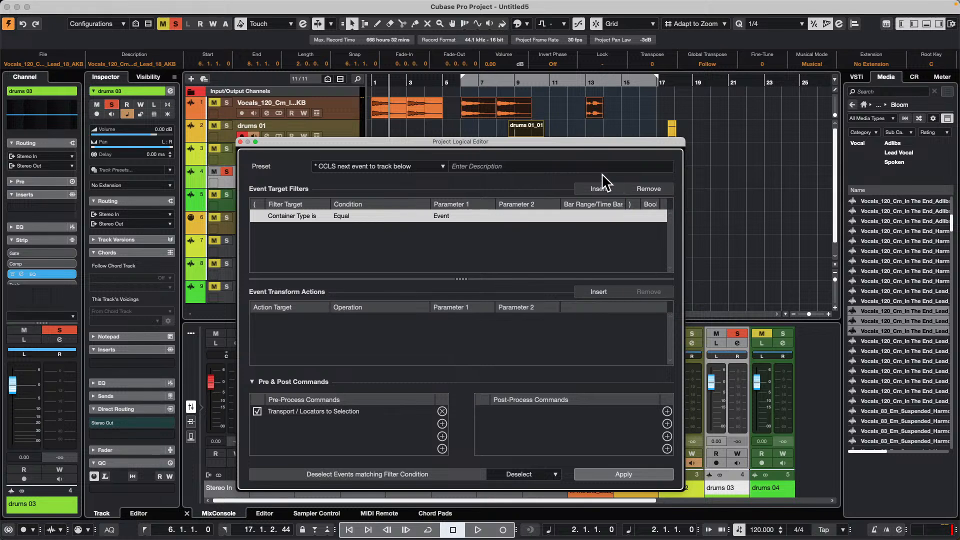
- Add a second target filter with Position set to Inside Cycle
{"action": "left_click", "coordinate": [601, 188]}
{"action": "left_click", "coordinate": [281, 230]}
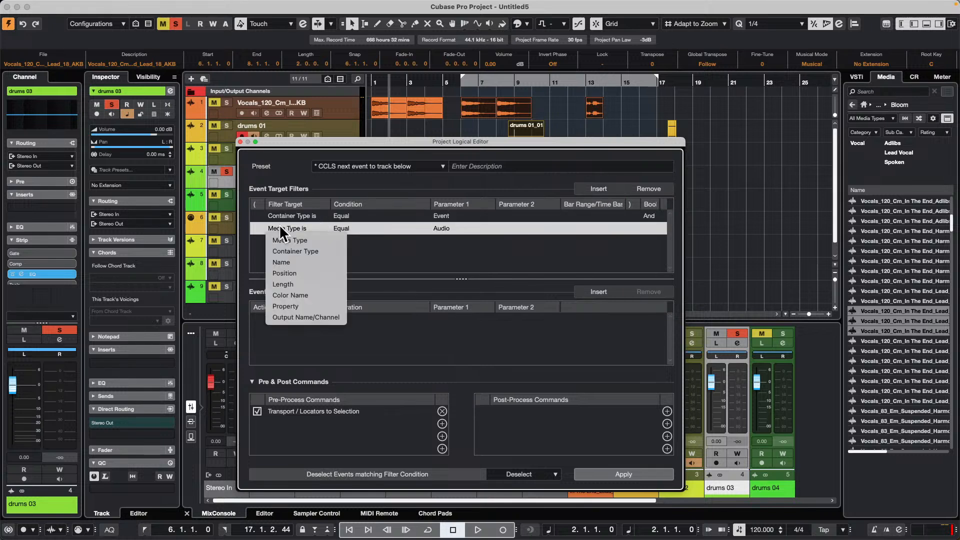
{"action": "left_click", "coordinate": [308, 274]}
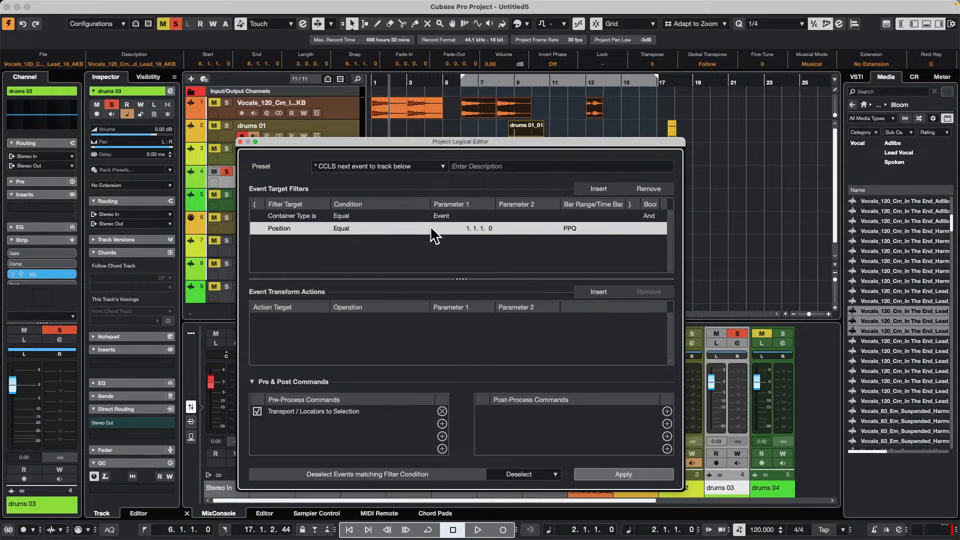
{"action": "left_click", "coordinate": [343, 229]}
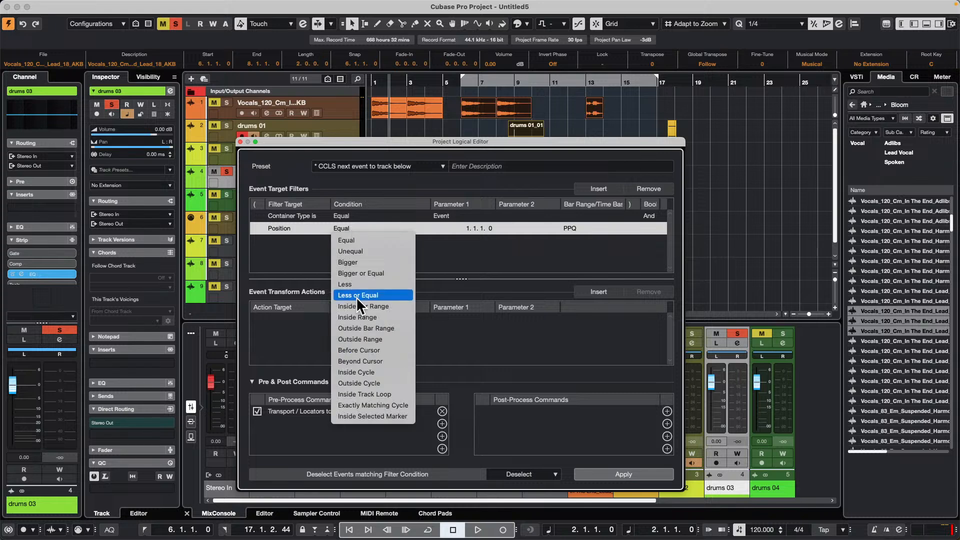
{"action": "left_click", "coordinate": [381, 371]}
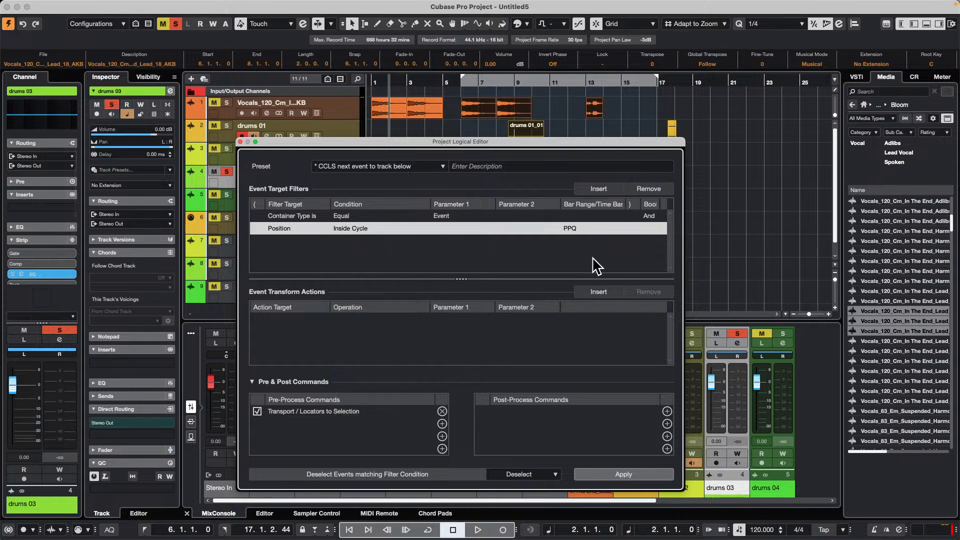
- Add a third target filter requiring that the Name contains "drum"
{"action": "left_click", "coordinate": [599, 188]}
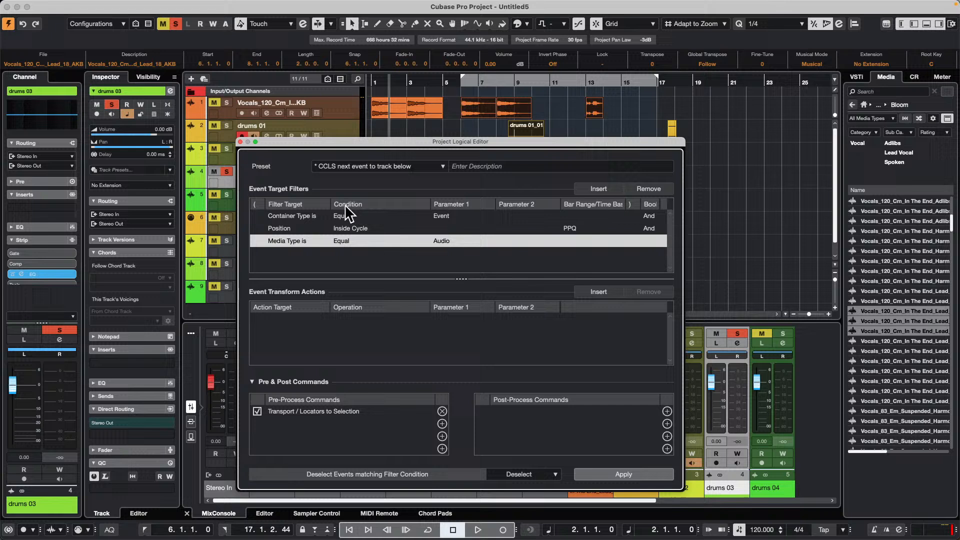
{"action": "left_click", "coordinate": [305, 242]}
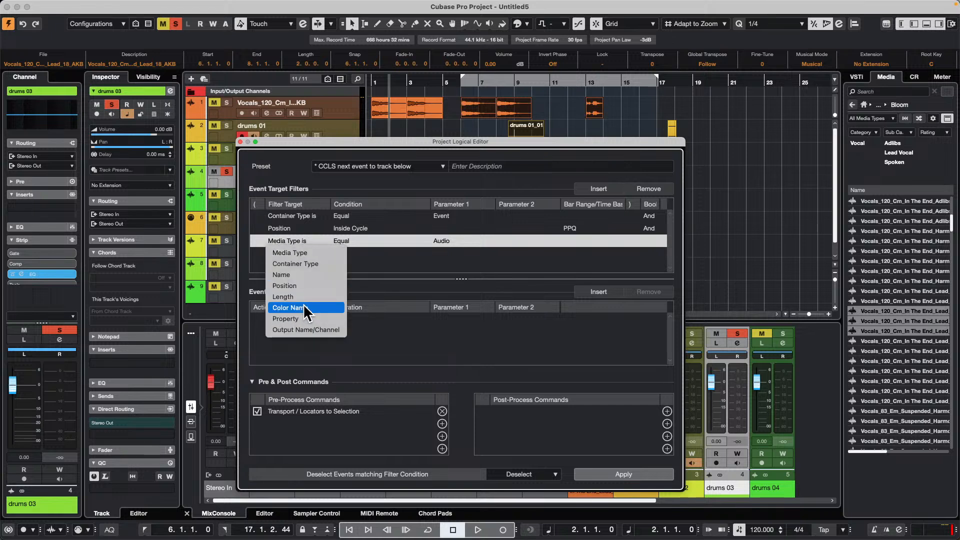
{"action": "left_click", "coordinate": [308, 274]}
{"action": "left_click", "coordinate": [325, 241]}
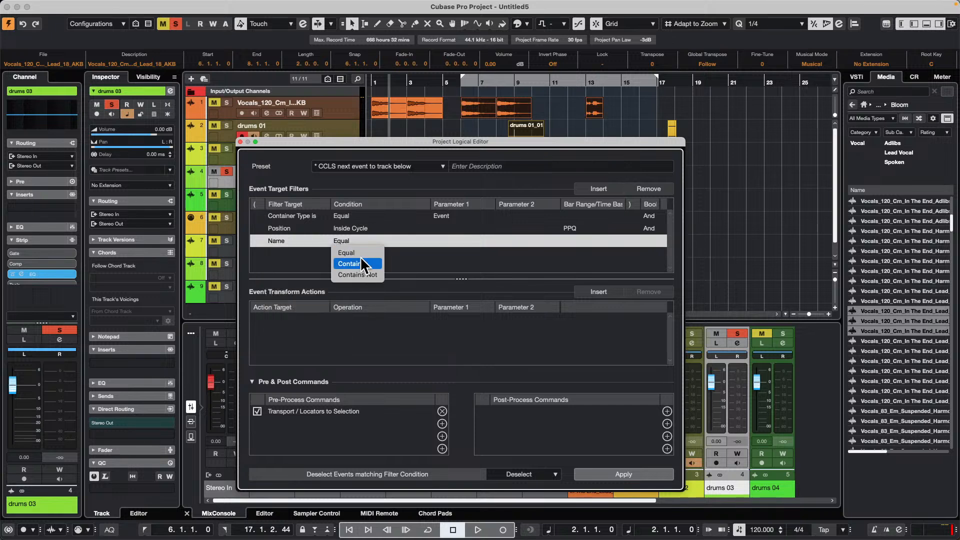
{"action": "left_click", "coordinate": [359, 260]}
{"action": "left_click", "coordinate": [443, 241]}
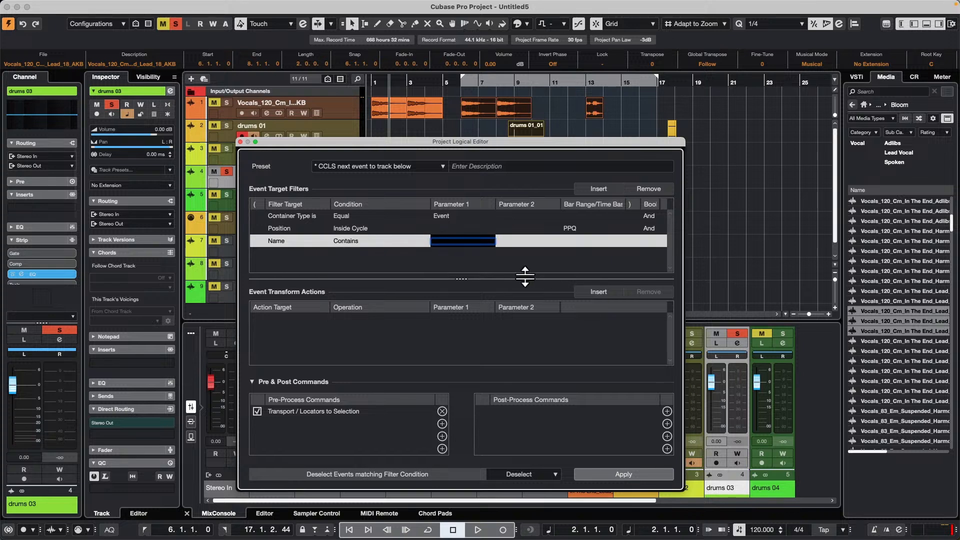
{"action": "type", "text": "drum"}
{"action": "key", "text": "Return"}
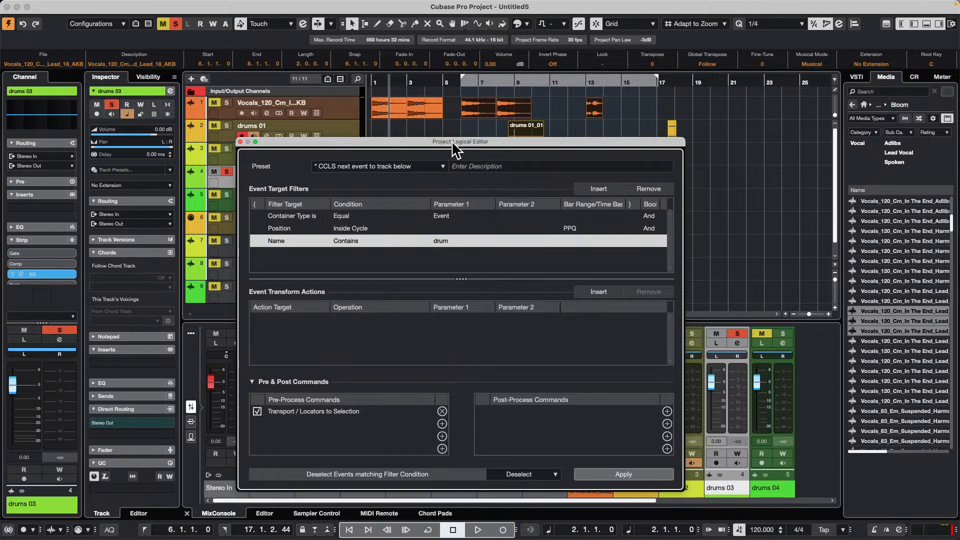
- Uncover the arrangement and apply the Deselect operation to the selected events
{"action": "left_click_drag", "start_coordinate": [453, 141], "coordinate": [201, 149]}
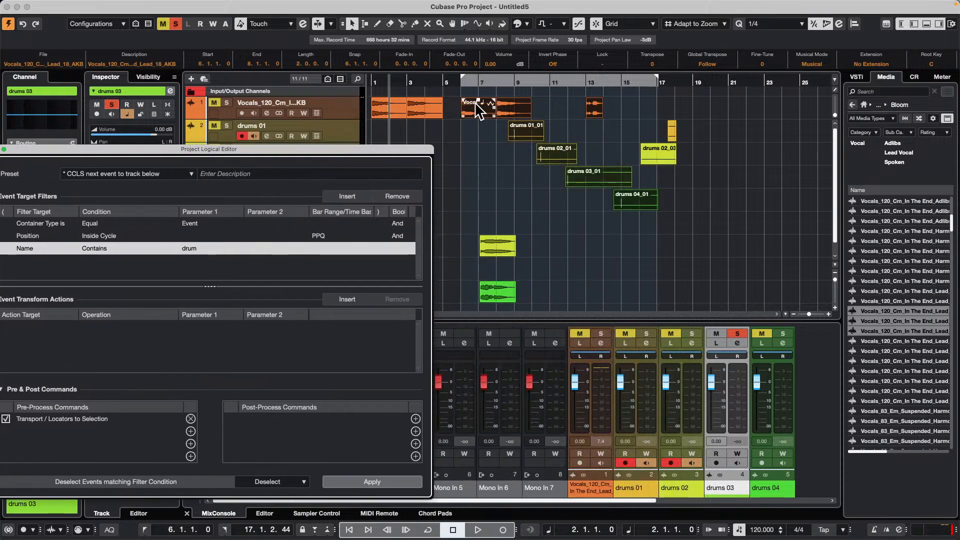
{"action": "left_click", "coordinate": [328, 480]}
{"action": "left_click", "coordinate": [375, 480]}
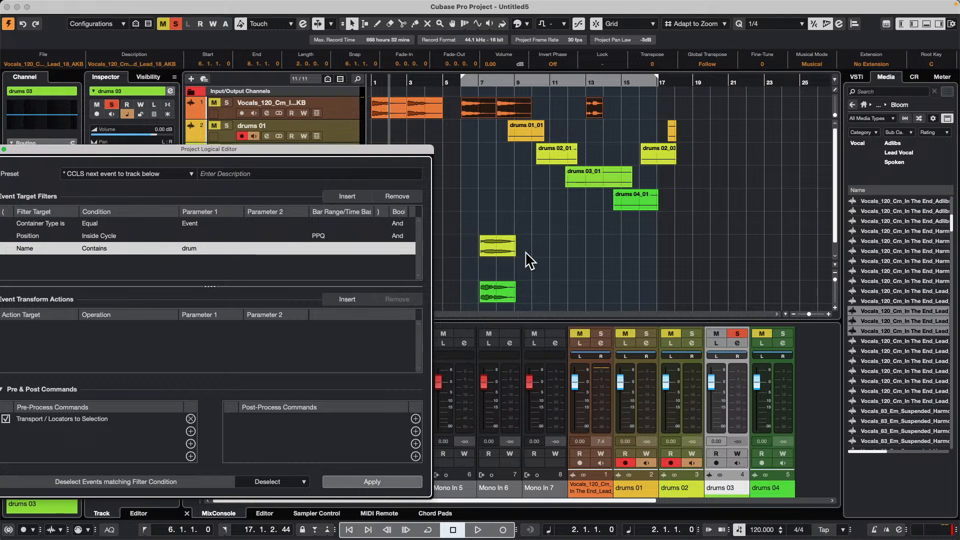
- Clear the selection, reselect the vocal and drum events from bar 6 onward, and apply the Deselect operation again
{"action": "left_click", "coordinate": [539, 258]}
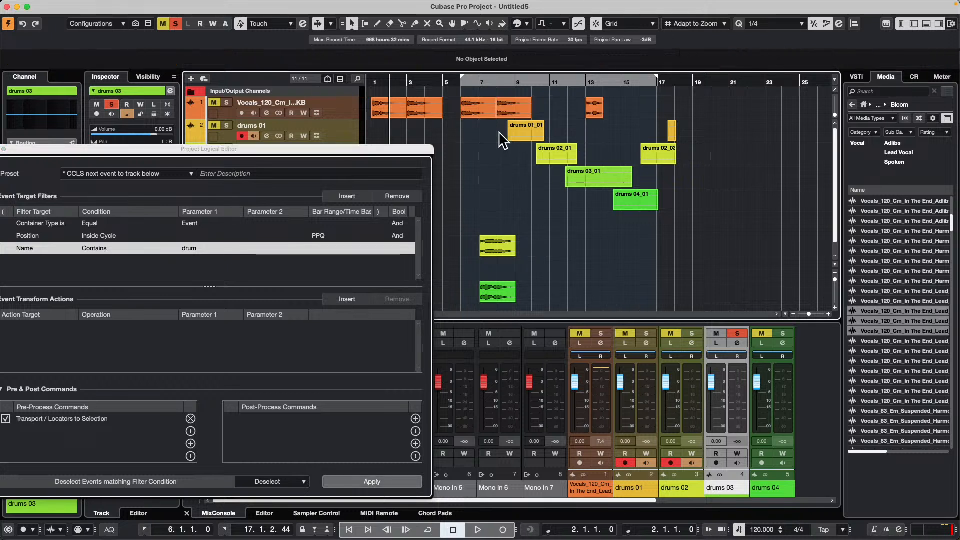
{"action": "left_click_drag", "start_coordinate": [452, 98], "coordinate": [633, 306]}
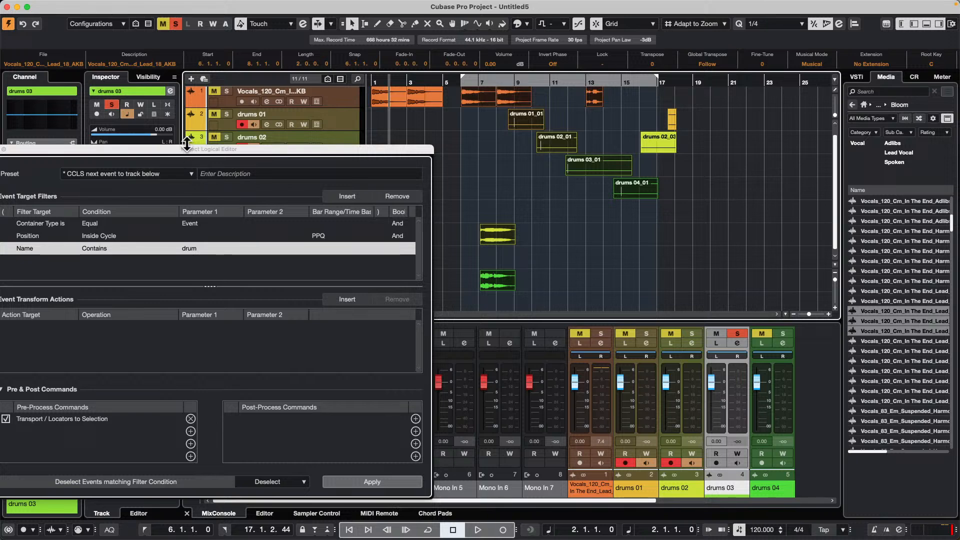
{"action": "left_click_drag", "start_coordinate": [190, 152], "coordinate": [254, 121]}
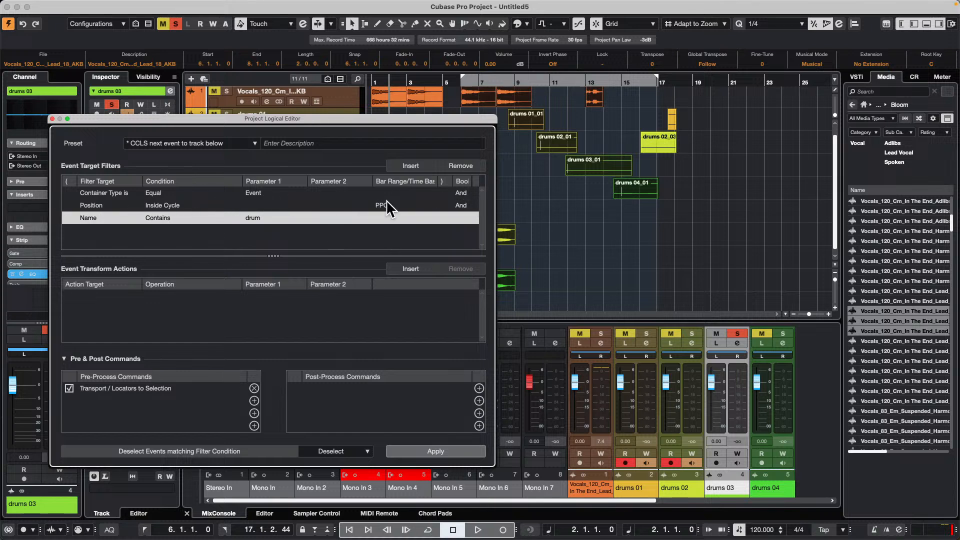
{"action": "left_click", "coordinate": [94, 222]}
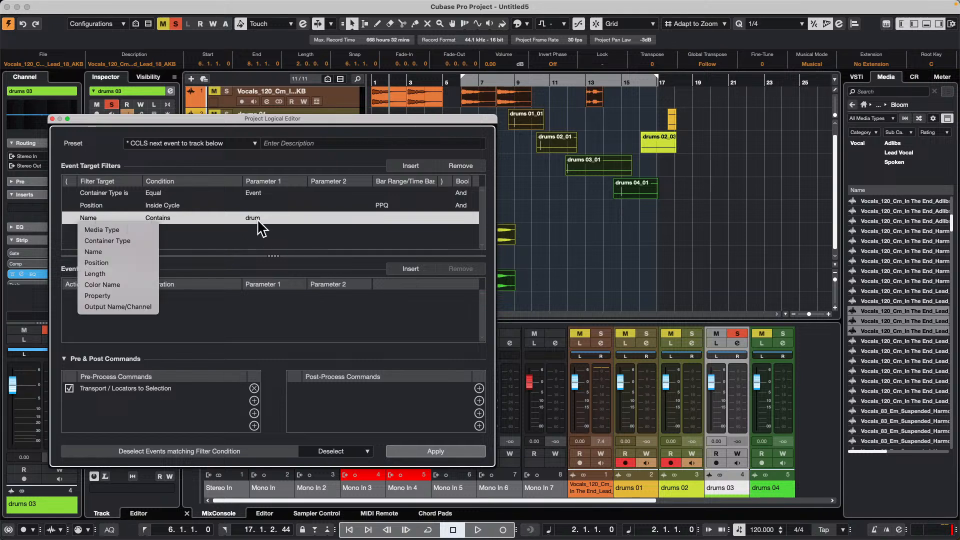
{"action": "left_click", "coordinate": [256, 238]}
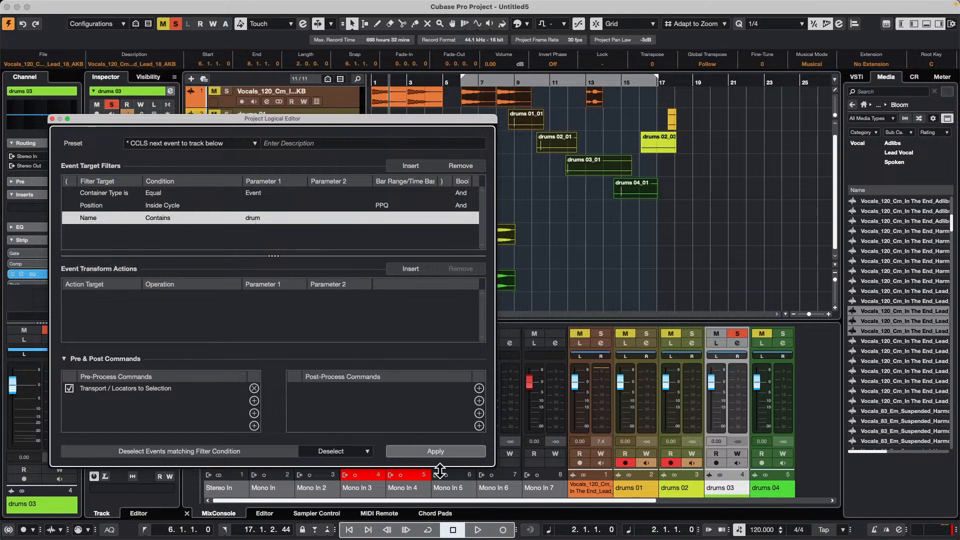
{"action": "left_click", "coordinate": [437, 450]}
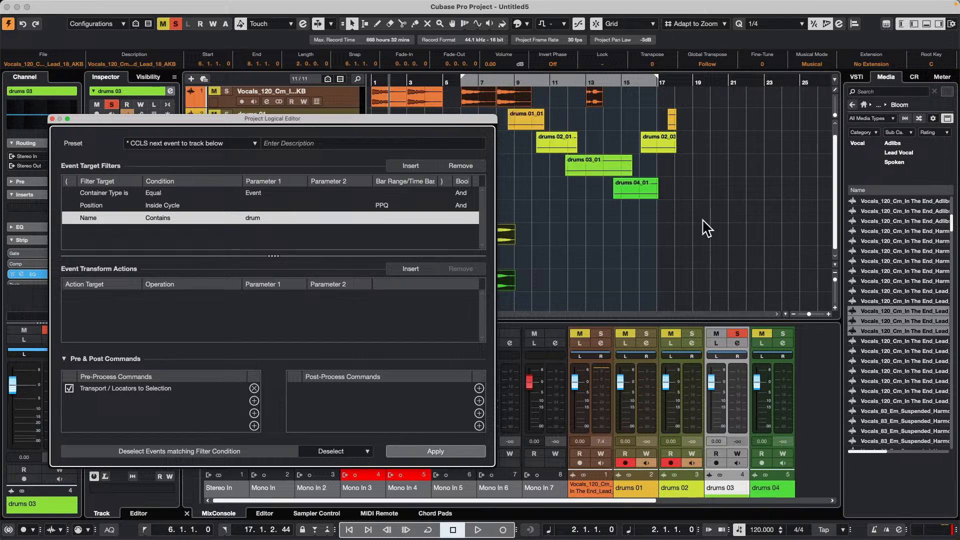
- Remove all event target filters and close the Project Logical Editor
{"action": "left_click_drag", "start_coordinate": [458, 119], "coordinate": [400, 138]}
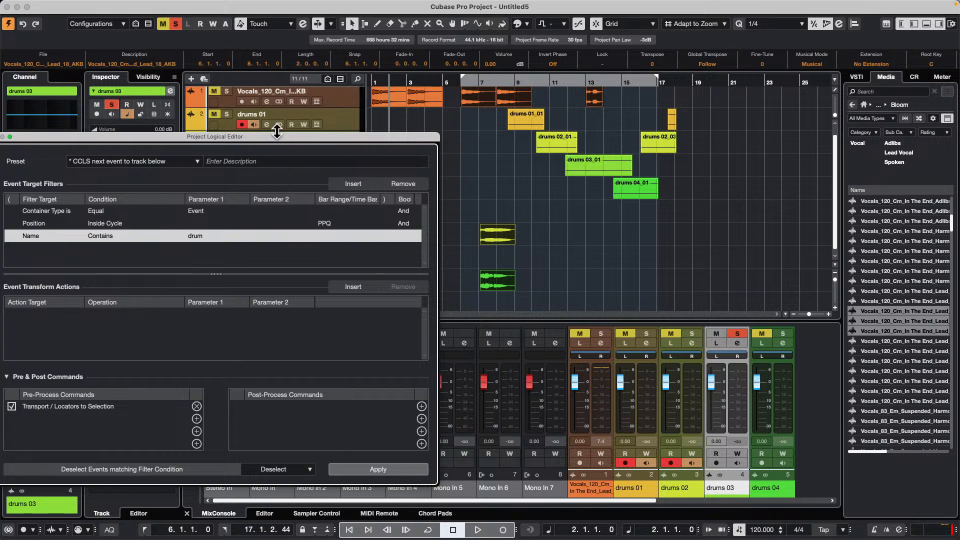
{"action": "left_click_drag", "start_coordinate": [278, 137], "coordinate": [522, 131]}
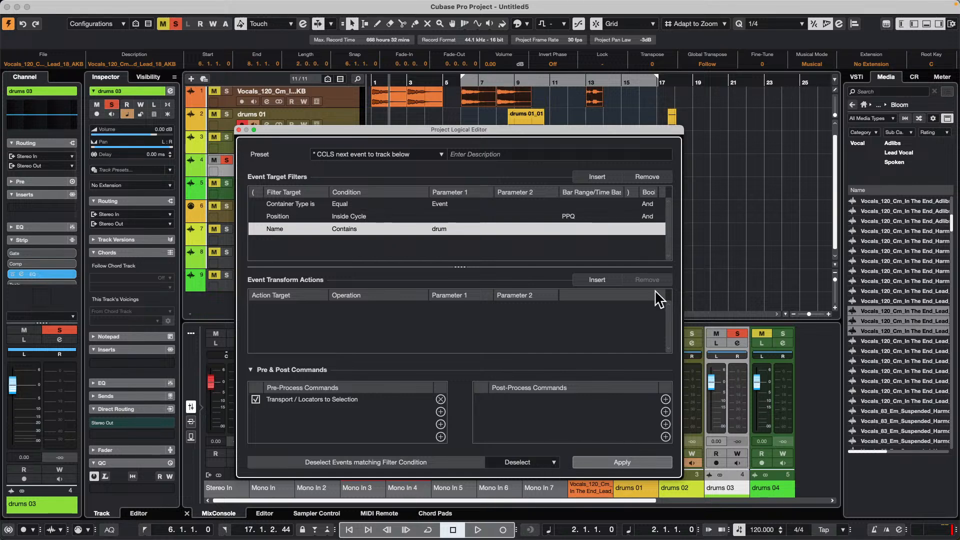
{"action": "left_click", "coordinate": [650, 177]}
{"action": "left_click", "coordinate": [650, 177]}
{"action": "left_click", "coordinate": [650, 177]}
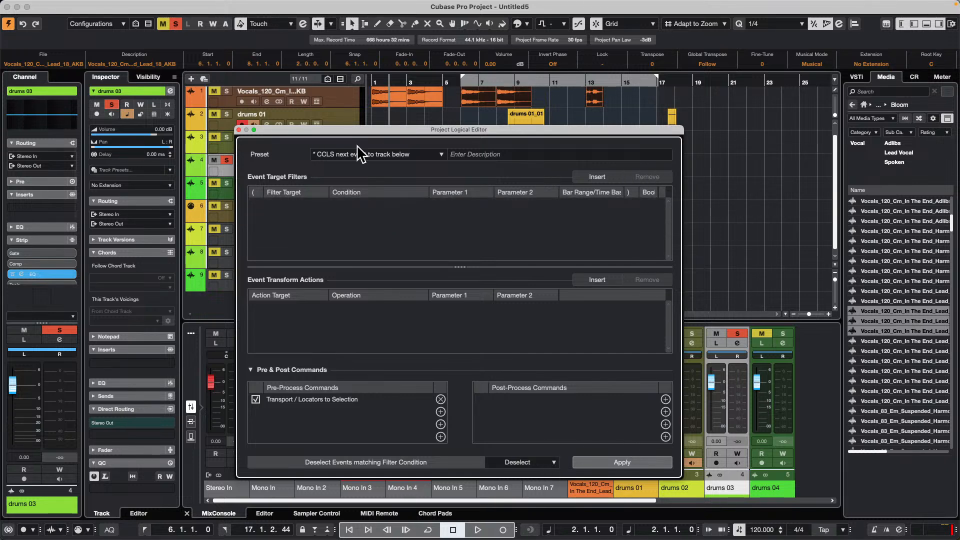
{"action": "left_click", "coordinate": [239, 130]}
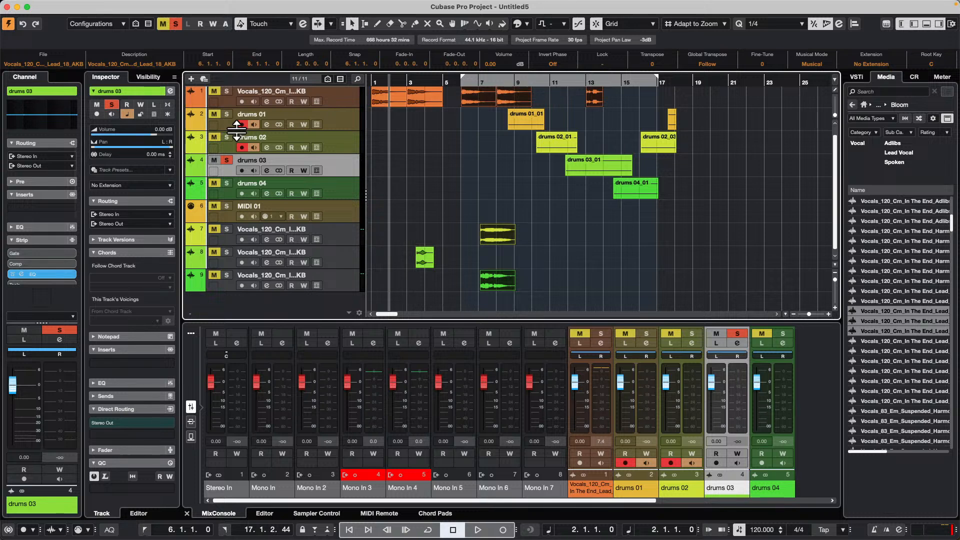
- Place the E♭maj7 chord pad on the MIDI 01 track at bar 10 and open the new part in the editor
{"action": "left_click", "coordinate": [341, 210]}
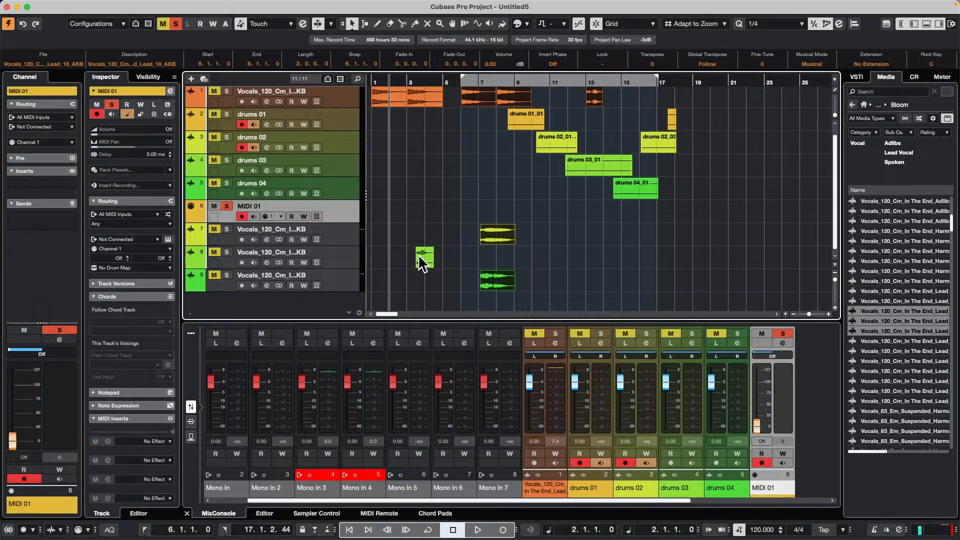
{"action": "left_click", "coordinate": [428, 512]}
{"action": "left_click_drag", "start_coordinate": [607, 408], "coordinate": [543, 208]}
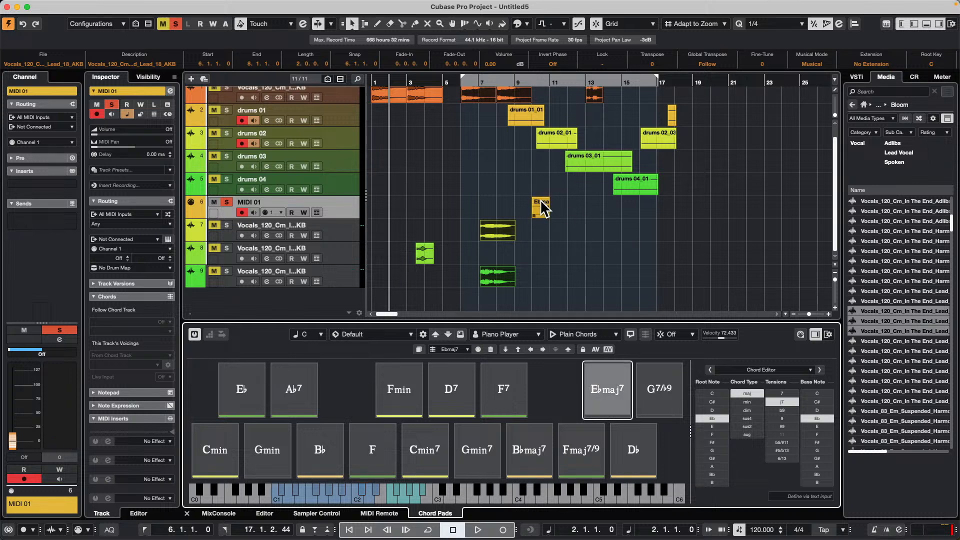
{"action": "double_click", "coordinate": [543, 208]}
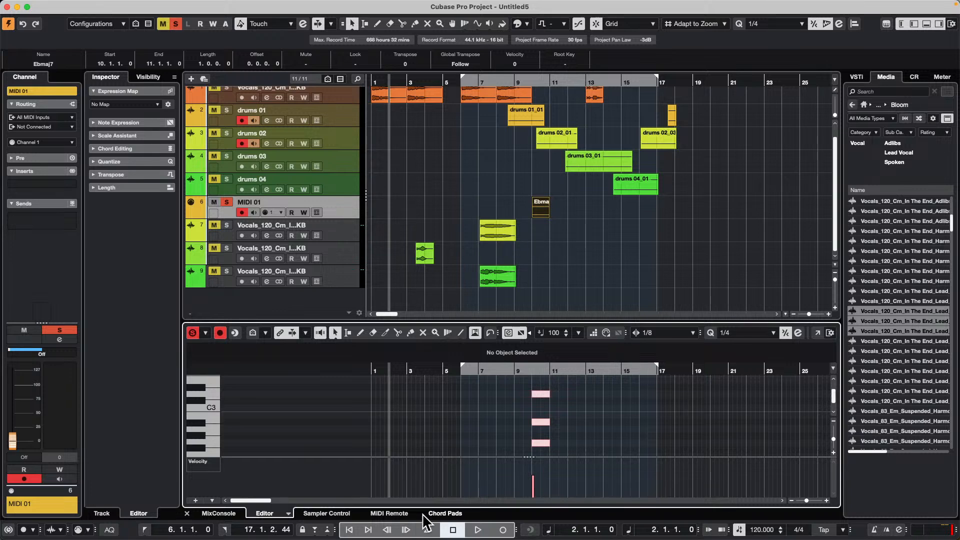
- Show the chord pads and switch their player mode from Plain Chords to Pattern
{"action": "left_click", "coordinate": [443, 513]}
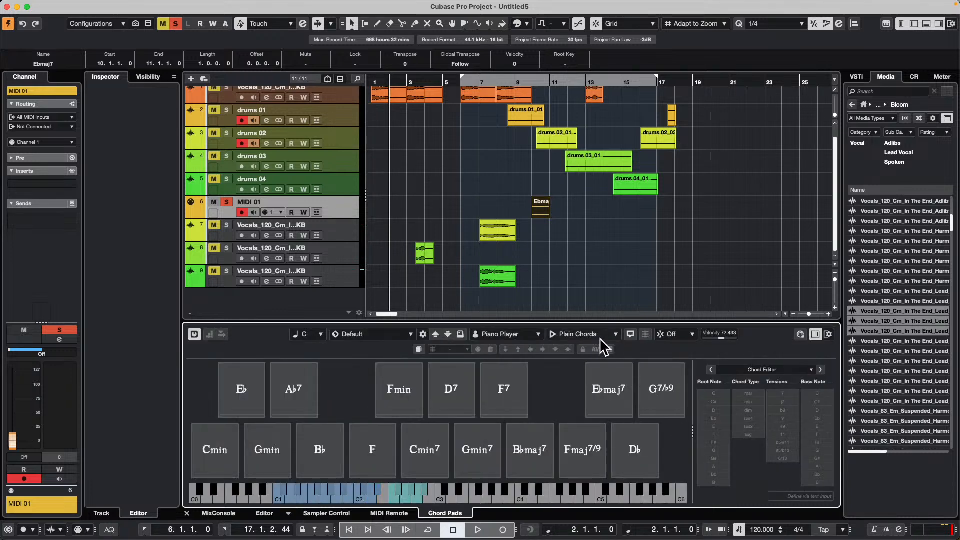
{"action": "left_click", "coordinate": [616, 334]}
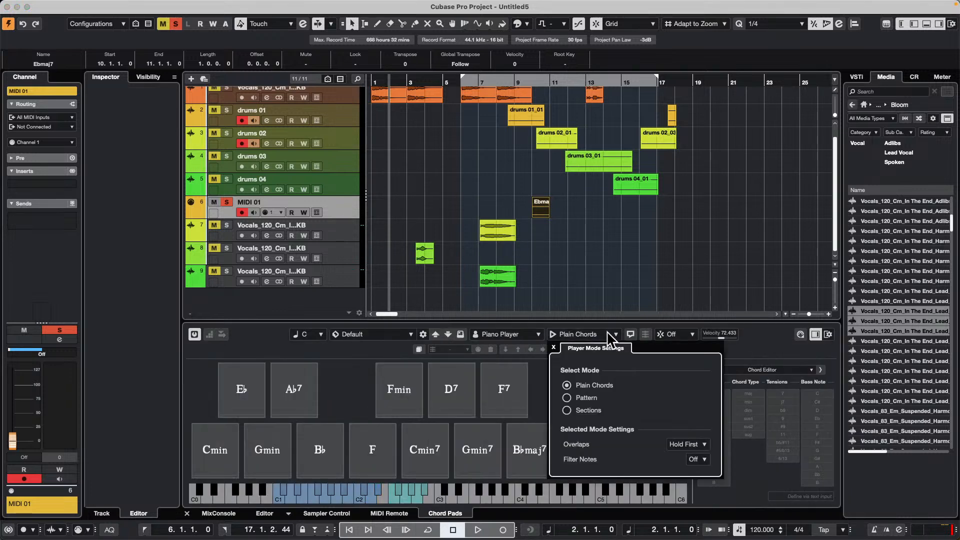
{"action": "left_click", "coordinate": [570, 398]}
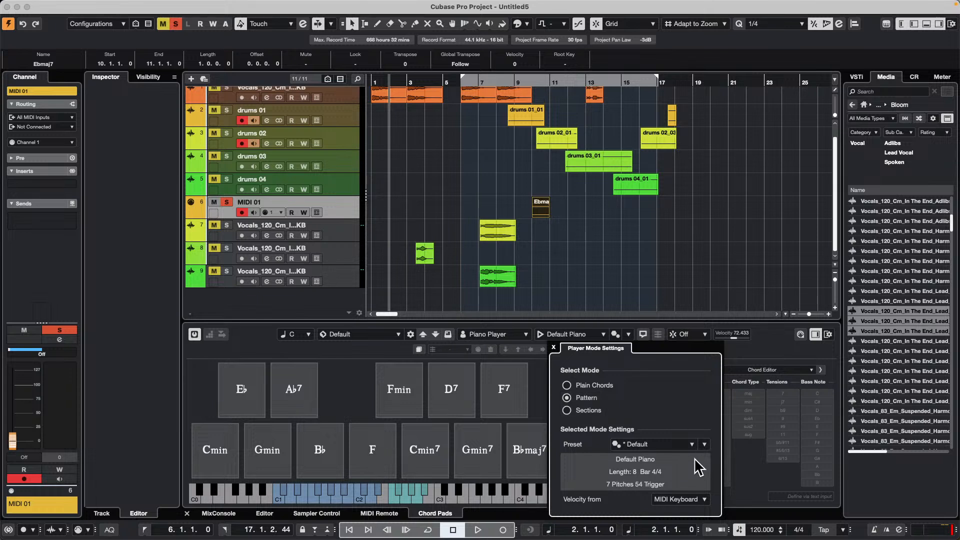
{"action": "left_click", "coordinate": [682, 444]}
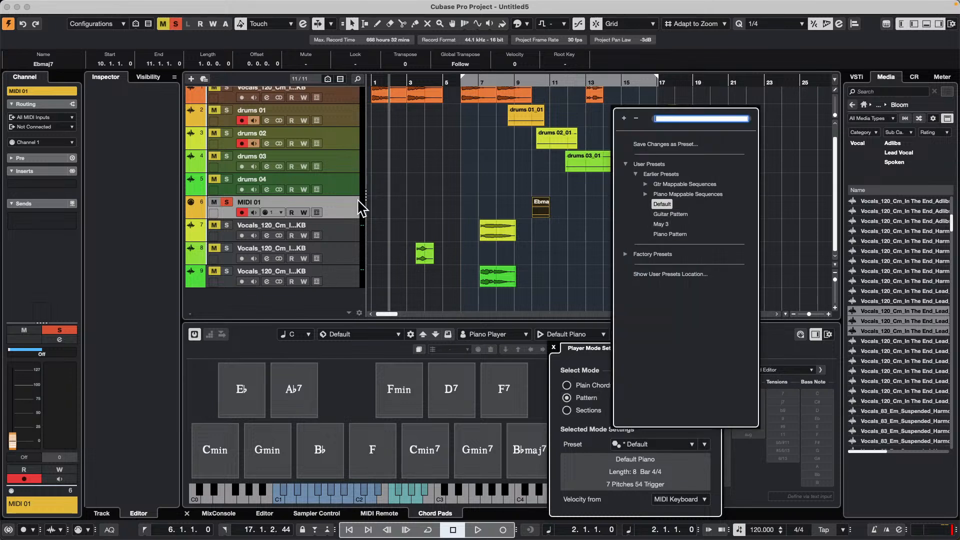
{"action": "left_click", "coordinate": [328, 201]}
{"action": "left_click", "coordinate": [331, 201]}
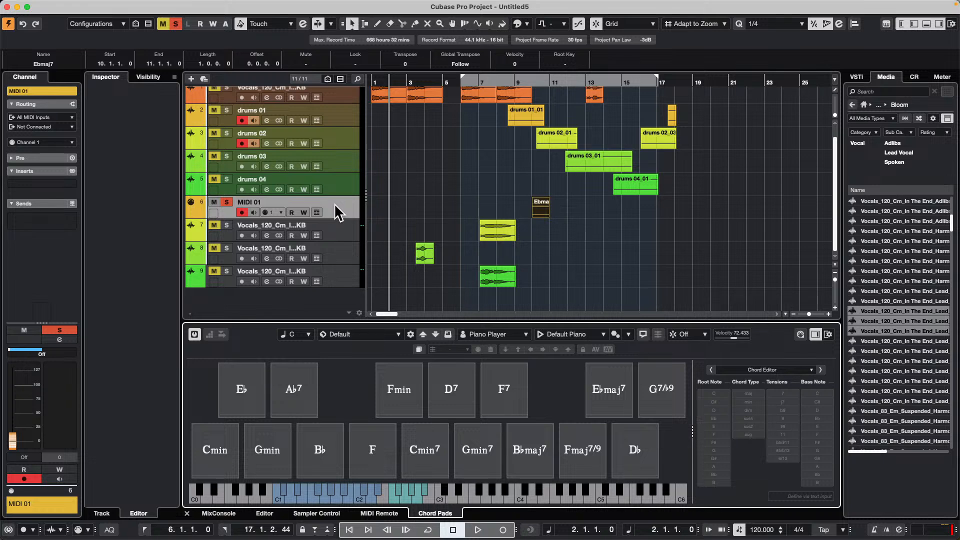
- Add an instrument track below MIDI 01 using HALion Sonic, with All MIDI Inputs and Stereo Out
{"action": "right_click", "coordinate": [334, 203]}
{"action": "mouse_move", "coordinate": [428, 209]}
{"action": "left_click", "coordinate": [558, 240]}
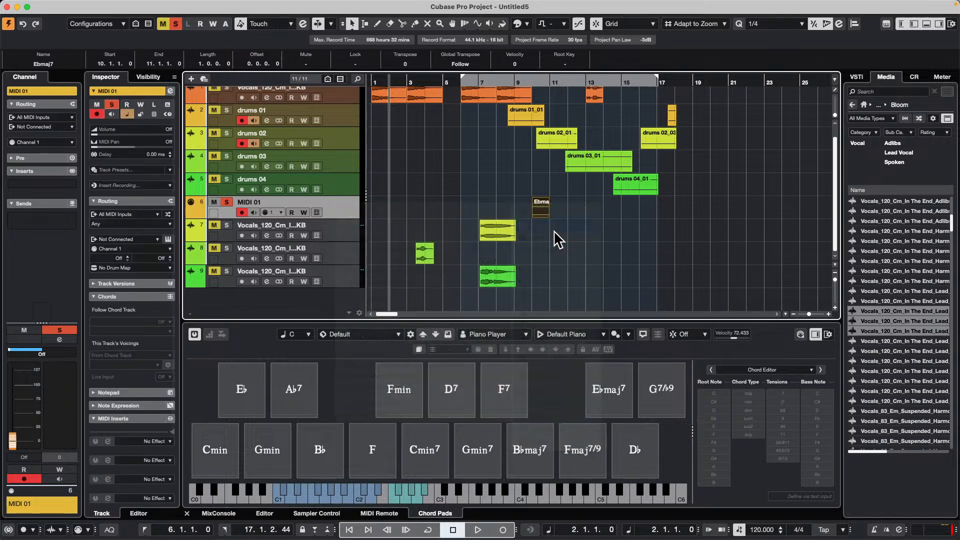
{"action": "left_click", "coordinate": [540, 190]}
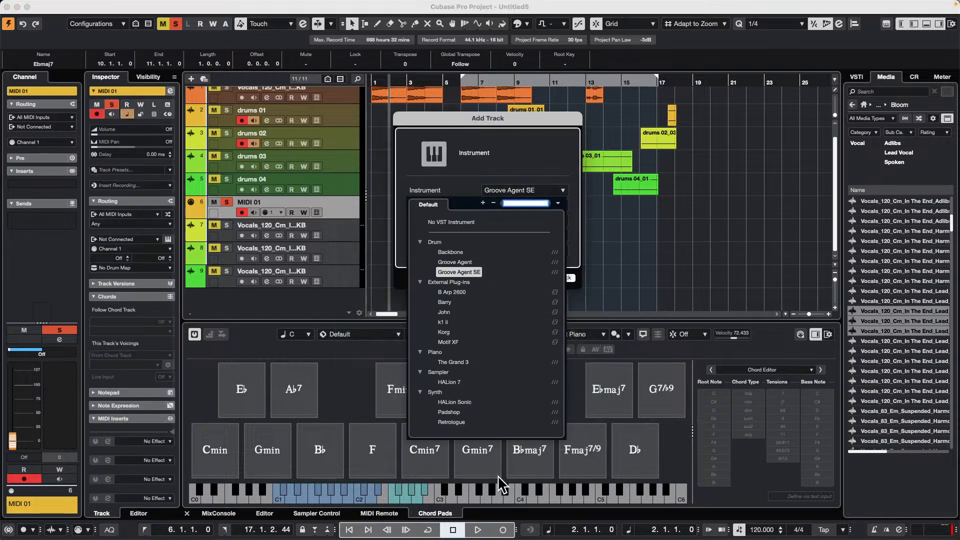
{"action": "left_click", "coordinate": [460, 401]}
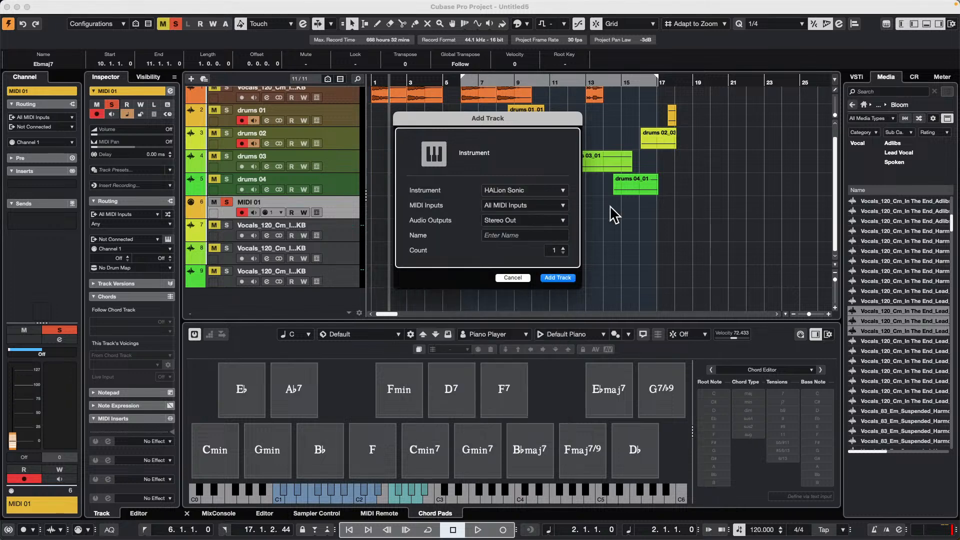
{"action": "left_click", "coordinate": [518, 235]}
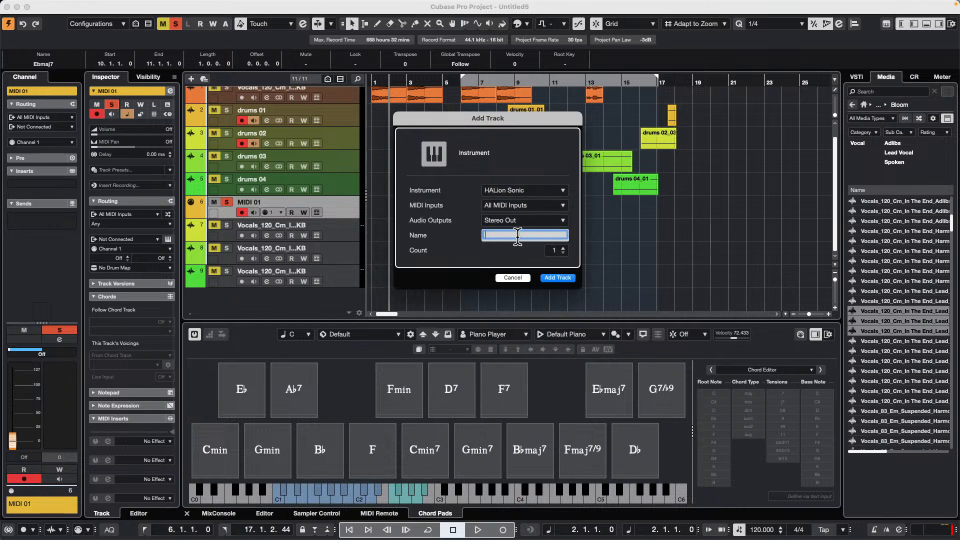
{"action": "key", "text": "Return"}
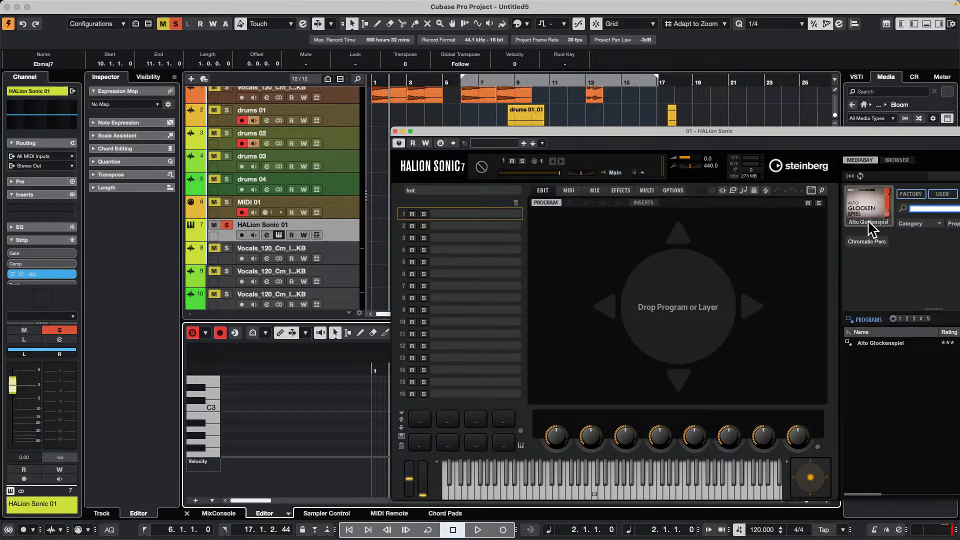
- Load the Ballad Times program of the Amped Elektra instrument into the first HALion Sonic slot
{"action": "left_click", "coordinate": [862, 197]}
{"action": "left_click", "coordinate": [886, 392]}
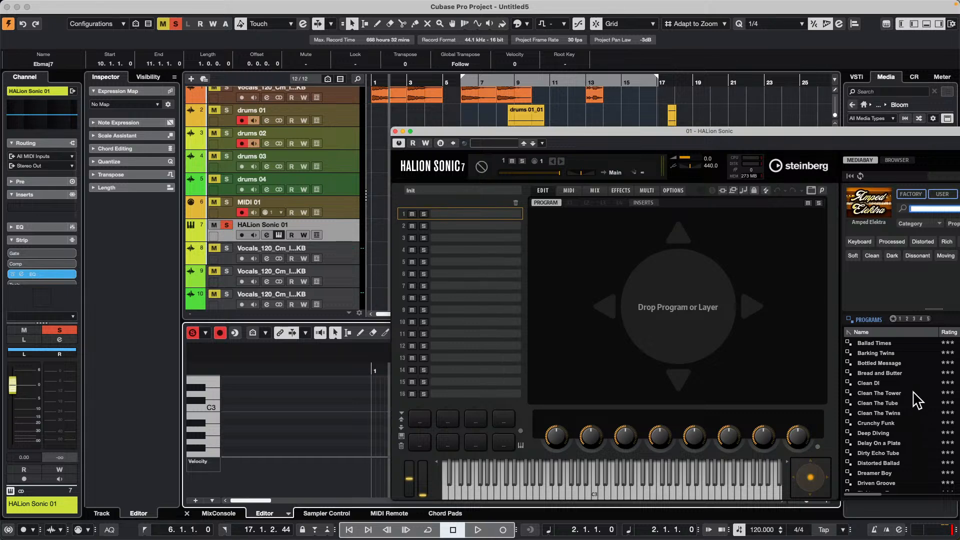
{"action": "double_click", "coordinate": [874, 344]}
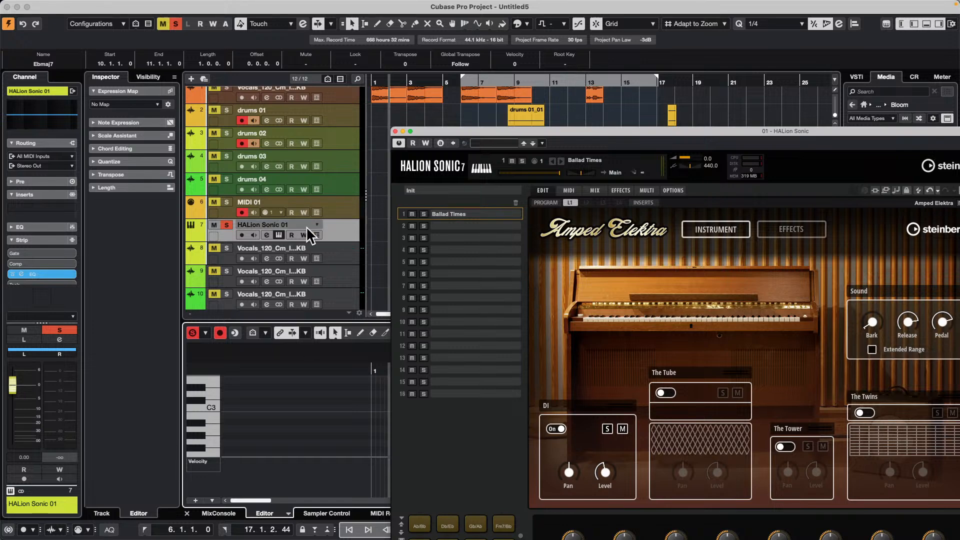
- Record-enable the HALion Sonic 01 track with monitoring off and put the instrument window away
{"action": "left_click", "coordinate": [252, 233]}
{"action": "left_click", "coordinate": [243, 234]}
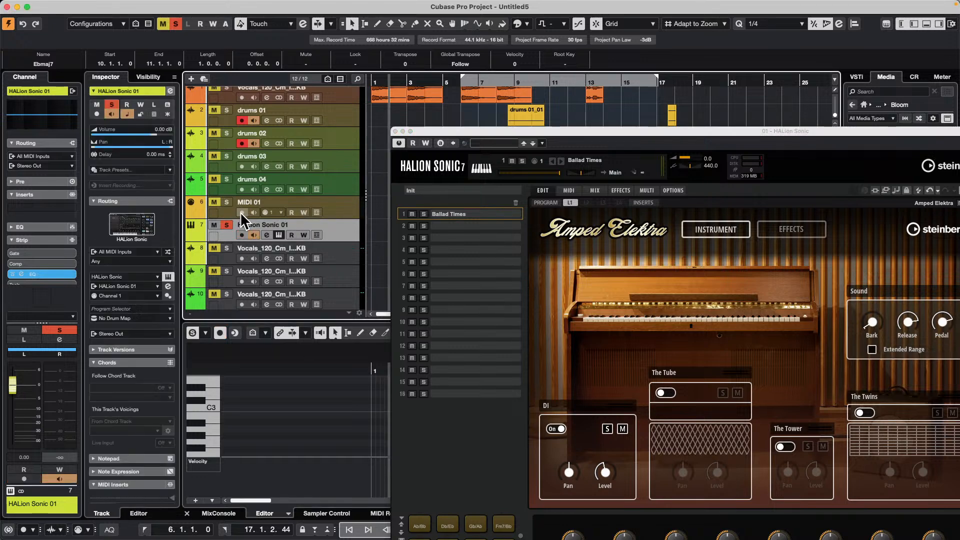
{"action": "left_click", "coordinate": [241, 235]}
{"action": "left_click", "coordinate": [253, 235]}
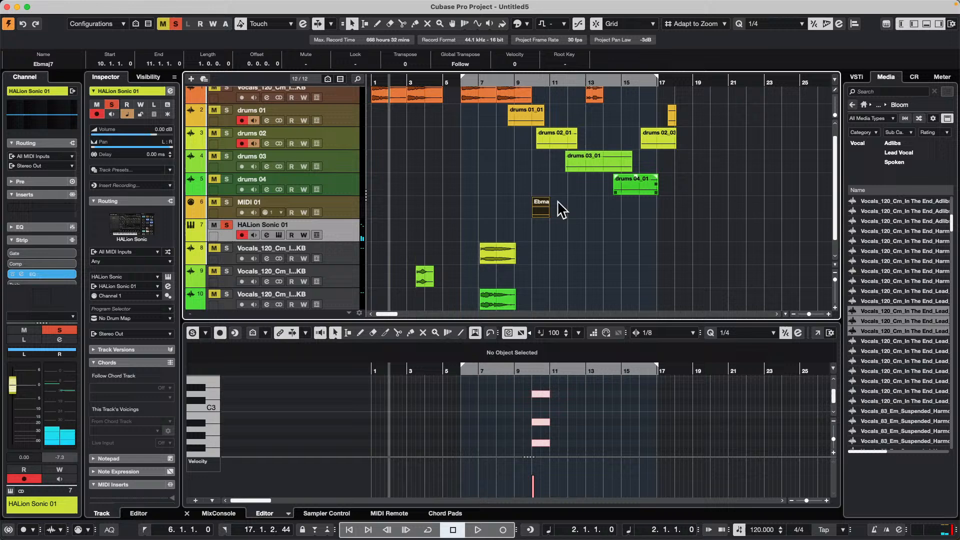
{"action": "left_click", "coordinate": [403, 131]}
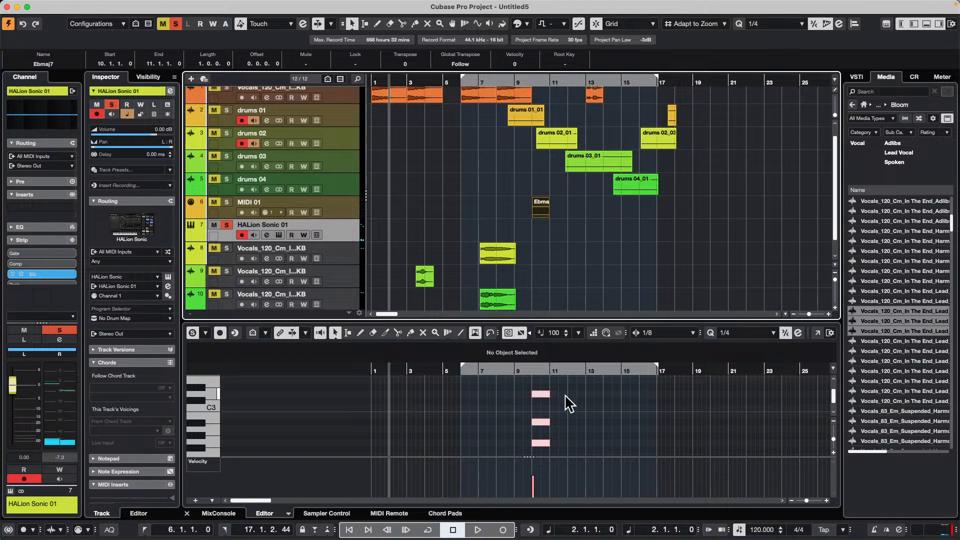
- Place the F chord pad on the HALion Sonic 01 track at bar 15 and open the new part in the editor
{"action": "left_click", "coordinate": [445, 514]}
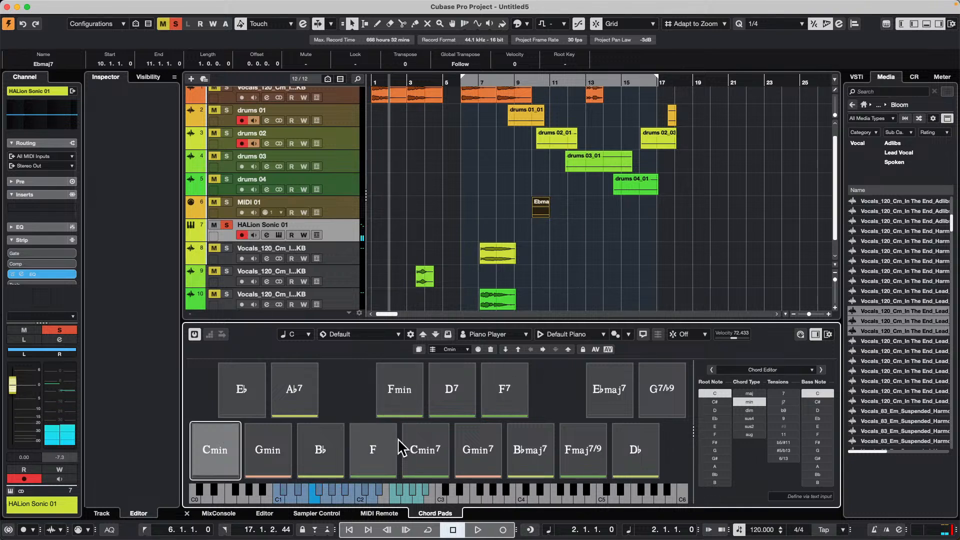
{"action": "left_click_drag", "start_coordinate": [375, 452], "coordinate": [622, 218]}
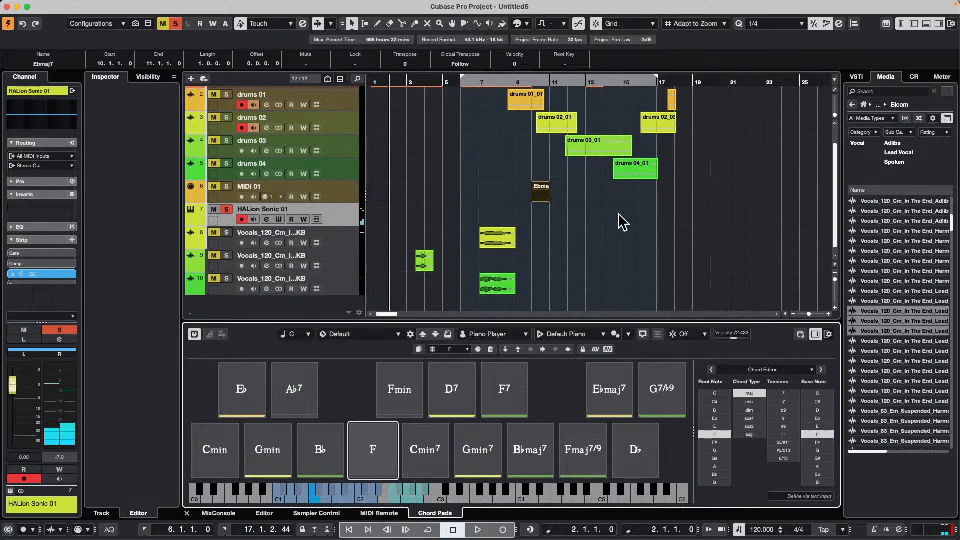
{"action": "double_click", "coordinate": [631, 219]}
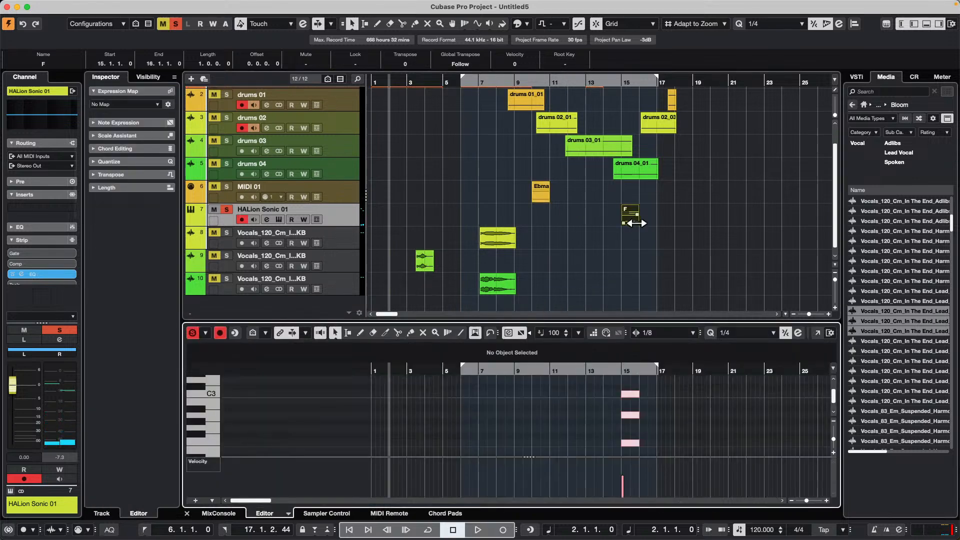
- Record a chord pad pattern performance onto the HALion Sonic 01 track from bar 1 to about bar 7
{"action": "left_click", "coordinate": [439, 513]}
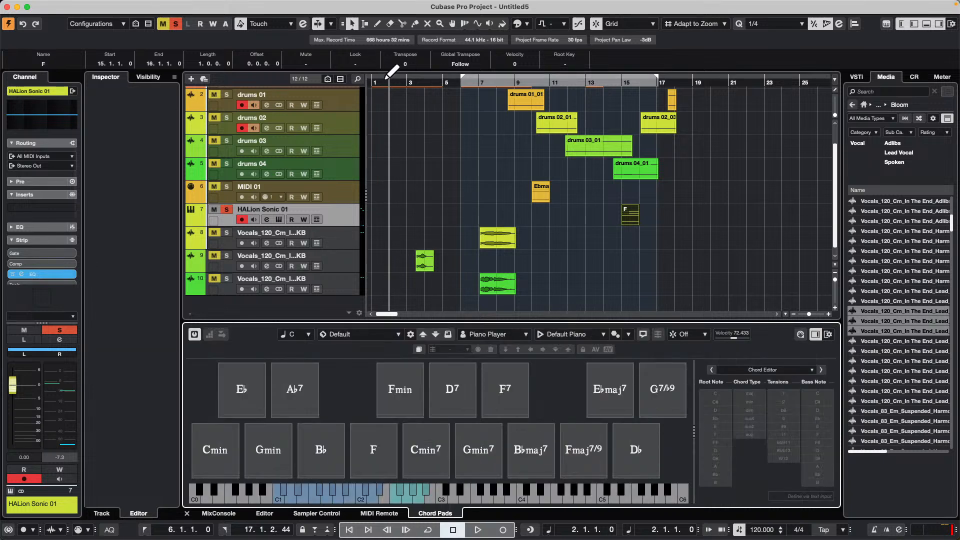
{"action": "left_click_drag", "start_coordinate": [388, 83], "coordinate": [277, 78]}
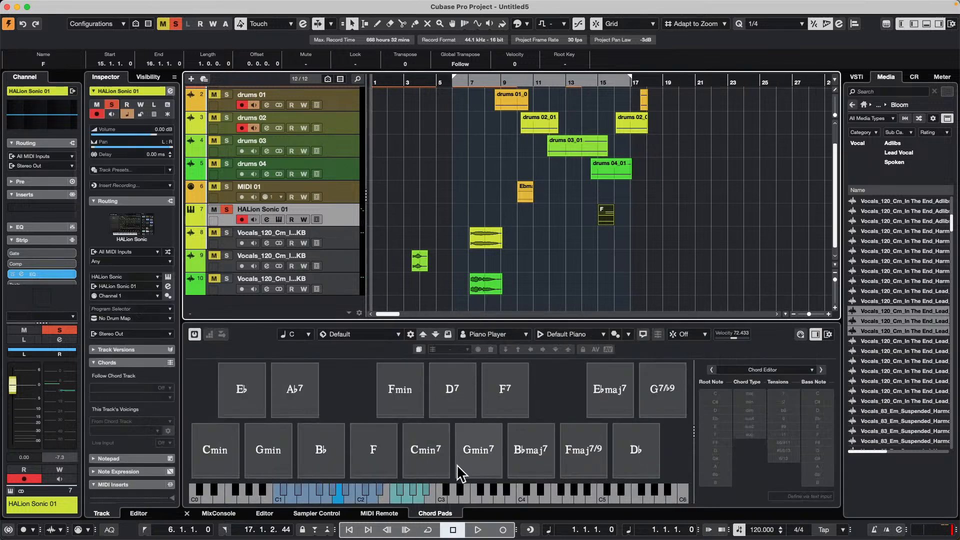
{"action": "key", "text": "KP_Multiply"}
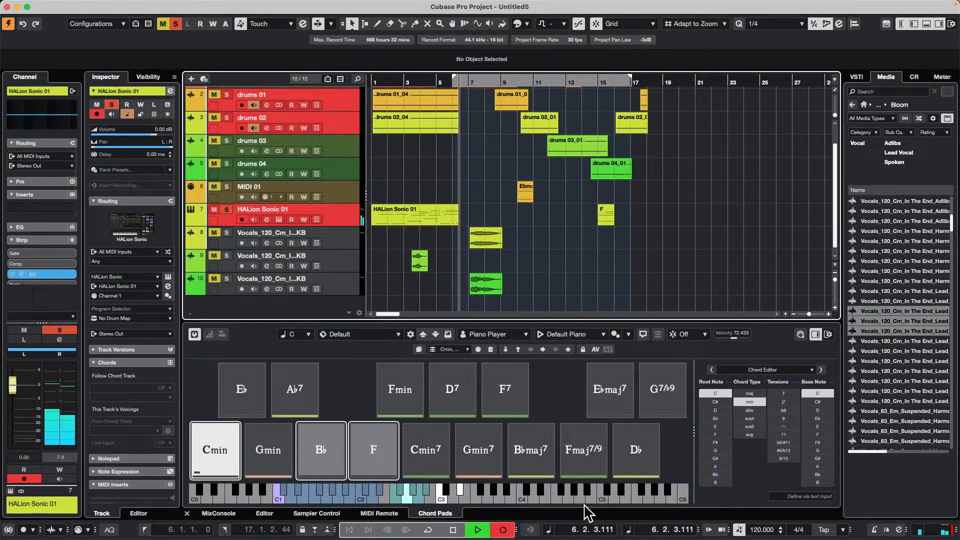
{"action": "key", "text": "space"}
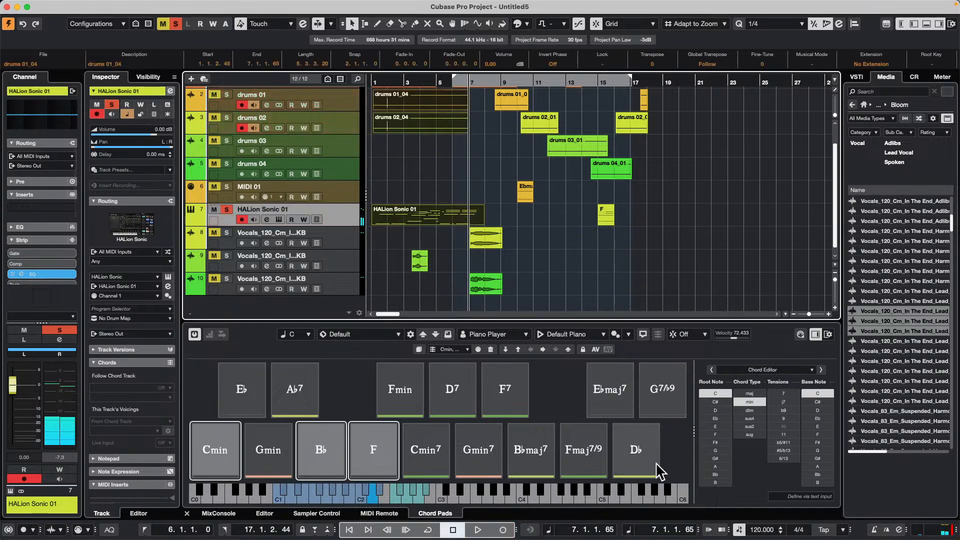
- Select only the newly recorded HALion Sonic 01 part and open its notes in the editor
{"action": "key", "text": "Return"}
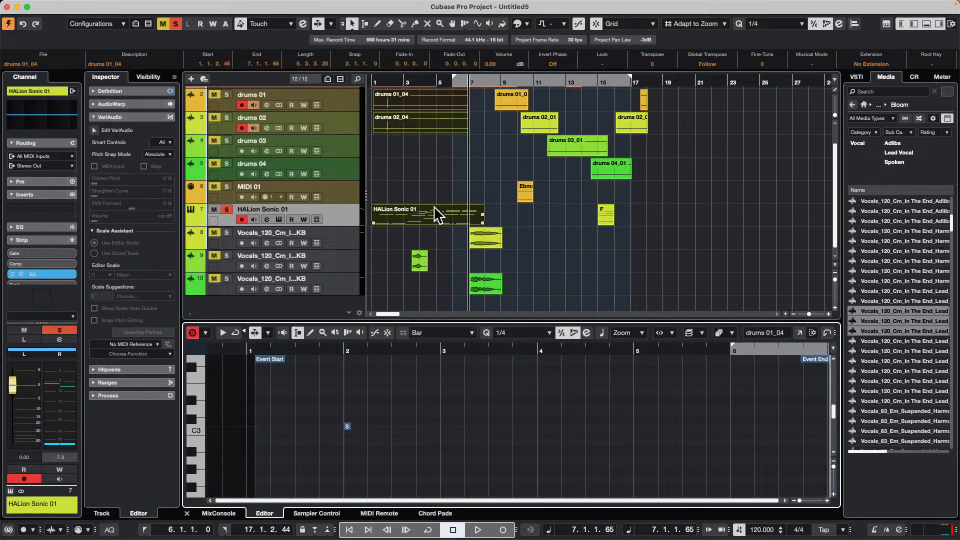
{"action": "left_click", "coordinate": [429, 187]}
{"action": "left_click", "coordinate": [420, 215]}
{"action": "key", "text": "Return"}
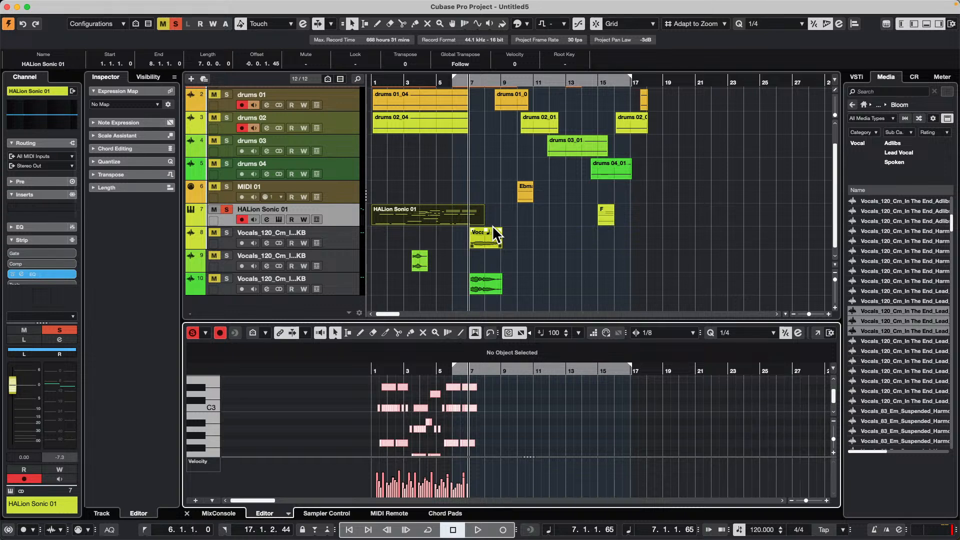
- Lengthen the recorded HALion Sonic 01 part to end at bar 14 and open it in a separate Key Editor window
{"action": "left_click", "coordinate": [418, 219]}
{"action": "left_click_drag", "start_coordinate": [483, 223], "coordinate": [581, 224]}
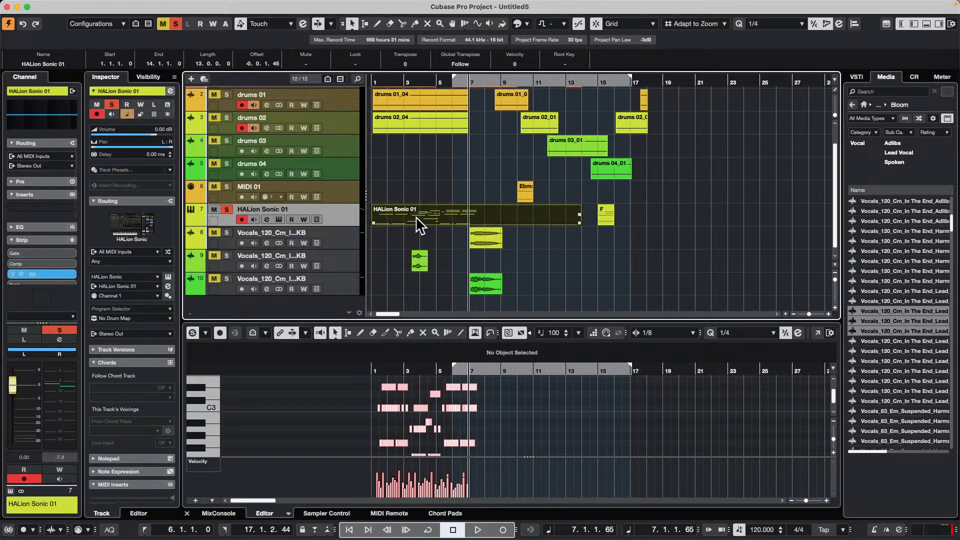
{"action": "left_click", "coordinate": [818, 333]}
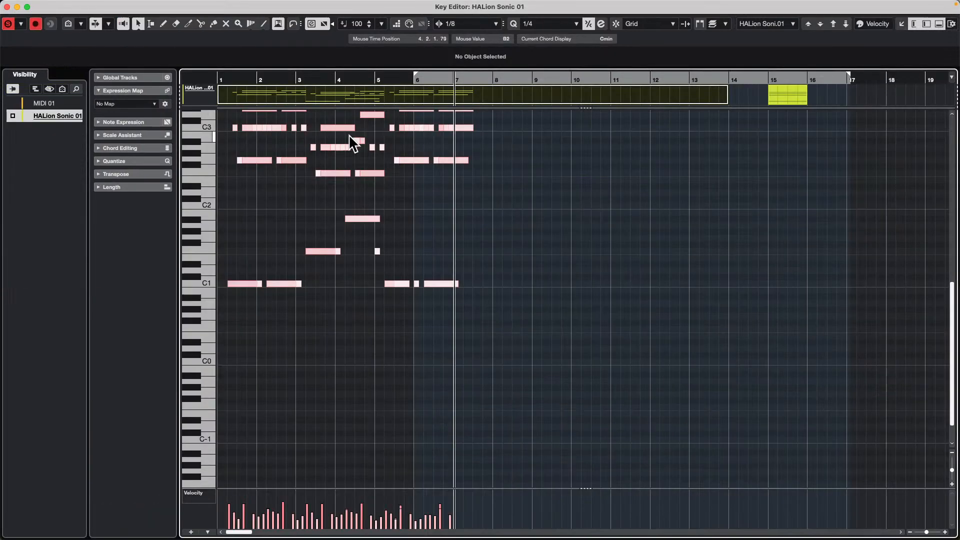
- Delete the upper chord notes in bars 1–2 and from bar 5 onward in the HALion Sonic 01 part
{"action": "scroll", "coordinate": [427, 280], "scroll_direction": "up", "scroll_amount": 5}
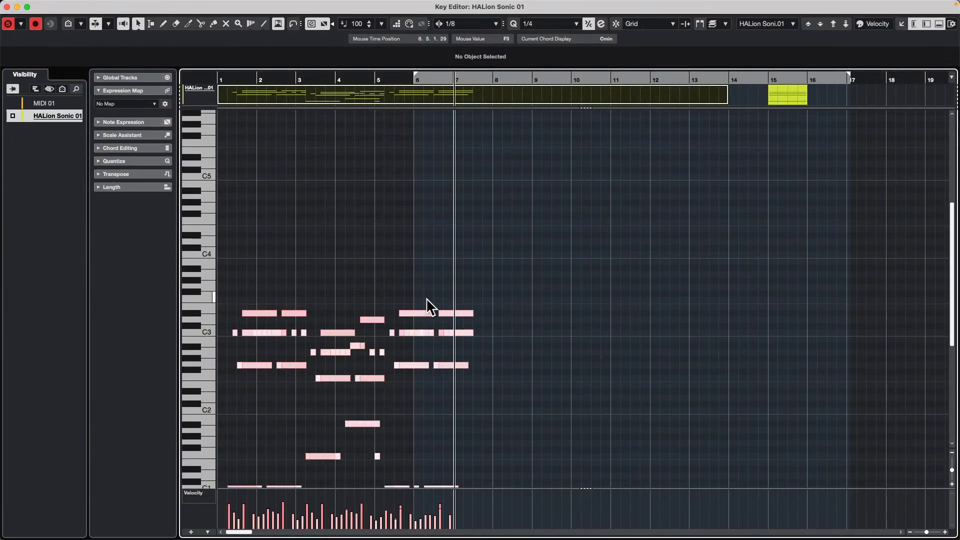
{"action": "left_click_drag", "start_coordinate": [410, 295], "coordinate": [466, 386]}
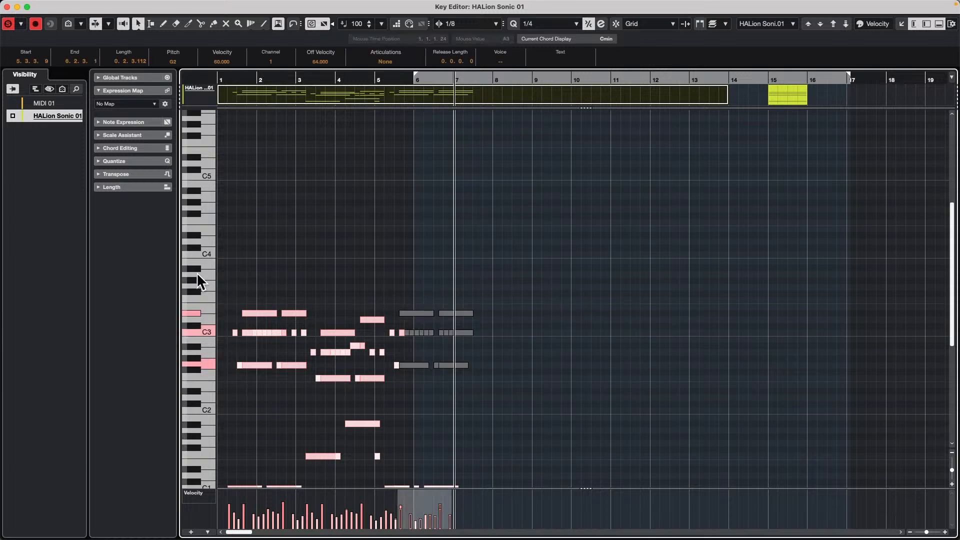
{"action": "left_click_drag", "start_coordinate": [237, 281], "coordinate": [300, 420]}
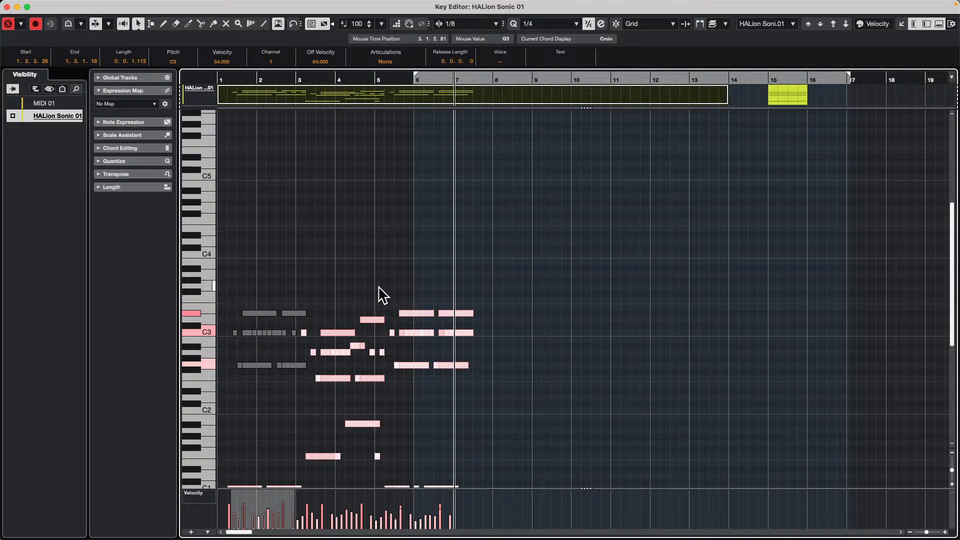
{"action": "key", "text": "Delete"}
{"action": "left_click_drag", "start_coordinate": [374, 283], "coordinate": [476, 467]}
{"action": "key", "text": "Delete"}
- Duplicate the chord notes around bar 3 to bar 5, and copy both groups to a higher pitch starting just before bar 2
{"action": "left_click_drag", "start_coordinate": [299, 305], "coordinate": [418, 393]}
{"action": "left_click", "coordinate": [460, 422]}
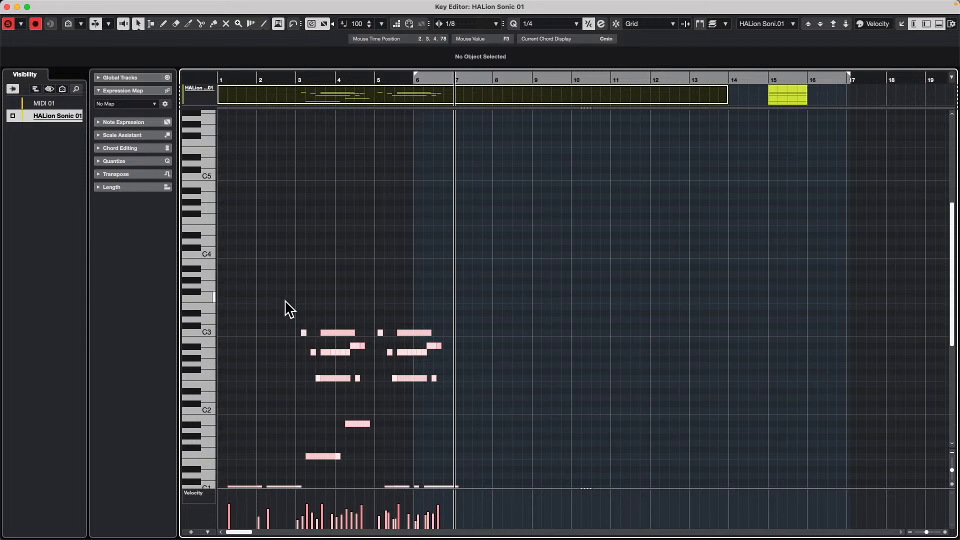
{"action": "left_click_drag", "start_coordinate": [286, 302], "coordinate": [364, 283]}
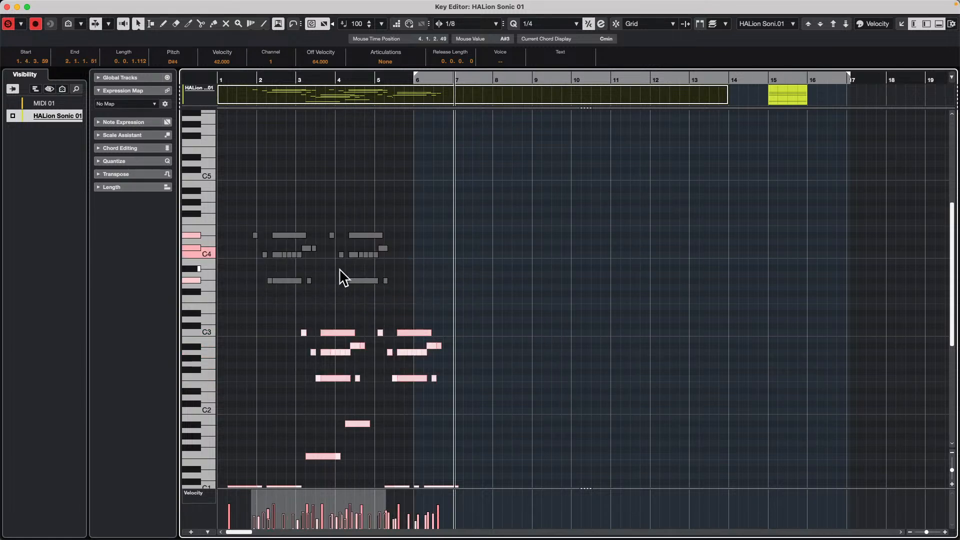
- Copy the upper chord groups to about bars 16 and 8 and the lower groups to about bar 8, enlarging the part to fit
{"action": "left_click_drag", "start_coordinate": [355, 278], "coordinate": [912, 270]}
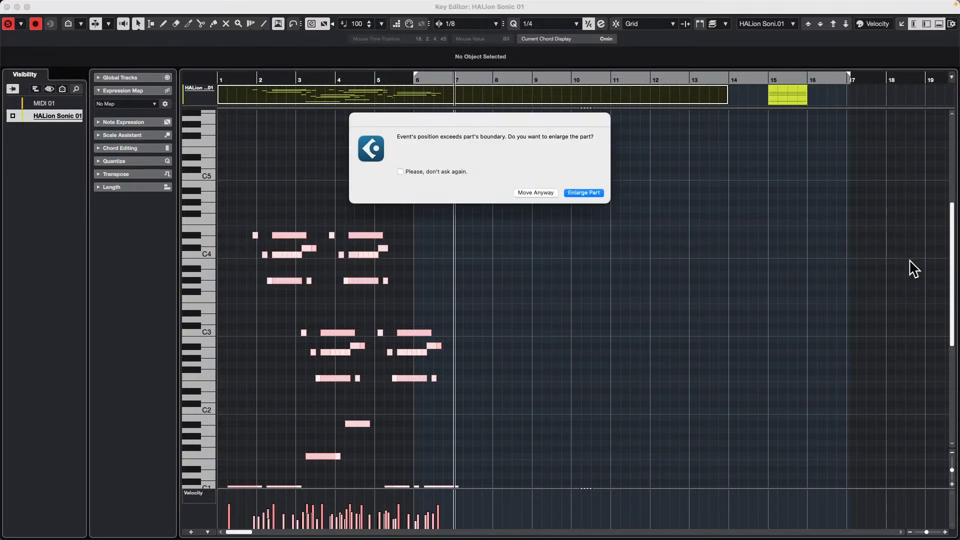
{"action": "left_click", "coordinate": [587, 193]}
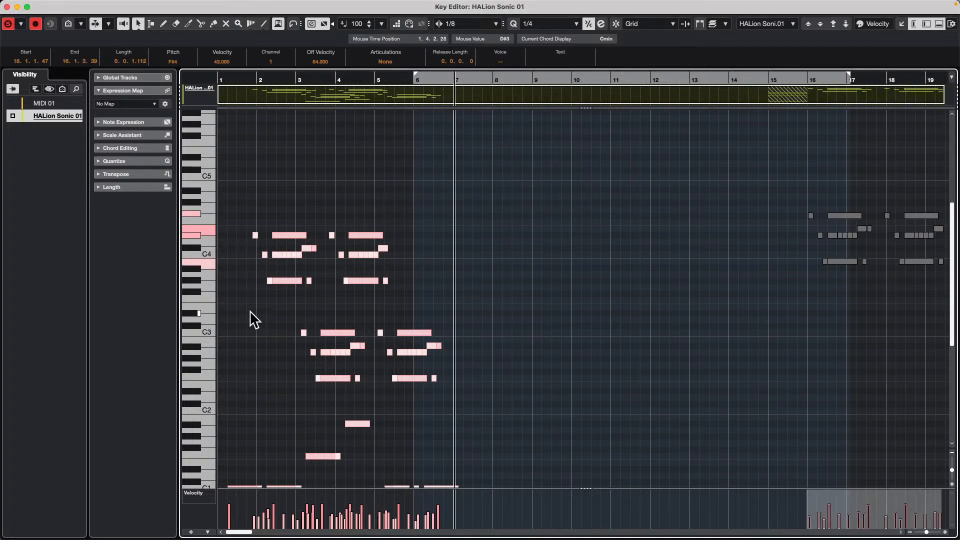
{"action": "left_click_drag", "start_coordinate": [249, 307], "coordinate": [621, 375]}
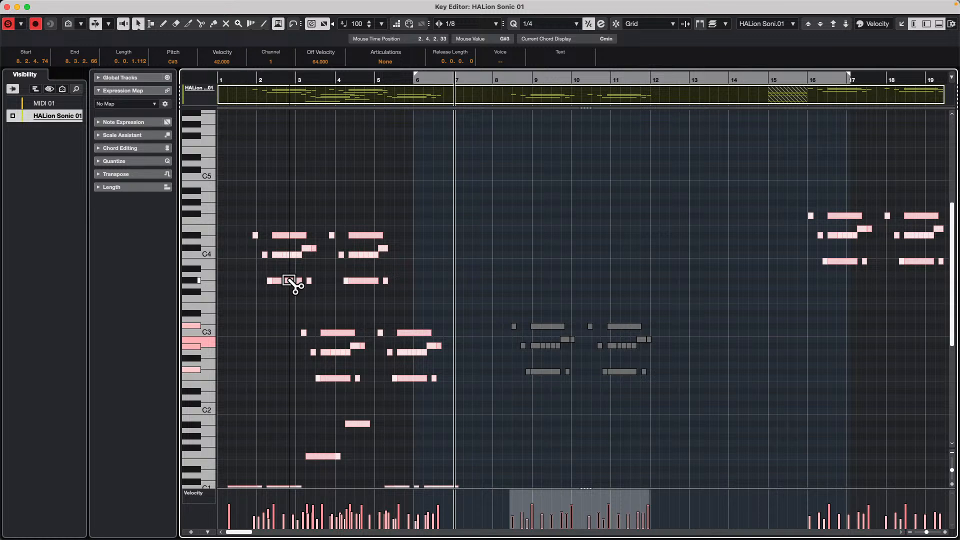
{"action": "left_click_drag", "start_coordinate": [248, 209], "coordinate": [419, 311]}
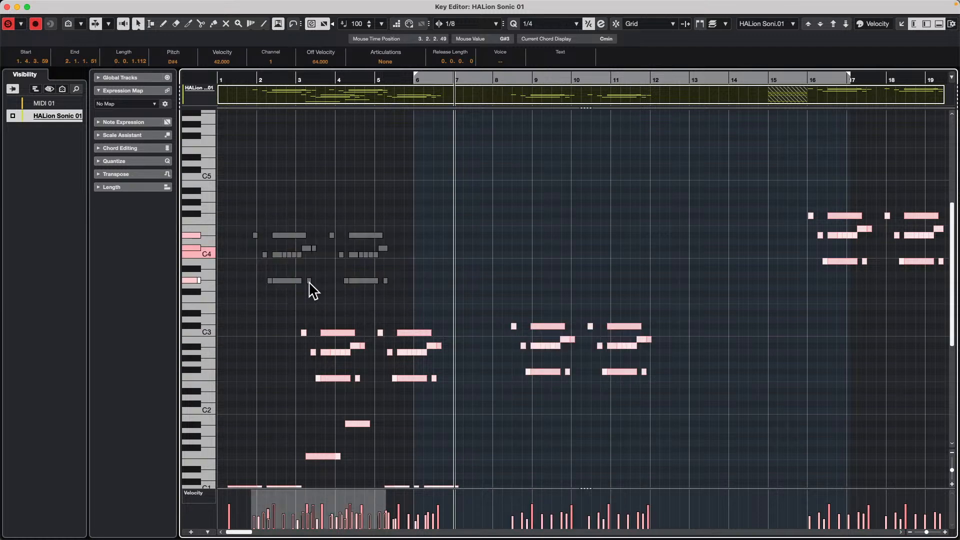
{"action": "left_click_drag", "start_coordinate": [284, 281], "coordinate": [552, 276]}
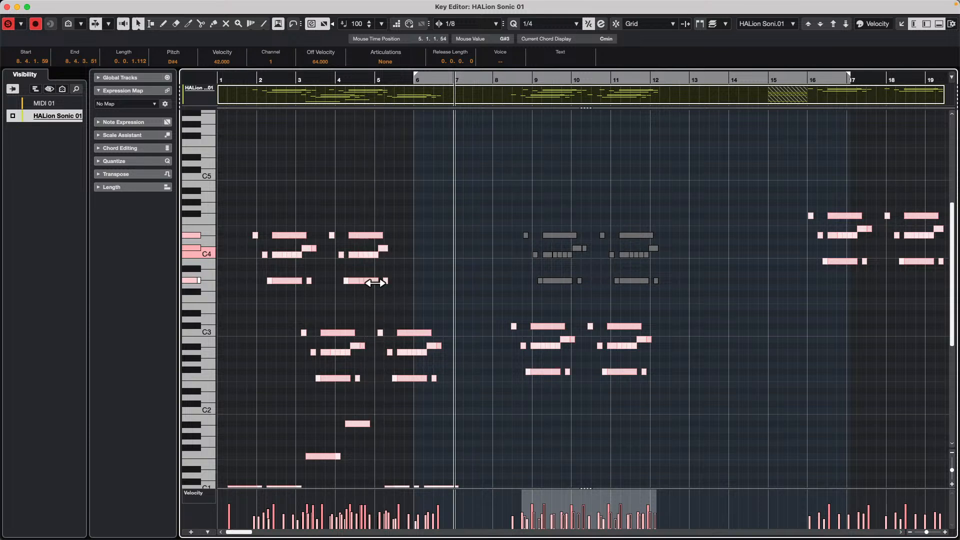
- Copy all the chord groups around C4 up to around C5 from bar 5, and the lower bar 8 groups to bar 13
{"action": "left_click_drag", "start_coordinate": [239, 209], "coordinate": [685, 308]}
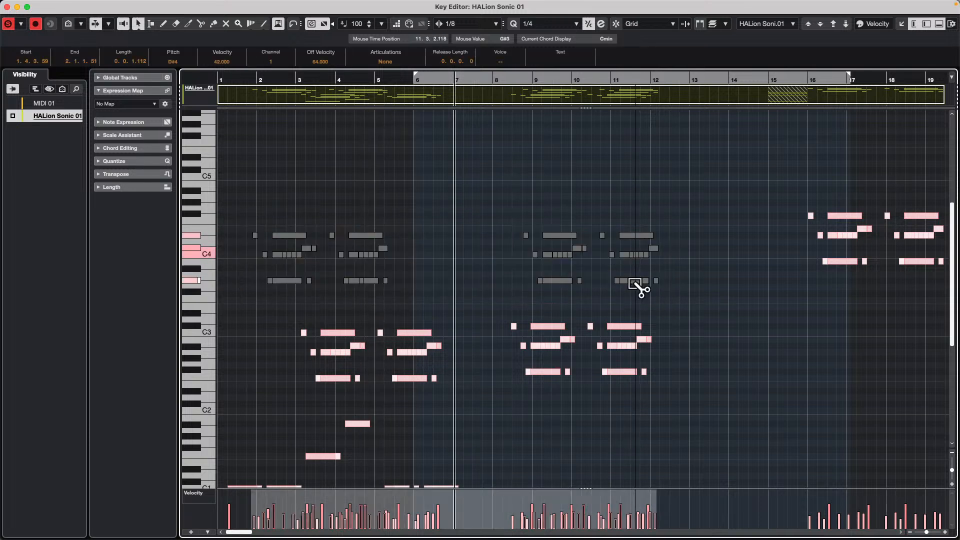
{"action": "left_click_drag", "start_coordinate": [635, 281], "coordinate": [754, 213]}
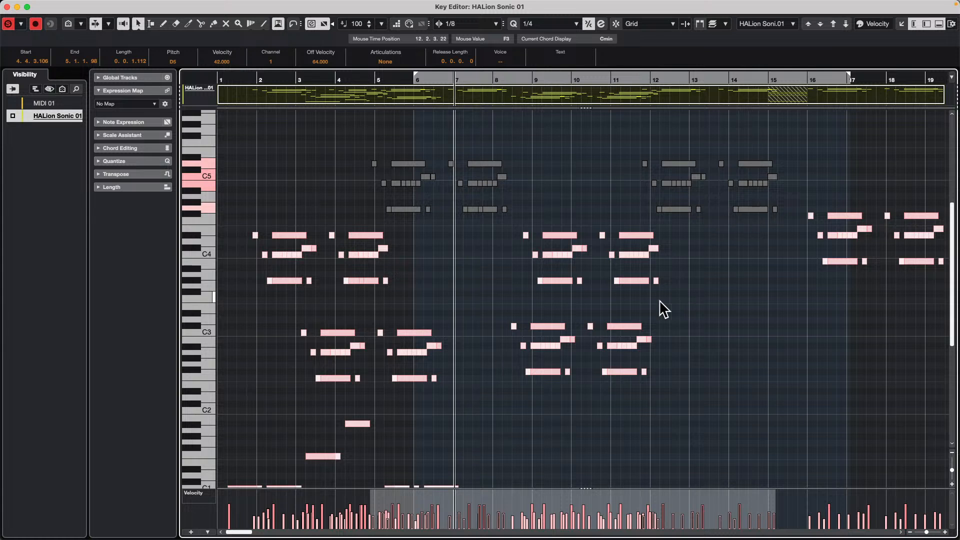
{"action": "mouse_move", "coordinate": [477, 299]}
{"action": "left_mouse_down"}
{"action": "mouse_move", "coordinate": [661, 387]}
{"action": "mouse_move", "coordinate": [793, 370]}
{"action": "left_mouse_up"}
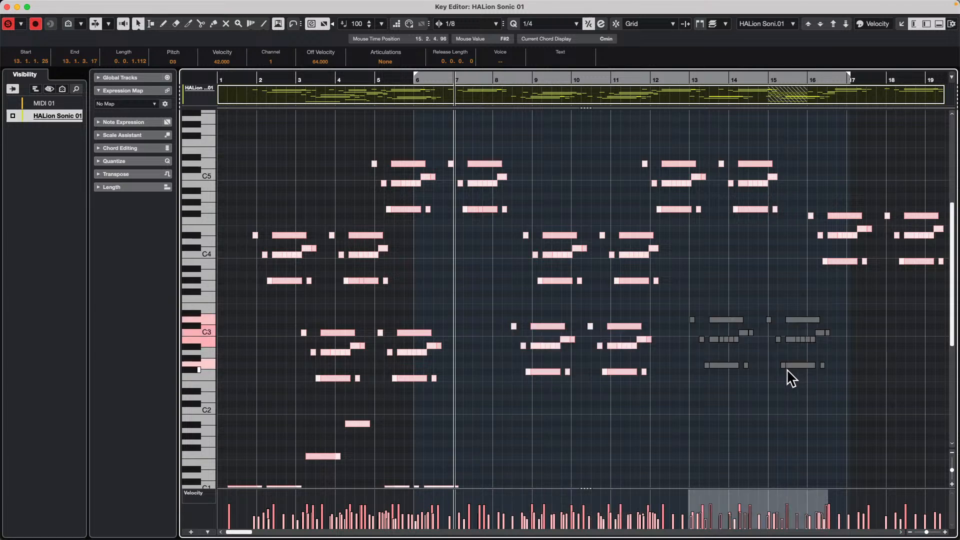
- Undo all the chord group copies and the part enlargement in the HALion Sonic 01 part
{"action": "key", "text": "super+z"}
{"action": "key", "text": "super+z"}
{"action": "key", "text": "super+z"}
{"action": "key", "text": "super+z"}
{"action": "key", "text": "super+z"}
{"action": "key", "text": "super+z"}
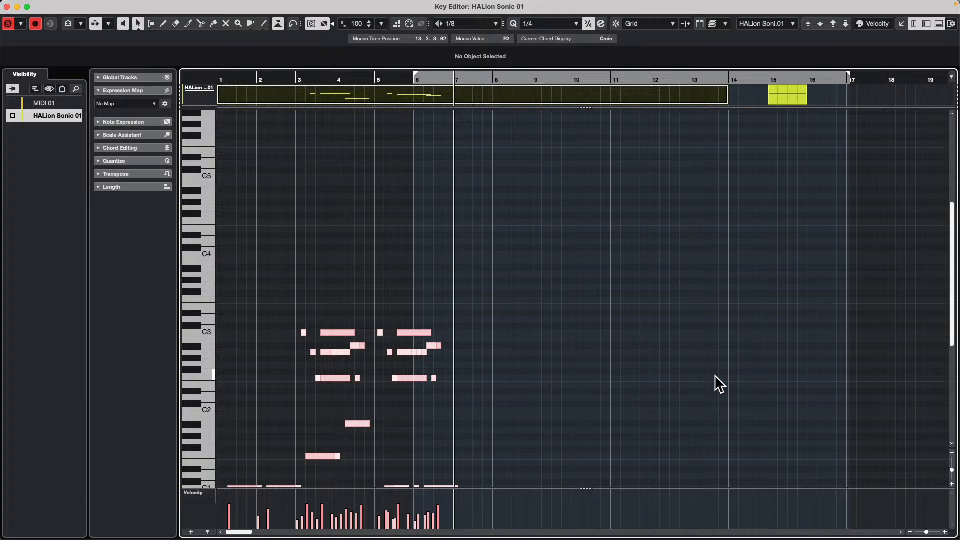
- Close the separate Key Editor window and select the drums 03 channel in the project window's MixConsole
{"action": "left_click", "coordinate": [7, 6]}
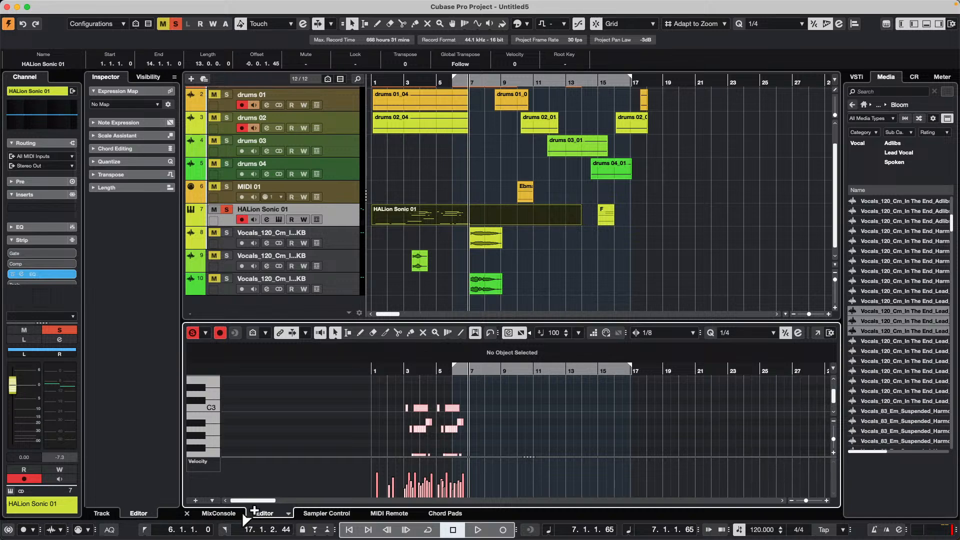
{"action": "left_click", "coordinate": [219, 513]}
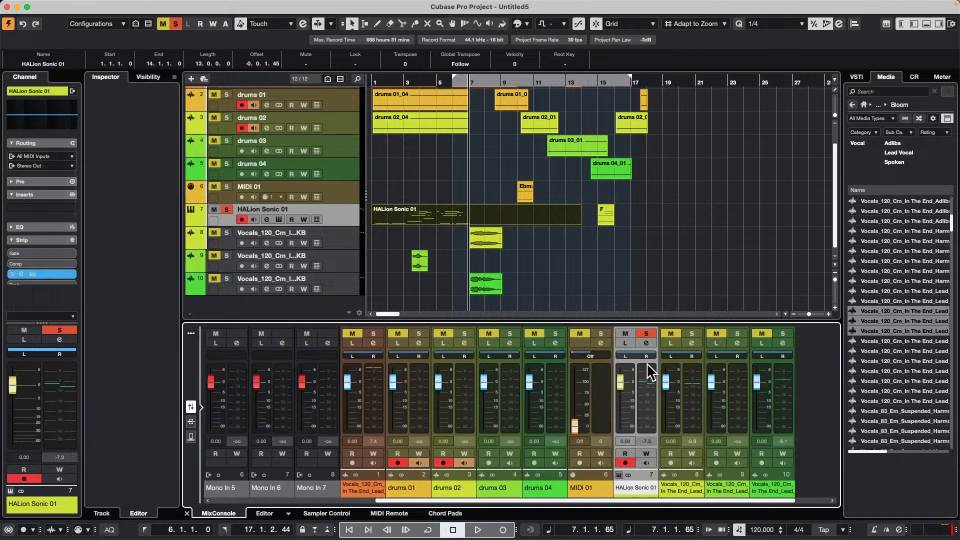
{"action": "left_click", "coordinate": [508, 397]}
{"action": "left_click", "coordinate": [447, 398]}
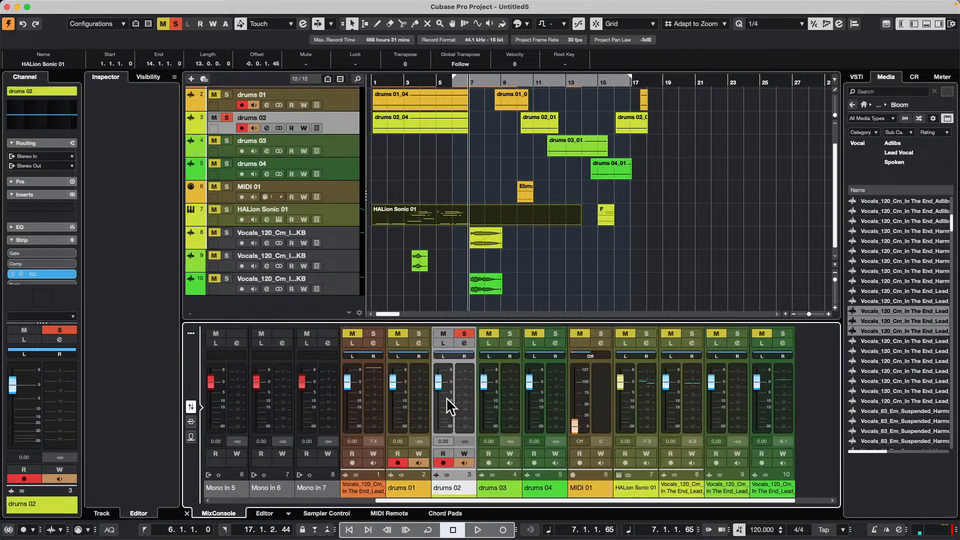
{"action": "left_click", "coordinate": [417, 394]}
{"action": "left_click", "coordinate": [509, 391]}
{"action": "key", "text": "s"}
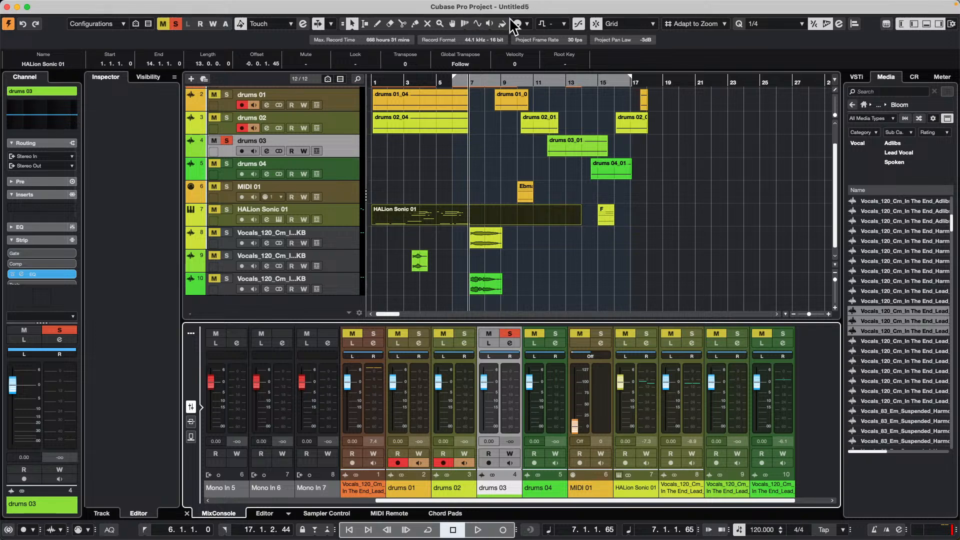
- Add one instrument track with Retrologue as its instrument below the drums 03 track
{"action": "right_click", "coordinate": [344, 148]}
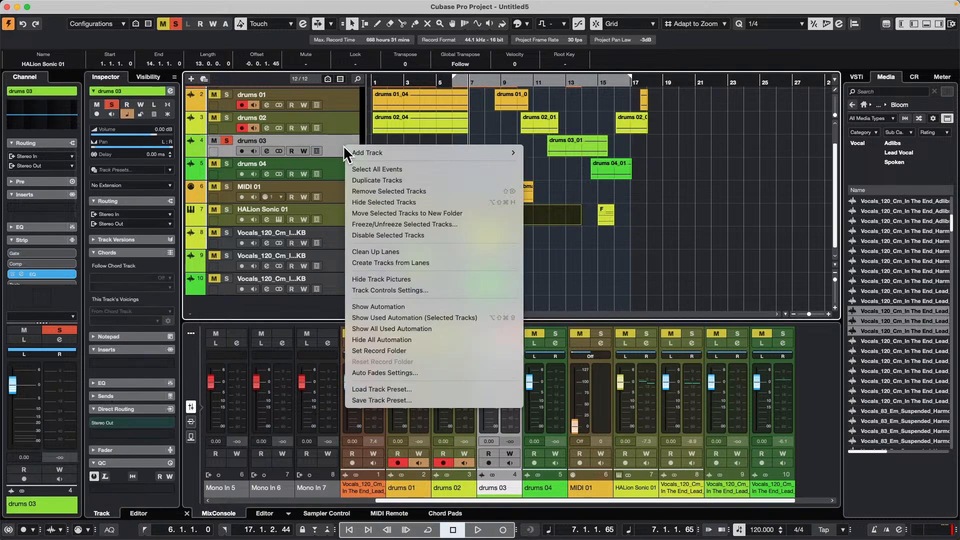
{"action": "mouse_move", "coordinate": [476, 153]}
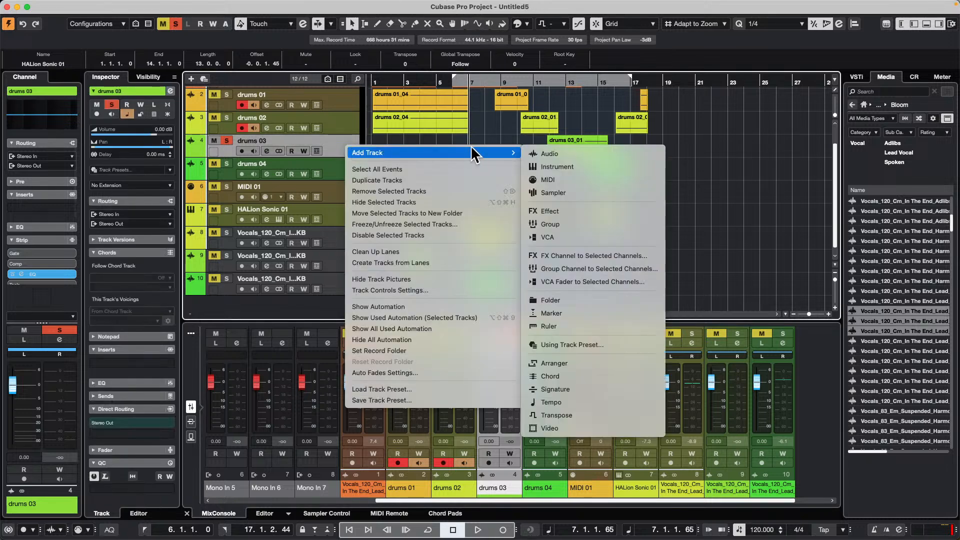
{"action": "left_click", "coordinate": [600, 170]}
{"action": "left_click", "coordinate": [538, 190]}
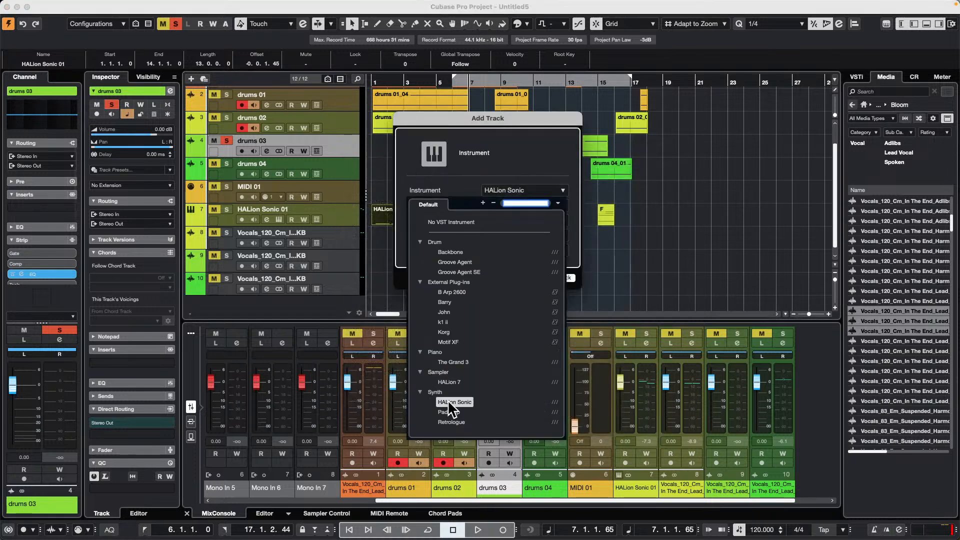
{"action": "left_click", "coordinate": [450, 421]}
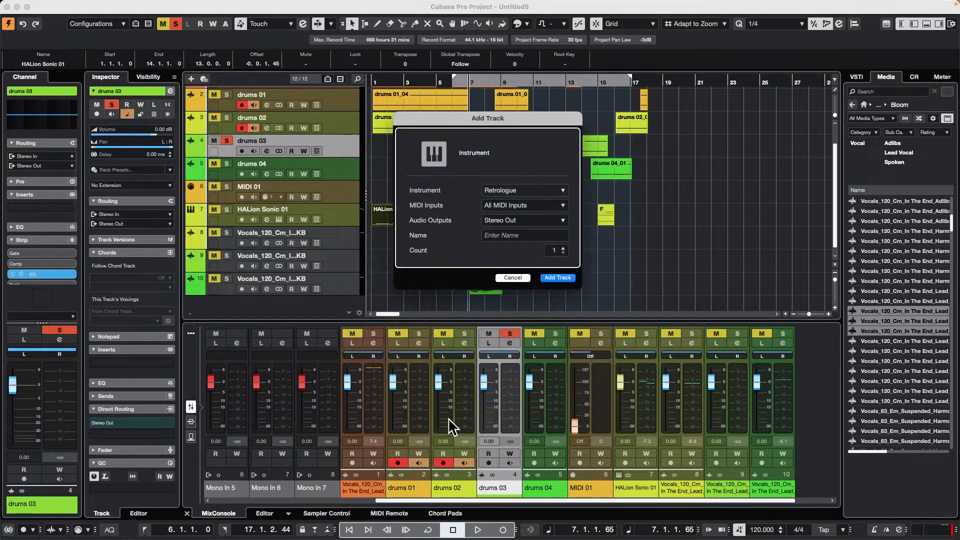
{"action": "left_click", "coordinate": [558, 276]}
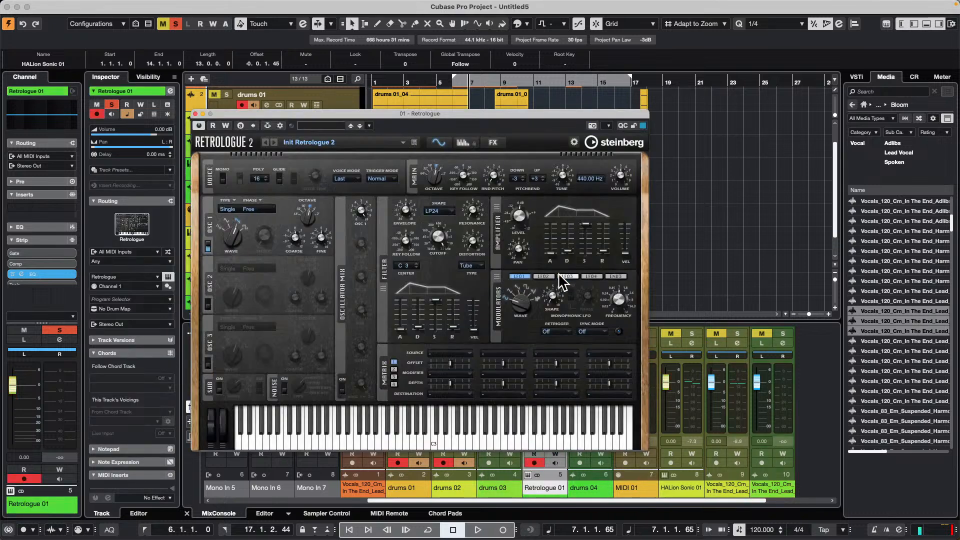
- Browse Retrologue's presets filtered to the Bass category, and clear the filter
{"action": "left_click", "coordinate": [308, 143]}
{"action": "left_click", "coordinate": [395, 278]}
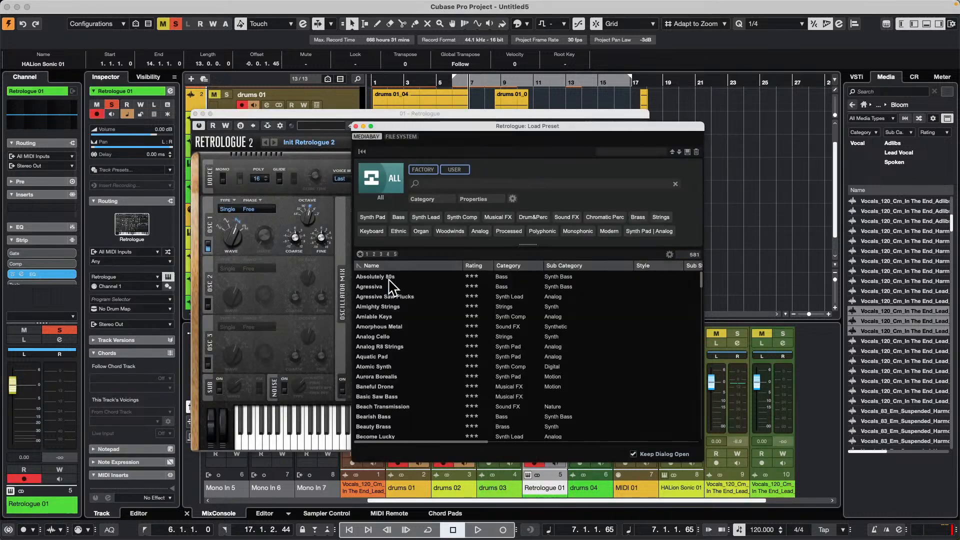
{"action": "left_click", "coordinate": [399, 216]}
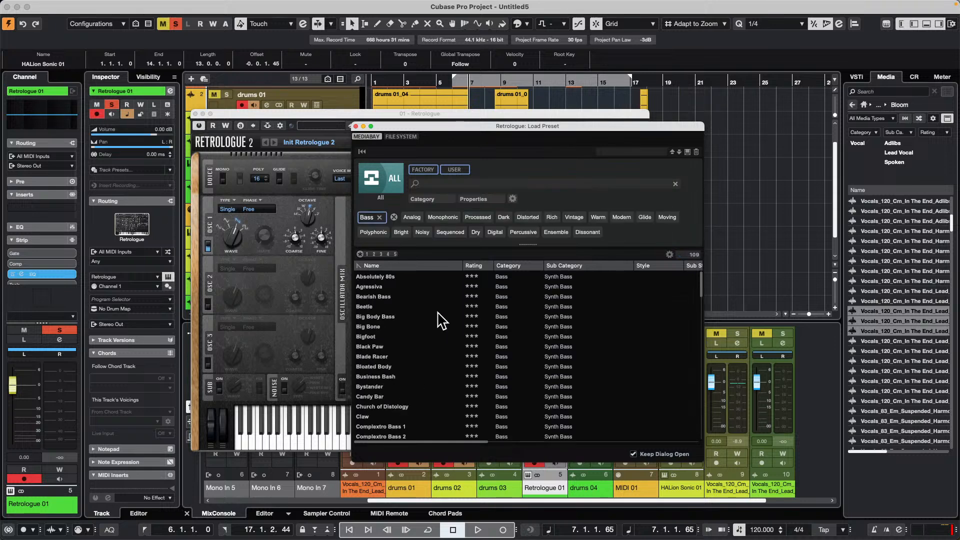
{"action": "scroll", "coordinate": [440, 325], "scroll_direction": "down", "scroll_amount": 6}
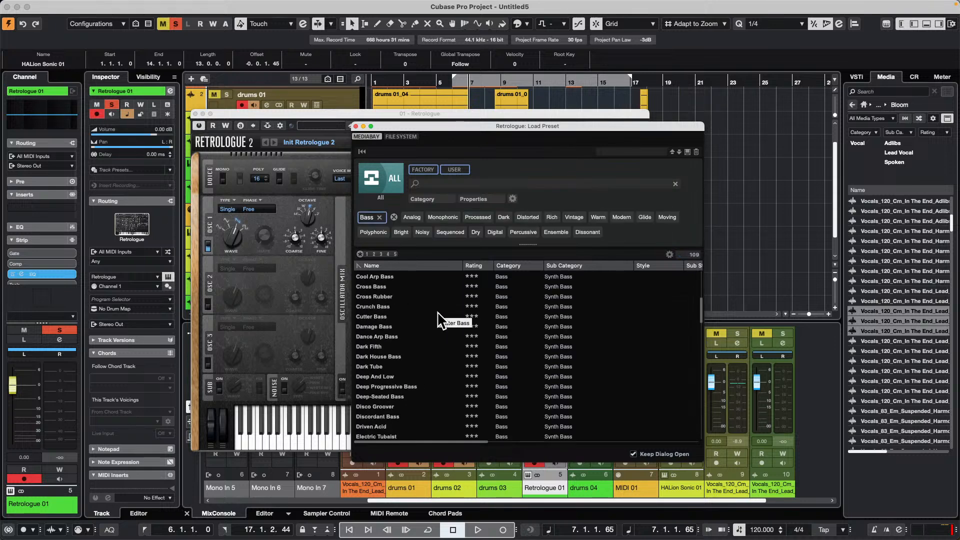
{"action": "scroll", "coordinate": [441, 320], "scroll_direction": "up", "scroll_amount": 2}
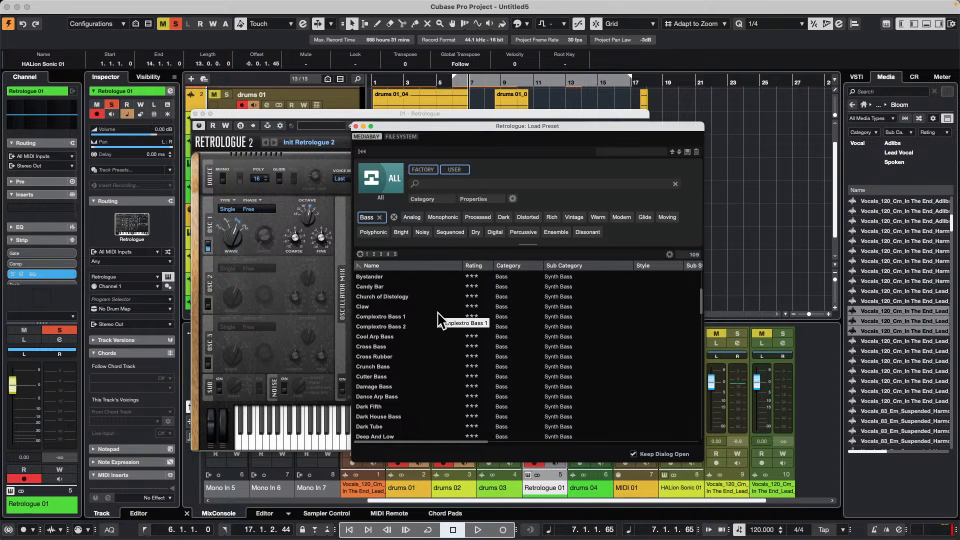
{"action": "scroll", "coordinate": [440, 320], "scroll_direction": "up", "scroll_amount": 1}
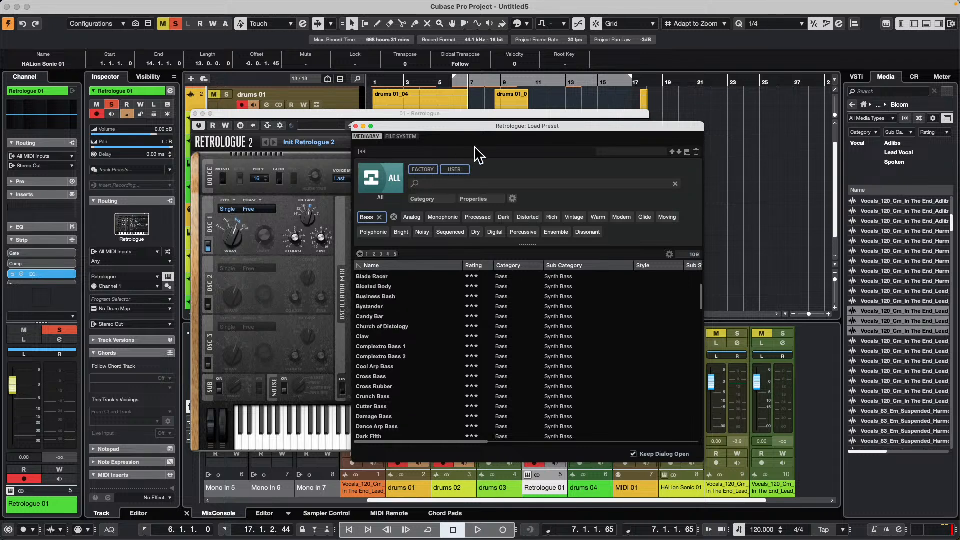
{"action": "left_click", "coordinate": [378, 217]}
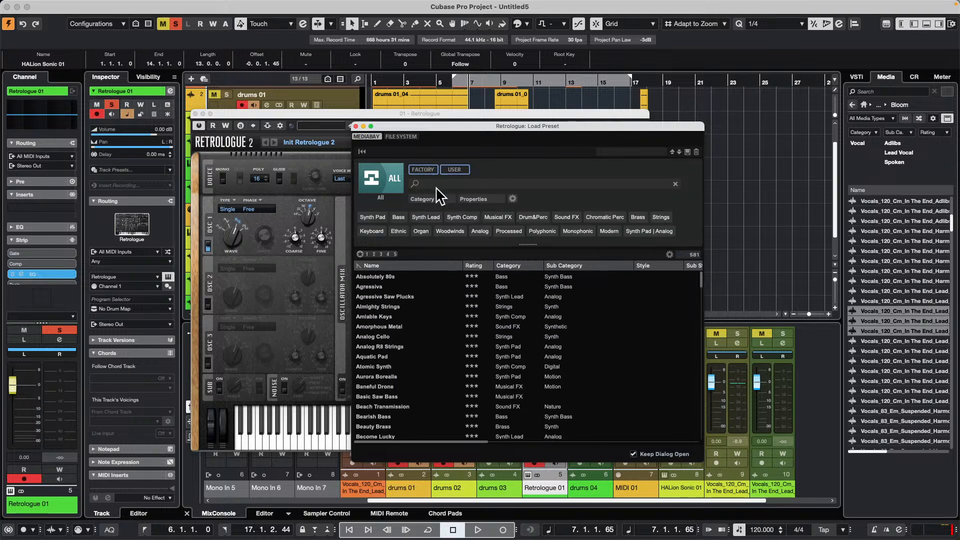
- Search the Retrologue presets for "chart" and "topper", and close the preset browser
{"action": "left_click", "coordinate": [461, 184]}
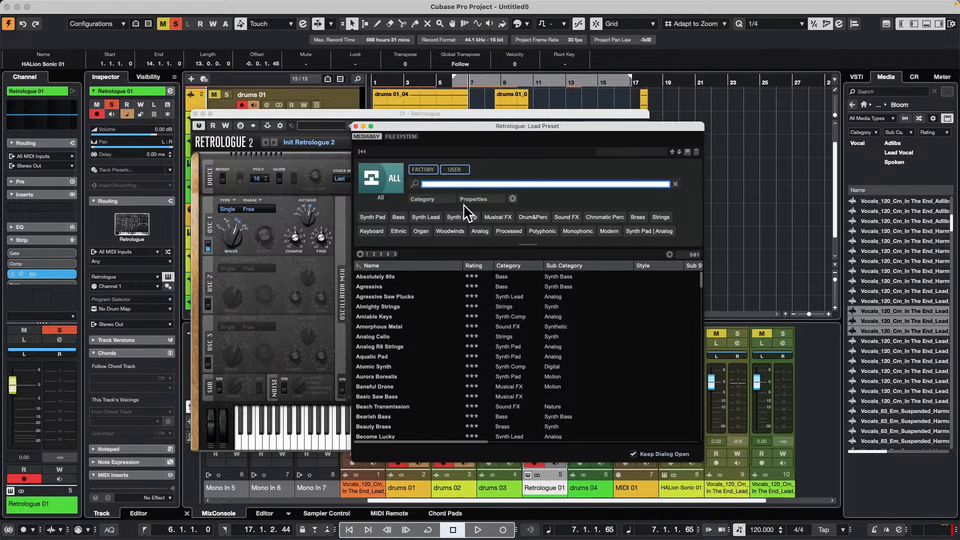
{"action": "type", "text": "chart"}
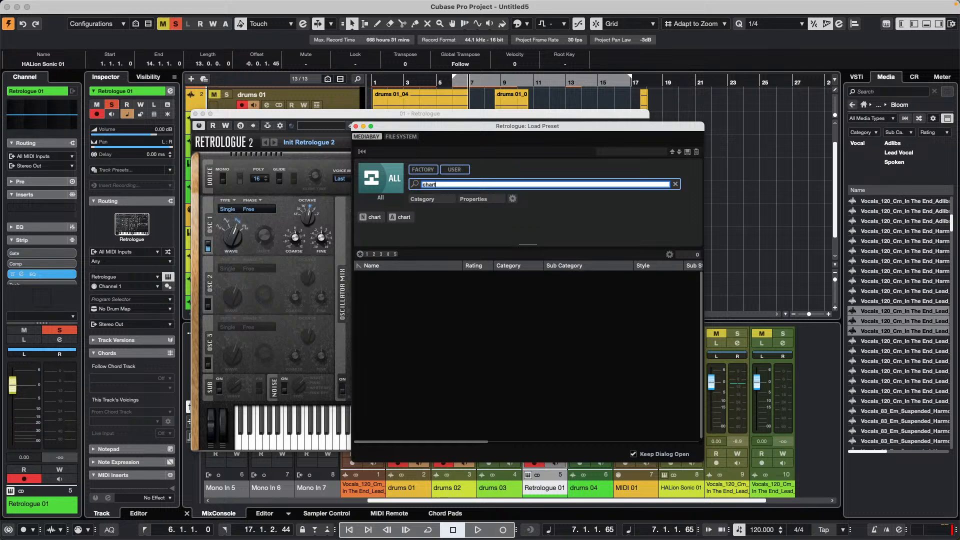
{"action": "key", "text": "BackSpace"}
{"action": "key", "text": "BackSpace"}
{"action": "key", "text": "BackSpace"}
{"action": "key", "text": "BackSpace"}
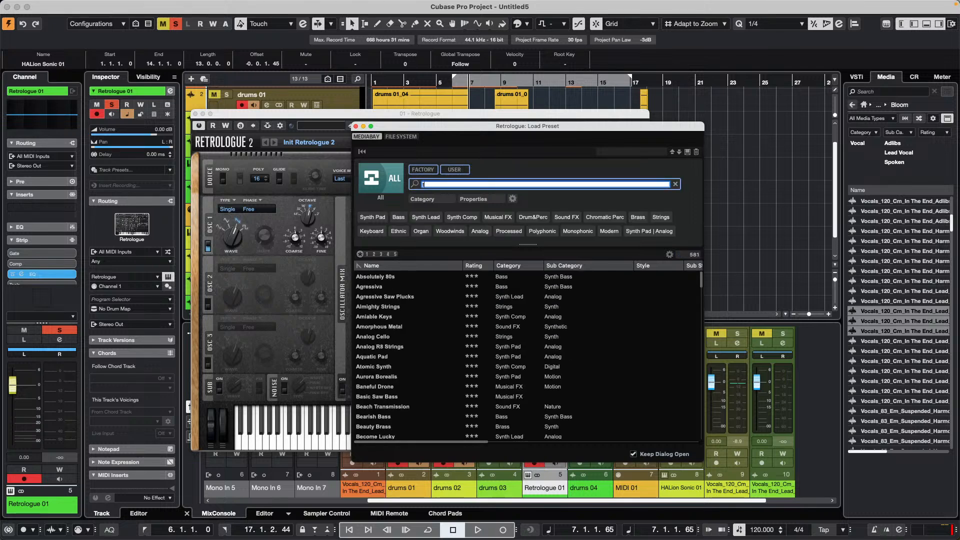
{"action": "type", "text": "topper"}
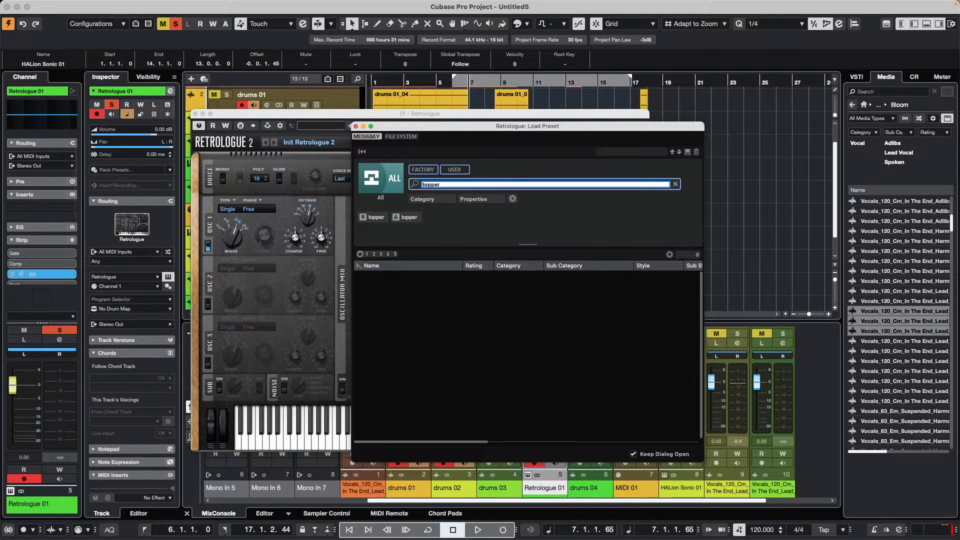
{"action": "left_click", "coordinate": [388, 171]}
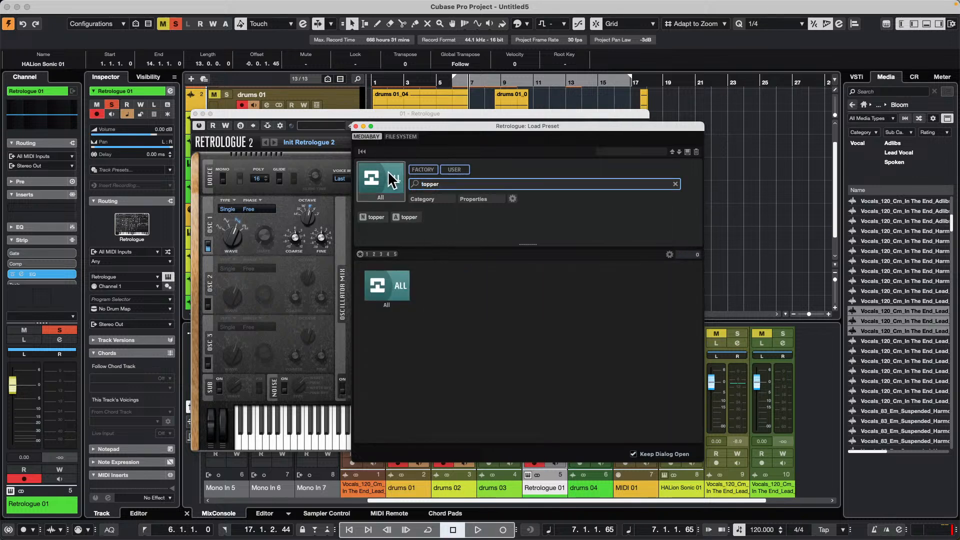
{"action": "left_click", "coordinate": [386, 279]}
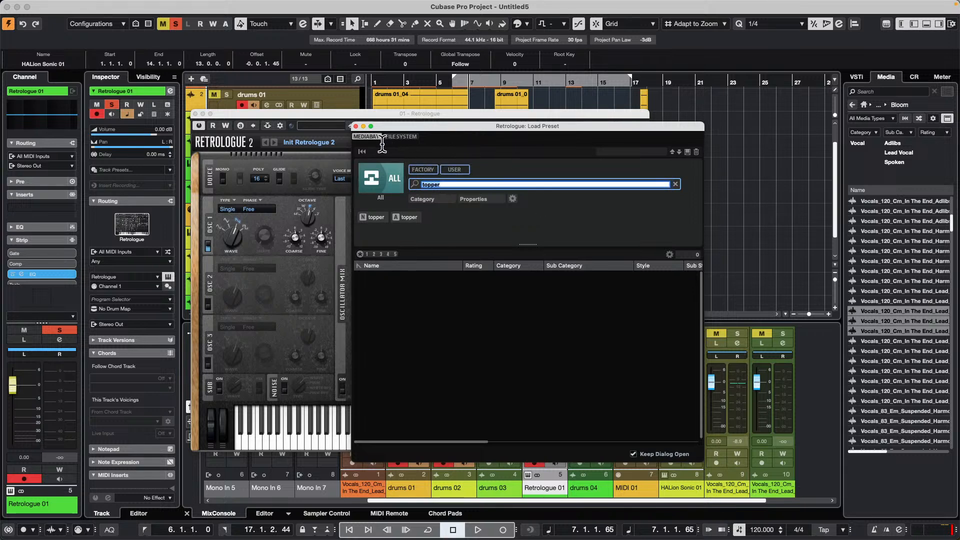
{"action": "left_click", "coordinate": [356, 126]}
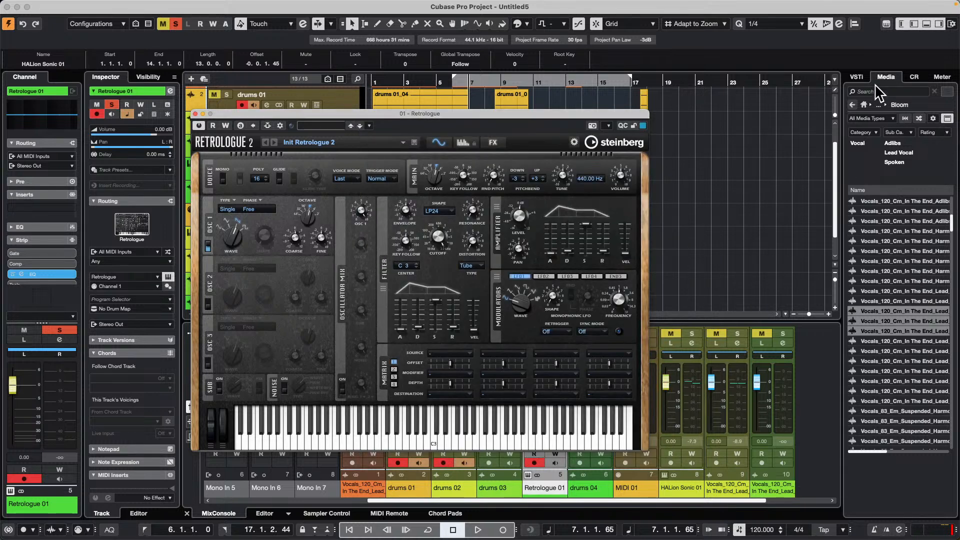
- Open the Retrologue content sets among the VST Instruments in the Media browser
{"action": "left_click", "coordinate": [857, 76]}
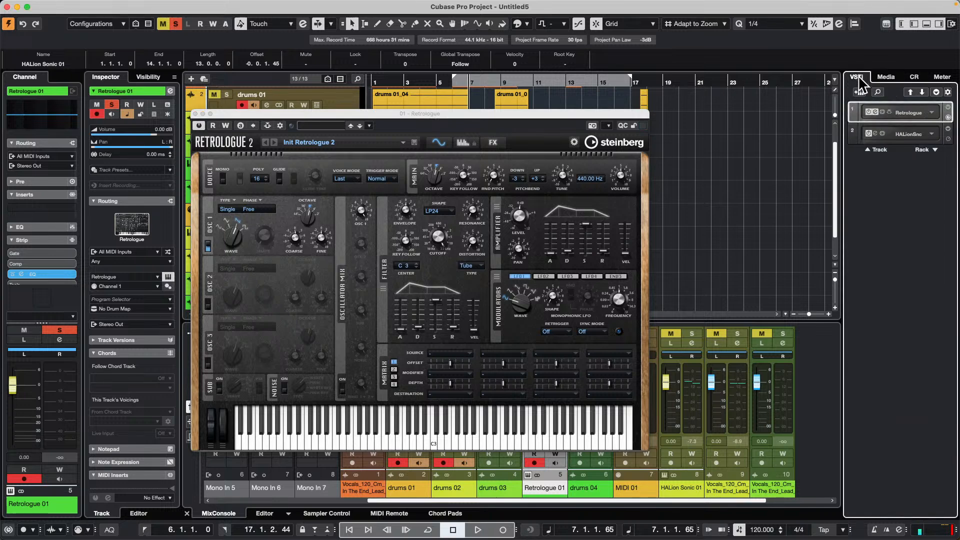
{"action": "left_click", "coordinate": [895, 78]}
{"action": "left_click", "coordinate": [915, 77]}
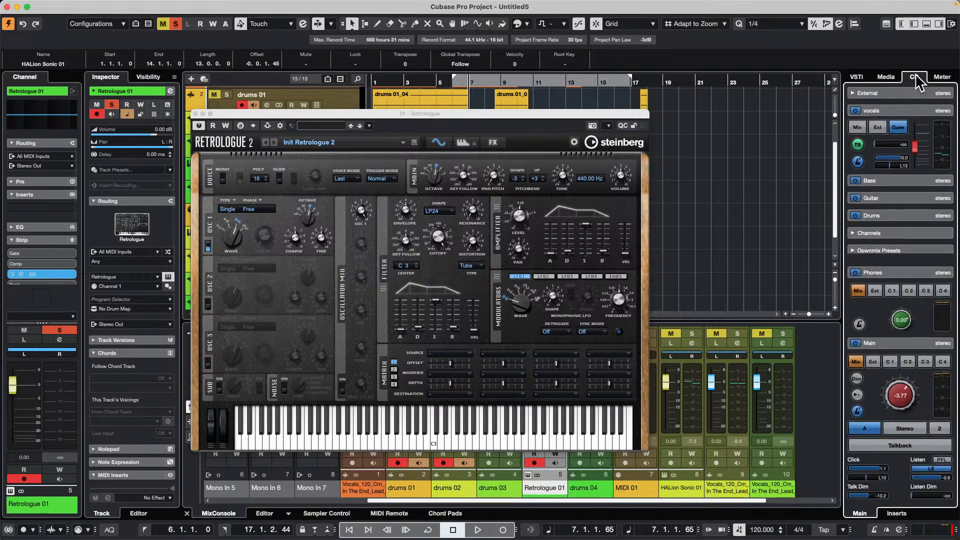
{"action": "left_click", "coordinate": [886, 78]}
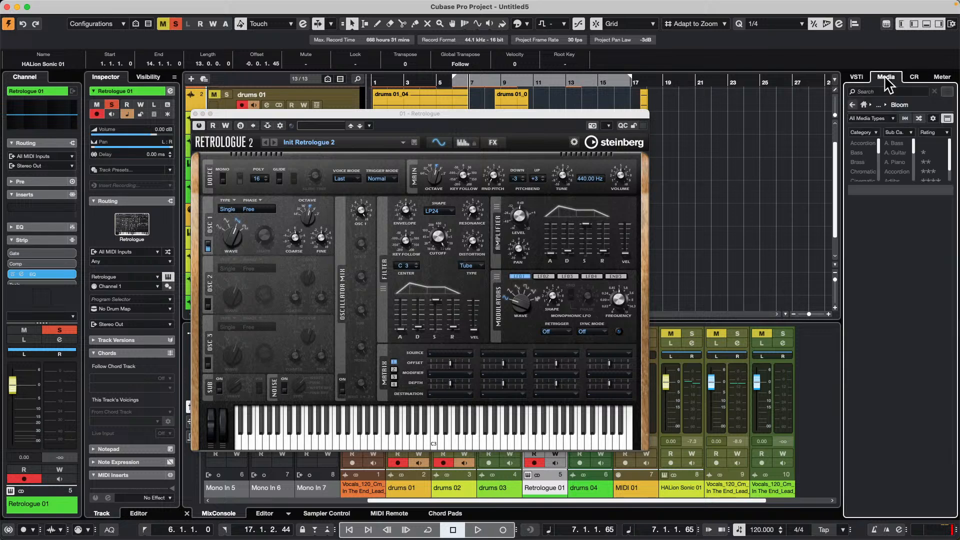
{"action": "left_click", "coordinate": [864, 105]}
{"action": "left_click", "coordinate": [884, 169]}
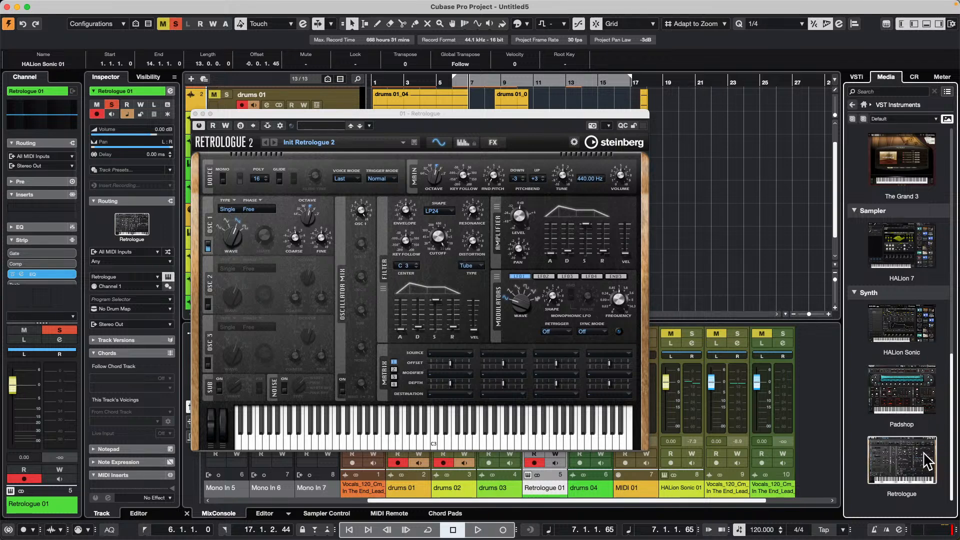
{"action": "left_click", "coordinate": [893, 453]}
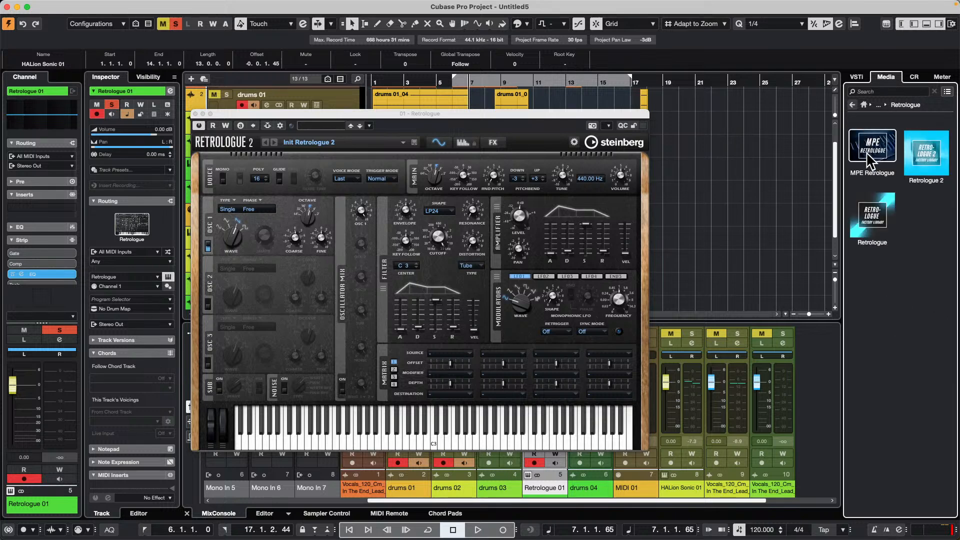
- Browse the preset list of the original Retrologue factory library
{"action": "left_click", "coordinate": [850, 212]}
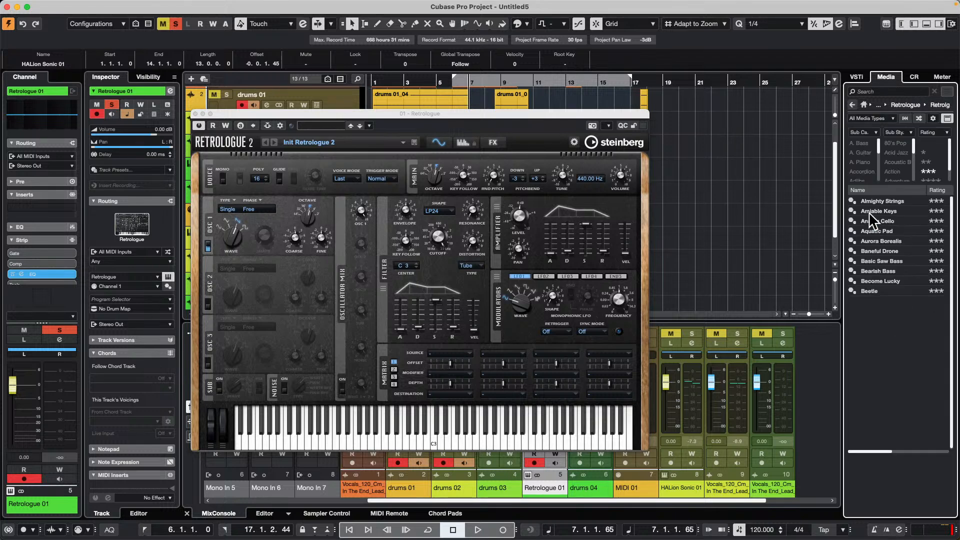
{"action": "scroll", "coordinate": [906, 233], "scroll_direction": "down", "scroll_amount": 10}
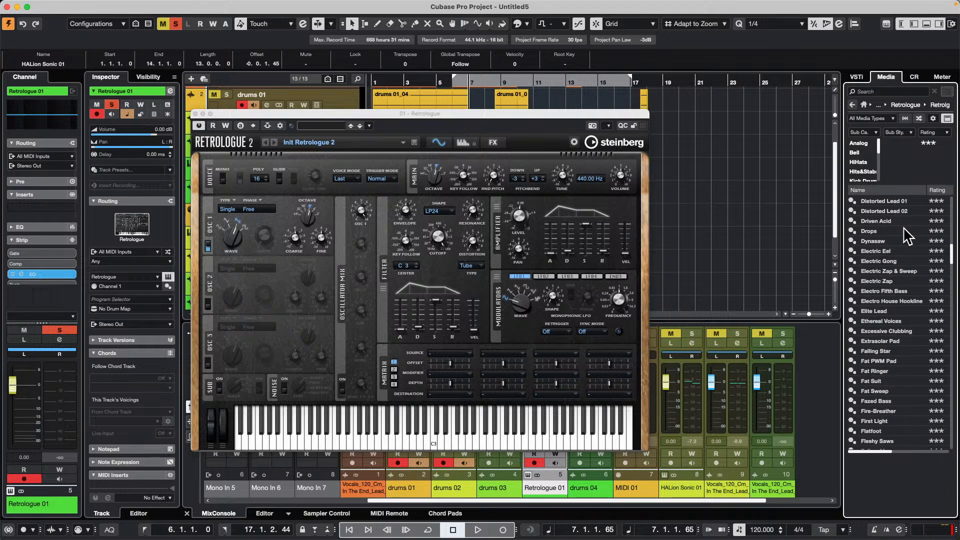
{"action": "scroll", "coordinate": [907, 233], "scroll_direction": "up", "scroll_amount": 8}
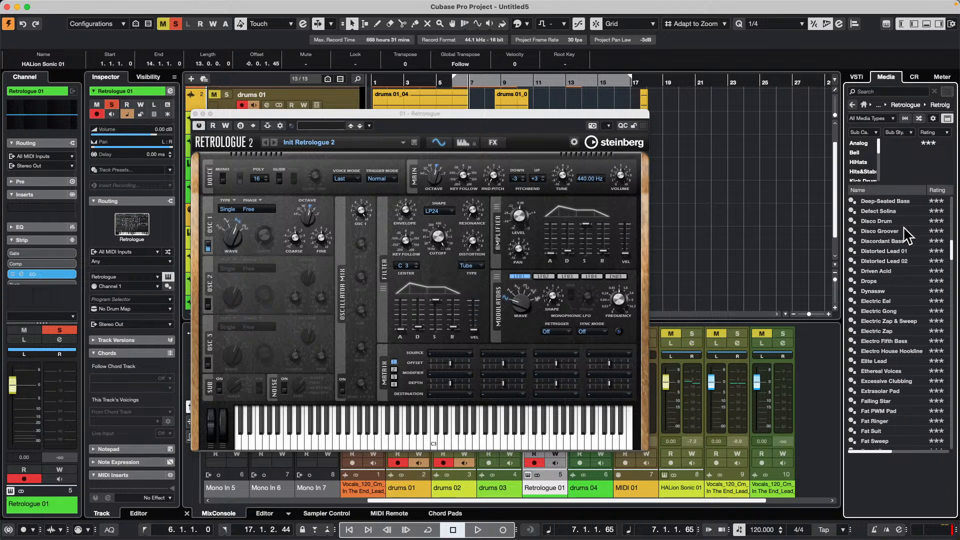
{"action": "scroll", "coordinate": [906, 232], "scroll_direction": "up", "scroll_amount": 5}
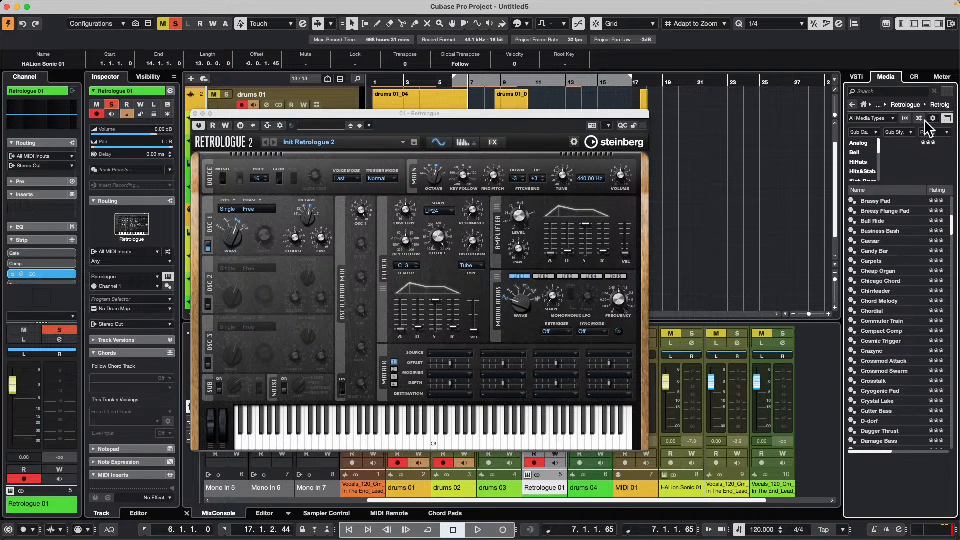
- Return to the Retrologue content sets and browse the Retrologue 2 library's presets
{"action": "left_click", "coordinate": [852, 105]}
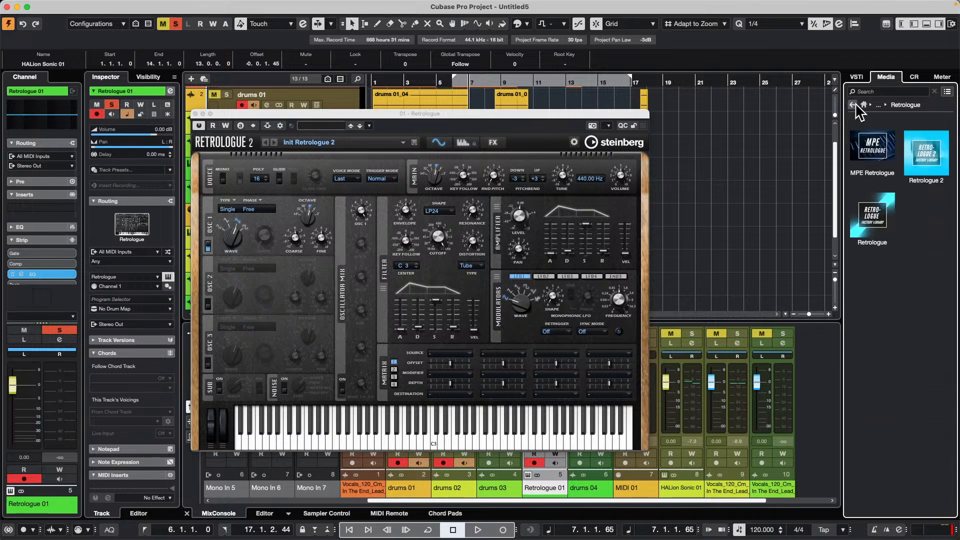
{"action": "double_click", "coordinate": [938, 146]}
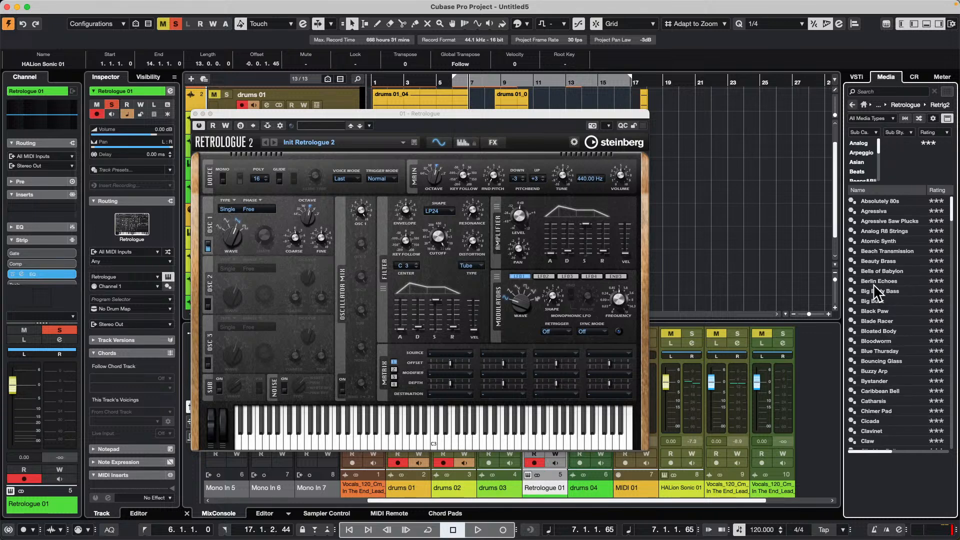
{"action": "scroll", "coordinate": [873, 284], "scroll_direction": "down", "scroll_amount": 5}
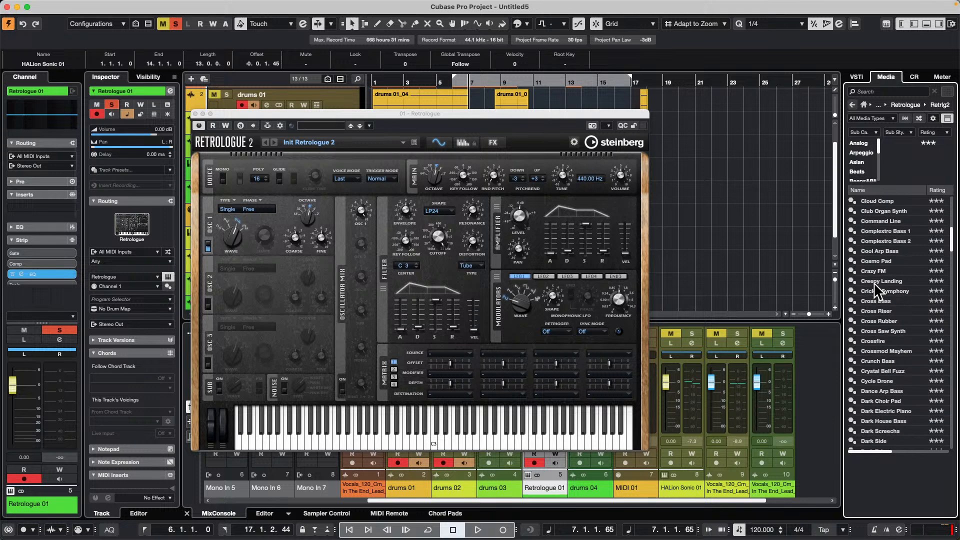
{"action": "scroll", "coordinate": [875, 282], "scroll_direction": "up", "scroll_amount": 3}
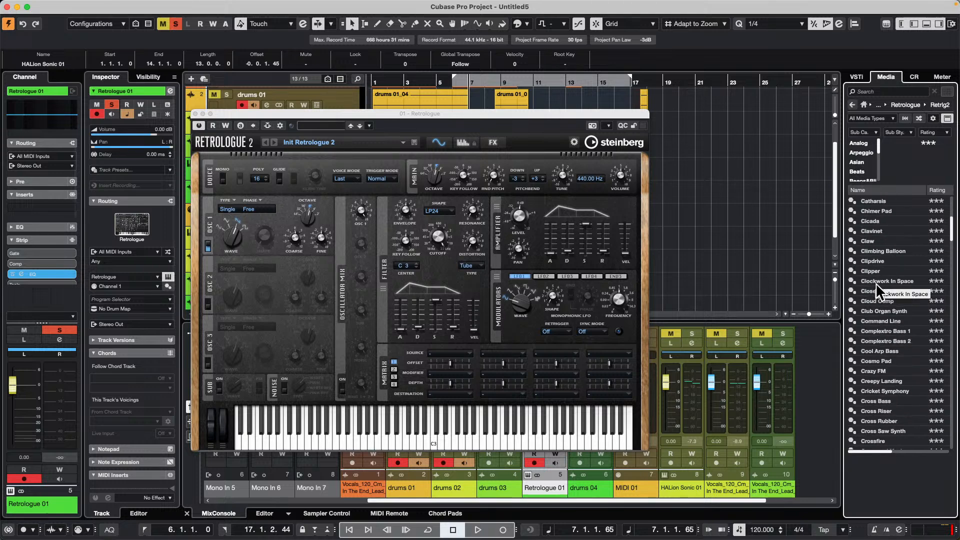
{"action": "scroll", "coordinate": [875, 283], "scroll_direction": "up", "scroll_amount": 2}
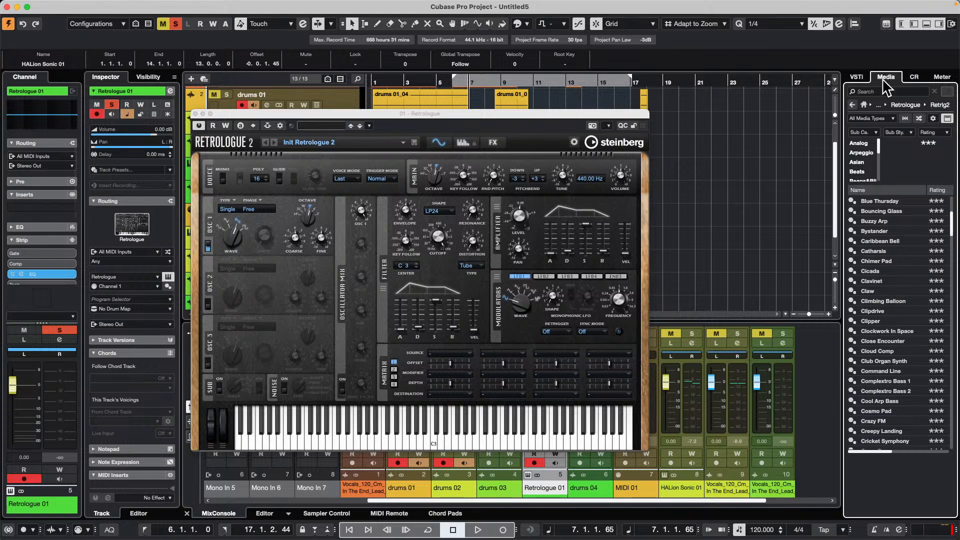
- Leave the Retrologue 2 library, look through the original Retrologue factory presets again, and return to the content sets
{"action": "left_click", "coordinate": [865, 103]}
{"action": "left_click", "coordinate": [864, 102]}
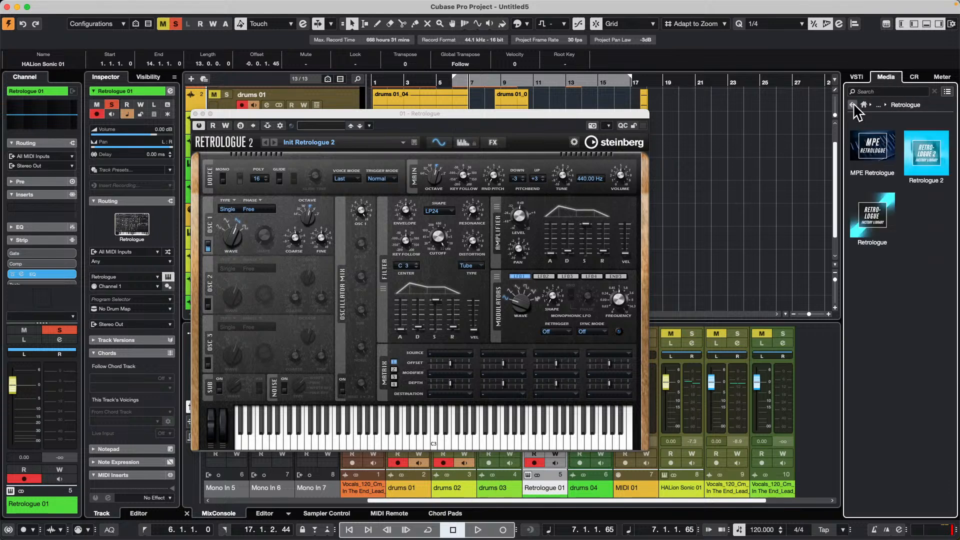
{"action": "double_click", "coordinate": [866, 205]}
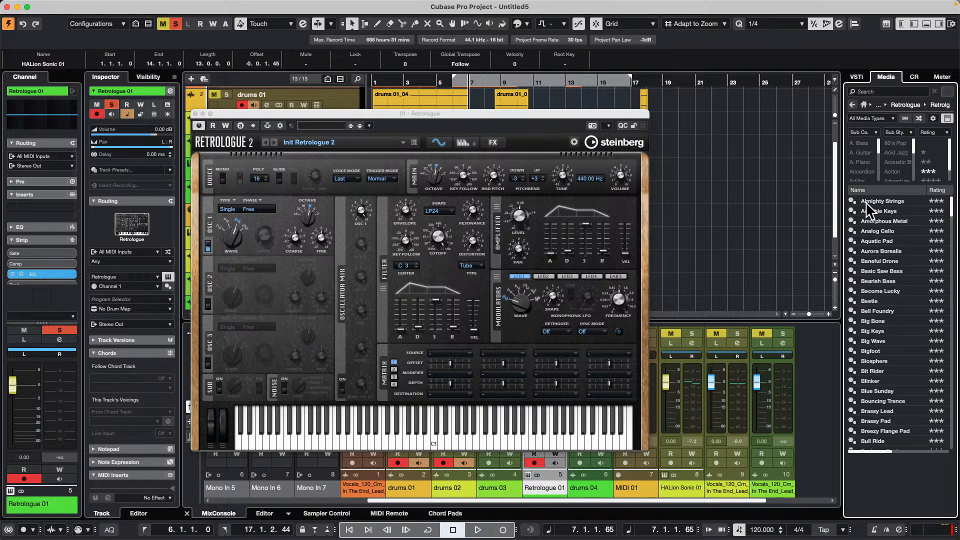
{"action": "scroll", "coordinate": [885, 246], "scroll_direction": "down", "scroll_amount": 4}
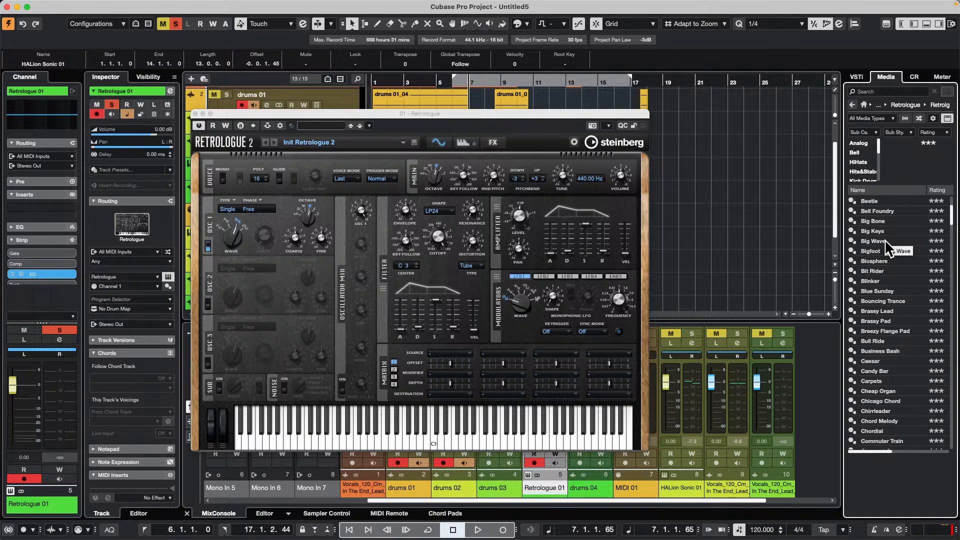
{"action": "left_click", "coordinate": [853, 105]}
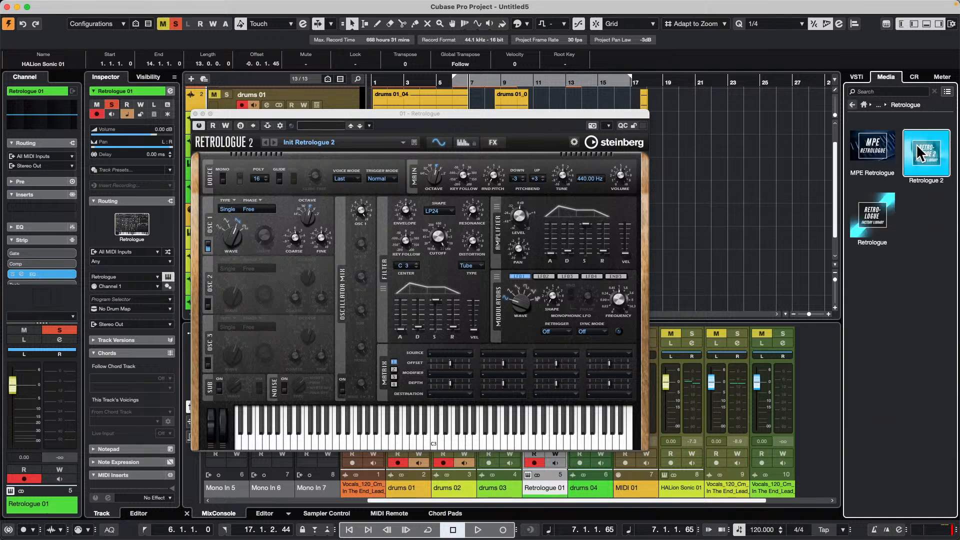
- Open the MPE Retrologue content set and search its presets for "chart topper"
{"action": "double_click", "coordinate": [880, 150]}
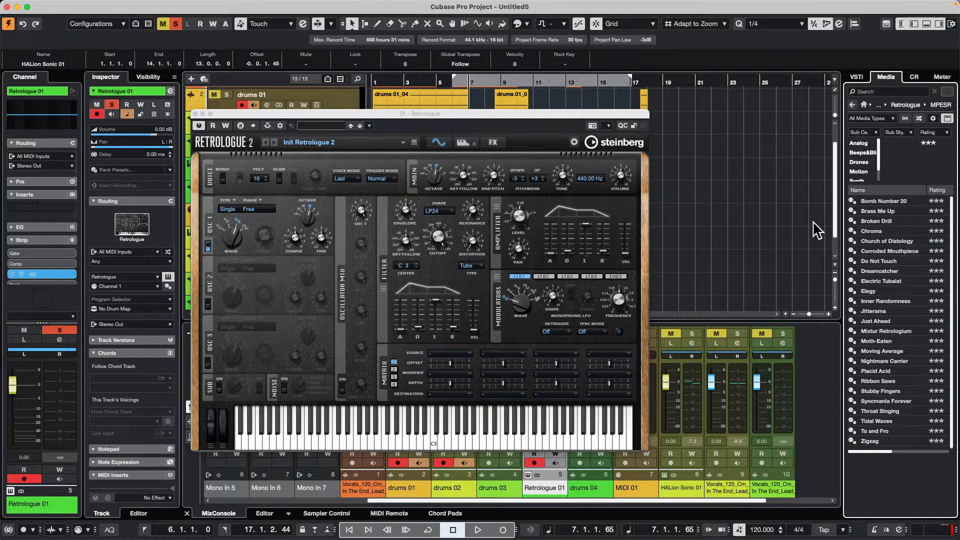
{"action": "left_click", "coordinate": [878, 91]}
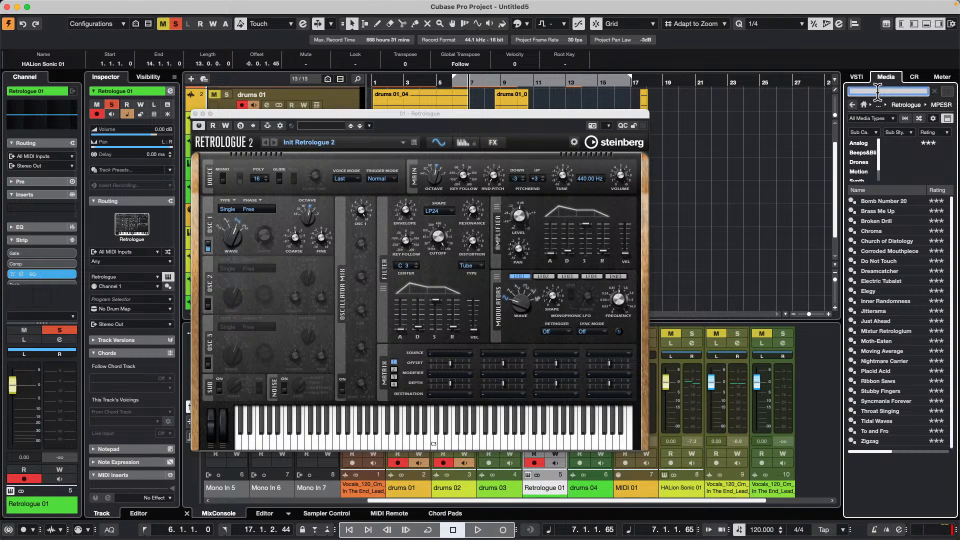
{"action": "type", "text": "chart topper"}
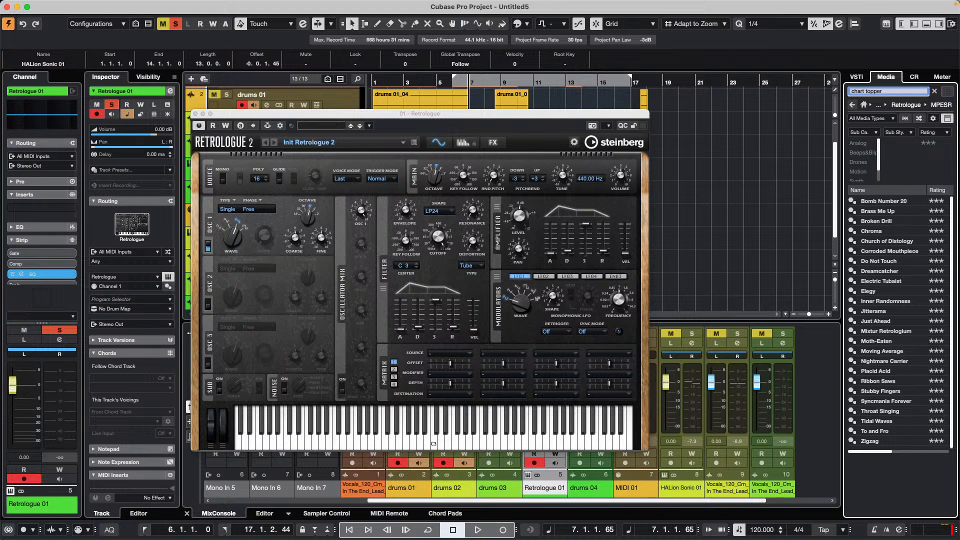
{"action": "key", "text": "Return"}
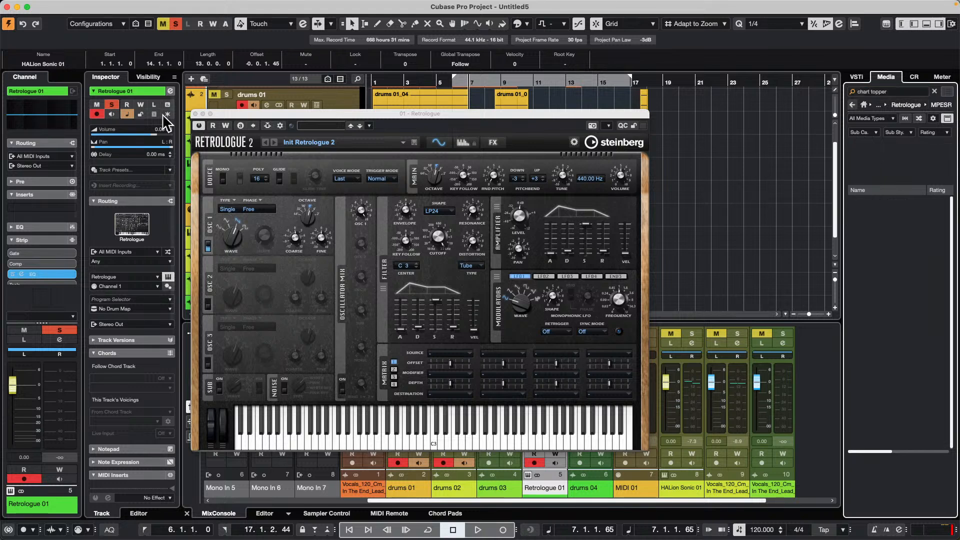
- Close the Retrologue instrument window and search MediaBay's VST Sound content for "chart topper"
{"action": "left_click", "coordinate": [195, 114]}
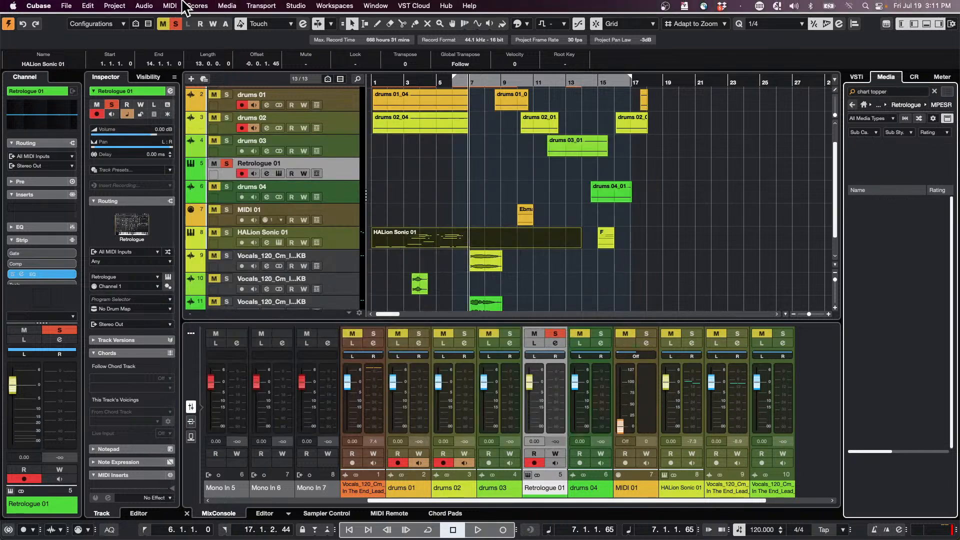
{"action": "key", "text": "F5"}
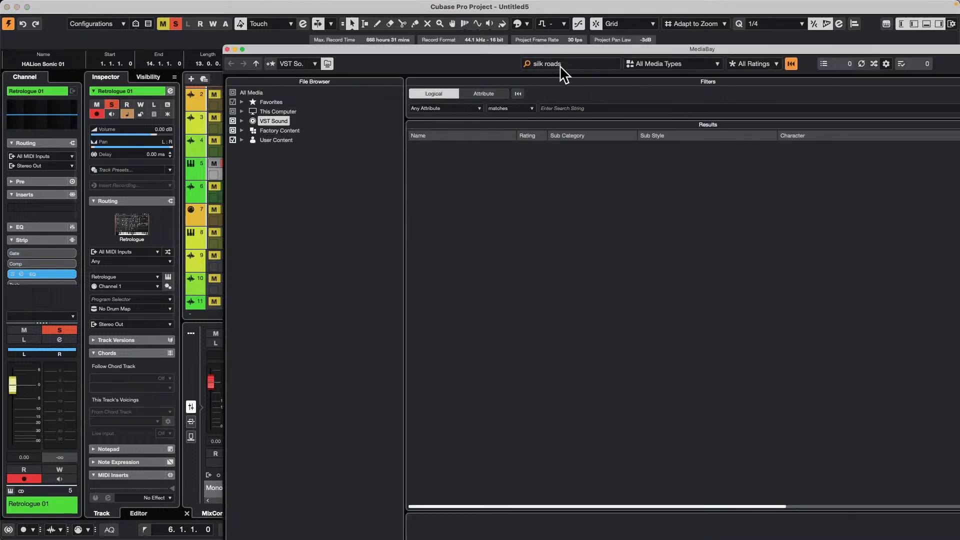
{"action": "left_click", "coordinate": [579, 63]}
{"action": "type", "text": "chart topper"}
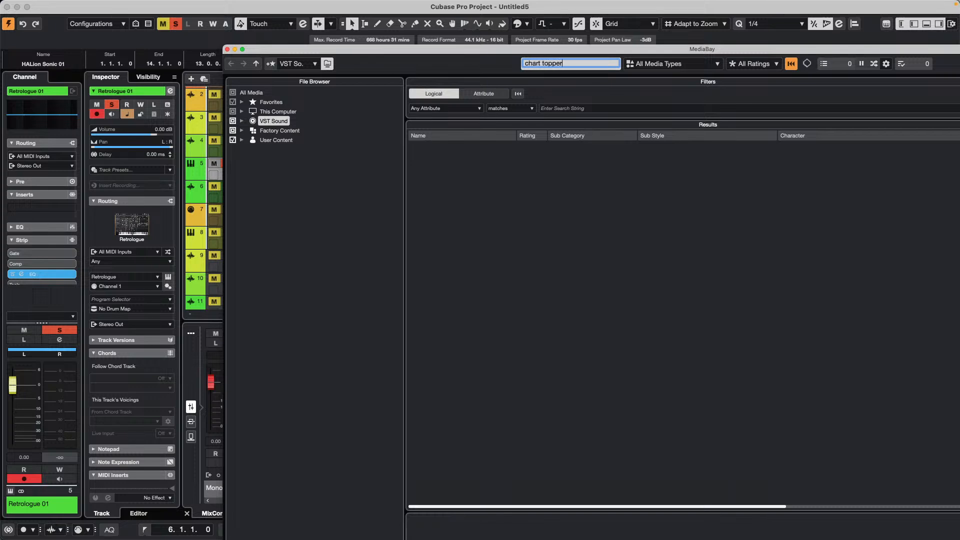
{"action": "key", "text": "Return"}
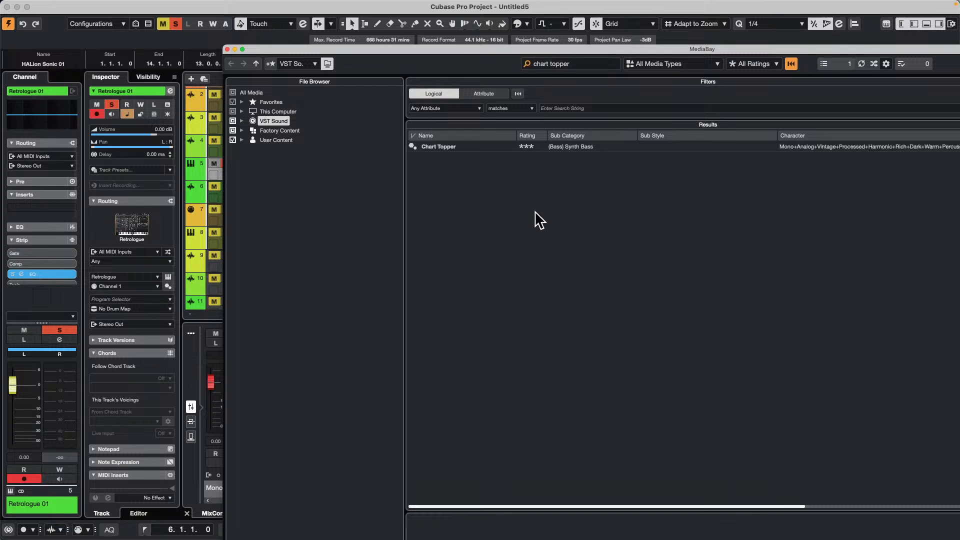
- Create an instrument track from the Chart Topper preset in MediaBay, placed directly below the Retrologue 01 track
{"action": "left_click", "coordinate": [448, 150]}
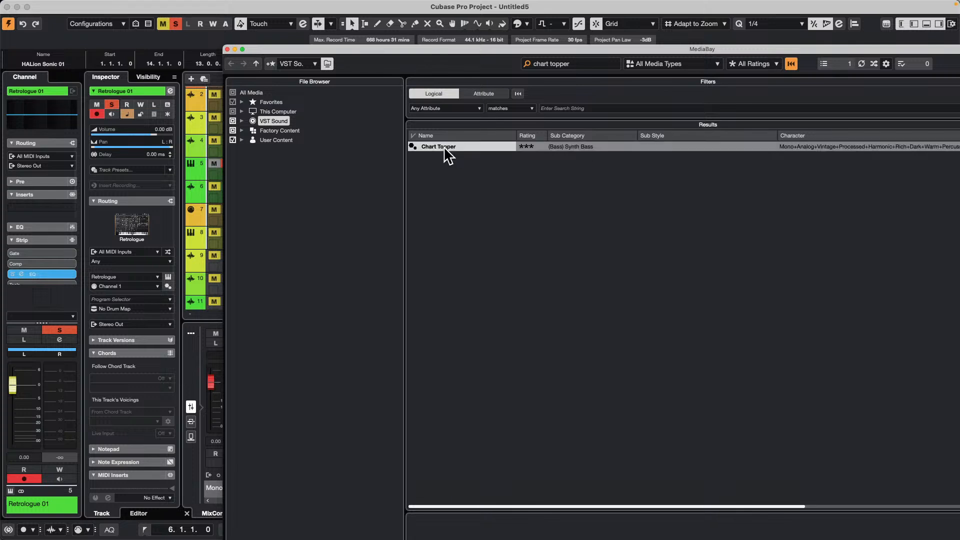
{"action": "left_click_drag", "start_coordinate": [253, 47], "coordinate": [460, 70]}
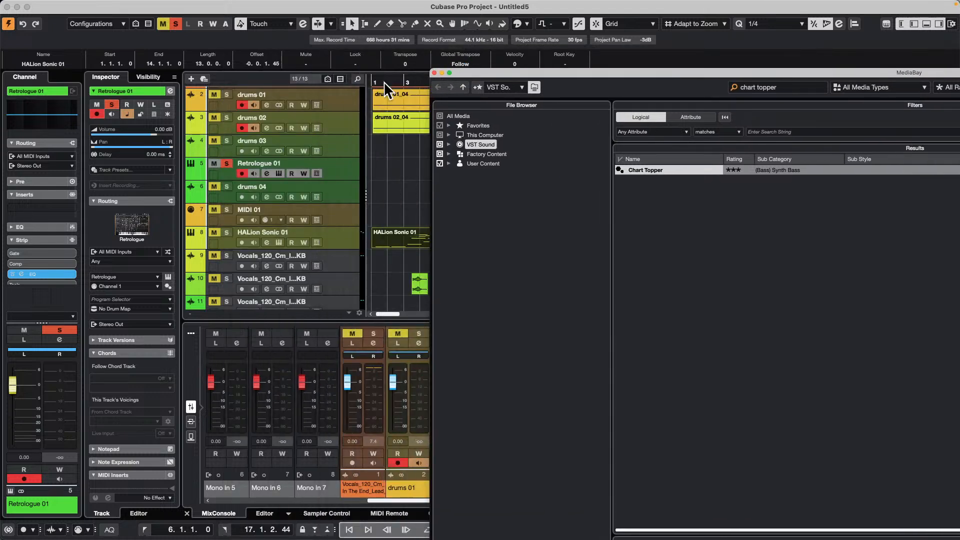
{"action": "left_click", "coordinate": [277, 195]}
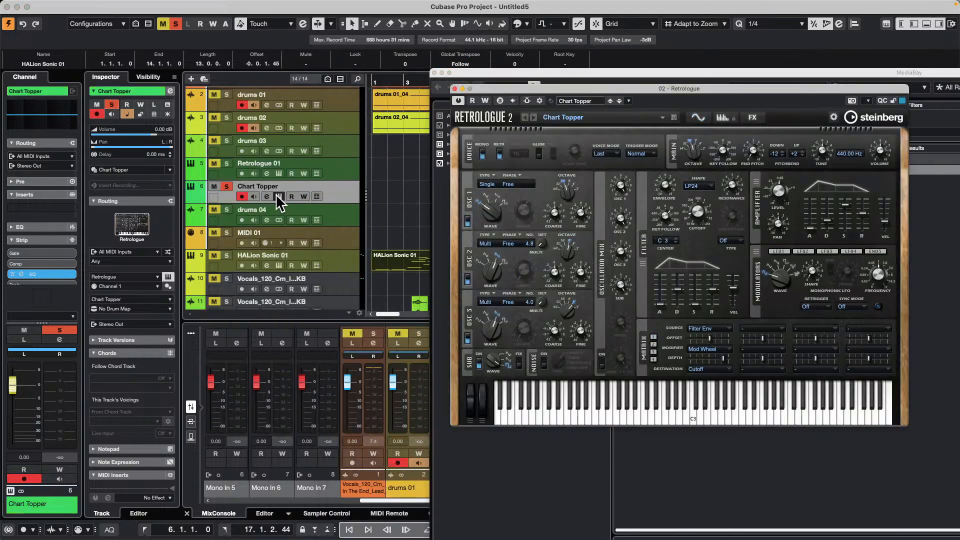
- Close MediaBay and move the project cursor to the start of bar 1
{"action": "left_click", "coordinate": [434, 73]}
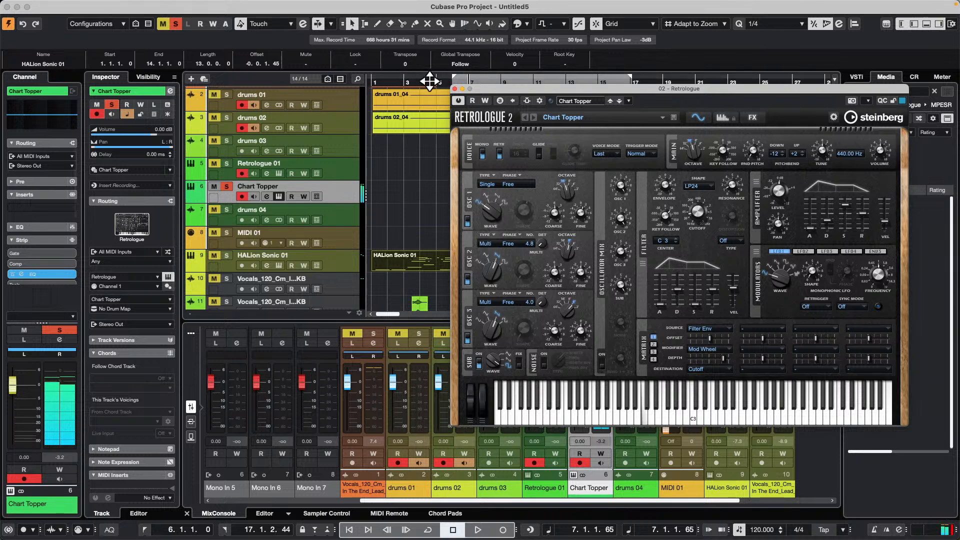
{"action": "left_click", "coordinate": [388, 81]}
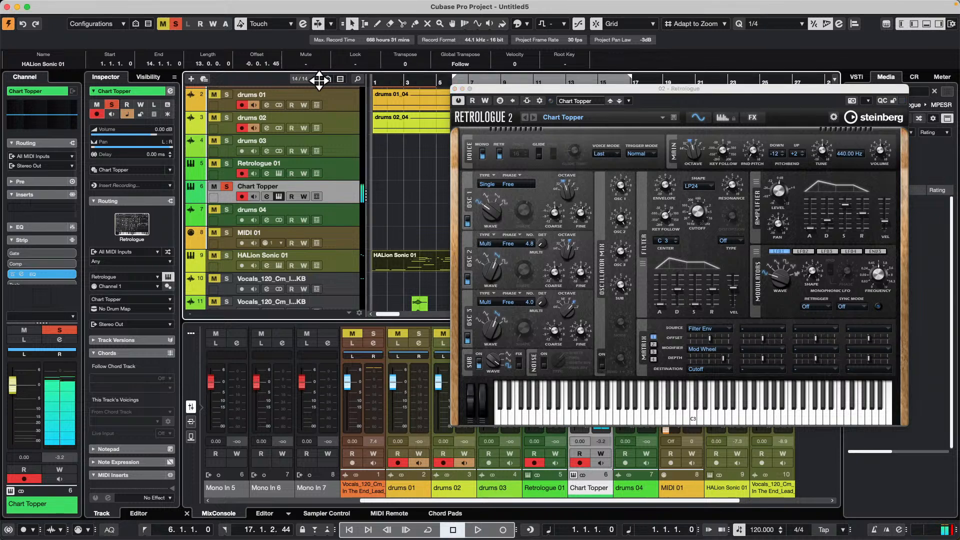
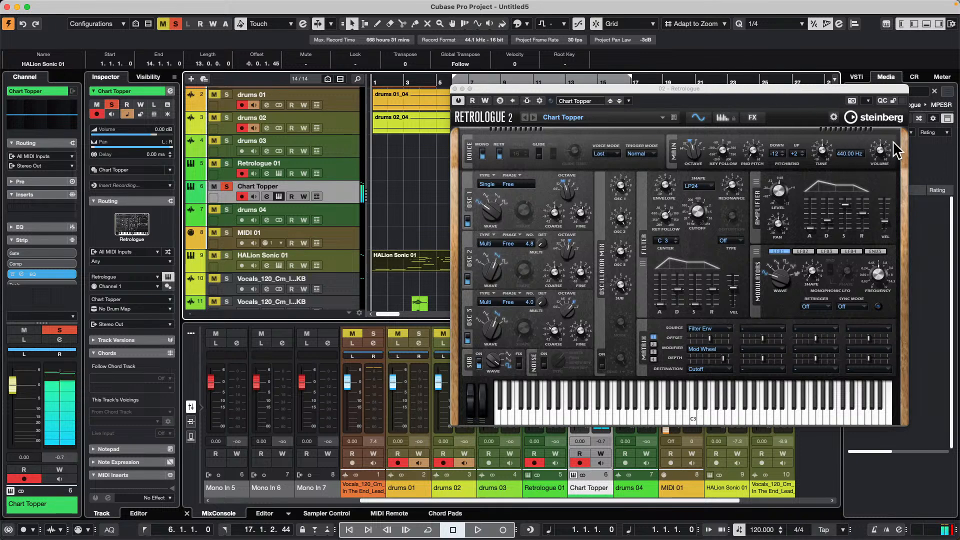
- View the effects page of the Chart Topper preset in Retrologue and close the instrument window
{"action": "left_click", "coordinate": [754, 118]}
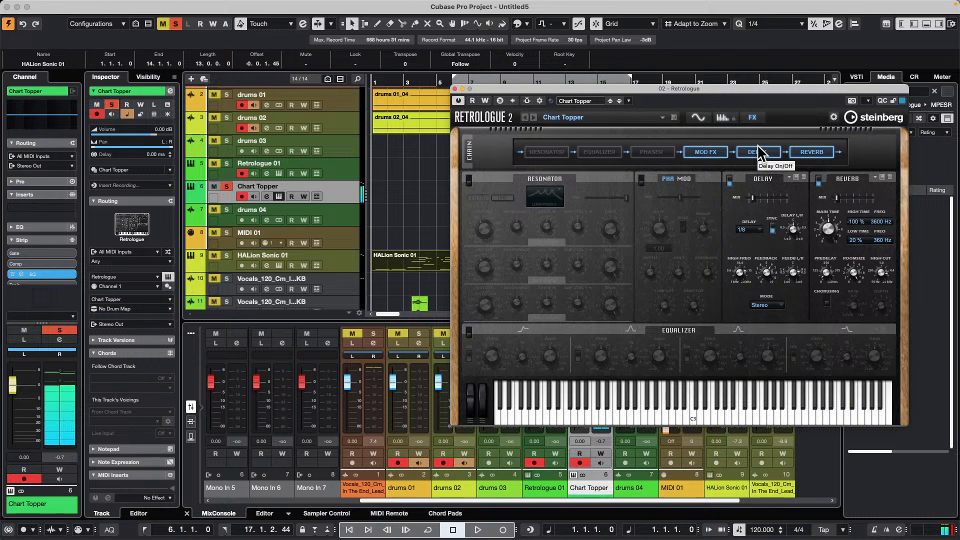
{"action": "left_click", "coordinate": [455, 88]}
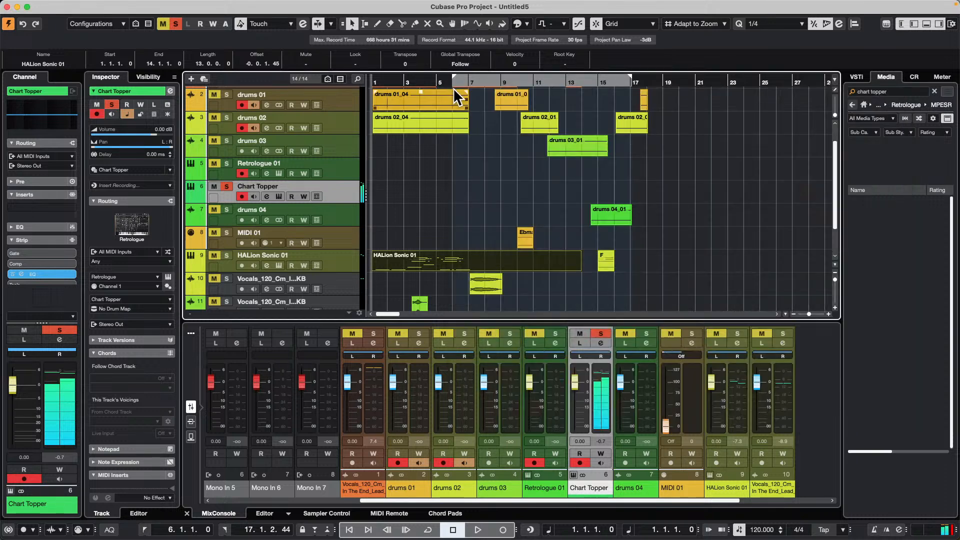
- Play the project briefly, stop it, and send a MIDI Reset to silence hanging notes
{"action": "key", "text": "space"}
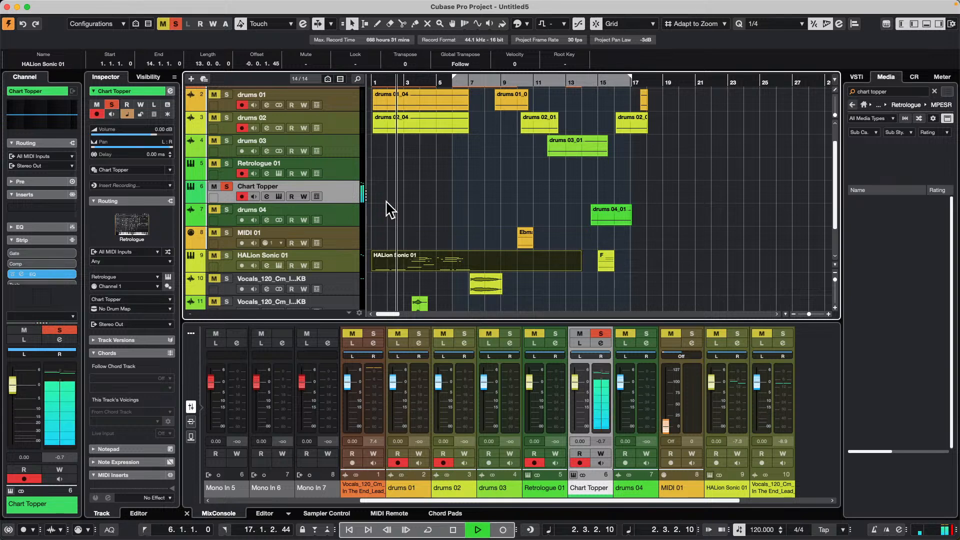
{"action": "key", "text": "space"}
{"action": "left_click", "coordinate": [170, 6]}
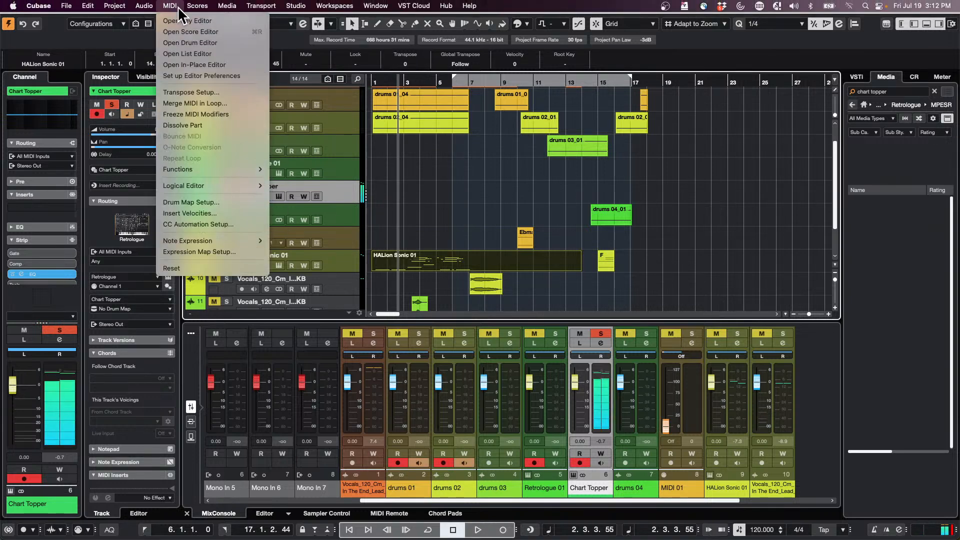
{"action": "left_click", "coordinate": [199, 269]}
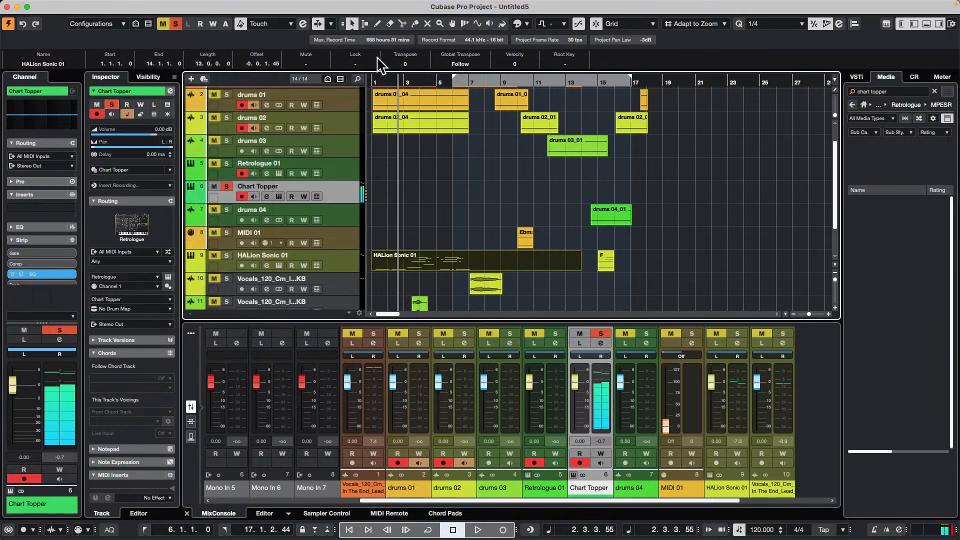
- Record the armed tracks from bar 1 to about bar 7, disarming the Retrologue 01 track during the take
{"action": "left_click_drag", "start_coordinate": [386, 81], "coordinate": [246, 74]}
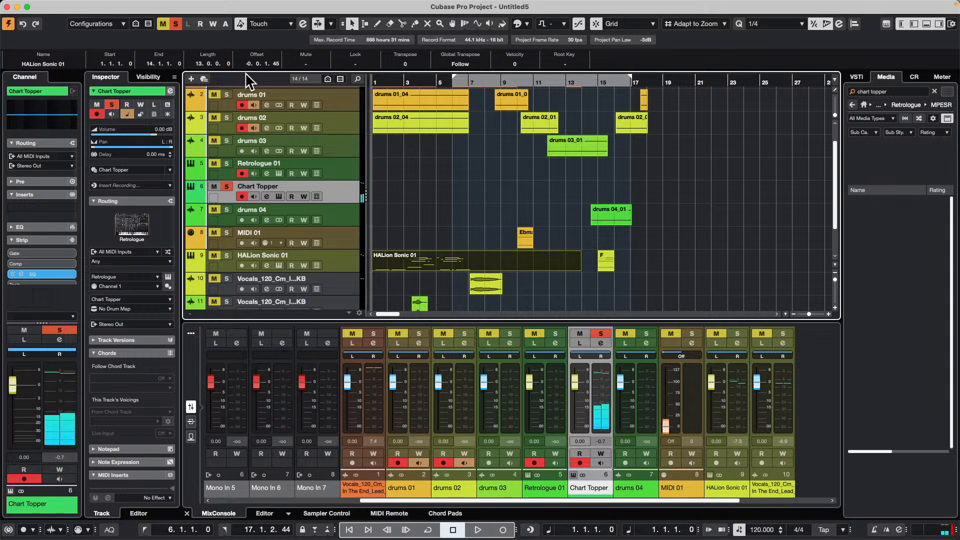
{"action": "key", "text": "space"}
{"action": "key", "text": "KP_Multiply"}
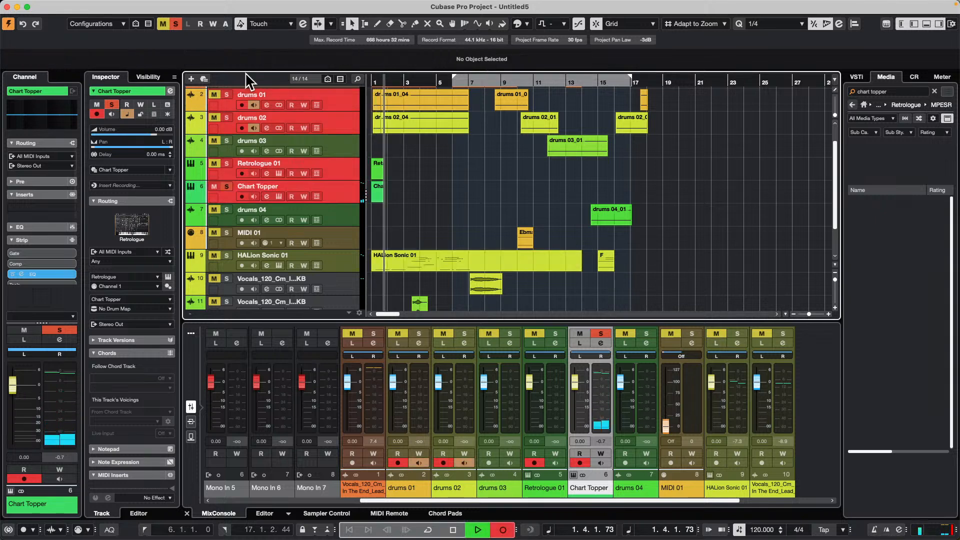
{"action": "left_click", "coordinate": [240, 173]}
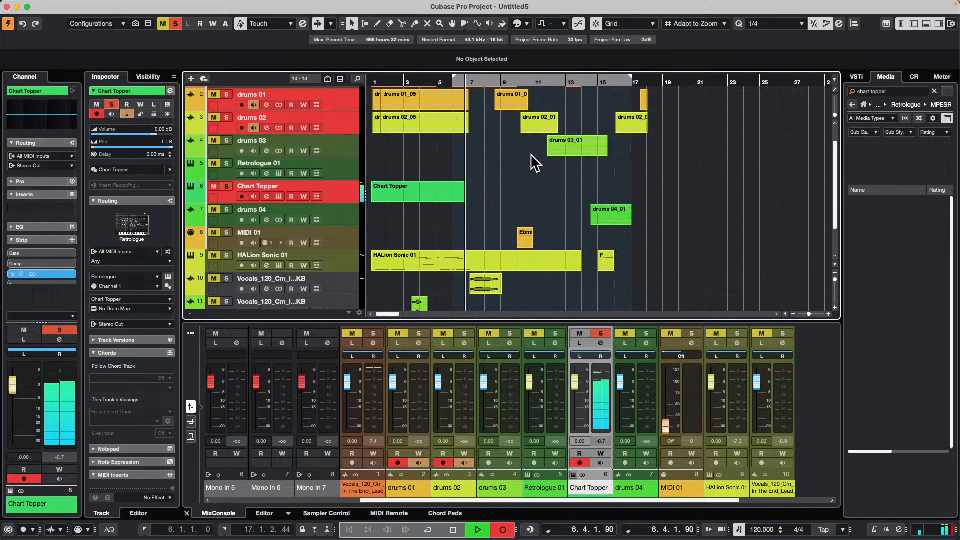
{"action": "key", "text": "space"}
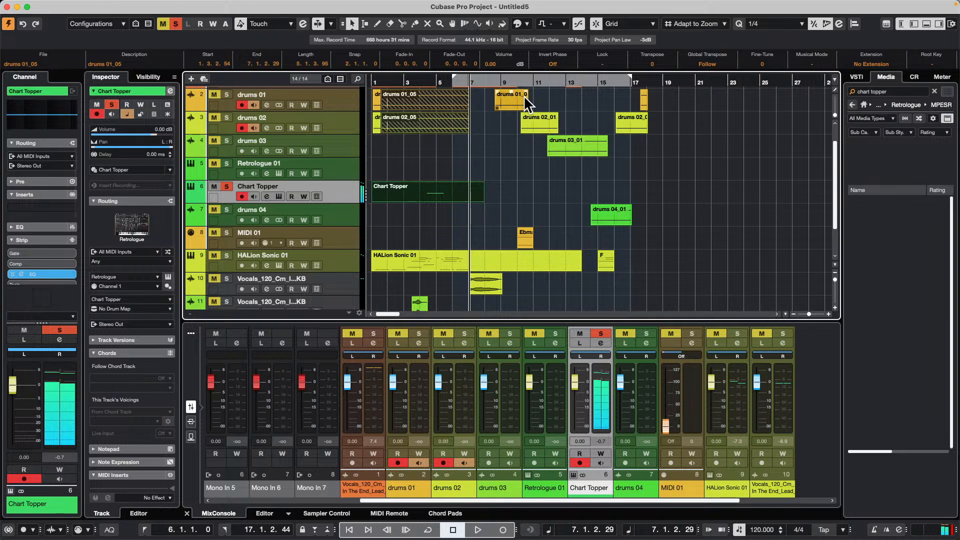
{"action": "mouse_move", "coordinate": [120, 6]}
{"action": "left_click", "coordinate": [172, 7]}
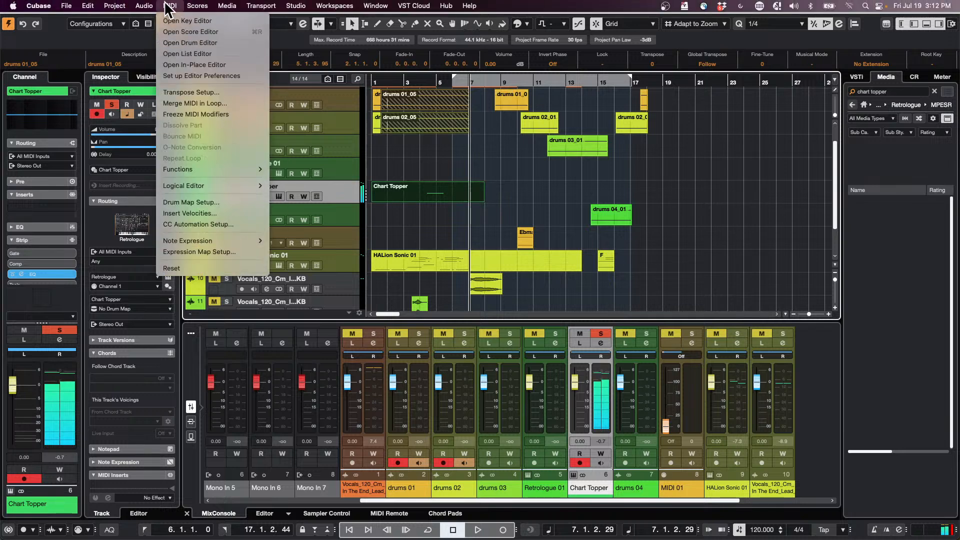
{"action": "left_click", "coordinate": [422, 235]}
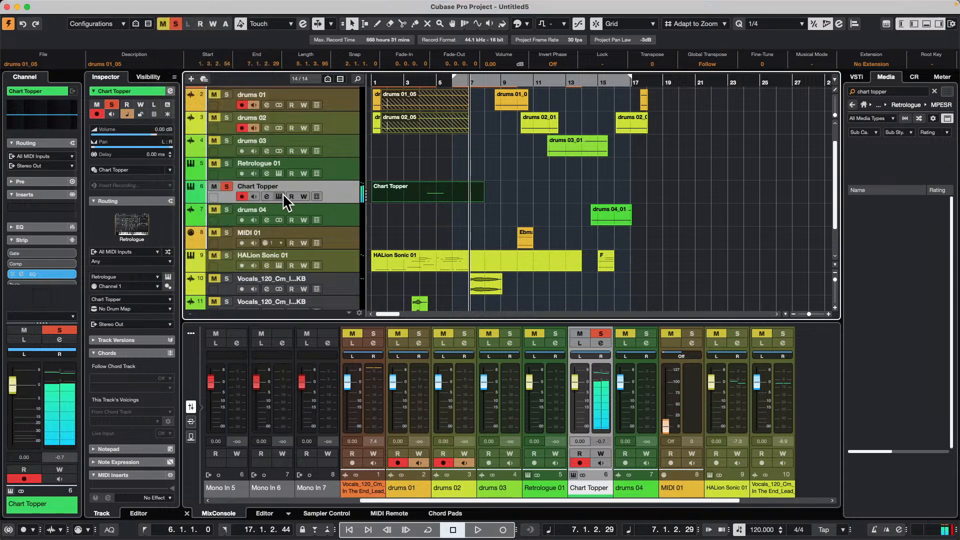
- Open the Chart Topper track's Retrologue window over the track list and rewind the project to bar 1
{"action": "left_click", "coordinate": [280, 195]}
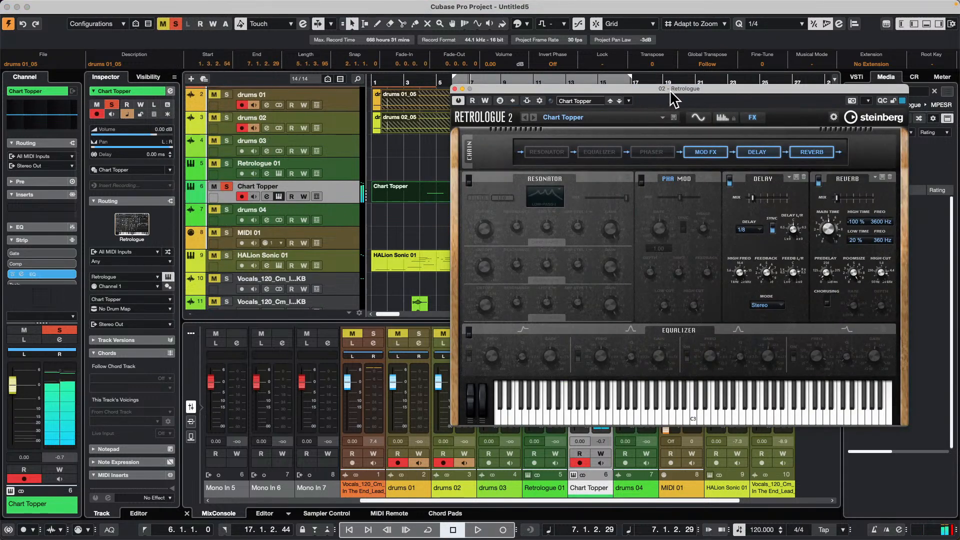
{"action": "left_click_drag", "start_coordinate": [678, 10], "coordinate": [657, 10]}
{"action": "left_click_drag", "start_coordinate": [690, 89], "coordinate": [405, 69]}
{"action": "key", "text": "KP_Subtract"}
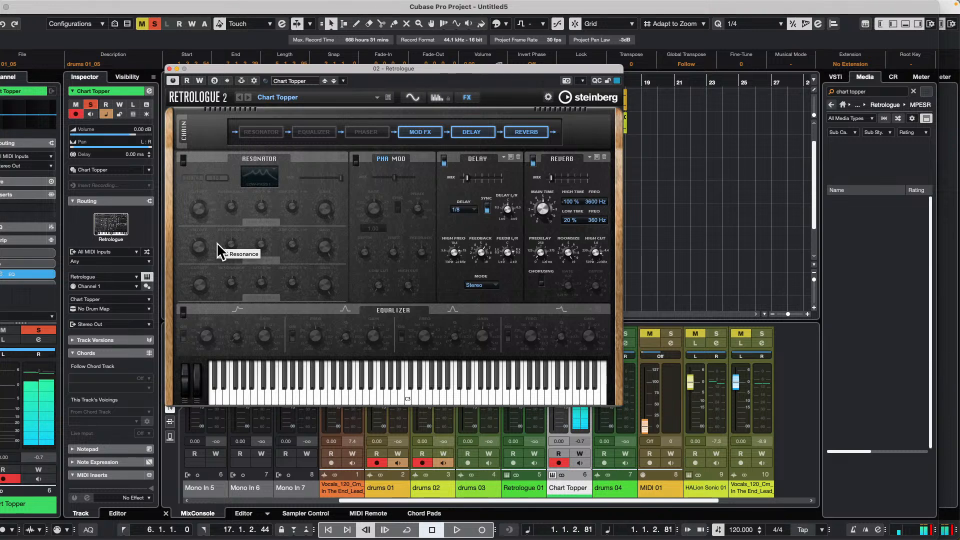
- Bypass Retrologue's delay and reverb effects, and switch both back on
{"action": "left_click", "coordinate": [444, 161]}
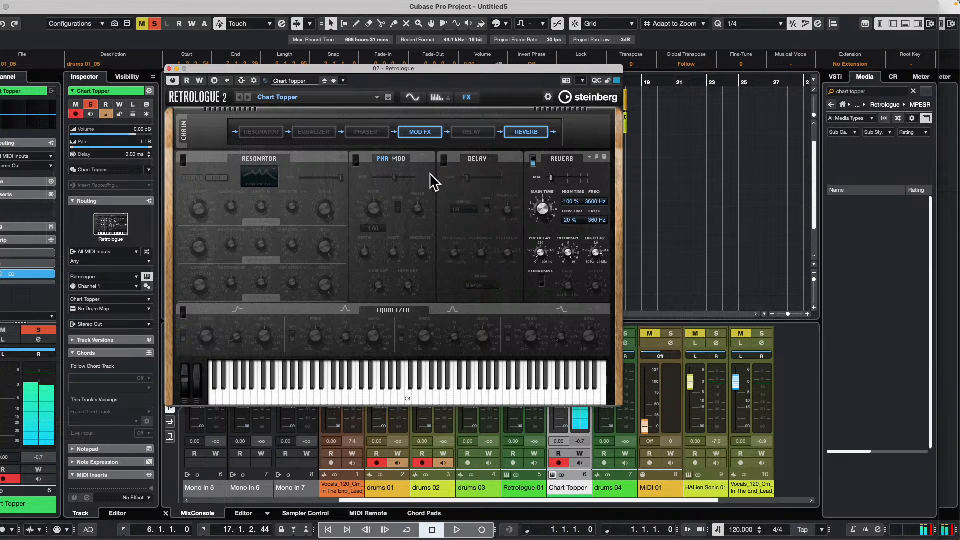
{"action": "left_click", "coordinate": [533, 160]}
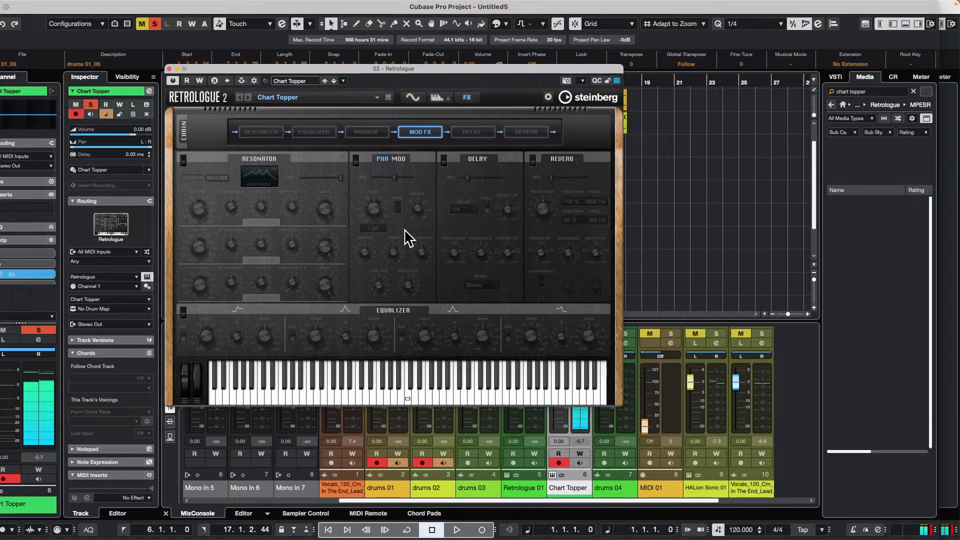
{"action": "left_click", "coordinate": [534, 160]}
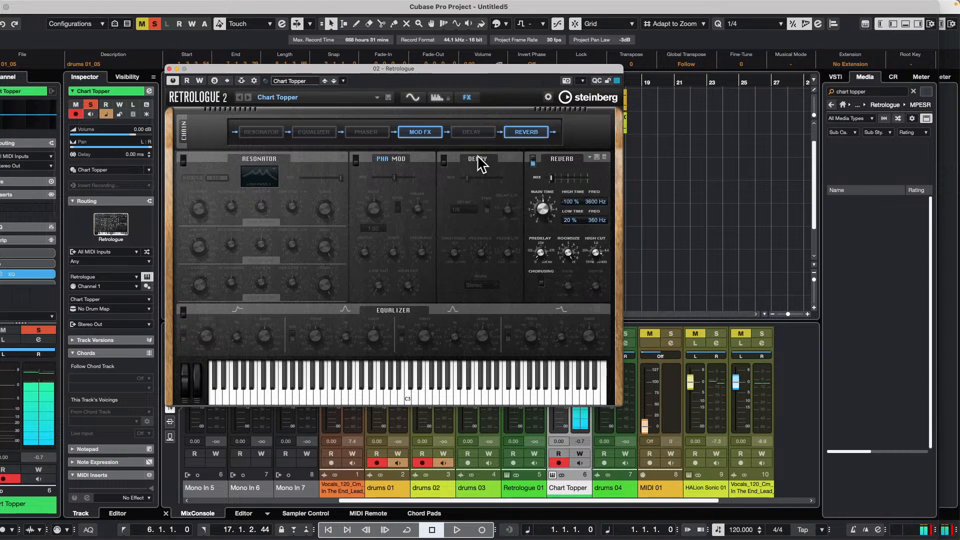
{"action": "left_click", "coordinate": [444, 160]}
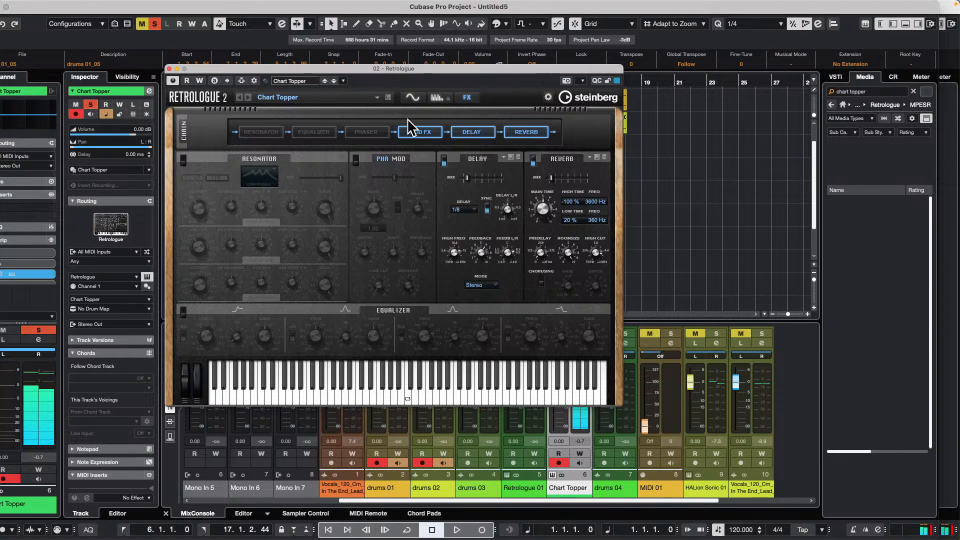
- Toggle Retrologue's arpeggiator off and back on for comparison, and set its Hold option to Off
{"action": "left_click", "coordinate": [436, 97]}
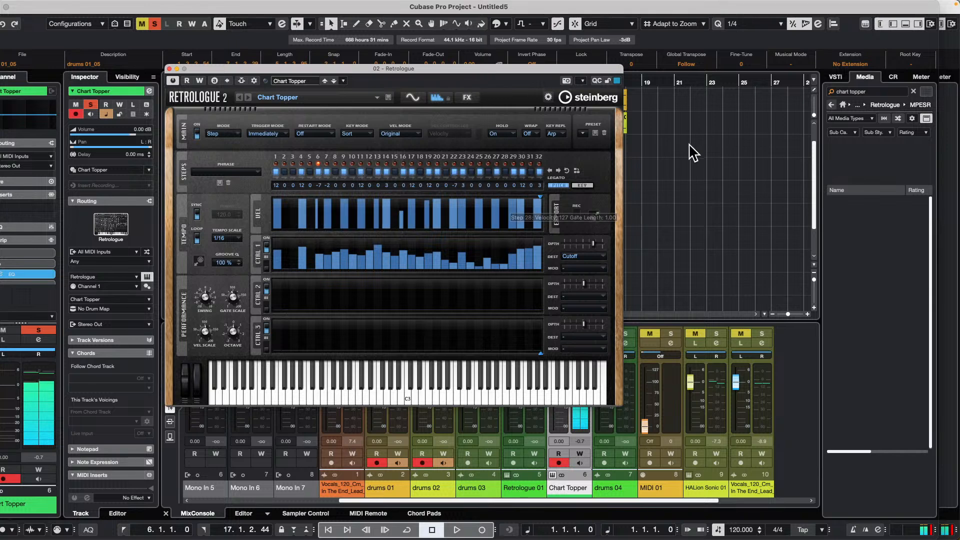
{"action": "left_click", "coordinate": [198, 132]}
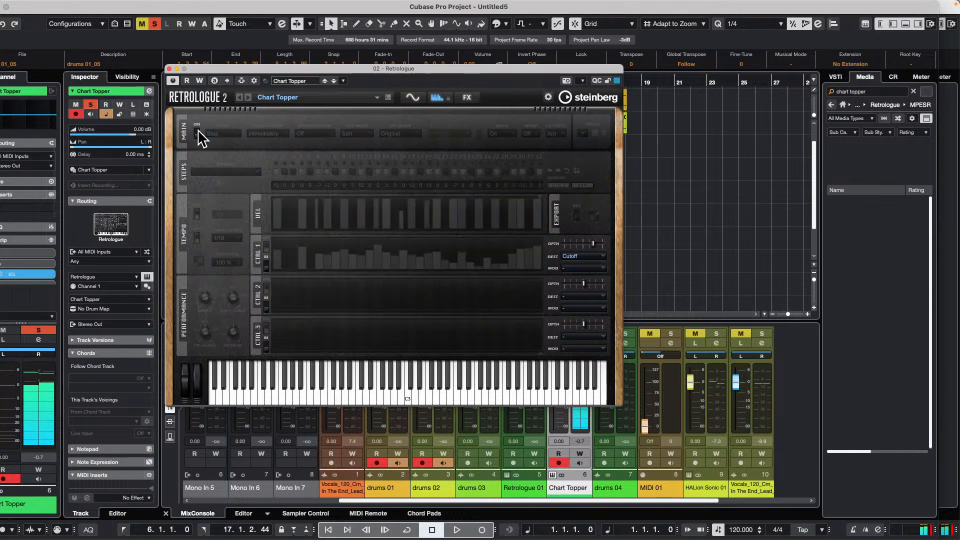
{"action": "left_click", "coordinate": [198, 133]}
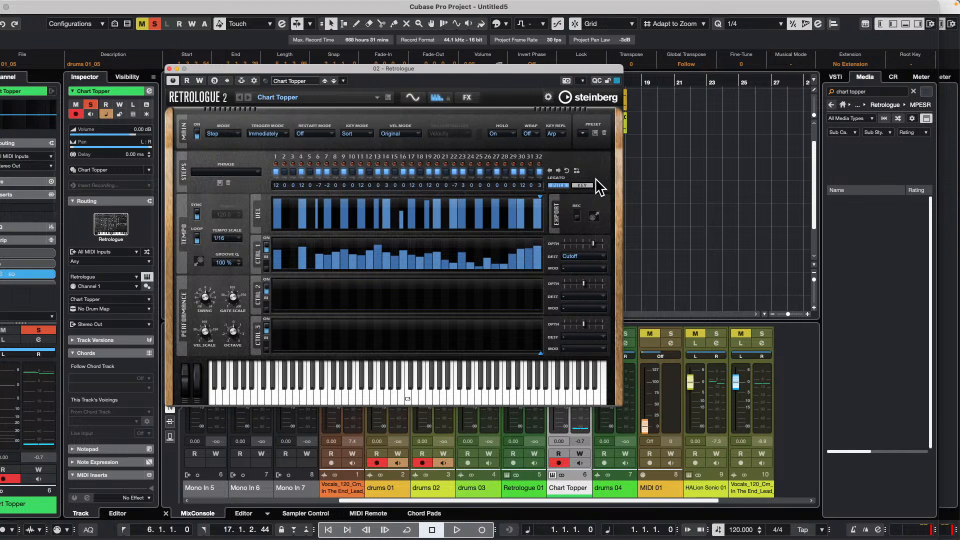
{"action": "left_click", "coordinate": [514, 135]}
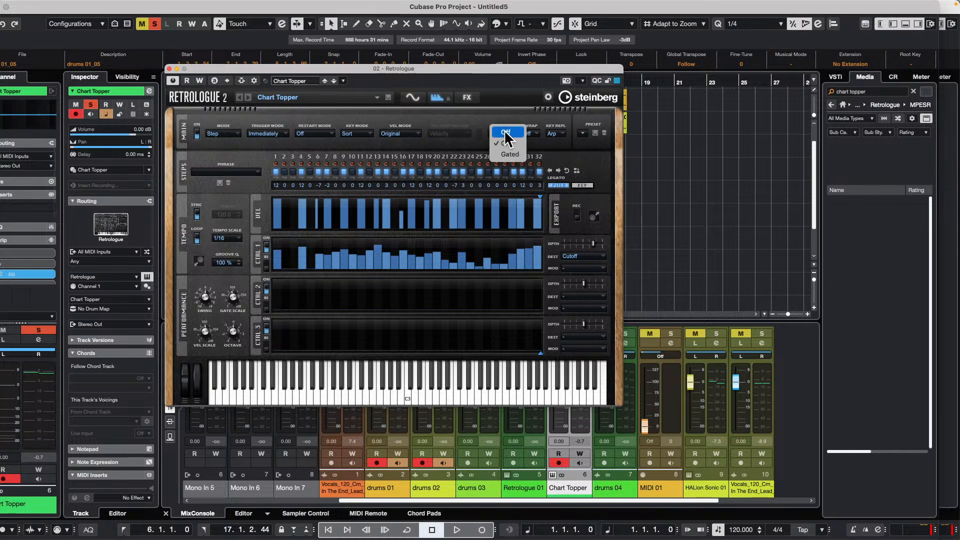
{"action": "left_click", "coordinate": [507, 132]}
- Start playback near bar 1 with the Retrologue window moved clear of the recorded Chart Topper part
{"action": "left_click_drag", "start_coordinate": [416, 68], "coordinate": [666, 167]}
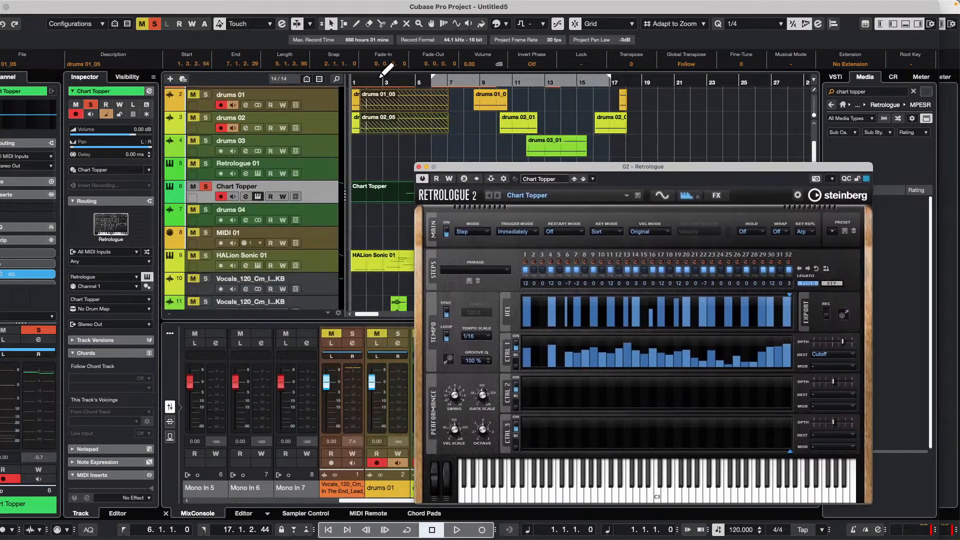
{"action": "left_click", "coordinate": [355, 78]}
{"action": "key", "text": "KP_Decimal"}
{"action": "key", "text": "KP_Add"}
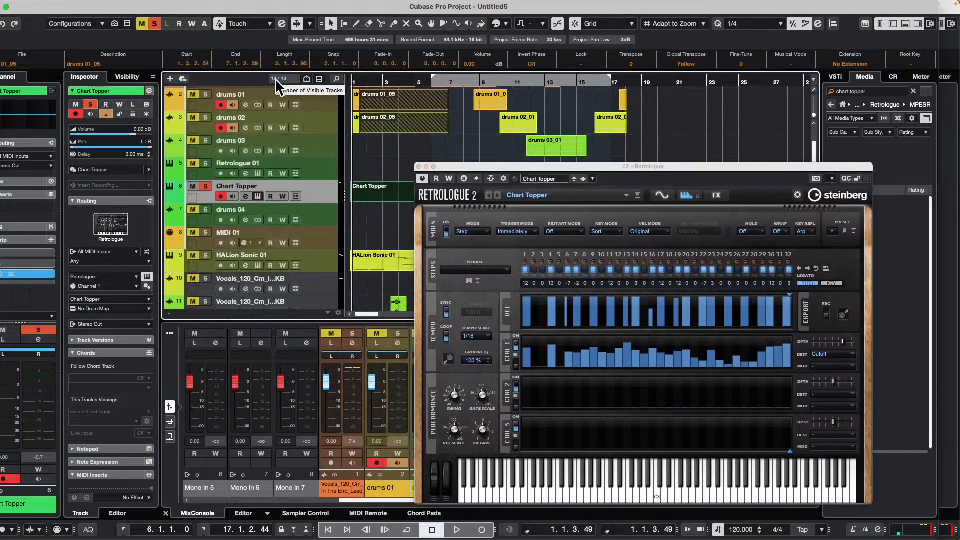
{"action": "key", "text": "space"}
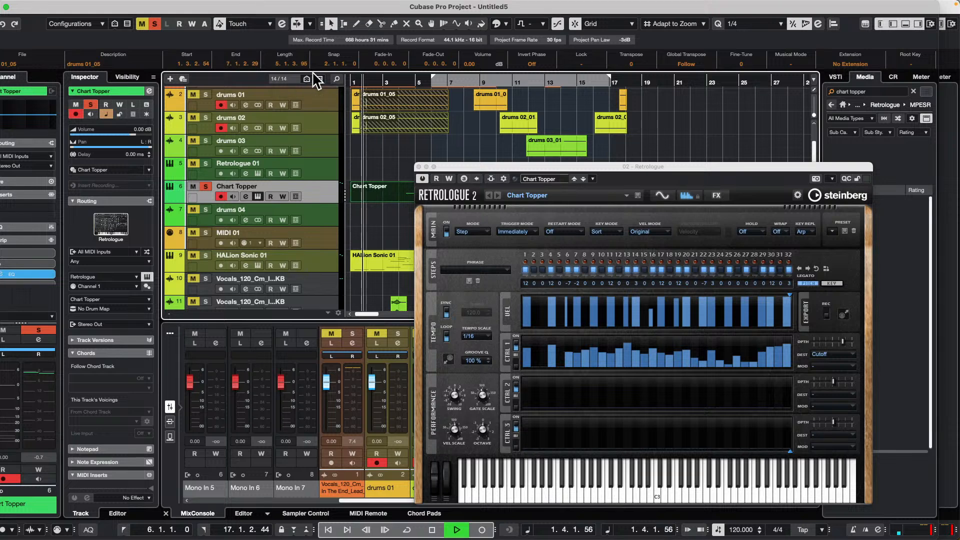
{"action": "left_click_drag", "start_coordinate": [532, 165], "coordinate": [563, 200]}
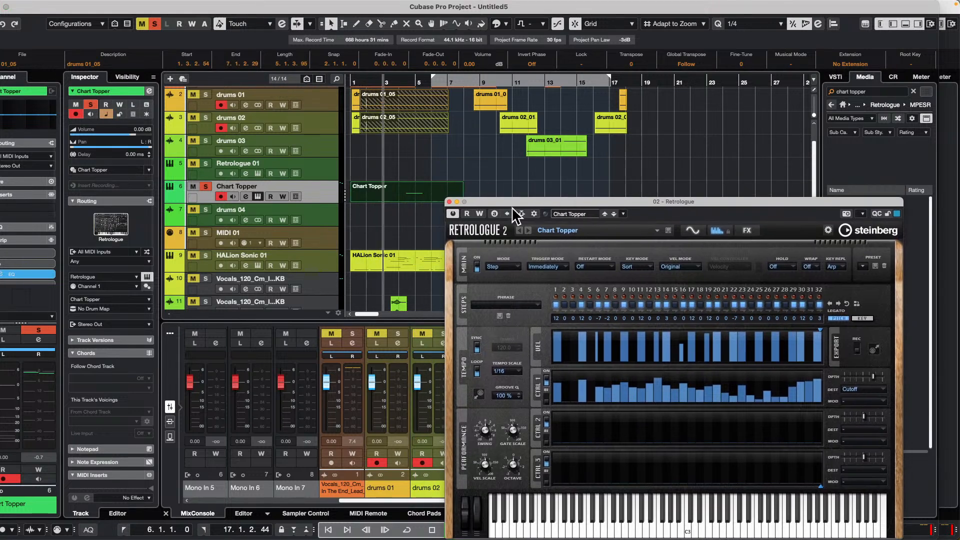
- Open the editor from the Chart Topper part and disarm that track, resuming playback from about bar 4
{"action": "double_click", "coordinate": [409, 195]}
{"action": "left_click_drag", "start_coordinate": [544, 201], "coordinate": [443, 241]}
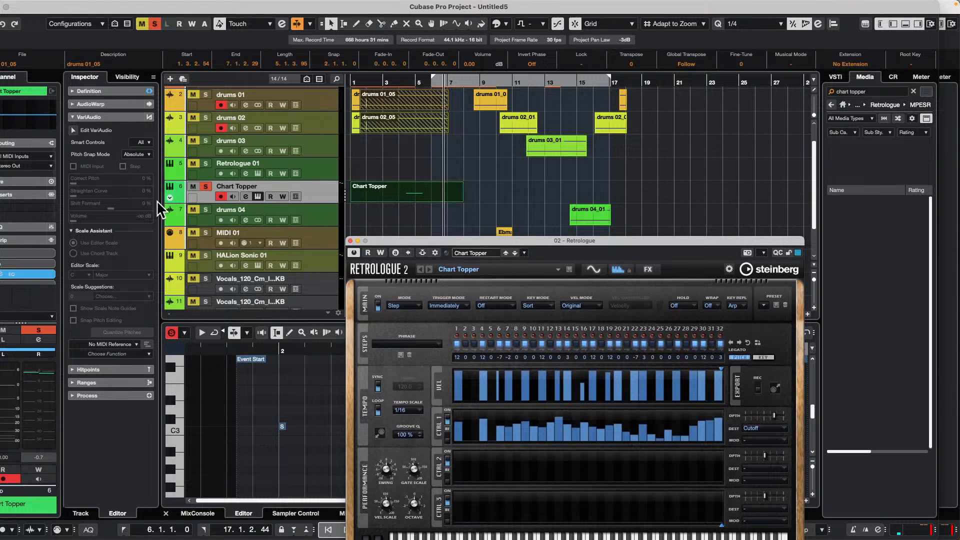
{"action": "left_click", "coordinate": [221, 197]}
{"action": "left_click", "coordinate": [399, 80]}
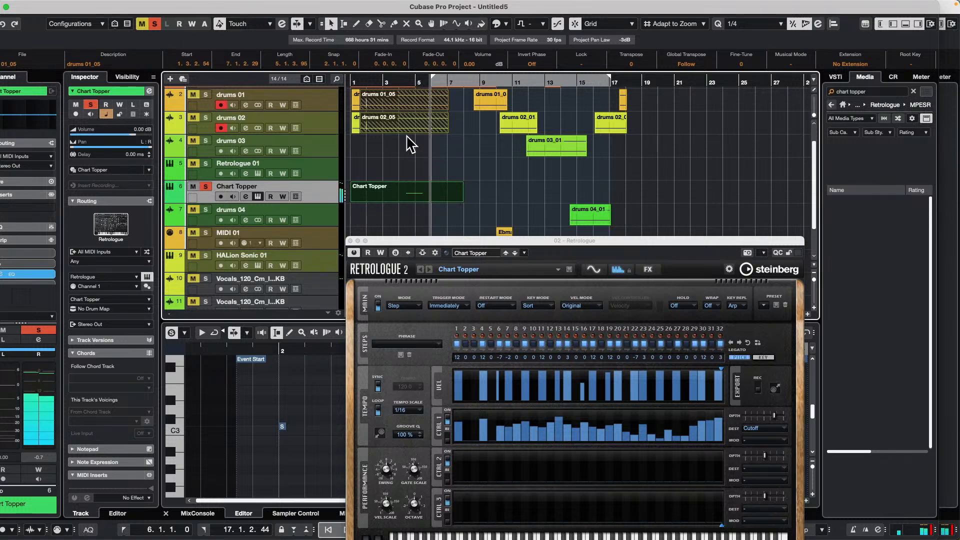
- Move the Retrologue window fully into view and look through its synth, arpeggiator and effects pages
{"action": "left_click_drag", "start_coordinate": [659, 242], "coordinate": [662, 107]}
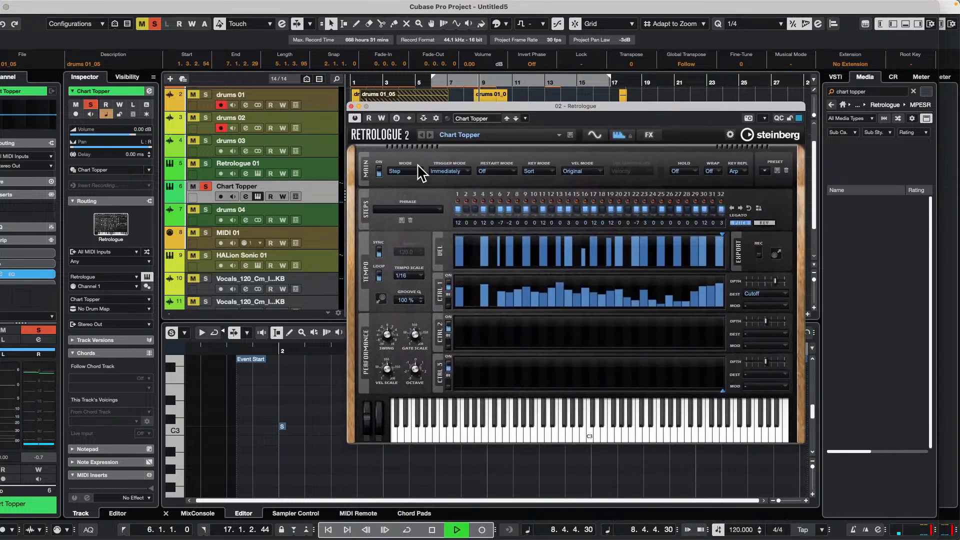
{"action": "left_click", "coordinate": [593, 136]}
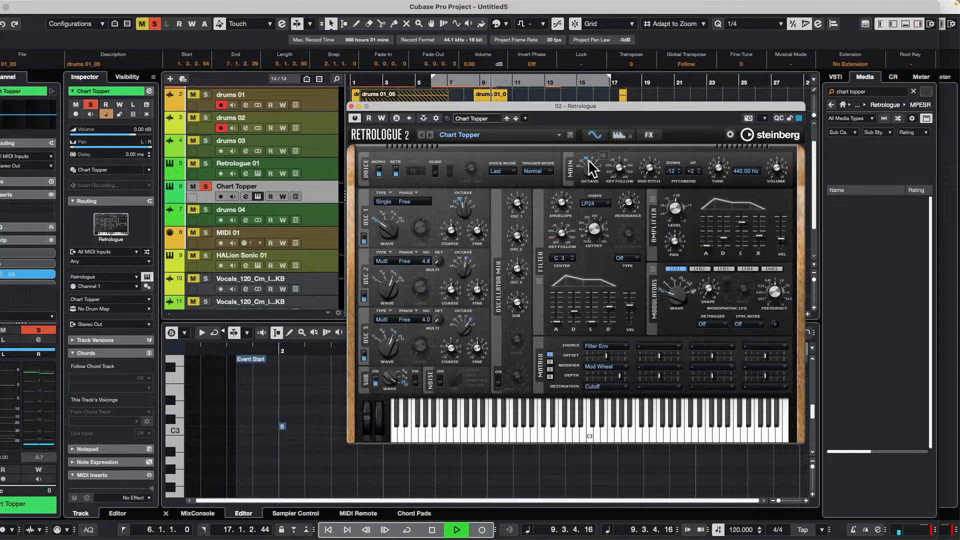
{"action": "left_click", "coordinate": [618, 135]}
{"action": "left_click", "coordinate": [649, 135]}
{"action": "left_click", "coordinate": [618, 135]}
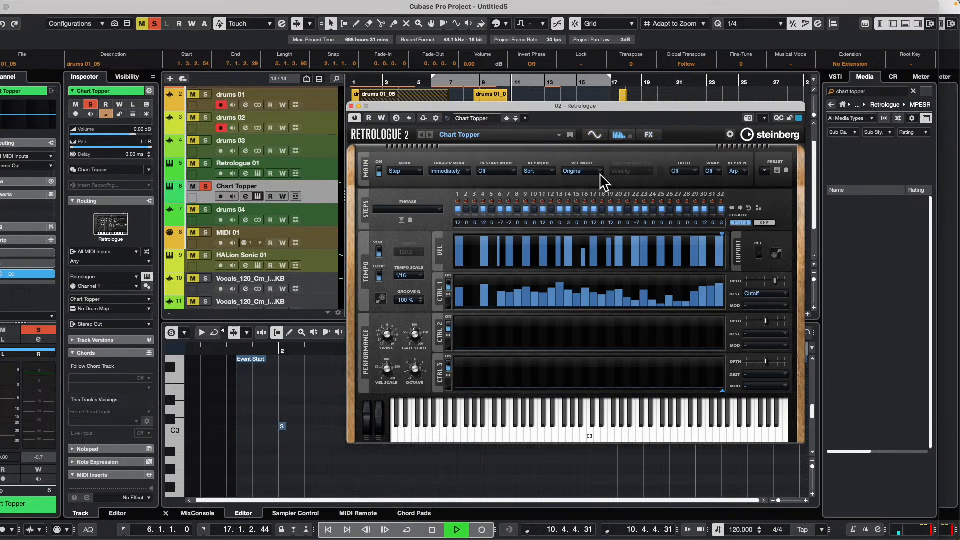
- Set the arpeggiator's Hold option to On and return it to Off during playback
{"action": "left_click", "coordinate": [692, 173]}
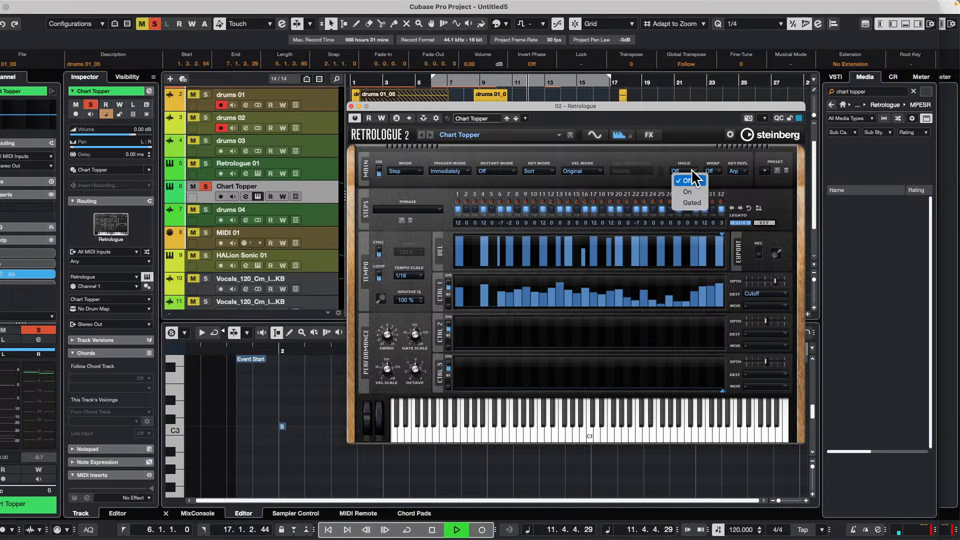
{"action": "left_click", "coordinate": [695, 189]}
{"action": "left_click", "coordinate": [695, 174]}
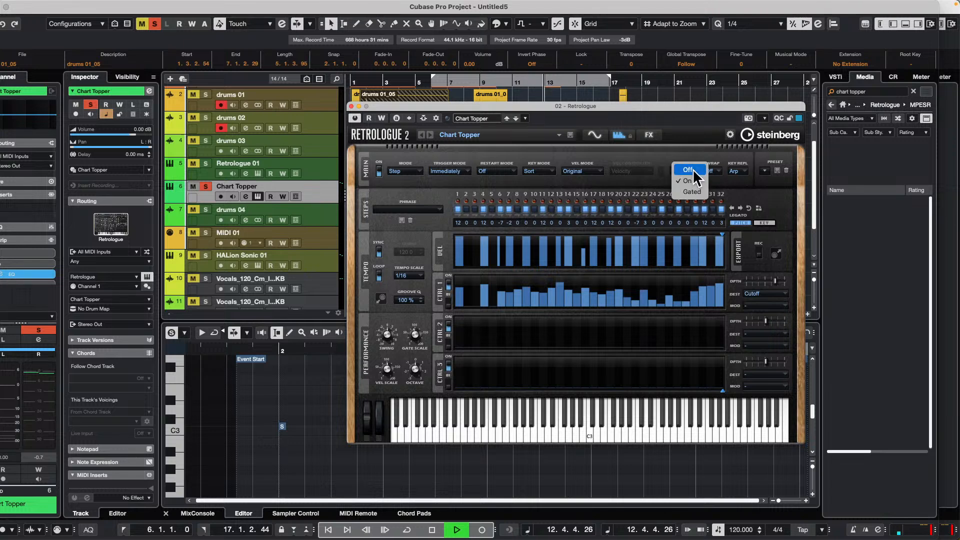
{"action": "left_click", "coordinate": [690, 170]}
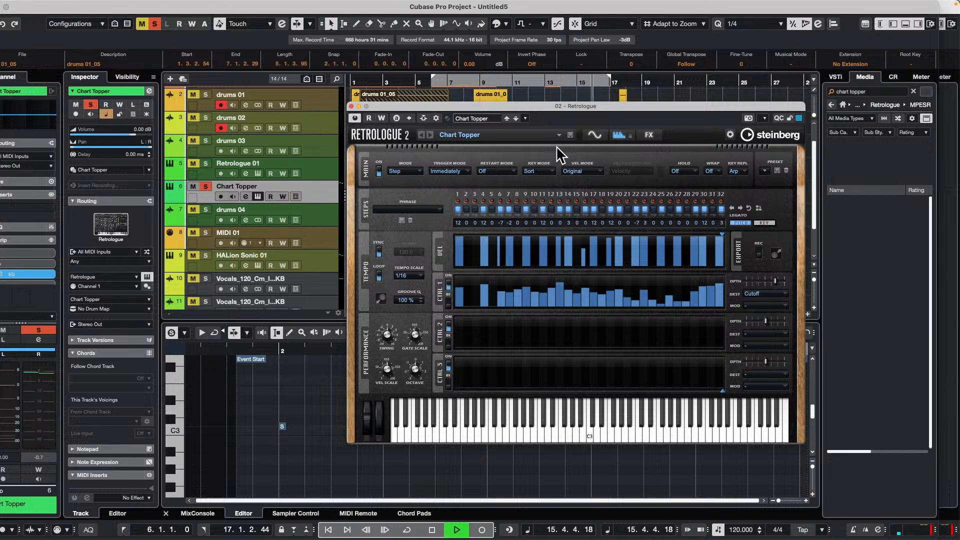
- Close the Retrologue window and stop playback
{"action": "left_click", "coordinate": [352, 106]}
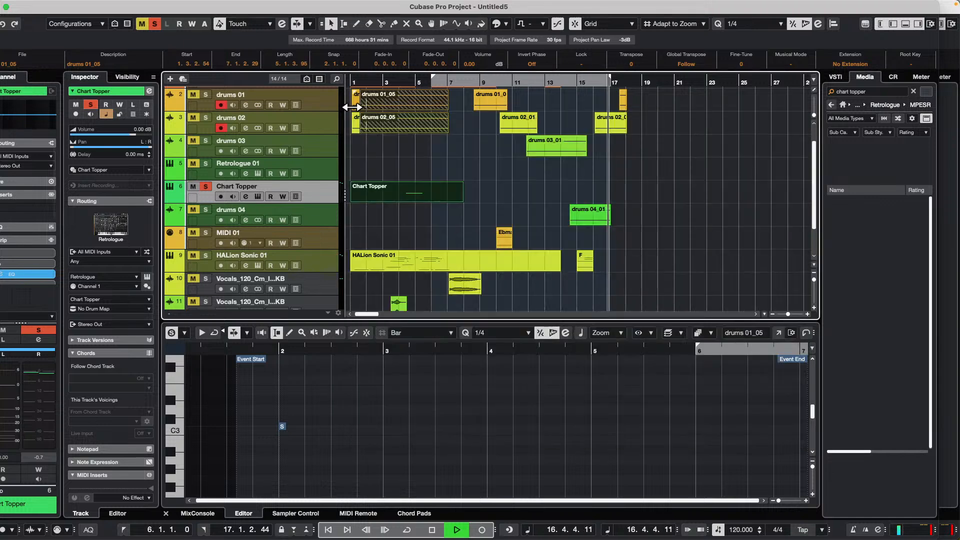
{"action": "key", "text": "space"}
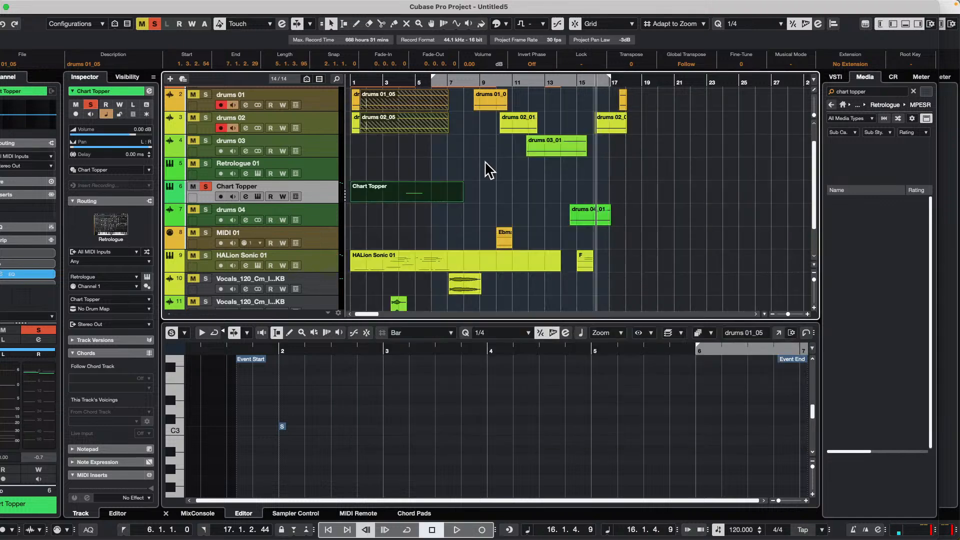
- Resume project playback from about bar 16 and stop it around bar 17
{"action": "key", "text": "space"}
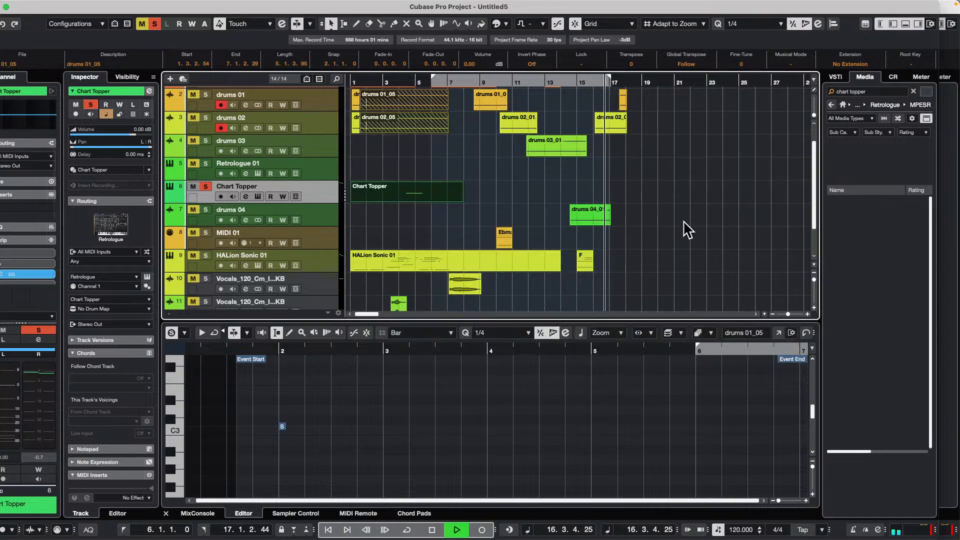
{"action": "key", "text": "space"}
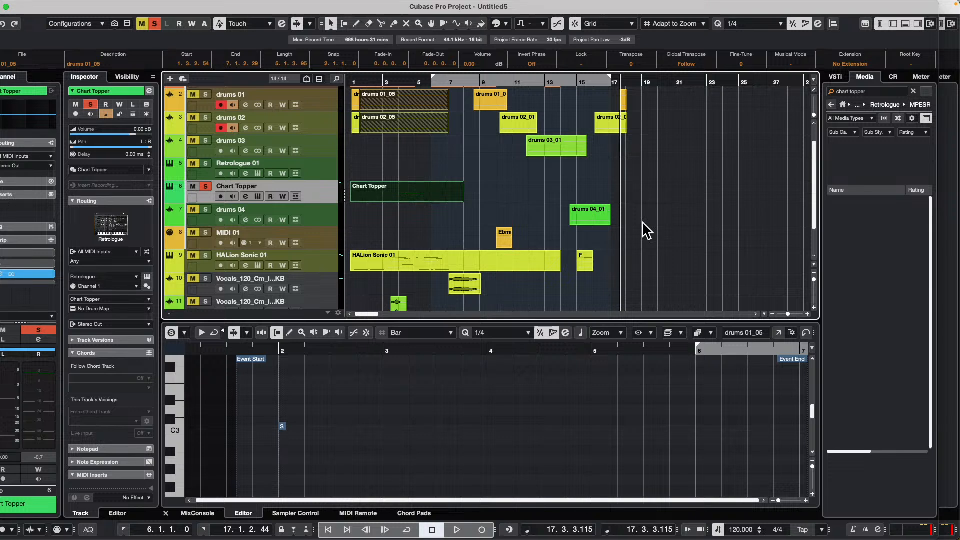
- Split the selected drums 01, drums 02 and Chart Topper events at bars 3 and 5, and return to the Object Selection tool
{"action": "right_click", "coordinate": [385, 117]}
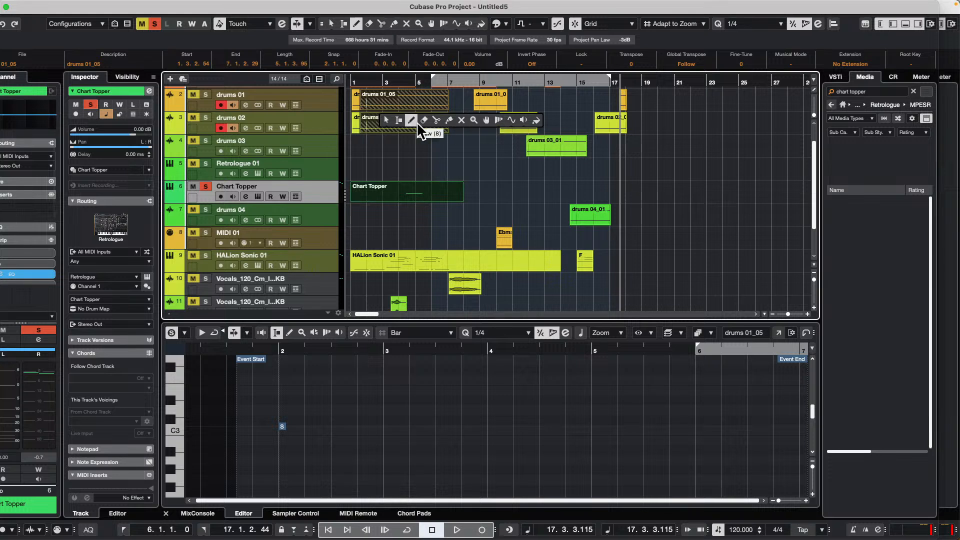
{"action": "left_click", "coordinate": [435, 121]}
{"action": "left_click", "coordinate": [389, 124]}
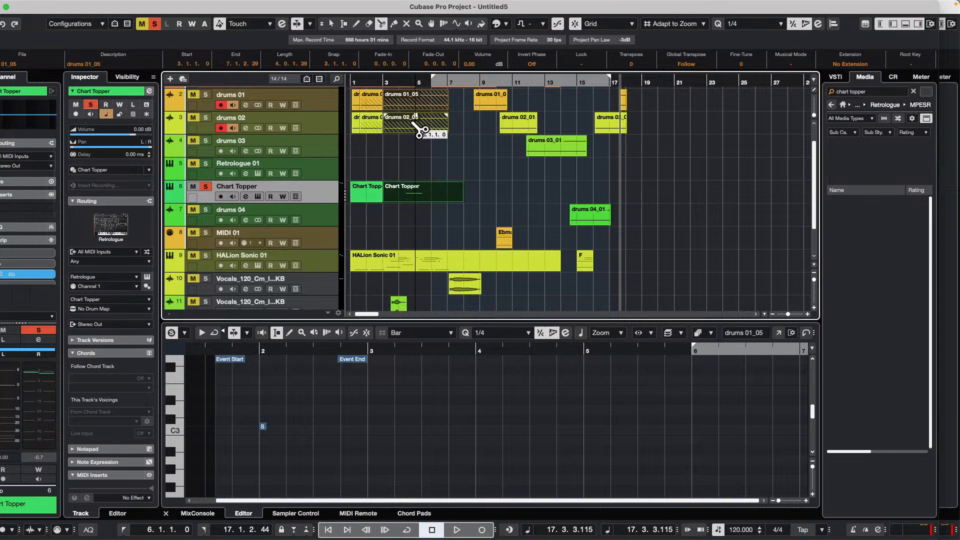
{"action": "left_click", "coordinate": [423, 128]}
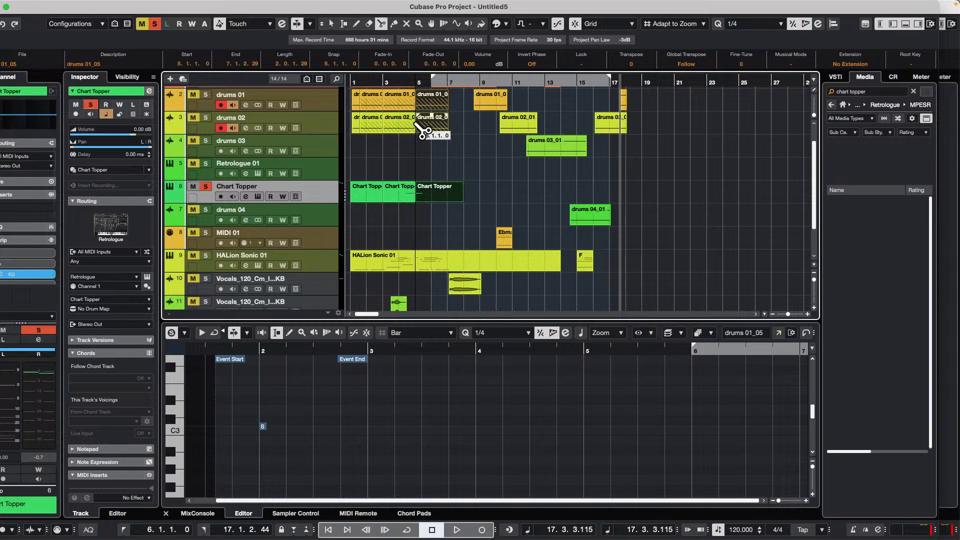
{"action": "right_click", "coordinate": [428, 134]}
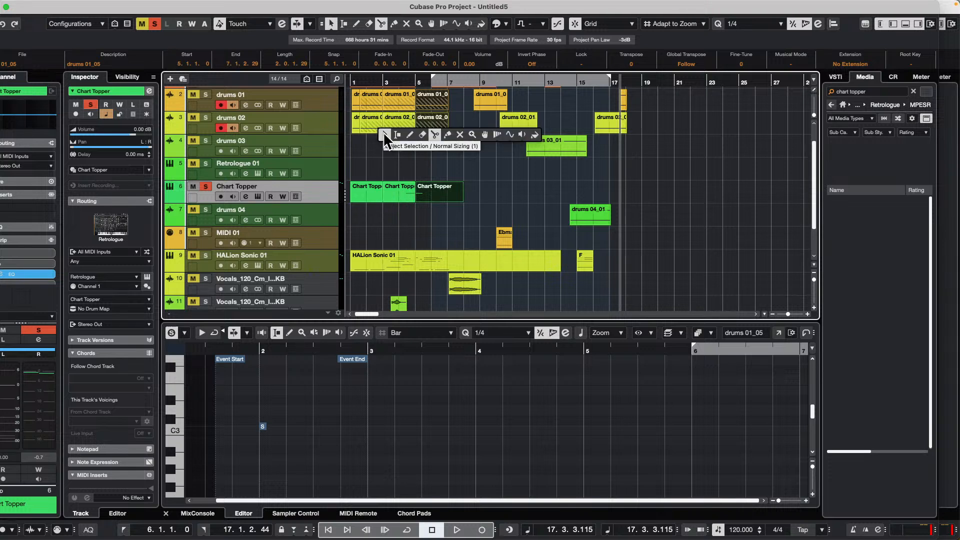
{"action": "left_click", "coordinate": [383, 131]}
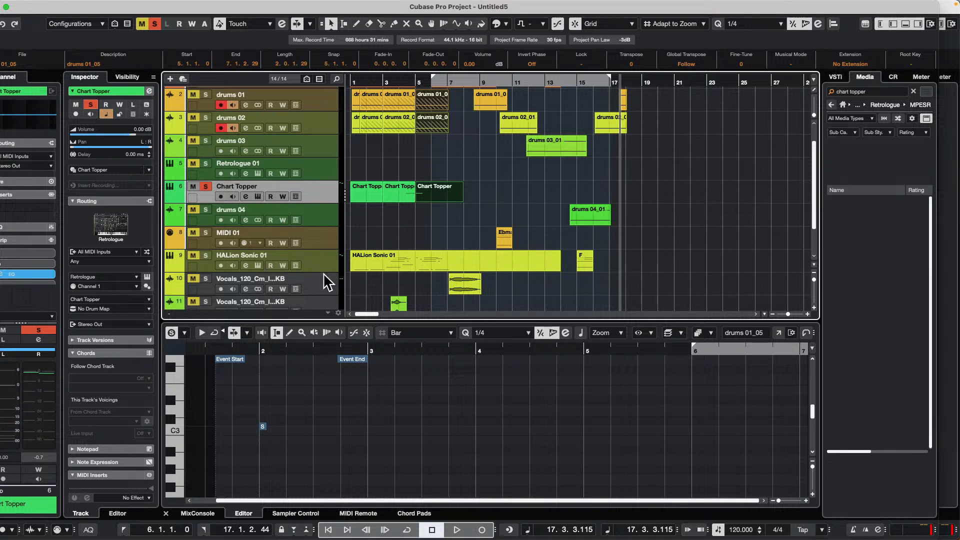
- Enlarge vocal track 10 around bar 7 and split its vocal event at bar 8 with the Split tool
{"action": "scroll", "coordinate": [326, 283], "scroll_direction": "down", "scroll_amount": 2}
{"action": "left_click_drag", "start_coordinate": [312, 245], "coordinate": [314, 291]}
{"action": "left_click_drag", "start_coordinate": [454, 79], "coordinate": [456, 118]}
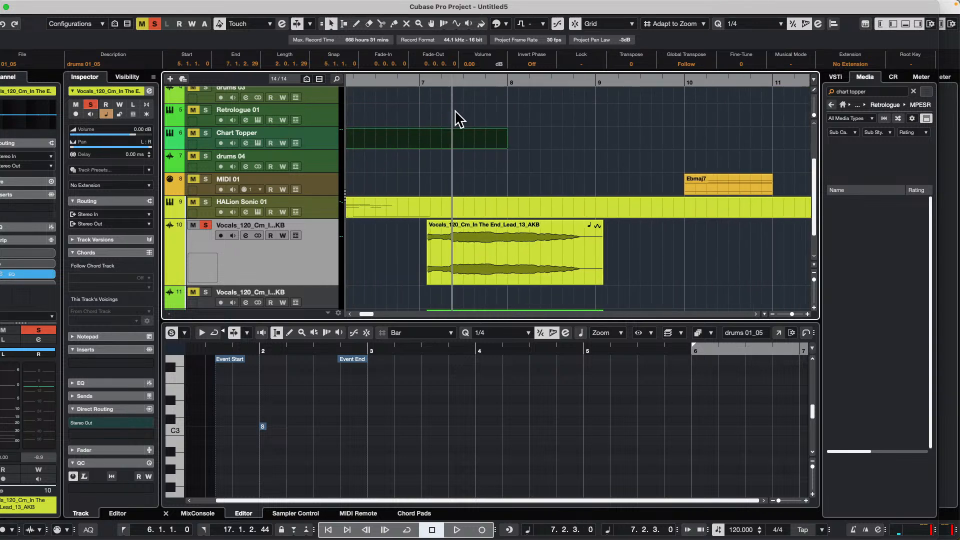
{"action": "right_click", "coordinate": [454, 261]}
{"action": "left_click", "coordinate": [503, 263]}
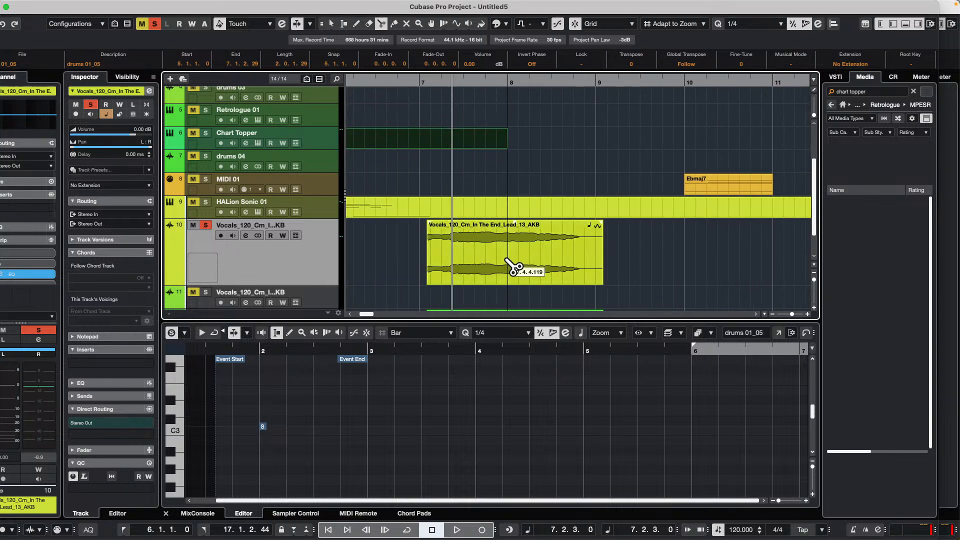
{"action": "left_click", "coordinate": [510, 262]}
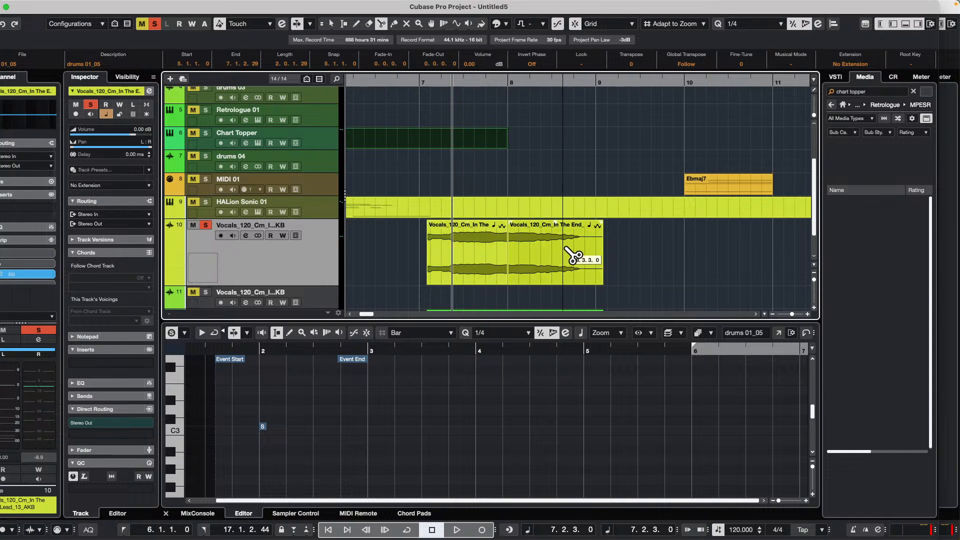
- Glue the two vocal pieces on track 10 into one event and select it with the Object Selection tool
{"action": "right_click", "coordinate": [587, 259]}
{"action": "left_click", "coordinate": [547, 263]}
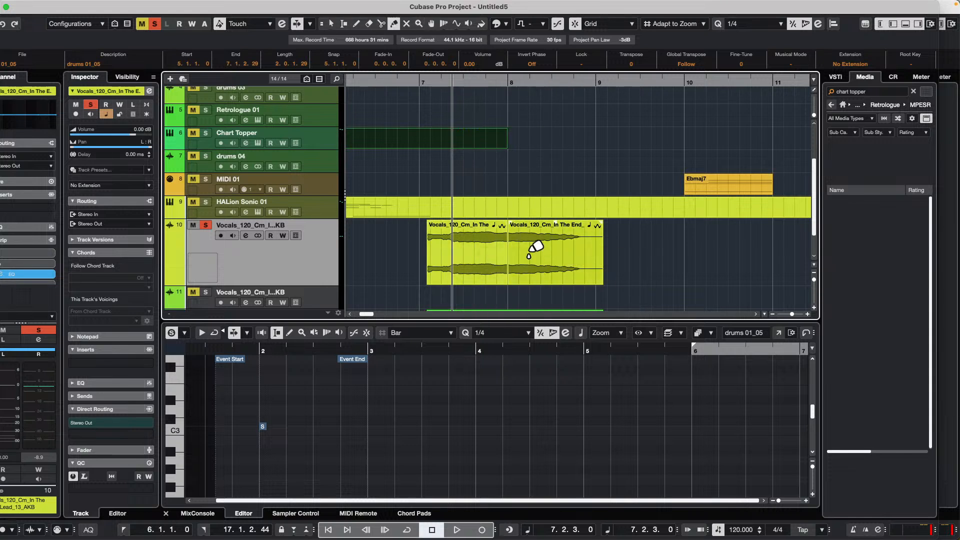
{"action": "left_click", "coordinate": [486, 245]}
{"action": "right_click", "coordinate": [535, 254]}
{"action": "left_click", "coordinate": [535, 254]}
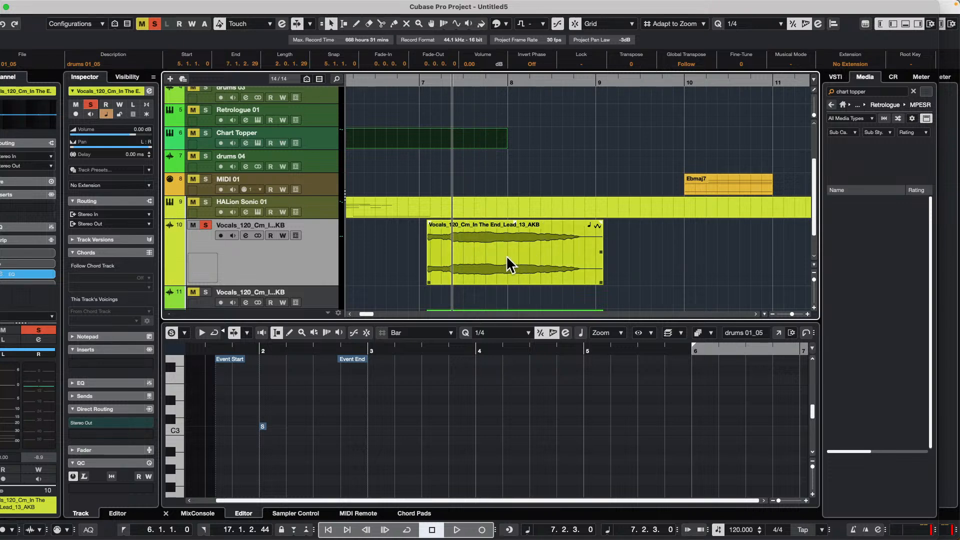
{"action": "left_click", "coordinate": [506, 256]}
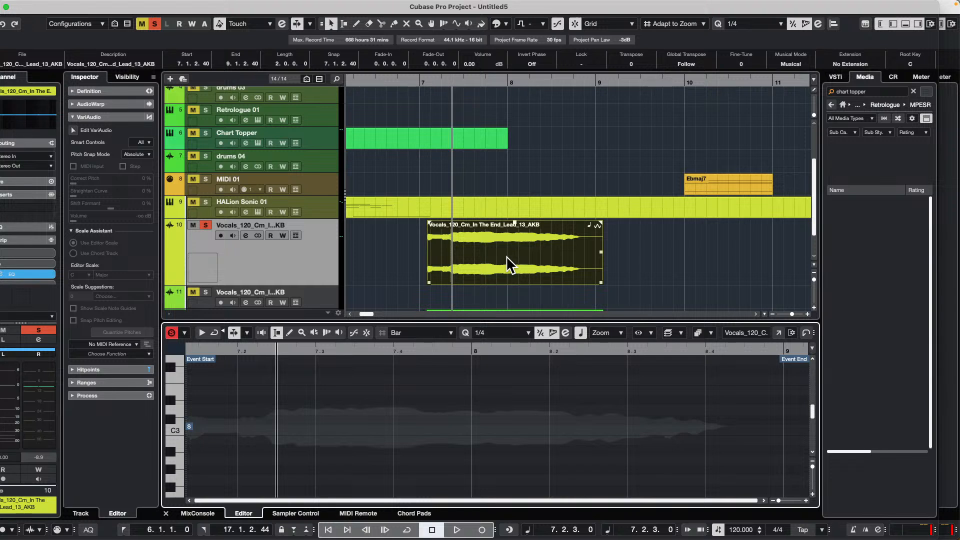
- Split the vocal event on track 10 into several pieces at repeated intervals, starting in beat 4 of bar 7
{"action": "right_click", "coordinate": [496, 253]}
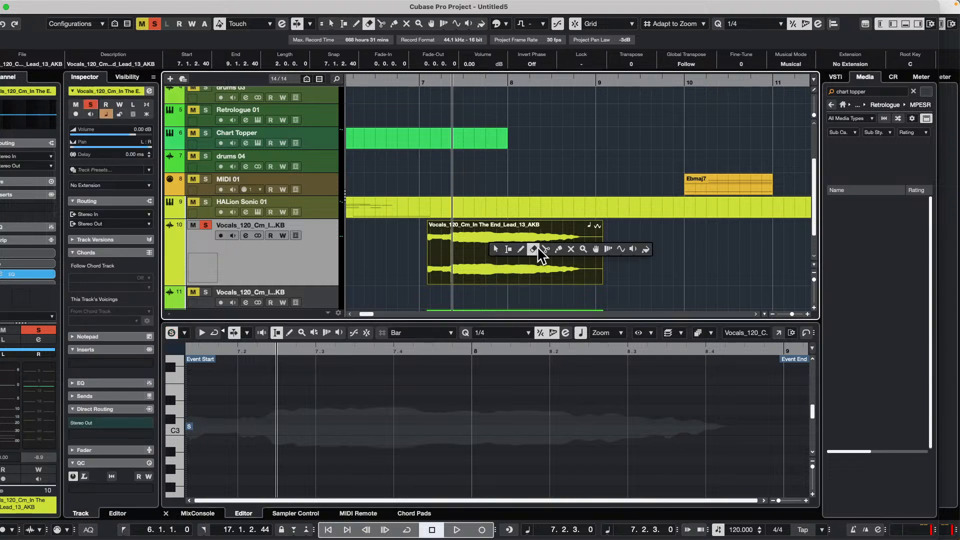
{"action": "left_click", "coordinate": [545, 249]}
{"action": "left_click", "coordinate": [498, 253]}
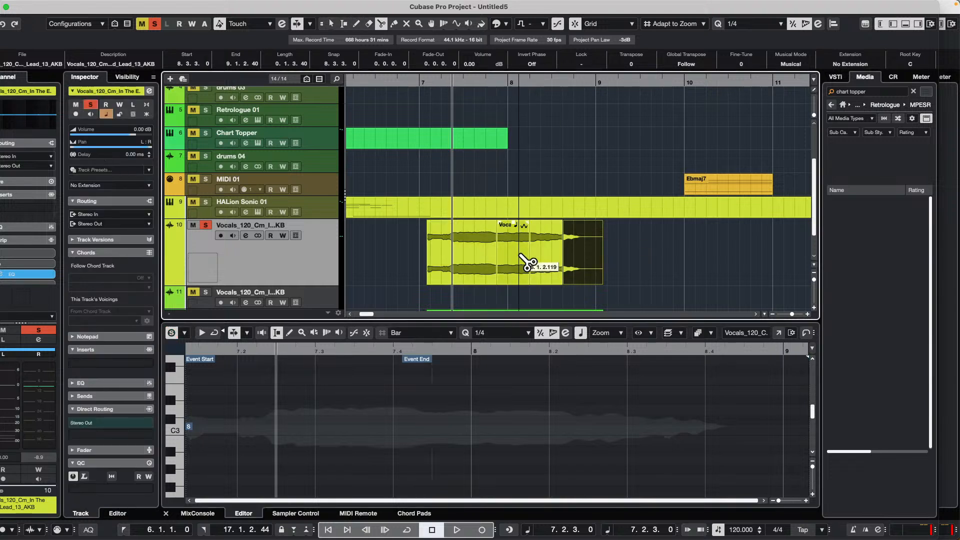
- Glue all the vocal pieces on track 10 together and select the joined event with the Object Selection tool
{"action": "right_click", "coordinate": [451, 249]}
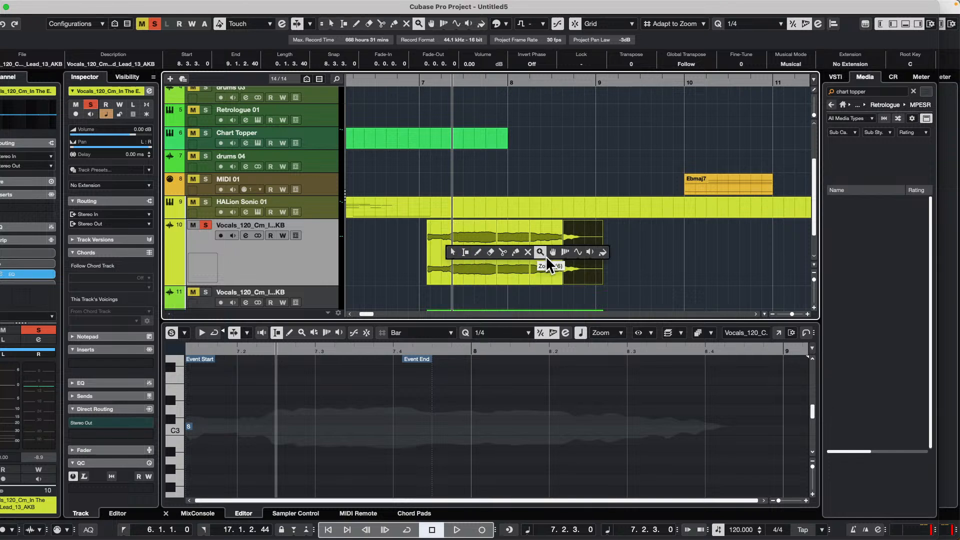
{"action": "left_click", "coordinate": [515, 251]}
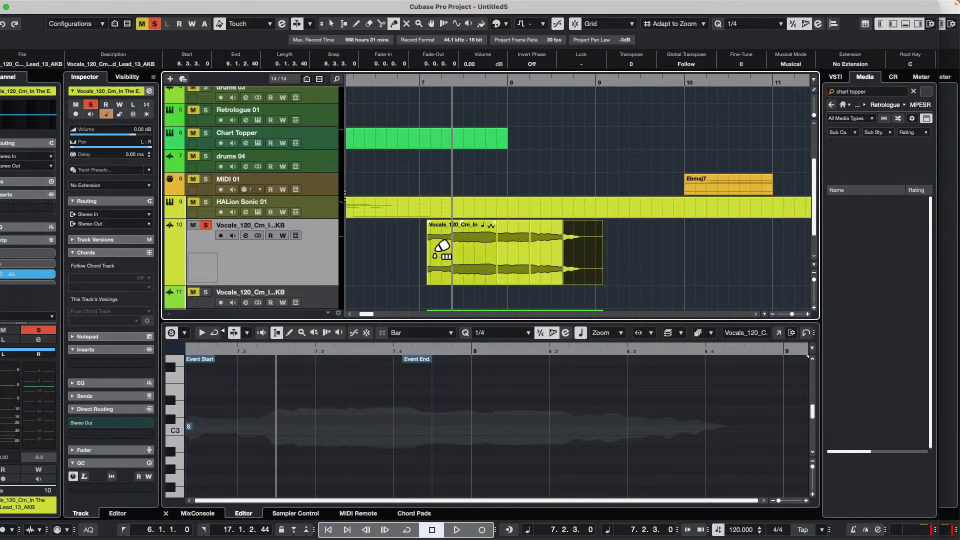
{"action": "left_click", "coordinate": [444, 250]}
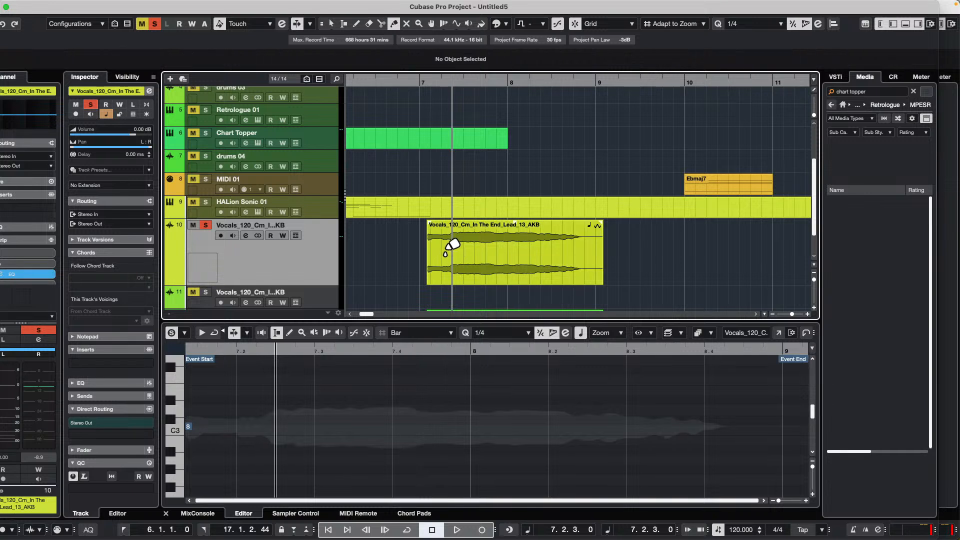
{"action": "key", "text": "1"}
{"action": "left_click", "coordinate": [445, 253]}
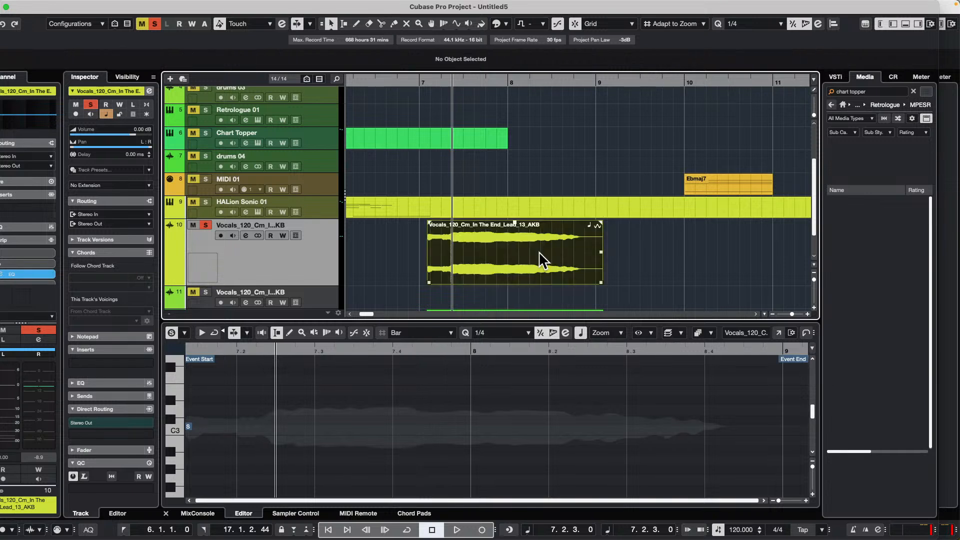
- Undo the gluing of the vocal event and select its second and last pieces
{"action": "right_click", "coordinate": [472, 250]}
{"action": "left_click", "coordinate": [472, 250]}
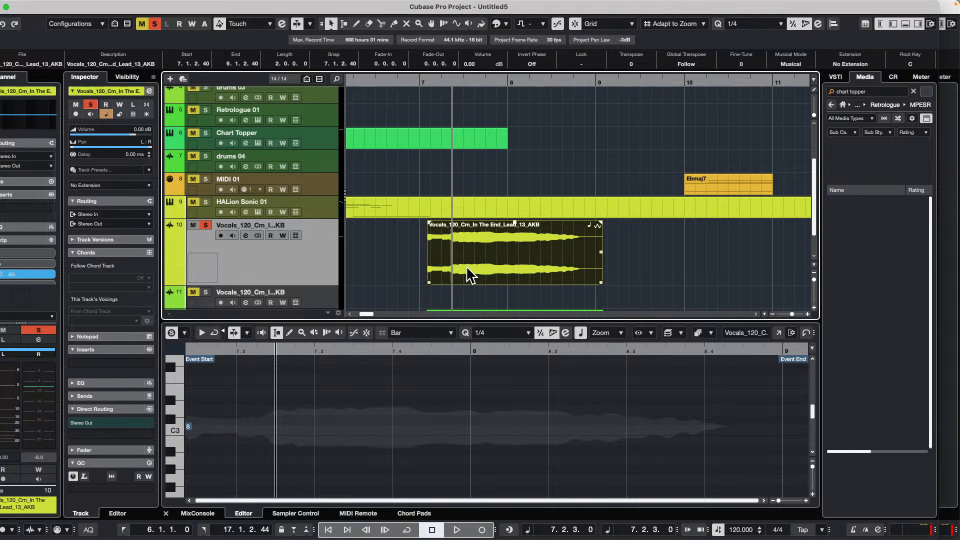
{"action": "key", "text": "super+z"}
{"action": "left_click", "coordinate": [519, 257]}
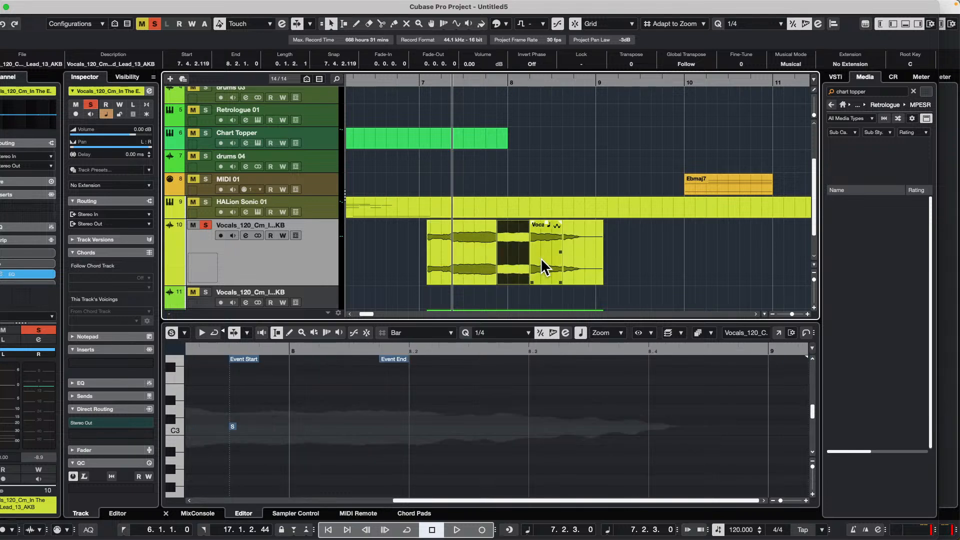
{"action": "left_click", "coordinate": [593, 262], "text": "shift"}
- Glue every piece of the split vocal on track 10 back into a single event and select that event
{"action": "right_click", "coordinate": [459, 251]}
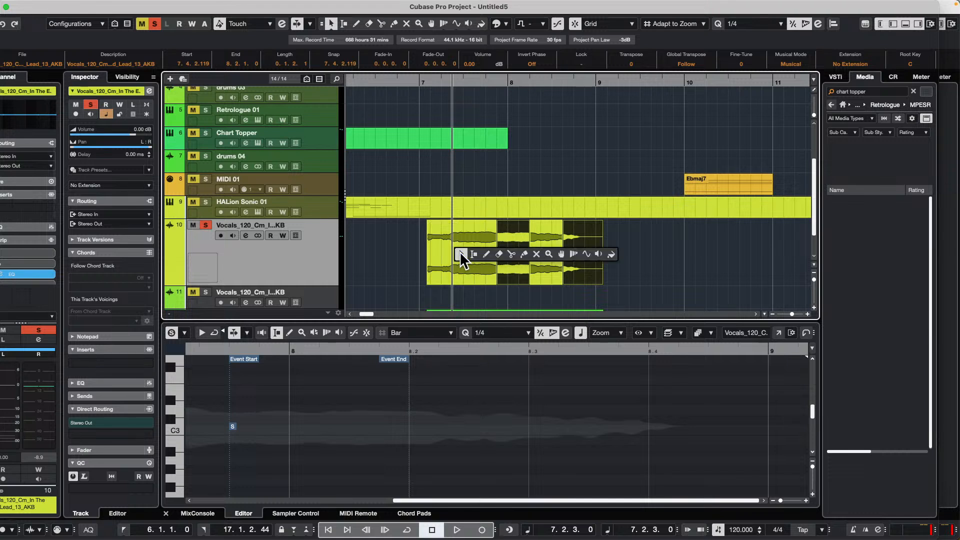
{"action": "left_click", "coordinate": [520, 255]}
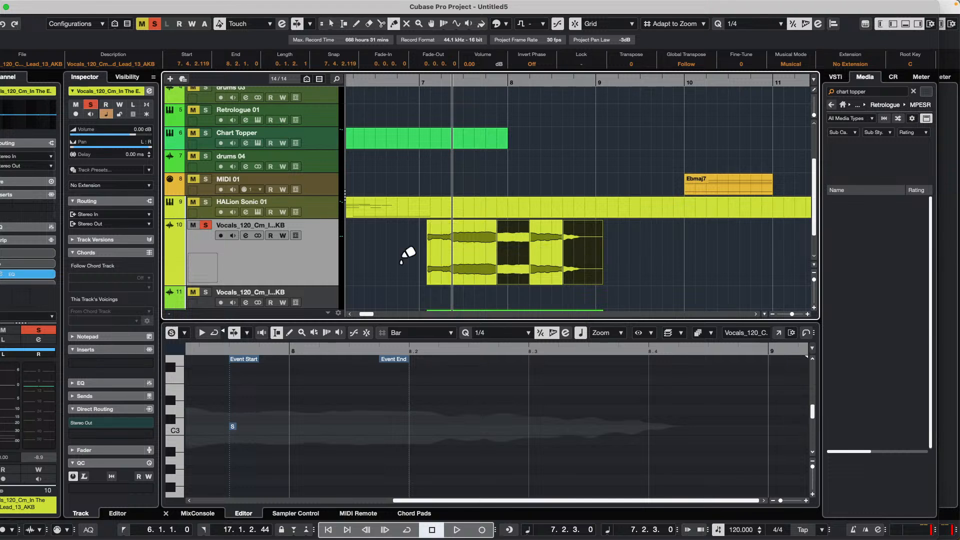
{"action": "left_click", "coordinate": [474, 256]}
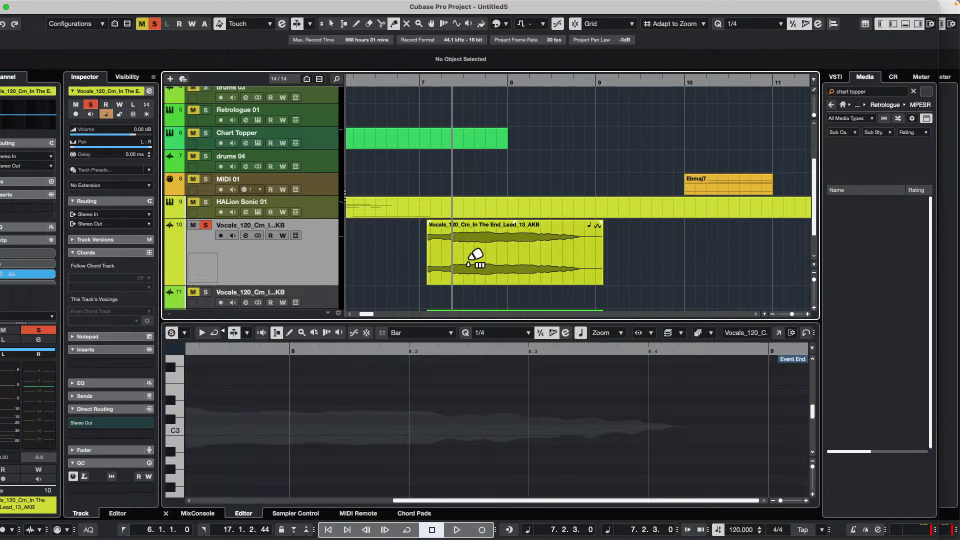
{"action": "key", "text": "1"}
{"action": "left_click", "coordinate": [473, 266]}
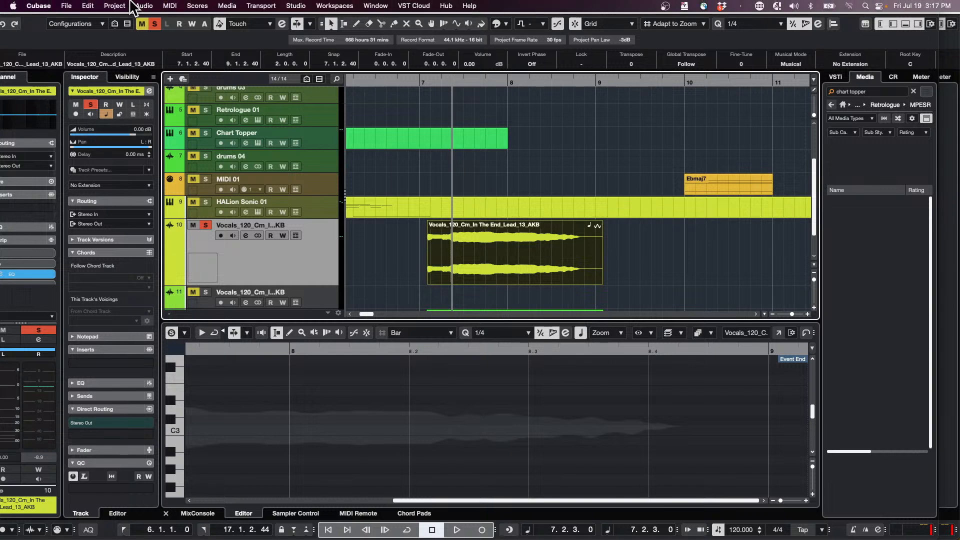
- Create a new empty project in the July 19 2024 folder
{"action": "left_click", "coordinate": [65, 7]}
{"action": "left_click", "coordinate": [73, 21]}
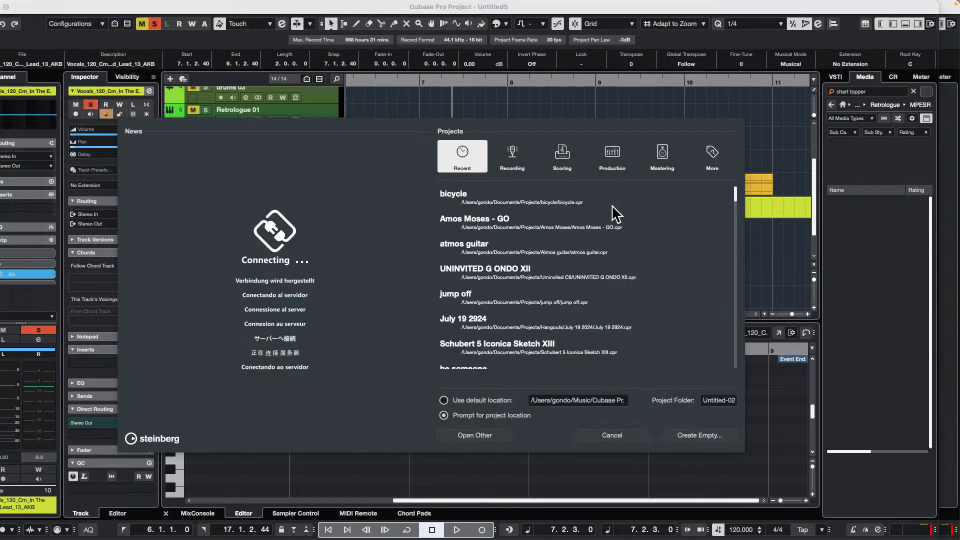
{"action": "key", "text": "Return"}
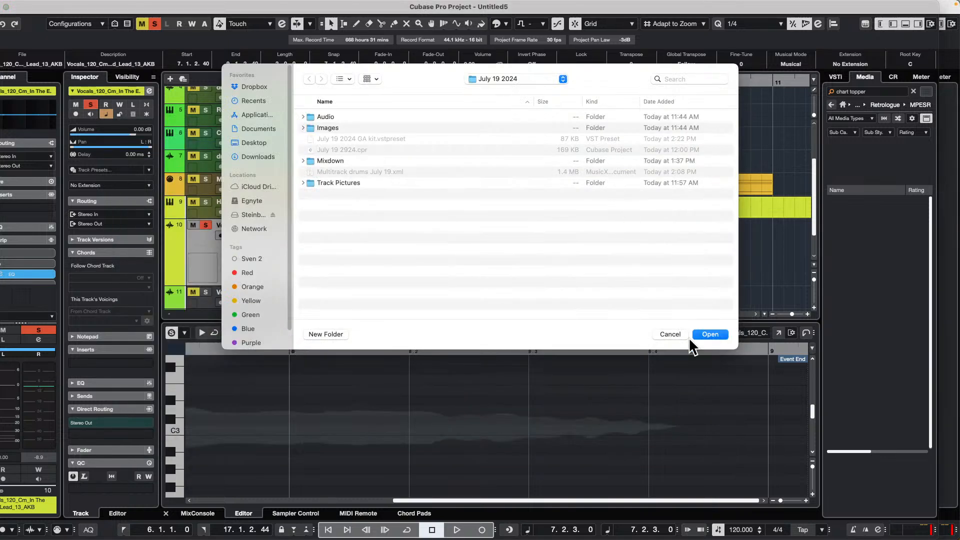
{"action": "left_click", "coordinate": [715, 333]}
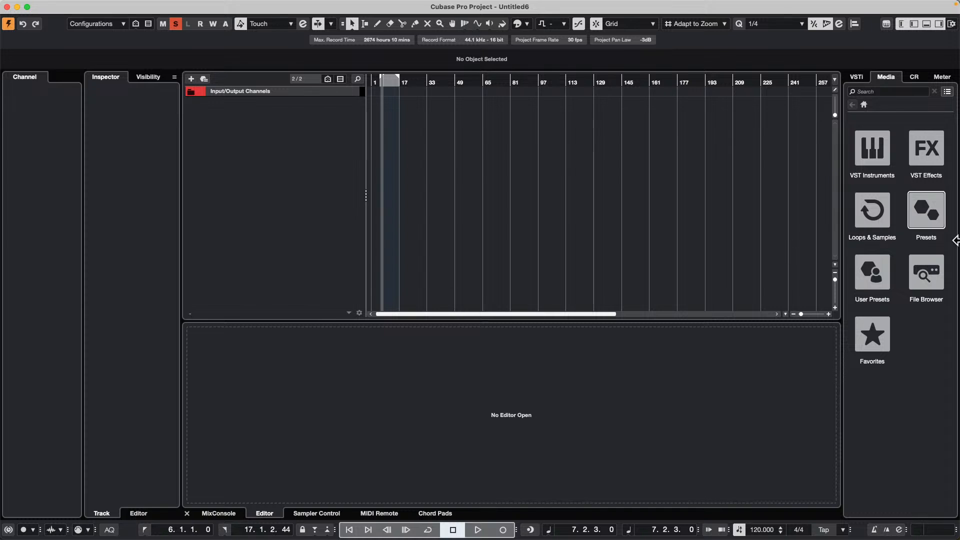
- Browse the Blockbuster loops, filter them to the drum and percussion category, and preview Cinema - Drum Loop 90_120bpm
{"action": "left_click", "coordinate": [860, 216]}
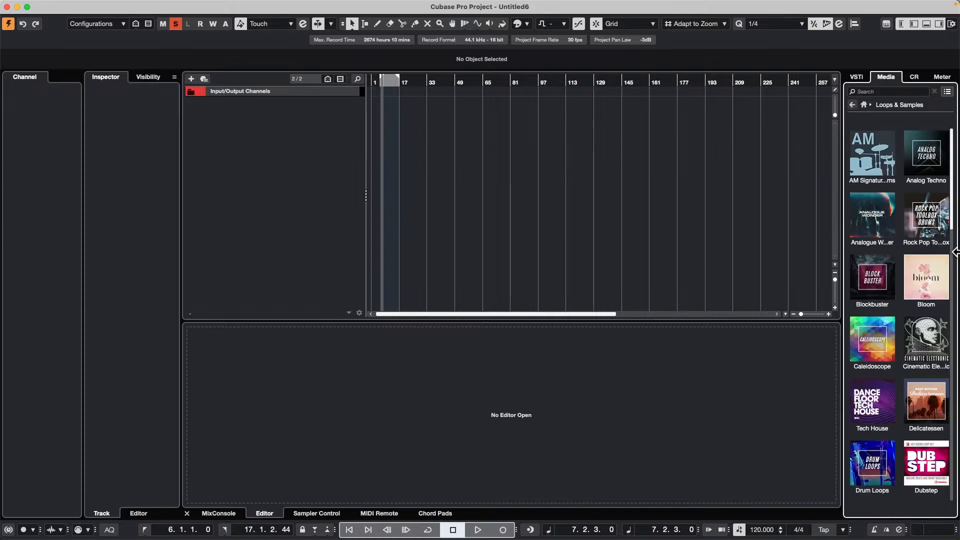
{"action": "left_click", "coordinate": [870, 284]}
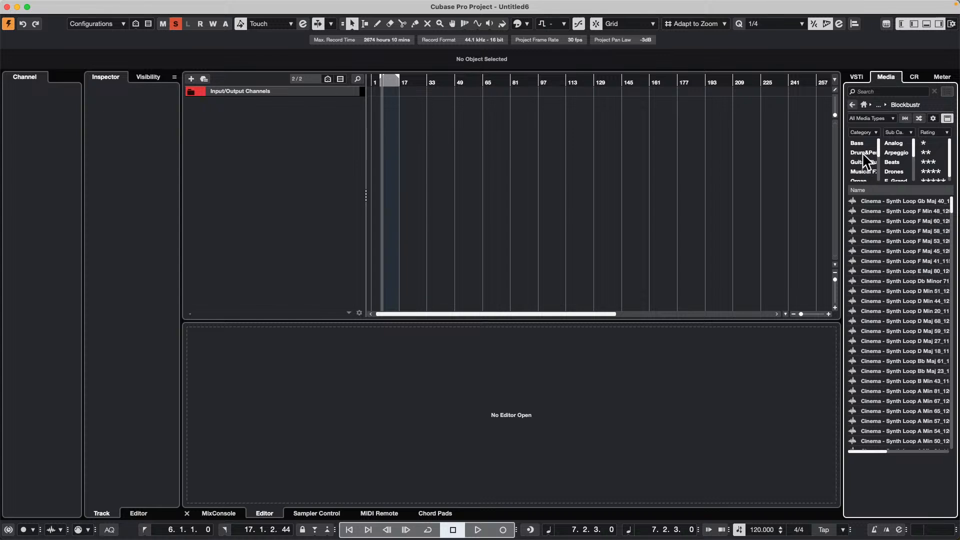
{"action": "left_click", "coordinate": [863, 153]}
{"action": "left_click", "coordinate": [900, 271]}
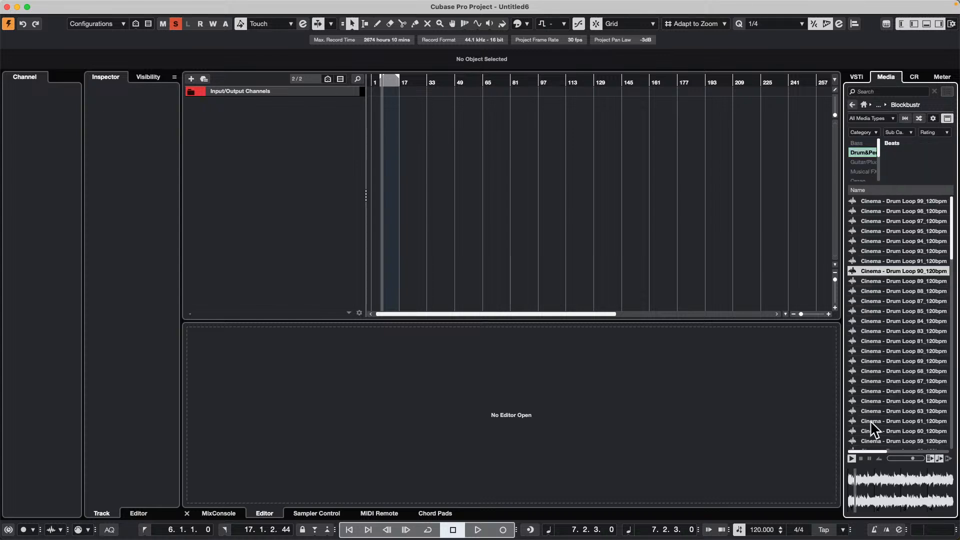
- Preview the slower loops Cinema - Drum Loop 01_100bpm and 13_100bpm, ending on Drum Loop 01_100bpm
{"action": "scroll", "coordinate": [885, 375], "scroll_direction": "down", "scroll_amount": 10}
{"action": "left_click", "coordinate": [887, 365]}
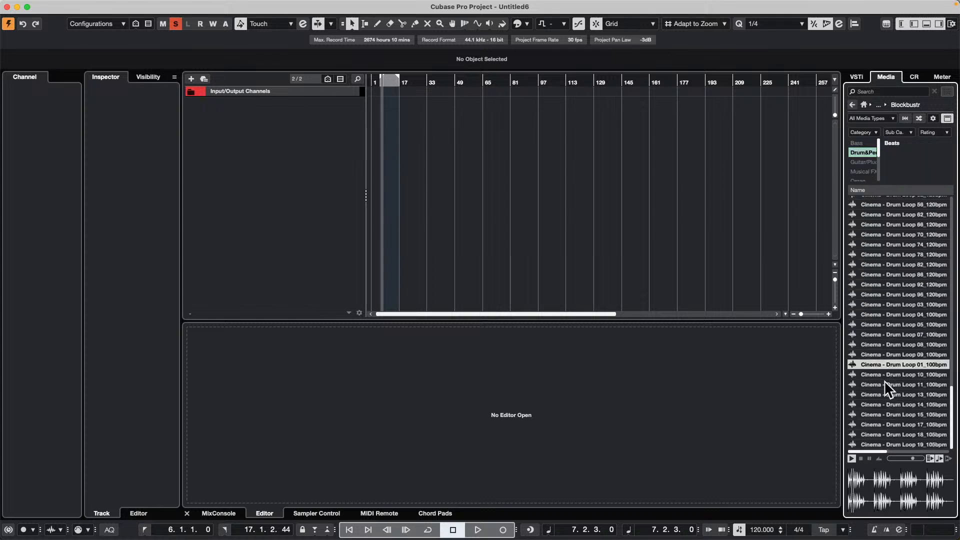
{"action": "left_click", "coordinate": [898, 395]}
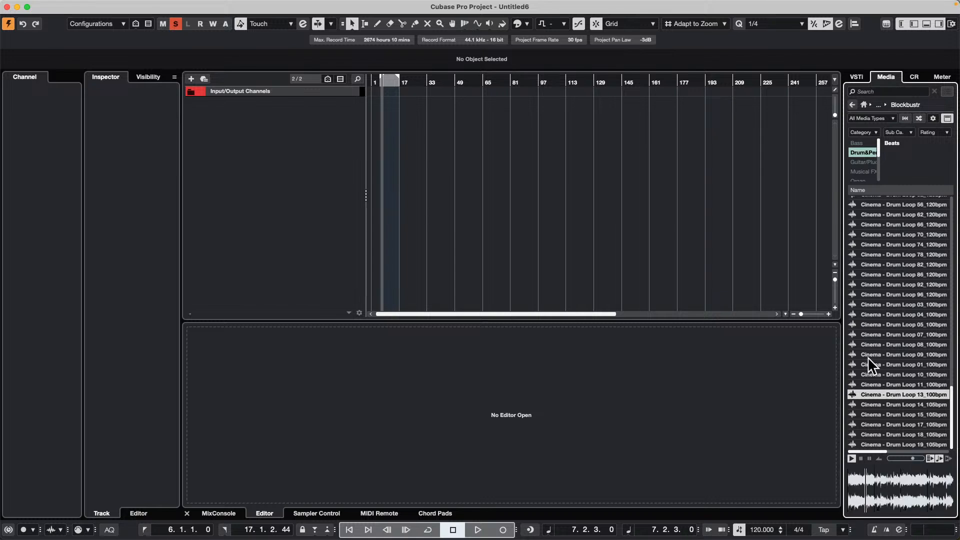
{"action": "left_click", "coordinate": [882, 365]}
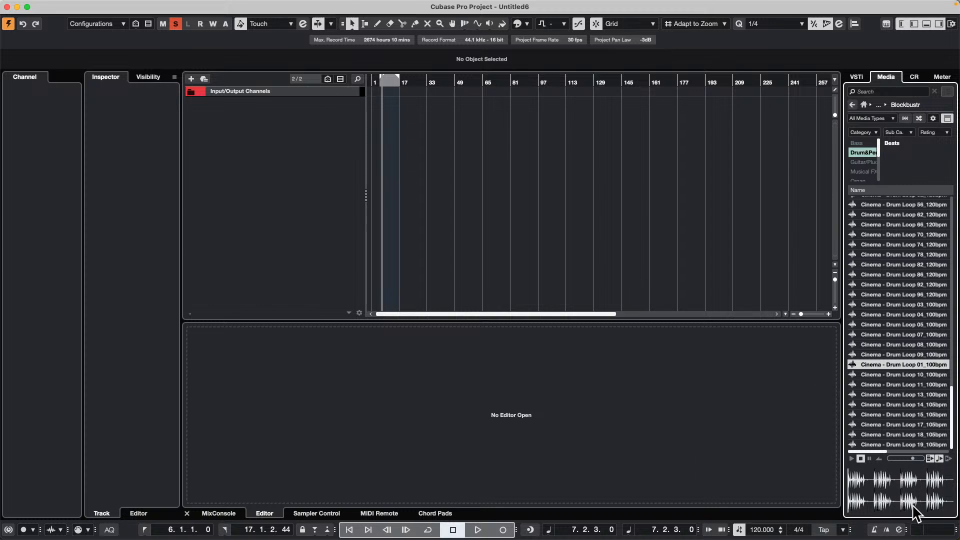
- Try the previewer's Align Beats to Project option, set the project tempo to 119, and start playback
{"action": "left_click", "coordinate": [940, 460]}
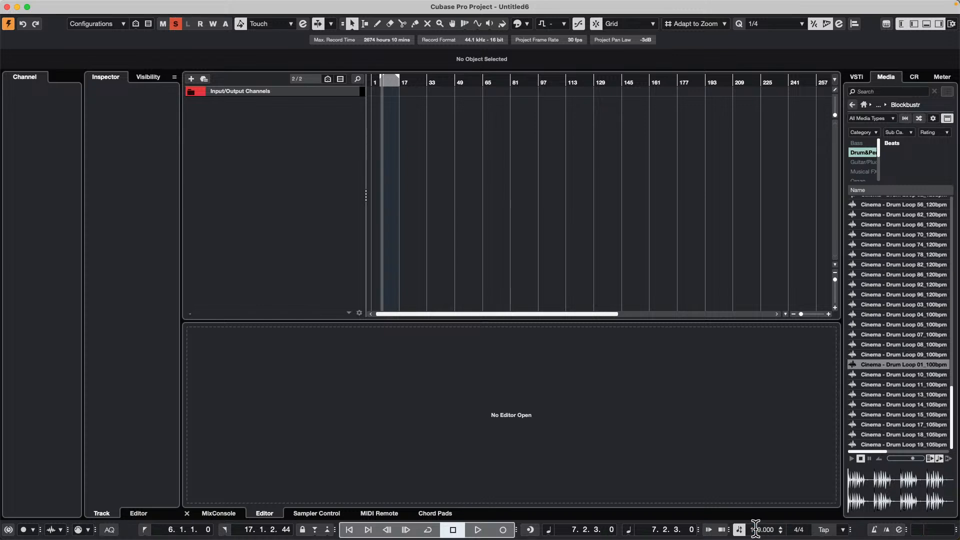
{"action": "key", "text": "space"}
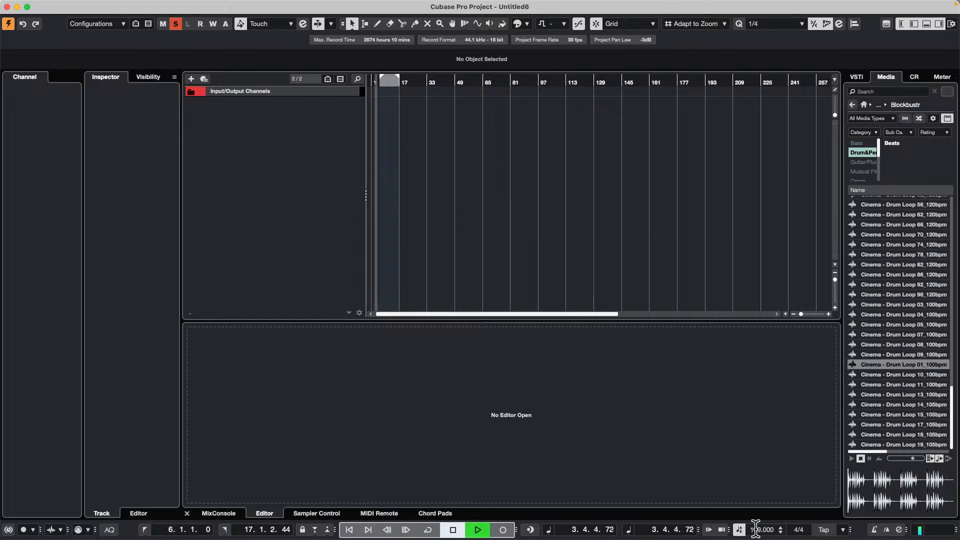
- Preview Cinema - Drum Loop 15_105bpm against the running project while lowering the project tempo to 80, and stop playback
{"action": "left_click", "coordinate": [893, 415]}
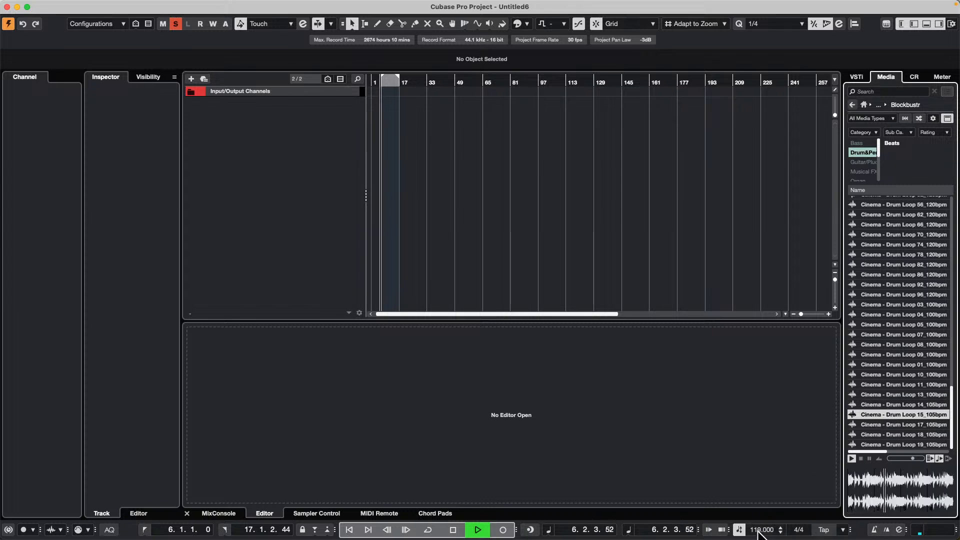
{"action": "scroll", "coordinate": [761, 530], "scroll_direction": "down", "scroll_amount": 7}
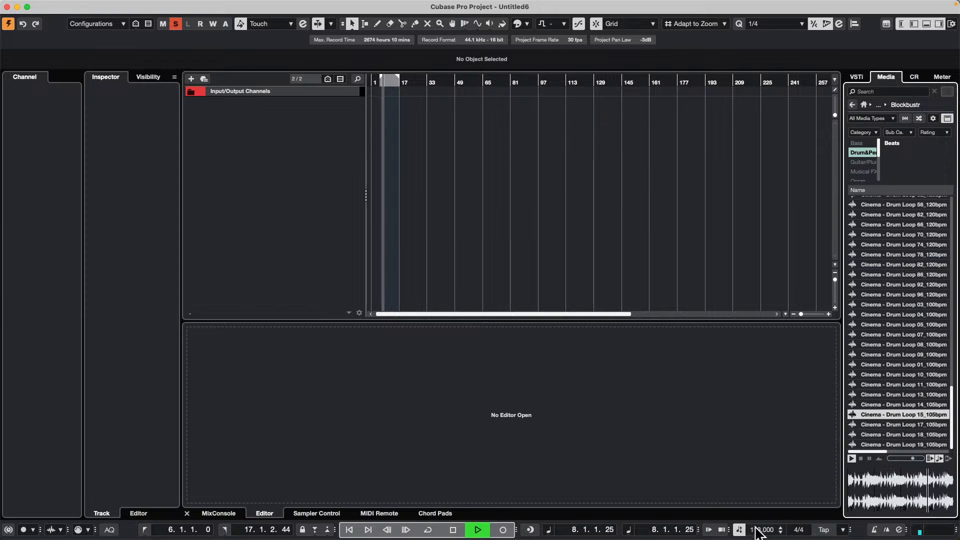
{"action": "double_click", "coordinate": [763, 531]}
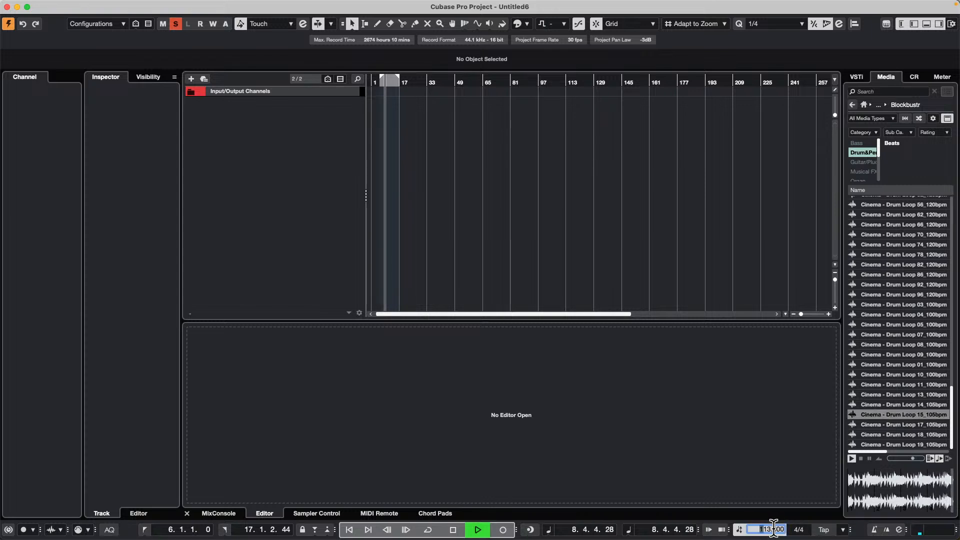
{"action": "type", "text": "80"}
{"action": "key", "text": "Return"}
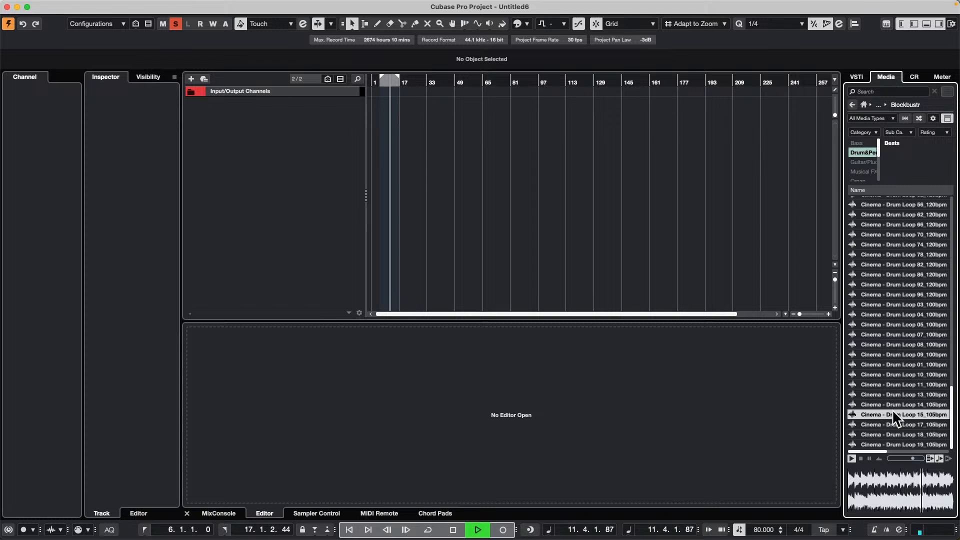
{"action": "key", "text": "space"}
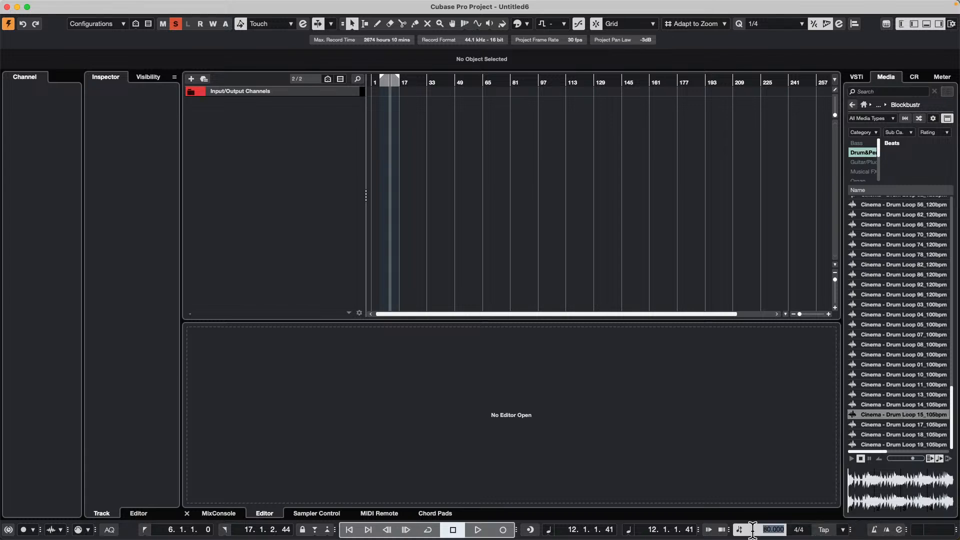
- Set the project tempo to 120
{"action": "scroll", "coordinate": [753, 531], "scroll_direction": "down", "scroll_amount": 1}
{"action": "scroll", "coordinate": [747, 530], "scroll_direction": "up", "scroll_amount": 1}
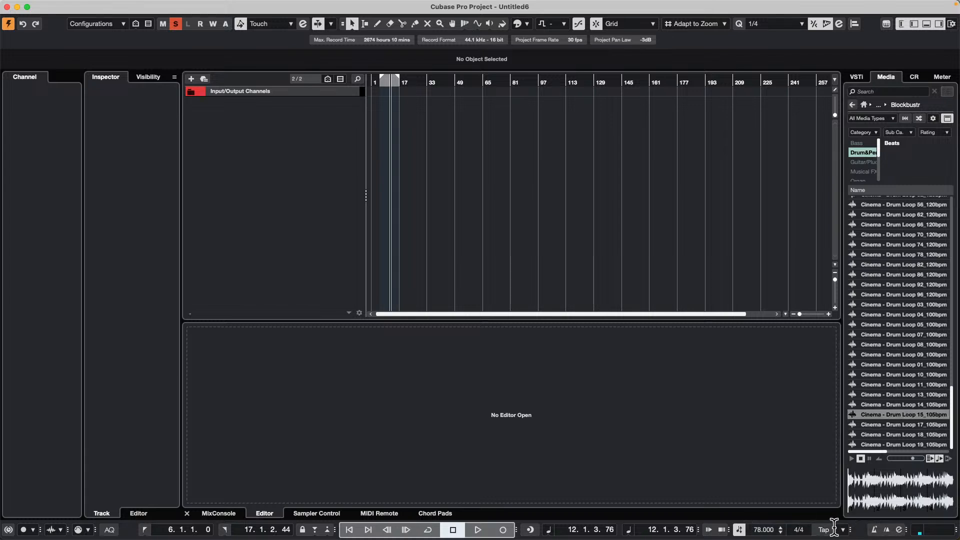
{"action": "double_click", "coordinate": [771, 530]}
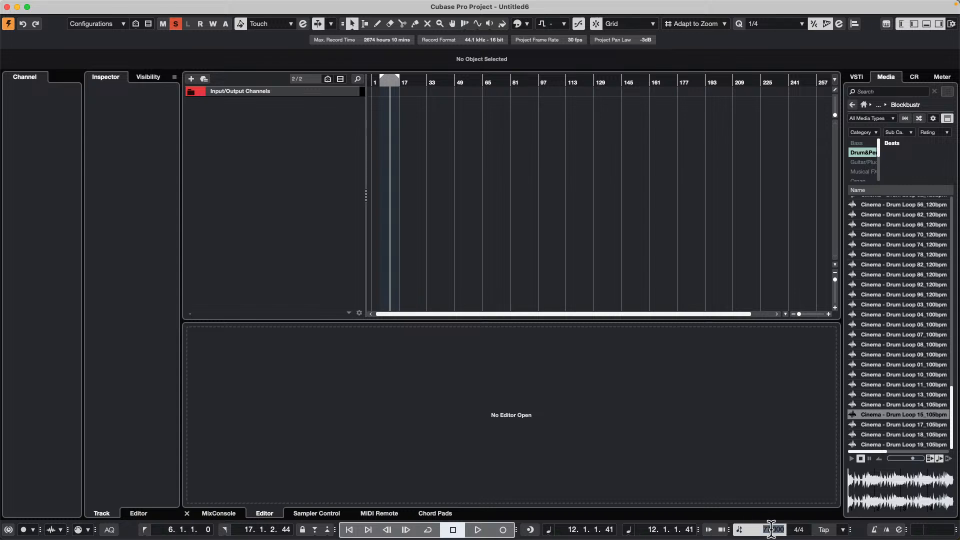
{"action": "key", "text": "Return"}
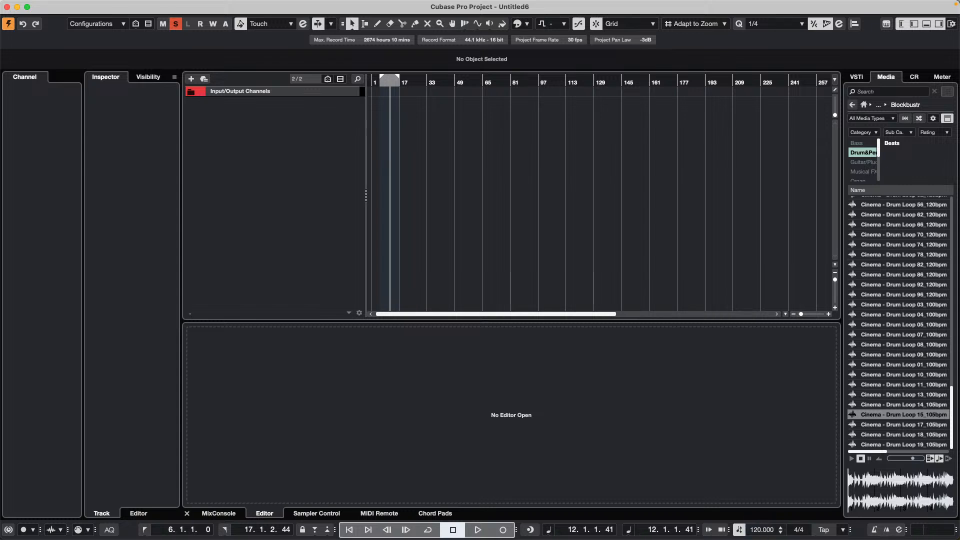
- Add Cinema - Drum Loop 15_105bpm to the project on a new audio track and move its event to the start of bar 1
{"action": "right_click", "coordinate": [885, 413]}
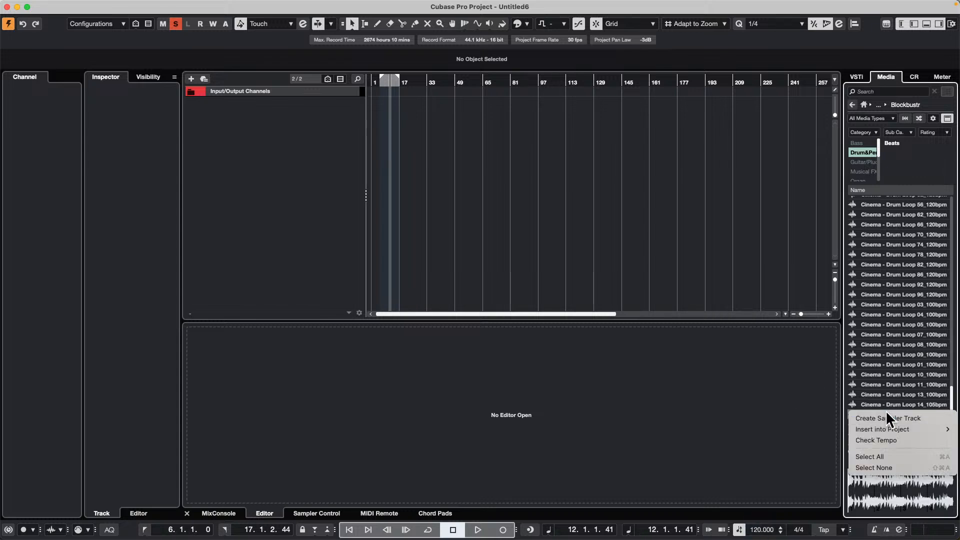
{"action": "left_click", "coordinate": [745, 213]}
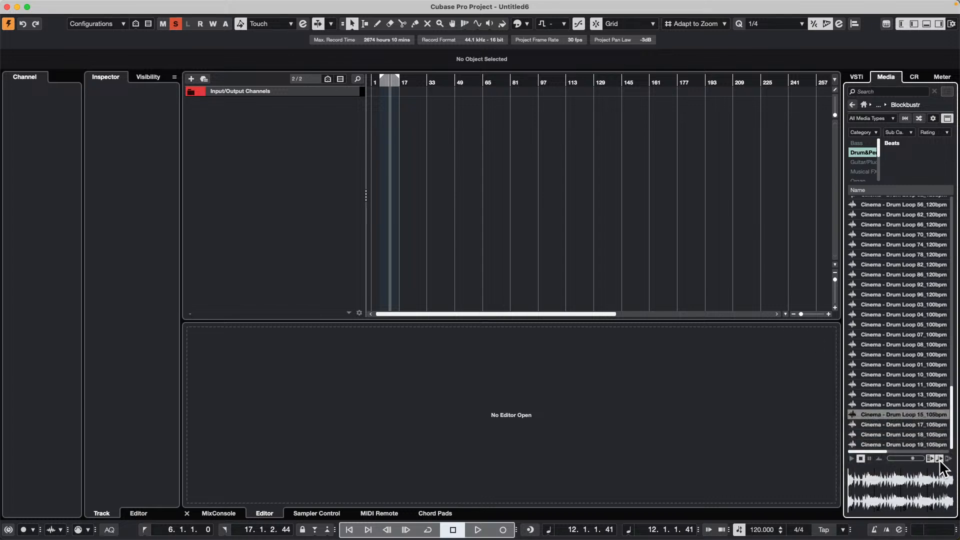
{"action": "left_click_drag", "start_coordinate": [919, 420], "coordinate": [273, 119]}
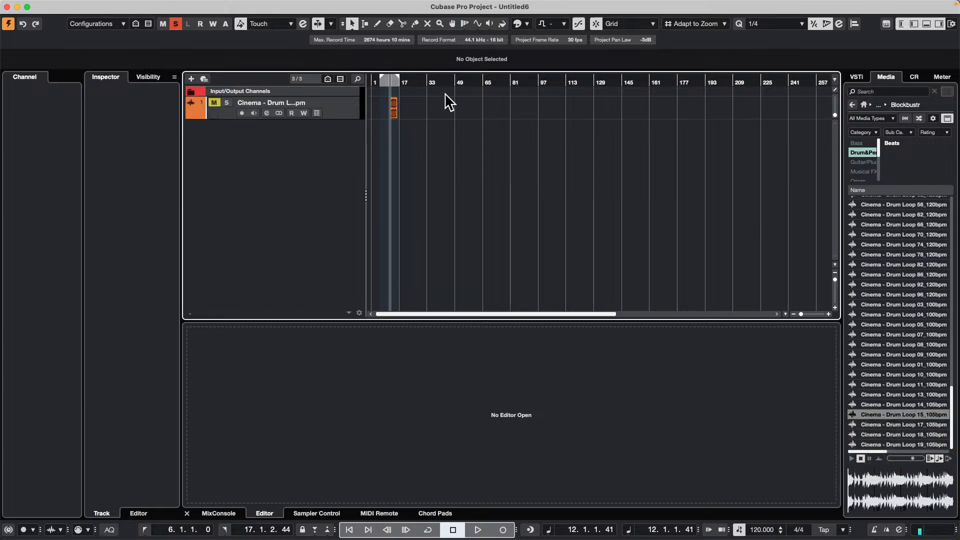
{"action": "left_click", "coordinate": [394, 112]}
{"action": "left_click_drag", "start_coordinate": [398, 82], "coordinate": [312, 97]}
{"action": "left_click_drag", "start_coordinate": [412, 117], "coordinate": [291, 116]}
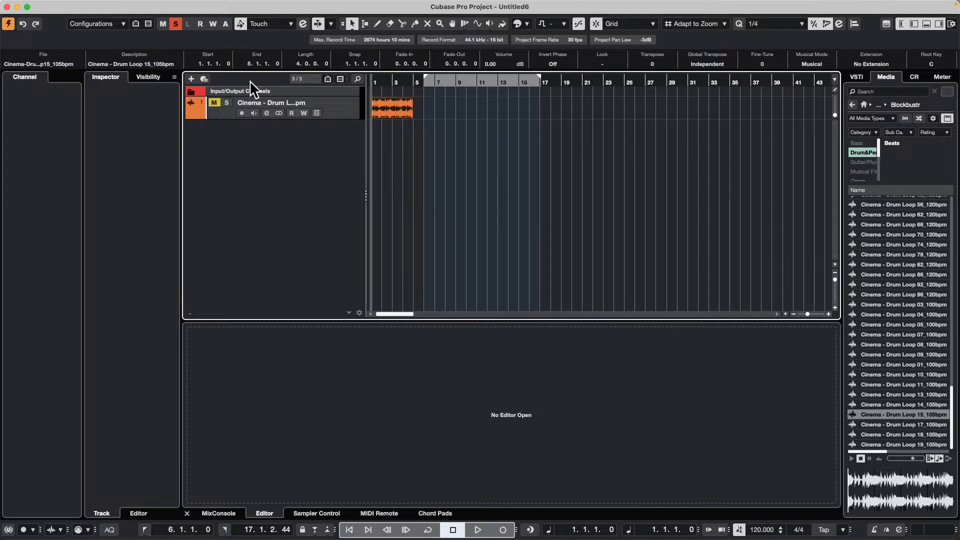
- Play the project from the start with the drum loop track soloed instead of muted, and stop playback
{"action": "key", "text": "space"}
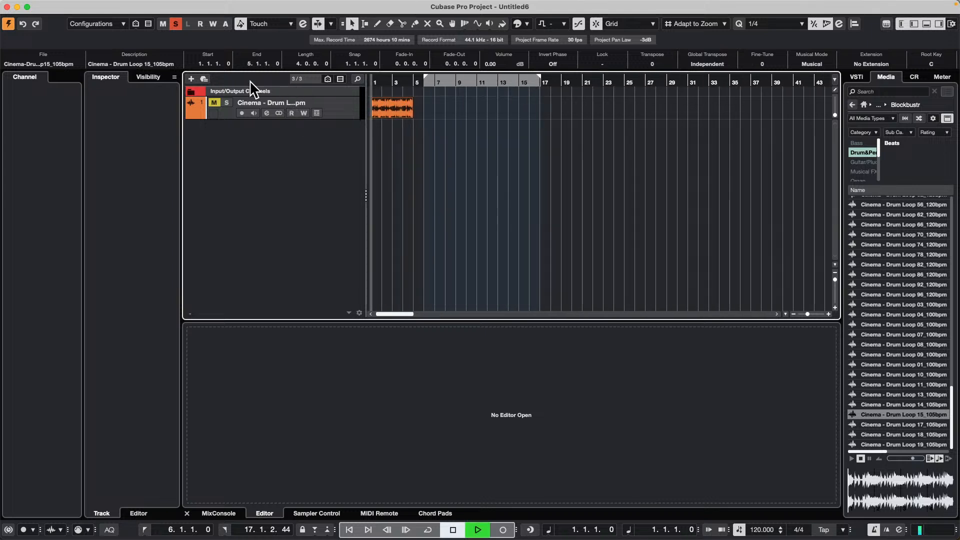
{"action": "left_click", "coordinate": [215, 102]}
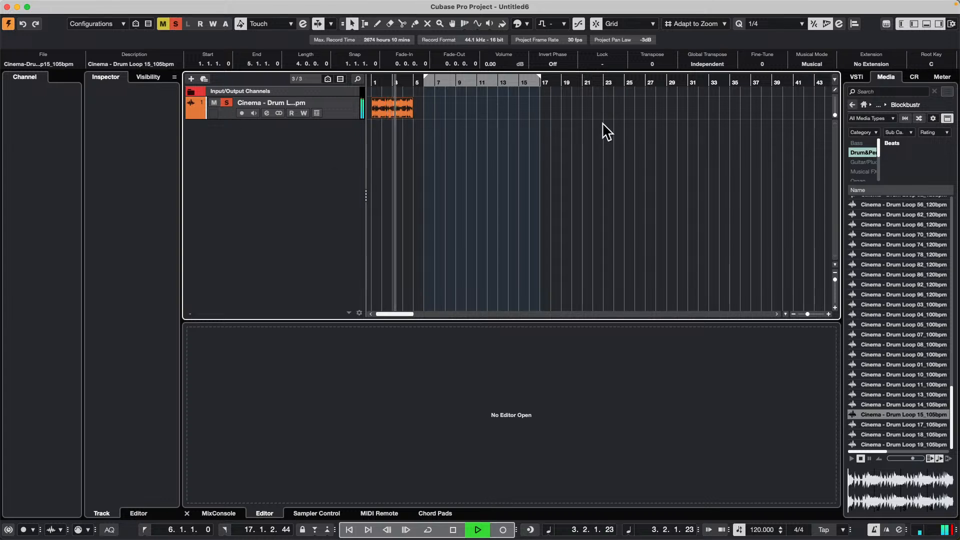
{"action": "key", "text": "space"}
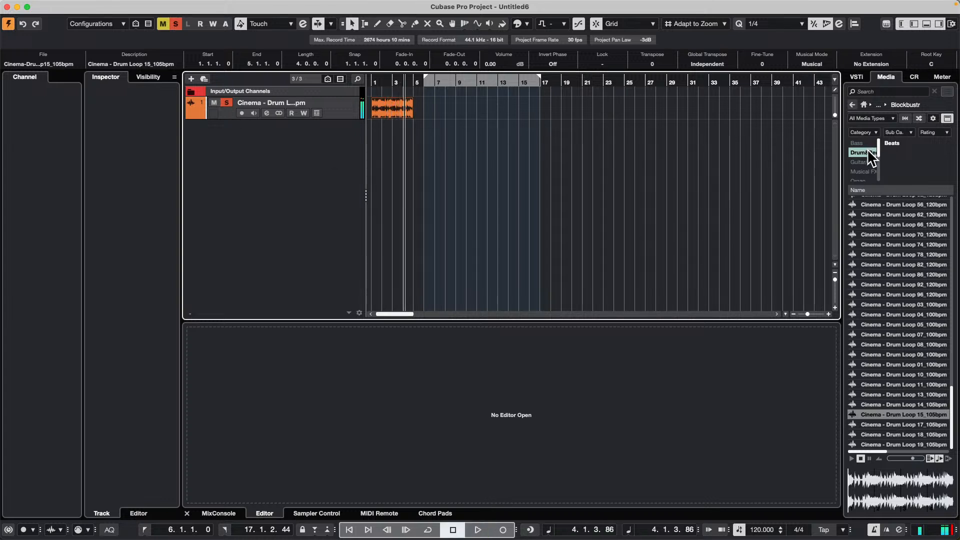
- Filter the Blockbuster loops to the Bass category and preview several synth loops, ending on Cinema - Synth Loop D Min 79_120bpm
{"action": "left_click", "coordinate": [873, 154]}
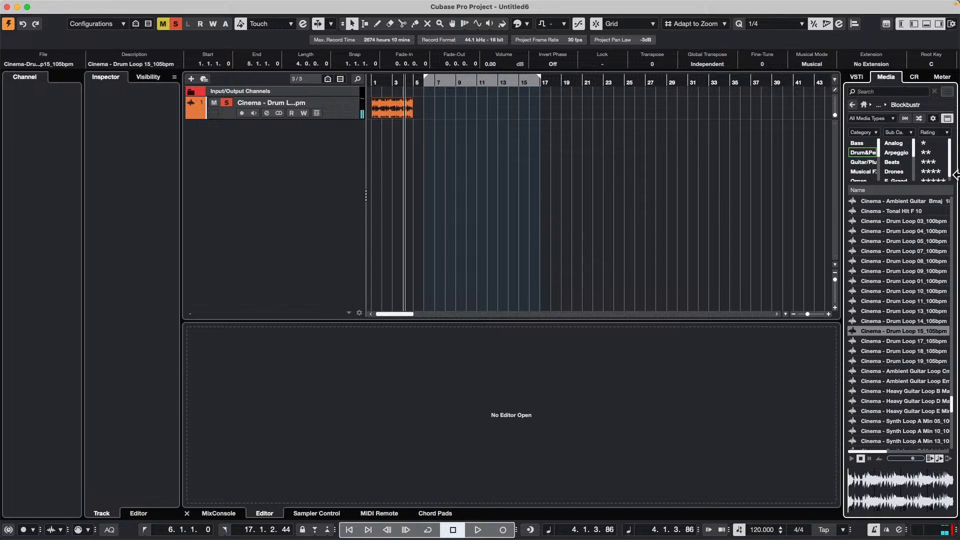
{"action": "left_click", "coordinate": [859, 143]}
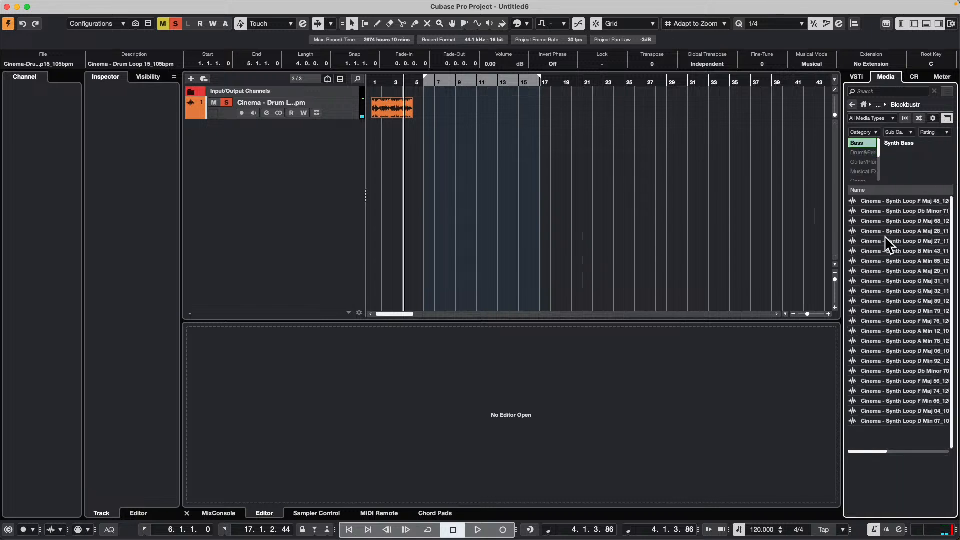
{"action": "left_click", "coordinate": [880, 320]}
{"action": "left_click", "coordinate": [881, 391]}
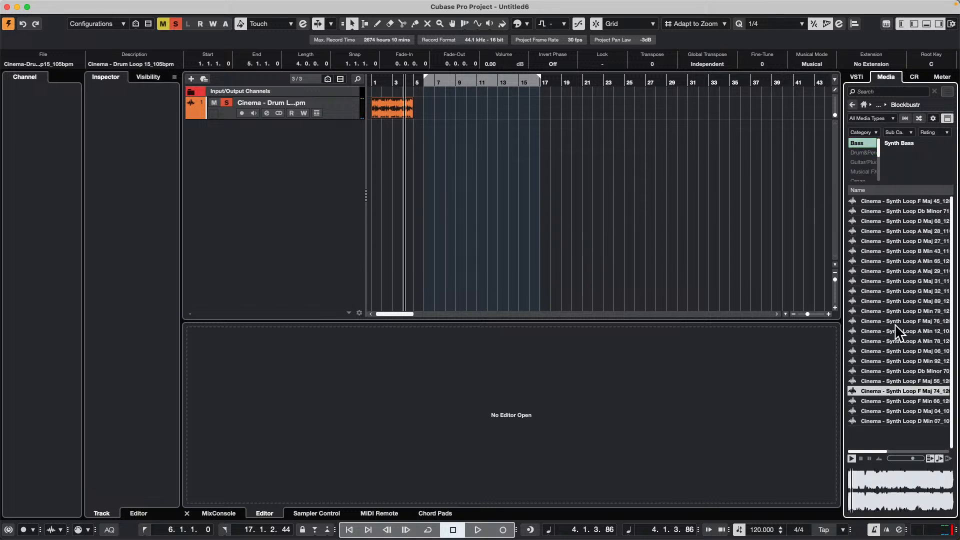
{"action": "left_click", "coordinate": [888, 311]}
{"action": "left_click", "coordinate": [884, 242]}
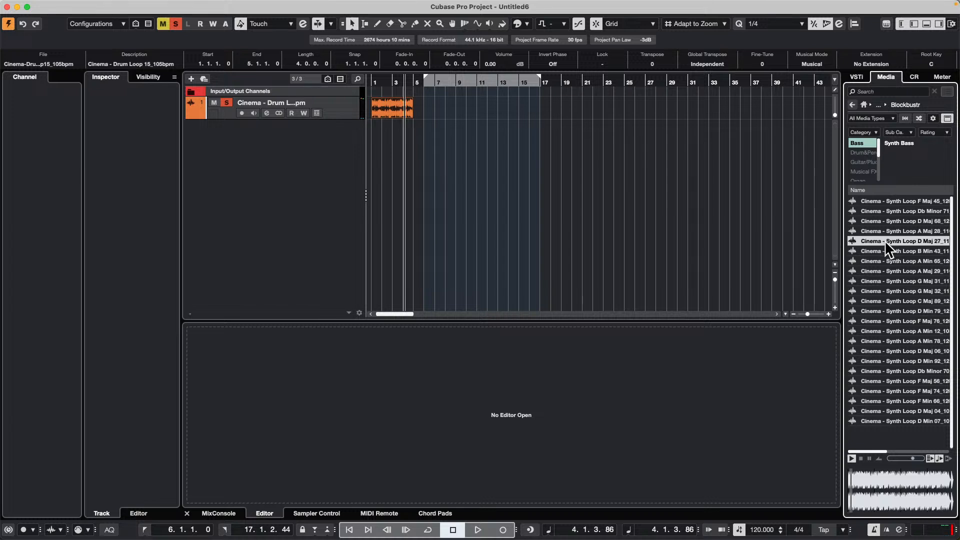
{"action": "left_click", "coordinate": [879, 309]}
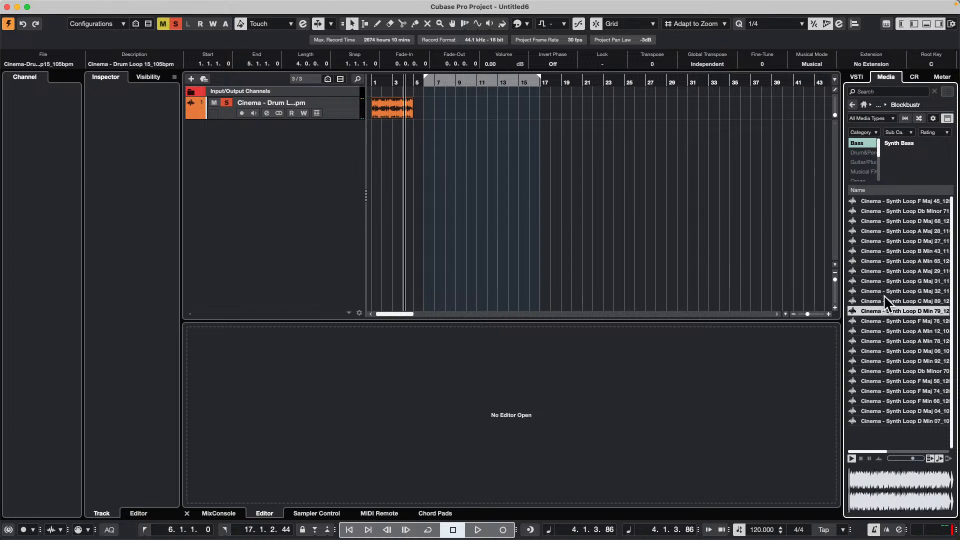
- Turn off Align Beats to Project and add Cinema - Synth Loop D Min 79_120bpm on a new track, starting at bar 1
{"action": "left_click", "coordinate": [941, 458]}
{"action": "left_click_drag", "start_coordinate": [893, 309], "coordinate": [340, 159]}
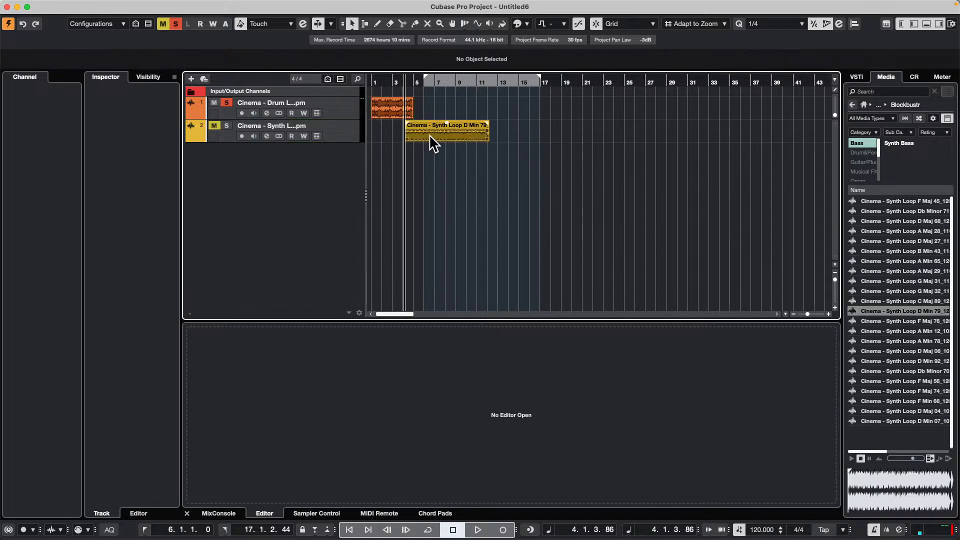
{"action": "left_click_drag", "start_coordinate": [429, 134], "coordinate": [379, 133]}
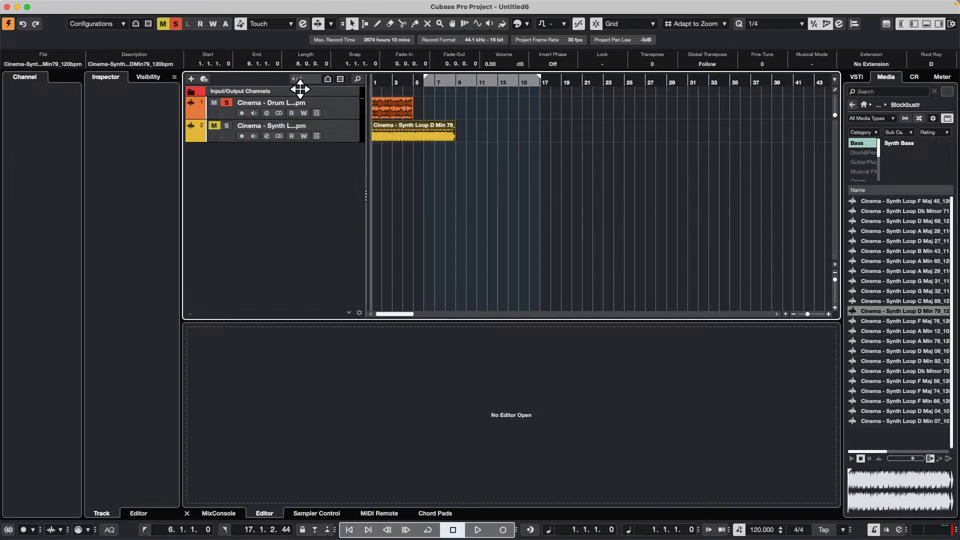
- Play the drum and synth loops together from the start, clear all solo states, and stop playback
{"action": "key", "text": "h"}
{"action": "key", "text": "h"}
{"action": "key", "text": "h"}
{"action": "key", "text": "h"}
{"action": "key", "text": "h"}
{"action": "key", "text": "h"}
{"action": "key", "text": "h"}
{"action": "key", "text": "h"}
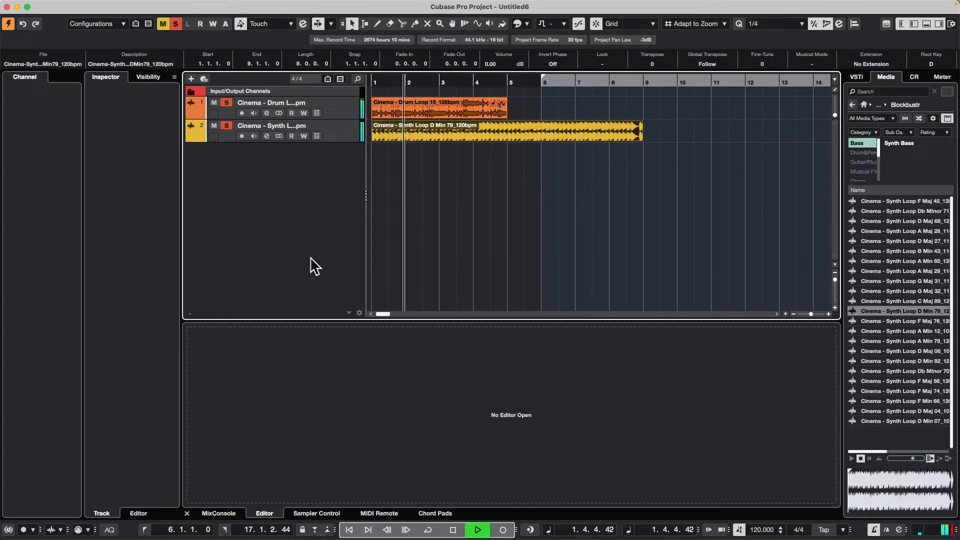
{"action": "left_click", "coordinate": [175, 25]}
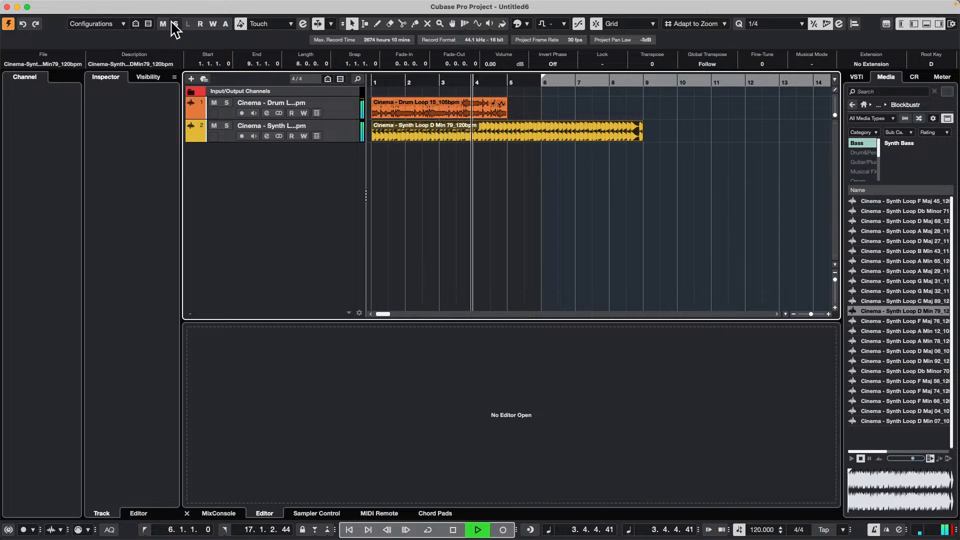
{"action": "key", "text": "space"}
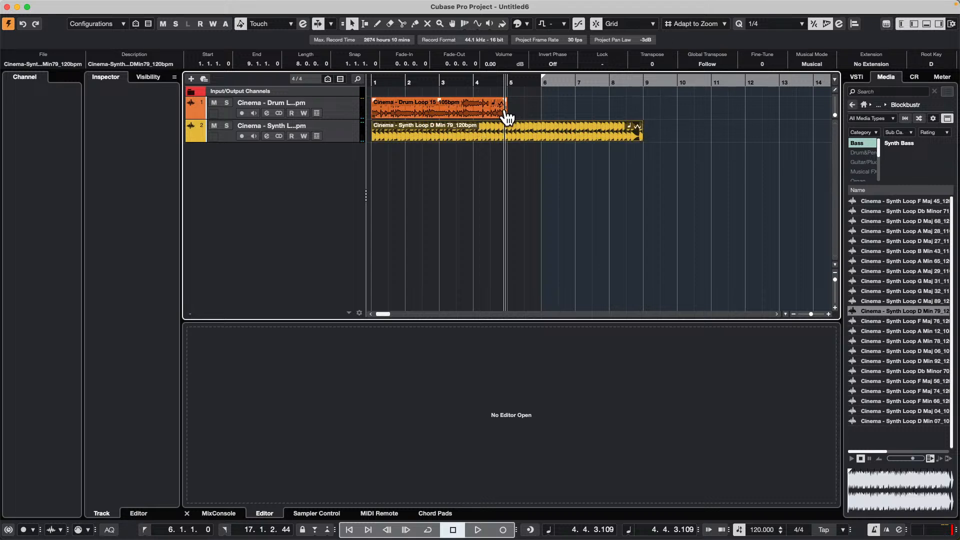
- Copy the drum loop event to bar 5 and play from the start while lowering the project tempo to 97
{"action": "left_click_drag", "start_coordinate": [505, 114], "coordinate": [562, 122]}
{"action": "key", "text": "Home"}
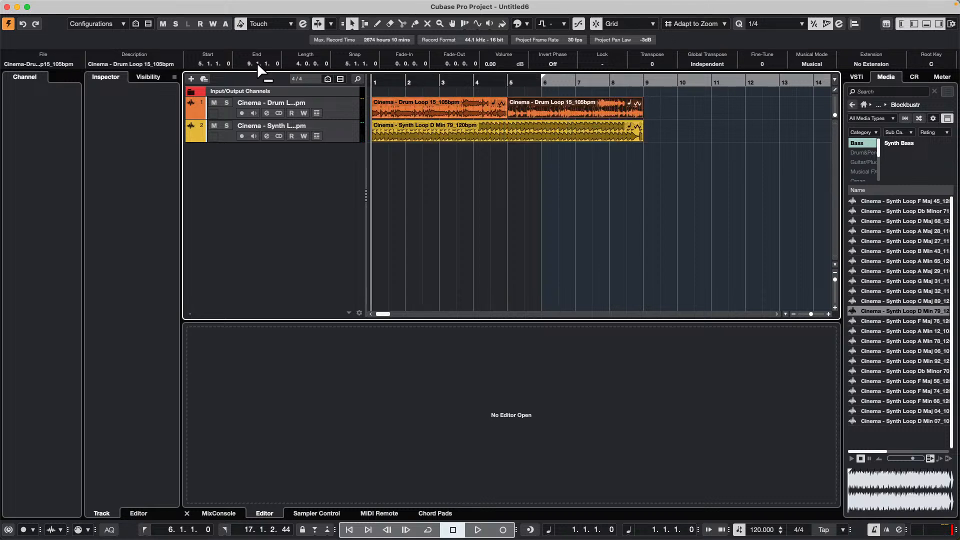
{"action": "key", "text": "space"}
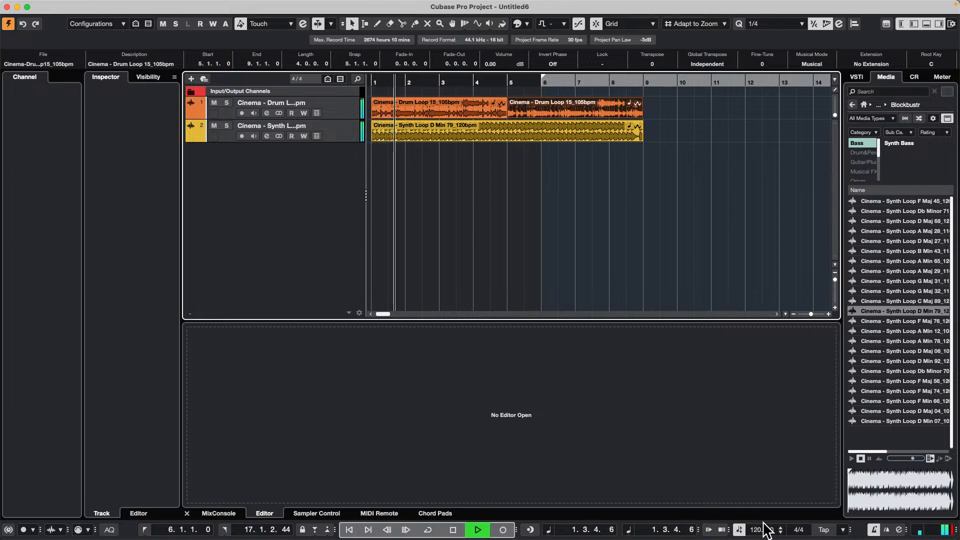
{"action": "scroll", "coordinate": [764, 533], "scroll_direction": "down", "scroll_amount": 20}
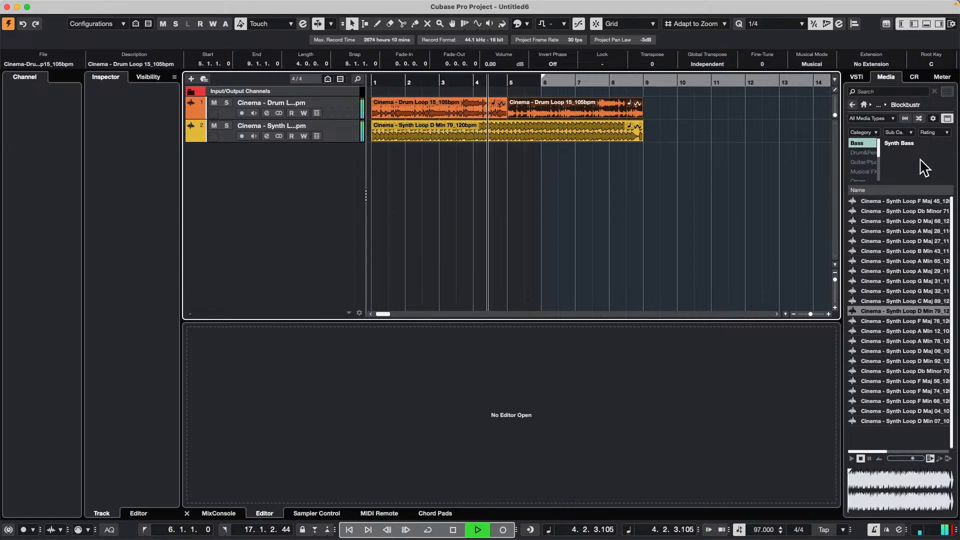
- Filter the loops to the guitar category and preview the ambient guitar samples, ending on Cinema - Ambient Guitar Cmaj 35
{"action": "left_click", "coordinate": [863, 152]}
{"action": "left_click", "coordinate": [863, 162]}
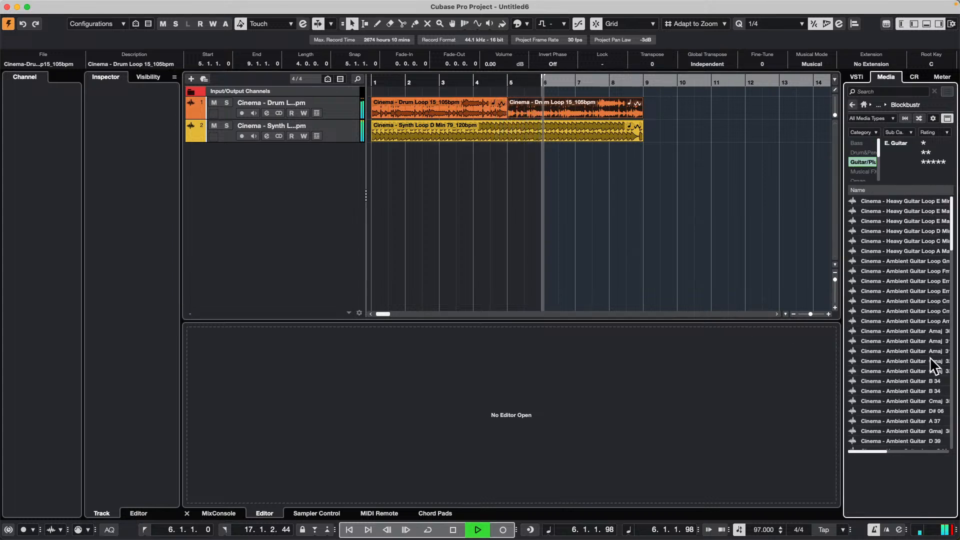
{"action": "left_click", "coordinate": [901, 371]}
{"action": "left_click", "coordinate": [906, 401]}
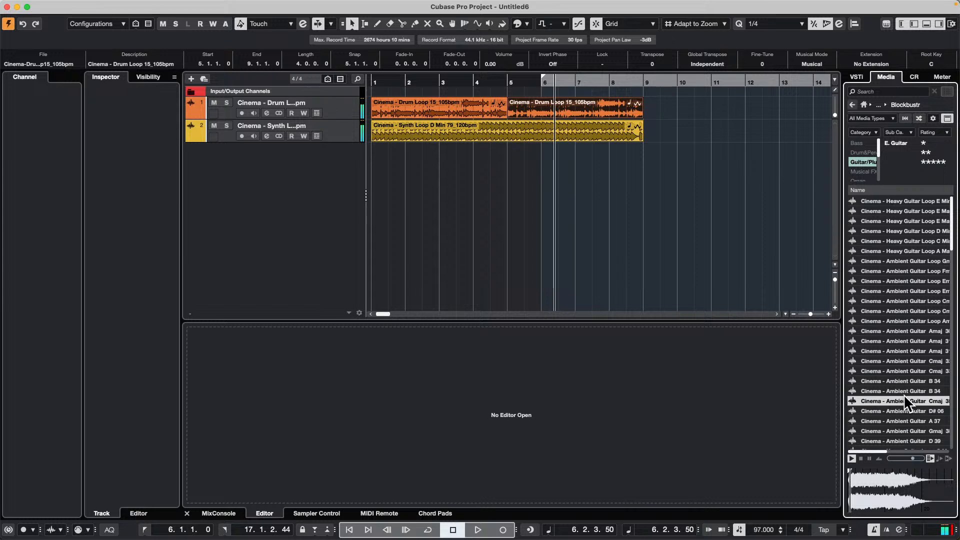
- Try adding Cinema - Ambient Guitar Cmaj 35 on a new track at bar 4, turn on Align Beats to Project, and undo the addition
{"action": "left_click_drag", "start_coordinate": [902, 397], "coordinate": [470, 185]}
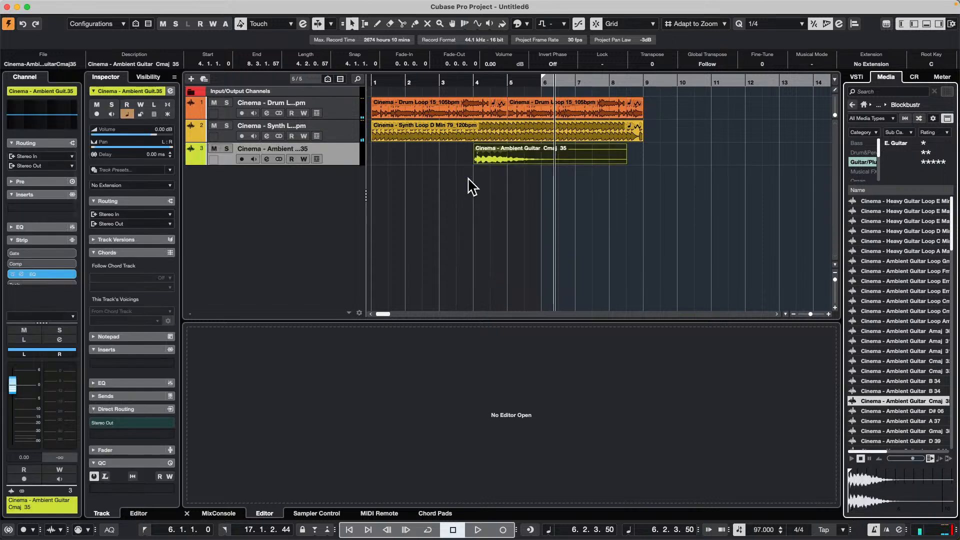
{"action": "left_click", "coordinate": [942, 460]}
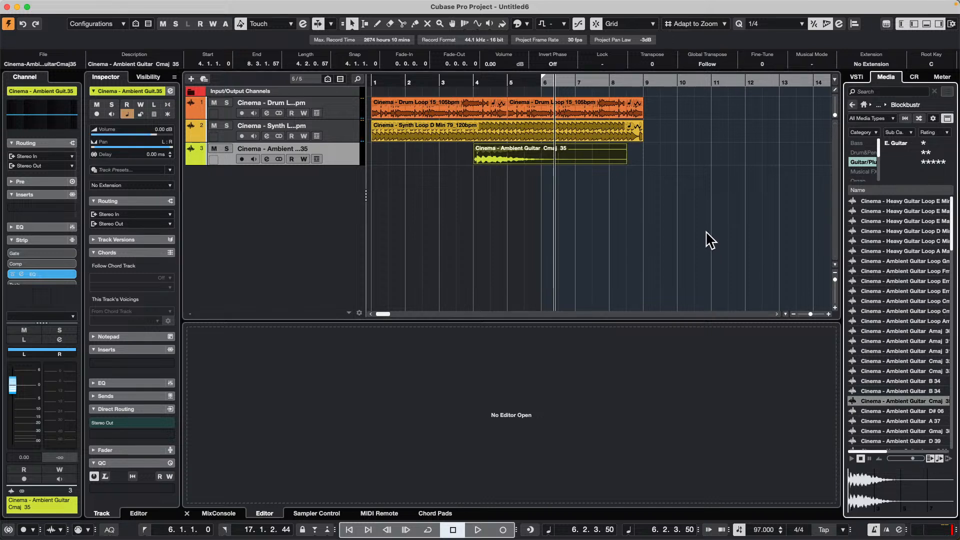
{"action": "key", "text": "super+z"}
- Add Cinema - Ambient Guitar D# 06 to the project on a new track, starting at bar 3
{"action": "left_click", "coordinate": [893, 412]}
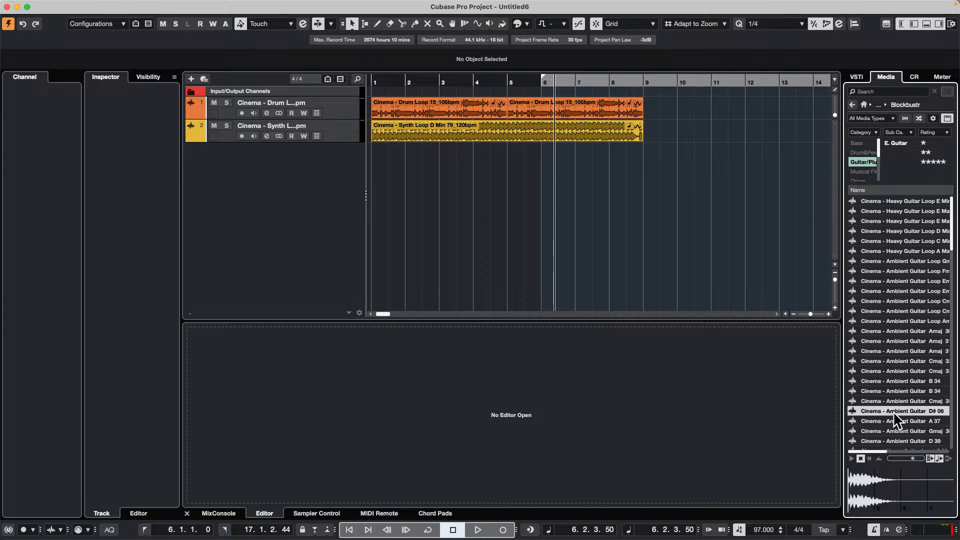
{"action": "left_click_drag", "start_coordinate": [893, 411], "coordinate": [445, 172]}
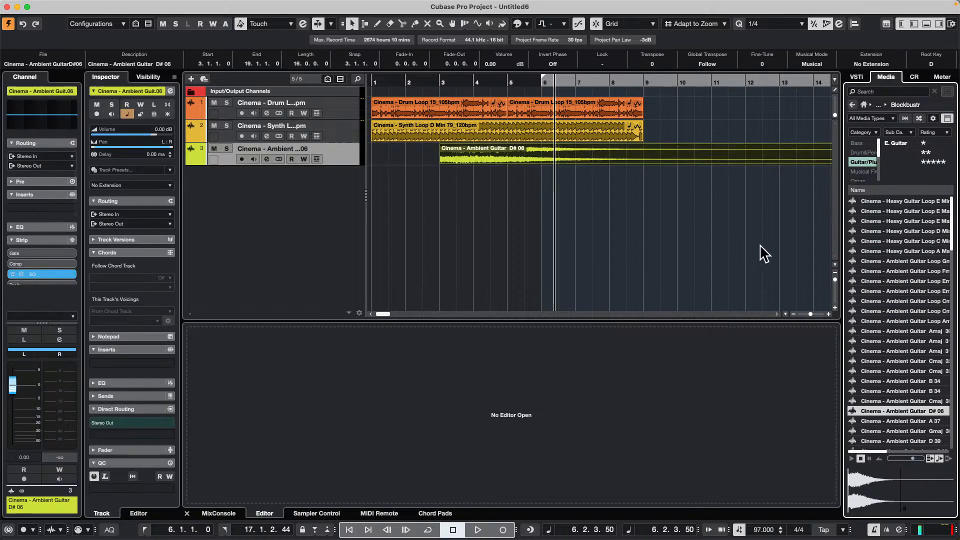
- Lower the ambient guitar track's volume to -11.7 dB and play the project from the start
{"action": "left_click", "coordinate": [438, 82]}
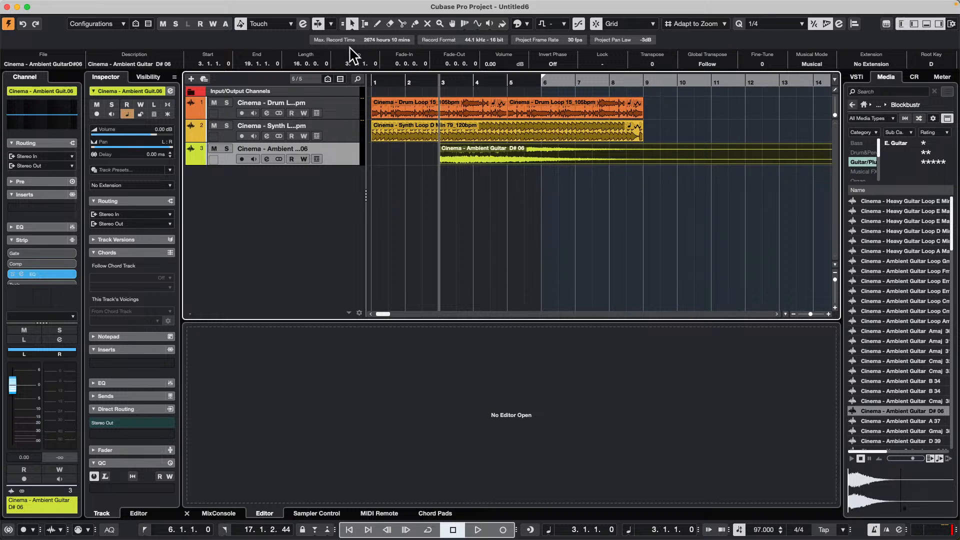
{"action": "left_click_drag", "start_coordinate": [149, 133], "coordinate": [124, 133]}
{"action": "left_click", "coordinate": [376, 81]}
{"action": "key", "text": "space"}
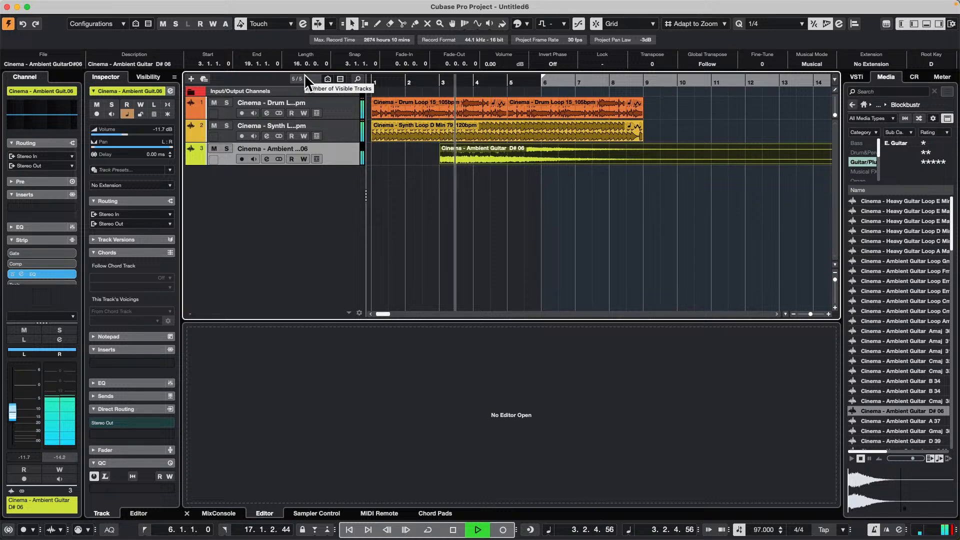
{"action": "key", "text": "space"}
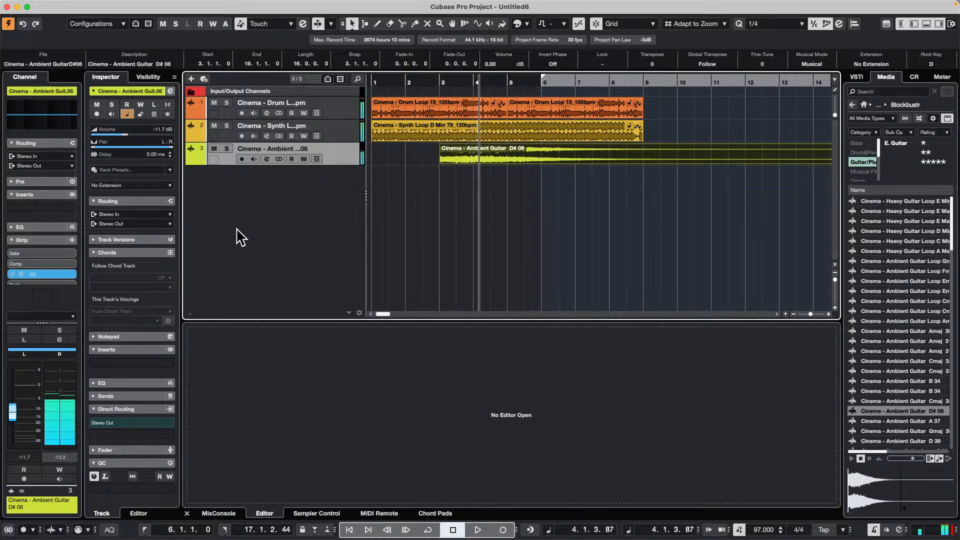
- Add a Tempo track below the ambient guitar track, keep it activated and select the Draw tool
{"action": "right_click", "coordinate": [240, 235]}
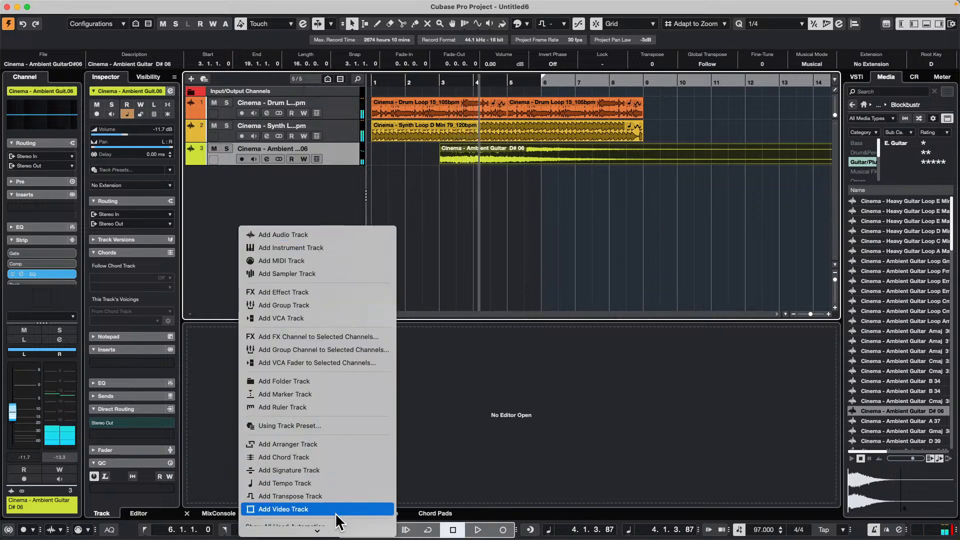
{"action": "left_click", "coordinate": [346, 482]}
{"action": "left_click", "coordinate": [214, 171]}
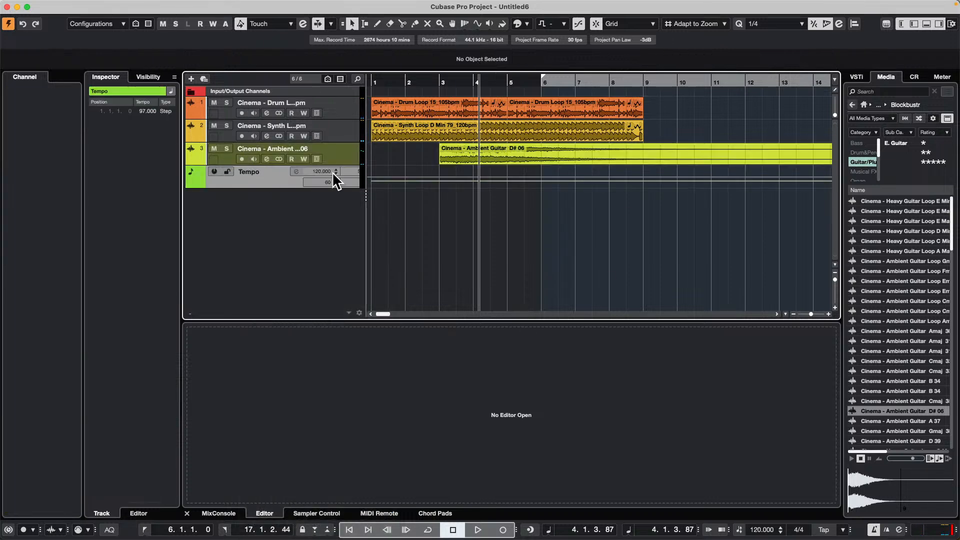
{"action": "right_click", "coordinate": [530, 183]}
{"action": "left_click", "coordinate": [541, 185]}
{"action": "left_click", "coordinate": [553, 186]}
{"action": "left_click", "coordinate": [214, 171]}
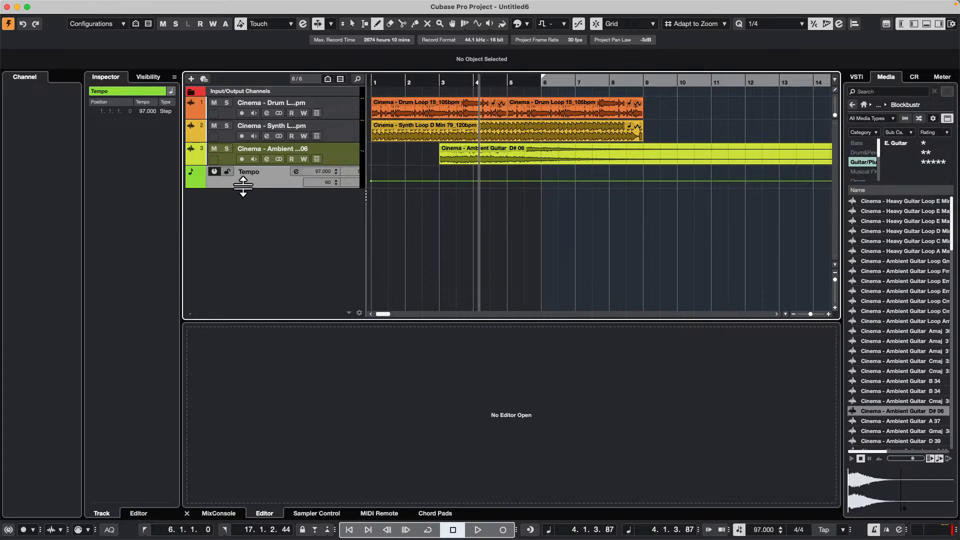
- Enlarge the Tempo track, draw stepped tempo changes from bar 3 to bar 8, and play the project from the start
{"action": "left_click_drag", "start_coordinate": [243, 188], "coordinate": [237, 236]}
{"action": "mouse_move", "coordinate": [445, 204]}
{"action": "left_mouse_down"}
{"action": "mouse_move", "coordinate": [574, 179]}
{"action": "mouse_move", "coordinate": [631, 244]}
{"action": "left_mouse_up"}
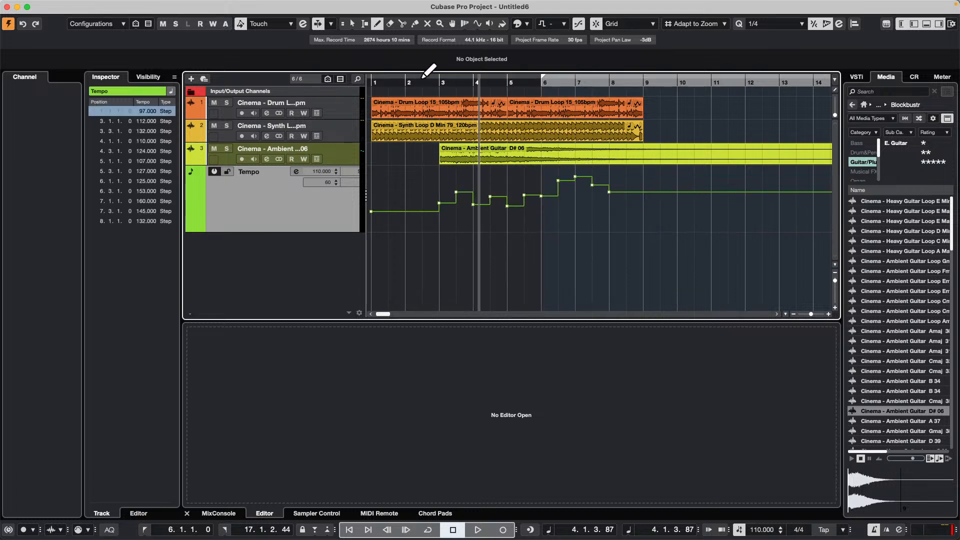
{"action": "left_click_drag", "start_coordinate": [407, 79], "coordinate": [304, 79]}
{"action": "key", "text": "space"}
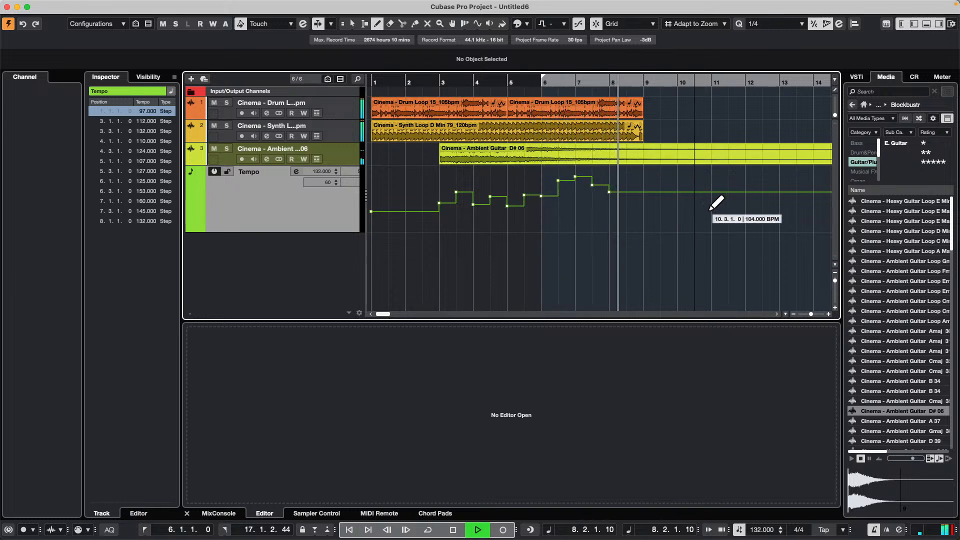
{"action": "key", "text": "space"}
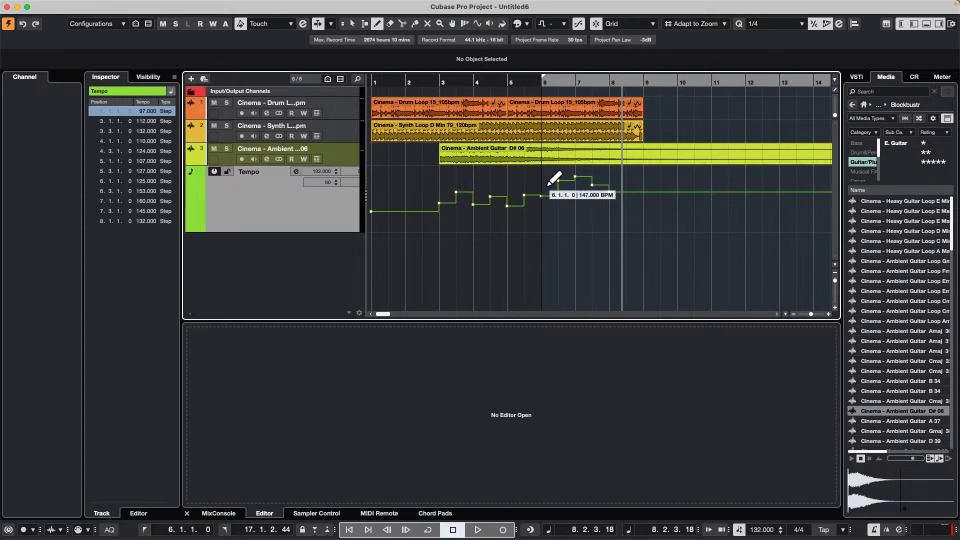
- Select the second drum loop, synth loop and ambient guitar events and toggle their Musical Mode off and on to compare
{"action": "key", "text": "1"}
{"action": "left_click", "coordinate": [512, 127]}
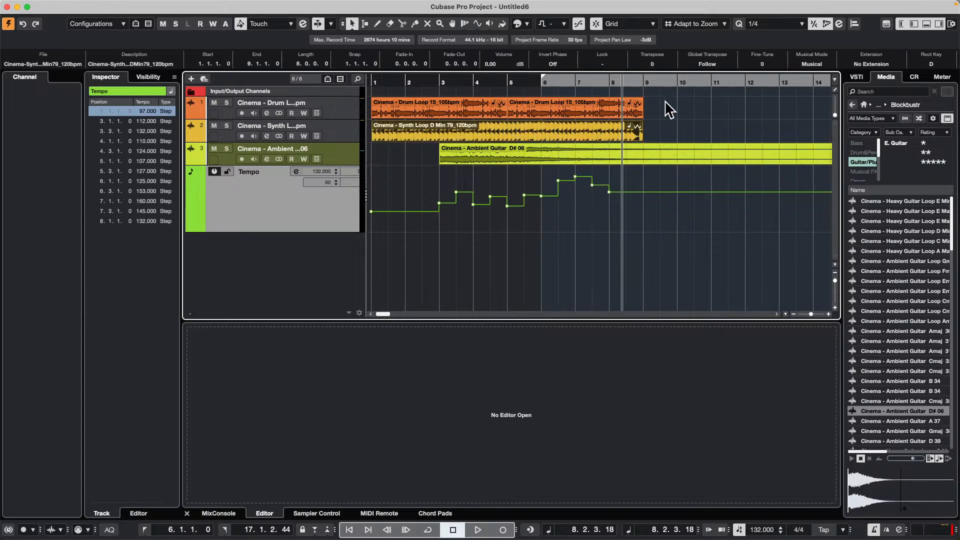
{"action": "left_click_drag", "start_coordinate": [669, 107], "coordinate": [549, 150]}
{"action": "left_click", "coordinate": [815, 61]}
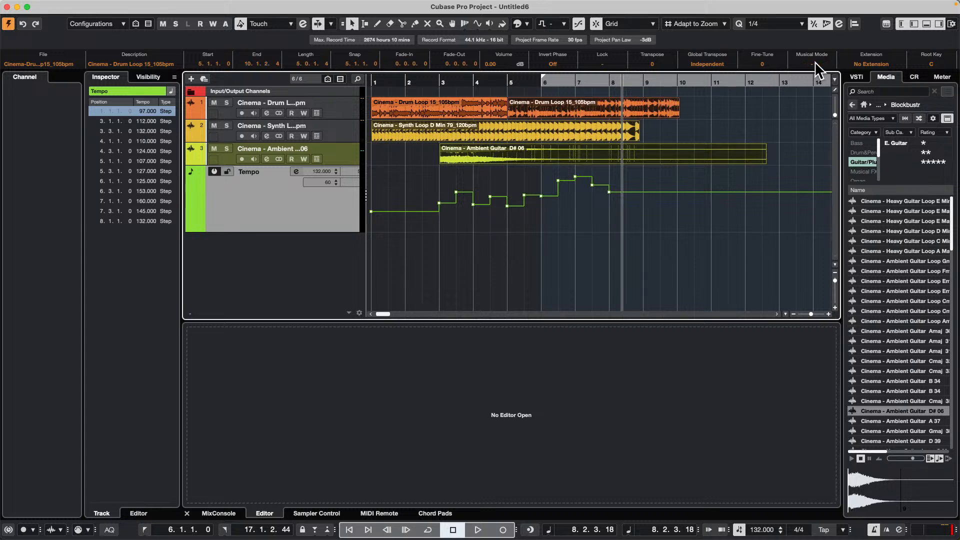
{"action": "left_click", "coordinate": [815, 62]}
{"action": "left_click", "coordinate": [815, 62]}
{"action": "left_click", "coordinate": [814, 61]}
{"action": "left_click", "coordinate": [814, 61]}
{"action": "left_click", "coordinate": [815, 61]}
{"action": "left_click", "coordinate": [814, 62]}
{"action": "left_click", "coordinate": [815, 61]}
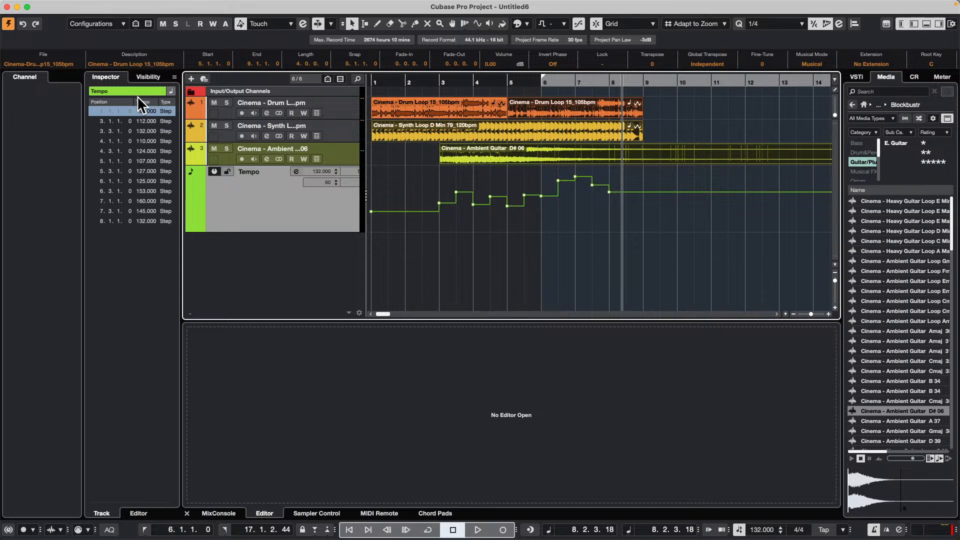
- Turn on Return to Start Position on Stop in the transport's start mode settings
{"action": "mouse_move", "coordinate": [376, 3]}
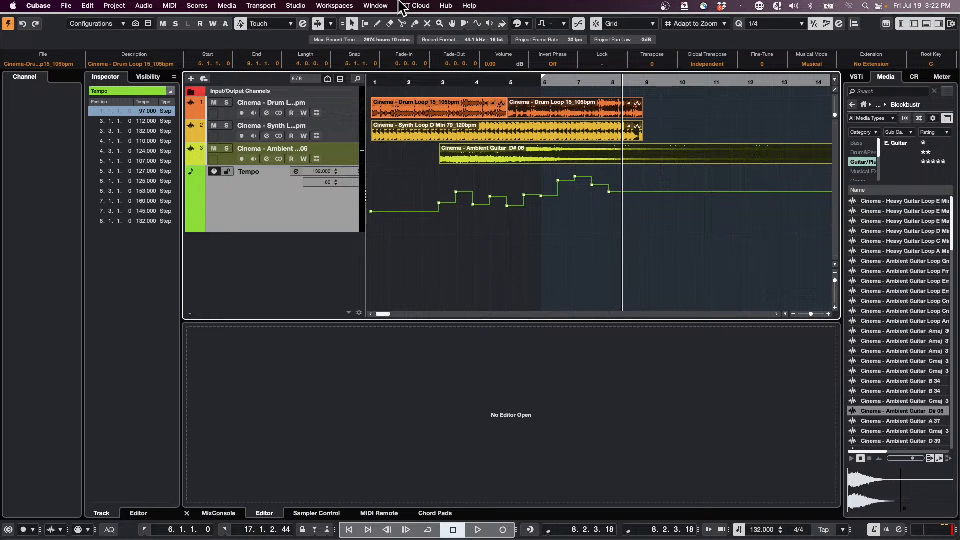
{"action": "left_click", "coordinate": [260, 6]}
{"action": "mouse_move", "coordinate": [305, 48]}
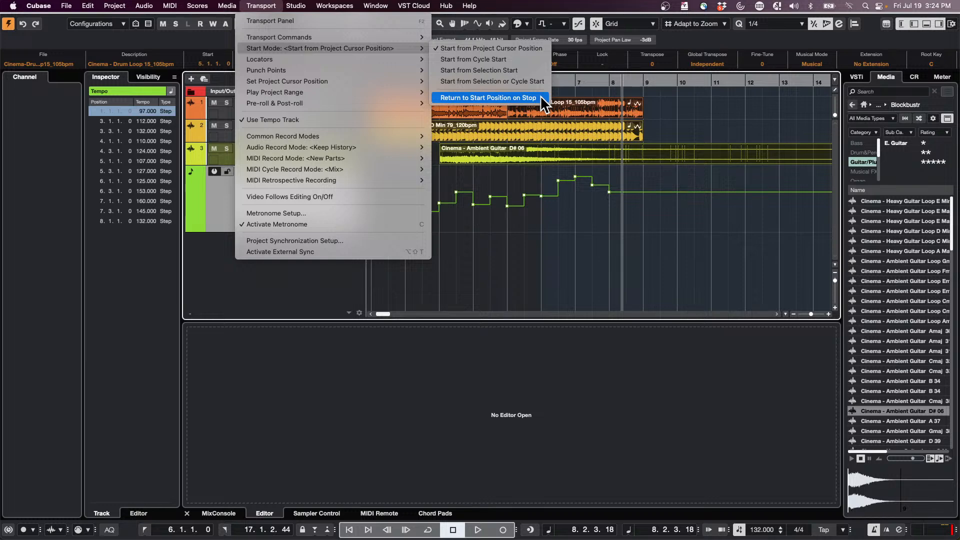
{"action": "left_click", "coordinate": [542, 98]}
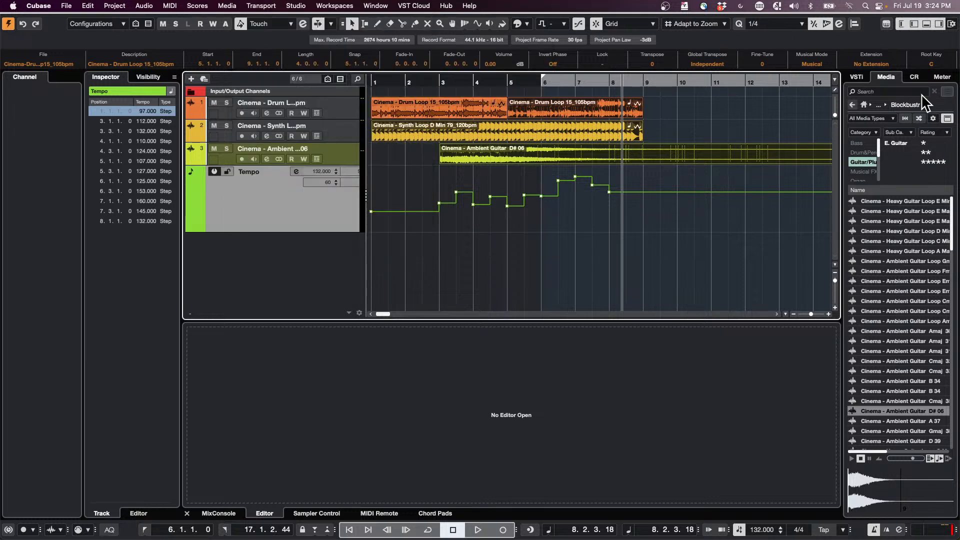
{"action": "left_click", "coordinate": [197, 6]}
{"action": "mouse_move", "coordinate": [290, 2]}
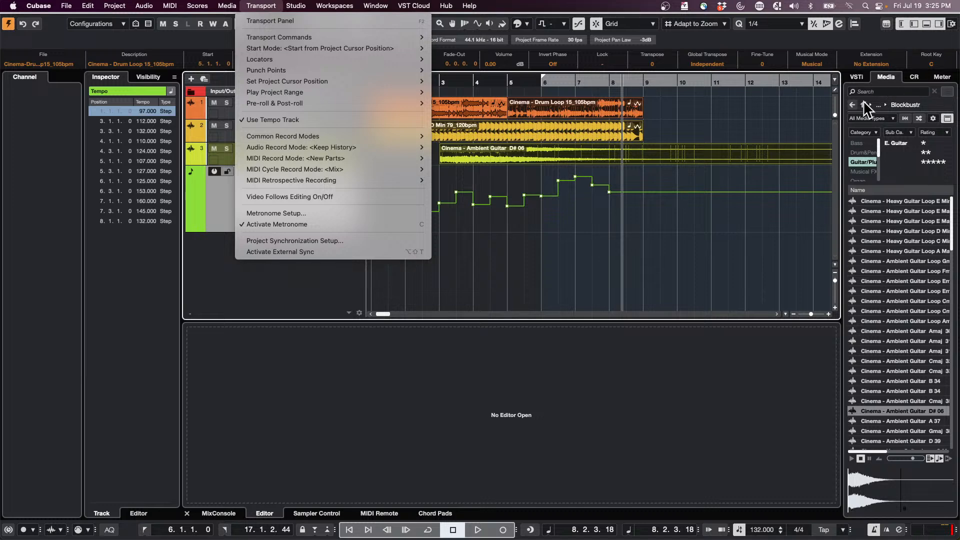
- Open the GA Library set in Loops & Samples and clear its Musical FX category filter
{"action": "left_click", "coordinate": [863, 160]}
{"action": "left_click", "coordinate": [865, 171]}
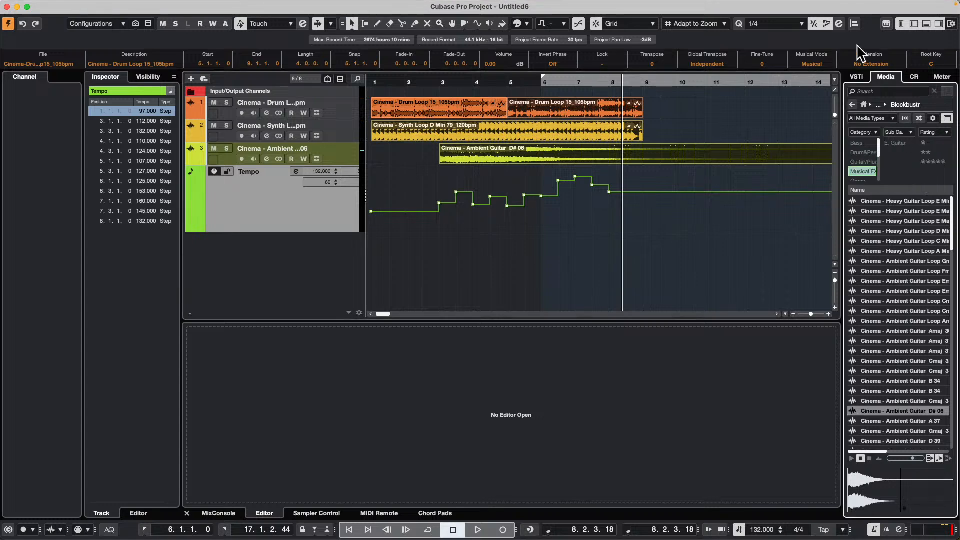
{"action": "left_click", "coordinate": [861, 104]}
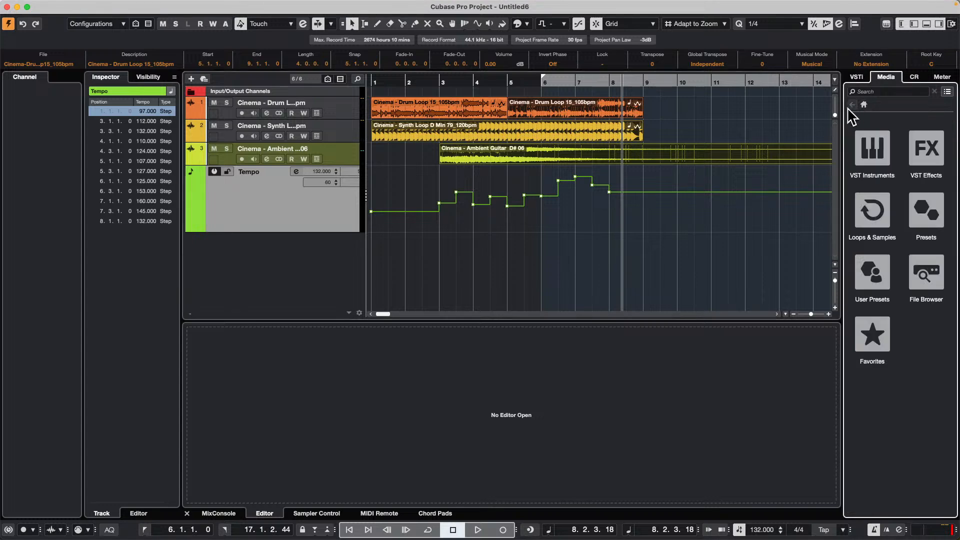
{"action": "left_click", "coordinate": [875, 215]}
{"action": "scroll", "coordinate": [923, 332], "scroll_direction": "down", "scroll_amount": 3}
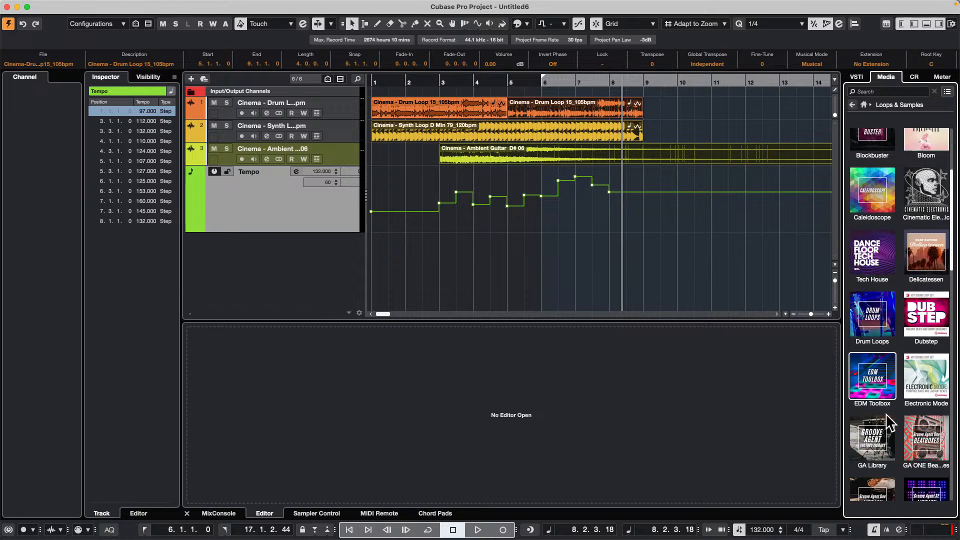
{"action": "left_click", "coordinate": [868, 442]}
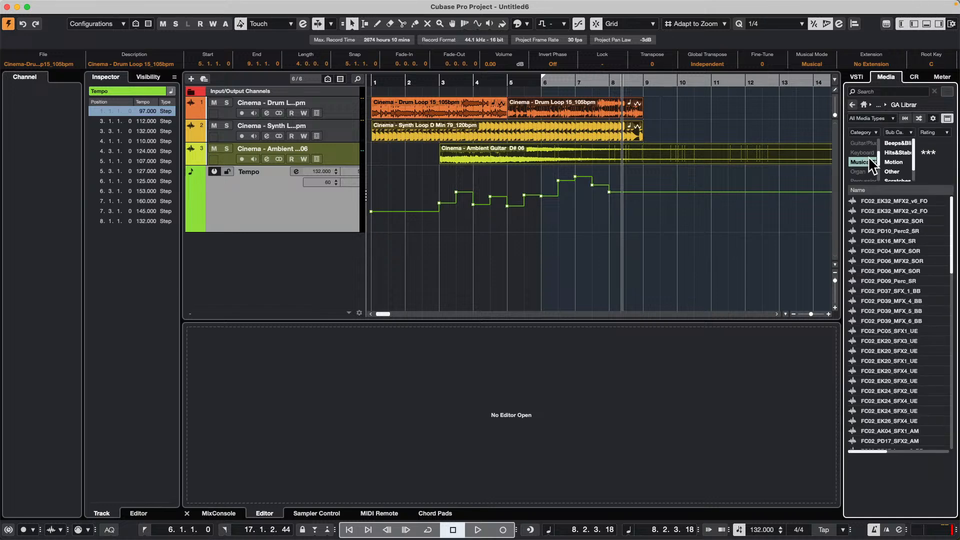
{"action": "left_click", "coordinate": [866, 161]}
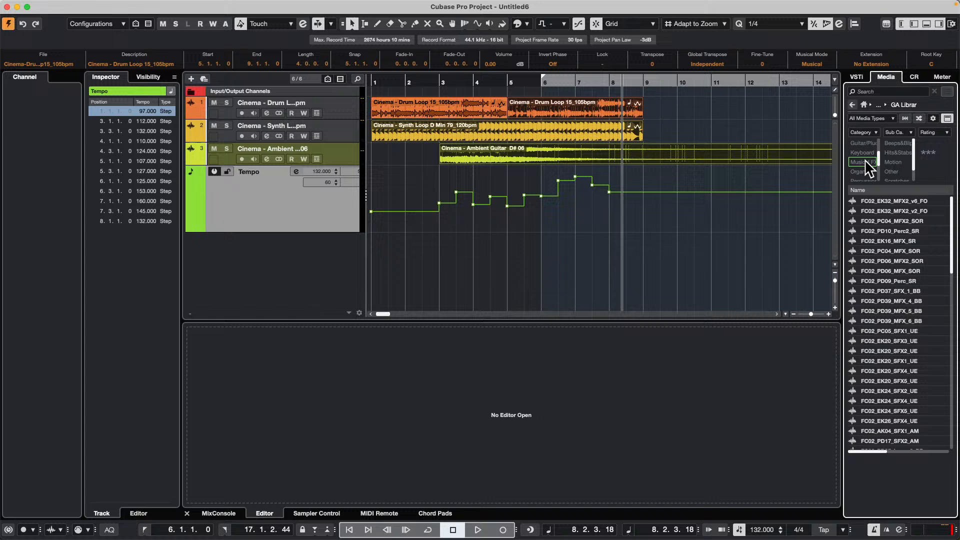
- Try searching the GA Library for "kicks", and clear the search
{"action": "left_click", "coordinate": [903, 91]}
{"action": "type", "text": "kicks"}
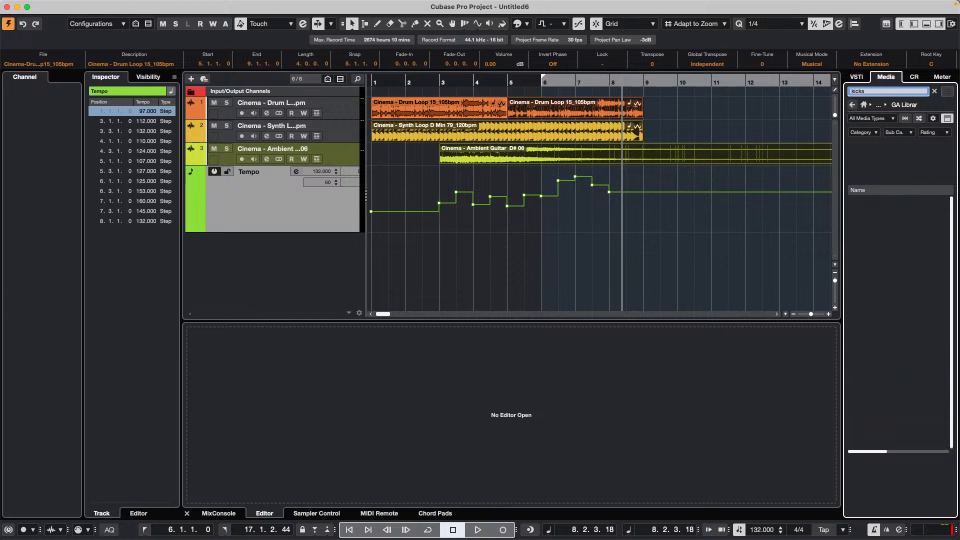
{"action": "double_click", "coordinate": [877, 86]}
{"action": "key", "text": "BackSpace"}
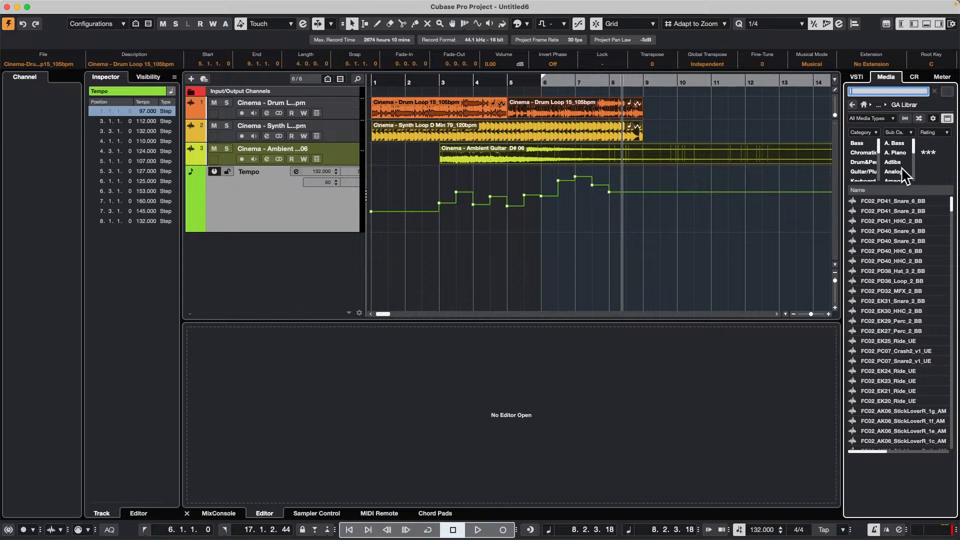
- Filter the GA Library samples to the drum and percussion category and the Kick Drum subcategory
{"action": "left_click", "coordinate": [860, 162]}
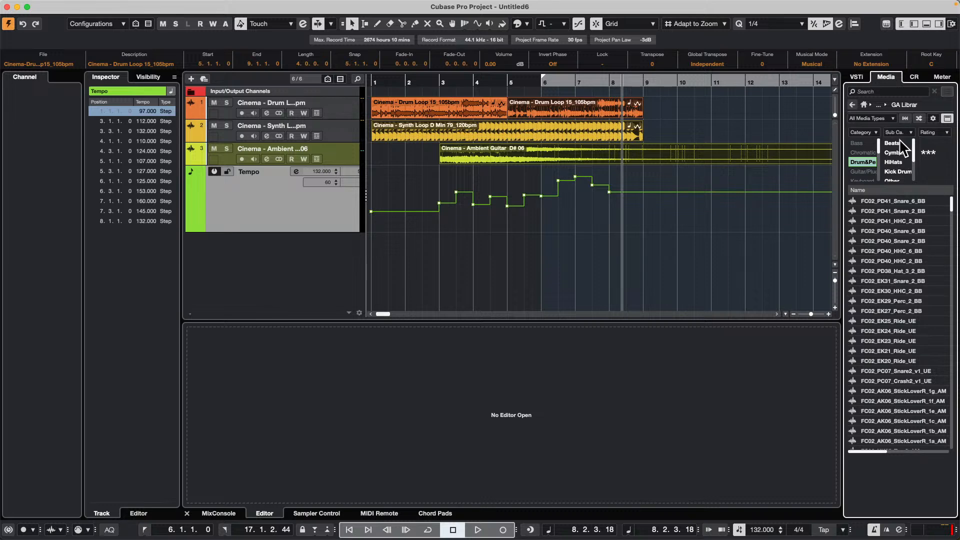
{"action": "left_click", "coordinate": [905, 171]}
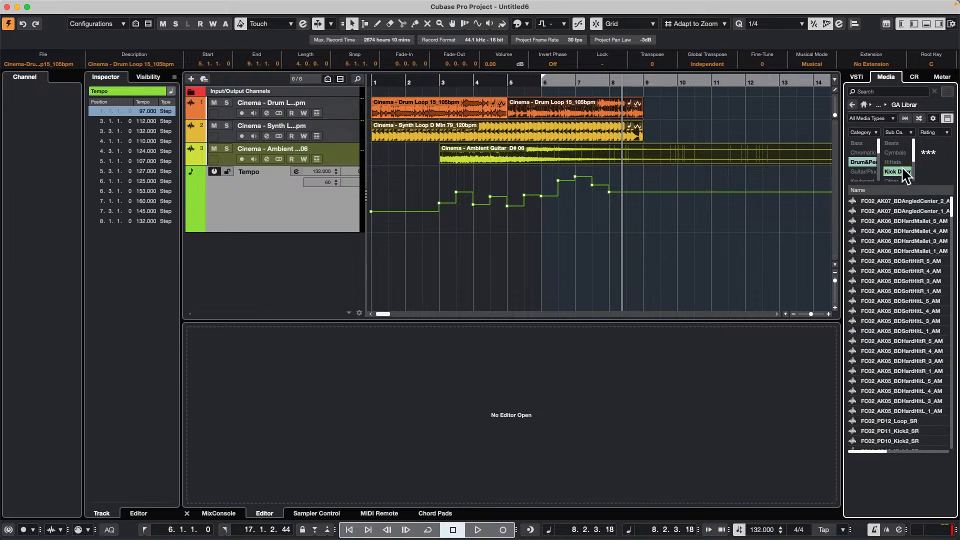
{"action": "left_click", "coordinate": [947, 132]}
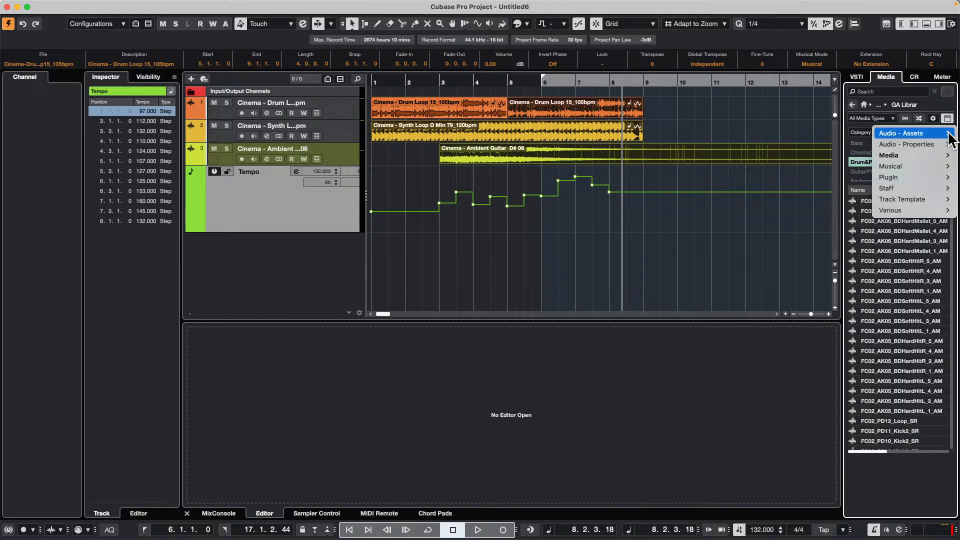
{"action": "mouse_move", "coordinate": [949, 135]}
{"action": "left_click", "coordinate": [899, 289]}
- Preview kick drum samples one after another through the filtered results, starting from FC02_AK06_BDHardMallet_4_AM and ending at FC02_PD11_Loop_SR
{"action": "left_click", "coordinate": [894, 231]}
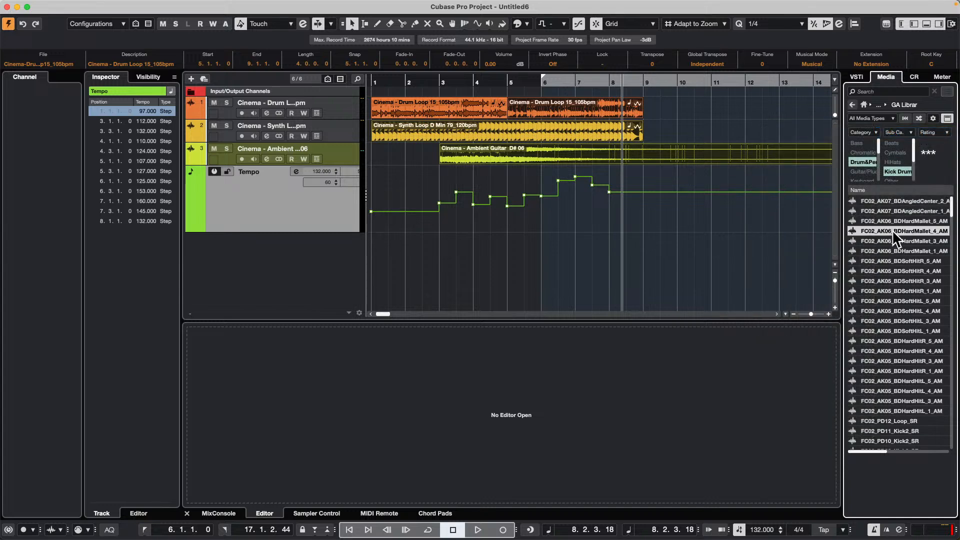
{"action": "key", "text": "Down"}
{"action": "key", "text": "Down"}
{"action": "key", "text": "Down"}
{"action": "key", "text": "Down"}
{"action": "key", "text": "Down"}
{"action": "key", "text": "Down"}
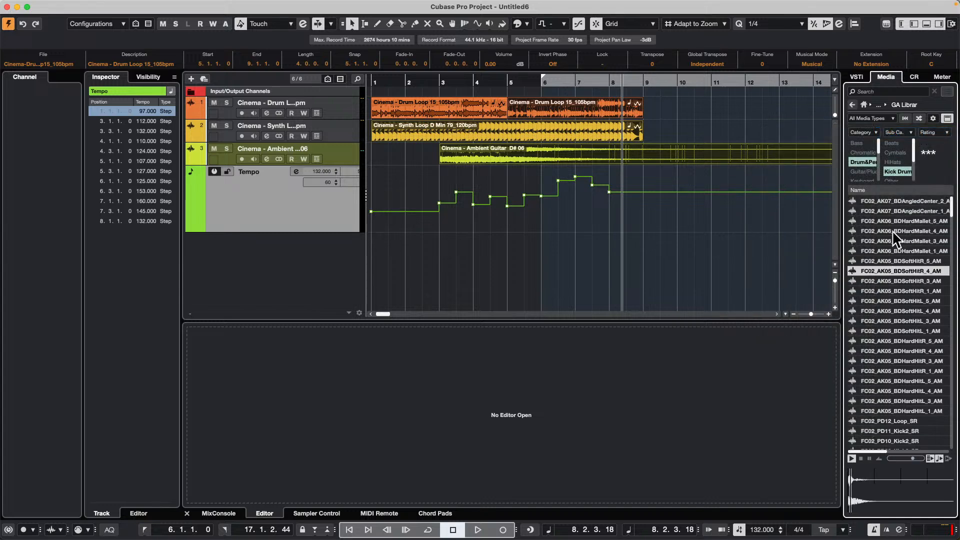
{"action": "key", "text": "Down"}
{"action": "key", "text": "Down"}
{"action": "key", "text": "Down"}
{"action": "key", "text": "Down"}
{"action": "key", "text": "Down"}
{"action": "key", "text": "Down"}
{"action": "key", "text": "Down"}
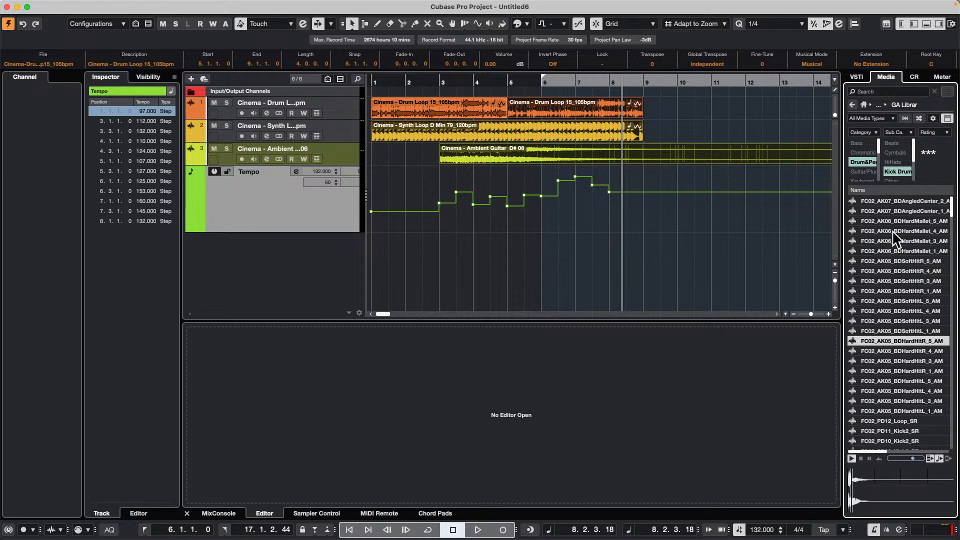
{"action": "key", "text": "Down"}
{"action": "key", "text": "Down"}
{"action": "key", "text": "Down"}
{"action": "key", "text": "Down"}
{"action": "key", "text": "Down"}
{"action": "key", "text": "Down"}
{"action": "key", "text": "Down"}
{"action": "key", "text": "Down"}
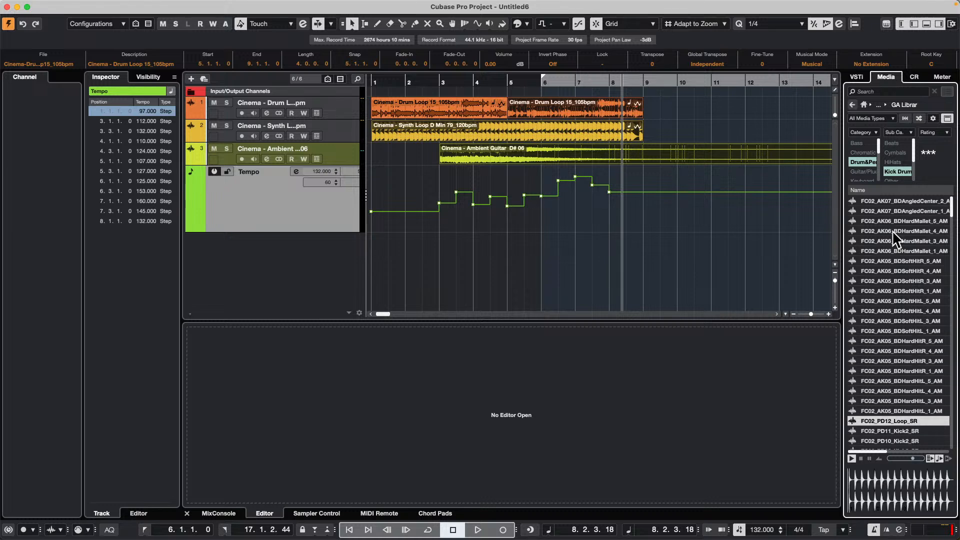
{"action": "key", "text": "Down"}
{"action": "key", "text": "Down"}
{"action": "key", "text": "Down"}
{"action": "key", "text": "Down"}
{"action": "key", "text": "Down"}
{"action": "key", "text": "Down"}
{"action": "key", "text": "Down"}
{"action": "key", "text": "Down"}
{"action": "key", "text": "Down"}
{"action": "key", "text": "Down"}
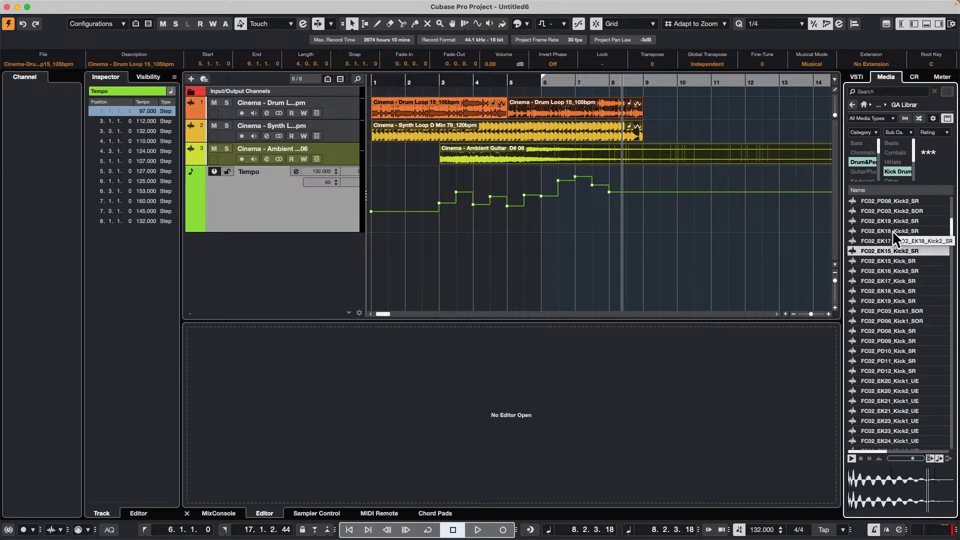
{"action": "key", "text": "Down"}
{"action": "key", "text": "Down"}
{"action": "key", "text": "Down"}
{"action": "key", "text": "Down"}
{"action": "key", "text": "Down"}
{"action": "key", "text": "Down"}
{"action": "key", "text": "Down"}
{"action": "key", "text": "Down"}
{"action": "key", "text": "Down"}
{"action": "key", "text": "Down"}
{"action": "key", "text": "Down"}
{"action": "key", "text": "Down"}
{"action": "key", "text": "Down"}
{"action": "key", "text": "Down"}
{"action": "key", "text": "Down"}
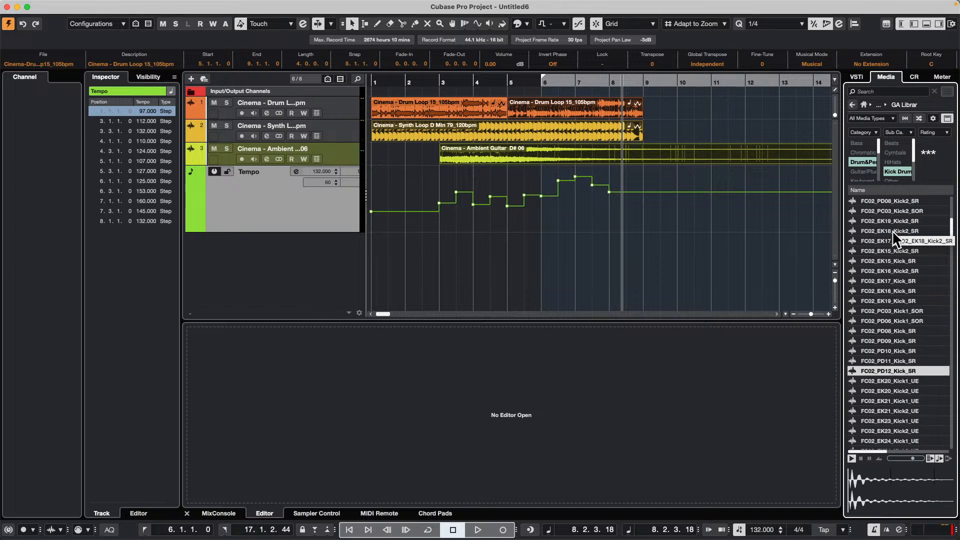
{"action": "key", "text": "Down"}
{"action": "key", "text": "Down"}
{"action": "key", "text": "Down"}
{"action": "key", "text": "Down"}
{"action": "key", "text": "Down"}
{"action": "key", "text": "Down"}
{"action": "key", "text": "Down"}
{"action": "key", "text": "Down"}
{"action": "key", "text": "Down"}
{"action": "key", "text": "Down"}
{"action": "key", "text": "Down"}
{"action": "key", "text": "Down"}
{"action": "key", "text": "Down"}
{"action": "key", "text": "Down"}
{"action": "key", "text": "Down"}
{"action": "key", "text": "Down"}
{"action": "key", "text": "Down"}
{"action": "key", "text": "Down"}
{"action": "key", "text": "Down"}
{"action": "key", "text": "Down"}
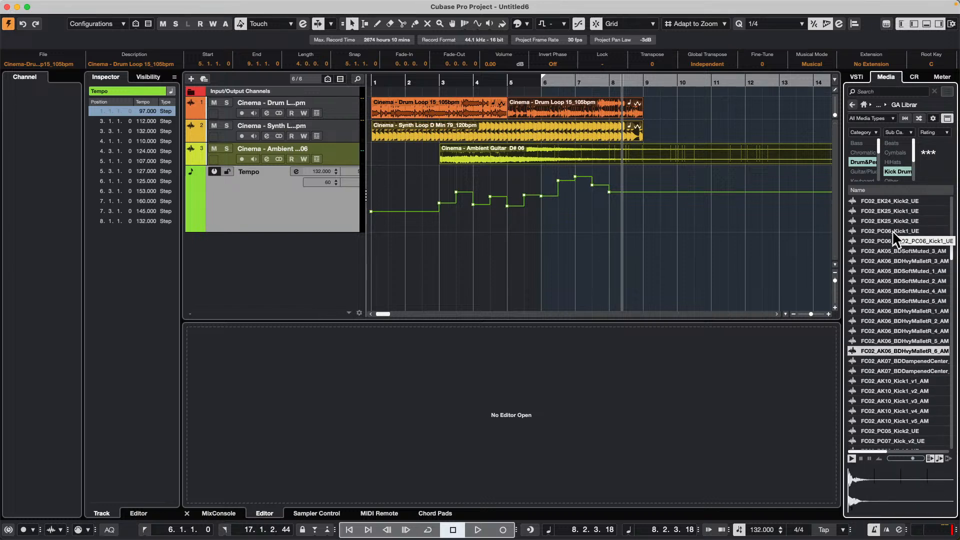
{"action": "key", "text": "Down"}
{"action": "key", "text": "Down"}
{"action": "key", "text": "Down"}
{"action": "key", "text": "Down"}
{"action": "key", "text": "Down"}
{"action": "key", "text": "Down"}
{"action": "key", "text": "Down"}
{"action": "key", "text": "Down"}
{"action": "key", "text": "Down"}
{"action": "key", "text": "Down"}
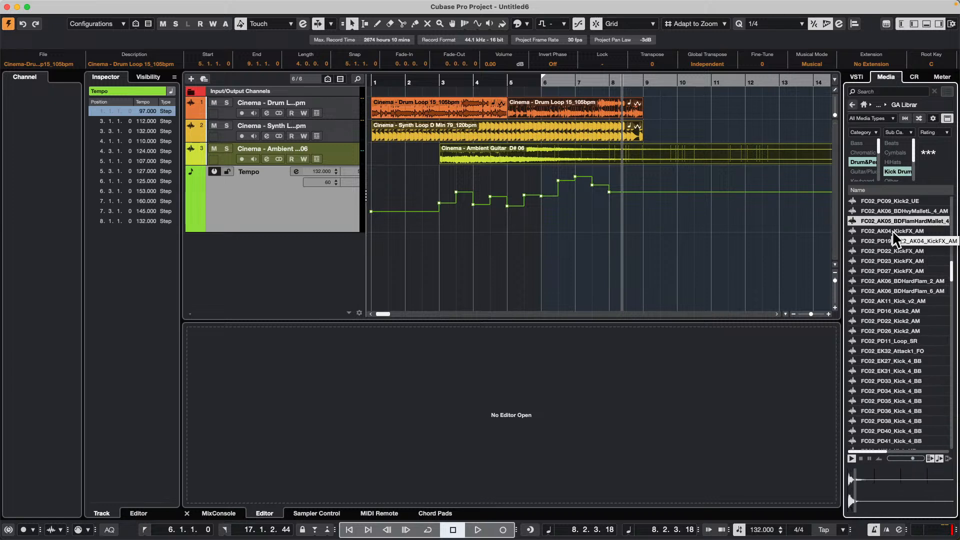
{"action": "key", "text": "Down"}
{"action": "key", "text": "Down"}
{"action": "key", "text": "Down"}
{"action": "key", "text": "Down"}
{"action": "key", "text": "Down"}
{"action": "key", "text": "Down"}
{"action": "key", "text": "Down"}
{"action": "key", "text": "Down"}
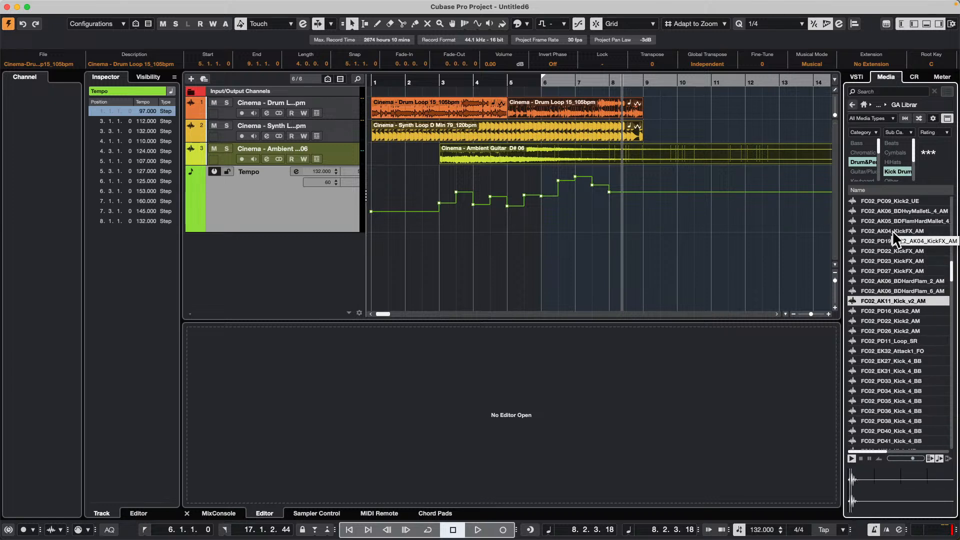
{"action": "key", "text": "Down"}
{"action": "key", "text": "Down"}
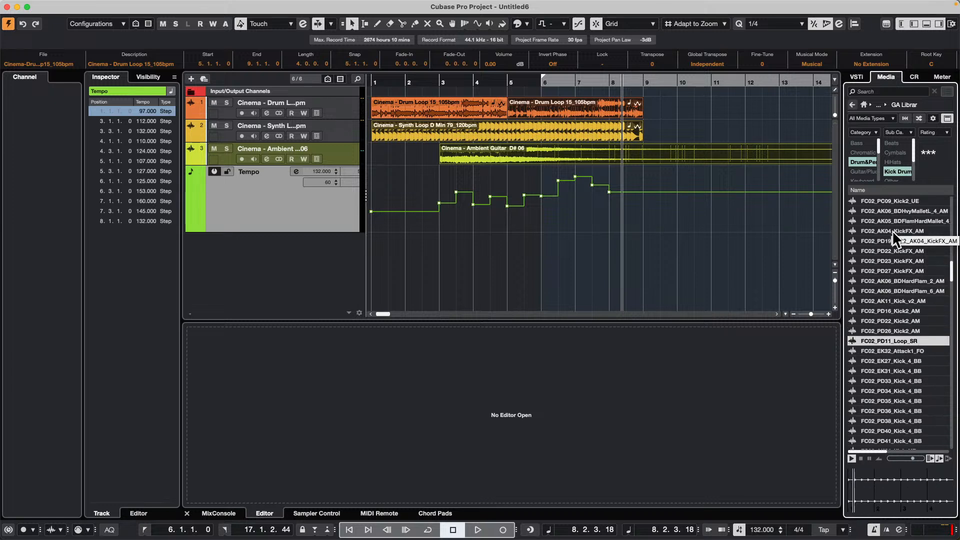
- Change the third filter column from Rating to the Musical attribute Category, and preview the FC02_PD35_Kick_4_BB sample
{"action": "left_click", "coordinate": [949, 133]}
{"action": "mouse_move", "coordinate": [950, 134]}
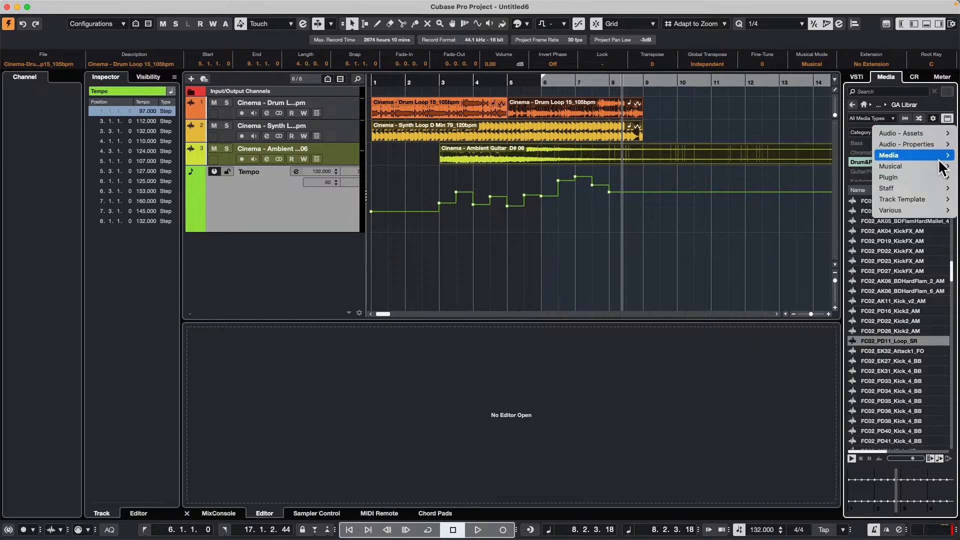
{"action": "mouse_move", "coordinate": [945, 168]}
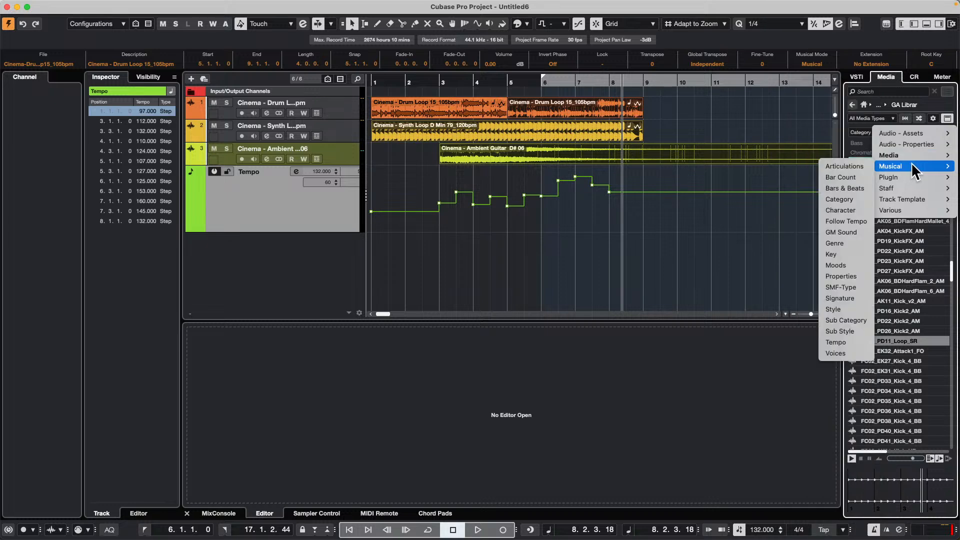
{"action": "left_click", "coordinate": [866, 200]}
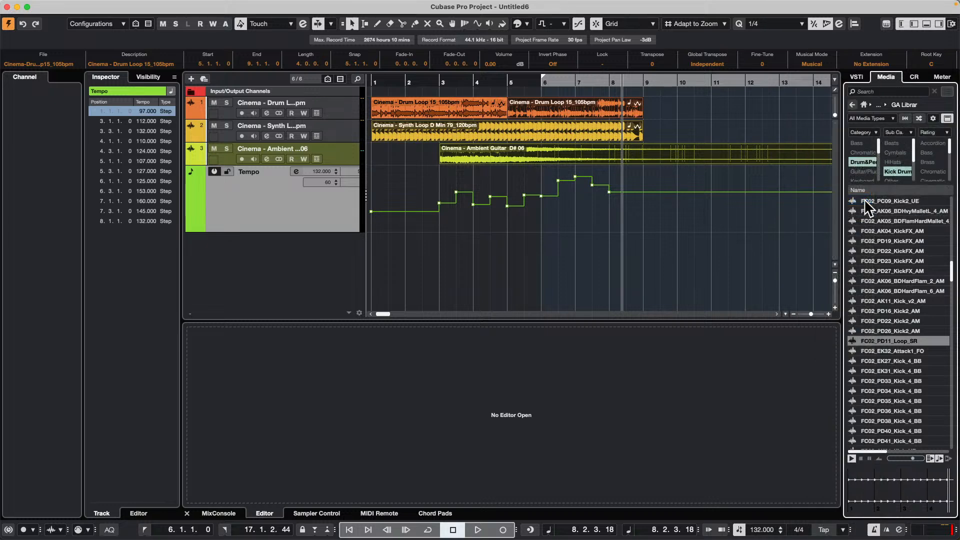
{"action": "left_click", "coordinate": [949, 133]}
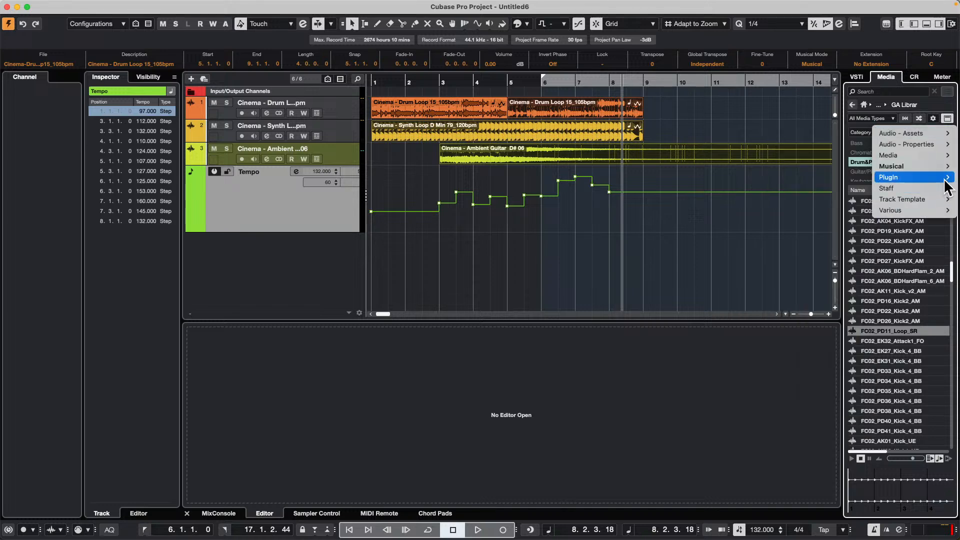
{"action": "mouse_move", "coordinate": [910, 187]}
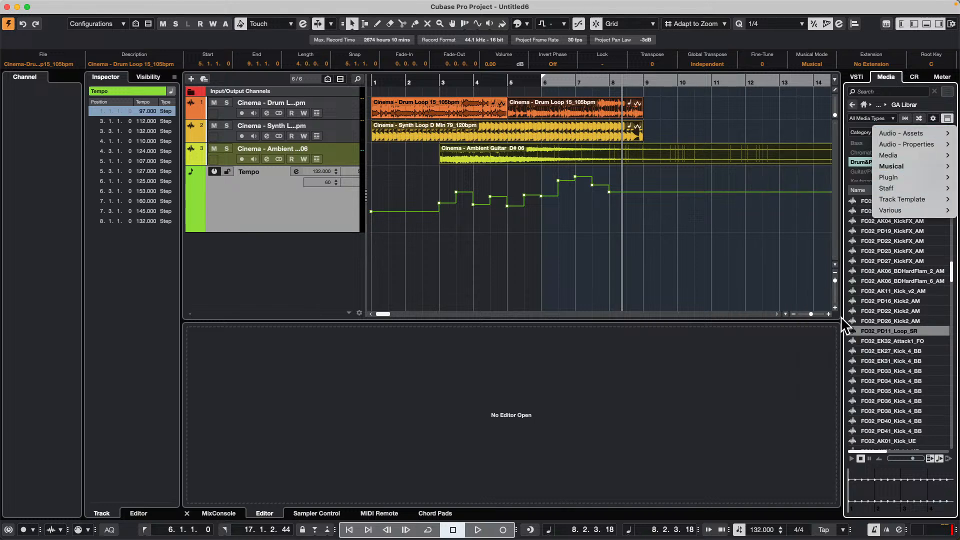
{"action": "left_click", "coordinate": [875, 391]}
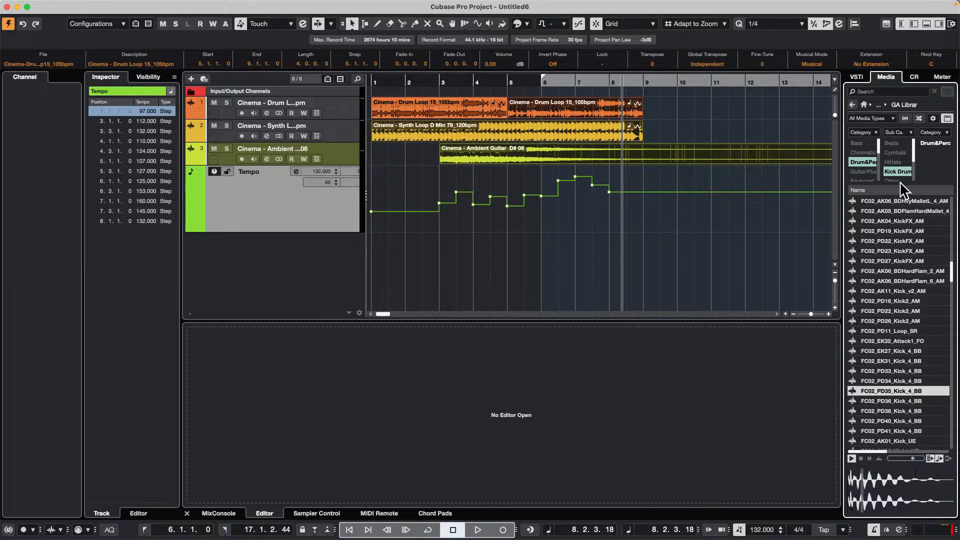
- Switch the subcategory filter to HiHats, browse the samples, and clear both the subcategory filter and the drum and percussion category filter
{"action": "left_click", "coordinate": [895, 162]}
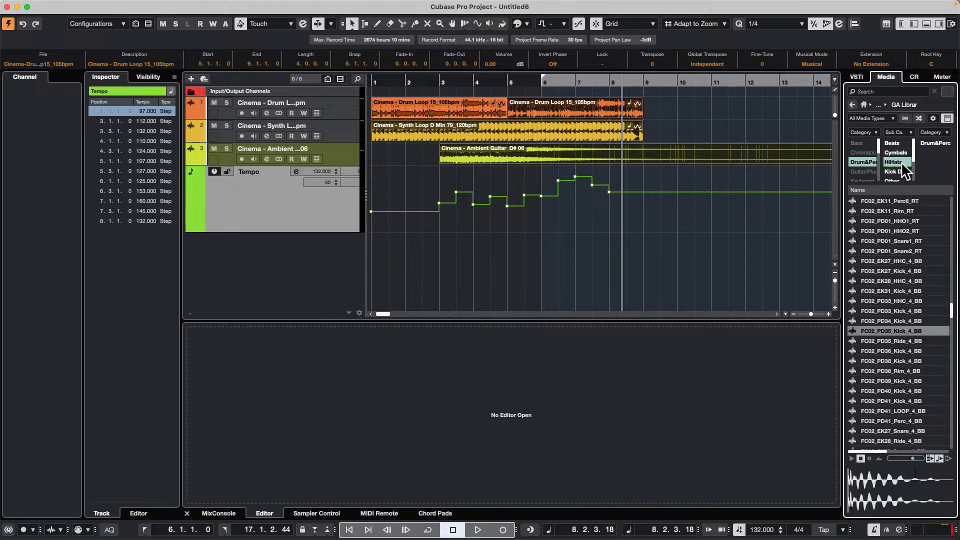
{"action": "scroll", "coordinate": [882, 290], "scroll_direction": "down", "scroll_amount": 5}
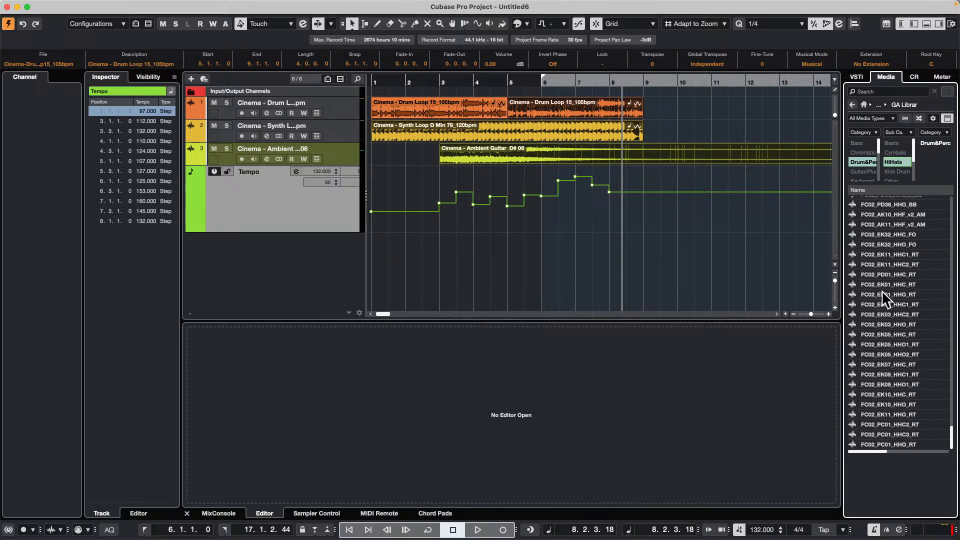
{"action": "scroll", "coordinate": [882, 290], "scroll_direction": "up", "scroll_amount": 15}
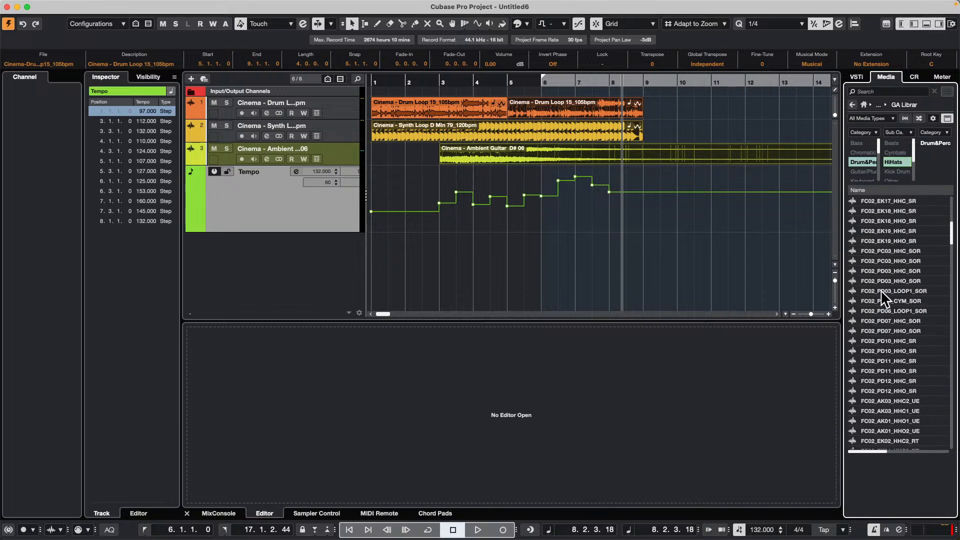
{"action": "left_click", "coordinate": [896, 162]}
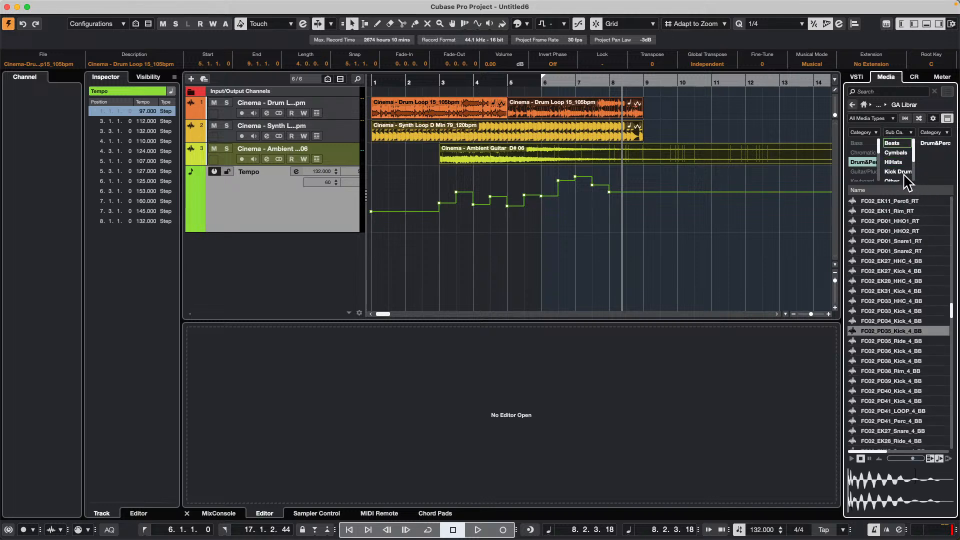
{"action": "left_click", "coordinate": [858, 160]}
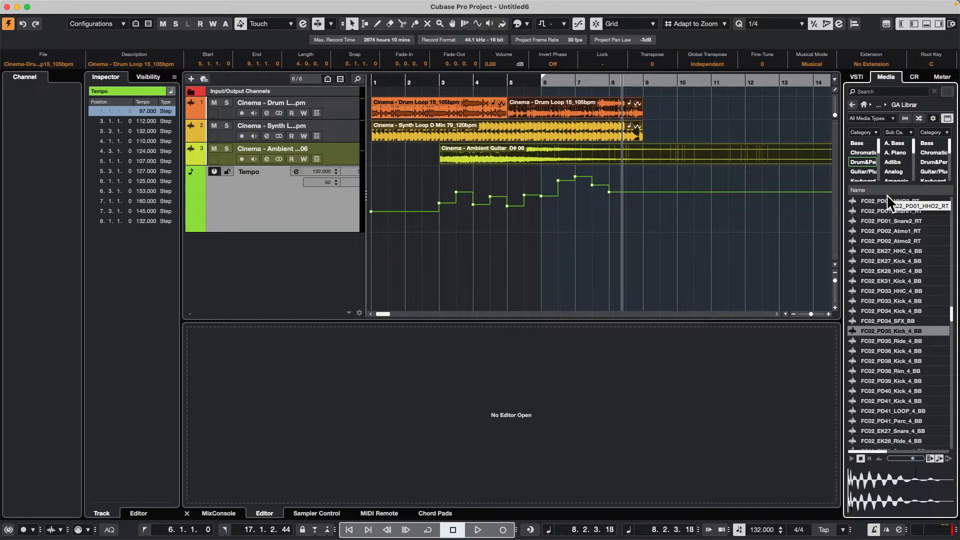
- Enlarge the synth loop track and split the synth and ambient guitar events midway through bar 3 with the Split tool
{"action": "left_click", "coordinate": [346, 137]}
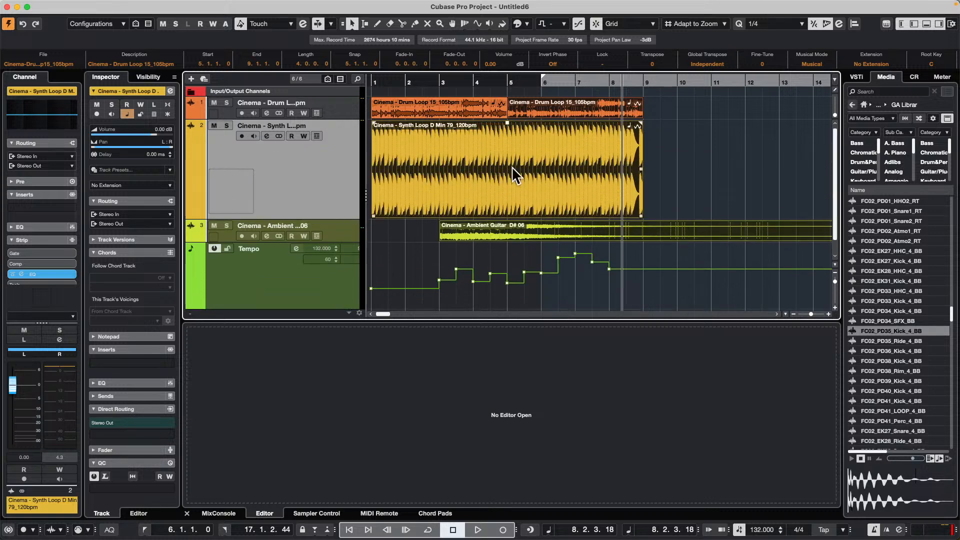
{"action": "right_click", "coordinate": [407, 156]}
{"action": "left_click", "coordinate": [461, 158]}
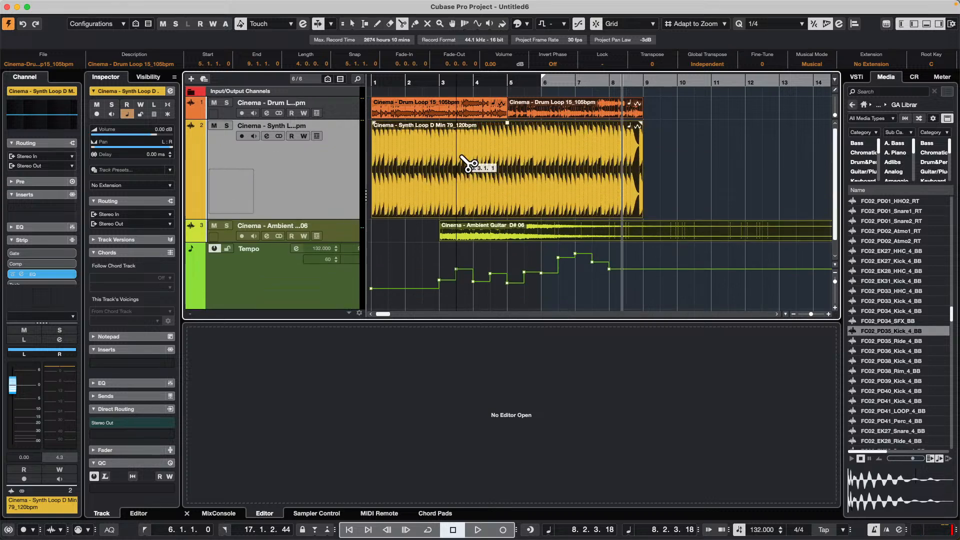
{"action": "left_click", "coordinate": [462, 165]}
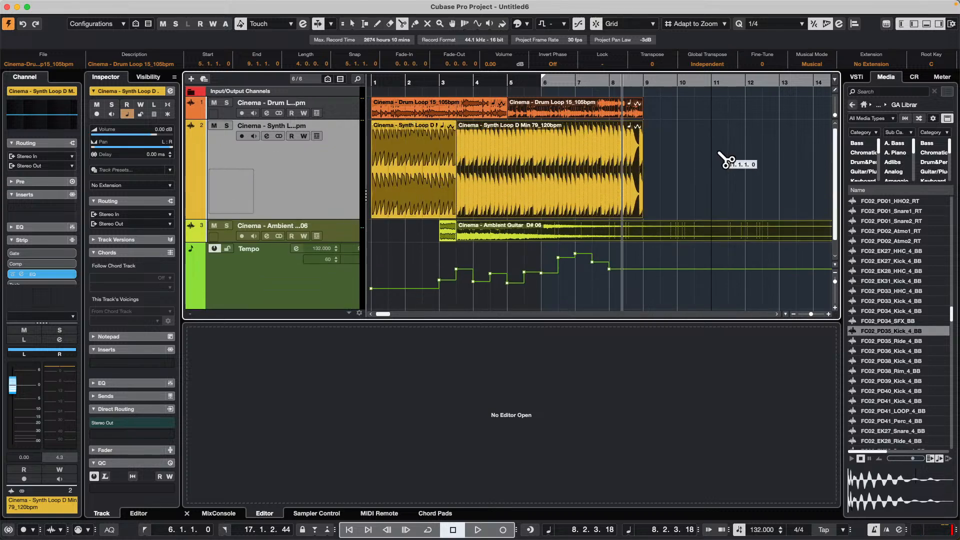
- Switch back to the Object Selection tool, undo the split of the synth and guitar events, and redo it
{"action": "key", "text": "1"}
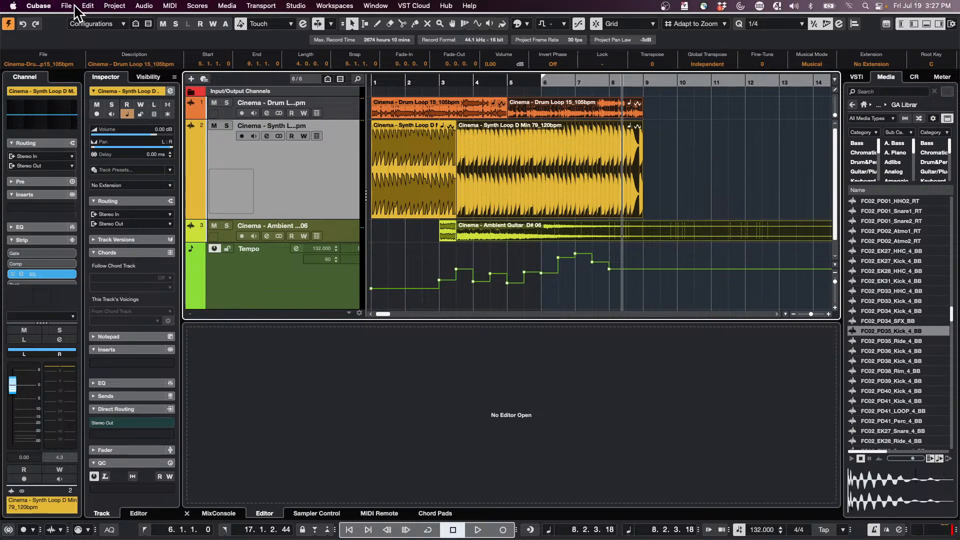
{"action": "left_click", "coordinate": [67, 6]}
{"action": "left_click", "coordinate": [89, 21]}
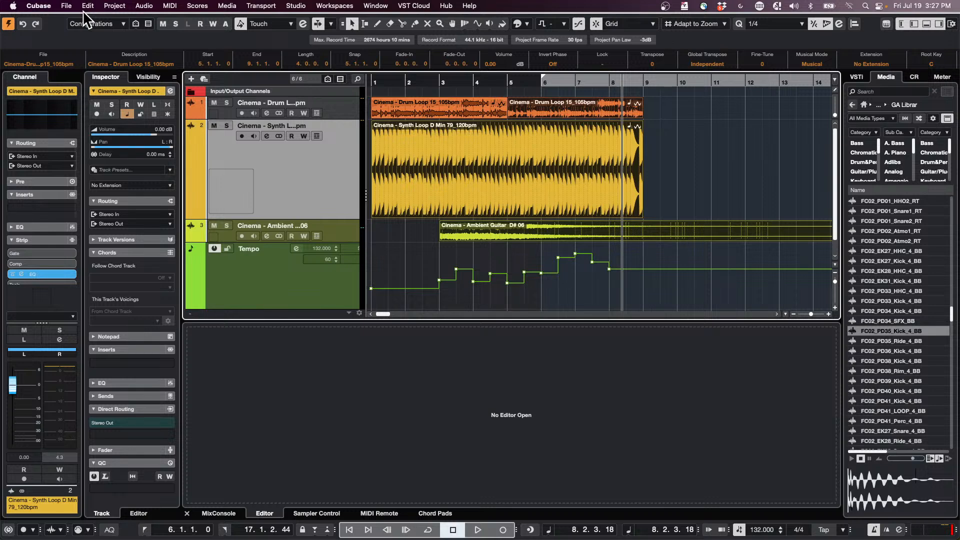
{"action": "key", "text": "super+z"}
{"action": "key", "text": "shift+super+z"}
{"action": "key", "text": "shift+super+z"}
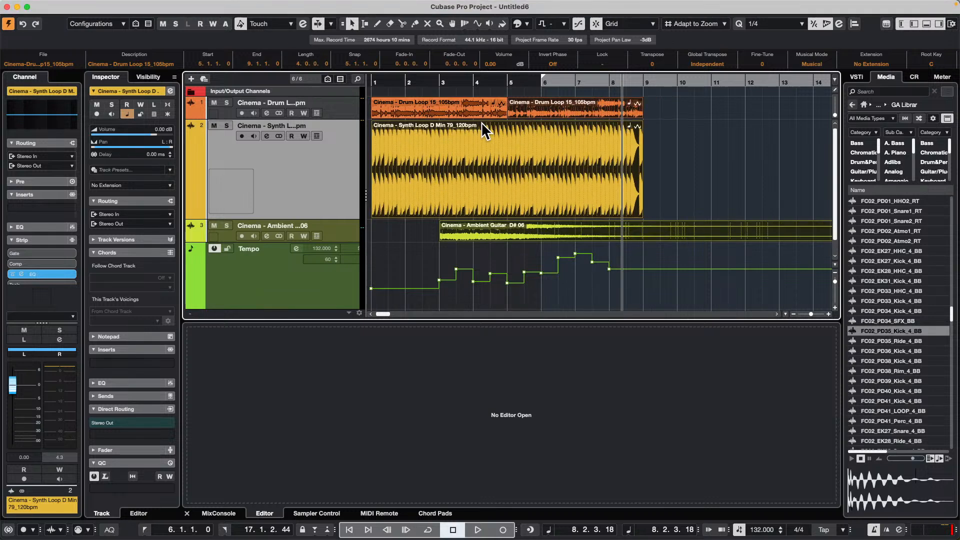
{"action": "left_click", "coordinate": [88, 5]}
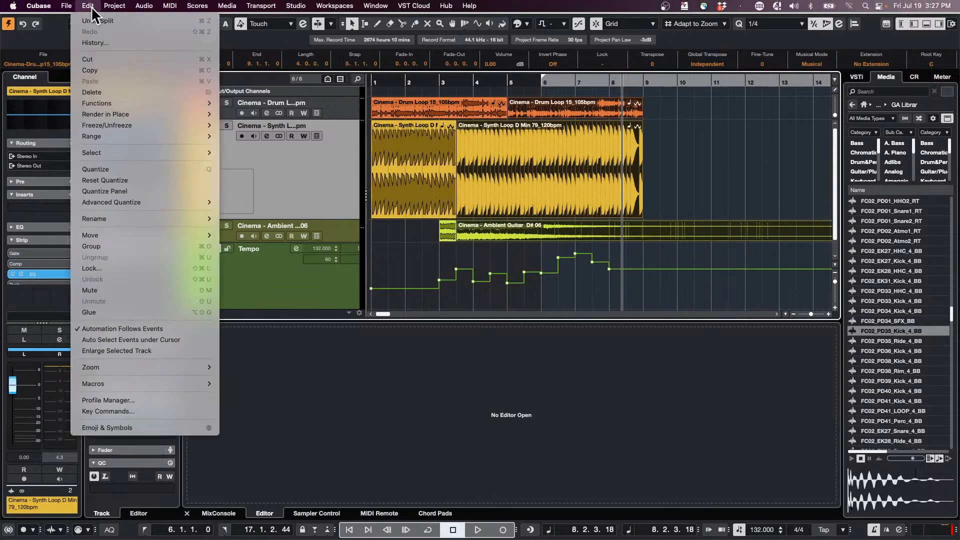
{"action": "mouse_move", "coordinate": [128, 137]}
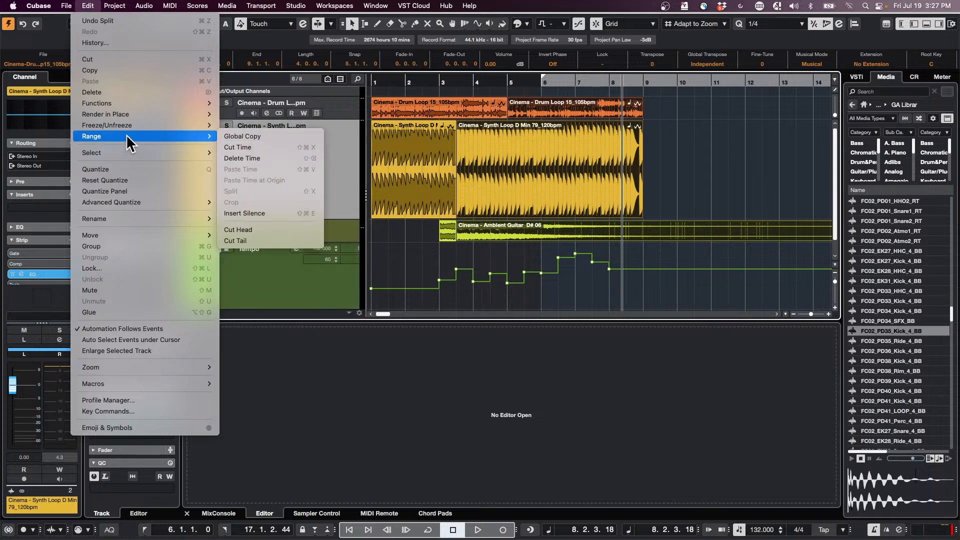
{"action": "mouse_move", "coordinate": [151, 99]}
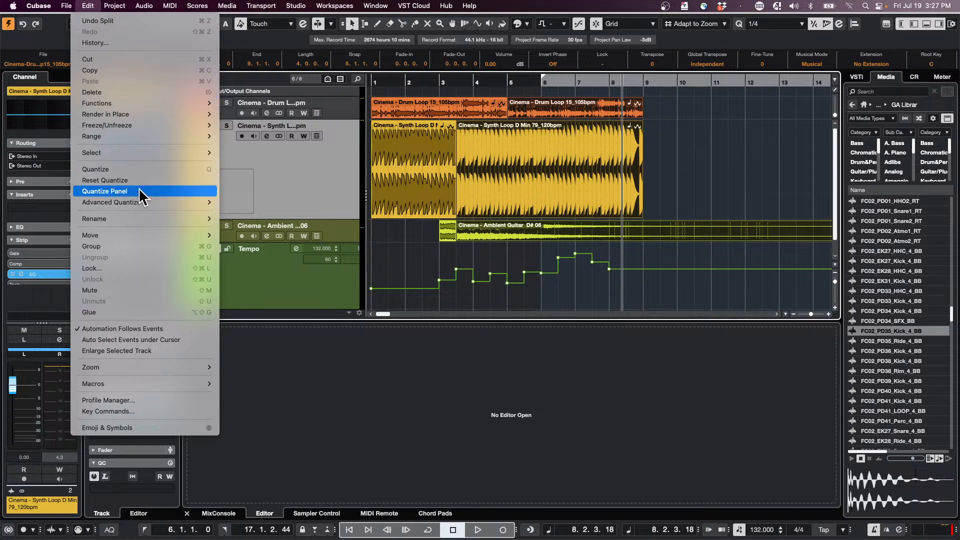
{"action": "mouse_move", "coordinate": [130, 368]}
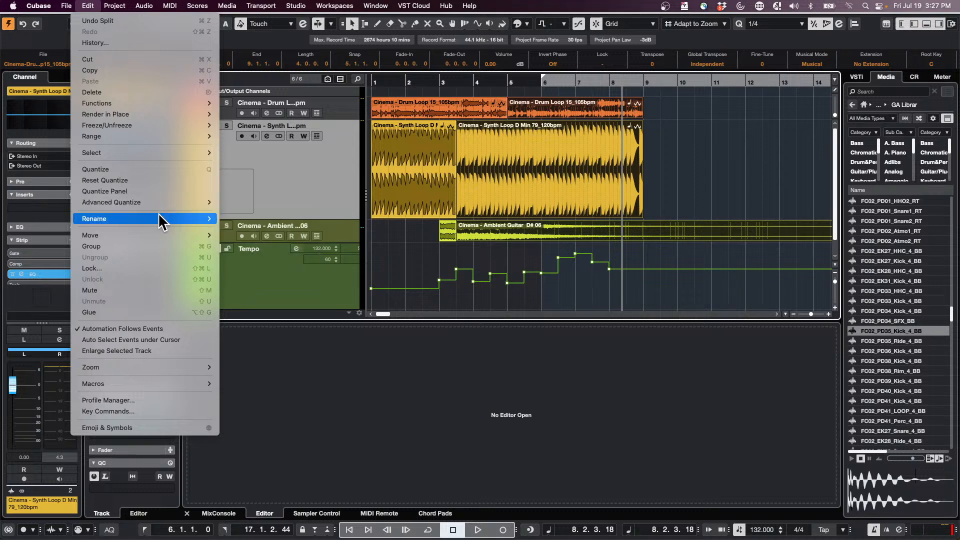
{"action": "mouse_move", "coordinate": [157, 214]}
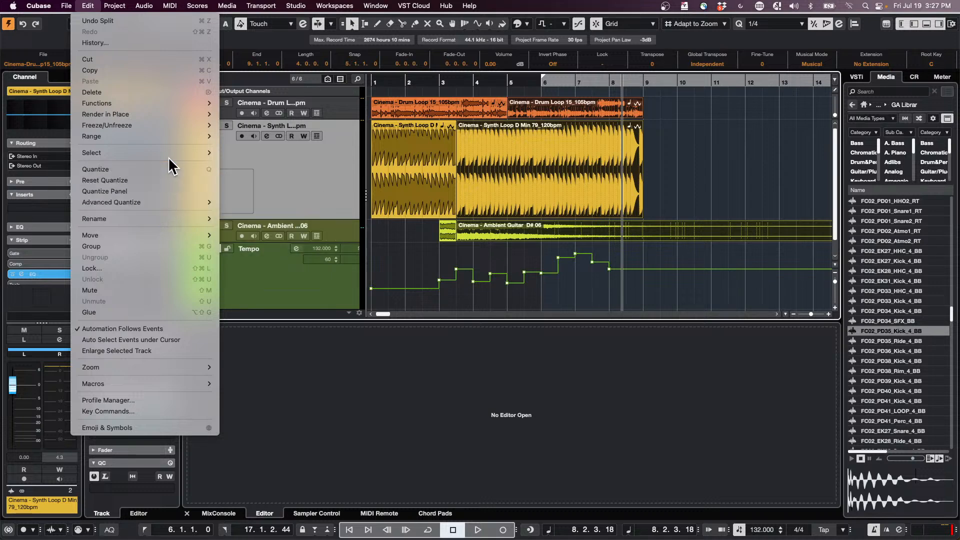
{"action": "mouse_move", "coordinate": [172, 140]}
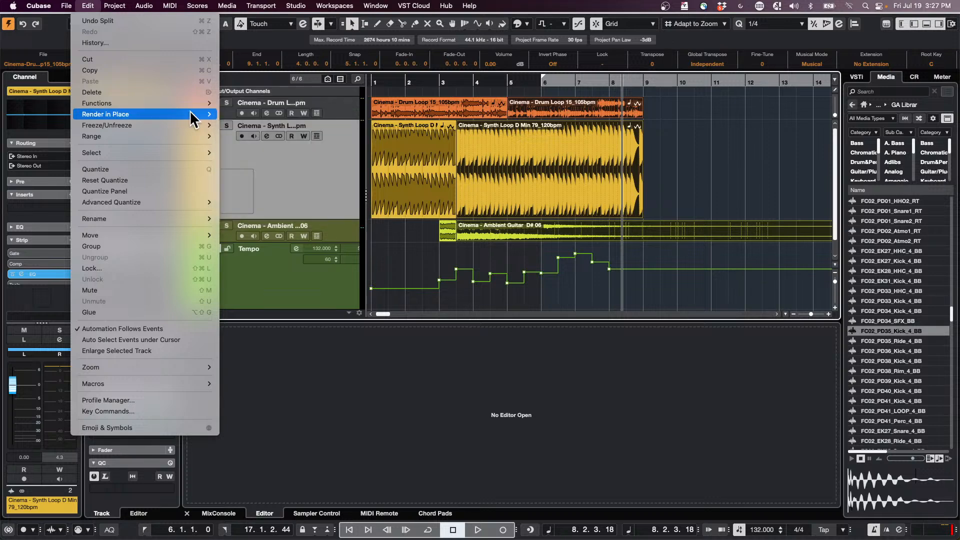
{"action": "left_click", "coordinate": [538, 160]}
- Join the two pieces of the split synth loop into one event with the Glue tool
{"action": "right_click", "coordinate": [439, 151]}
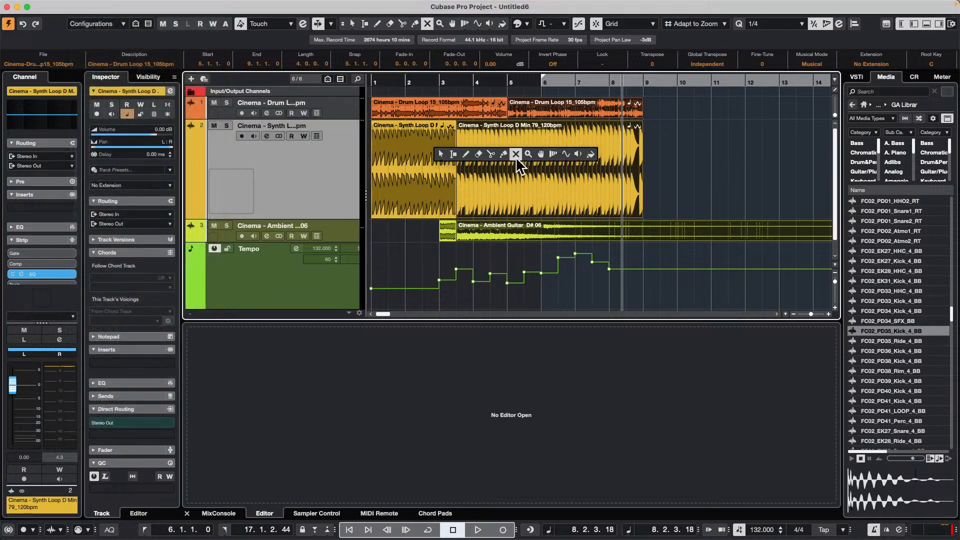
{"action": "left_click", "coordinate": [503, 154]}
{"action": "left_click", "coordinate": [418, 155]}
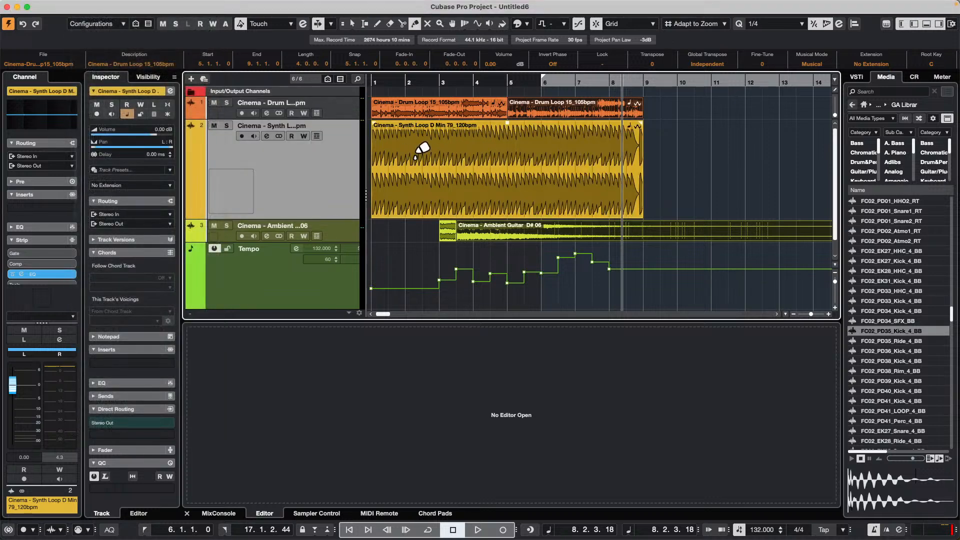
- Switch back to the Object Selection tool and review the edit functions available for the selected events
{"action": "right_click", "coordinate": [476, 185]}
{"action": "left_click", "coordinate": [479, 185]}
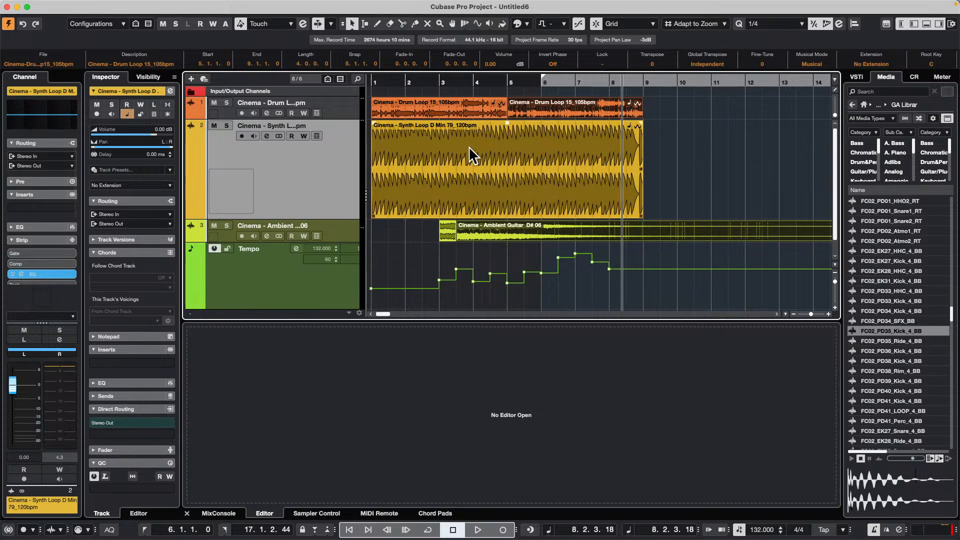
{"action": "left_click", "coordinate": [508, 157]}
{"action": "left_click", "coordinate": [87, 6]}
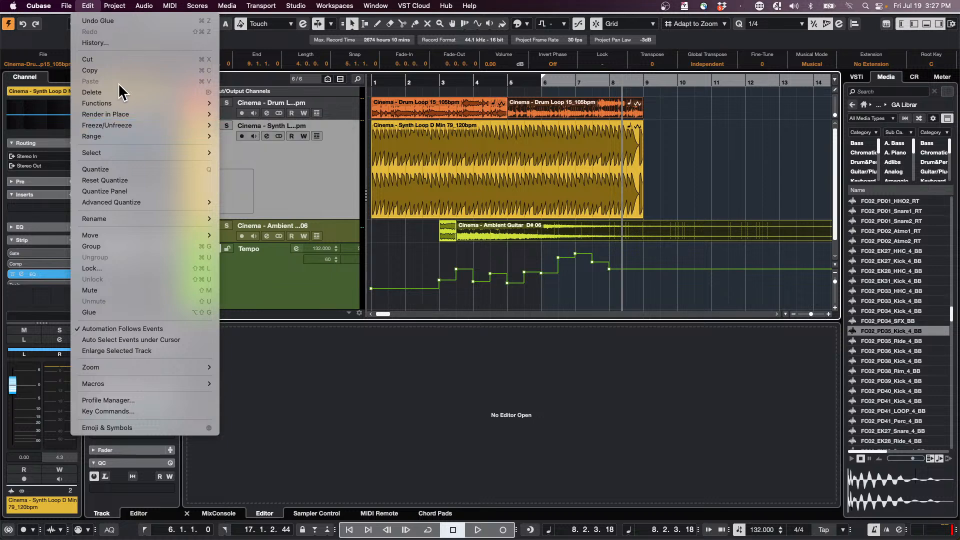
{"action": "mouse_move", "coordinate": [121, 98]}
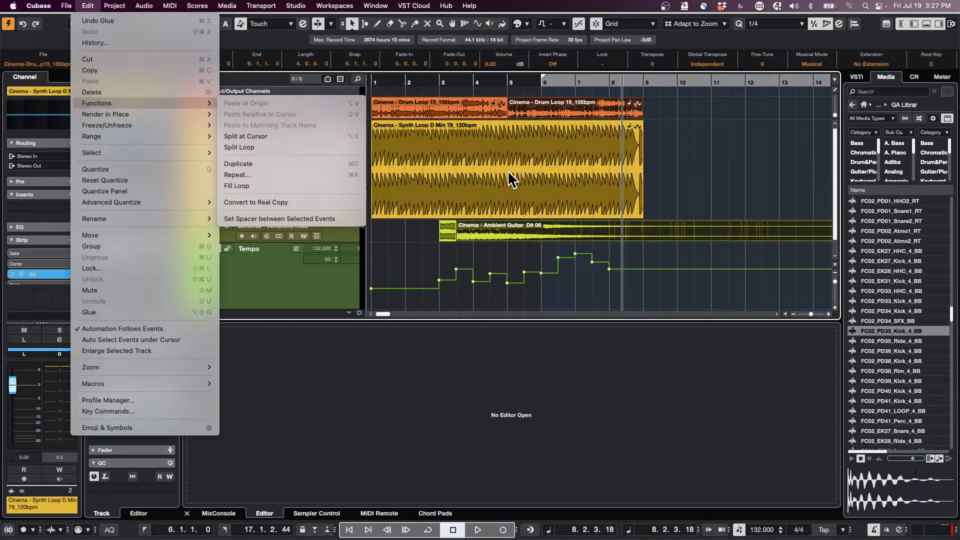
{"action": "left_click", "coordinate": [571, 178]}
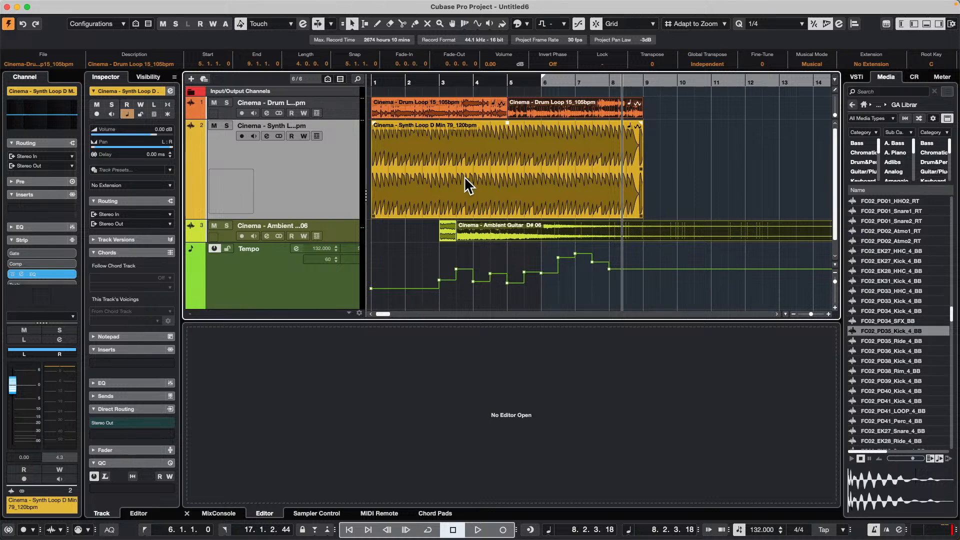
- Create a new profile named "Nuendo export test" in the Profile Manager
{"action": "left_click", "coordinate": [66, 5]}
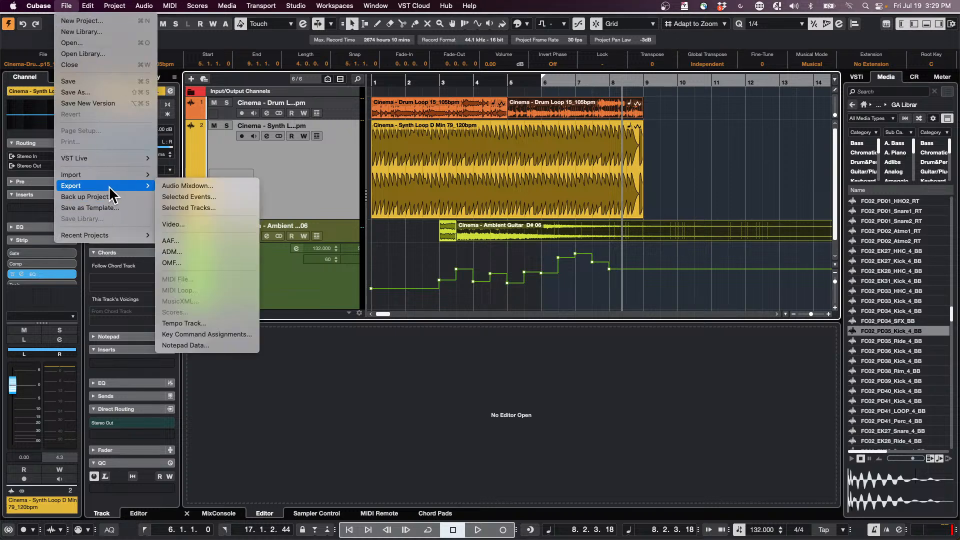
{"action": "mouse_move", "coordinate": [88, 6]}
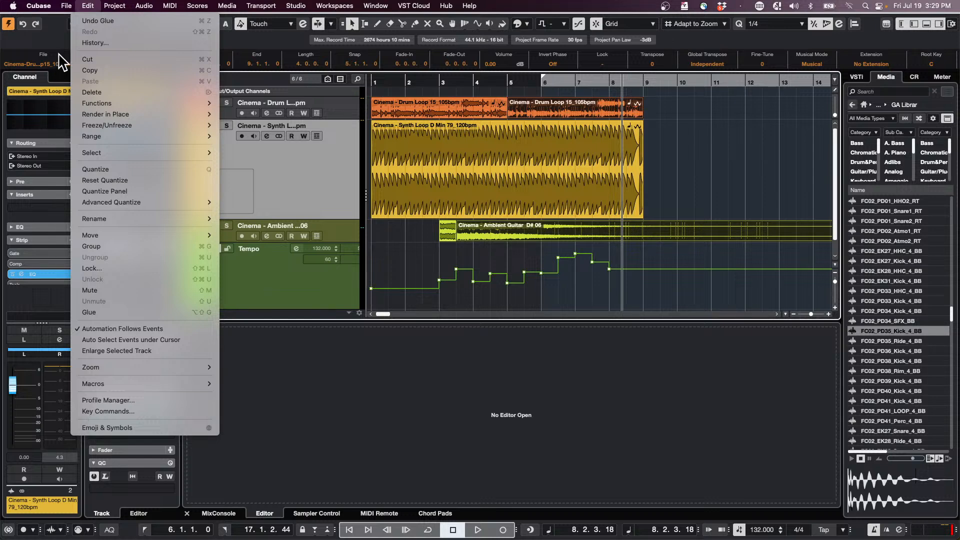
{"action": "left_click", "coordinate": [116, 402]}
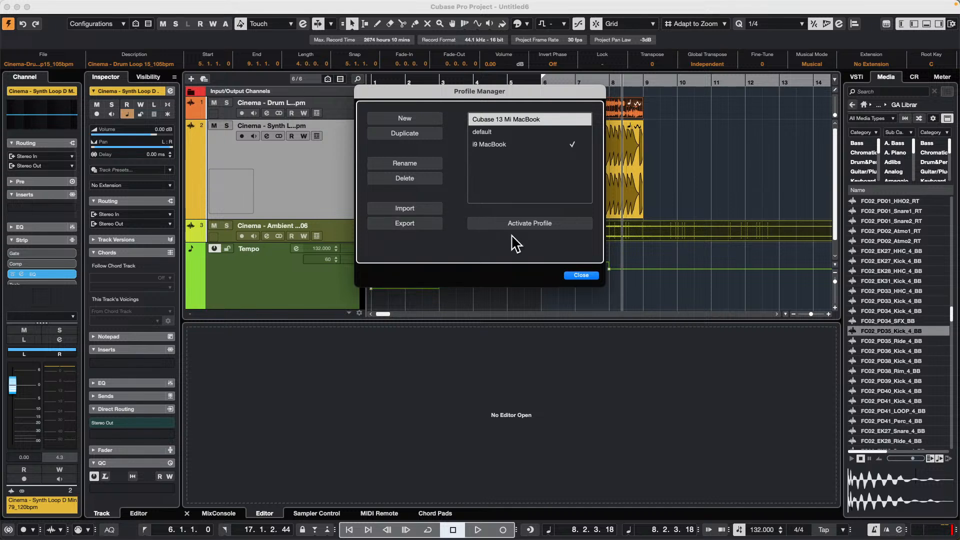
{"action": "left_click", "coordinate": [401, 120]}
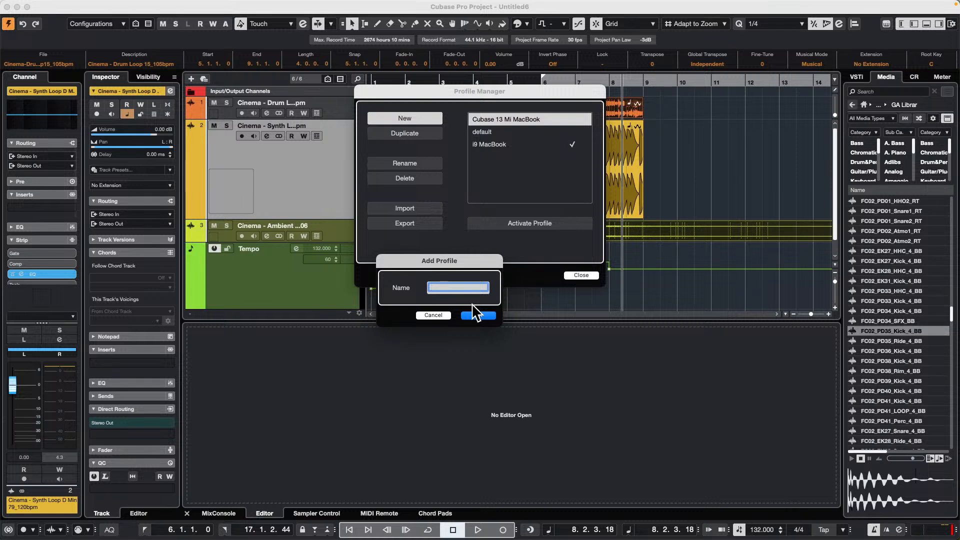
{"action": "type", "text": "Nuendo export test"}
{"action": "key", "text": "Return"}
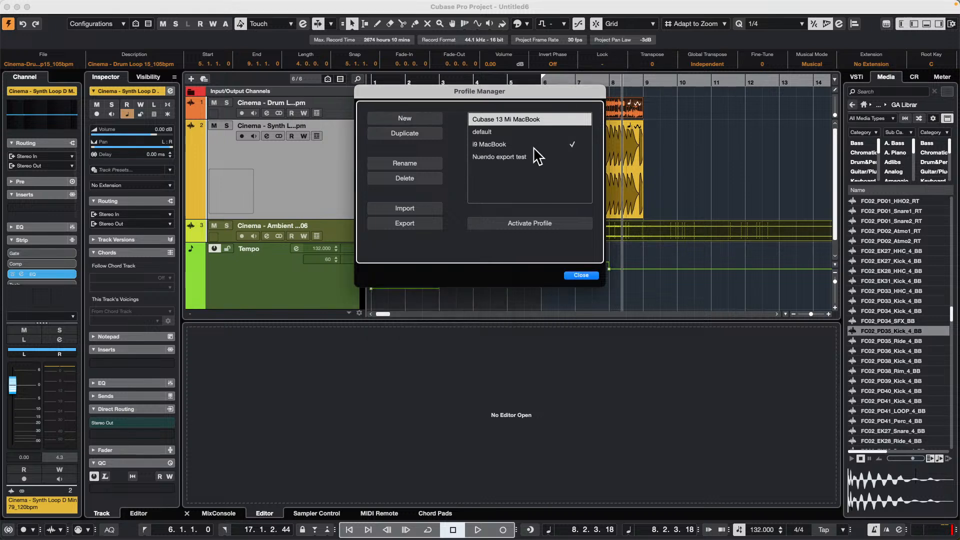
- Export the "Nuendo export test" profile to the Desktop as "Nuendo export test delete me.srf"
{"action": "left_click", "coordinate": [520, 158]}
{"action": "left_click", "coordinate": [424, 224]}
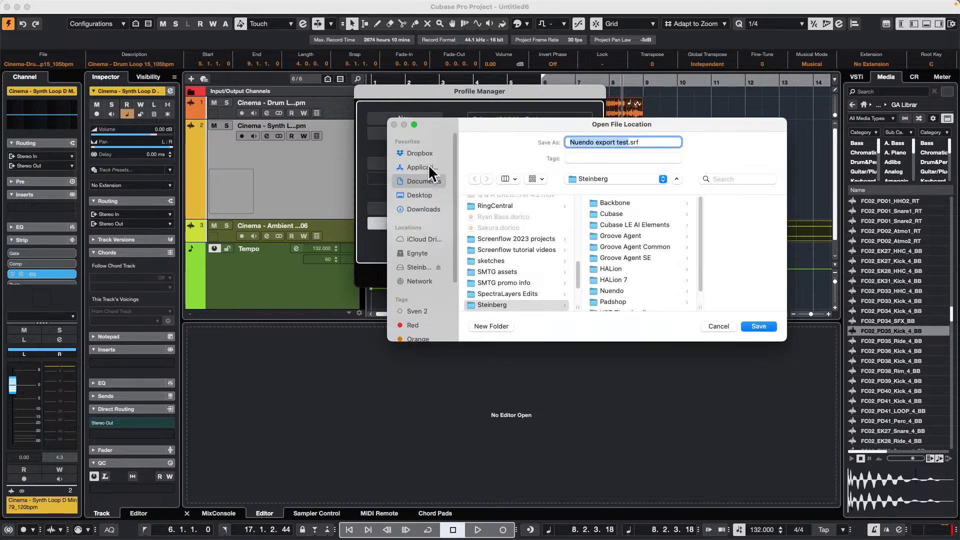
{"action": "left_click", "coordinate": [424, 194]}
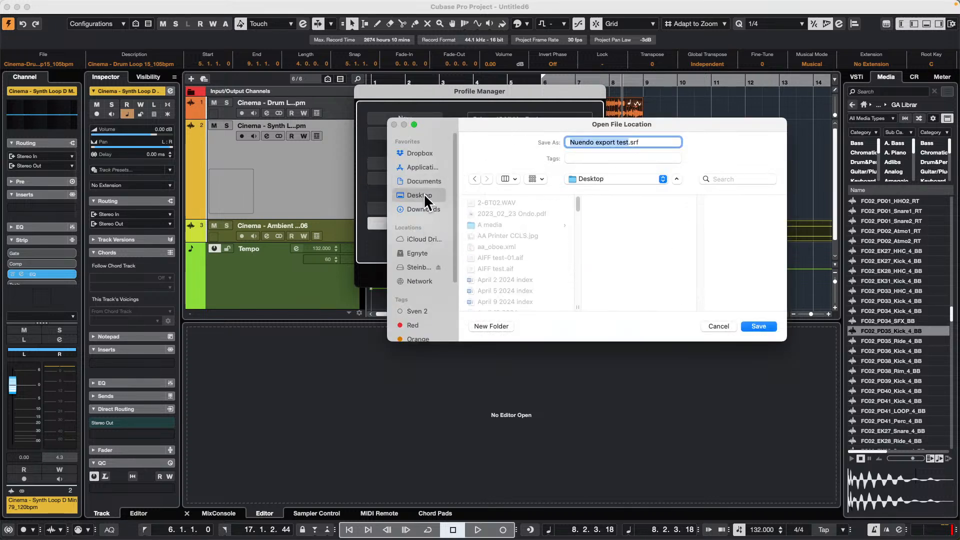
{"action": "left_click", "coordinate": [627, 142]}
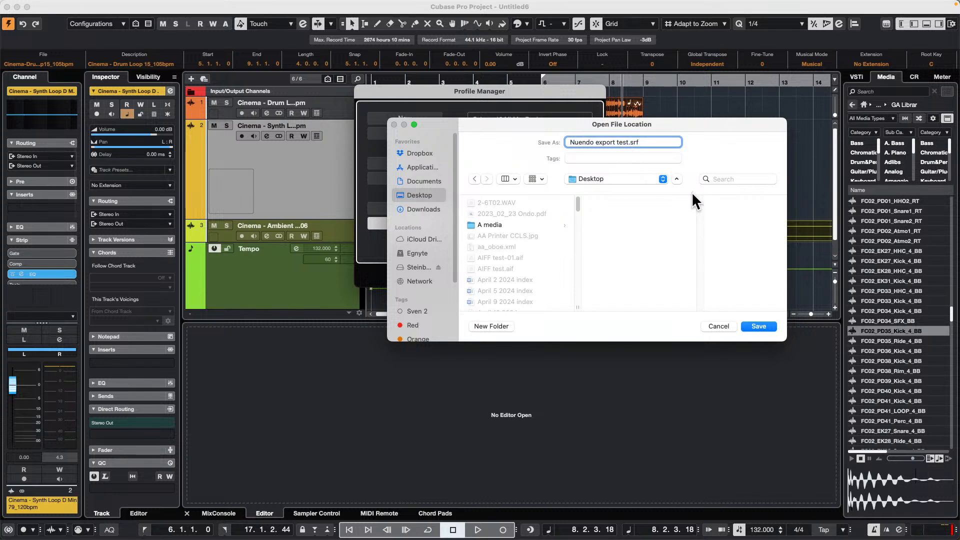
{"action": "type", "text": "dele"}
{"action": "type", "text": "te me"}
{"action": "key", "text": "Return"}
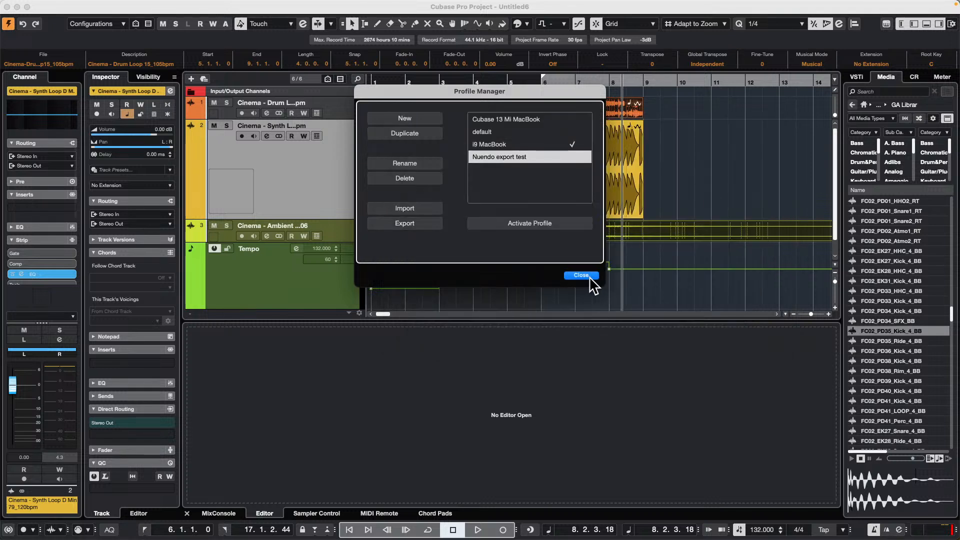
- Launch Nuendo 13 and create an empty project
{"action": "key", "text": "super+Tab"}
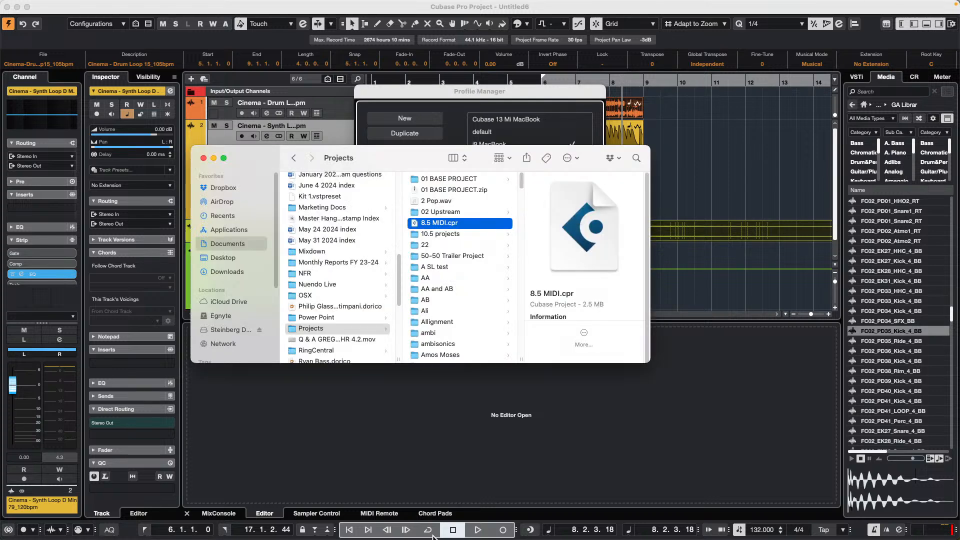
{"action": "mouse_move", "coordinate": [320, 533]}
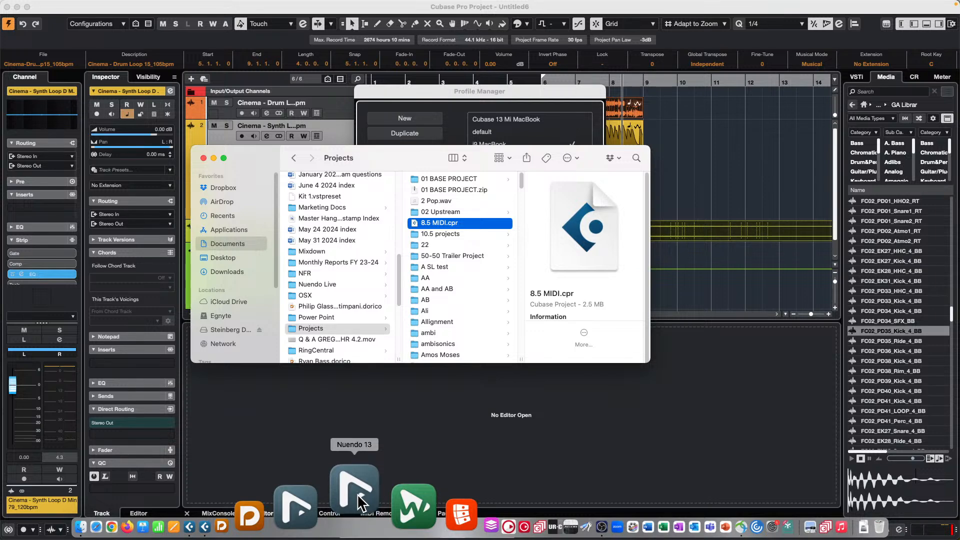
{"action": "left_click", "coordinate": [356, 492]}
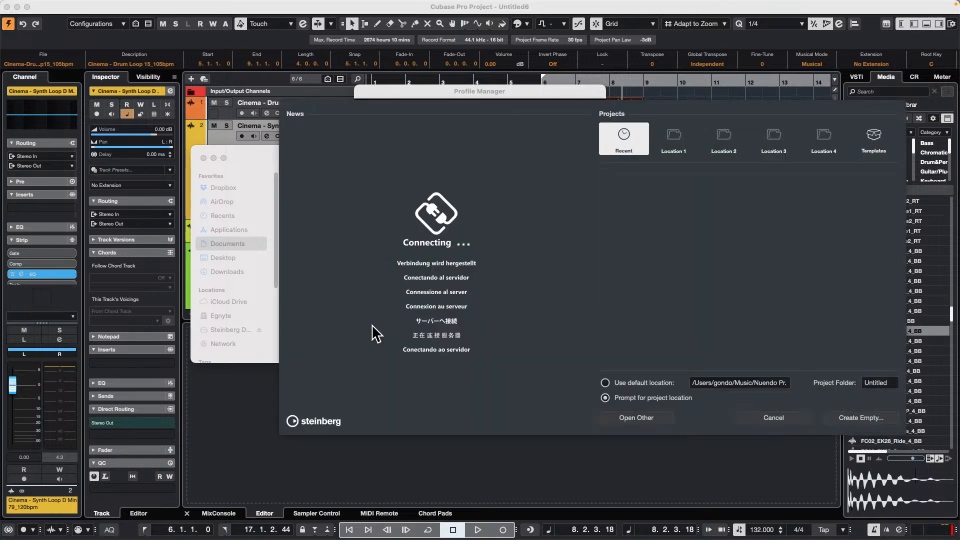
{"action": "left_click", "coordinate": [869, 419]}
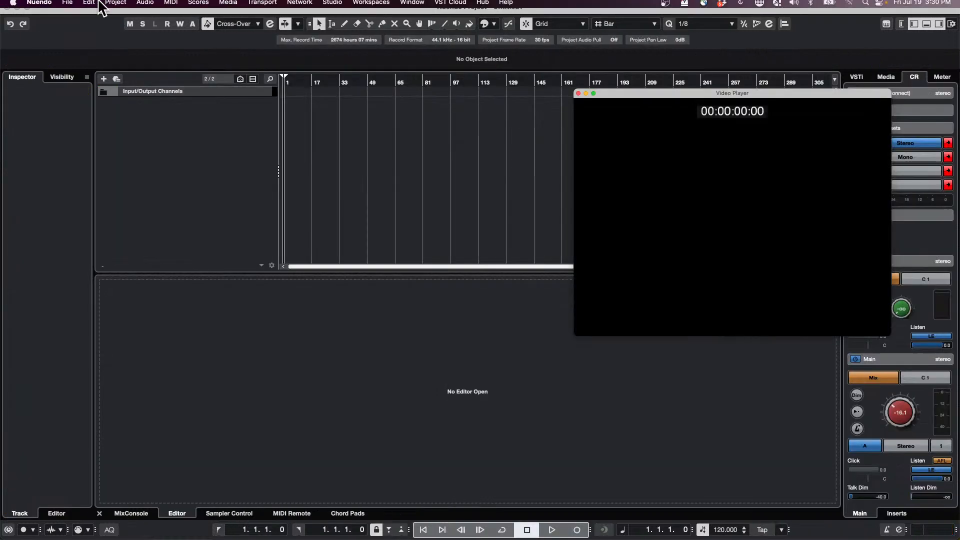
- Import the profile file "Nuendo export test delete me.srf" from the Desktop into Nuendo's Profile Manager
{"action": "left_click", "coordinate": [88, 6]}
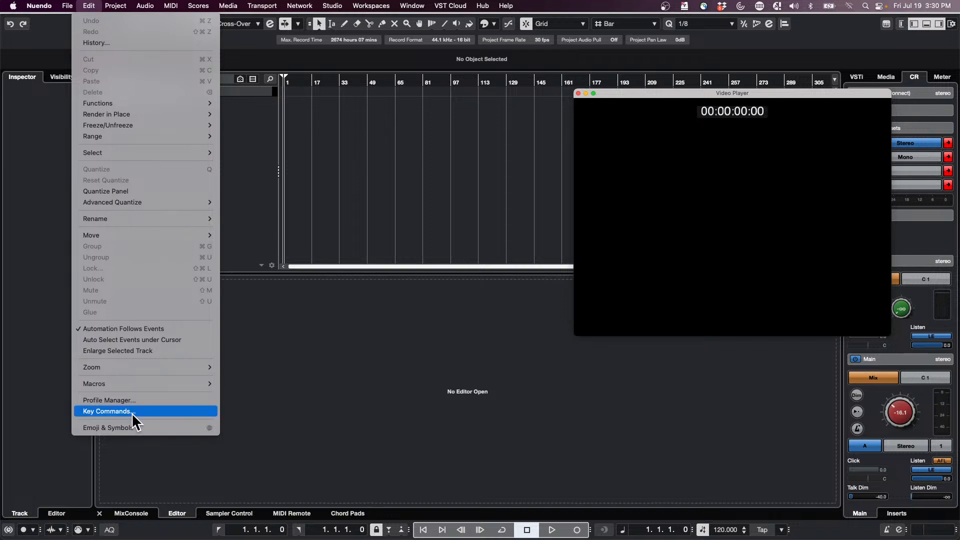
{"action": "left_click", "coordinate": [110, 400]}
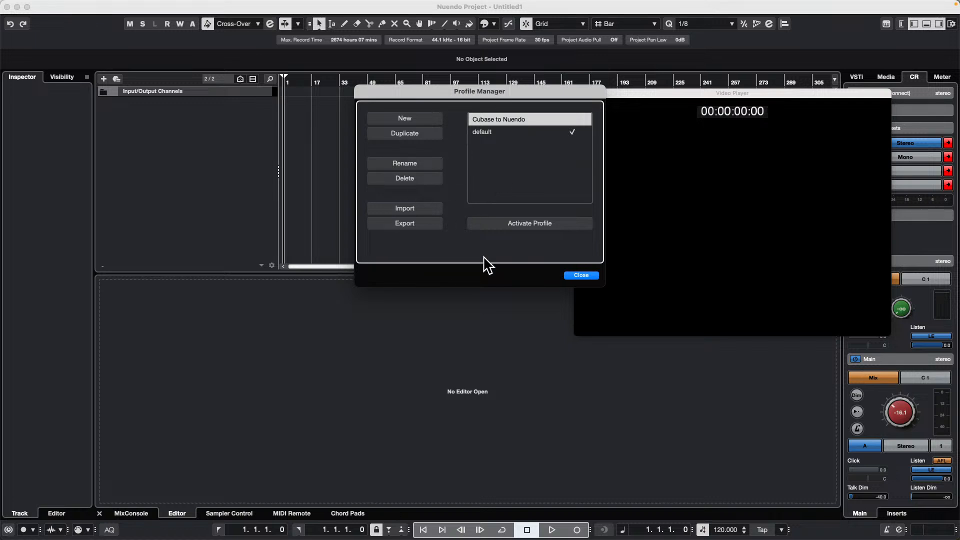
{"action": "left_click", "coordinate": [410, 209]}
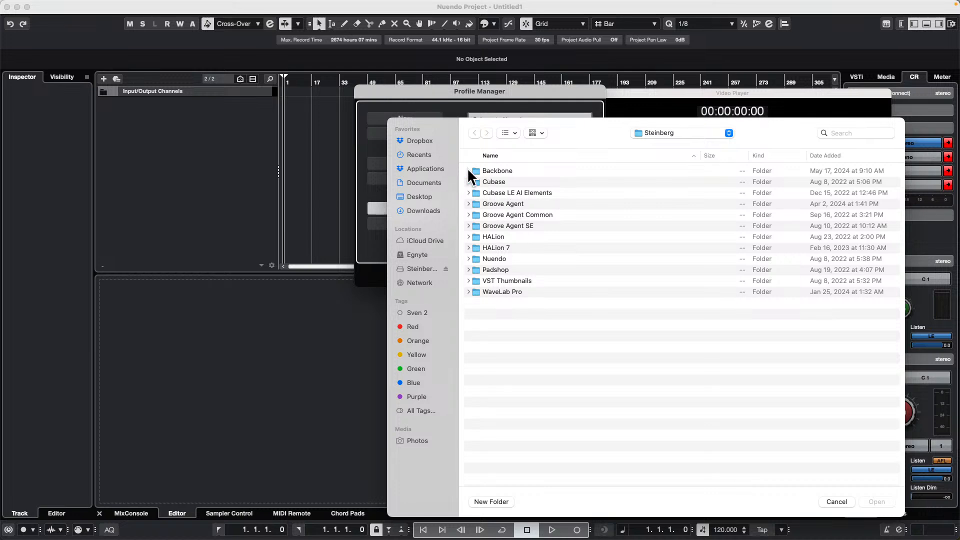
{"action": "left_click", "coordinate": [423, 197]}
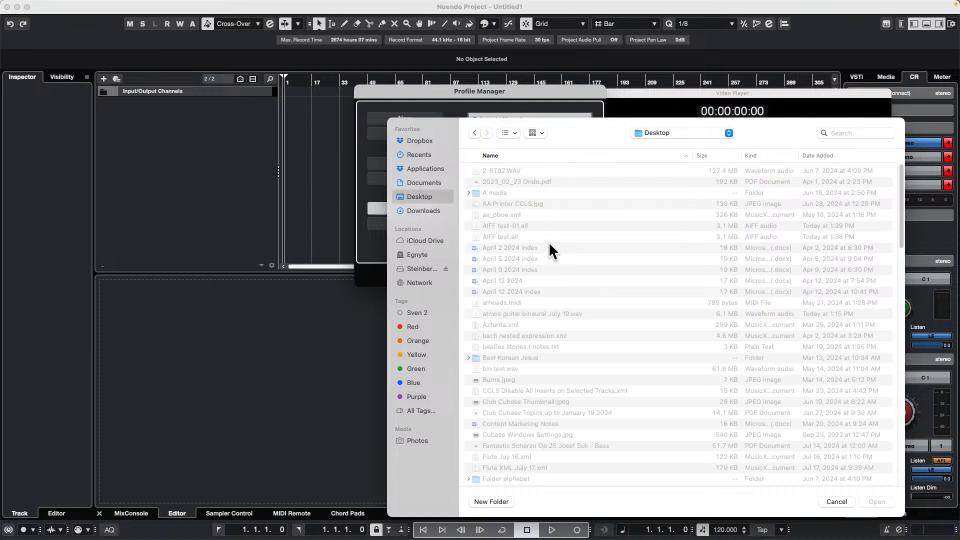
{"action": "scroll", "coordinate": [549, 241], "scroll_direction": "down", "scroll_amount": 10}
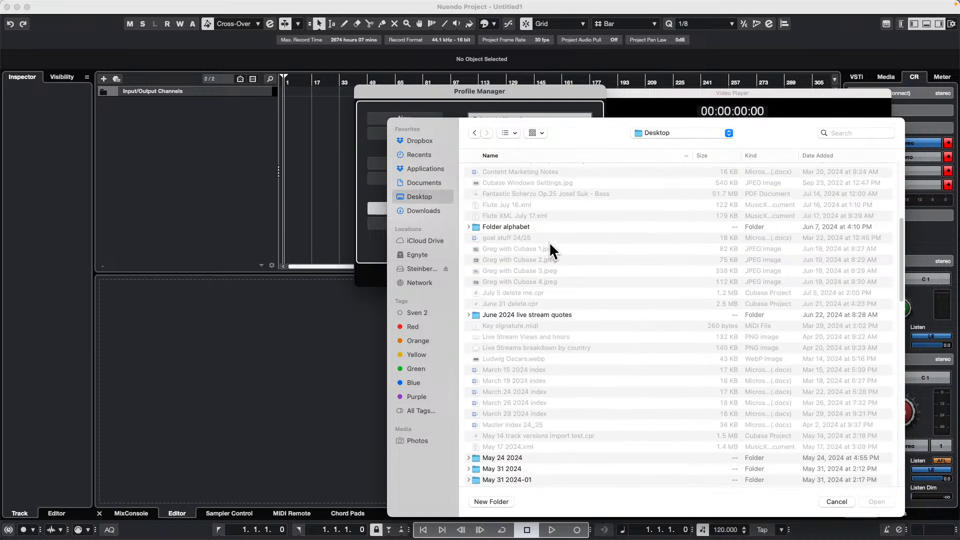
{"action": "scroll", "coordinate": [549, 241], "scroll_direction": "down", "scroll_amount": 5}
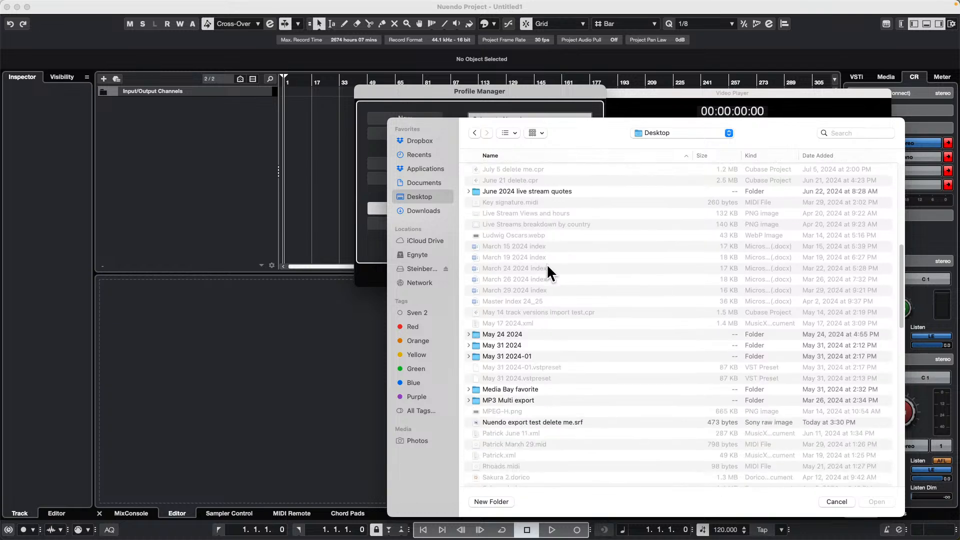
{"action": "left_click", "coordinate": [532, 422]}
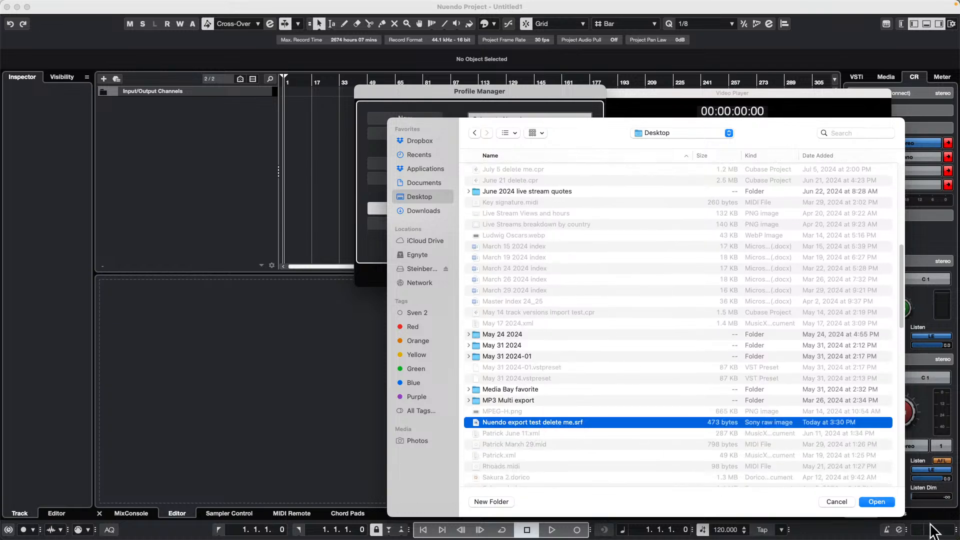
{"action": "left_click", "coordinate": [883, 501]}
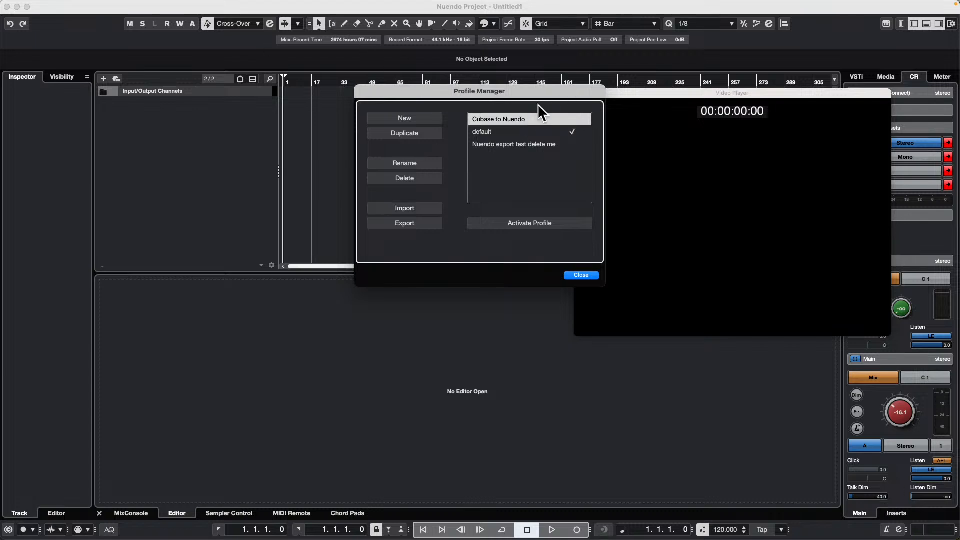
- Close Nuendo's Profile Manager and quit Nuendo
{"action": "left_click", "coordinate": [585, 277]}
{"action": "left_click", "coordinate": [40, 6]}
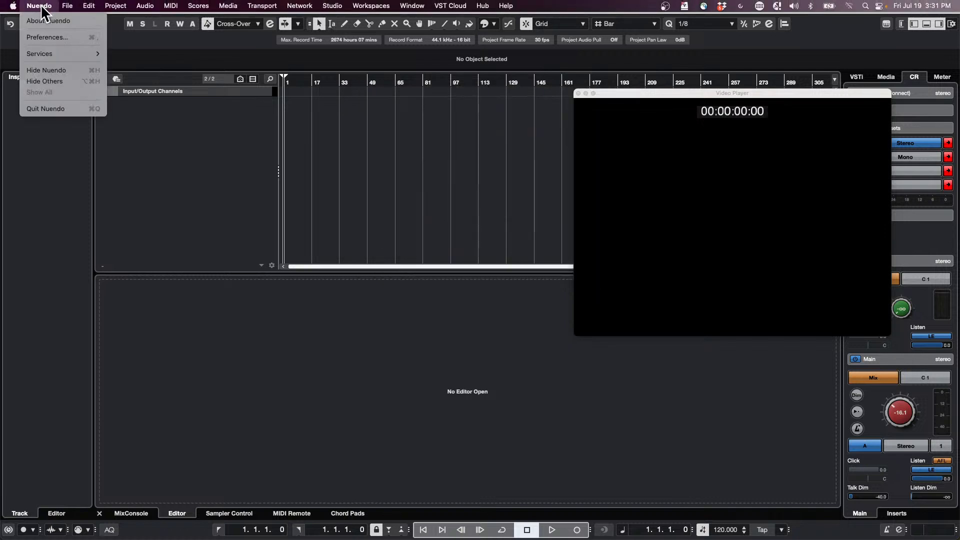
{"action": "left_click", "coordinate": [82, 106]}
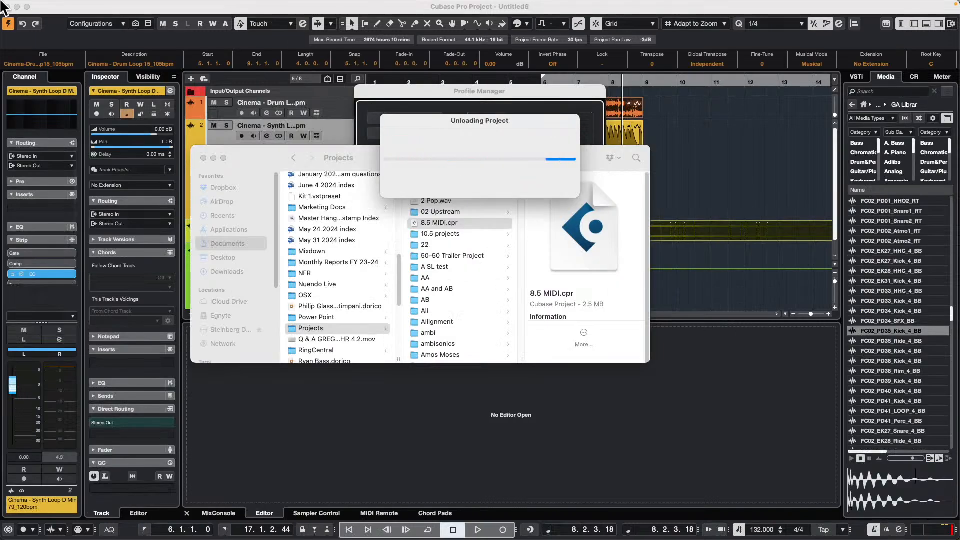
- Return to Cubase and close its Profile Manager and the Finder window covering the project
{"action": "left_click", "coordinate": [408, 100]}
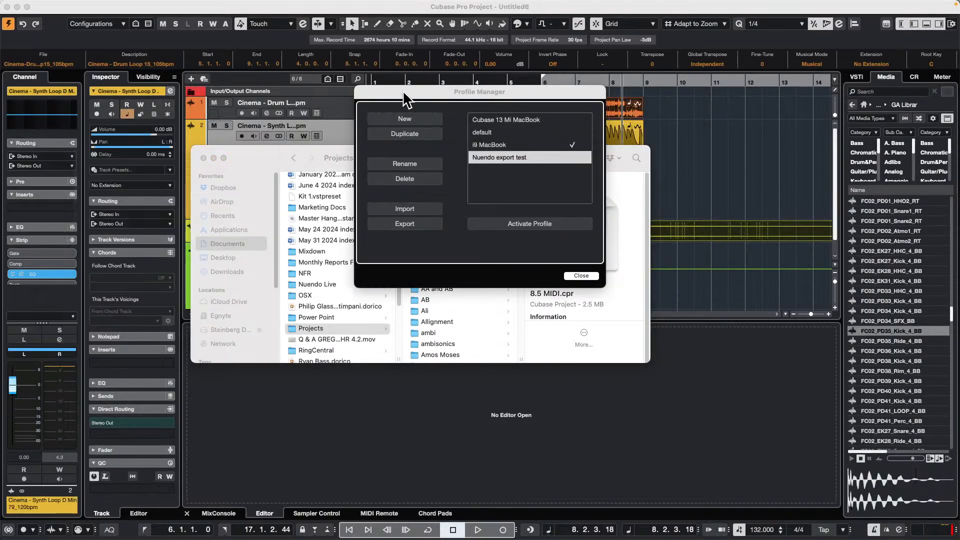
{"action": "left_click", "coordinate": [590, 275]}
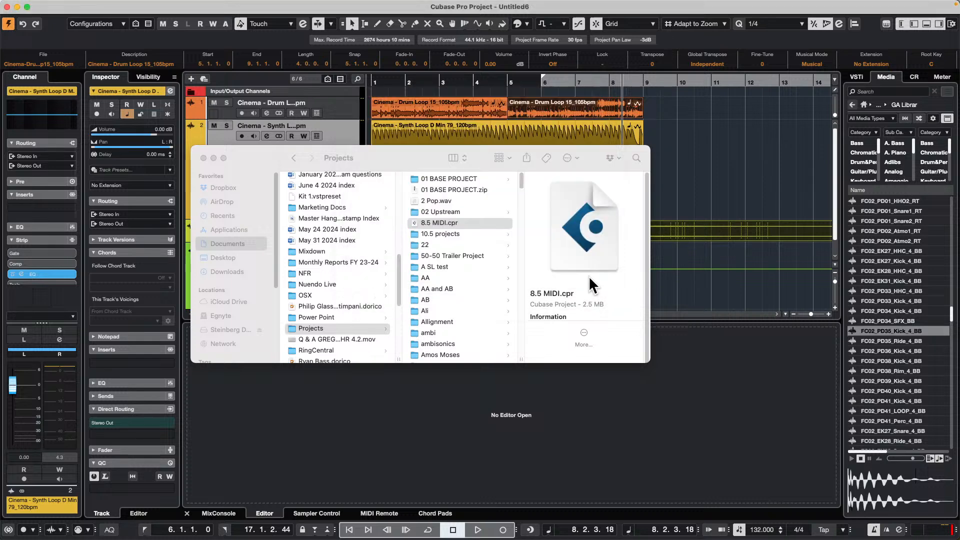
{"action": "left_click", "coordinate": [203, 158]}
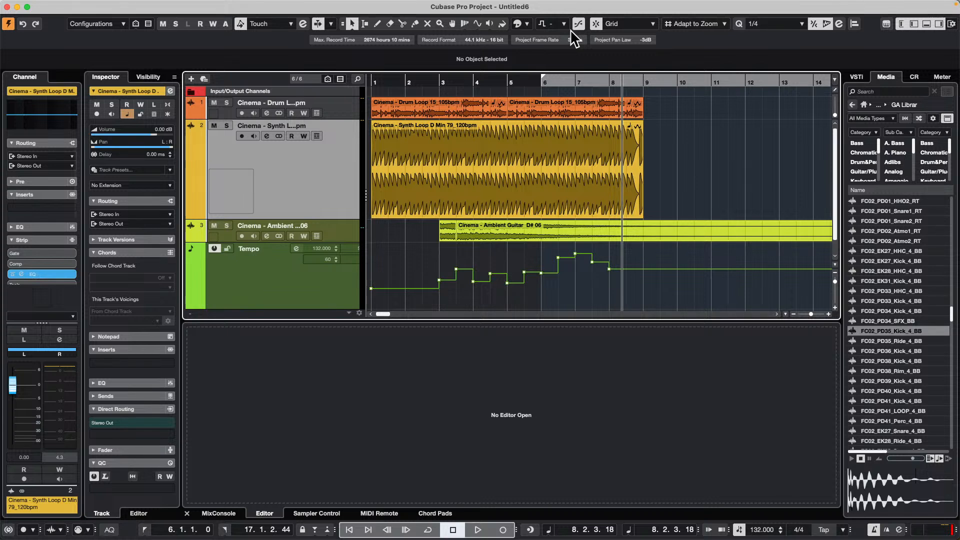
- Zoom the project timeline far out with the cursor at bar 4 and send a MIDI Reset
{"action": "mouse_move", "coordinate": [515, 4]}
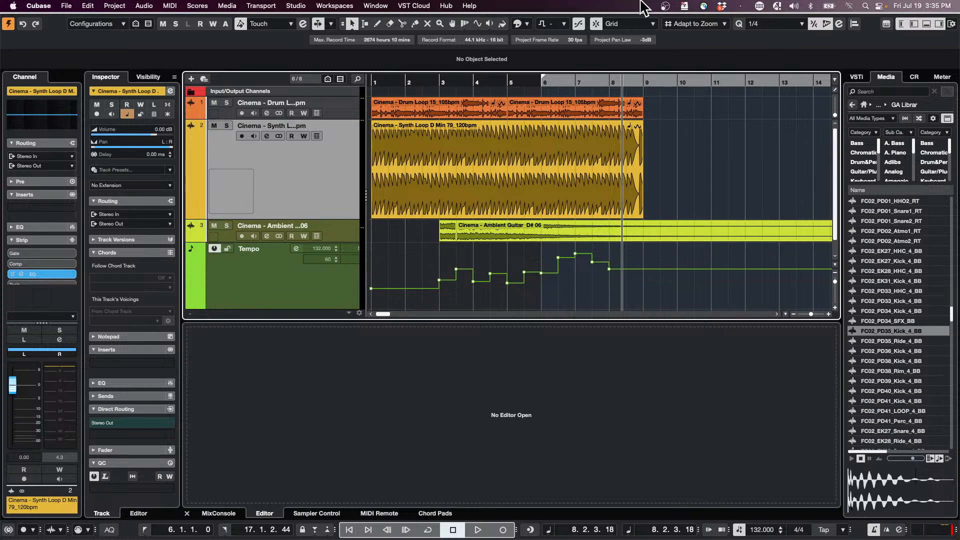
{"action": "scroll", "coordinate": [338, 98], "scroll_direction": "down", "scroll_amount": 1}
{"action": "scroll", "coordinate": [304, 133], "scroll_direction": "up", "scroll_amount": 1}
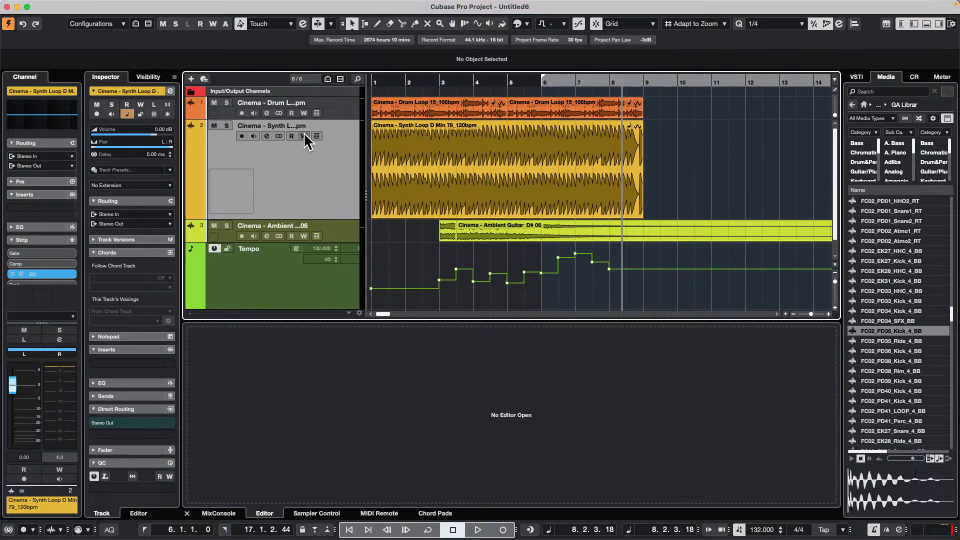
{"action": "left_click_drag", "start_coordinate": [480, 82], "coordinate": [463, 7]}
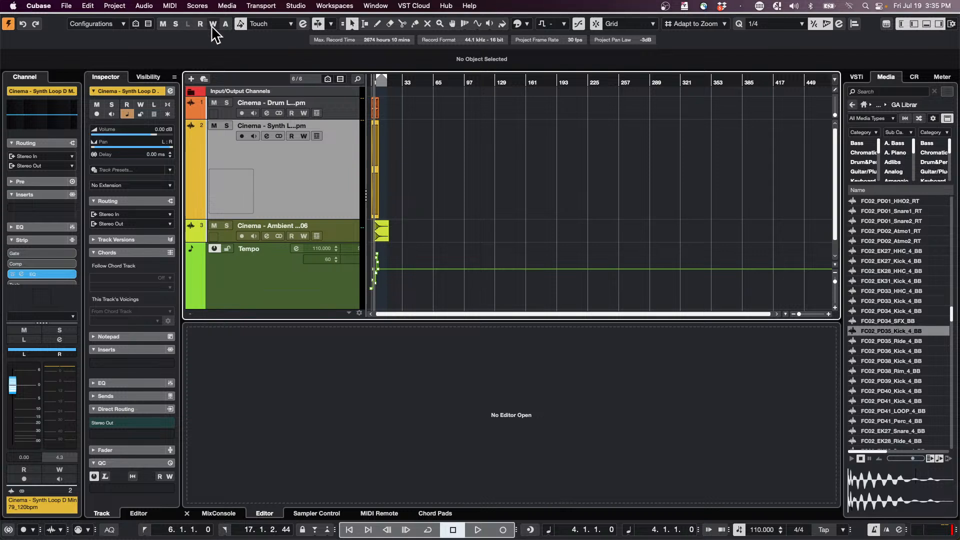
{"action": "left_click", "coordinate": [169, 6]}
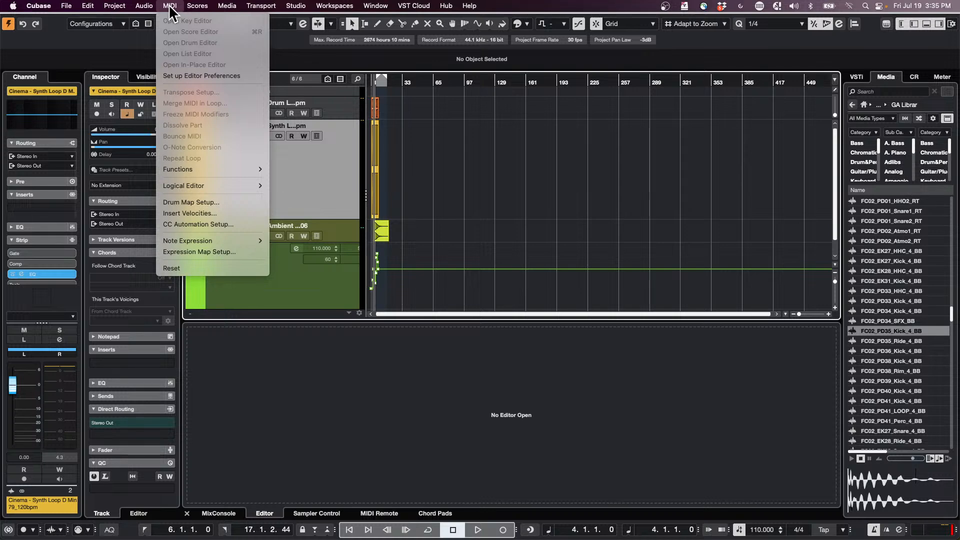
{"action": "left_click", "coordinate": [183, 267]}
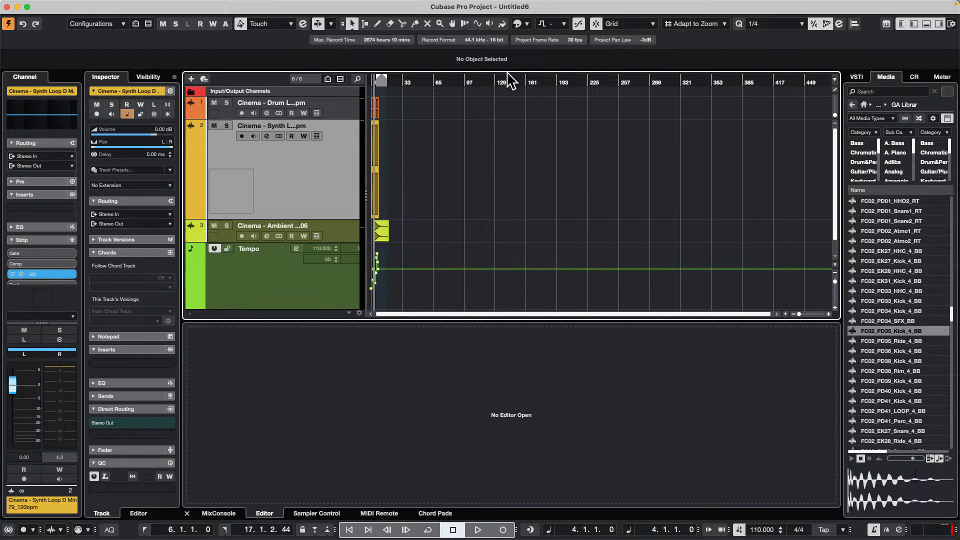
- Add an instrument track that uses Groove Agent SE as its instrument
{"action": "right_click", "coordinate": [305, 176]}
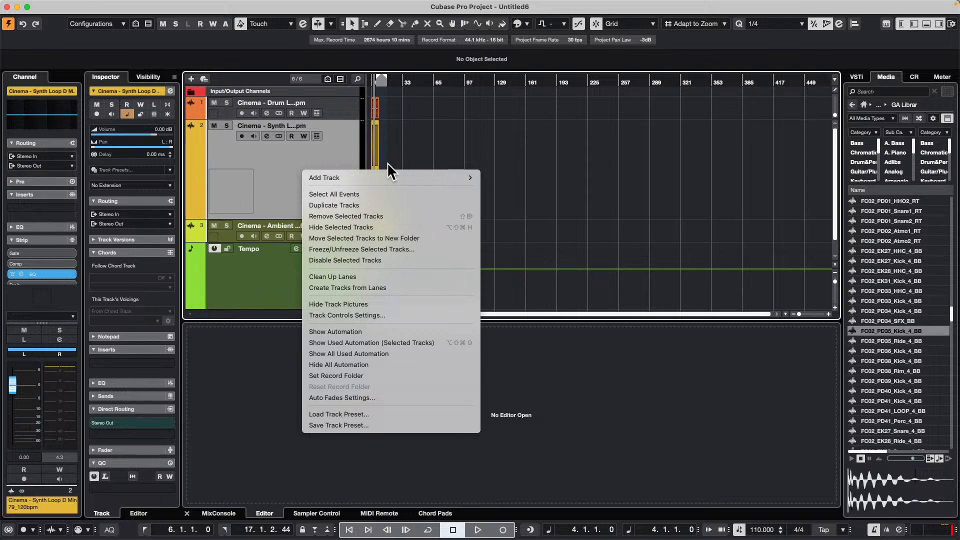
{"action": "mouse_move", "coordinate": [375, 180]}
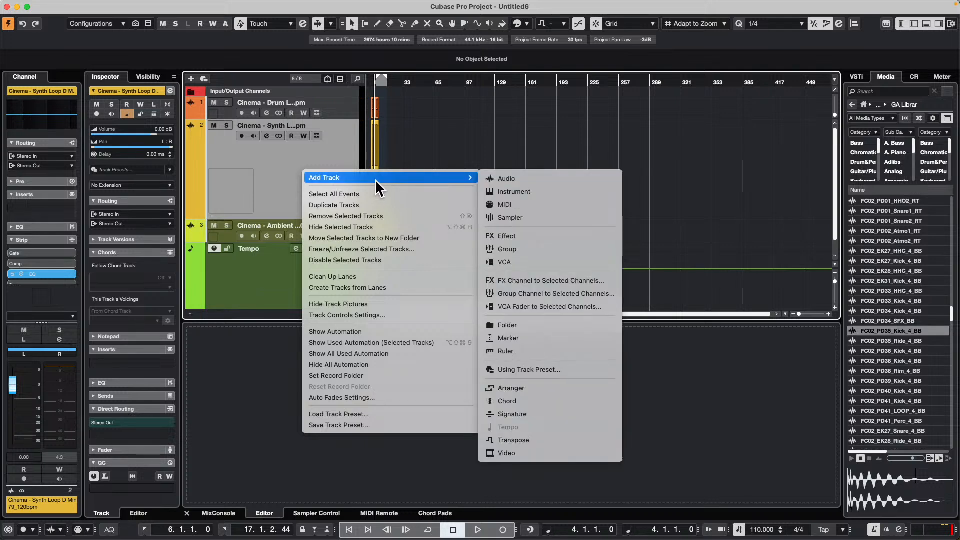
{"action": "left_click", "coordinate": [506, 190]}
{"action": "left_click", "coordinate": [515, 191]}
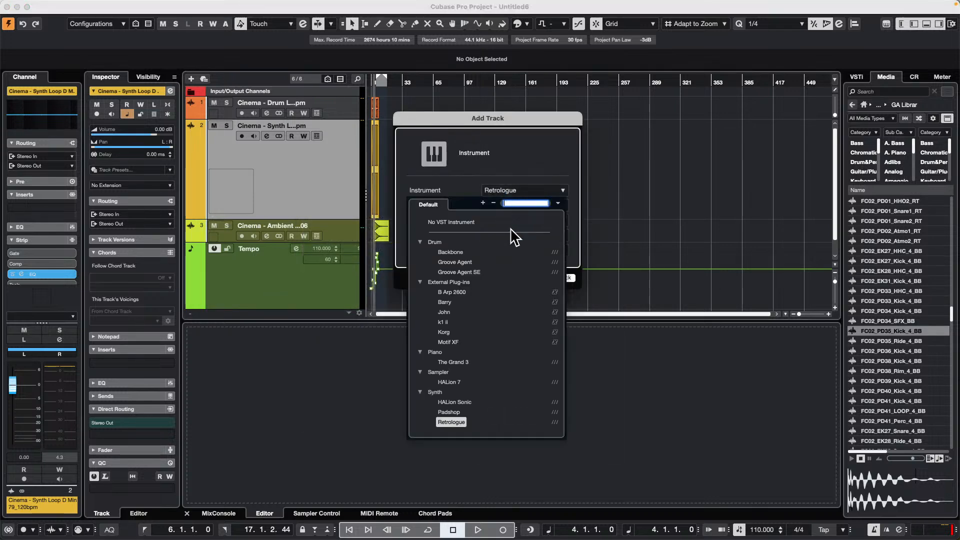
{"action": "left_click", "coordinate": [459, 272]}
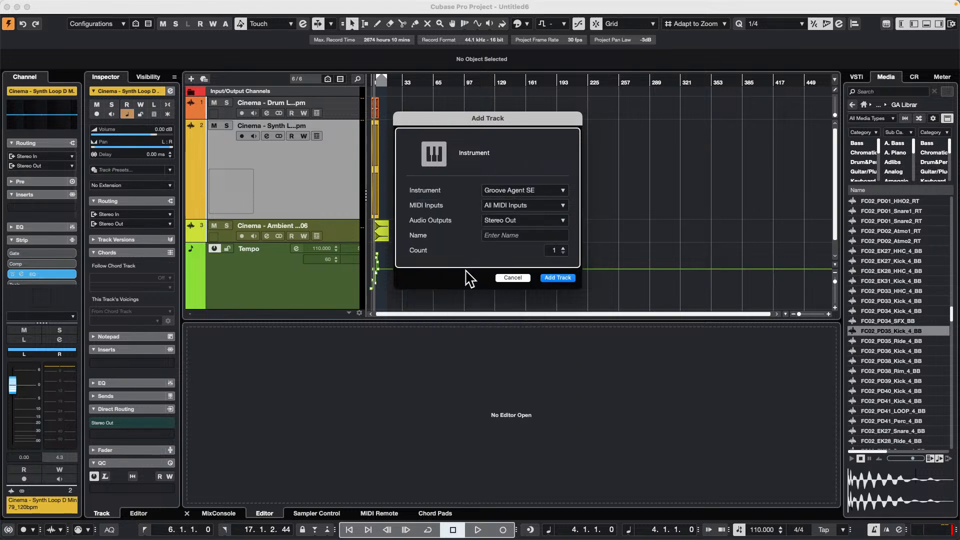
{"action": "key", "text": "Return"}
- Load FC02_PD34_Kick_4_BB onto Groove Agent's C1 pad and FC02_EK21_Snare2_UE onto its F1 pad
{"action": "left_click", "coordinate": [881, 308]}
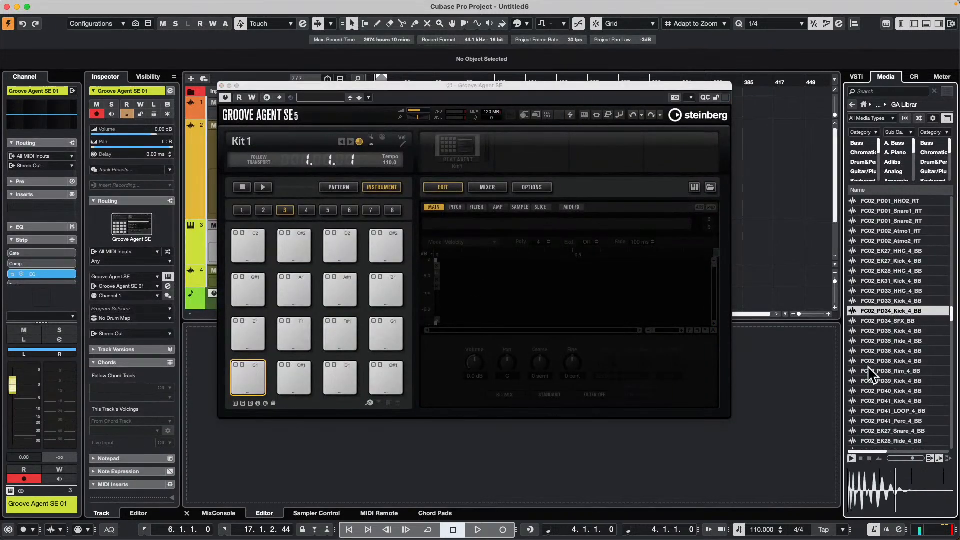
{"action": "left_click_drag", "start_coordinate": [872, 310], "coordinate": [254, 372]}
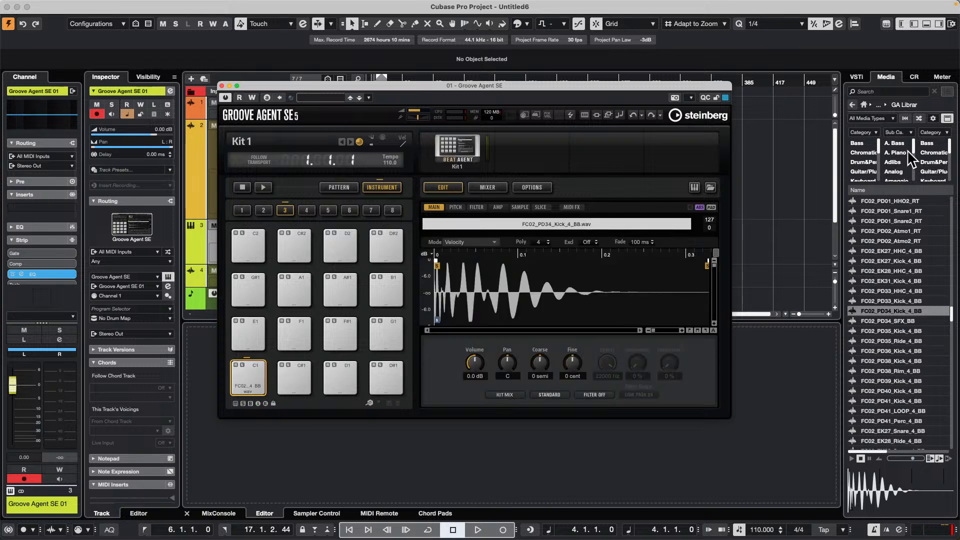
{"action": "left_click", "coordinate": [882, 421]}
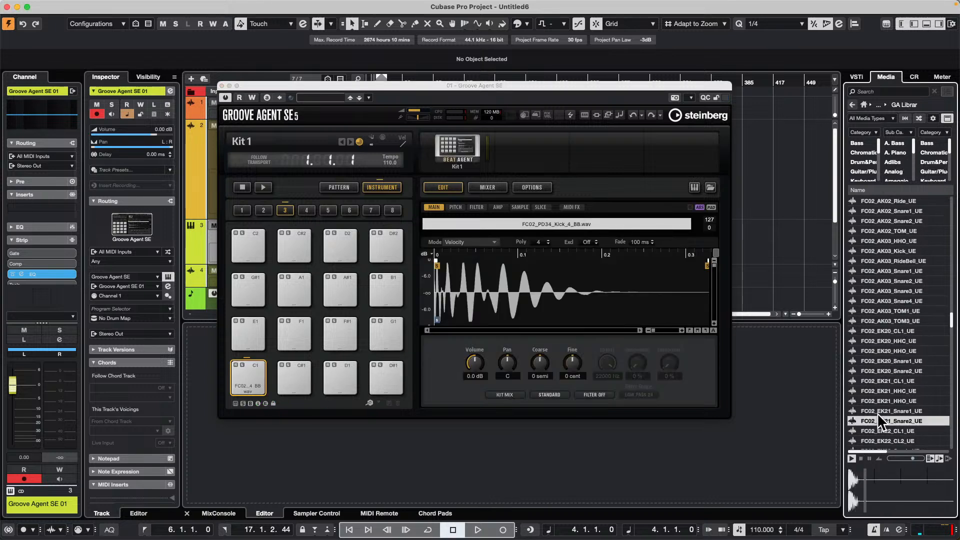
{"action": "left_click_drag", "start_coordinate": [878, 415], "coordinate": [291, 328]}
- Load the percussion samples FC02_EK02_Perc4_RT onto pad D2 and FC02_EK02_Perc2_RT onto pad C#2
{"action": "scroll", "coordinate": [902, 230], "scroll_direction": "up", "scroll_amount": 10}
{"action": "left_click", "coordinate": [901, 237]}
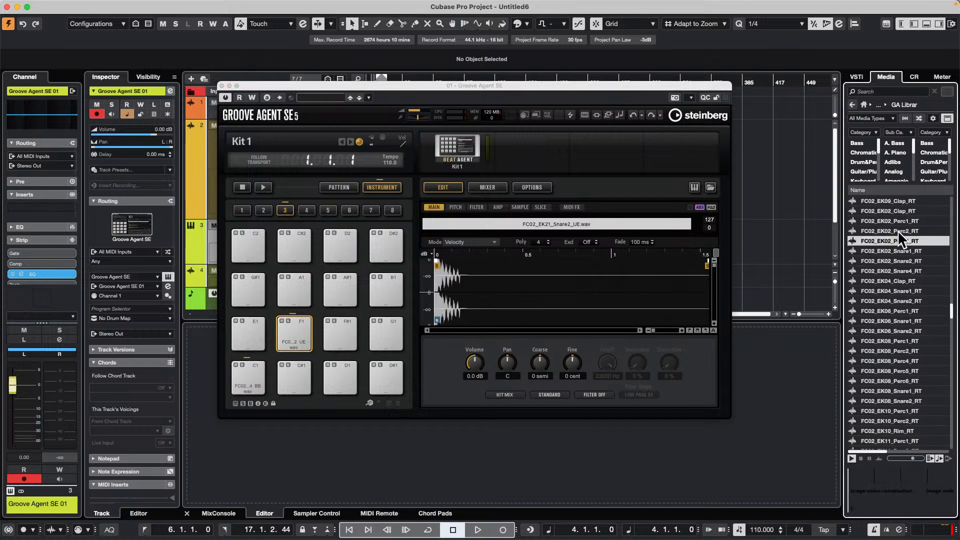
{"action": "left_click_drag", "start_coordinate": [885, 241], "coordinate": [331, 250]}
{"action": "left_click", "coordinate": [890, 230]}
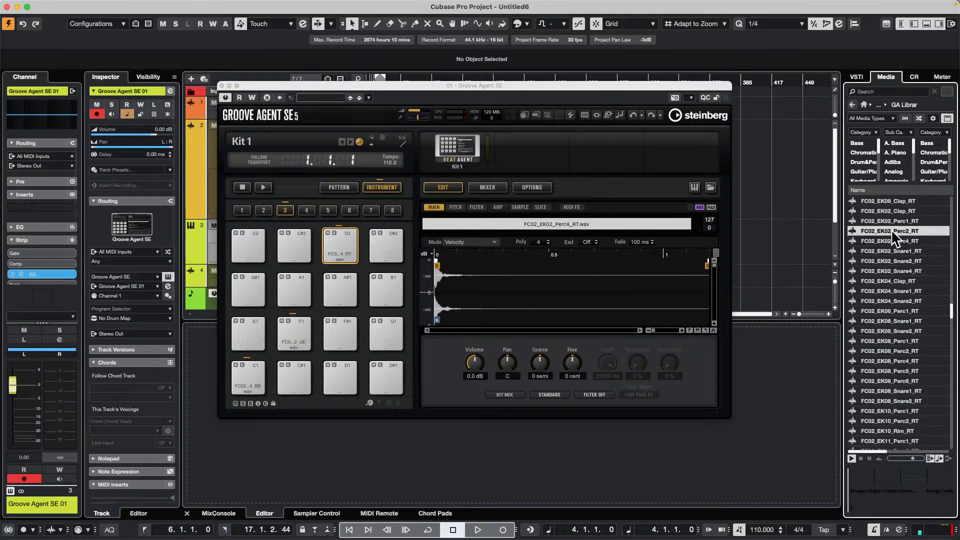
{"action": "left_click_drag", "start_coordinate": [890, 229], "coordinate": [302, 240]}
- Preview loop and crash samples in the library and load FC02_PD10_Crash_SR onto pad D#2
{"action": "scroll", "coordinate": [890, 226], "scroll_direction": "down", "scroll_amount": 5}
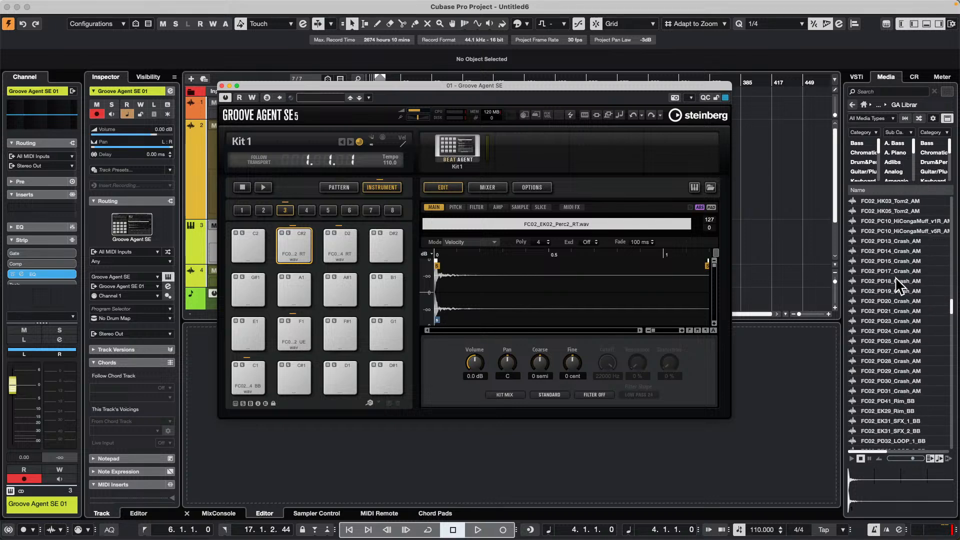
{"action": "scroll", "coordinate": [903, 280], "scroll_direction": "up", "scroll_amount": 3}
{"action": "left_click", "coordinate": [902, 270]}
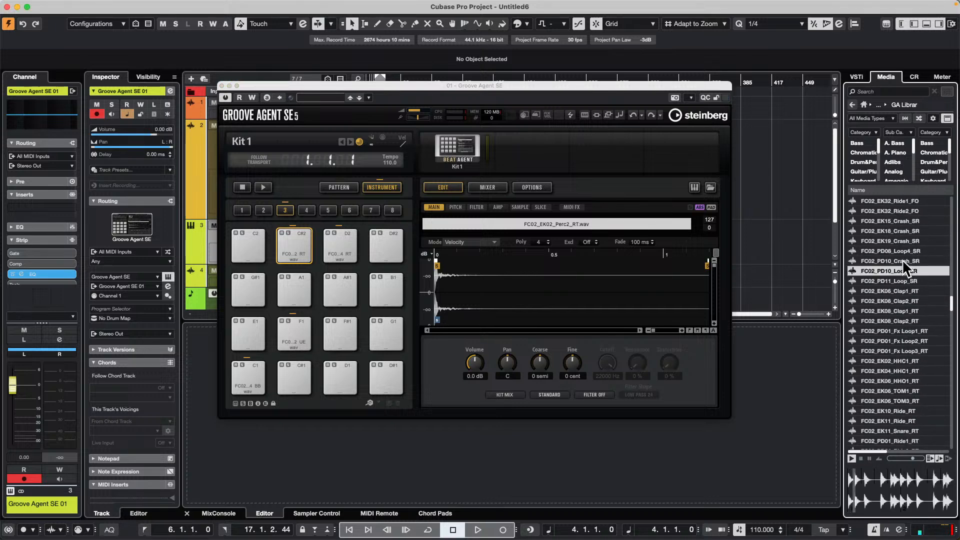
{"action": "left_click", "coordinate": [903, 260]}
{"action": "left_click_drag", "start_coordinate": [902, 261], "coordinate": [388, 247]}
- Load FC02_PD25_Clap2_AM onto pad E1 and FC02_PD19_SnareFX_AM onto pad D1
{"action": "scroll", "coordinate": [880, 328], "scroll_direction": "down", "scroll_amount": 5}
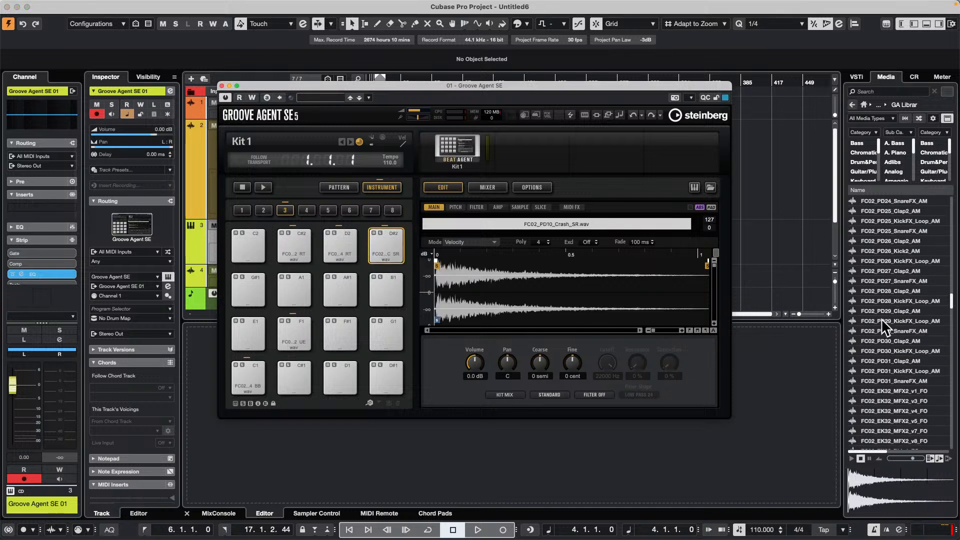
{"action": "left_click", "coordinate": [905, 210]}
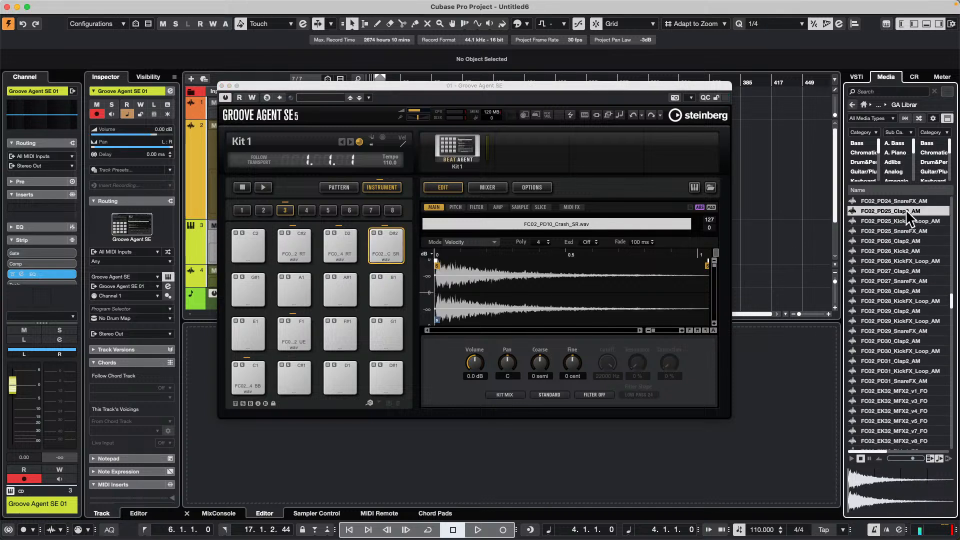
{"action": "left_click_drag", "start_coordinate": [908, 209], "coordinate": [249, 334]}
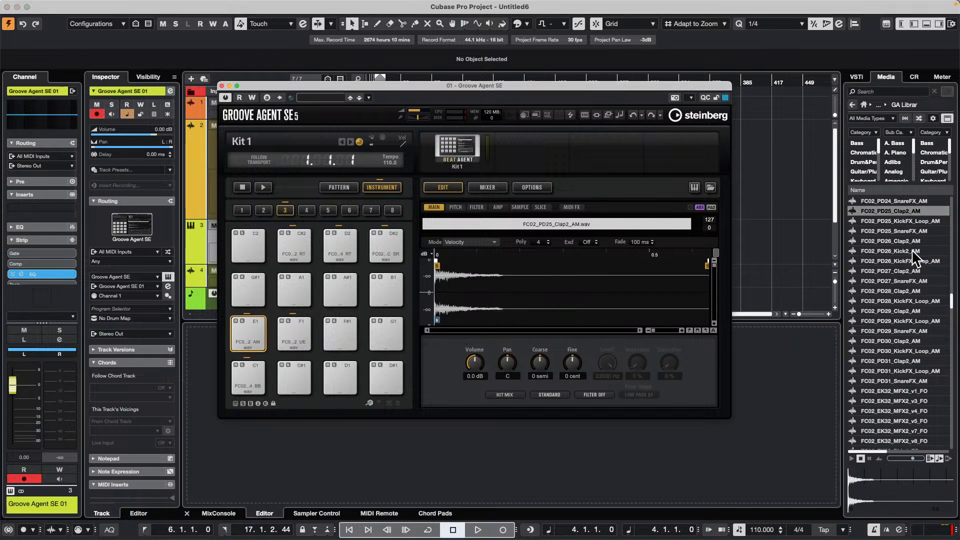
{"action": "scroll", "coordinate": [905, 269], "scroll_direction": "up", "scroll_amount": 5}
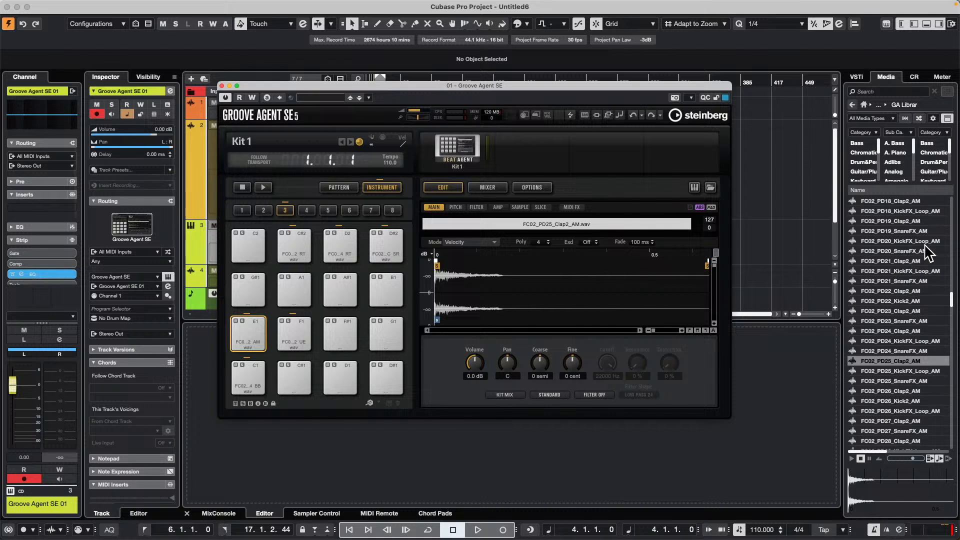
{"action": "left_click_drag", "start_coordinate": [896, 228], "coordinate": [338, 375]}
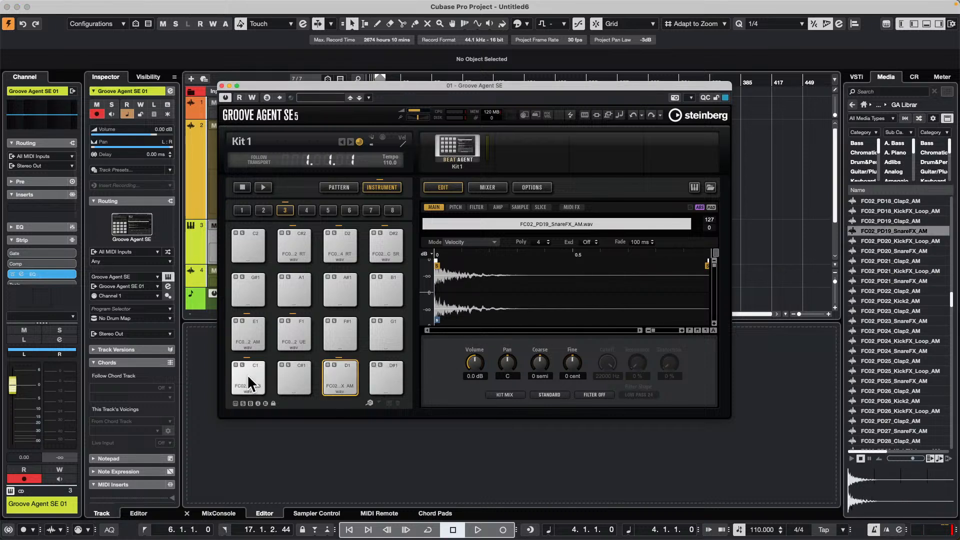
- Audition the samples loaded on Groove Agent's C1, D1, E1 and D#2 pads
{"action": "left_click", "coordinate": [247, 374]}
{"action": "left_click", "coordinate": [254, 367]}
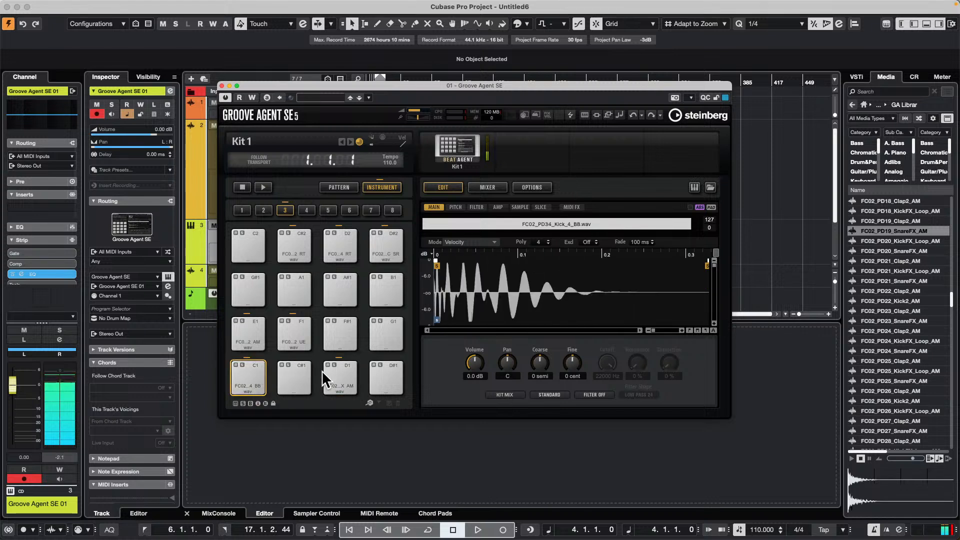
{"action": "left_click", "coordinate": [326, 373]}
{"action": "left_click", "coordinate": [254, 345]}
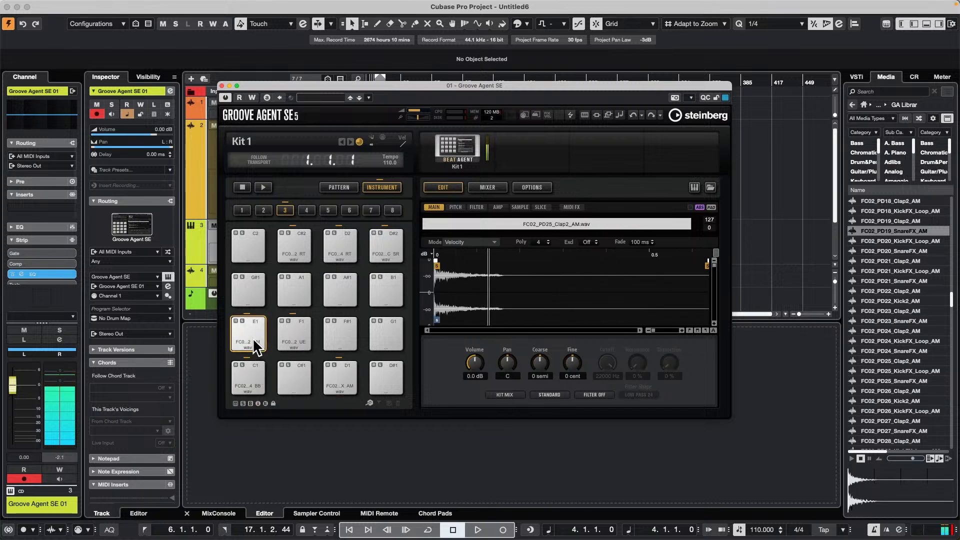
{"action": "left_click", "coordinate": [385, 235]}
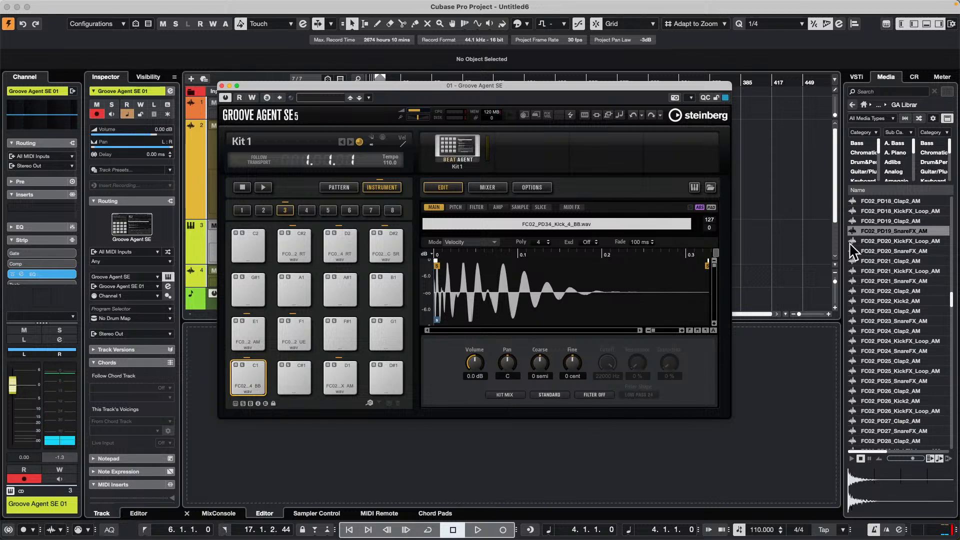
- Look at the options available for the sample FC02_PD22_Clap2_AM and close the Groove Agent SE window
{"action": "right_click", "coordinate": [890, 290]}
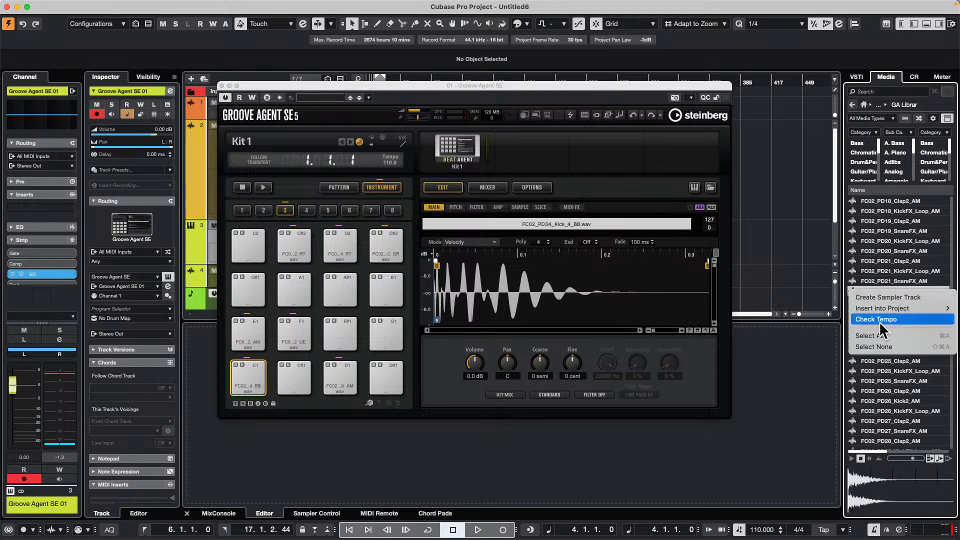
{"action": "left_click", "coordinate": [791, 339]}
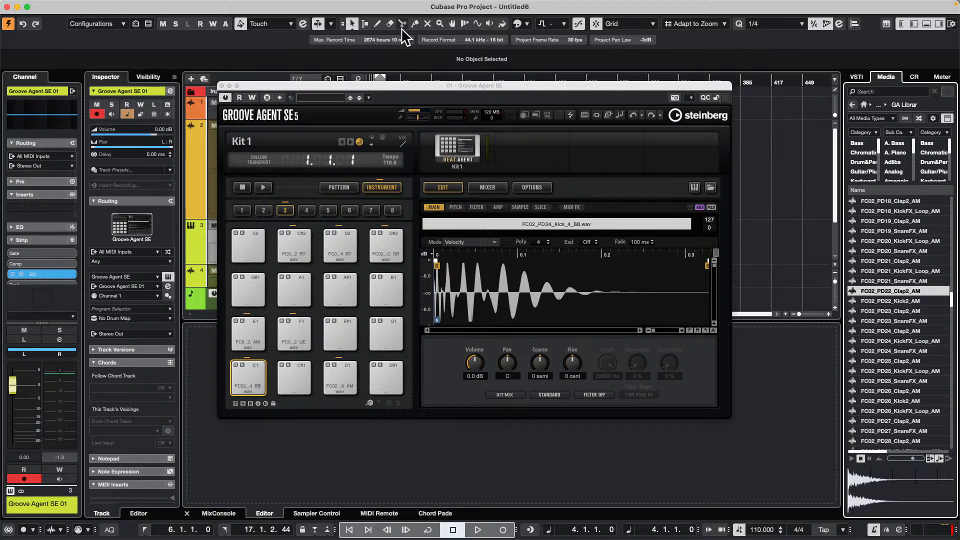
{"action": "left_click", "coordinate": [222, 86]}
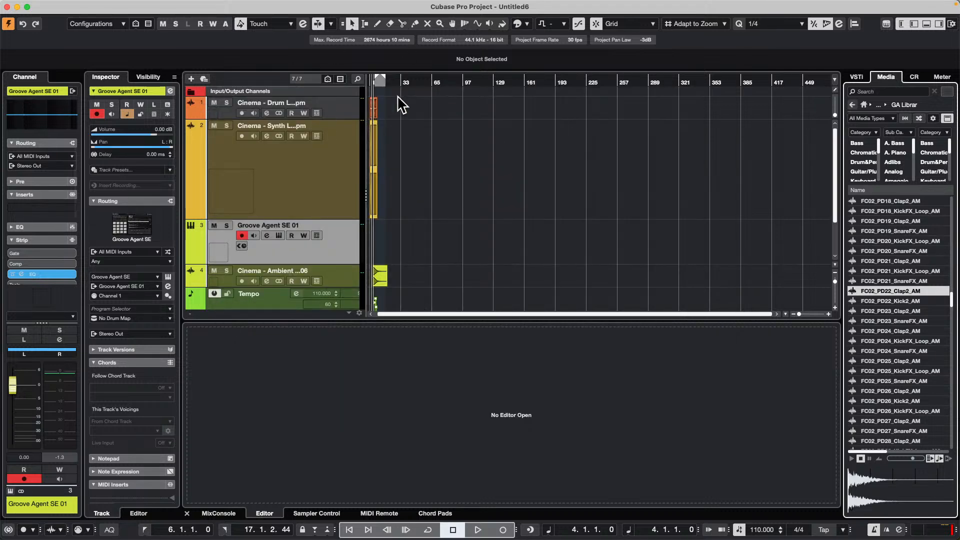
- Try removing the range 6.3.3.114 to 7.2.3.117 from the synth loop, once closing the gap and once leaving it, undoing each attempt
{"action": "left_click_drag", "start_coordinate": [390, 83], "coordinate": [247, 165]}
{"action": "right_click", "coordinate": [483, 149]}
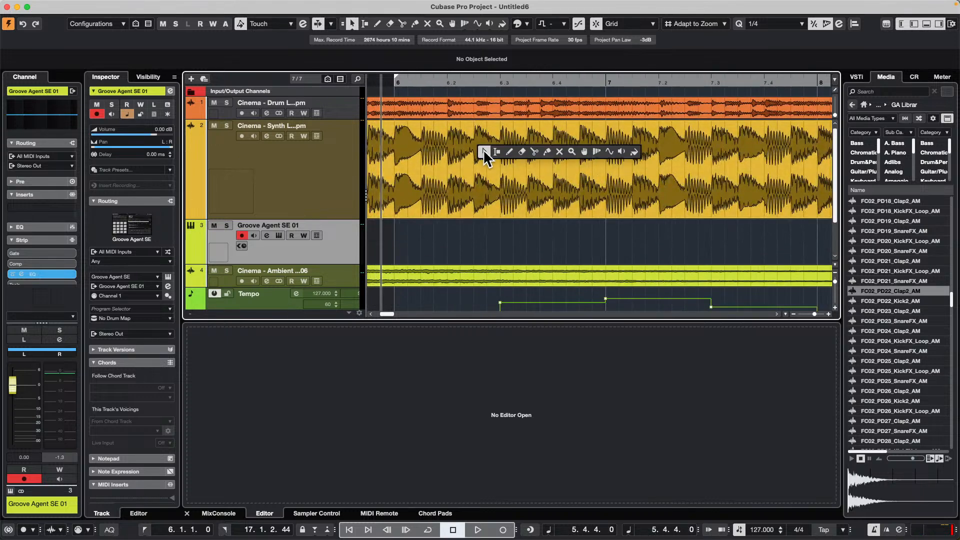
{"action": "left_click", "coordinate": [497, 148]}
{"action": "left_click_drag", "start_coordinate": [540, 146], "coordinate": [697, 151]}
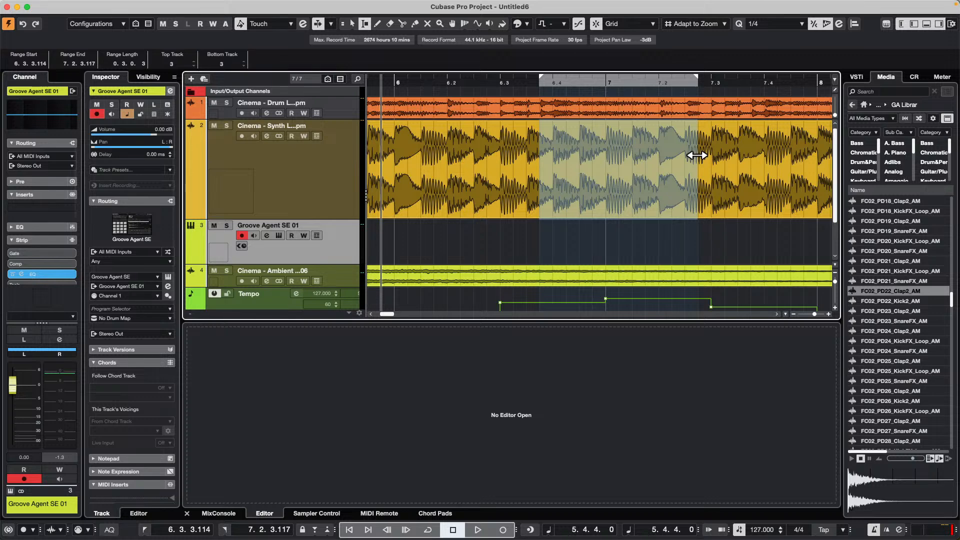
{"action": "key", "text": "shift+BackSpace"}
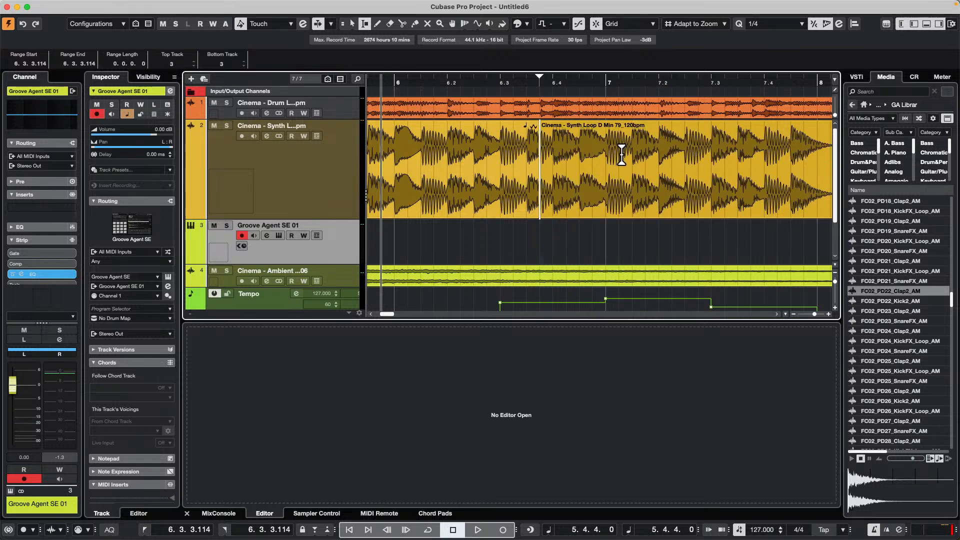
{"action": "key", "text": "super+z"}
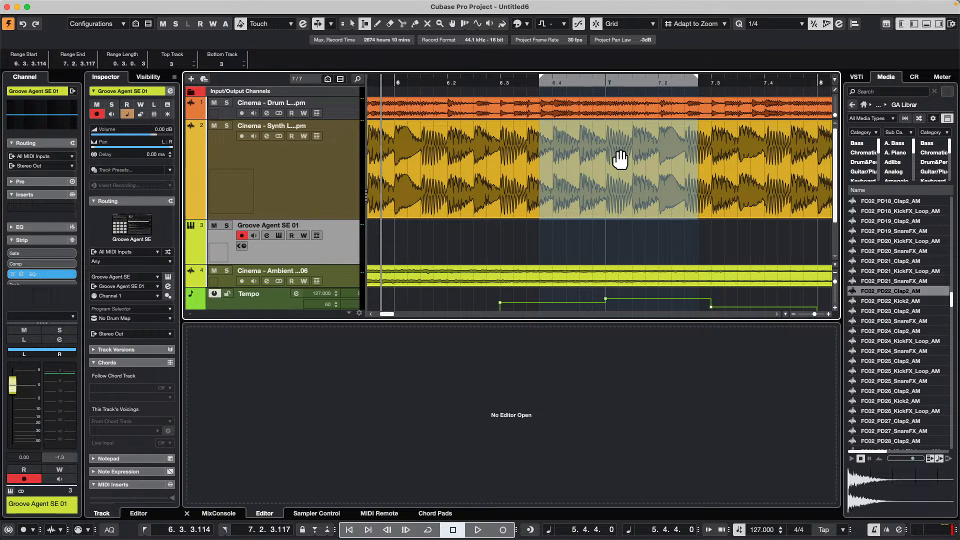
{"action": "key", "text": "BackSpace"}
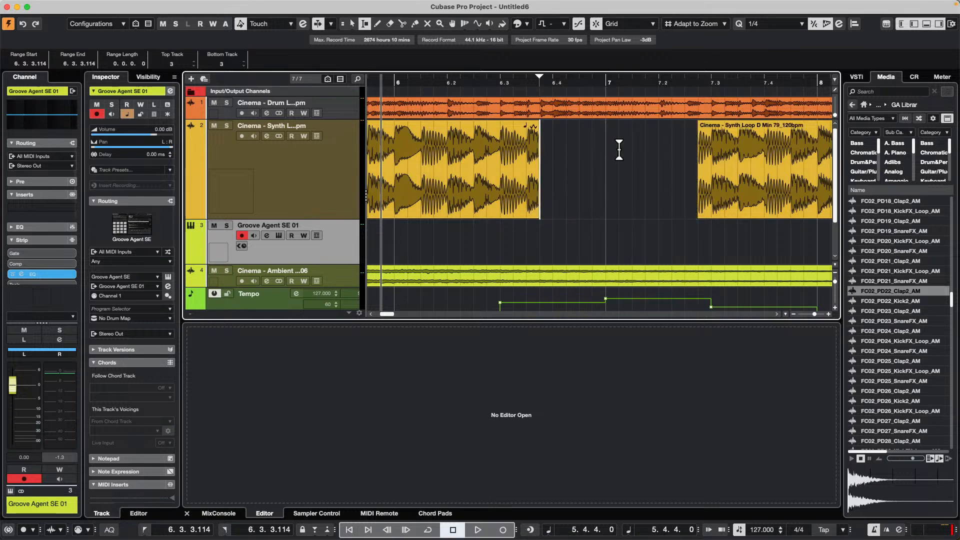
{"action": "key", "text": "super+z"}
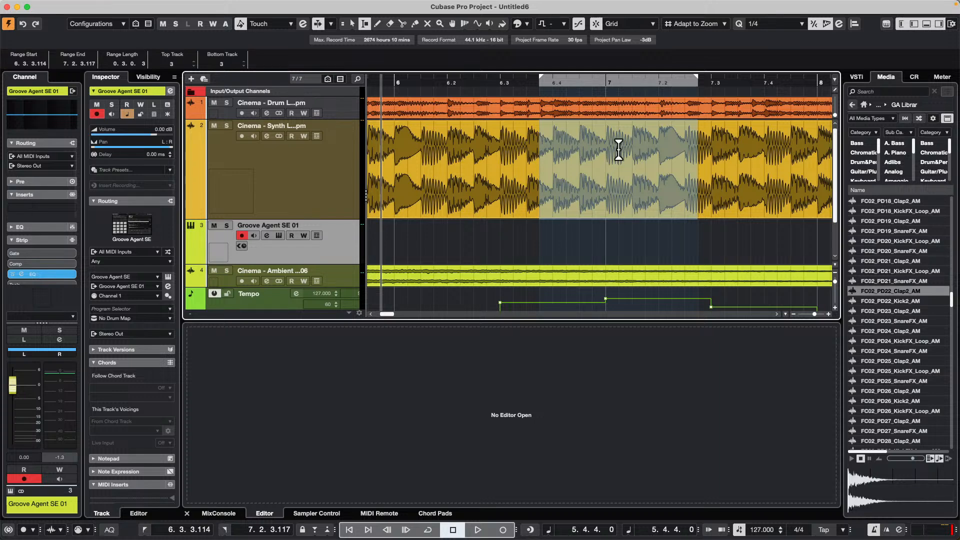
- Try splitting the synth loop at the range borders and lowering the middle event's volume to about -1.1 dB, and undo both changes
{"action": "key", "text": "shift+x"}
{"action": "right_click", "coordinate": [619, 149]}
{"action": "left_click", "coordinate": [619, 149]}
{"action": "left_click", "coordinate": [619, 149]}
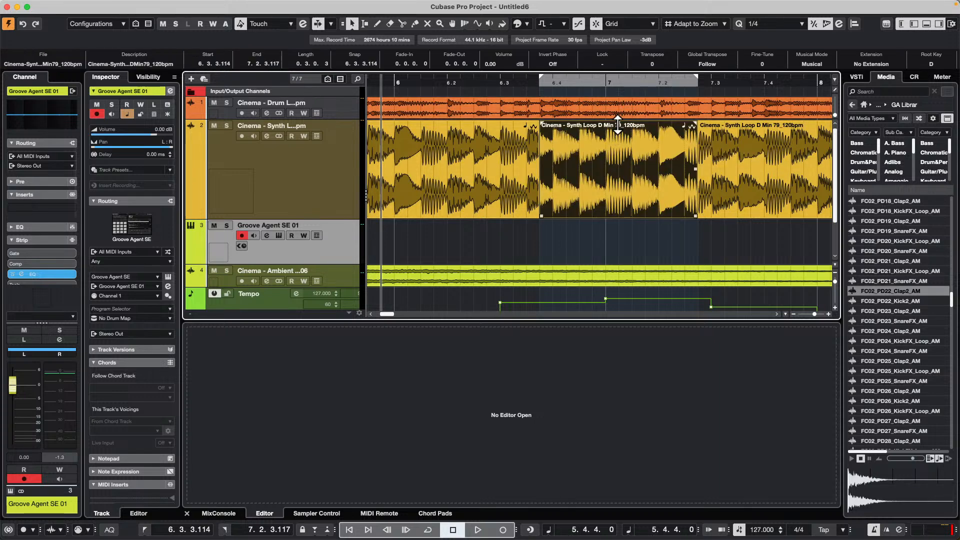
{"action": "left_click_drag", "start_coordinate": [618, 124], "coordinate": [621, 153]}
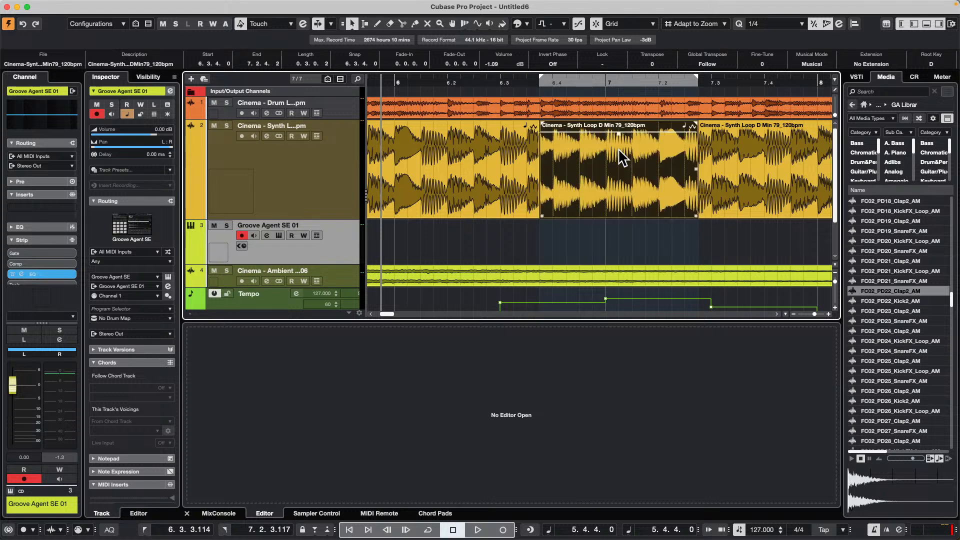
{"action": "key", "text": "super+z"}
{"action": "key", "text": "super+z"}
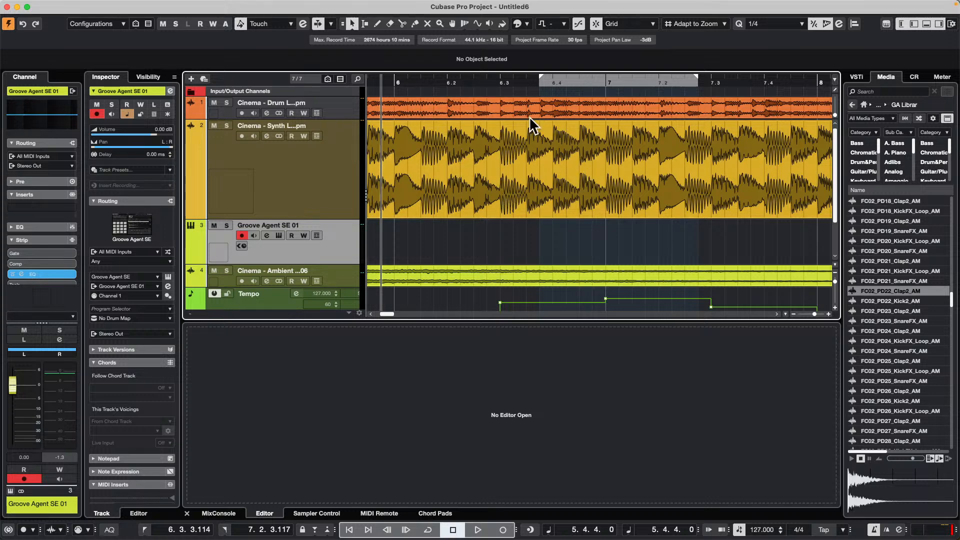
- Select the range from 6.3.3.114 to 7.1.4.4 on the synth loop track with the Range Selection tool
{"action": "right_click", "coordinate": [521, 155]}
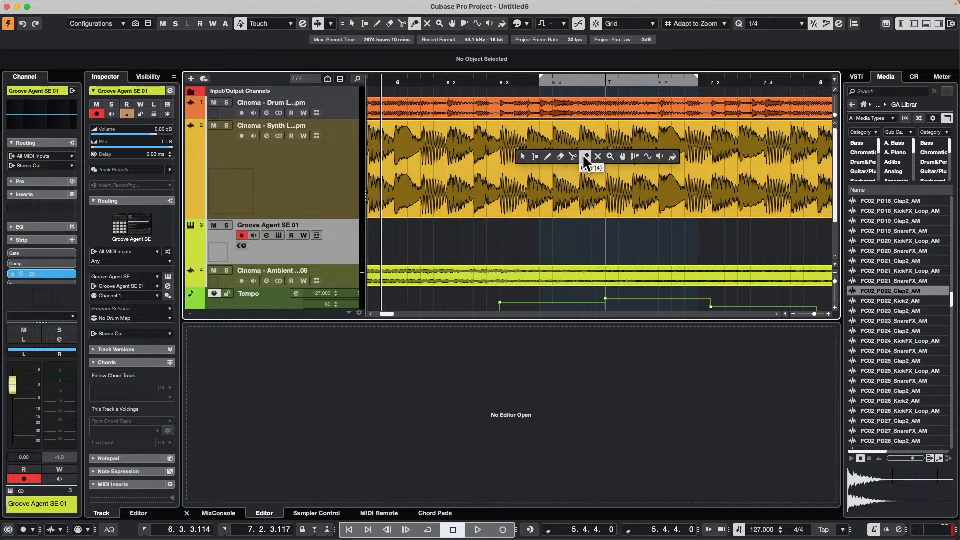
{"action": "left_click", "coordinate": [536, 156]}
{"action": "left_click_drag", "start_coordinate": [540, 152], "coordinate": [645, 153]}
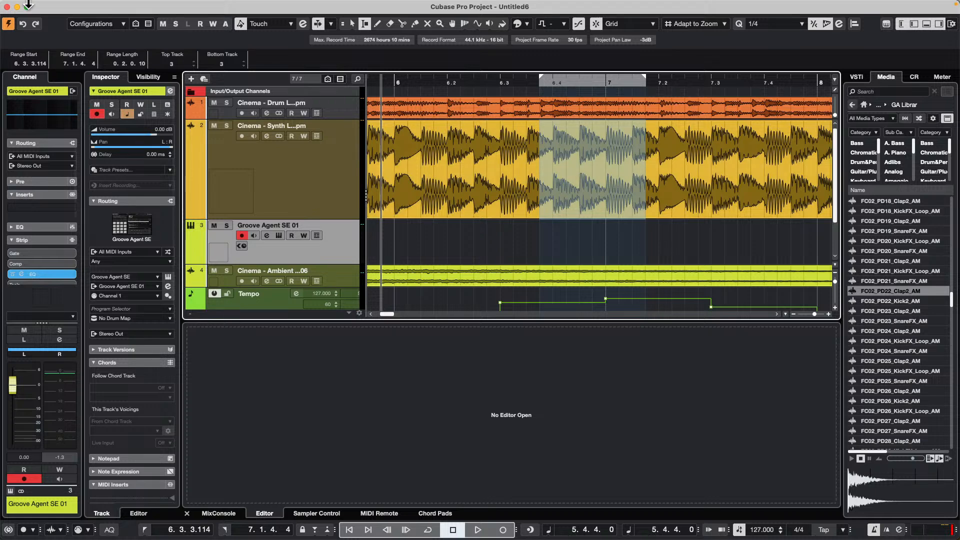
- Find the "Minimize breaths" macro among the key commands, expand its command list and run it on the selected range
{"action": "left_click", "coordinate": [88, 5]}
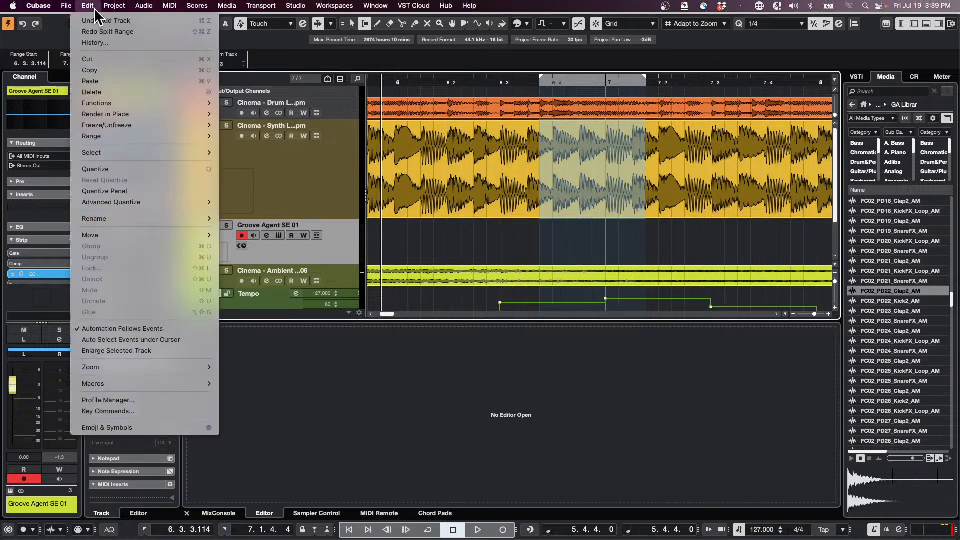
{"action": "left_click", "coordinate": [125, 410]}
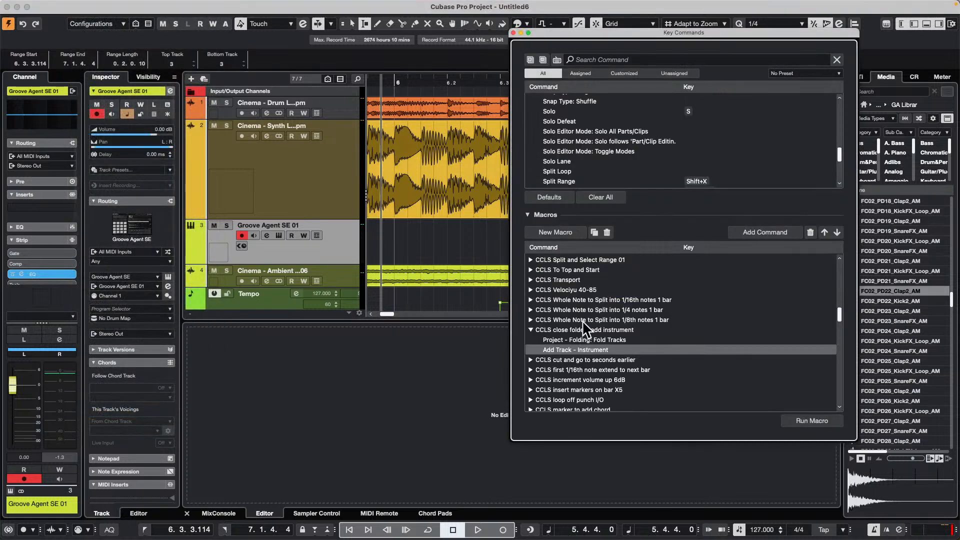
{"action": "scroll", "coordinate": [596, 329], "scroll_direction": "down", "scroll_amount": 10}
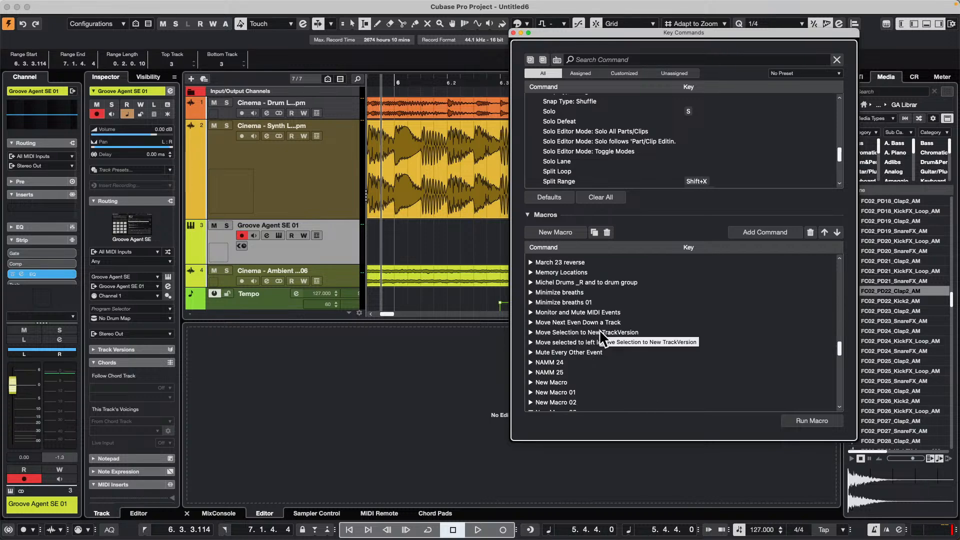
{"action": "left_click", "coordinate": [531, 292]}
{"action": "left_click_drag", "start_coordinate": [648, 33], "coordinate": [247, 47]}
{"action": "left_click", "coordinate": [406, 438]}
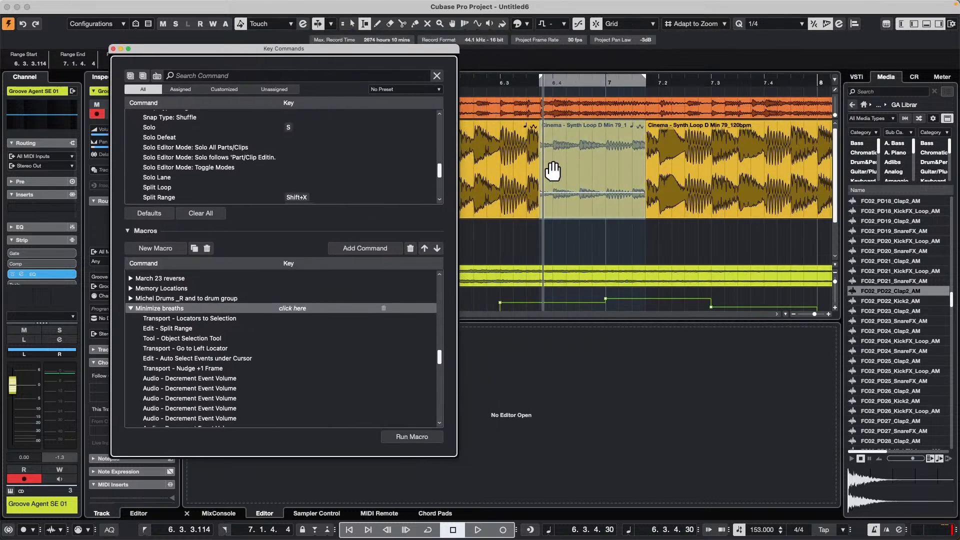
- Select the event lowered by the macro, undo the macro's changes and close the Key Commands window
{"action": "left_click", "coordinate": [588, 211]}
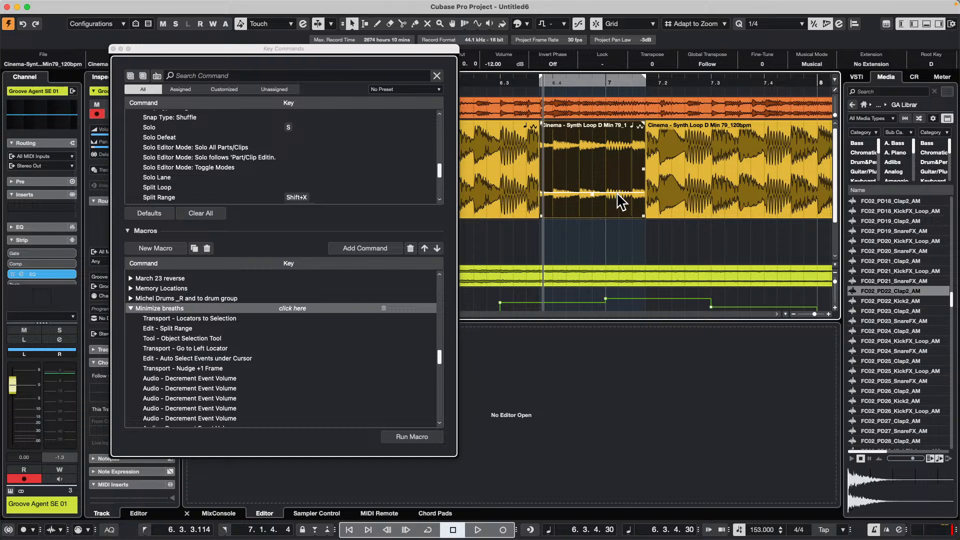
{"action": "key", "text": "super+z"}
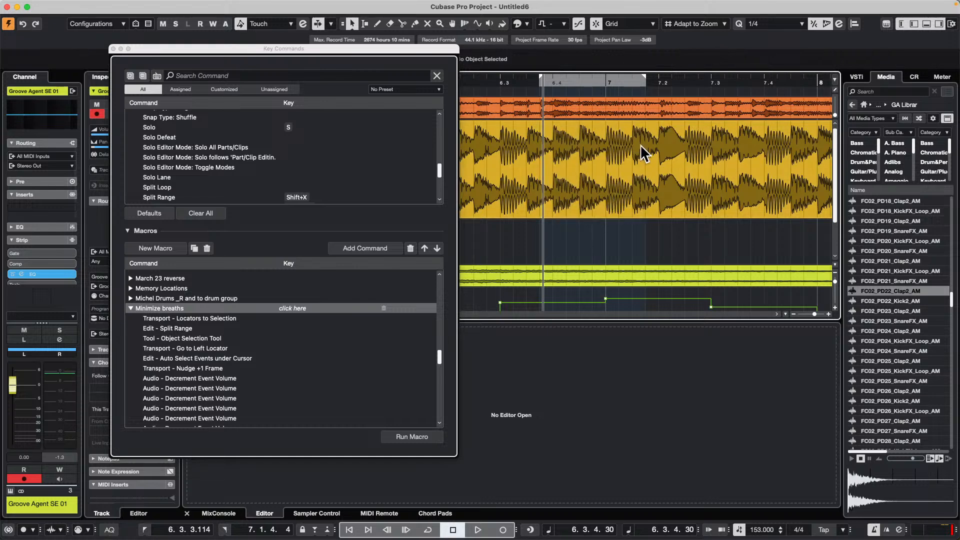
{"action": "left_click", "coordinate": [113, 49]}
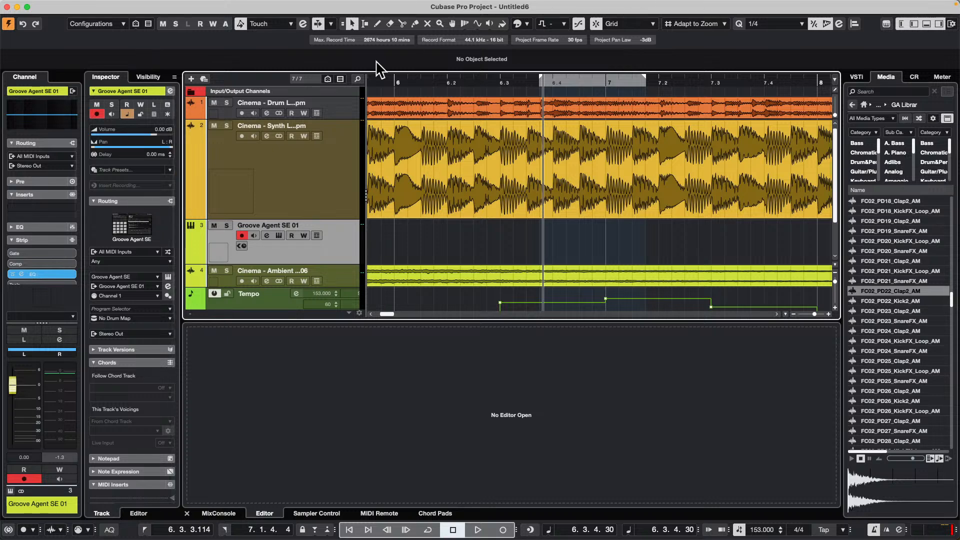
- Open Groove Agent SE and bring up the Export Kit With Samples dialog for Kit 1, cancelling without exporting
{"action": "left_click", "coordinate": [278, 236]}
{"action": "left_click", "coordinate": [451, 144]}
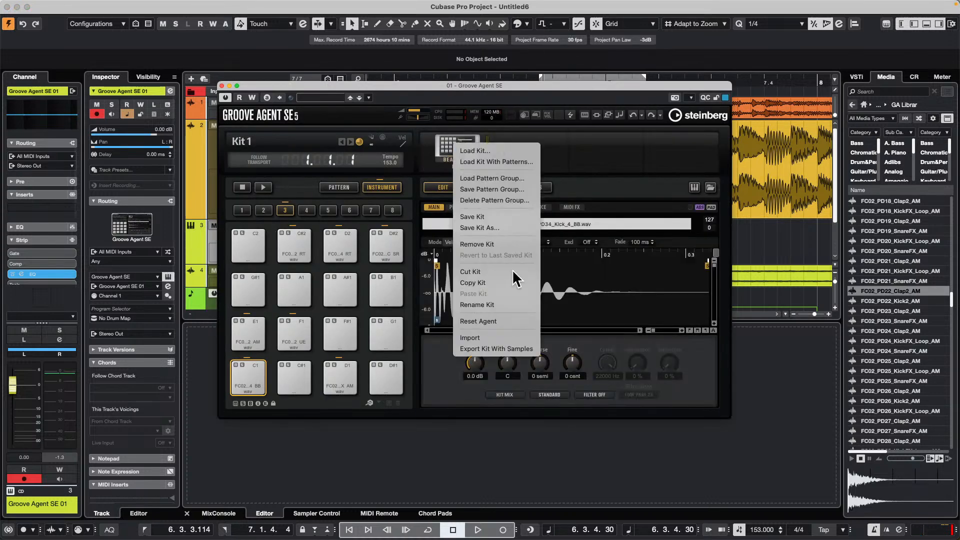
{"action": "left_click", "coordinate": [496, 349]}
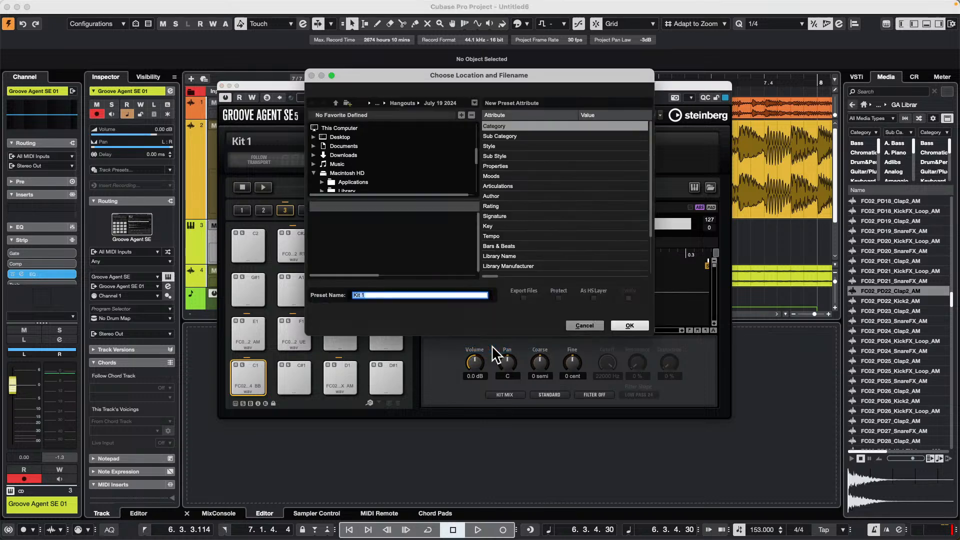
{"action": "left_click", "coordinate": [599, 324]}
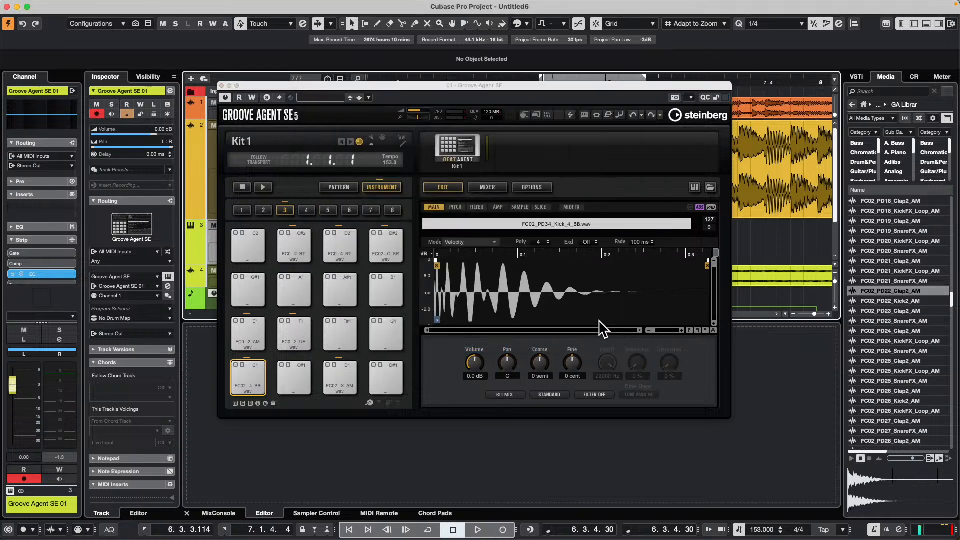
- Bring up the Save Preset dialog of Groove Agent SE, cancel it and close the instrument window
{"action": "left_click", "coordinate": [369, 98]}
{"action": "left_click", "coordinate": [412, 116]}
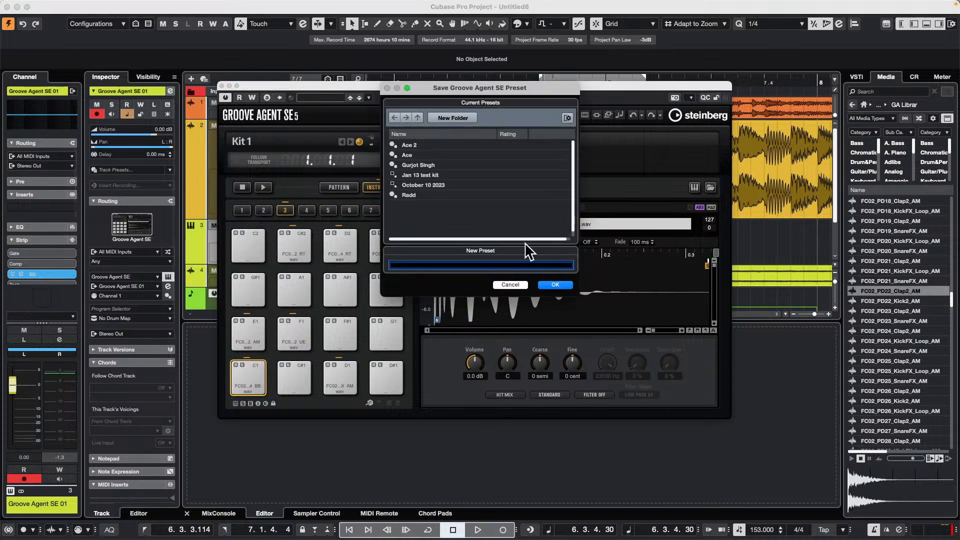
{"action": "left_click", "coordinate": [515, 285]}
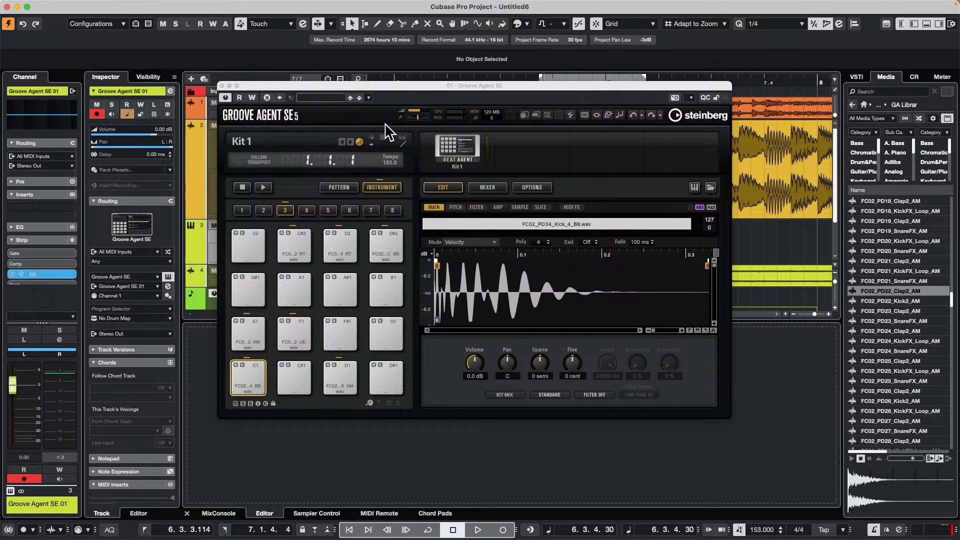
{"action": "left_click", "coordinate": [222, 86]}
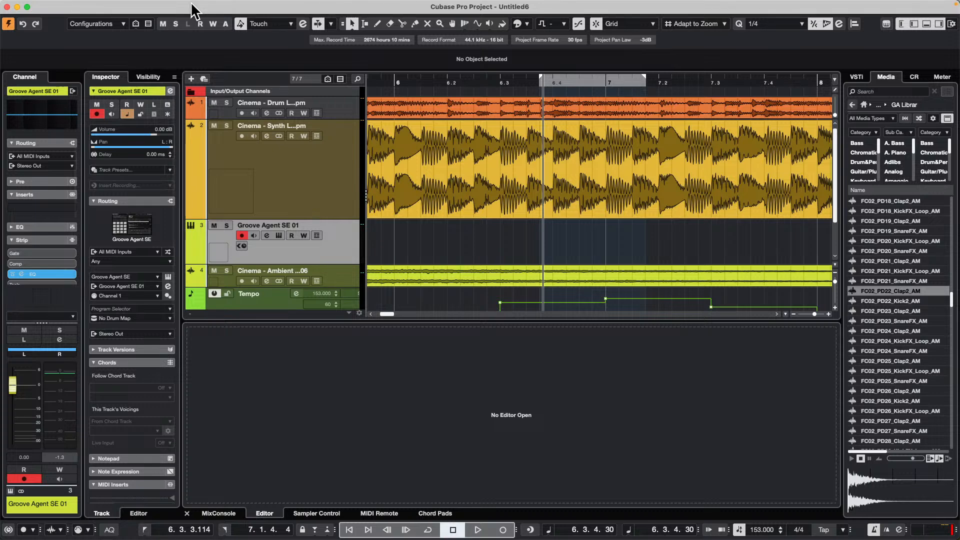
- Enable automation reading on the Groove Agent SE 01 track
{"action": "left_click", "coordinate": [291, 235]}
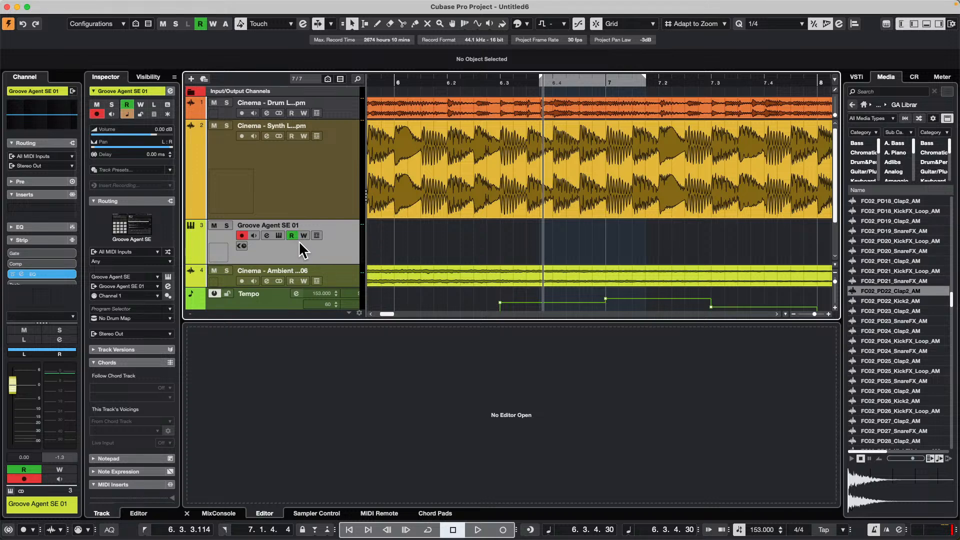
- Inspect the Export Files option and target folder in Kit 1's Export Kit With Samples dialog, cancel it and close Groove Agent SE
{"action": "left_click", "coordinate": [279, 235]}
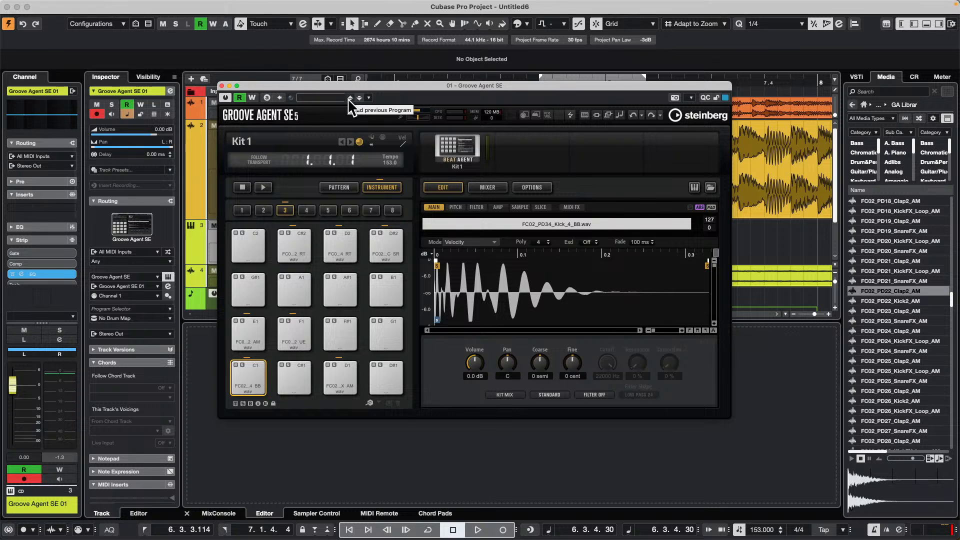
{"action": "left_click", "coordinate": [459, 144]}
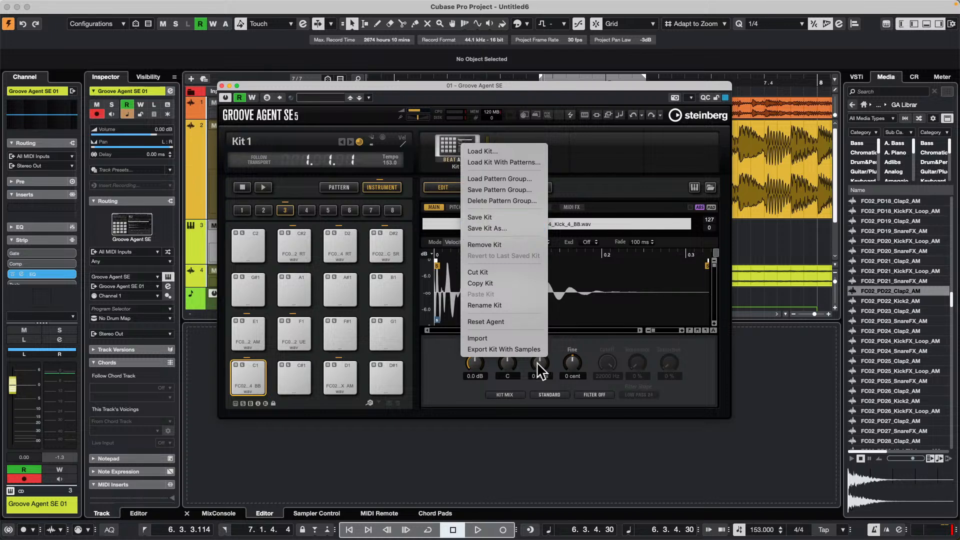
{"action": "left_click", "coordinate": [503, 350]}
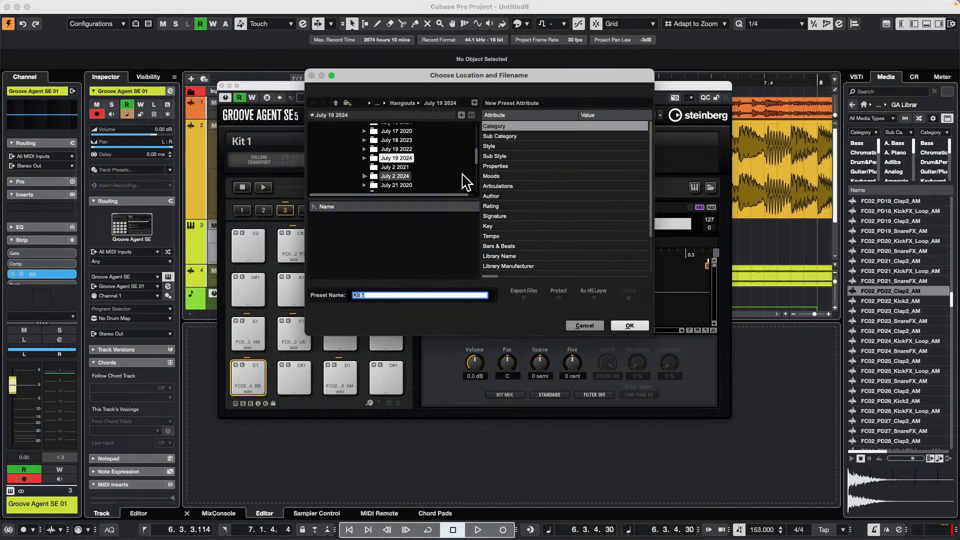
{"action": "left_click", "coordinate": [520, 298]}
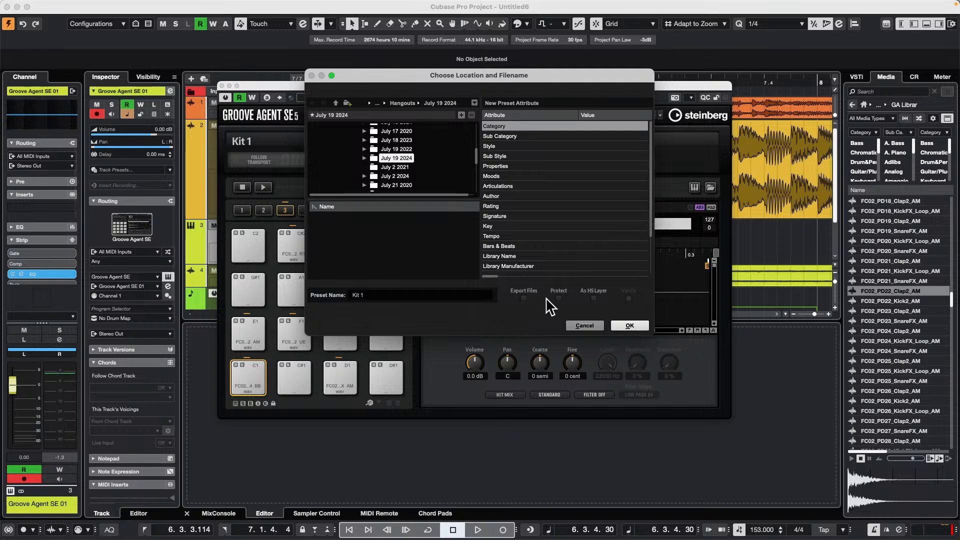
{"action": "left_click", "coordinate": [523, 299]}
{"action": "left_click", "coordinate": [583, 326]}
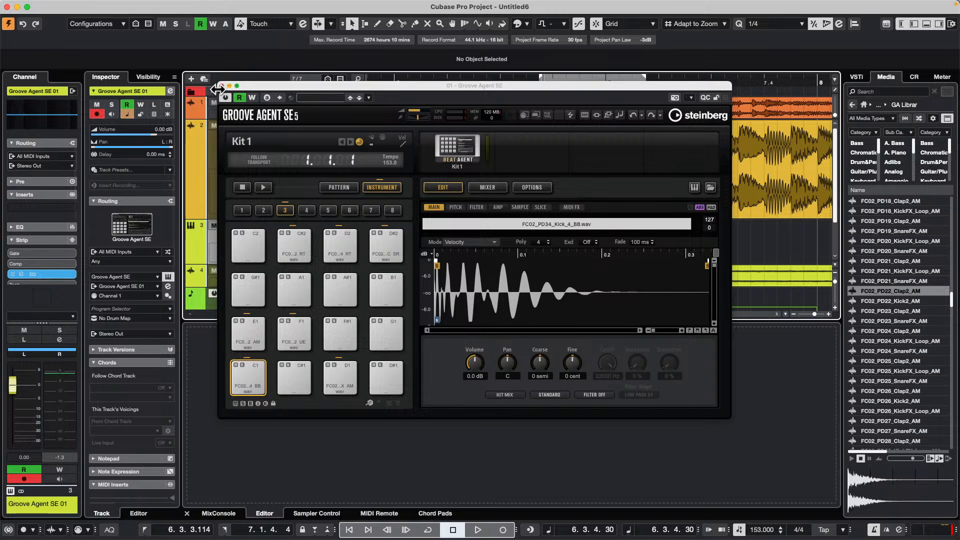
{"action": "left_click", "coordinate": [222, 86]}
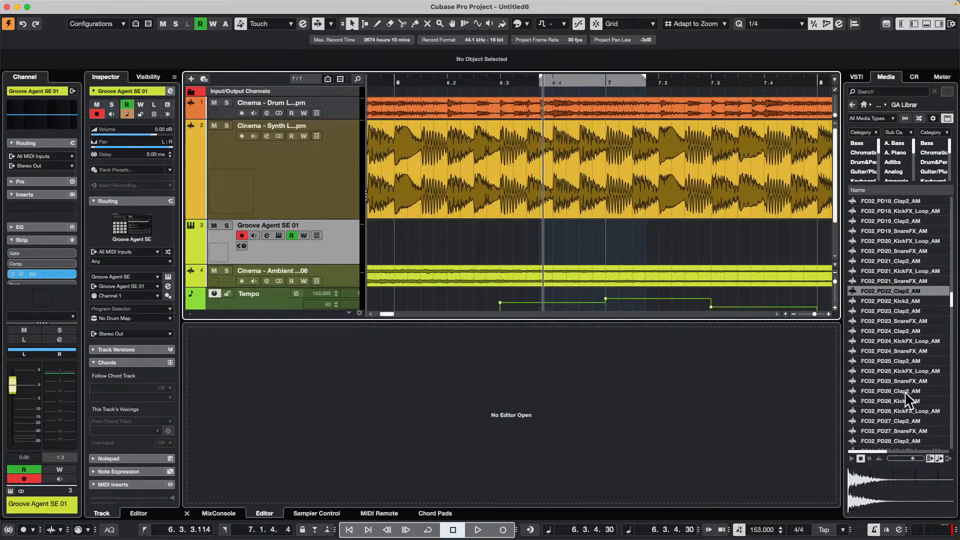
- Add a SuperVision analyzer to the fourth insert slot of the Control Room's Main channel
{"action": "left_click", "coordinate": [915, 77]}
{"action": "left_click", "coordinate": [896, 513]}
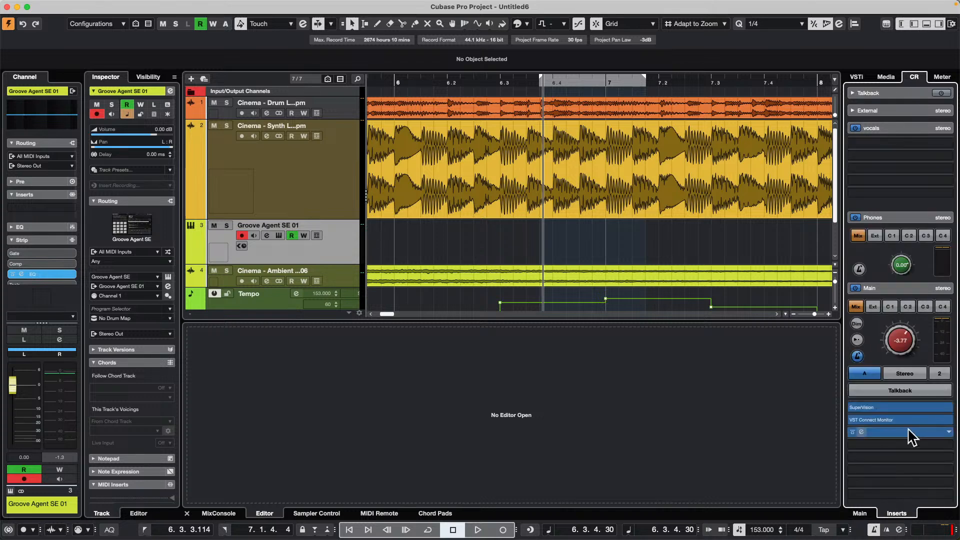
{"action": "left_click", "coordinate": [910, 456]}
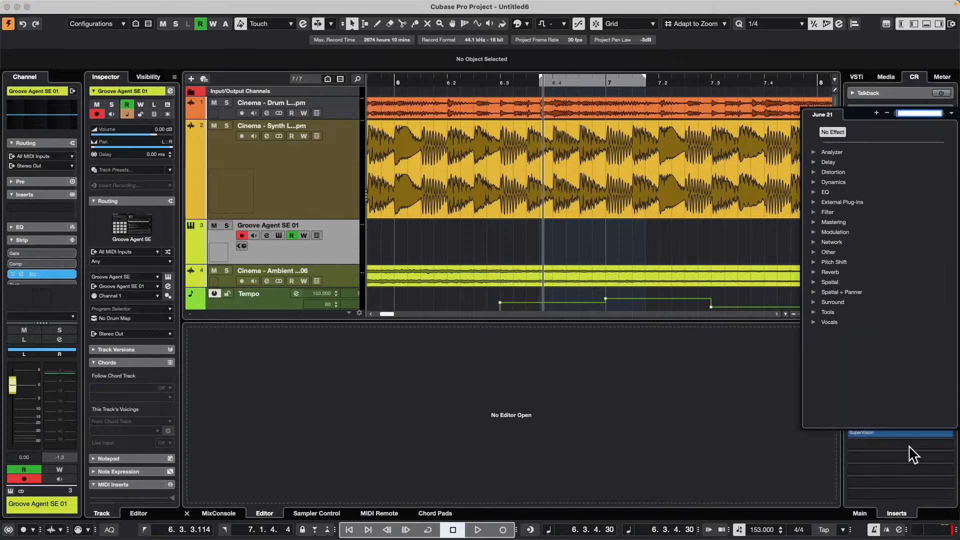
{"action": "left_click", "coordinate": [815, 152]}
{"action": "left_click", "coordinate": [845, 162]}
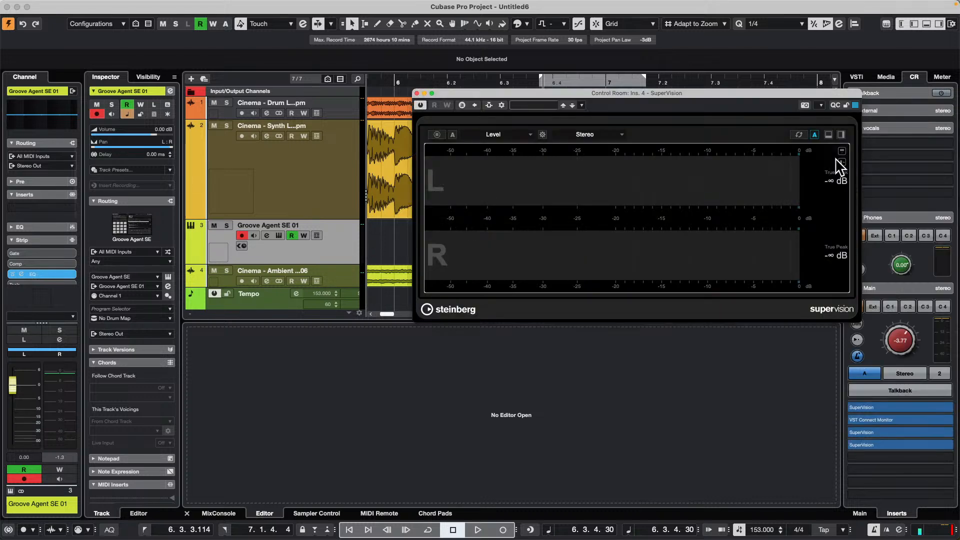
- Move the SuperVision window over the track list and switch its module from Level to VU
{"action": "left_click_drag", "start_coordinate": [542, 100], "coordinate": [314, 104]}
{"action": "left_click", "coordinate": [278, 136]}
{"action": "left_click", "coordinate": [249, 182]}
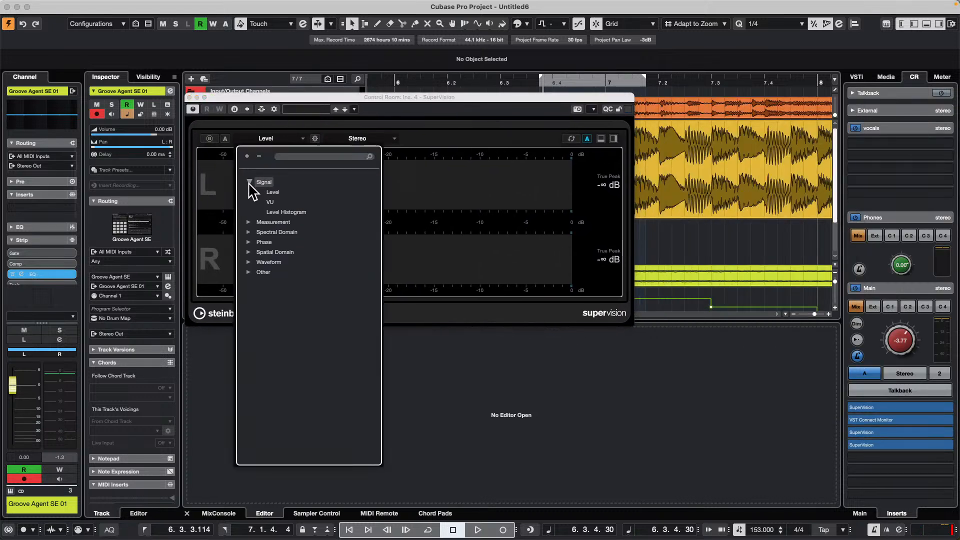
{"action": "left_click", "coordinate": [281, 202]}
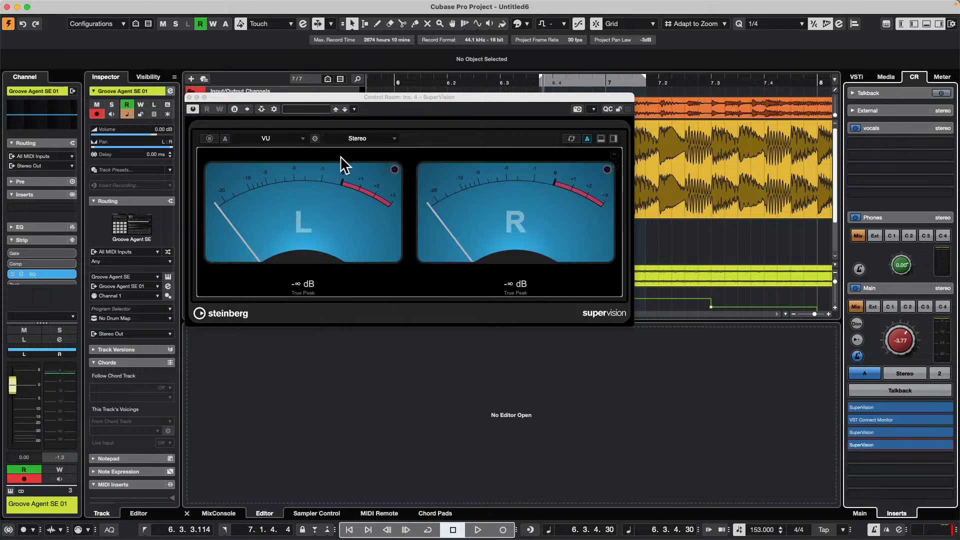
- Set the VU module's scale to VU dBFS and close the module settings
{"action": "left_click", "coordinate": [315, 138]}
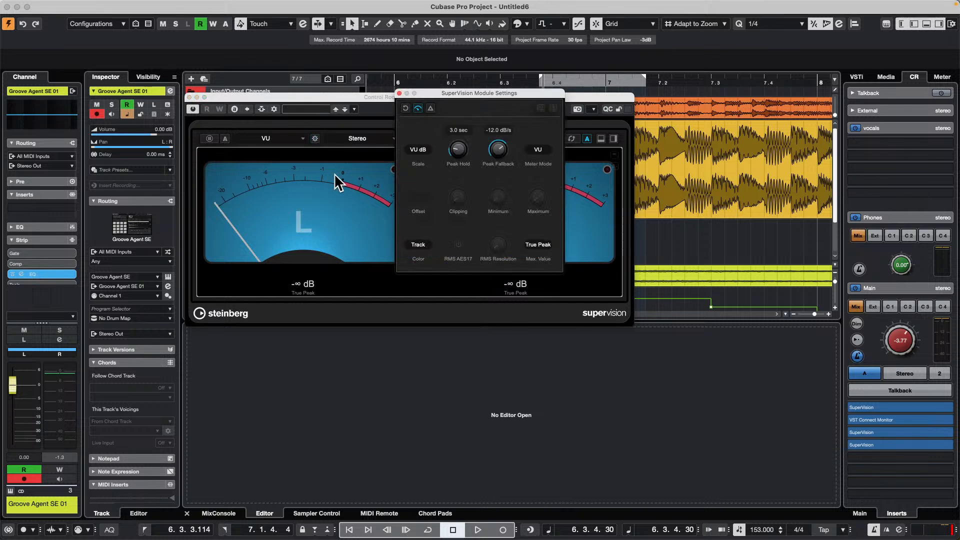
{"action": "left_click", "coordinate": [419, 149]}
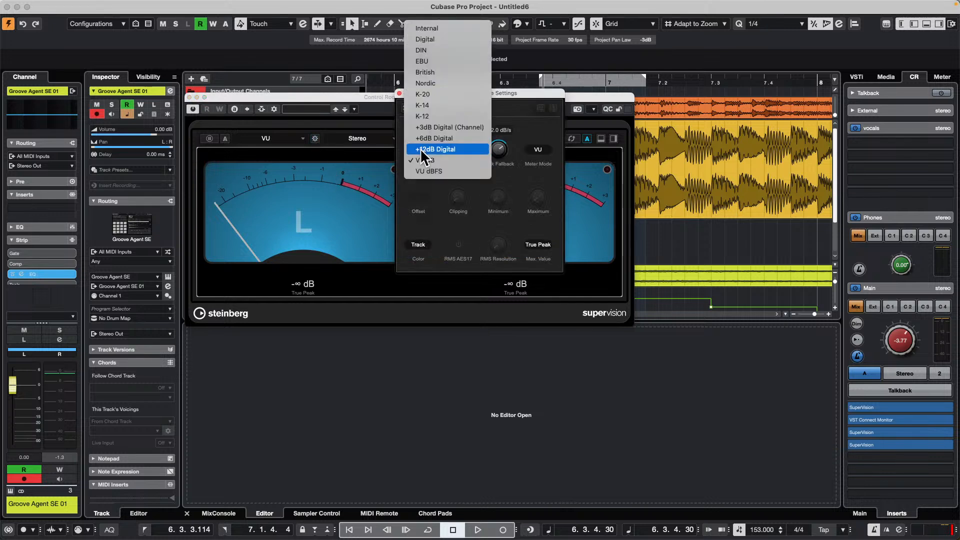
{"action": "left_click", "coordinate": [457, 171]}
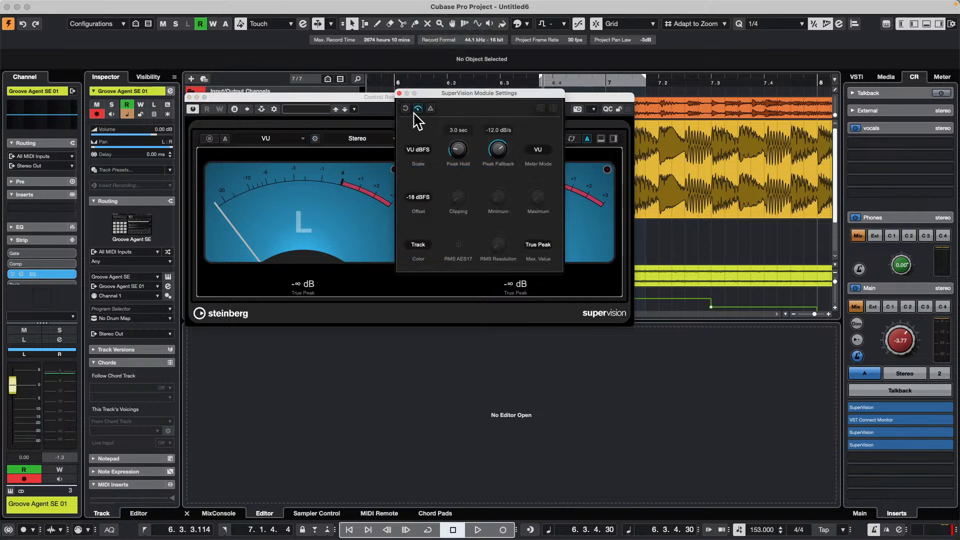
{"action": "left_click", "coordinate": [400, 93]}
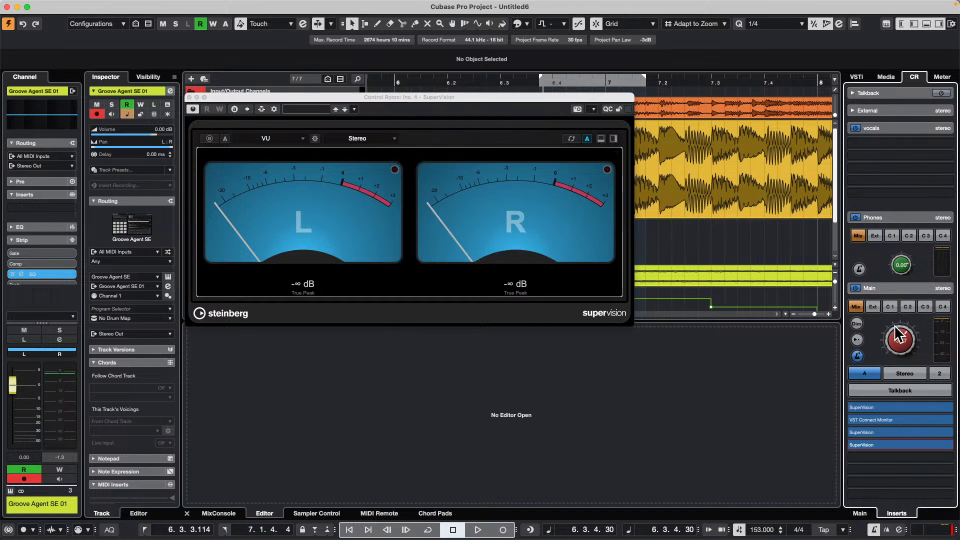
- Play the project, lower the Control Room's Main level to about -25.6 dB and return playback to the project start
{"action": "key", "text": "space"}
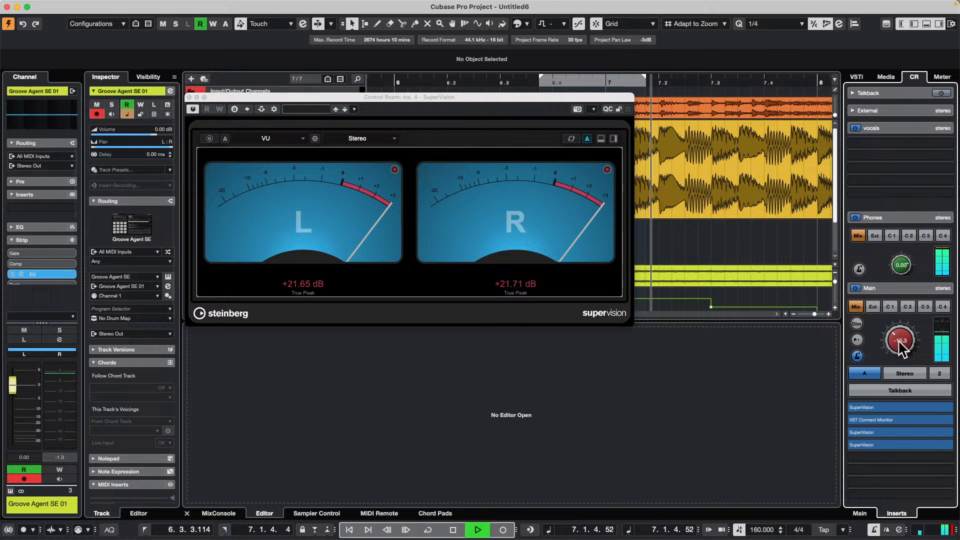
{"action": "scroll", "coordinate": [898, 340], "scroll_direction": "down", "scroll_amount": 10}
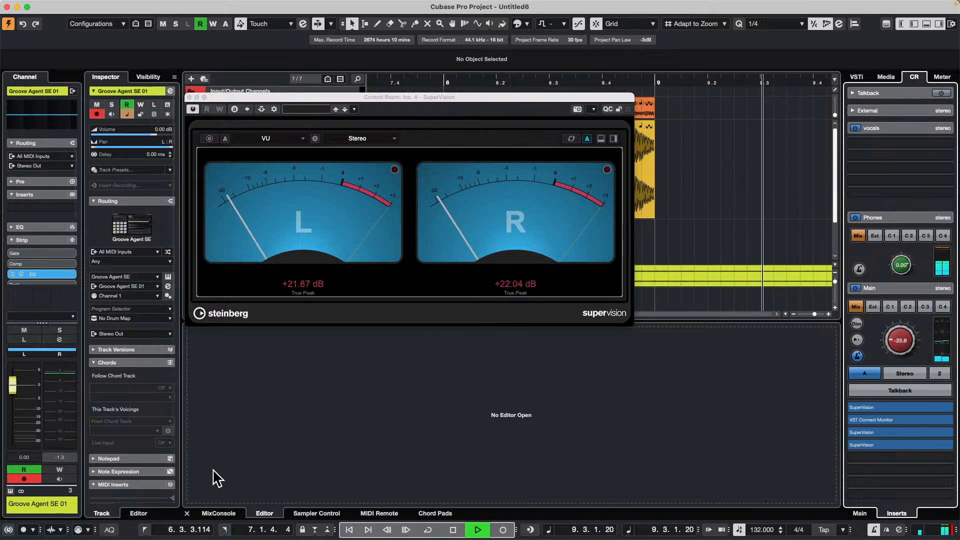
{"action": "key", "text": "period"}
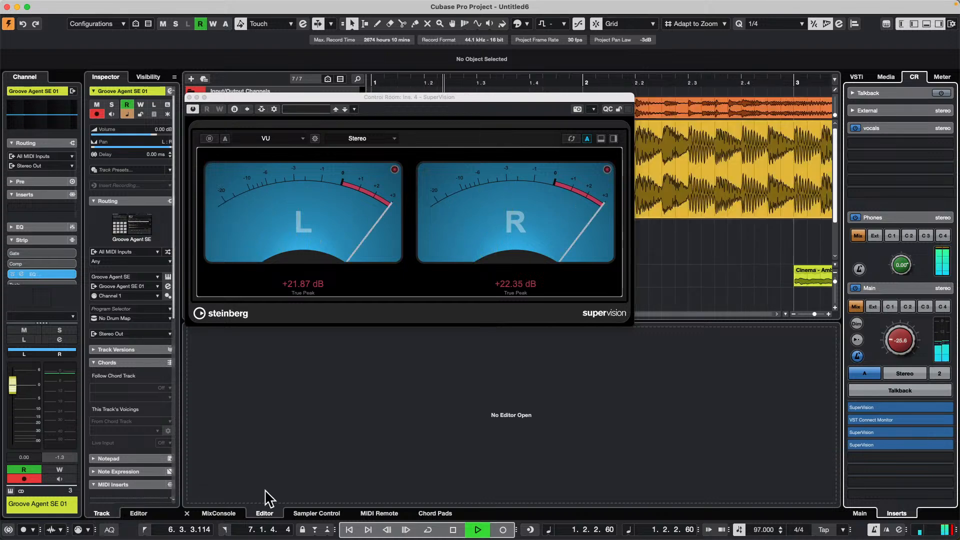
- Show the MixConsole, lower the Stereo Out fader to about -13.9 dB during playback, and stop playback
{"action": "left_click", "coordinate": [213, 513]}
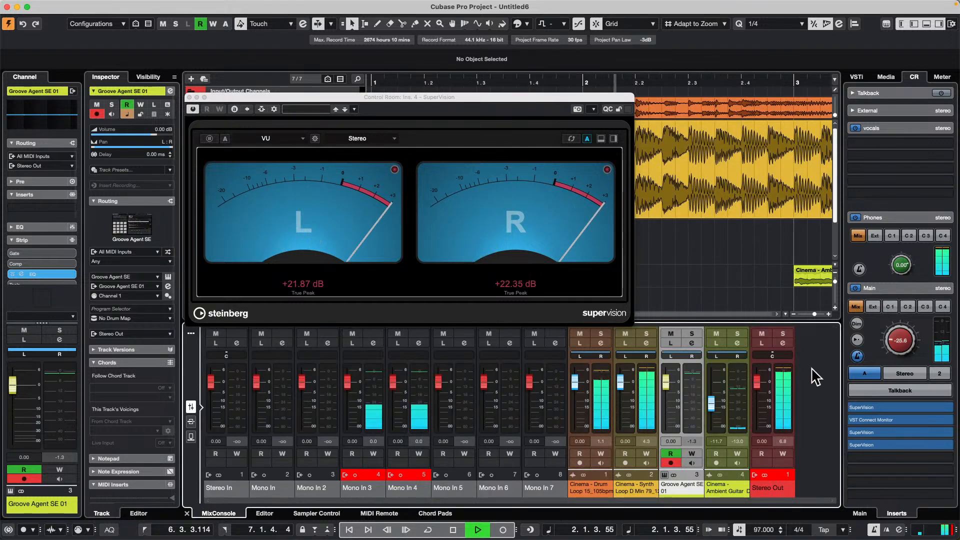
{"action": "left_click_drag", "start_coordinate": [757, 382], "coordinate": [758, 410]}
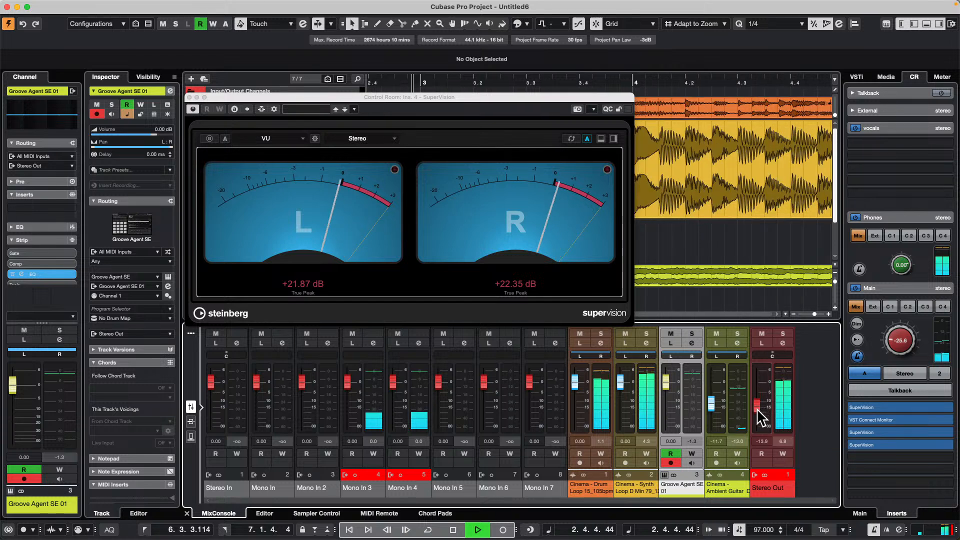
{"action": "key", "text": "space"}
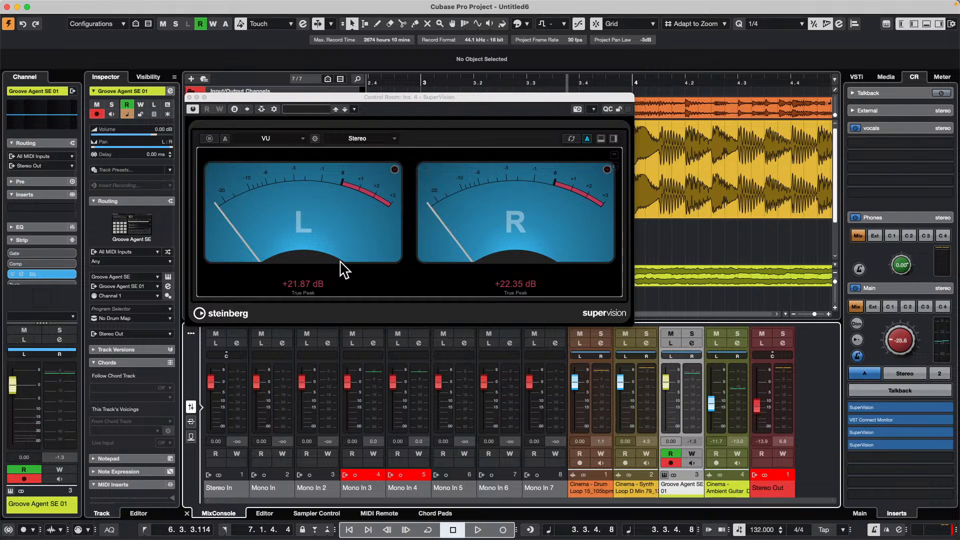
- Review the VU module's scale and offset settings and close the SuperVision window
{"action": "left_click", "coordinate": [276, 143]}
{"action": "left_click", "coordinate": [317, 142]}
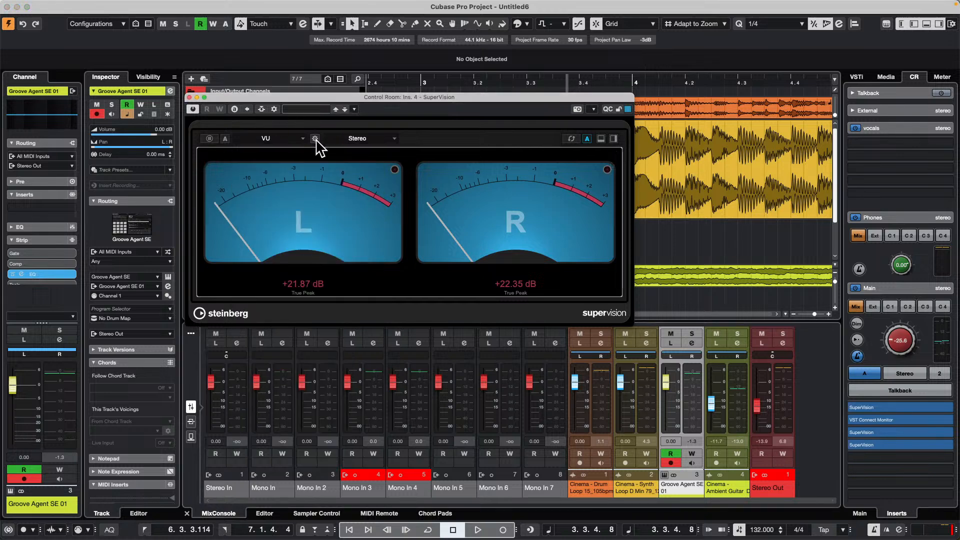
{"action": "left_click", "coordinate": [316, 139]}
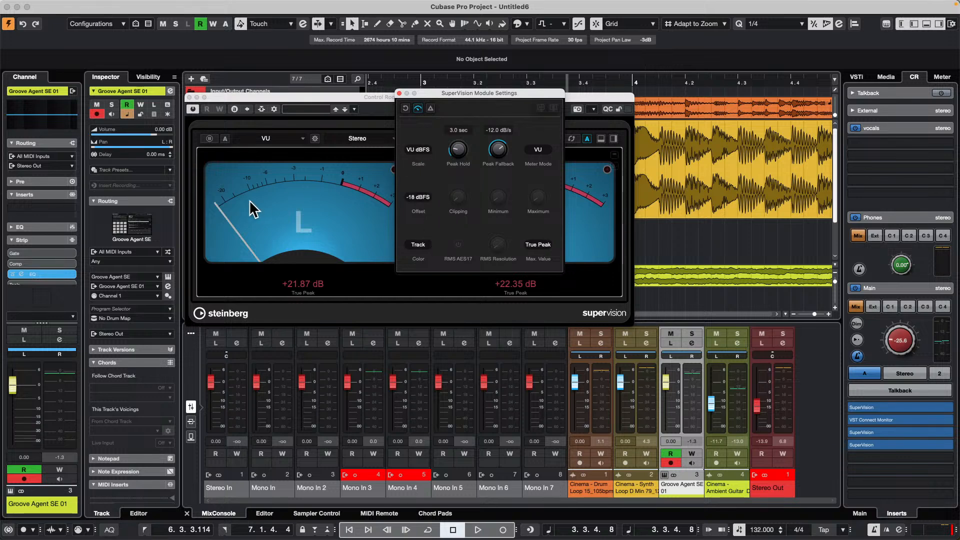
{"action": "left_click", "coordinate": [265, 181]}
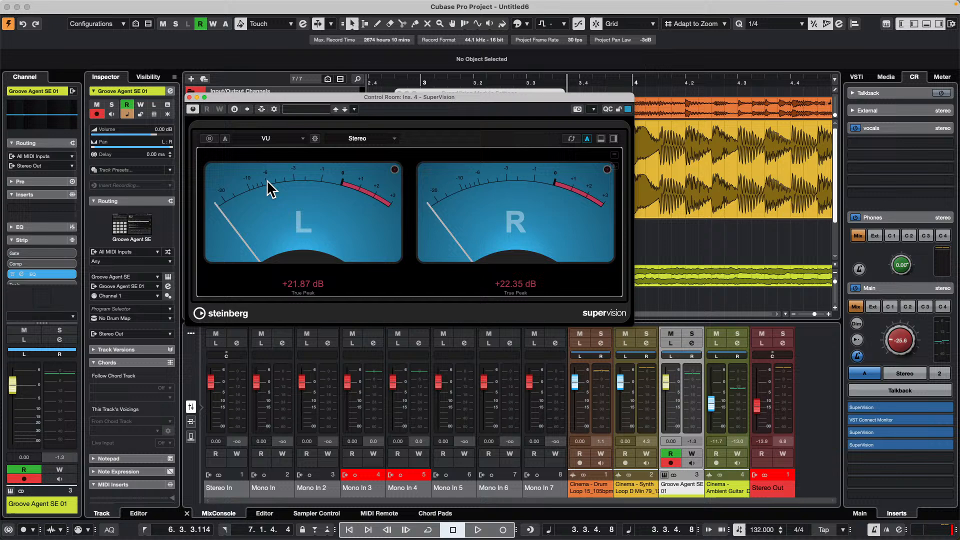
{"action": "left_click", "coordinate": [190, 97]}
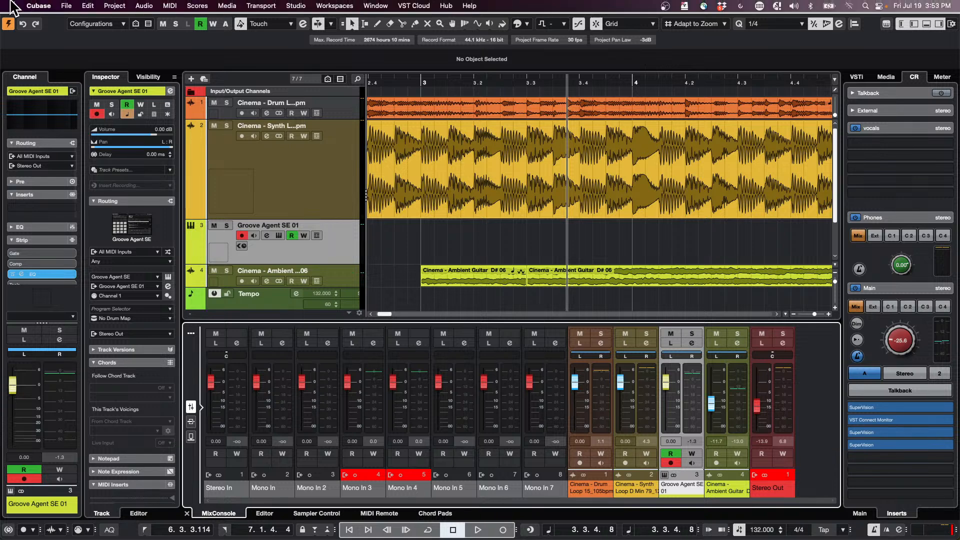
- Open the recent project Schubert 5 Iconica Sketch XIII without activating it
{"action": "left_click", "coordinate": [62, 7]}
{"action": "mouse_move", "coordinate": [87, 7]}
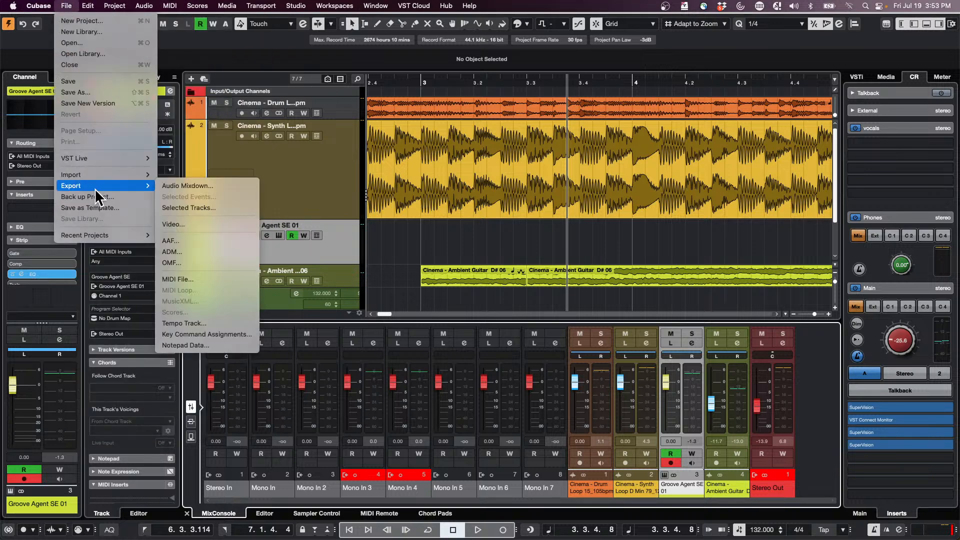
{"action": "mouse_move", "coordinate": [106, 175]}
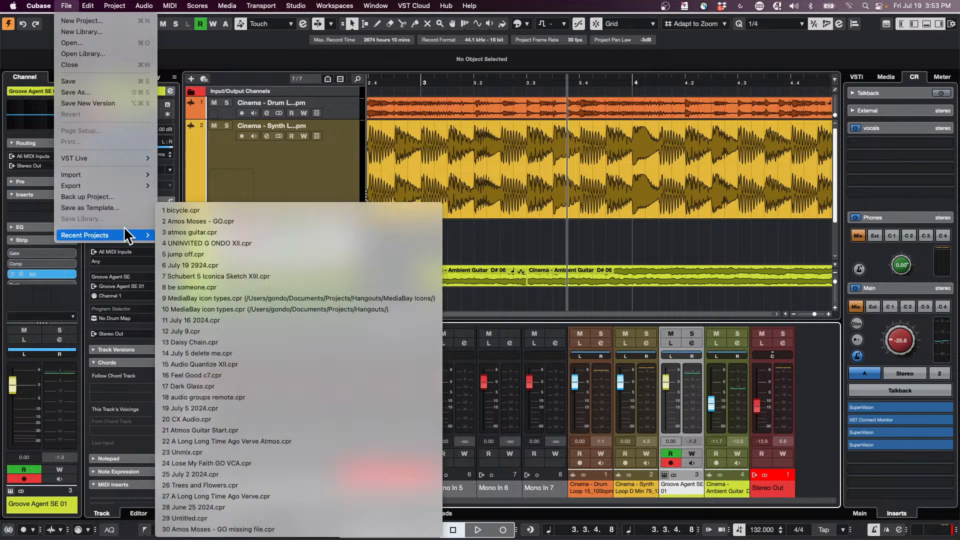
{"action": "mouse_move", "coordinate": [127, 238]}
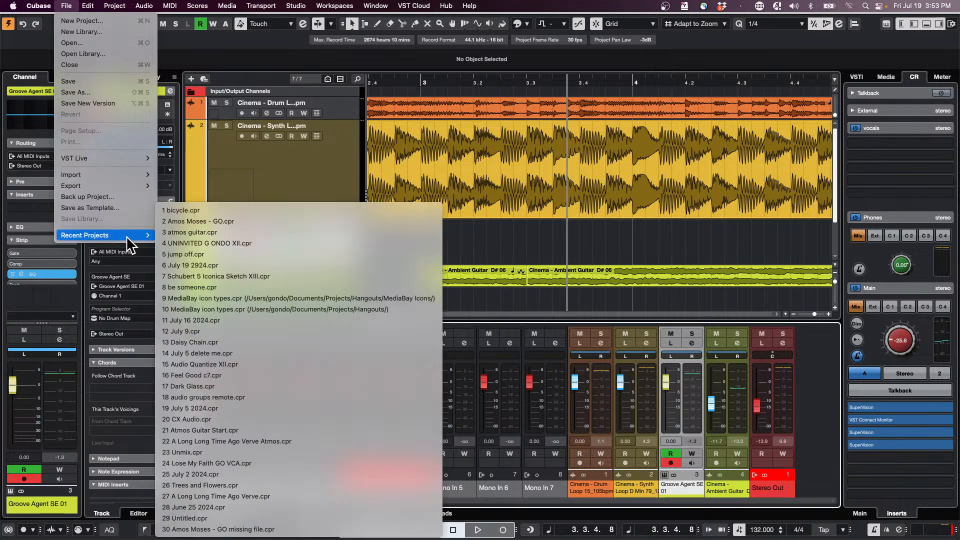
{"action": "left_click", "coordinate": [330, 283]}
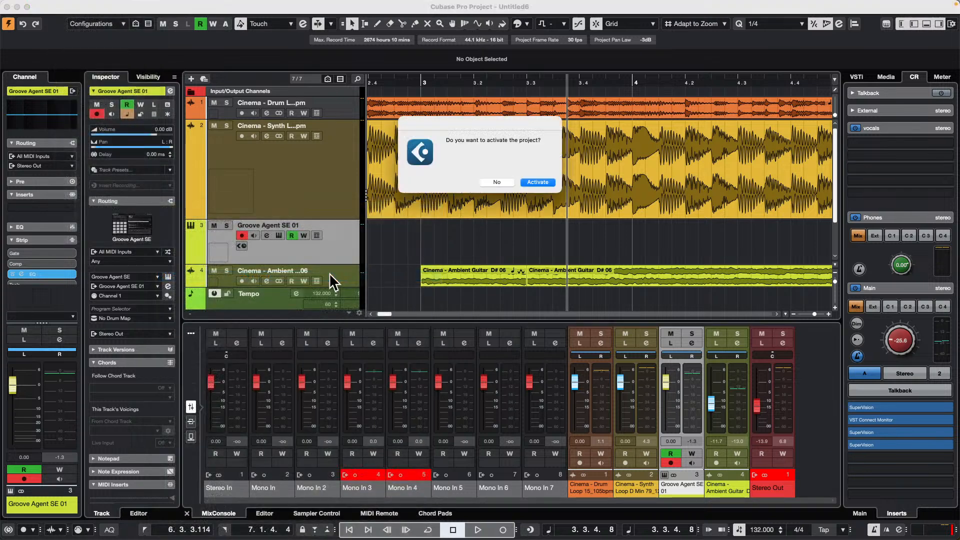
{"action": "left_click", "coordinate": [495, 182]}
- Open the recent project "be someone" and activate it
{"action": "left_click", "coordinate": [69, 5]}
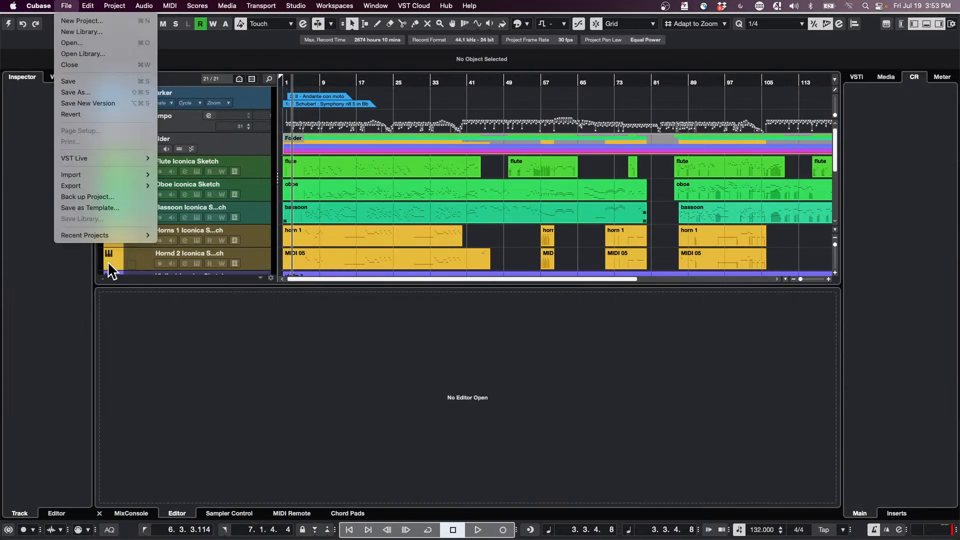
{"action": "mouse_move", "coordinate": [109, 232]}
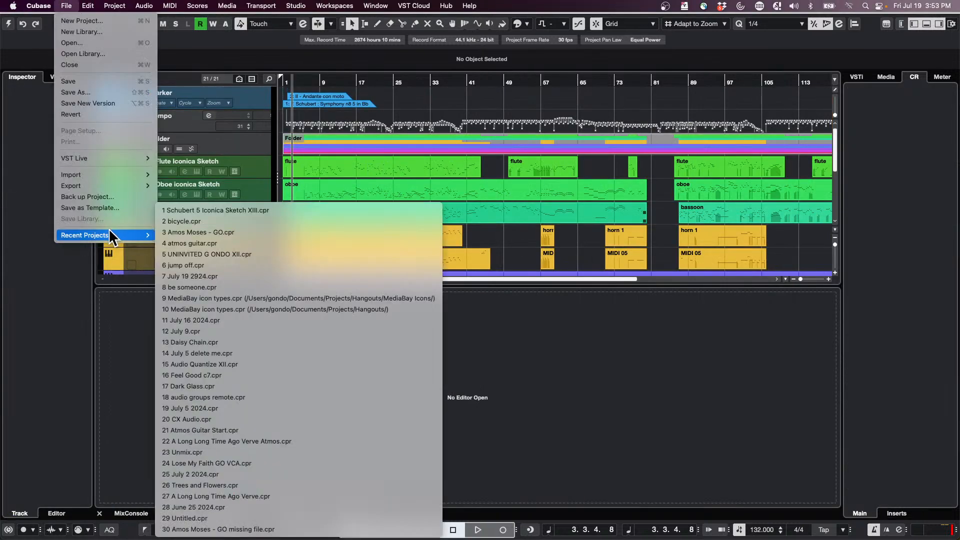
{"action": "left_click", "coordinate": [254, 280]}
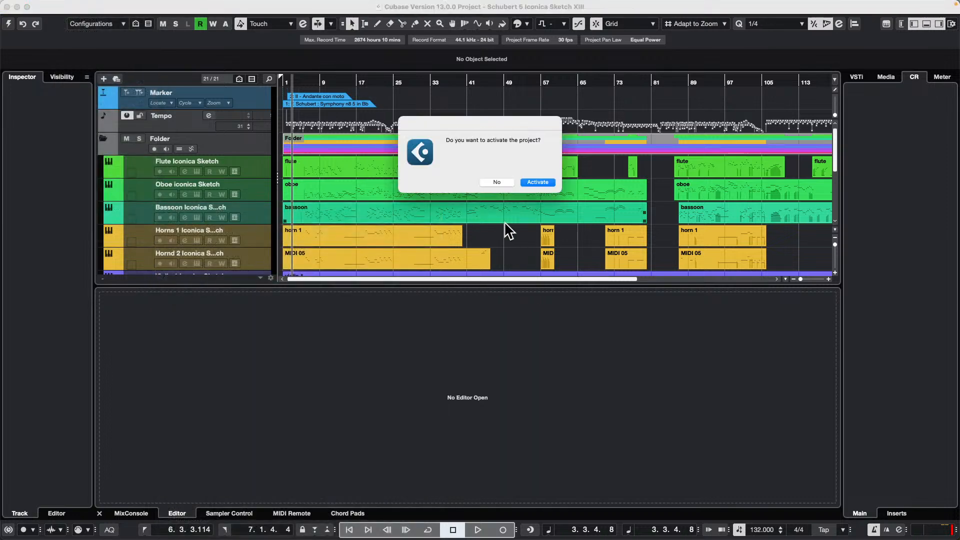
{"action": "left_click", "coordinate": [543, 183]}
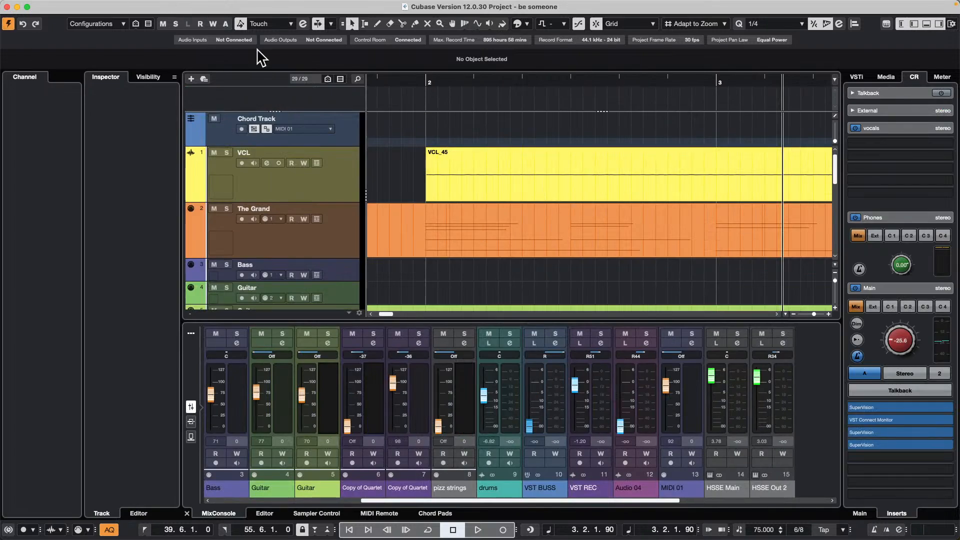
- Select the long MIDI part on The Grand track and open it in the score editor
{"action": "left_click_drag", "start_coordinate": [387, 84], "coordinate": [371, 40]}
{"action": "left_click", "coordinate": [510, 236]}
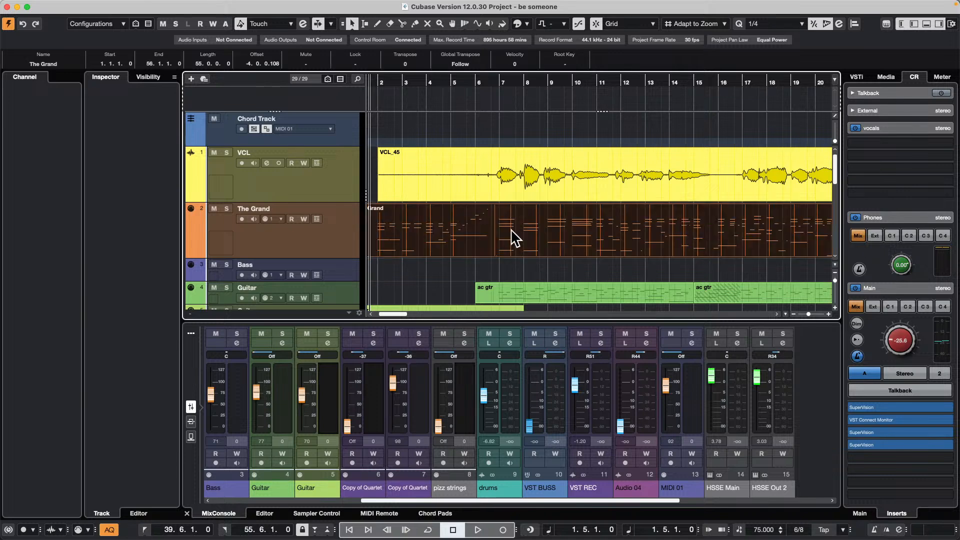
{"action": "double_click", "coordinate": [513, 245]}
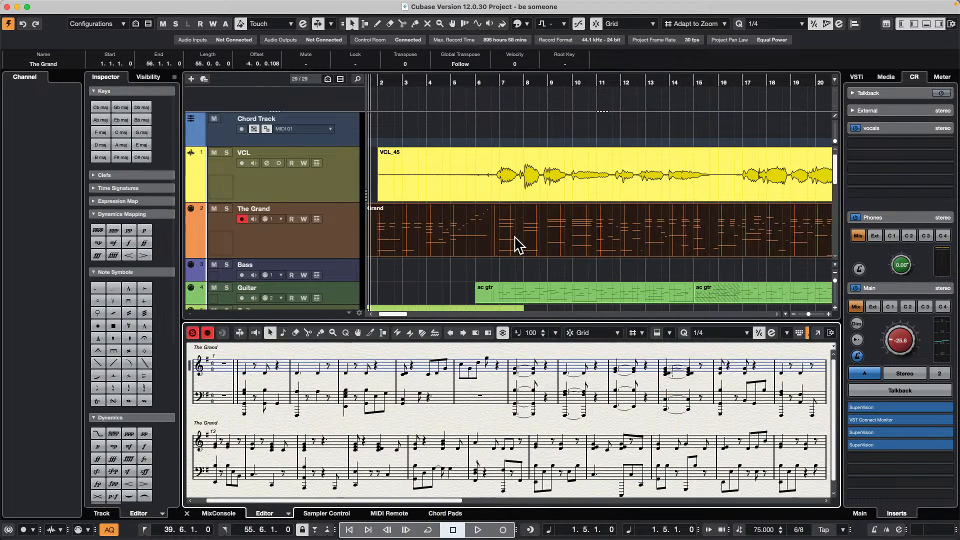
{"action": "left_click", "coordinate": [505, 234]}
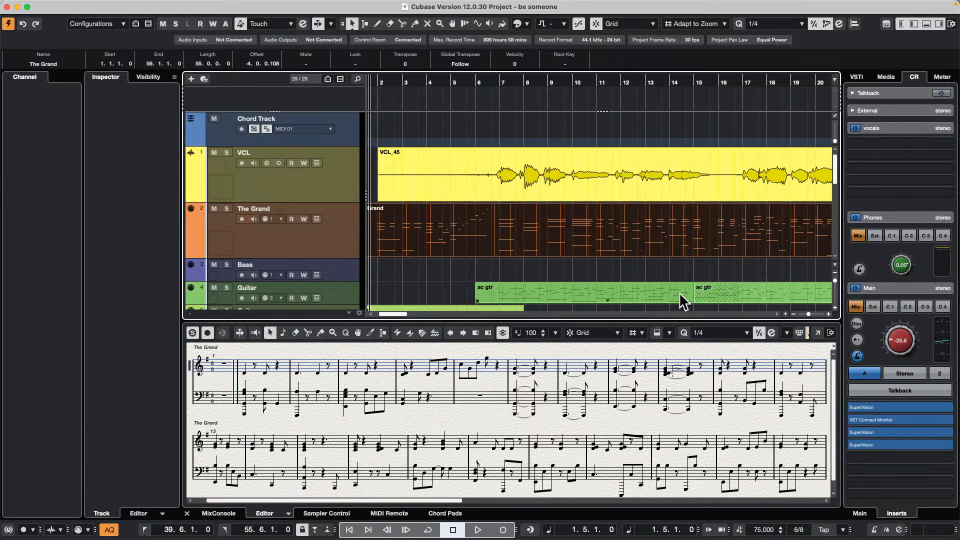
- Raise the Control Room's Main level to about -10.3 dB during playback and select The Grand track
{"action": "key", "text": "space"}
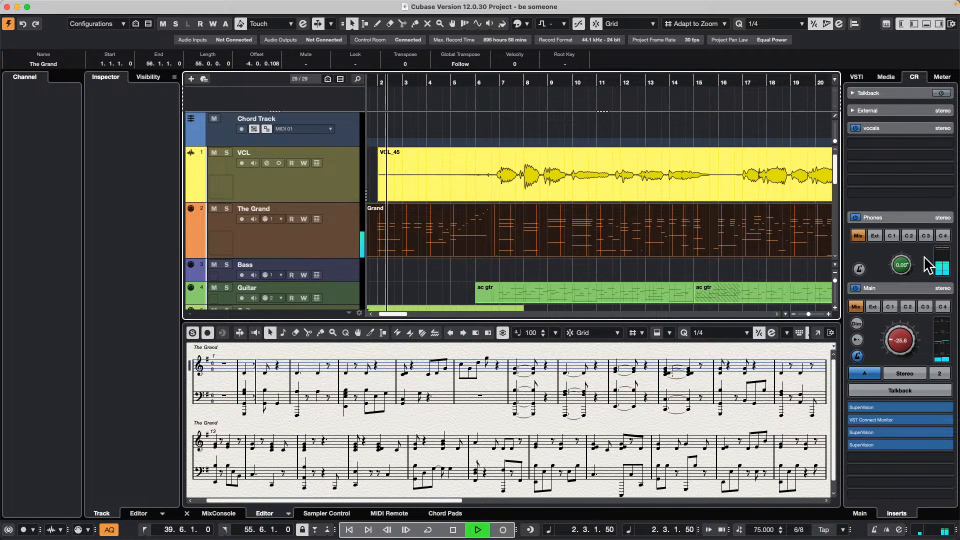
{"action": "left_click_drag", "start_coordinate": [888, 339], "coordinate": [892, 316]}
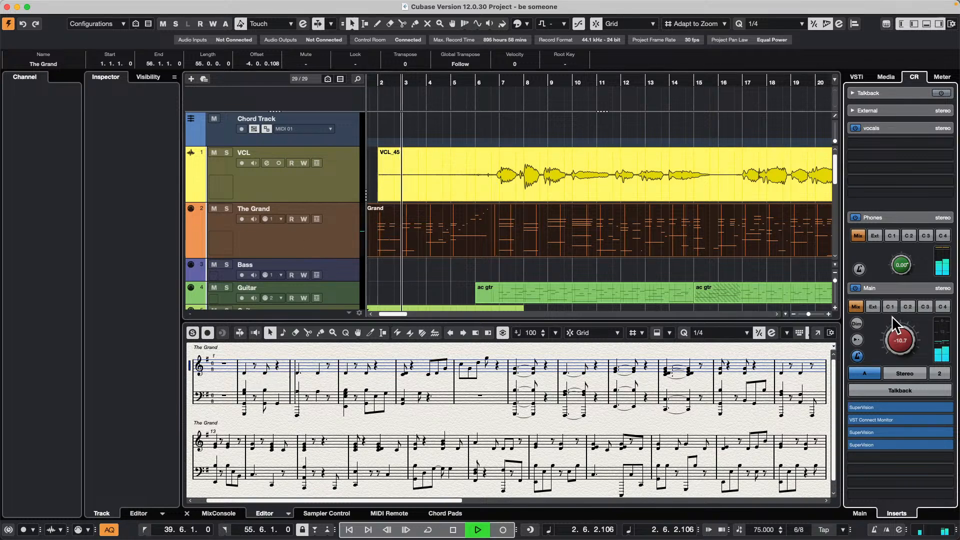
{"action": "left_click", "coordinate": [301, 233]}
- Stop playback, return the cursor to bar 0 and play the project from there
{"action": "left_click", "coordinate": [87, 7]}
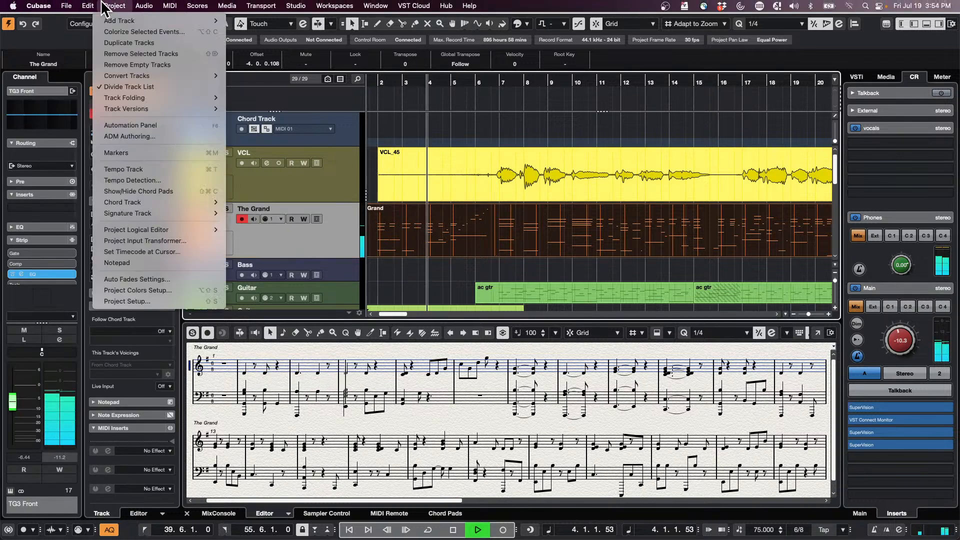
{"action": "mouse_move", "coordinate": [95, 187]}
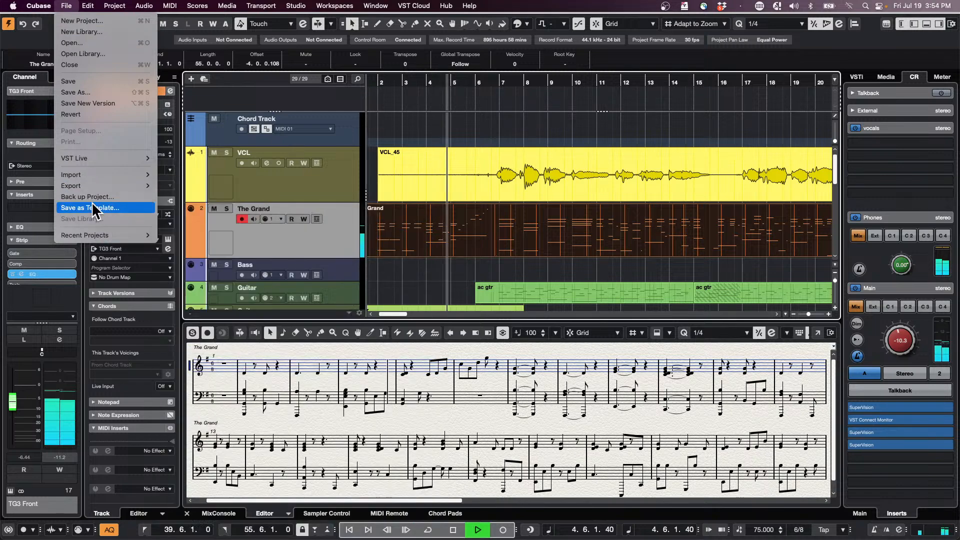
{"action": "left_click", "coordinate": [466, 128]}
{"action": "key", "text": "space"}
{"action": "left_click_drag", "start_coordinate": [389, 79], "coordinate": [357, 85]}
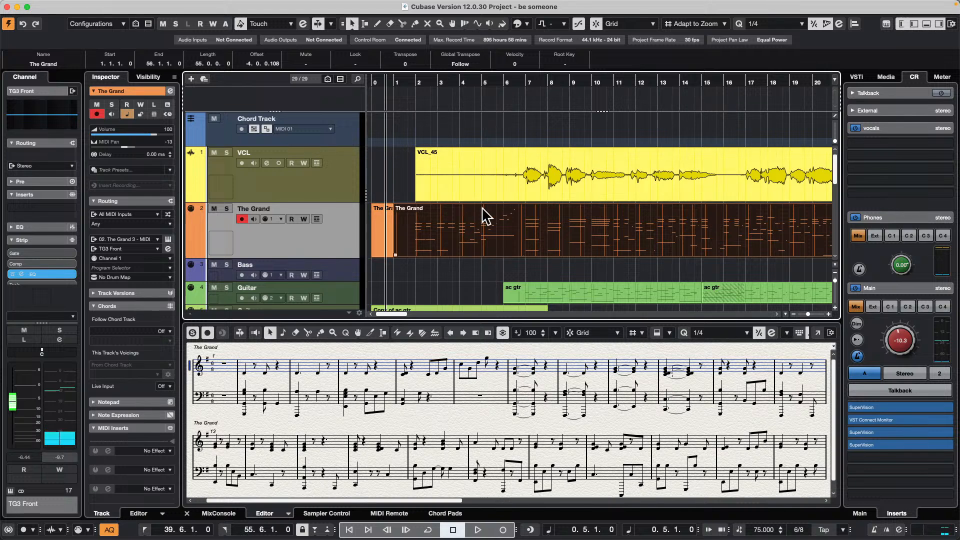
{"action": "key", "text": "space"}
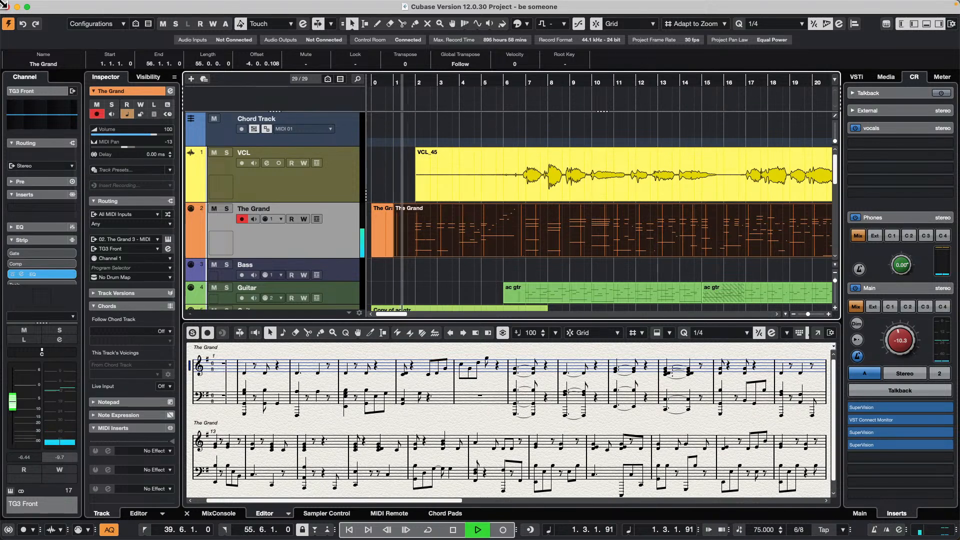
- Create chord events on the Chord Track from the selected The Grand MIDI part
{"action": "left_click", "coordinate": [119, 6]}
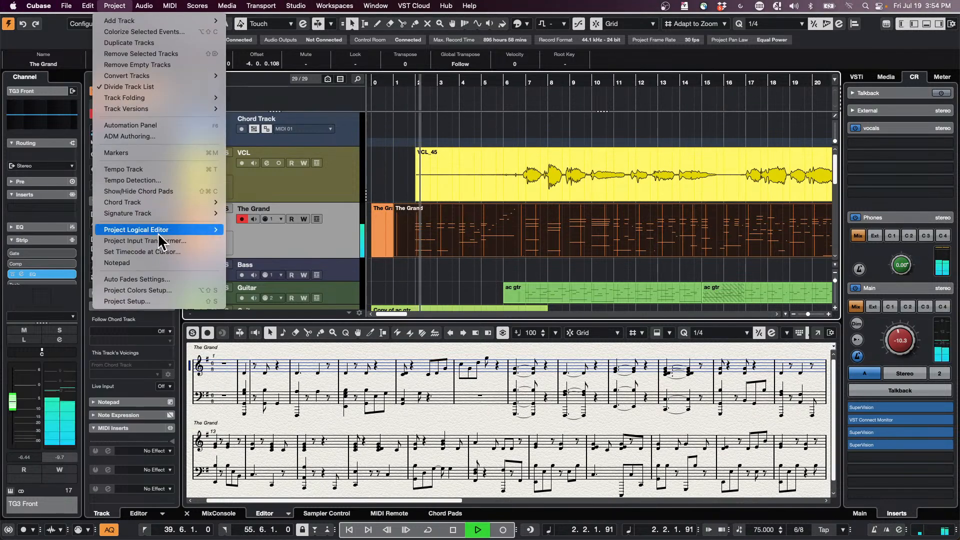
{"action": "mouse_move", "coordinate": [165, 202]}
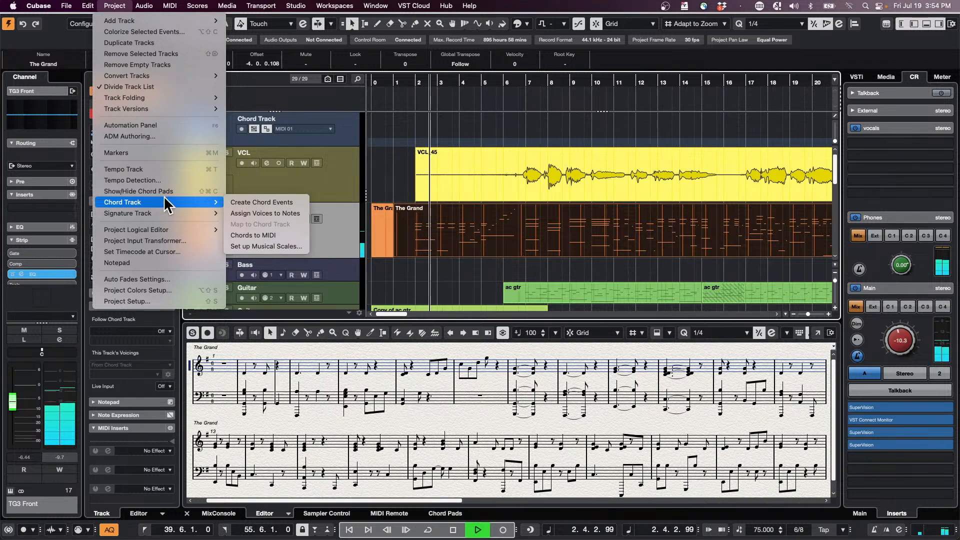
{"action": "left_click", "coordinate": [288, 204]}
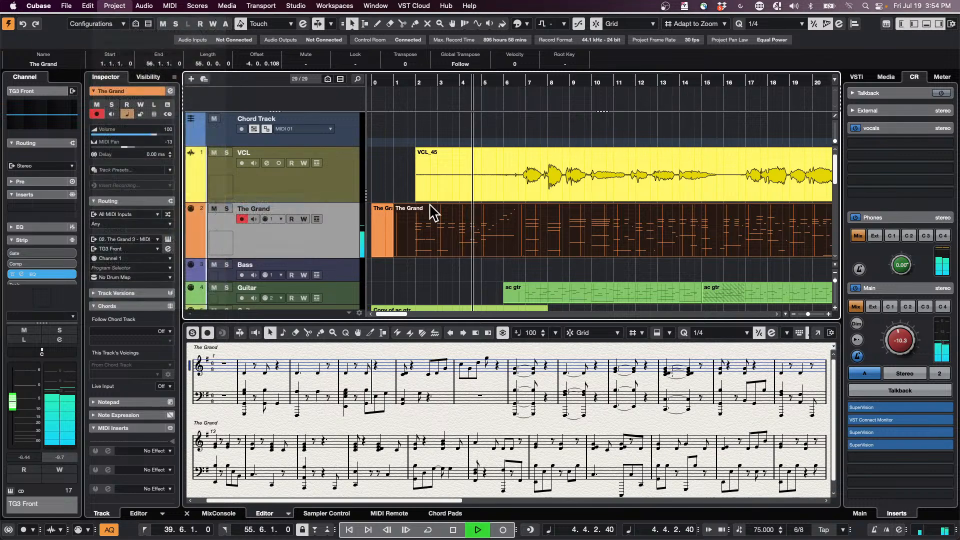
{"action": "left_click", "coordinate": [605, 369]}
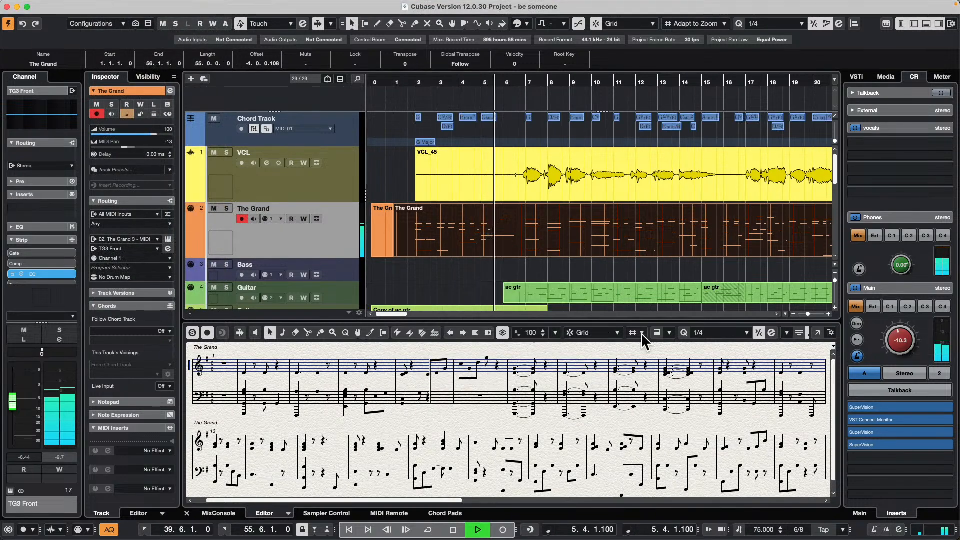
- Switch to the Range Selection tool and select the VCL event's range from 13.6.2.119 to 16.5.1.0
{"action": "right_click", "coordinate": [665, 179]}
{"action": "left_click", "coordinate": [680, 179]}
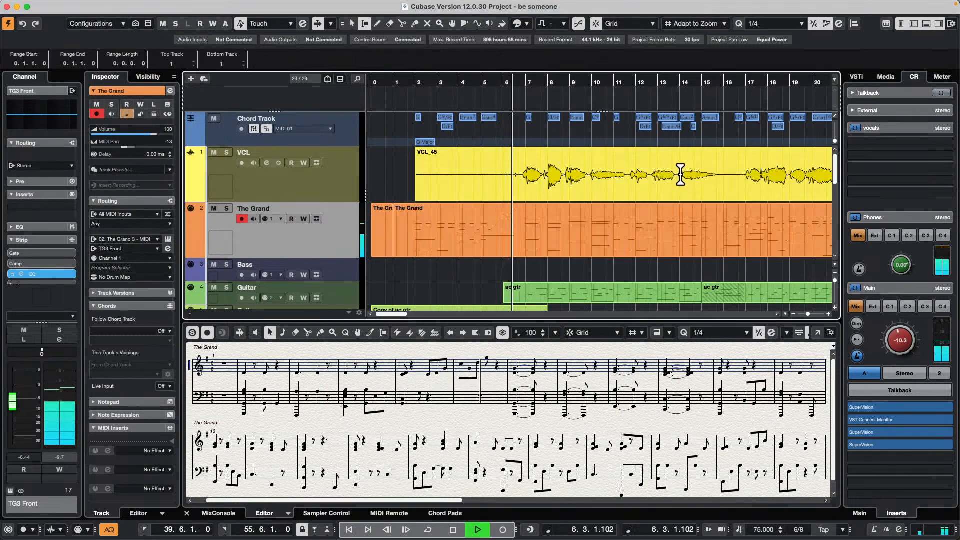
{"action": "left_click_drag", "start_coordinate": [680, 173], "coordinate": [731, 172]}
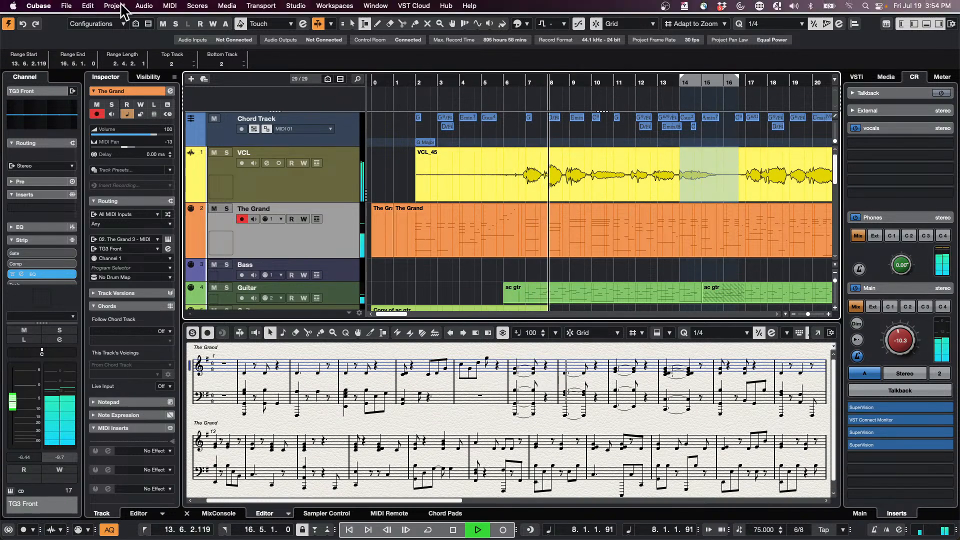
- Generate two harmony voices from the selected VCL range with 80 % vibrato reduction, and undo the generated voices
{"action": "left_click", "coordinate": [114, 6]}
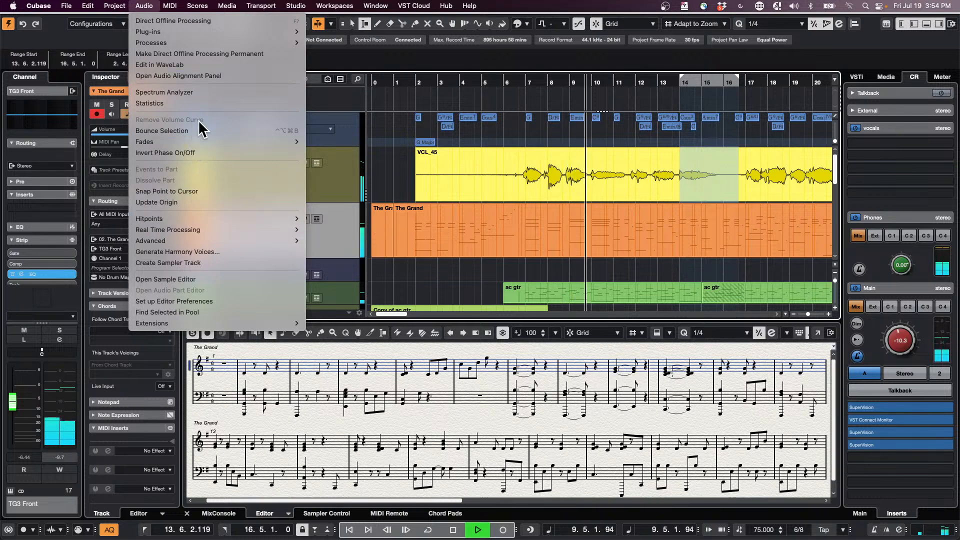
{"action": "left_click", "coordinate": [193, 251]}
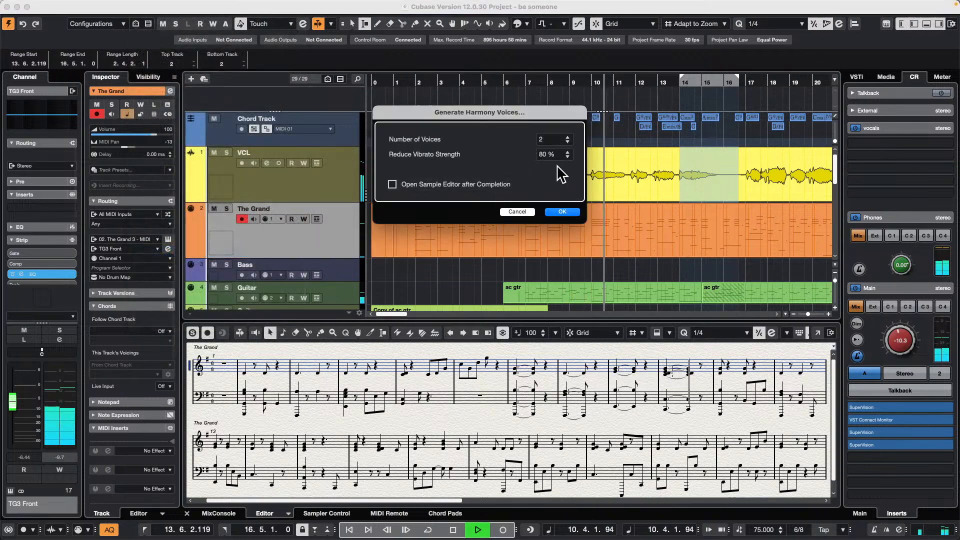
{"action": "left_click", "coordinate": [561, 212]}
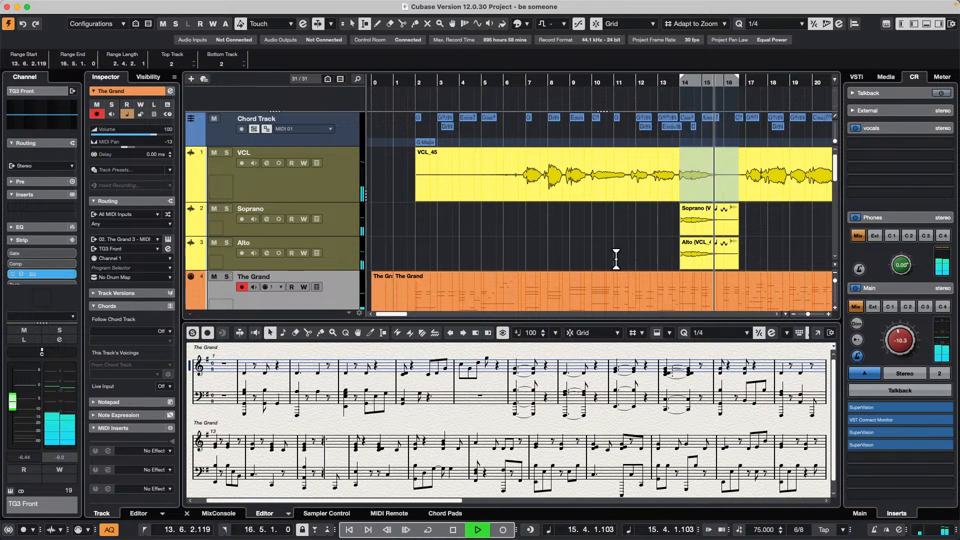
{"action": "key", "text": "space"}
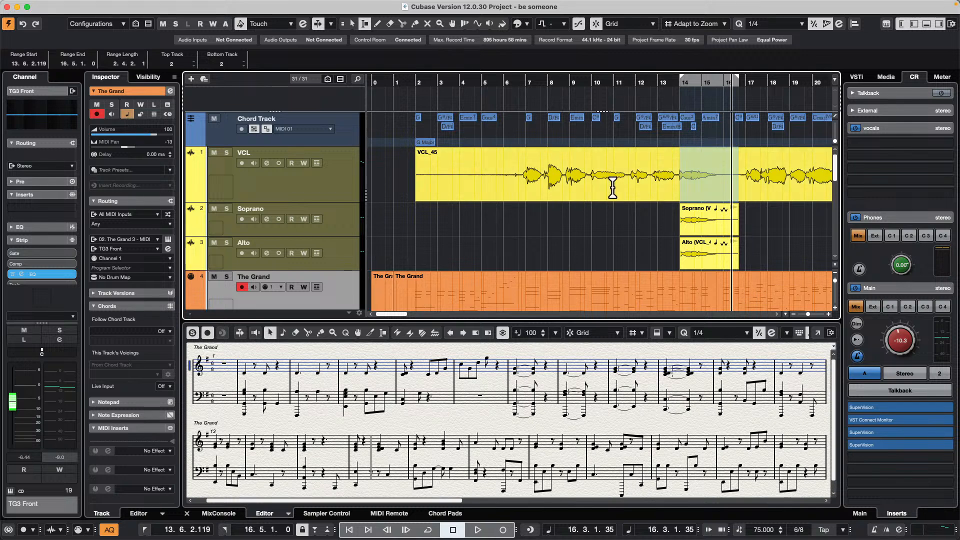
{"action": "key", "text": "super+z"}
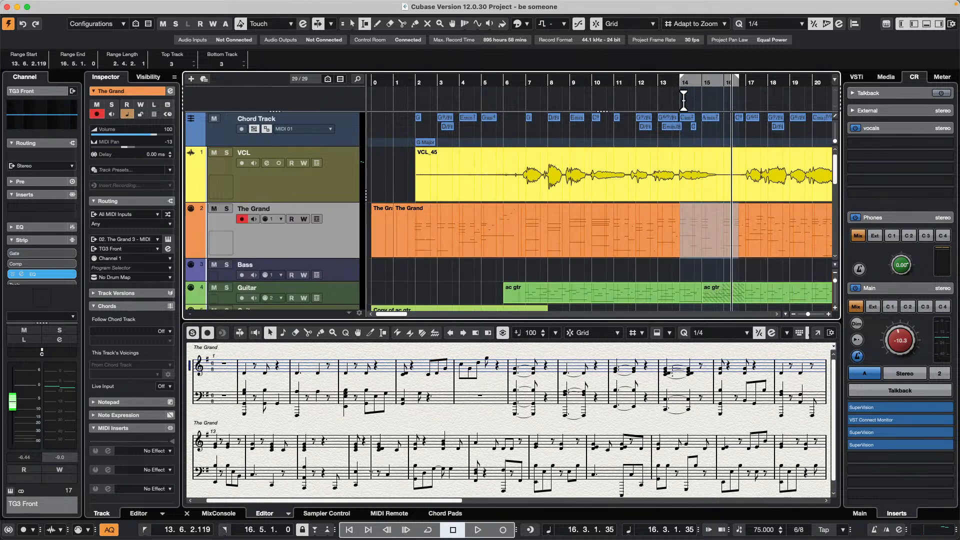
- Place the cursor at bar 13.5.1.0 and select the VCL event's range from 13.6.2.119 to 16.5.1.0 again
{"action": "left_click", "coordinate": [669, 81]}
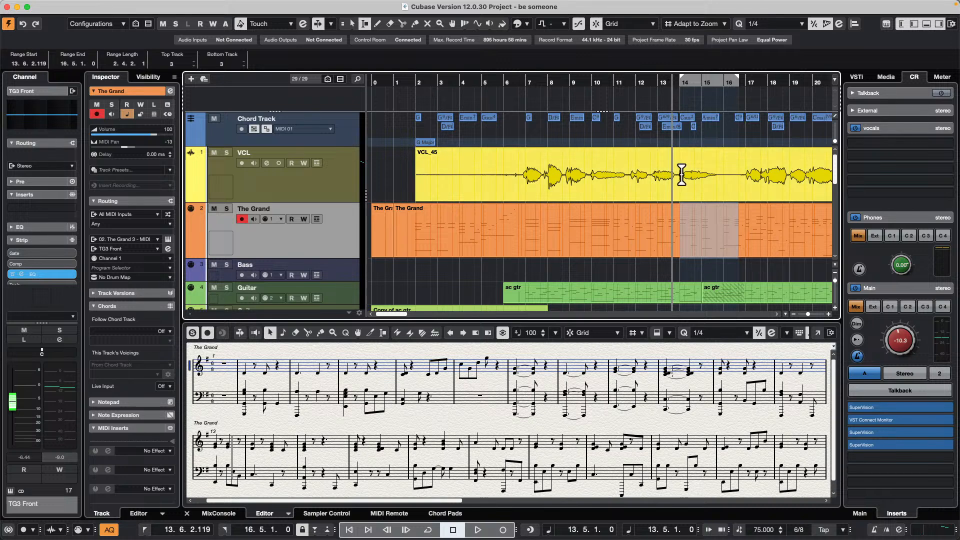
{"action": "left_click_drag", "start_coordinate": [678, 175], "coordinate": [730, 173]}
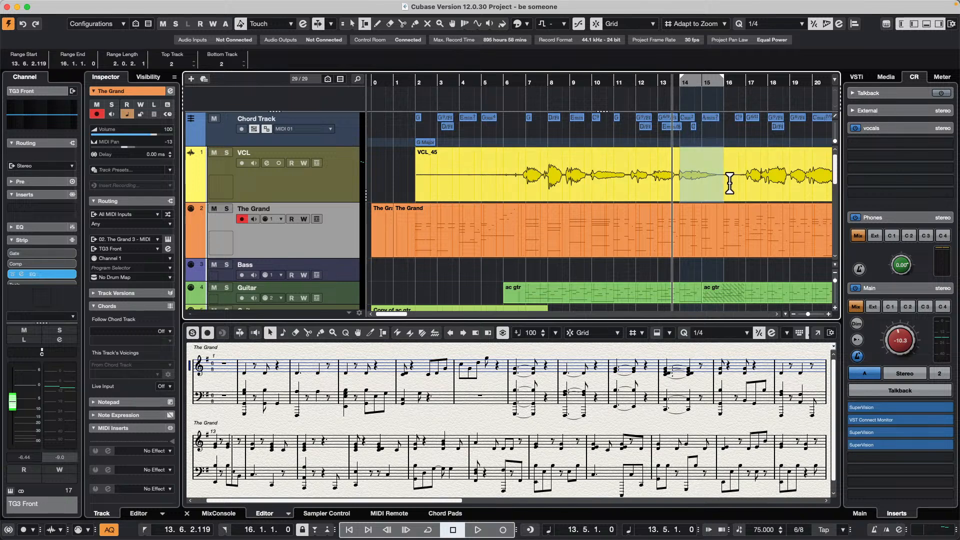
{"action": "left_click_drag", "start_coordinate": [724, 184], "coordinate": [733, 184]}
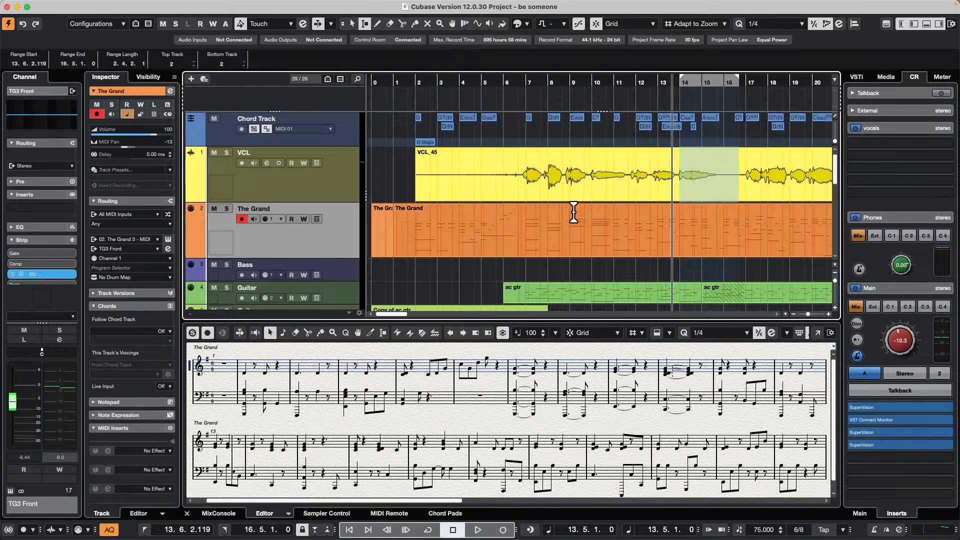
- Generate four harmony voices from the selected VCL range with 80 % vibrato reduction
{"action": "left_click", "coordinate": [88, 6]}
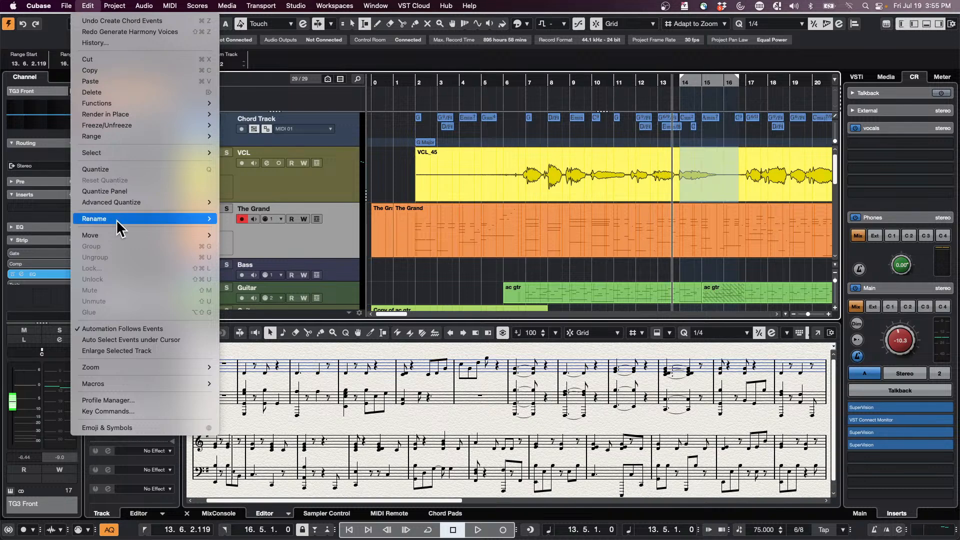
{"action": "mouse_move", "coordinate": [109, 206]}
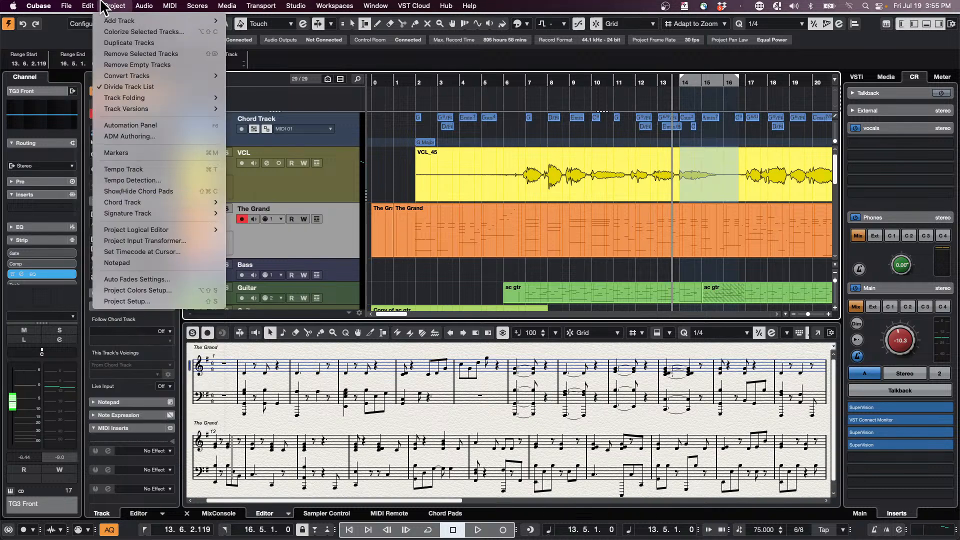
{"action": "mouse_move", "coordinate": [144, 6]}
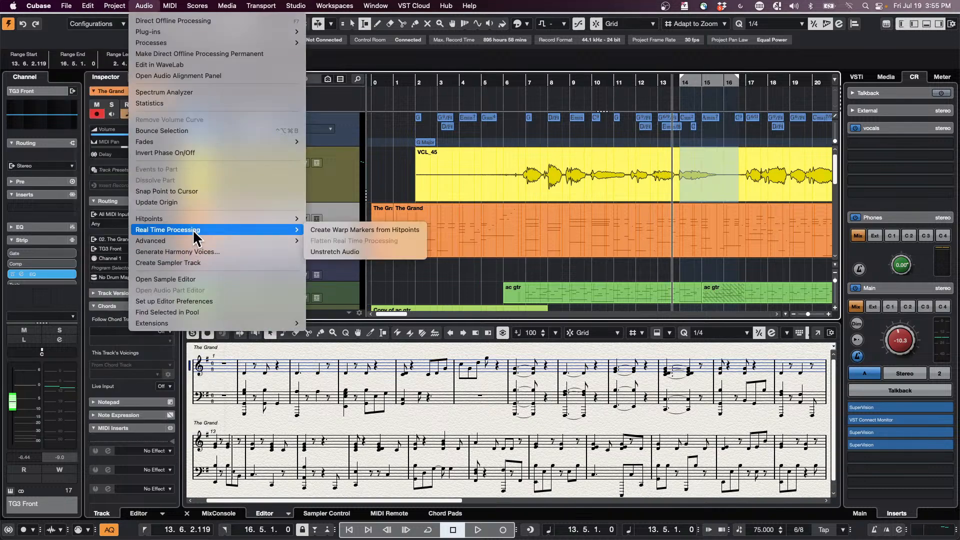
{"action": "left_click", "coordinate": [177, 252]}
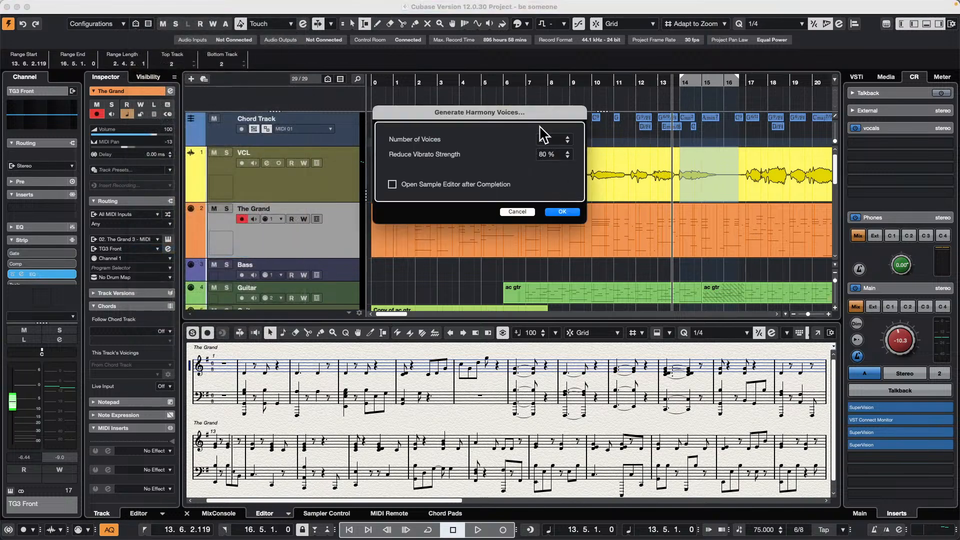
{"action": "left_click", "coordinate": [568, 138]}
{"action": "left_click", "coordinate": [565, 212]}
- Play back the VCL passage with the generated Soprano, Alto, Tenor and Bass harmonies, and undo the generated voices
{"action": "left_click", "coordinate": [654, 98]}
{"action": "key", "text": "space"}
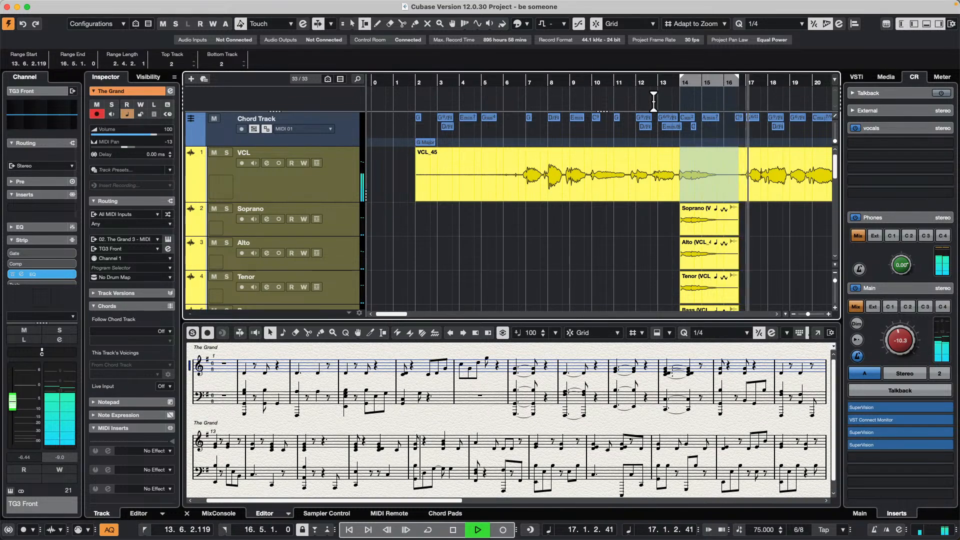
{"action": "key", "text": "space"}
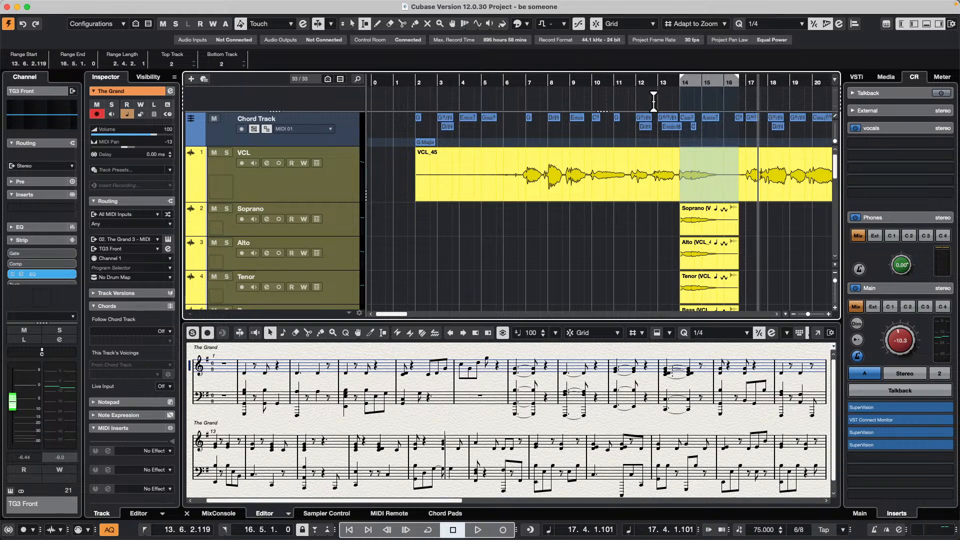
{"action": "key", "text": "super+z"}
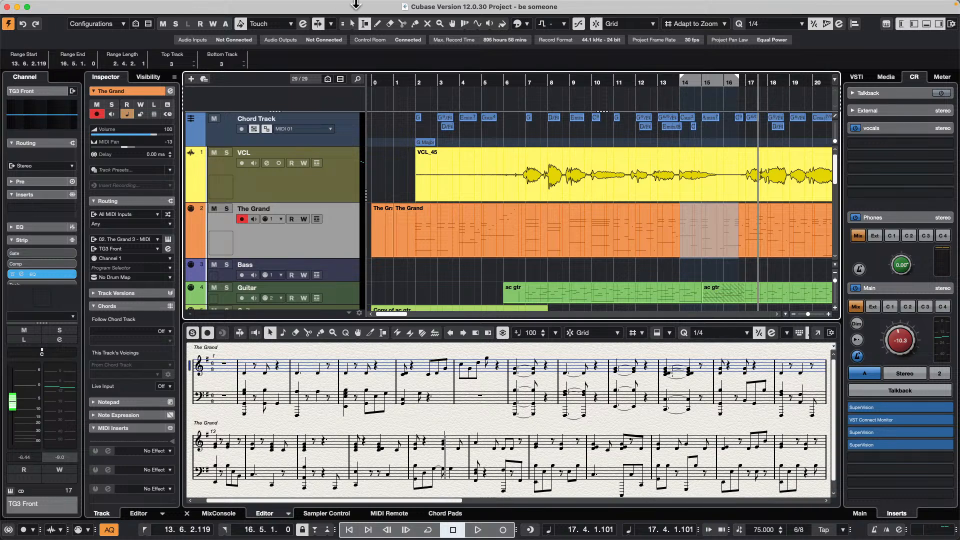
- Add one instrument track below VCL using HALion 7 with stereo audio output and all MIDI inputs
{"action": "right_click", "coordinate": [320, 192]}
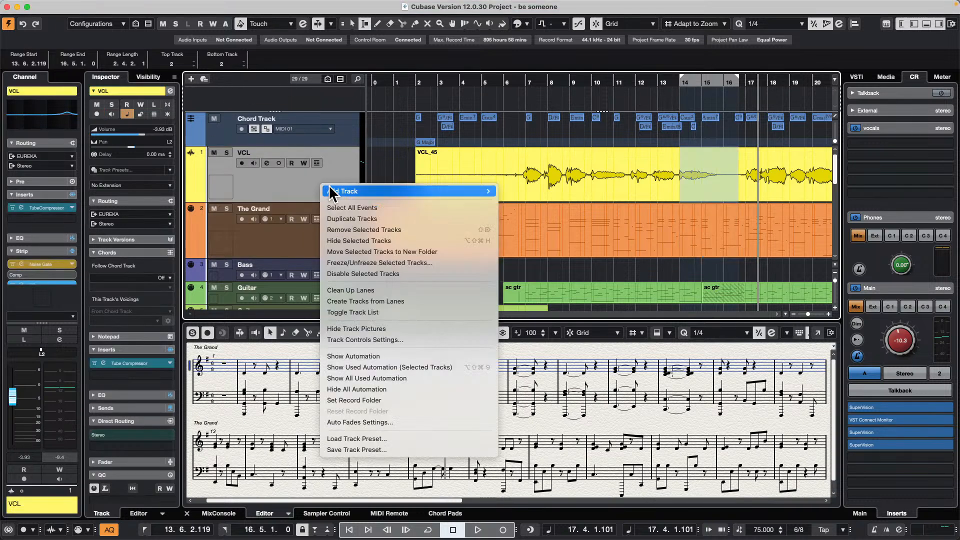
{"action": "mouse_move", "coordinate": [330, 191]}
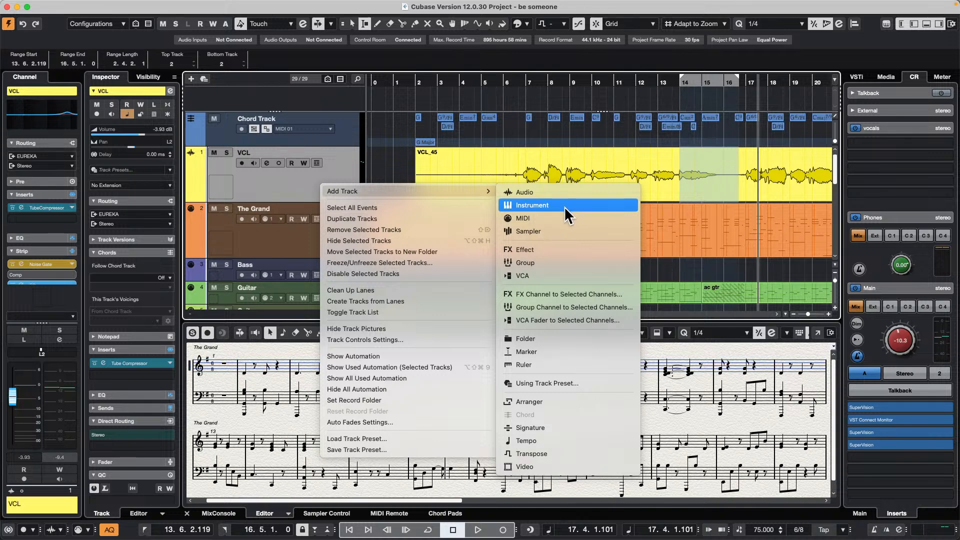
{"action": "left_click", "coordinate": [566, 206]}
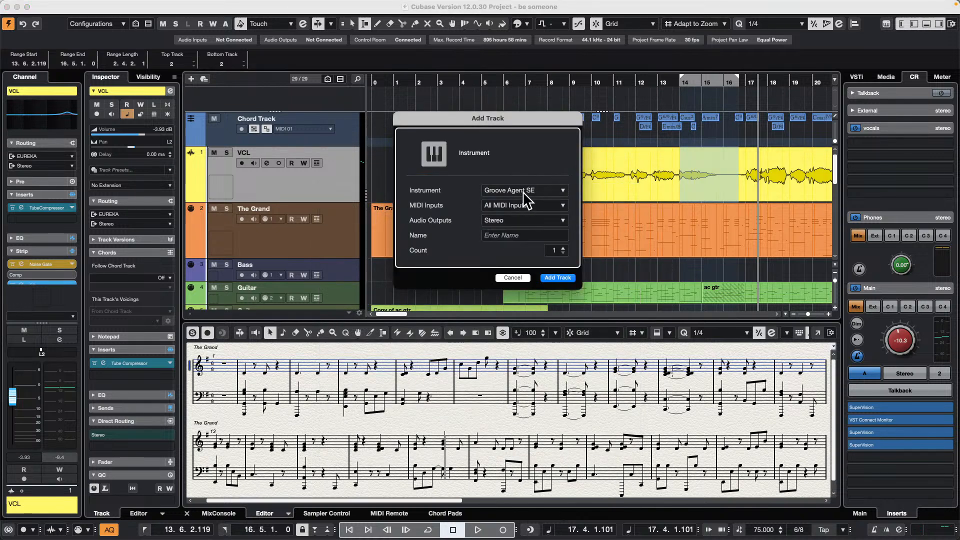
{"action": "left_click", "coordinate": [524, 192]}
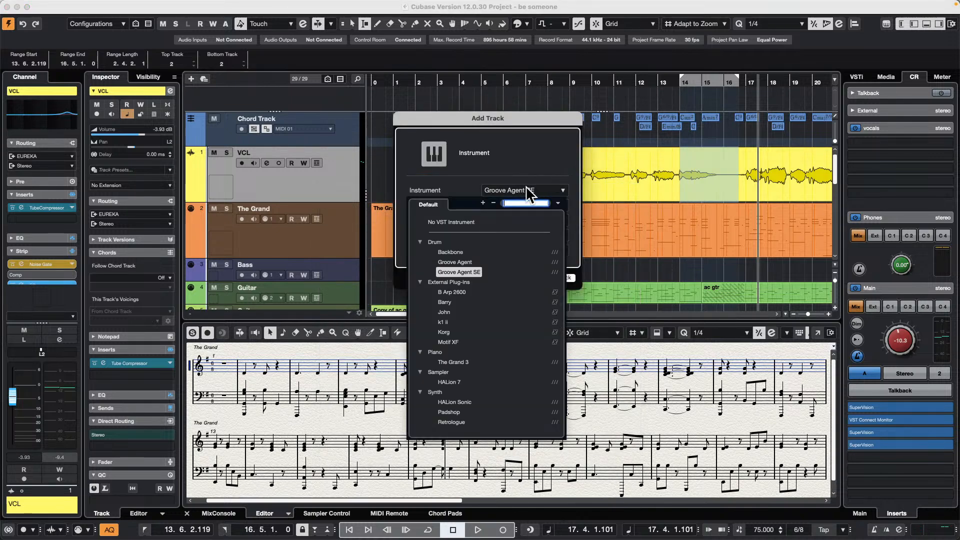
{"action": "left_click", "coordinate": [456, 382]}
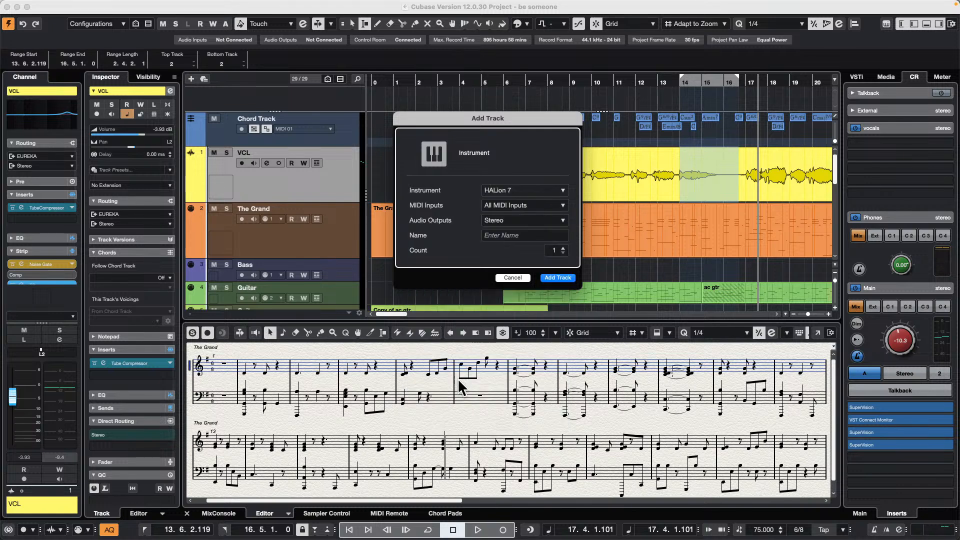
{"action": "left_click", "coordinate": [560, 276]}
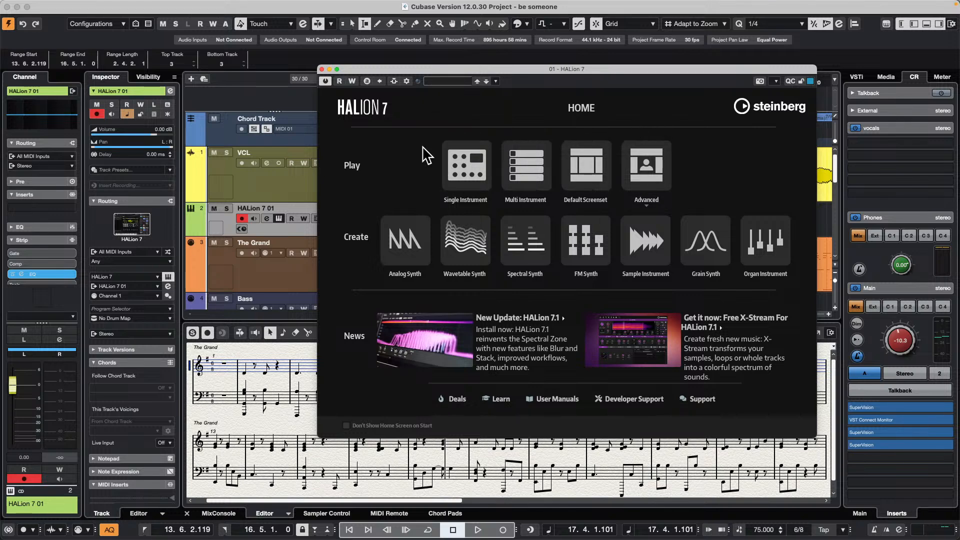
- Show HALion 7's Single Instrument view, reposition its window, and widen it to fit more of the program library
{"action": "left_click", "coordinate": [466, 163]}
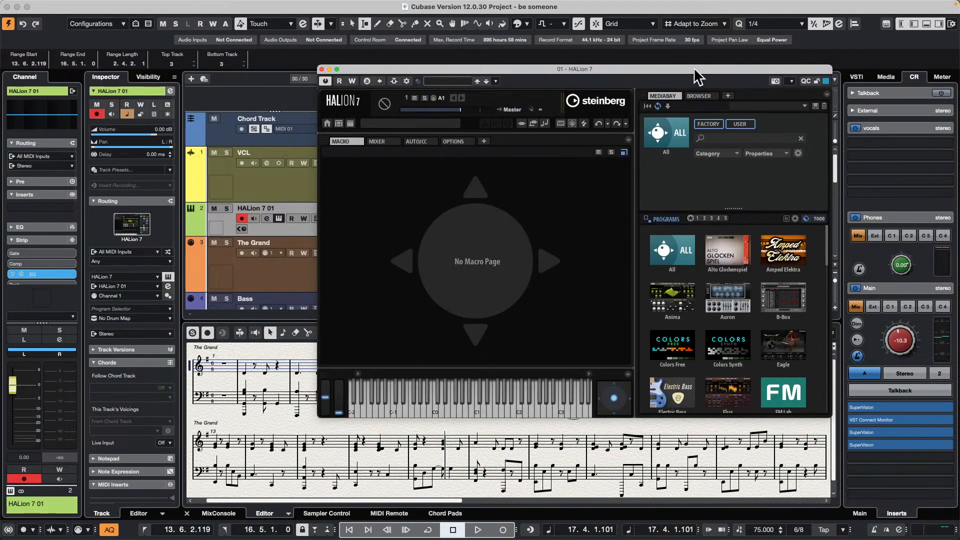
{"action": "left_click_drag", "start_coordinate": [693, 64], "coordinate": [510, 30]}
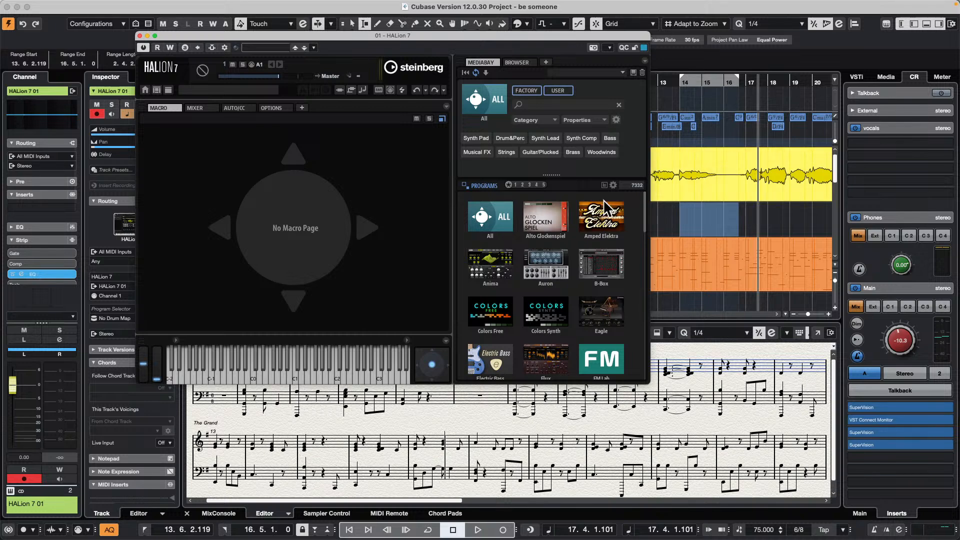
{"action": "left_click_drag", "start_coordinate": [541, 32], "coordinate": [636, 14]}
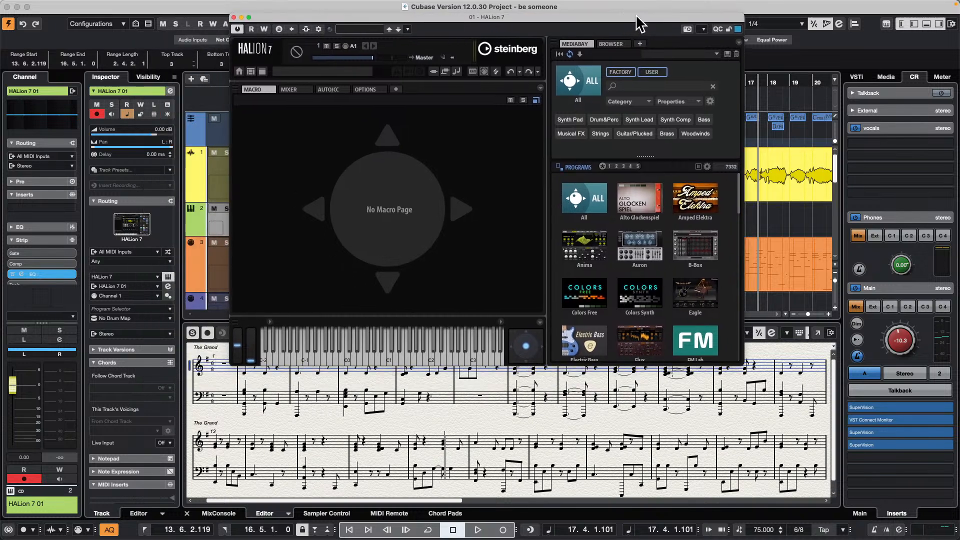
{"action": "left_click_drag", "start_coordinate": [742, 364], "coordinate": [842, 370]}
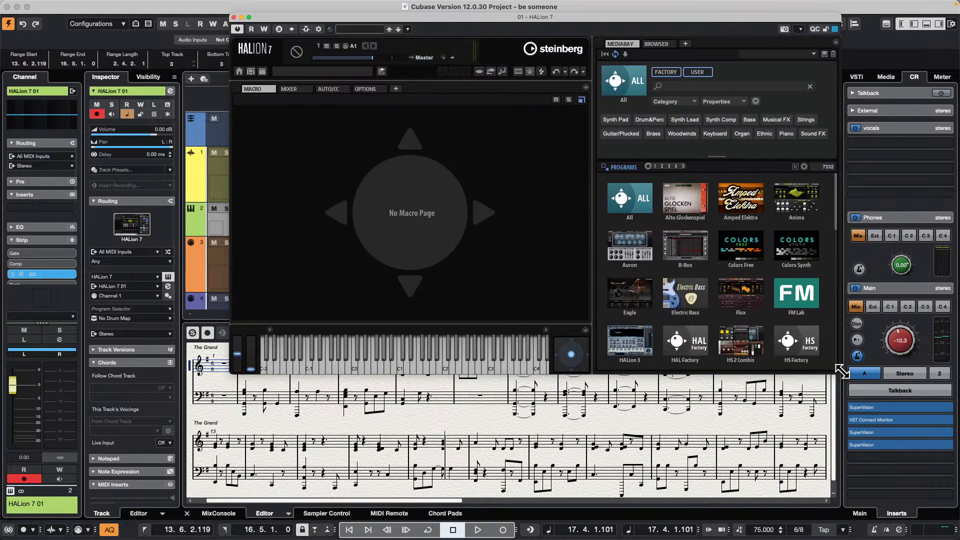
- Load the Big Tune Bass program from HALion 7's Trium instrument
{"action": "scroll", "coordinate": [692, 278], "scroll_direction": "down", "scroll_amount": 10}
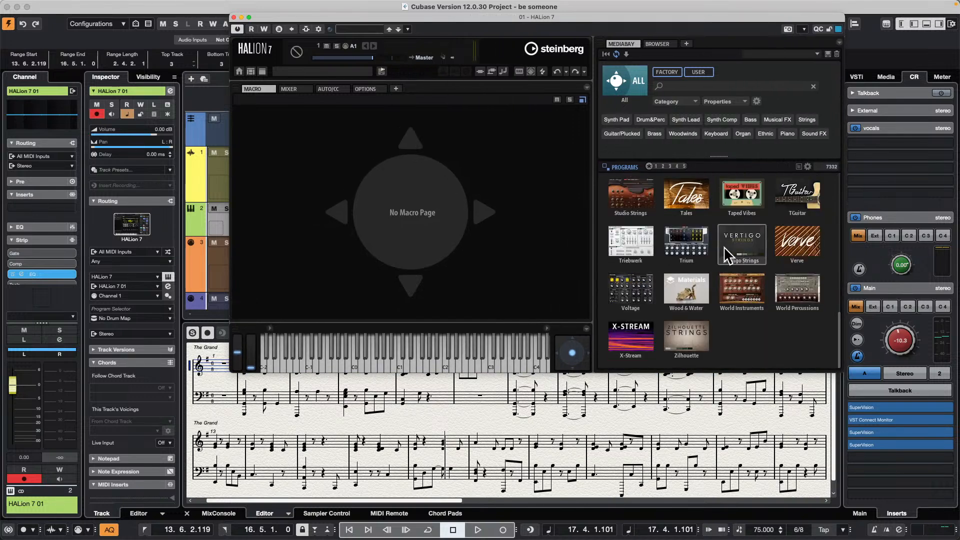
{"action": "left_click", "coordinate": [680, 247]}
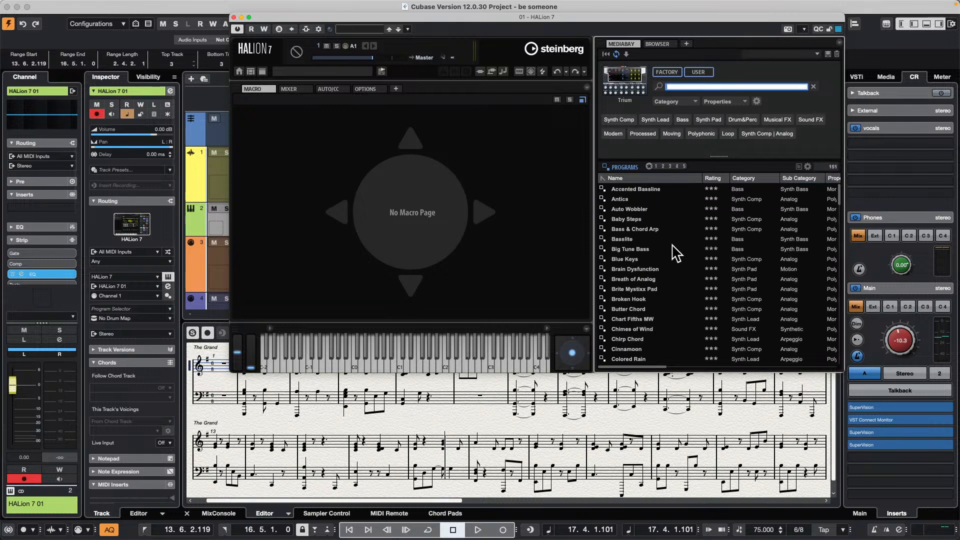
{"action": "double_click", "coordinate": [647, 253]}
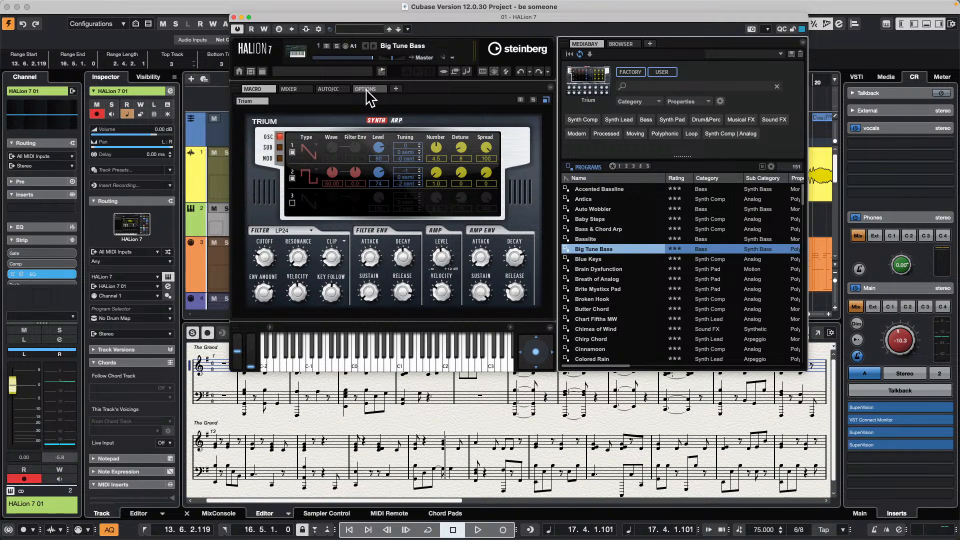
- Bring up HALion 7's Home screen, move it aside, and examine the Performance, Edit and Auto/CC pages
{"action": "left_click", "coordinate": [239, 71]}
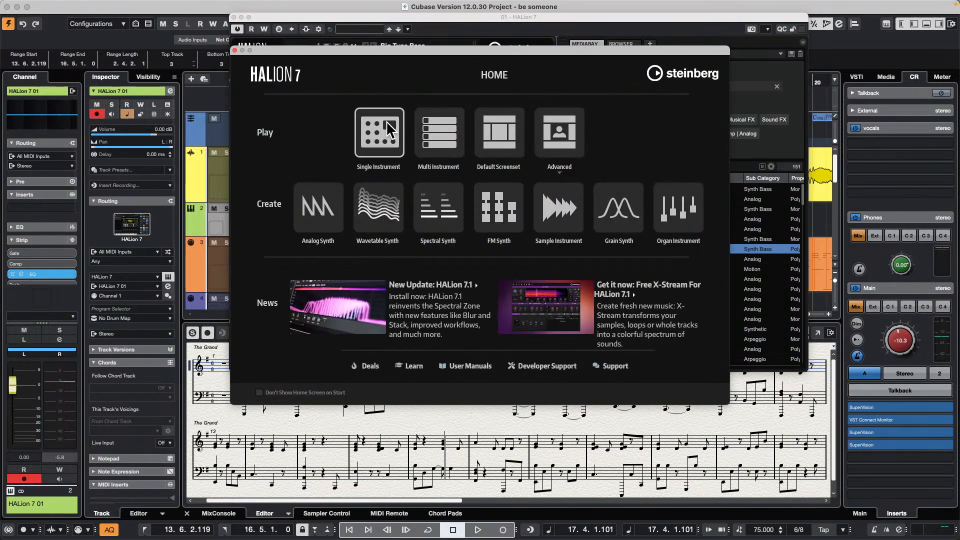
{"action": "left_click_drag", "start_coordinate": [370, 53], "coordinate": [718, 258]}
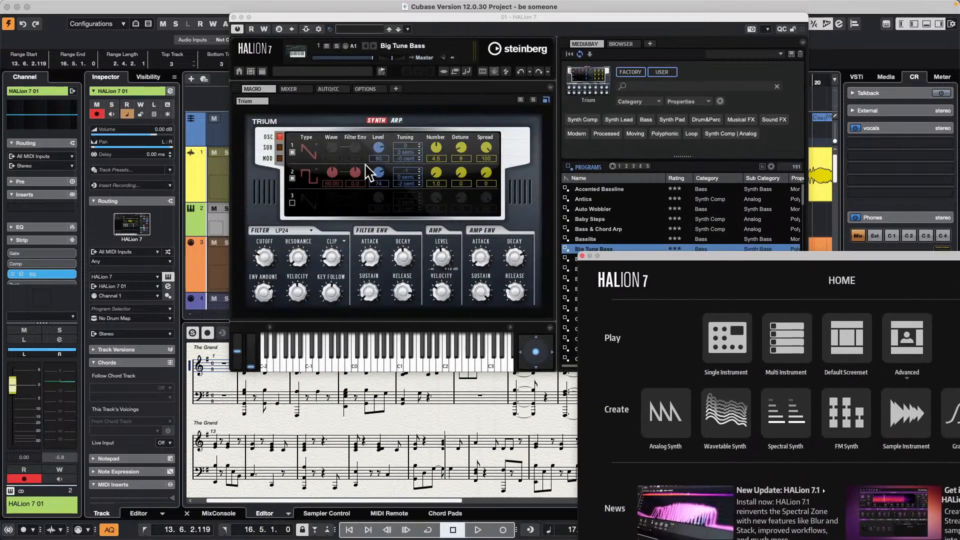
{"action": "left_click", "coordinate": [365, 89]}
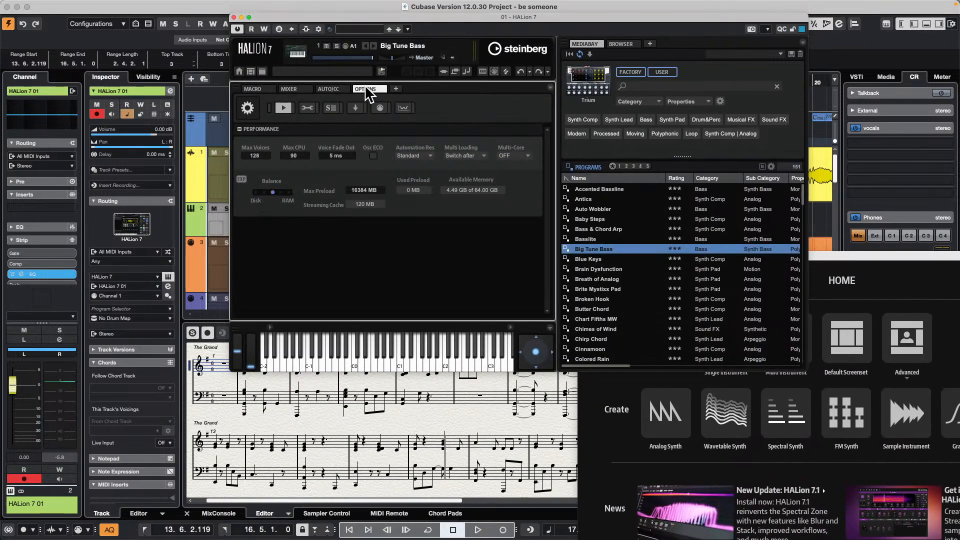
{"action": "left_click", "coordinate": [307, 108]}
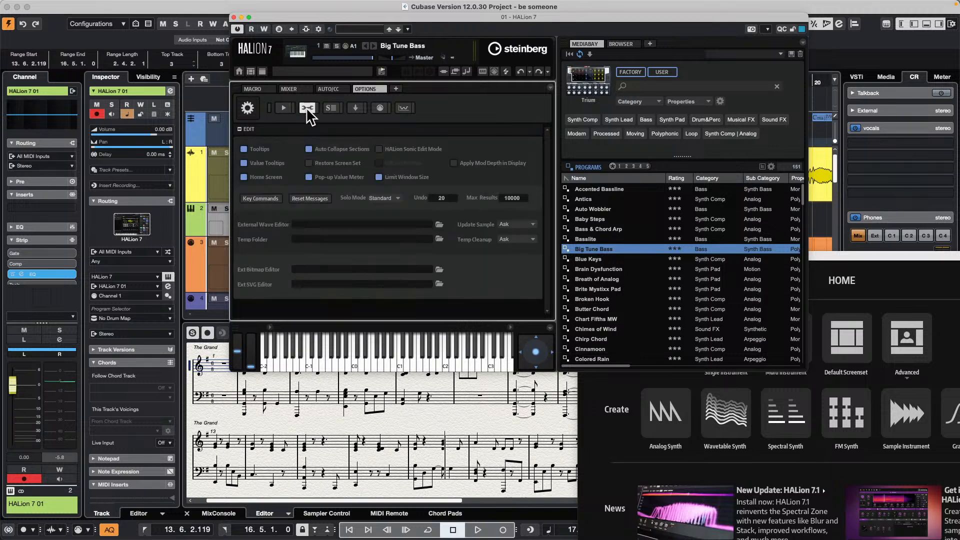
{"action": "left_click", "coordinate": [285, 107]}
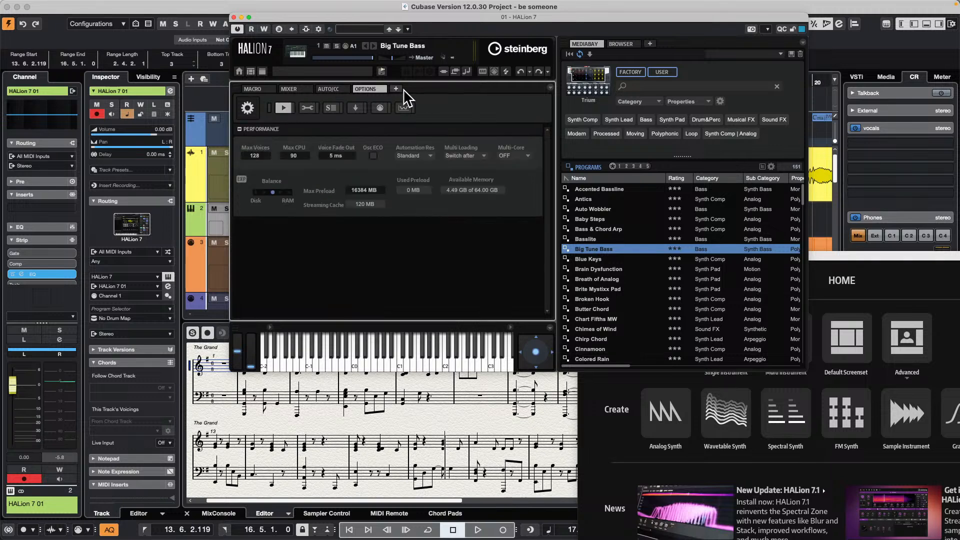
{"action": "left_click", "coordinate": [344, 90]}
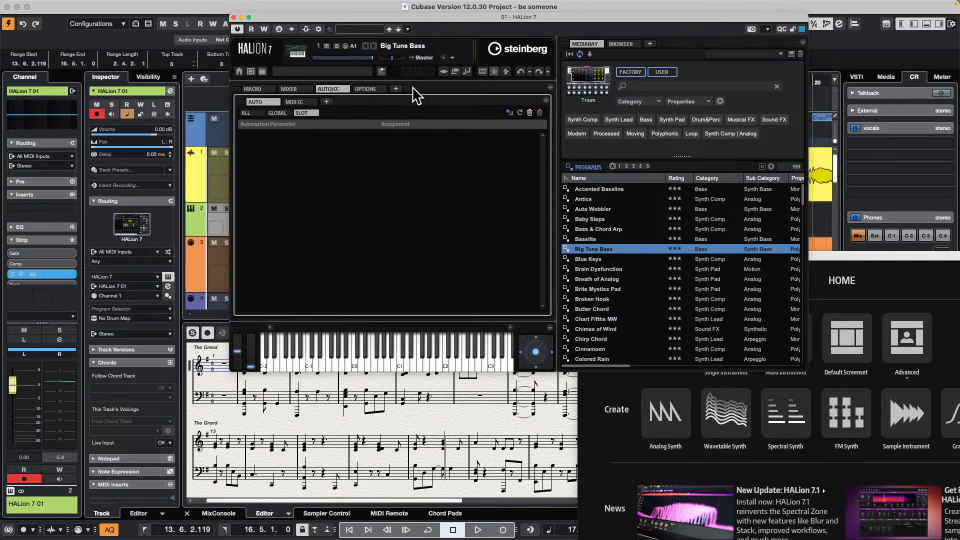
- Add a Zone Editor page to HALion 7 and examine the Trium zone's Voice Control, Pitch and Filter sections
{"action": "left_click", "coordinate": [399, 89]}
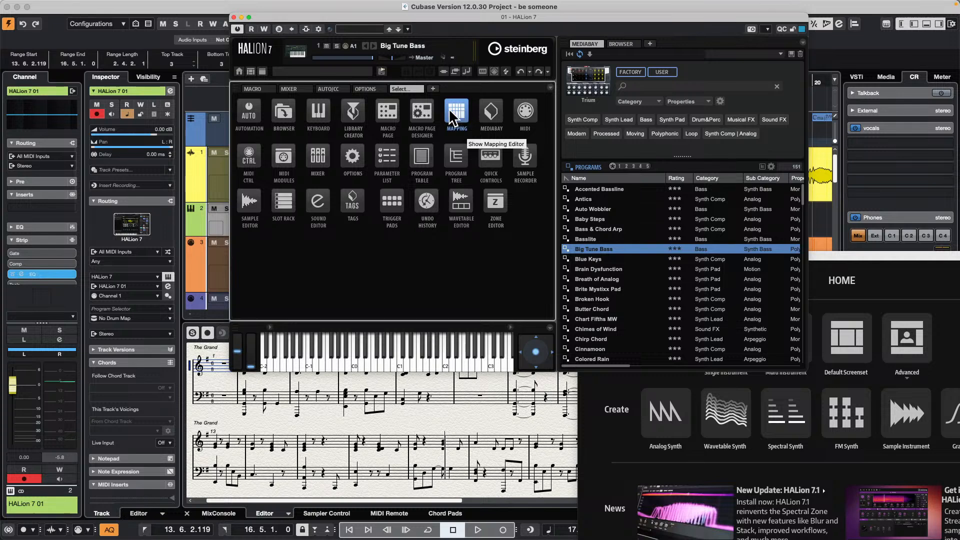
{"action": "left_click", "coordinate": [499, 204]}
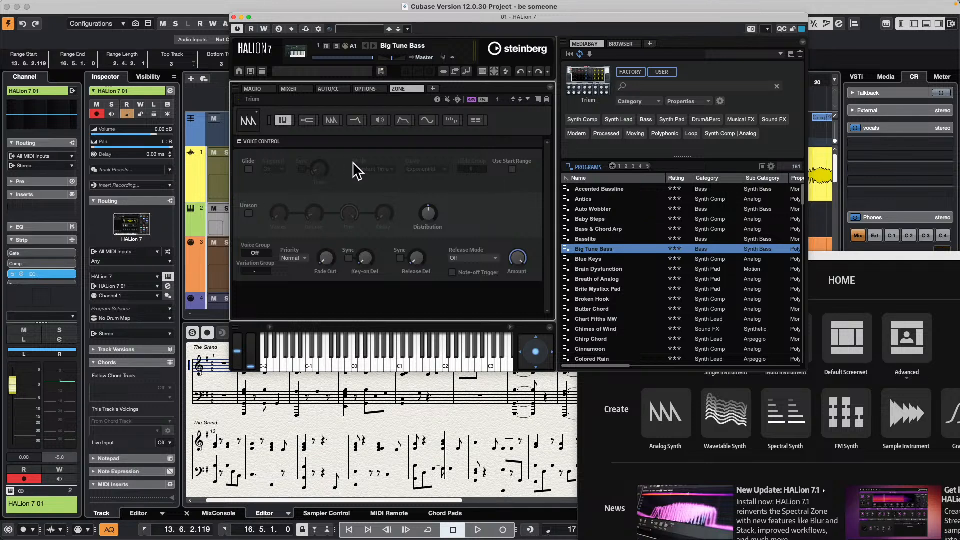
{"action": "left_click", "coordinate": [308, 119]}
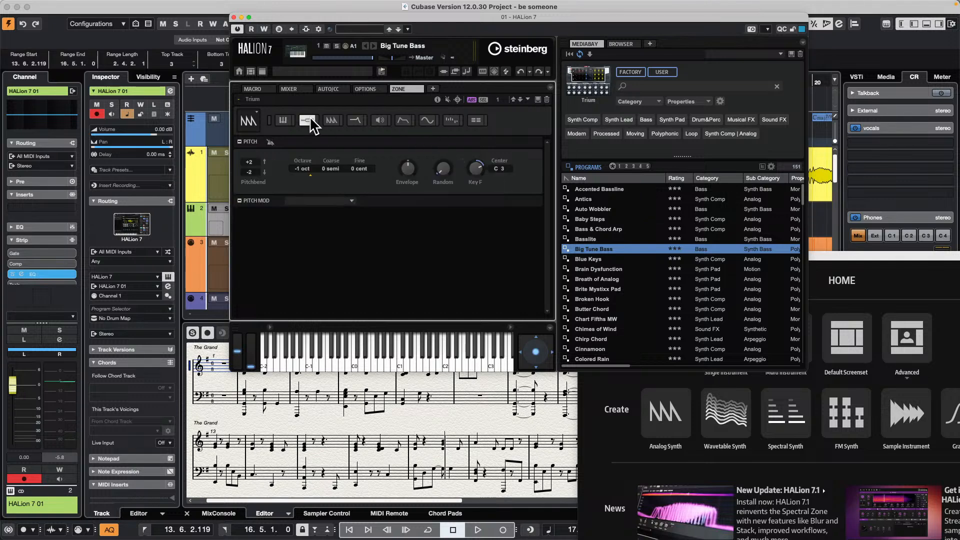
{"action": "left_click", "coordinate": [359, 121]}
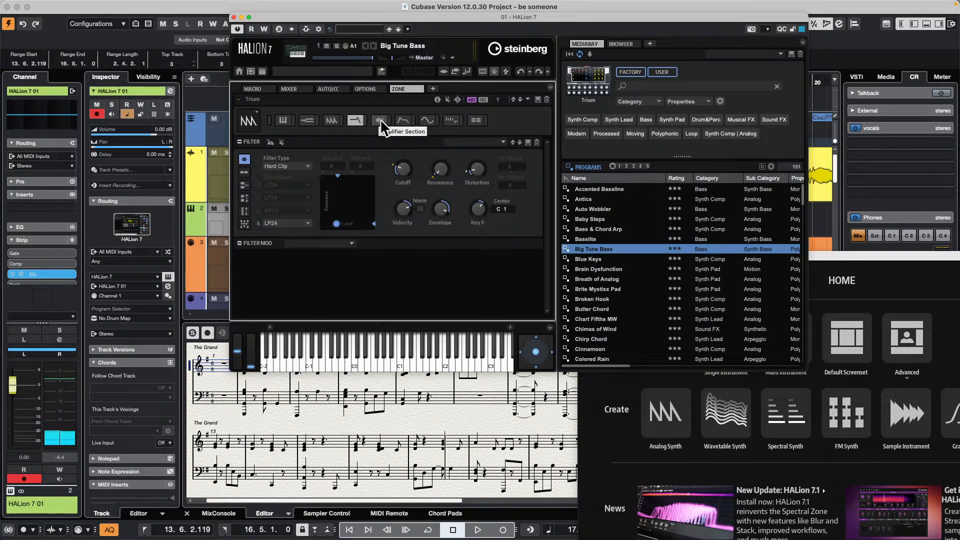
- Show the zone's Mod Matrix and review the source and destination choices for the first modulation row without changing them
{"action": "left_click", "coordinate": [477, 122]}
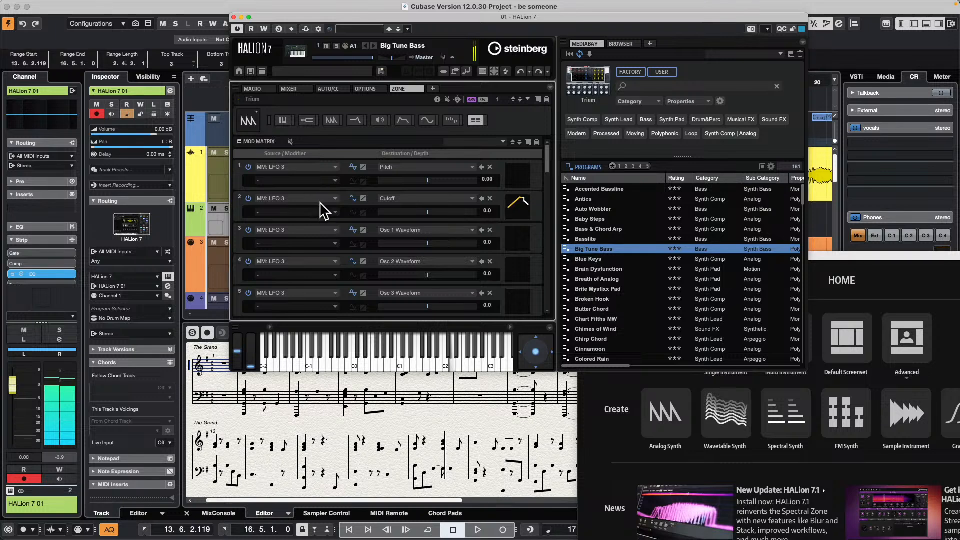
{"action": "left_click", "coordinate": [335, 167]}
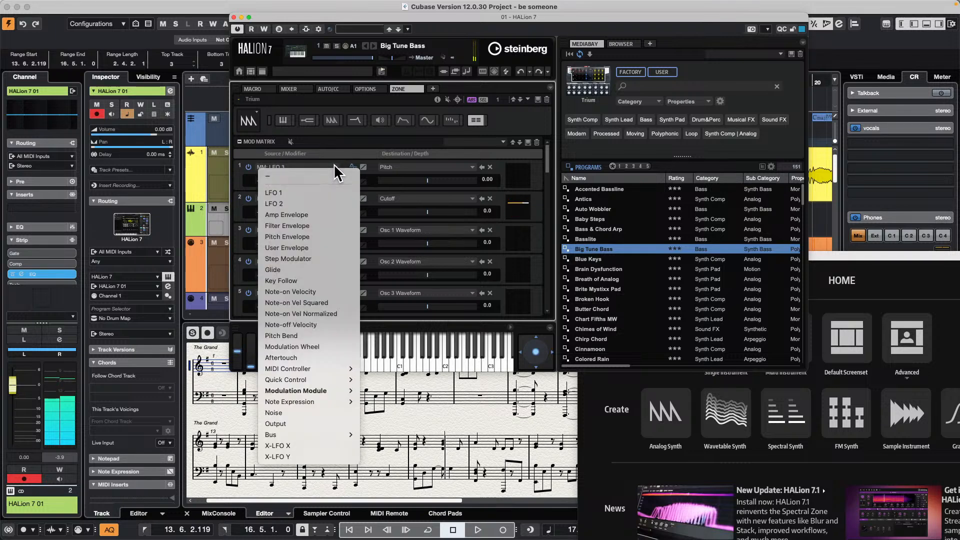
{"action": "left_click", "coordinate": [236, 167]}
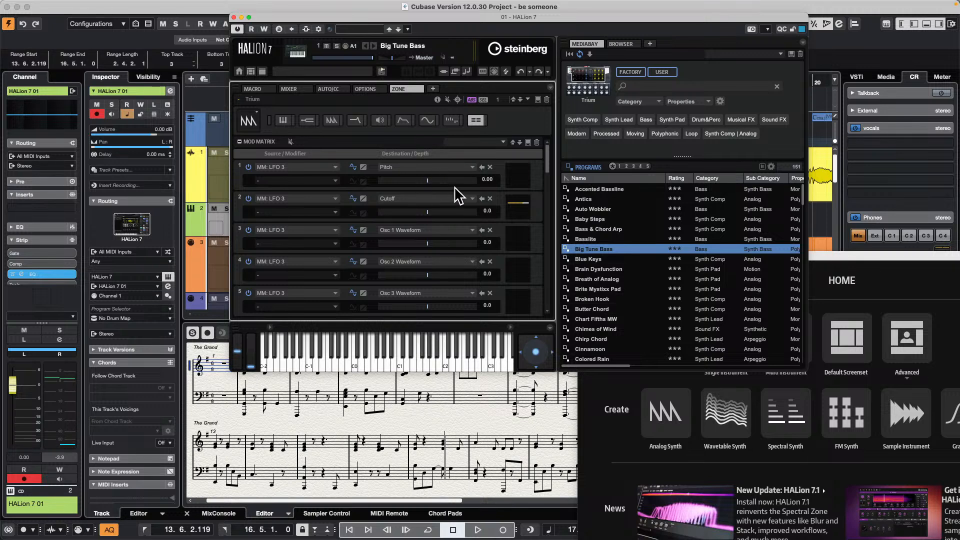
{"action": "left_click", "coordinate": [449, 168]}
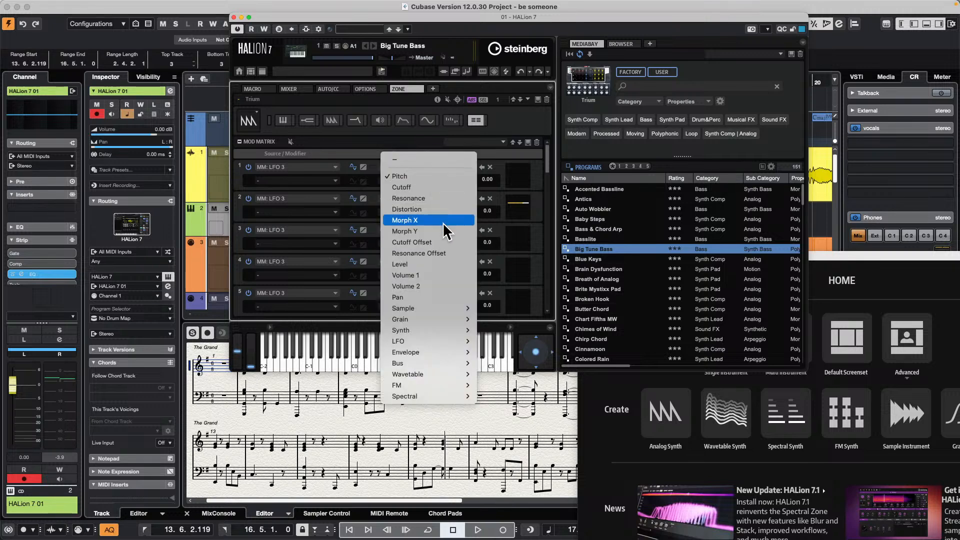
{"action": "left_click", "coordinate": [311, 212]}
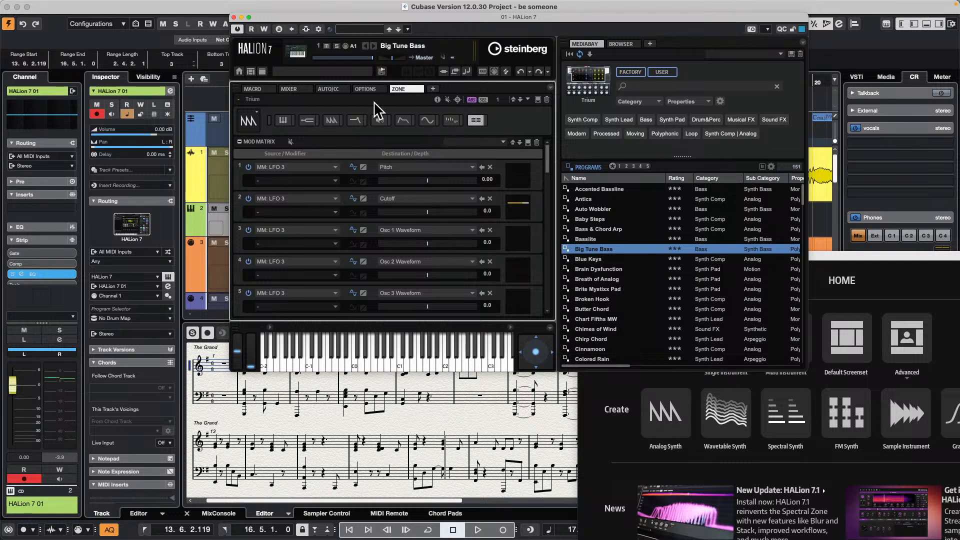
- Examine the Trium zone's Step Modulator and LFO sections and return to its Mod Matrix
{"action": "left_click", "coordinate": [452, 120]}
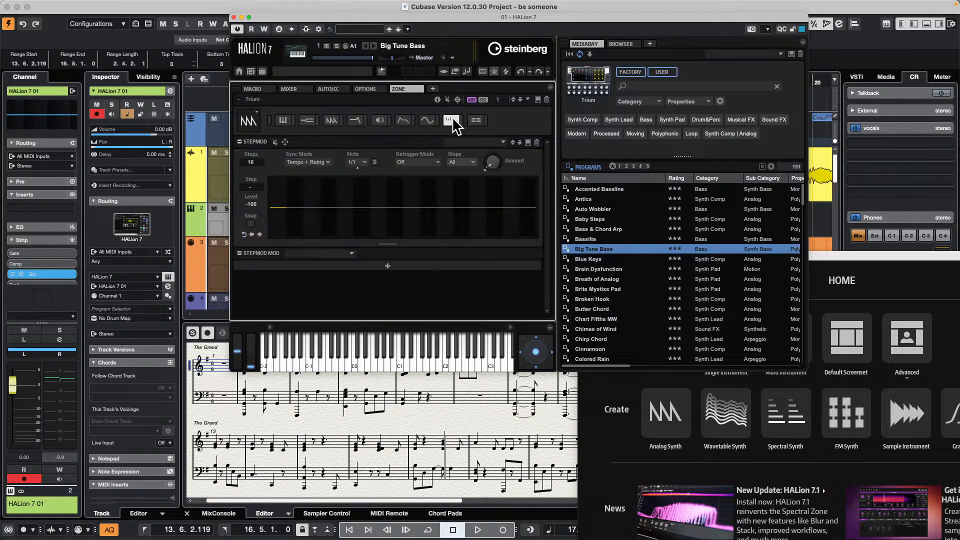
{"action": "left_click", "coordinate": [429, 121]}
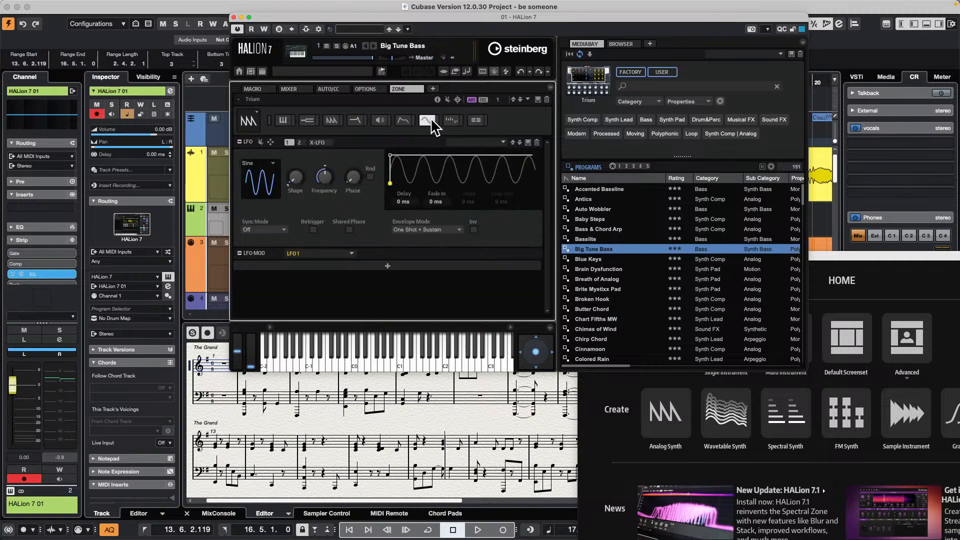
{"action": "left_click", "coordinate": [476, 121]}
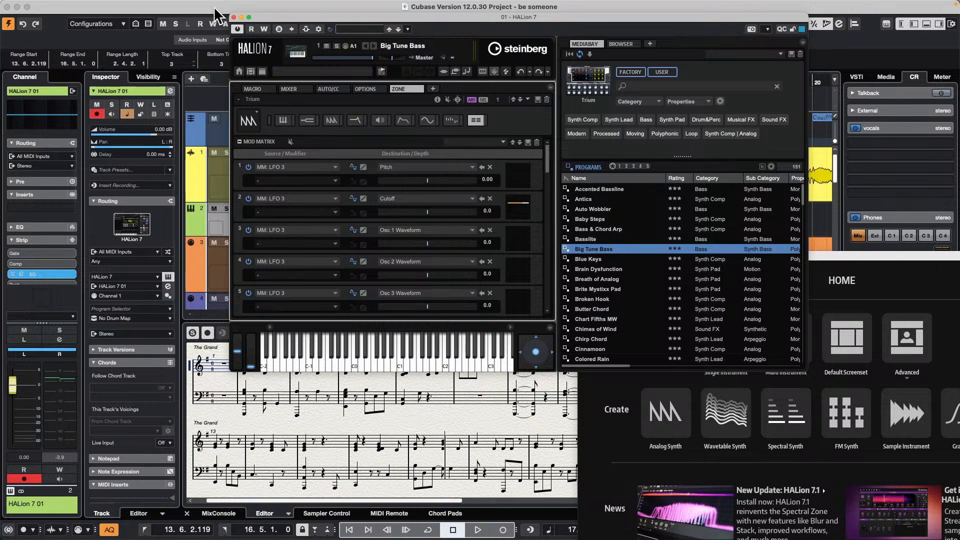
- Close the HALion 7 window and show the MixConsole in the lower zone
{"action": "left_click", "coordinate": [233, 18]}
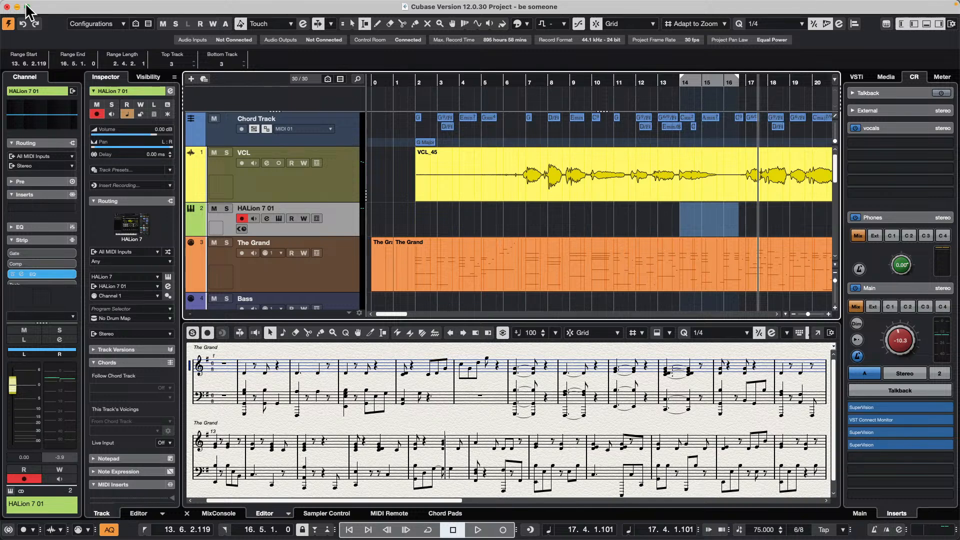
{"action": "left_click", "coordinate": [224, 513]}
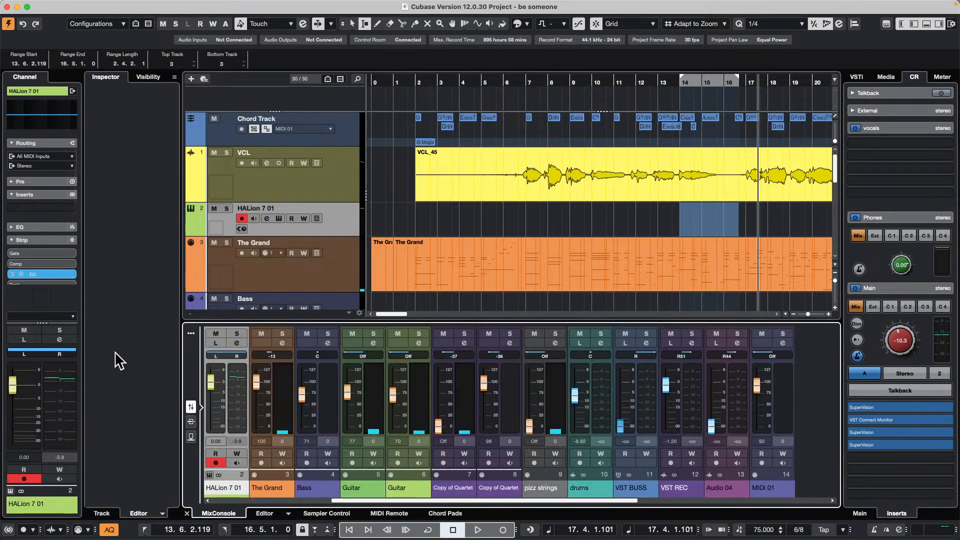
- Try the Simple and Mixing presets for the track controls and settle on the Standard preset
{"action": "left_click", "coordinate": [189, 310]}
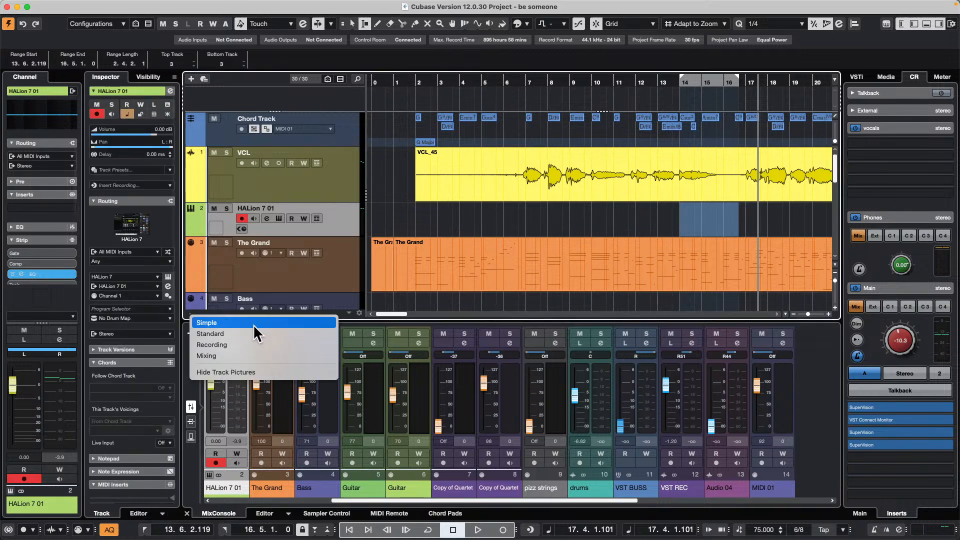
{"action": "left_click", "coordinate": [253, 323]}
{"action": "left_click", "coordinate": [202, 314]}
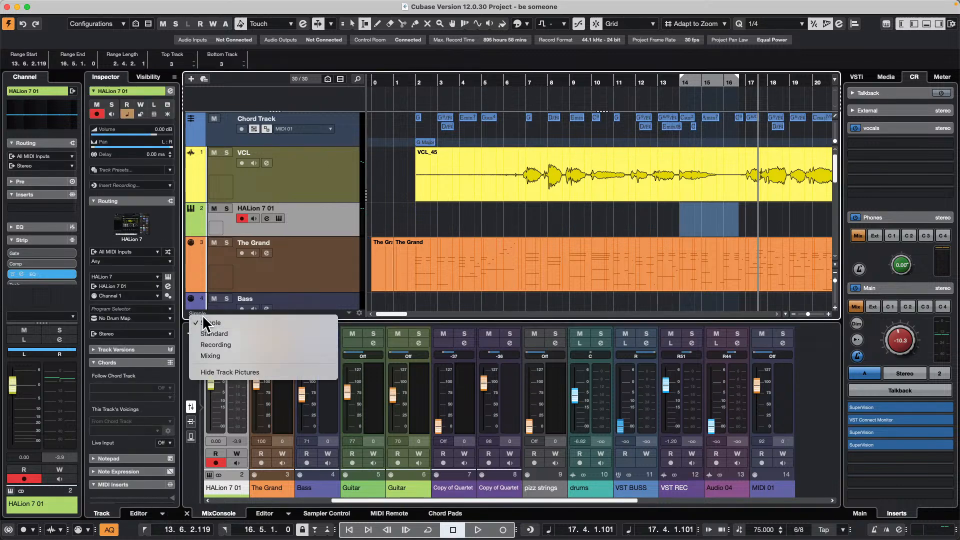
{"action": "left_click", "coordinate": [220, 355]}
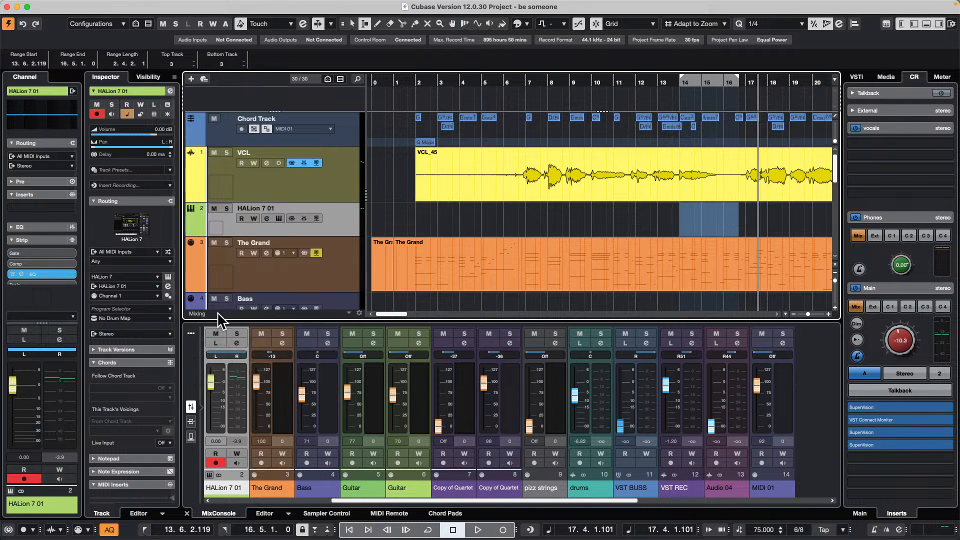
{"action": "left_click", "coordinate": [195, 311]}
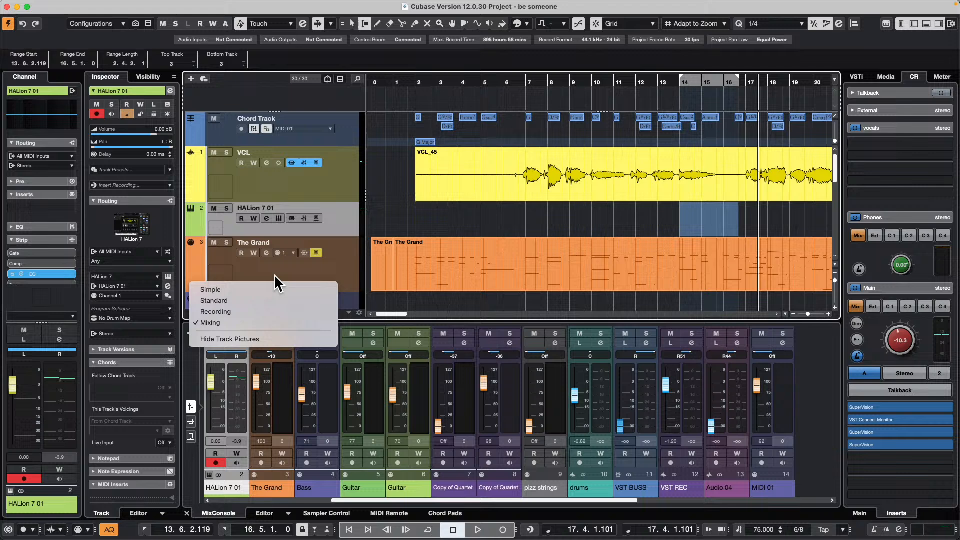
{"action": "left_click", "coordinate": [249, 300]}
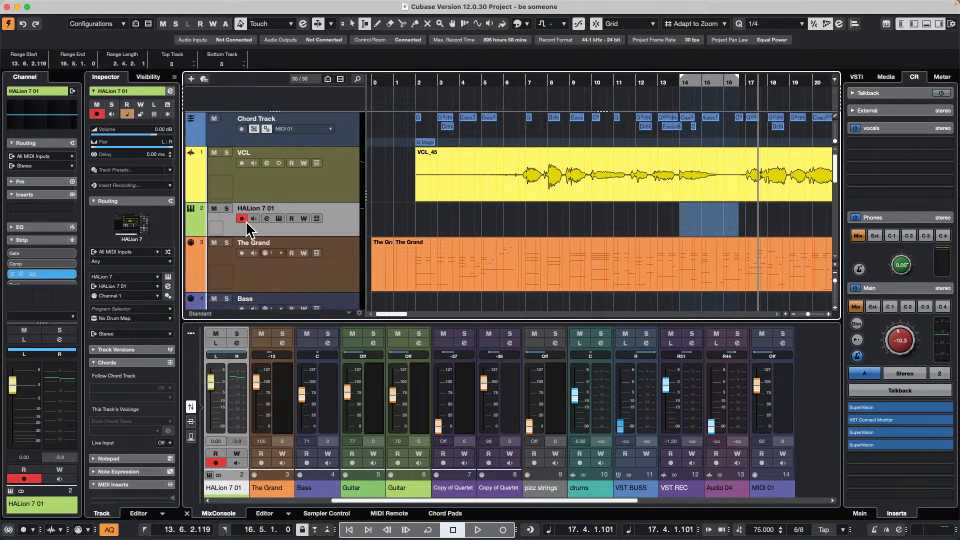
- Compare the Simple and Mixing track control presets once more and go back to Standard
{"action": "left_click", "coordinate": [200, 314]}
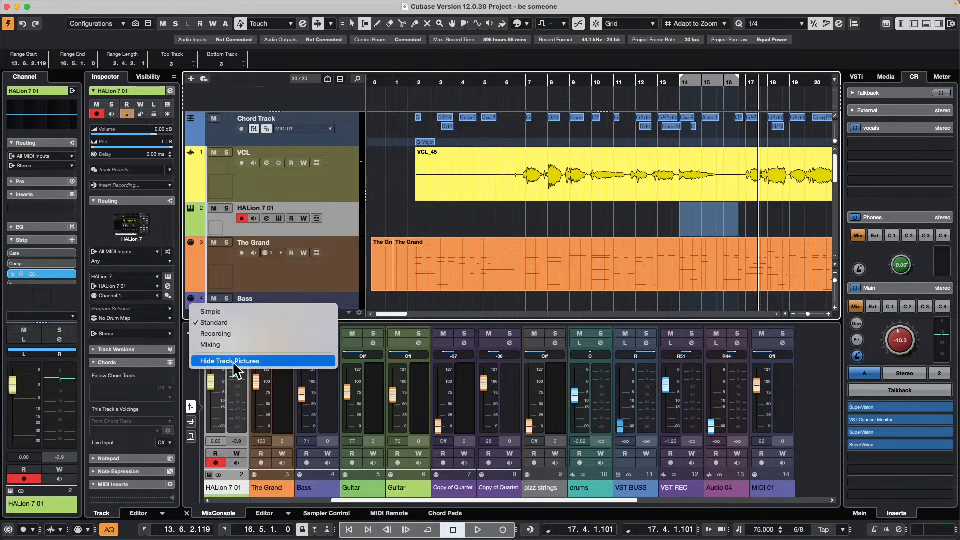
{"action": "left_click", "coordinate": [242, 310]}
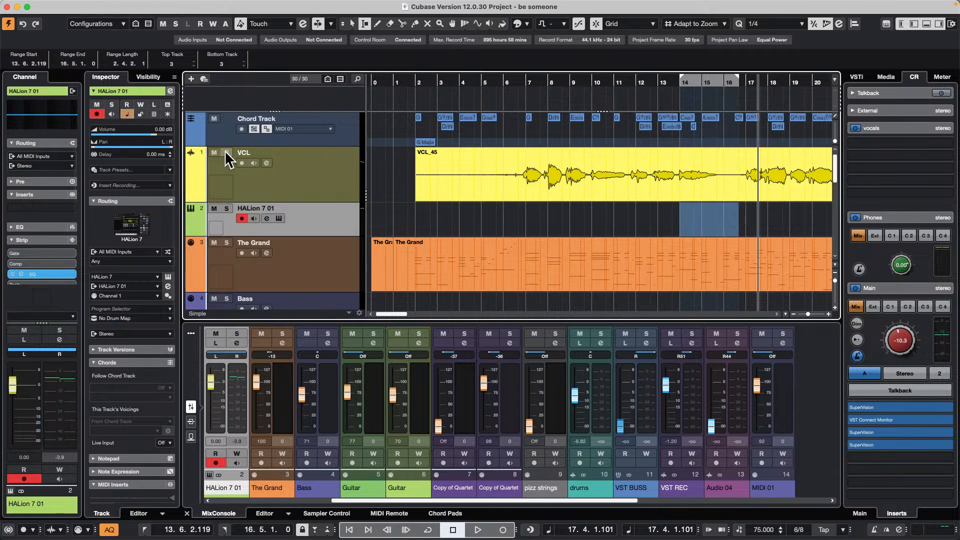
{"action": "left_click", "coordinate": [196, 313]}
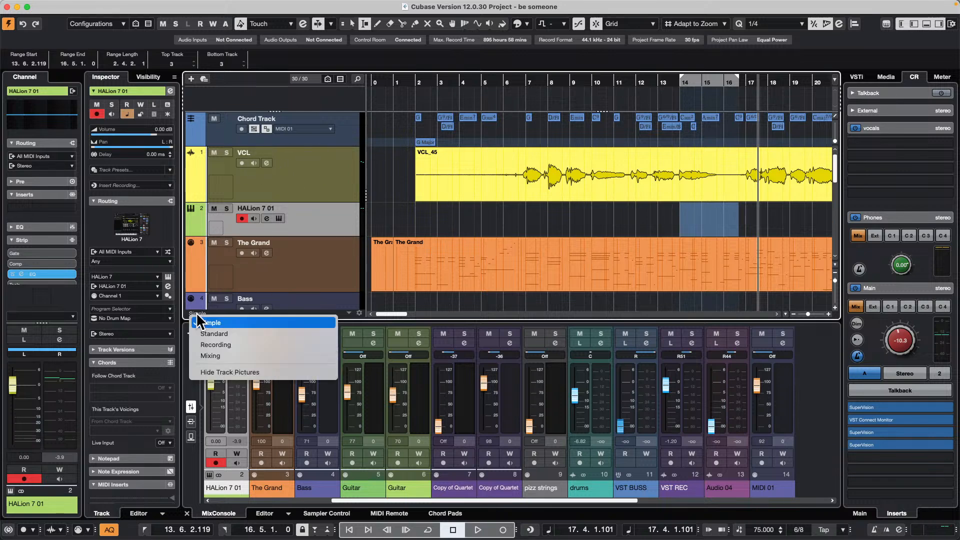
{"action": "left_click", "coordinate": [233, 360]}
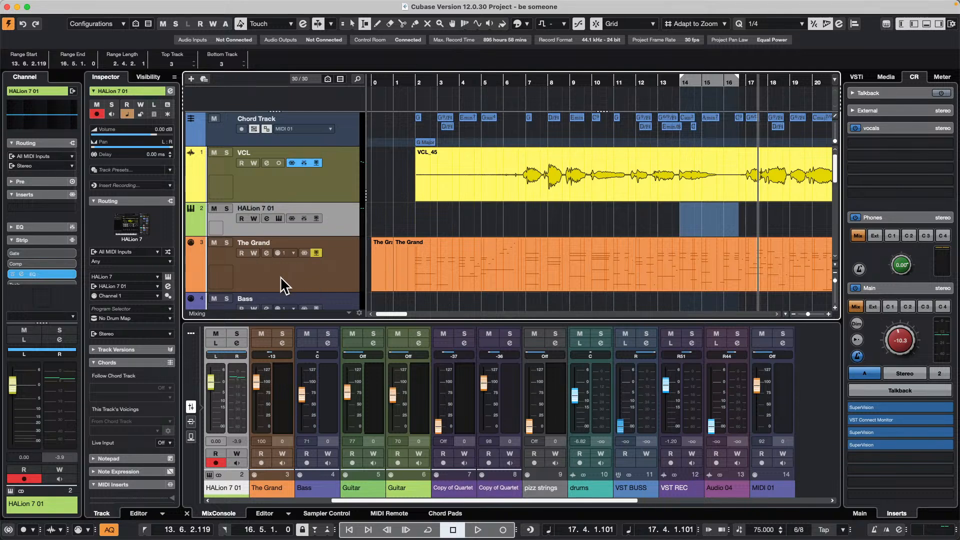
{"action": "left_click", "coordinate": [197, 312]}
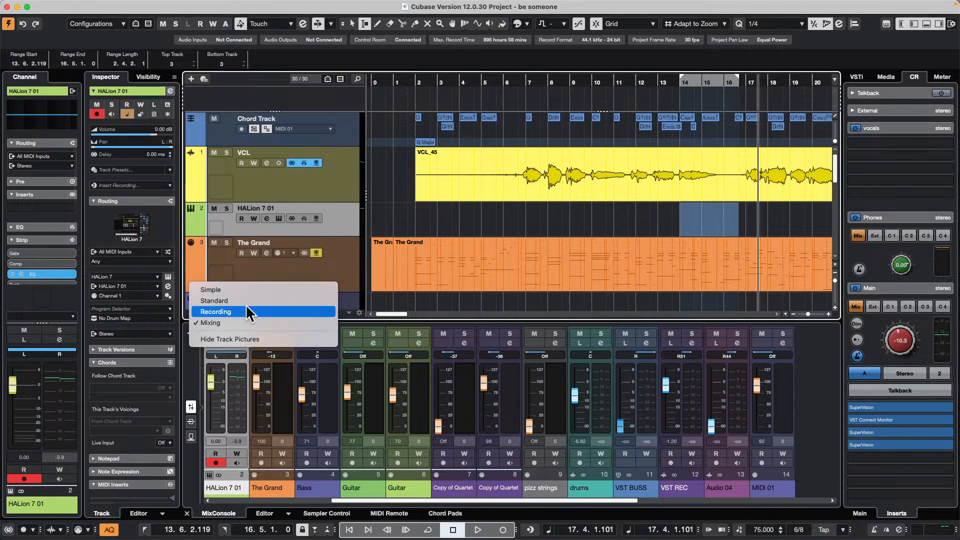
{"action": "left_click", "coordinate": [245, 304]}
- Apply the Recording track control preset to see its controls and return to the Standard preset
{"action": "left_click", "coordinate": [199, 310]}
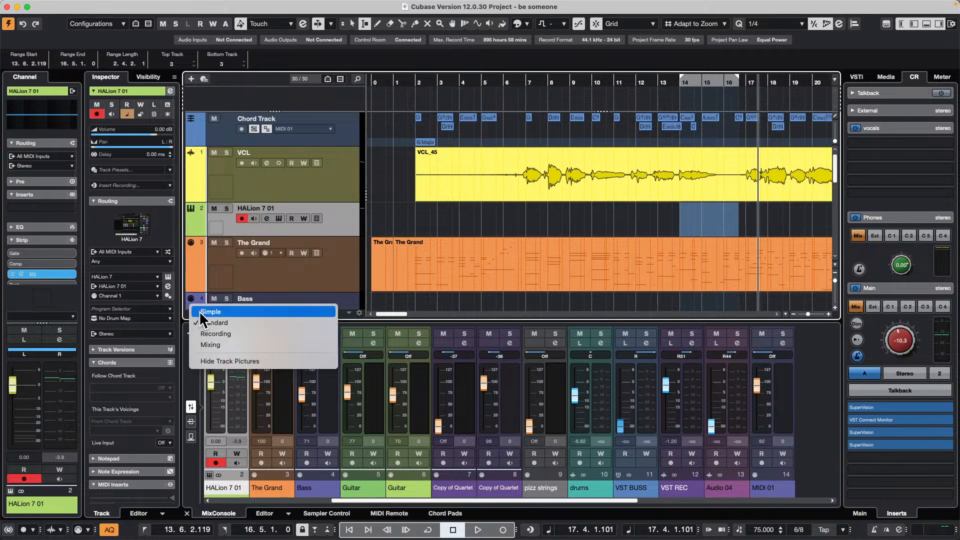
{"action": "left_click", "coordinate": [215, 333]}
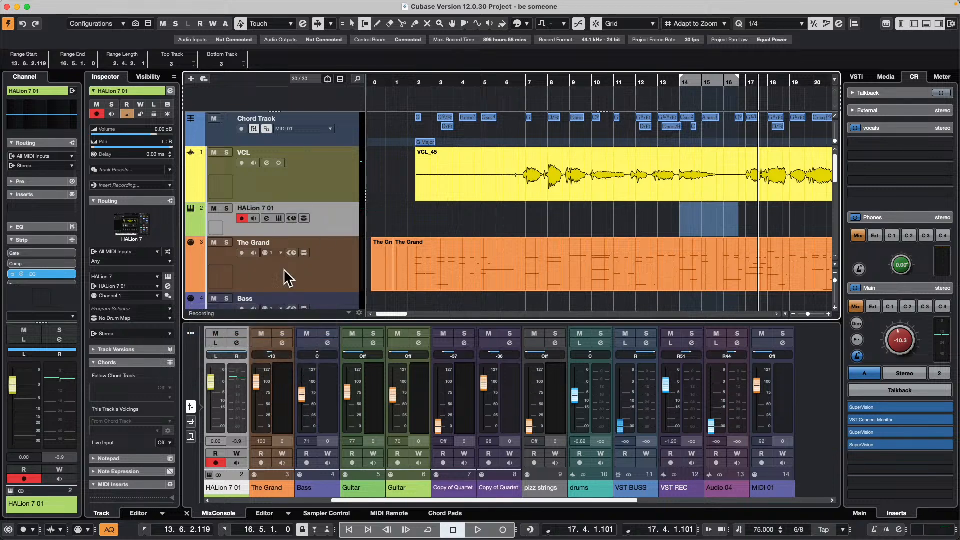
{"action": "left_click", "coordinate": [198, 311]}
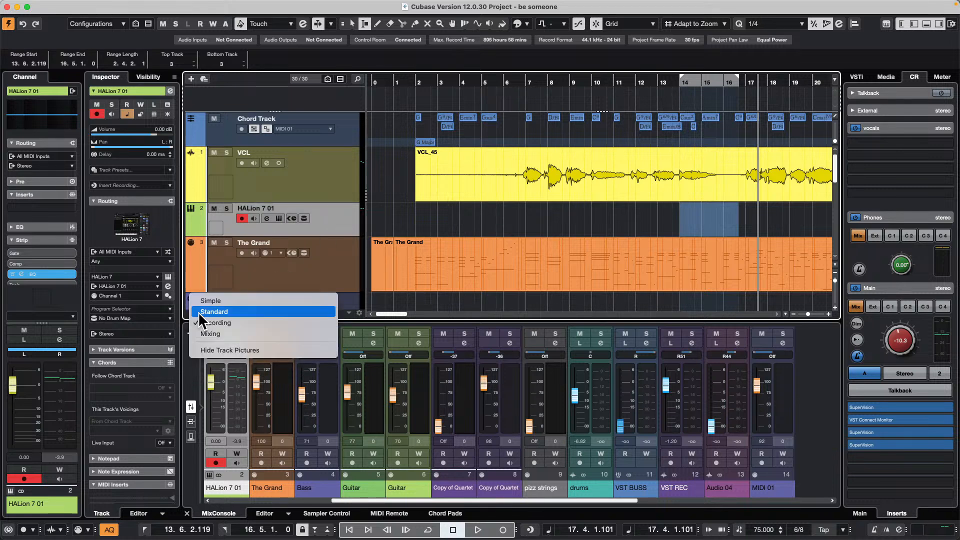
{"action": "left_click", "coordinate": [218, 308]}
{"action": "left_click", "coordinate": [198, 312]}
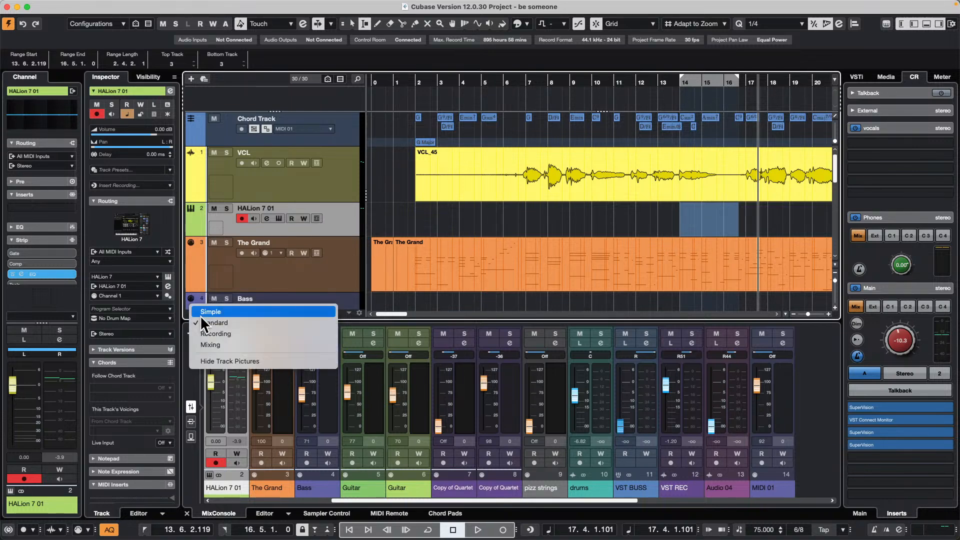
{"action": "left_click", "coordinate": [218, 323]}
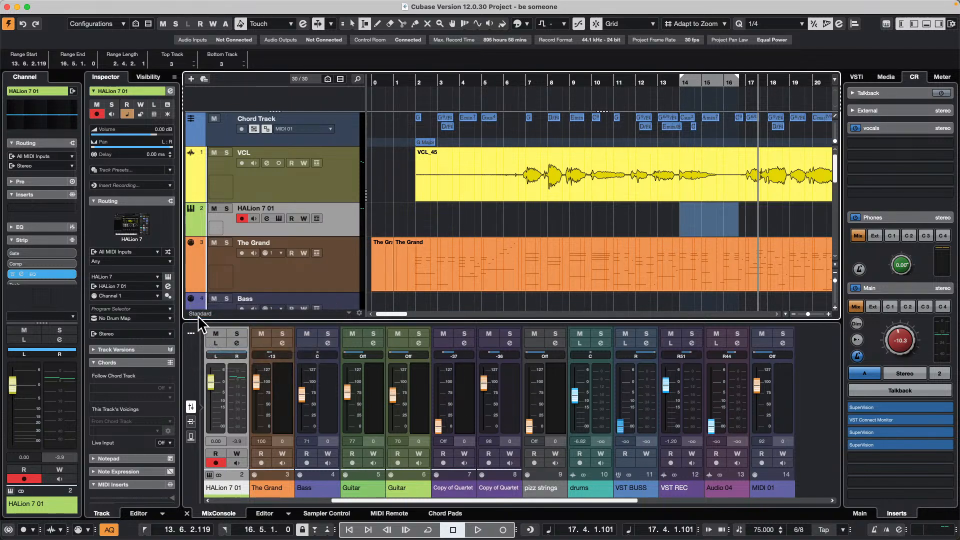
{"action": "left_click", "coordinate": [206, 311]}
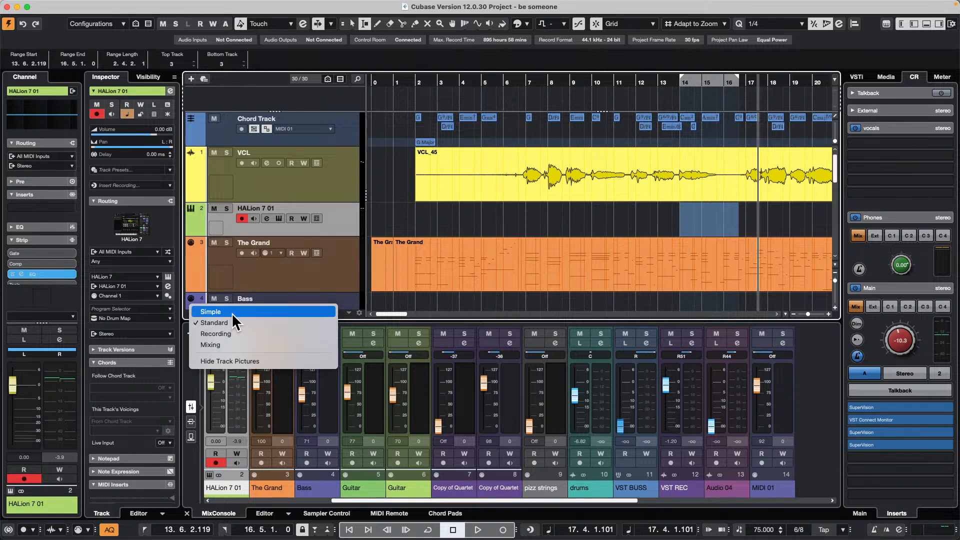
{"action": "left_click", "coordinate": [315, 267]}
- Examine the MIDI and Audio pages of the Track Controls Settings for The Grand and close the dialog
{"action": "right_click", "coordinate": [283, 270]}
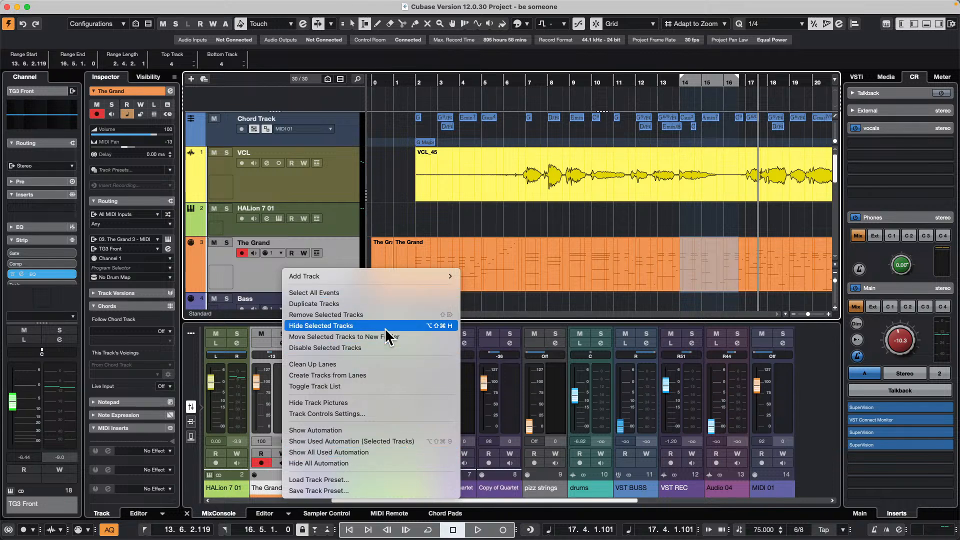
{"action": "left_click", "coordinate": [354, 415]}
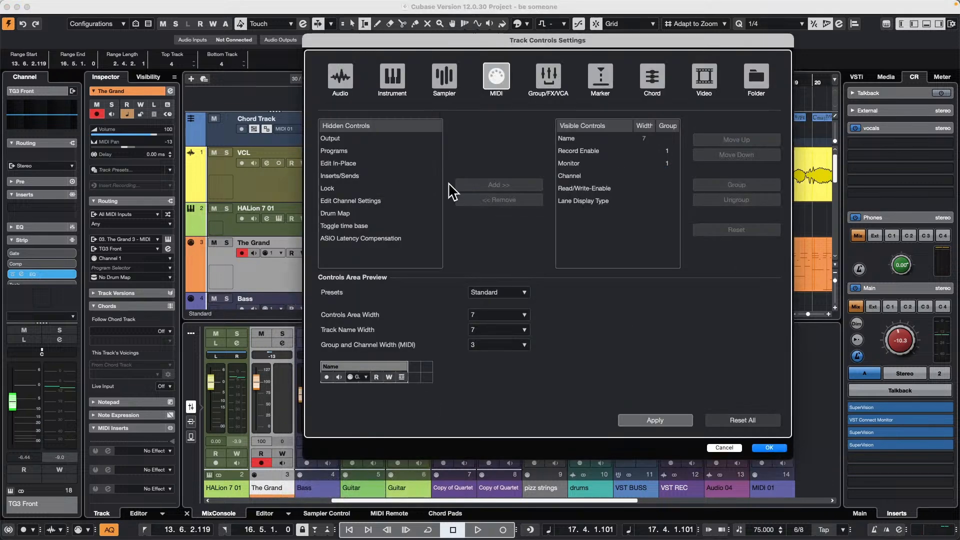
{"action": "left_click", "coordinate": [349, 81]}
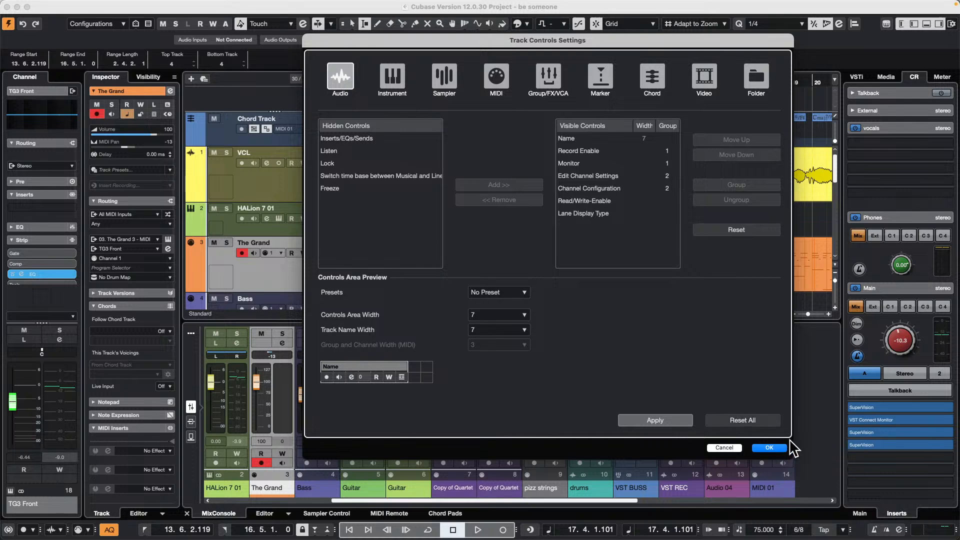
{"action": "left_click", "coordinate": [770, 448]}
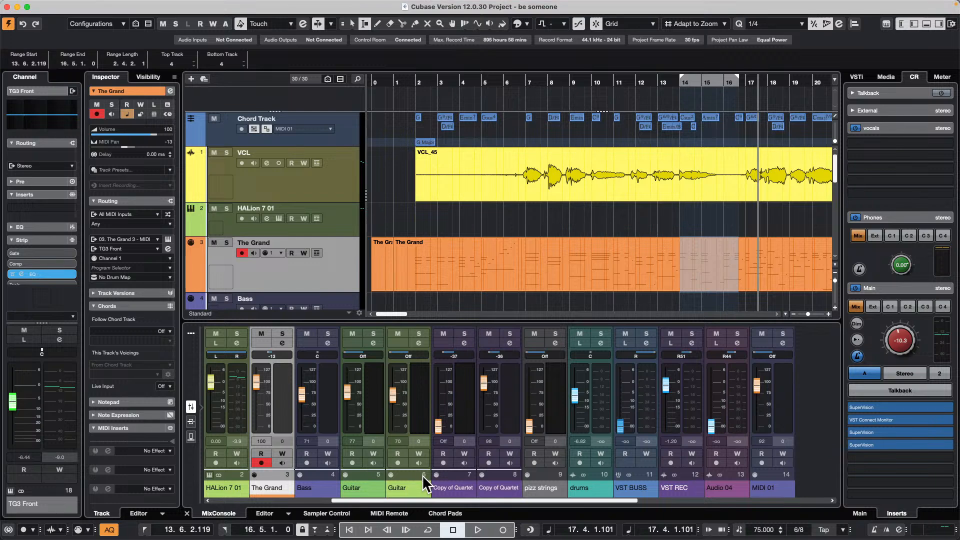
- Show the Korg nanoKONTROL2 surface in MIDI Remote and open the Mapping Assistant for its first knob
{"action": "left_click", "coordinate": [446, 513]}
{"action": "left_click", "coordinate": [391, 514]}
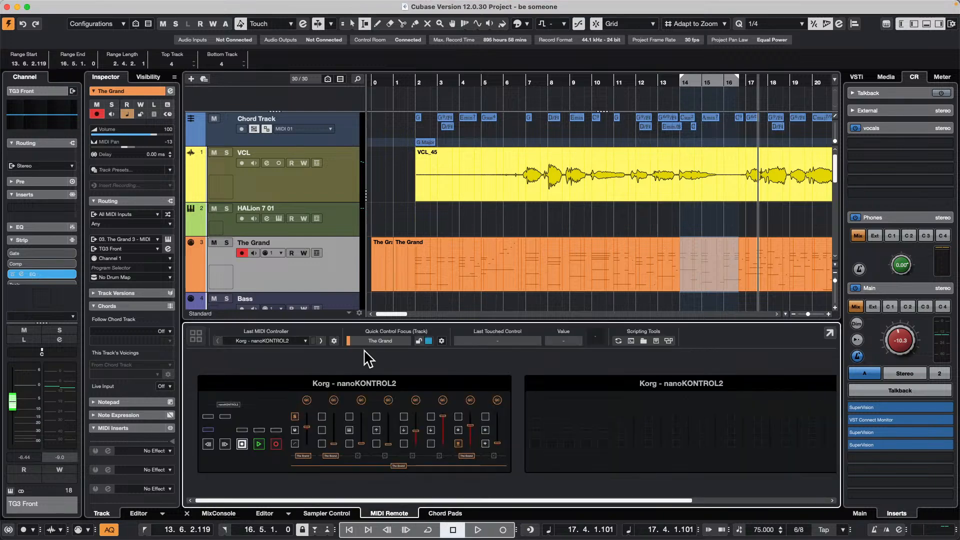
{"action": "left_click", "coordinate": [422, 386]}
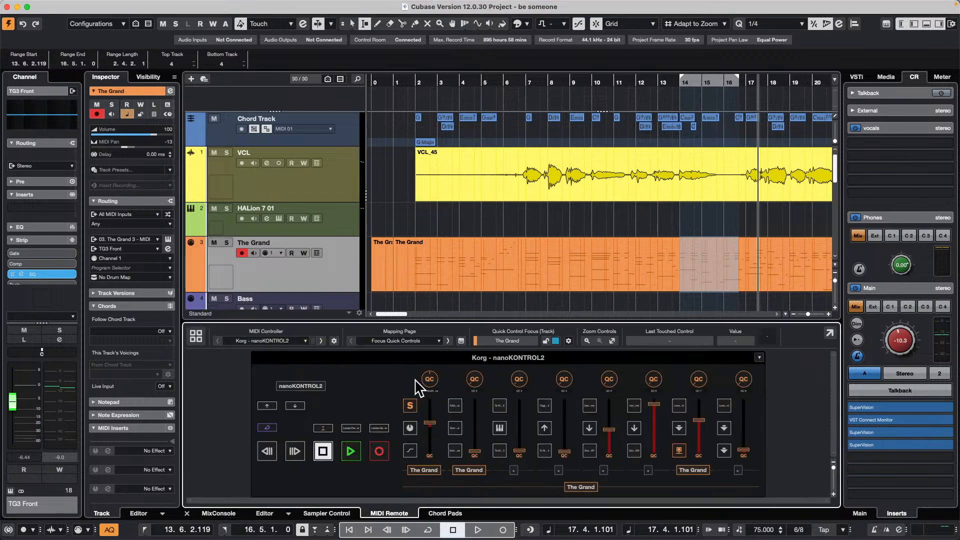
{"action": "double_click", "coordinate": [415, 379]}
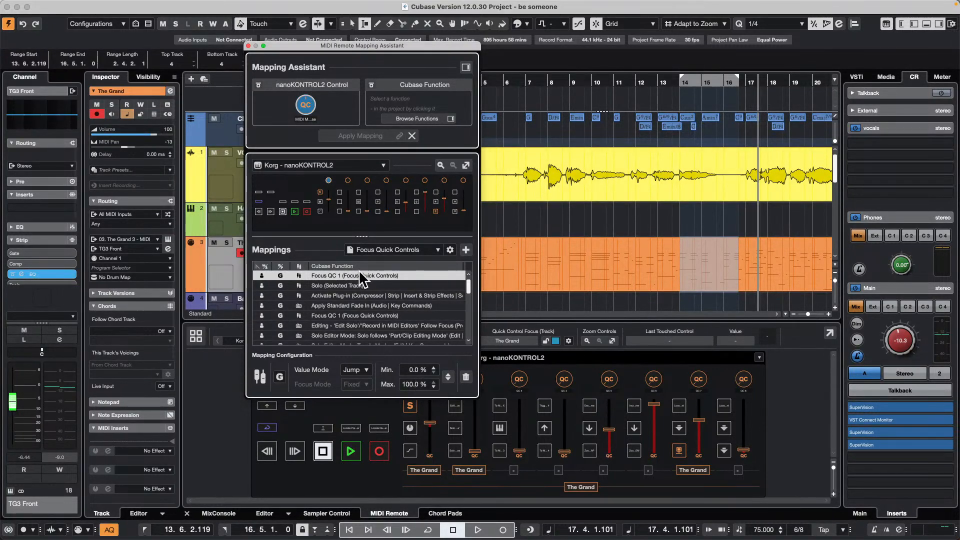
- Switch the nanoKONTROL2 to the mapping page Untitled Page and select its Pan Left-Right (Selected Track) mapping
{"action": "left_click", "coordinate": [423, 250]}
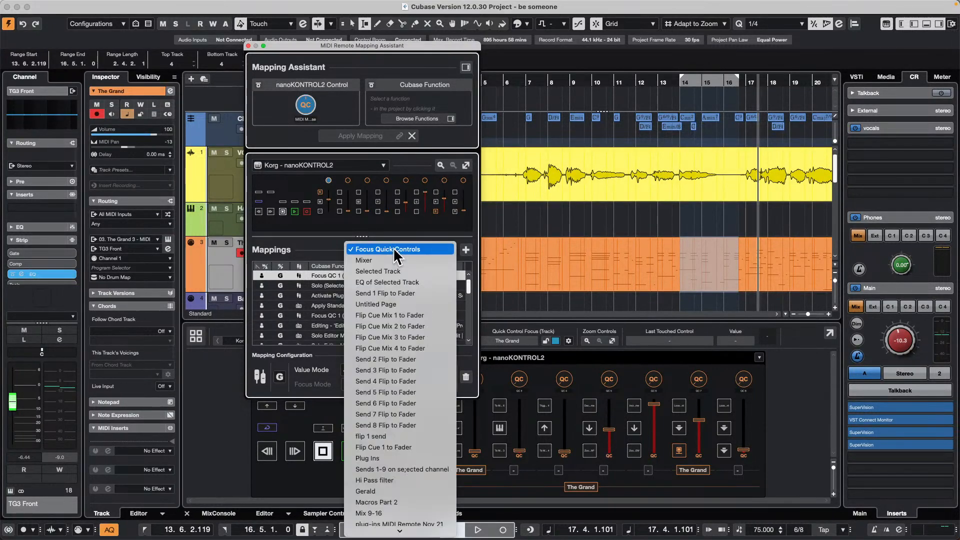
{"action": "left_click", "coordinate": [431, 305]}
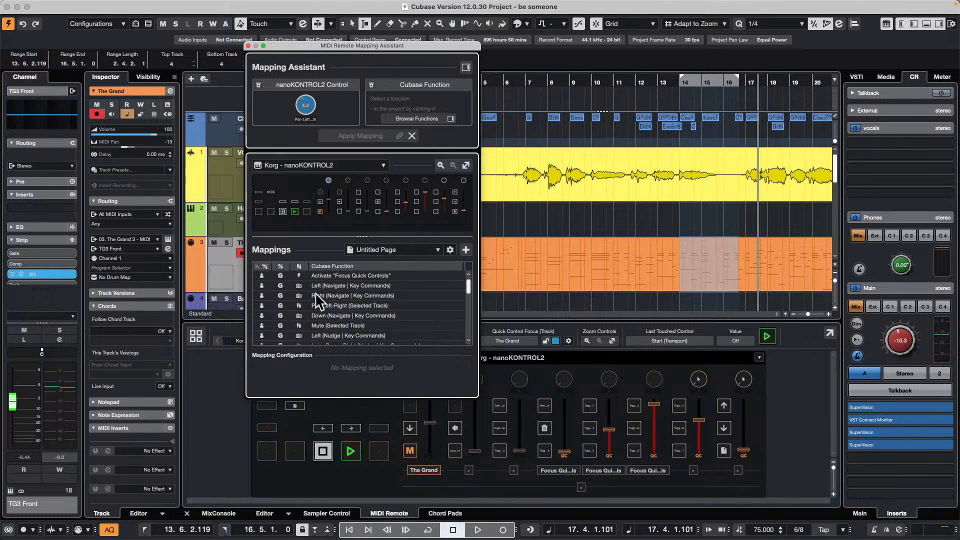
{"action": "left_click", "coordinate": [392, 306]}
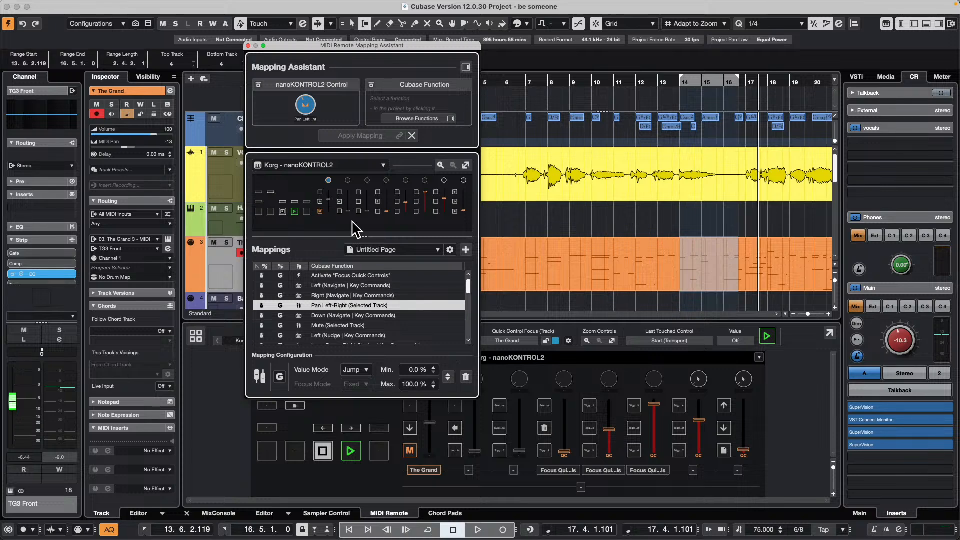
- Show the Functions Browser and examine the functions available under Key Commands, including the Devices category
{"action": "left_click", "coordinate": [466, 67]}
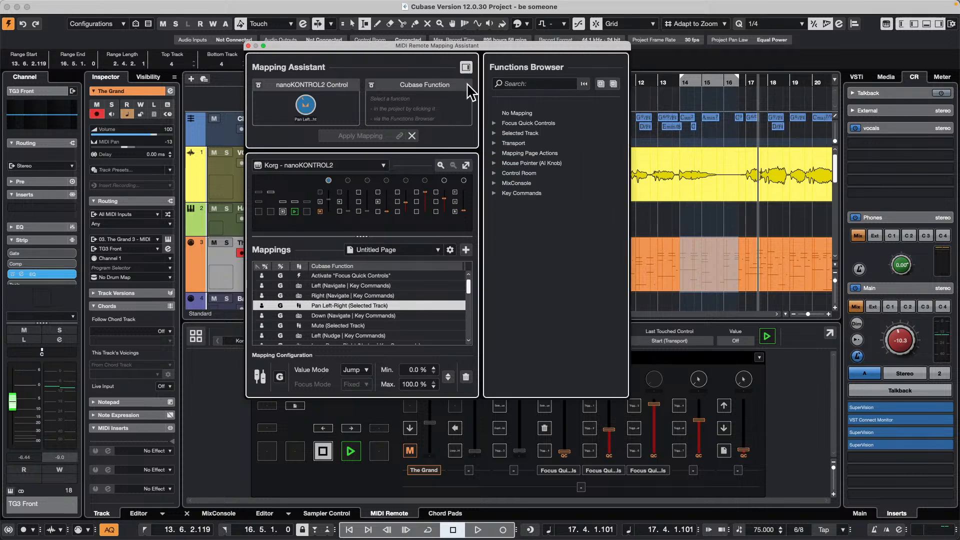
{"action": "left_click", "coordinate": [495, 192]}
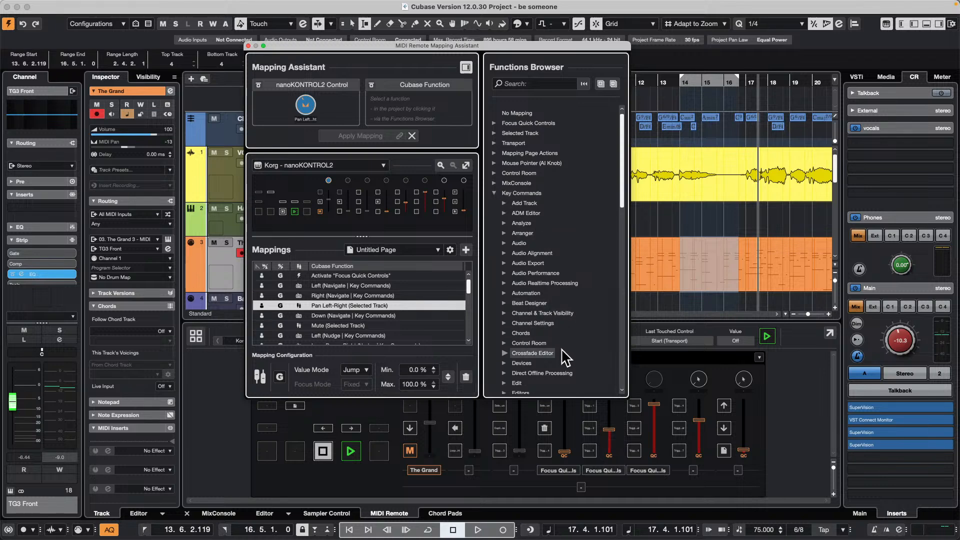
{"action": "scroll", "coordinate": [550, 310], "scroll_direction": "down", "scroll_amount": 3}
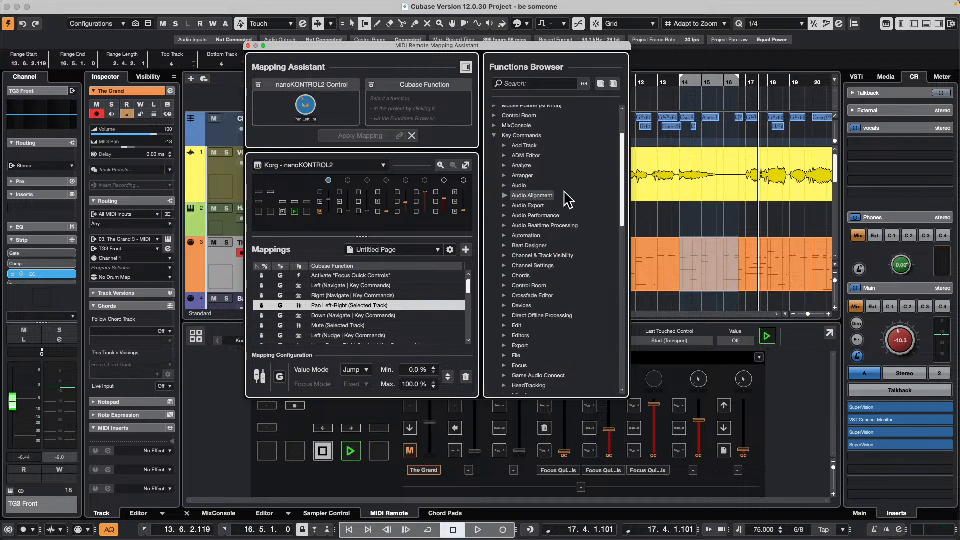
{"action": "left_click", "coordinate": [504, 305]}
{"action": "scroll", "coordinate": [550, 280], "scroll_direction": "down", "scroll_amount": 3}
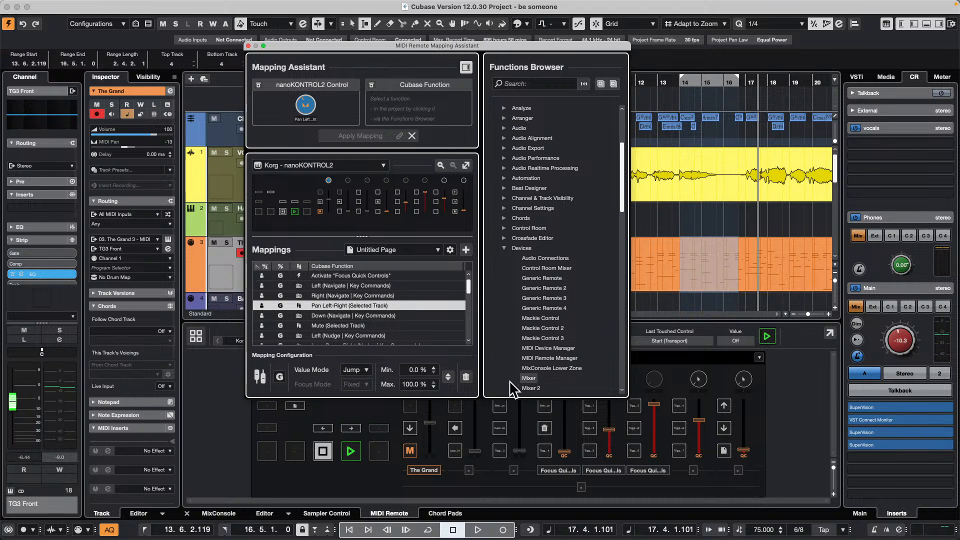
- Map the Mixer function from the Devices key commands to the nanoKONTROL2's first knob and close the Mapping Assistant
{"action": "left_click", "coordinate": [529, 378]}
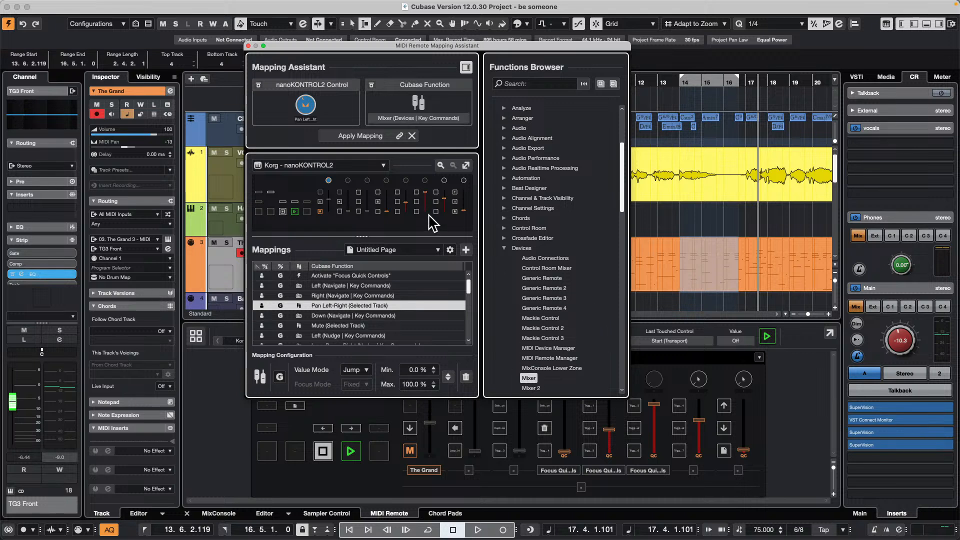
{"action": "left_click", "coordinate": [369, 135]}
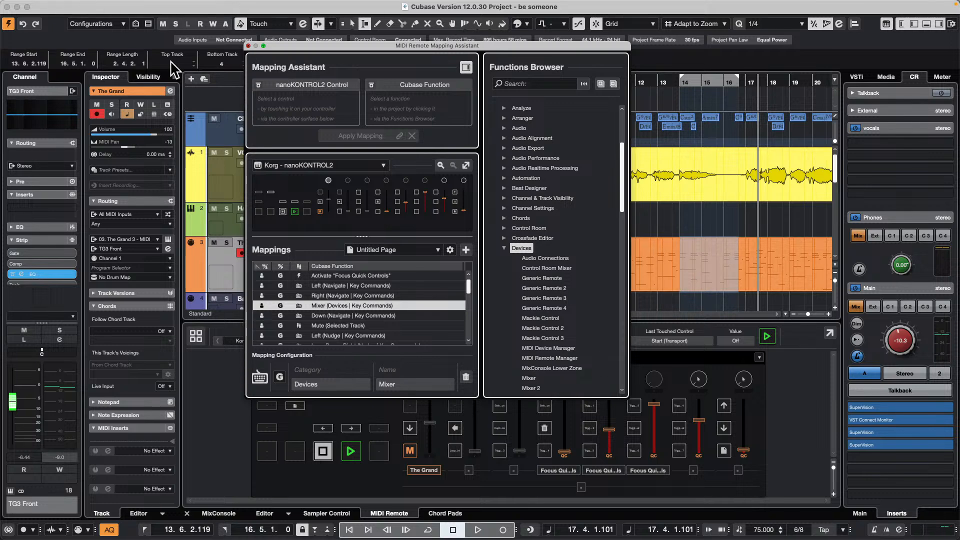
{"action": "left_click", "coordinate": [248, 45]}
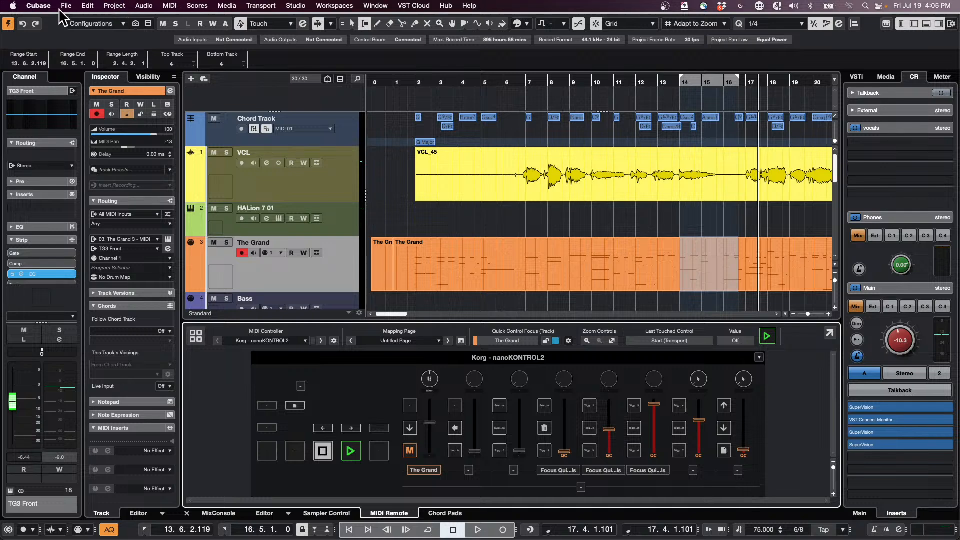
- Open the recent project July 19 2924.cpr and activate it
{"action": "left_click", "coordinate": [66, 5]}
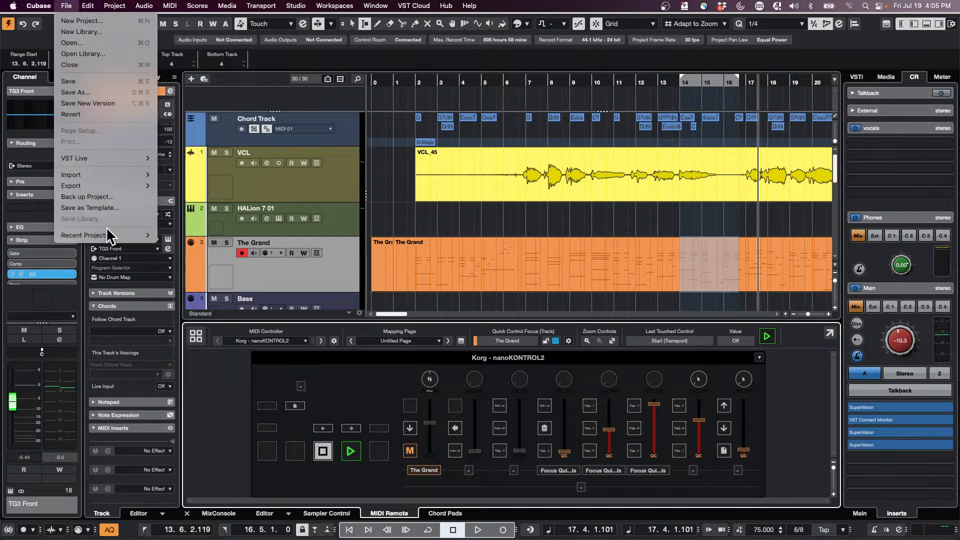
{"action": "mouse_move", "coordinate": [108, 235]}
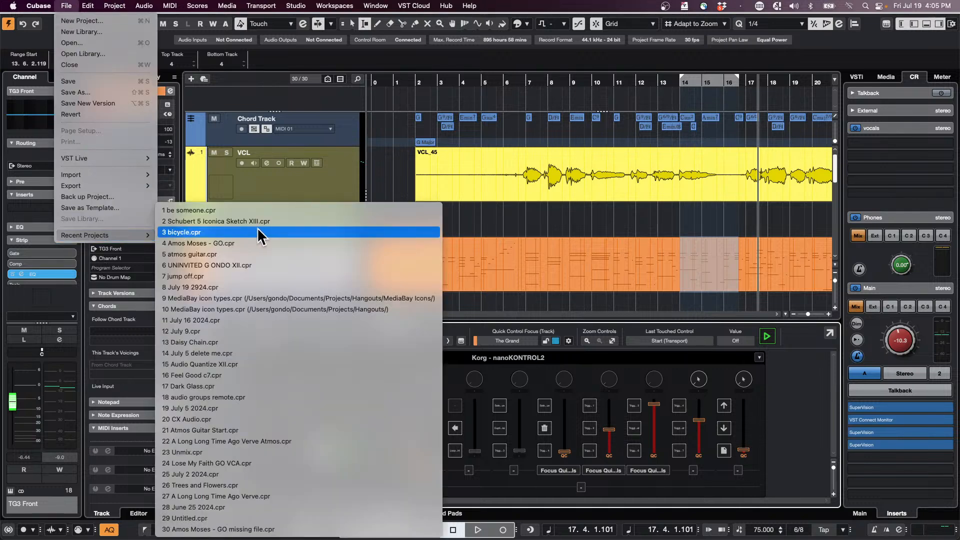
{"action": "left_click", "coordinate": [270, 288]}
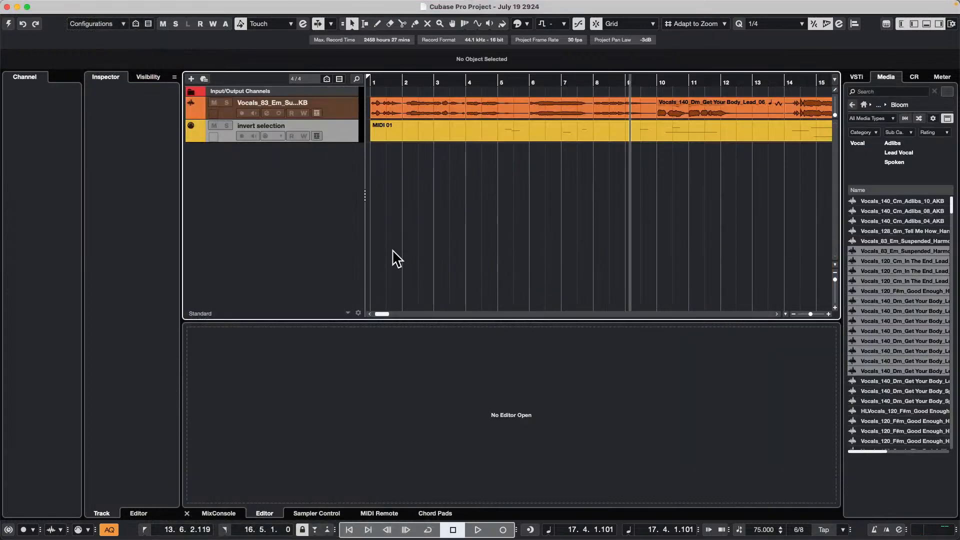
{"action": "left_click", "coordinate": [386, 103]}
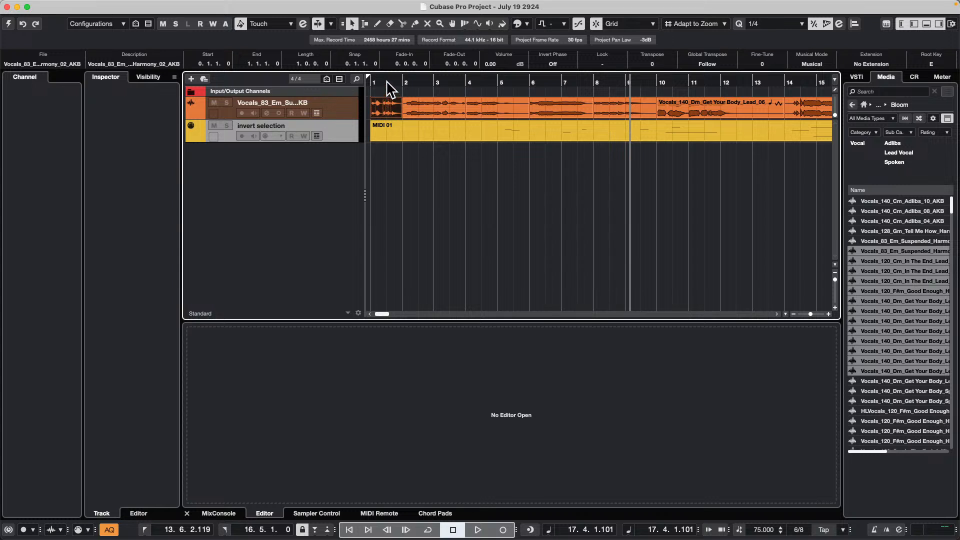
{"action": "left_click", "coordinate": [387, 82]}
{"action": "left_click", "coordinate": [8, 24]}
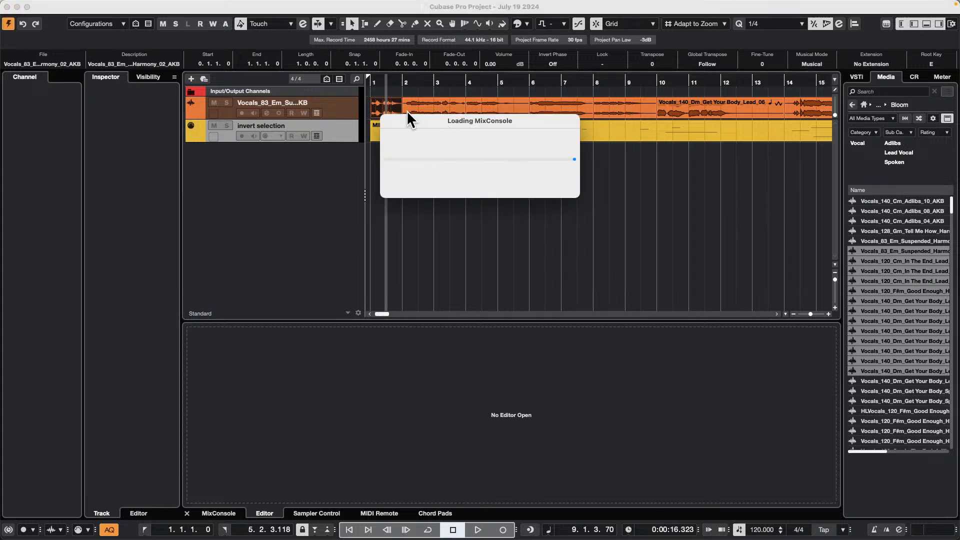
- Fit the vocal events in the timeline and increase the height of the Vocals_83 audio track
{"action": "left_click_drag", "start_coordinate": [390, 85], "coordinate": [381, 59]}
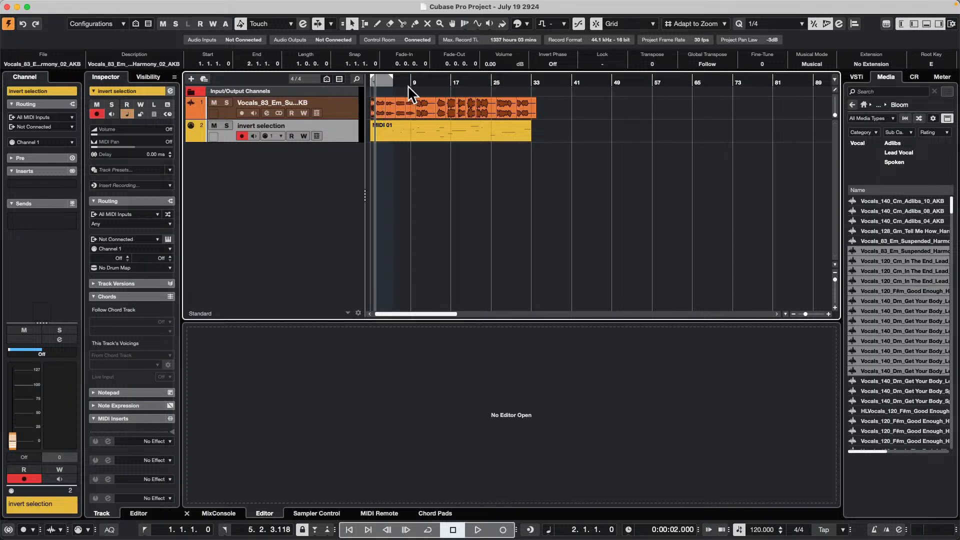
{"action": "left_click_drag", "start_coordinate": [408, 86], "coordinate": [301, 104]}
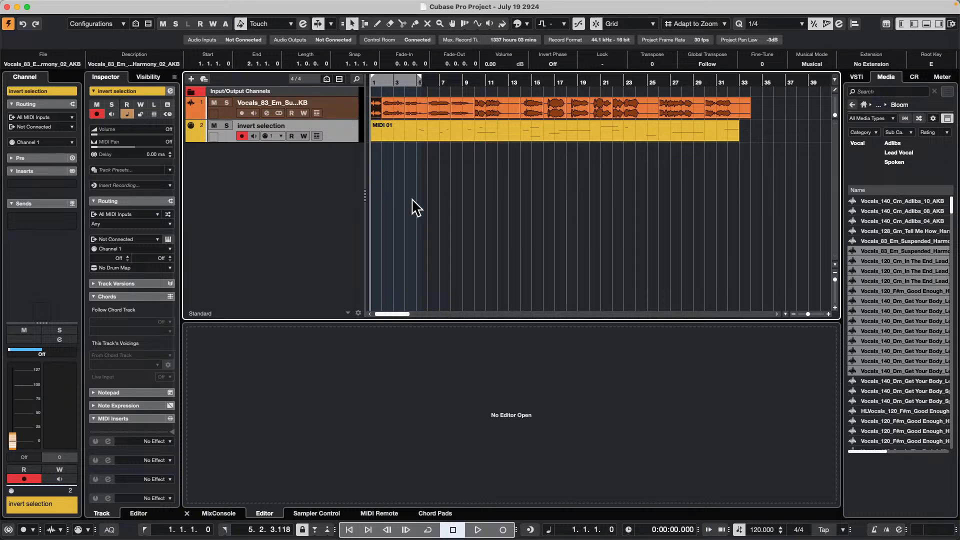
{"action": "left_click_drag", "start_coordinate": [340, 118], "coordinate": [341, 137]}
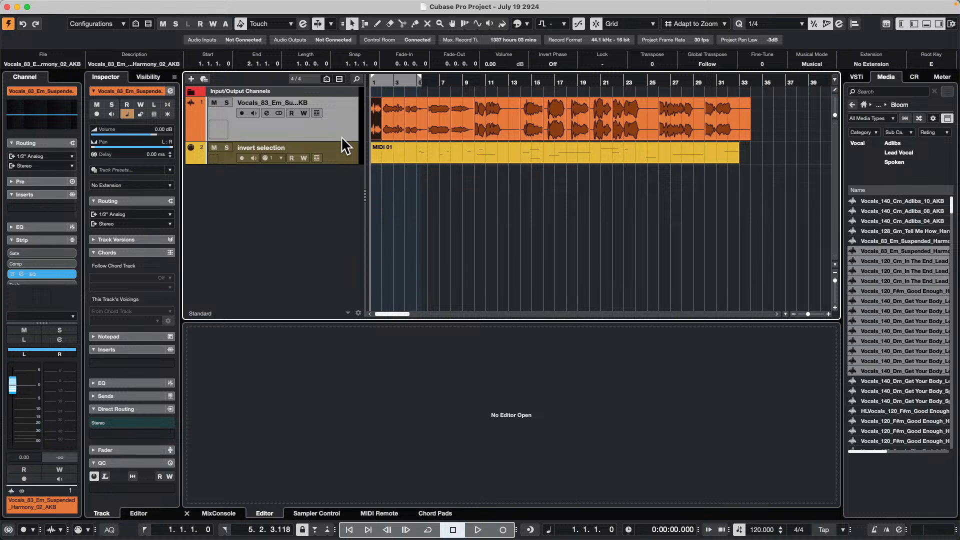
- Step the selection forward and back through the audio events on the vocal track, ending on the first event
{"action": "key", "text": "Right"}
{"action": "key", "text": "Right"}
{"action": "key", "text": "Right"}
{"action": "key", "text": "Right"}
{"action": "key", "text": "Right"}
{"action": "key", "text": "Right"}
{"action": "key", "text": "Right"}
{"action": "key", "text": "Right"}
{"action": "key", "text": "Right"}
{"action": "key", "text": "Right"}
{"action": "key", "text": "Right"}
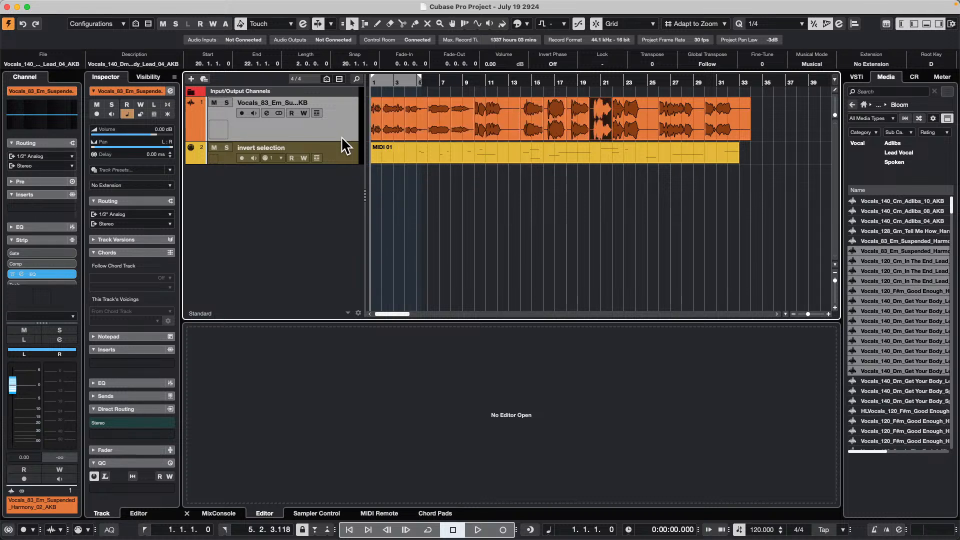
{"action": "key", "text": "Left"}
{"action": "key", "text": "Left"}
{"action": "key", "text": "Left"}
{"action": "key", "text": "Left"}
{"action": "key", "text": "Left"}
{"action": "key", "text": "Left"}
{"action": "key", "text": "Left"}
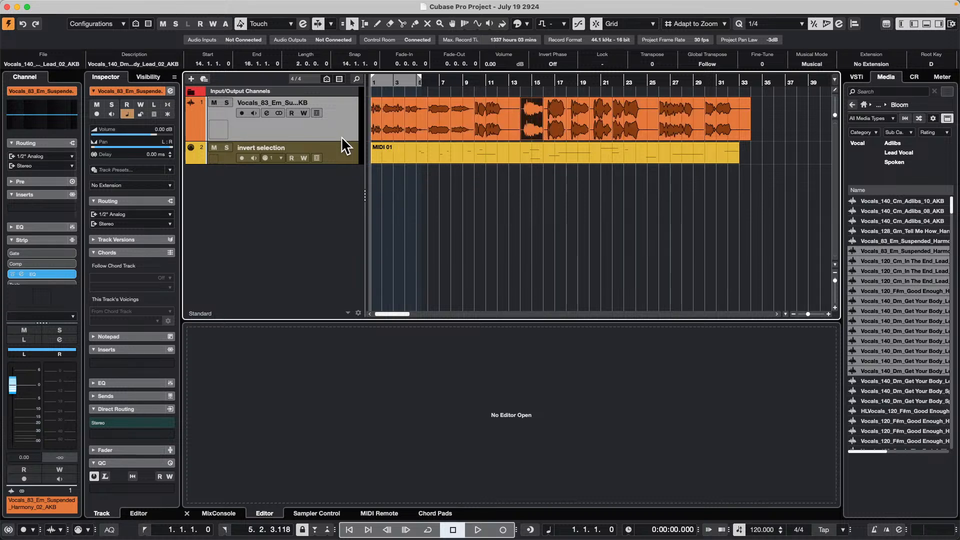
{"action": "key", "text": "Left"}
{"action": "key", "text": "Left"}
{"action": "key", "text": "Left"}
{"action": "key", "text": "Left"}
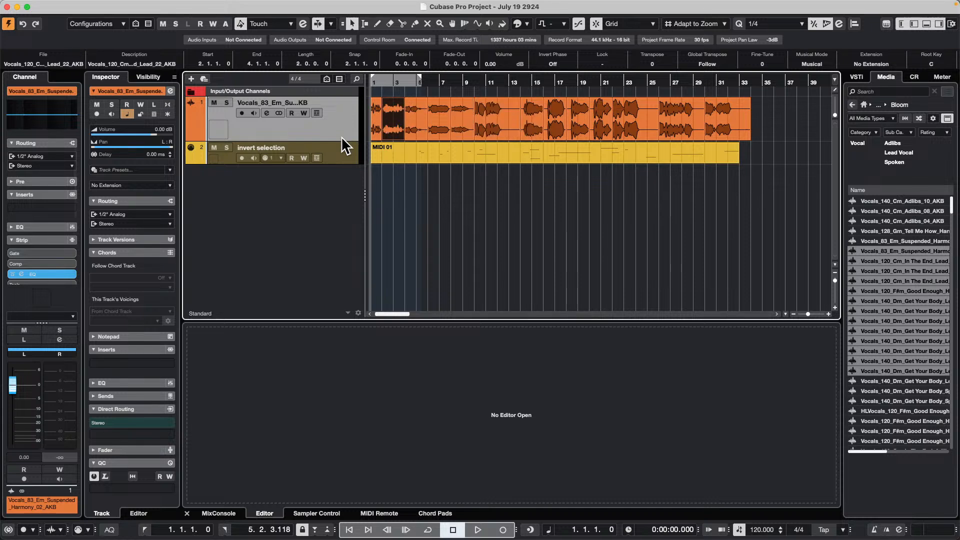
{"action": "key", "text": "Right"}
{"action": "key", "text": "Right"}
{"action": "key", "text": "Right"}
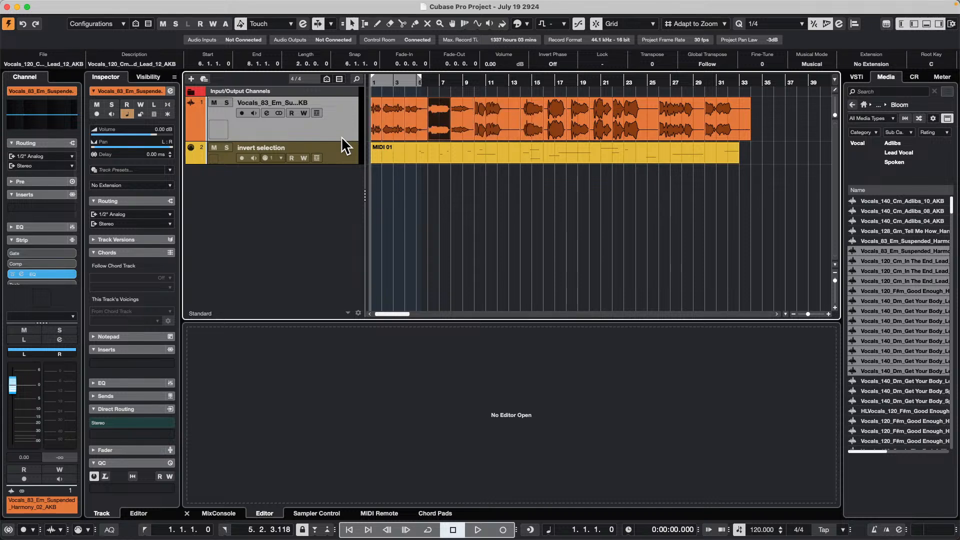
{"action": "key", "text": "Right"}
{"action": "key", "text": "Right"}
{"action": "key", "text": "Right"}
{"action": "key", "text": "Right"}
{"action": "key", "text": "Right"}
{"action": "key", "text": "Right"}
{"action": "key", "text": "Right"}
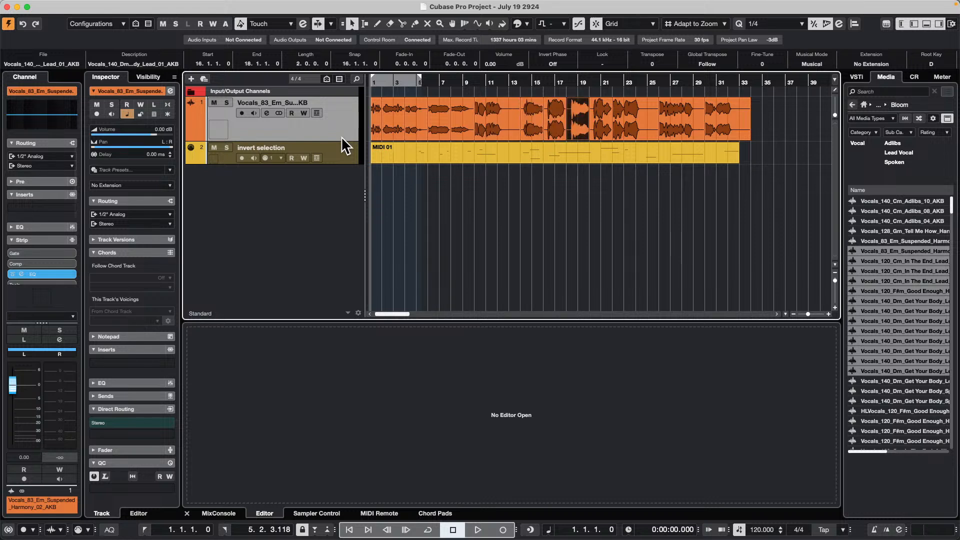
{"action": "key", "text": "Left"}
{"action": "key", "text": "Left"}
{"action": "key", "text": "Left"}
{"action": "key", "text": "Left"}
{"action": "key", "text": "Left"}
{"action": "key", "text": "Left"}
{"action": "key", "text": "Left"}
{"action": "key", "text": "Left"}
{"action": "key", "text": "Left"}
{"action": "key", "text": "Left"}
{"action": "key", "text": "Left"}
{"action": "key", "text": "Left"}
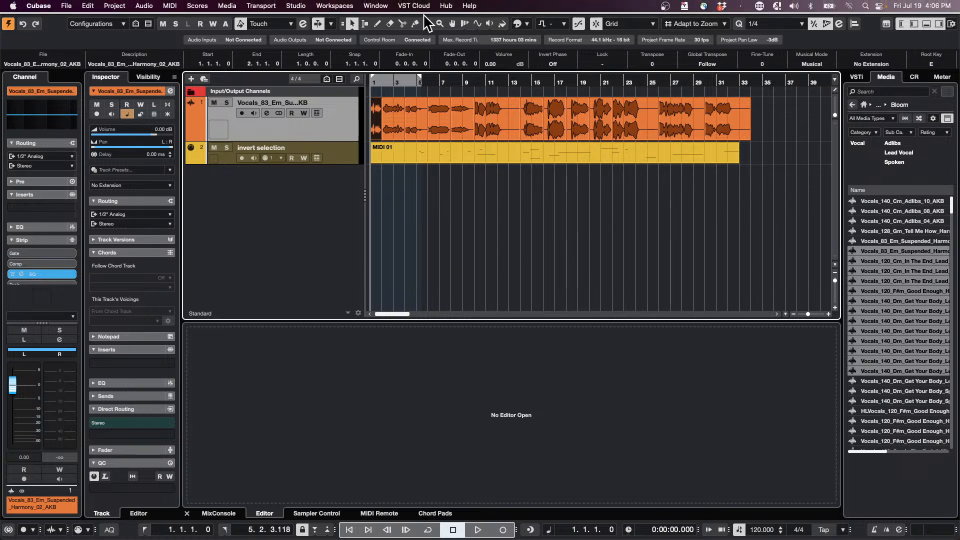
- Open the Project Logical Editor and load the preset CCLS next event to track below
{"action": "left_click", "coordinate": [115, 5]}
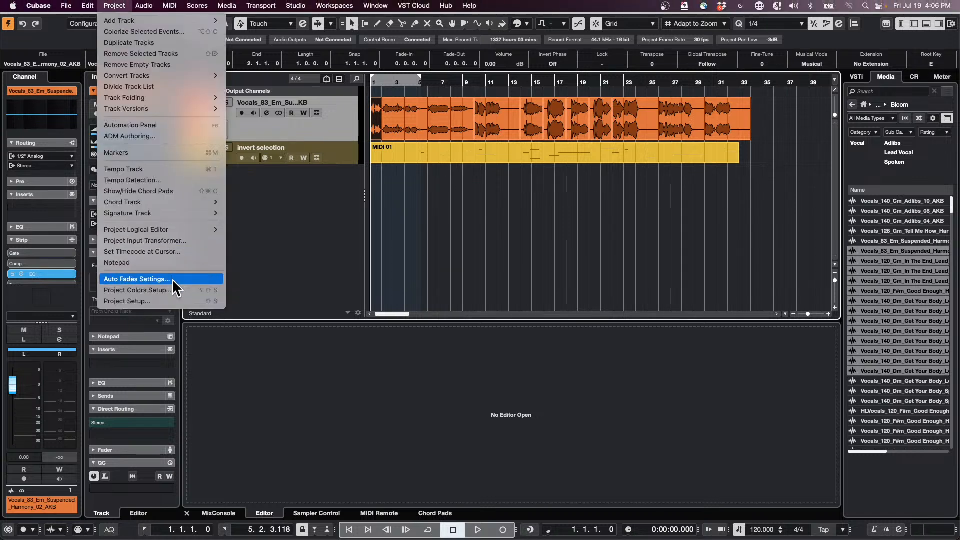
{"action": "mouse_move", "coordinate": [185, 231]}
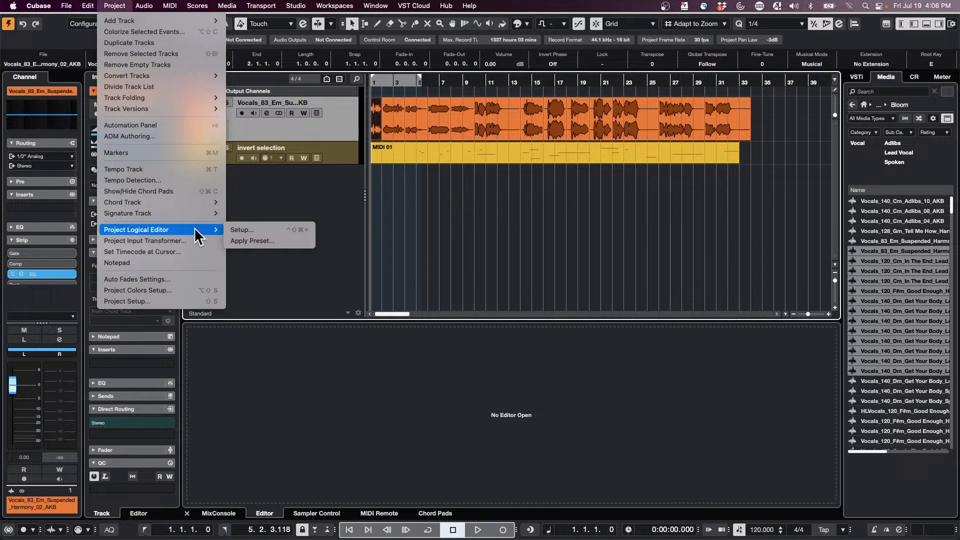
{"action": "left_click", "coordinate": [271, 231]}
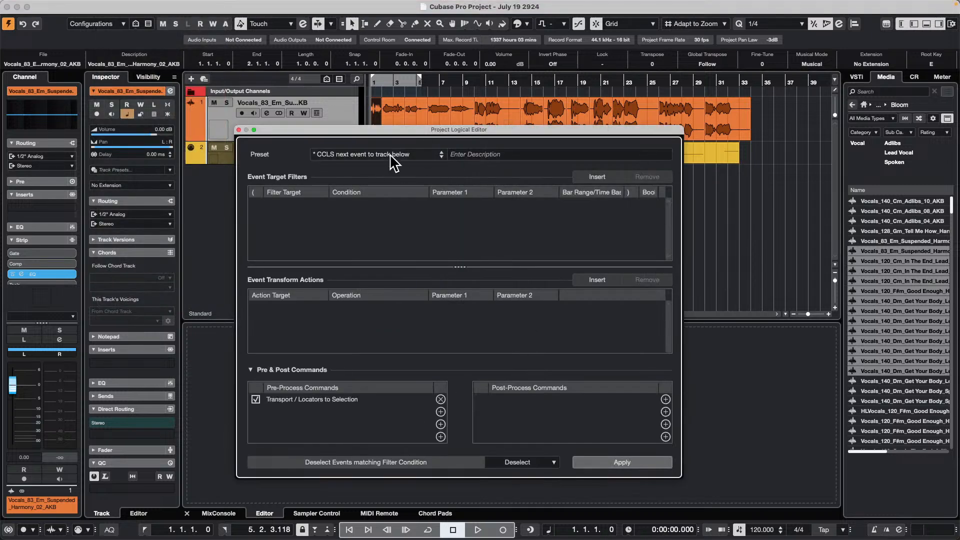
{"action": "left_click", "coordinate": [390, 156]}
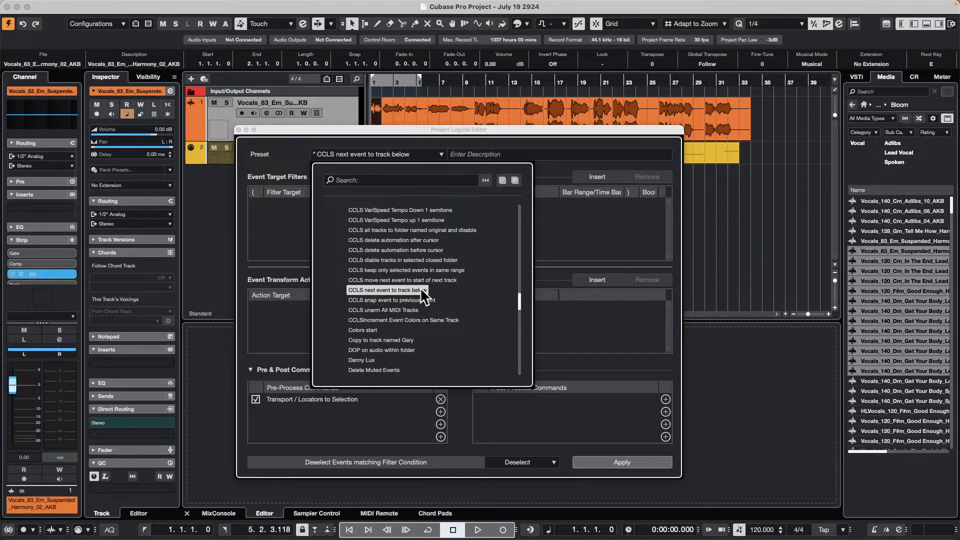
{"action": "left_click", "coordinate": [387, 290]}
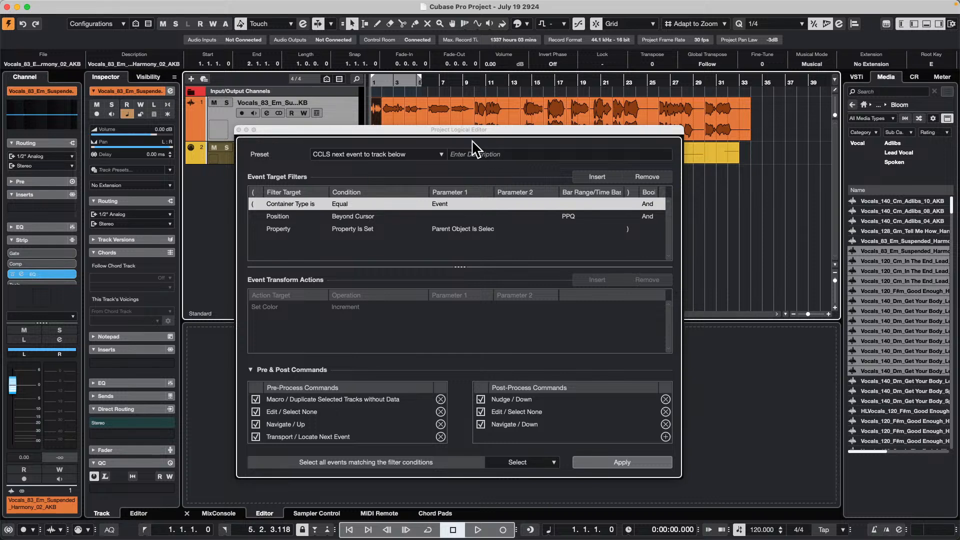
- Apply the preset repeatedly, starting from the first vocal event, to move the following events down onto duplicated tracks as far as track 5
{"action": "left_click_drag", "start_coordinate": [484, 130], "coordinate": [516, 130]}
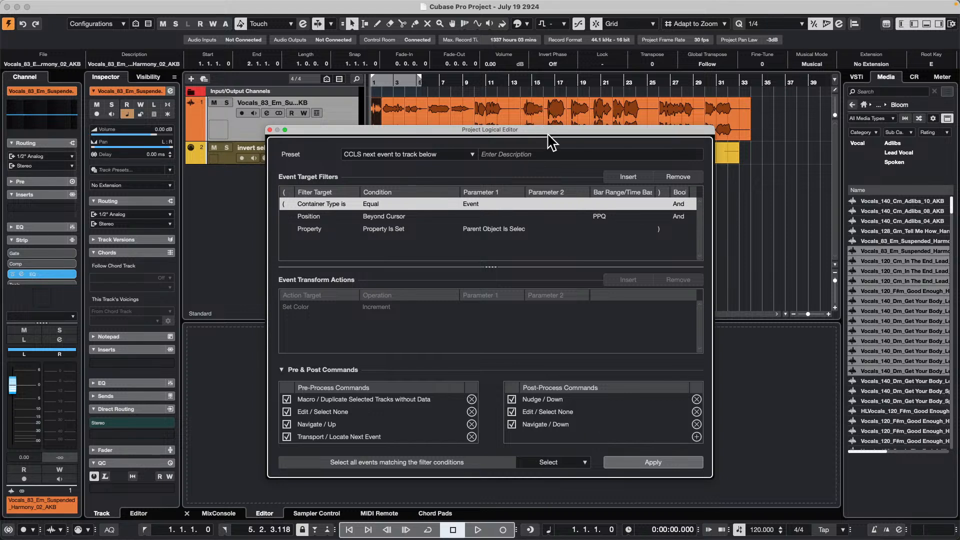
{"action": "left_click_drag", "start_coordinate": [549, 132], "coordinate": [710, 175]}
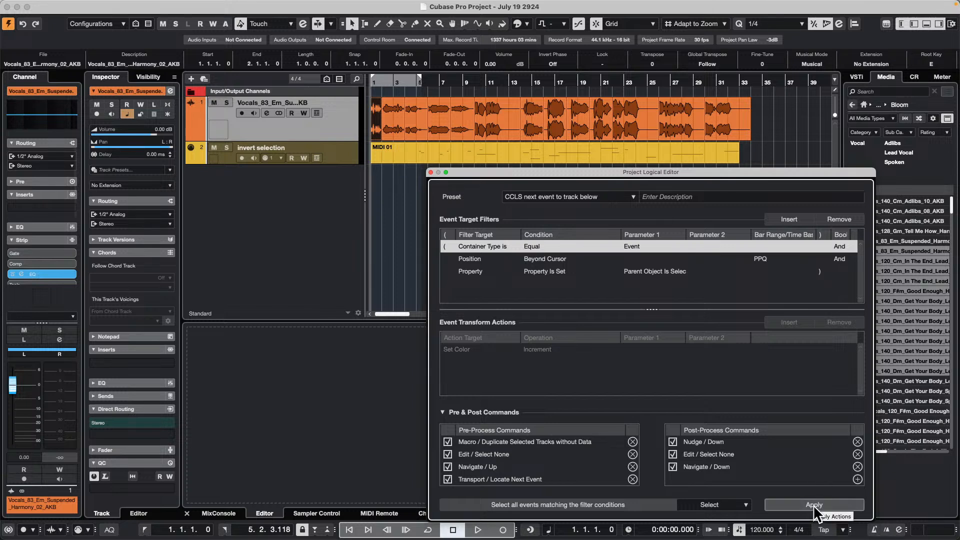
{"action": "left_click", "coordinate": [388, 129]}
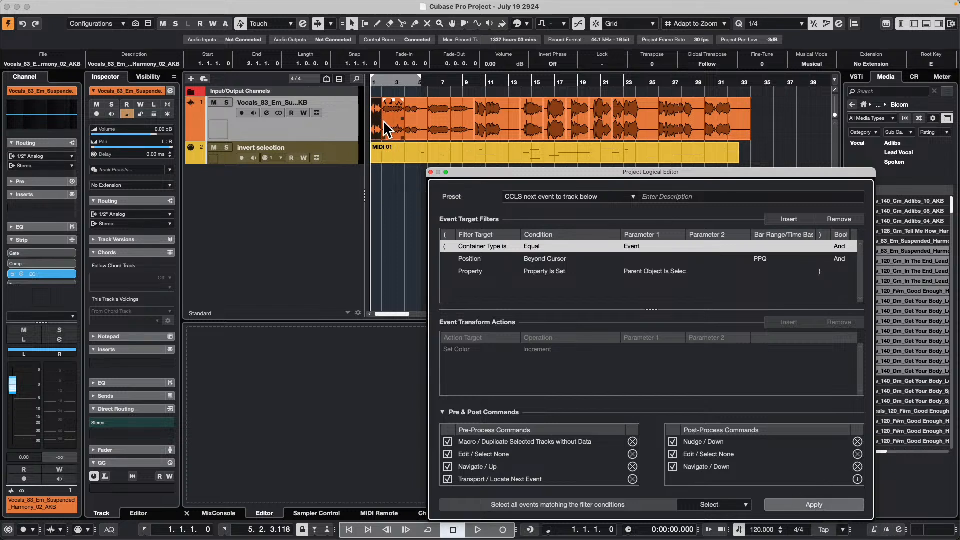
{"action": "left_click", "coordinate": [419, 130]}
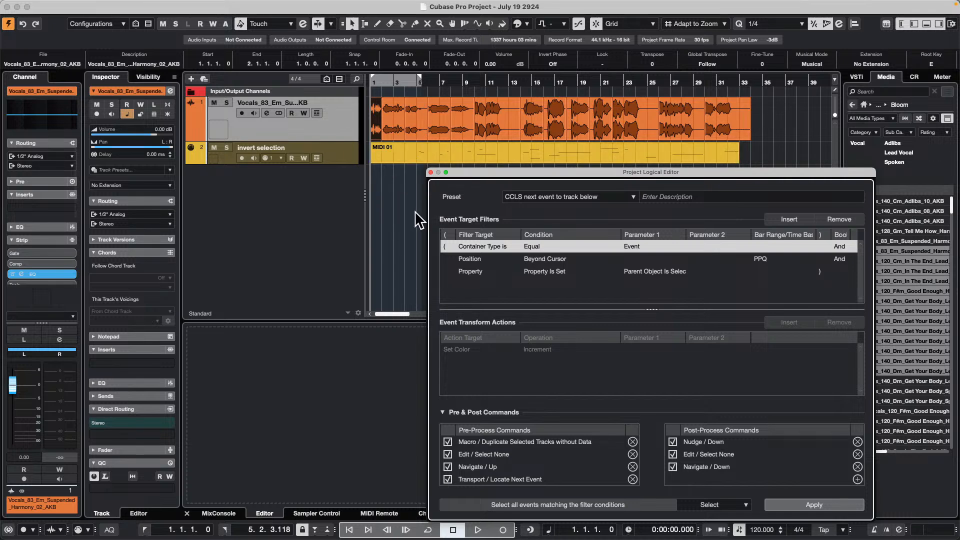
{"action": "left_click", "coordinate": [817, 505]}
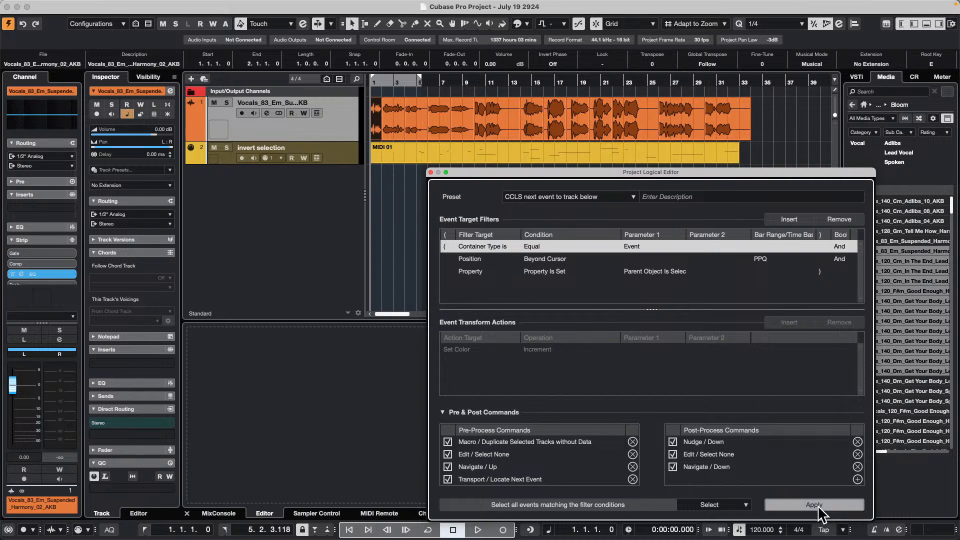
{"action": "left_click", "coordinate": [817, 506]}
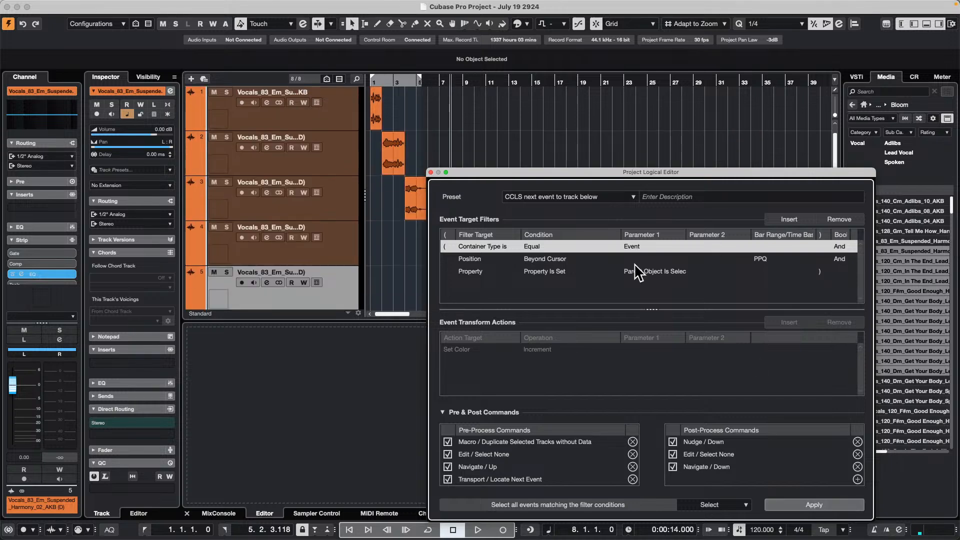
- Move the Project Logical Editor clear of the events and keep applying the preset until each remaining vocal event has its own track
{"action": "left_click_drag", "start_coordinate": [545, 180], "coordinate": [110, 143]}
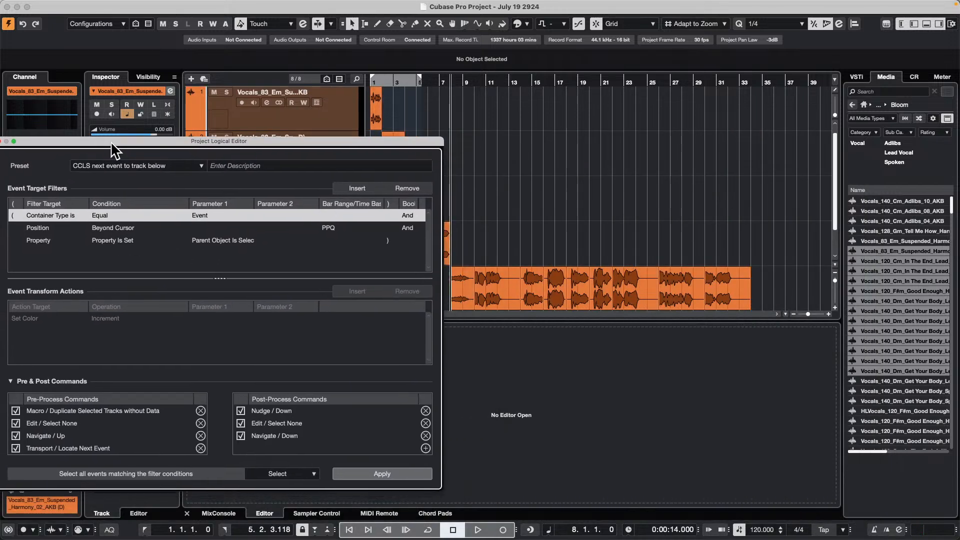
{"action": "left_click", "coordinate": [357, 467]}
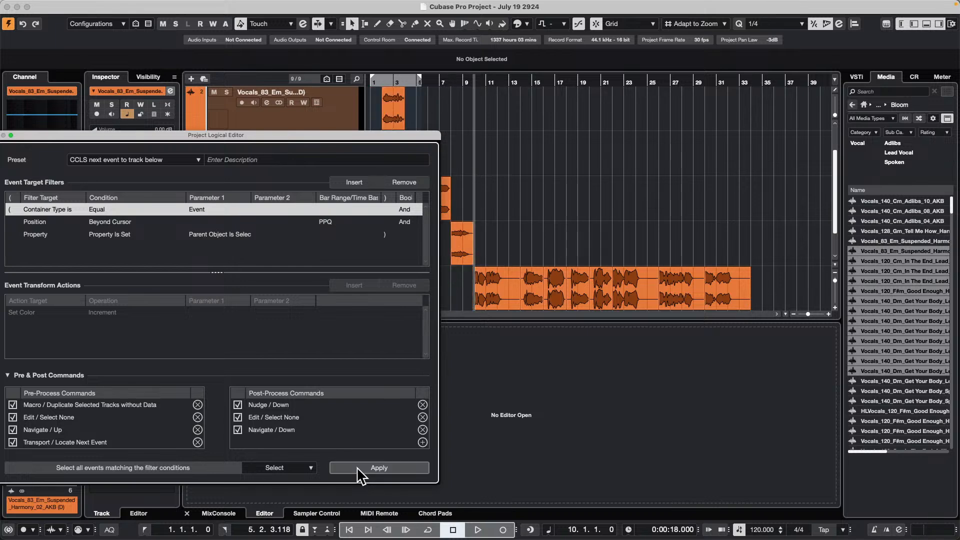
{"action": "left_click", "coordinate": [357, 466]}
{"action": "left_click", "coordinate": [357, 467]}
{"action": "left_click", "coordinate": [359, 466]}
{"action": "left_click", "coordinate": [359, 466]}
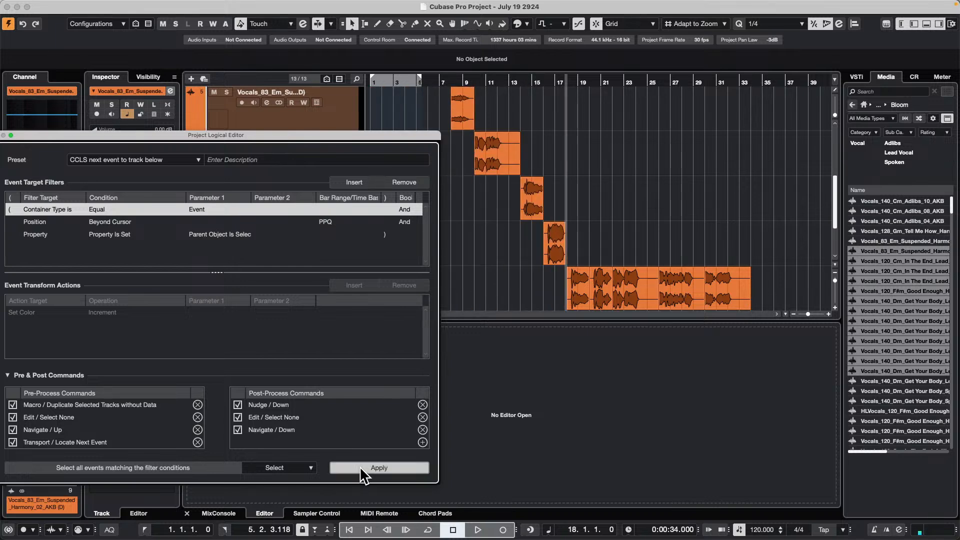
{"action": "left_click", "coordinate": [359, 466]}
{"action": "left_click", "coordinate": [361, 467]}
{"action": "left_click", "coordinate": [359, 467]}
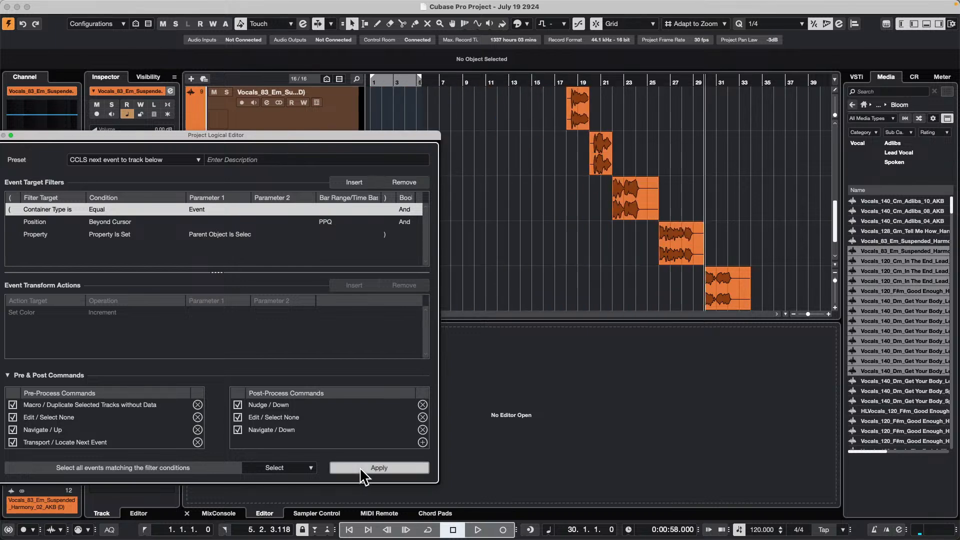
- Examine the separated vocal events on the first tracks from bar 1 with the Project Logical Editor moved aside
{"action": "scroll", "coordinate": [529, 232], "scroll_direction": "up", "scroll_amount": 4}
{"action": "scroll", "coordinate": [527, 228], "scroll_direction": "up", "scroll_amount": 3}
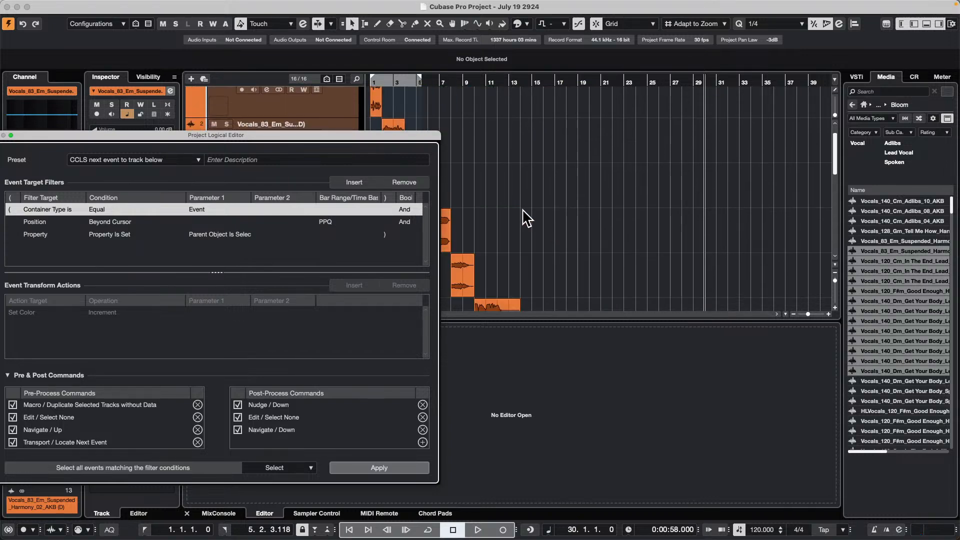
{"action": "left_click_drag", "start_coordinate": [372, 135], "coordinate": [917, 250]}
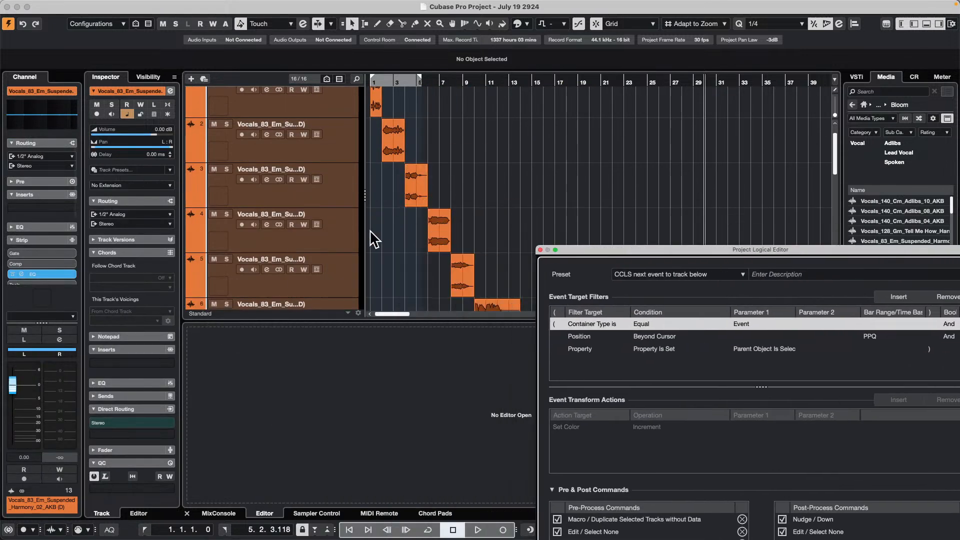
{"action": "scroll", "coordinate": [374, 229], "scroll_direction": "up", "scroll_amount": 1}
{"action": "left_click_drag", "start_coordinate": [398, 80], "coordinate": [282, 109]}
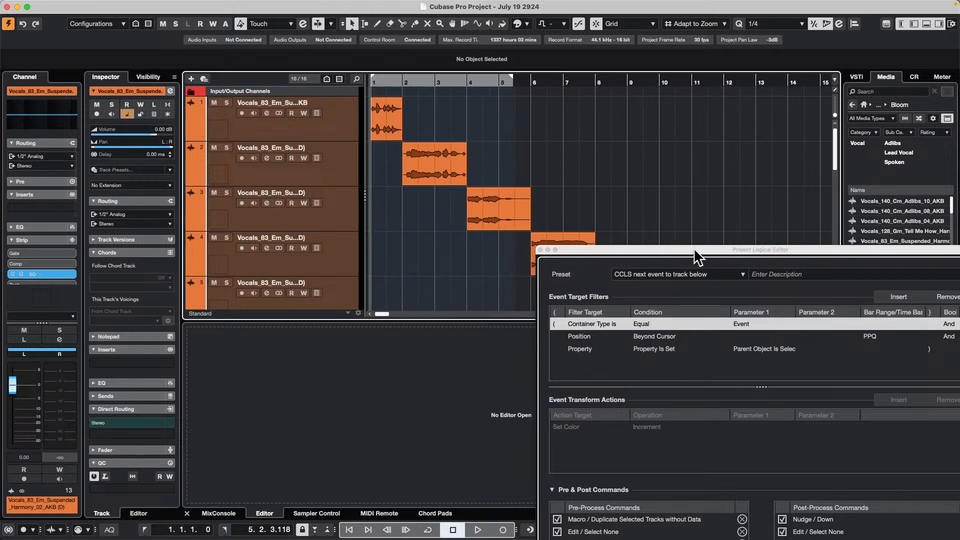
- Close the Project Logical Editor and undo the preset applications until all vocal events are back on the first track
{"action": "left_click_drag", "start_coordinate": [697, 250], "coordinate": [439, 70]}
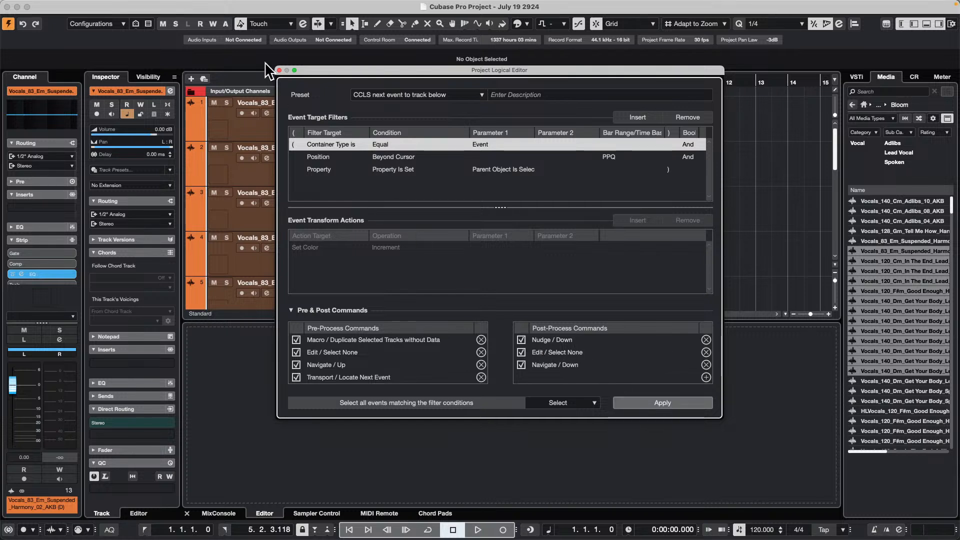
{"action": "left_click", "coordinate": [279, 70]}
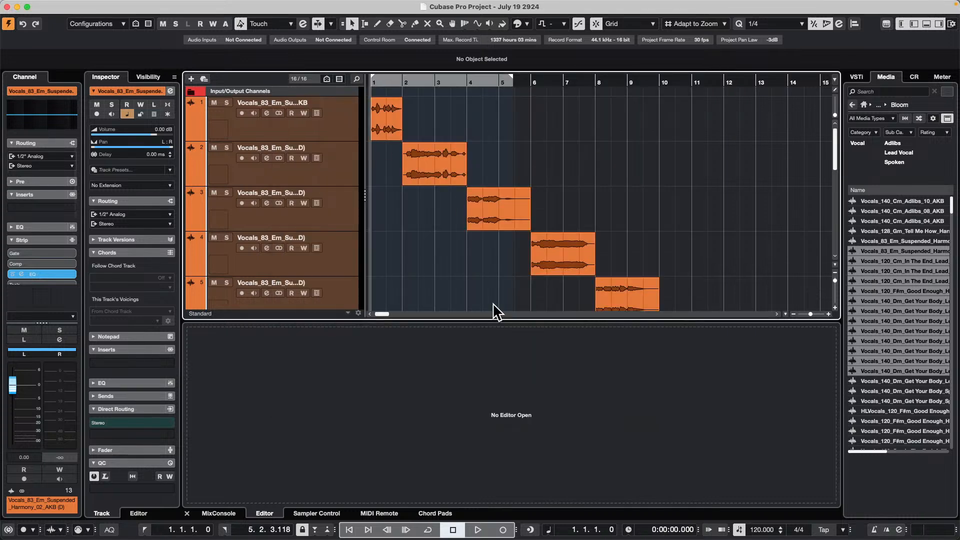
{"action": "scroll", "coordinate": [438, 220], "scroll_direction": "down", "scroll_amount": 3}
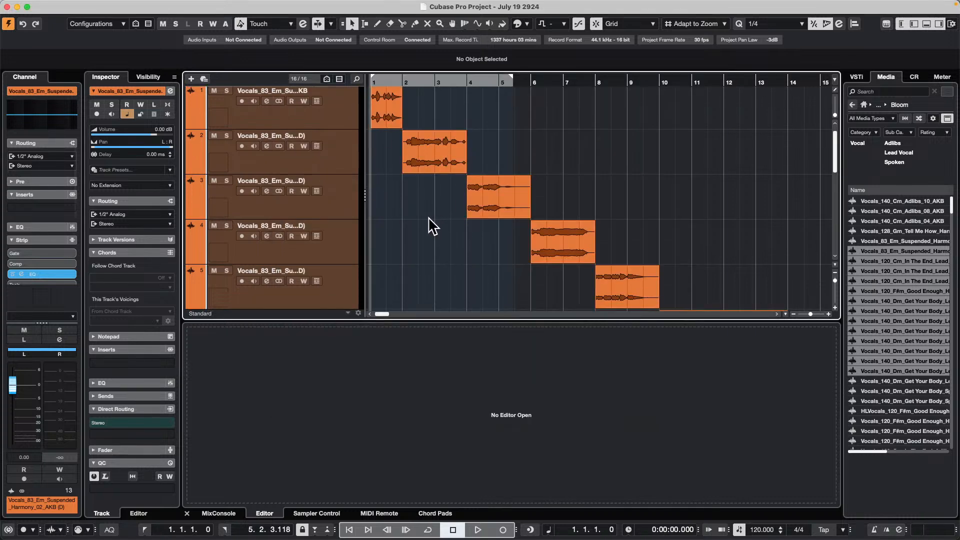
{"action": "key", "text": "Delete"}
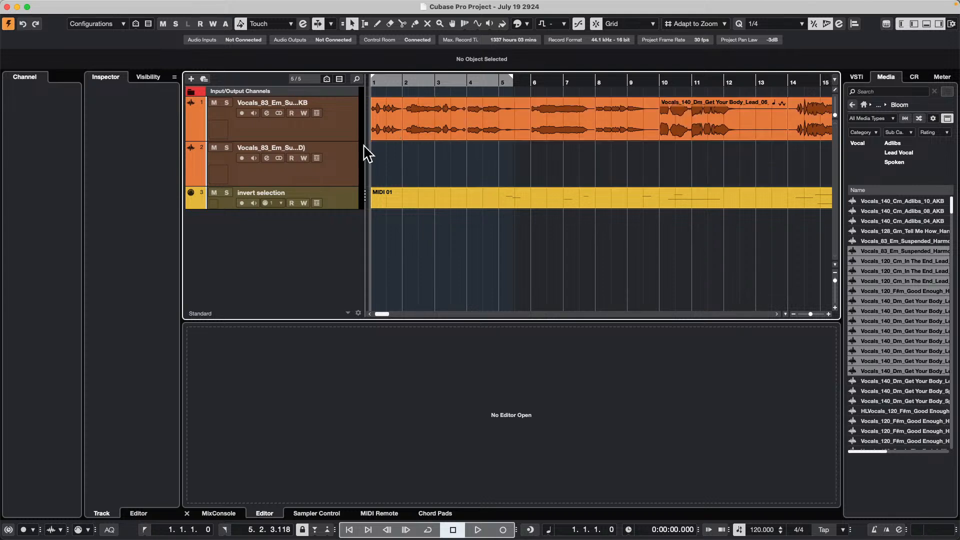
- Select the first vocal track and open the Project Logical Editor setup, placing its window clear of the vocal events
{"action": "left_click", "coordinate": [342, 121]}
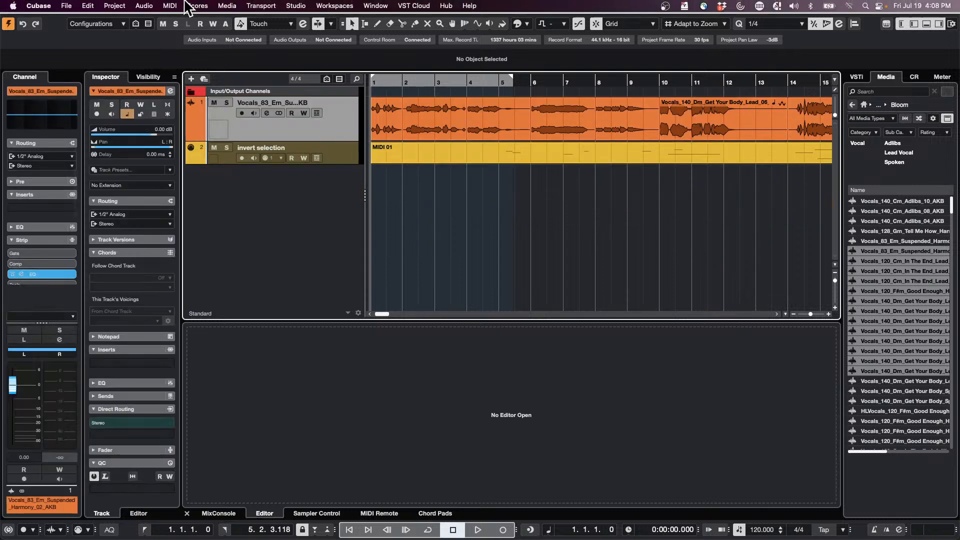
{"action": "left_click", "coordinate": [114, 6]}
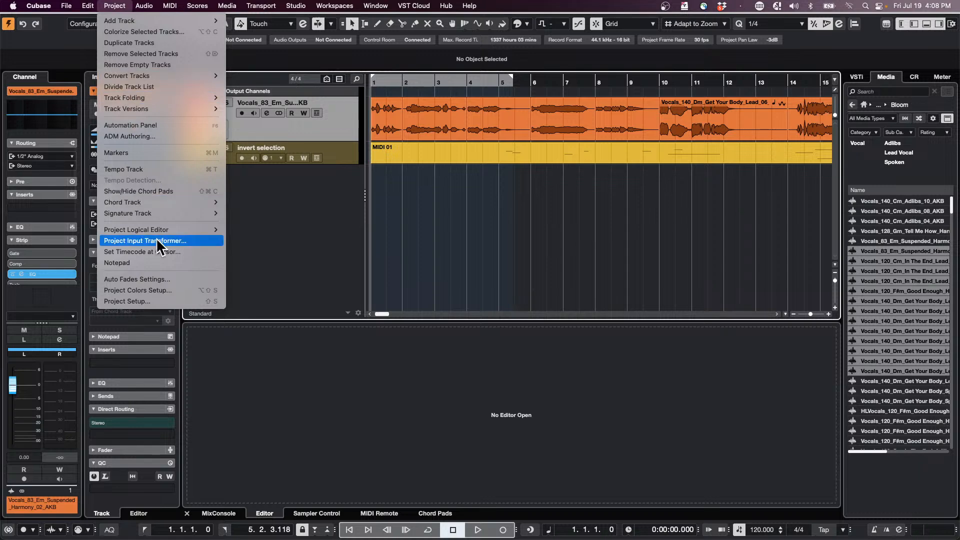
{"action": "mouse_move", "coordinate": [165, 232]}
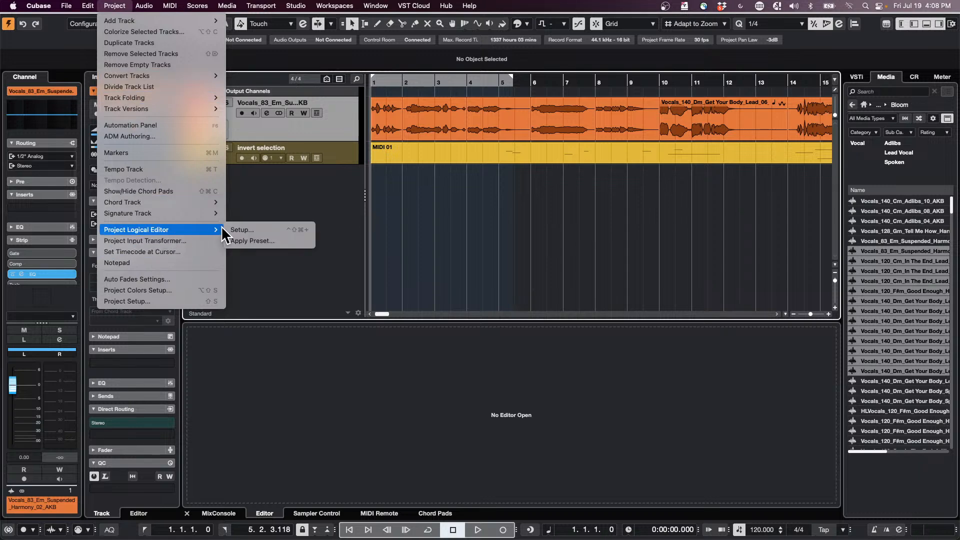
{"action": "left_click", "coordinate": [290, 230]}
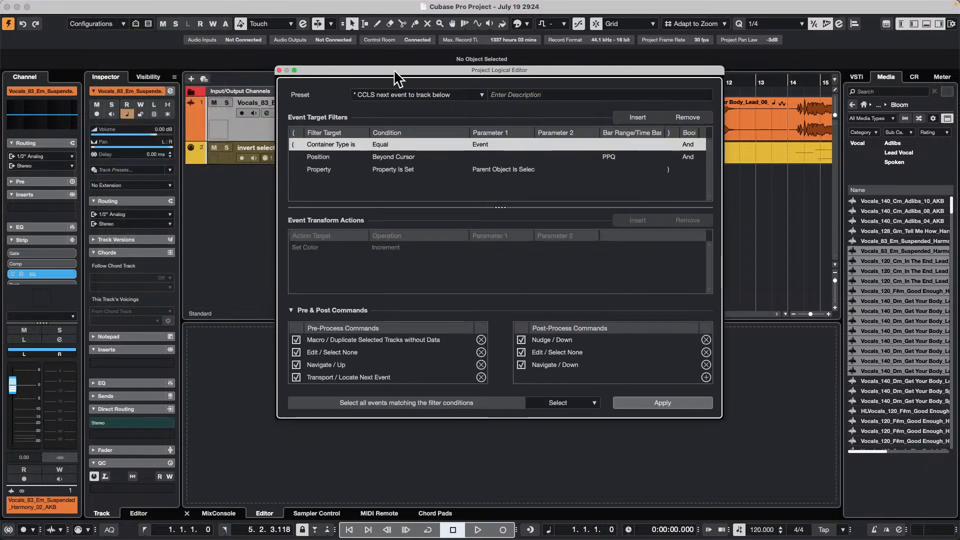
{"action": "left_click_drag", "start_coordinate": [396, 70], "coordinate": [78, 146]}
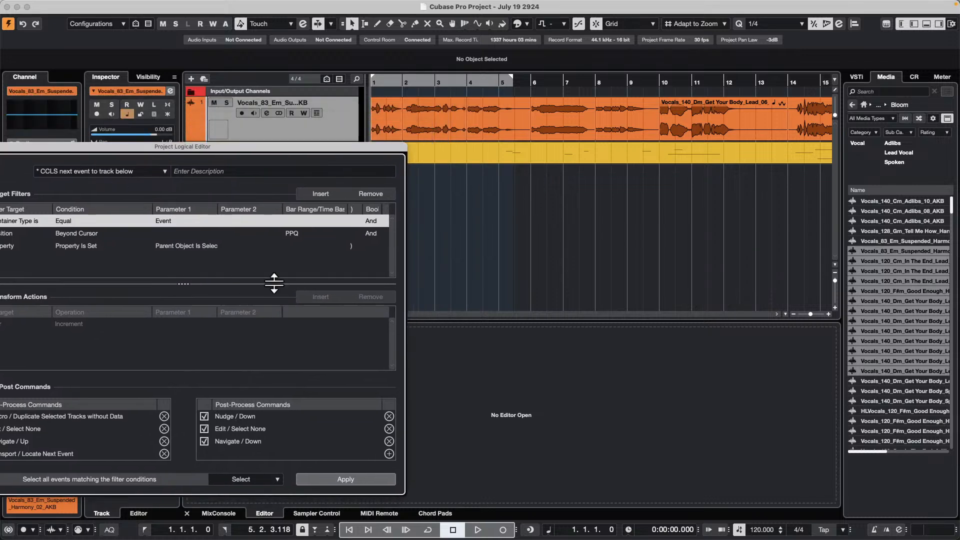
- Apply the preset CCLS next event to track below repeatedly until every vocal event has its own track, and return to bar 1
{"action": "left_click", "coordinate": [329, 475]}
{"action": "left_click", "coordinate": [329, 475]}
{"action": "left_click", "coordinate": [329, 474]}
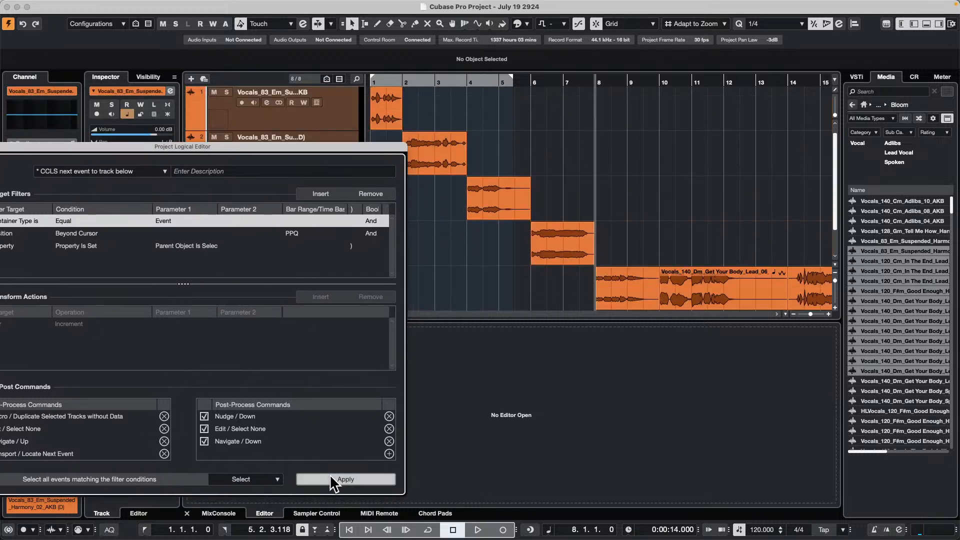
{"action": "left_click", "coordinate": [331, 475]}
{"action": "left_click", "coordinate": [331, 475]}
{"action": "left_click", "coordinate": [331, 475]}
{"action": "left_click", "coordinate": [331, 475]}
{"action": "left_click", "coordinate": [331, 475]}
{"action": "left_click", "coordinate": [332, 475]}
{"action": "left_click", "coordinate": [331, 475]}
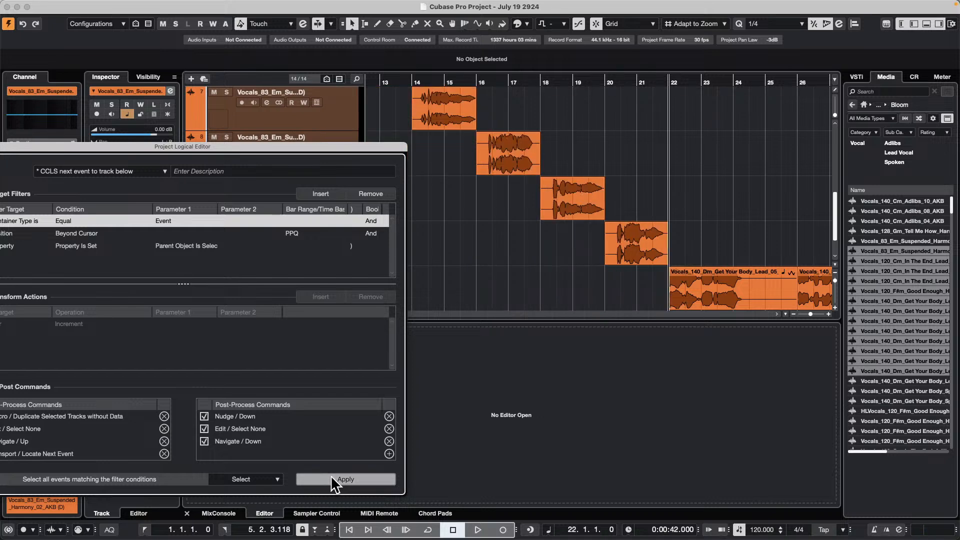
{"action": "left_click", "coordinate": [332, 475]}
{"action": "left_click", "coordinate": [331, 475]}
{"action": "left_click", "coordinate": [330, 475]}
{"action": "left_click", "coordinate": [330, 475]}
{"action": "left_click", "coordinate": [331, 475]}
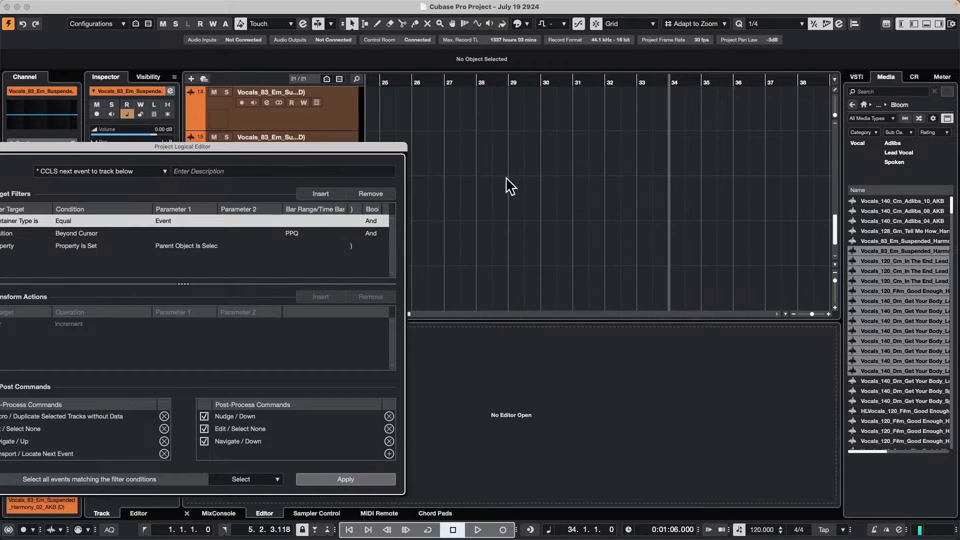
{"action": "scroll", "coordinate": [550, 160], "scroll_direction": "up", "scroll_amount": 10}
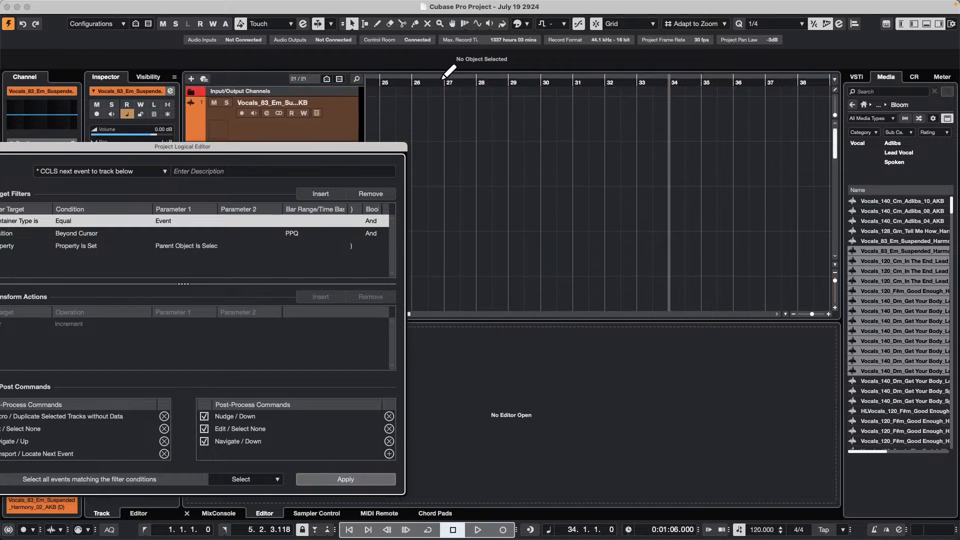
{"action": "key", "text": "Home"}
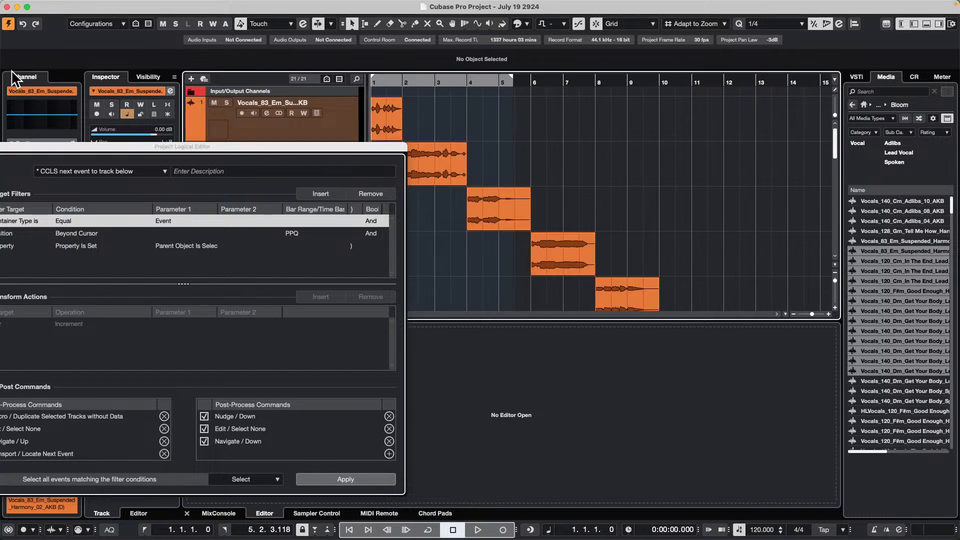
{"action": "mouse_move", "coordinate": [109, 7]}
{"action": "key", "text": "alt+super+space"}
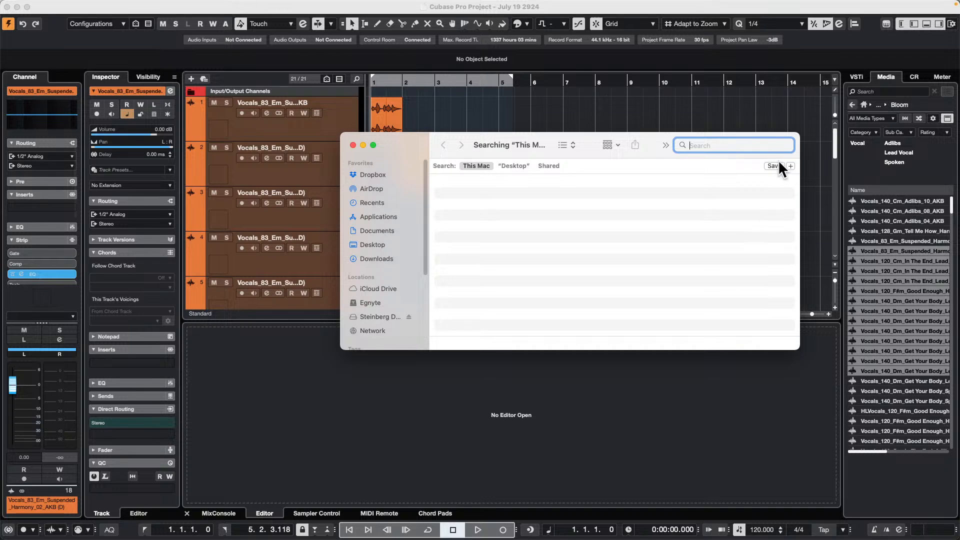
{"action": "left_click", "coordinate": [570, 86]}
{"action": "left_click", "coordinate": [569, 87]}
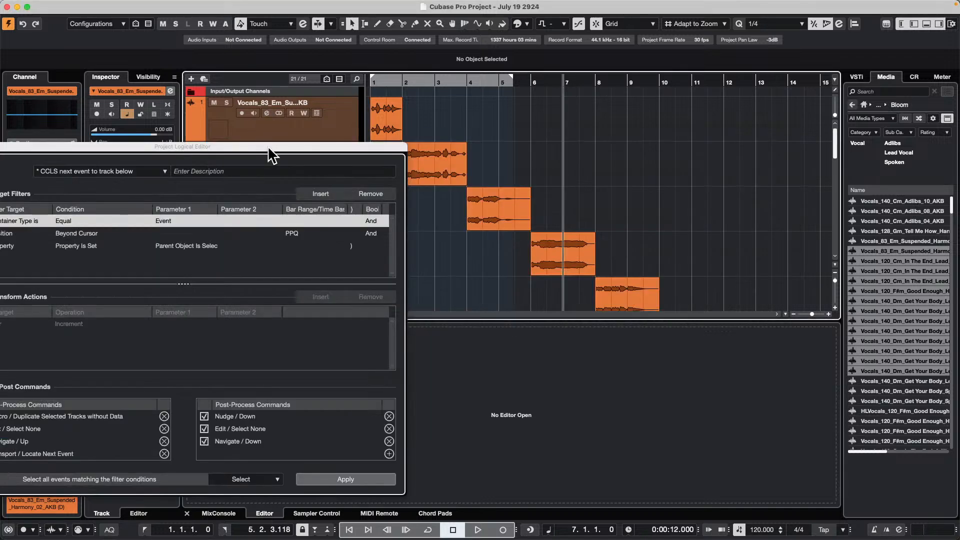
- Close the Project Logical Editor and undo the event separations step by step until all events from bar 2 onward share track 2
{"action": "left_click_drag", "start_coordinate": [270, 149], "coordinate": [665, 129]}
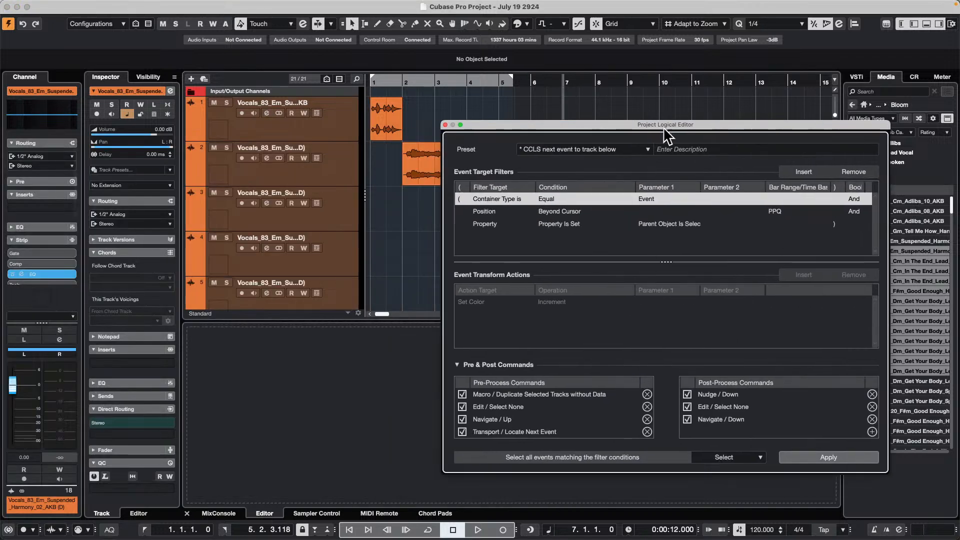
{"action": "left_click", "coordinate": [445, 125]}
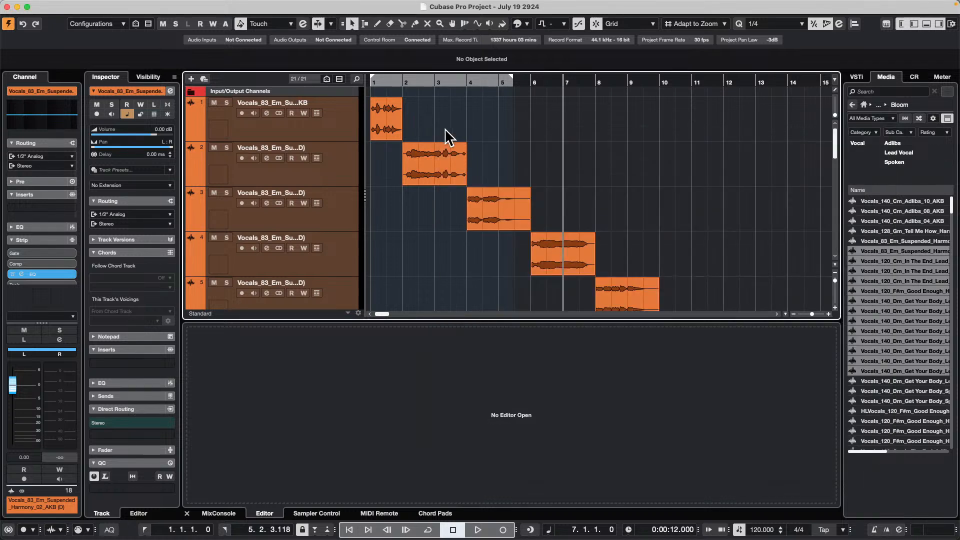
{"action": "key", "text": "shift+Delete"}
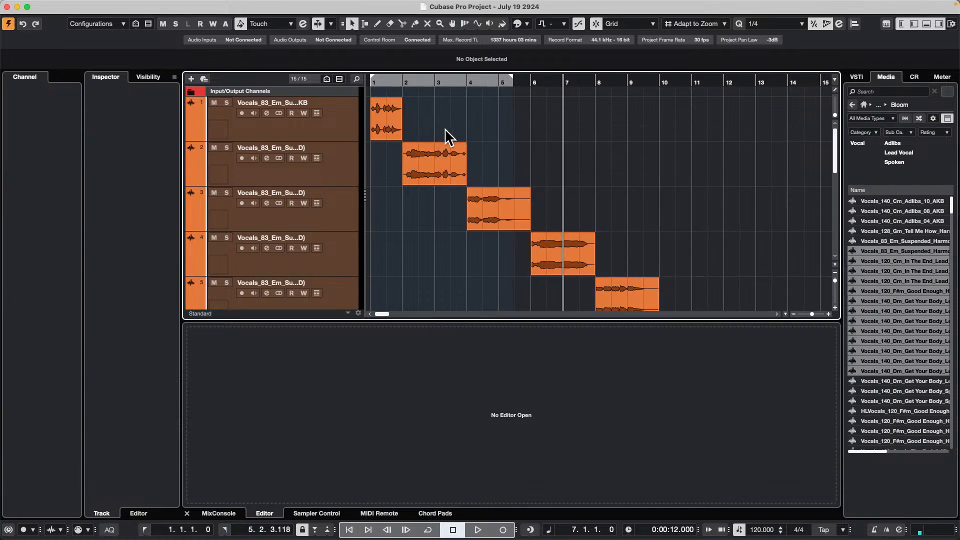
{"action": "key", "text": "shift+Delete"}
{"action": "key", "text": "shift+Delete"}
{"action": "key", "text": "shift+Delete"}
{"action": "key", "text": "shift+Delete"}
{"action": "key", "text": "shift+Delete"}
{"action": "key", "text": "shift+Delete"}
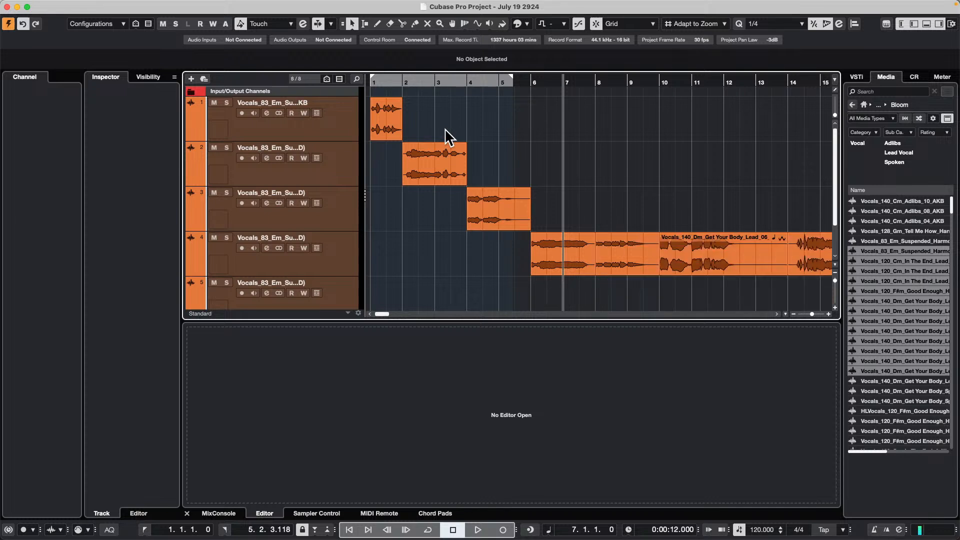
{"action": "key", "text": "shift+Delete"}
{"action": "key", "text": "shift+Delete"}
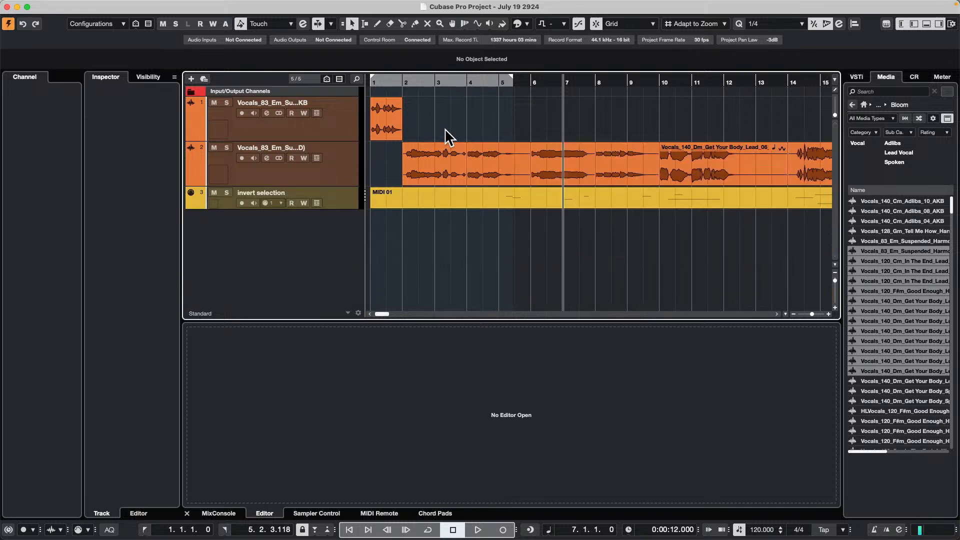
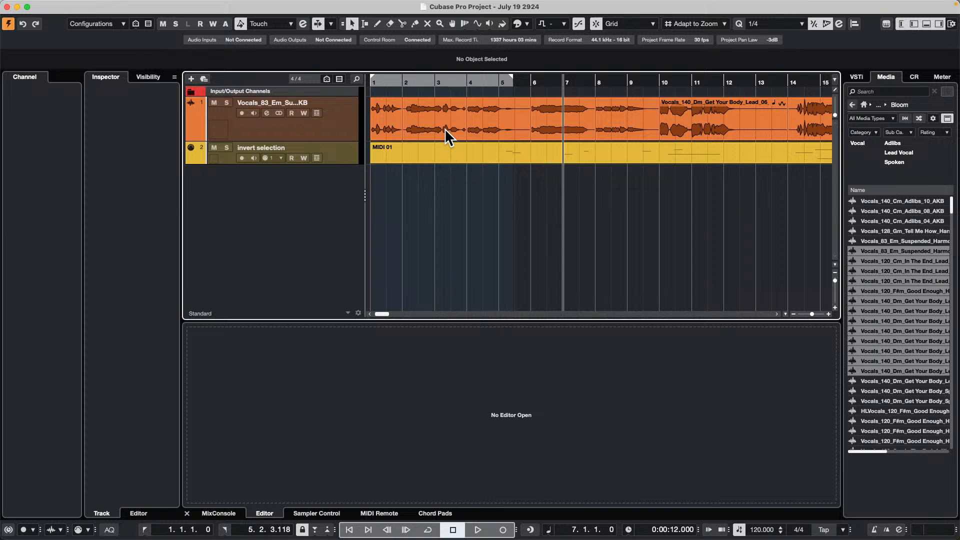
- Open the MIDI 01 part in a separate Key Editor window with all of its notes in view
{"action": "double_click", "coordinate": [539, 149]}
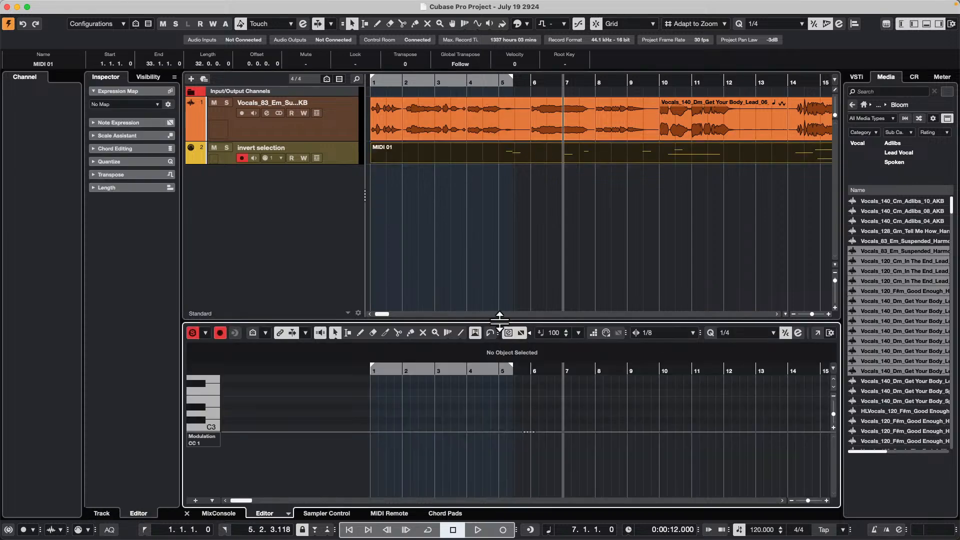
{"action": "left_click", "coordinate": [405, 78]}
{"action": "left_click_drag", "start_coordinate": [404, 52], "coordinate": [405, 26]}
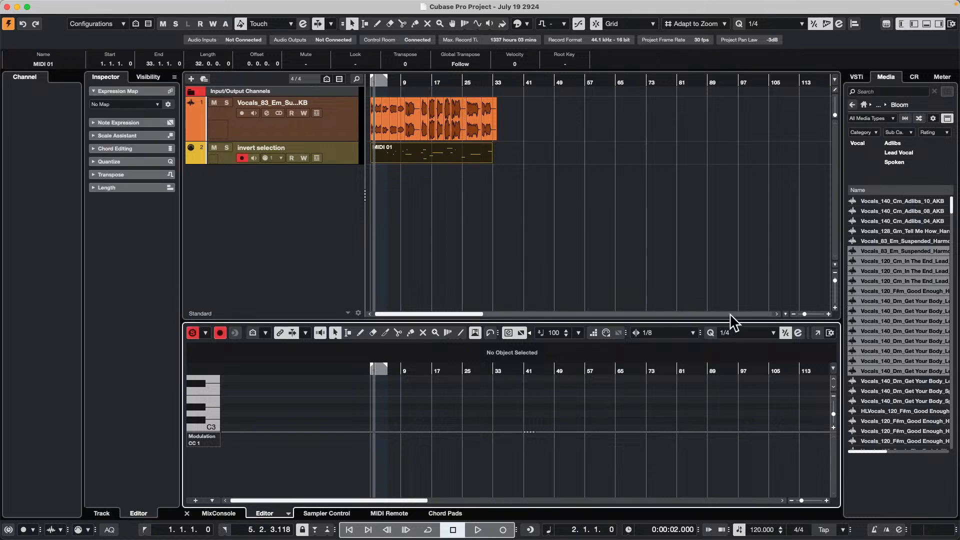
{"action": "left_click", "coordinate": [830, 333]}
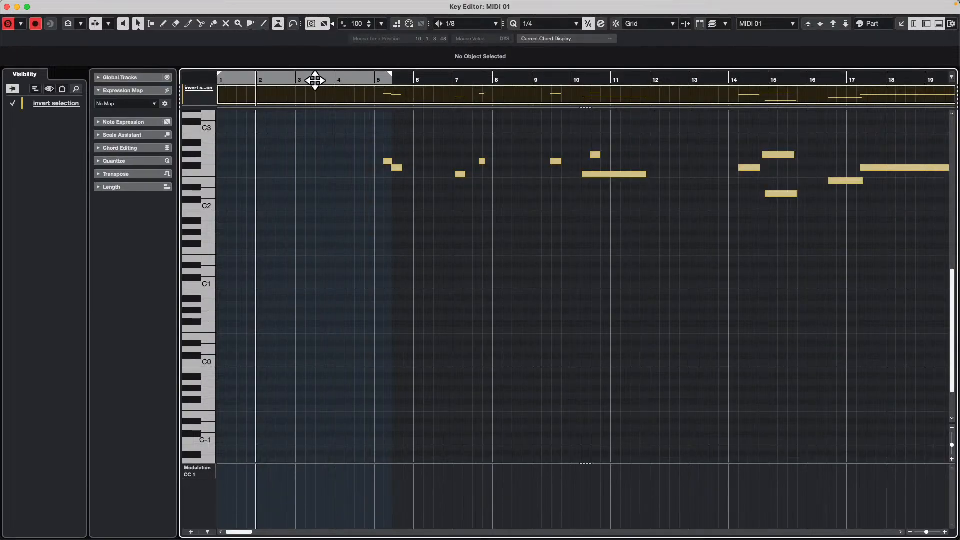
{"action": "scroll", "coordinate": [398, 200], "scroll_direction": "up", "scroll_amount": 4}
{"action": "left_click_drag", "start_coordinate": [377, 77], "coordinate": [360, 60]}
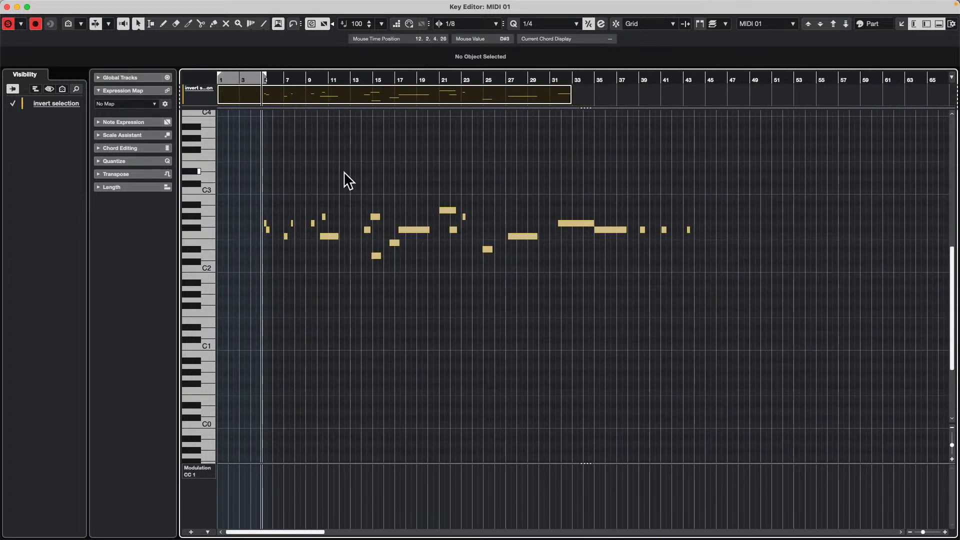
- Select the group of notes between bars 14 and 23 and invert the selection
{"action": "left_click_drag", "start_coordinate": [344, 175], "coordinate": [471, 276]}
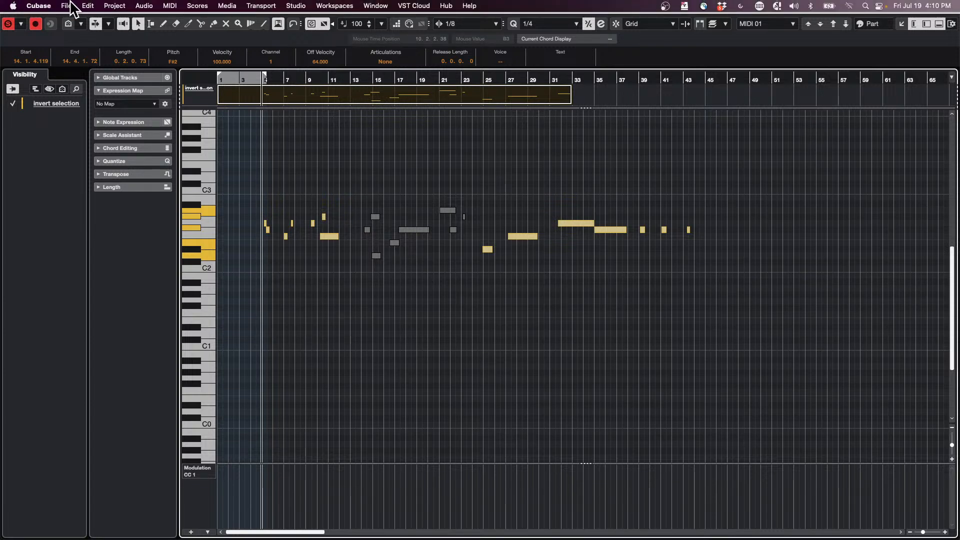
{"action": "left_click", "coordinate": [85, 6]}
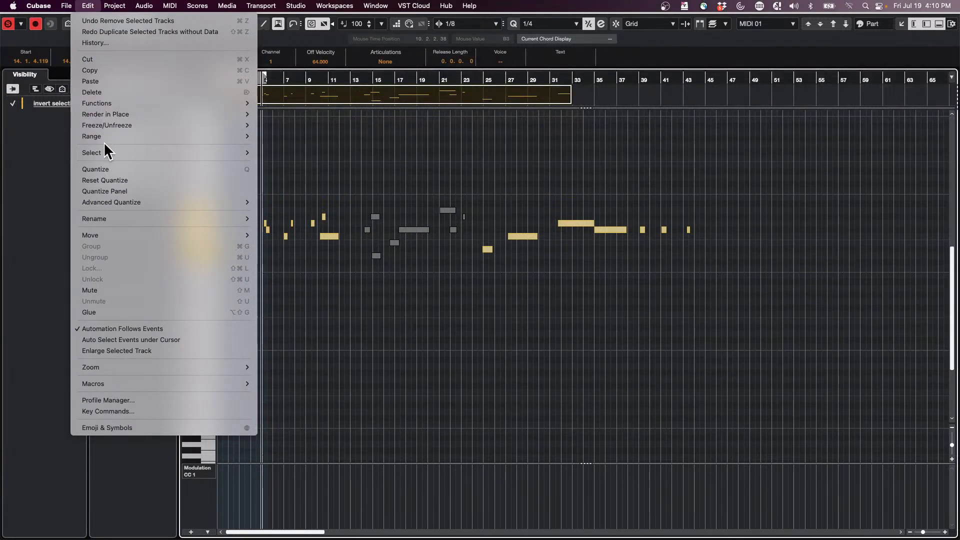
{"action": "mouse_move", "coordinate": [108, 152]}
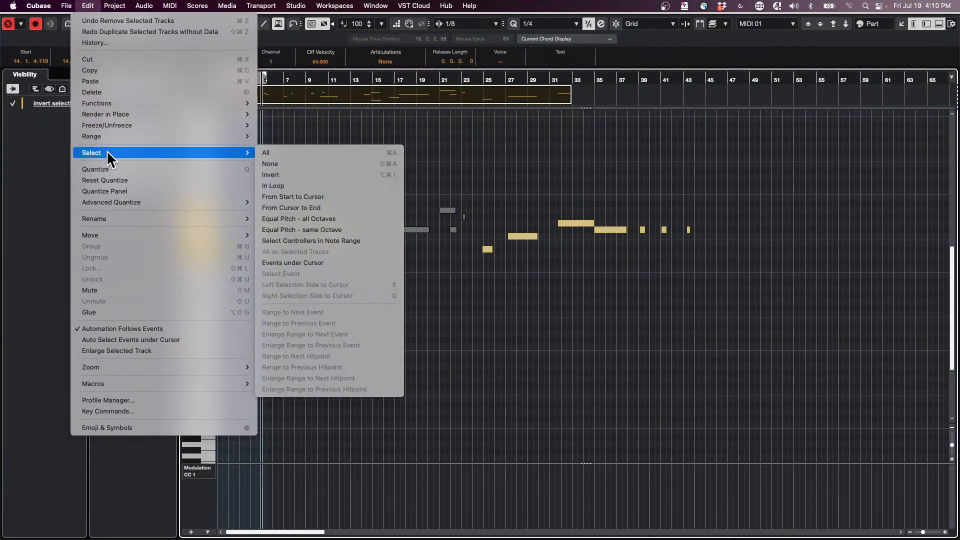
{"action": "left_click", "coordinate": [326, 181]}
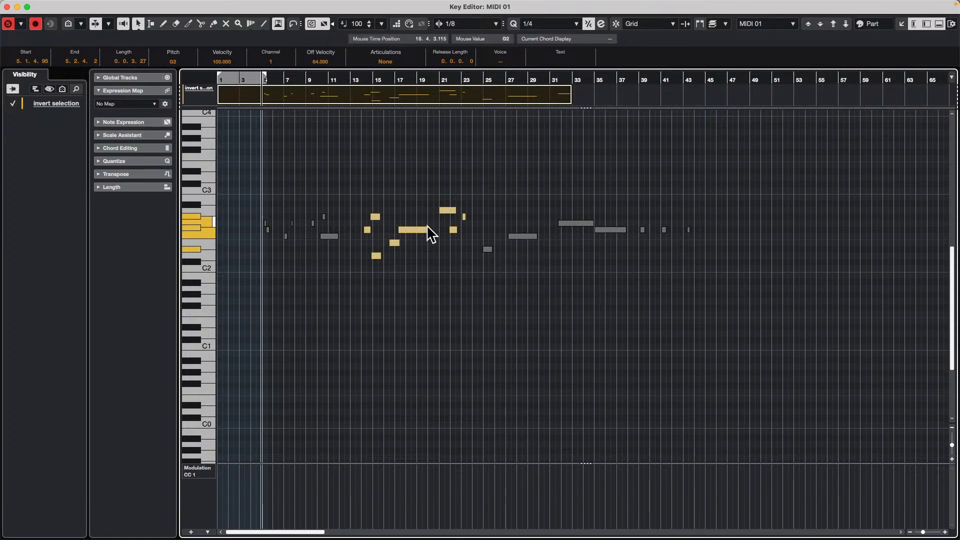
- Undo the last track removal and invert the note selection back to the group between bars 14 and 23
{"action": "key", "text": "t"}
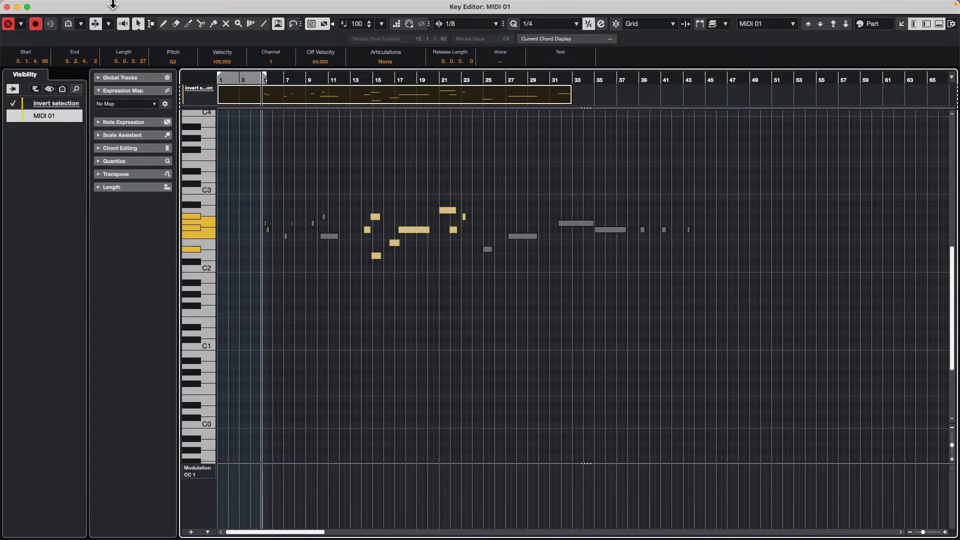
{"action": "left_click", "coordinate": [87, 6]}
{"action": "mouse_move", "coordinate": [97, 126]}
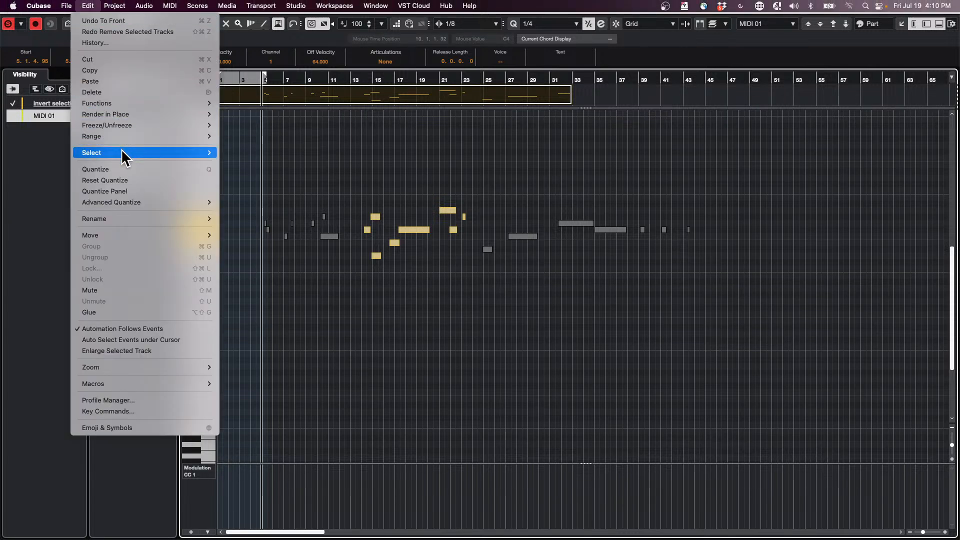
{"action": "mouse_move", "coordinate": [178, 154]}
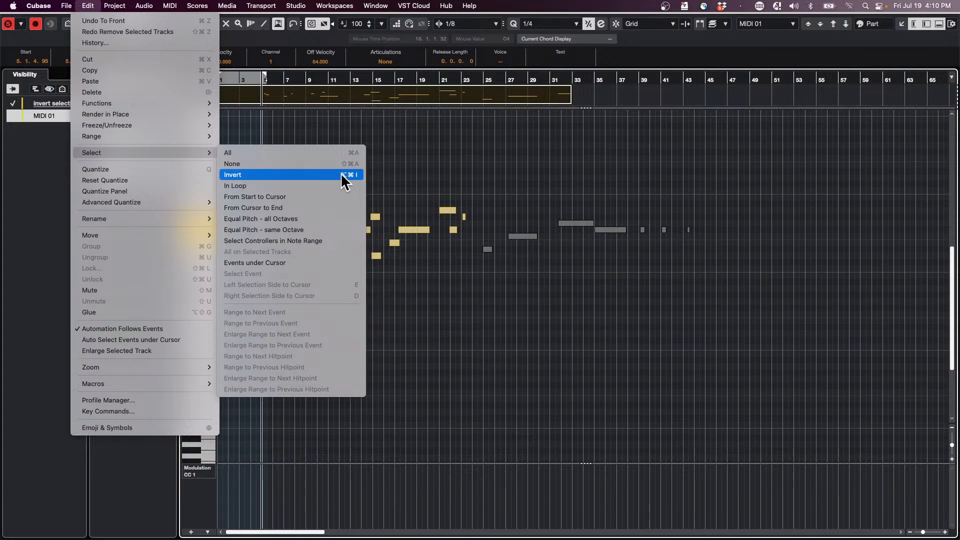
{"action": "left_click", "coordinate": [275, 174]}
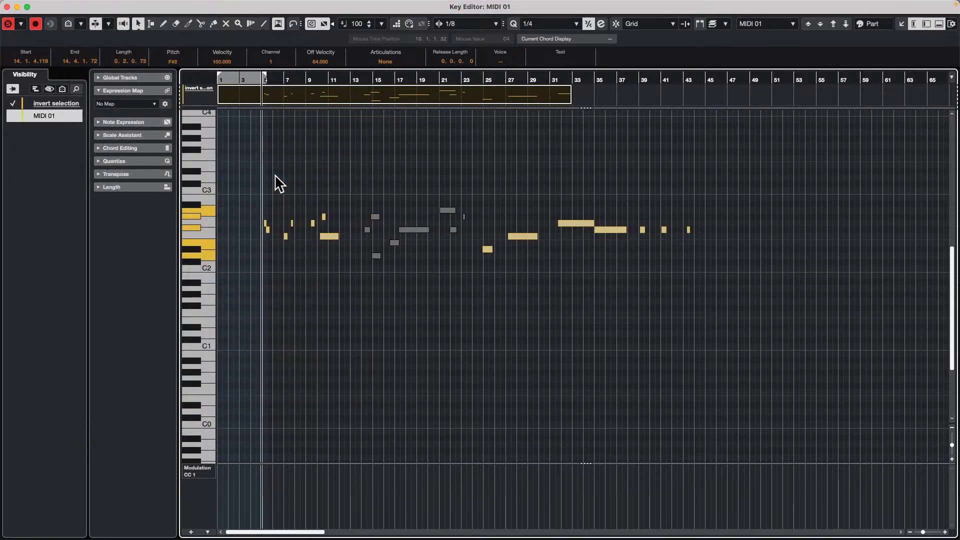
{"action": "left_click", "coordinate": [88, 6]}
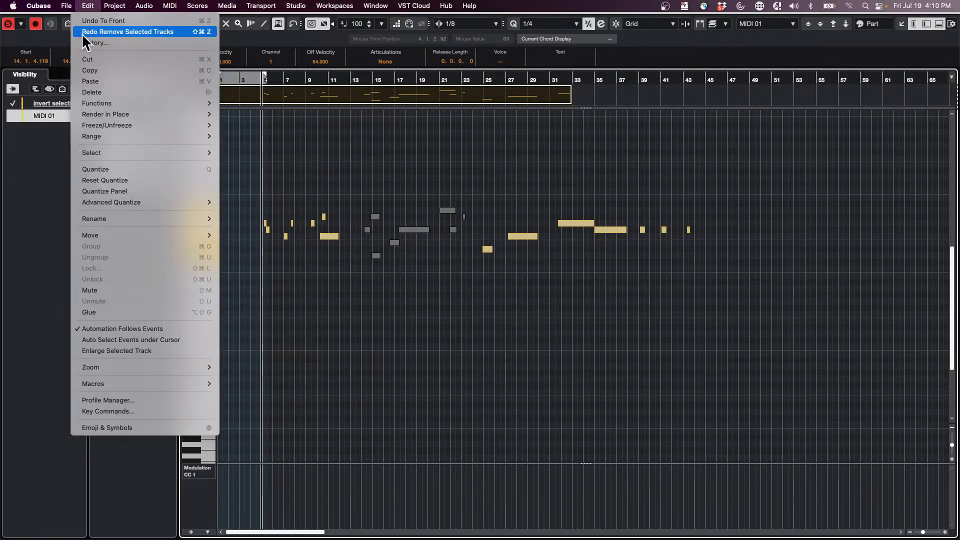
{"action": "left_click", "coordinate": [404, 139]}
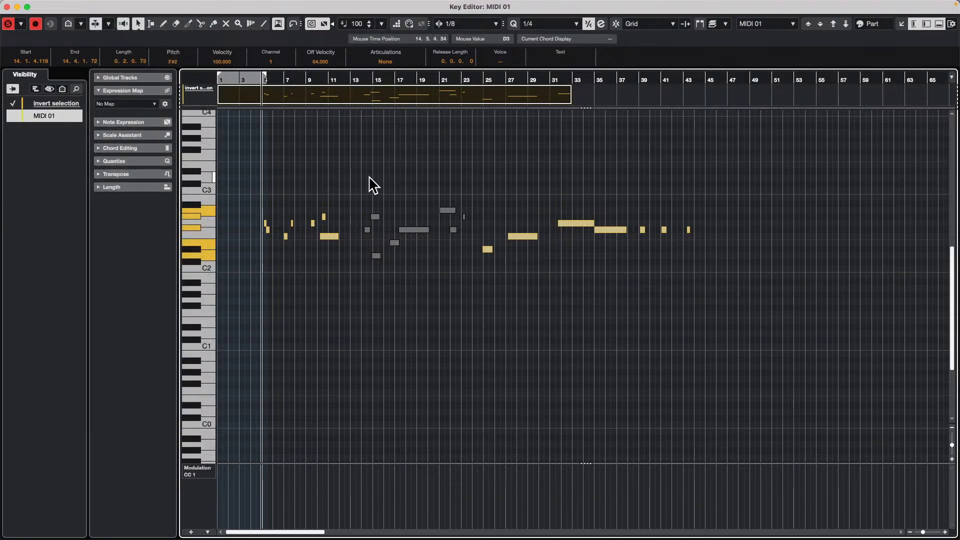
- Reselect the notes between bars 14 and 23, invert the selection and delete all the other notes
{"action": "left_click", "coordinate": [359, 191]}
{"action": "left_click_drag", "start_coordinate": [359, 191], "coordinate": [481, 284]}
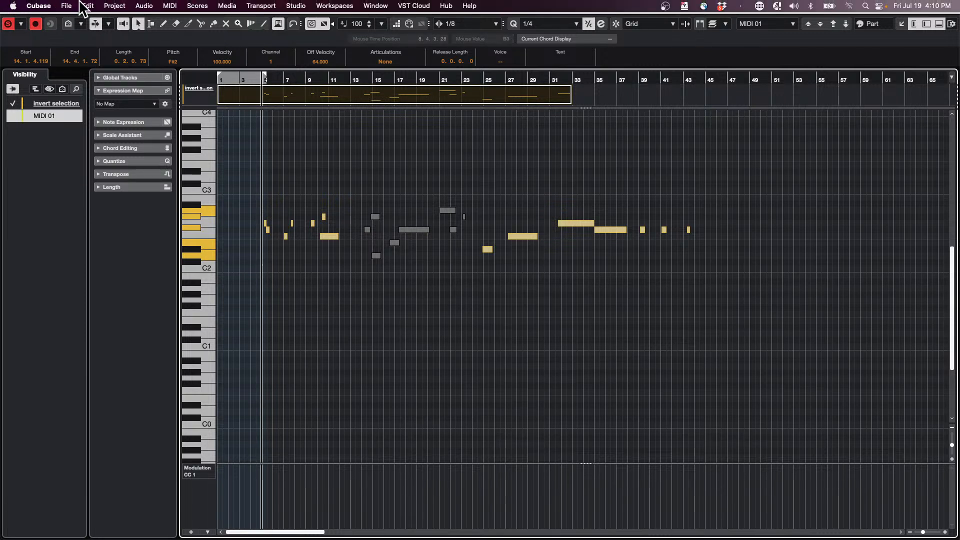
{"action": "left_click", "coordinate": [87, 6]}
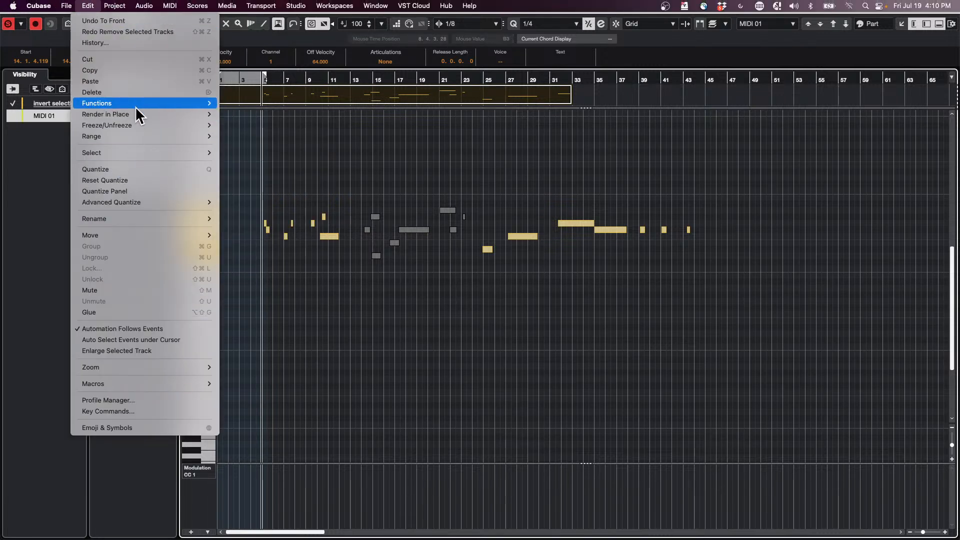
{"action": "mouse_move", "coordinate": [138, 103]}
{"action": "mouse_move", "coordinate": [128, 153]}
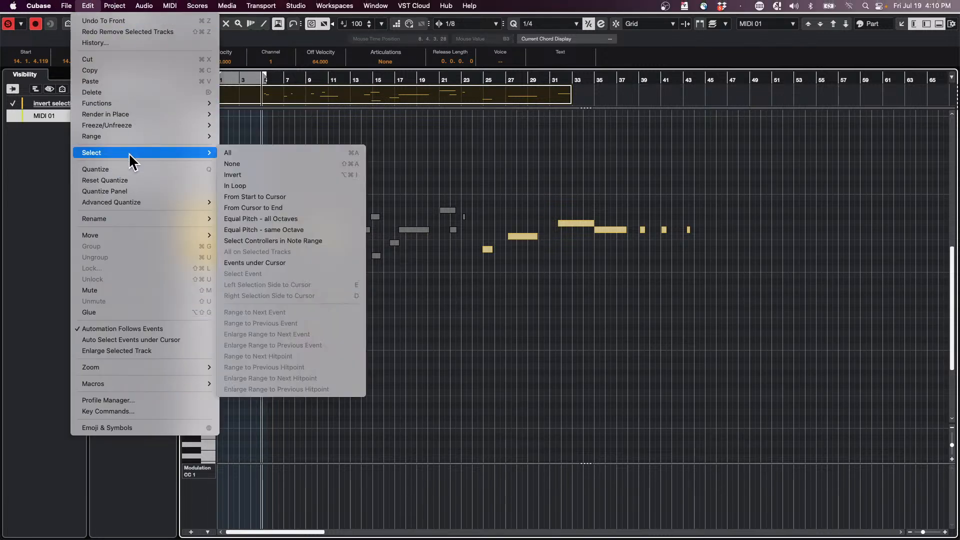
{"action": "left_click", "coordinate": [281, 175]}
{"action": "key", "text": "BackSpace"}
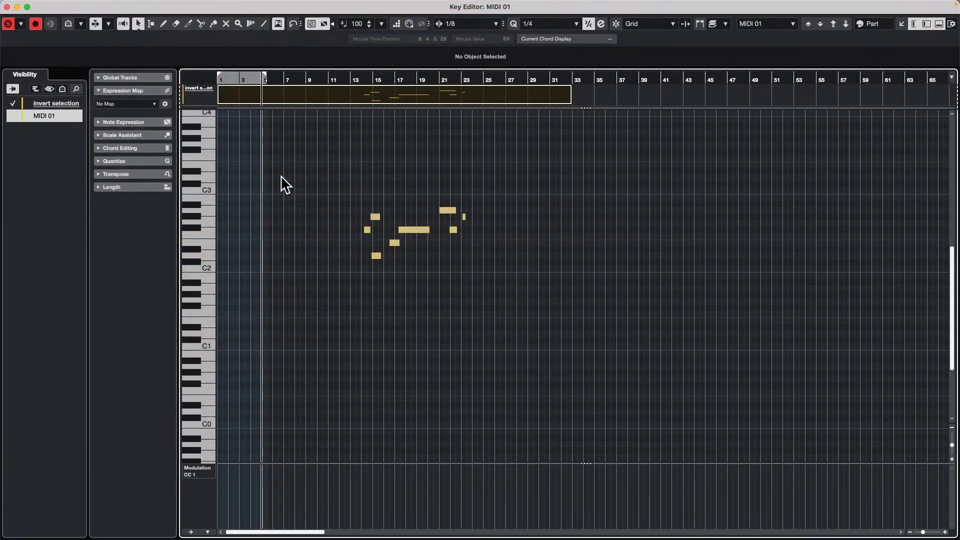
- Undo the note deletion and close the Key Editor window
{"action": "key", "text": "super+z"}
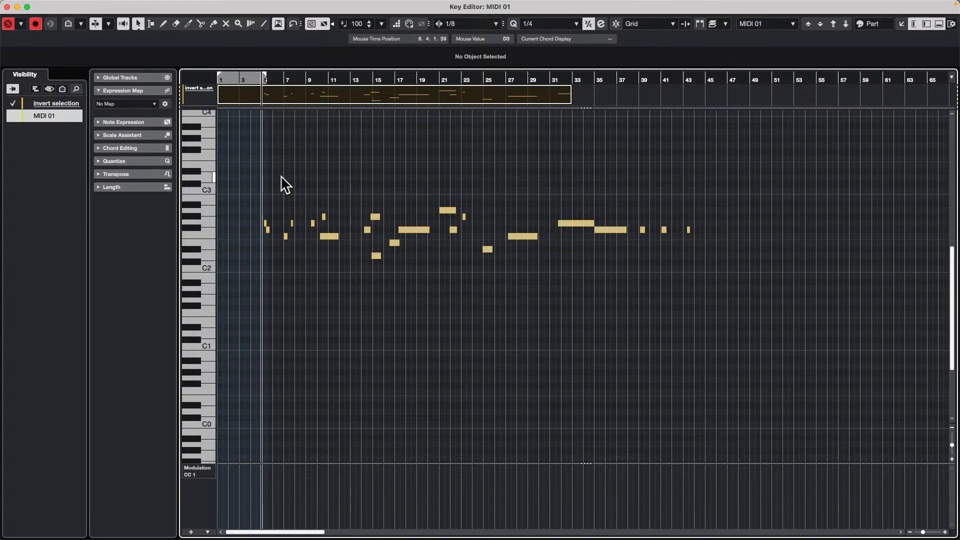
{"action": "left_click", "coordinate": [7, 6]}
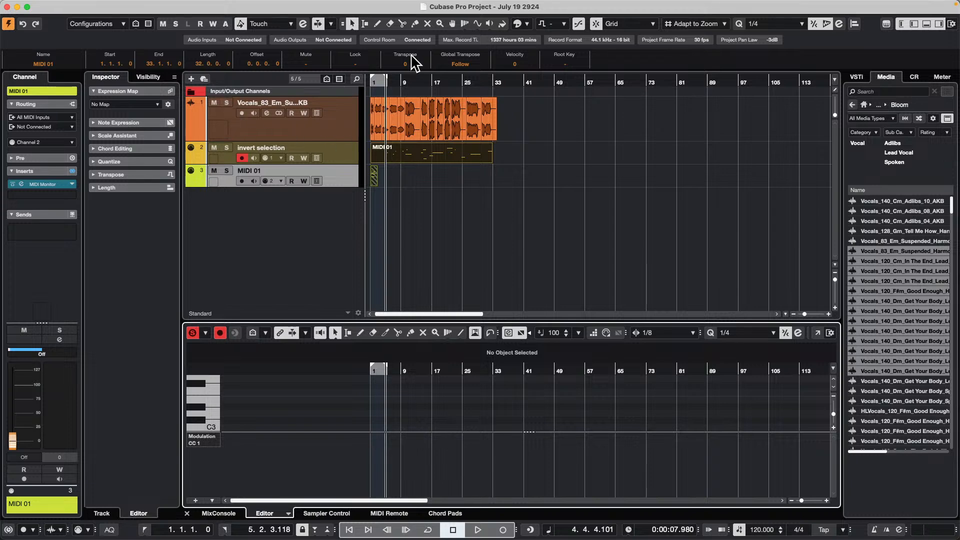
- Play the project for a few bars in a closer view of the timeline and stop playback
{"action": "left_click_drag", "start_coordinate": [392, 83], "coordinate": [444, 155]}
{"action": "key", "text": "space"}
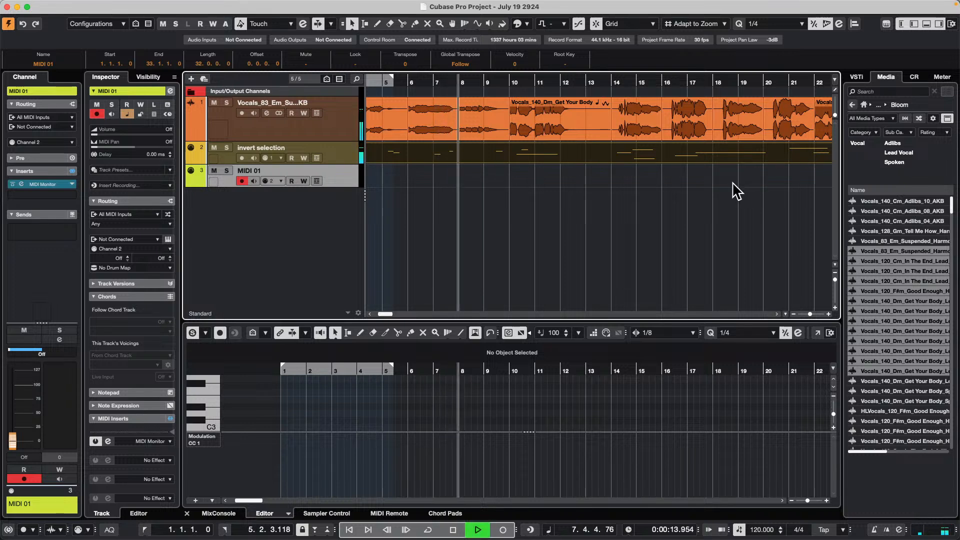
{"action": "left_click", "coordinate": [654, 120]}
{"action": "key", "text": "space"}
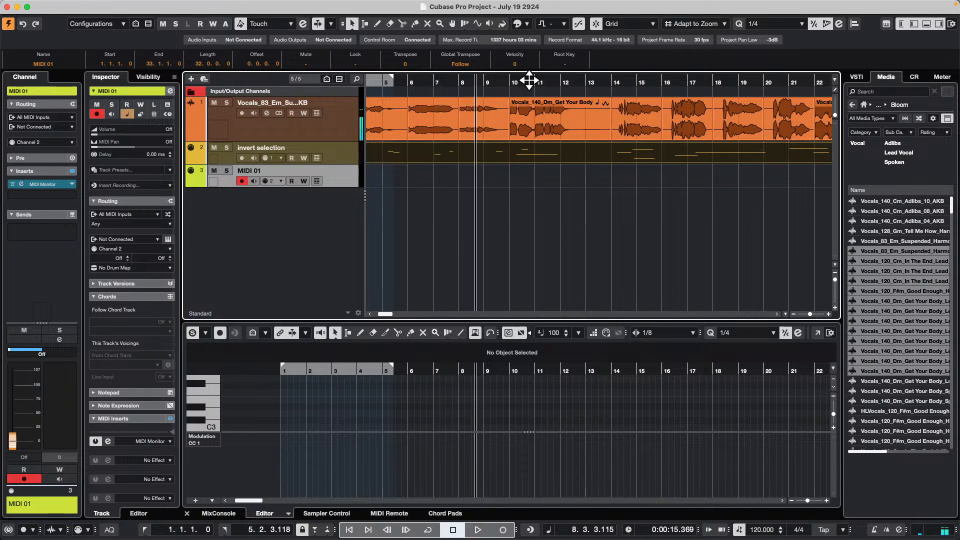
- Activate Return to Start Position on Stop in the transport's start mode options
{"action": "left_click", "coordinate": [344, 7]}
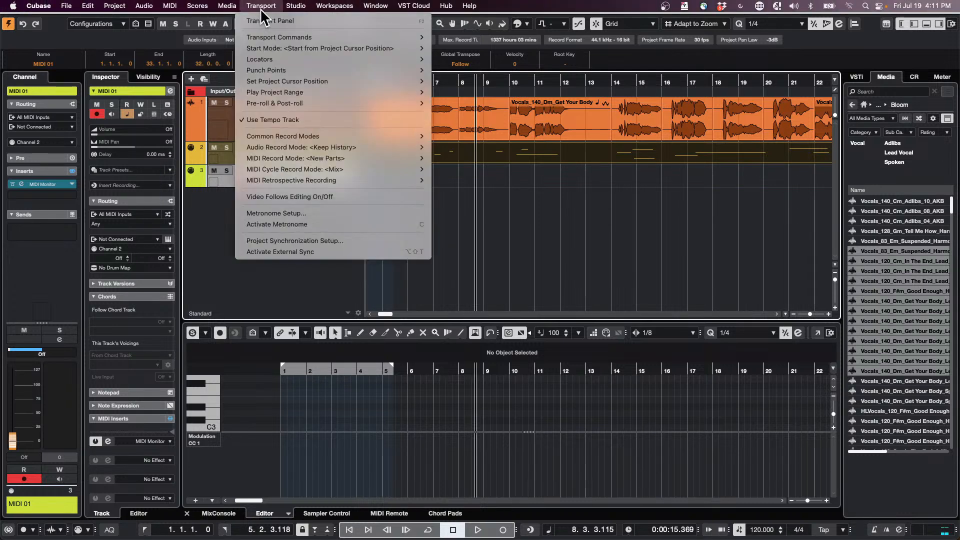
{"action": "mouse_move", "coordinate": [270, 6]}
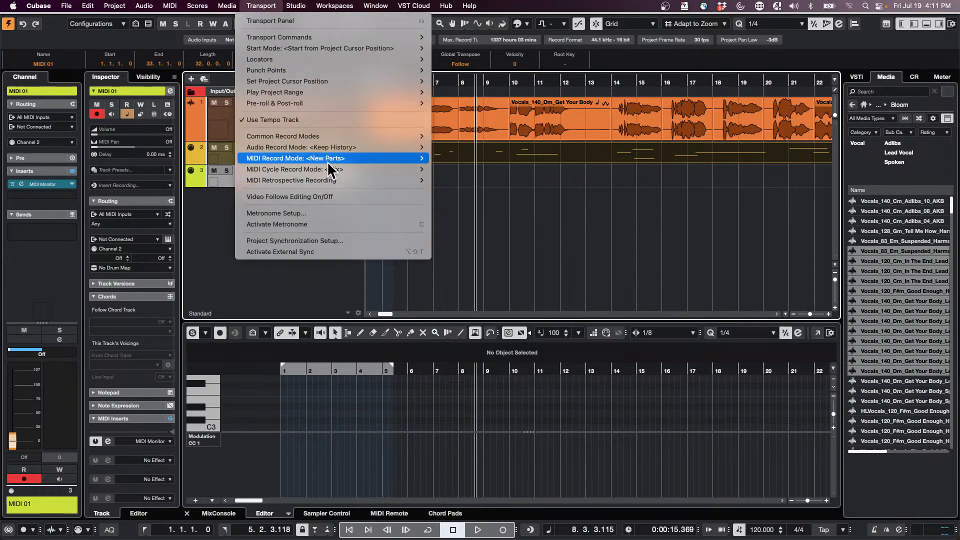
{"action": "mouse_move", "coordinate": [329, 103]}
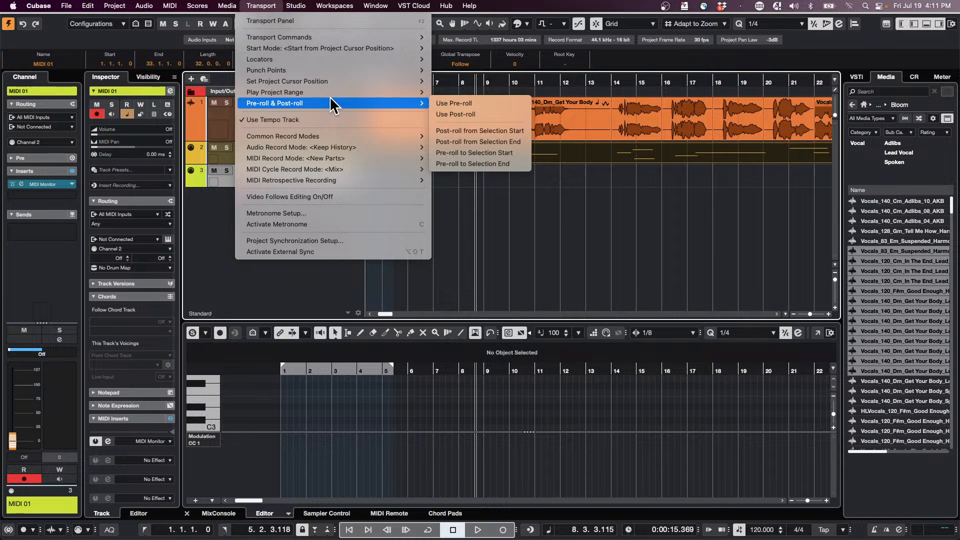
{"action": "mouse_move", "coordinate": [421, 56]}
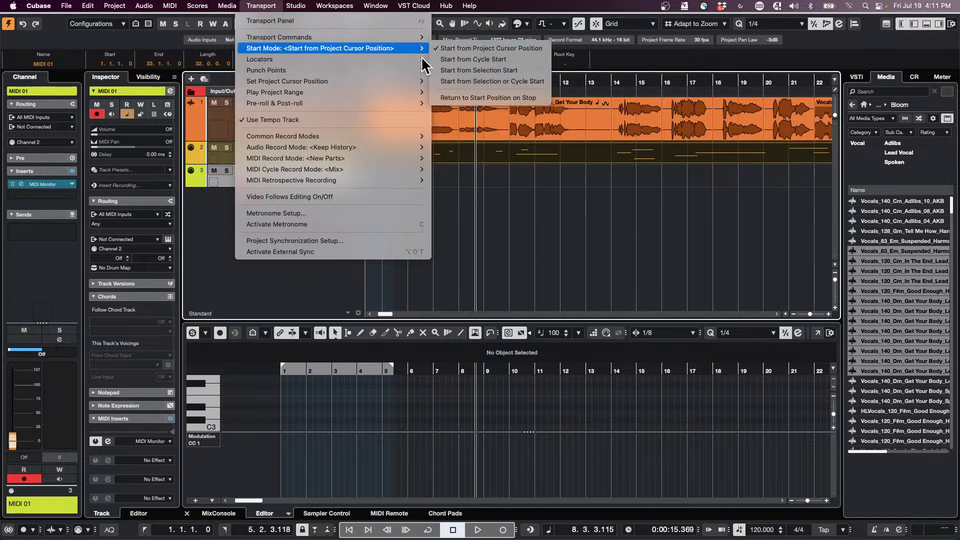
{"action": "left_click", "coordinate": [495, 95]}
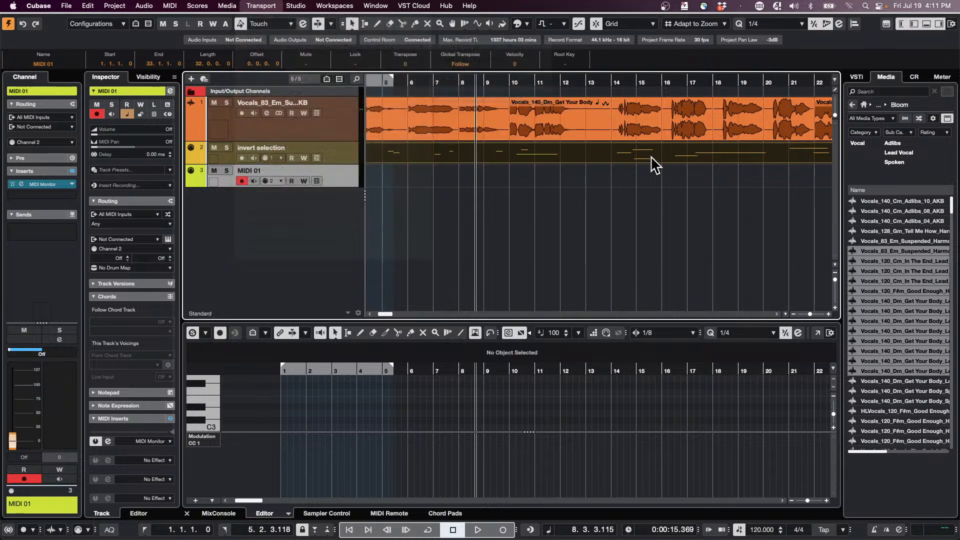
- Place the project cursor at bar 8, enlarge the vocal track's height, and play and stop the project repeatedly from there
{"action": "left_click", "coordinate": [457, 80]}
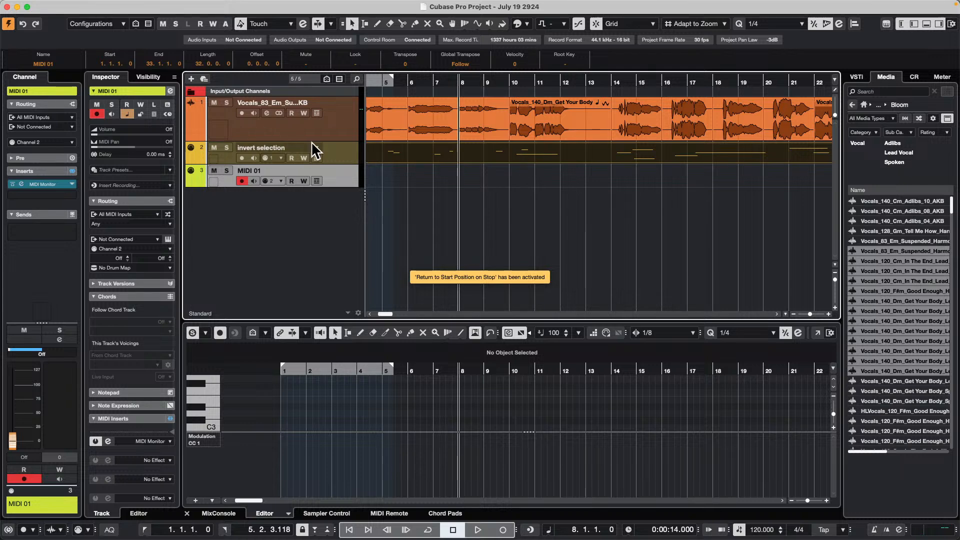
{"action": "left_click_drag", "start_coordinate": [310, 141], "coordinate": [315, 175]}
{"action": "key", "text": "space"}
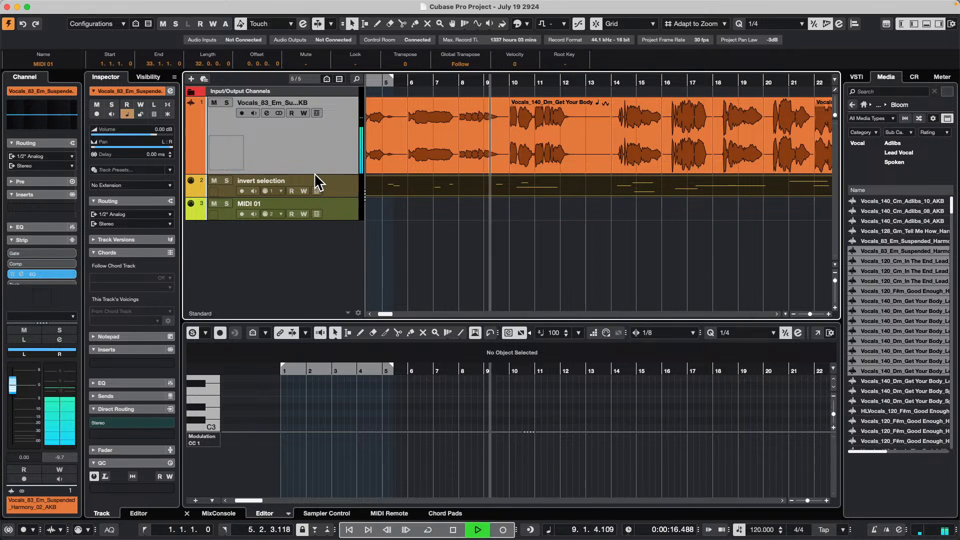
{"action": "key", "text": "space"}
{"action": "key", "text": "space"}
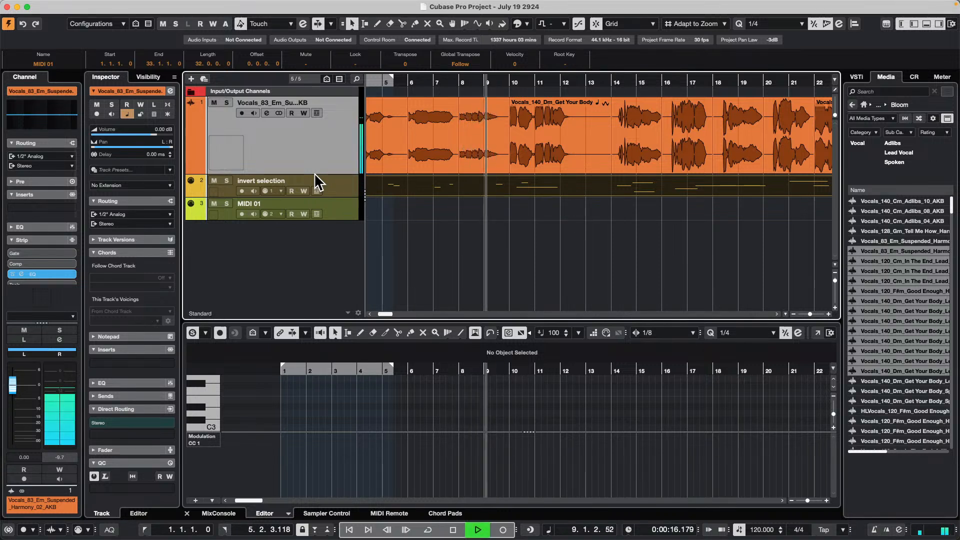
{"action": "key", "text": "space"}
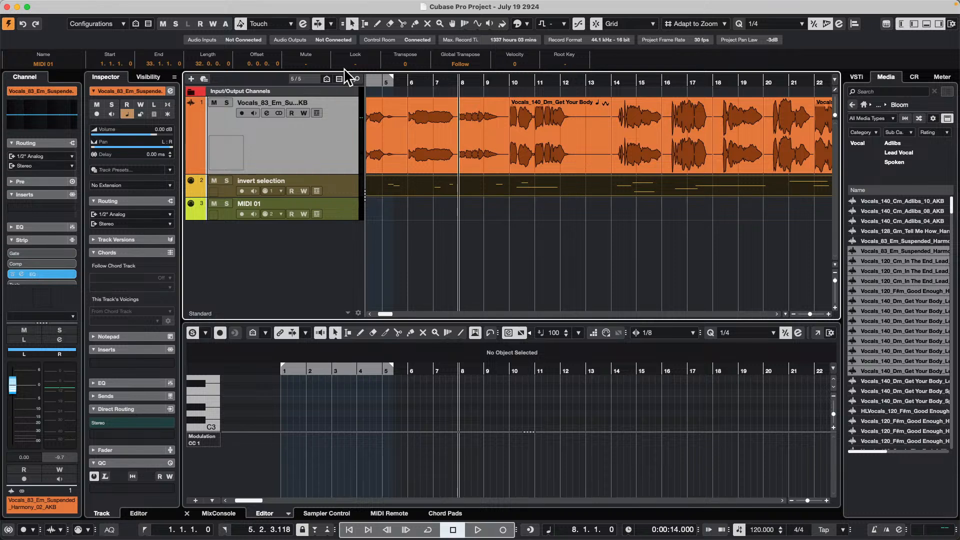
{"action": "key", "text": "space"}
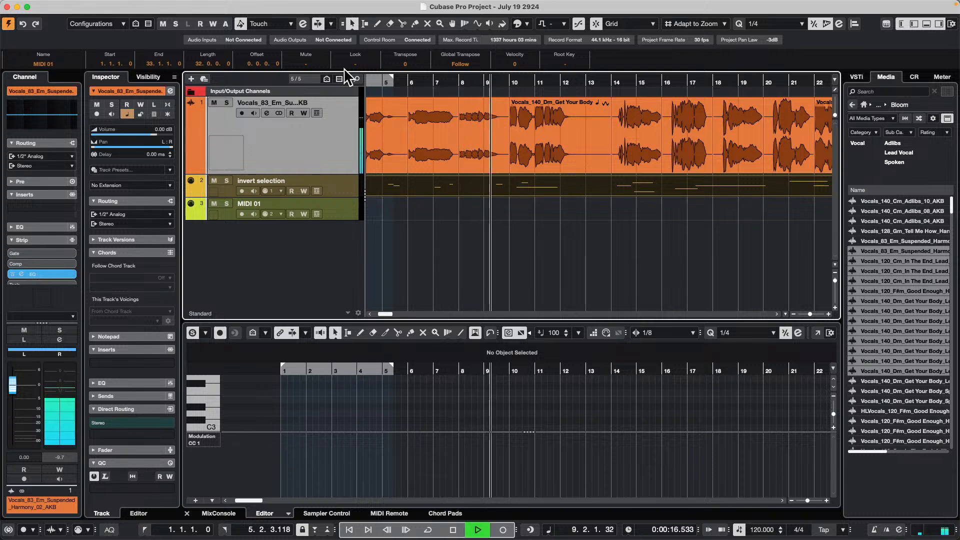
{"action": "key", "text": "space"}
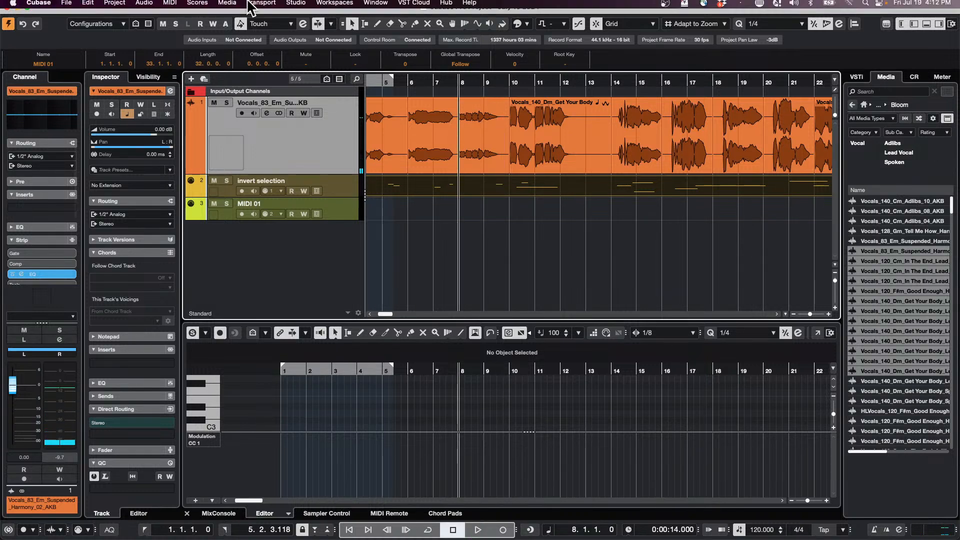
{"action": "left_click", "coordinate": [299, 5]}
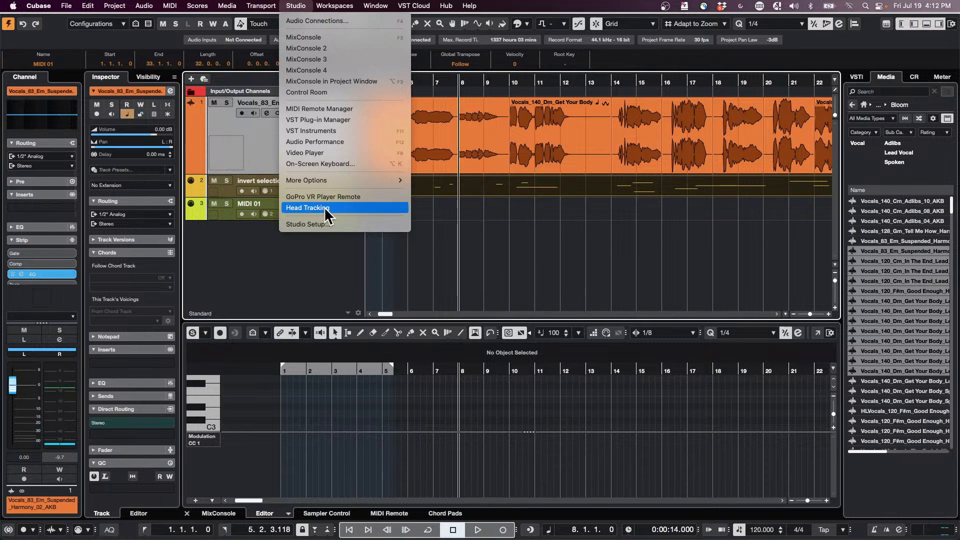
{"action": "left_click", "coordinate": [547, 149]}
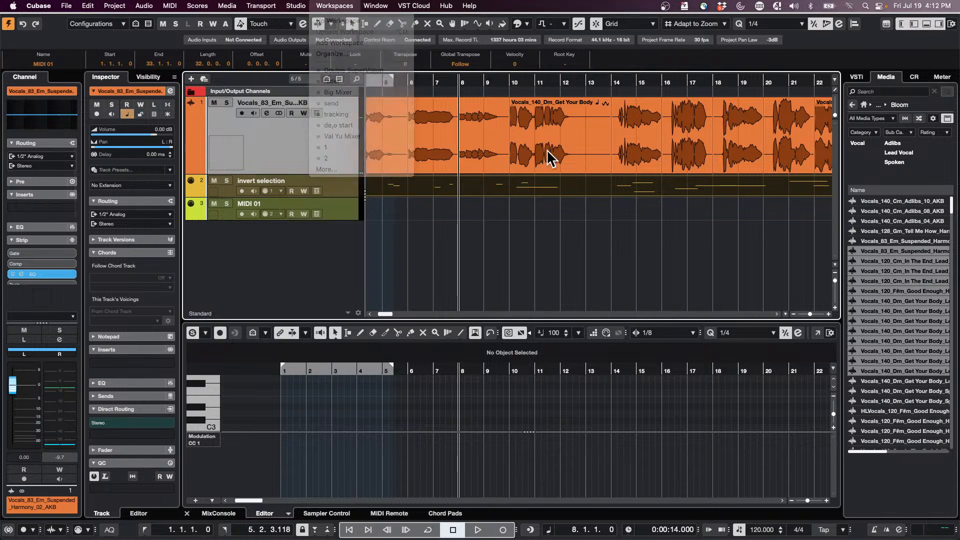
- Play the project from the cursor at bar 8 for about a bar and stop playback
{"action": "key", "text": "space"}
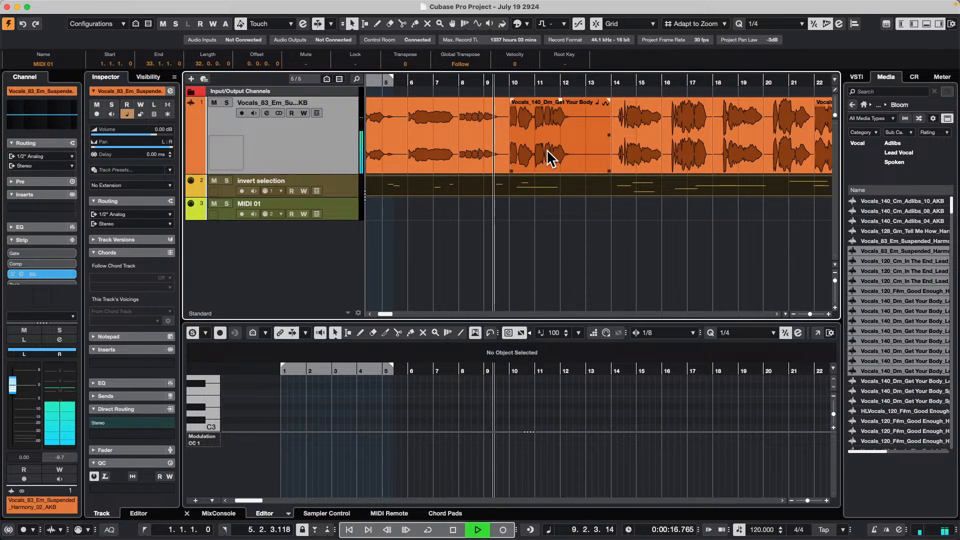
{"action": "key", "text": "space"}
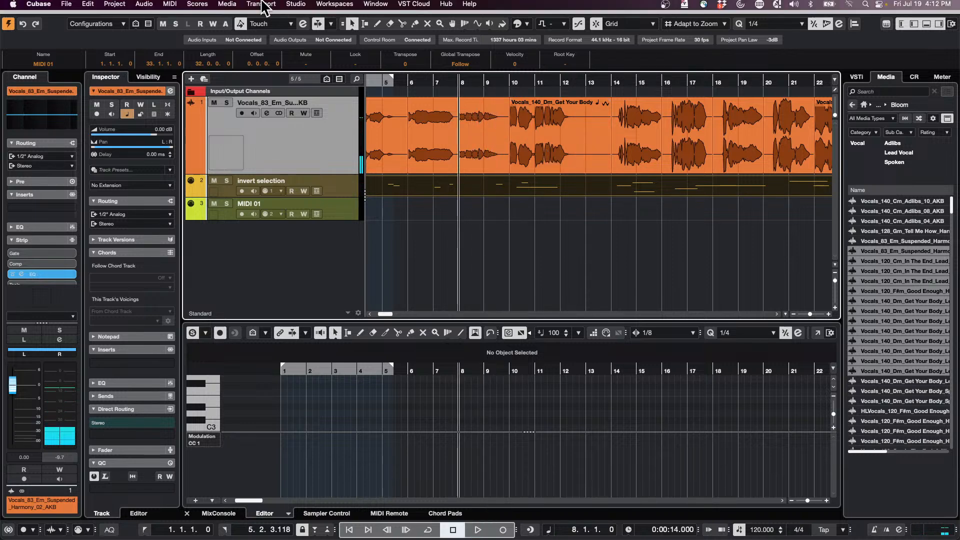
{"action": "left_click", "coordinate": [295, 3]}
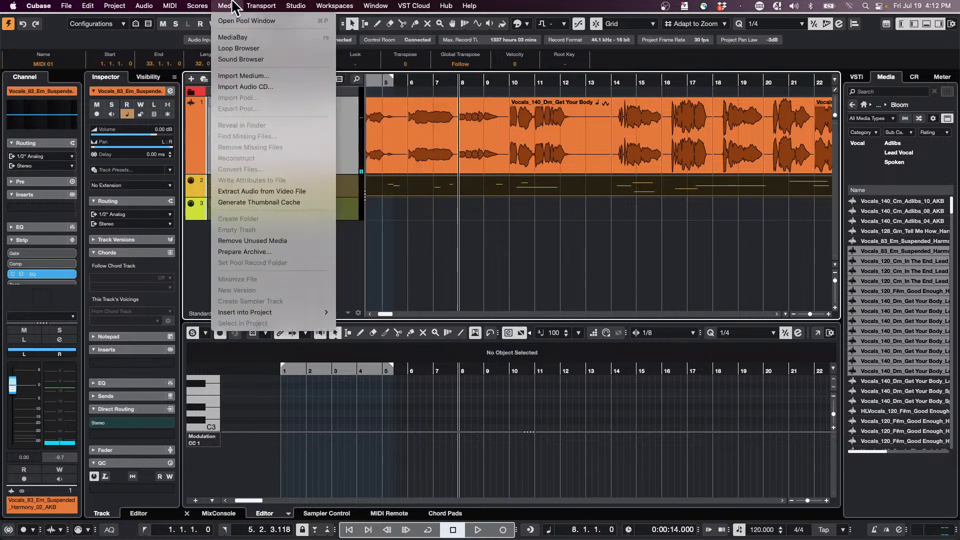
{"action": "mouse_move", "coordinate": [273, 6]}
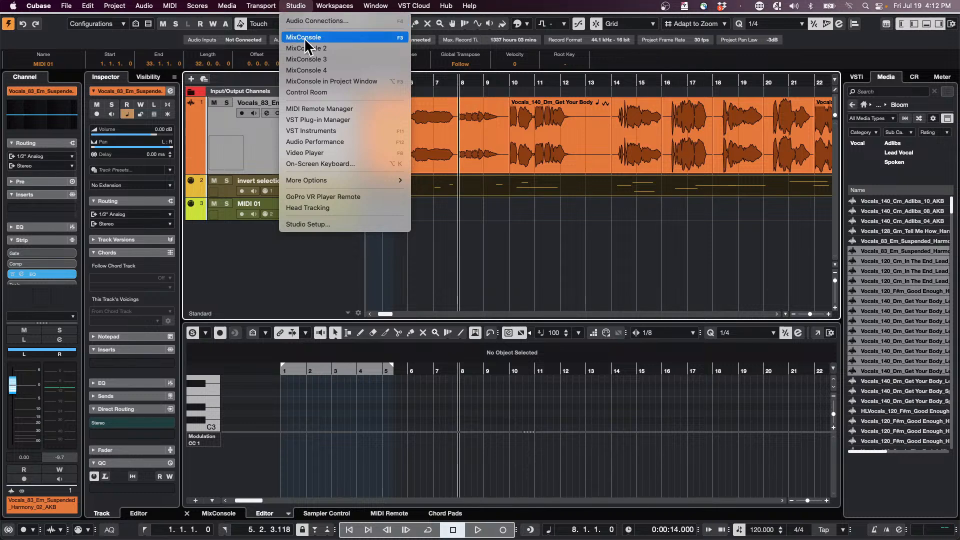
{"action": "left_click", "coordinate": [507, 158]}
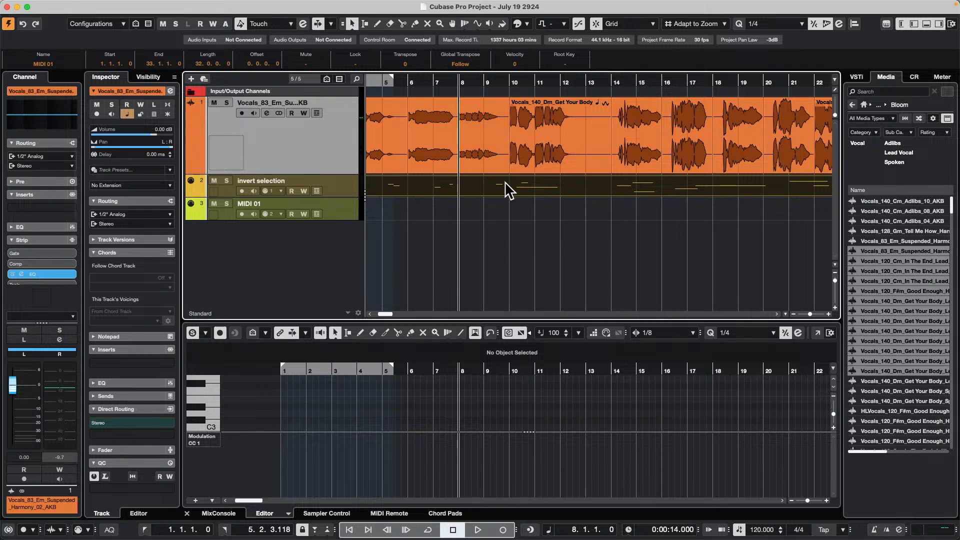
- Search the key commands for 0, examine the key assigned to the transport's Stop command, and close the Key Commands window
{"action": "mouse_move", "coordinate": [126, 7]}
{"action": "left_click", "coordinate": [87, 6]}
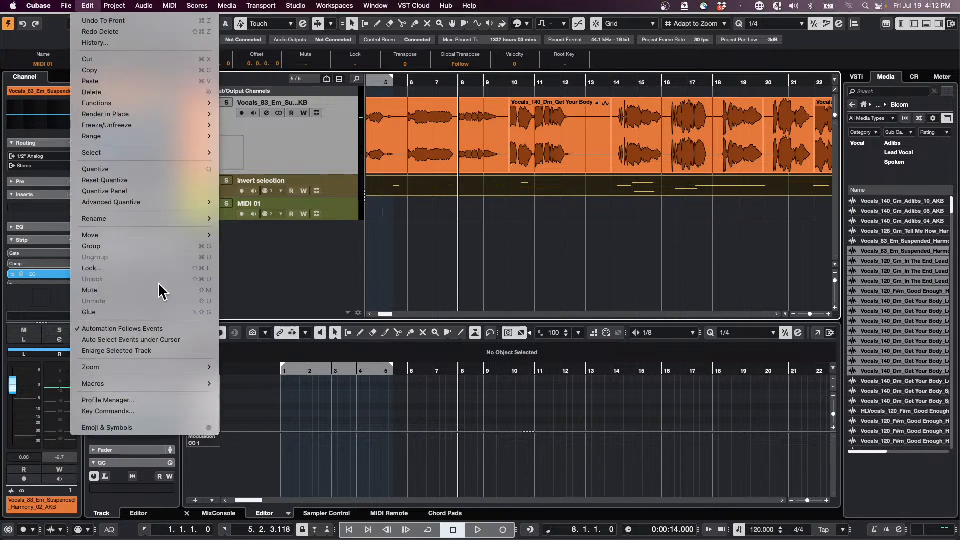
{"action": "mouse_move", "coordinate": [155, 367]}
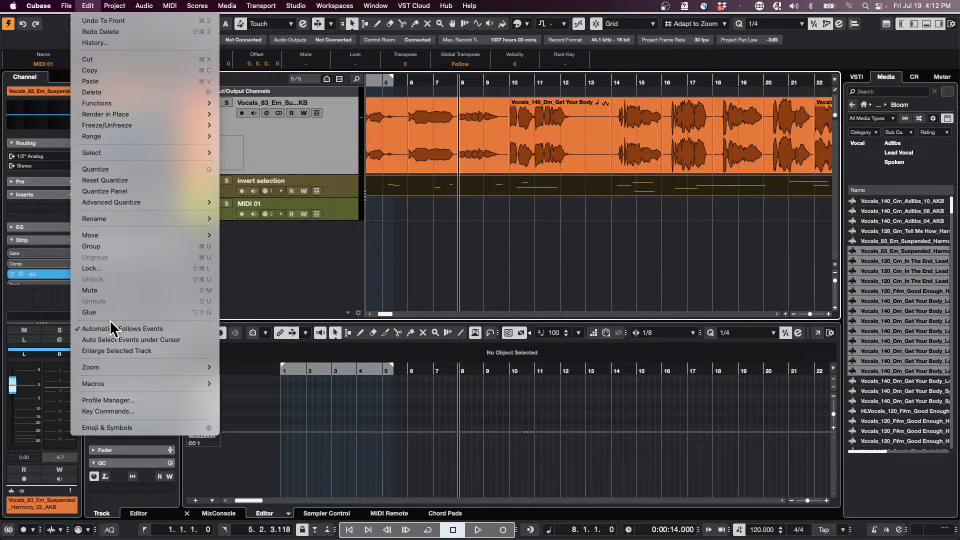
{"action": "mouse_move", "coordinate": [125, 382]}
{"action": "left_click", "coordinate": [116, 410]}
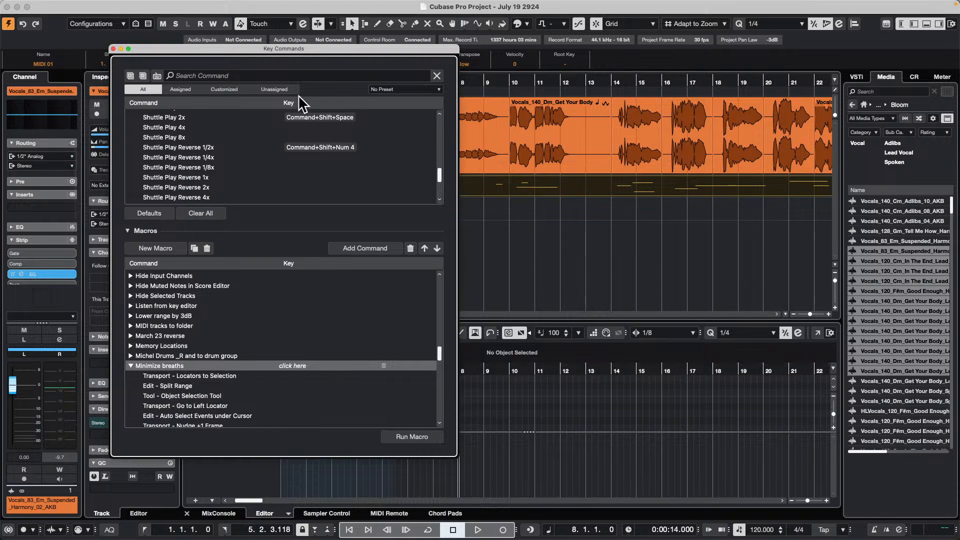
{"action": "left_click", "coordinate": [207, 75]}
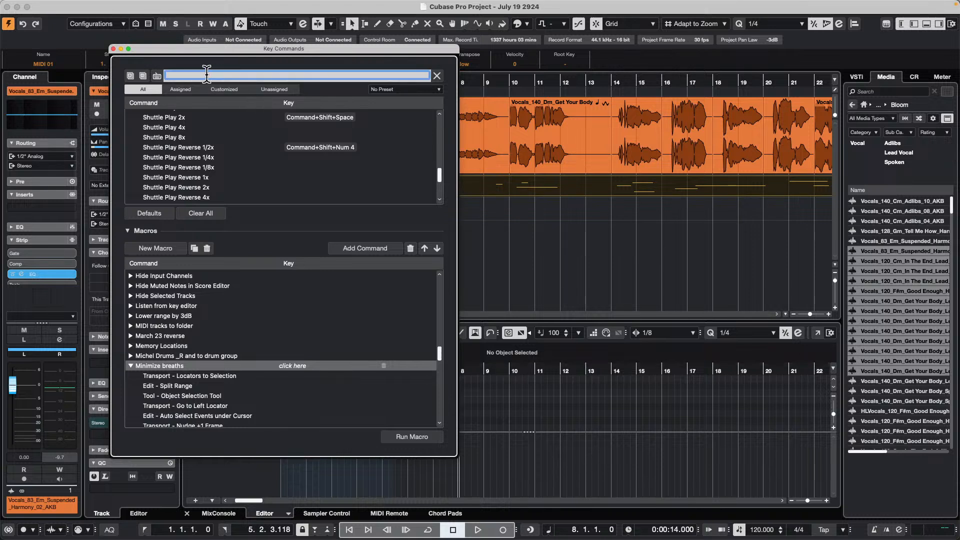
{"action": "type", "text": "0"}
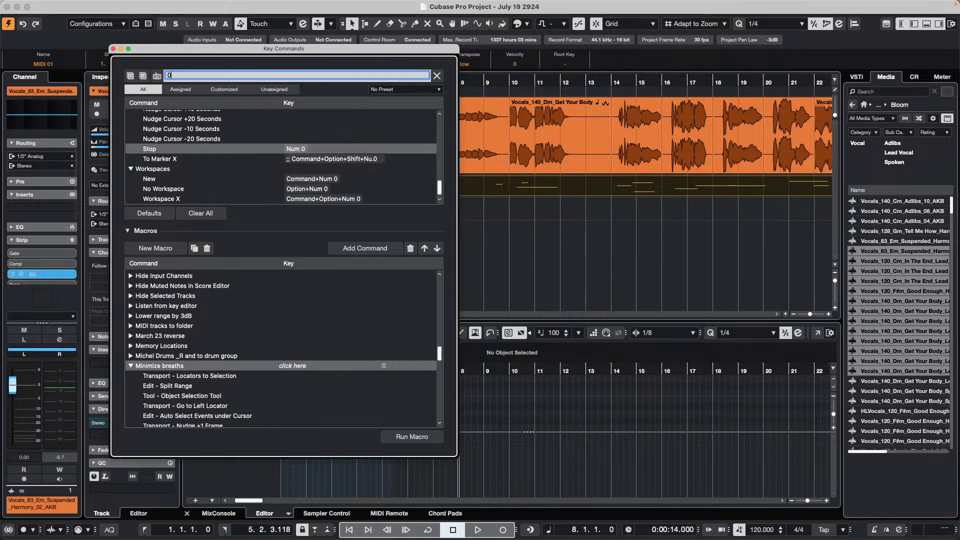
{"action": "scroll", "coordinate": [326, 154], "scroll_direction": "up", "scroll_amount": 2}
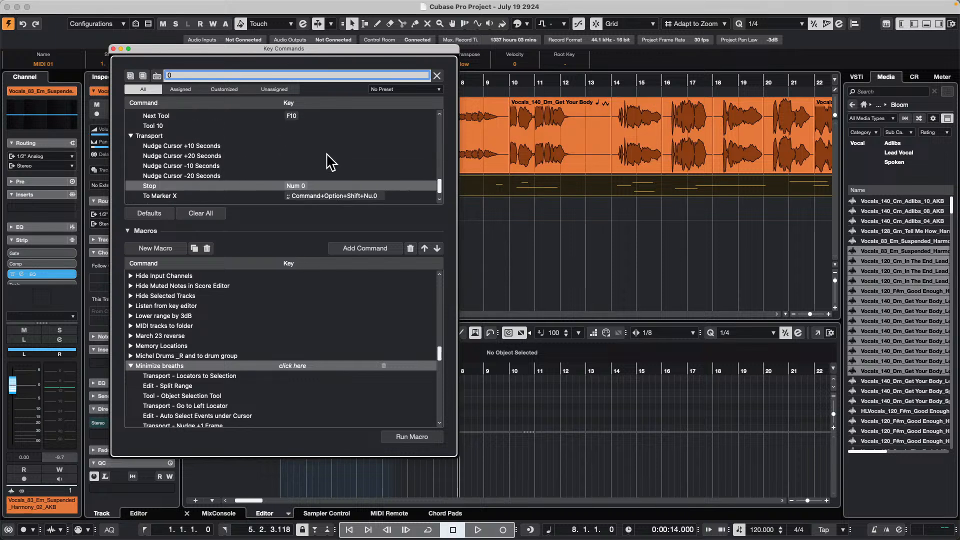
{"action": "scroll", "coordinate": [330, 161], "scroll_direction": "up", "scroll_amount": 3}
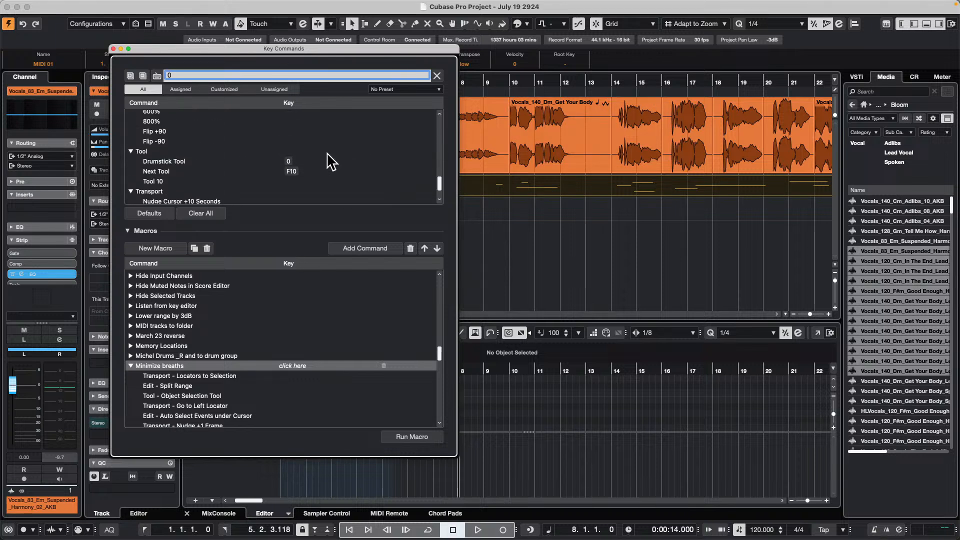
{"action": "scroll", "coordinate": [328, 160], "scroll_direction": "down", "scroll_amount": 4}
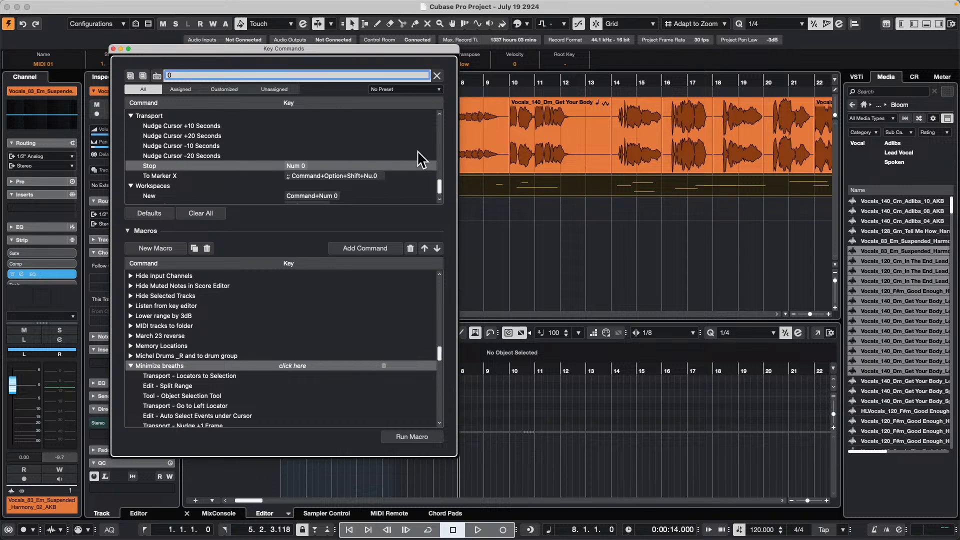
{"action": "left_click", "coordinate": [114, 48]}
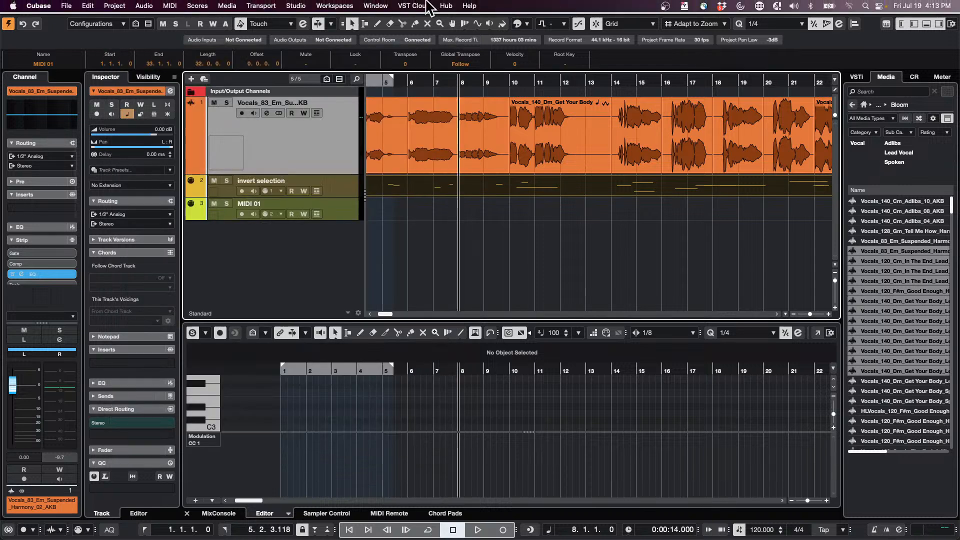
- Deactivate Return to Start Position on Stop in the transport's start mode options
{"action": "left_click", "coordinate": [332, 5]}
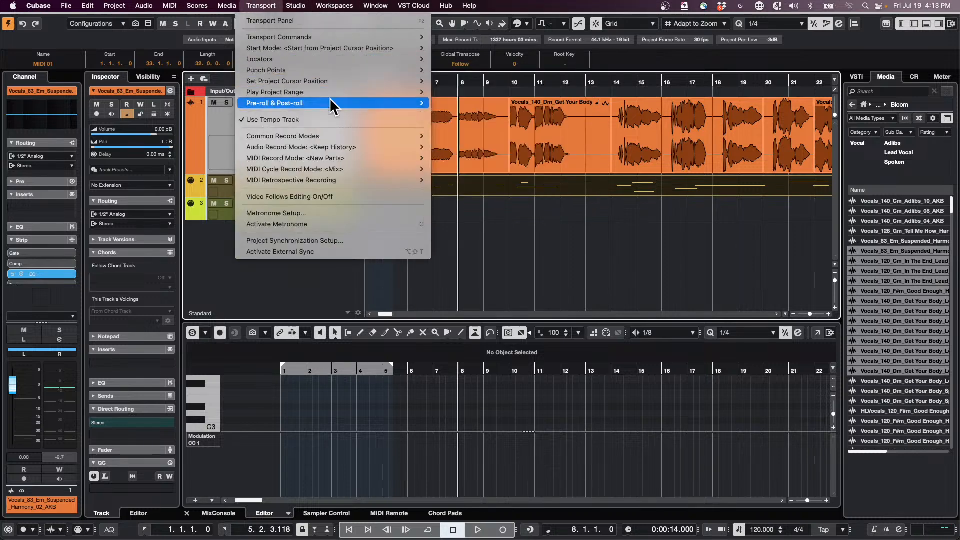
{"action": "mouse_move", "coordinate": [337, 82]}
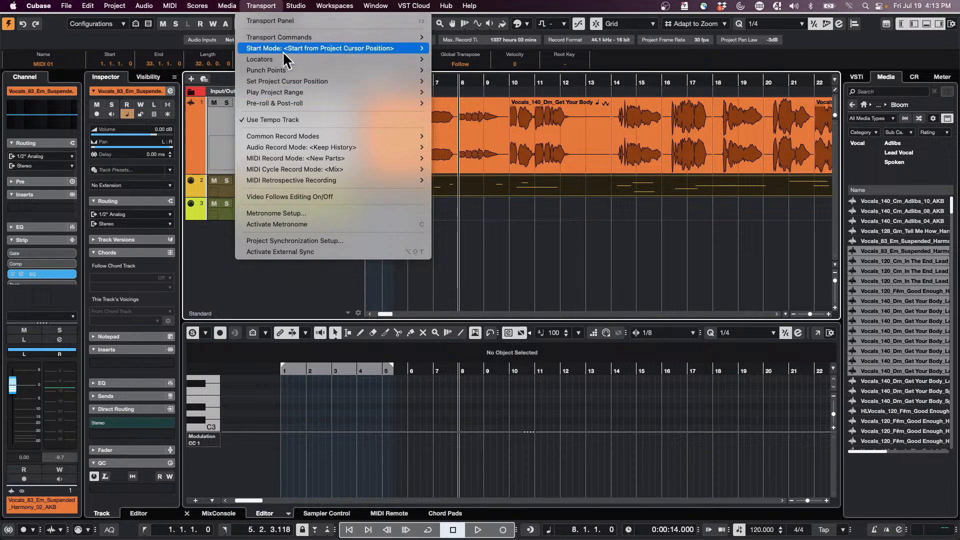
{"action": "mouse_move", "coordinate": [283, 49]}
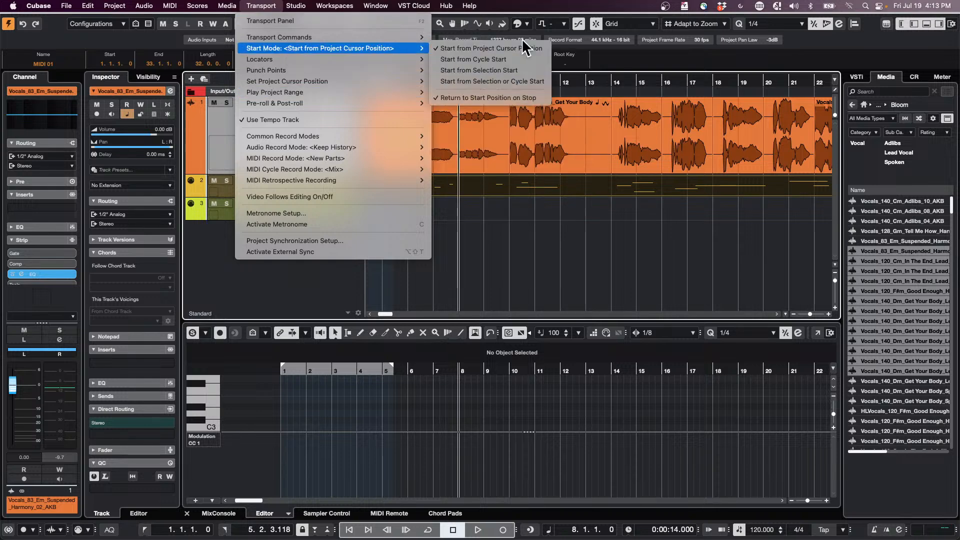
{"action": "left_click", "coordinate": [496, 97]}
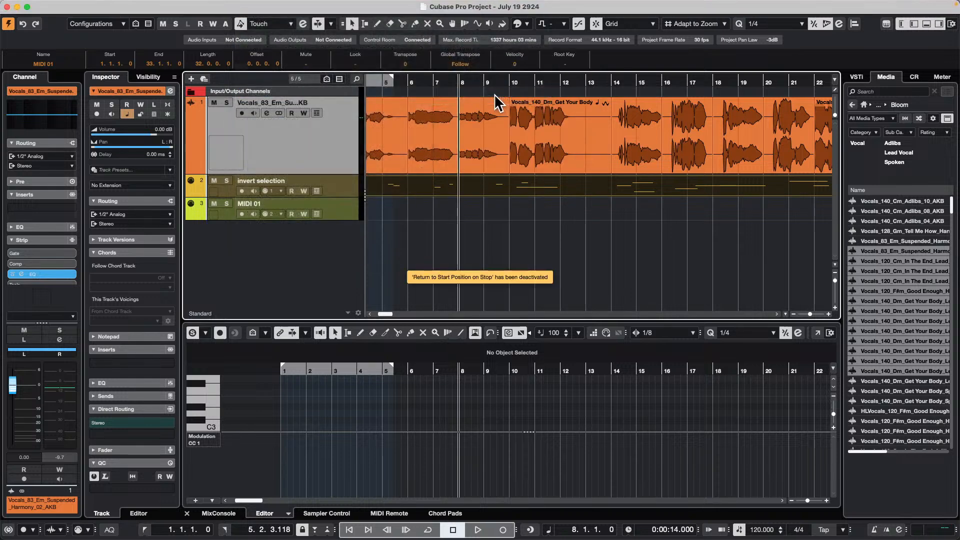
- Play and stop the project repeatedly to check where the cursor stays, also using the numeric keypad Stop command
{"action": "key", "text": "space"}
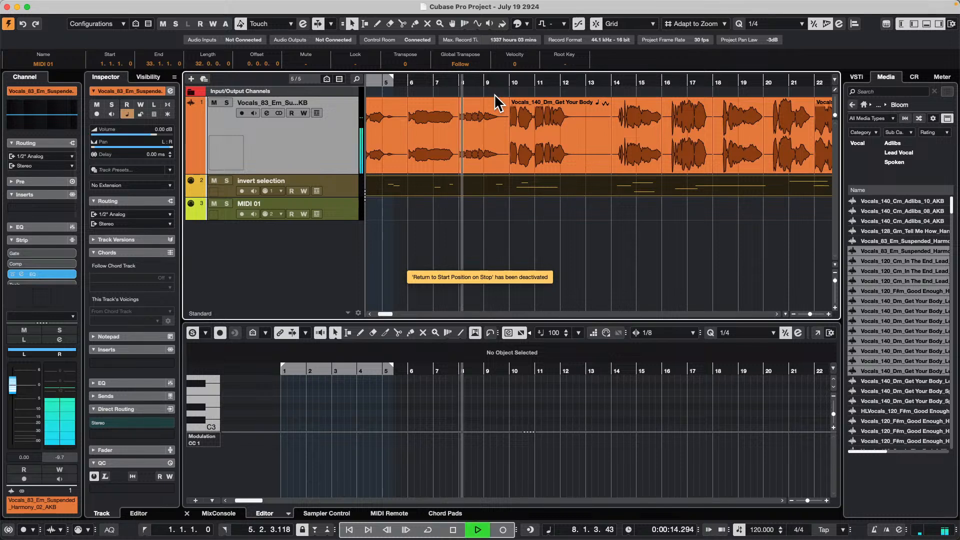
{"action": "key", "text": "space"}
{"action": "key", "text": "space"}
{"action": "key", "text": "space"}
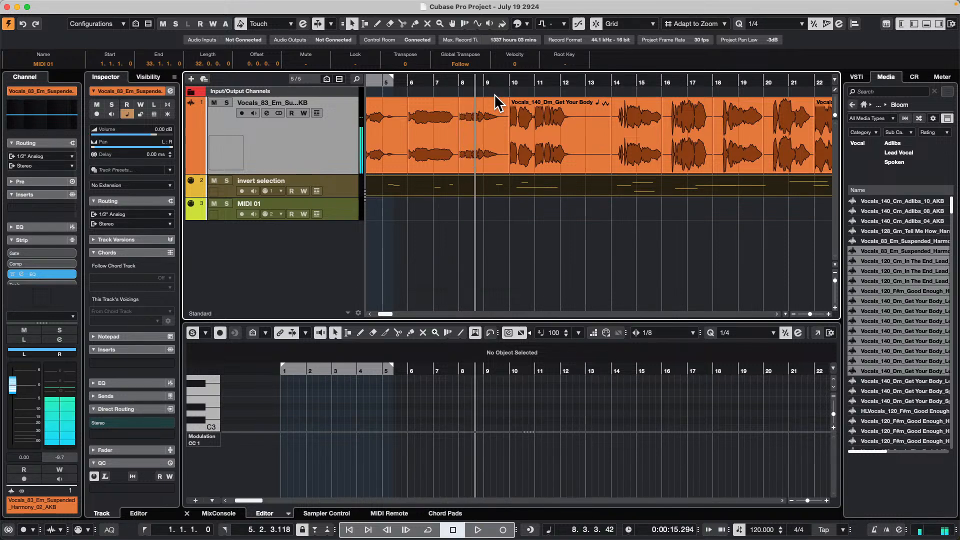
{"action": "key", "text": "KP_0"}
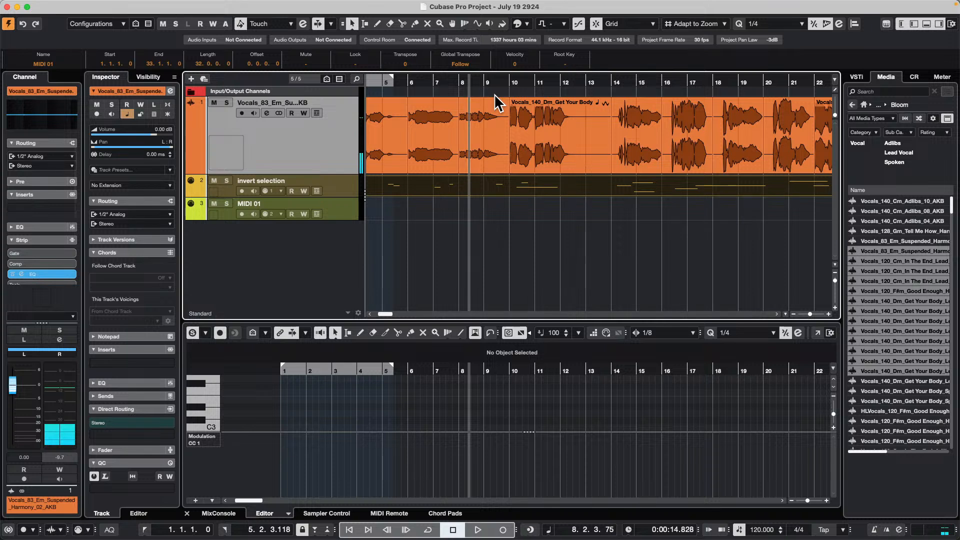
{"action": "key", "text": "space"}
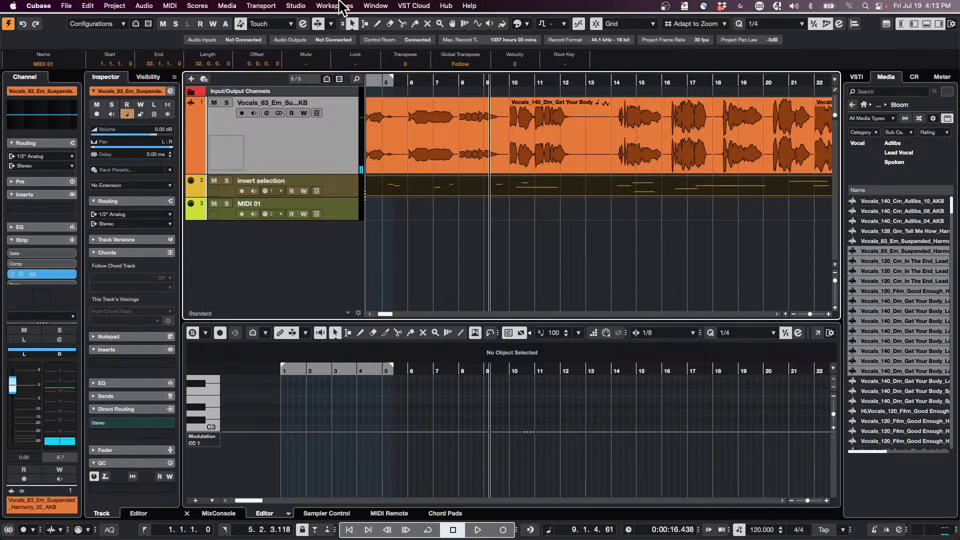
- Reactivate Return to Start Position on Stop in the start mode options, and play and stop the project once to test it
{"action": "left_click", "coordinate": [295, 6]}
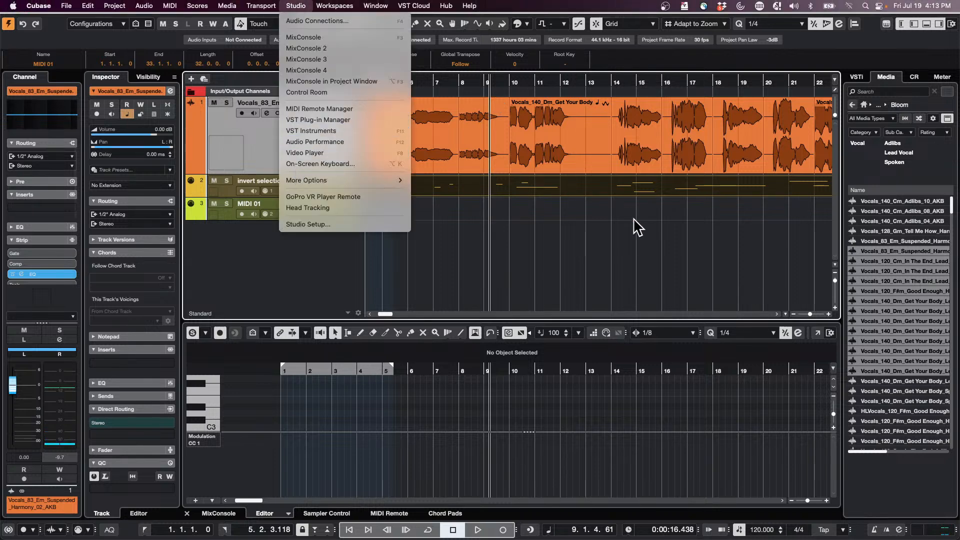
{"action": "left_click", "coordinate": [634, 235]}
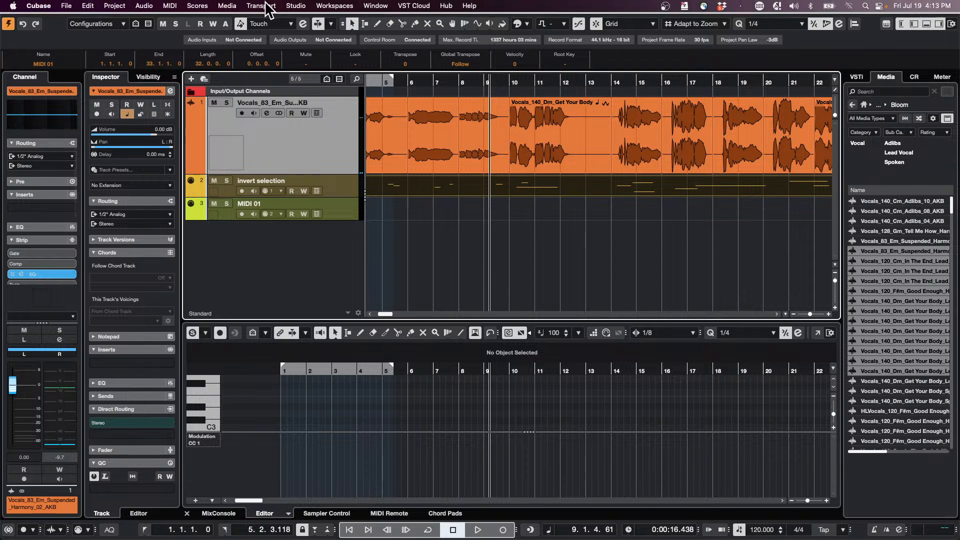
{"action": "left_click", "coordinate": [260, 6]}
{"action": "mouse_move", "coordinate": [322, 181]}
{"action": "mouse_move", "coordinate": [334, 6]}
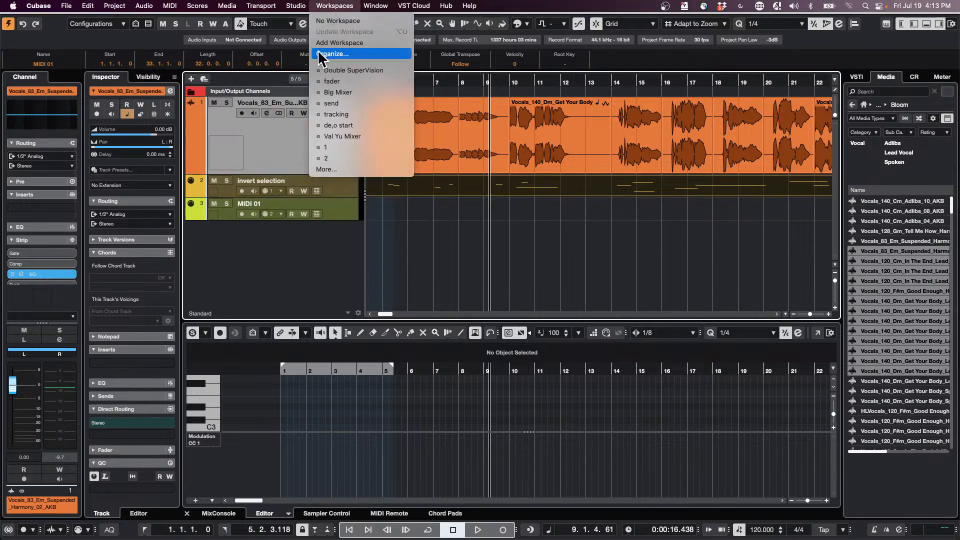
{"action": "mouse_move", "coordinate": [295, 6]}
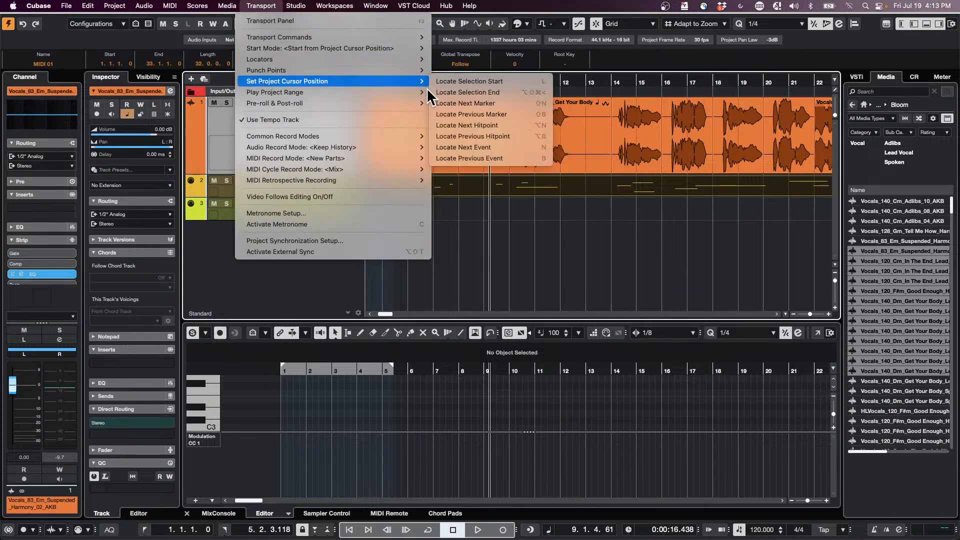
{"action": "mouse_move", "coordinate": [326, 47]}
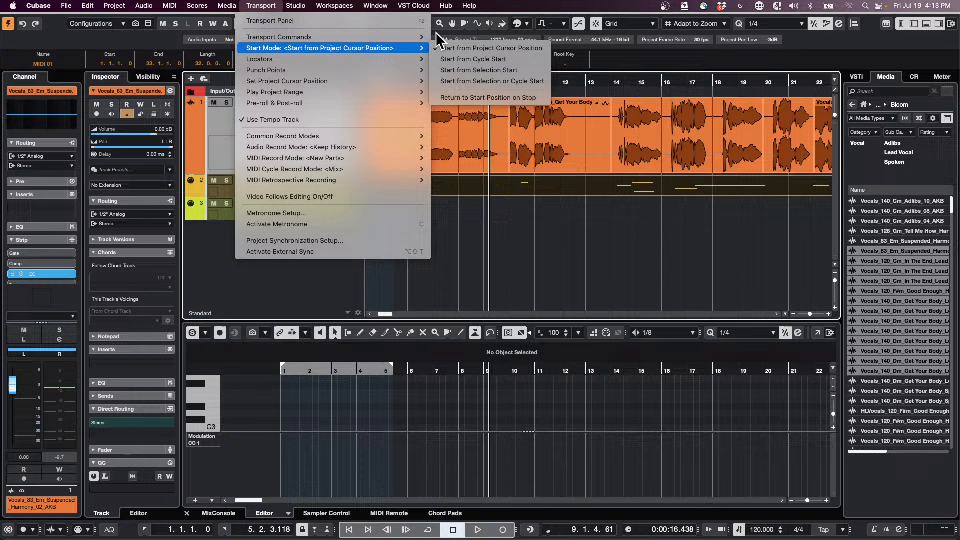
{"action": "left_click", "coordinate": [490, 96]}
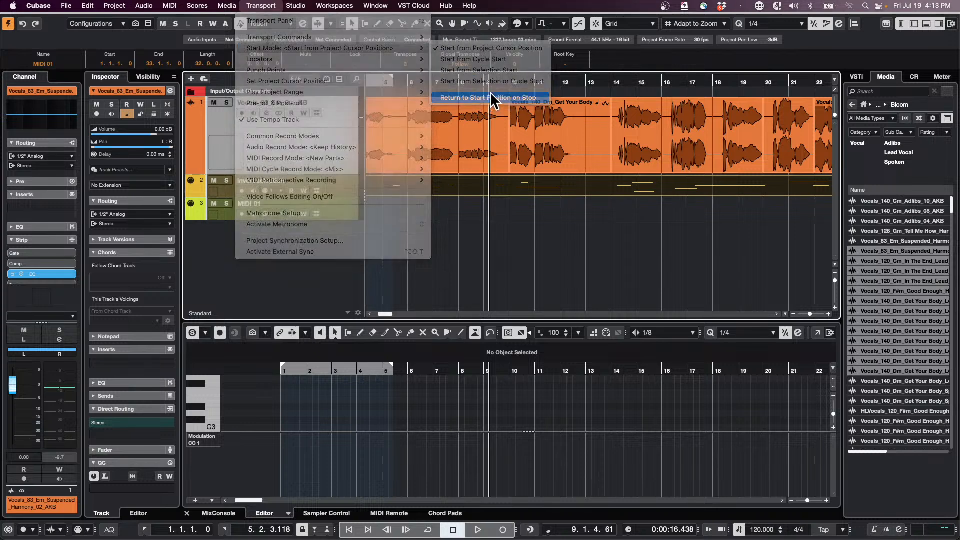
{"action": "key", "text": "space"}
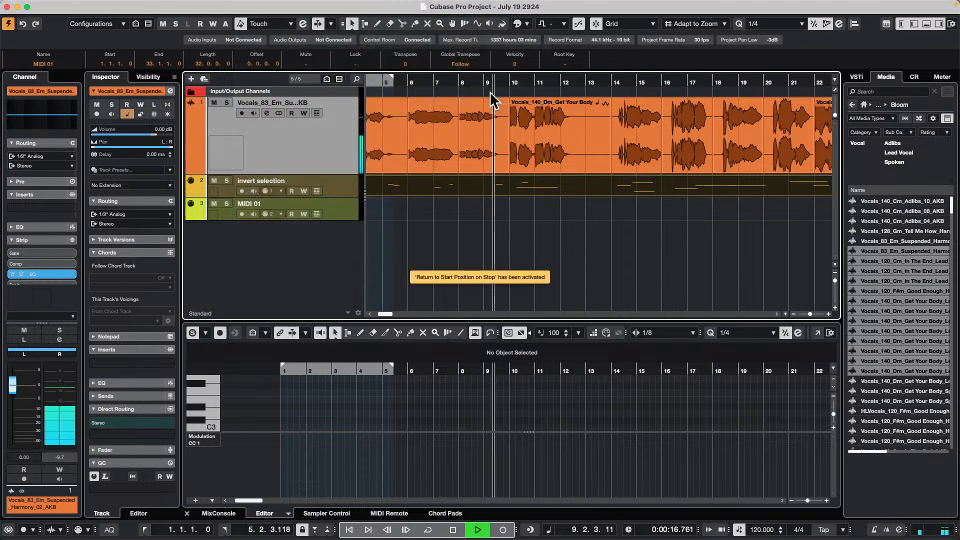
{"action": "key", "text": "space"}
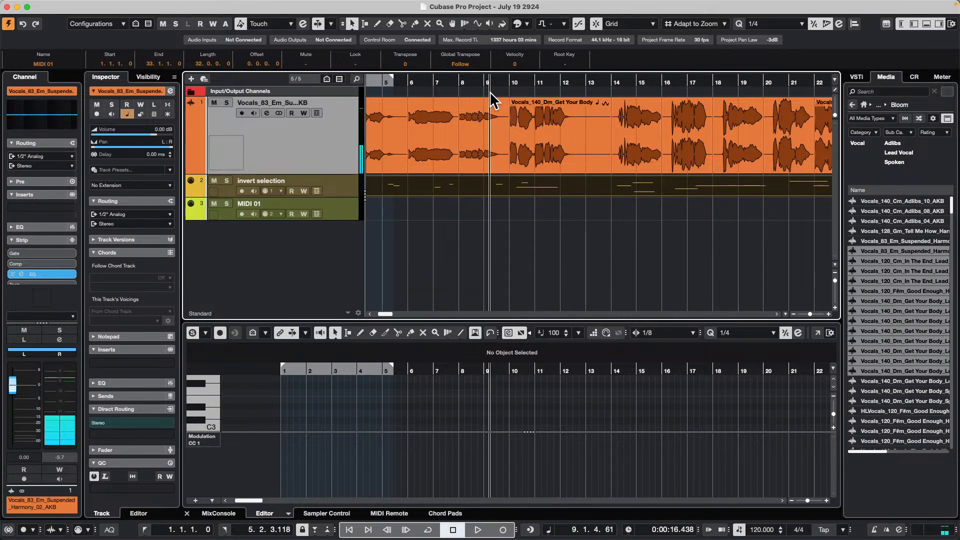
{"action": "left_click", "coordinate": [296, 6]}
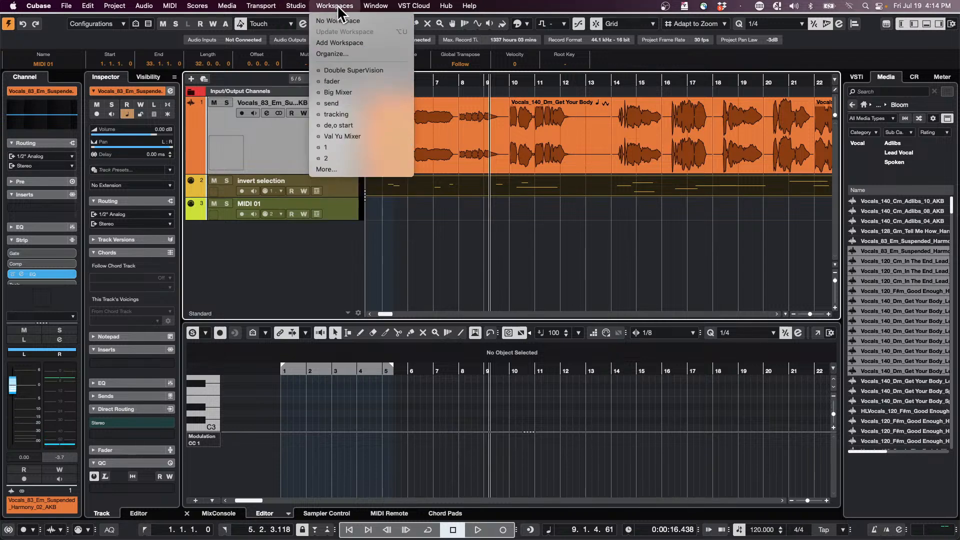
{"action": "mouse_move", "coordinate": [298, 7]}
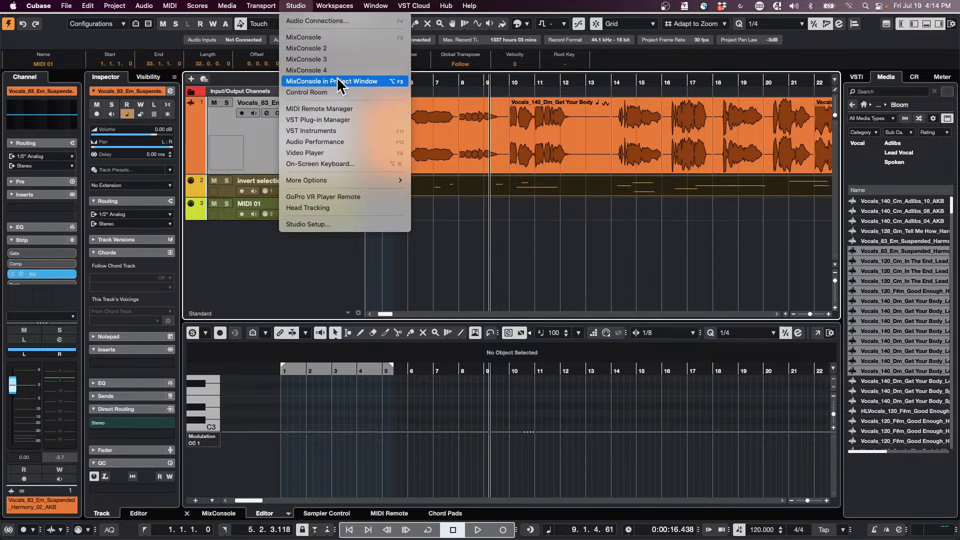
{"action": "mouse_move", "coordinate": [260, 6]}
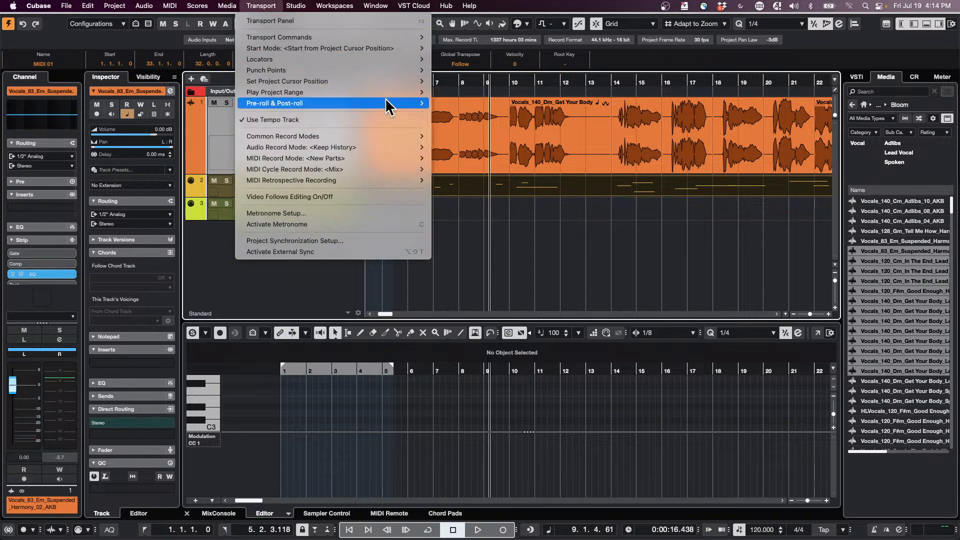
{"action": "mouse_move", "coordinate": [335, 84]}
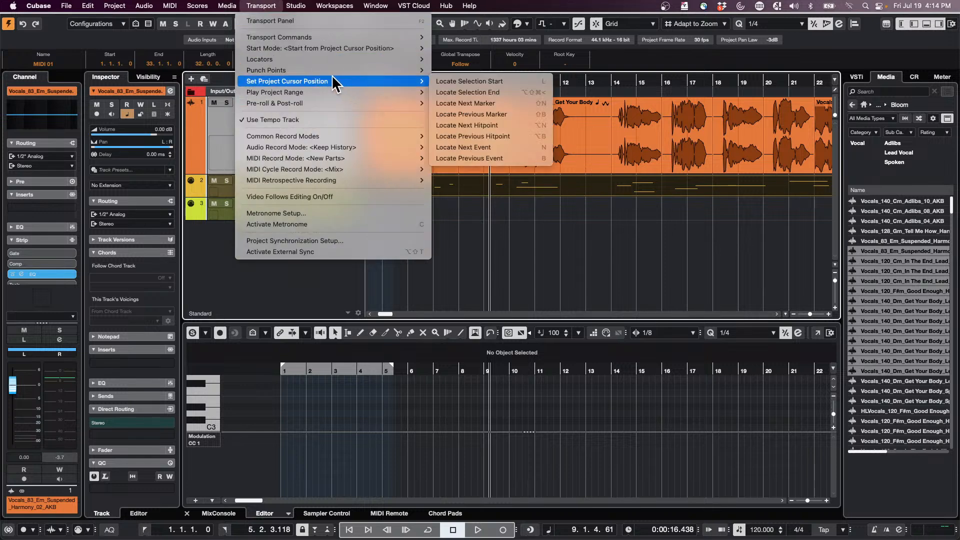
{"action": "left_click", "coordinate": [777, 206]}
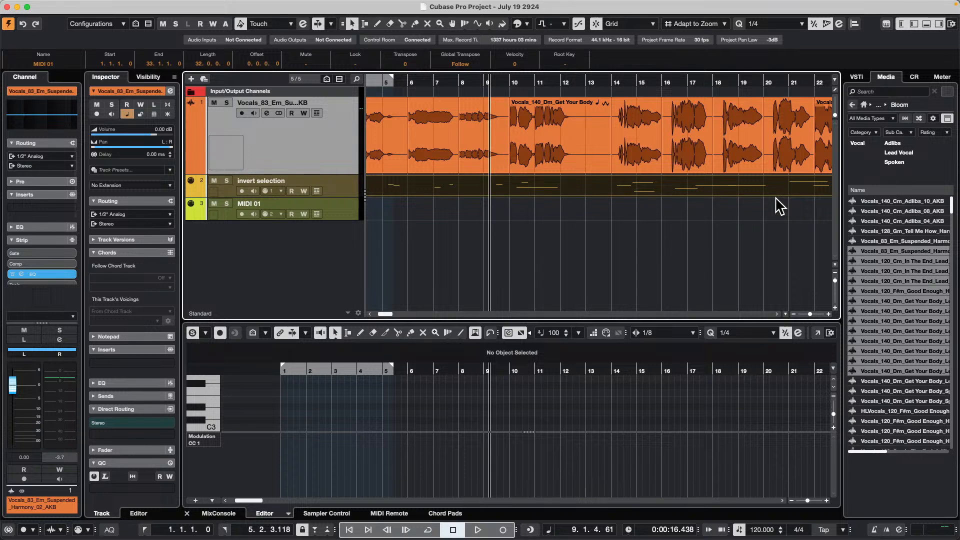
{"action": "left_click", "coordinate": [309, 6]}
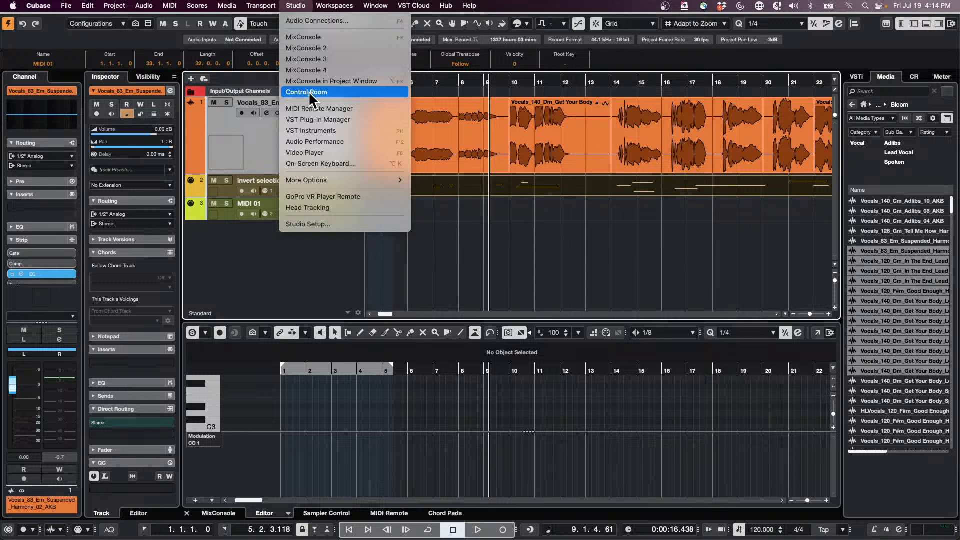
{"action": "left_click", "coordinate": [20, 52]}
- Open the Key Commands window and browse the list of commands and their assigned keys
{"action": "left_click", "coordinate": [61, 6]}
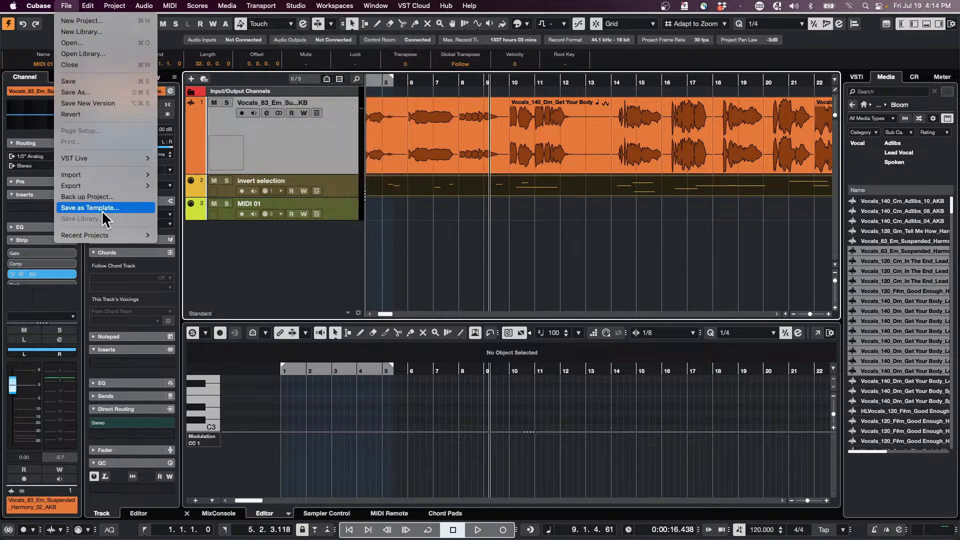
{"action": "mouse_move", "coordinate": [87, 6]}
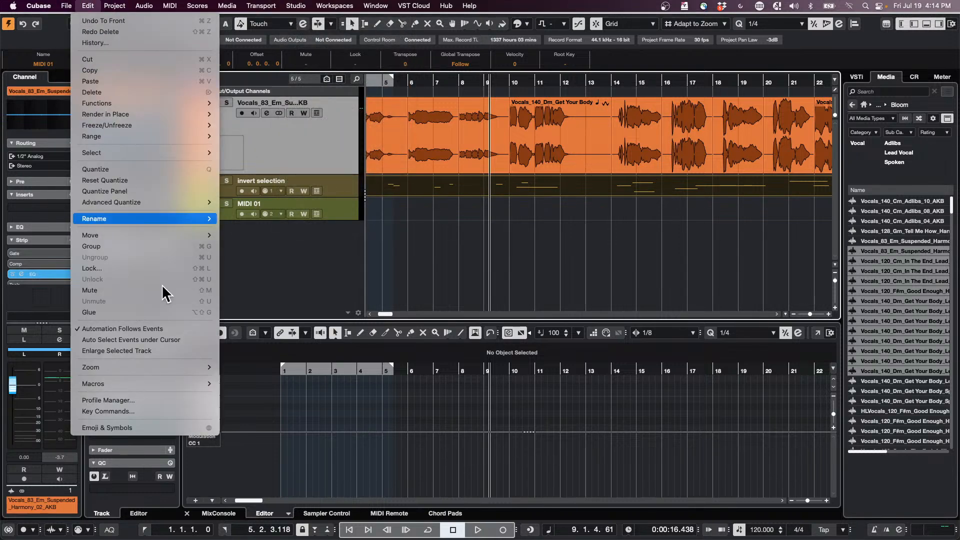
{"action": "left_click", "coordinate": [149, 411]}
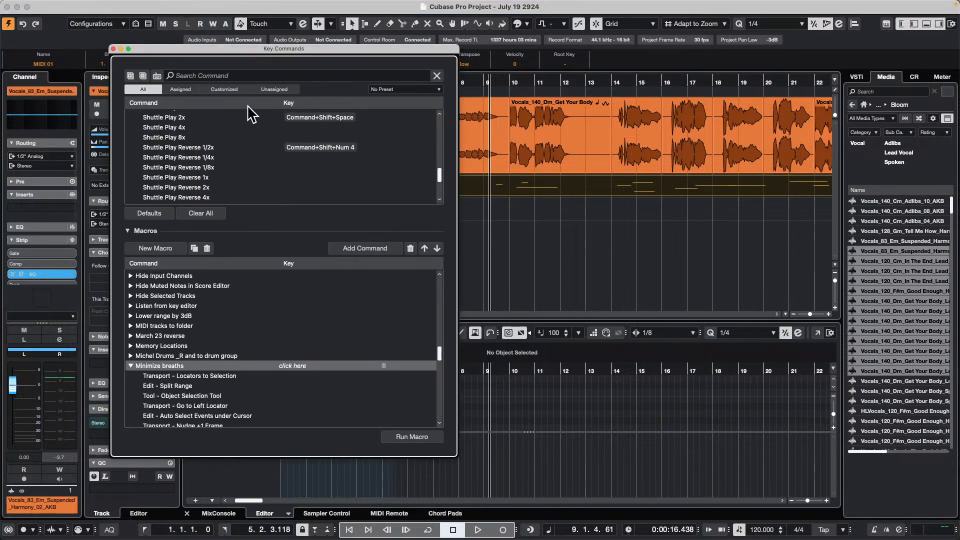
{"action": "left_click", "coordinate": [288, 76]}
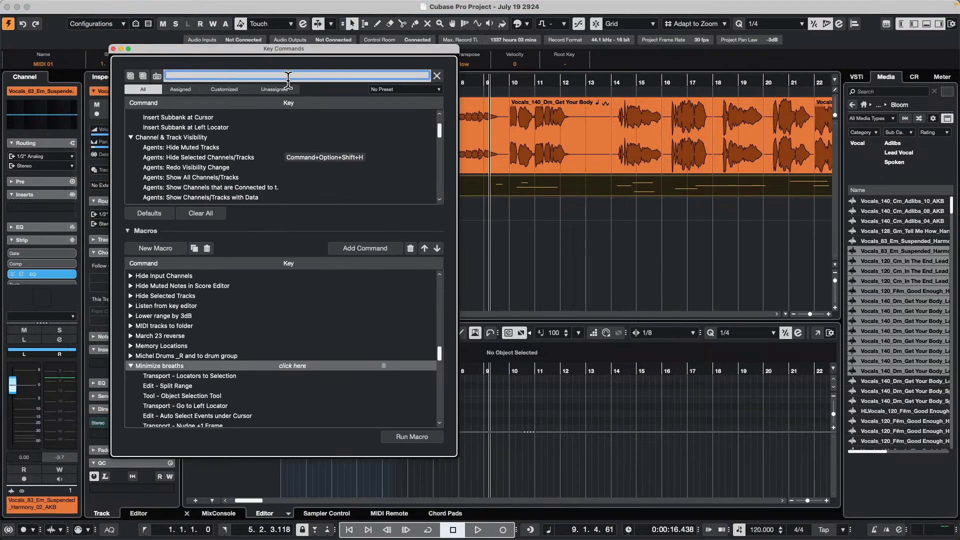
{"action": "scroll", "coordinate": [327, 136], "scroll_direction": "down", "scroll_amount": 3}
{"action": "scroll", "coordinate": [333, 150], "scroll_direction": "down", "scroll_amount": 10}
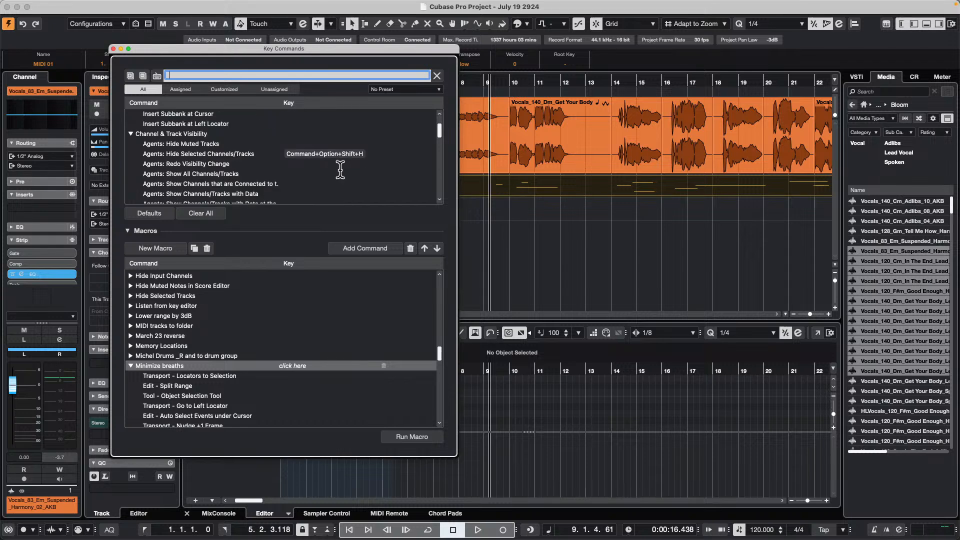
{"action": "scroll", "coordinate": [340, 166], "scroll_direction": "up", "scroll_amount": 5}
{"action": "scroll", "coordinate": [338, 166], "scroll_direction": "down", "scroll_amount": 10}
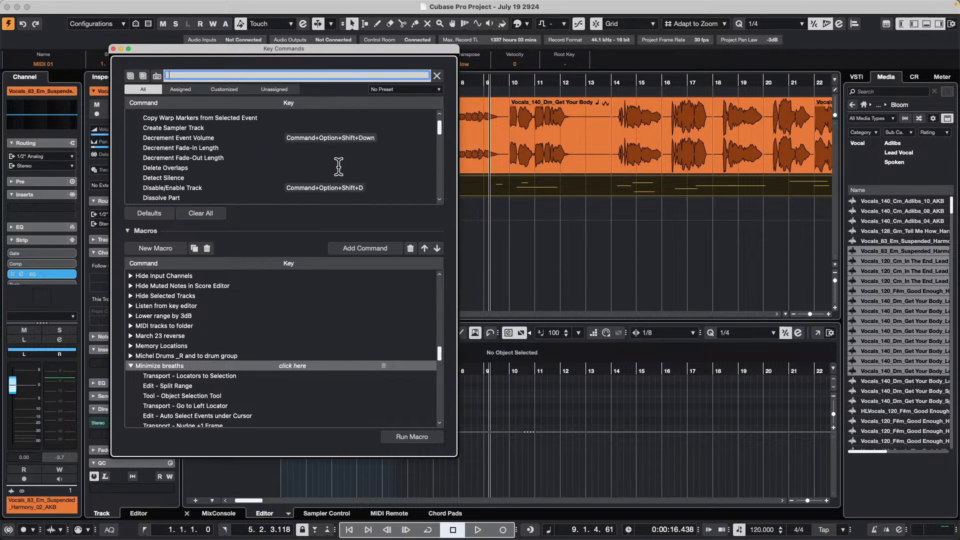
{"action": "left_click", "coordinate": [226, 75]}
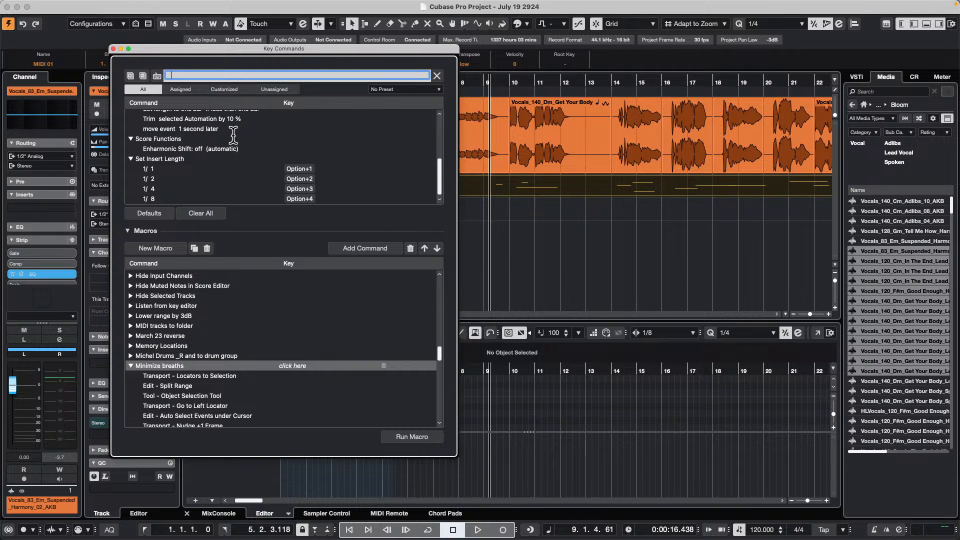
{"action": "scroll", "coordinate": [230, 145], "scroll_direction": "up", "scroll_amount": 5}
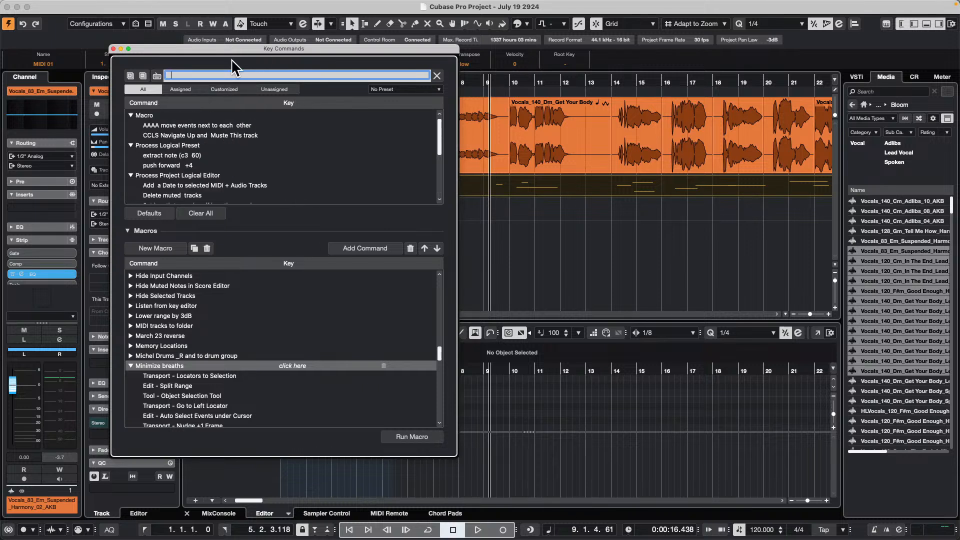
- Search the key commands for start and examine the key assigned to the transport's StartStop command
{"action": "type", "text": "start"}
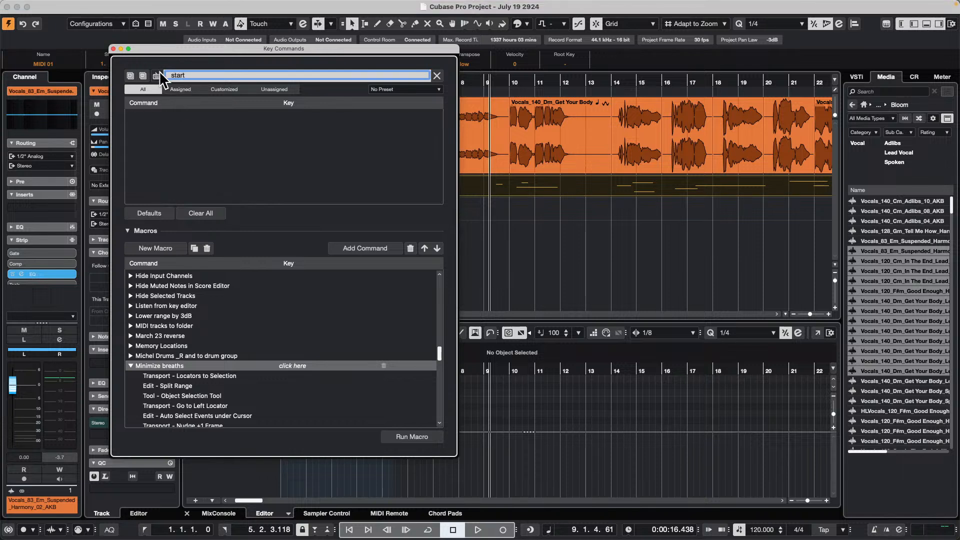
{"action": "left_click_drag", "start_coordinate": [172, 75], "coordinate": [169, 75]}
{"action": "key", "text": "BackSpace"}
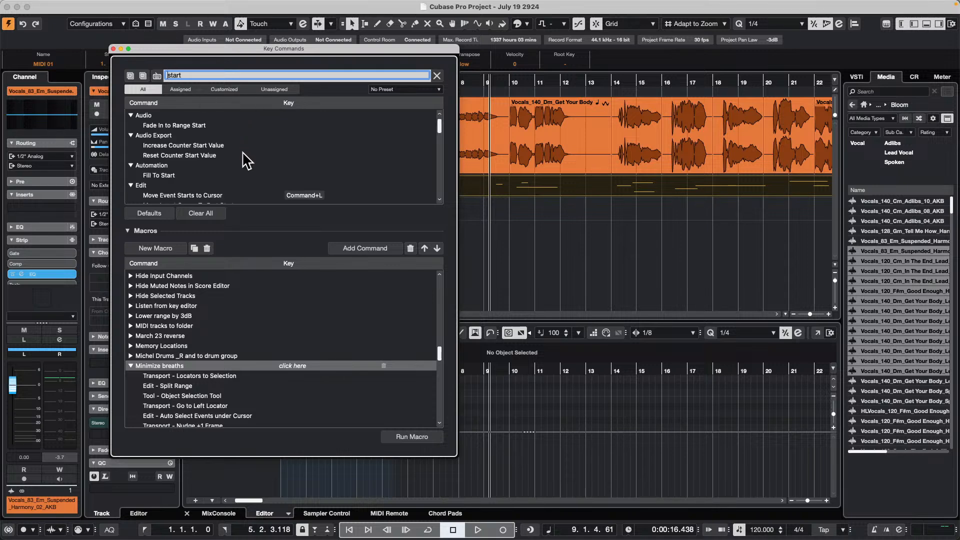
{"action": "scroll", "coordinate": [243, 155], "scroll_direction": "down", "scroll_amount": 10}
{"action": "scroll", "coordinate": [241, 148], "scroll_direction": "down", "scroll_amount": 5}
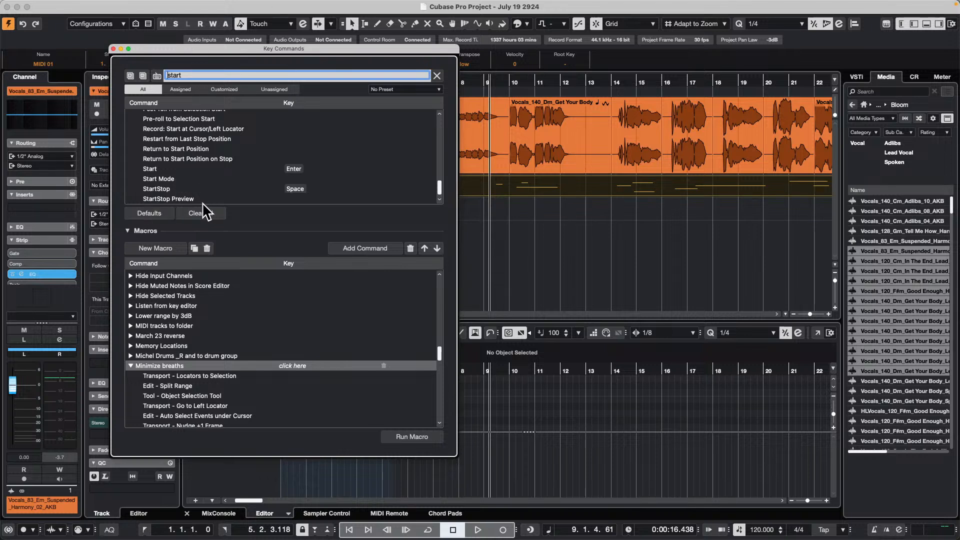
{"action": "left_click", "coordinate": [167, 188]}
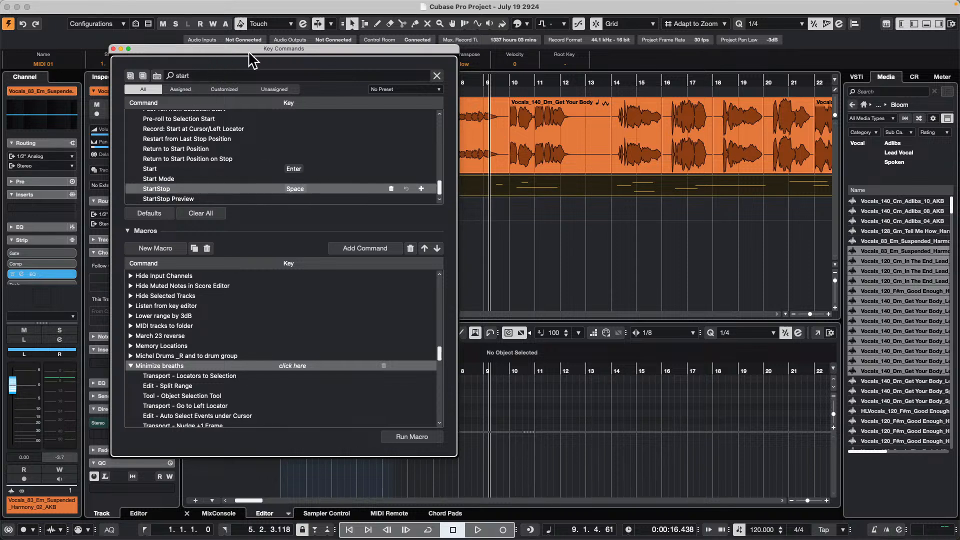
- Search the key commands for stop, examine the transport's Stop command, and close the Key Commands window
{"action": "double_click", "coordinate": [198, 75]}
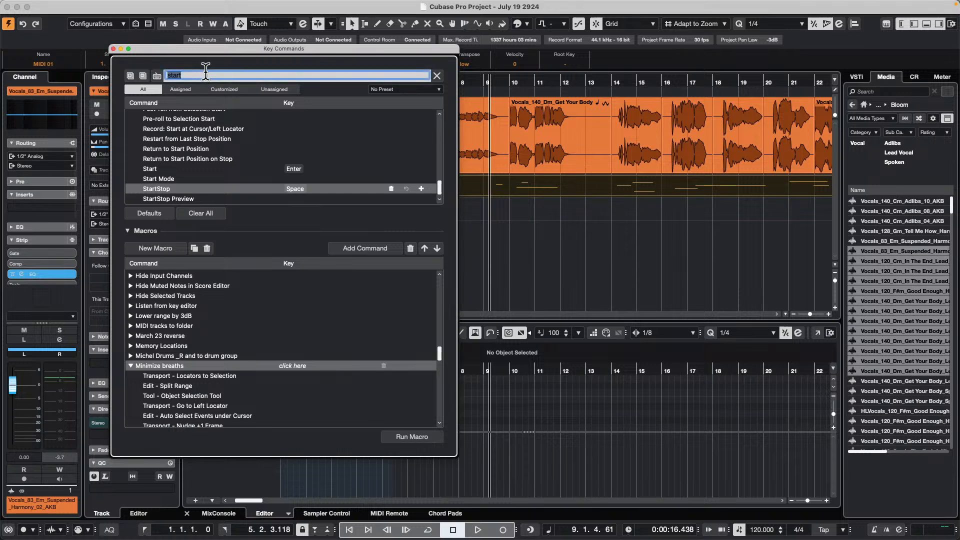
{"action": "key", "text": "BackSpace"}
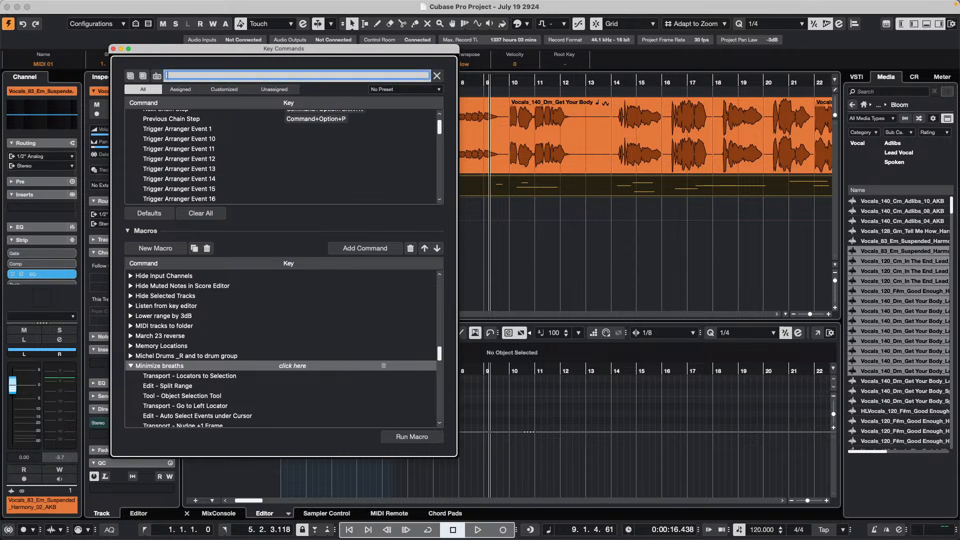
{"action": "type", "text": "stop"}
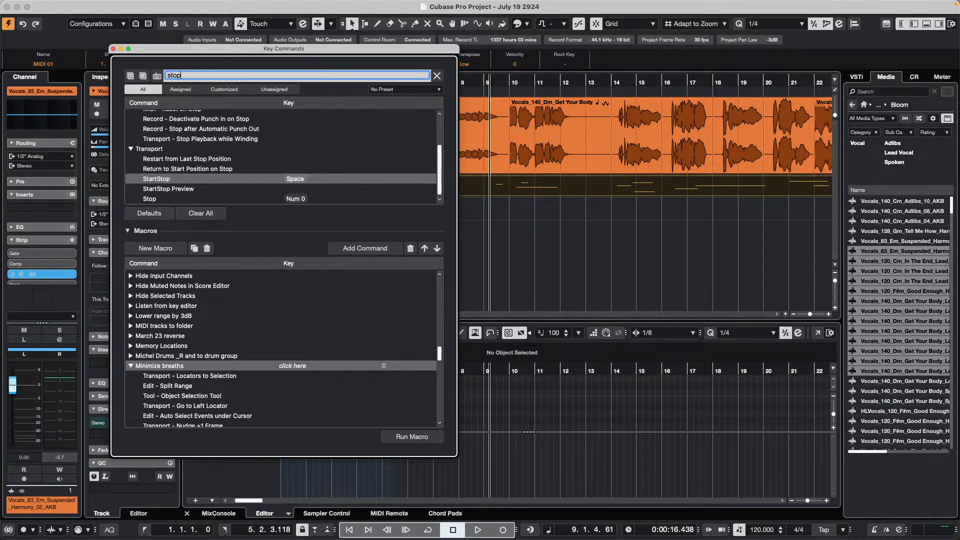
{"action": "left_click", "coordinate": [173, 198]}
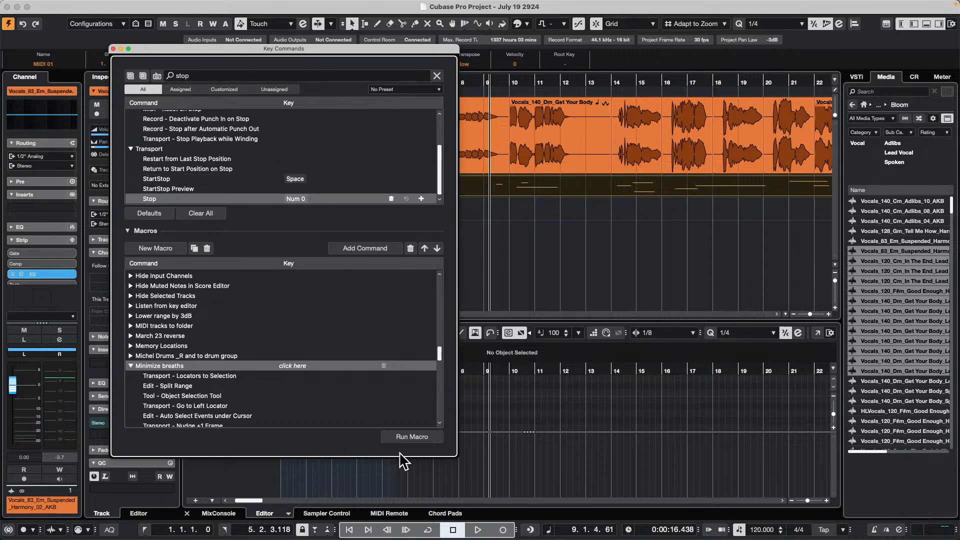
{"action": "left_click", "coordinate": [115, 48]}
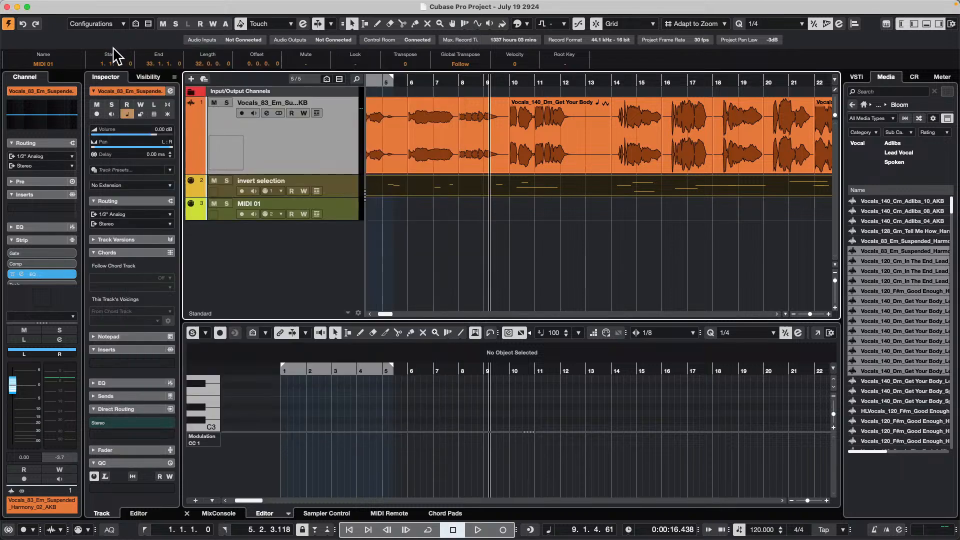
- Play and stop the project twice with the StartStop command to check where the cursor returns
{"action": "key", "text": "space"}
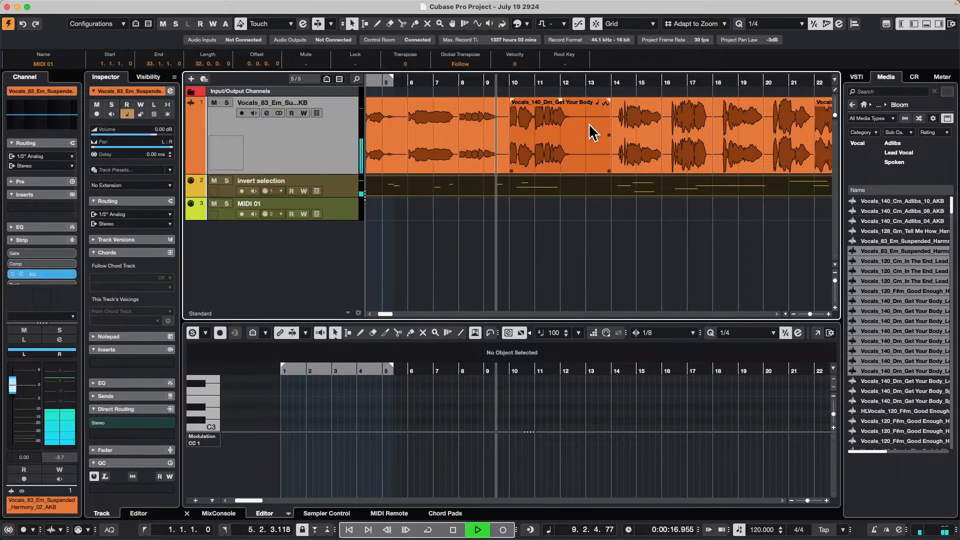
{"action": "key", "text": "space"}
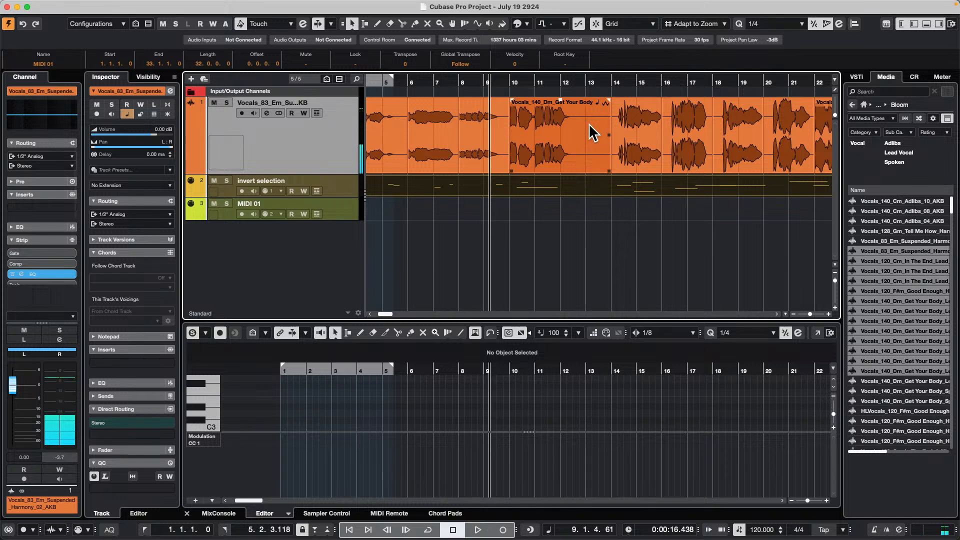
{"action": "key", "text": "space"}
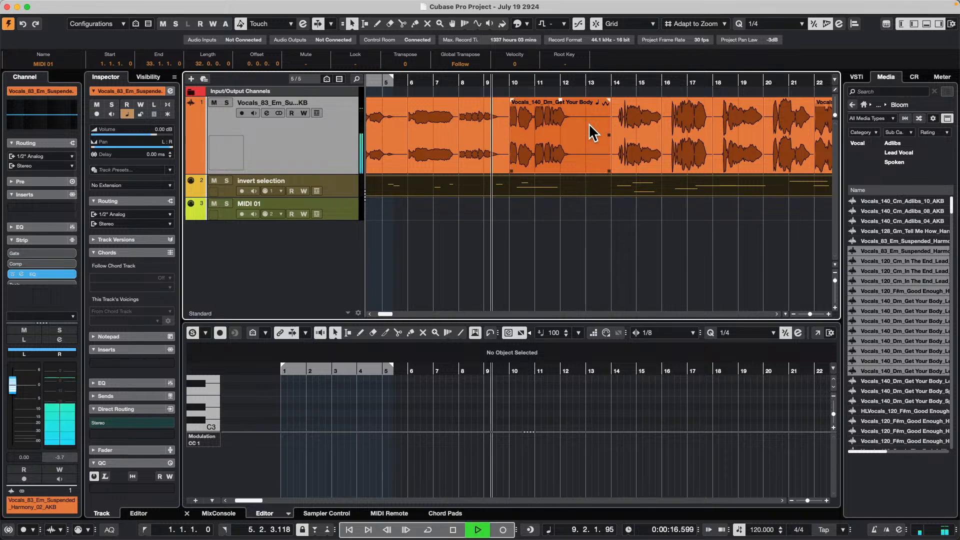
{"action": "key", "text": "space"}
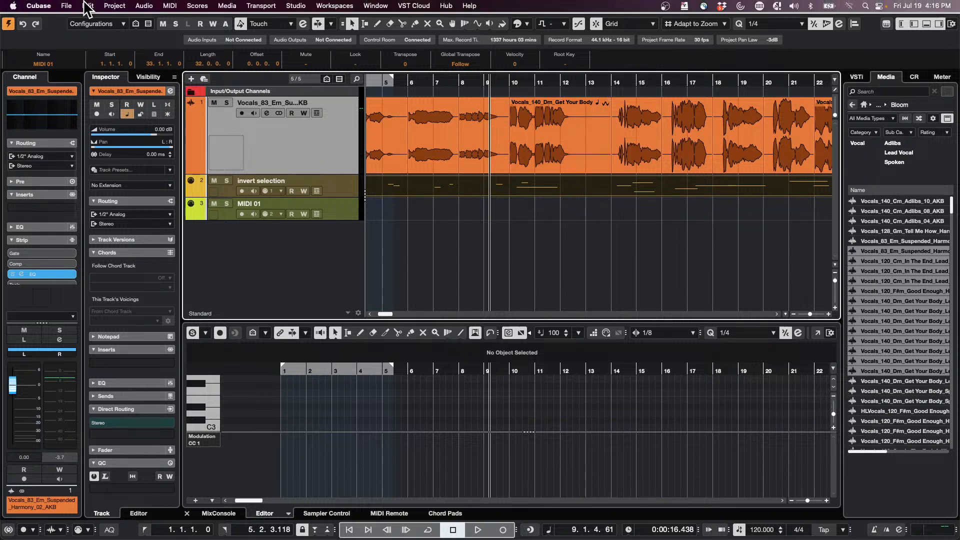
- Open the recent project Schubert 5 Iconica Sketch XIII.cpr
{"action": "left_click", "coordinate": [67, 6]}
{"action": "mouse_move", "coordinate": [118, 236]}
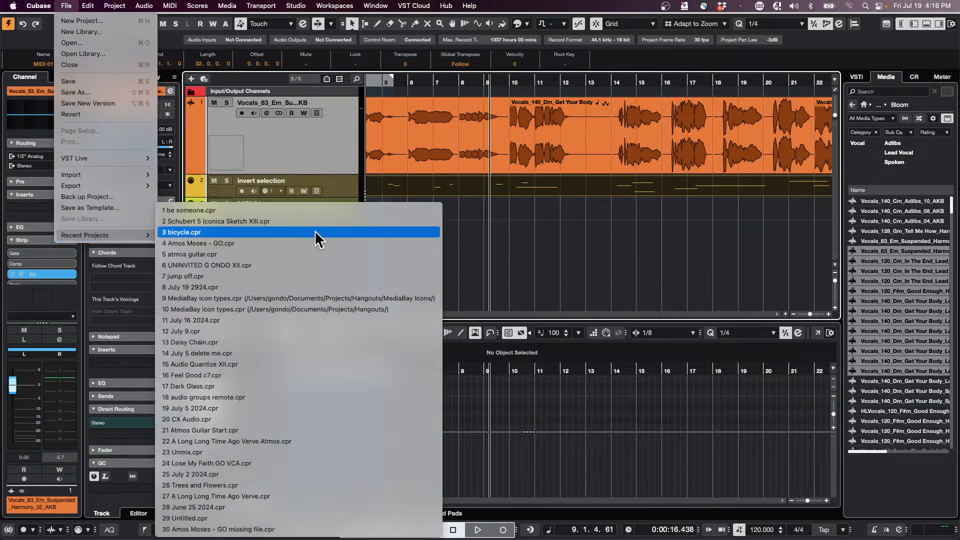
{"action": "left_click", "coordinate": [252, 221]}
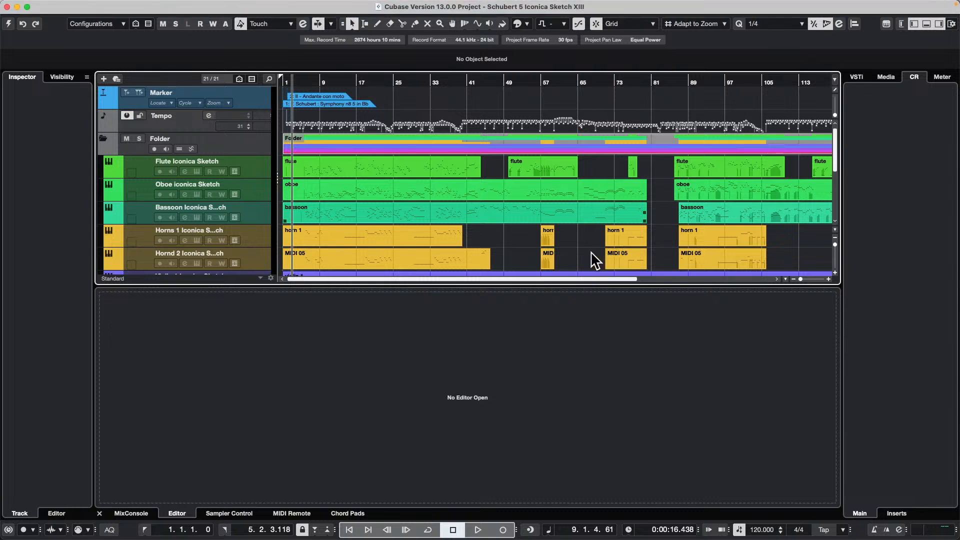
- Open the project Audio Quantize XII.cpr from the Audio Quantize folder and activate it
{"action": "mouse_move", "coordinate": [109, 4]}
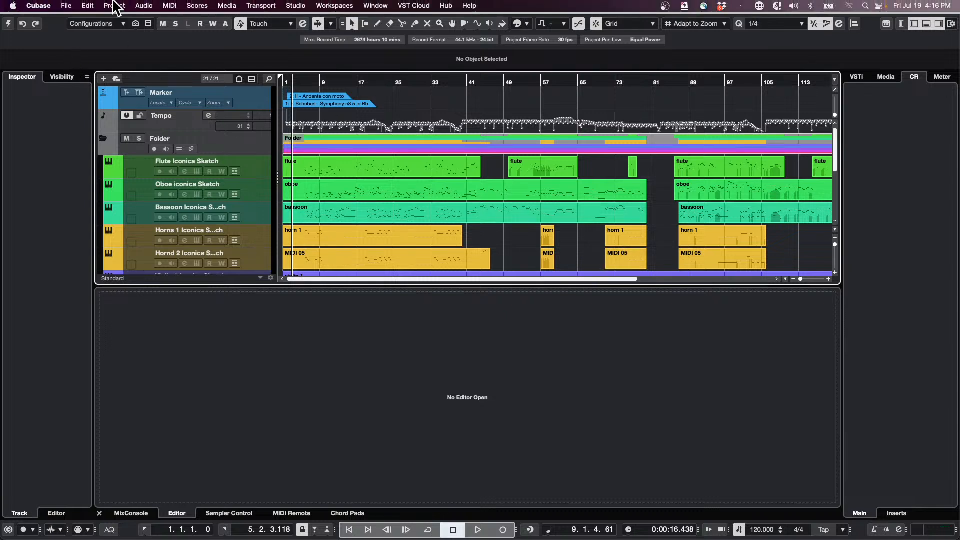
{"action": "left_click", "coordinate": [67, 6]}
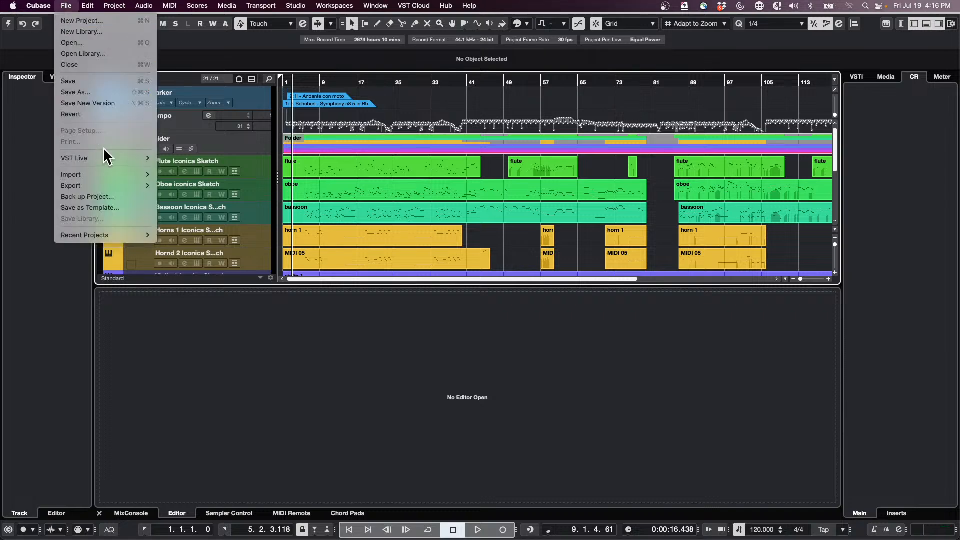
{"action": "left_click", "coordinate": [103, 42]}
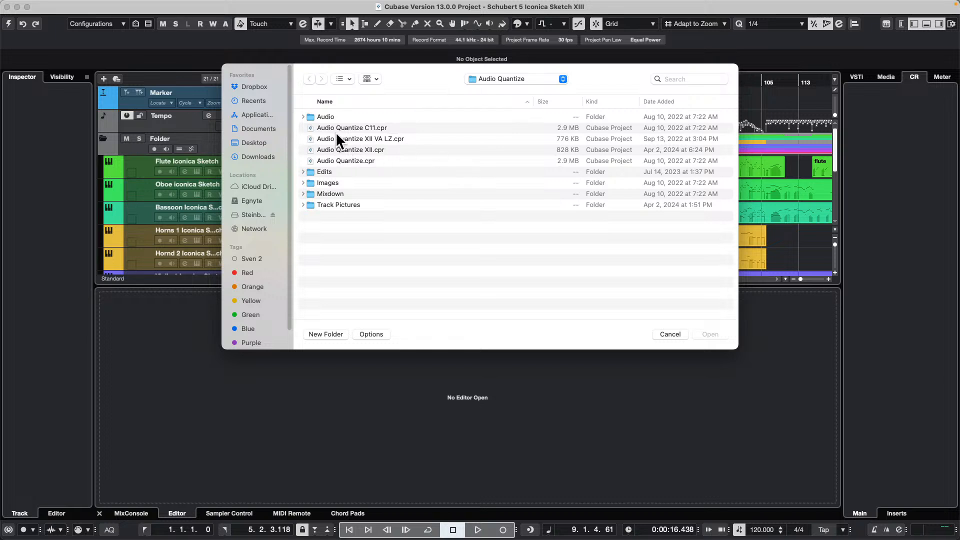
{"action": "double_click", "coordinate": [335, 146]}
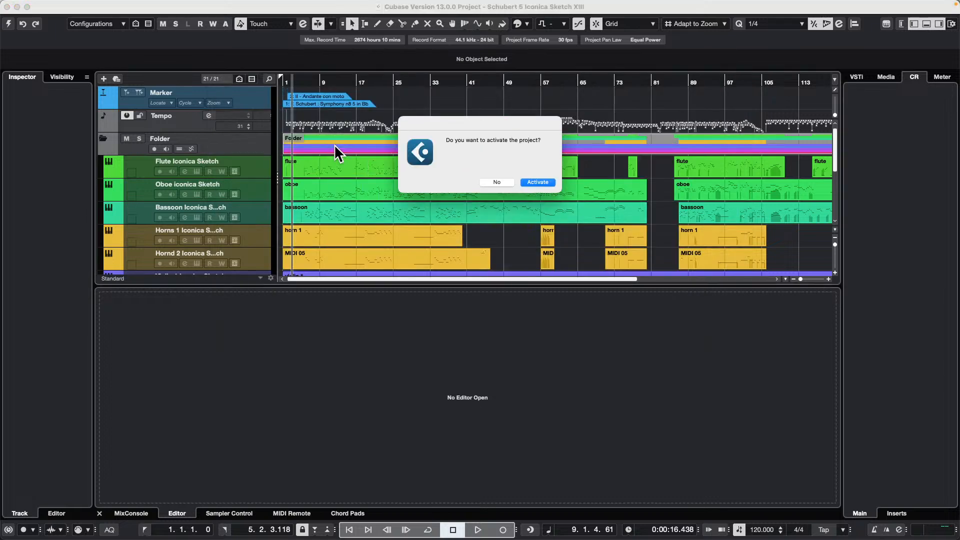
{"action": "left_click", "coordinate": [538, 183]}
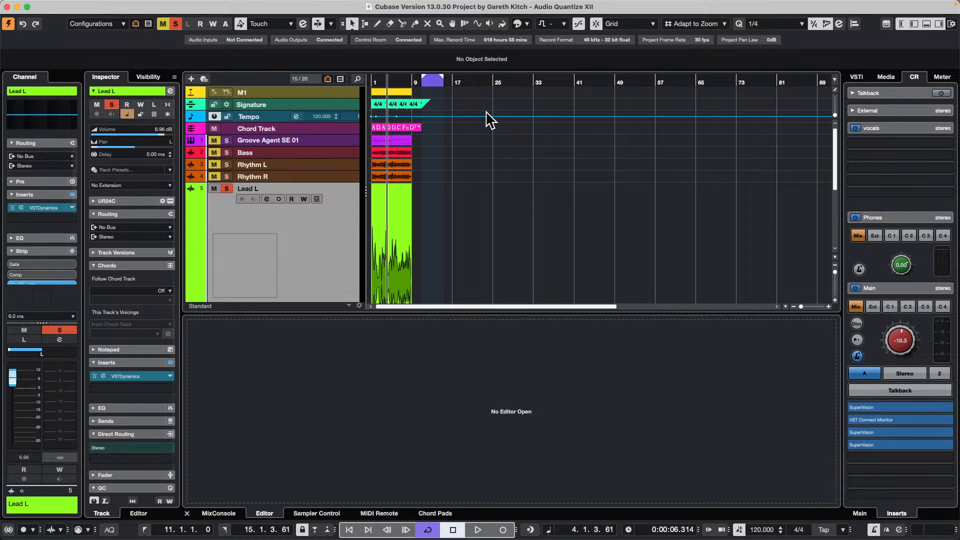
- Reduce the height of the Lead L track to match the neighbouring audio tracks
{"action": "scroll", "coordinate": [343, 188], "scroll_direction": "down", "scroll_amount": 5}
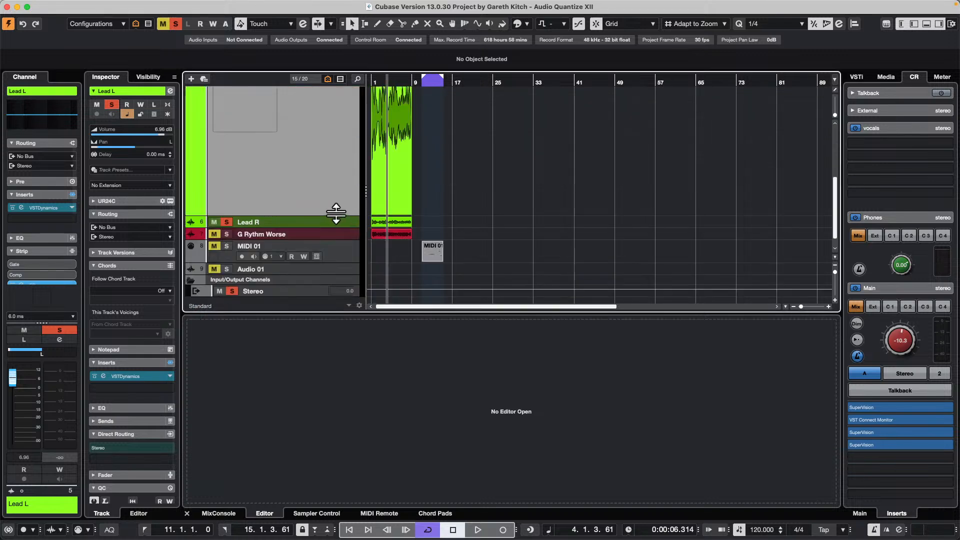
{"action": "left_click_drag", "start_coordinate": [336, 213], "coordinate": [333, 140]}
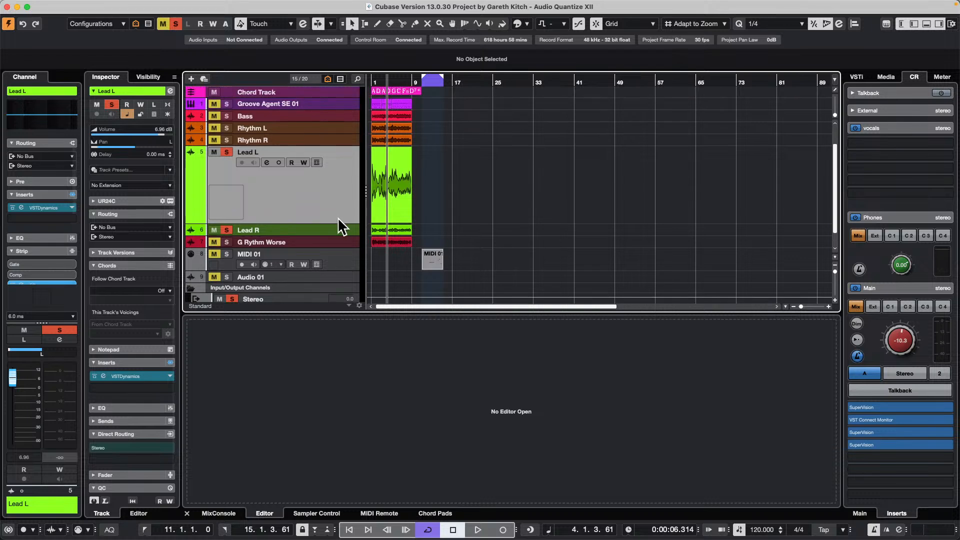
{"action": "left_click_drag", "start_coordinate": [337, 221], "coordinate": [350, 136]}
{"action": "scroll", "coordinate": [346, 184], "scroll_direction": "up", "scroll_amount": 2}
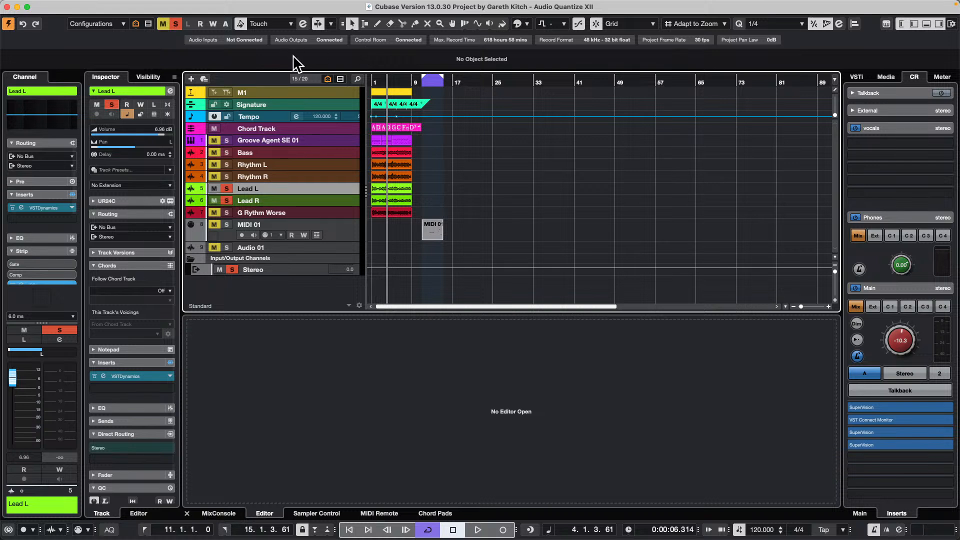
- Place the project cursor at bar 1 and show the MIDI Remote controller surface in the lower zone
{"action": "left_click", "coordinate": [376, 82]}
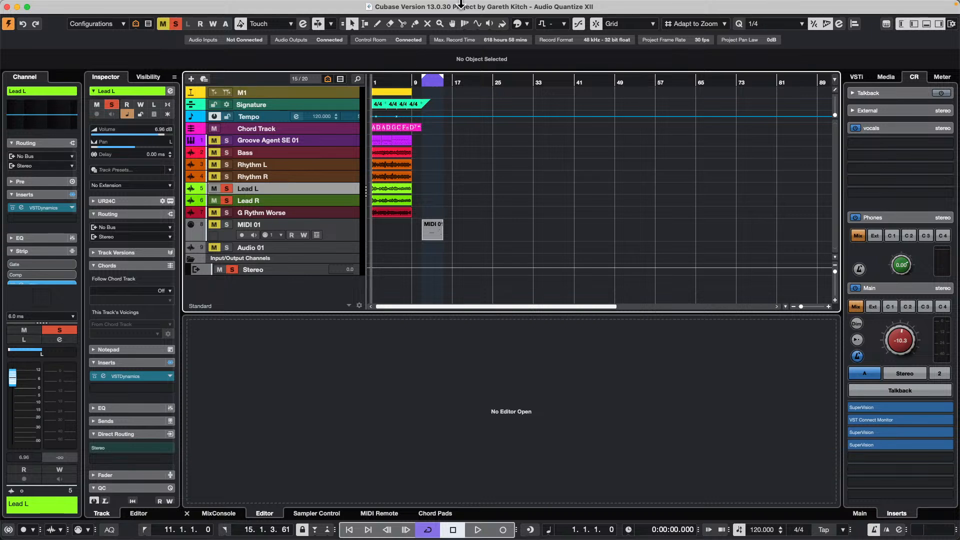
{"action": "left_click", "coordinate": [381, 514]}
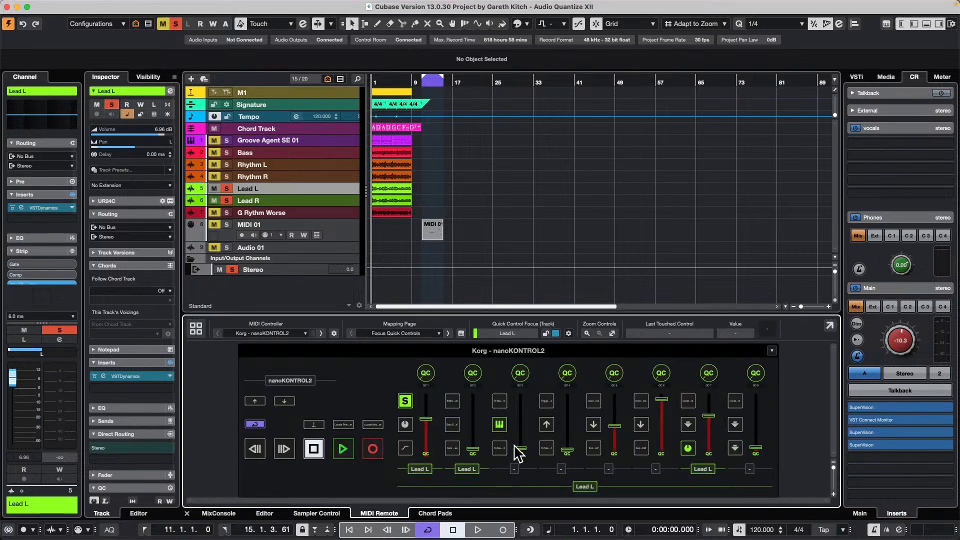
- Review the nanoKONTROL2 script details and the list of MIDI controllers in the MIDI Remote Manager
{"action": "left_click", "coordinate": [334, 333]}
{"action": "left_click", "coordinate": [313, 207]}
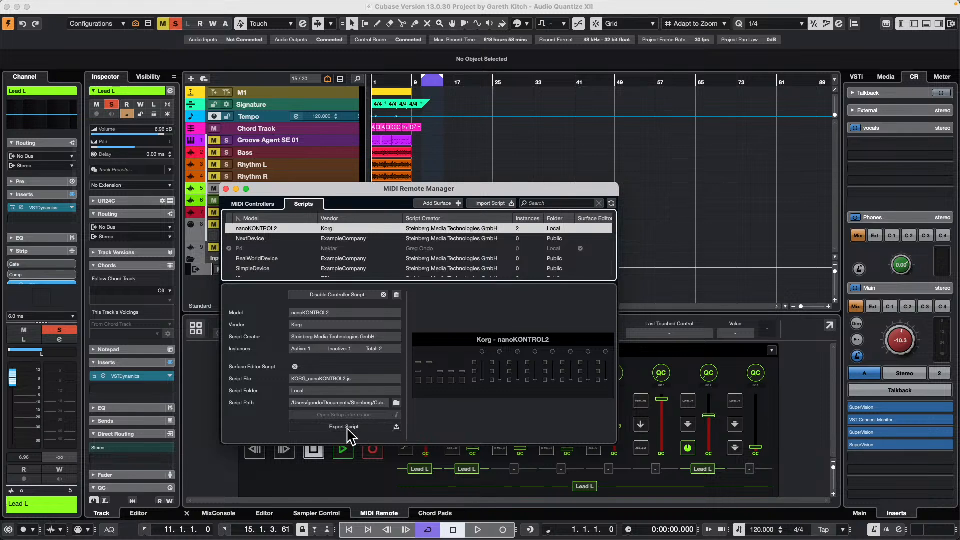
{"action": "left_click", "coordinate": [252, 203]}
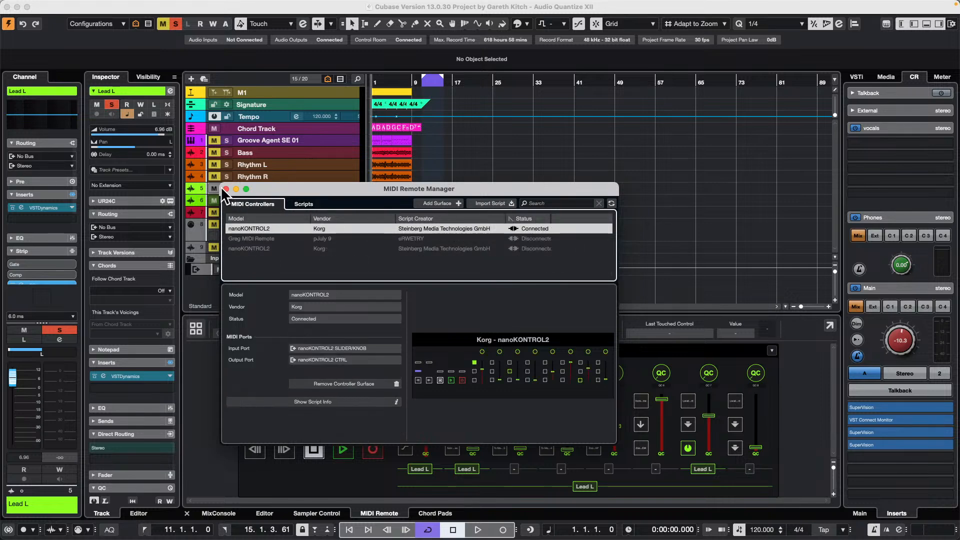
{"action": "left_click", "coordinate": [226, 189]}
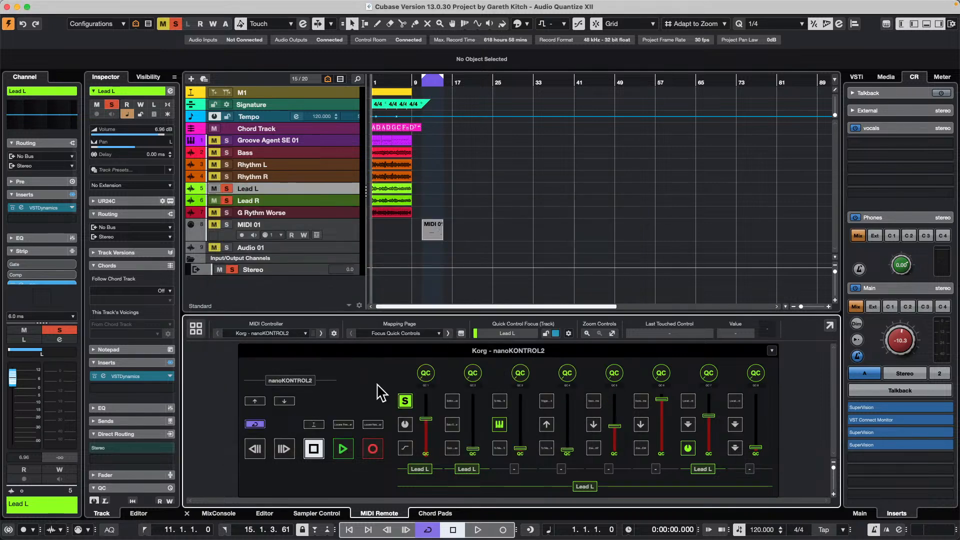
- Bring up the export dialog for the nanoKONTROL2 script in the MIDI Remote Manager and leave it without saving
{"action": "left_click", "coordinate": [335, 334]}
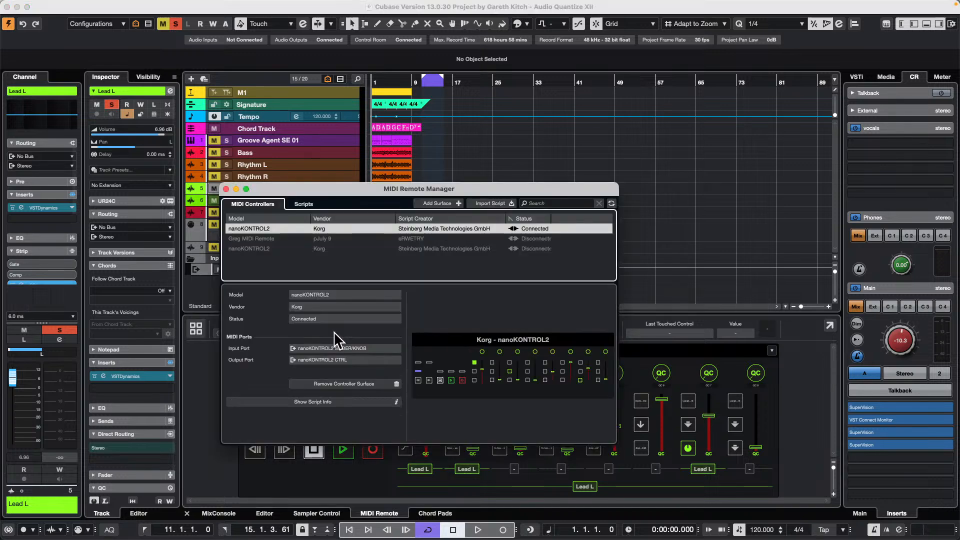
{"action": "left_click", "coordinate": [305, 204]}
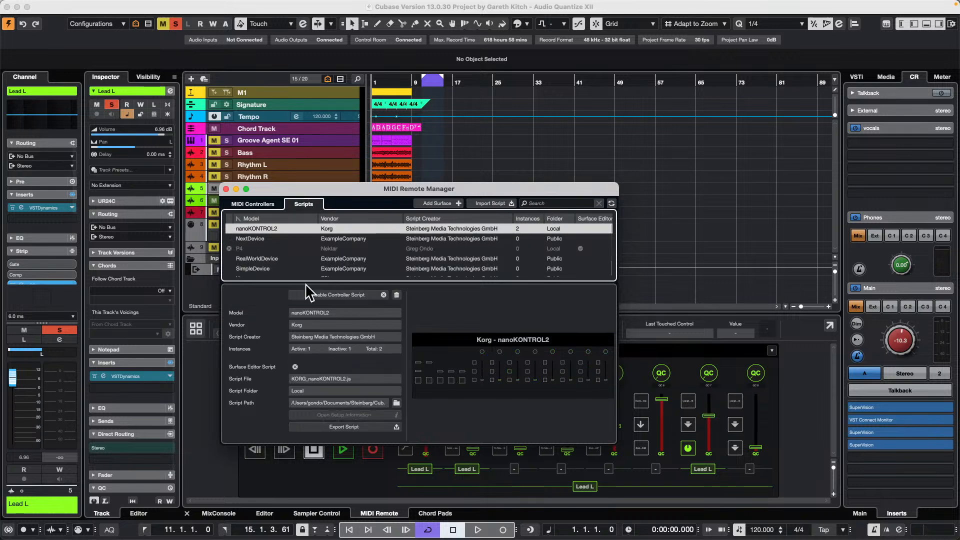
{"action": "left_click", "coordinate": [376, 425]}
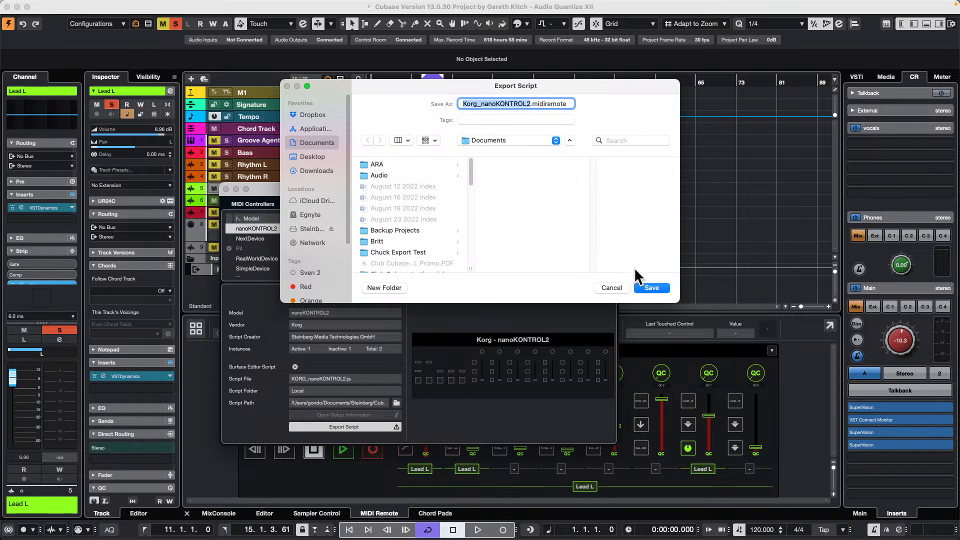
{"action": "left_click", "coordinate": [618, 287]}
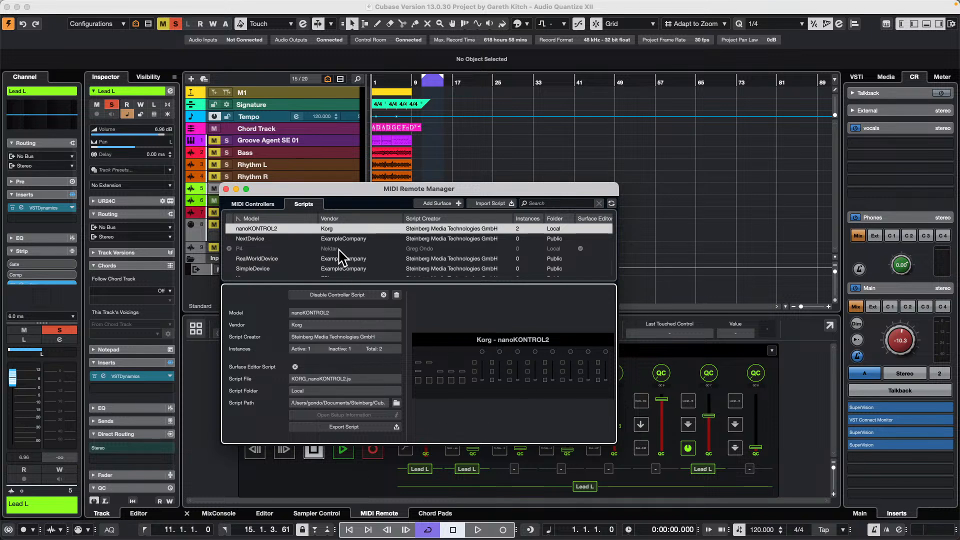
{"action": "left_click", "coordinate": [226, 188]}
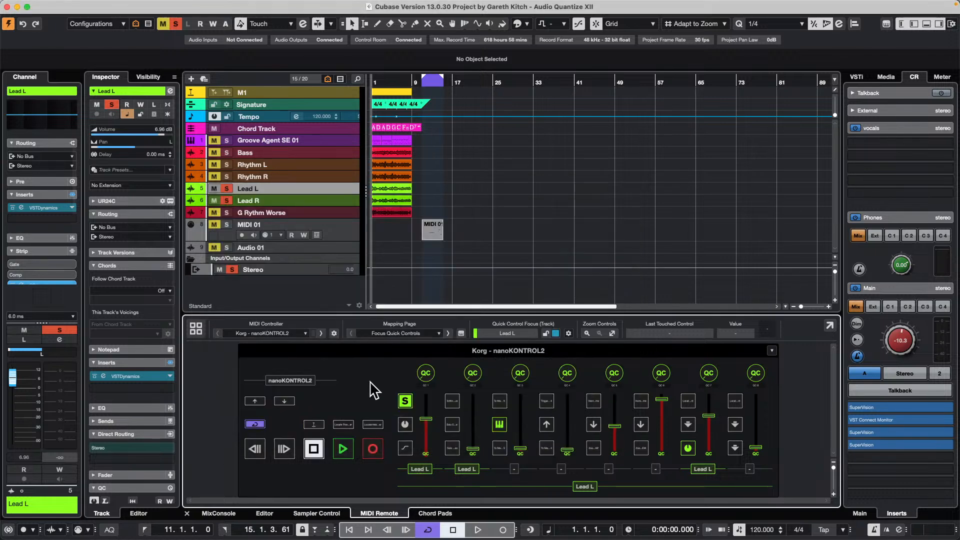
- Examine the NextDevice, RealWorldDevice and nanoKONTROL2 scripts in the MIDI Remote Manager's script list
{"action": "left_click", "coordinate": [334, 333]}
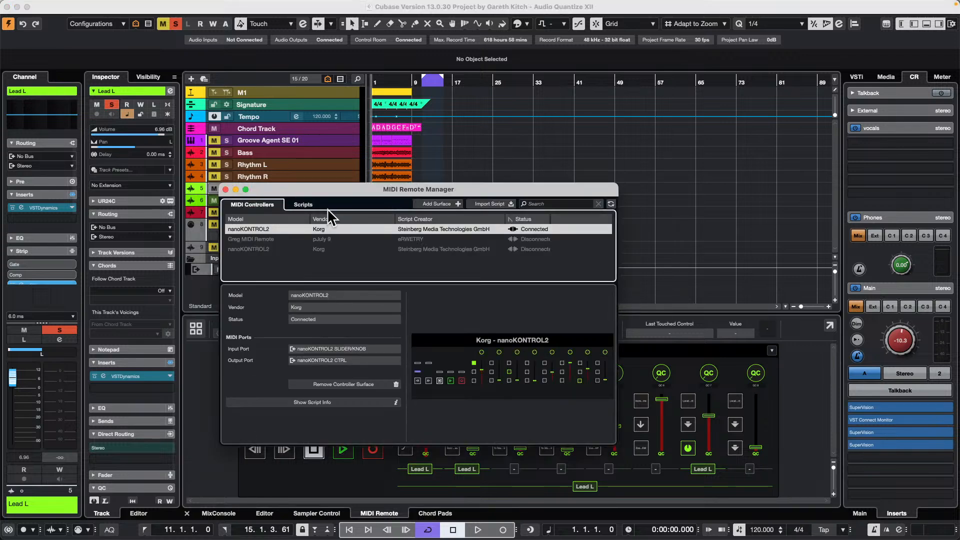
{"action": "left_click", "coordinate": [304, 204]}
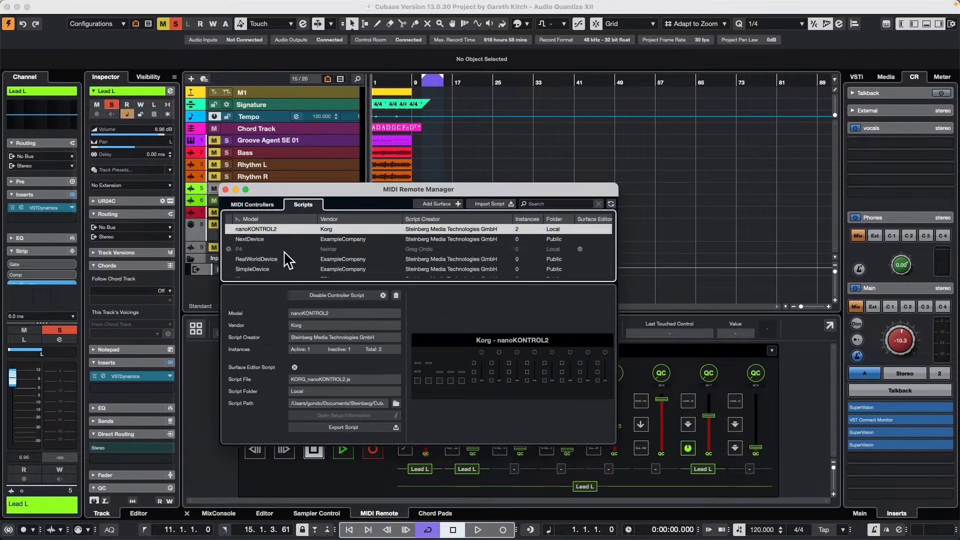
{"action": "left_click", "coordinate": [253, 240]}
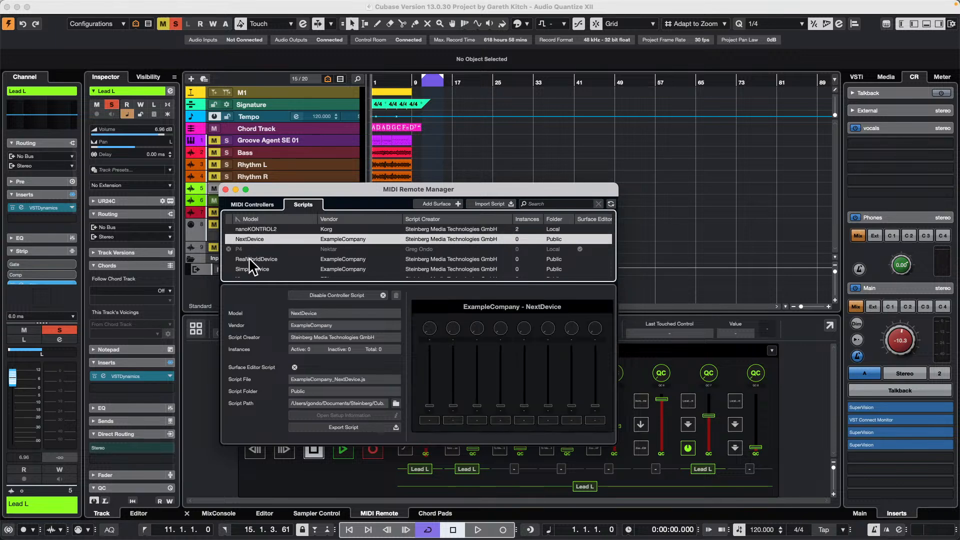
{"action": "left_click", "coordinate": [255, 259]}
{"action": "left_click", "coordinate": [257, 241]}
{"action": "left_click", "coordinate": [261, 229]}
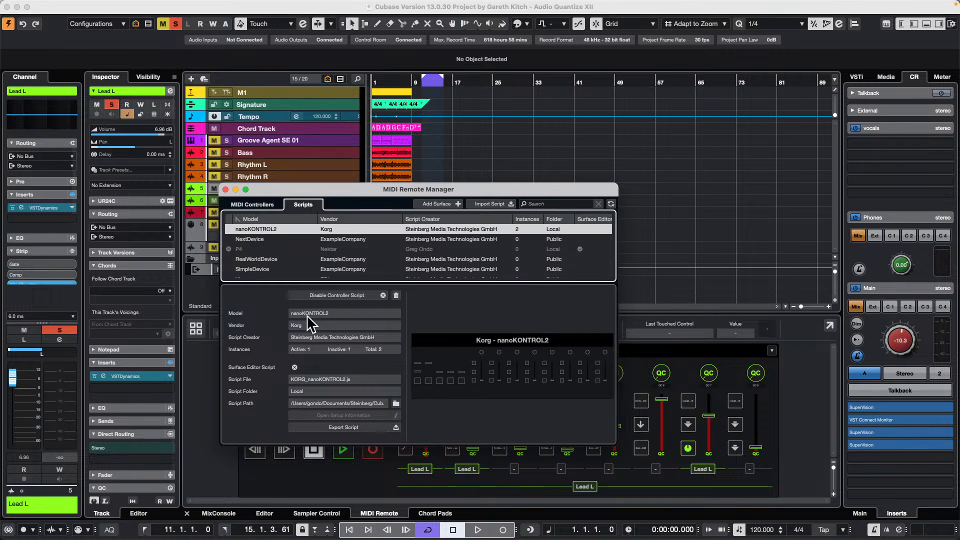
- Bring up the export dialog for the SimpleDevice script, cancel it and close the MIDI Remote Manager
{"action": "left_click", "coordinate": [248, 259]}
{"action": "left_click", "coordinate": [250, 270]}
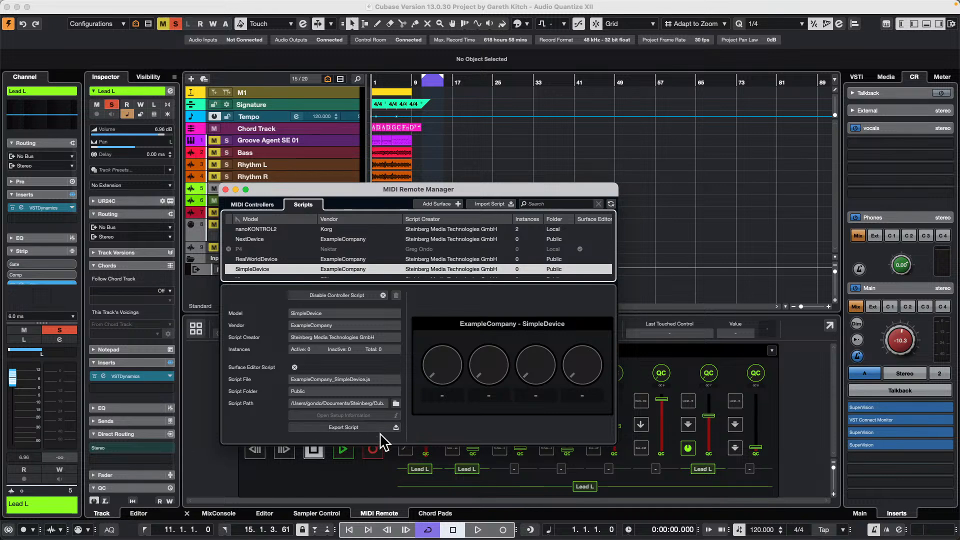
{"action": "left_click", "coordinate": [377, 428]}
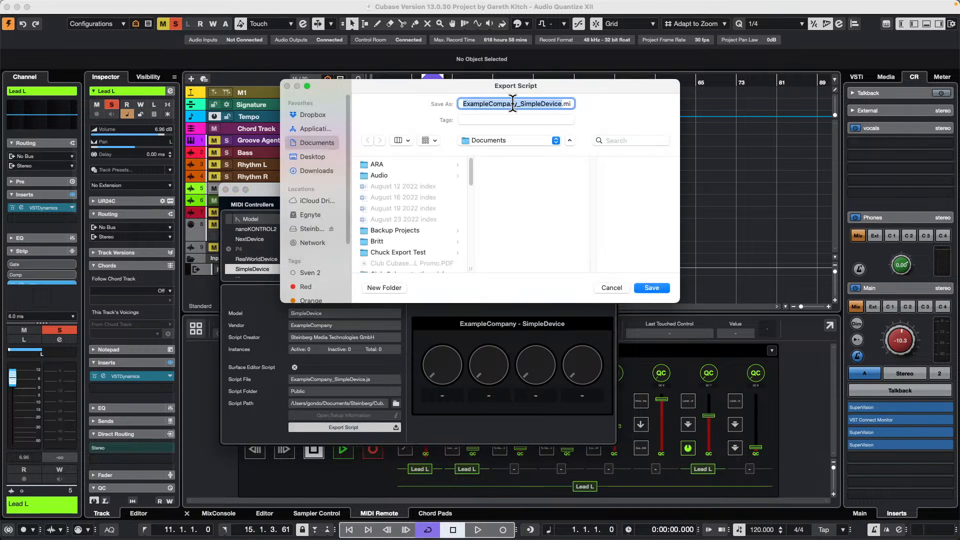
{"action": "left_click", "coordinate": [611, 288]}
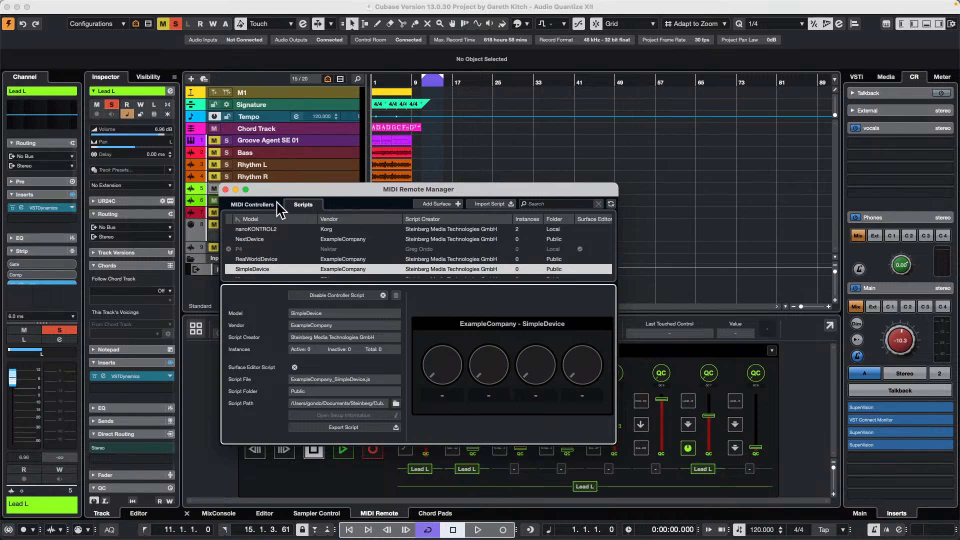
{"action": "left_click", "coordinate": [225, 189]}
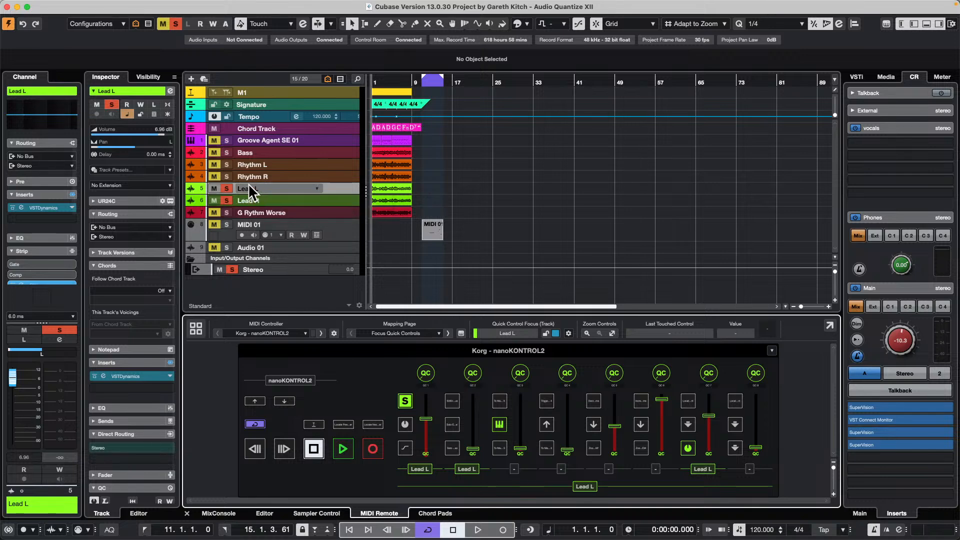
- Show the file dialog for importing a script into the MIDI Remote Manager and dismiss it without choosing a file
{"action": "left_click", "coordinate": [334, 332]}
{"action": "left_click", "coordinate": [304, 205]}
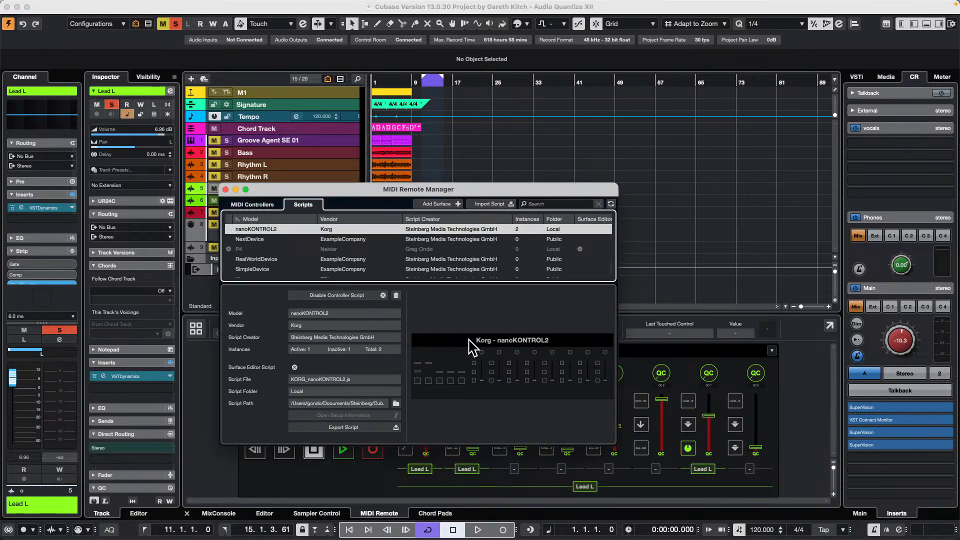
{"action": "left_click", "coordinate": [488, 203]}
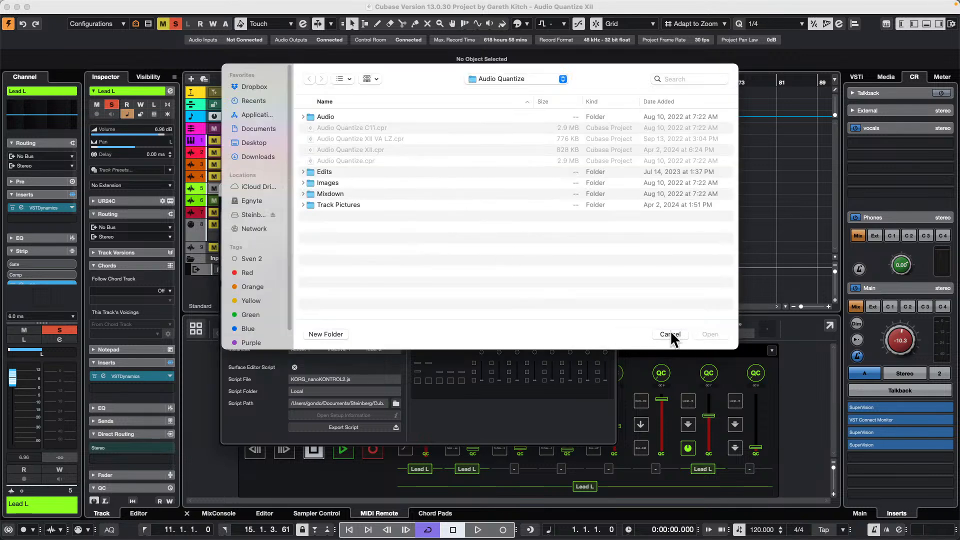
{"action": "left_click", "coordinate": [670, 334]}
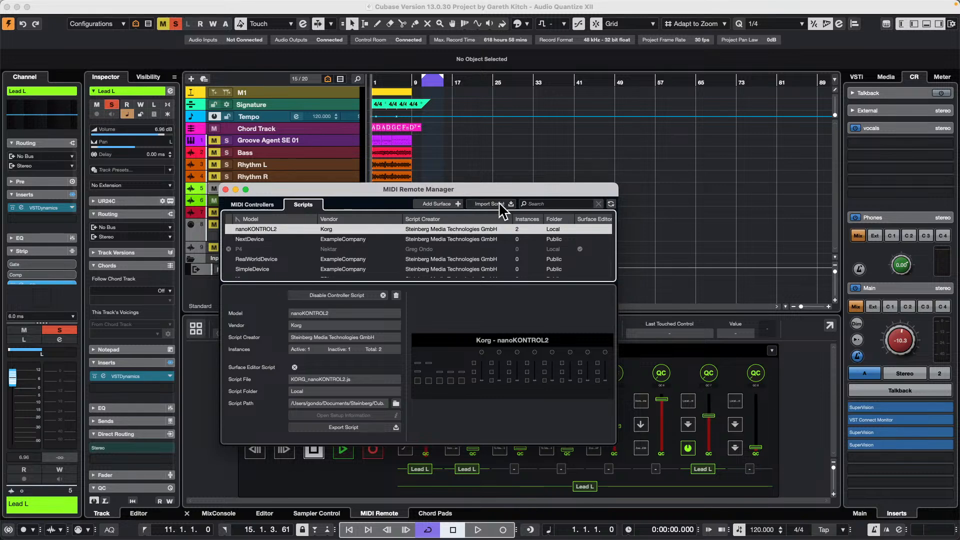
{"action": "left_click", "coordinate": [225, 189]}
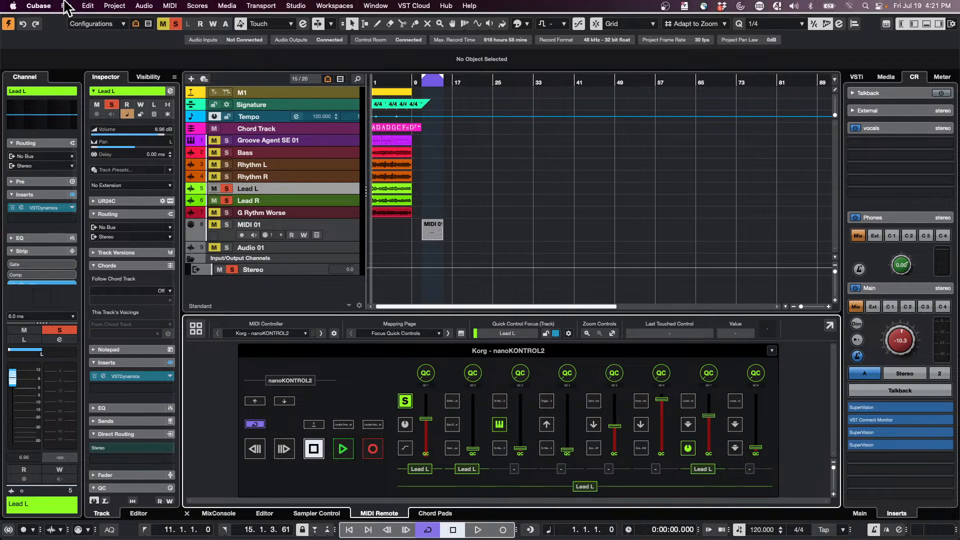
- Create a new empty project in the July 19 2024 folder
{"action": "left_click", "coordinate": [66, 3]}
{"action": "left_click", "coordinate": [76, 22]}
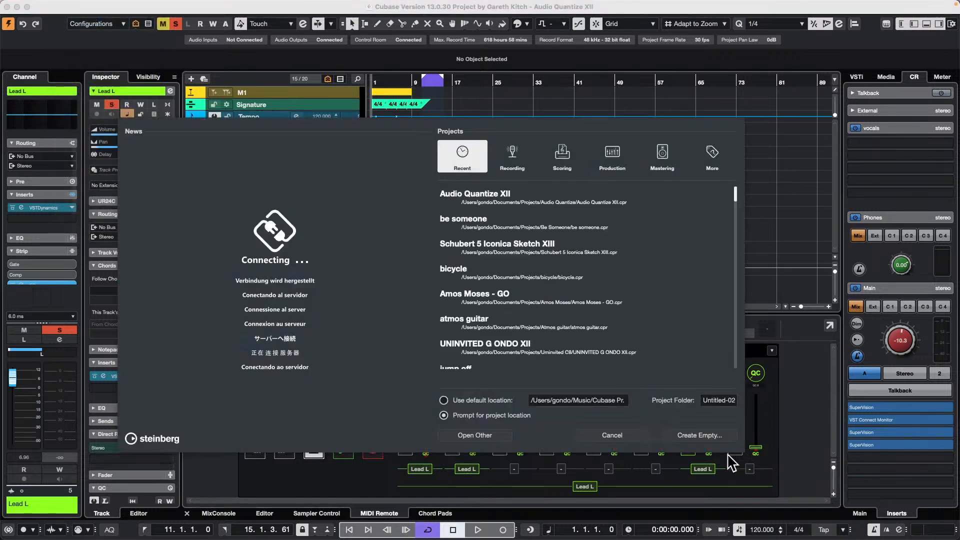
{"action": "left_click", "coordinate": [700, 435]}
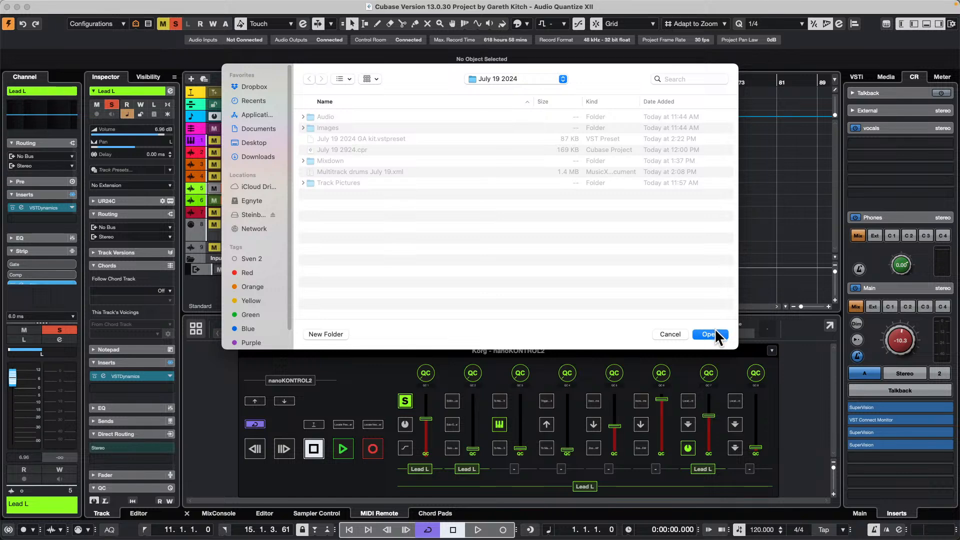
{"action": "left_click", "coordinate": [716, 331]}
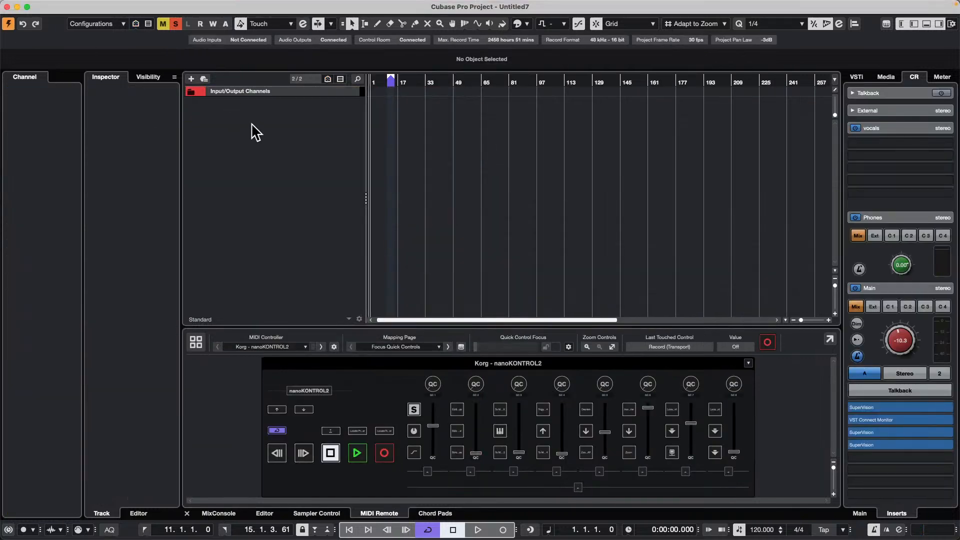
- Open the recent project be someone.cpr and activate it
{"action": "mouse_move", "coordinate": [6, 6]}
{"action": "left_click", "coordinate": [66, 5]}
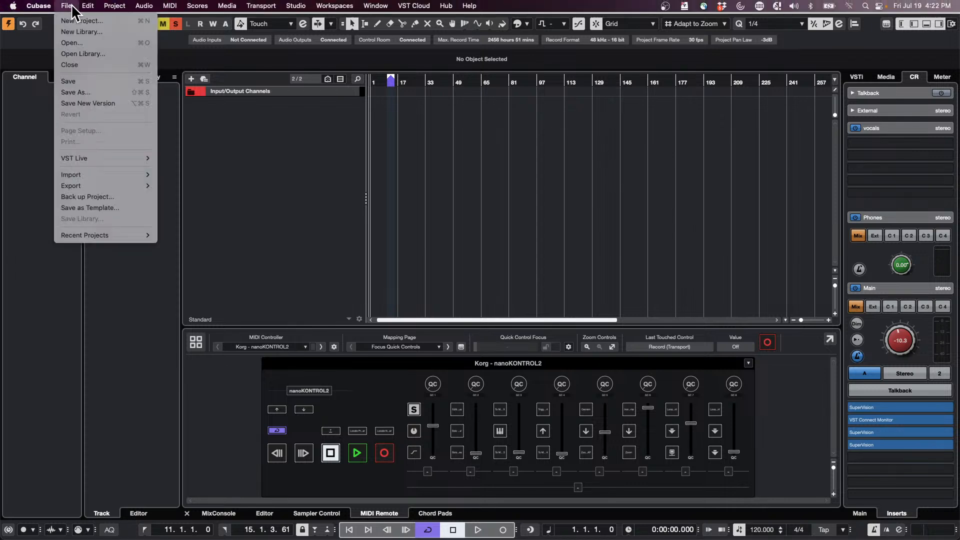
{"action": "mouse_move", "coordinate": [123, 237]}
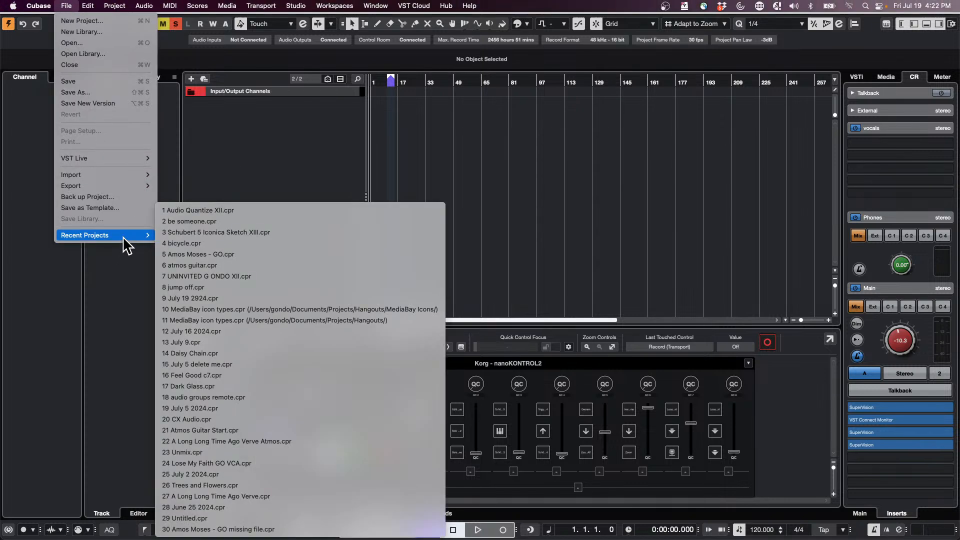
{"action": "left_click", "coordinate": [298, 220]}
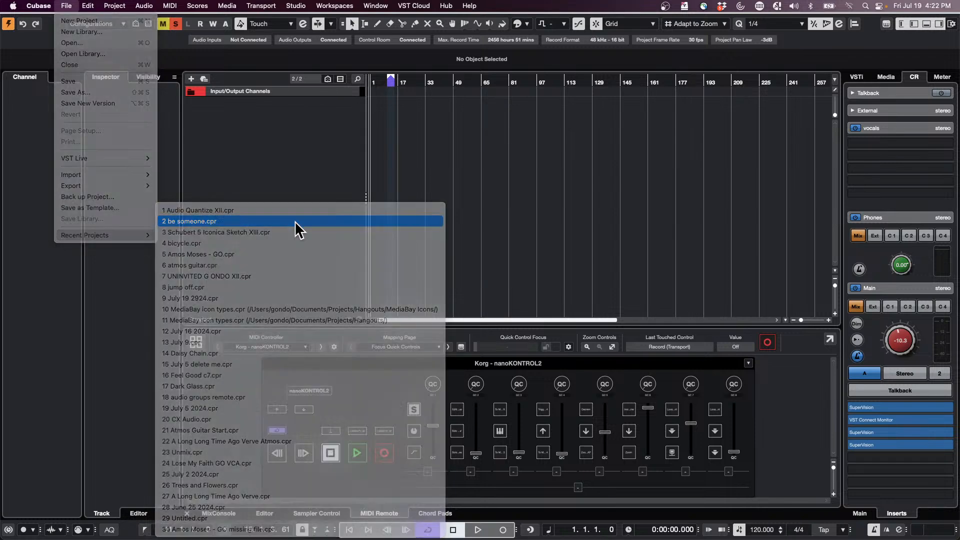
{"action": "left_click", "coordinate": [9, 25]}
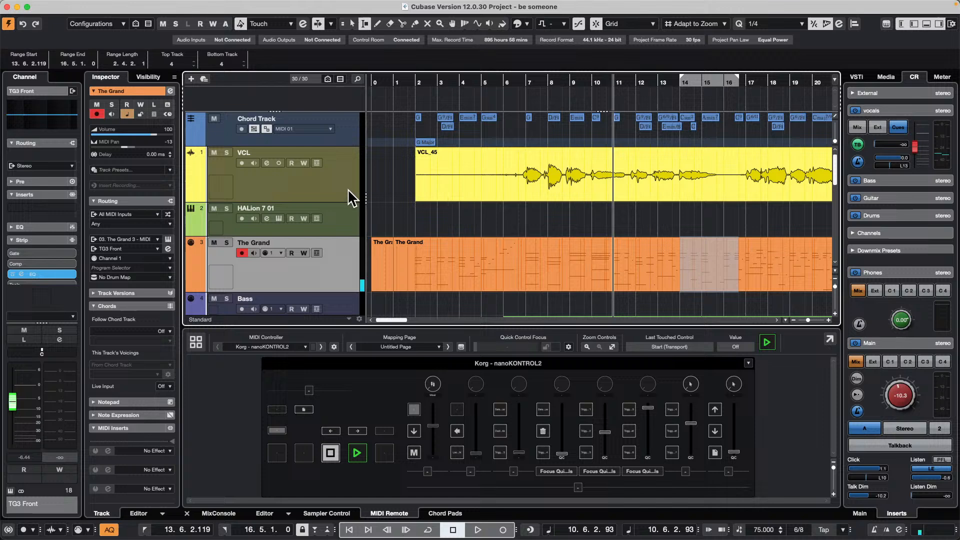
- Add one stereo effect track with MonoDelay below the VCL track, routed to Stereo and created outside a folder
{"action": "left_click", "coordinate": [322, 185]}
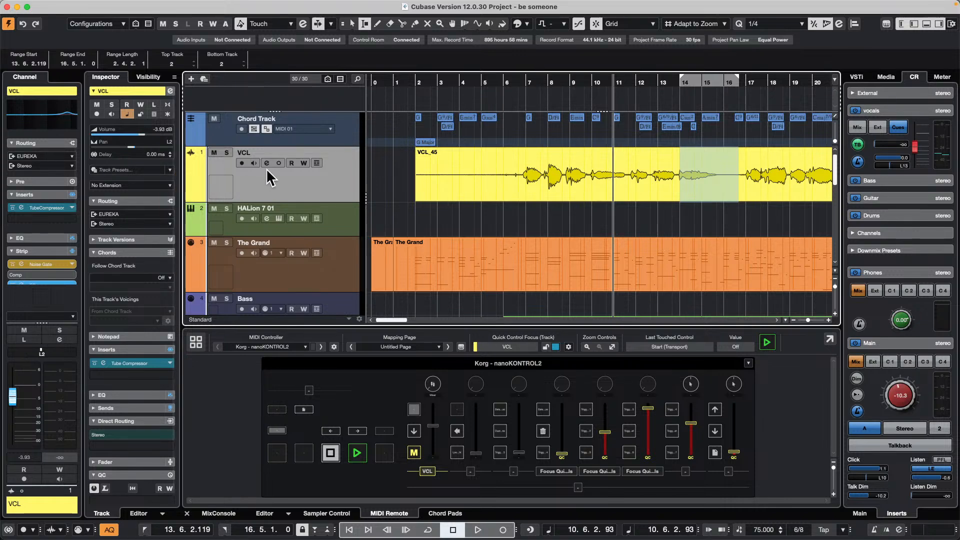
{"action": "right_click", "coordinate": [284, 179]}
{"action": "mouse_move", "coordinate": [359, 181]}
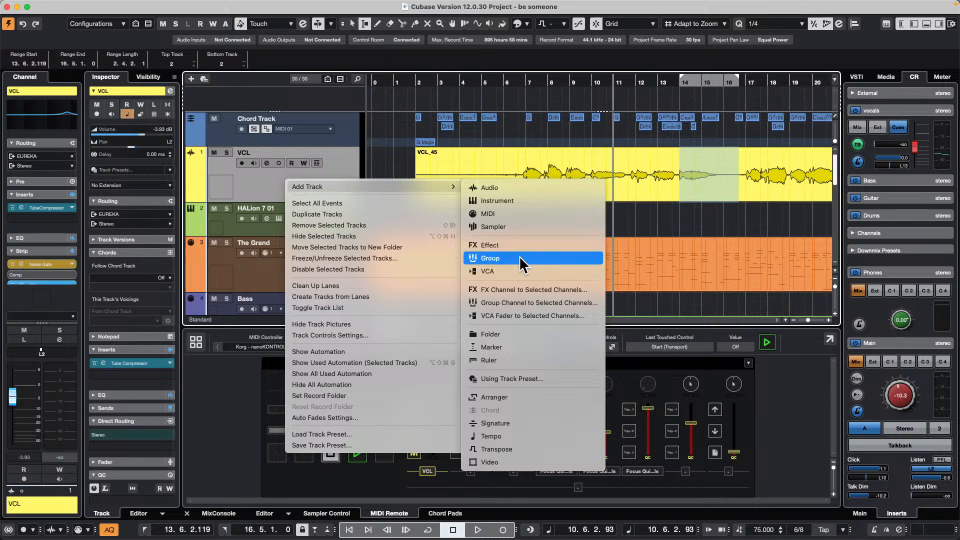
{"action": "left_click", "coordinate": [538, 244]}
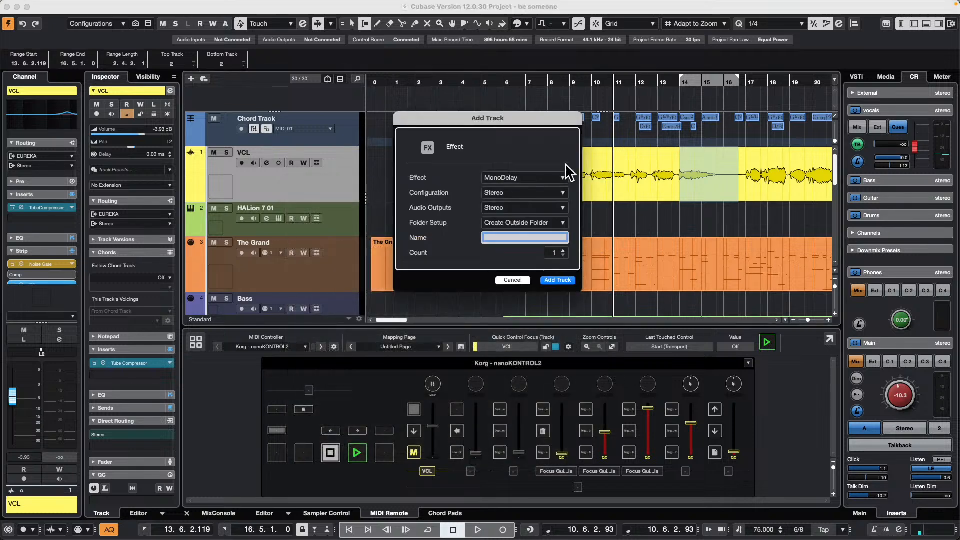
{"action": "left_click", "coordinate": [555, 280]}
- Add one stereo effect track with Chorus below the VCL track, routed to Stereo and created outside a folder
{"action": "right_click", "coordinate": [320, 190]}
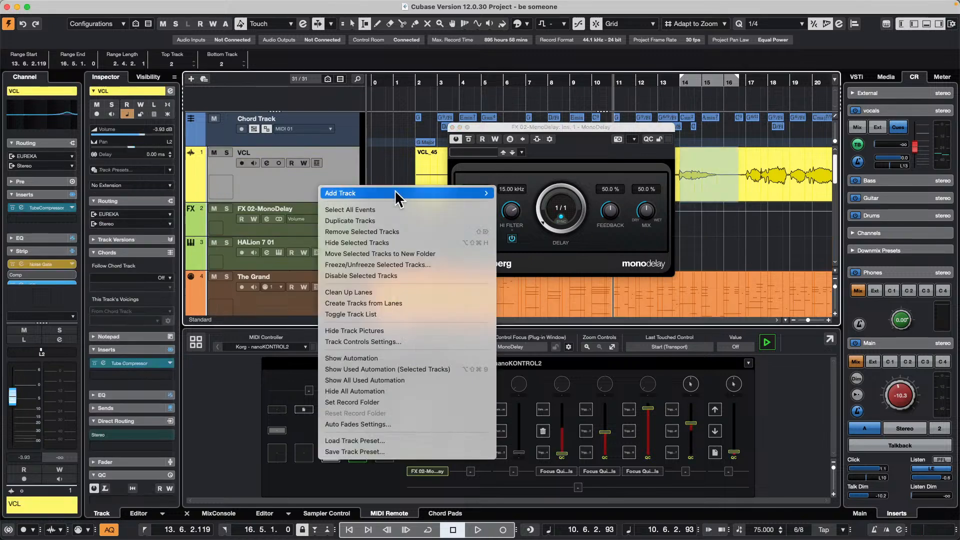
{"action": "mouse_move", "coordinate": [330, 193]}
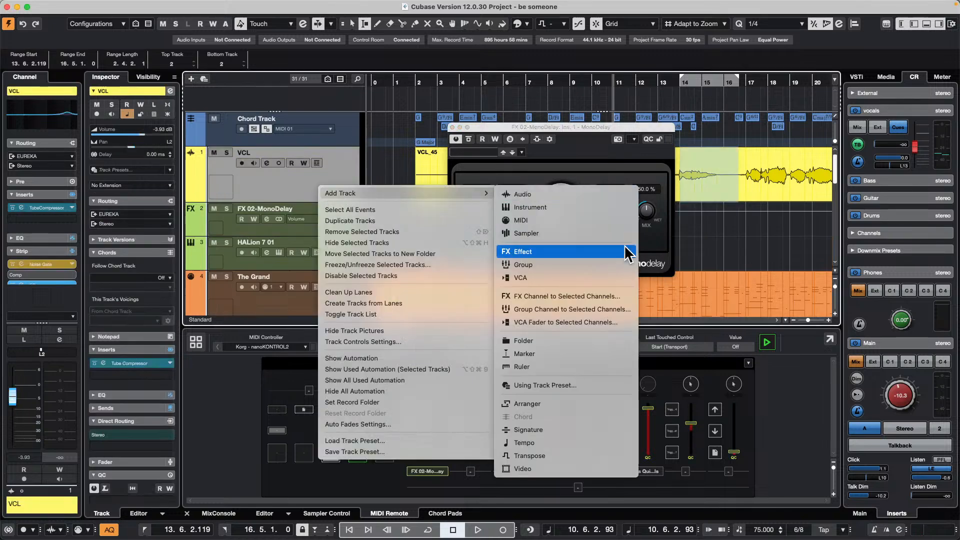
{"action": "left_click", "coordinate": [570, 251]}
{"action": "left_click", "coordinate": [508, 179]}
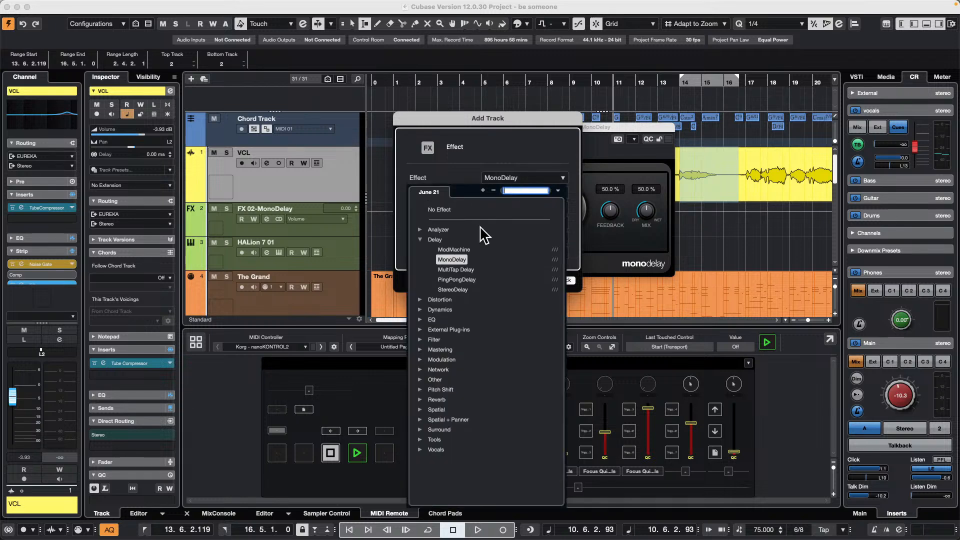
{"action": "left_click", "coordinate": [421, 361]}
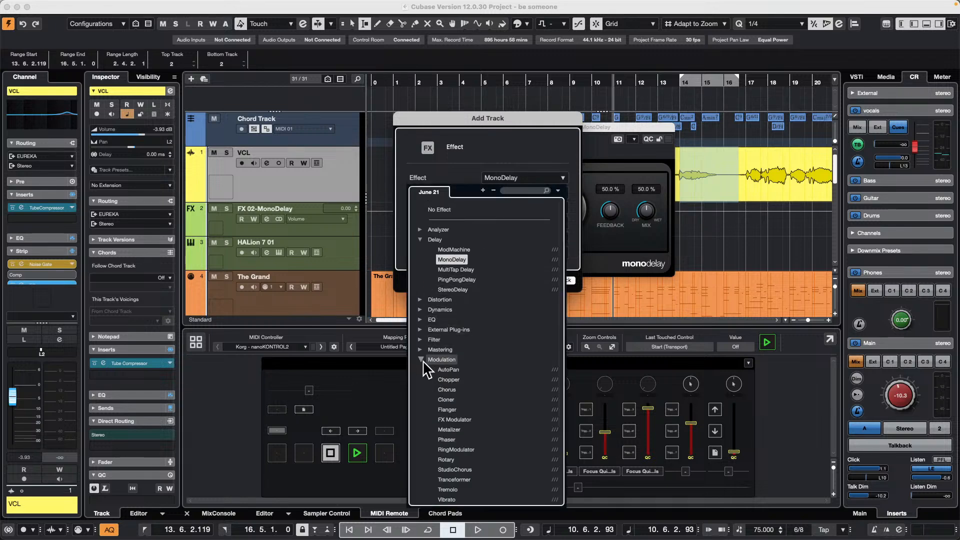
{"action": "left_click", "coordinate": [441, 385]}
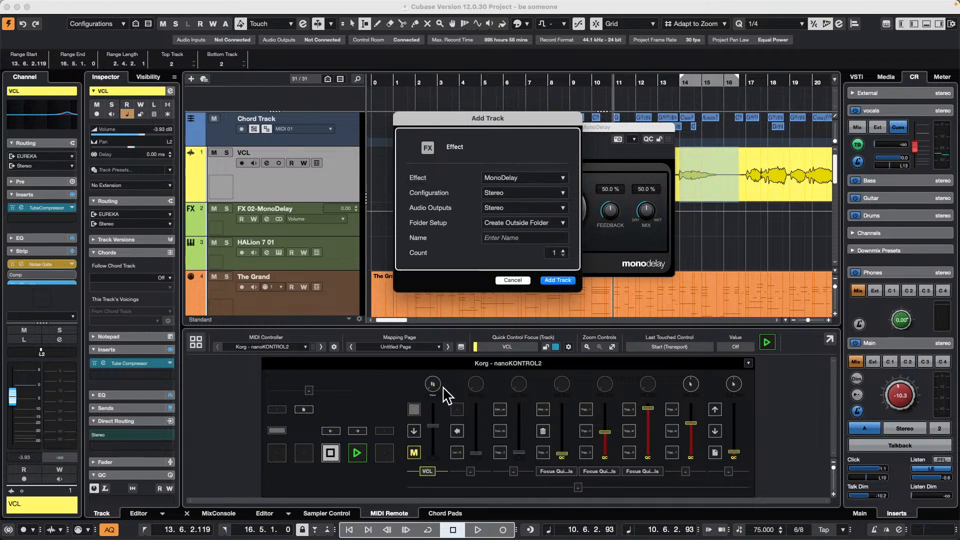
{"action": "left_click", "coordinate": [557, 280]}
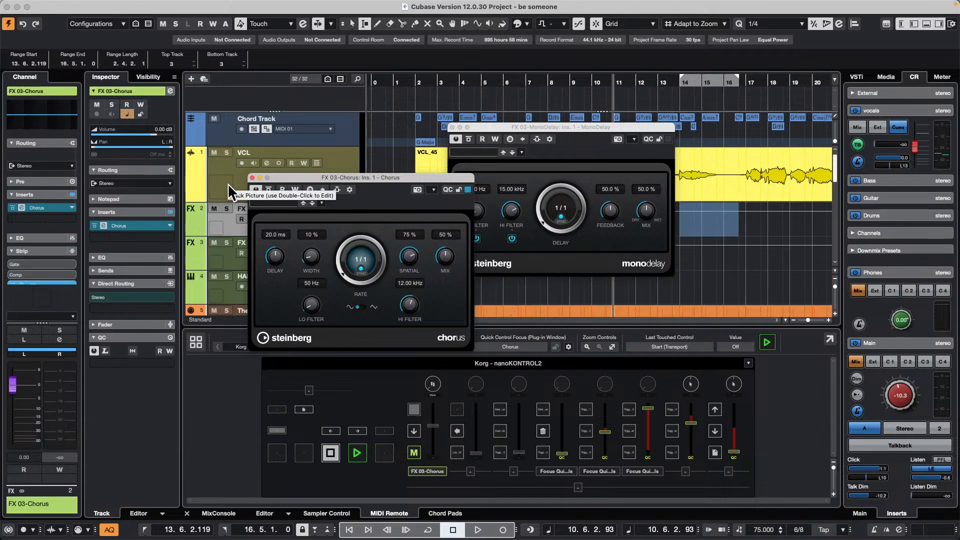
- Add a stereo Octaver effect track below the VCL track, outside a folder, and close the Octaver, Chorus and MonoDelay plug-in windows
{"action": "right_click", "coordinate": [227, 183]}
{"action": "mouse_move", "coordinate": [278, 193]}
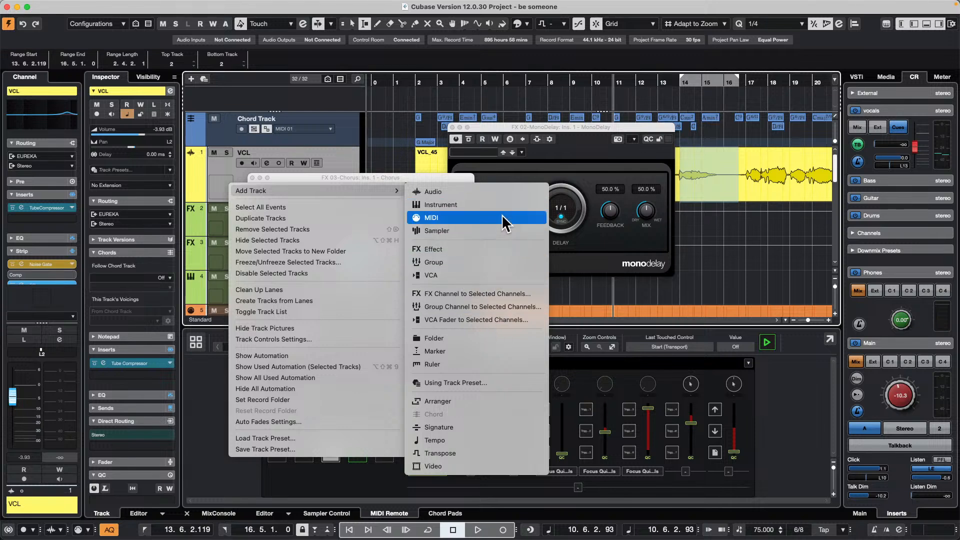
{"action": "left_click", "coordinate": [493, 248]}
{"action": "left_click", "coordinate": [520, 179]}
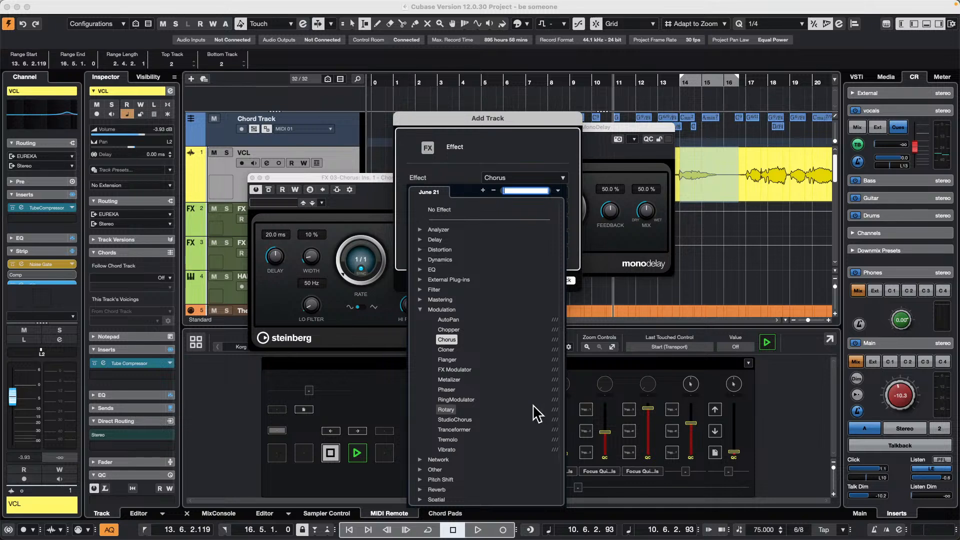
{"action": "left_click", "coordinate": [420, 481]}
{"action": "scroll", "coordinate": [479, 441], "scroll_direction": "down", "scroll_amount": 5}
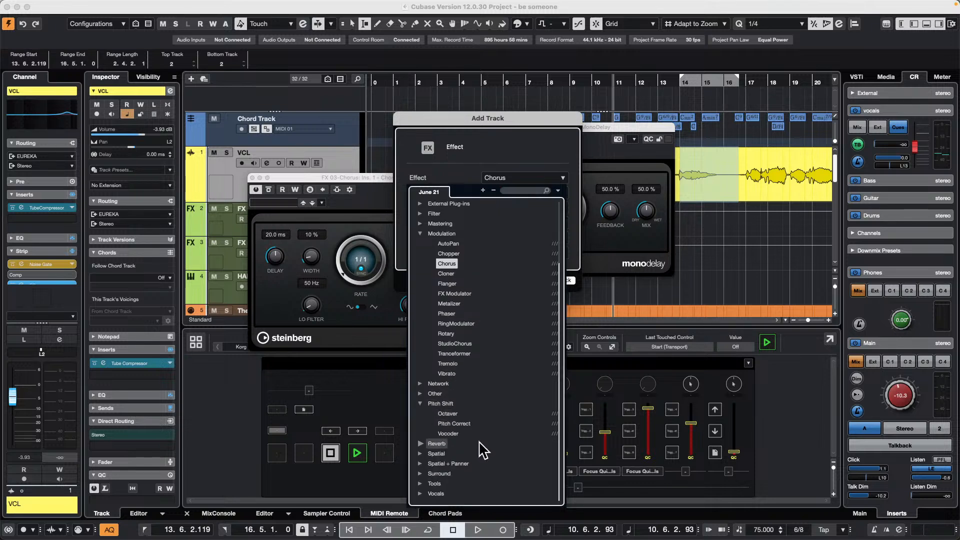
{"action": "left_click", "coordinate": [449, 414]}
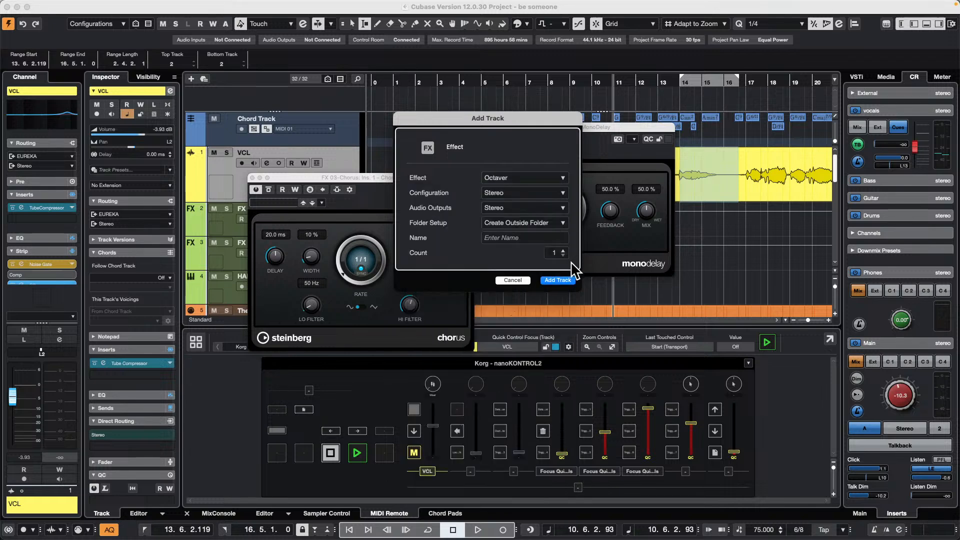
{"action": "left_click", "coordinate": [560, 278]}
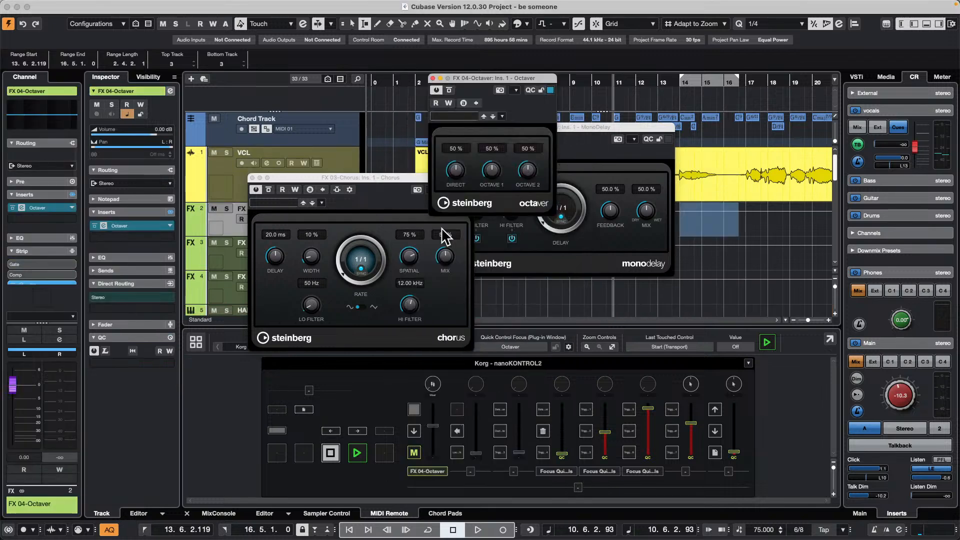
{"action": "left_click", "coordinate": [433, 77]}
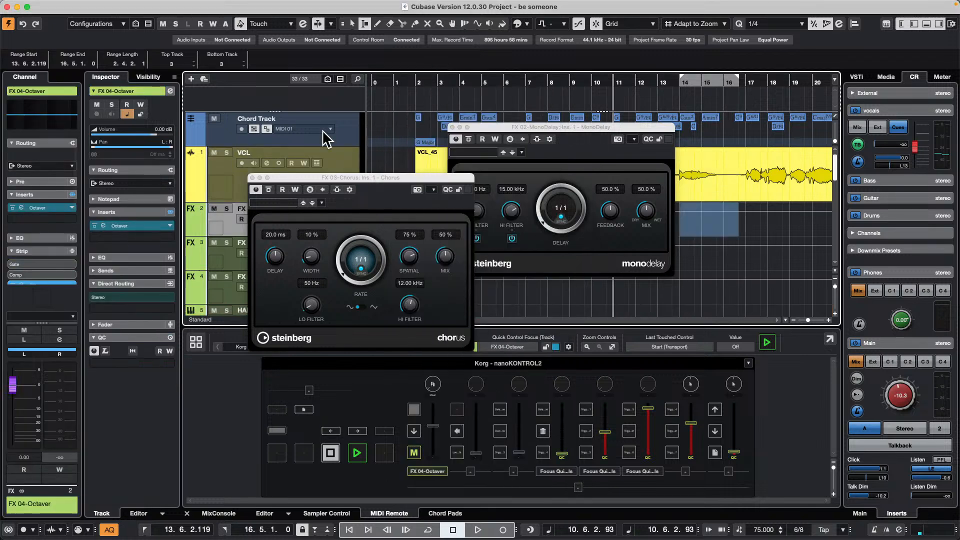
{"action": "left_click", "coordinate": [252, 177]}
{"action": "left_click", "coordinate": [453, 128]}
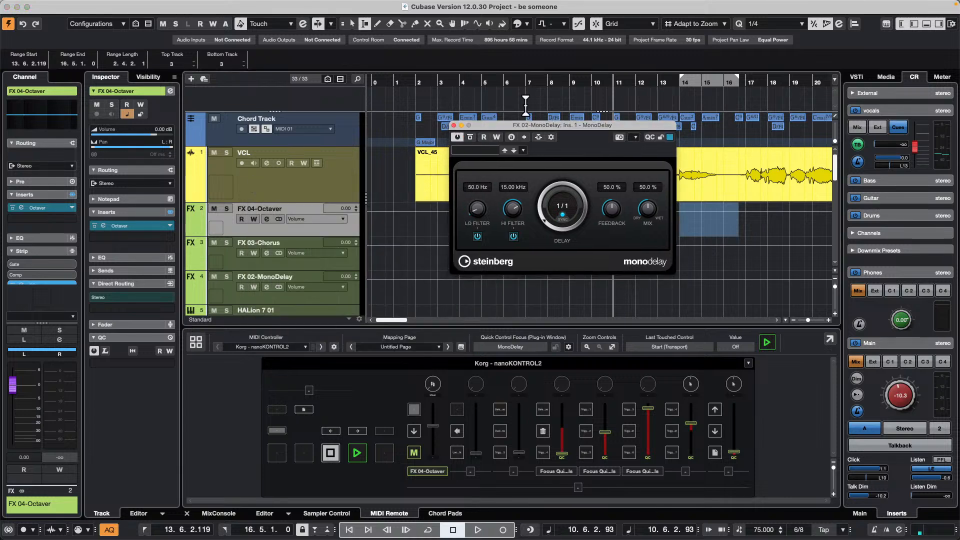
{"action": "left_click", "coordinate": [453, 125]}
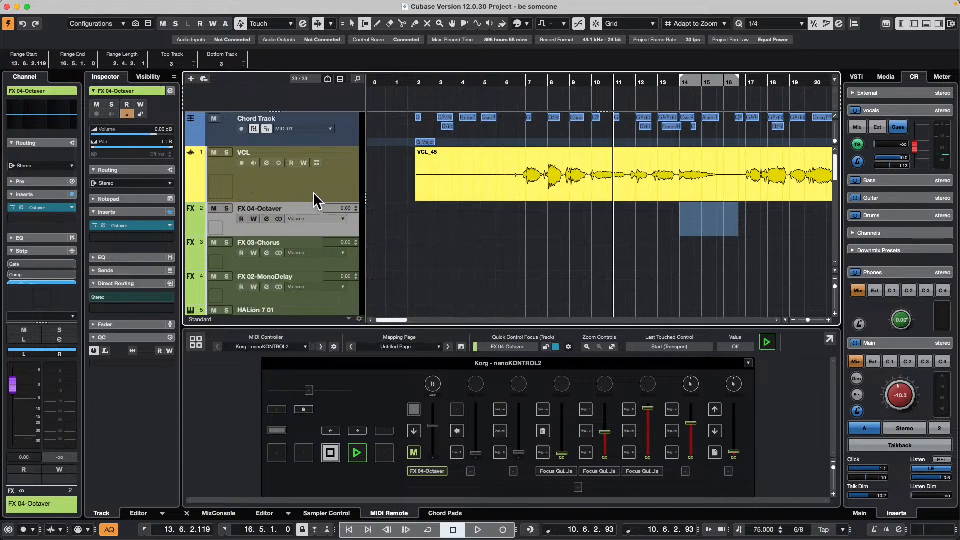
{"action": "left_click", "coordinate": [278, 169]}
{"action": "left_click", "coordinate": [279, 162]}
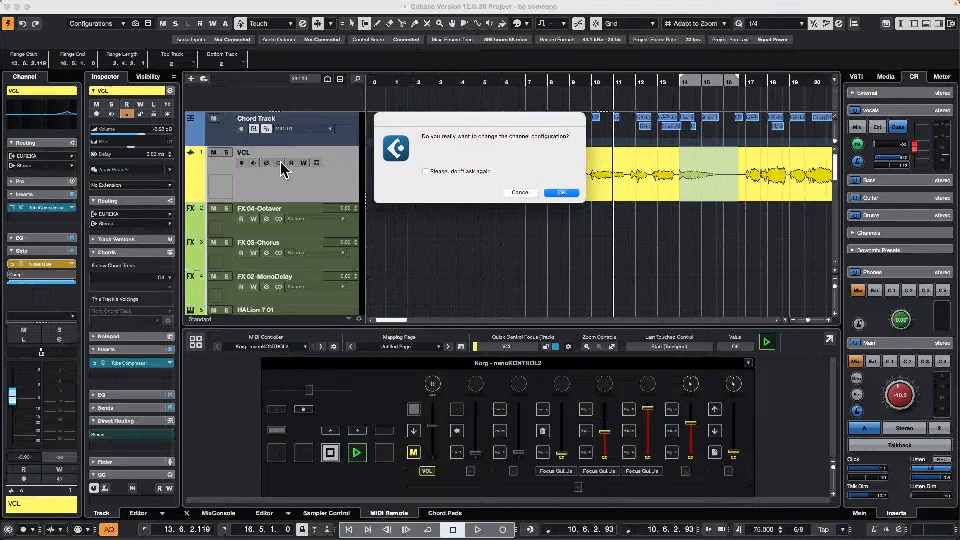
{"action": "left_click", "coordinate": [520, 193]}
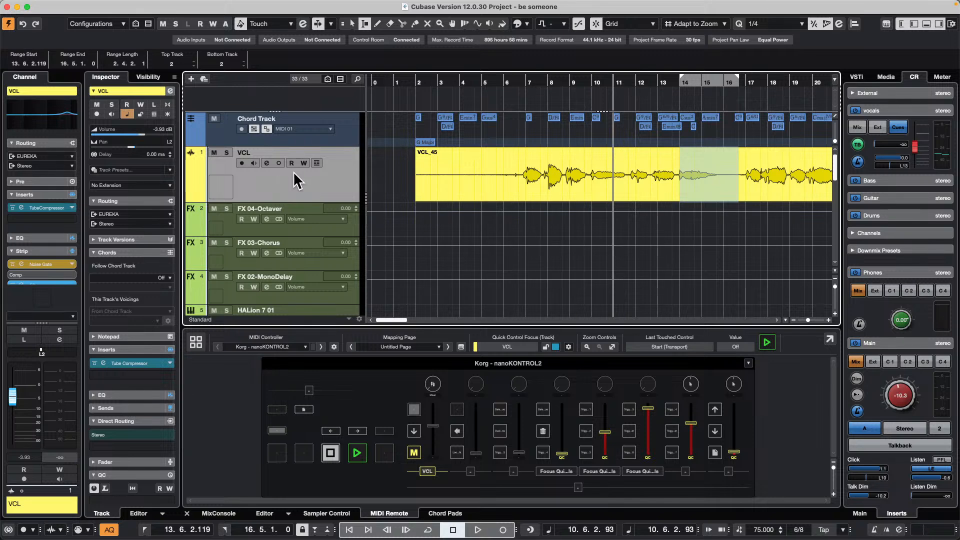
- Show the channel settings of the VCL track and remove its FX 2-REVerence send by assigning No Bus
{"action": "left_click", "coordinate": [267, 163]}
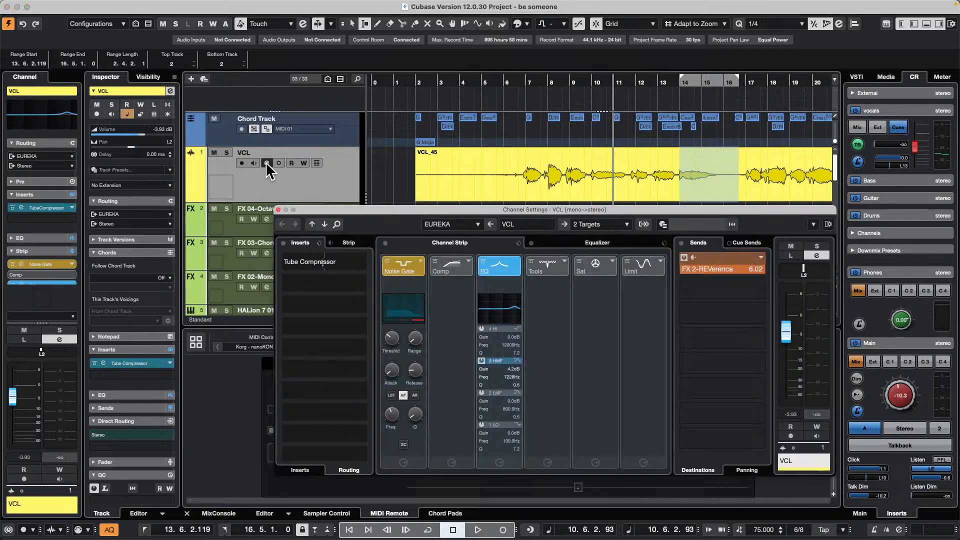
{"action": "left_click", "coordinate": [761, 257]}
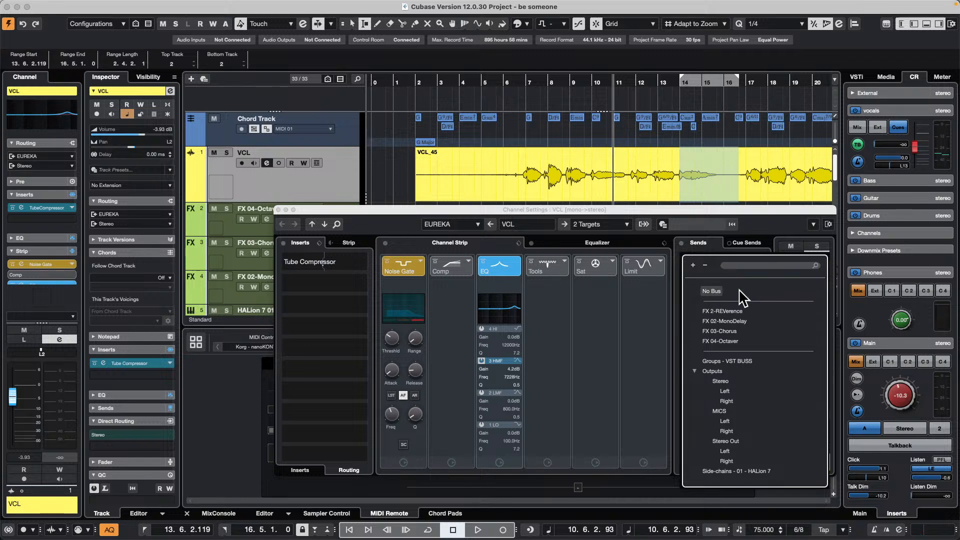
{"action": "left_click", "coordinate": [719, 291]}
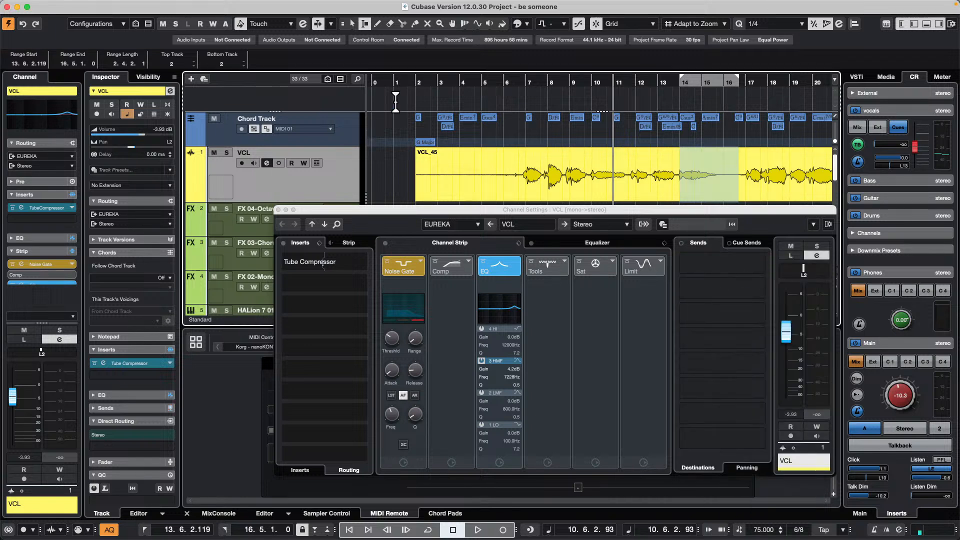
- Start playback from about bar 7 and solo the VCL track, keeping the channel settings window clear of the track list
{"action": "double_click", "coordinate": [525, 85]}
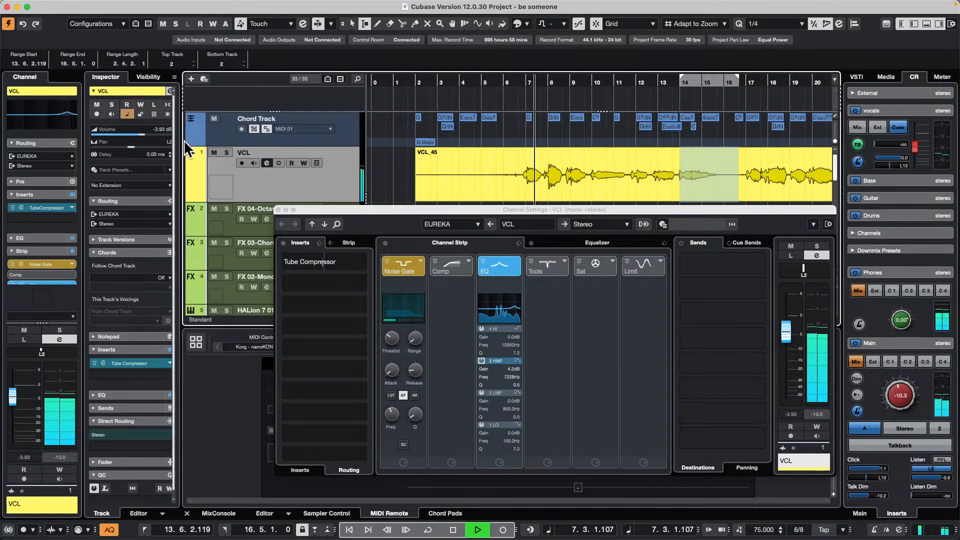
{"action": "left_click", "coordinate": [227, 153]}
{"action": "left_click_drag", "start_coordinate": [563, 210], "coordinate": [263, 137]}
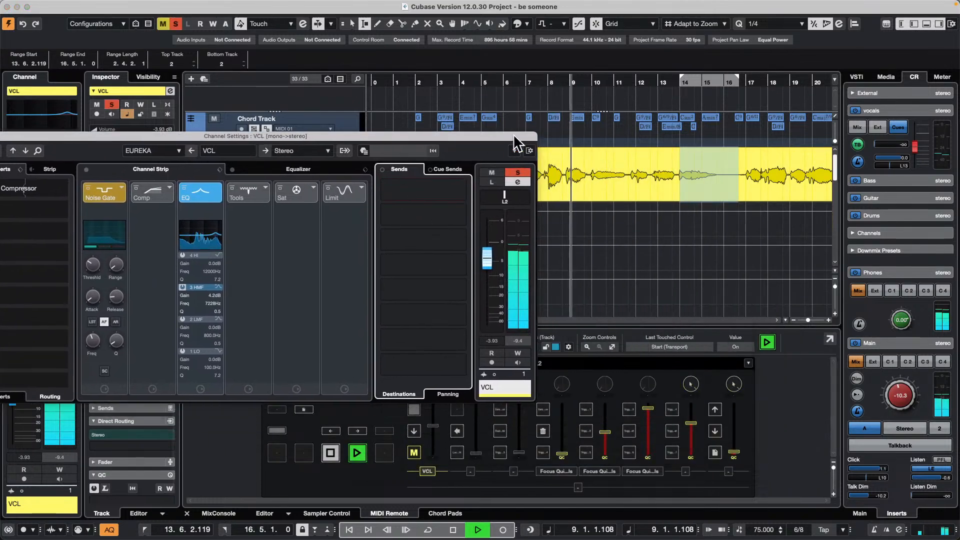
{"action": "left_click_drag", "start_coordinate": [506, 138], "coordinate": [898, 211]}
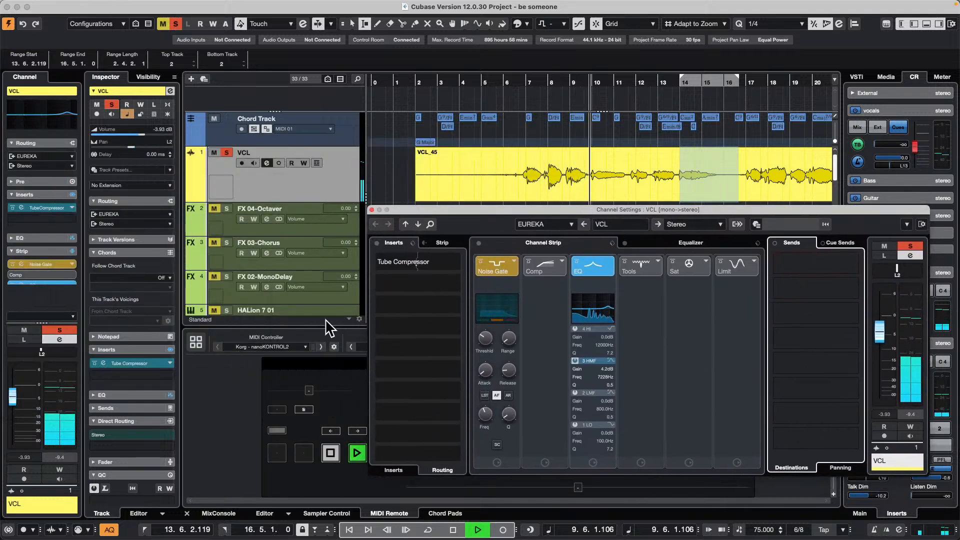
- Assign VCL's first send to FX 04-Octaver, activate it and set its level to -2.48
{"action": "left_click", "coordinate": [855, 263]}
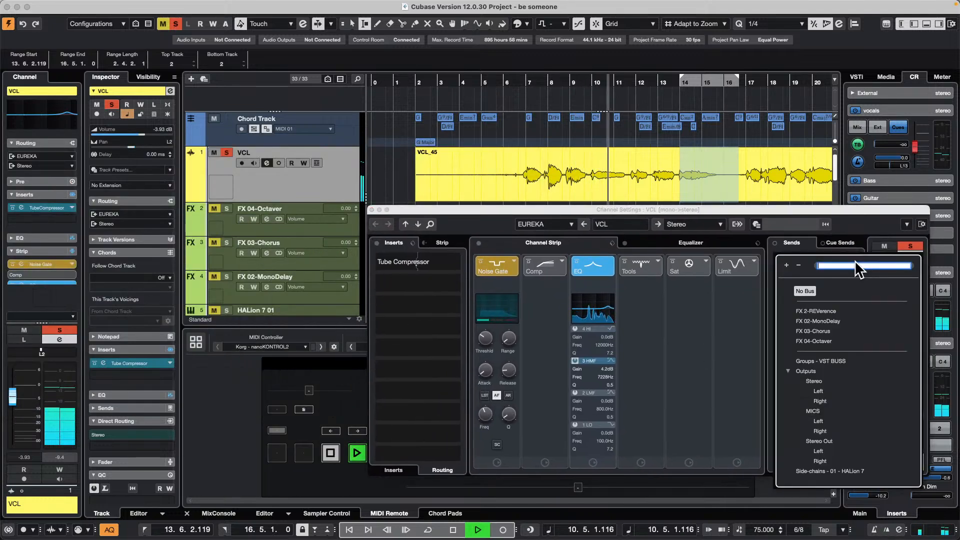
{"action": "left_click", "coordinate": [836, 341]}
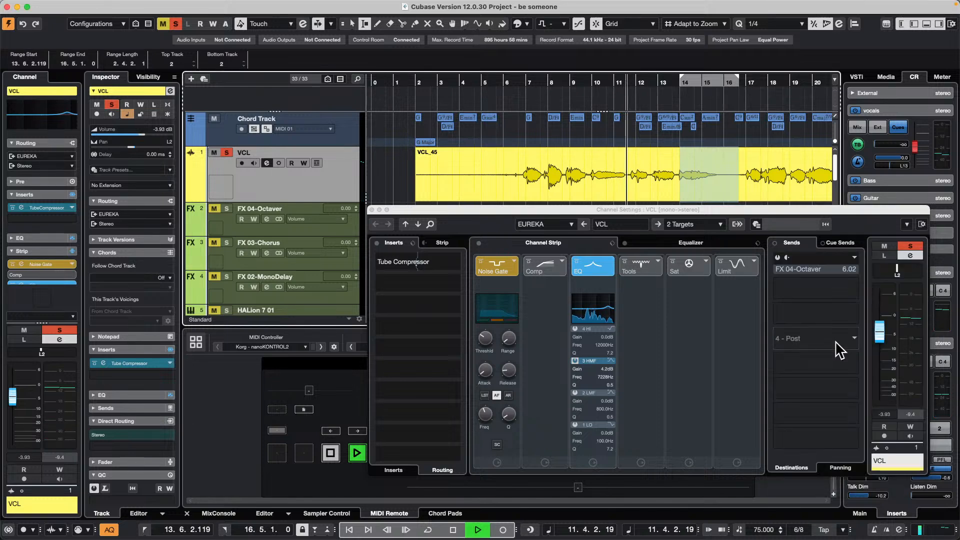
{"action": "left_click_drag", "start_coordinate": [796, 214], "coordinate": [716, 202]}
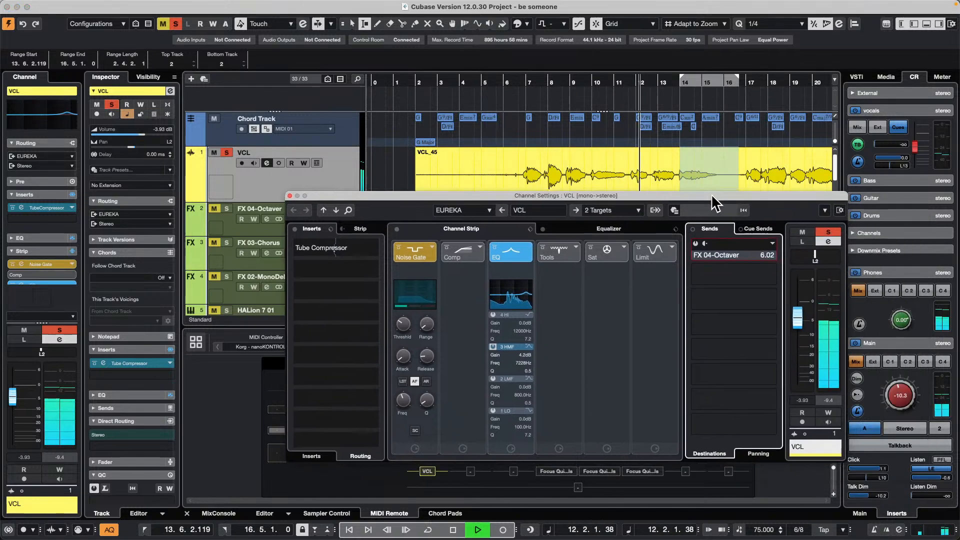
{"action": "left_click", "coordinate": [696, 244]}
{"action": "left_click_drag", "start_coordinate": [726, 263], "coordinate": [697, 260]}
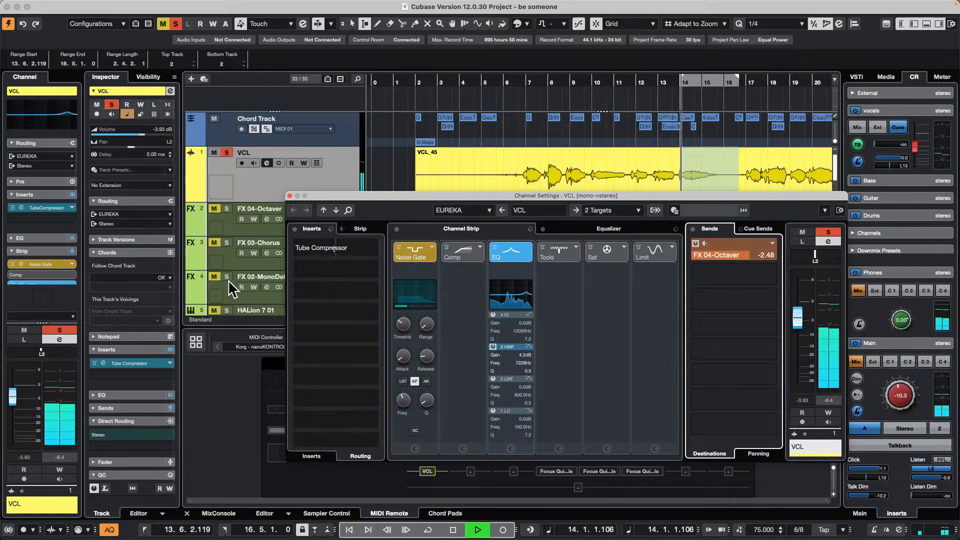
- Solo the FX 04-Octaver track together with VCL and set VCL's send to it to -12.4
{"action": "scroll", "coordinate": [236, 164], "scroll_direction": "down", "scroll_amount": 3}
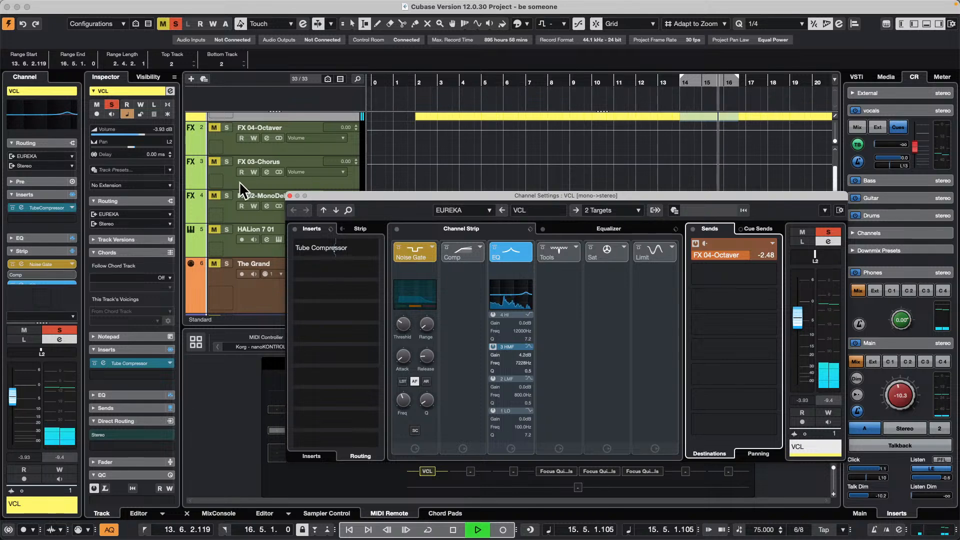
{"action": "left_click", "coordinate": [227, 128]}
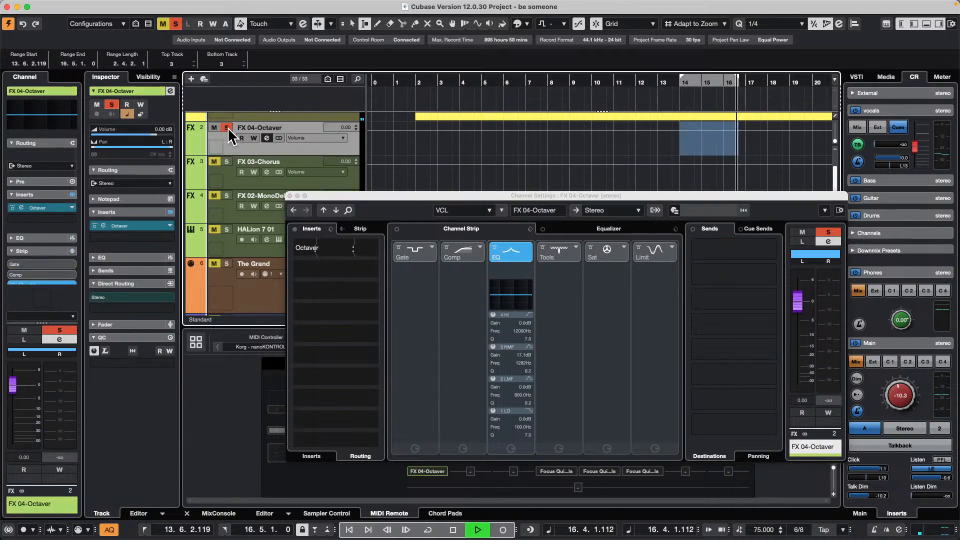
{"action": "scroll", "coordinate": [266, 161], "scroll_direction": "up", "scroll_amount": 2}
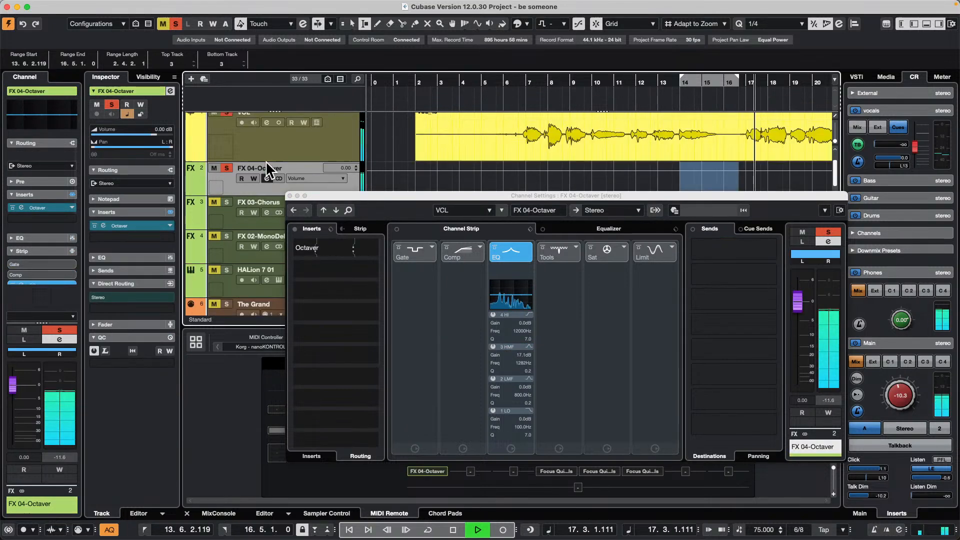
{"action": "left_click", "coordinate": [259, 187]}
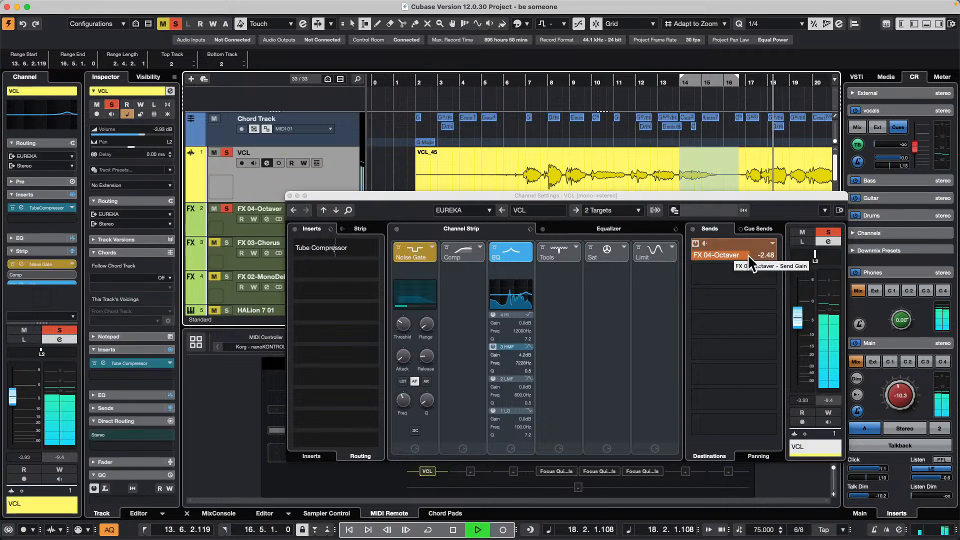
{"action": "left_click_drag", "start_coordinate": [749, 254], "coordinate": [719, 260]}
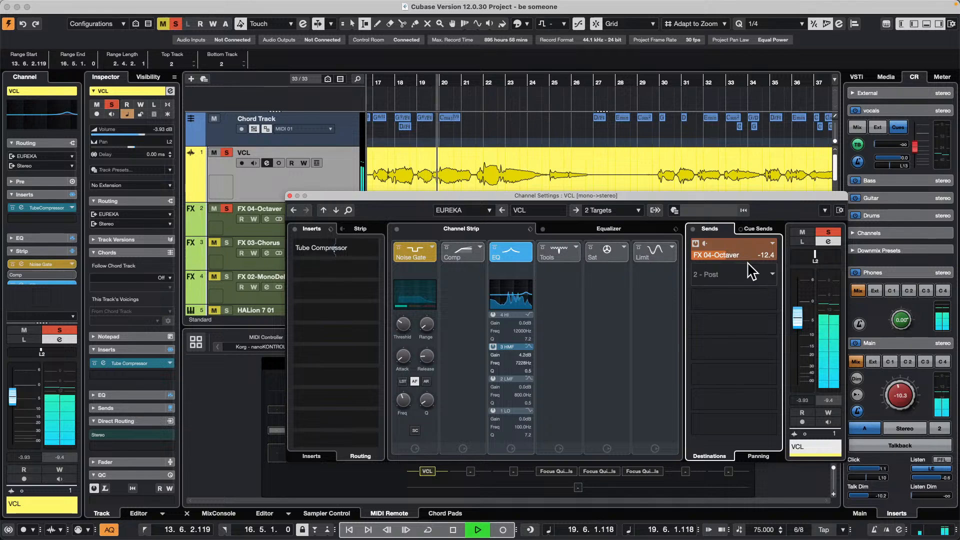
- Assign VCL's second send to FX 02-MonoDelay, solo that effect track and take FX 04-Octaver out of solo
{"action": "left_click", "coordinate": [771, 280]}
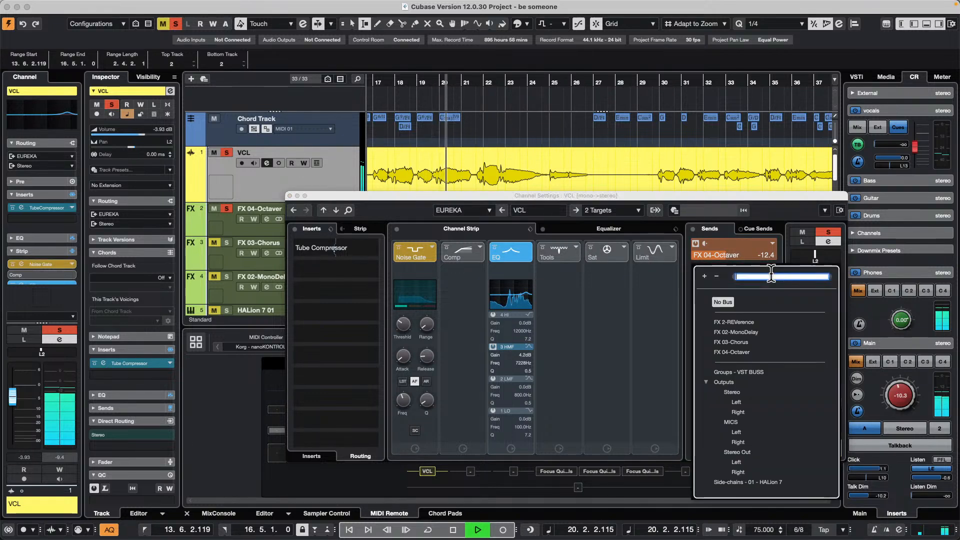
{"action": "left_click", "coordinate": [745, 332]}
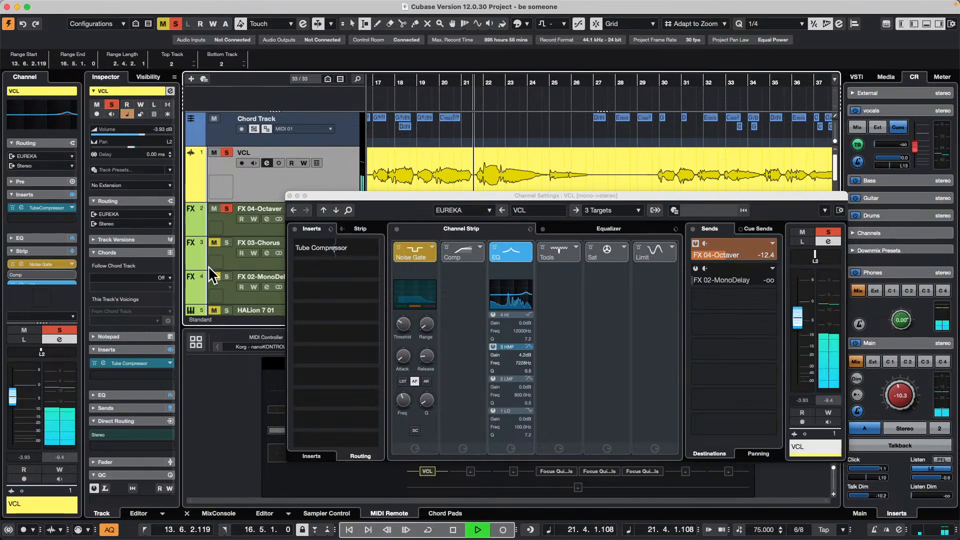
{"action": "left_click", "coordinate": [225, 277]}
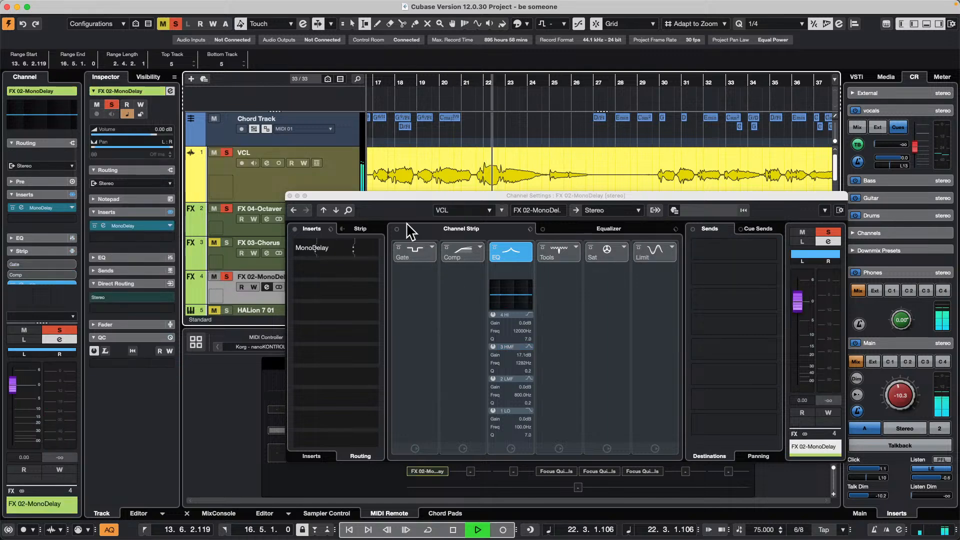
{"action": "left_click", "coordinate": [225, 209]}
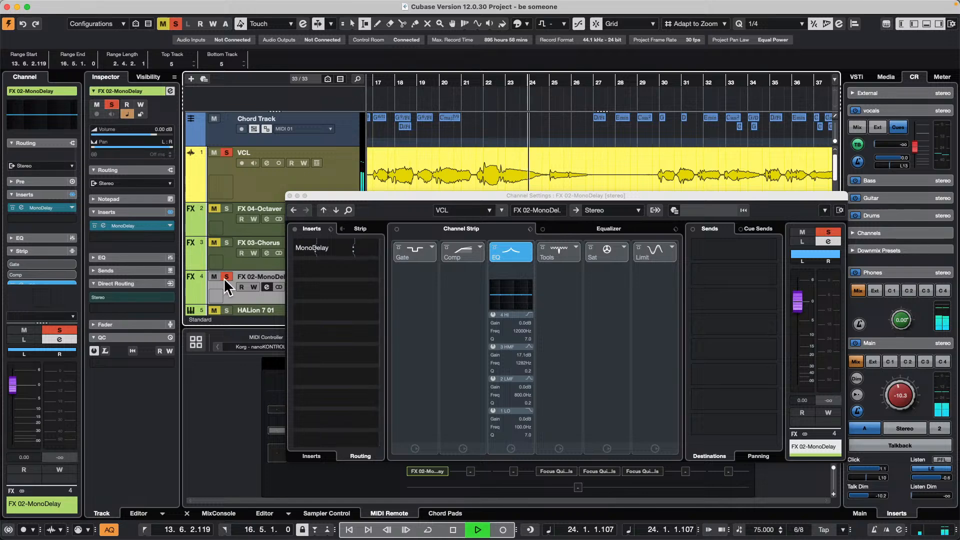
- Activate VCL's send to FX 02-MonoDelay, restart playback from about bar 7 and set the send level to -6.02
{"action": "left_click", "coordinate": [268, 182]}
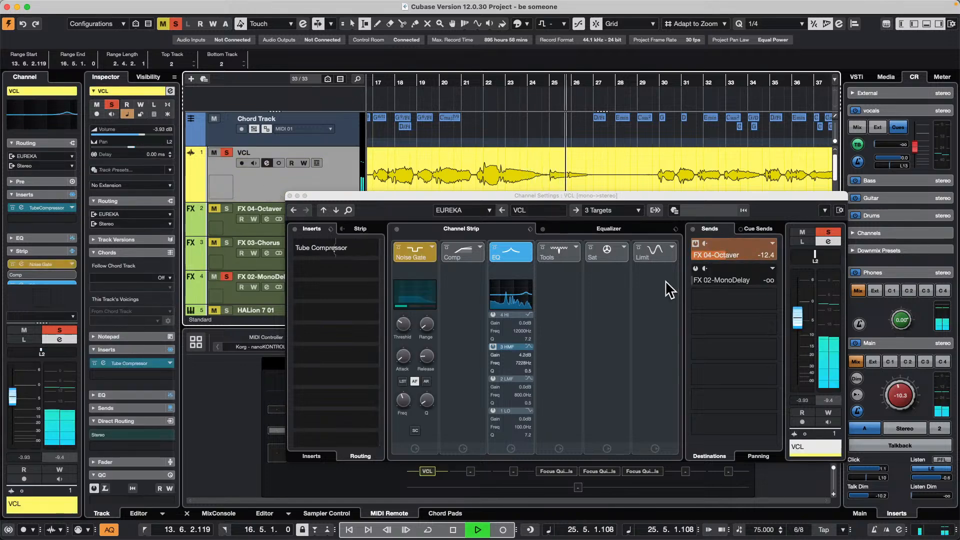
{"action": "left_click", "coordinate": [696, 269]}
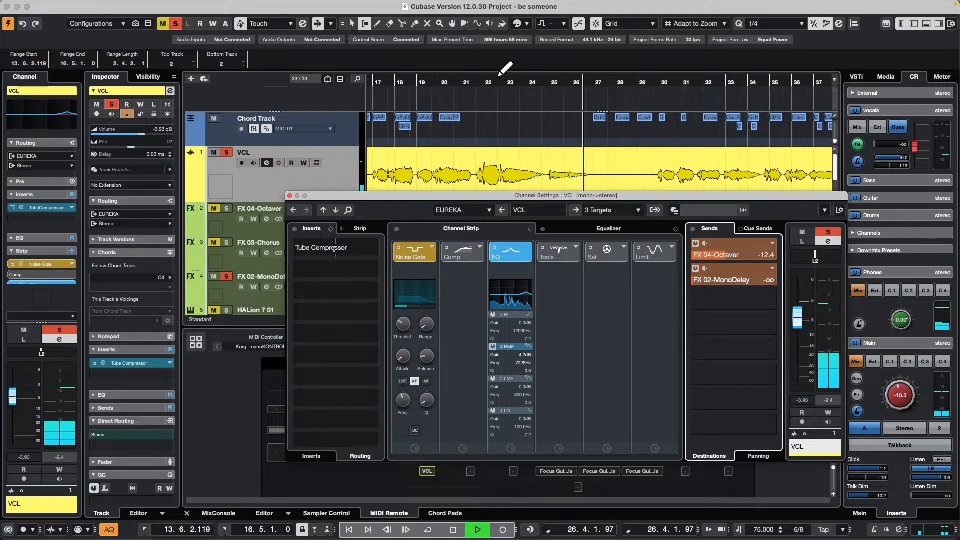
{"action": "left_click_drag", "start_coordinate": [497, 82], "coordinate": [423, 71]}
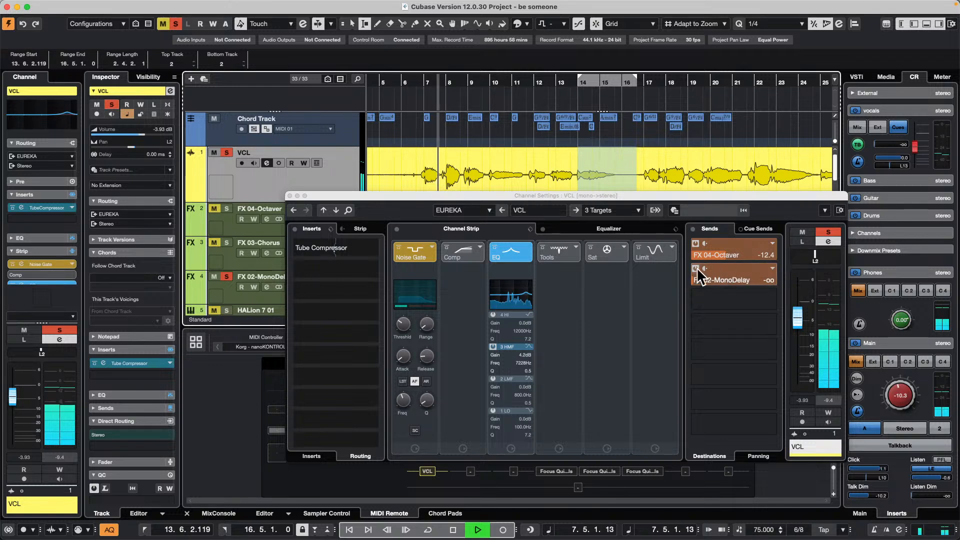
{"action": "left_click_drag", "start_coordinate": [694, 278], "coordinate": [782, 286]}
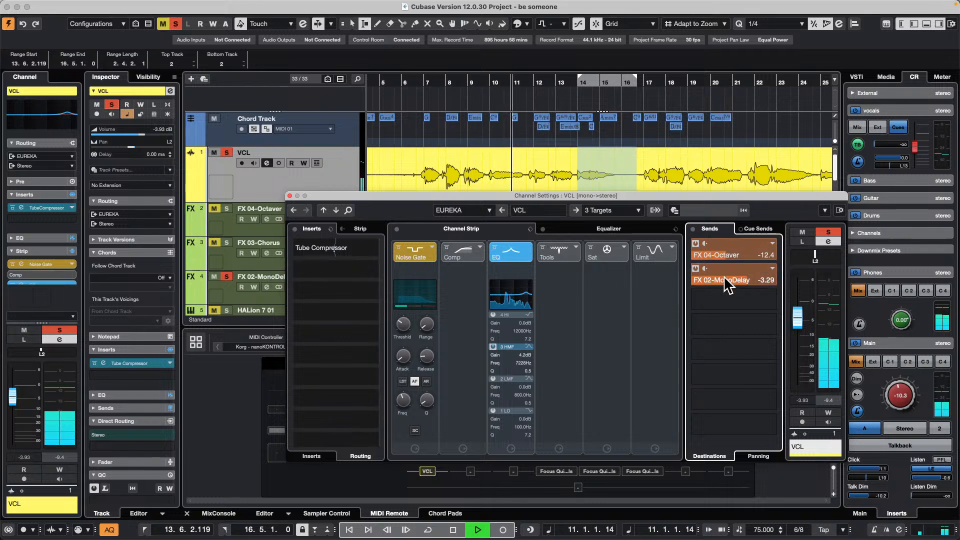
{"action": "scroll", "coordinate": [727, 278], "scroll_direction": "down", "scroll_amount": 3}
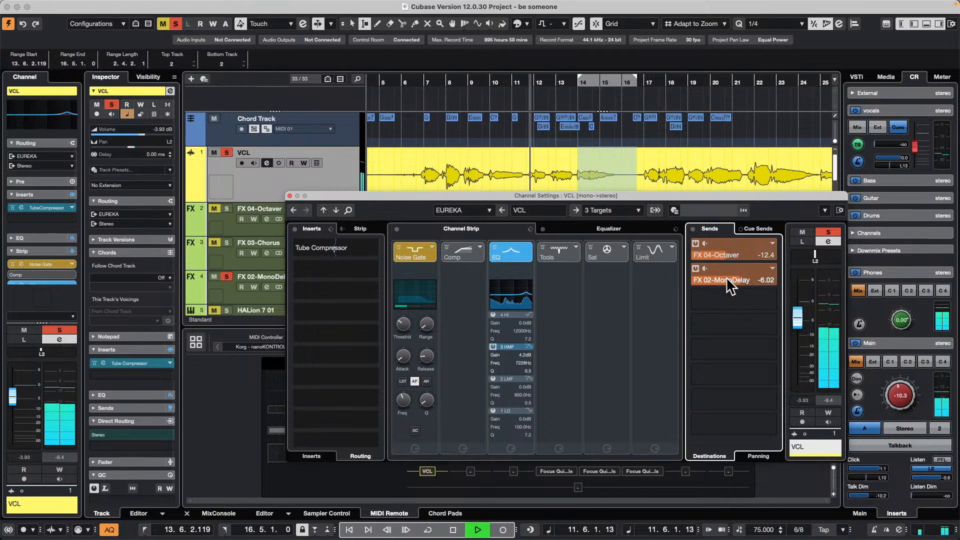
- Set the delay time of the FX 02-MonoDelay plug-in to 1/4 D, close it and raise VCL's send to it to -2.02
{"action": "double_click", "coordinate": [727, 277]}
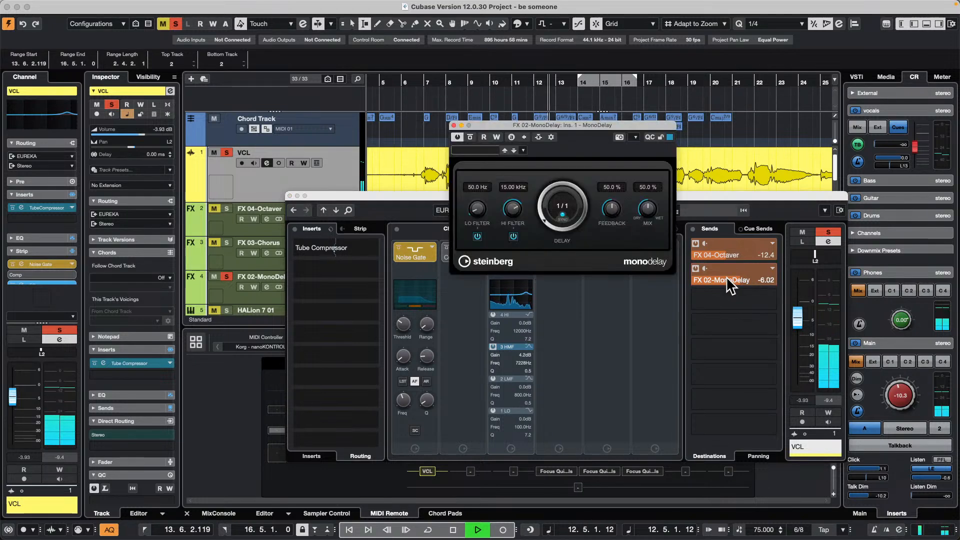
{"action": "left_click_drag", "start_coordinate": [545, 221], "coordinate": [562, 153]}
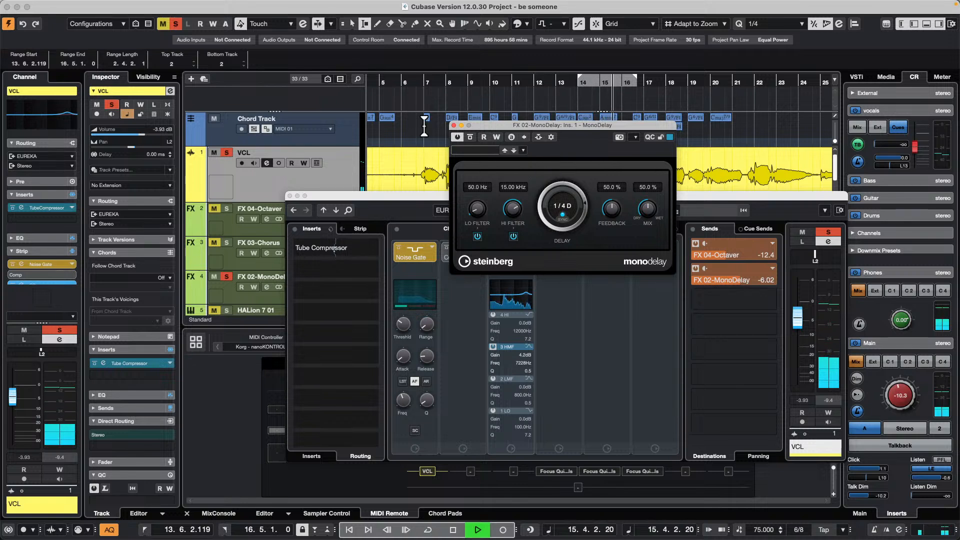
{"action": "left_click", "coordinate": [454, 125]}
{"action": "left_click_drag", "start_coordinate": [737, 274], "coordinate": [735, 293]}
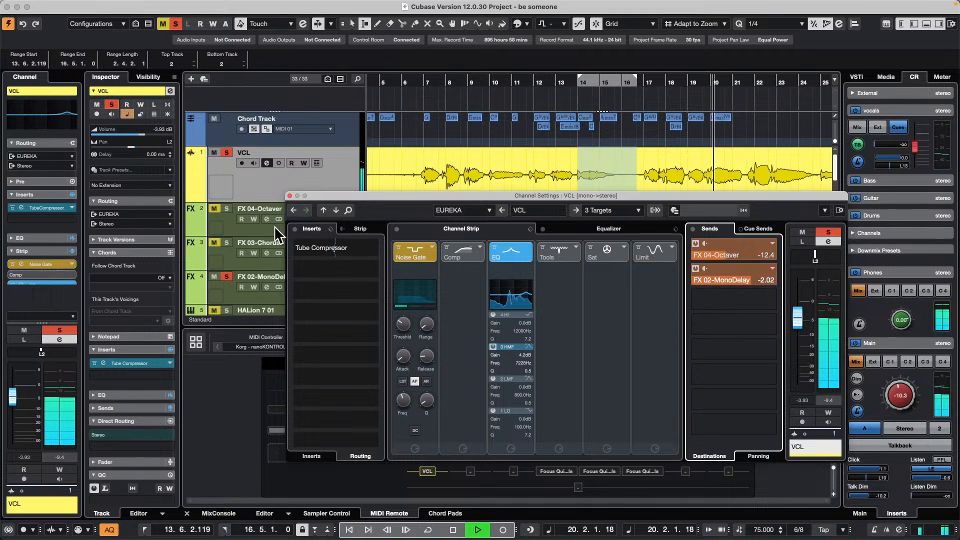
- Solo the FX 03-Chorus track, assign VCL's third send to it, activate the send and set its level to -2.16
{"action": "left_click", "coordinate": [226, 239]}
{"action": "left_click", "coordinate": [225, 210]}
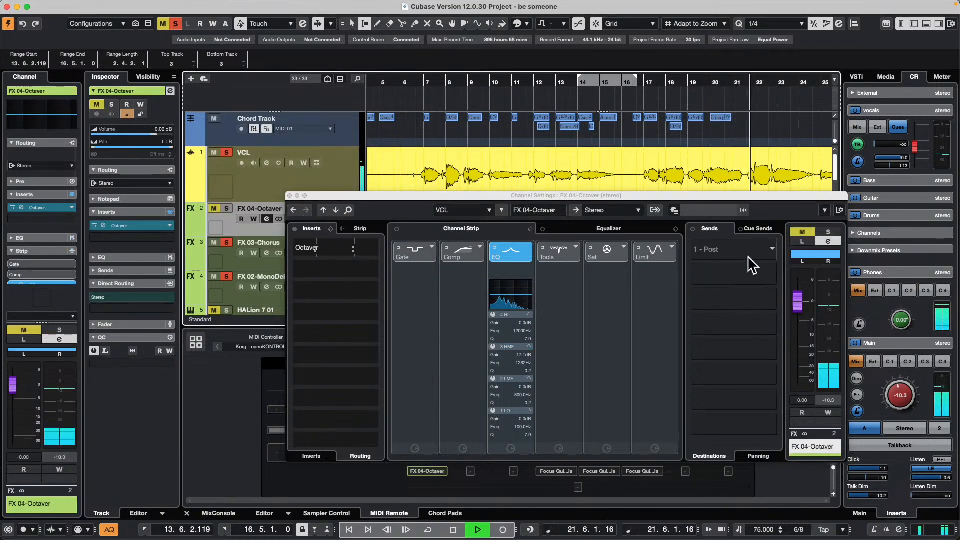
{"action": "left_click", "coordinate": [245, 158]}
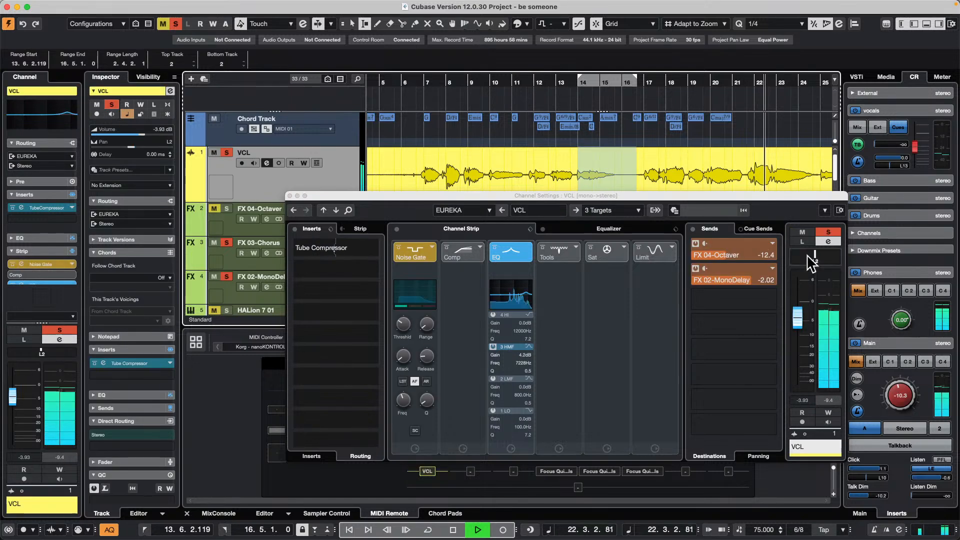
{"action": "left_click", "coordinate": [767, 300]}
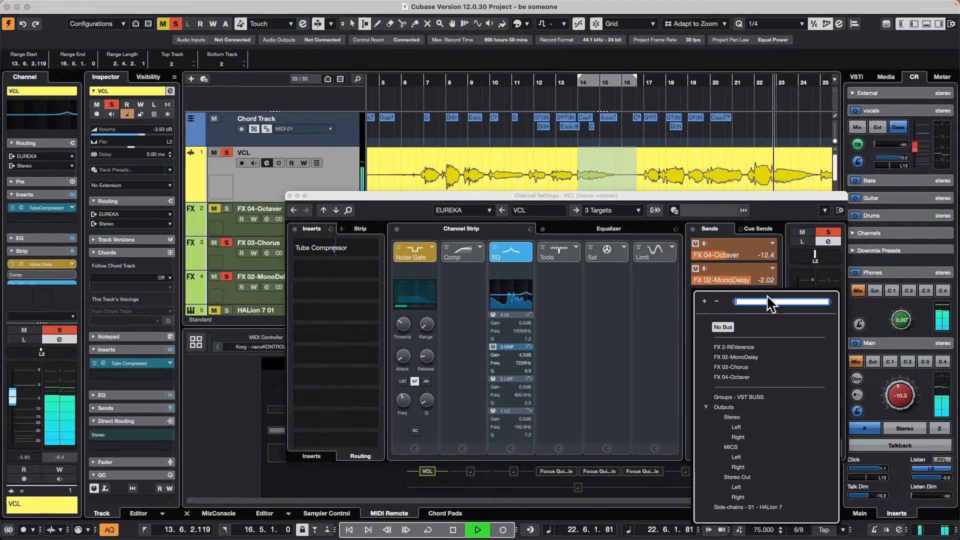
{"action": "left_click", "coordinate": [735, 367]}
{"action": "left_click", "coordinate": [696, 293]}
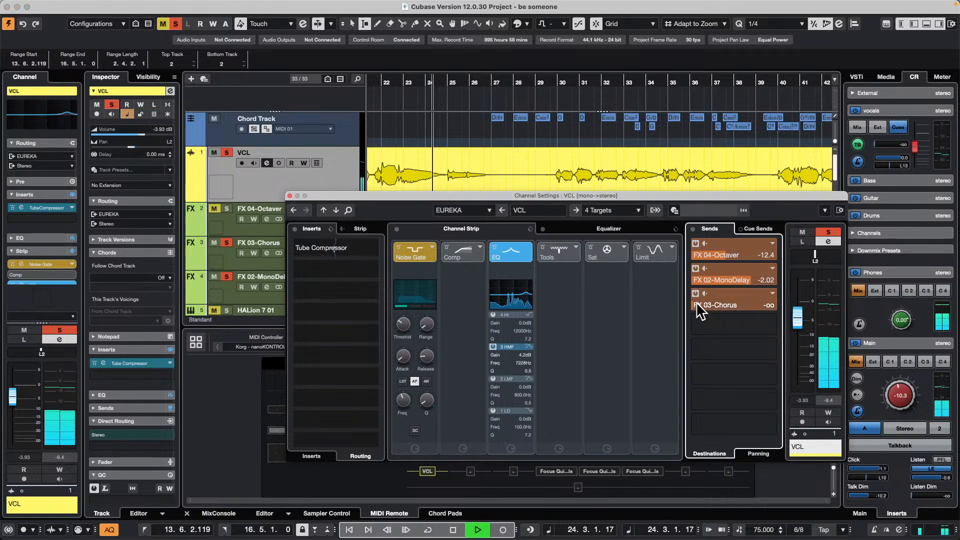
{"action": "left_click_drag", "start_coordinate": [696, 304], "coordinate": [795, 295]}
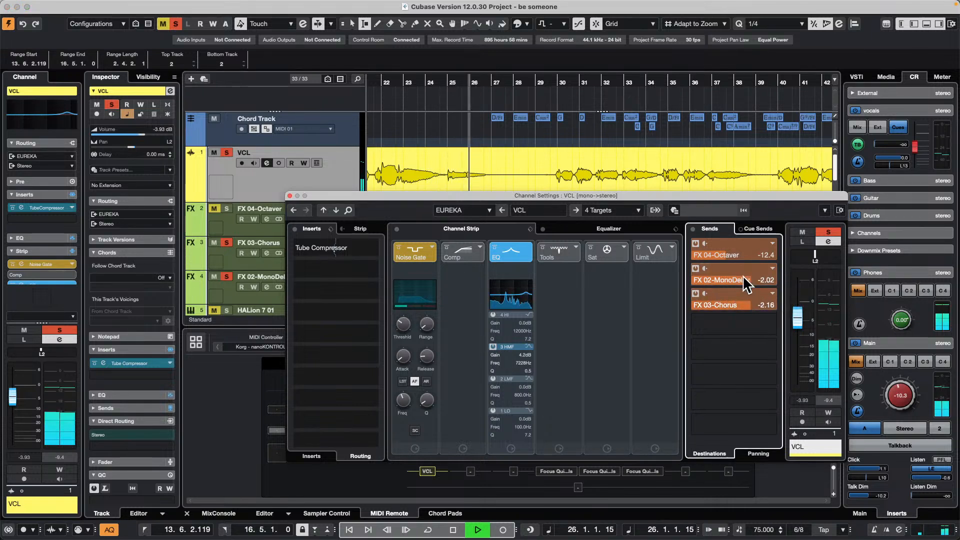
- Lower VCL's FX 02-MonoDelay send to -41.0 and, playing from about bar 29, set its FX 03-Chorus send to -2.04
{"action": "left_click_drag", "start_coordinate": [742, 281], "coordinate": [700, 280]}
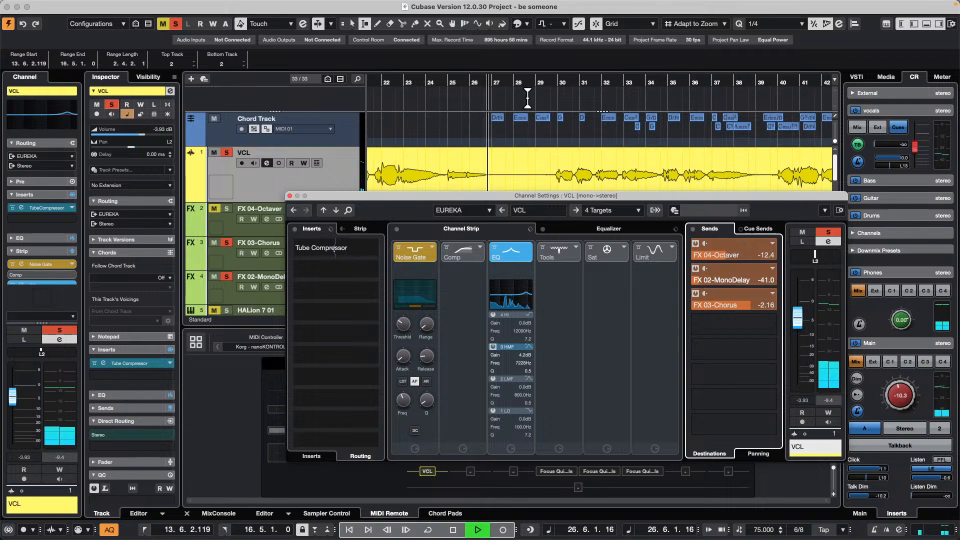
{"action": "left_click", "coordinate": [548, 82]}
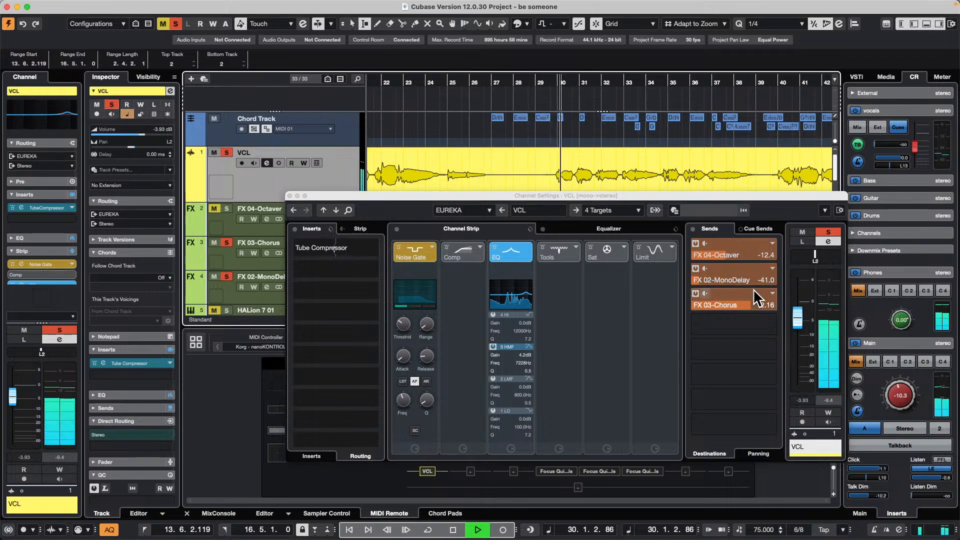
{"action": "left_click", "coordinate": [745, 304]}
{"action": "left_click_drag", "start_coordinate": [745, 303], "coordinate": [752, 304]}
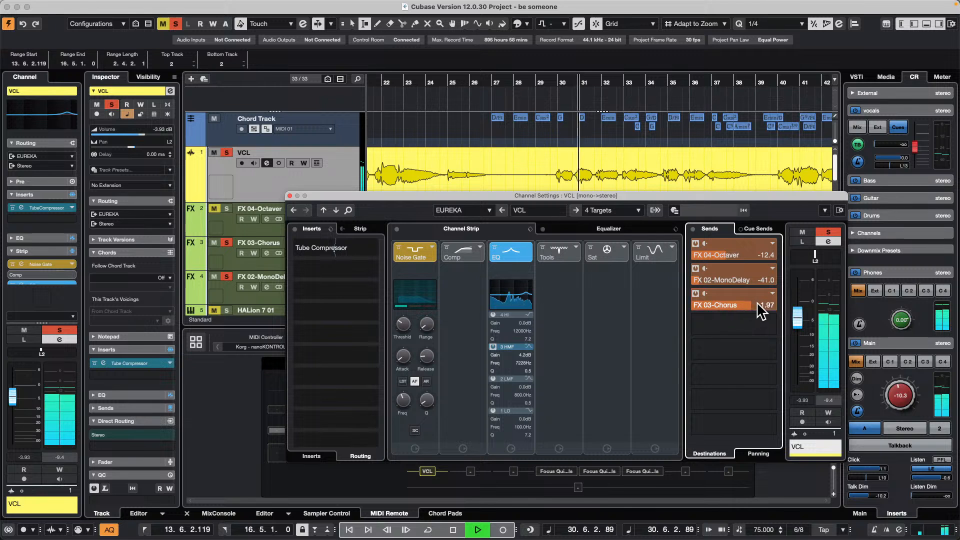
- Assign VCL's fourth send to FX 2-REVerence, activate it and set its level to -1.20
{"action": "left_click", "coordinate": [771, 324]}
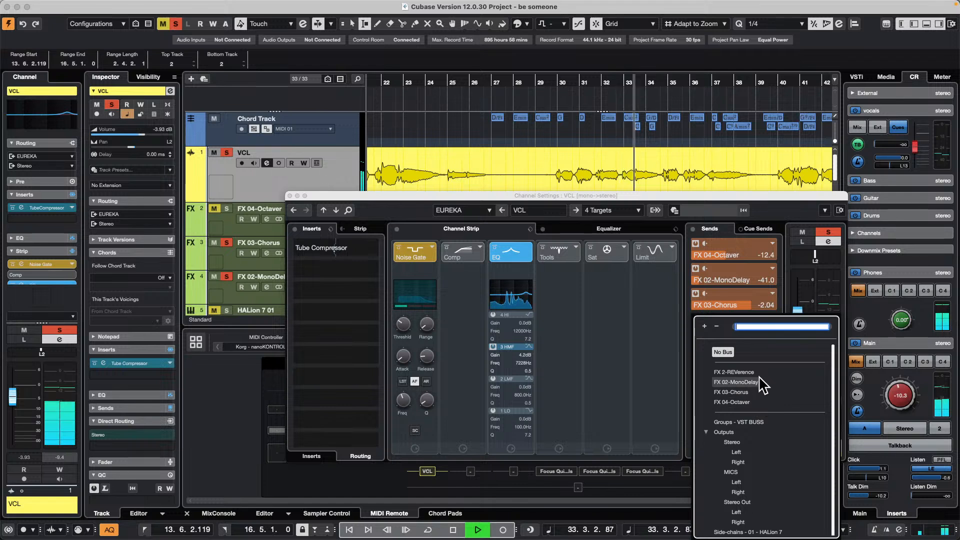
{"action": "left_click", "coordinate": [734, 372]}
{"action": "left_click", "coordinate": [695, 318]}
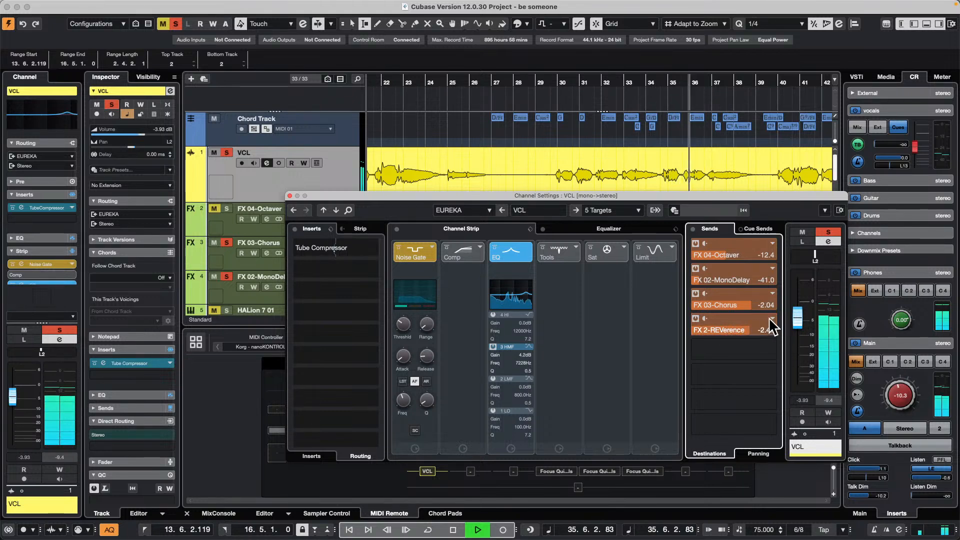
{"action": "scroll", "coordinate": [245, 238], "scroll_direction": "down", "scroll_amount": 10}
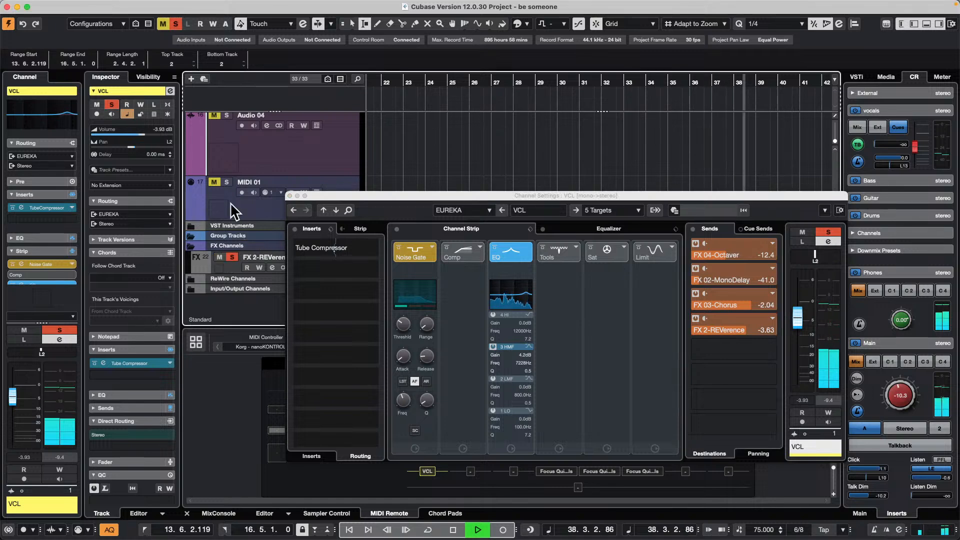
{"action": "scroll", "coordinate": [220, 193], "scroll_direction": "up", "scroll_amount": 10}
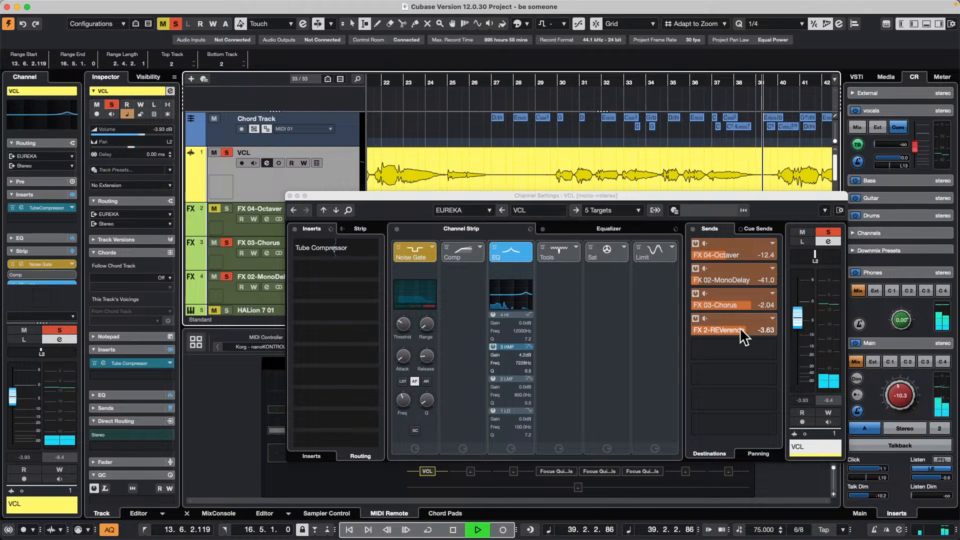
{"action": "left_click_drag", "start_coordinate": [743, 330], "coordinate": [754, 327]}
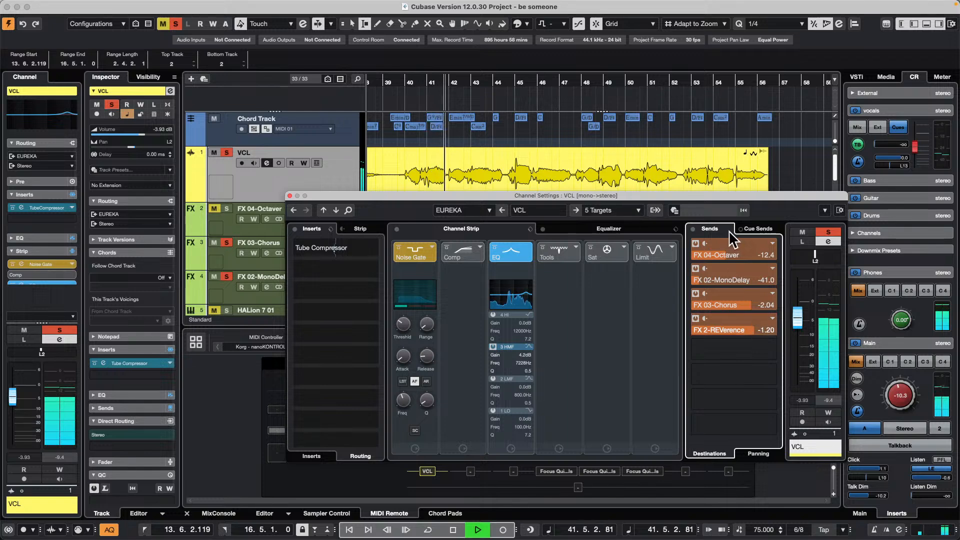
- Stop playback, set VCL's sends to FX 04-Octaver to -5.69 and FX 02-MonoDelay to -6.07, and close the channel settings
{"action": "key", "text": "space"}
{"action": "left_click_drag", "start_coordinate": [735, 260], "coordinate": [773, 288]}
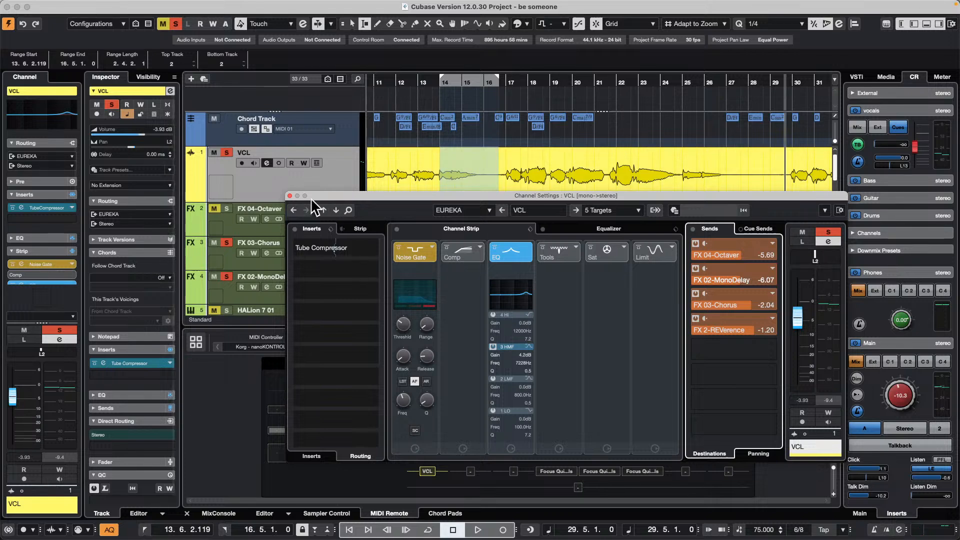
{"action": "left_click", "coordinate": [290, 195]}
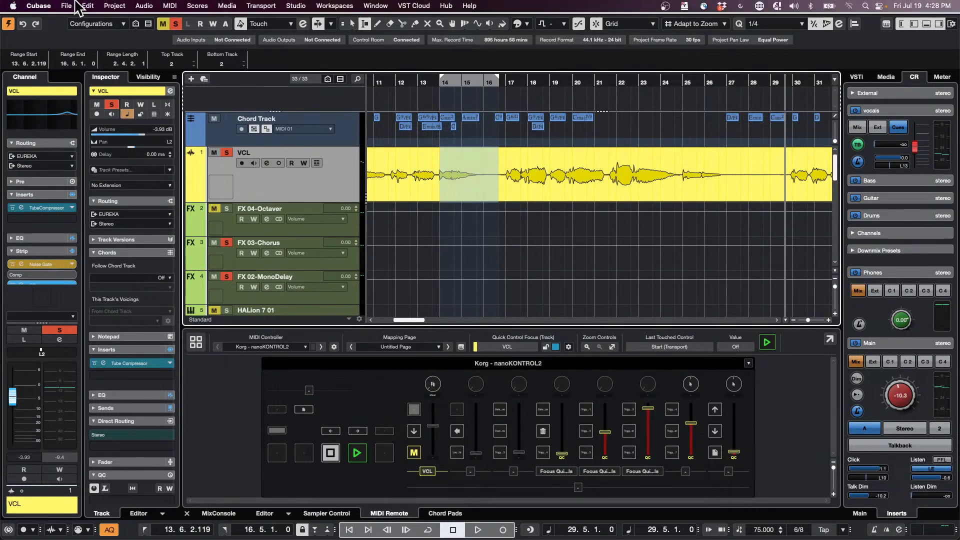
- Open the recent project UNINVITED G ONDO XII, activate it and stop its playback
{"action": "left_click", "coordinate": [74, 5]}
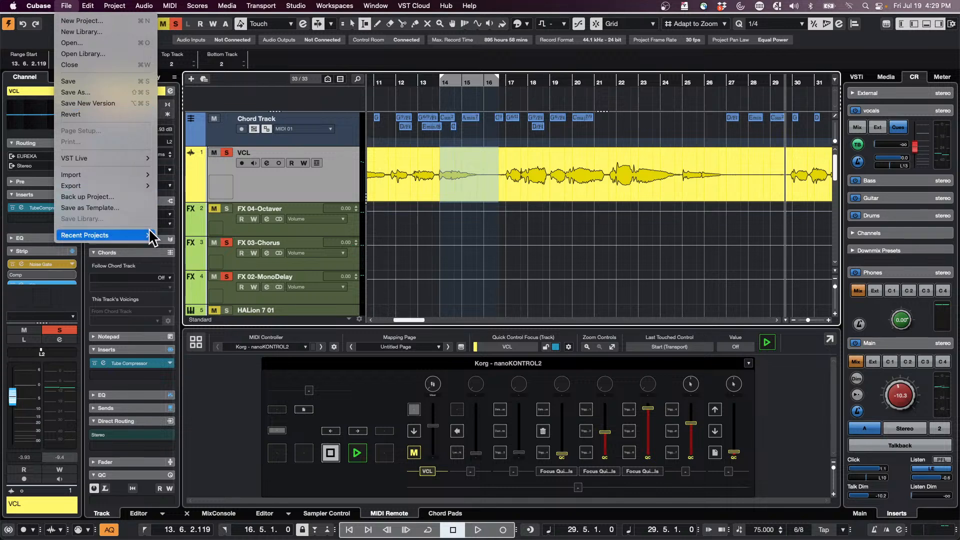
{"action": "mouse_move", "coordinate": [126, 237]}
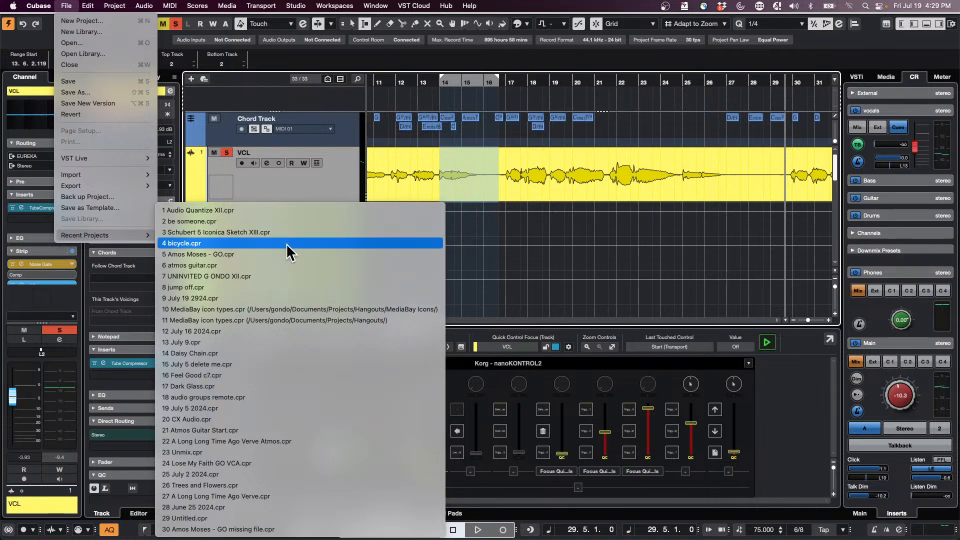
{"action": "left_click", "coordinate": [291, 275]}
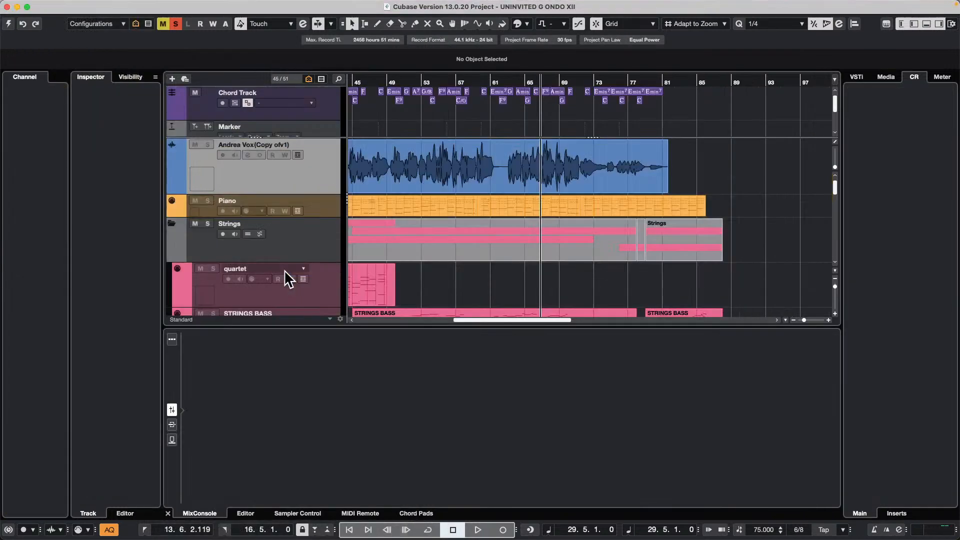
{"action": "left_click", "coordinate": [8, 24]}
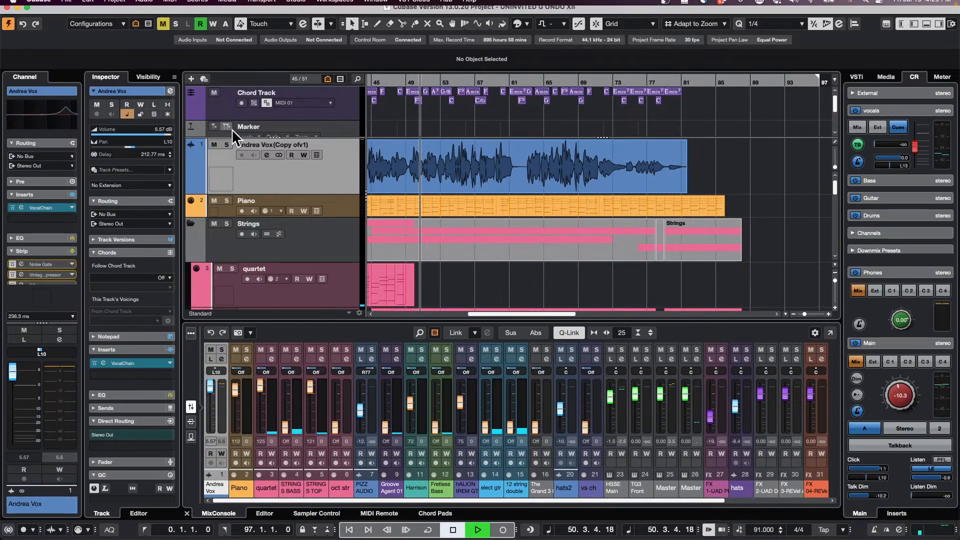
{"action": "key", "text": "space"}
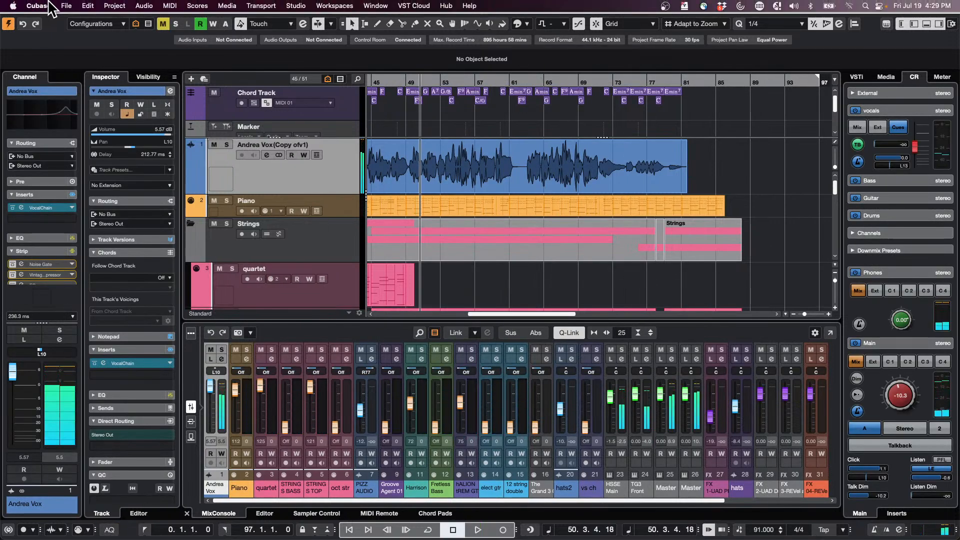
- Revert the UNINVITED G ONDO XII project to its previously saved version
{"action": "left_click", "coordinate": [67, 5]}
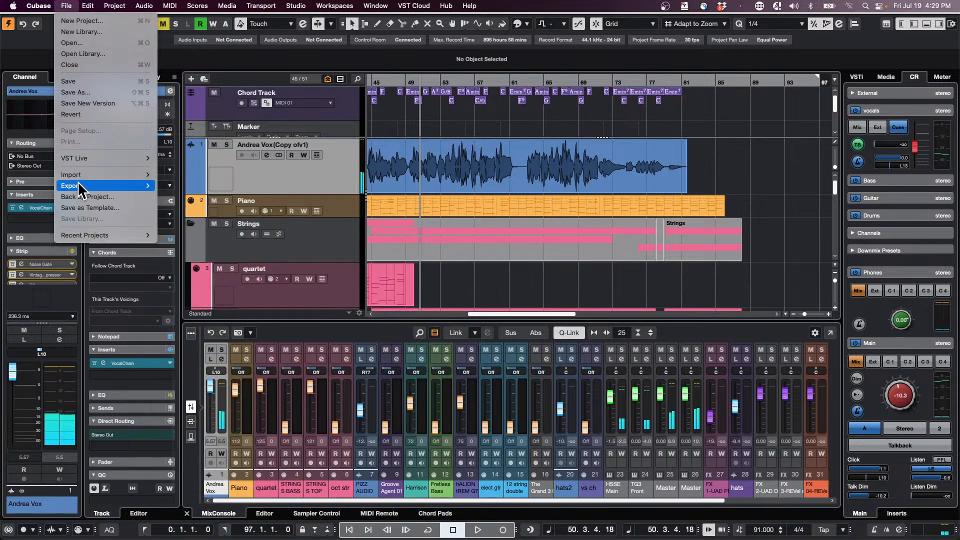
{"action": "left_click", "coordinate": [76, 114]}
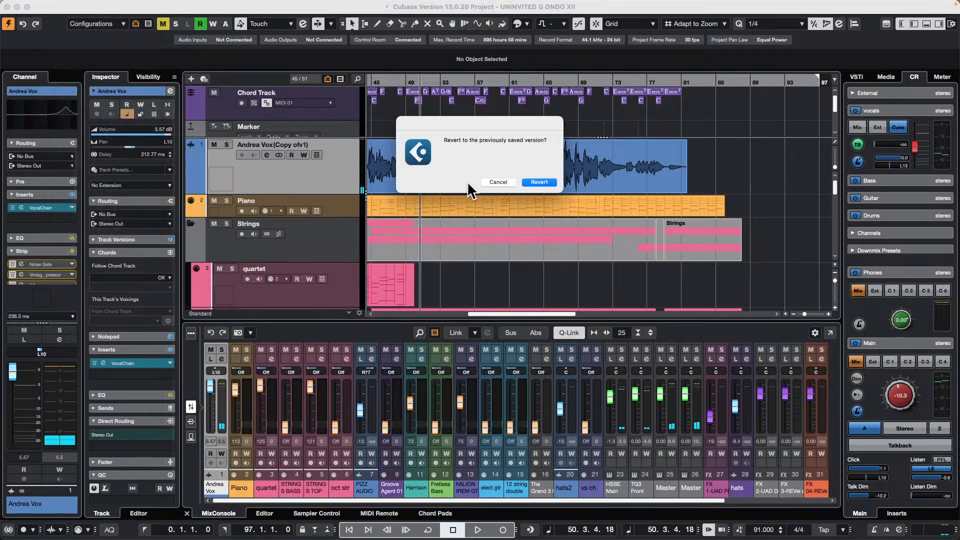
{"action": "left_click", "coordinate": [546, 183]}
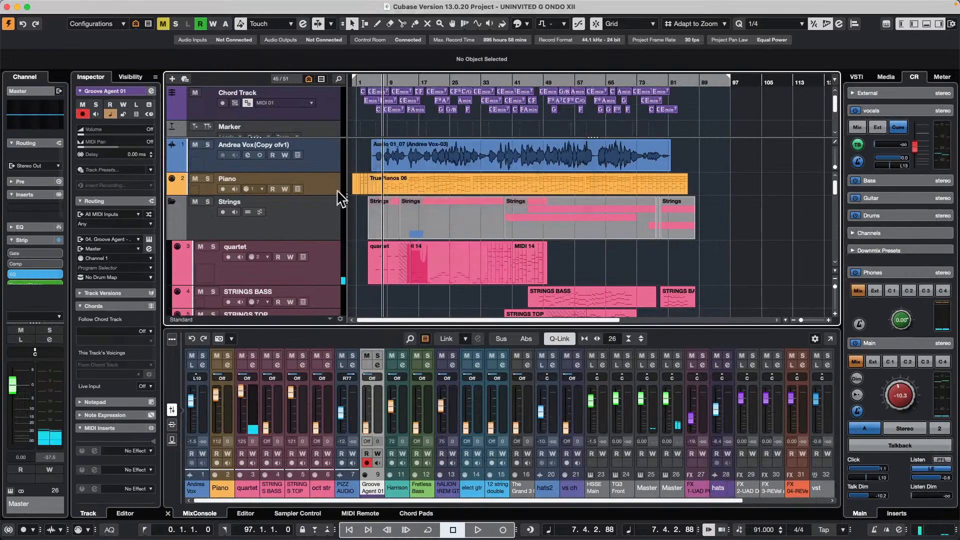
- Add two stereo audio tracks routed to Stereo Out after the tracks in the Strings folder
{"action": "right_click", "coordinate": [319, 221]}
{"action": "mouse_move", "coordinate": [369, 229]}
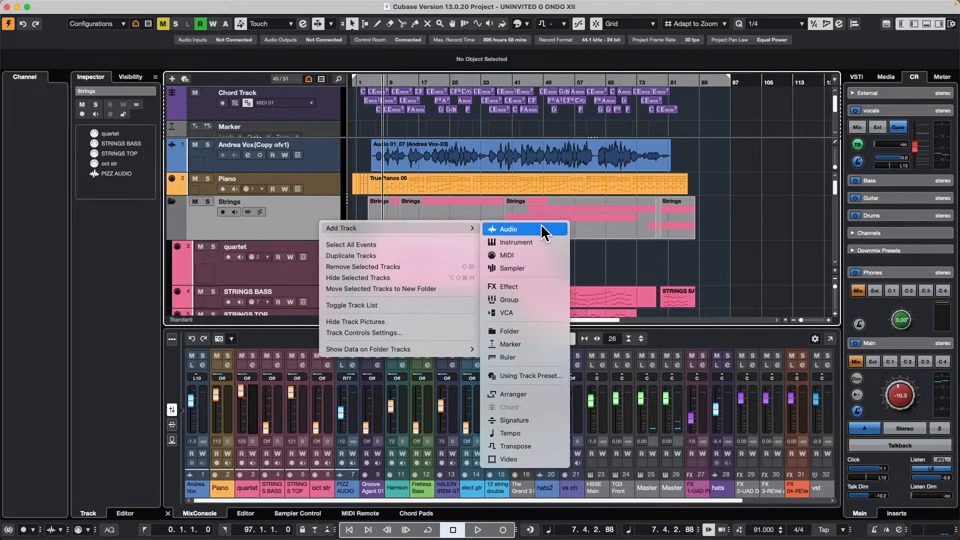
{"action": "left_click", "coordinate": [524, 228]}
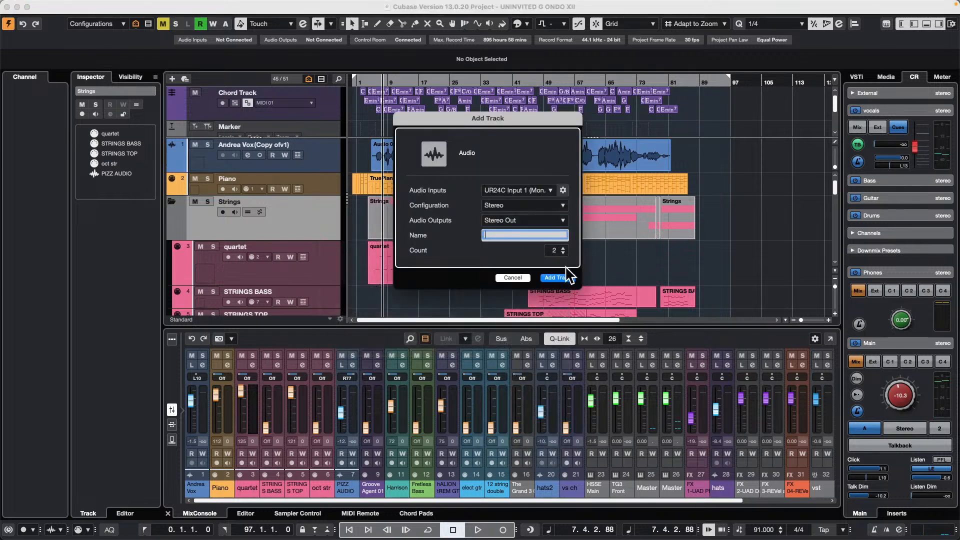
{"action": "left_click", "coordinate": [560, 278]}
{"action": "scroll", "coordinate": [299, 202], "scroll_direction": "down", "scroll_amount": 4}
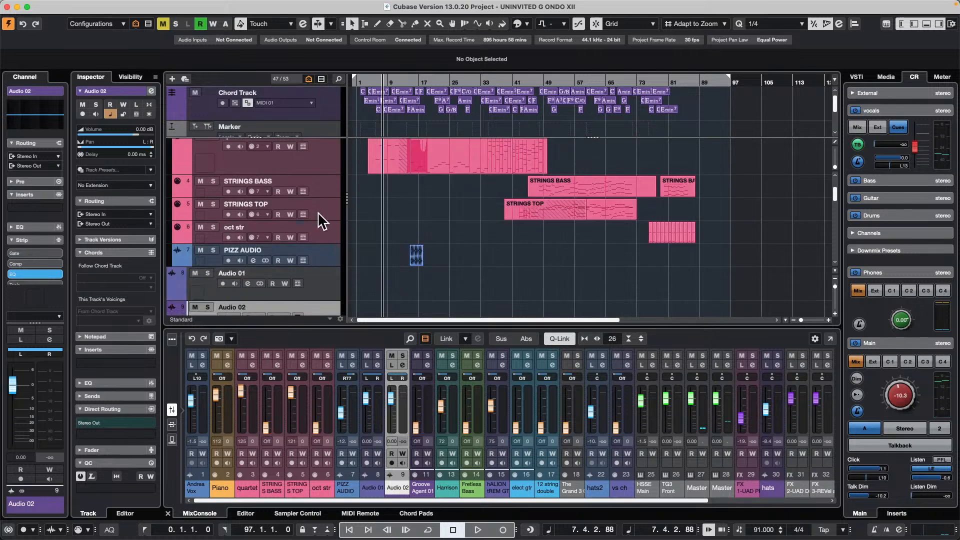
{"action": "scroll", "coordinate": [329, 218], "scroll_direction": "down", "scroll_amount": 3}
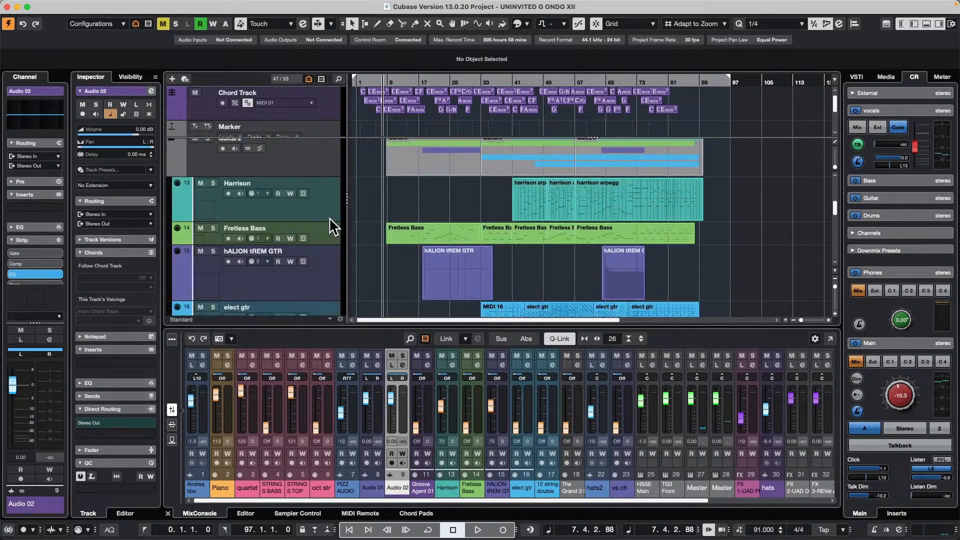
- Add three stereo audio tracks routed to Stereo Out directly below the quartet track in the Strings folder
{"action": "scroll", "coordinate": [329, 217], "scroll_direction": "up", "scroll_amount": 8}
{"action": "left_click", "coordinate": [322, 237]}
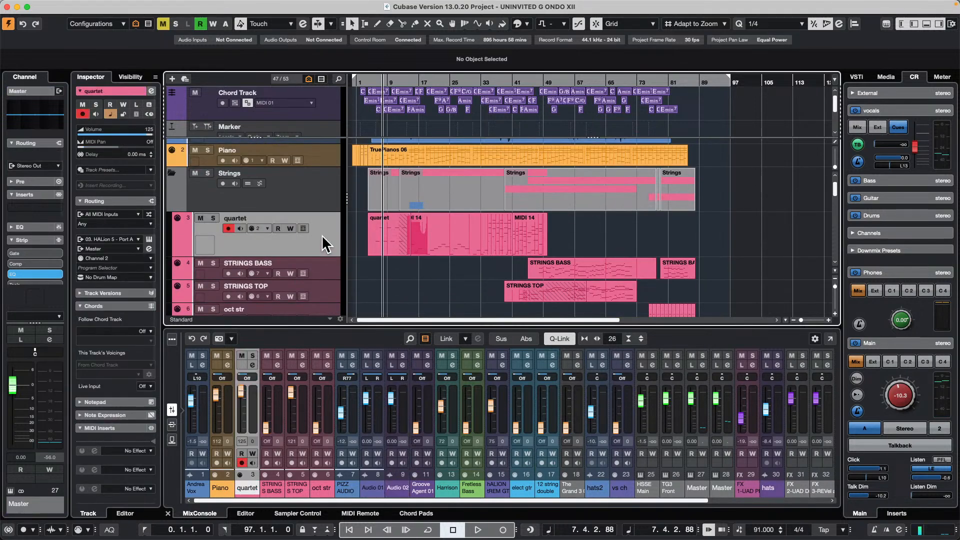
{"action": "right_click", "coordinate": [322, 235]}
{"action": "mouse_move", "coordinate": [413, 242]}
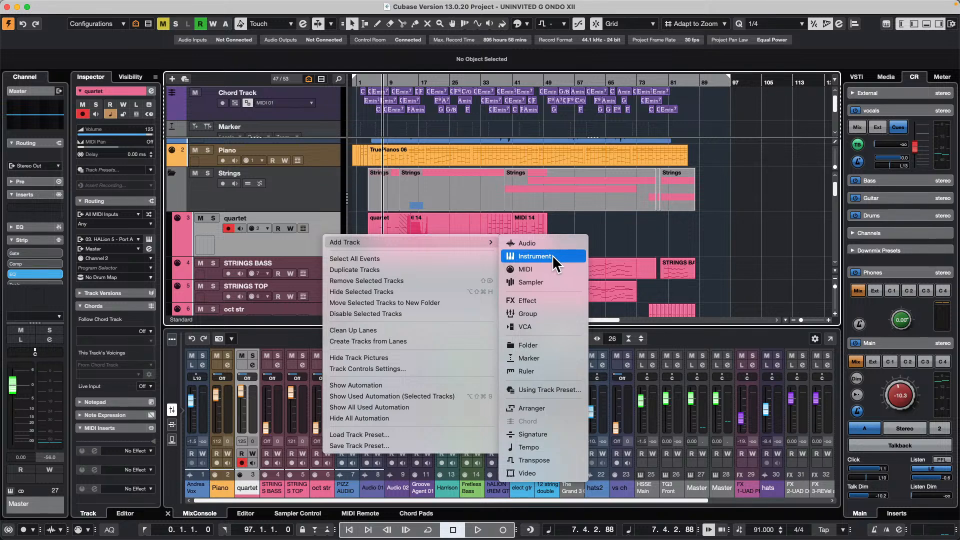
{"action": "left_click", "coordinate": [545, 239]}
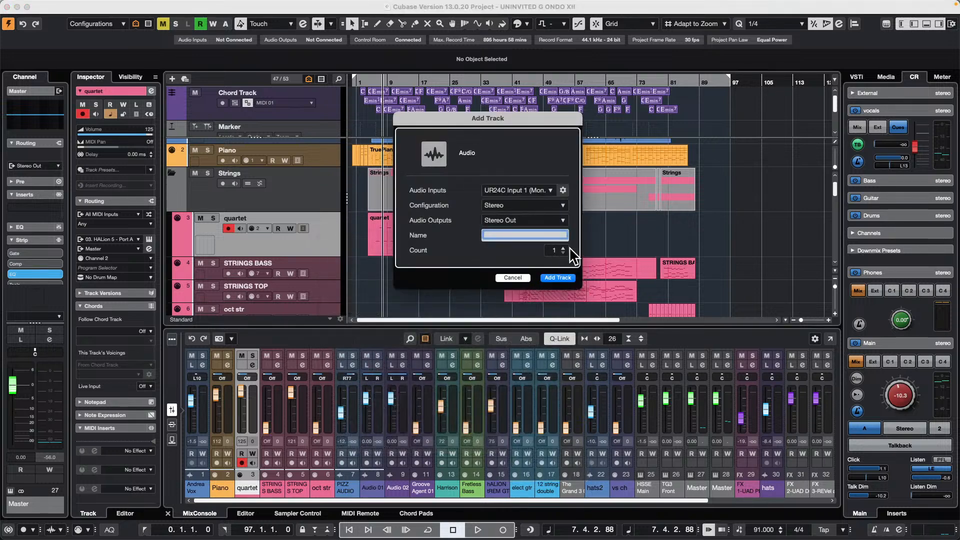
{"action": "left_click", "coordinate": [567, 277]}
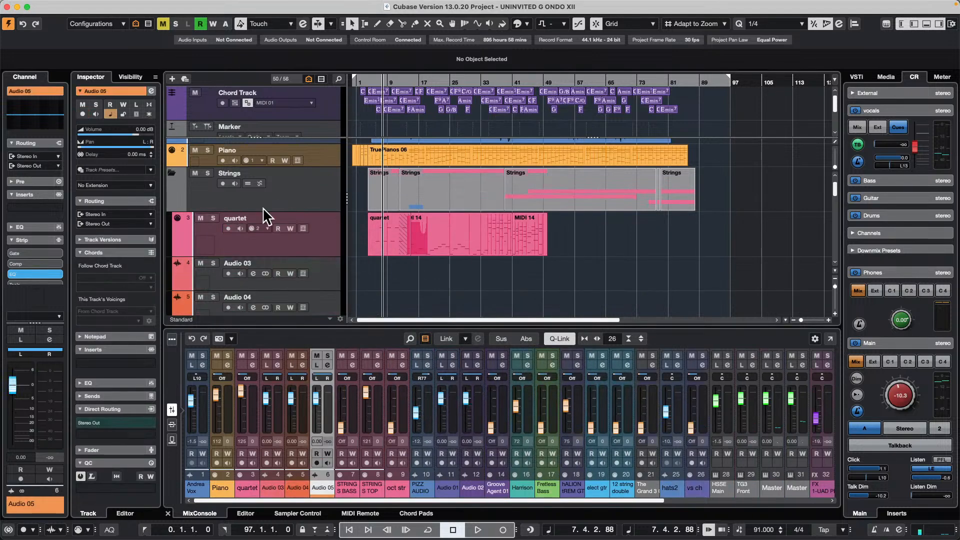
- Add five stereo audio tracks routed to Stereo Out directly below the 12 string double track in the Guitars folder
{"action": "scroll", "coordinate": [263, 207], "scroll_direction": "down", "scroll_amount": 3}
{"action": "scroll", "coordinate": [311, 233], "scroll_direction": "down", "scroll_amount": 10}
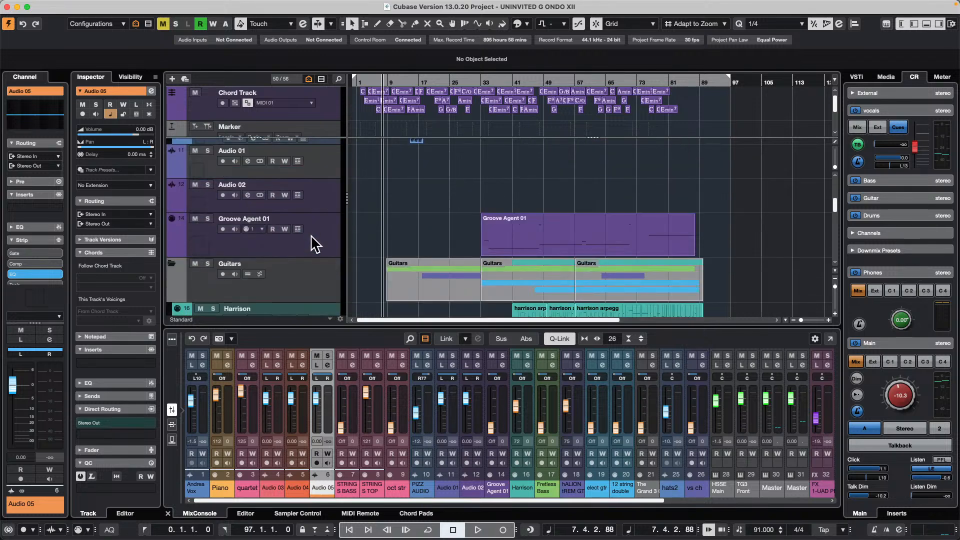
{"action": "left_click", "coordinate": [316, 299]}
{"action": "right_click", "coordinate": [318, 296]}
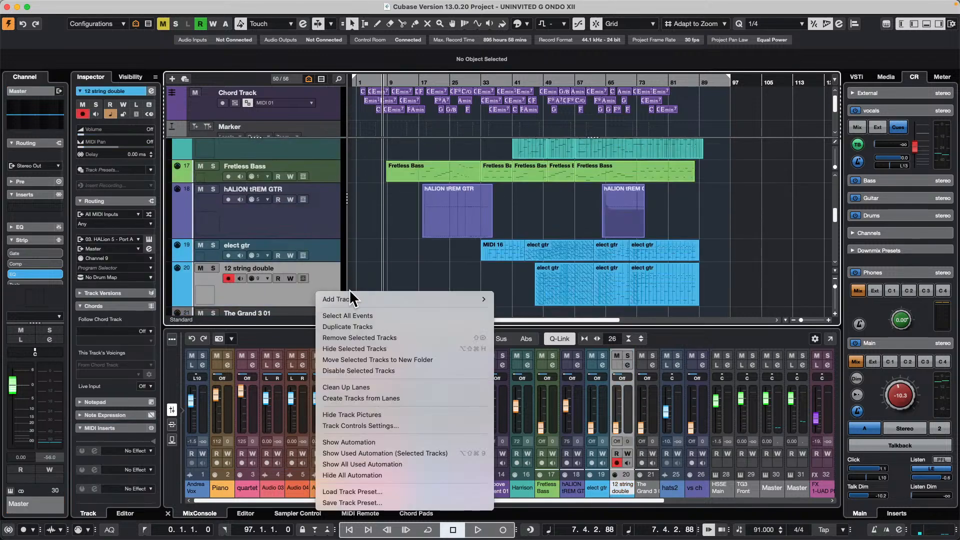
{"action": "mouse_move", "coordinate": [401, 299]}
{"action": "left_click", "coordinate": [552, 300]}
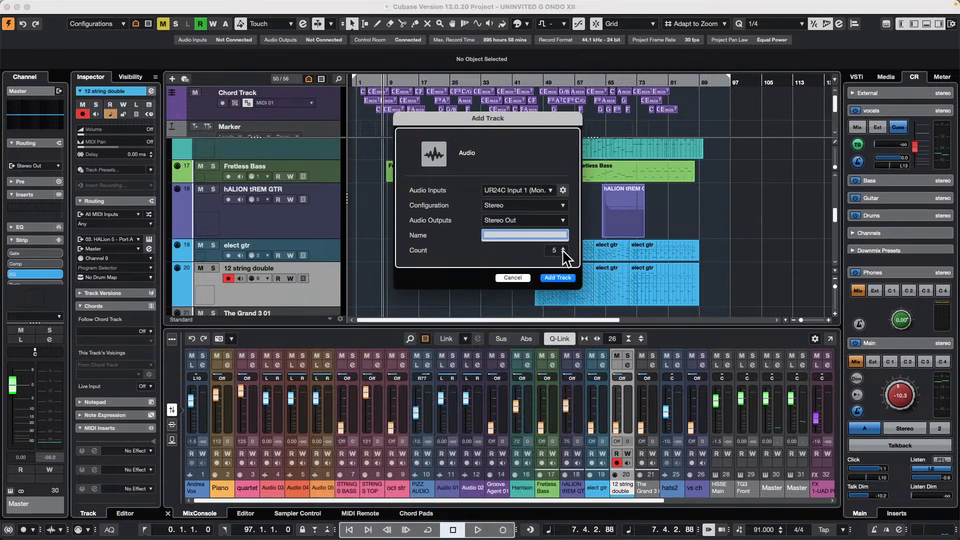
{"action": "left_click", "coordinate": [556, 277]}
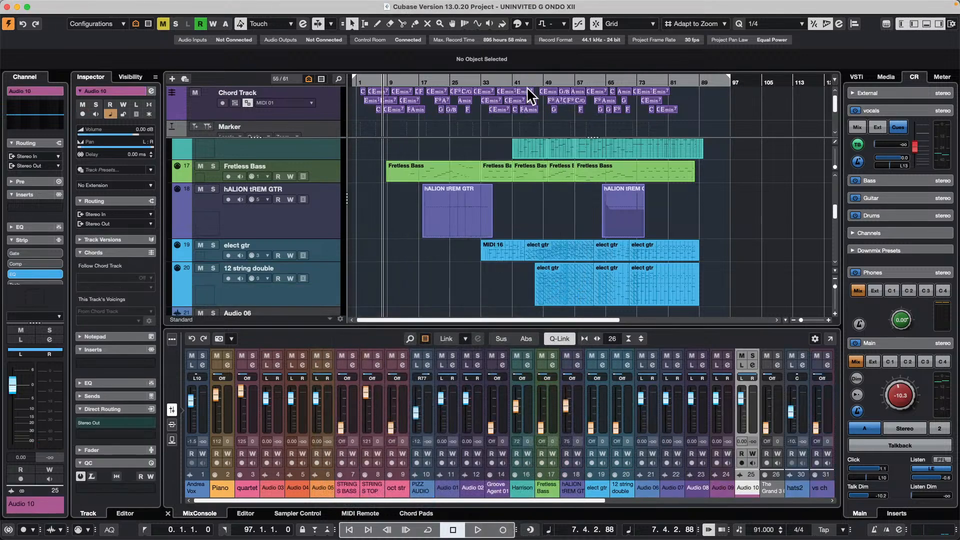
- Open the MixConsole and show all channels, starting from the first channel
{"action": "key", "text": "F3"}
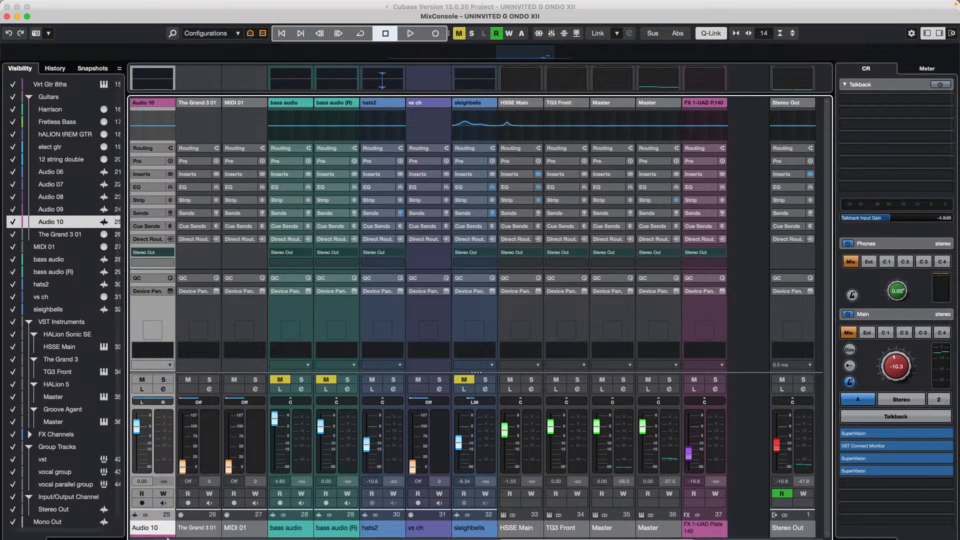
{"action": "left_click_drag", "start_coordinate": [27, 9], "coordinate": [27, 1]}
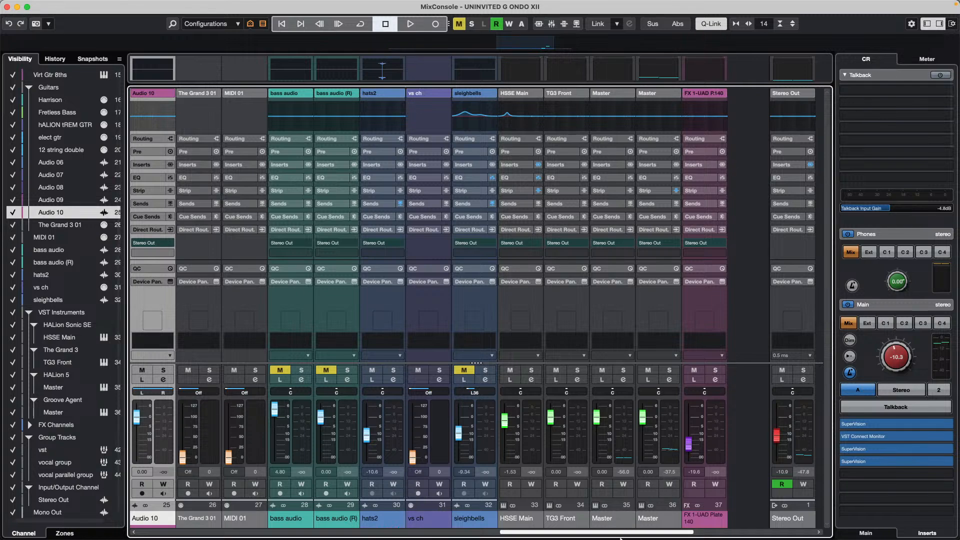
{"action": "left_click_drag", "start_coordinate": [678, 533], "coordinate": [40, 478]}
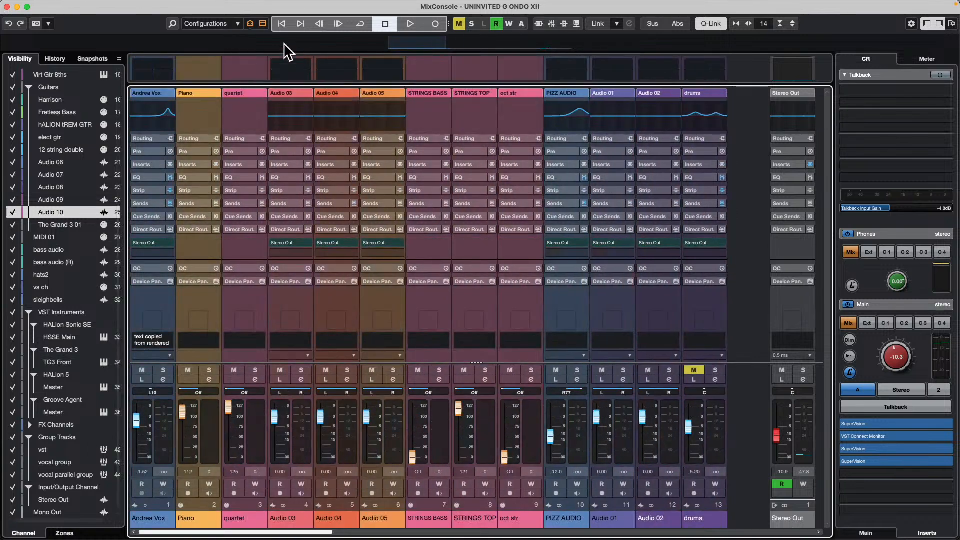
{"action": "left_click", "coordinate": [250, 24]}
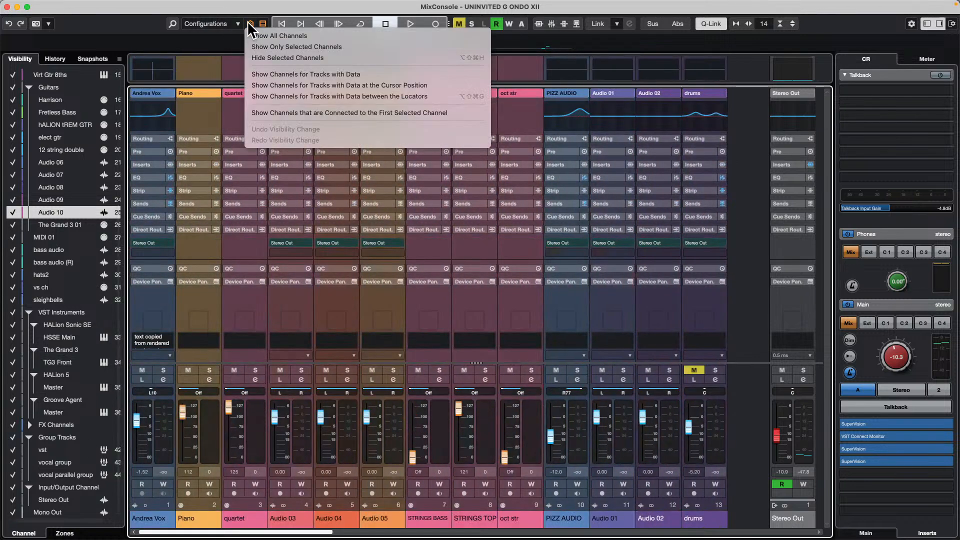
{"action": "left_click", "coordinate": [278, 35]}
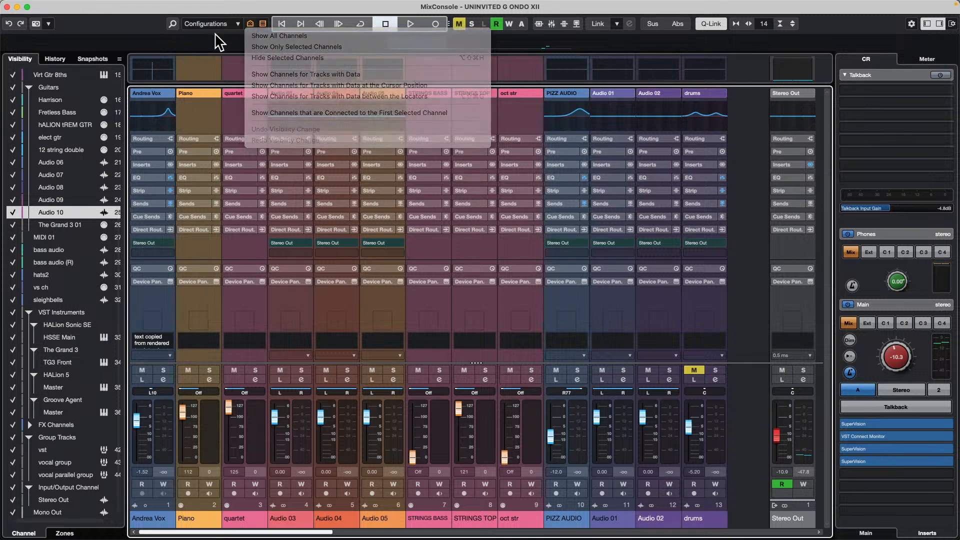
- Check the MixConsole's channel type filter, then show only the channels for tracks with data
{"action": "left_click", "coordinate": [263, 24]}
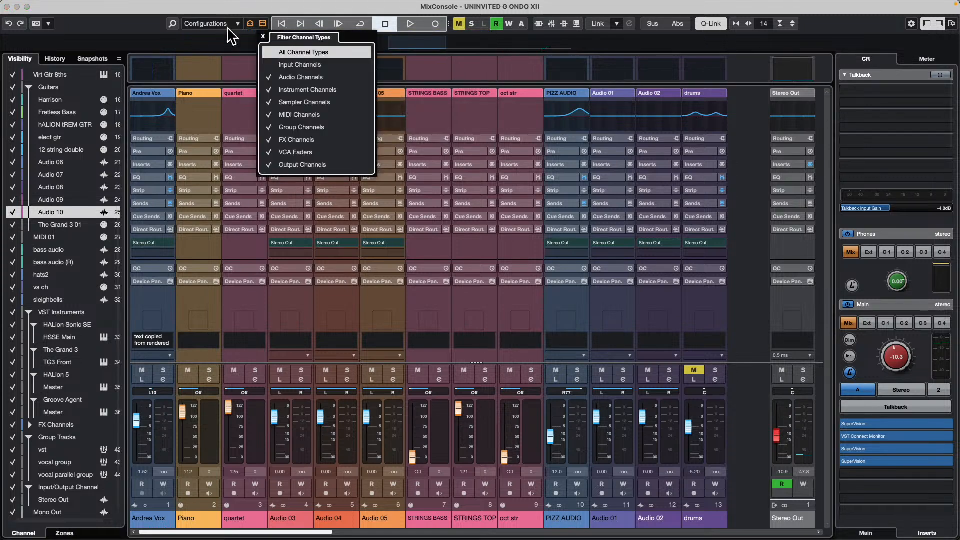
{"action": "left_click", "coordinate": [251, 24]}
{"action": "left_click", "coordinate": [251, 25]}
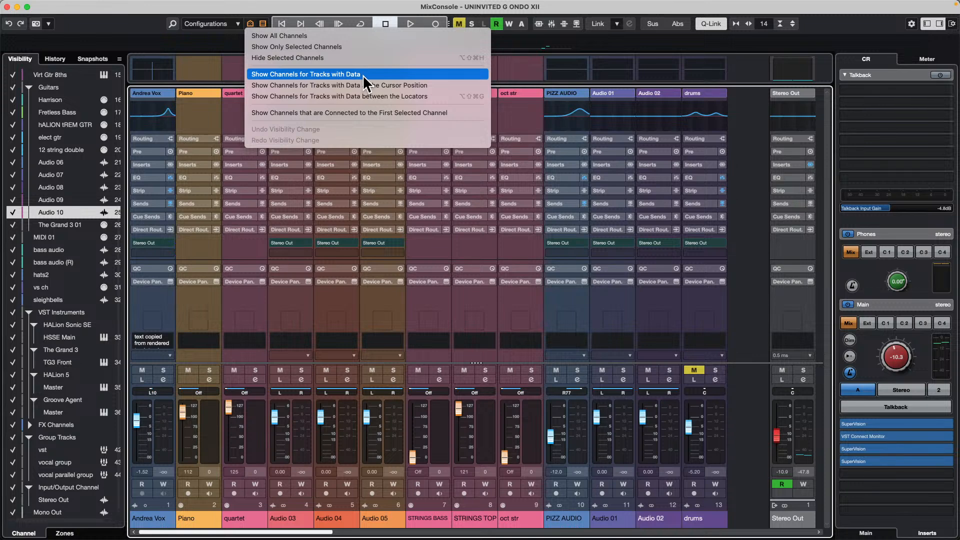
{"action": "left_click", "coordinate": [202, 47]}
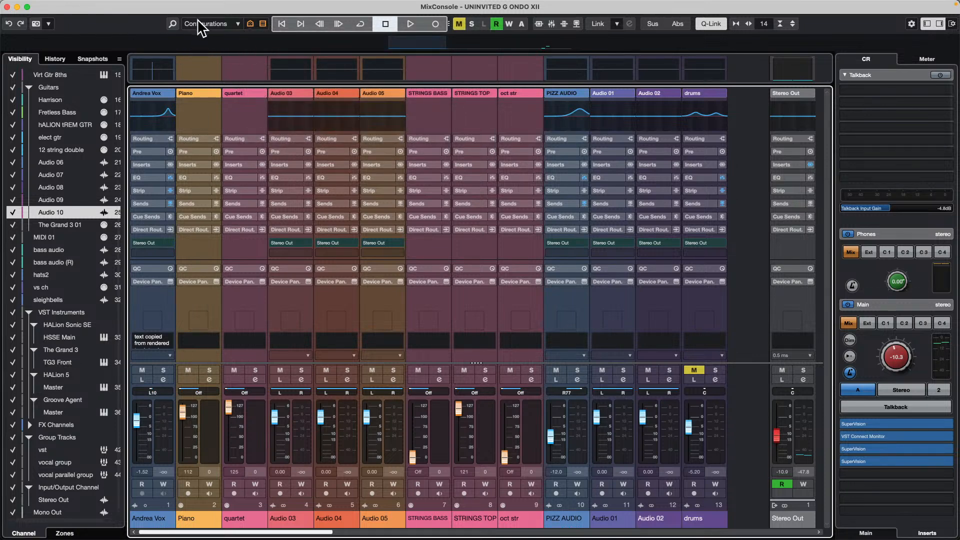
{"action": "left_click", "coordinate": [248, 24]}
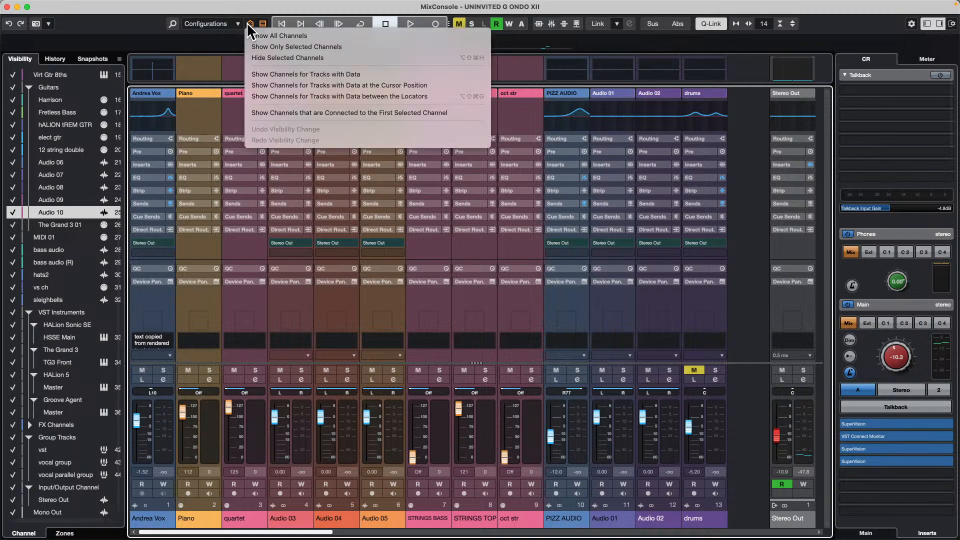
{"action": "left_click", "coordinate": [334, 75]}
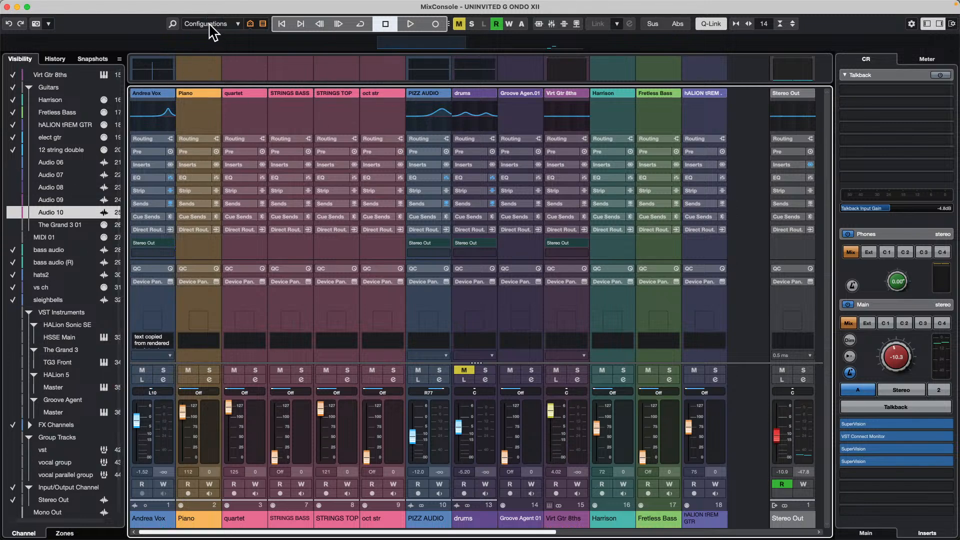
- Show all MixConsole channels again, then reapply the visibility agent for tracks with data
{"action": "left_click", "coordinate": [249, 23]}
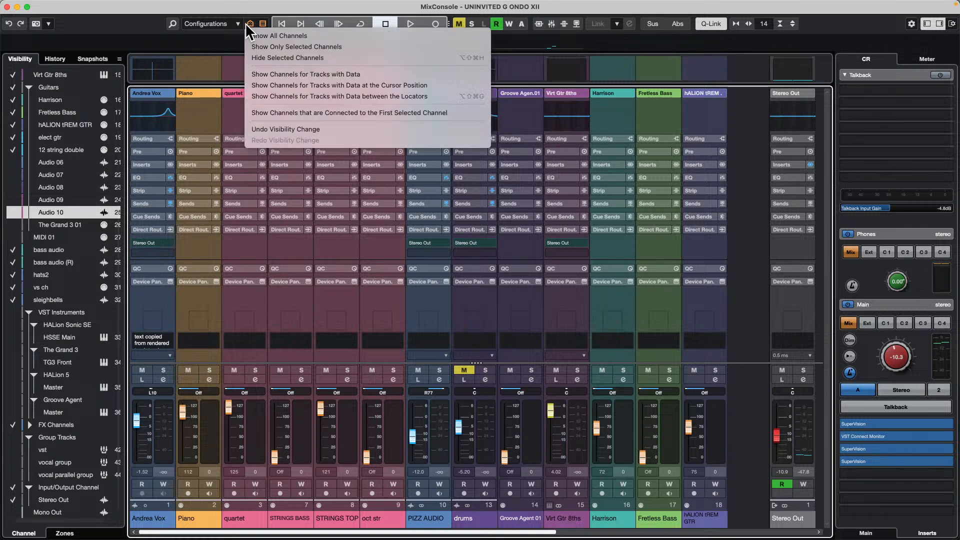
{"action": "left_click", "coordinate": [299, 36]}
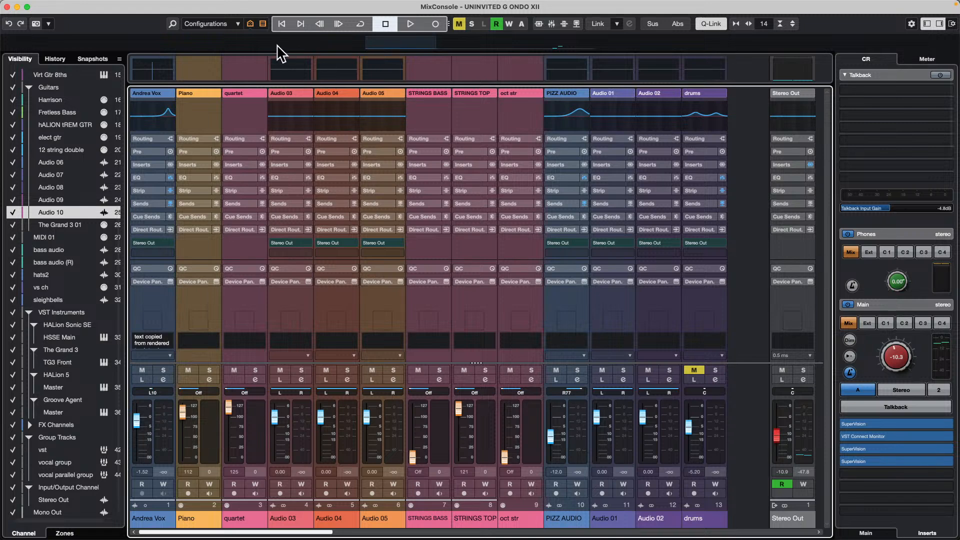
{"action": "left_click", "coordinate": [249, 23]}
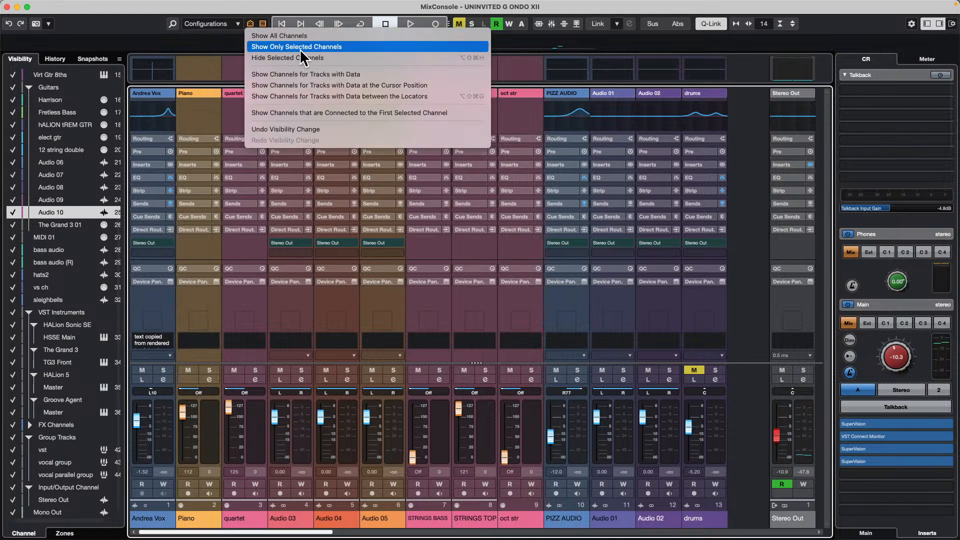
{"action": "left_click", "coordinate": [349, 75]}
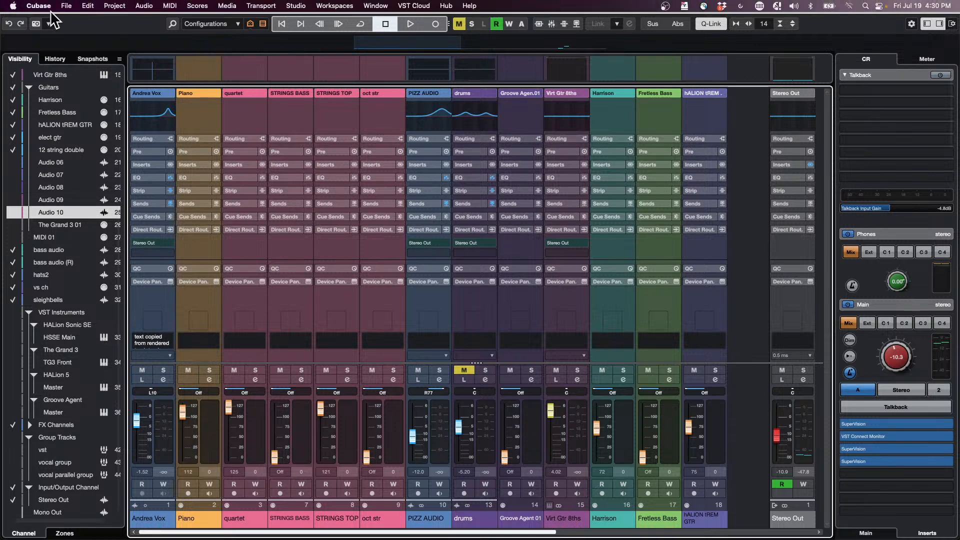
- Open the Key Commands dialog, collapse the Minimize breaths macro and browse the available commands
{"action": "left_click", "coordinate": [66, 6]}
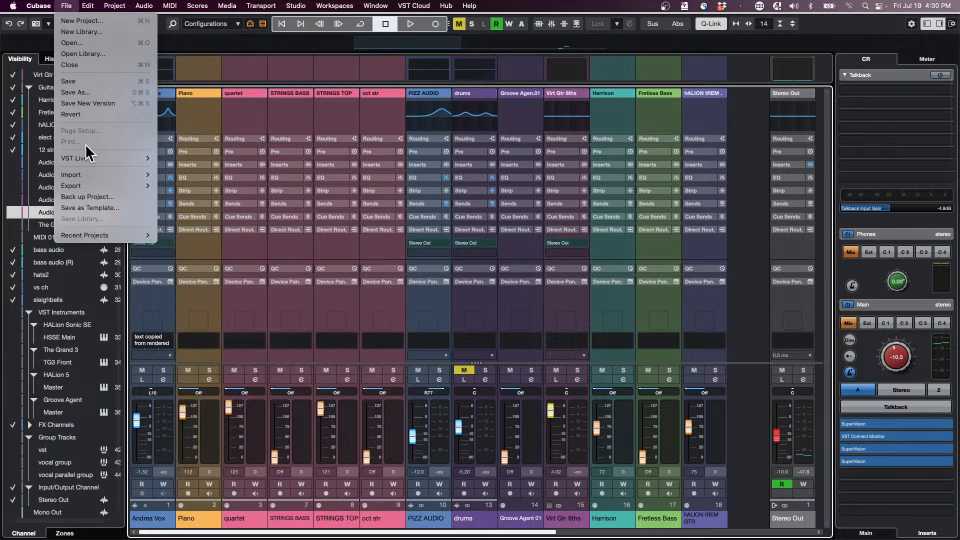
{"action": "mouse_move", "coordinate": [88, 6]}
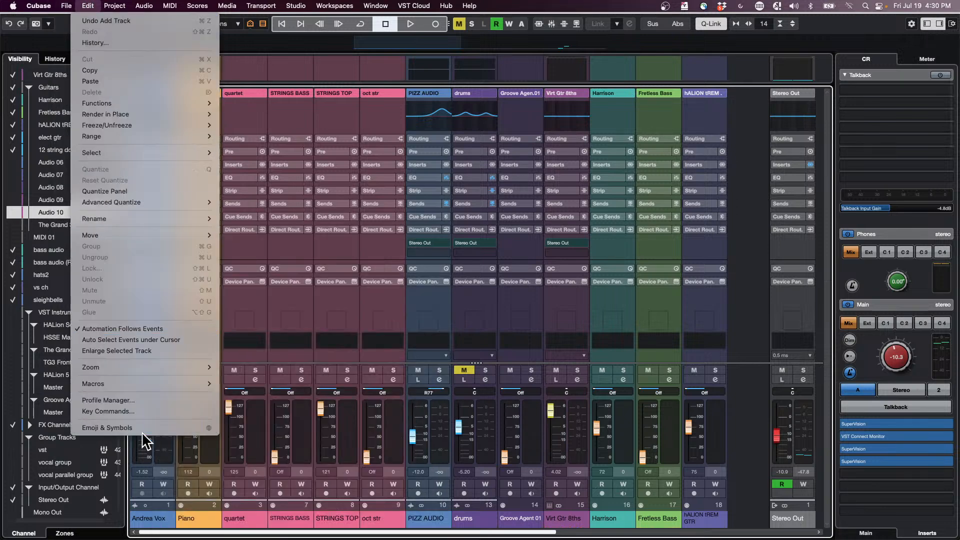
{"action": "left_click", "coordinate": [108, 411]}
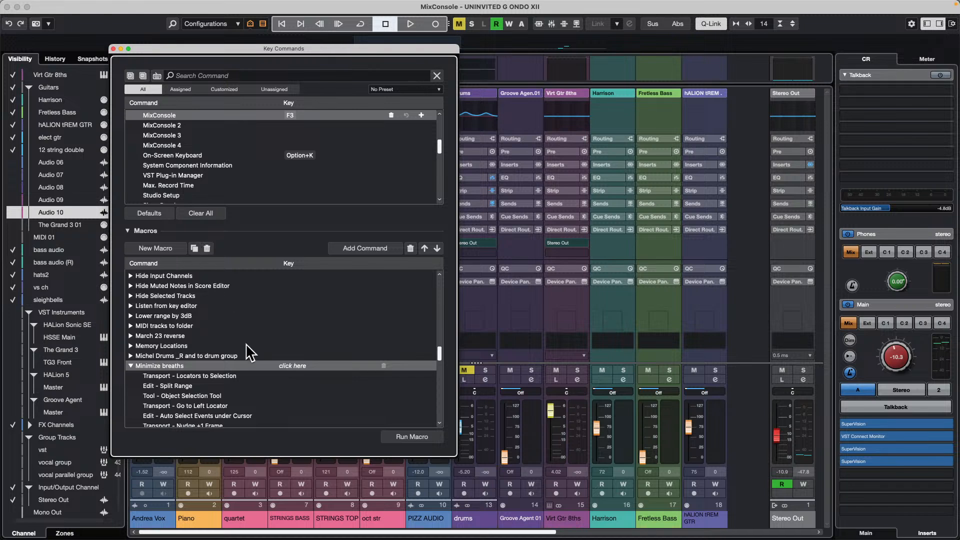
{"action": "scroll", "coordinate": [233, 331], "scroll_direction": "down", "scroll_amount": 3}
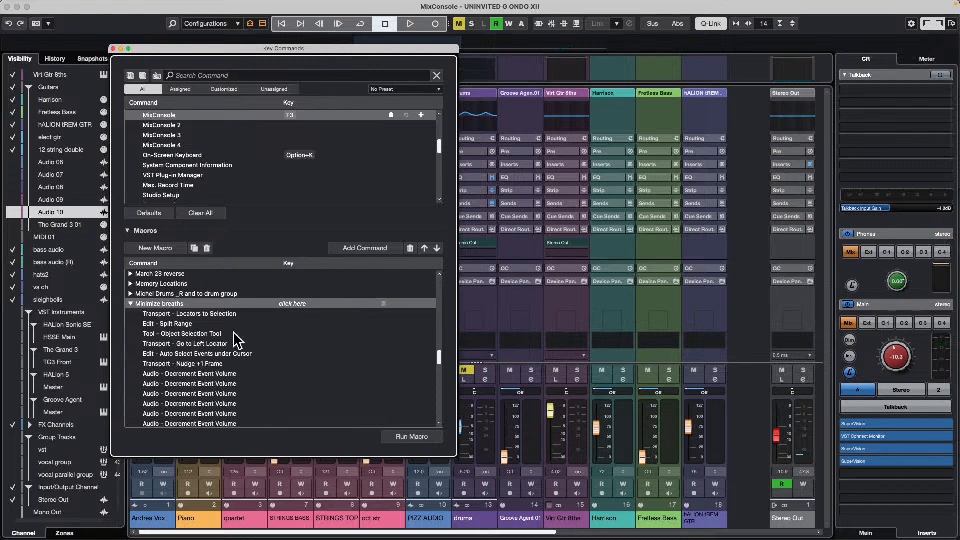
{"action": "left_click", "coordinate": [129, 303]}
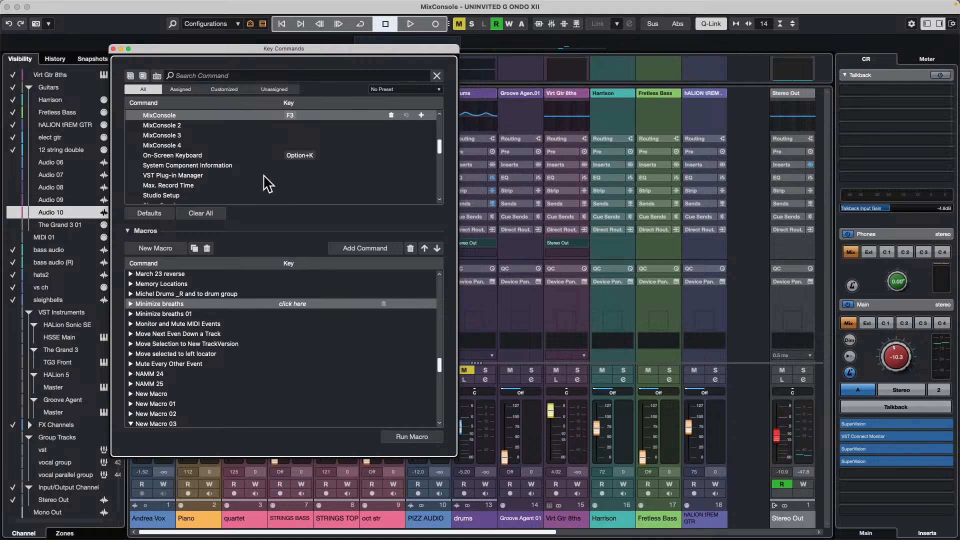
{"action": "scroll", "coordinate": [268, 182], "scroll_direction": "up", "scroll_amount": 2}
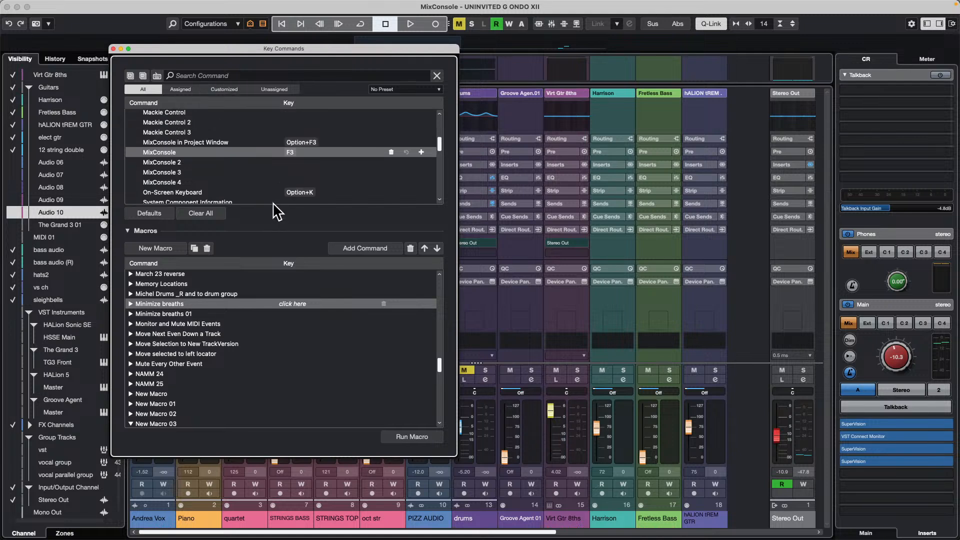
{"action": "scroll", "coordinate": [199, 186], "scroll_direction": "up", "scroll_amount": 2}
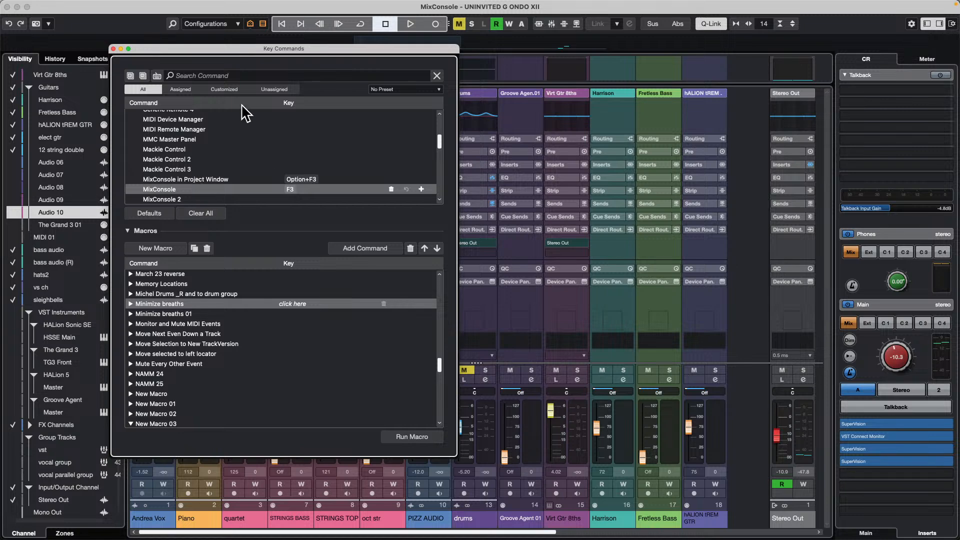
- Search the key commands for "show channe", select Agents: Show Channels/Tracks with Data, and close the dialog
{"action": "left_click", "coordinate": [251, 23]}
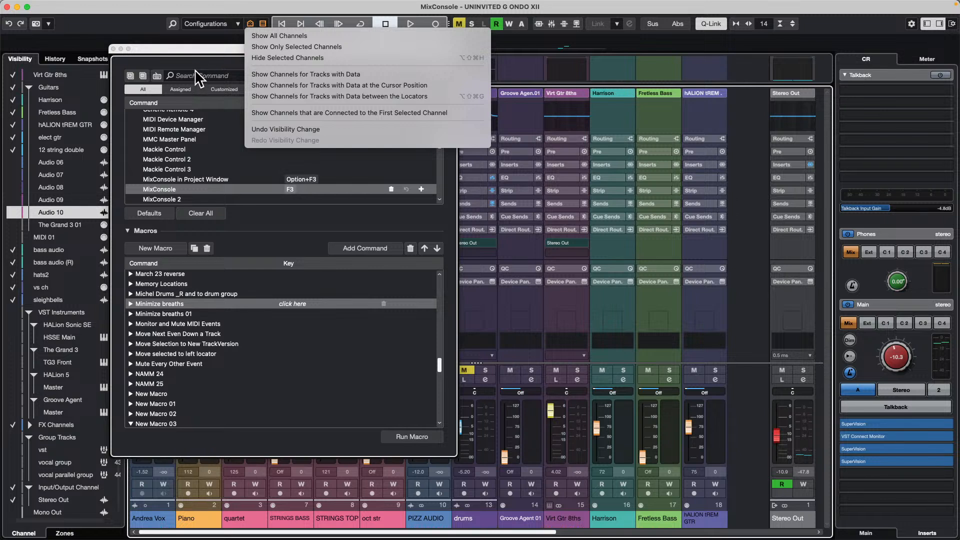
{"action": "left_click", "coordinate": [215, 74]}
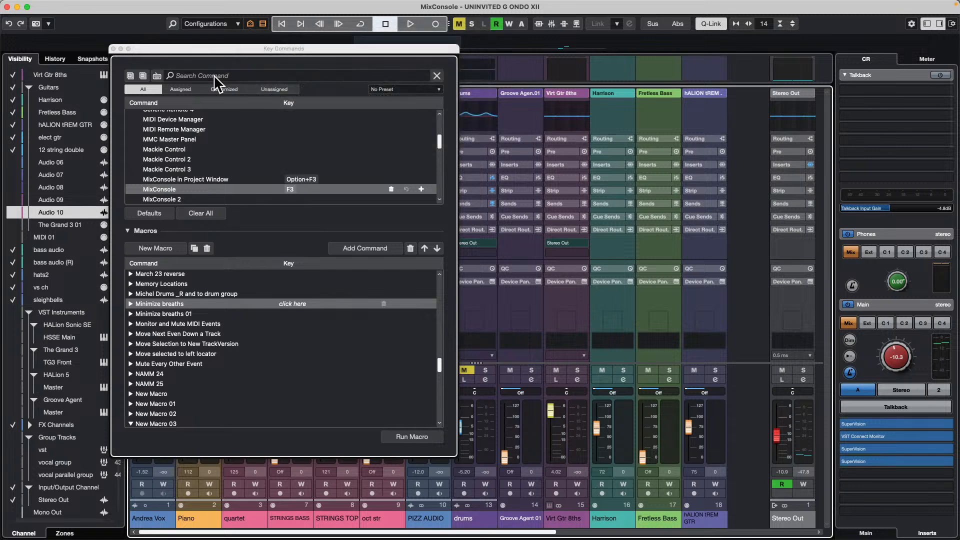
{"action": "left_click", "coordinate": [214, 75]}
{"action": "type", "text": "sh"}
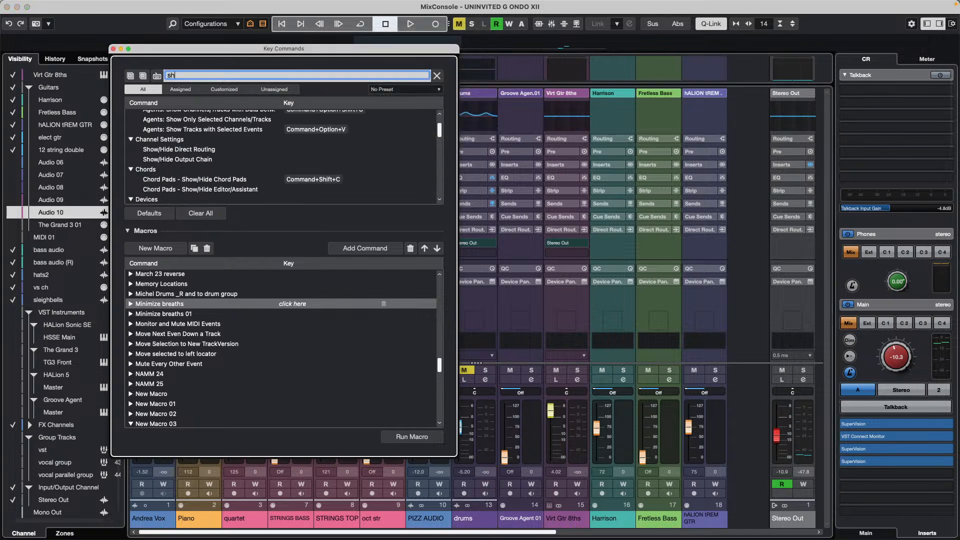
{"action": "type", "text": "ow channe"}
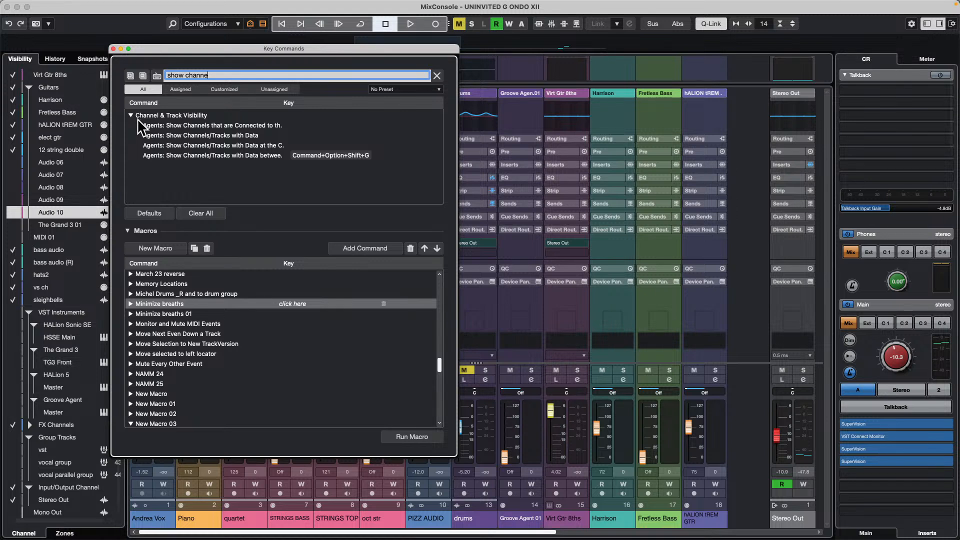
{"action": "left_click", "coordinate": [226, 136]}
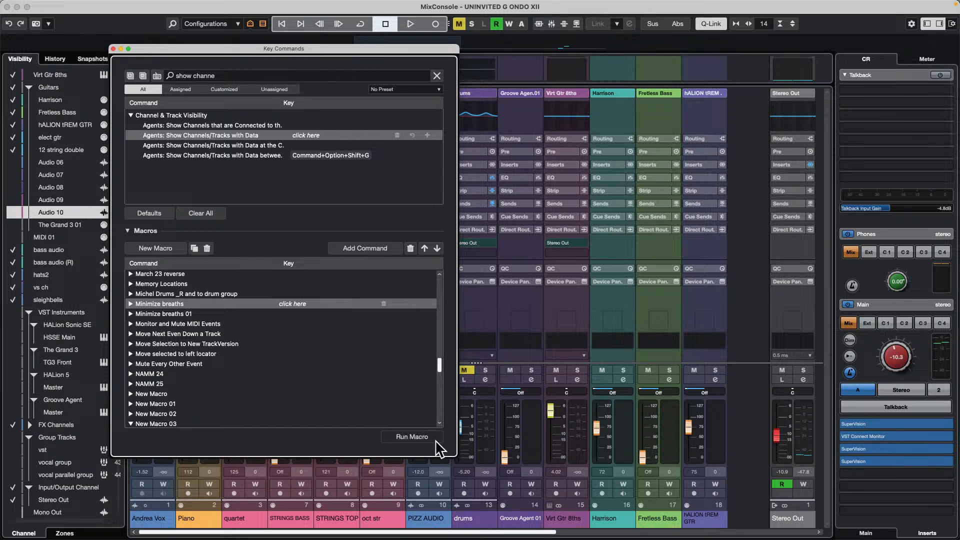
{"action": "left_click", "coordinate": [114, 48]}
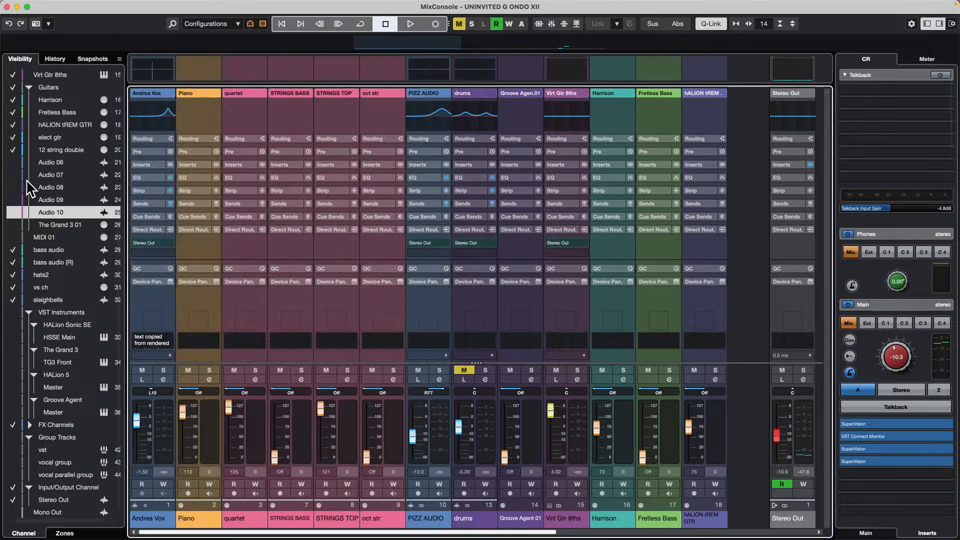
- Make the channels from Audio 06 through MIDI 01 visible, then show only channels for tracks with data again
{"action": "left_click_drag", "start_coordinate": [12, 162], "coordinate": [12, 237]}
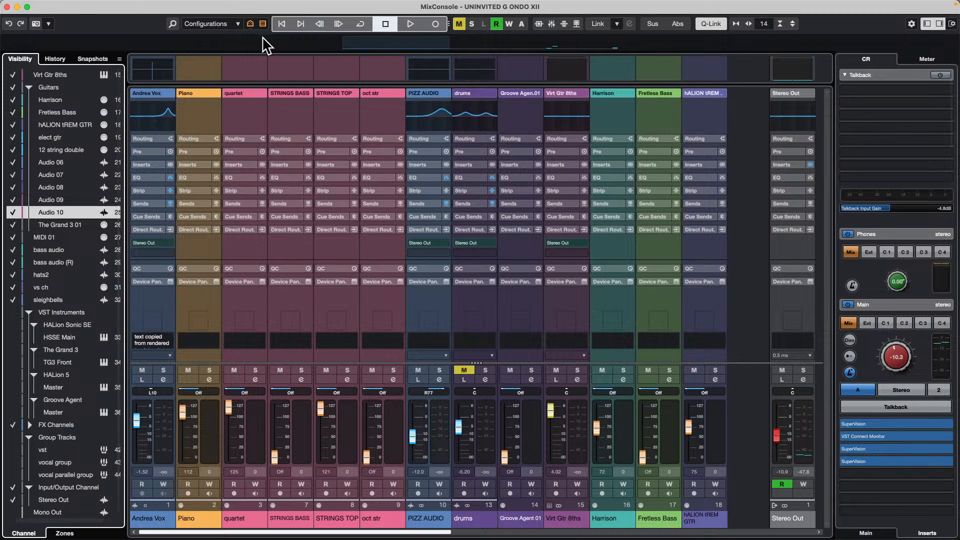
{"action": "left_click", "coordinate": [251, 24]}
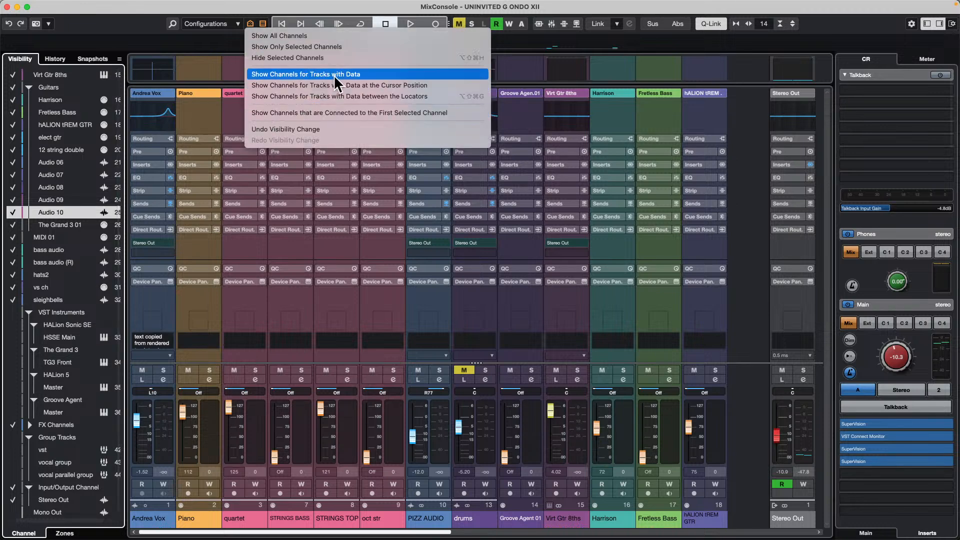
{"action": "left_click", "coordinate": [370, 76]}
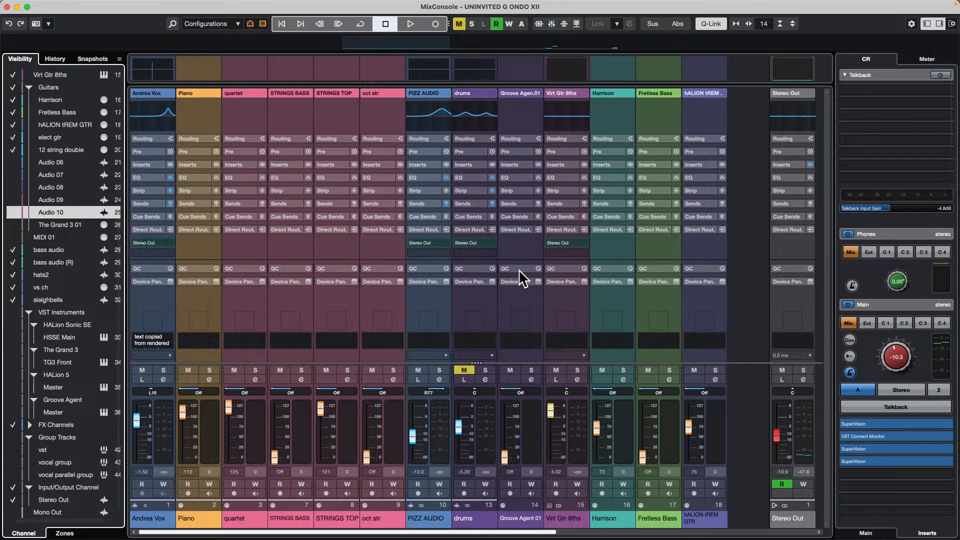
{"action": "mouse_move", "coordinate": [345, 2]}
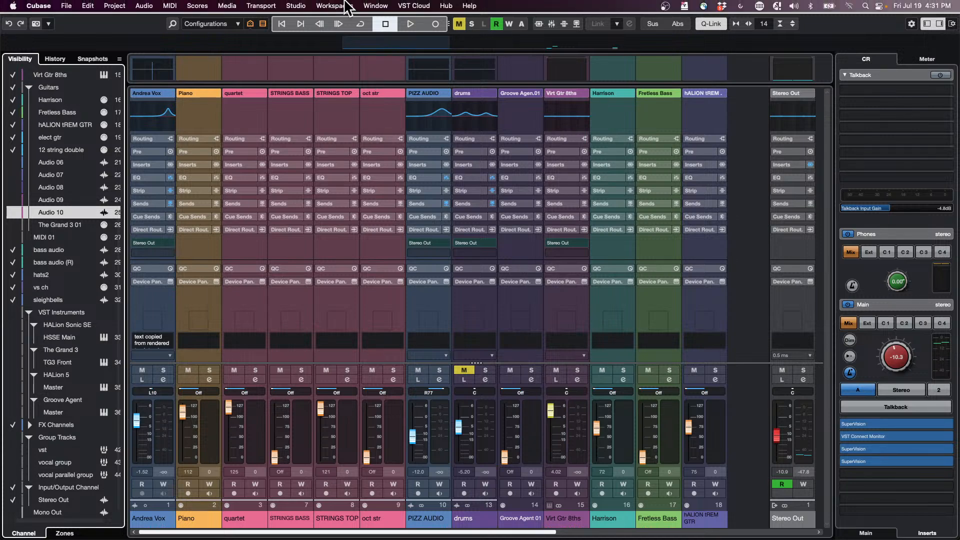
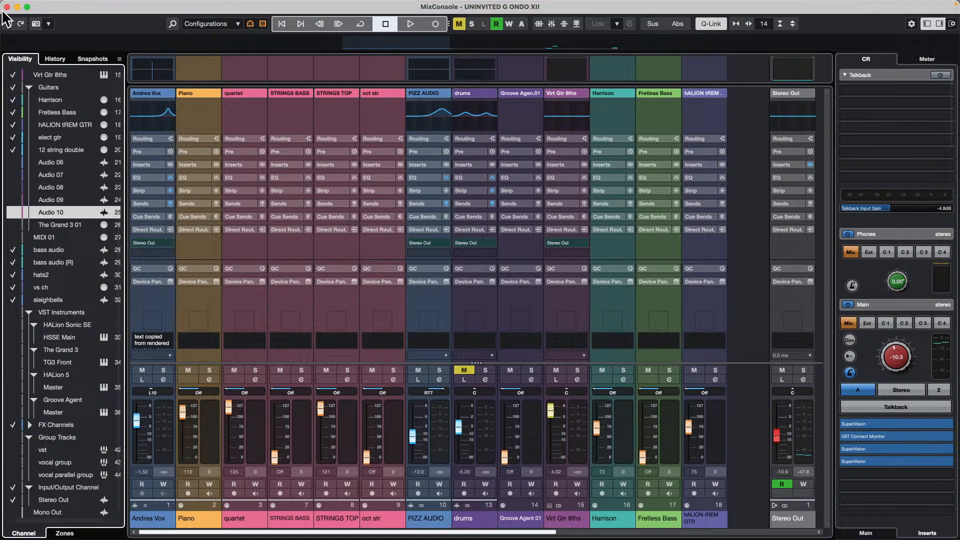
- Close the separate mixer window and create a new empty project in the July 19 2024 folder
{"action": "left_click", "coordinate": [7, 7]}
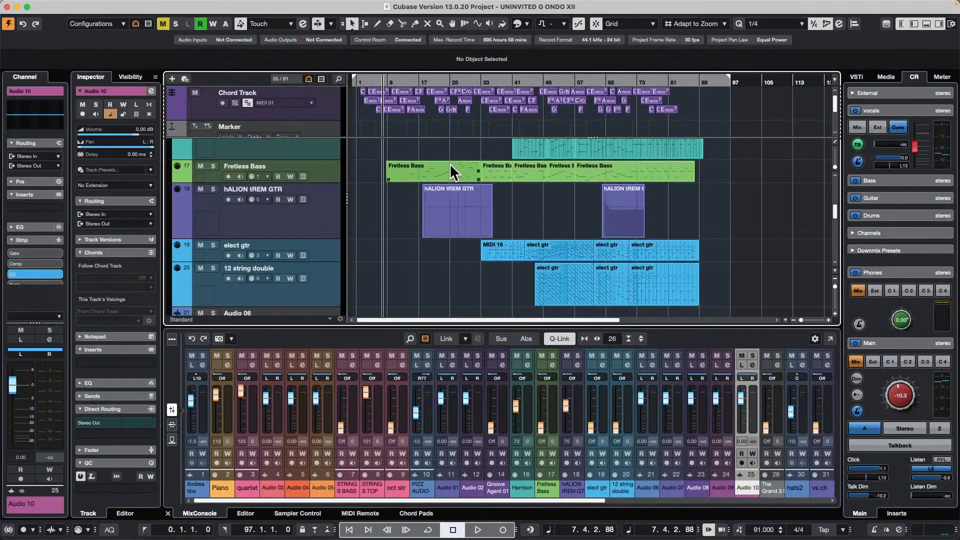
{"action": "scroll", "coordinate": [451, 240], "scroll_direction": "up", "scroll_amount": 5}
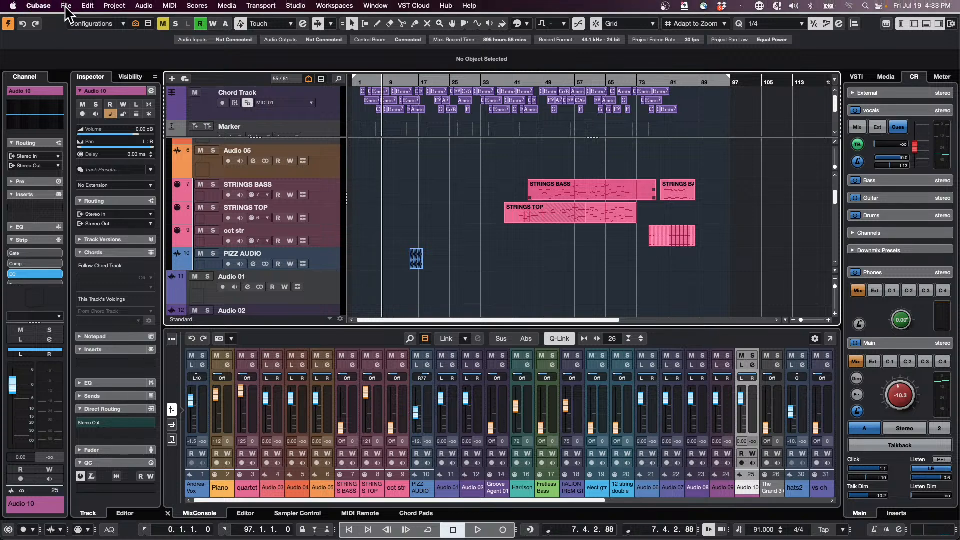
{"action": "left_click", "coordinate": [64, 4]}
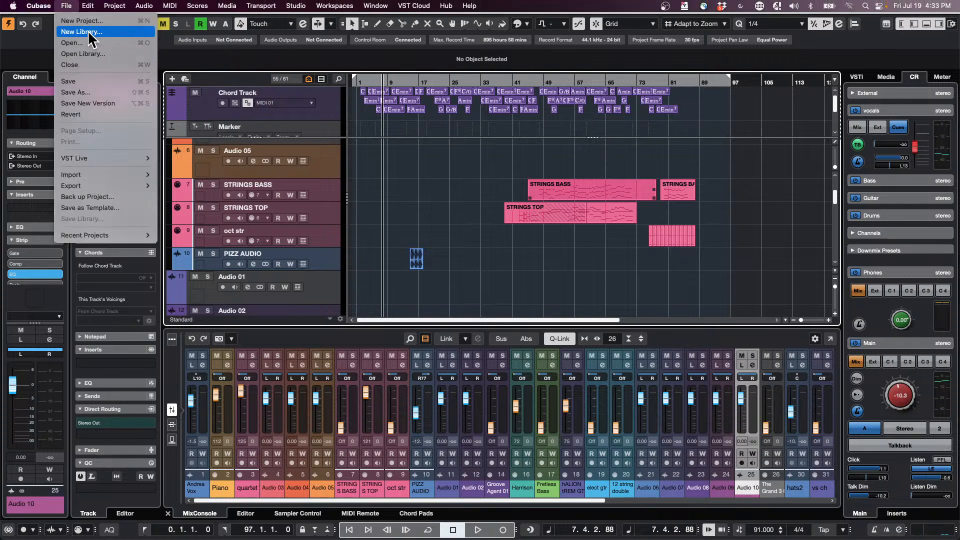
{"action": "left_click", "coordinate": [76, 21]}
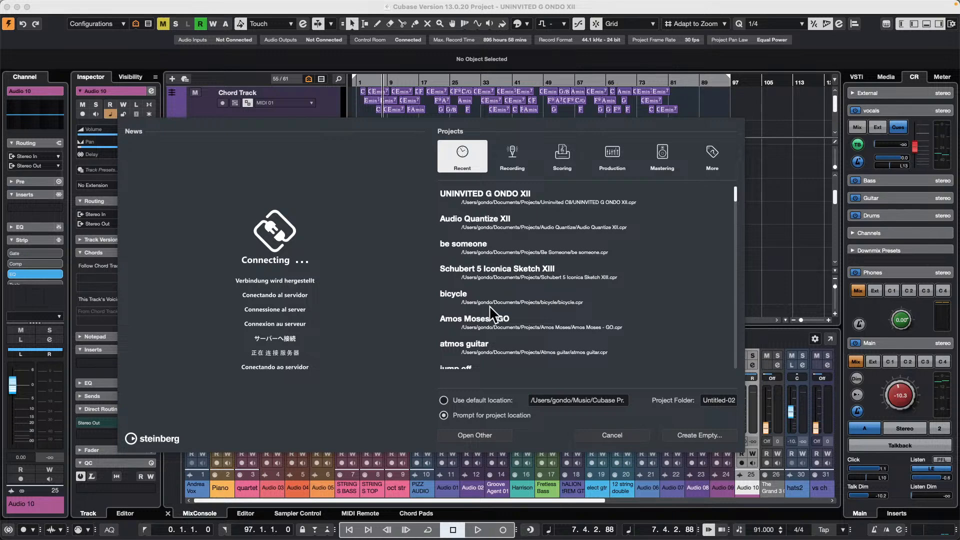
{"action": "left_click", "coordinate": [701, 437]}
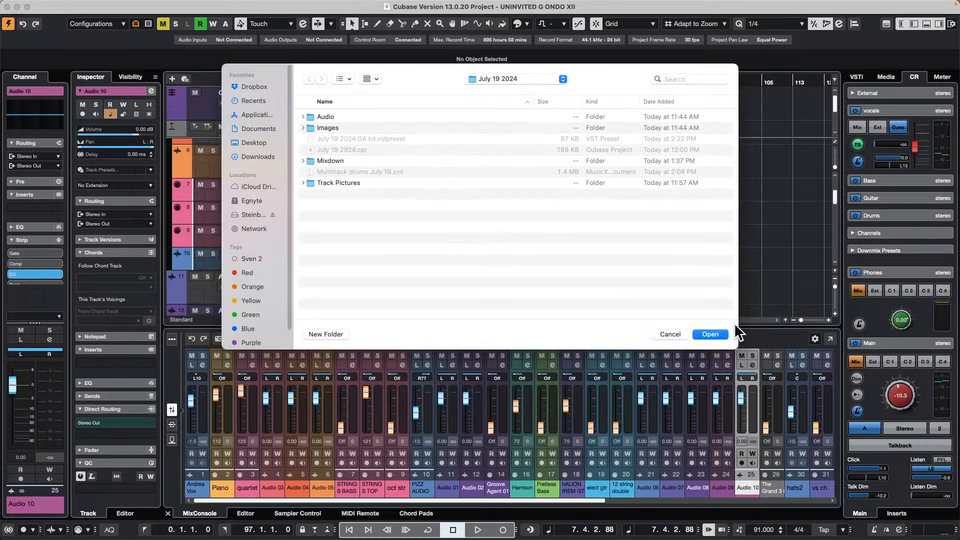
{"action": "left_click", "coordinate": [713, 334]}
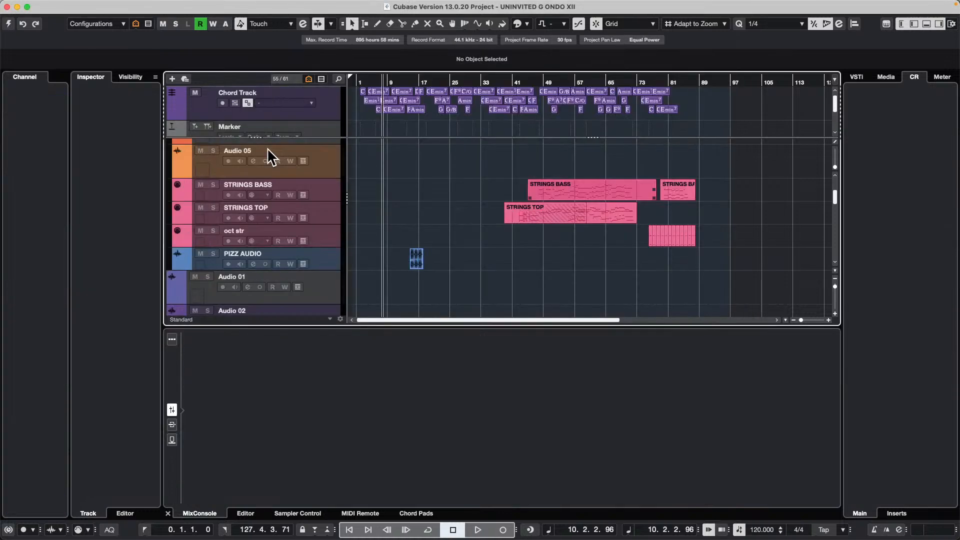
- Add one stereo audio track routed to Stereo Out
{"action": "right_click", "coordinate": [266, 106]}
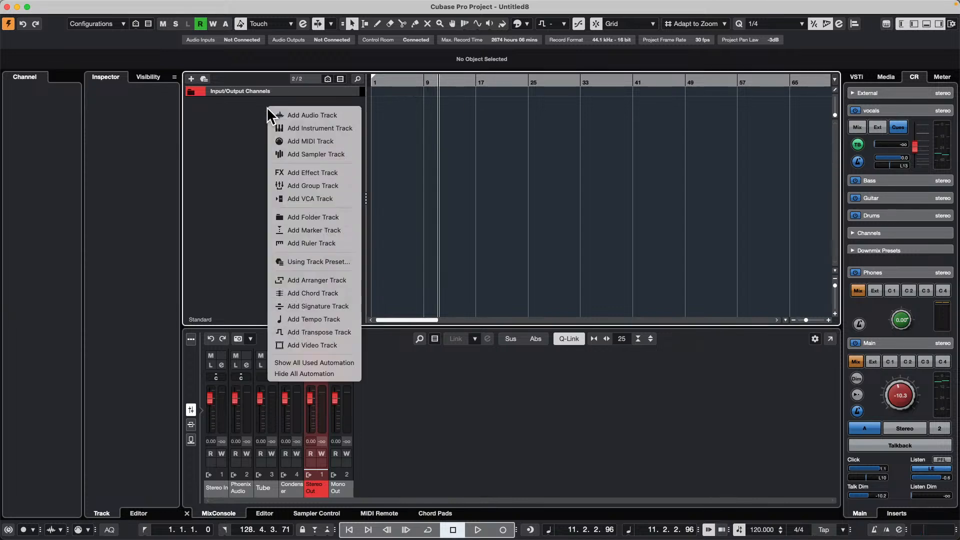
{"action": "left_click", "coordinate": [320, 114]}
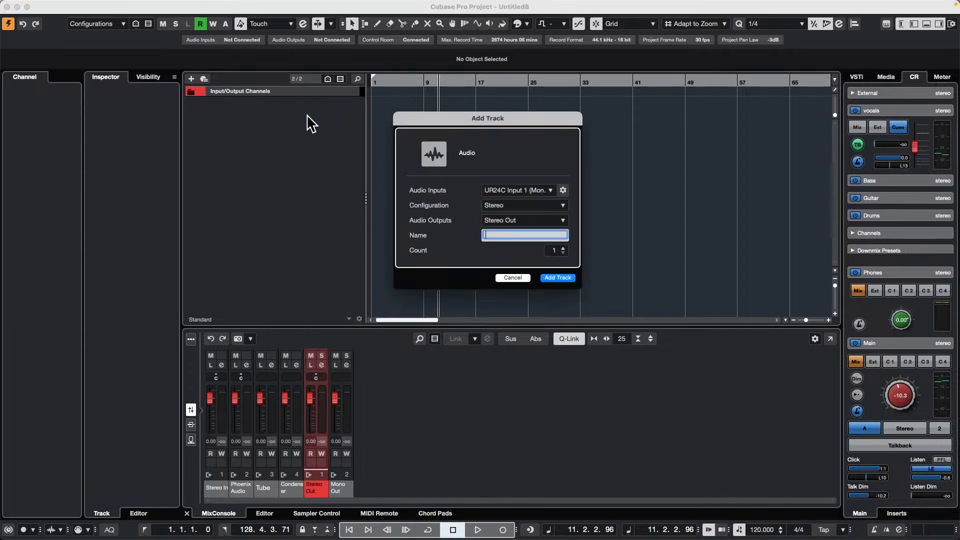
{"action": "left_click", "coordinate": [570, 278]}
- Add a stereo effect track using StereoDelay, routed to Stereo Out, and close the plug-in's window
{"action": "right_click", "coordinate": [276, 138]}
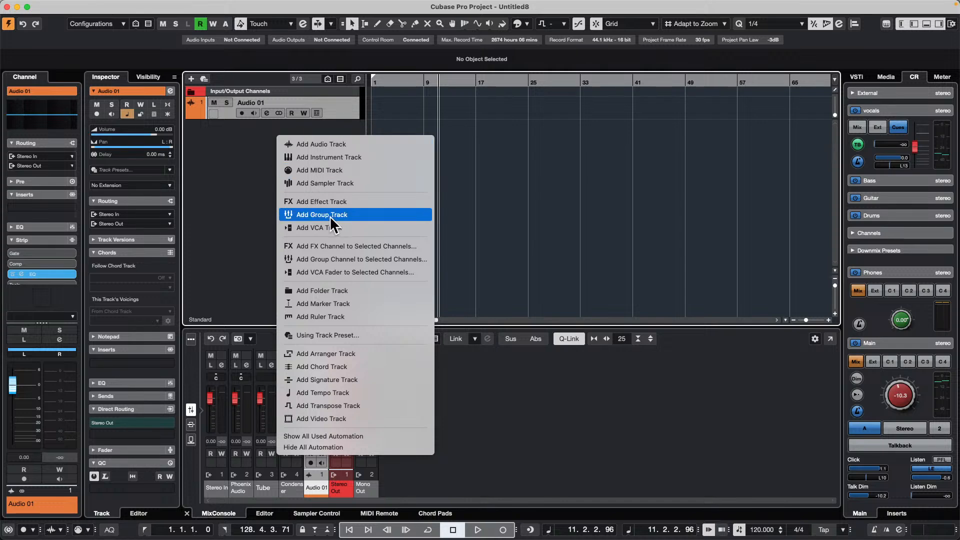
{"action": "left_click", "coordinate": [373, 204]}
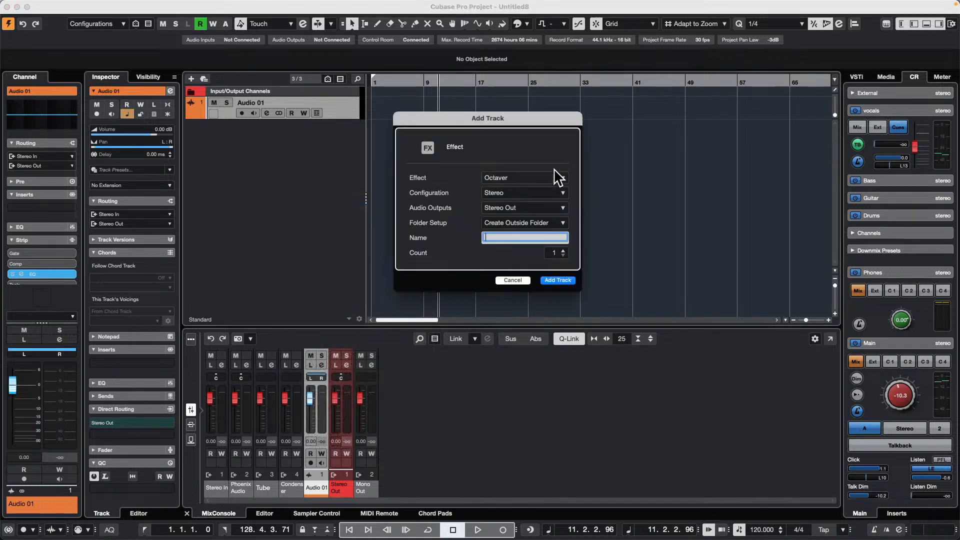
{"action": "left_click", "coordinate": [518, 178]}
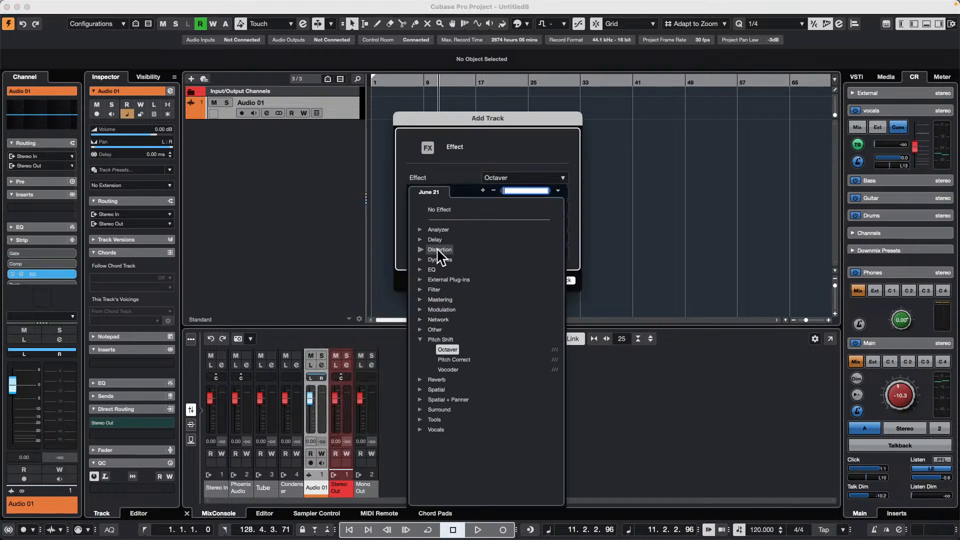
{"action": "left_click", "coordinate": [422, 239]}
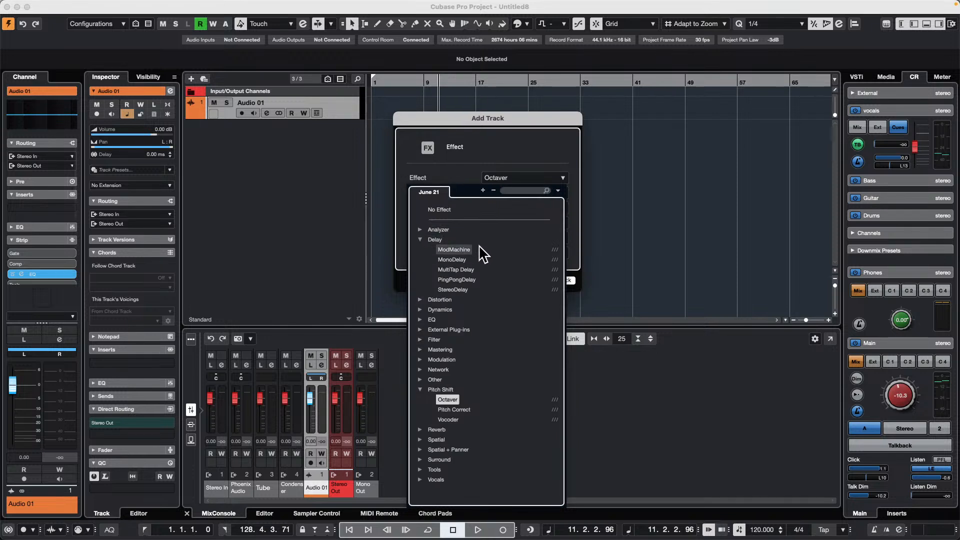
{"action": "left_click", "coordinate": [429, 289]}
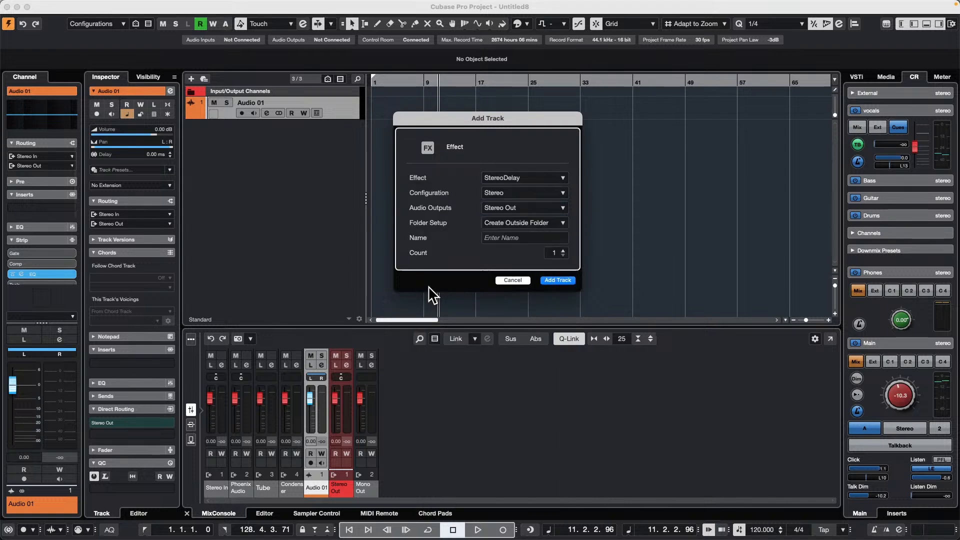
{"action": "left_click", "coordinate": [554, 281]}
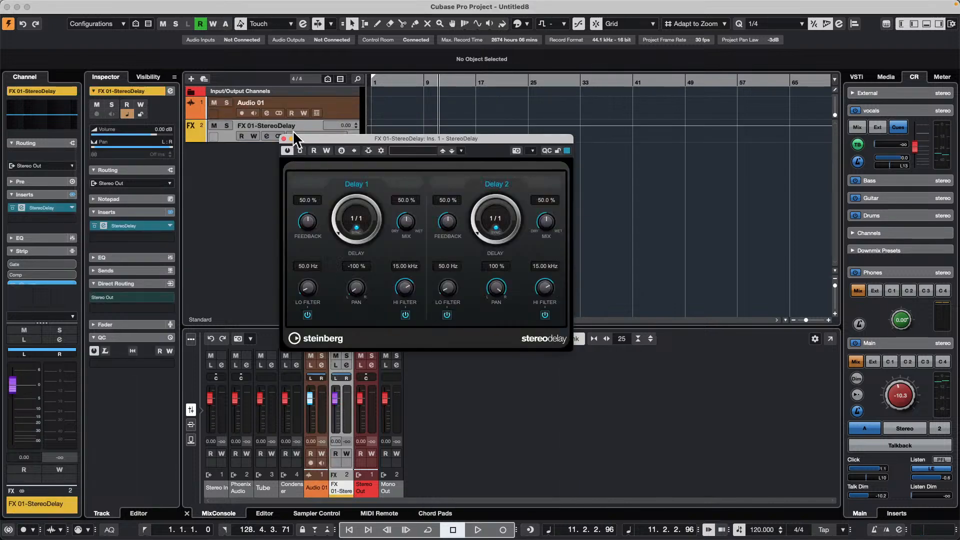
{"action": "left_click", "coordinate": [283, 138]}
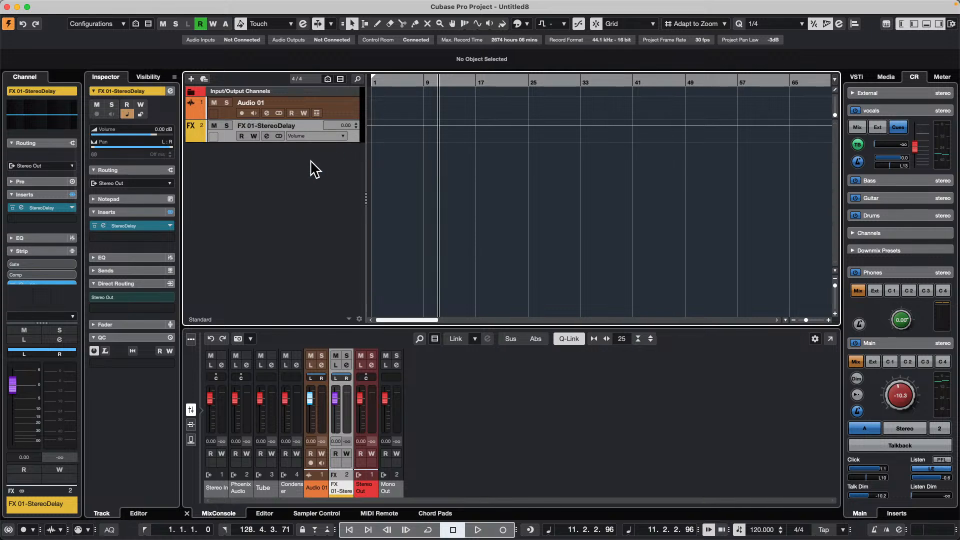
- Open the effect track's channel settings and load the REVerence reverb in the insert slot after StereoDelay
{"action": "left_click", "coordinate": [267, 136]}
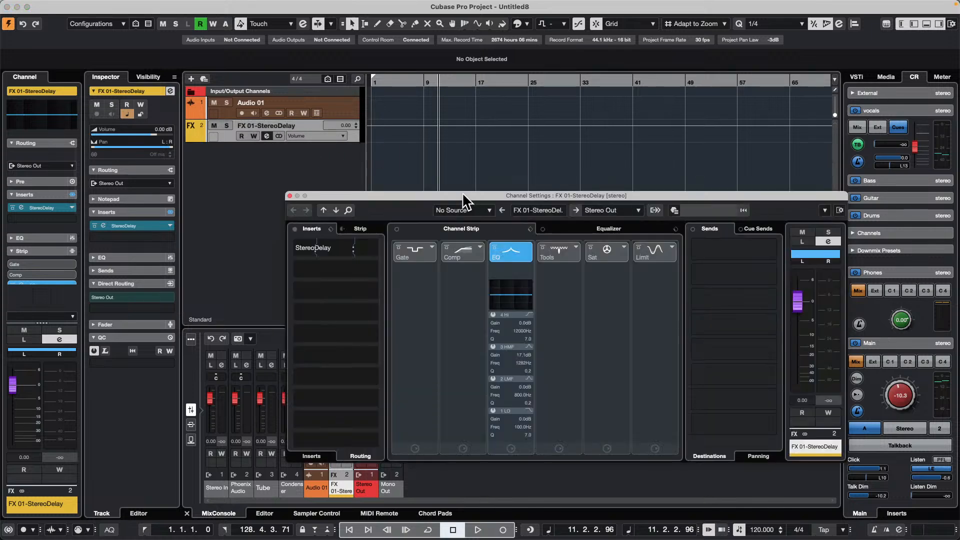
{"action": "left_click", "coordinate": [311, 456]}
{"action": "left_click", "coordinate": [373, 256]}
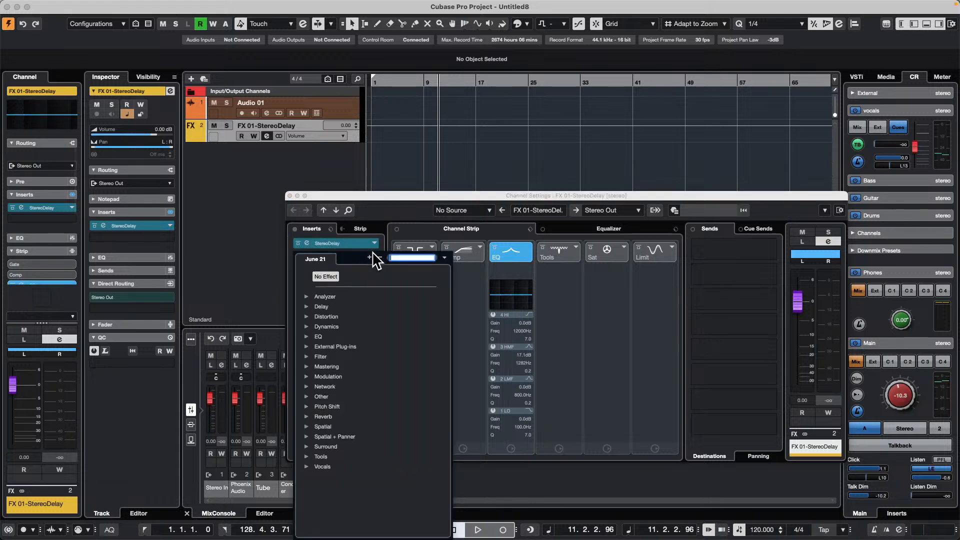
{"action": "left_click", "coordinate": [311, 415]}
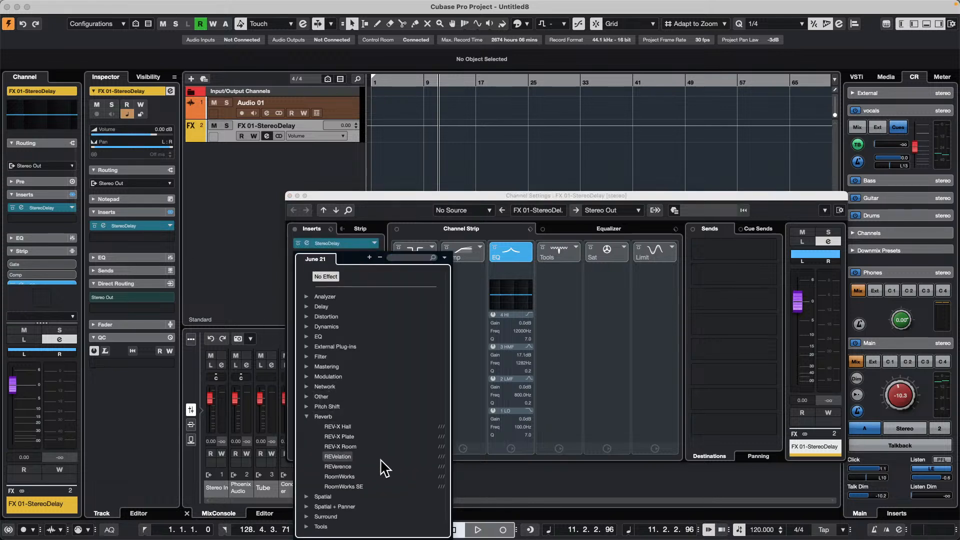
{"action": "left_click", "coordinate": [347, 464]}
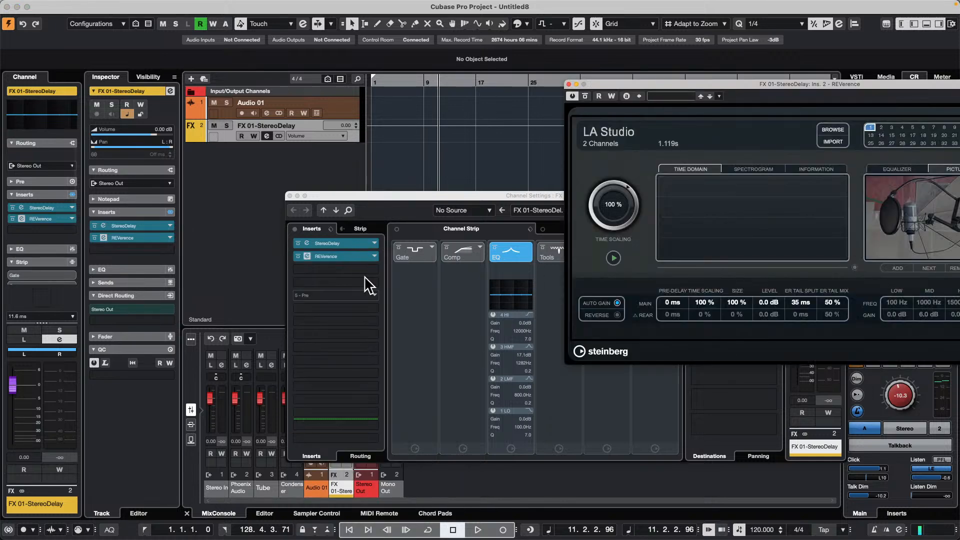
- Load the Flanger and AutoPan modulation effects in the next two insert slots after REVerence
{"action": "left_click", "coordinate": [375, 269]}
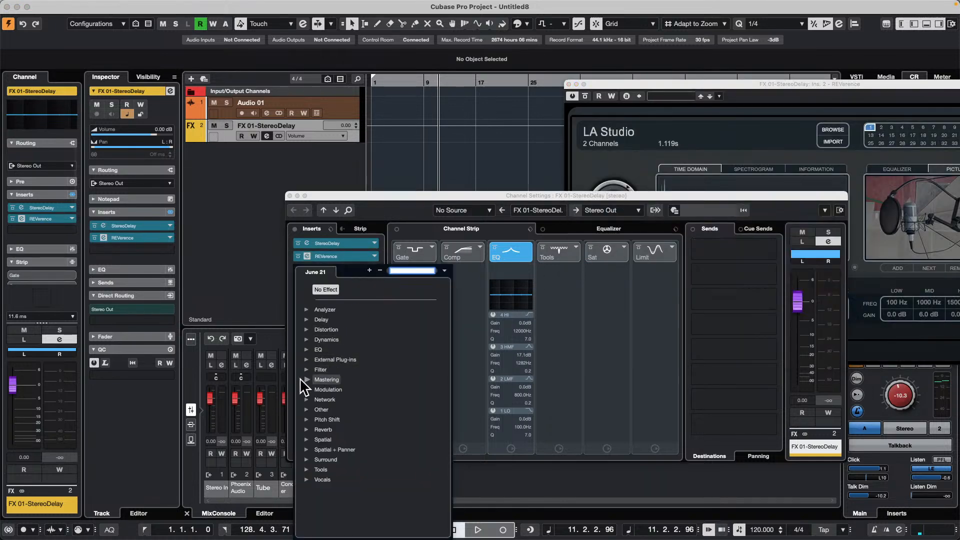
{"action": "left_click", "coordinate": [310, 389]}
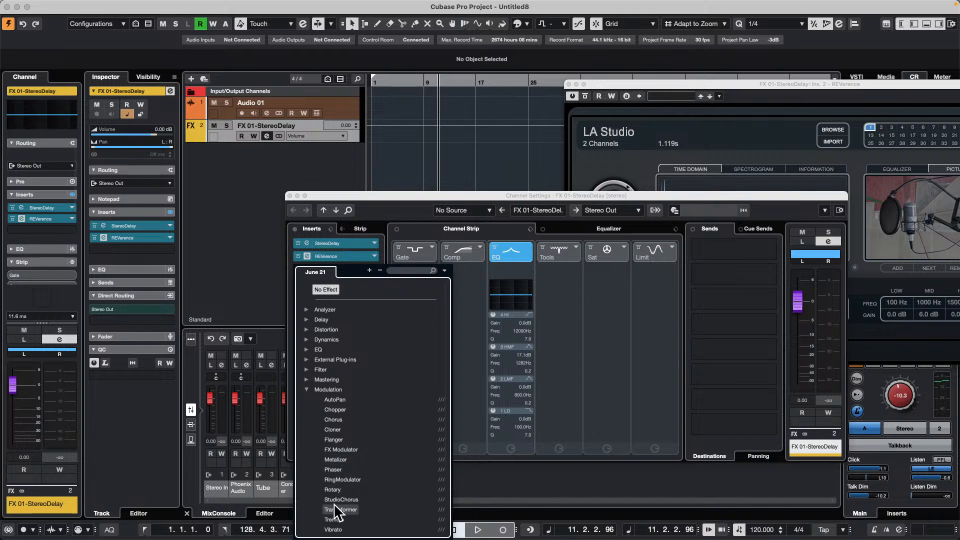
{"action": "left_click", "coordinate": [338, 440]}
{"action": "left_click", "coordinate": [331, 283]}
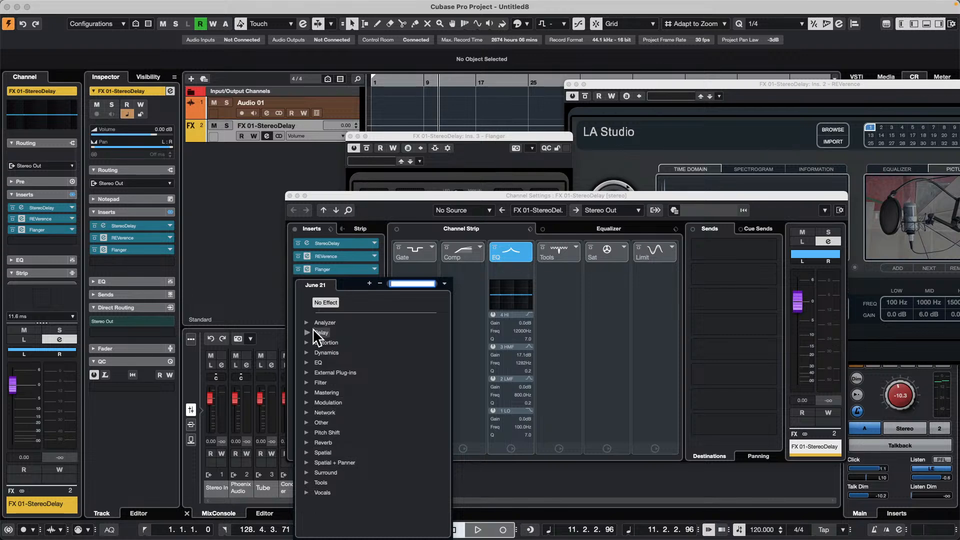
{"action": "left_click", "coordinate": [308, 402]}
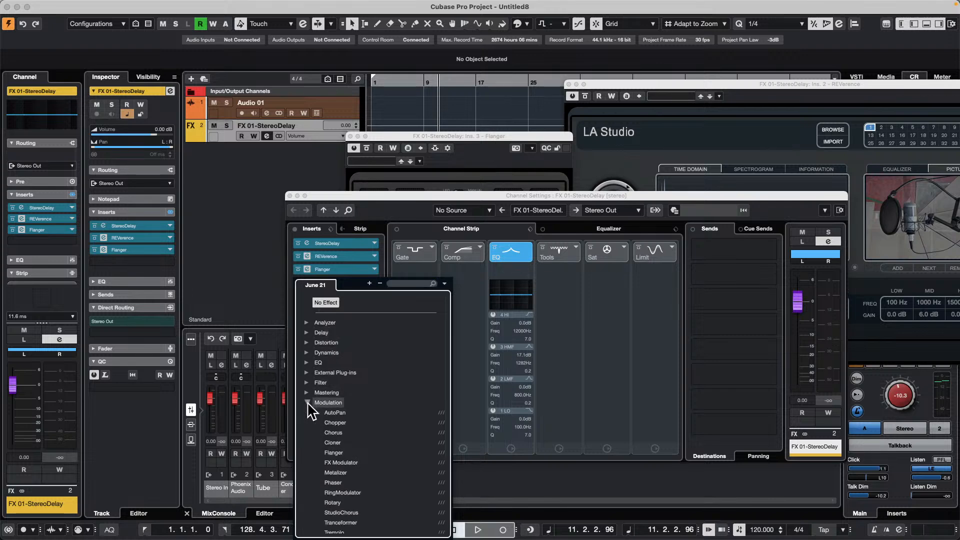
{"action": "left_click", "coordinate": [334, 413]}
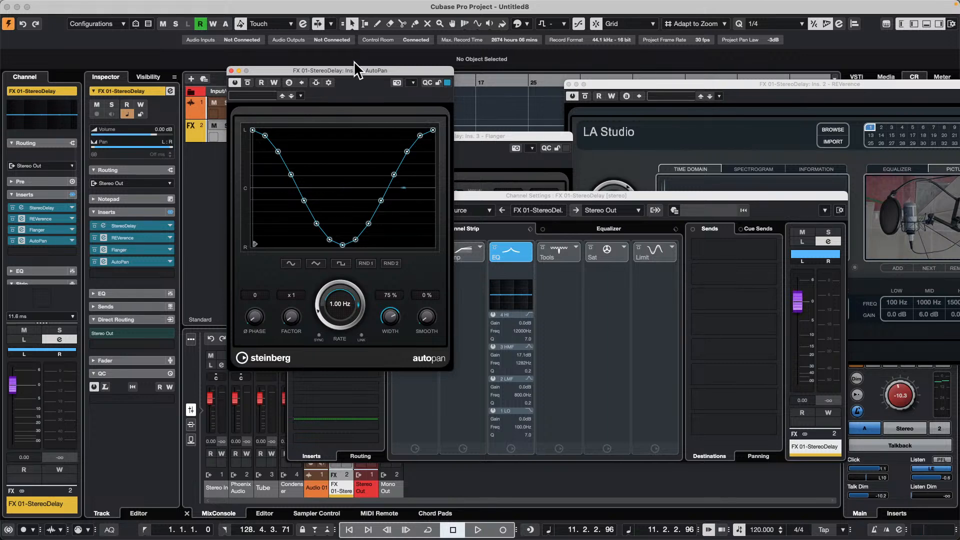
- Close the Flanger, REVerence and AutoPan plug-in windows, leaving the channel settings open
{"action": "left_click_drag", "start_coordinate": [353, 61], "coordinate": [765, 153]}
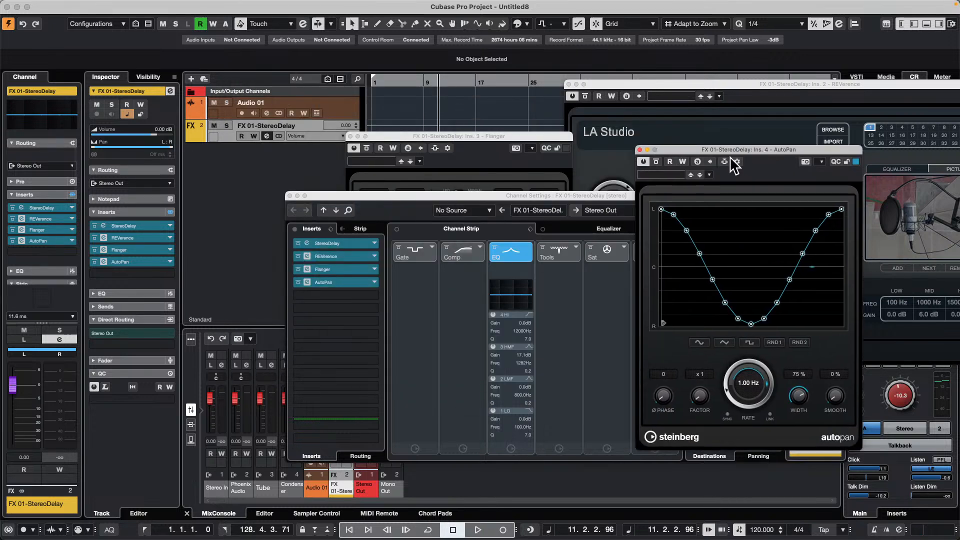
{"action": "left_click", "coordinate": [352, 135]}
{"action": "left_click", "coordinate": [570, 84]}
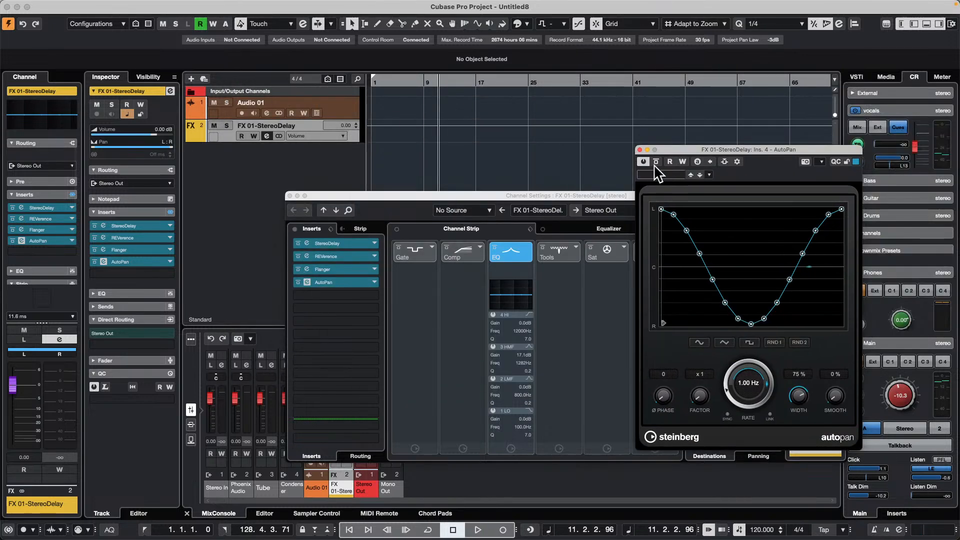
{"action": "left_click", "coordinate": [641, 149]}
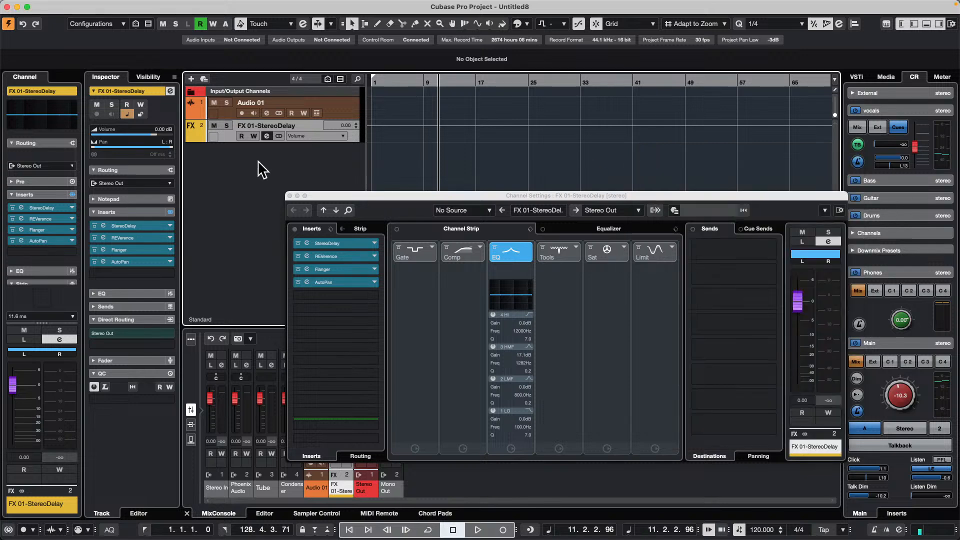
- Assign the first send of the Audio 01 track to the FX 01-StereoDelay channel
{"action": "left_click", "coordinate": [343, 113]}
{"action": "scroll", "coordinate": [40, 273], "scroll_direction": "down", "scroll_amount": 5}
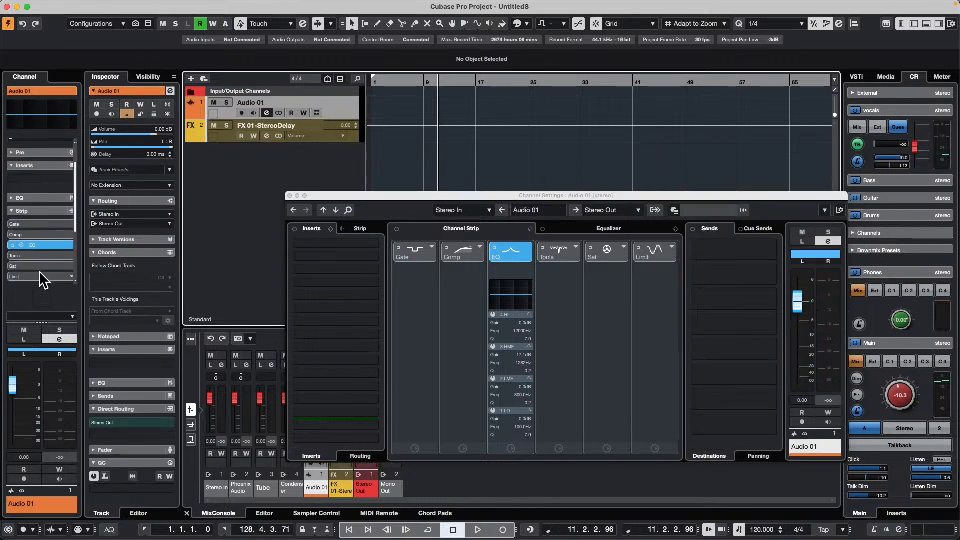
{"action": "left_click", "coordinate": [55, 218]}
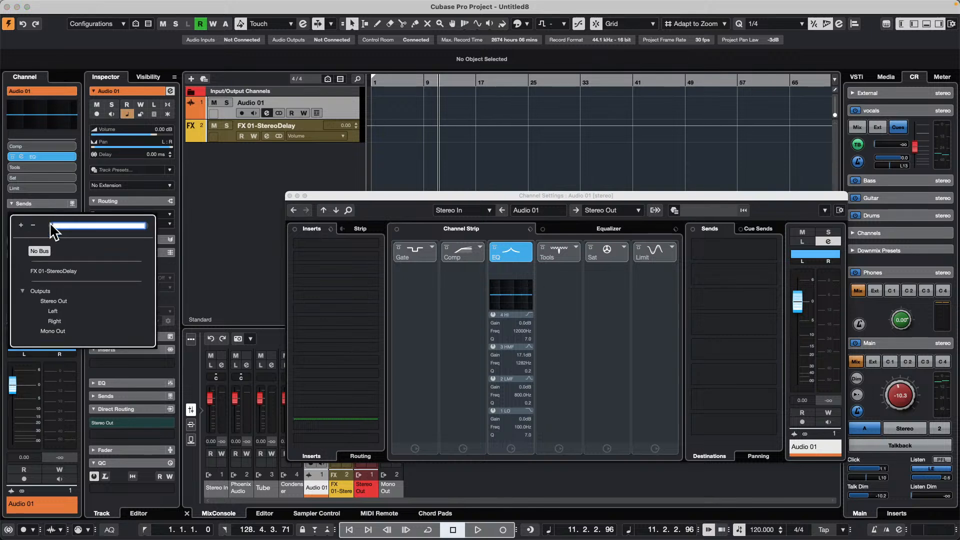
{"action": "left_click", "coordinate": [55, 270]}
- Rename the effect track as "multi effect stack"
{"action": "double_click", "coordinate": [290, 125]}
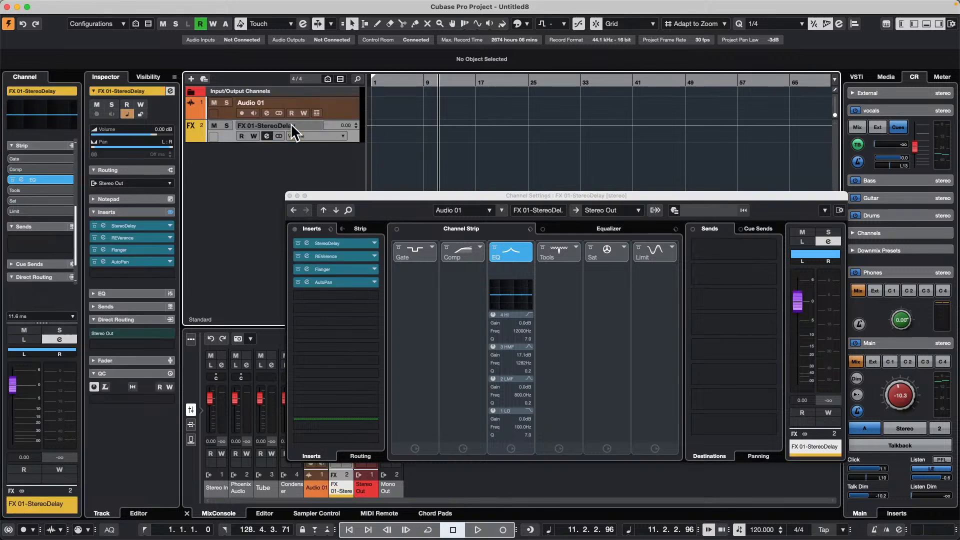
{"action": "type", "text": "multi effect stack"}
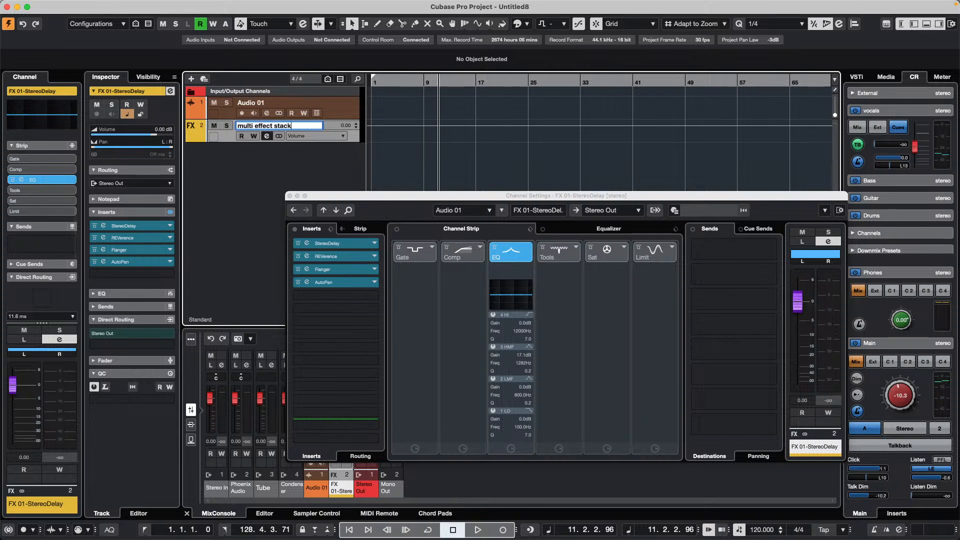
{"action": "key", "text": "Return"}
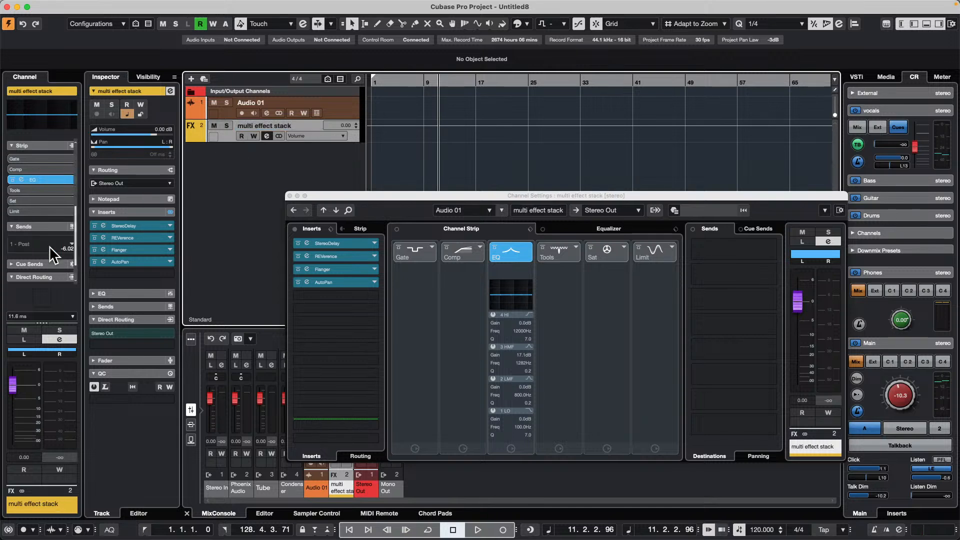
- Select the Audio 01 track and activate its send to the multi effect stack channel
{"action": "left_click", "coordinate": [67, 245]}
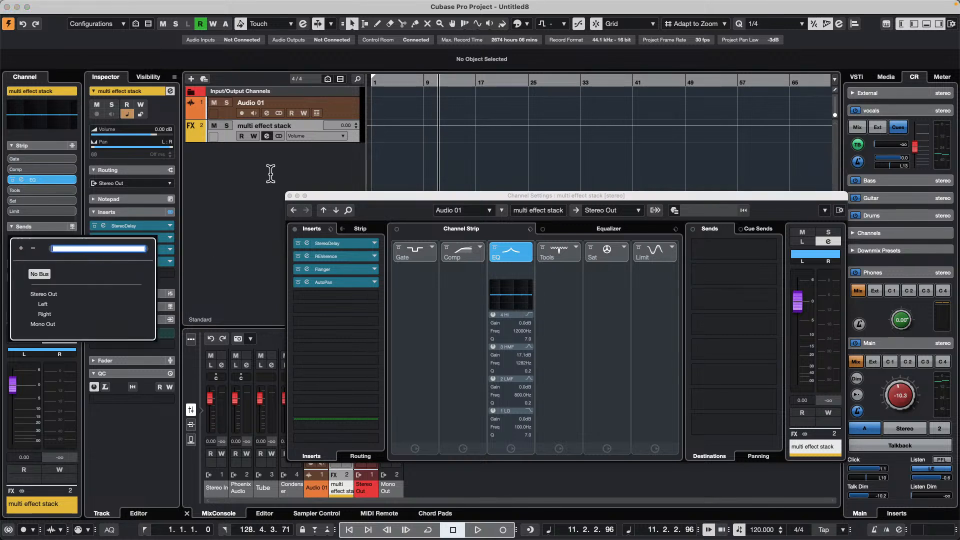
{"action": "left_click", "coordinate": [335, 102]}
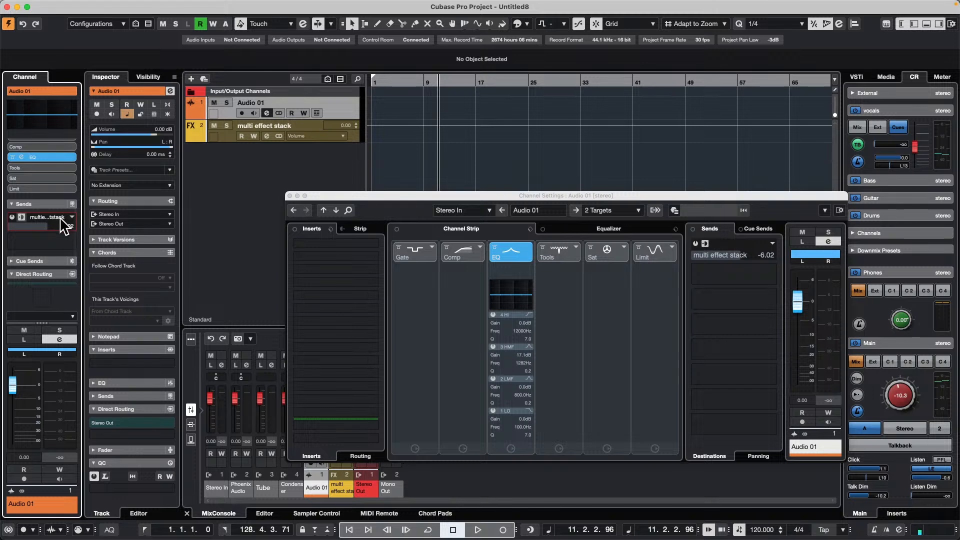
{"action": "left_click", "coordinate": [21, 217]}
{"action": "left_click", "coordinate": [12, 217]}
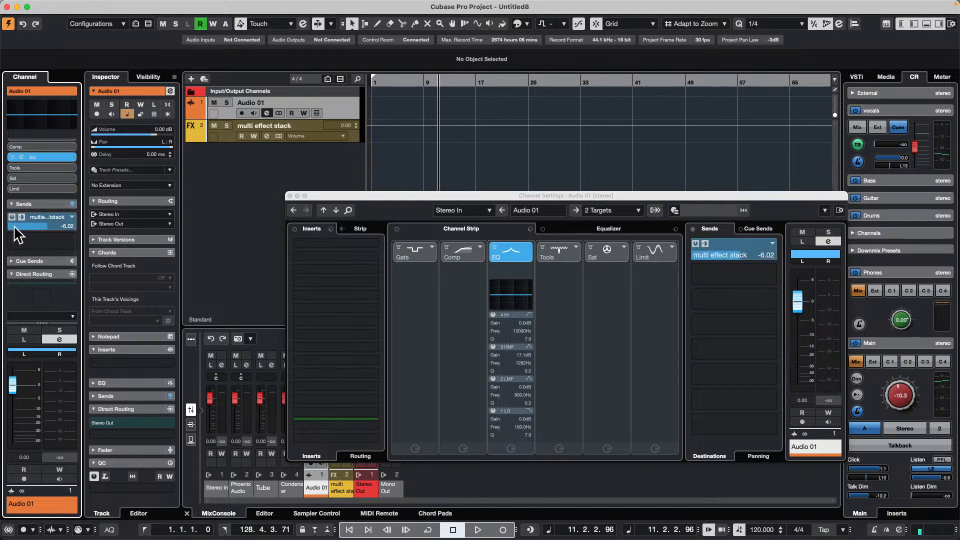
- Raise the Audio 01 send level to multi effect stack to about -0.78 and select the multi effect stack track
{"action": "mouse_move", "coordinate": [56, 231]}
{"action": "left_mouse_down"}
{"action": "mouse_move", "coordinate": [18, 233]}
{"action": "mouse_move", "coordinate": [62, 233]}
{"action": "left_mouse_up"}
{"action": "left_click", "coordinate": [314, 131]}
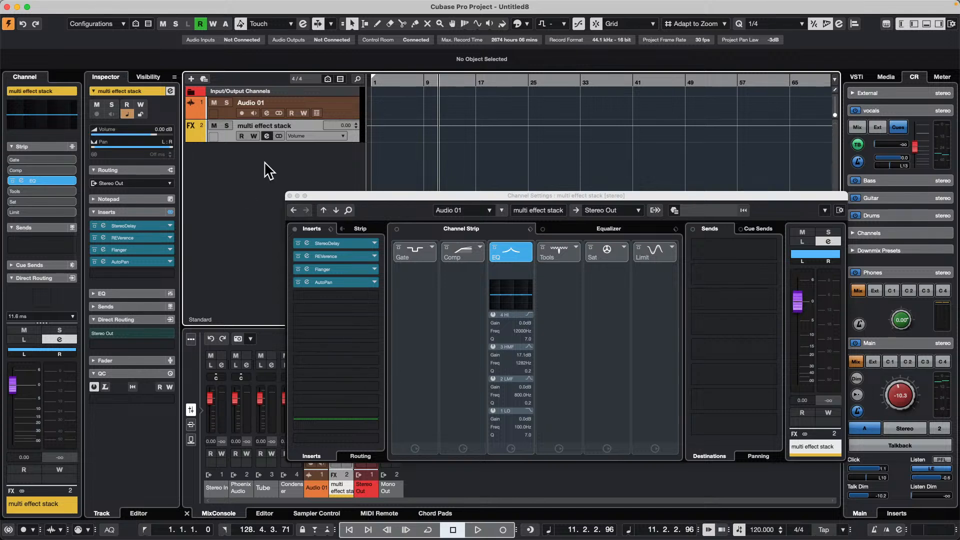
{"action": "right_click", "coordinate": [252, 154]}
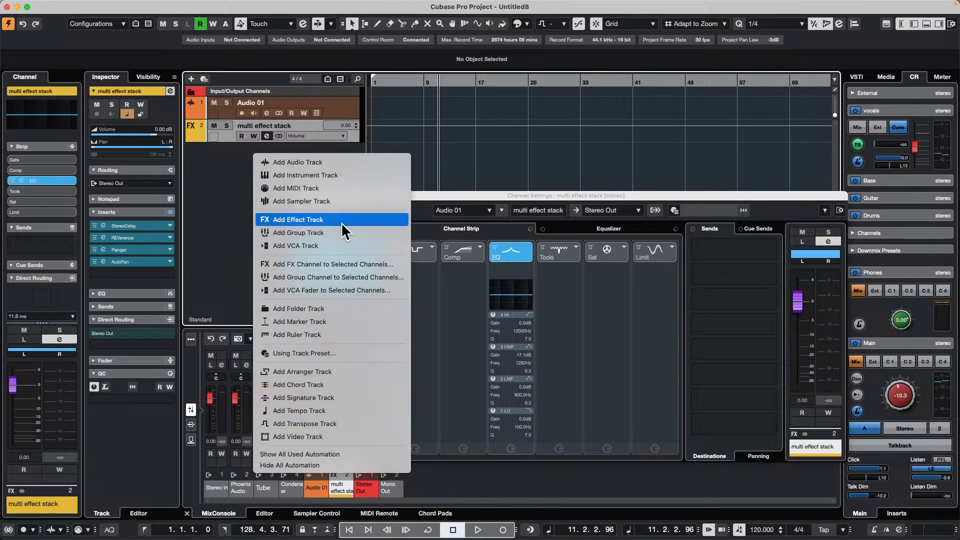
{"action": "left_click", "coordinate": [347, 202]}
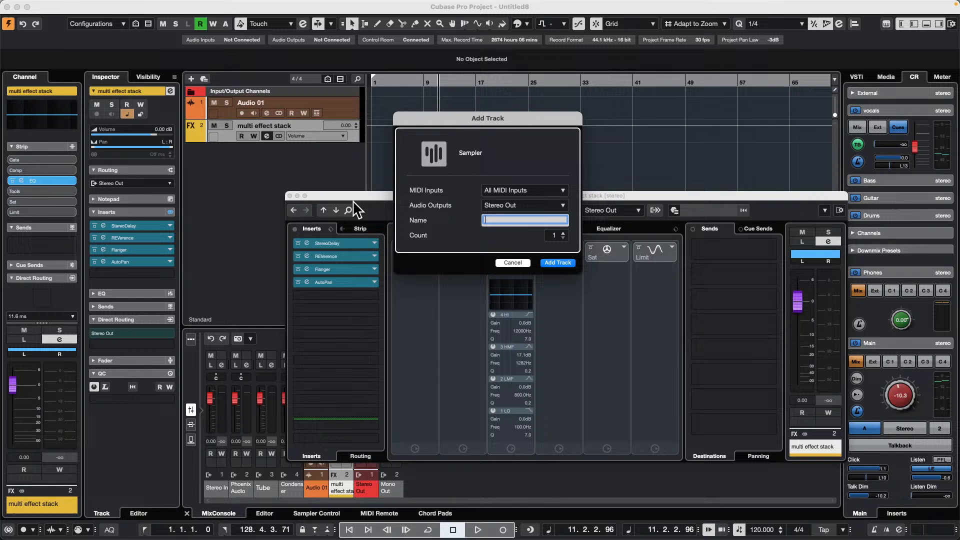
{"action": "left_click", "coordinate": [512, 262]}
- Add a stereo effect track with the MonoDelay effect, output to Stereo Out and created outside a folder
{"action": "right_click", "coordinate": [225, 148]}
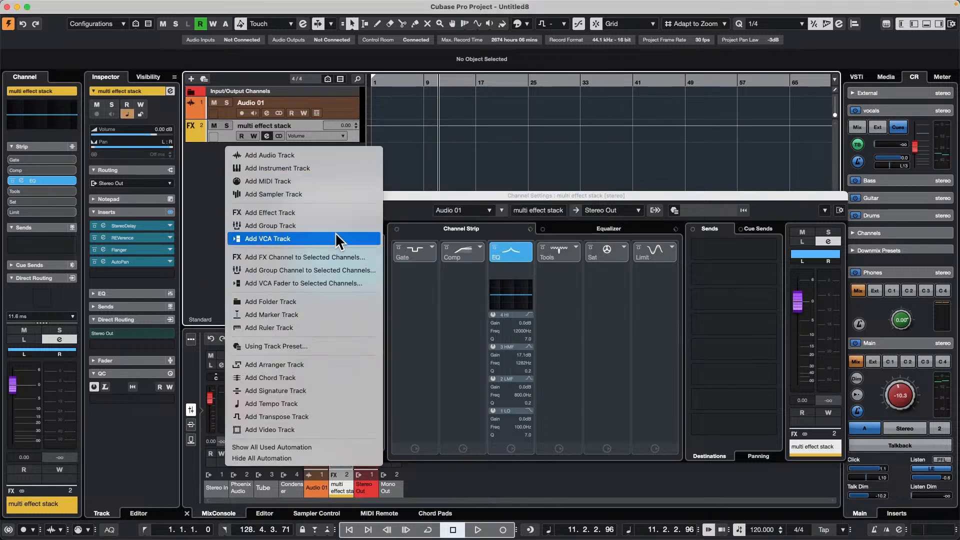
{"action": "left_click", "coordinate": [302, 213]}
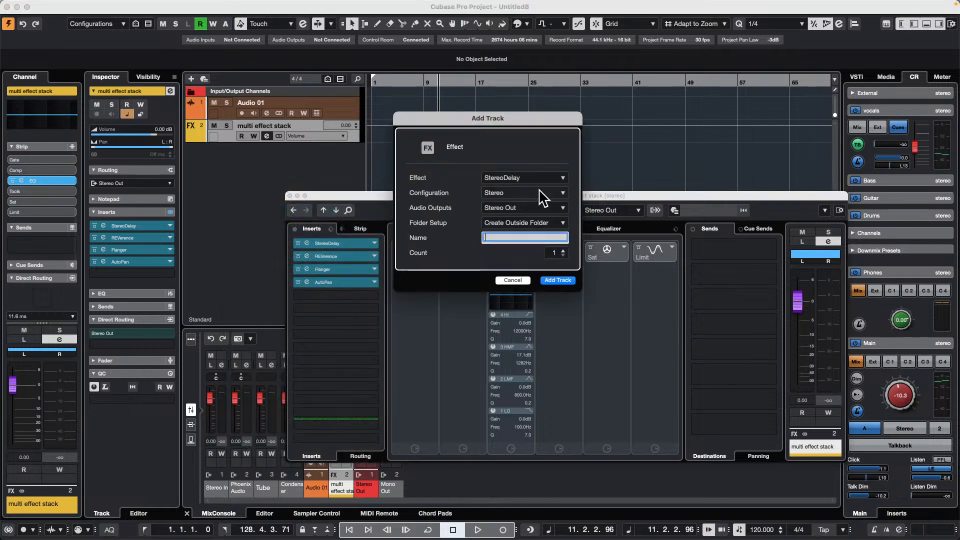
{"action": "left_click", "coordinate": [526, 179]}
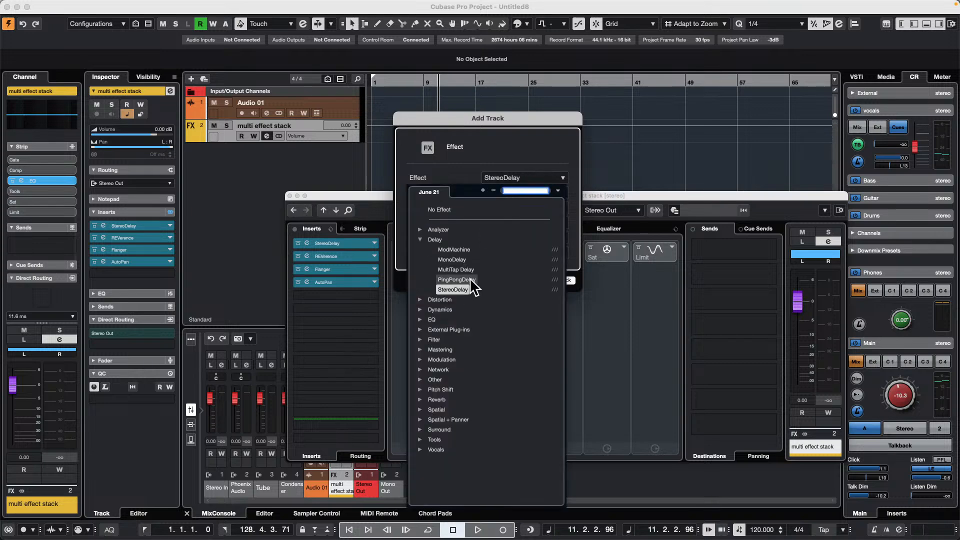
{"action": "left_click", "coordinate": [459, 260]}
{"action": "left_click", "coordinate": [558, 280]}
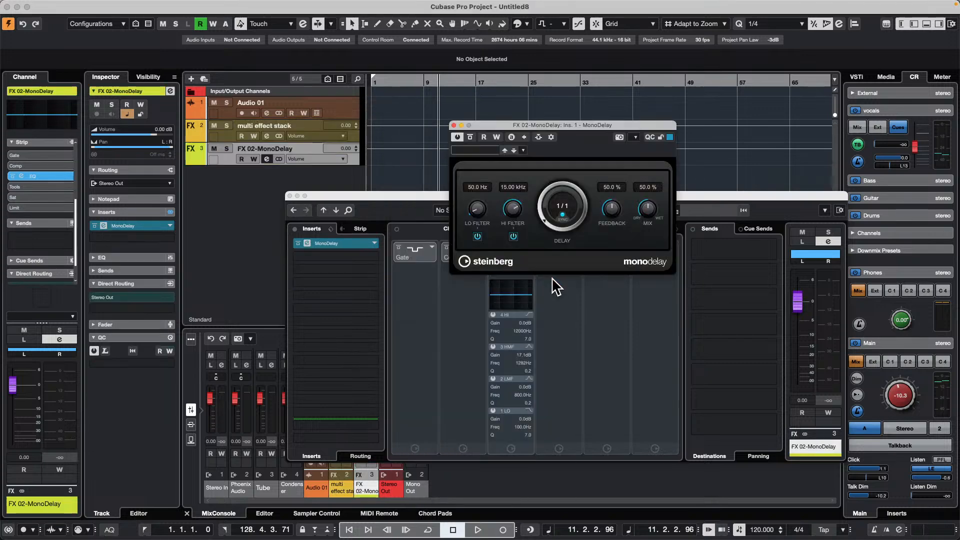
- Add a stereo FX channel with the StepFilter effect to the selected FX 02-MonoDelay channel, output to Stereo Out
{"action": "right_click", "coordinate": [224, 194]}
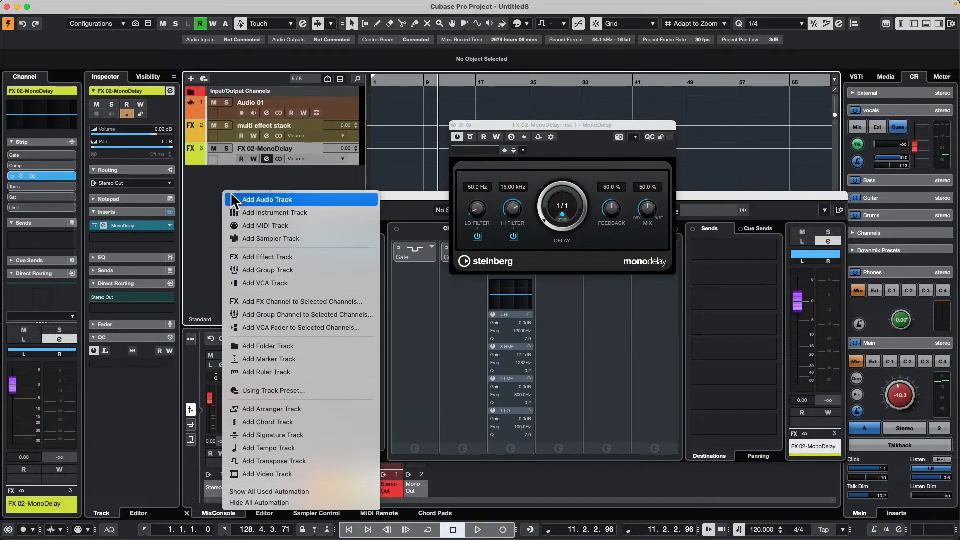
{"action": "left_click", "coordinate": [310, 301]}
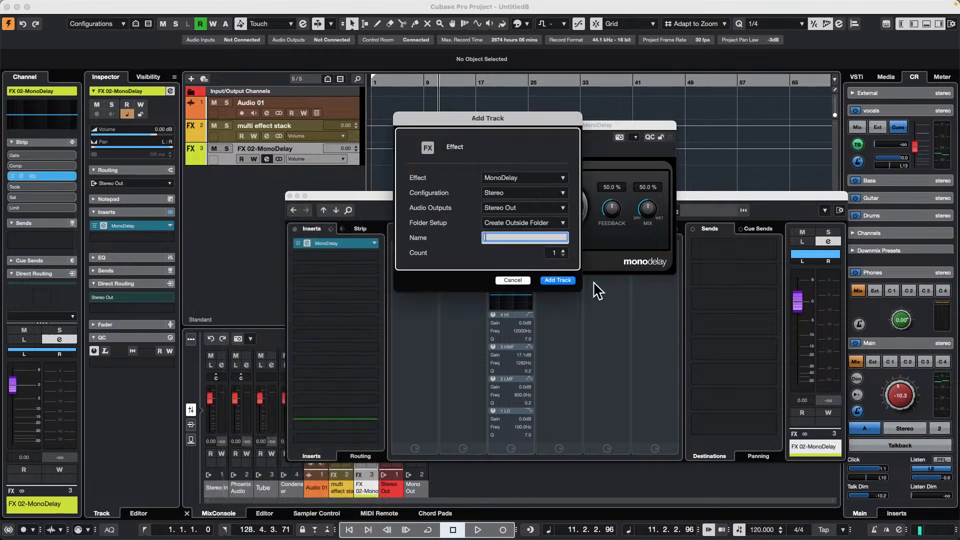
{"action": "left_click", "coordinate": [531, 179]}
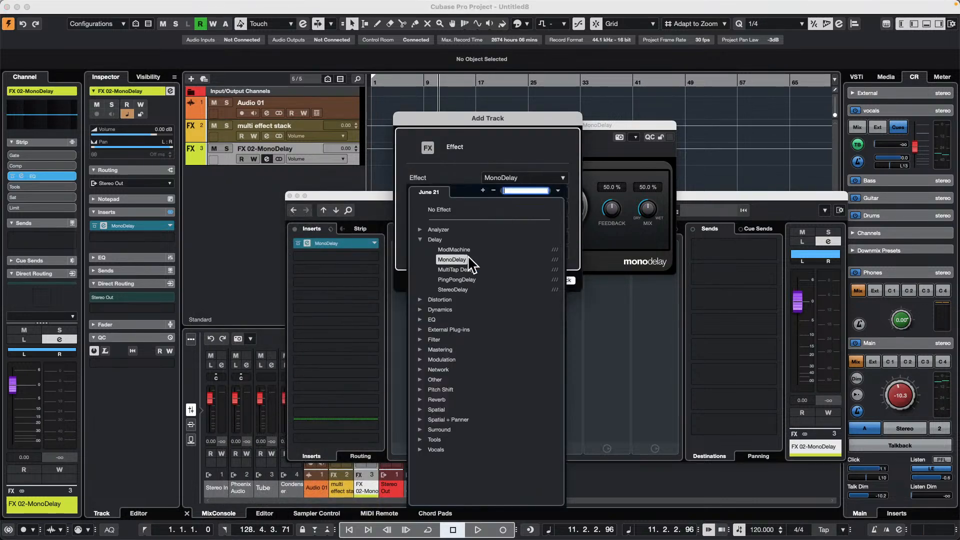
{"action": "left_click", "coordinate": [422, 341]}
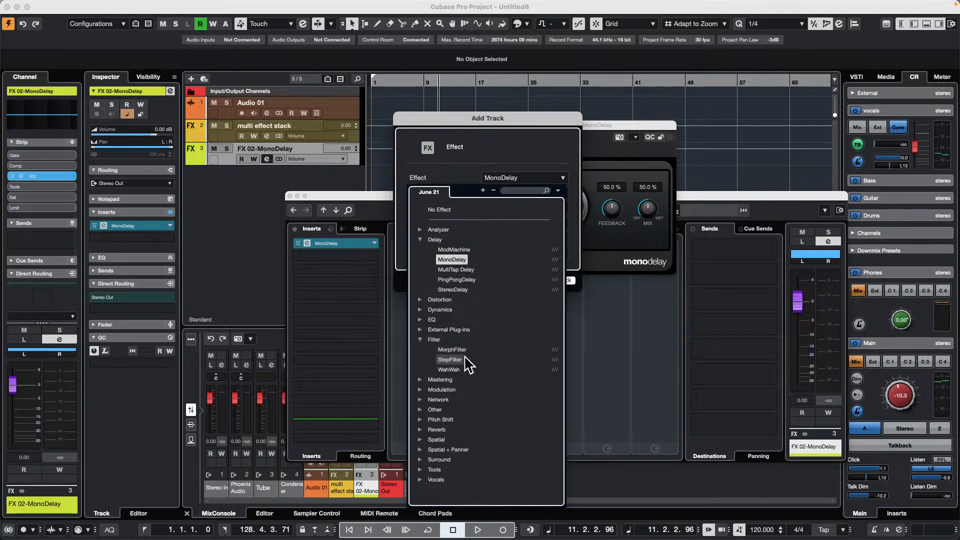
{"action": "left_click", "coordinate": [457, 365]}
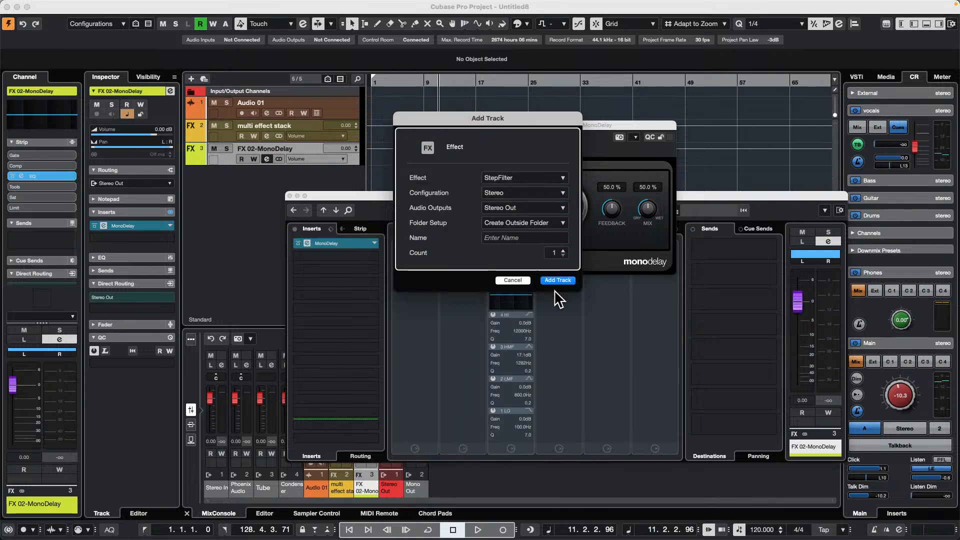
{"action": "key", "text": "Return"}
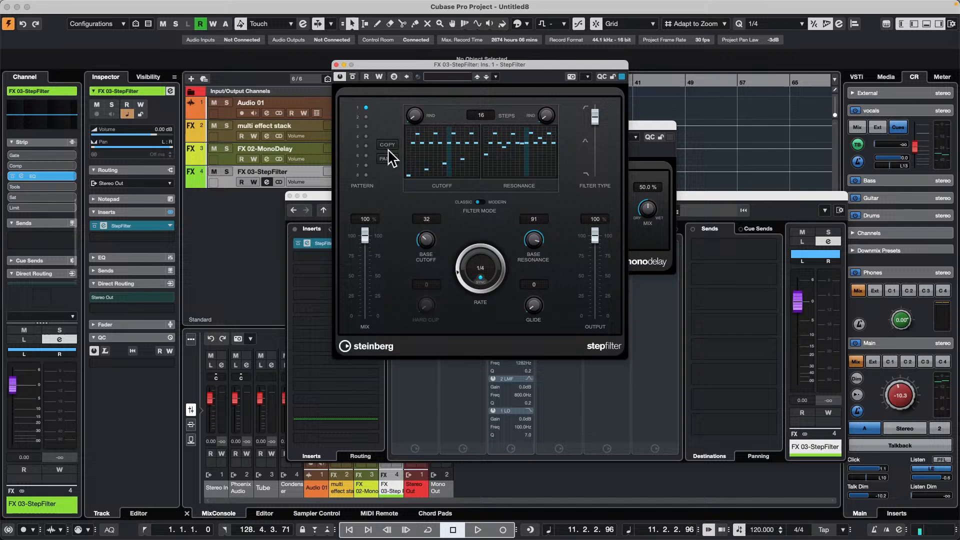
- Close the StepFilter plug-in window and select the multi effect stack, FX 02-MonoDelay and FX 03-StepFilter tracks together
{"action": "left_click", "coordinate": [335, 62]}
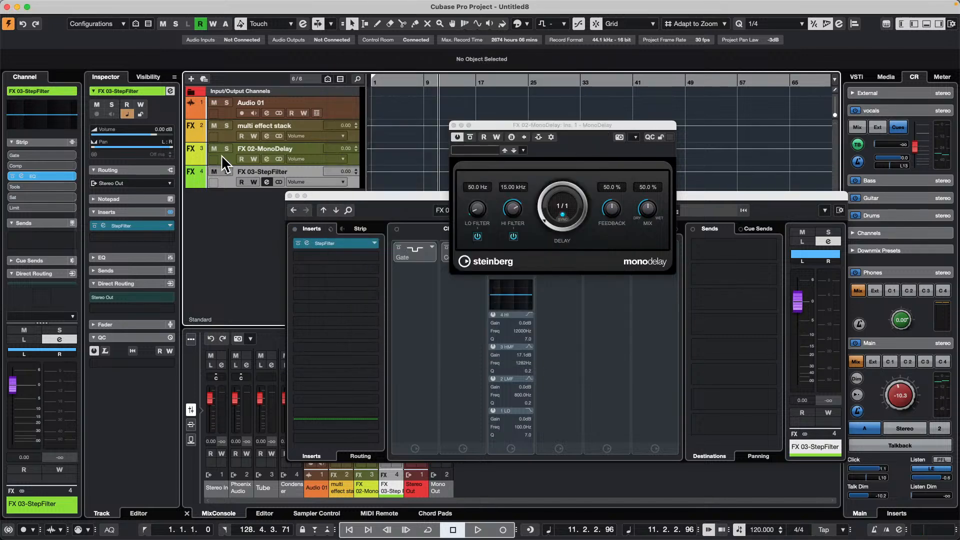
{"action": "left_click", "coordinate": [210, 133]}
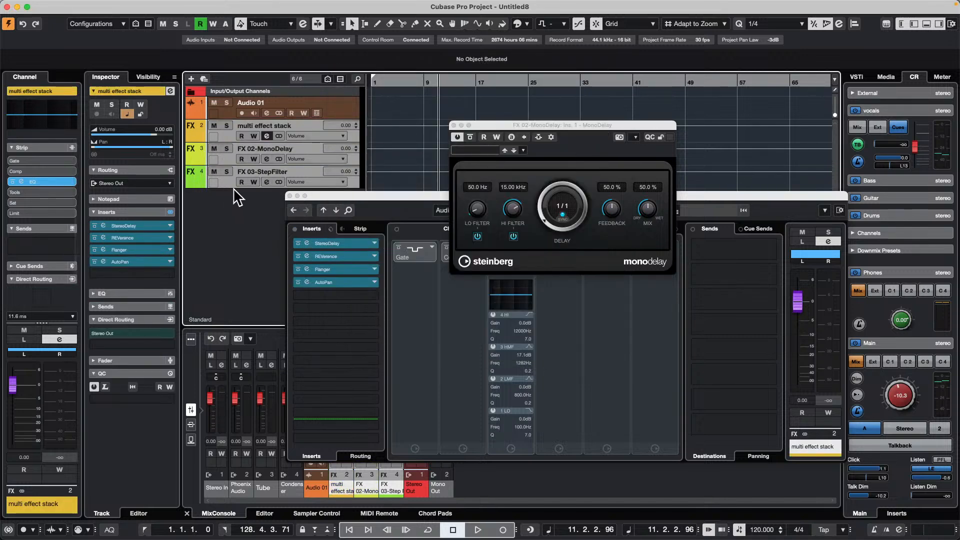
{"action": "right_click", "coordinate": [229, 179]}
{"action": "mouse_move", "coordinate": [238, 185]}
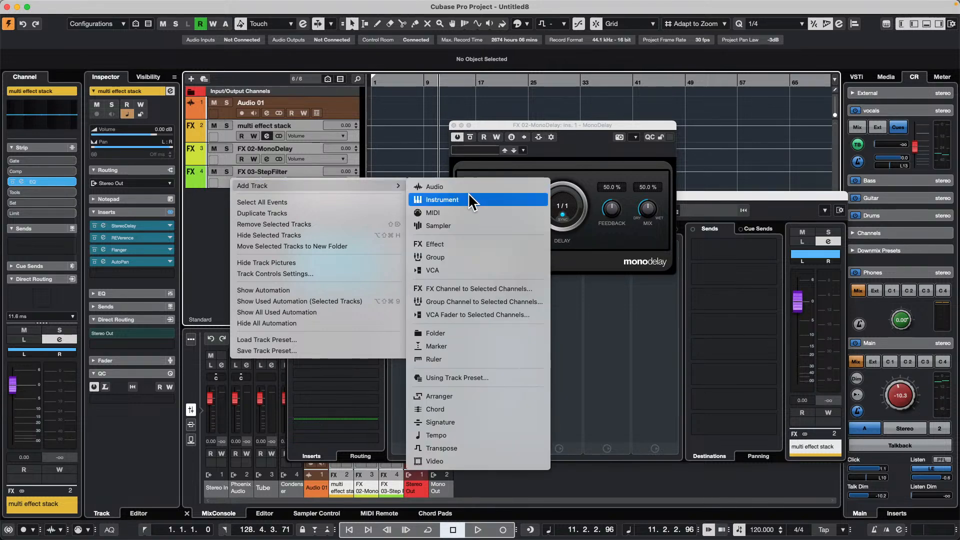
{"action": "left_click", "coordinate": [473, 257]}
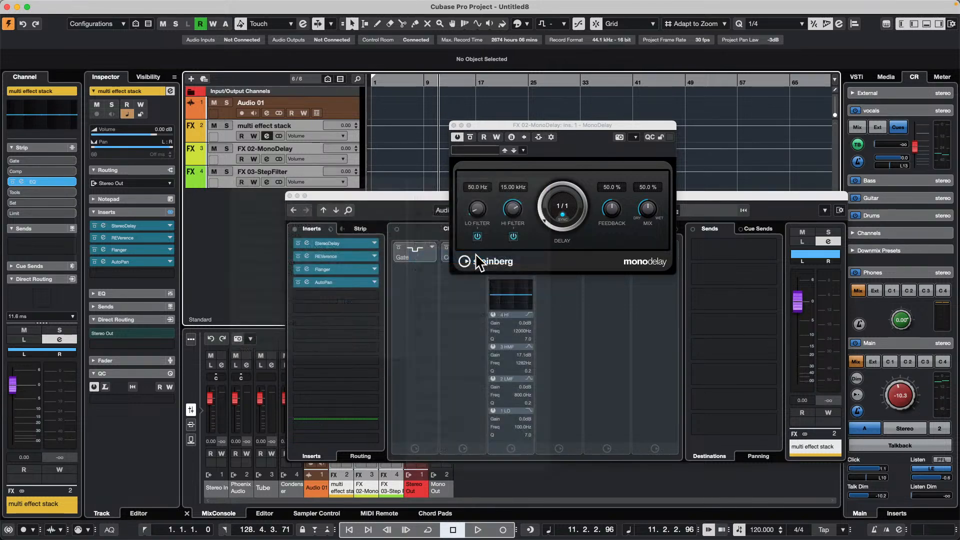
{"action": "left_click", "coordinate": [513, 265]}
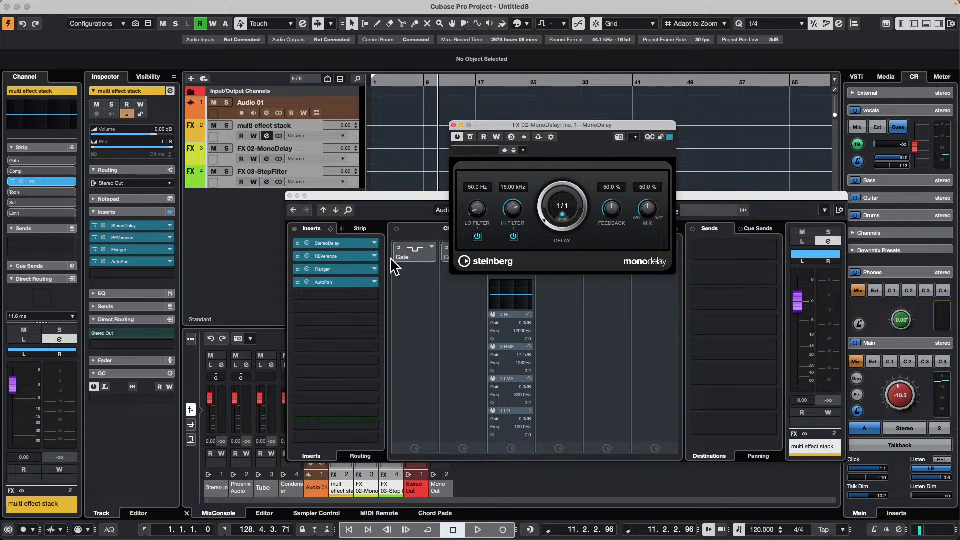
- Add a stereo group channel to the three selected effect channels, output to Stereo Out and created outside a folder
{"action": "right_click", "coordinate": [229, 177]}
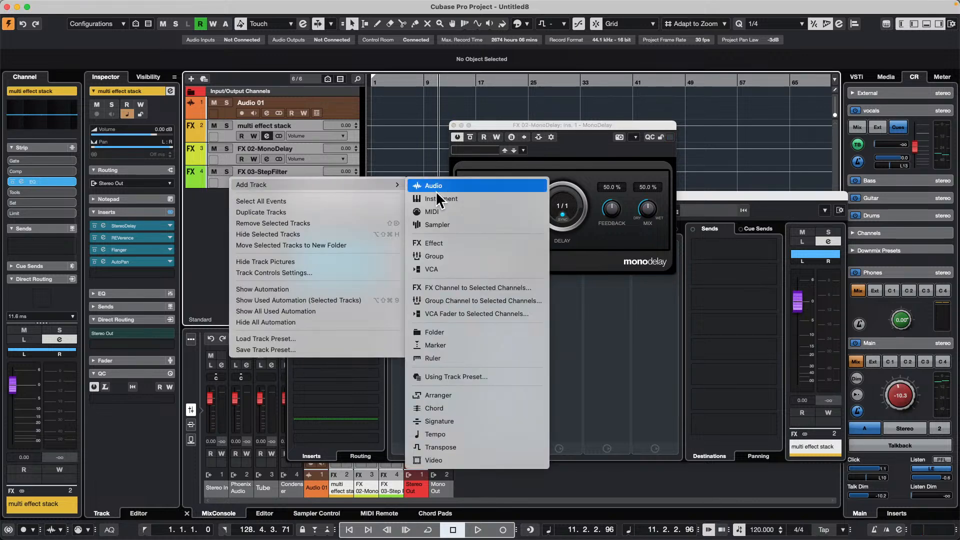
{"action": "mouse_move", "coordinate": [392, 185]}
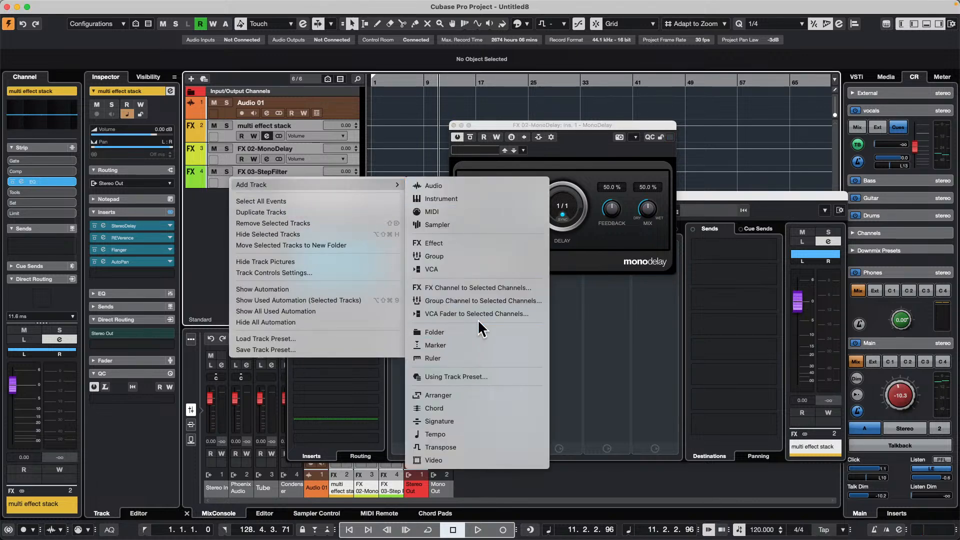
{"action": "left_click", "coordinate": [487, 302]}
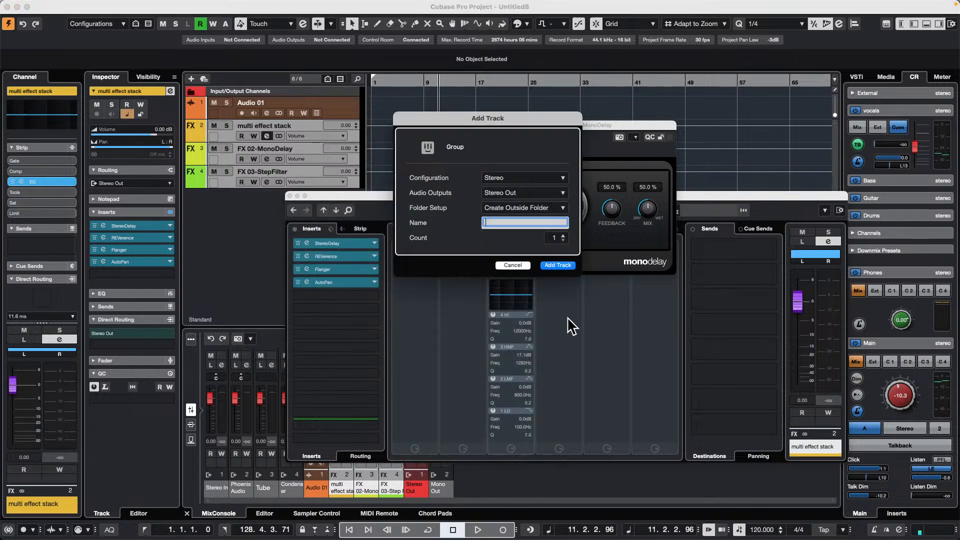
{"action": "left_click", "coordinate": [557, 266]}
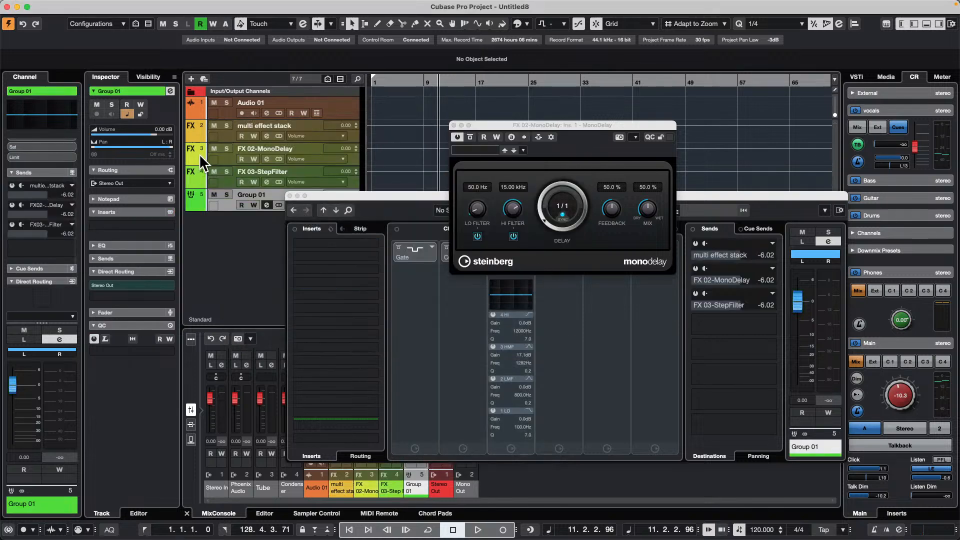
- Examine the inserts, sends and output routing of the multi effect stack, FX 02-MonoDelay, FX 03-StepFilter and group channels in turn
{"action": "left_click", "coordinate": [231, 136]}
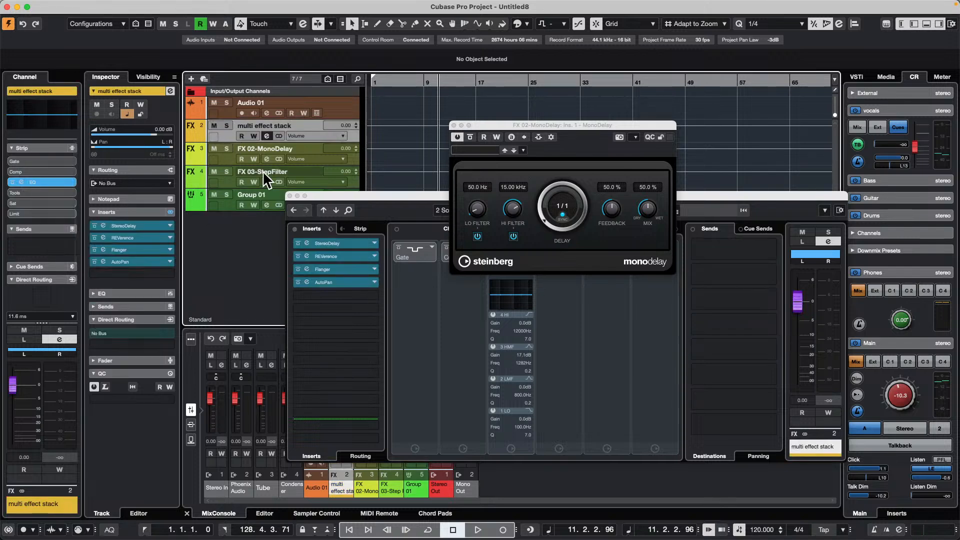
{"action": "left_click", "coordinate": [224, 156]}
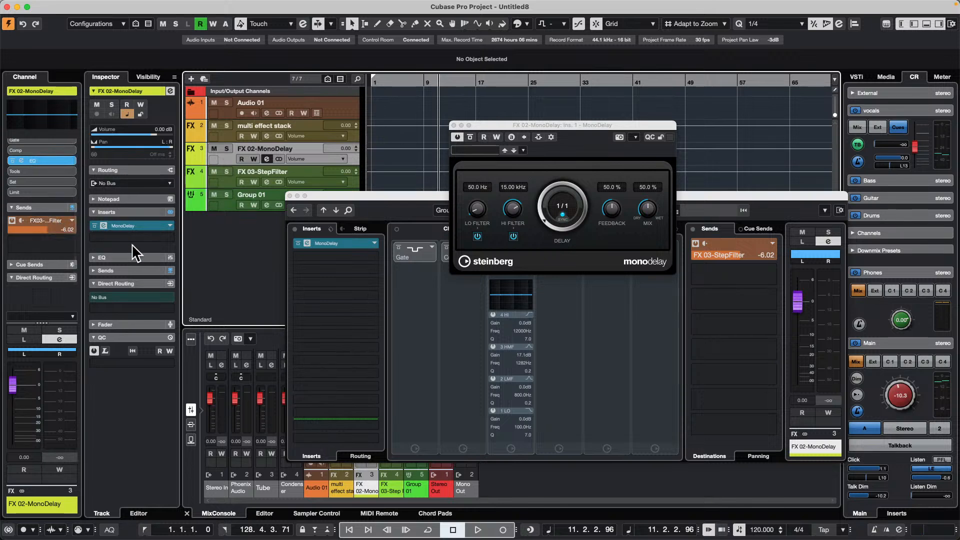
{"action": "left_click", "coordinate": [220, 178]}
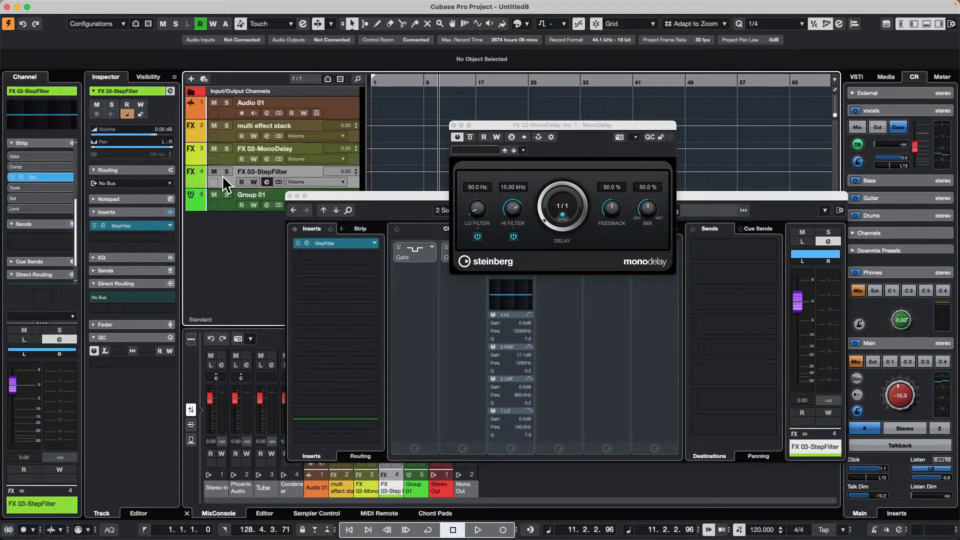
{"action": "left_click", "coordinate": [216, 203]}
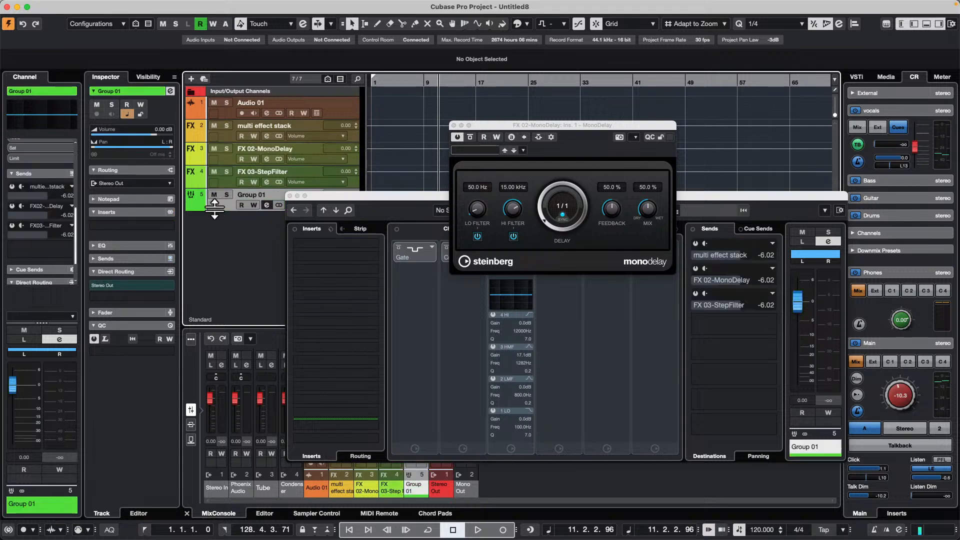
- Reopen the channel settings on FX 02-MonoDelay and compare its send with the send of the Audio 01 track
{"action": "left_click", "coordinate": [224, 158]}
{"action": "left_click", "coordinate": [170, 90]}
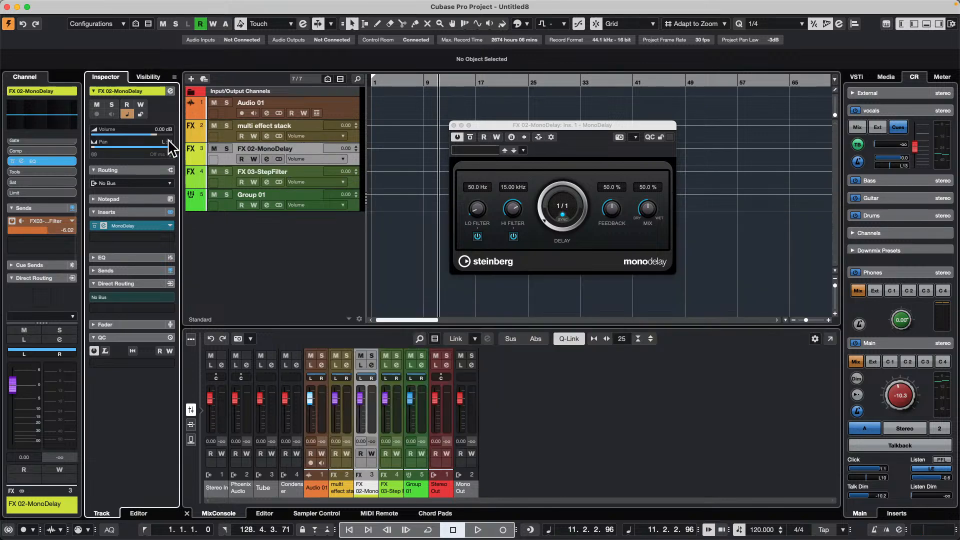
{"action": "left_click", "coordinate": [170, 91]}
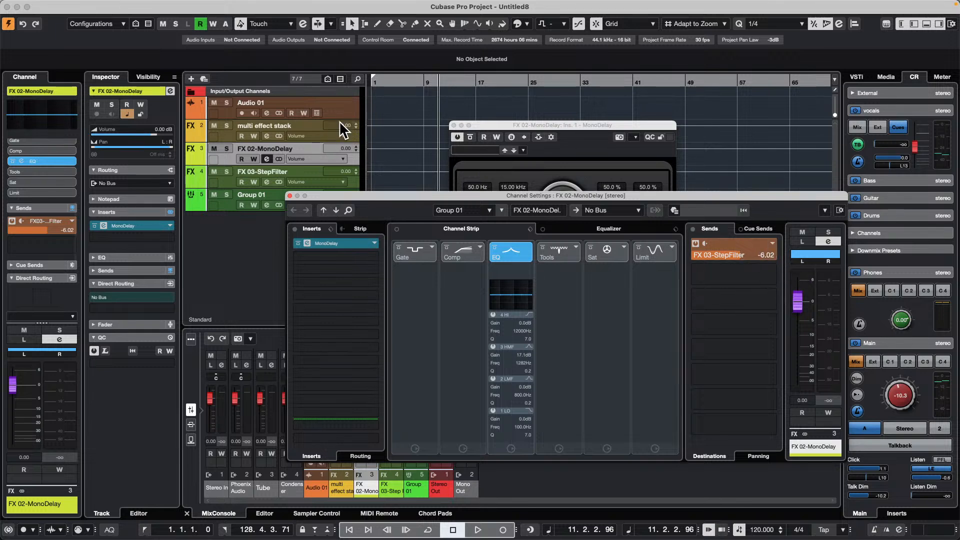
{"action": "left_click", "coordinate": [332, 133]}
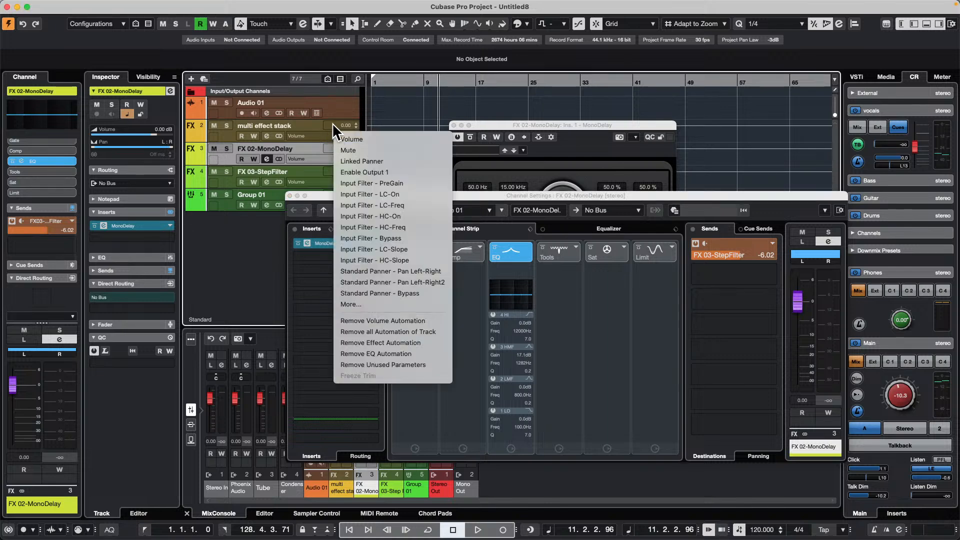
{"action": "left_click", "coordinate": [338, 107]}
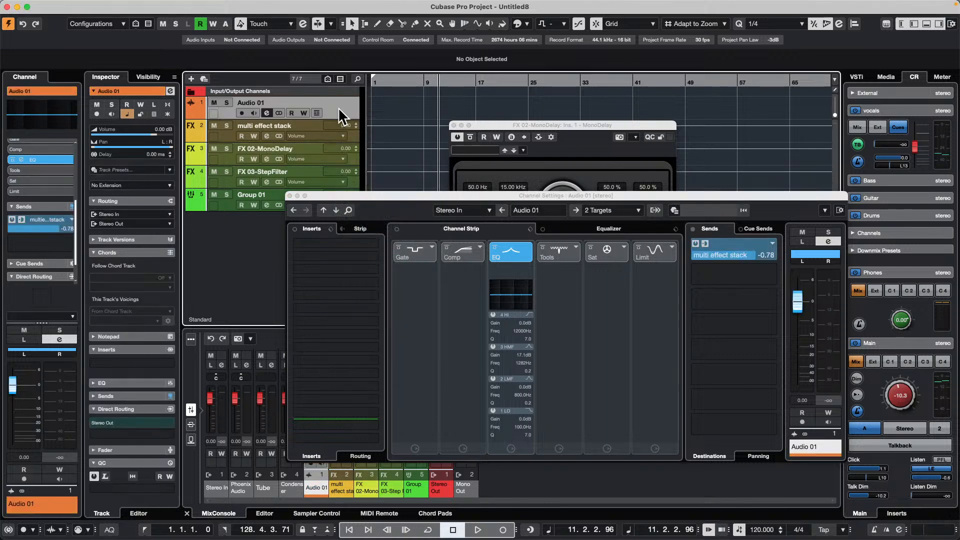
- Route the output of the multi effect stack channel to FX 03-StepFilter and close the channel settings
{"action": "left_click", "coordinate": [320, 128]}
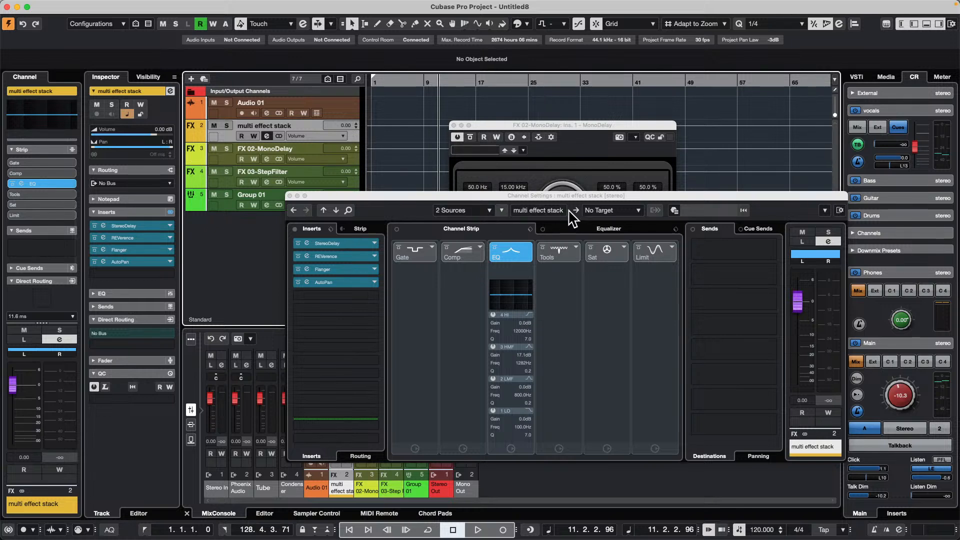
{"action": "left_click", "coordinate": [614, 211]}
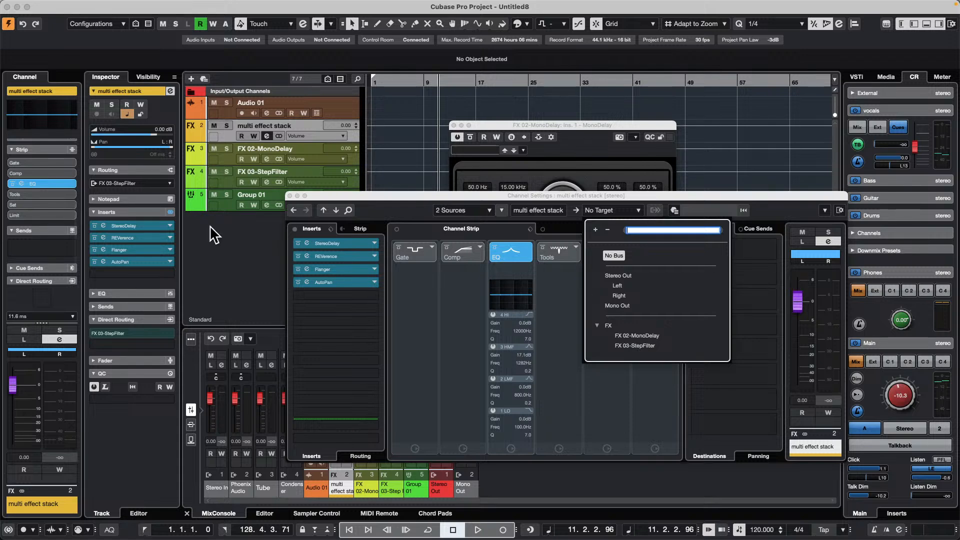
{"action": "left_click", "coordinate": [290, 196]}
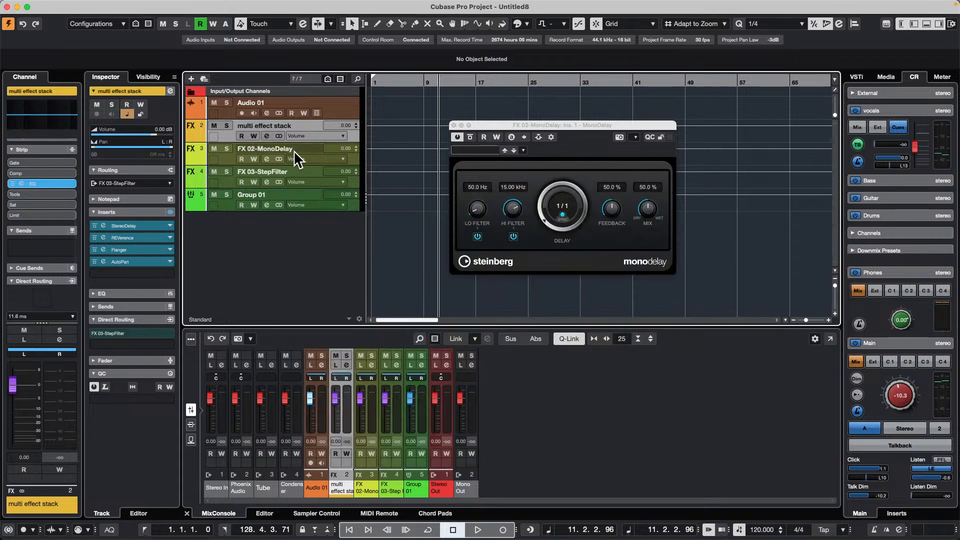
- Open the multi effect stack channel settings to check its inserts and output target, and close the window
{"action": "left_click", "coordinate": [308, 134]}
{"action": "left_click", "coordinate": [224, 128]}
{"action": "left_click", "coordinate": [267, 136]}
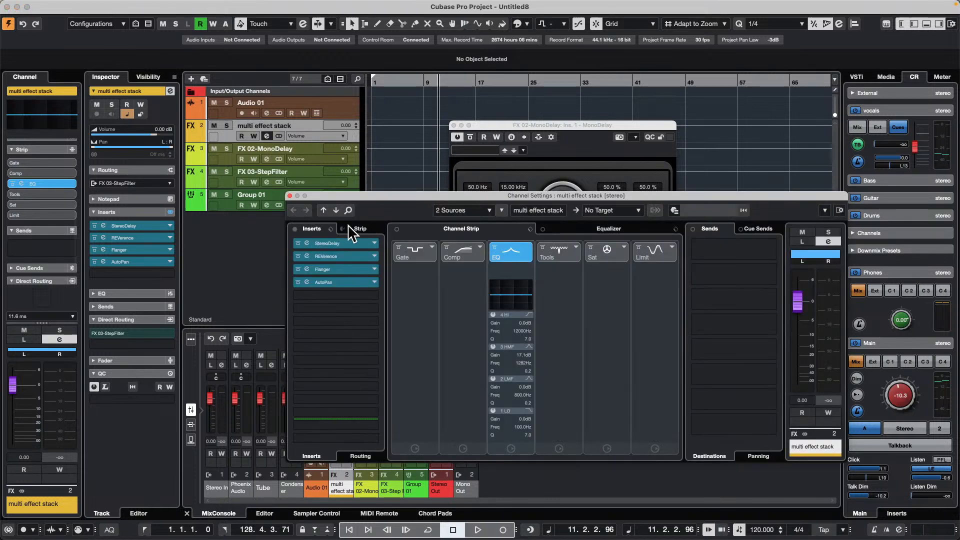
{"action": "left_click", "coordinate": [290, 195]}
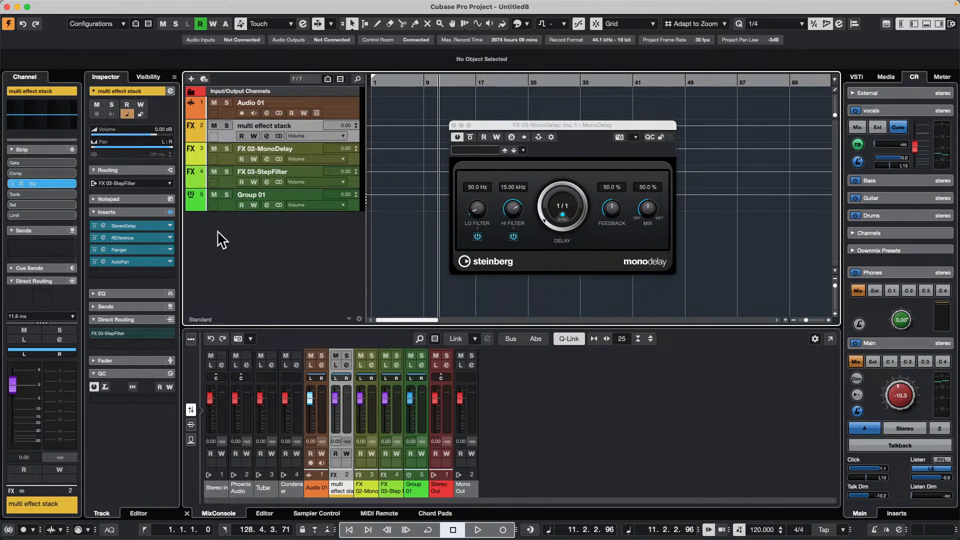
{"action": "right_click", "coordinate": [269, 229]}
{"action": "left_click", "coordinate": [356, 236]}
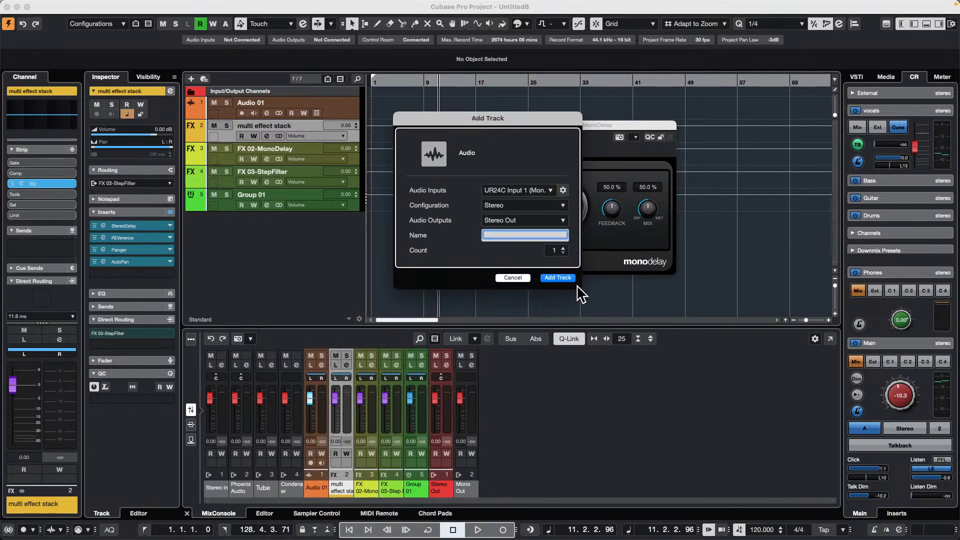
{"action": "left_click", "coordinate": [515, 278]}
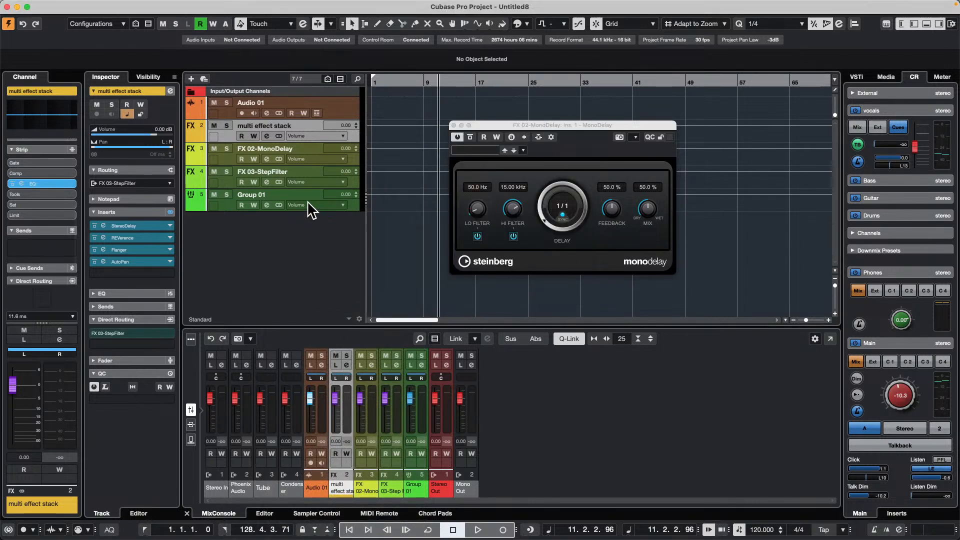
- Remove the multi effect stack, FX 02-MonoDelay, FX 03-StepFilter and Group 01 tracks from the project
{"action": "right_click", "coordinate": [220, 200]}
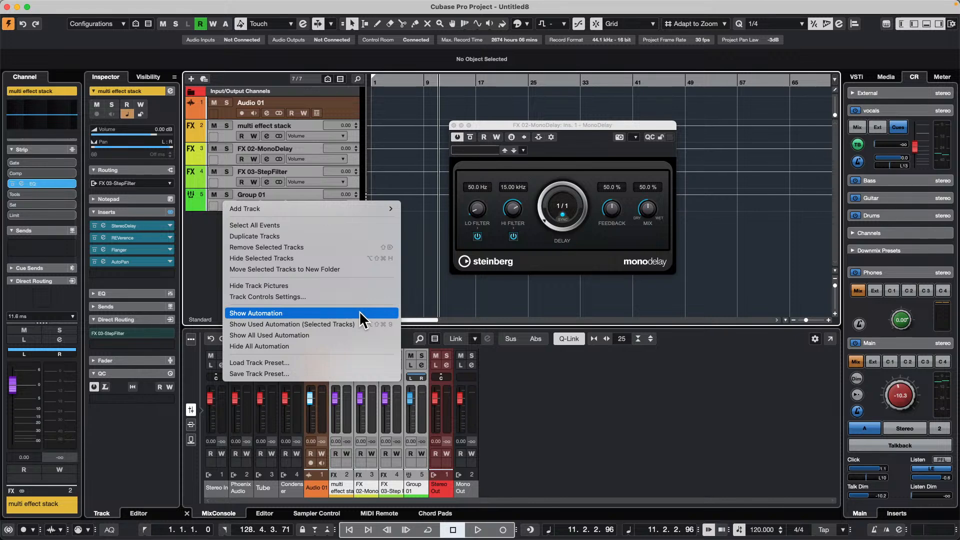
{"action": "mouse_move", "coordinate": [289, 210]}
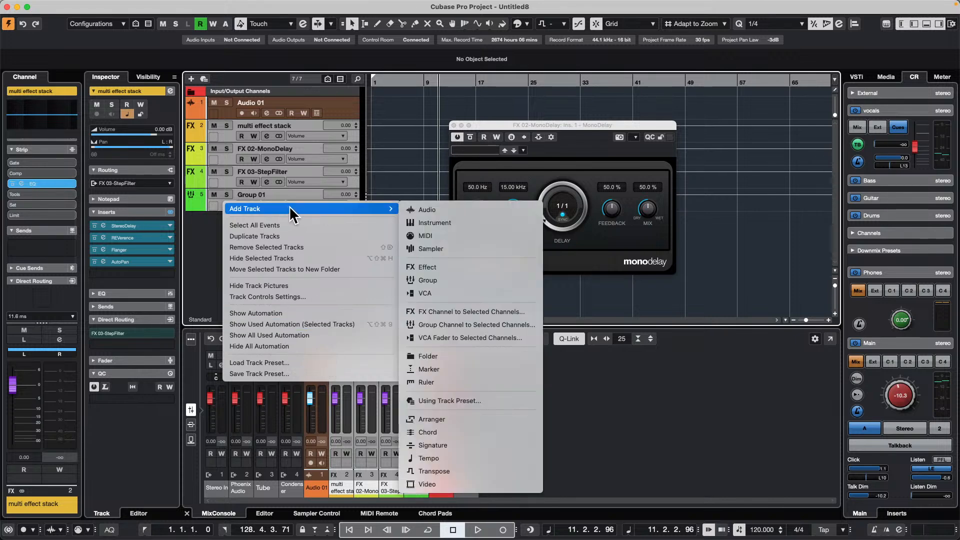
{"action": "left_click", "coordinate": [316, 246]}
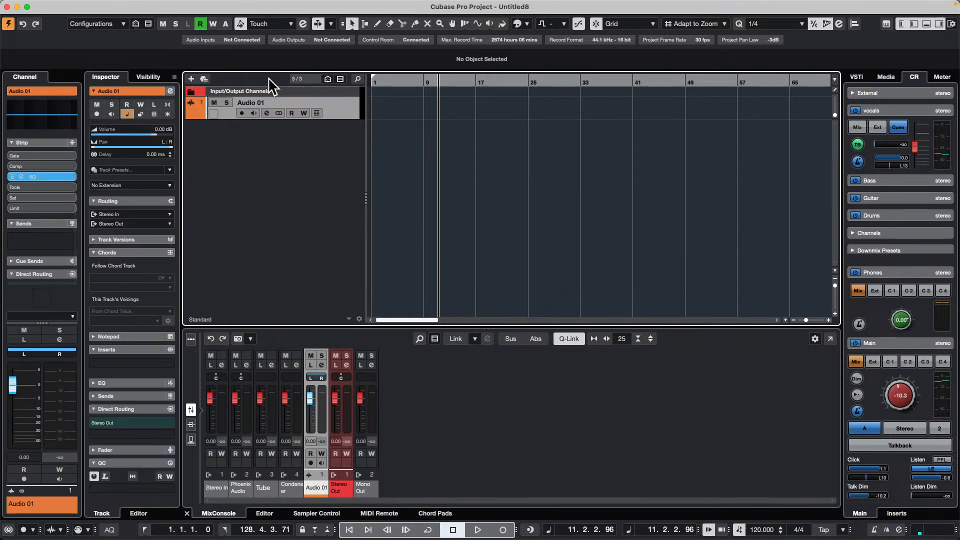
{"action": "right_click", "coordinate": [273, 147]}
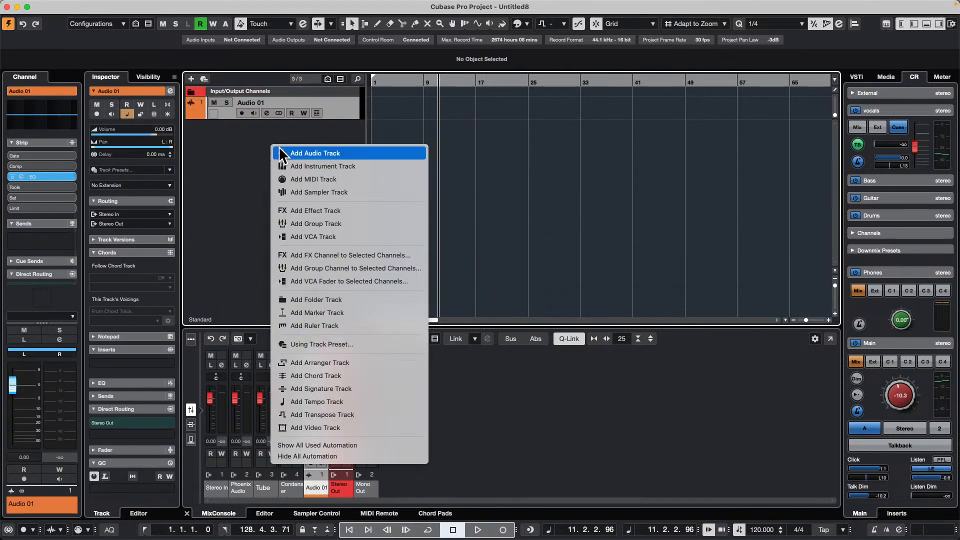
{"action": "left_click", "coordinate": [399, 153]}
{"action": "left_click", "coordinate": [511, 206]}
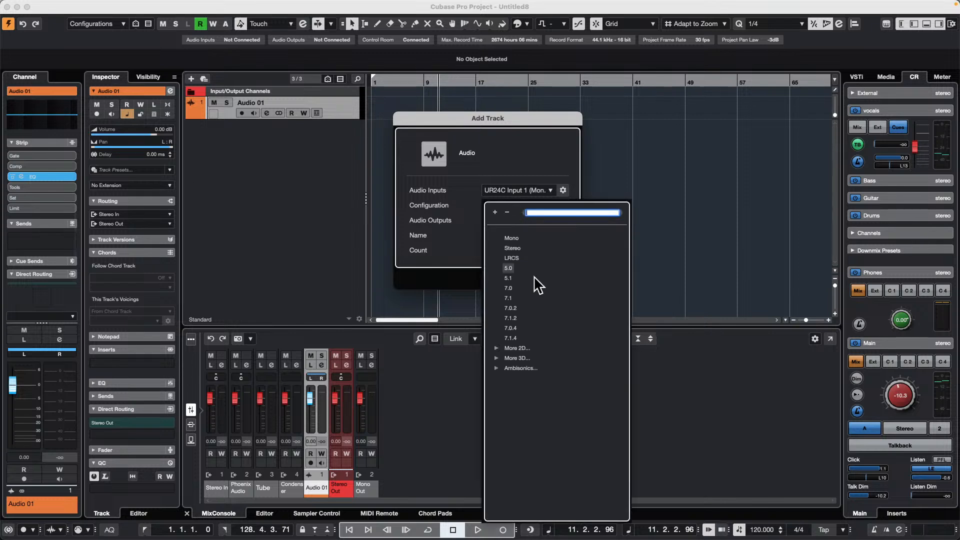
{"action": "left_click", "coordinate": [510, 238]}
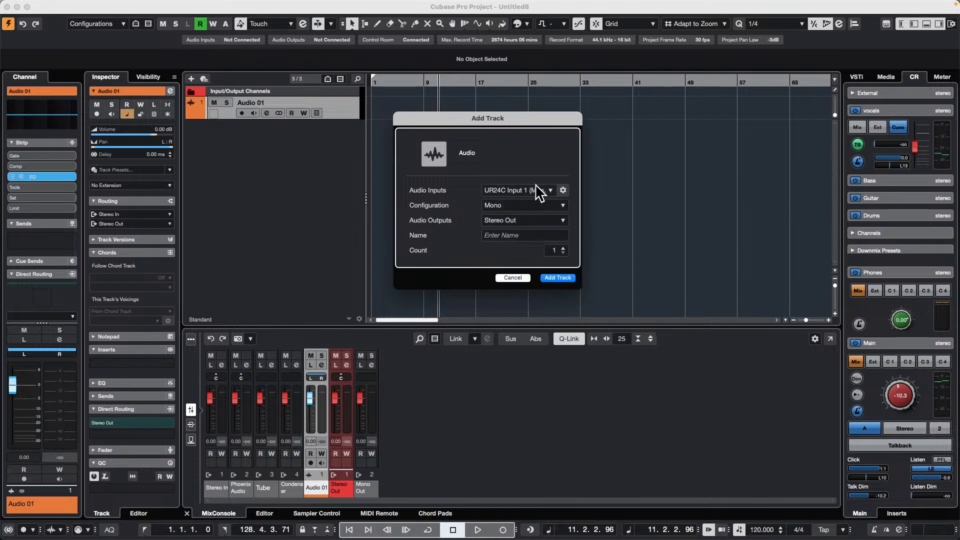
{"action": "left_click", "coordinate": [513, 278]}
- Add two mono REVerence FX channels to the selected Audio 01 channel, output to Stereo Out and created outside a folder
{"action": "right_click", "coordinate": [258, 160]}
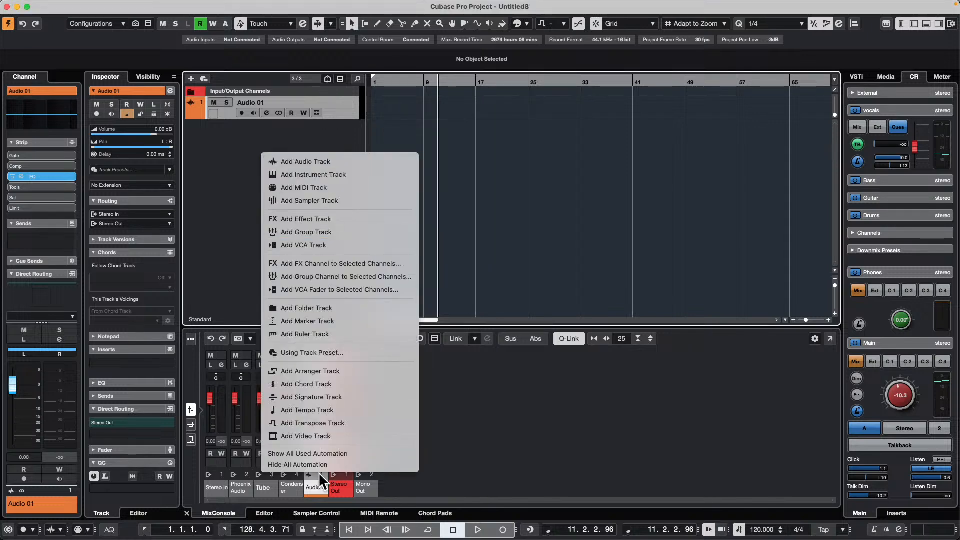
{"action": "left_click", "coordinate": [332, 264]}
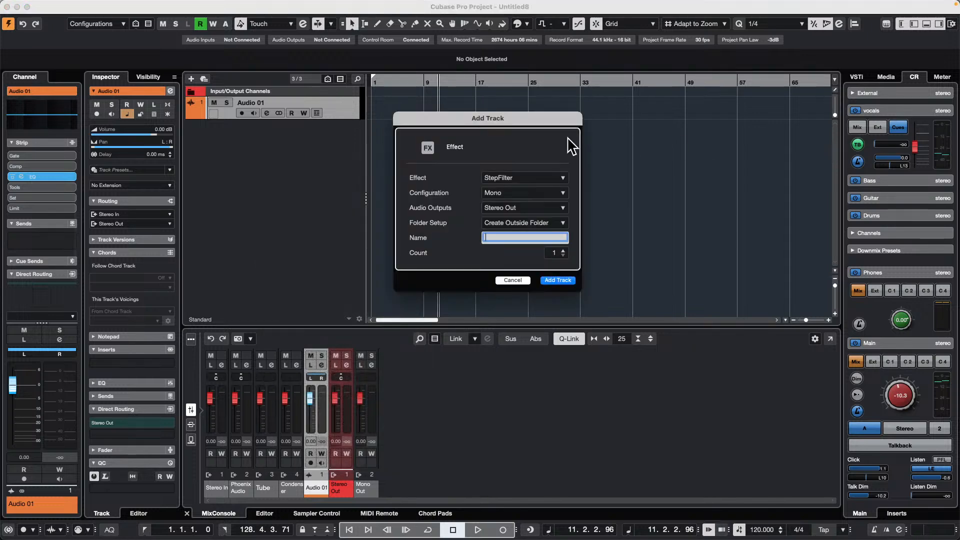
{"action": "left_click", "coordinate": [529, 181]}
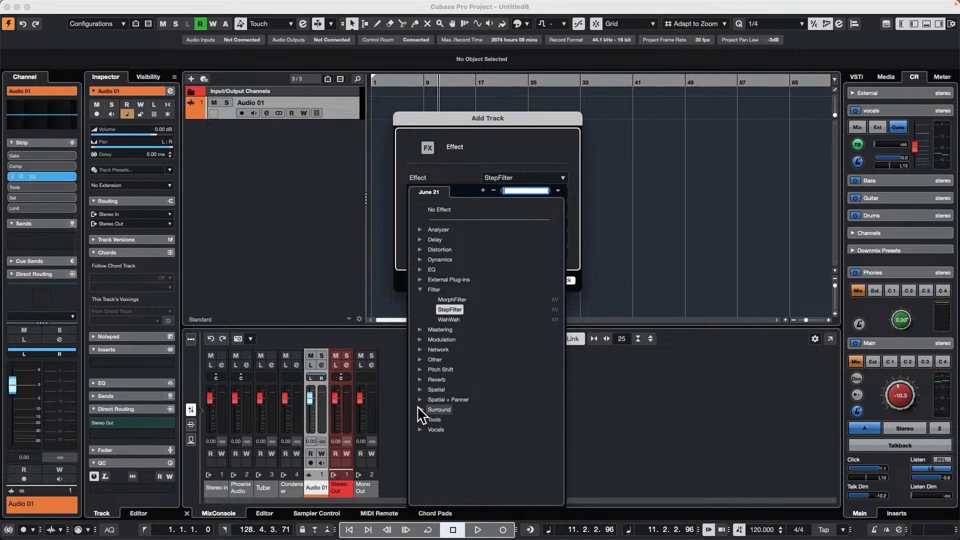
{"action": "left_click", "coordinate": [420, 380]}
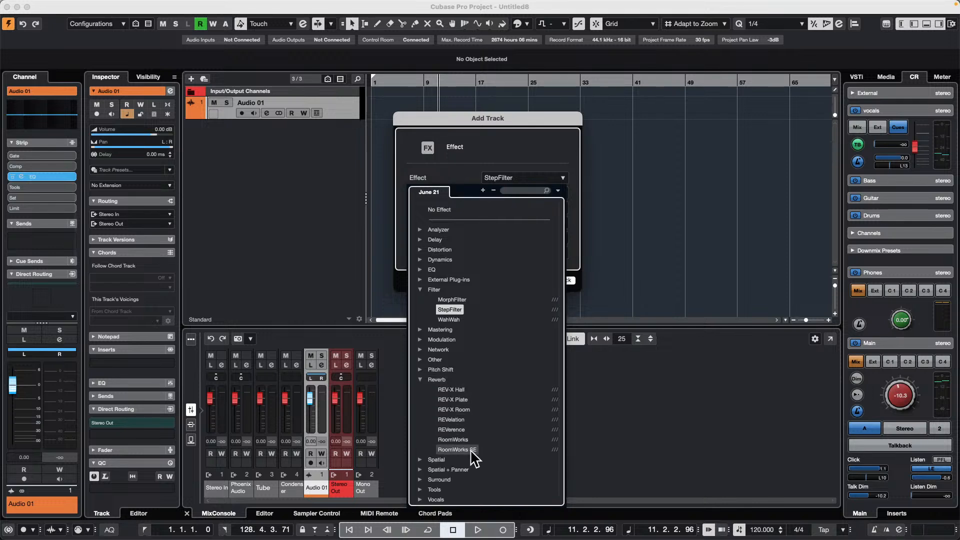
{"action": "left_click", "coordinate": [459, 428]}
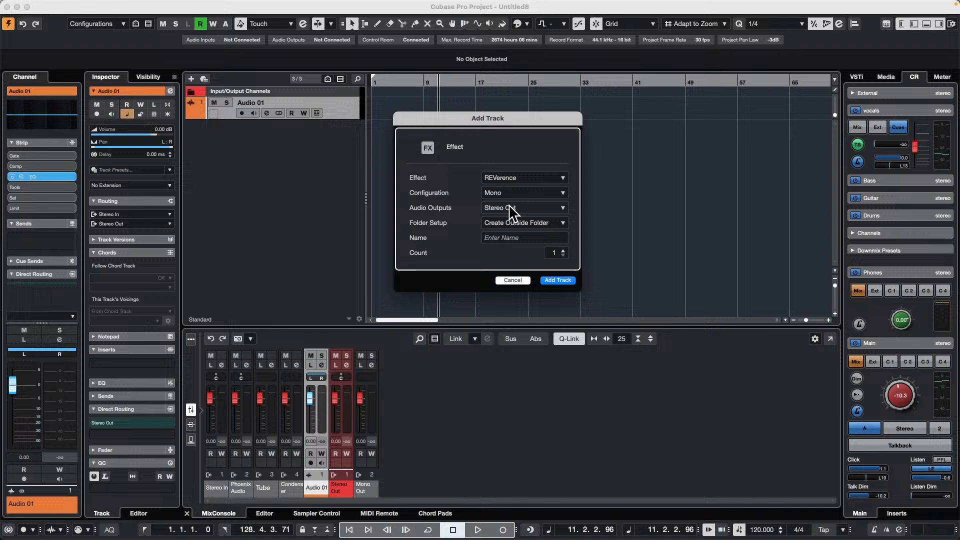
{"action": "left_click", "coordinate": [563, 251]}
{"action": "left_click", "coordinate": [558, 281]}
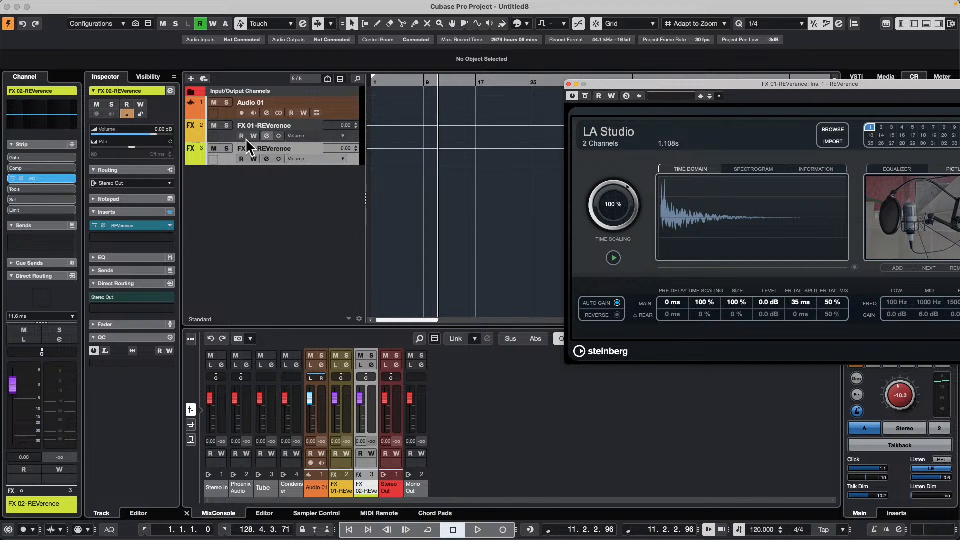
- In the Audio 01 channel settings, move the FX 02-REVerence send to pre-fader and set its level to about -1.19, closing the floating windows
{"action": "left_click", "coordinate": [345, 107]}
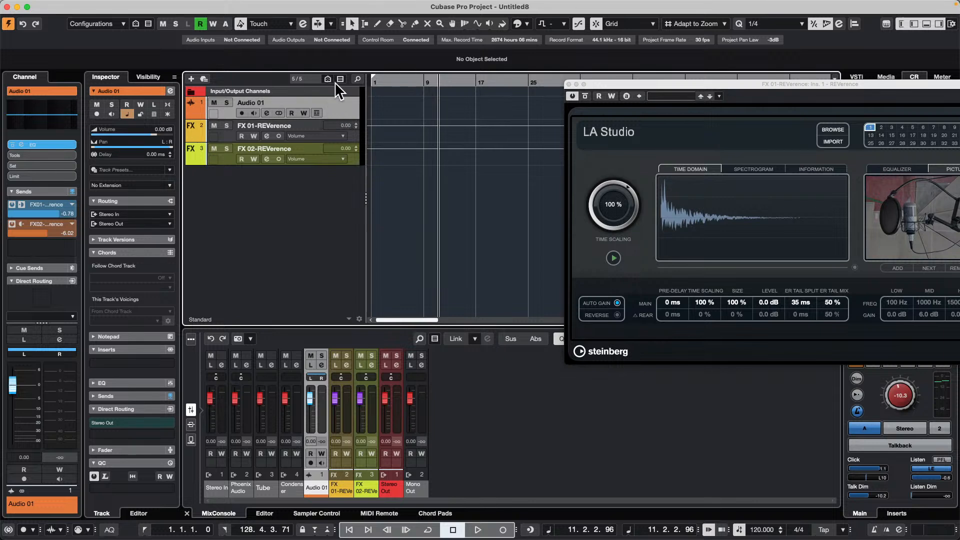
{"action": "left_click", "coordinate": [266, 113]}
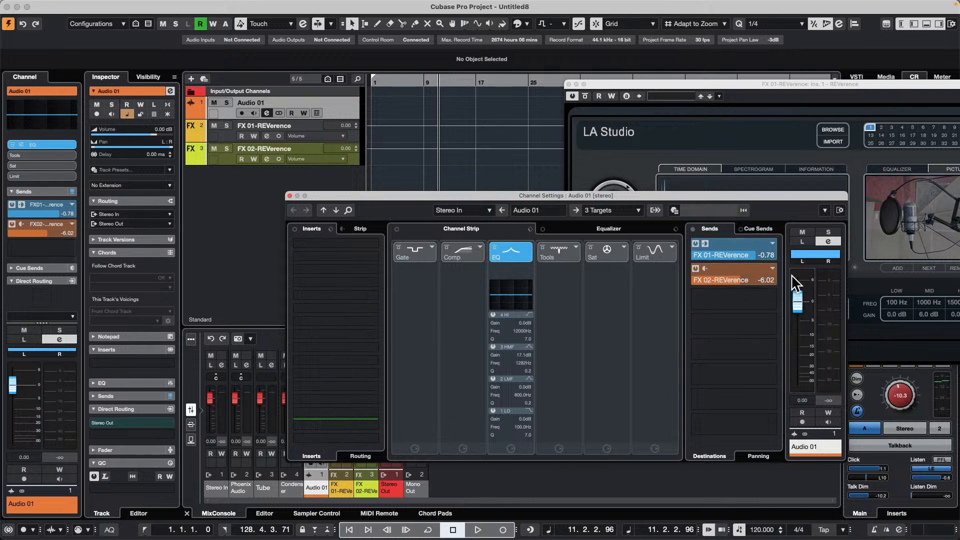
{"action": "left_click_drag", "start_coordinate": [706, 193], "coordinate": [547, 182]}
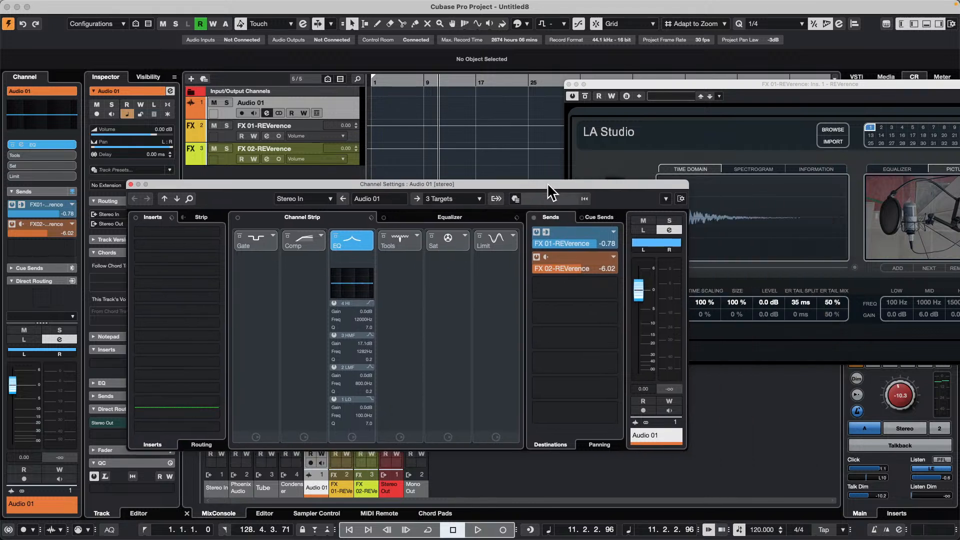
{"action": "right_click", "coordinate": [609, 257]}
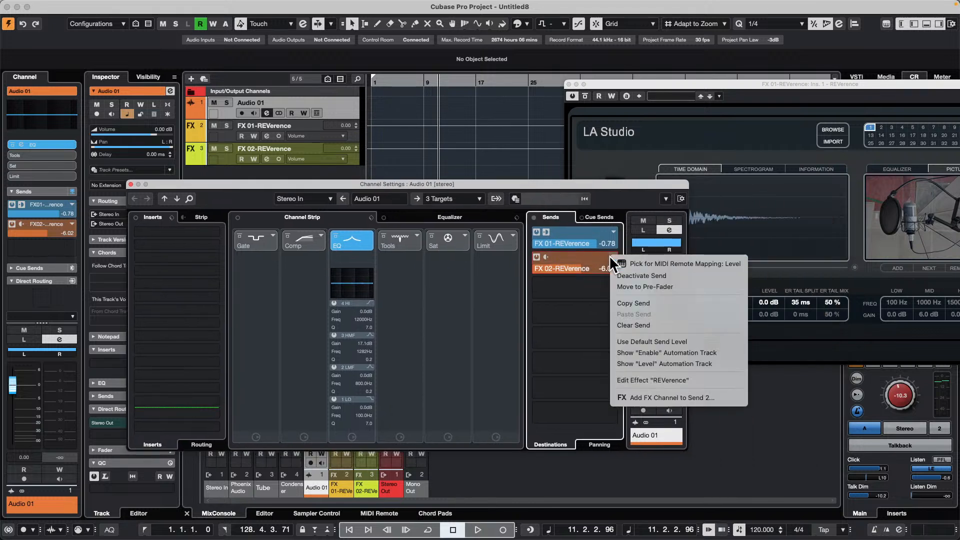
{"action": "left_click", "coordinate": [689, 285]}
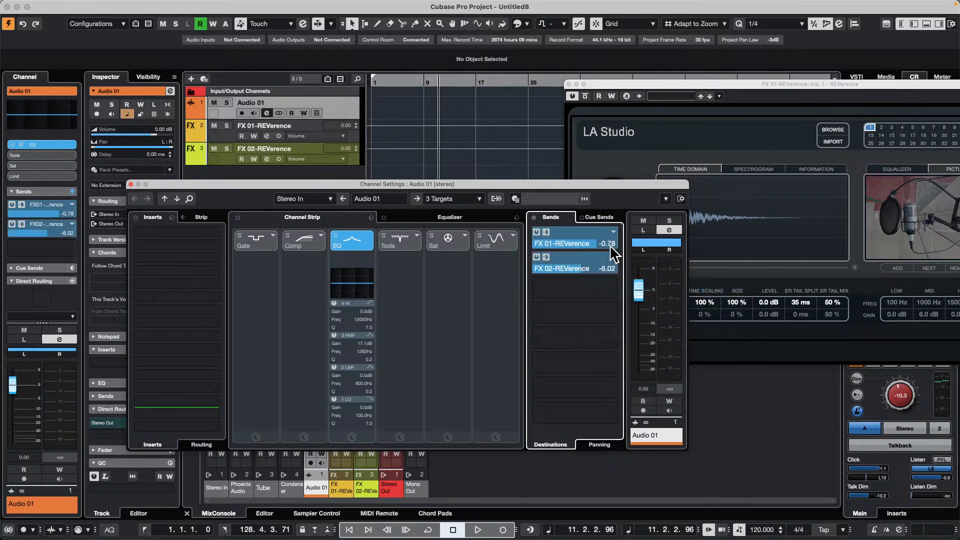
{"action": "left_click_drag", "start_coordinate": [576, 273], "coordinate": [607, 270]}
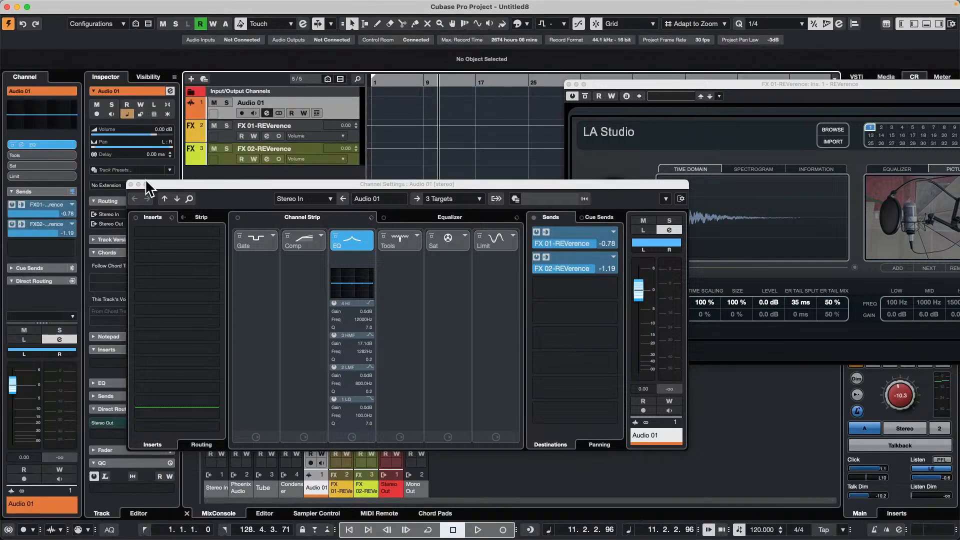
{"action": "left_click", "coordinate": [131, 184]}
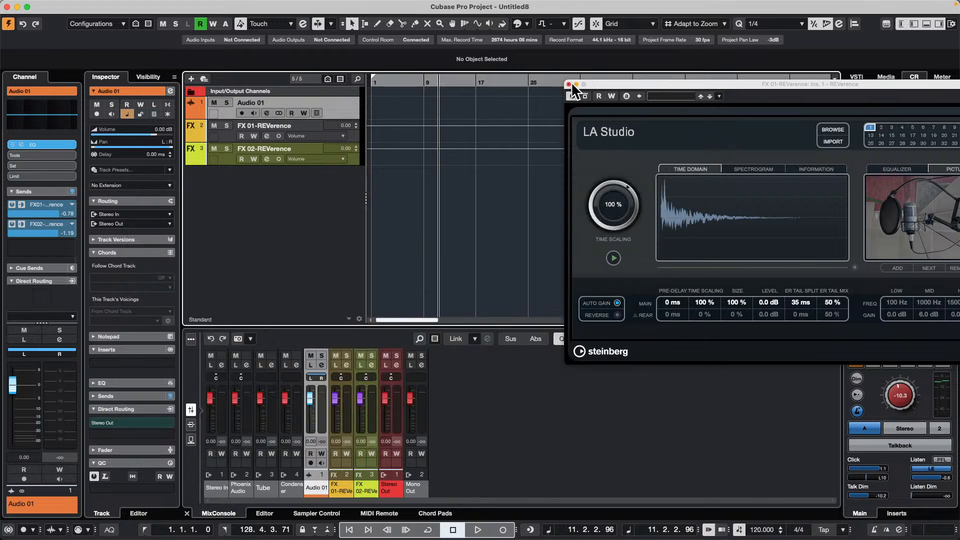
{"action": "left_click", "coordinate": [569, 84]}
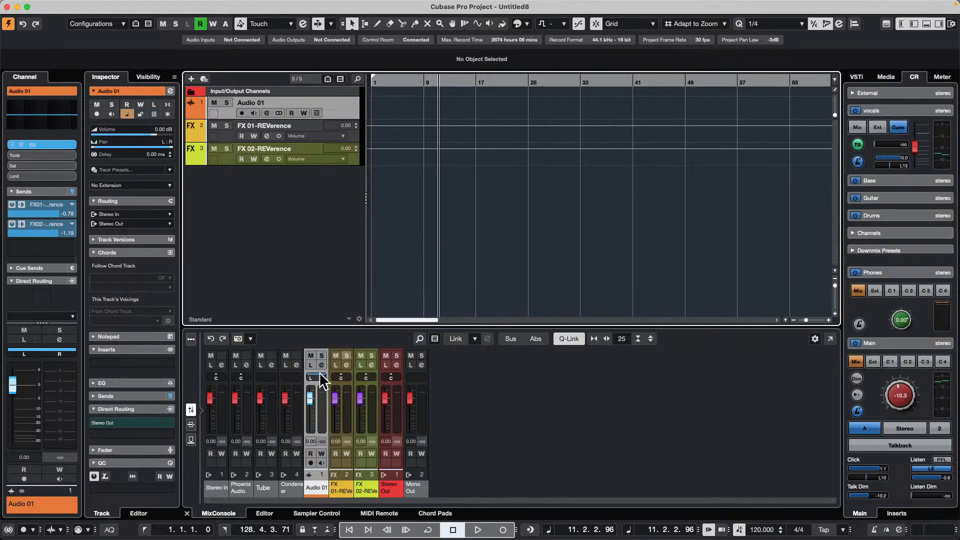
- Show the sends in the MixConsole, enlarge the mixer area and widen the channel strips until the send names are readable
{"action": "left_click", "coordinate": [191, 440]}
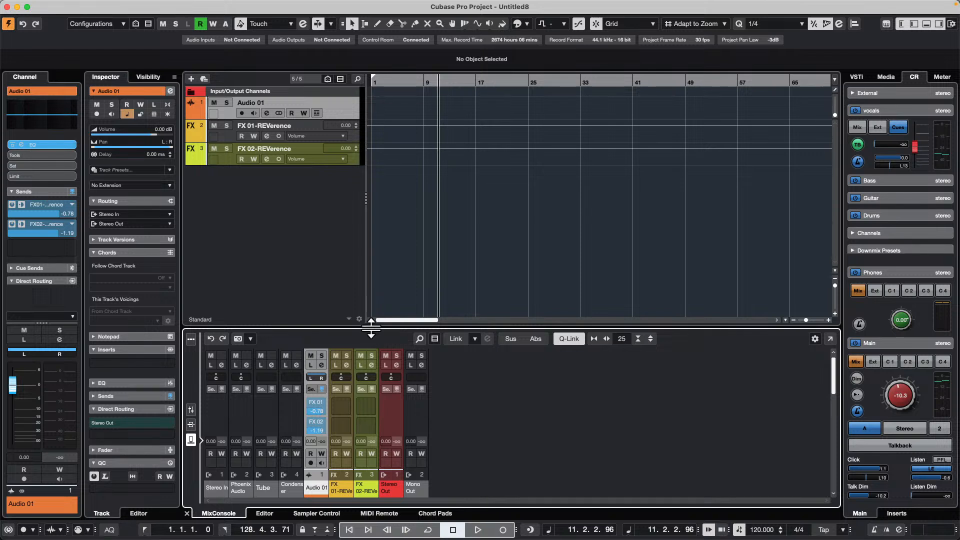
{"action": "left_click_drag", "start_coordinate": [369, 329], "coordinate": [323, 231]}
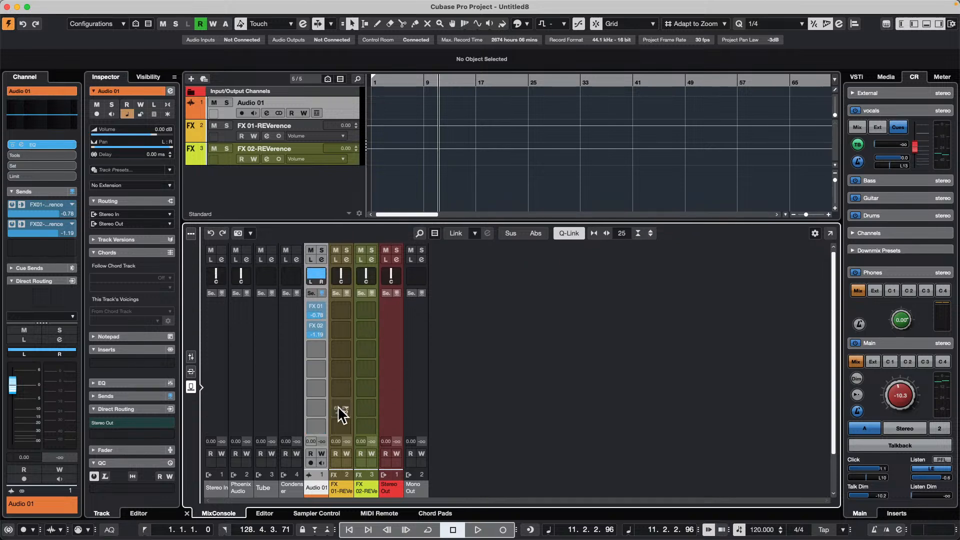
{"action": "key", "text": "h"}
{"action": "key", "text": "h"}
{"action": "key", "text": "h"}
{"action": "key", "text": "h"}
{"action": "key", "text": "h"}
{"action": "key", "text": "h"}
{"action": "key", "text": "h"}
{"action": "key", "text": "h"}
{"action": "key", "text": "h"}
{"action": "key", "text": "h"}
{"action": "key", "text": "h"}
{"action": "key", "text": "h"}
{"action": "key", "text": "h"}
{"action": "key", "text": "h"}
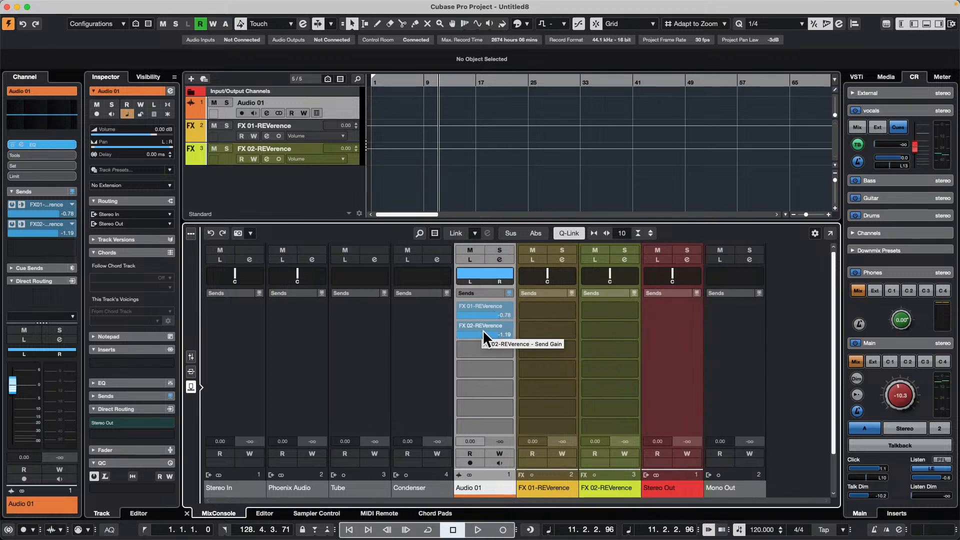
- Reset both Audio 01 sends to the default -6.02 level, and raise the FX 01-REVerence send to about -2.38
{"action": "left_click", "coordinate": [509, 335], "text": "super"}
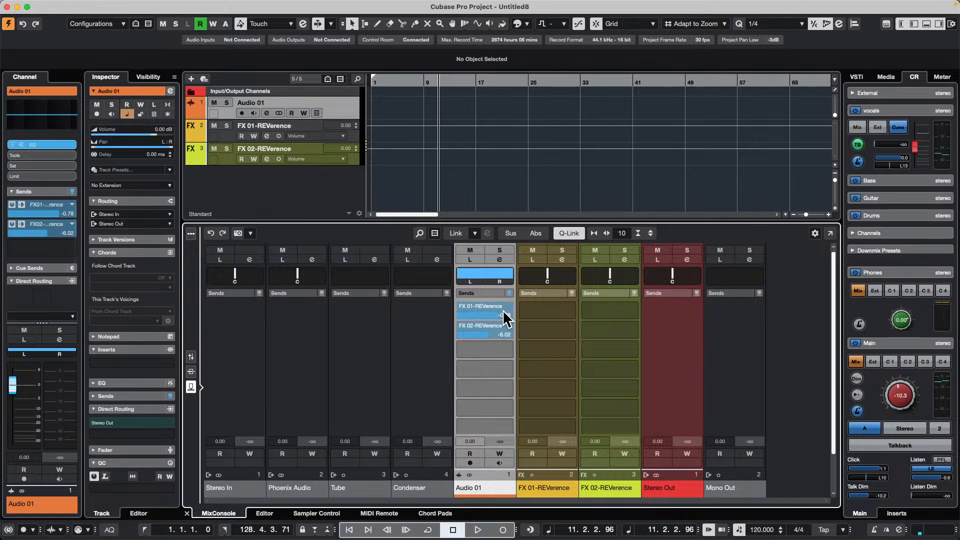
{"action": "left_click", "coordinate": [508, 315], "text": "super"}
{"action": "left_click", "coordinate": [562, 233]}
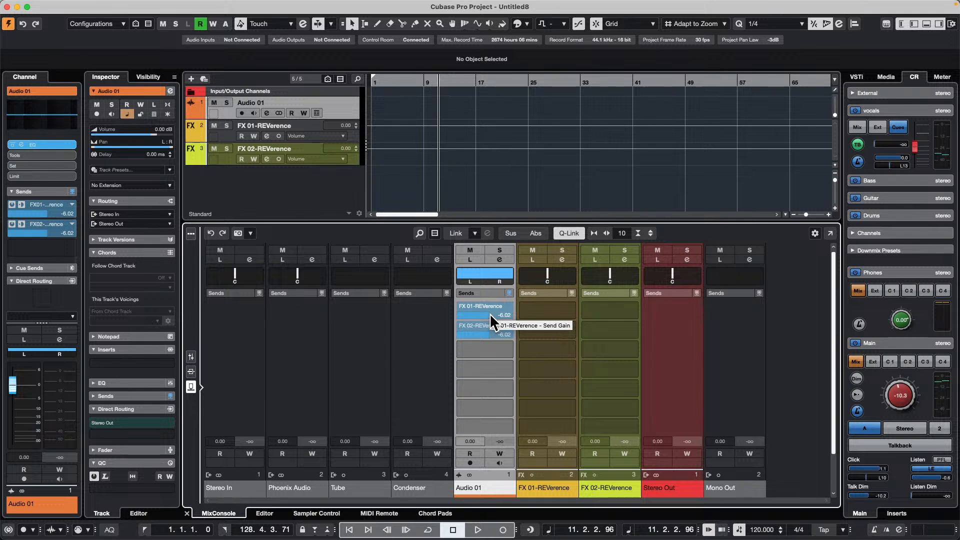
{"action": "mouse_move", "coordinate": [490, 313]}
{"action": "left_mouse_down"}
{"action": "mouse_move", "coordinate": [475, 314]}
{"action": "mouse_move", "coordinate": [487, 315]}
{"action": "left_mouse_up"}
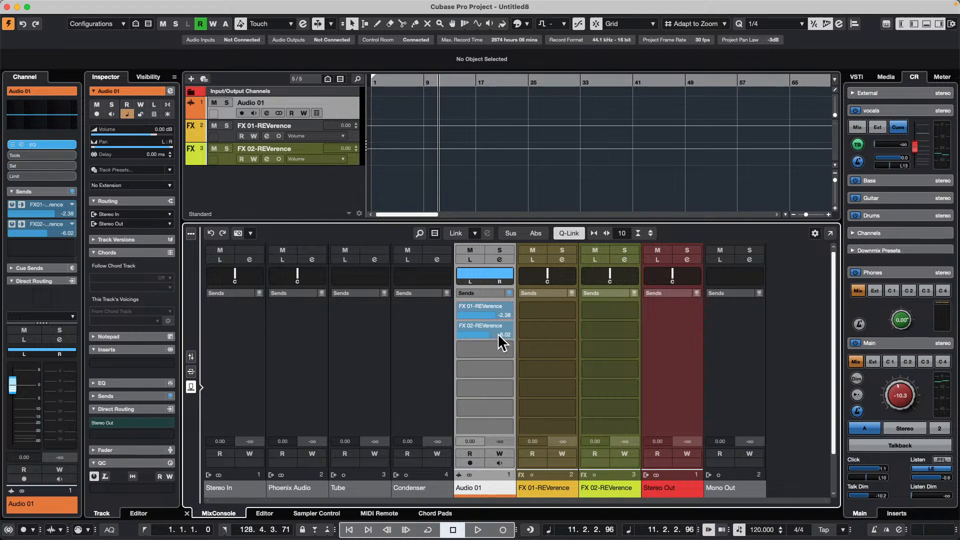
- Pick the FX 01-REVerence send level for MIDI Remote mapping and check the controller choices in the Mapping Assistant
{"action": "right_click", "coordinate": [491, 312]}
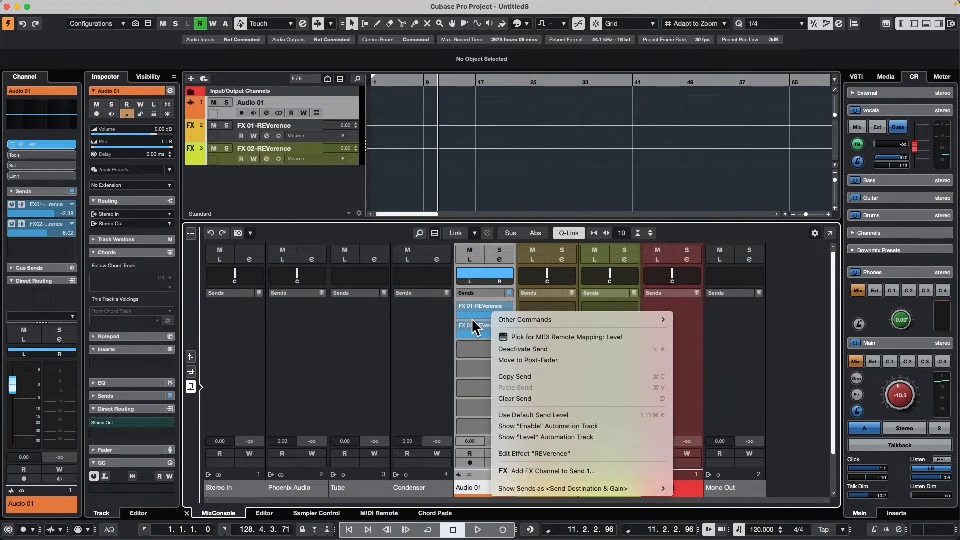
{"action": "left_click", "coordinate": [546, 339]}
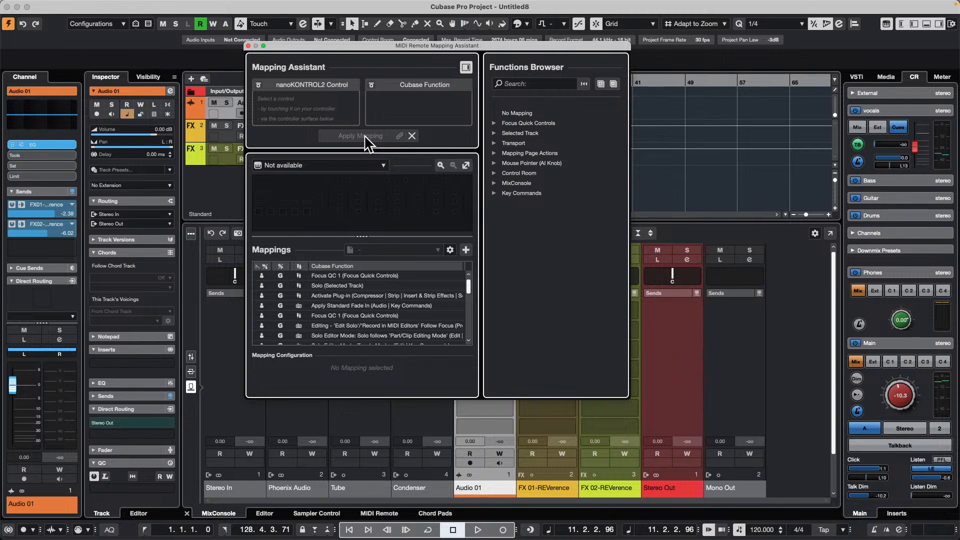
{"action": "left_click", "coordinate": [362, 163]}
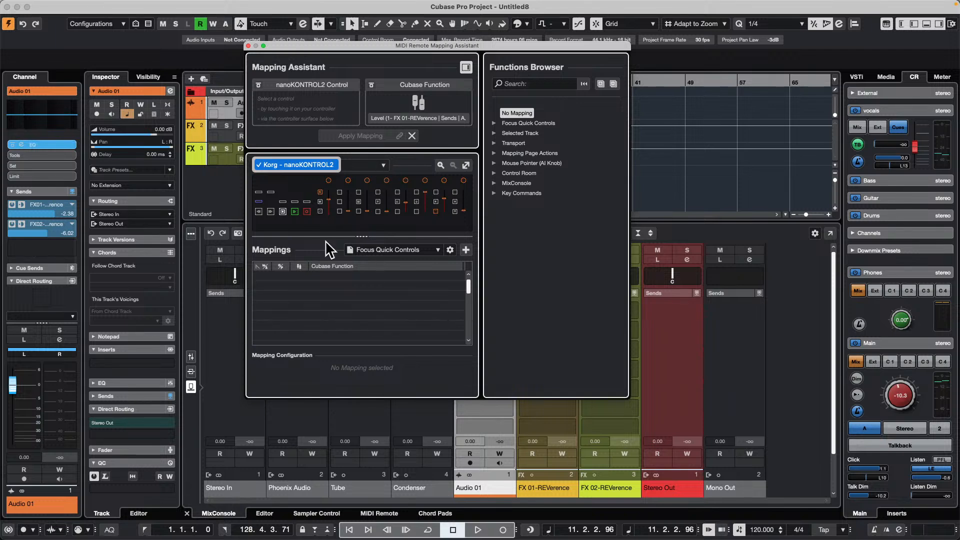
{"action": "left_click", "coordinate": [386, 164]}
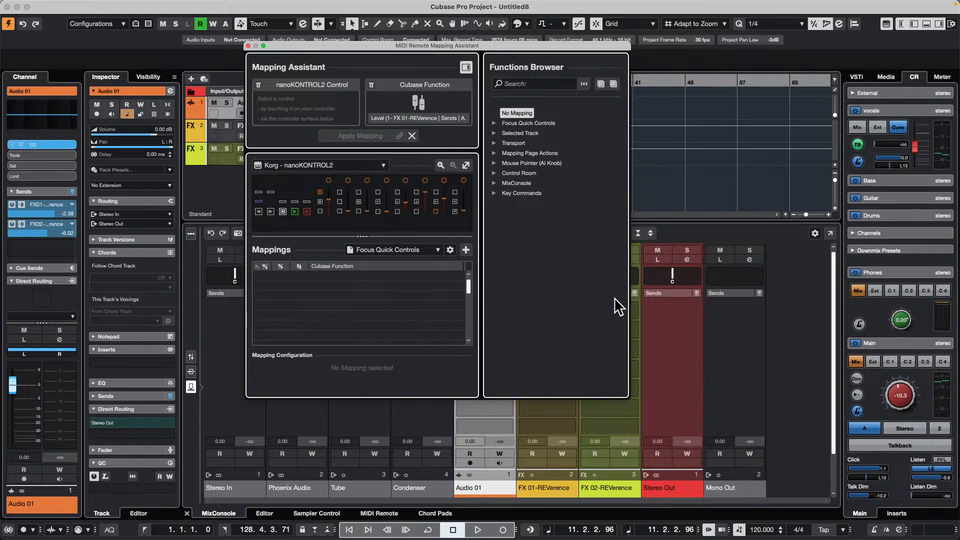
{"action": "left_click", "coordinate": [561, 286]}
{"action": "left_click", "coordinate": [385, 165]}
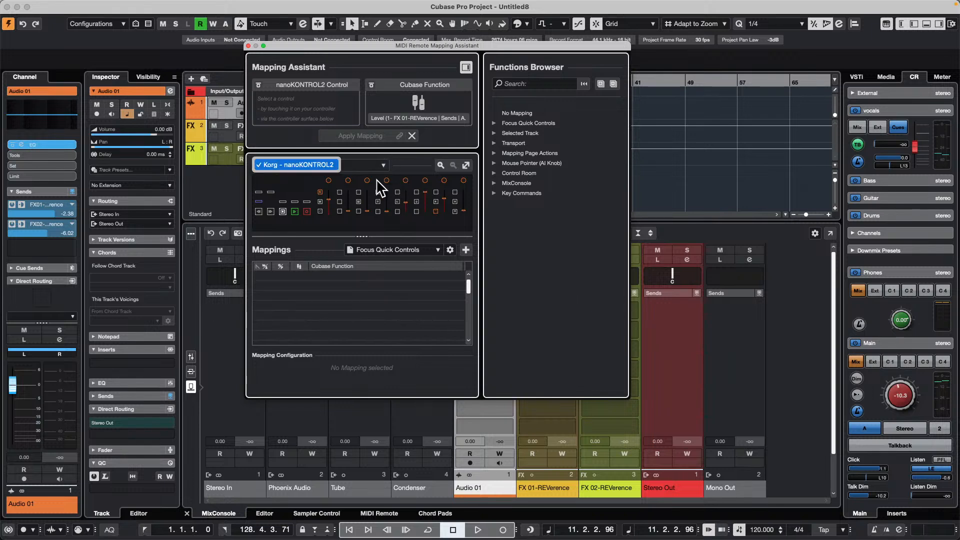
{"action": "left_click", "coordinate": [384, 298]}
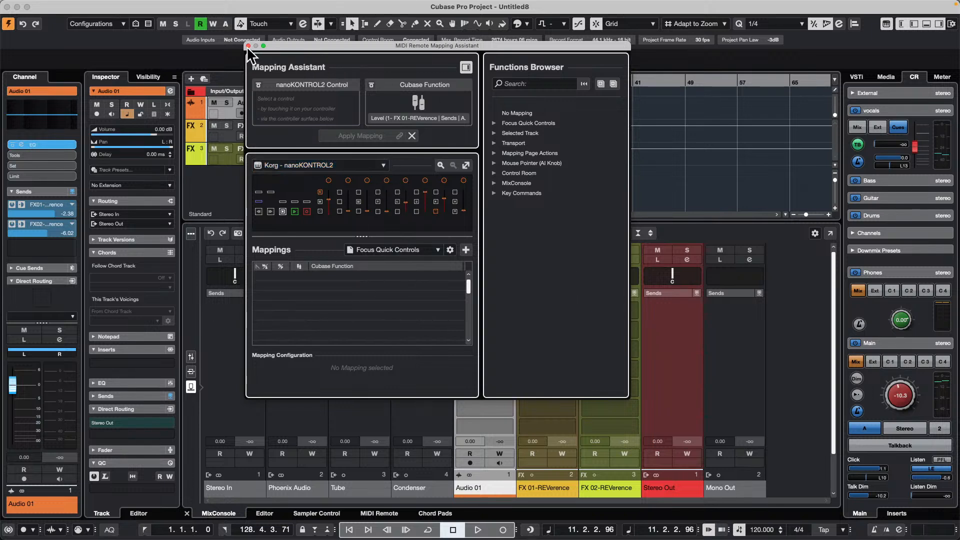
- Show the nanoKONTROL2 MIDI Remote surface in the lower zone and activate its Untitled Page mapping page
{"action": "left_click", "coordinate": [372, 515]}
{"action": "left_click", "coordinate": [376, 515]}
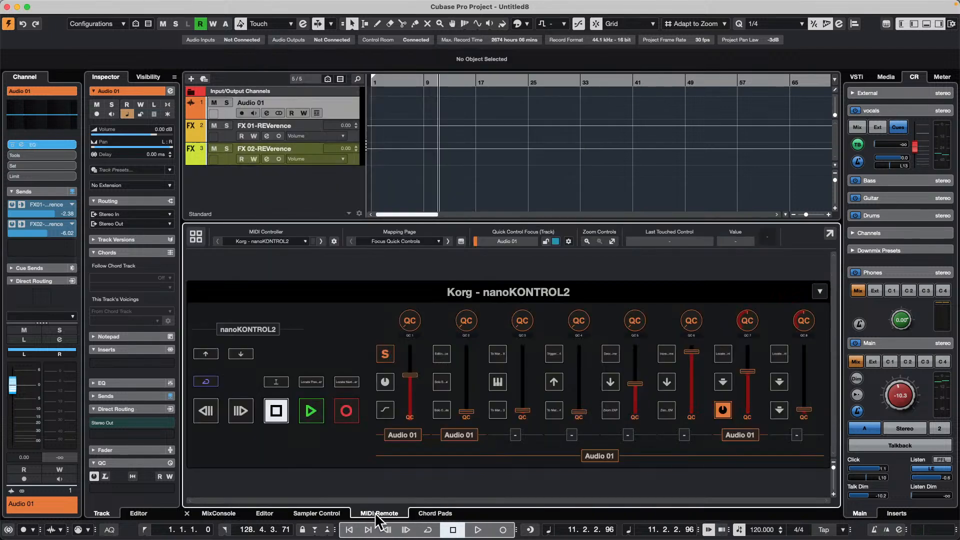
{"action": "left_click", "coordinate": [405, 242]}
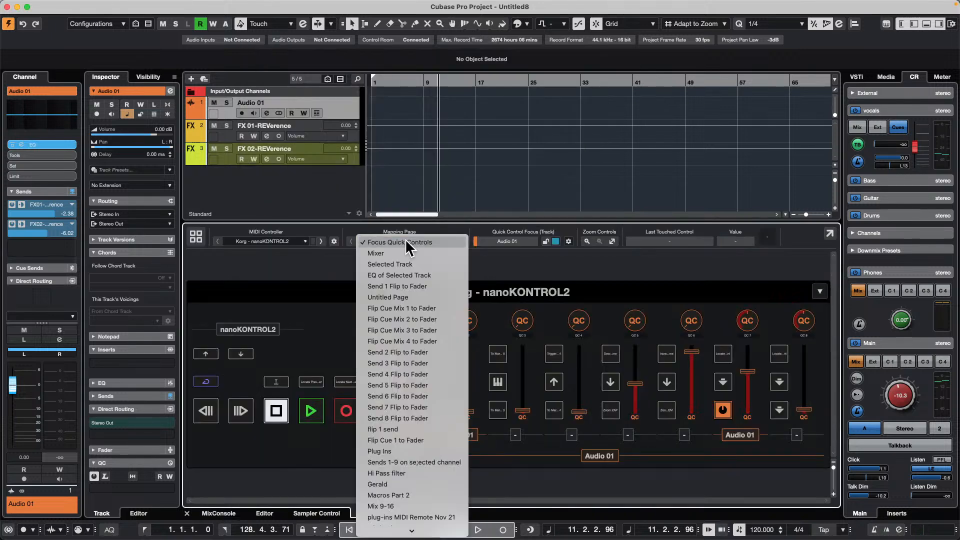
{"action": "left_click", "coordinate": [426, 299]}
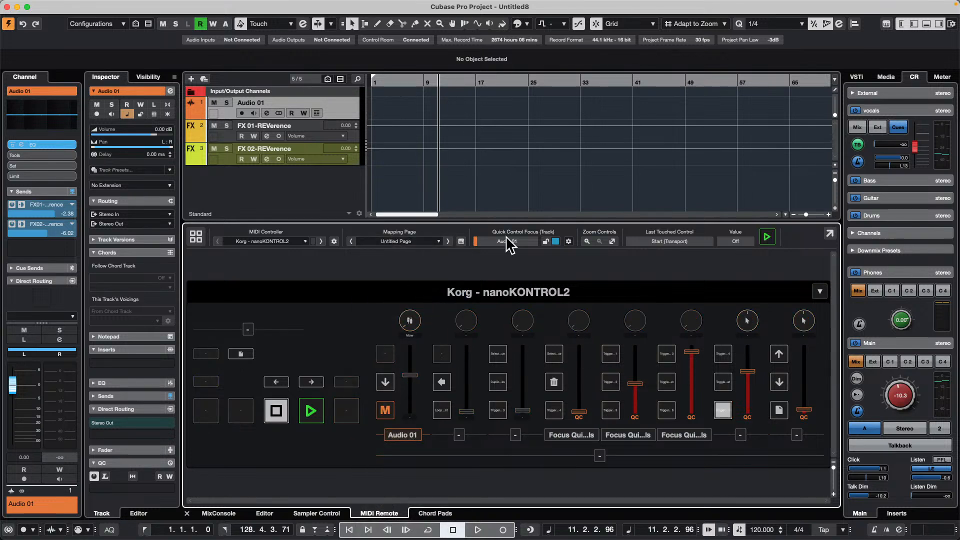
- From the Audio 01 channel settings, map the FX 01-REVerence send level to the first nanoKONTROL2 knob and close the Mapping Assistant
{"action": "left_click", "coordinate": [268, 111]}
{"action": "right_click", "coordinate": [583, 243]}
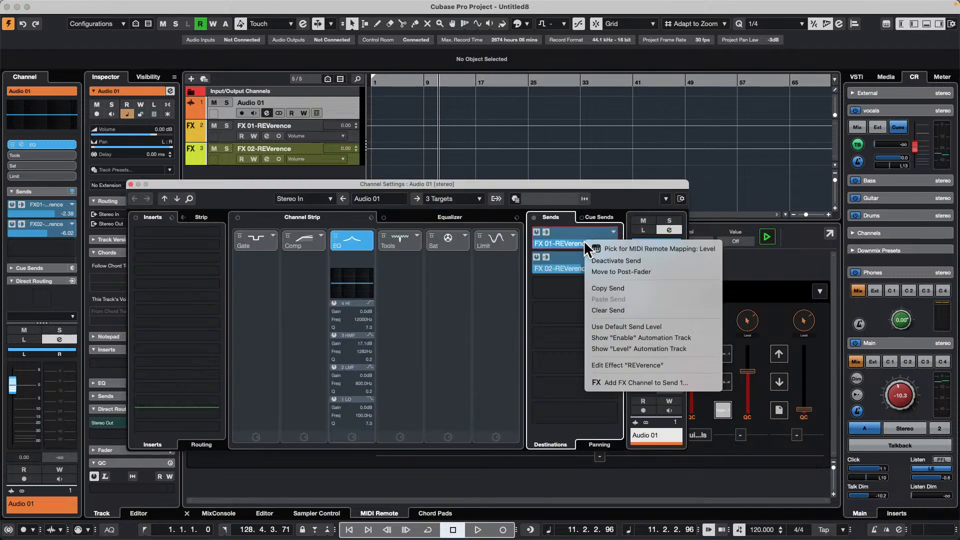
{"action": "left_click", "coordinate": [641, 248]}
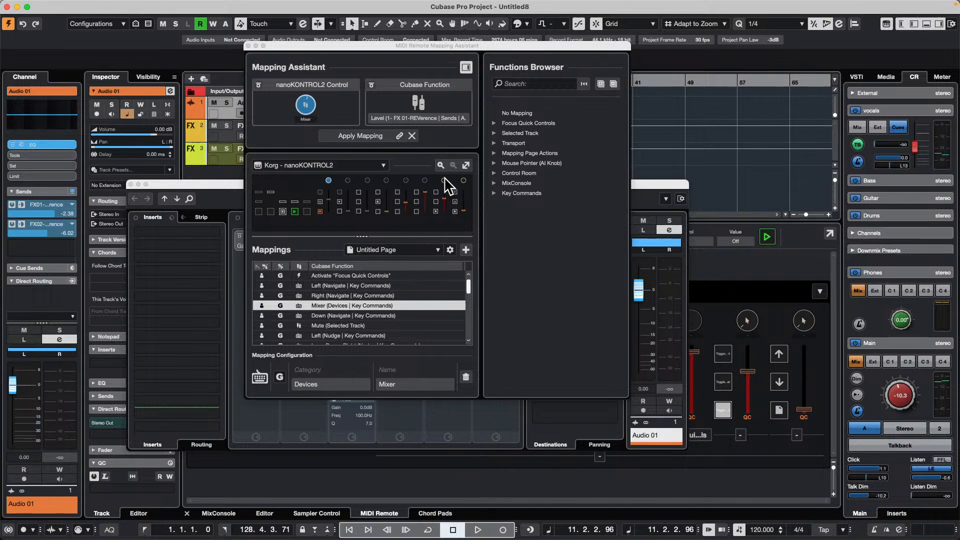
{"action": "left_click", "coordinate": [360, 135]}
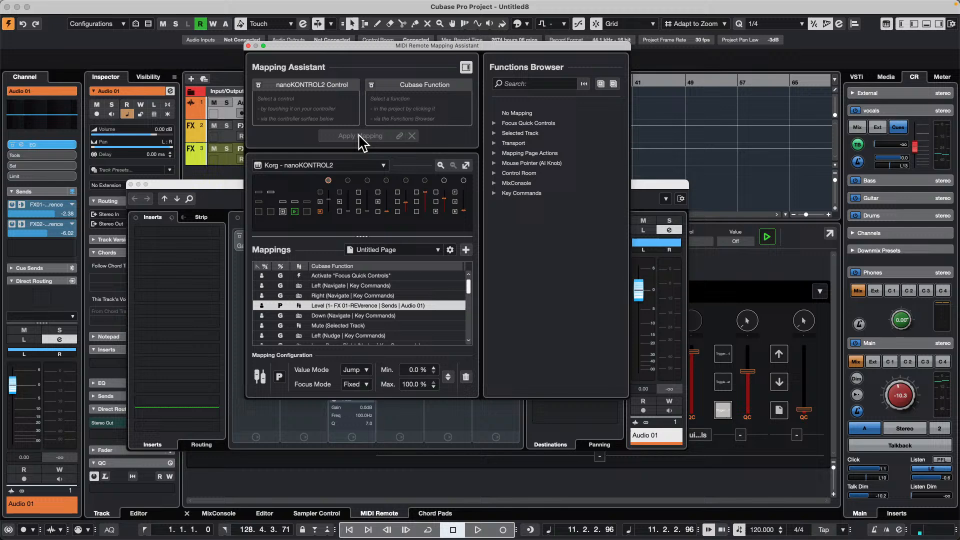
{"action": "left_click", "coordinate": [248, 45]}
- Map the FX 02-REVerence send level to the first nanoKONTROL2 knob and close the Mapping Assistant
{"action": "right_click", "coordinate": [572, 264]}
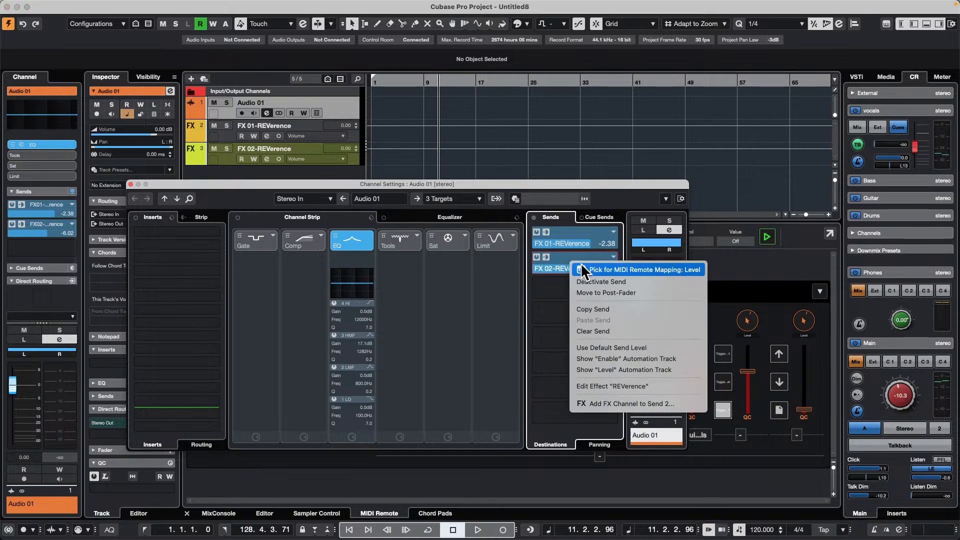
{"action": "left_click", "coordinate": [615, 269]}
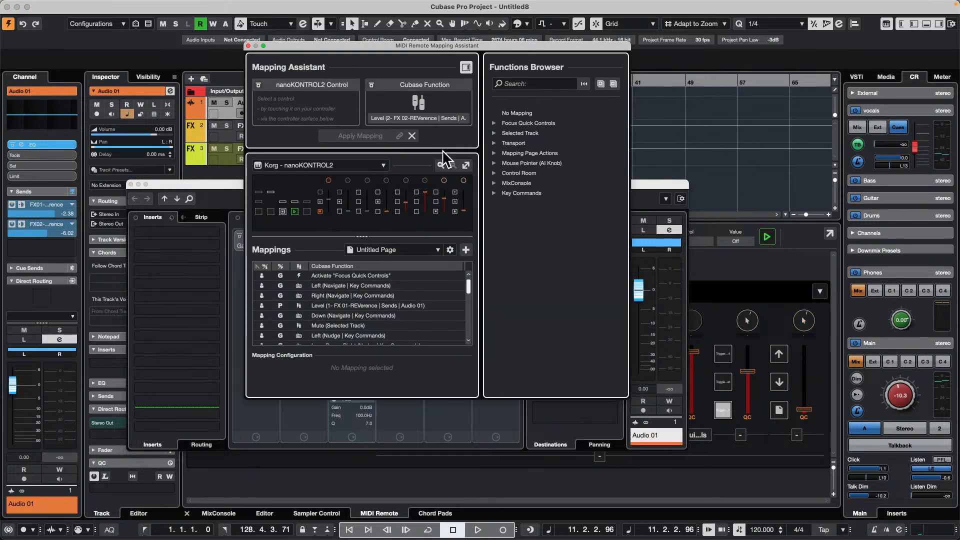
{"action": "left_click", "coordinate": [352, 133]}
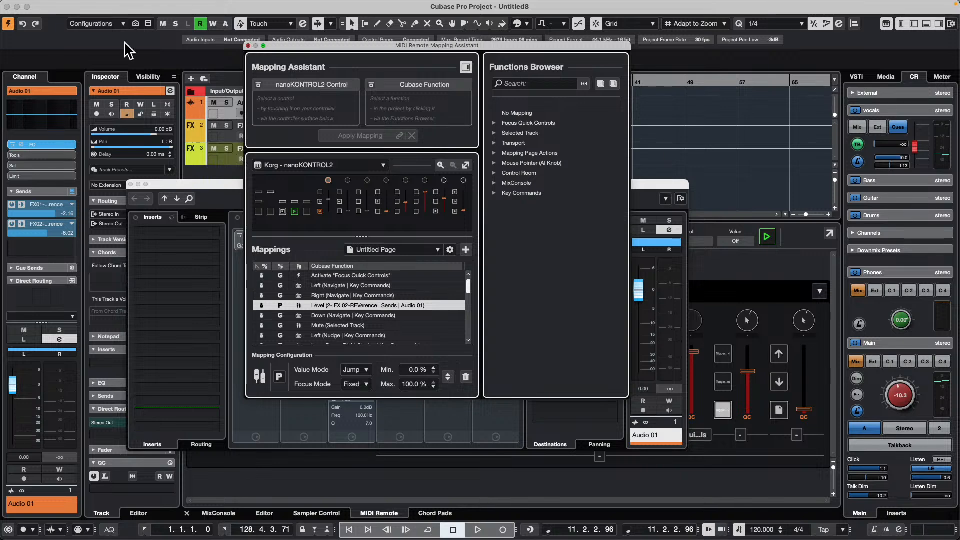
{"action": "left_click", "coordinate": [248, 45]}
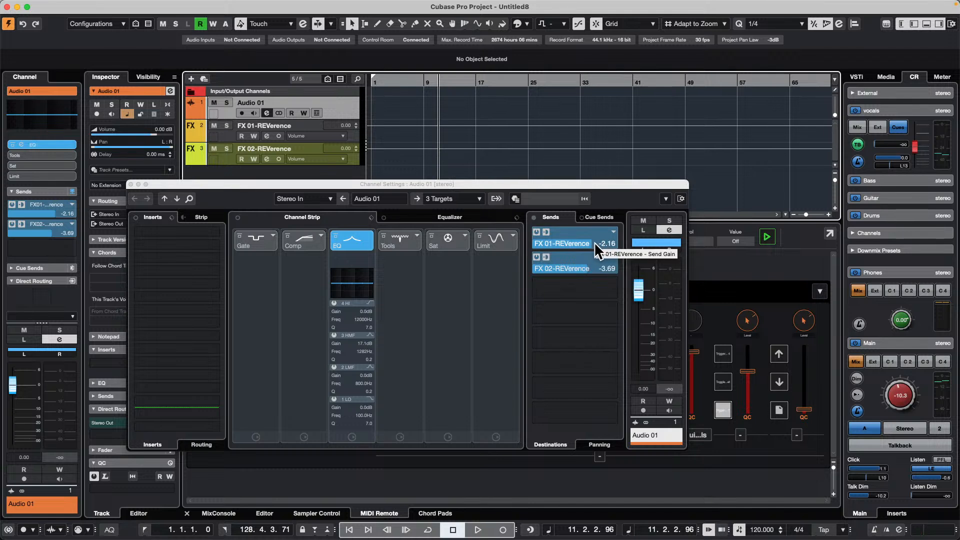
- Lower the Audio 01 FX 01-REVerence send to about -8.89 and copy that send
{"action": "left_click_drag", "start_coordinate": [590, 241], "coordinate": [554, 242]}
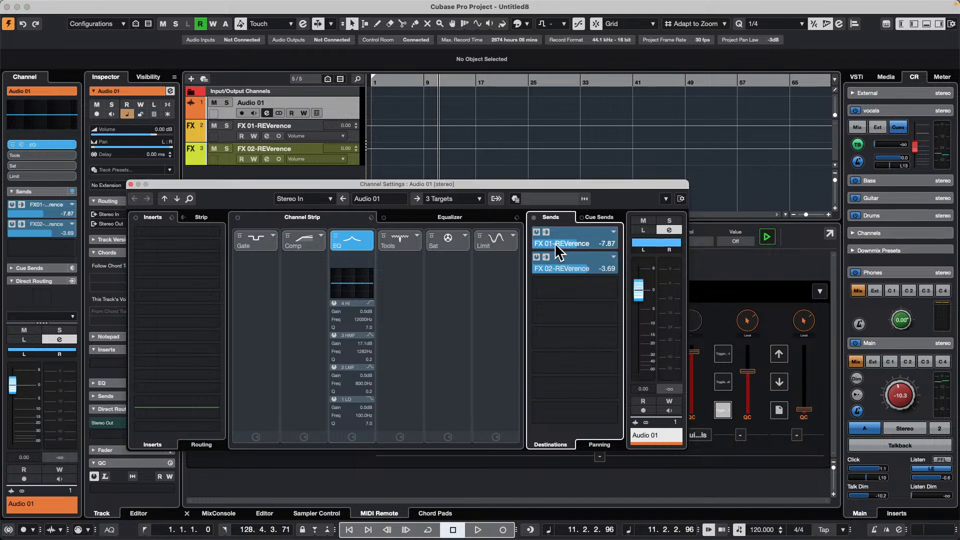
{"action": "double_click", "coordinate": [605, 242]}
{"action": "right_click", "coordinate": [604, 243]}
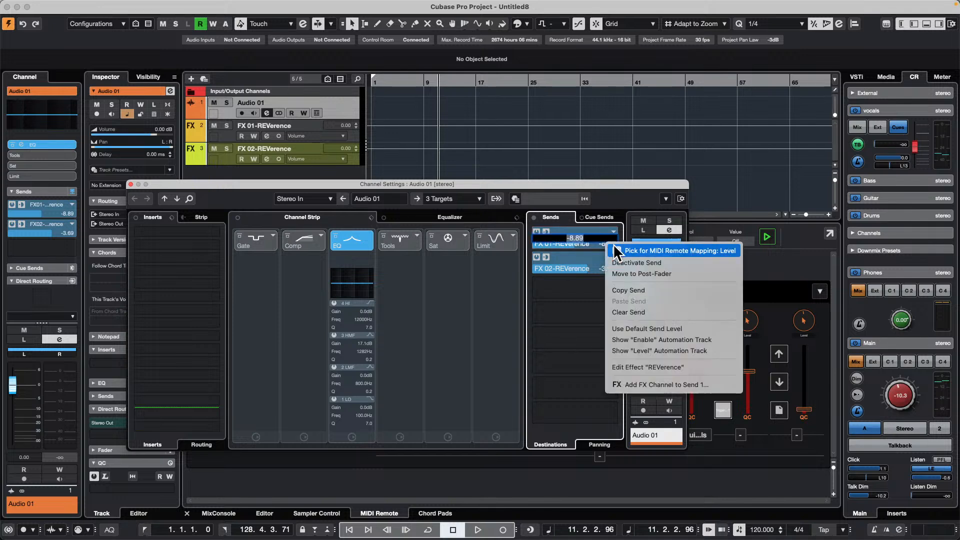
{"action": "left_click", "coordinate": [673, 288]}
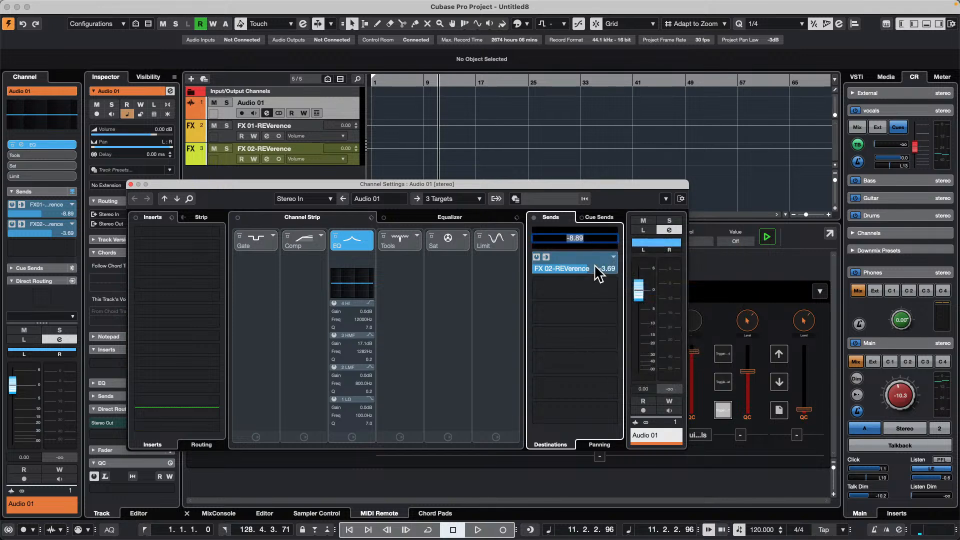
- Paste the copied send over the second send slot and lower its level to about -14.3
{"action": "right_click", "coordinate": [571, 262]}
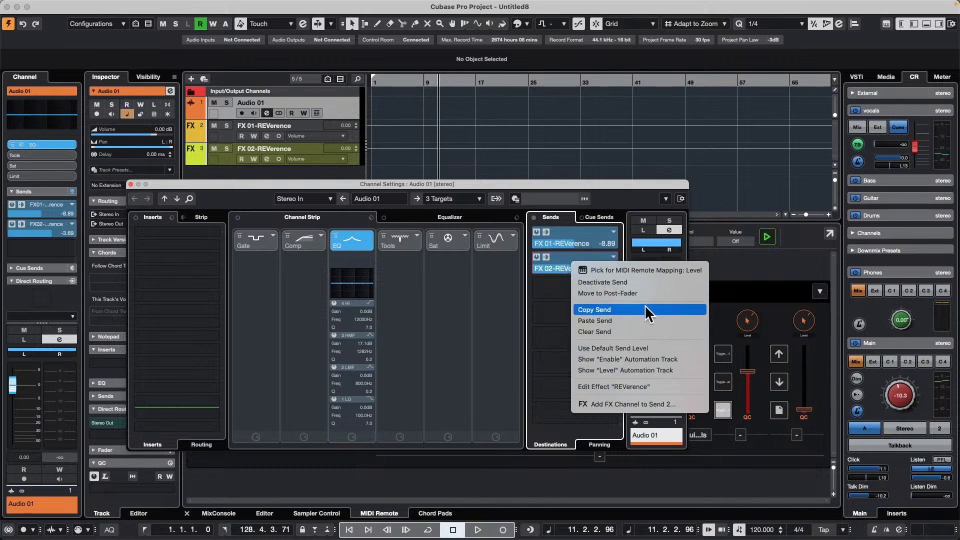
{"action": "left_click", "coordinate": [640, 321]}
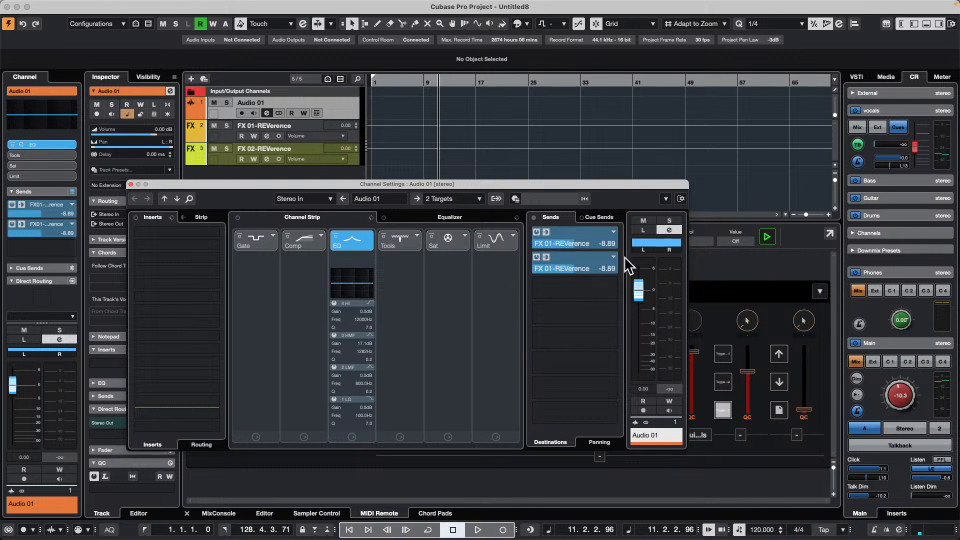
{"action": "left_click_drag", "start_coordinate": [571, 269], "coordinate": [548, 274]}
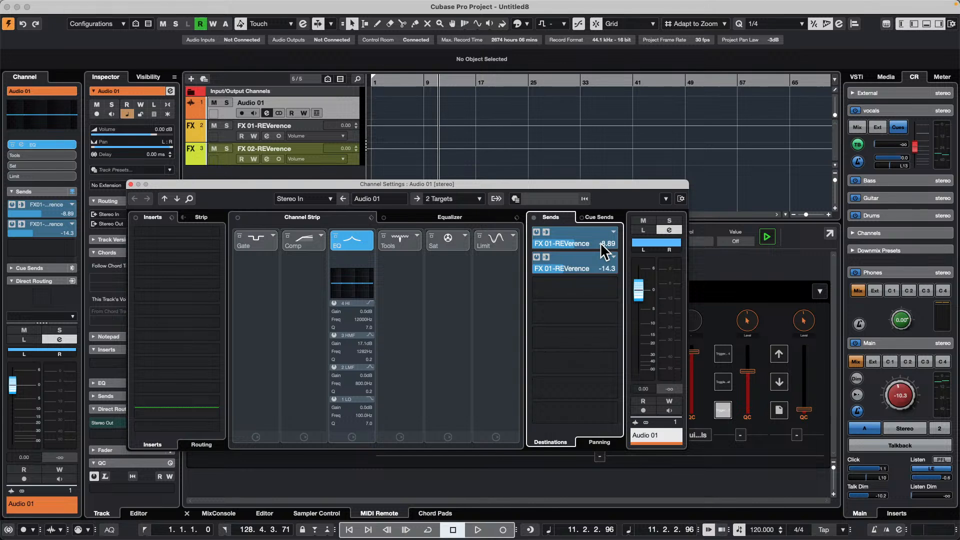
- Close the channel settings, add a HALion 7 instrument track routed to Stereo Out, and open HALion's Default Screenset
{"action": "left_click", "coordinate": [131, 183]}
{"action": "right_click", "coordinate": [274, 191]}
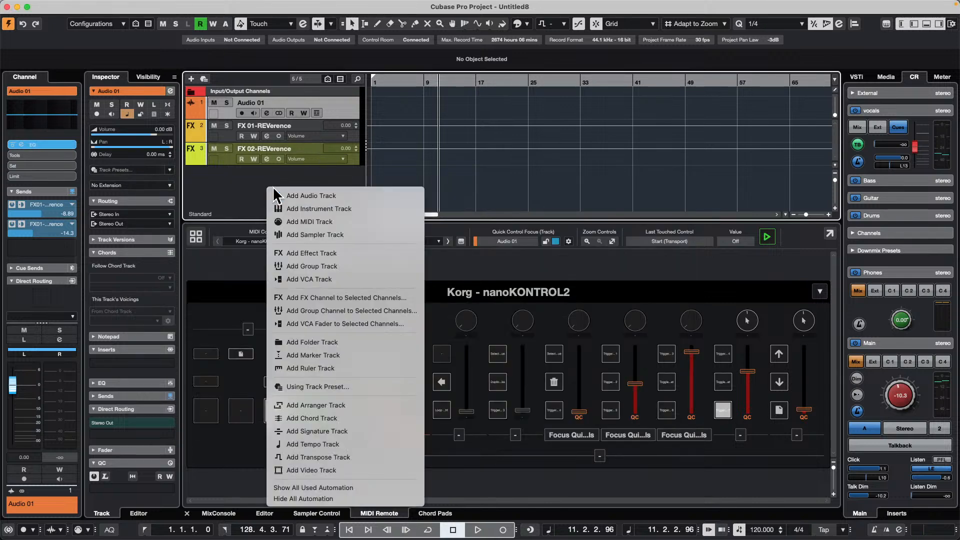
{"action": "left_click", "coordinate": [361, 210]}
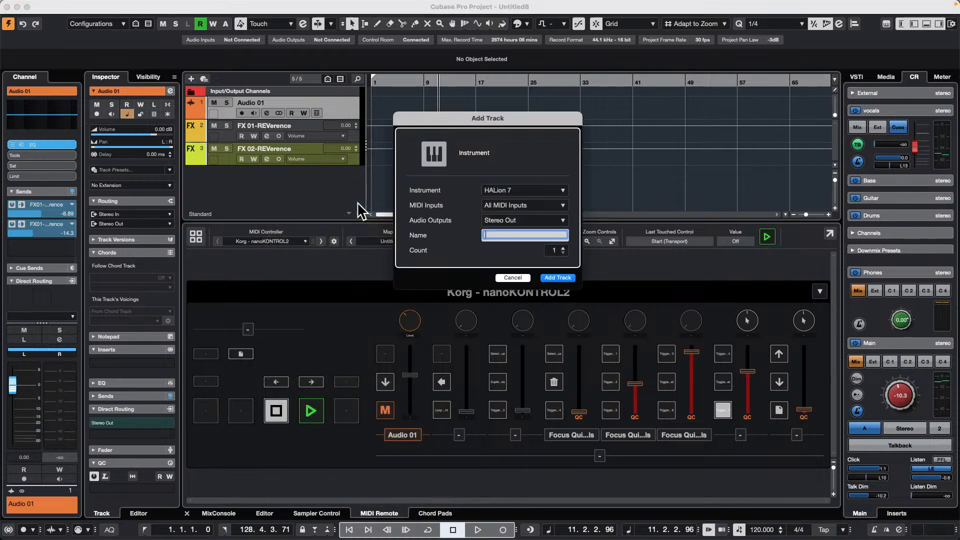
{"action": "left_click", "coordinate": [558, 278]}
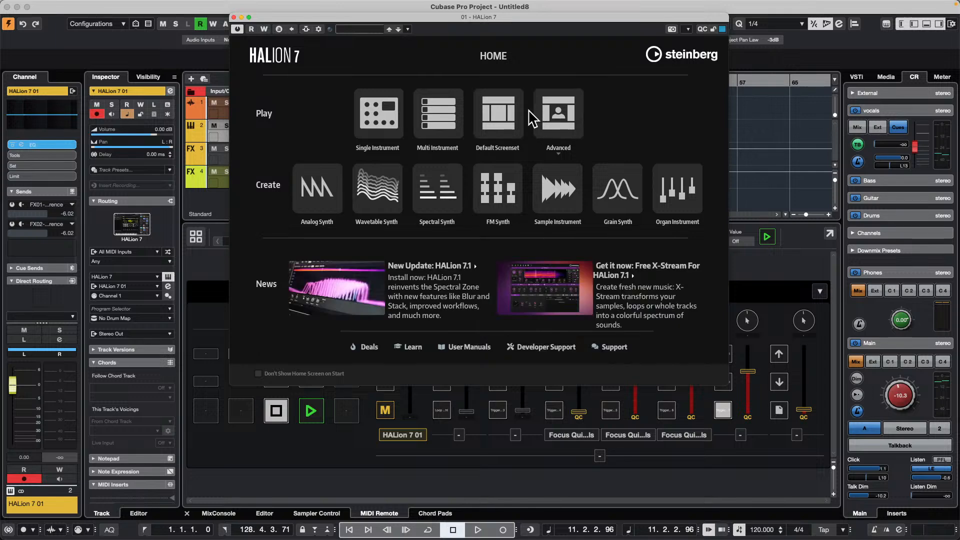
{"action": "left_click", "coordinate": [495, 122]}
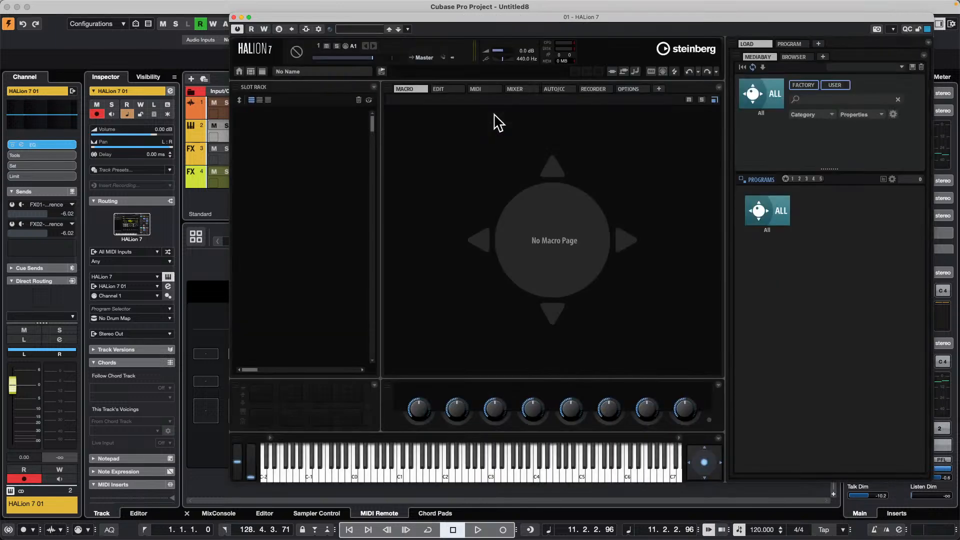
- Load the 09 124 fire loop from the Drum Loops set into the first HALion slot
{"action": "left_click_drag", "start_coordinate": [779, 19], "coordinate": [619, 39]}
{"action": "left_click", "coordinate": [887, 77]}
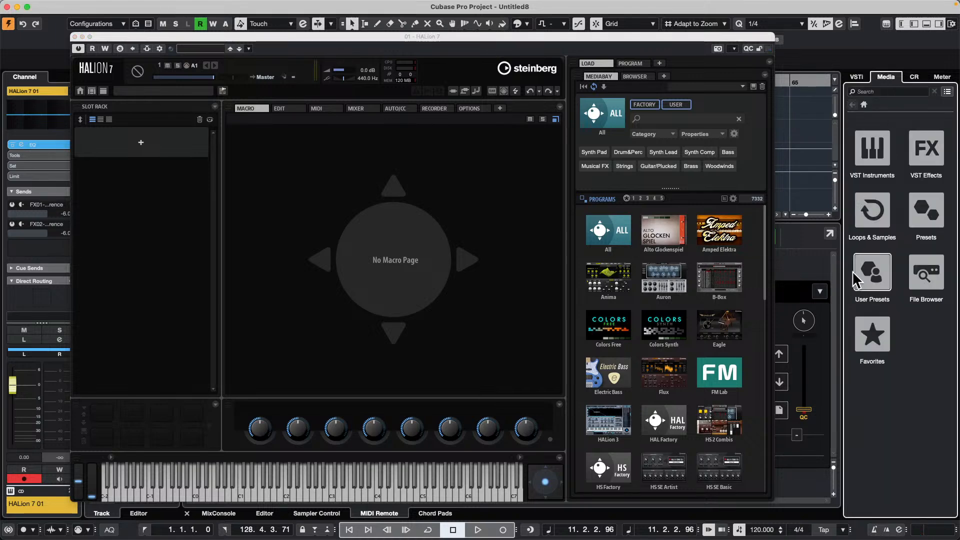
{"action": "left_click", "coordinate": [870, 220]}
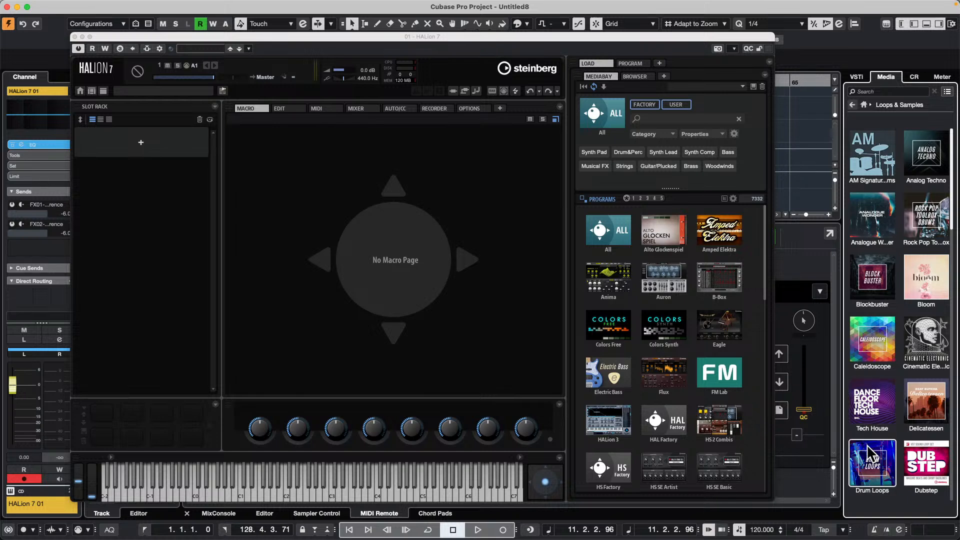
{"action": "left_click", "coordinate": [872, 462]}
{"action": "left_click_drag", "start_coordinate": [881, 372], "coordinate": [330, 489]}
{"action": "left_click_drag", "start_coordinate": [906, 371], "coordinate": [120, 137]}
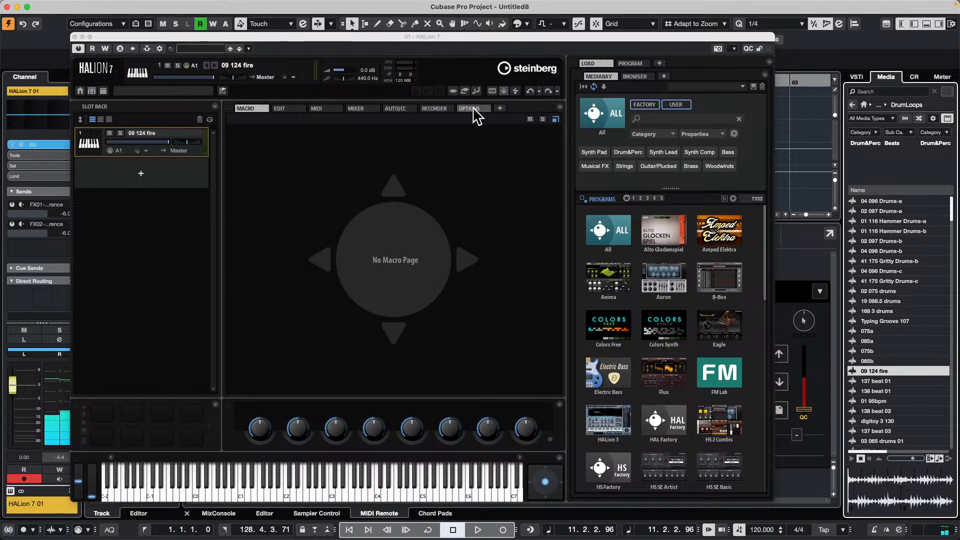
- Open the loaded loop in HALion's sample editor and move its sample end to about 101988
{"action": "left_click", "coordinate": [295, 110]}
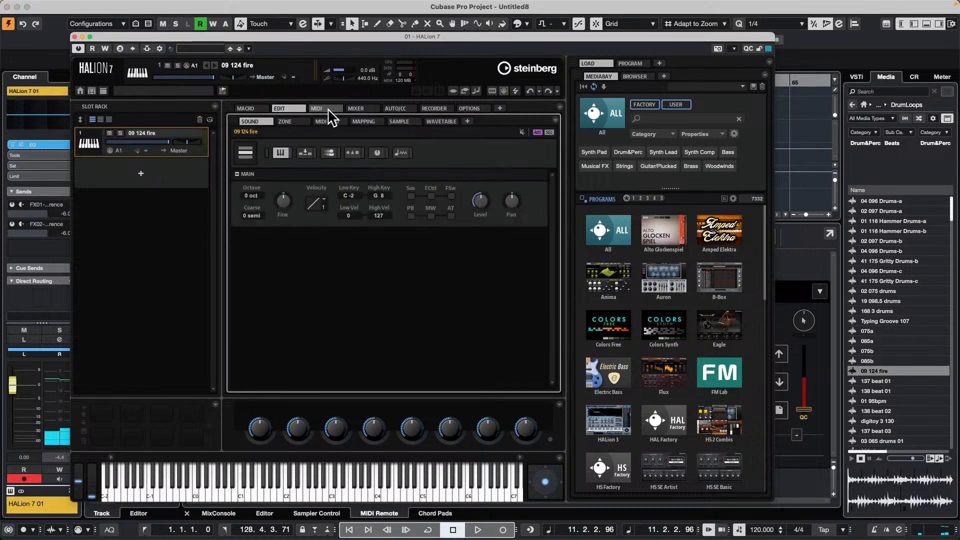
{"action": "left_click", "coordinate": [398, 123]}
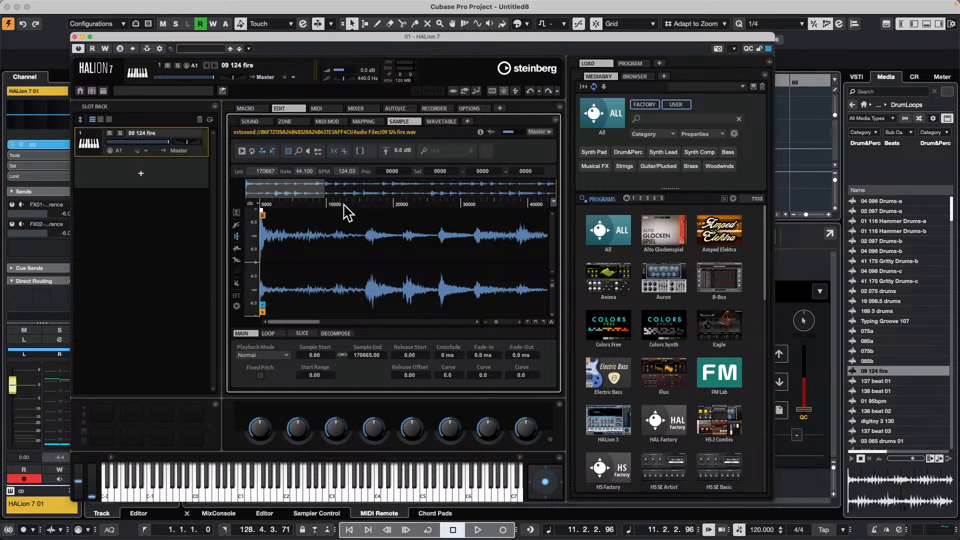
{"action": "left_click_drag", "start_coordinate": [342, 200], "coordinate": [336, 171]}
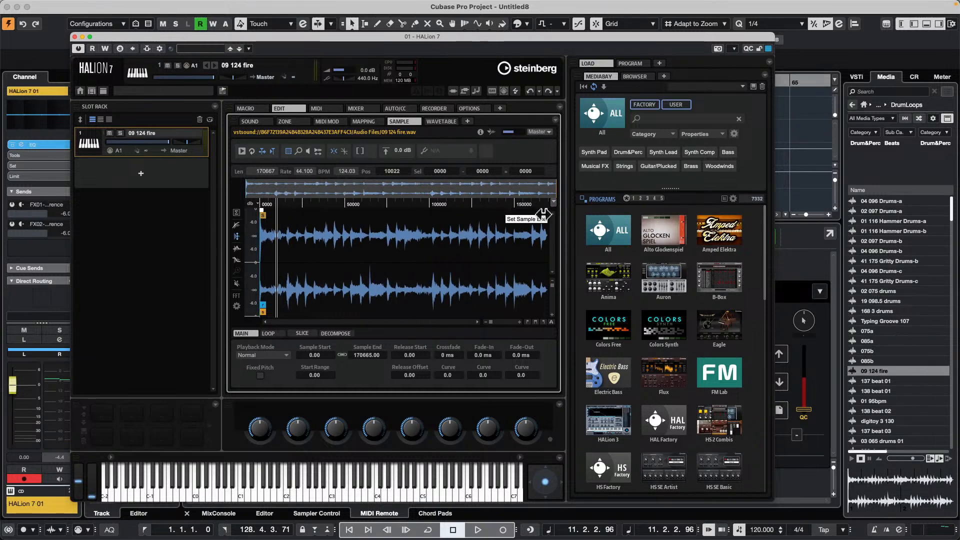
{"action": "left_click_drag", "start_coordinate": [545, 211], "coordinate": [427, 220]}
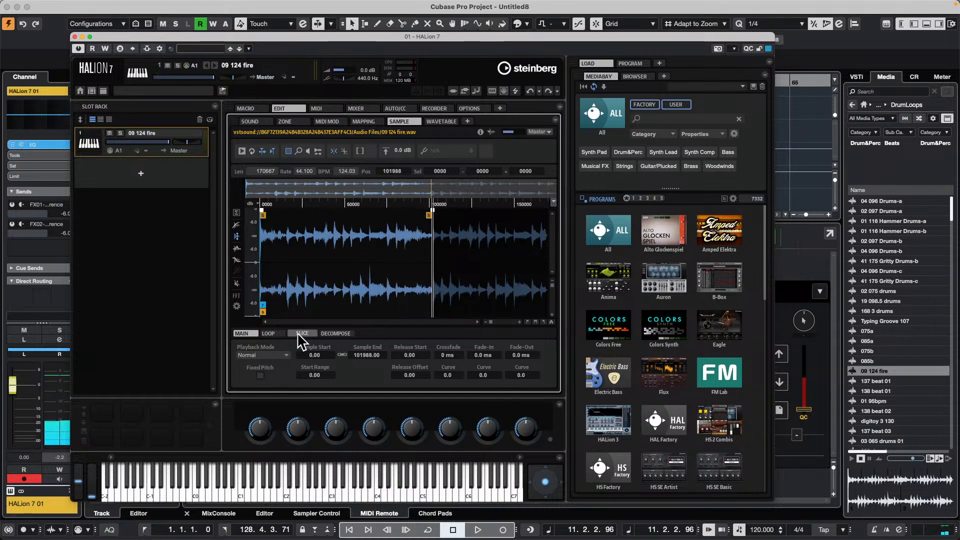
- Set both the sustain loop and the release loop of the sample to Continuous
{"action": "left_click", "coordinate": [273, 334]}
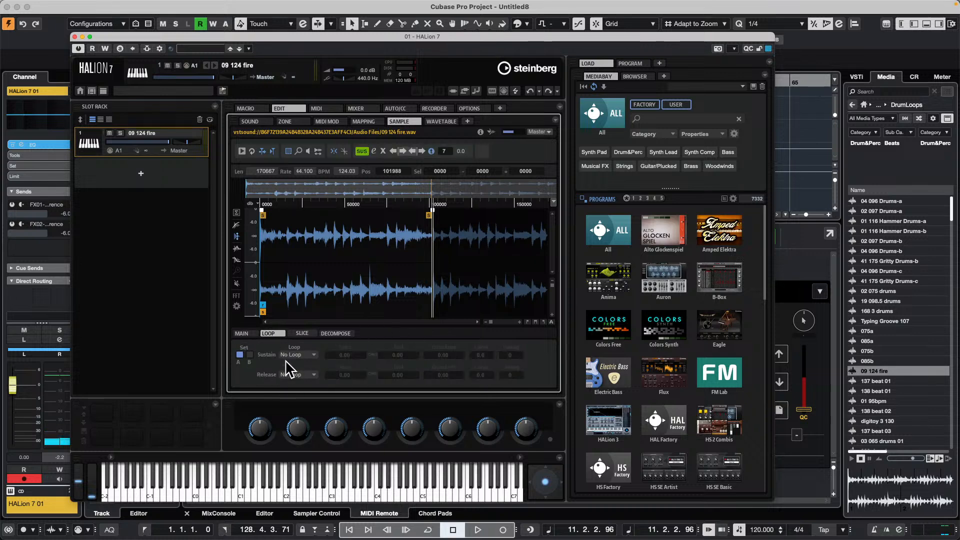
{"action": "left_click", "coordinate": [306, 354]}
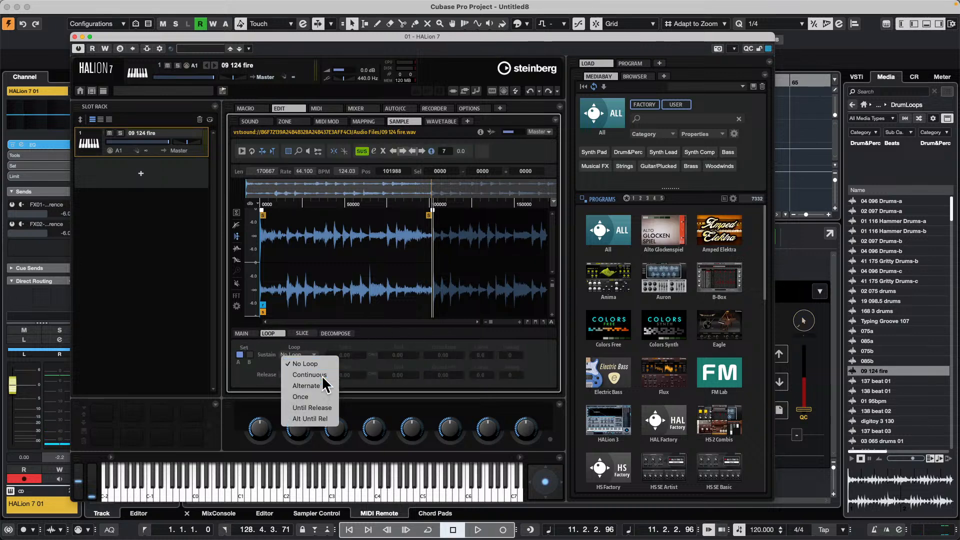
{"action": "left_click", "coordinate": [323, 376]}
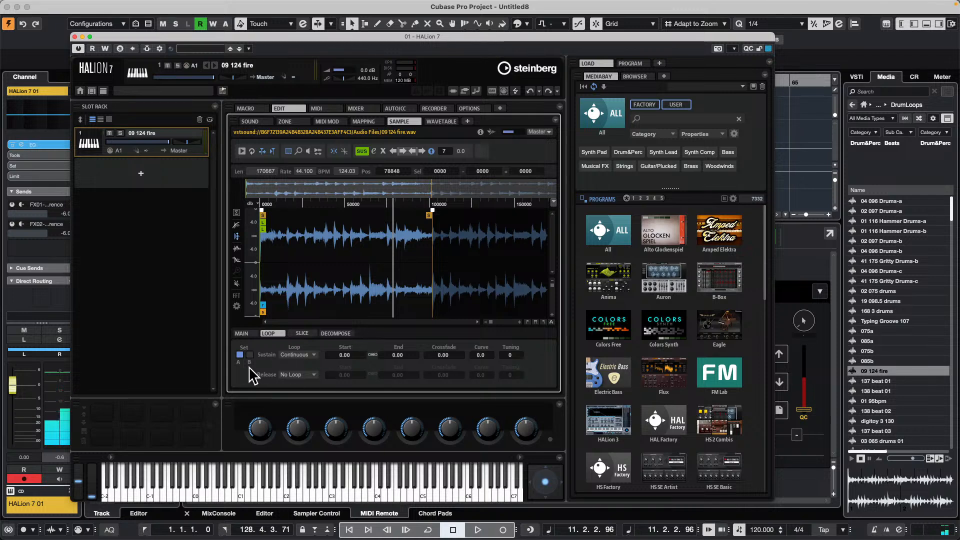
{"action": "left_click", "coordinate": [300, 374]}
{"action": "left_click", "coordinate": [311, 395]}
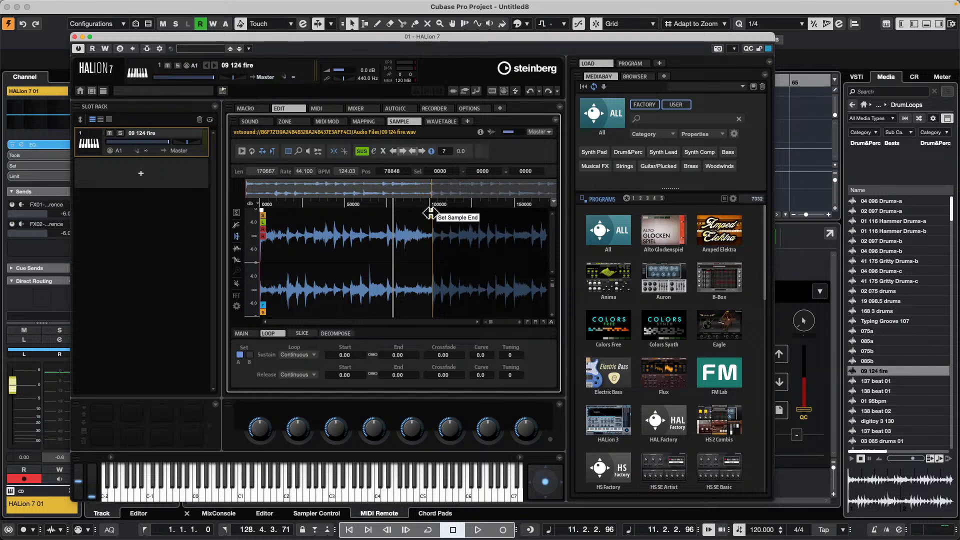
- Extend the sample end to just past the 150000 mark and set the release loop end to about 43919
{"action": "left_click_drag", "start_coordinate": [430, 214], "coordinate": [531, 215]}
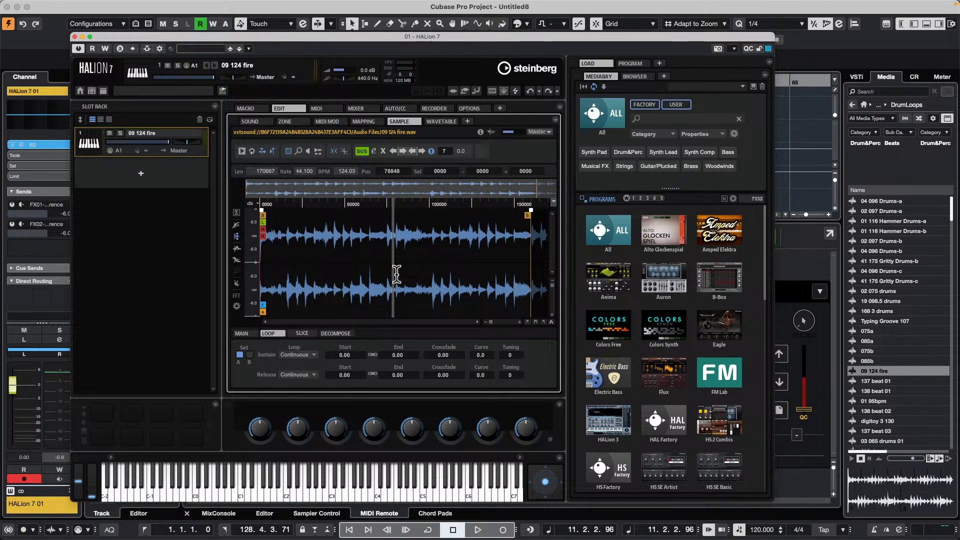
{"action": "left_click", "coordinate": [354, 210]}
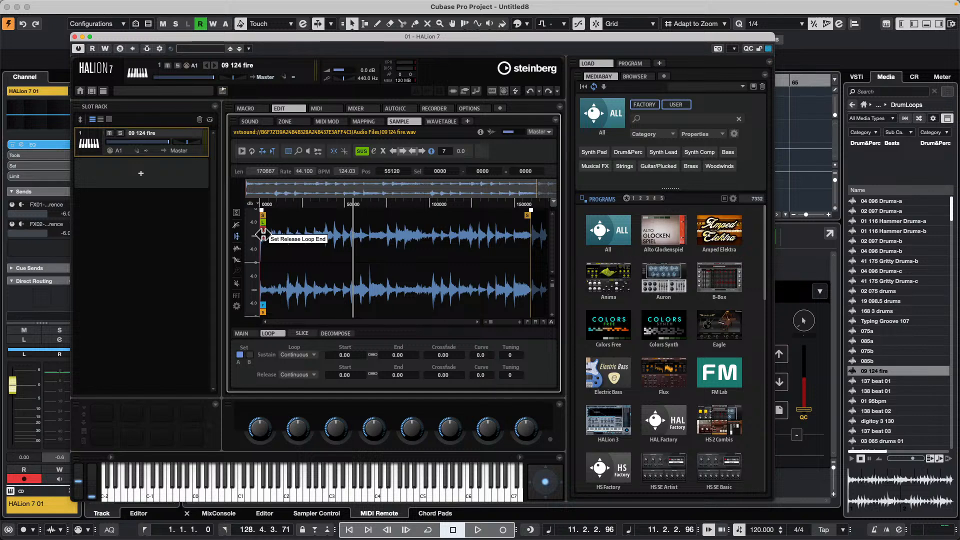
{"action": "left_click_drag", "start_coordinate": [262, 234], "coordinate": [374, 235]}
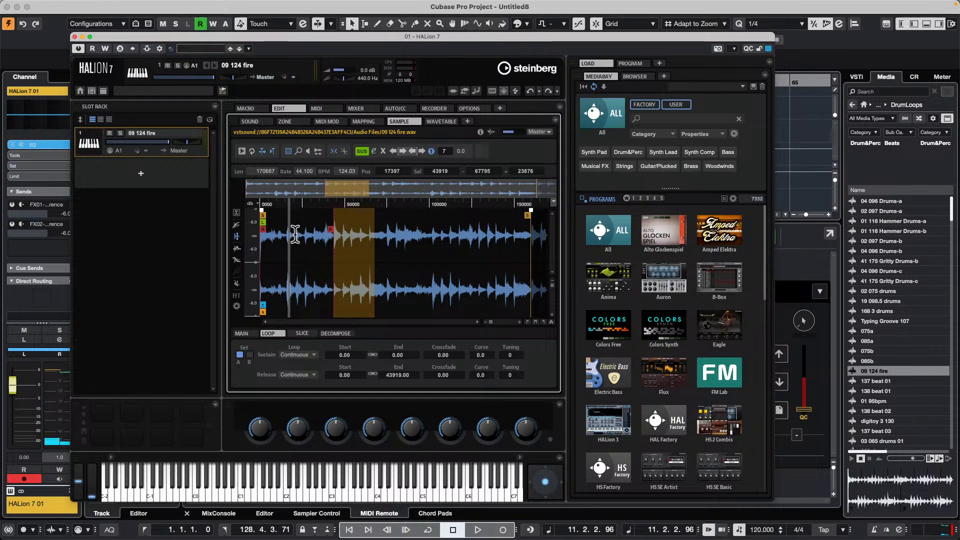
- Slice the 09 124 fire loop in HALion using Transient mode and apply the slicing
{"action": "left_click", "coordinate": [301, 333]}
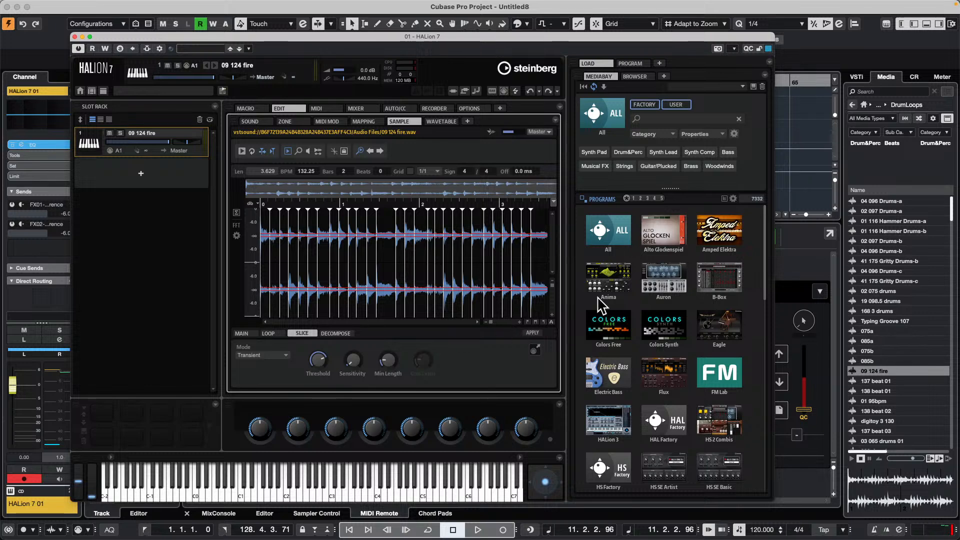
{"action": "mouse_move", "coordinate": [326, 359]}
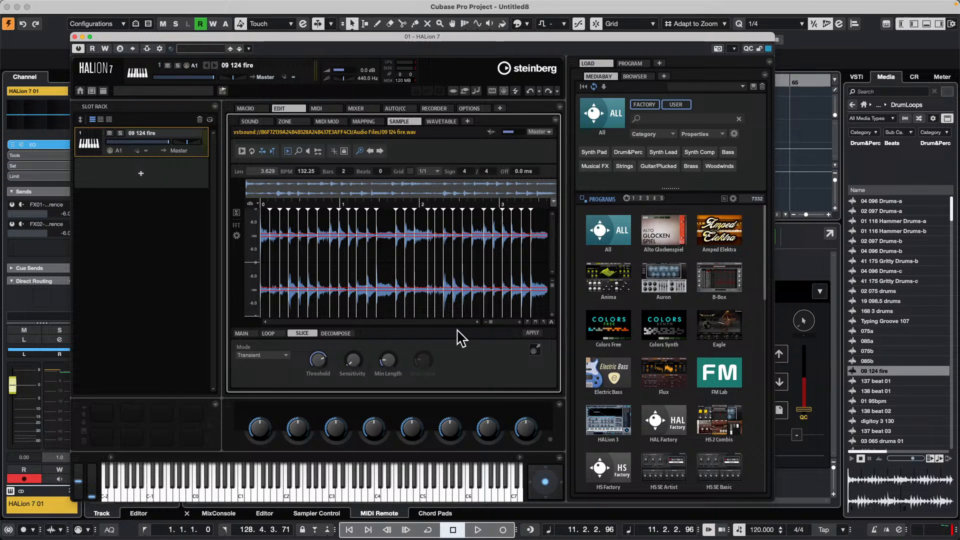
{"action": "left_click", "coordinate": [532, 333]}
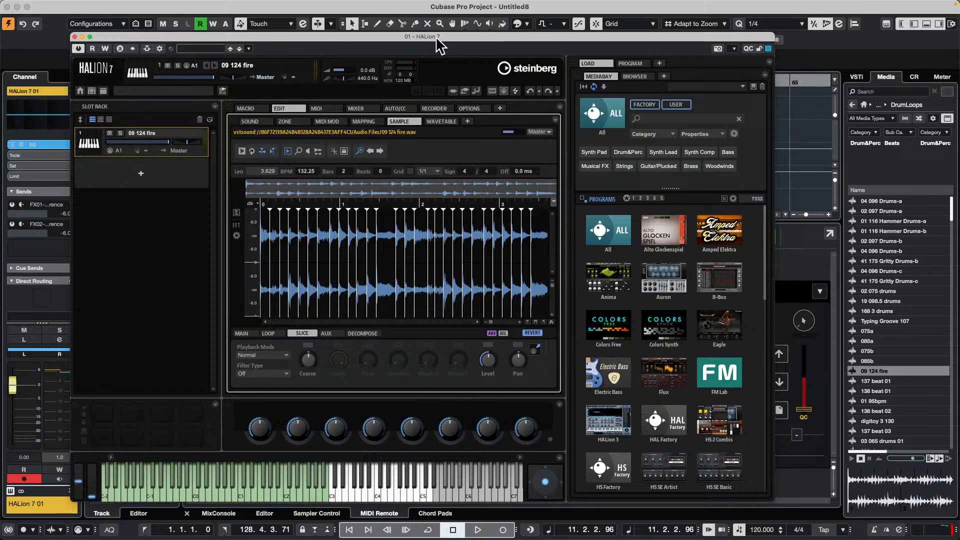
- Move the HALion window clear of the arrangement and place the slices' MIDI phrase on the HALion 7 01 track at bar 4
{"action": "left_click_drag", "start_coordinate": [400, 39], "coordinate": [638, 31]}
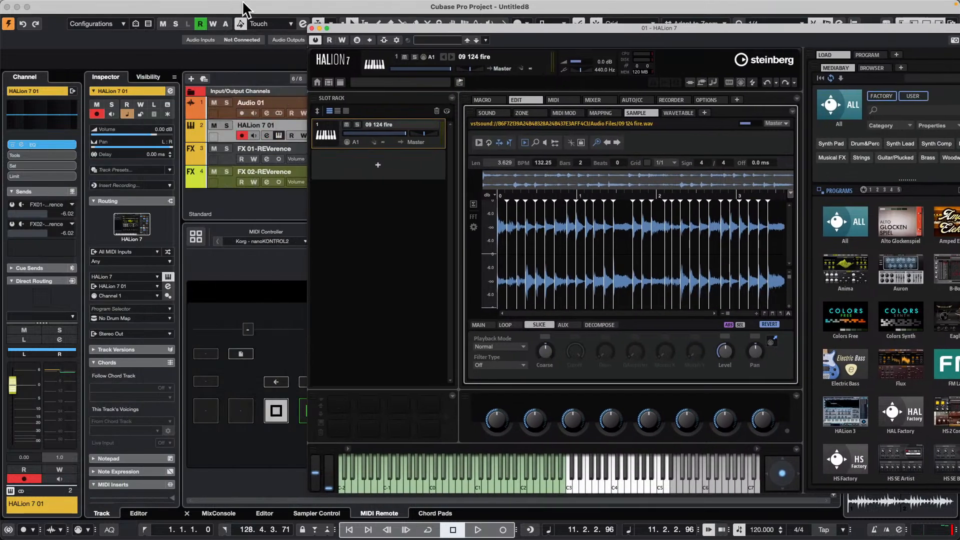
{"action": "left_click_drag", "start_coordinate": [376, 29], "coordinate": [138, 161]}
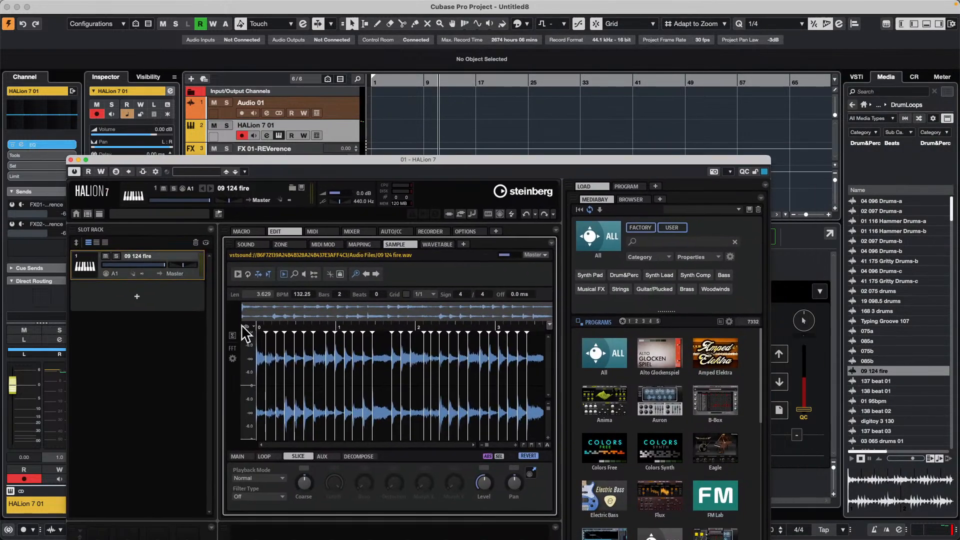
{"action": "left_click_drag", "start_coordinate": [532, 474], "coordinate": [396, 131]}
- Open the new MIDI part in the Key Editor and examine the notes that trigger the slices, with the HALion window moved aside
{"action": "left_click", "coordinate": [395, 124]}
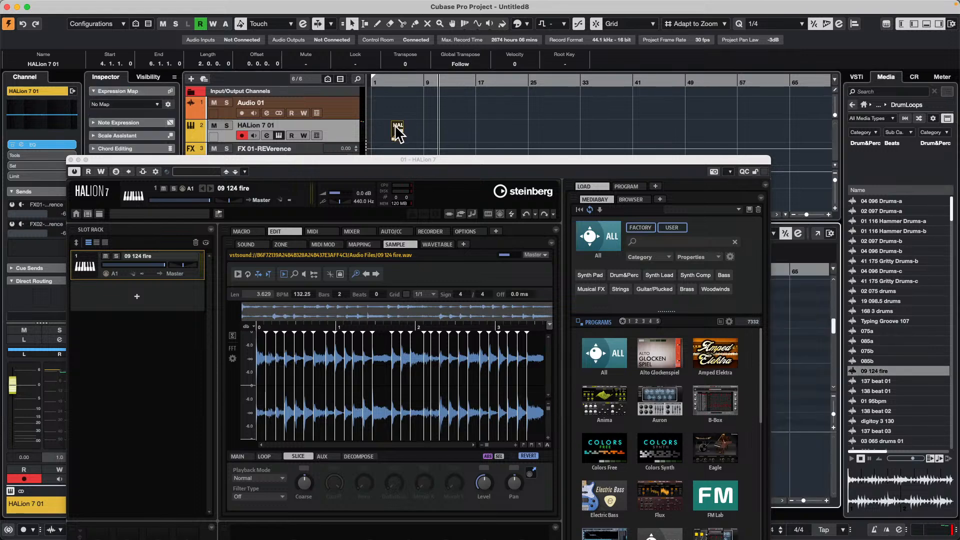
{"action": "left_click_drag", "start_coordinate": [387, 82], "coordinate": [392, 120]}
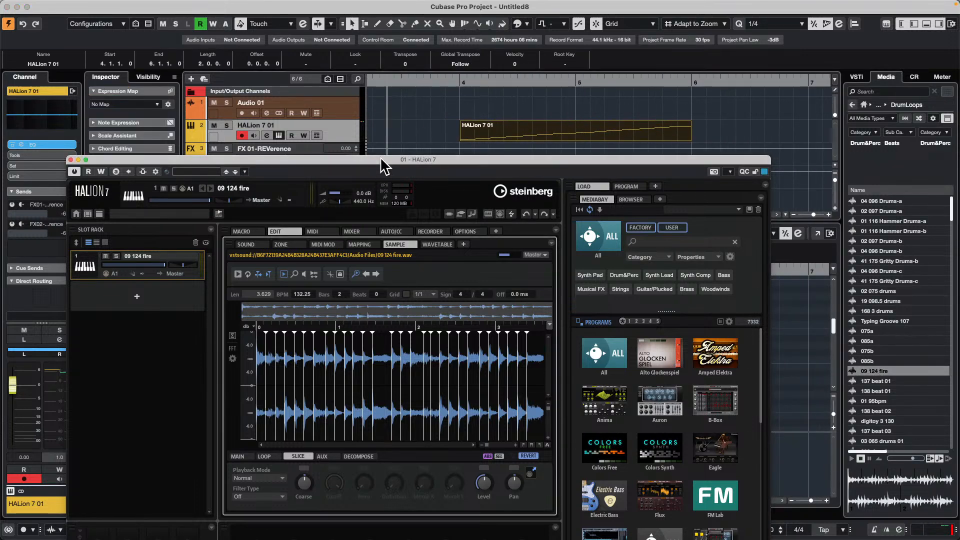
{"action": "left_click_drag", "start_coordinate": [377, 163], "coordinate": [658, 411]}
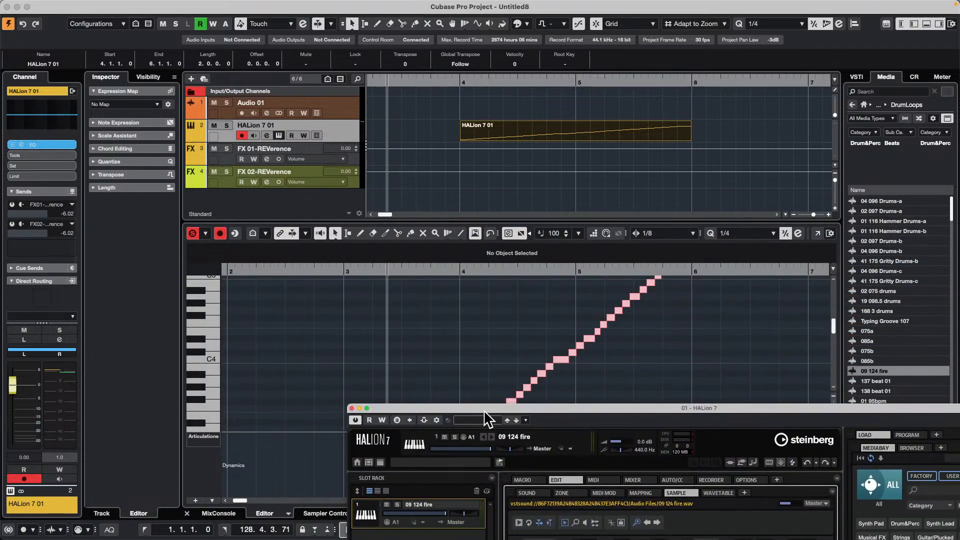
{"action": "left_click_drag", "start_coordinate": [484, 409], "coordinate": [794, 193]}
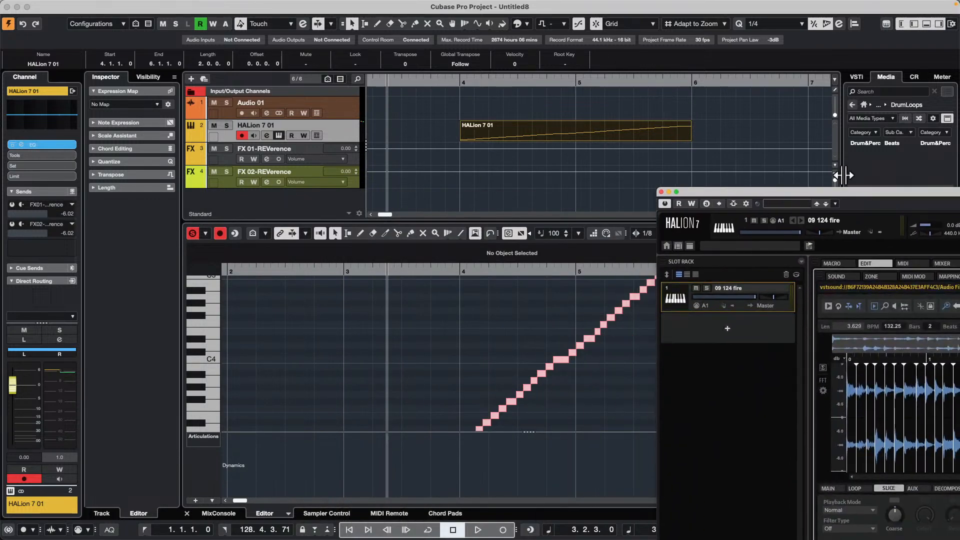
- Bring HALion back into view, examine how the slices are mapped across the keys, and return to the sample's slice settings
{"action": "double_click", "coordinate": [826, 190]}
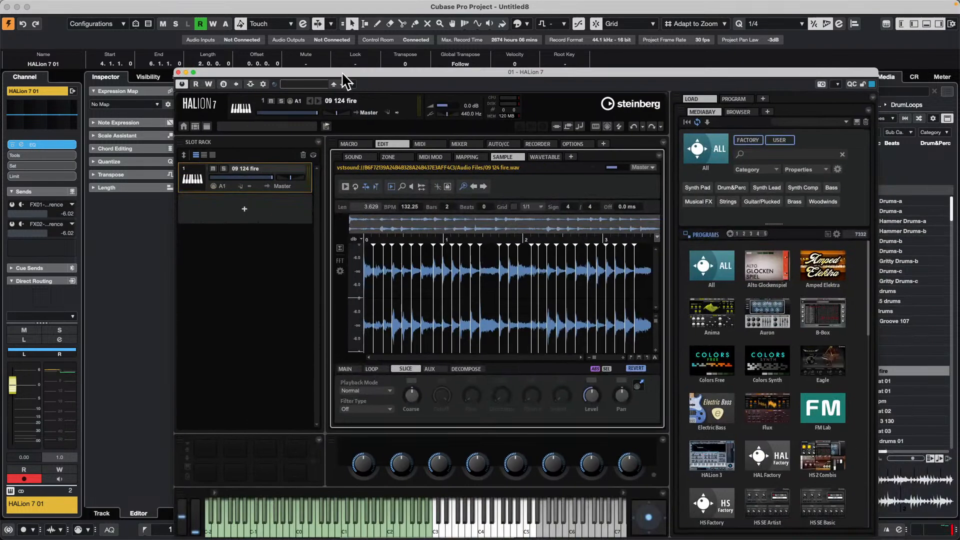
{"action": "left_click", "coordinate": [467, 157]}
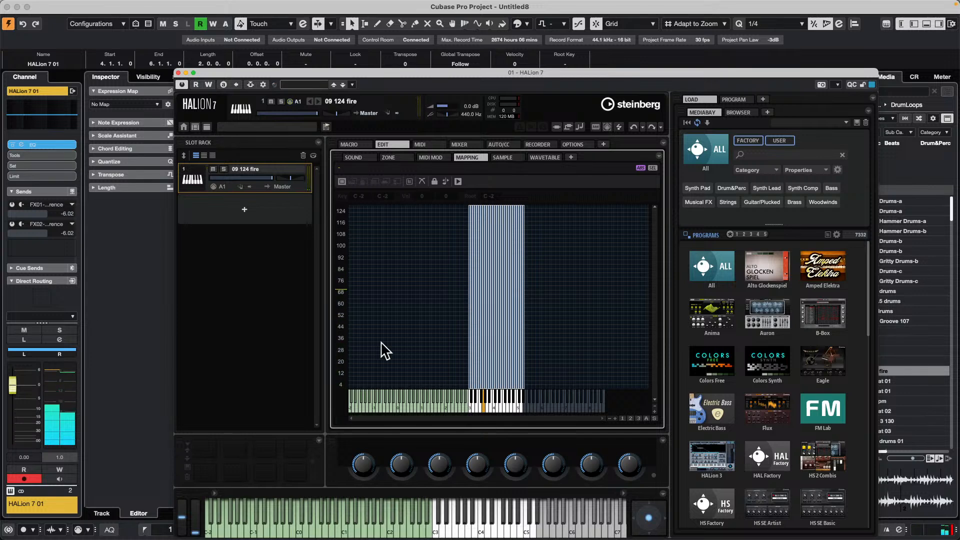
{"action": "left_click", "coordinate": [499, 159]}
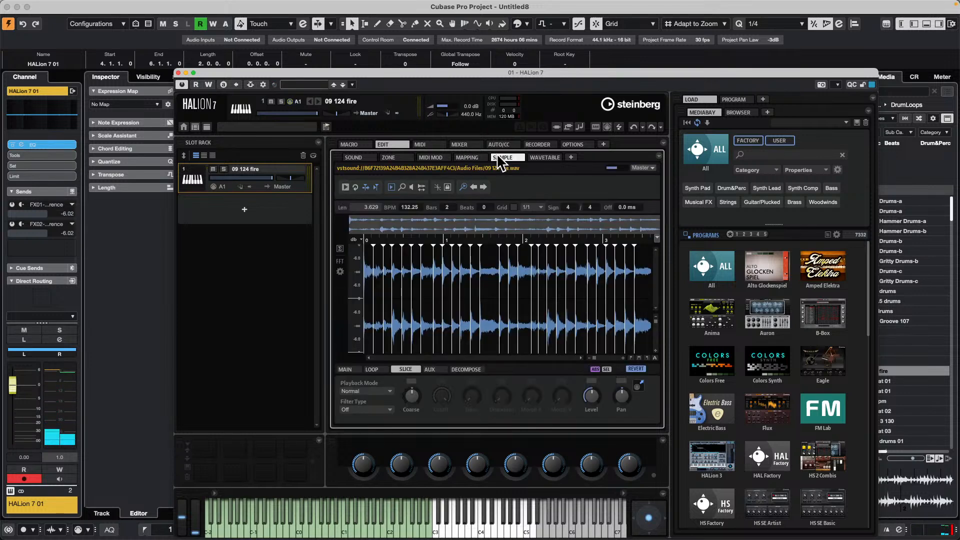
{"action": "left_click", "coordinate": [382, 373]}
{"action": "left_click", "coordinate": [413, 370]}
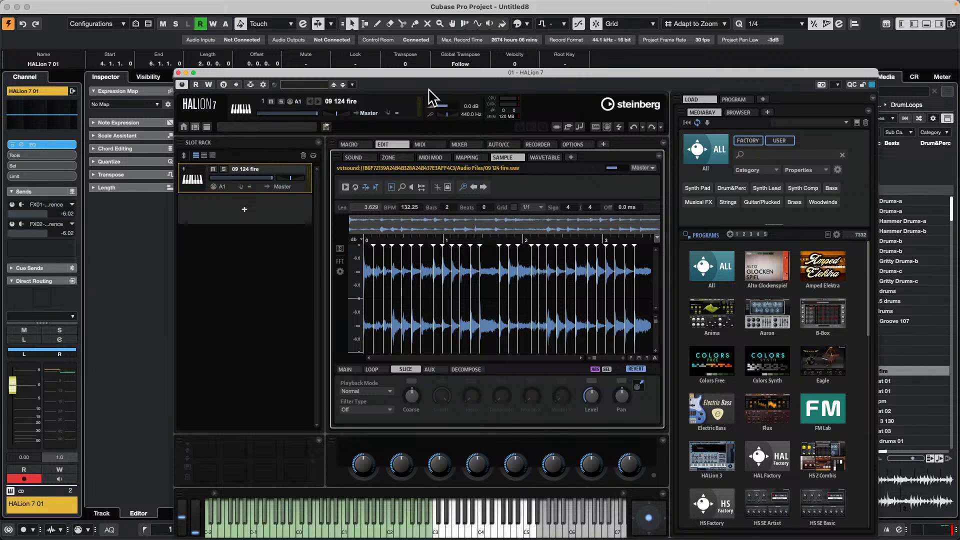
{"action": "left_click_drag", "start_coordinate": [436, 73], "coordinate": [427, 158]}
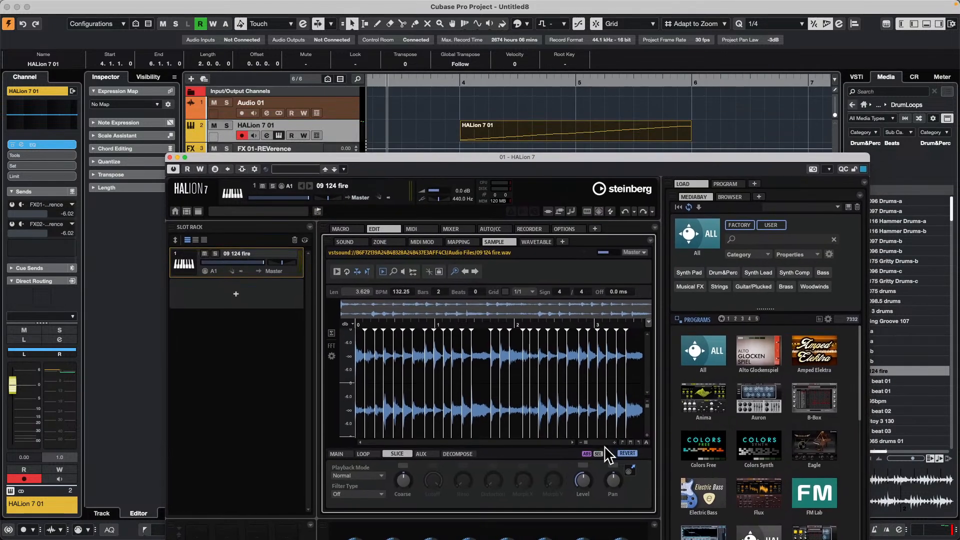